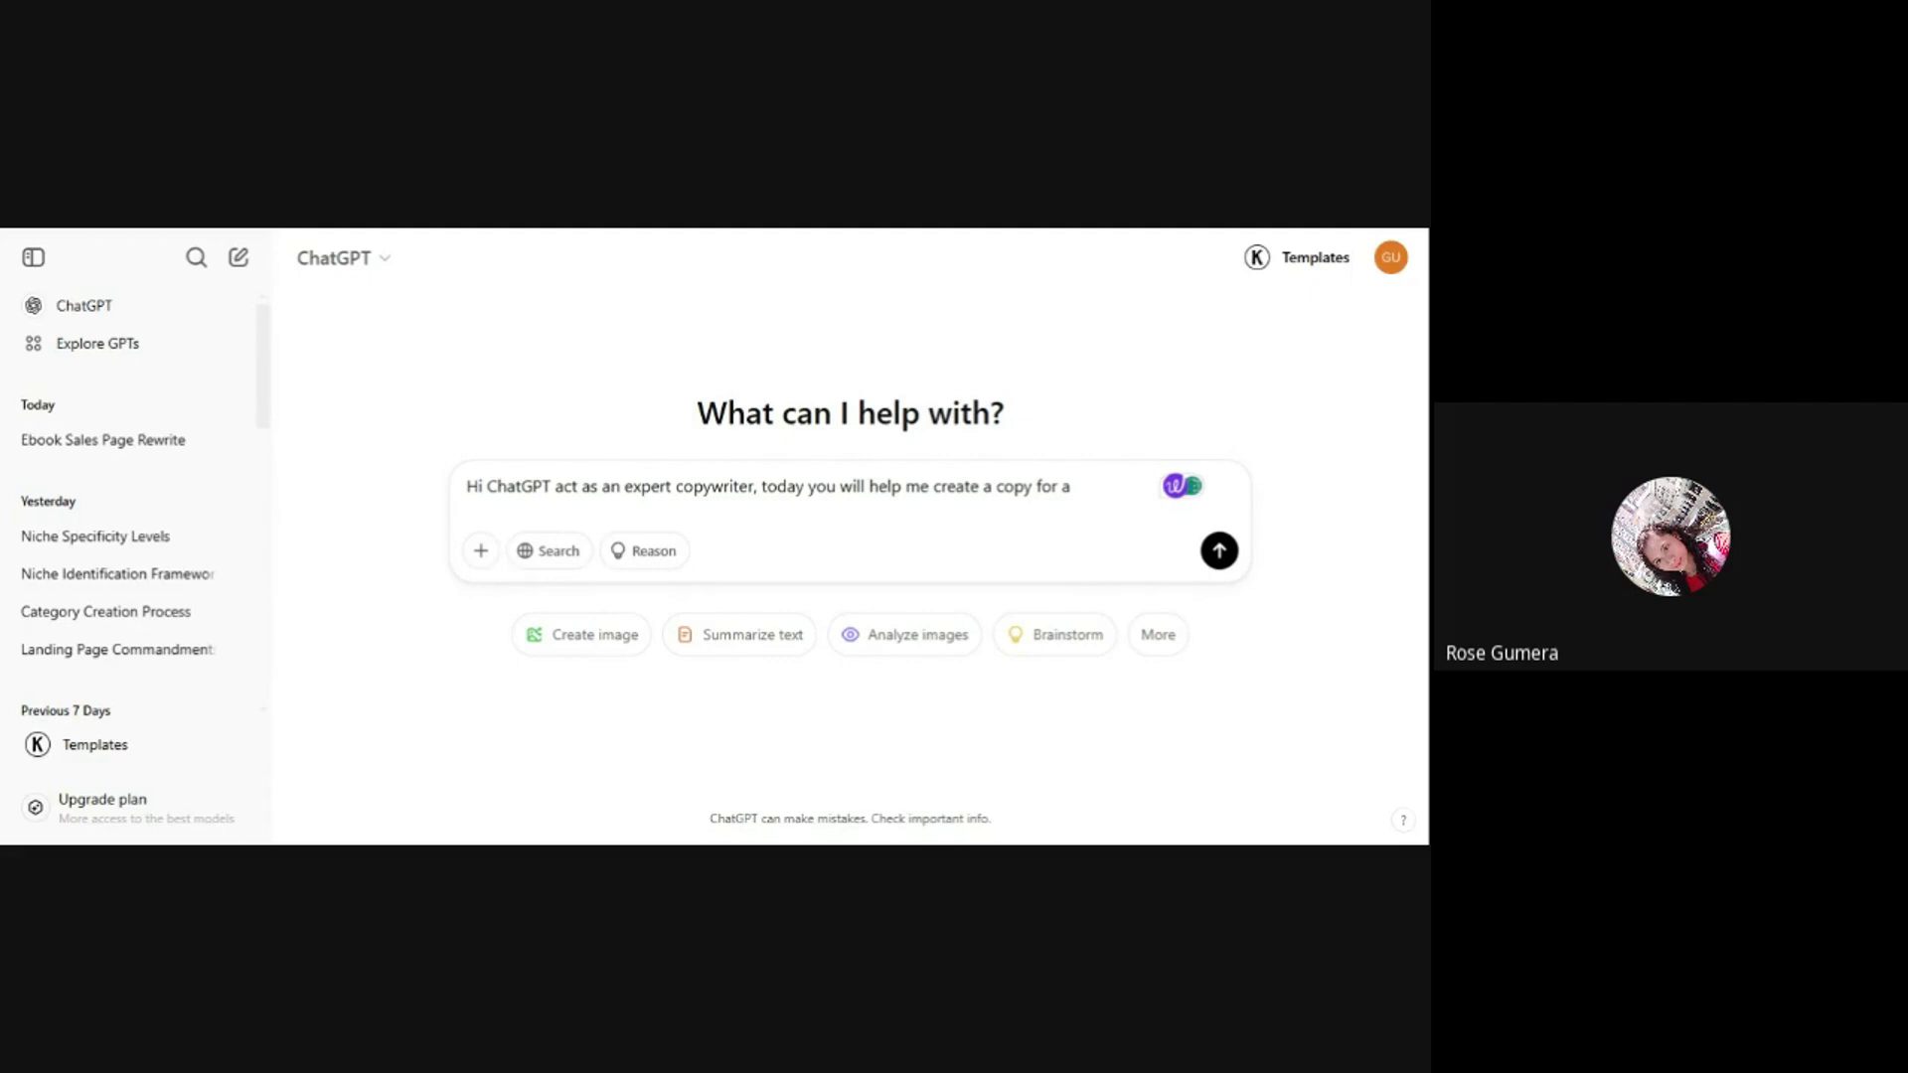
# - Begin the ChatGPT prompt requesting lead-generation landing page copy and a lead gen funnel for an Airbnb service
pyautogui.write('landing page basi')
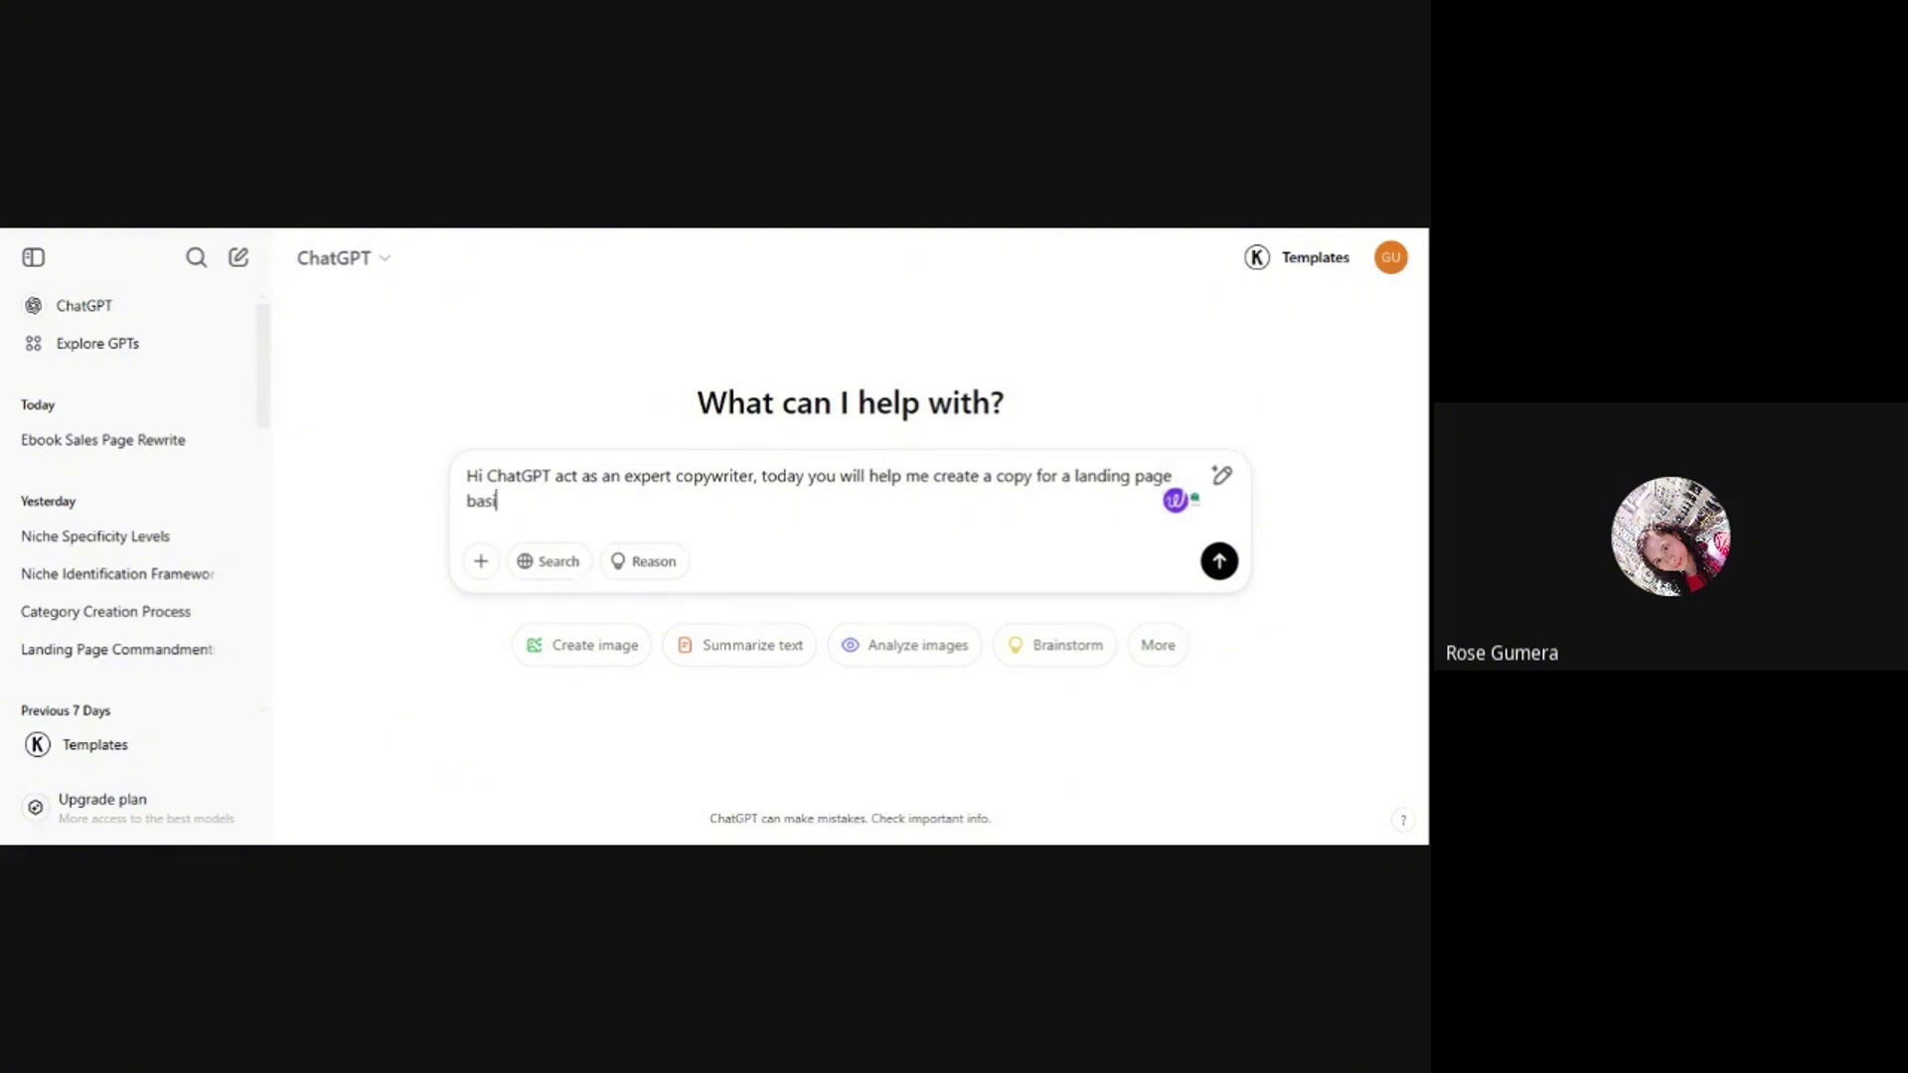
pyautogui.write('cally lead generation landing page ')
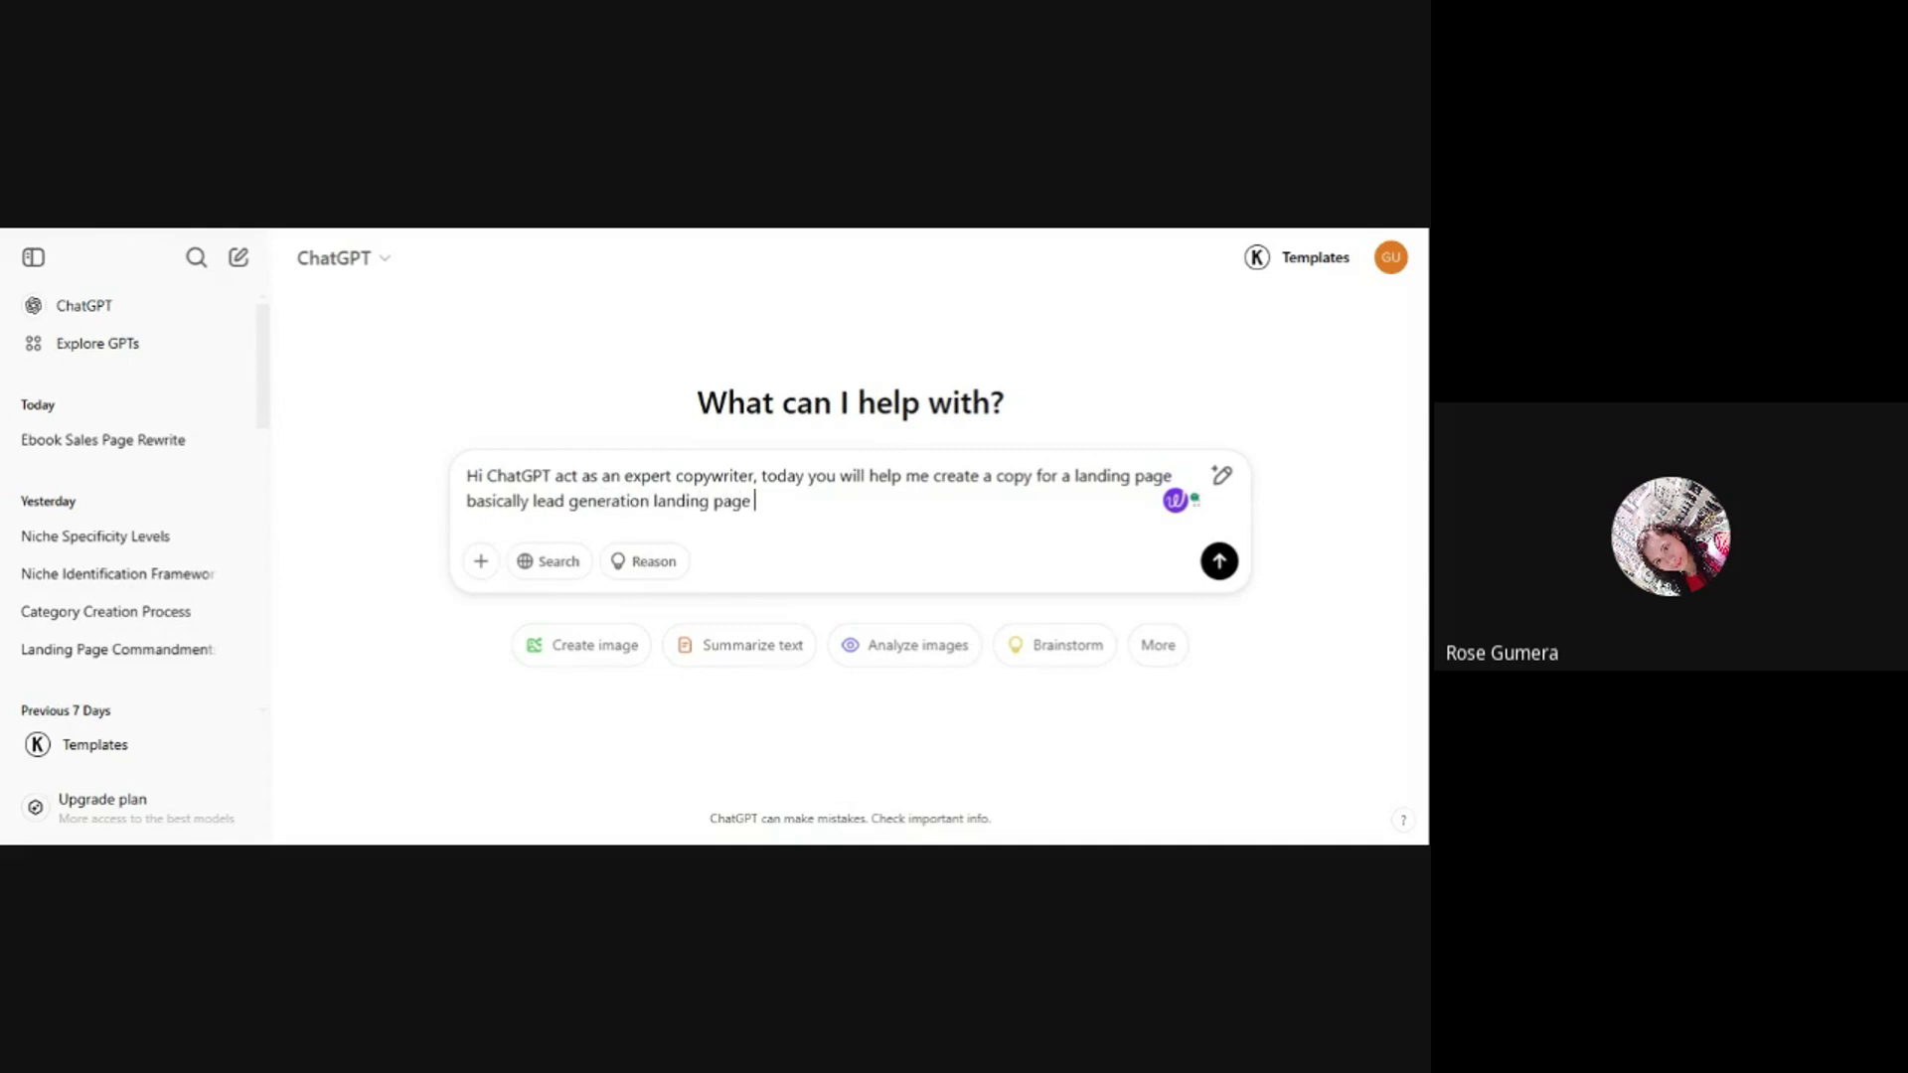
pyautogui.write('for an arb')
pyautogui.press('BackSpace')
pyautogui.press('BackSpace')
pyautogui.write('iter')
pyautogui.write('bnb service. ')
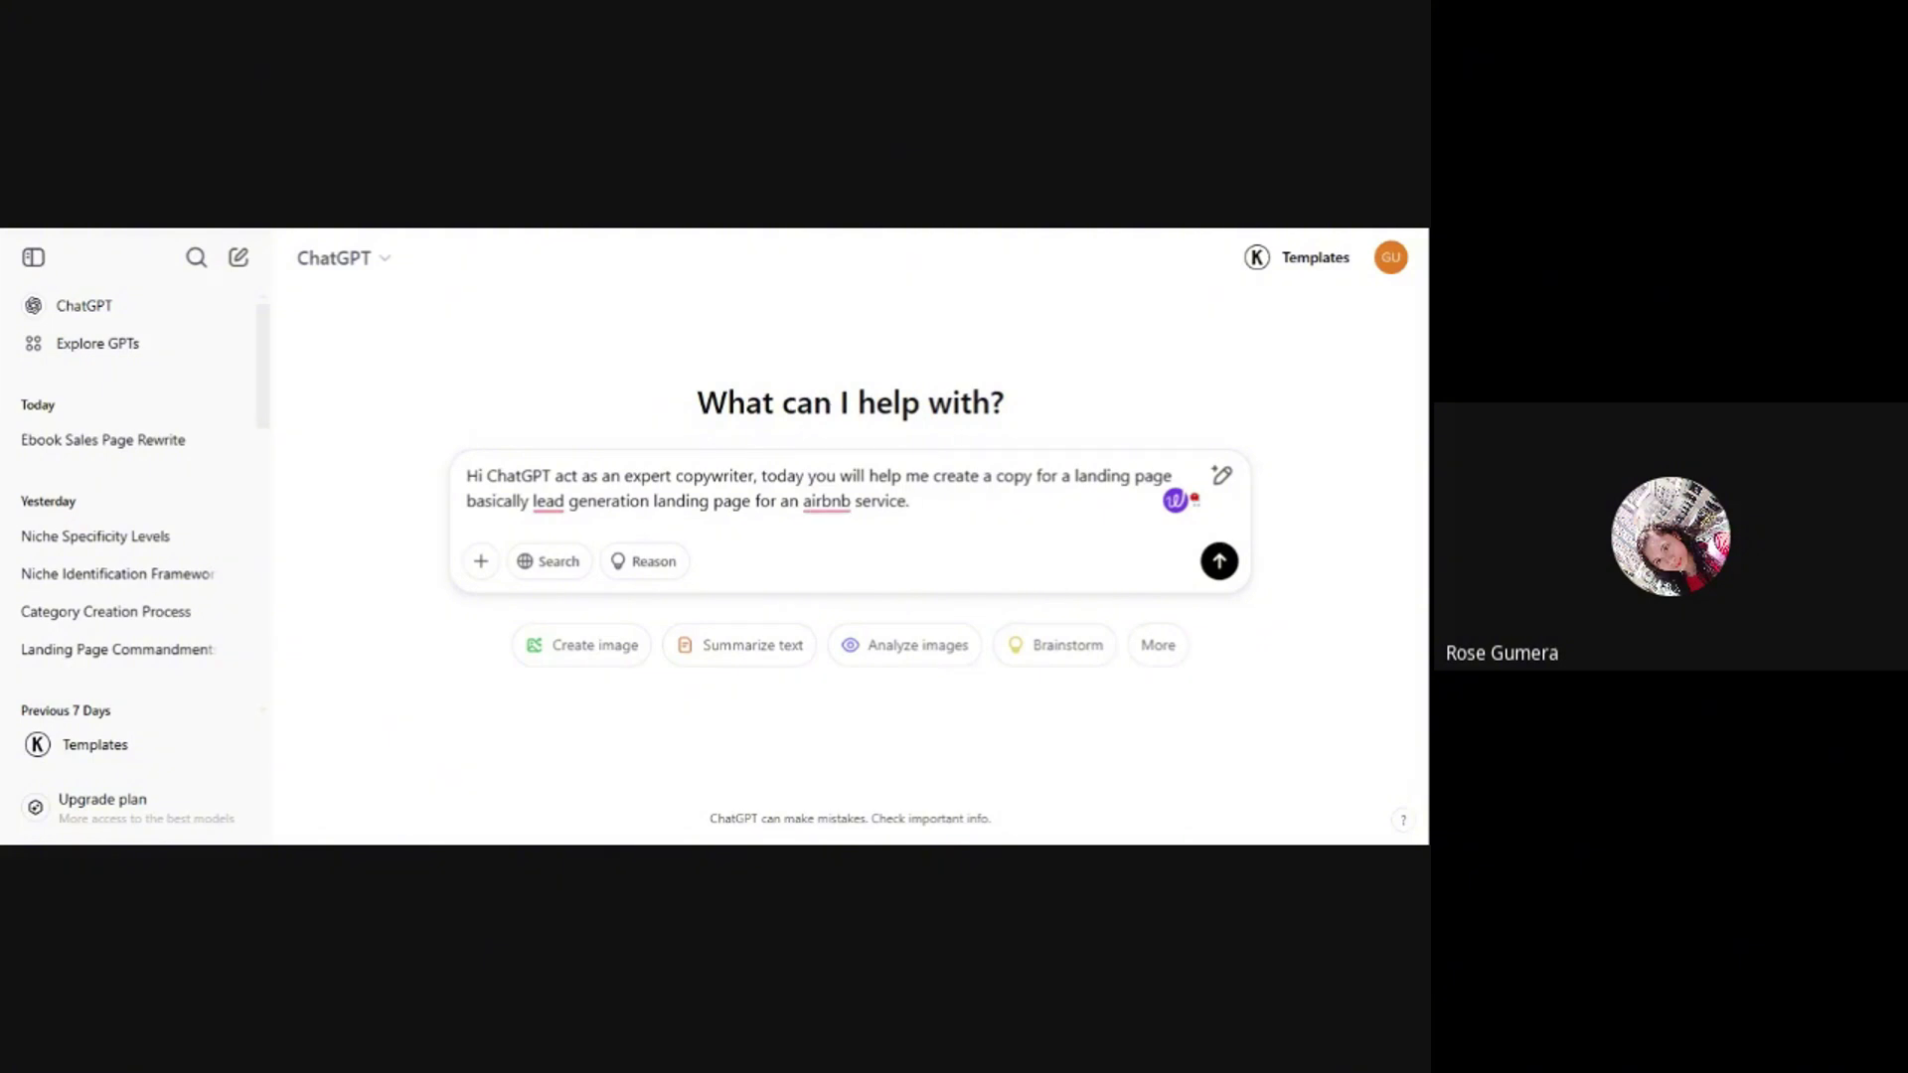
pyautogui.write('I want to create an lead gen funne')
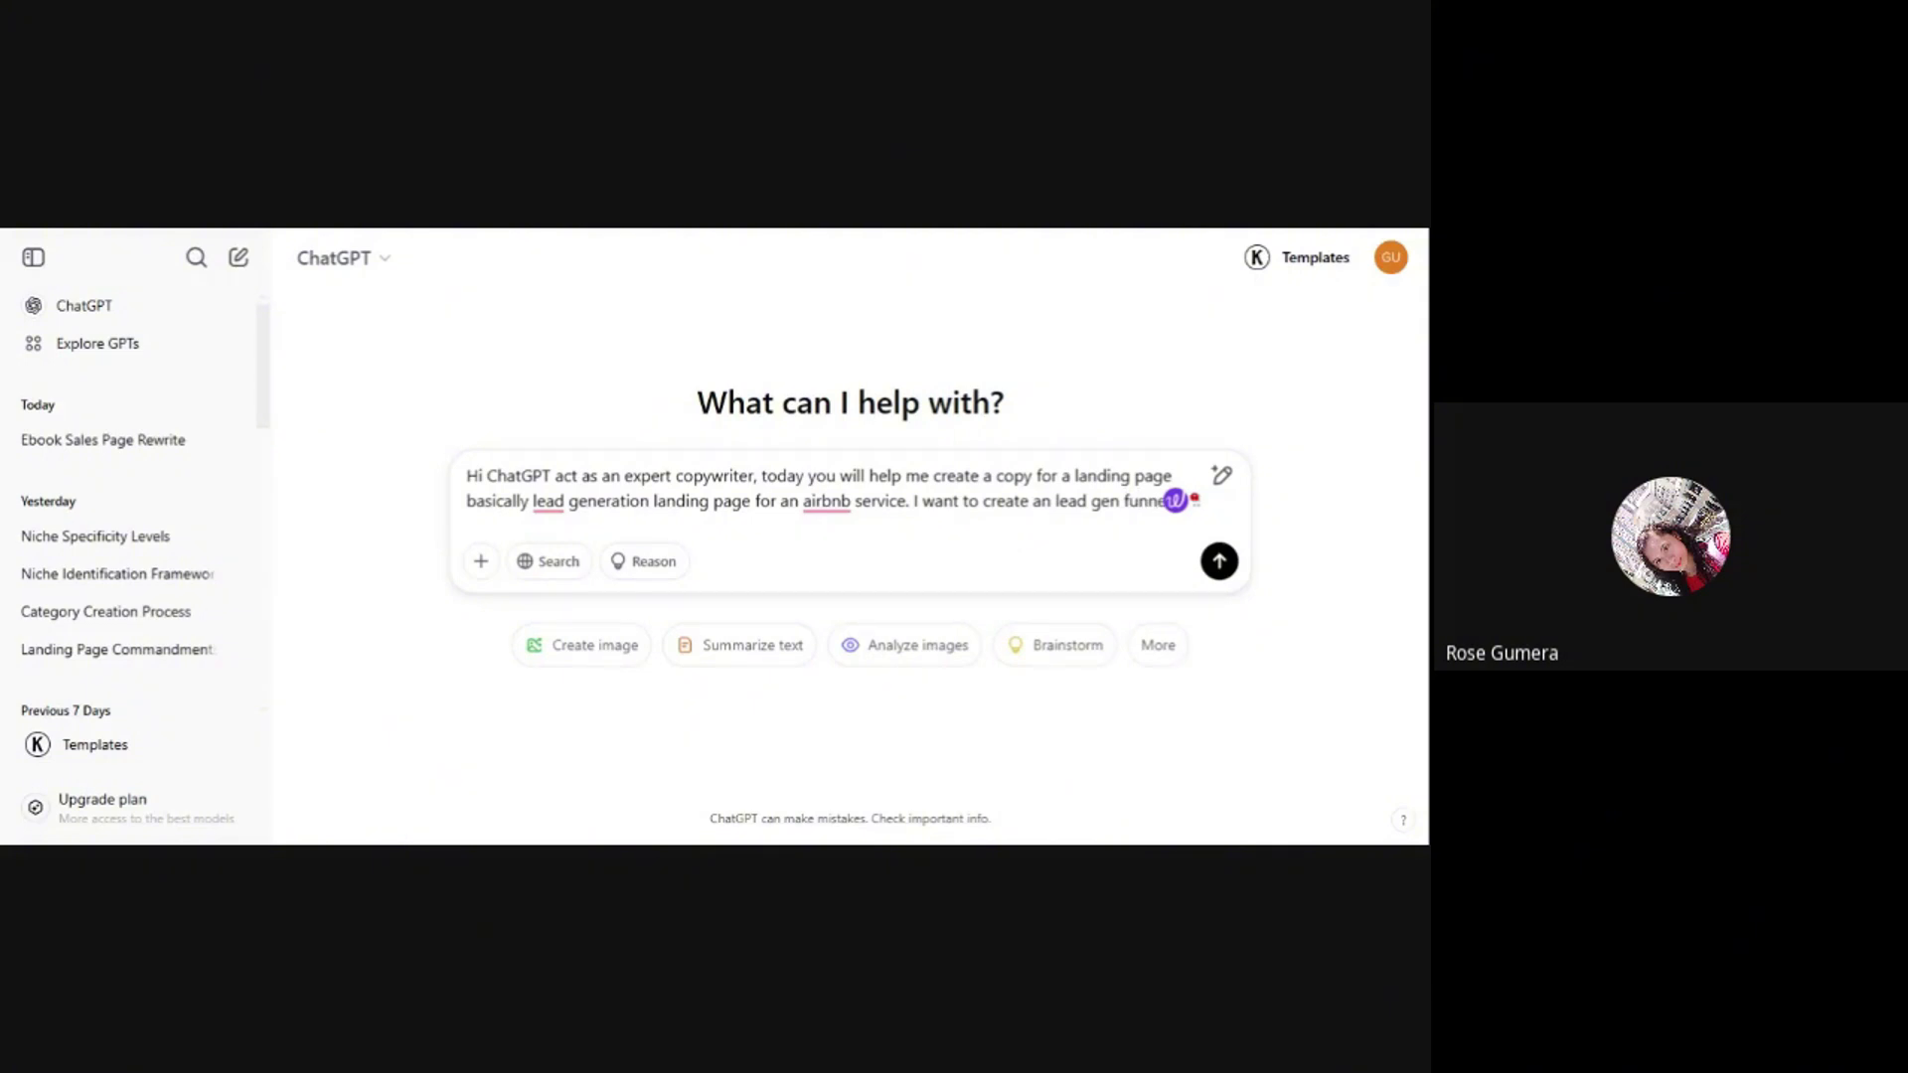
pyautogui.write('l with a a lead')
pyautogui.press('BackSpace')
pyautogui.press('BackSpace')
pyautogui.press('BackSpace')
pyautogui.press('BackSpace')
pyautogui.press('BackSpace')
pyautogui.press('BackSpace')
pyautogui.press('BackSpace')
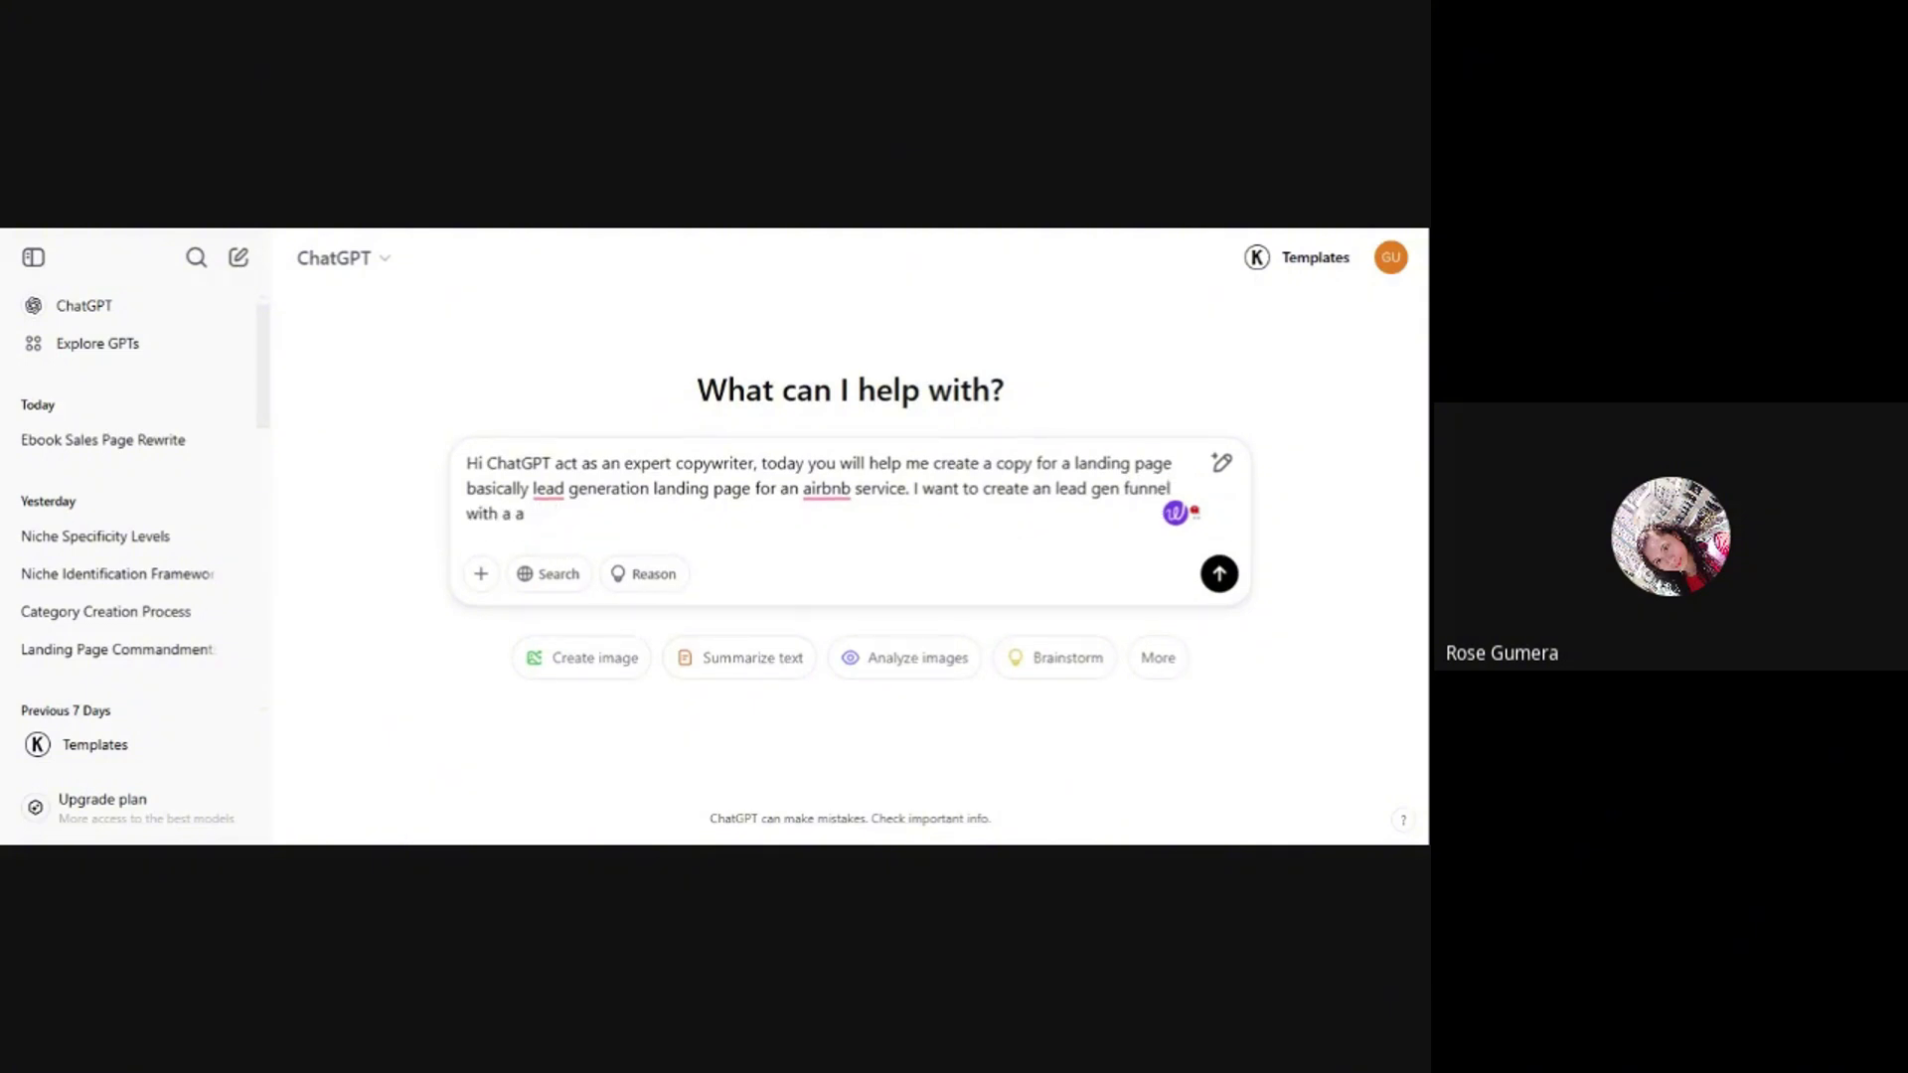
# - Add that an ebook lead magnet will turn visitors into subscribers and then clients
pyautogui.write('n ebook leaf ma')
pyautogui.press('BackSpace')
pyautogui.press('BackSpace')
pyautogui.press('BackSpace')
pyautogui.press('BackSpace')
pyautogui.write('d magent')
pyautogui.press('BackSpace')
pyautogui.press('BackSpace')
pyautogui.press('BackSpace')
pyautogui.write('net that wi')
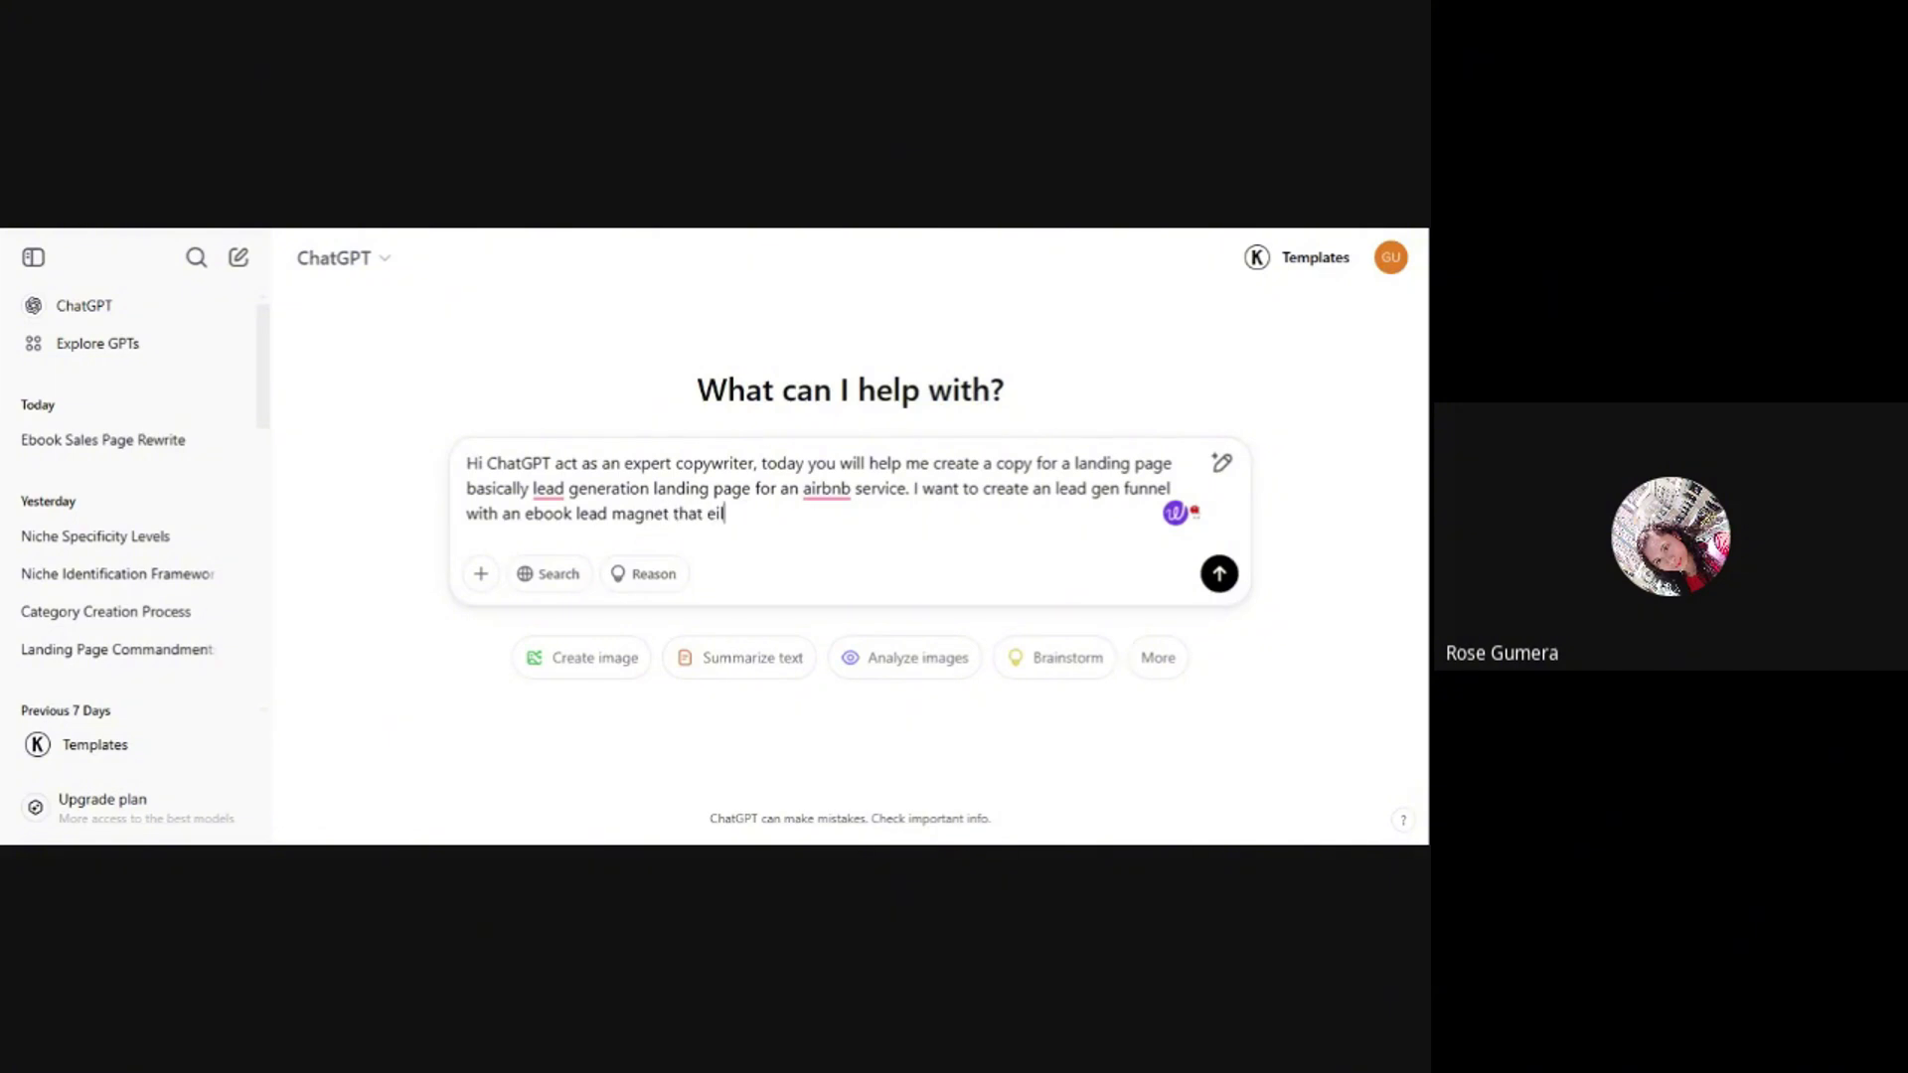
pyautogui.press('BackSpace')
pyautogui.press('BackSpace')
pyautogui.write('will cap')
pyautogui.press('BackSpace')
pyautogui.press('BackSpace')
pyautogui.press('BackSpace')
pyautogui.write('turn visitors into subscr')
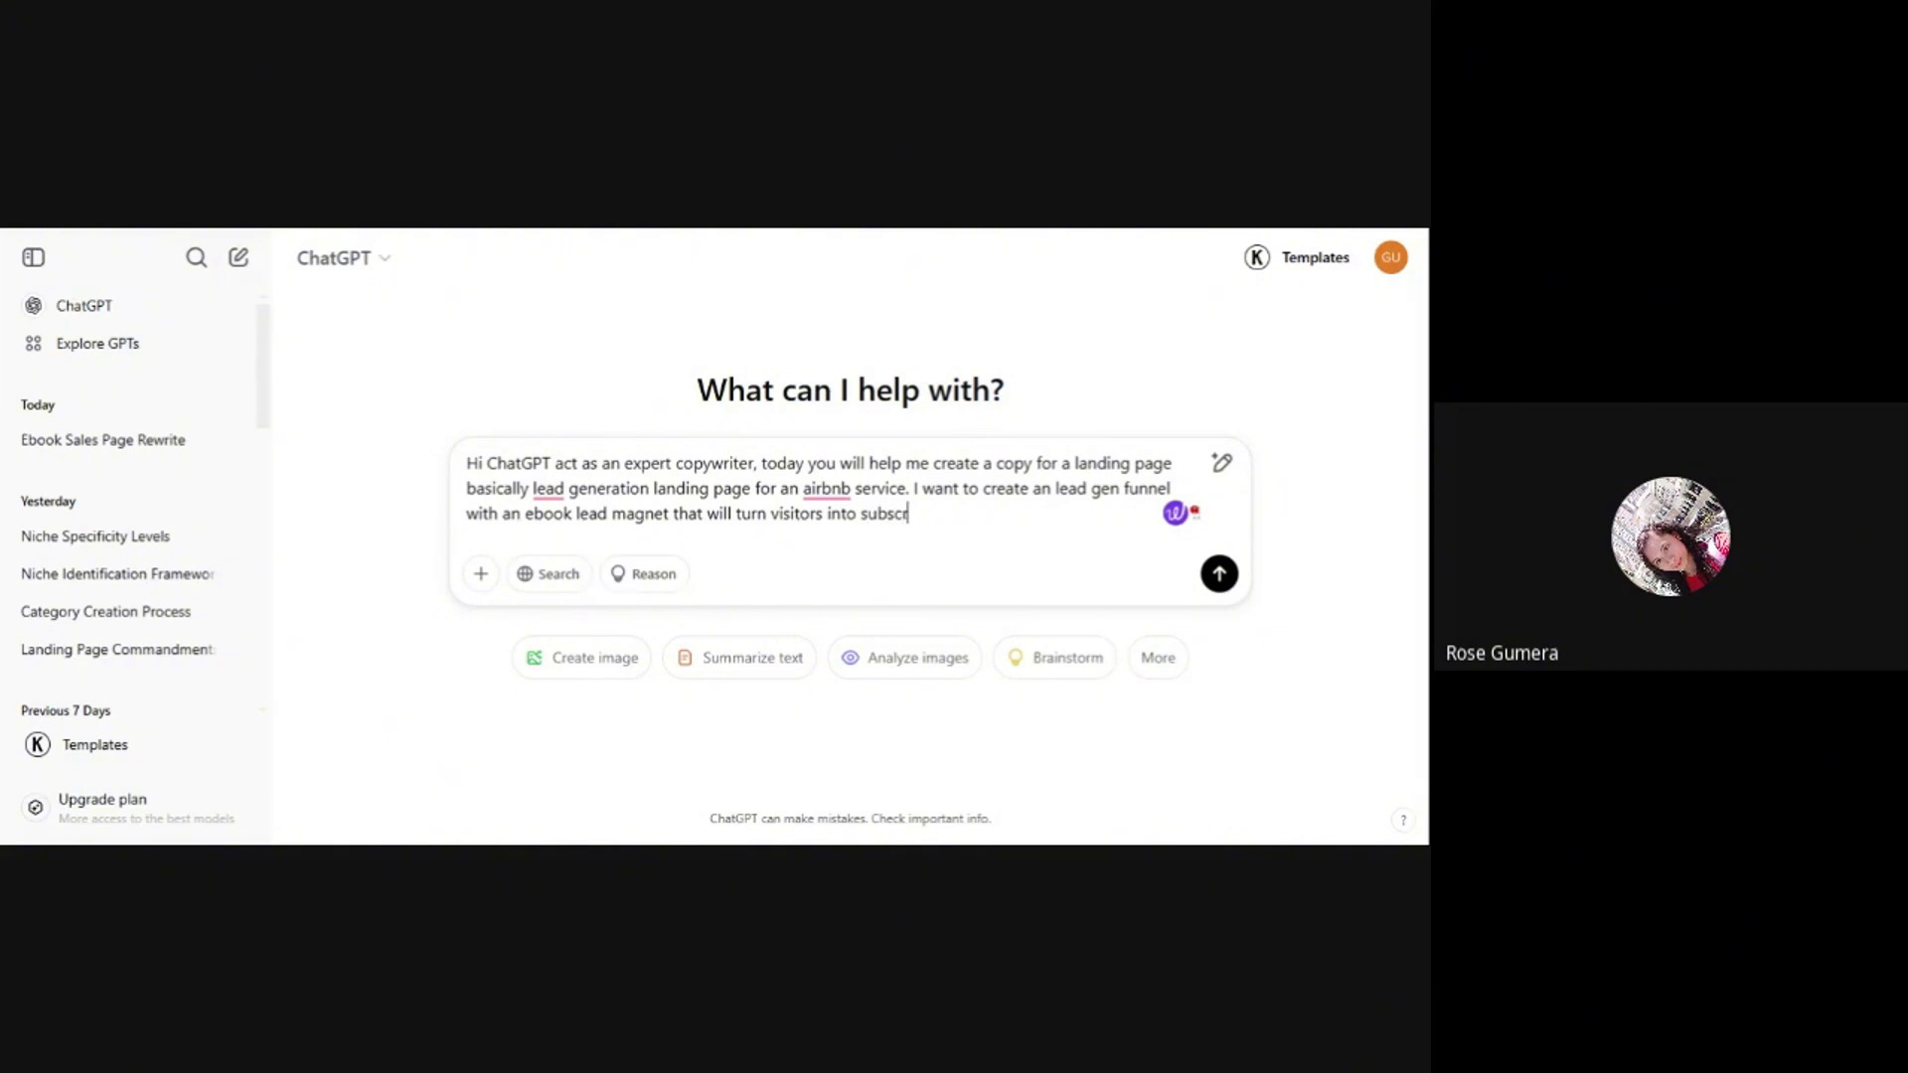
pyautogui.write('ibers and the')
pyautogui.write('n ')
pyautogui.write('clien')
pyautogui.write('st')
pyautogui.press('BackSpace')
pyautogui.press('BackSpace')
pyautogui.write('ts')
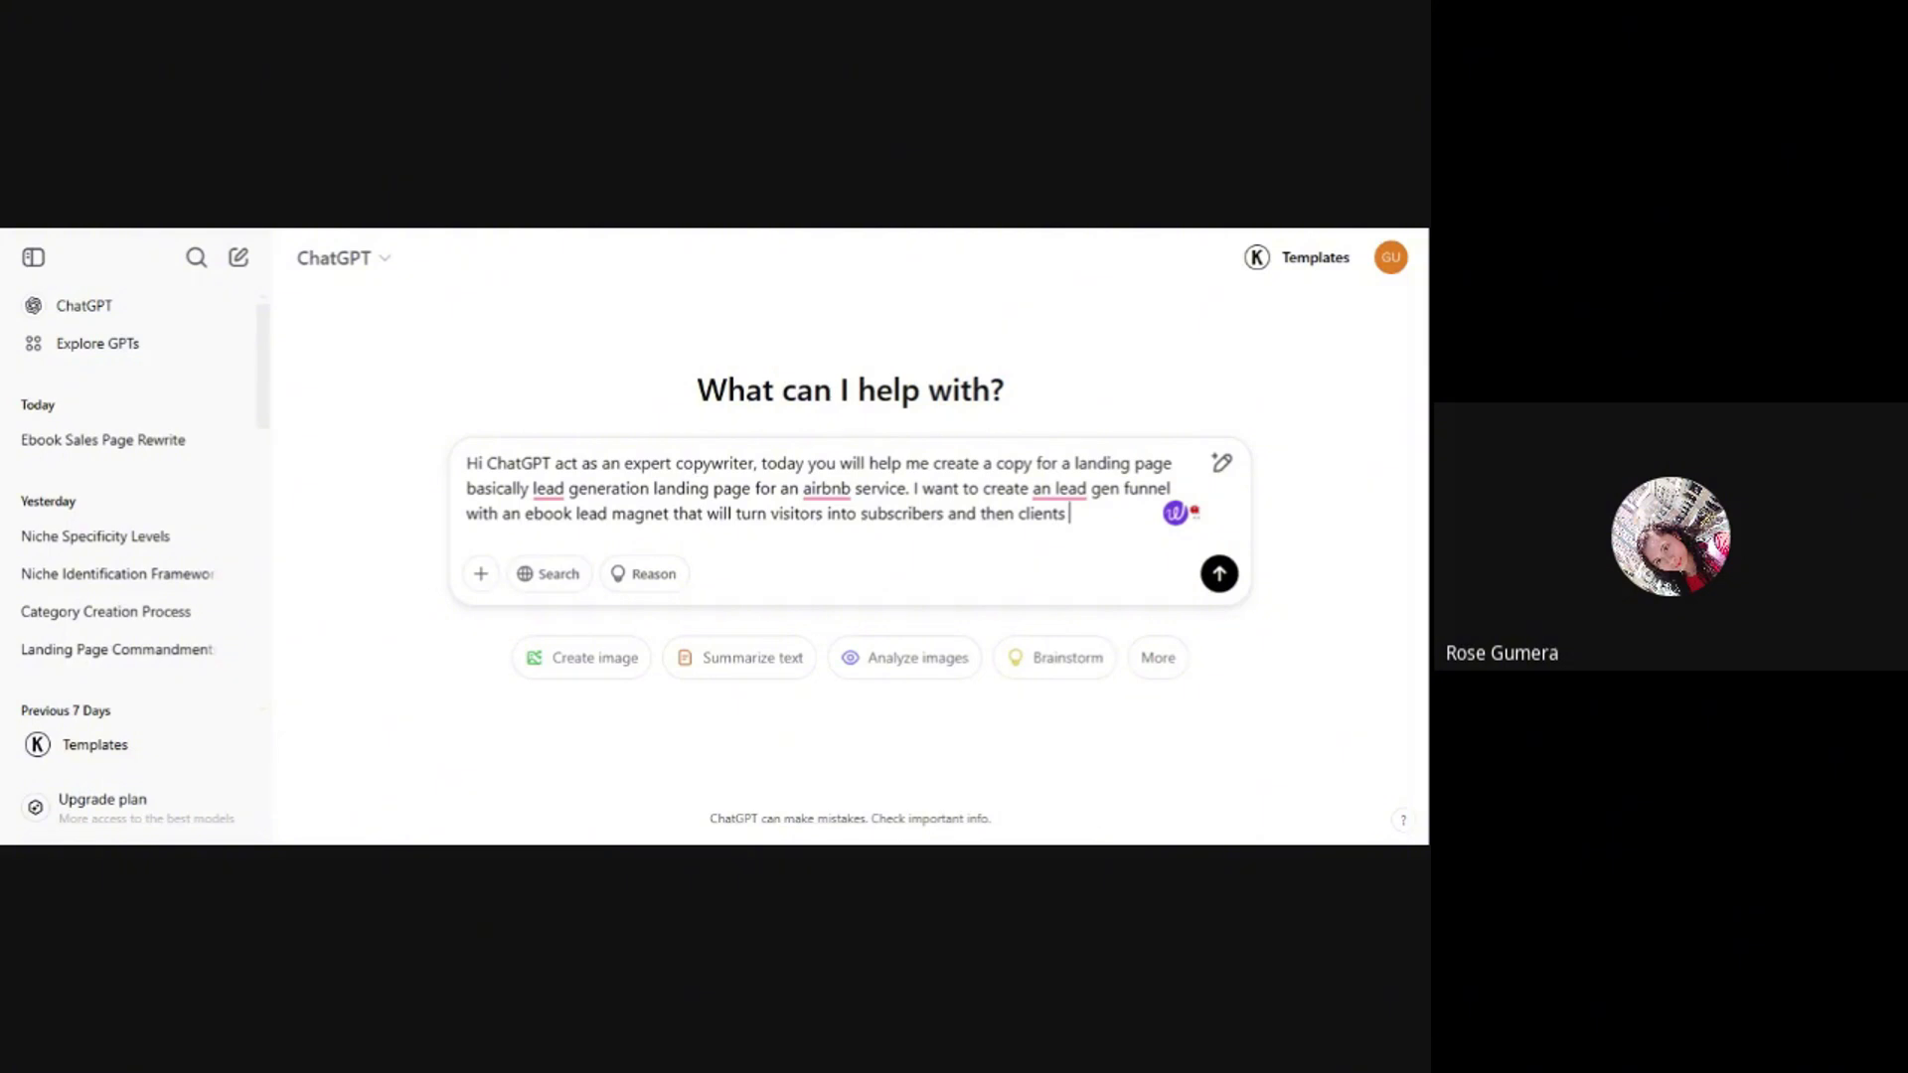
pyautogui.write('. H')
pyautogui.write('elp me cre')
pyautogui.press('BackSpace')
pyautogui.press('BackSpace')
pyautogui.press('BackSpace')
pyautogui.press('BackSpace')
pyautogui.press('BackSpace')
pyautogui.press('BackSpace')
pyautogui.press('BackSpace')
pyautogui.press('BackSpace')
pyautogui.press('BackSpace')
# - Describe the structure: sub headline, headline, sub header, 3 download benefits, then an about-the-author section
pyautogui.write('this is the')
pyautogui.write(' structure o')
pyautogui.write('f the')
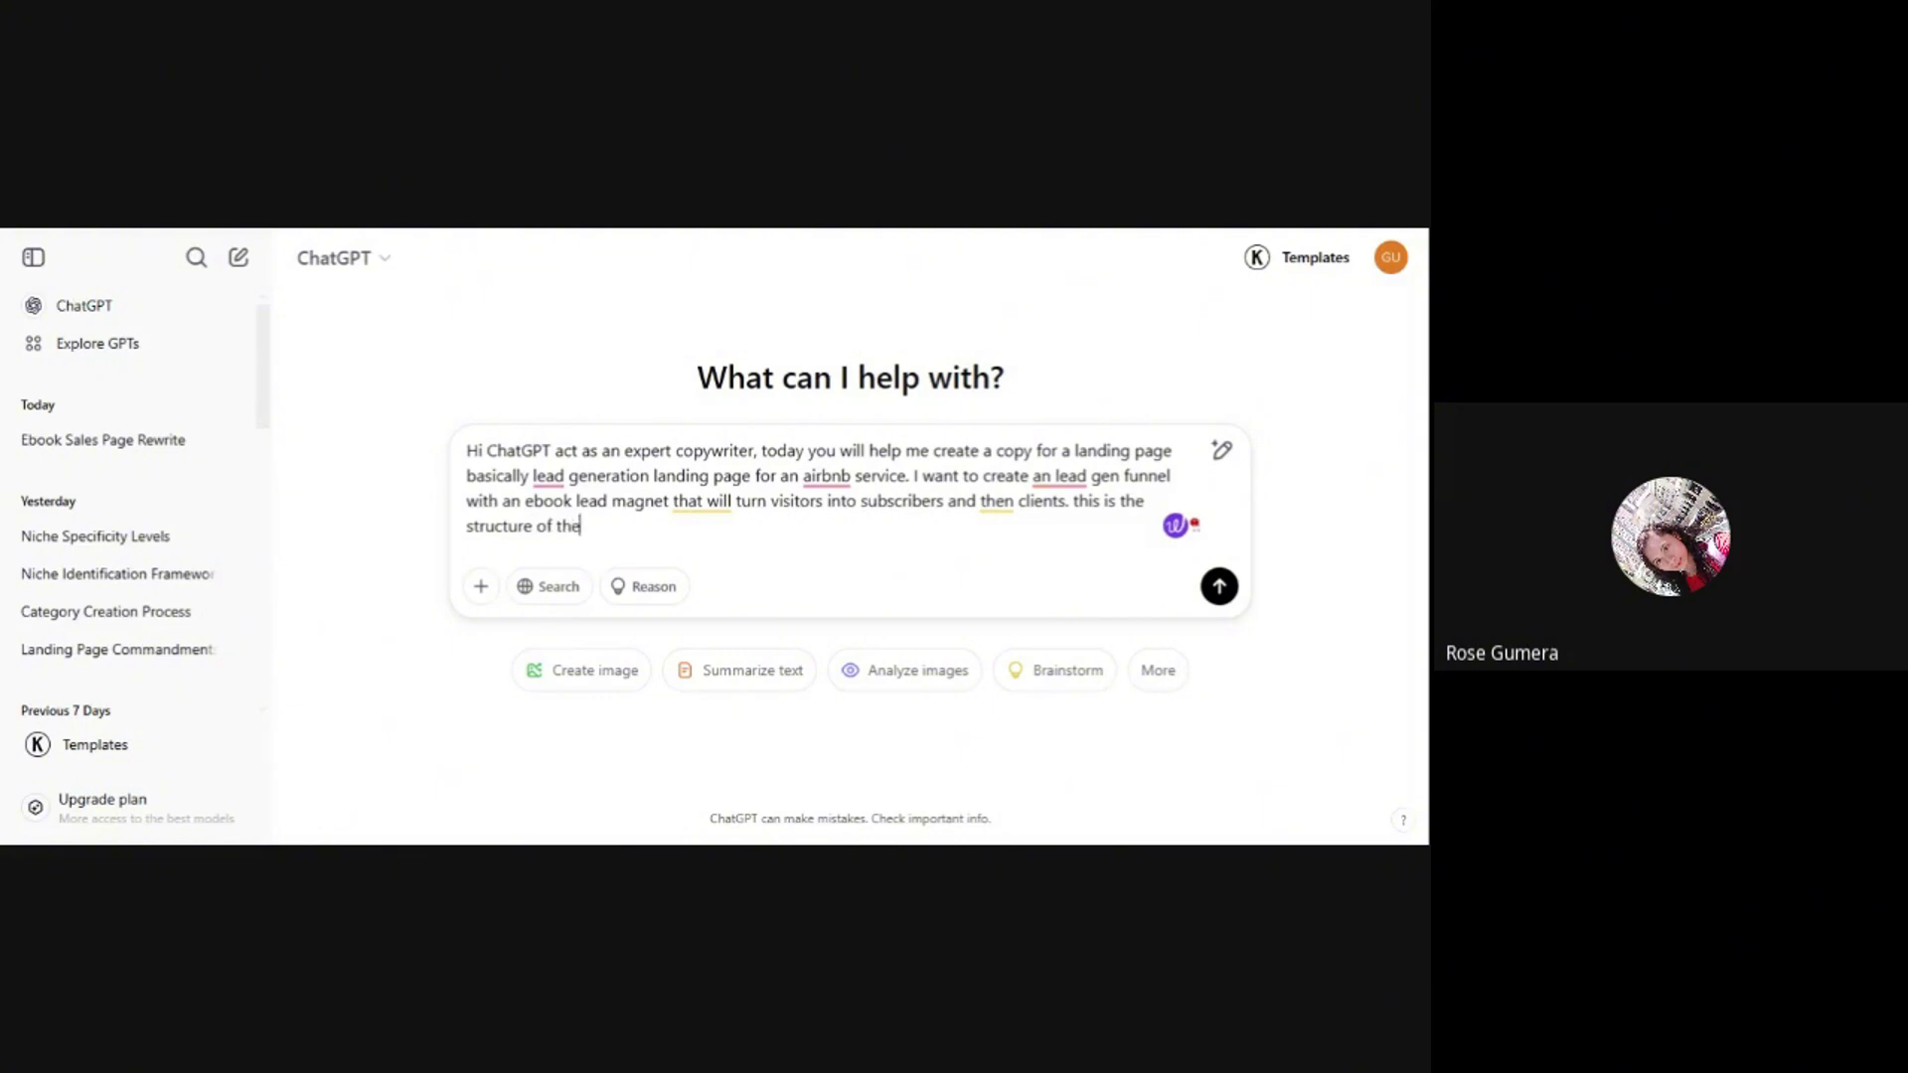
pyautogui.write(' lead gen landing page')
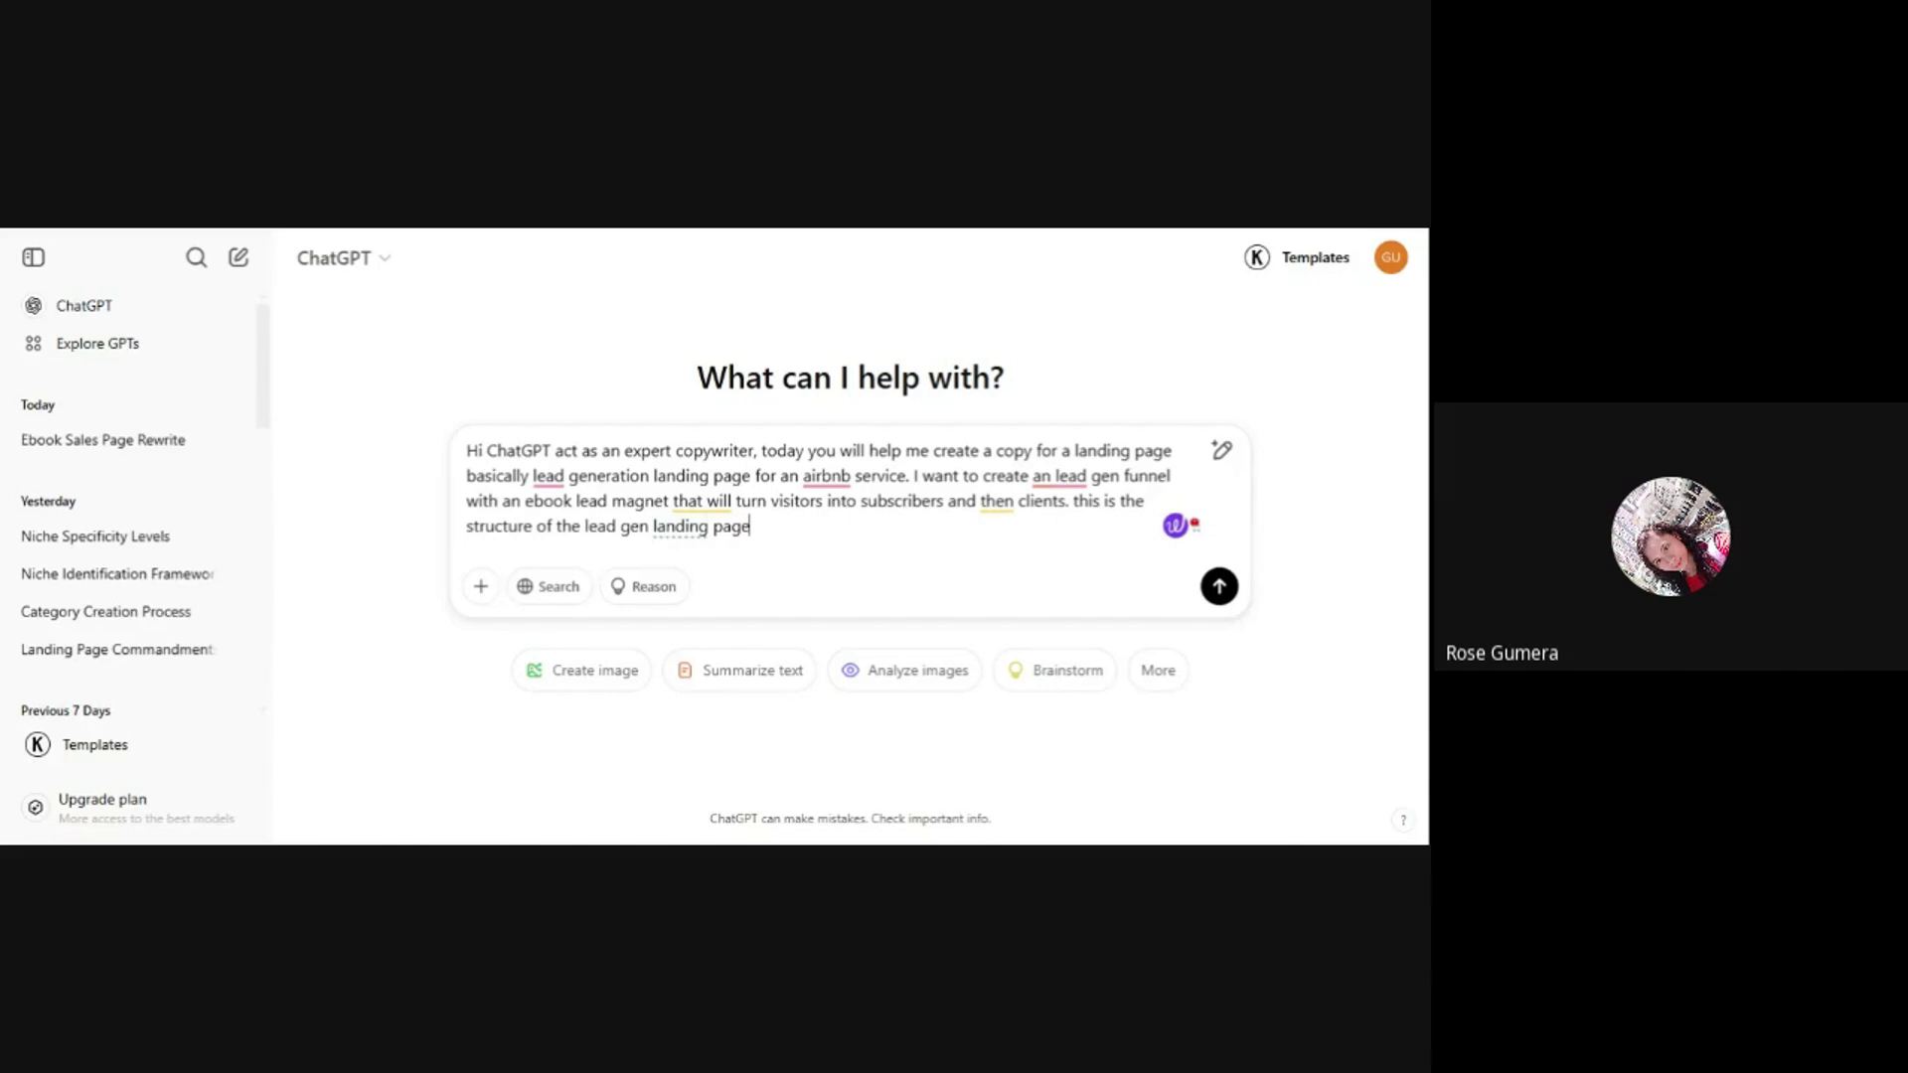
pyautogui.write('. 1')
pyautogui.write('. ')
pyautogui.write('Su')
pyautogui.write('b headline')
pyautogui.write('.')
pyautogui.press('BackSpace')
pyautogui.press('BackSpace')
pyautogui.write(', ')
pyautogui.write('headline')
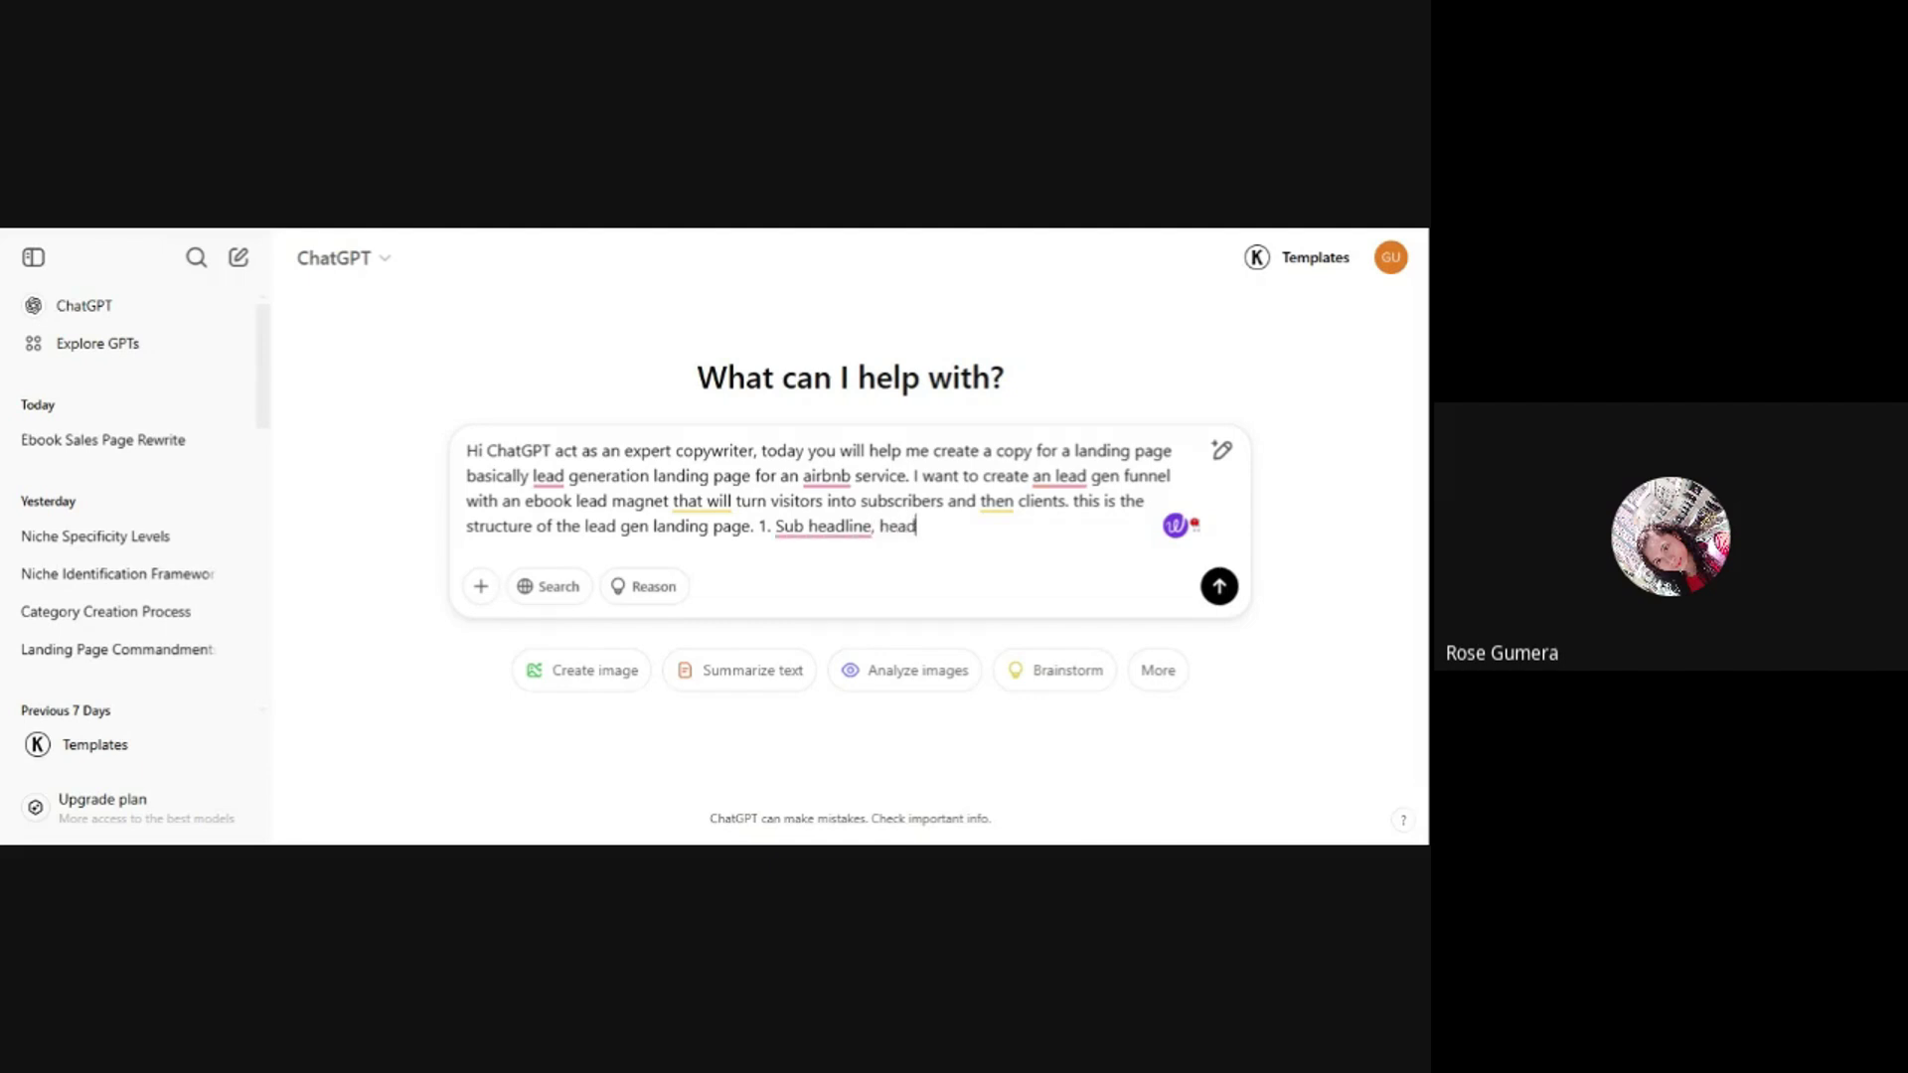
pyautogui.write(', sub header 2.')
pyautogui.press('BackSpace')
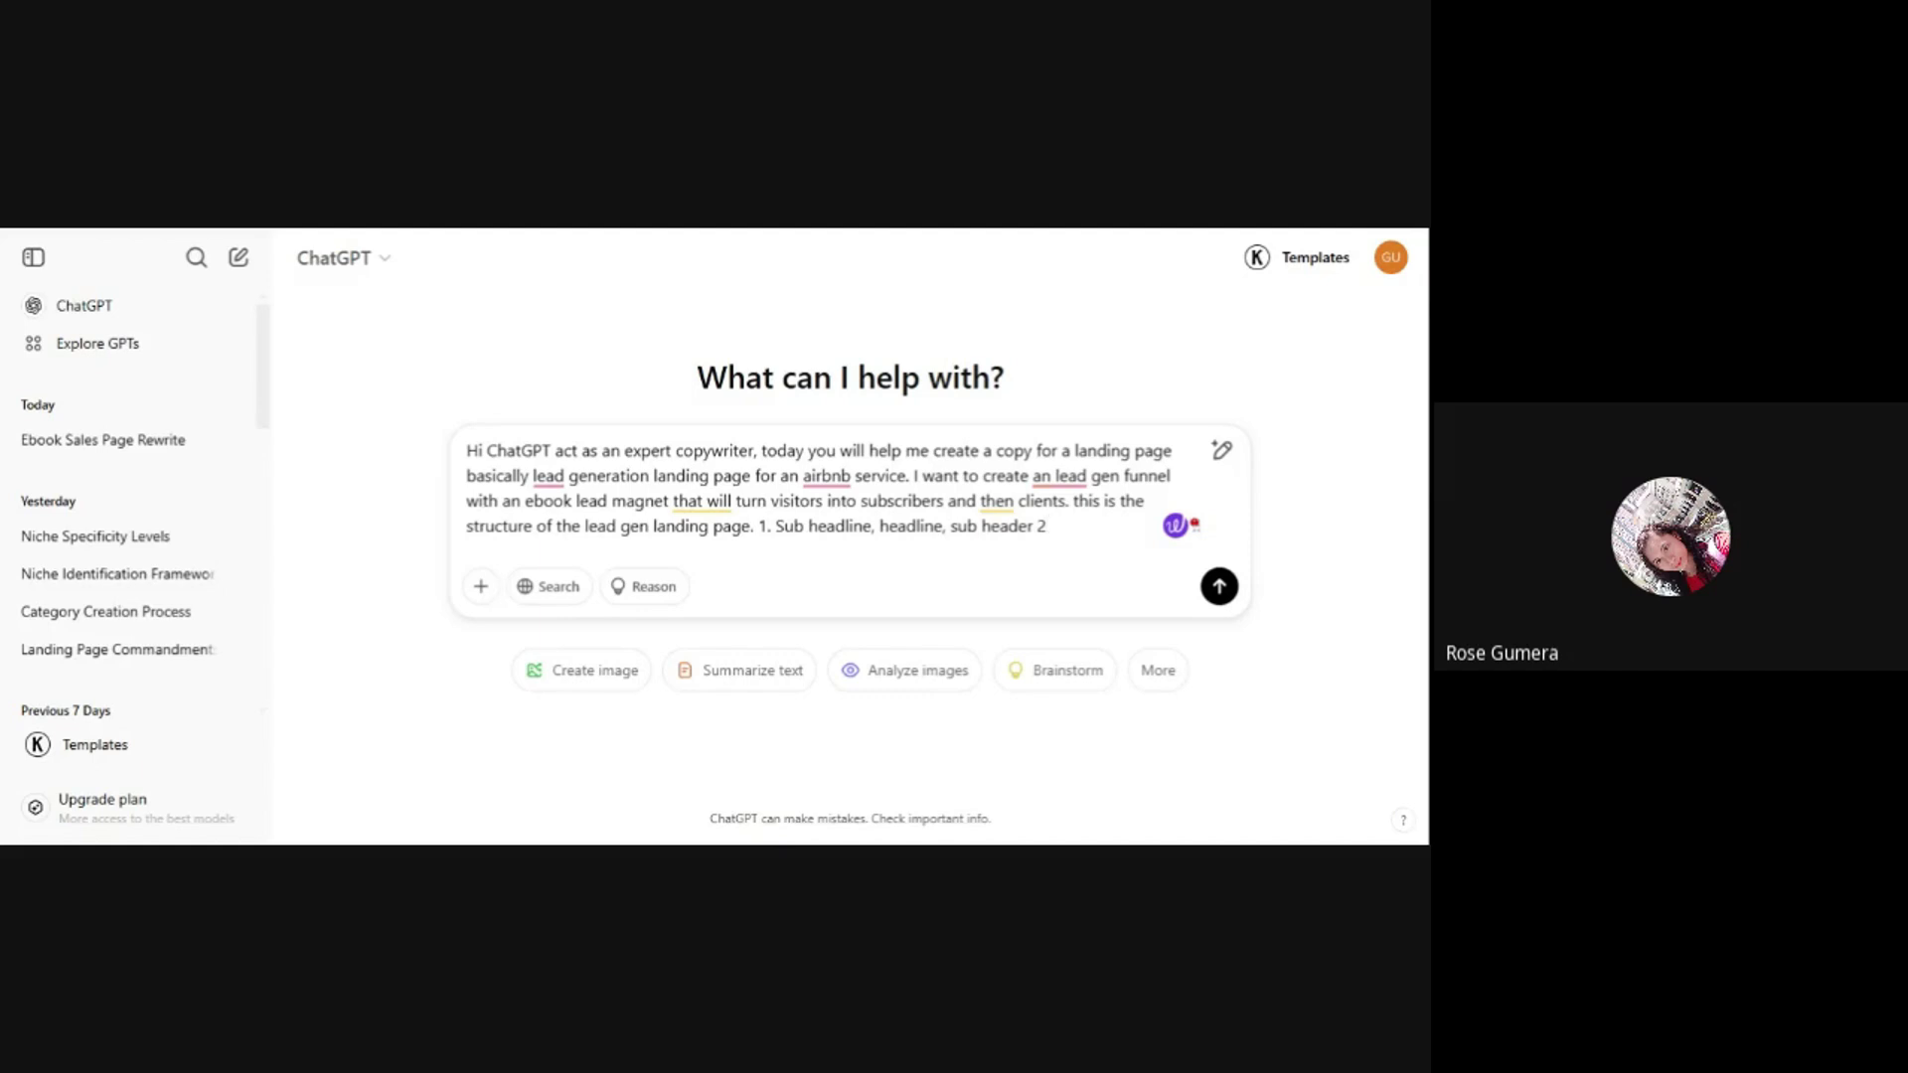
pyautogui.write('nd section gie')
pyautogui.press('BackSpace')
pyautogui.write('ve ')
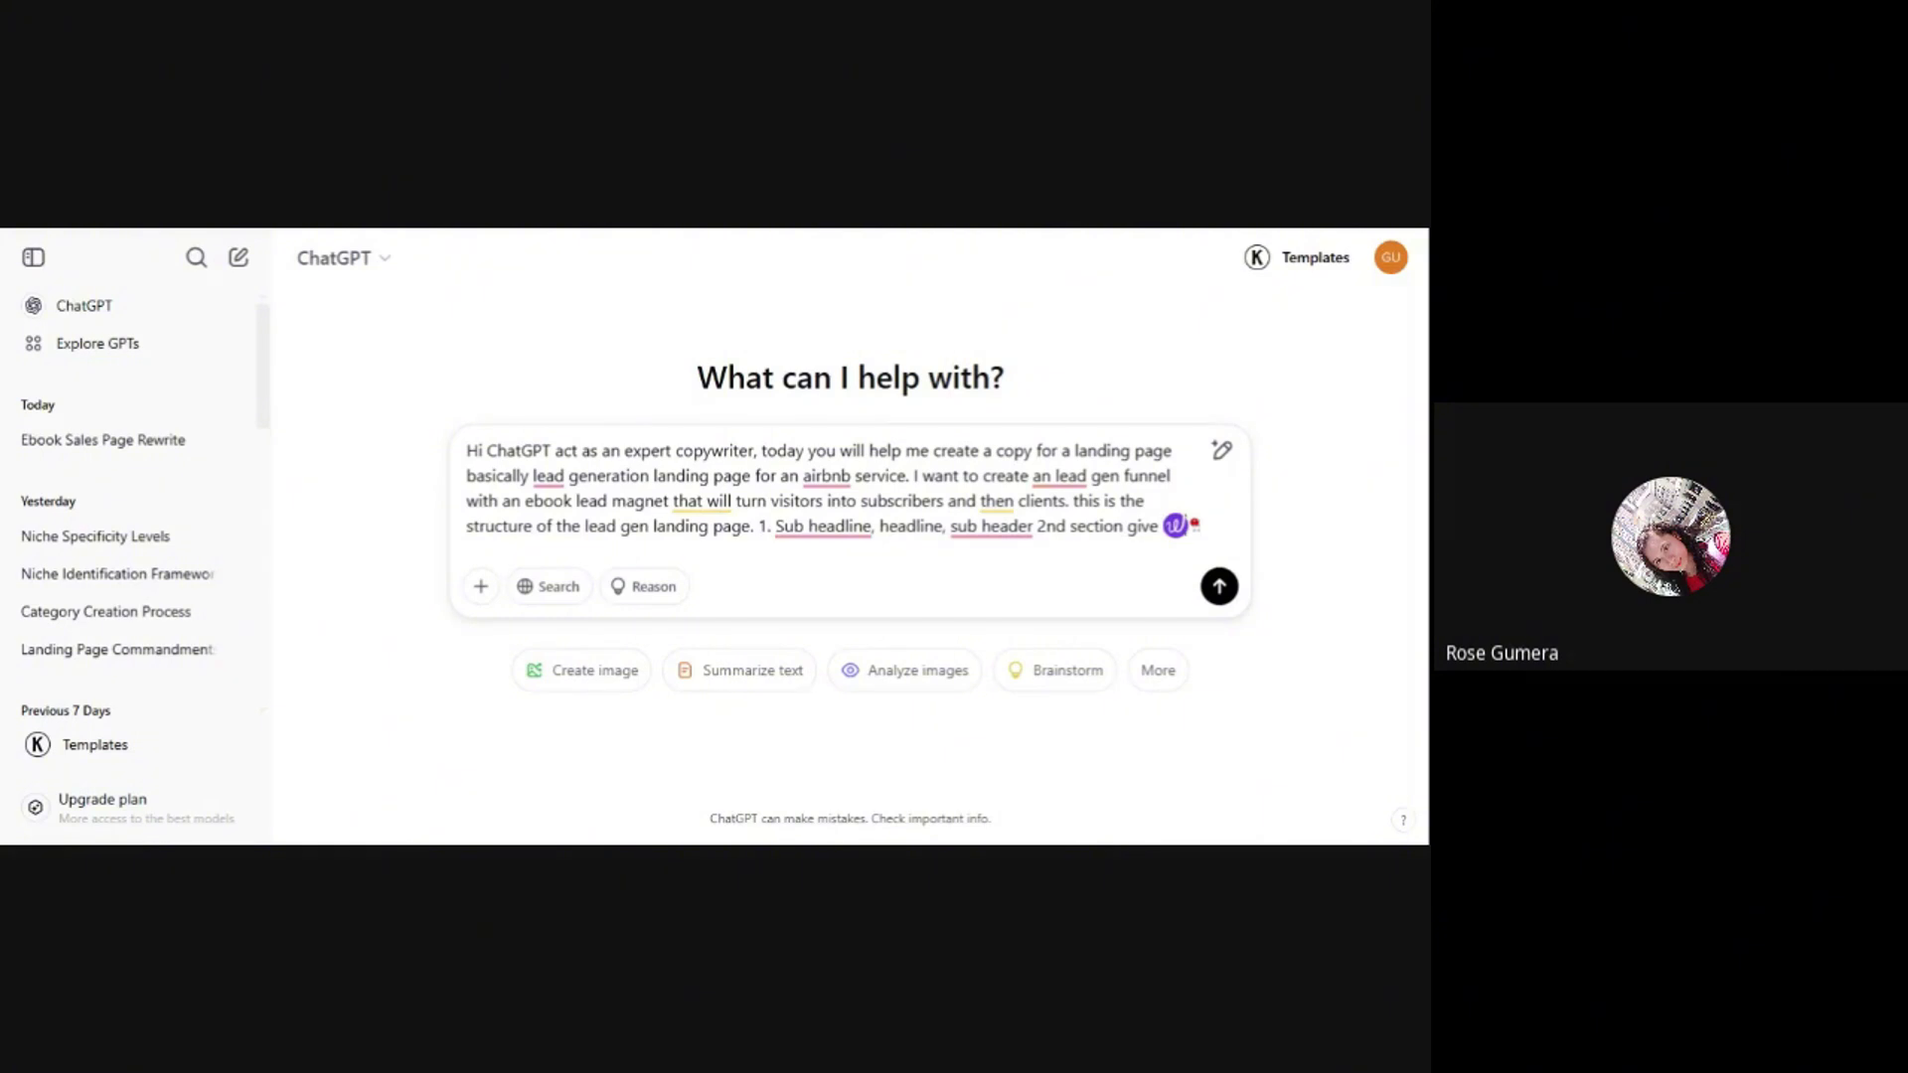
pyautogui.write('3 benefits ')
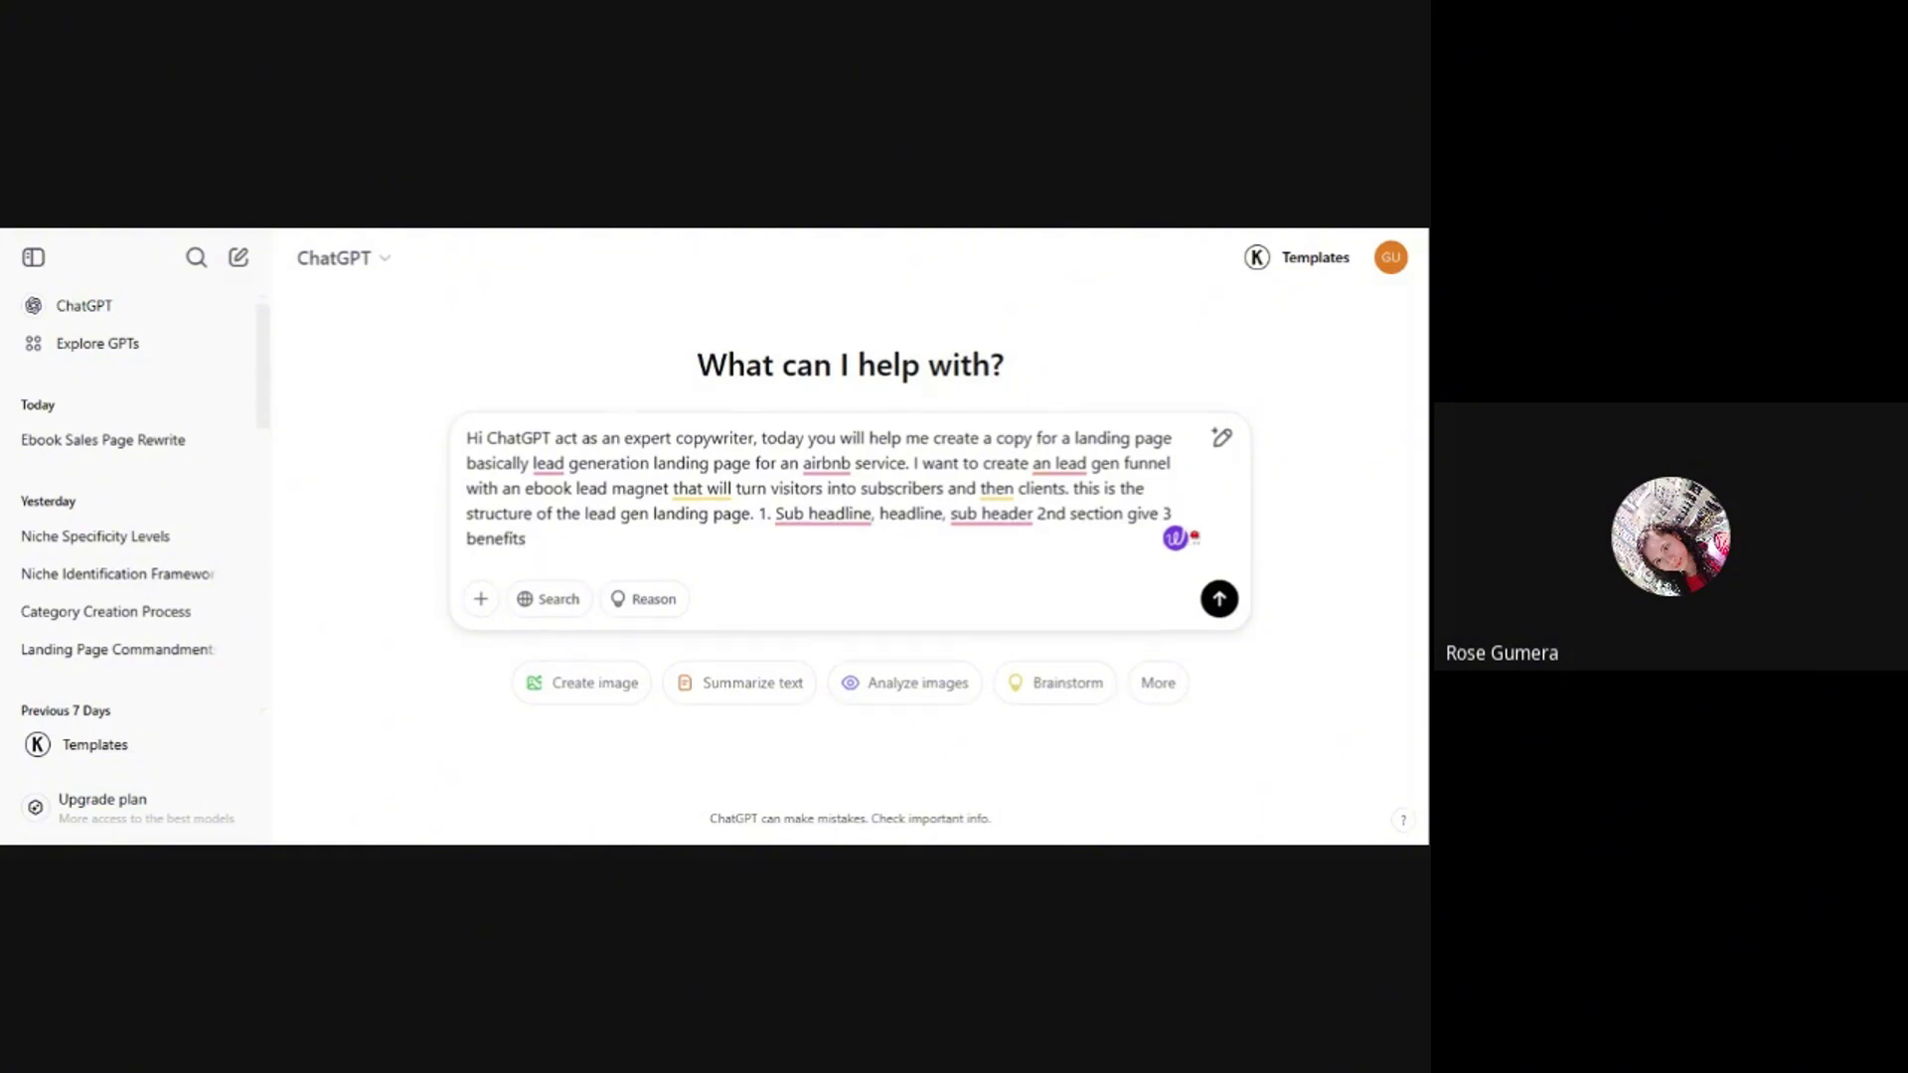
pyautogui.write('why they should downloaf')
pyautogui.press('BackSpace')
pyautogui.write('d the')
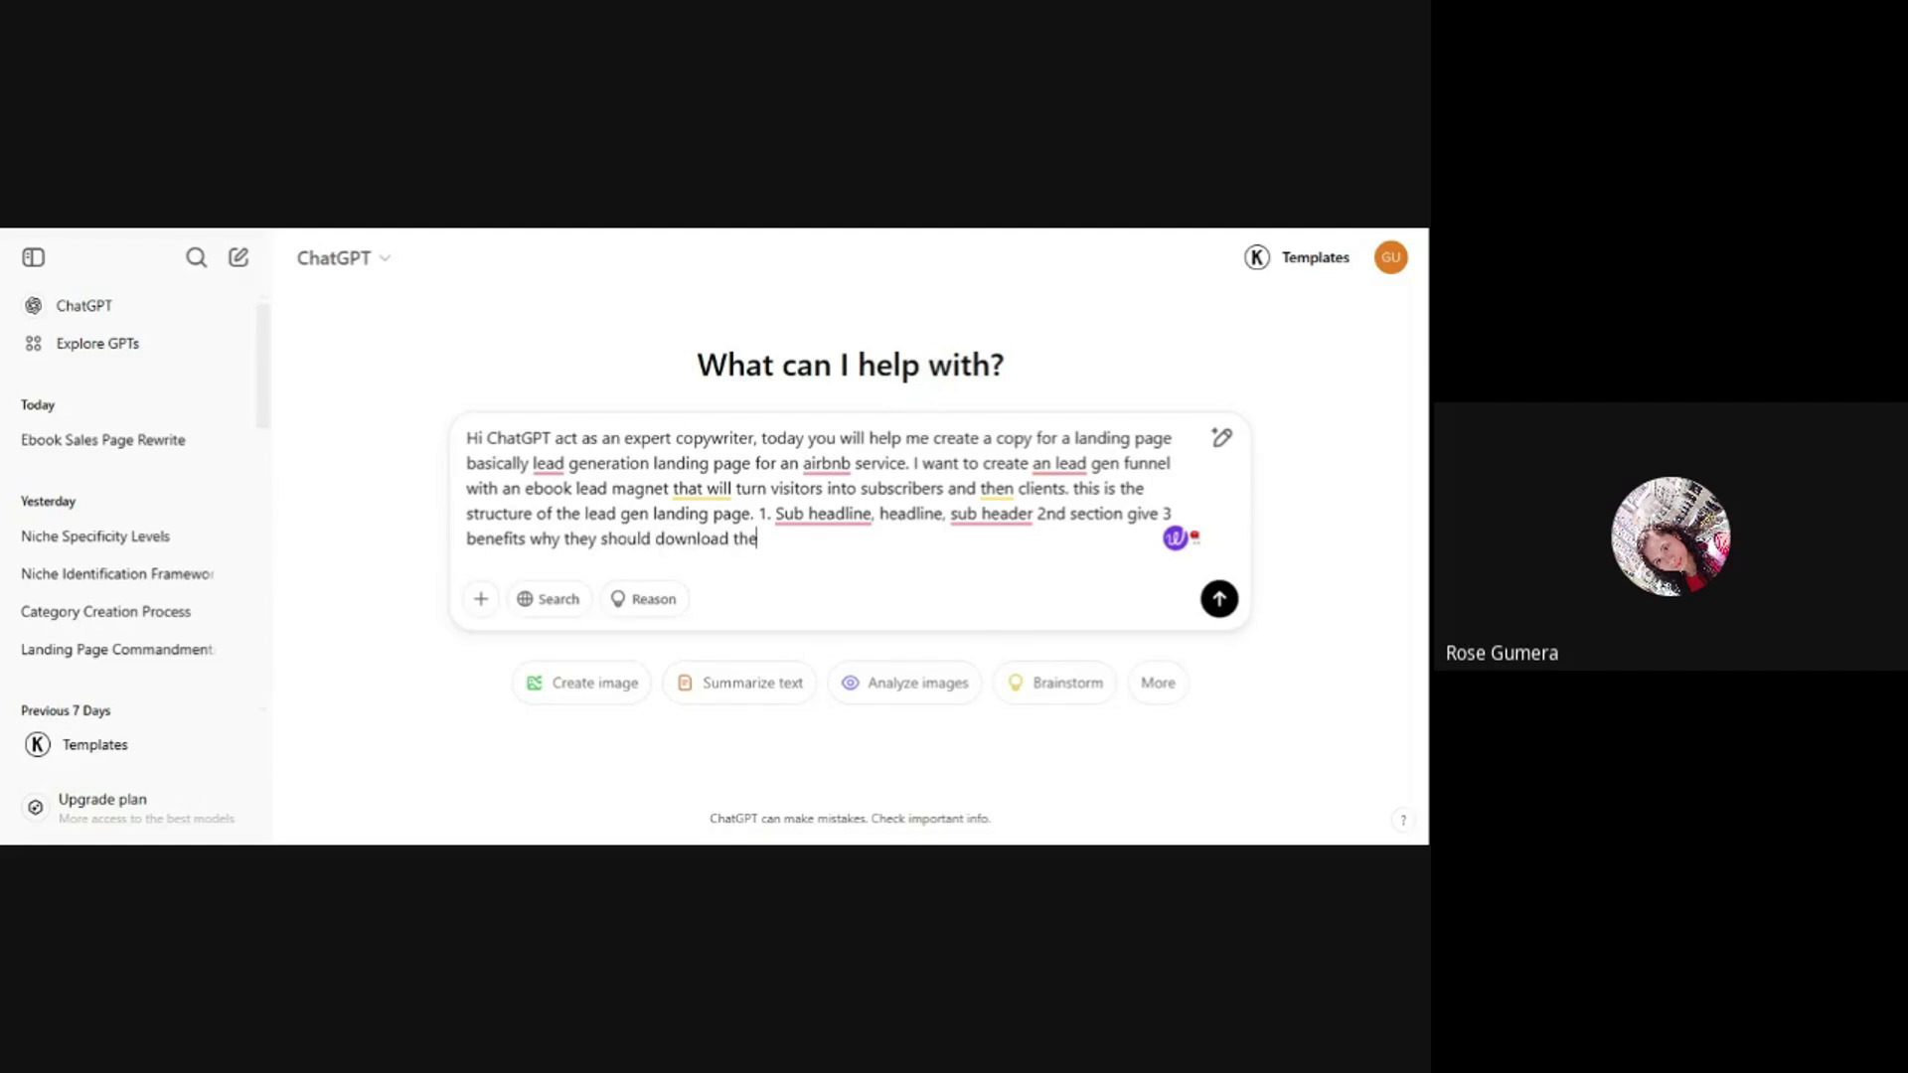
pyautogui.write(' free ebook, ')
pyautogui.write(', also ')
pyautogui.write('on the')
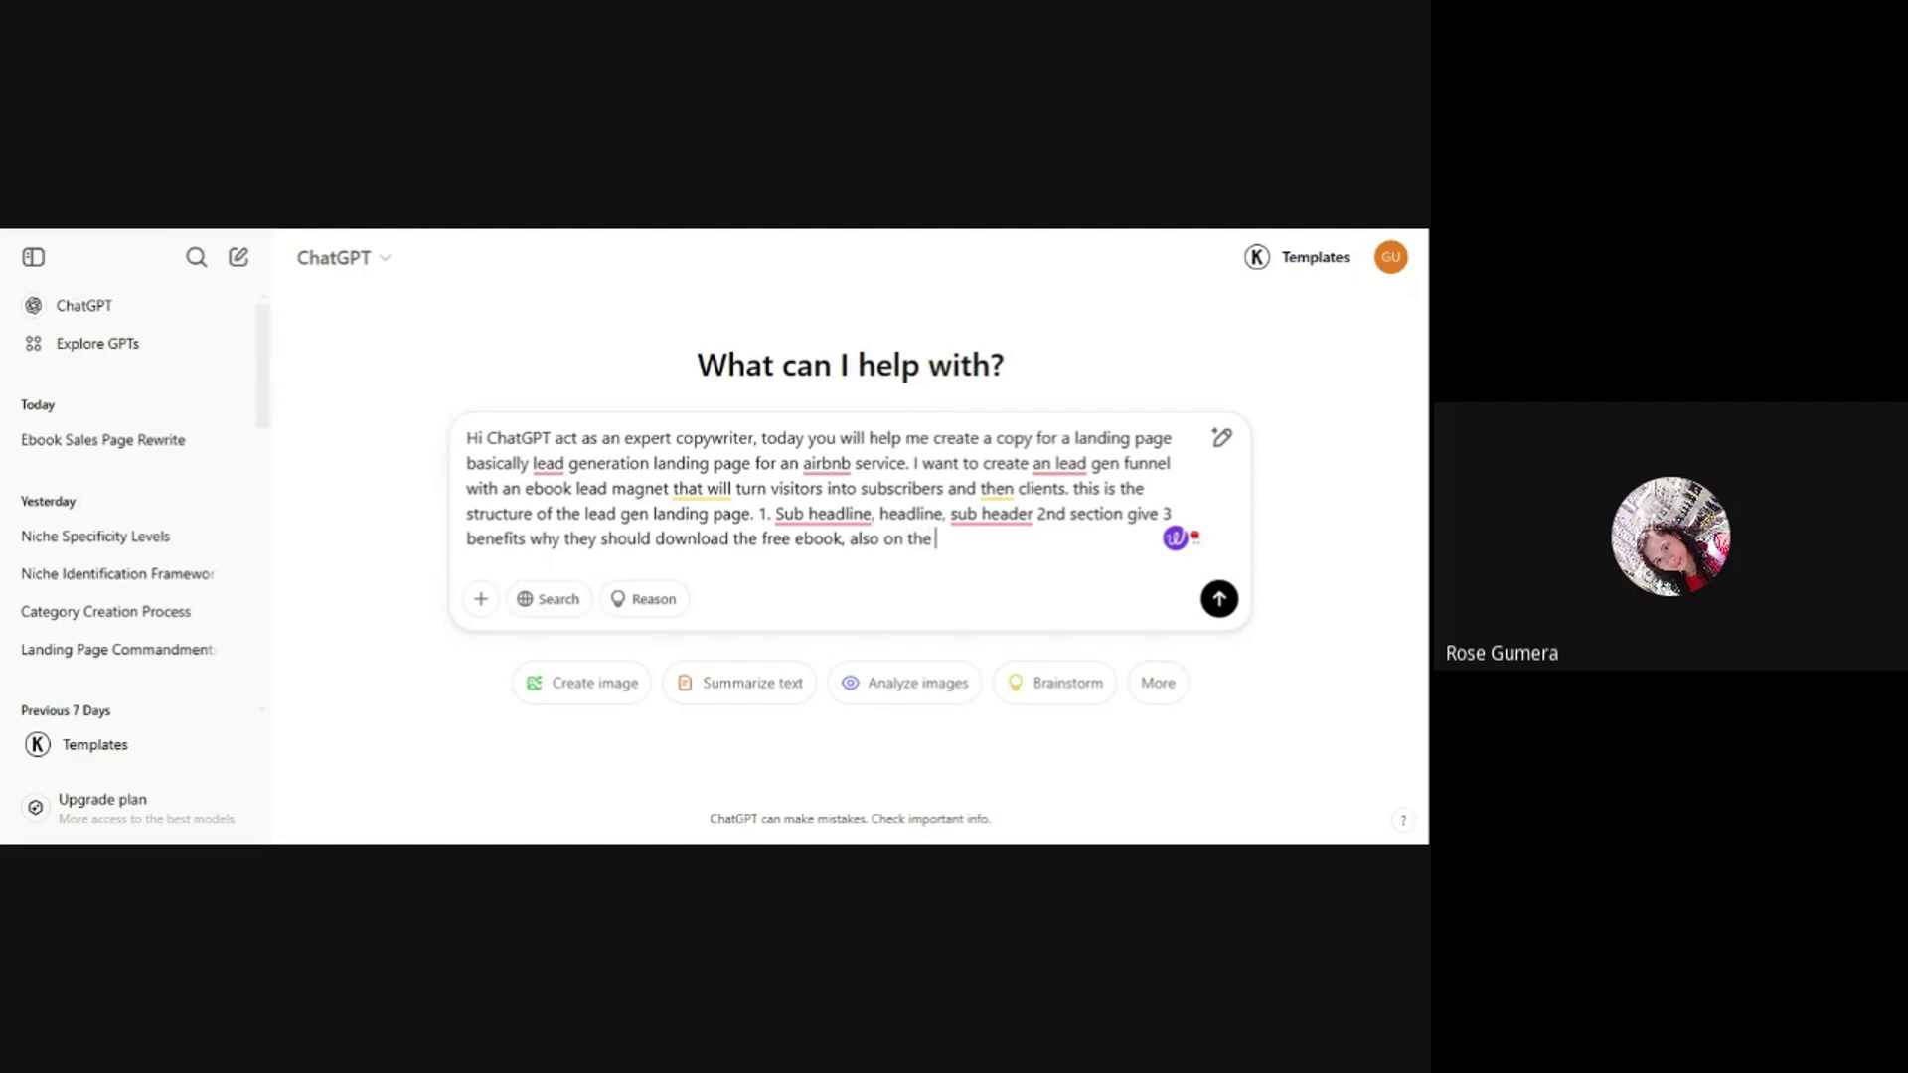
pyautogui.write(' 3rd section create an about the')
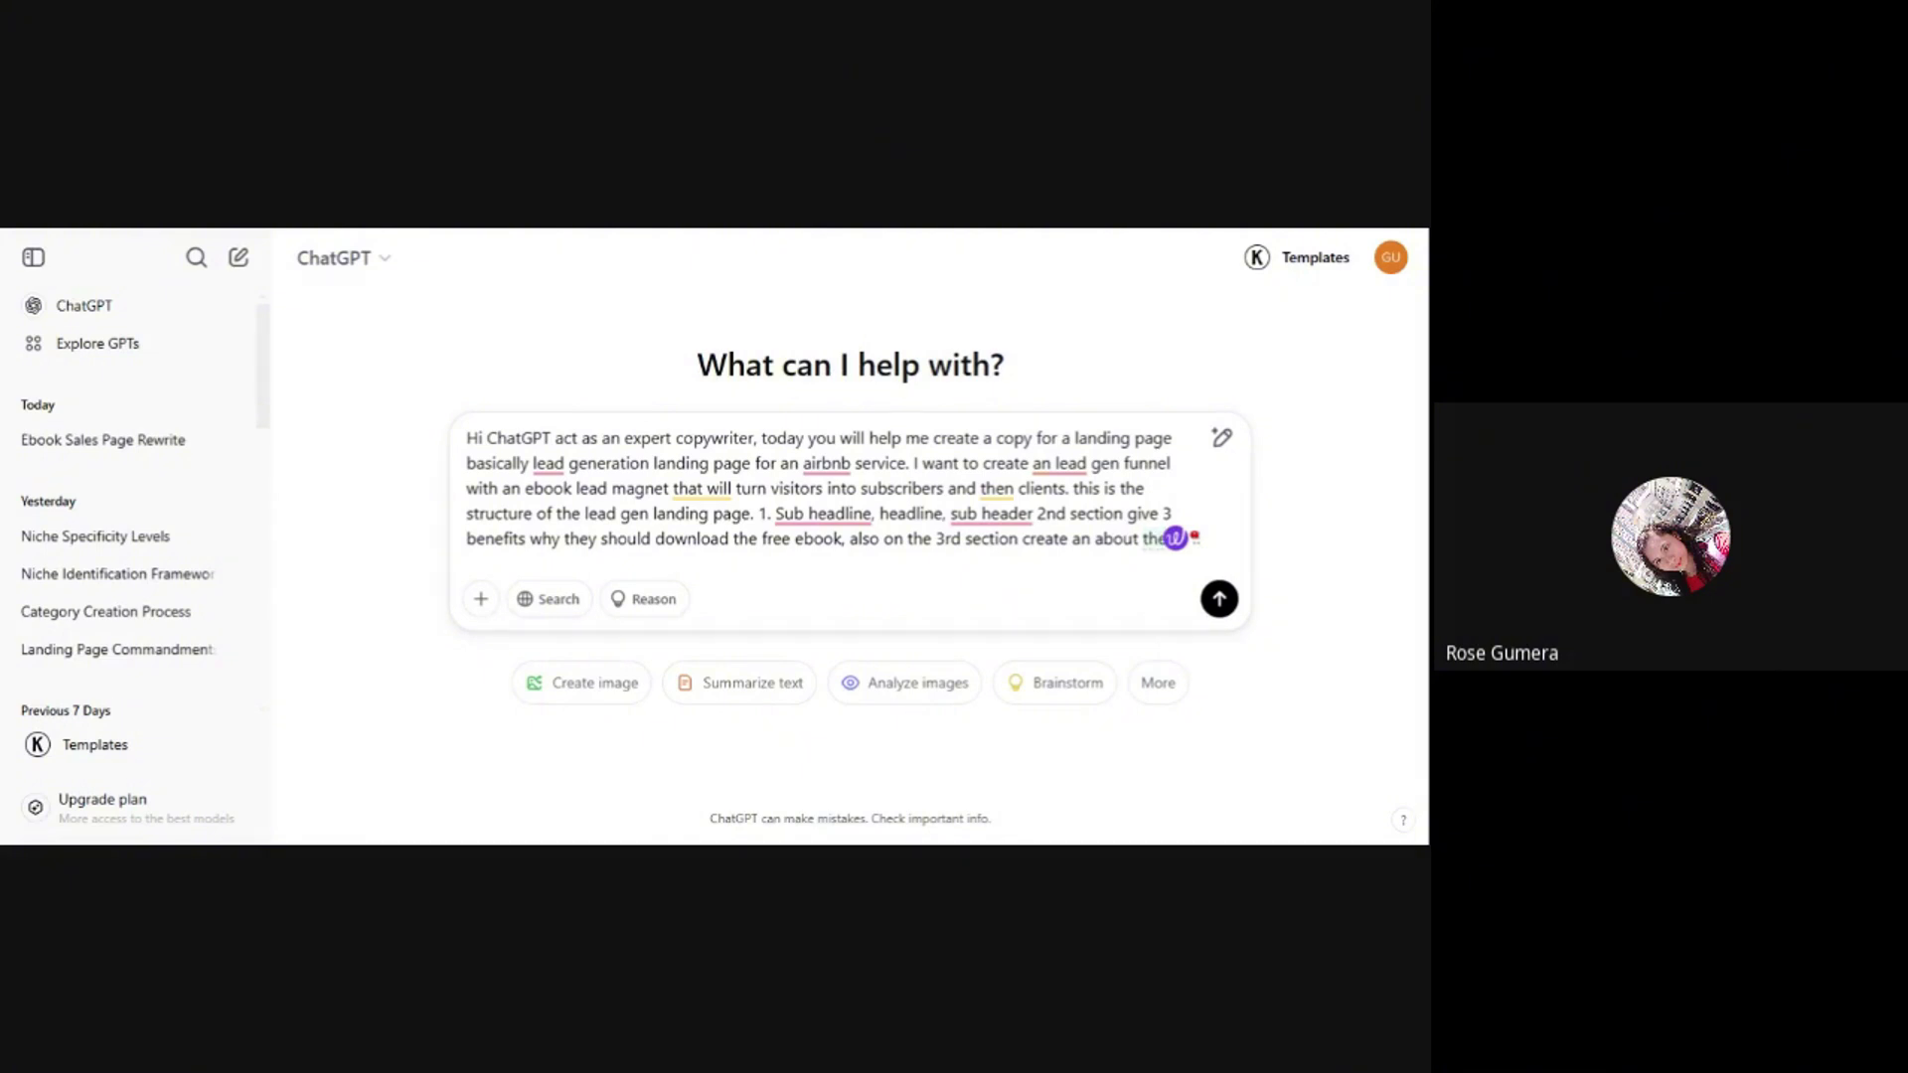
pyautogui.write(' author section')
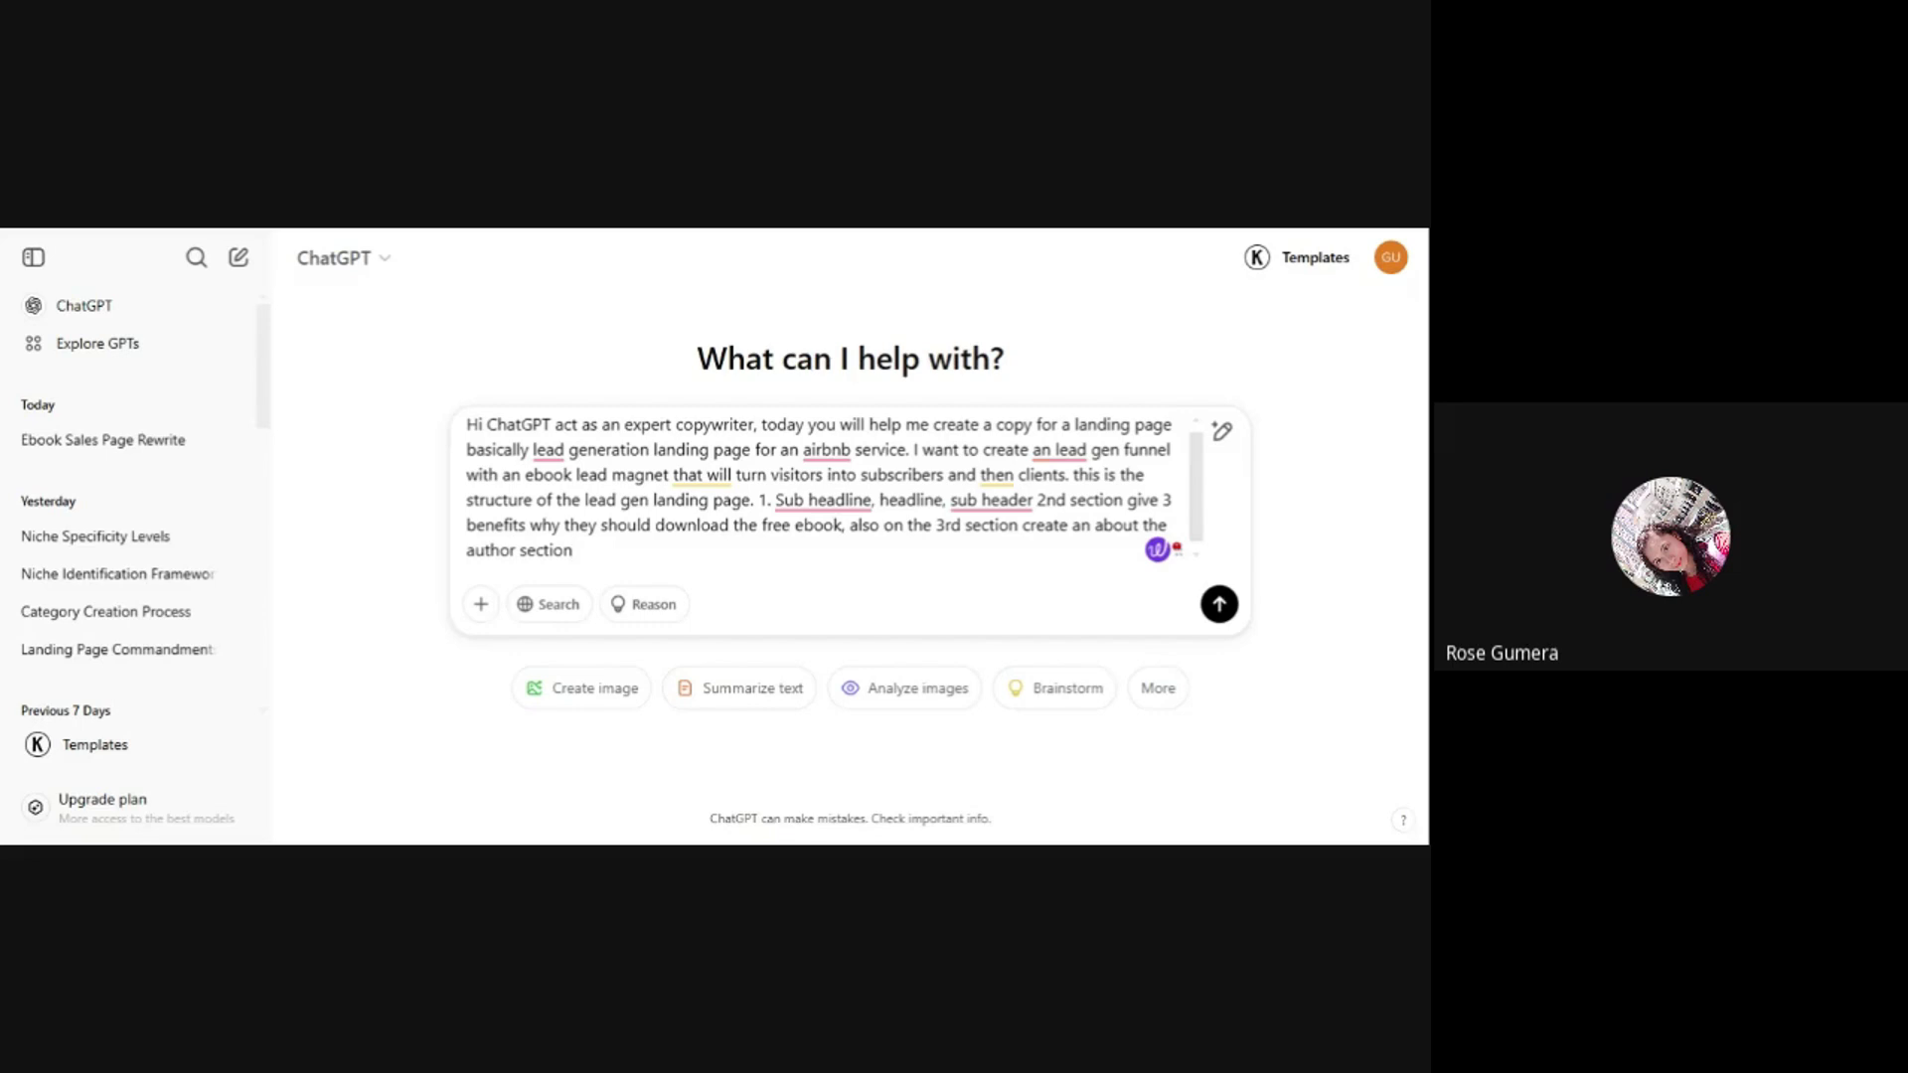
# - Close the prompt with 'Write in simple english and conversational that a 5th grade student can understand.'
pyautogui.write('. Wrie')
pyautogui.press('BackSpace')
pyautogui.press('BackSpace')
pyautogui.write('te in simple english and')
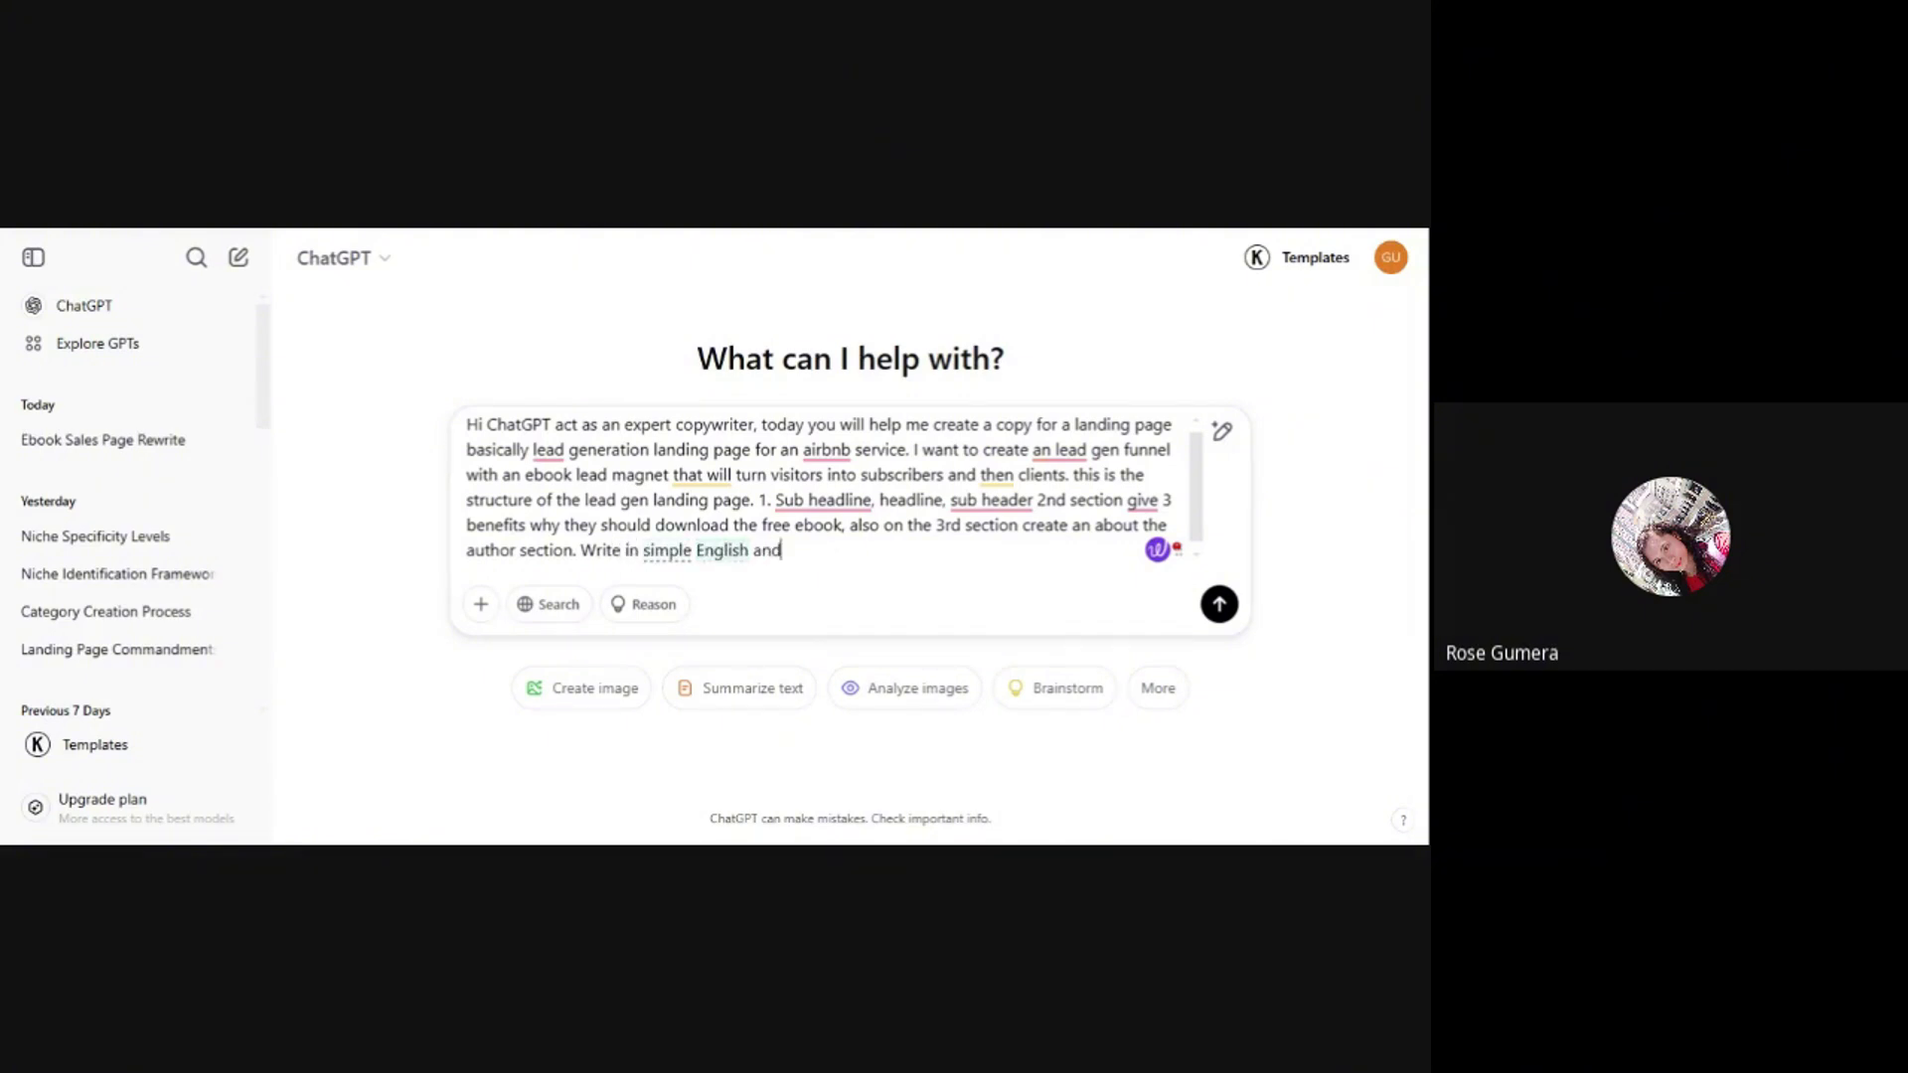
pyautogui.write(' conversational that a')
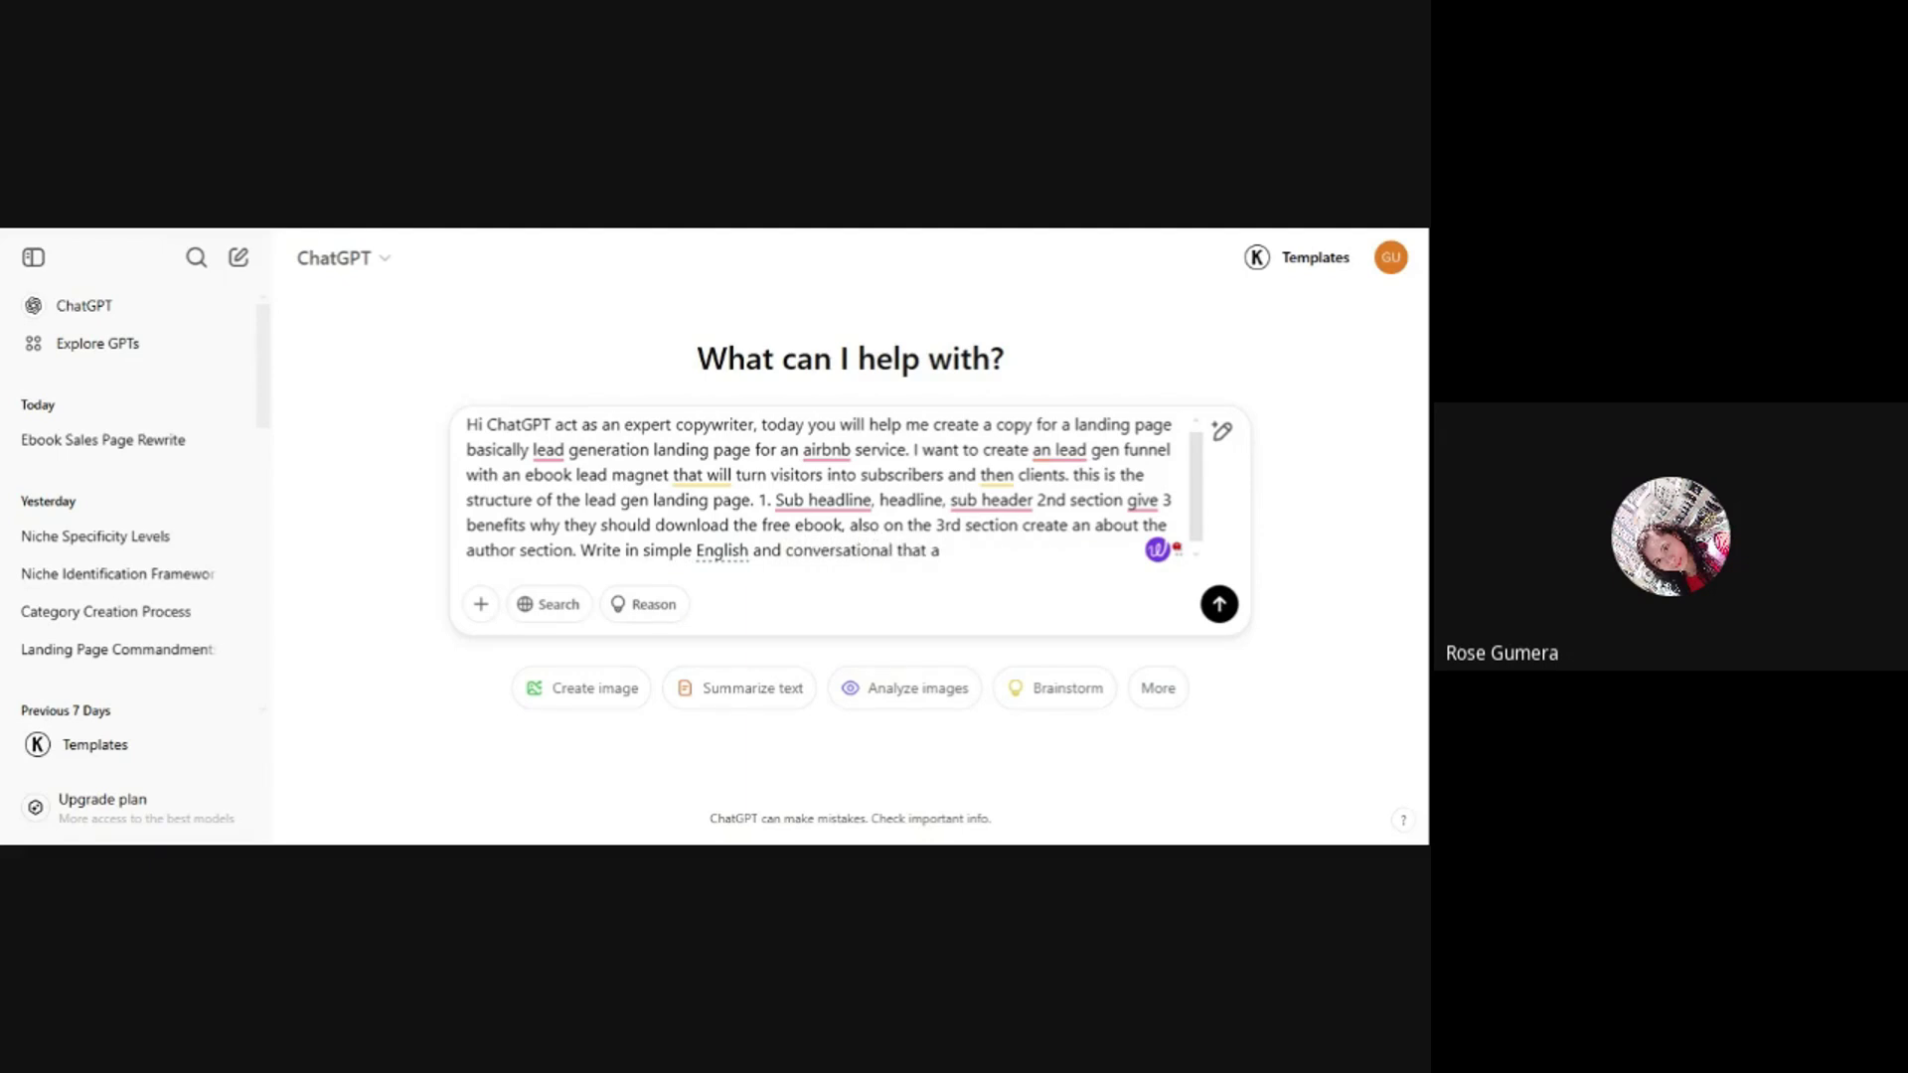
pyautogui.write(' 5th grafe st')
pyautogui.write('udent can un')
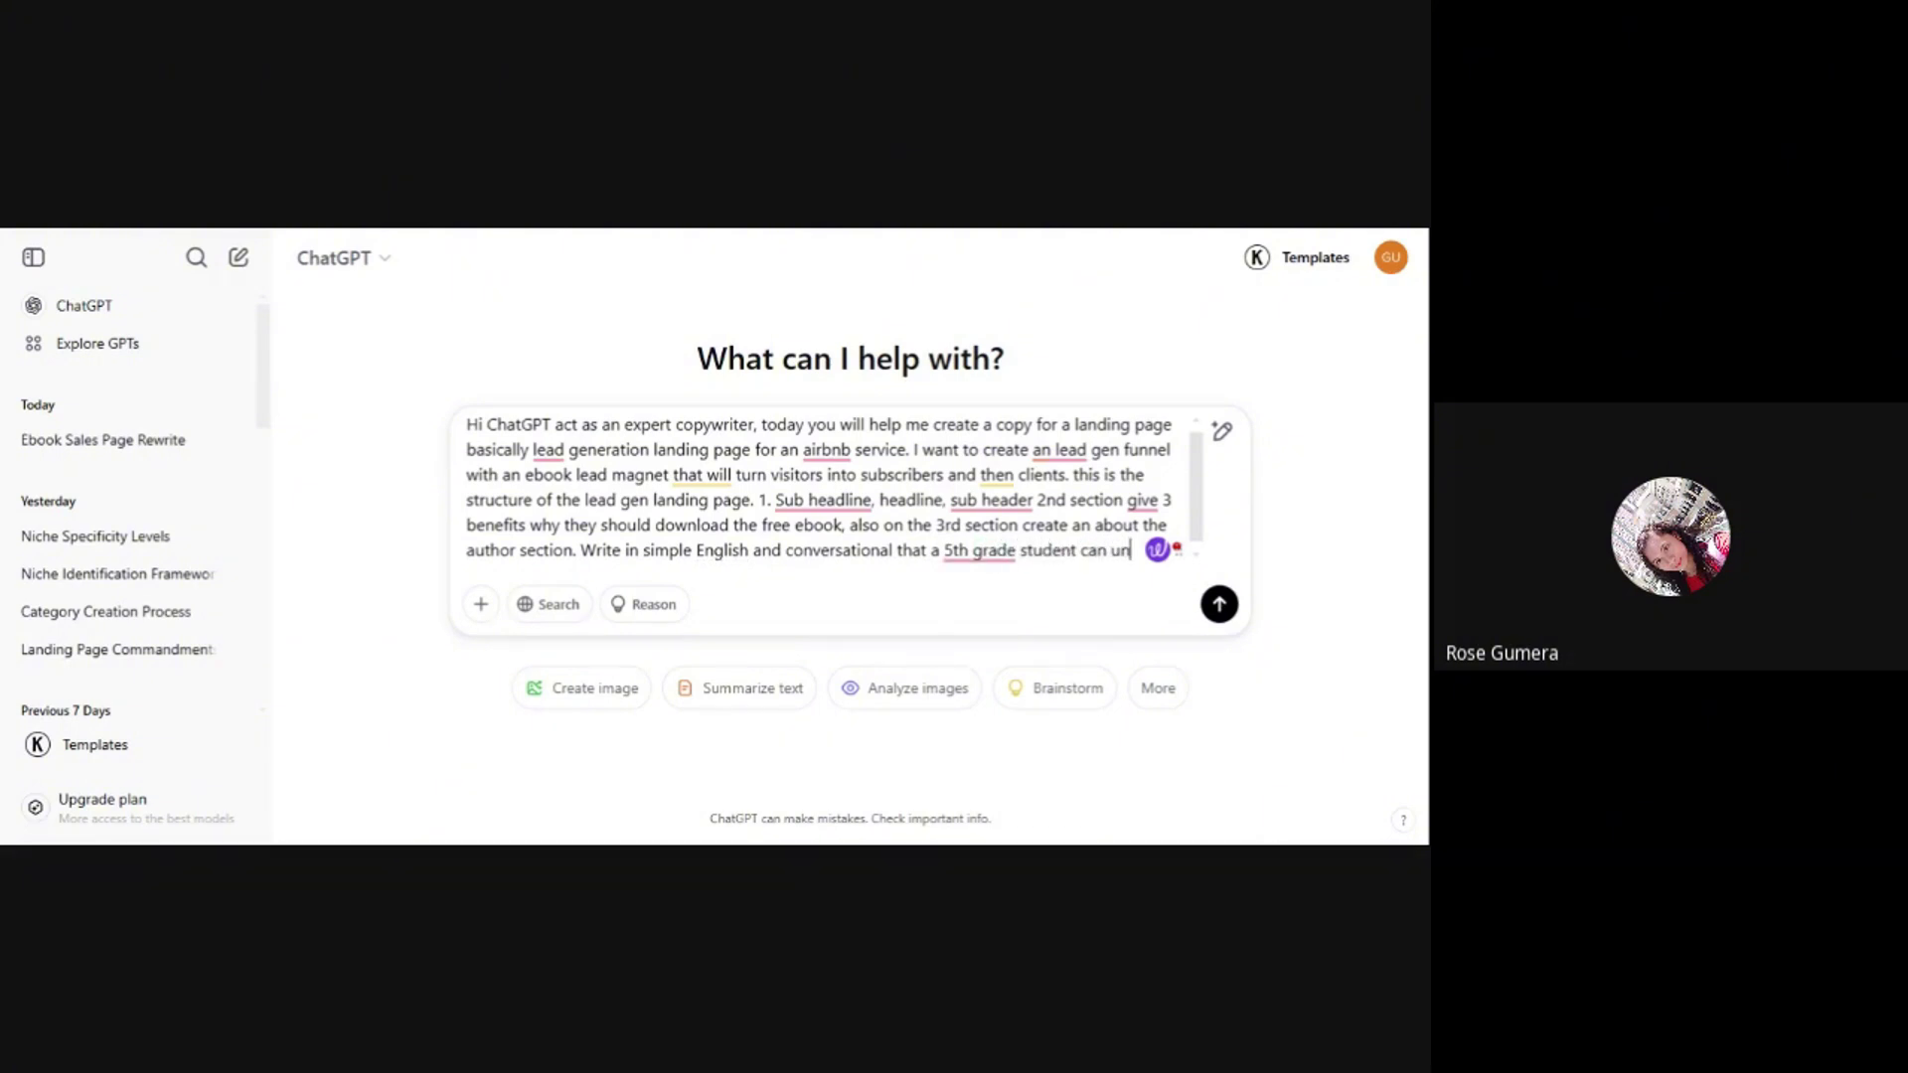
pyautogui.write('derstand.')
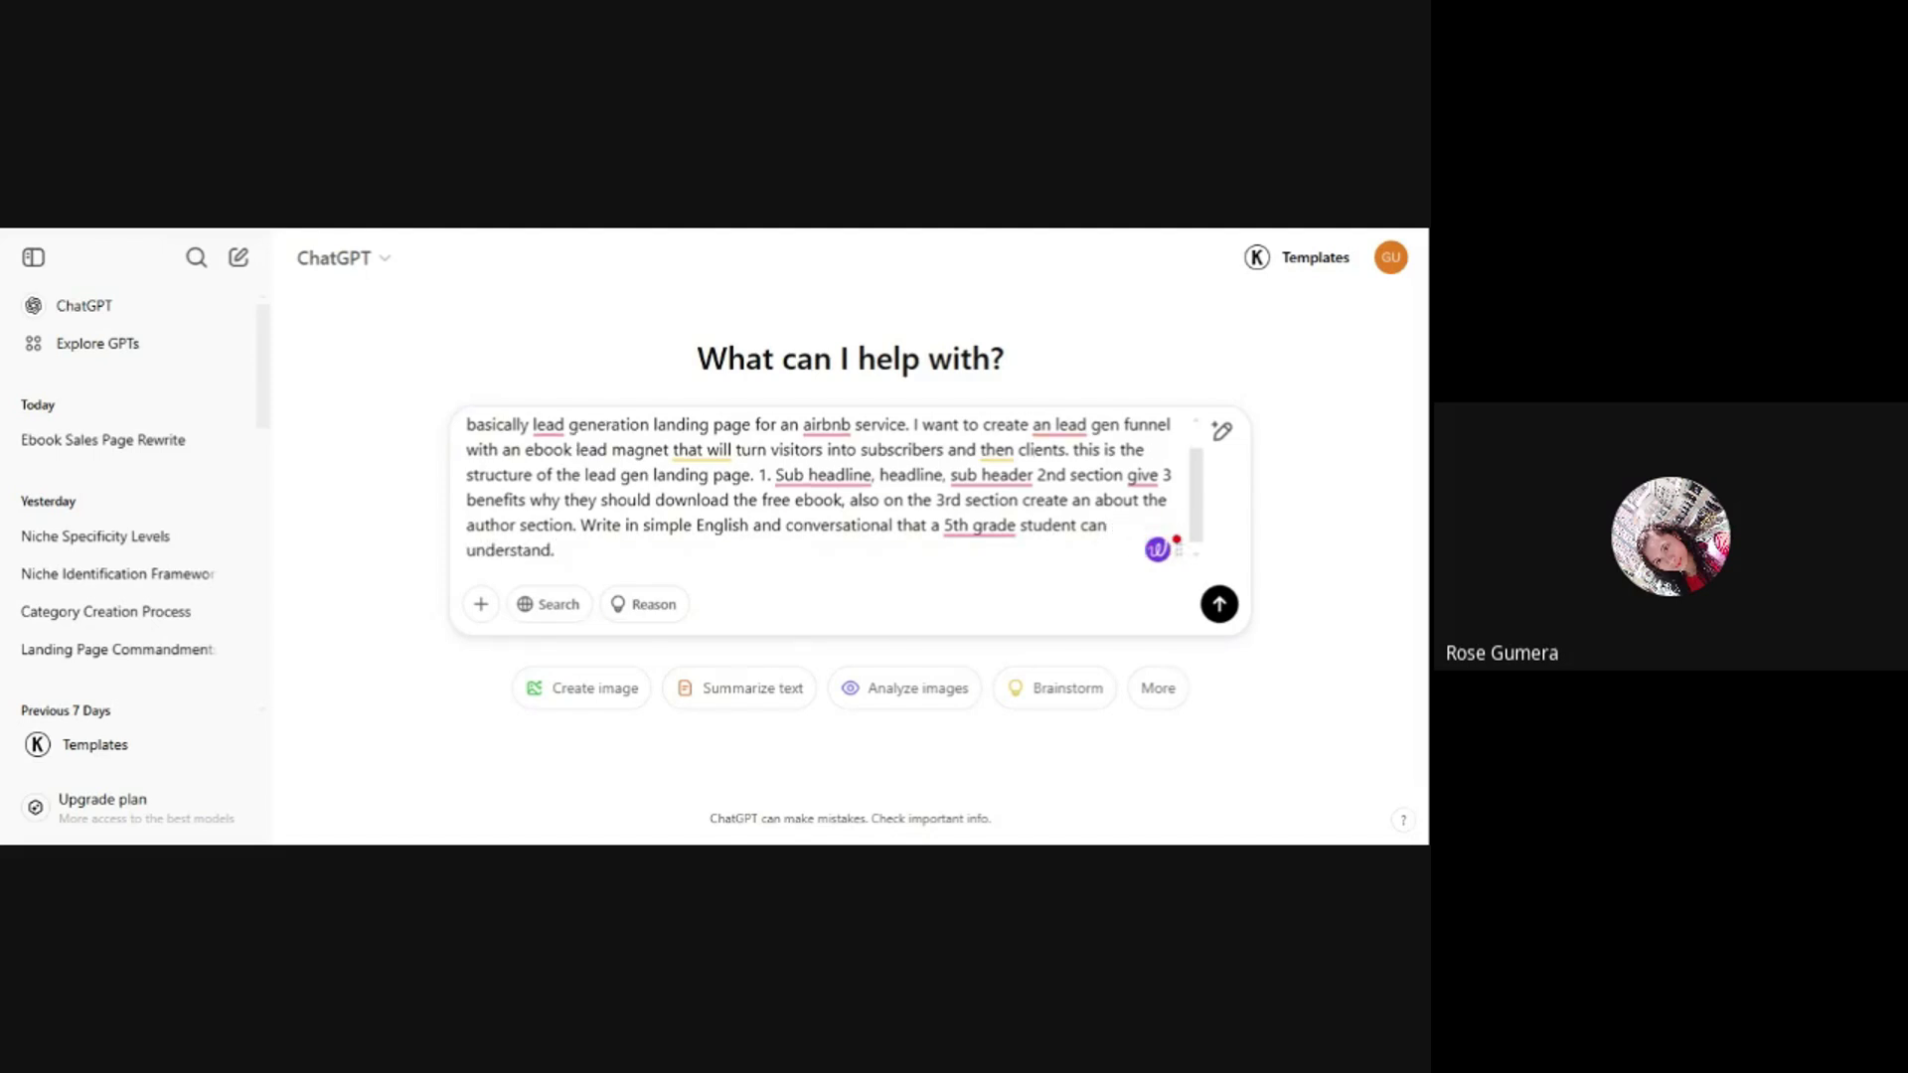
pyautogui.press('Return')
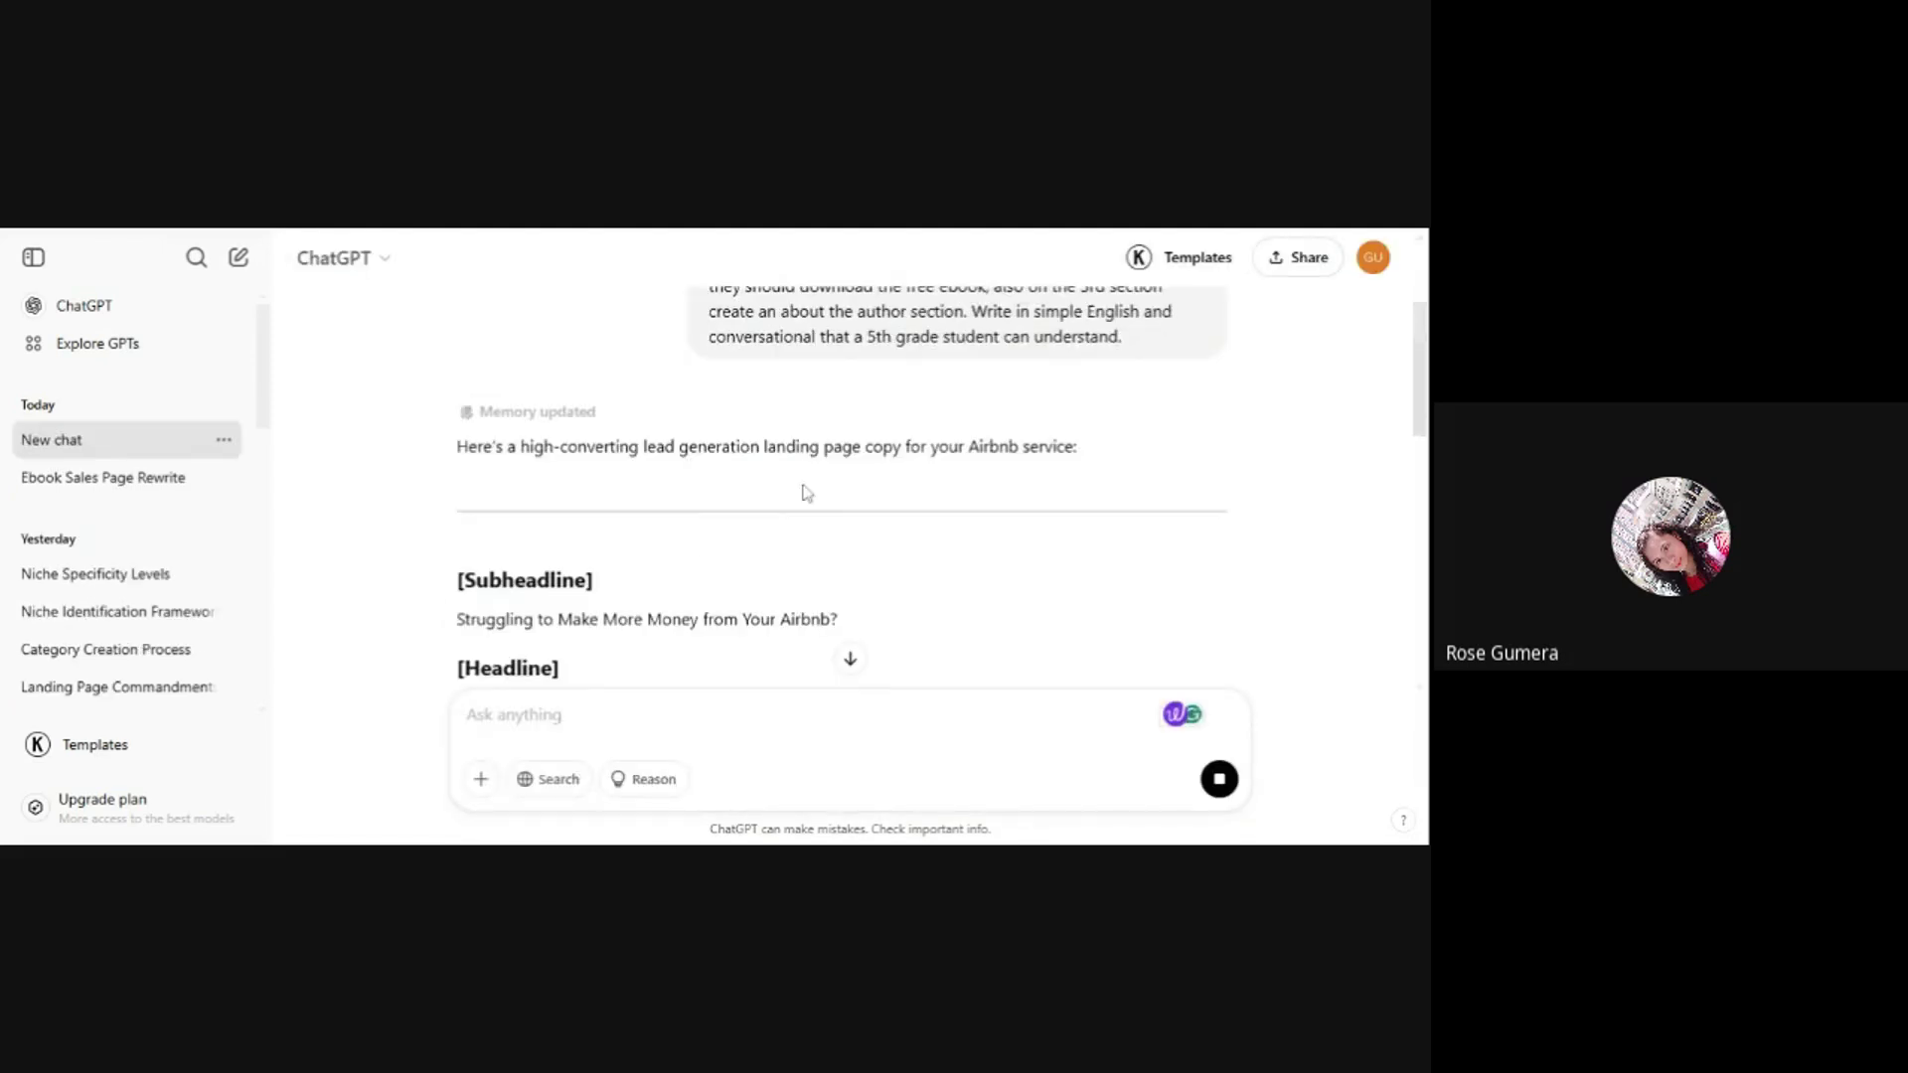
pyautogui.scroll(-3, 802, 497)
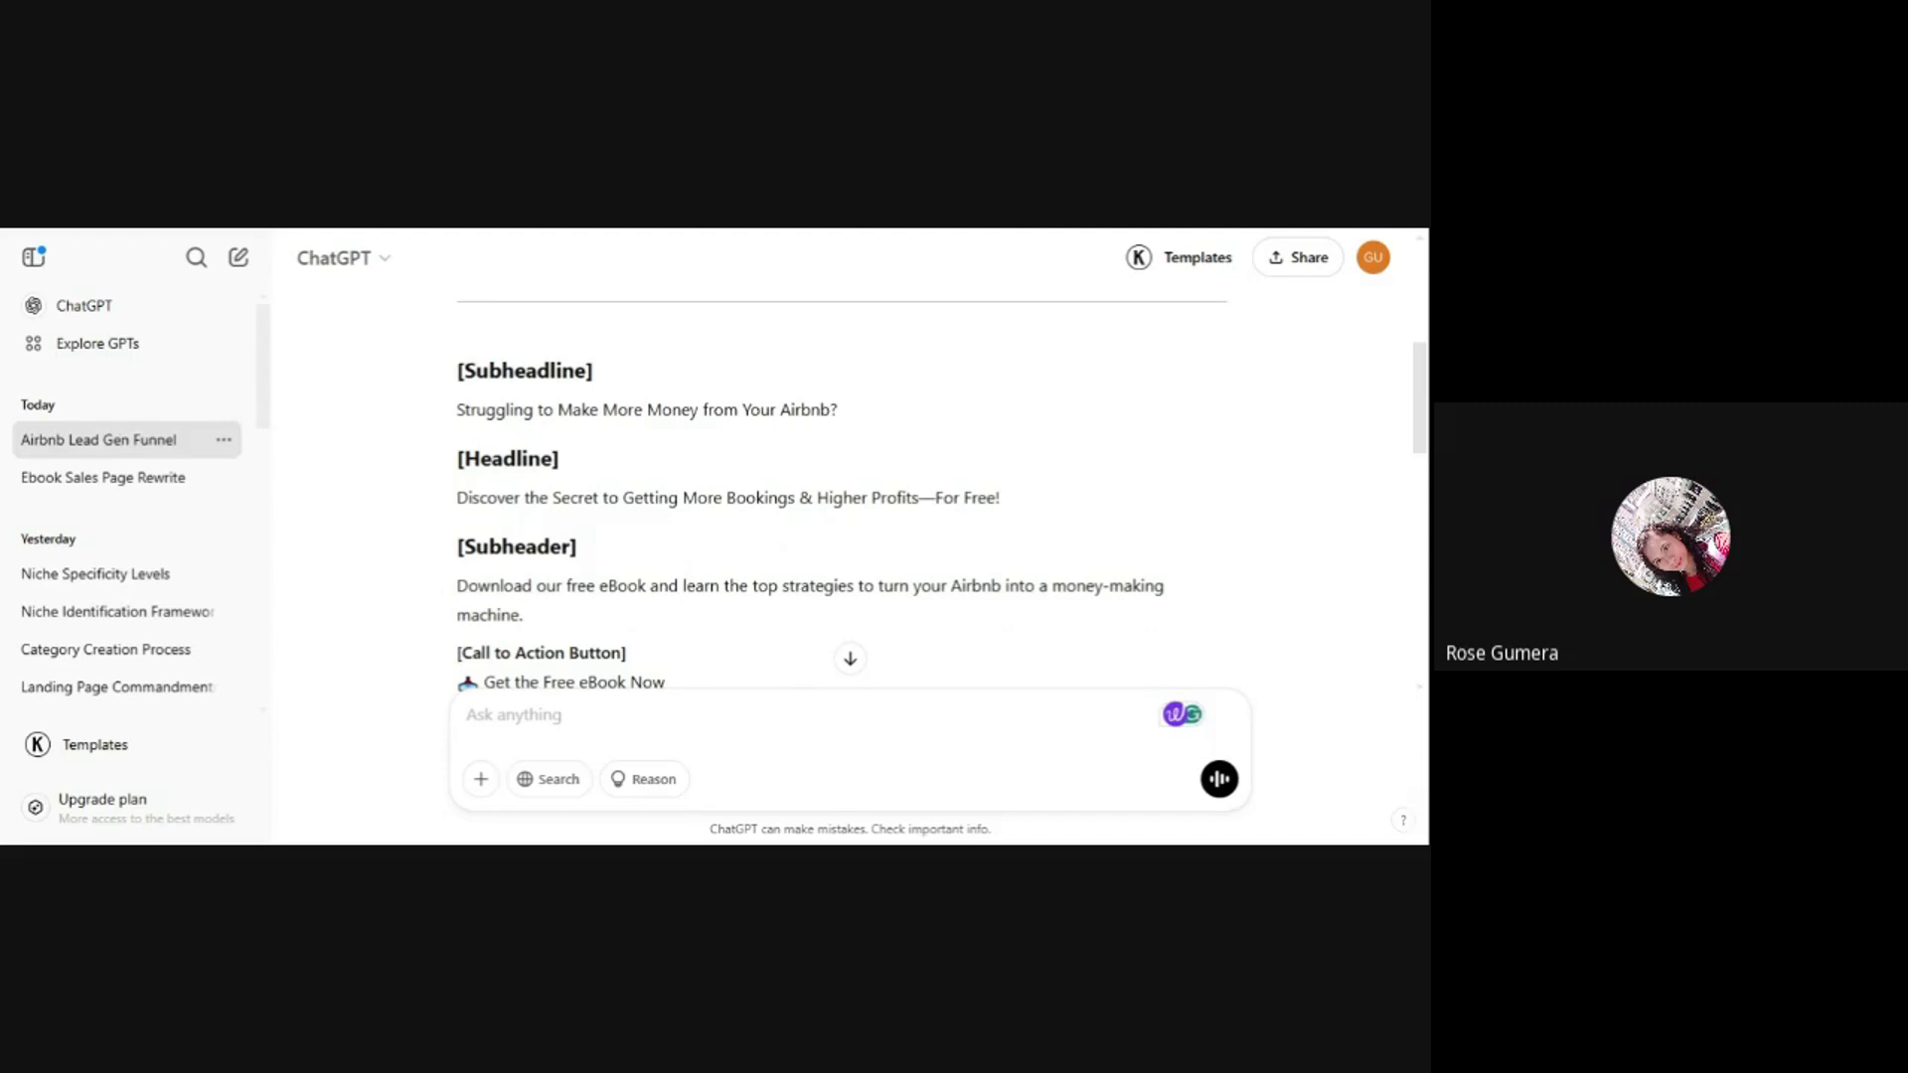
pyautogui.scroll(-1, 865, 541)
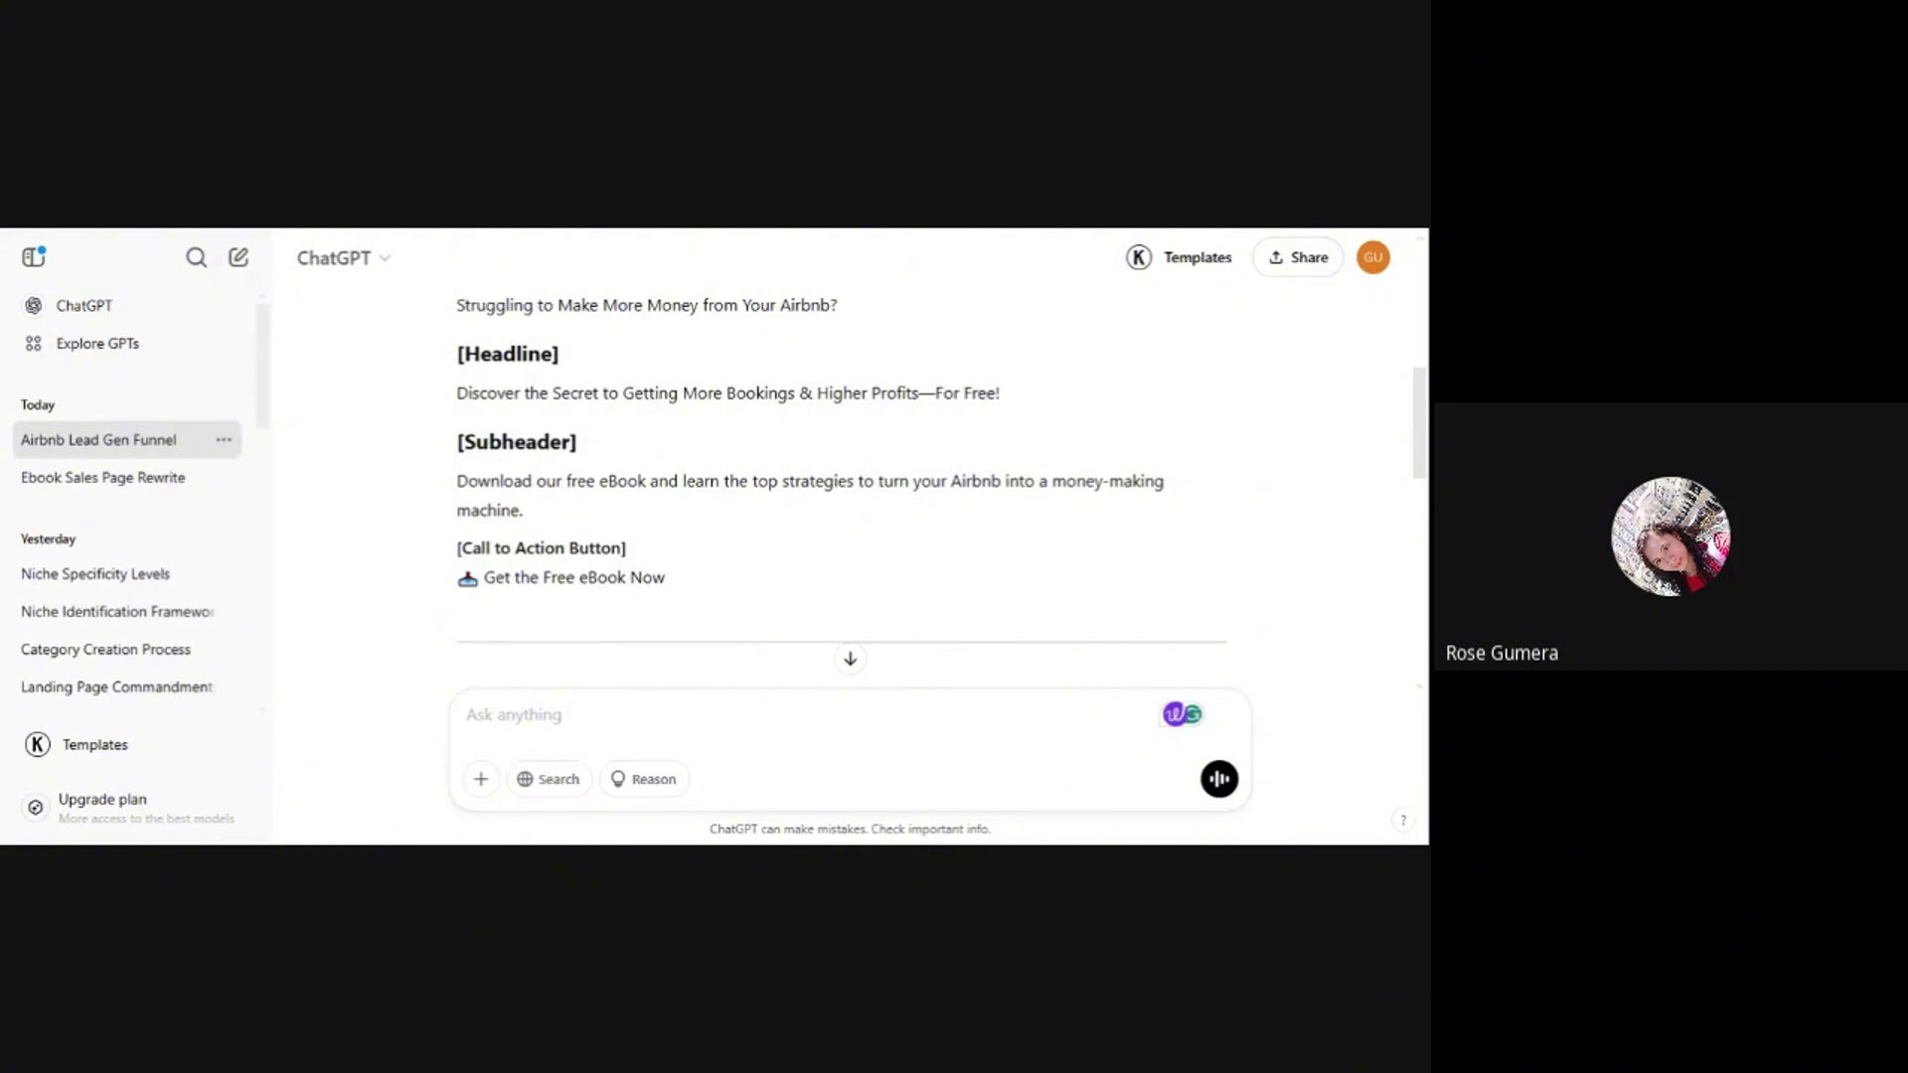
pyautogui.scroll(-1, 888, 531)
pyautogui.scroll(-2, 888, 531)
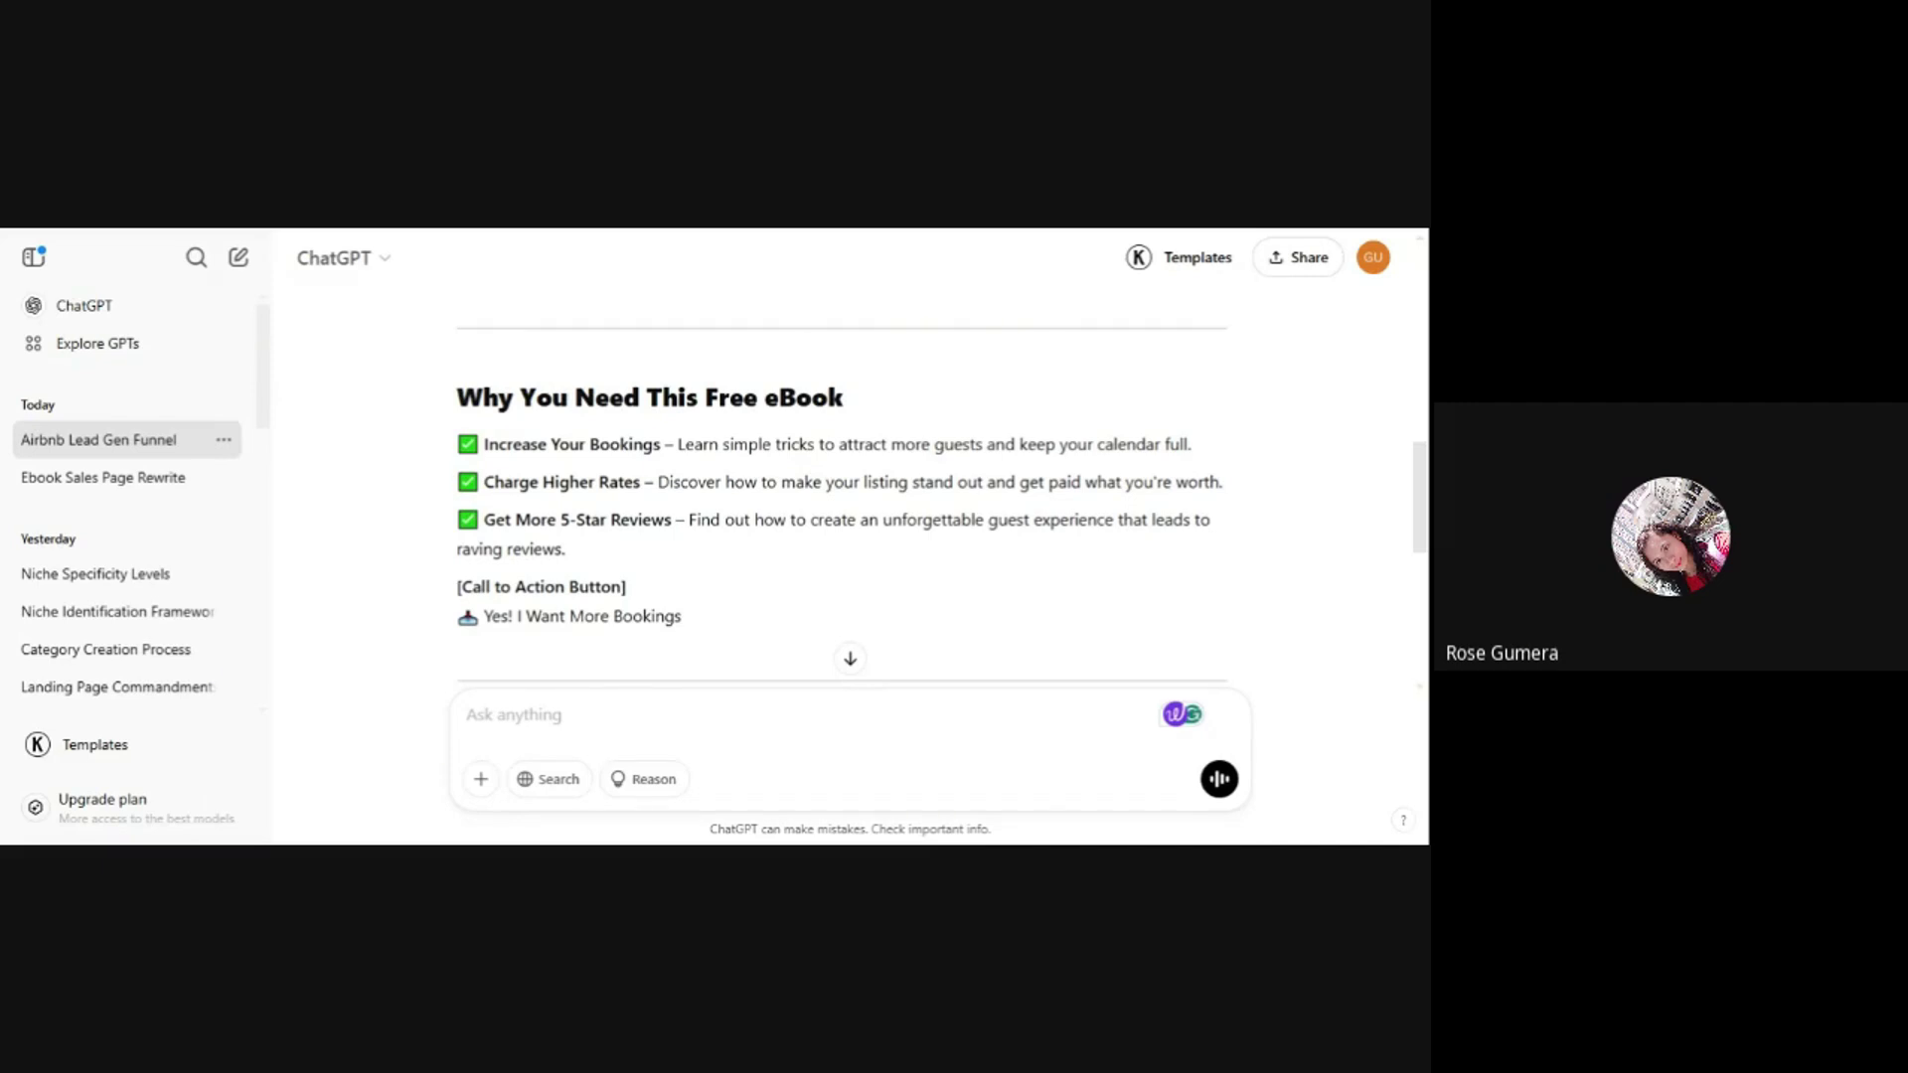
pyautogui.moveTo(484, 445); pyautogui.dragTo(669, 482)
pyautogui.click(563, 479)
pyautogui.moveTo(484, 520); pyautogui.dragTo(687, 520)
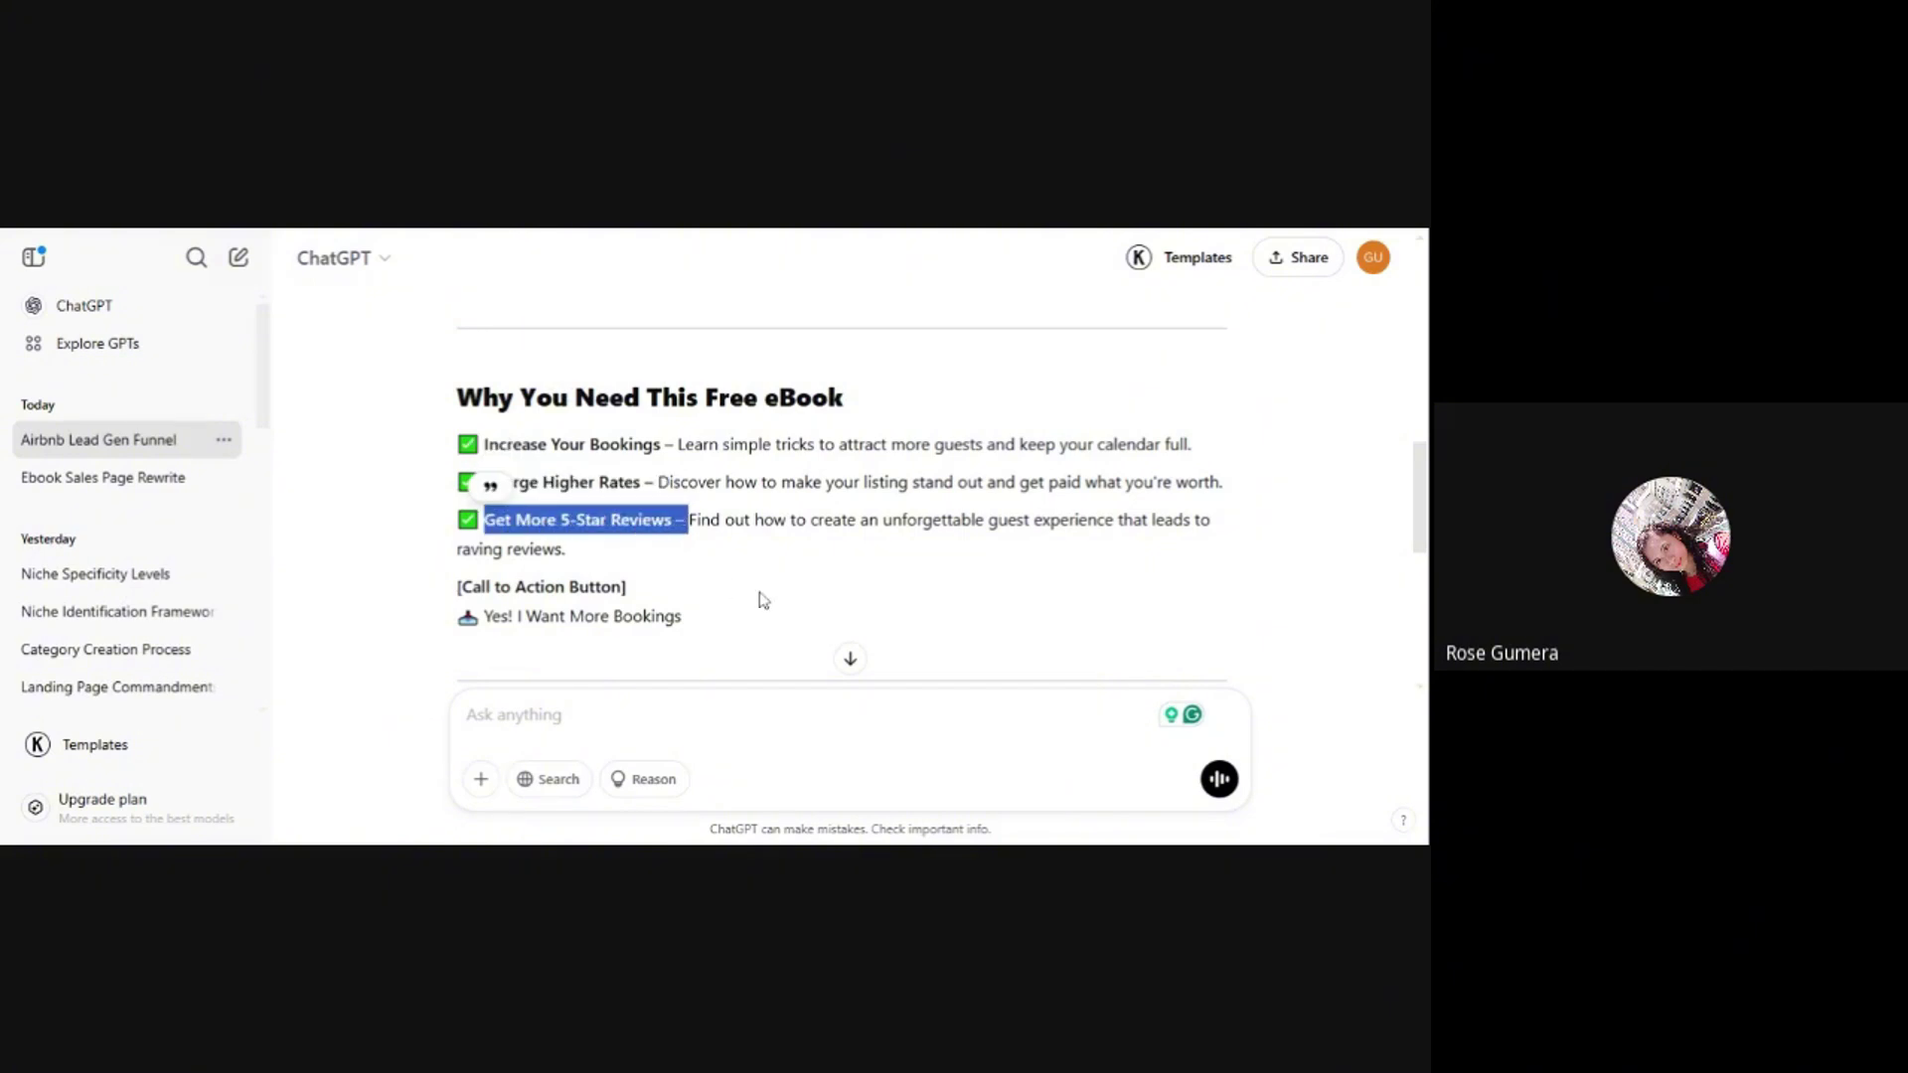
pyautogui.scroll(-5, 740, 556)
pyautogui.scroll(2, 724, 524)
pyautogui.scroll(12, 731, 524)
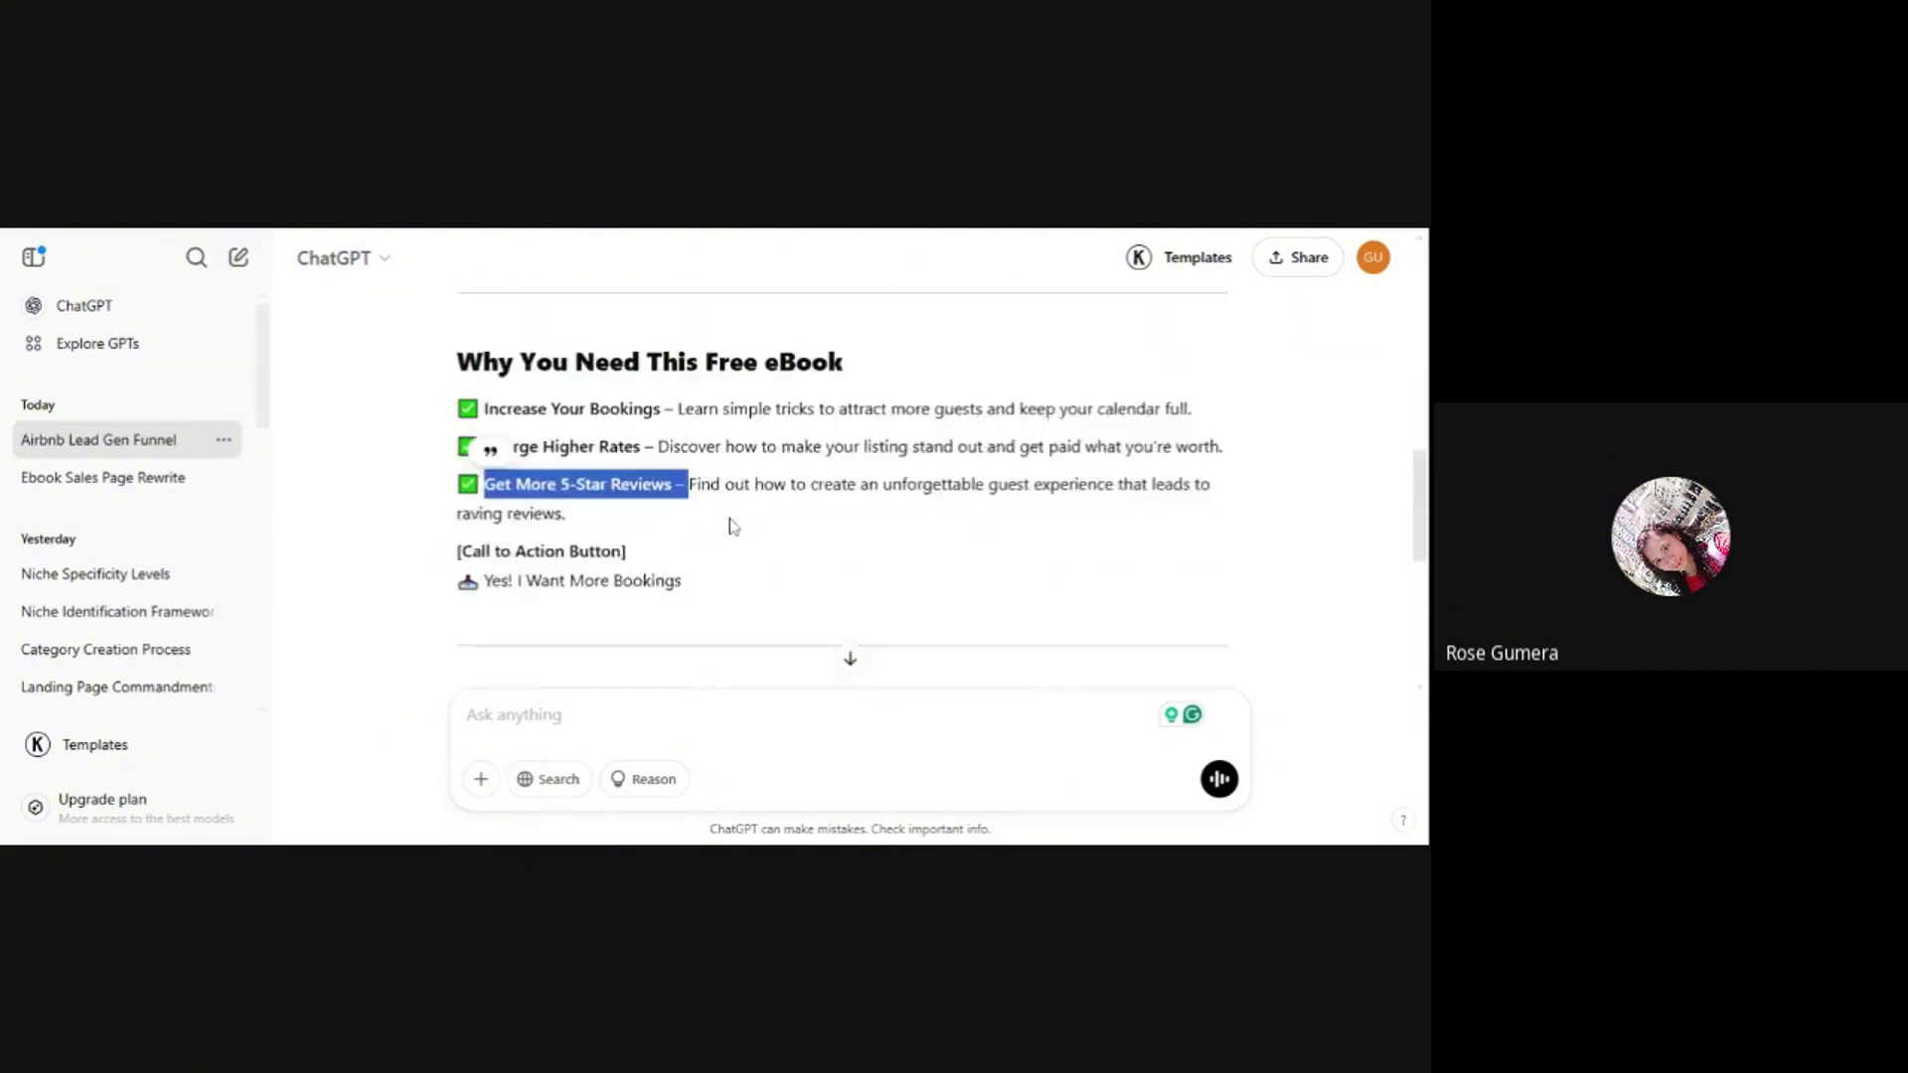
pyautogui.scroll(-3, 730, 525)
pyautogui.scroll(-2, 732, 524)
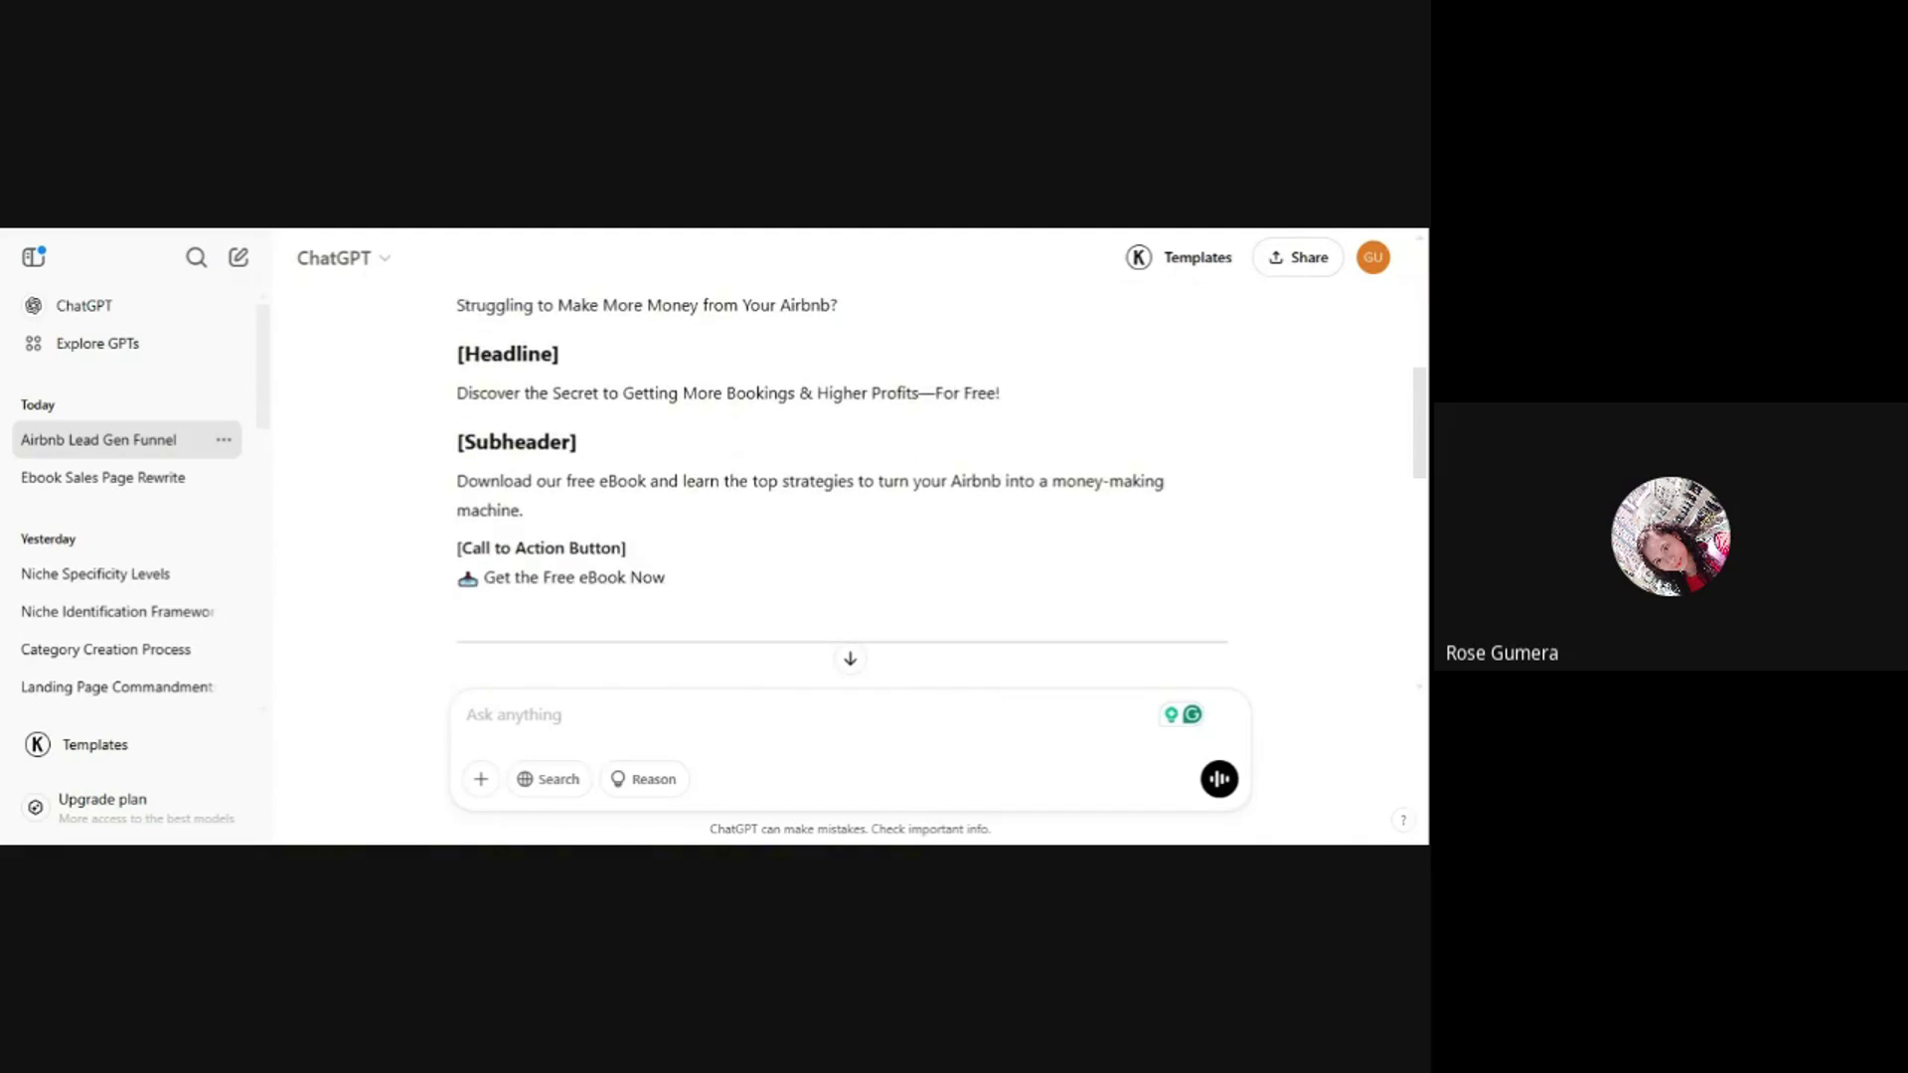
pyautogui.scroll(1, 730, 527)
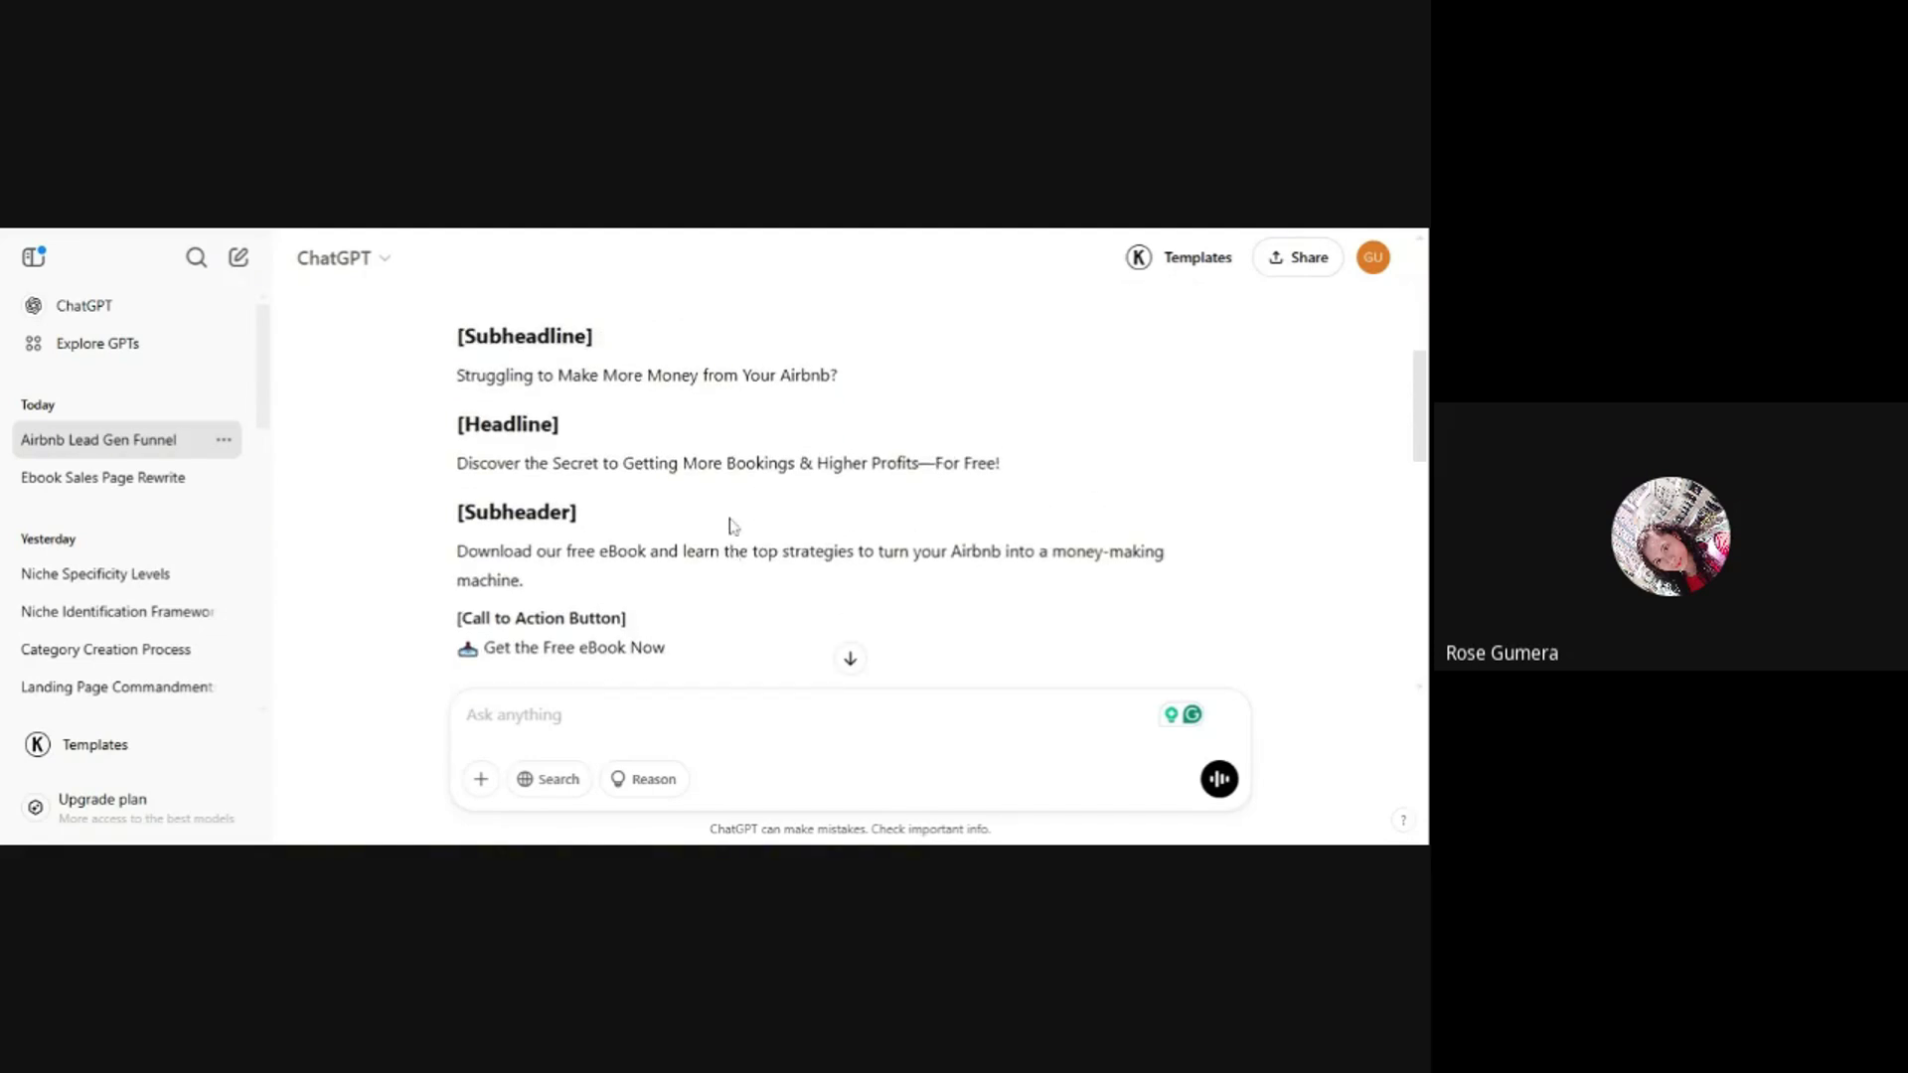
pyautogui.scroll(-5, 732, 526)
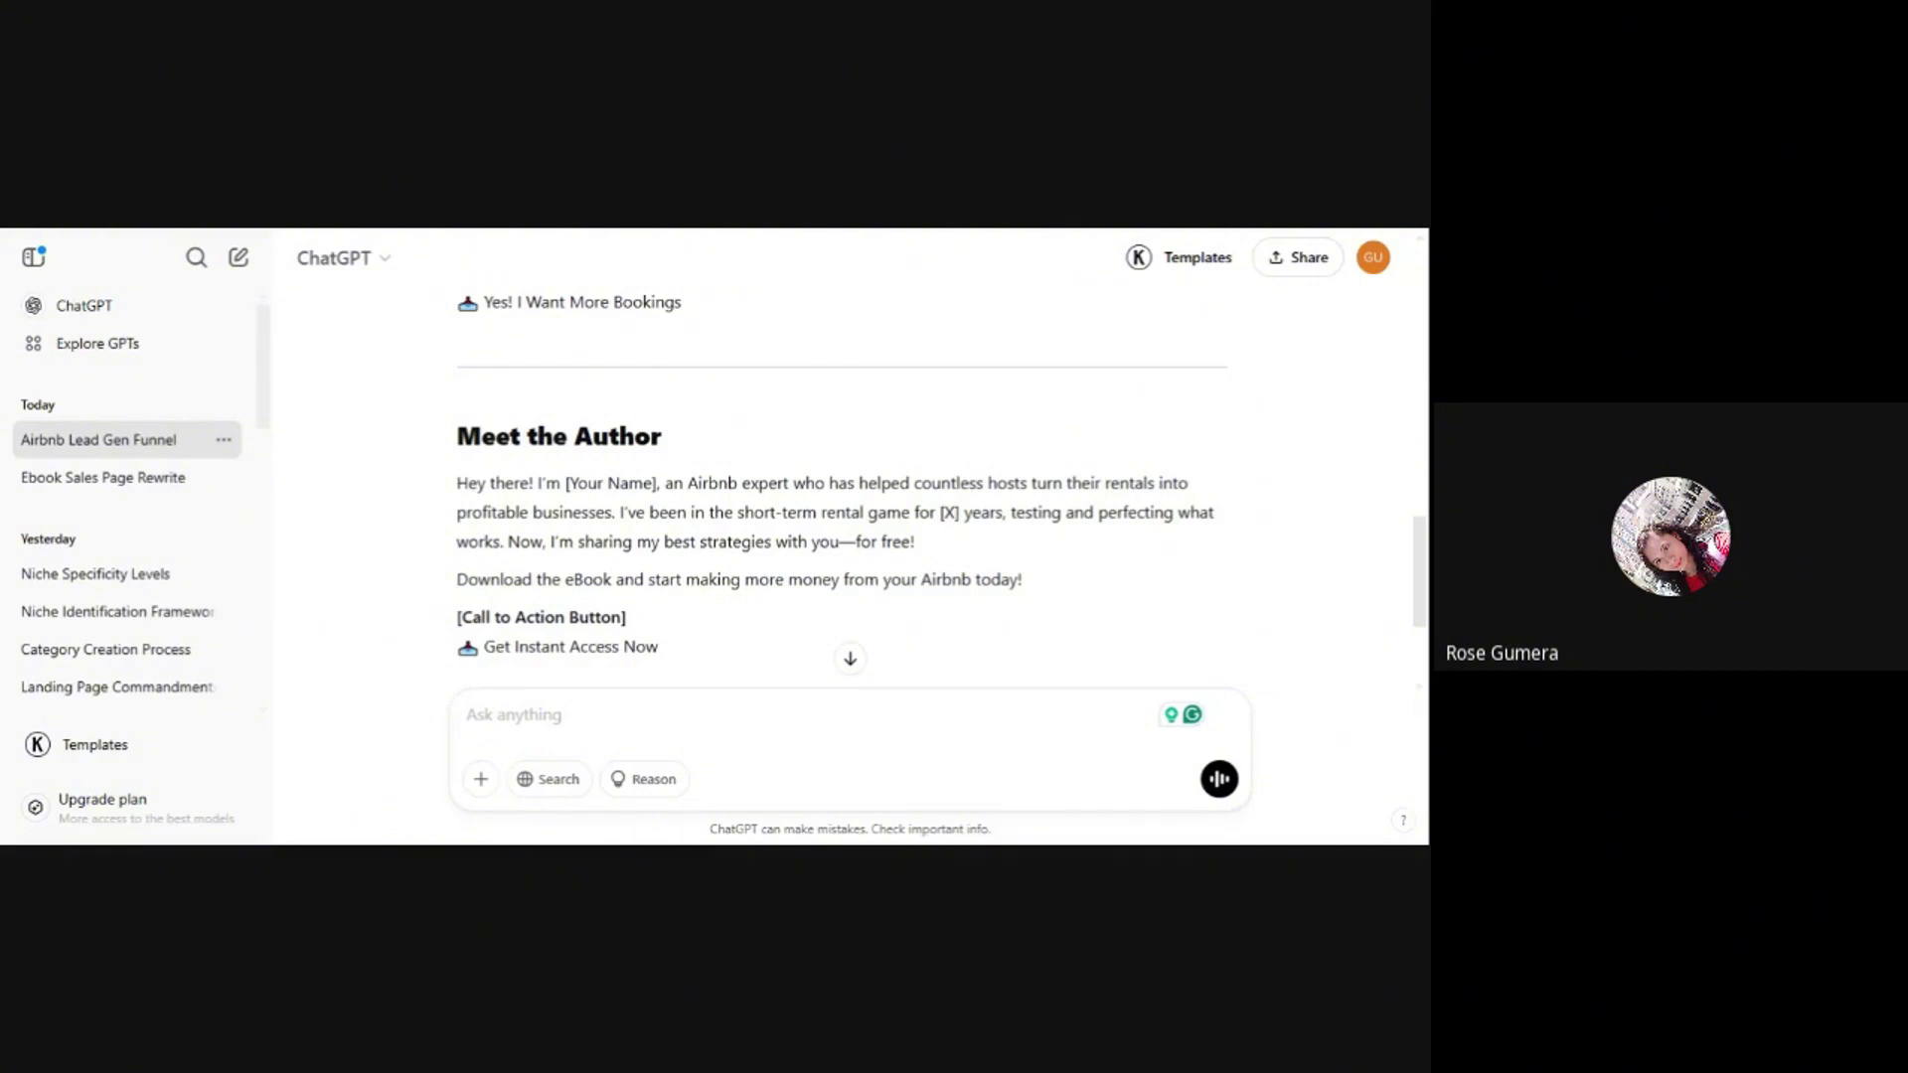
# - Scroll through ChatGPT's reply and clear the accidental text highlight
pyautogui.scroll(-2, 827, 487)
pyautogui.scroll(3, 827, 487)
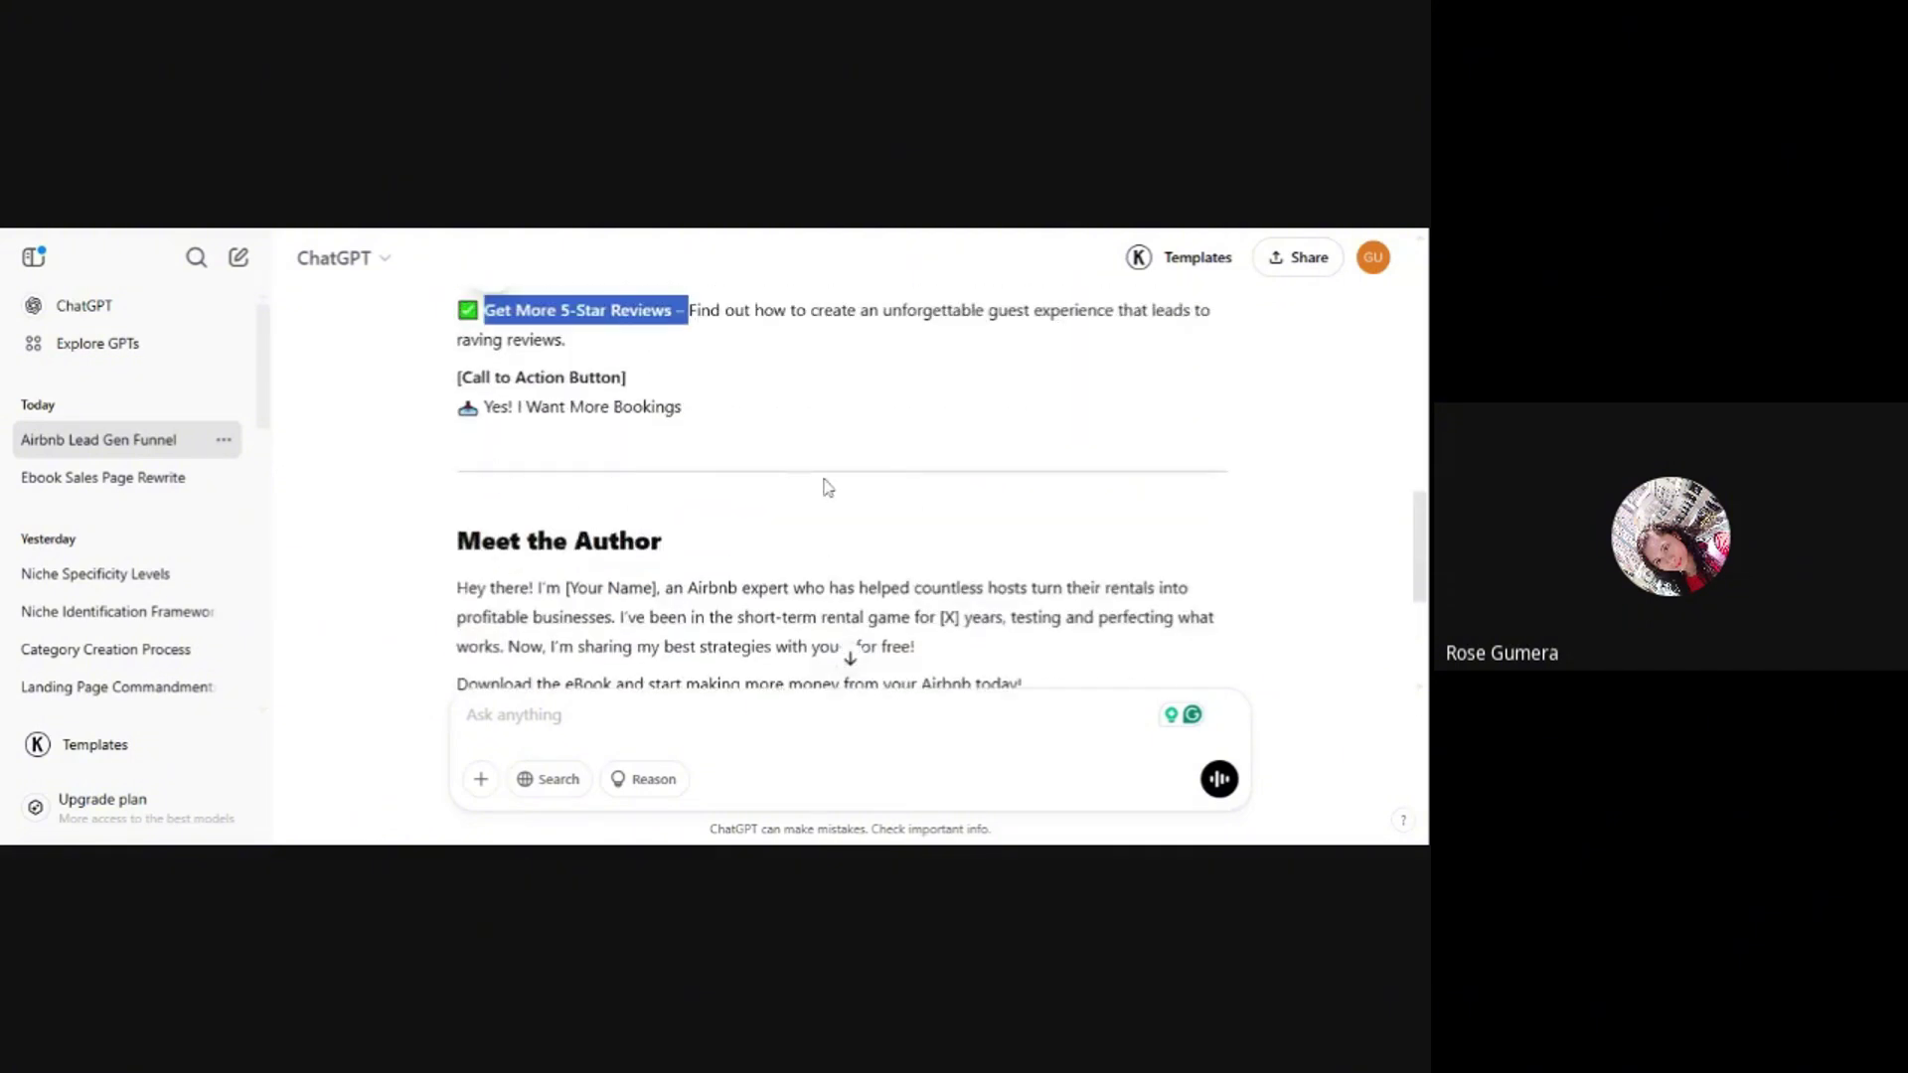
pyautogui.scroll(5, 827, 487)
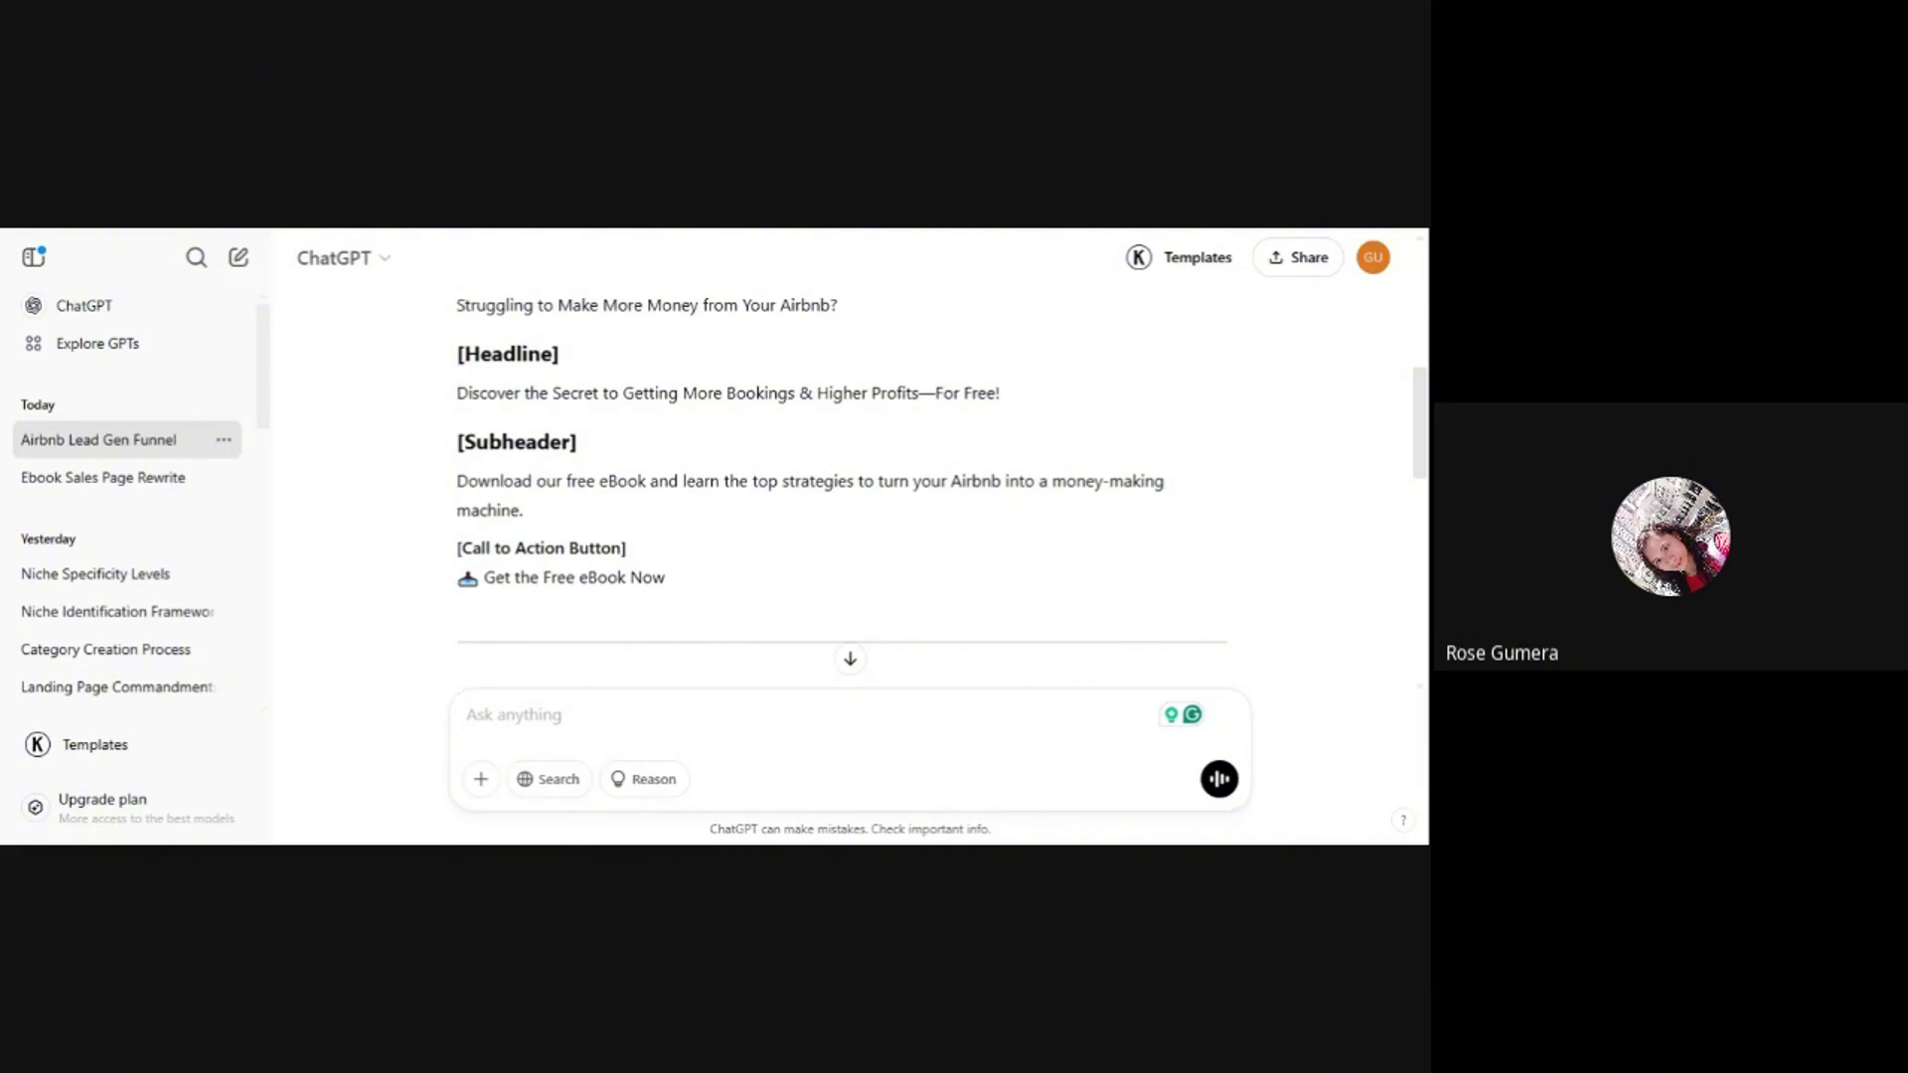
pyautogui.scroll(1, 841, 487)
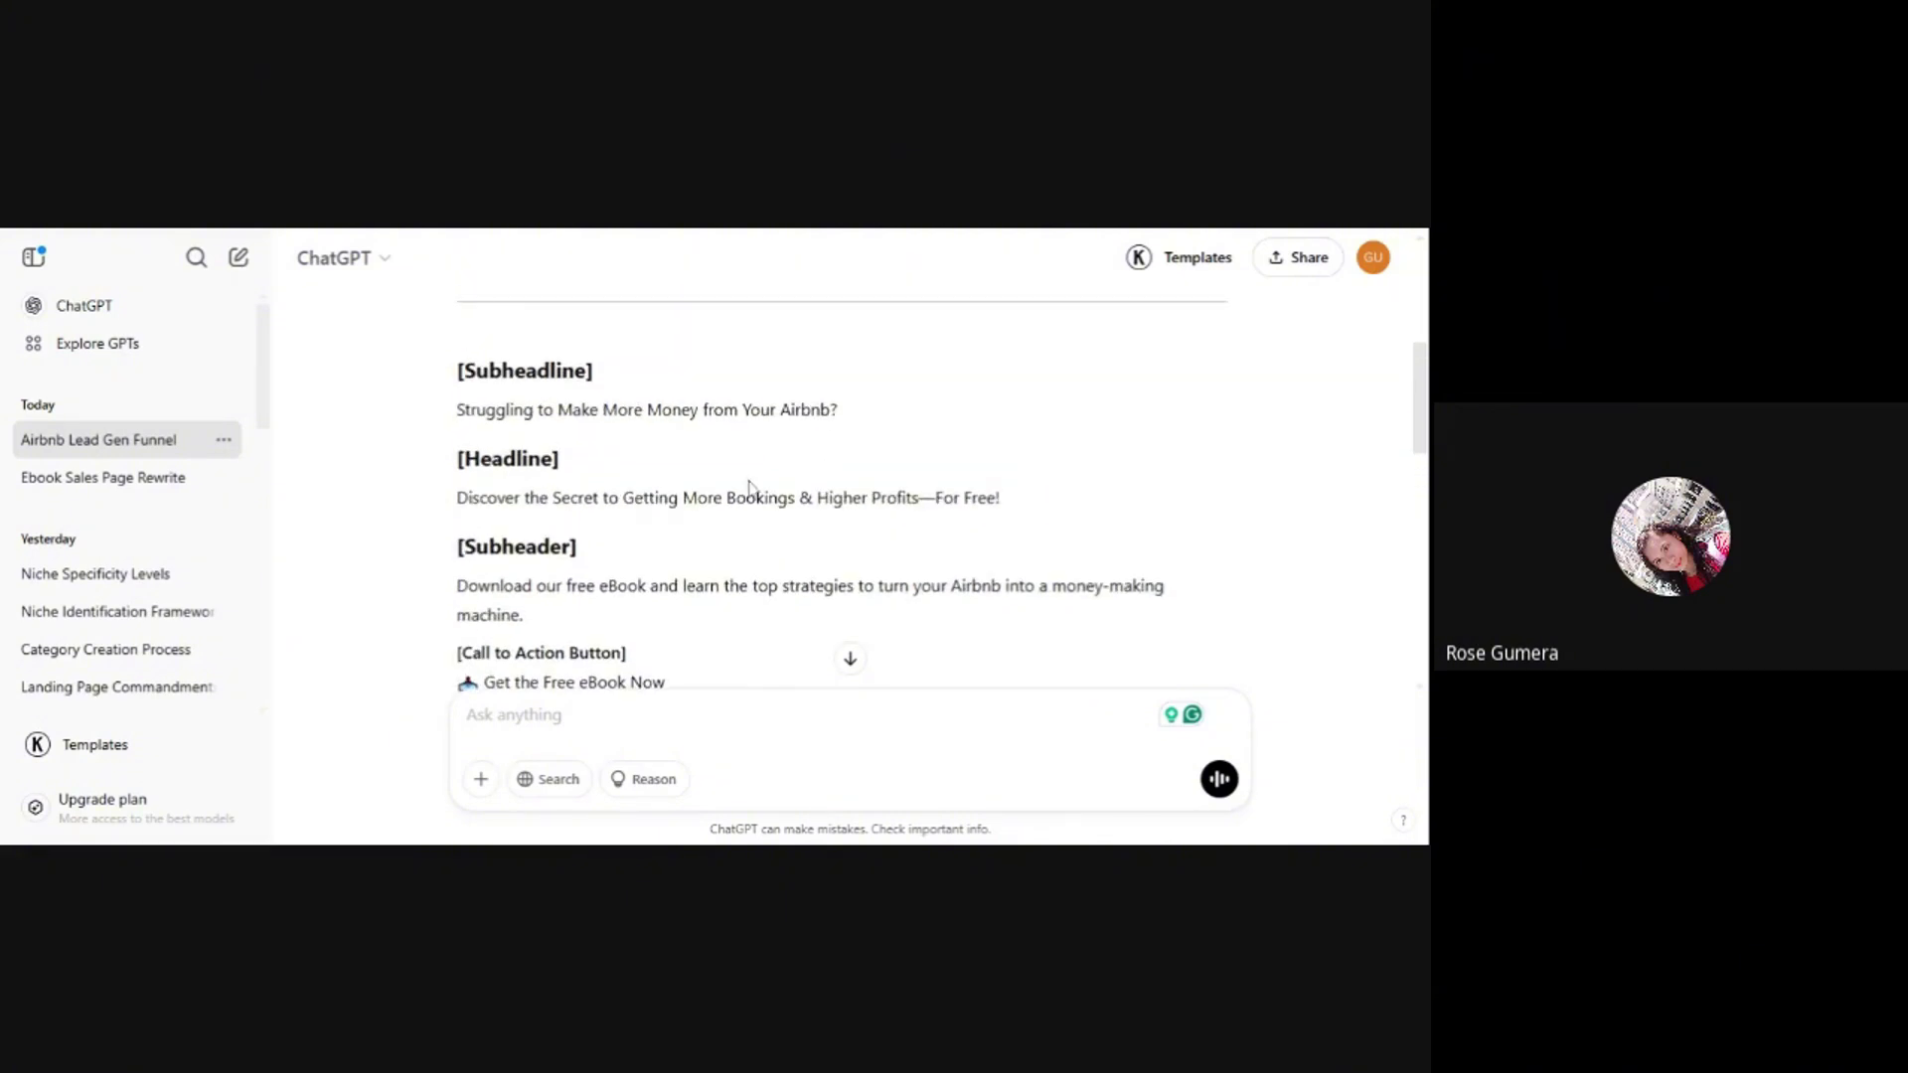
pyautogui.scroll(-5, 839, 534)
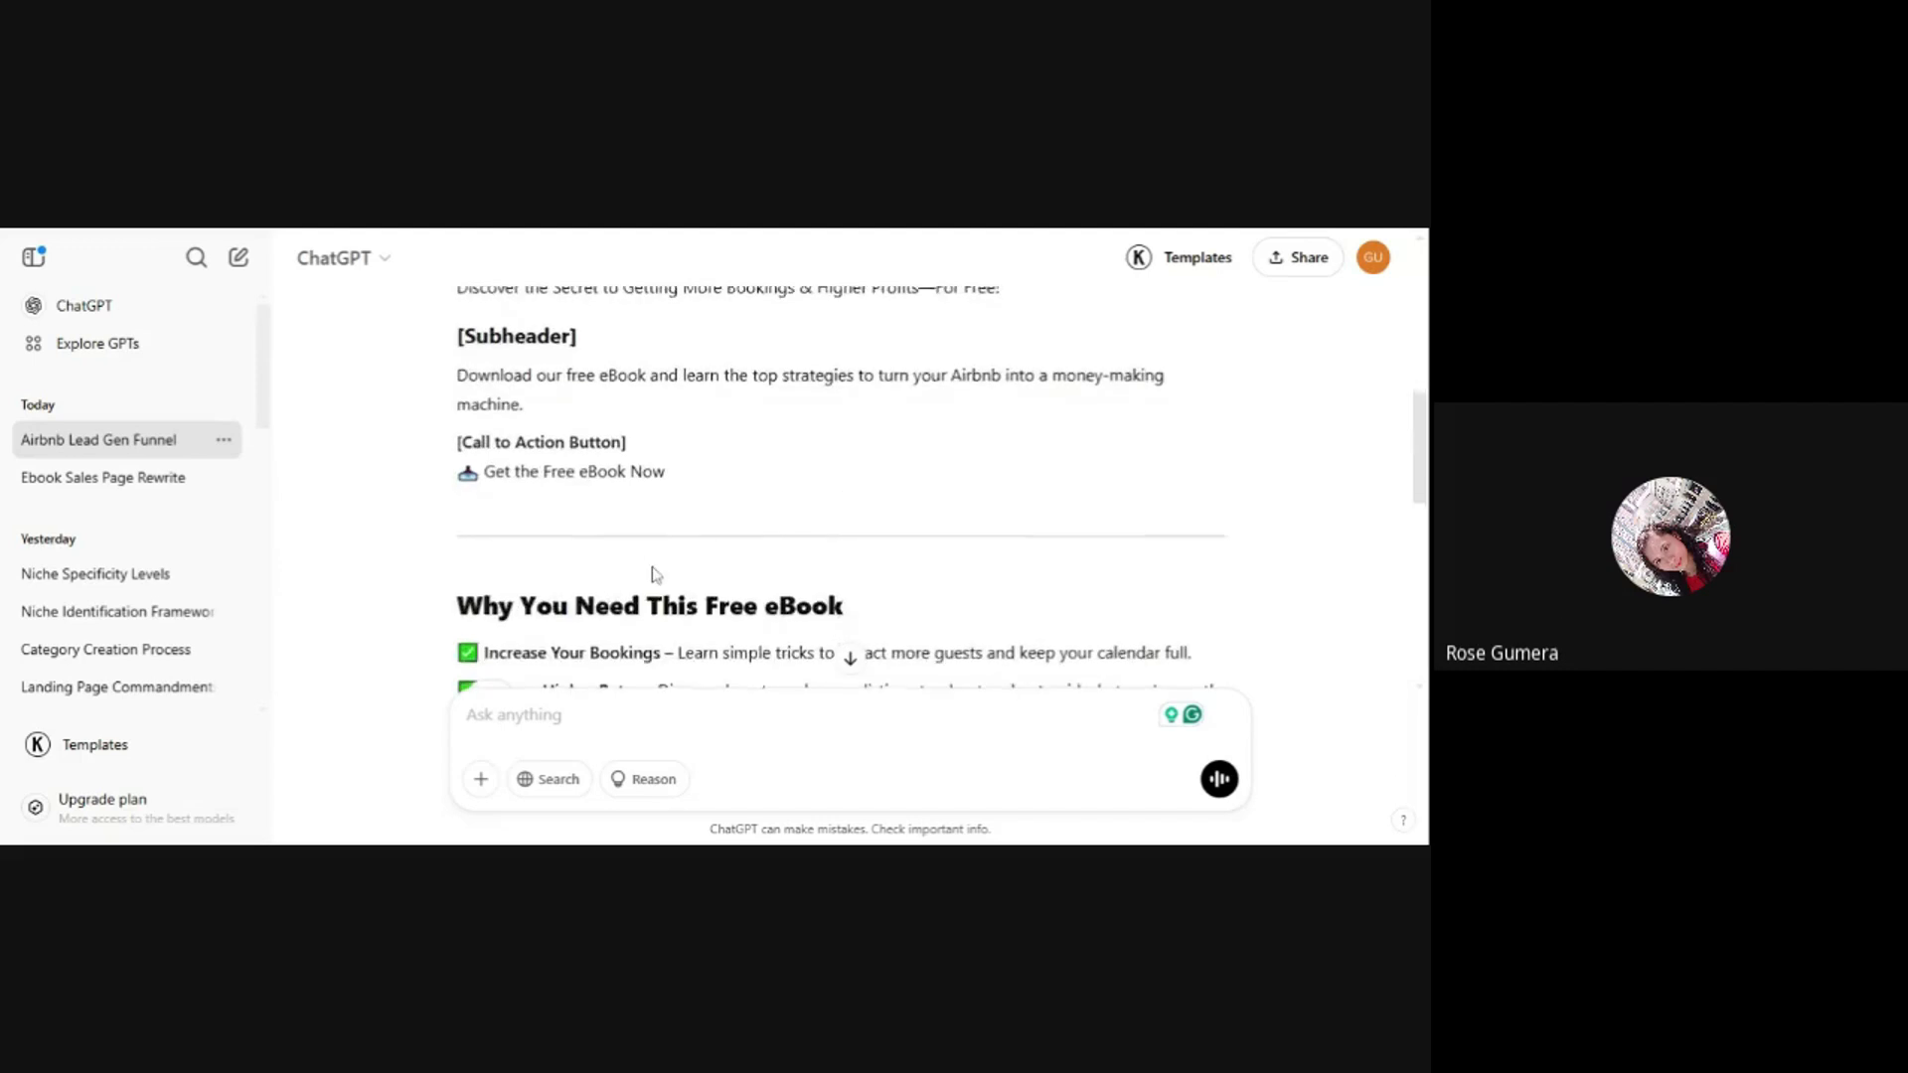
pyautogui.moveTo(484, 416); pyautogui.dragTo(688, 416)
pyautogui.click(687, 417)
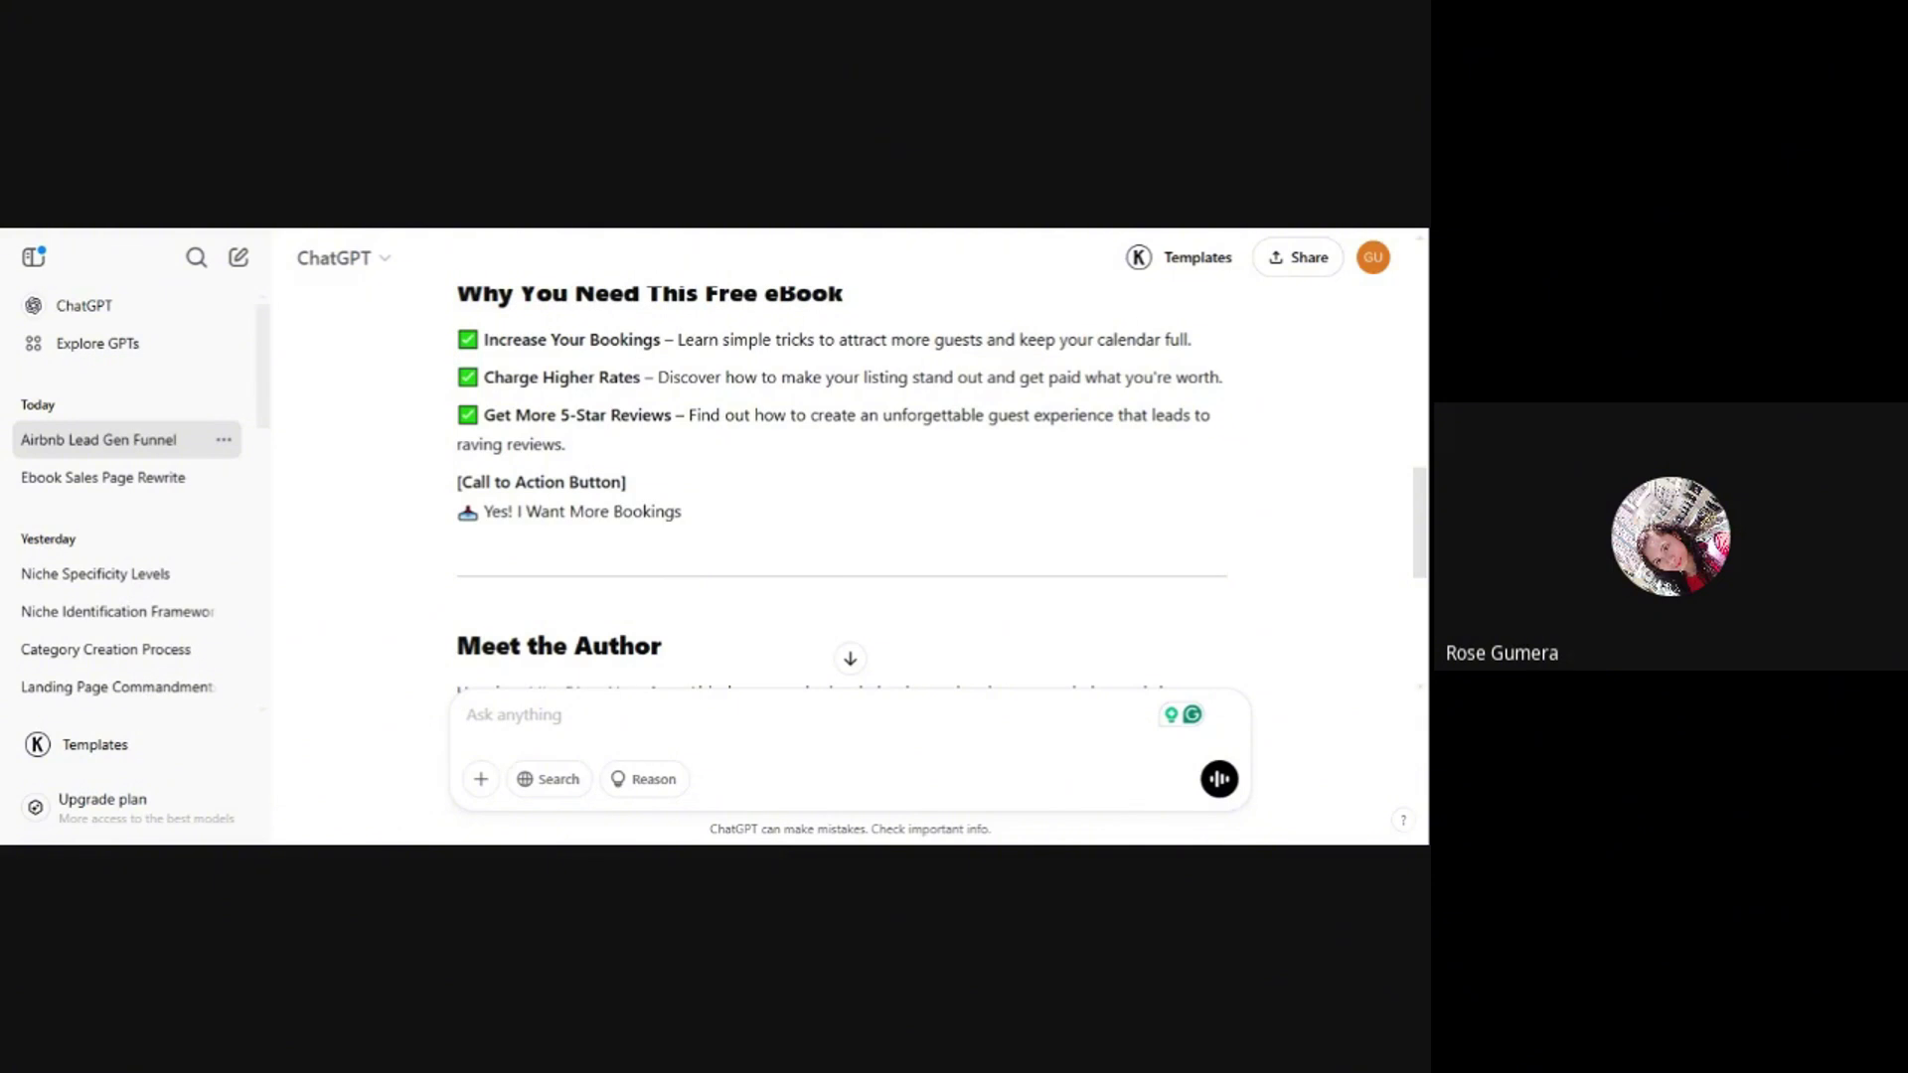
# - Switch to the browser tab with the Google search homepage
pyautogui.scroll(-2, 839, 477)
pyautogui.scroll(3, 839, 477)
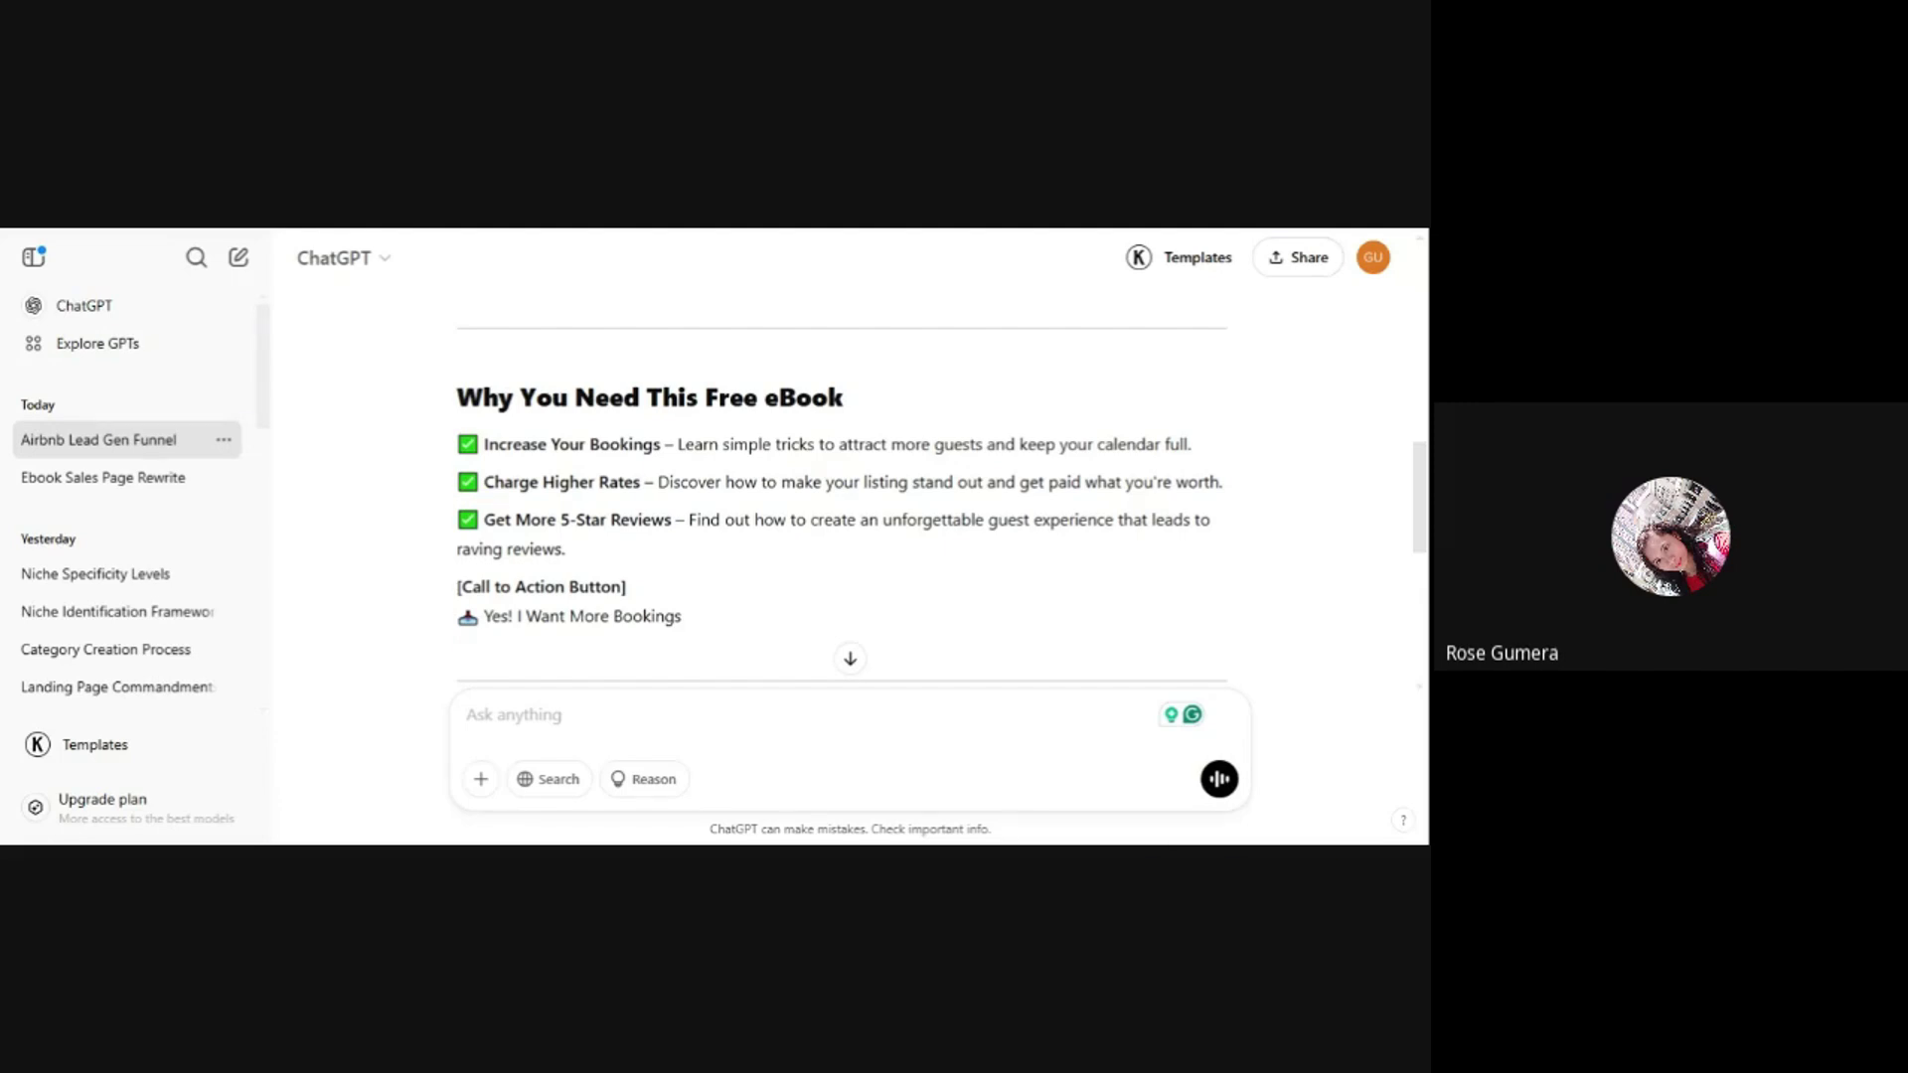
pyautogui.click(733, 231)
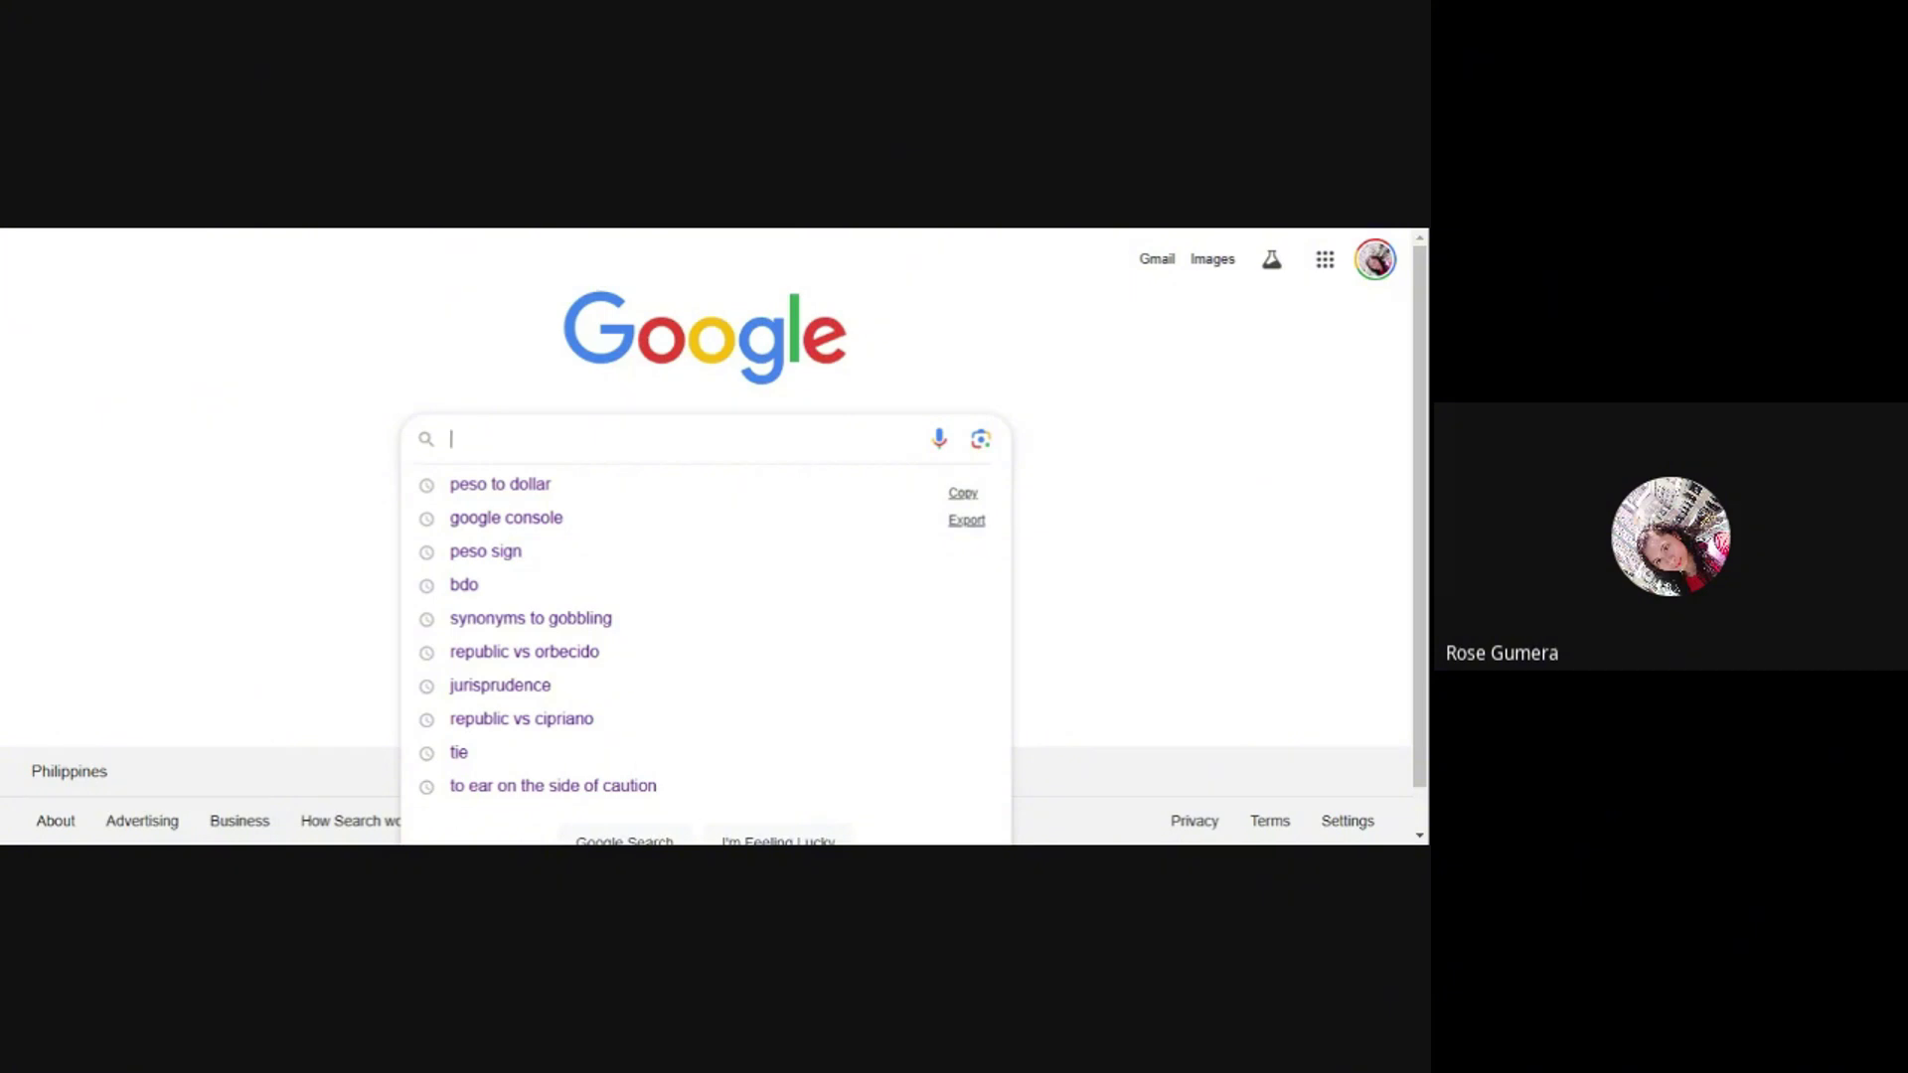
# - Search Google for 'color brand green palette' using the suggestion after typing 'color'
pyautogui.write('co')
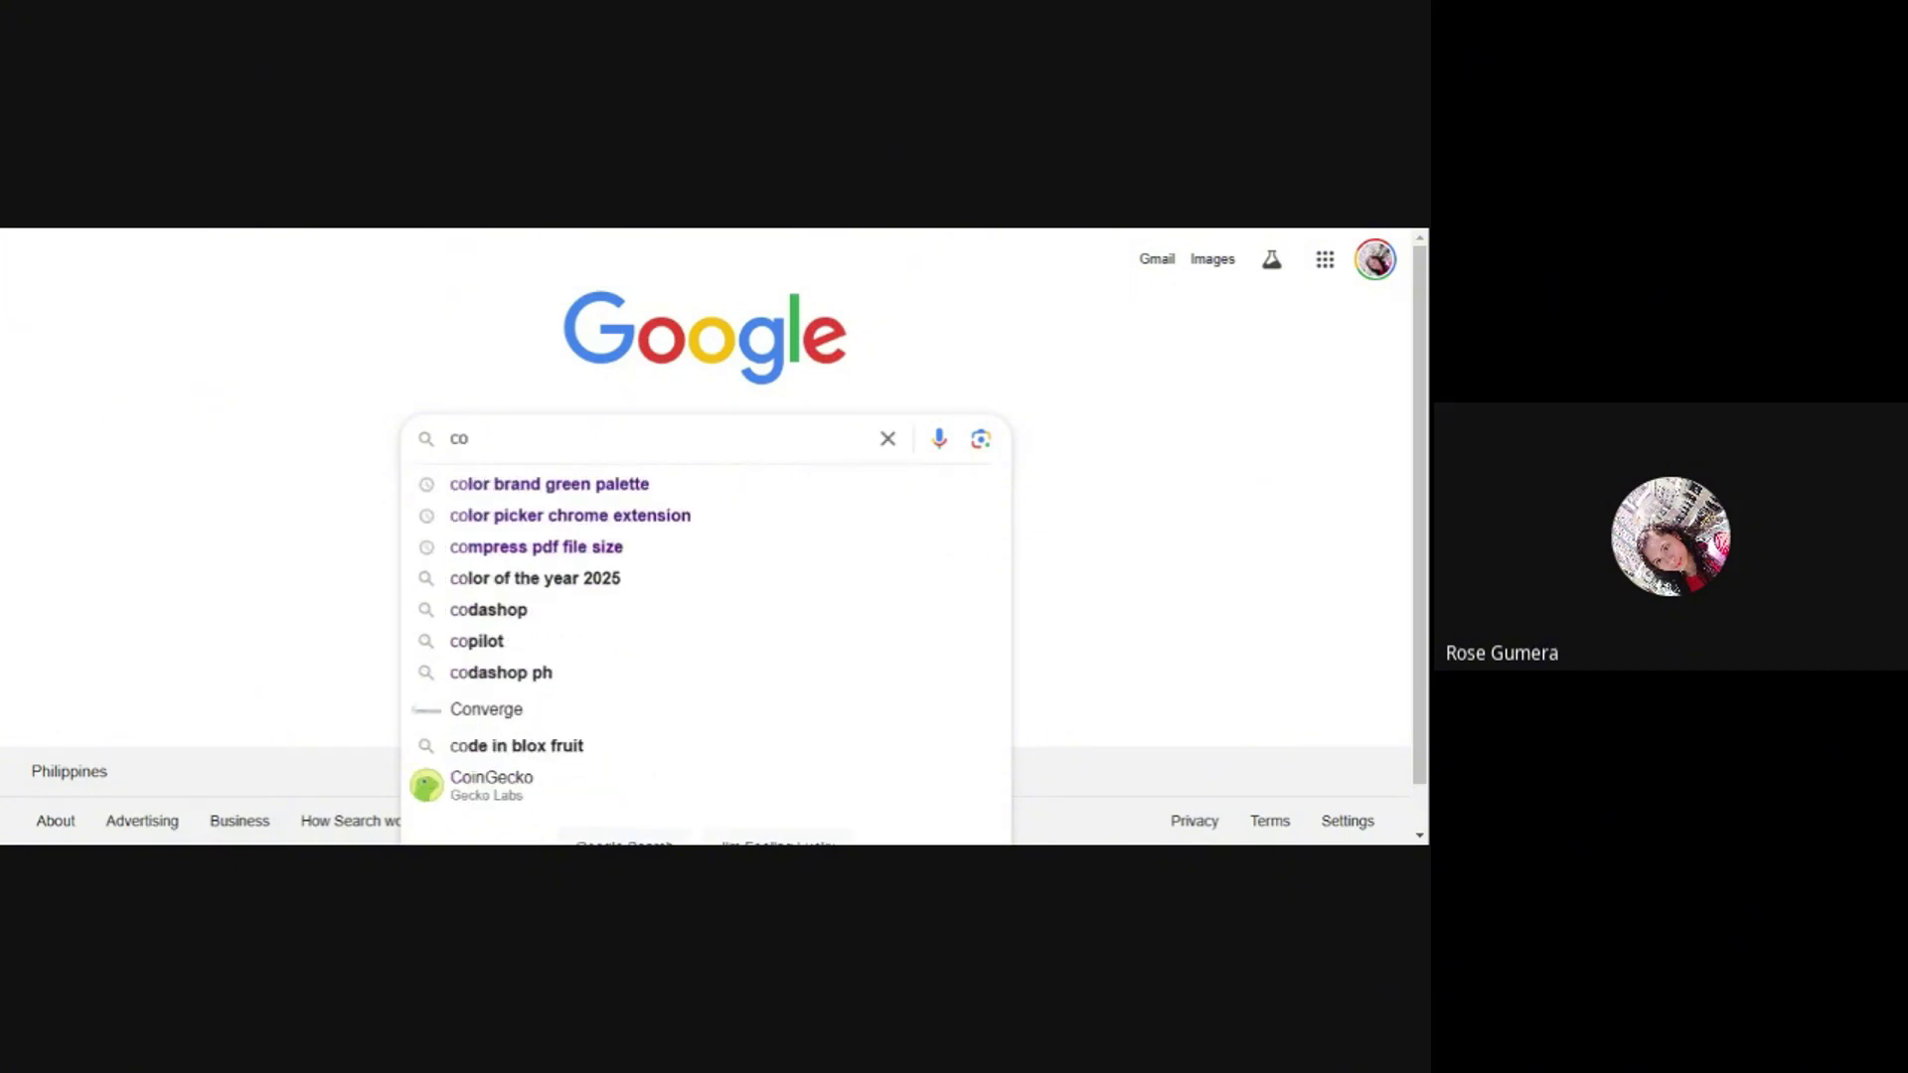
pyautogui.write('lor brand')
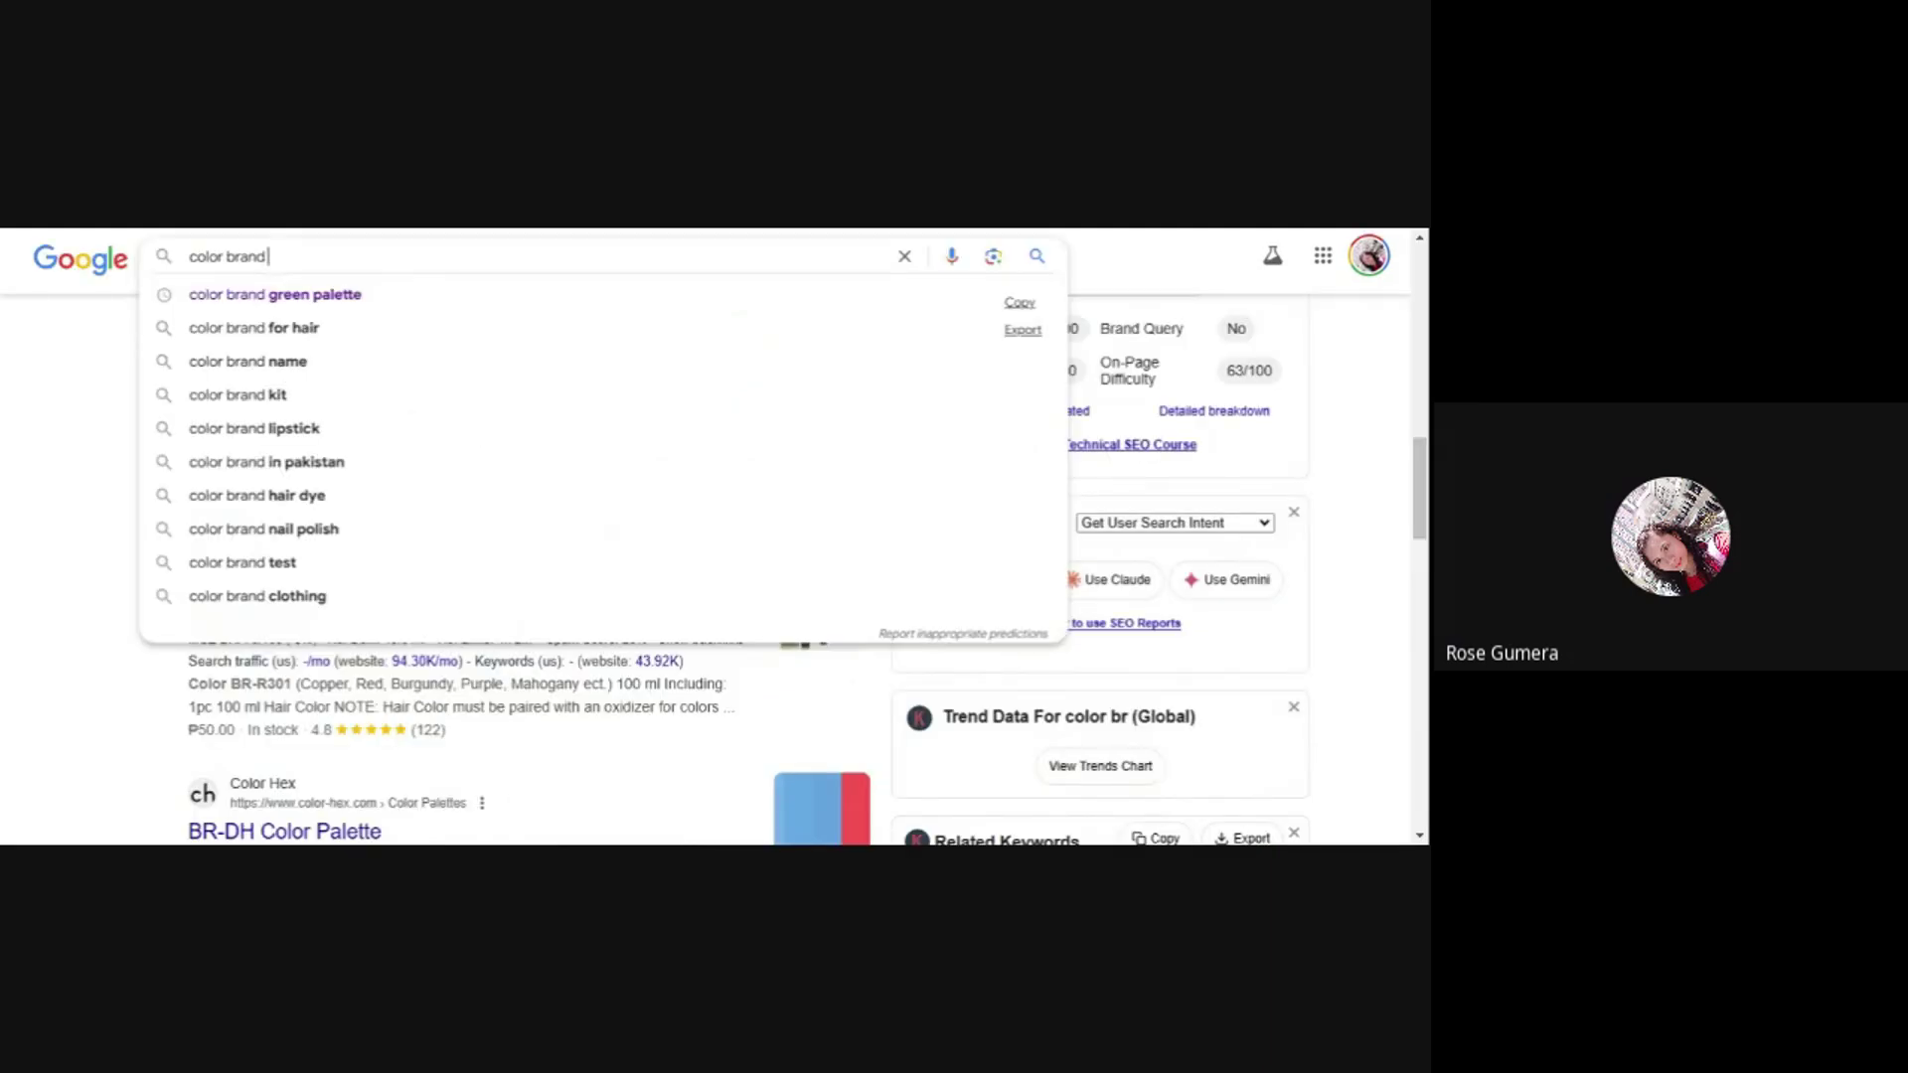
pyautogui.click(320, 296)
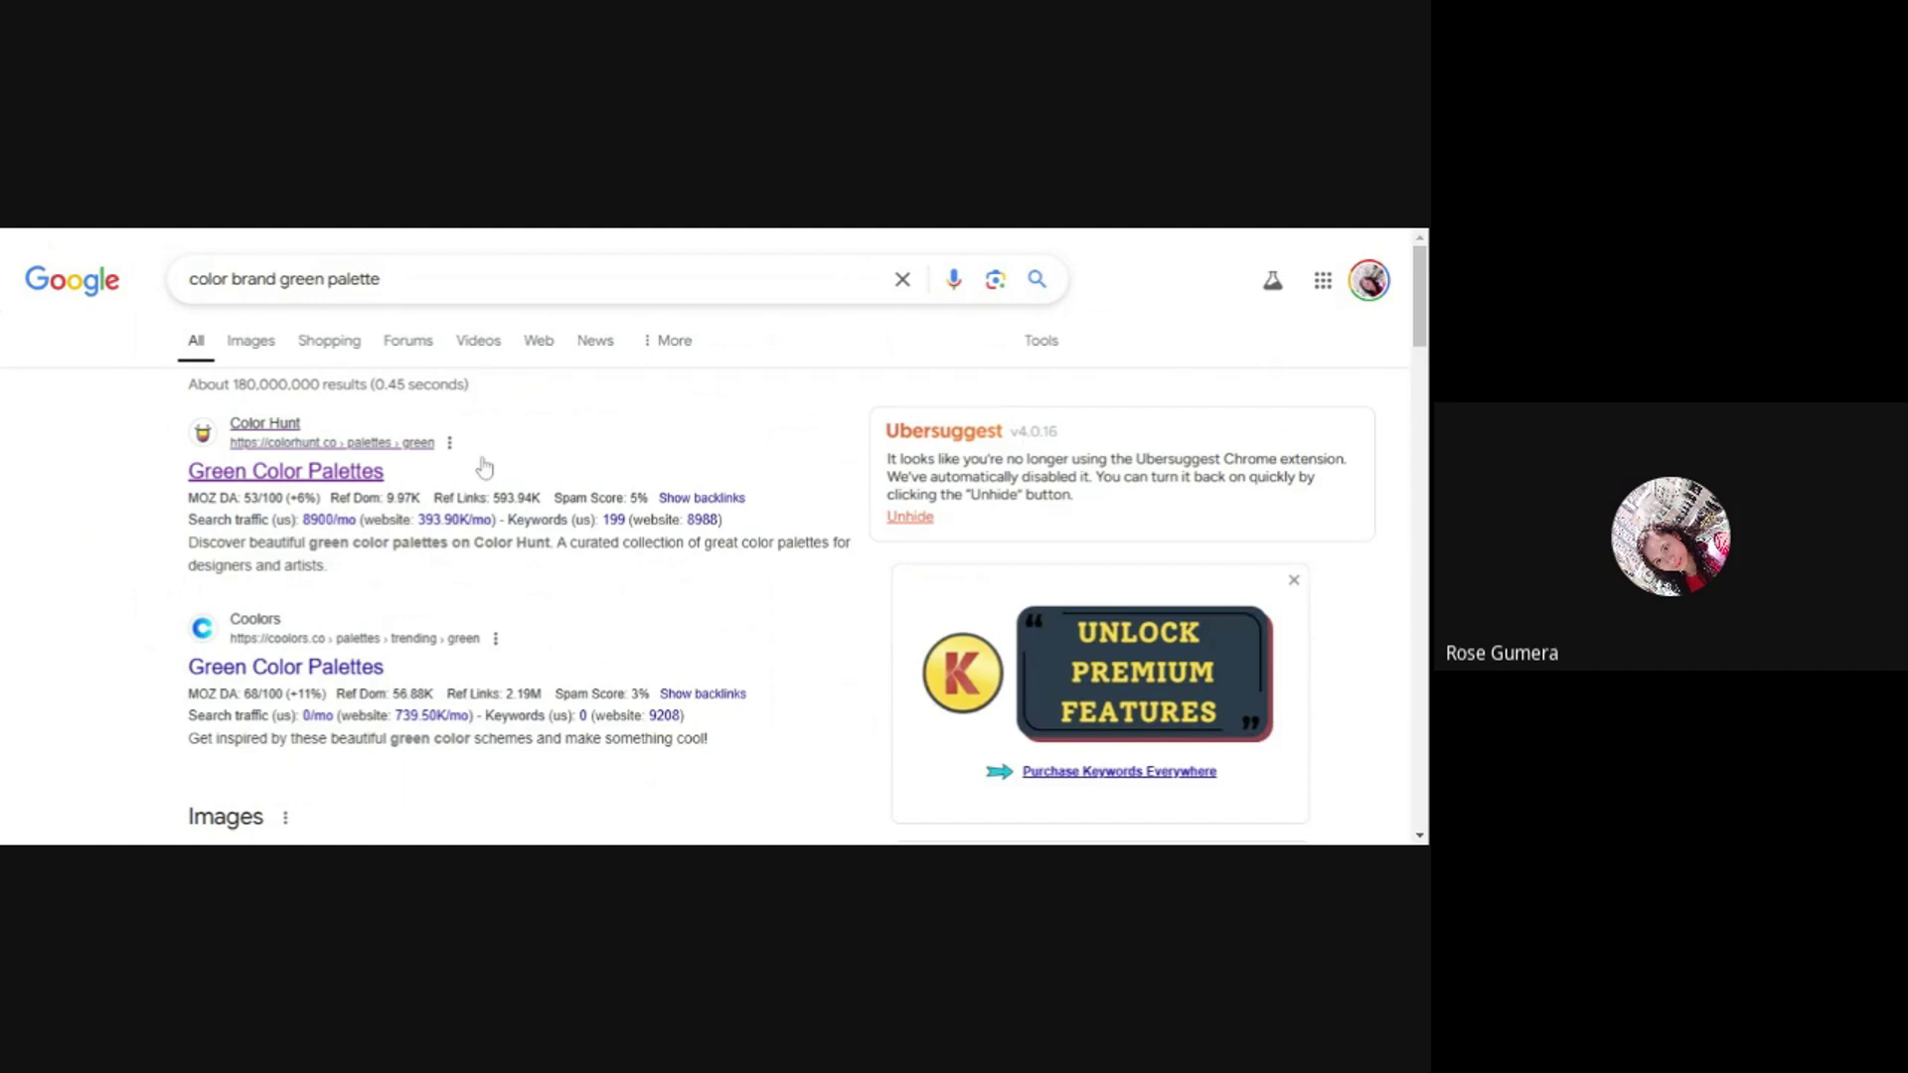
# - Save the green-yellow-orange-red palette (1,295) on Color Hunt, then return to systeme.io funnels
pyautogui.click(484, 467)
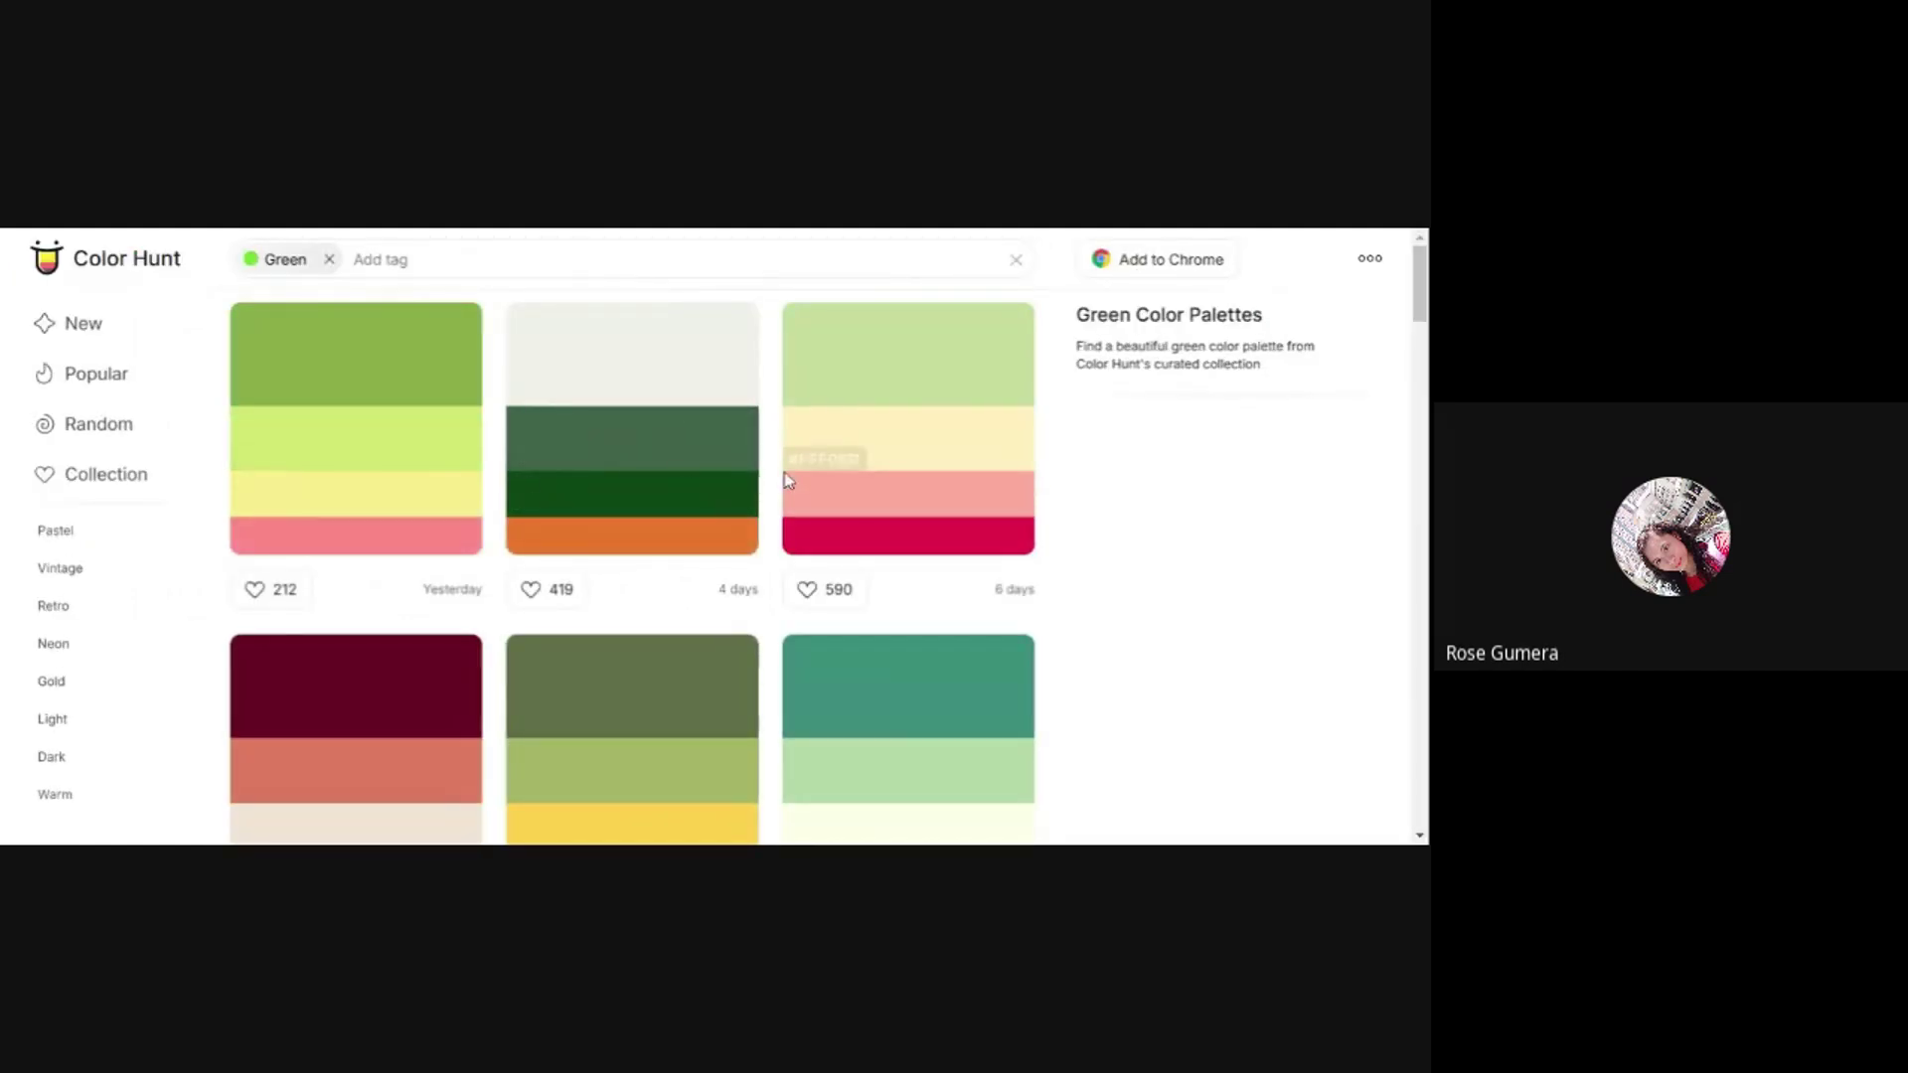
pyautogui.scroll(-3, 635, 512)
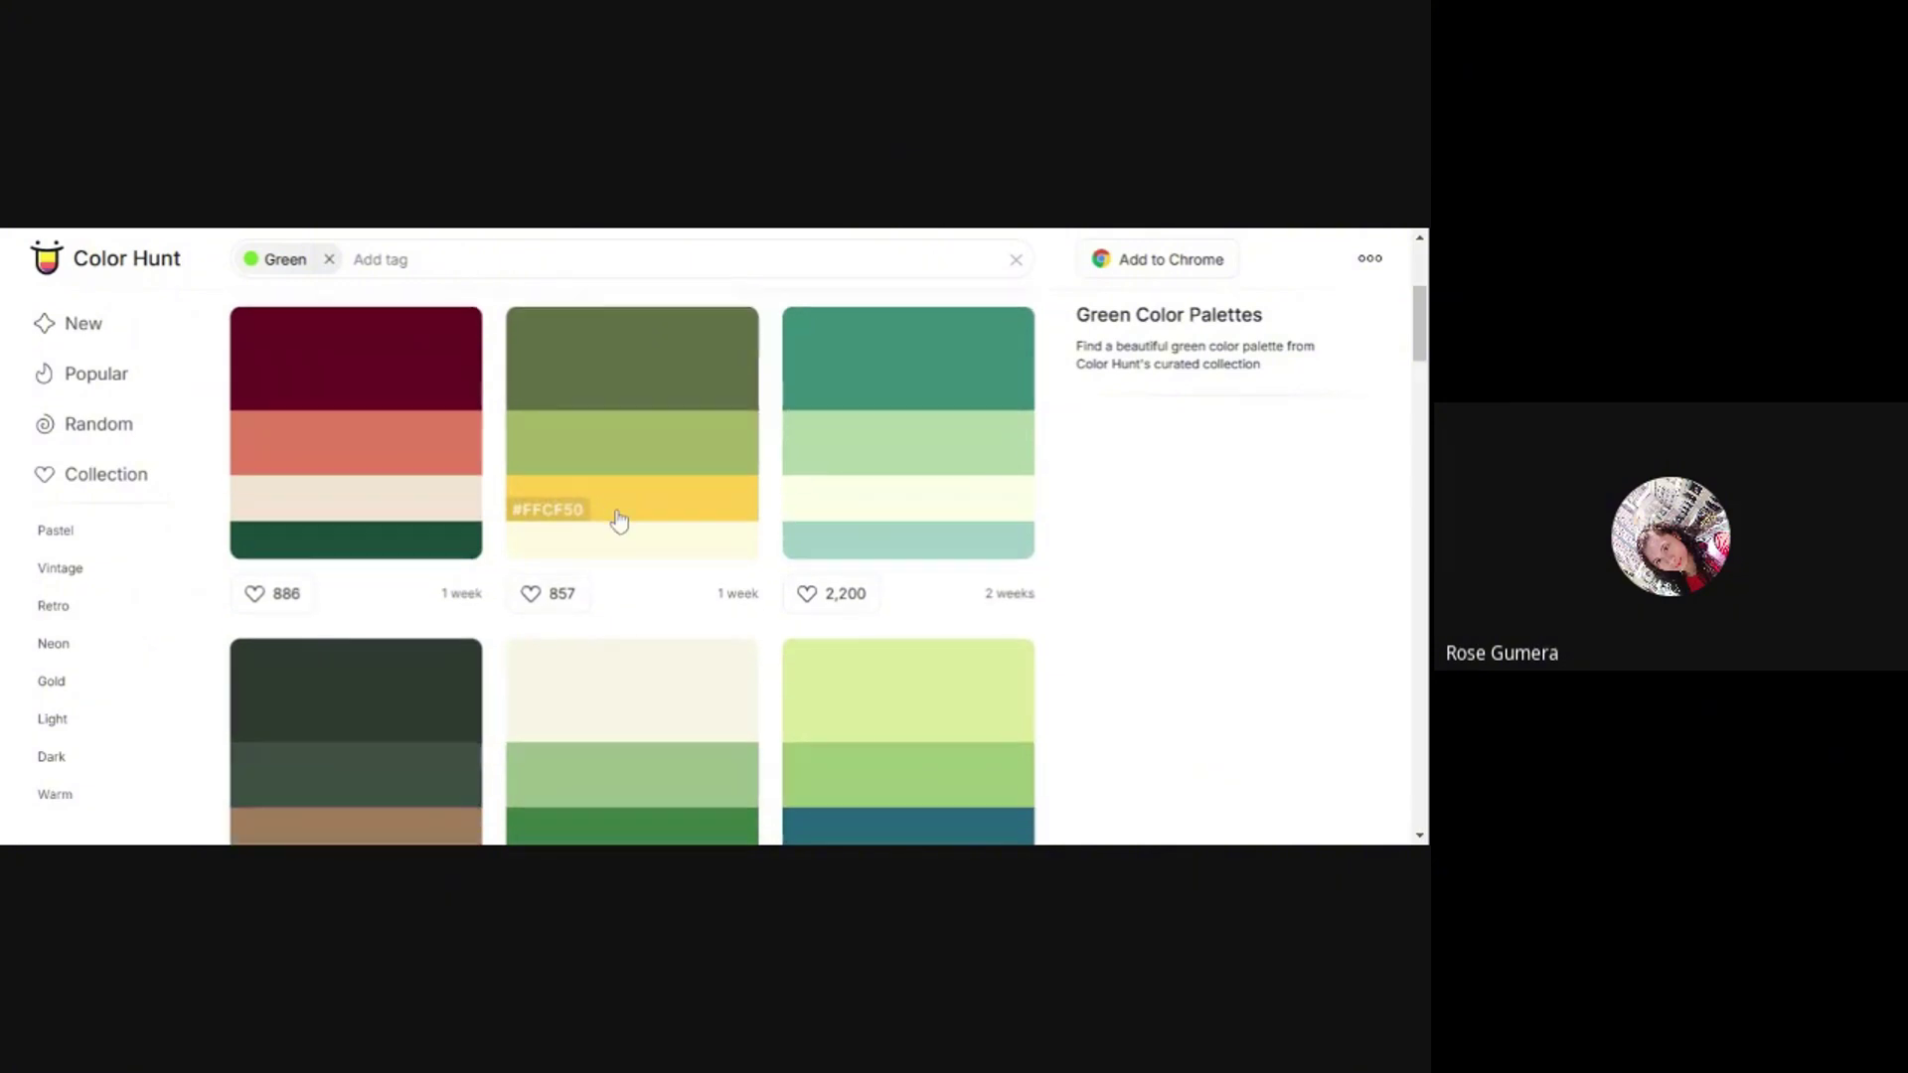
pyautogui.scroll(-9, 618, 519)
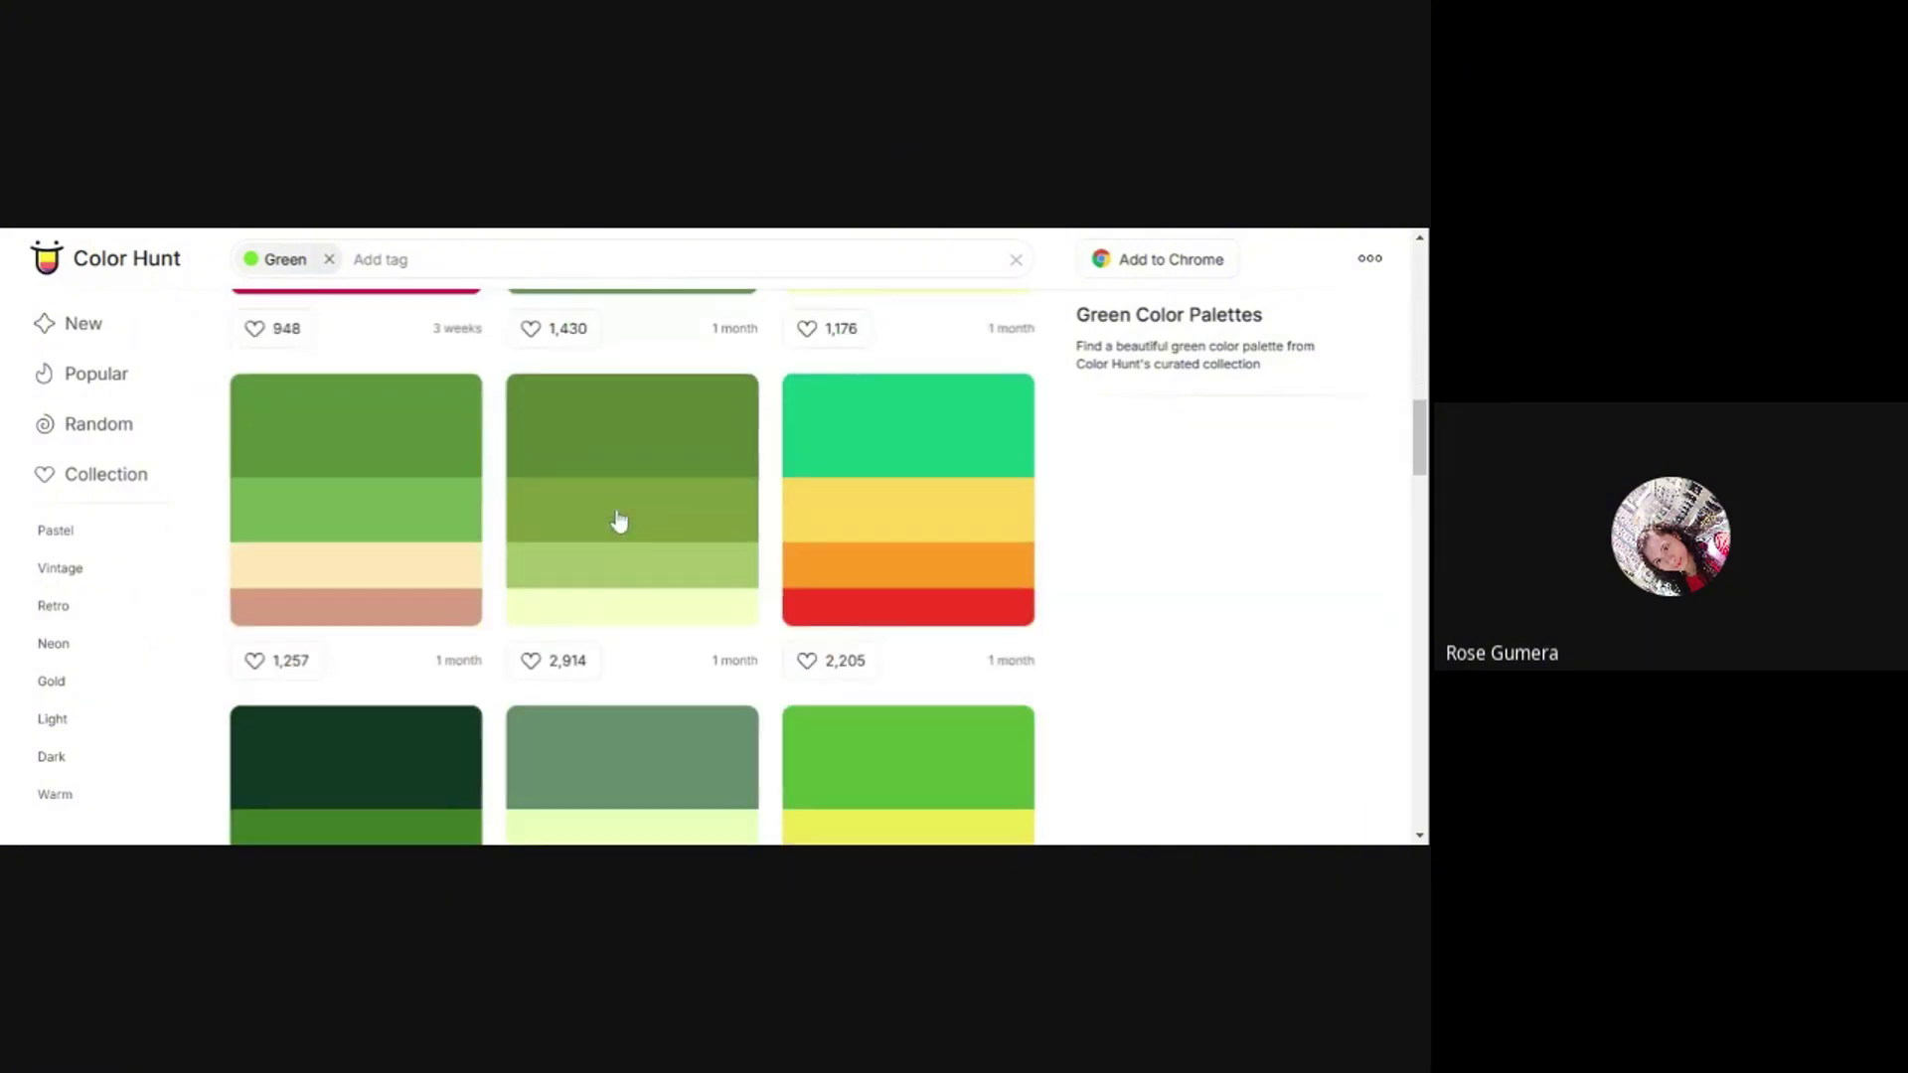
pyautogui.scroll(-2, 618, 519)
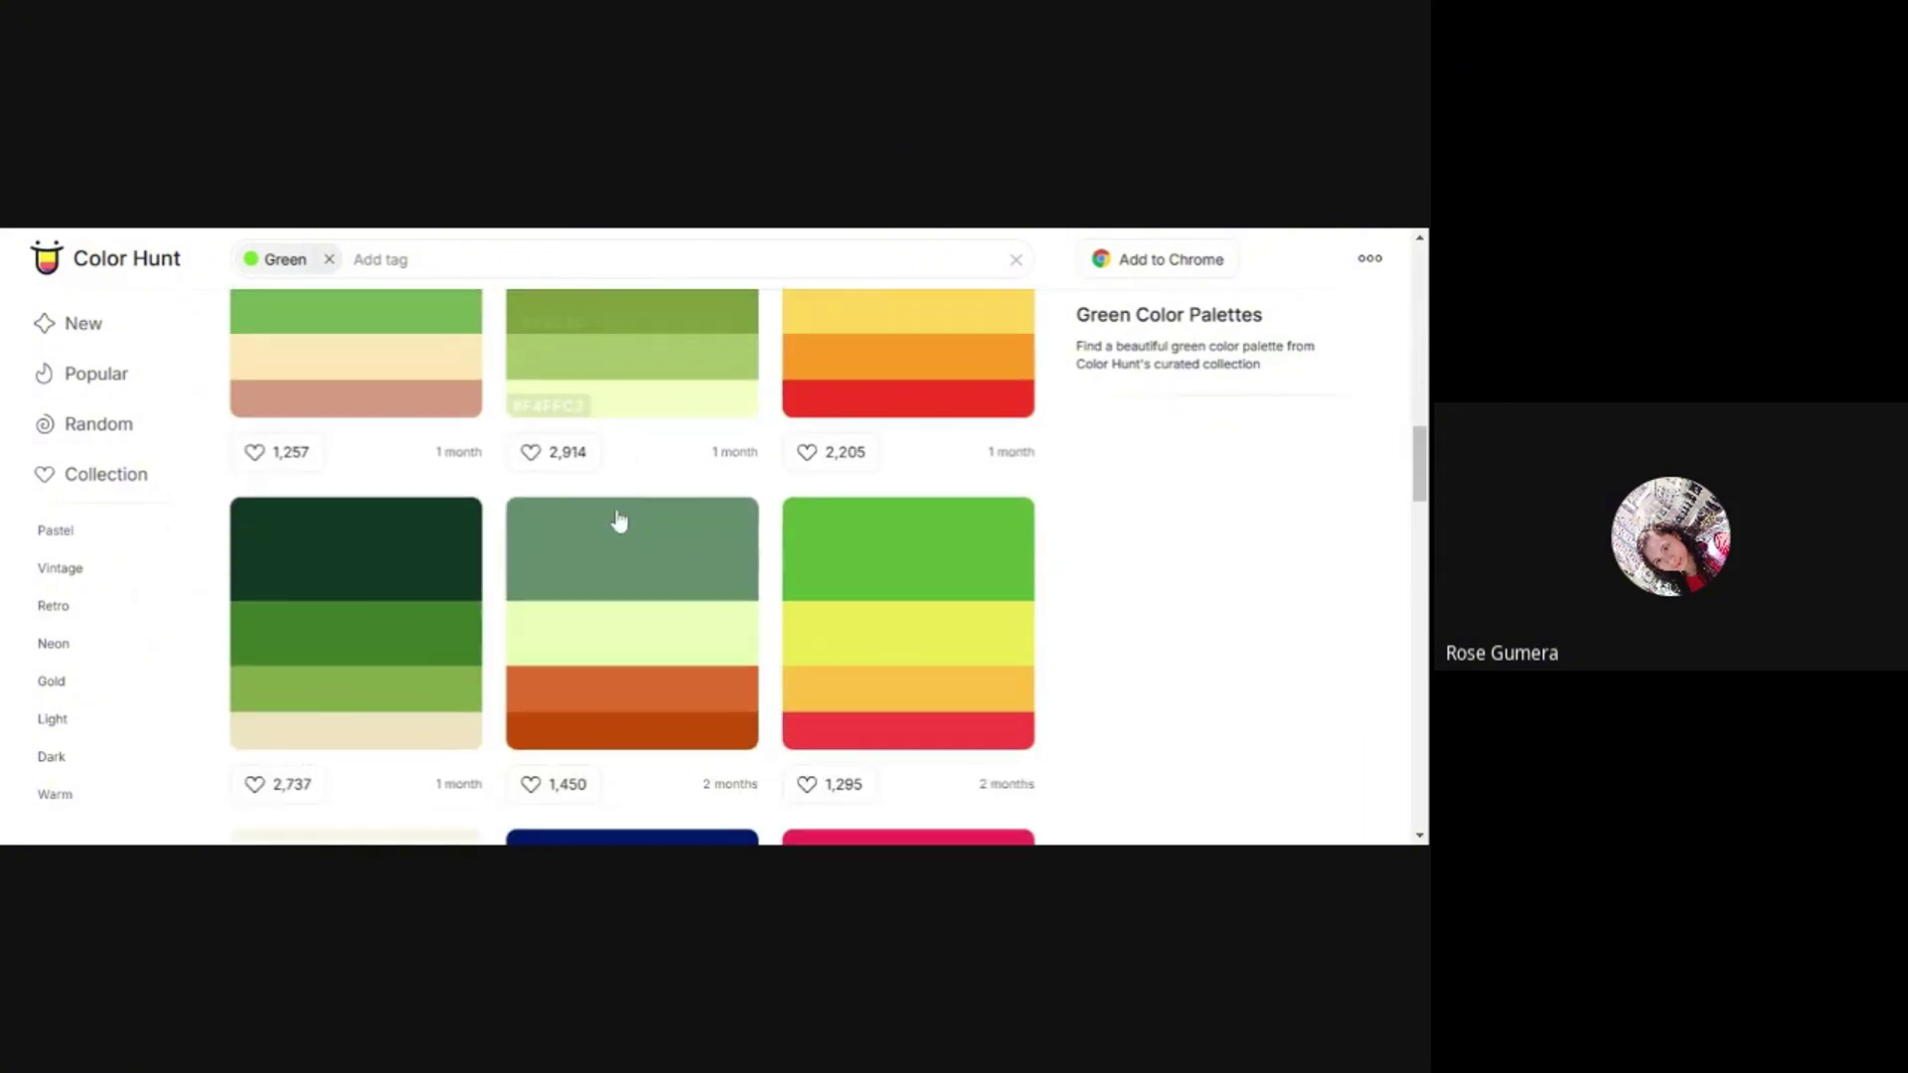
pyautogui.scroll(-1, 545, 357)
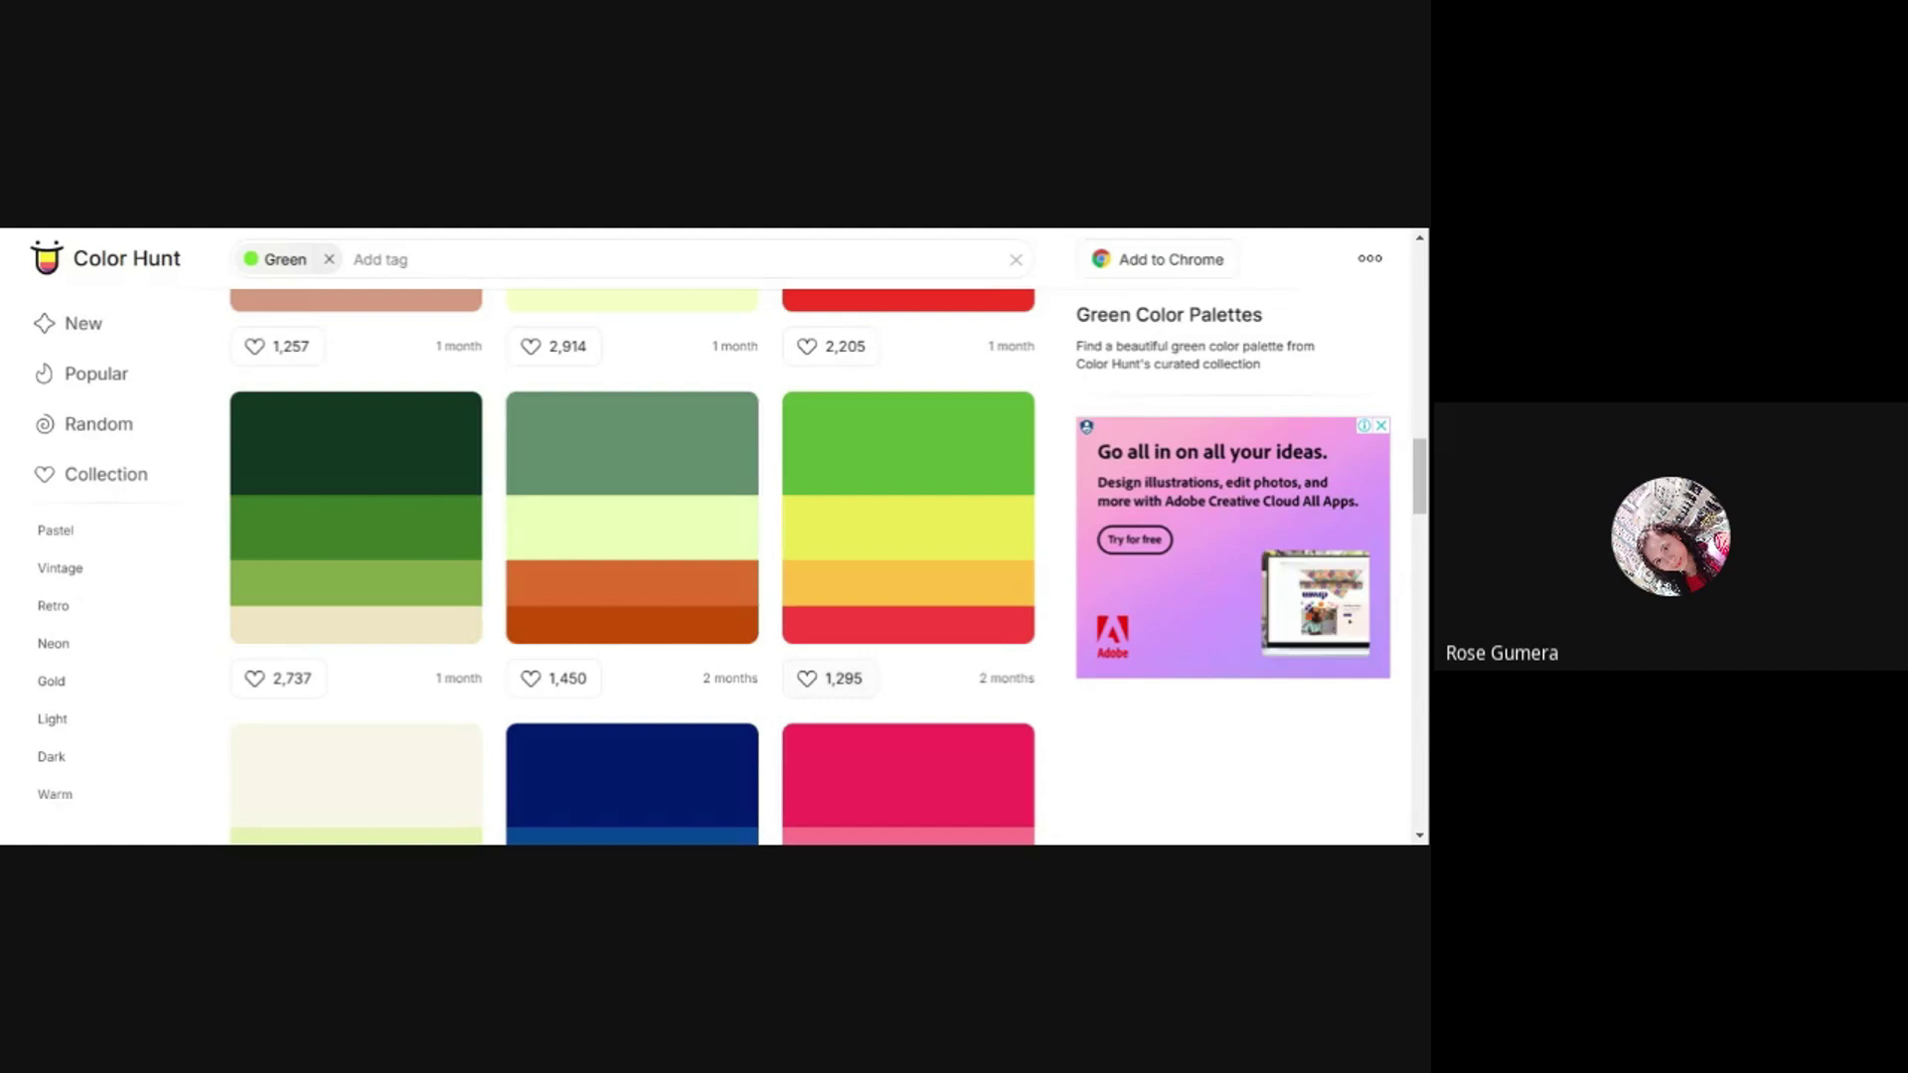
pyautogui.click(807, 677)
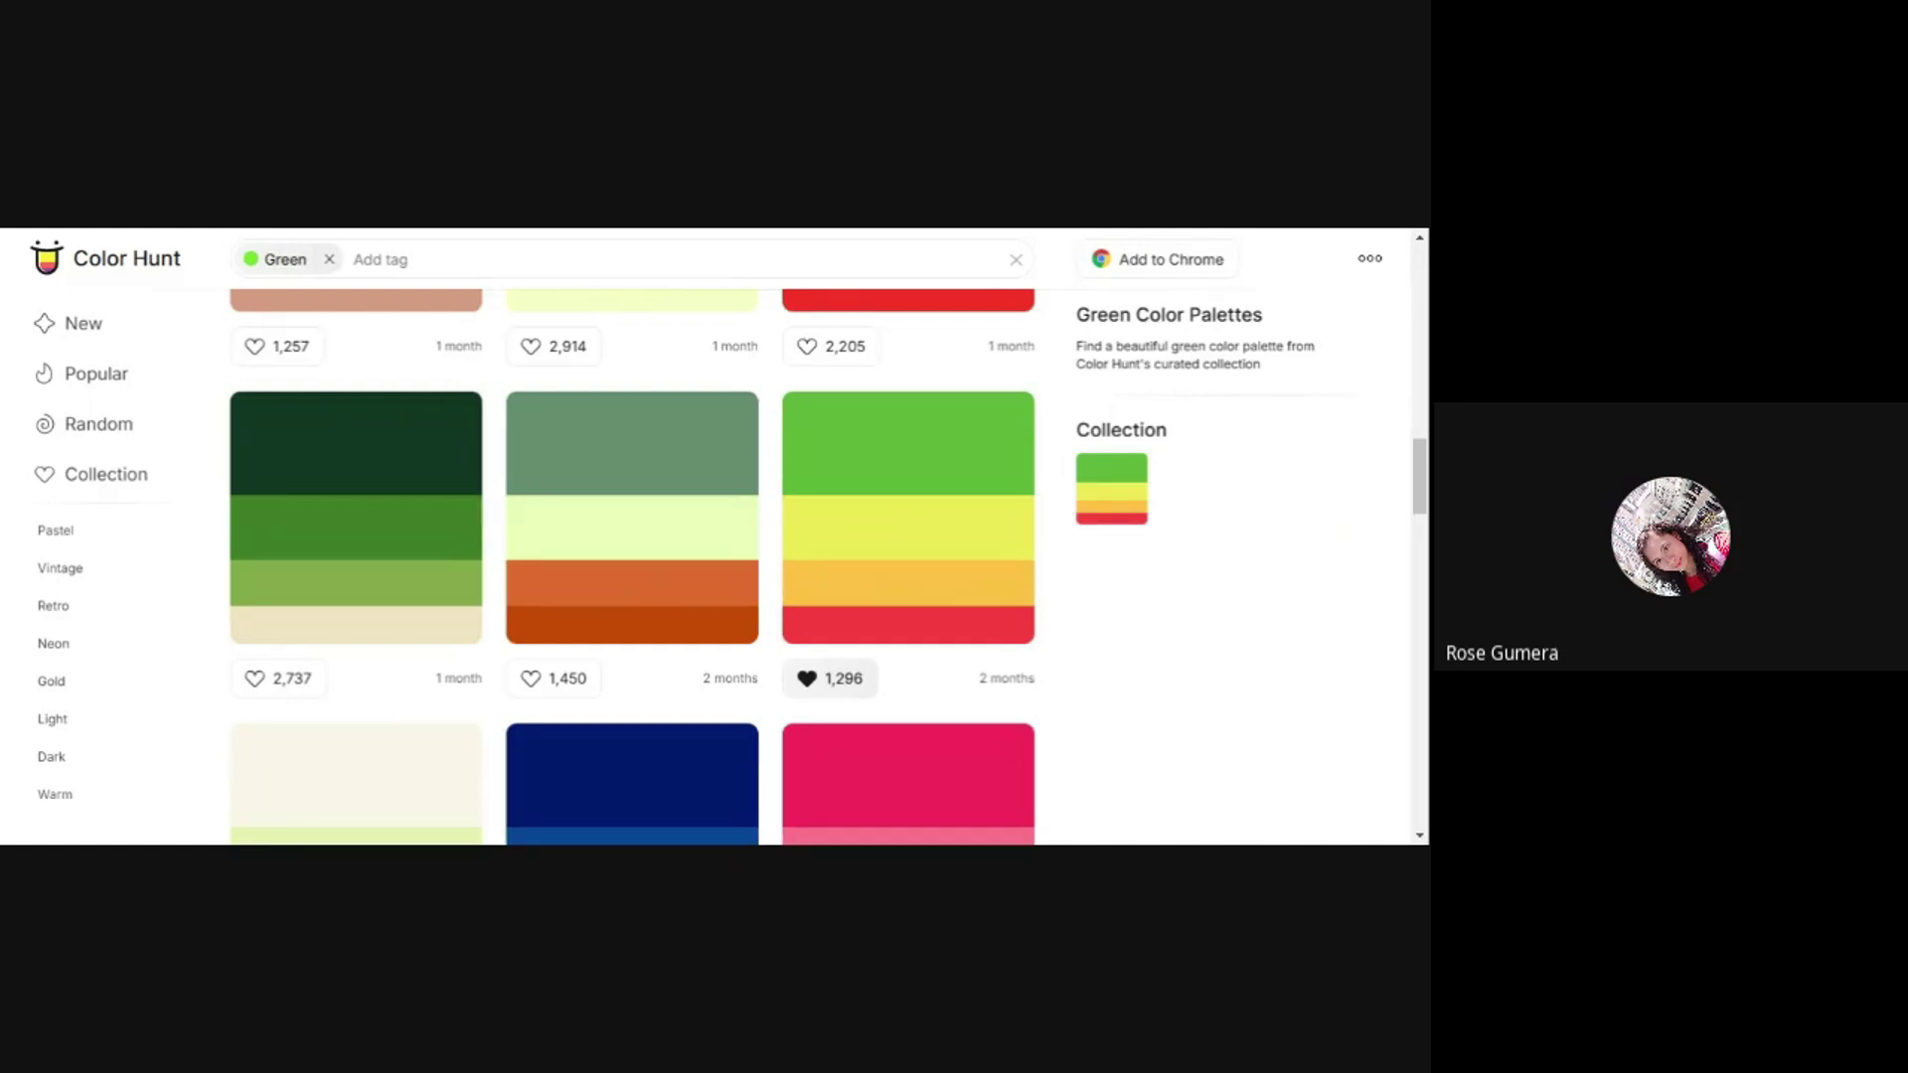
pyautogui.hotkey('ctrl', 'Tab')
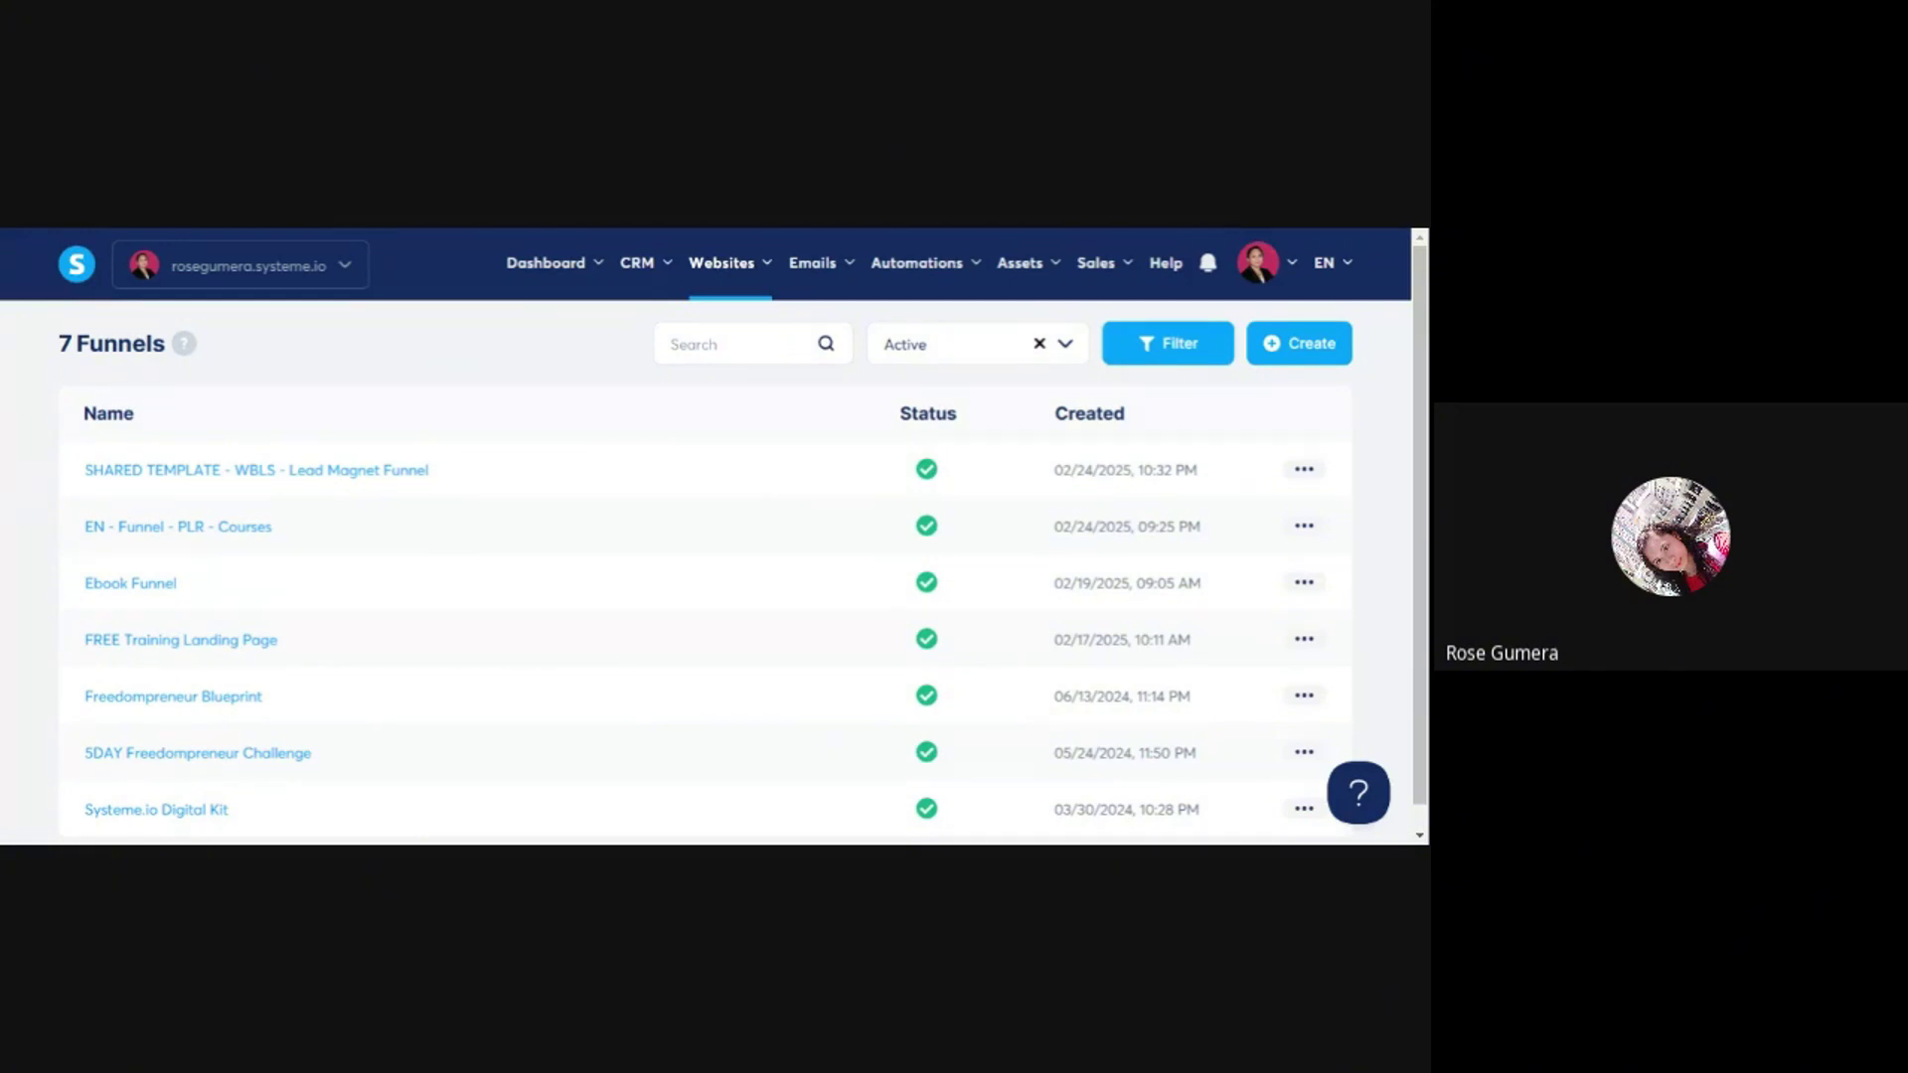
# - Start a new funnel named 'Leads - Free Ebook - AirBnb'
pyautogui.moveTo(729, 264)
pyautogui.moveTo(821, 264)
pyautogui.click(1300, 344)
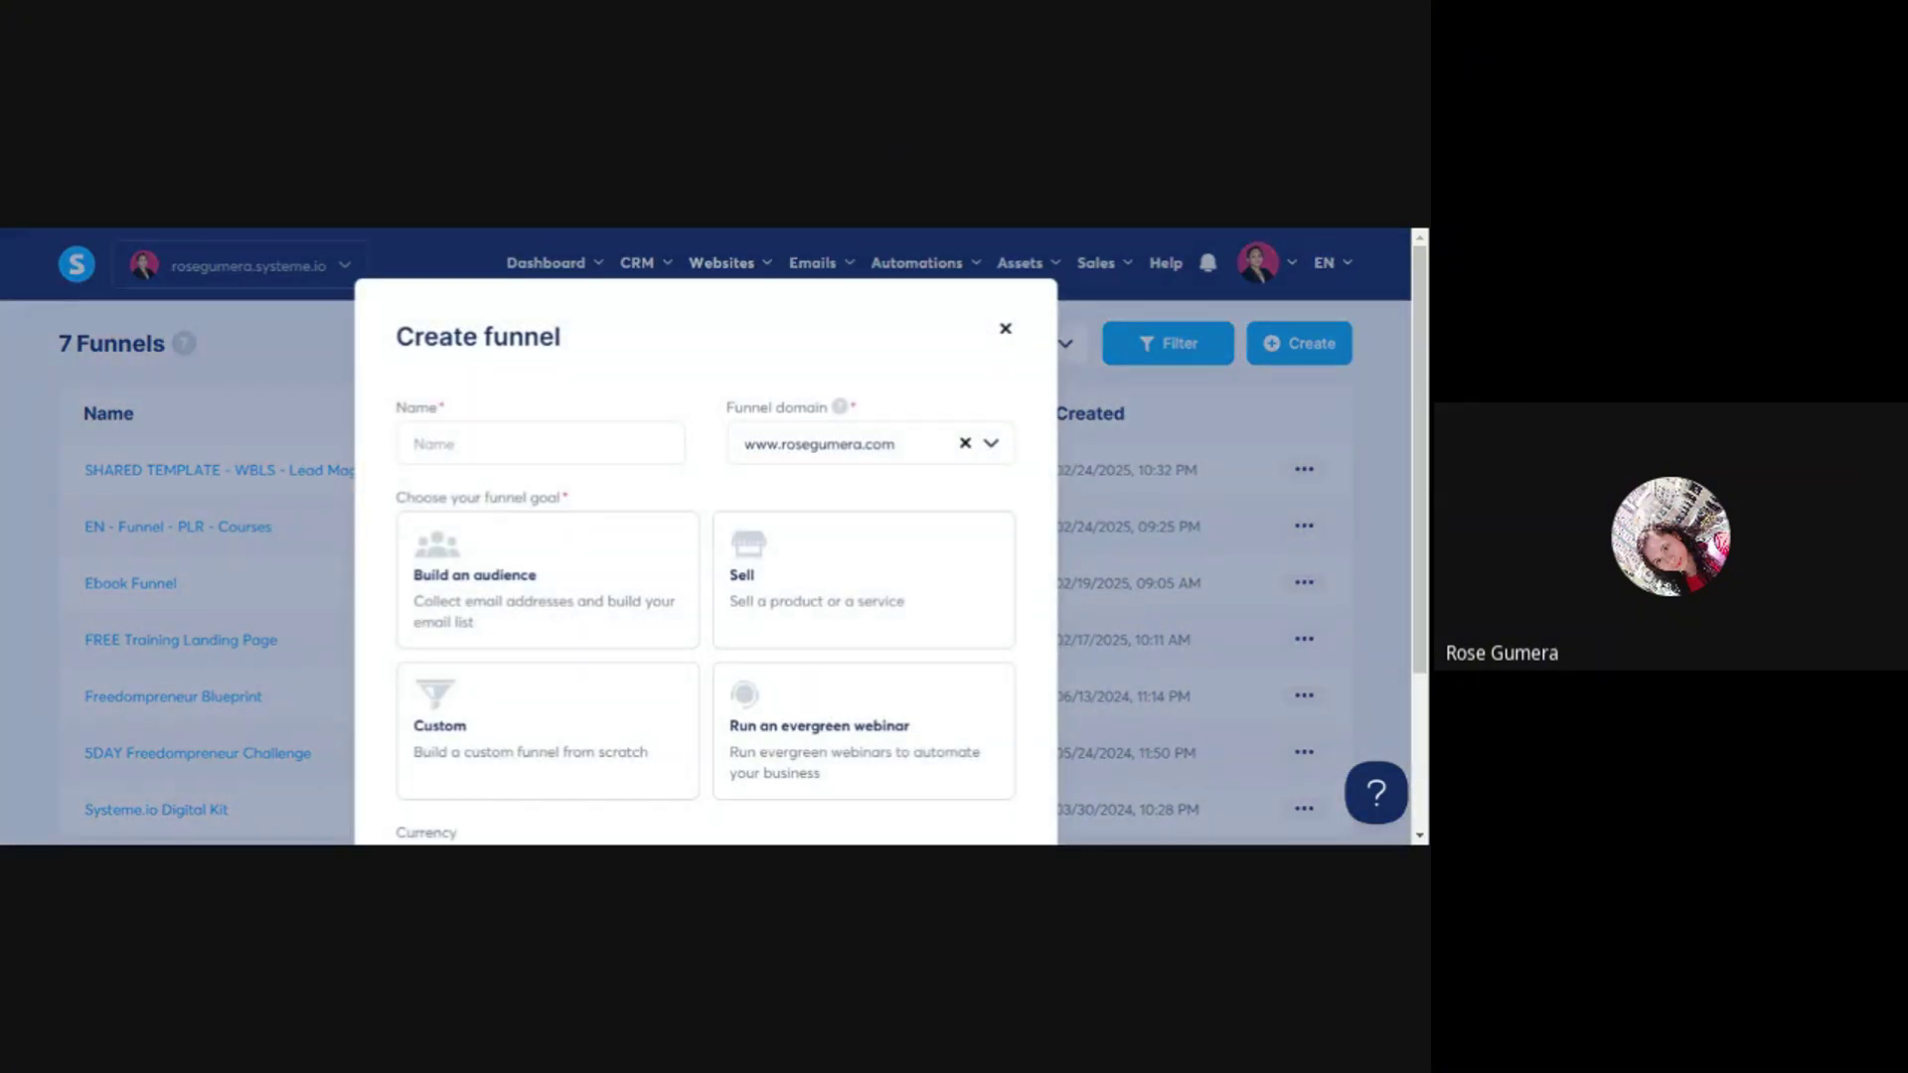
pyautogui.scroll(-1, 706, 357)
pyautogui.scroll(1, 706, 357)
pyautogui.click(540, 443)
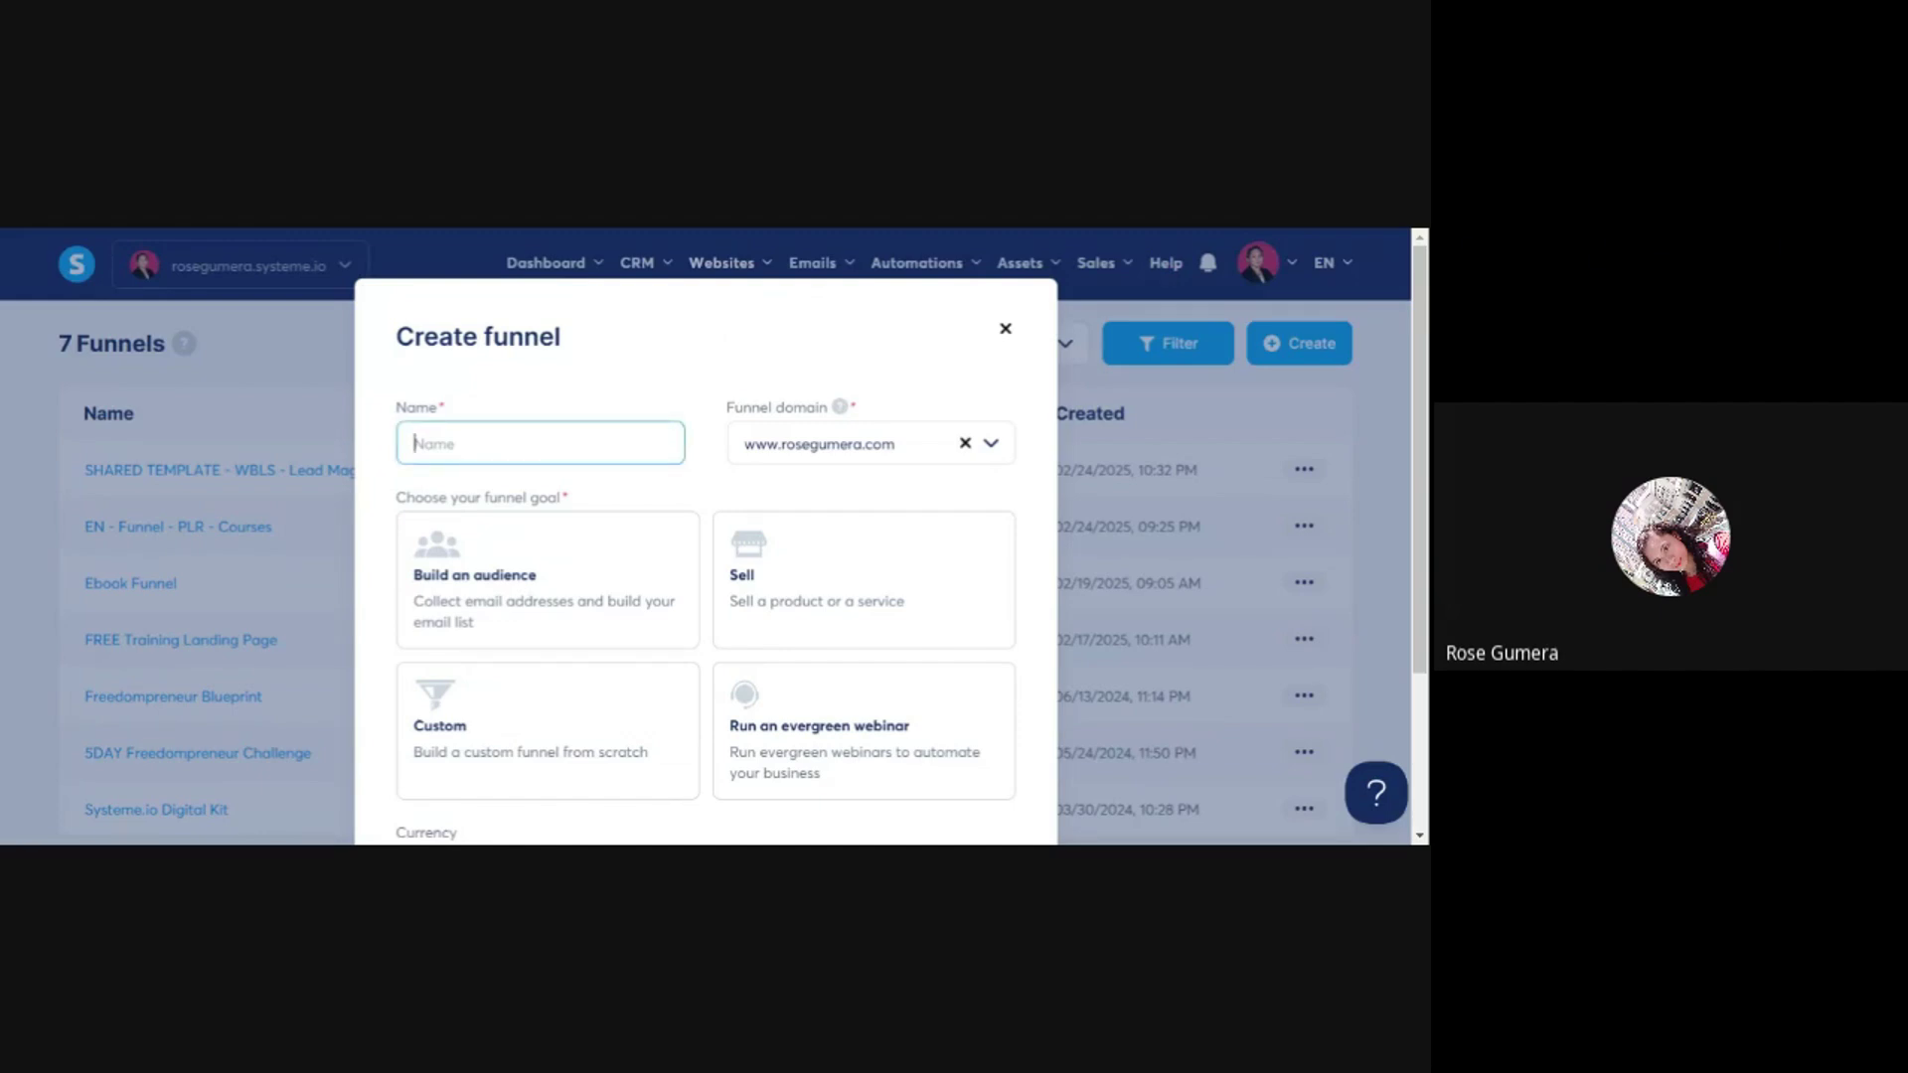
pyautogui.write('L')
pyautogui.press('BackSpace')
pyautogui.write('Leads -')
pyautogui.write('Free Ebook - AirBnb')
# - Set the funnel domain to the custom www .com domain
pyautogui.click(991, 444)
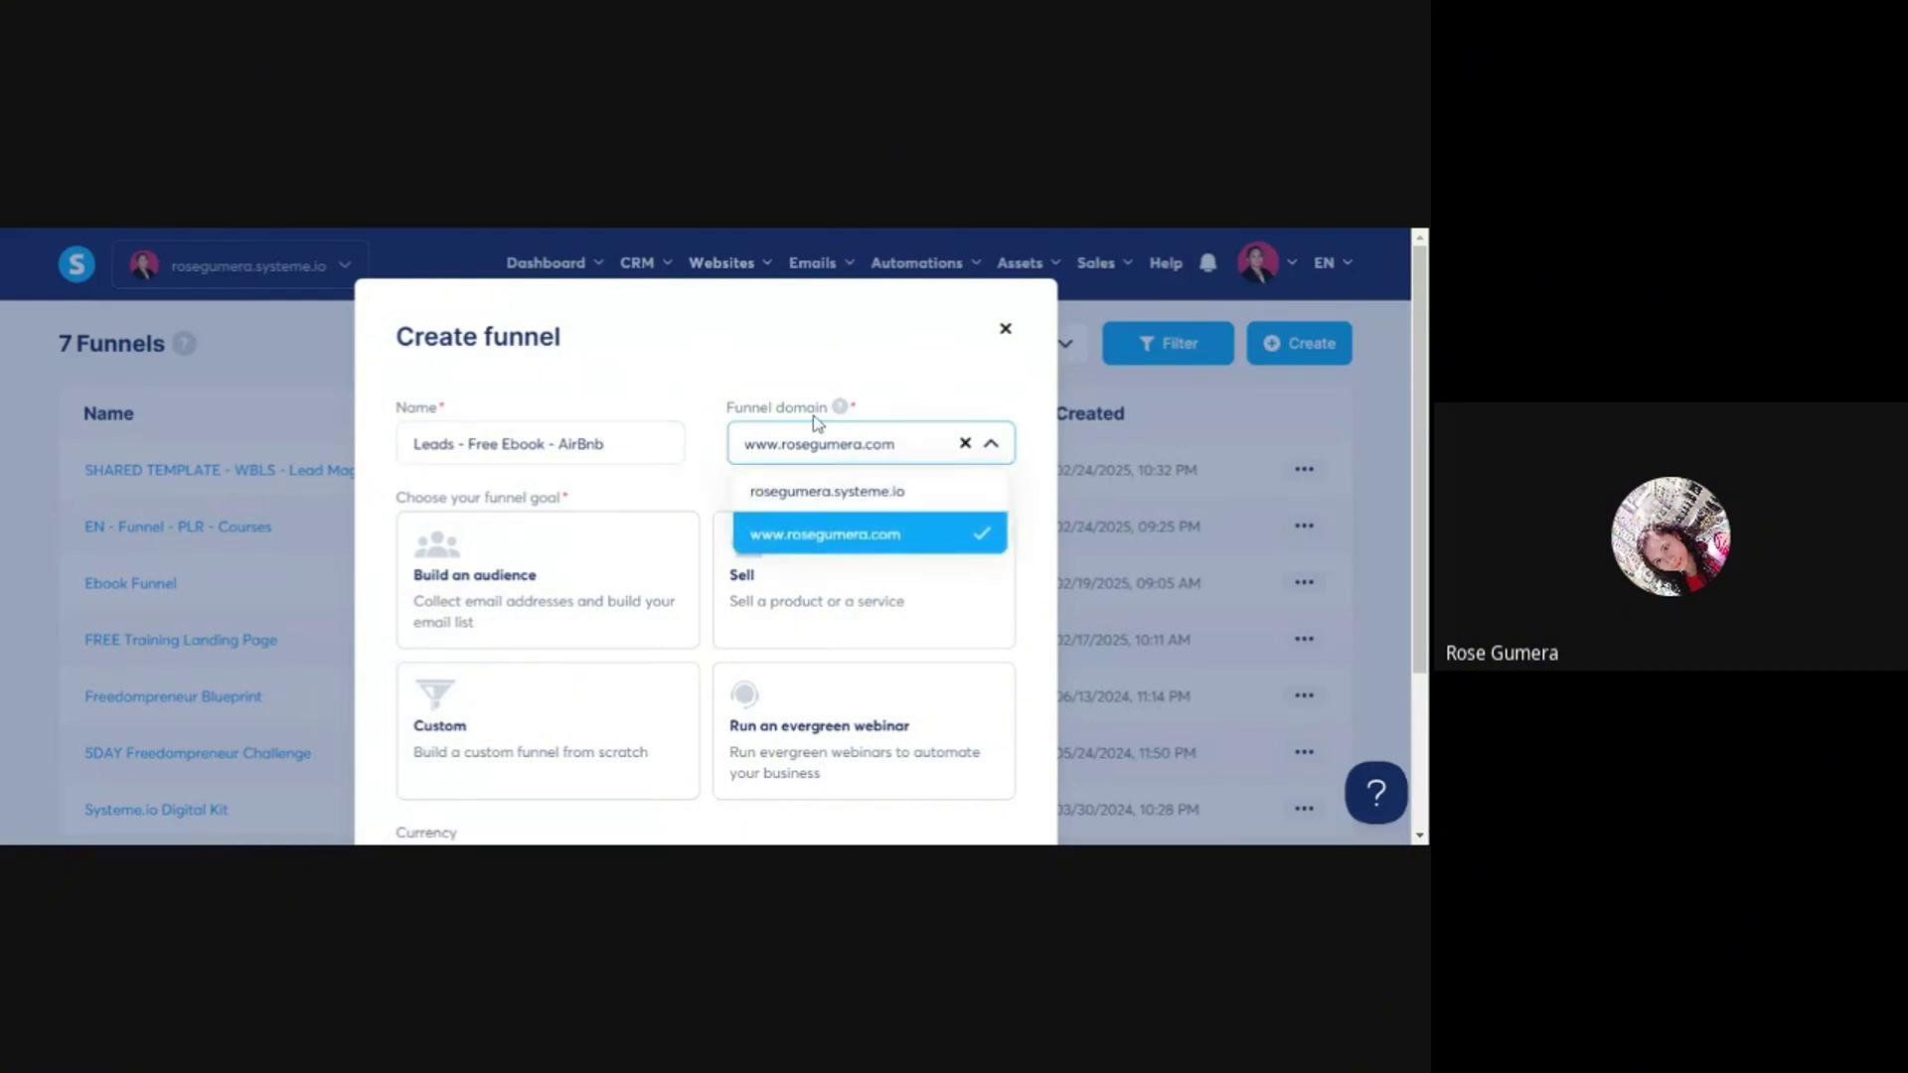
pyautogui.click(991, 447)
pyautogui.click(992, 445)
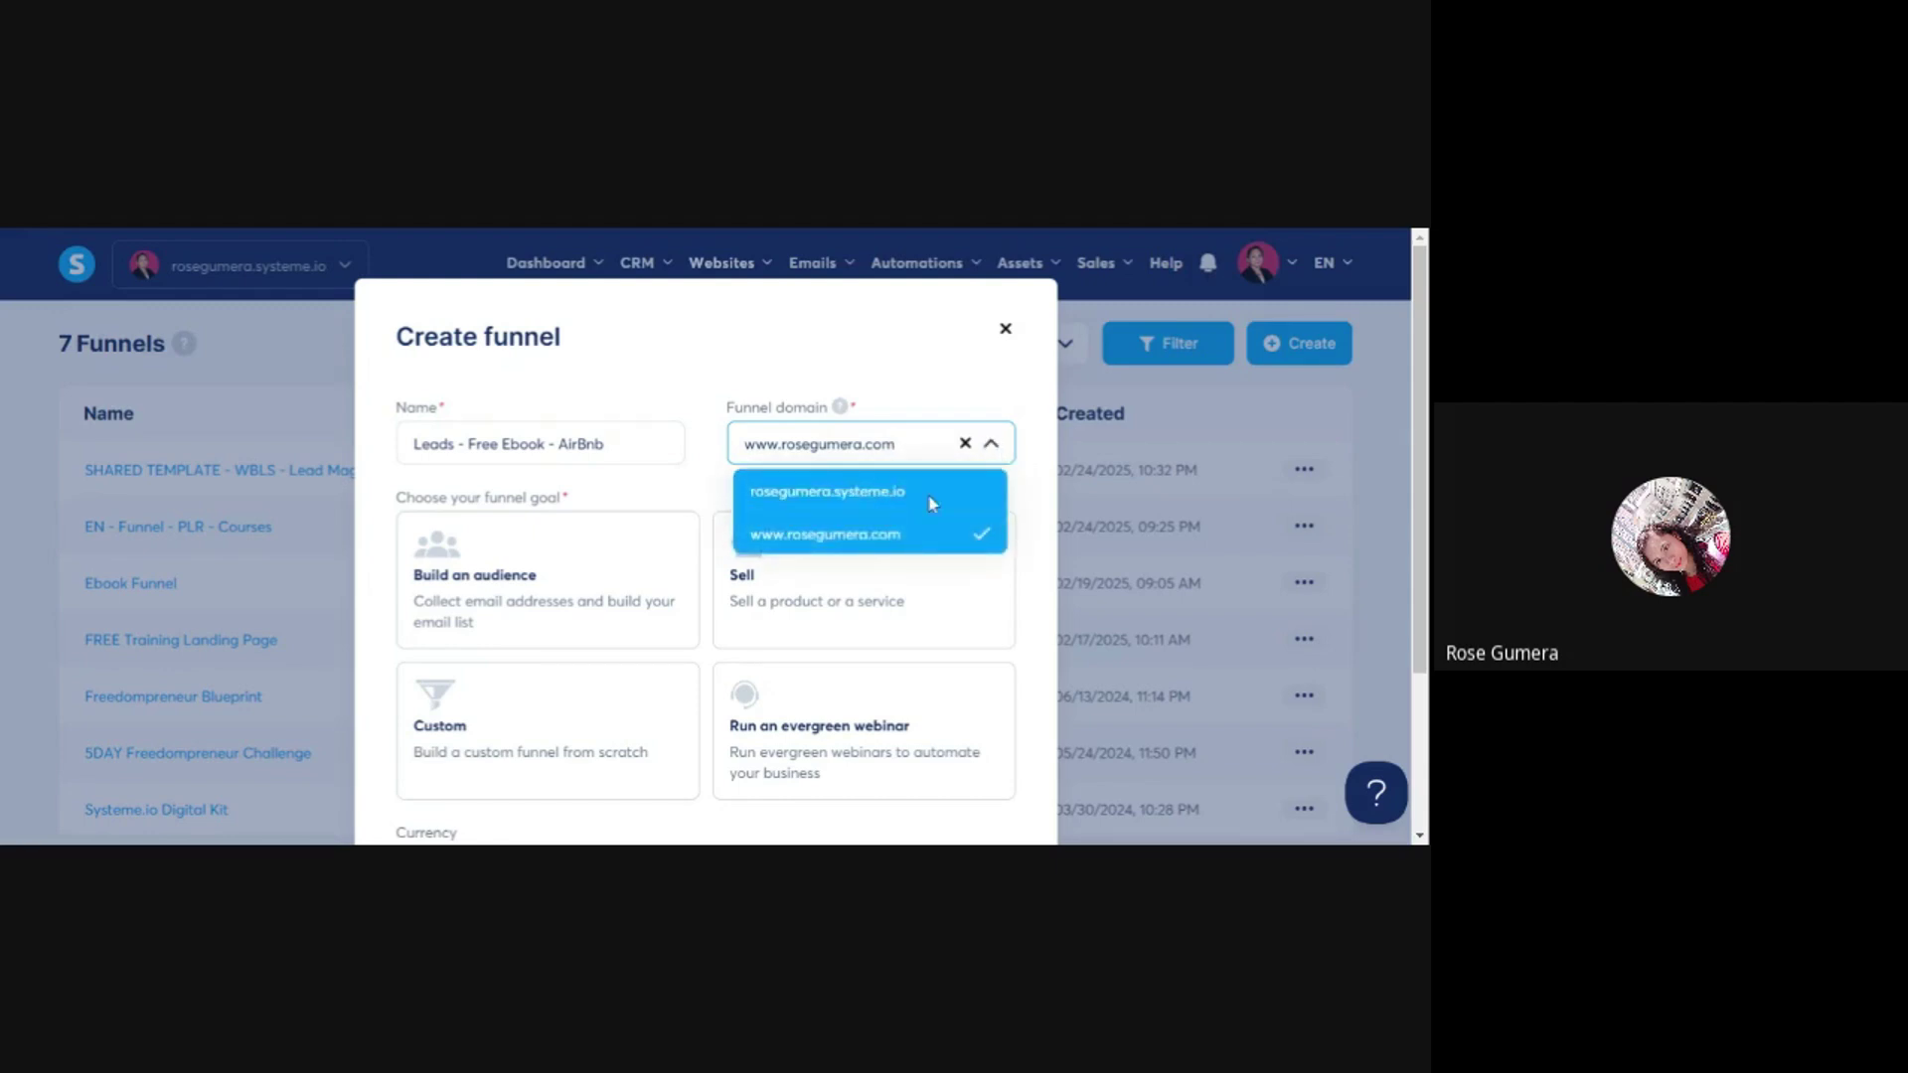
pyautogui.click(872, 492)
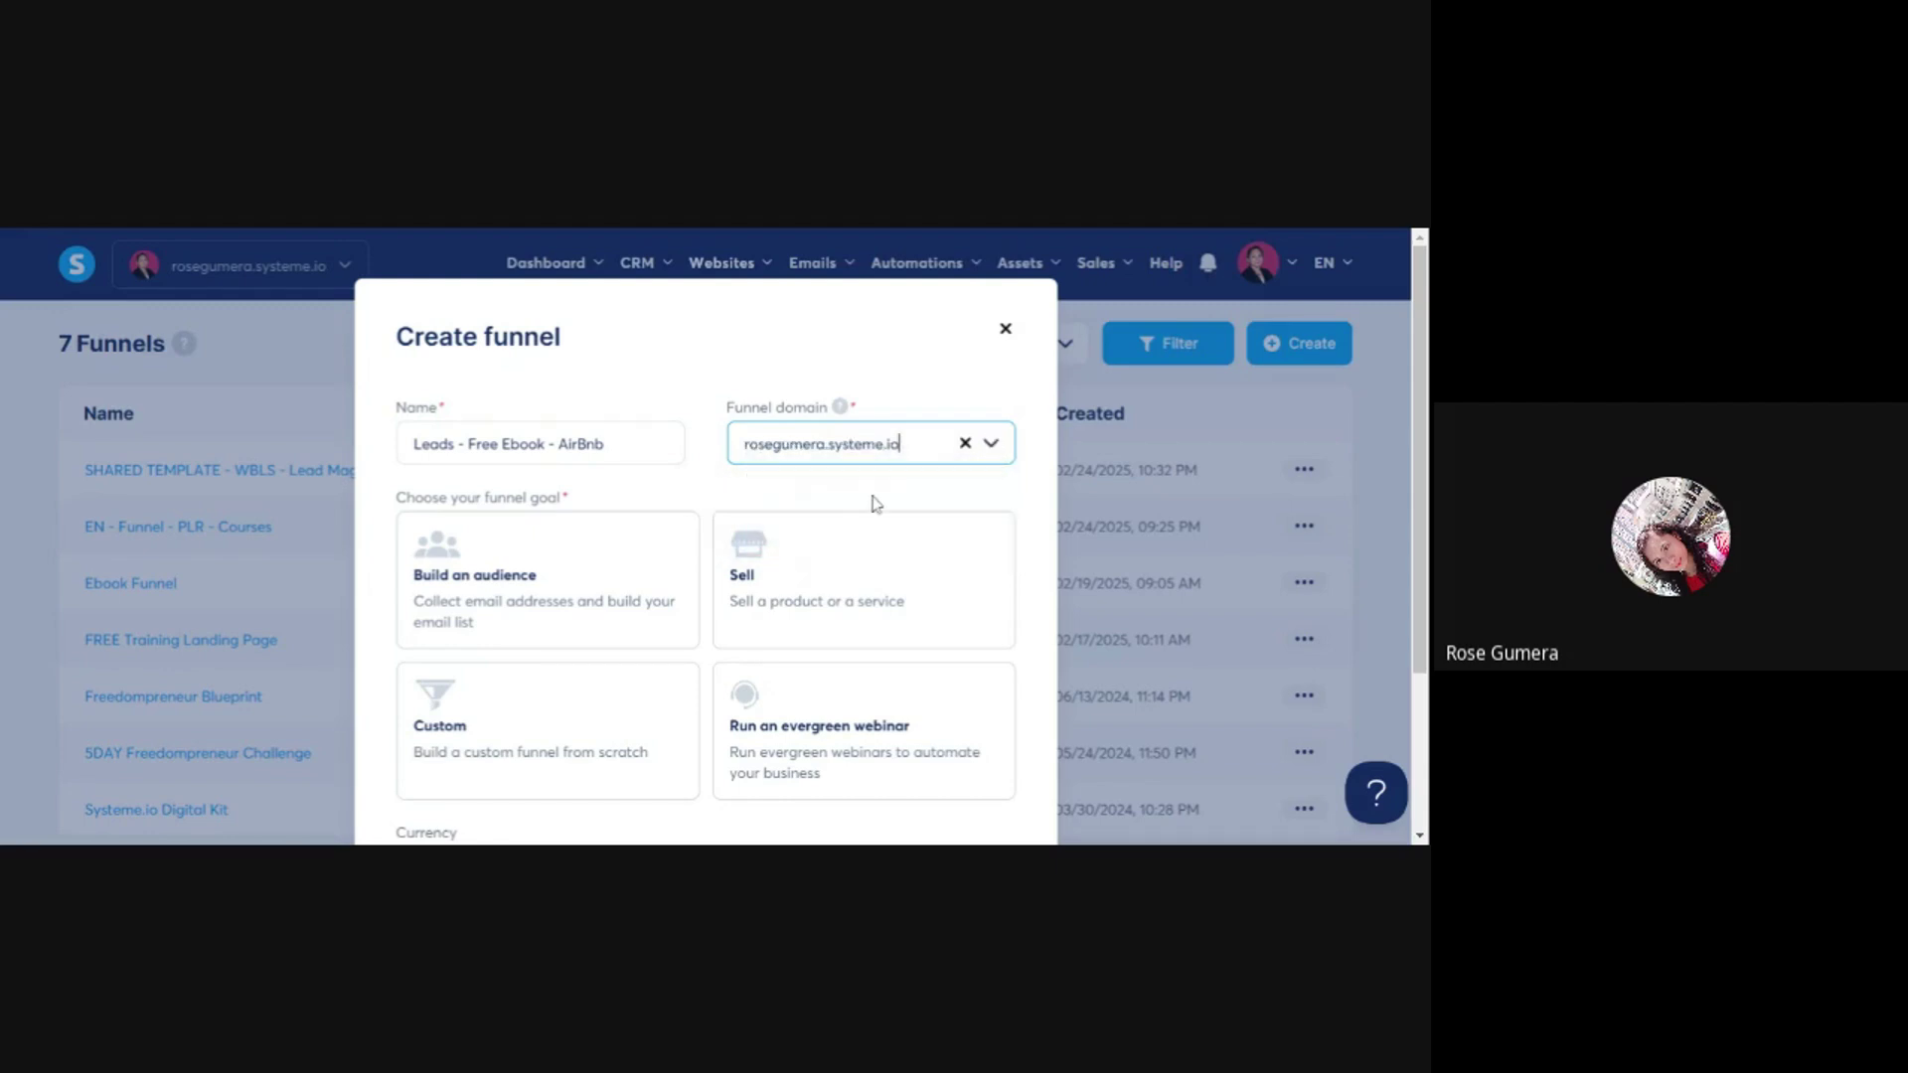
pyautogui.click(989, 446)
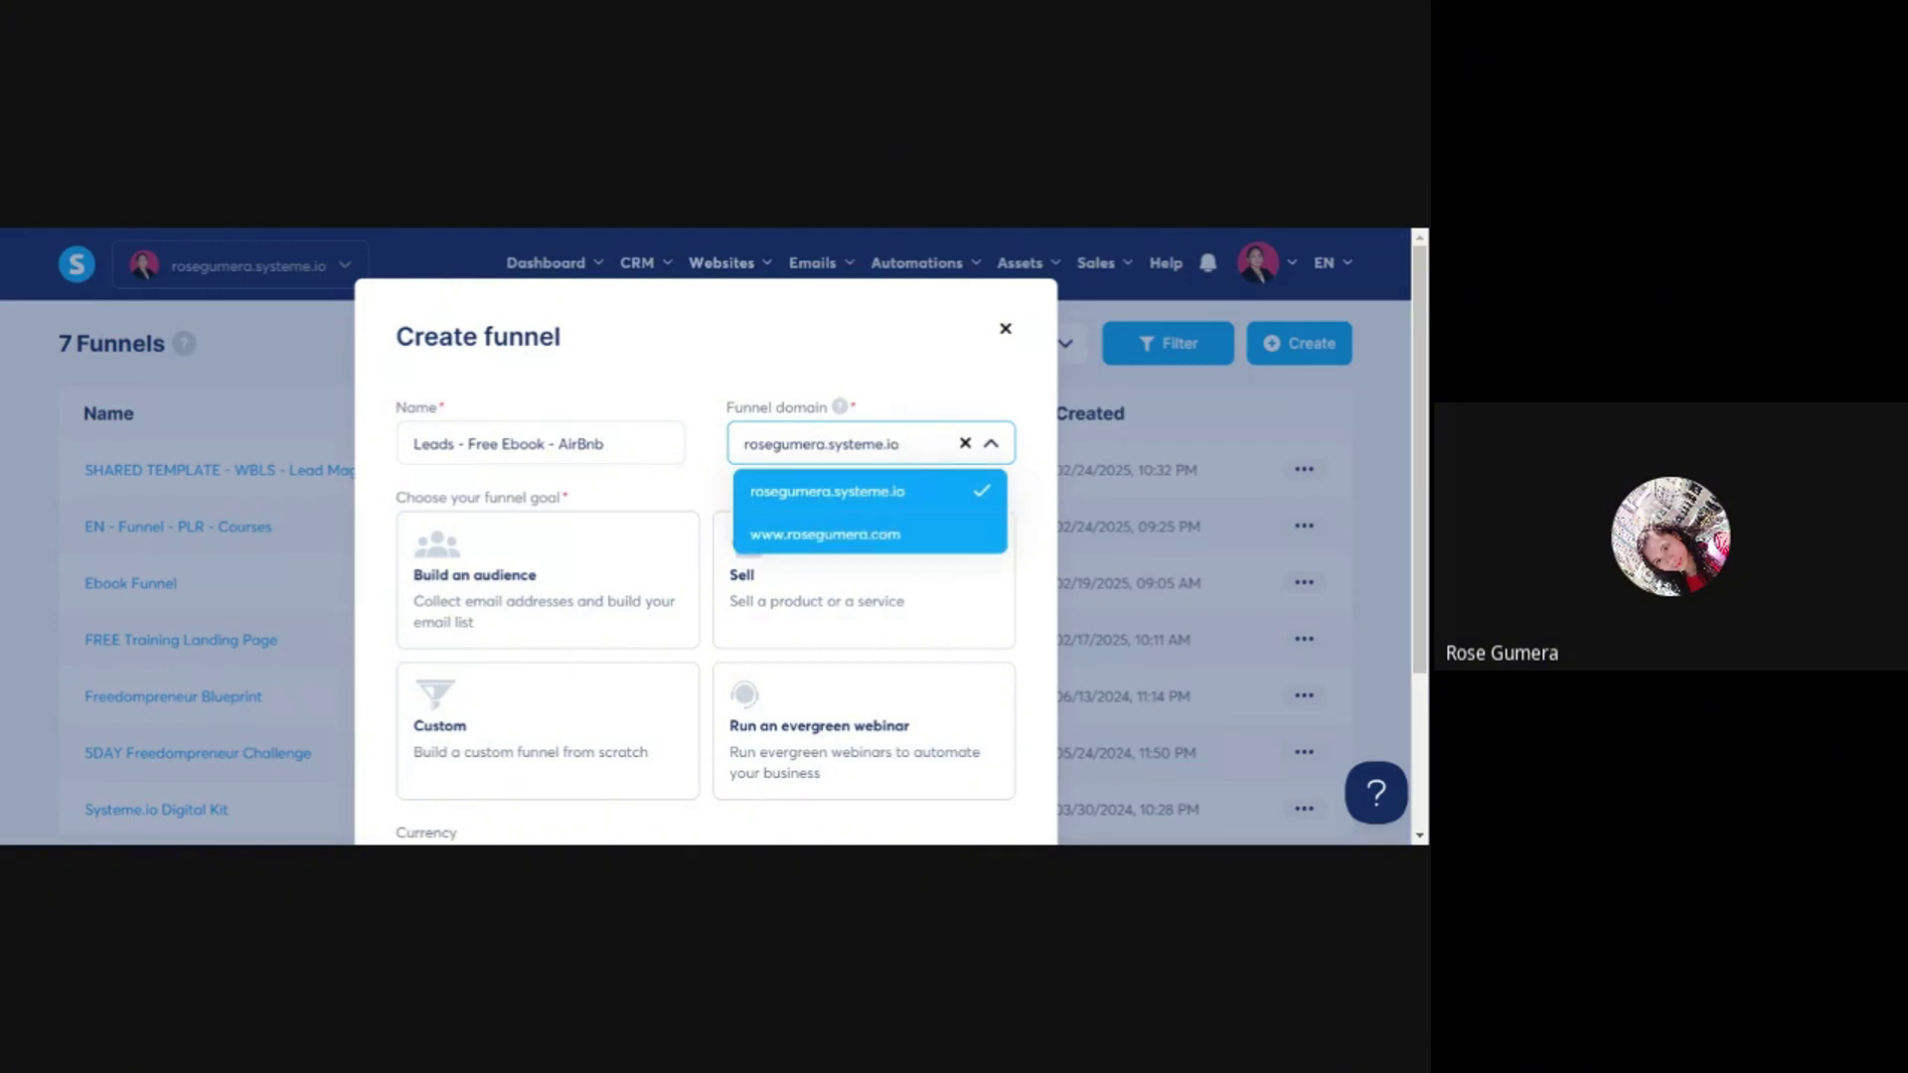
pyautogui.click(825, 534)
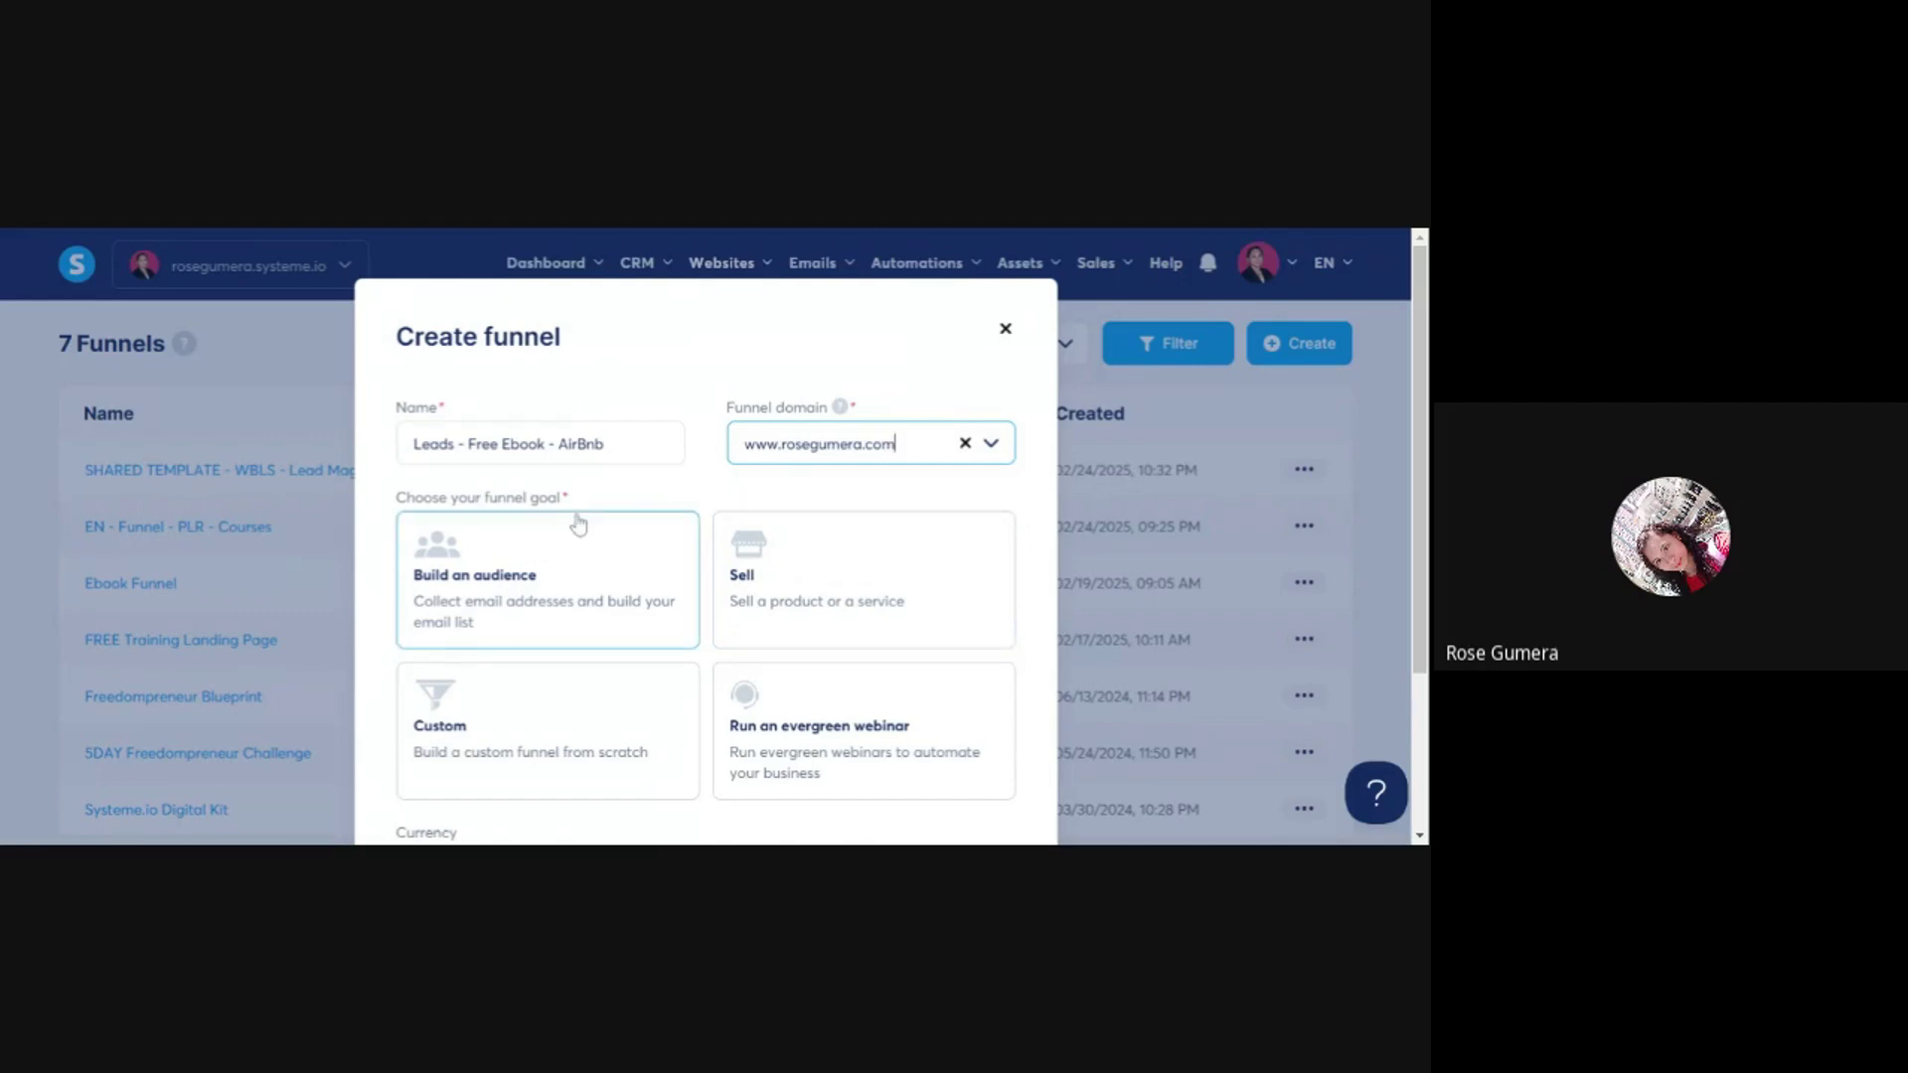
# - Choose 'Build an audience' as the funnel goal and save the funnel
pyautogui.scroll(-1, 577, 524)
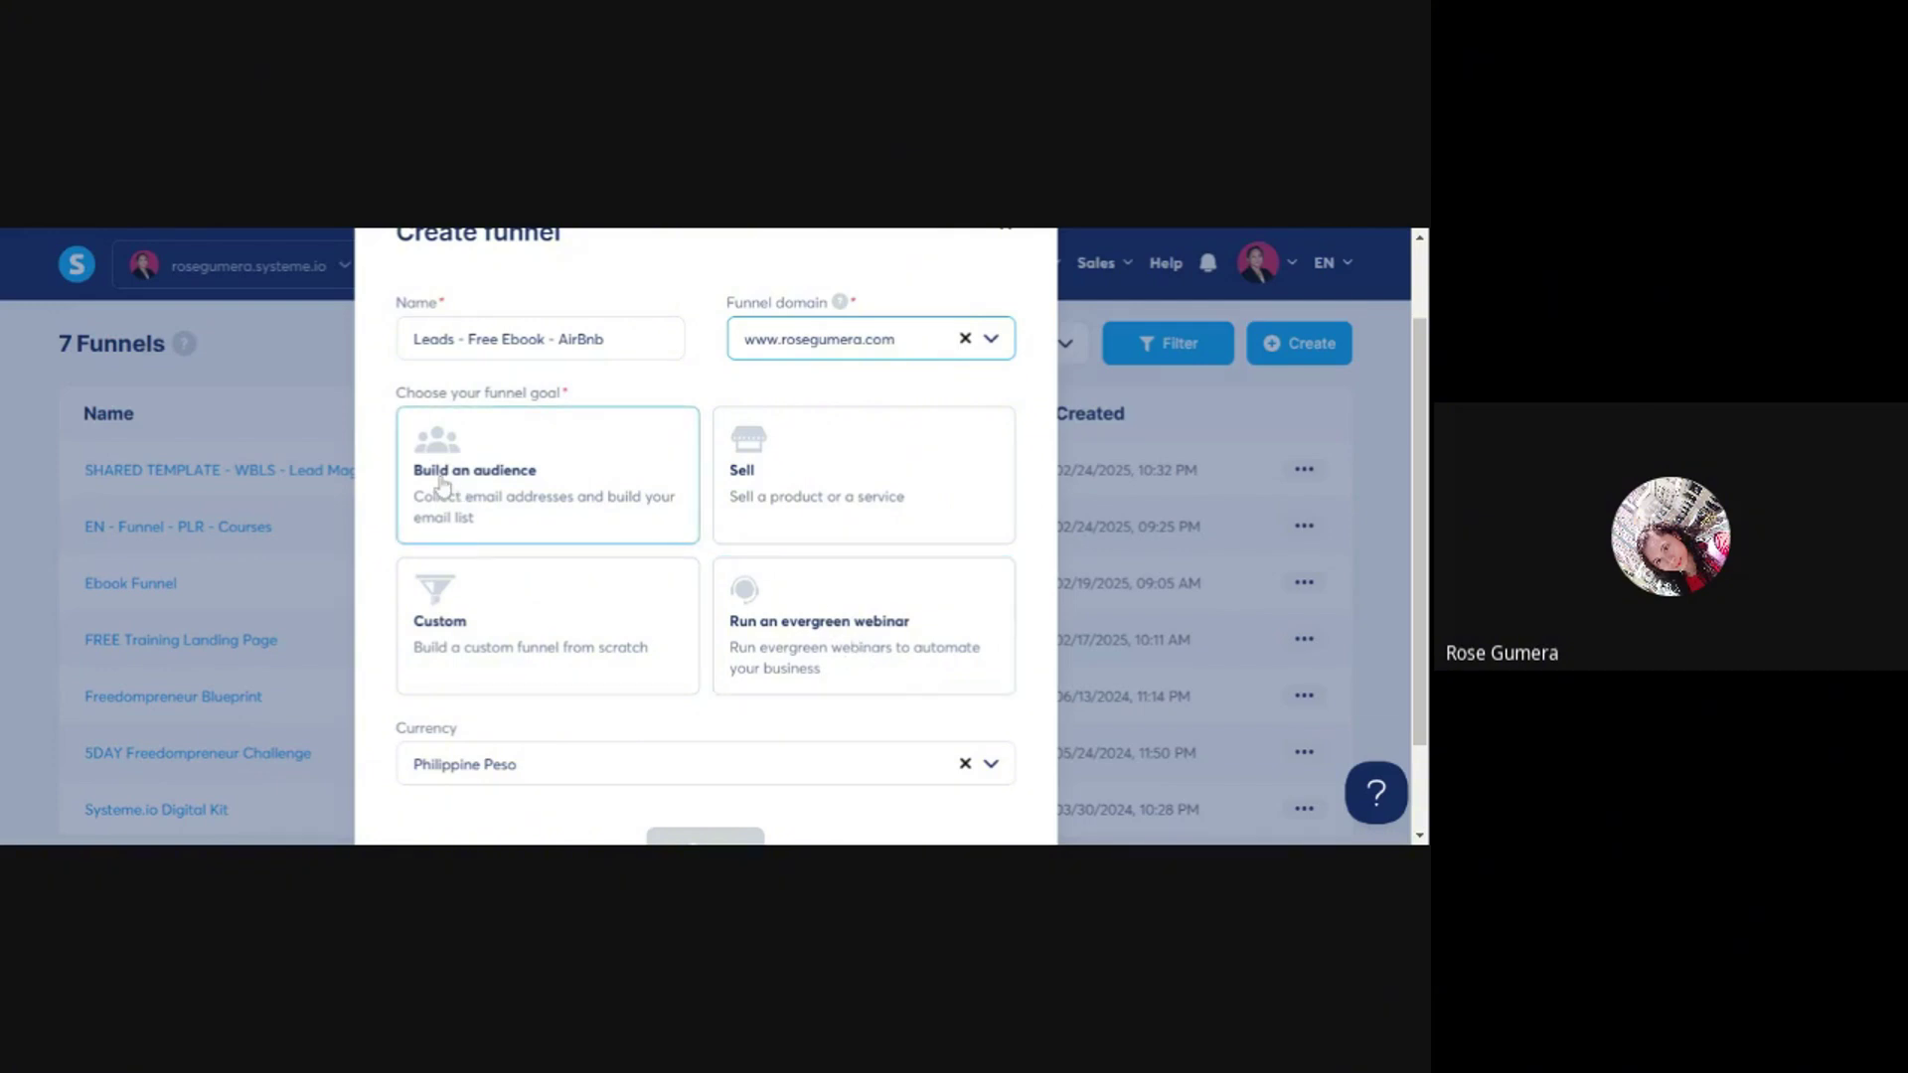
pyautogui.click(515, 491)
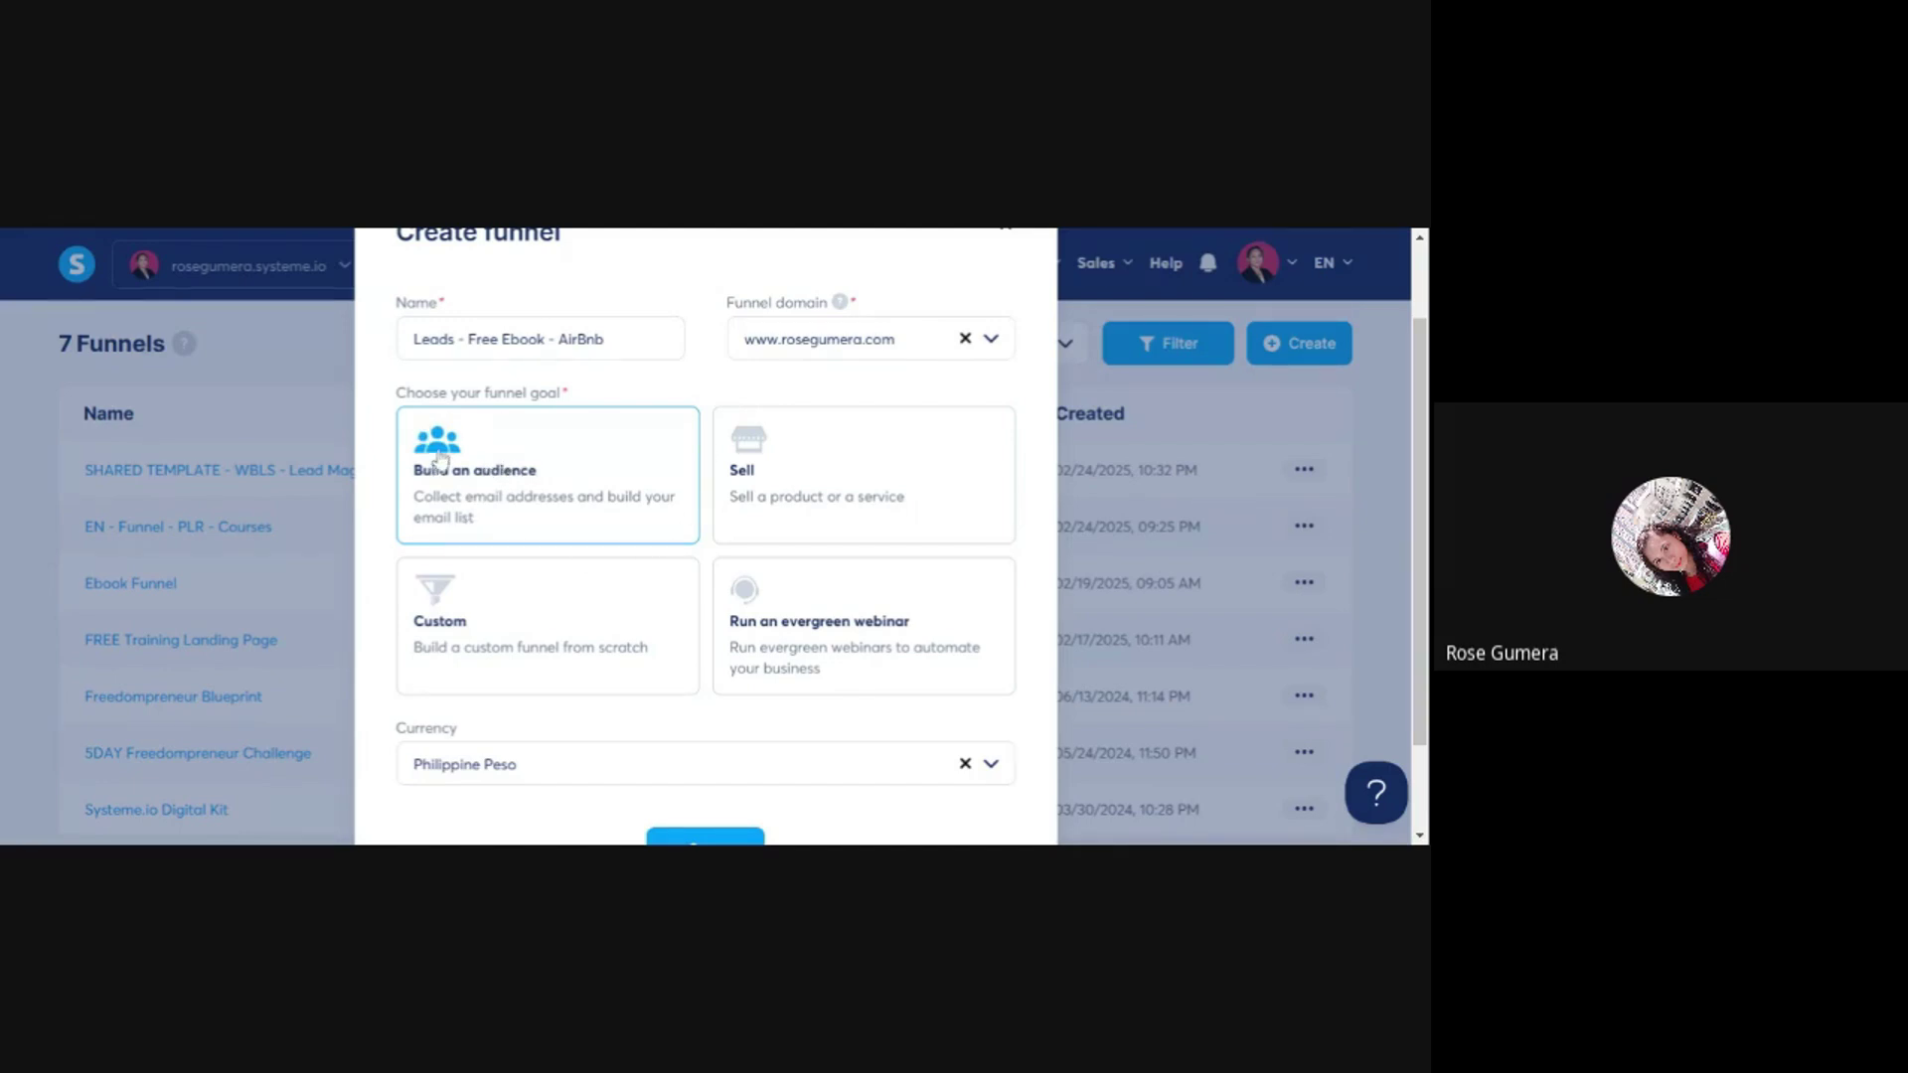
pyautogui.scroll(-1, 616, 616)
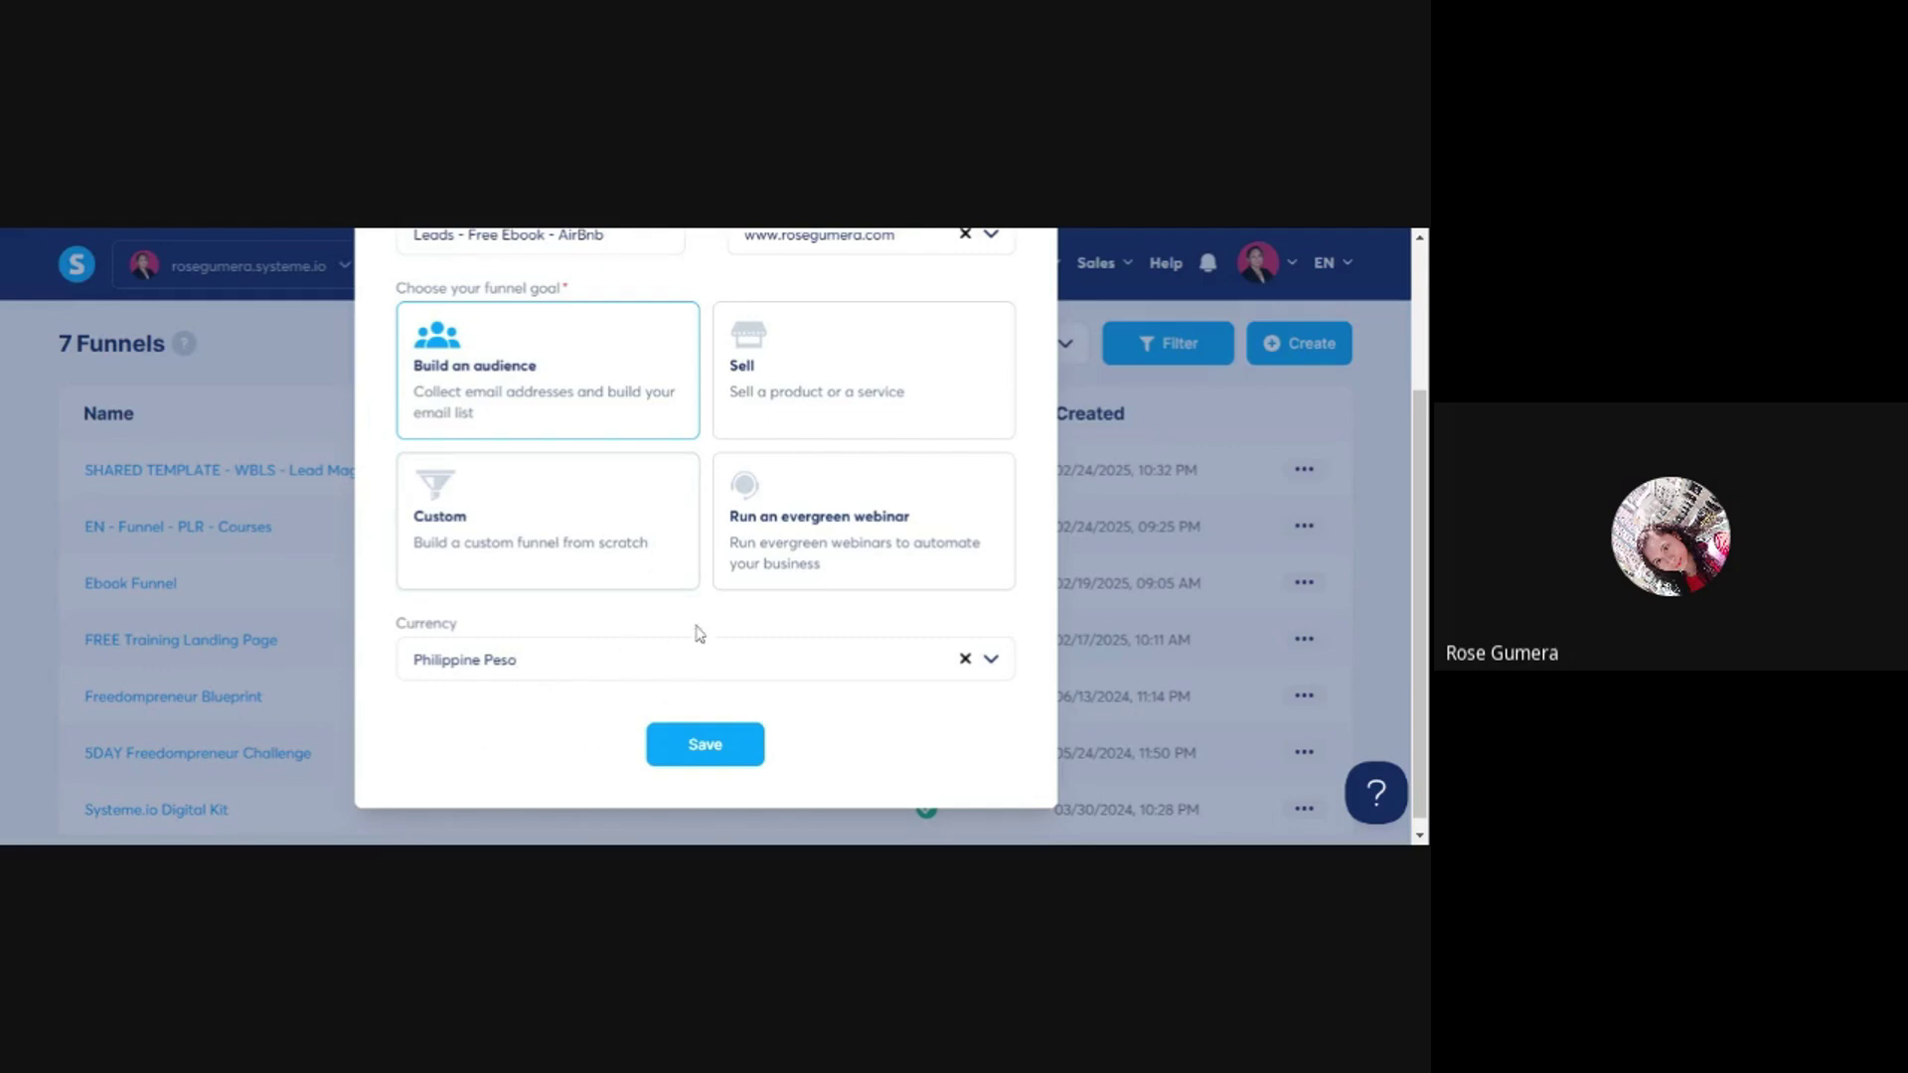
pyautogui.click(700, 750)
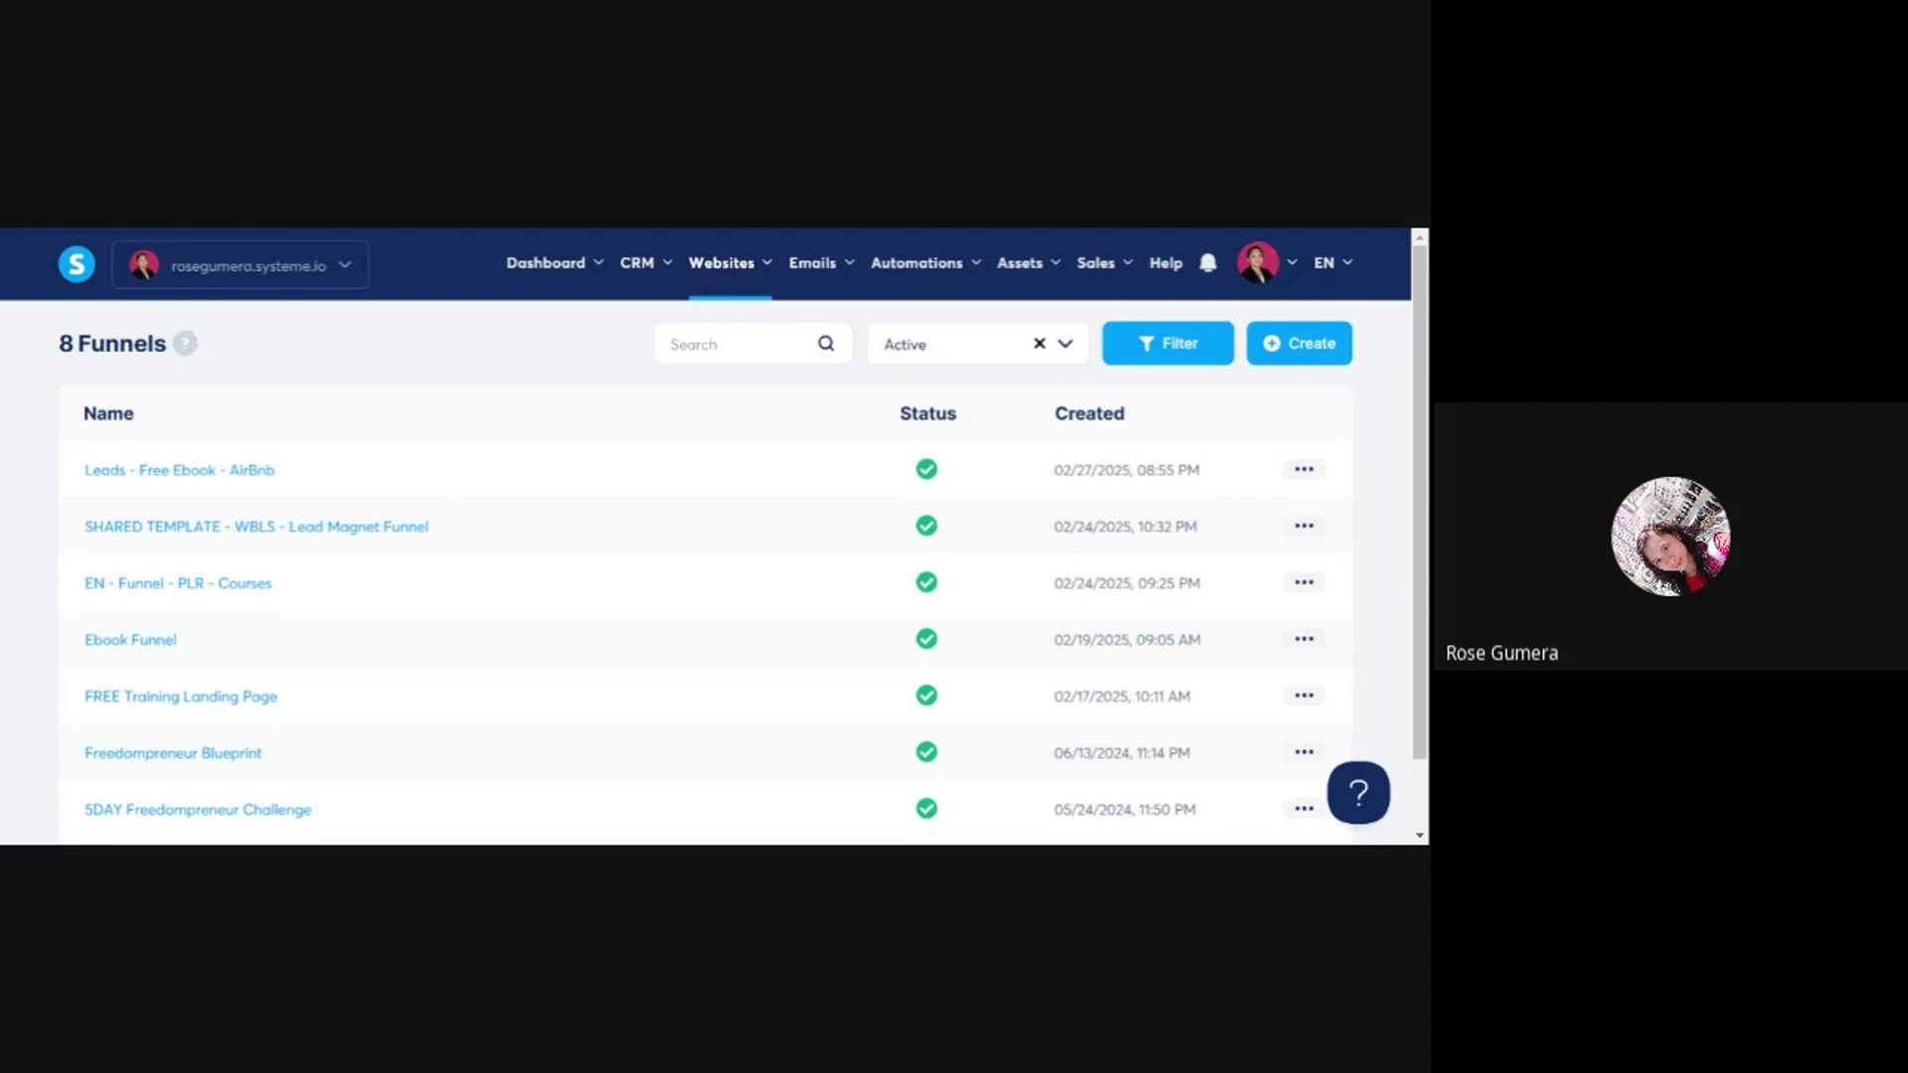
pyautogui.moveTo(37, 408); pyautogui.dragTo(1337, 502)
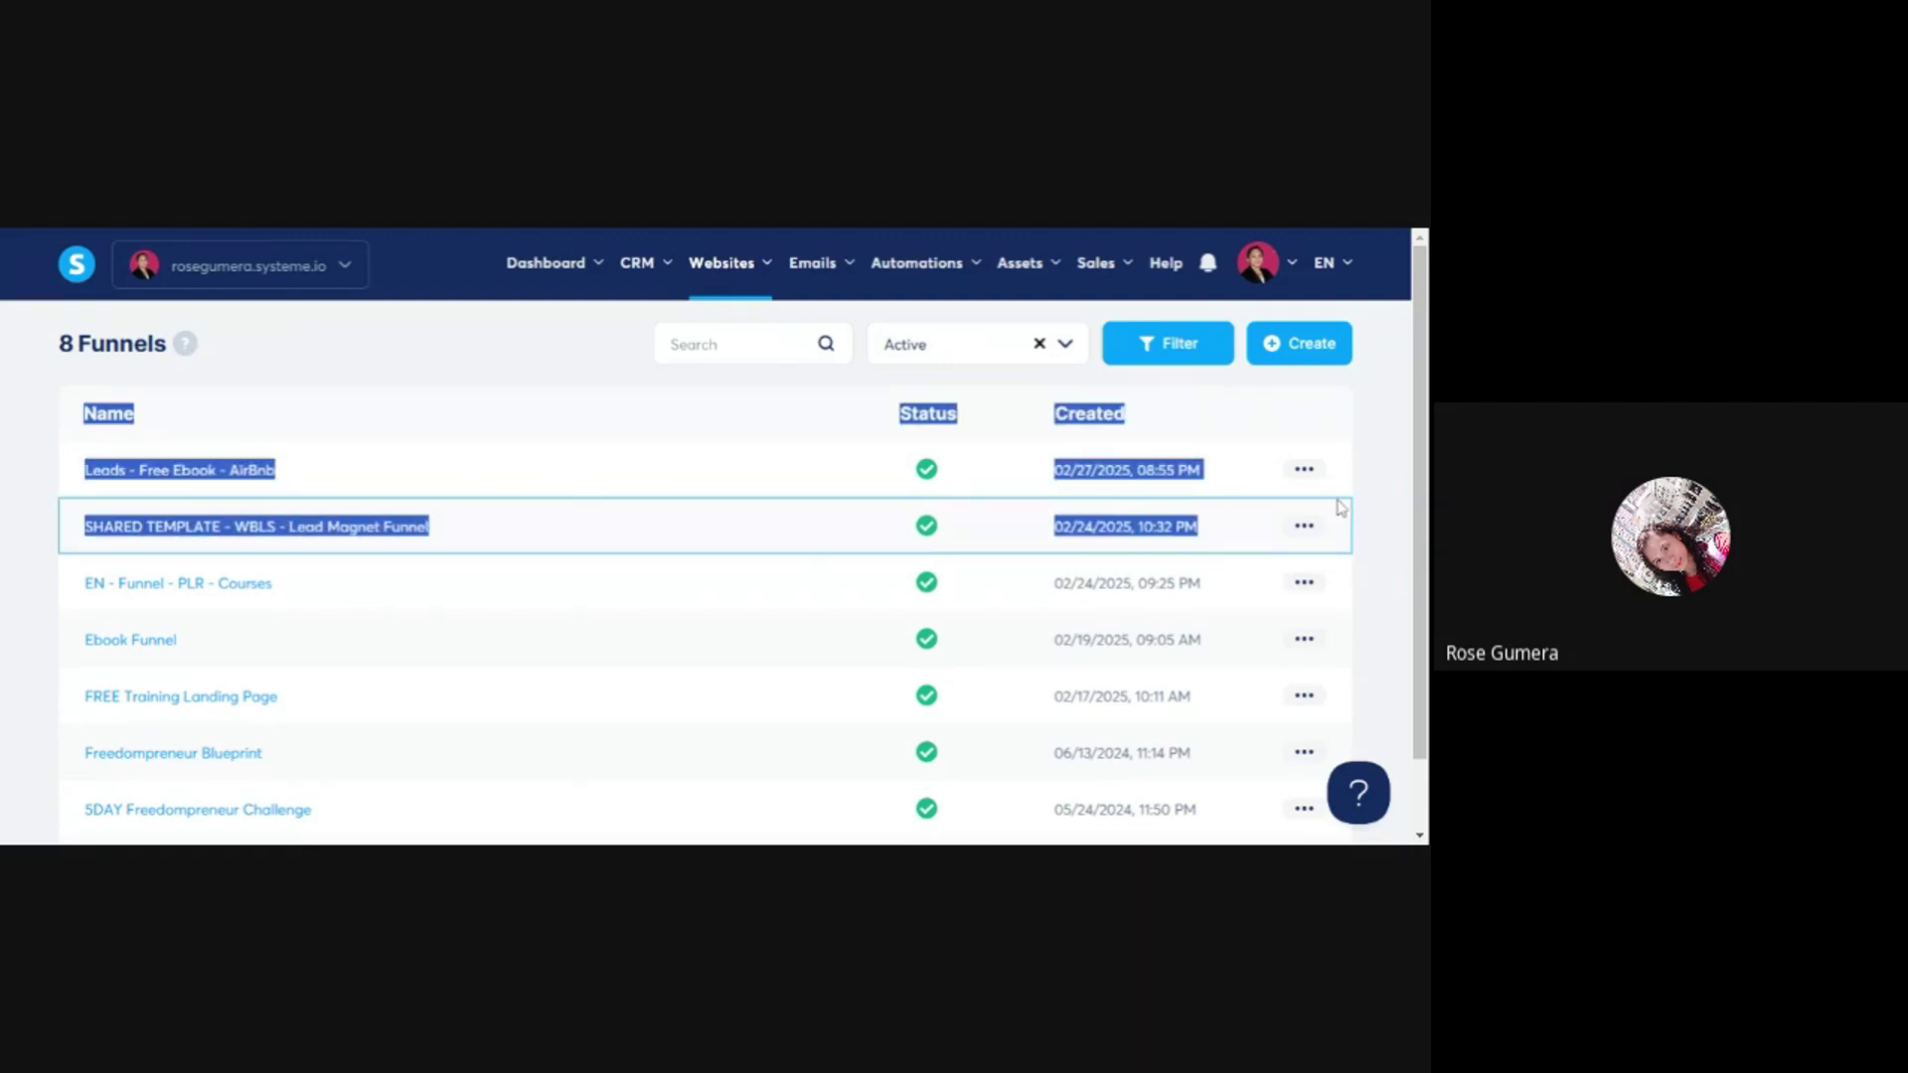
pyautogui.click(1358, 467)
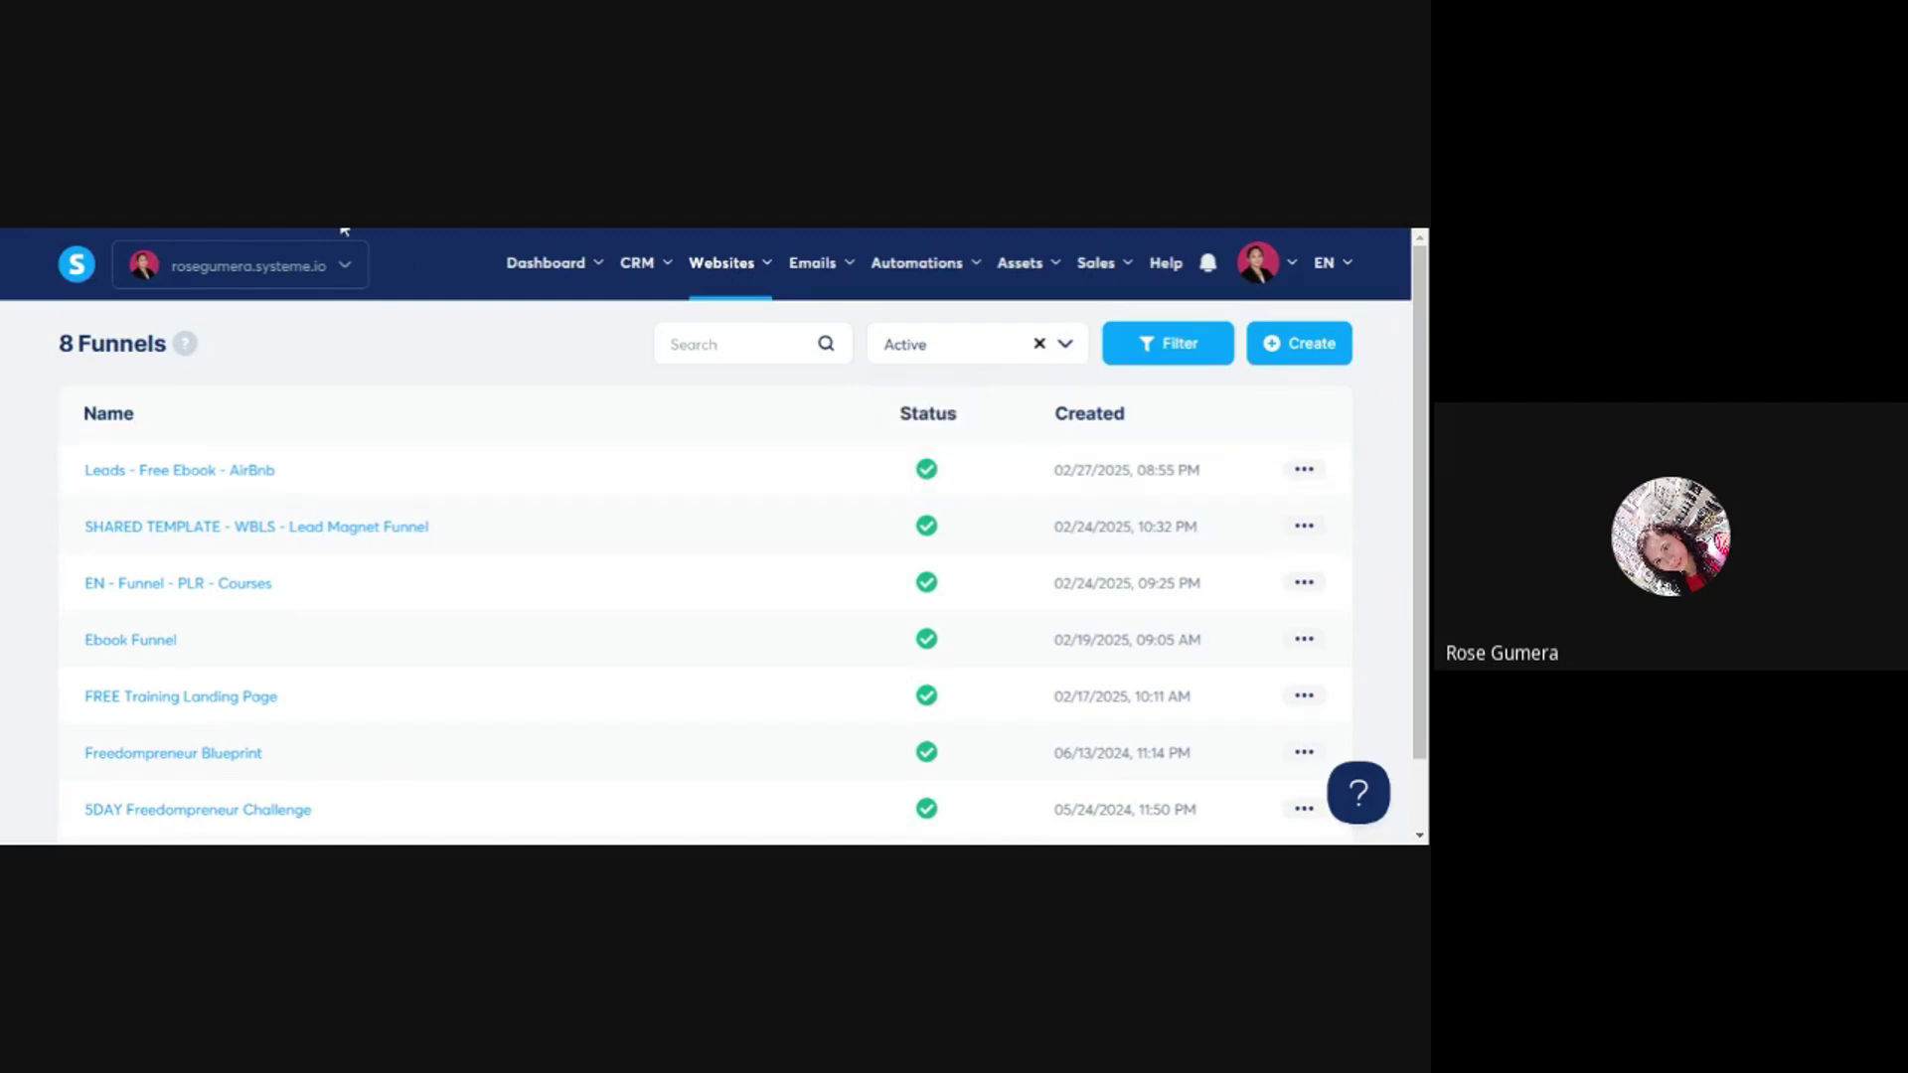
pyautogui.click(1308, 471)
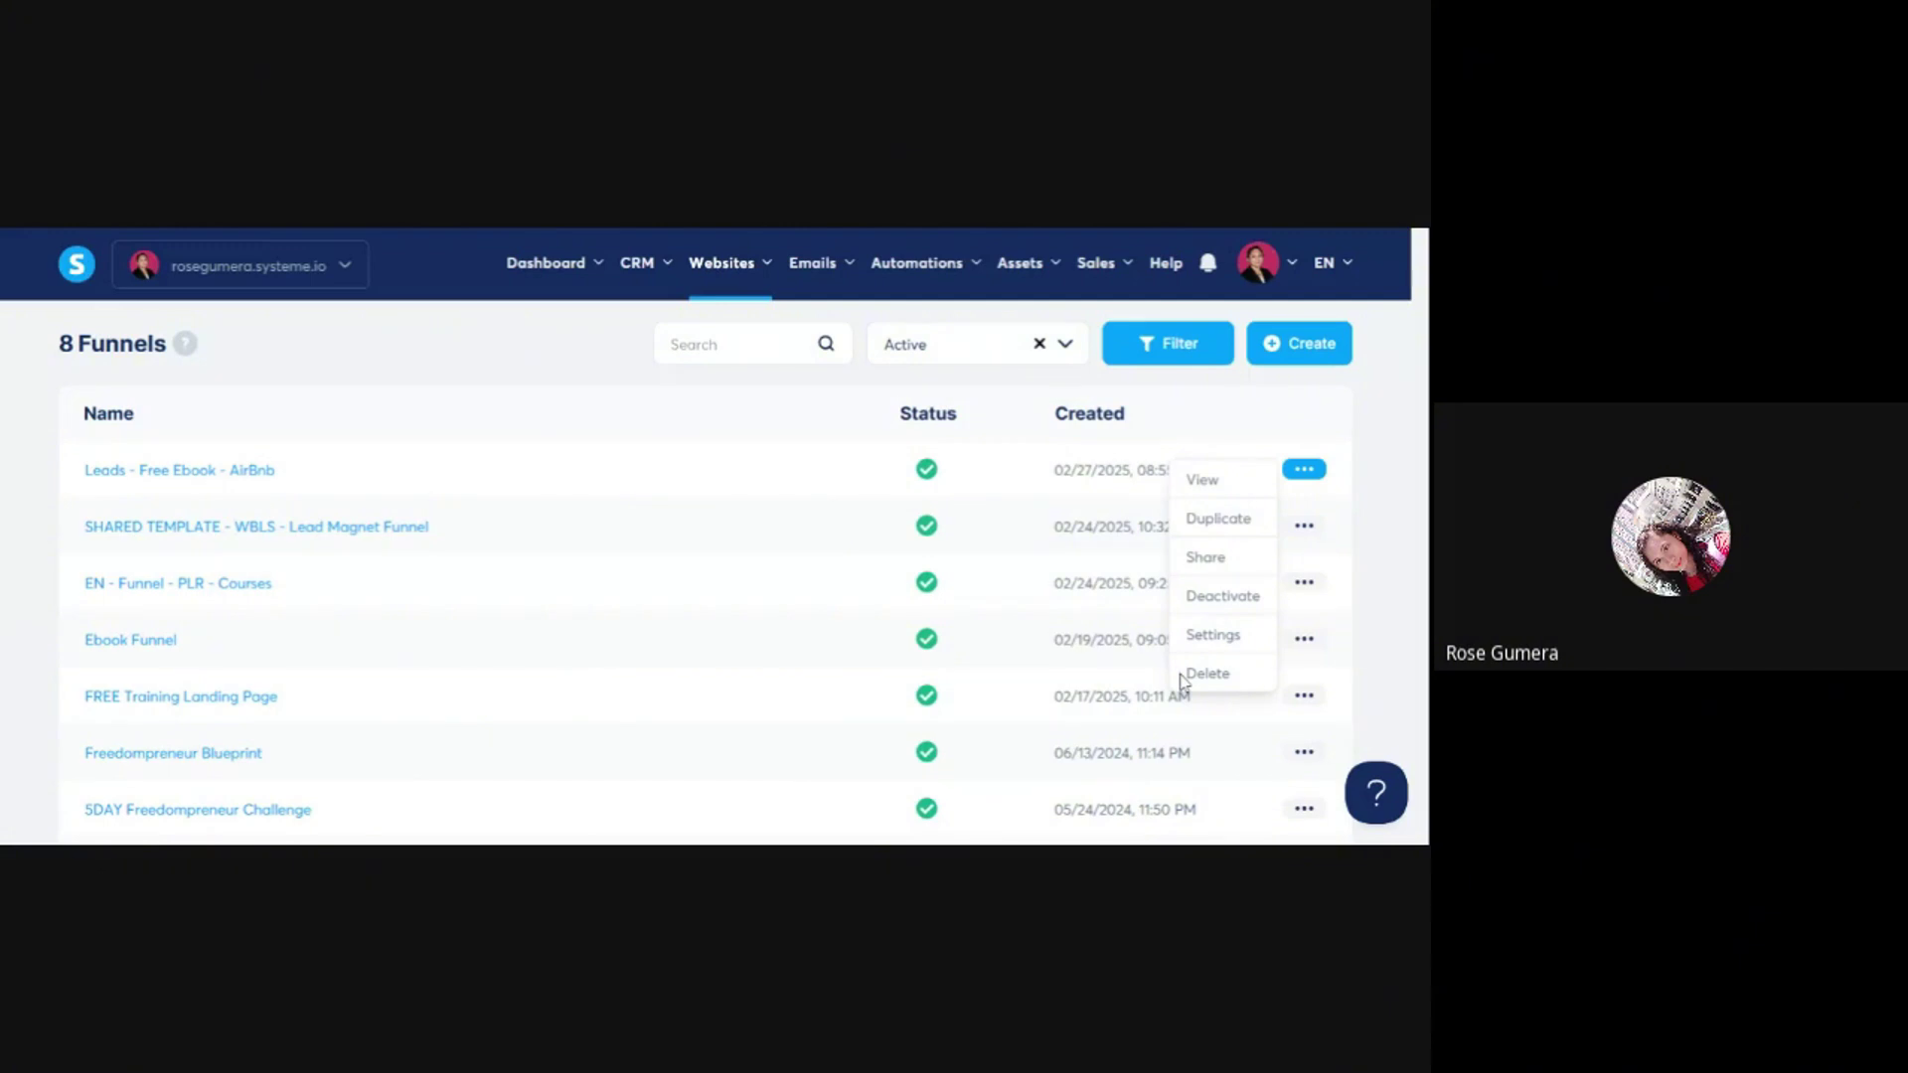
pyautogui.click(1219, 596)
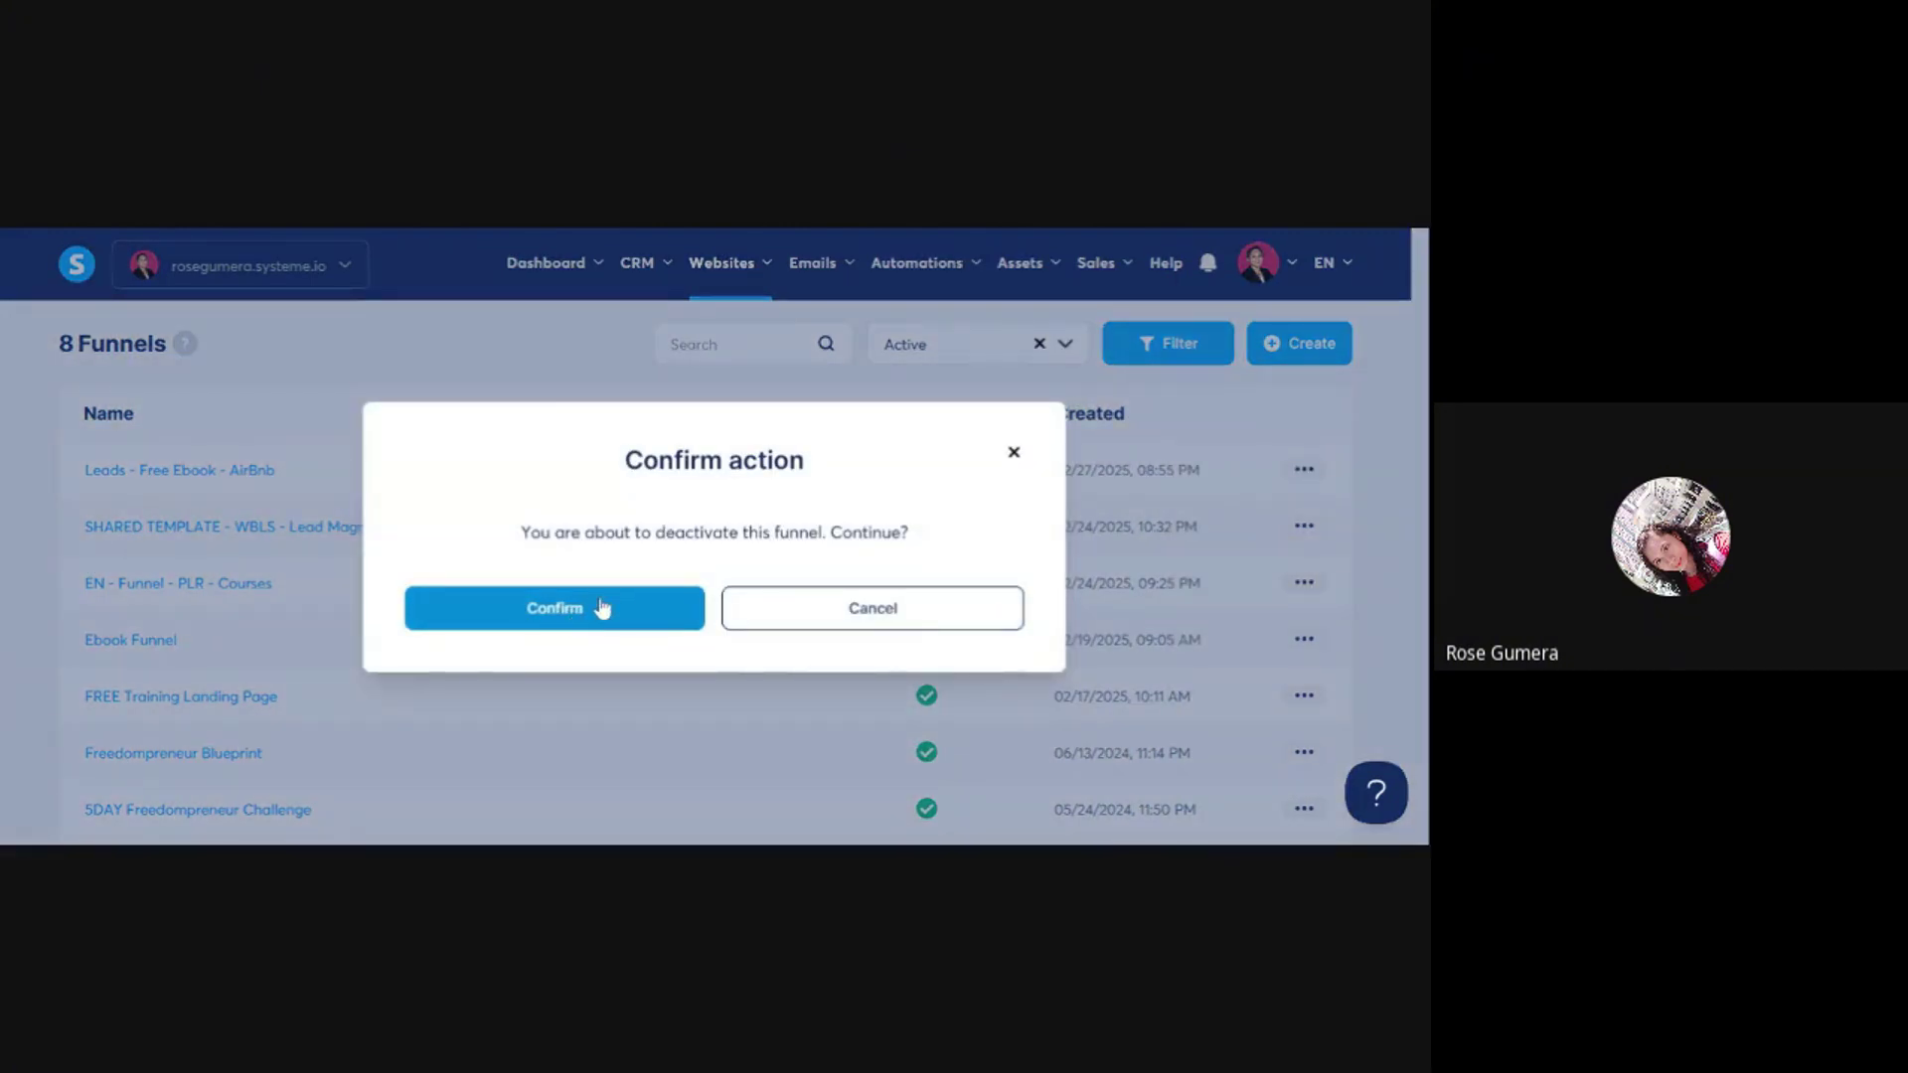
pyautogui.click(1015, 454)
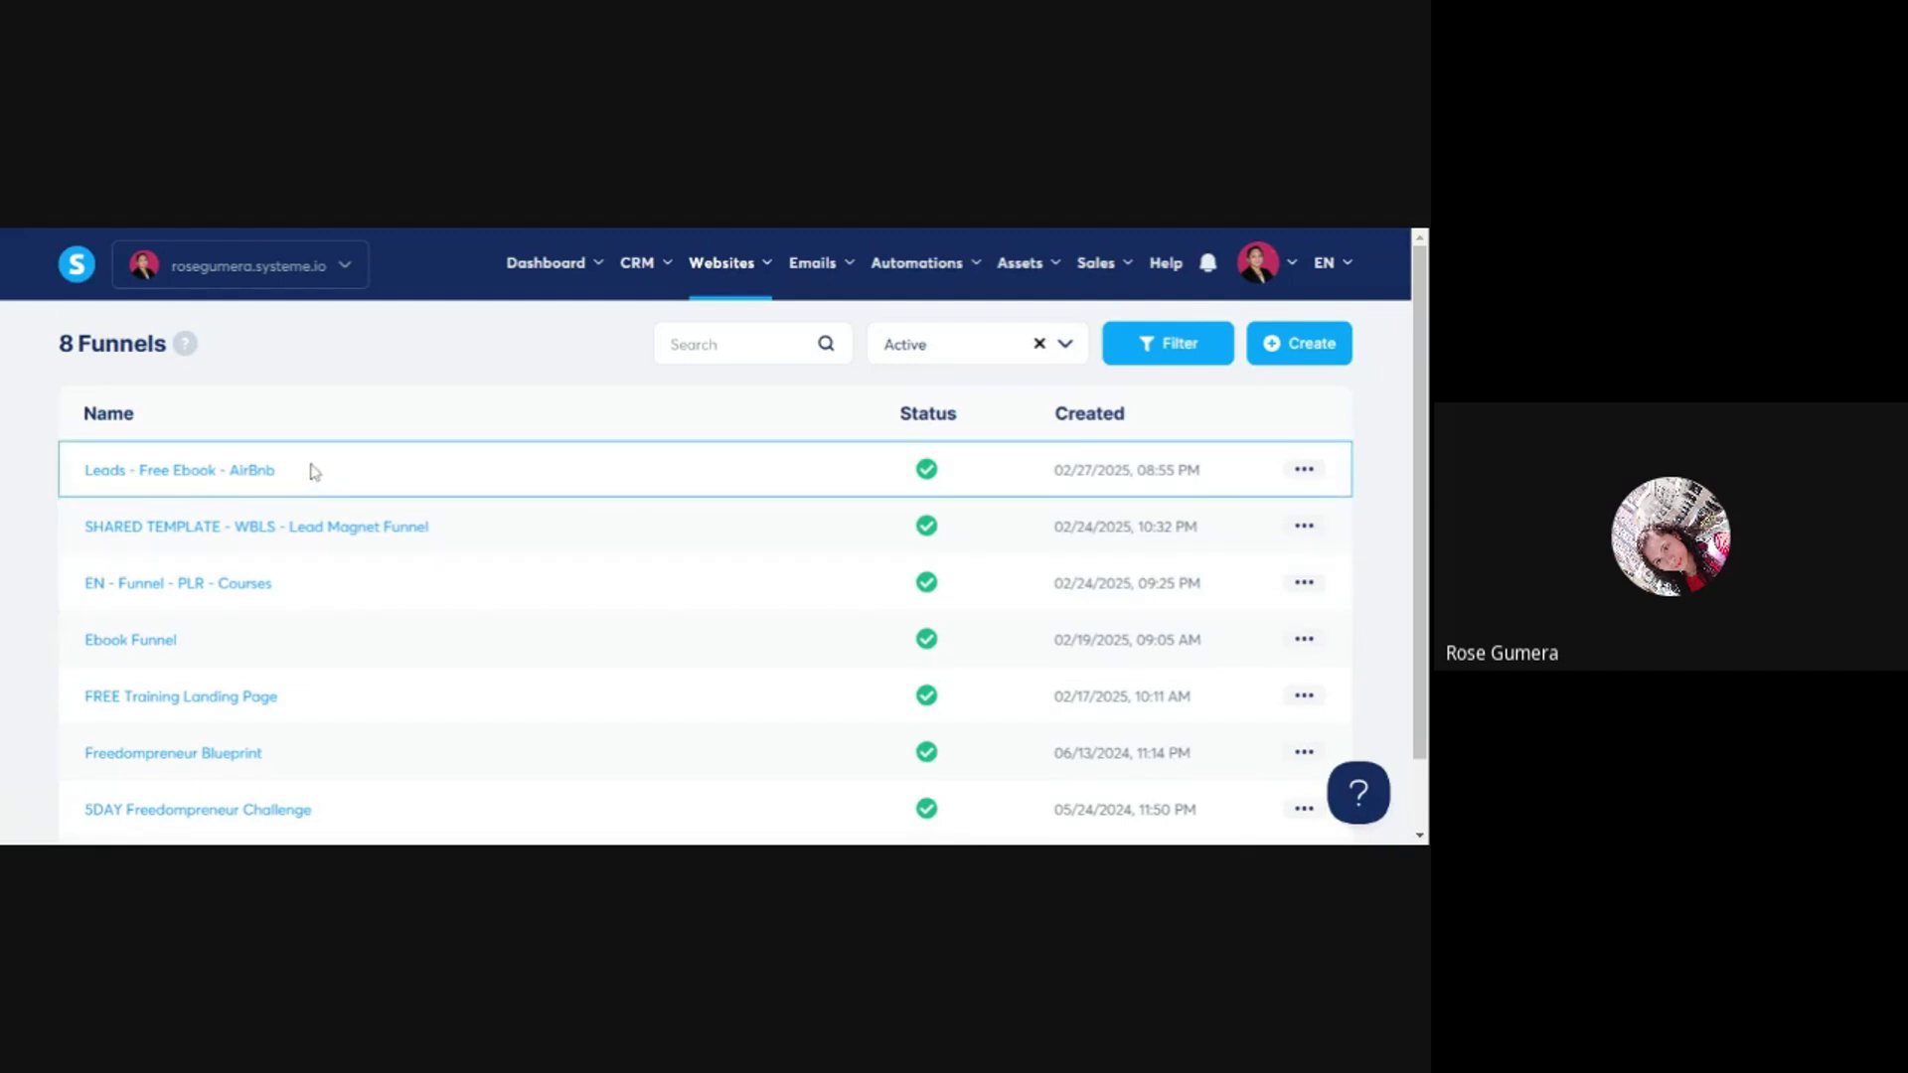
# - Open the Leads - Free Ebook - AirBnb funnel and apply the Volunteer in your Community template
pyautogui.click(216, 475)
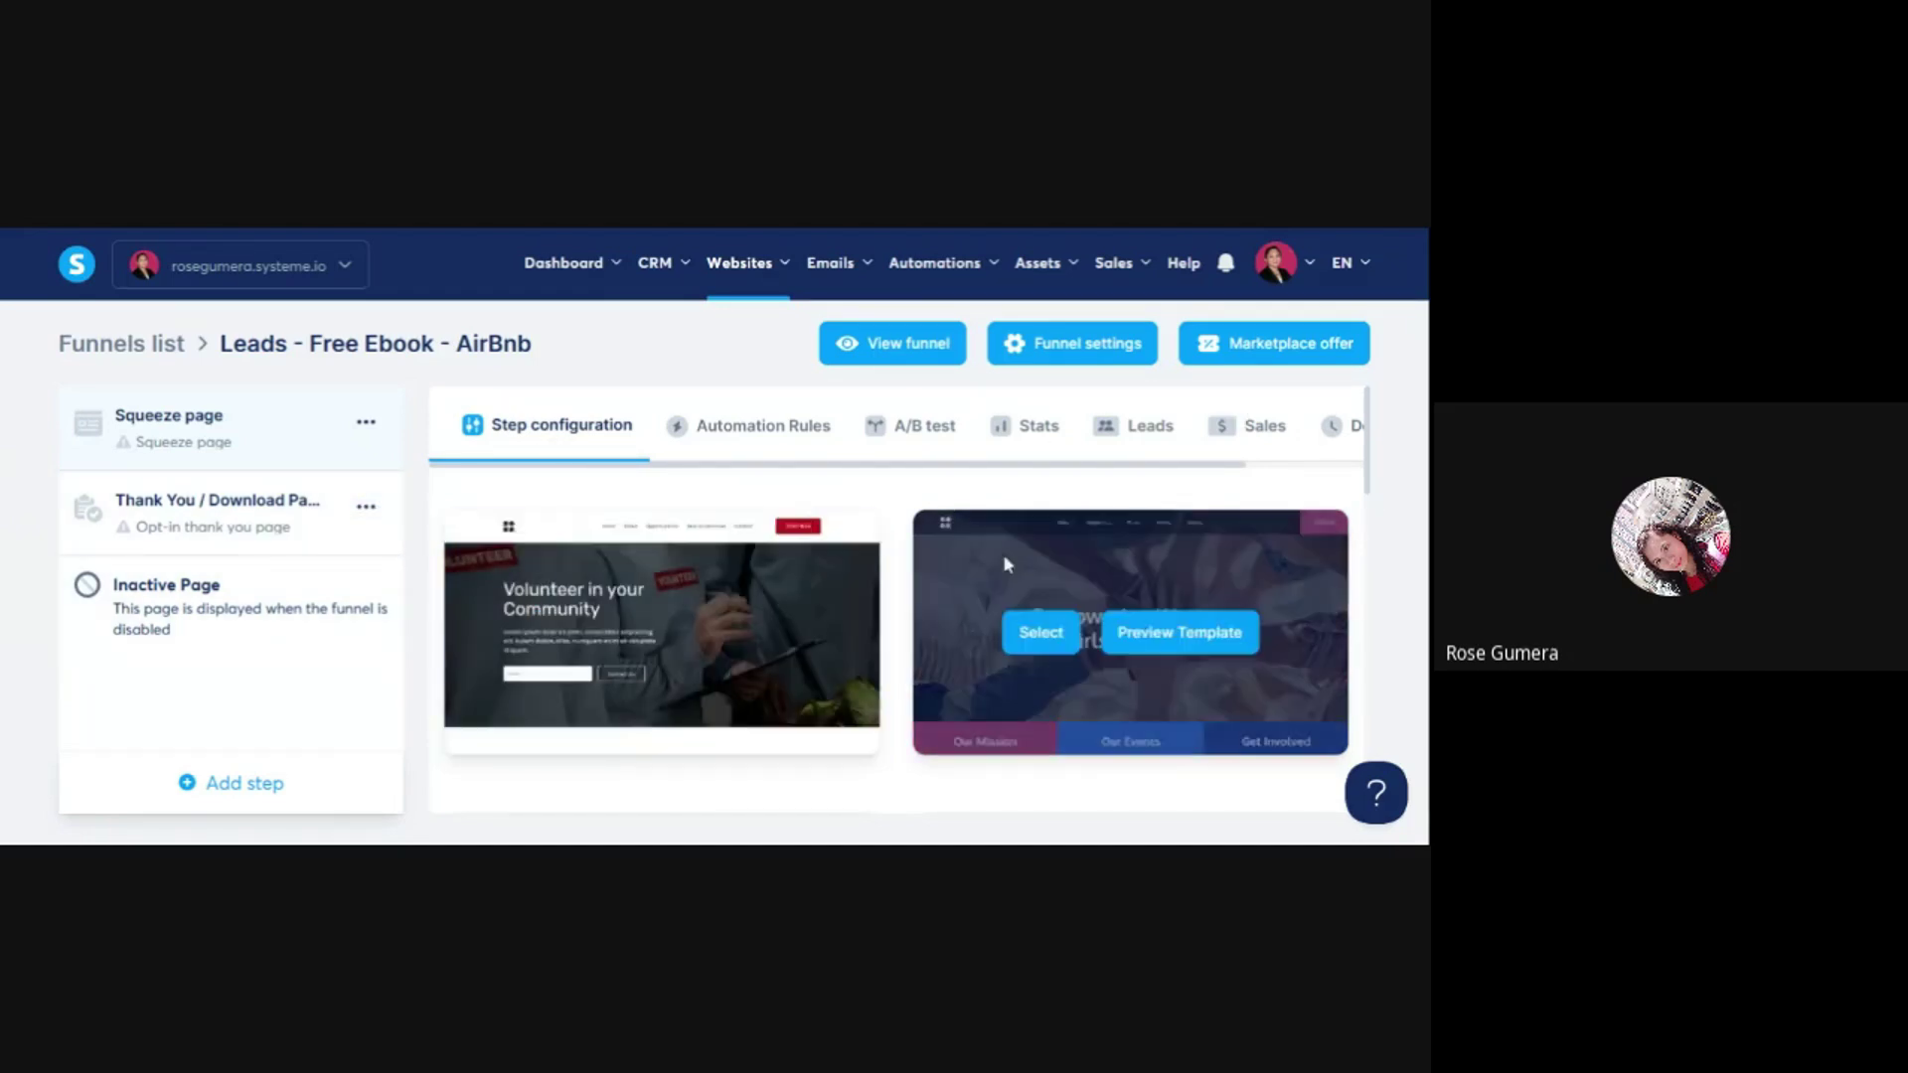
pyautogui.scroll(-10, 1007, 564)
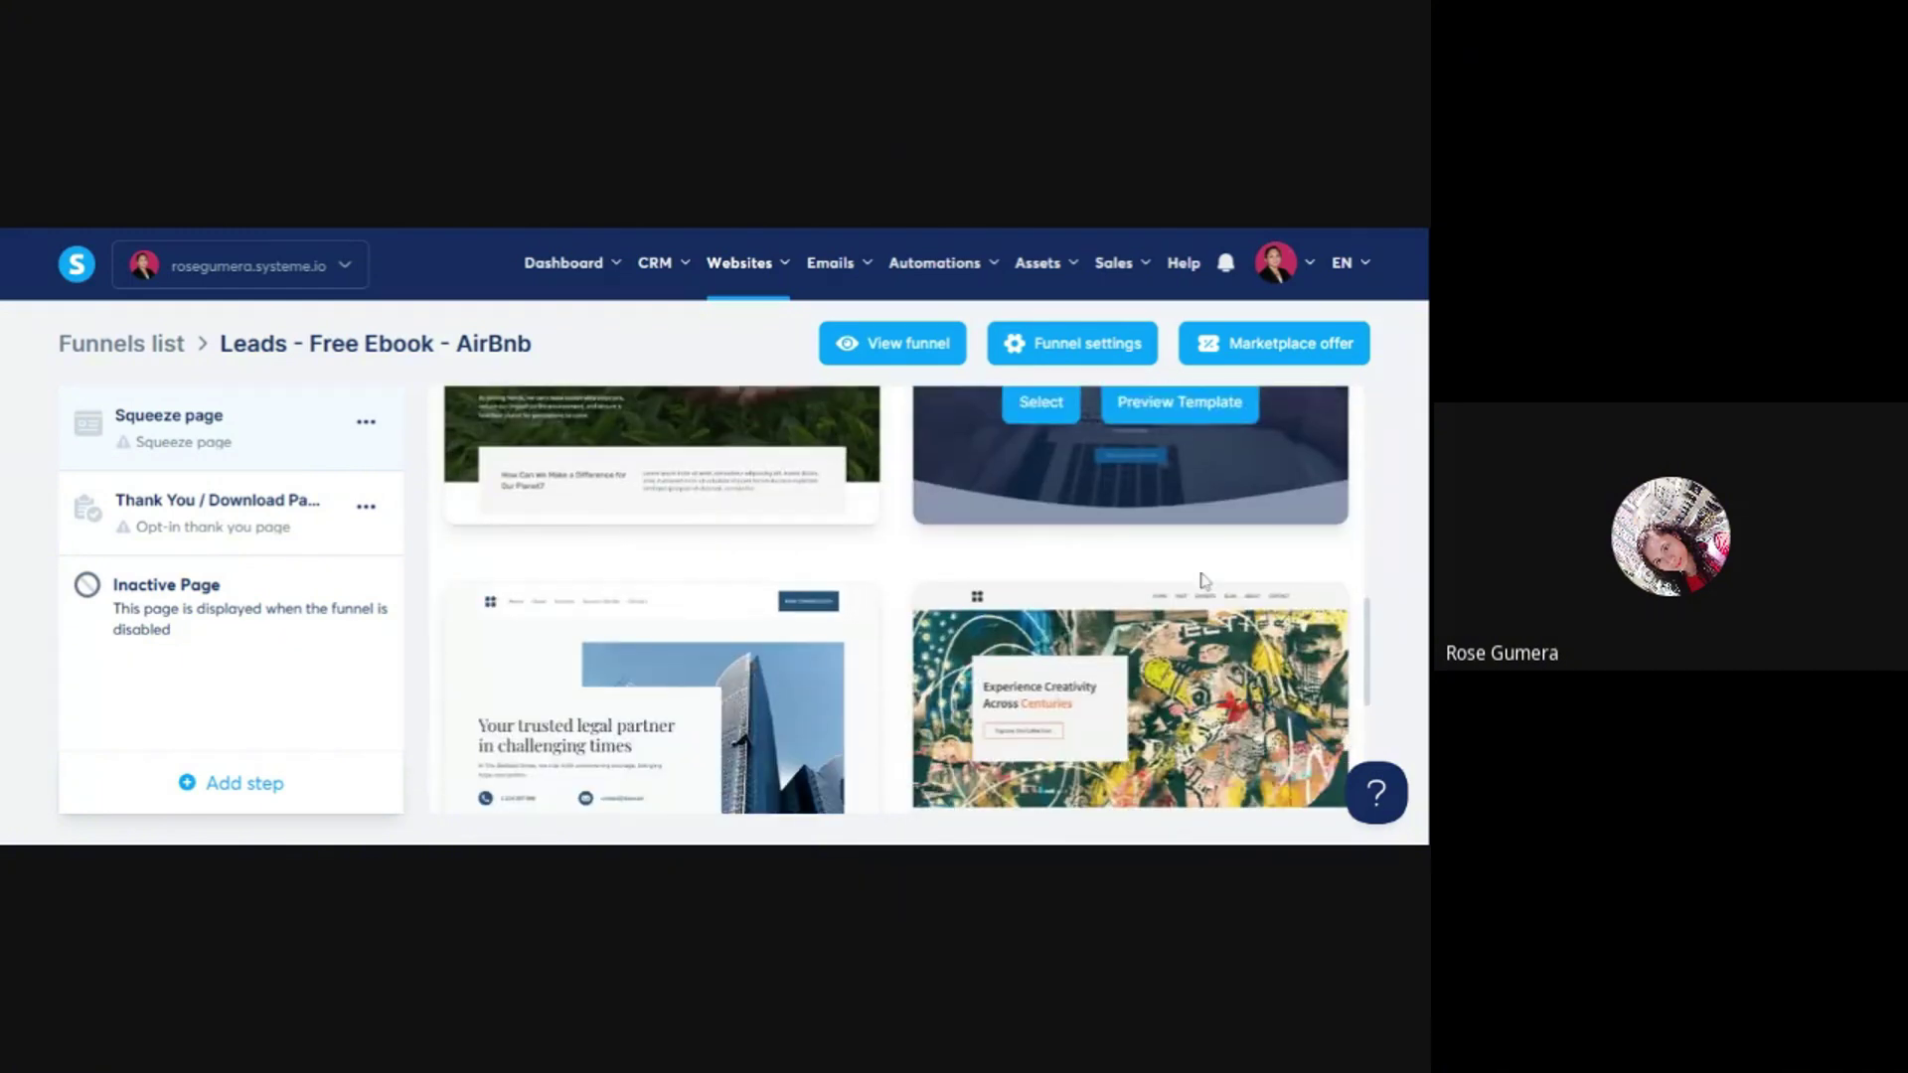
pyautogui.scroll(-2, 1204, 581)
pyautogui.scroll(6, 1204, 581)
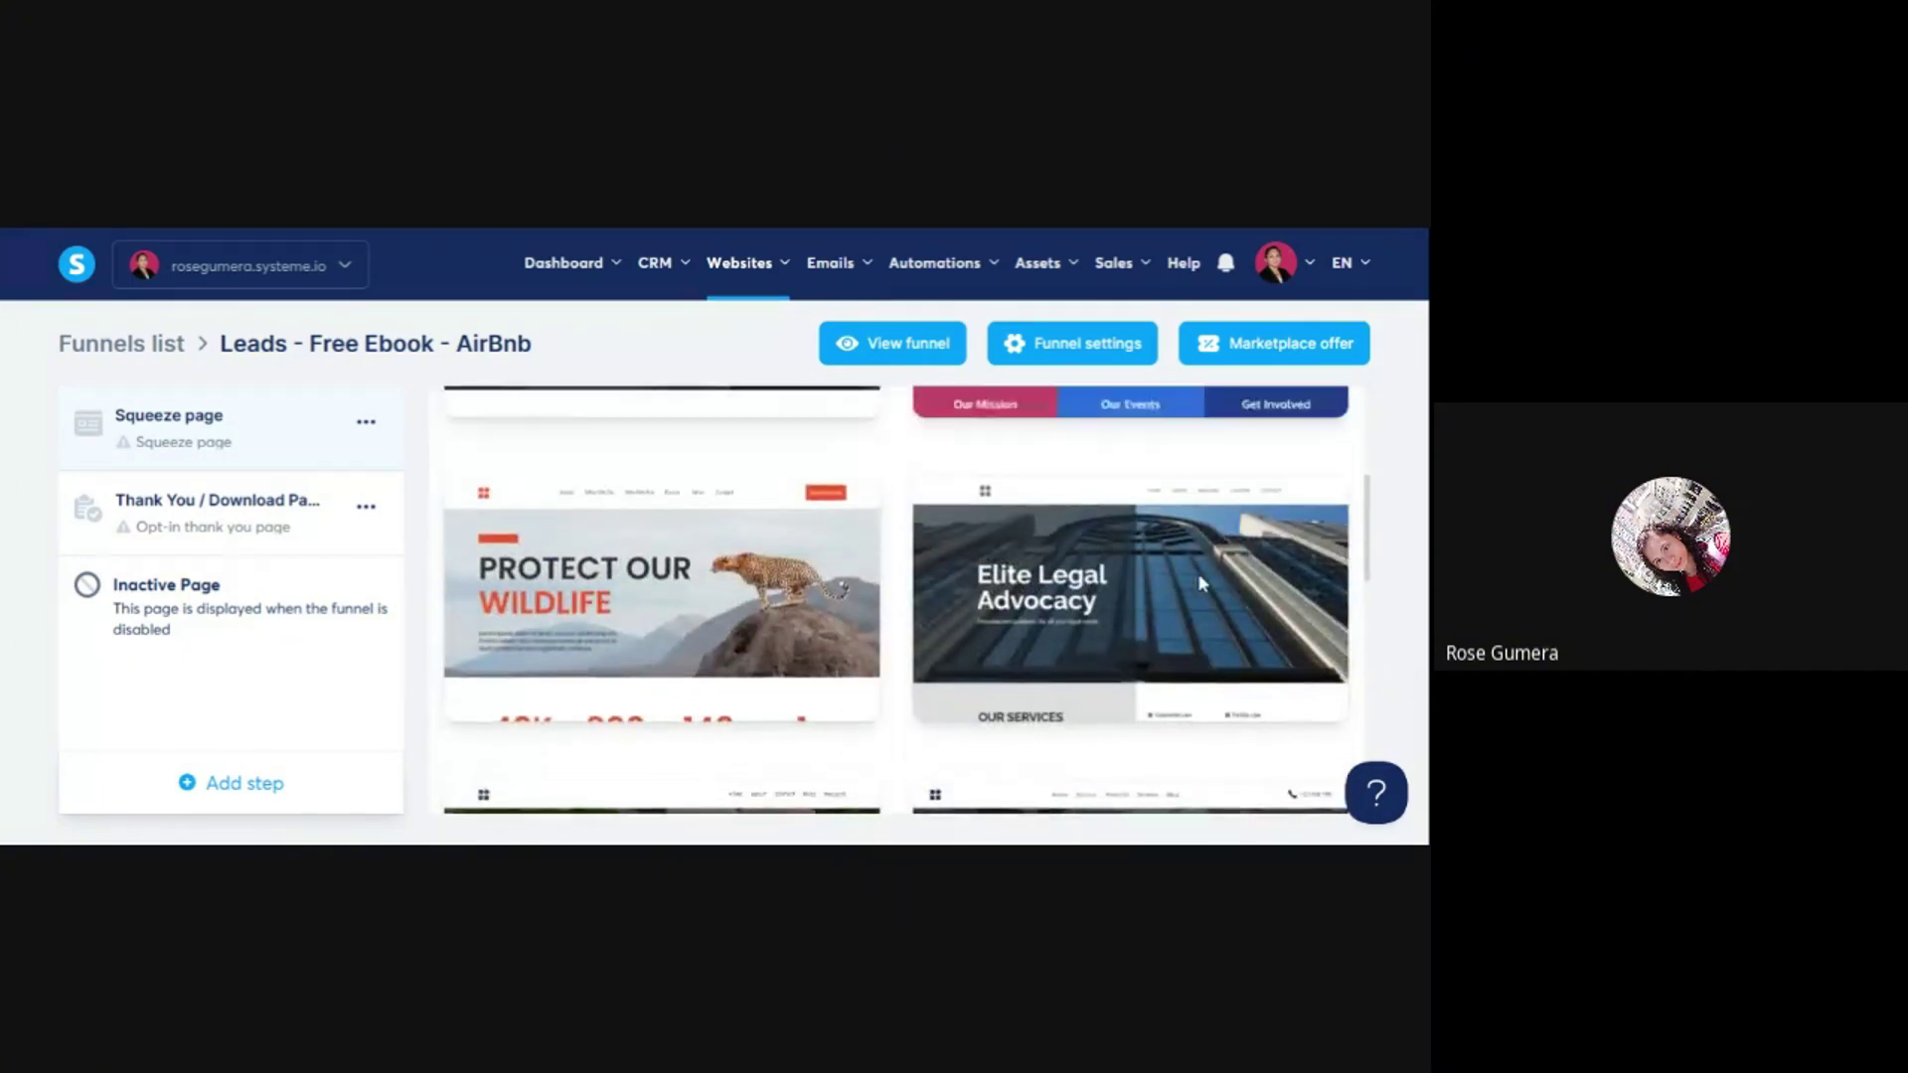
pyautogui.scroll(4, 1196, 572)
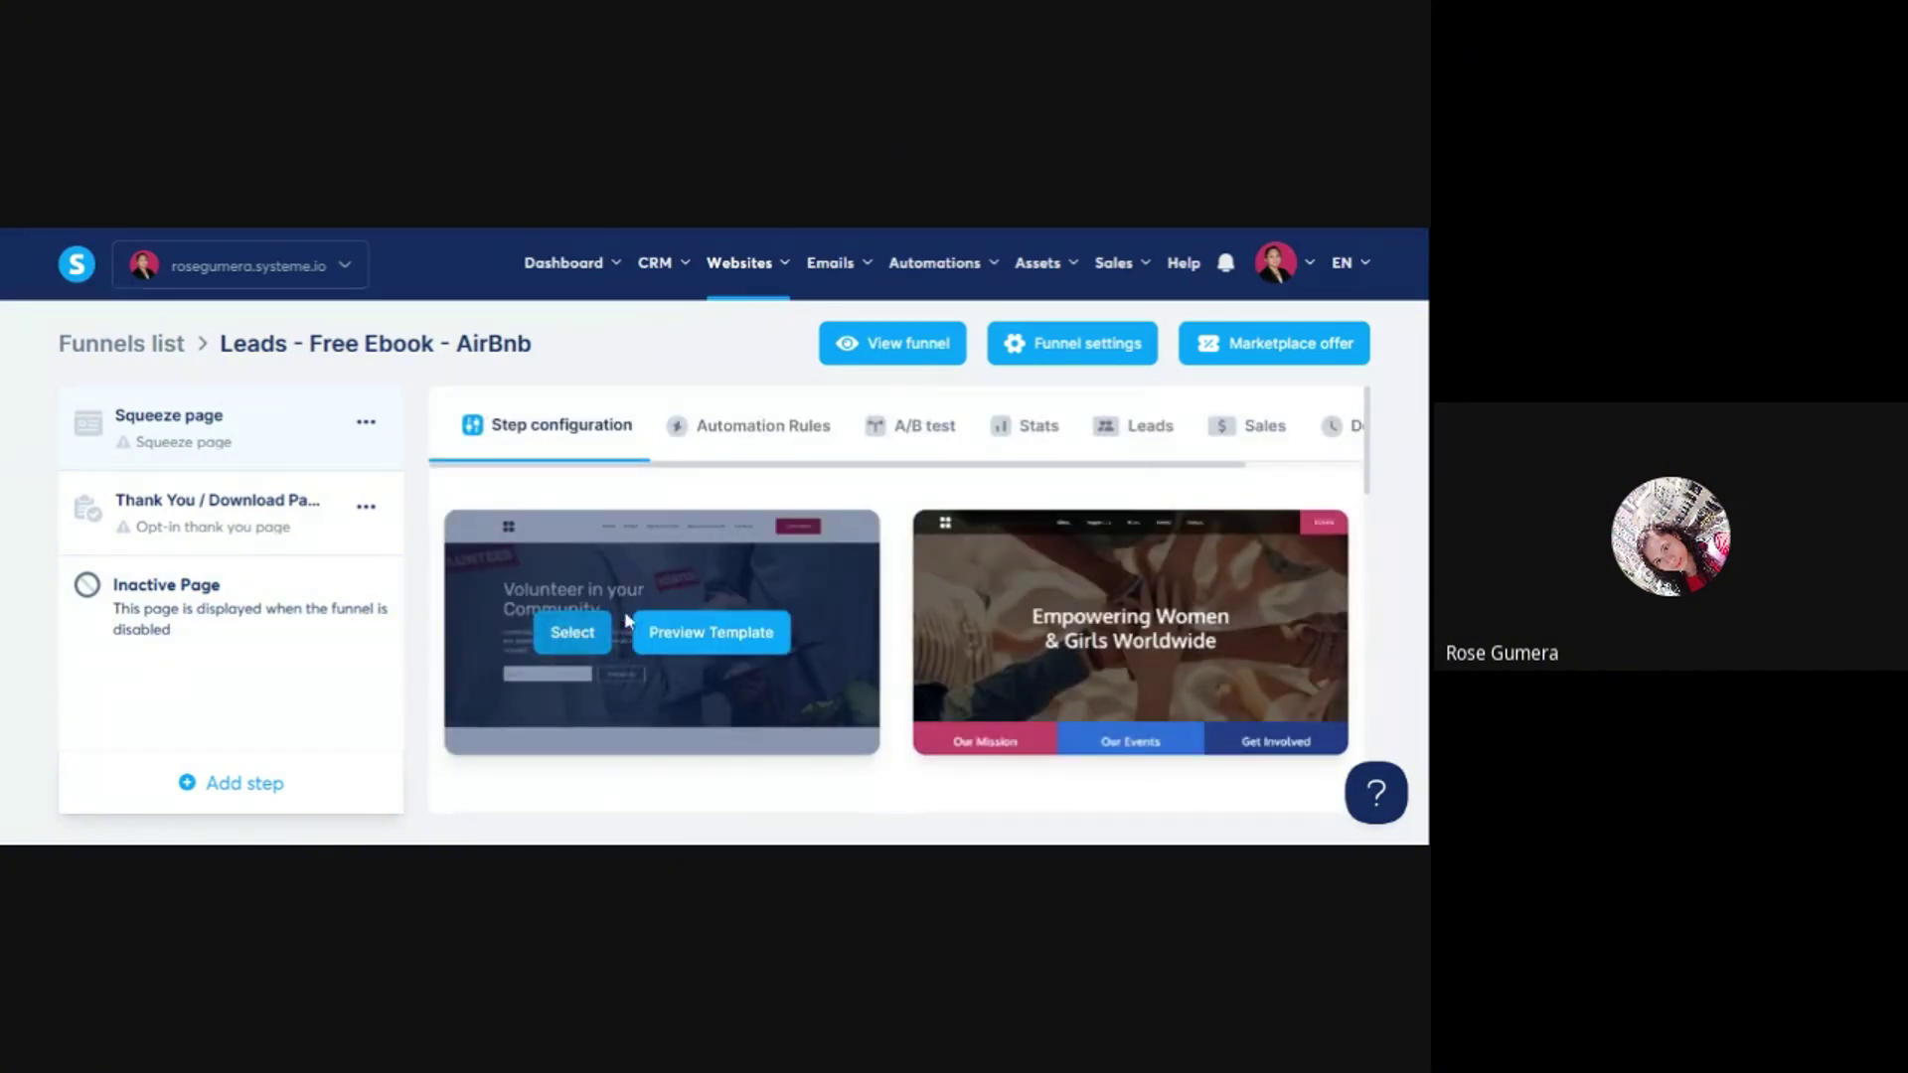
pyautogui.click(573, 636)
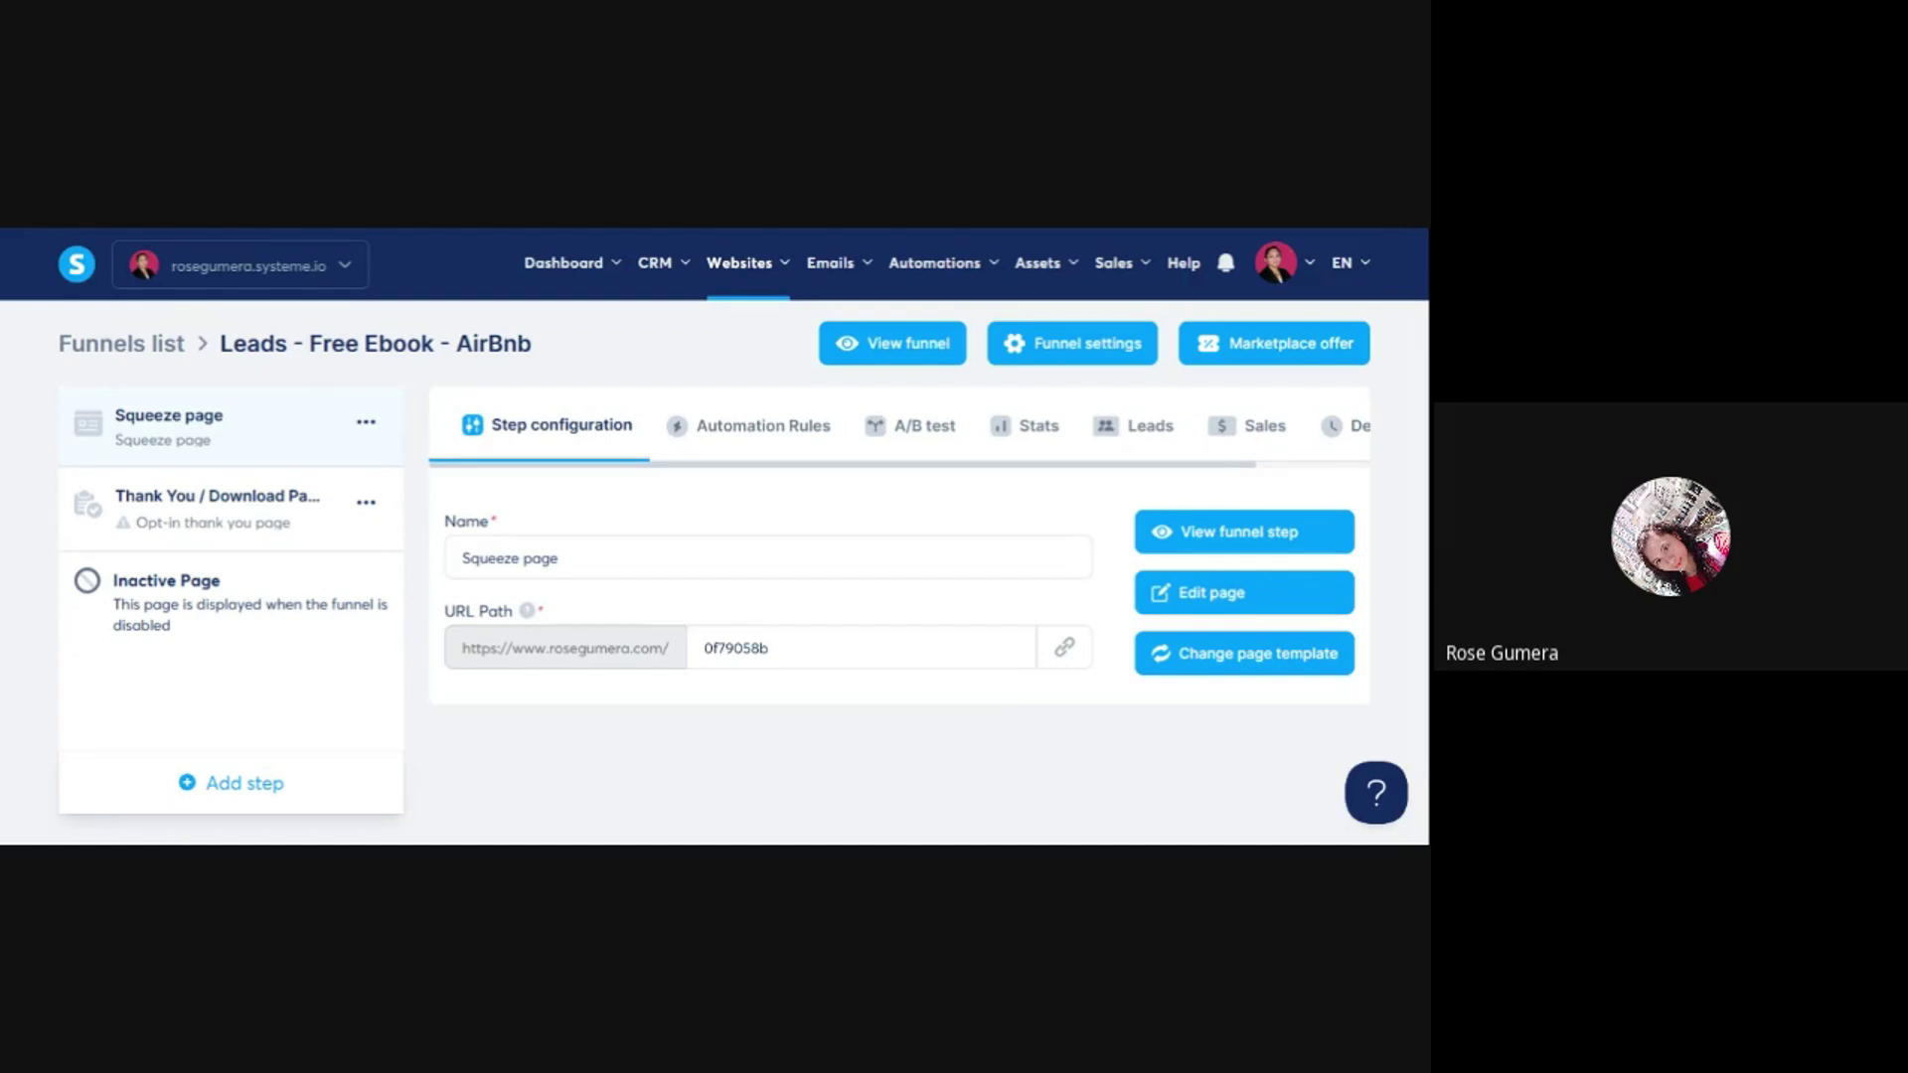
# - Rename the squeeze page step to 'Leads - Free Ebook - AirBnb'
pyautogui.click(560, 558)
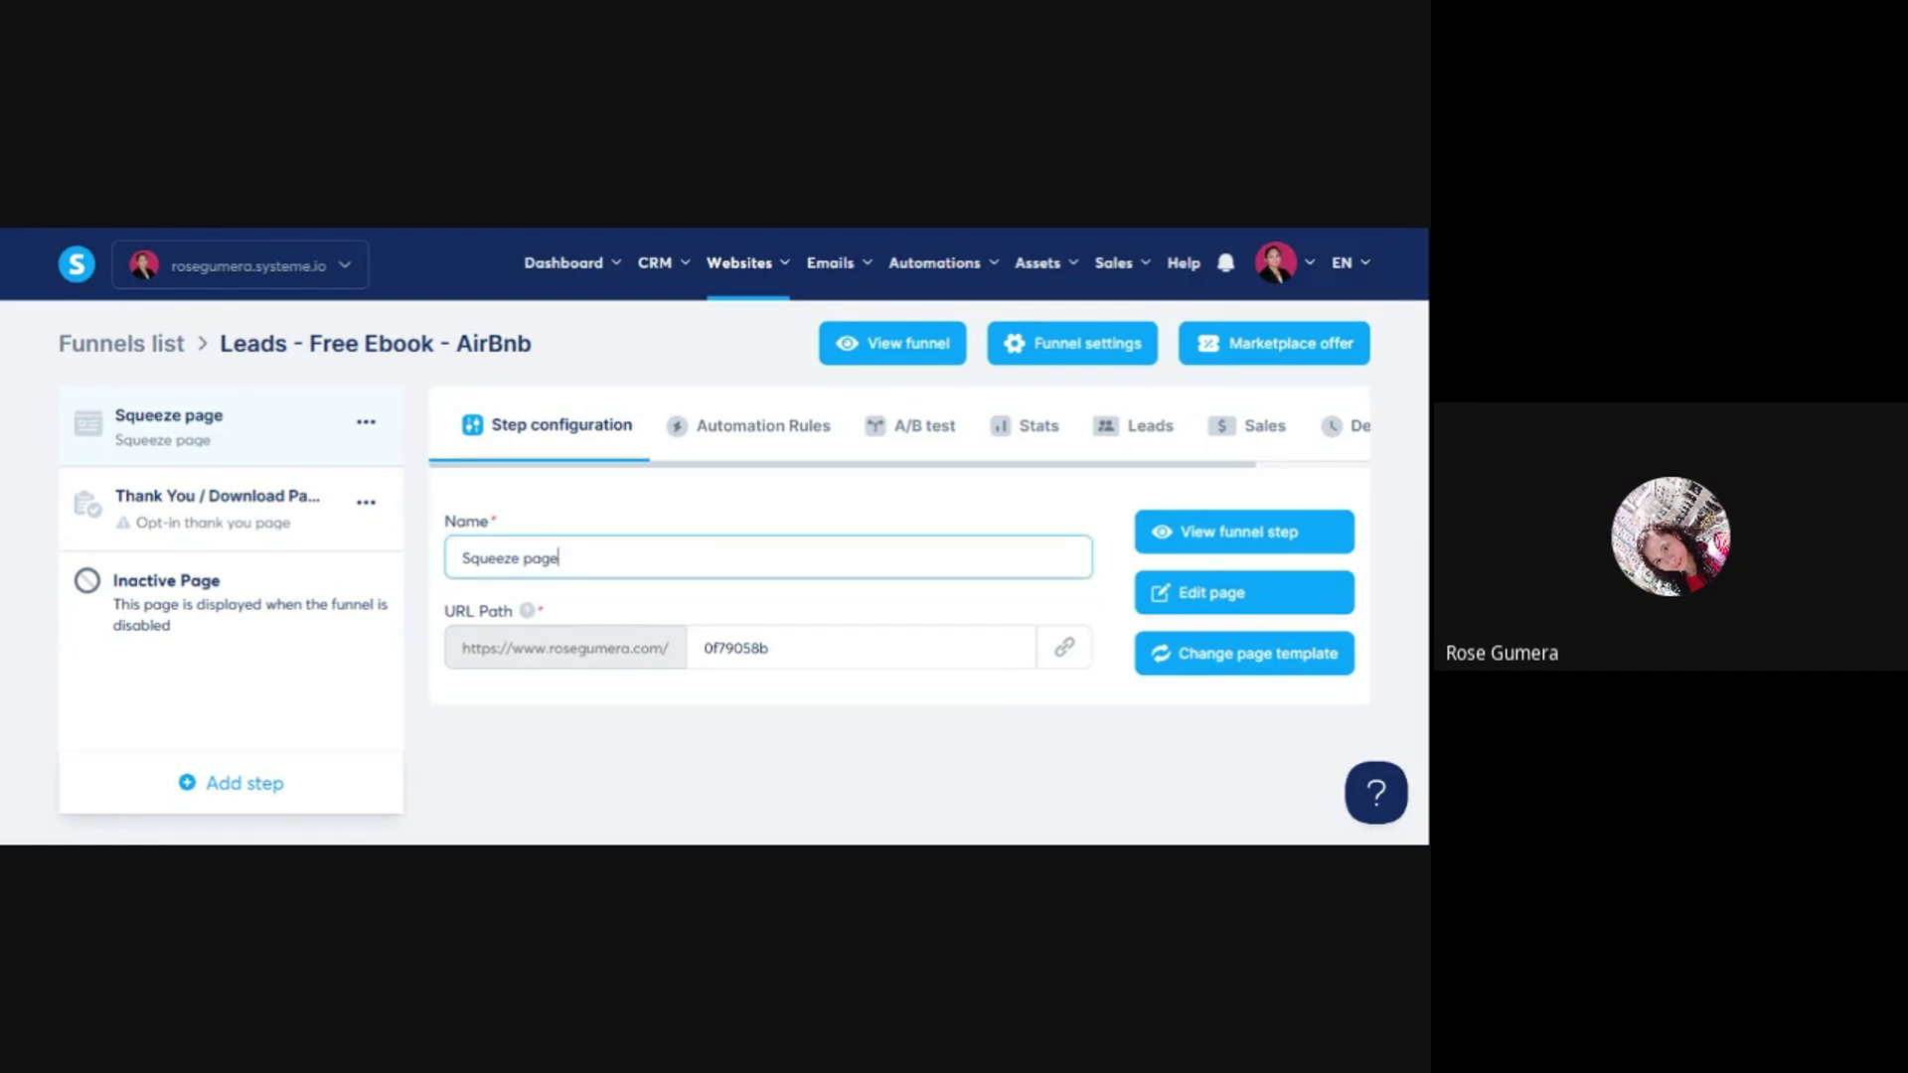
pyautogui.hotkey('ctrl', 'a')
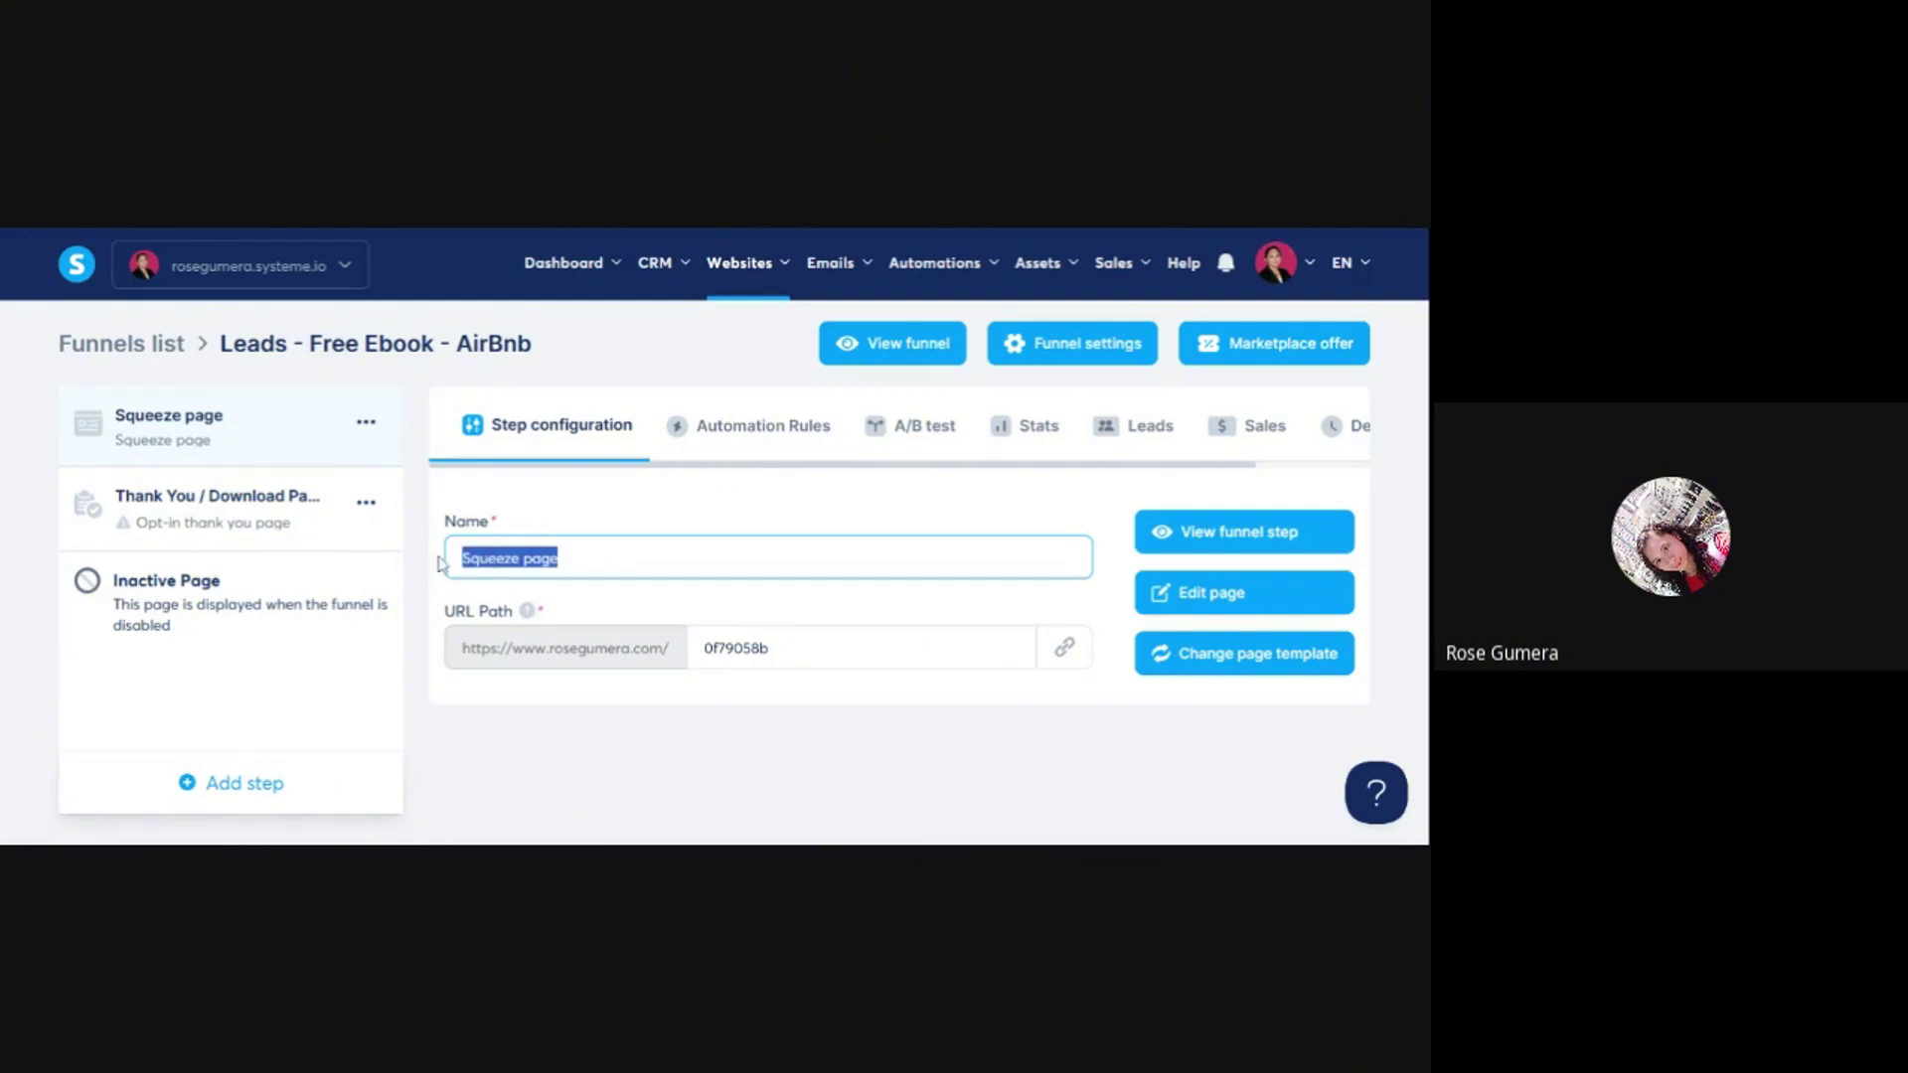
pyautogui.write('Le')
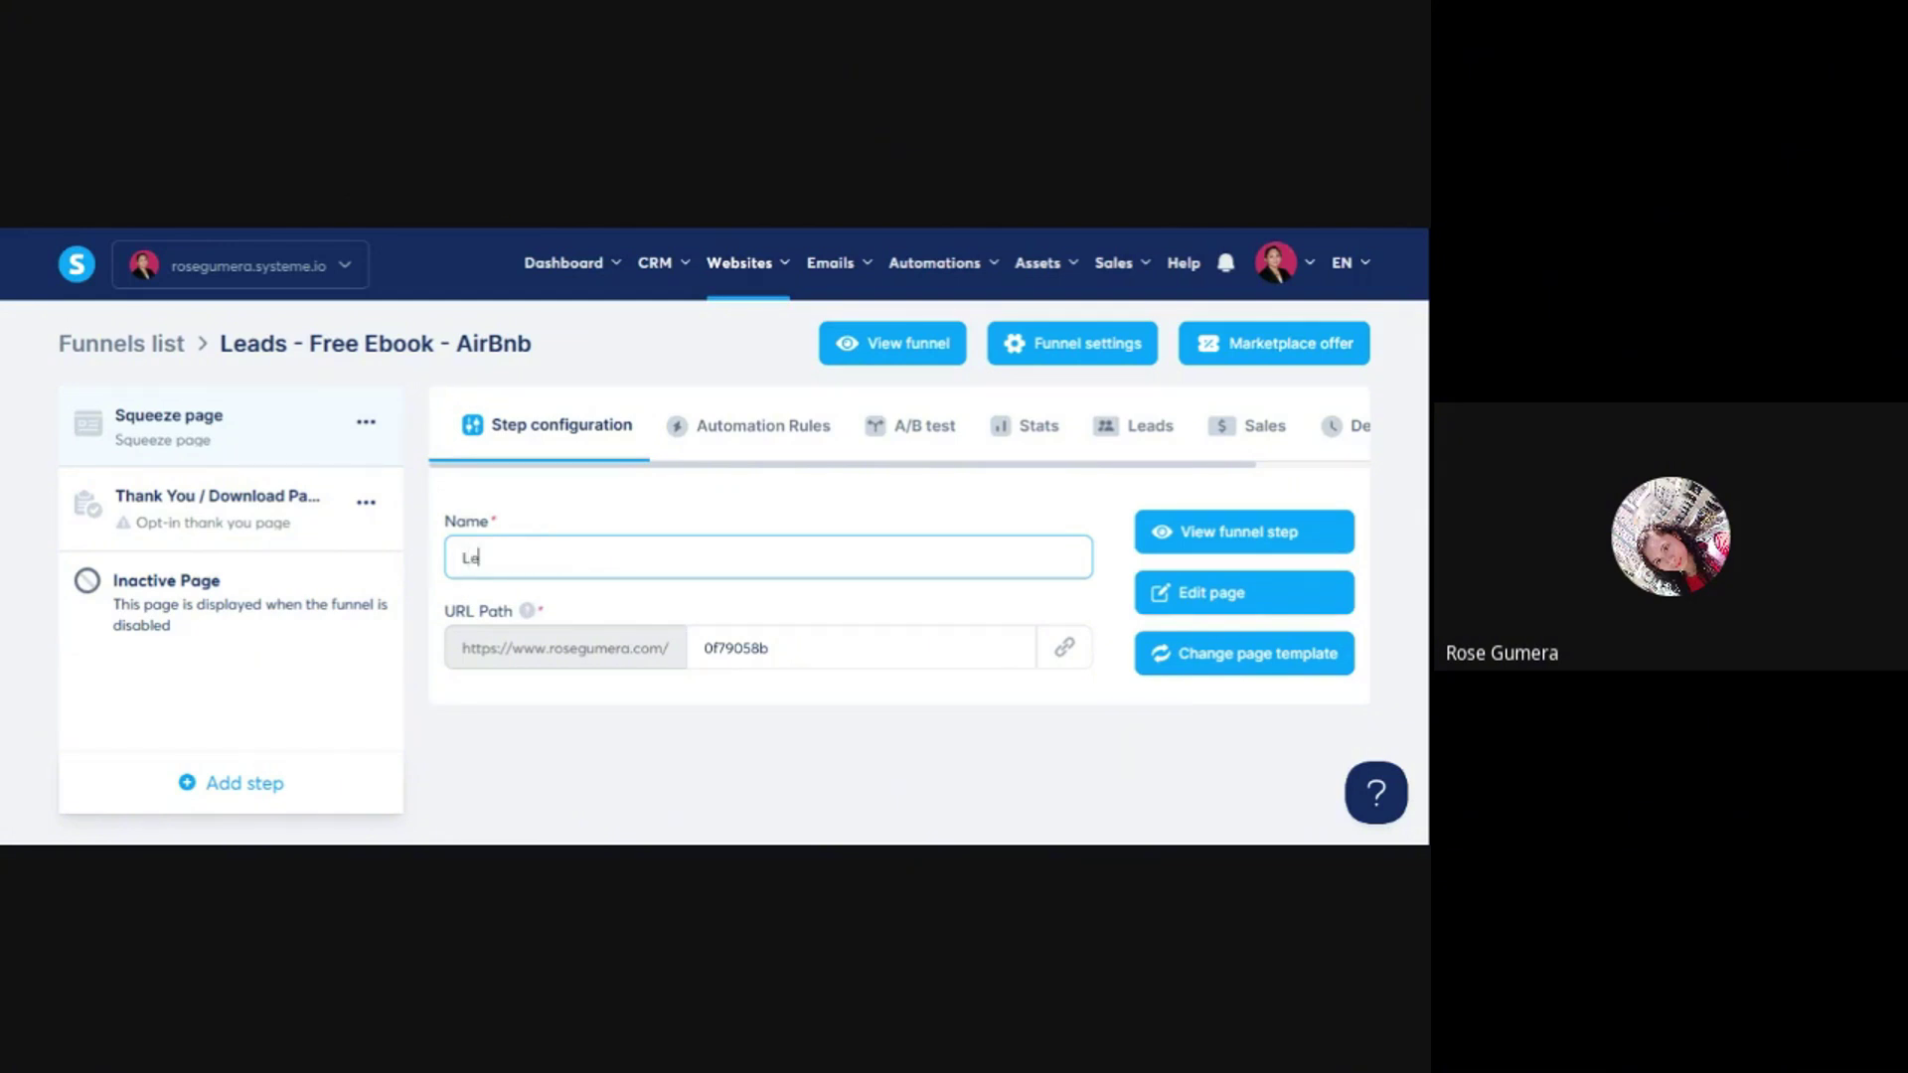
pyautogui.write('ads - Free Ebook - AirBnb')
# - Replace the random URL path with trial text and check whether it is accepted
pyautogui.click(771, 648)
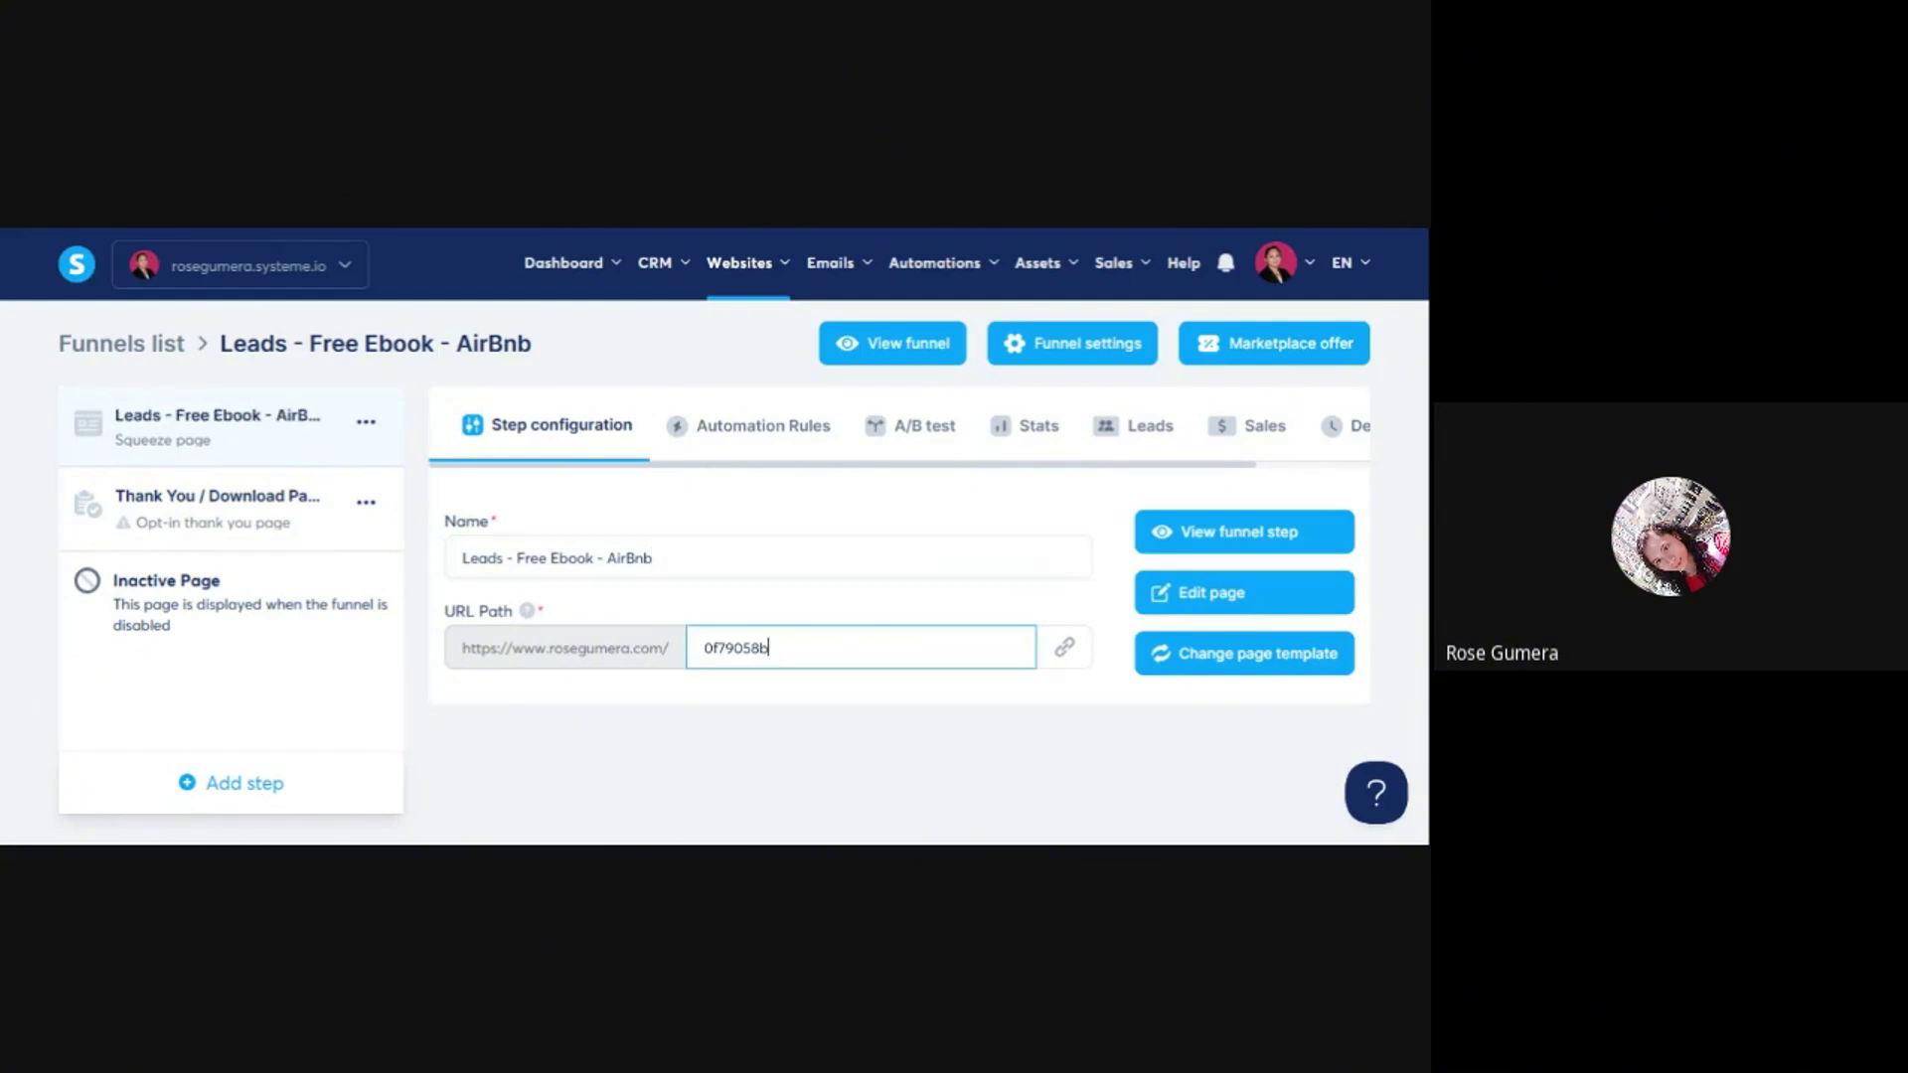
pyautogui.hotkey('ctrl', 'a')
pyautogui.press('BackSpace')
pyautogui.write('hhh lll')
pyautogui.click(922, 706)
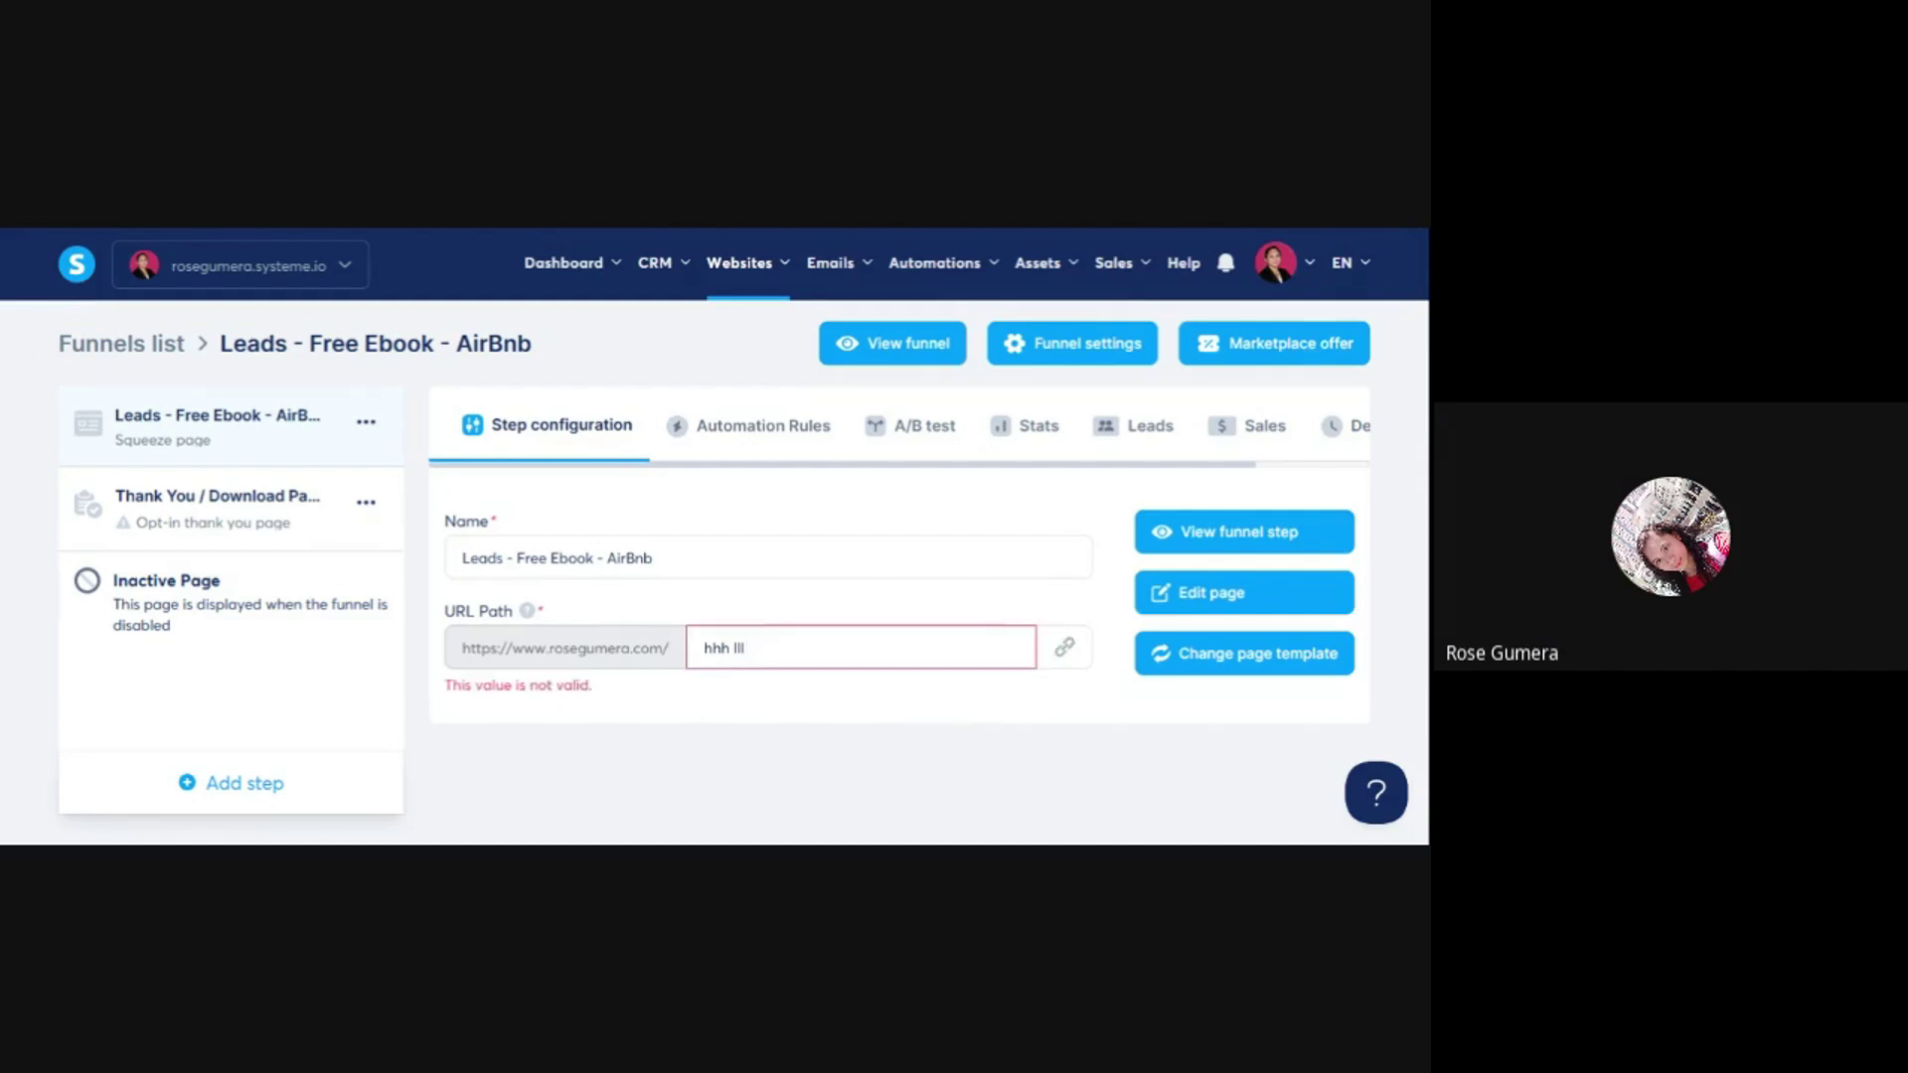
pyautogui.moveTo(752, 648); pyautogui.dragTo(729, 648)
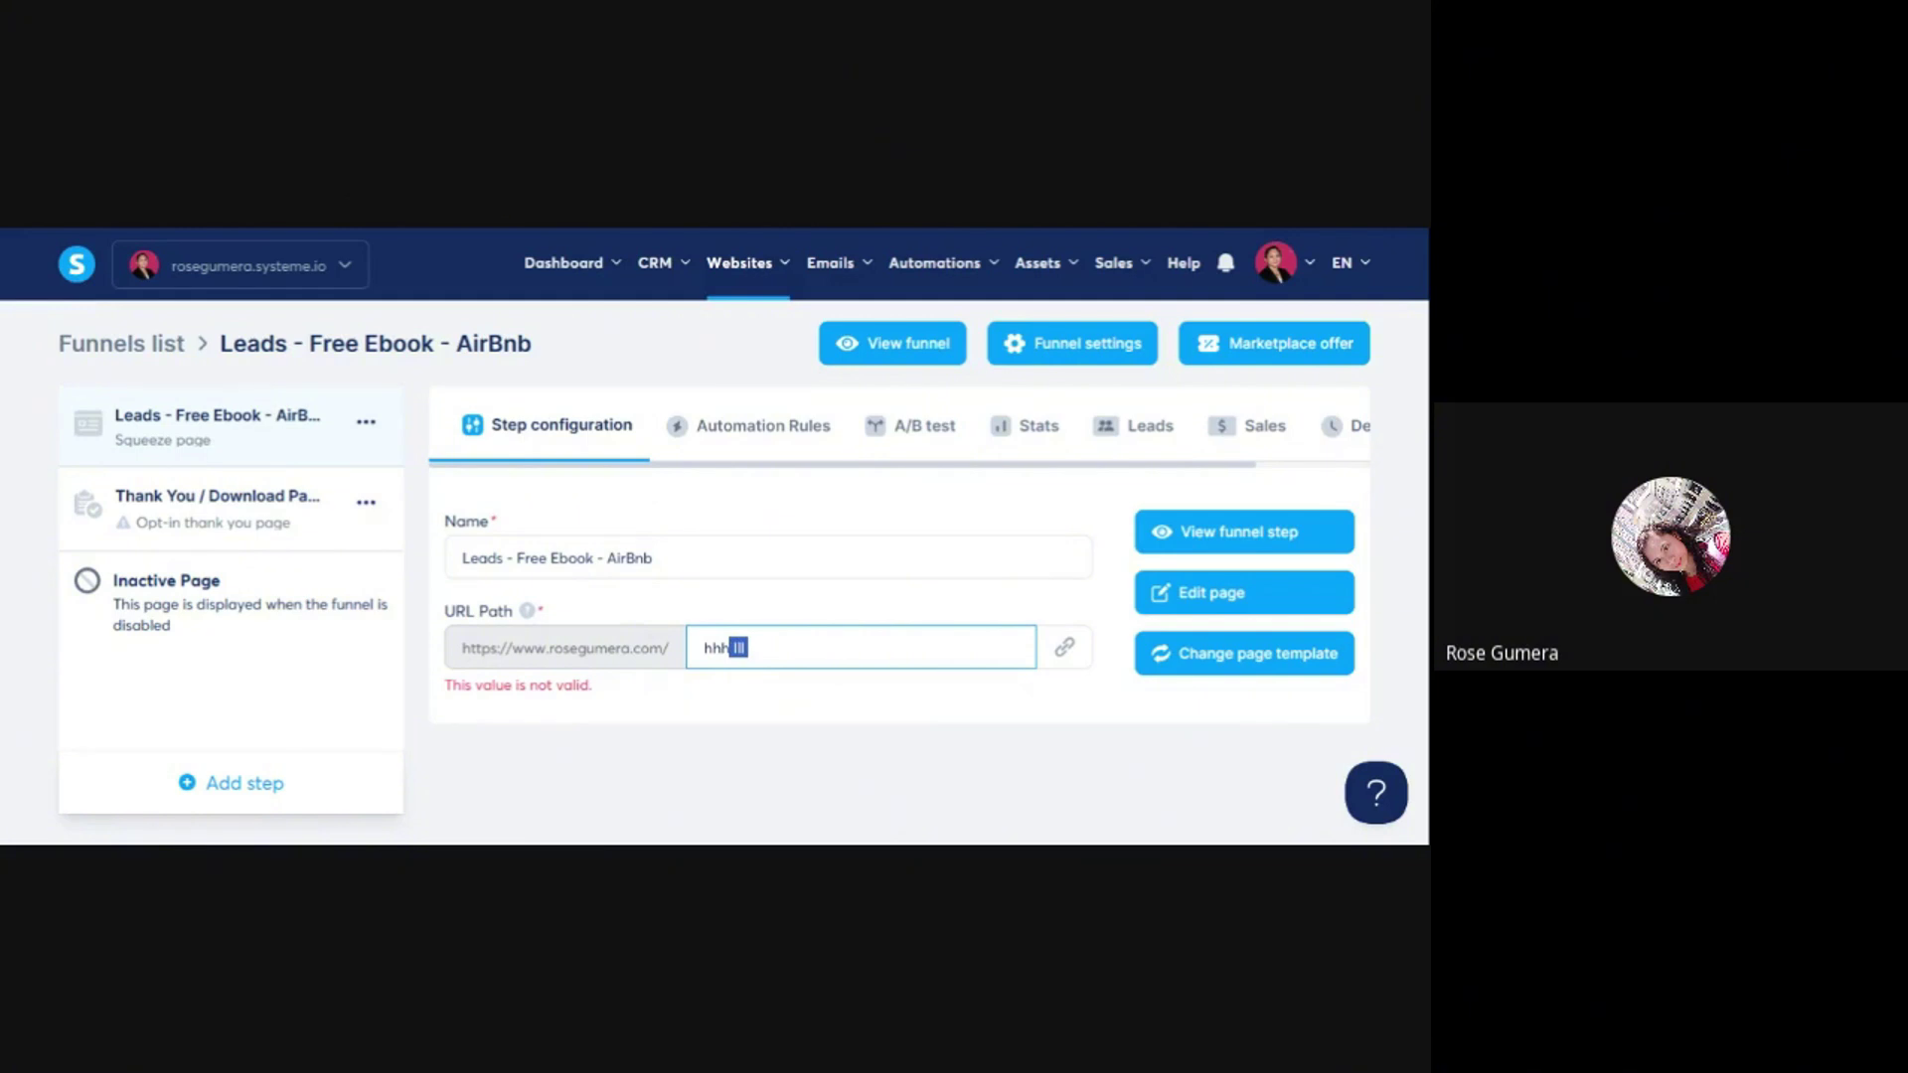
pyautogui.press('BackSpace')
pyautogui.write('"ffff')
pyautogui.click(792, 618)
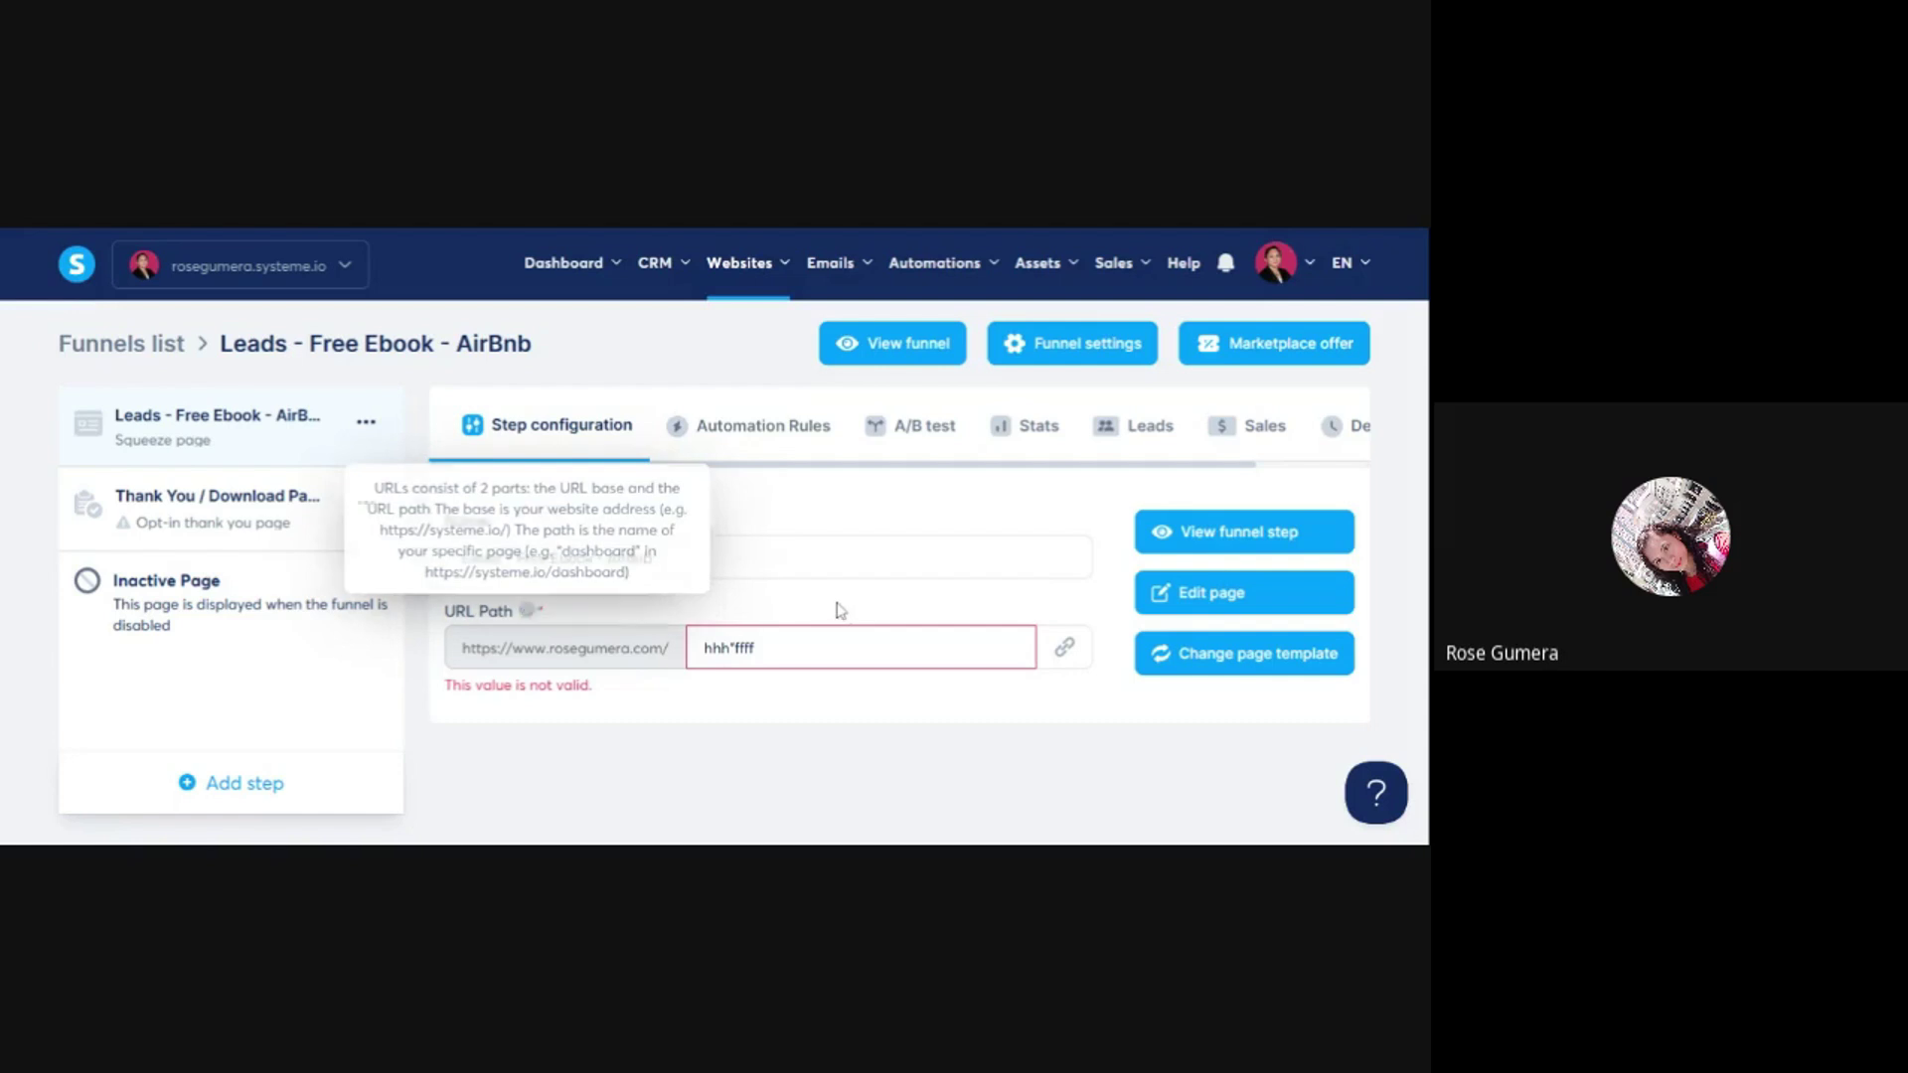
pyautogui.click(820, 633)
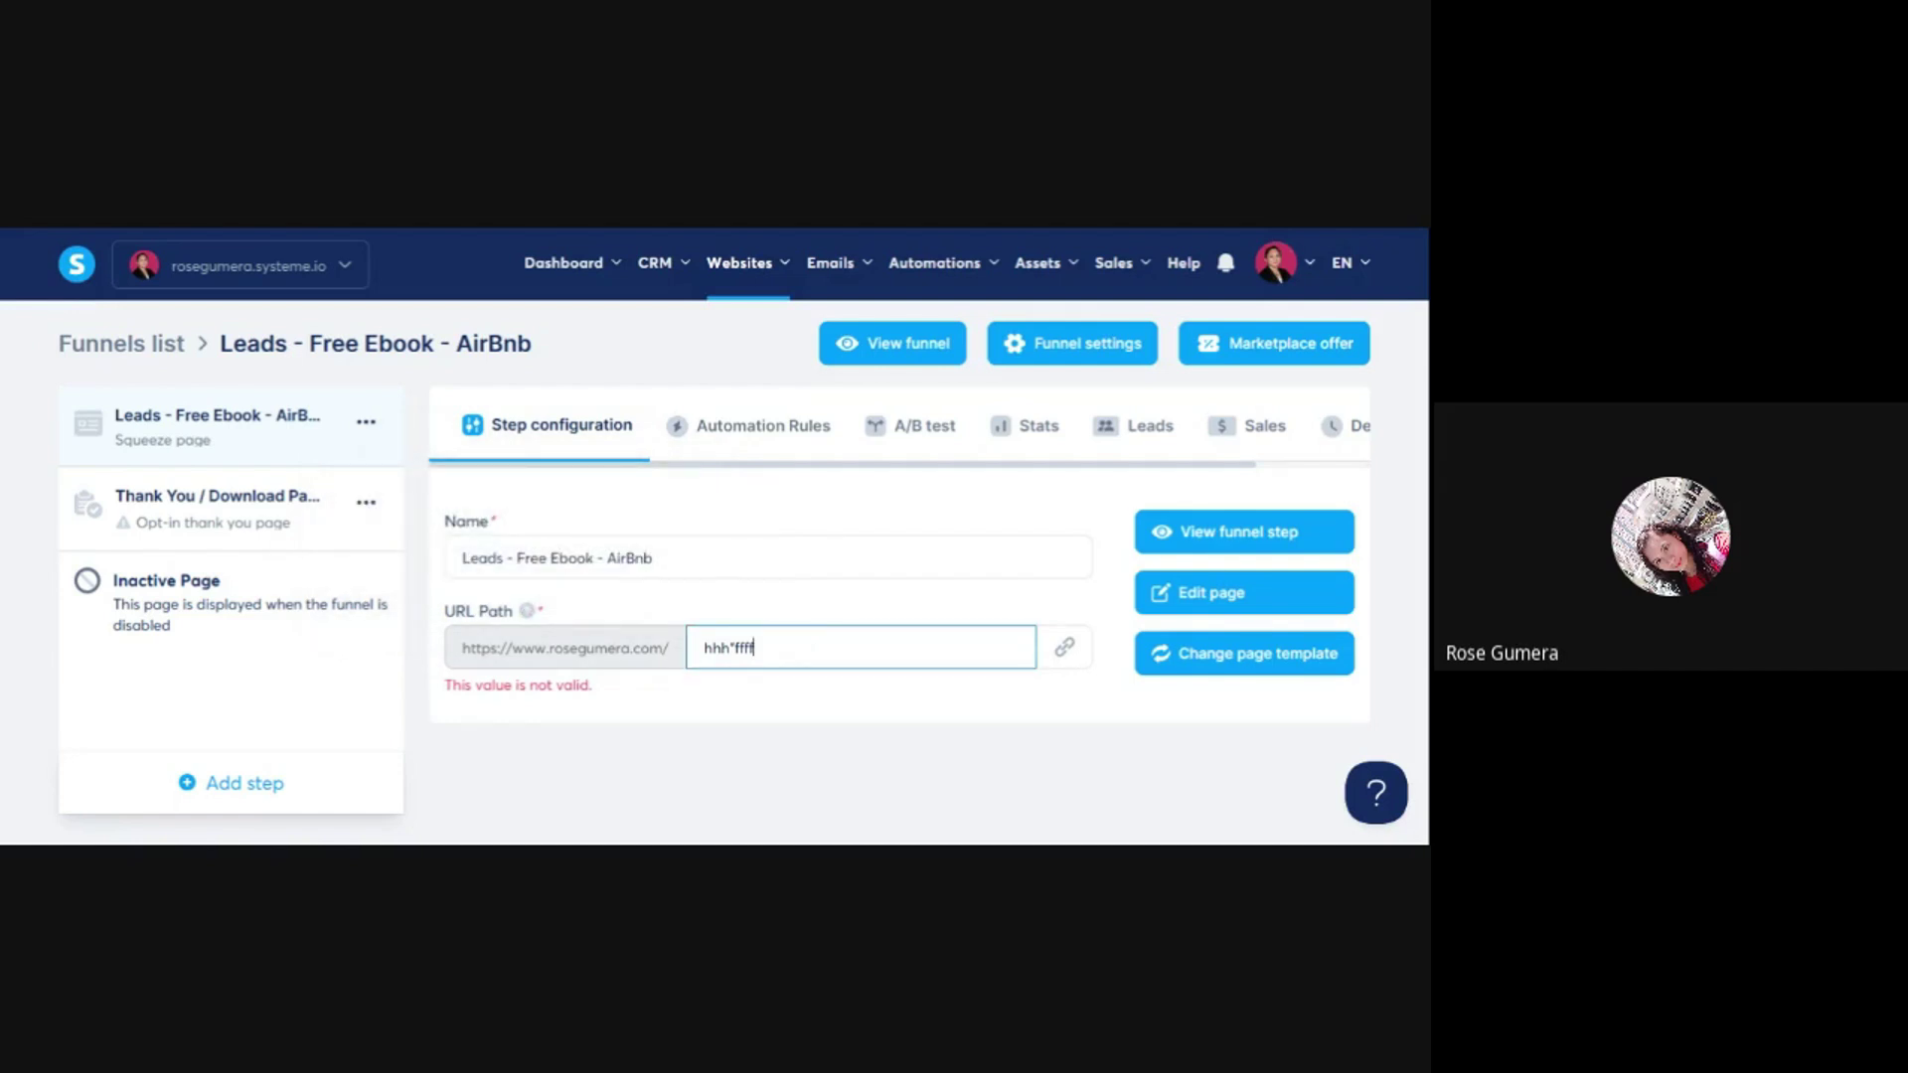
# - Set the step's URL path to free-ebook-airbnb
pyautogui.moveTo(817, 643); pyautogui.dragTo(684, 655)
pyautogui.press('BackSpace')
pyautogui.write('free-ebook-')
pyautogui.click(805, 607)
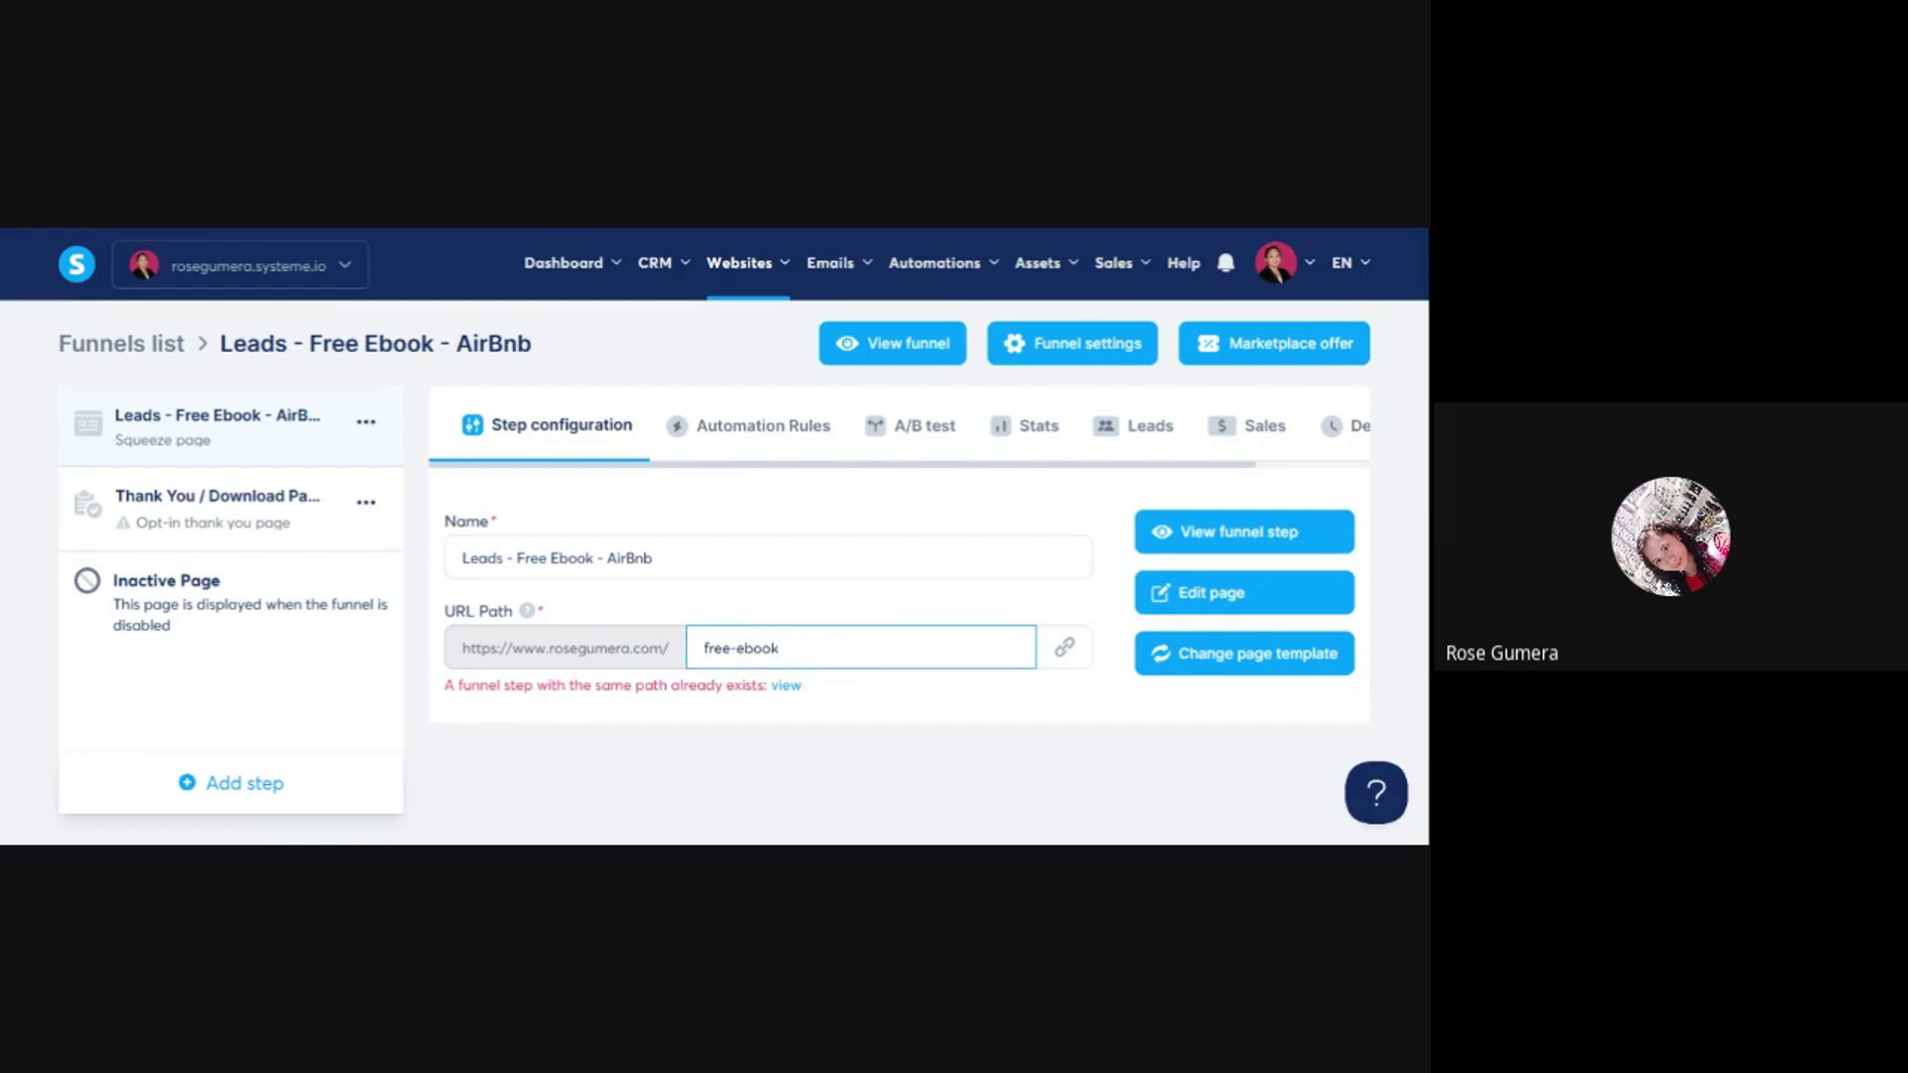
pyautogui.write('-airbnb')
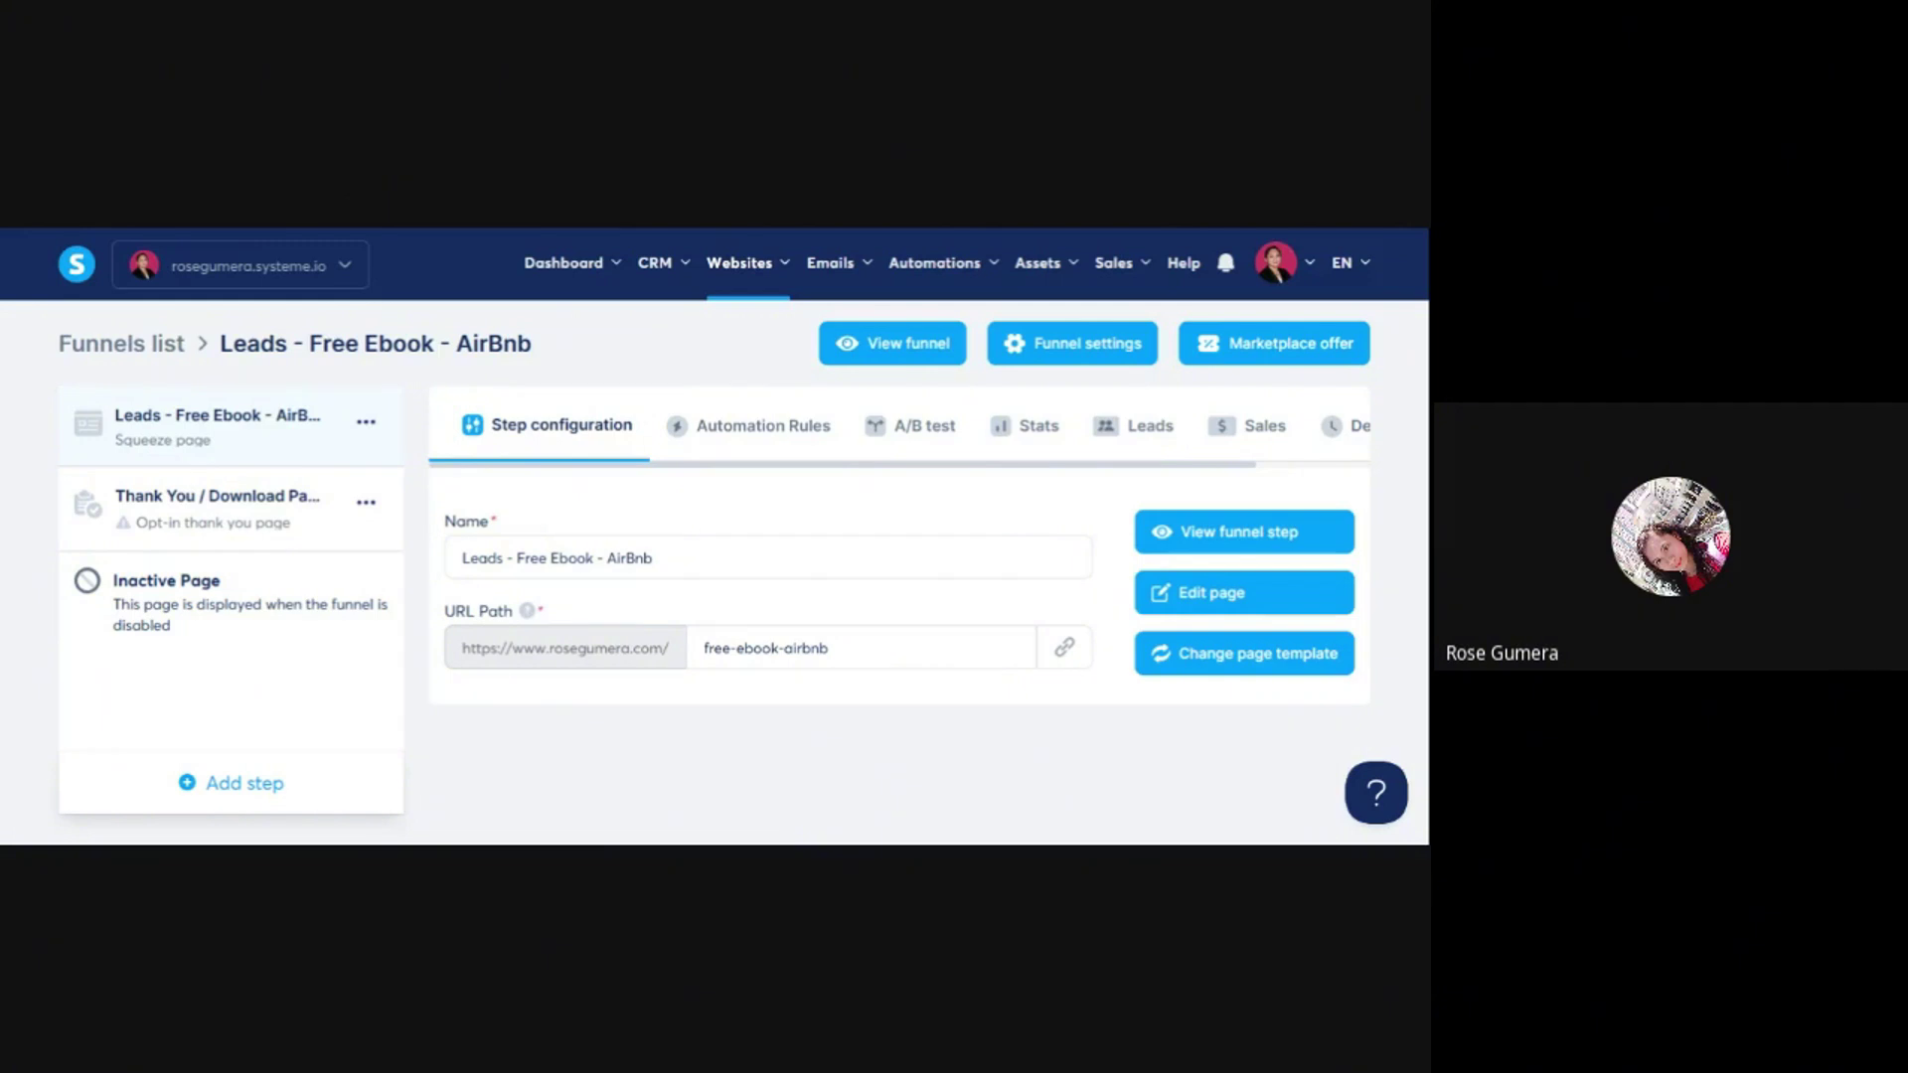
pyautogui.moveTo(831, 648); pyautogui.dragTo(668, 628)
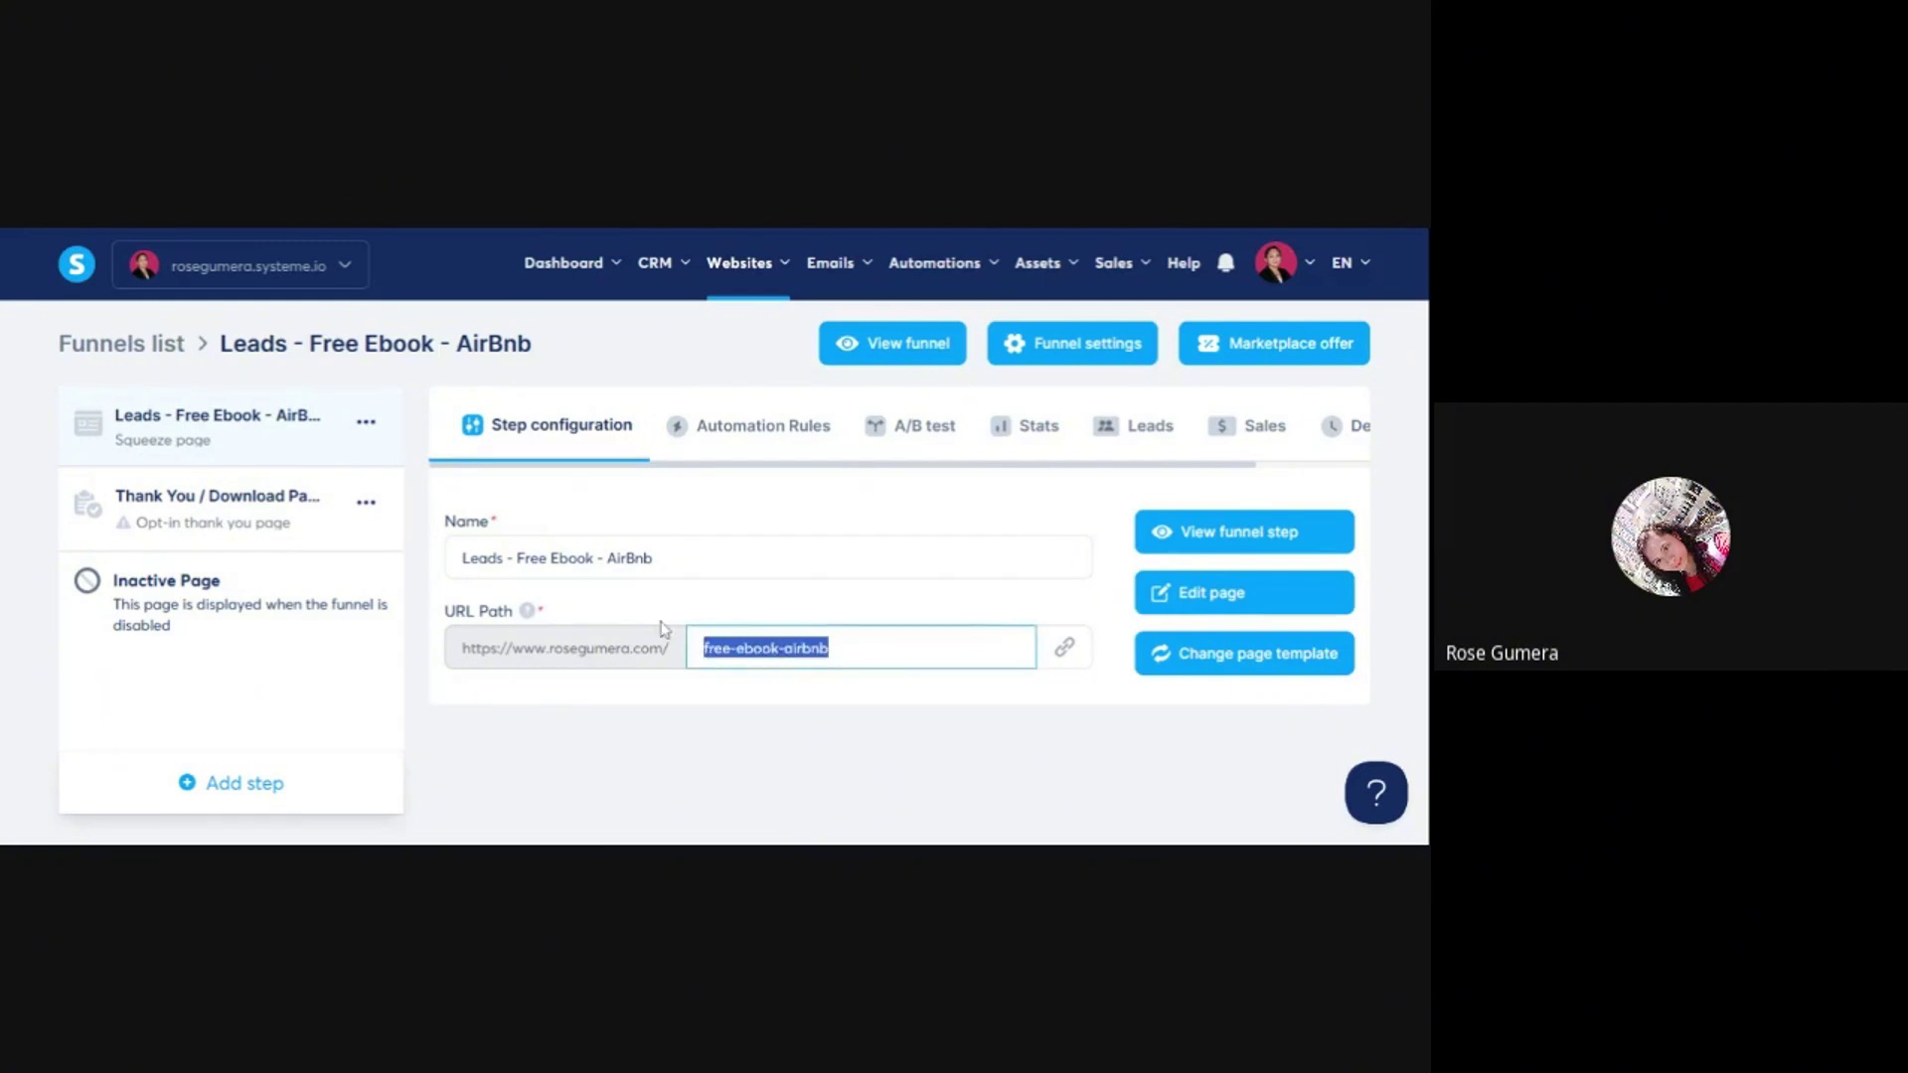
pyautogui.click(968, 601)
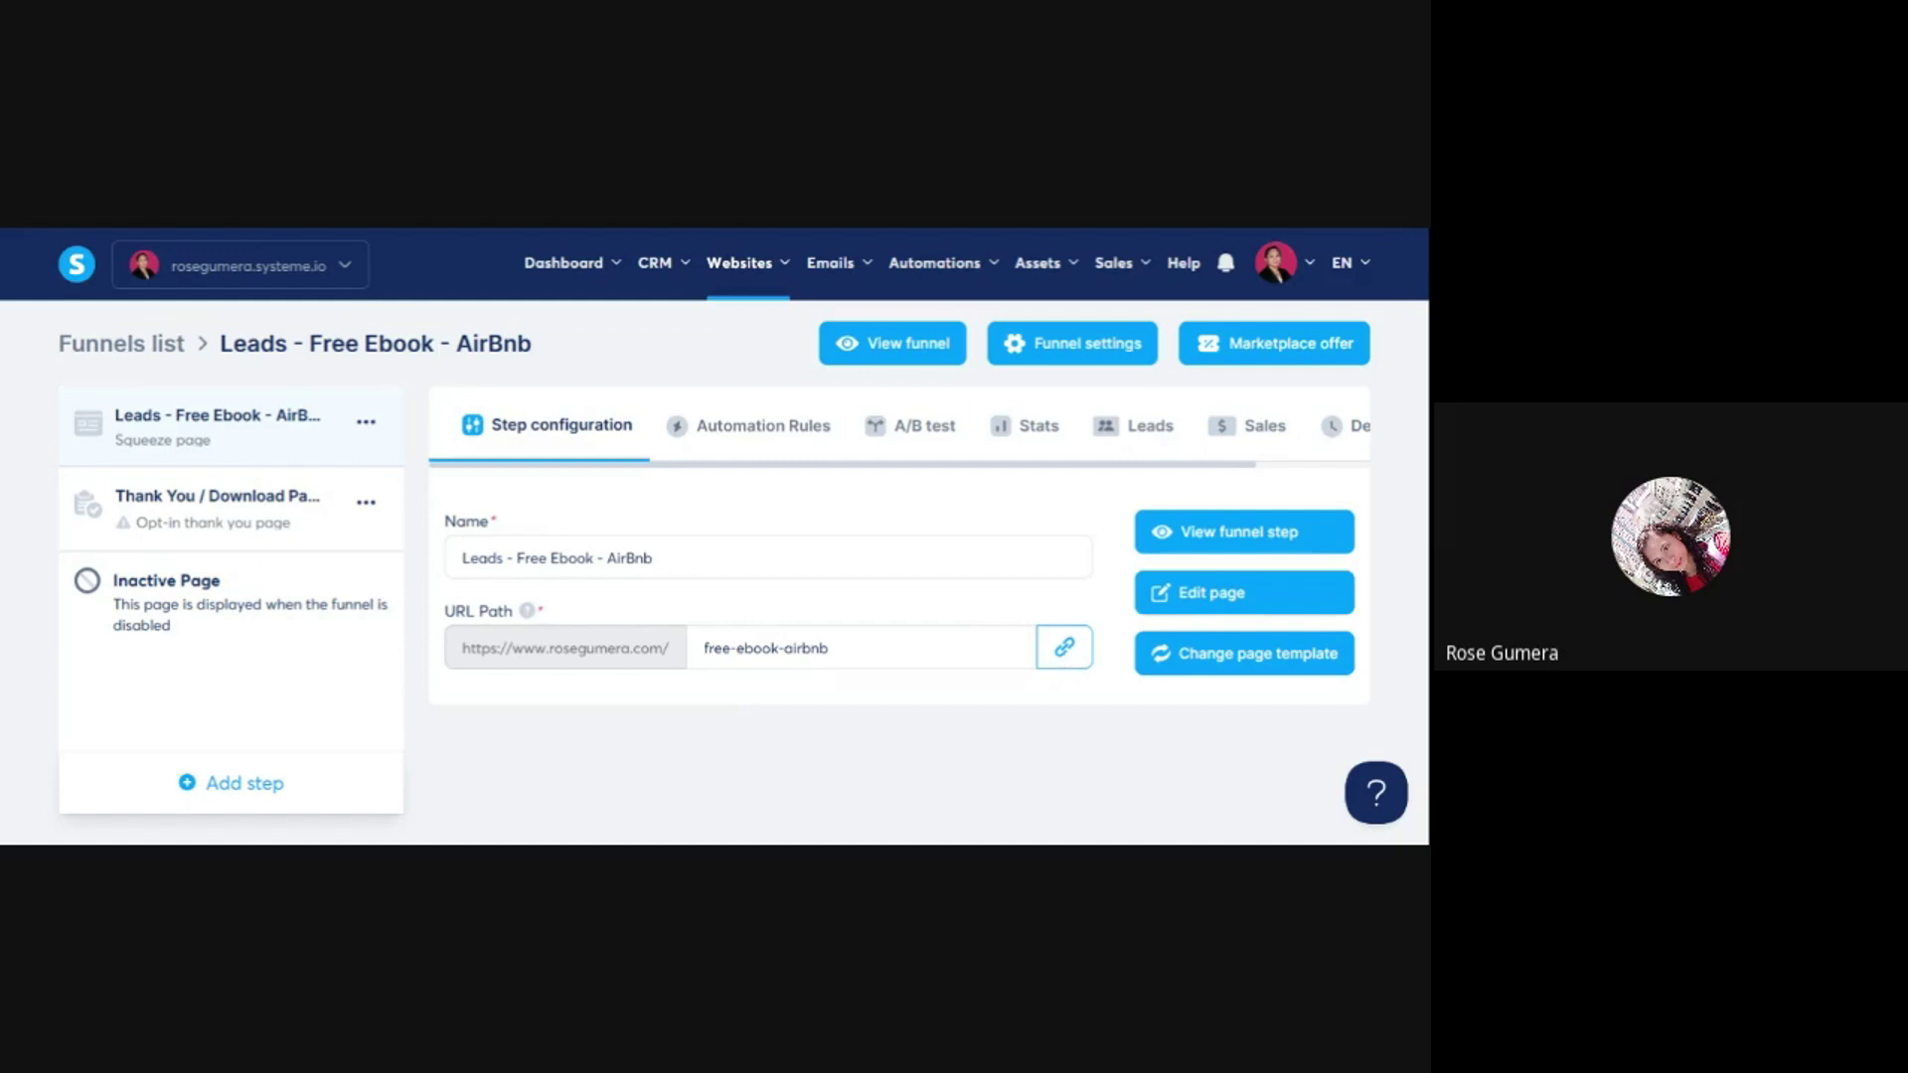
# - Copy the squeeze page's web address and view the step's A/B testing options
pyautogui.click(1064, 647)
pyautogui.click(934, 437)
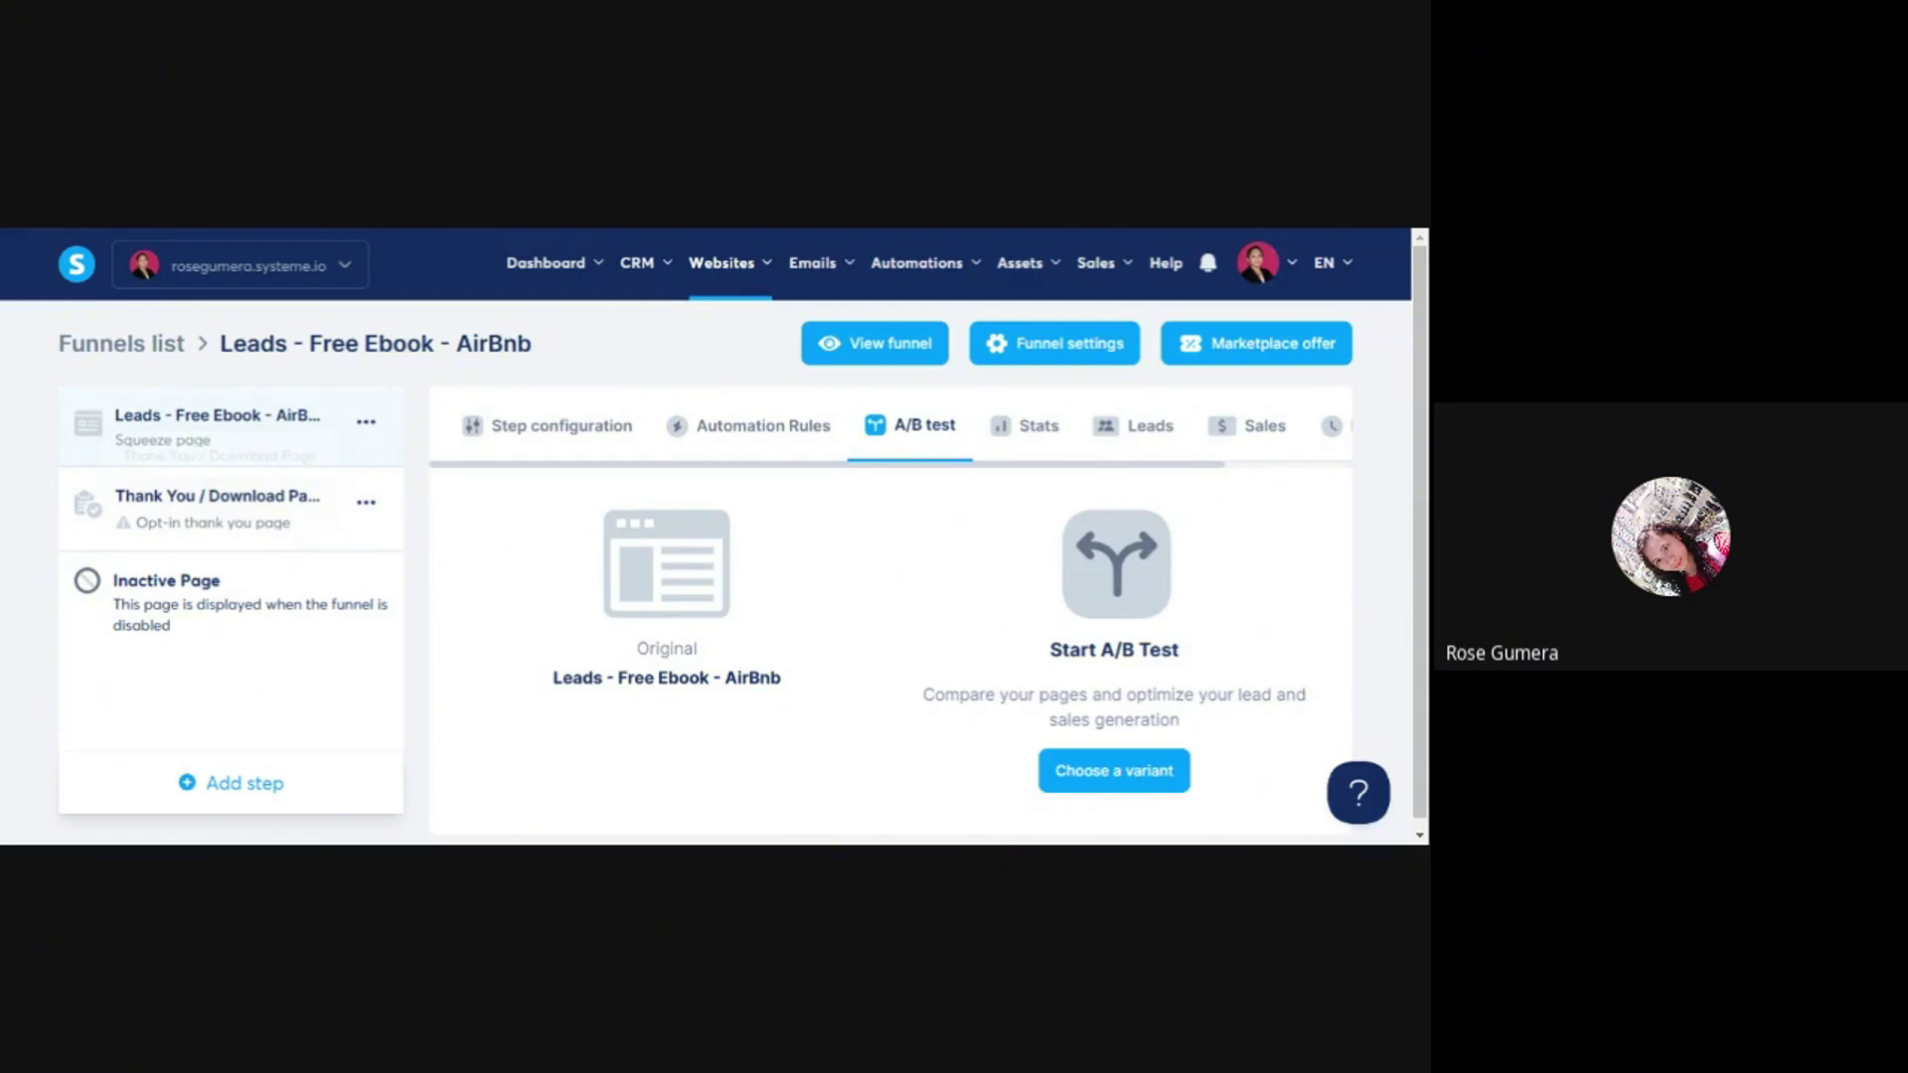
# - Browse the step's configuration, A/B test, Stats, Leads and Sales views, ending on the empty Sales list
pyautogui.click(240, 445)
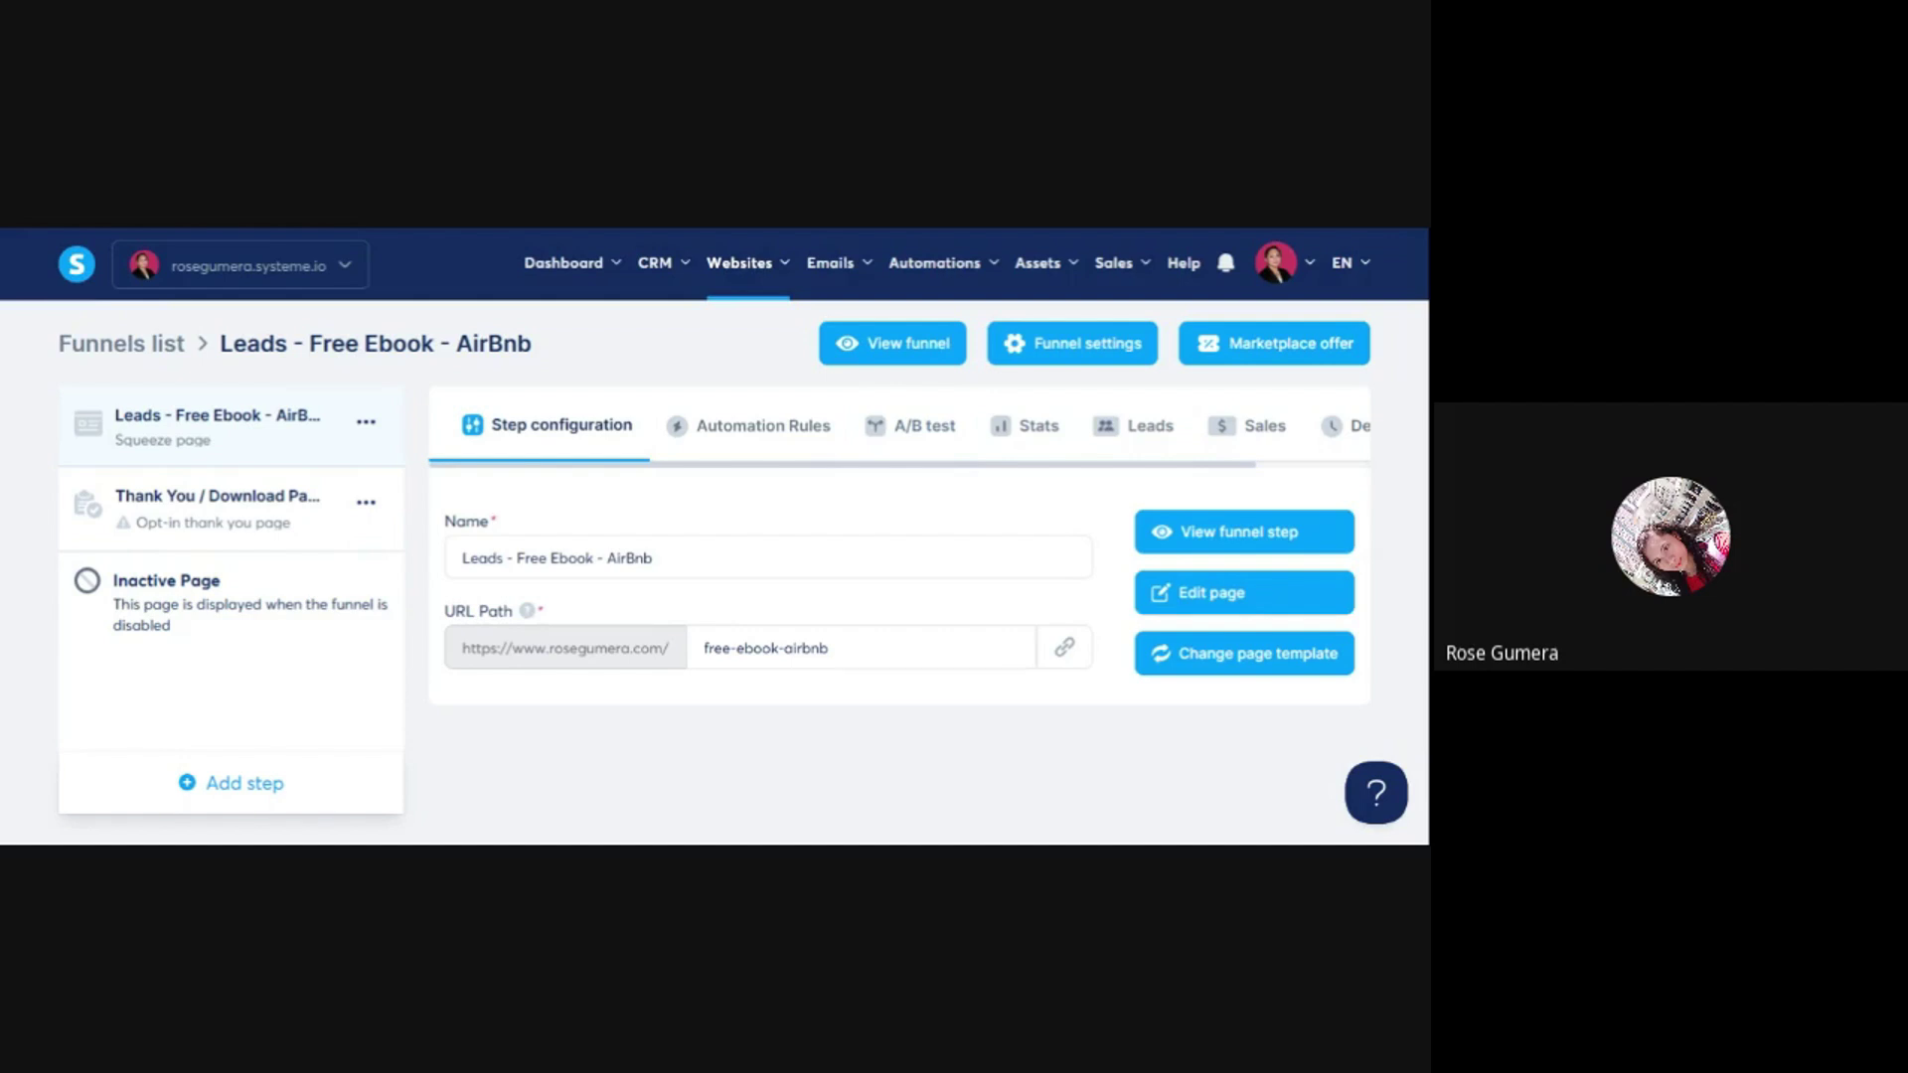
pyautogui.click(909, 437)
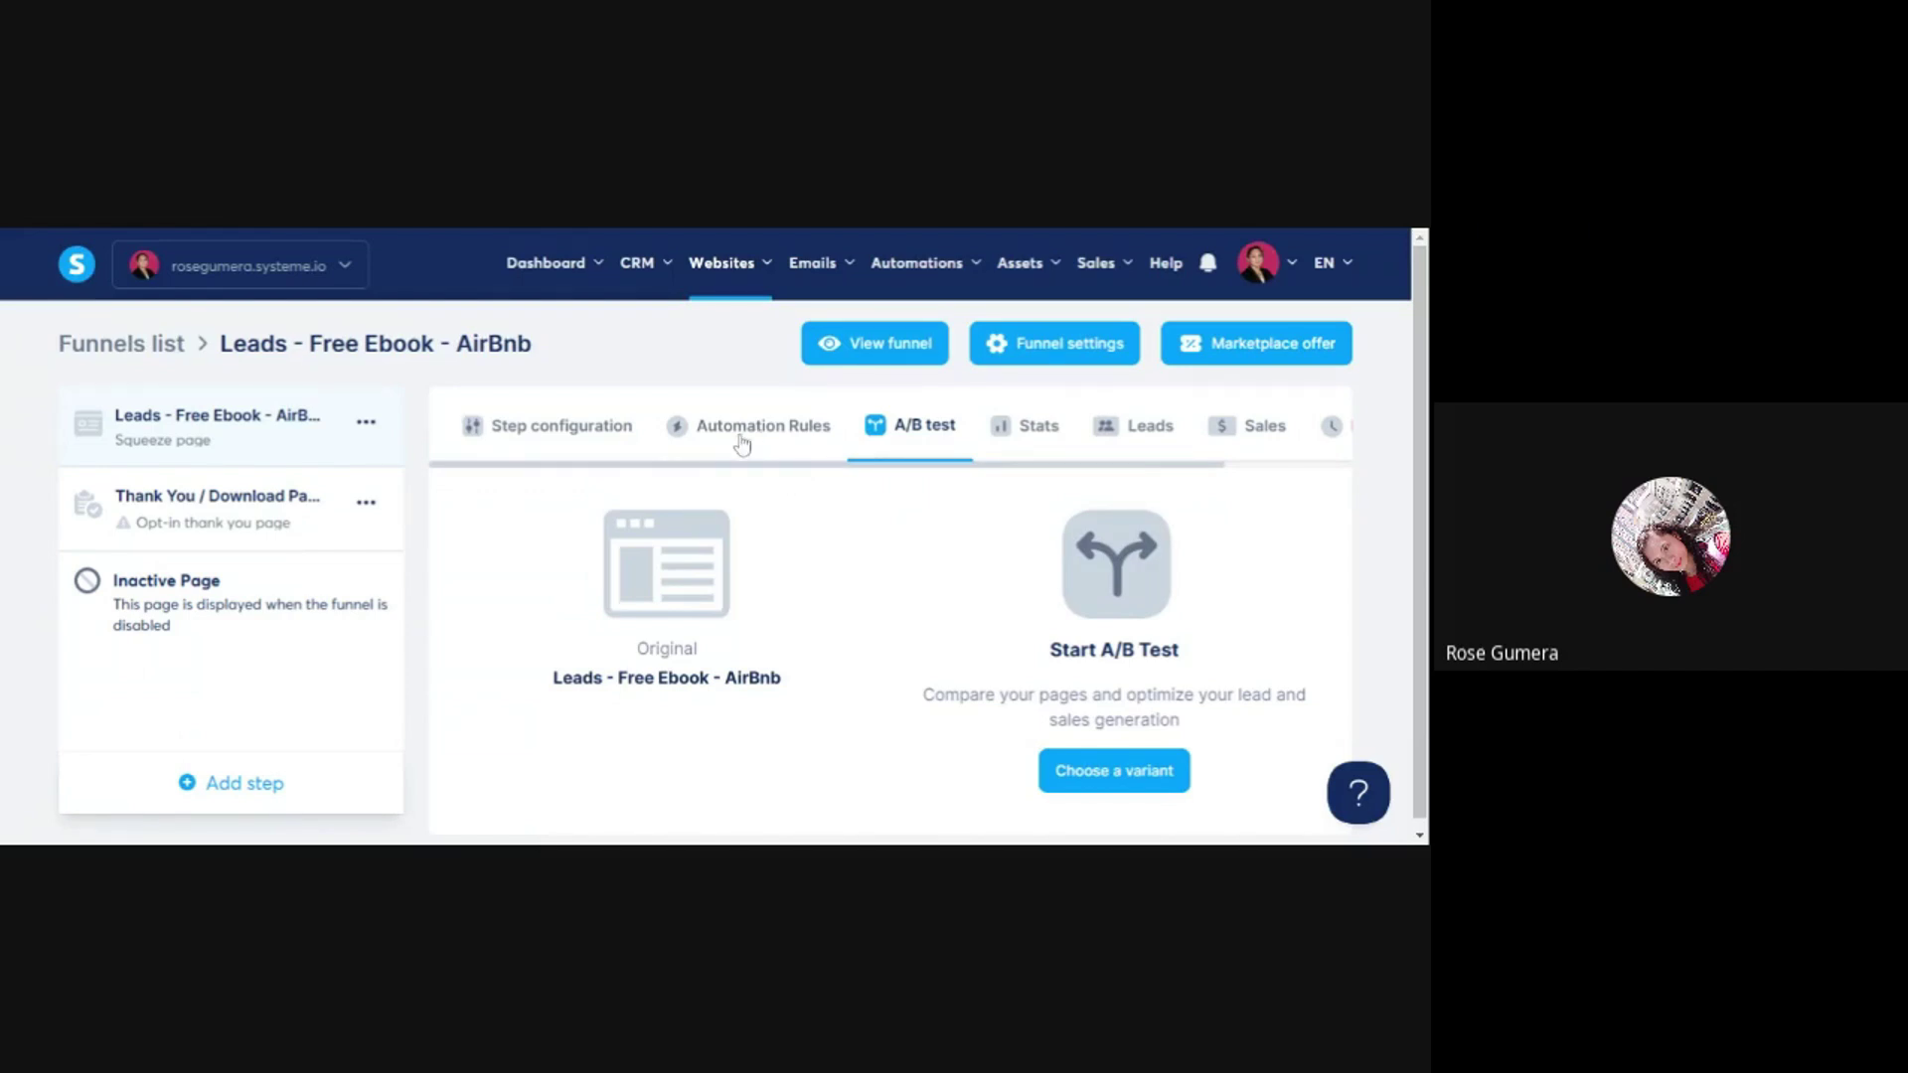
pyautogui.click(1030, 443)
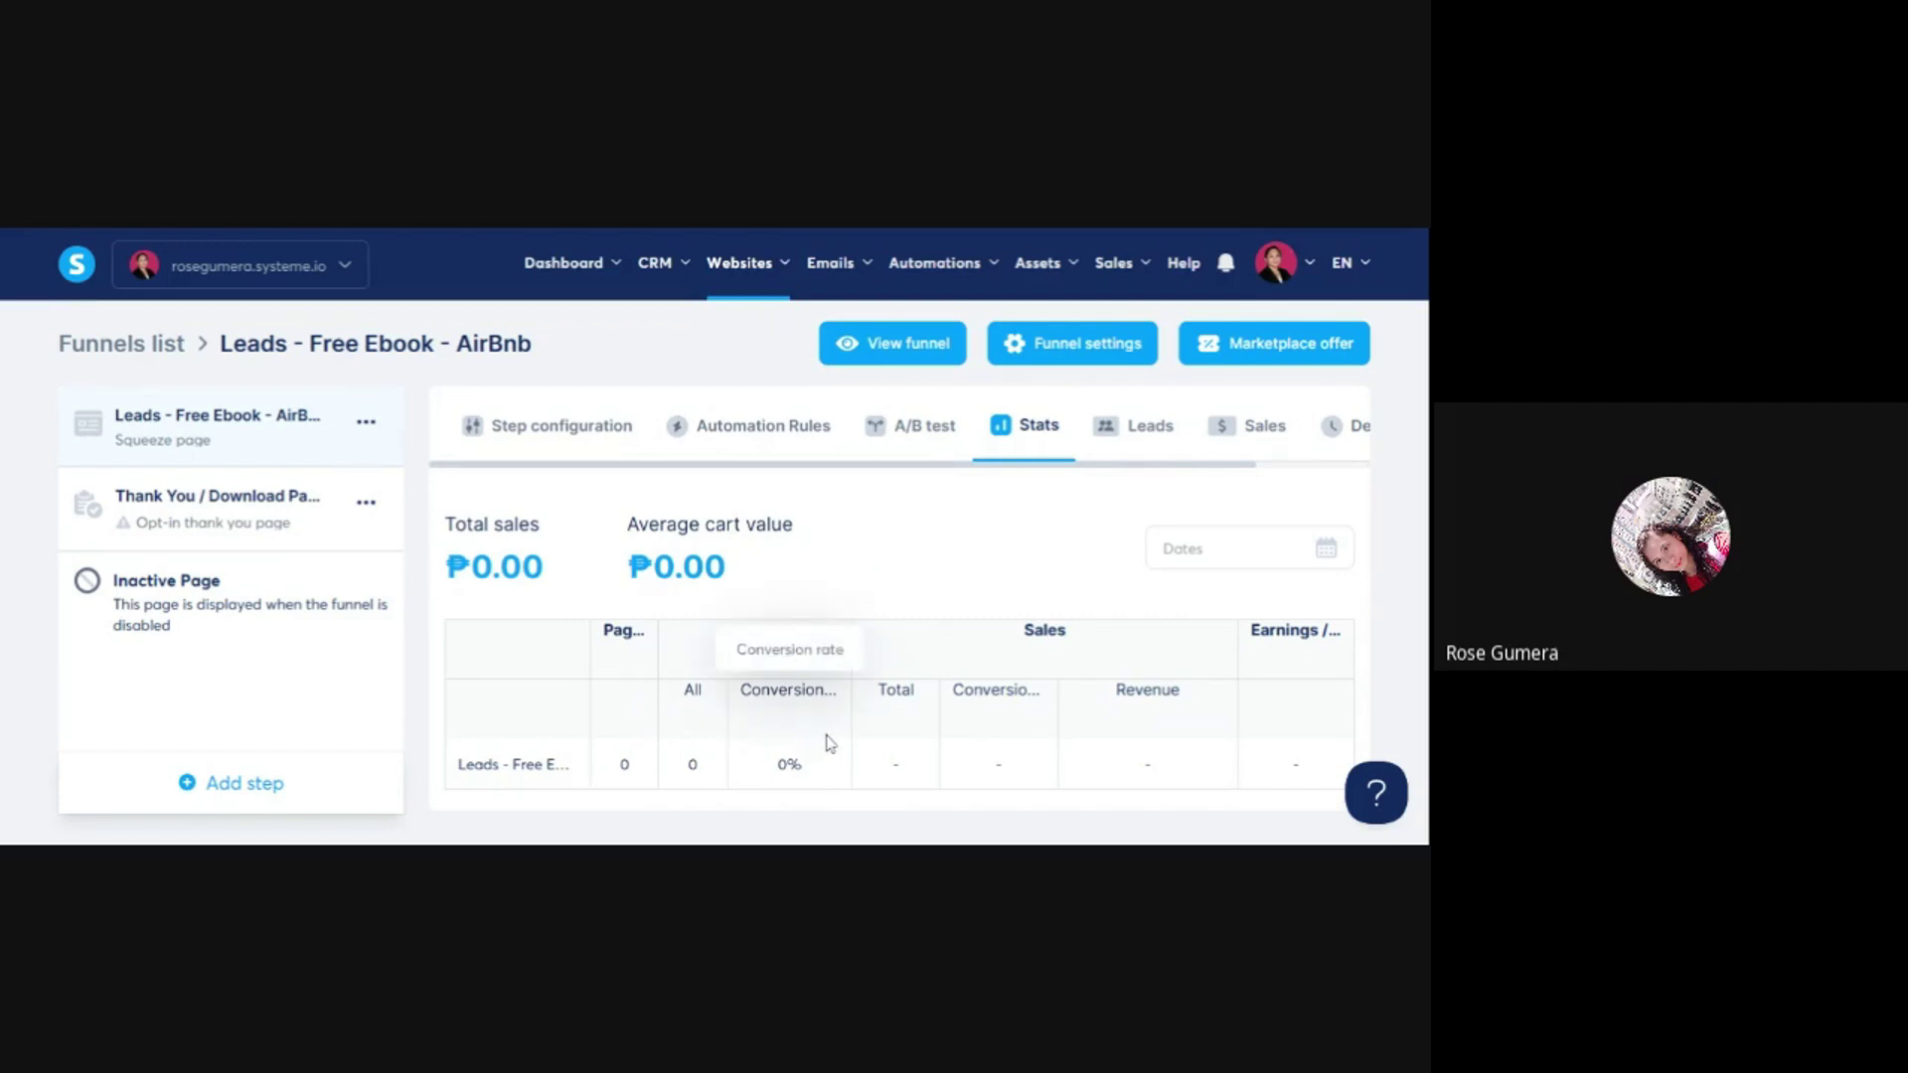
pyautogui.click(1140, 429)
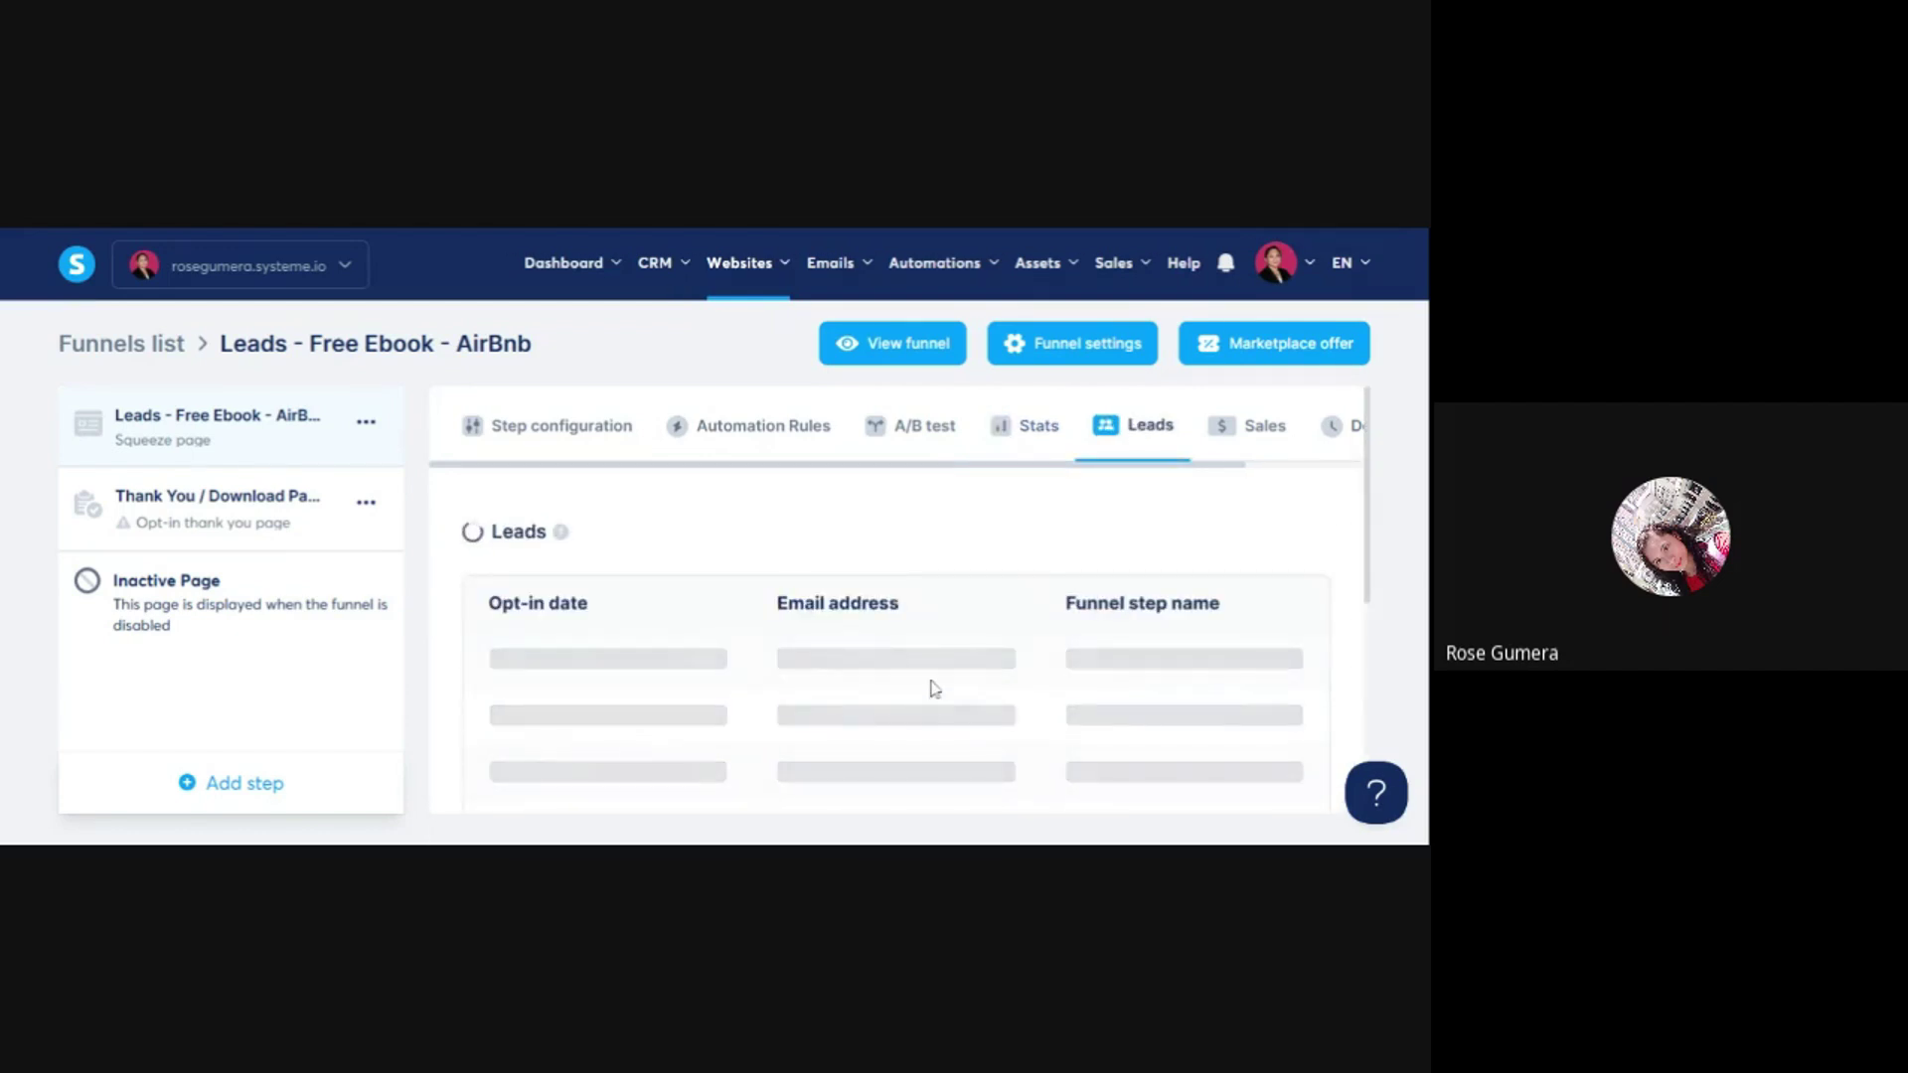
pyautogui.click(1263, 429)
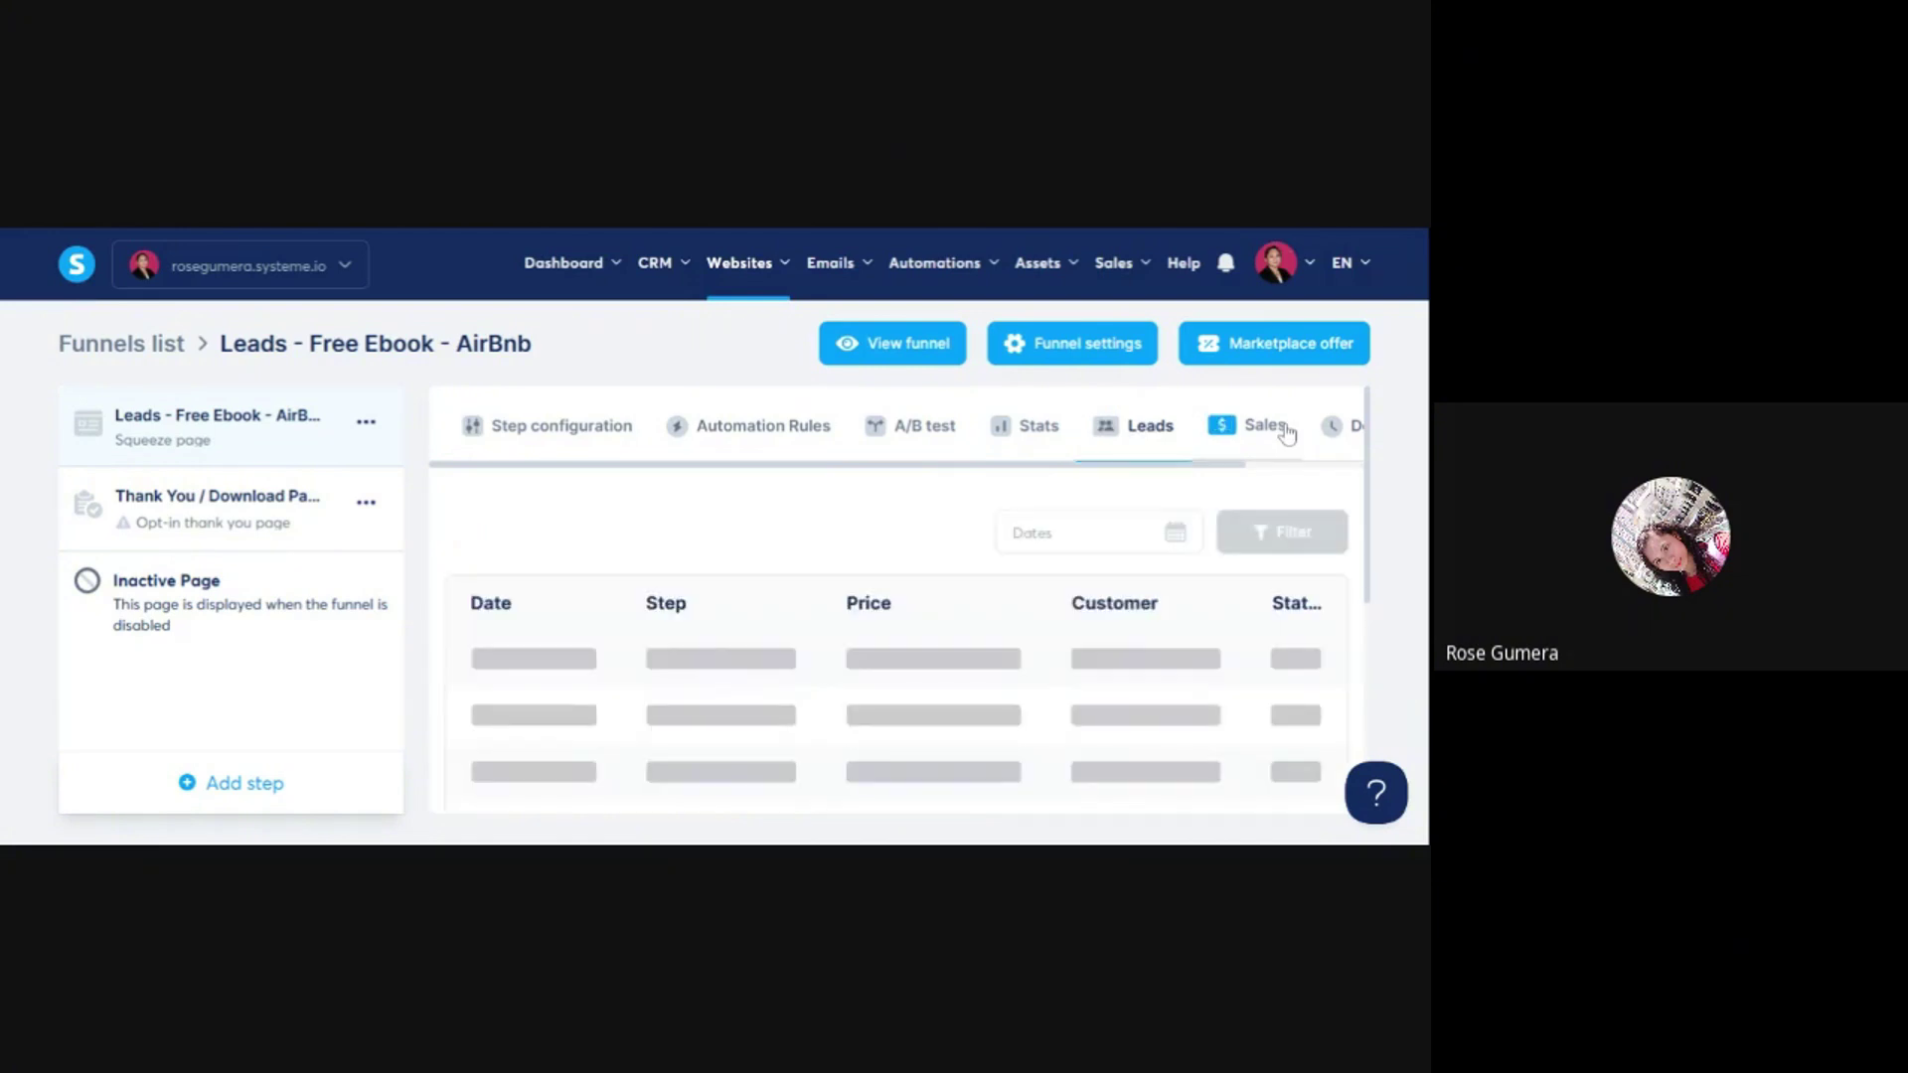
pyautogui.moveTo(1090, 464); pyautogui.dragTo(1272, 469)
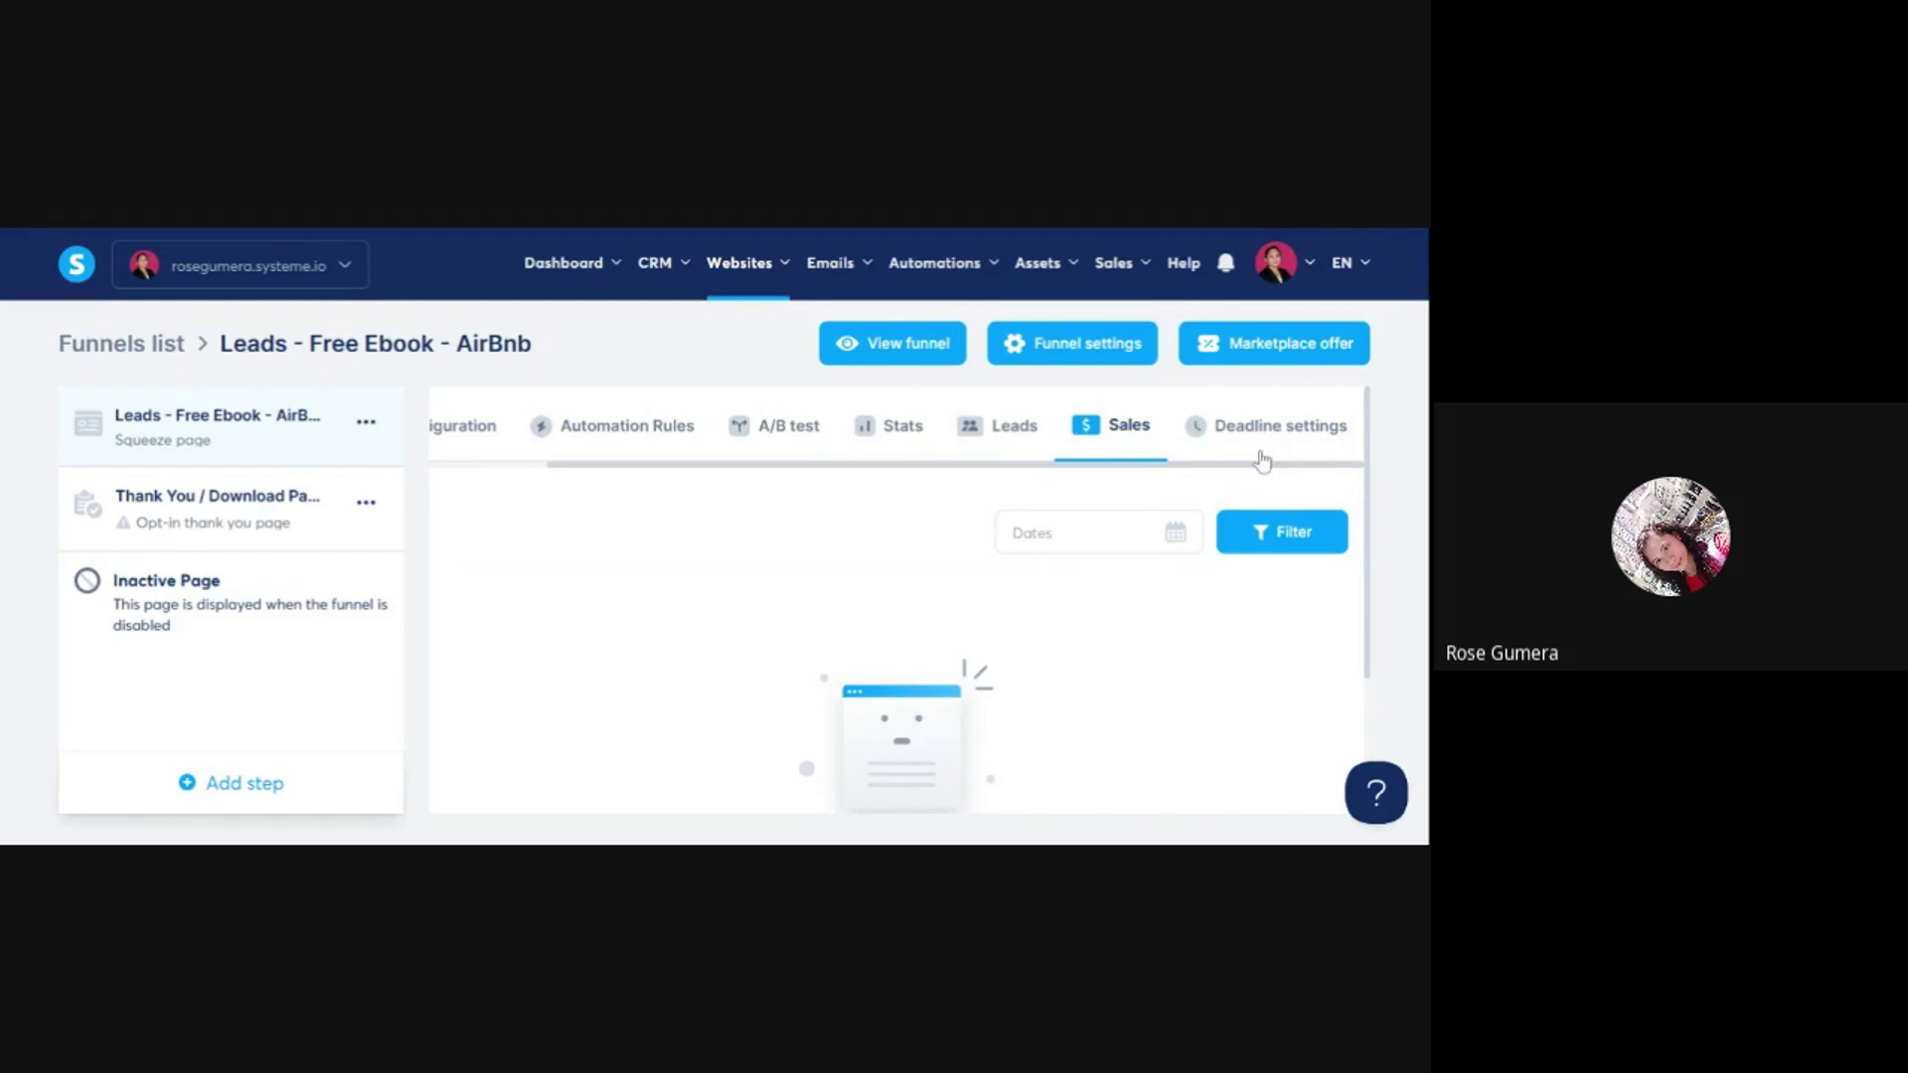
pyautogui.moveTo(1243, 468); pyautogui.dragTo(851, 473)
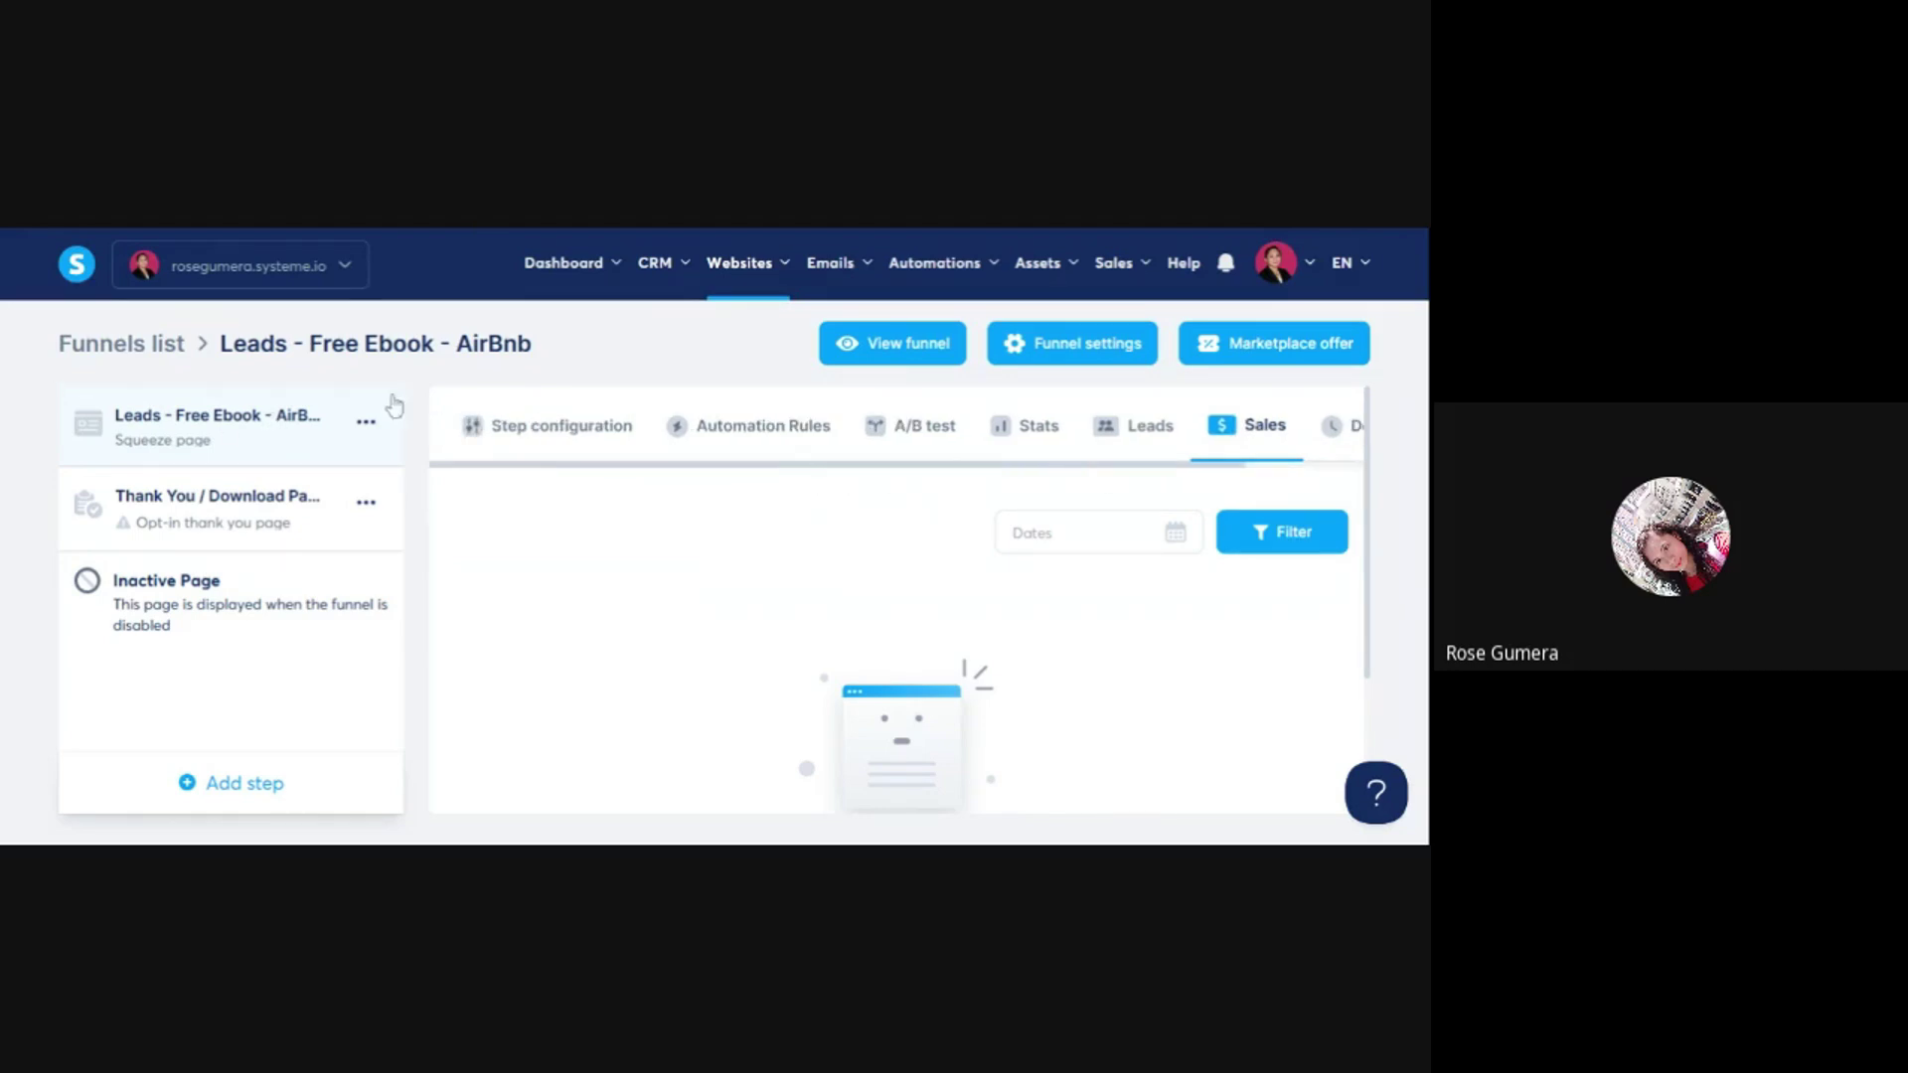
# - Go back to the squeeze page step's configuration and scroll down its settings
pyautogui.click(542, 431)
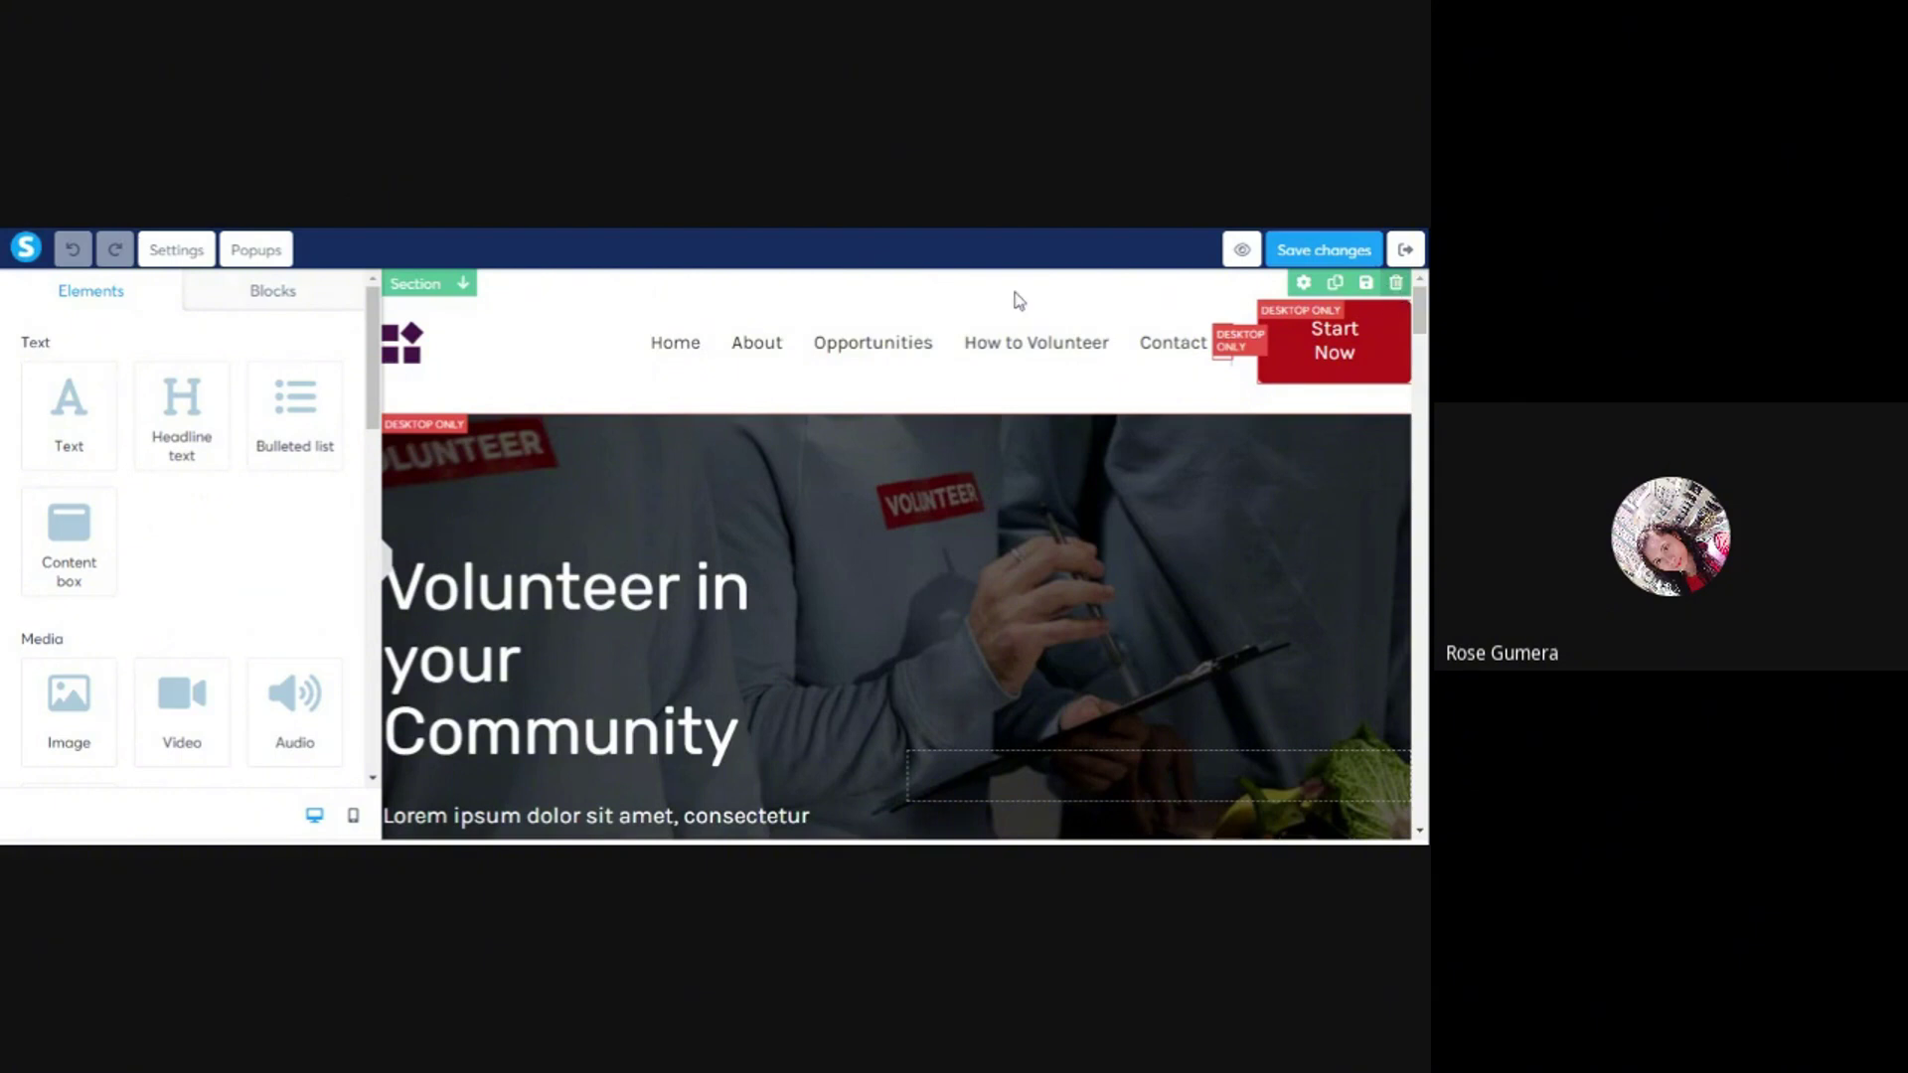
pyautogui.scroll(-2, 800, 290)
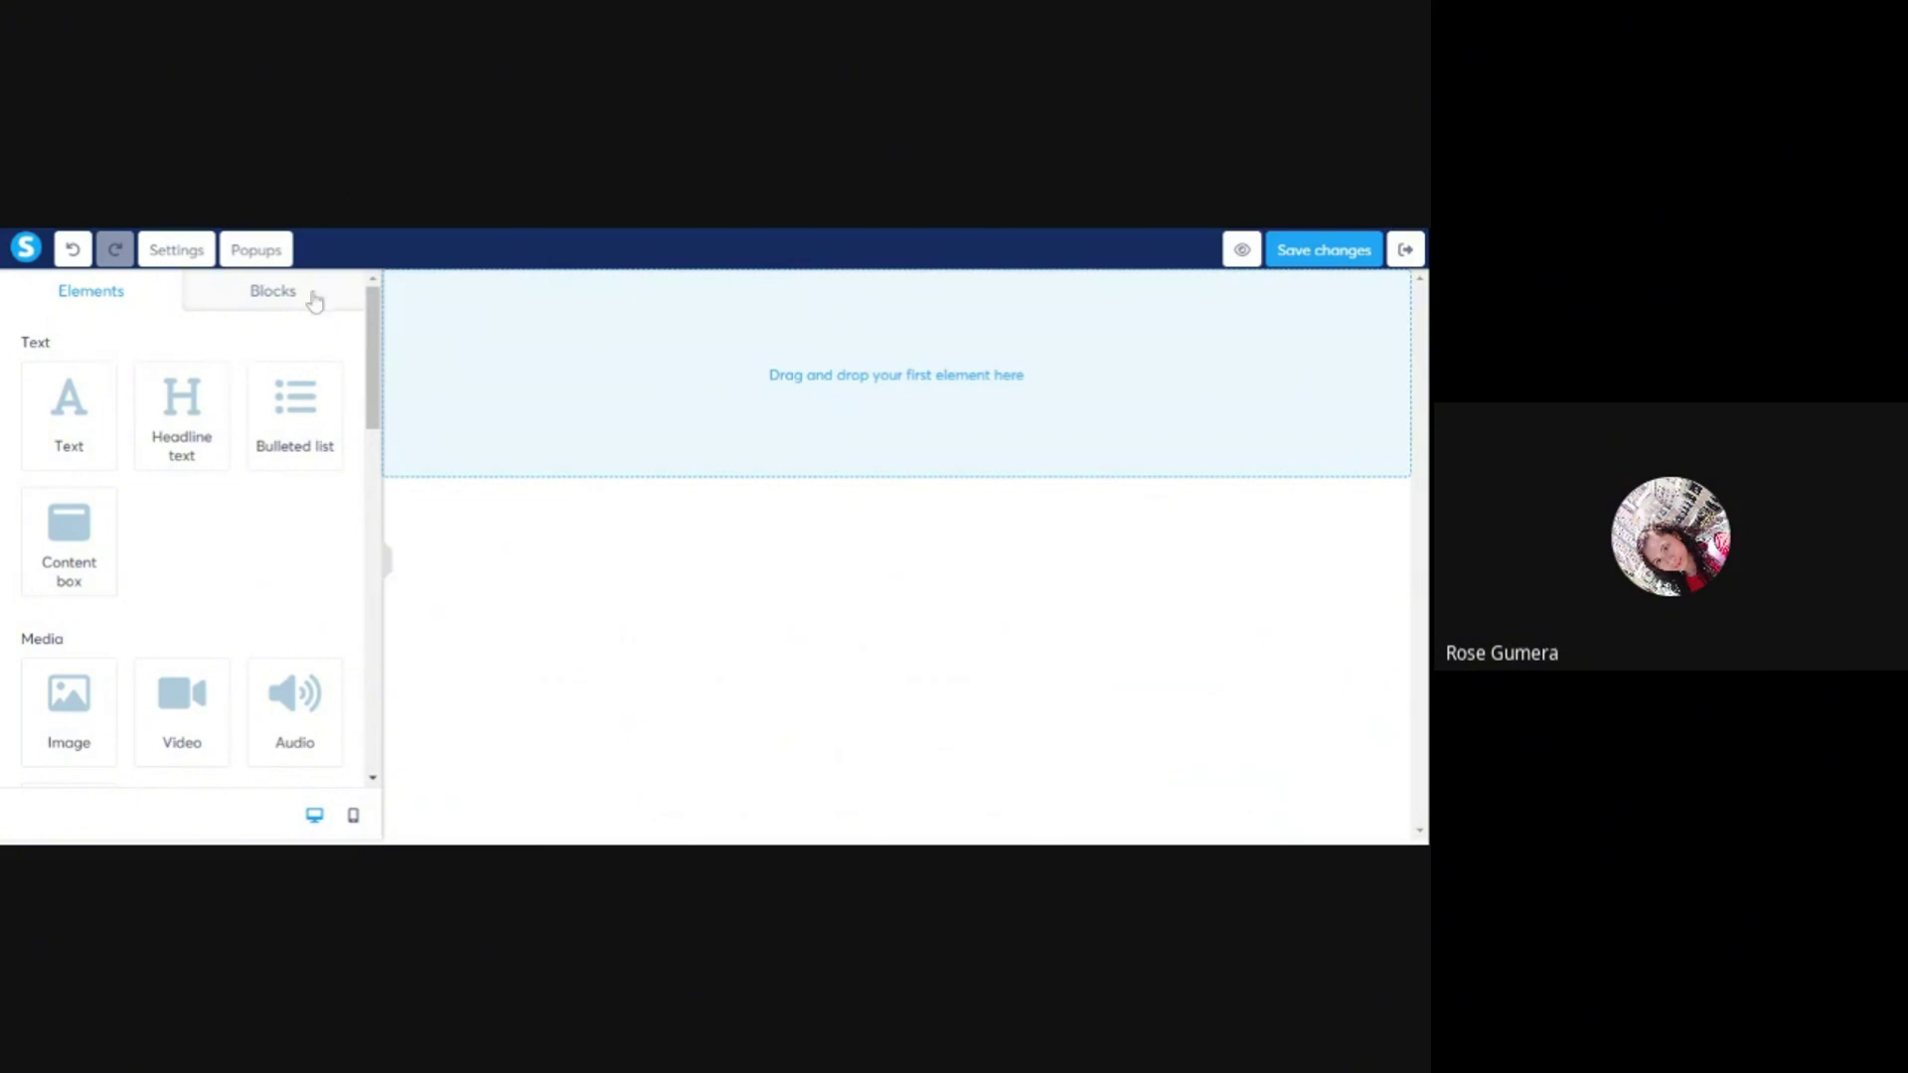
pyautogui.scroll(-1, 76, 316)
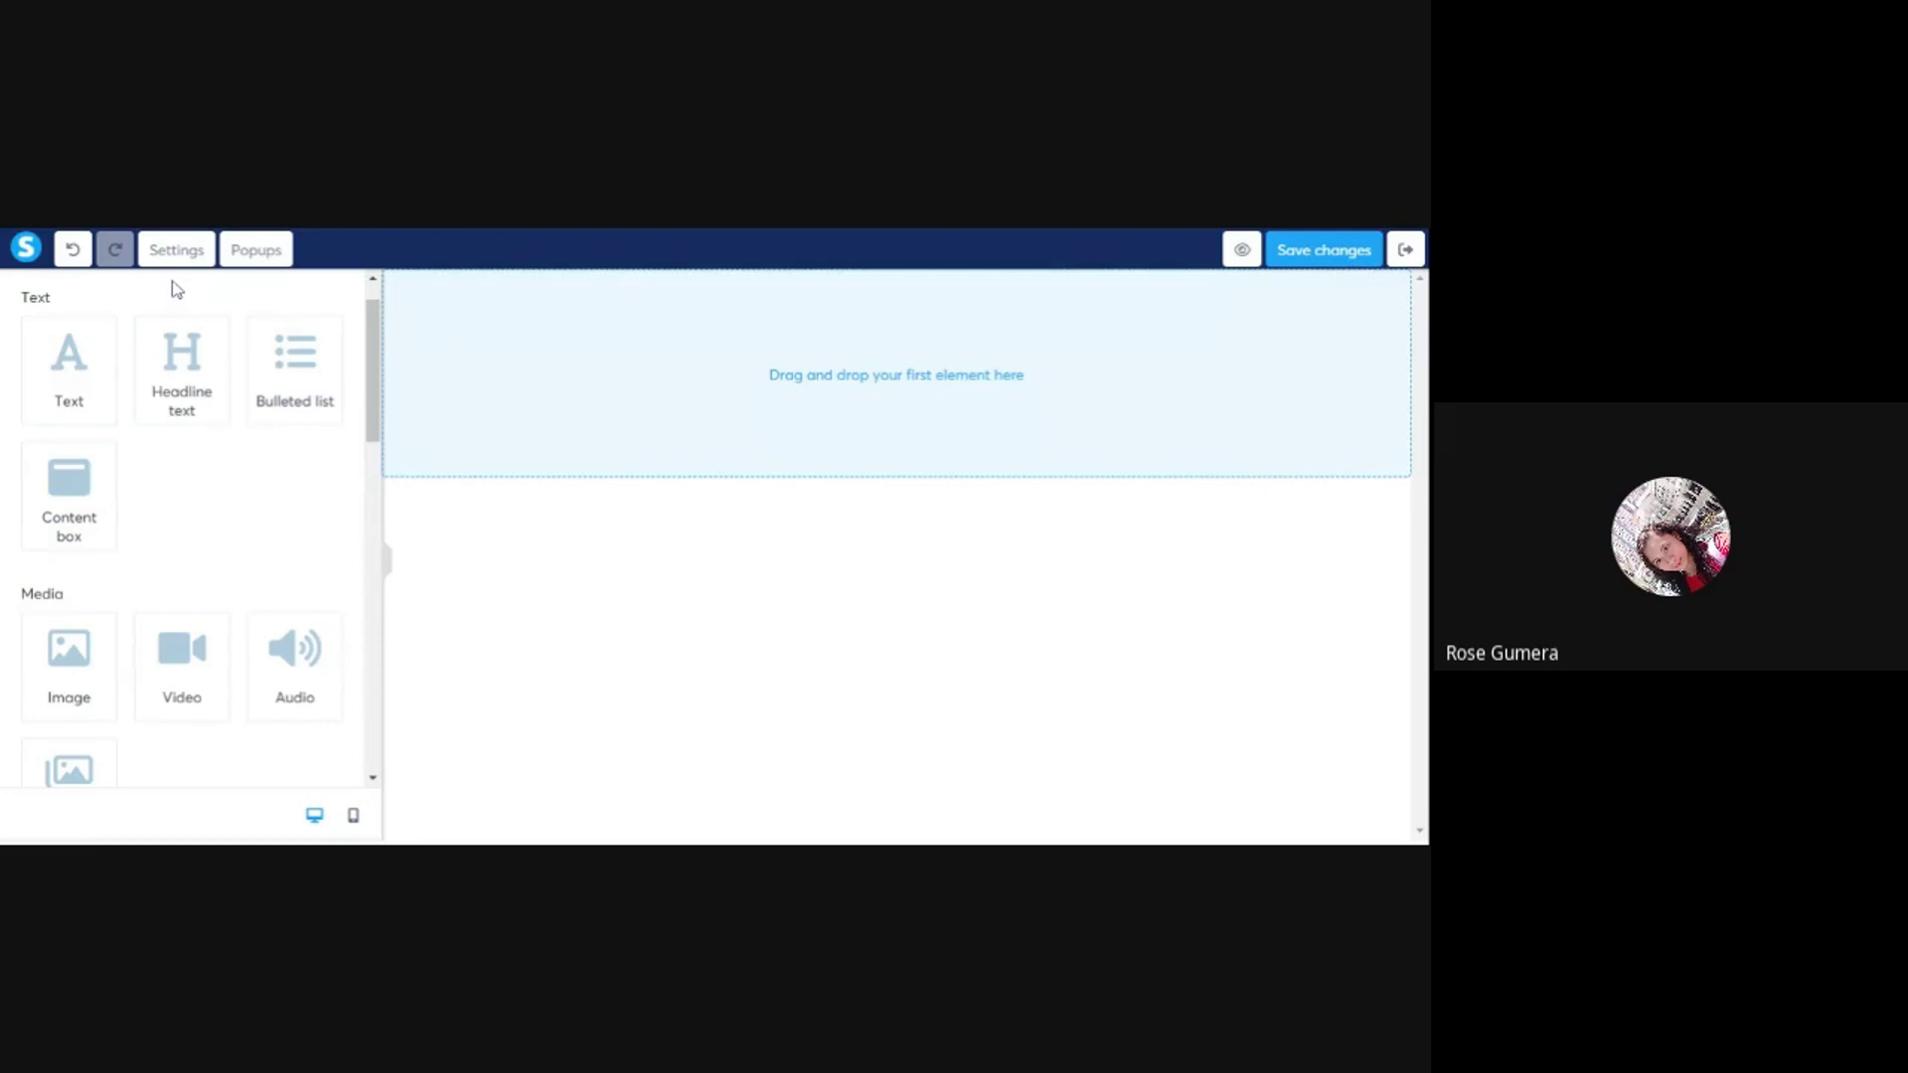
pyautogui.moveTo(374, 352); pyautogui.dragTo(363, 552)
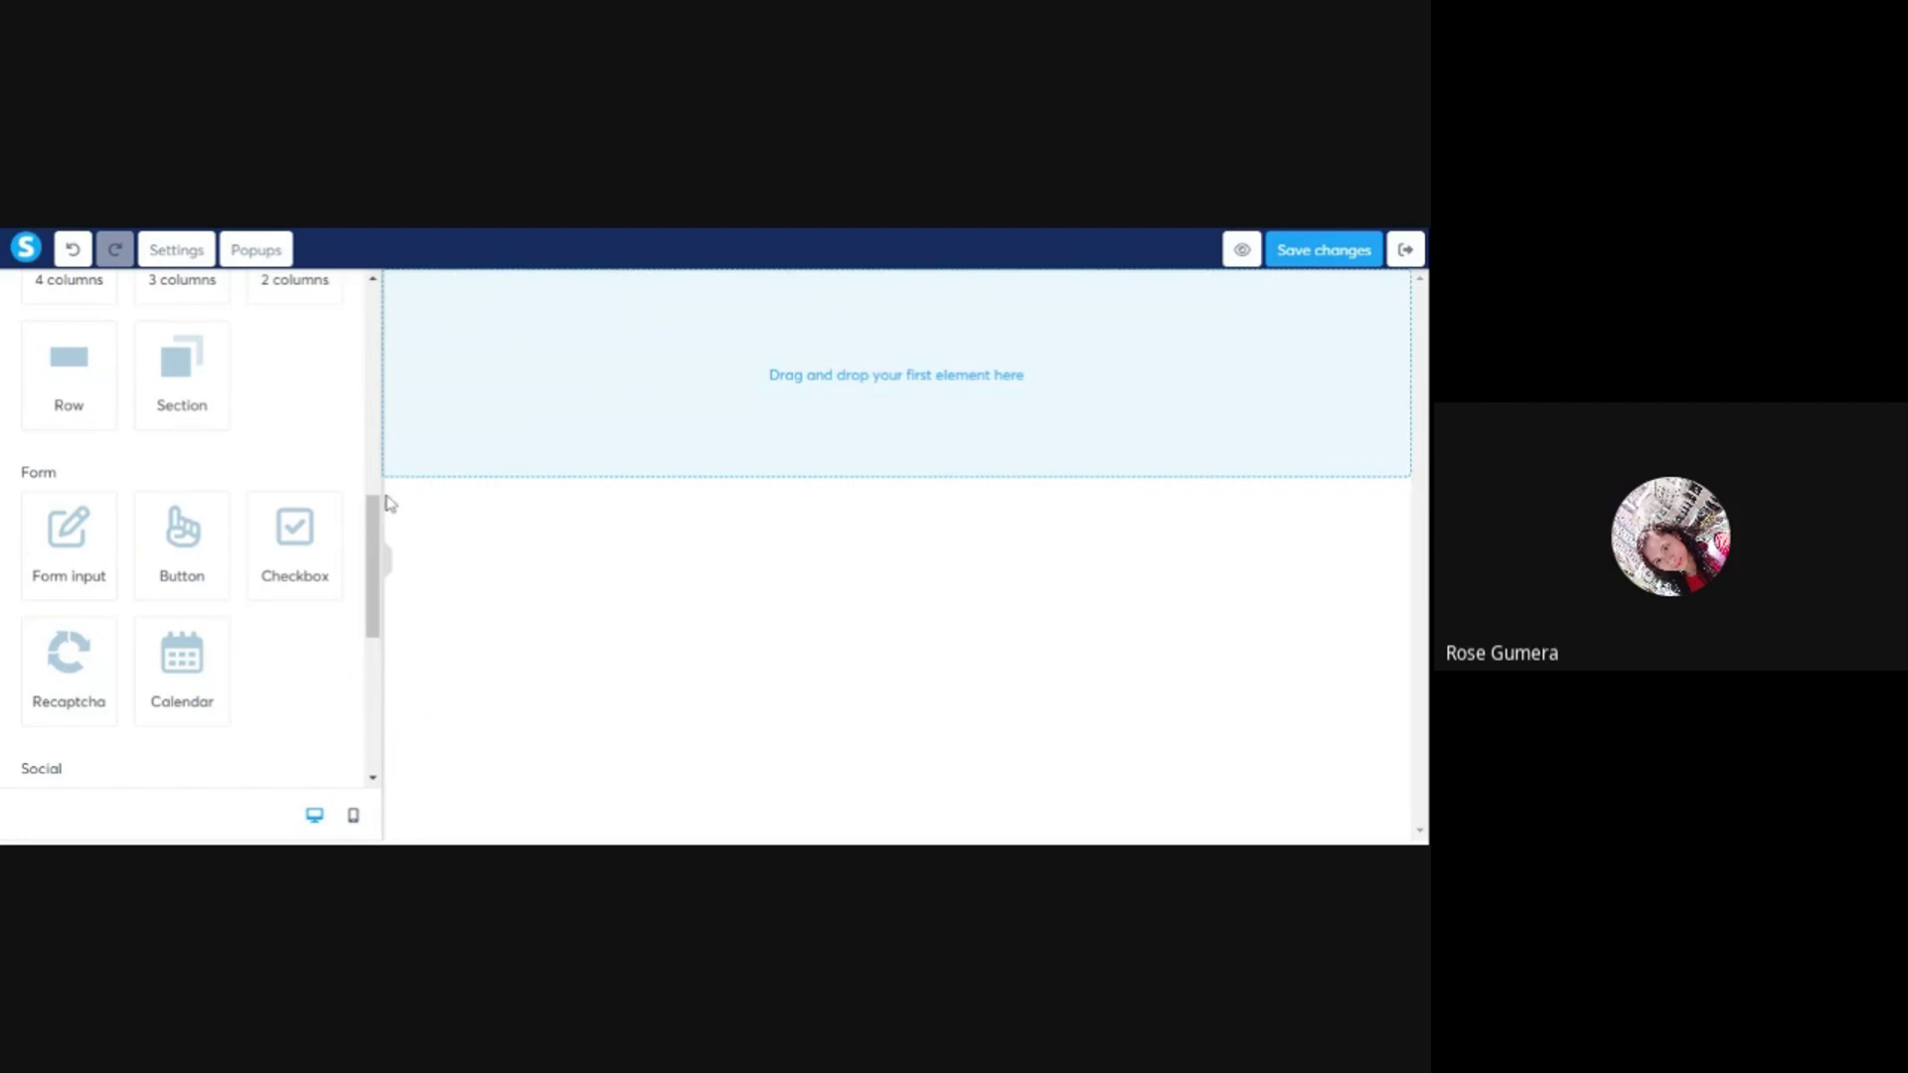
pyautogui.moveTo(370, 509); pyautogui.dragTo(129, 390)
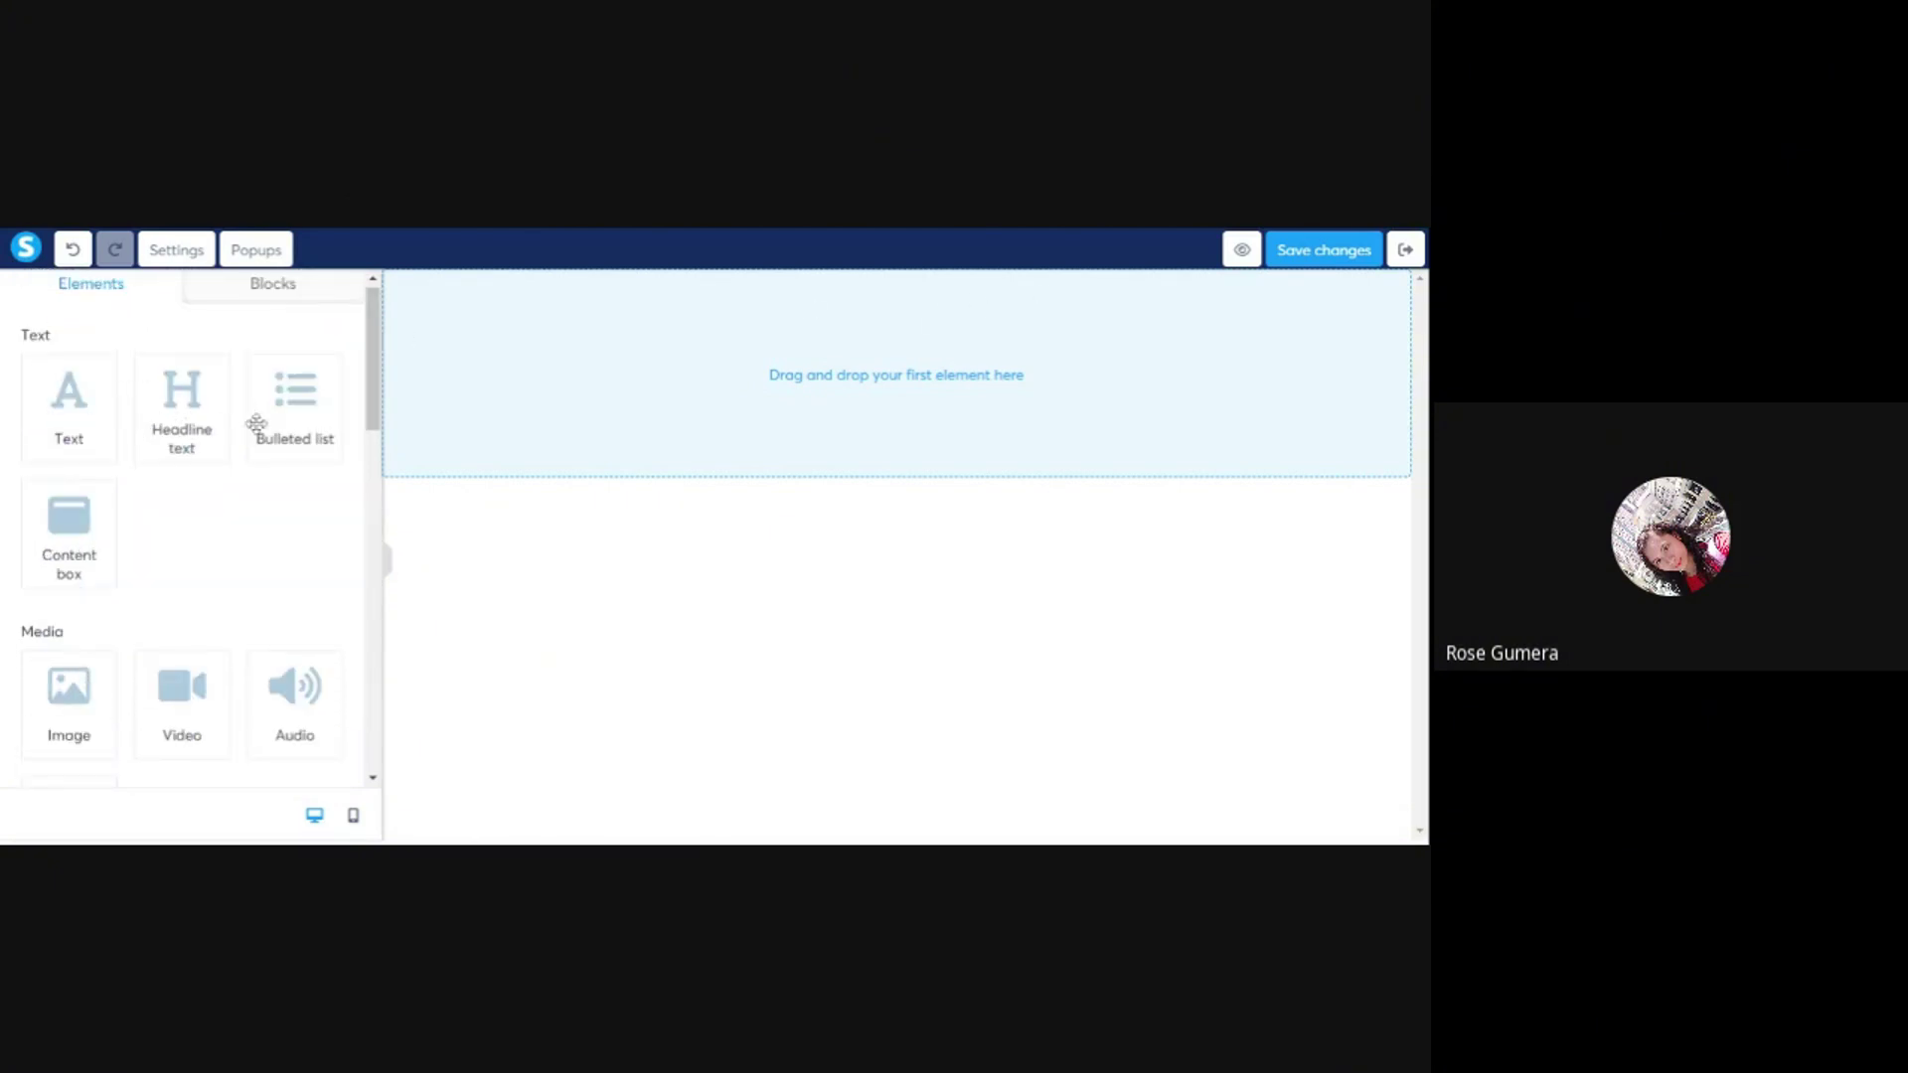
pyautogui.scroll(-5, 129, 437)
pyautogui.scroll(-4, 126, 459)
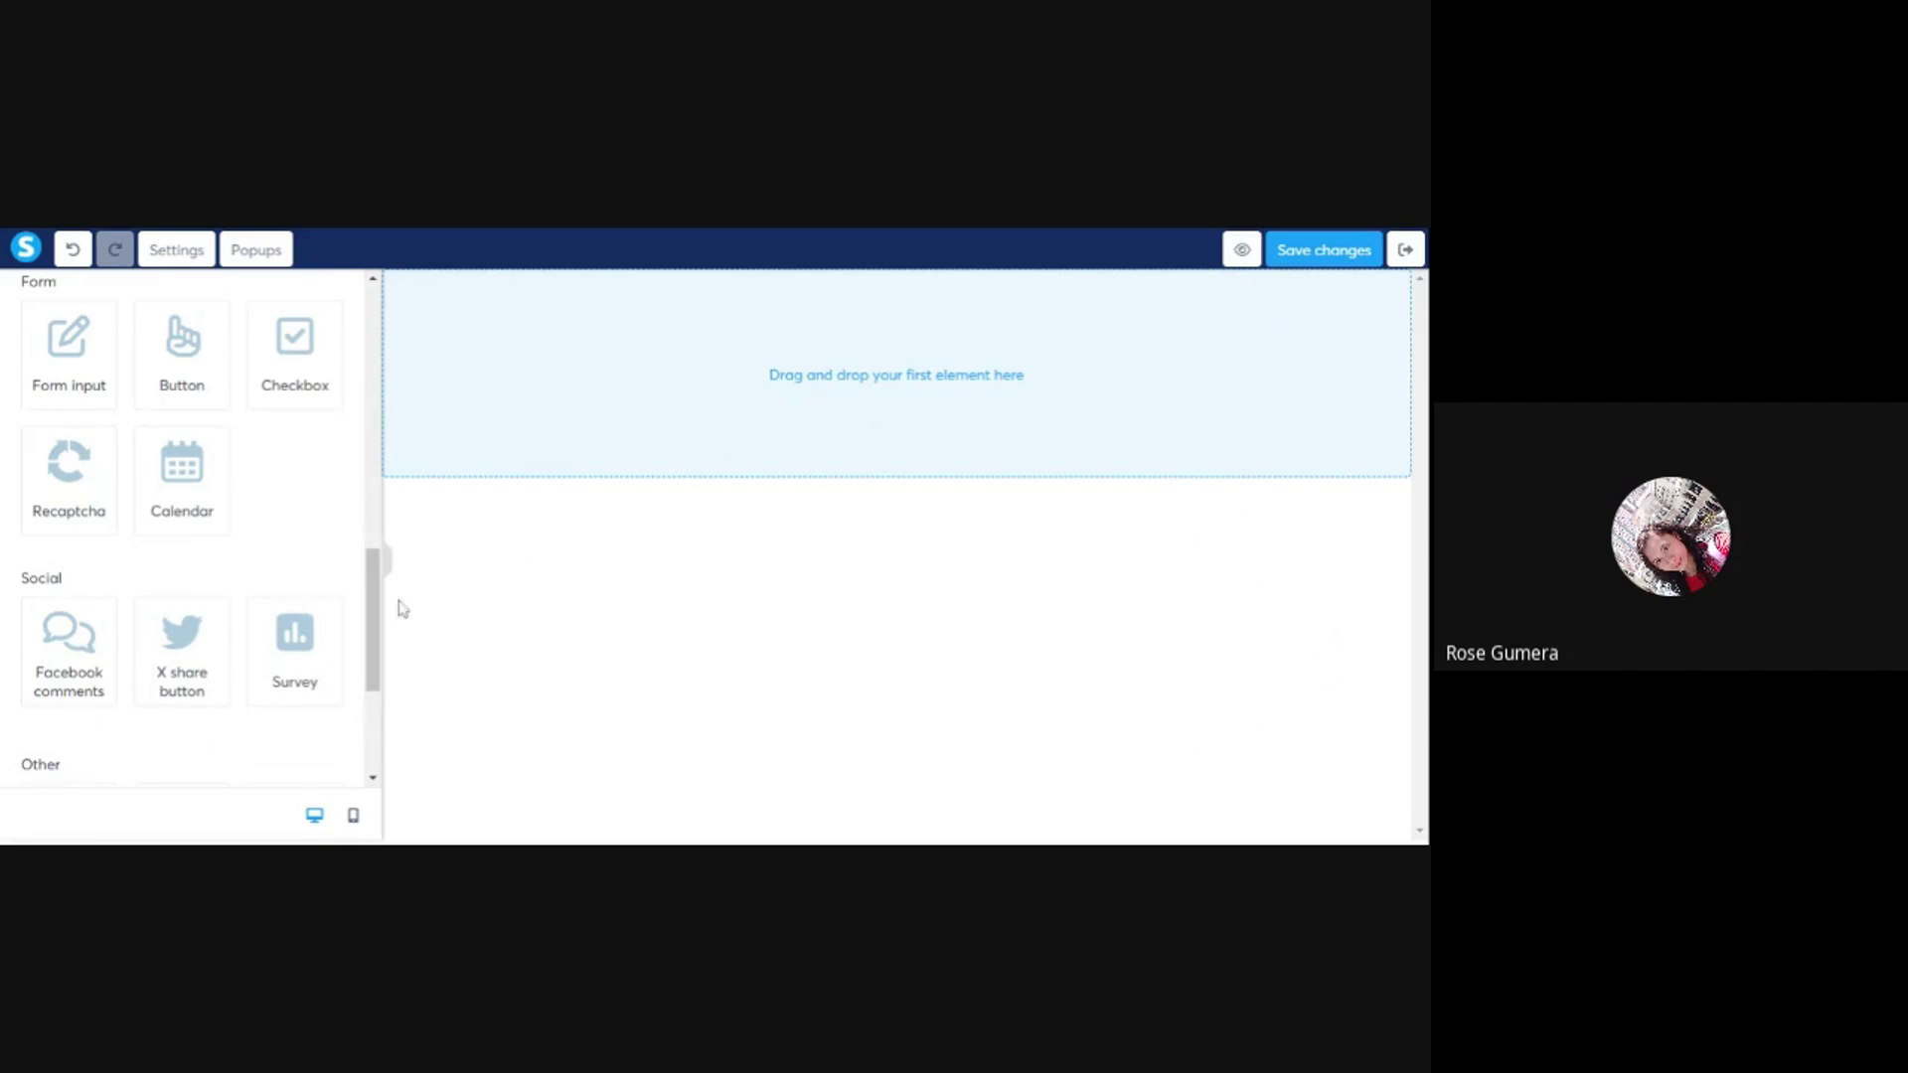
pyautogui.scroll(9, 348, 611)
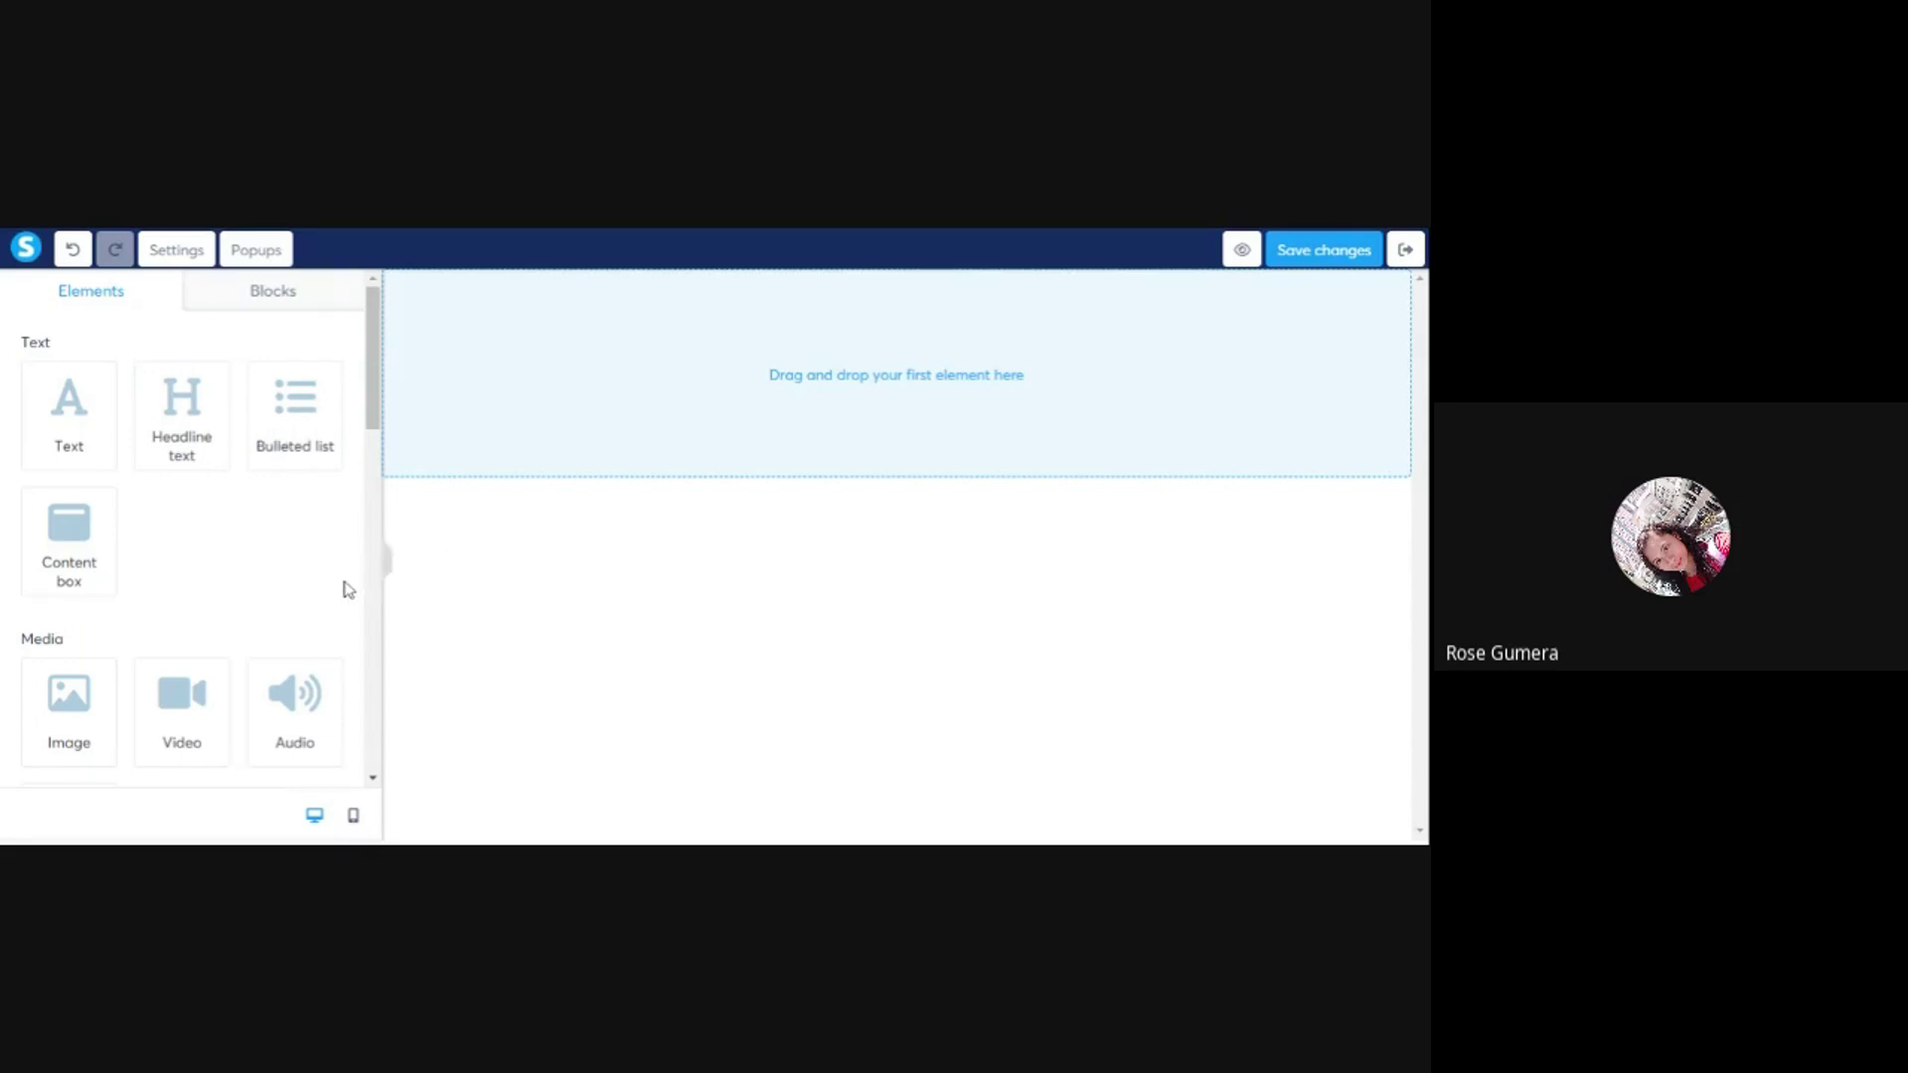
pyautogui.moveTo(372, 390); pyautogui.dragTo(344, 512)
pyautogui.scroll(-3, 342, 521)
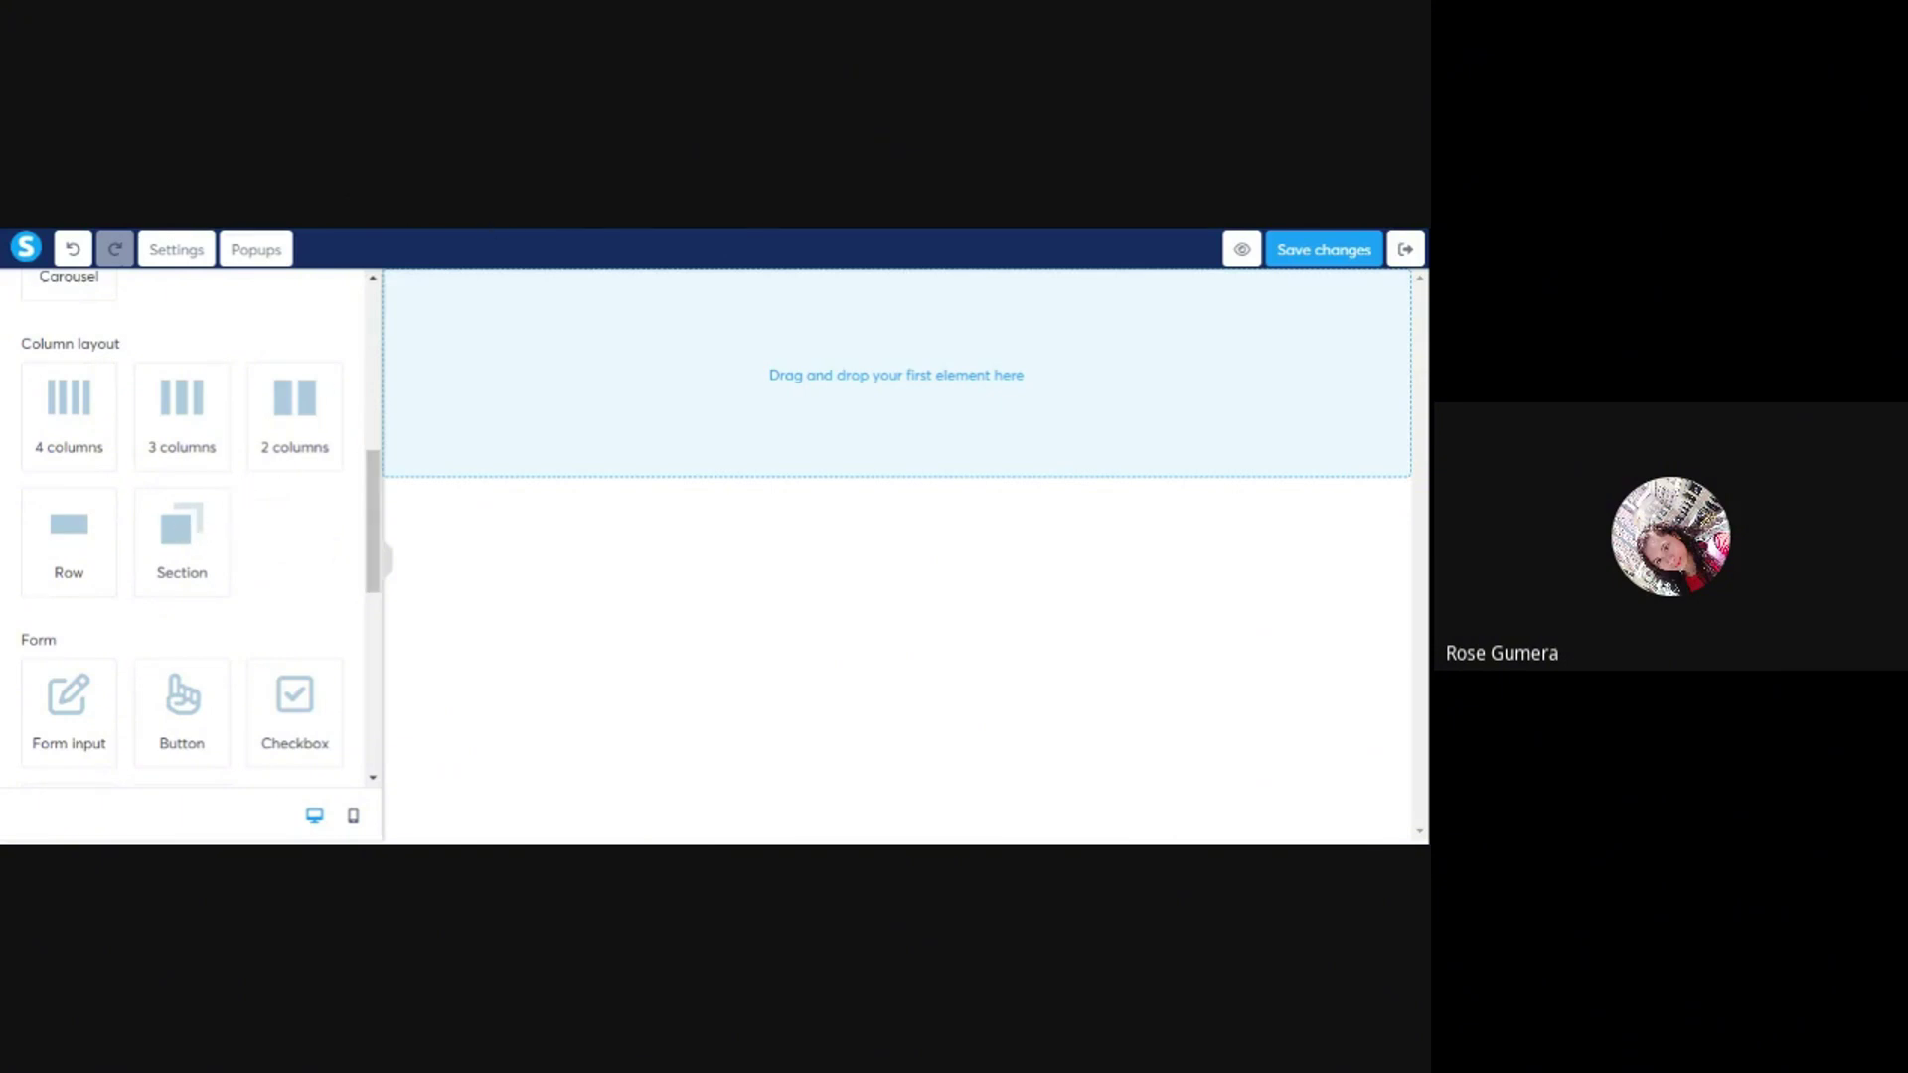
pyautogui.hotkey('ctrl', 'Tab')
pyautogui.scroll(-5, 713, 536)
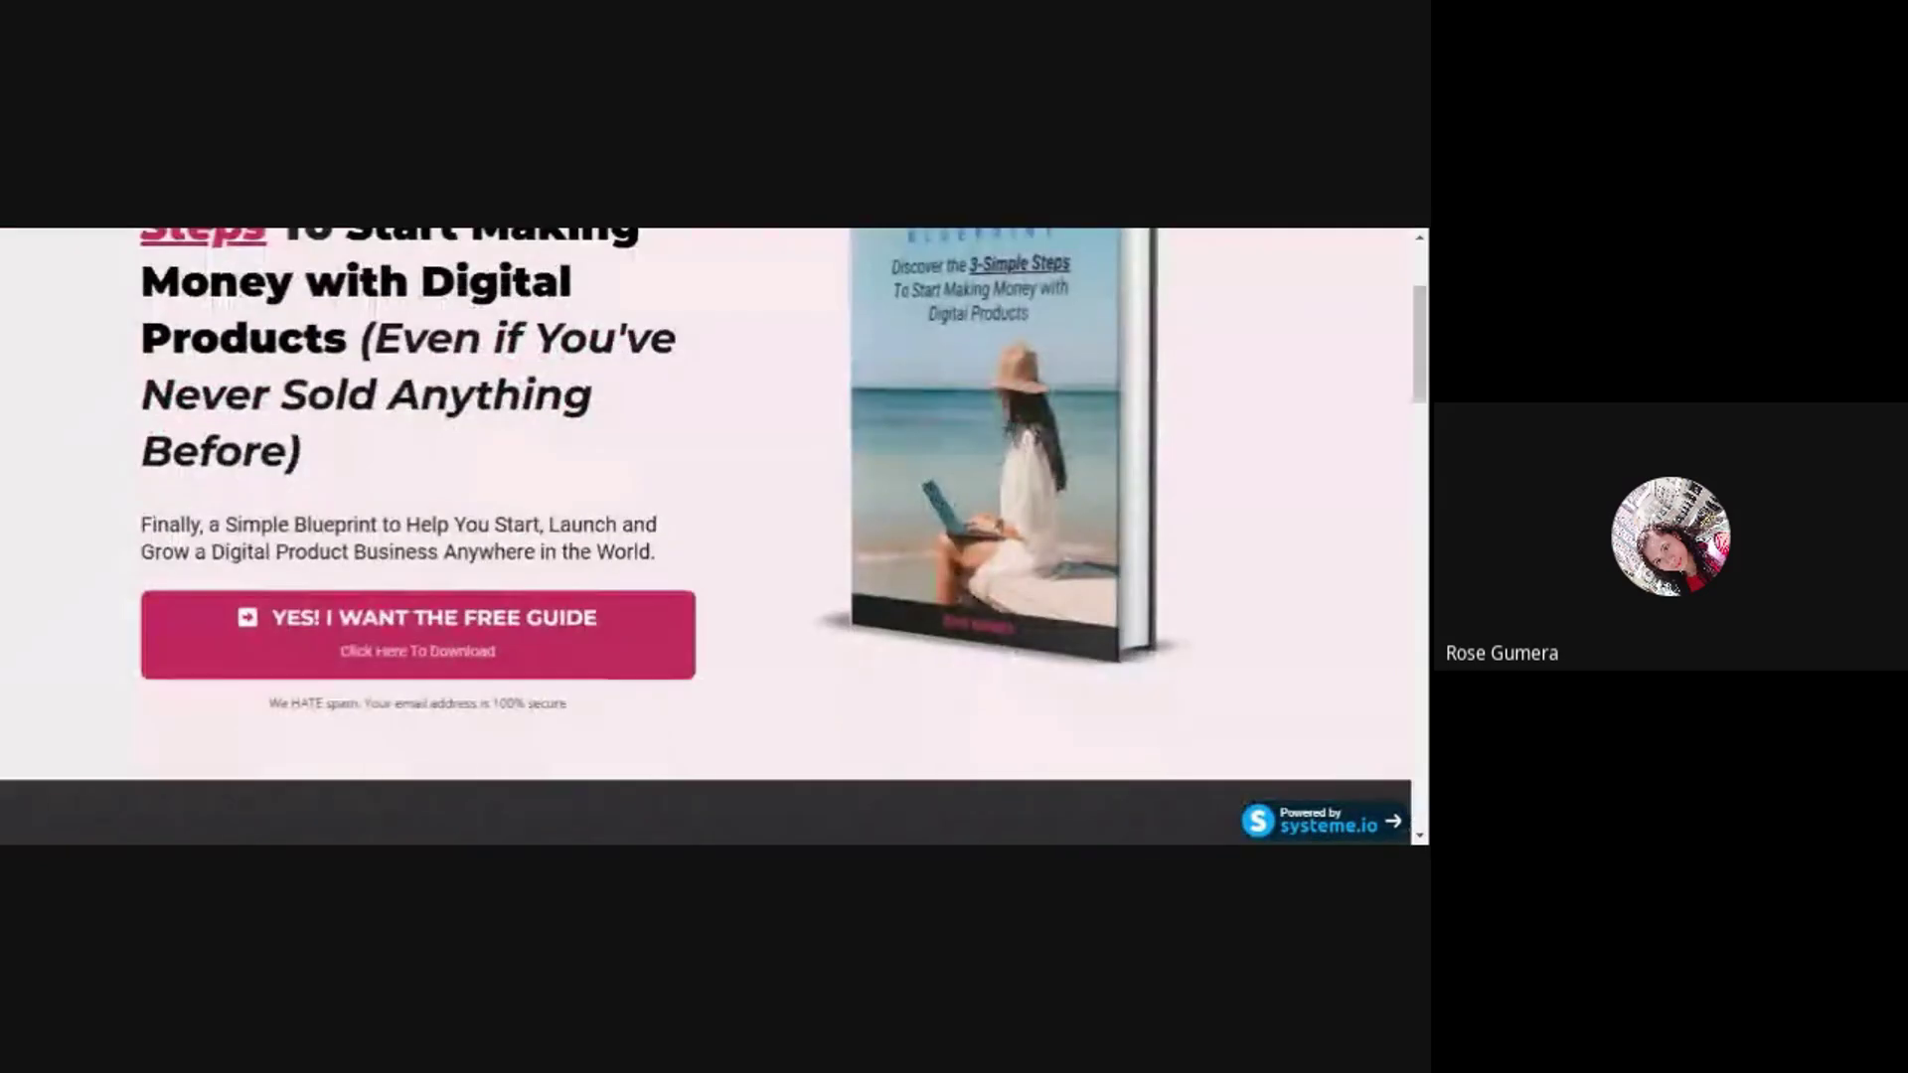
pyautogui.scroll(2, 713, 536)
pyautogui.scroll(4, 713, 537)
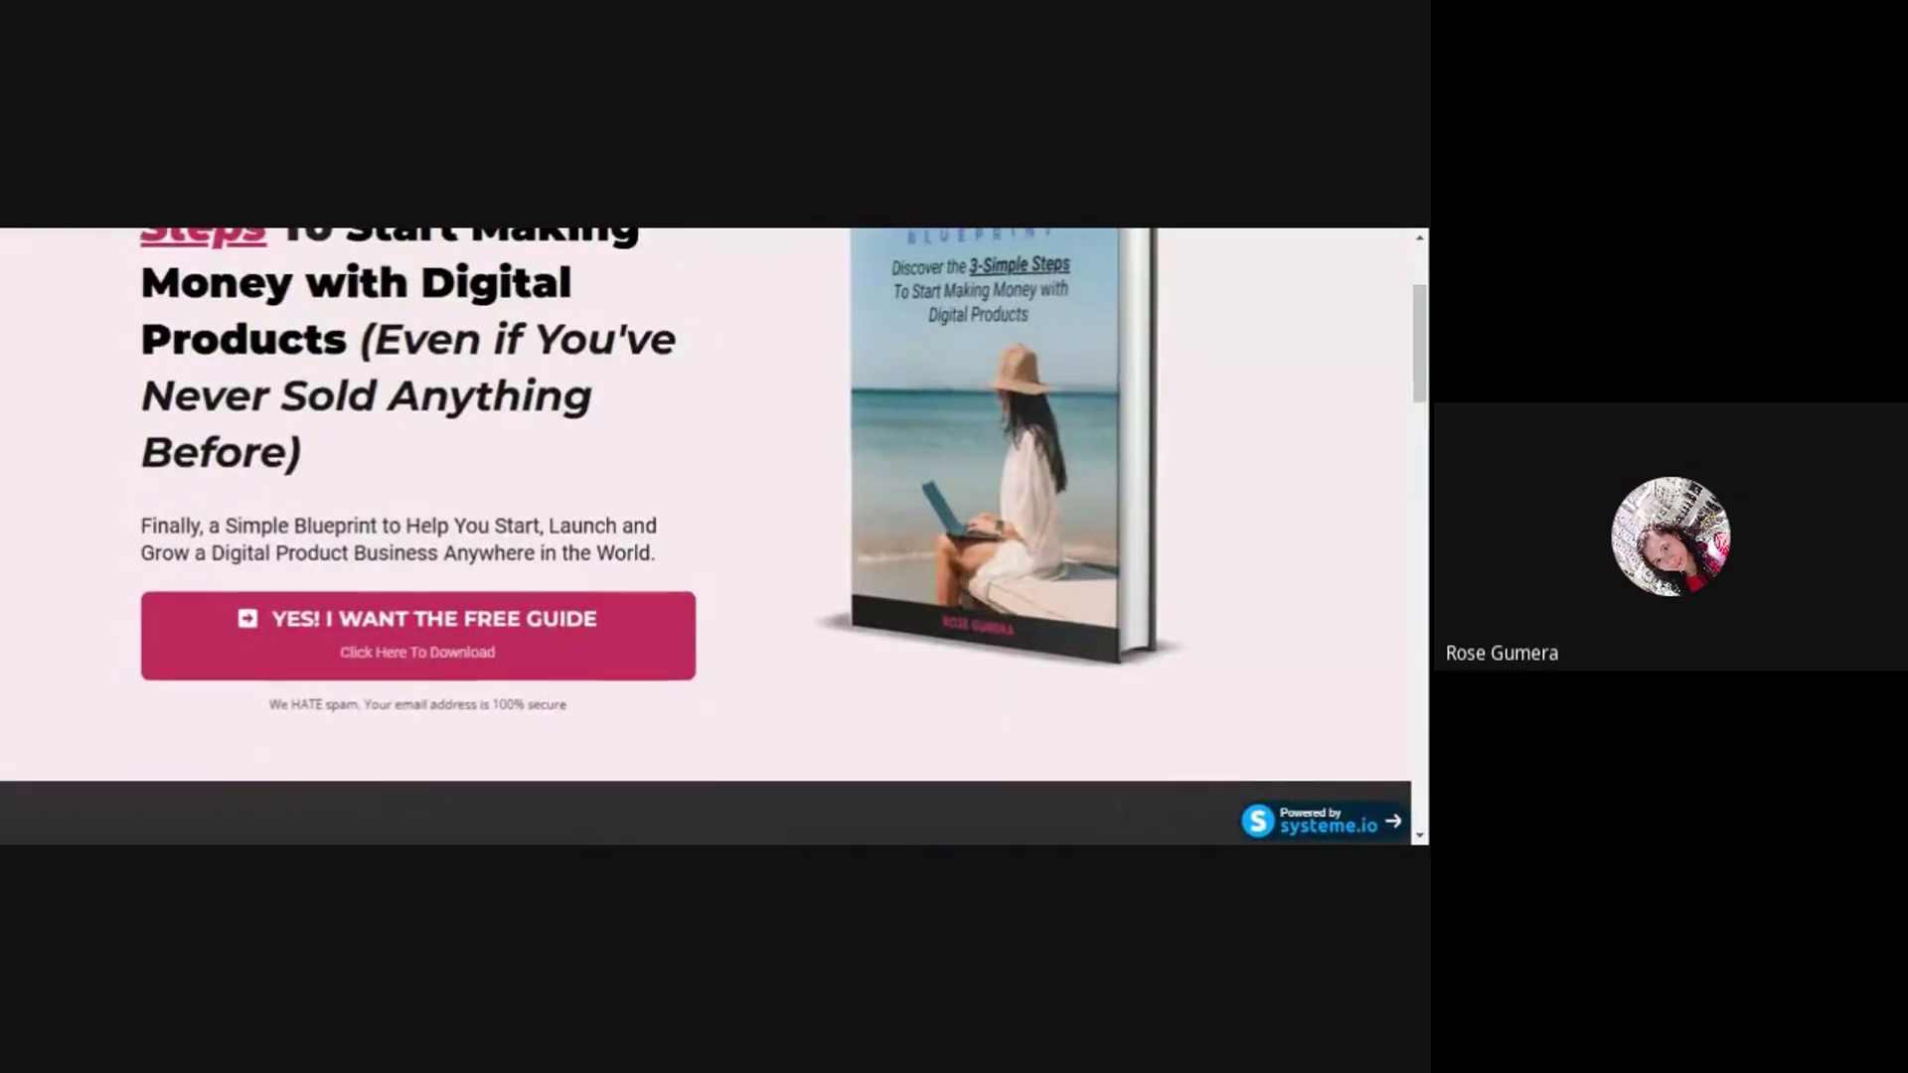
pyautogui.scroll(-8, 713, 537)
pyautogui.scroll(5, 714, 536)
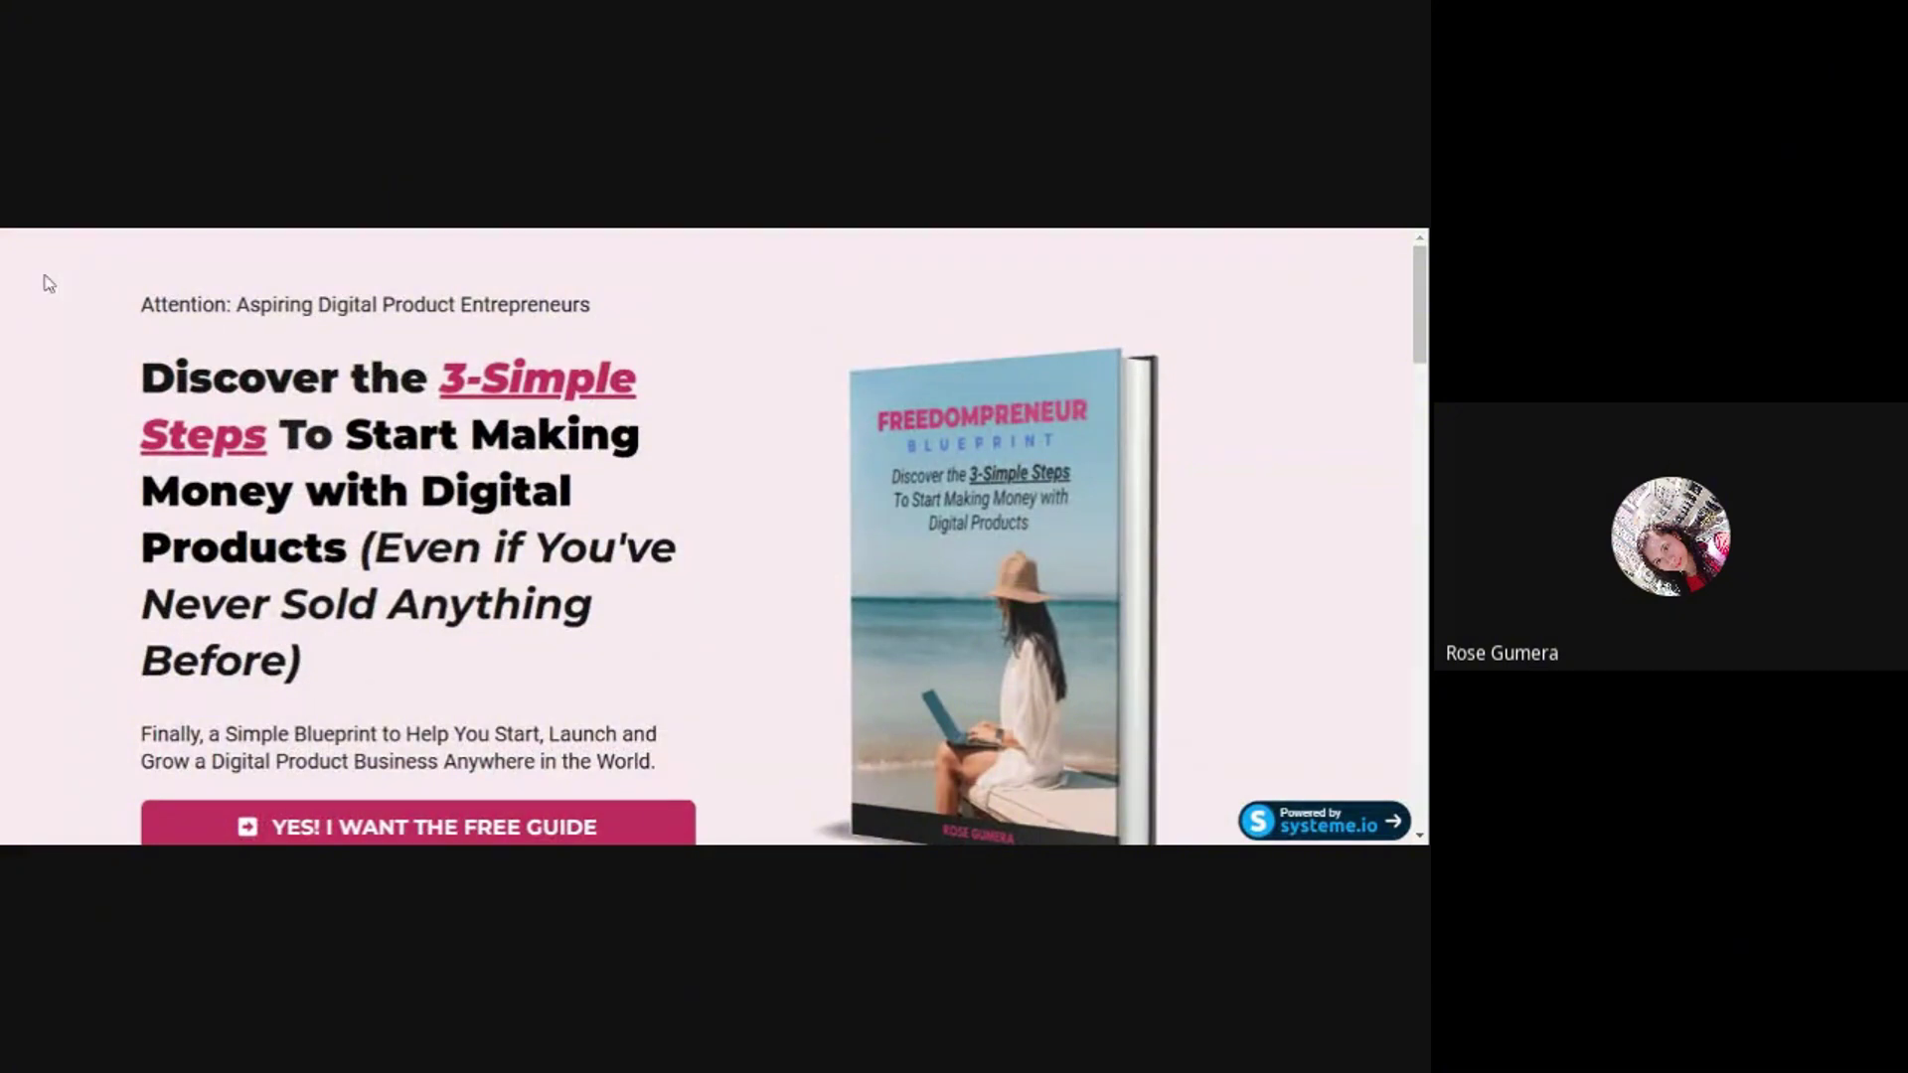
pyautogui.scroll(-6, 96, 285)
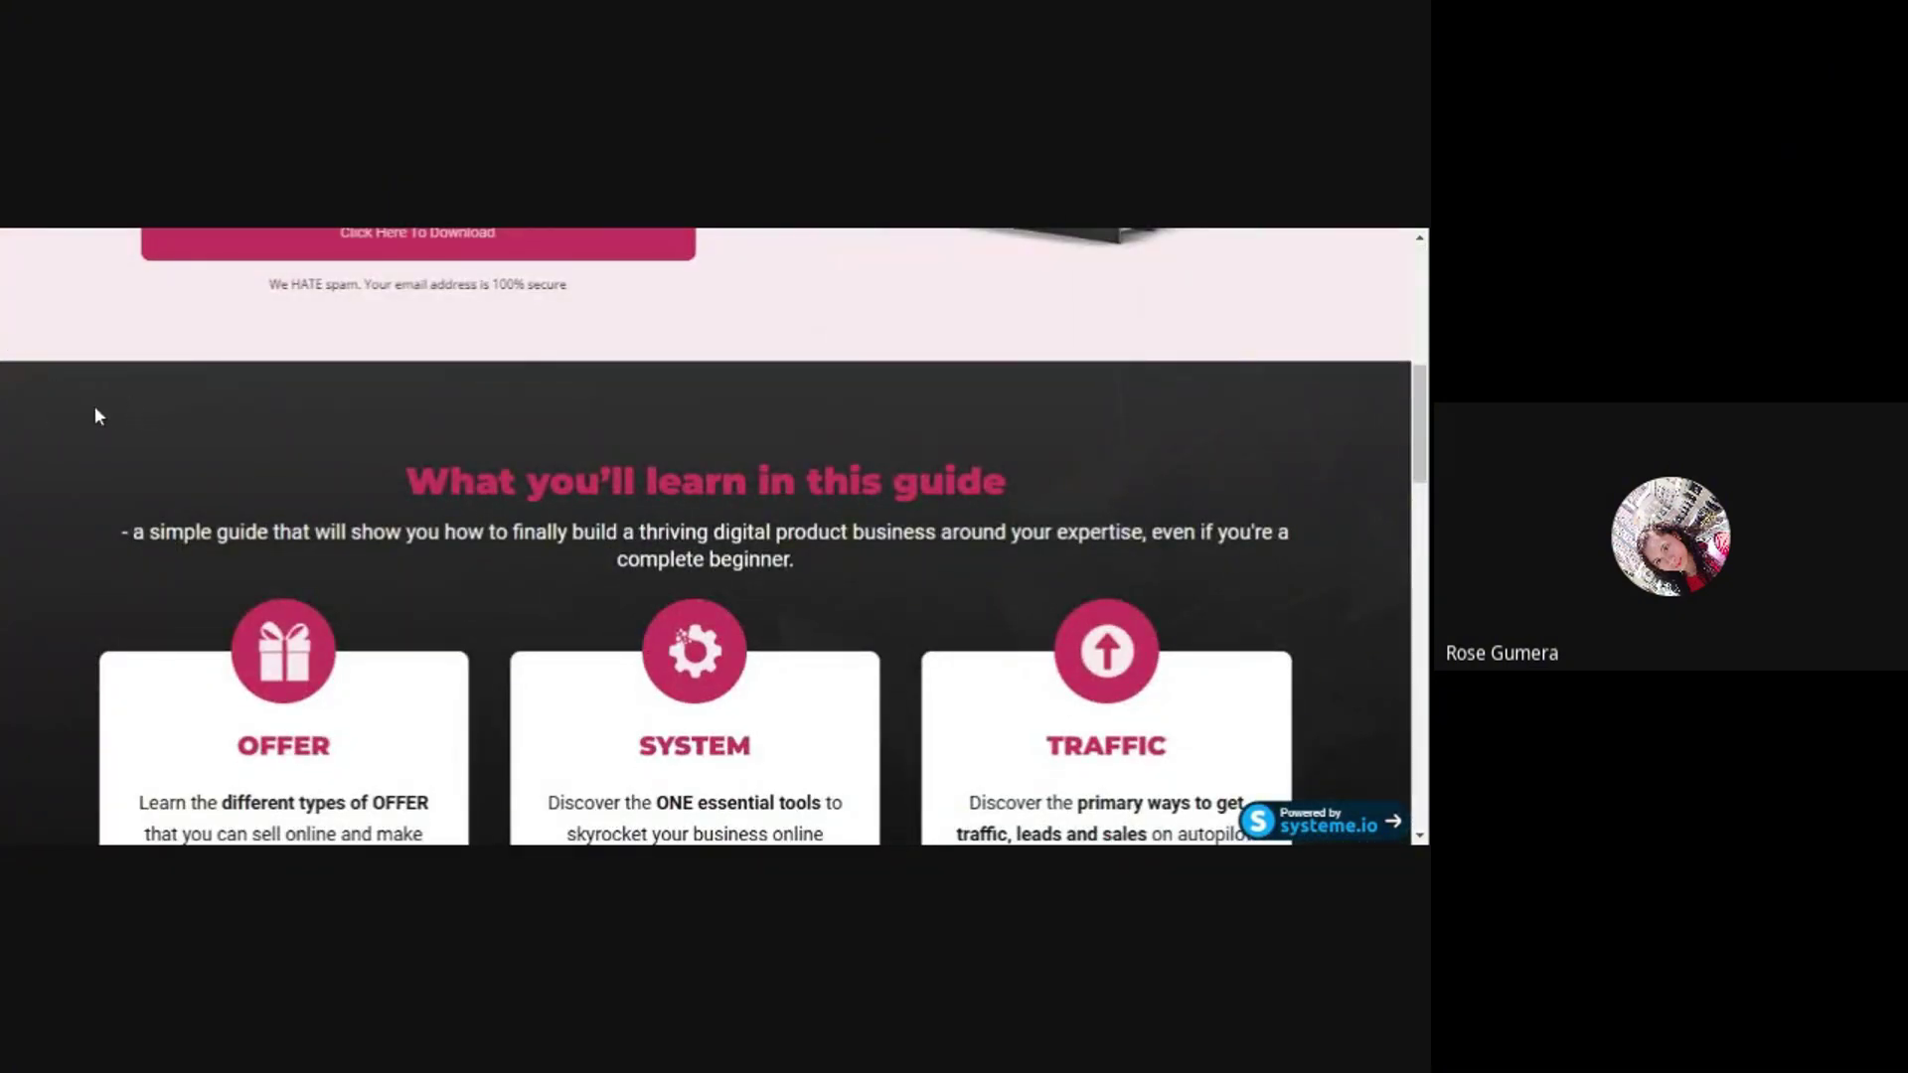
pyautogui.scroll(-7, 110, 412)
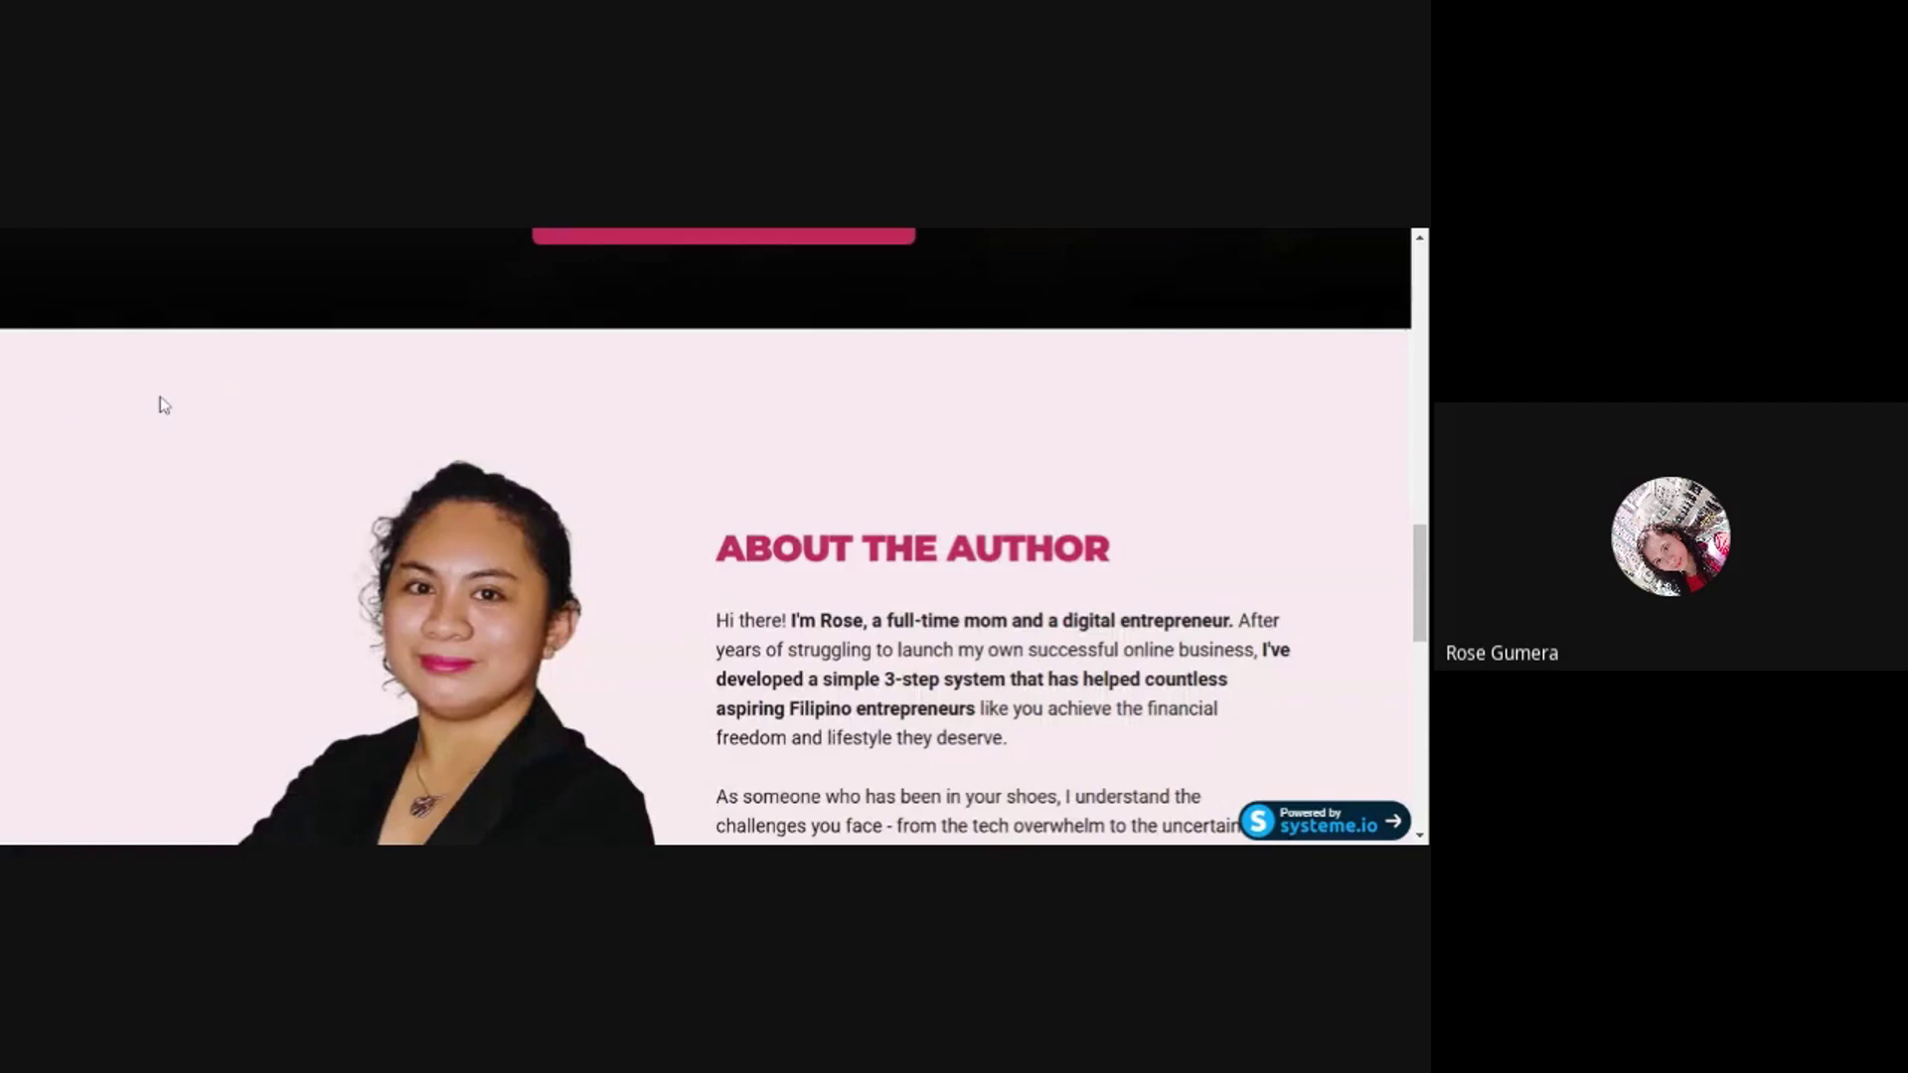
pyautogui.scroll(-10, 243, 405)
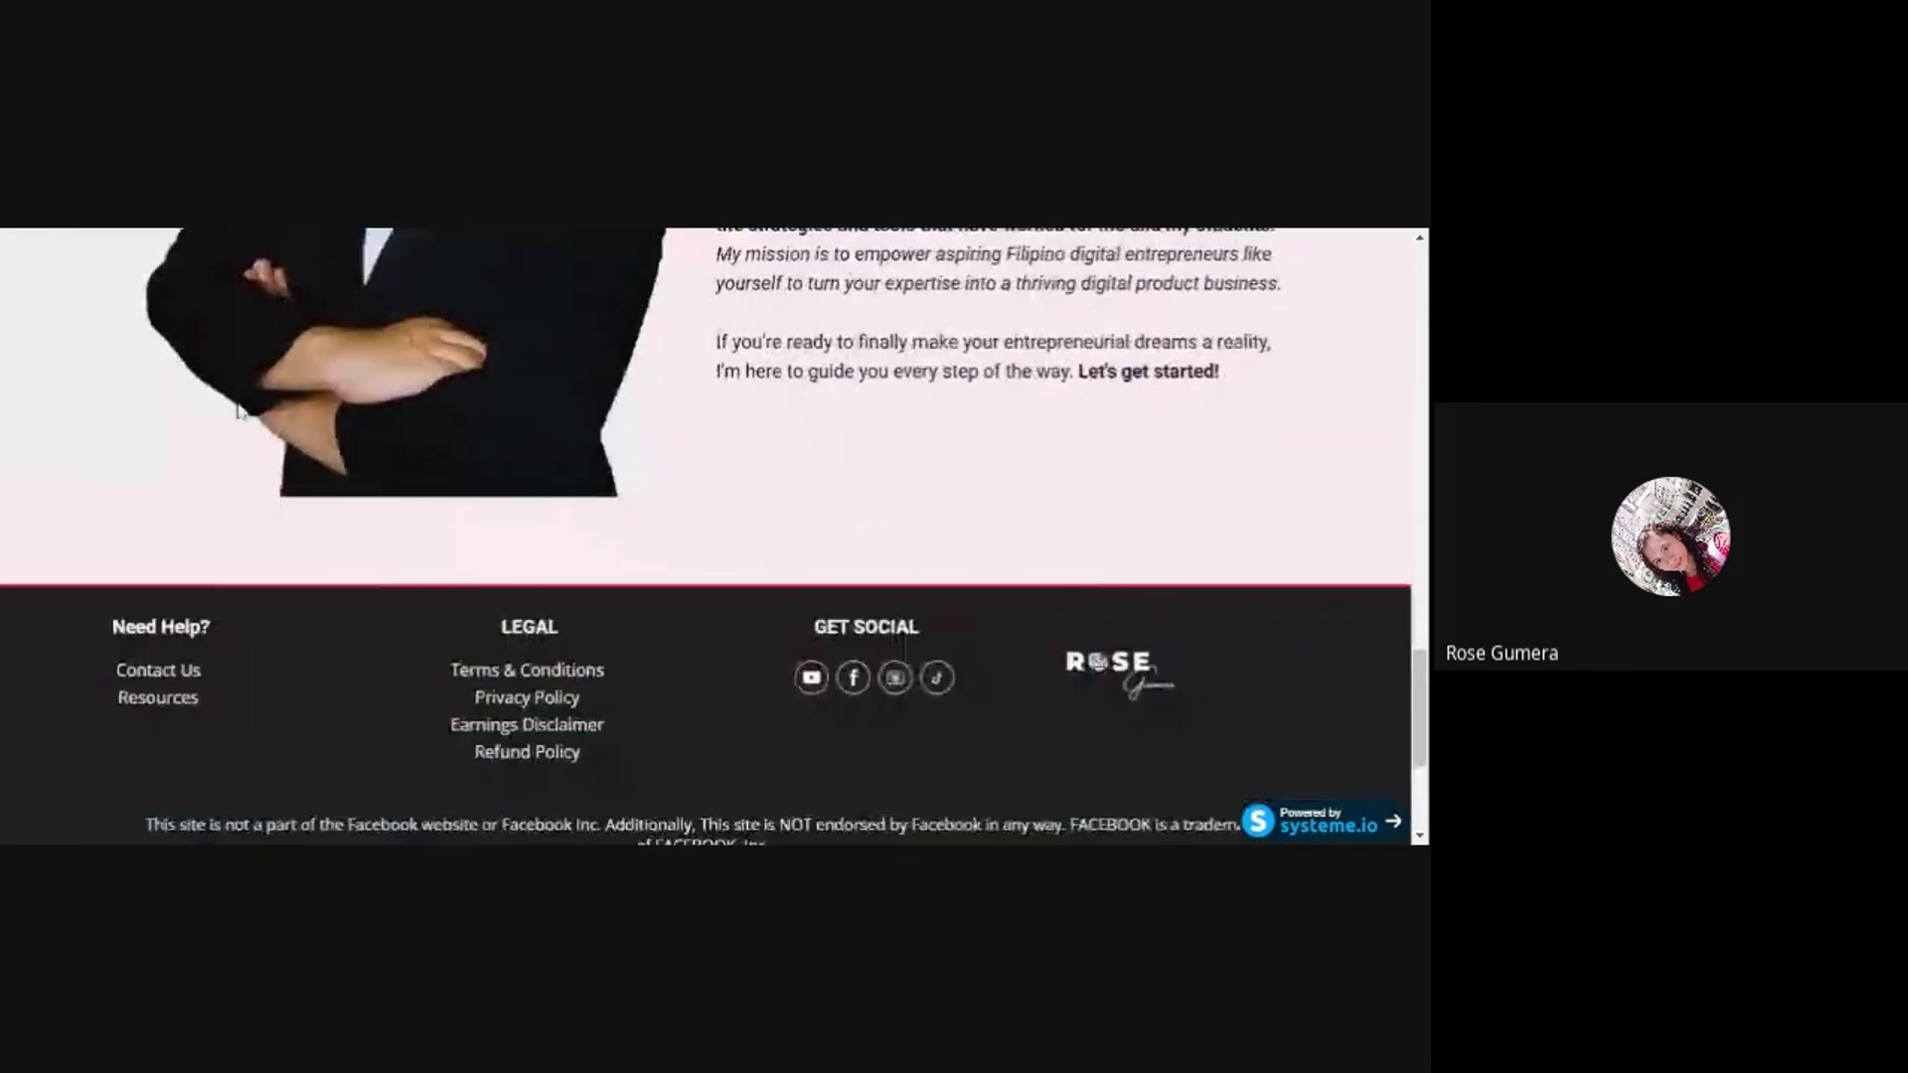
pyautogui.scroll(4, 518, 397)
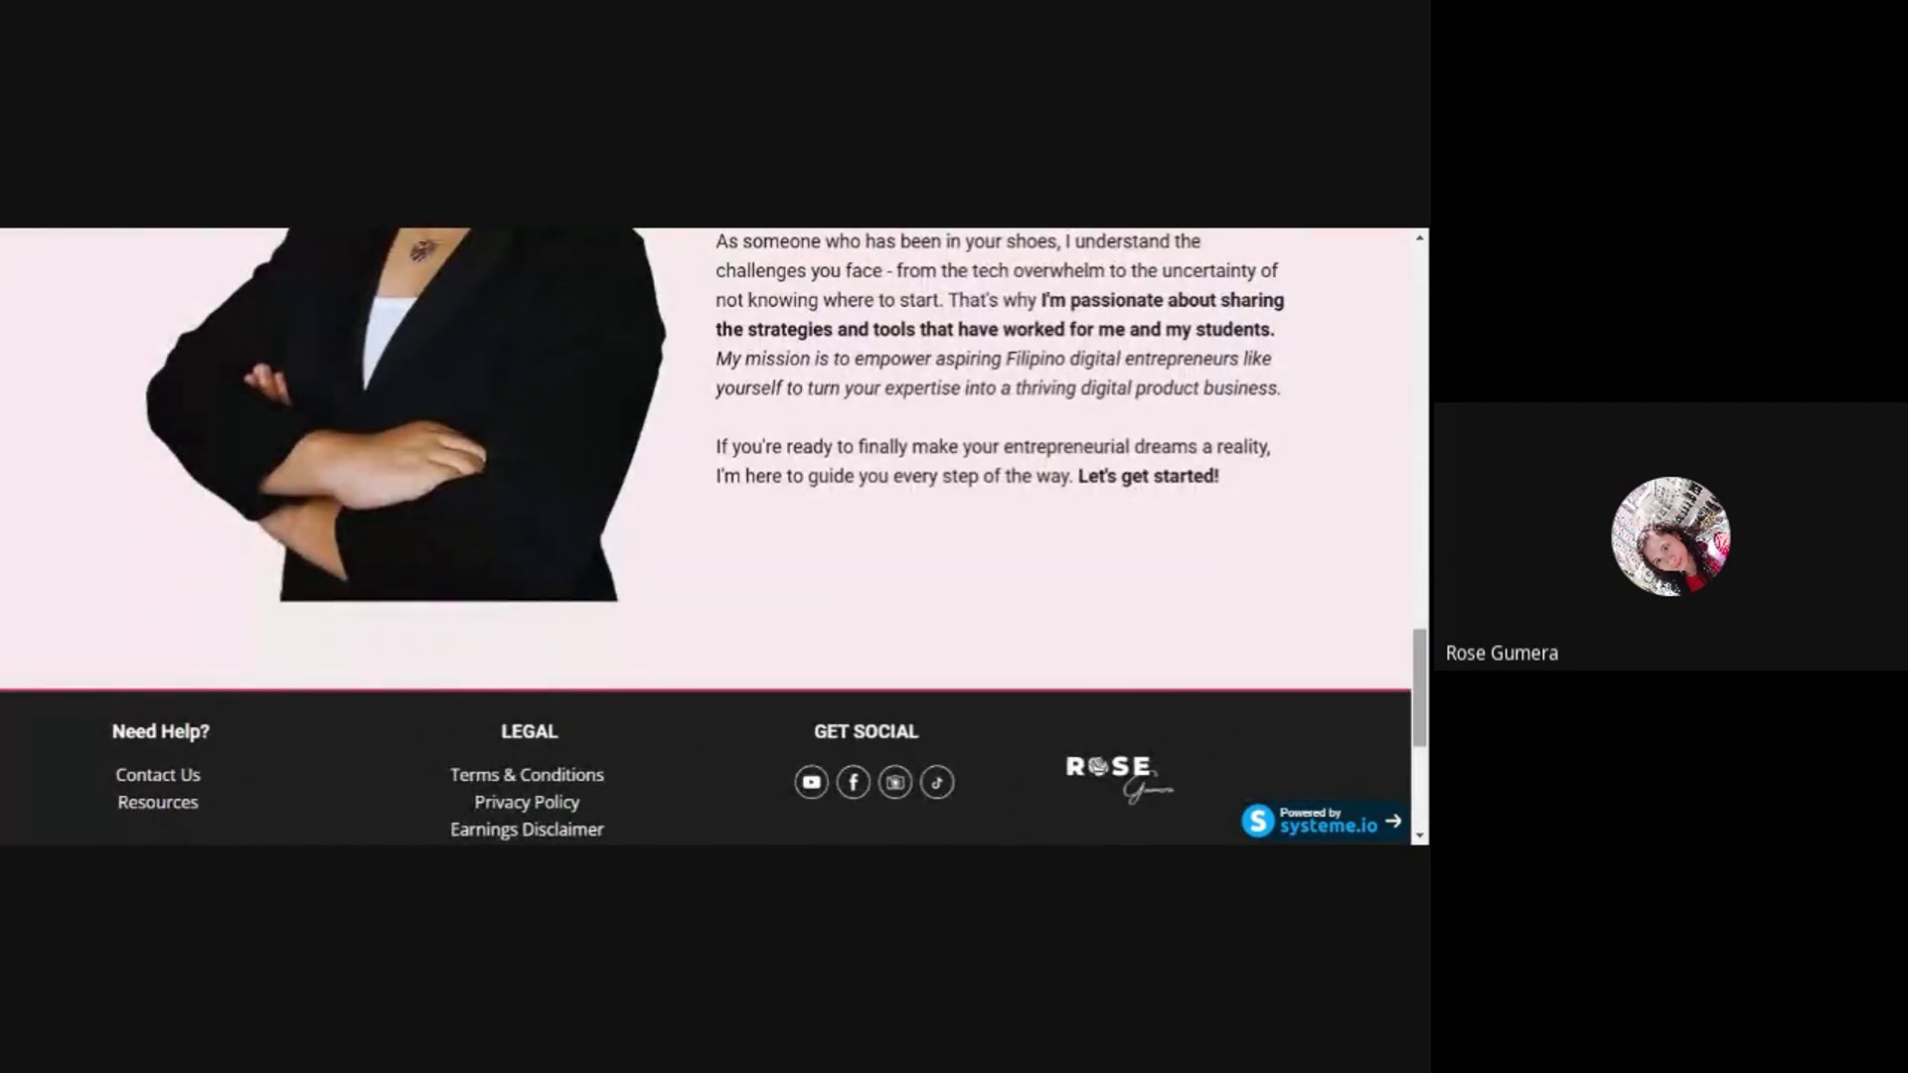
pyautogui.moveTo(1416, 670); pyautogui.dragTo(1419, 283)
# - Add a new section to the blank page and glance at the Freedompreneur reference page
pyautogui.hotkey('ctrl', 'shift', 'Tab')
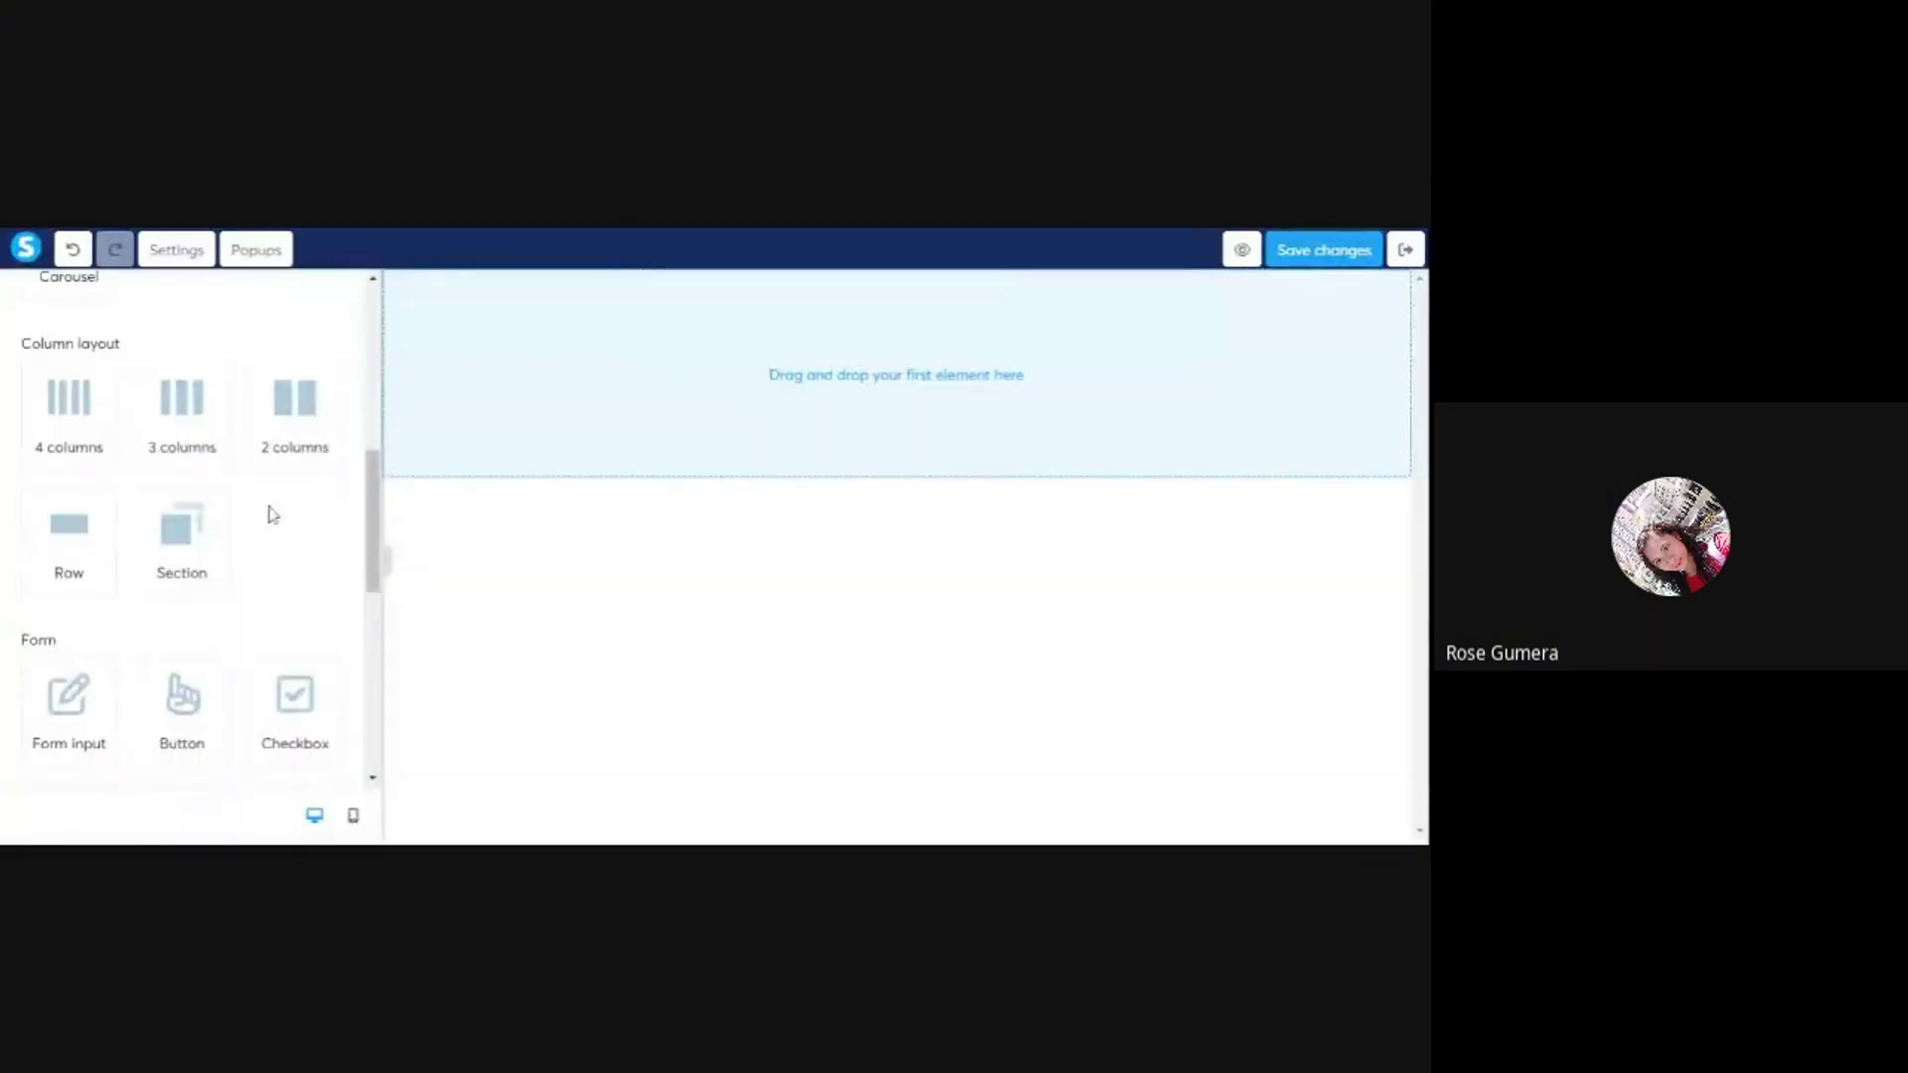
pyautogui.moveTo(167, 542); pyautogui.dragTo(864, 334)
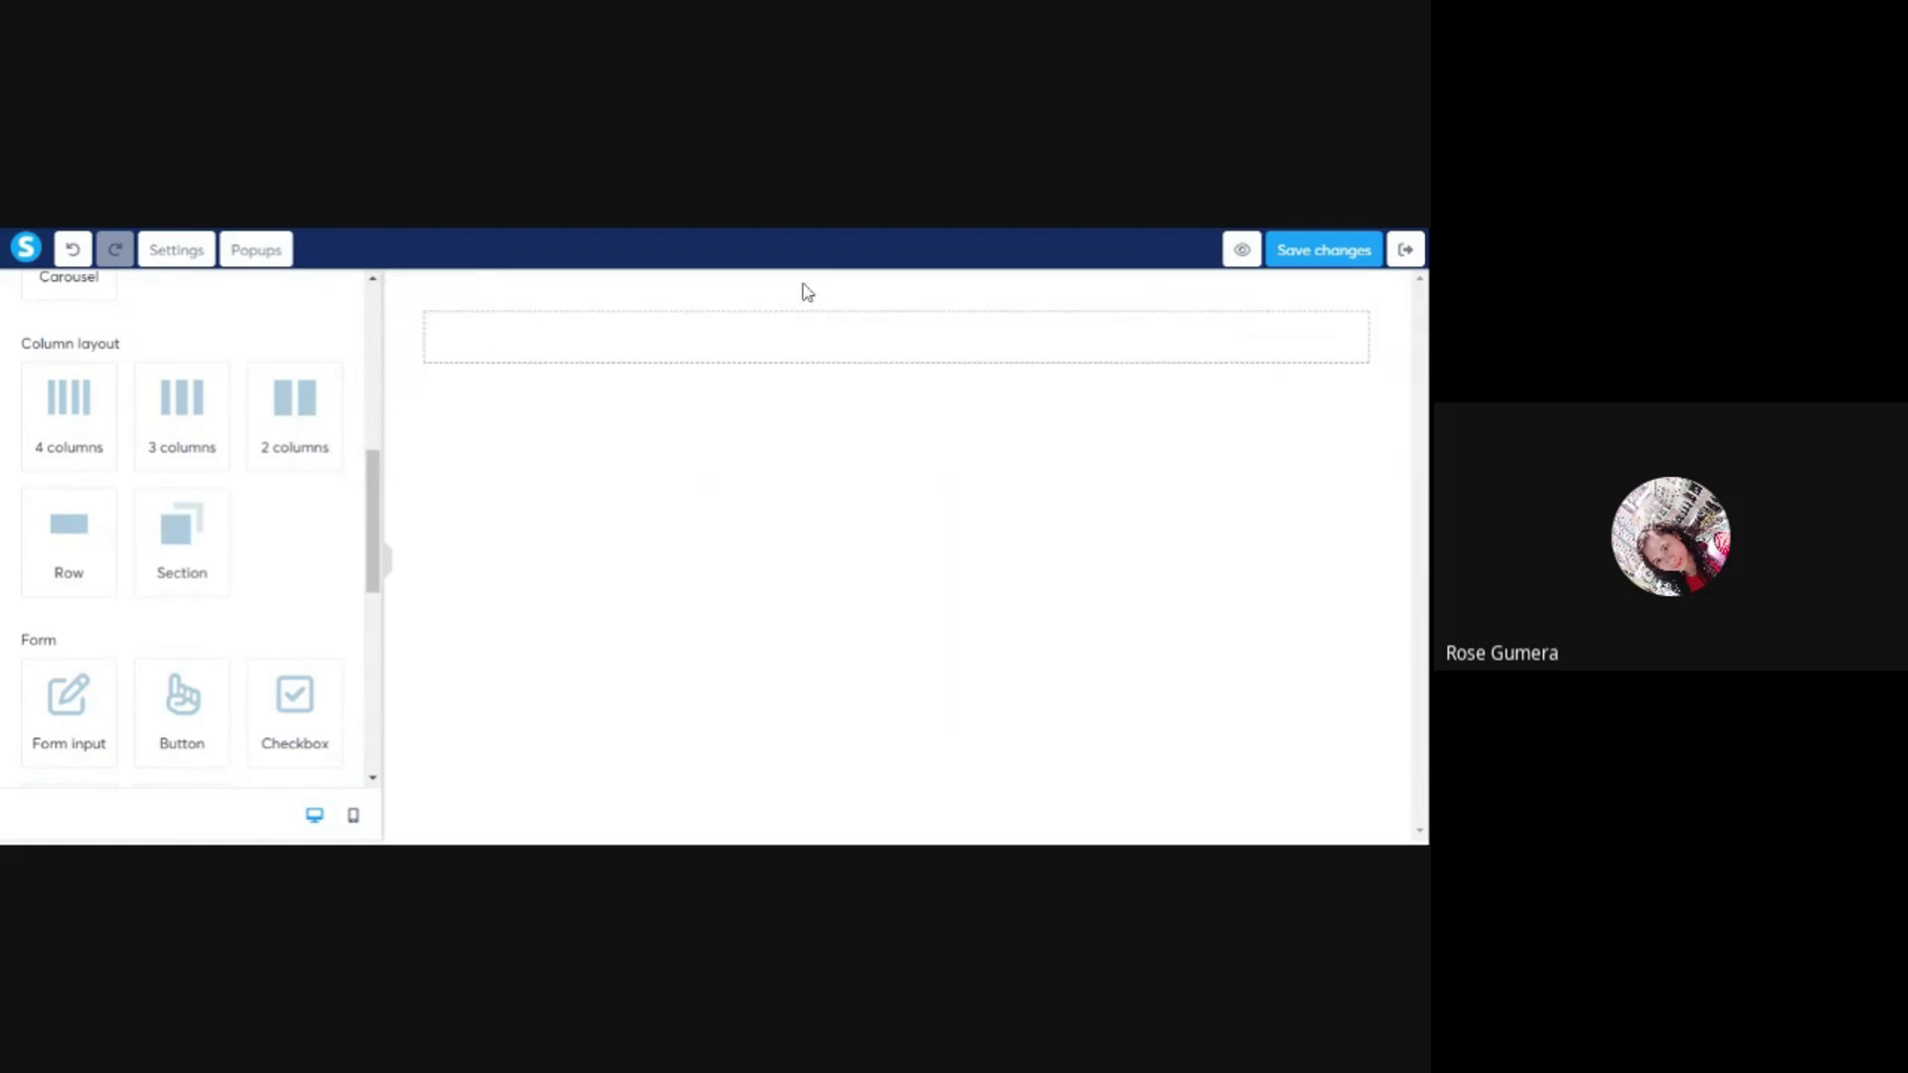
pyautogui.click(755, 228)
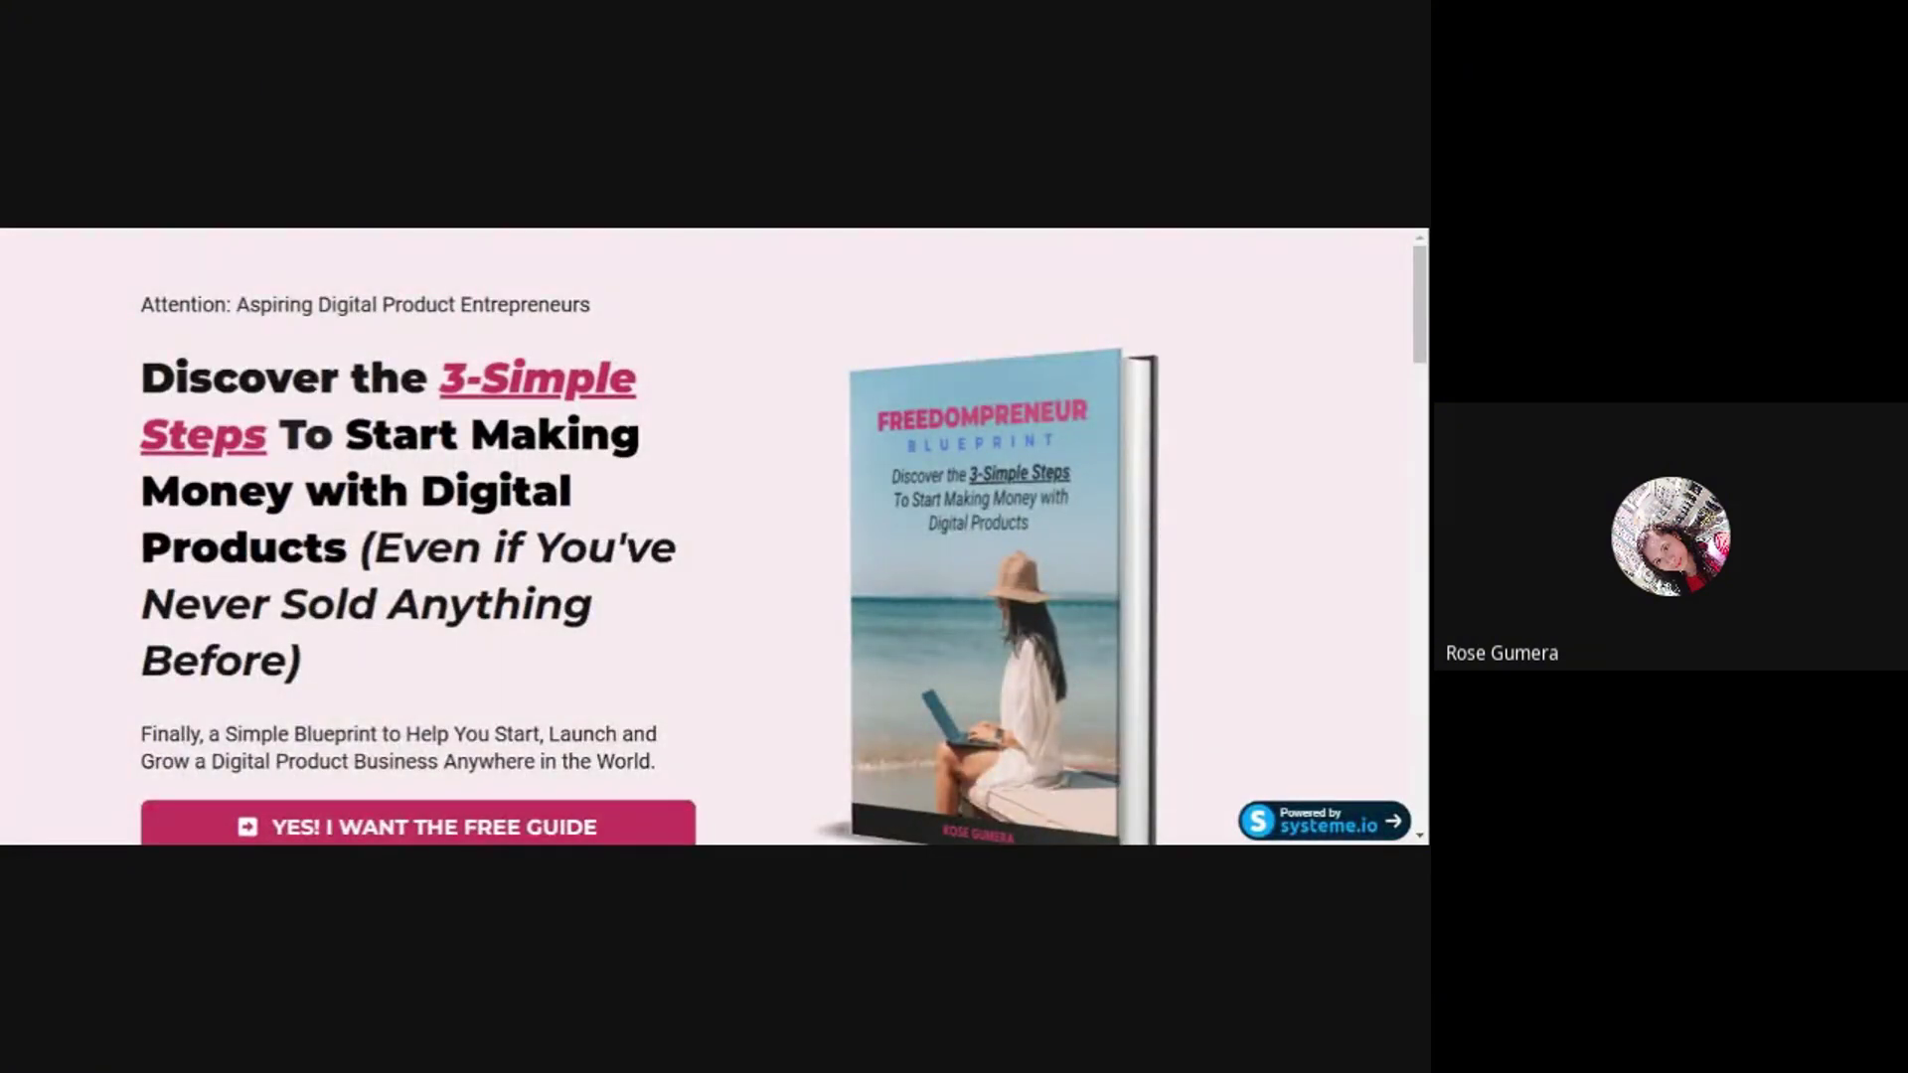
# - Split the empty row into two columns, then switch back to the reference page
pyautogui.click(366, 232)
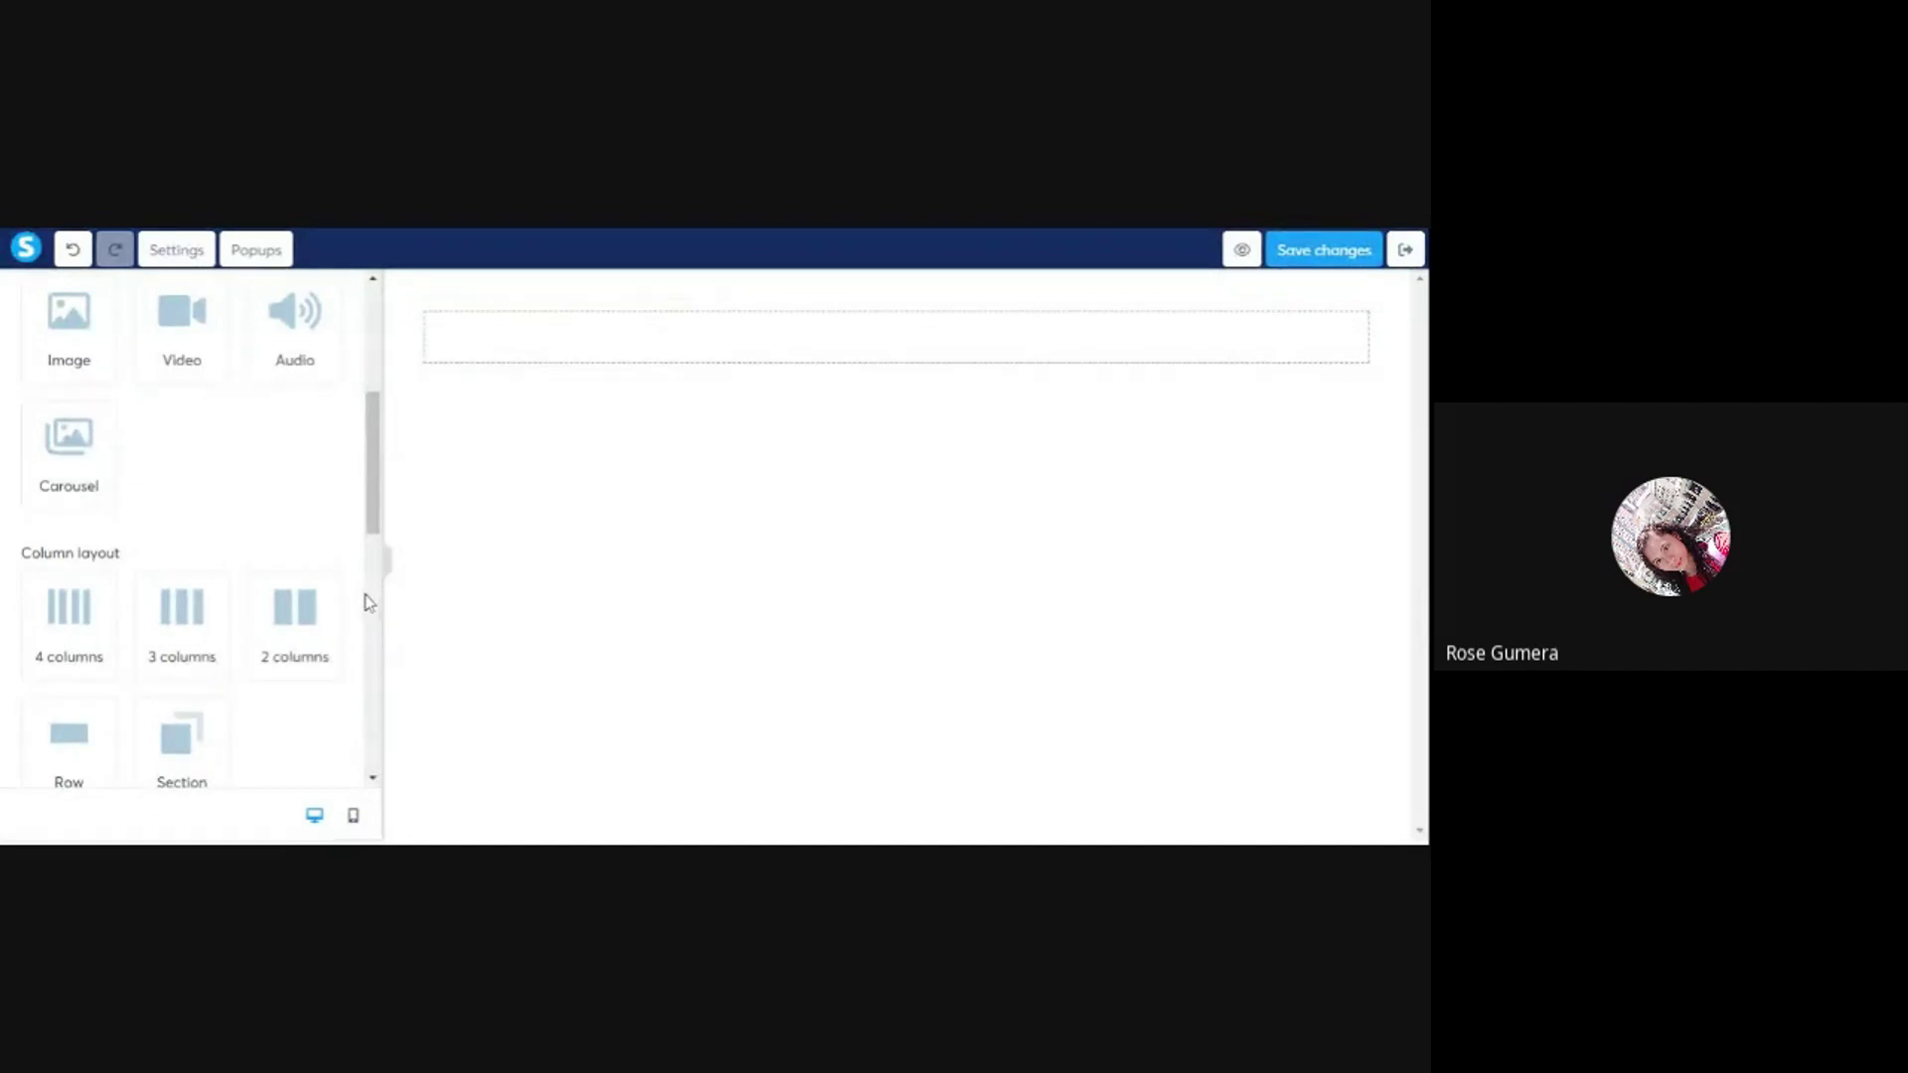
pyautogui.moveTo(298, 618); pyautogui.dragTo(725, 348)
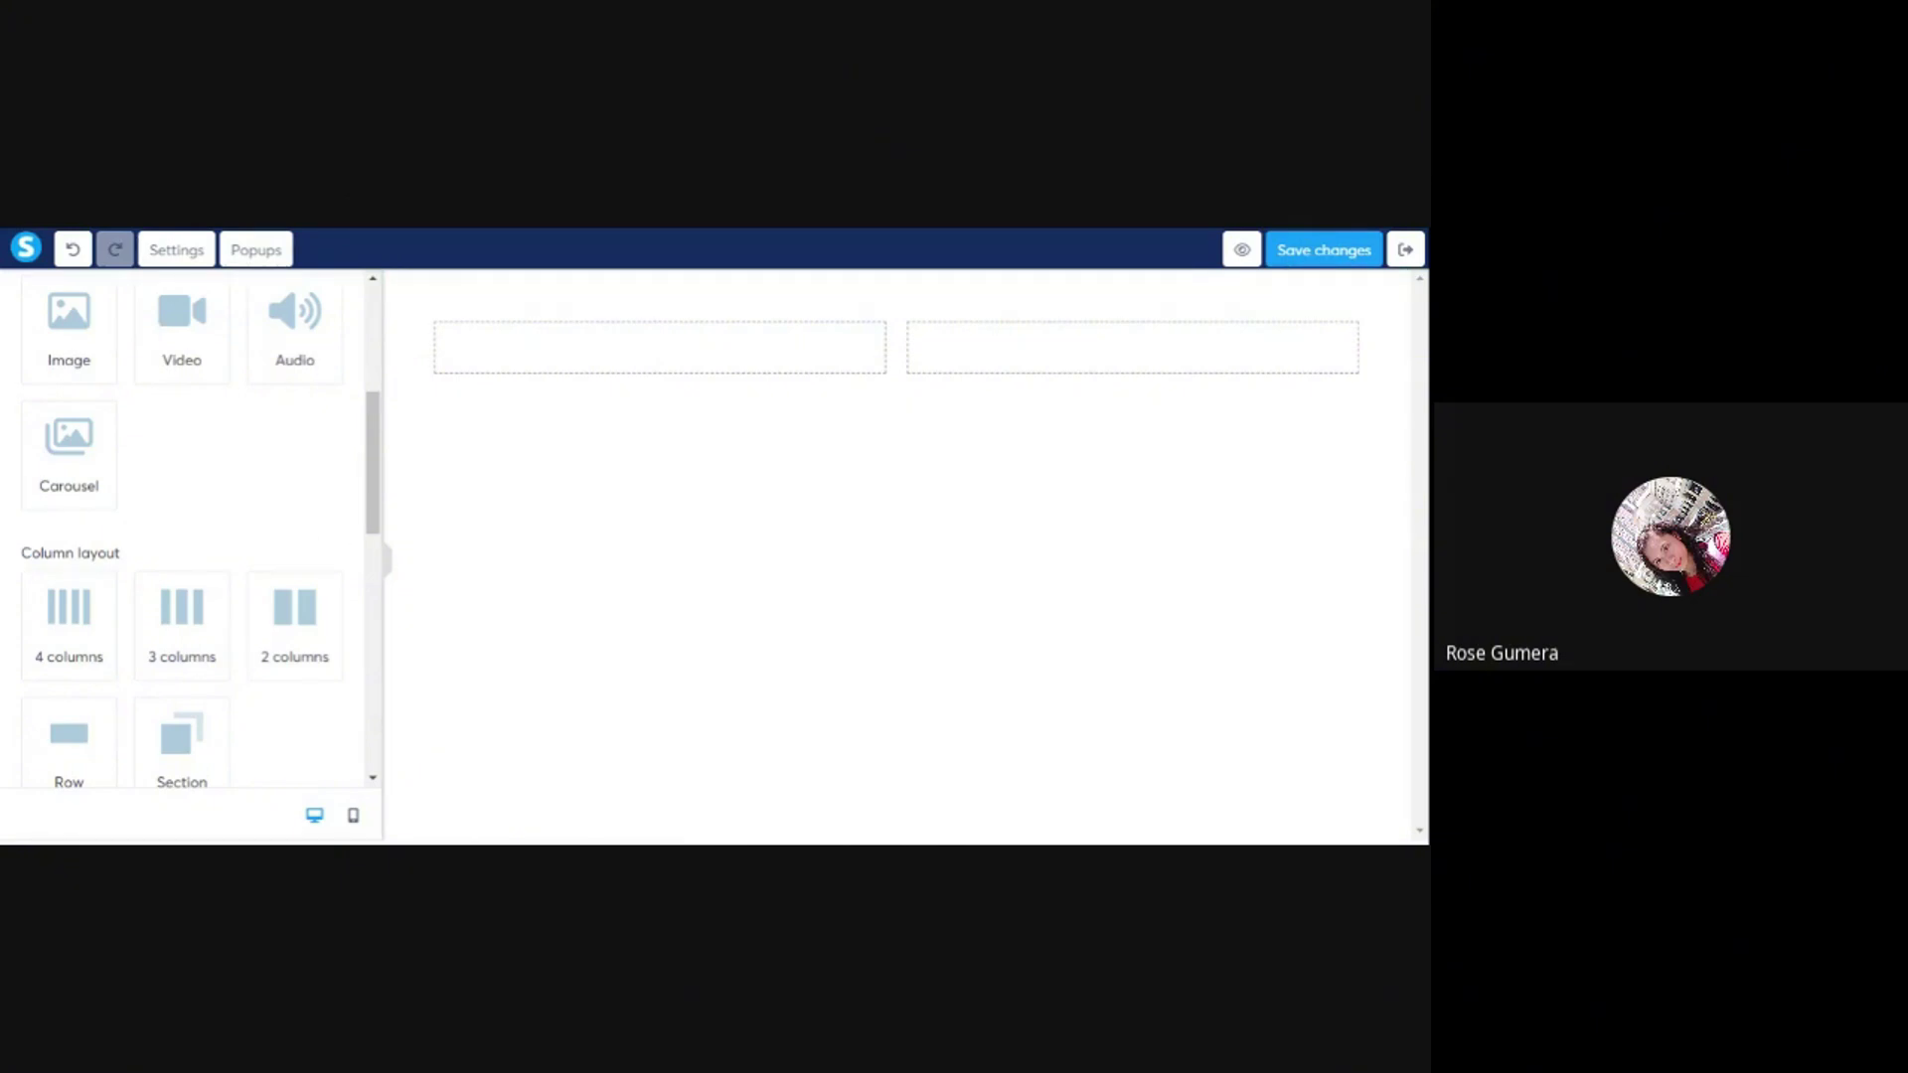
pyautogui.hotkey('ctrl', 'Tab')
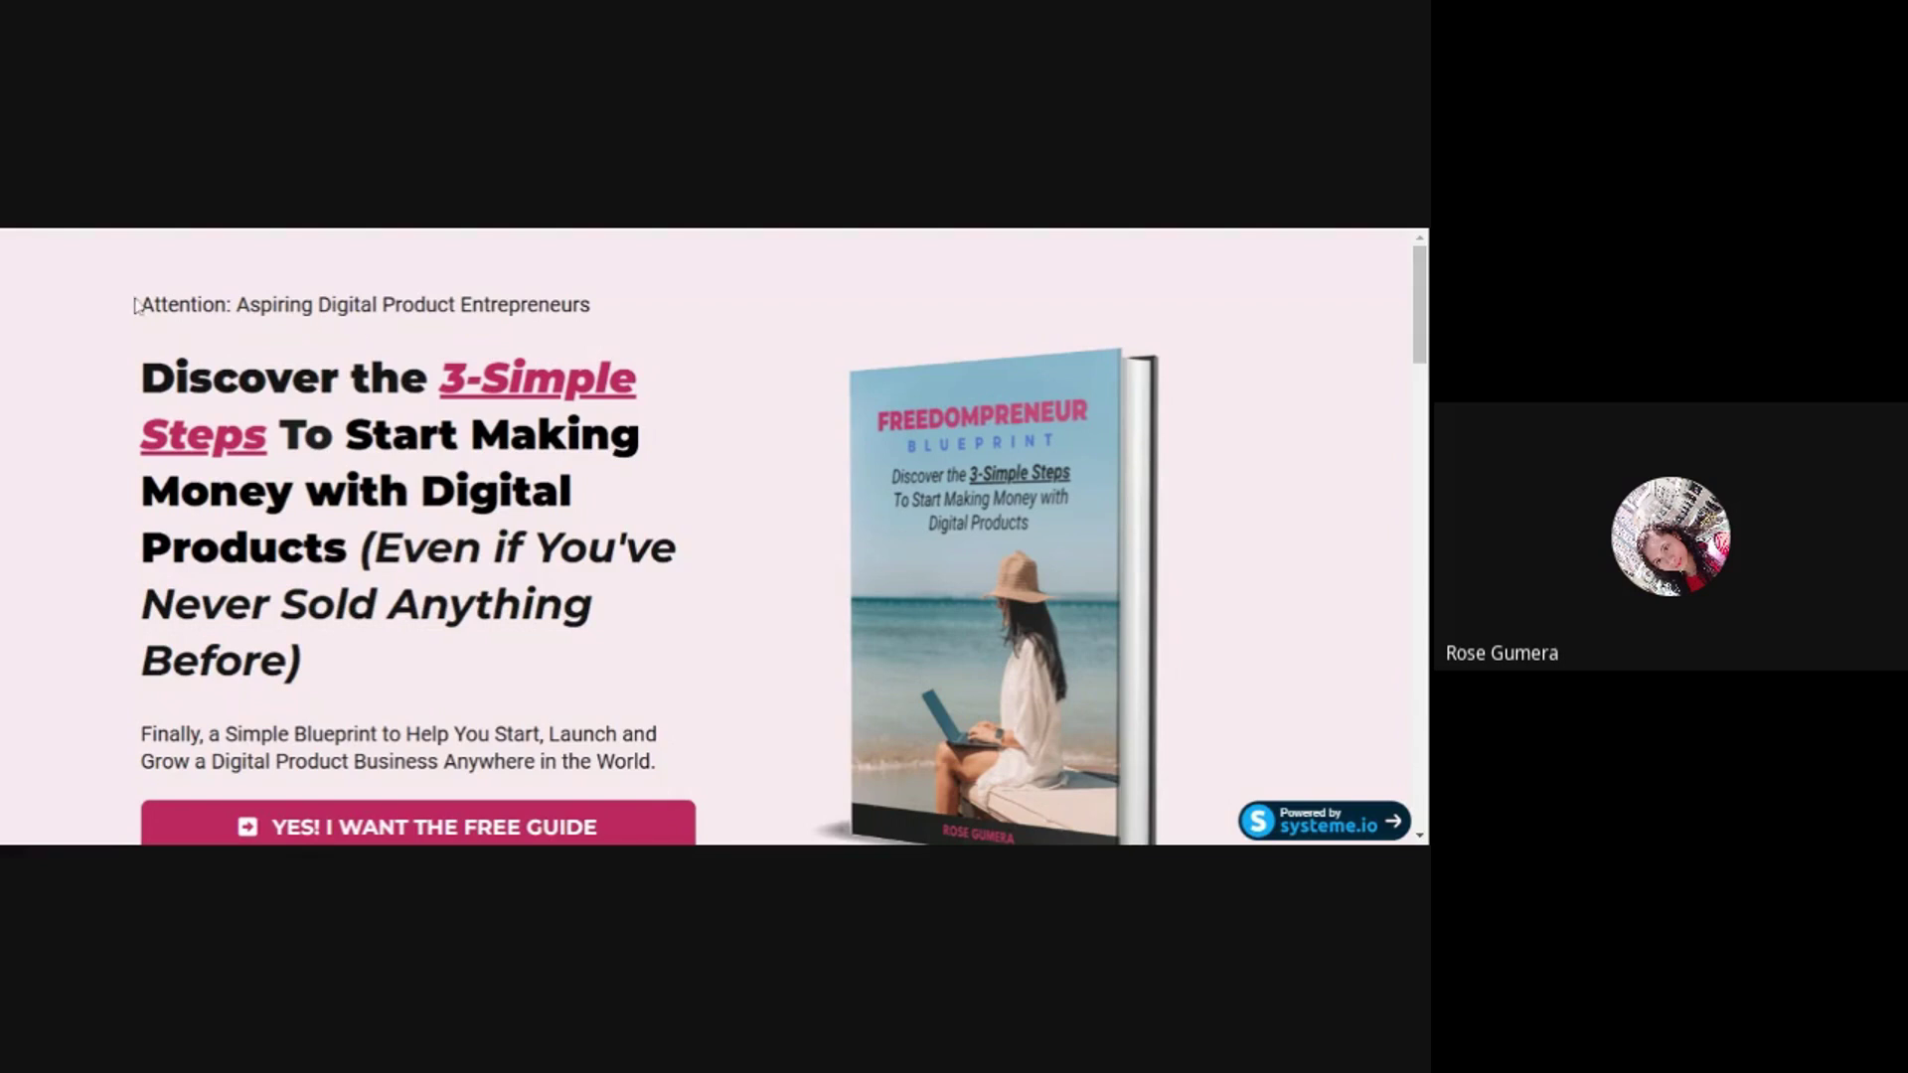
# - Highlight the Attention line and sub-headline on the reference page for comparison, then return to the editor
pyautogui.moveTo(140, 304); pyautogui.dragTo(617, 300)
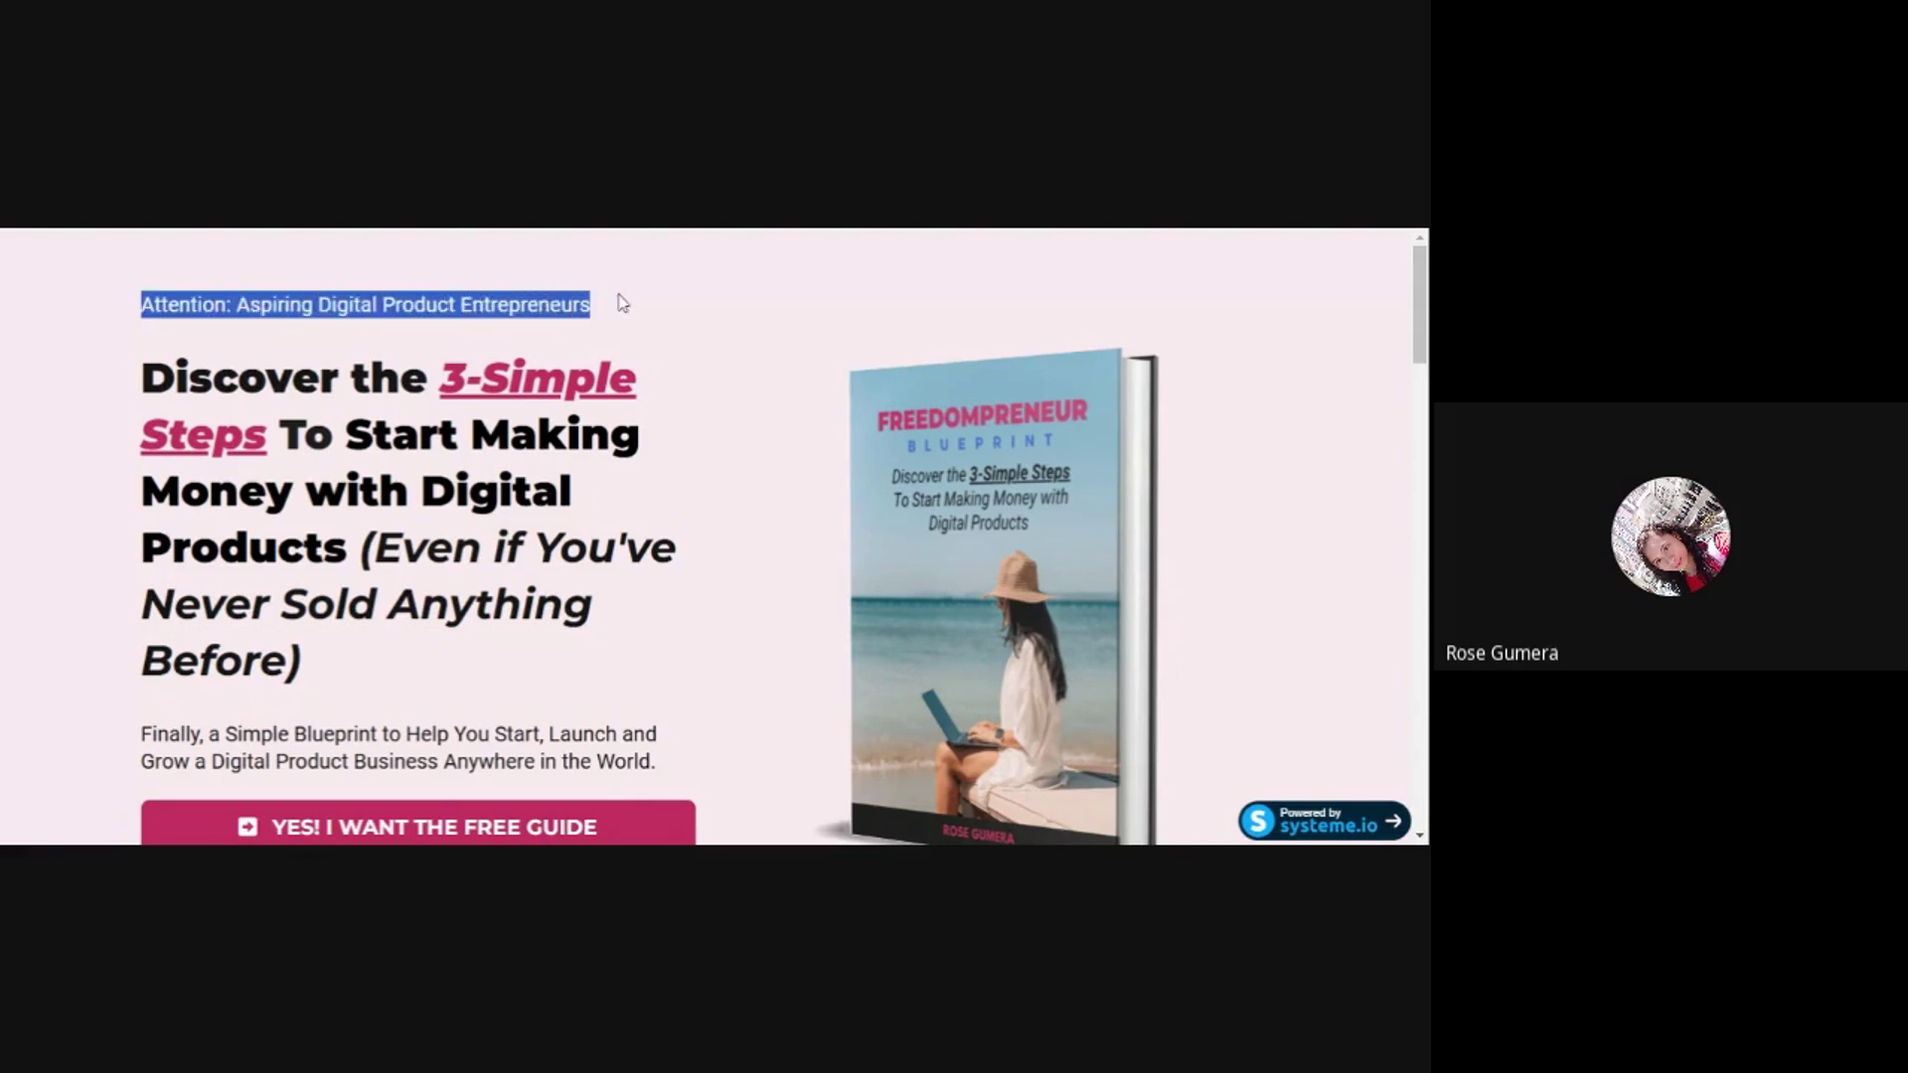
pyautogui.click(168, 332)
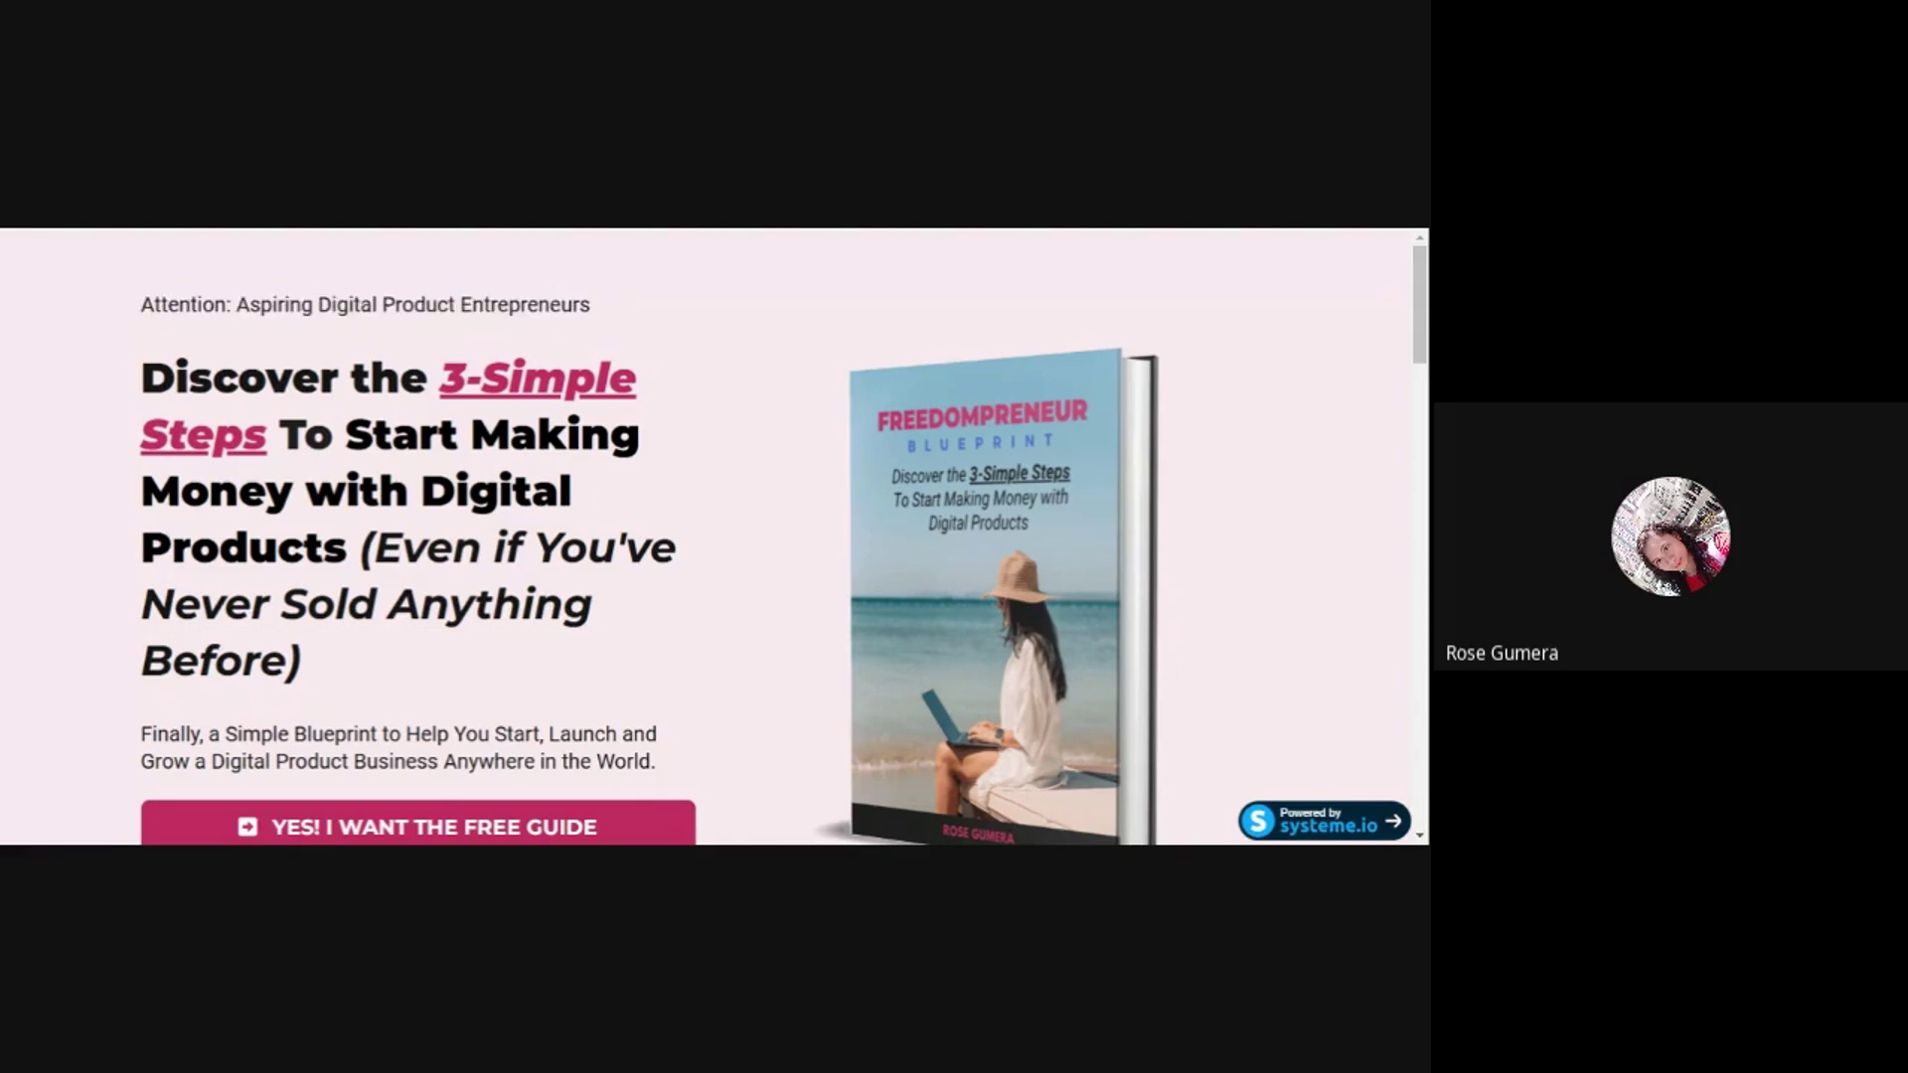
pyautogui.scroll(-1, 168, 331)
pyautogui.moveTo(168, 330); pyautogui.dragTo(426, 443)
pyautogui.moveTo(152, 629); pyautogui.dragTo(645, 629)
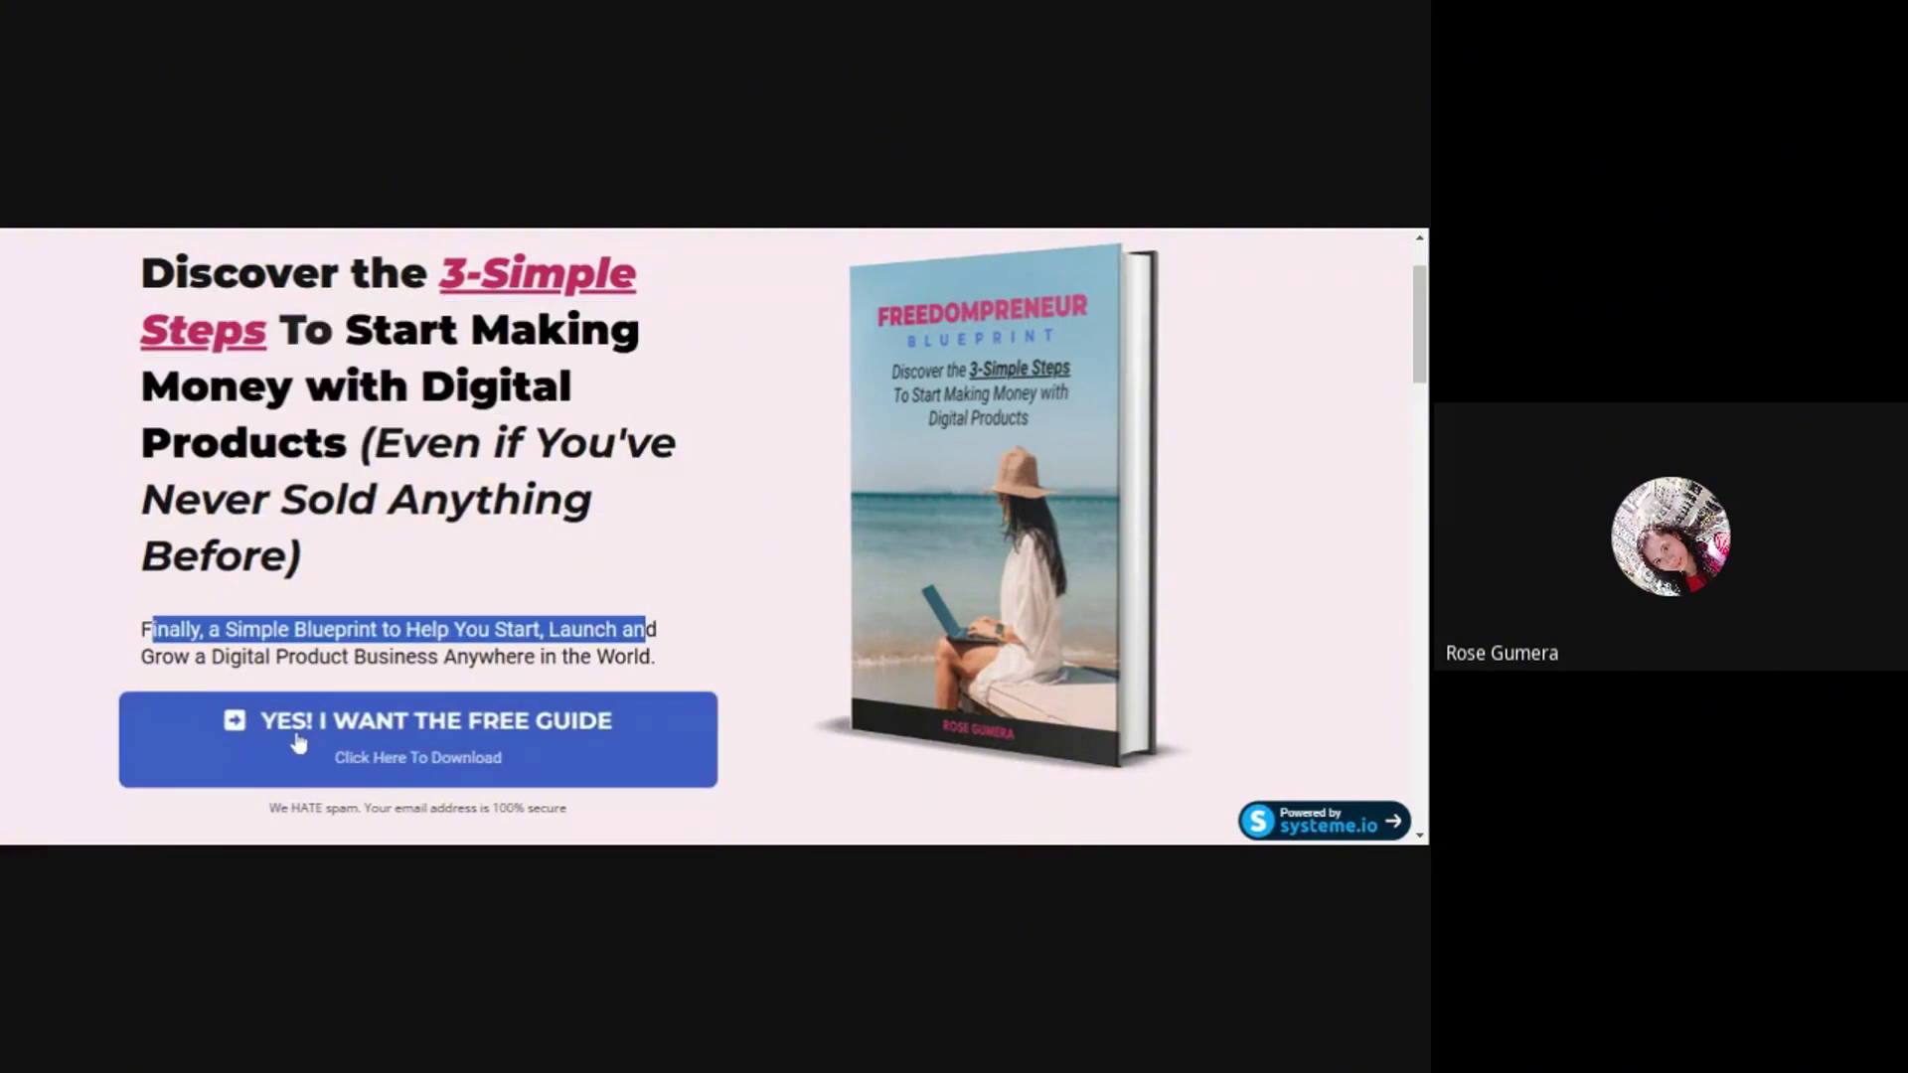
pyautogui.click(319, 231)
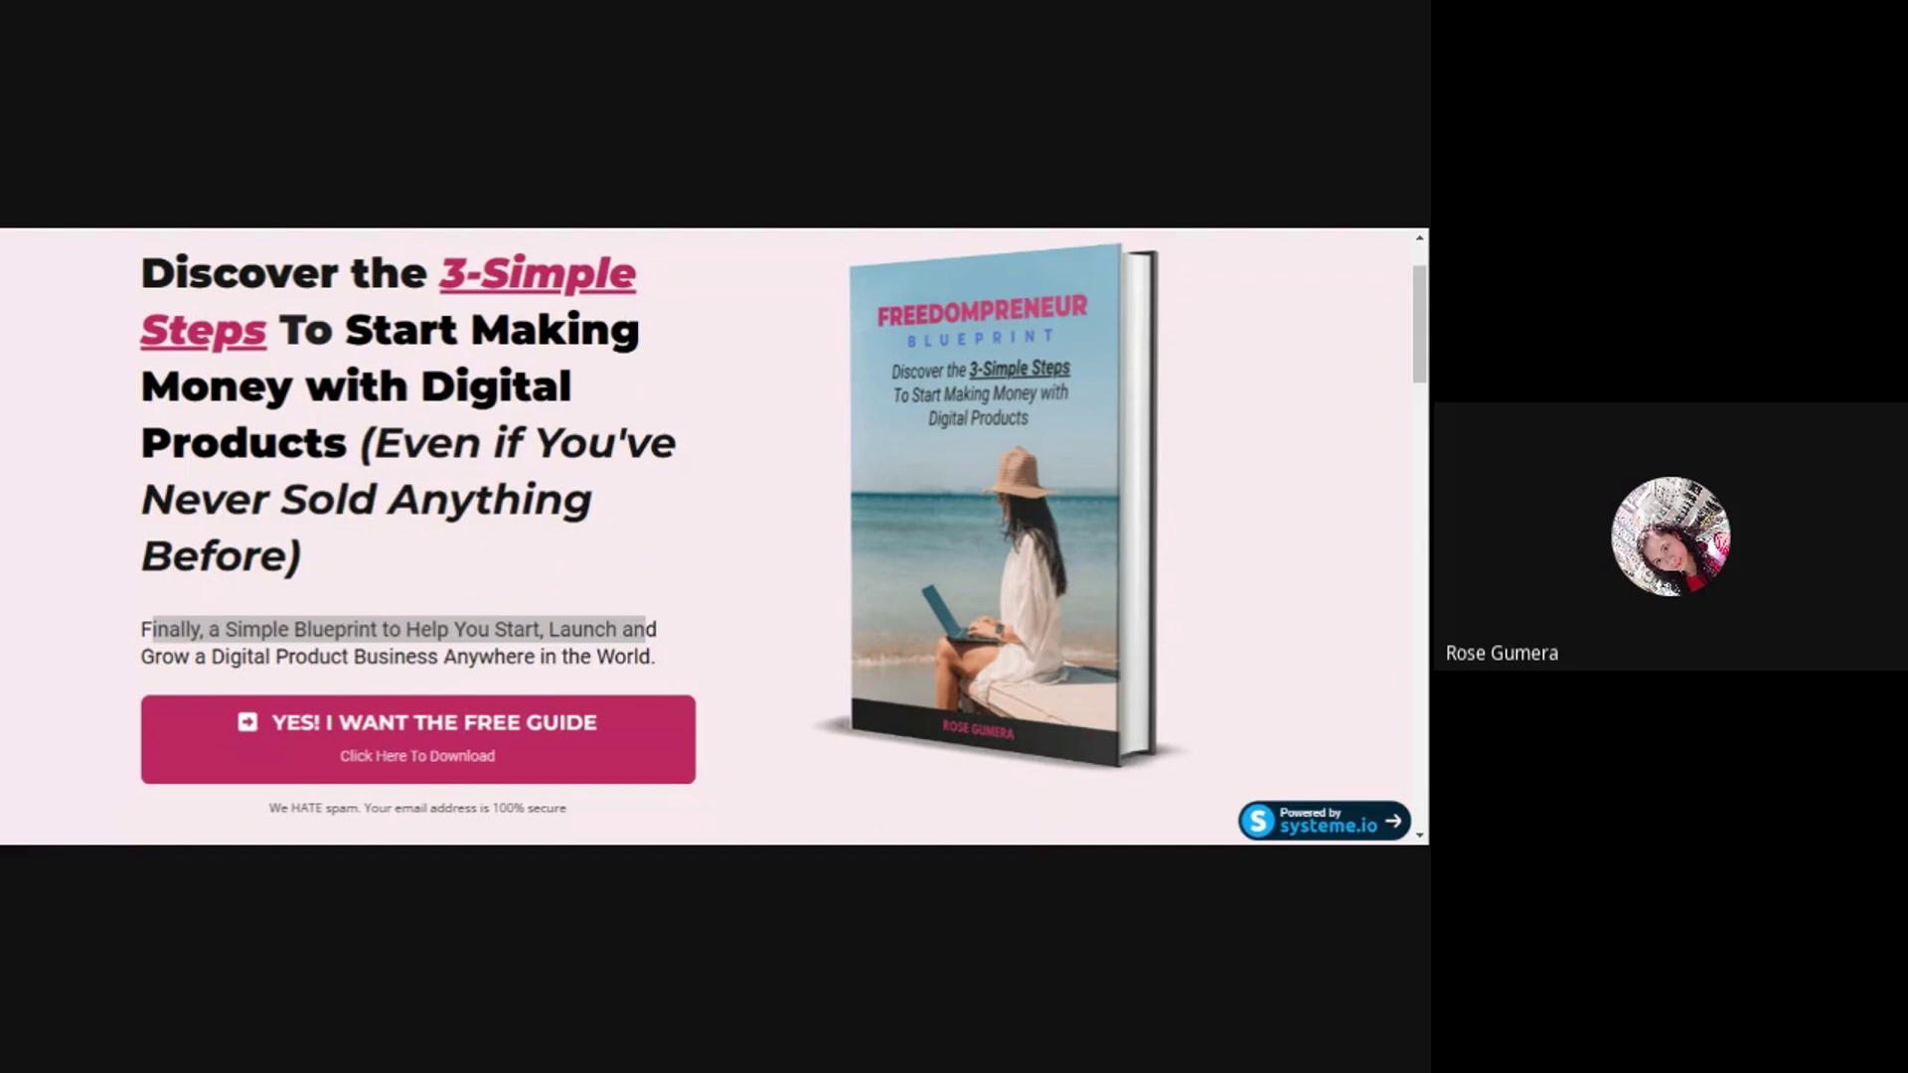
pyautogui.hotkey('alt', 'Tab')
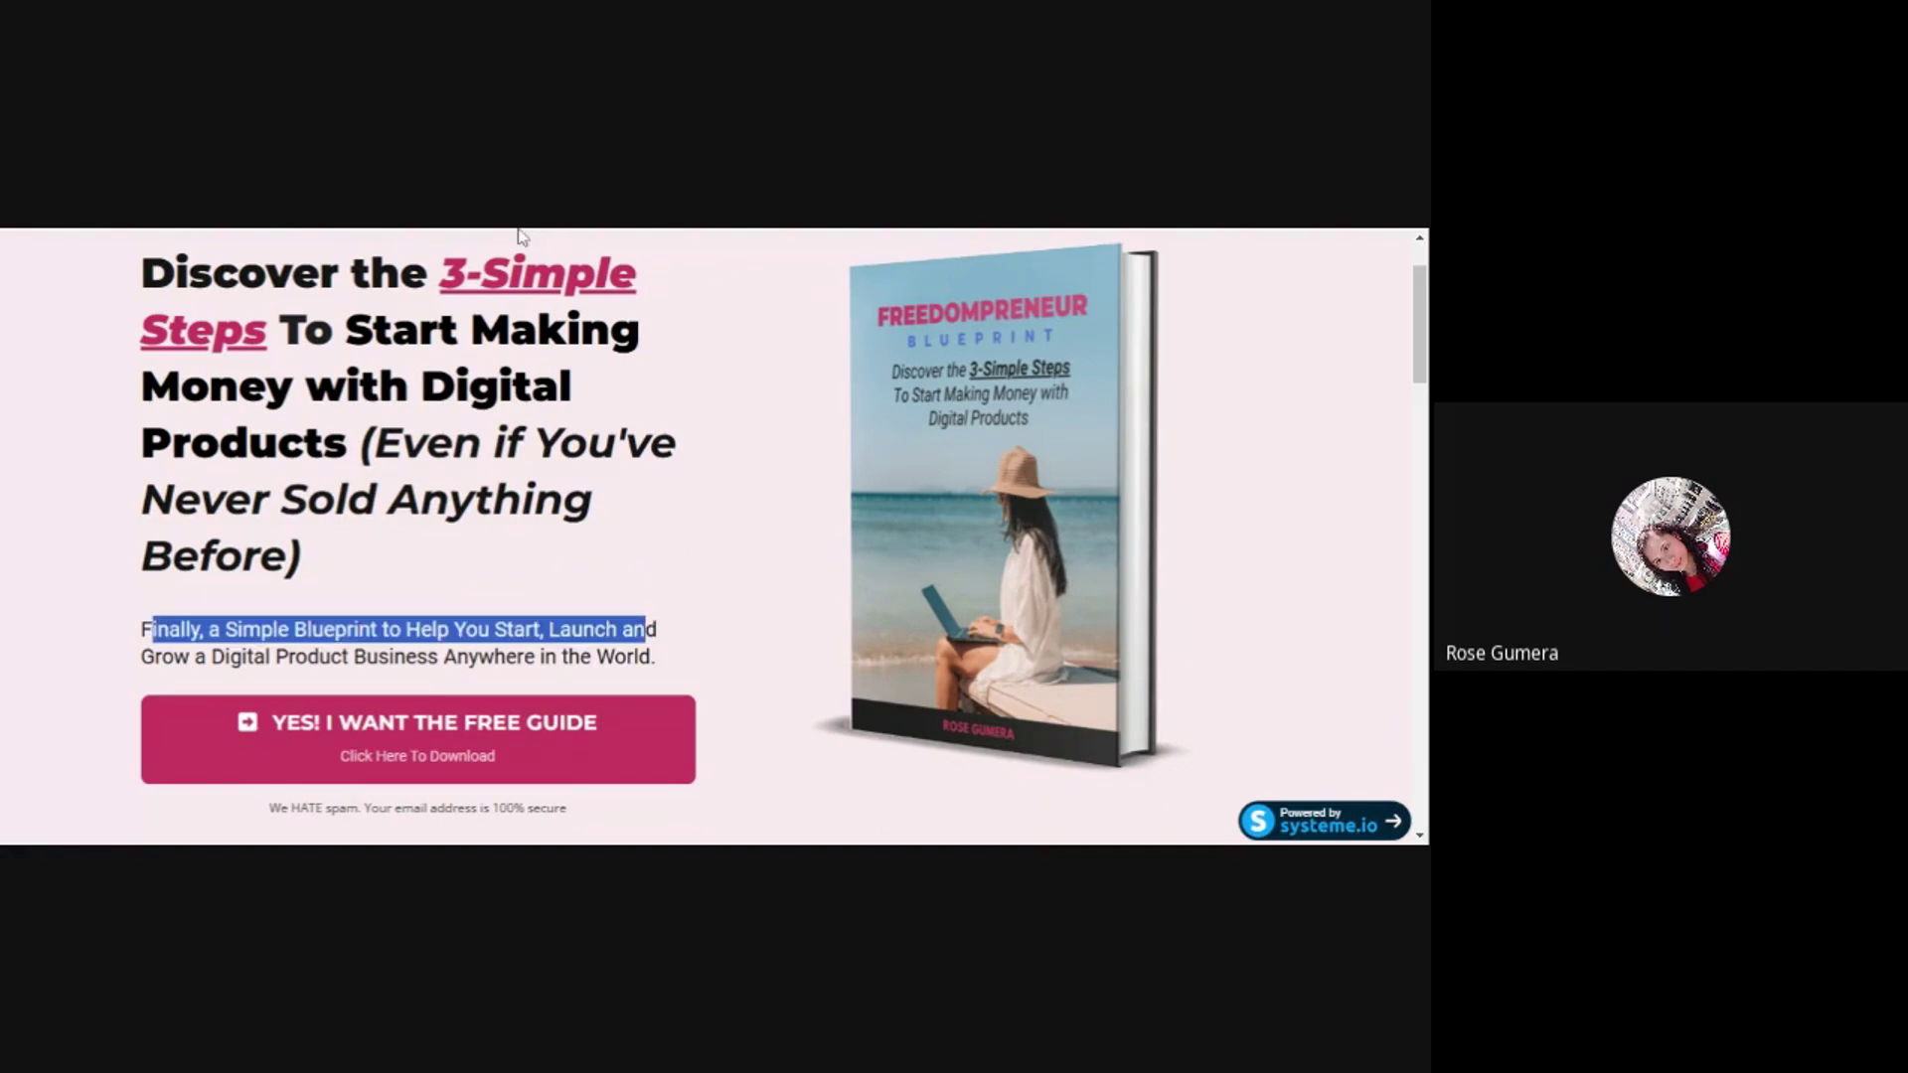
pyautogui.hotkey('alt', 'Tab')
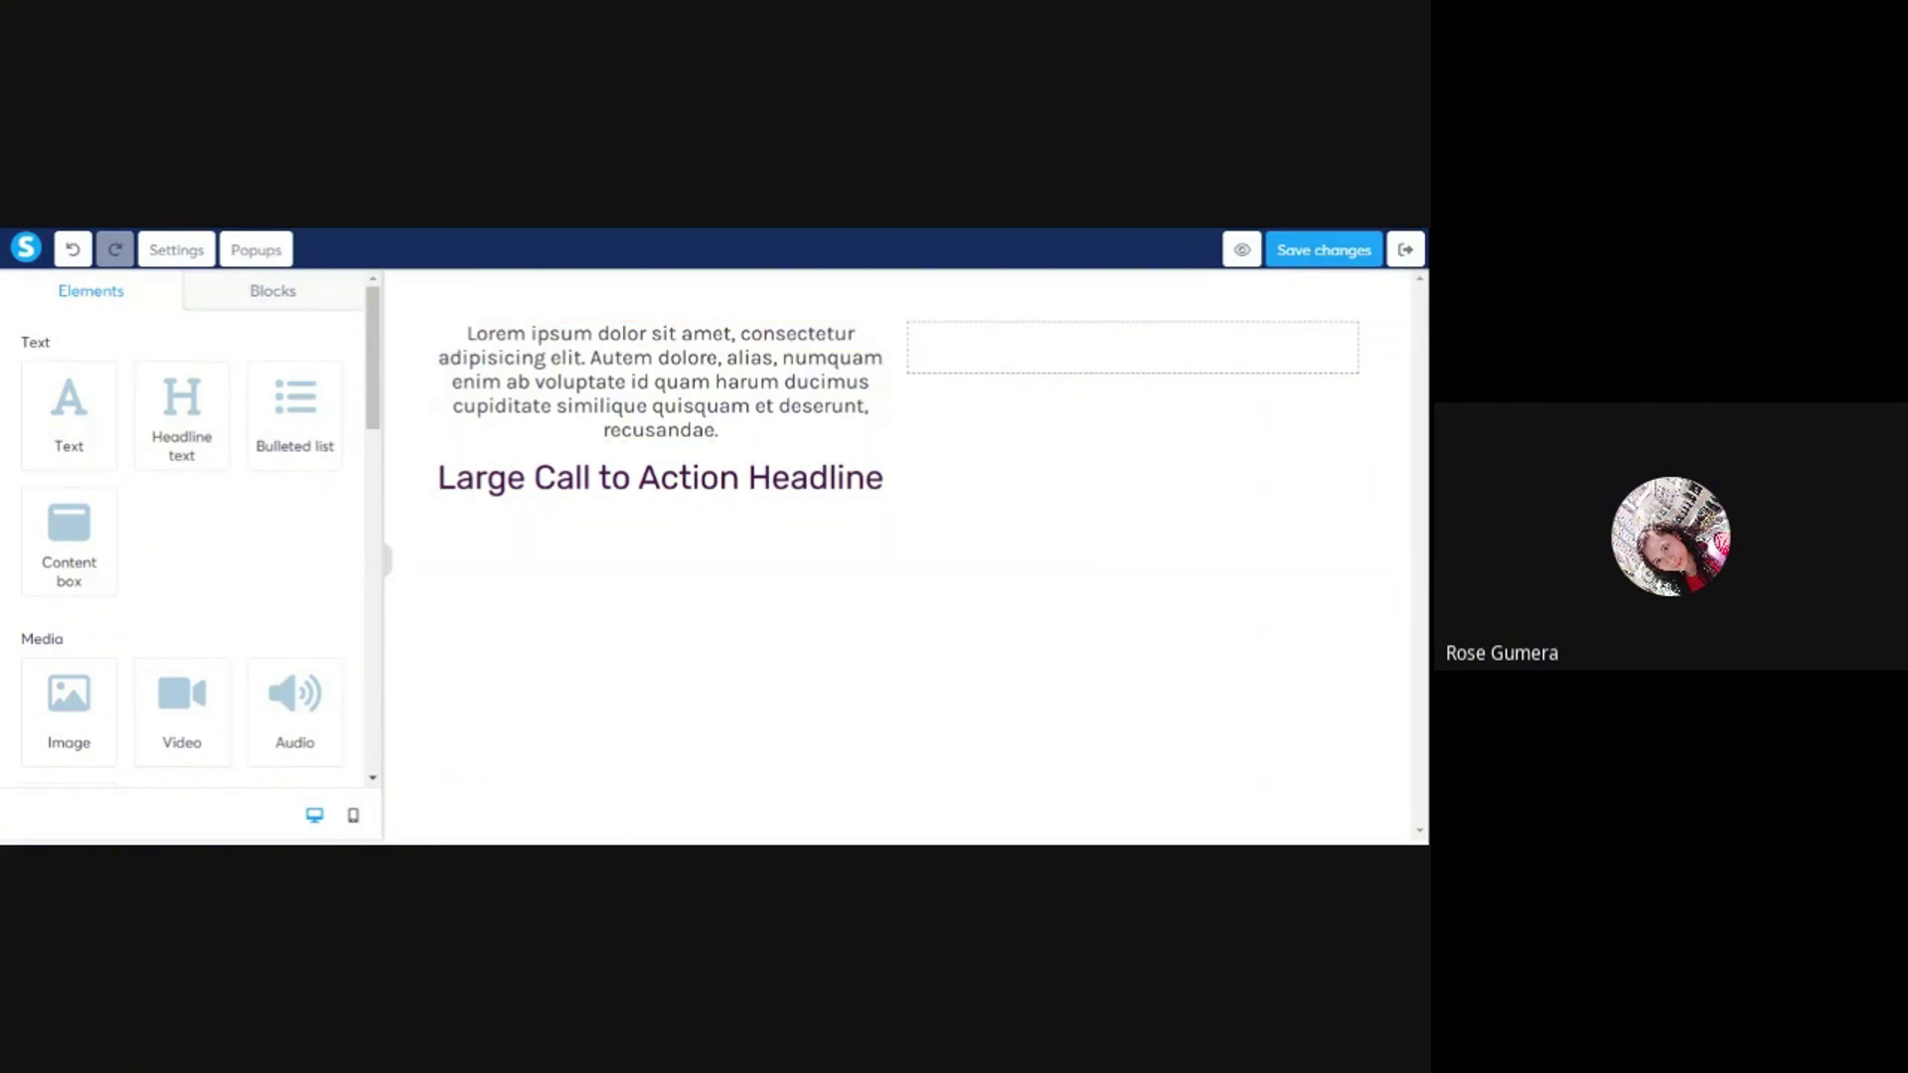
# - Drop a Text element below the Large Call to Action Headline in the left column
pyautogui.moveTo(75, 404); pyautogui.dragTo(500, 519)
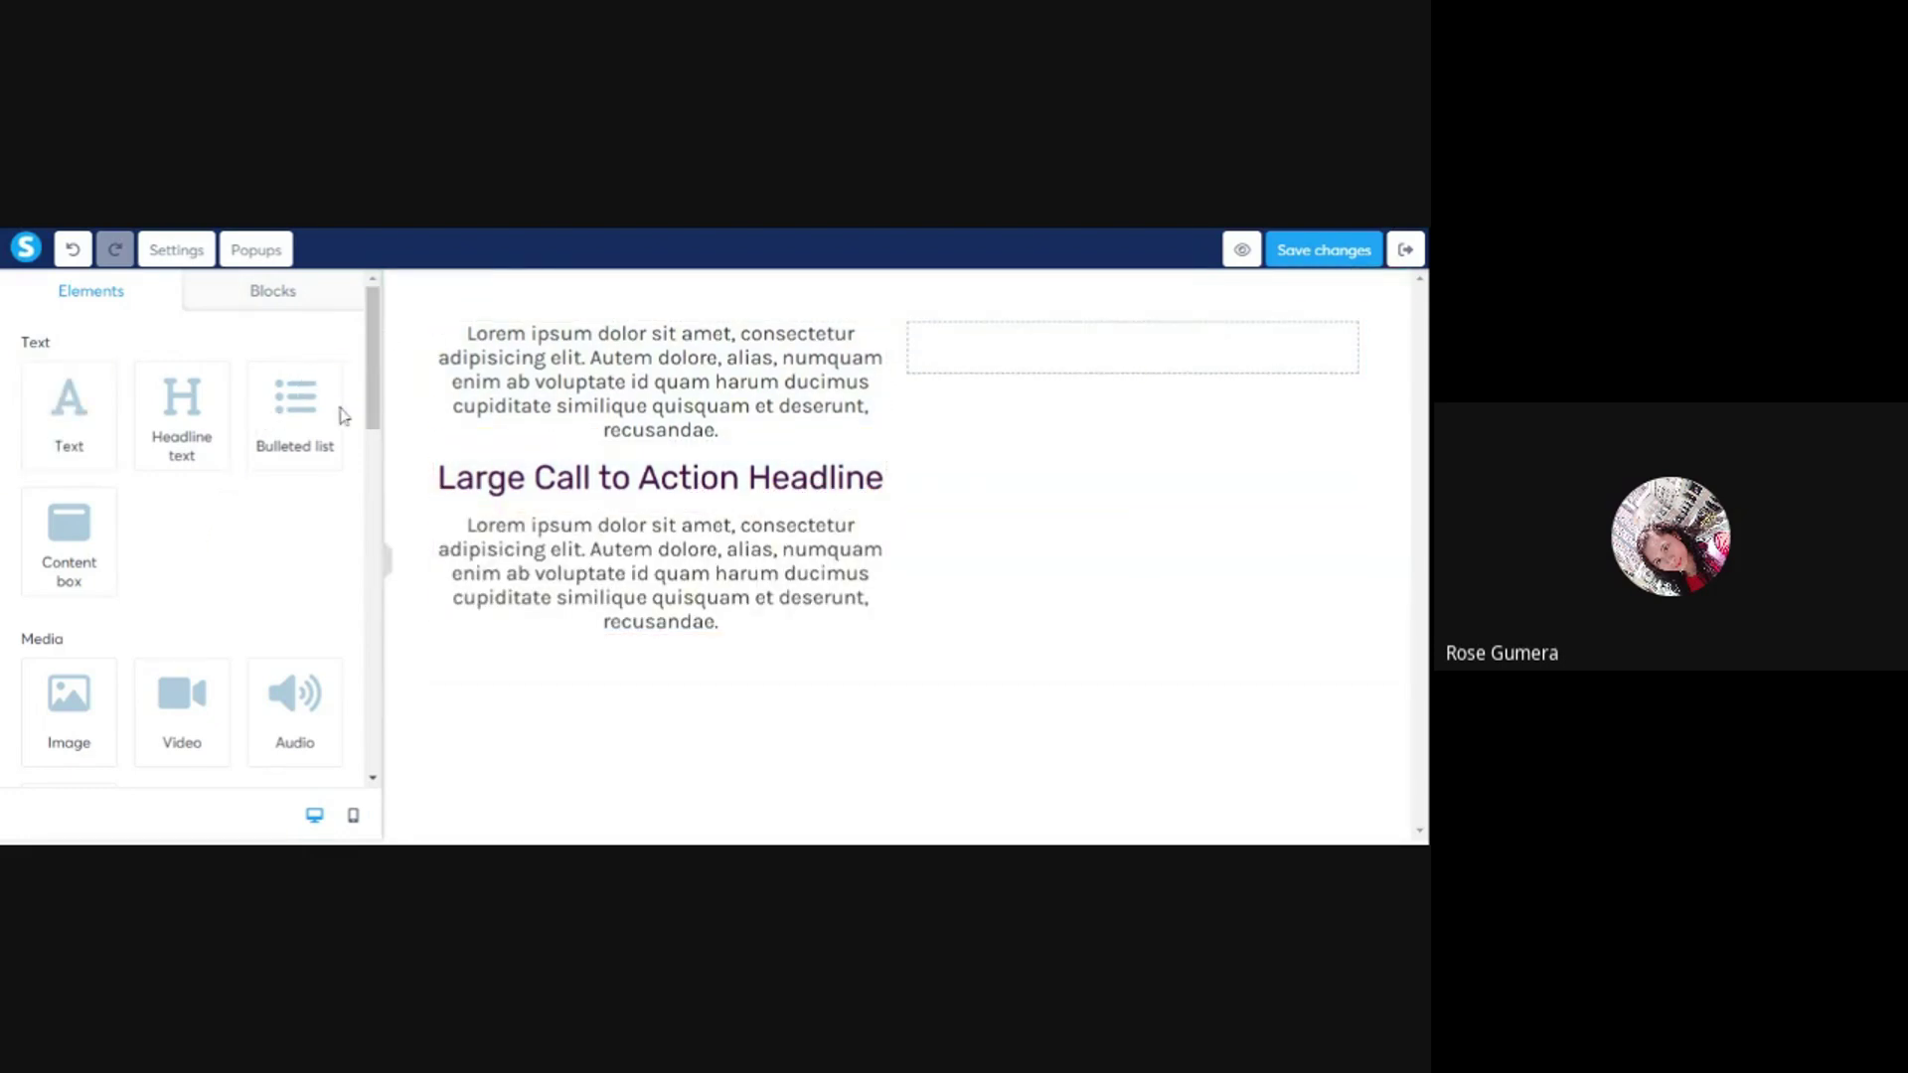
# - Set the page's default typography to the Google Font Lato
pyautogui.click(182, 257)
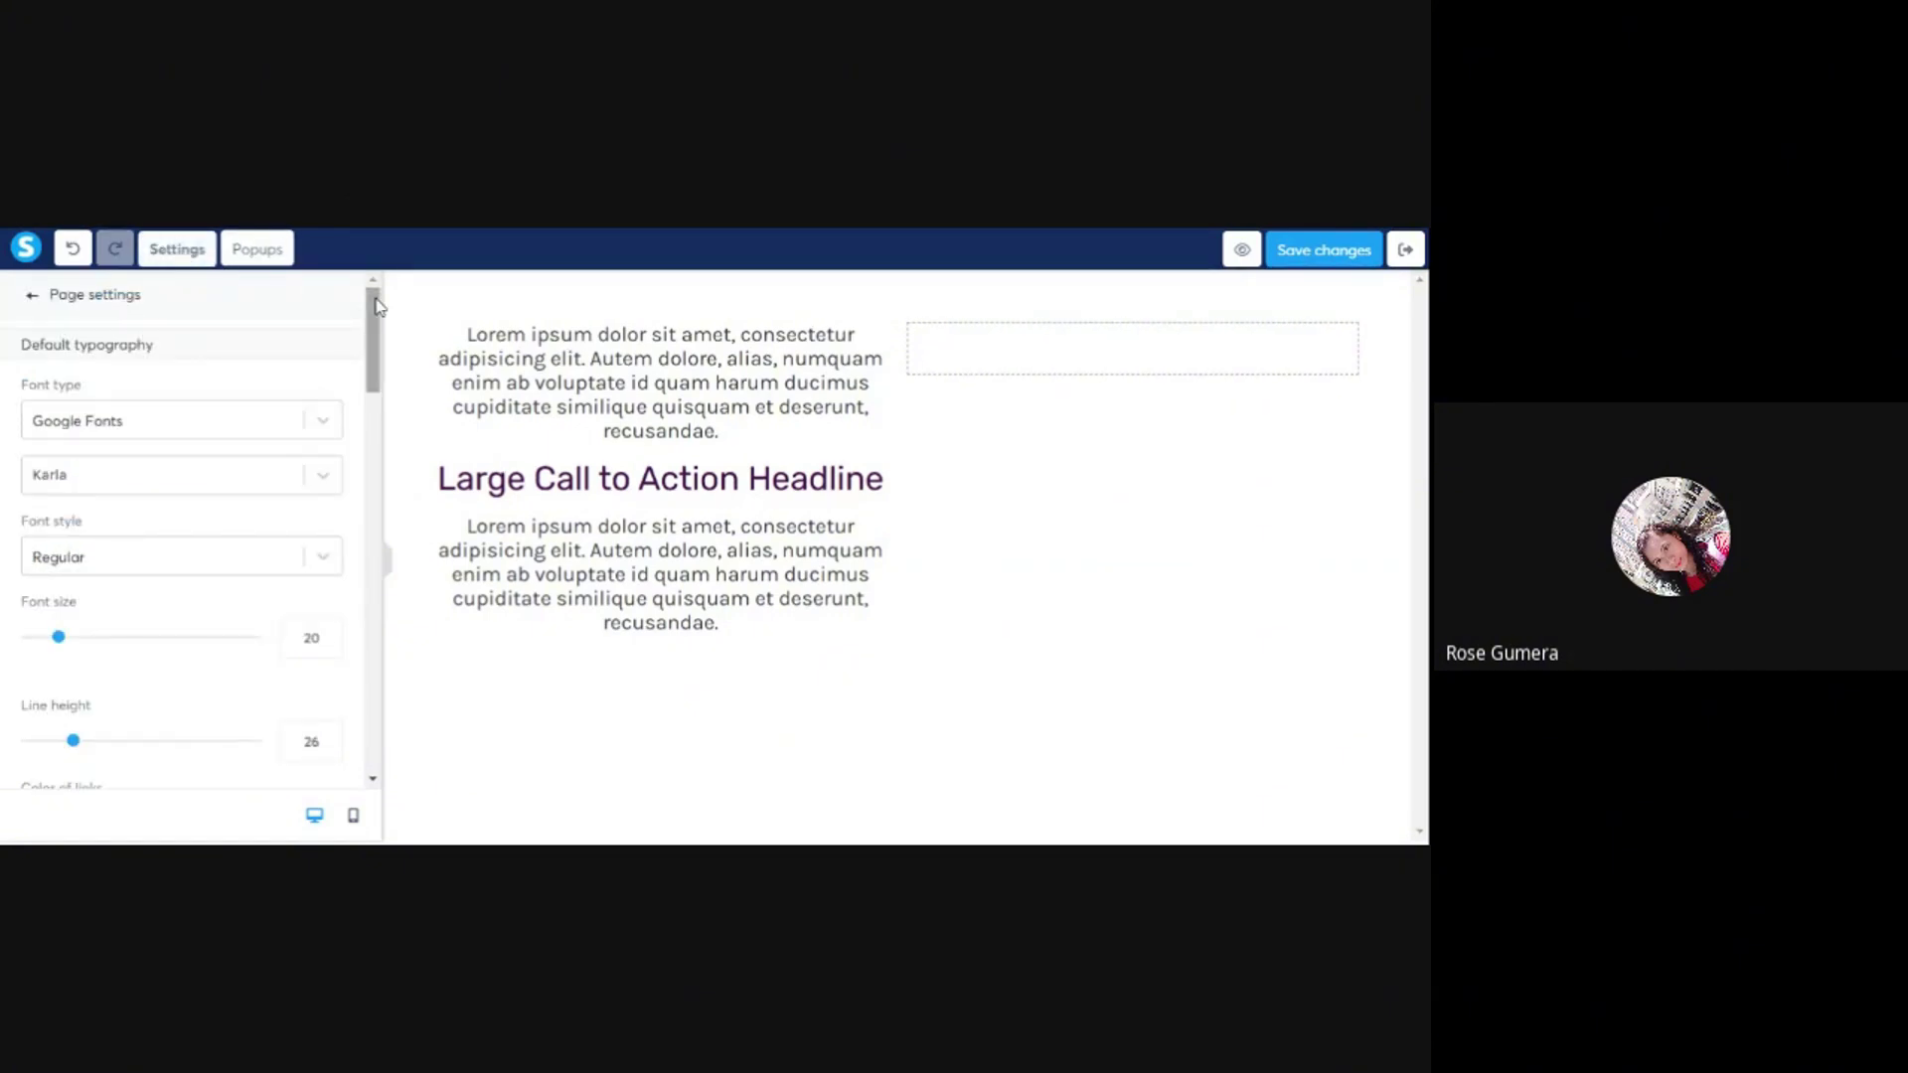
pyautogui.moveTo(375, 299); pyautogui.dragTo(374, 298)
pyautogui.click(149, 432)
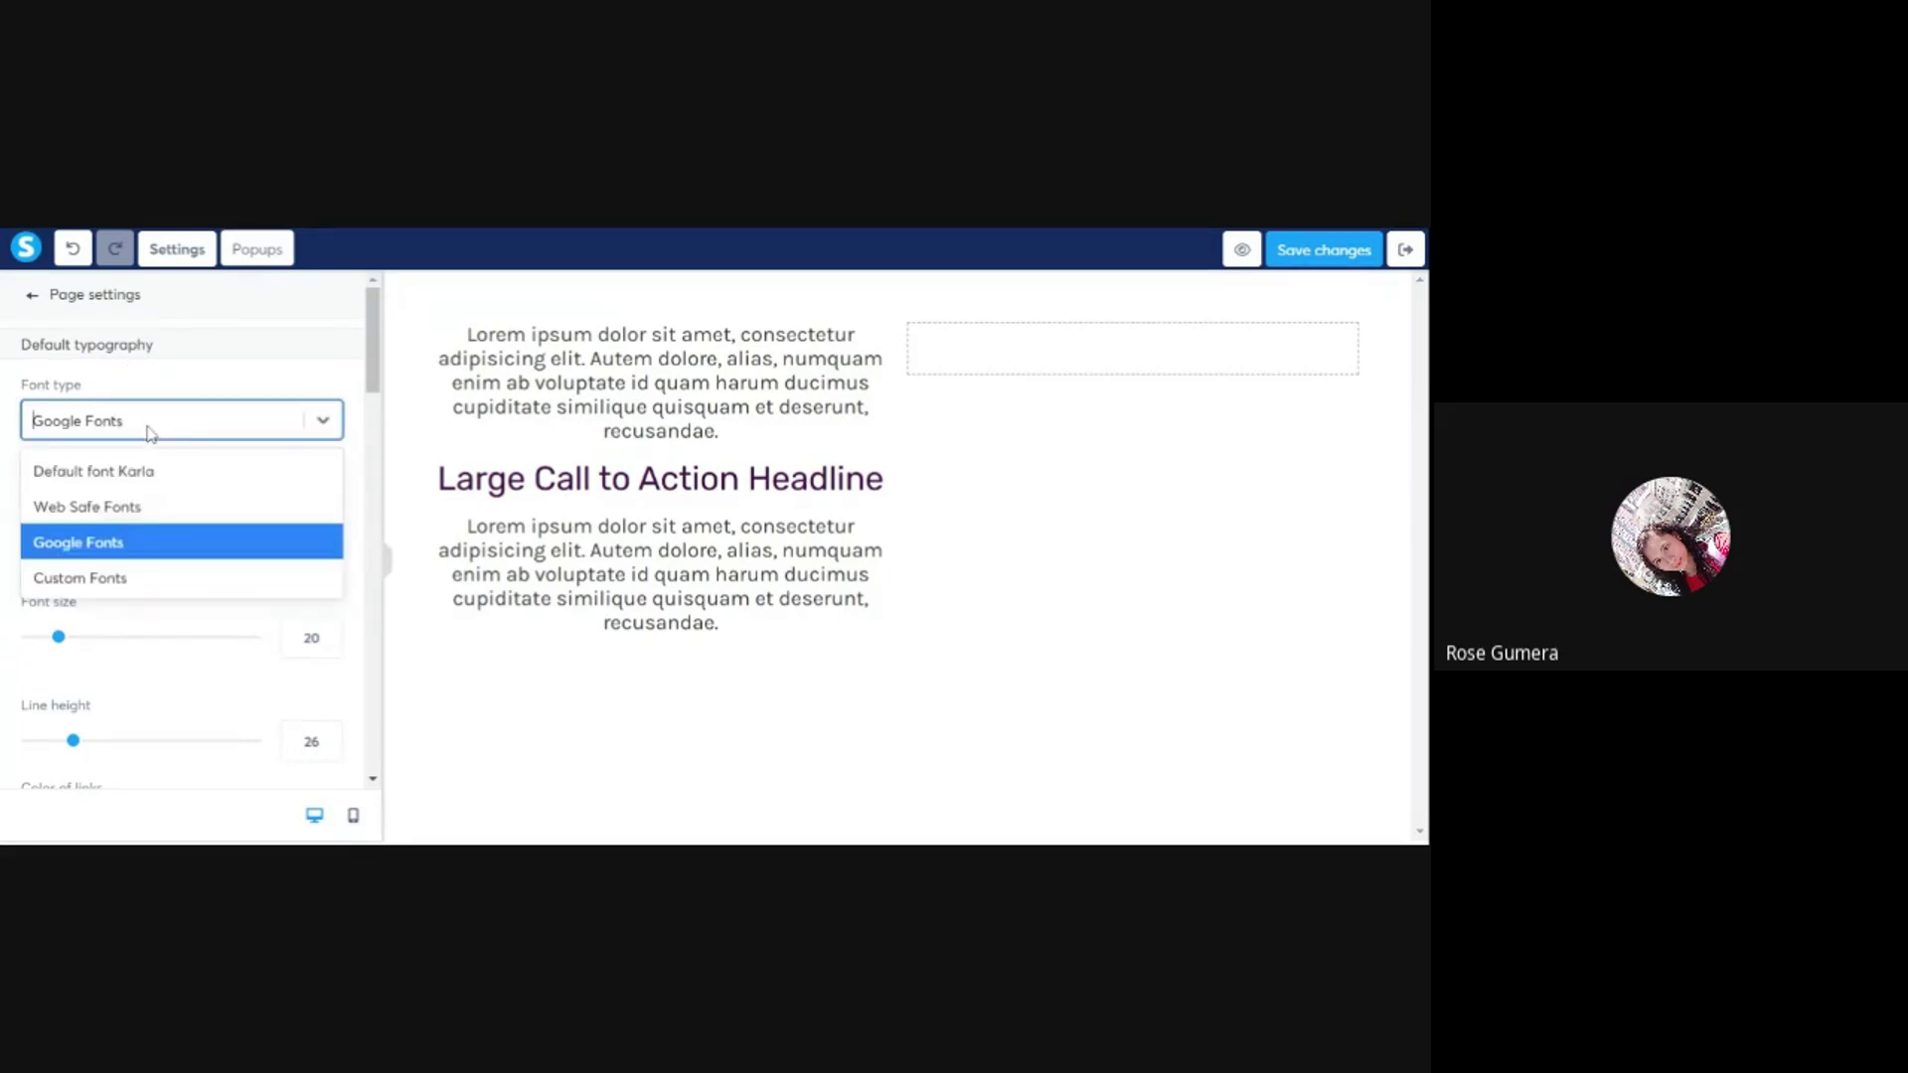
pyautogui.click(110, 541)
pyautogui.click(128, 486)
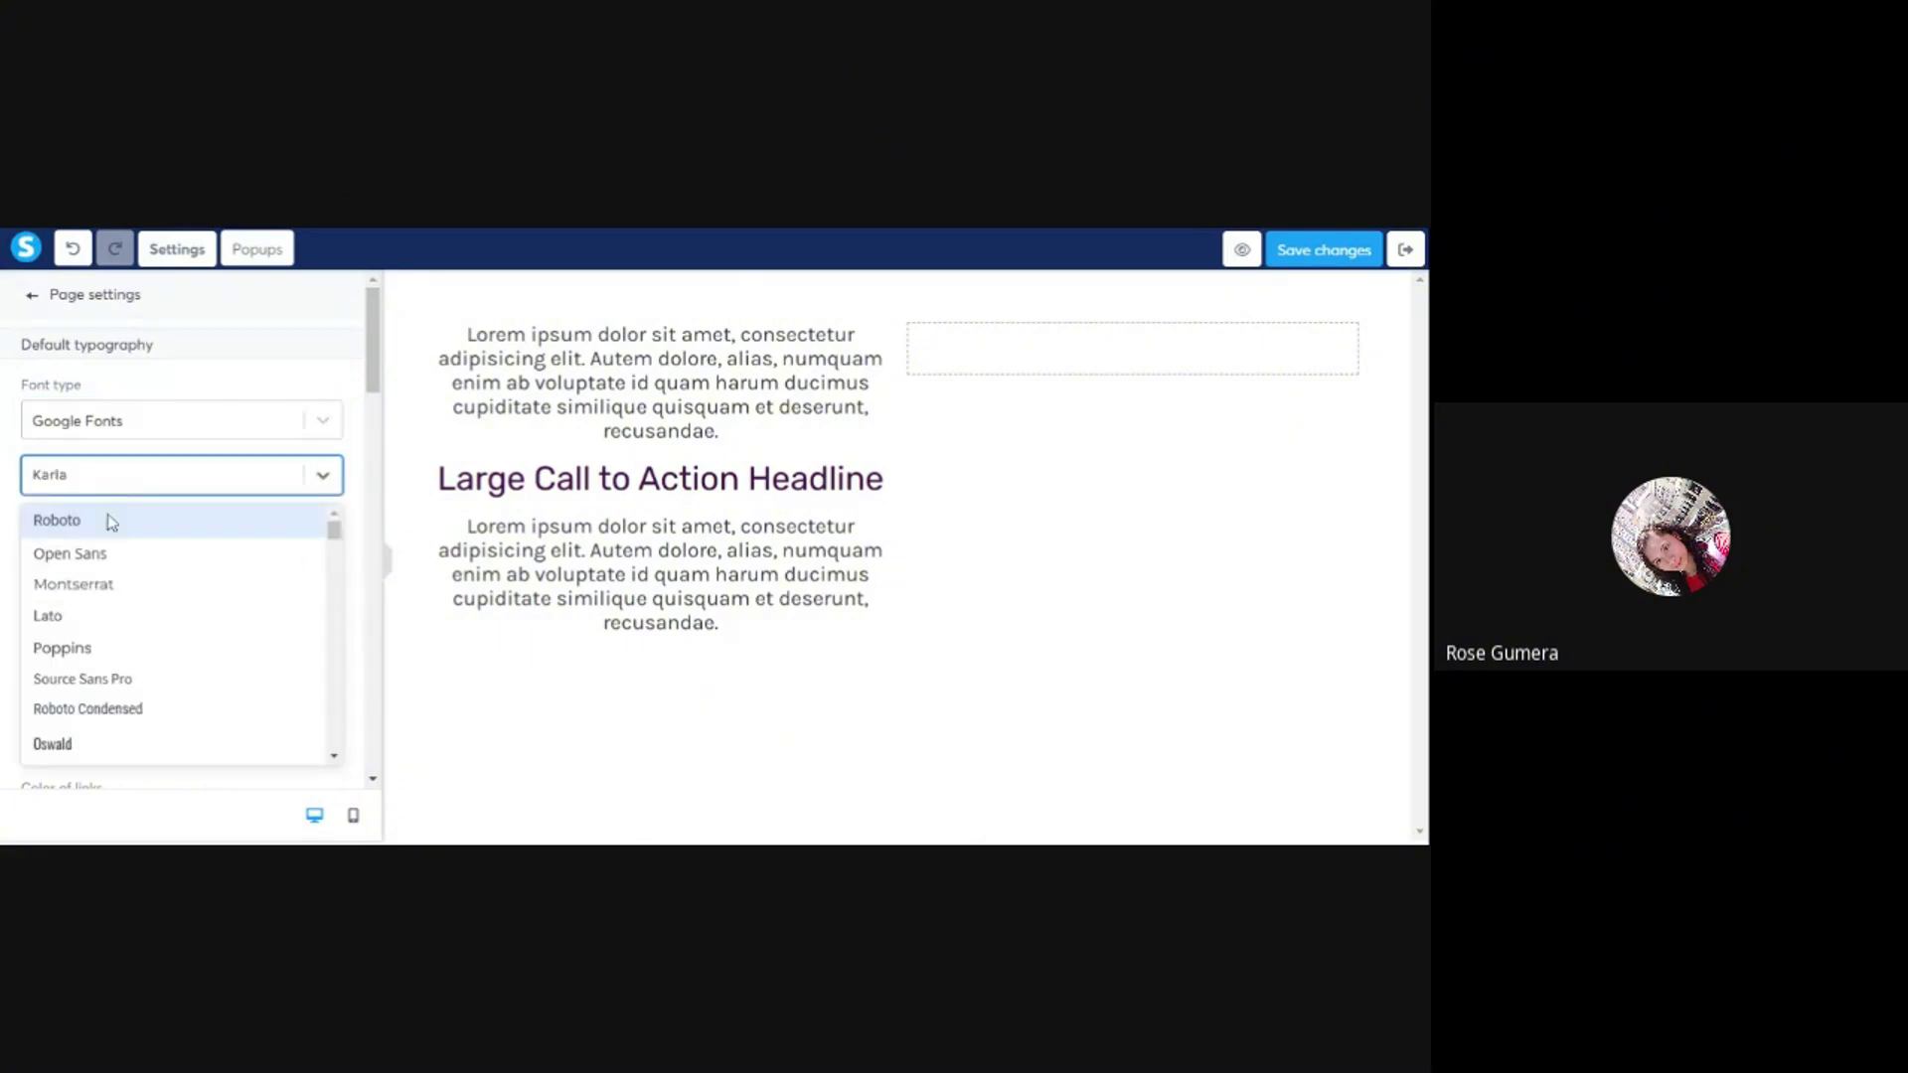
pyautogui.click(87, 629)
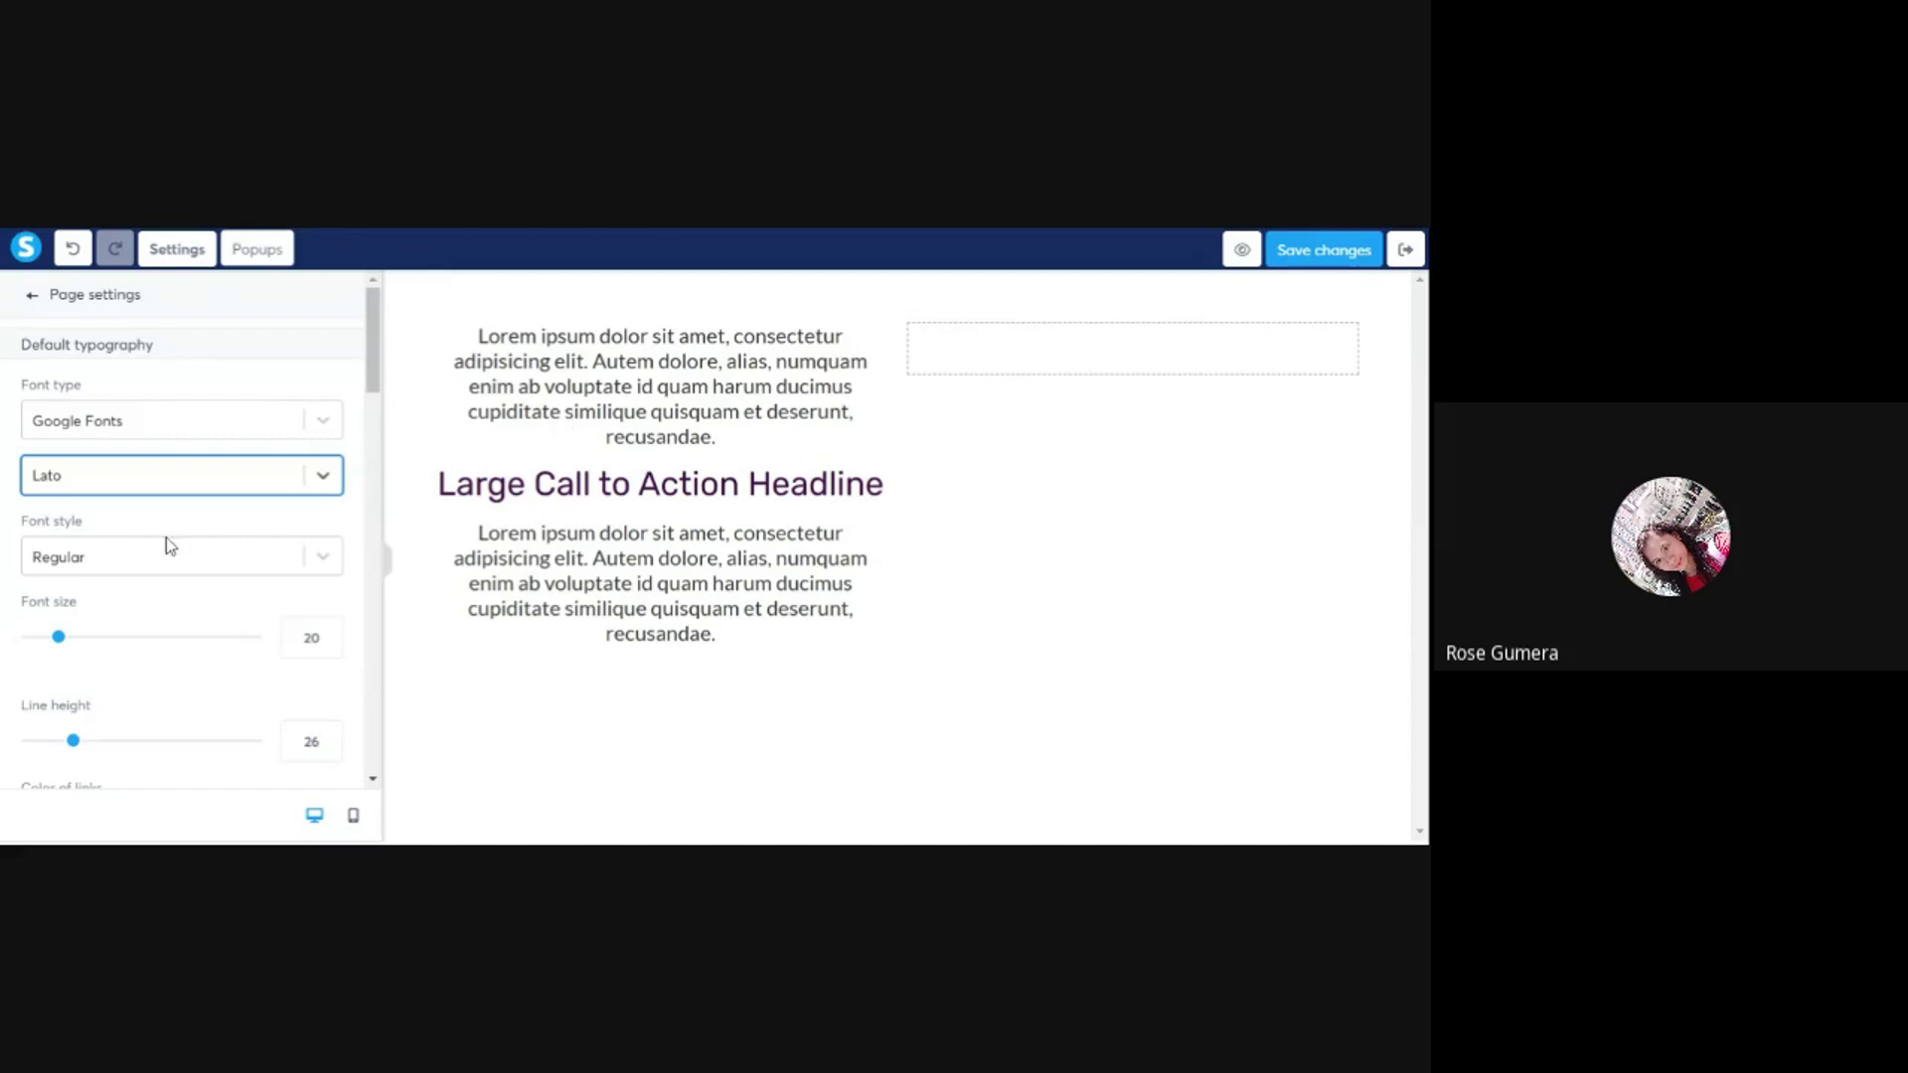
pyautogui.scroll(-3, 166, 545)
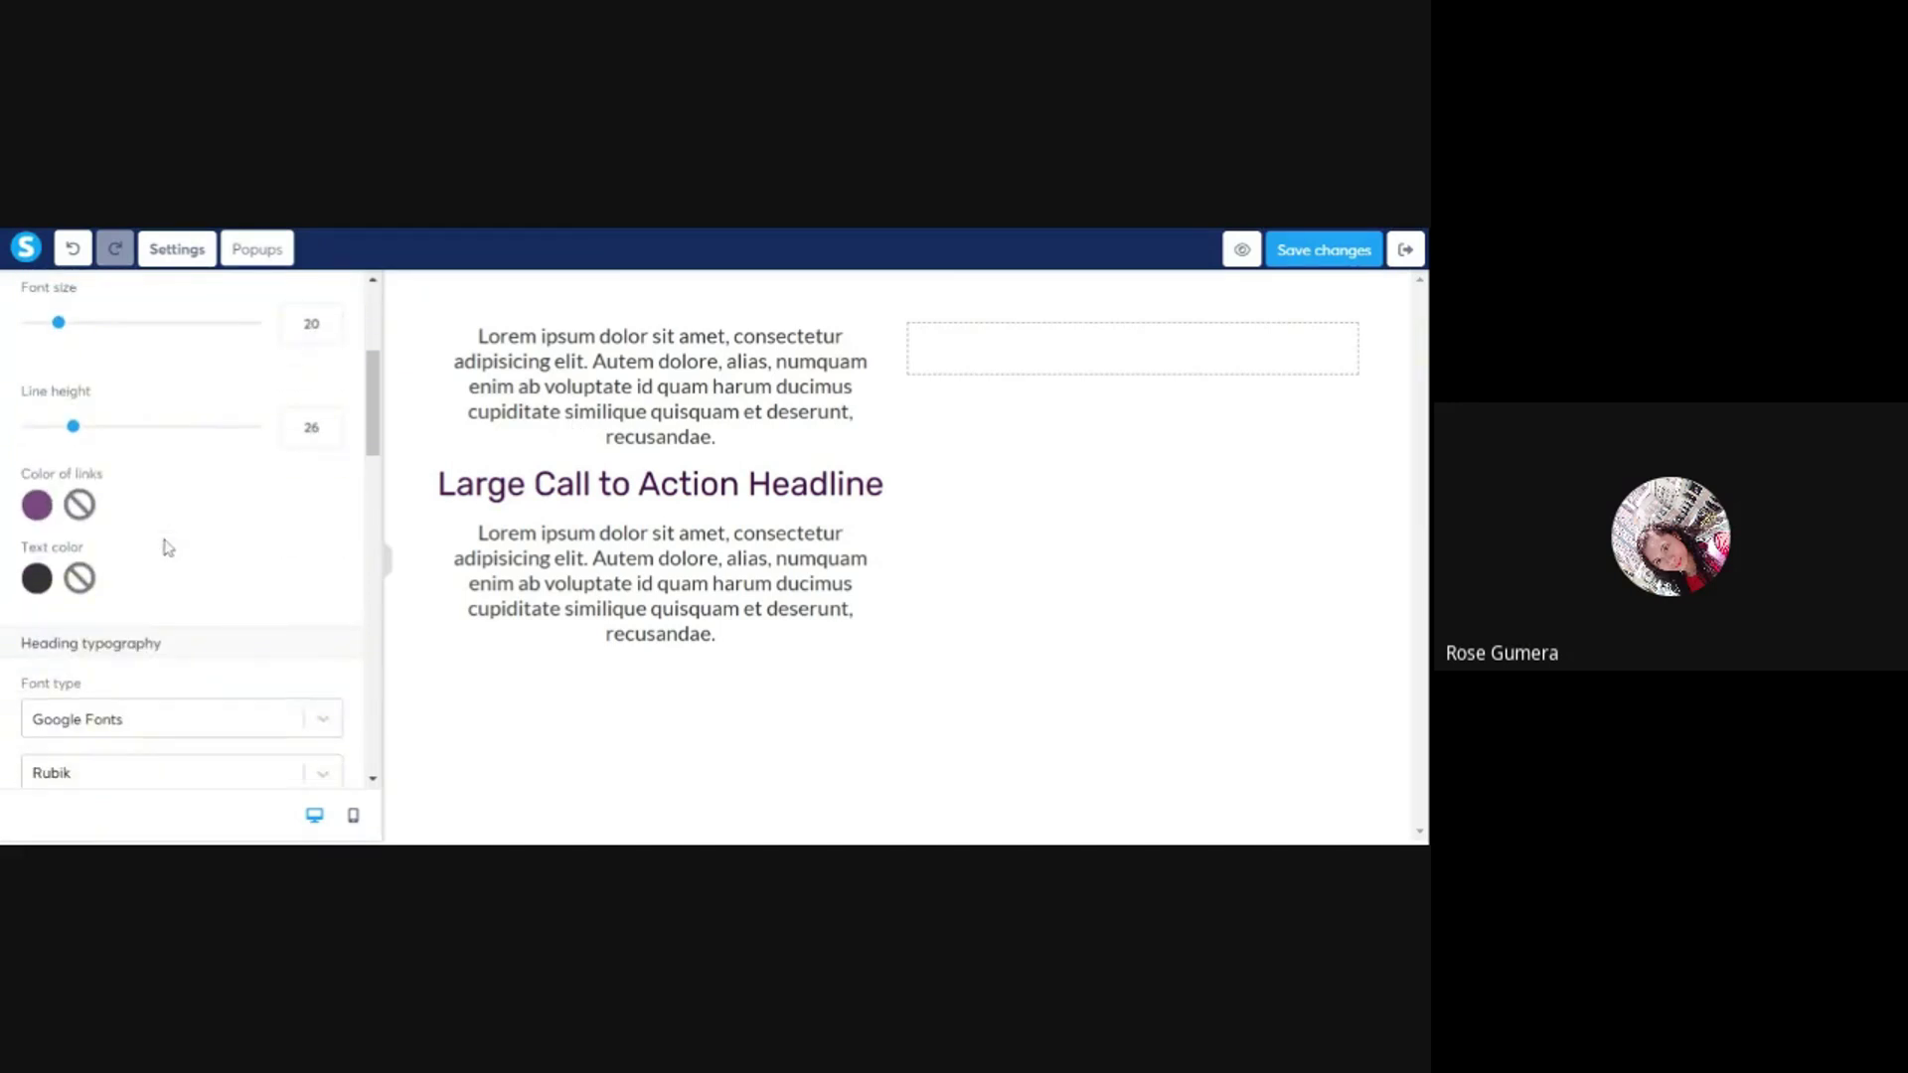
pyautogui.scroll(-3, 168, 546)
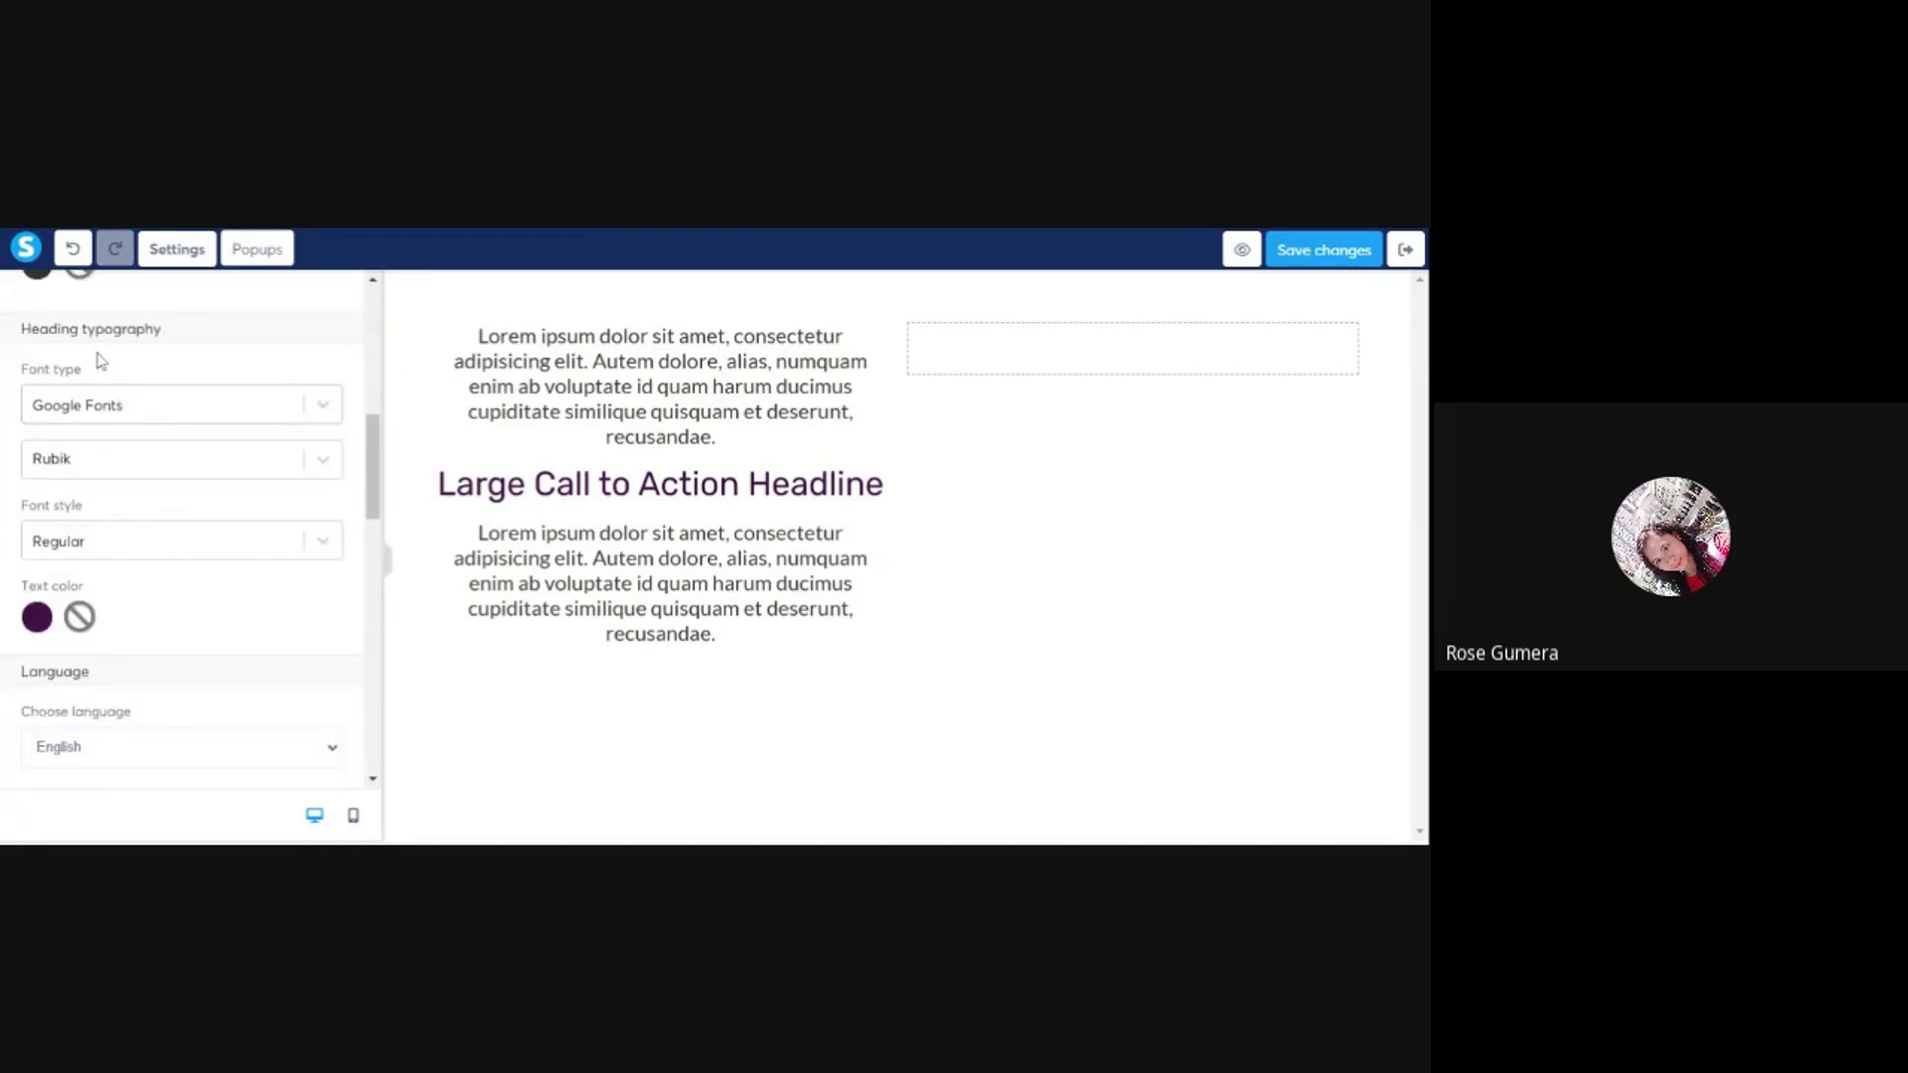
# - Make the heading typography Google Font Poppins in Black 900 weight
pyautogui.click(98, 409)
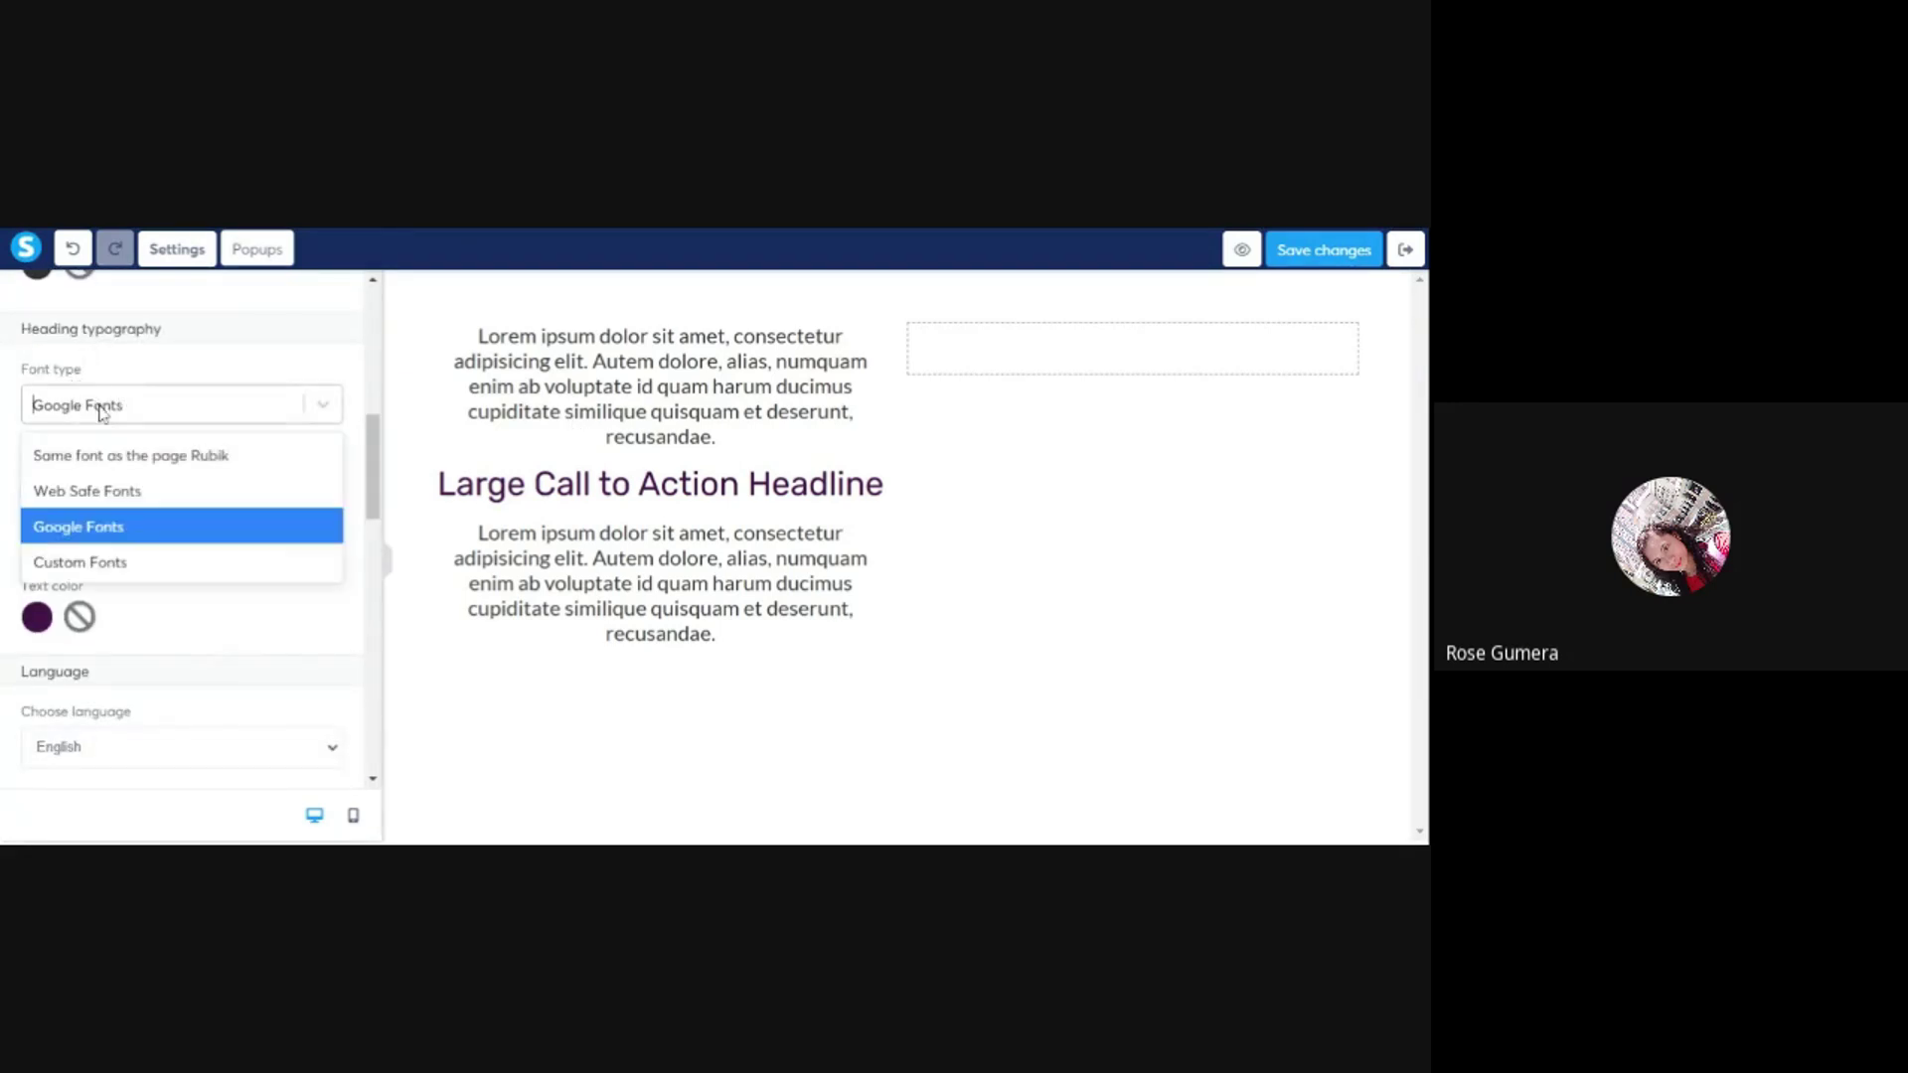
pyautogui.click(77, 527)
pyautogui.click(111, 467)
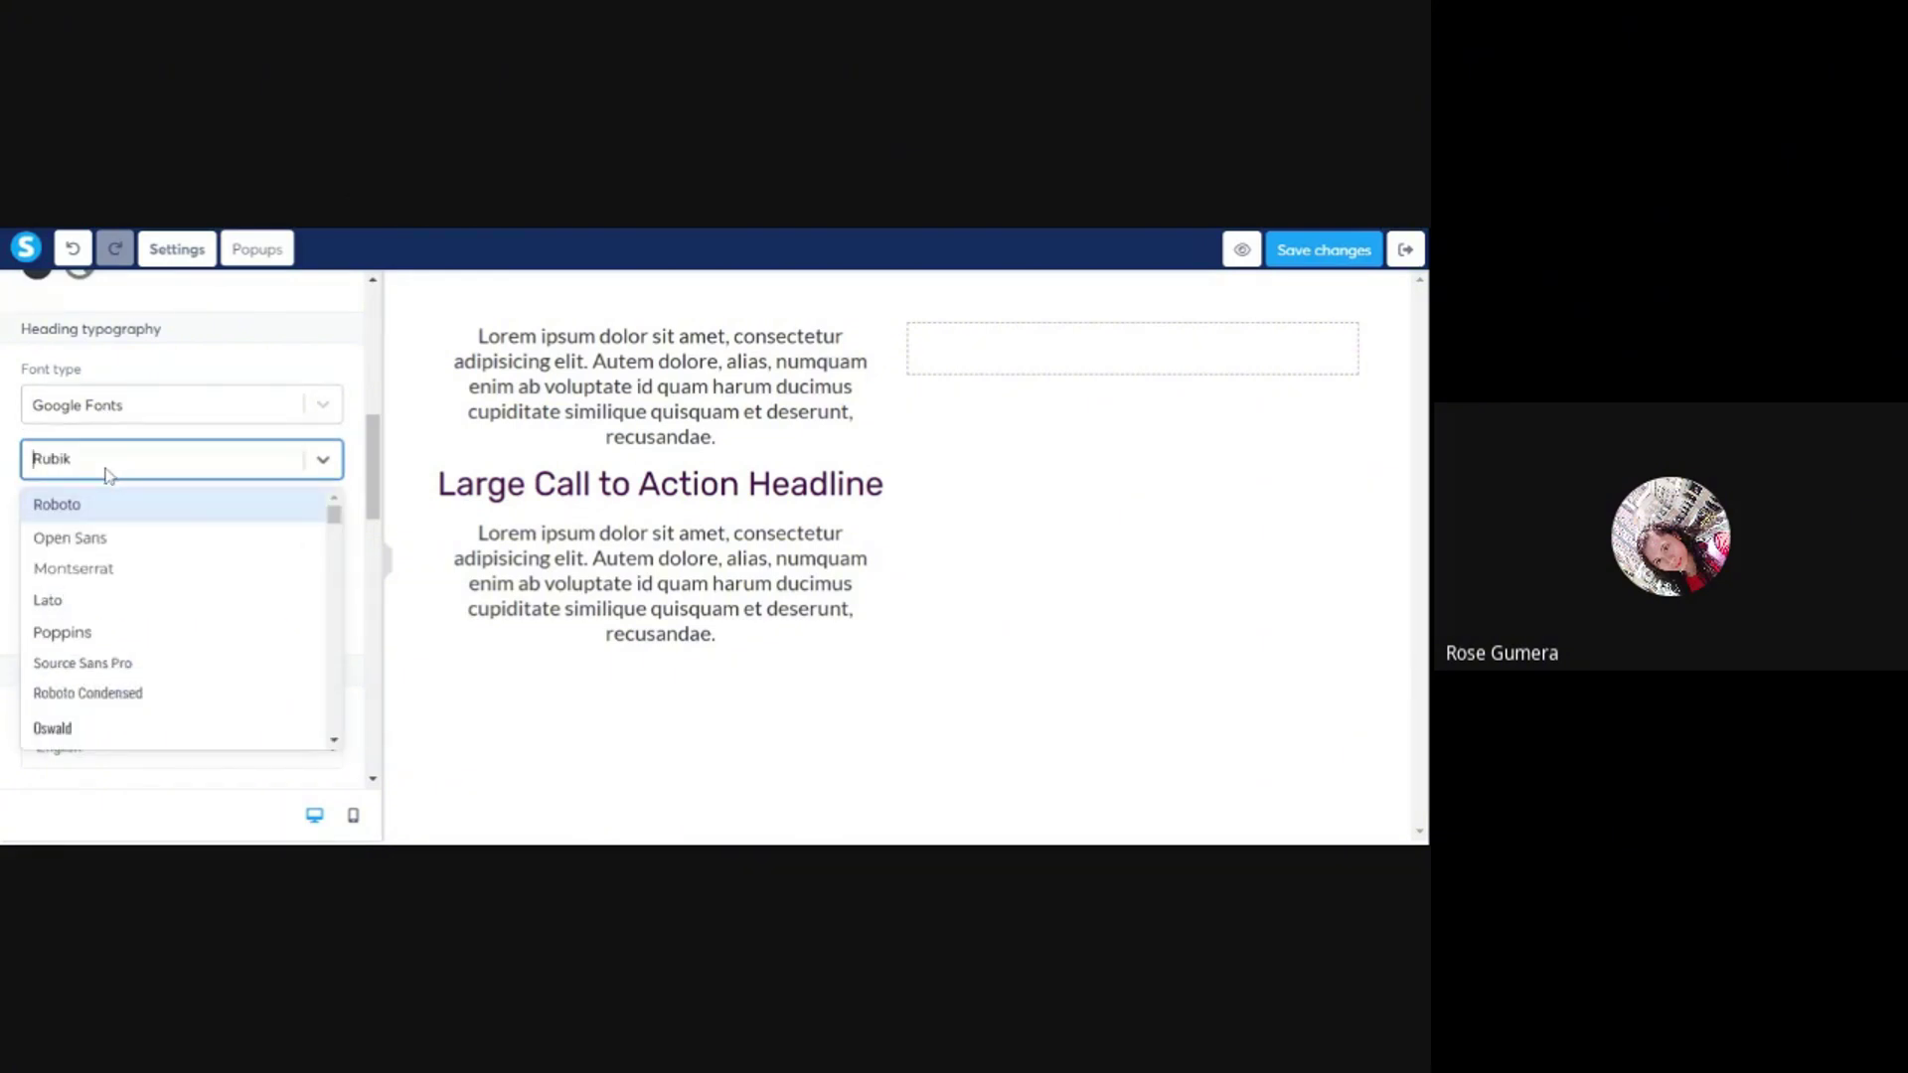
pyautogui.click(60, 633)
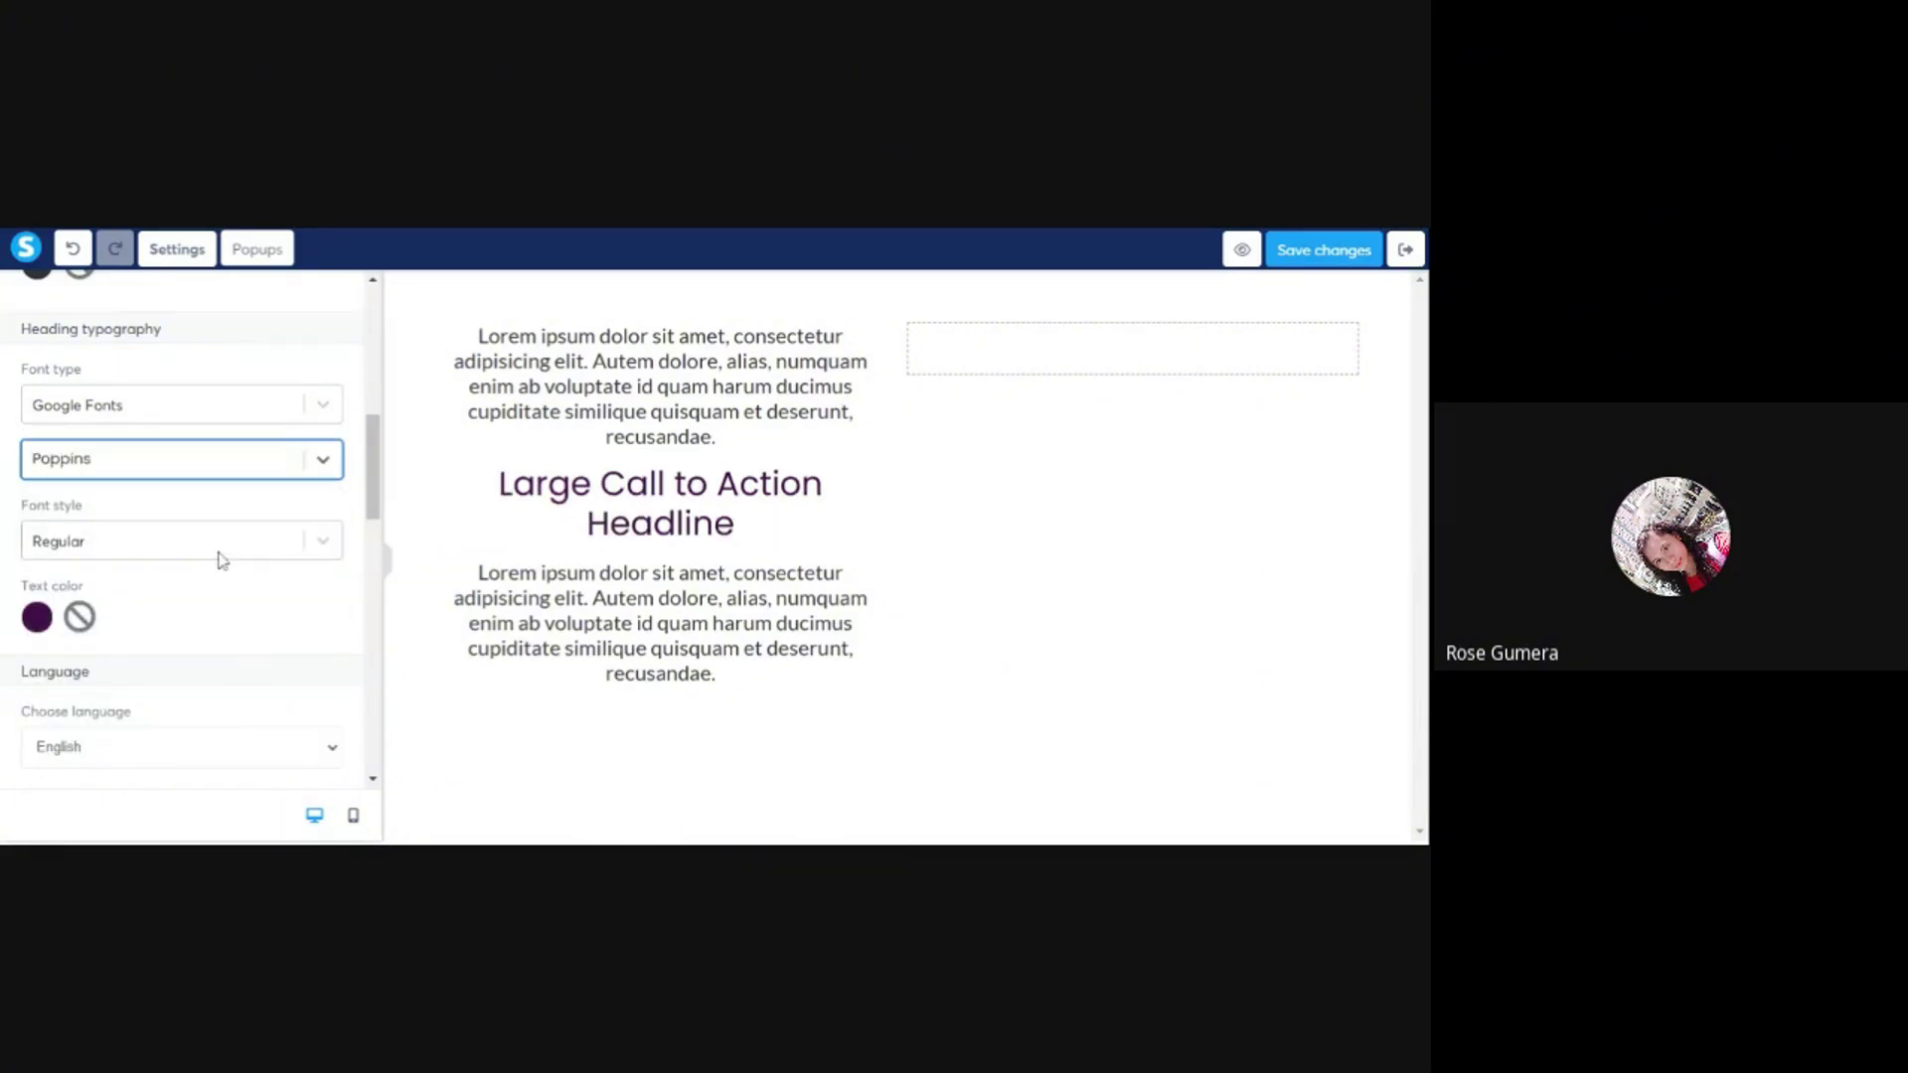
pyautogui.scroll(-1, 221, 558)
pyautogui.click(189, 440)
pyautogui.scroll(-1, 151, 639)
pyautogui.scroll(-3, 151, 636)
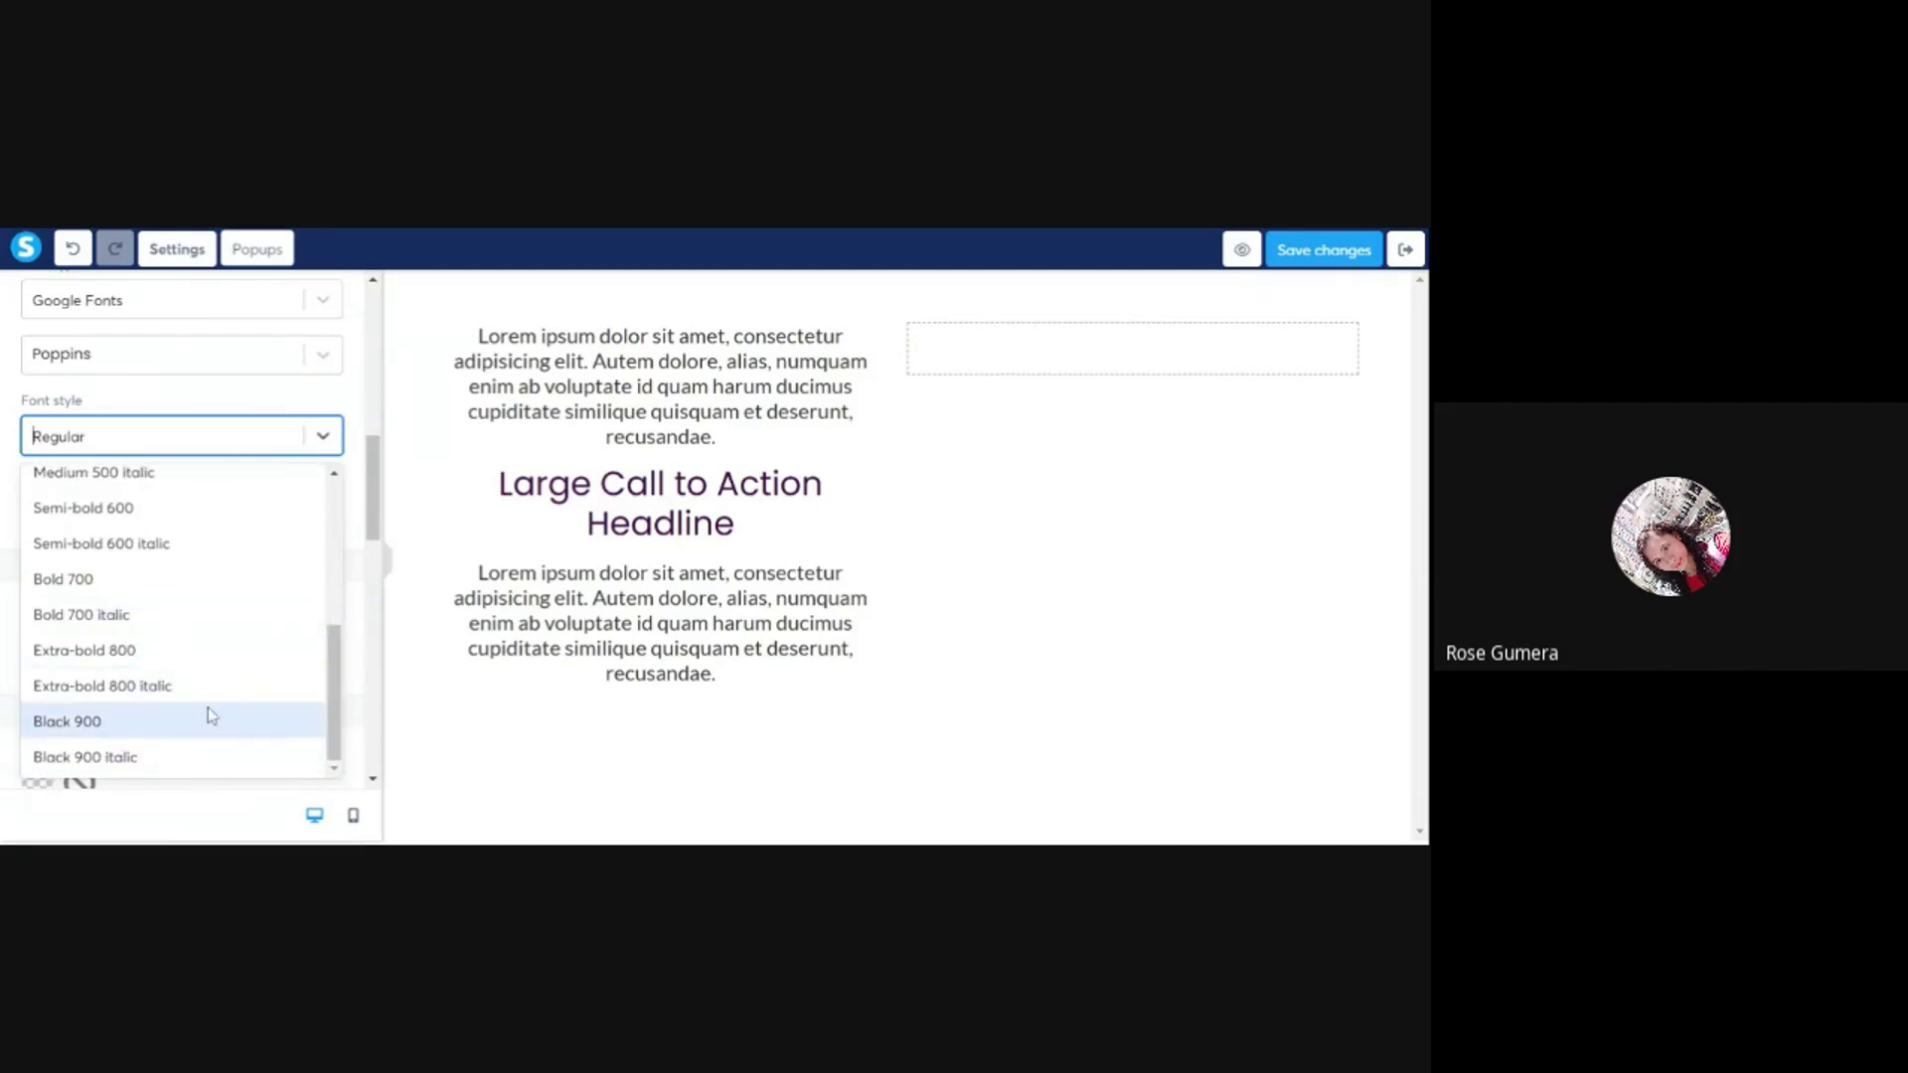
pyautogui.click(56, 731)
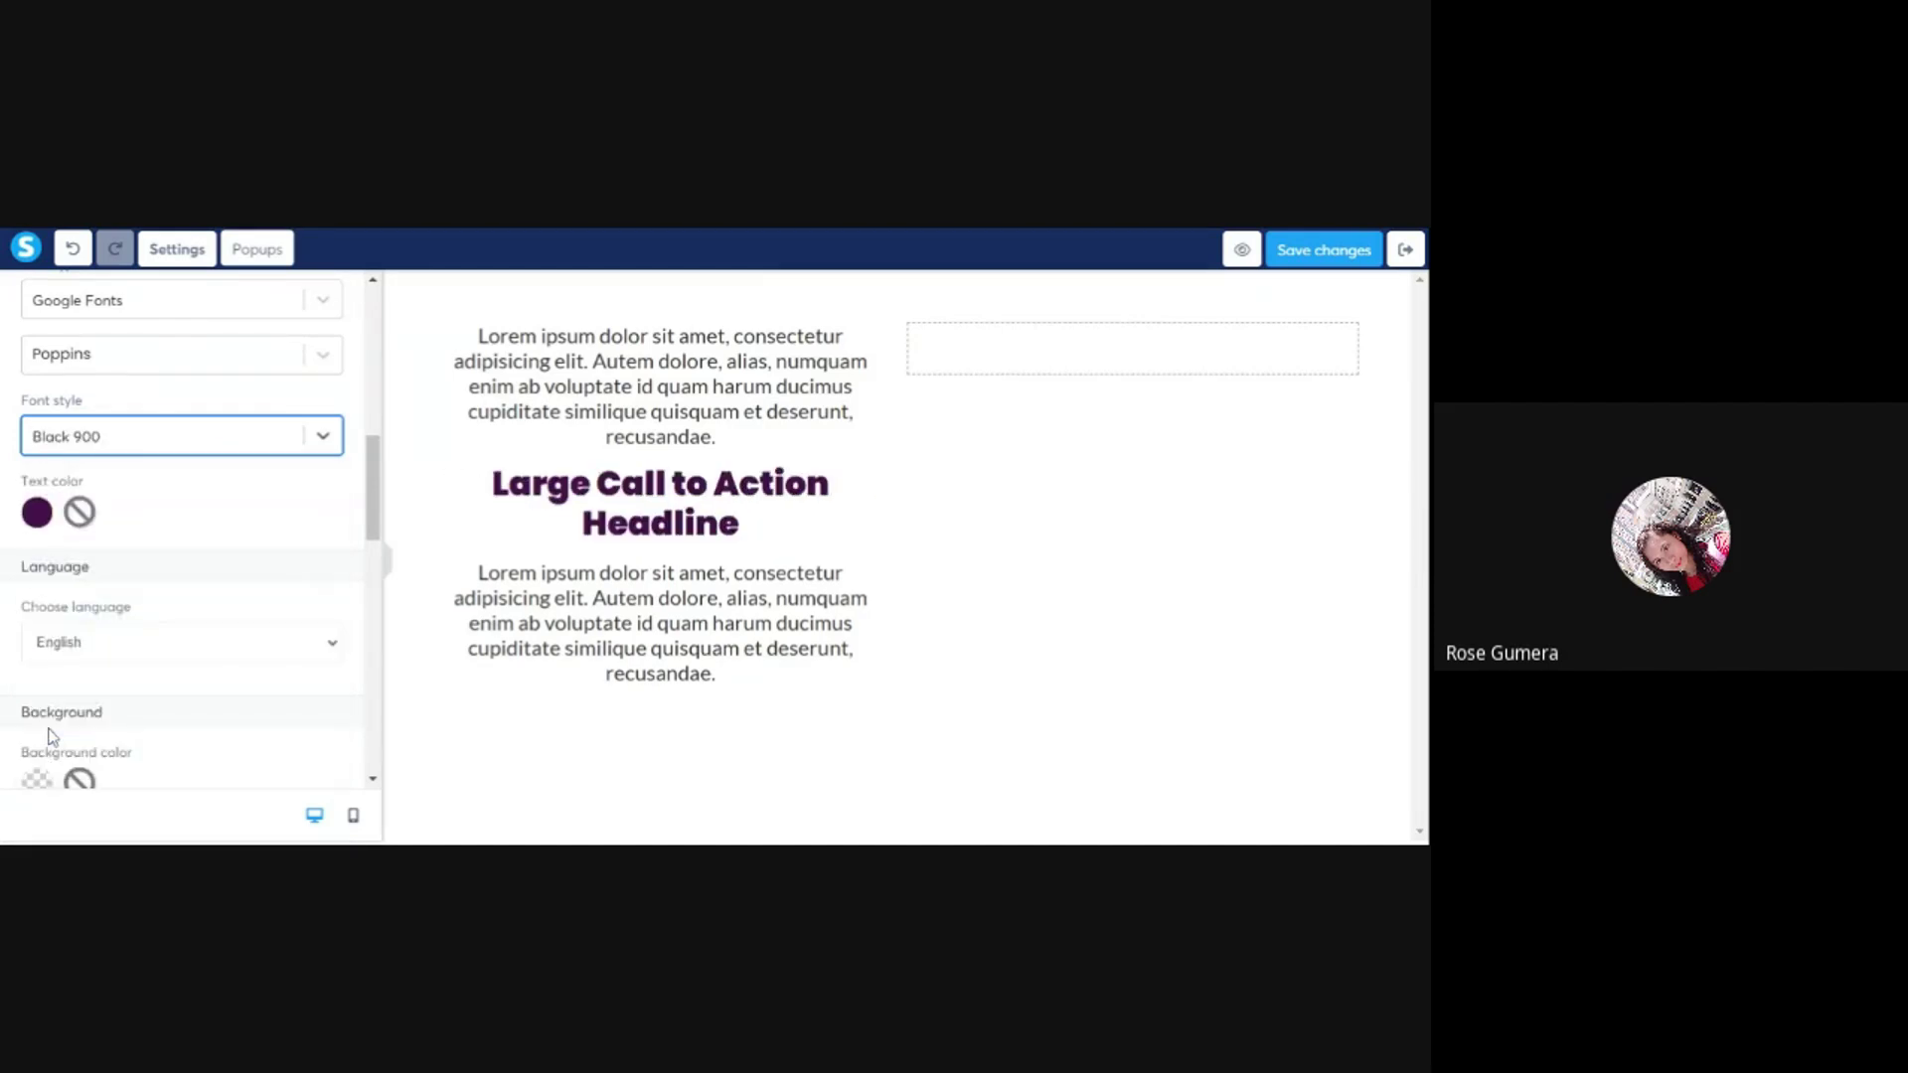
pyautogui.click(518, 579)
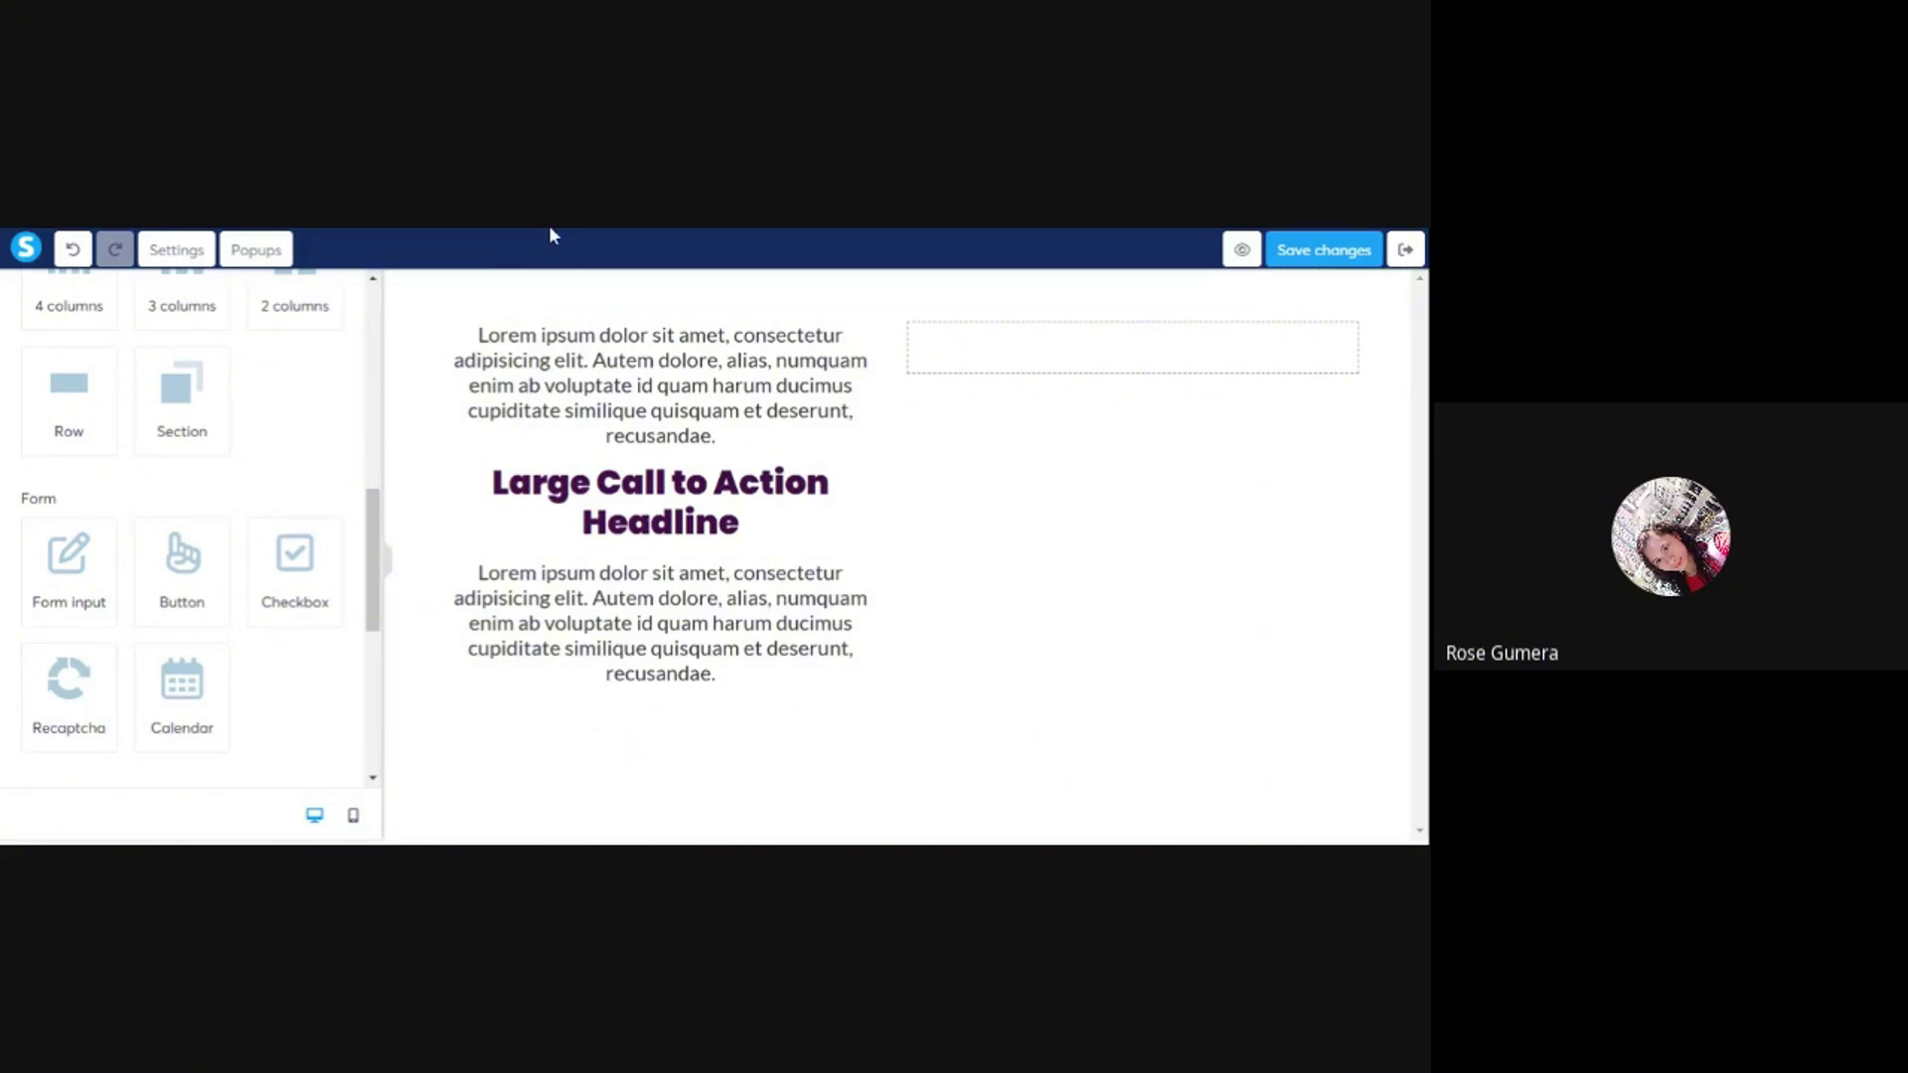
# - Switch to the Freedompreneur reference page and scroll through its hero section
pyautogui.hotkey('ctrl', 'Tab')
pyautogui.scroll(1, 715, 536)
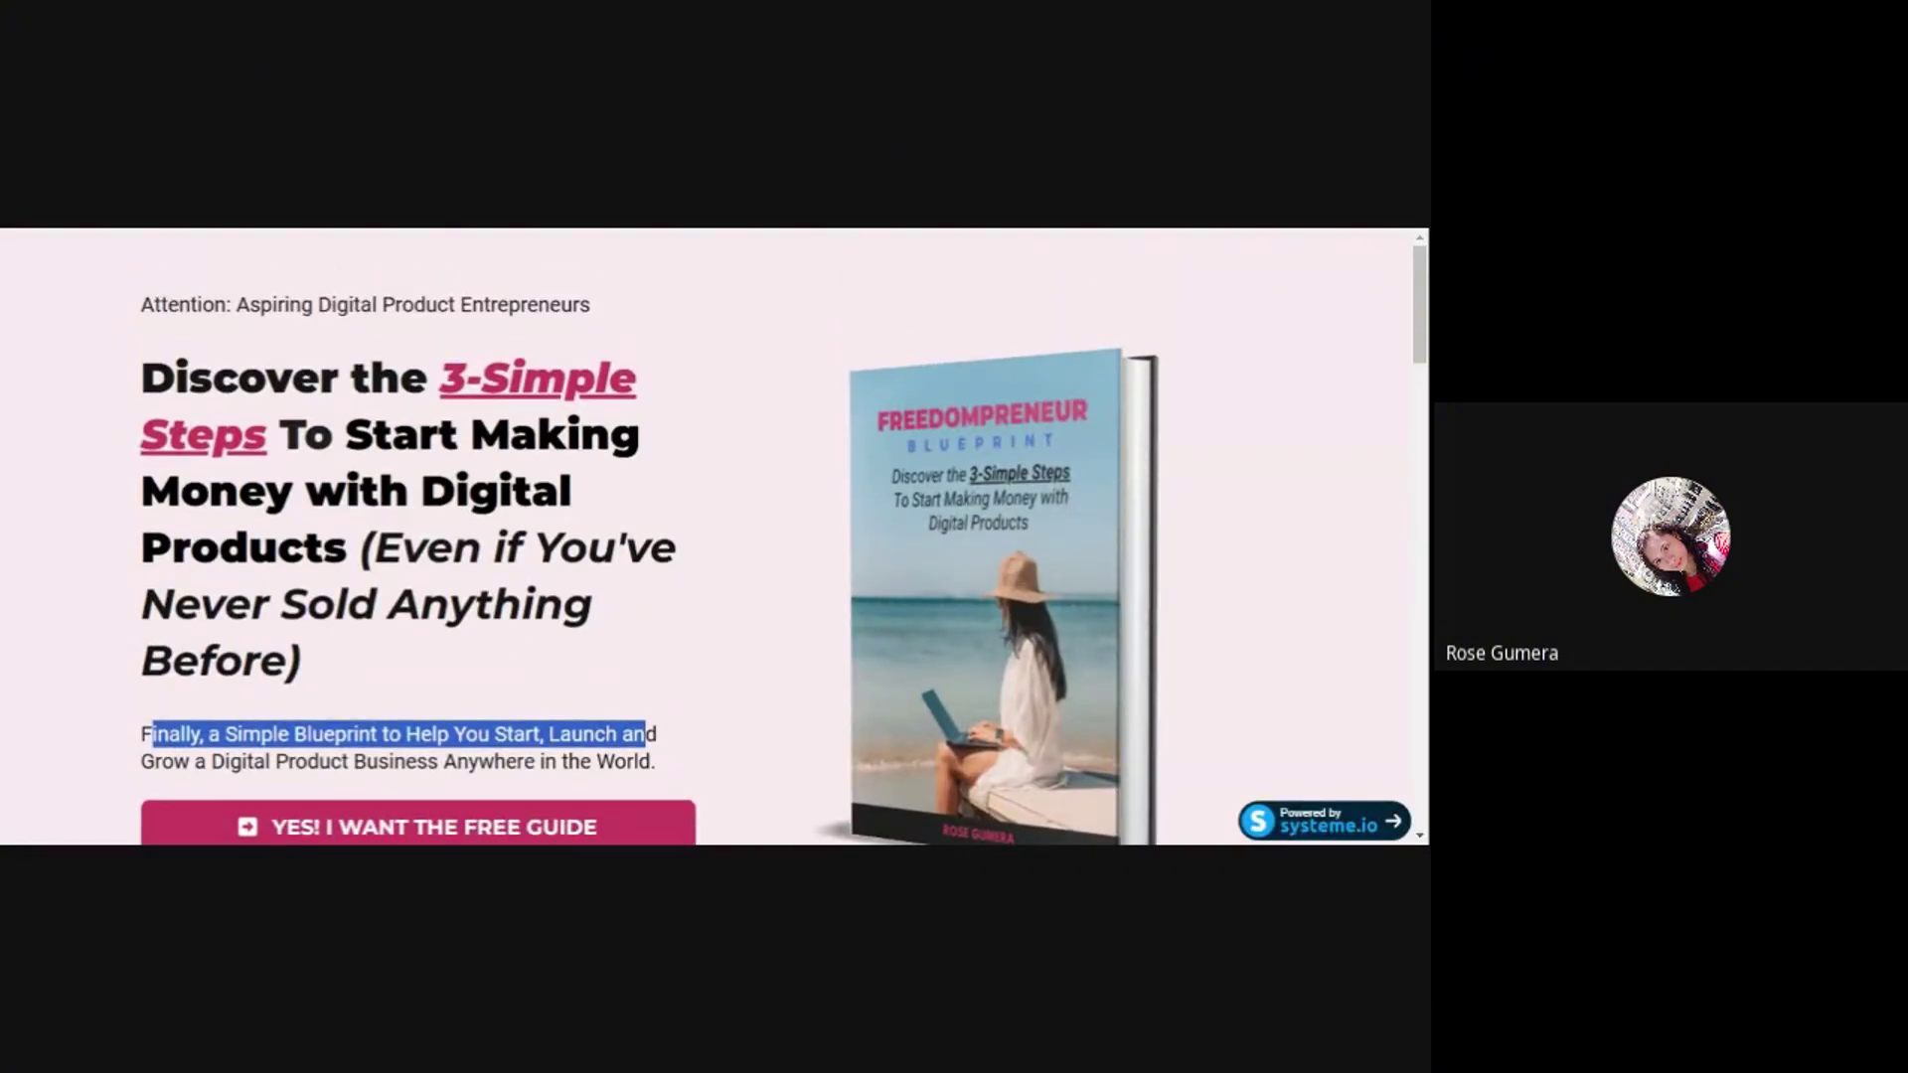
pyautogui.scroll(-3, 362, 545)
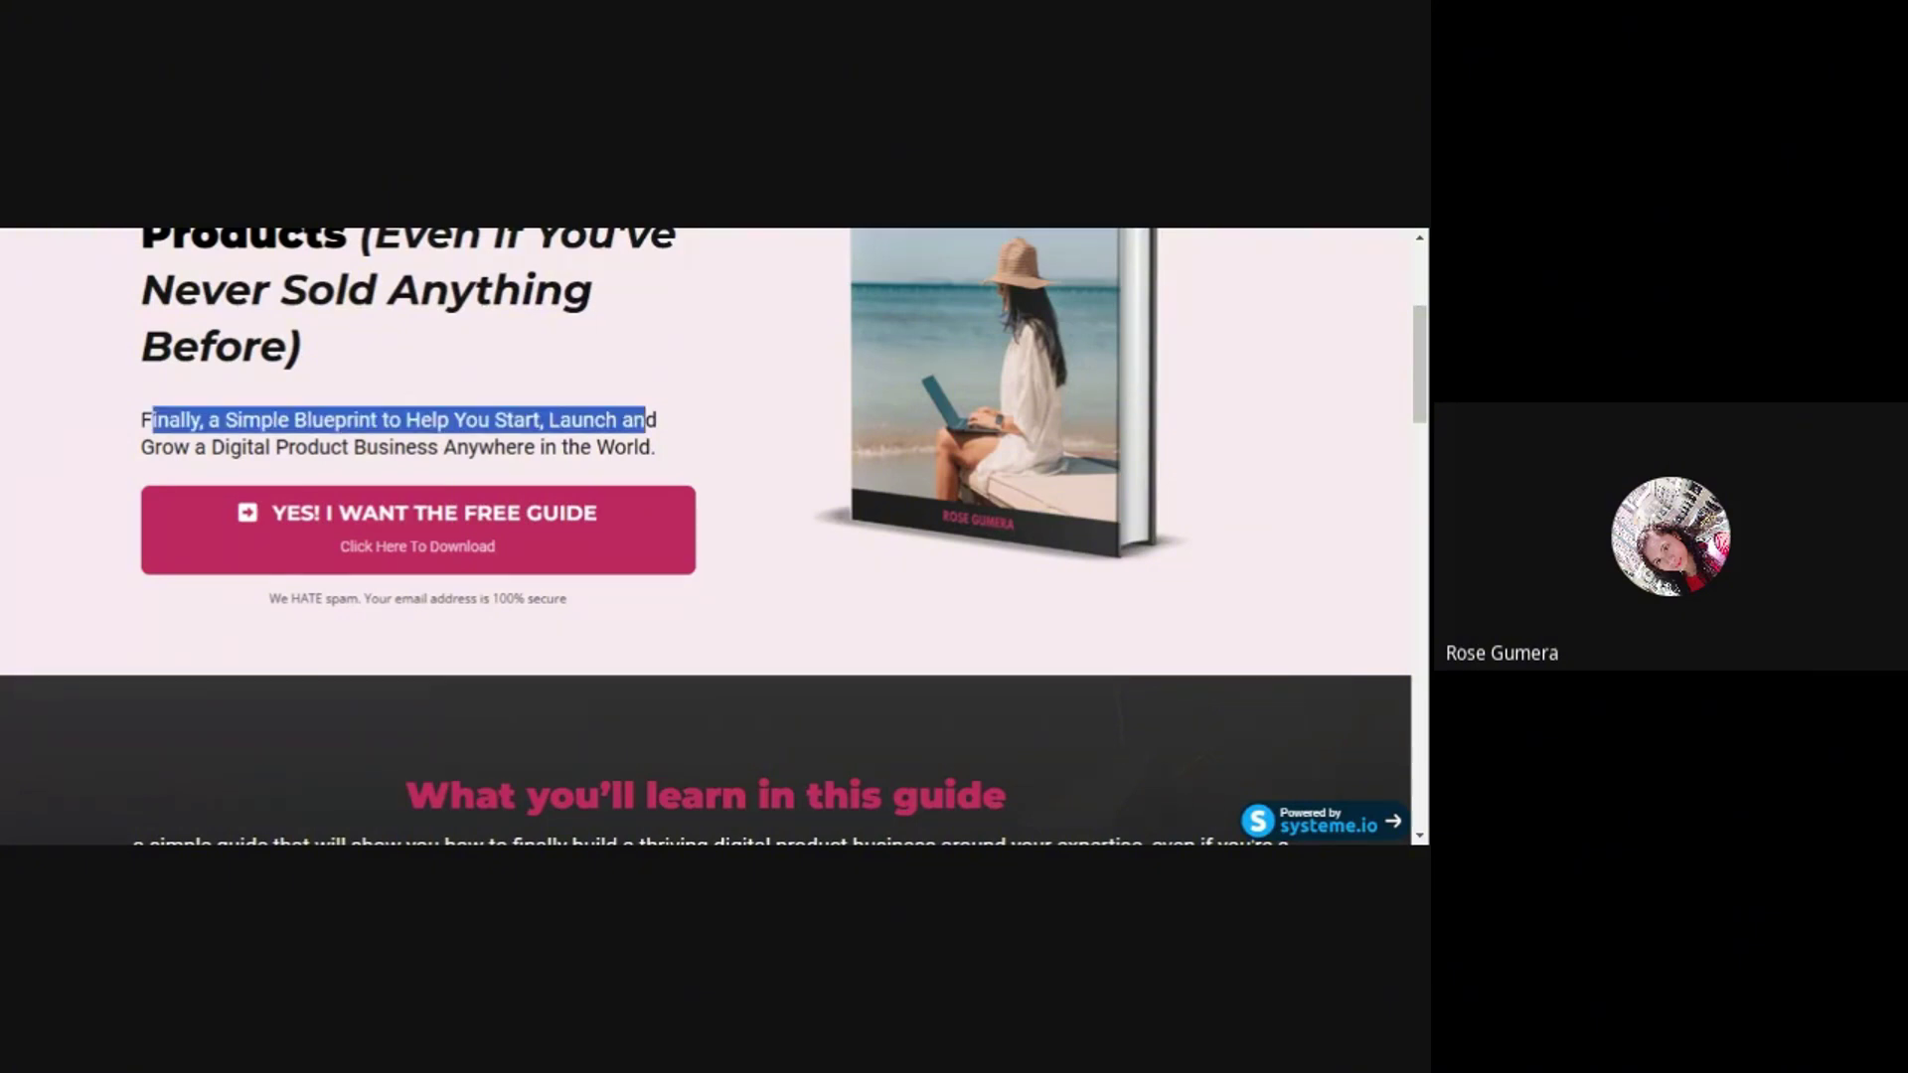
pyautogui.scroll(2, 788, 429)
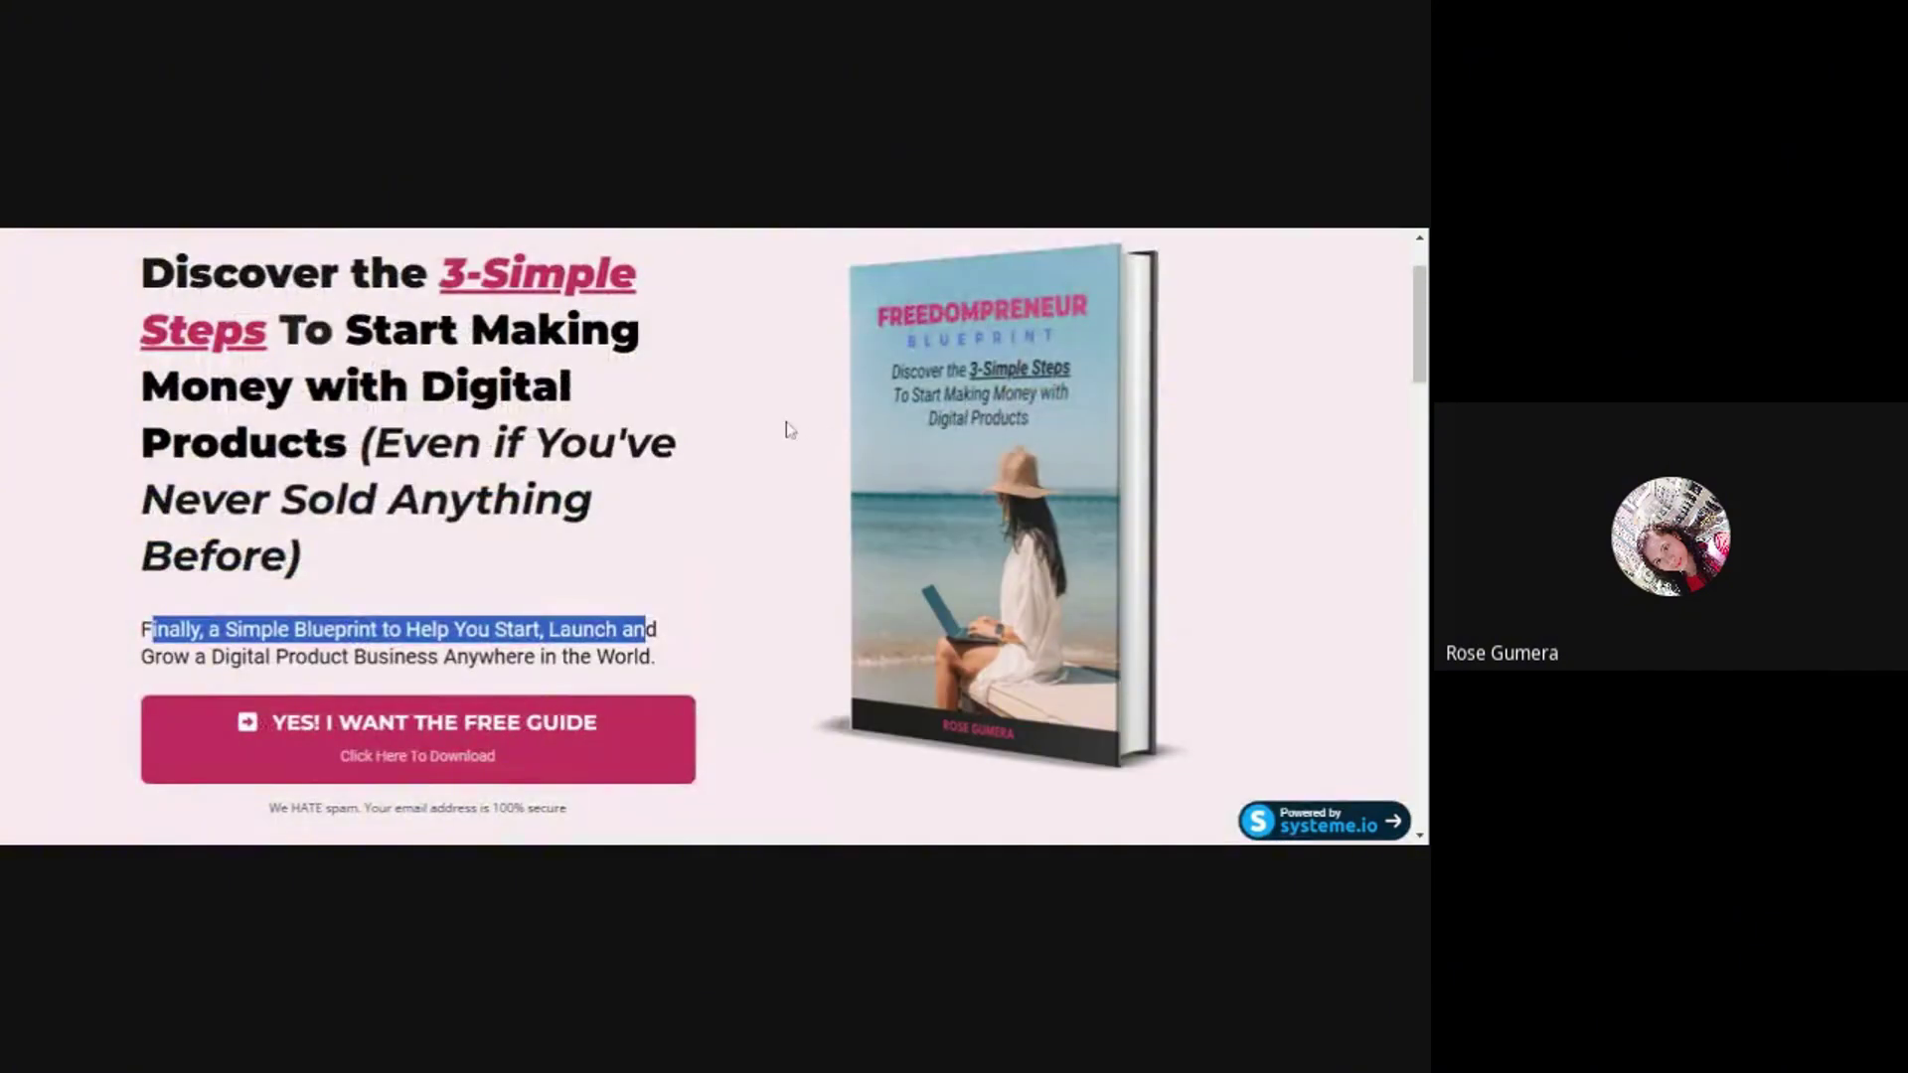
# - Place an Image placeholder in the right column, then bring up the Airbnb Lead Gen Funnel chat
pyautogui.click(484, 231)
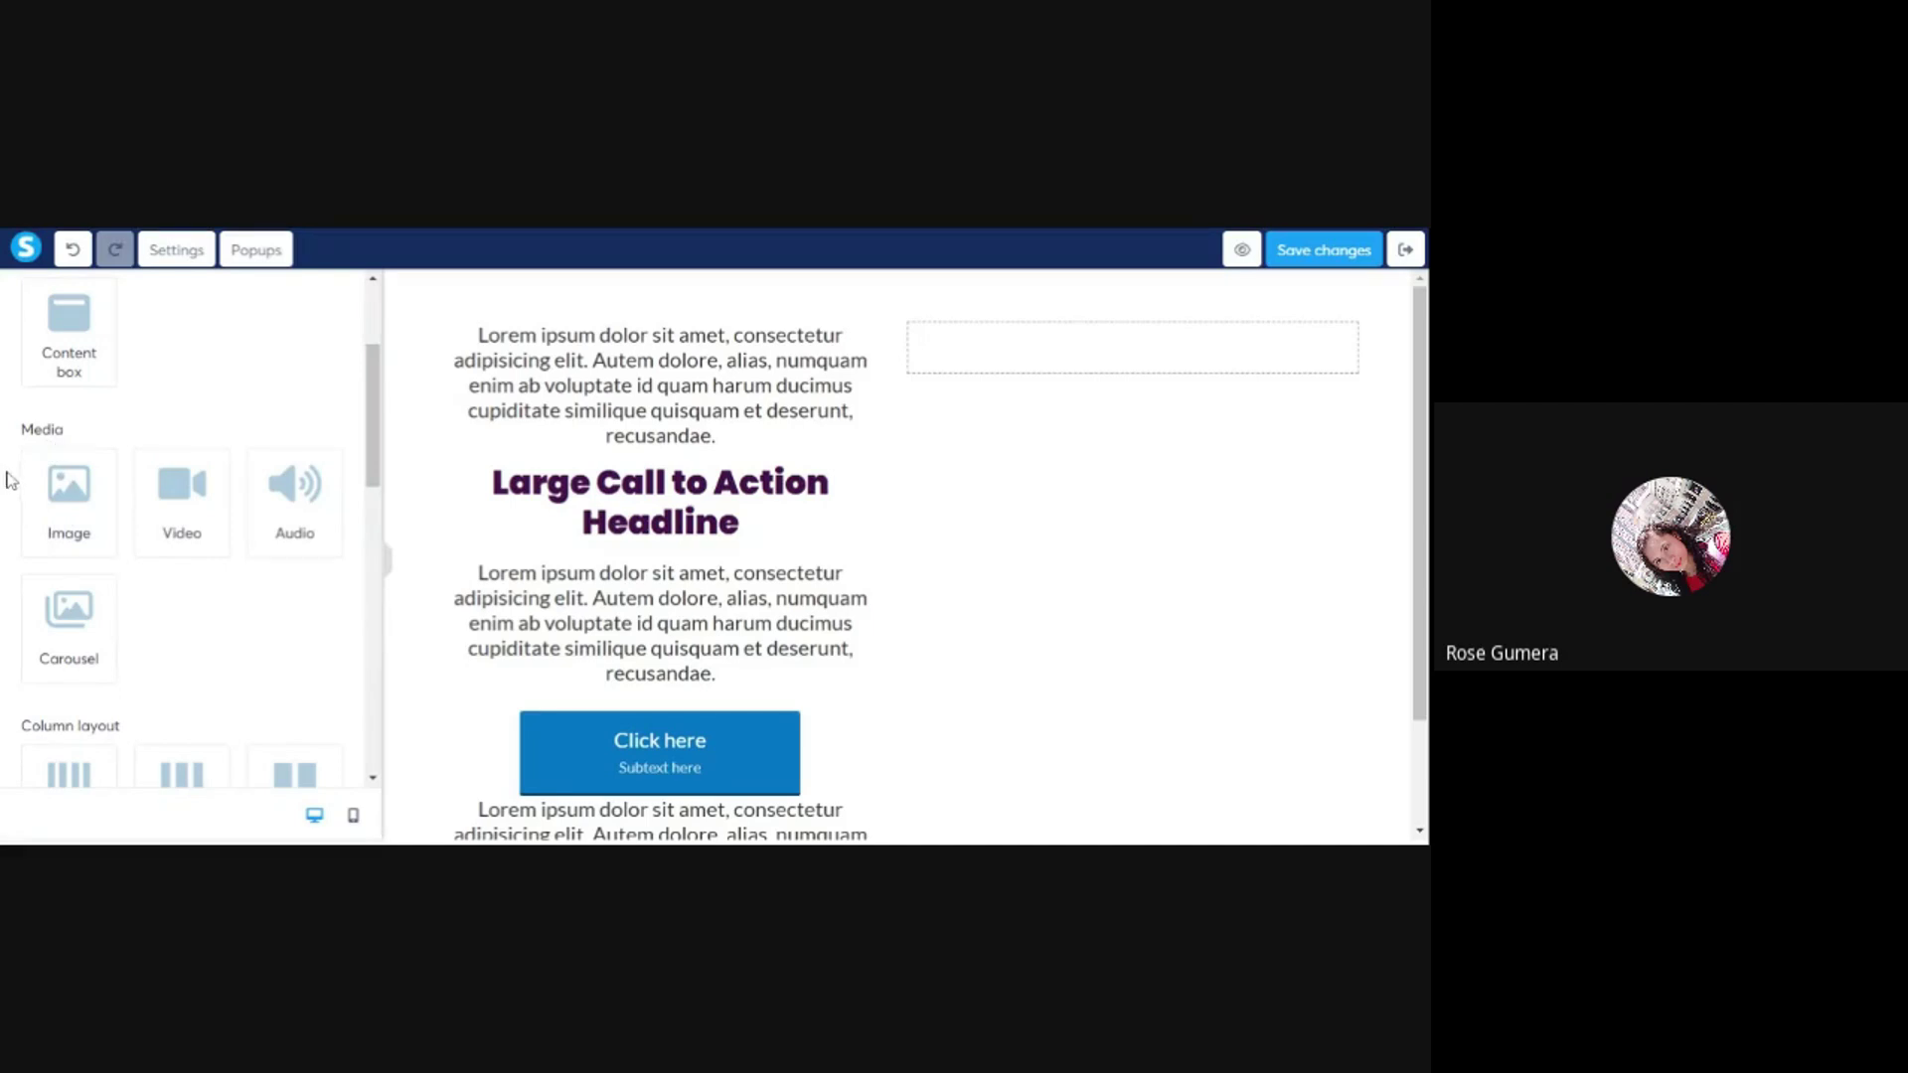
pyautogui.moveTo(72, 494); pyautogui.dragTo(983, 374)
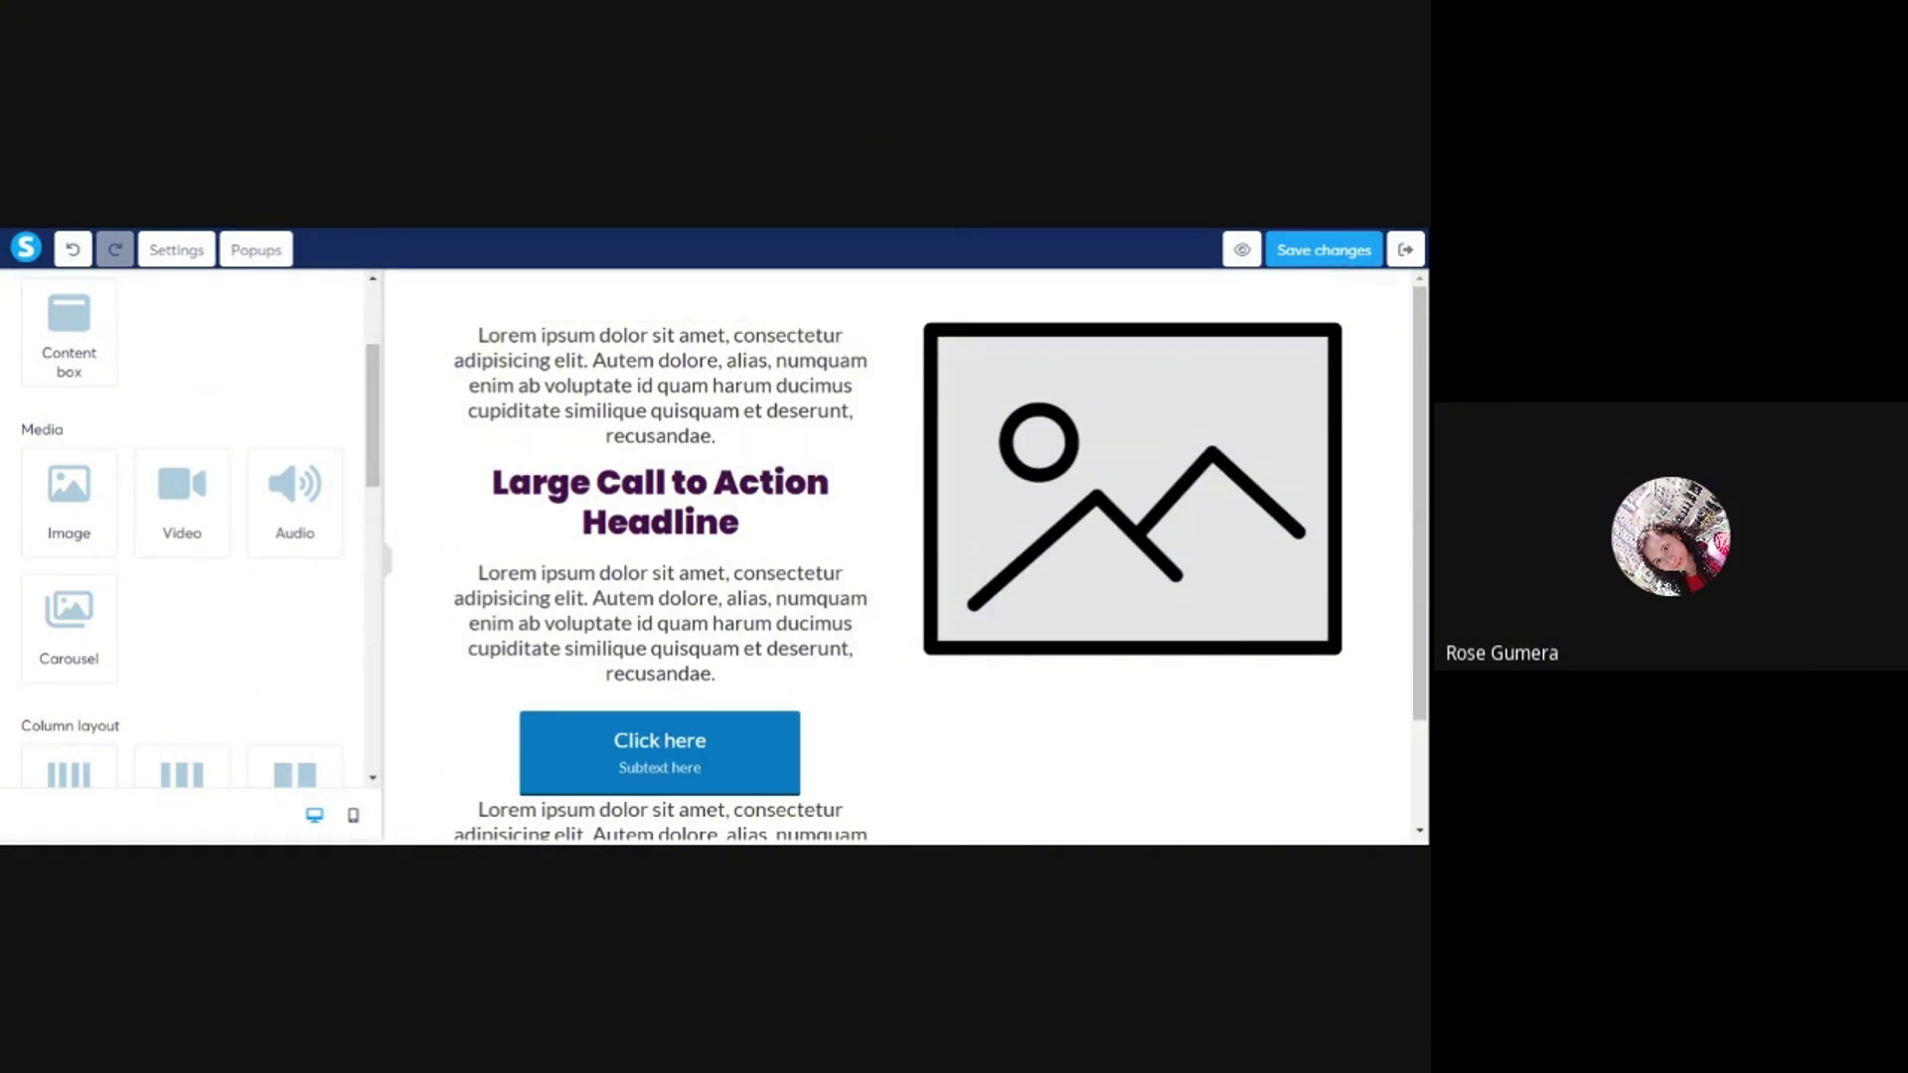
pyautogui.click(1078, 230)
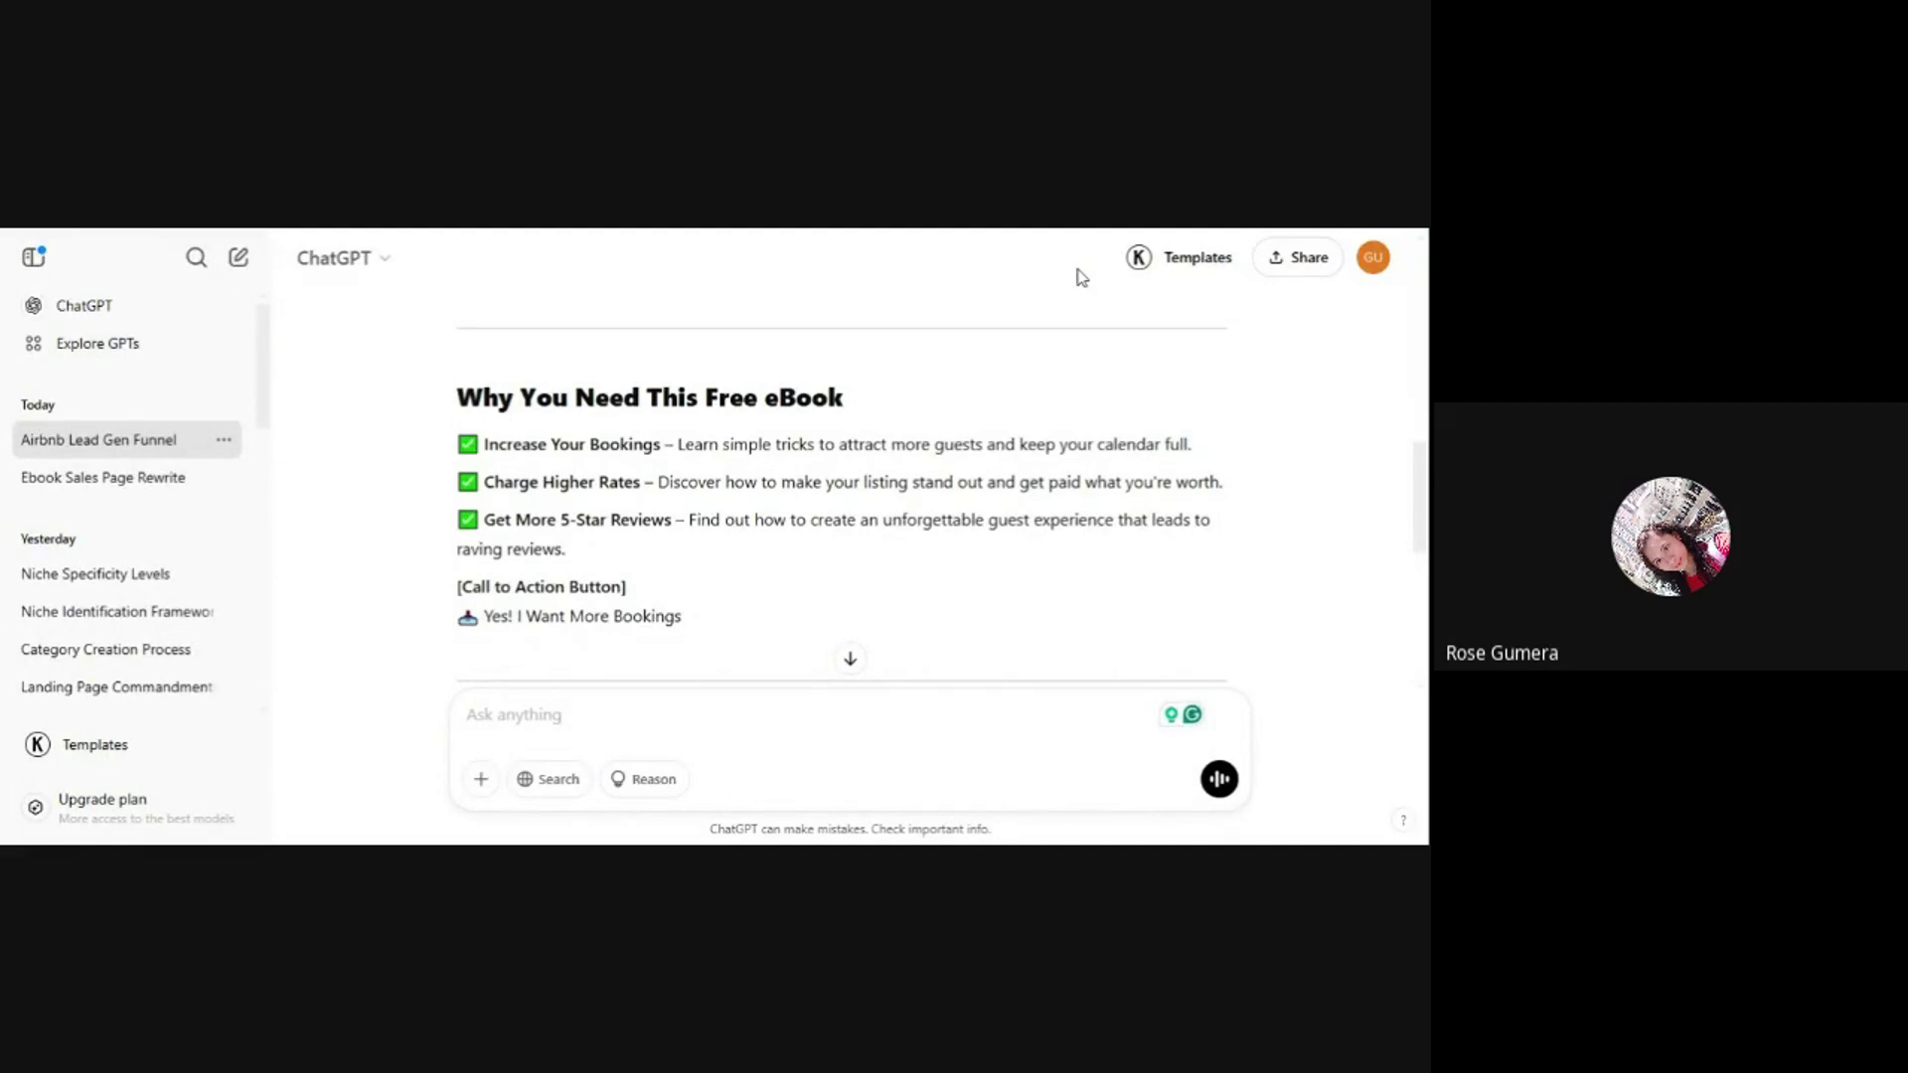
# - Copy the ChatGPT subheadline 'Struggling to Make More Money from Your Airbnb?' and return to the systeme.io editor
pyautogui.scroll(10, 630, 457)
pyautogui.scroll(-5, 711, 457)
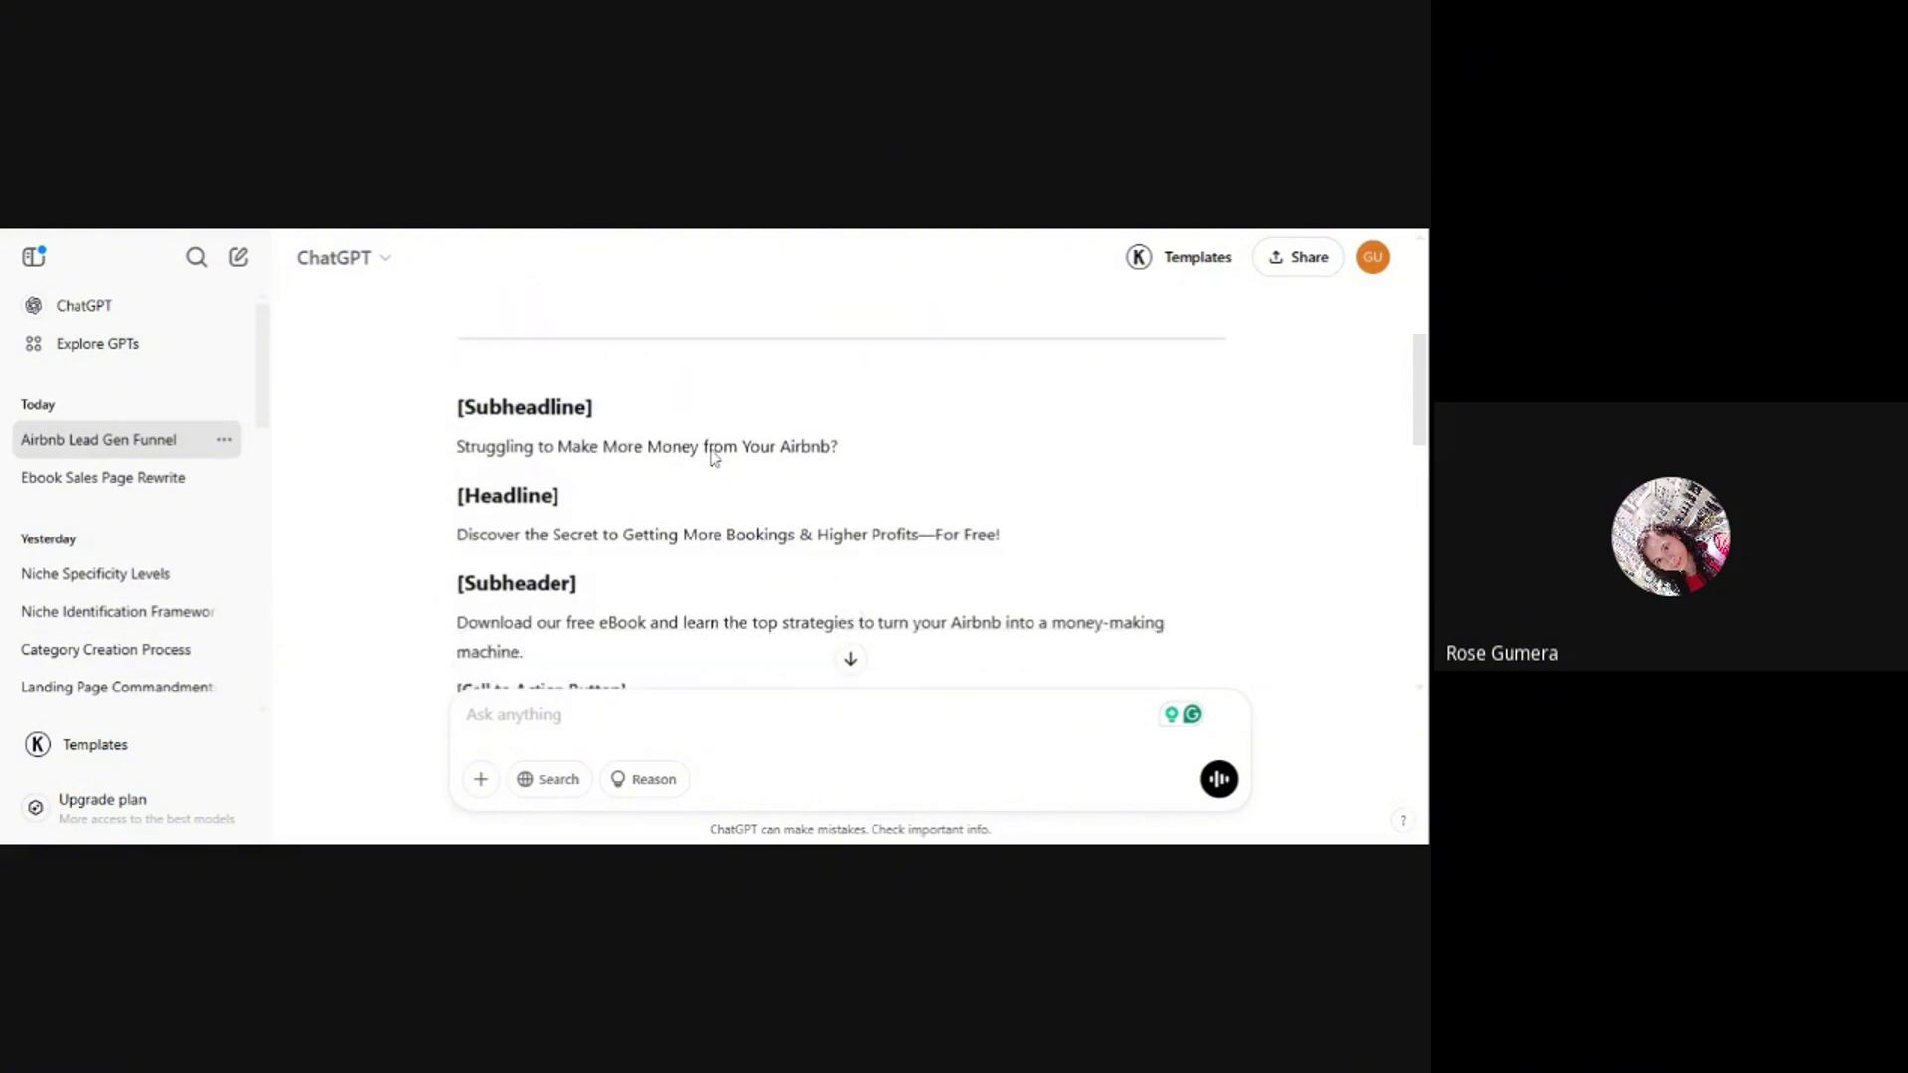
pyautogui.scroll(2, 711, 457)
pyautogui.scroll(-1, 646, 455)
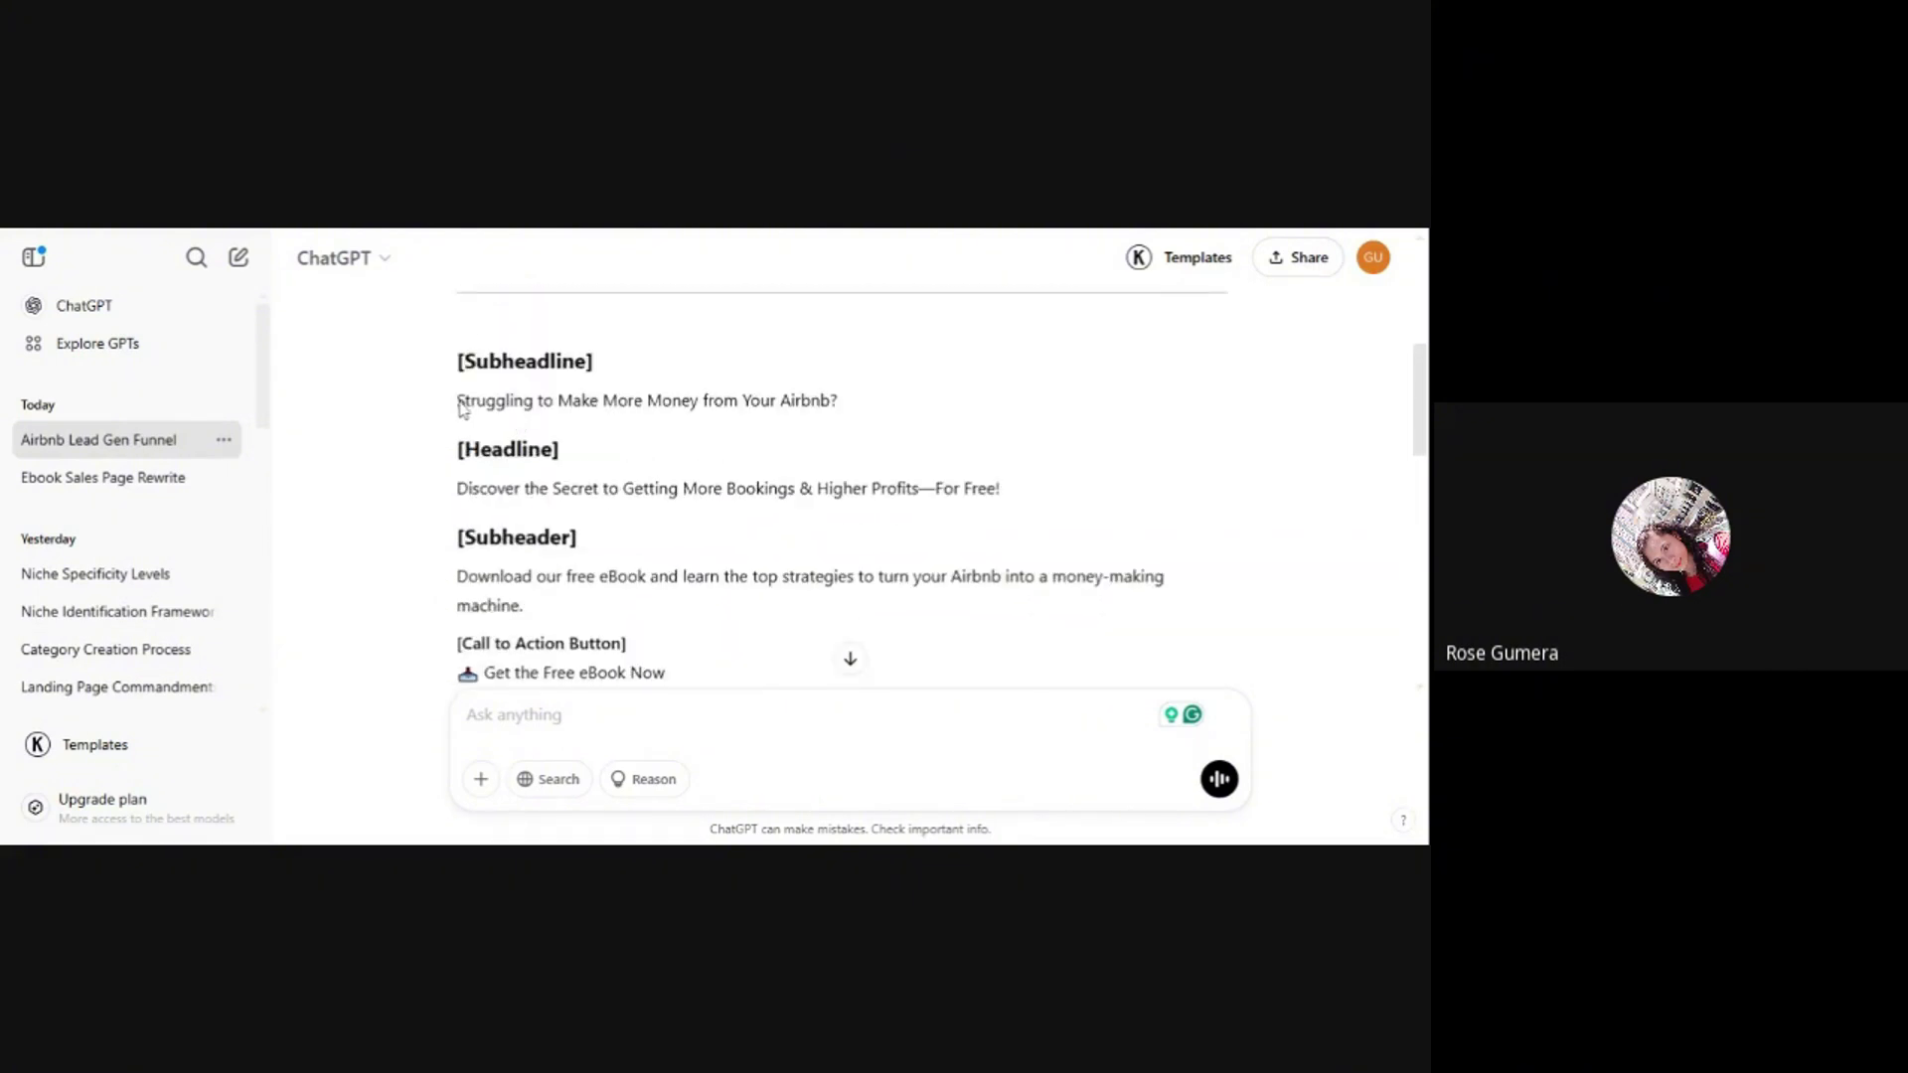
pyautogui.moveTo(457, 401); pyautogui.dragTo(866, 410)
pyautogui.hotkey('ctrl', 'c')
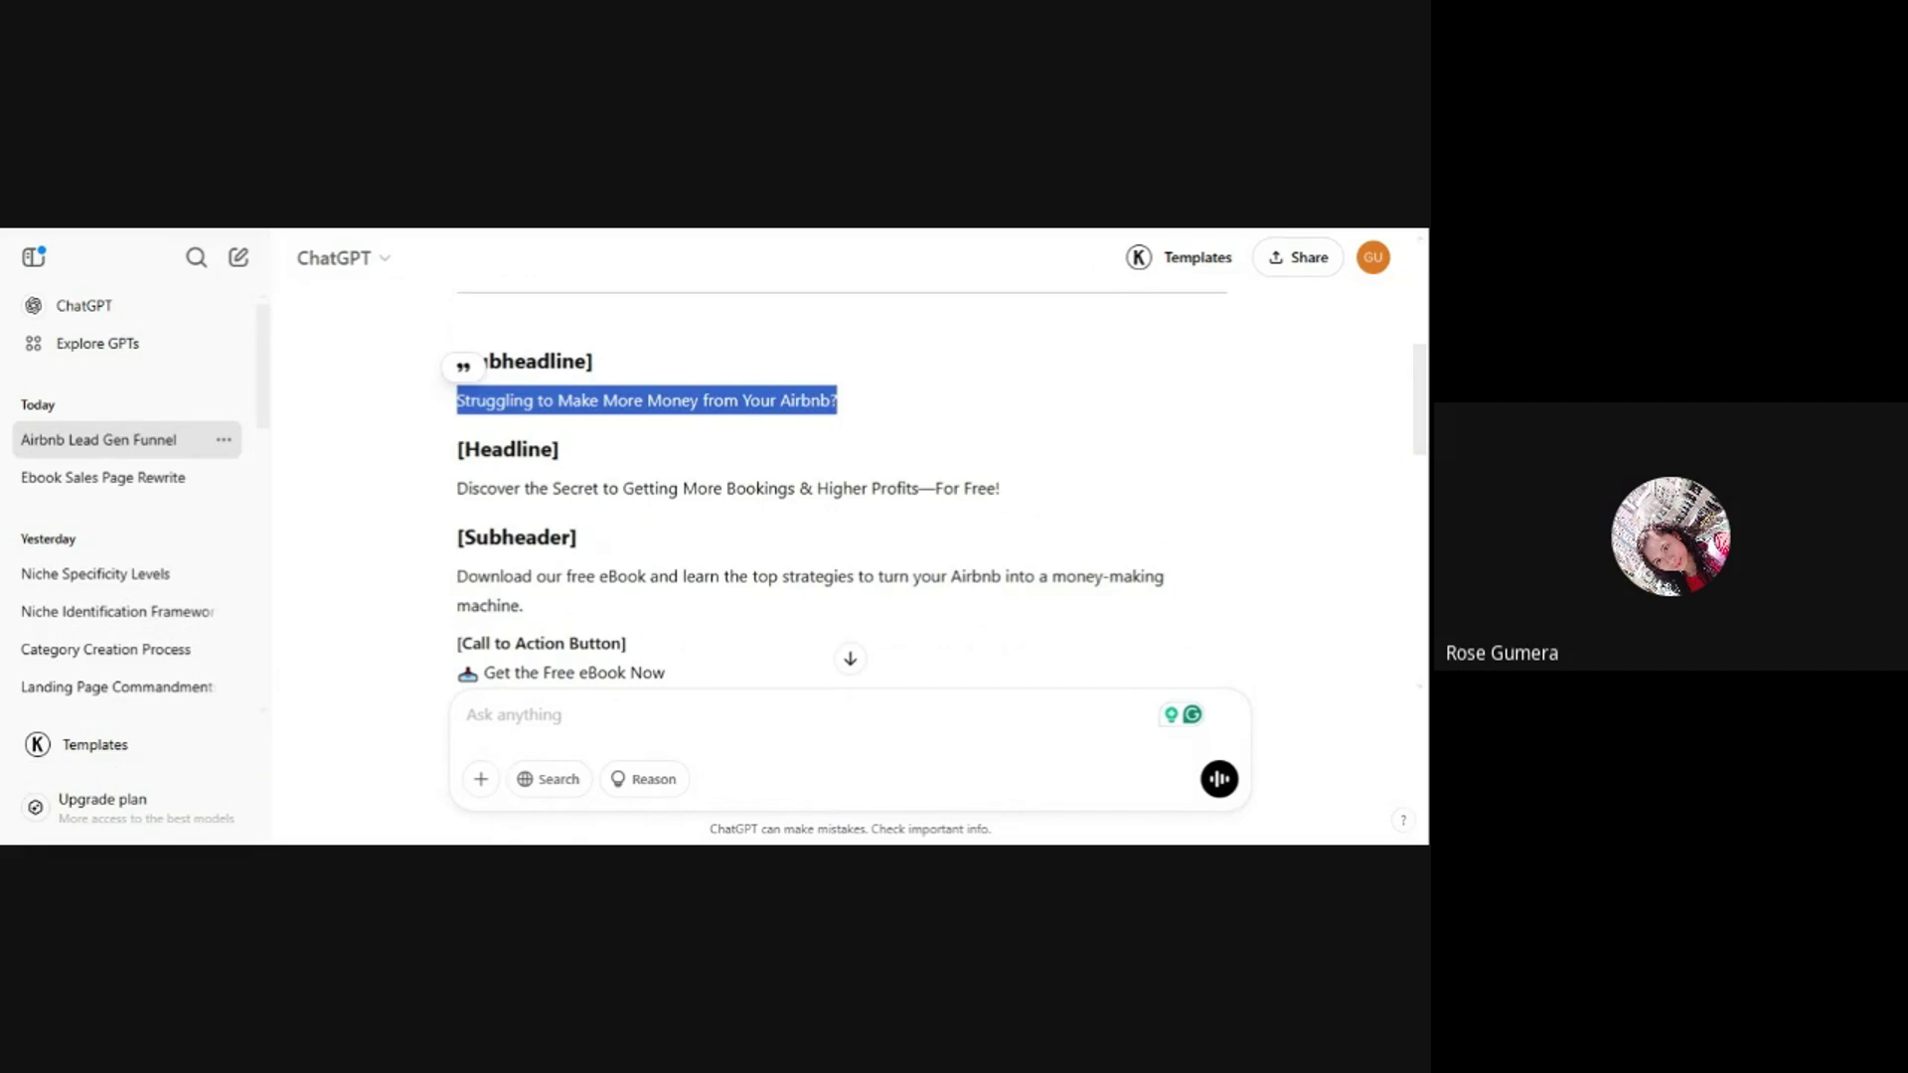
pyautogui.hotkey('alt', 'Tab')
# - Paste the Airbnb subheadline over the top placeholder paragraph and left-align it
pyautogui.tripleClick(610, 378)
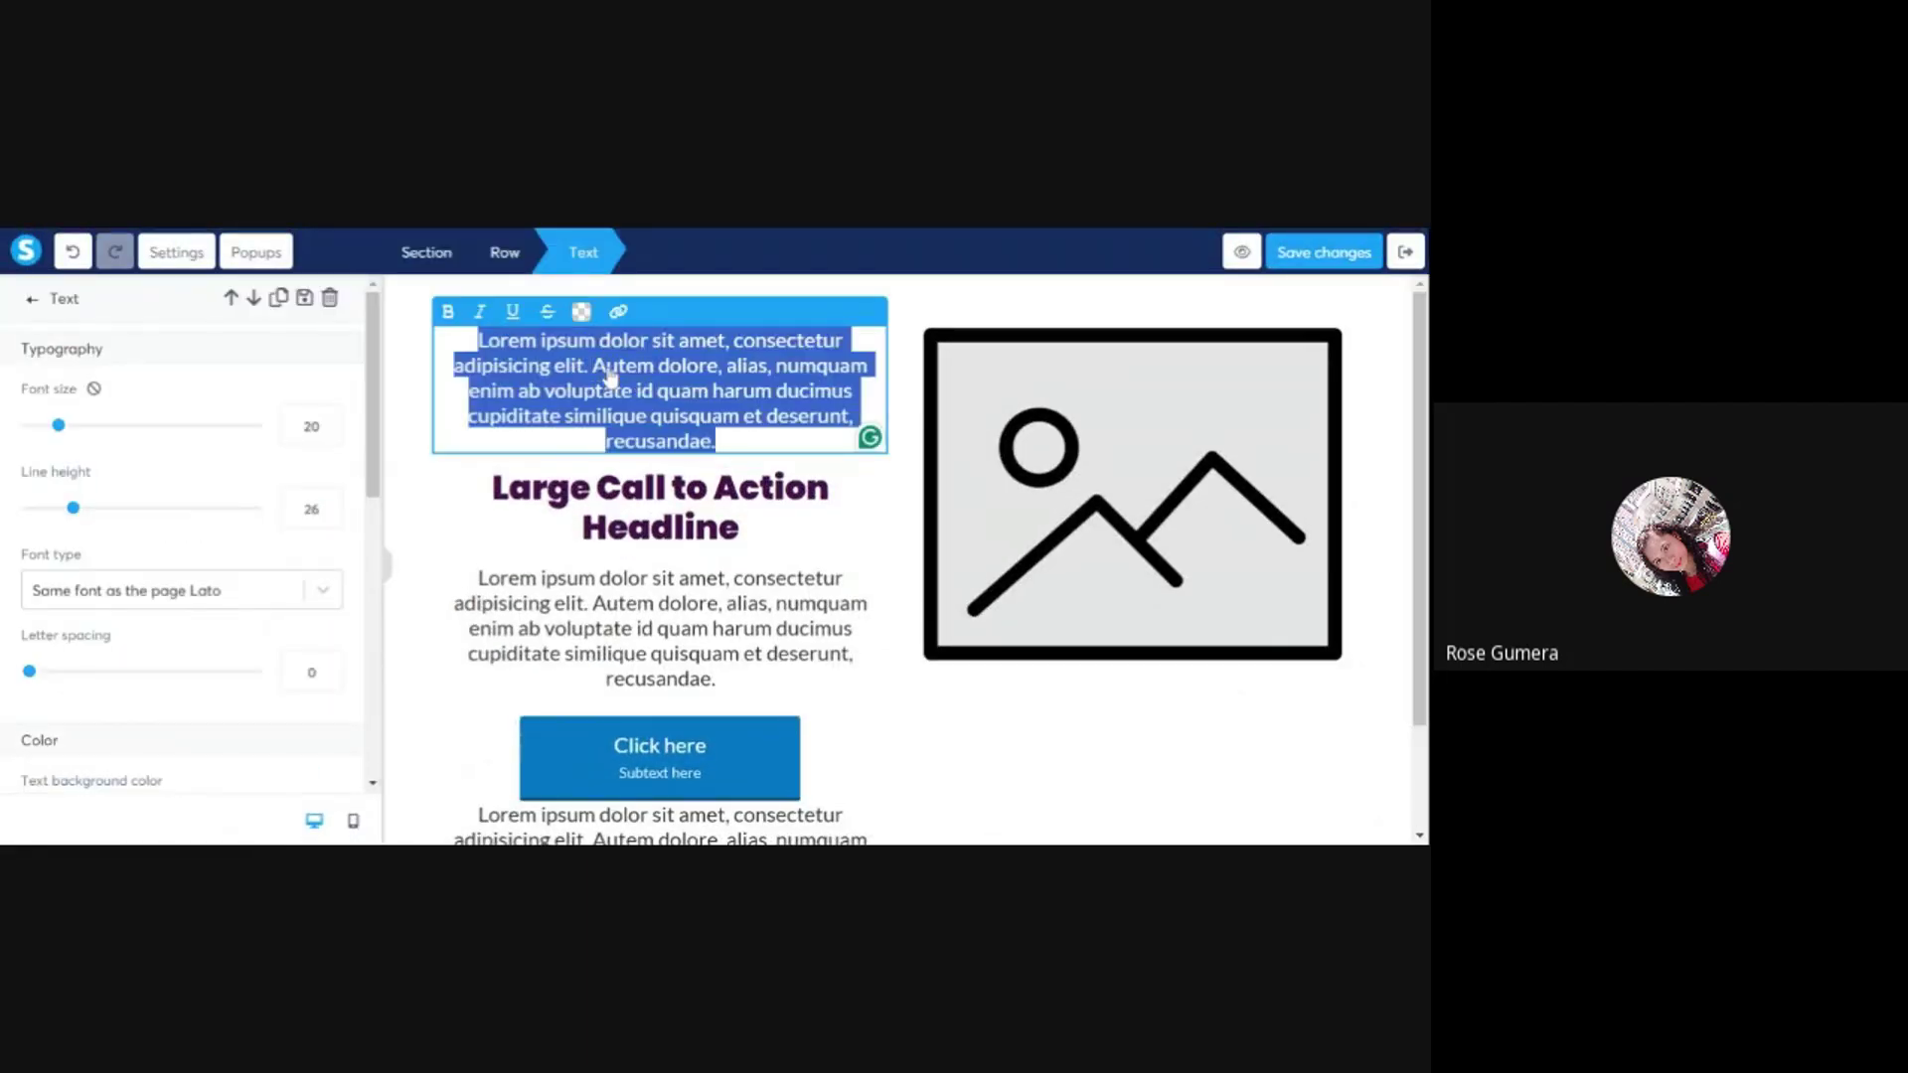
pyautogui.hotkey('ctrl', 'v')
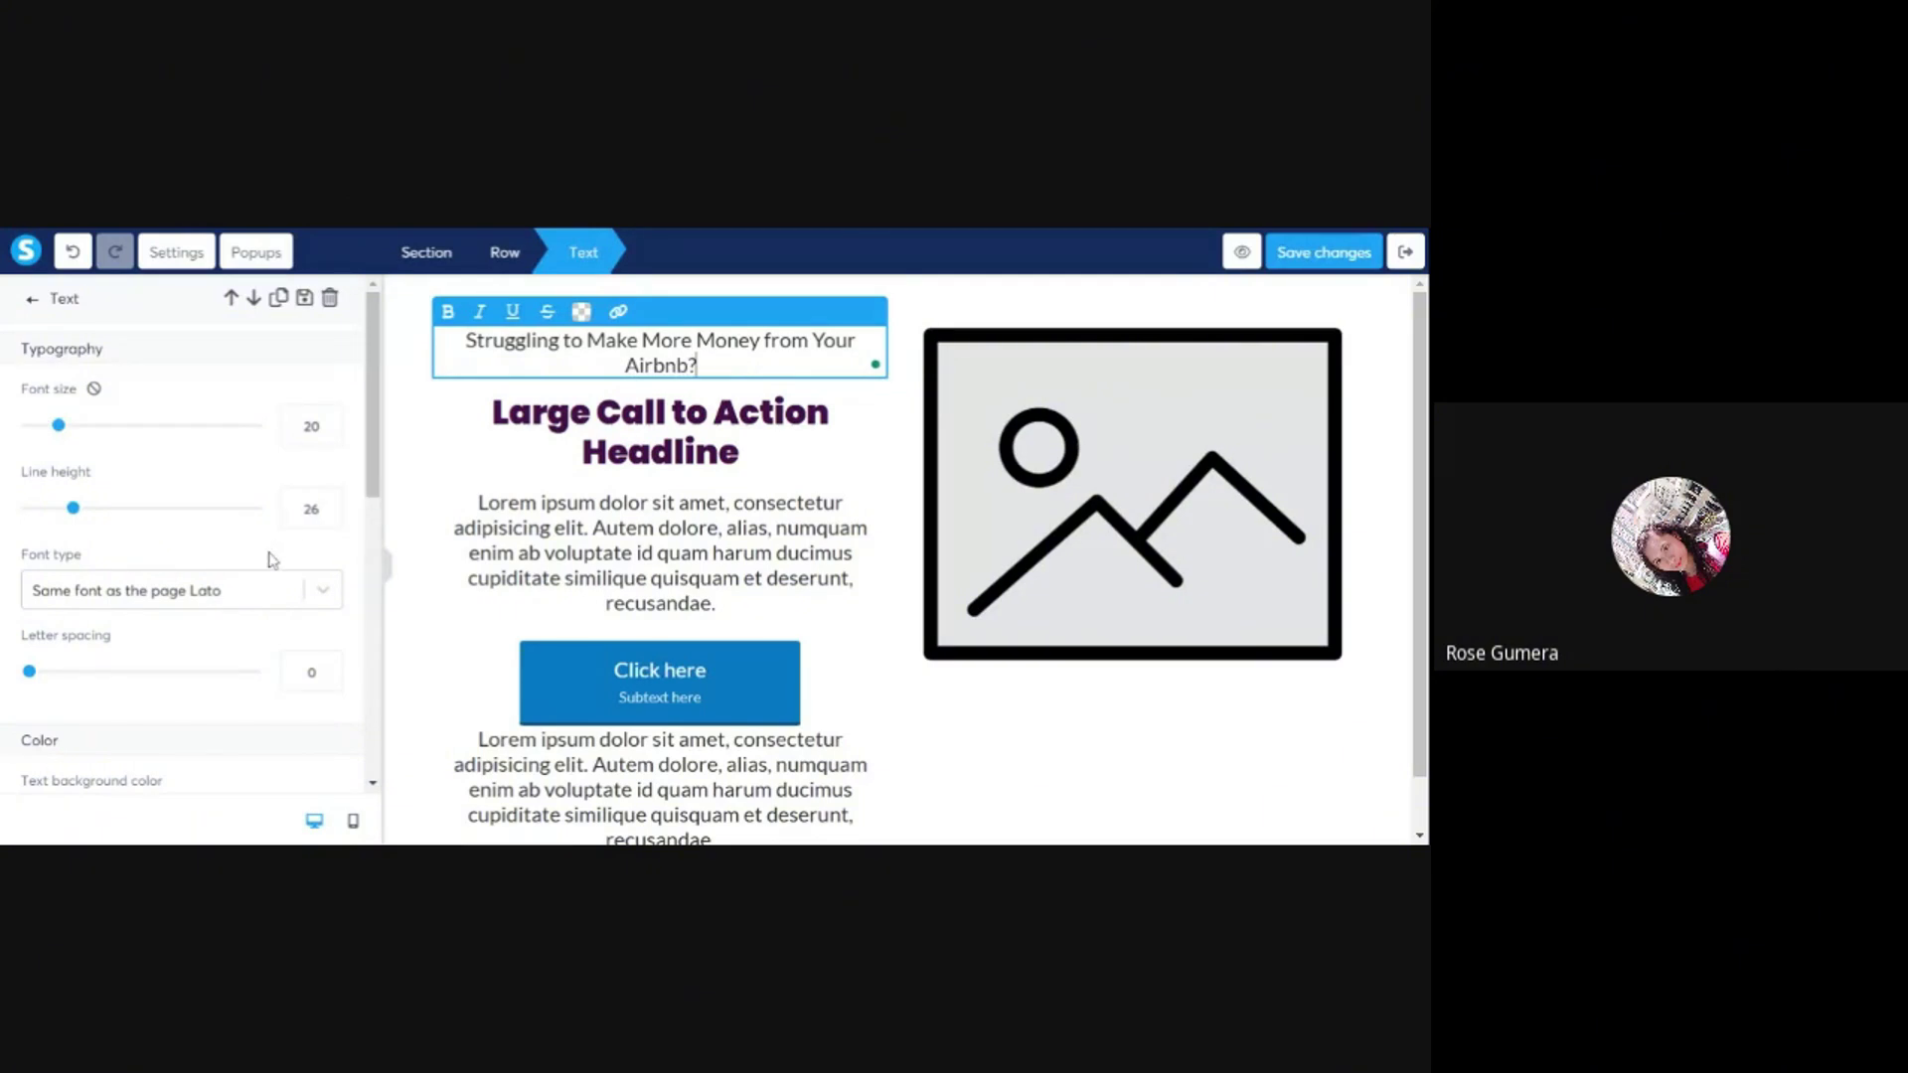
pyautogui.scroll(-2, 264, 563)
pyautogui.scroll(-4, 264, 564)
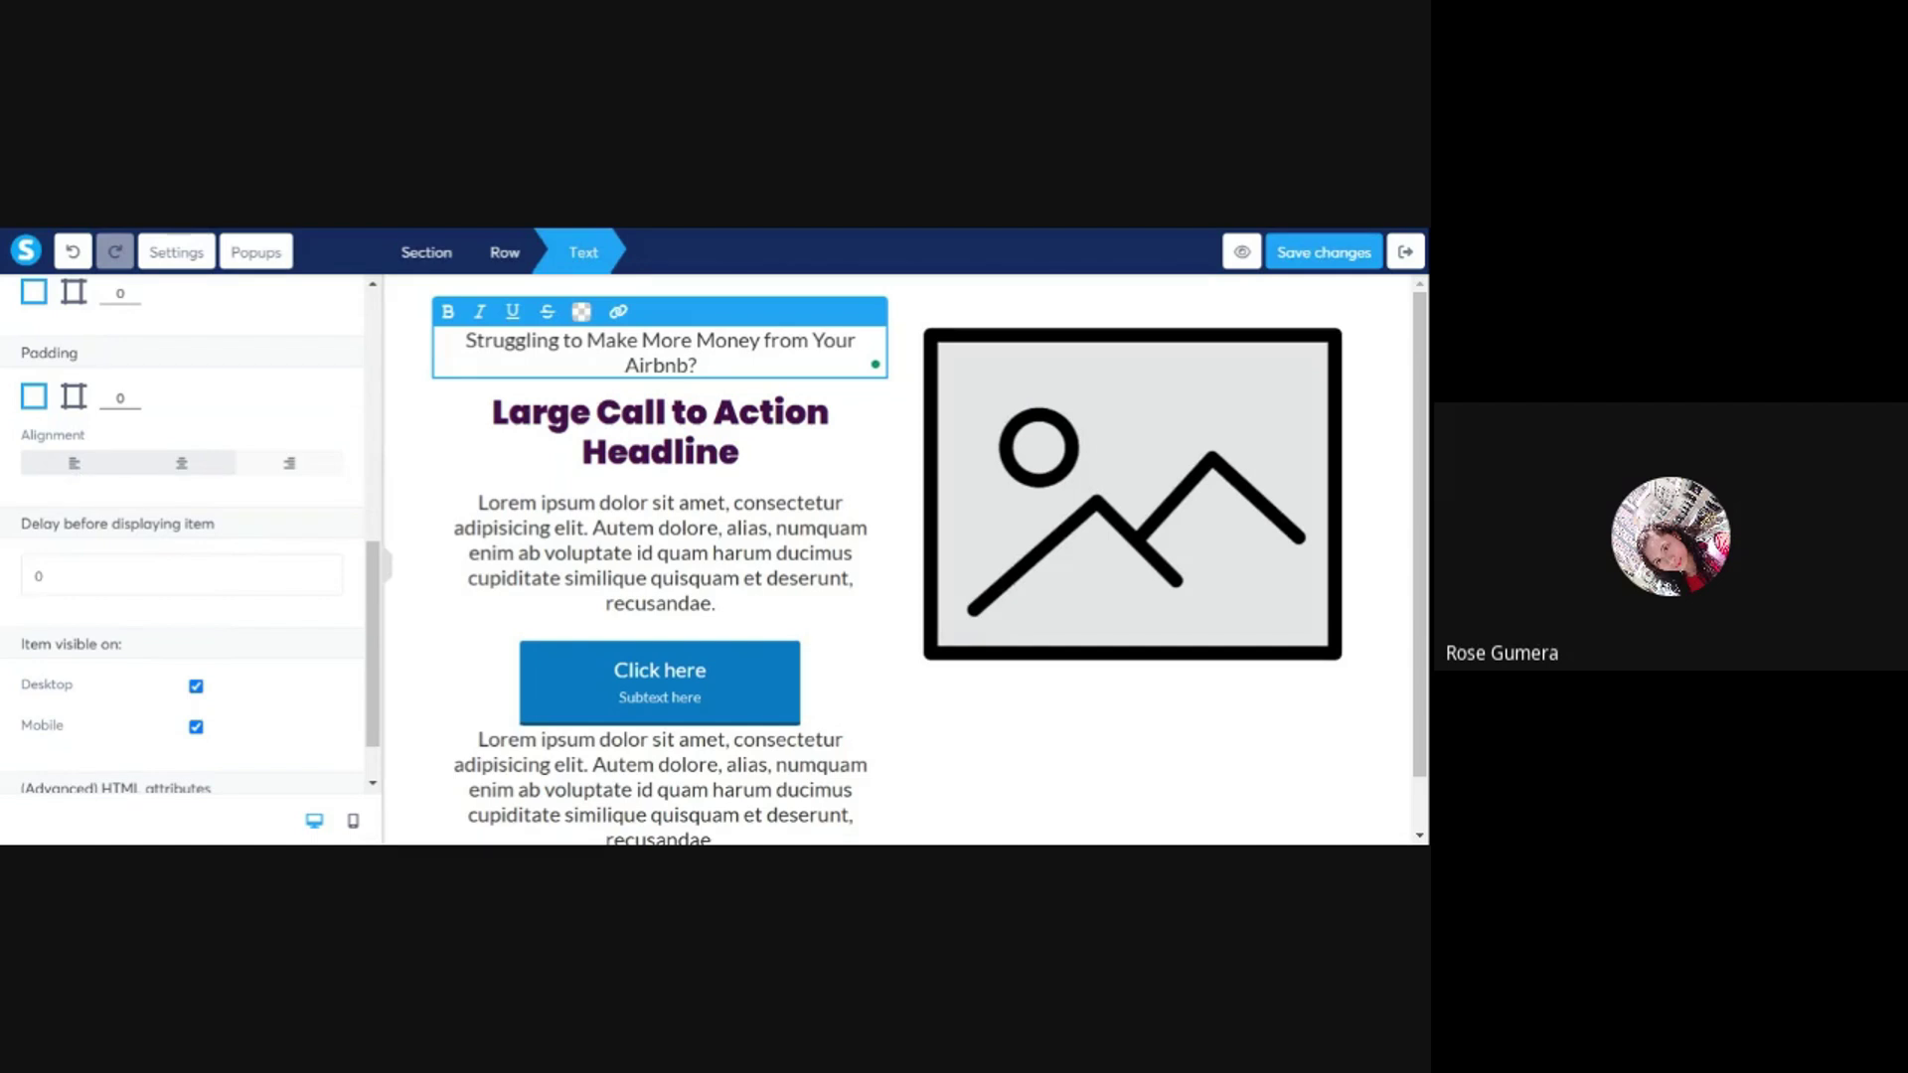
pyautogui.click(77, 471)
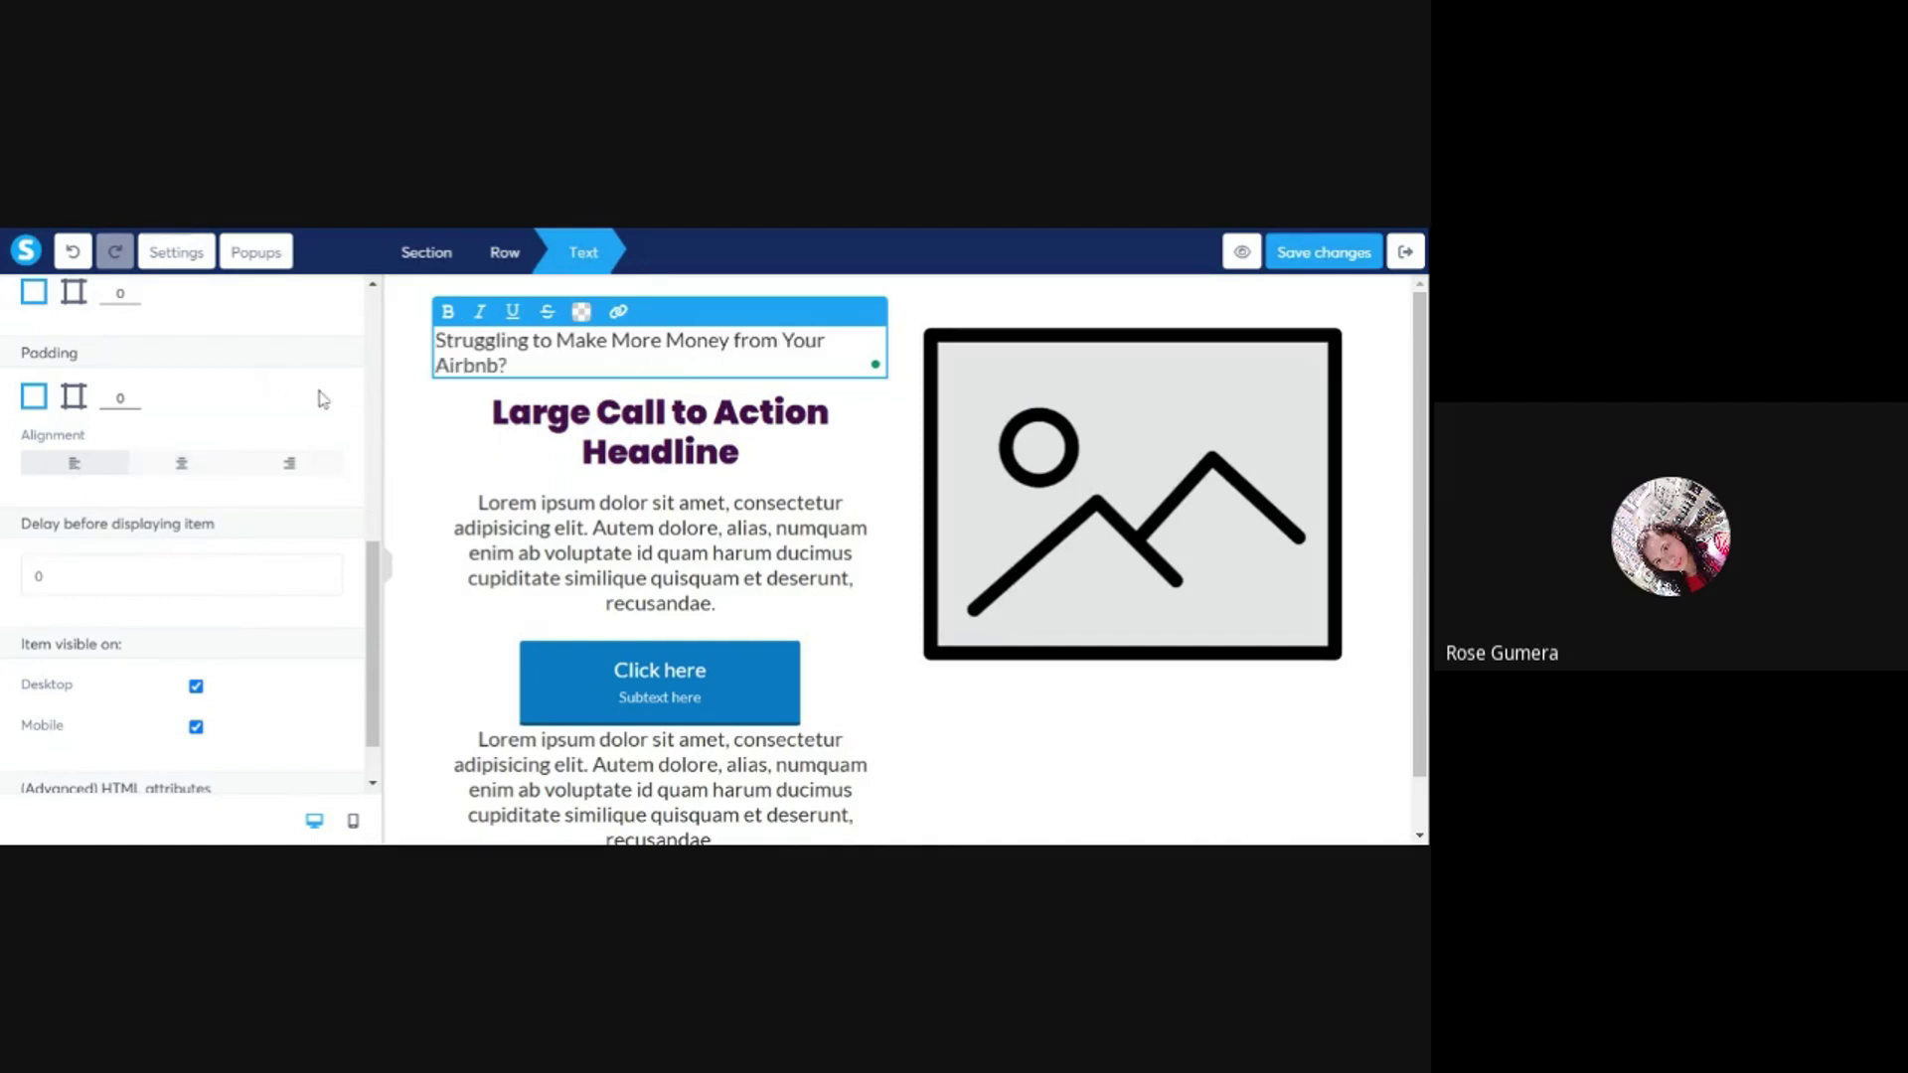
# - Reduce the subheadline font size to 18
pyautogui.scroll(5, 320, 398)
pyautogui.scroll(2, 320, 398)
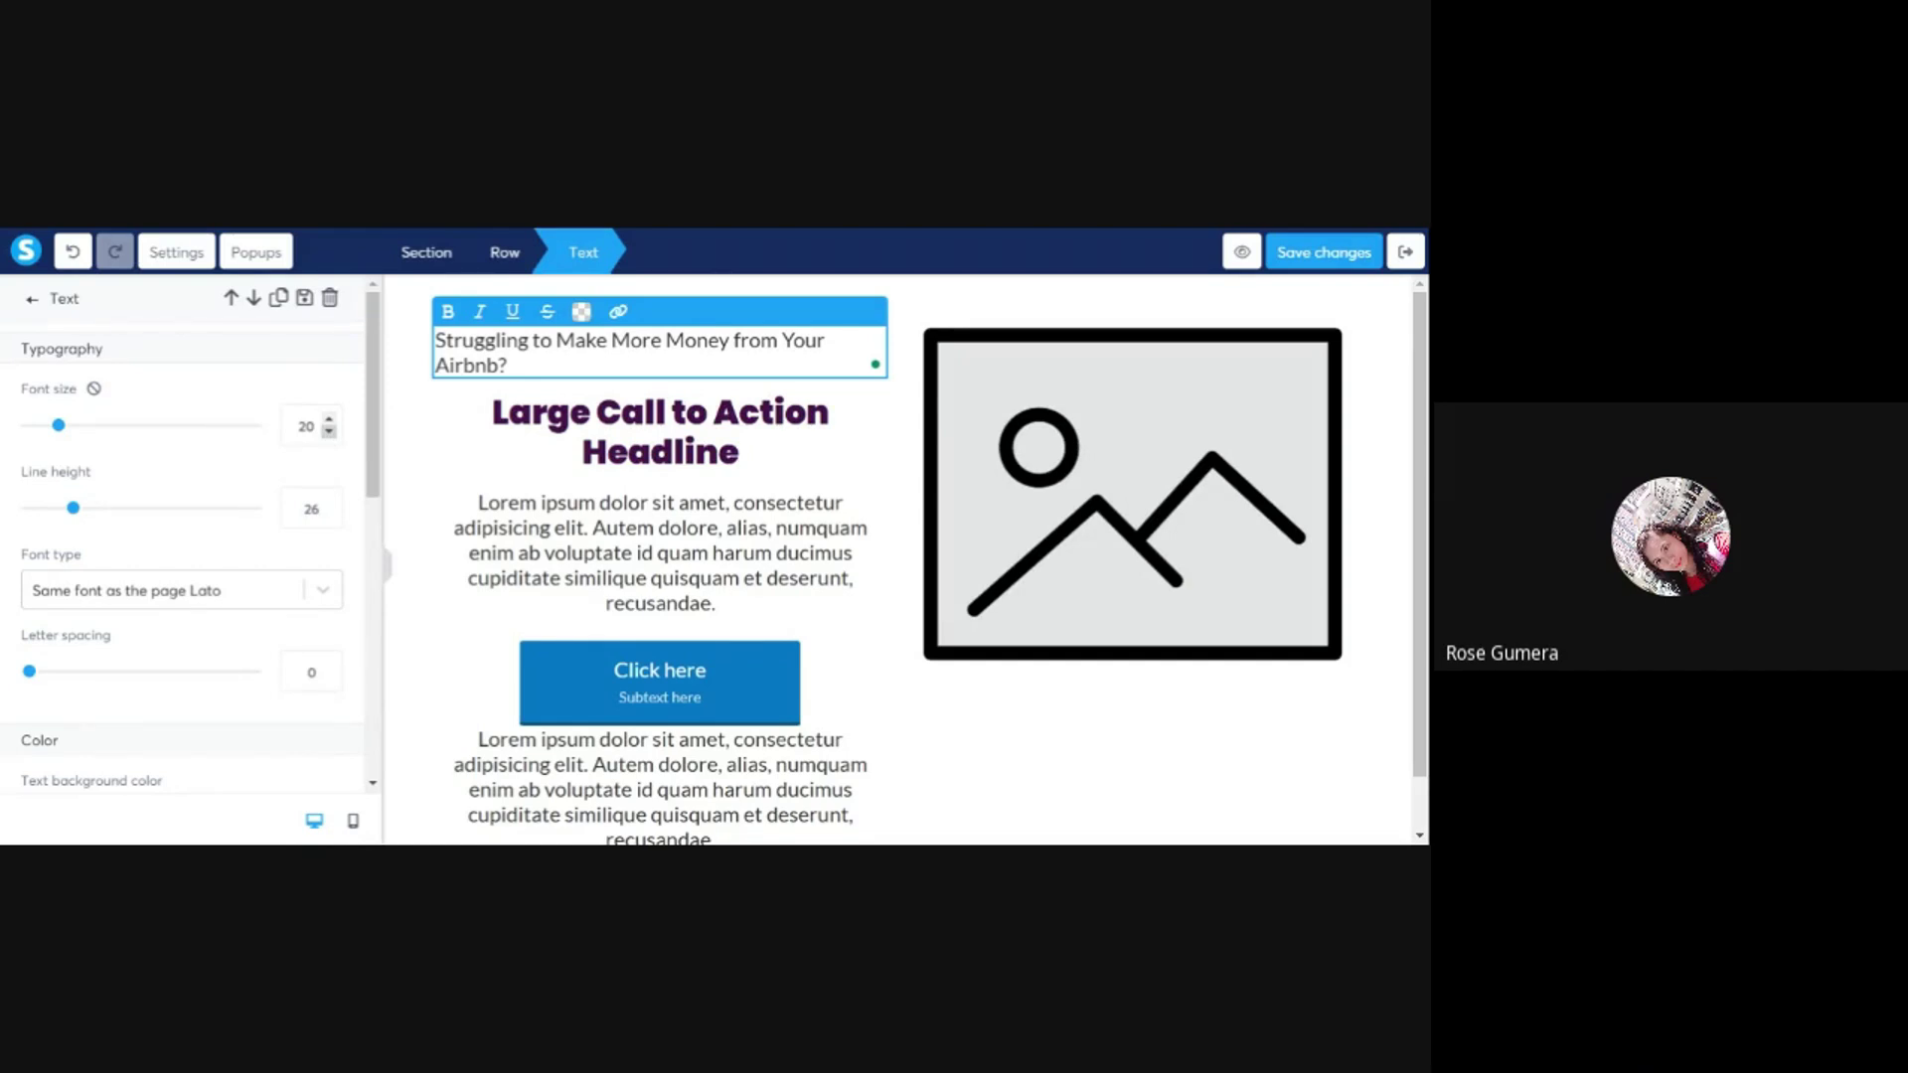
pyautogui.click(328, 433)
pyautogui.click(328, 432)
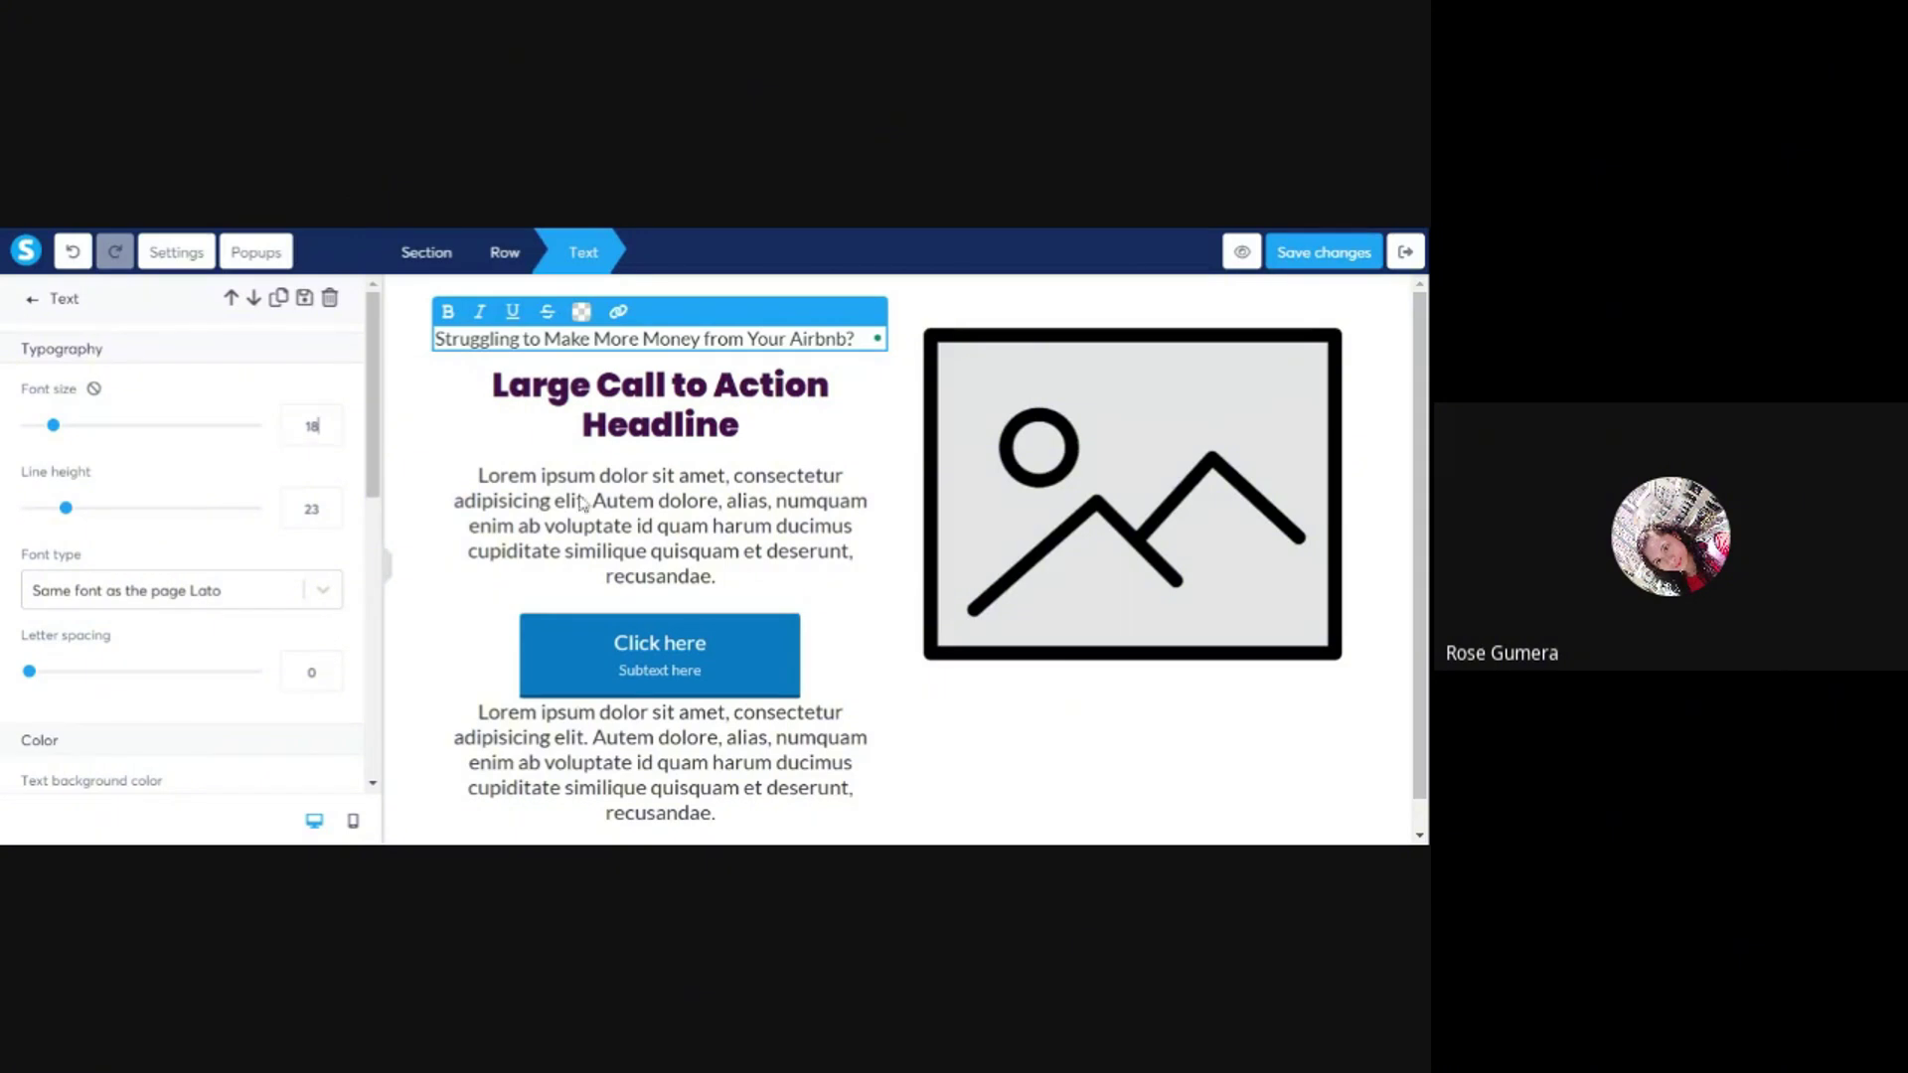
pyautogui.click(608, 454)
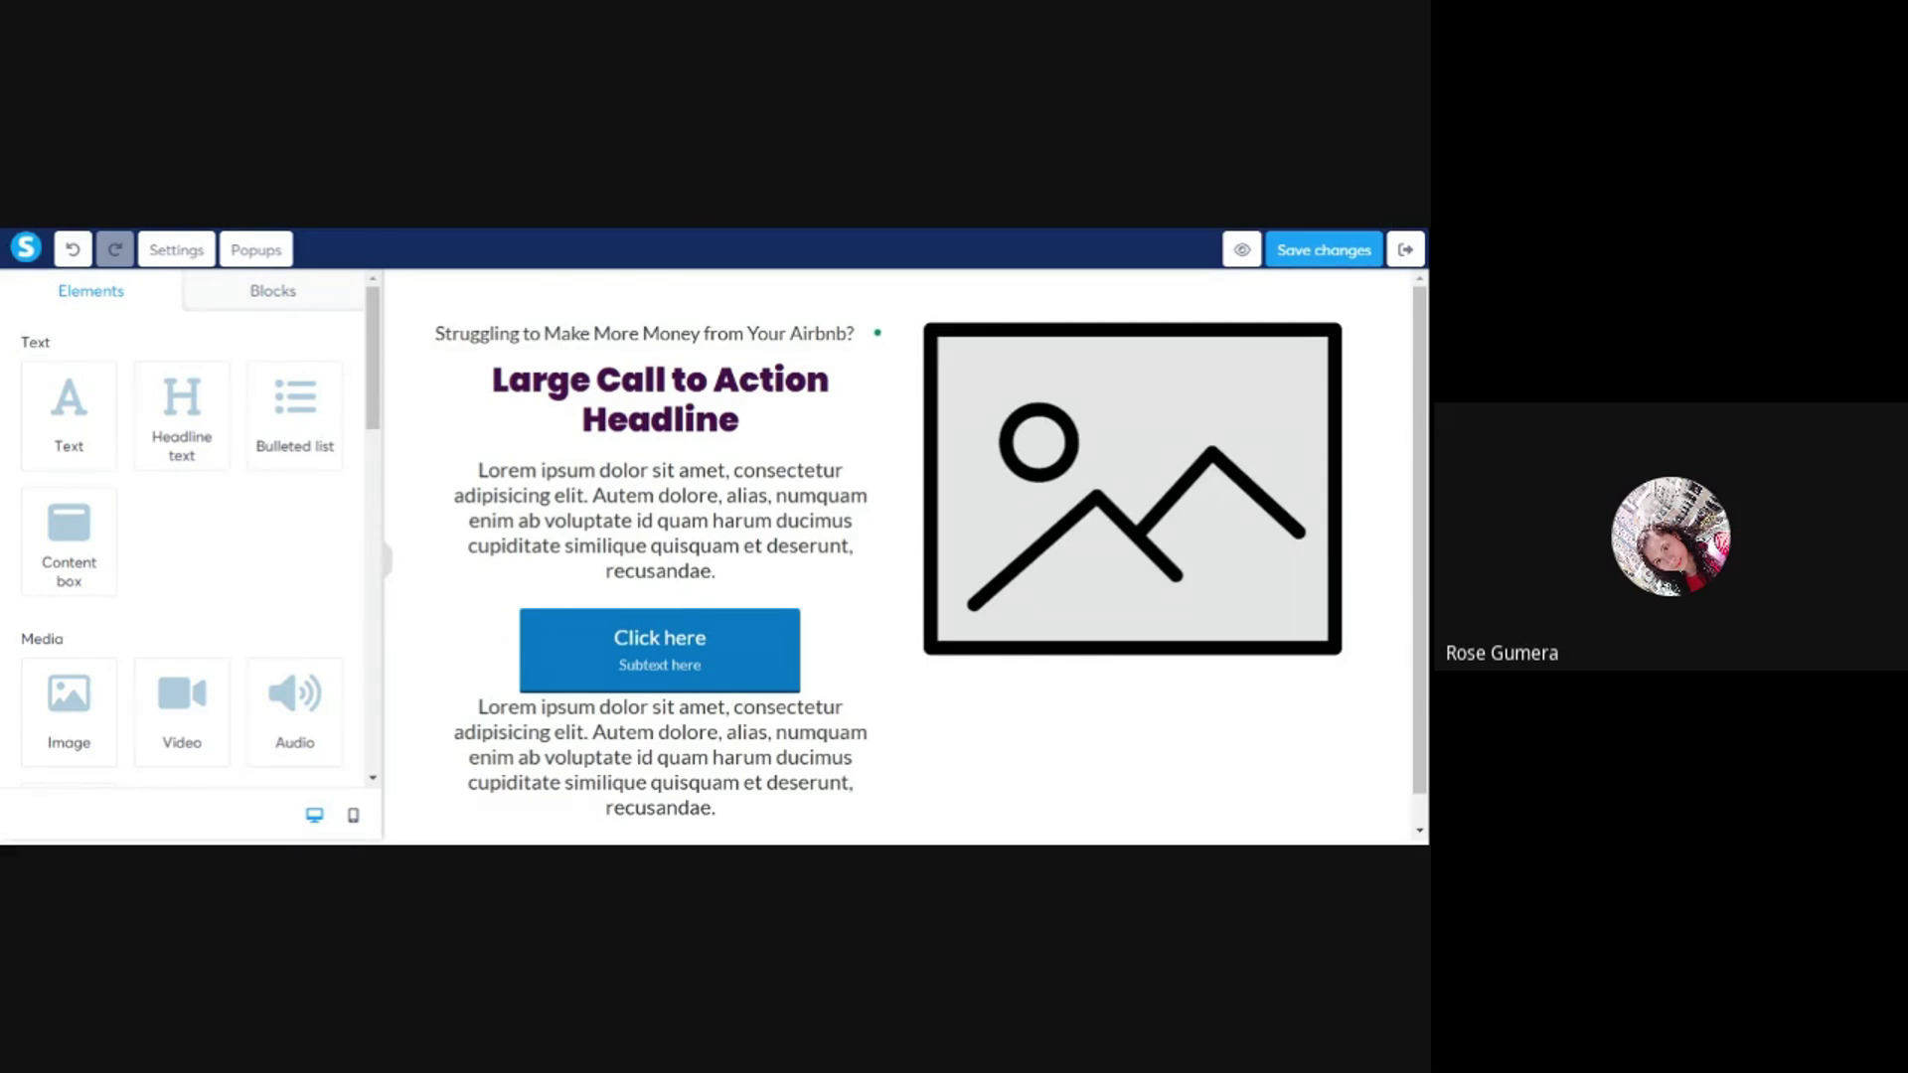
# - Paste 'Discover the Secret to Getting More Bookings & Higher Profits—For Free!' over the placeholder headline and left-align it
pyautogui.tripleClick(629, 409)
pyautogui.hotkey('ctrl', 'v')
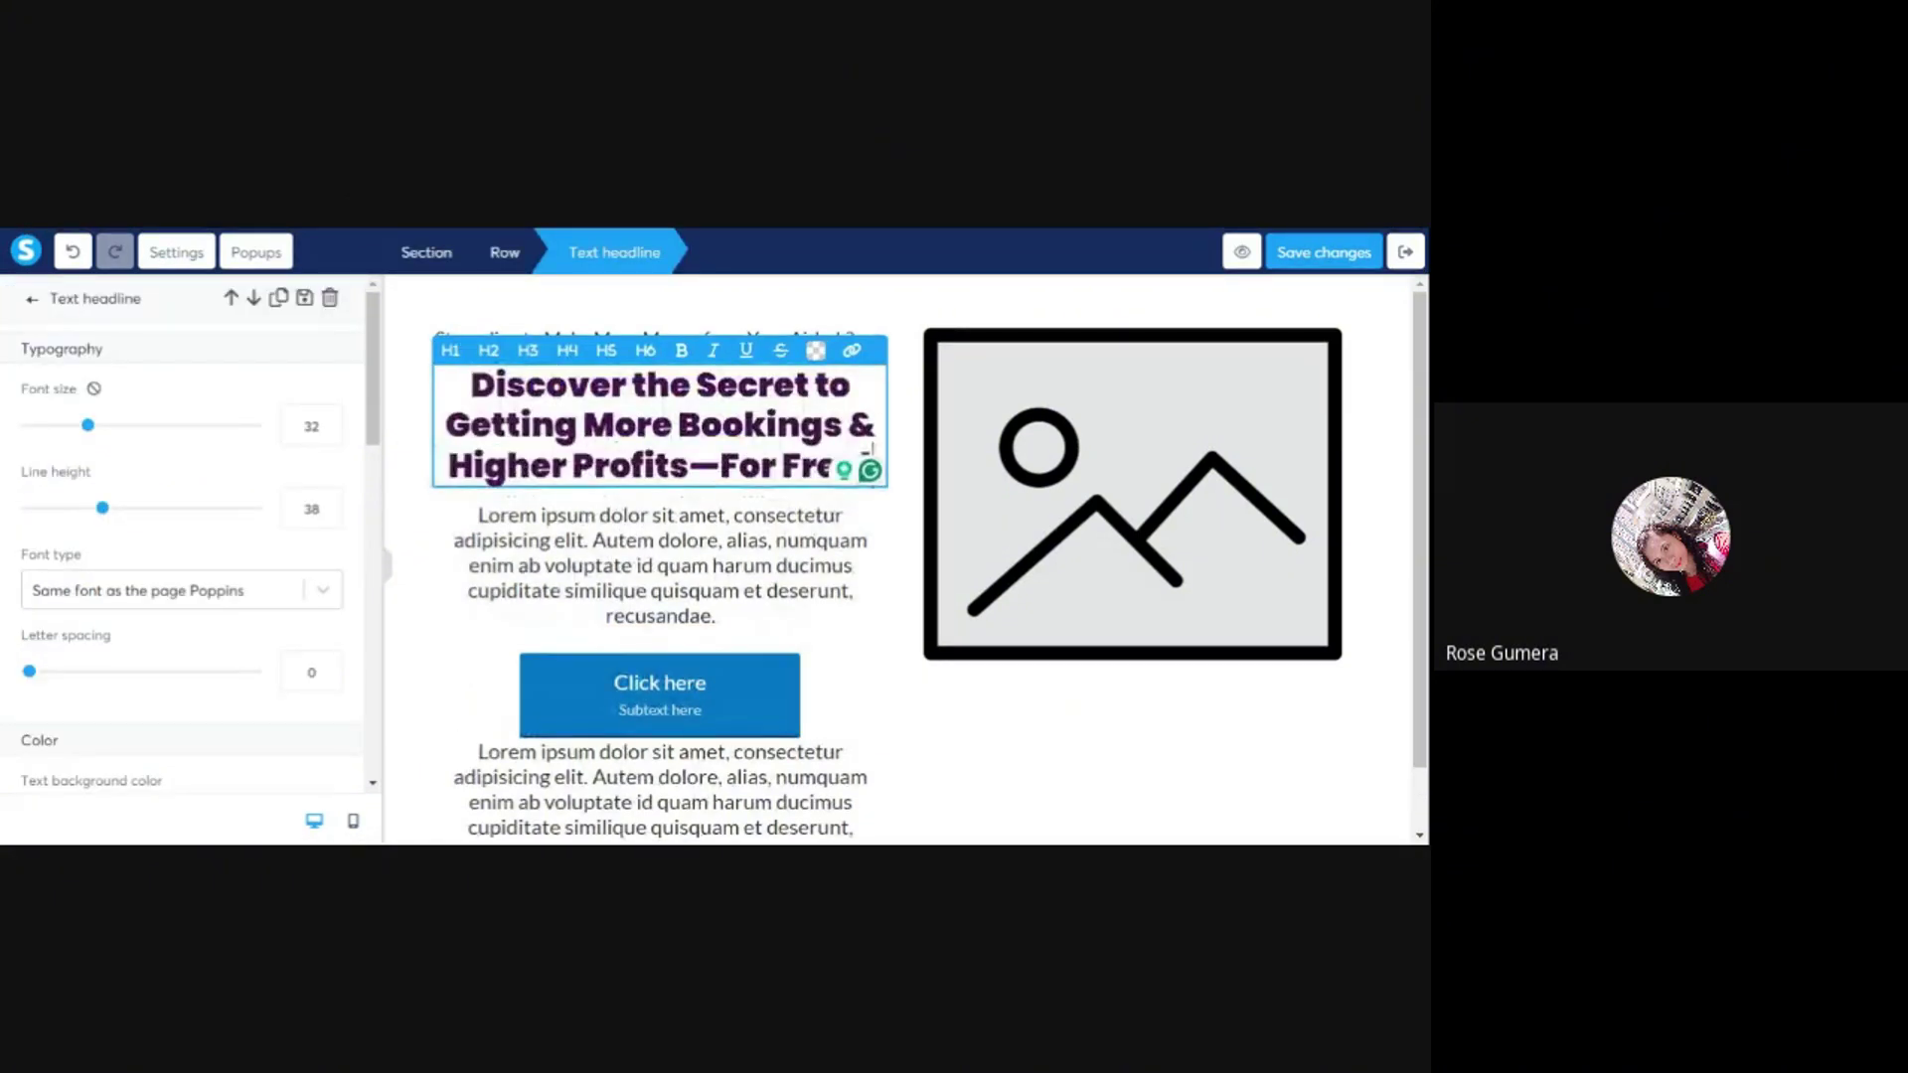
pyautogui.scroll(-3, 172, 633)
pyautogui.scroll(-5, 172, 633)
pyautogui.click(72, 557)
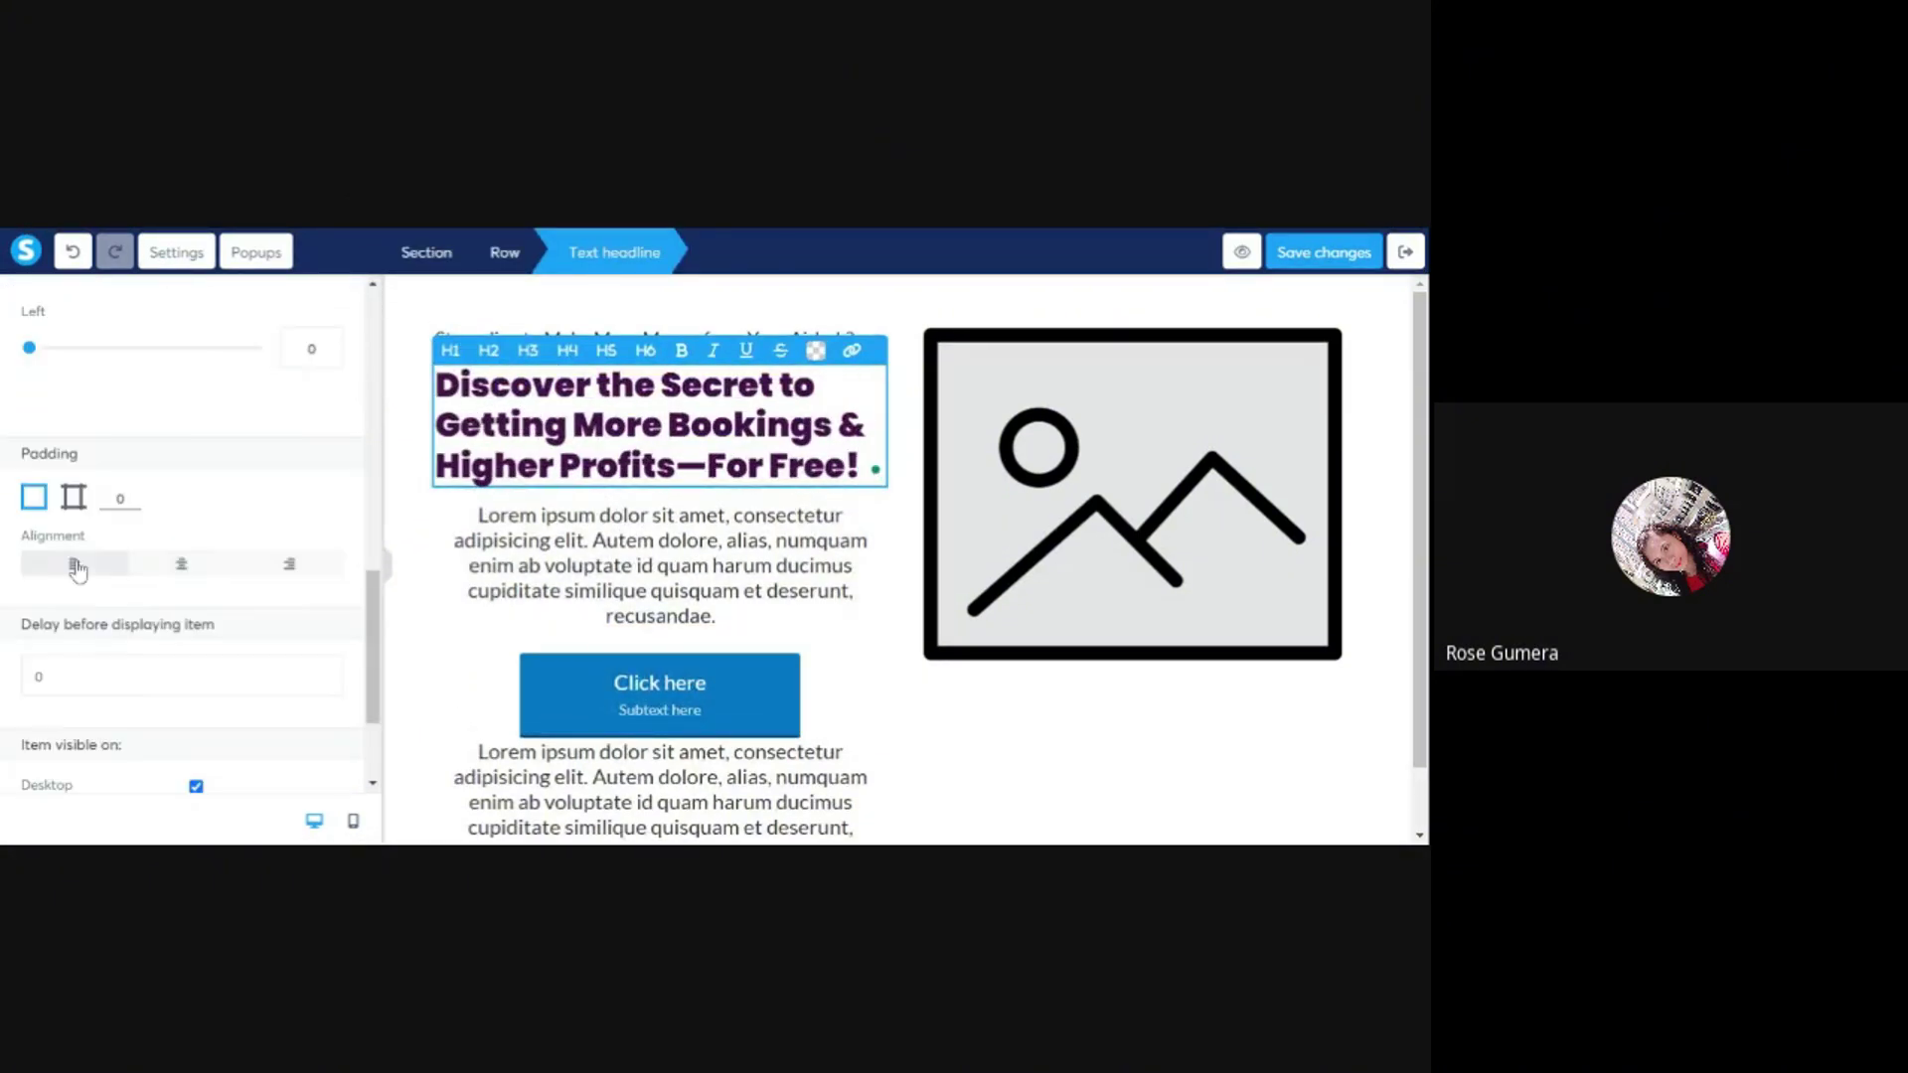
pyautogui.scroll(4, 248, 497)
pyautogui.scroll(4, 318, 449)
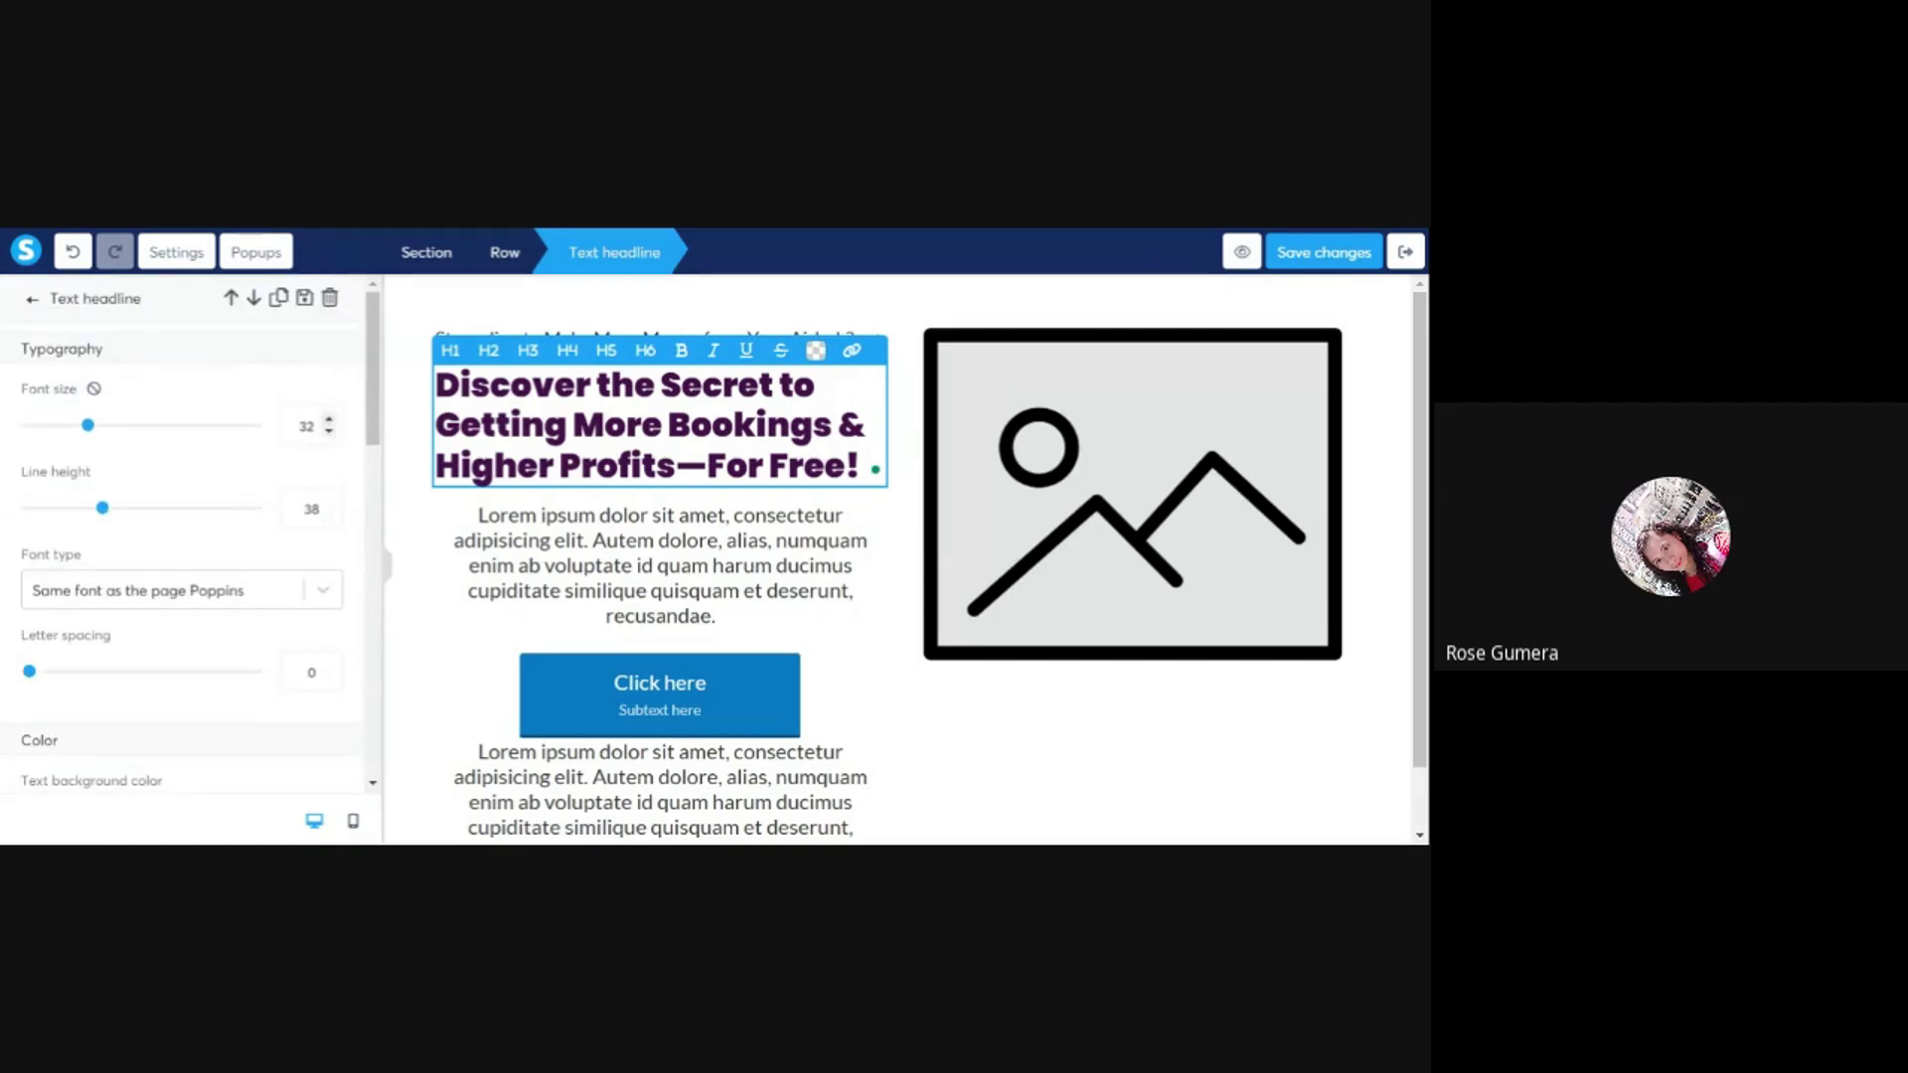
# - Set the headline font size to 45 and line height to 50
pyautogui.click(329, 422)
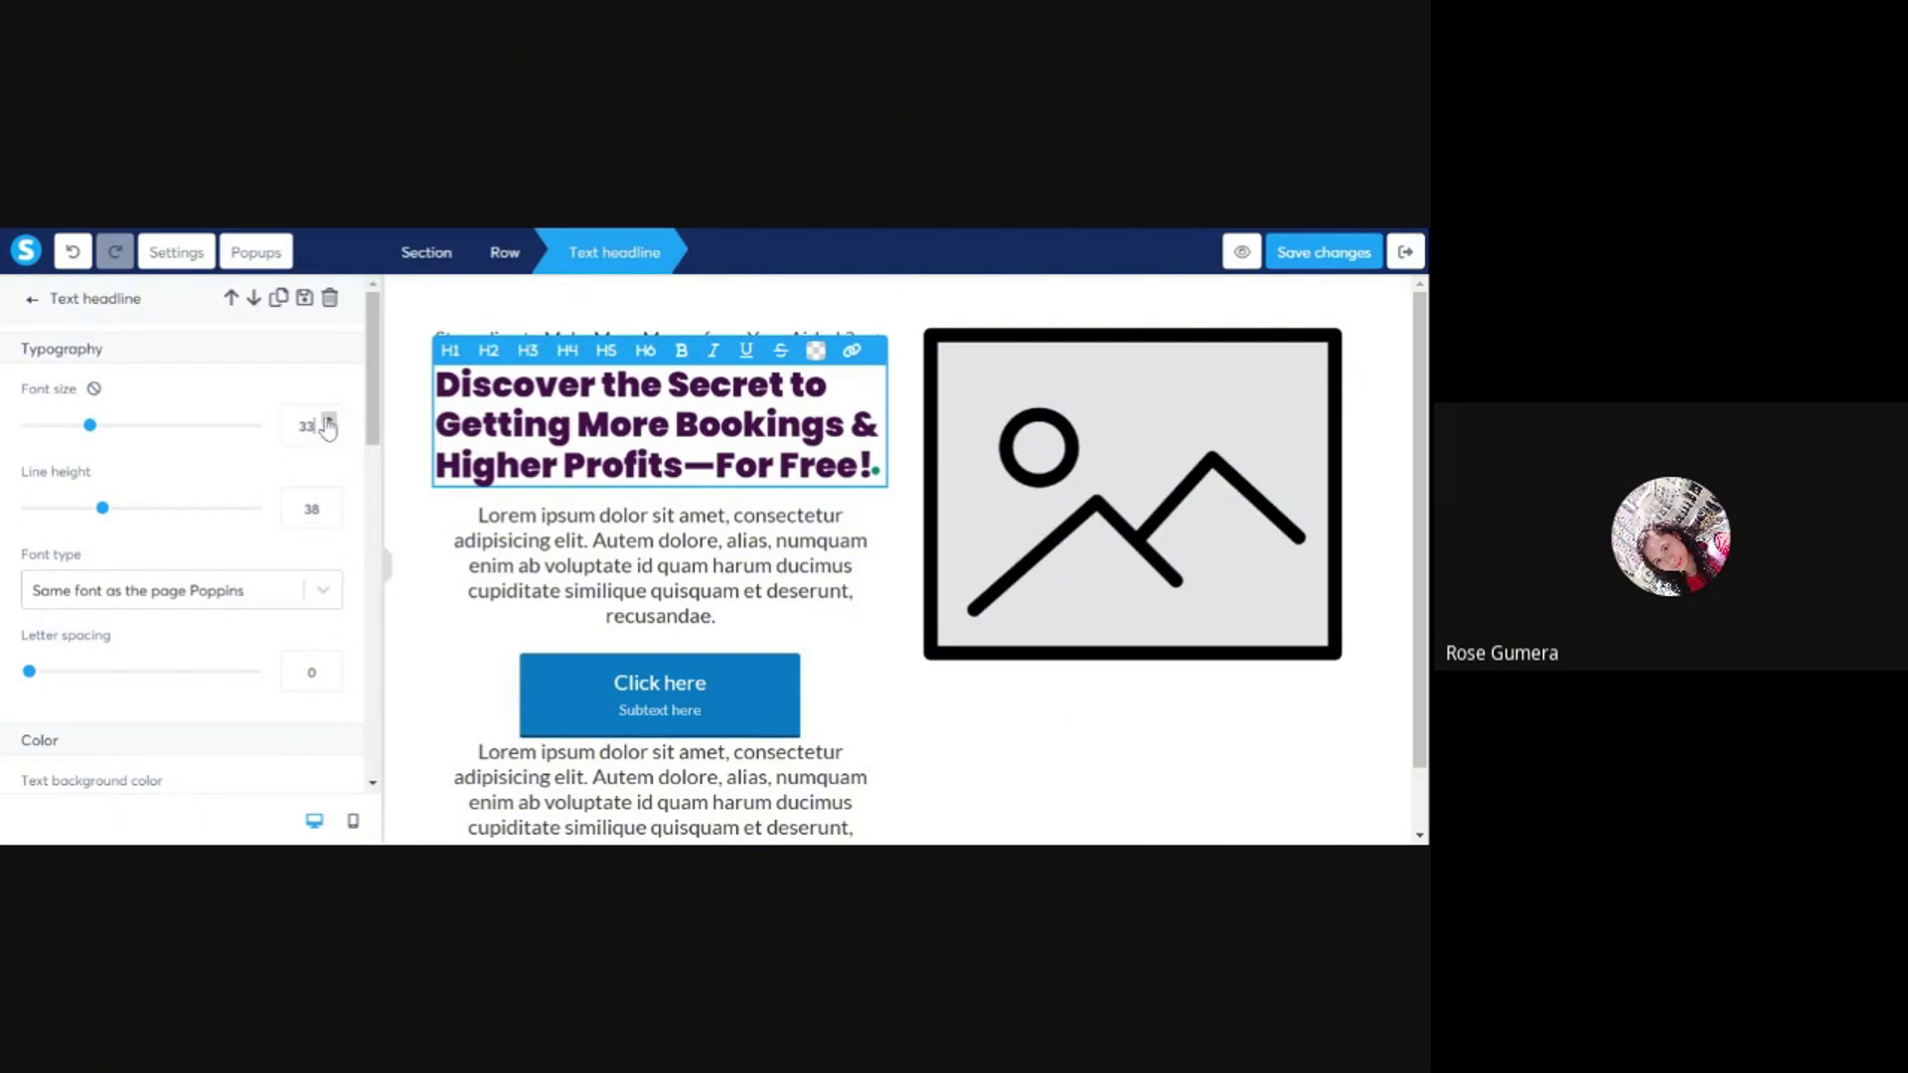
pyautogui.doubleClick(306, 425)
pyautogui.write('45')
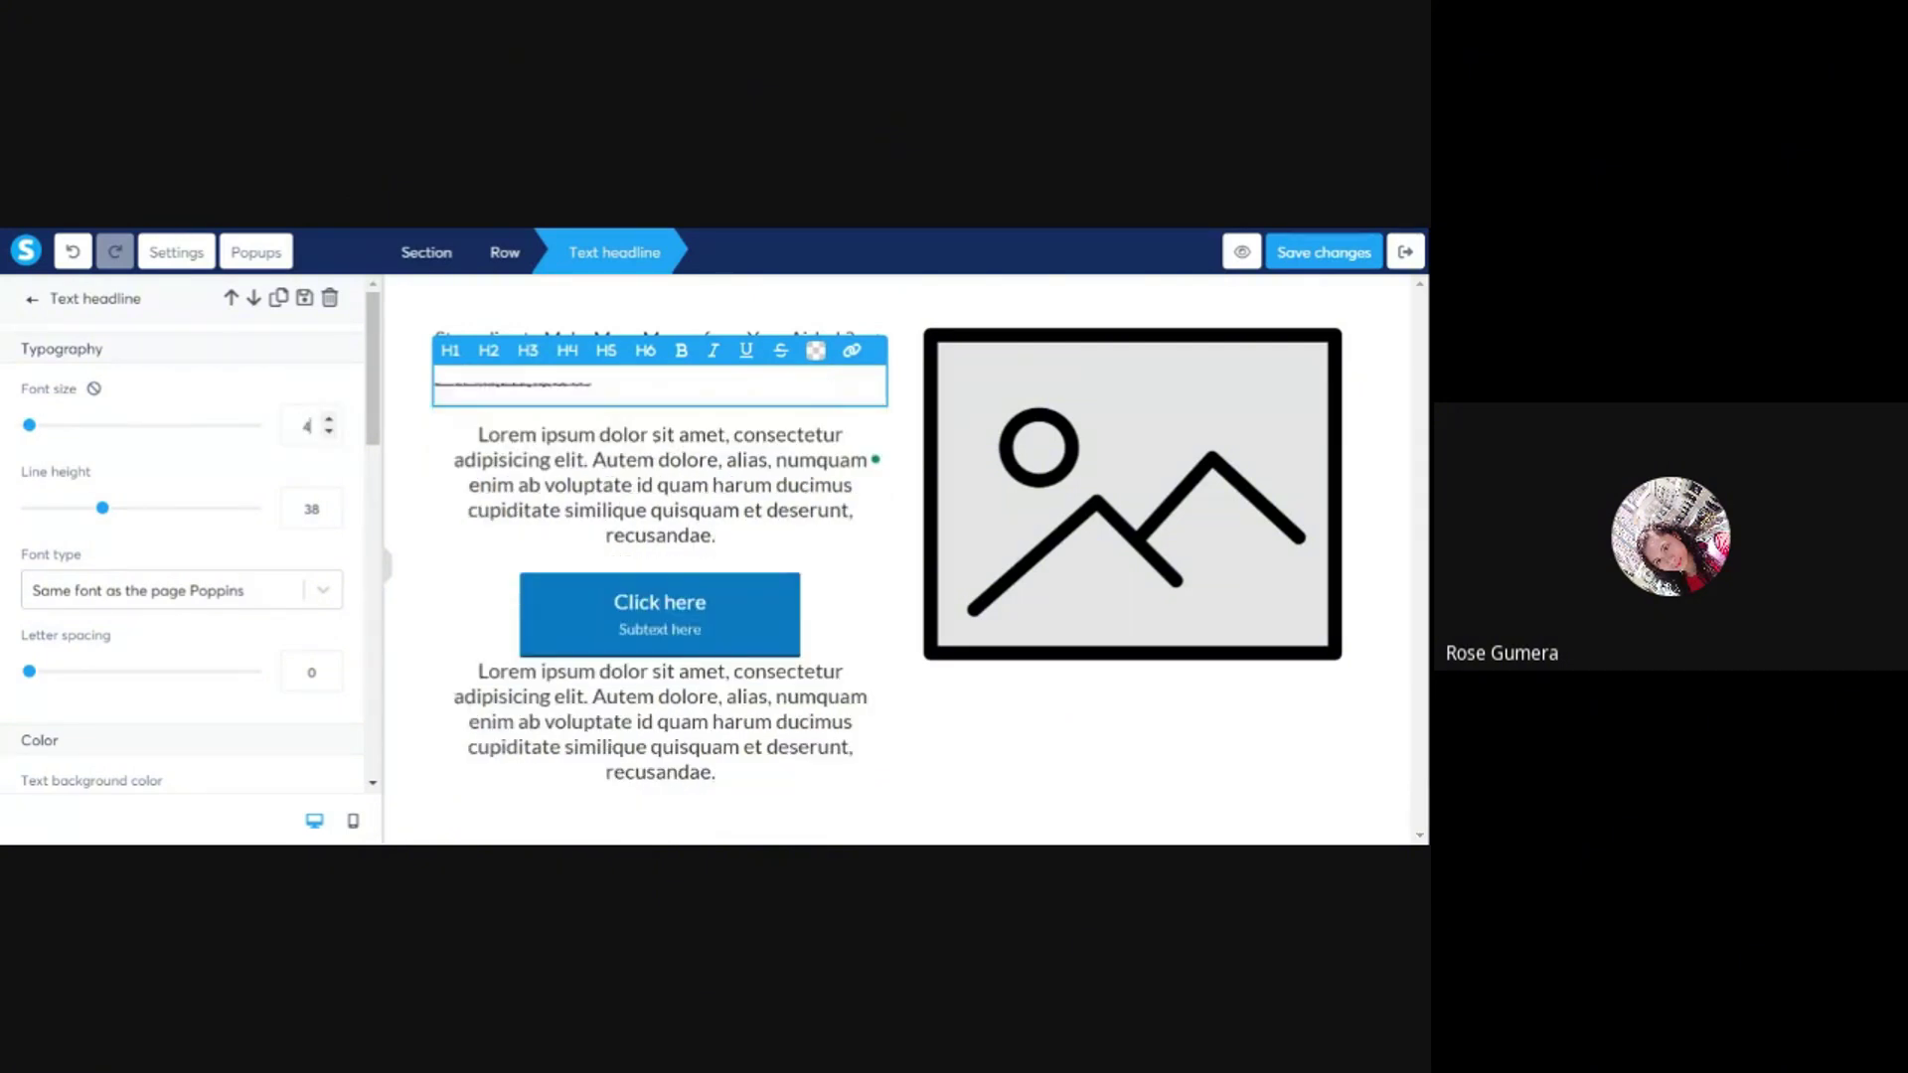
pyautogui.click(329, 502)
pyautogui.click(329, 502)
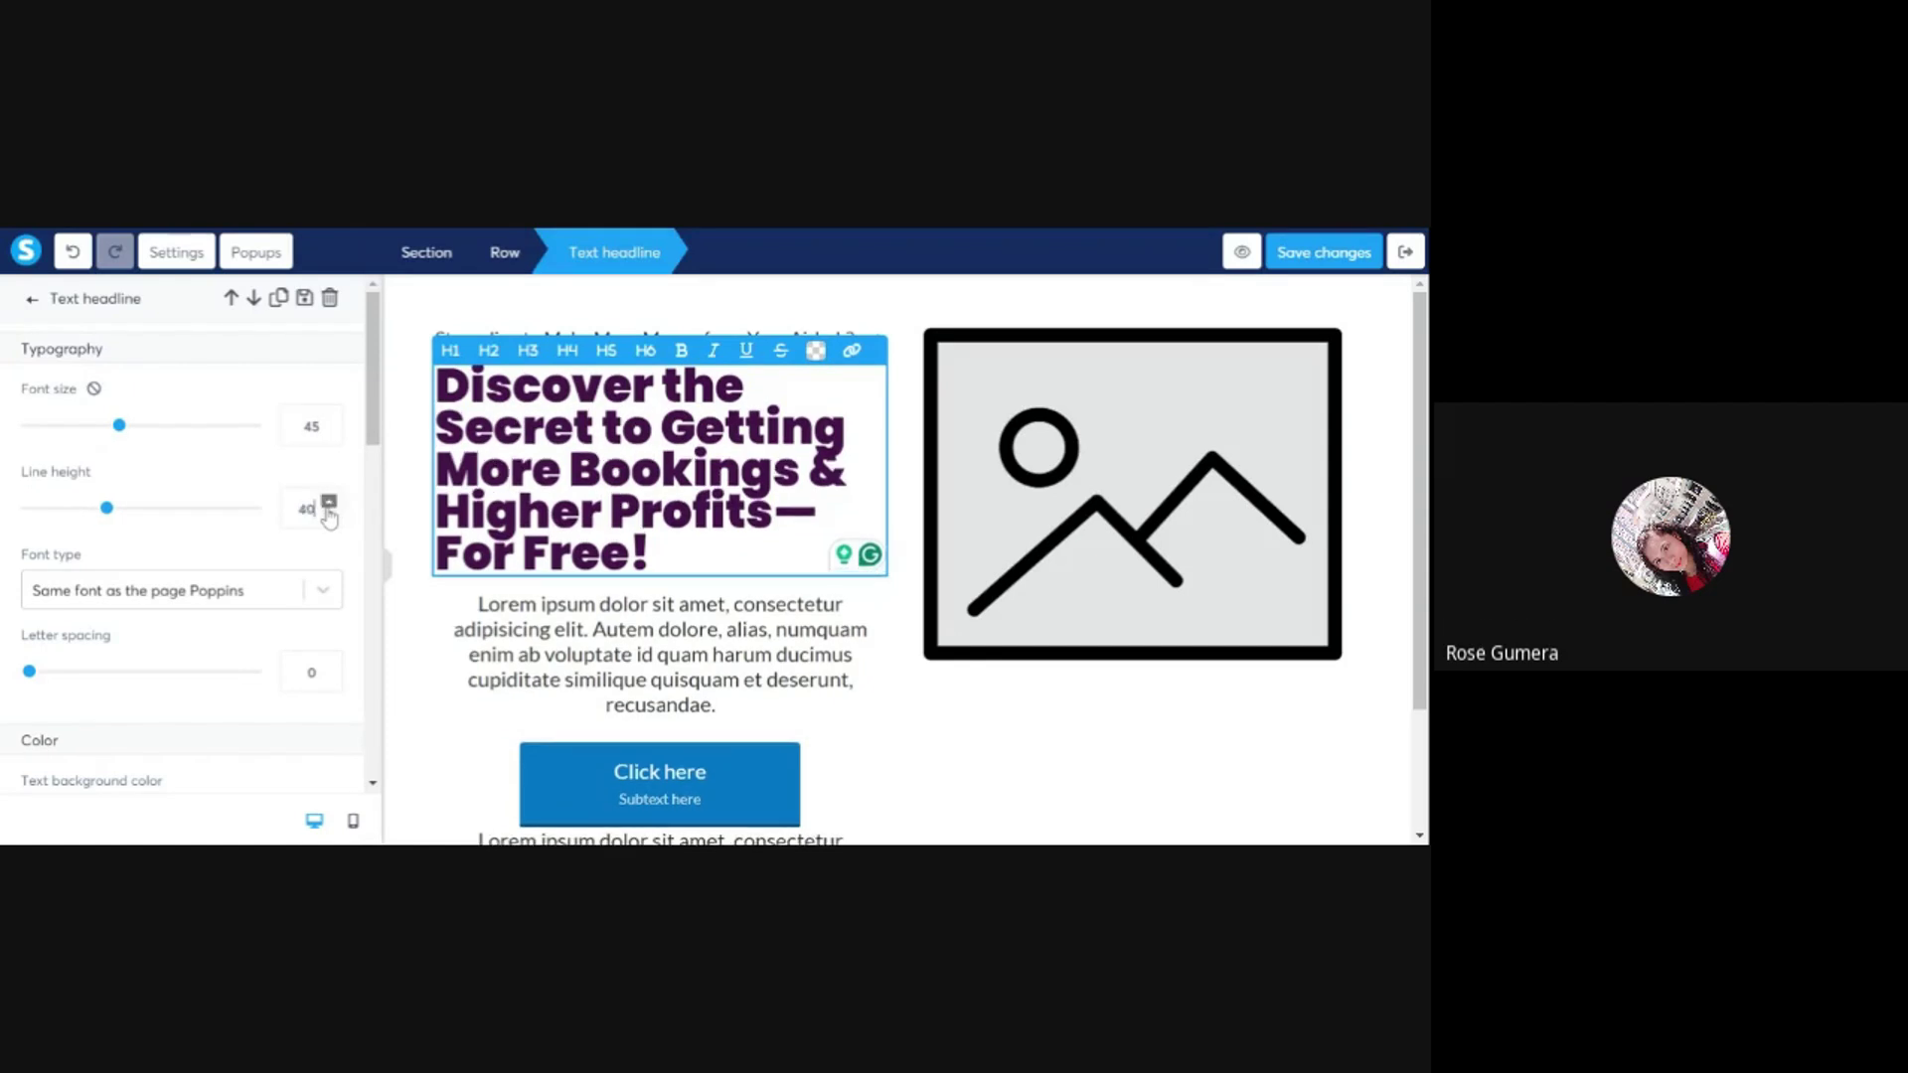
pyautogui.click(329, 503)
pyautogui.click(329, 503)
pyautogui.click(329, 502)
pyautogui.click(329, 503)
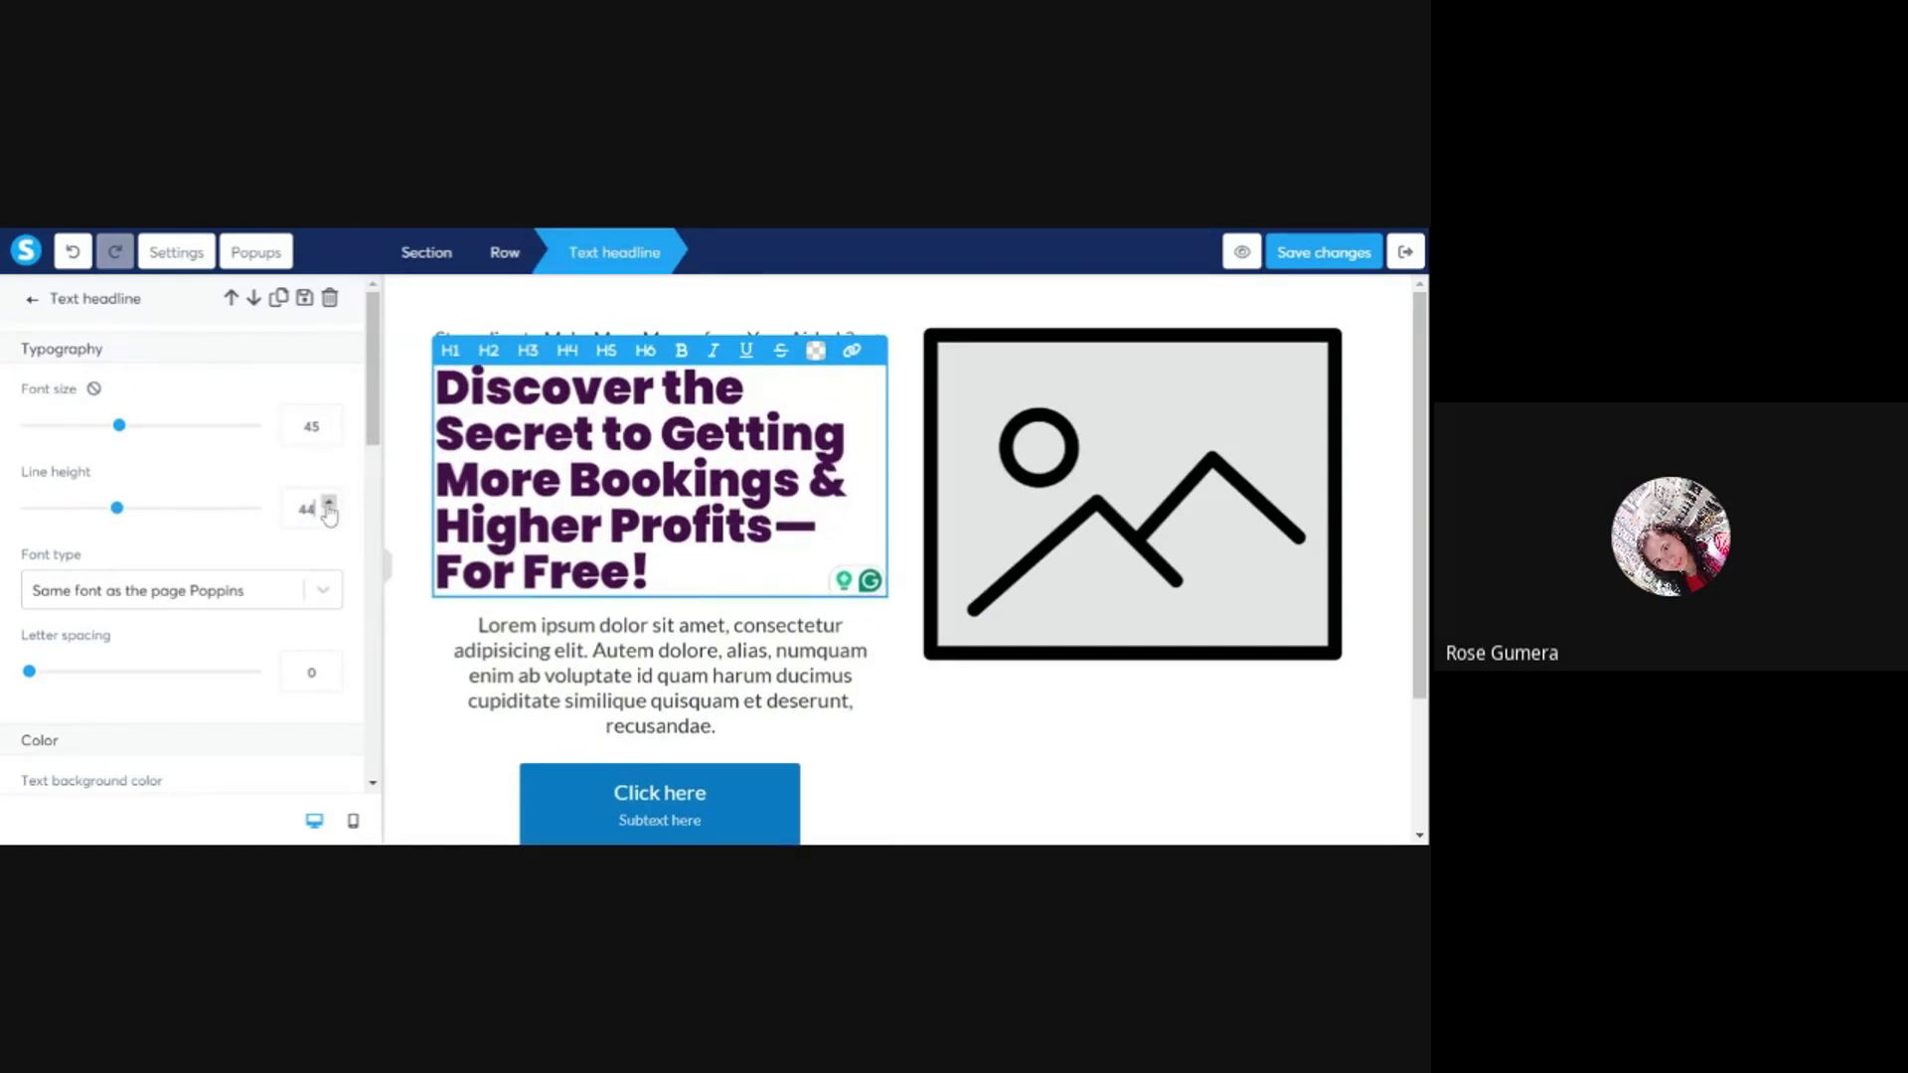
pyautogui.click(329, 503)
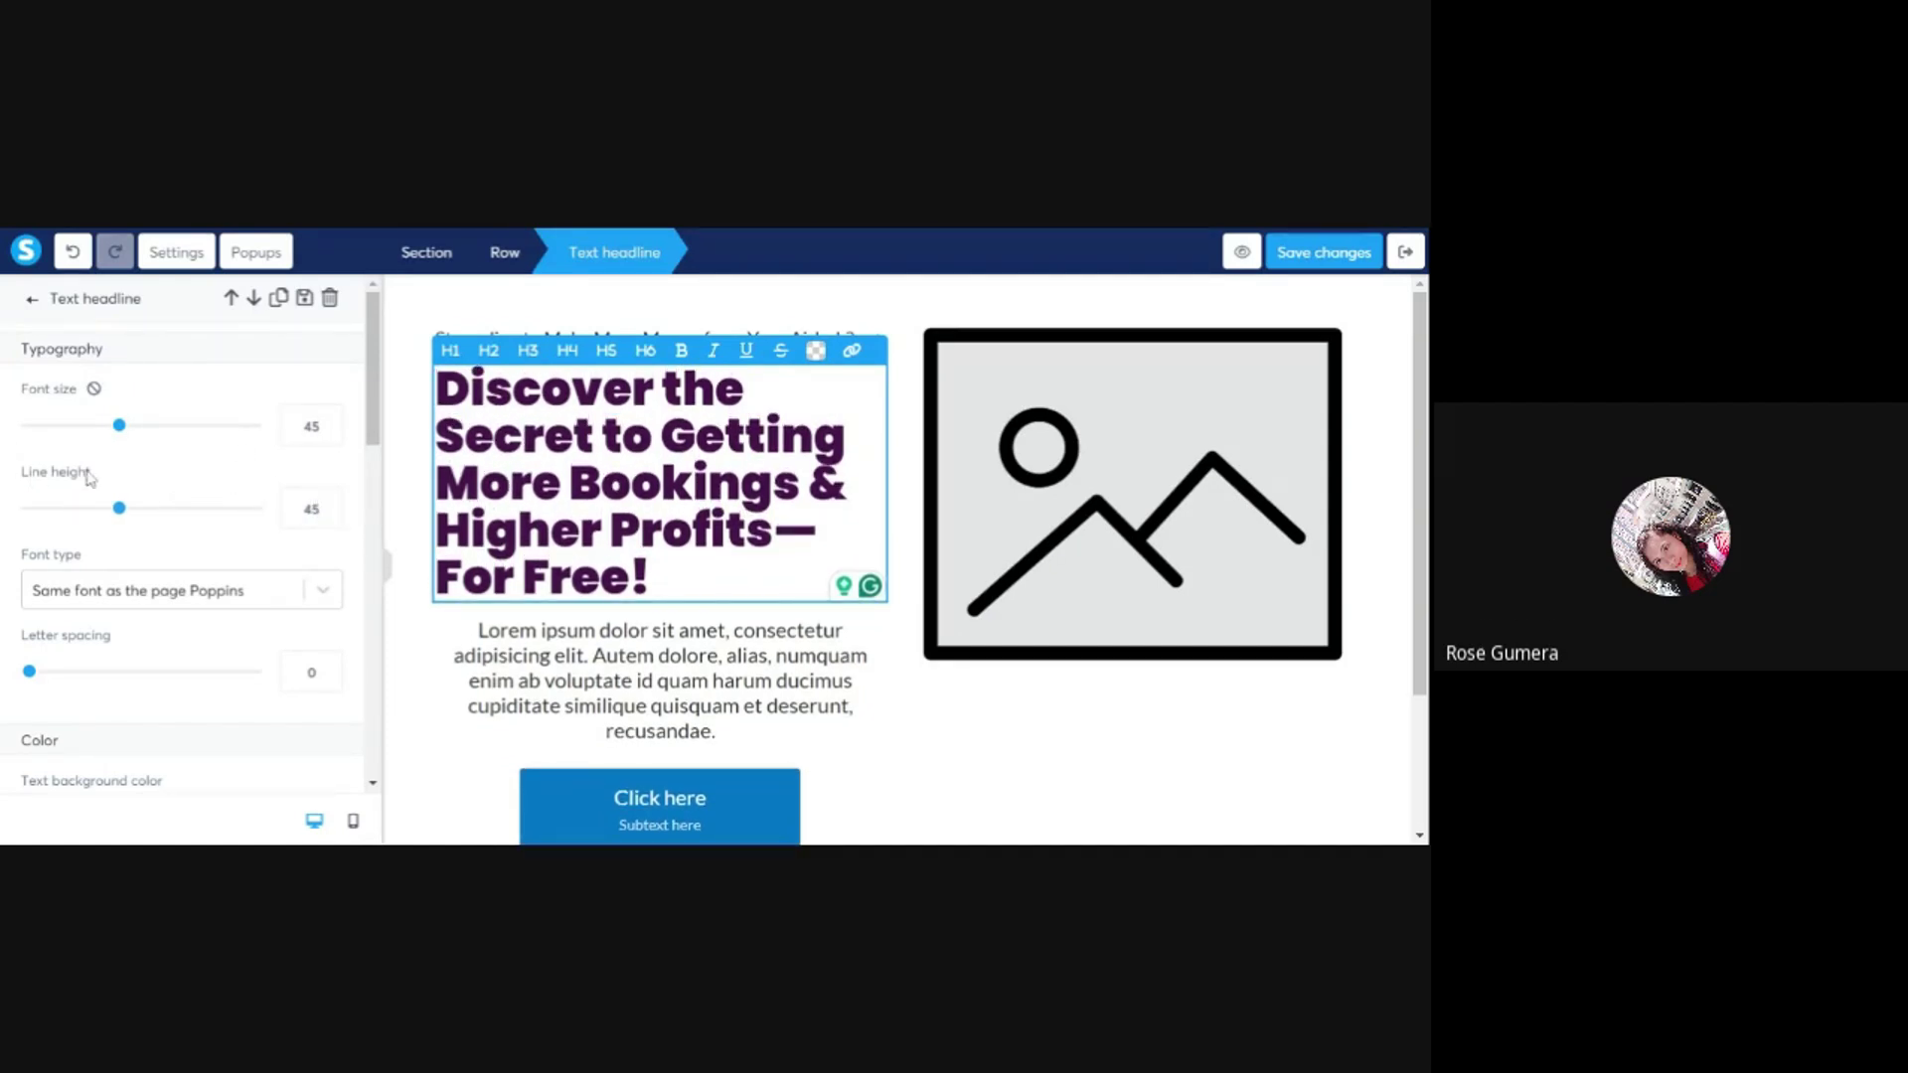
pyautogui.click(329, 502)
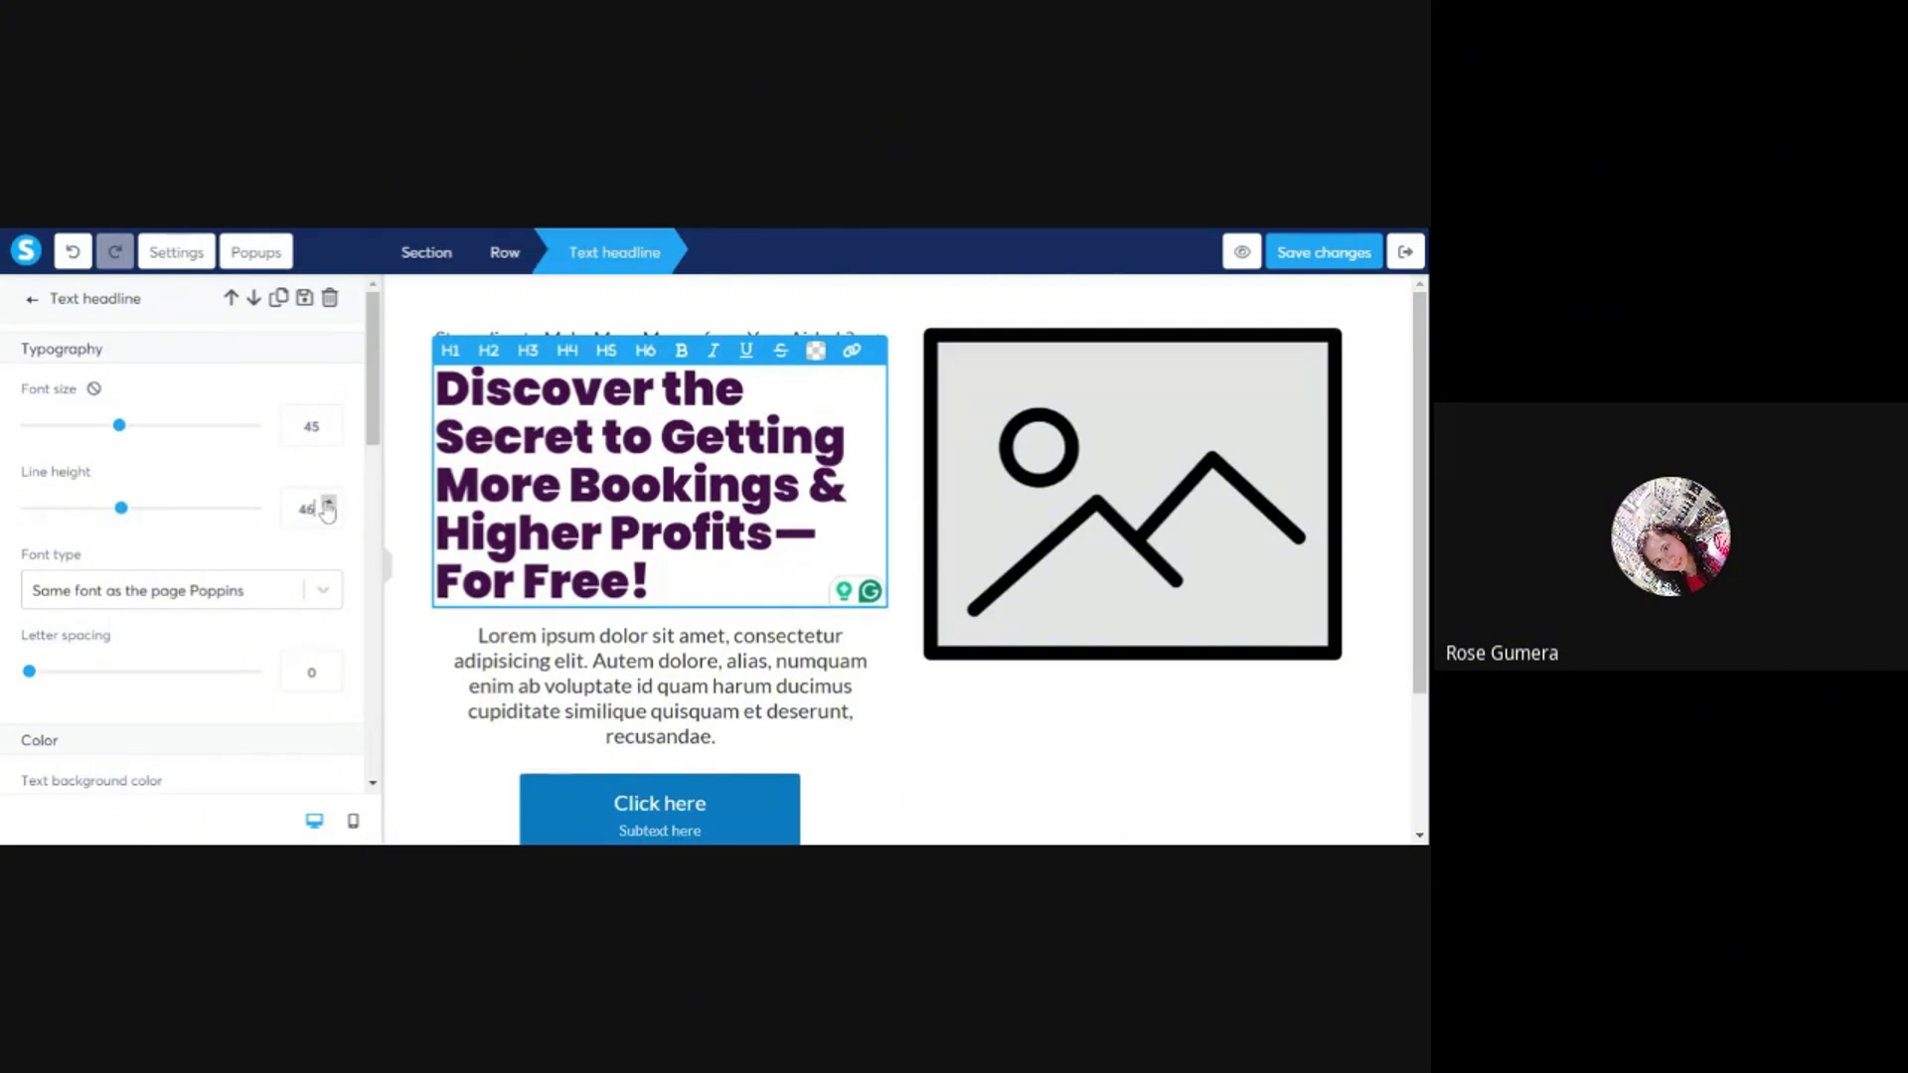
pyautogui.click(329, 503)
pyautogui.click(329, 503)
pyautogui.click(329, 503)
pyautogui.click(329, 503)
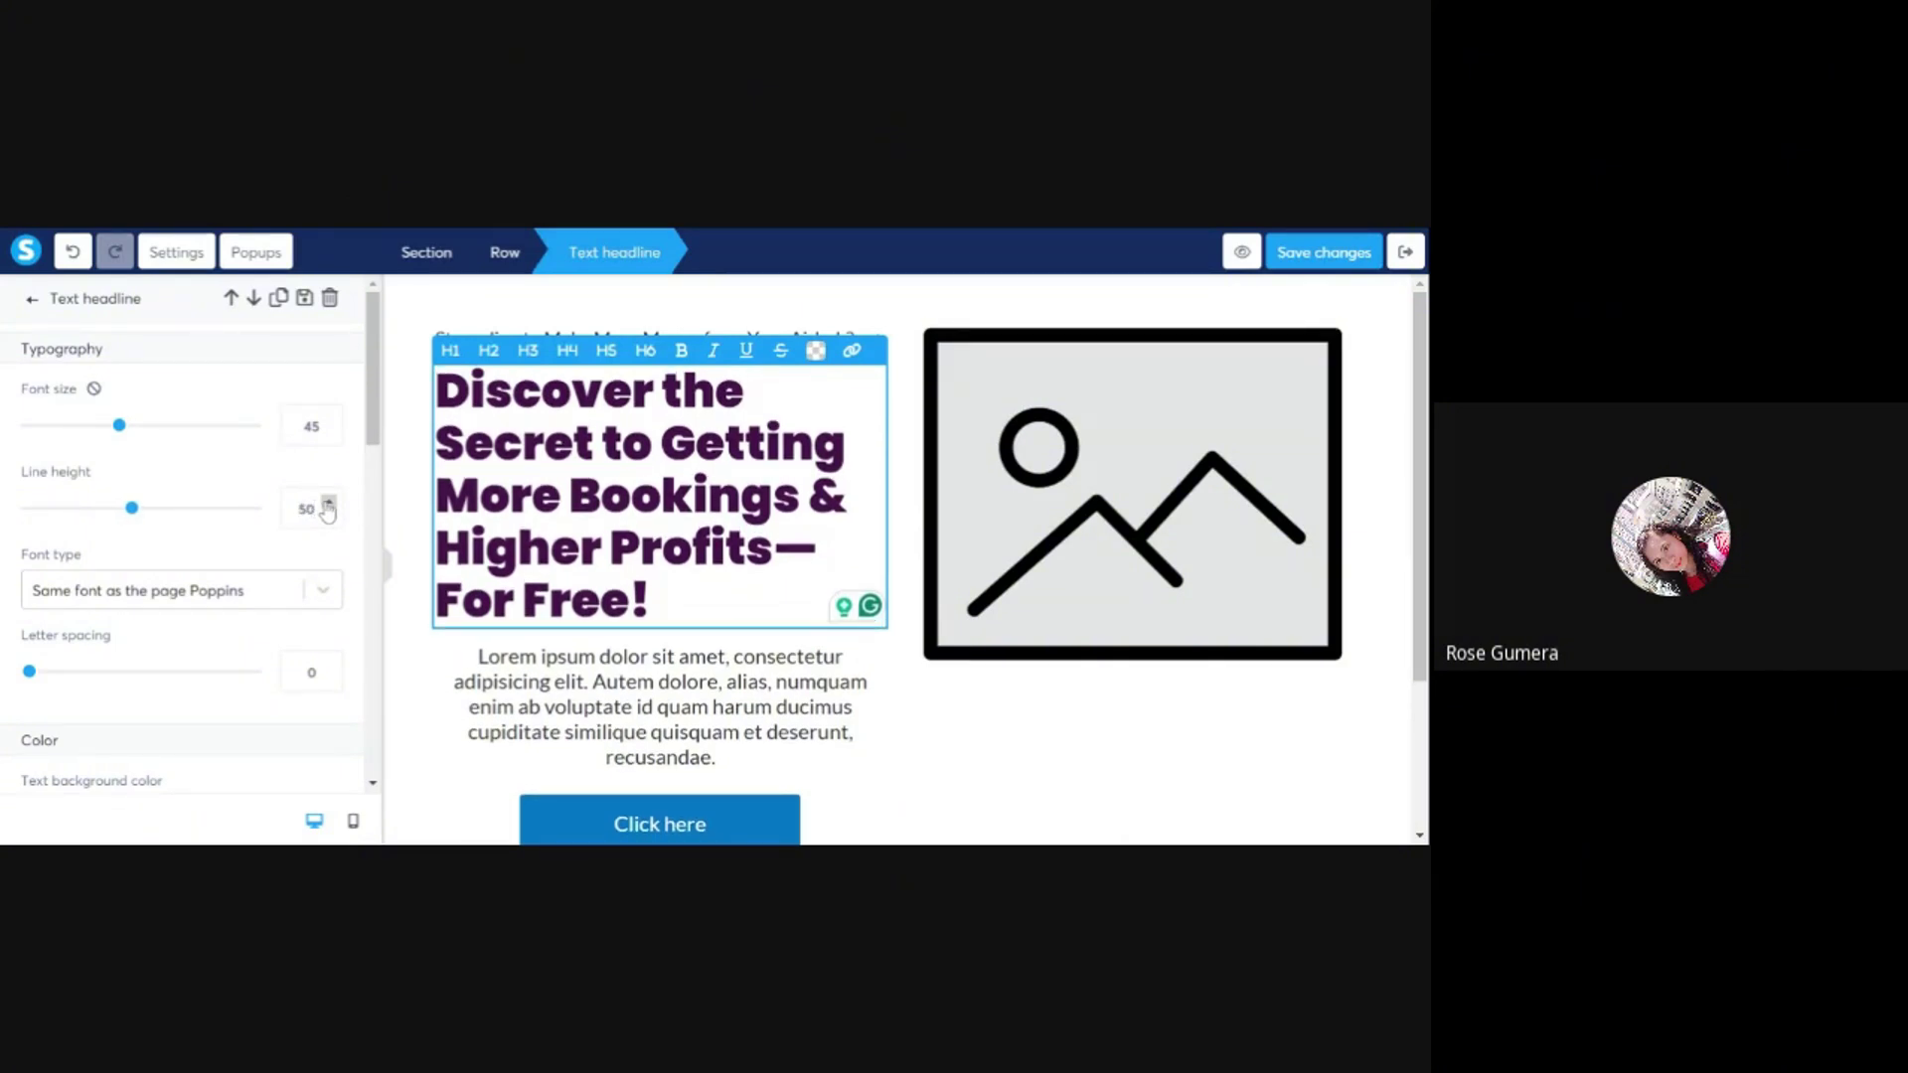
pyautogui.click(524, 688)
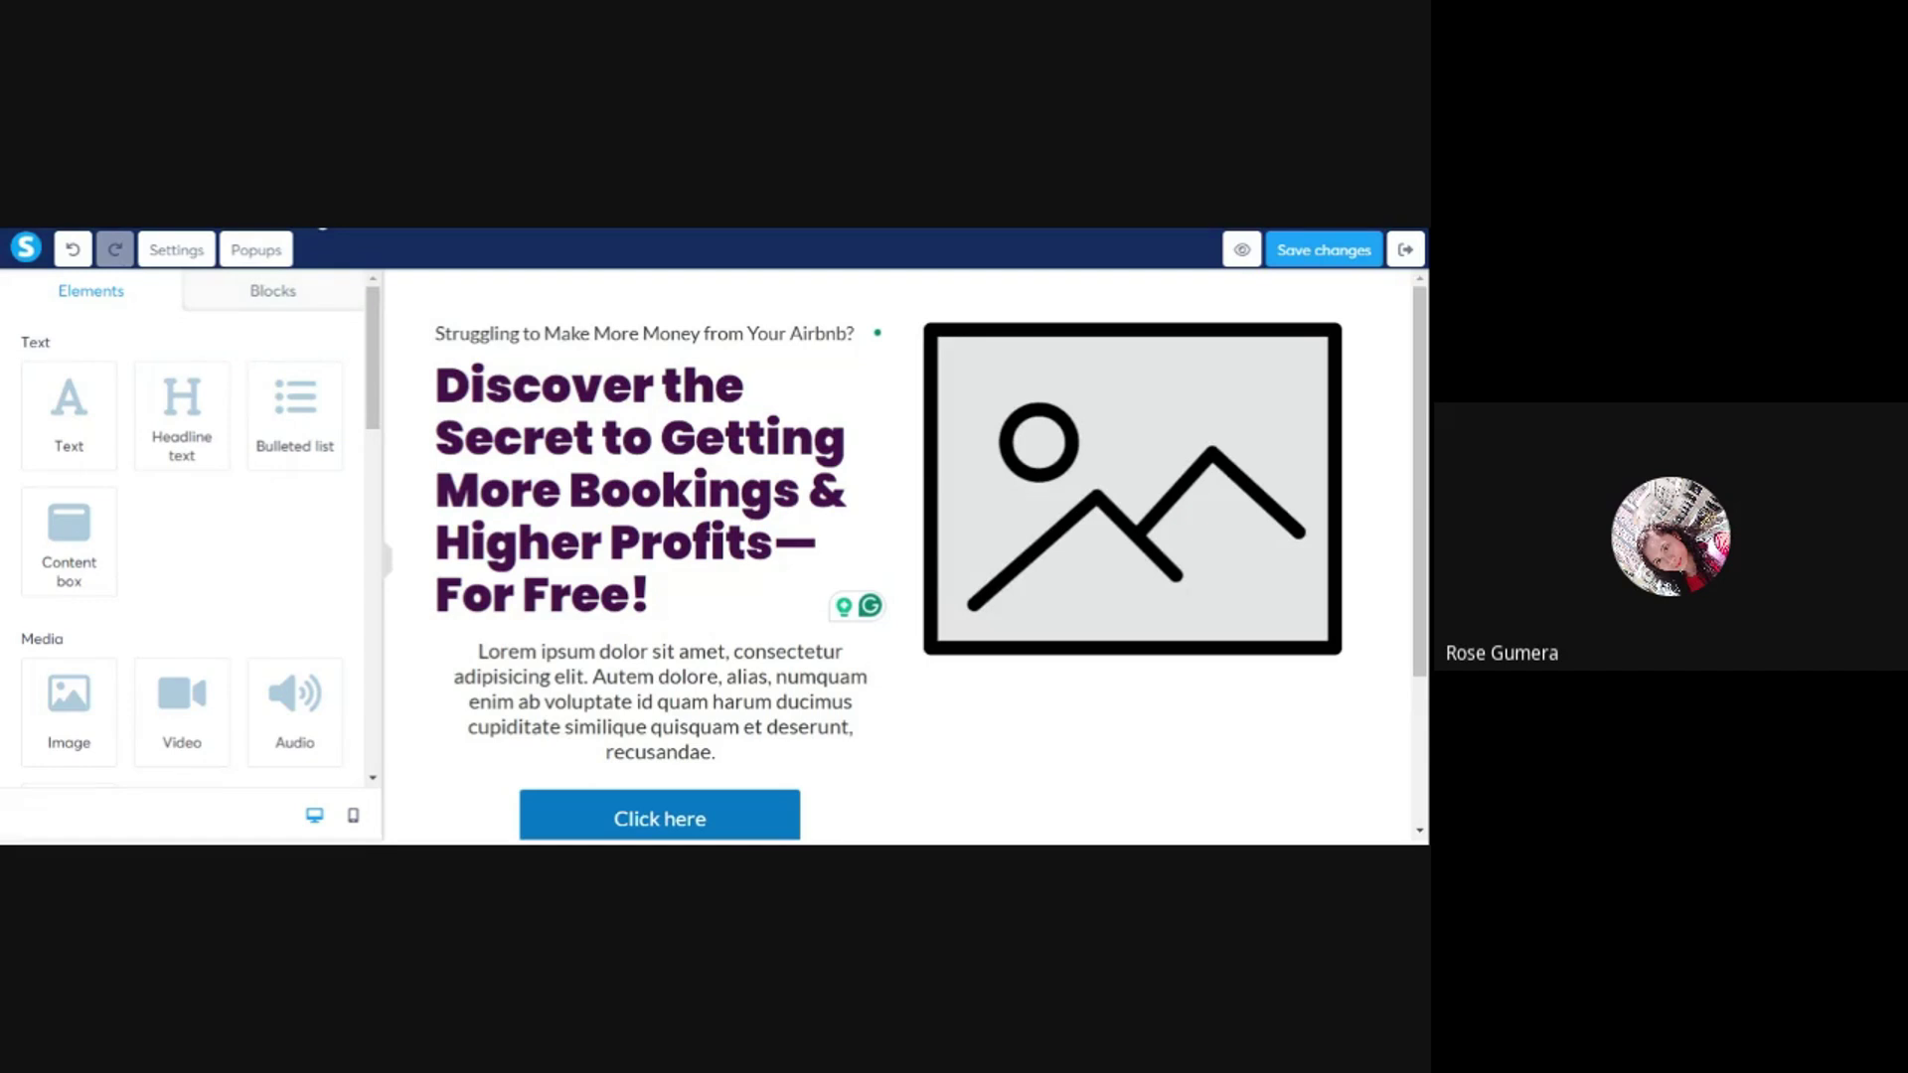
# - Copy the free eBook Subheader sentence from the ChatGPT reply
pyautogui.hotkey('ctrl', 'Tab')
pyautogui.click(458, 577)
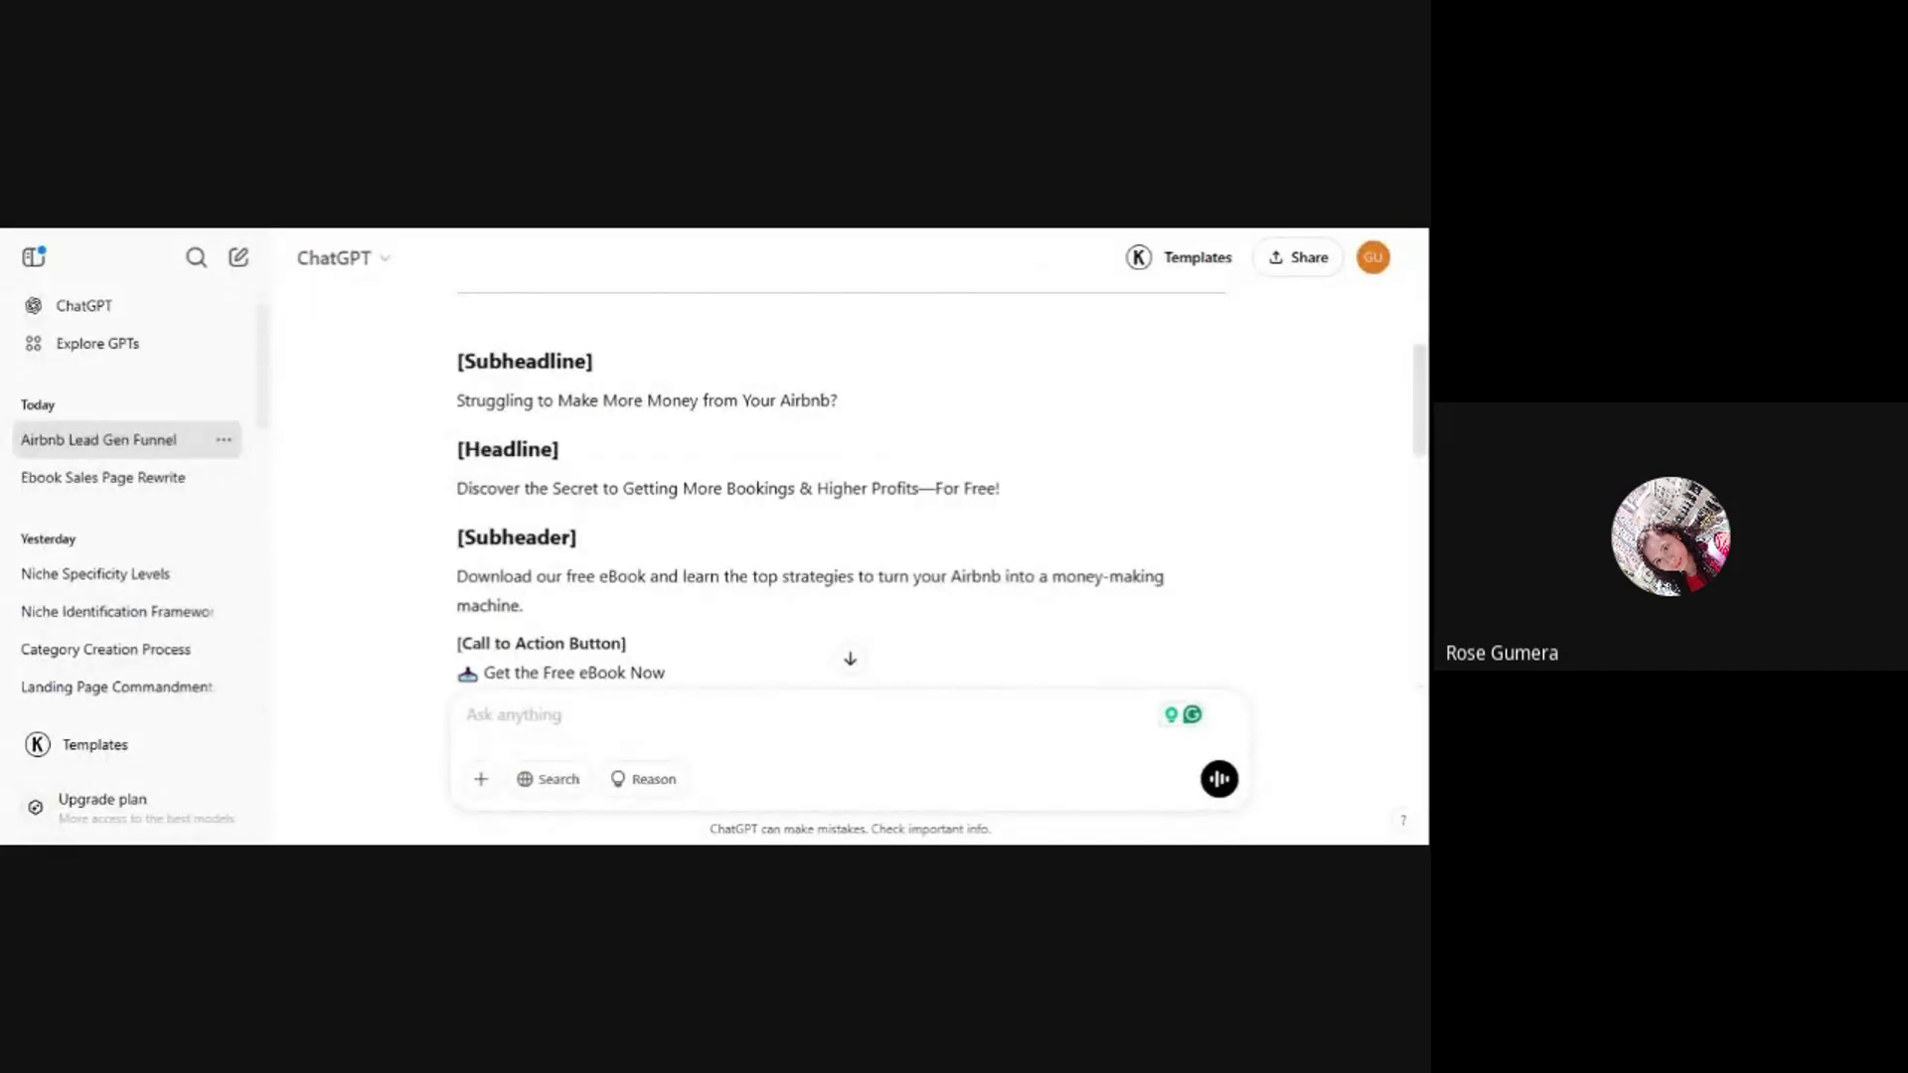
pyautogui.moveTo(460, 582); pyautogui.dragTo(530, 608)
pyautogui.hotkey('ctrl', 'c')
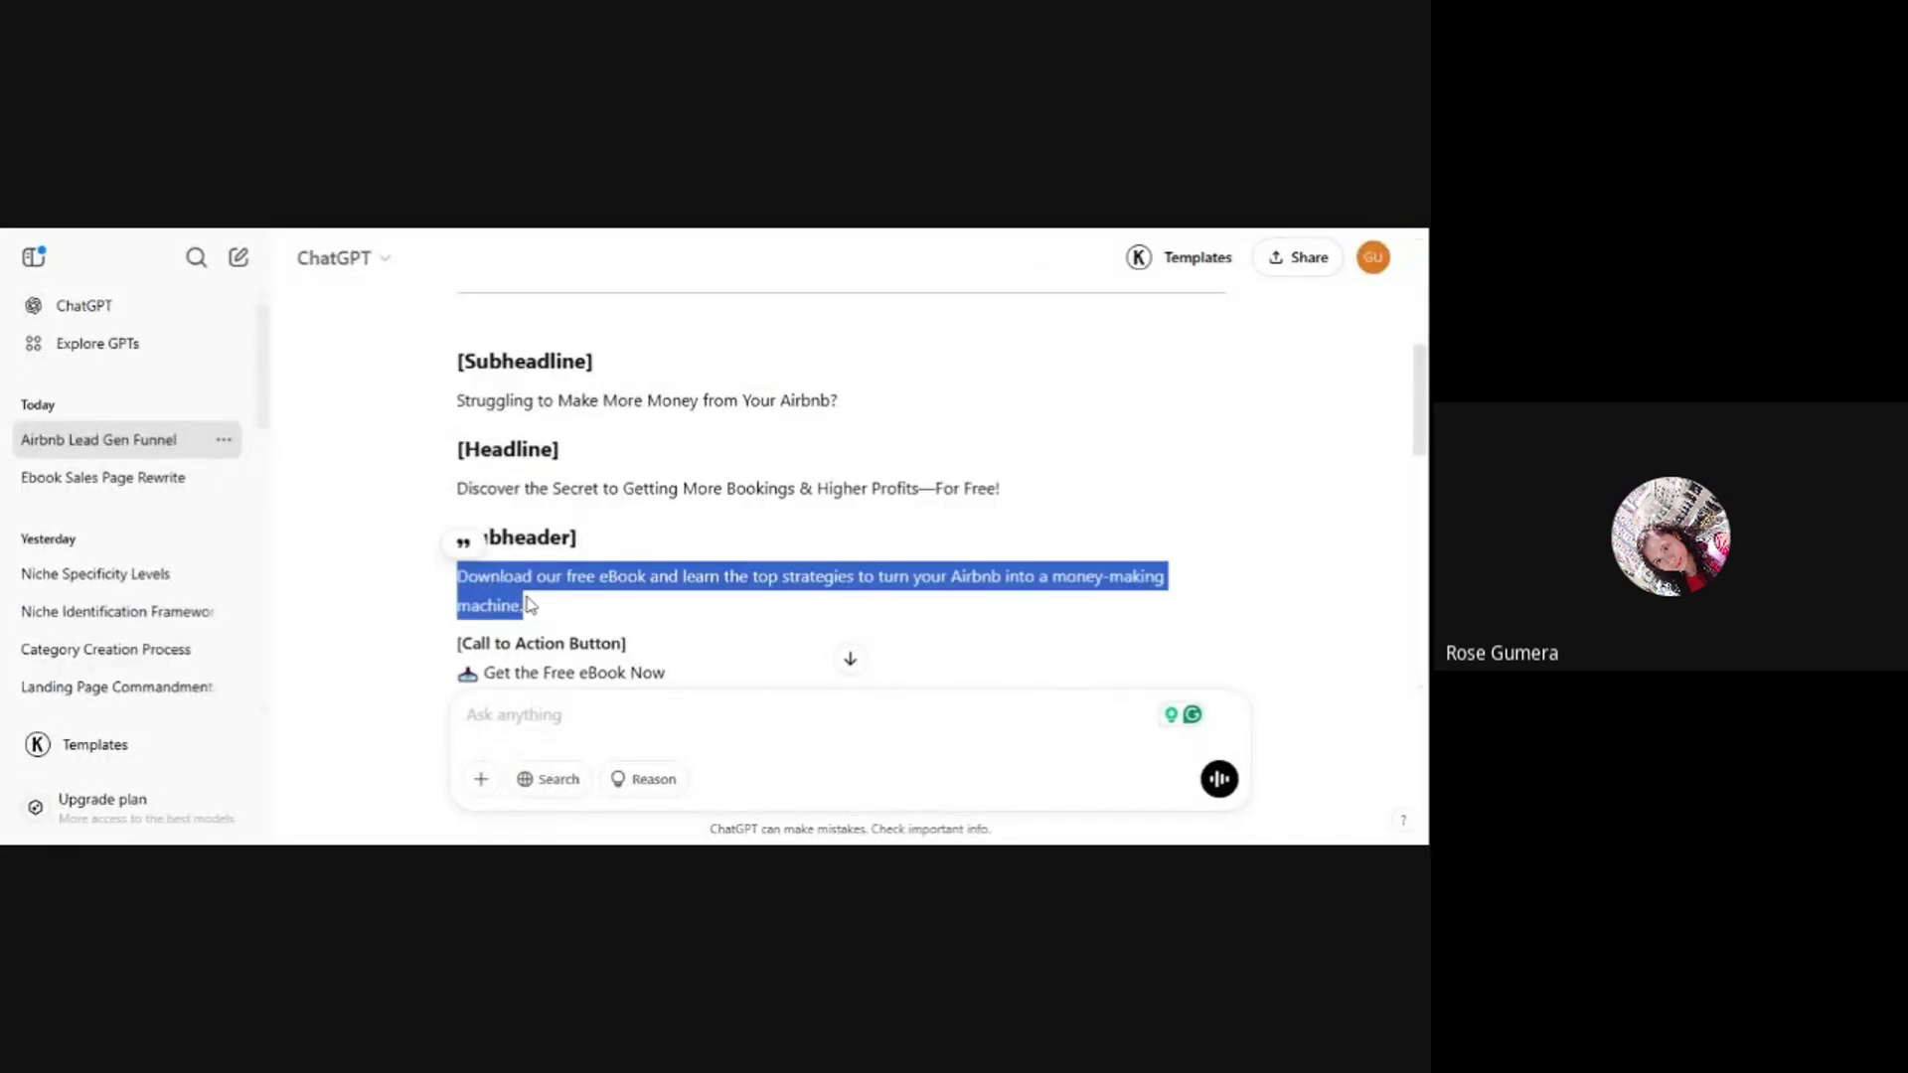
pyautogui.hotkey('ctrl', 'Tab')
# - Paste the free eBook Subheader over the paragraph below the headline, size 18, left-aligned
pyautogui.hotkey('ctrl', 'a')
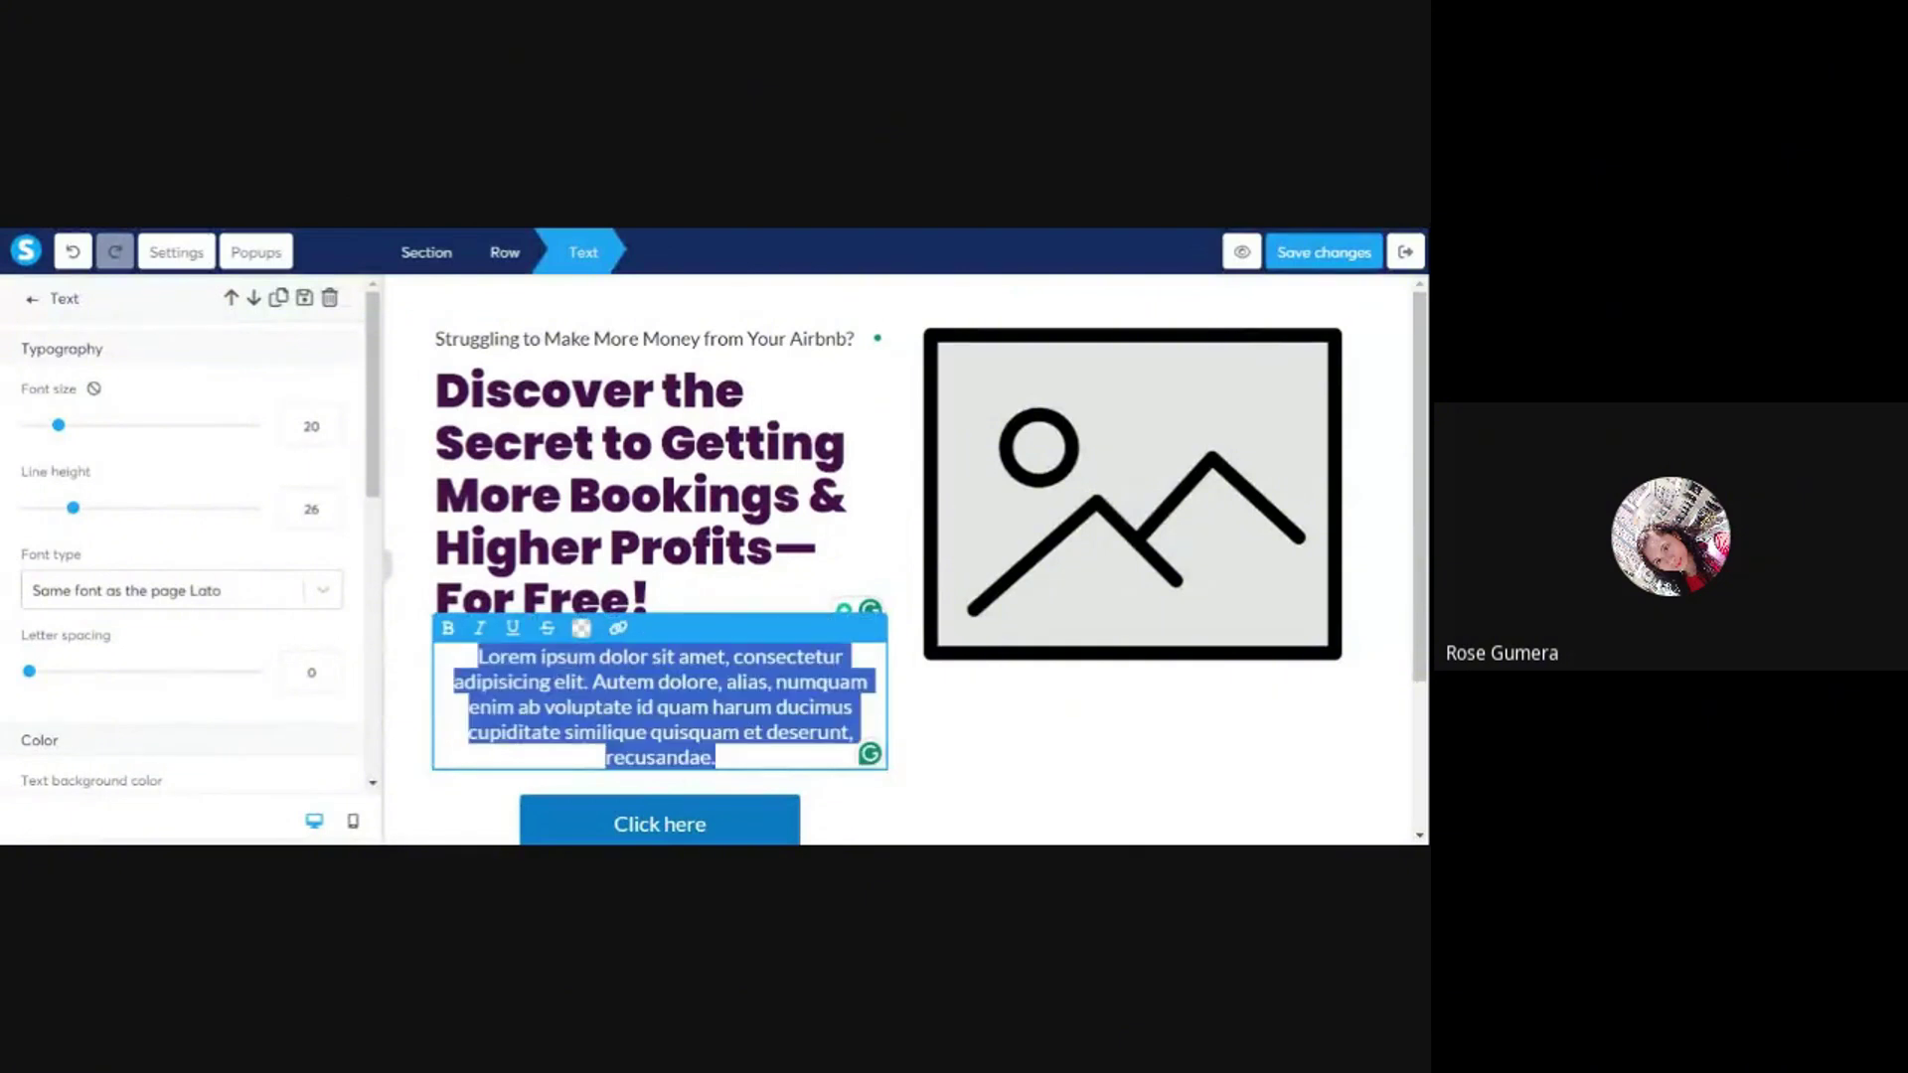
pyautogui.hotkey('ctrl', 'v')
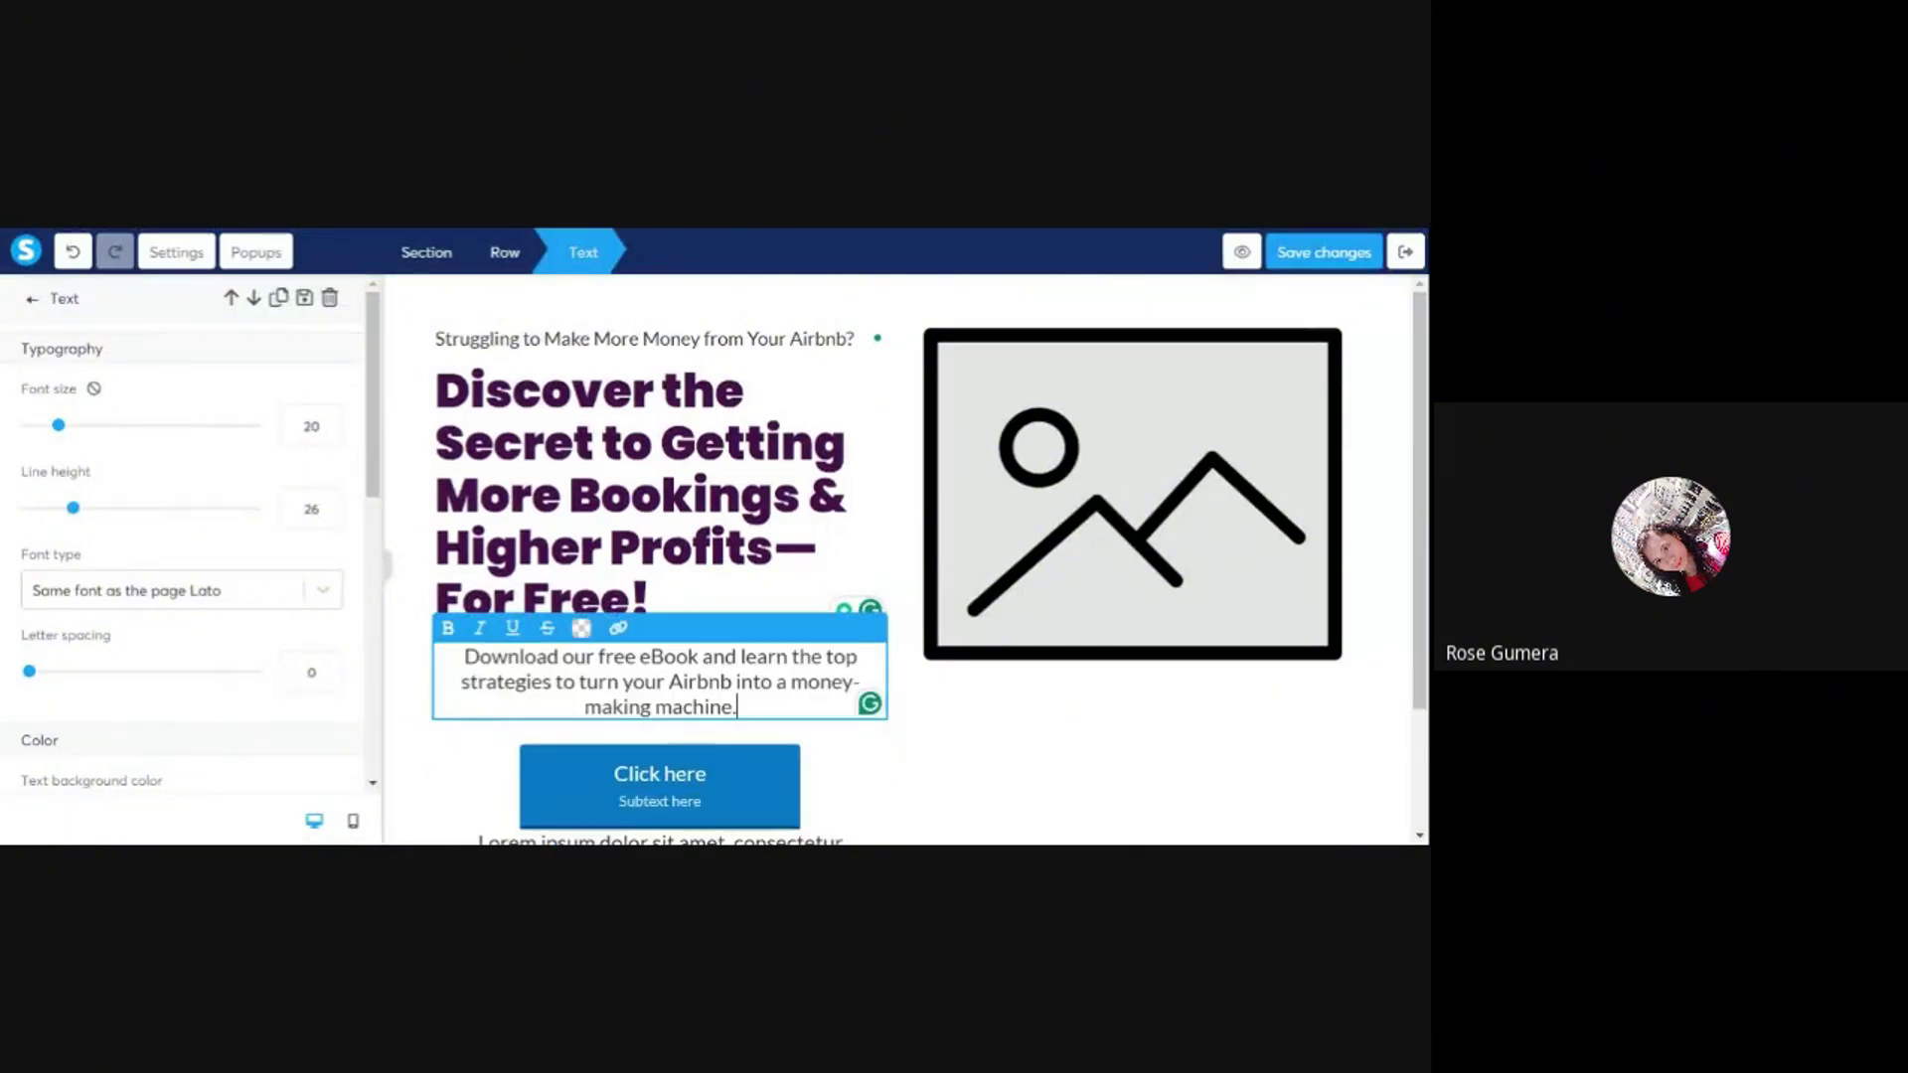
pyautogui.click(329, 431)
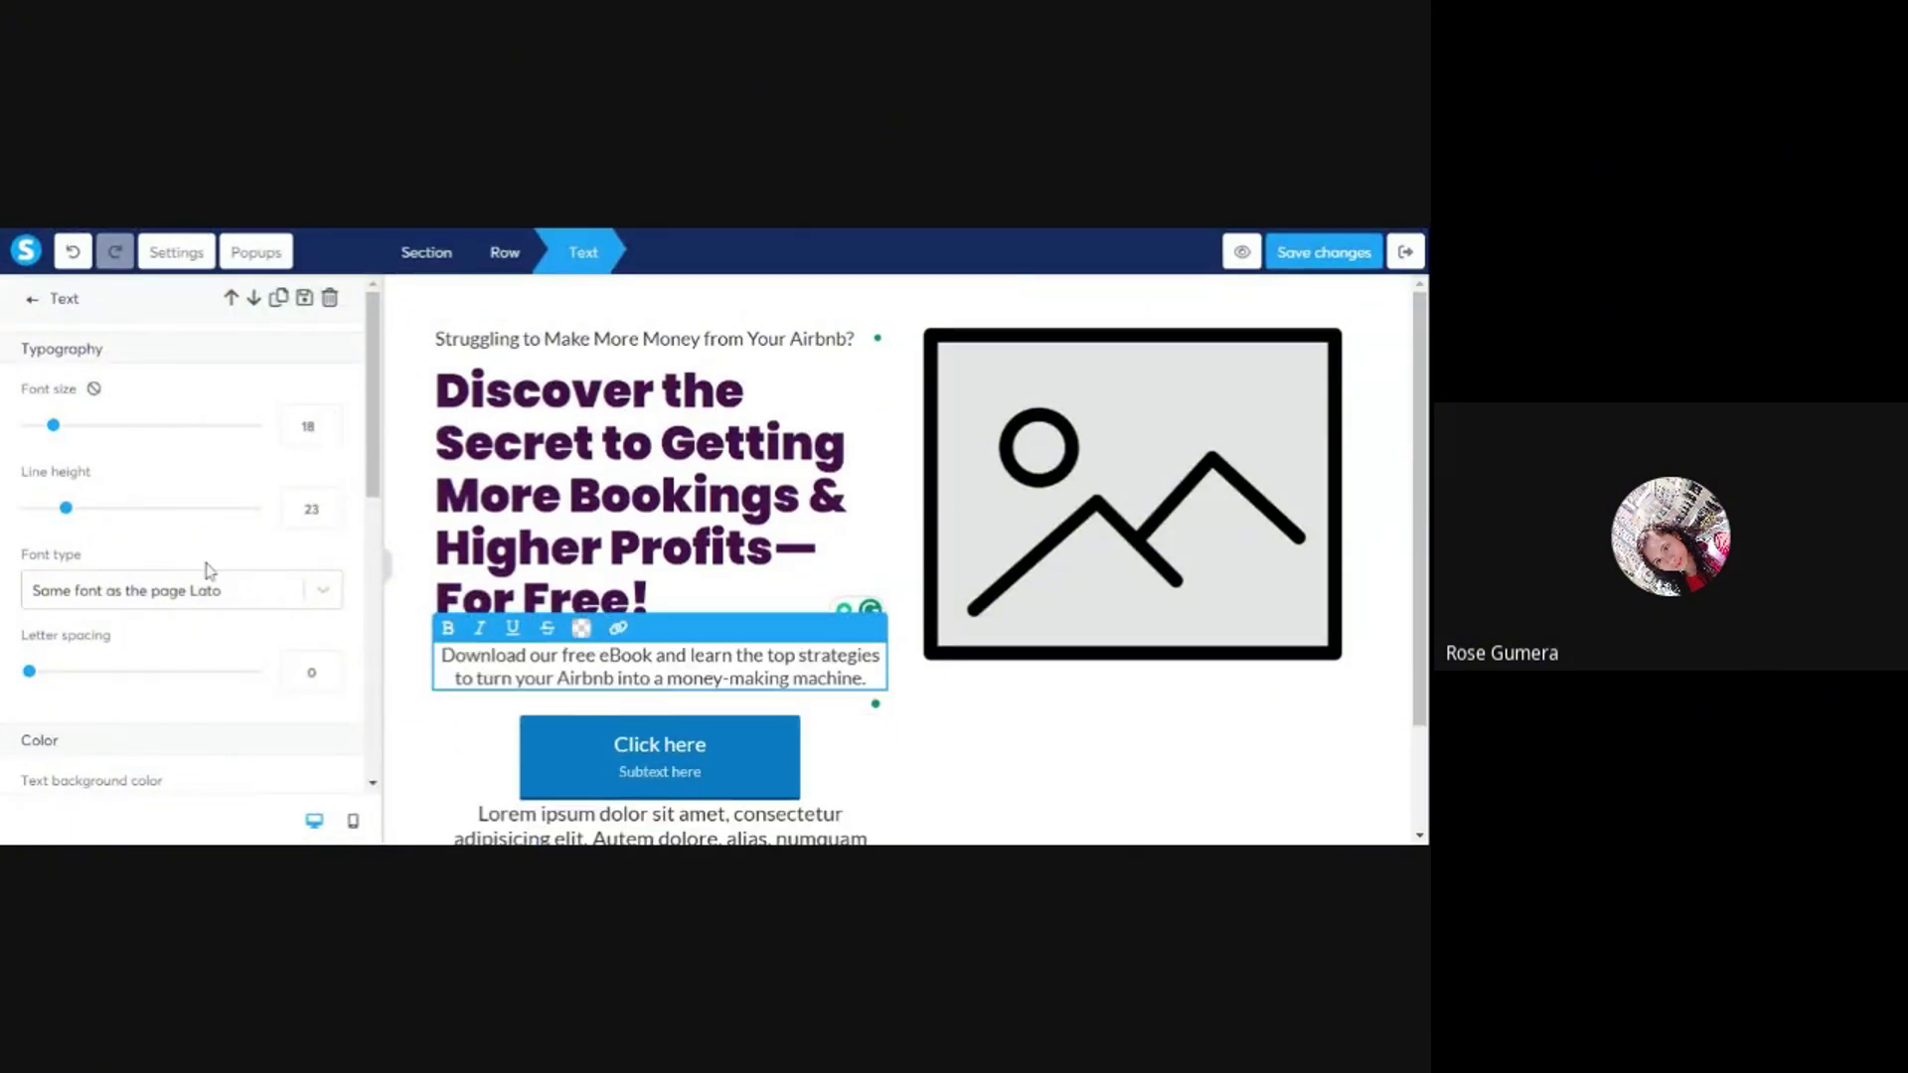
pyautogui.scroll(-3, 178, 608)
pyautogui.scroll(-4, 178, 608)
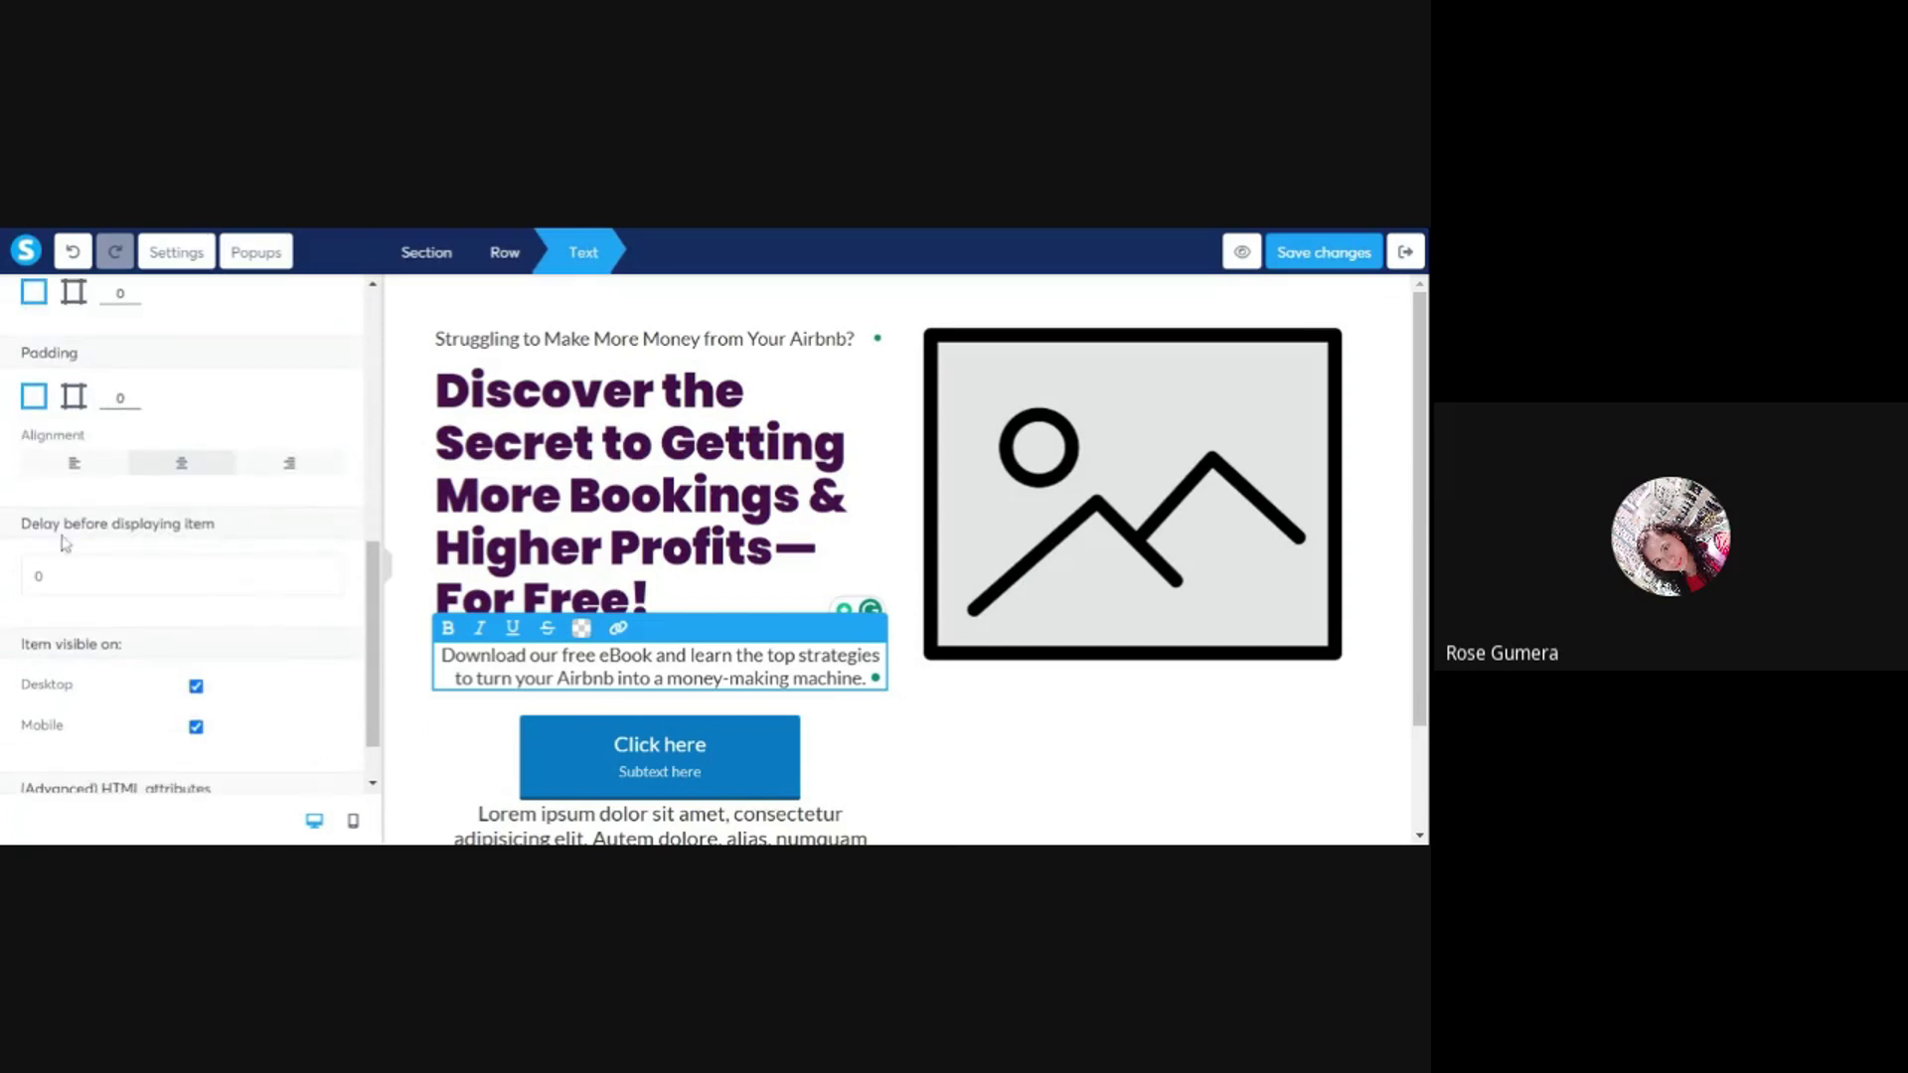
pyautogui.click(68, 465)
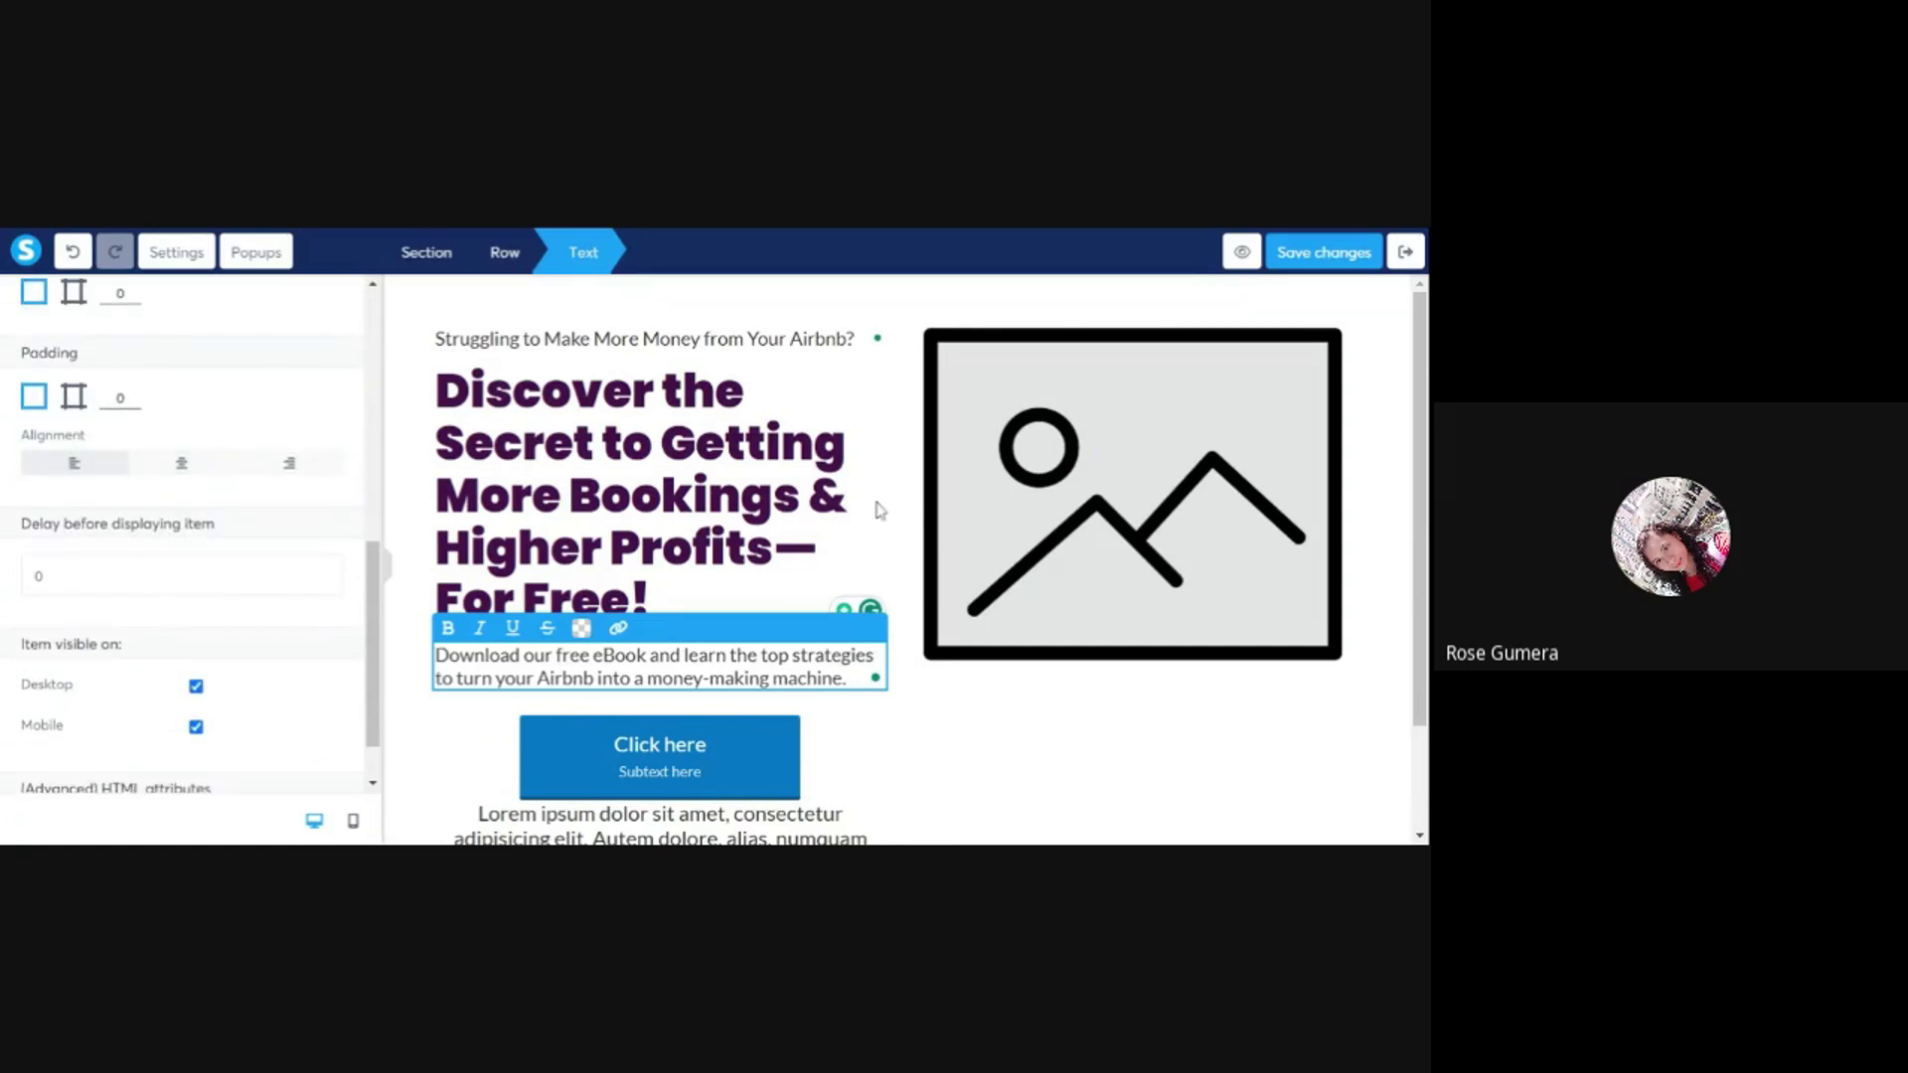
pyautogui.click(728, 539)
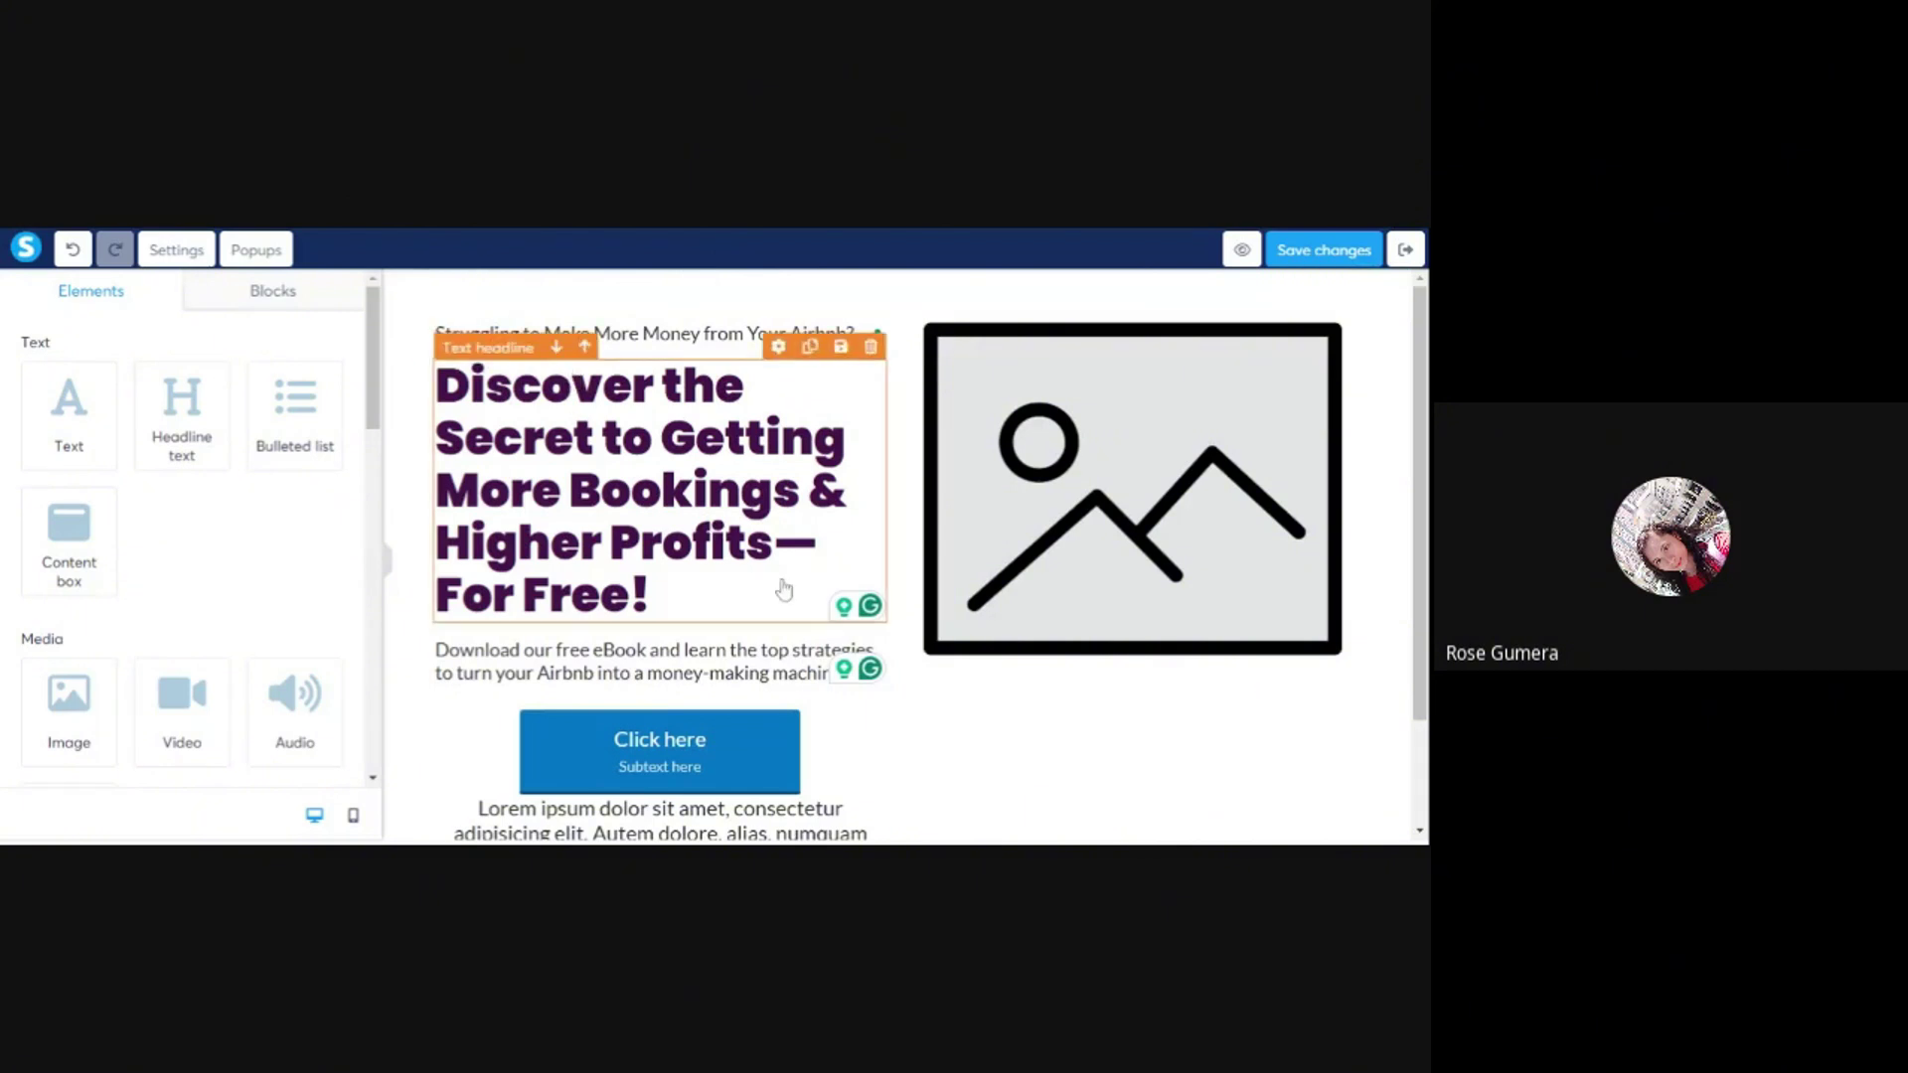
# - Delete the Click here button block from the page
pyautogui.scroll(-2, 766, 629)
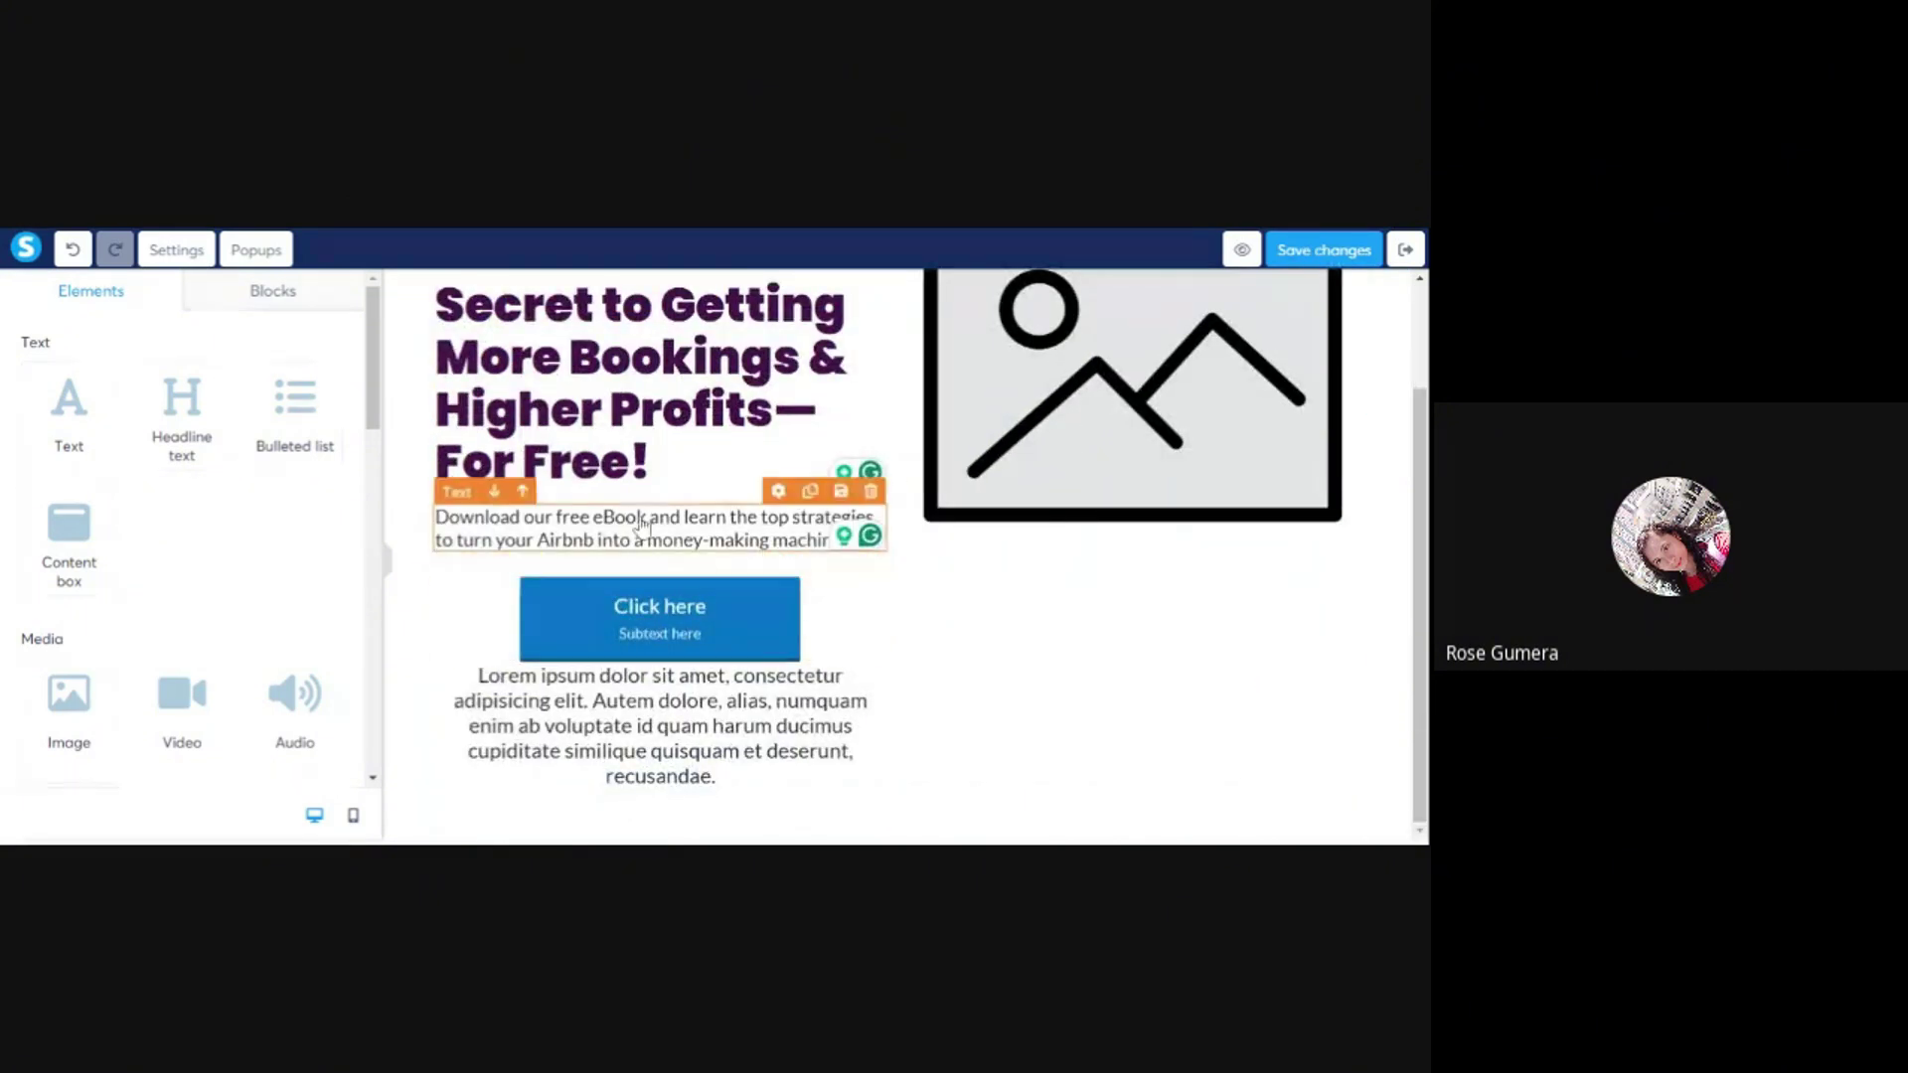
pyautogui.click(660, 630)
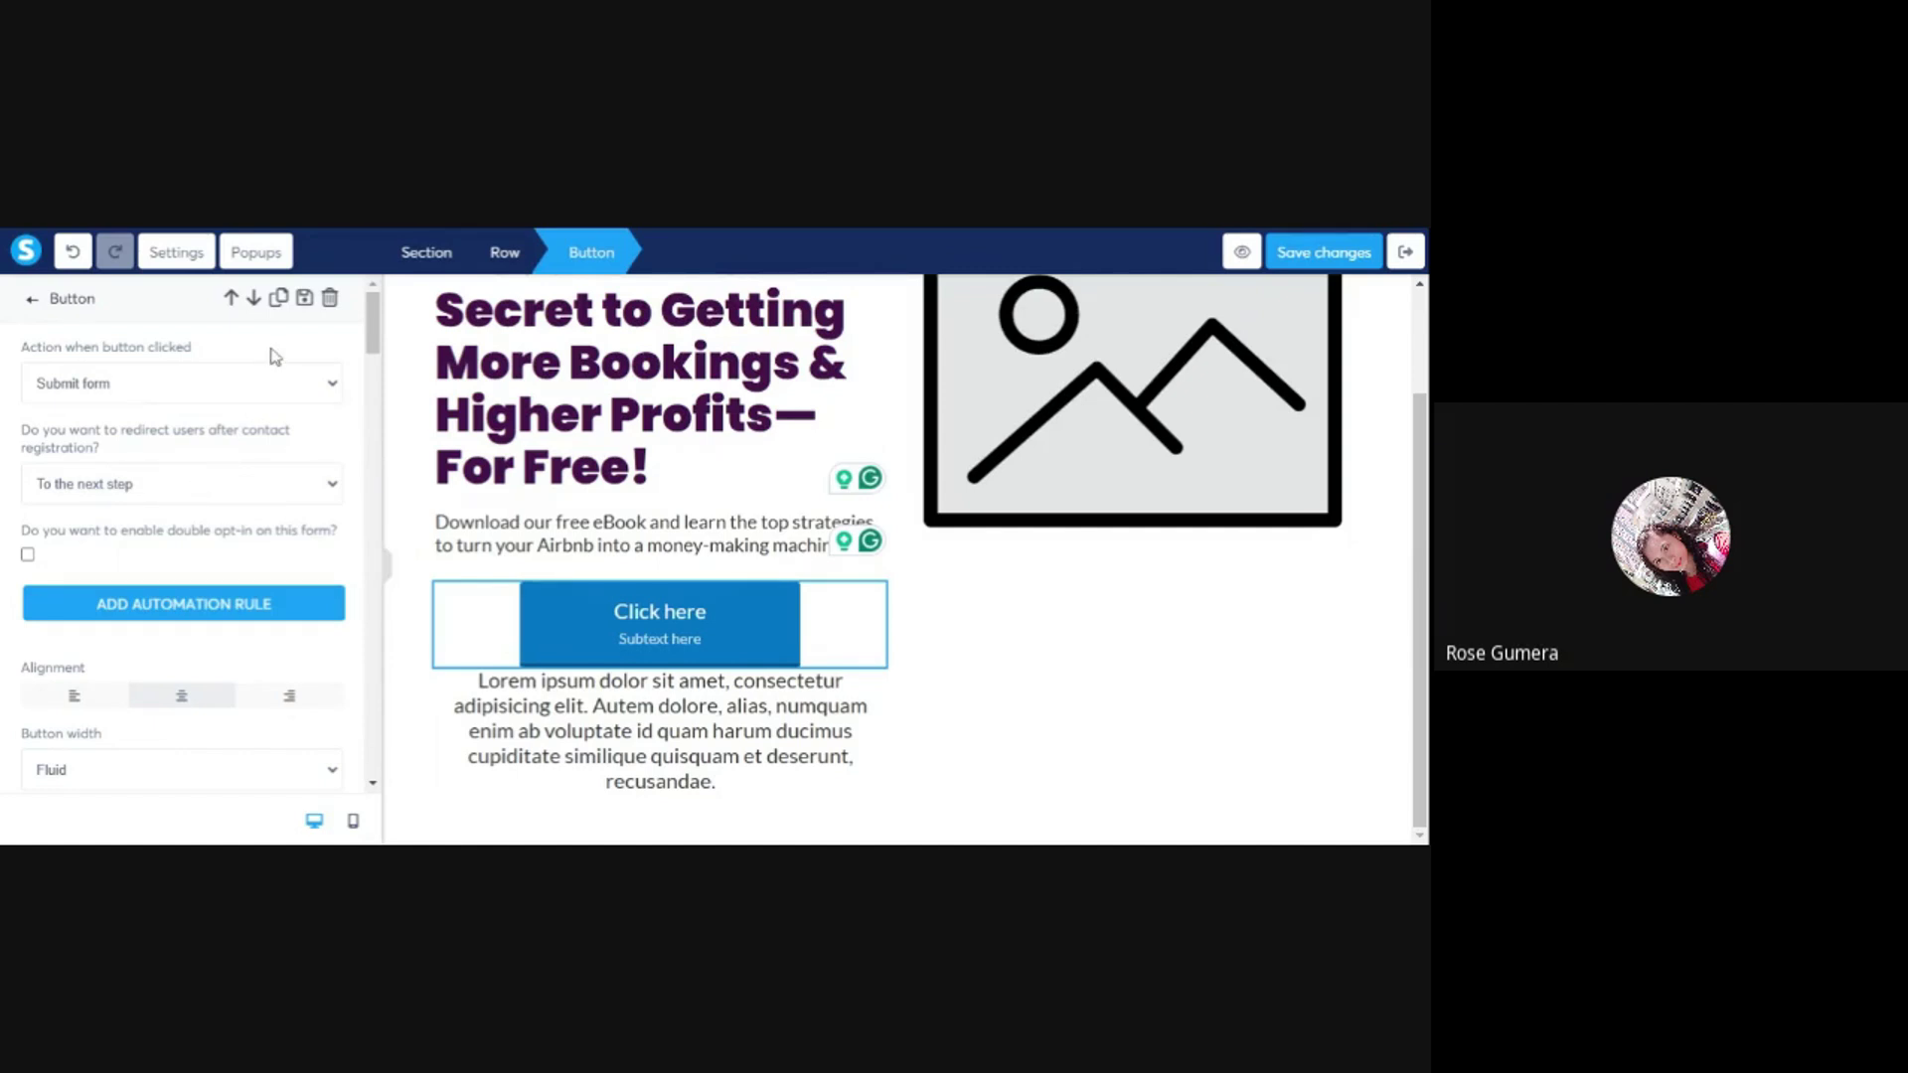
pyautogui.click(32, 304)
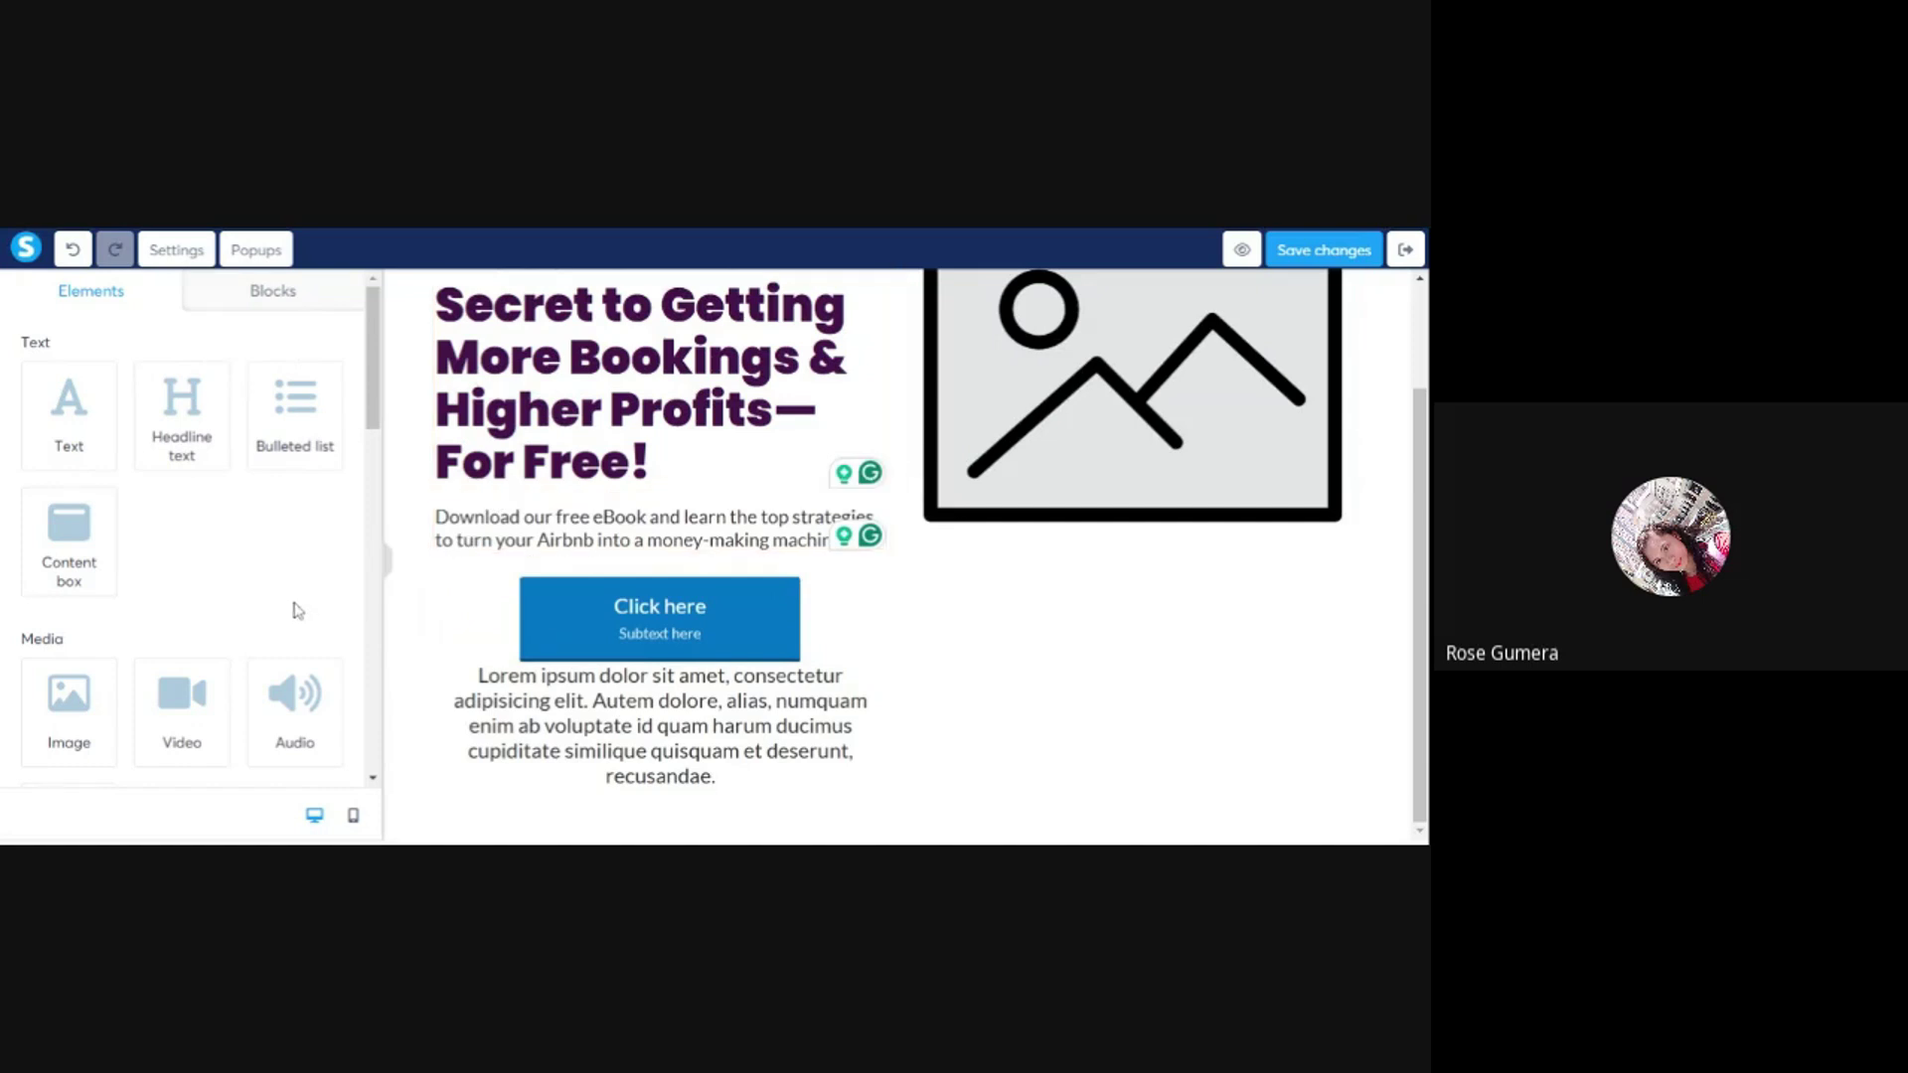
pyautogui.scroll(-2, 296, 606)
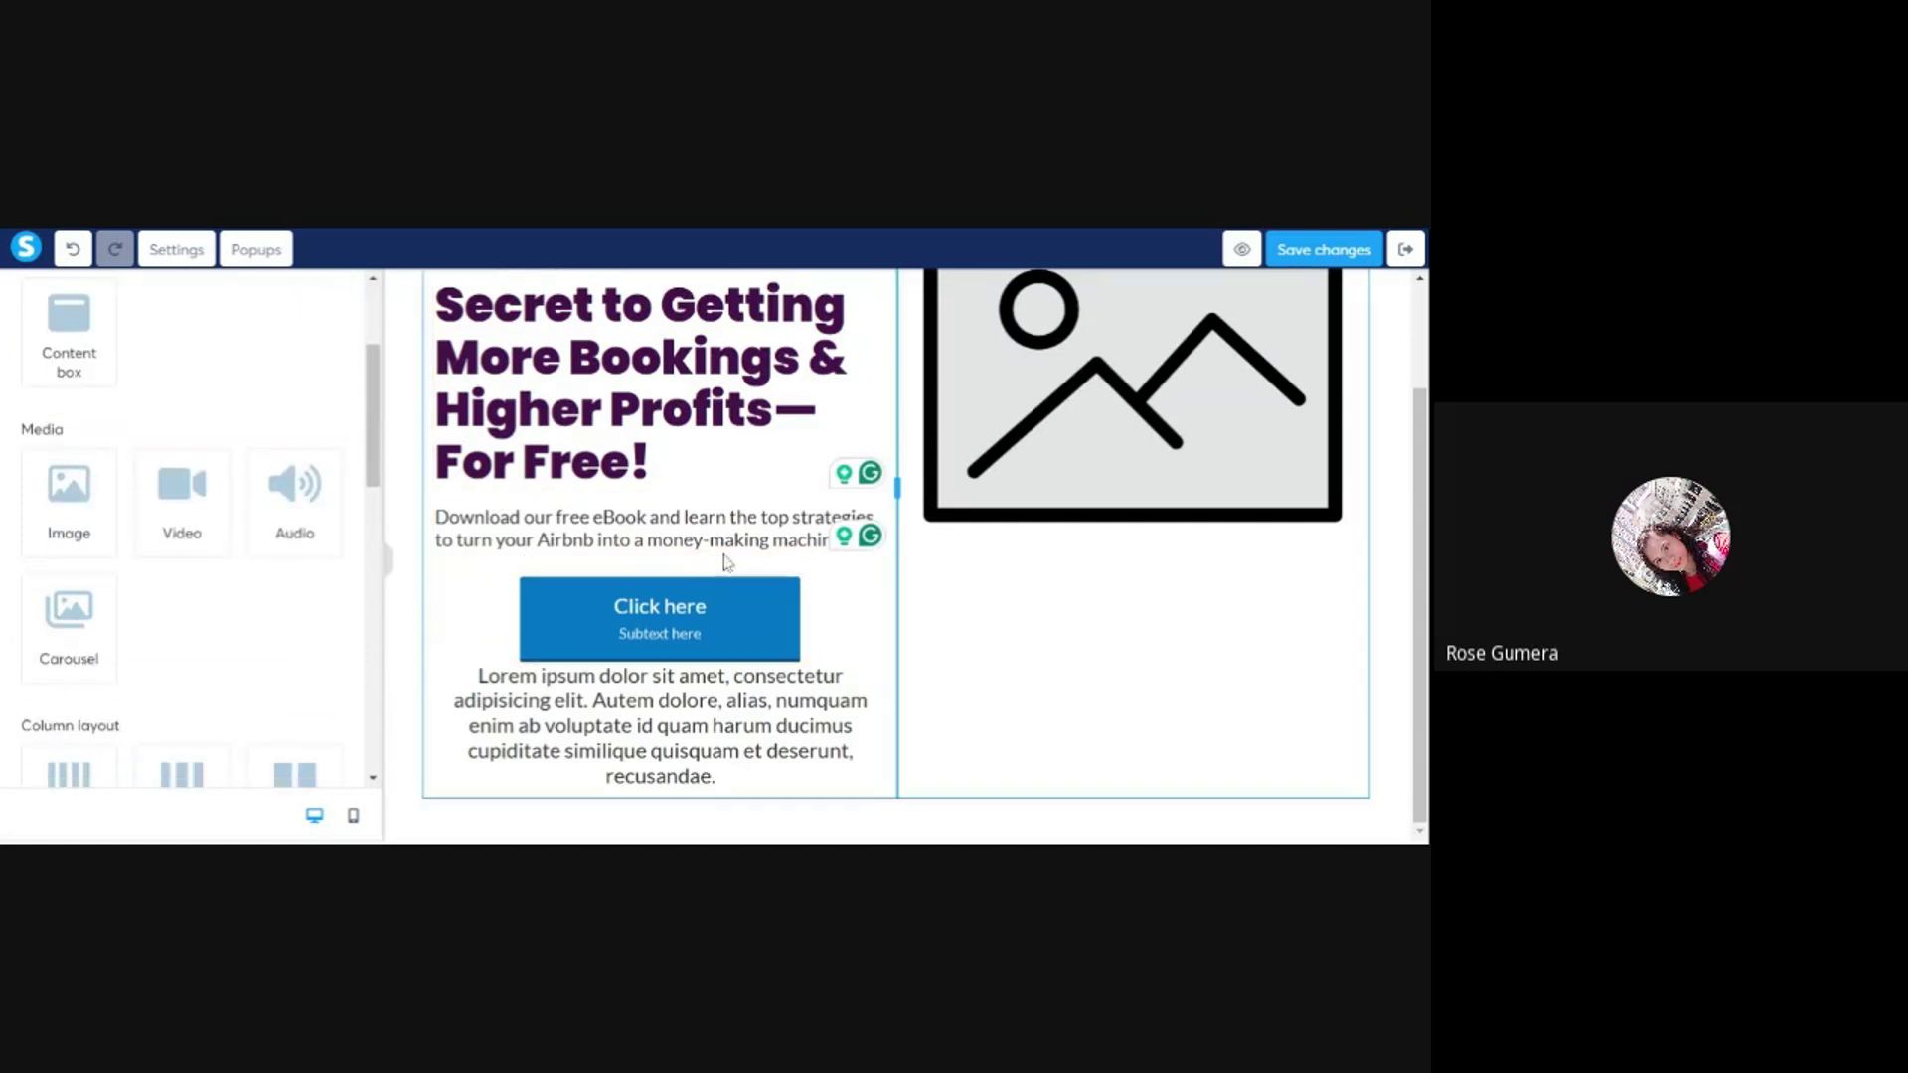
pyautogui.scroll(-1, 263, 598)
pyautogui.scroll(-9, 264, 598)
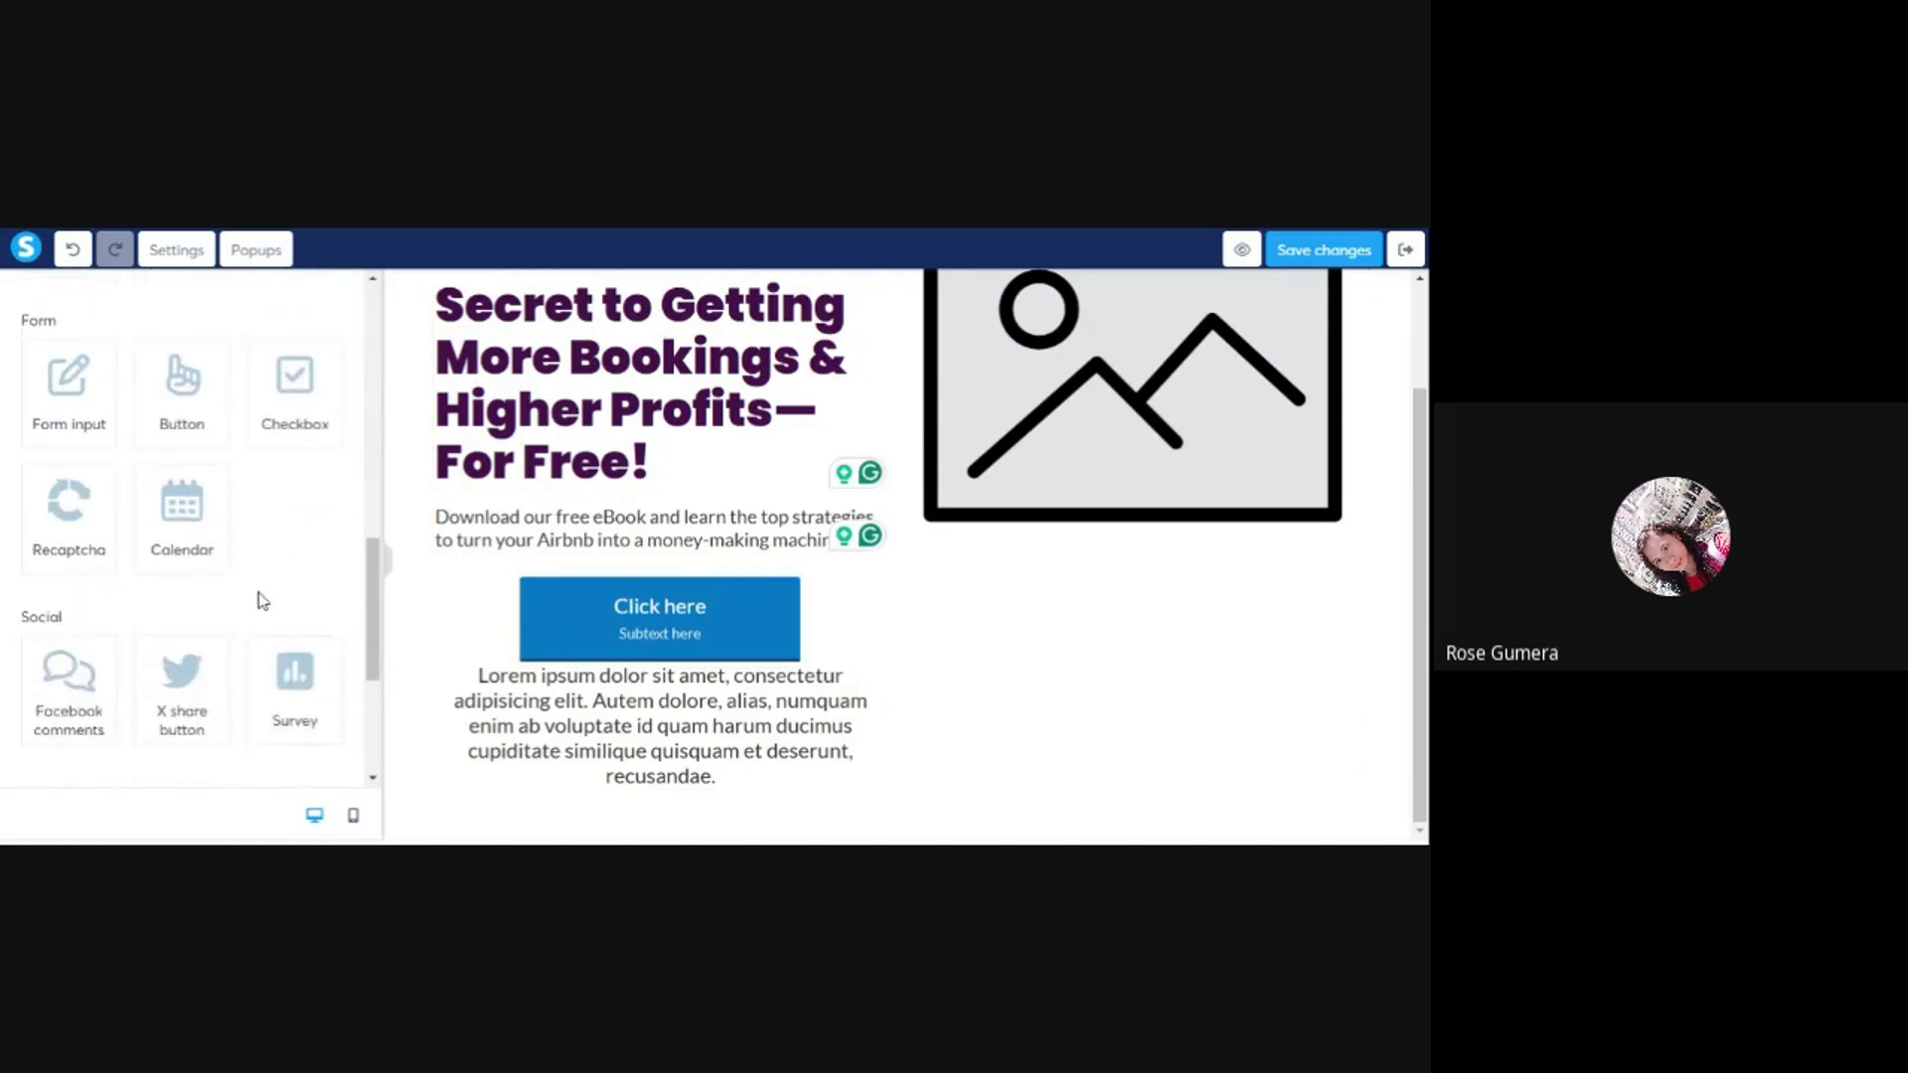
pyautogui.scroll(3, 264, 598)
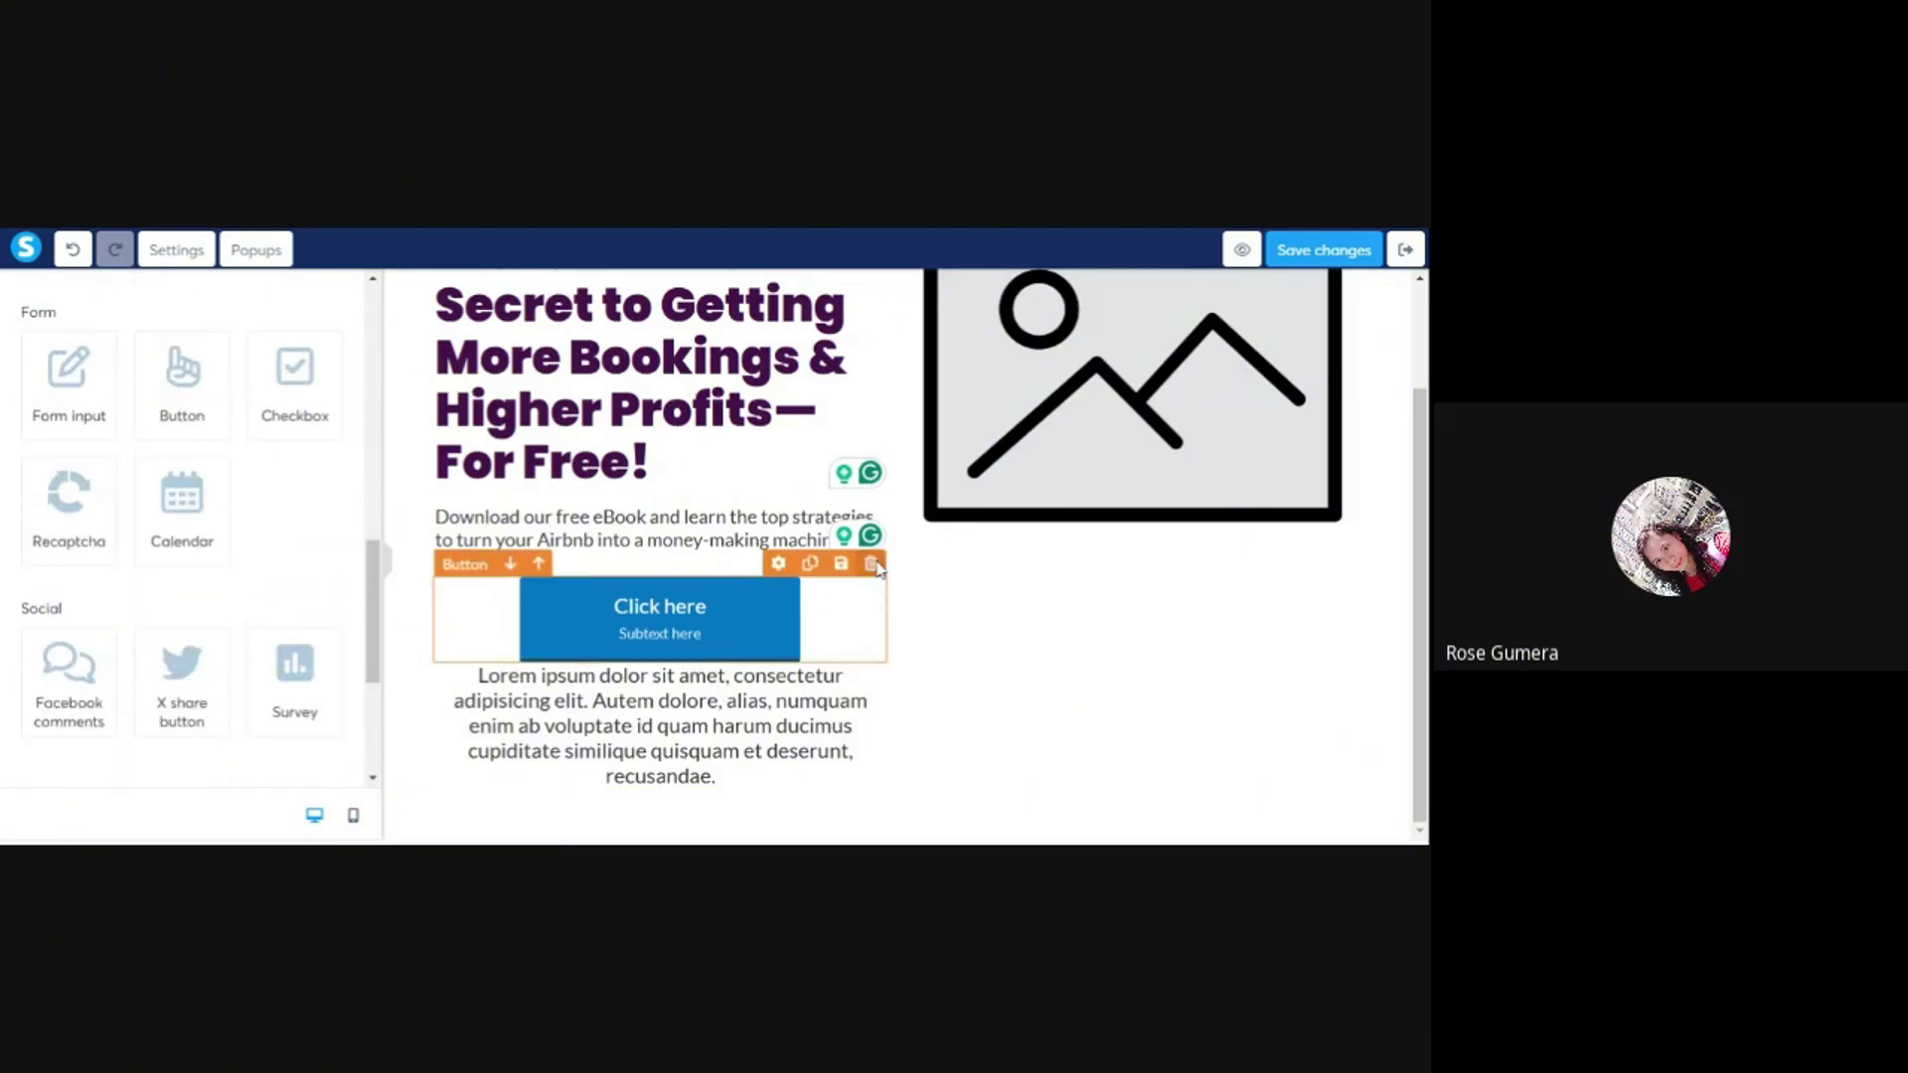
pyautogui.click(871, 563)
pyautogui.click(812, 281)
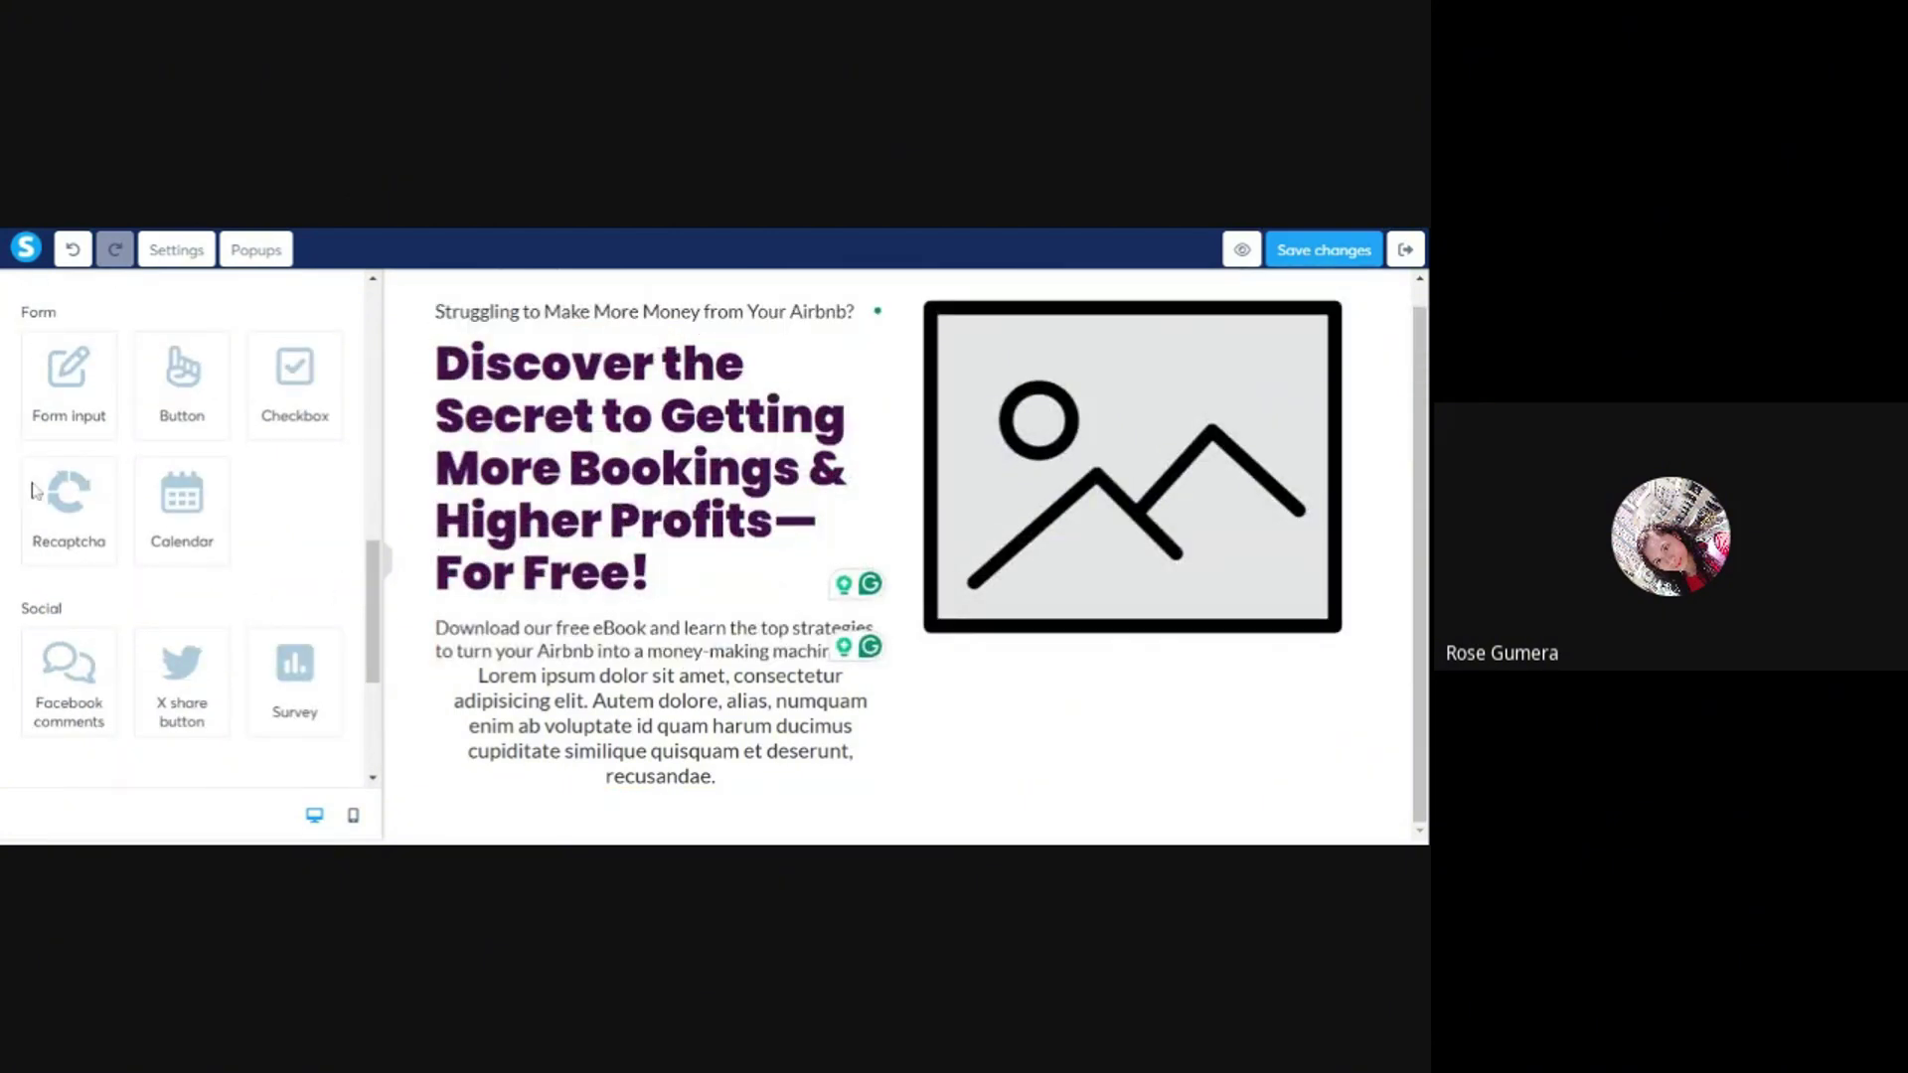
# - Add two form input fields below the headline, set to First name and Email
pyautogui.moveTo(75, 384); pyautogui.dragTo(596, 601)
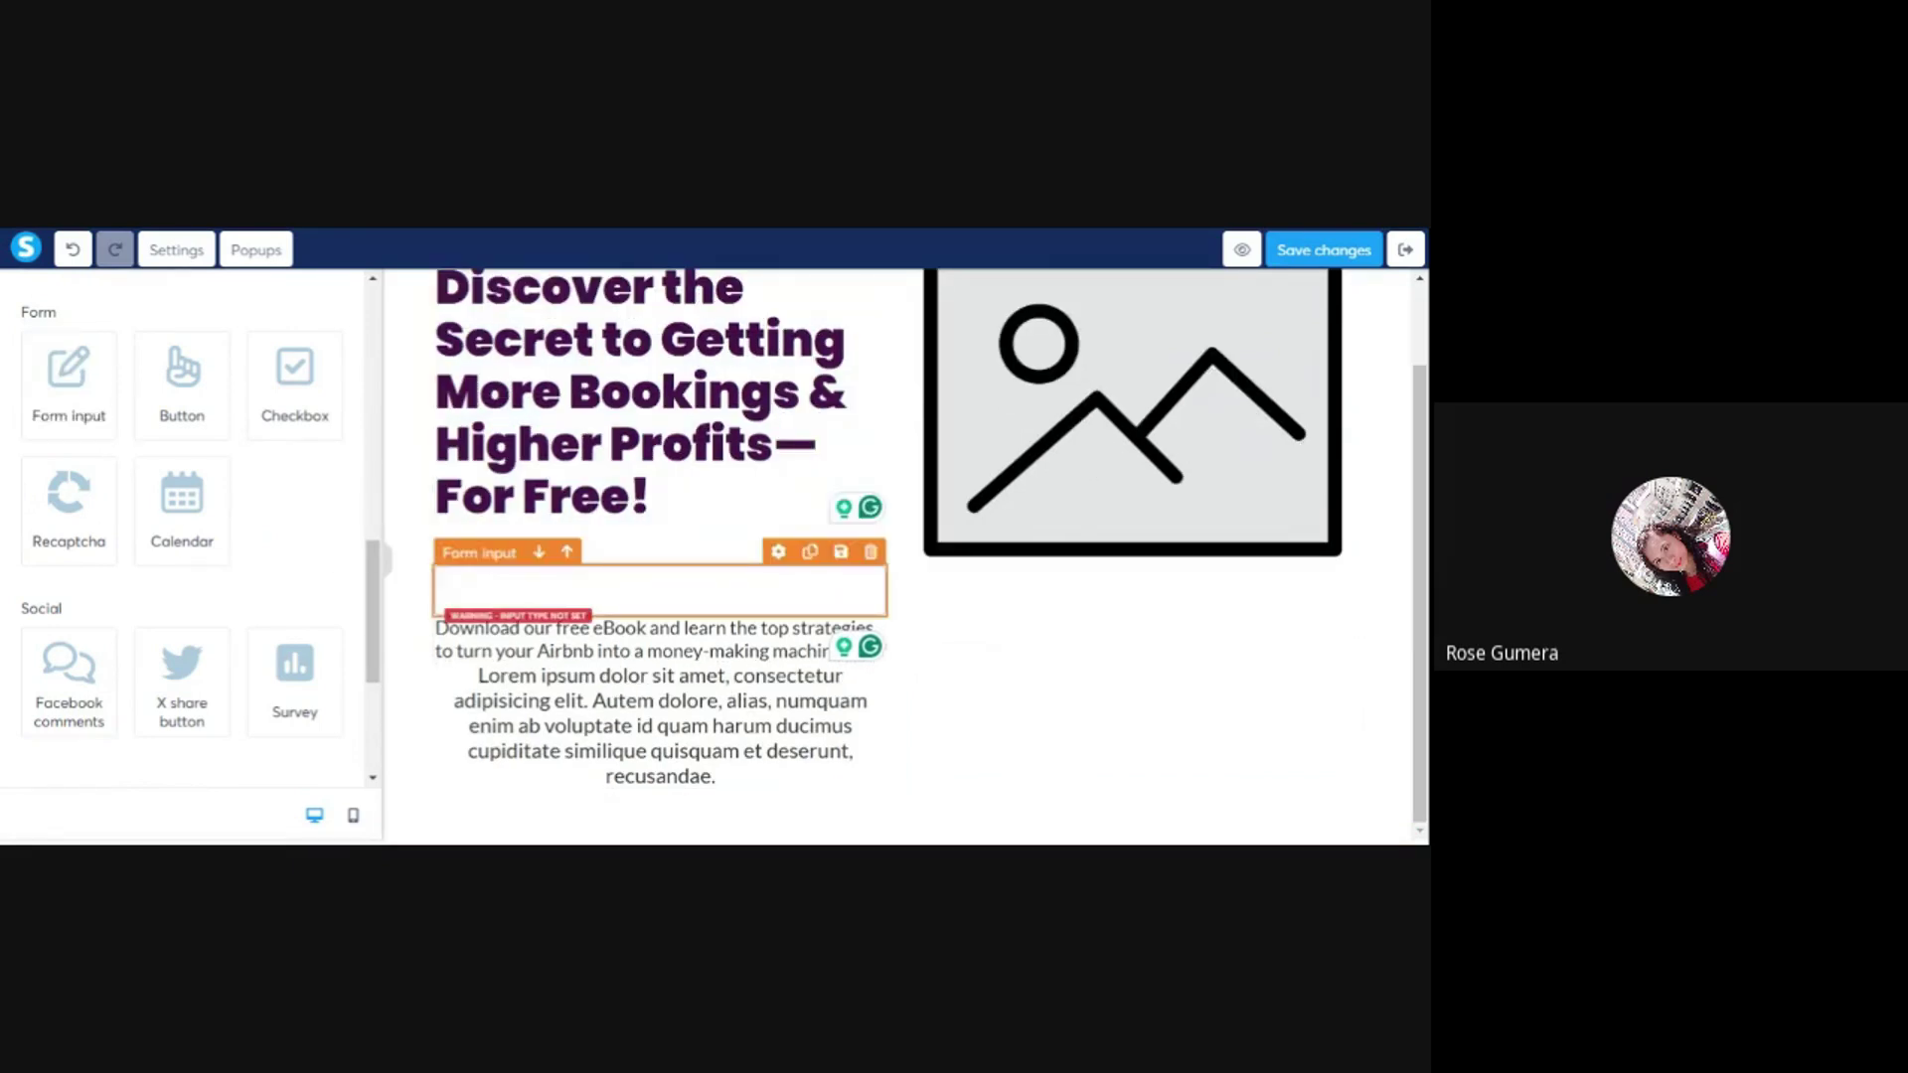
pyautogui.click(810, 551)
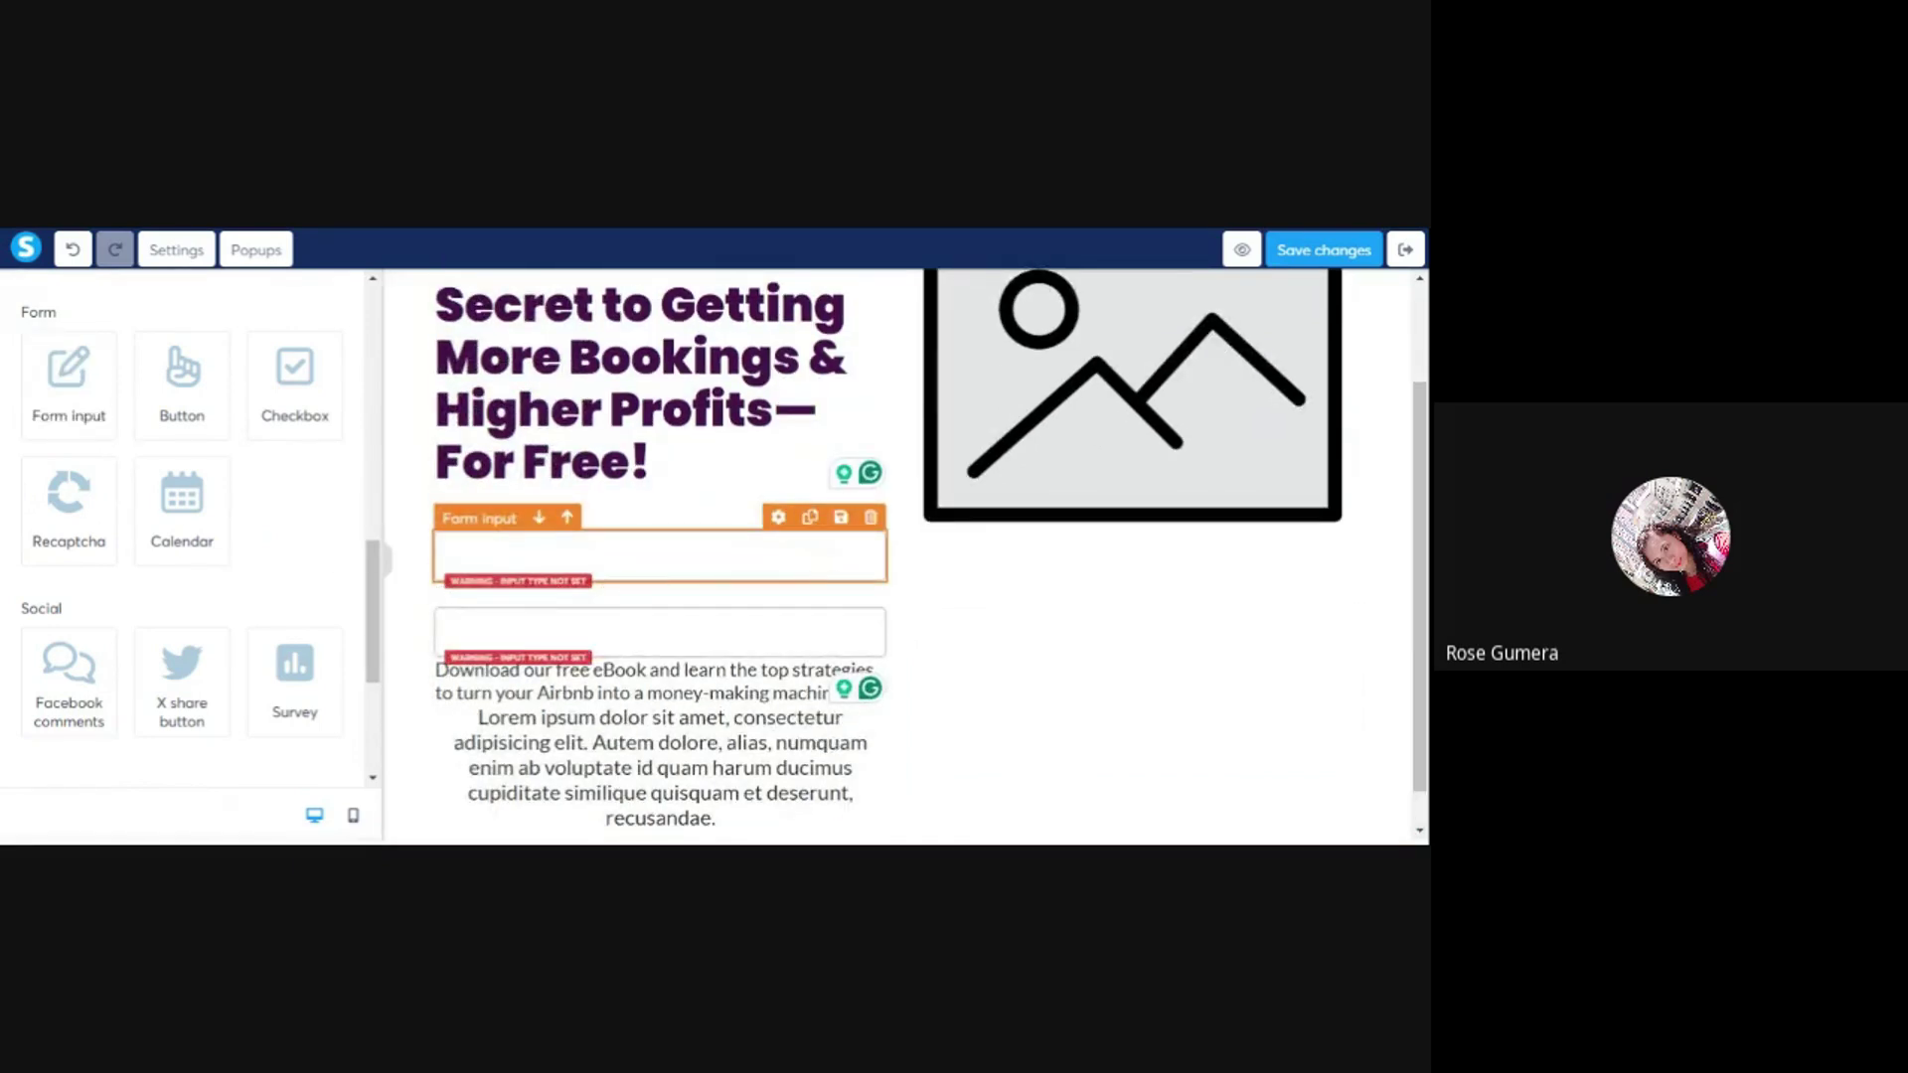
pyautogui.click(455, 542)
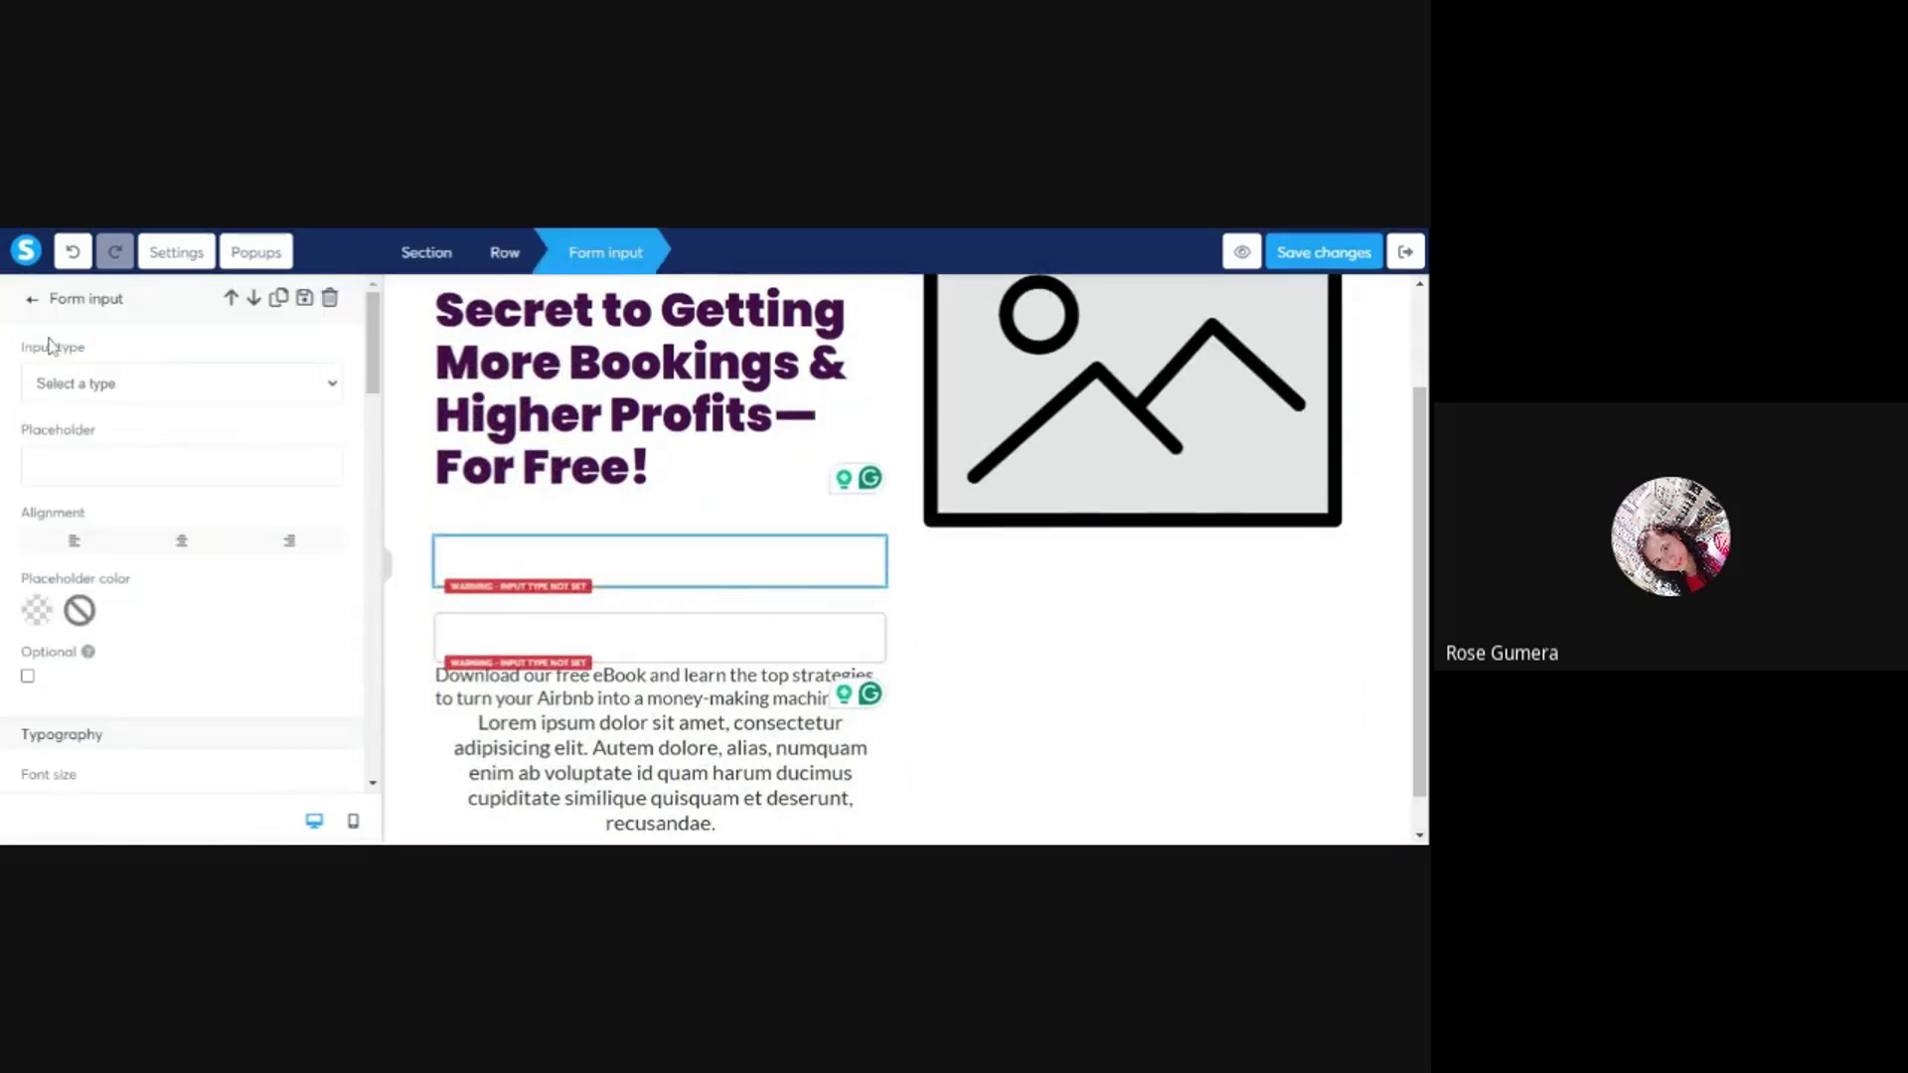
pyautogui.click(71, 423)
pyautogui.click(660, 651)
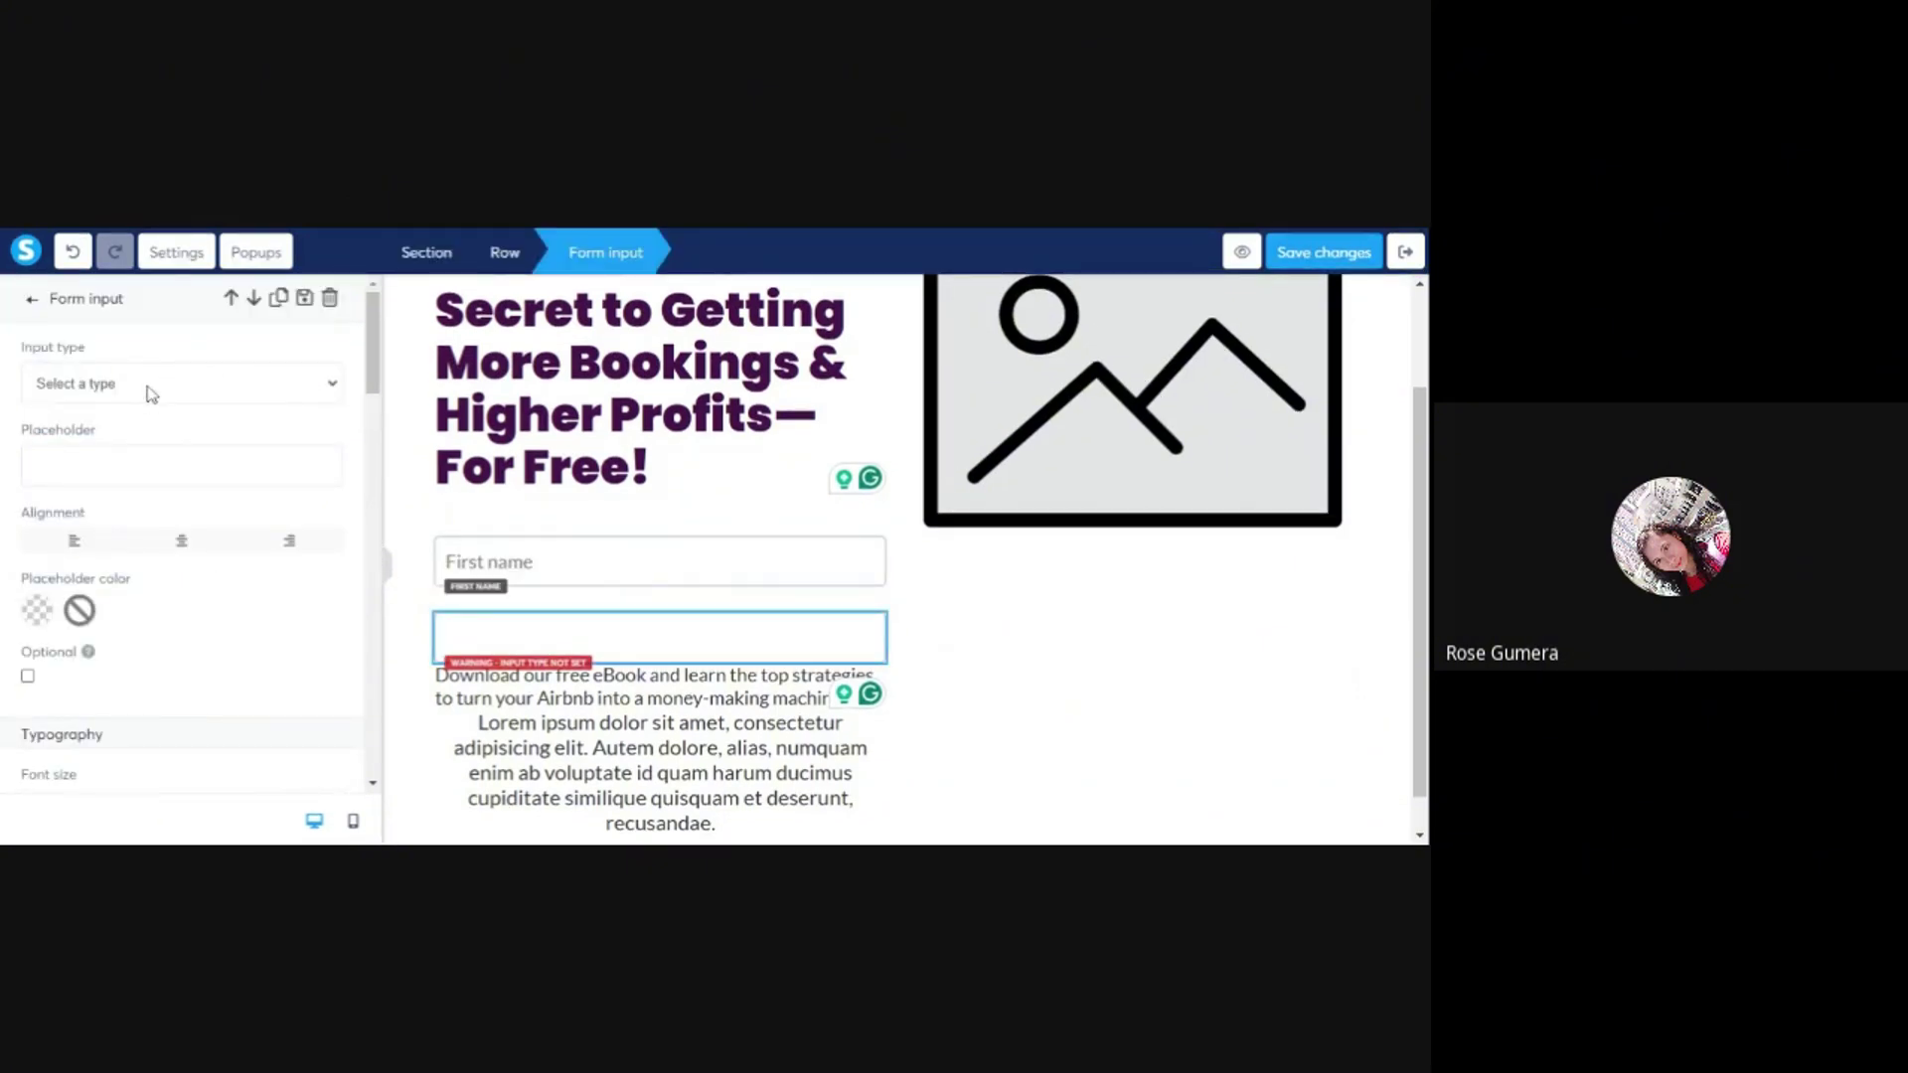
pyautogui.click(144, 412)
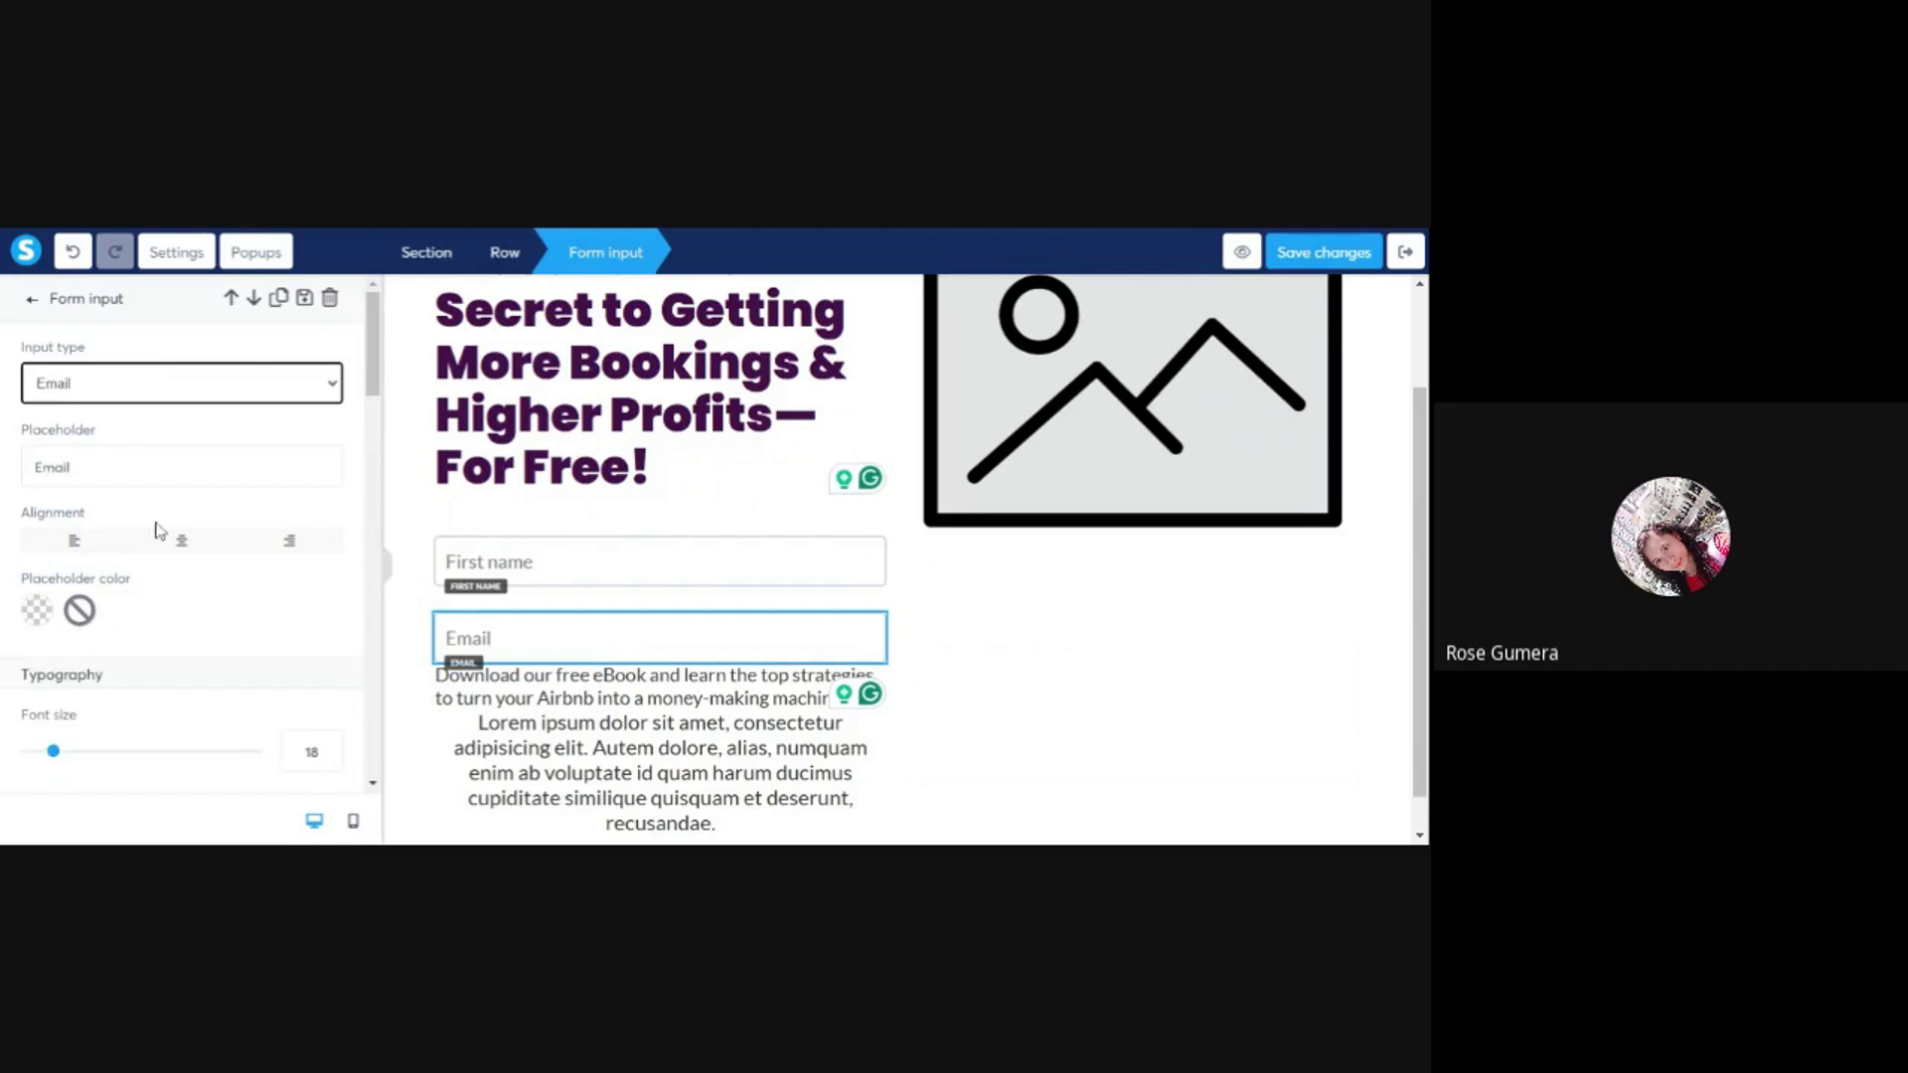
pyautogui.click(934, 757)
pyautogui.scroll(-2, 124, 550)
pyautogui.scroll(-4, 124, 550)
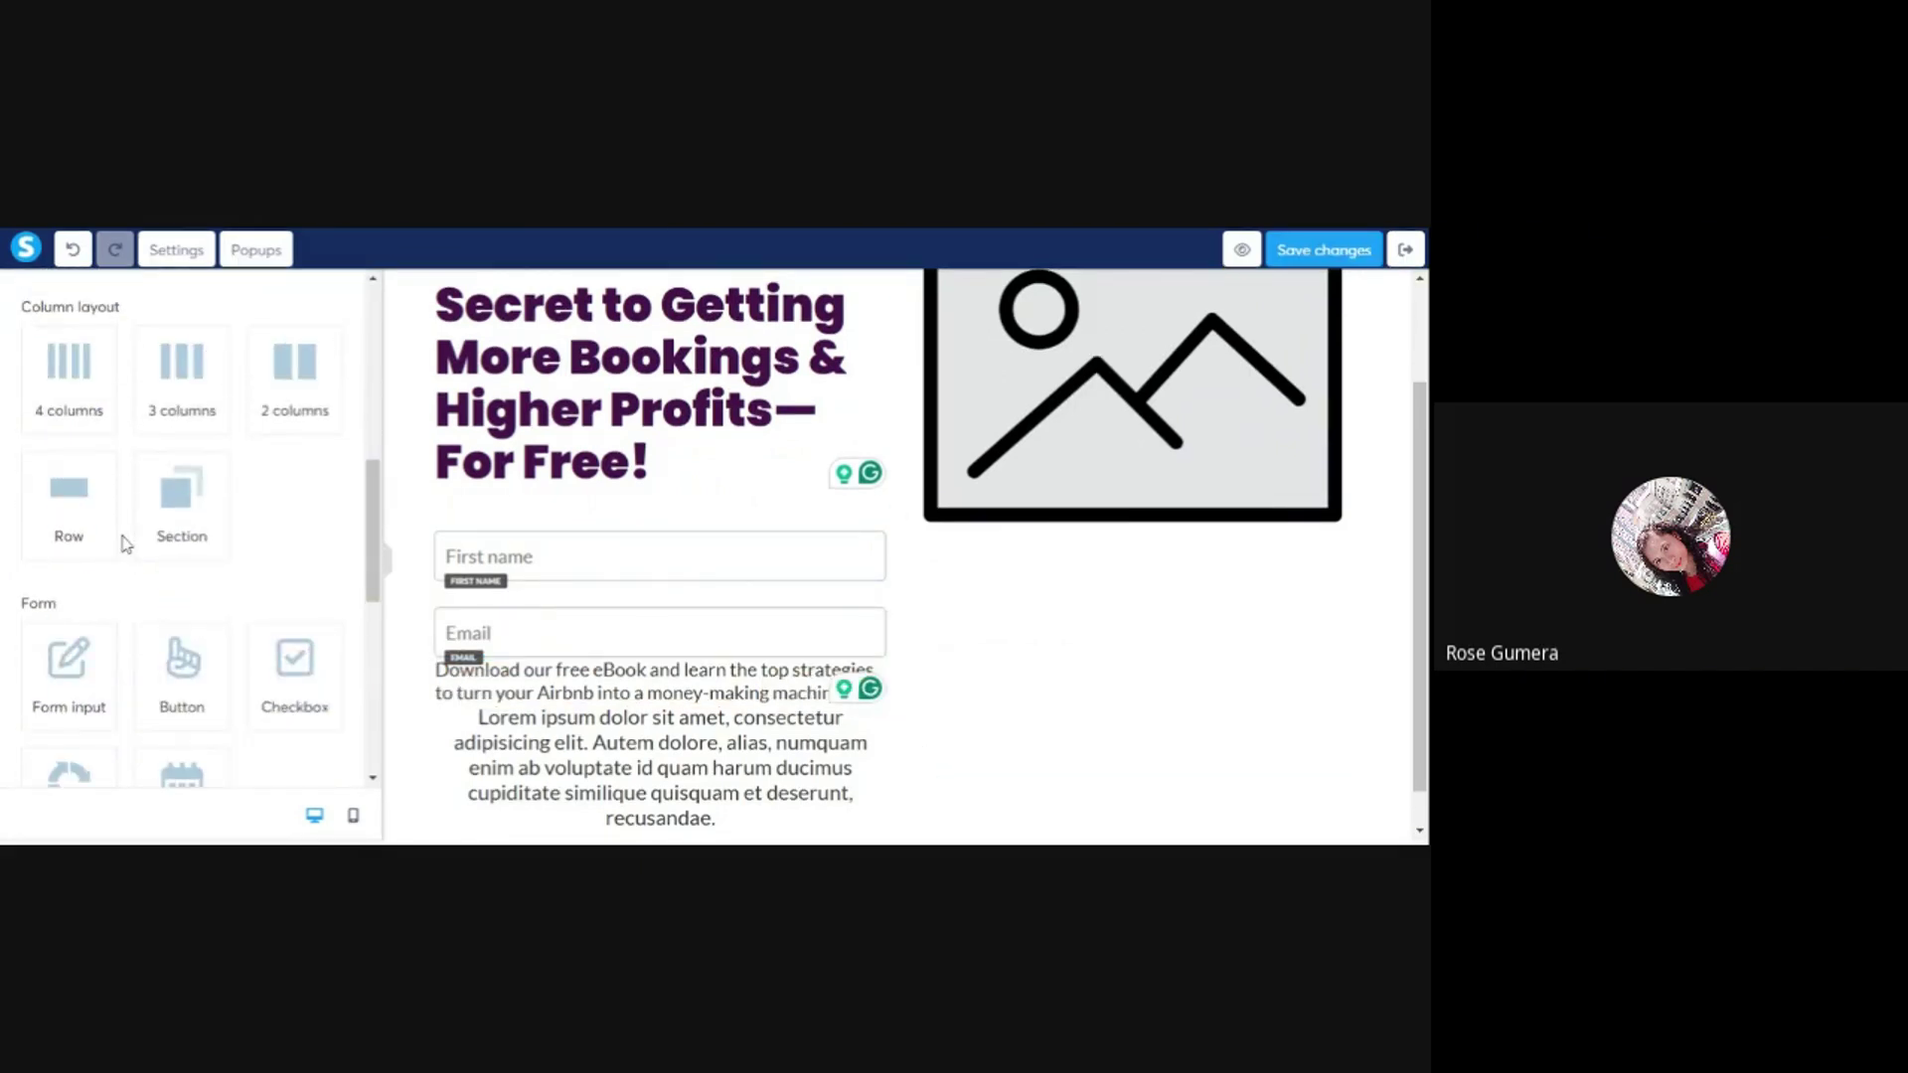
# - Add a form Button element below the Email field
pyautogui.scroll(2, 121, 542)
pyautogui.scroll(-4, 119, 541)
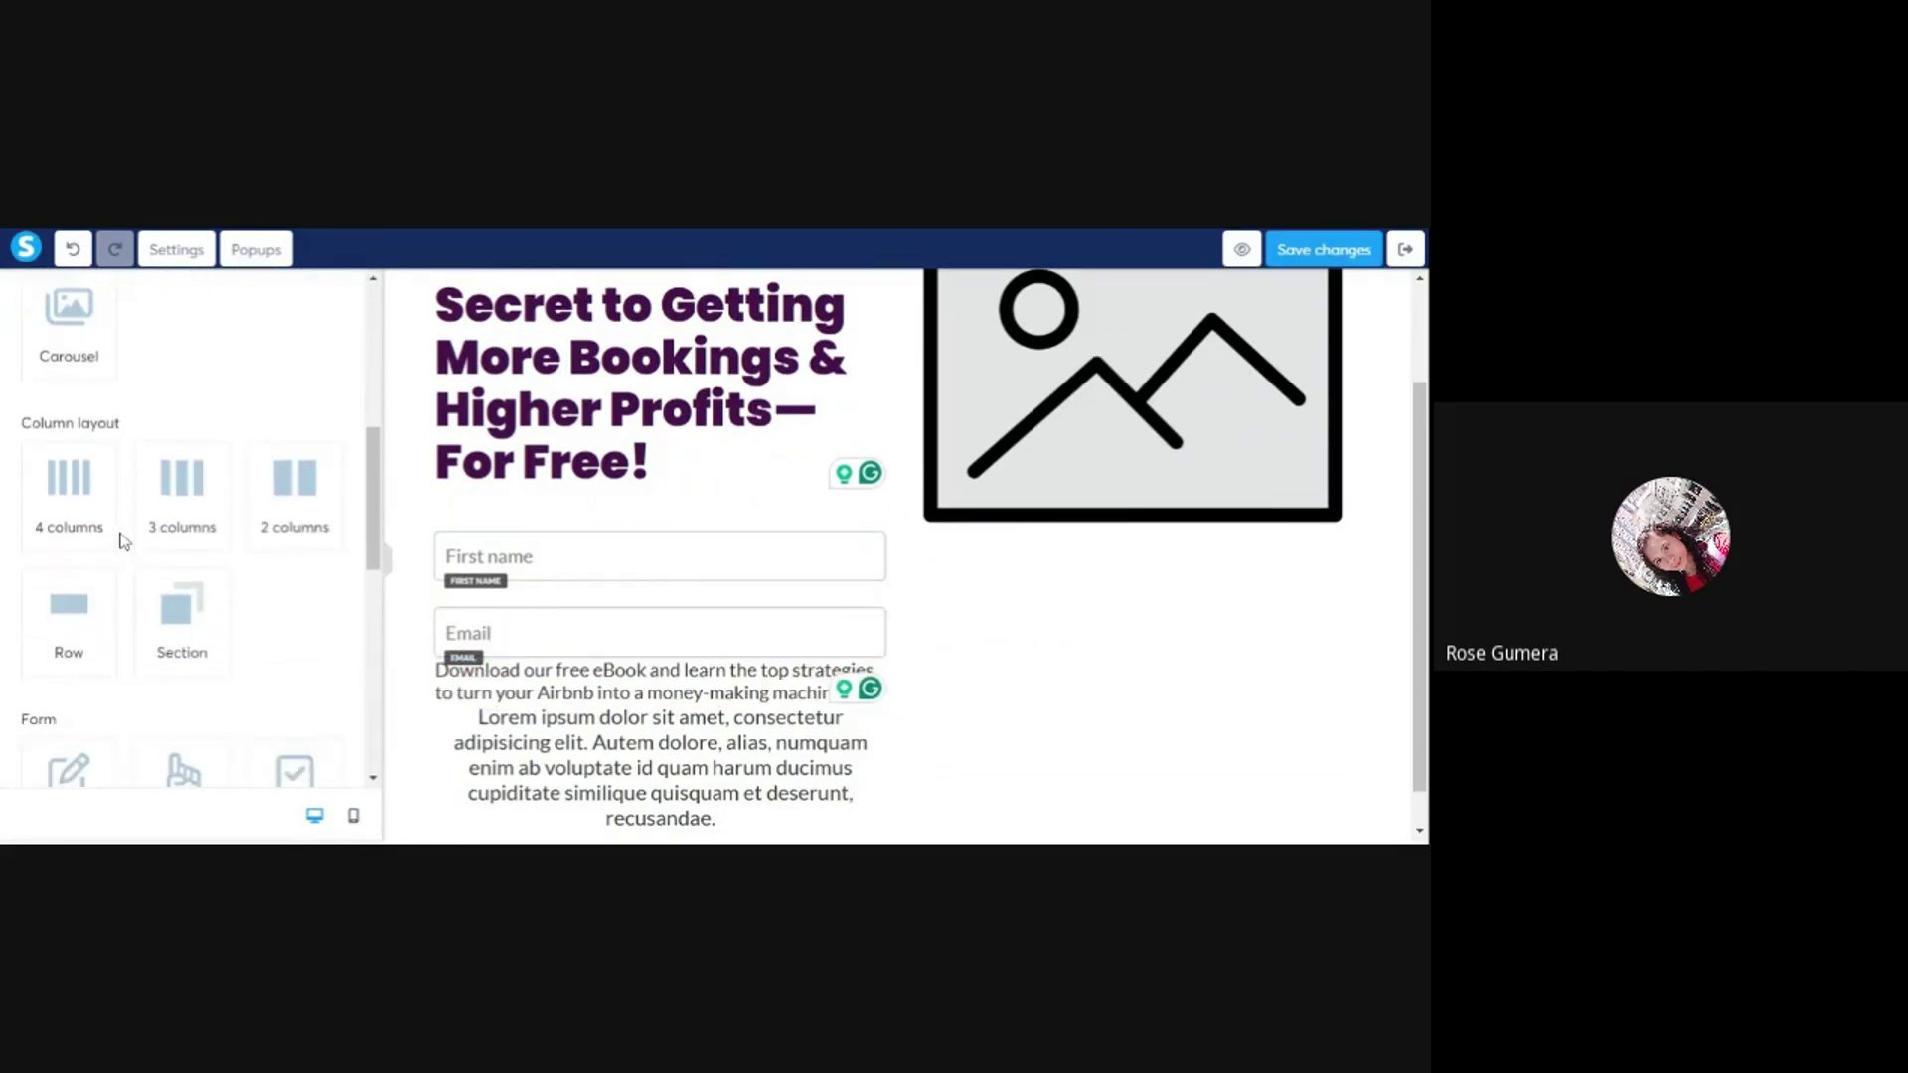
pyautogui.moveTo(182, 457); pyautogui.dragTo(554, 661)
pyautogui.scroll(-2, 941, 712)
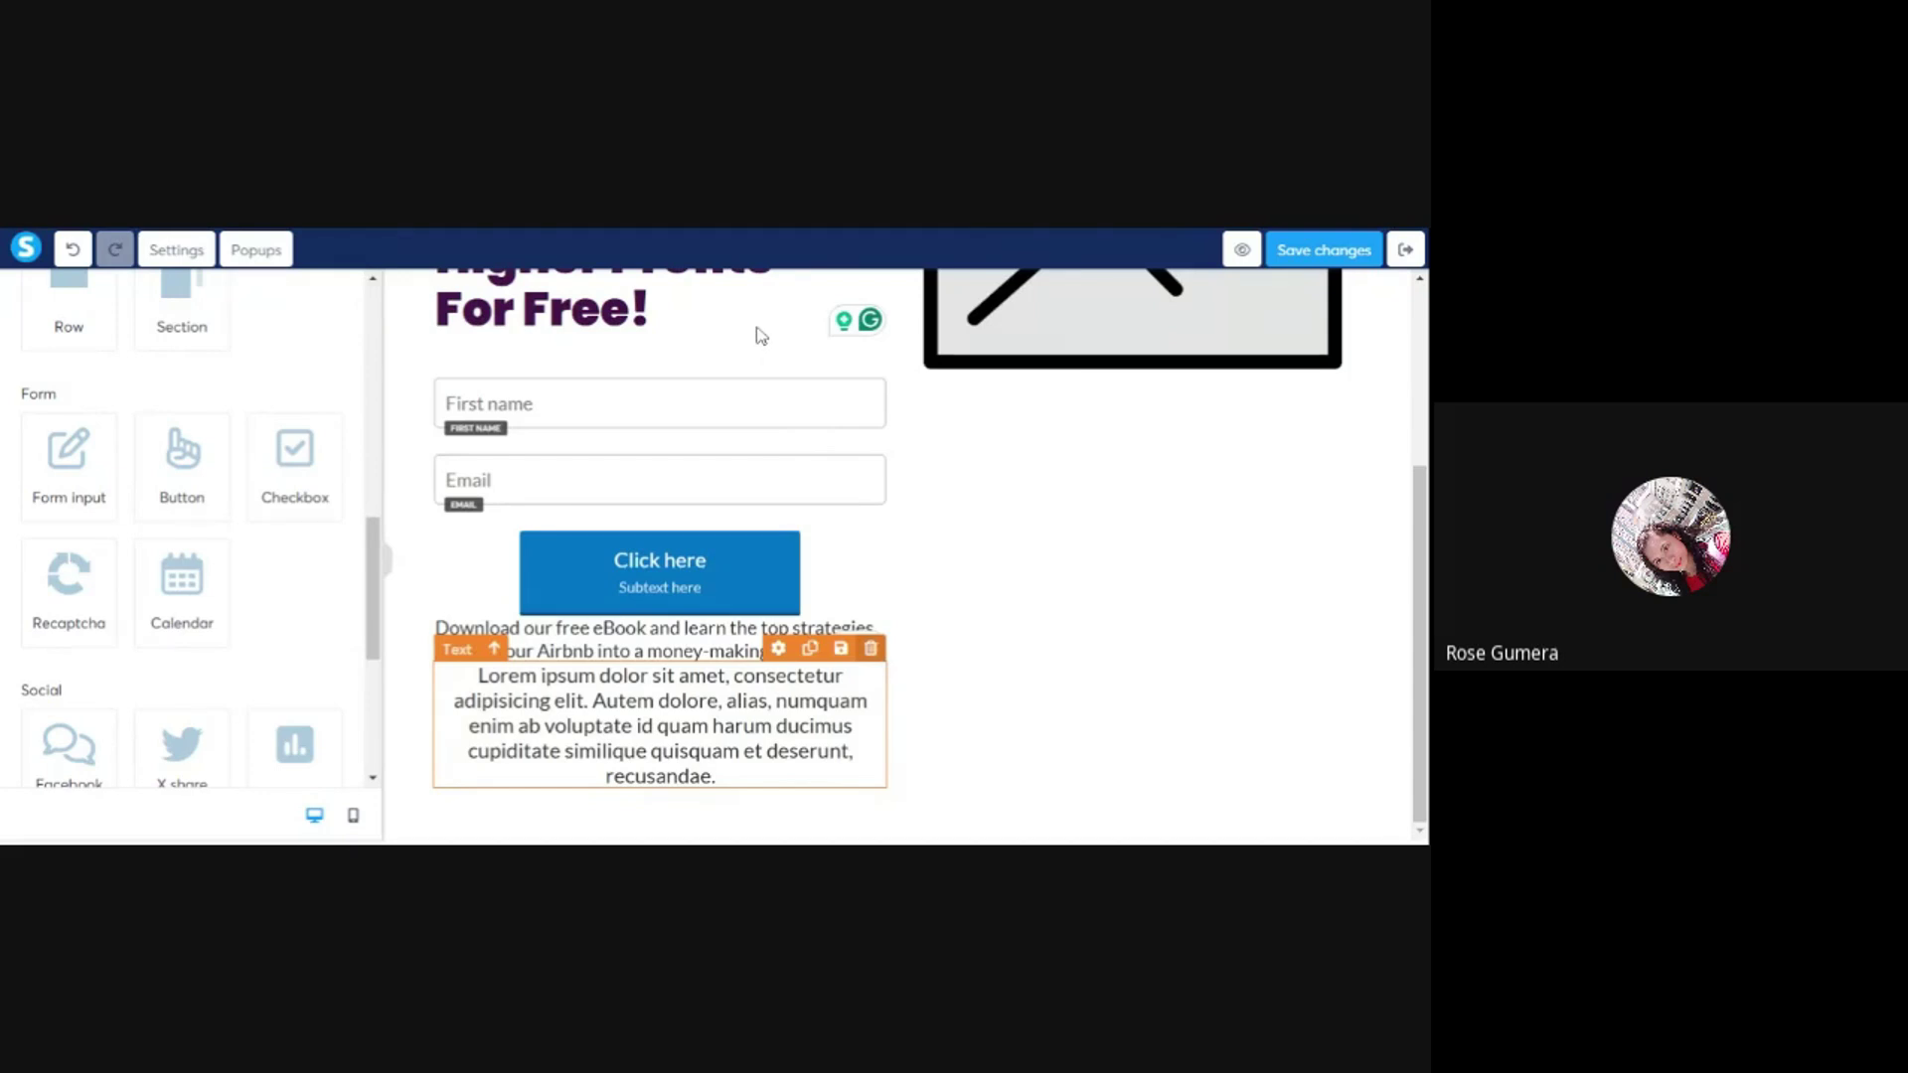
pyautogui.scroll(2, 758, 332)
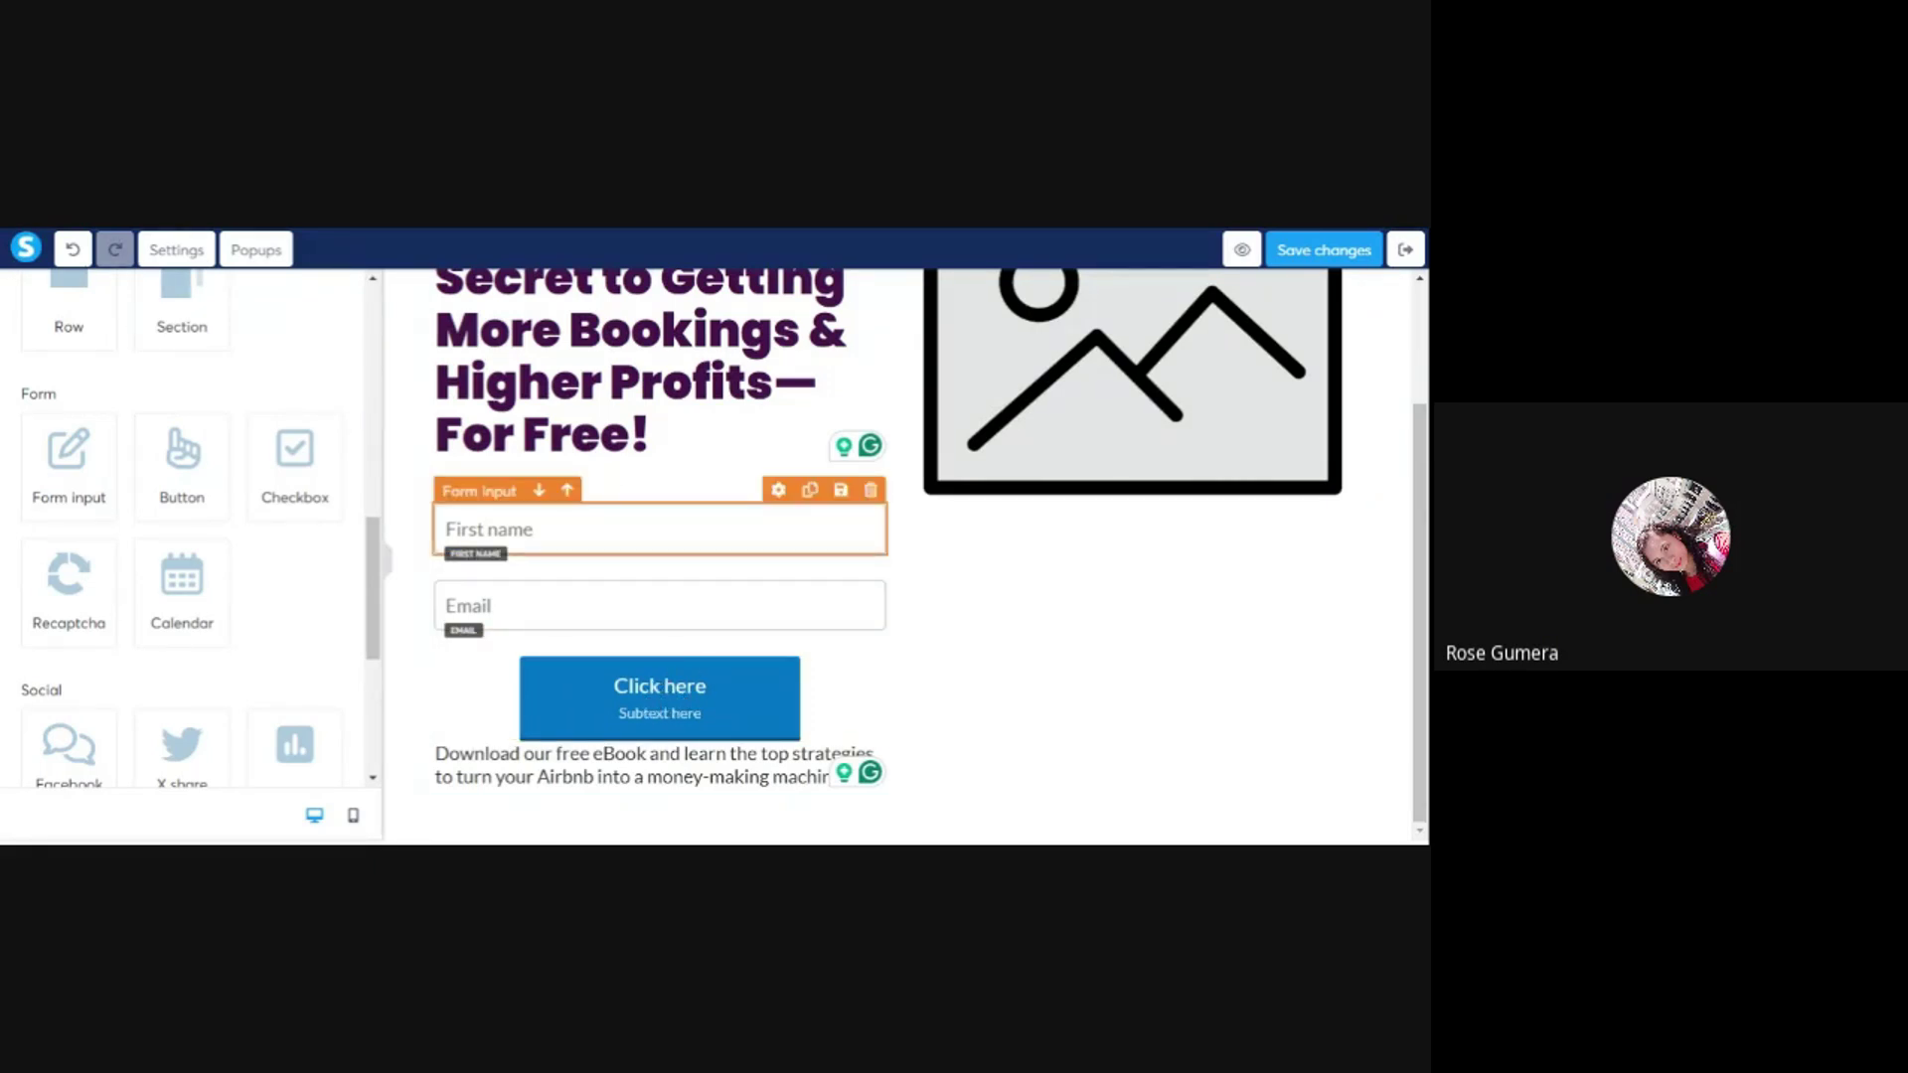
# - Delete the First name and Email fields and move the Click here button below the Download paragraph
pyautogui.click(871, 493)
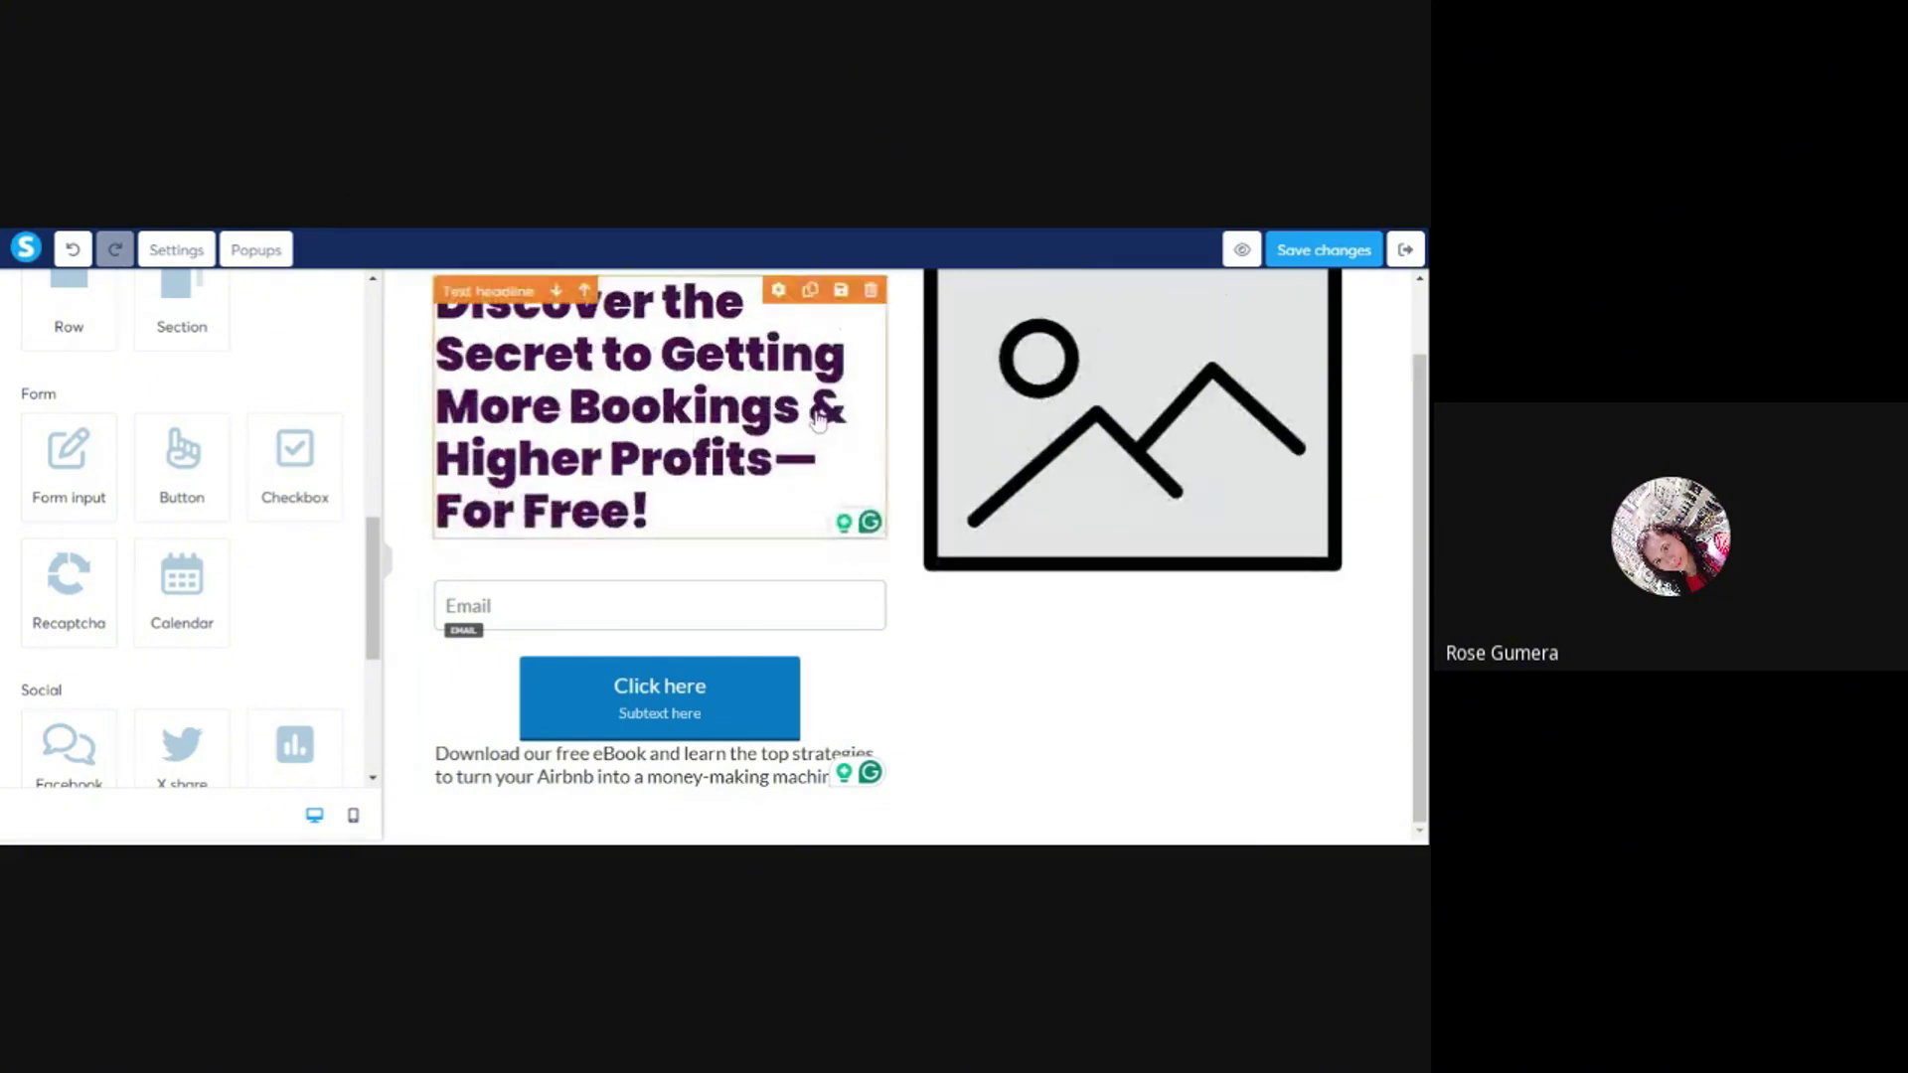
pyautogui.click(872, 570)
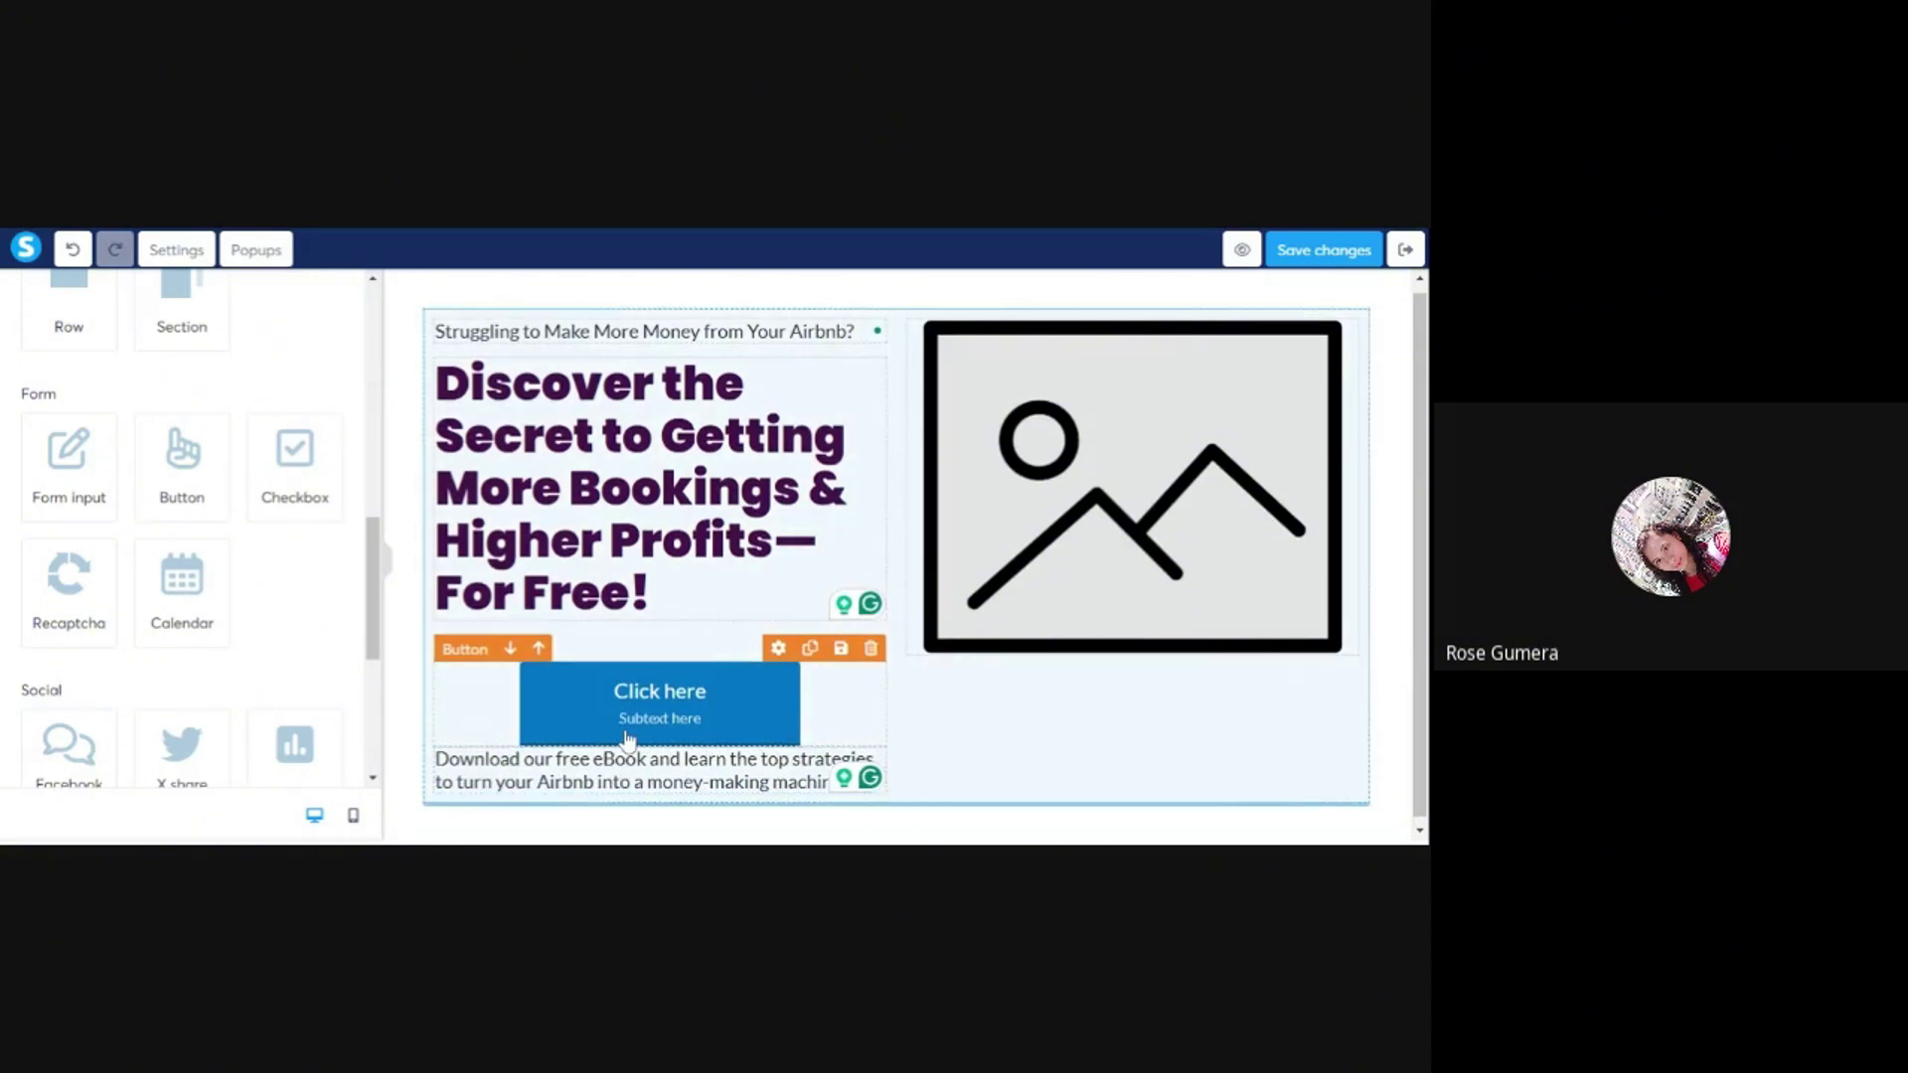
pyautogui.moveTo(627, 740); pyautogui.dragTo(622, 788)
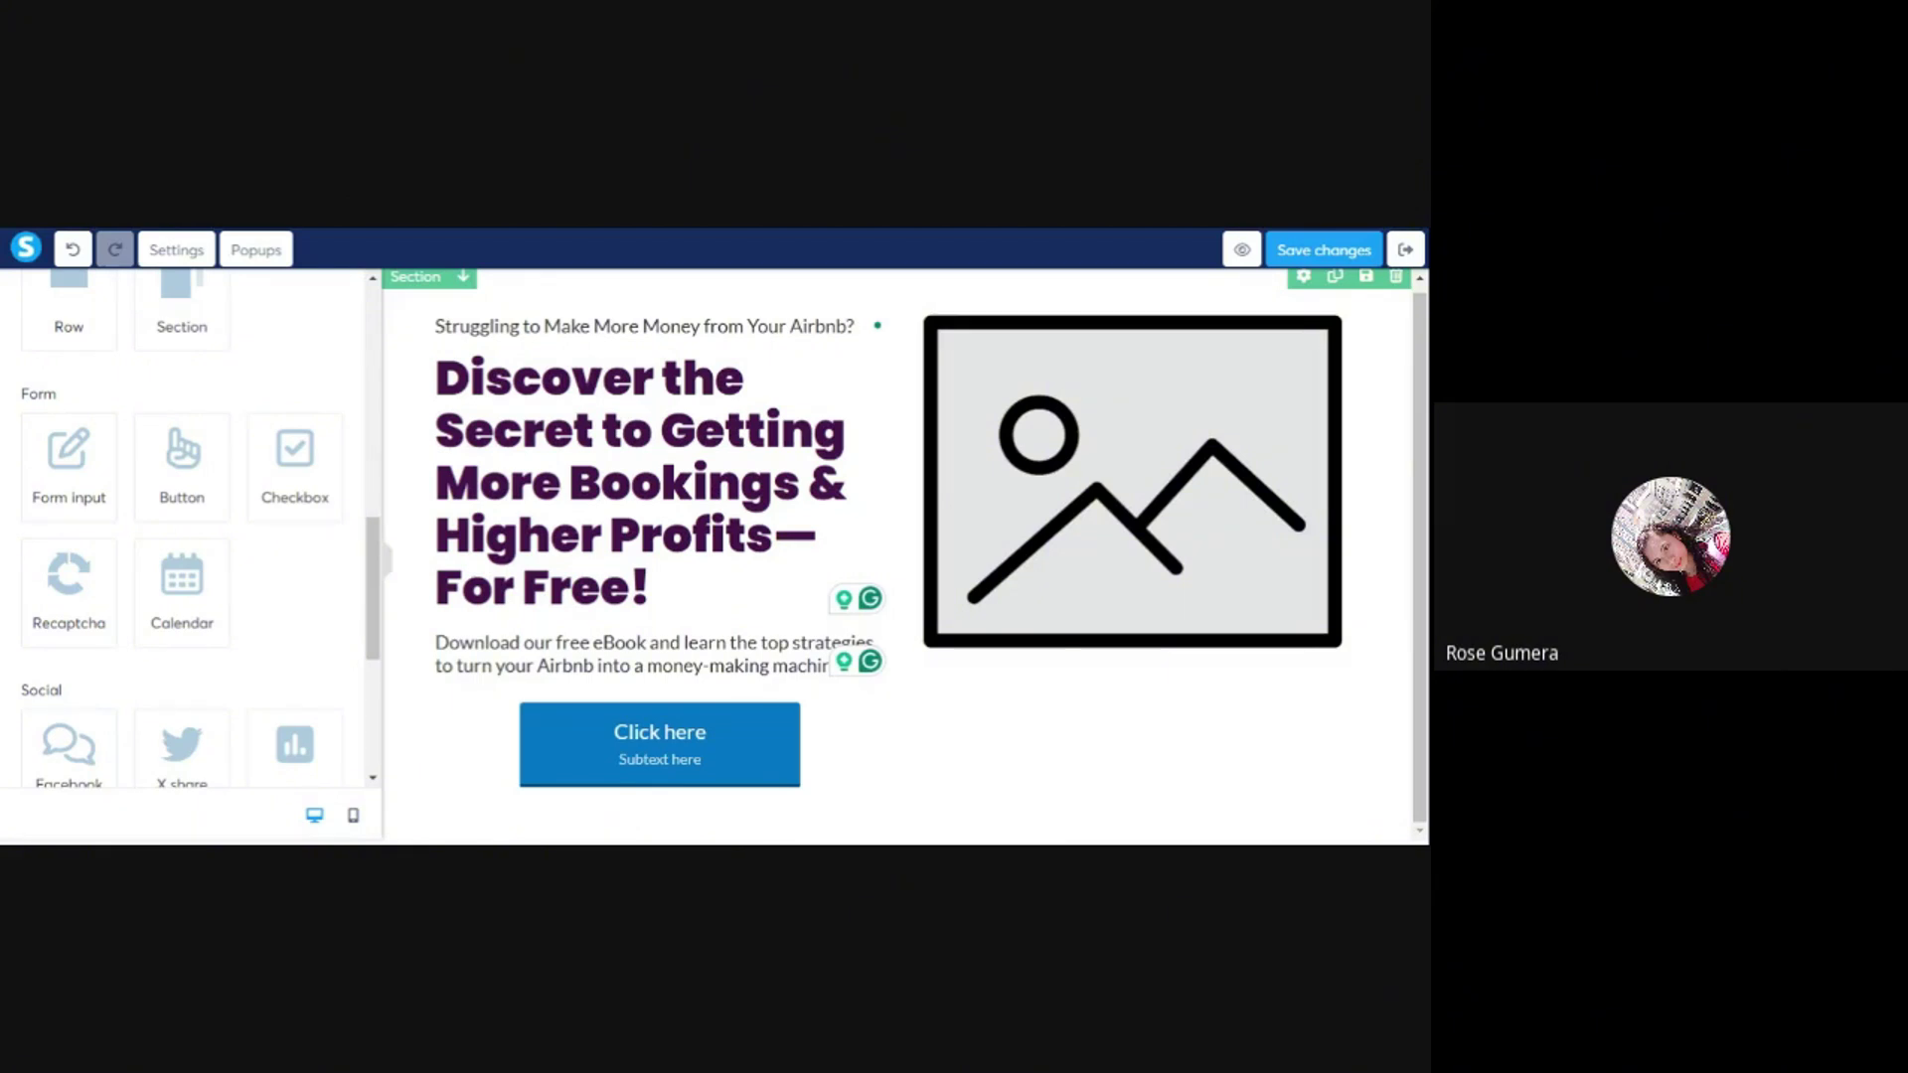
pyautogui.click(667, 763)
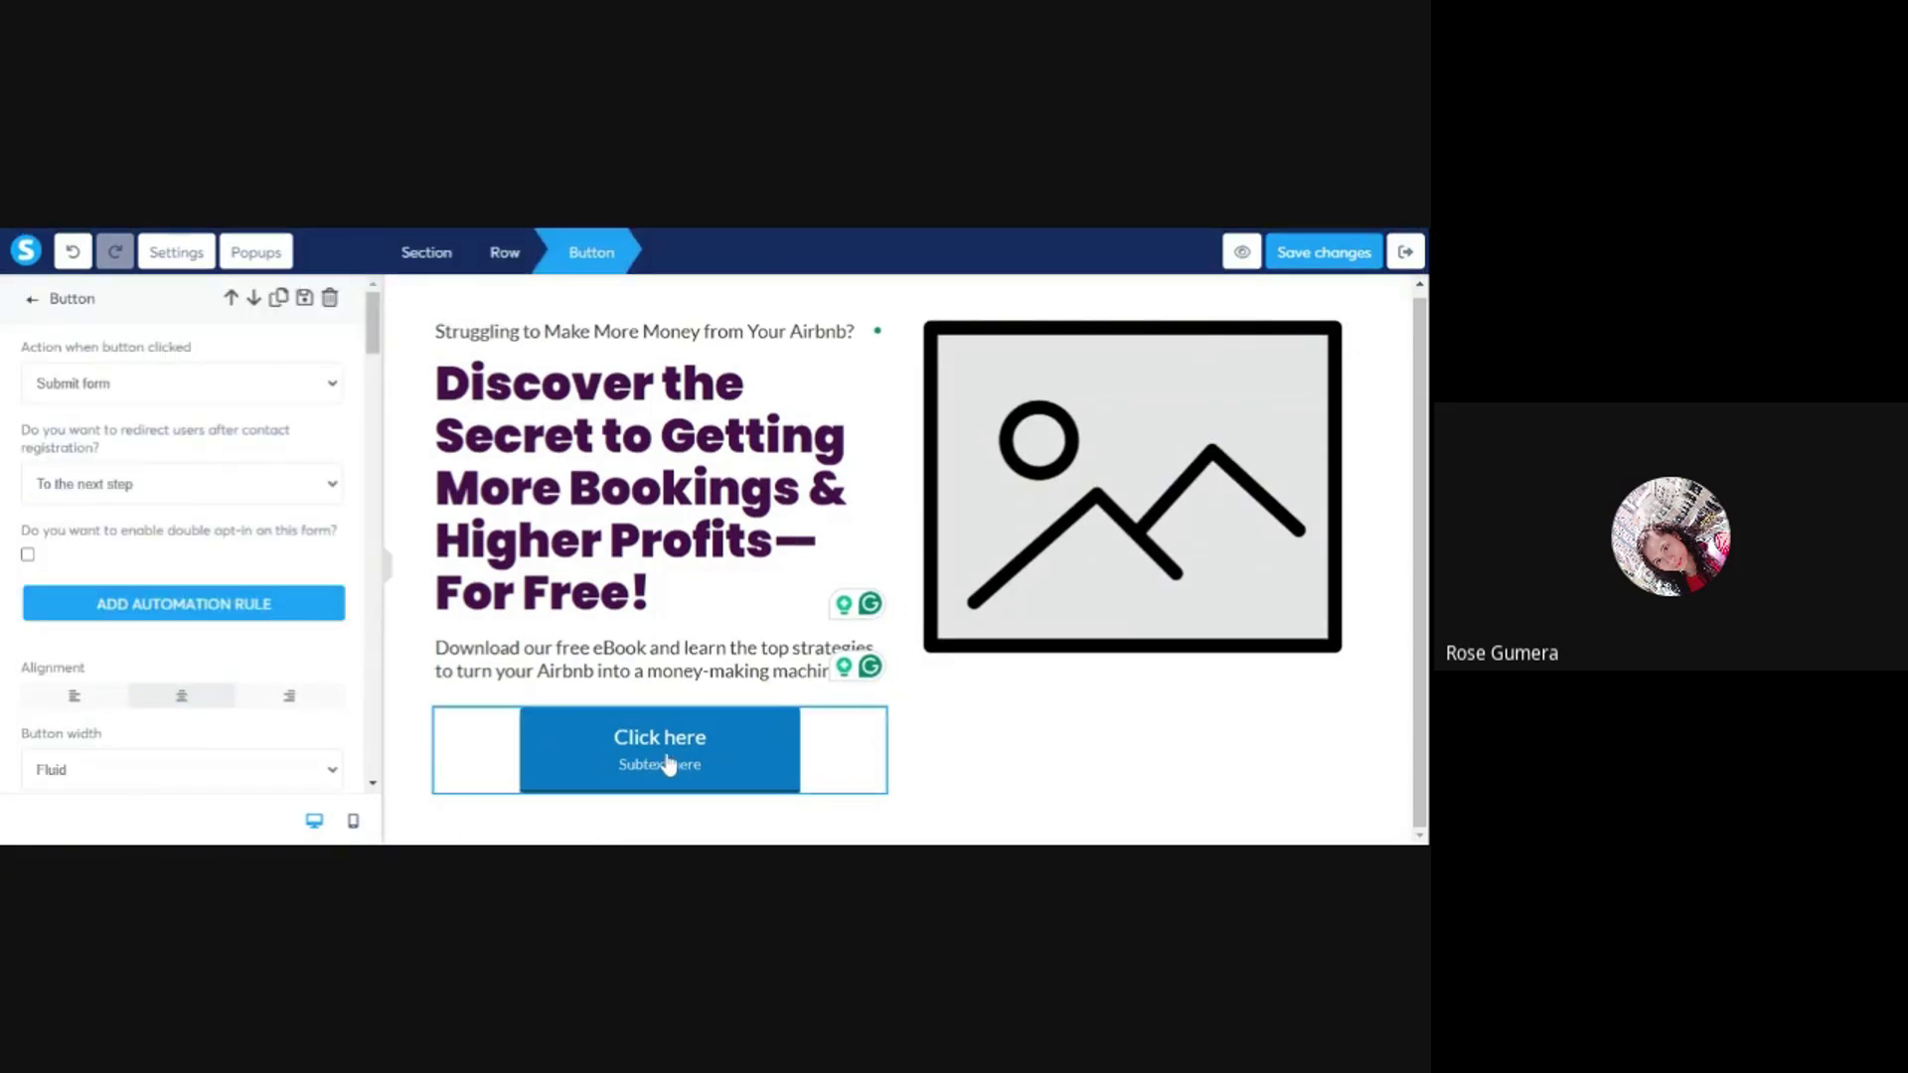
pyautogui.click(33, 300)
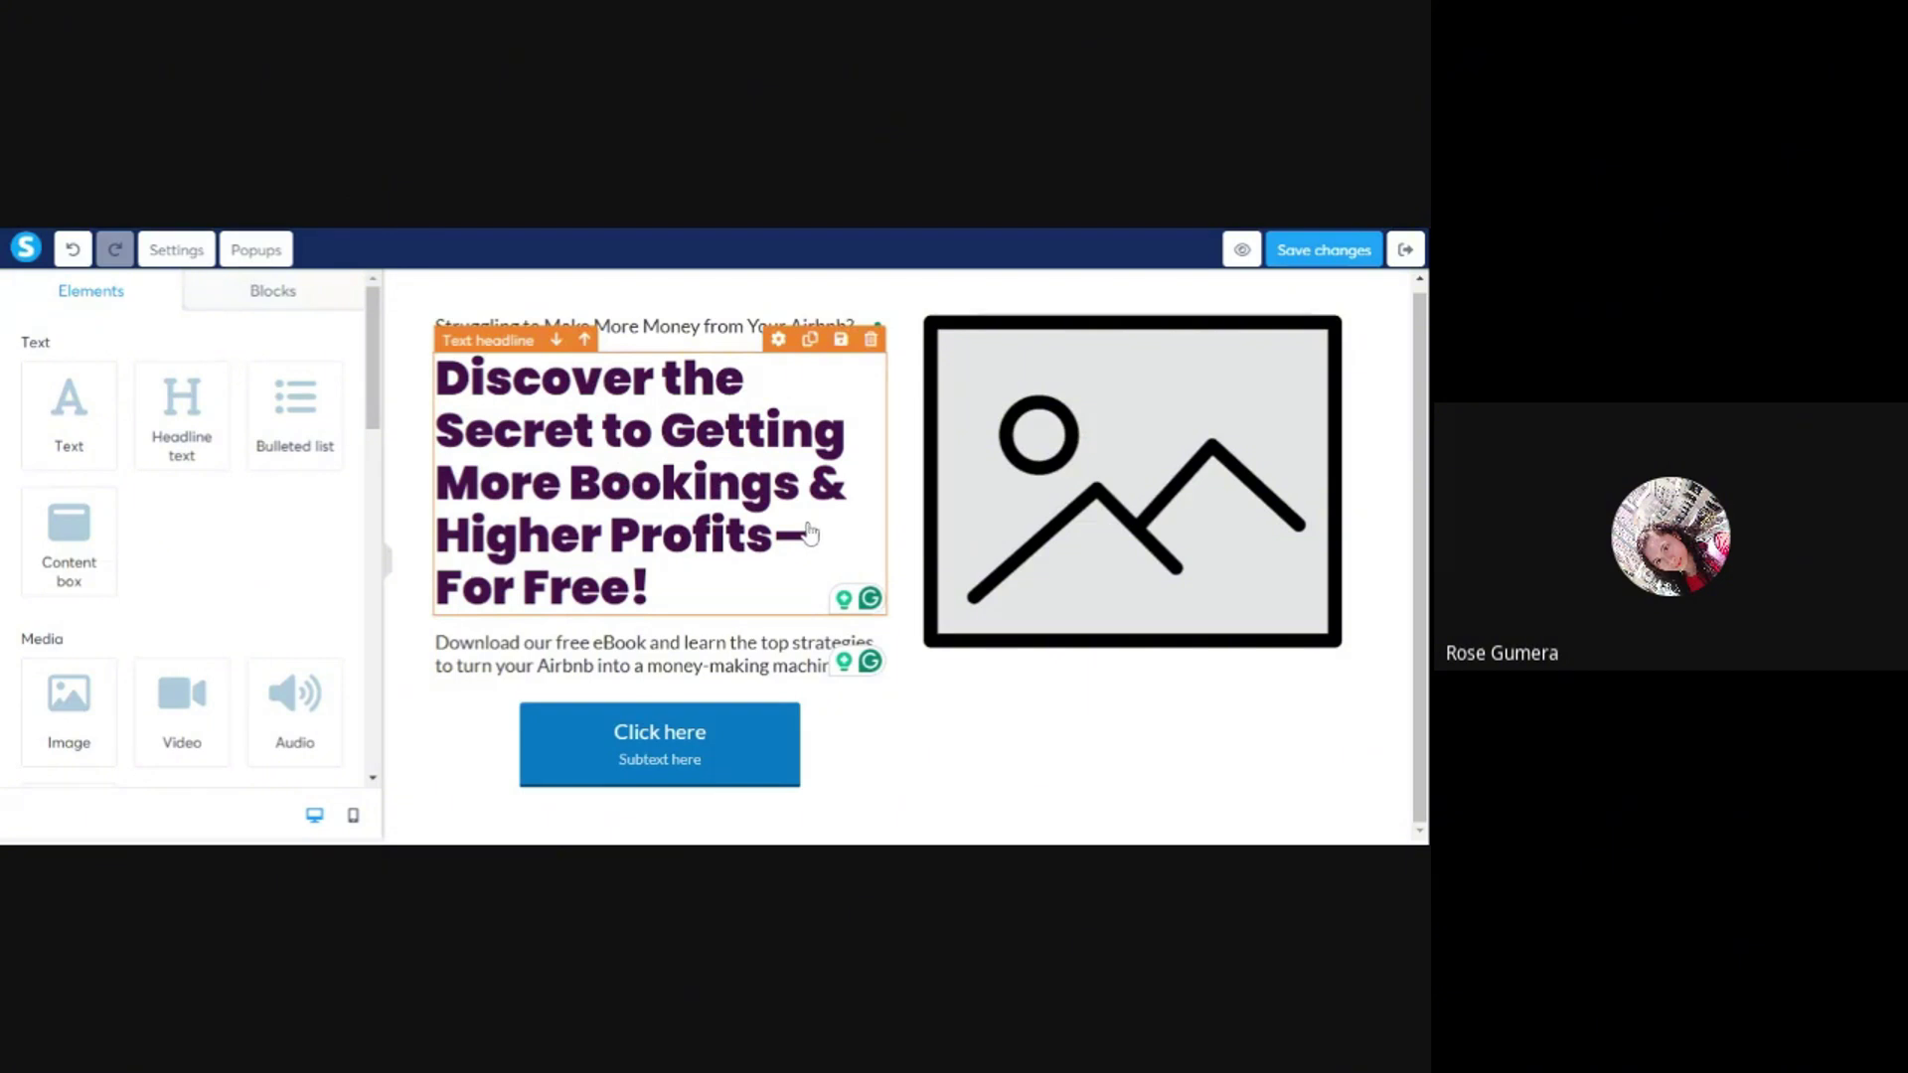
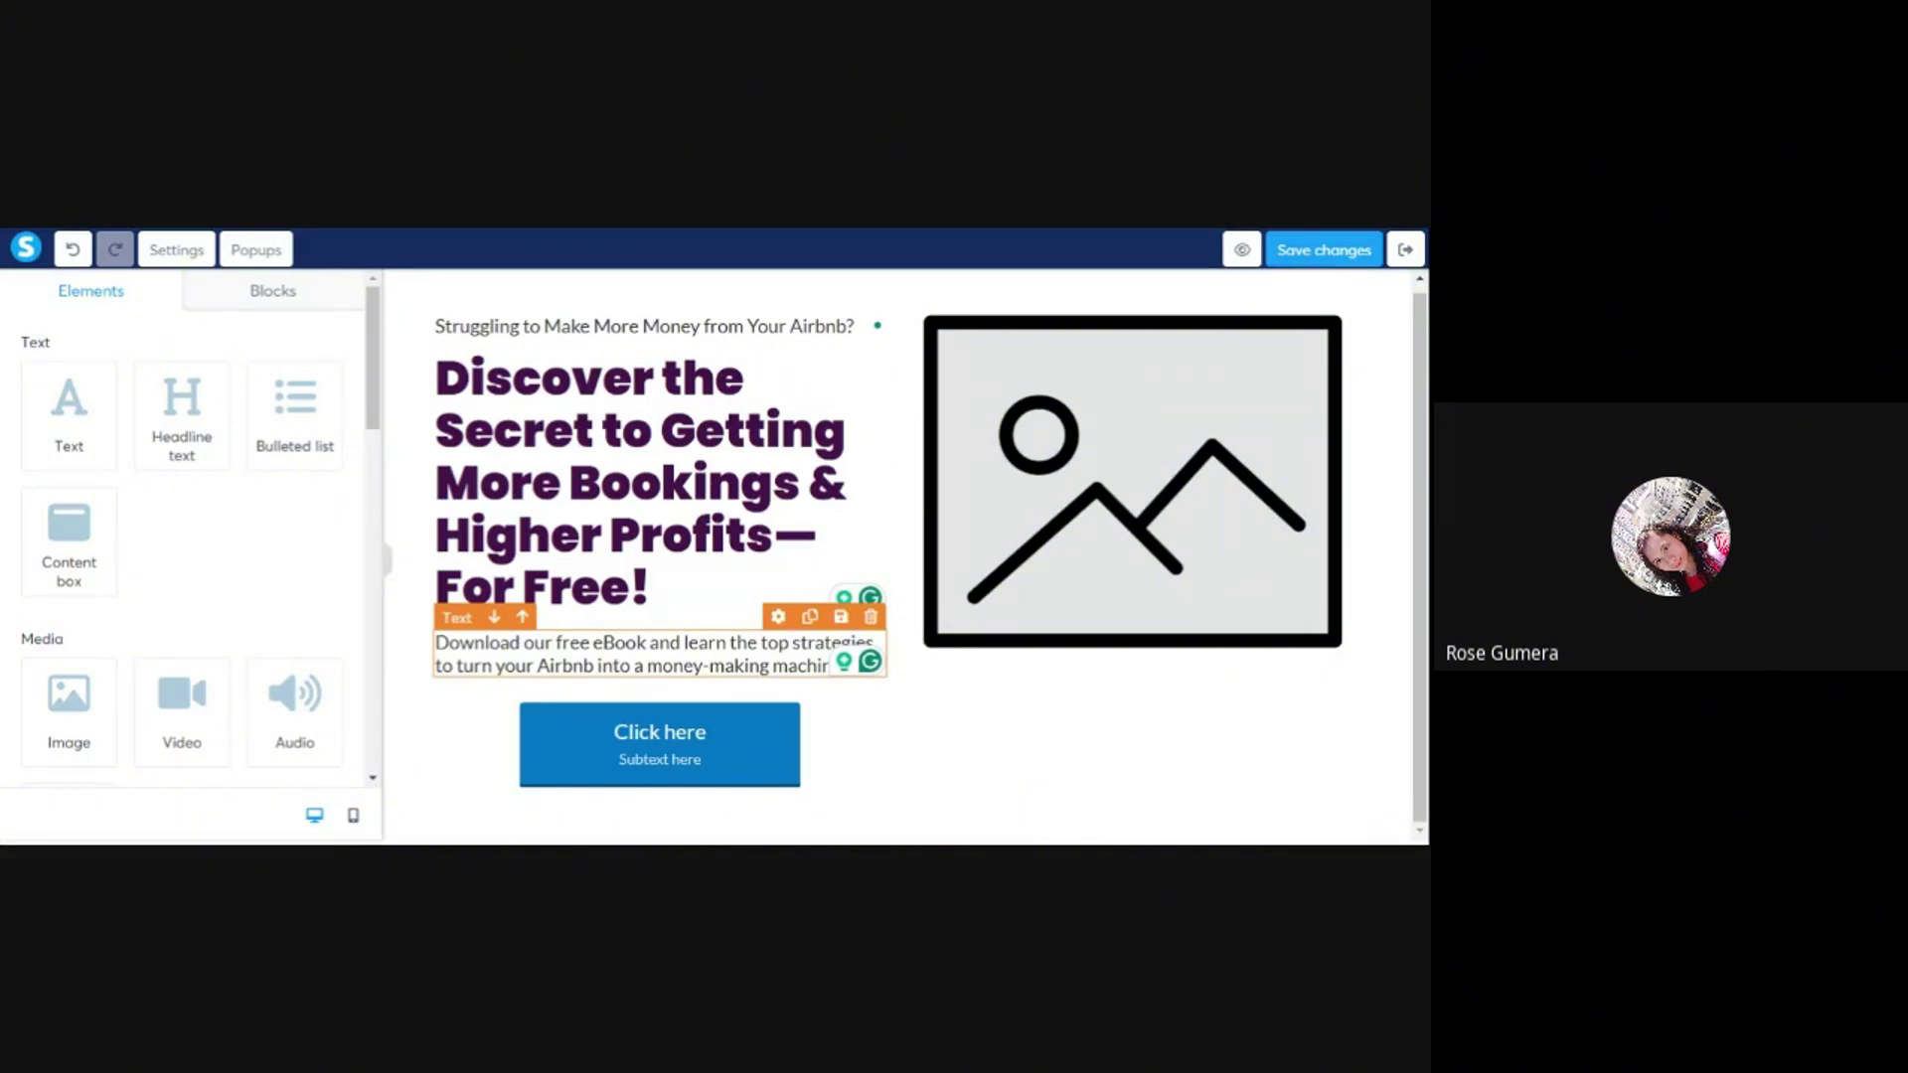
# - Change the Click here button's click action from Submit form to Show popup
pyautogui.click(625, 532)
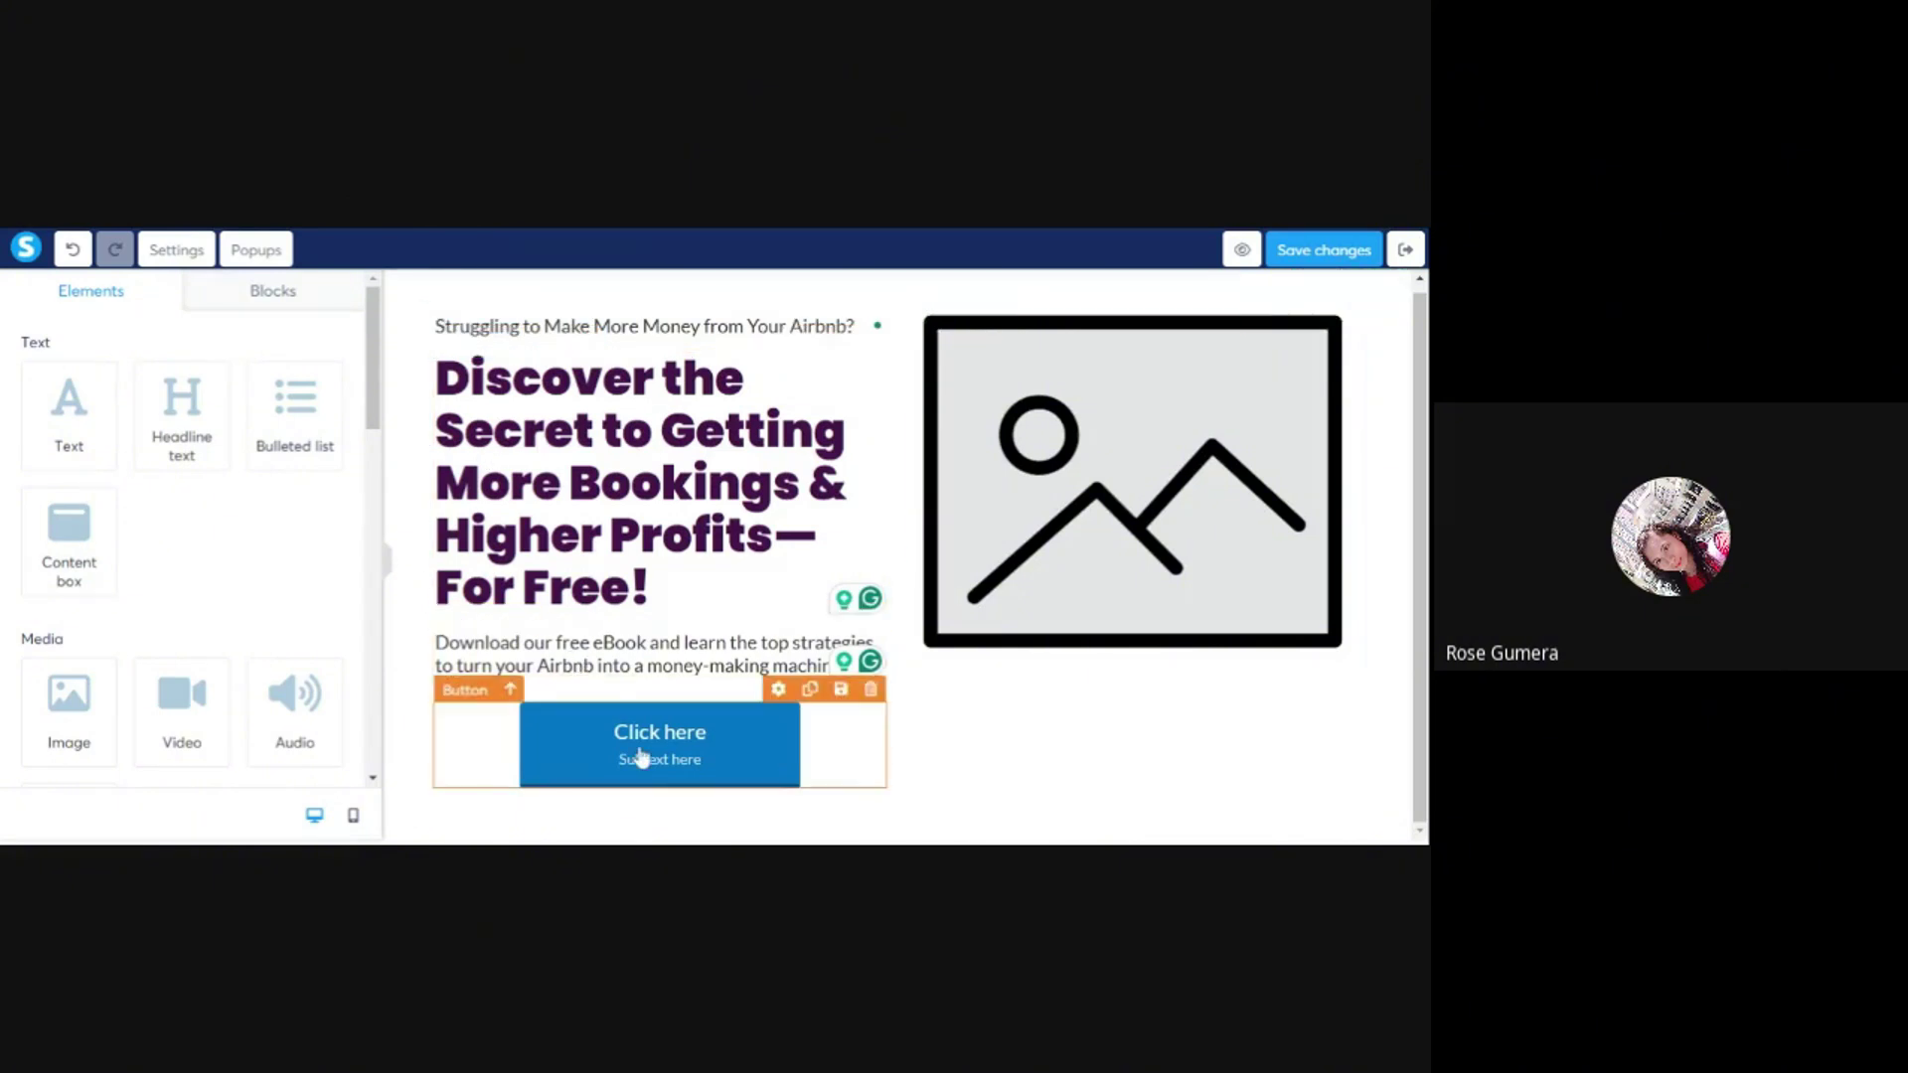
pyautogui.click(610, 748)
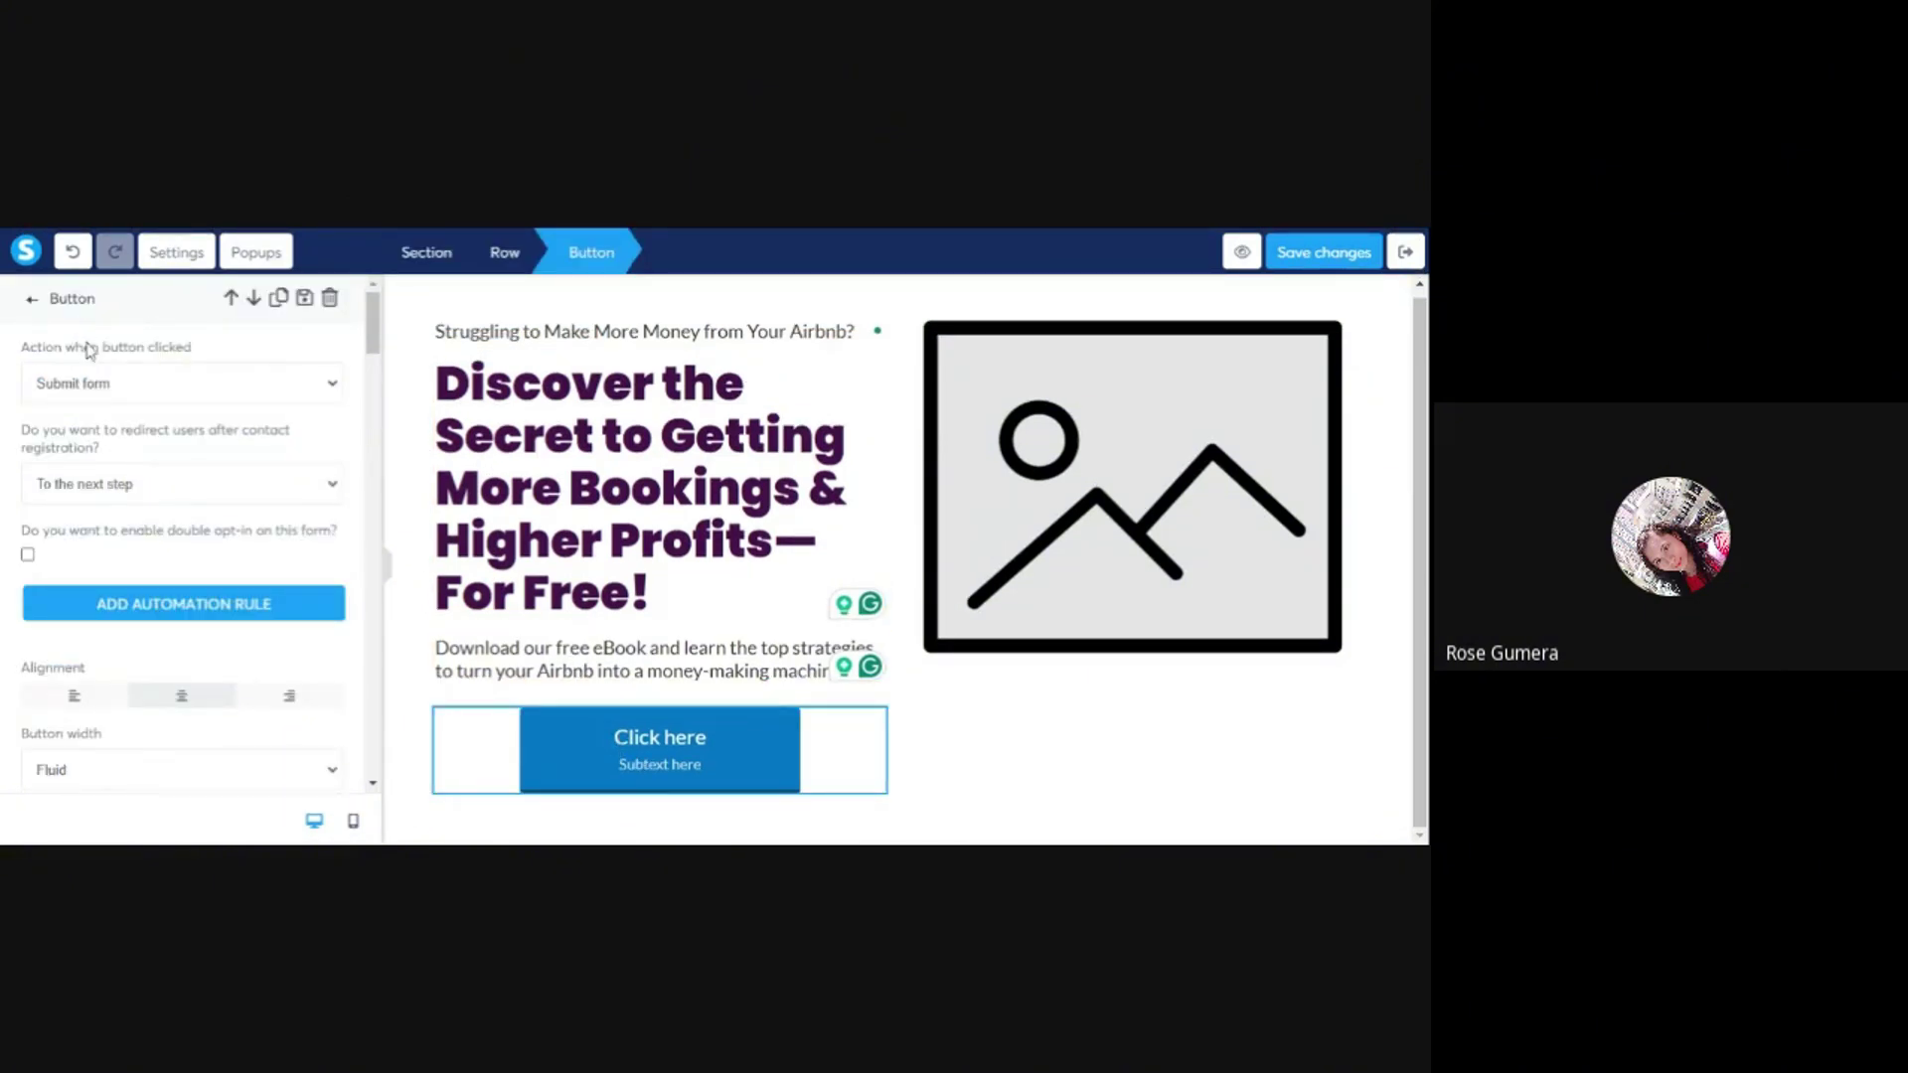
pyautogui.click(194, 414)
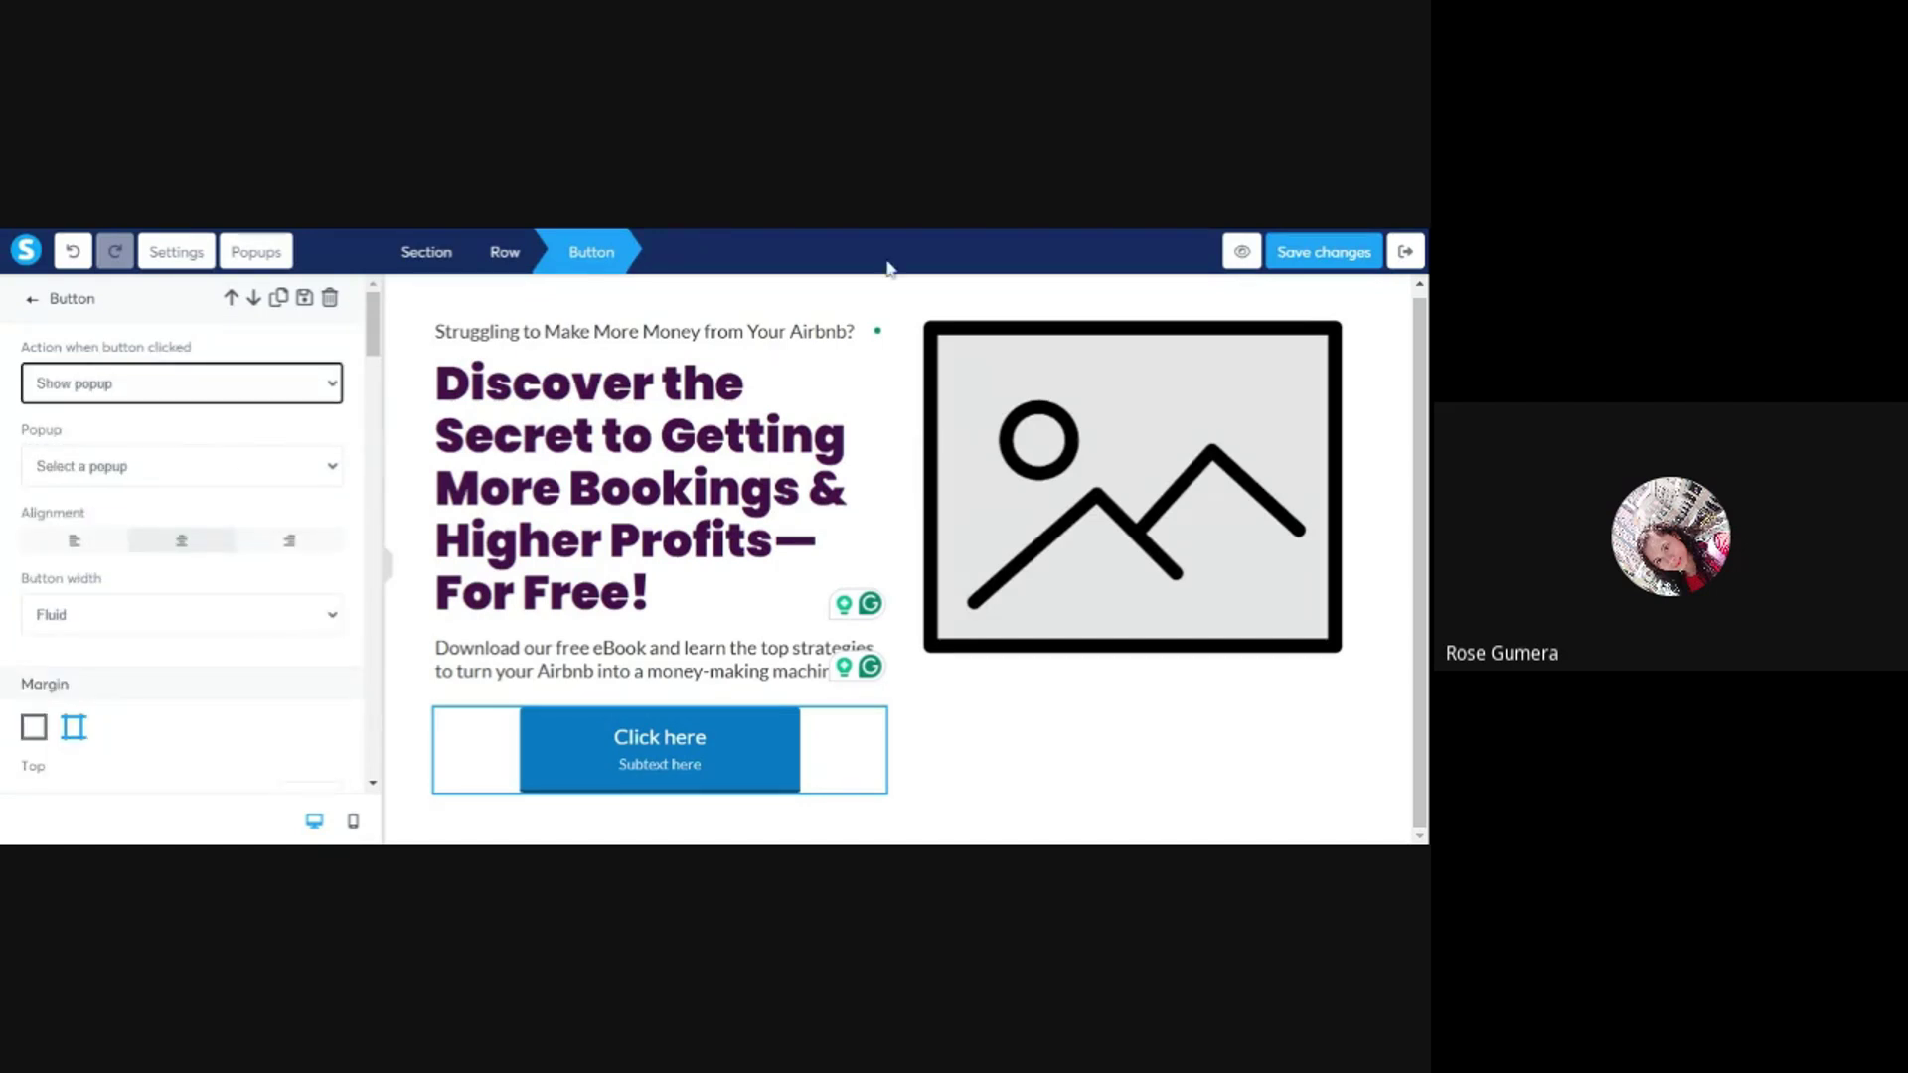
pyautogui.click(210, 479)
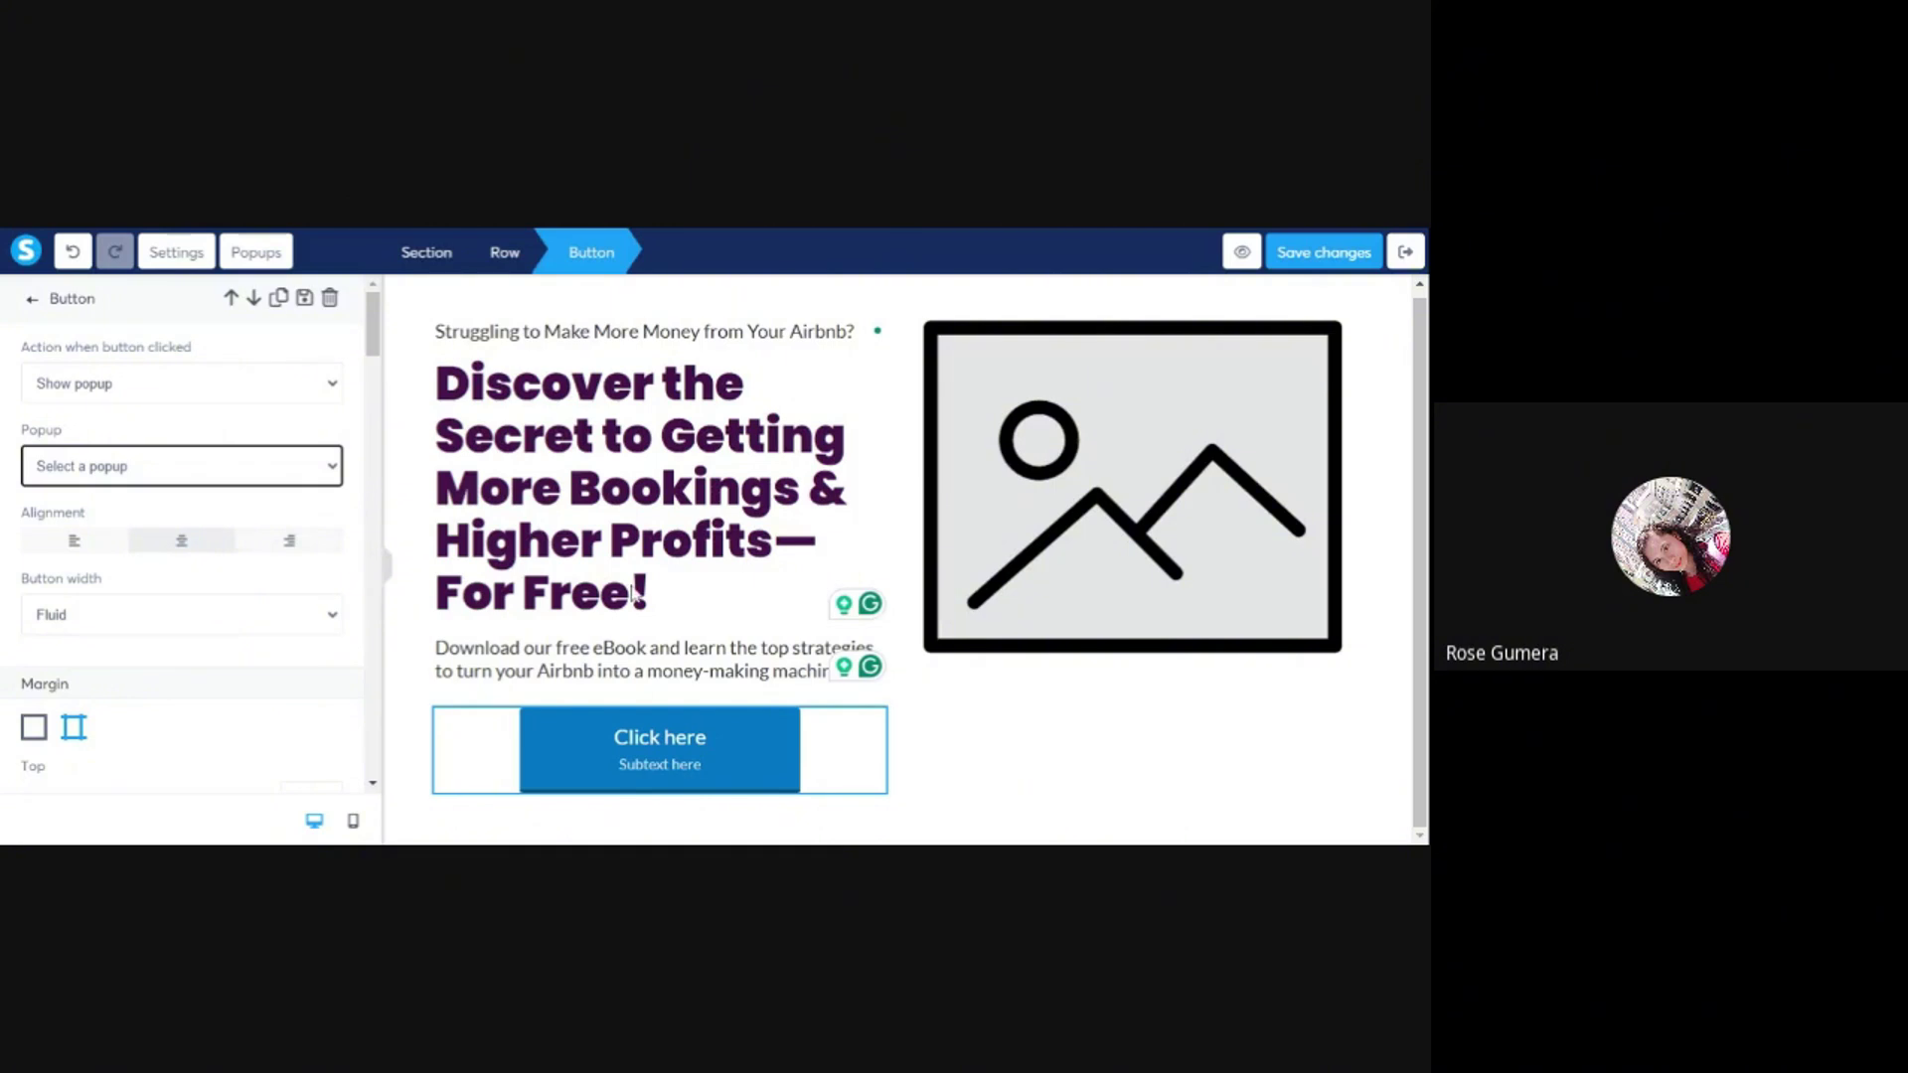
pyautogui.click(660, 616)
pyautogui.click(623, 736)
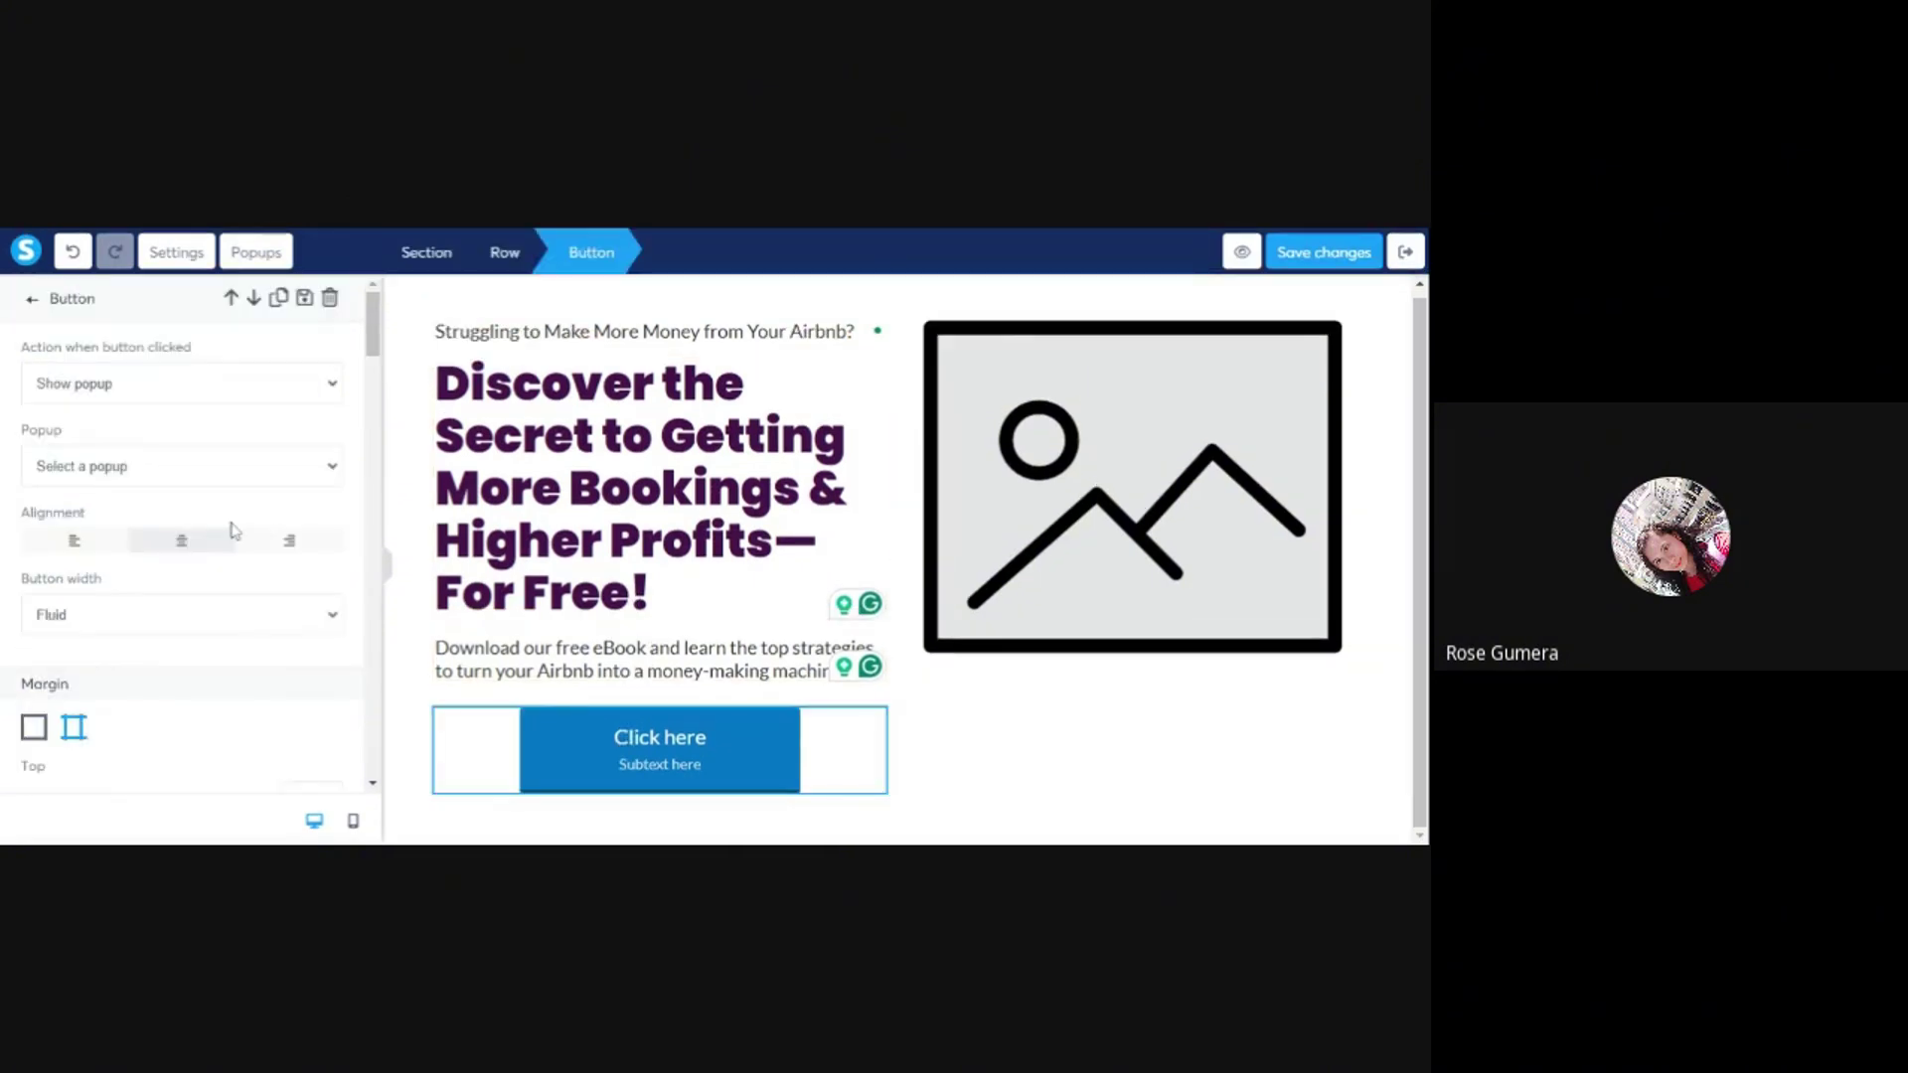
pyautogui.scroll(-2, 109, 540)
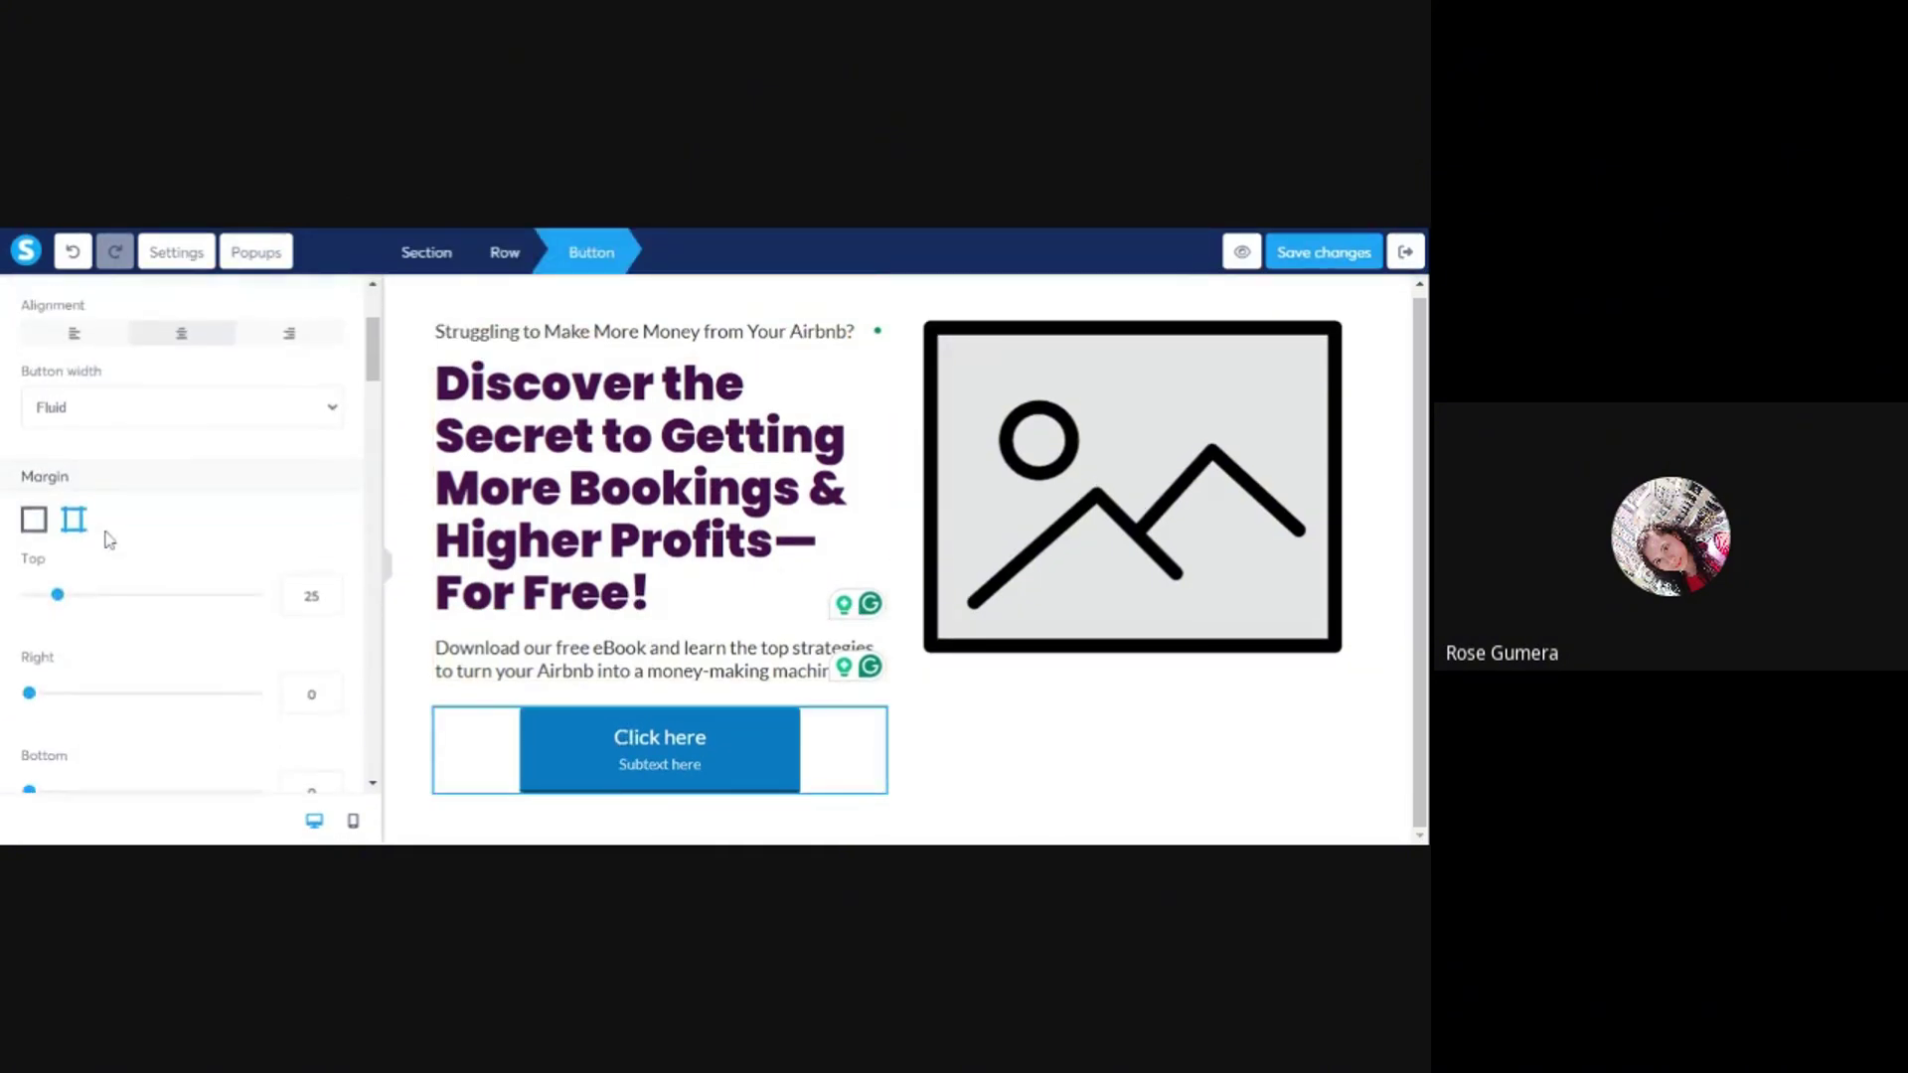
pyautogui.scroll(-1, 109, 540)
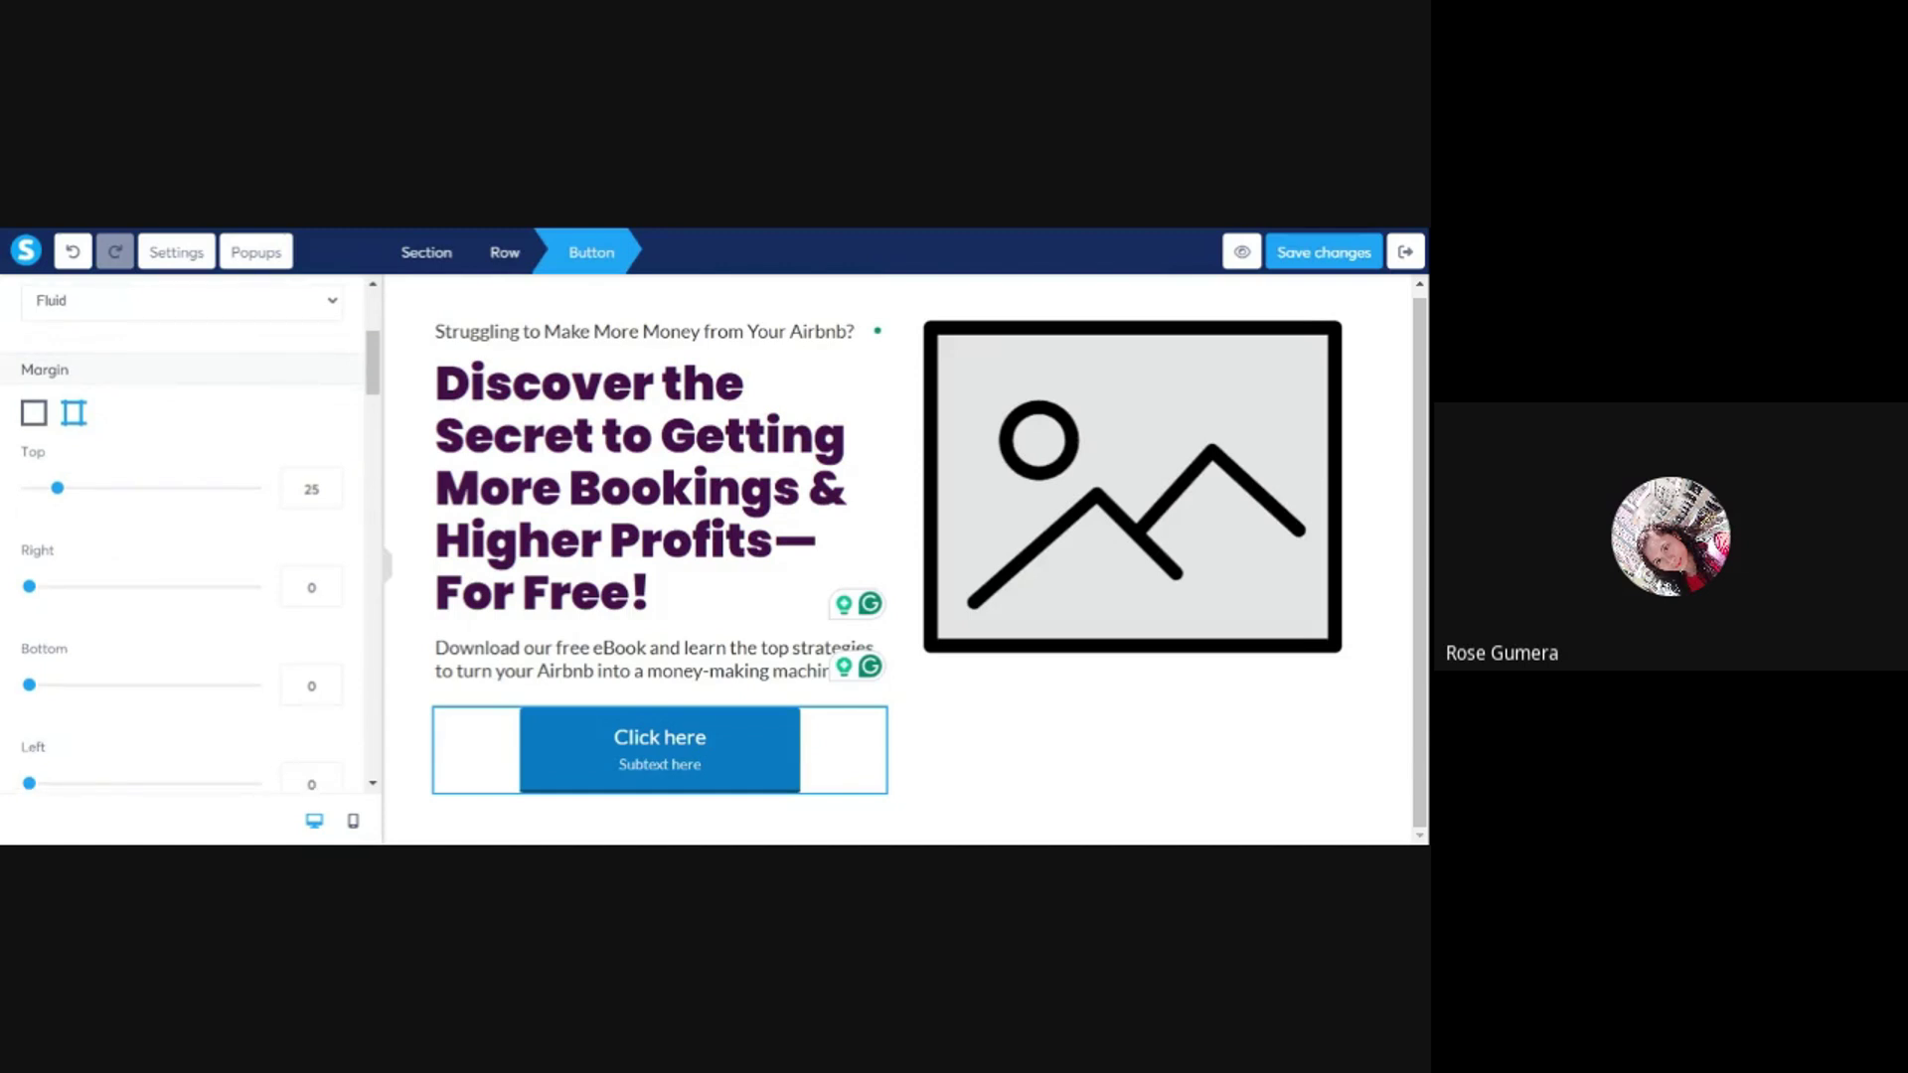
pyautogui.click(515, 436)
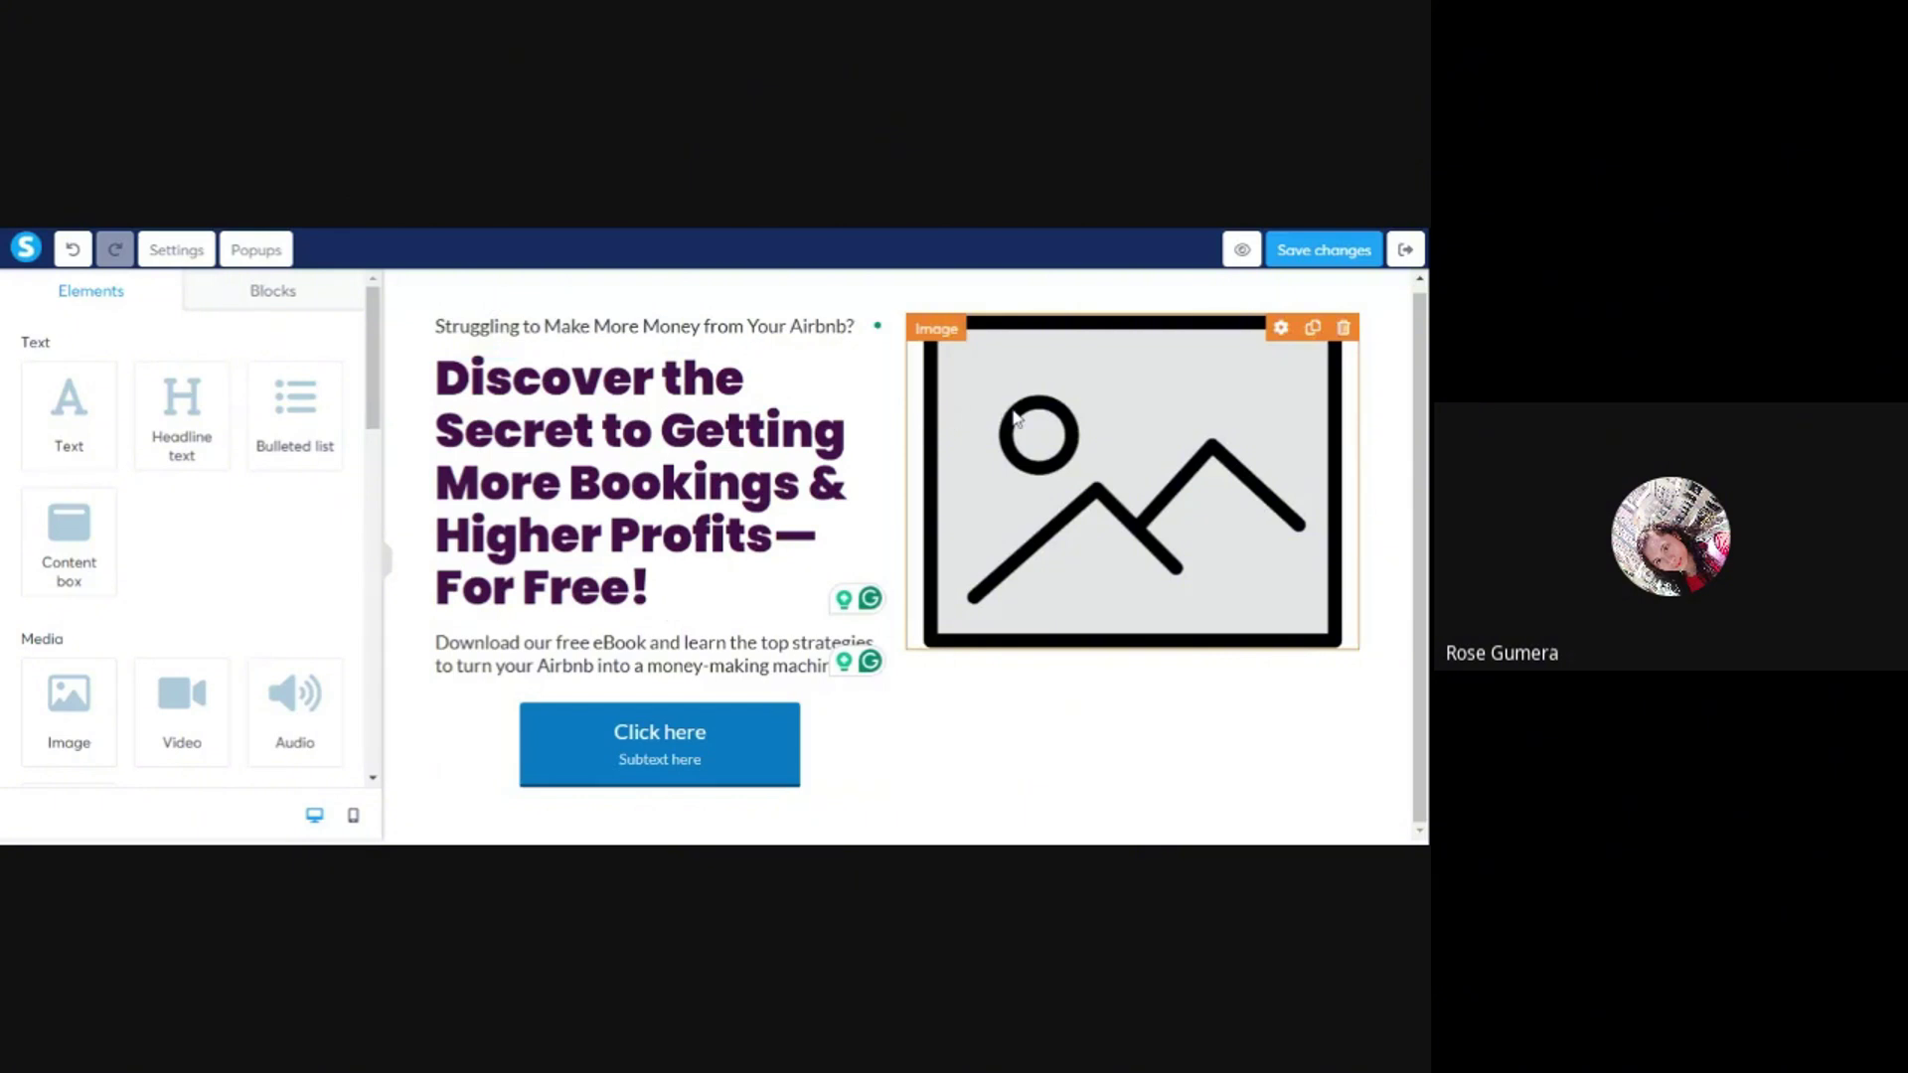
# - Inspect the headline's Text headline typography settings, then reopen the Click here button's settings
pyautogui.click(934, 400)
pyautogui.click(632, 408)
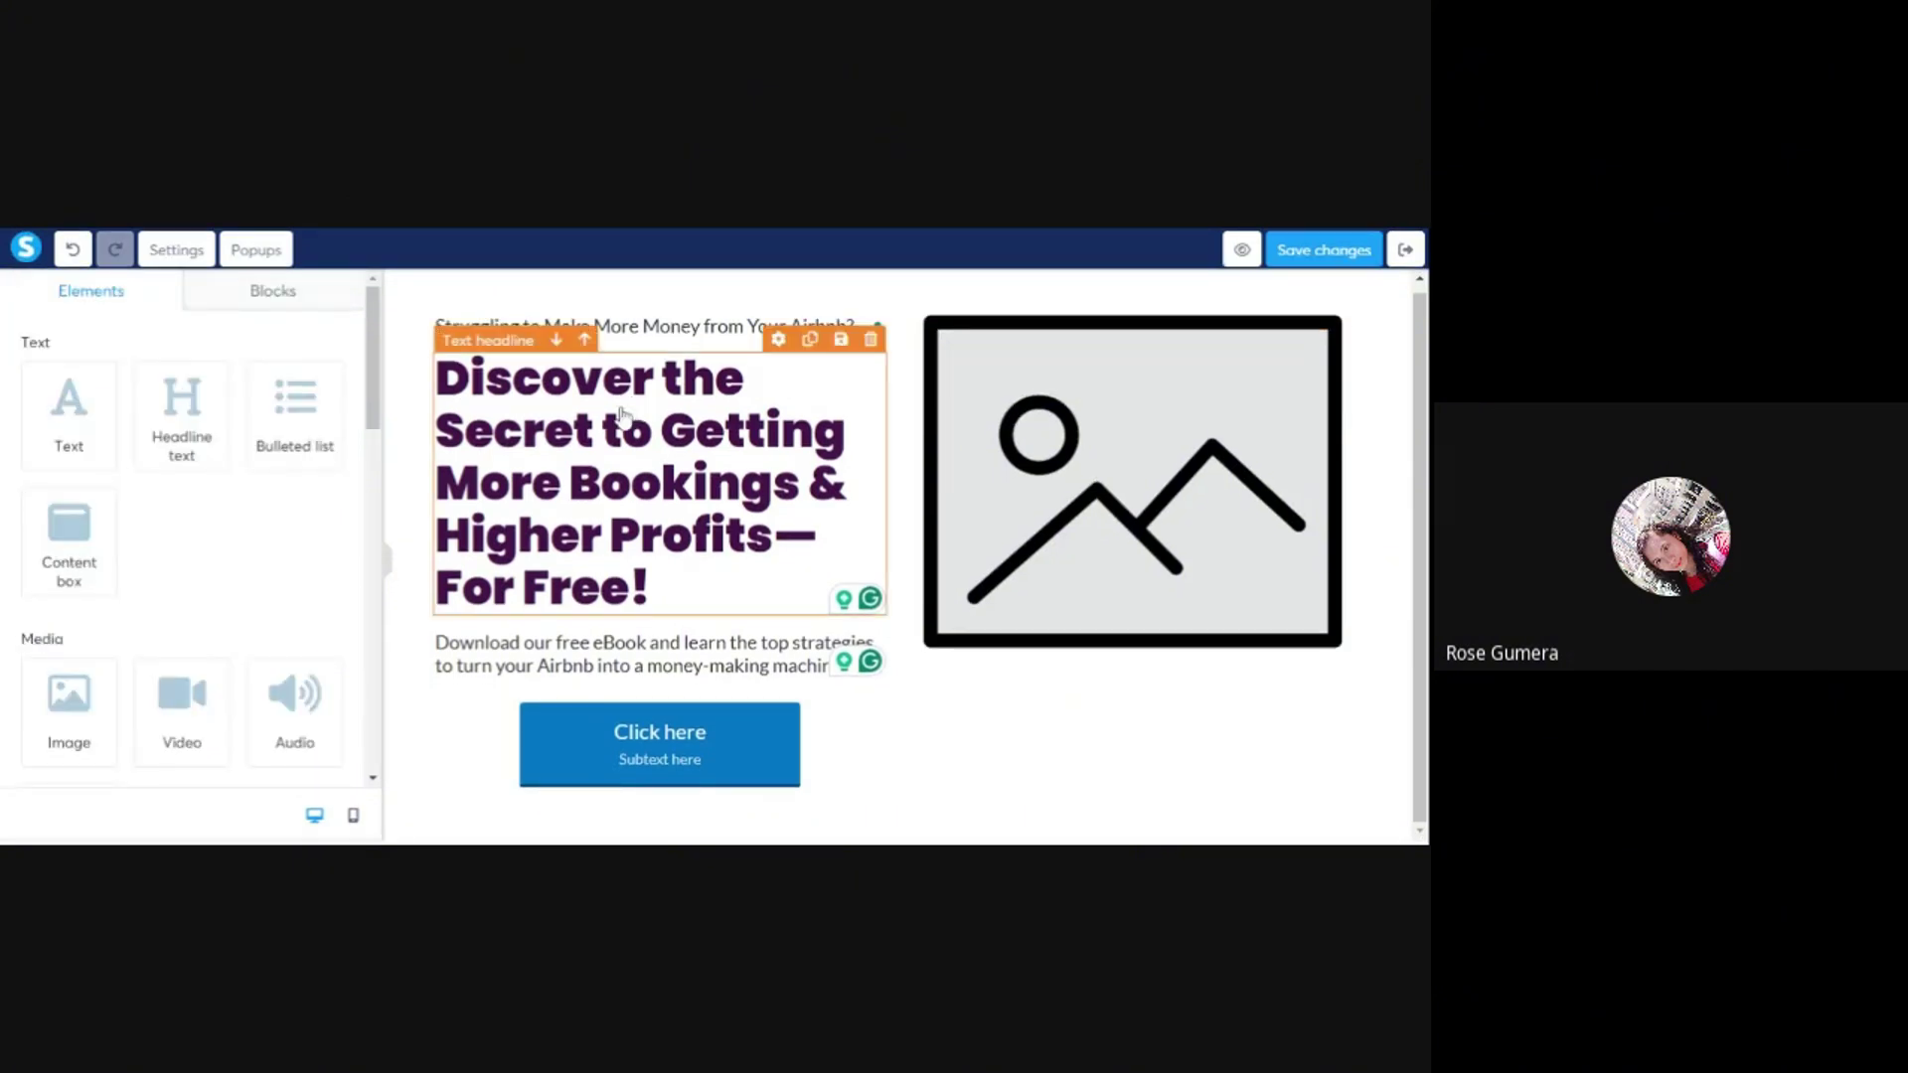
pyautogui.click(612, 417)
pyautogui.click(485, 671)
pyautogui.click(523, 432)
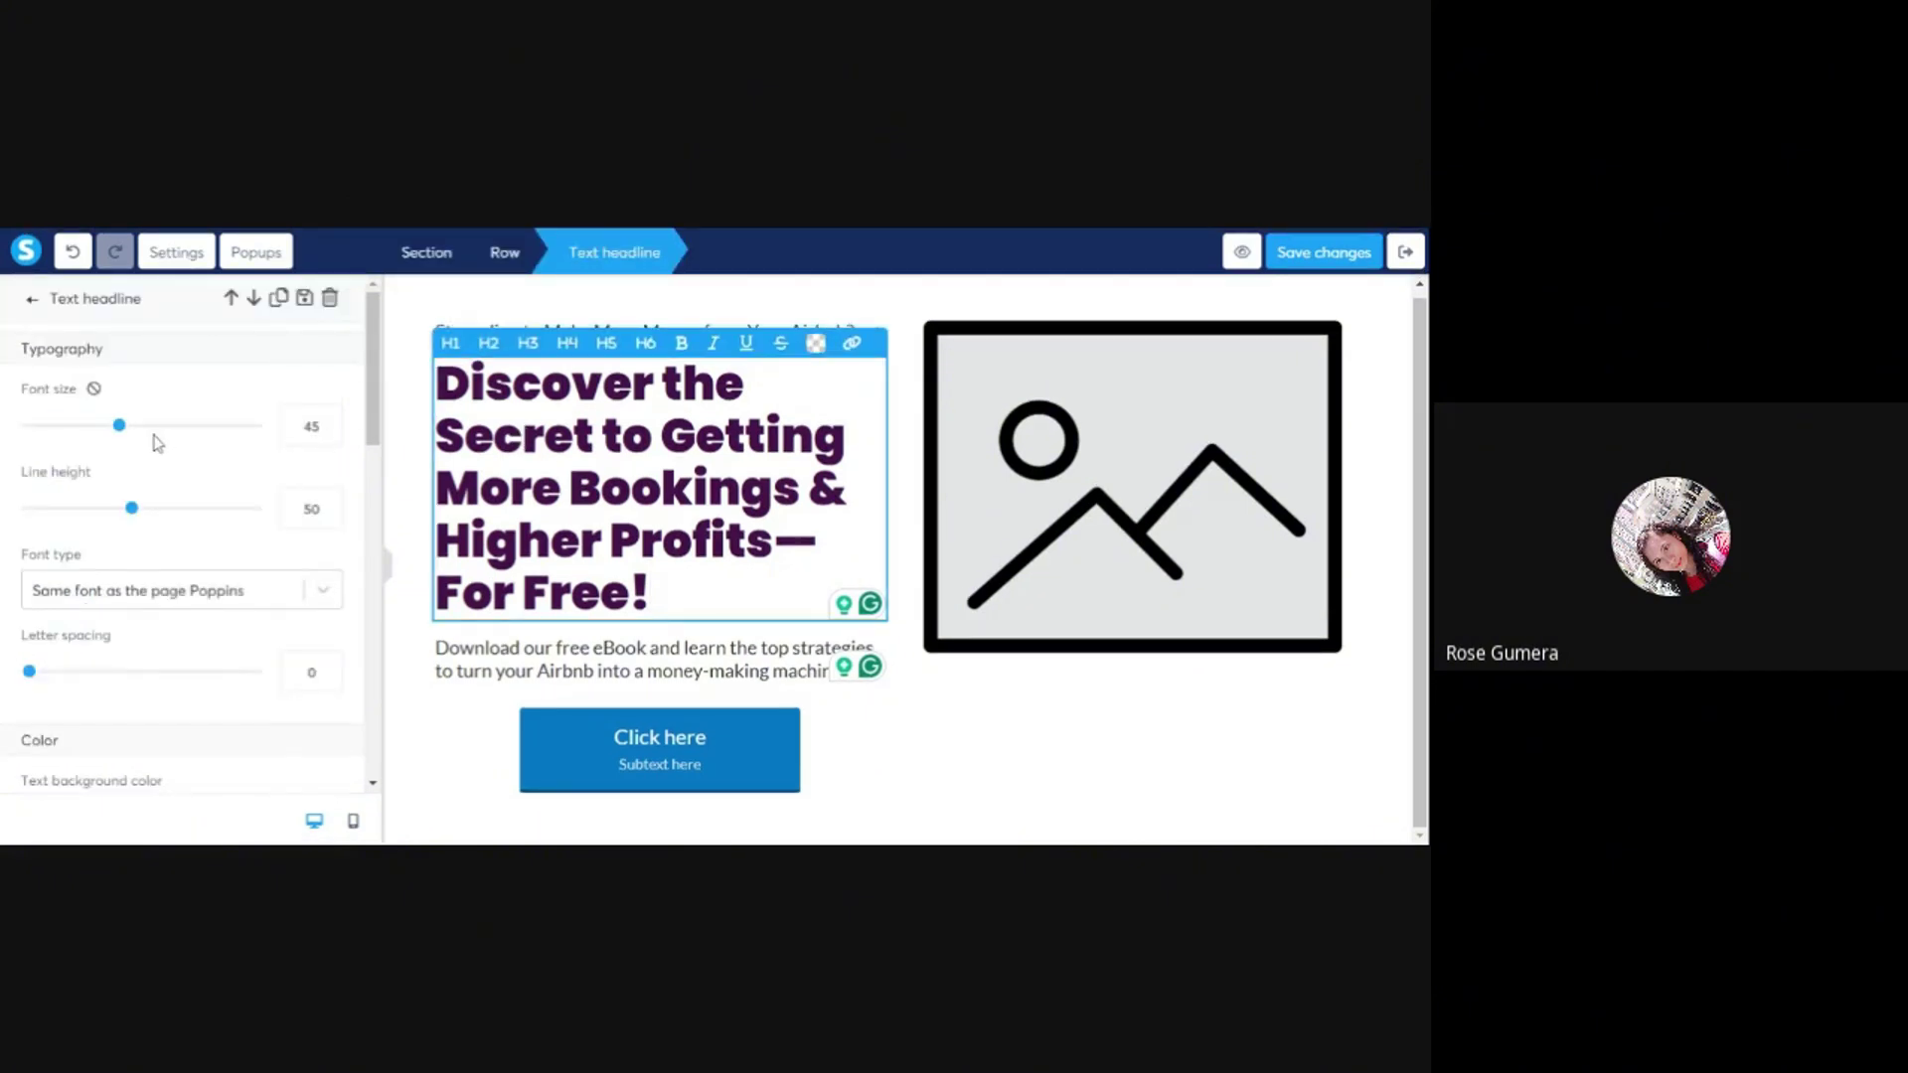
pyautogui.scroll(-8, 164, 594)
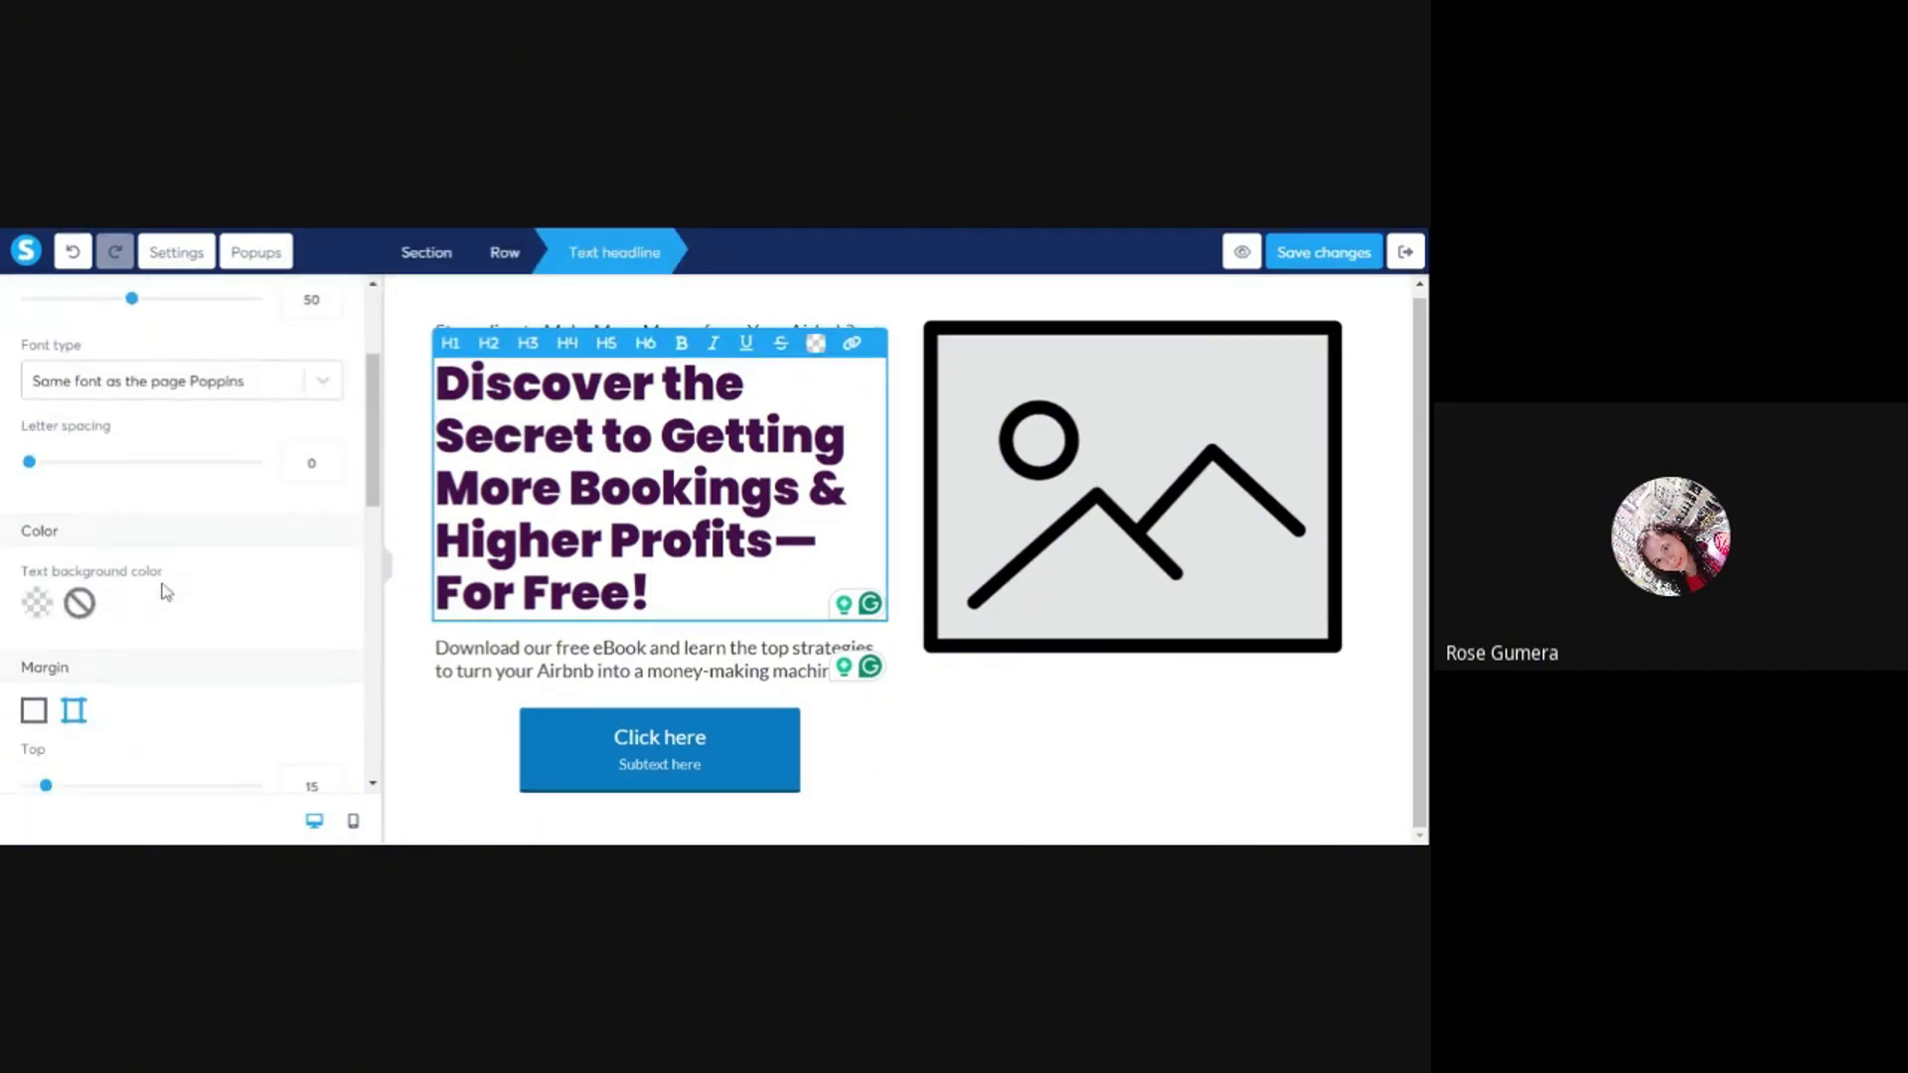
pyautogui.scroll(-3, 164, 594)
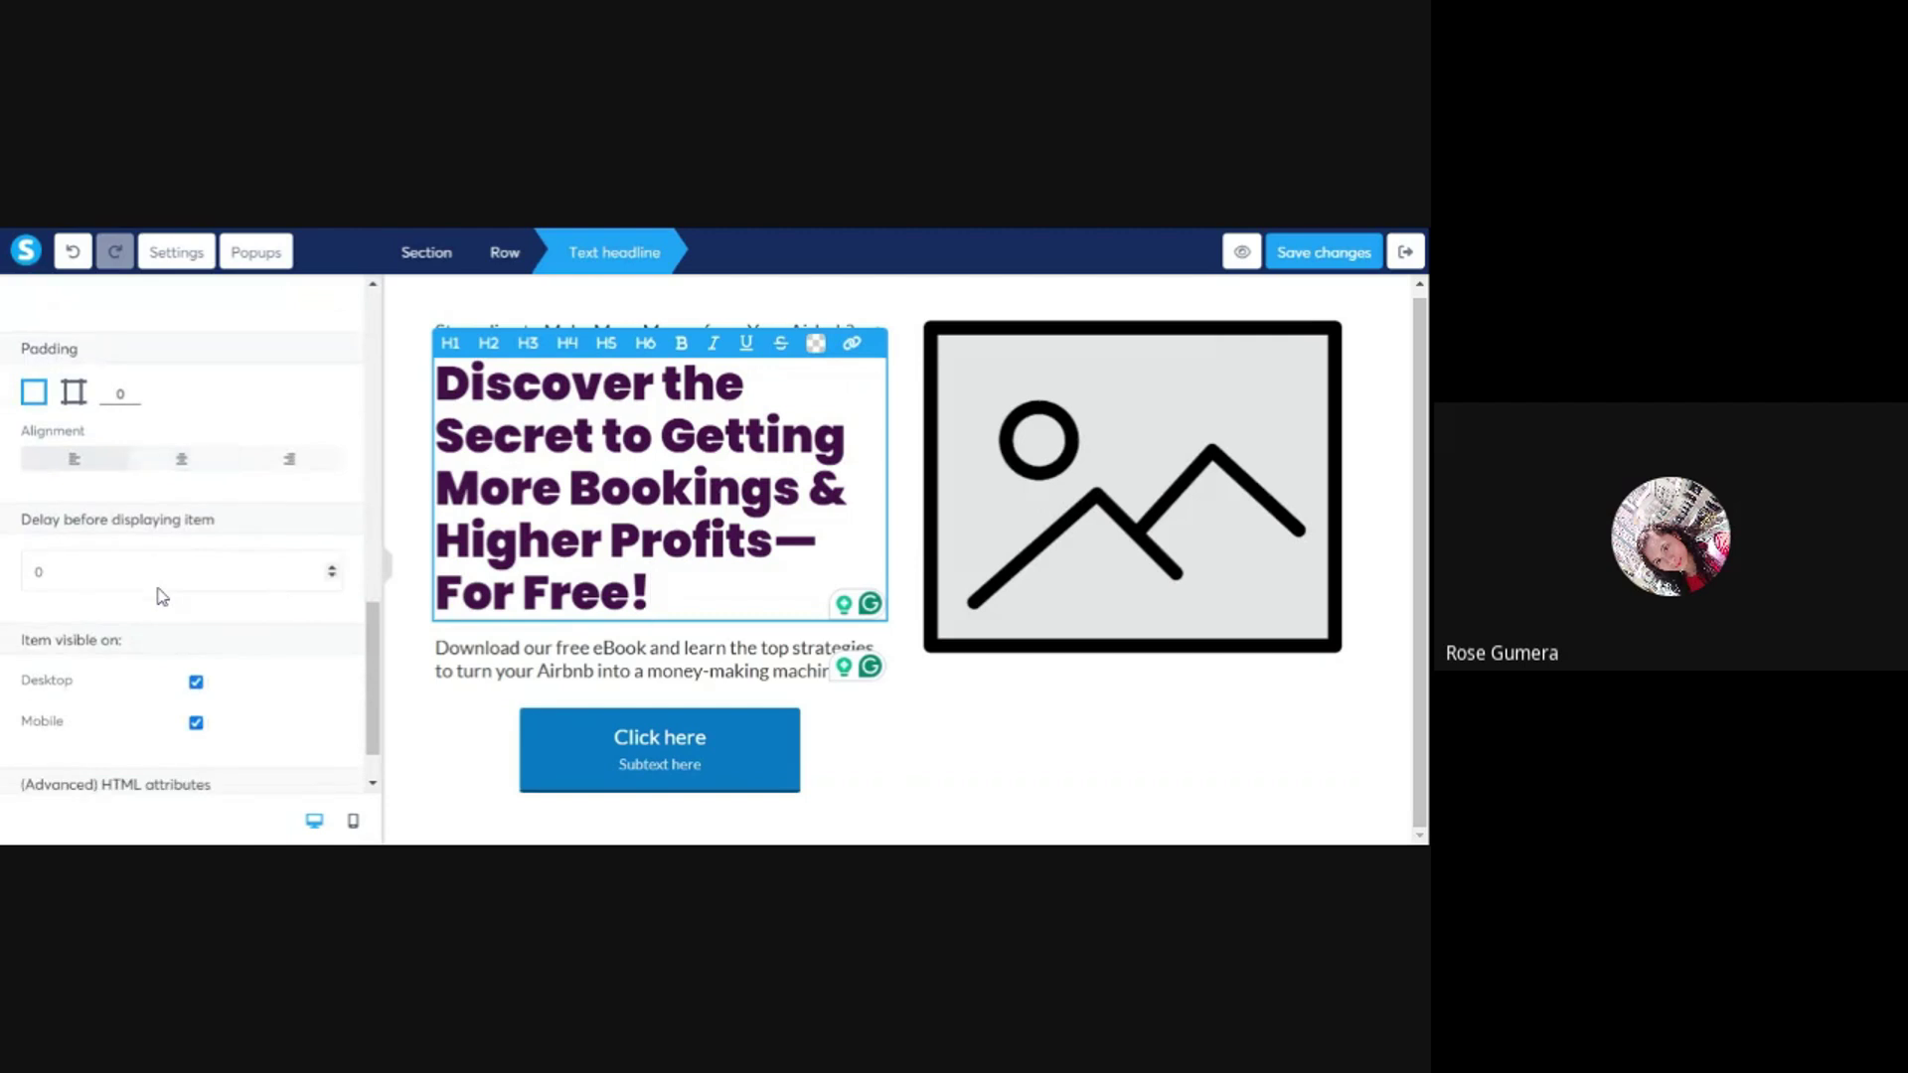
pyautogui.scroll(11, 164, 591)
pyautogui.click(32, 298)
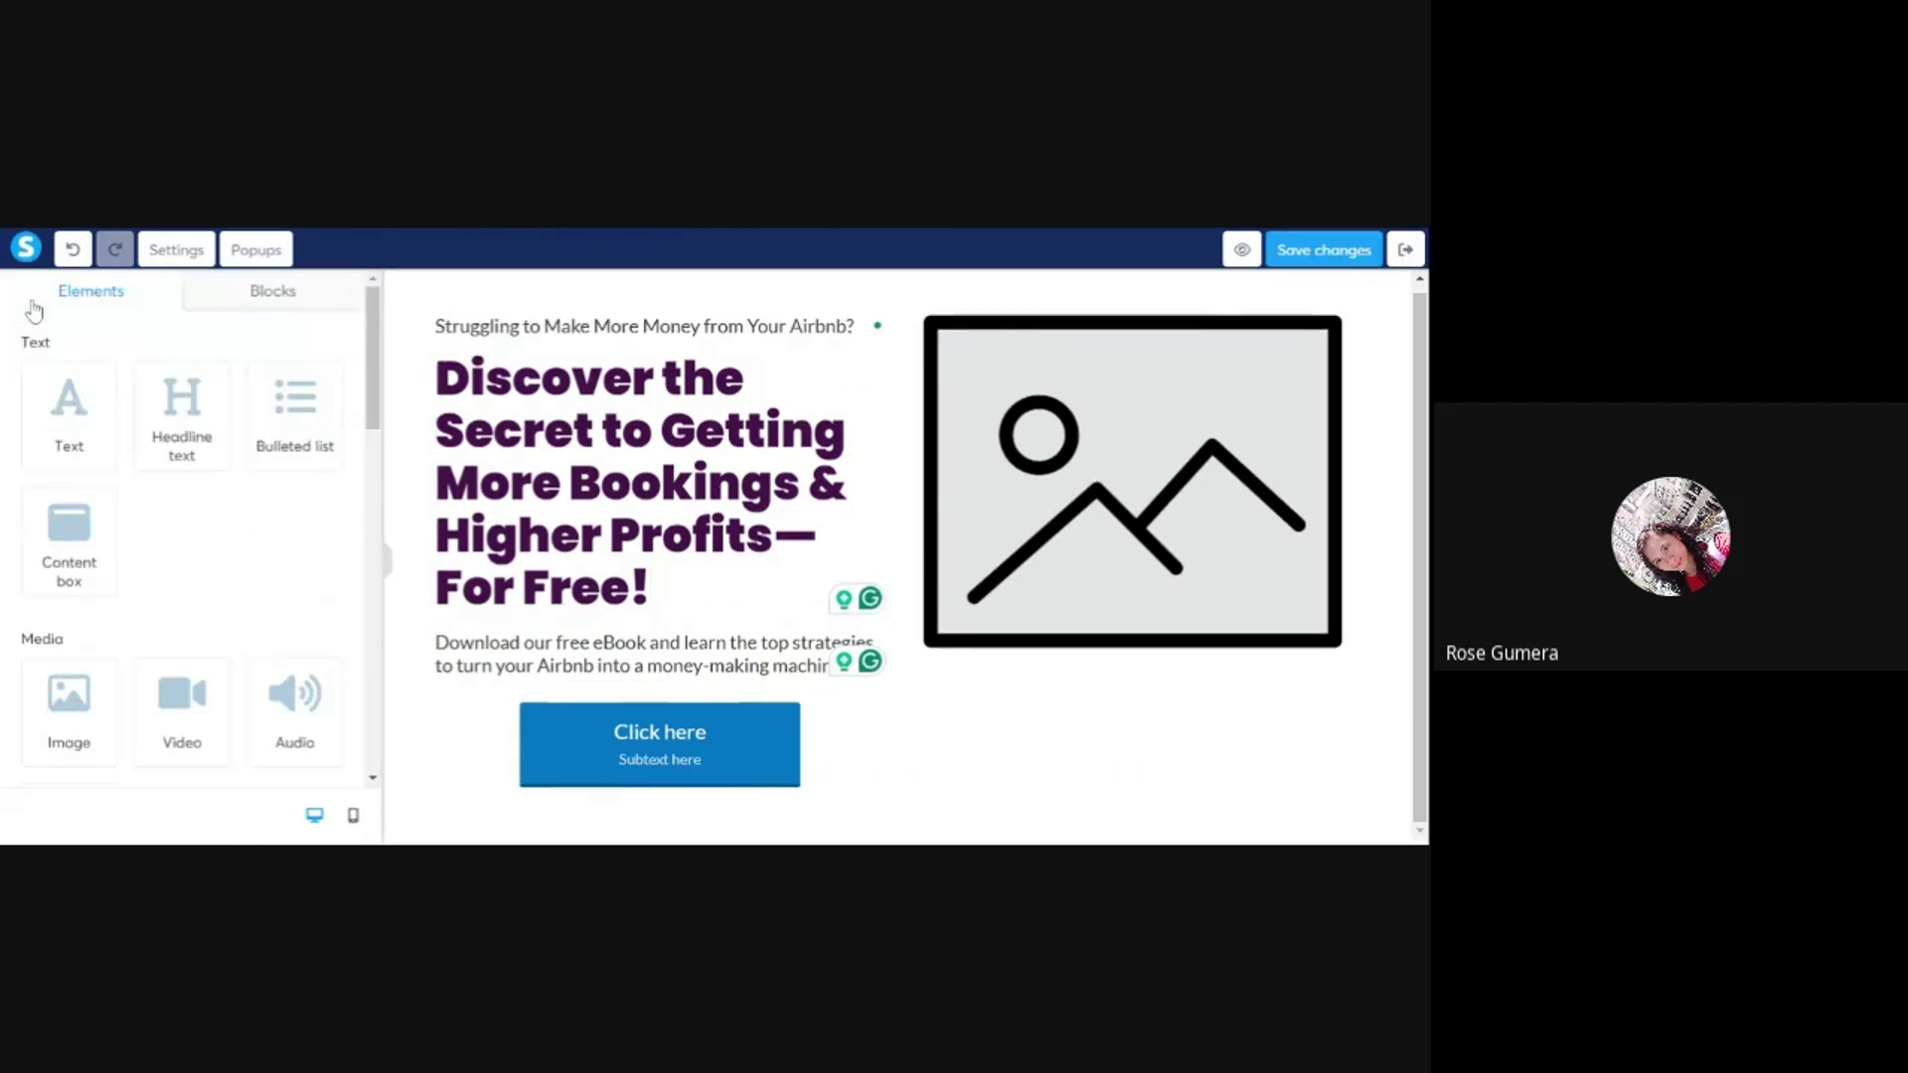
pyautogui.click(576, 745)
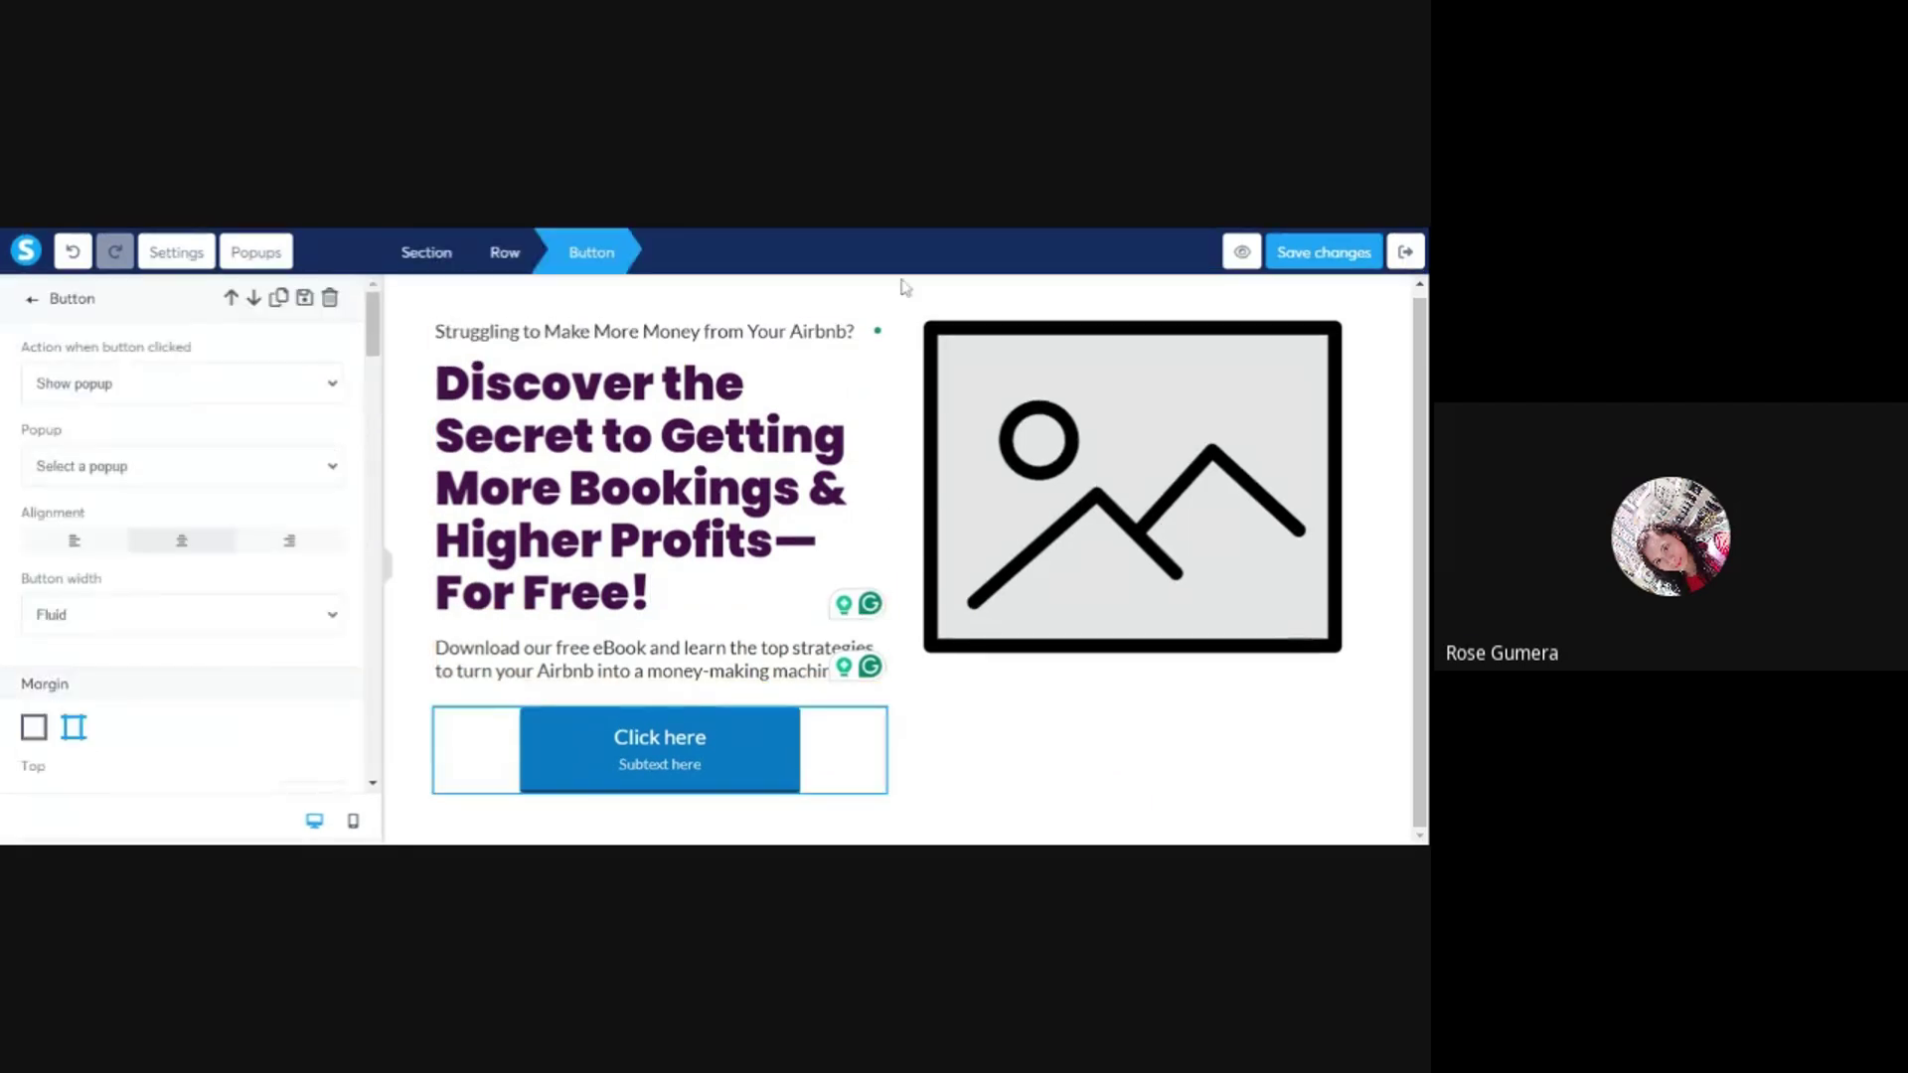
# - Try full width on the Click here button, revert it to fluid, and align it left
pyautogui.scroll(-1, 33, 383)
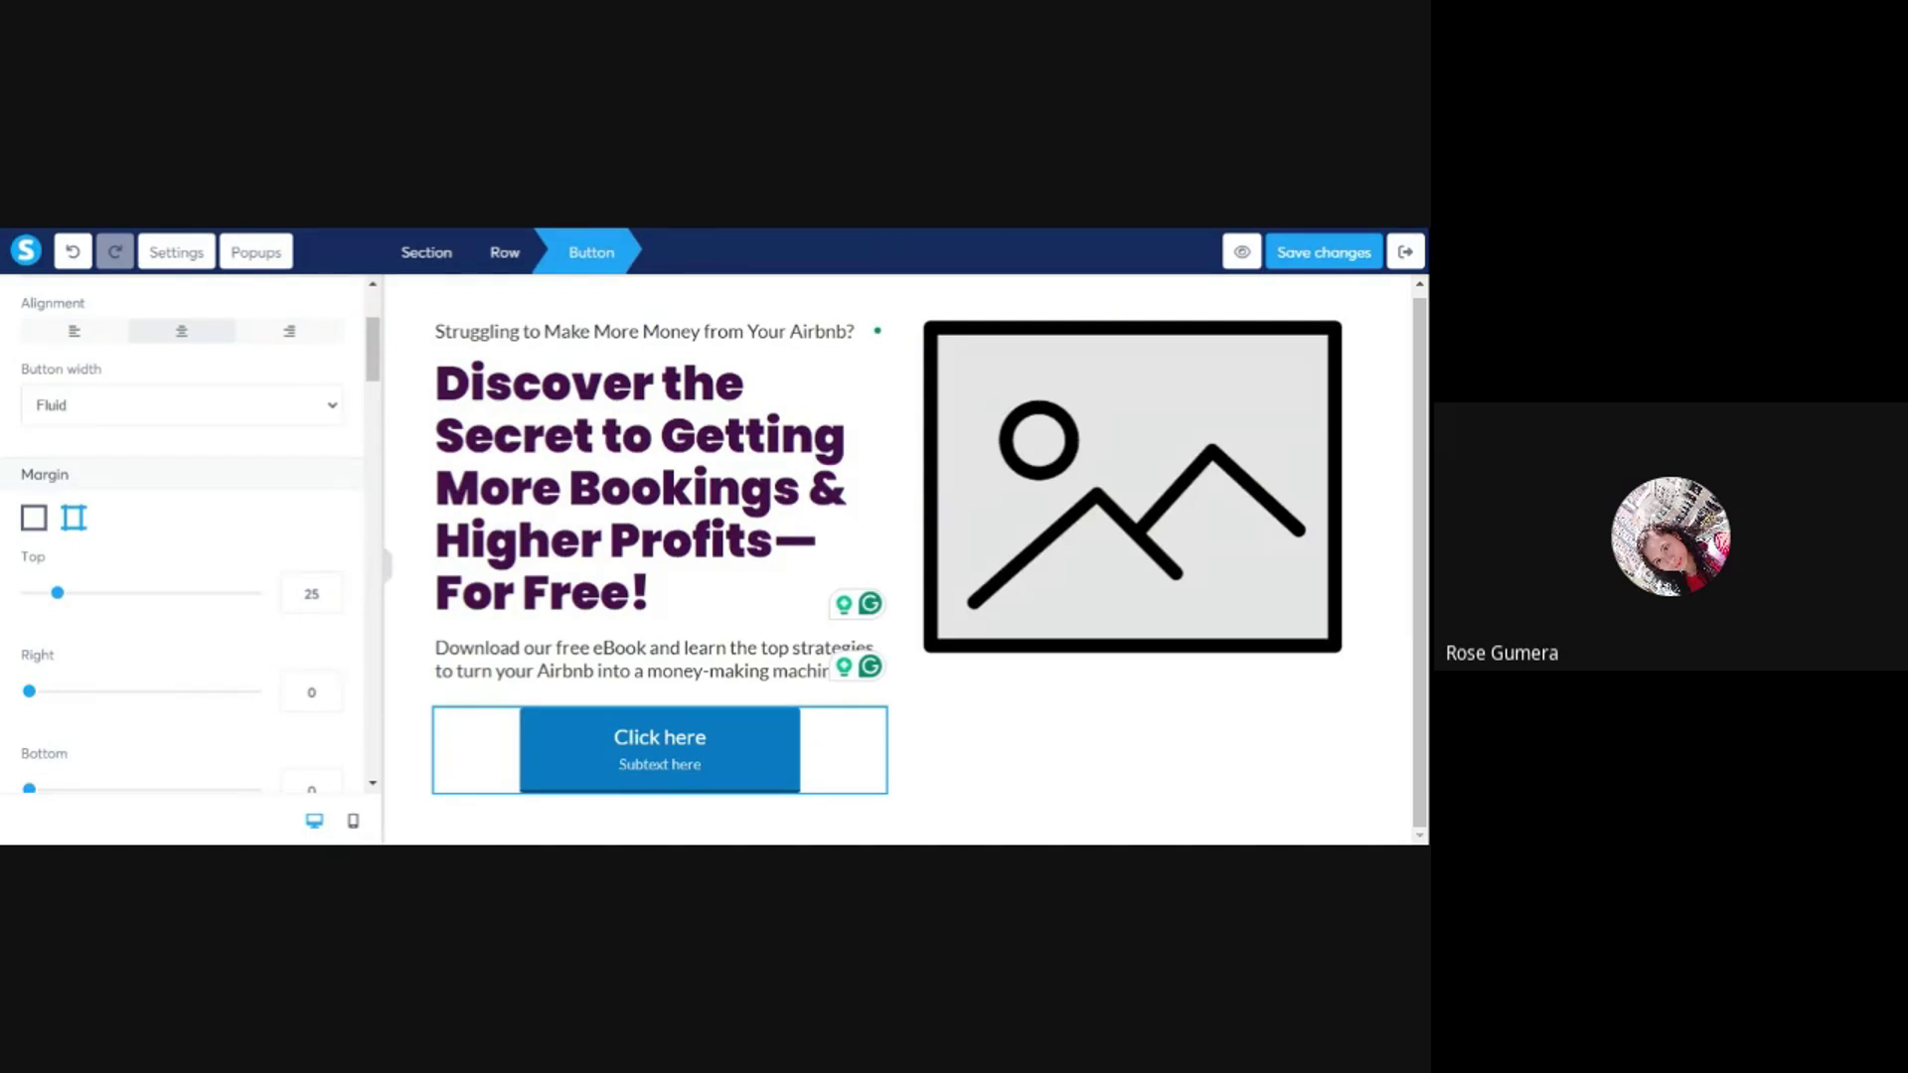
pyautogui.click(91, 427)
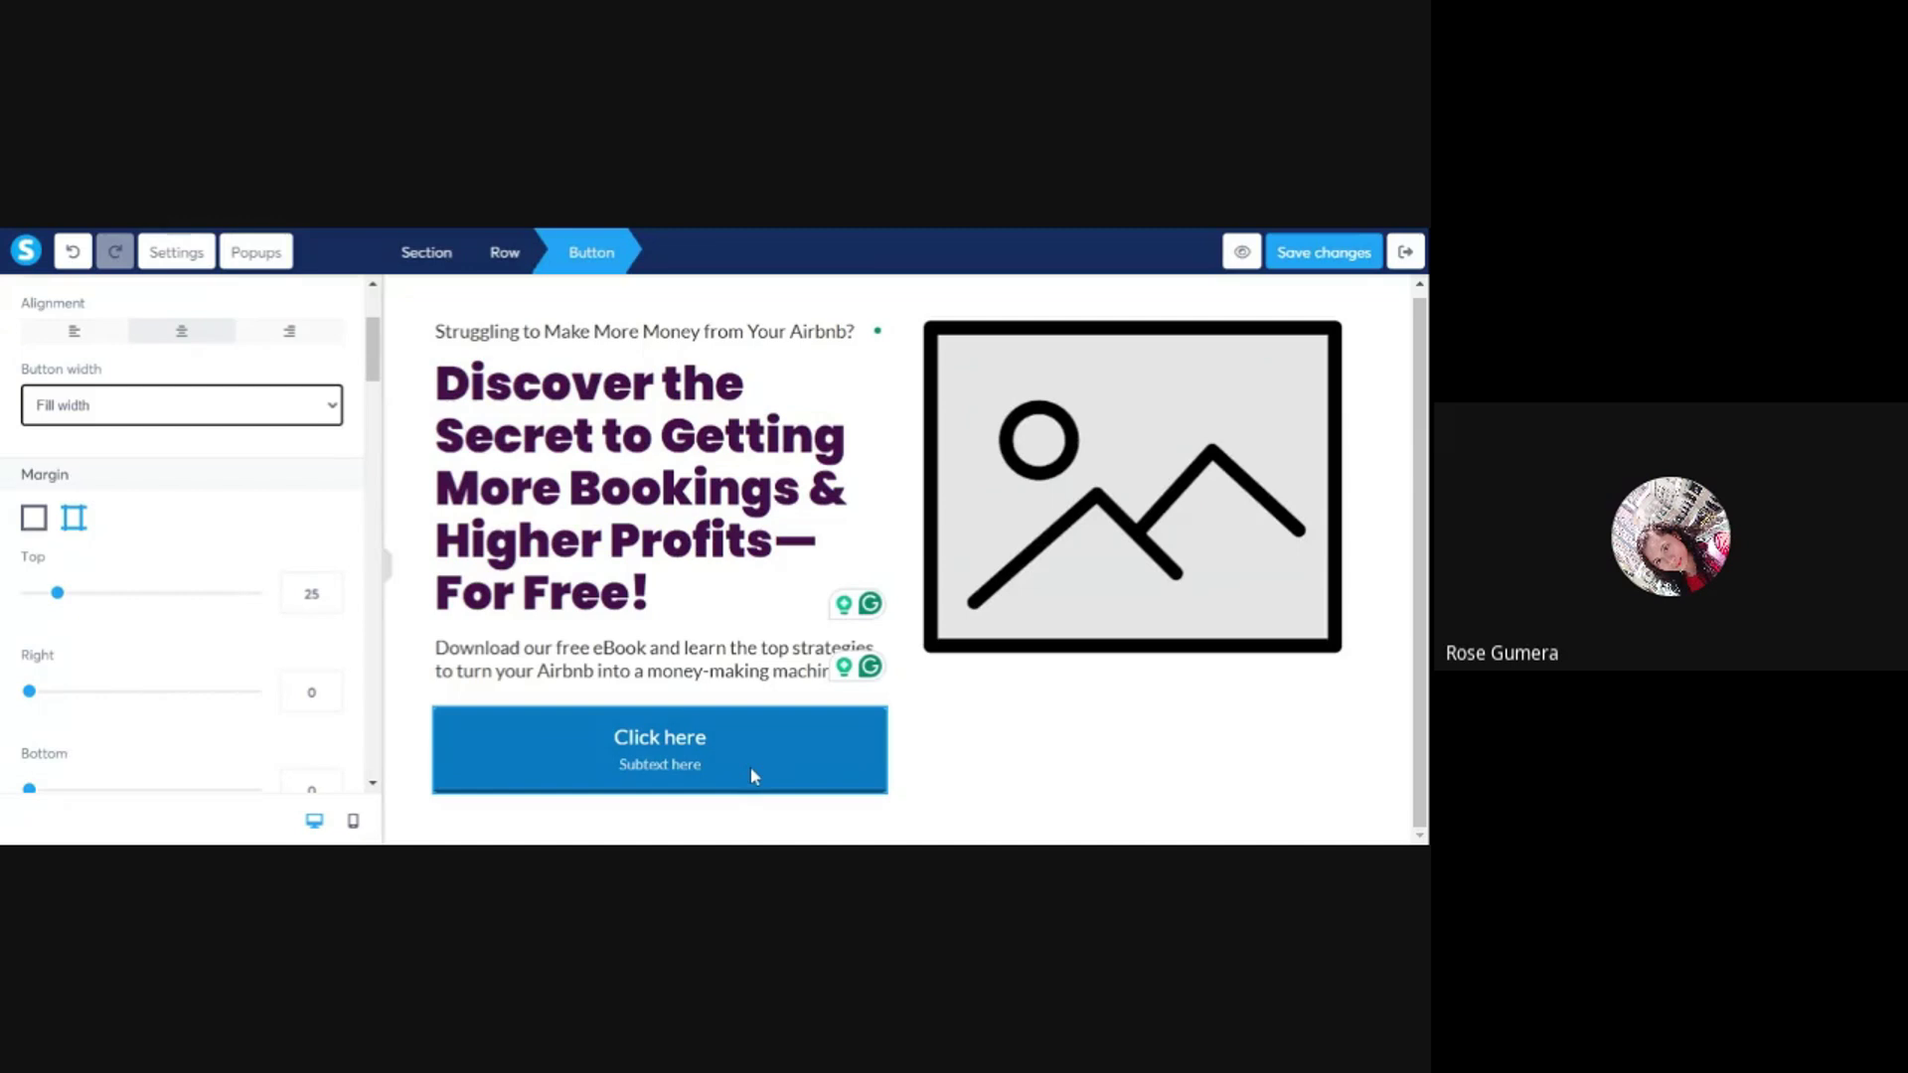
pyautogui.click(566, 749)
pyautogui.scroll(-3, 156, 457)
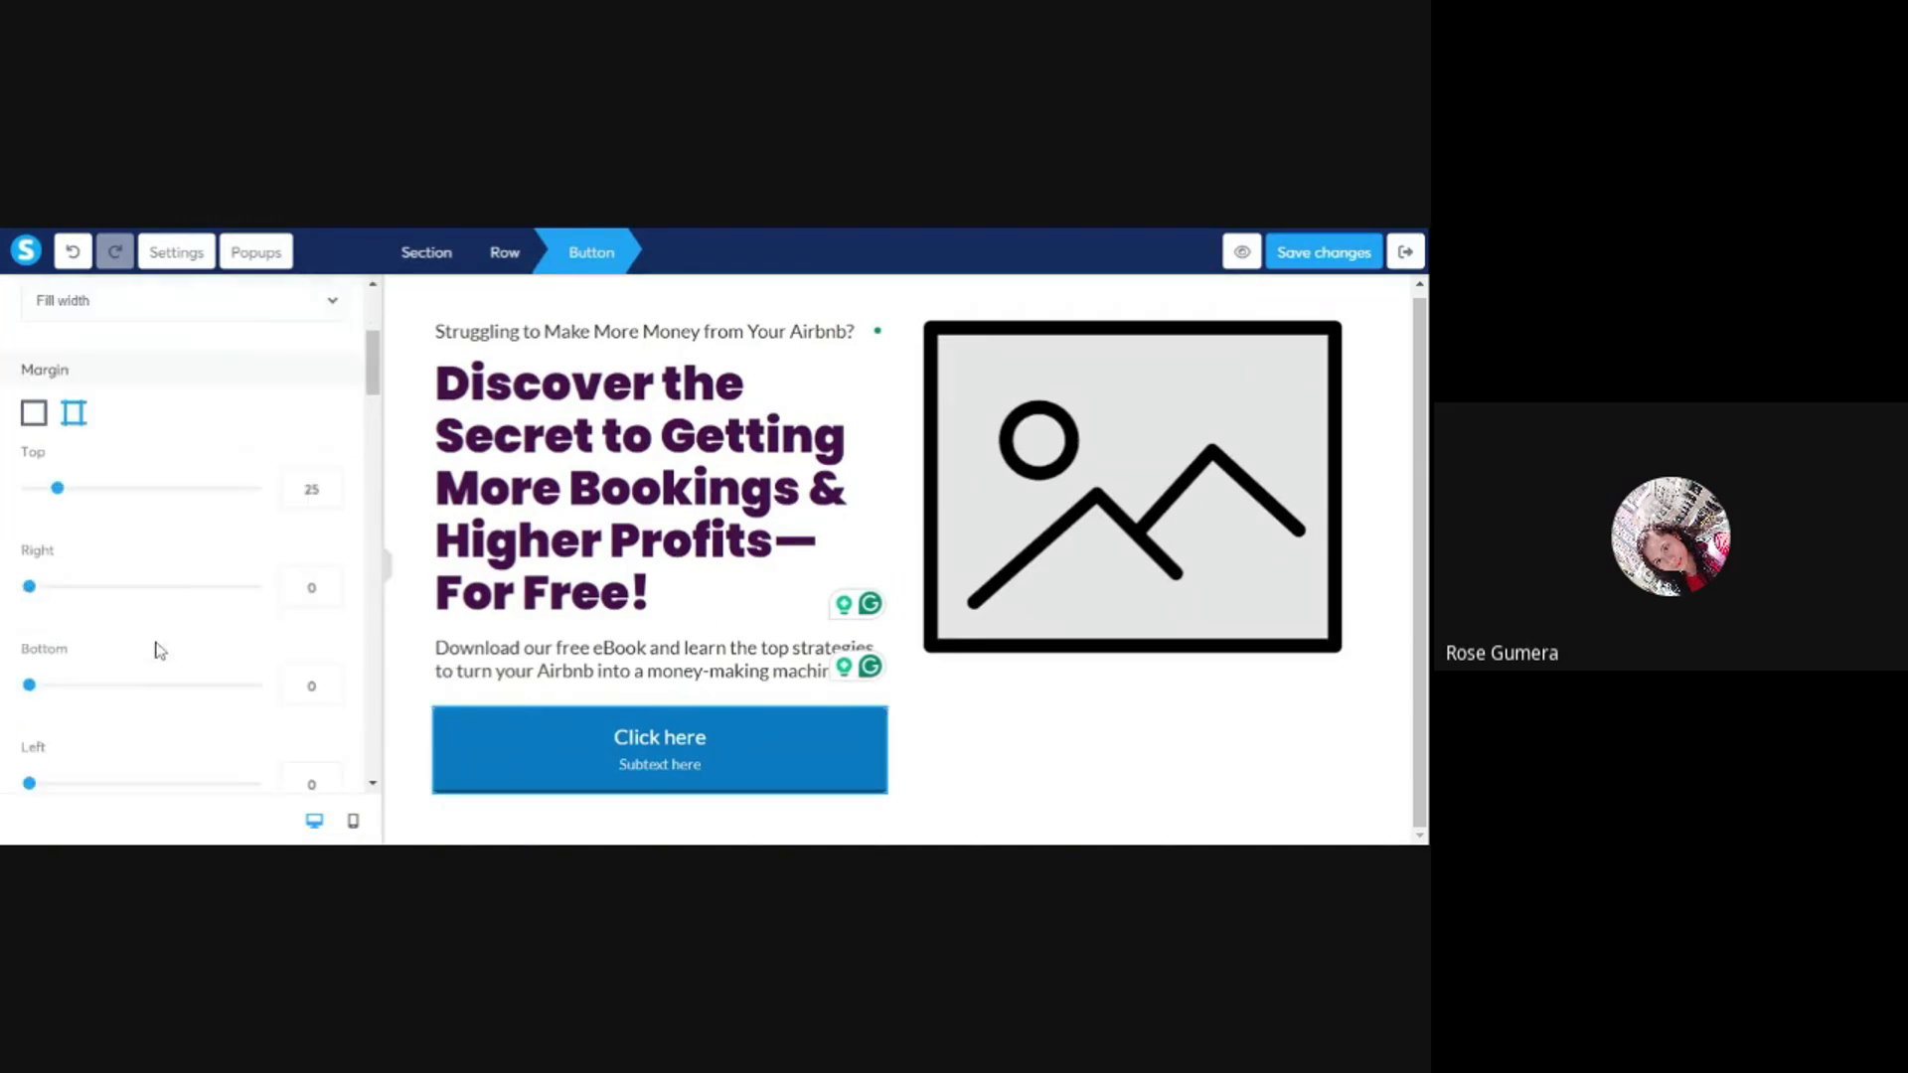
pyautogui.click(132, 316)
pyautogui.click(121, 339)
pyautogui.scroll(-8, 145, 624)
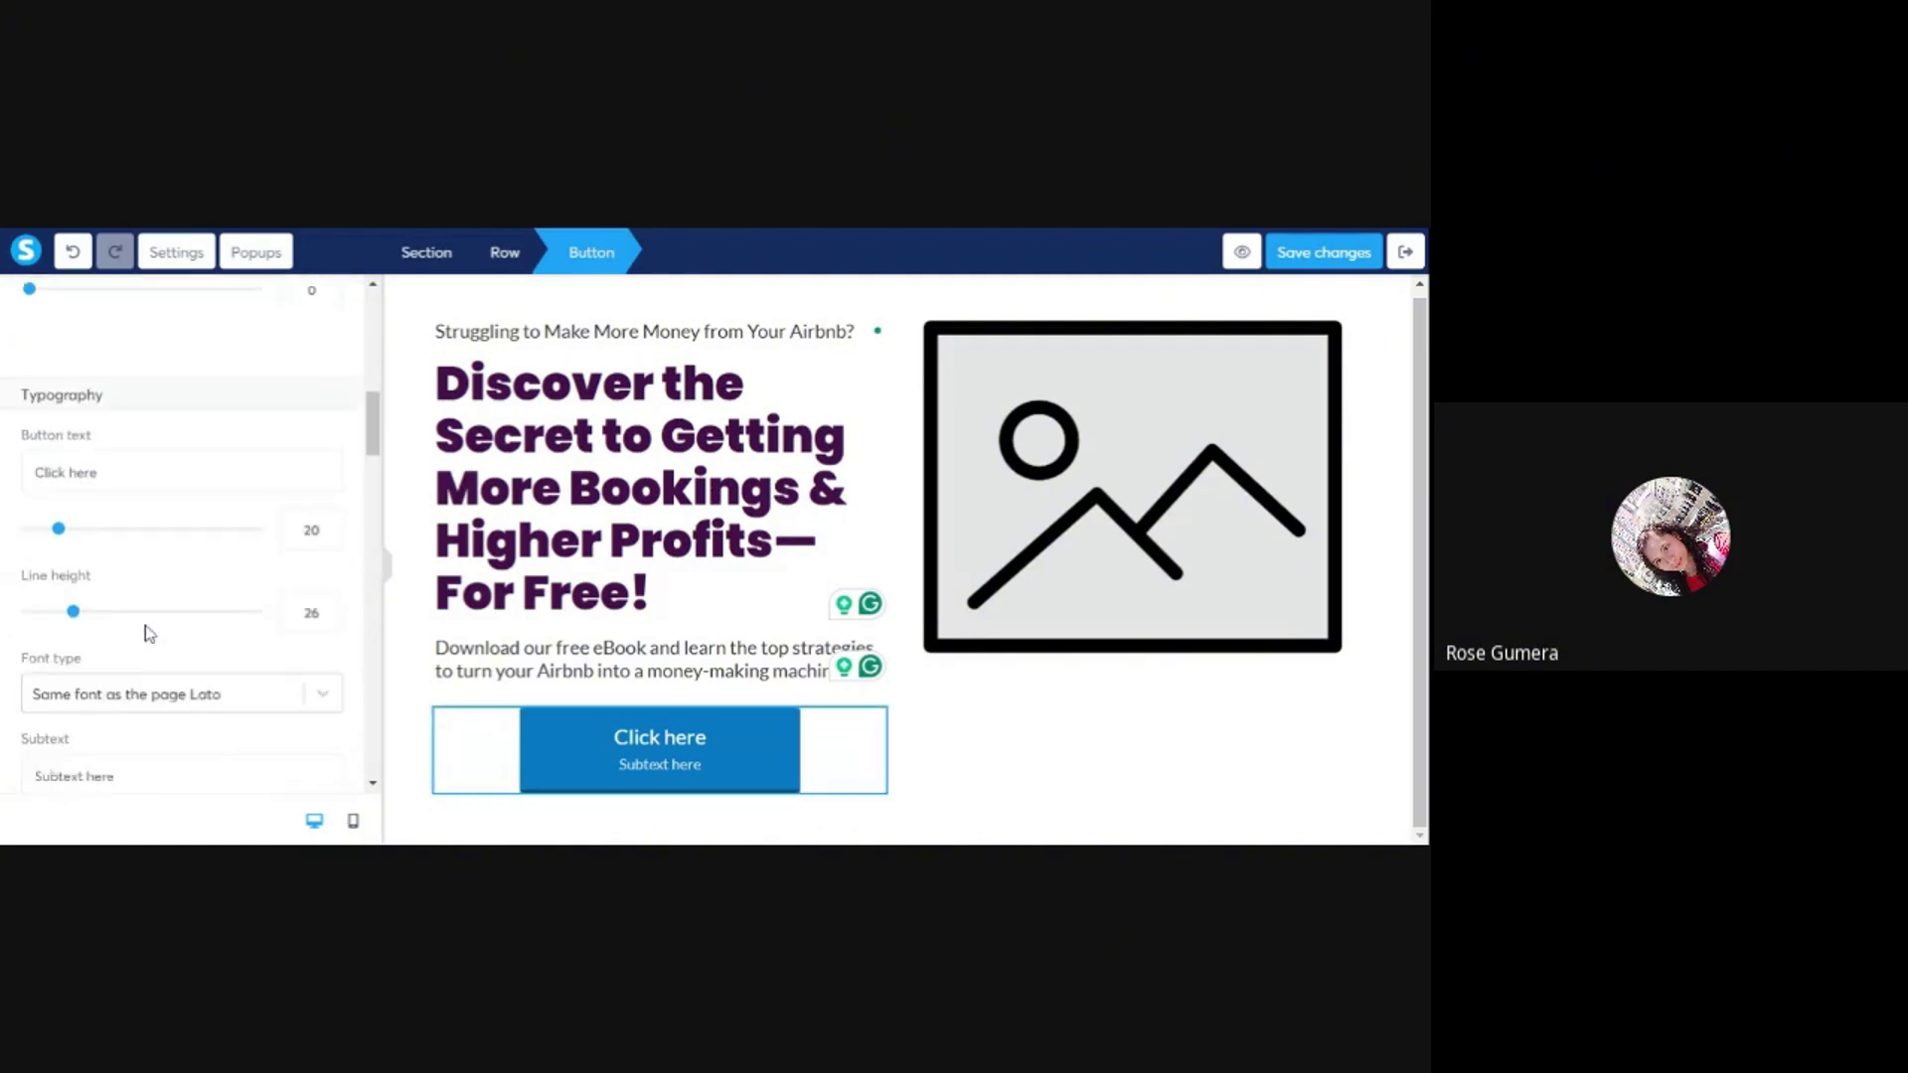
pyautogui.scroll(-10, 145, 622)
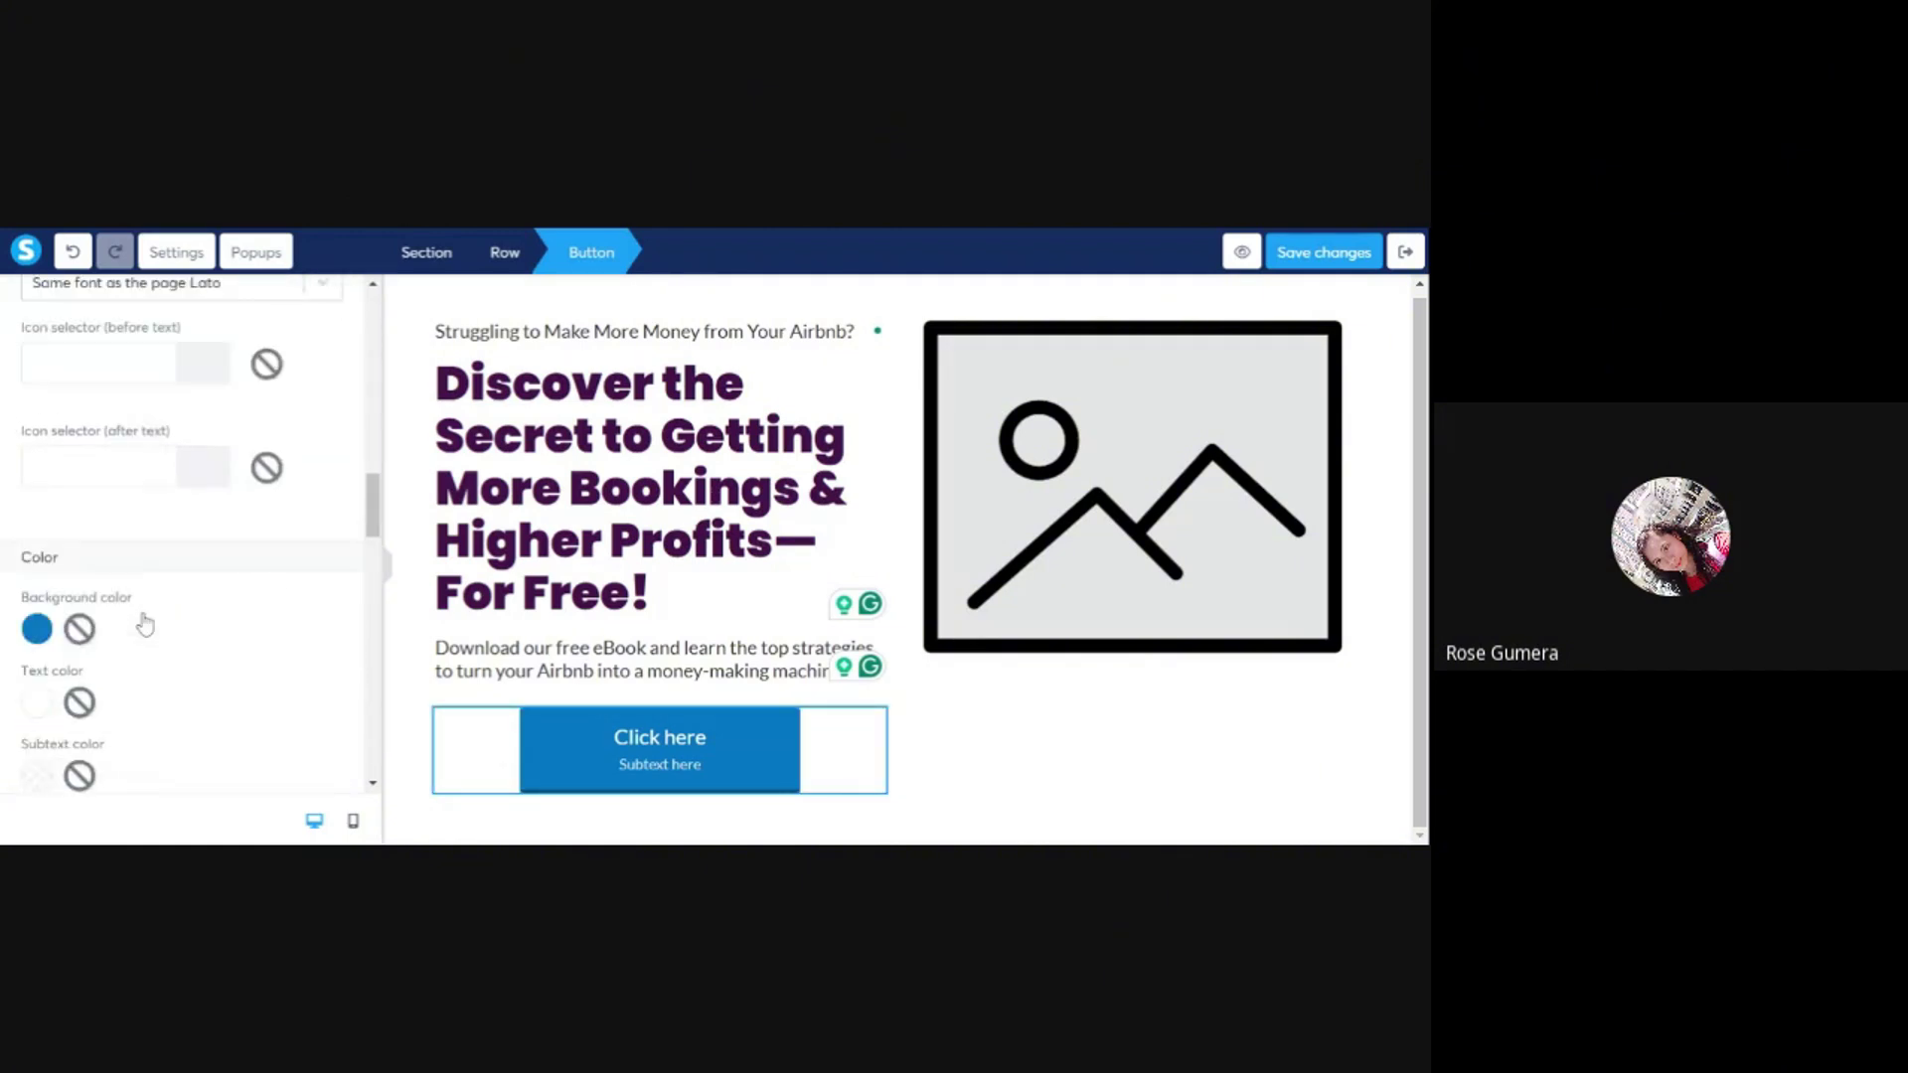
pyautogui.scroll(-7, 142, 621)
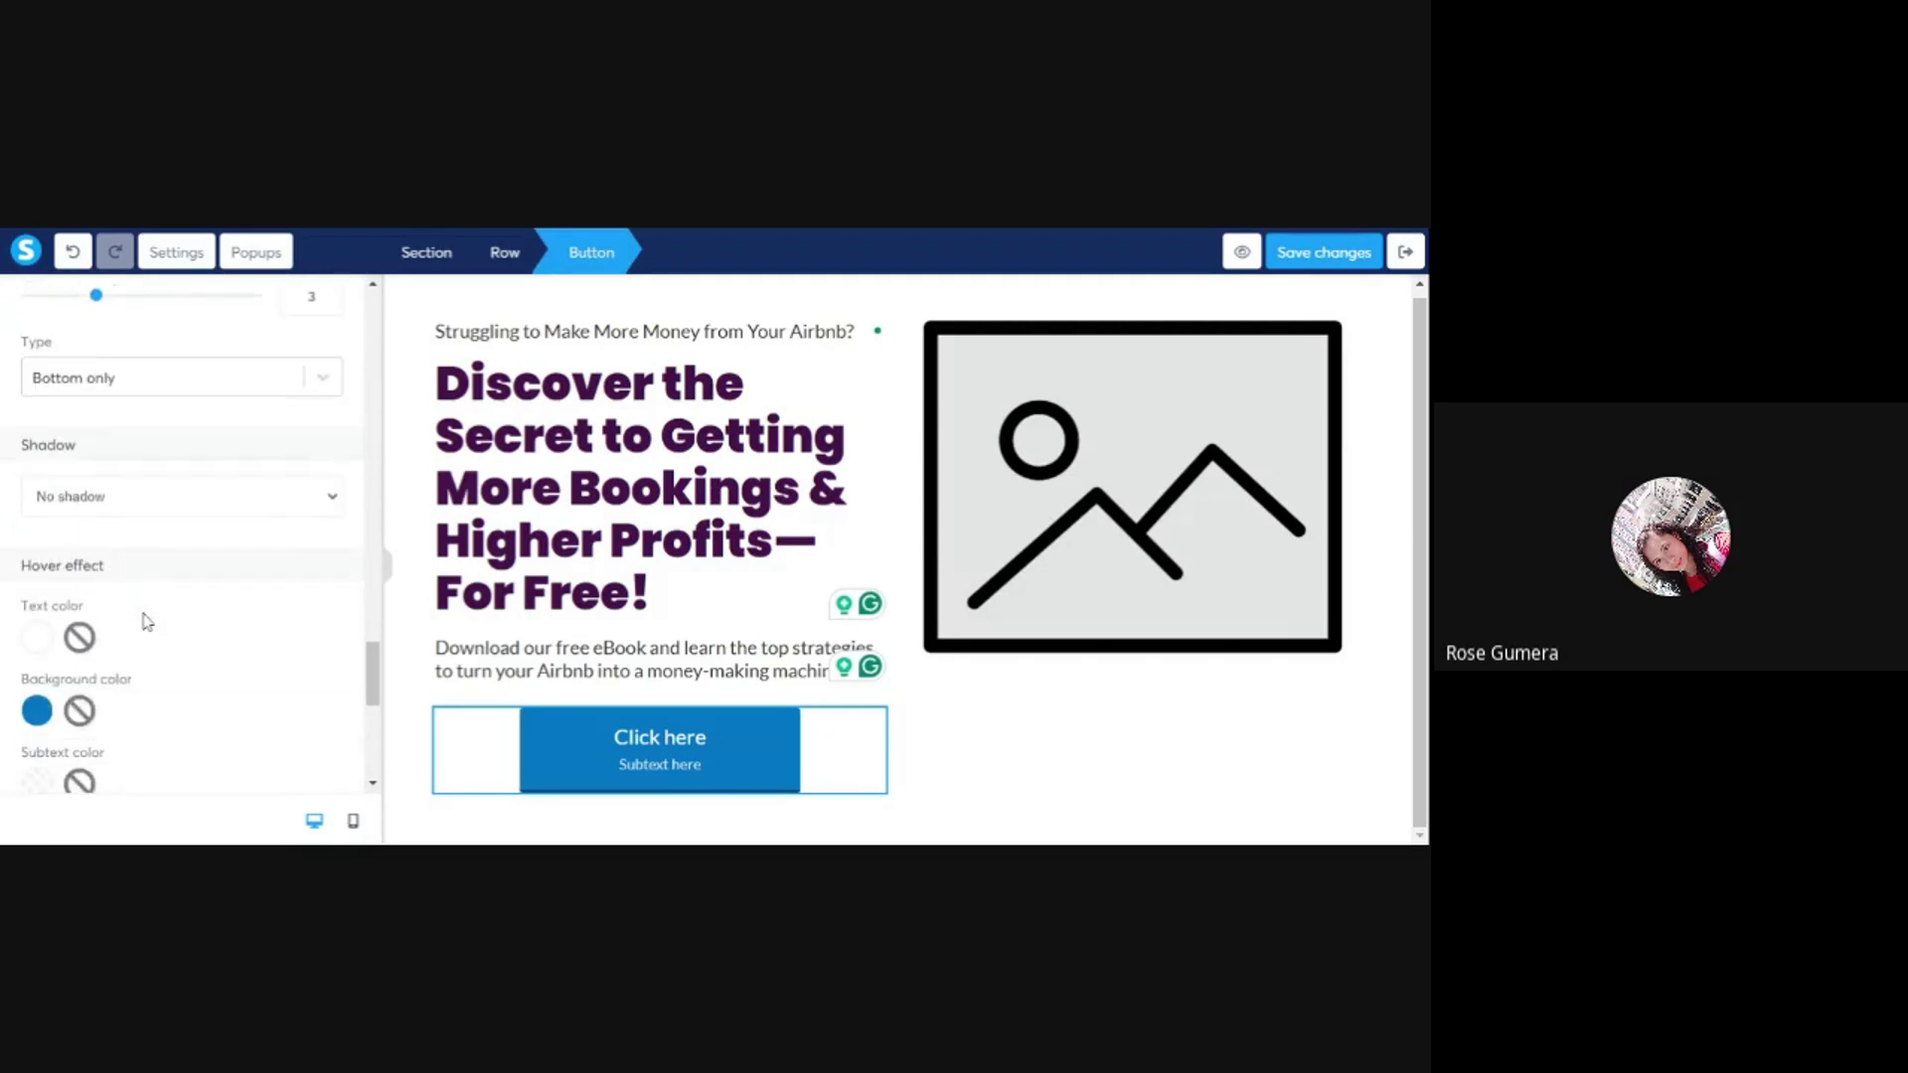
pyautogui.moveTo(370, 679); pyautogui.dragTo(370, 439)
pyautogui.scroll(8, 359, 438)
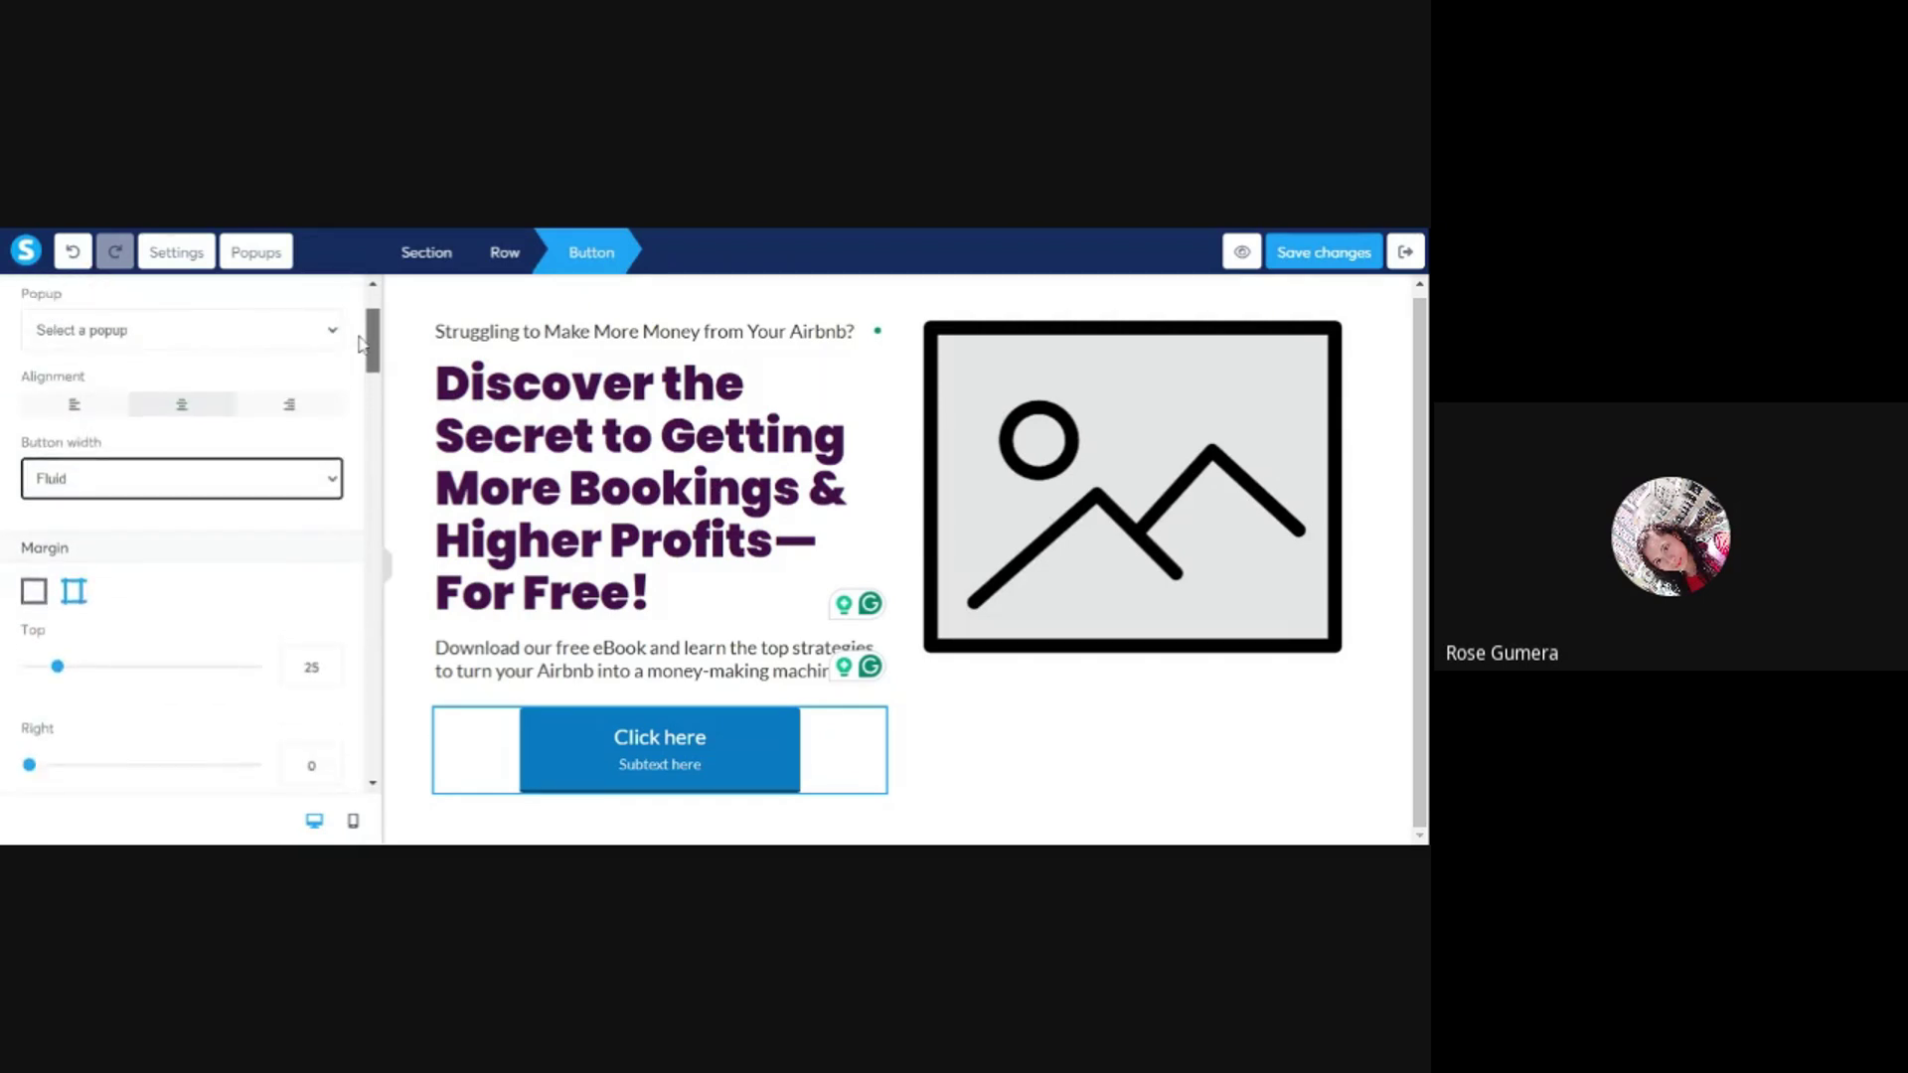
pyautogui.click(60, 427)
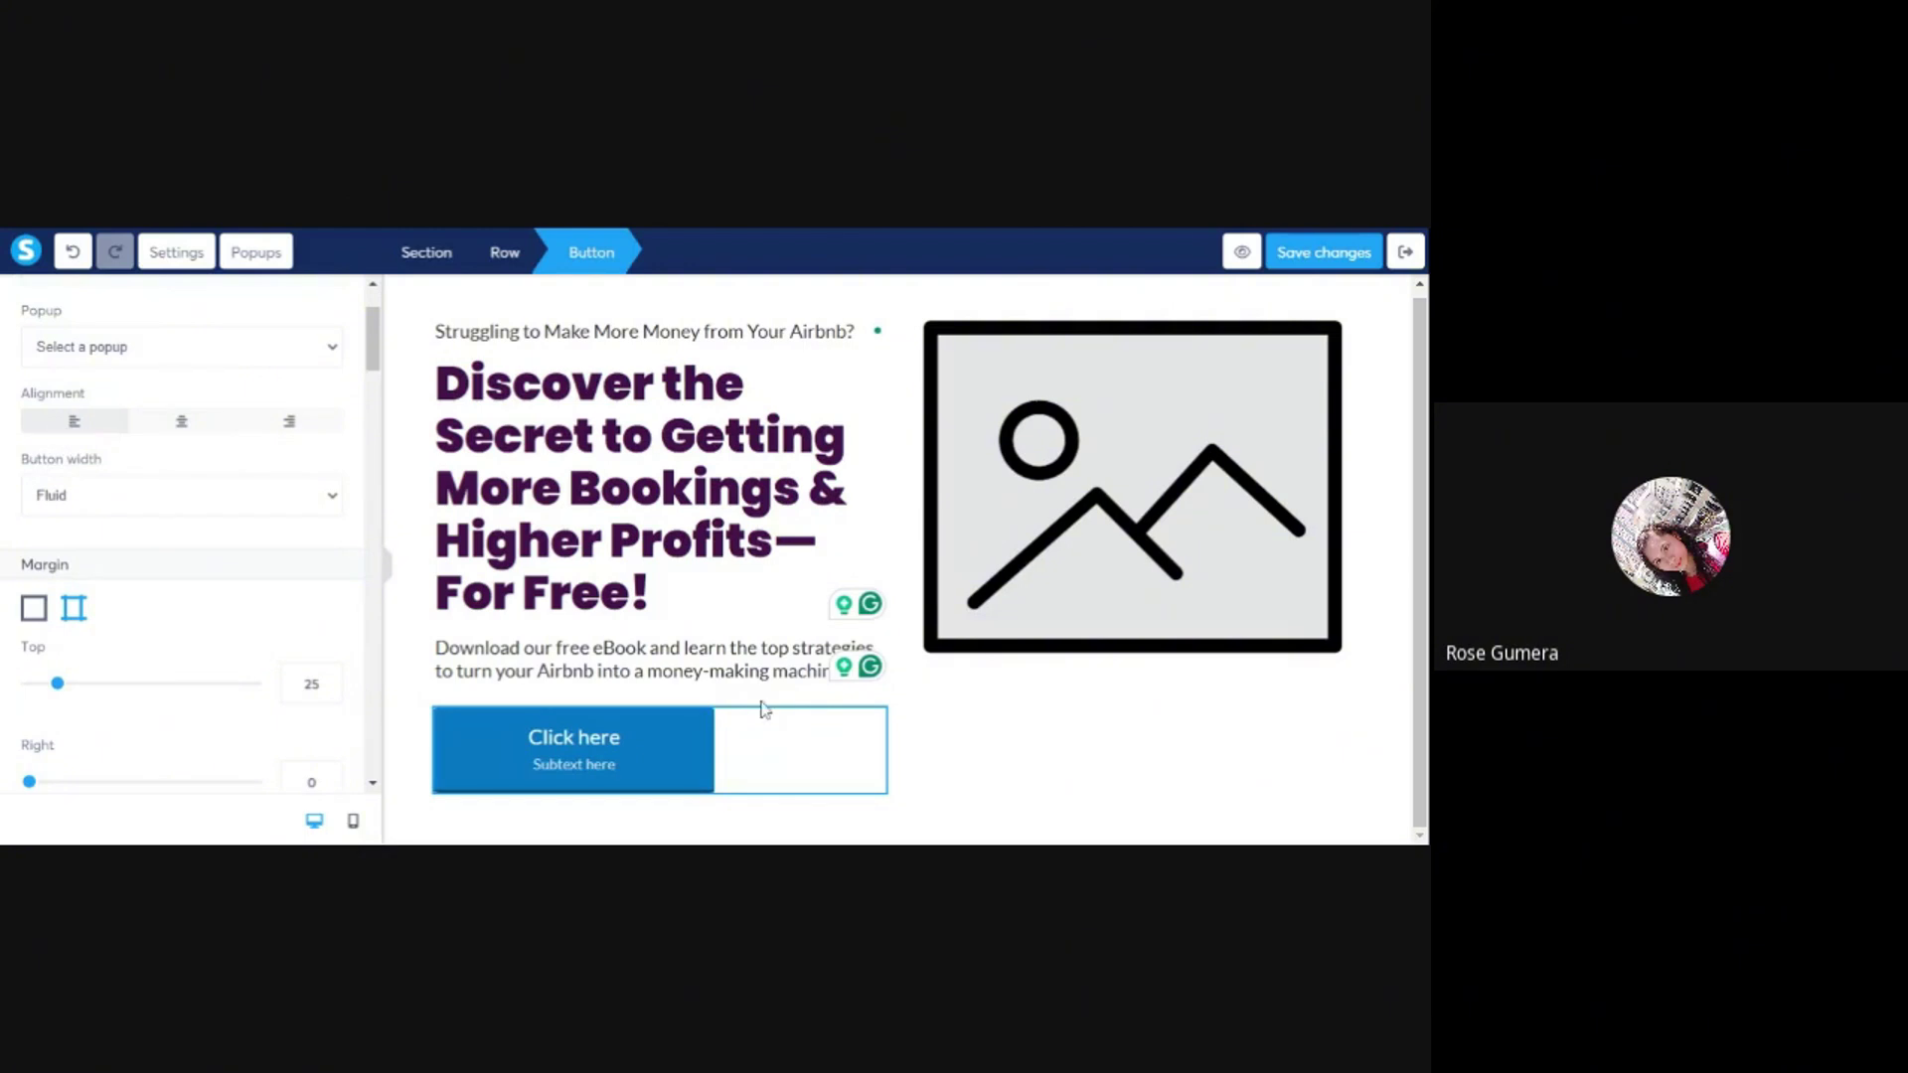
# - Preview the page wider, then stretch the button across the full column width
pyautogui.click(387, 561)
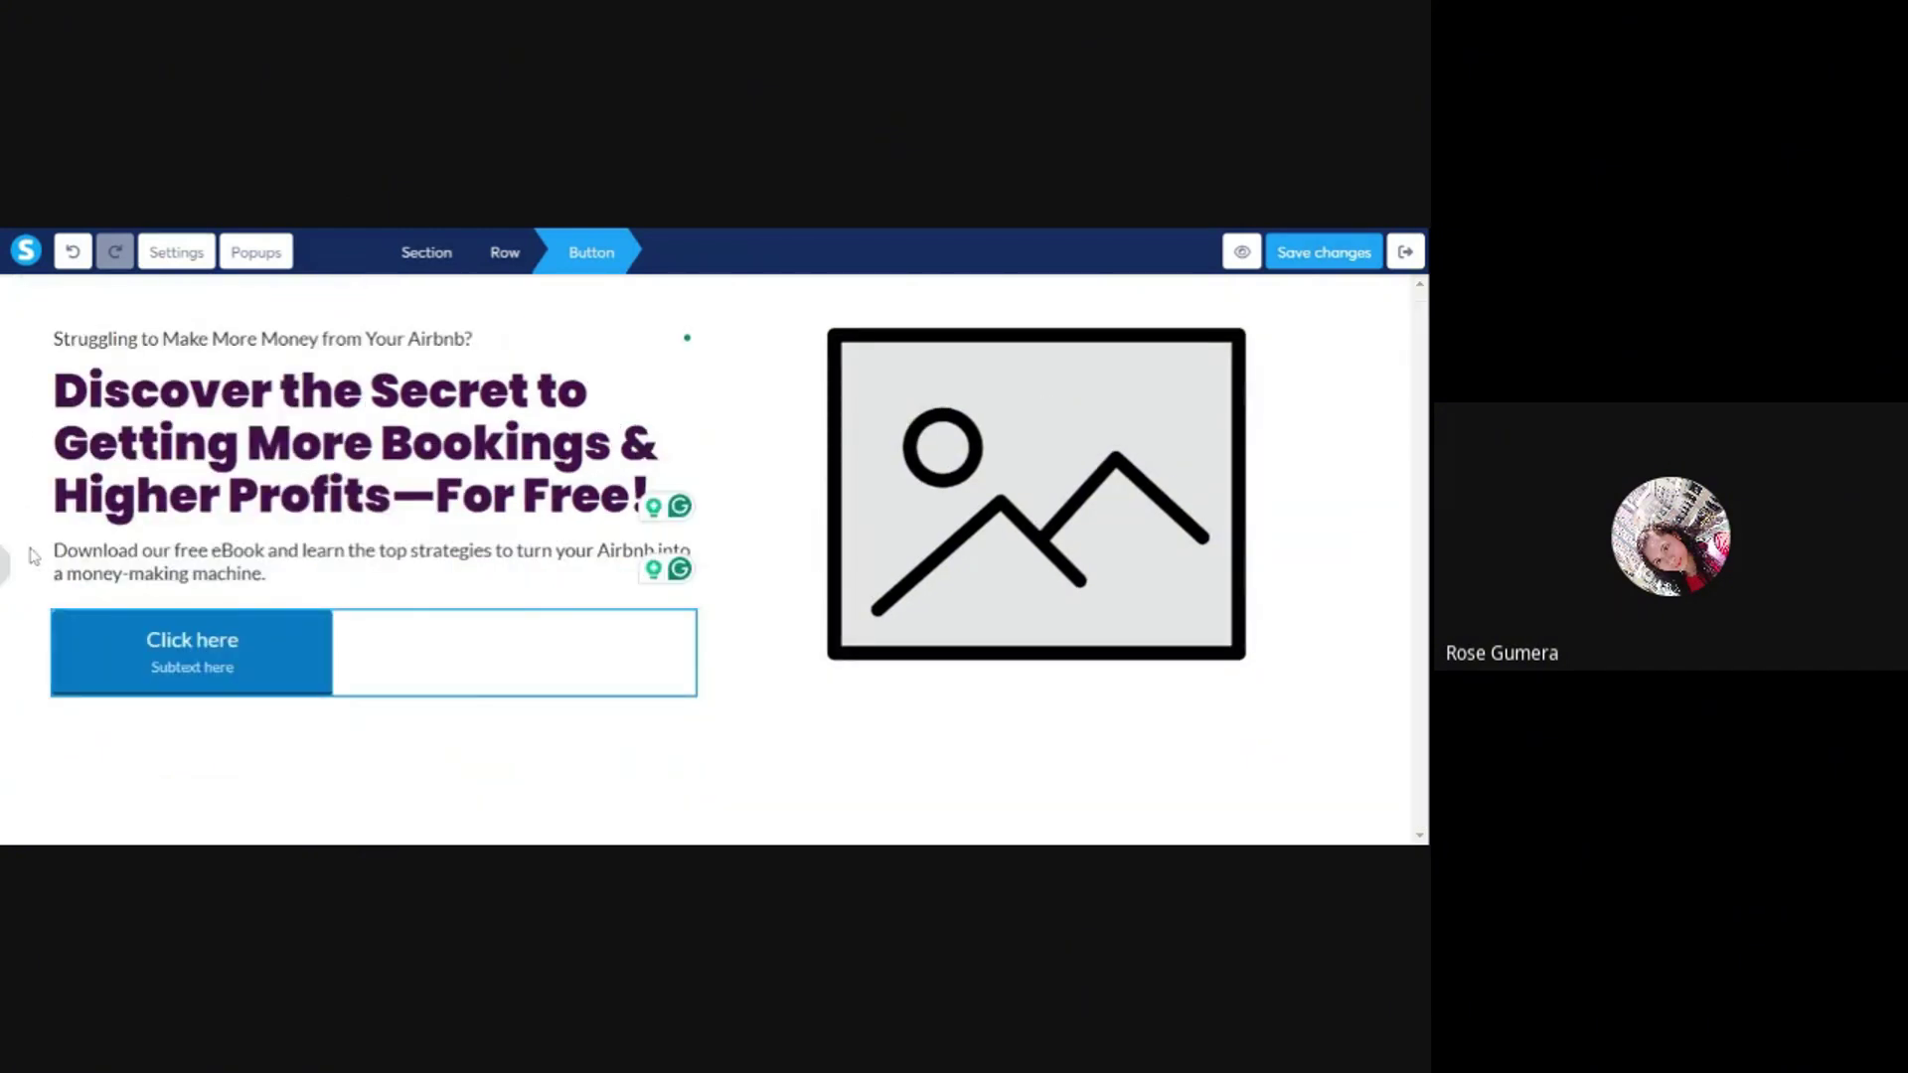
pyautogui.click(7, 570)
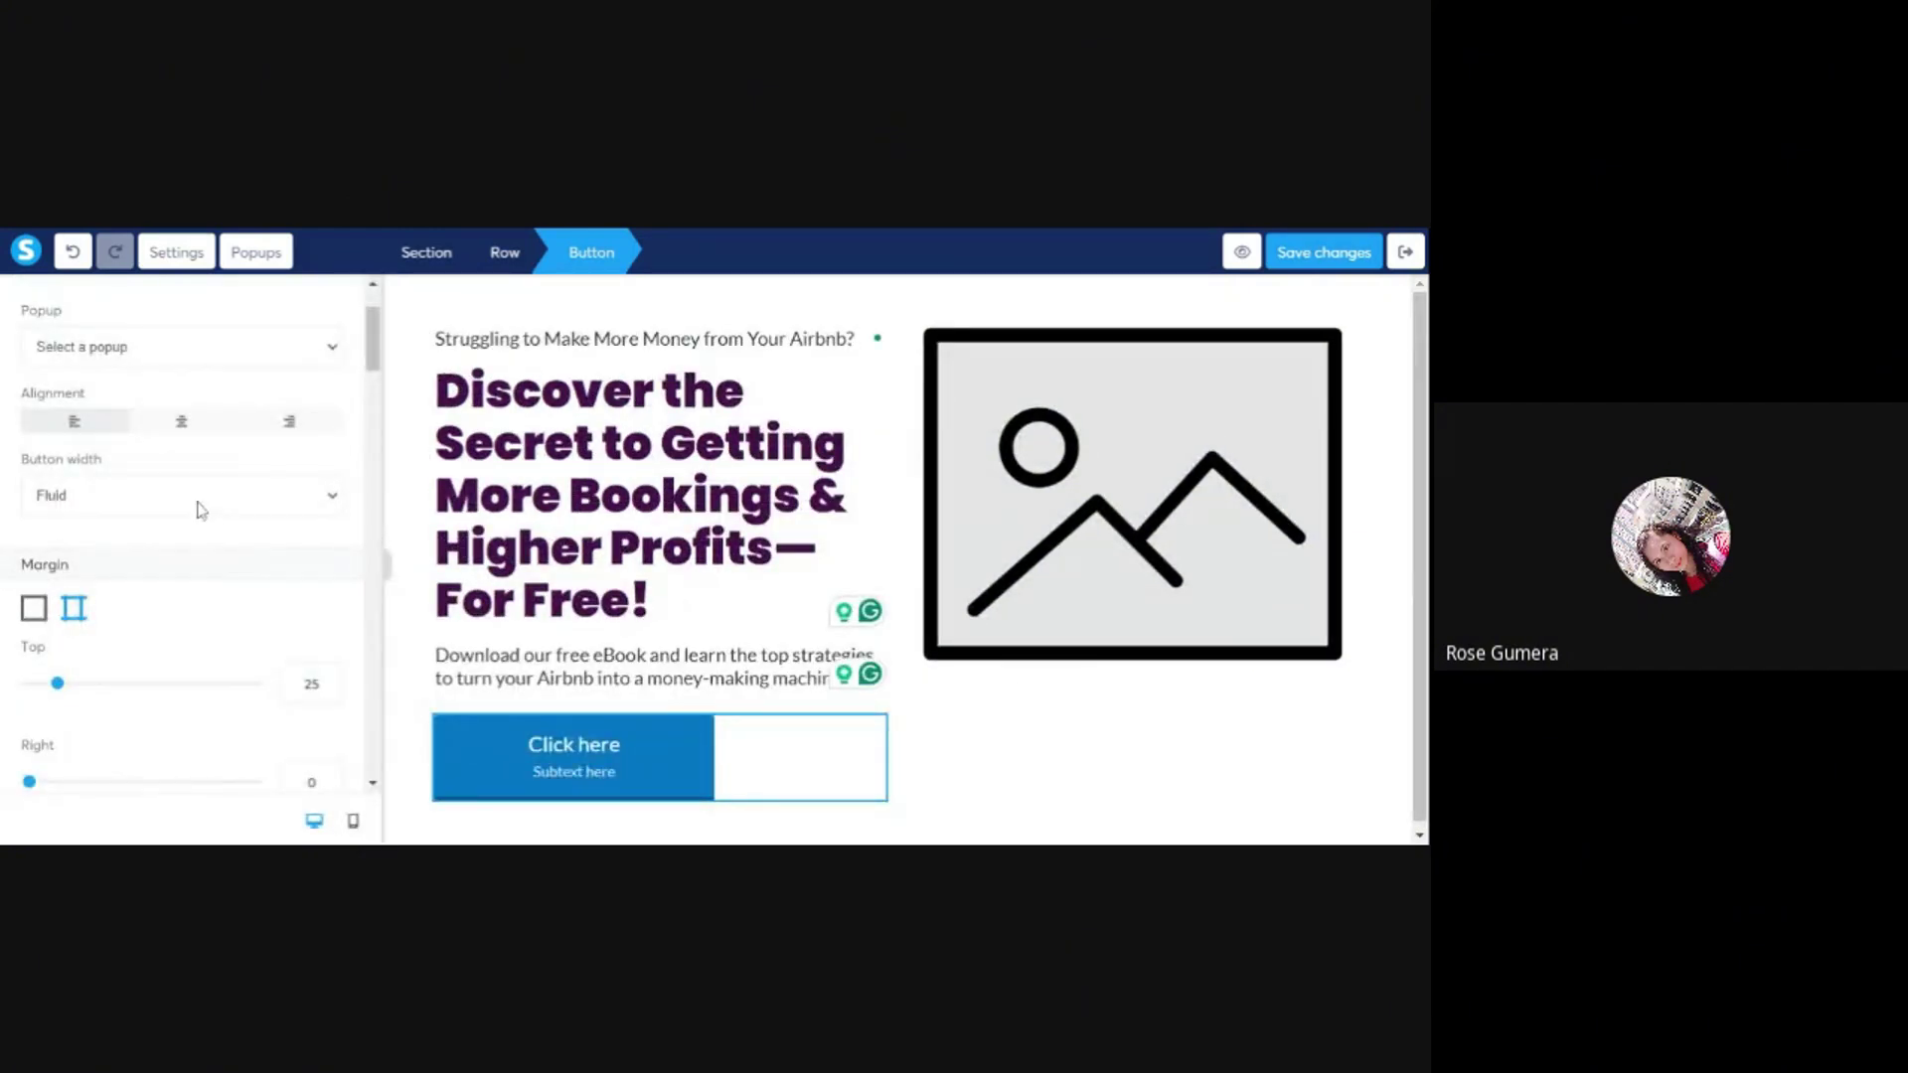
pyautogui.scroll(-1, 144, 547)
pyautogui.scroll(-12, 144, 550)
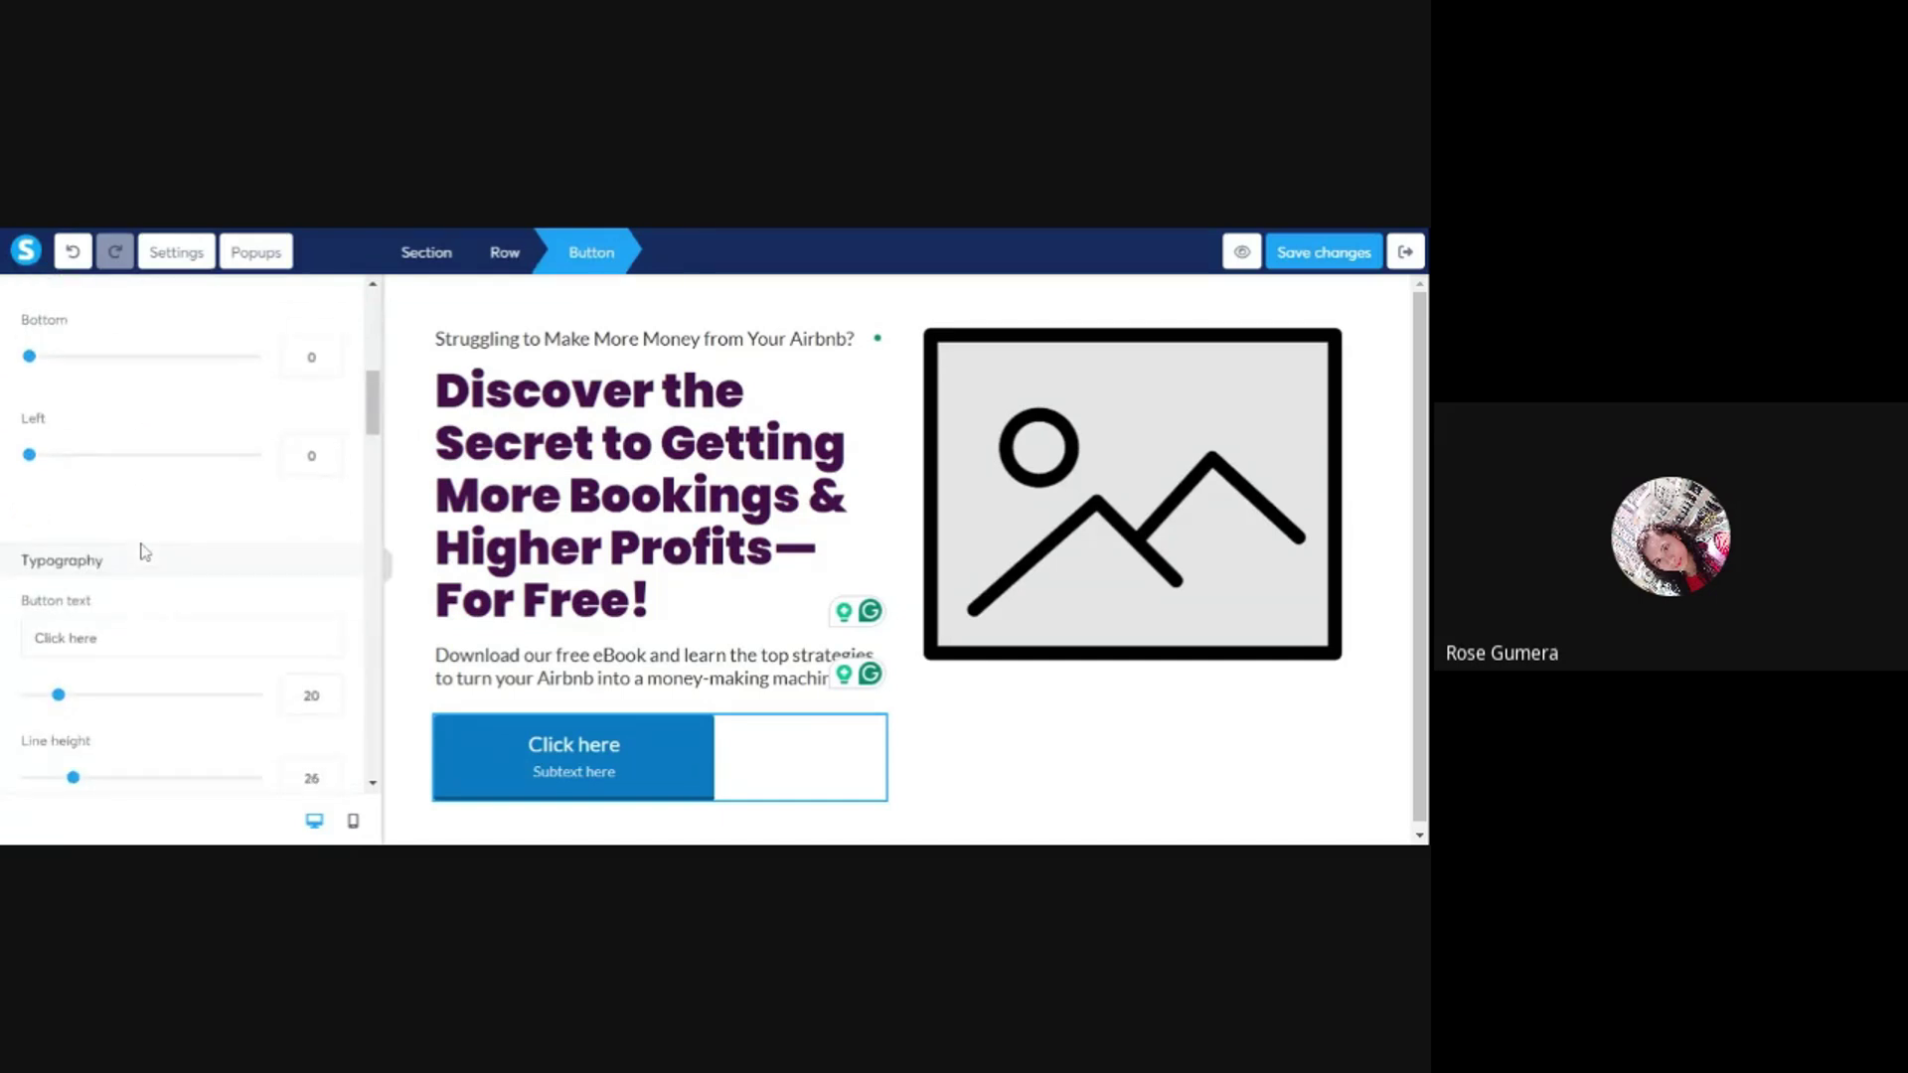
pyautogui.scroll(6, 233, 548)
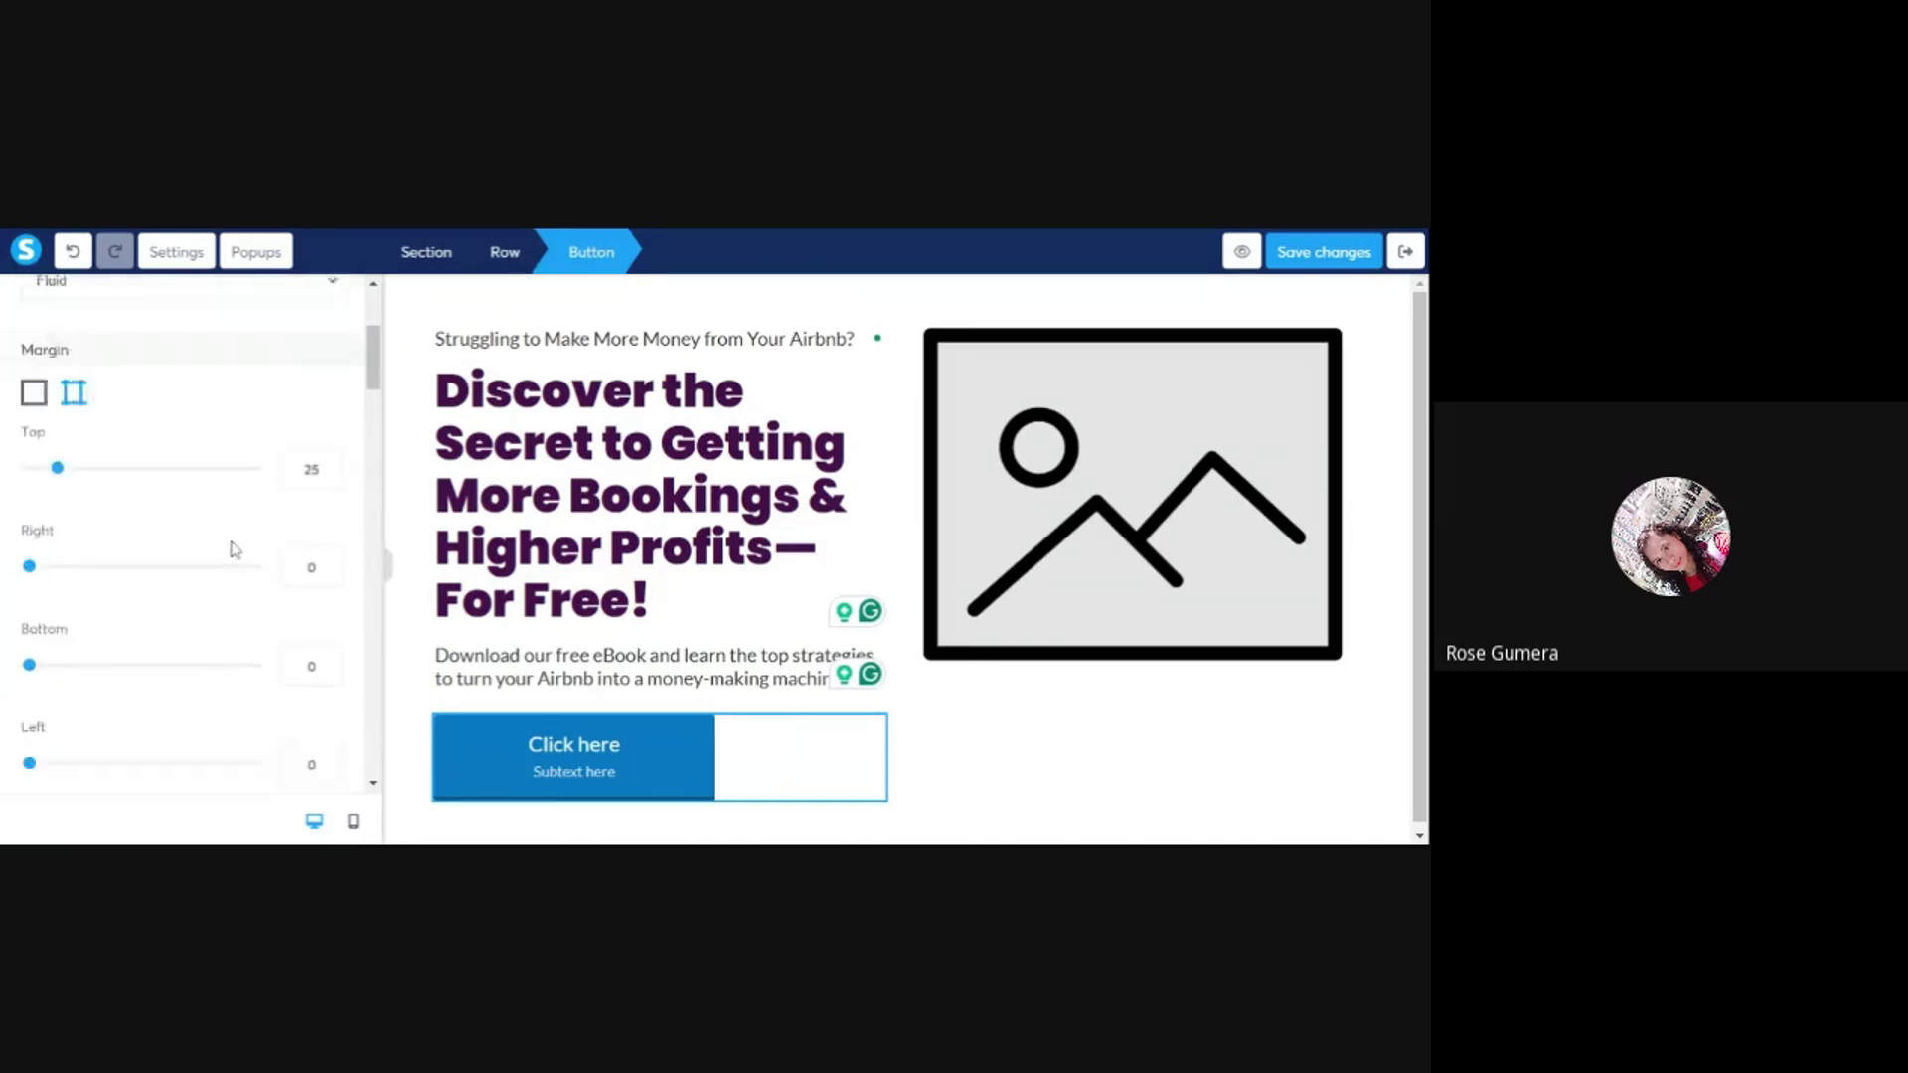
pyautogui.click(206, 410)
pyautogui.click(205, 455)
# - Open the hero section's settings, then close them back to the elements list
pyautogui.click(702, 298)
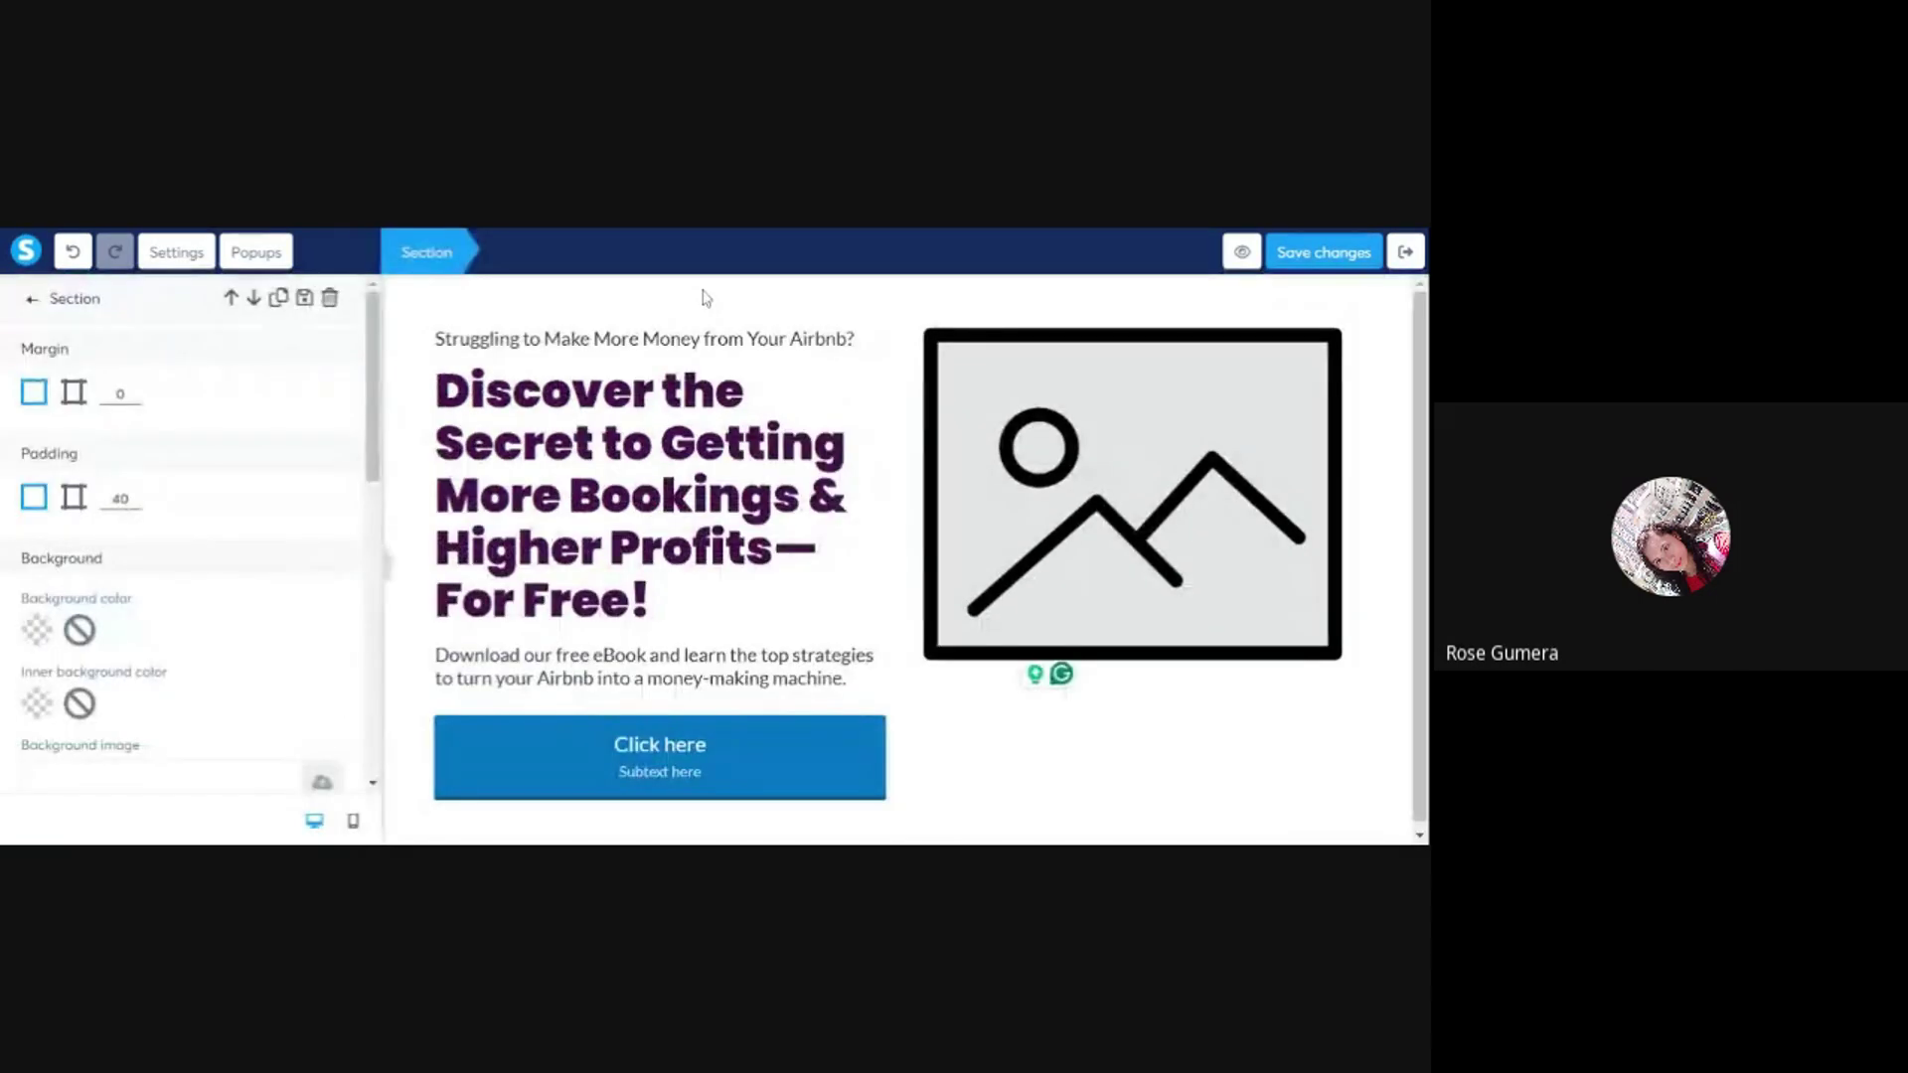
pyautogui.click(600, 296)
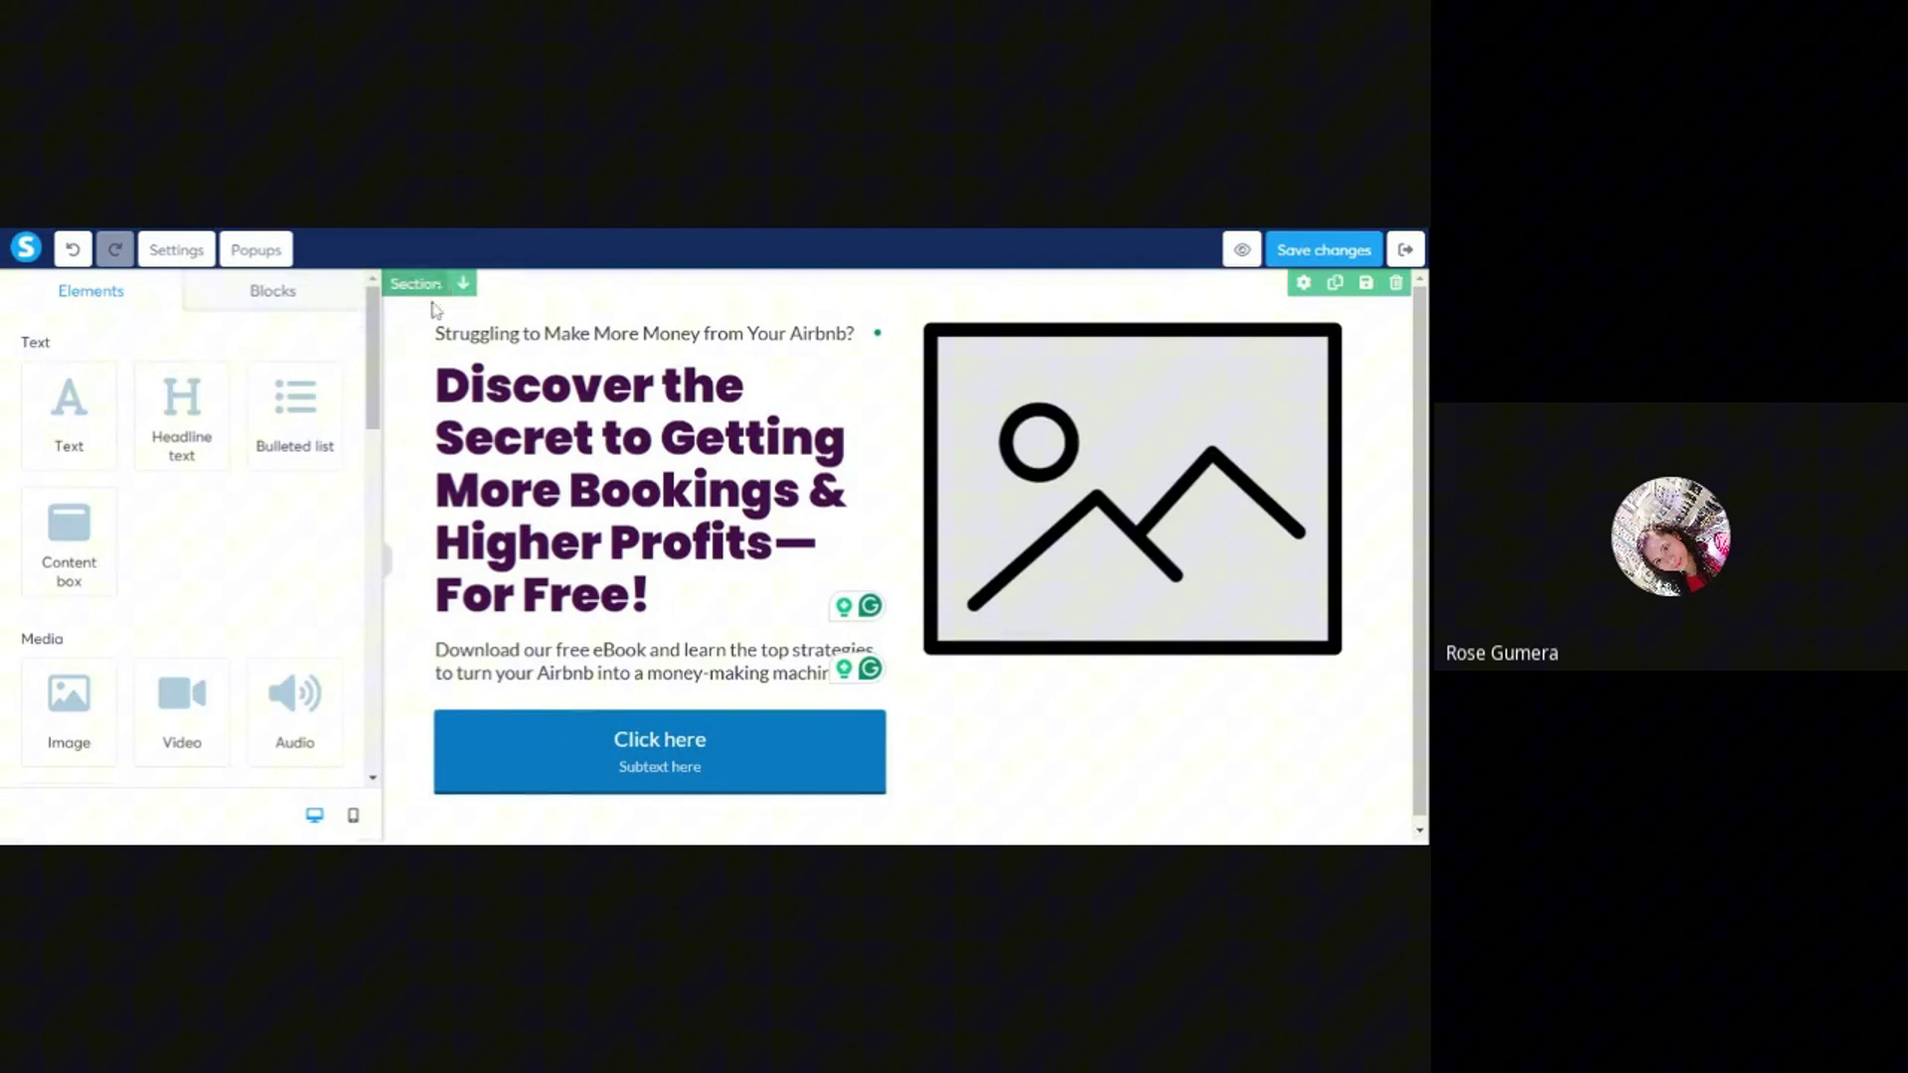
pyautogui.click(685, 293)
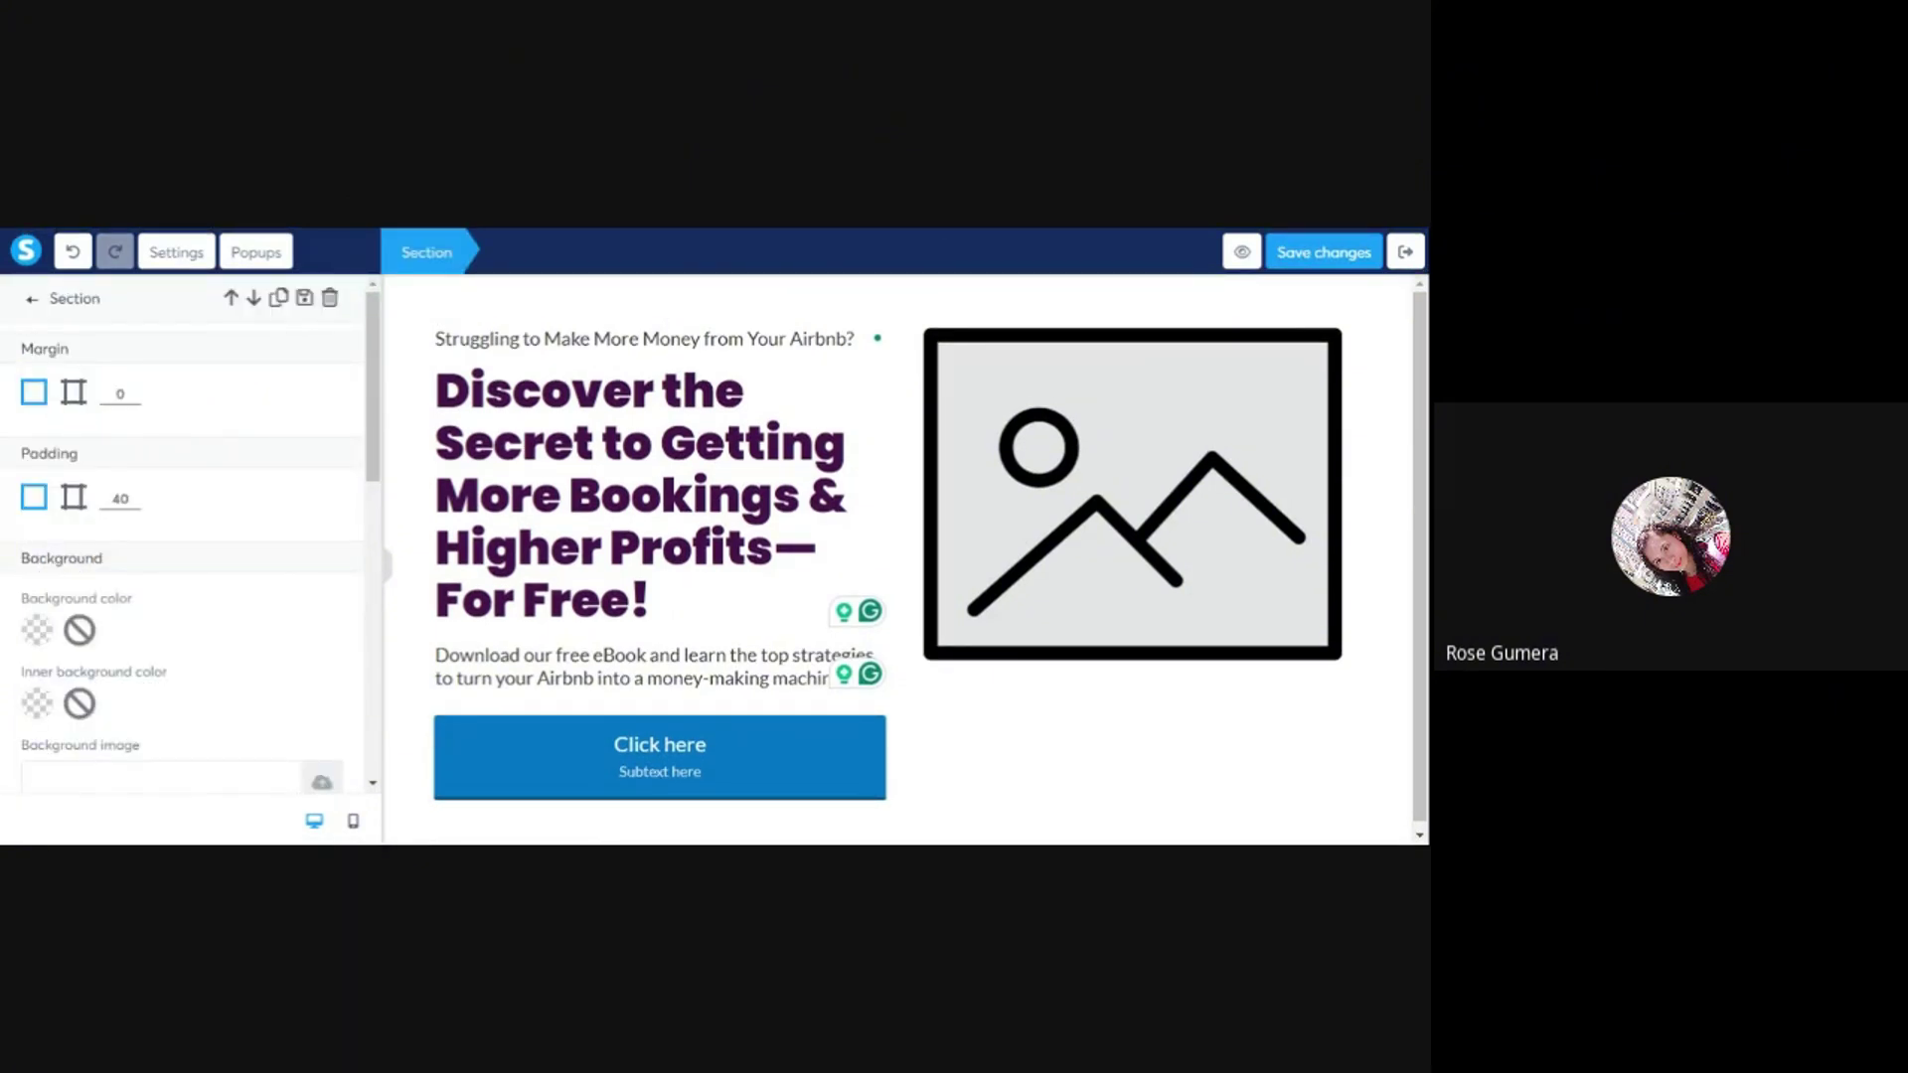
pyautogui.click(32, 299)
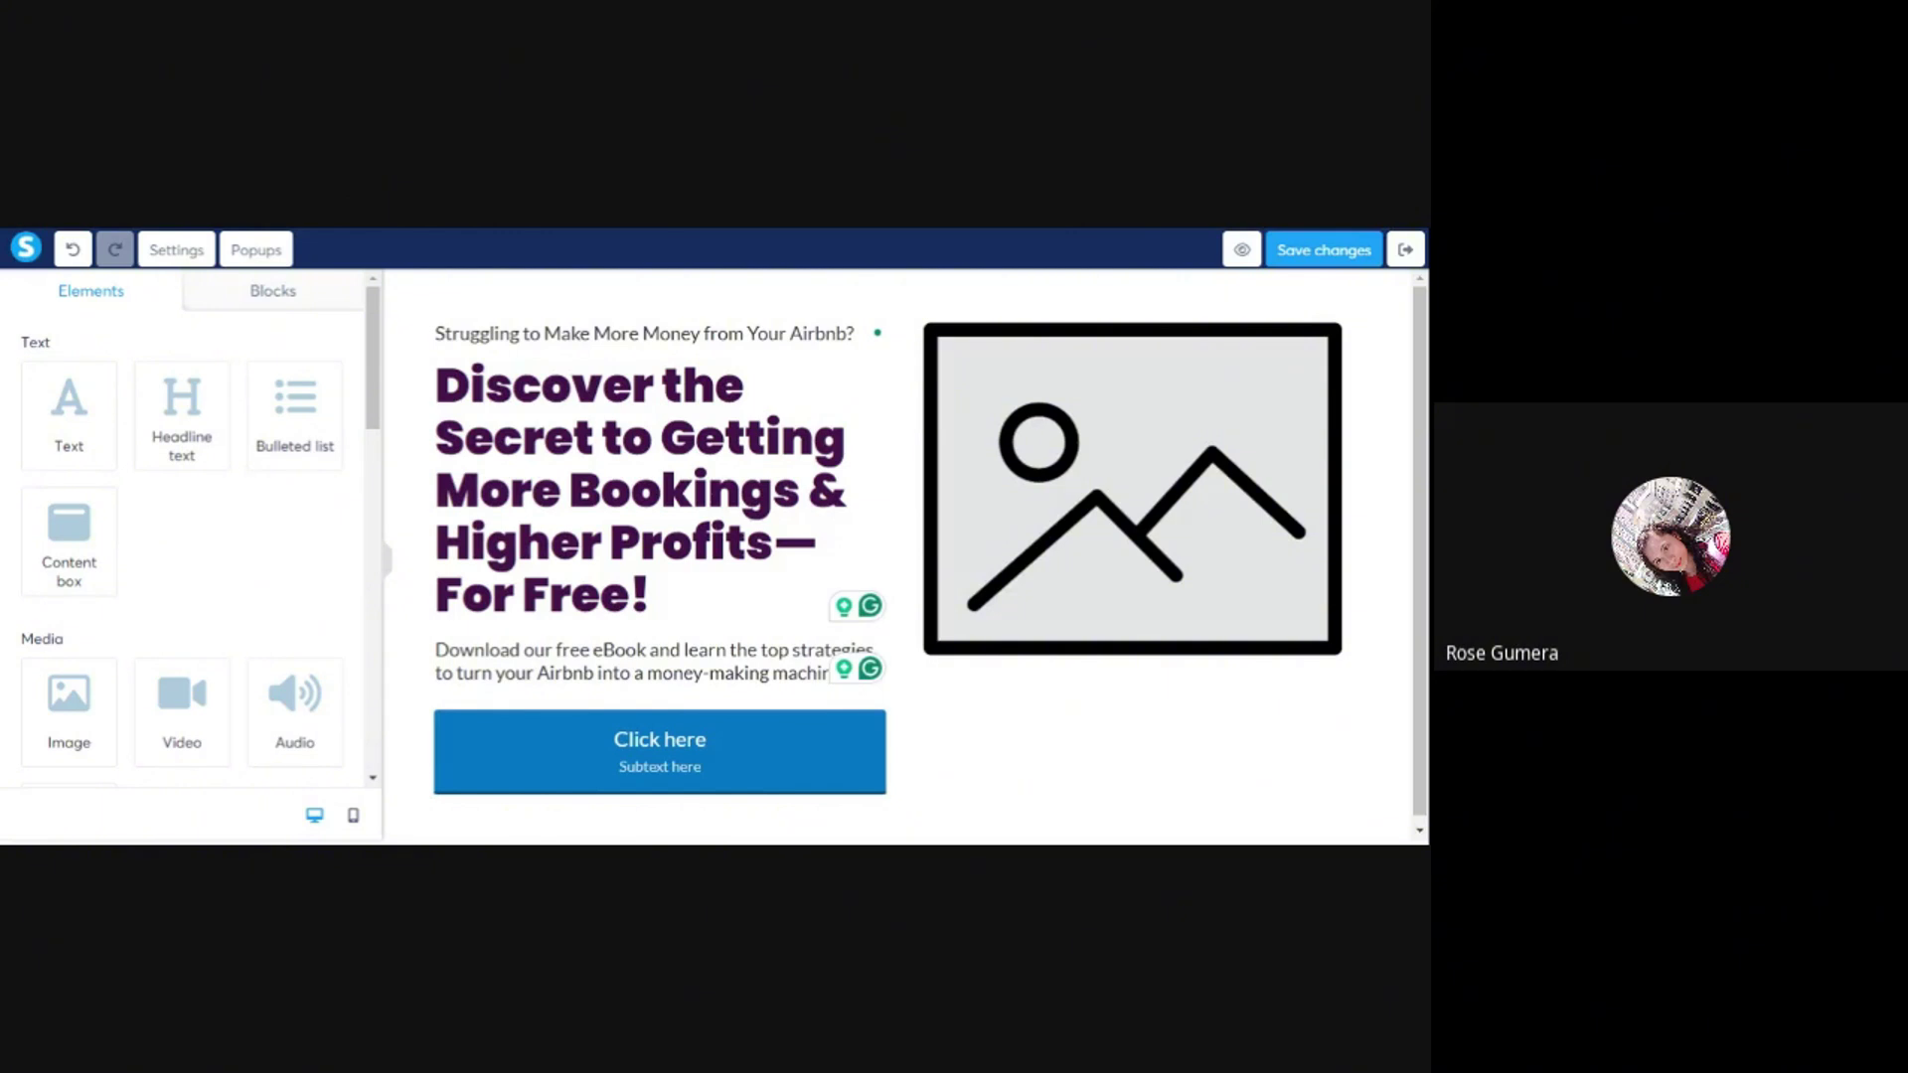
# - Copy the green code #5CB338 from the Color Hunt green–yellow–orange–red palette
pyautogui.hotkey('ctrl', 'Tab')
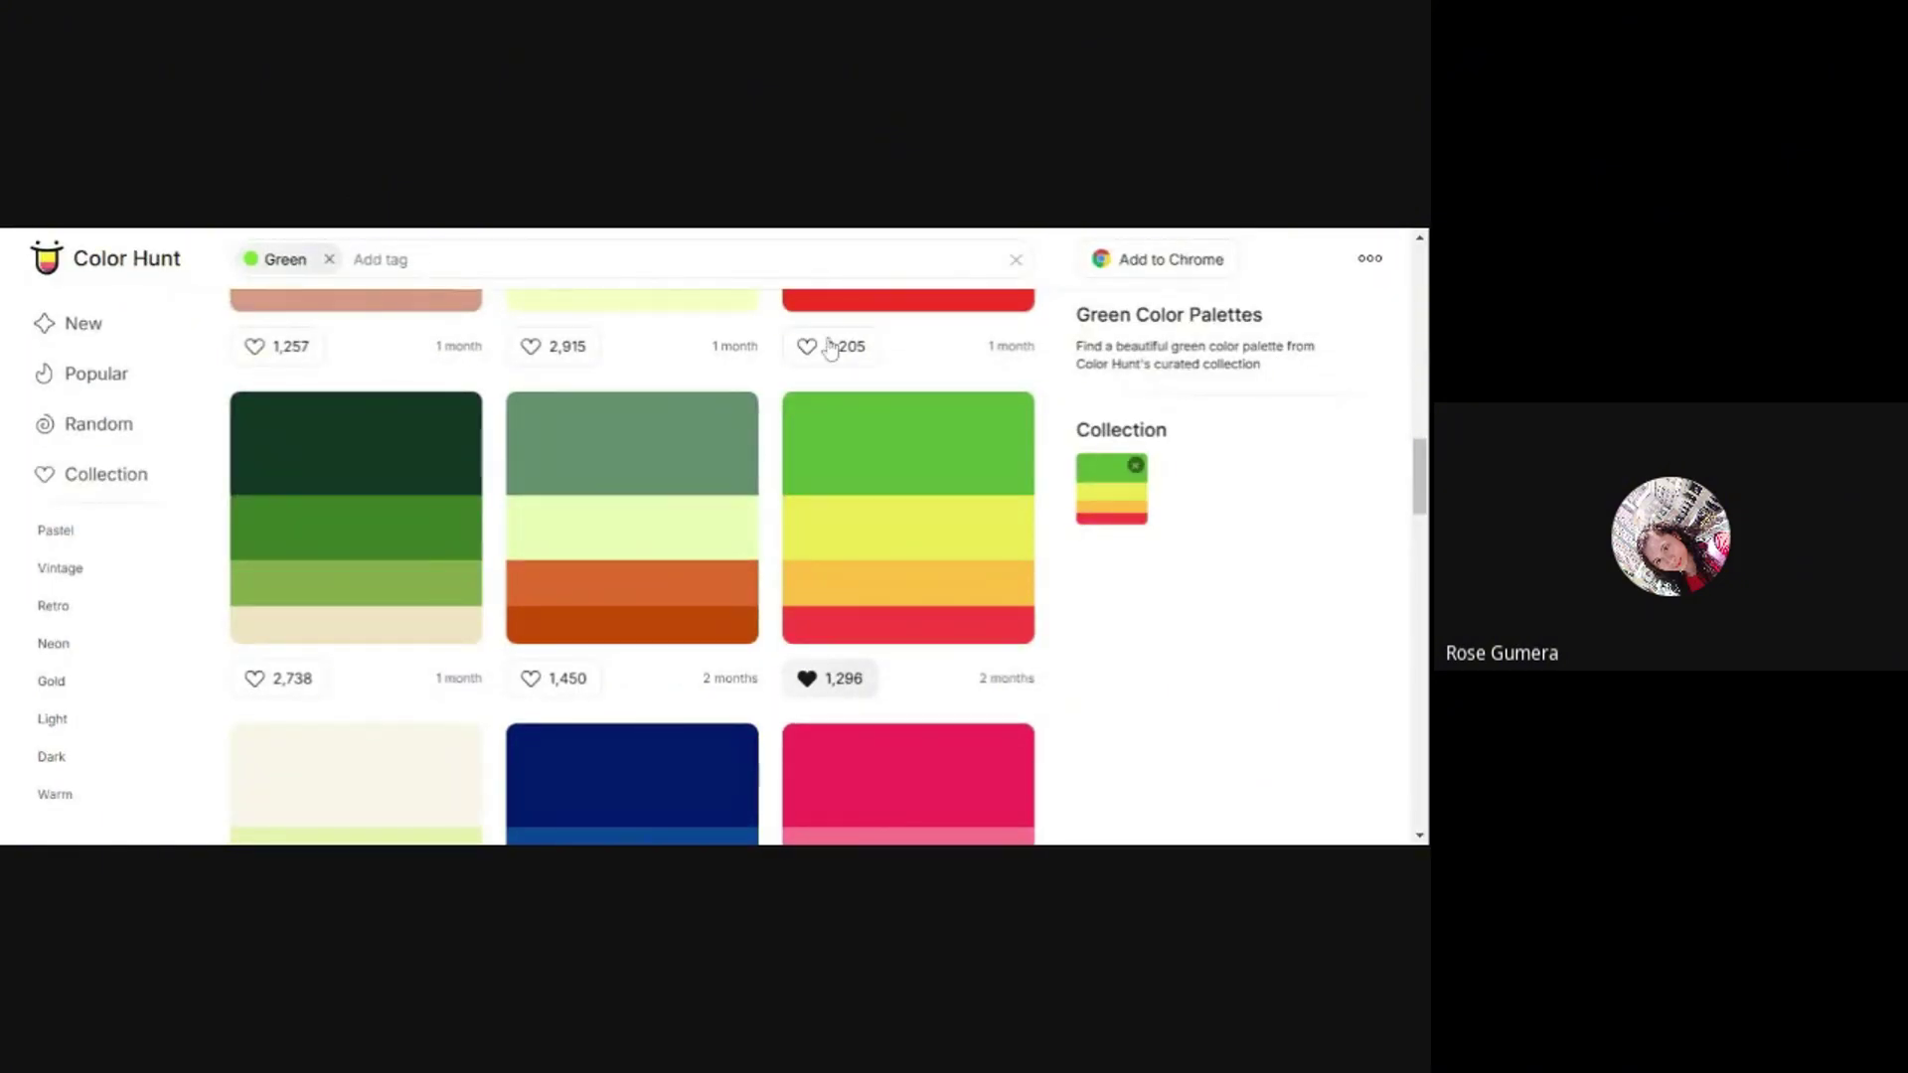
pyautogui.hotkey('ctrl', 'Tab')
pyautogui.scroll(2, 719, 581)
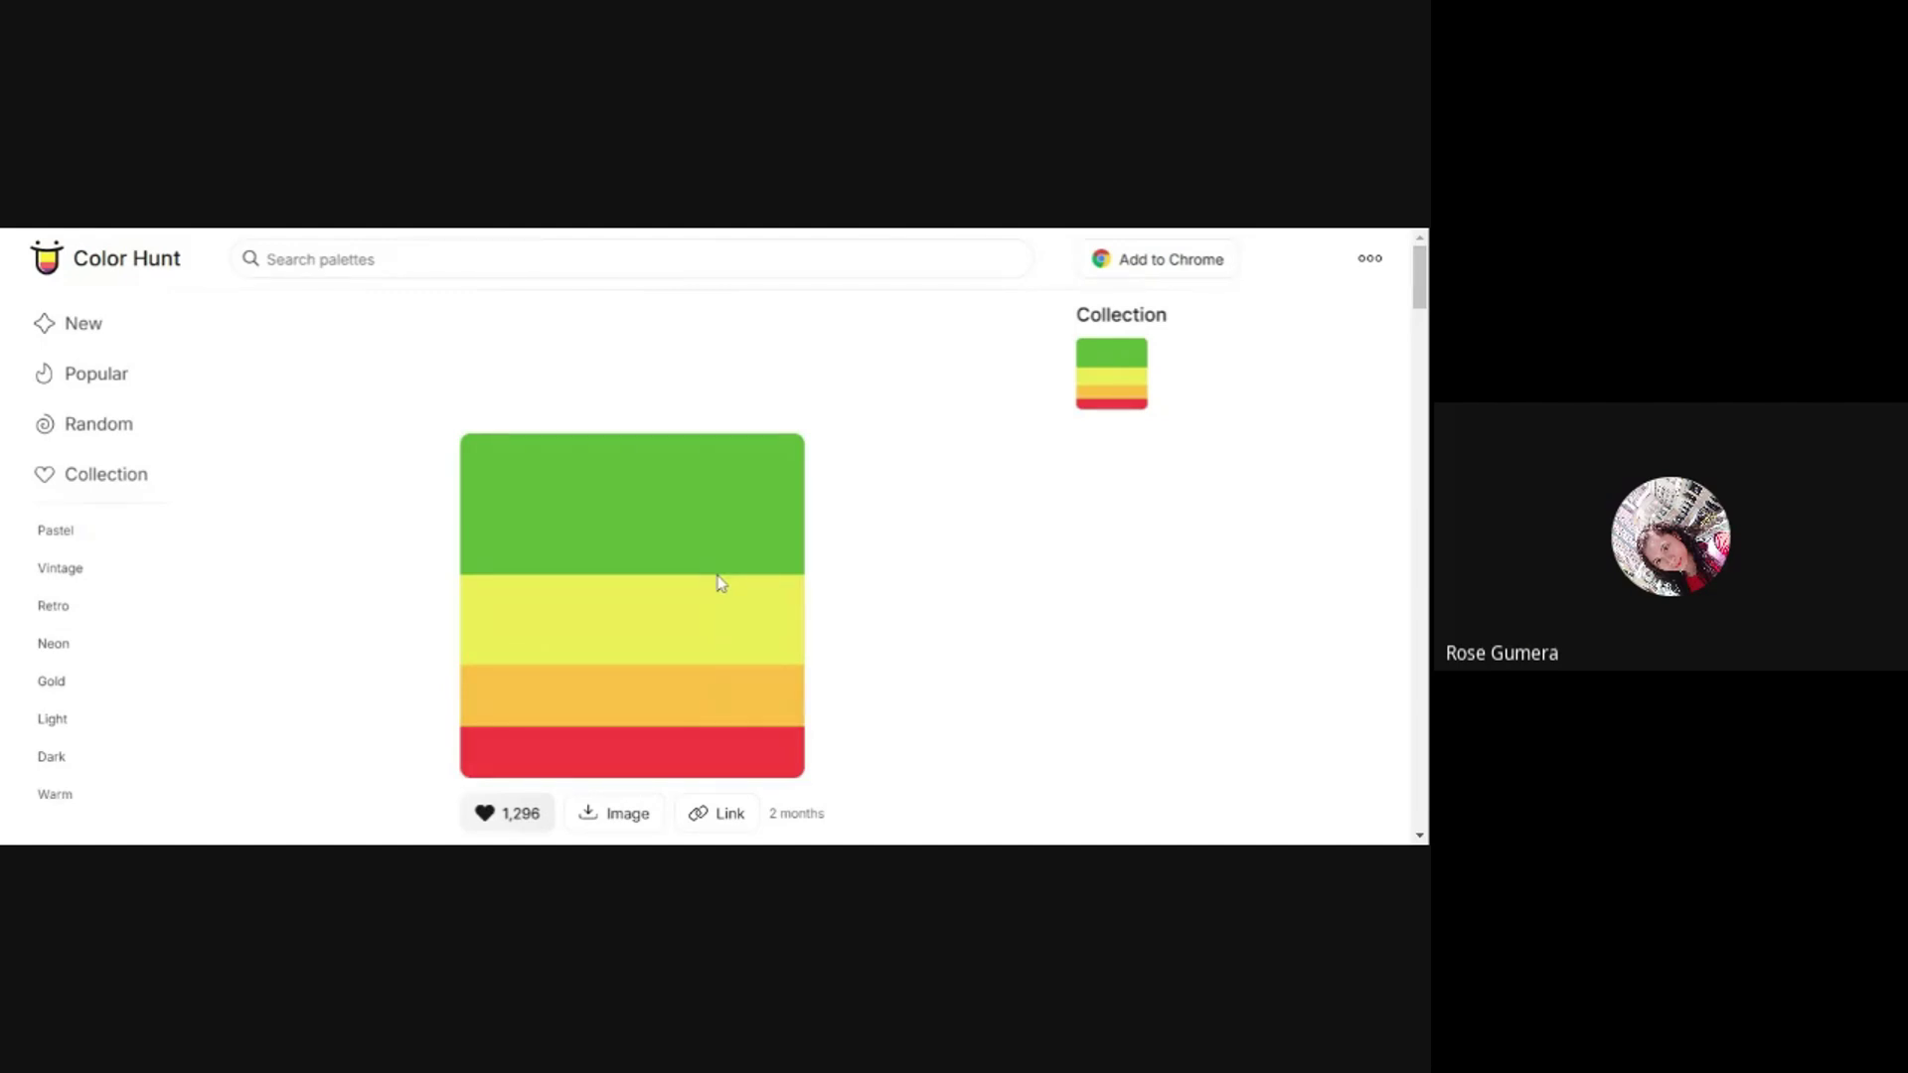
pyautogui.scroll(-5, 719, 583)
pyautogui.doubleClick(392, 427)
pyautogui.hotkey('ctrl', 'c')
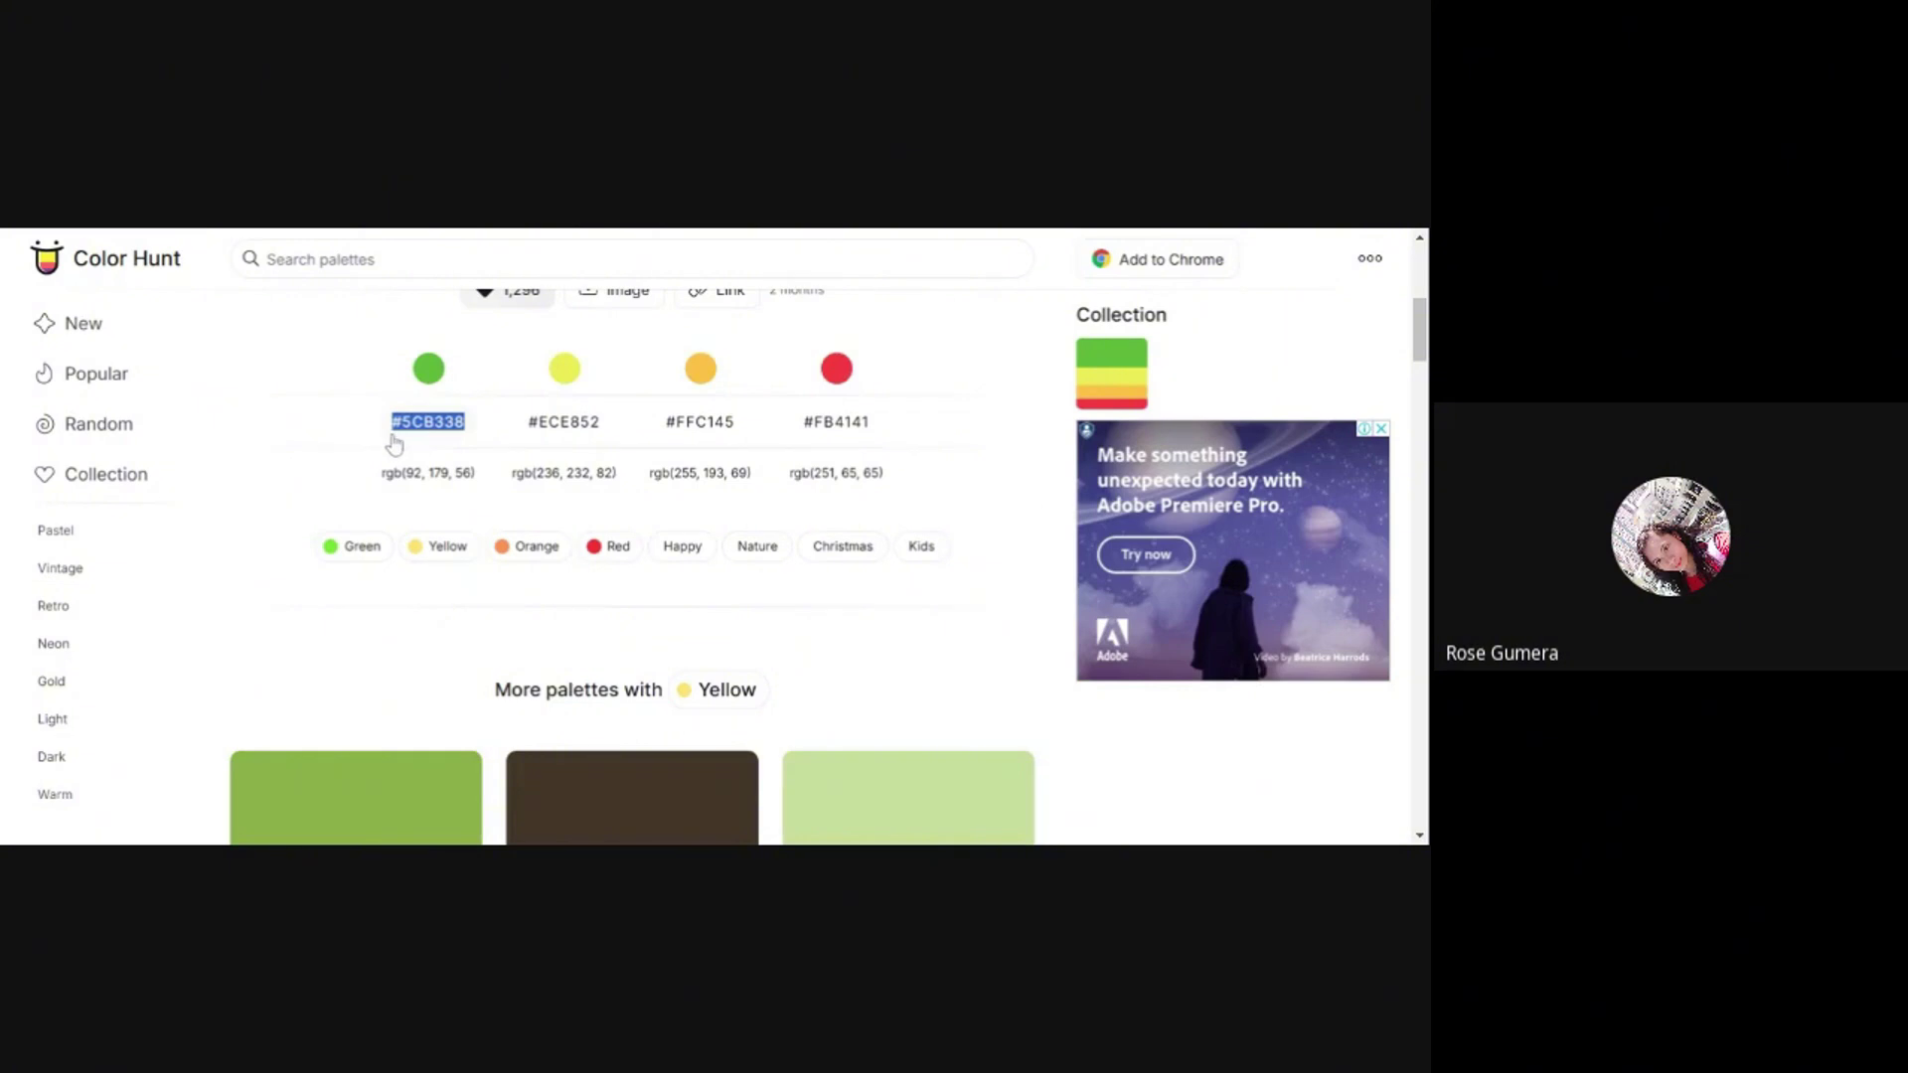
pyautogui.click(536, 229)
pyautogui.click(524, 754)
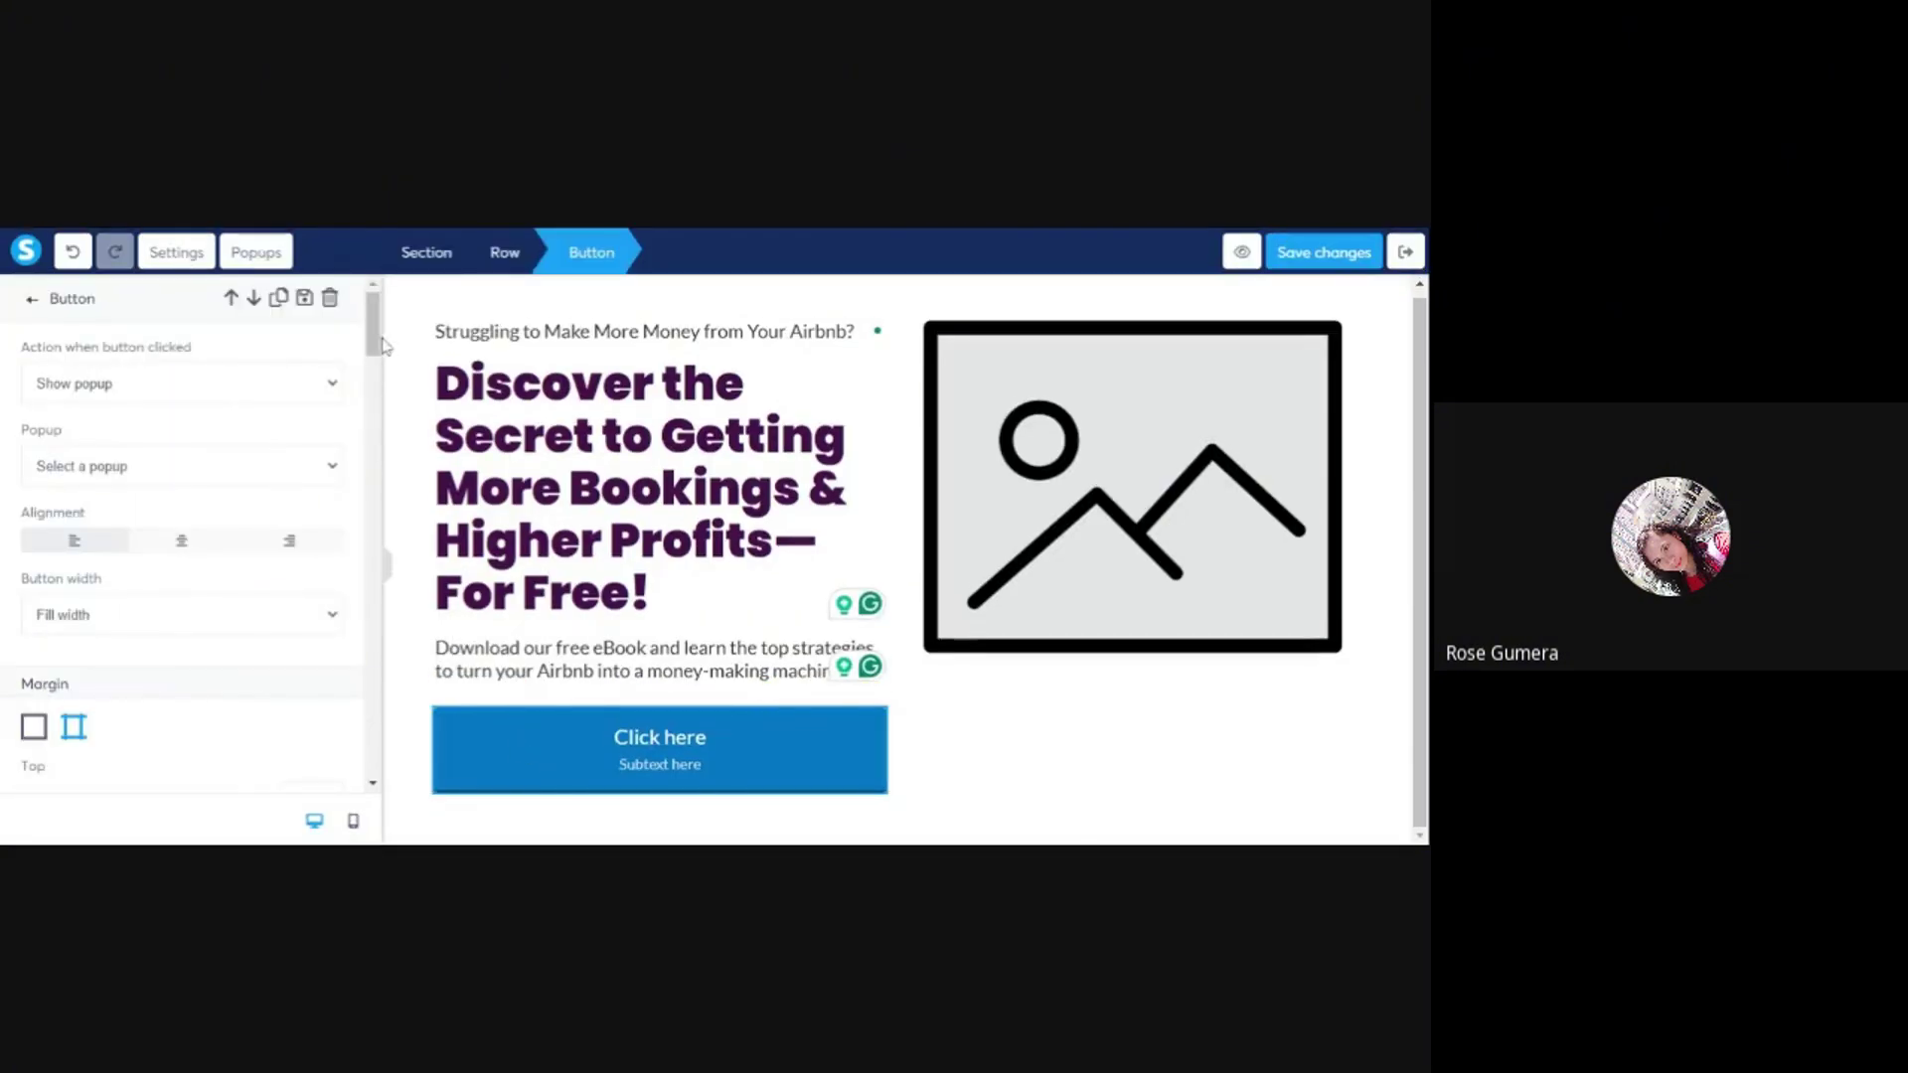
# - Replace the button's blue 0174C7 background with the green hex #5CB338
pyautogui.moveTo(374, 337); pyautogui.dragTo(366, 532)
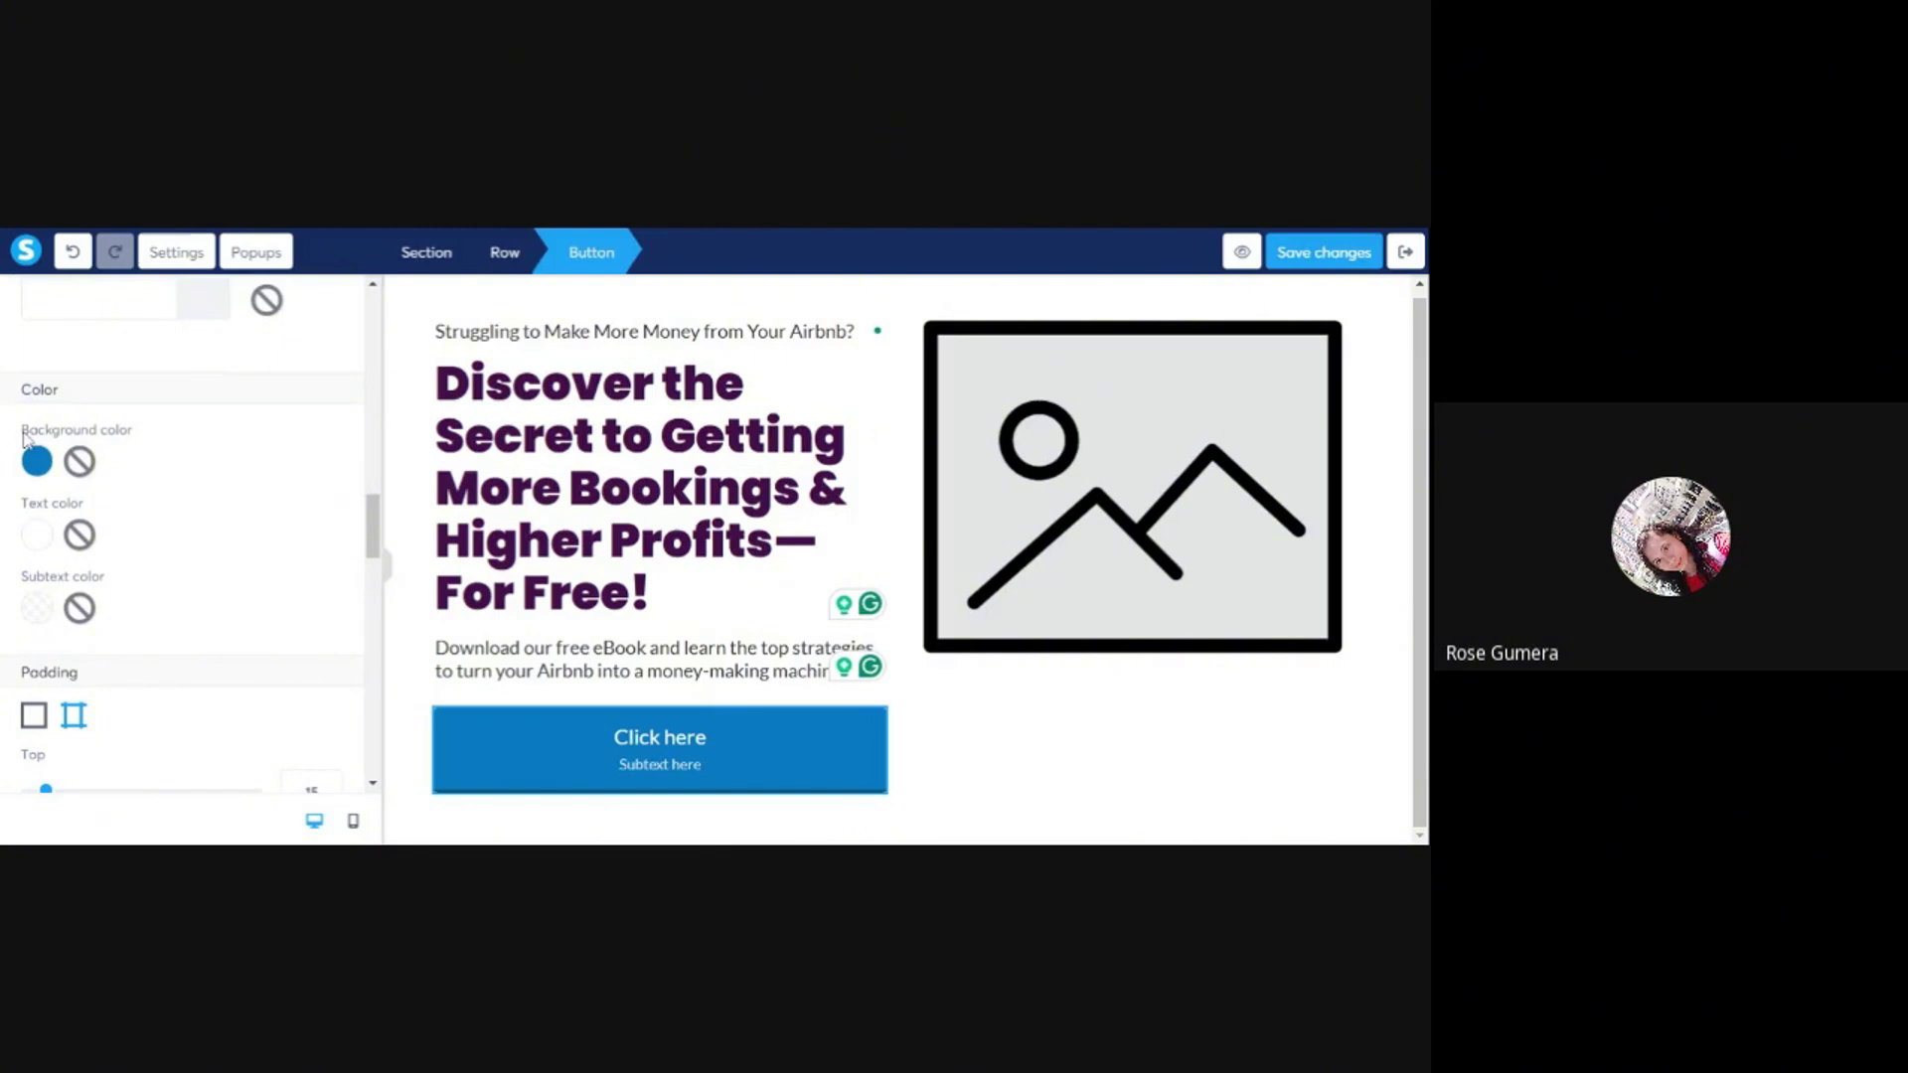
pyautogui.moveTo(22, 430); pyautogui.dragTo(117, 430)
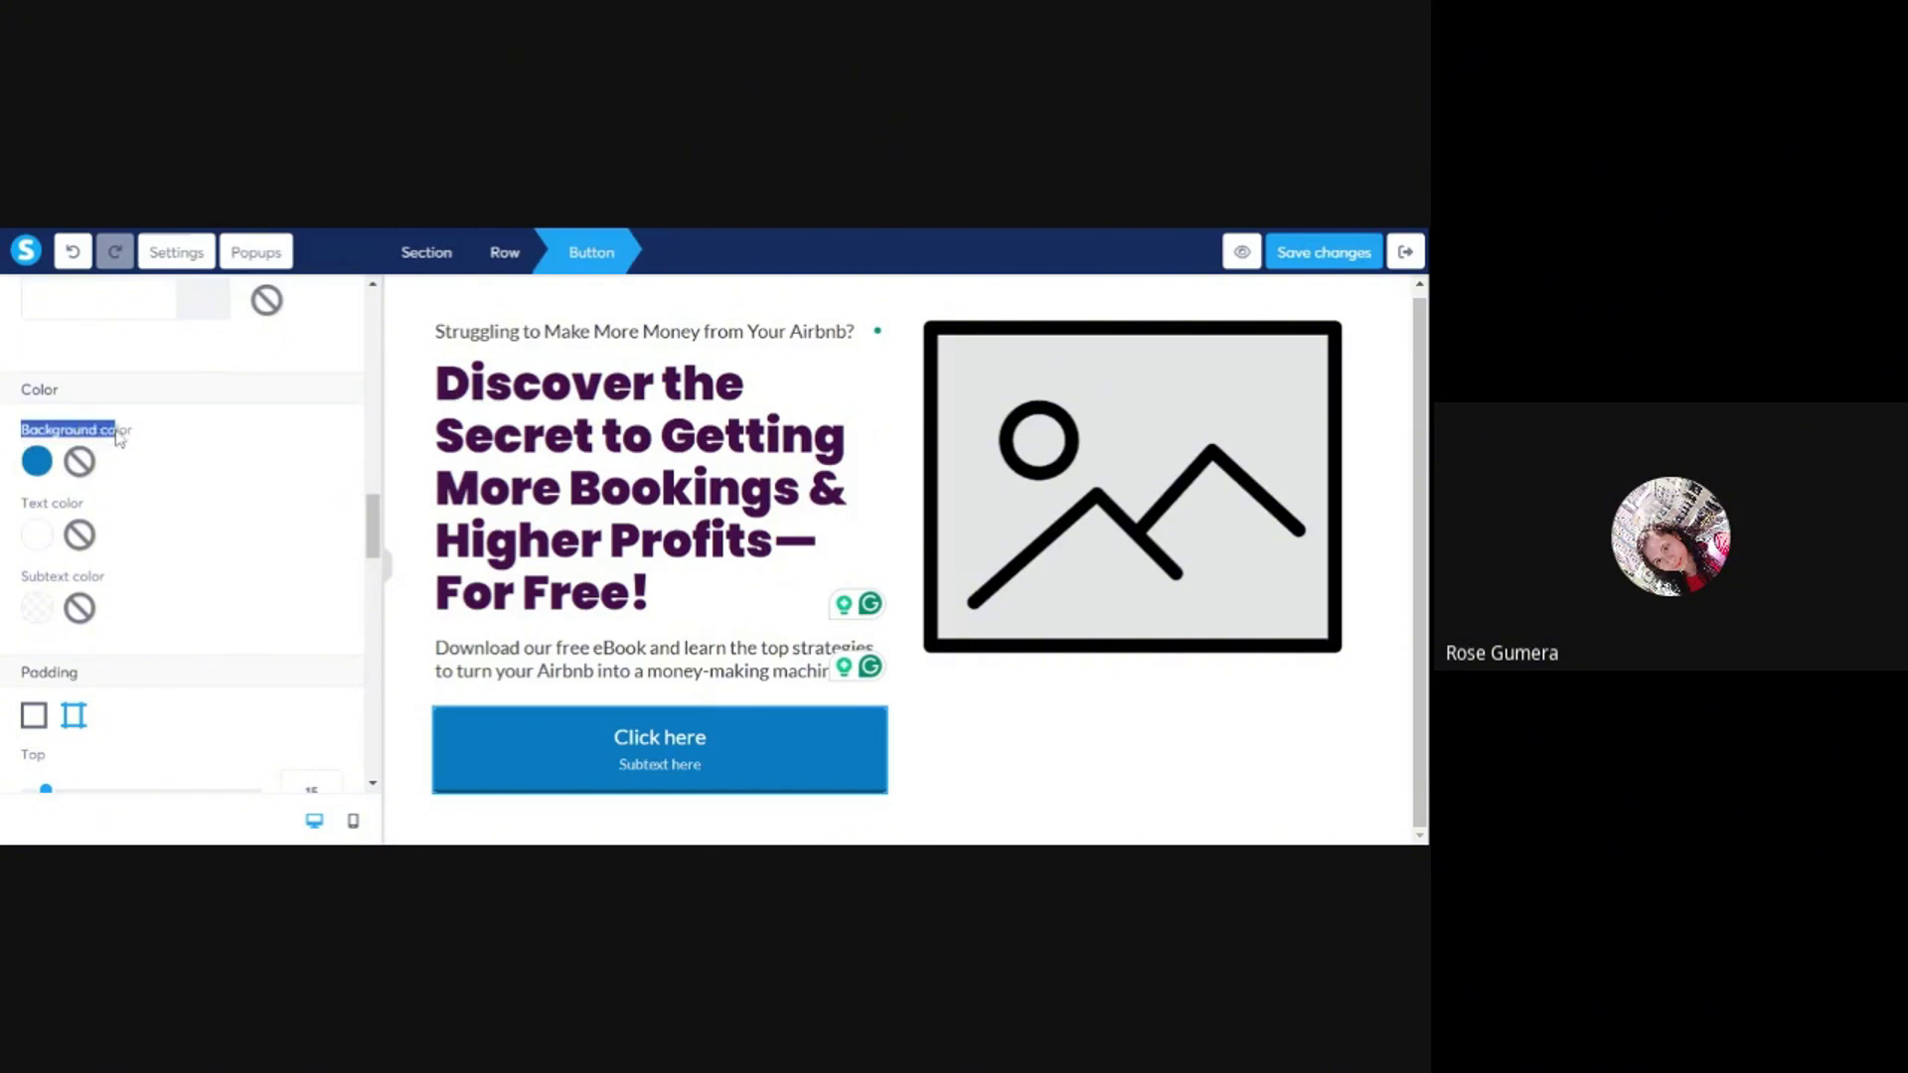
pyautogui.click(38, 464)
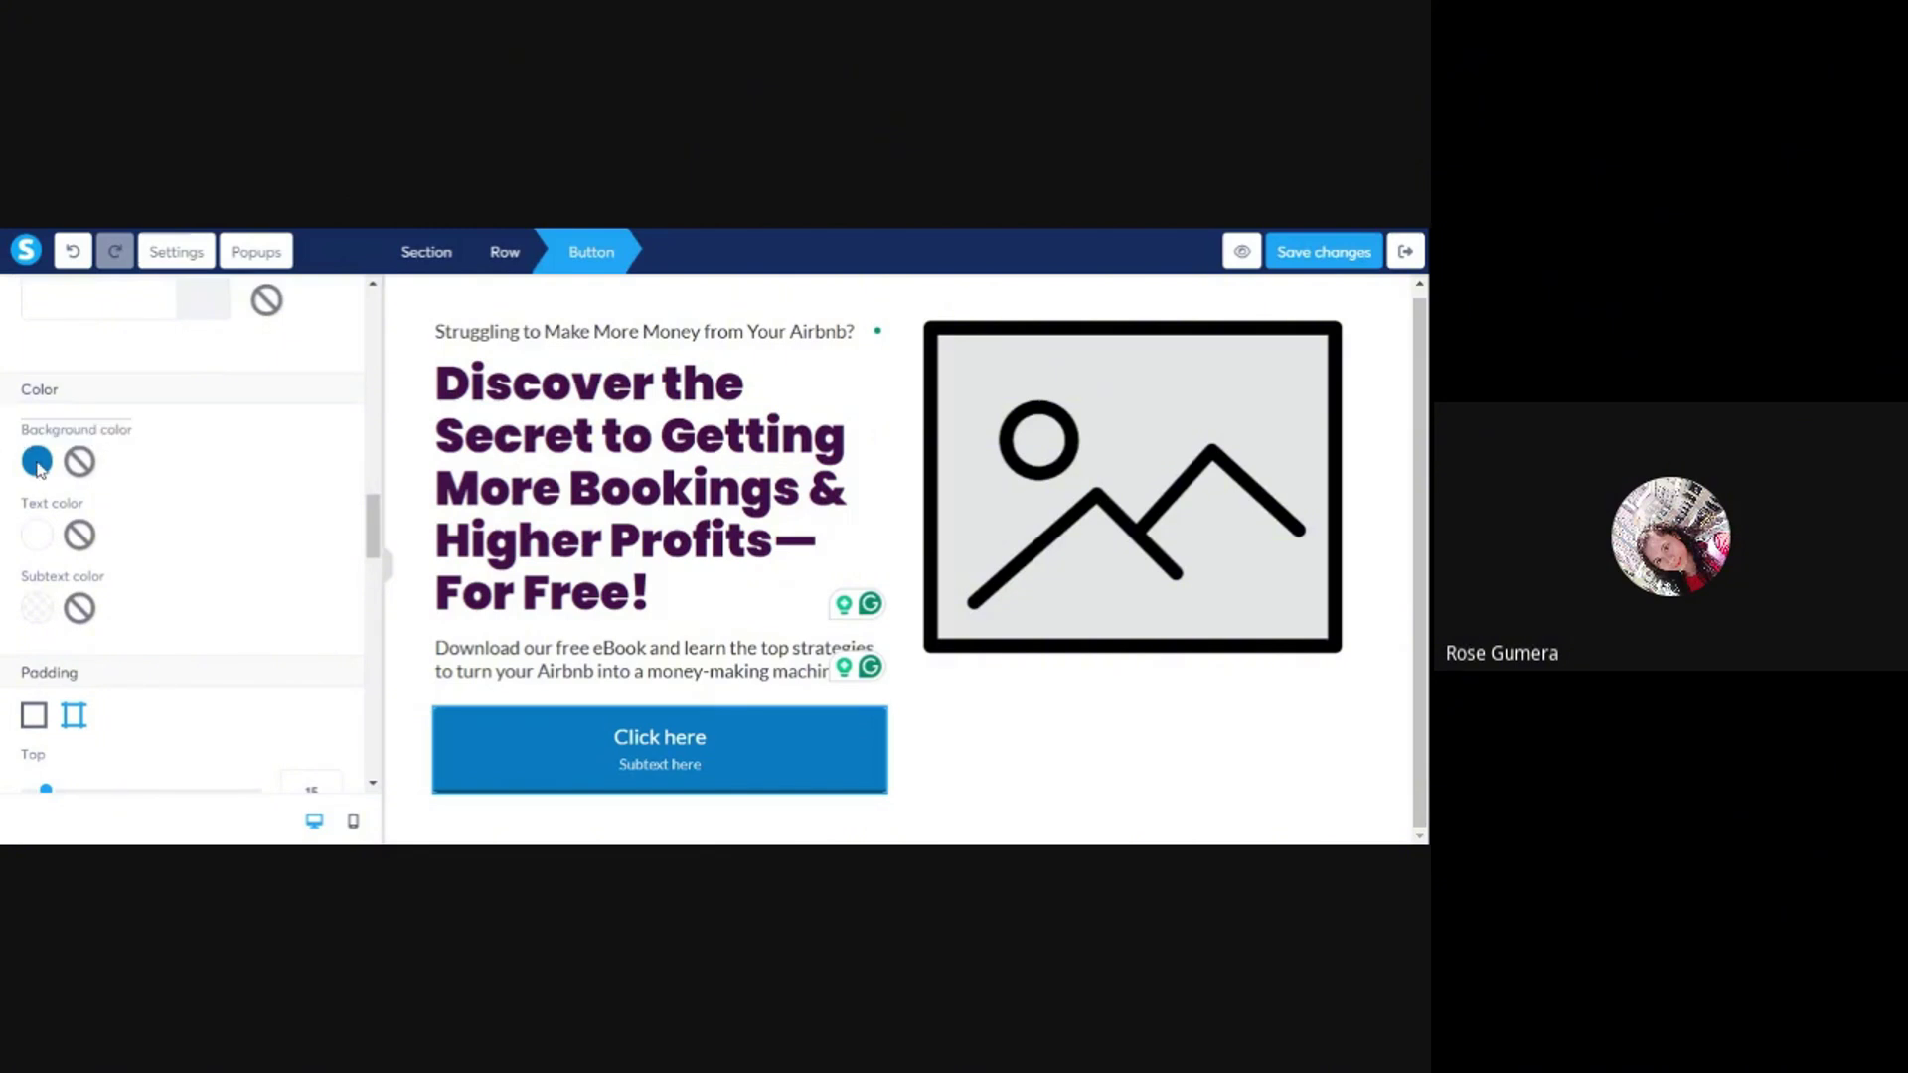
pyautogui.click(38, 463)
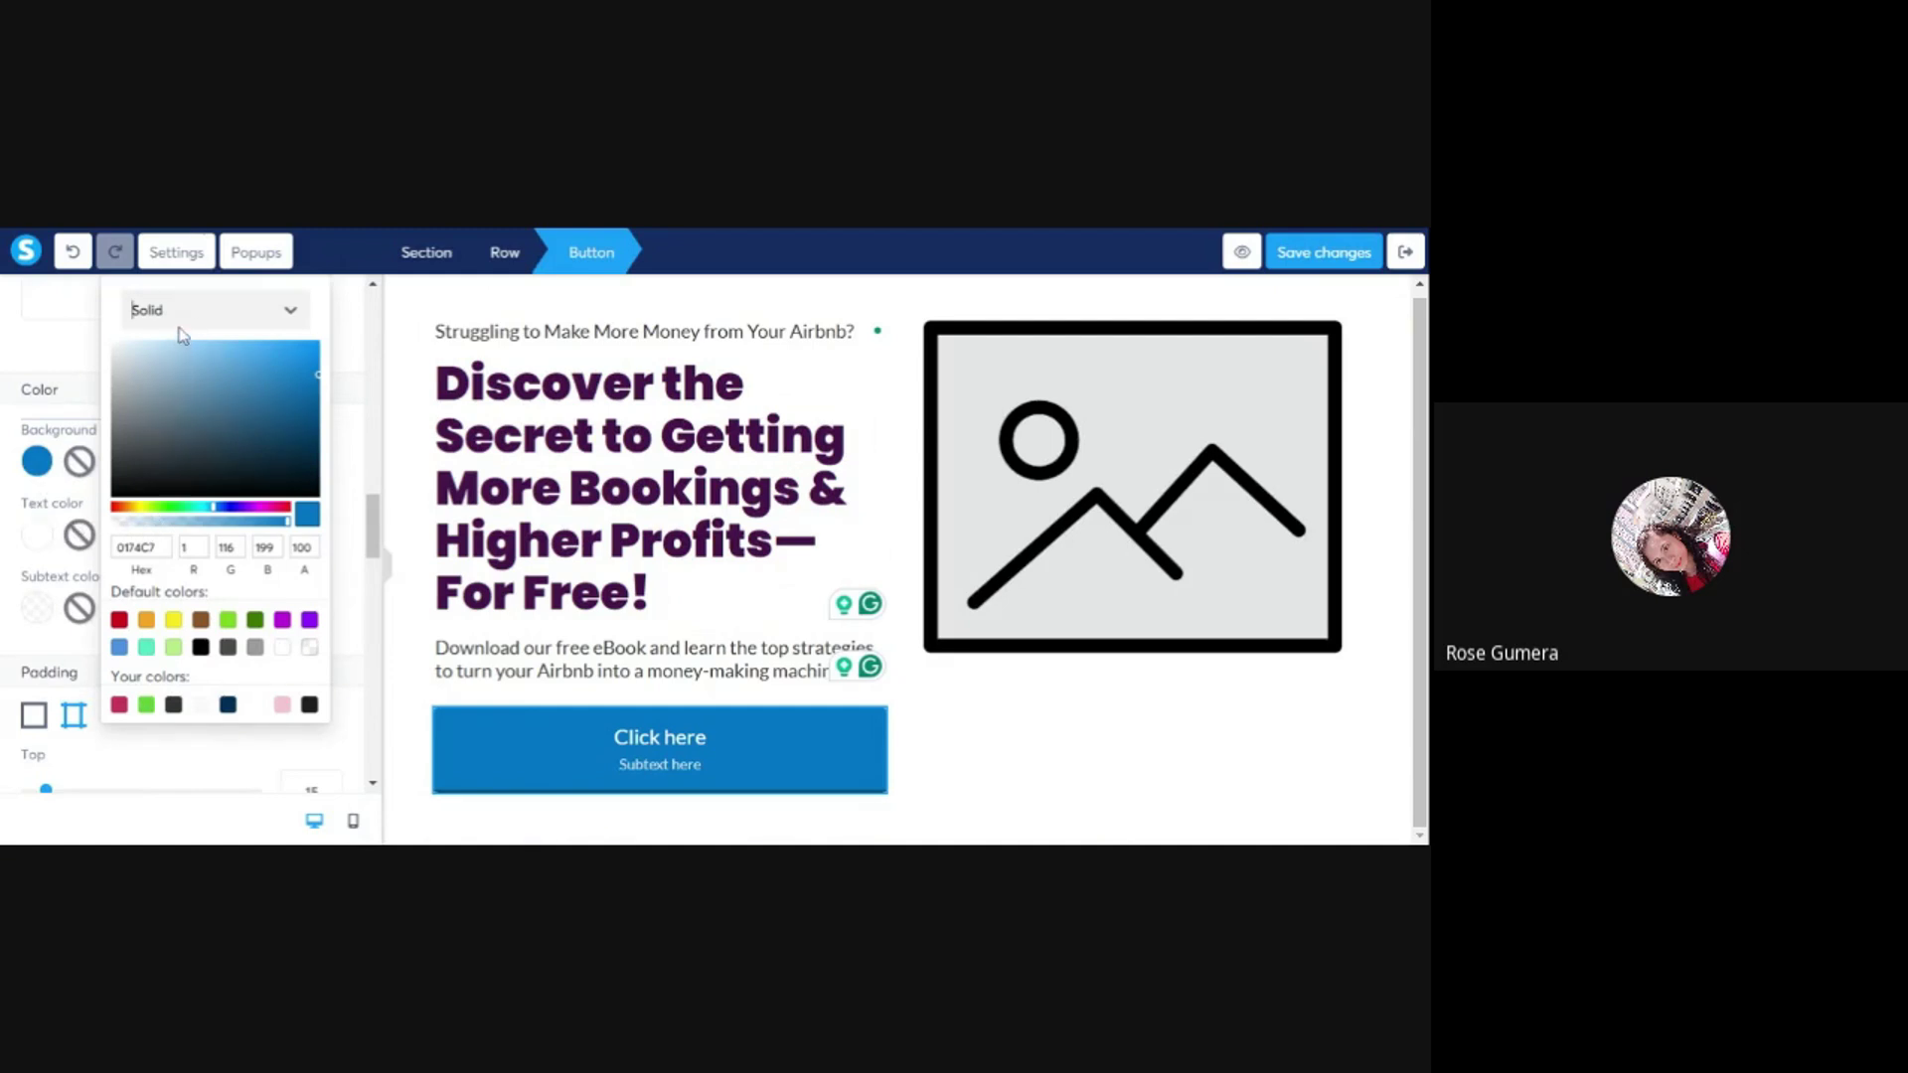
pyautogui.click(143, 546)
pyautogui.hotkey('ctrl', 'a')
pyautogui.hotkey('ctrl', 'v')
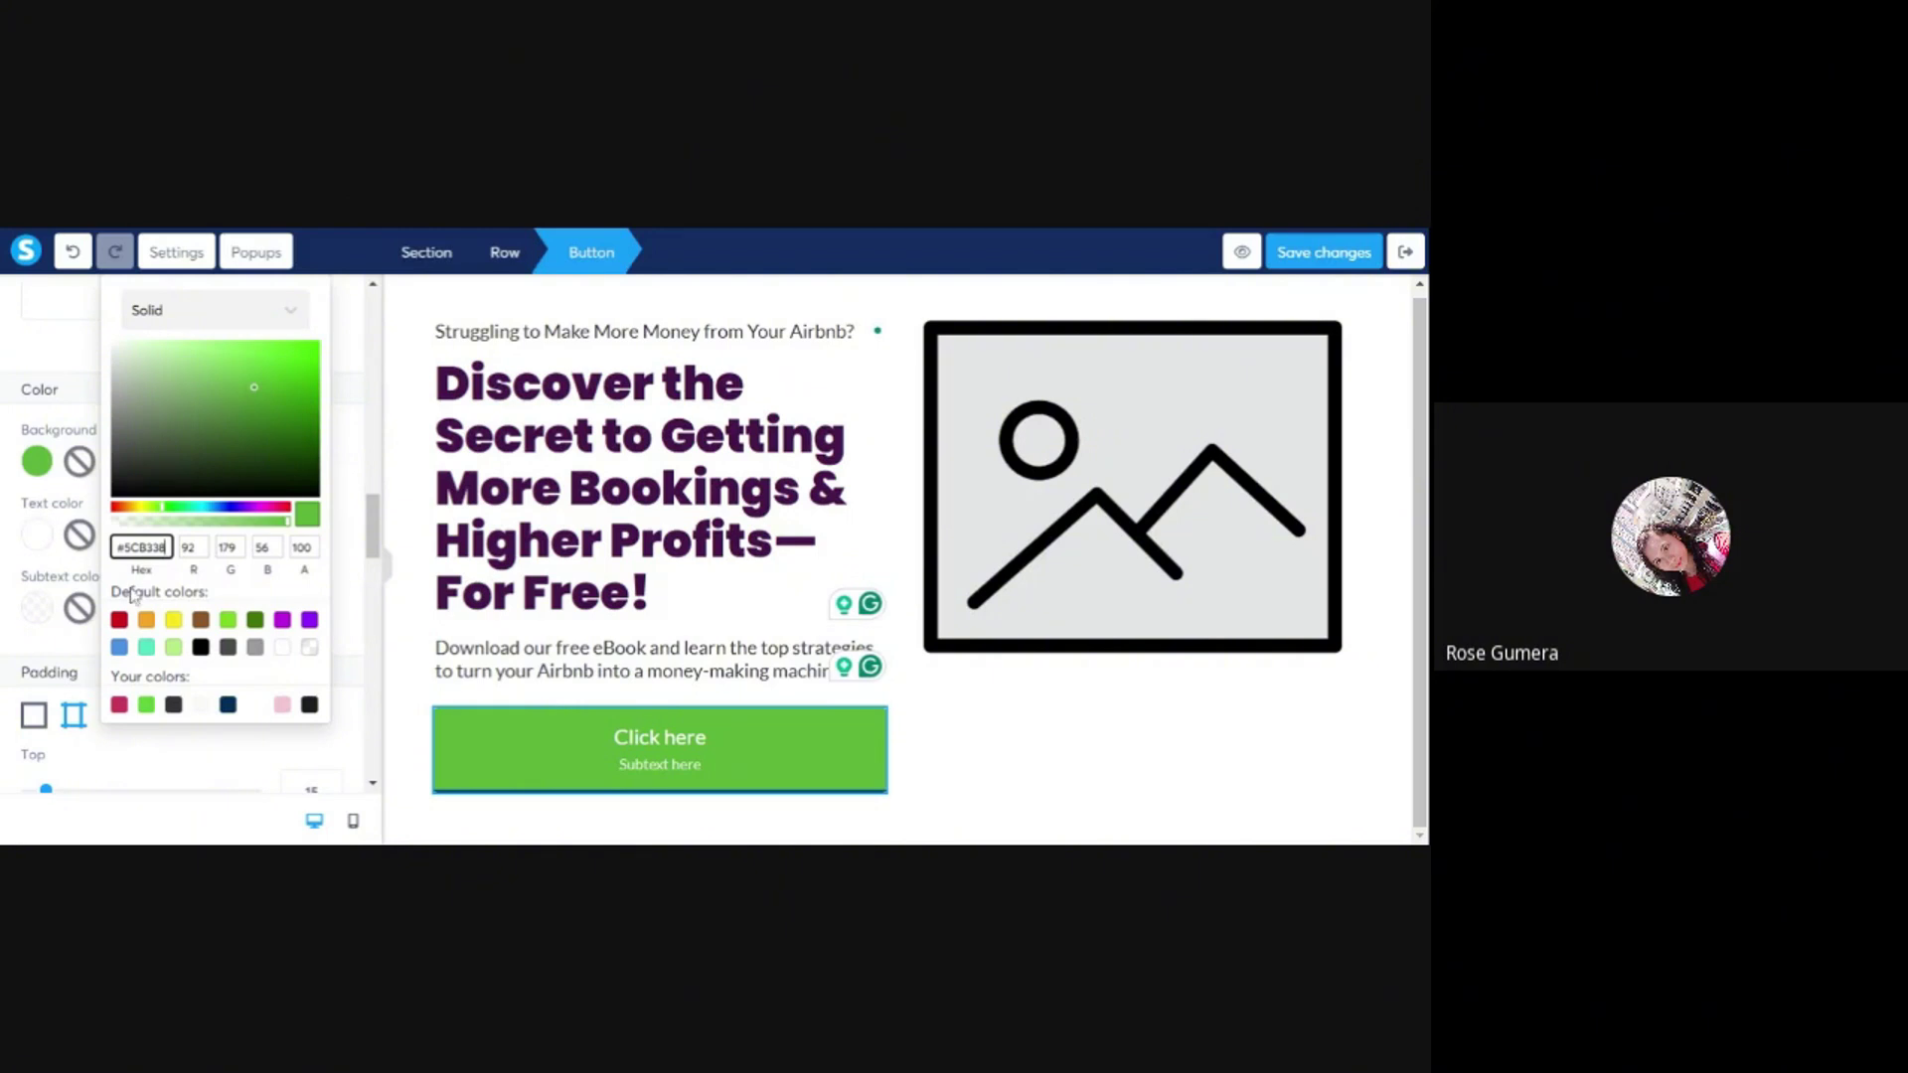
pyautogui.moveTo(110, 675); pyautogui.dragTo(190, 676)
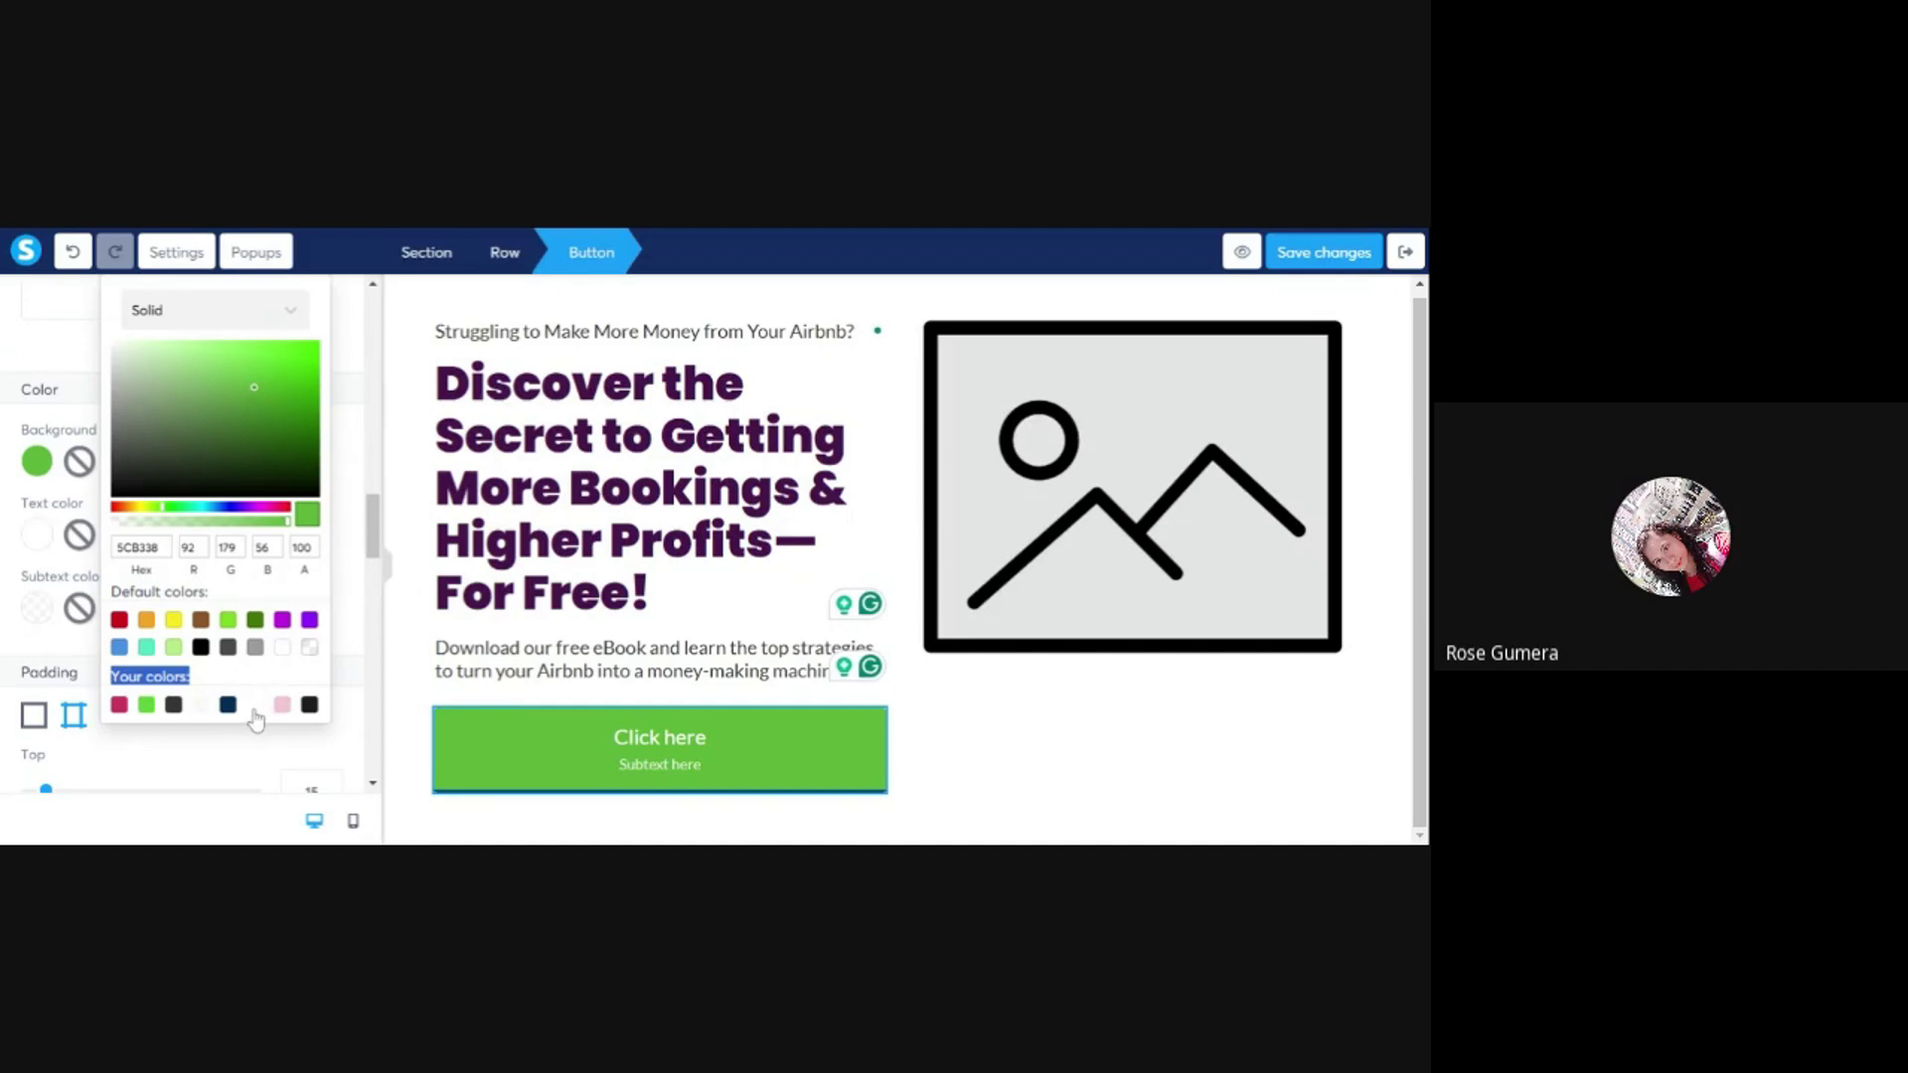
pyautogui.click(255, 710)
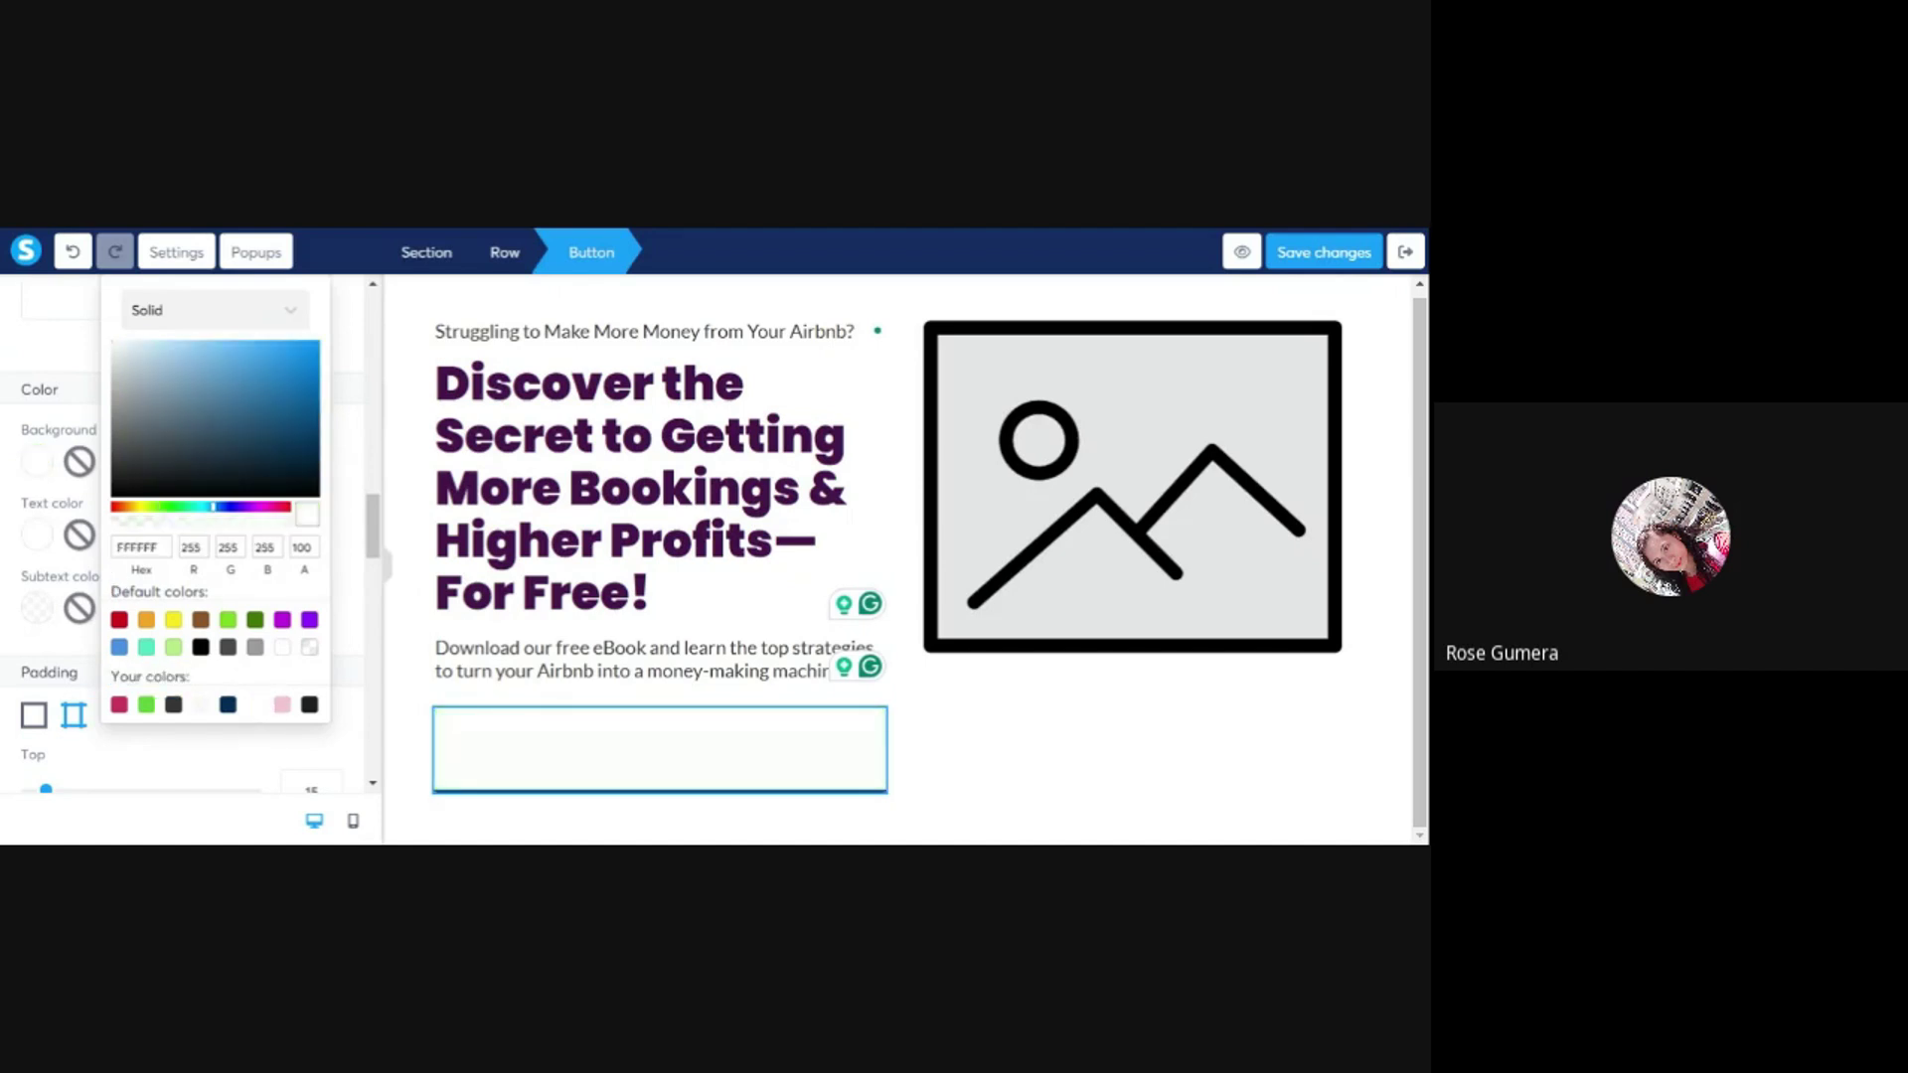
pyautogui.doubleClick(139, 548)
pyautogui.hotkey('ctrl', 'v')
pyautogui.press('Return')
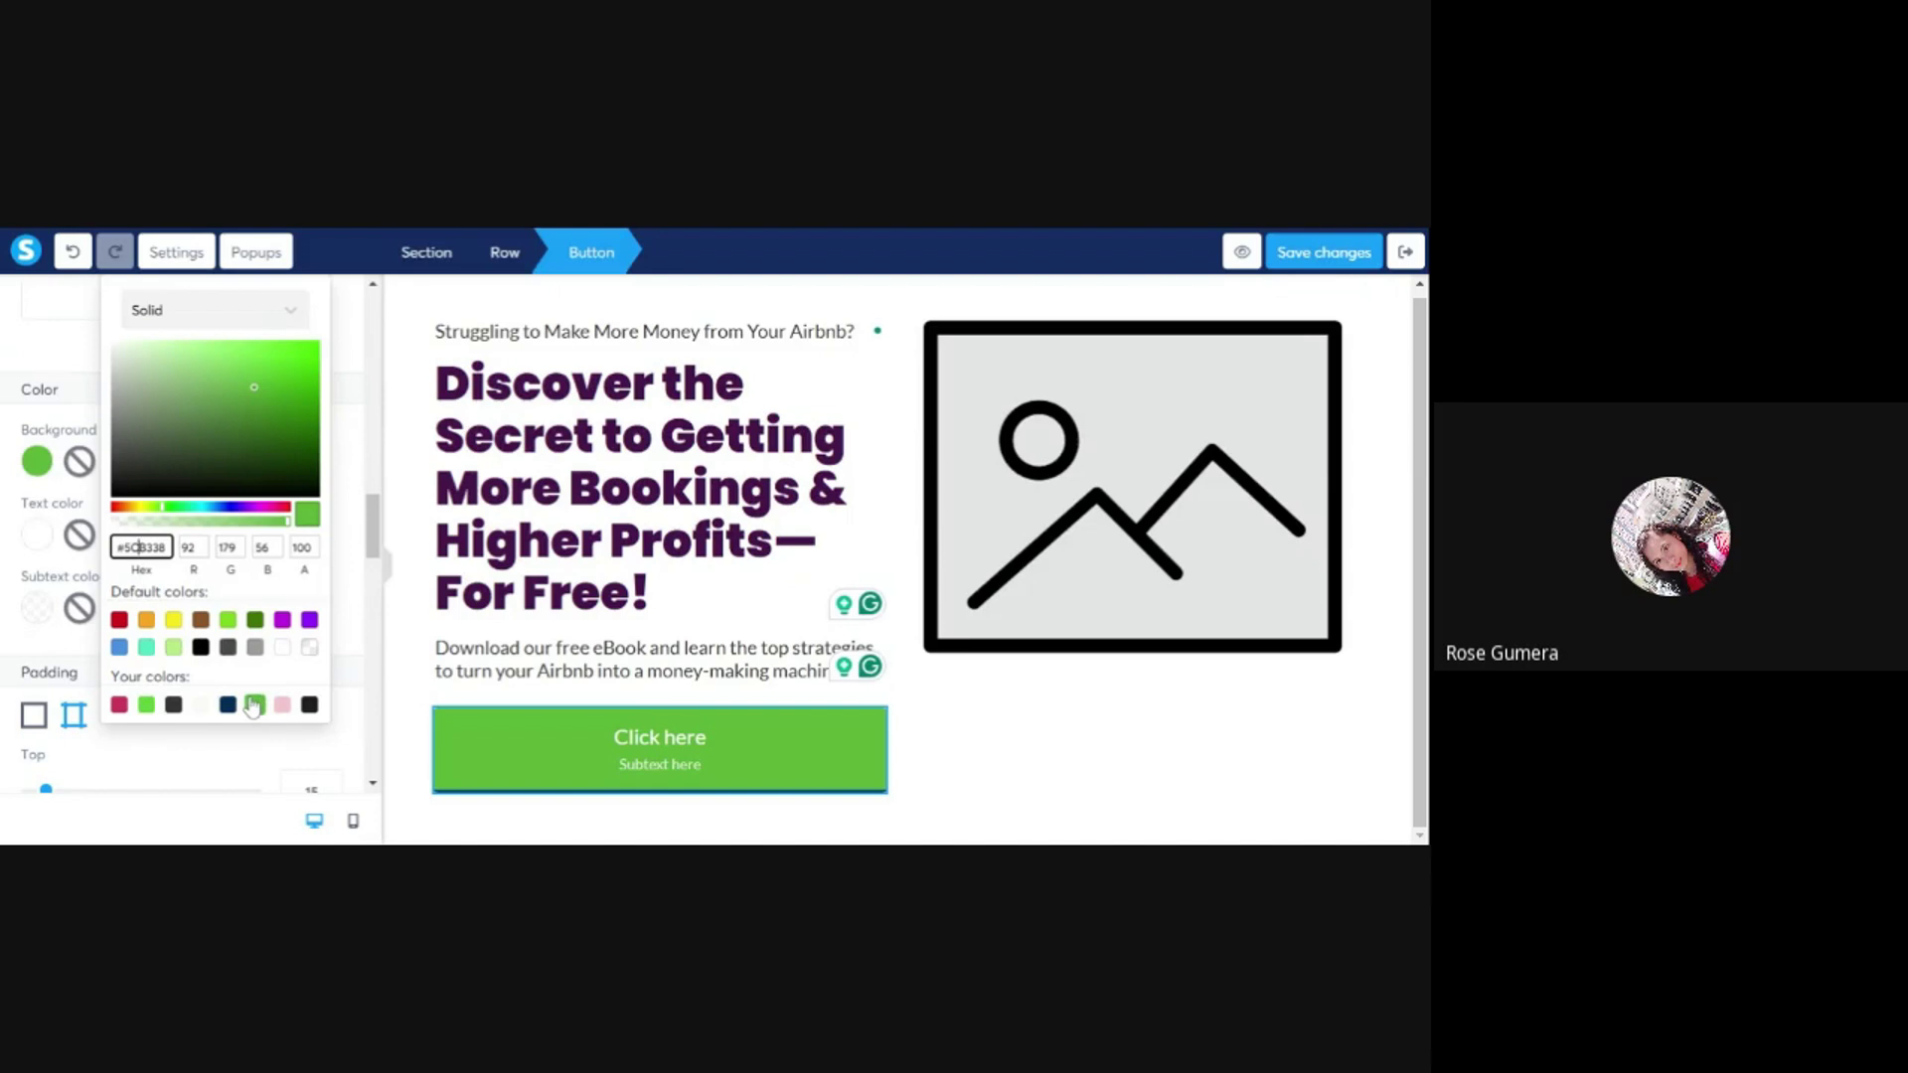
pyautogui.click(686, 674)
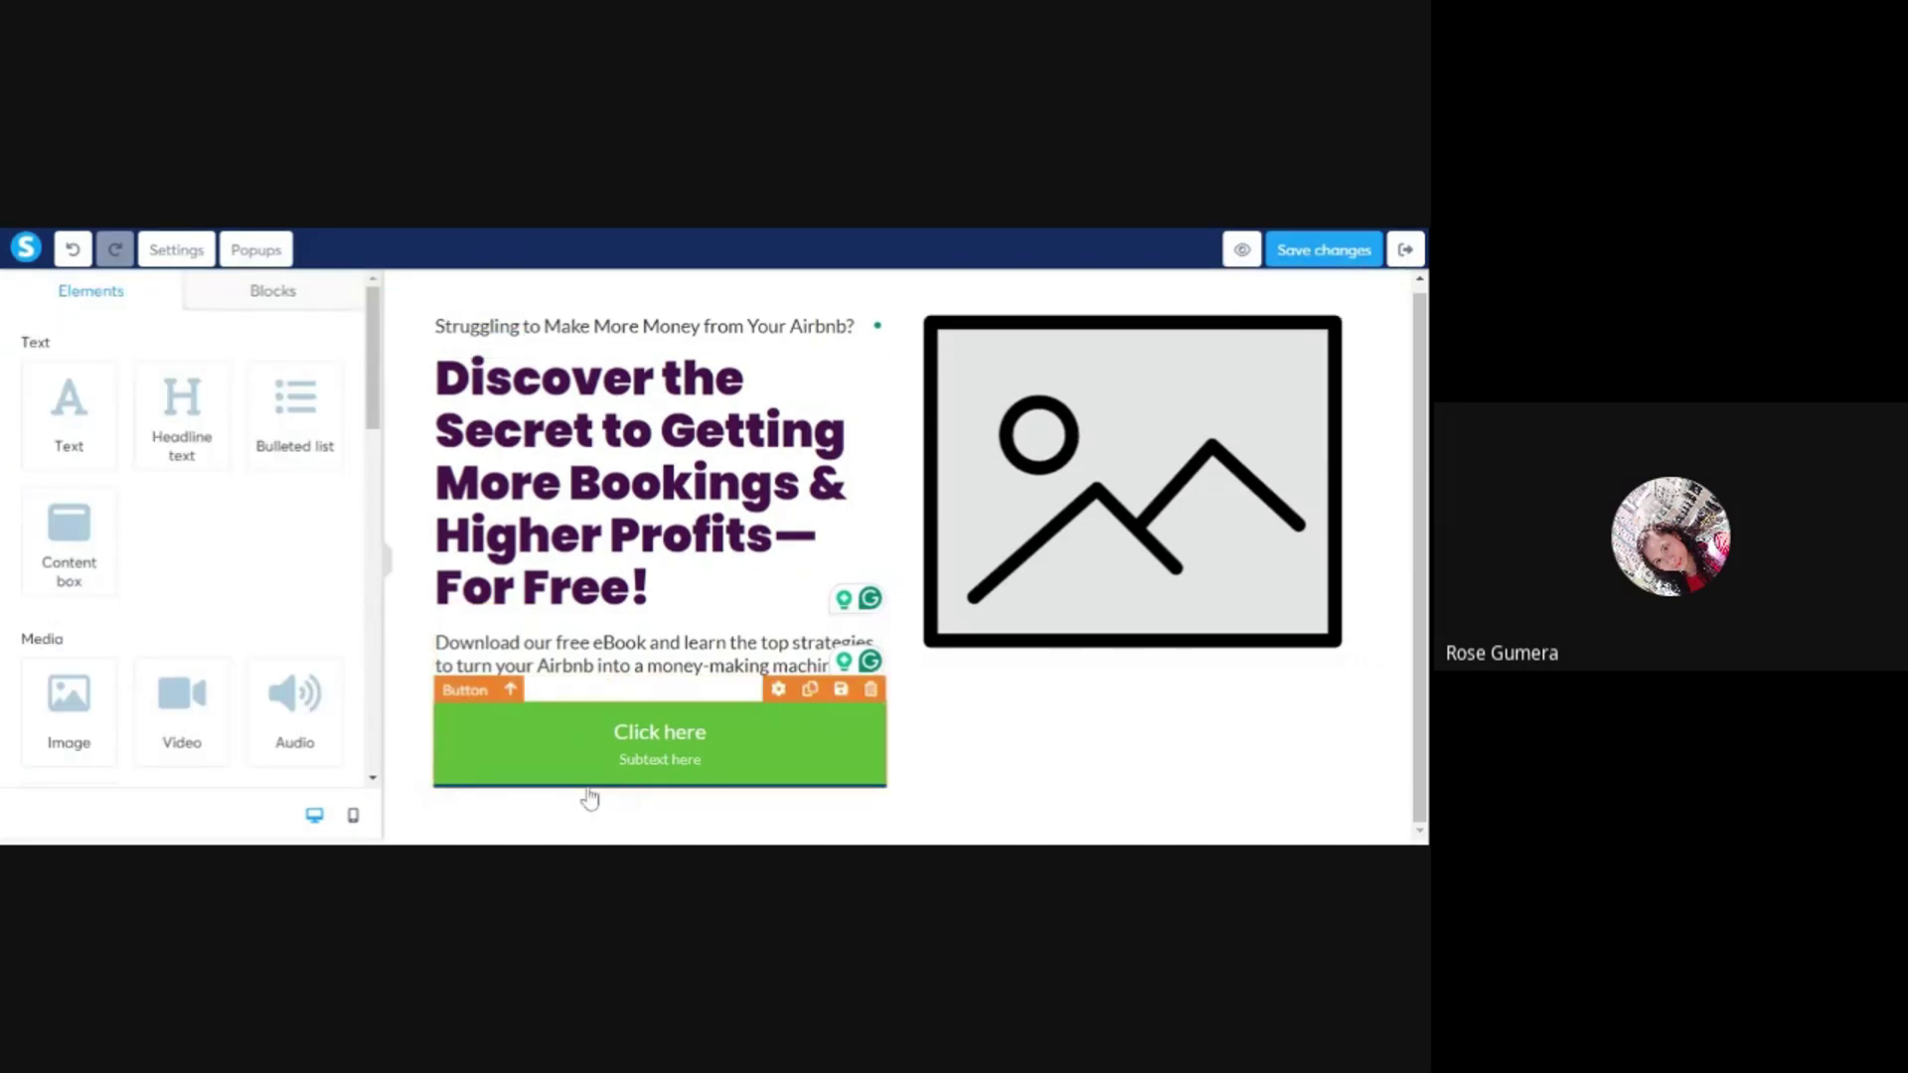
# - Select the green button and check its Border placement options without changing them
pyautogui.click(537, 747)
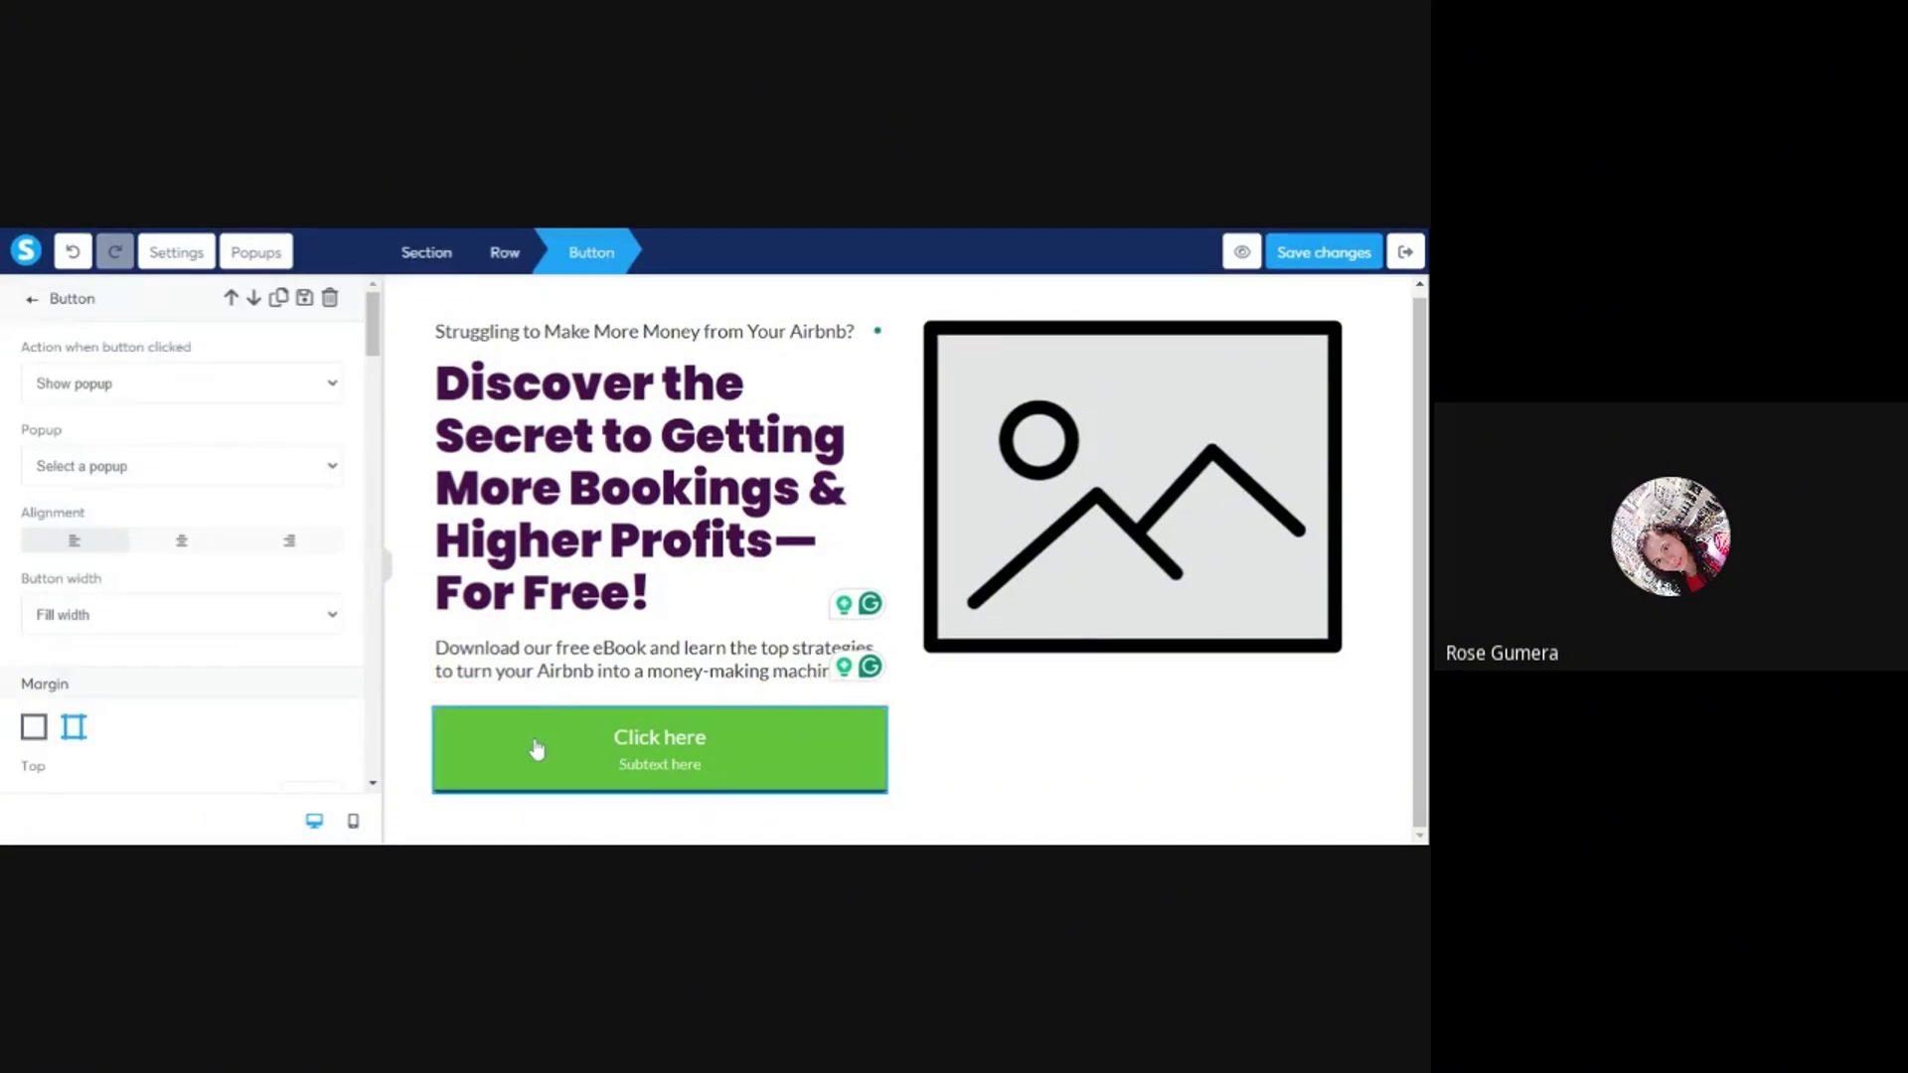
pyautogui.moveTo(372, 320); pyautogui.dragTo(360, 632)
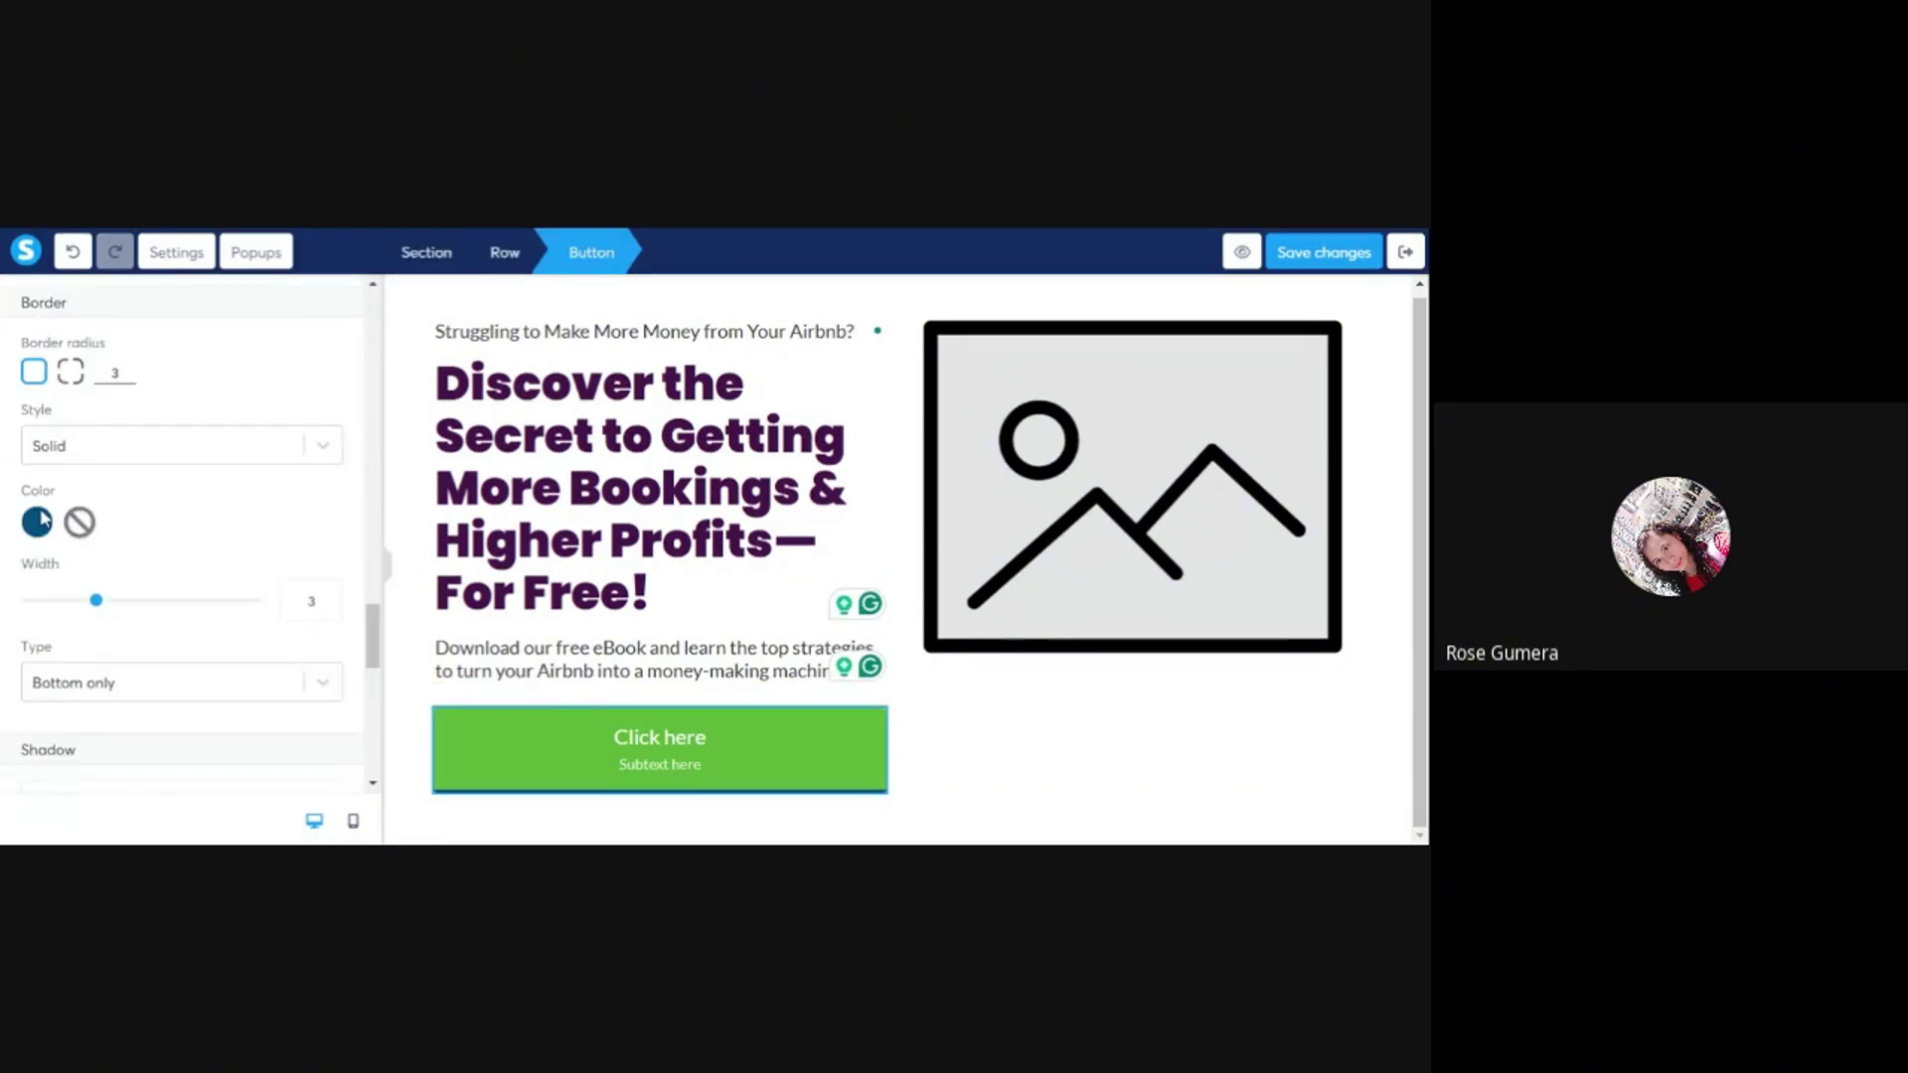
pyautogui.scroll(-1, 52, 347)
pyautogui.scroll(1, 58, 429)
pyautogui.moveTo(18, 302); pyautogui.dragTo(68, 302)
pyautogui.scroll(-3, 182, 547)
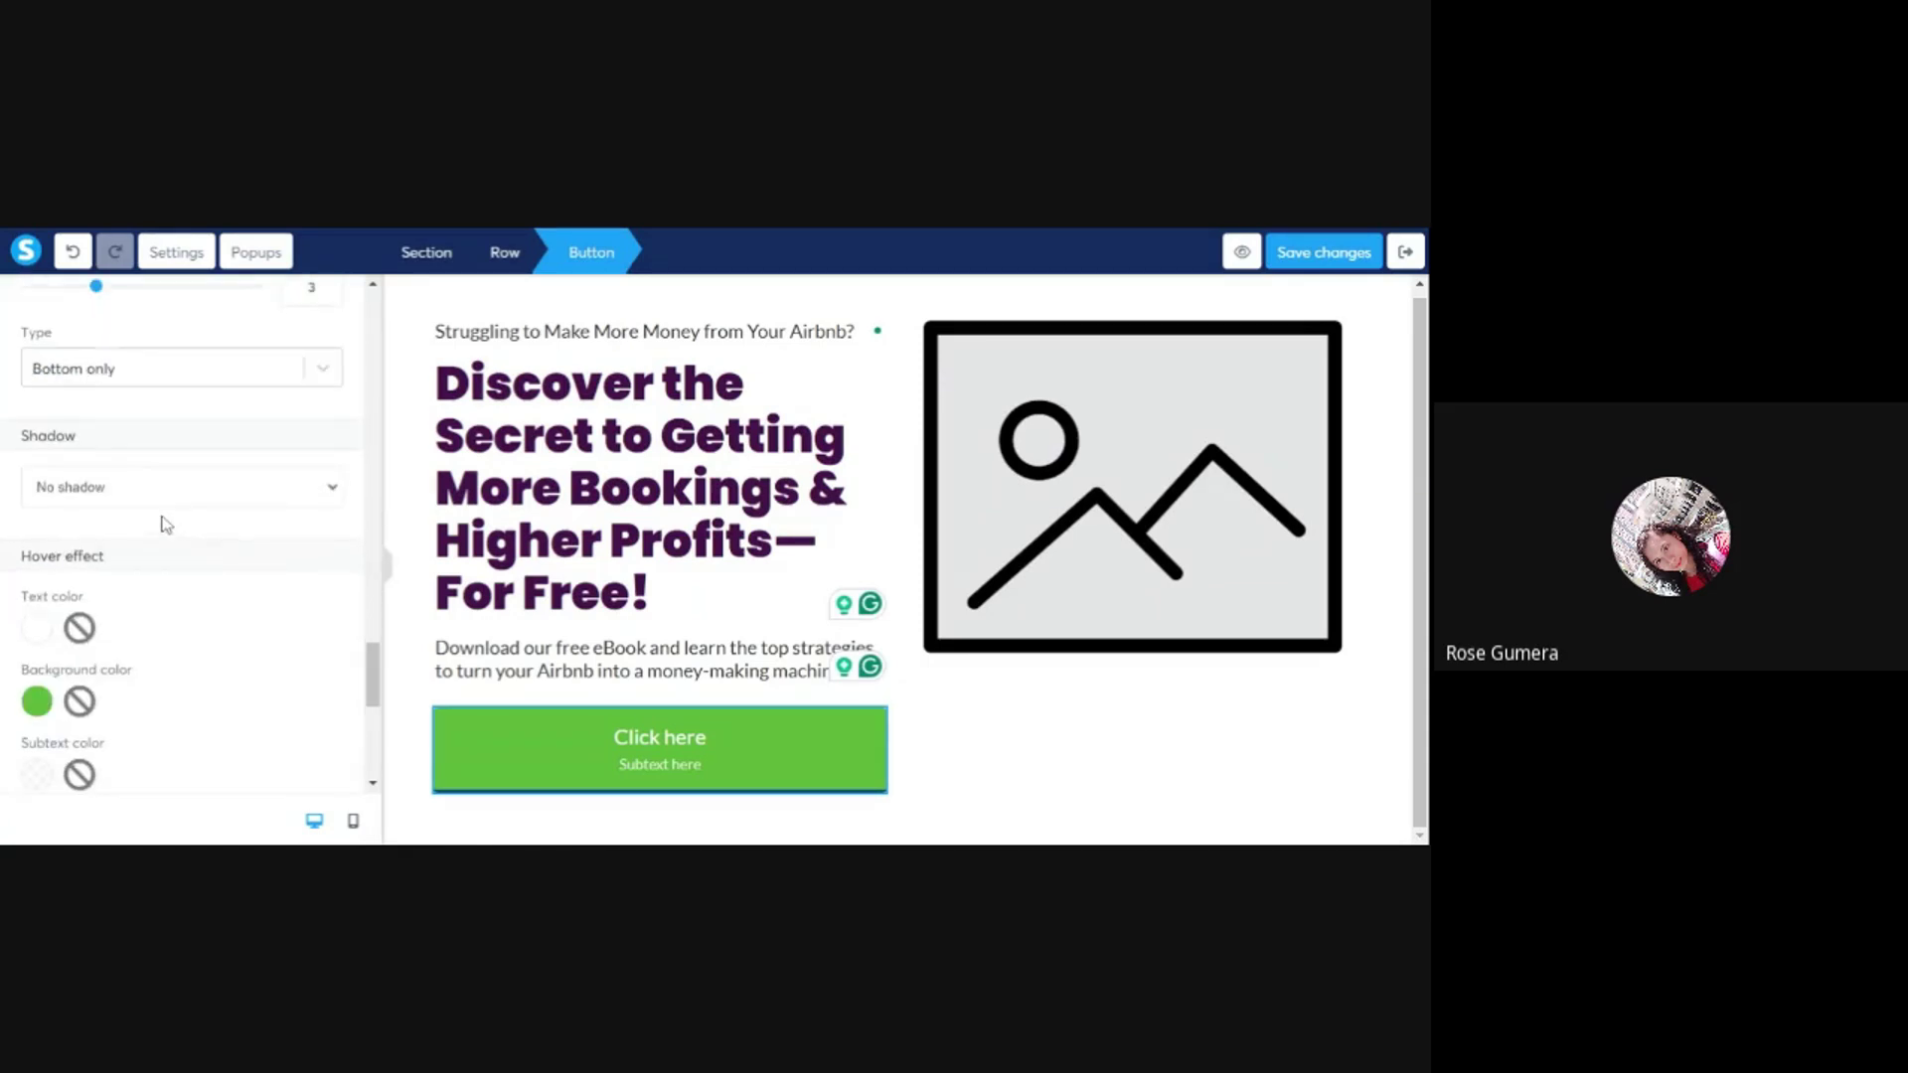
pyautogui.scroll(1, 127, 505)
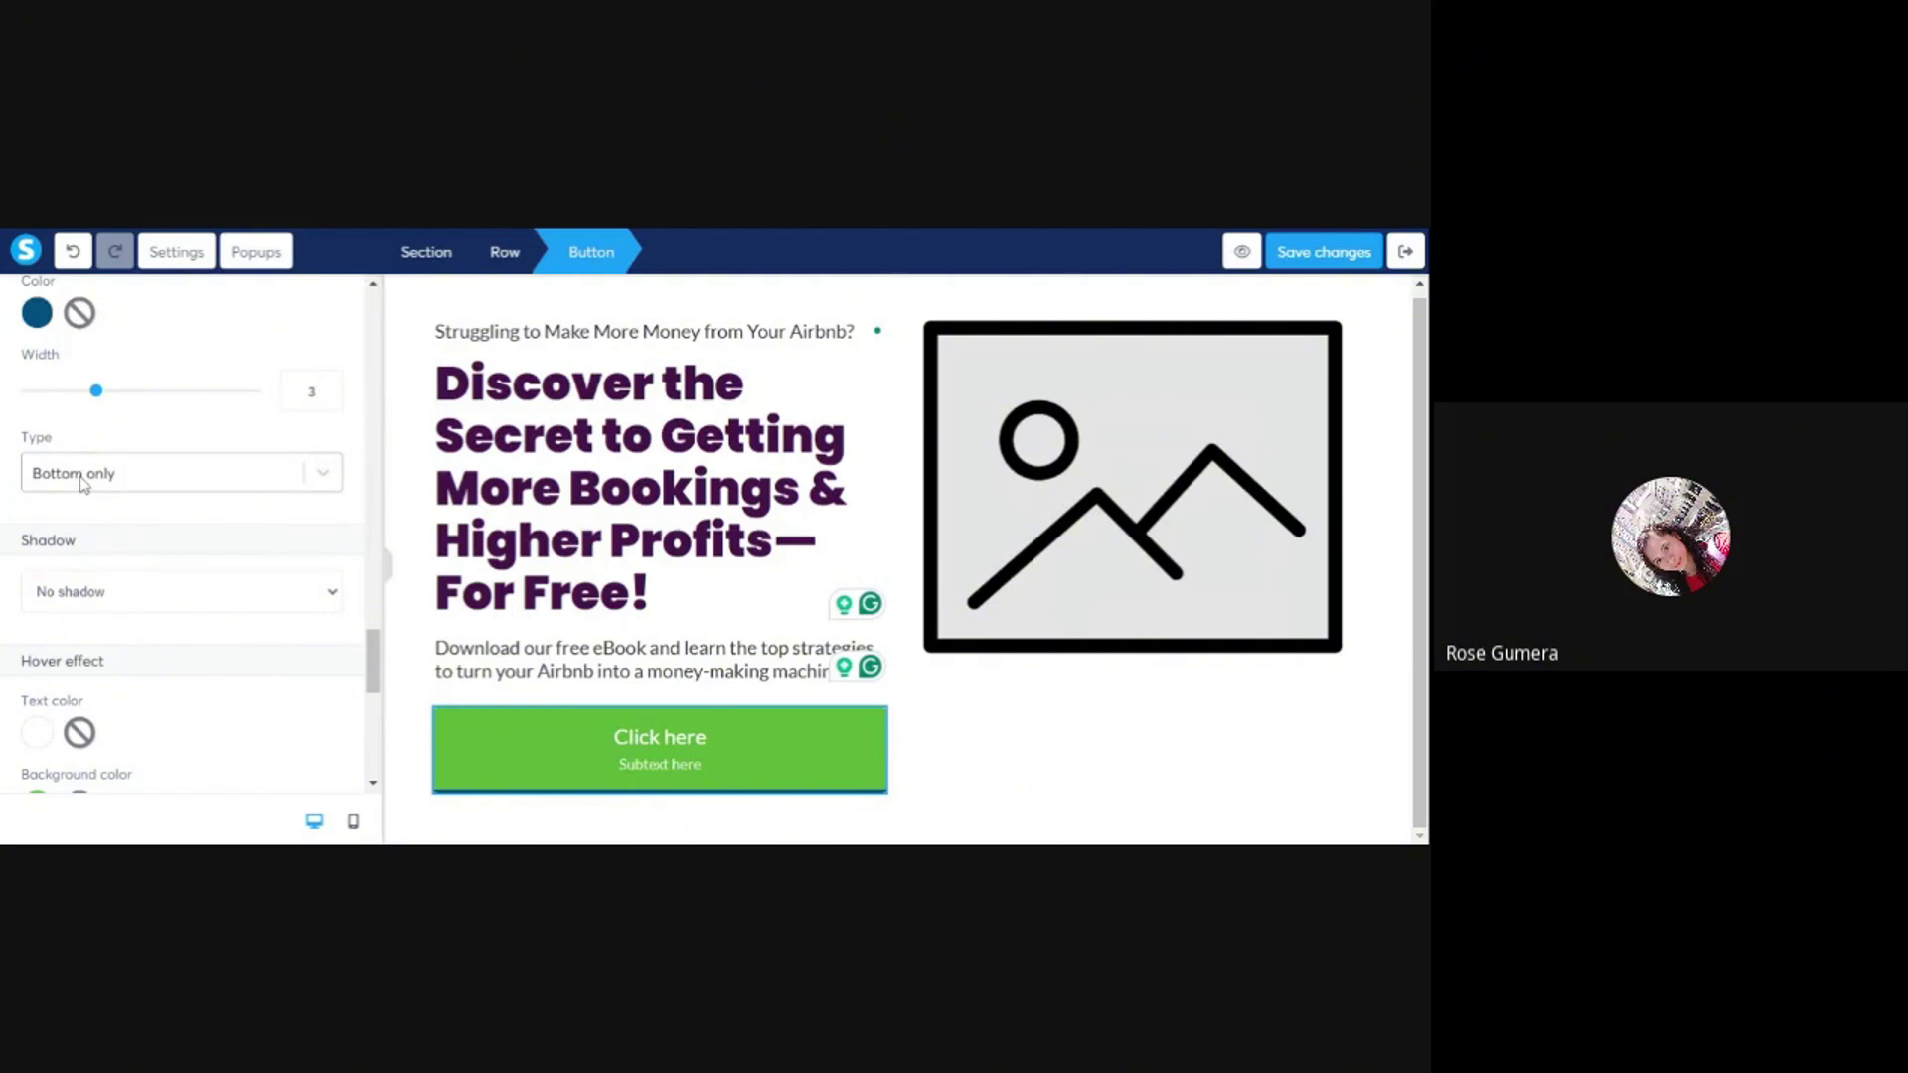
pyautogui.click(84, 484)
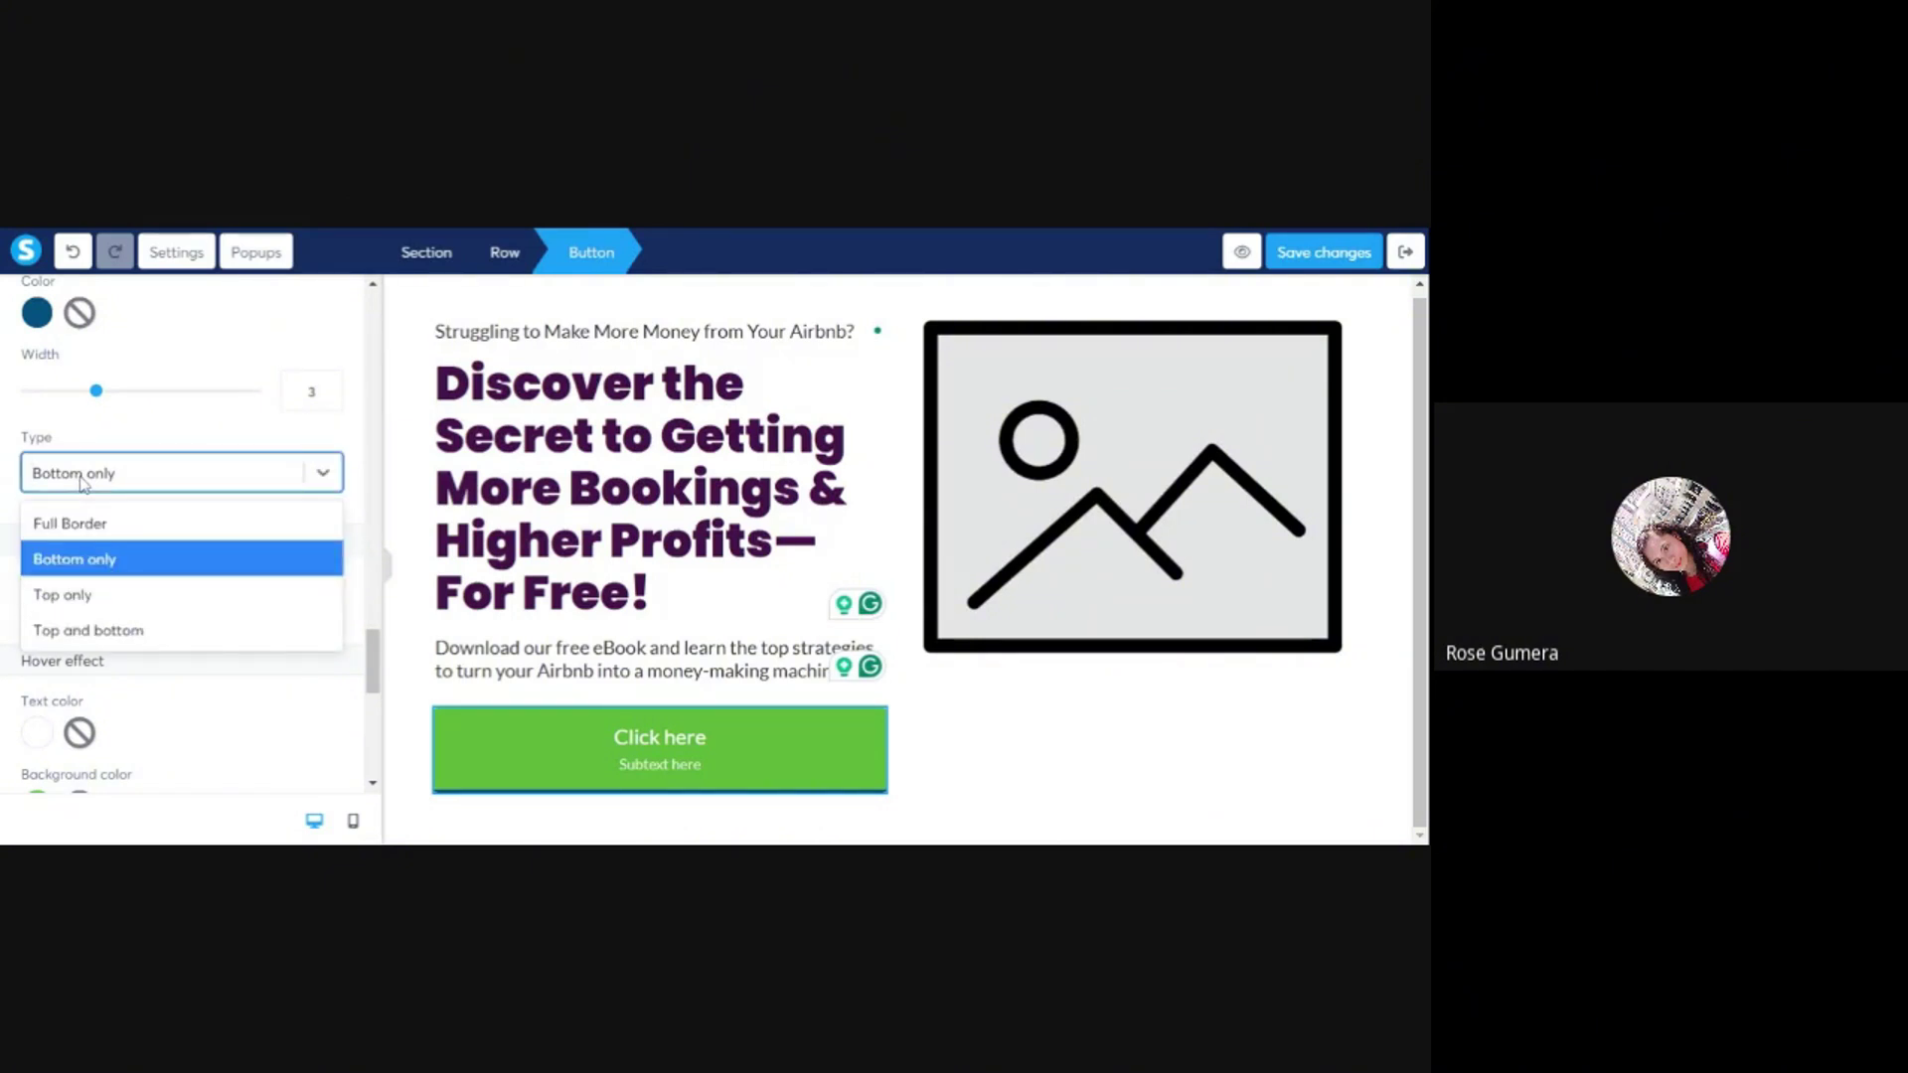
pyautogui.scroll(1, 191, 497)
pyautogui.click(205, 413)
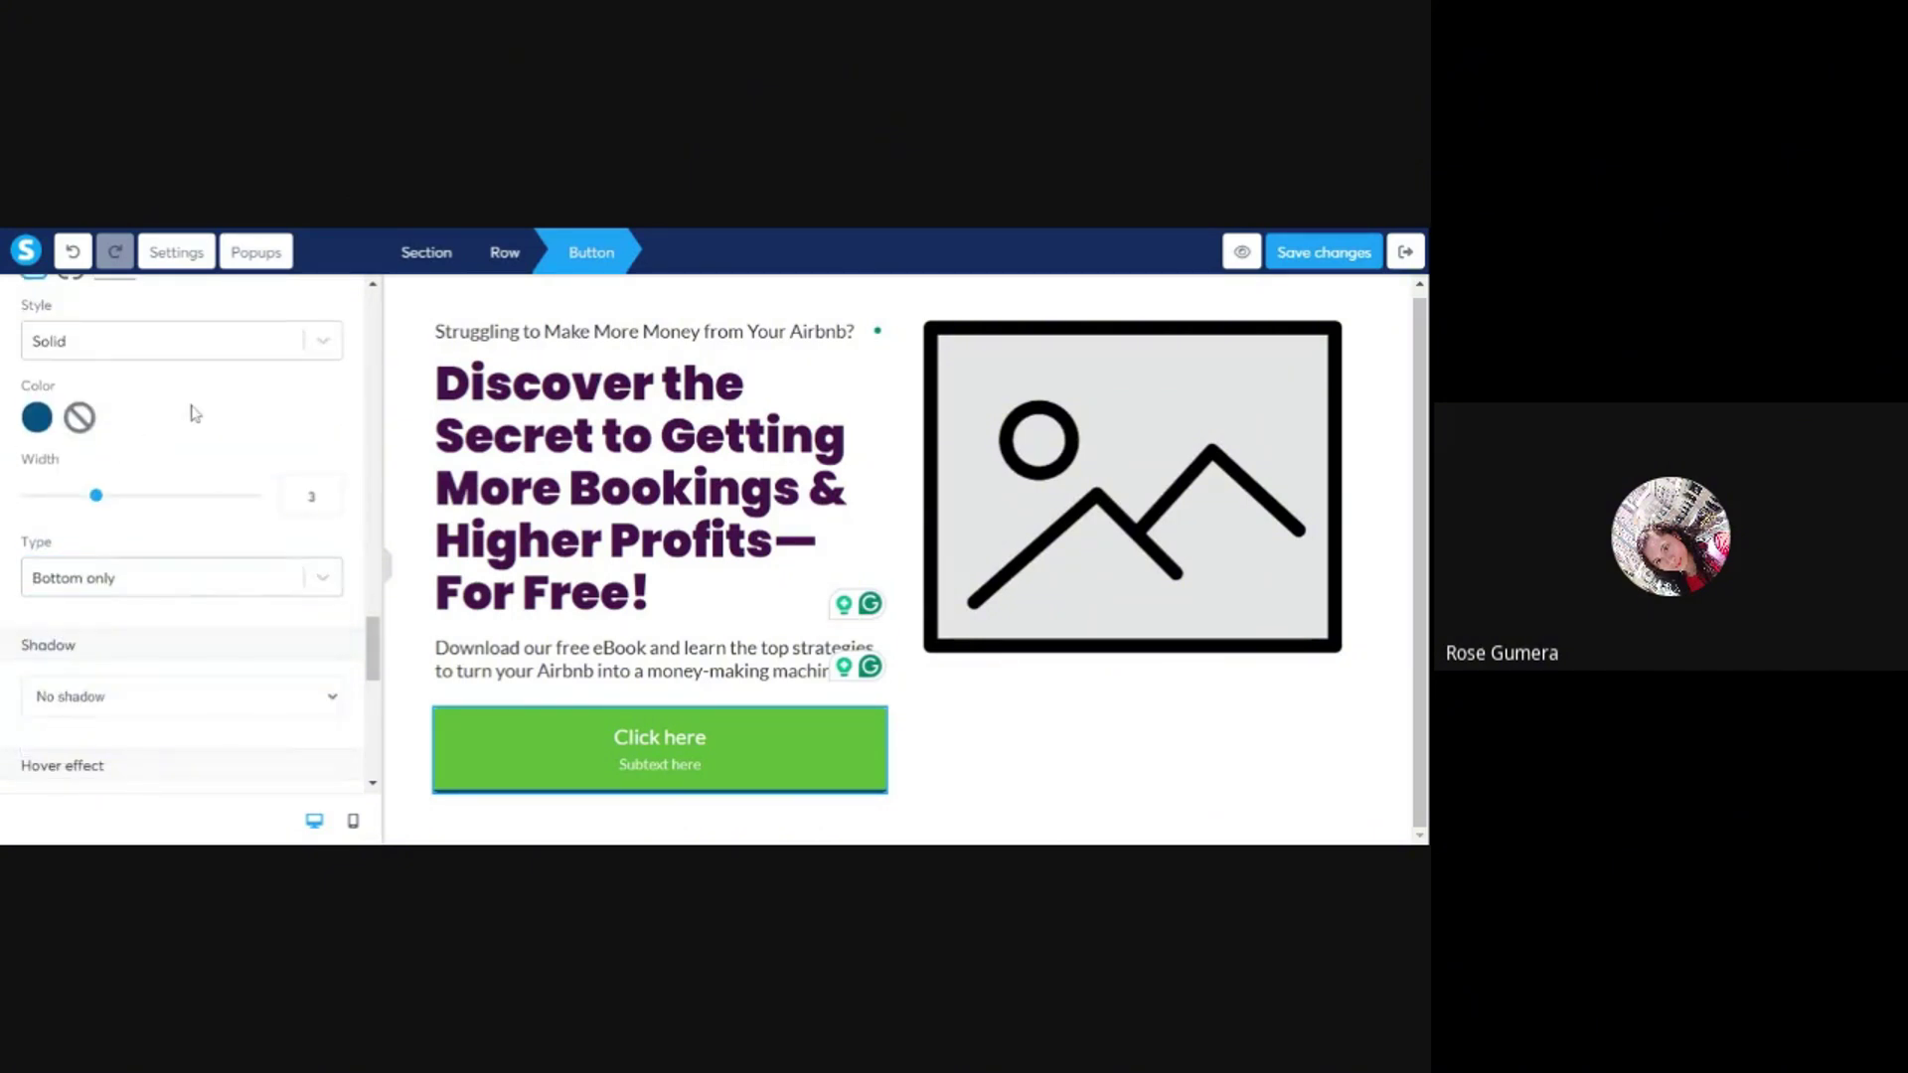
# - Toggle the border style to None and back to Solid, thickening the bottom border to 6
pyautogui.click(162, 360)
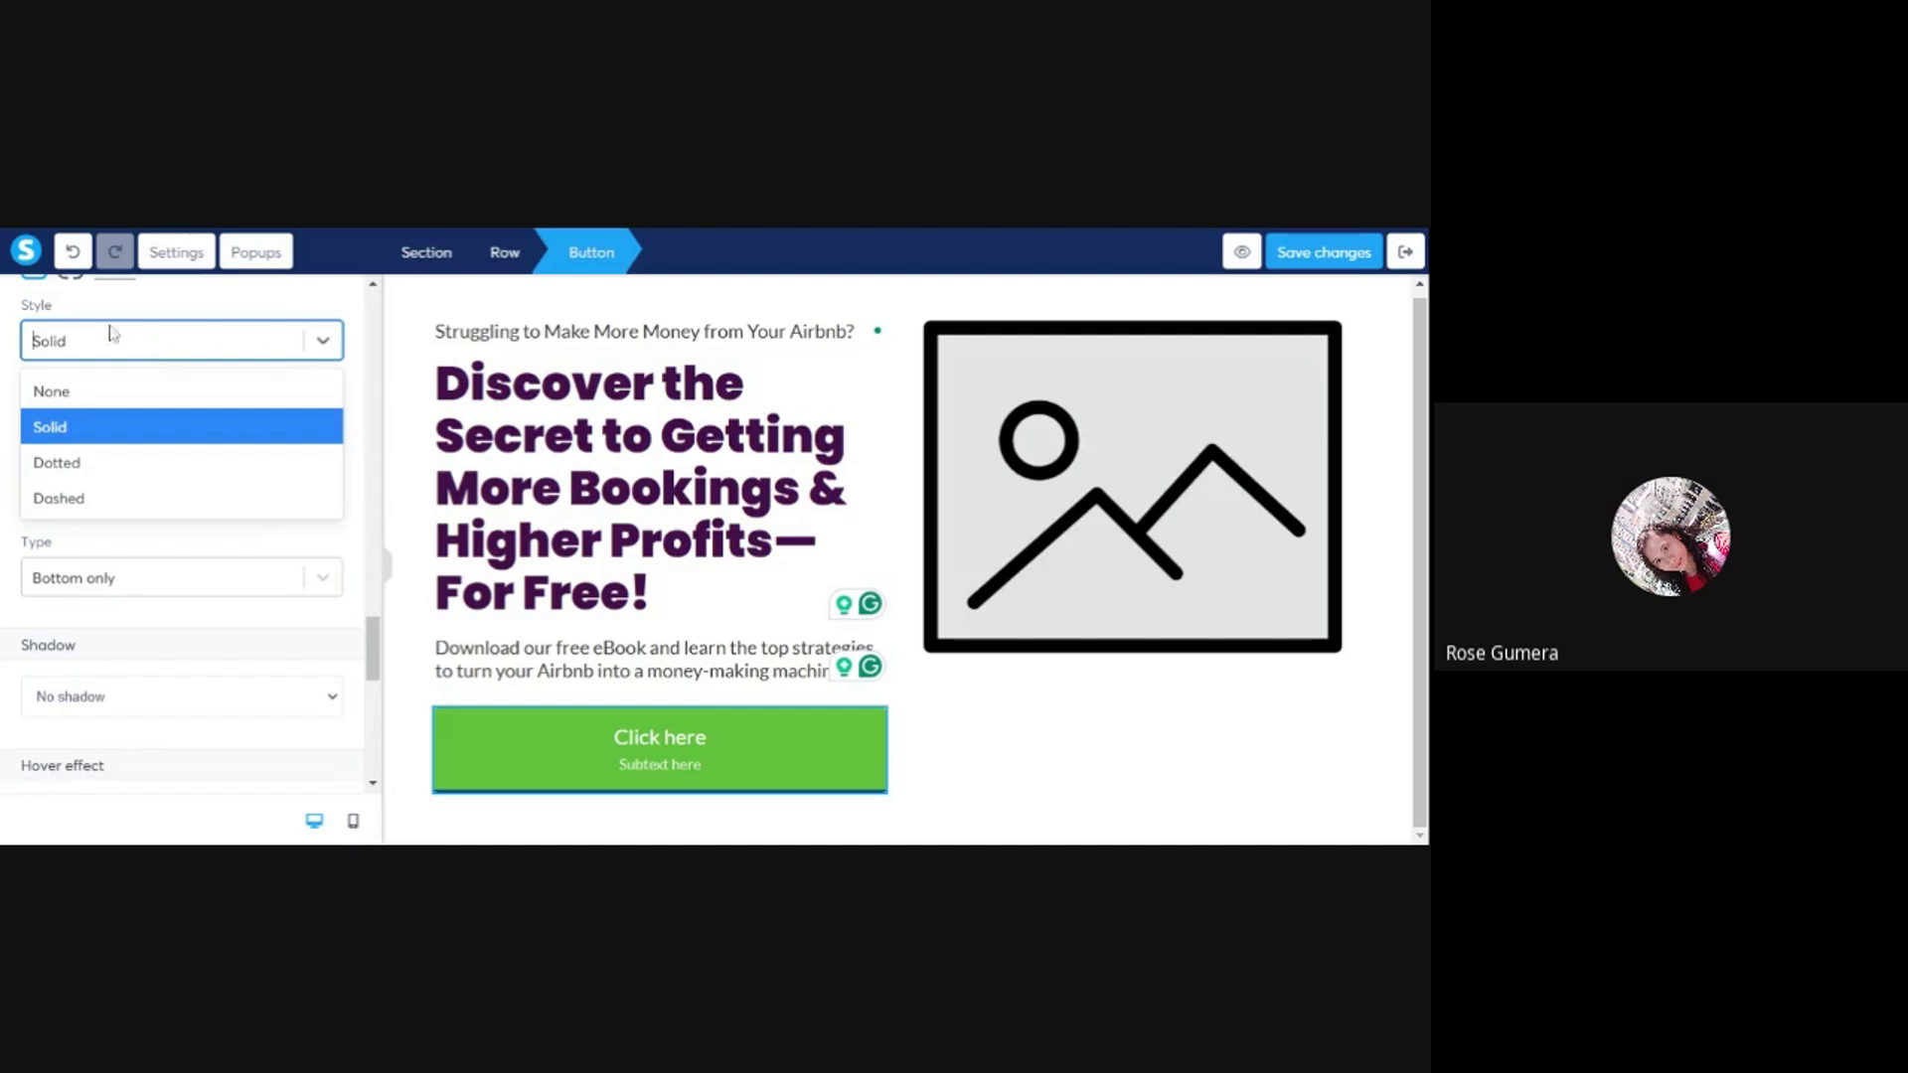
pyautogui.click(64, 395)
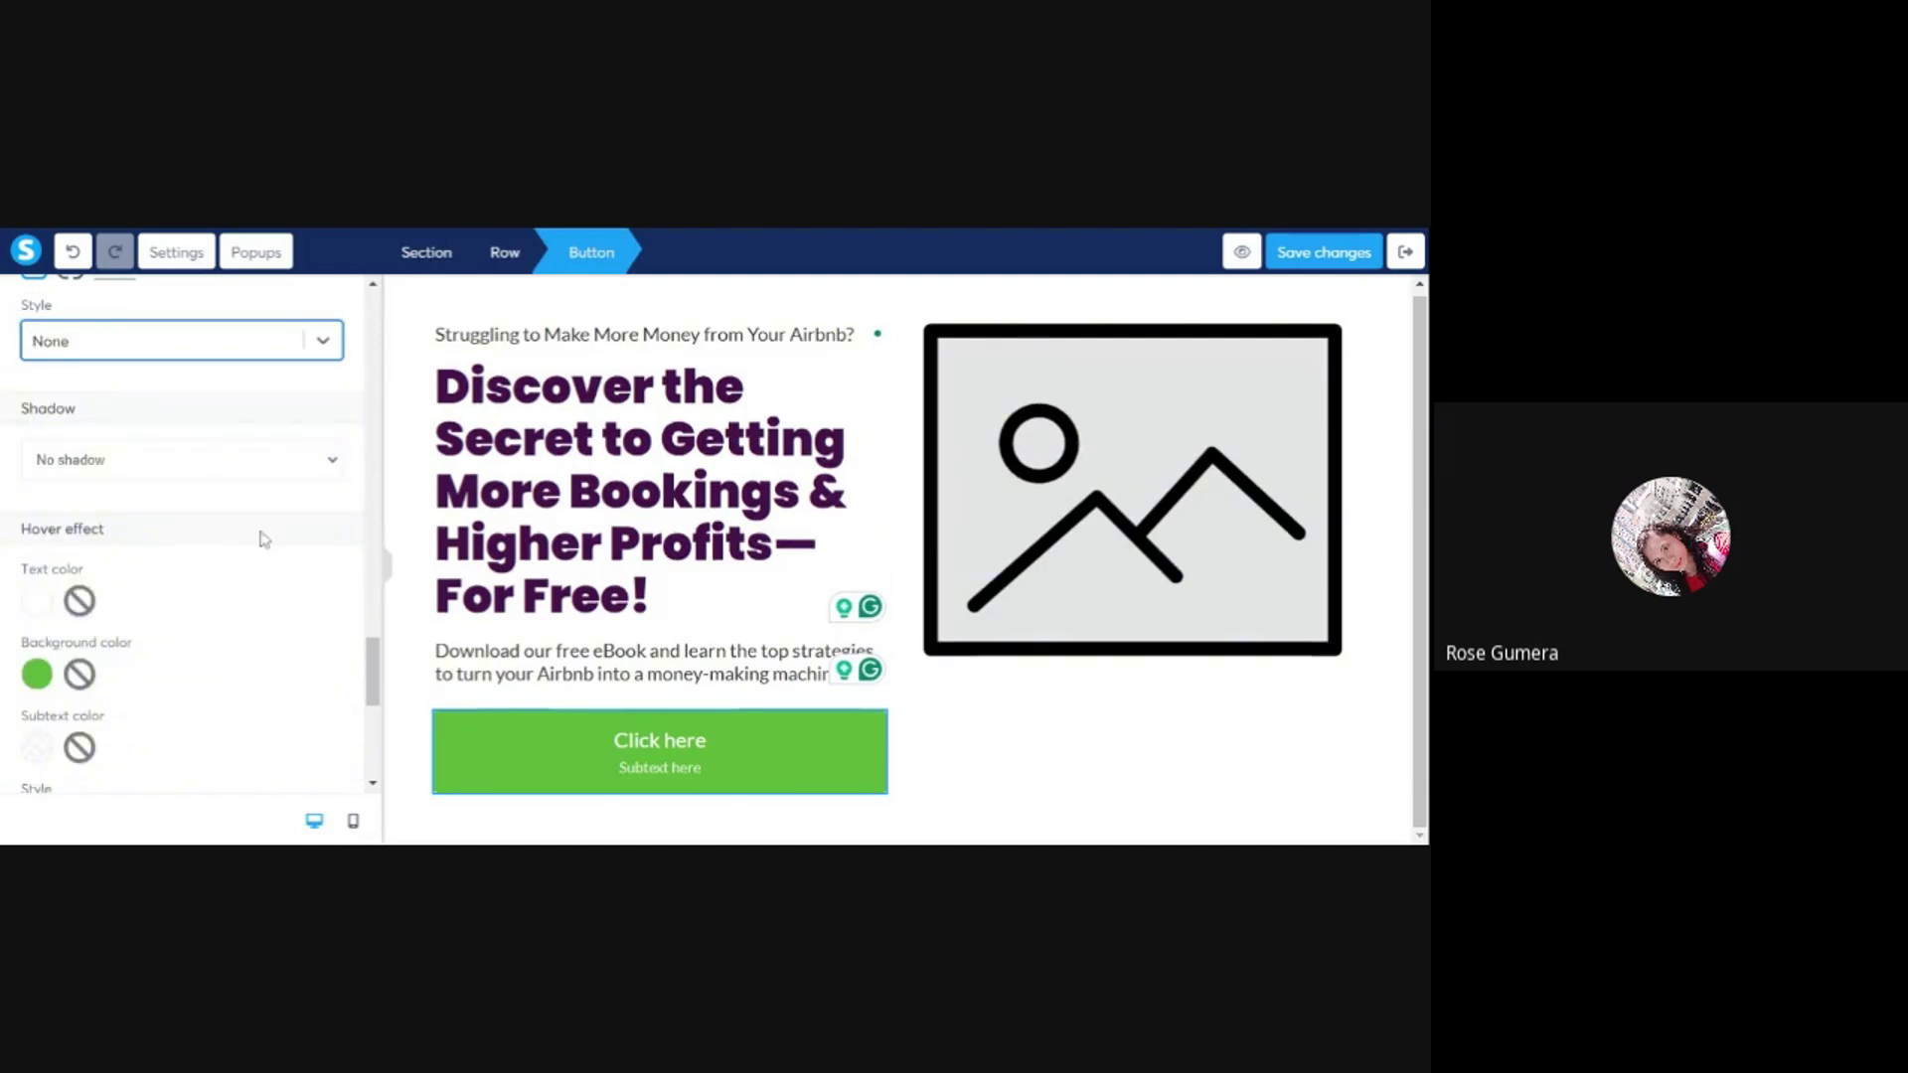
pyautogui.click(142, 343)
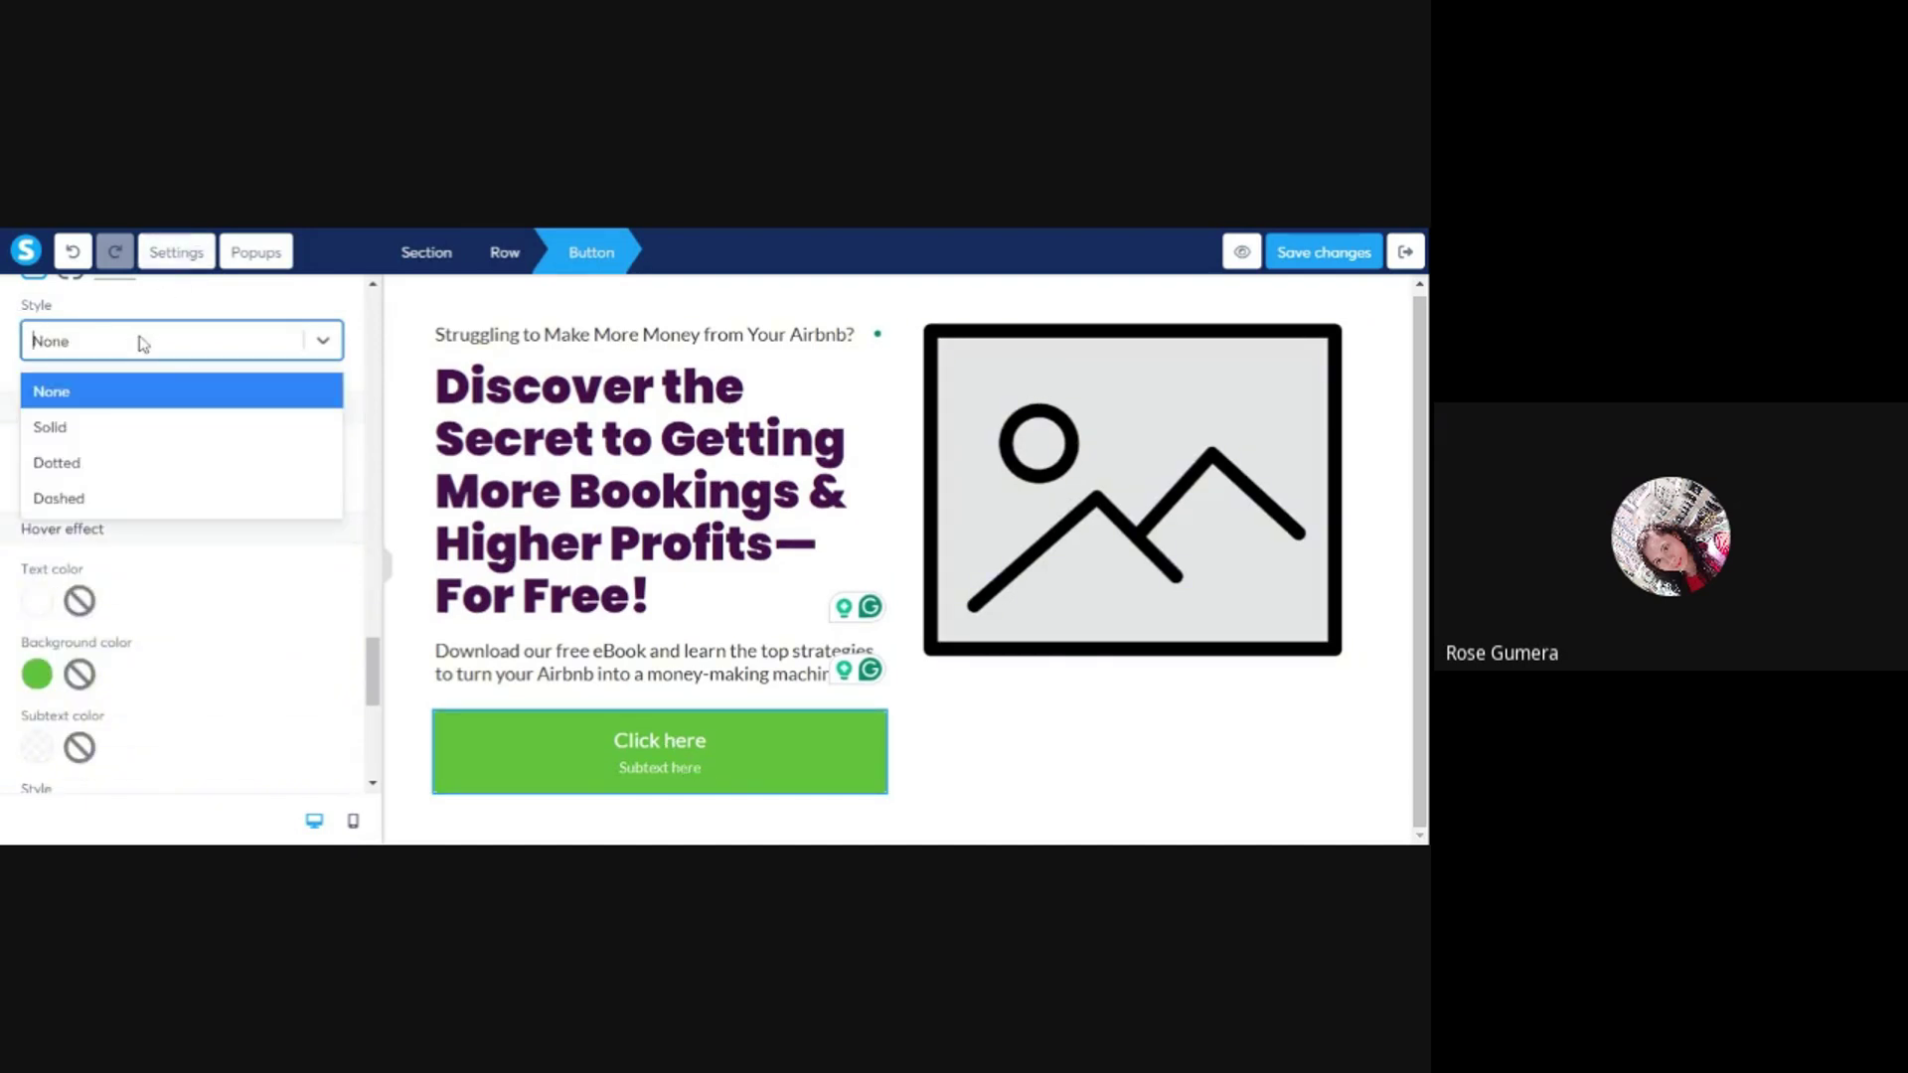
pyautogui.click(78, 430)
pyautogui.moveTo(76, 496); pyautogui.dragTo(96, 496)
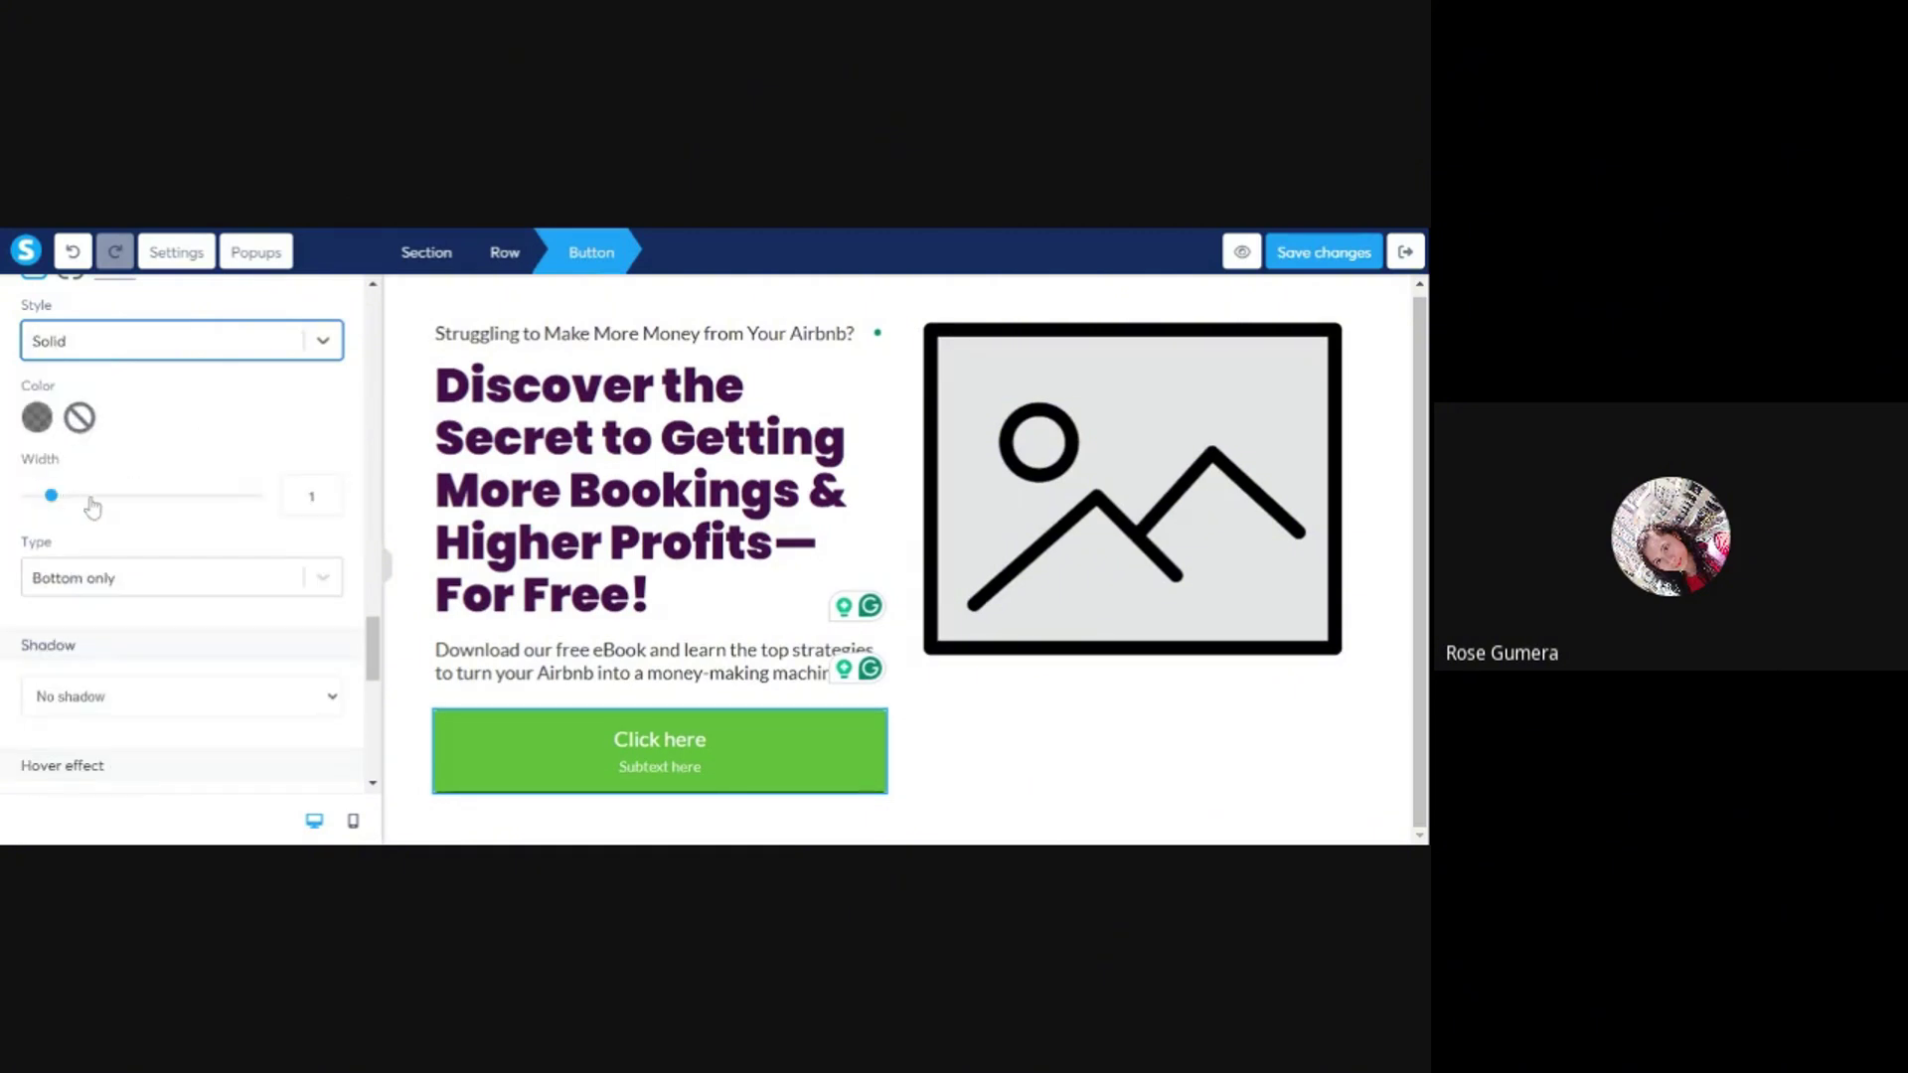
pyautogui.click(163, 495)
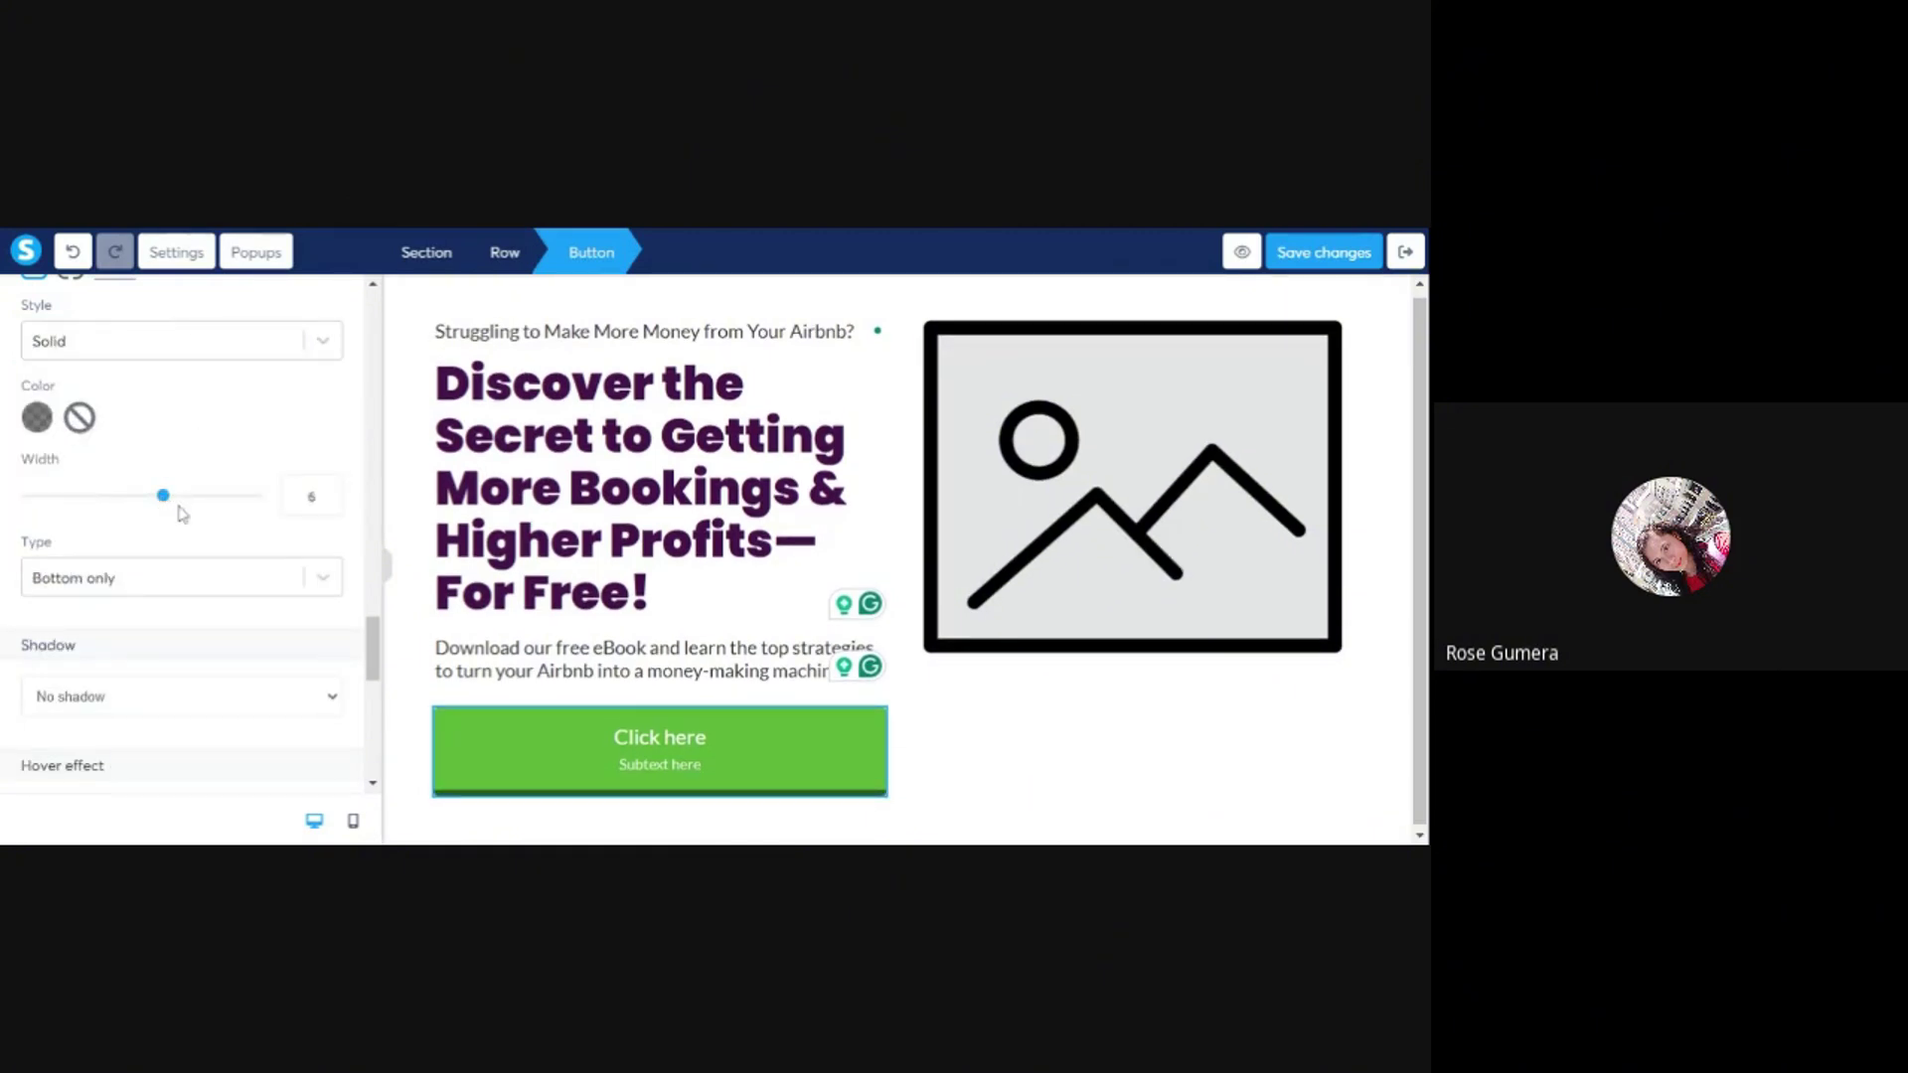
pyautogui.scroll(-1, 180, 608)
pyautogui.scroll(-1, 171, 592)
pyautogui.scroll(2, 171, 592)
# - Try a yellow bottom border, then set the border style to None
pyautogui.click(36, 417)
pyautogui.click(173, 564)
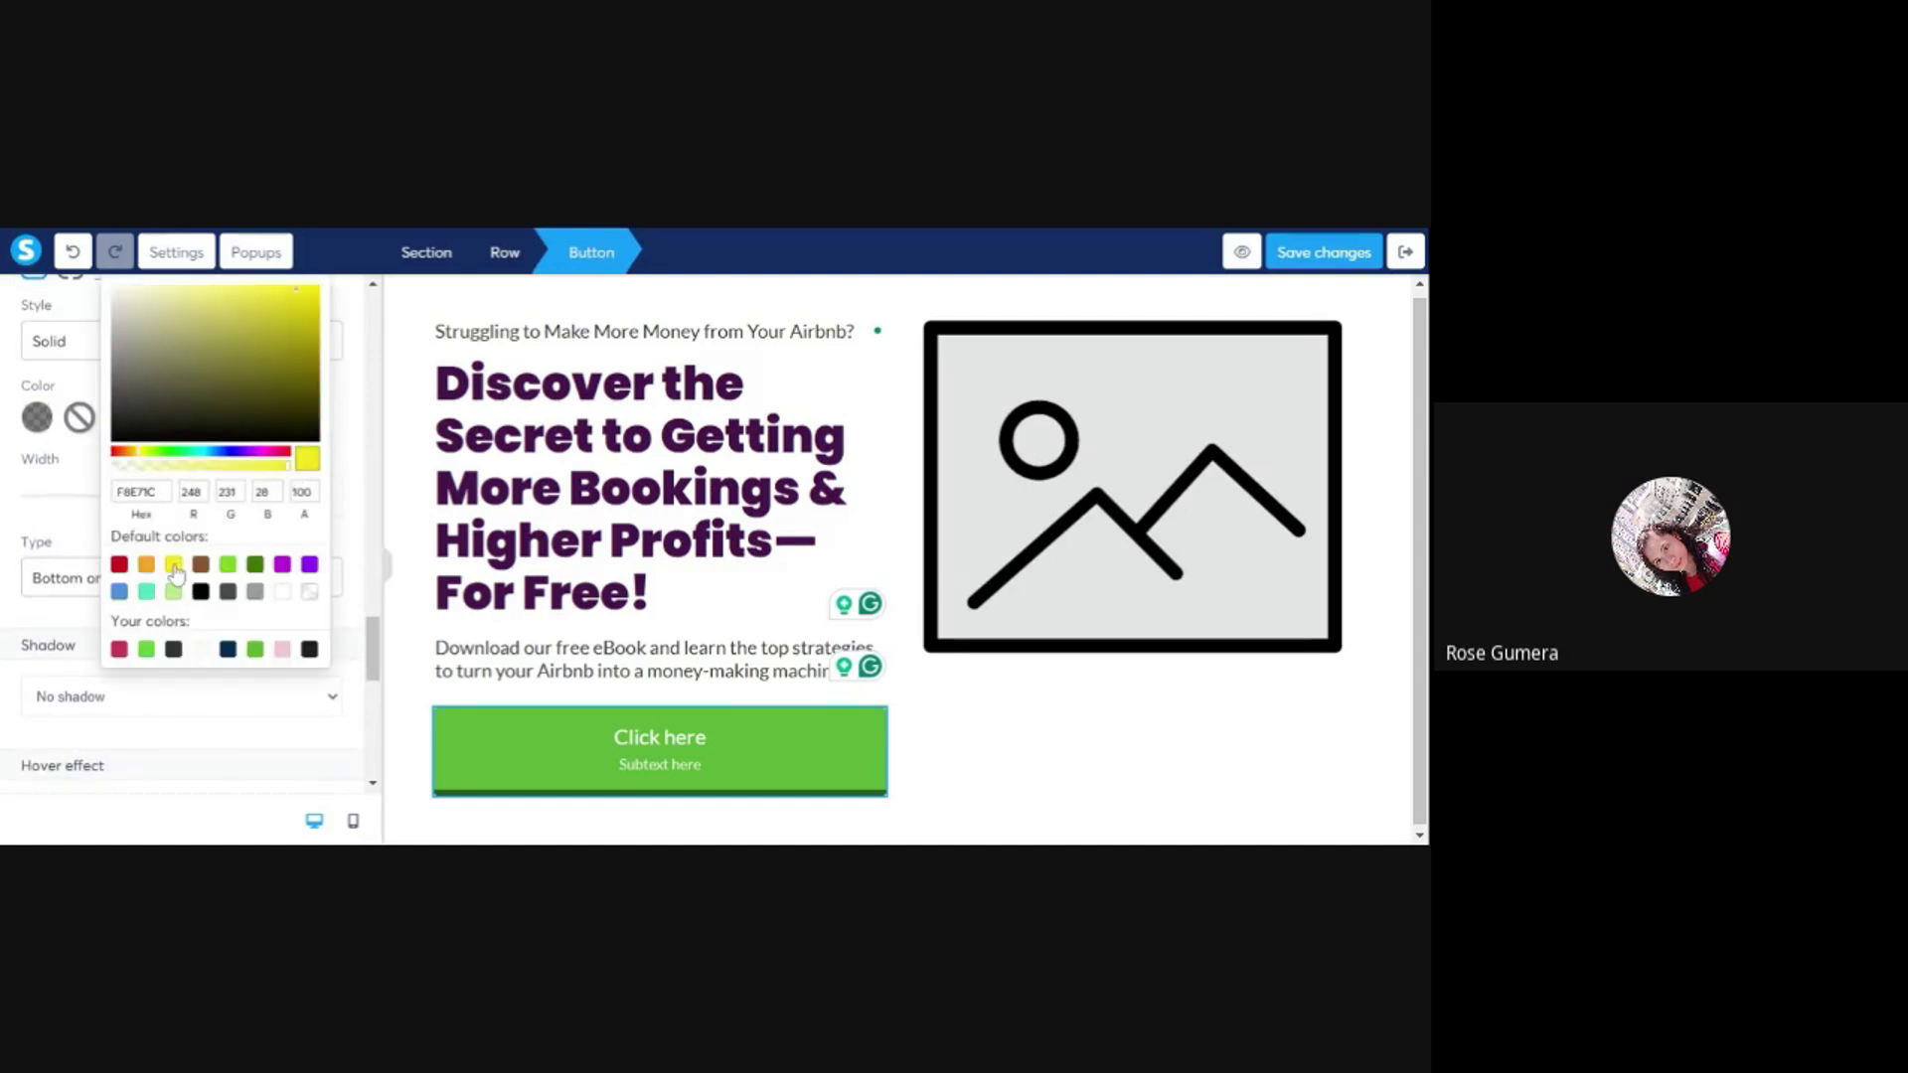
pyautogui.scroll(4, 179, 557)
pyautogui.click(180, 551)
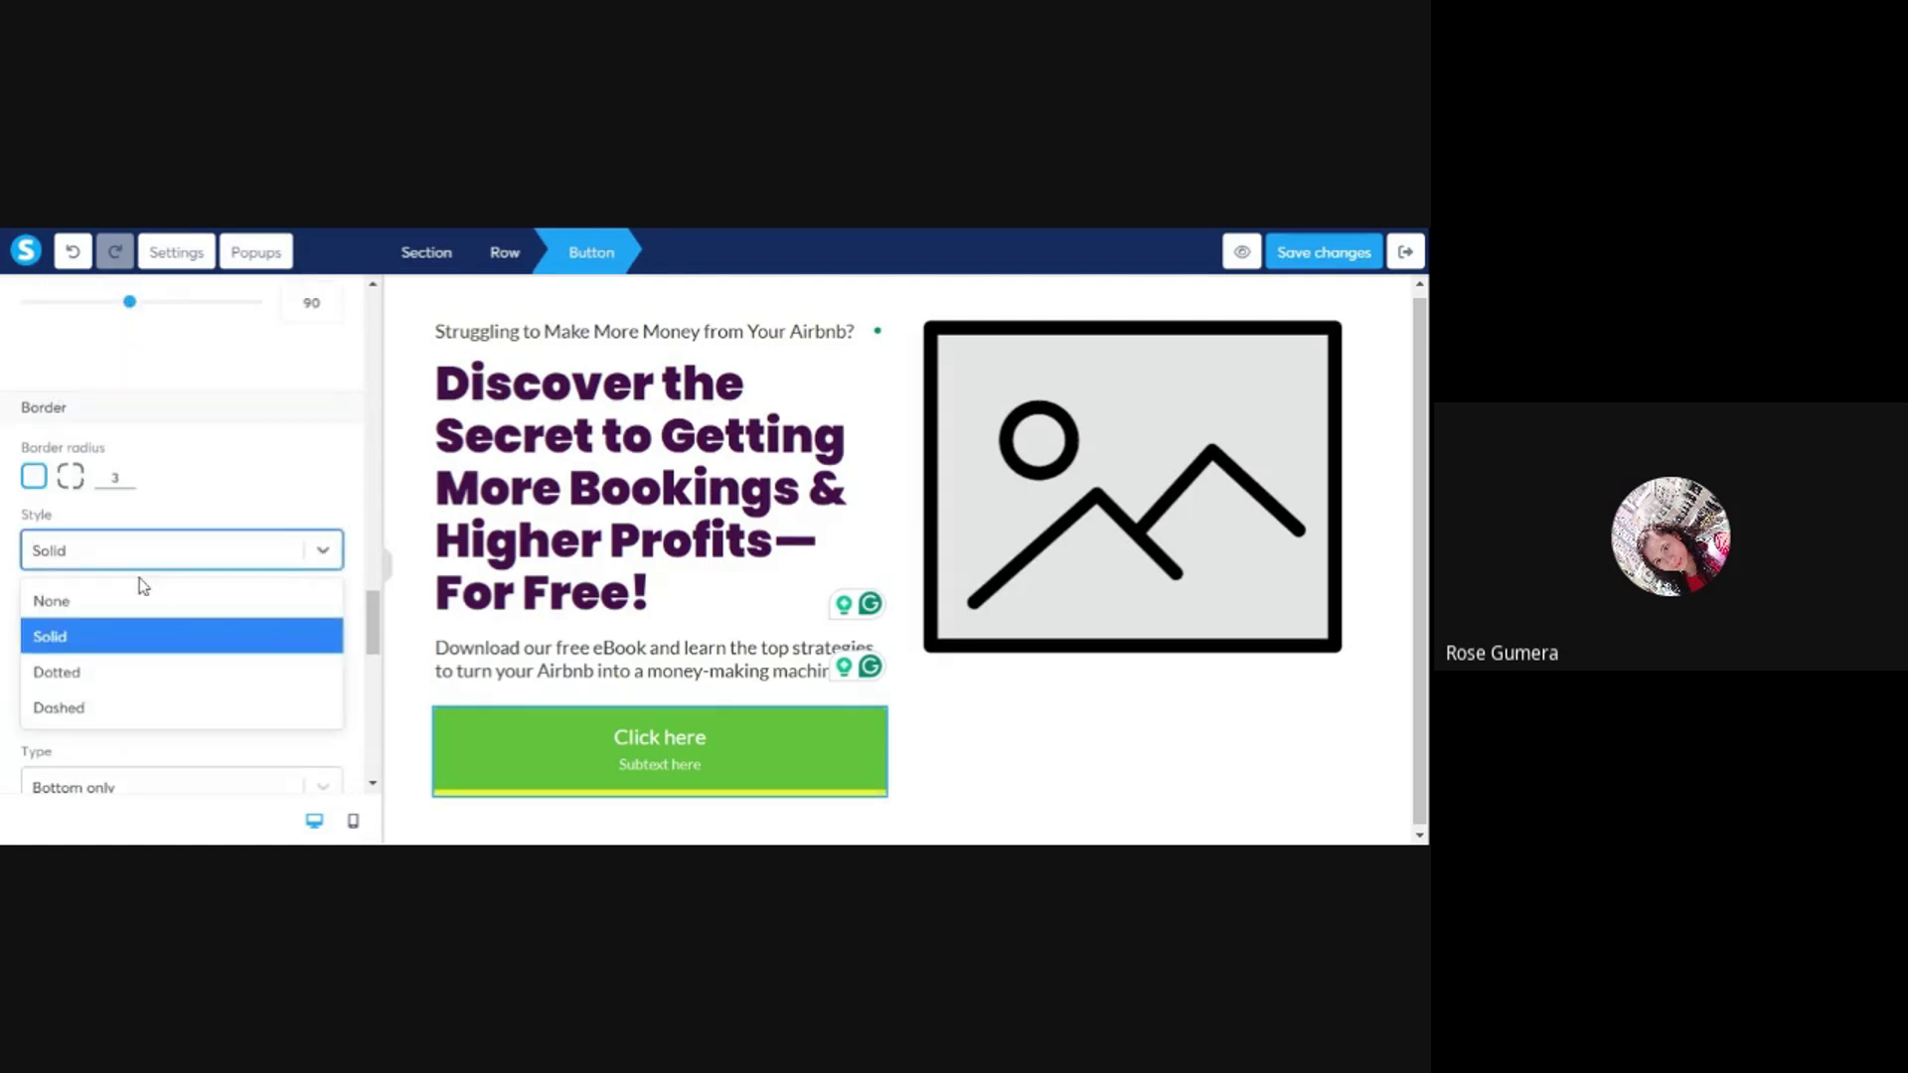
pyautogui.click(119, 601)
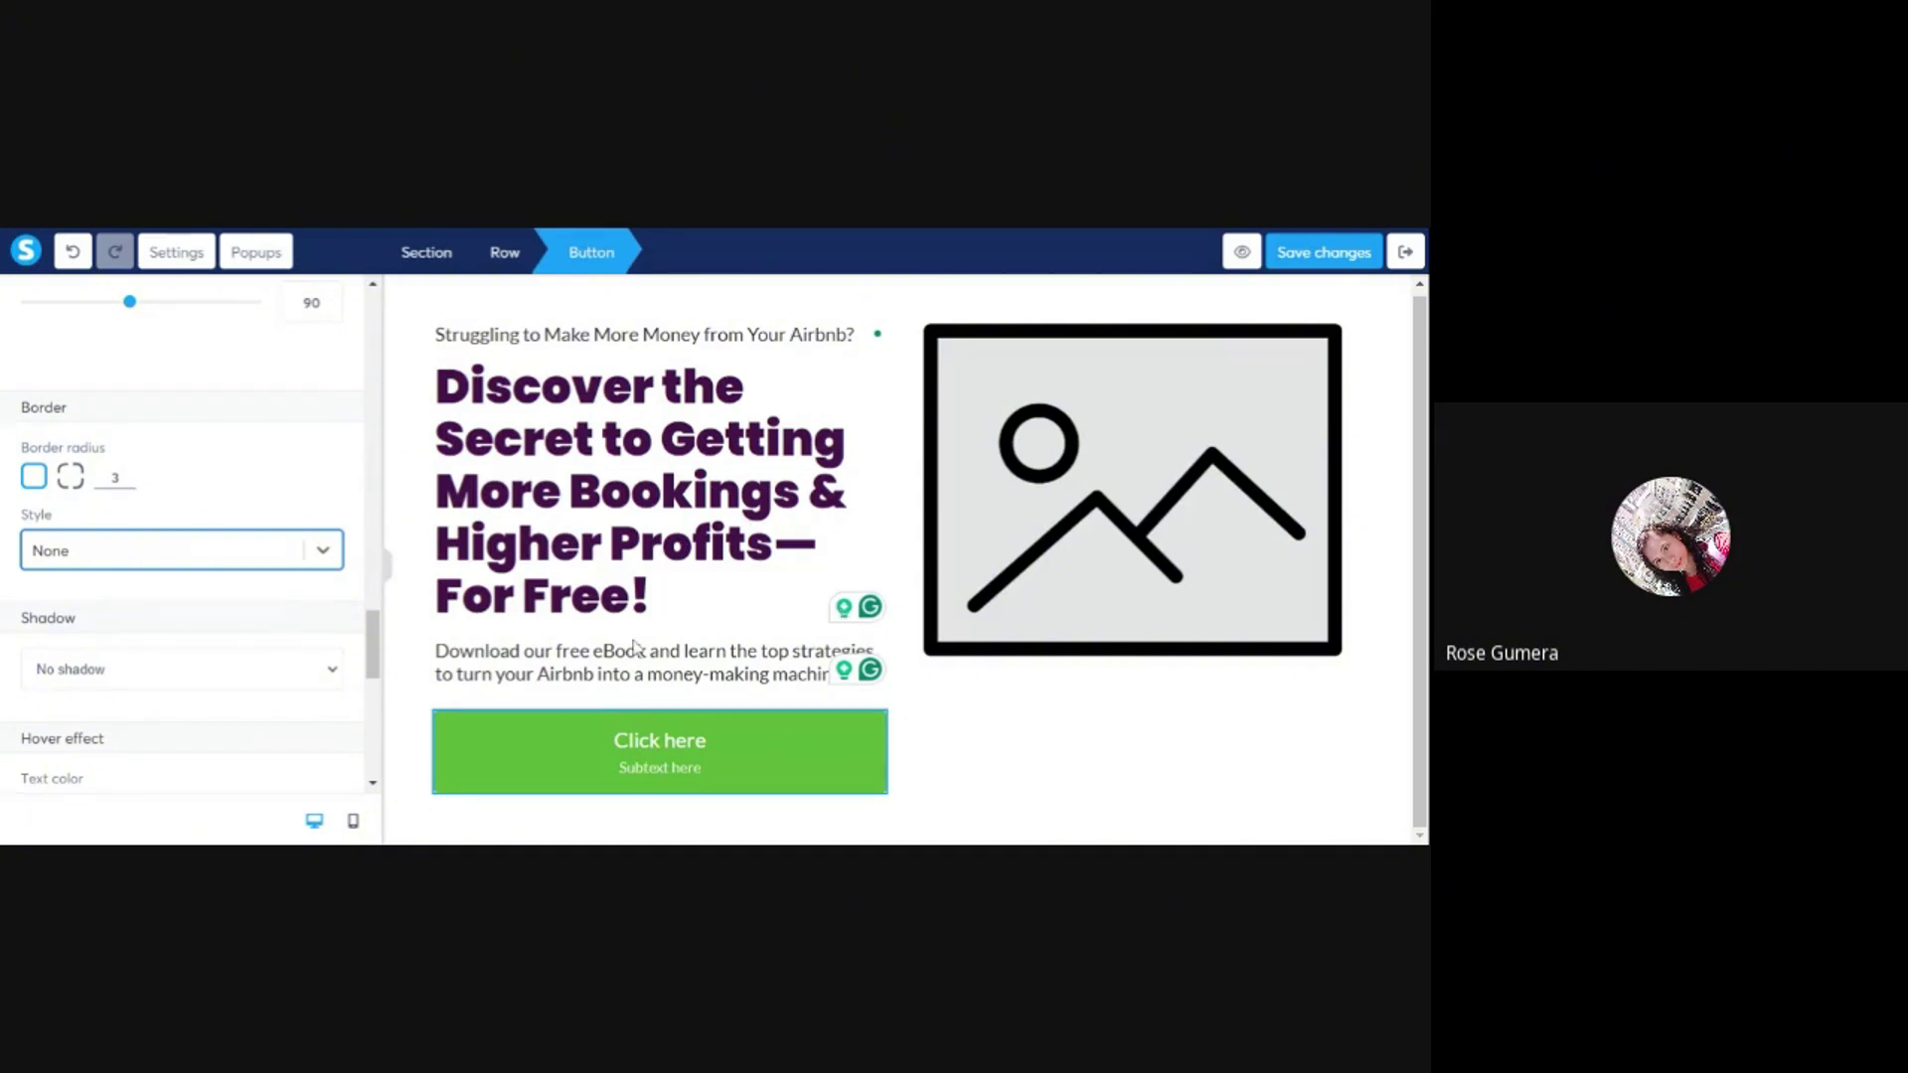
pyautogui.scroll(2, 226, 609)
pyautogui.scroll(-1, 230, 610)
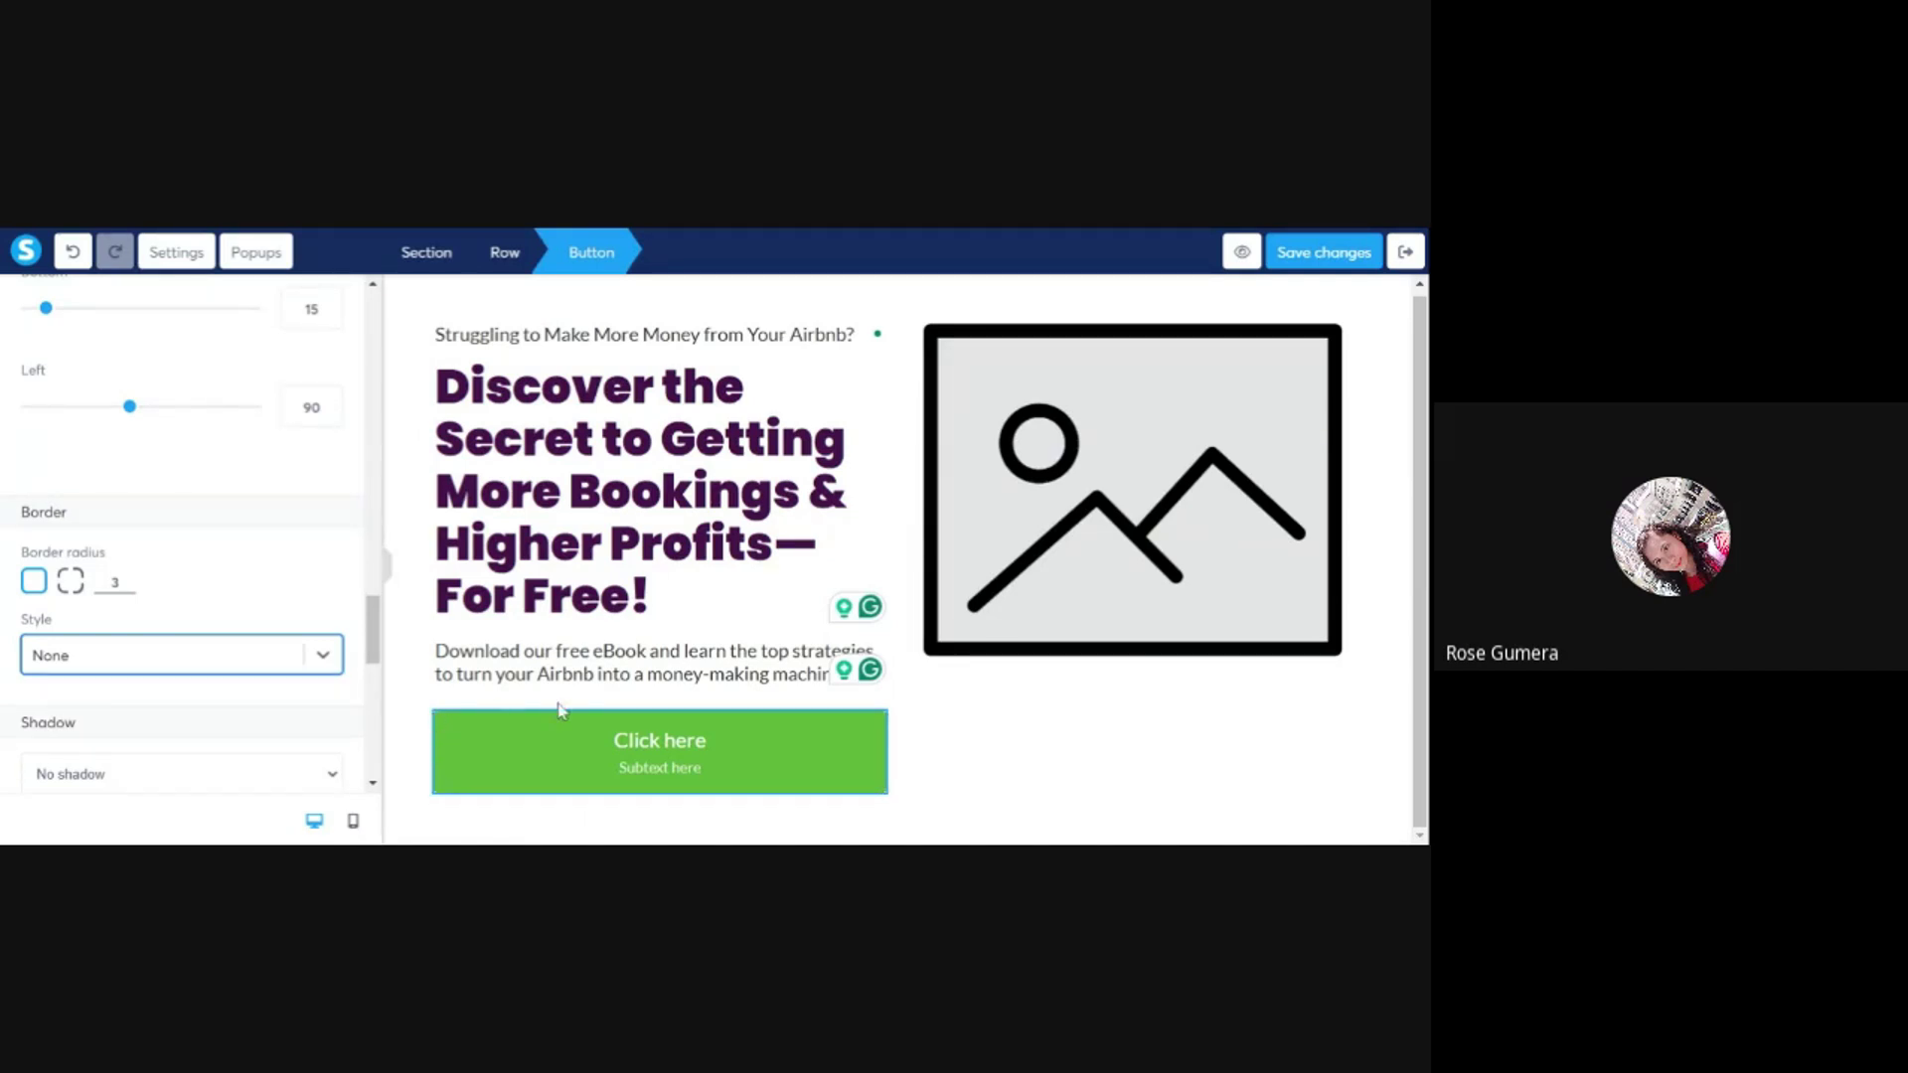
# - Set the green button's border radius to 100 for fully rounded pill ends
pyautogui.doubleClick(111, 583)
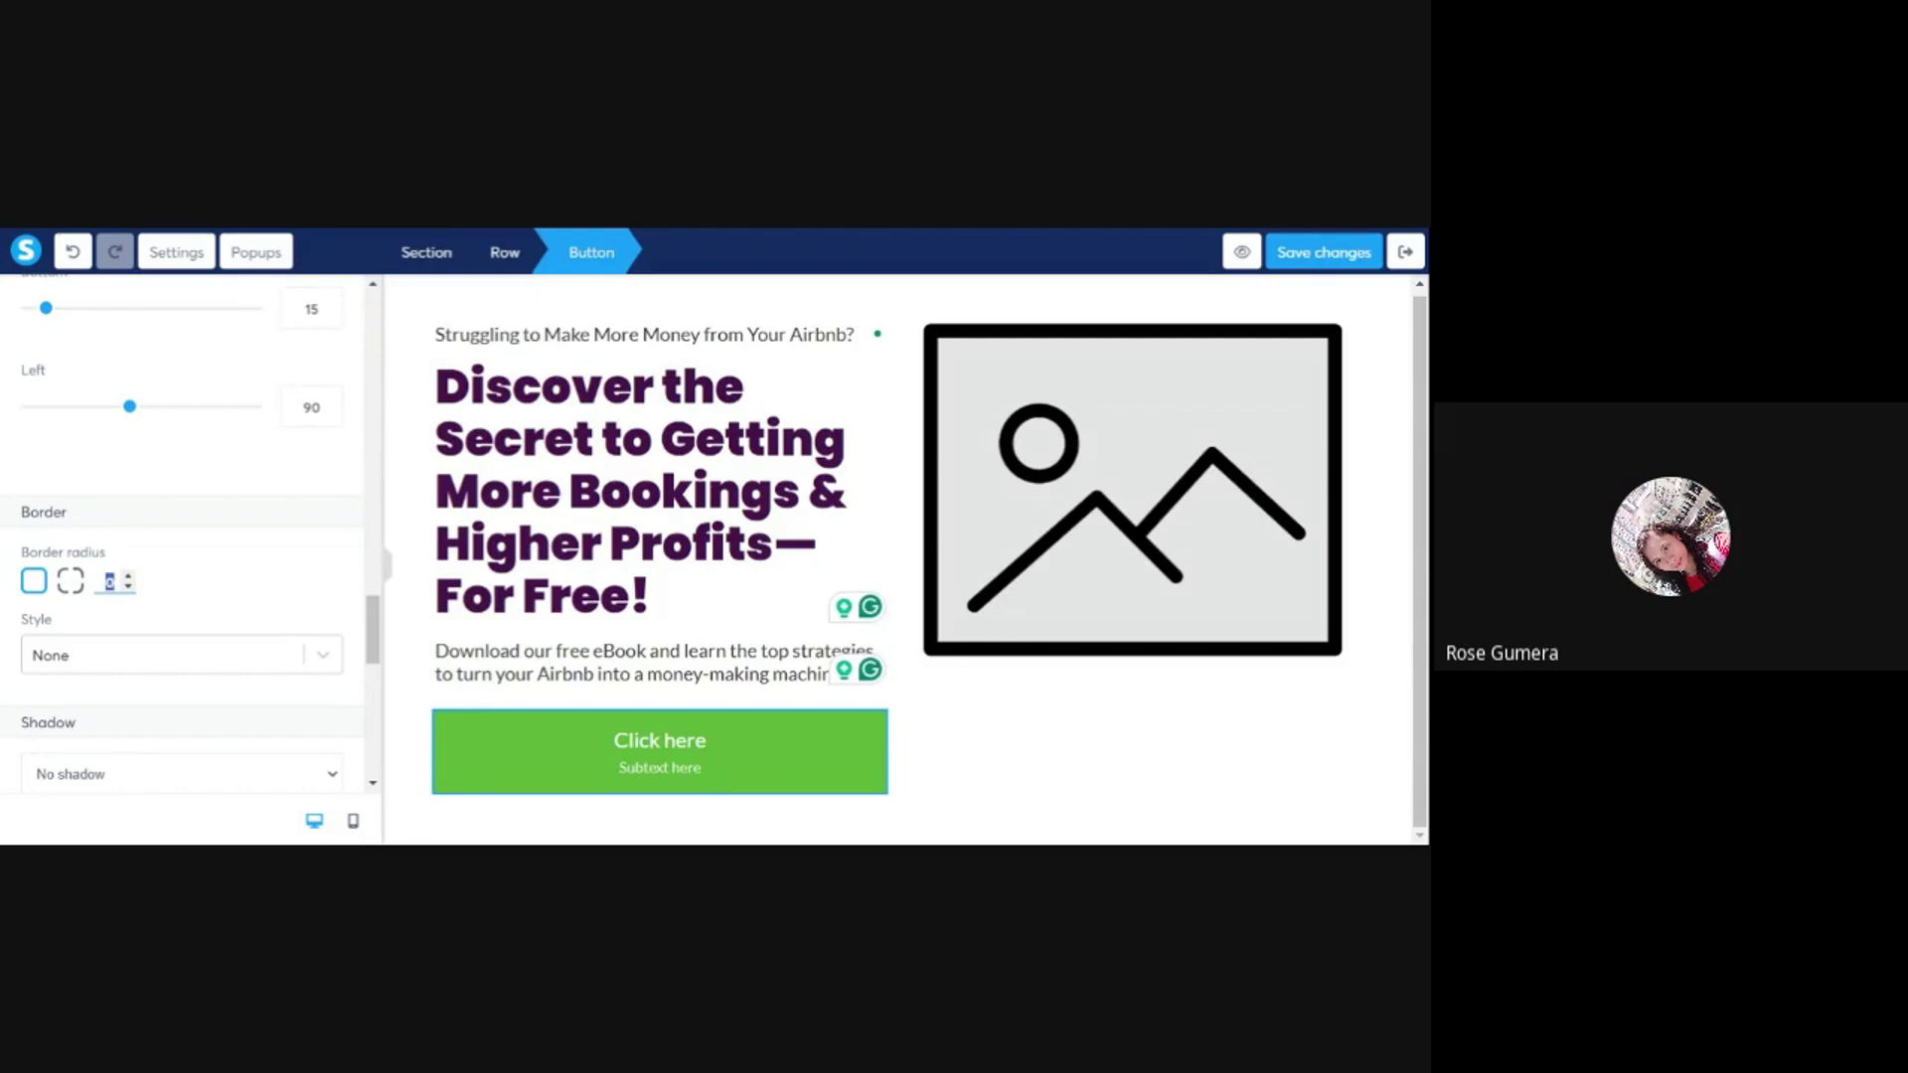
pyautogui.click(490, 686)
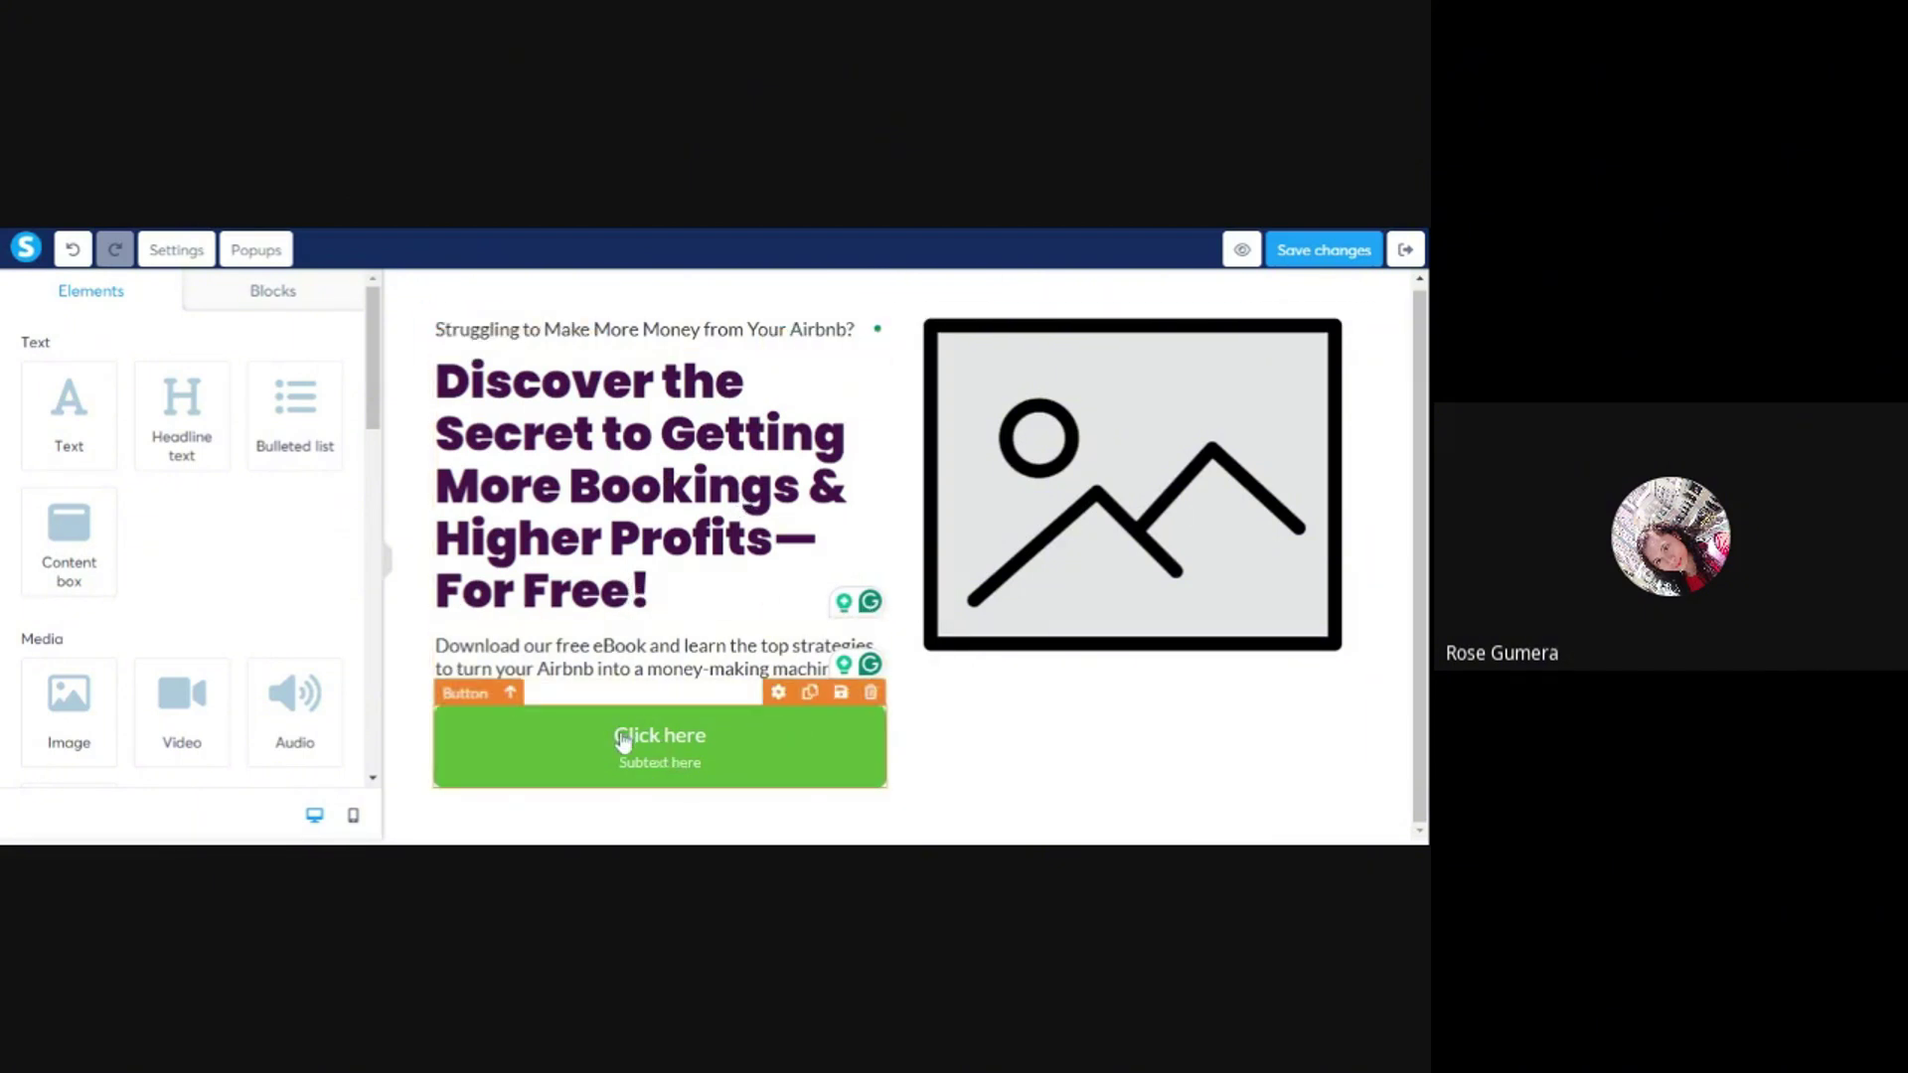
pyautogui.click(711, 736)
pyautogui.scroll(-3, 234, 672)
pyautogui.moveTo(374, 350); pyautogui.dragTo(360, 652)
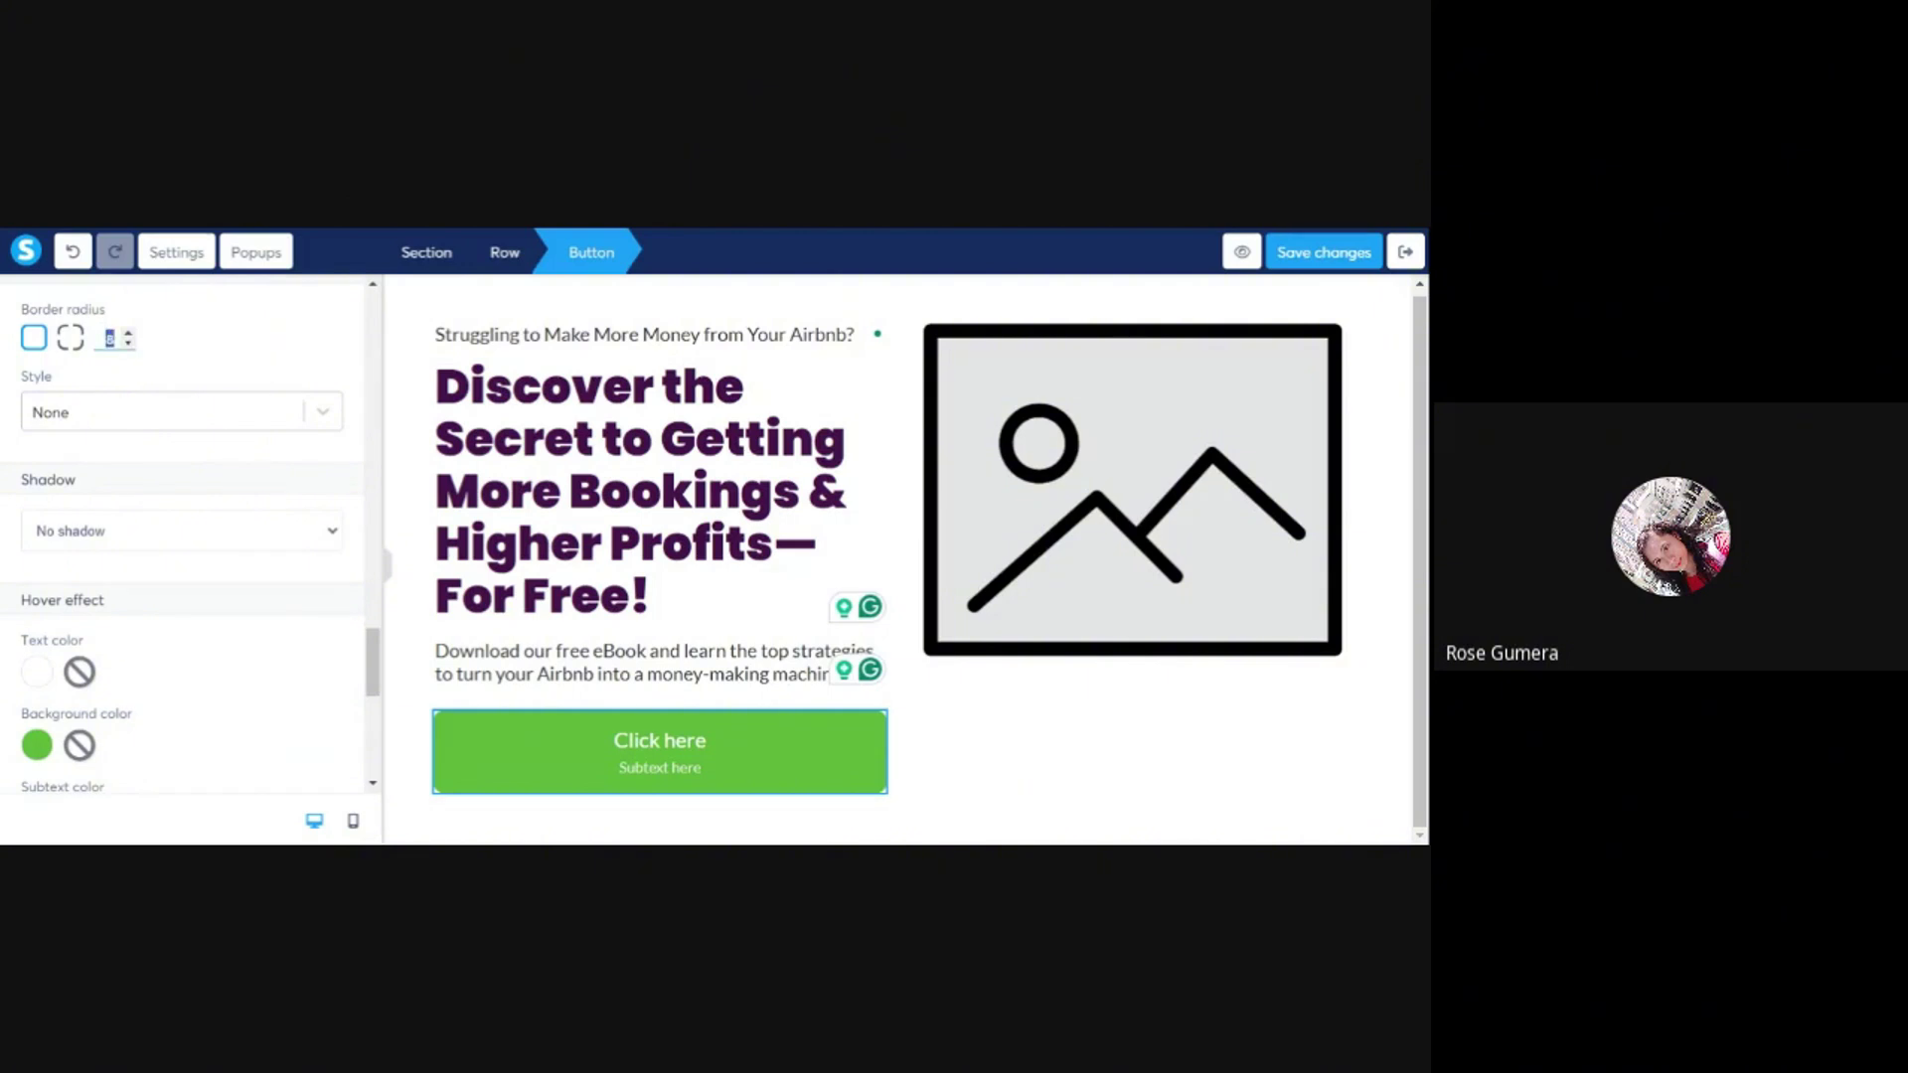
pyautogui.write('00')
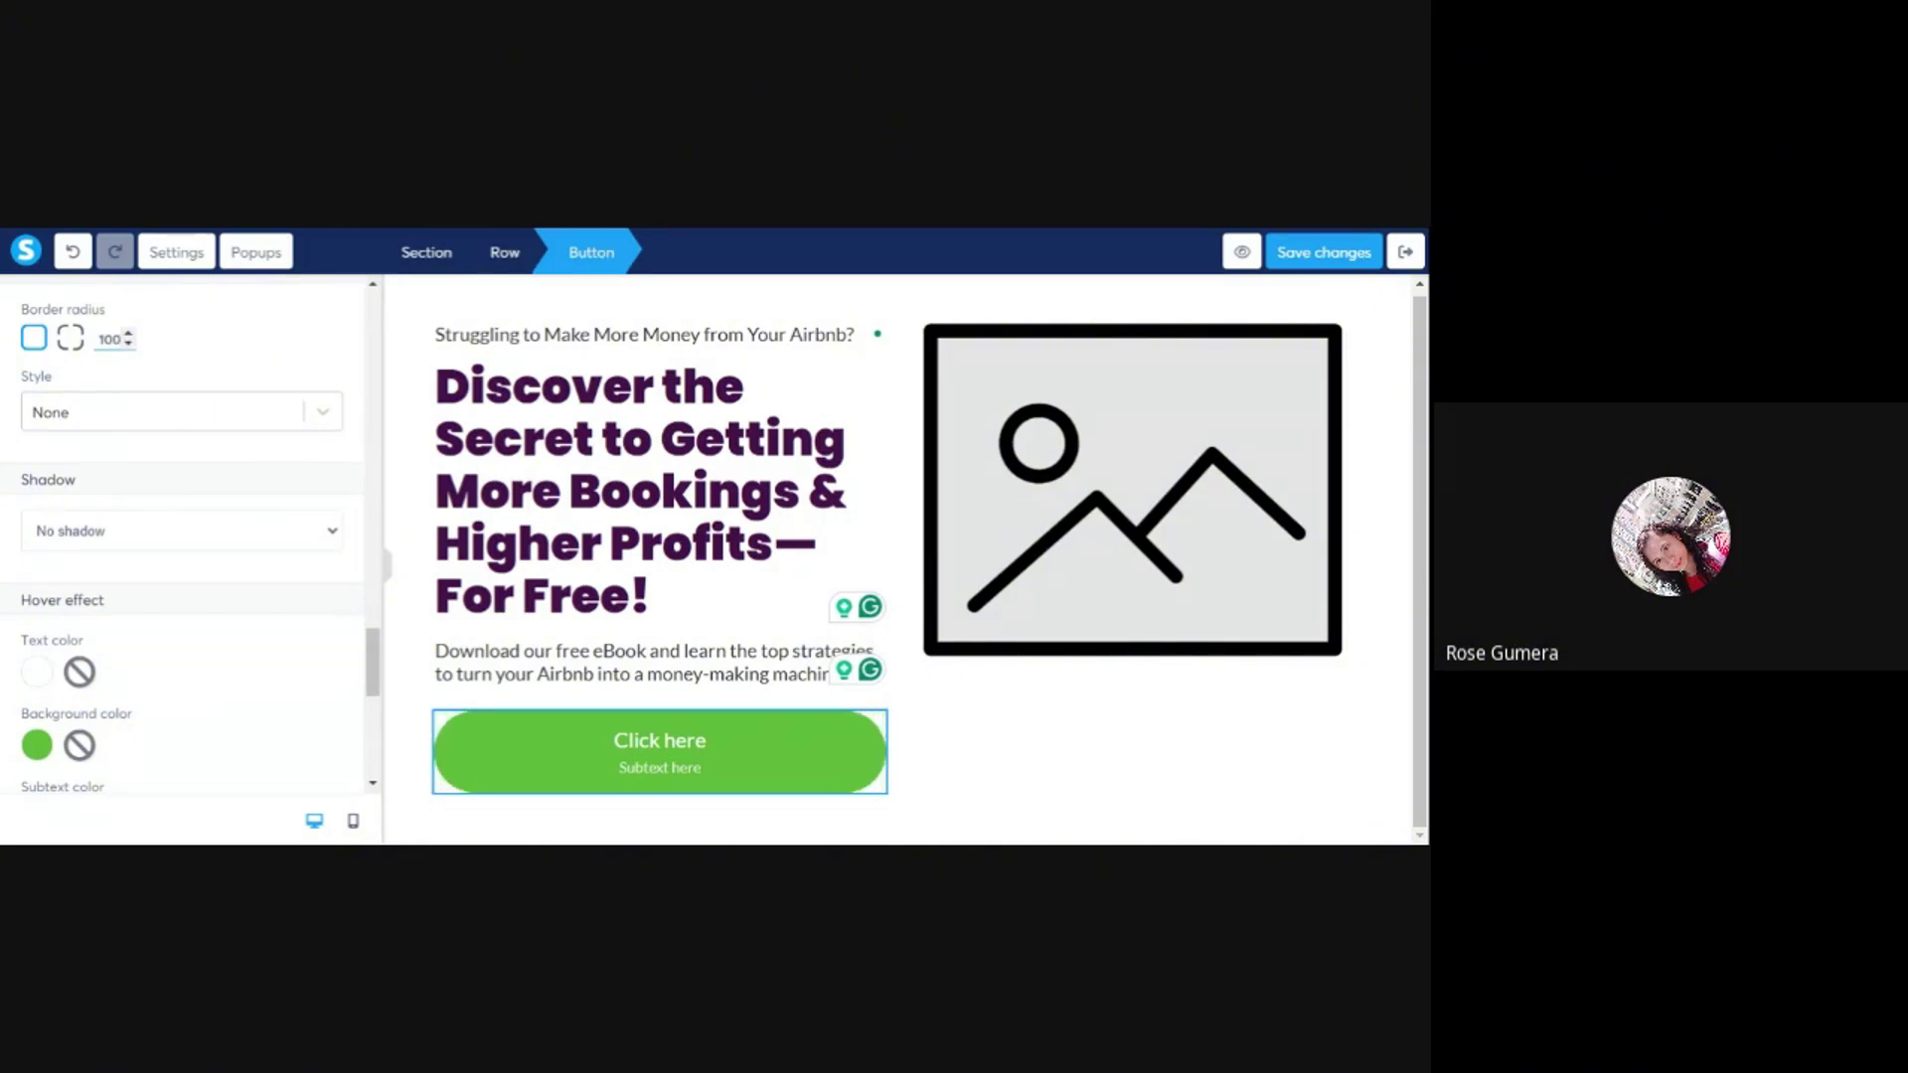
pyautogui.click(675, 664)
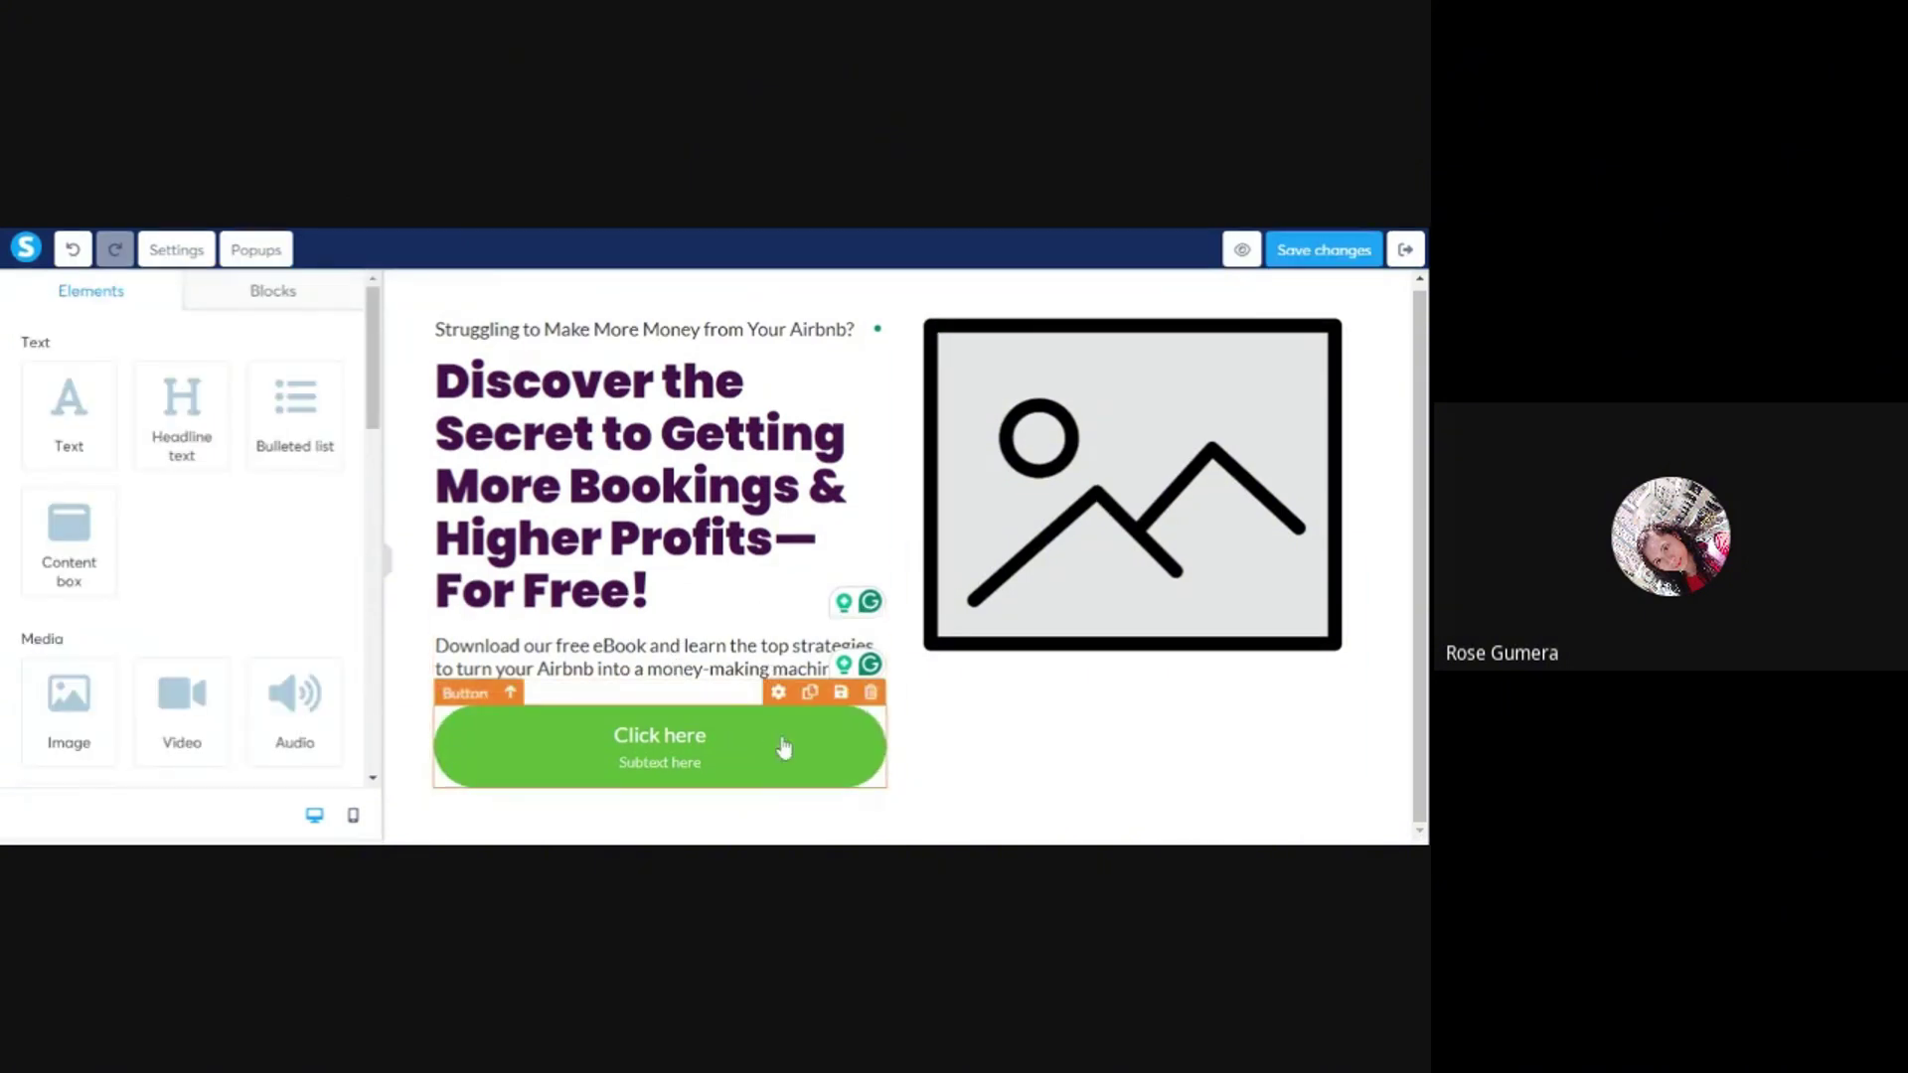
# - Choose Zoom as the green button's Hover effect style
pyautogui.click(639, 758)
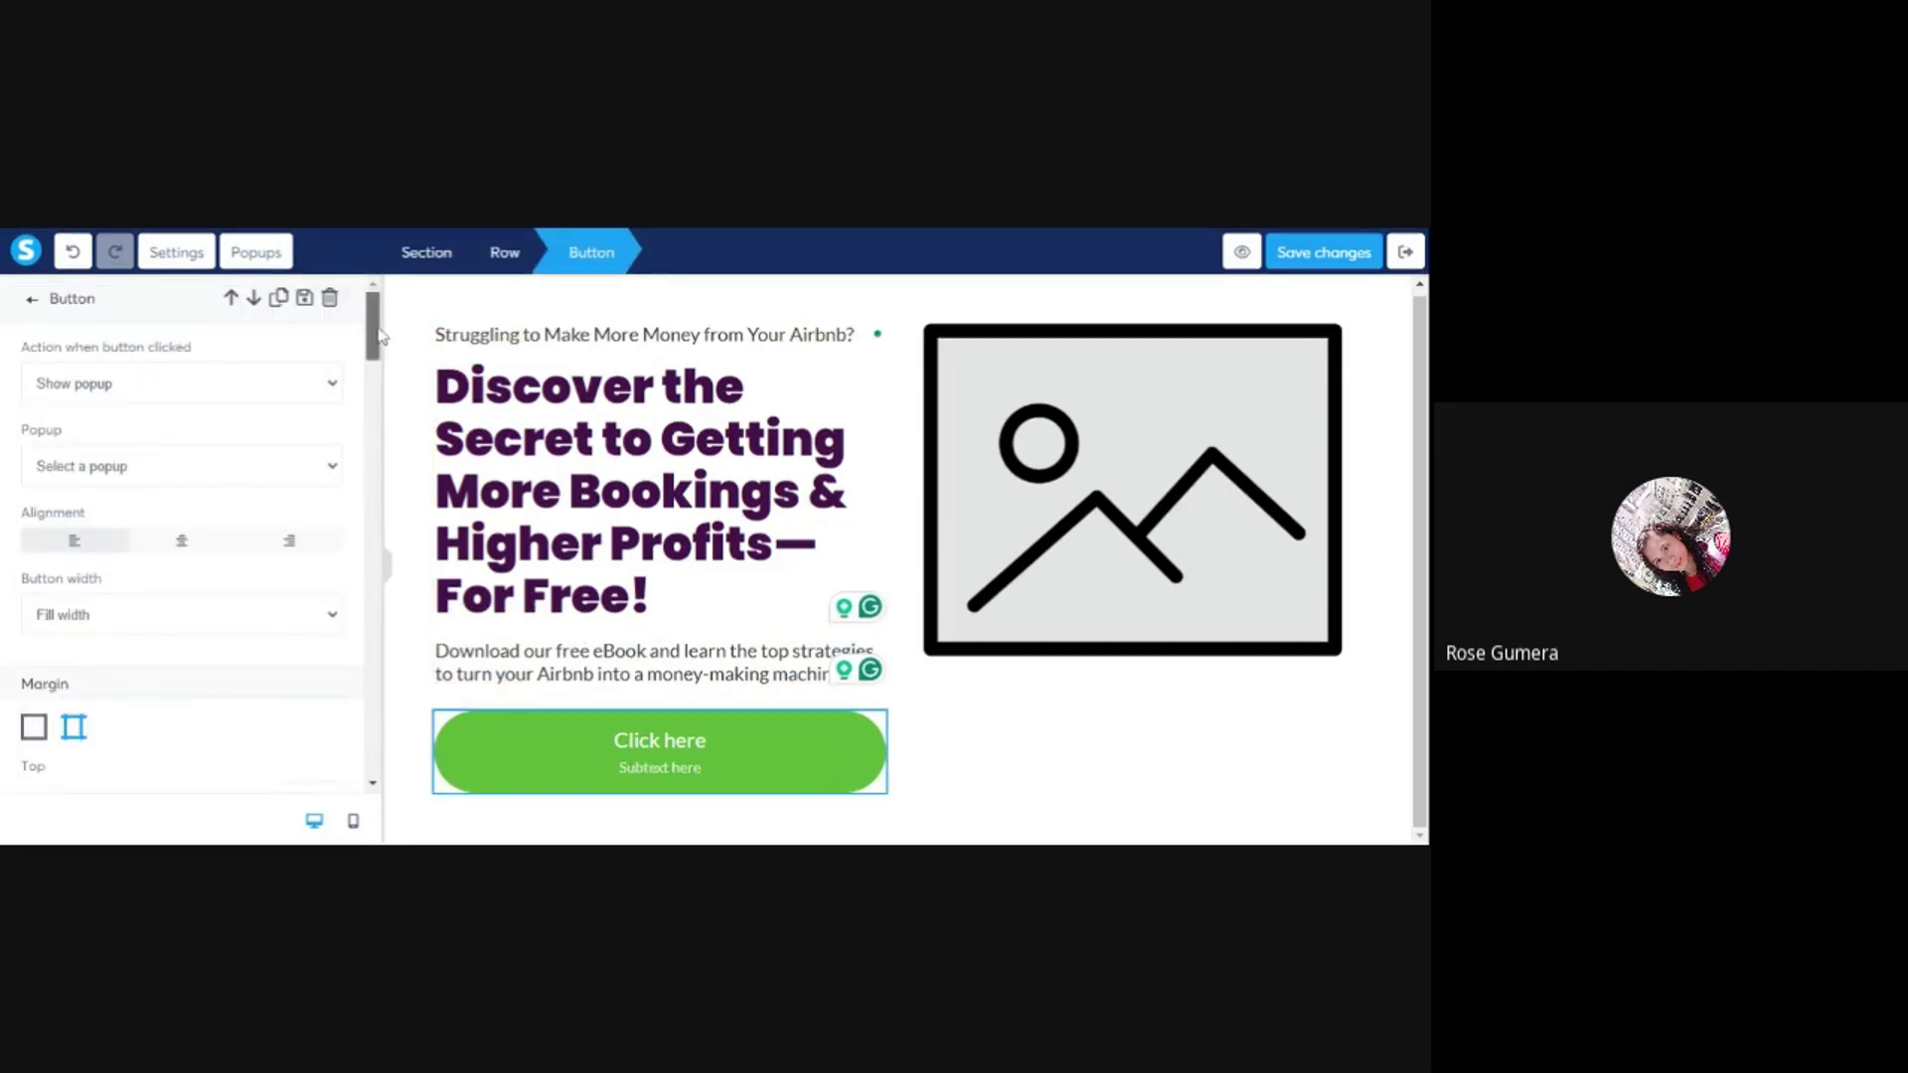
pyautogui.moveTo(372, 328); pyautogui.dragTo(347, 512)
pyautogui.scroll(-1, 347, 516)
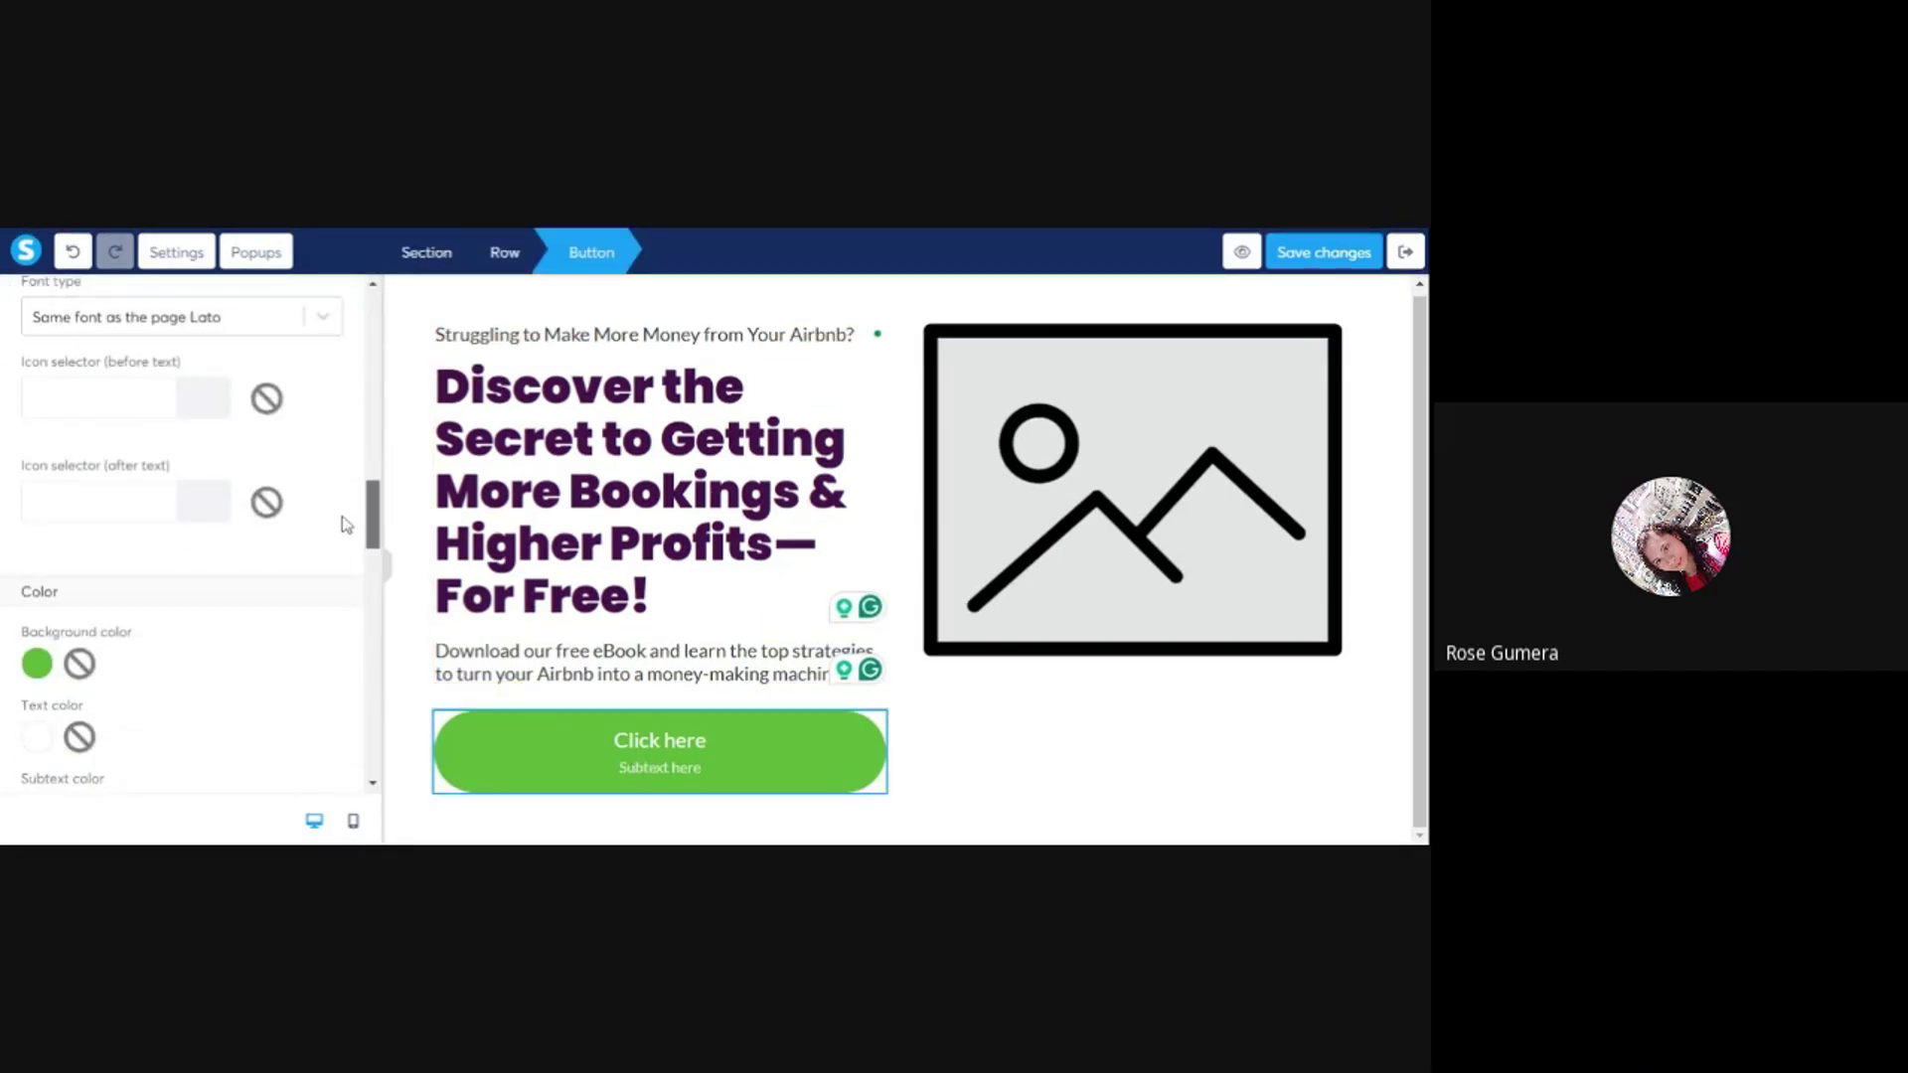
pyautogui.scroll(-5, 345, 524)
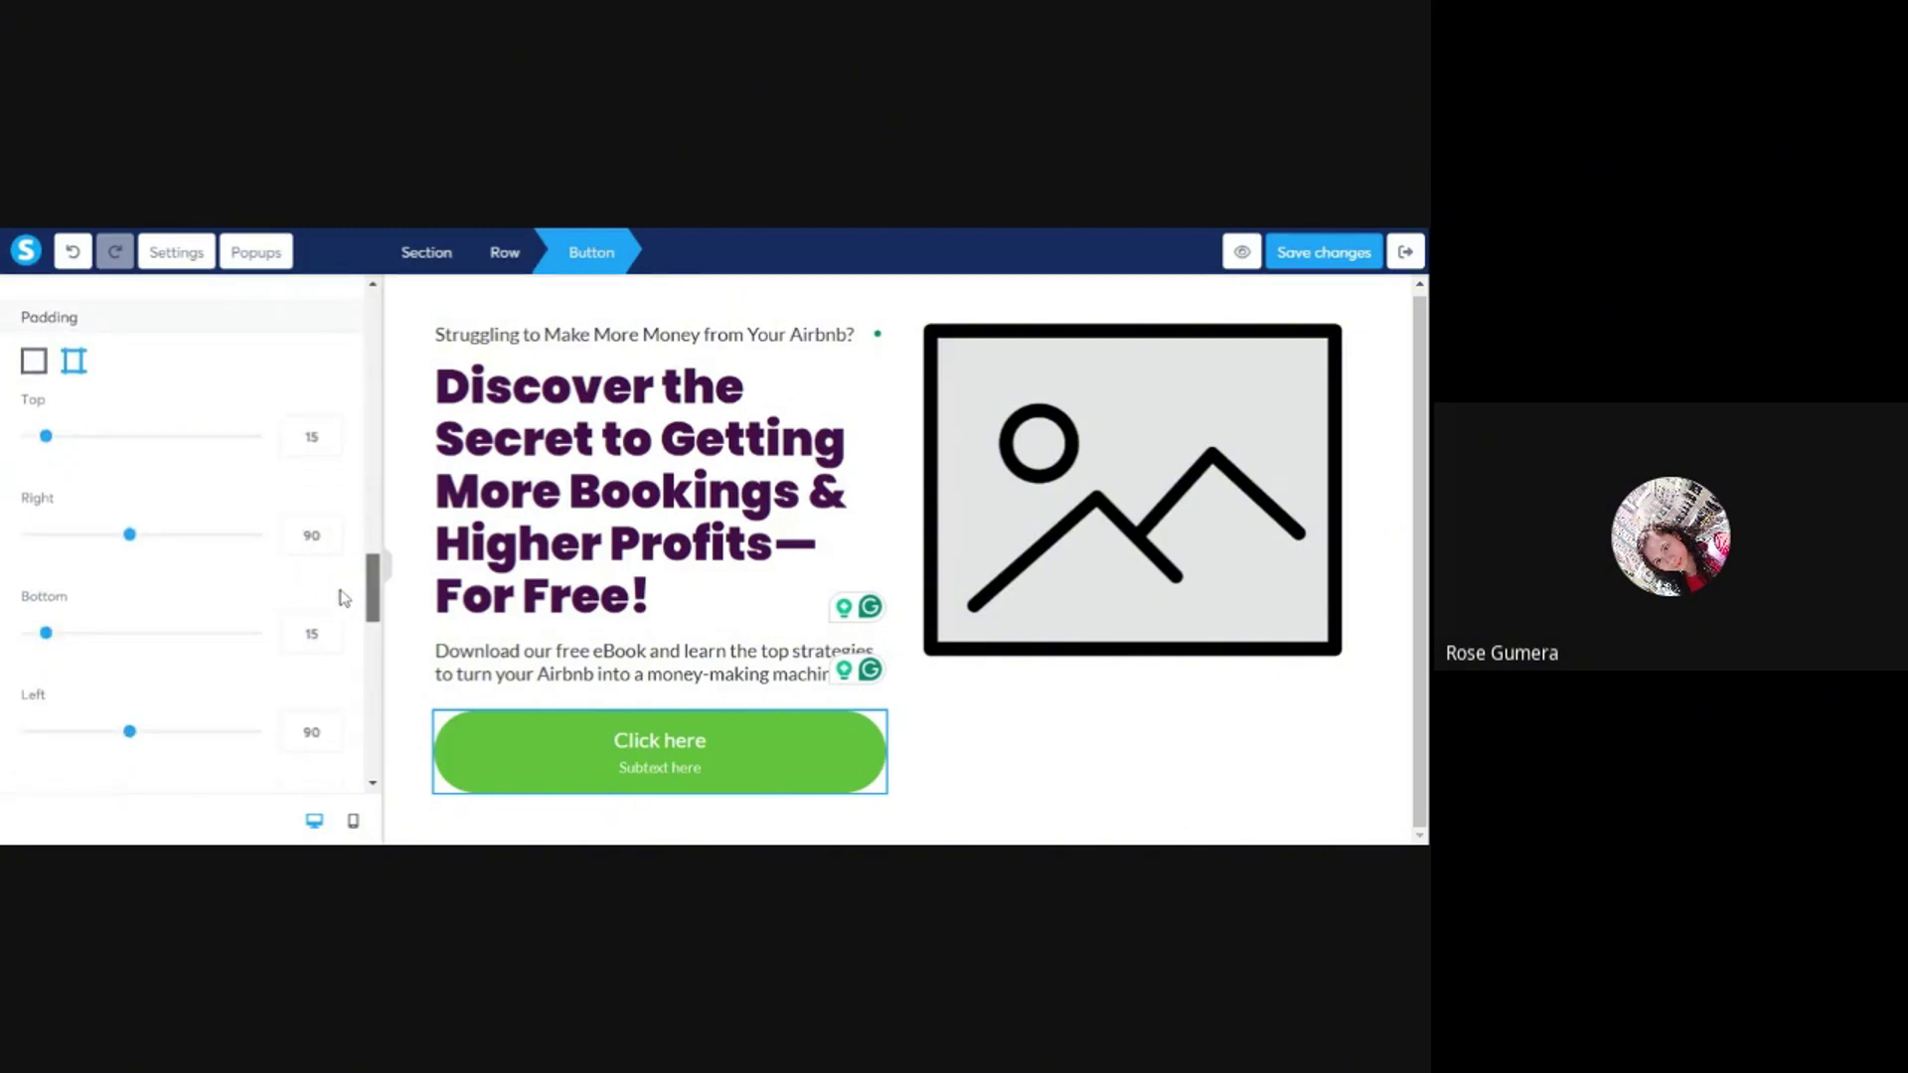
pyautogui.scroll(-5, 338, 631)
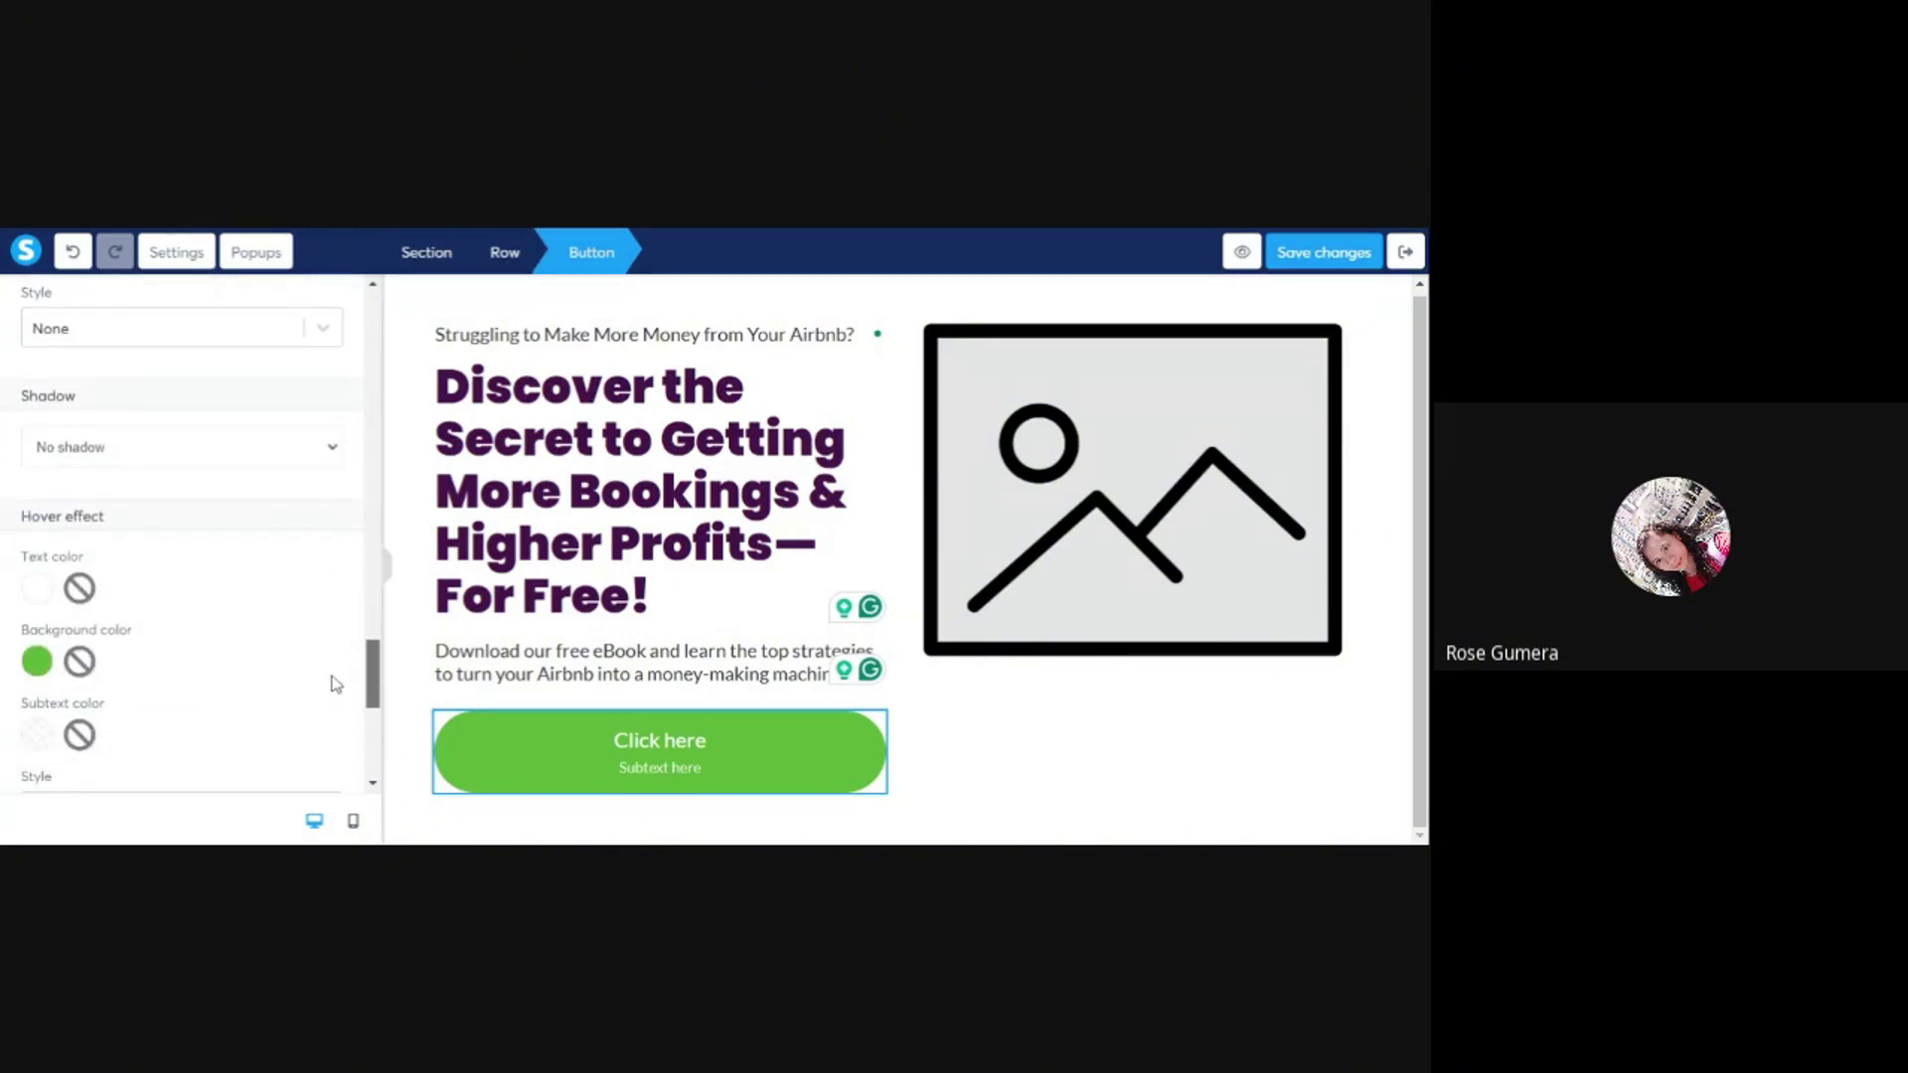
pyautogui.scroll(-5, 335, 695)
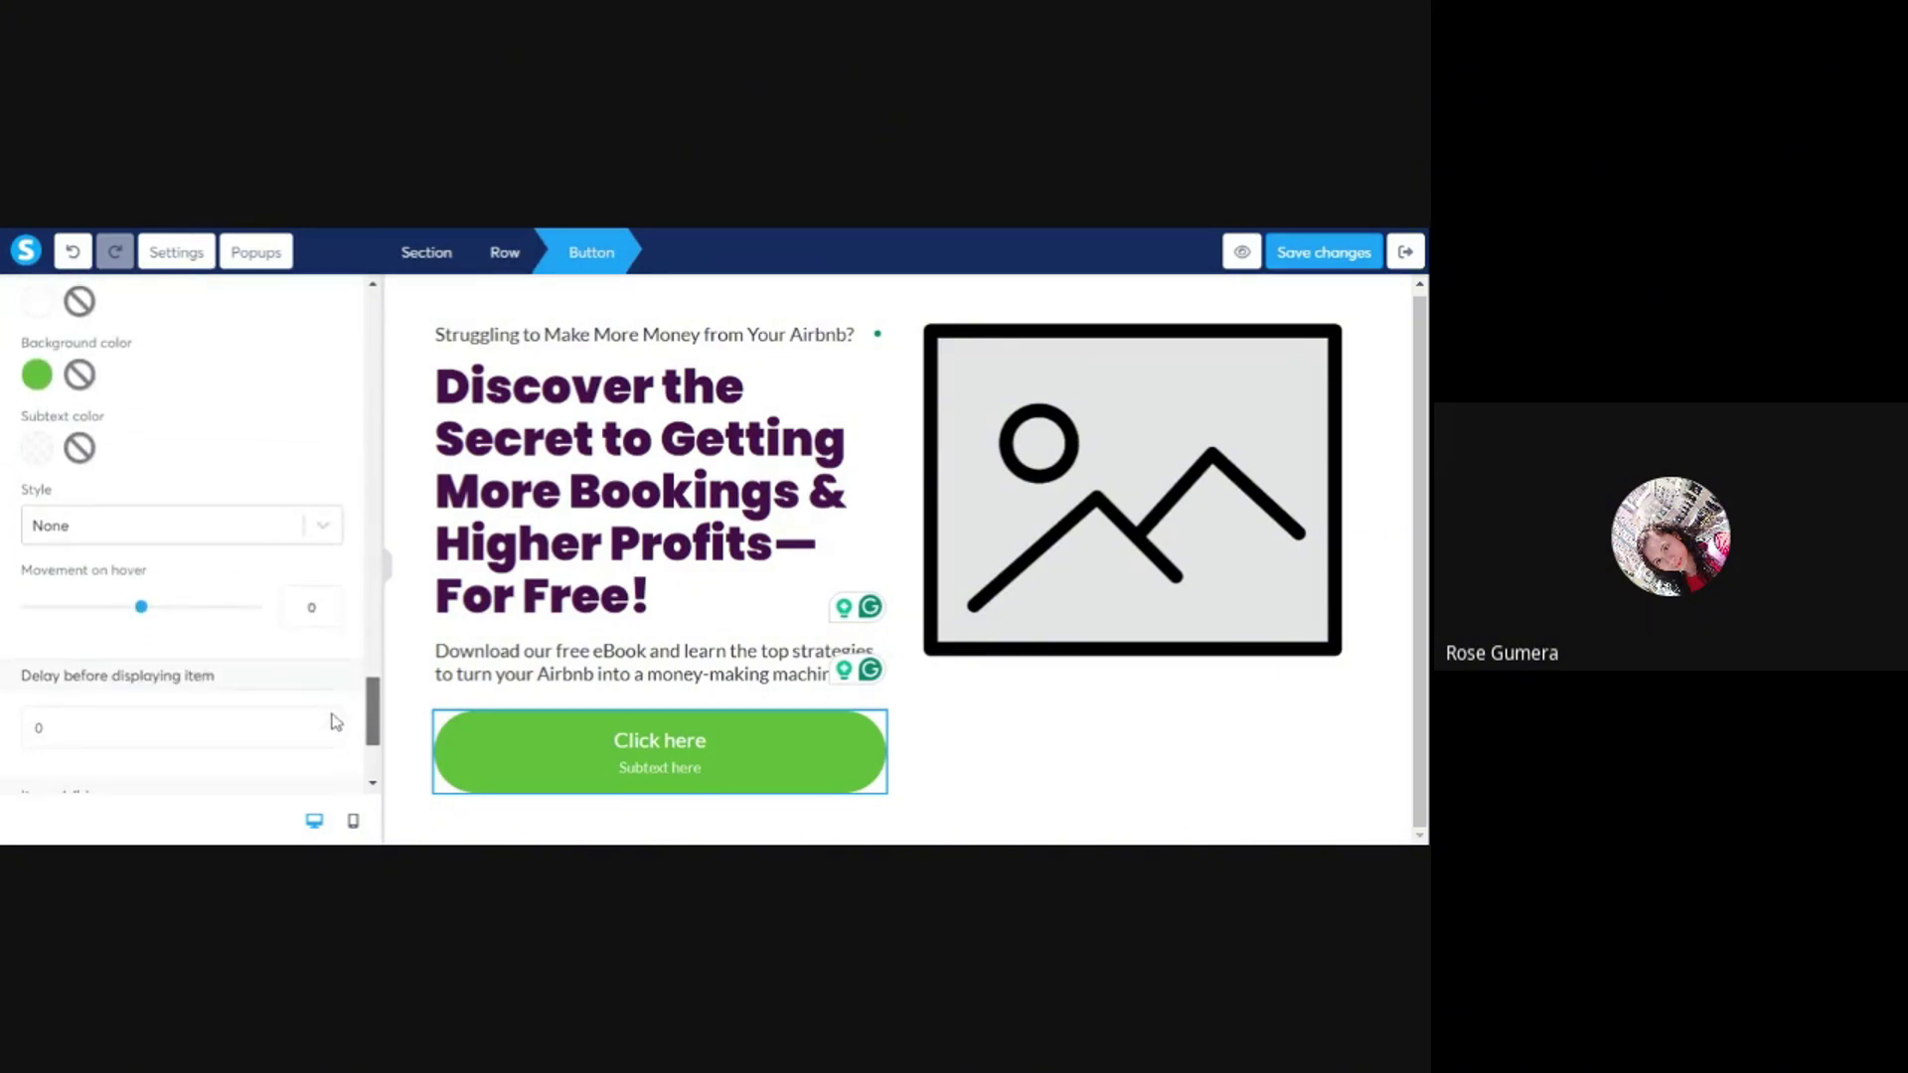
pyautogui.click(129, 405)
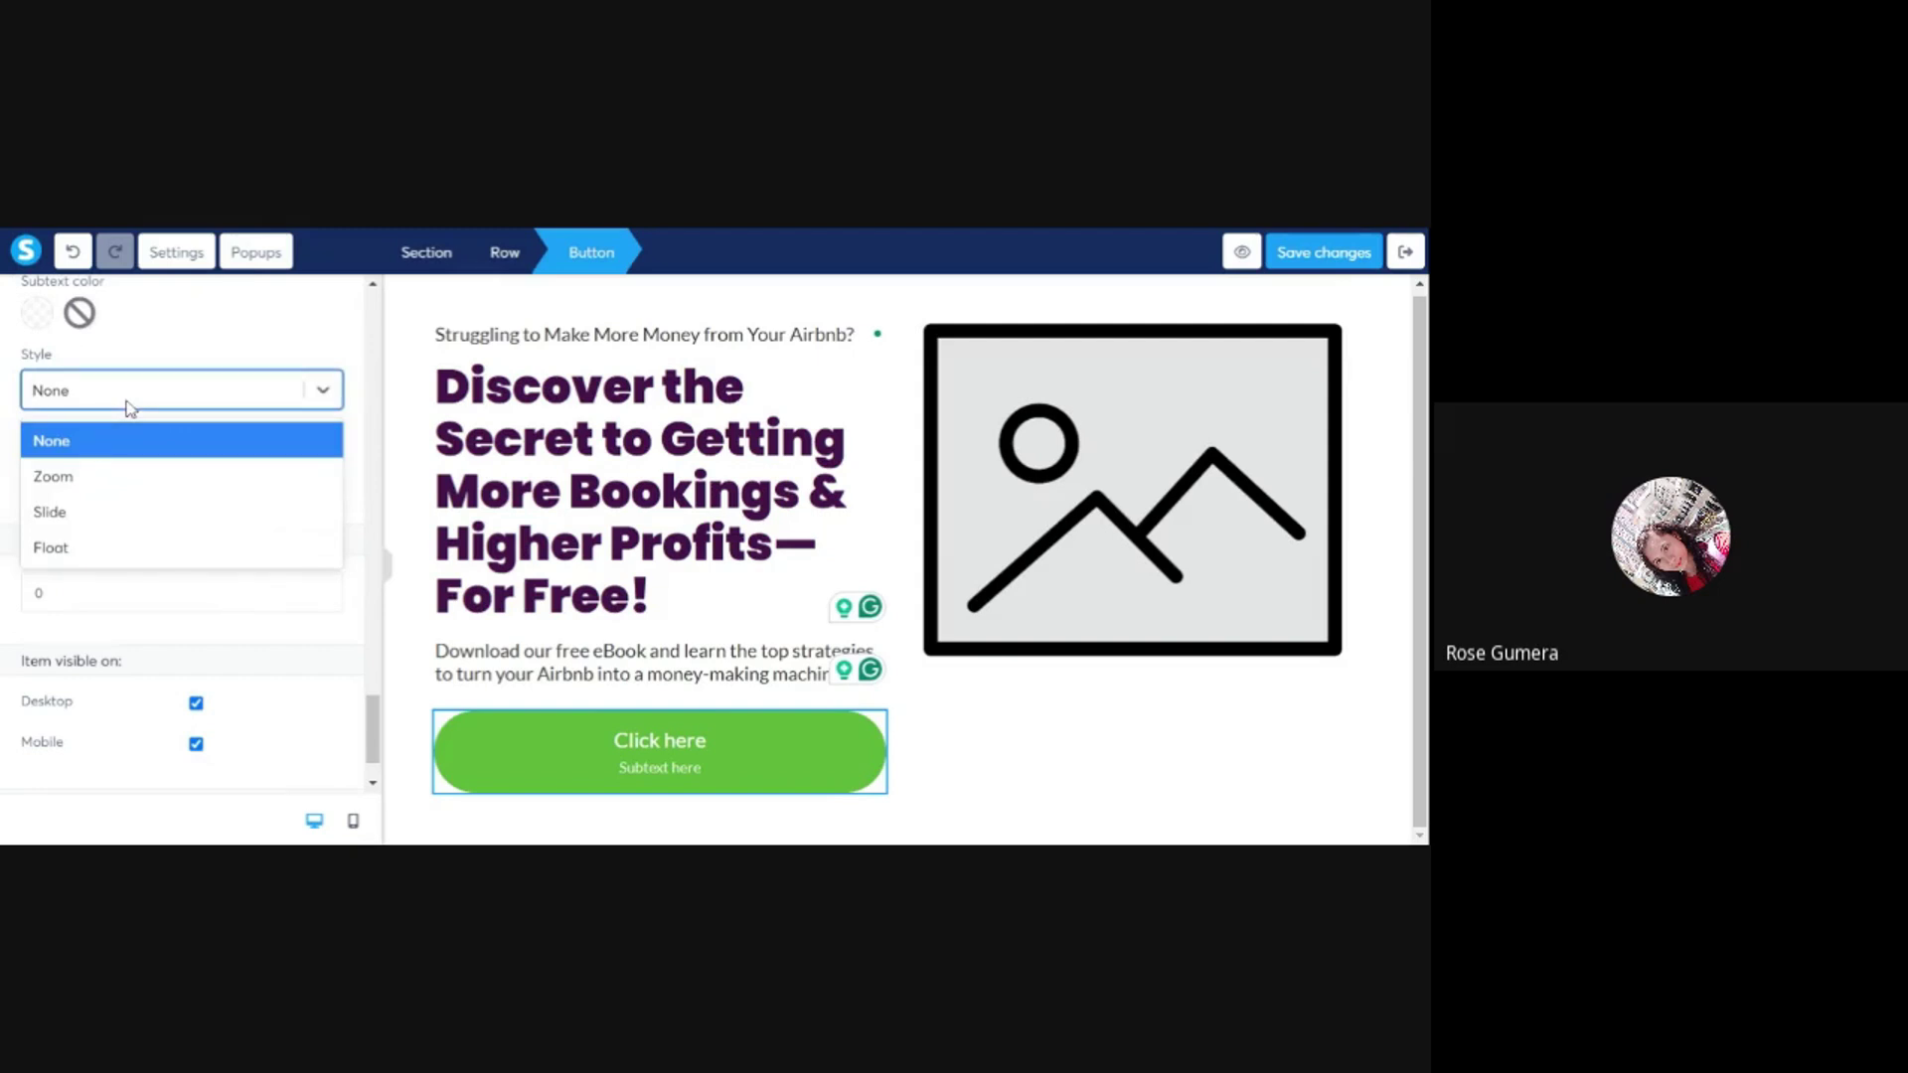
pyautogui.click(129, 405)
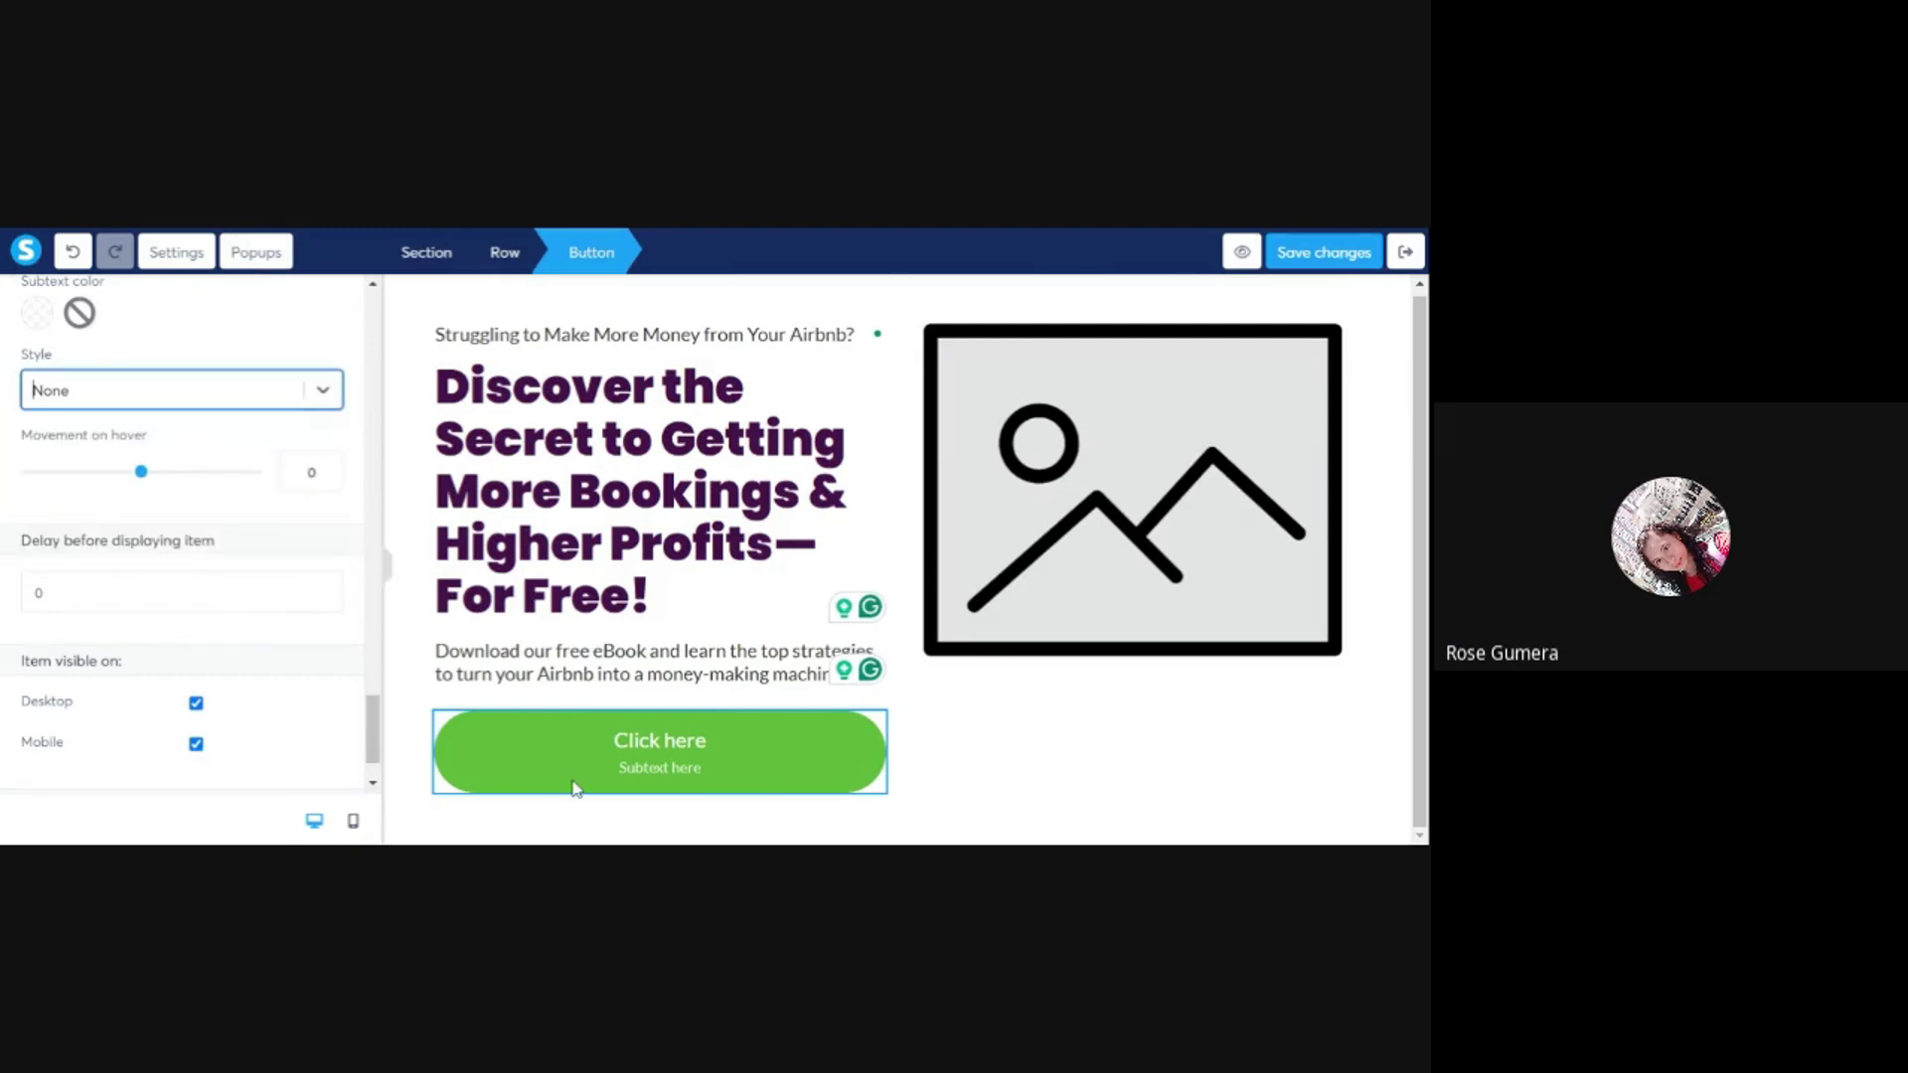
pyautogui.click(170, 390)
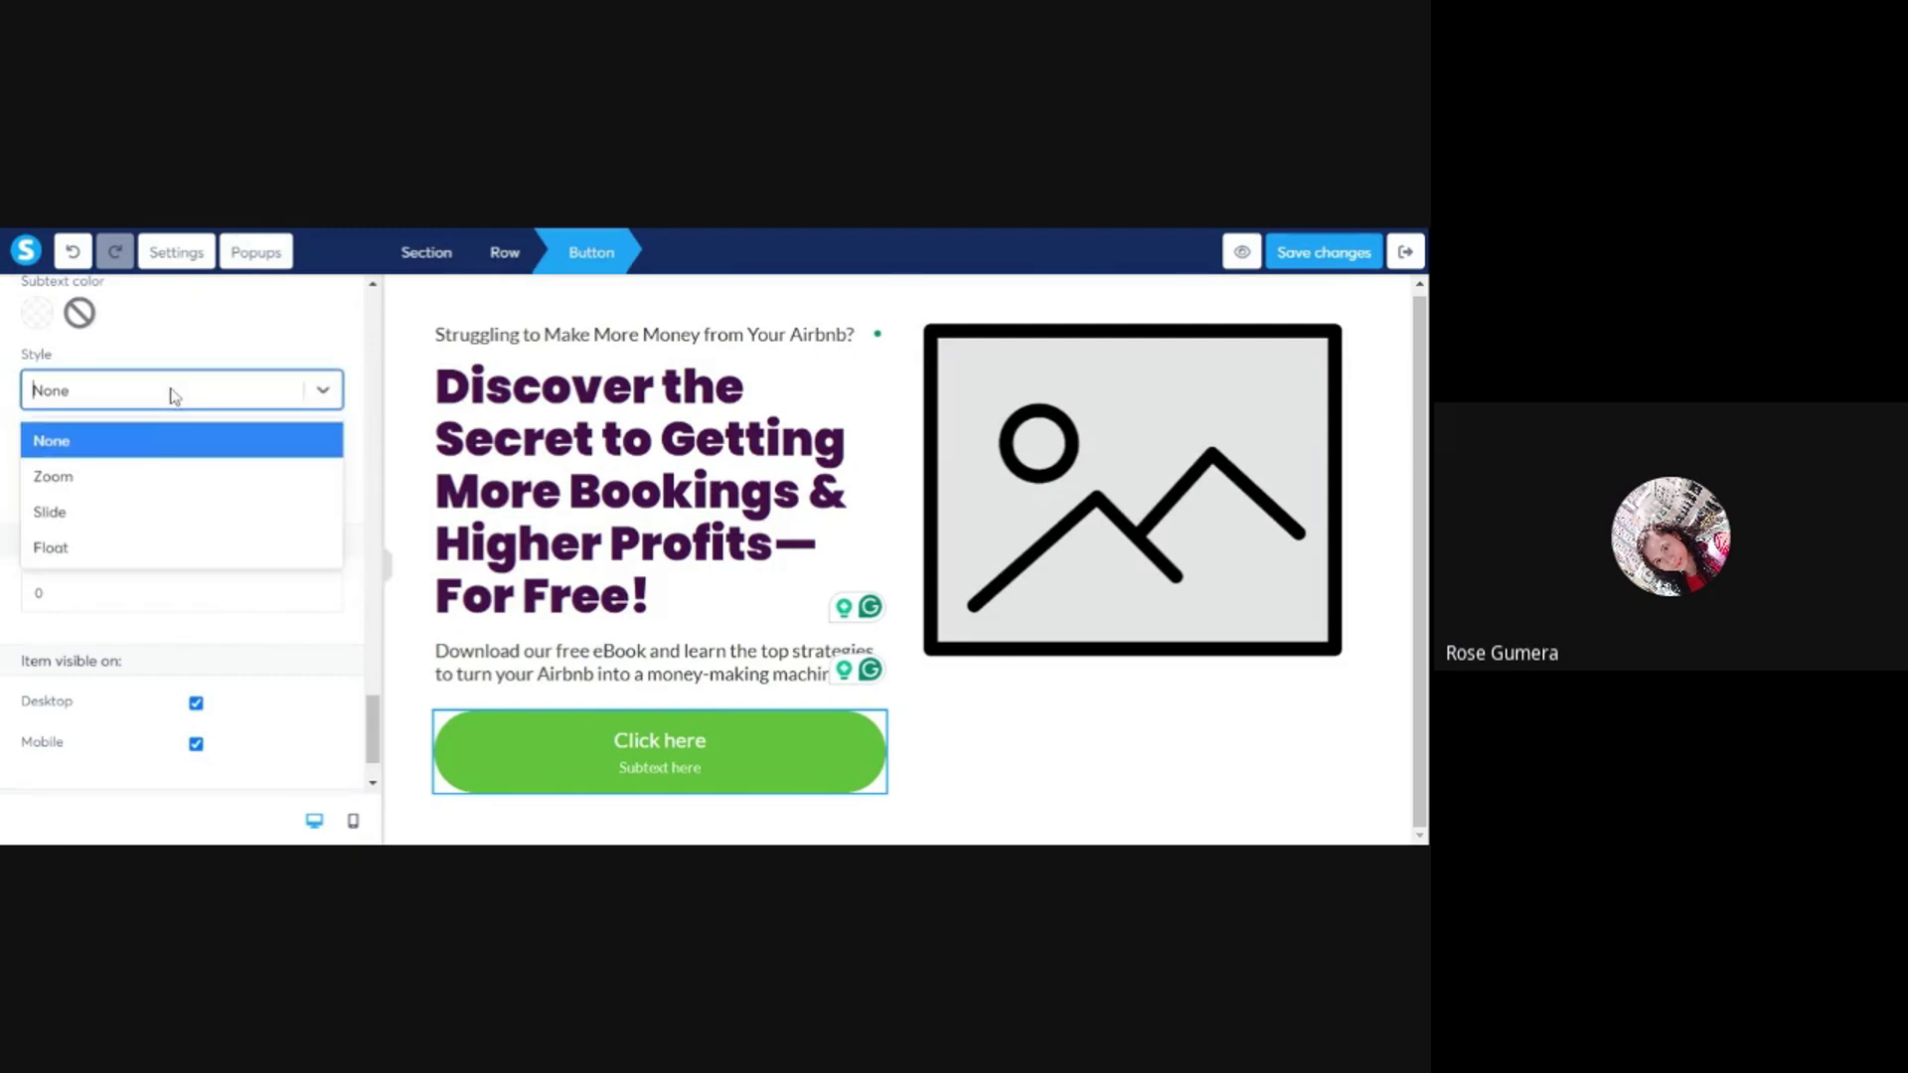
pyautogui.click(93, 480)
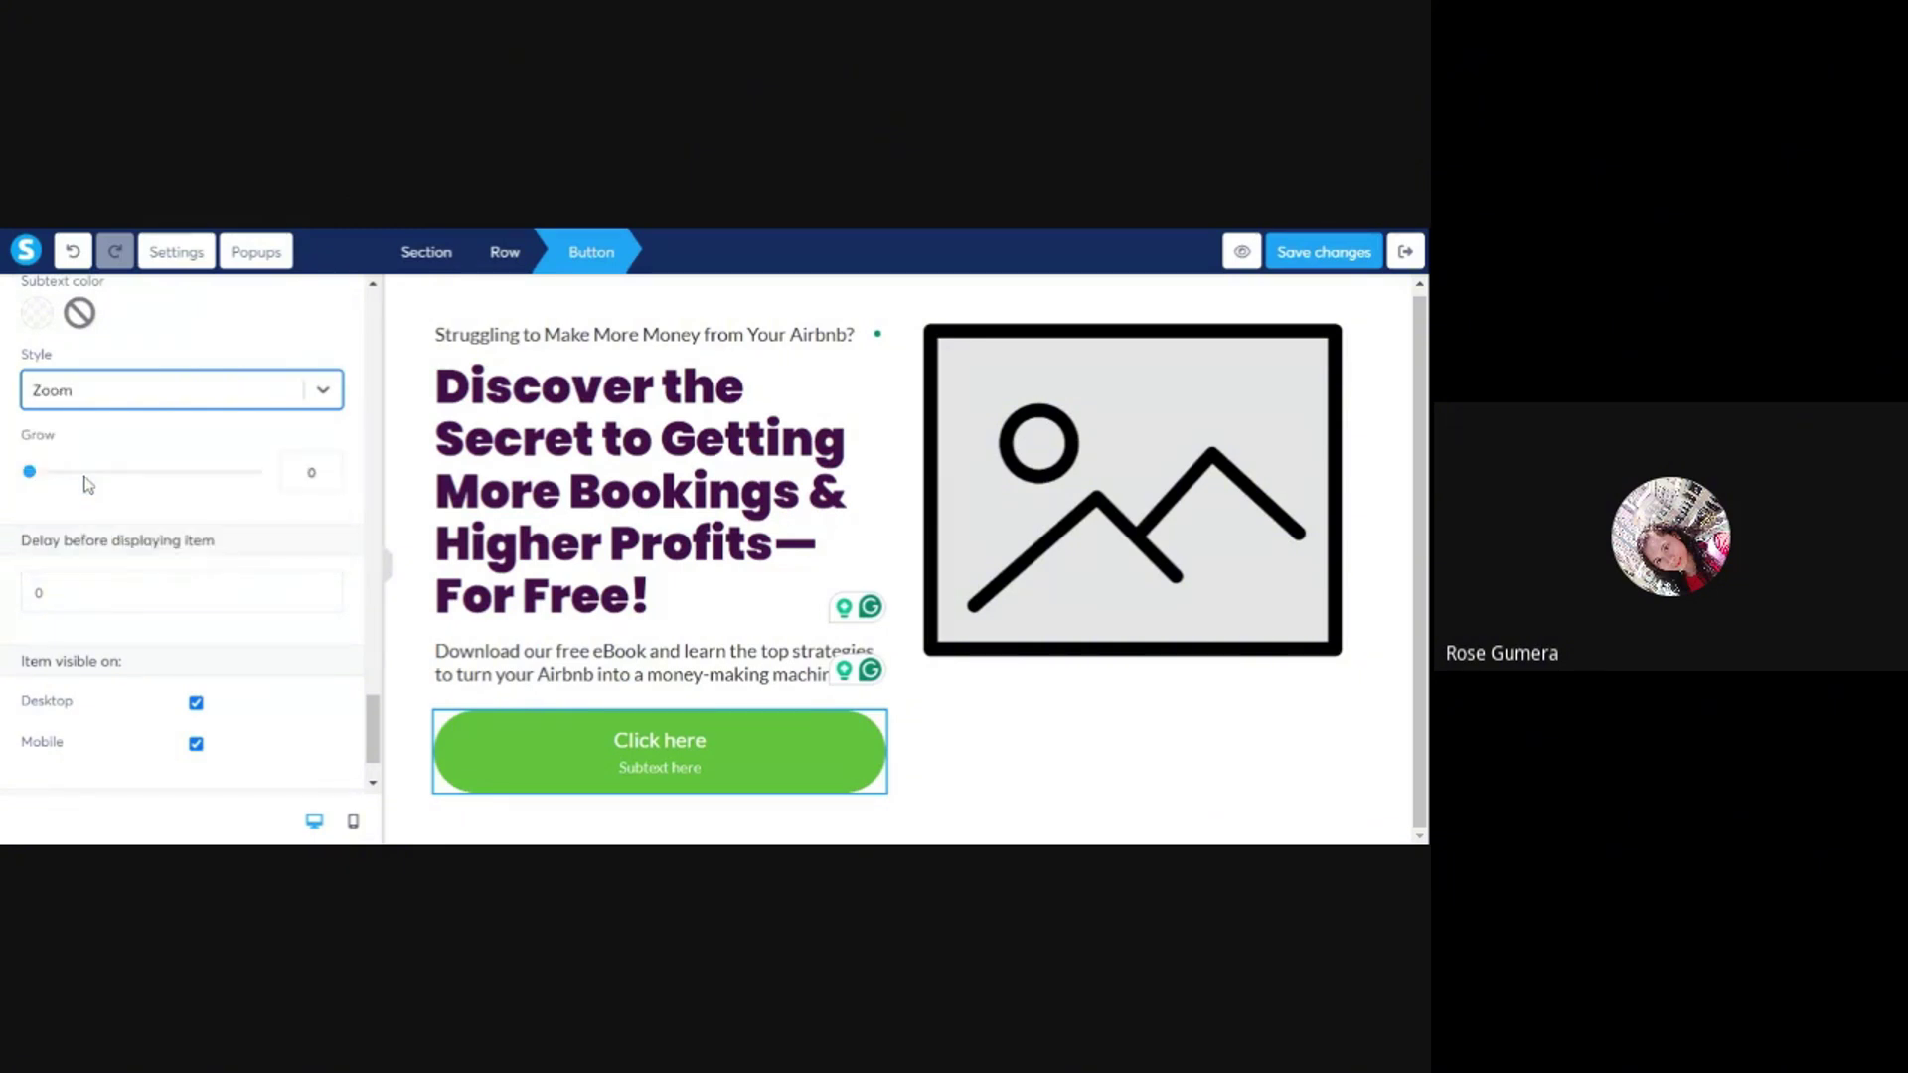
pyautogui.click(662, 656)
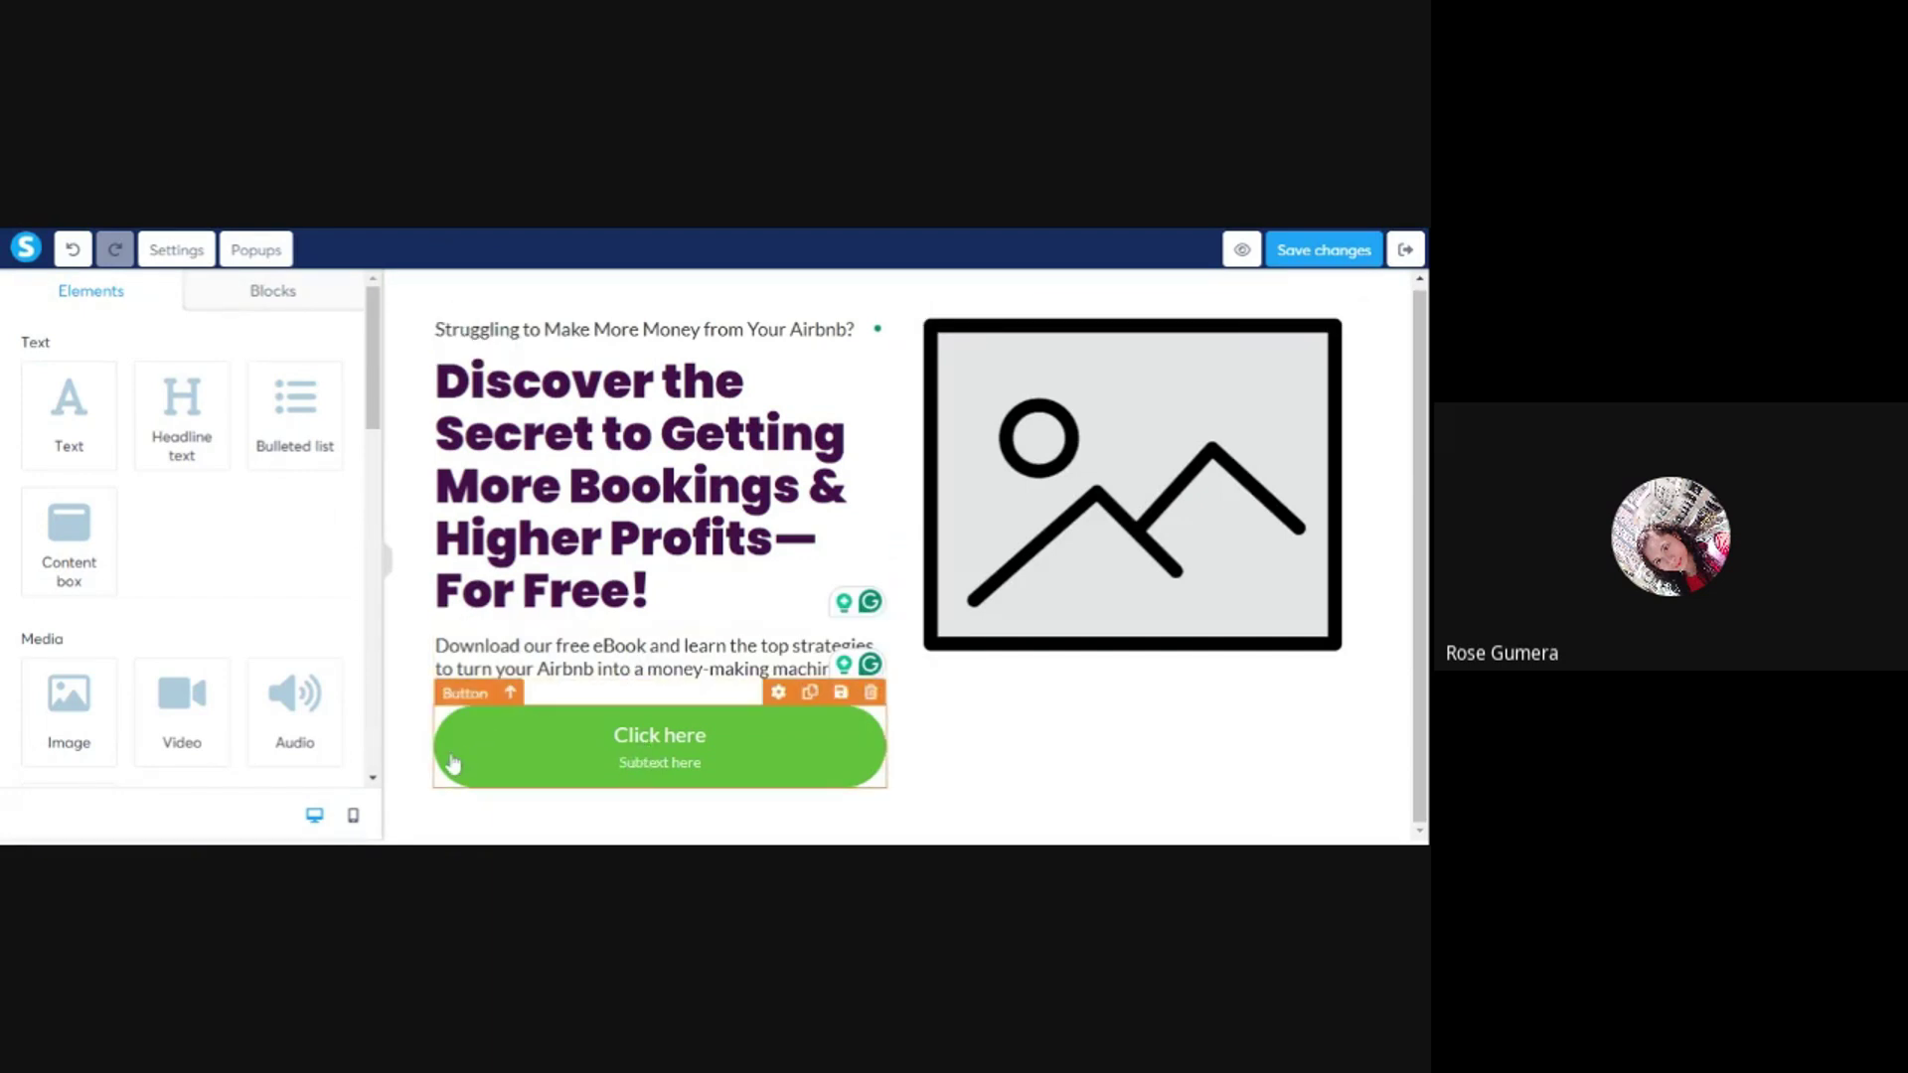
# - Change the green button's text to DOWNLOAD FREE EBOOK
pyautogui.click(574, 770)
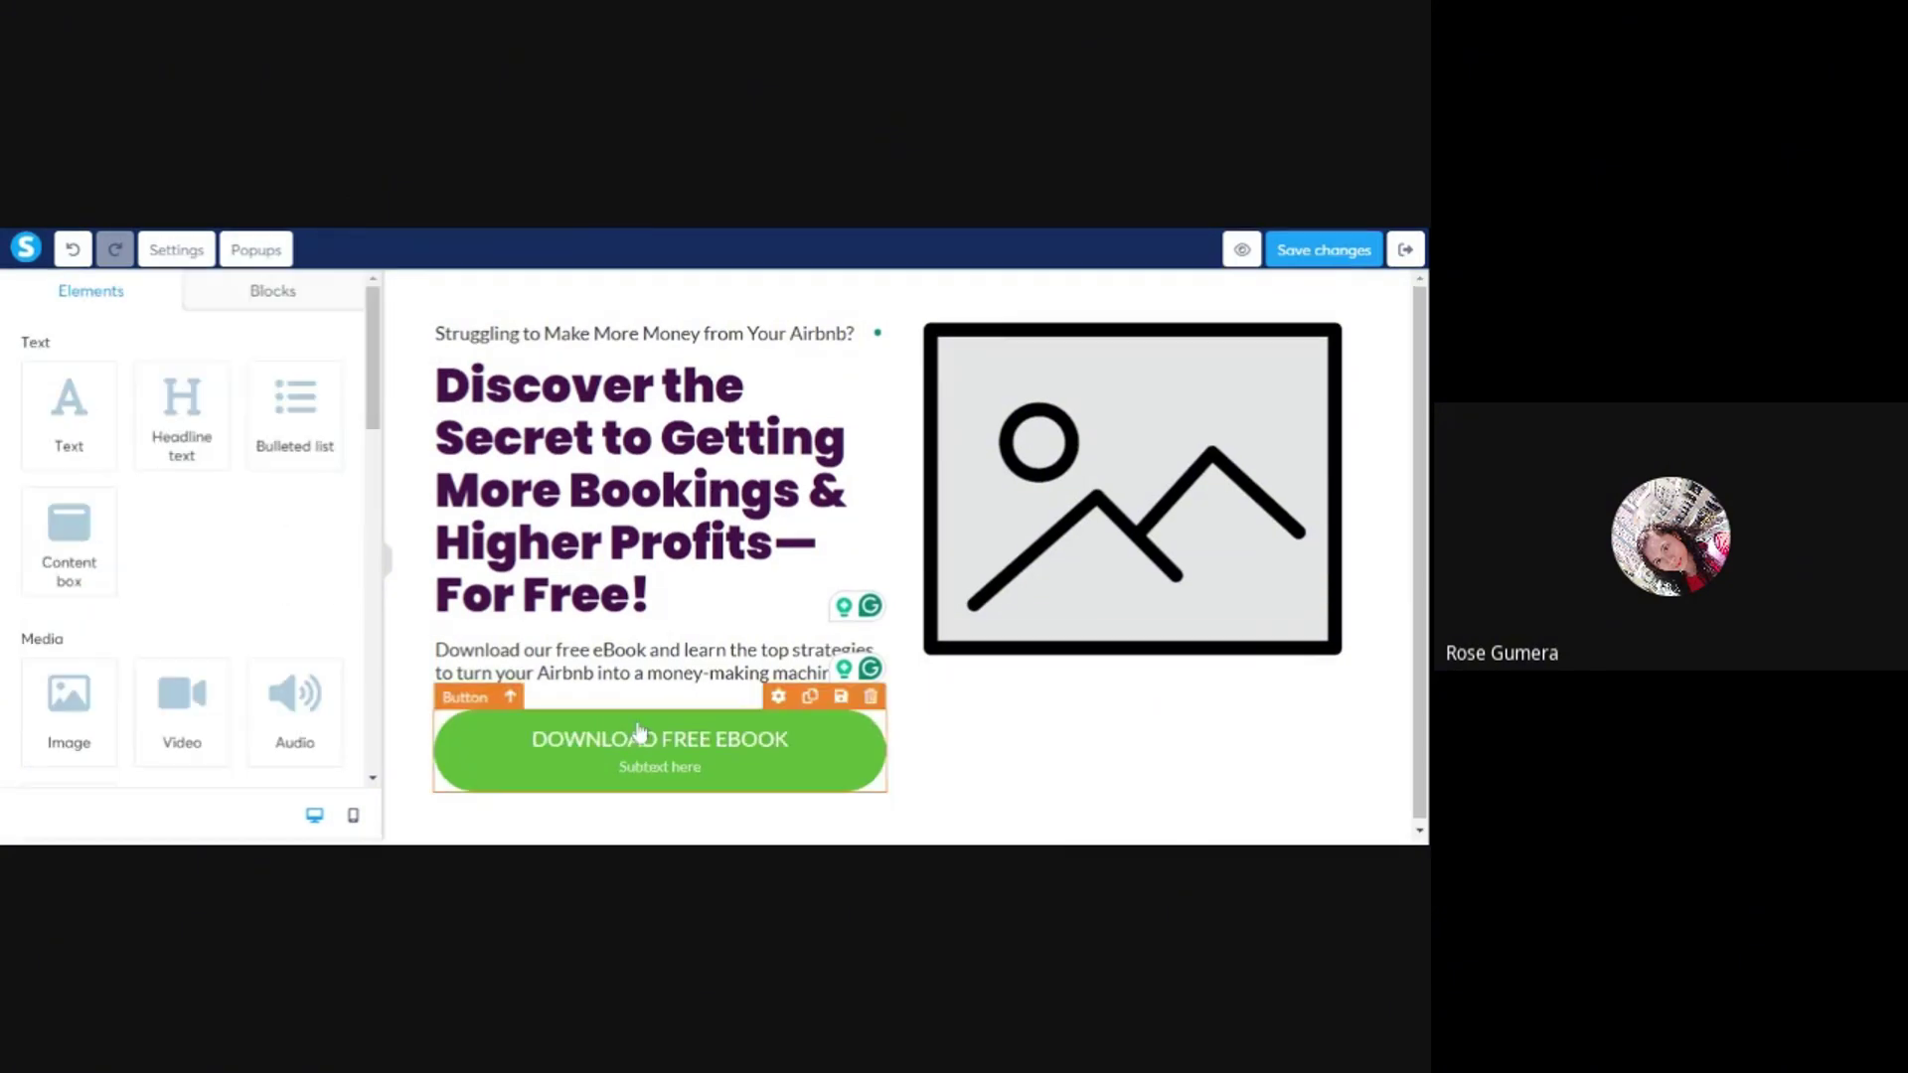
pyautogui.click(636, 735)
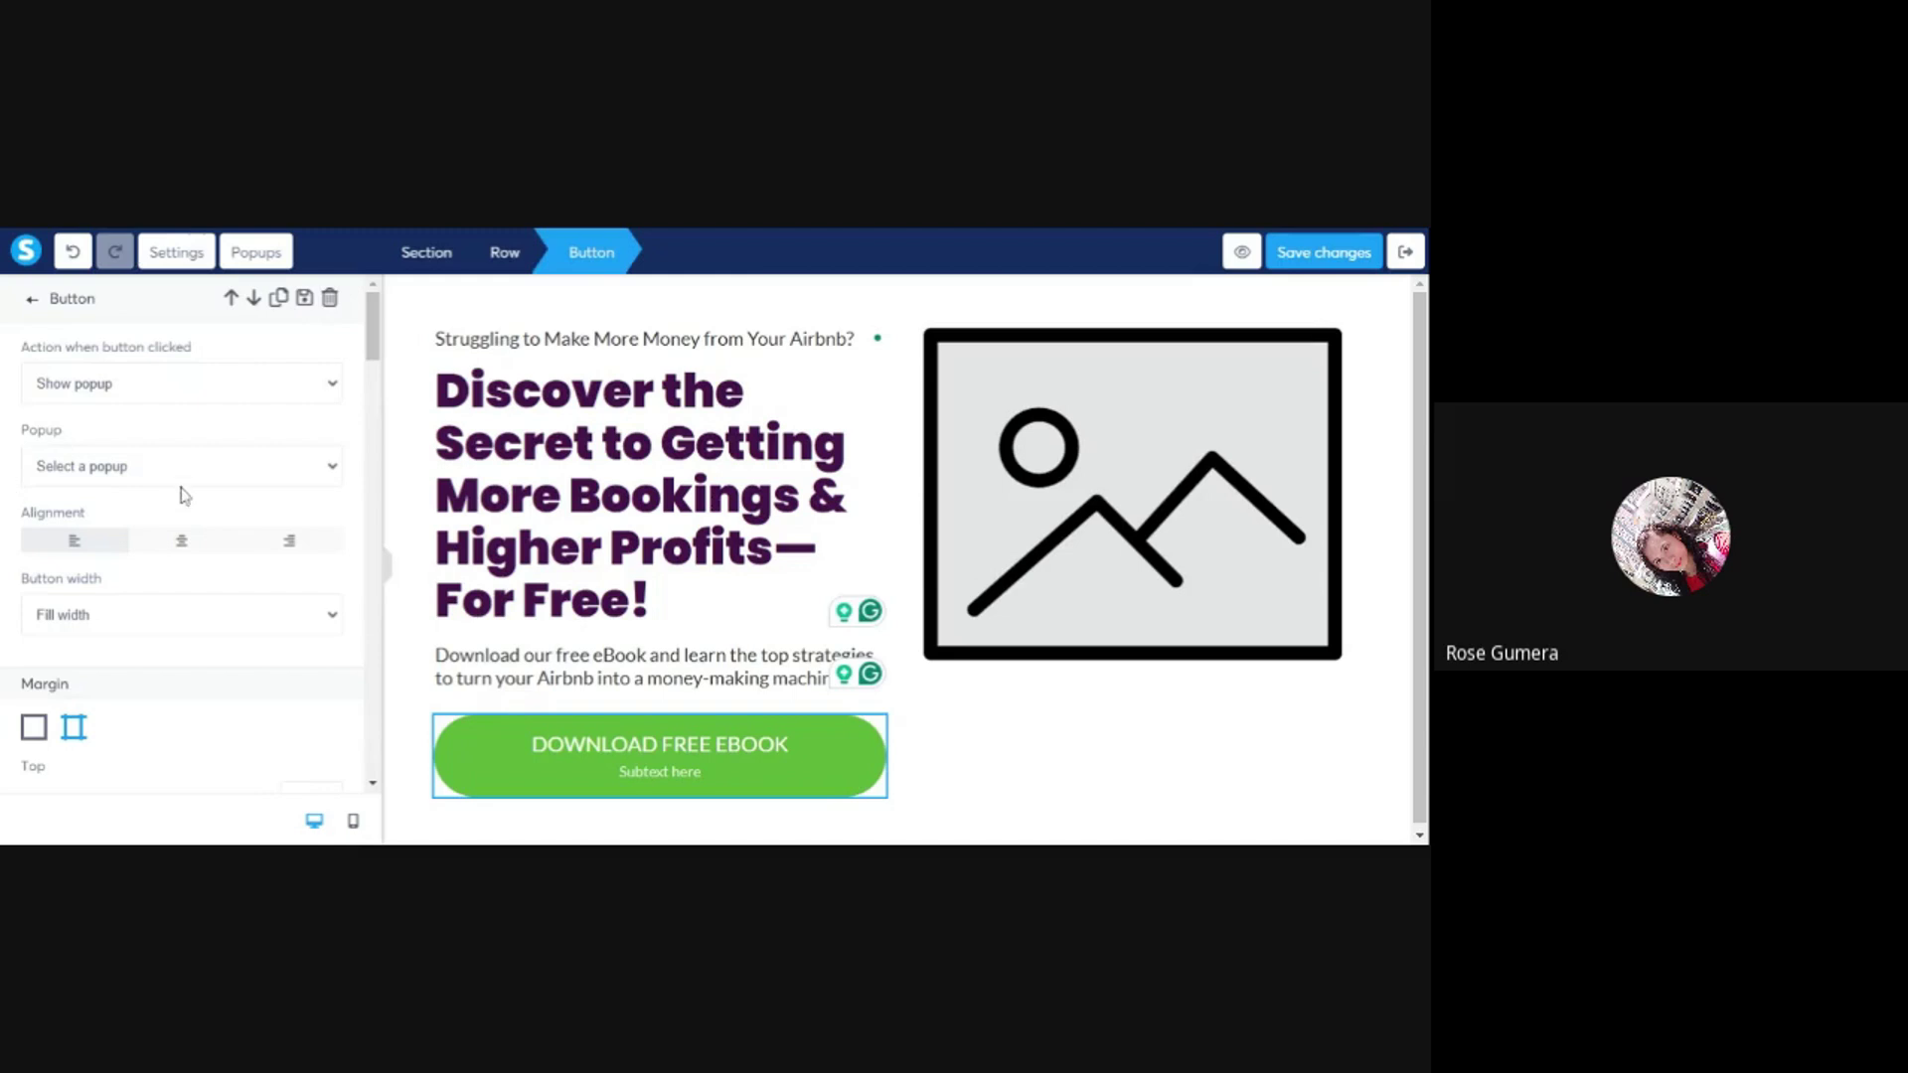
pyautogui.scroll(-3, 180, 494)
pyautogui.scroll(-6, 183, 494)
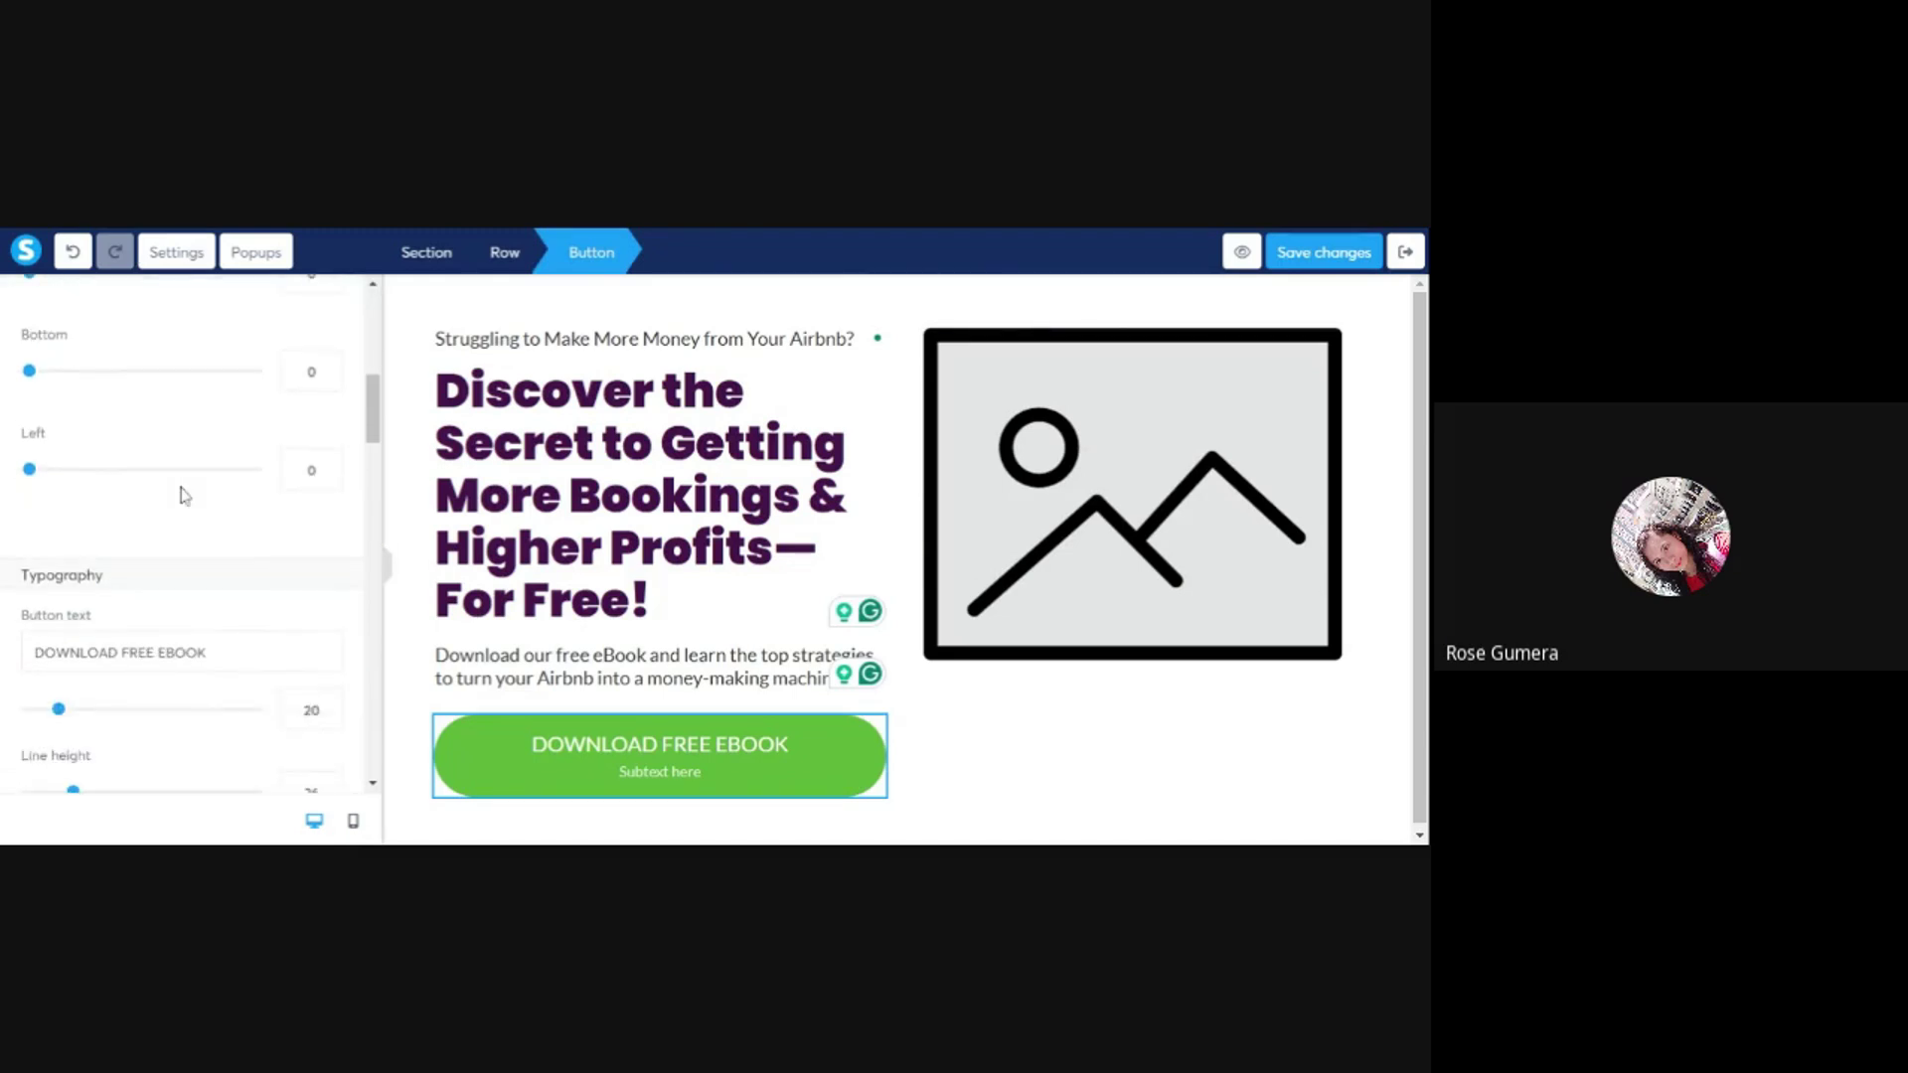
pyautogui.scroll(-2, 185, 494)
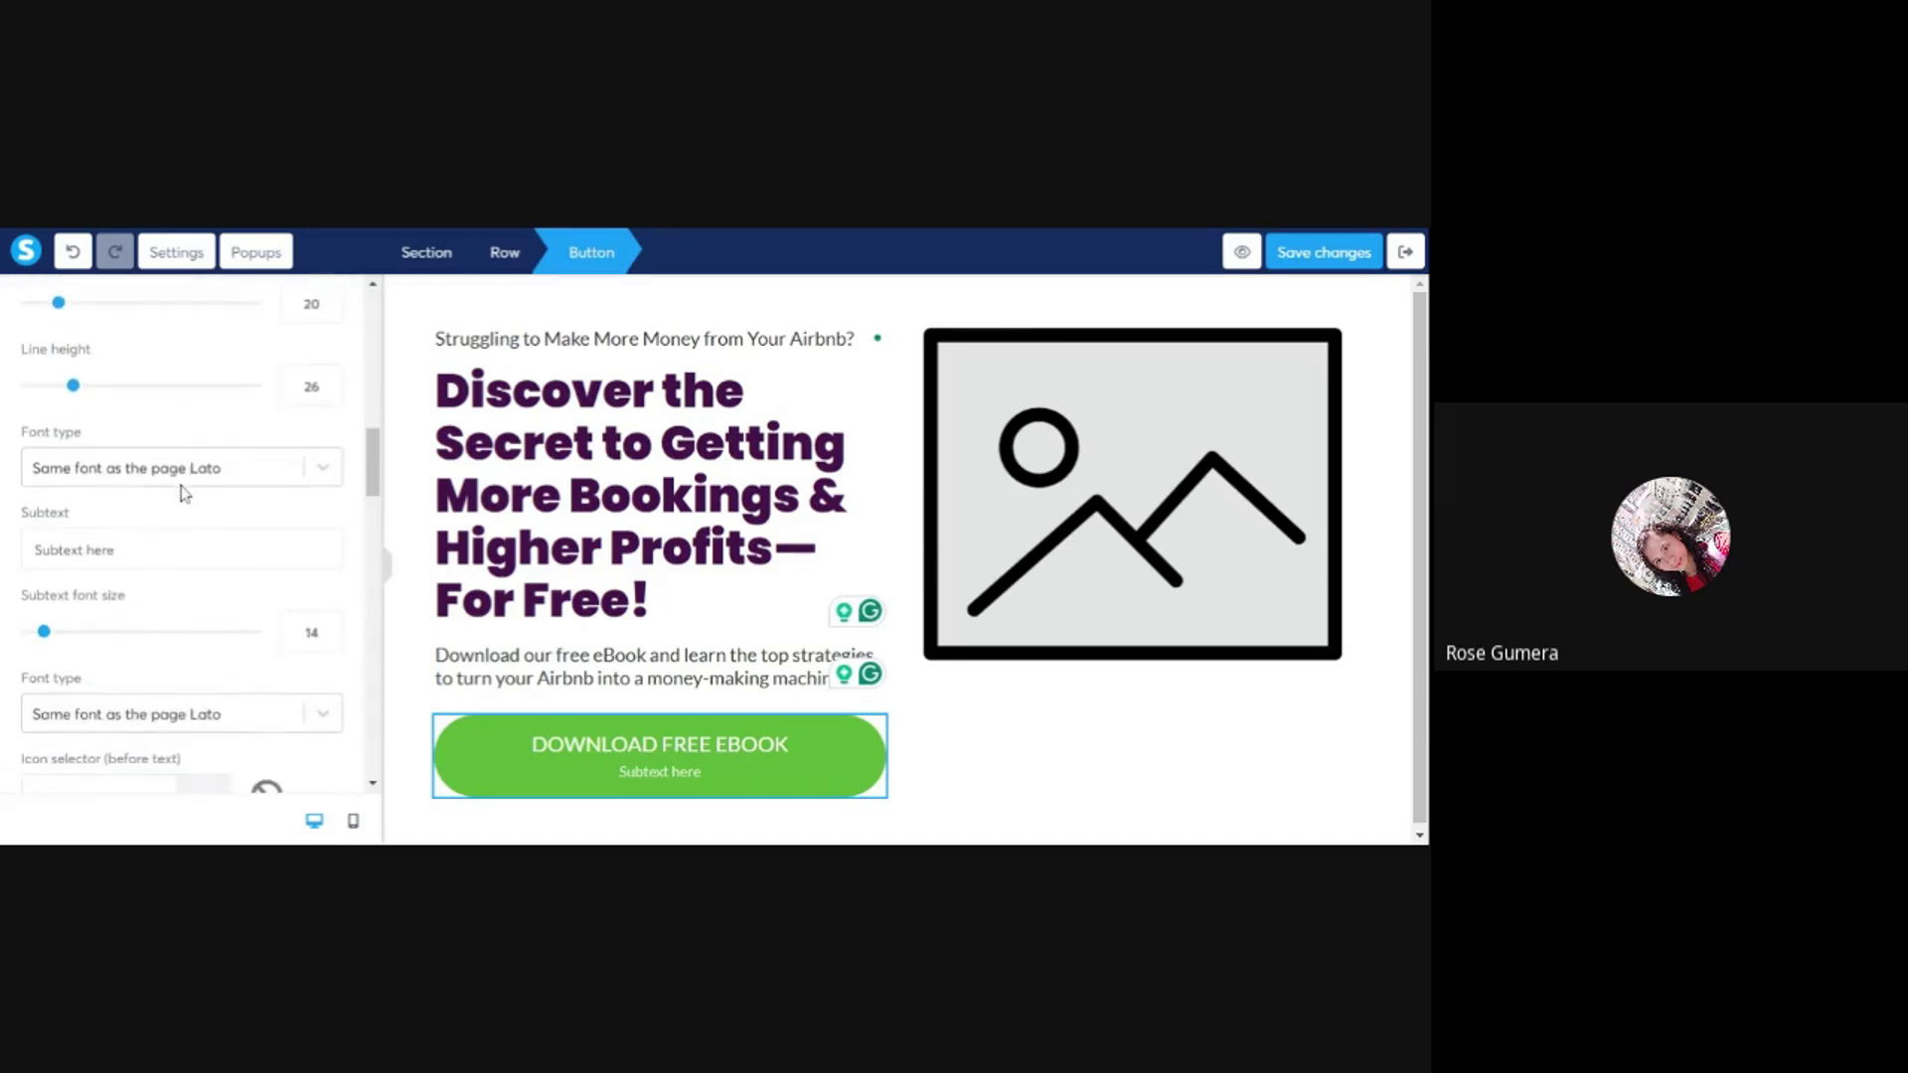
pyautogui.scroll(-6, 185, 494)
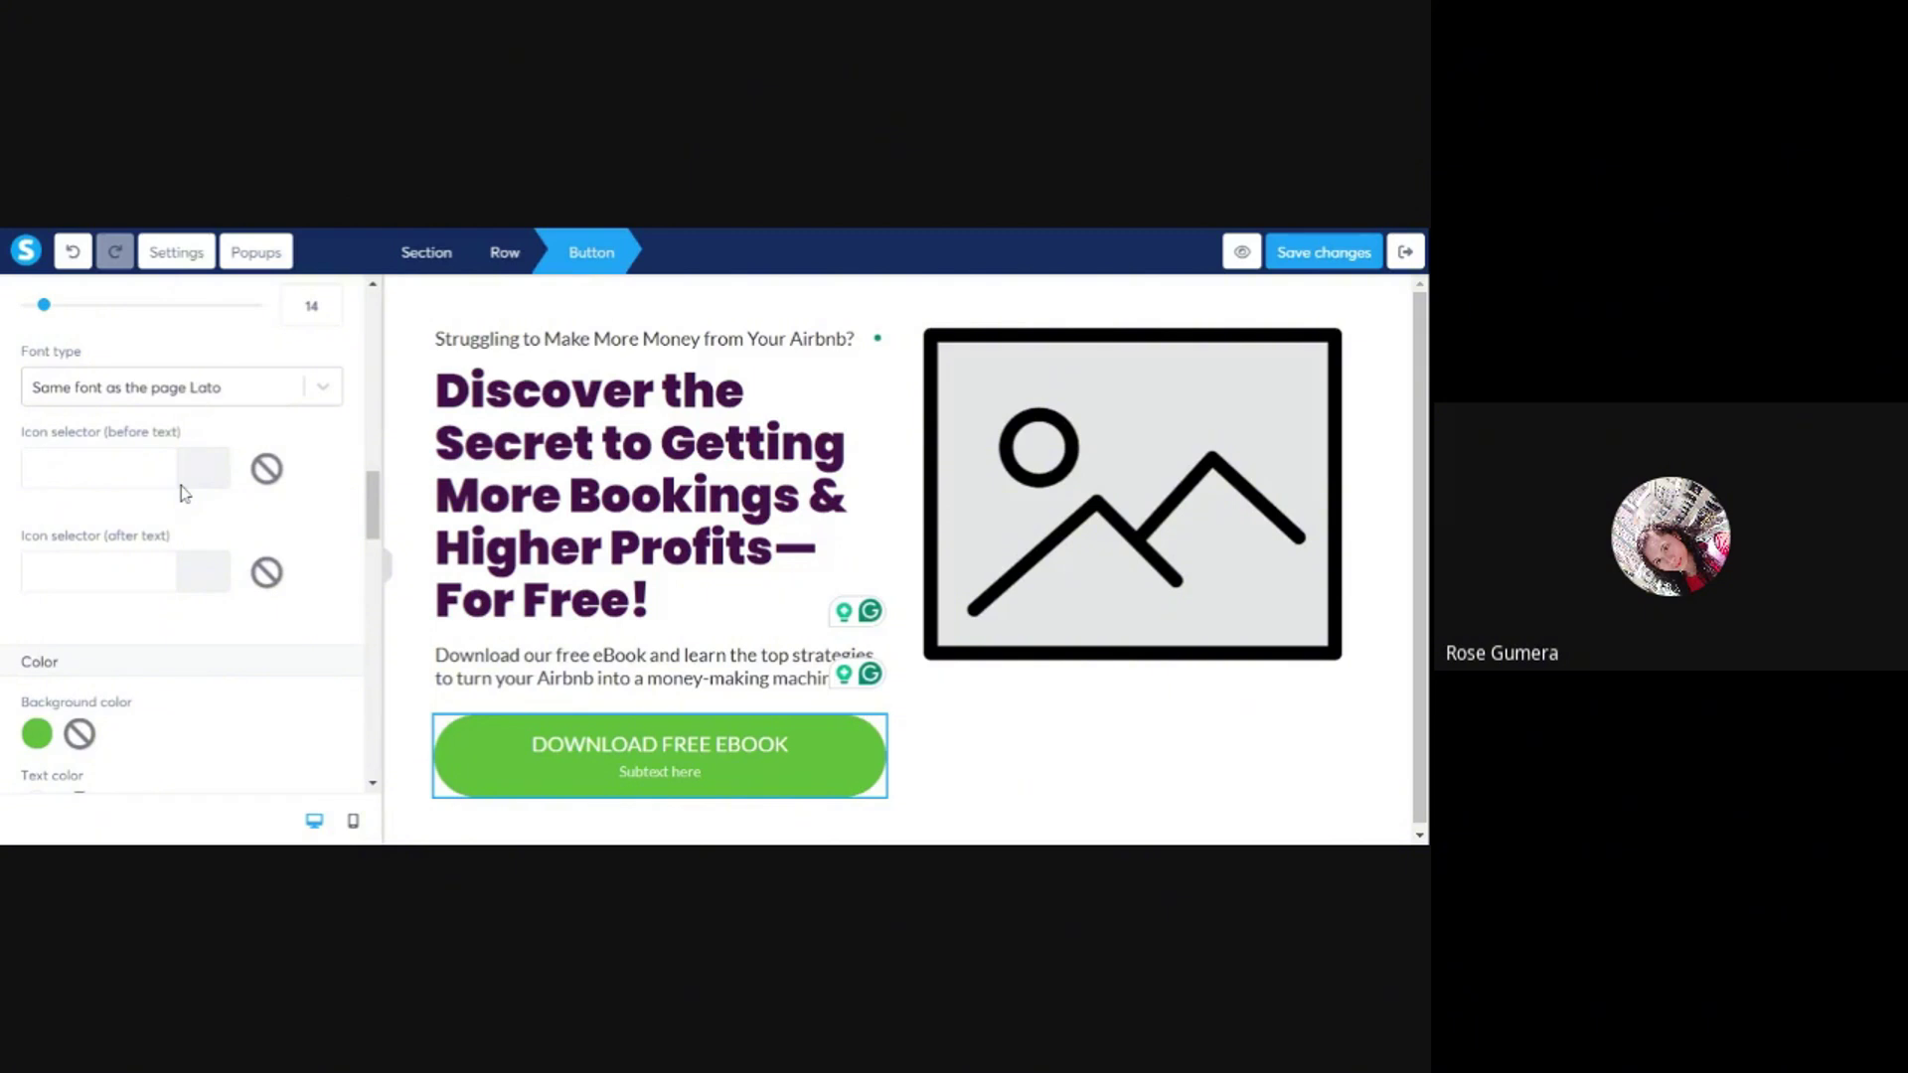
pyautogui.scroll(-6, 184, 494)
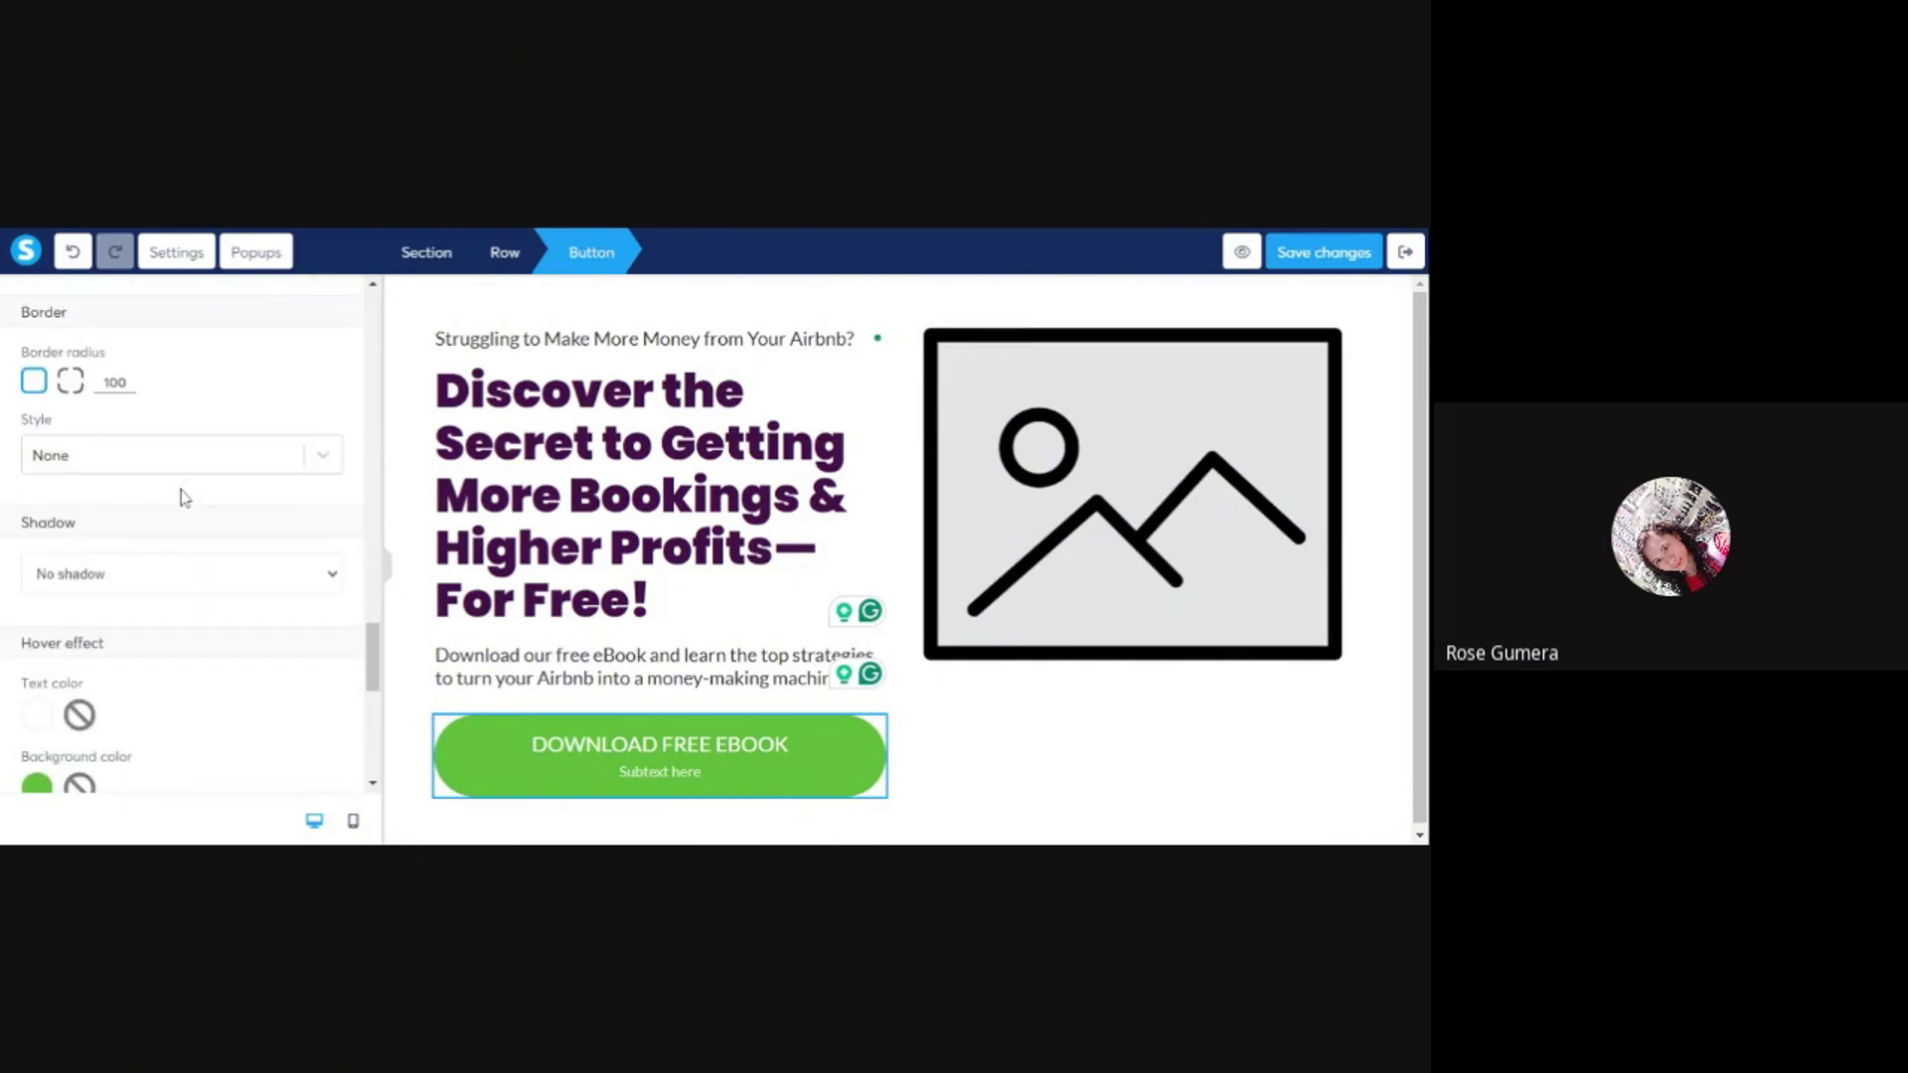
pyautogui.scroll(-2, 185, 507)
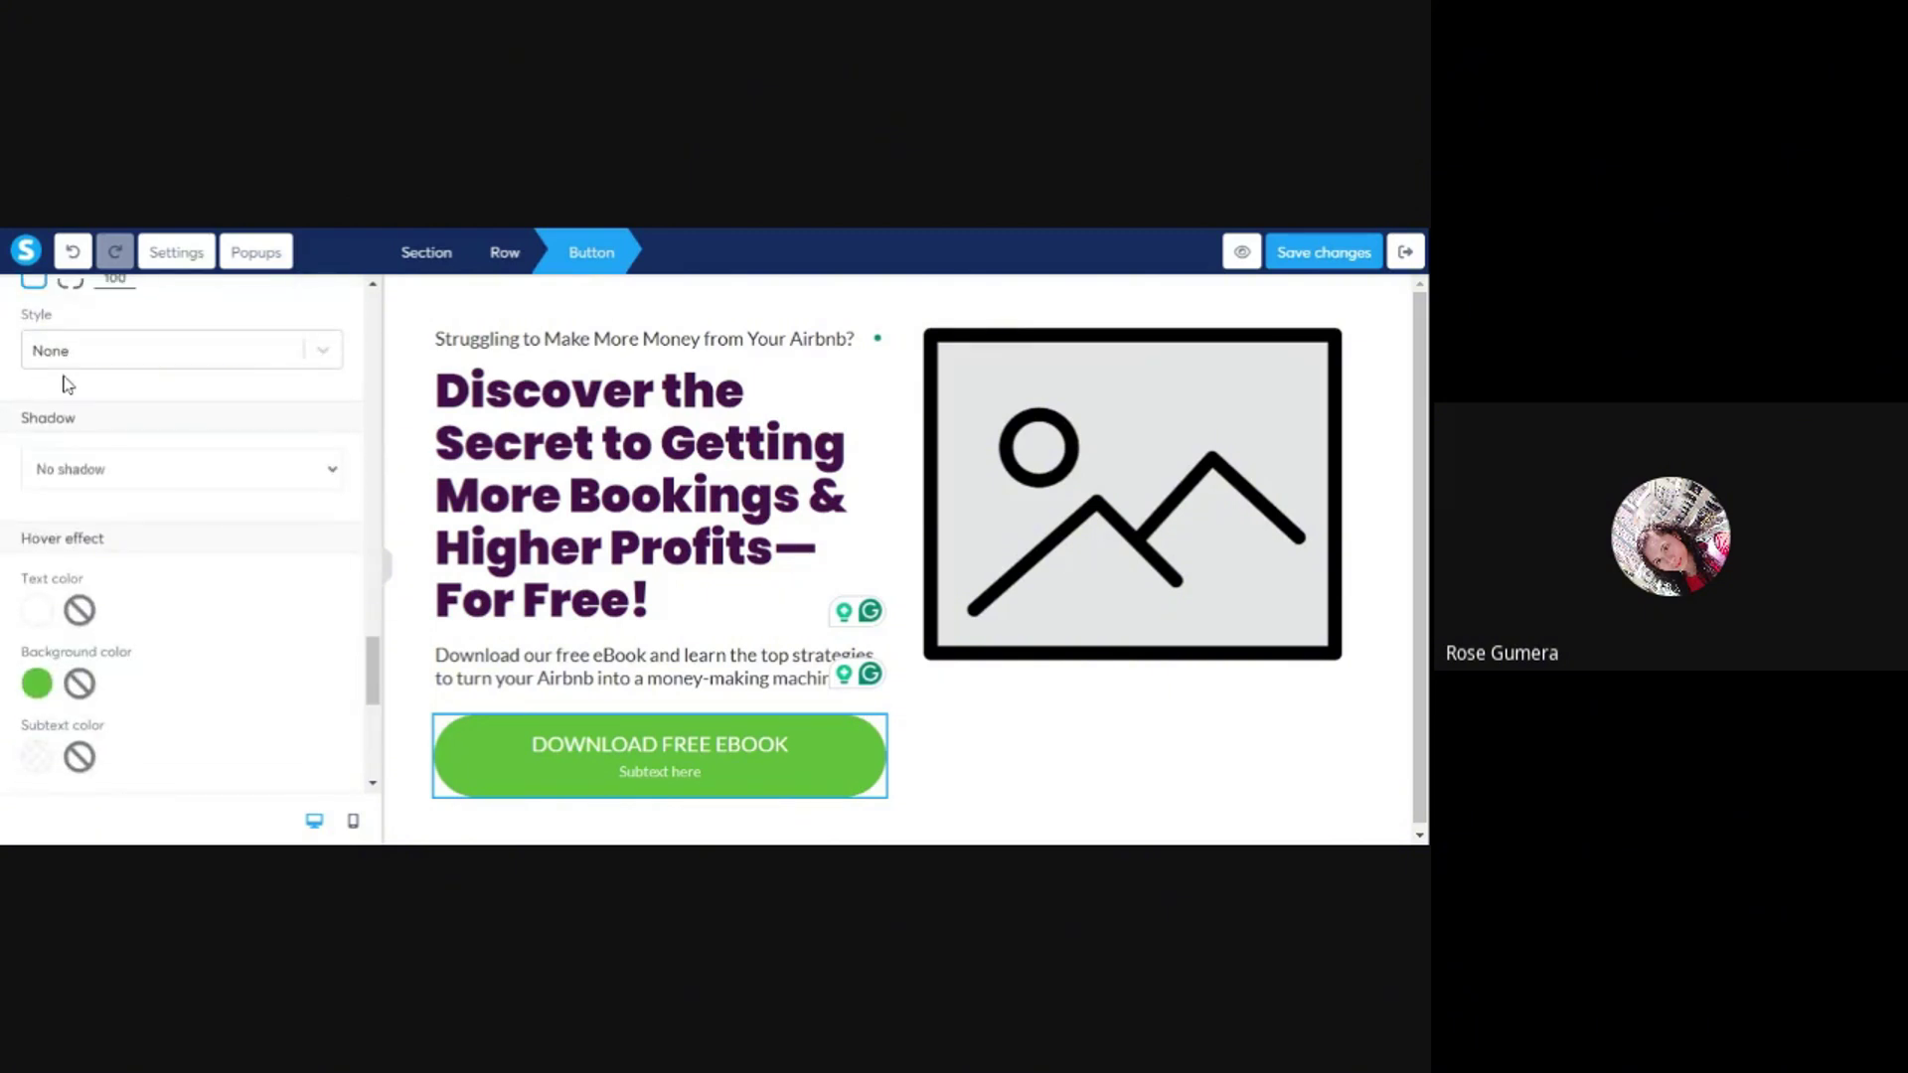
pyautogui.scroll(2, 66, 381)
pyautogui.doubleClick(64, 313)
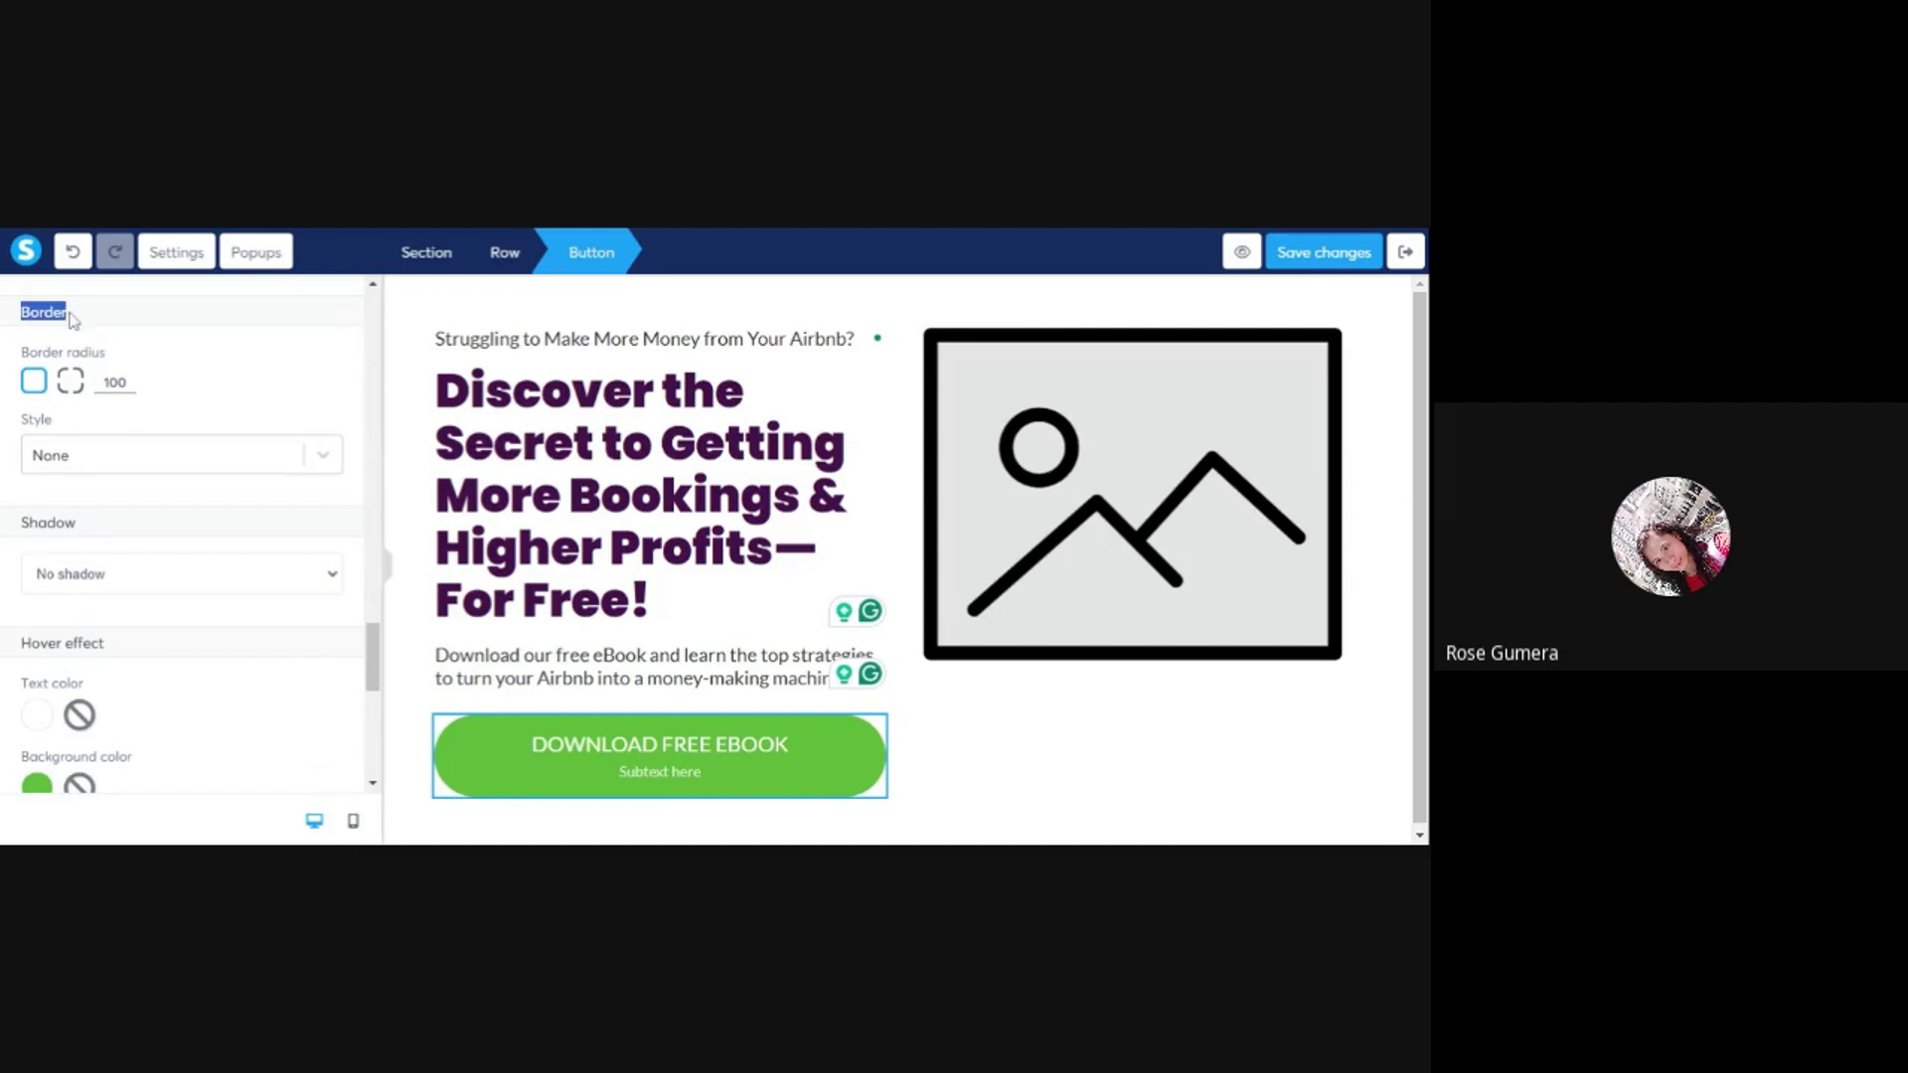
# - Give the button a drop shadow from the Shadow dropdown
pyautogui.click(113, 566)
pyautogui.click(109, 636)
pyautogui.click(917, 730)
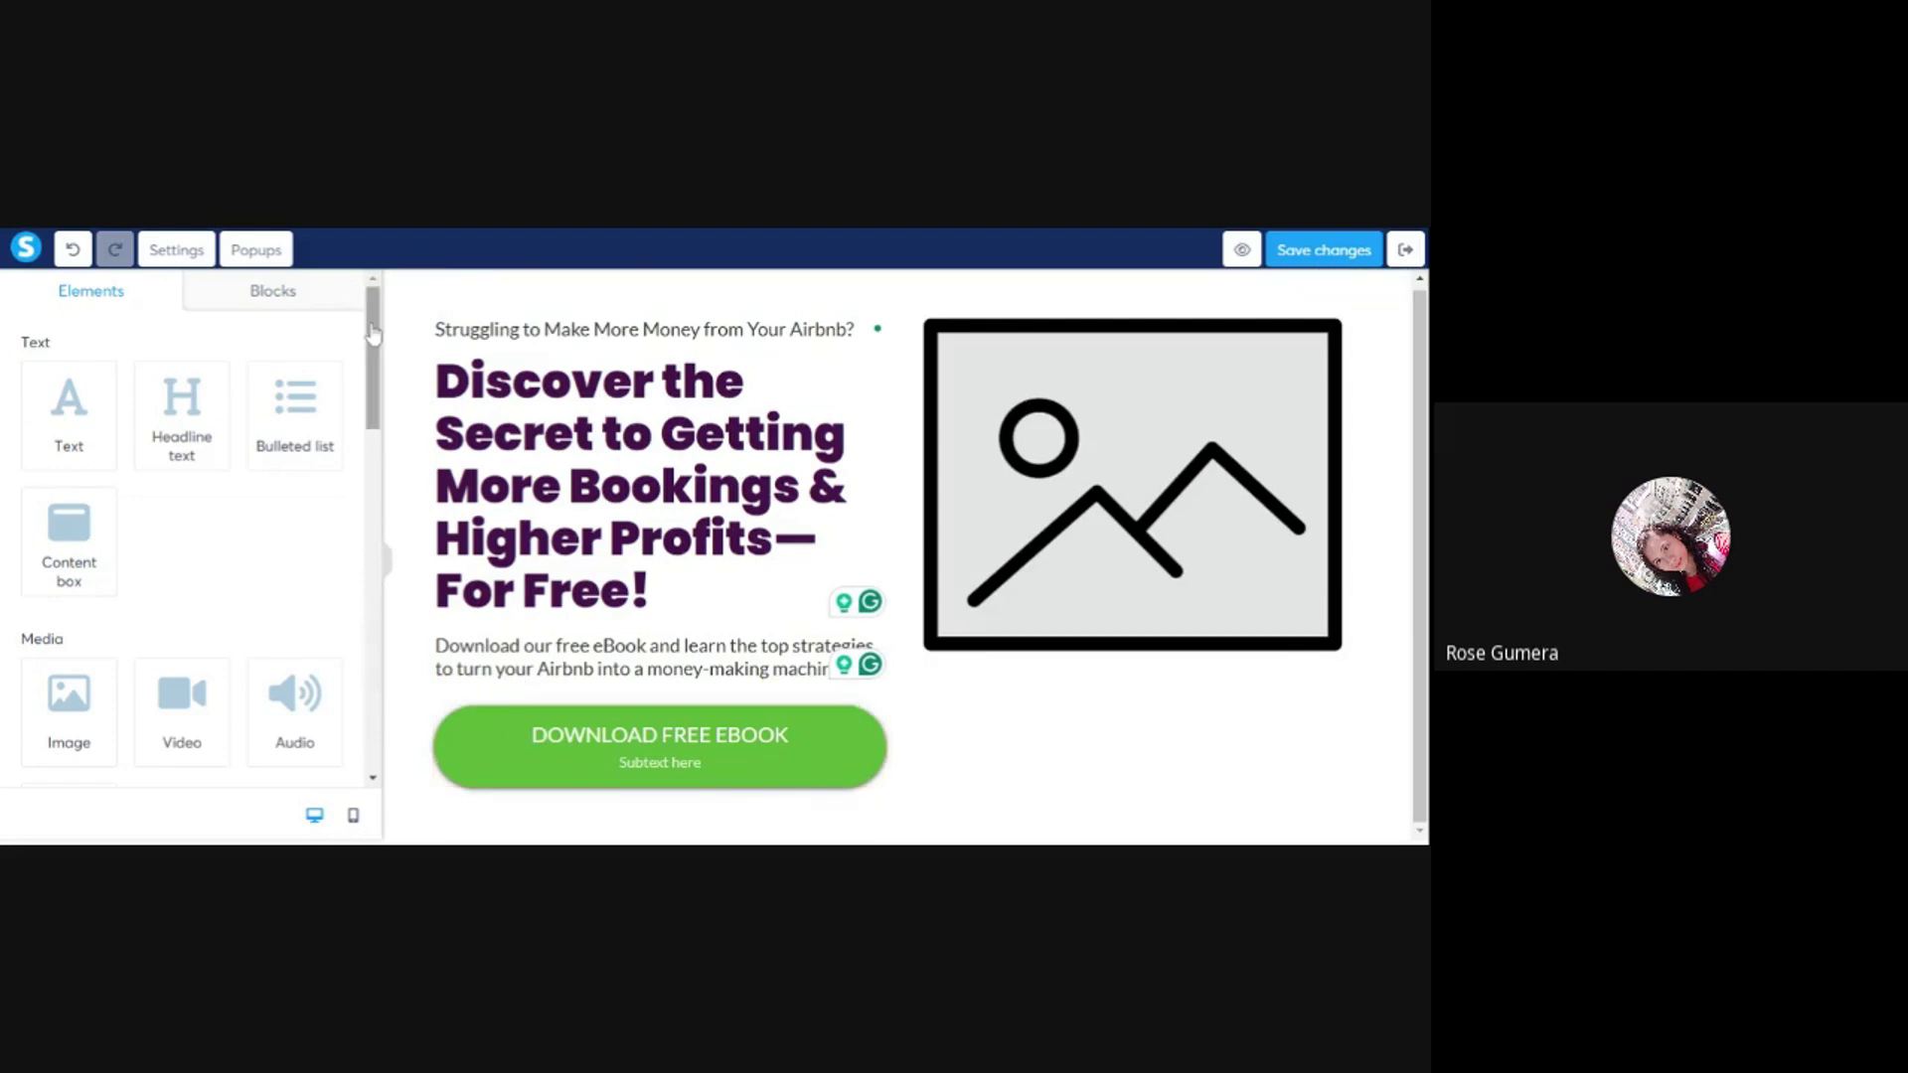
# - Replace the button's placeholder subtext with 'Click Here To Download'
pyautogui.click(576, 763)
pyautogui.moveTo(365, 356); pyautogui.dragTo(376, 475)
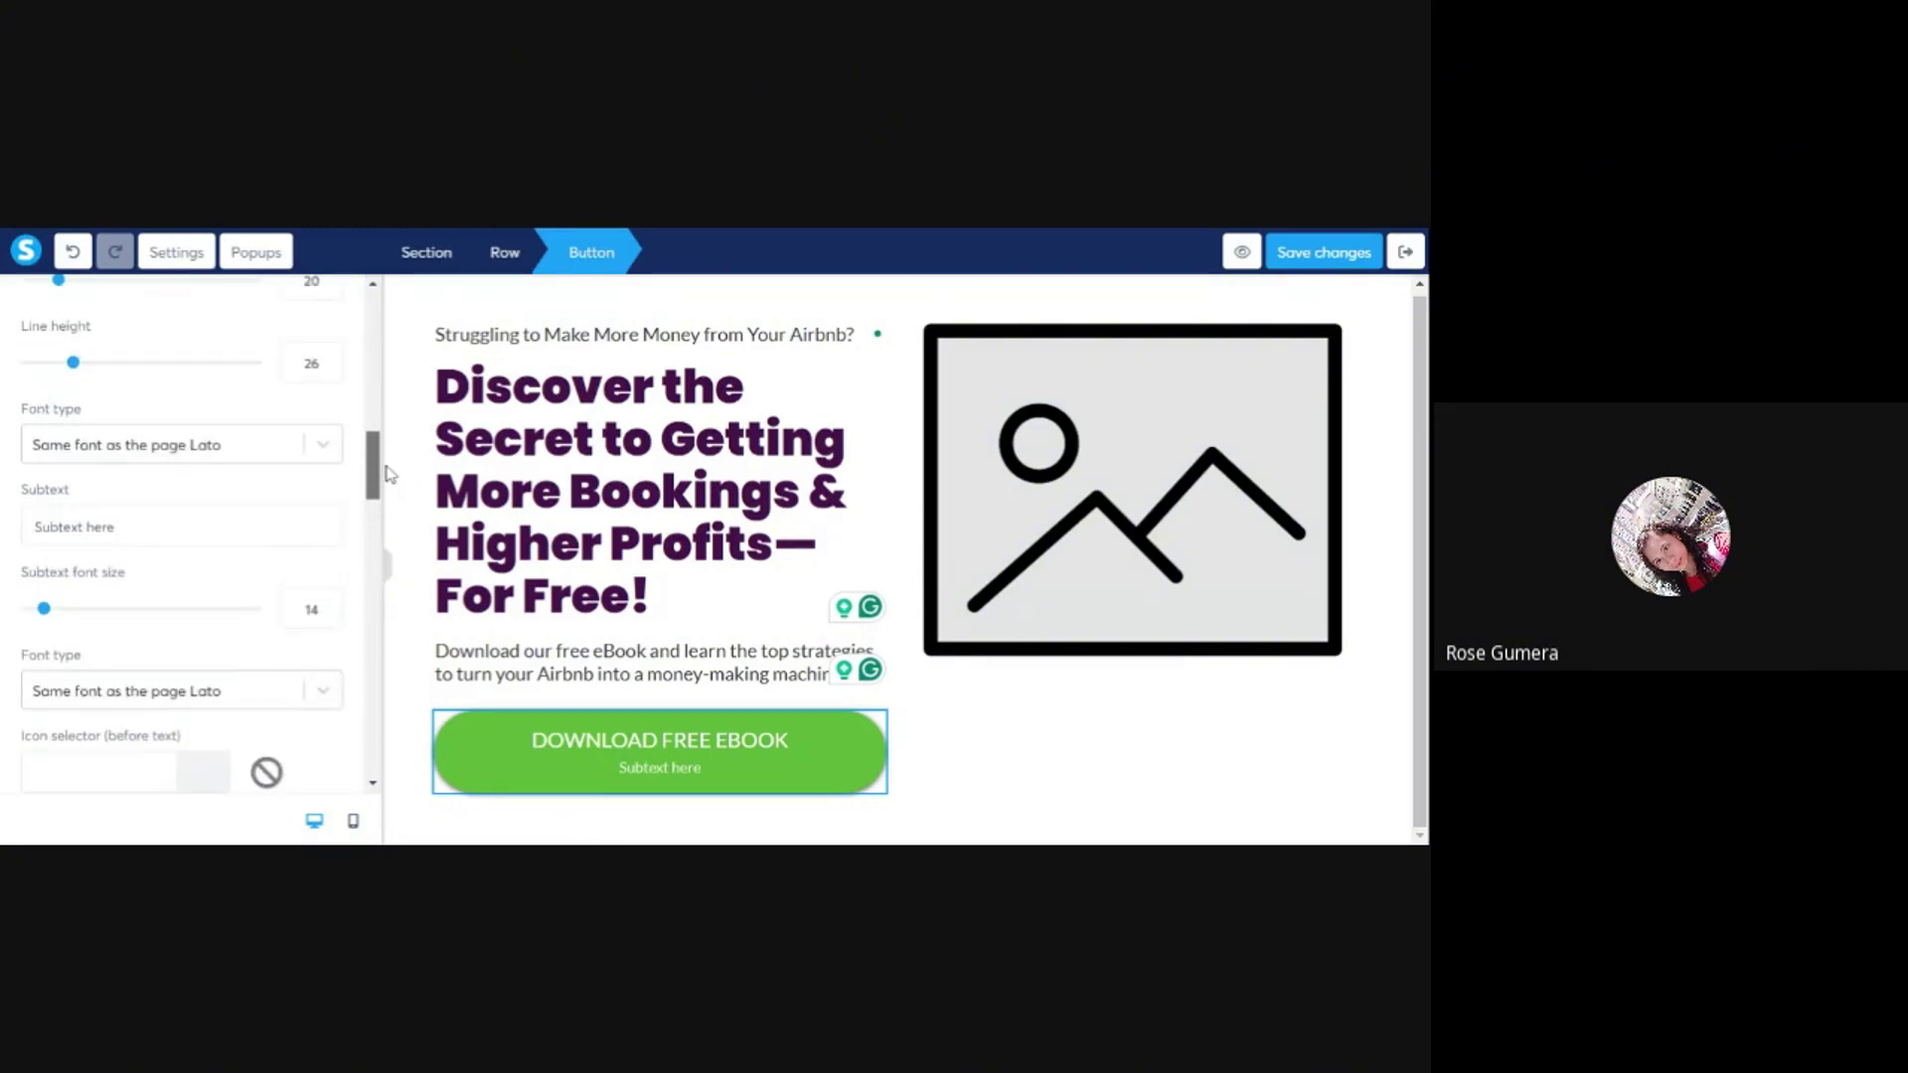
pyautogui.moveTo(116, 527); pyautogui.dragTo(3, 537)
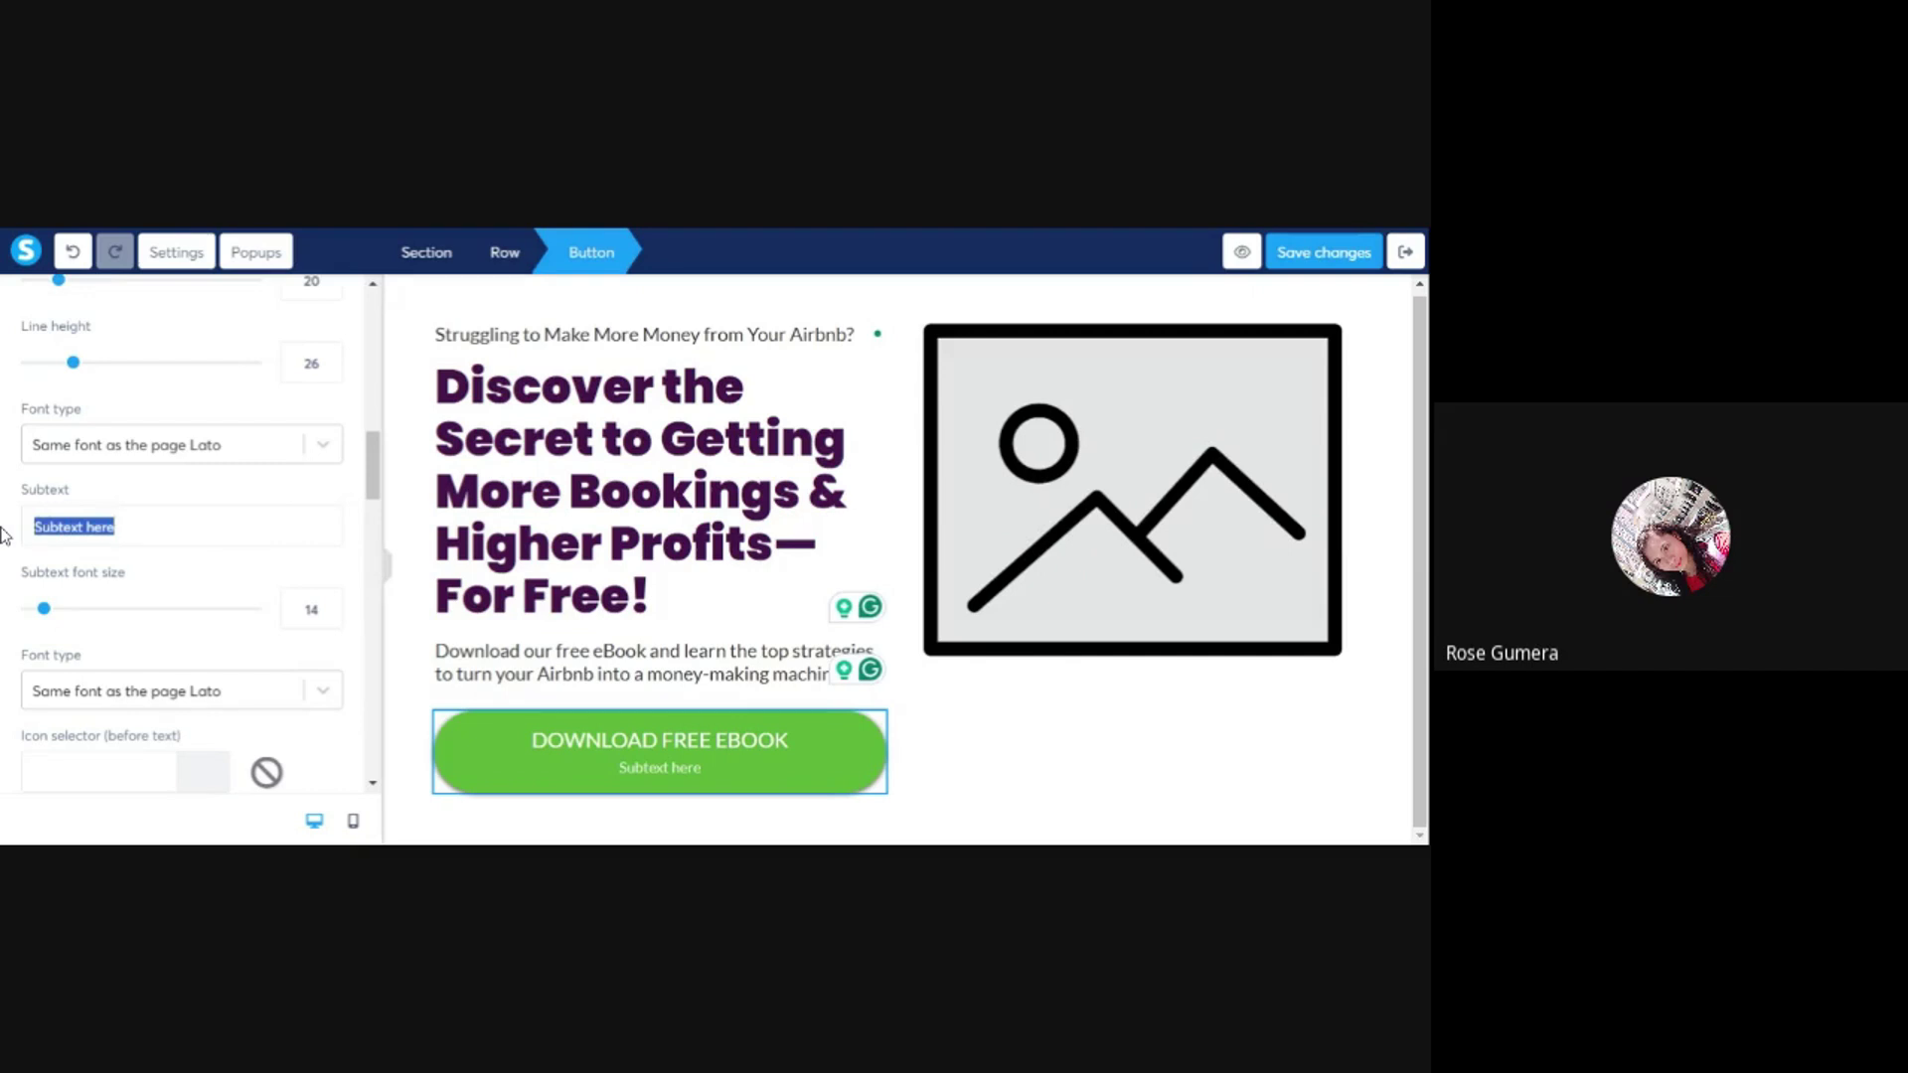
pyautogui.write('Click')
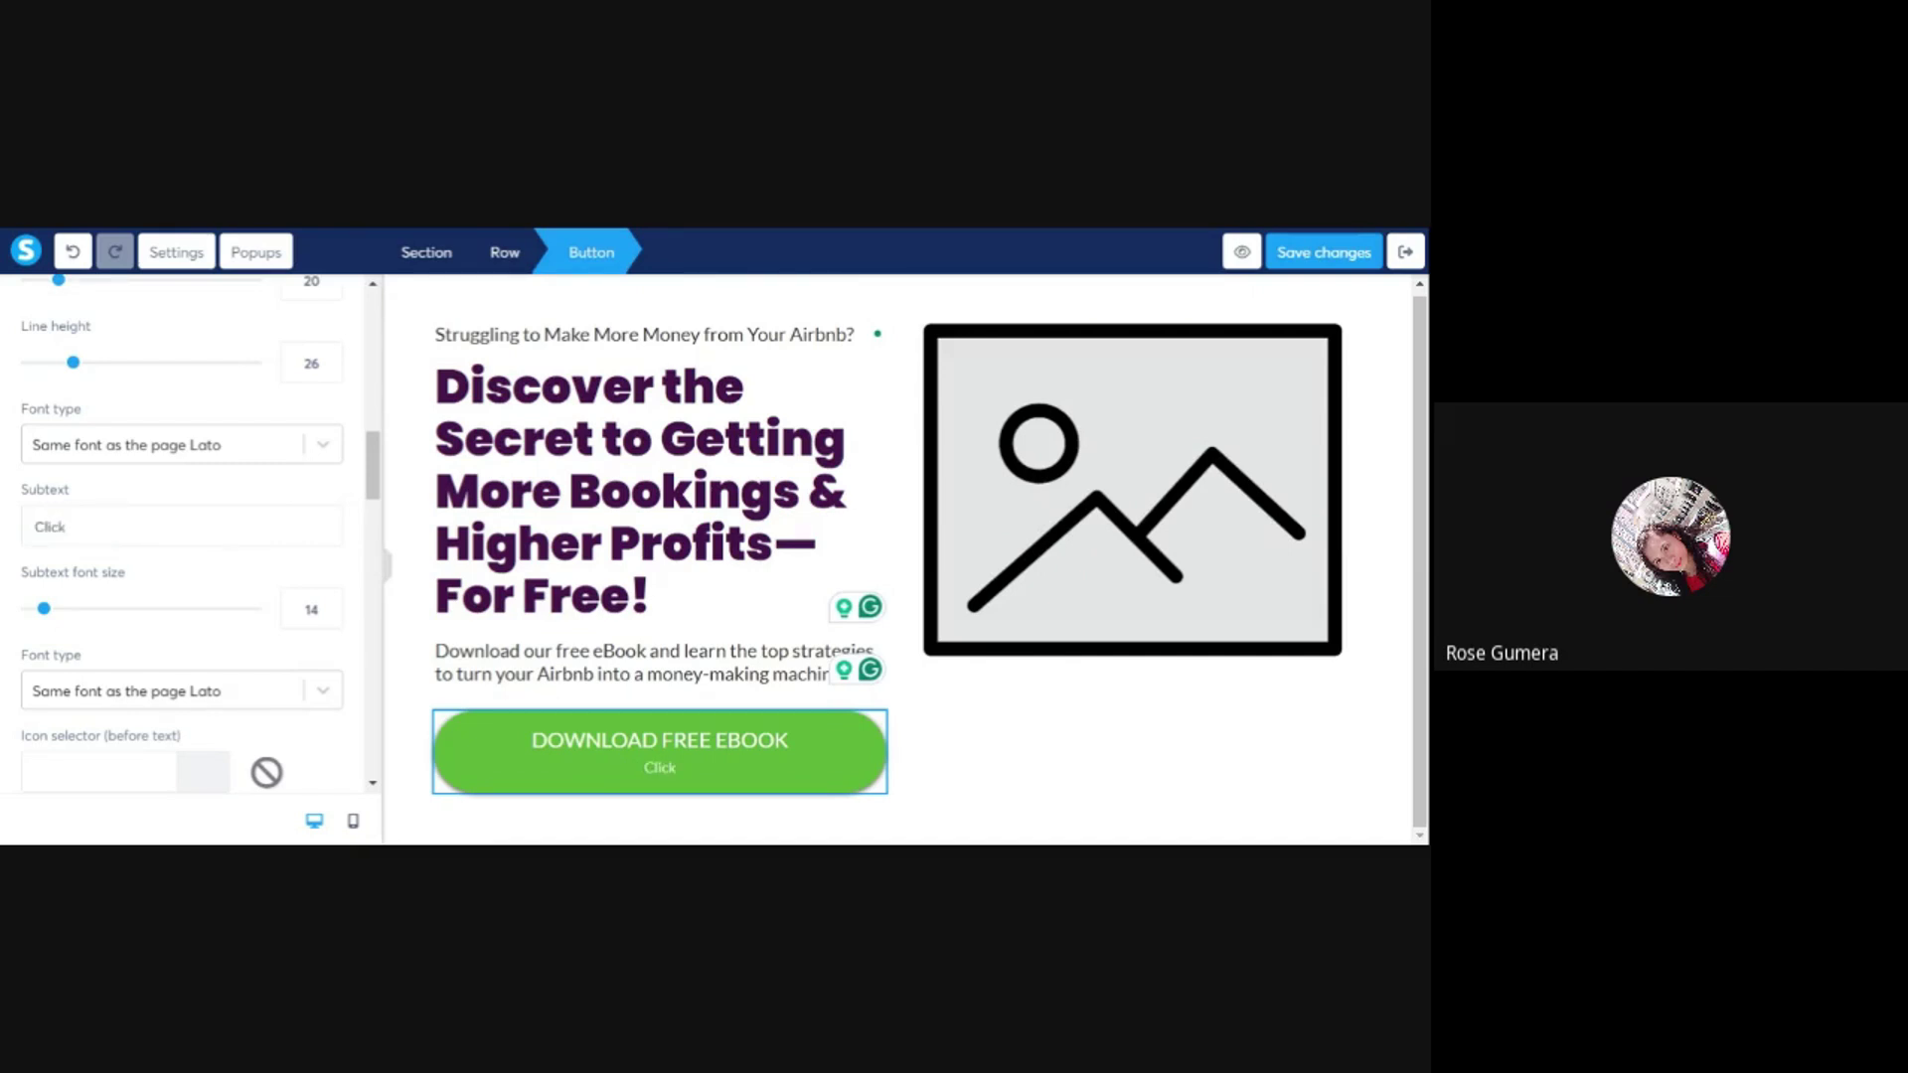
pyautogui.write(' Here To Download')
pyautogui.click(963, 290)
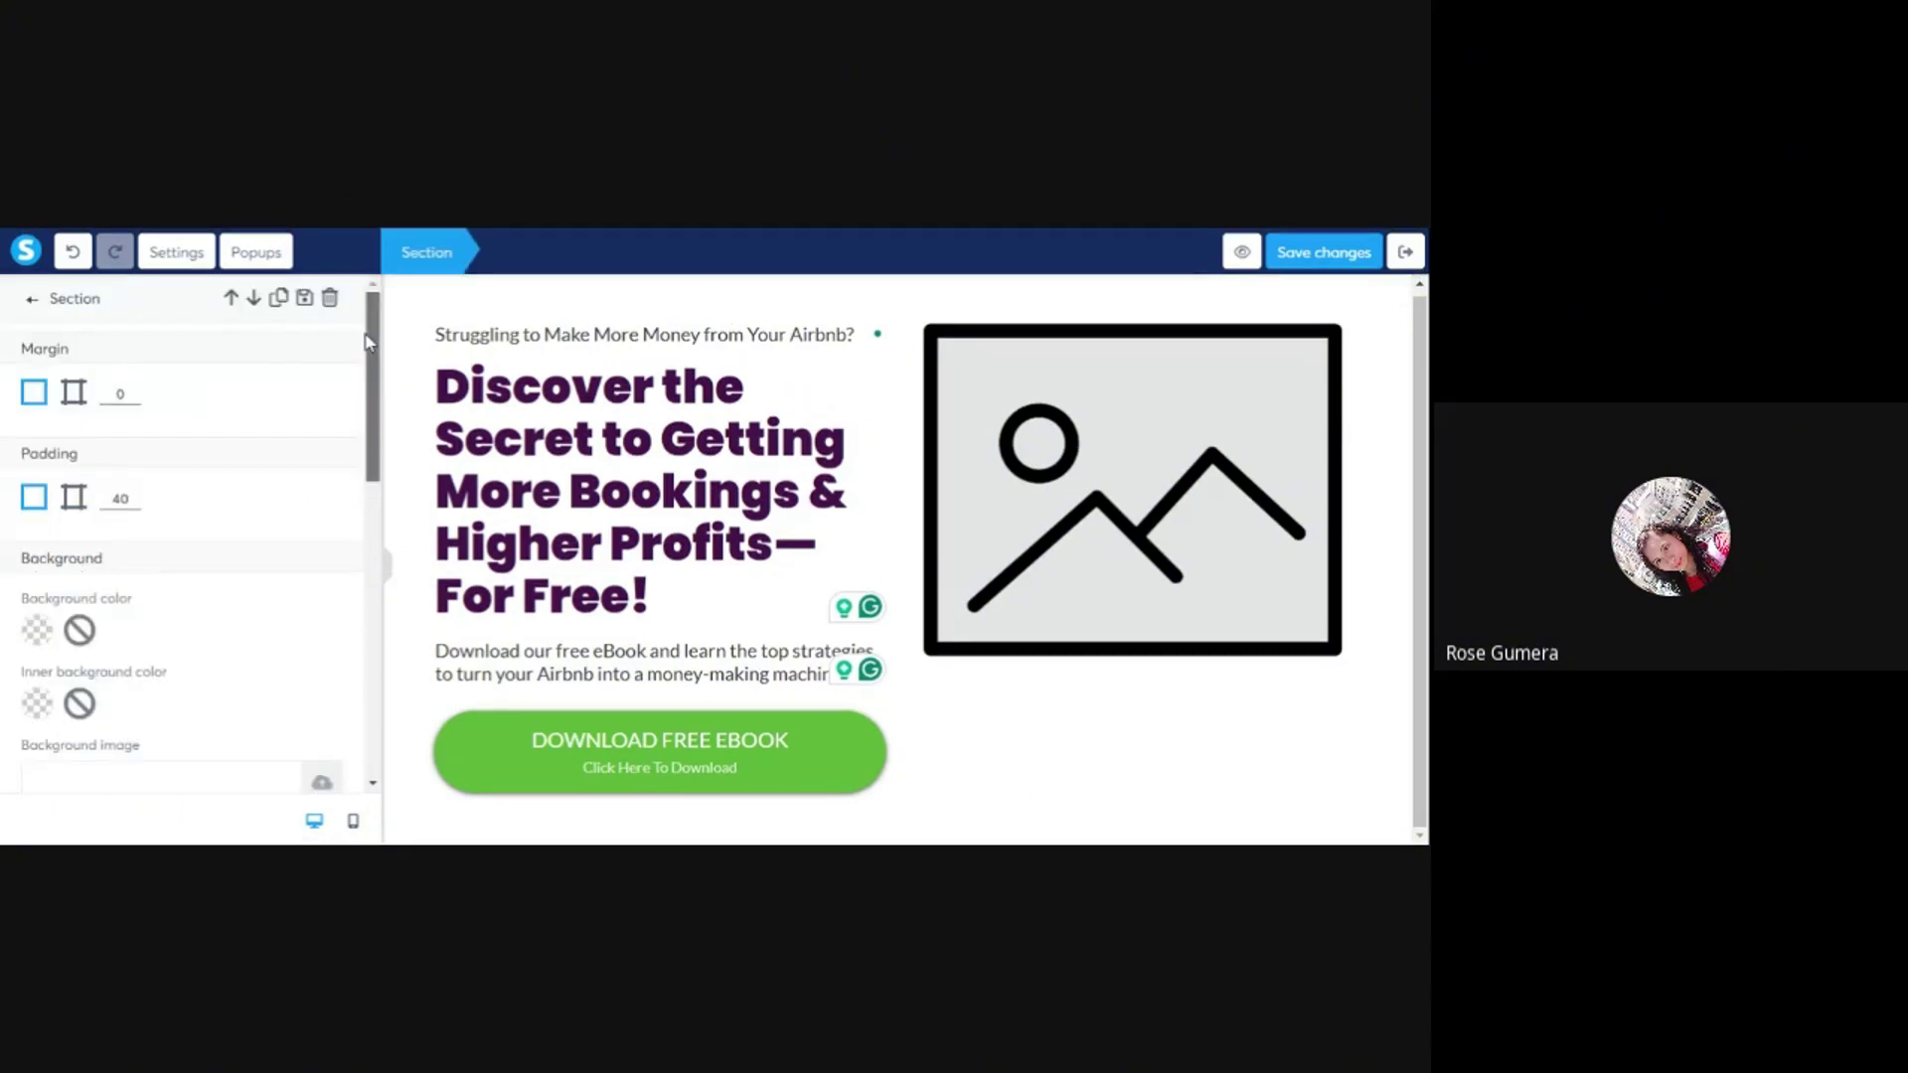
# - Switch the hero section's content width from Full page to Wide
pyautogui.scroll(-1, 361, 360)
pyautogui.scroll(-5, 360, 359)
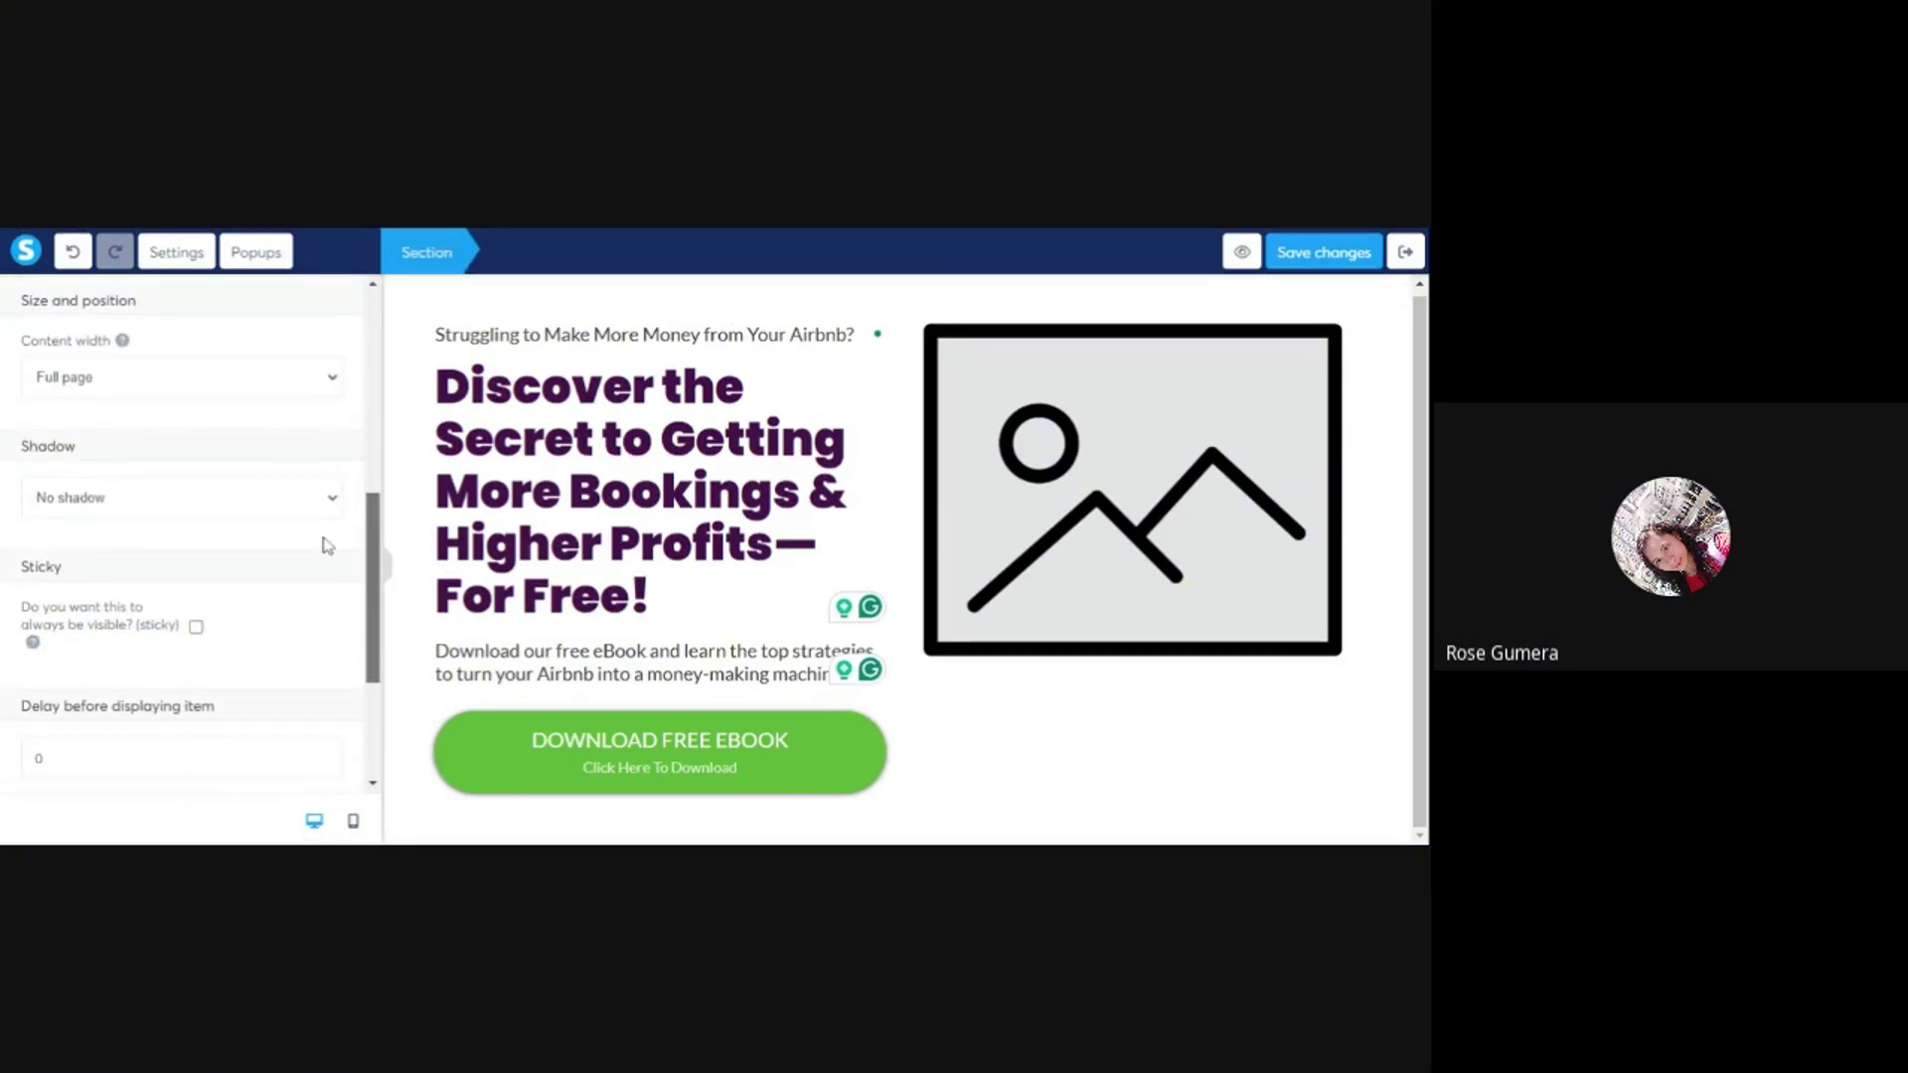
pyautogui.moveTo(12, 340); pyautogui.dragTo(139, 341)
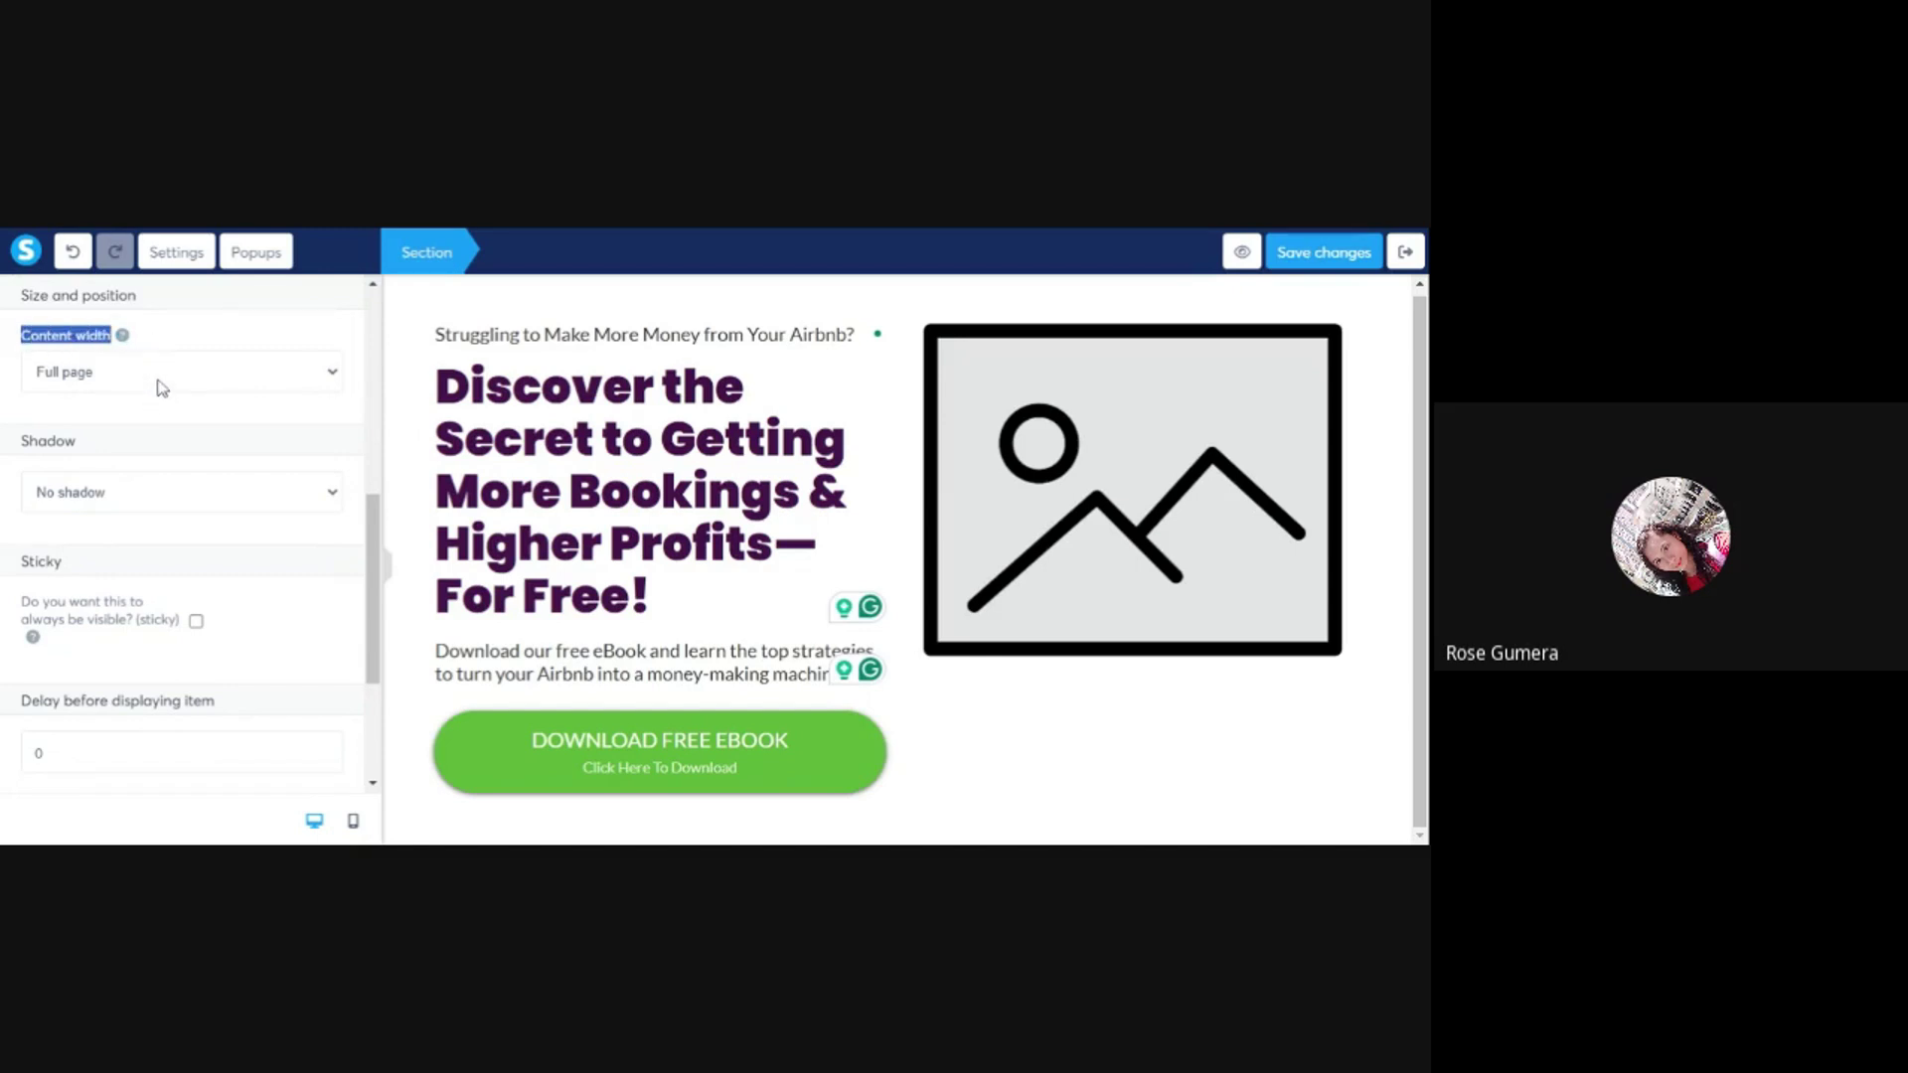
pyautogui.click(154, 394)
pyautogui.click(103, 438)
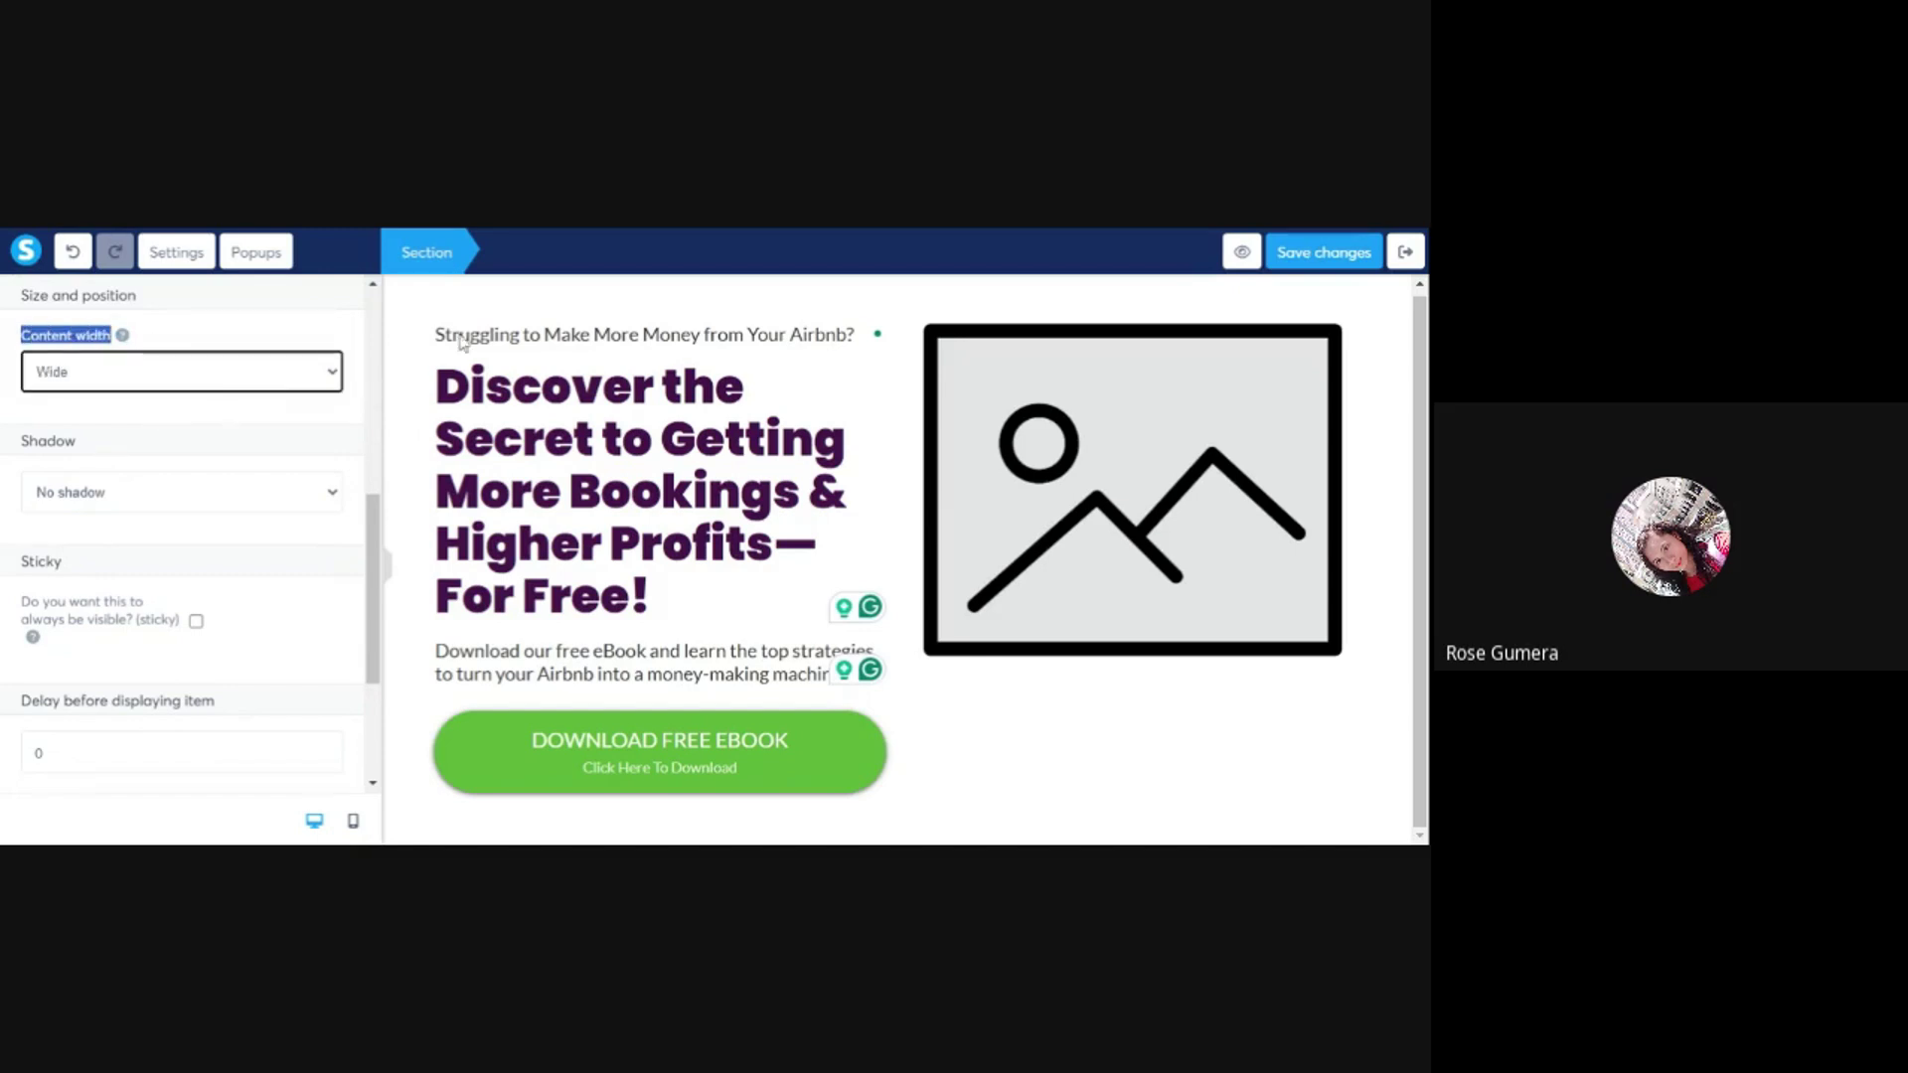
pyautogui.click(626, 312)
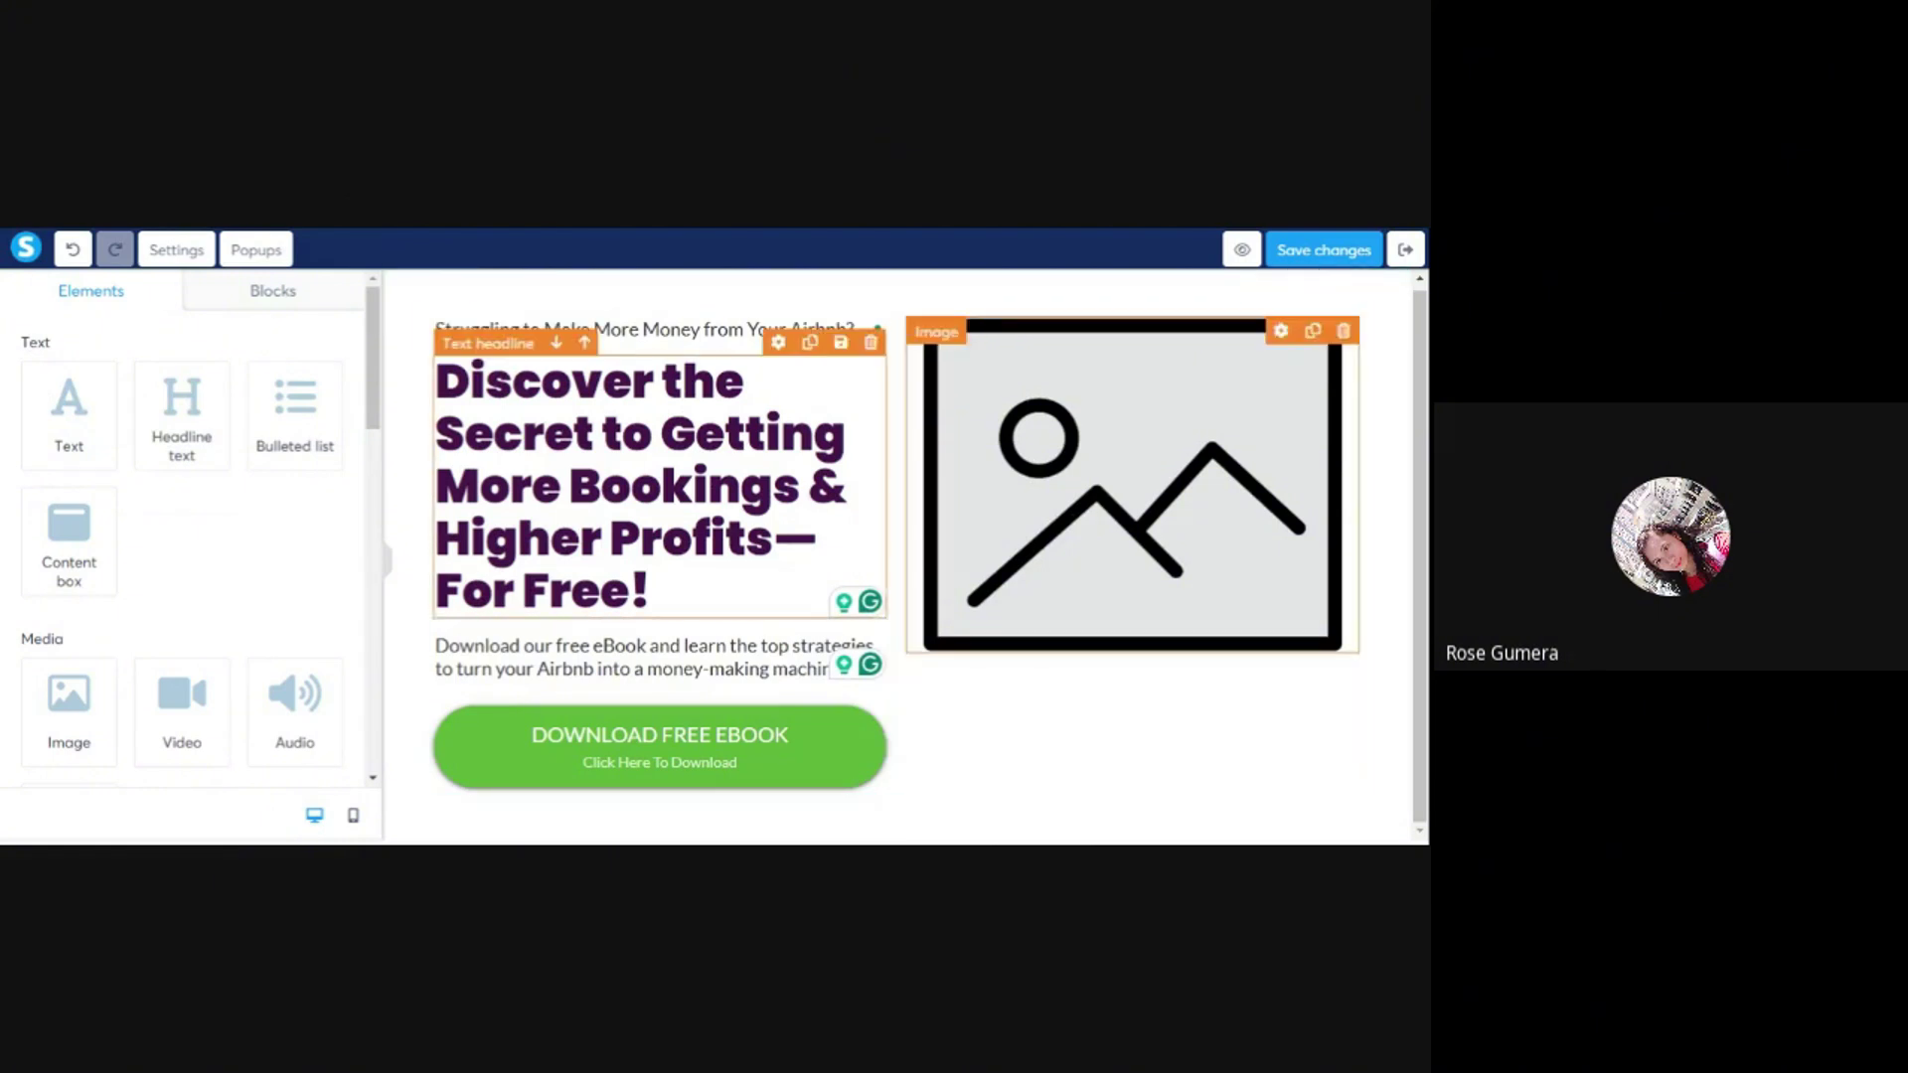
# - Select the placeholder image beside the hero headline to show its Image settings
pyautogui.click(1199, 532)
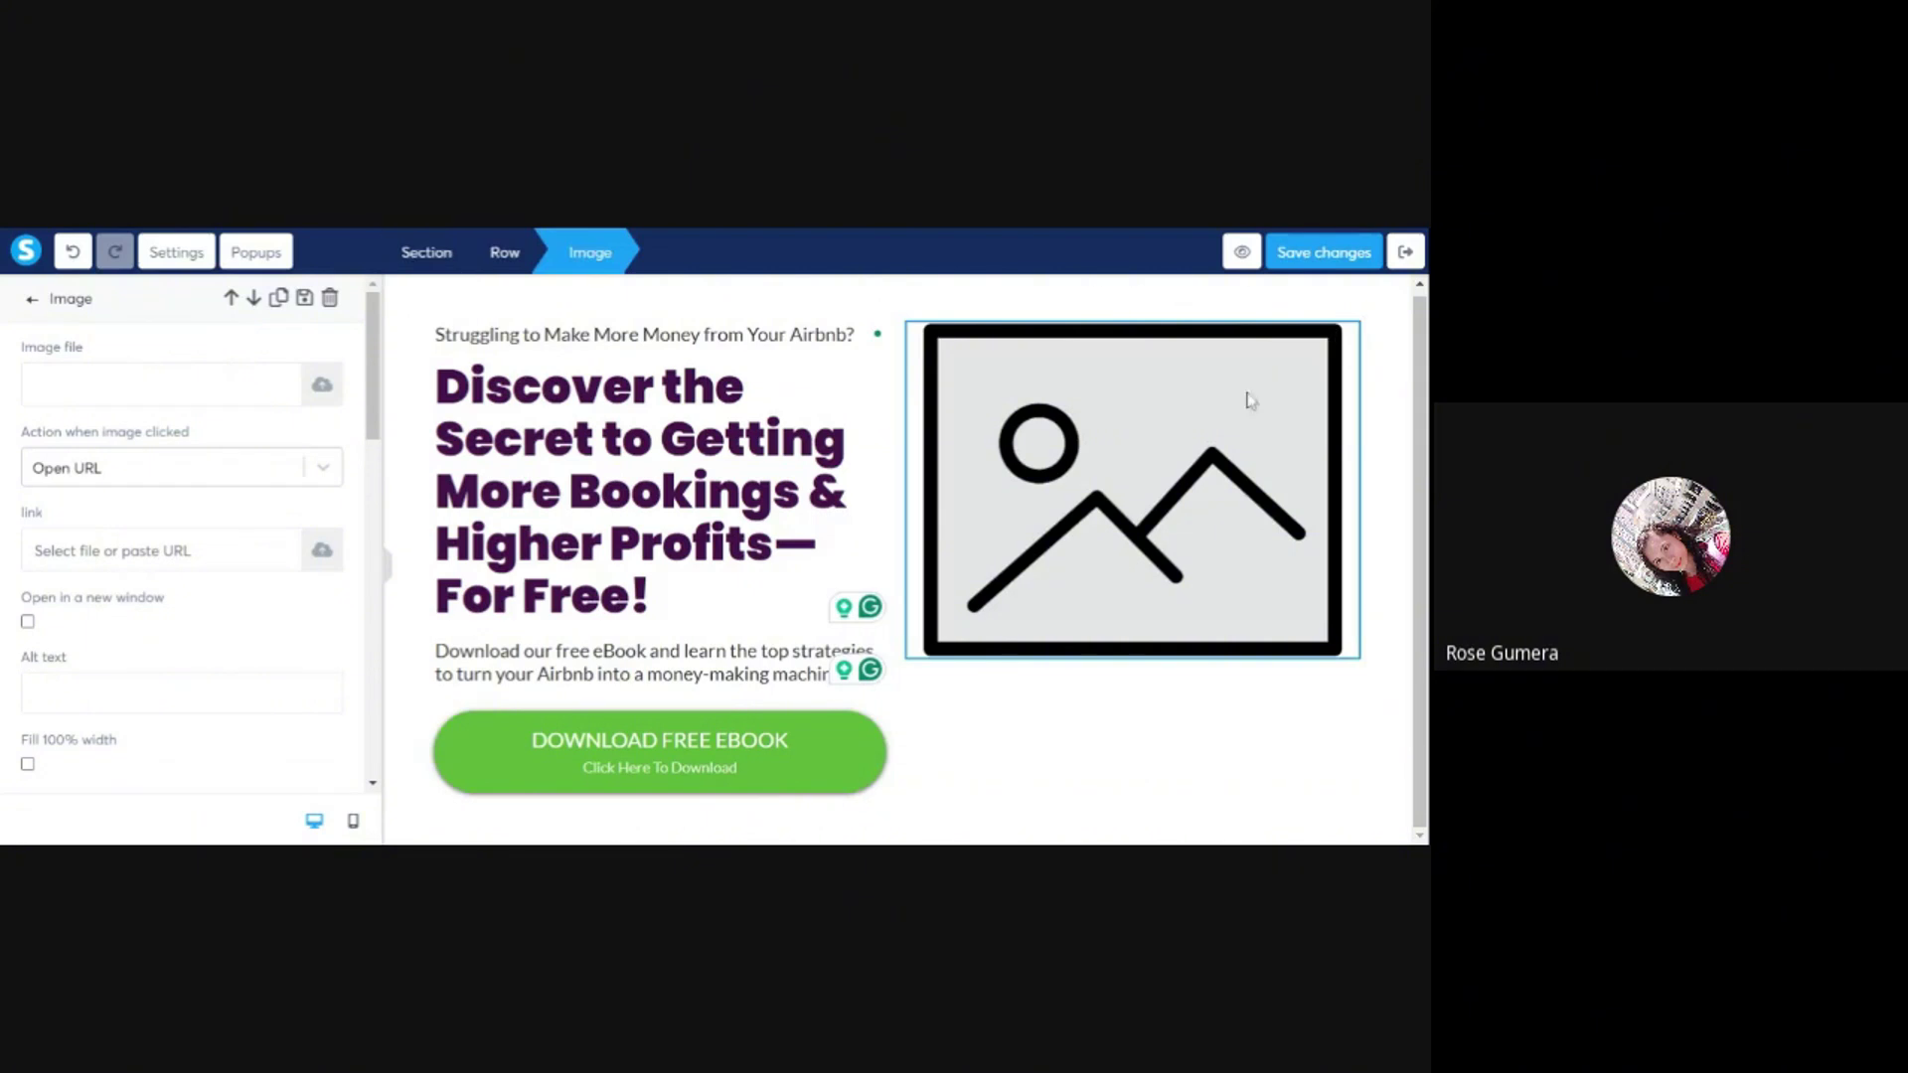
pyautogui.click(1200, 397)
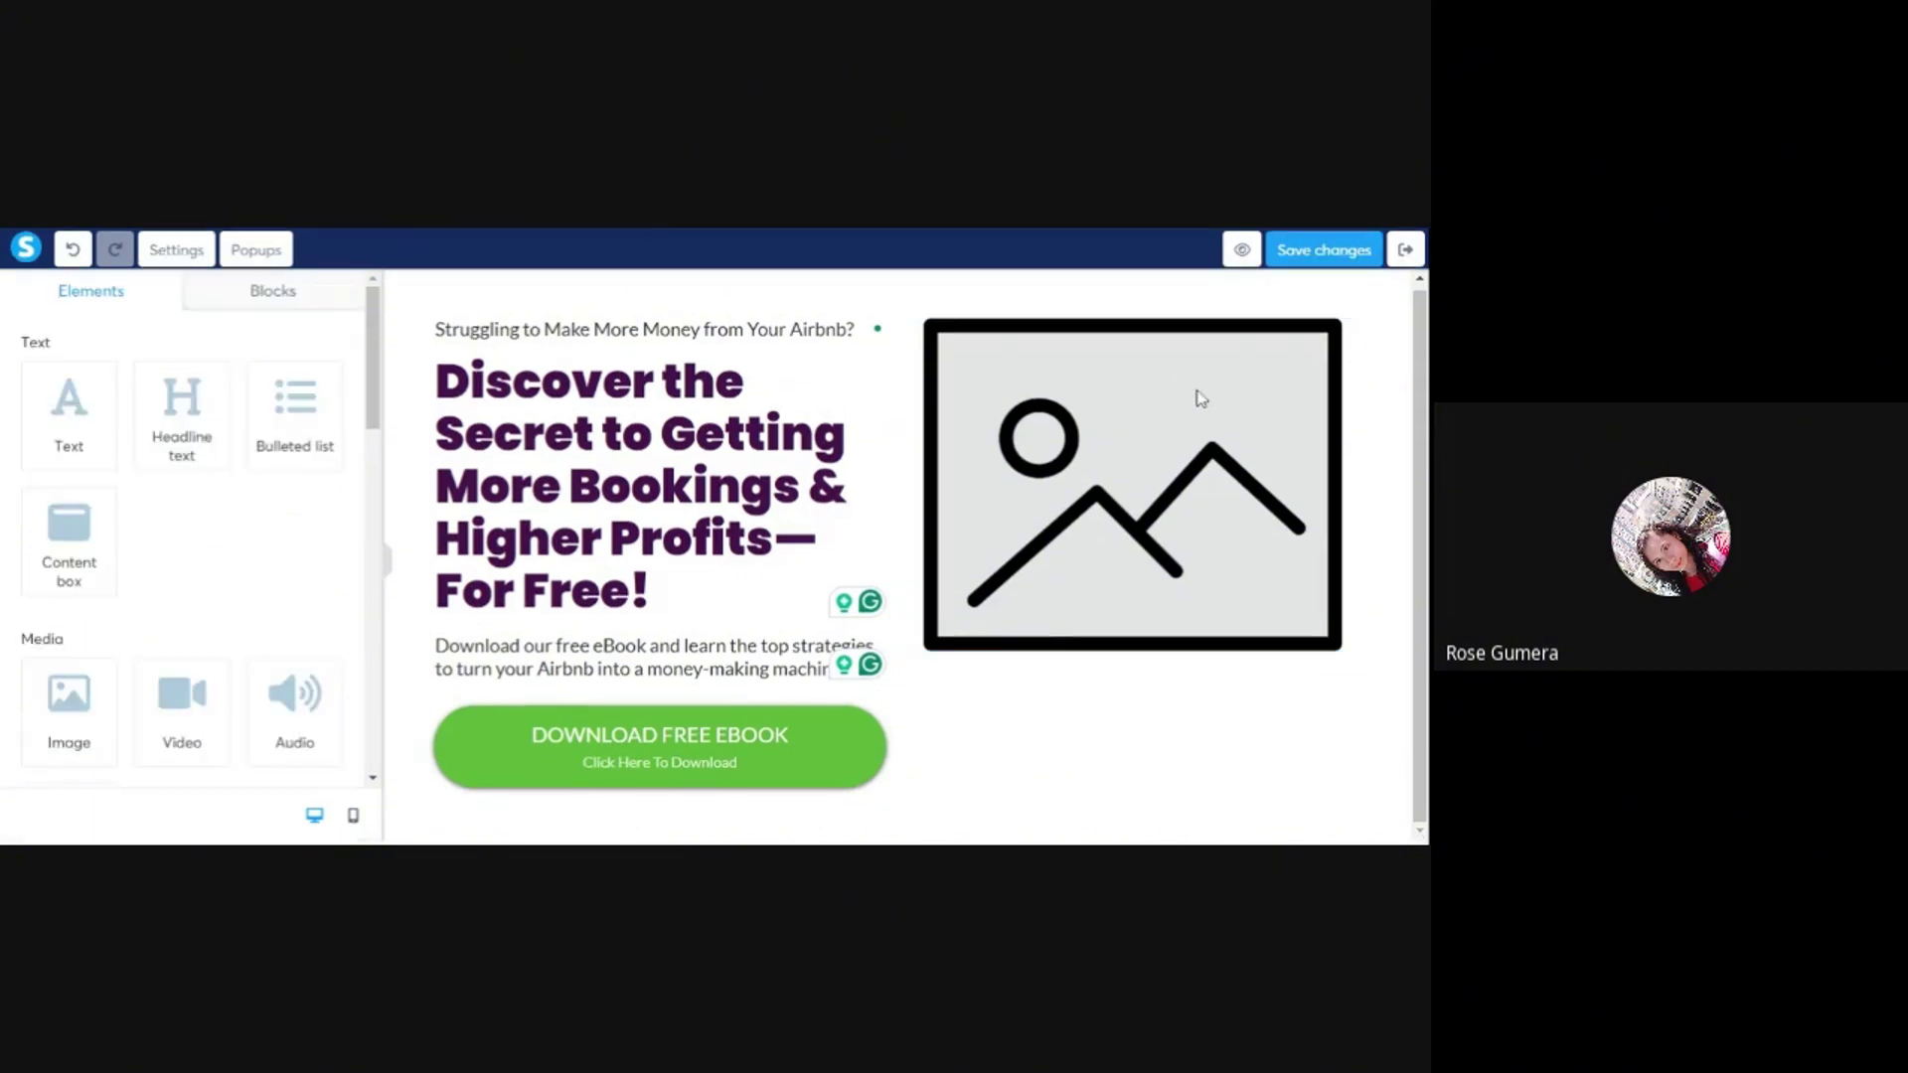
pyautogui.click(1200, 397)
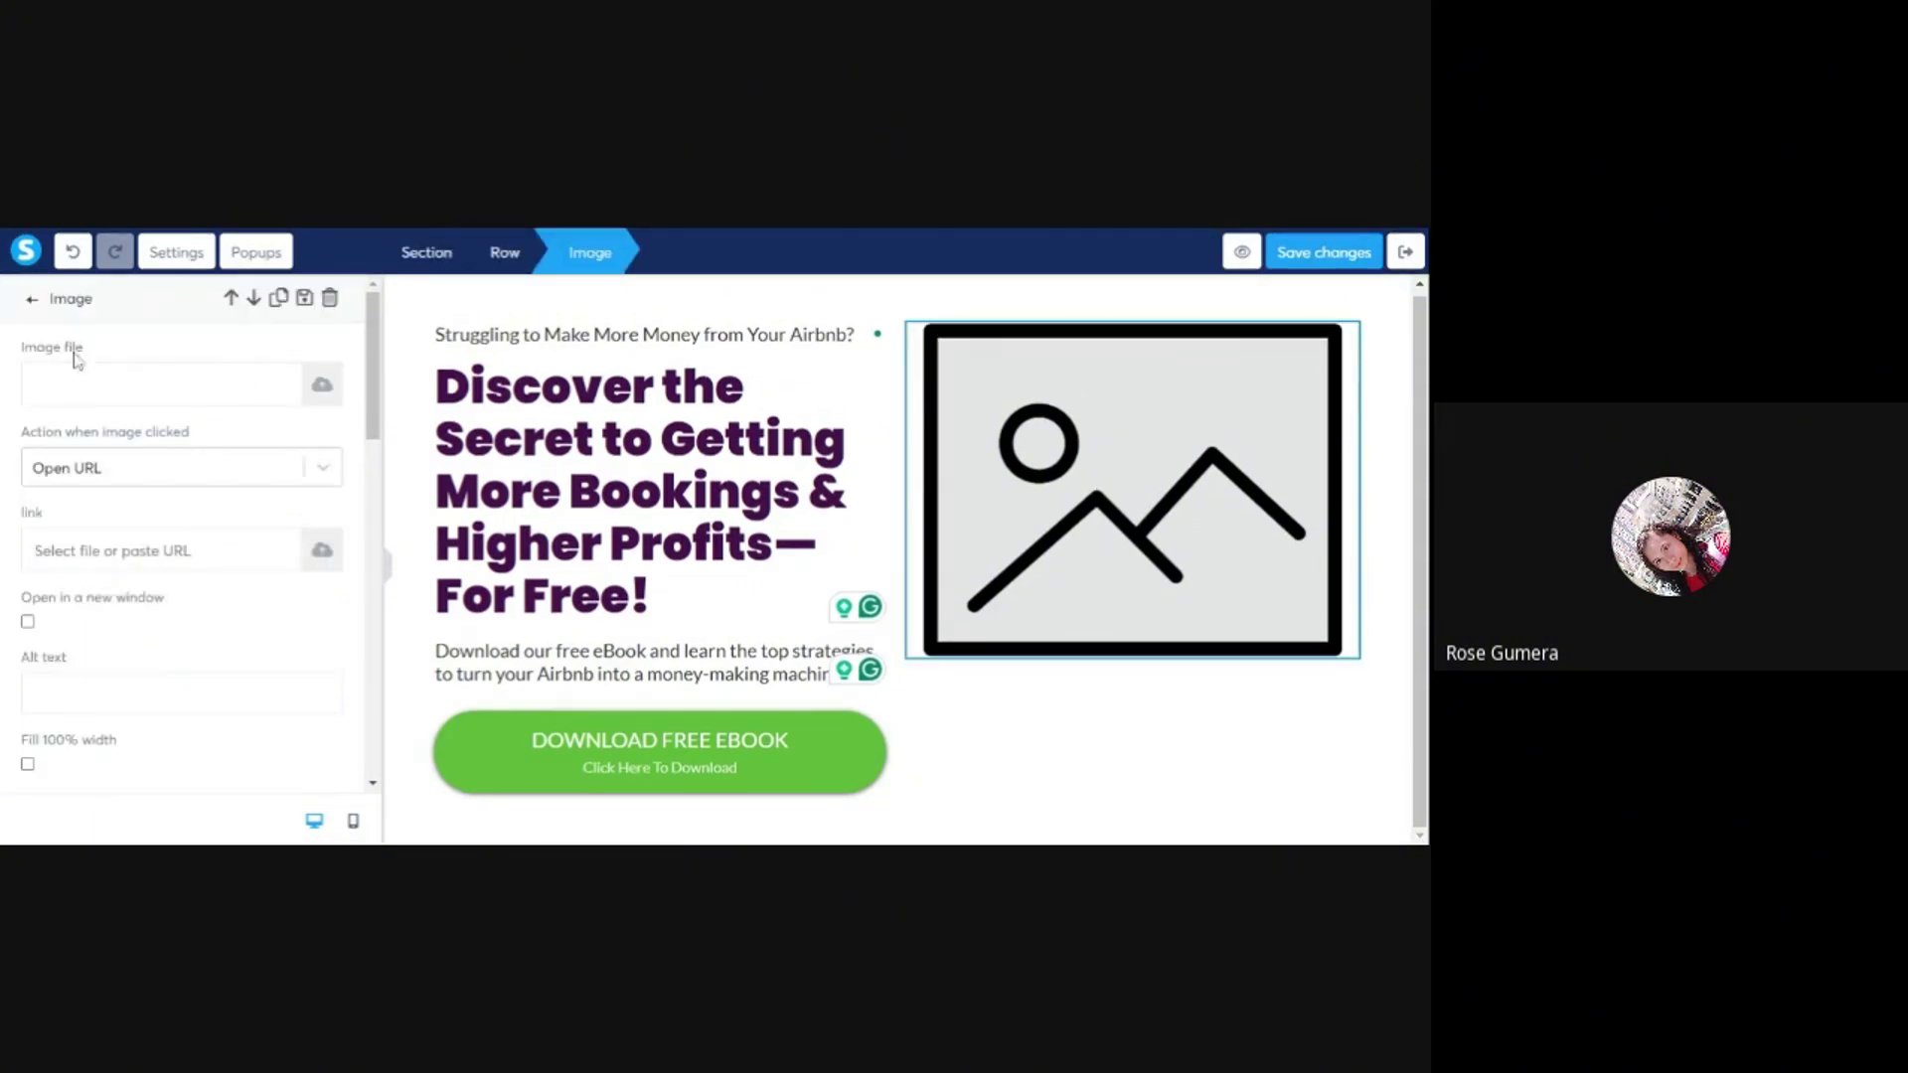
# - Upload ebook-stacked-medium.png and insert it in place of the hero placeholder image
pyautogui.click(322, 387)
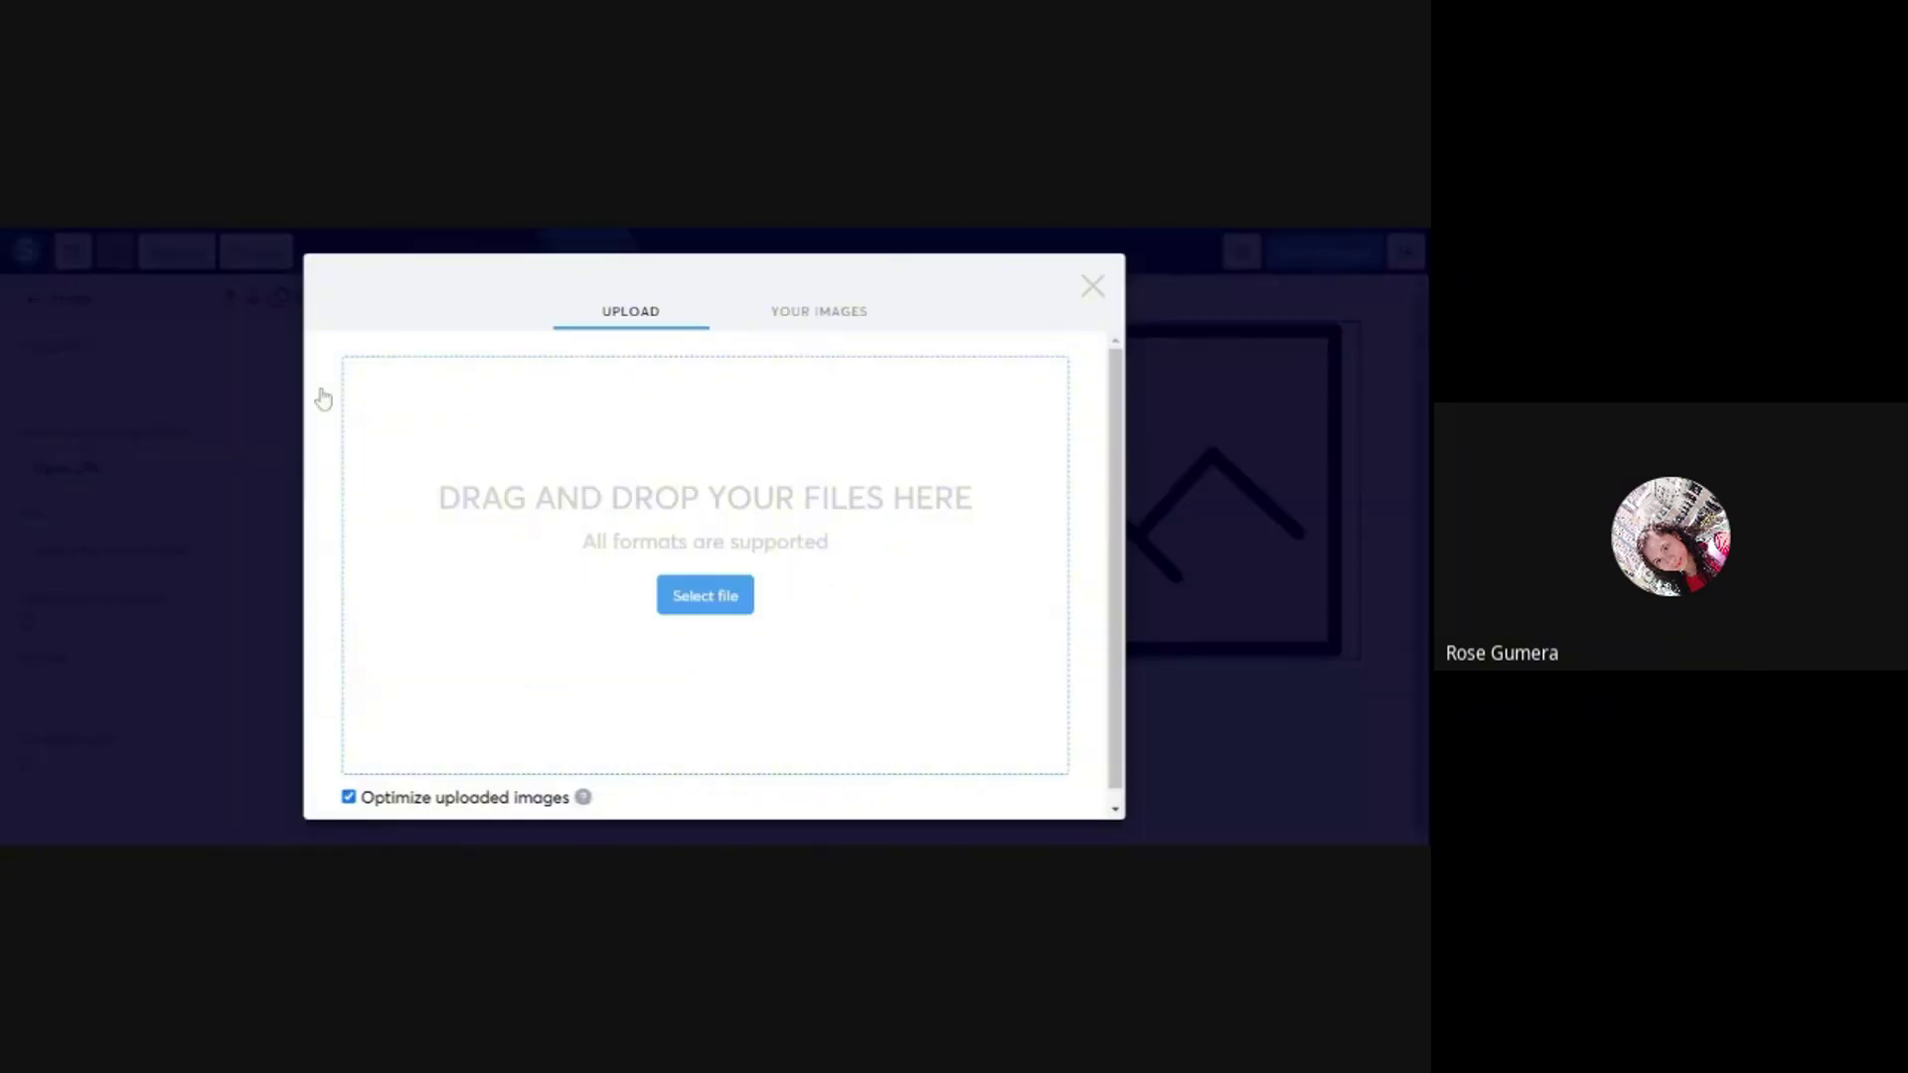
pyautogui.click(814, 316)
pyautogui.click(636, 312)
pyautogui.click(1056, 604)
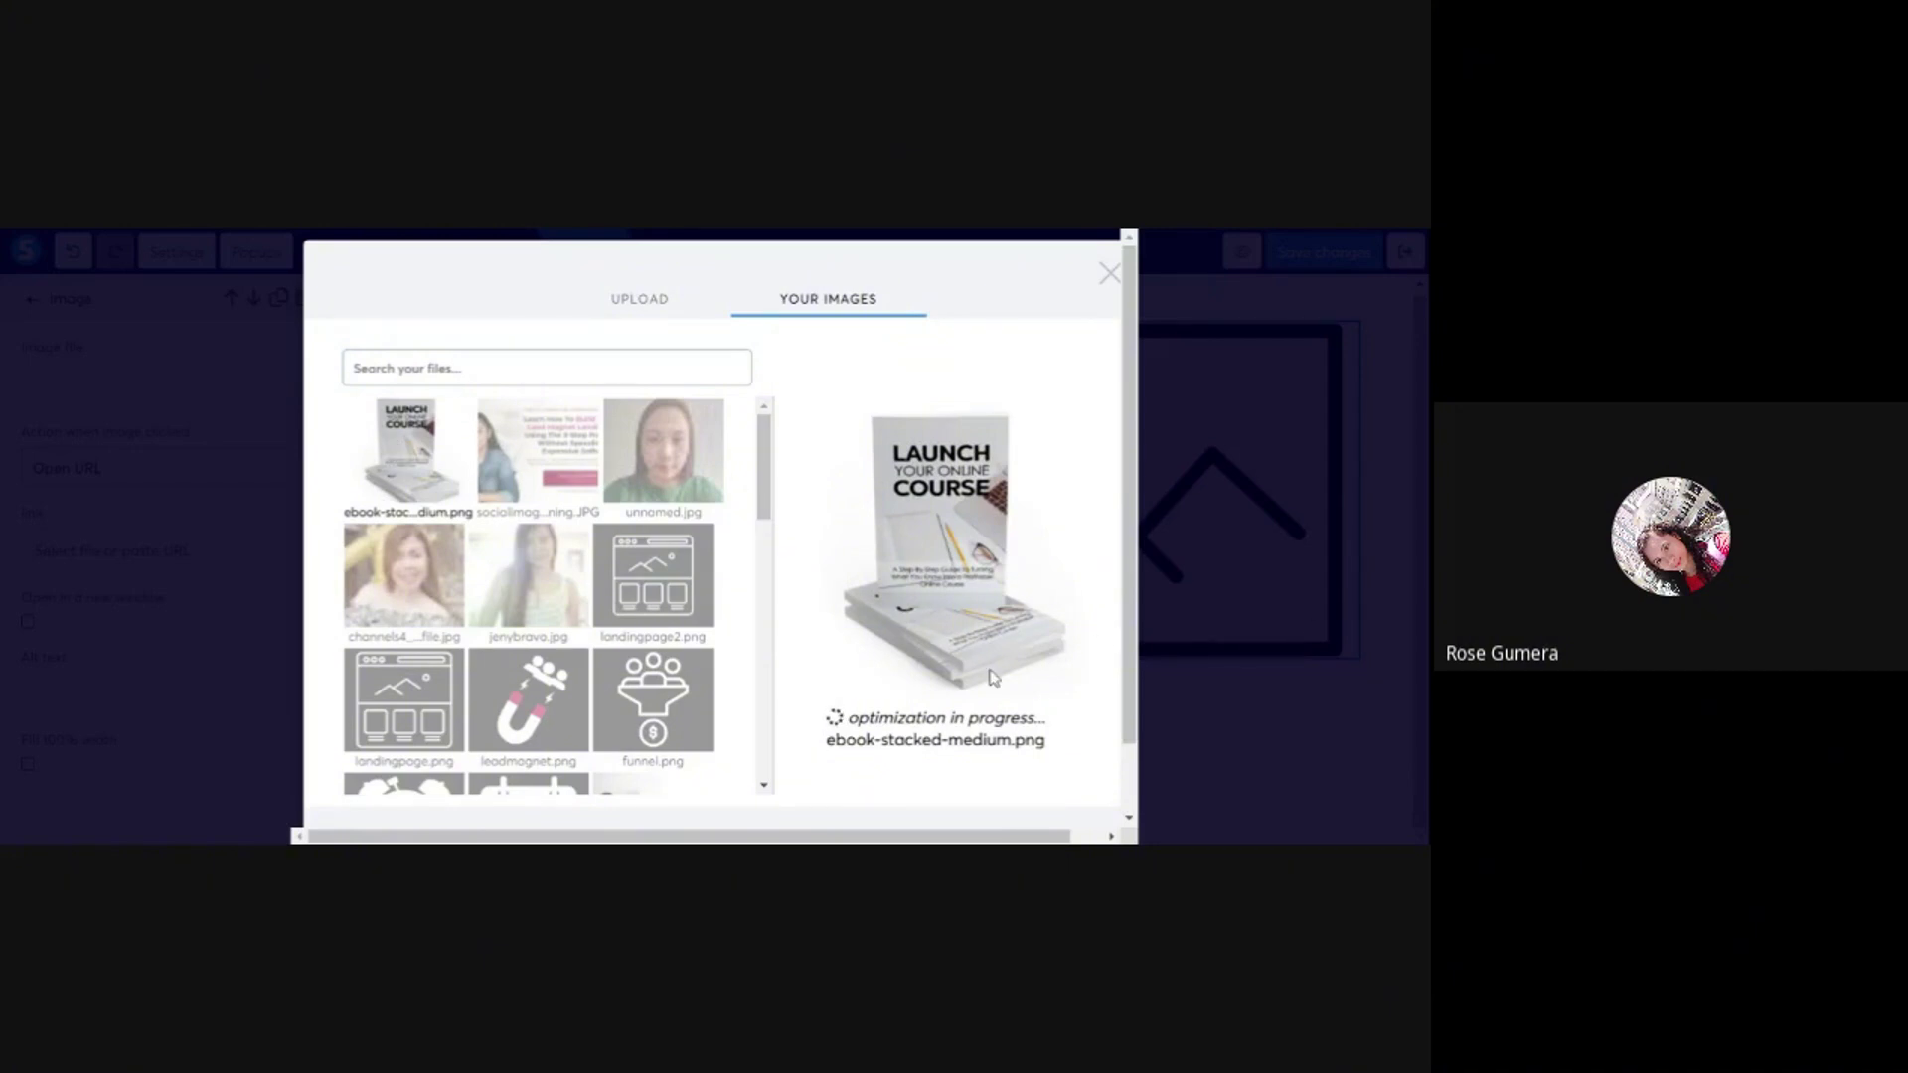
pyautogui.scroll(-1, 989, 672)
pyautogui.scroll(-1, 1140, 577)
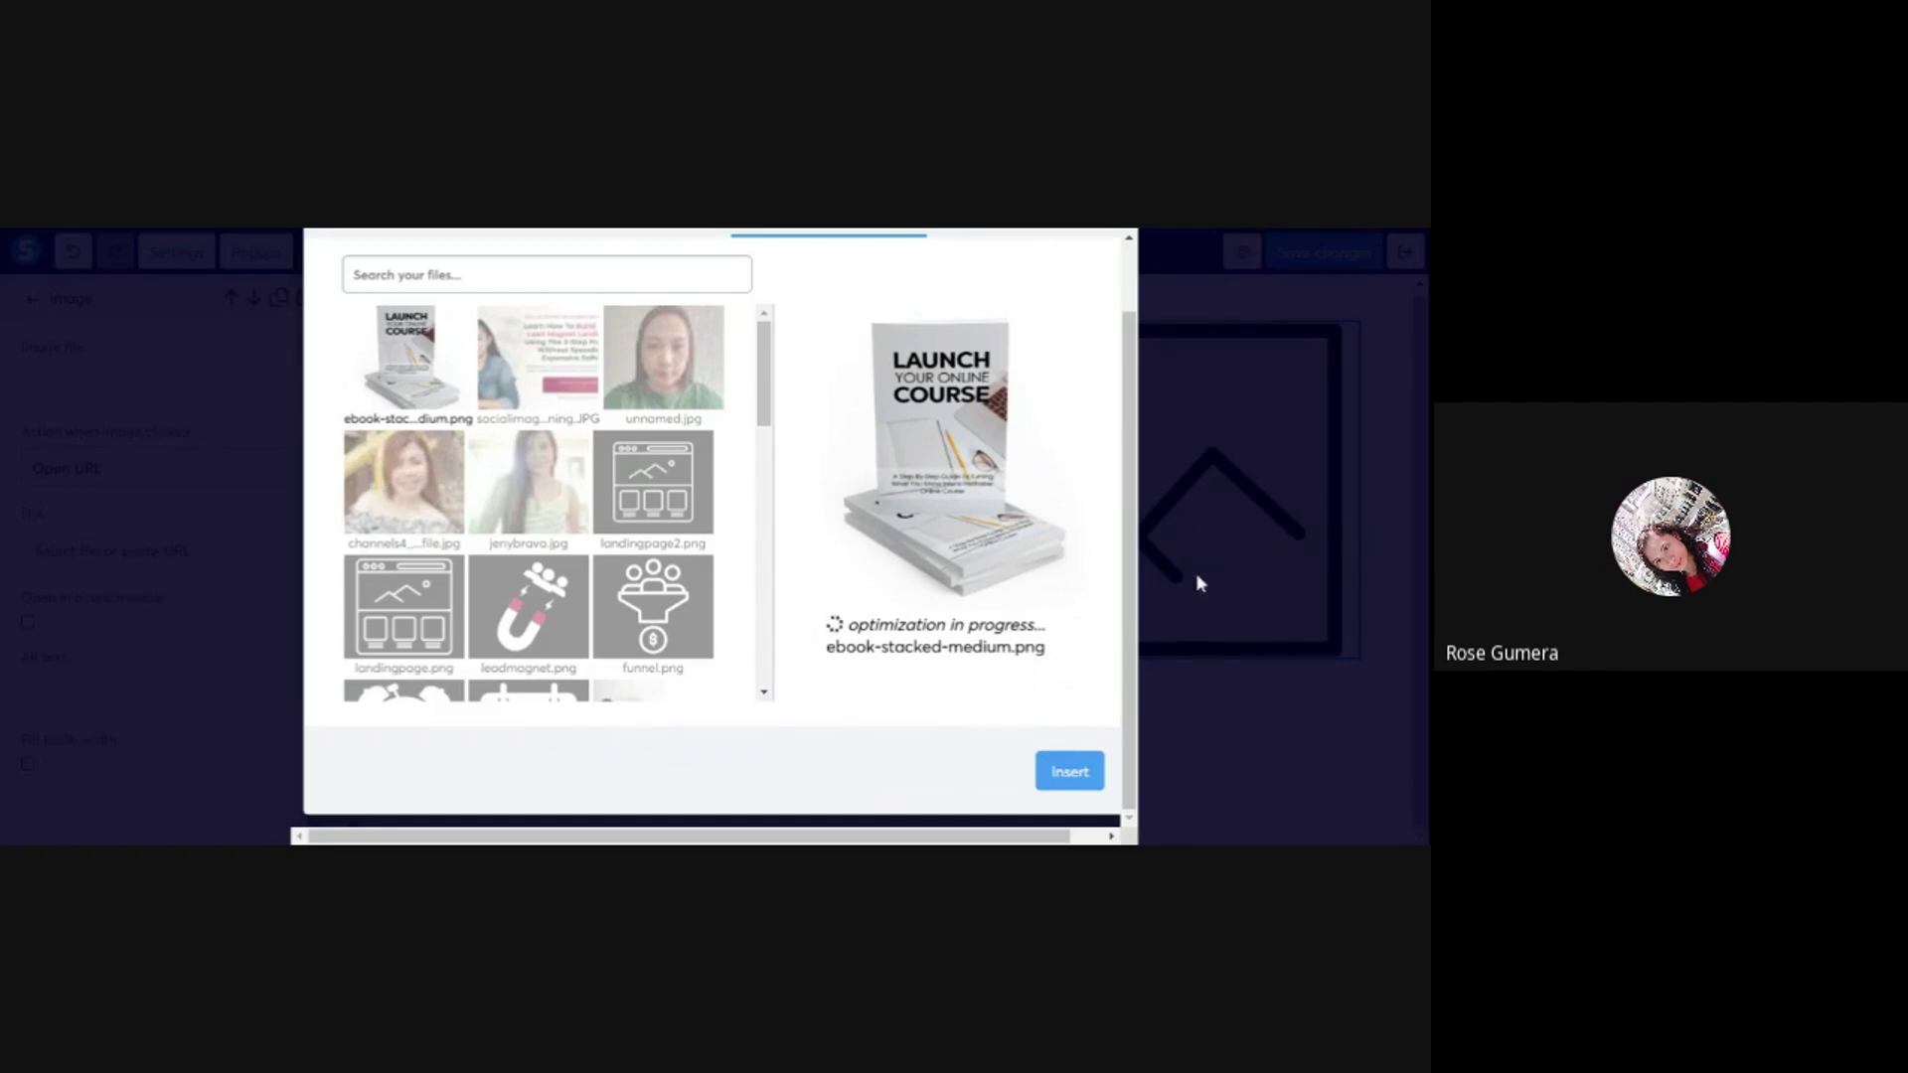
pyautogui.click(1057, 786)
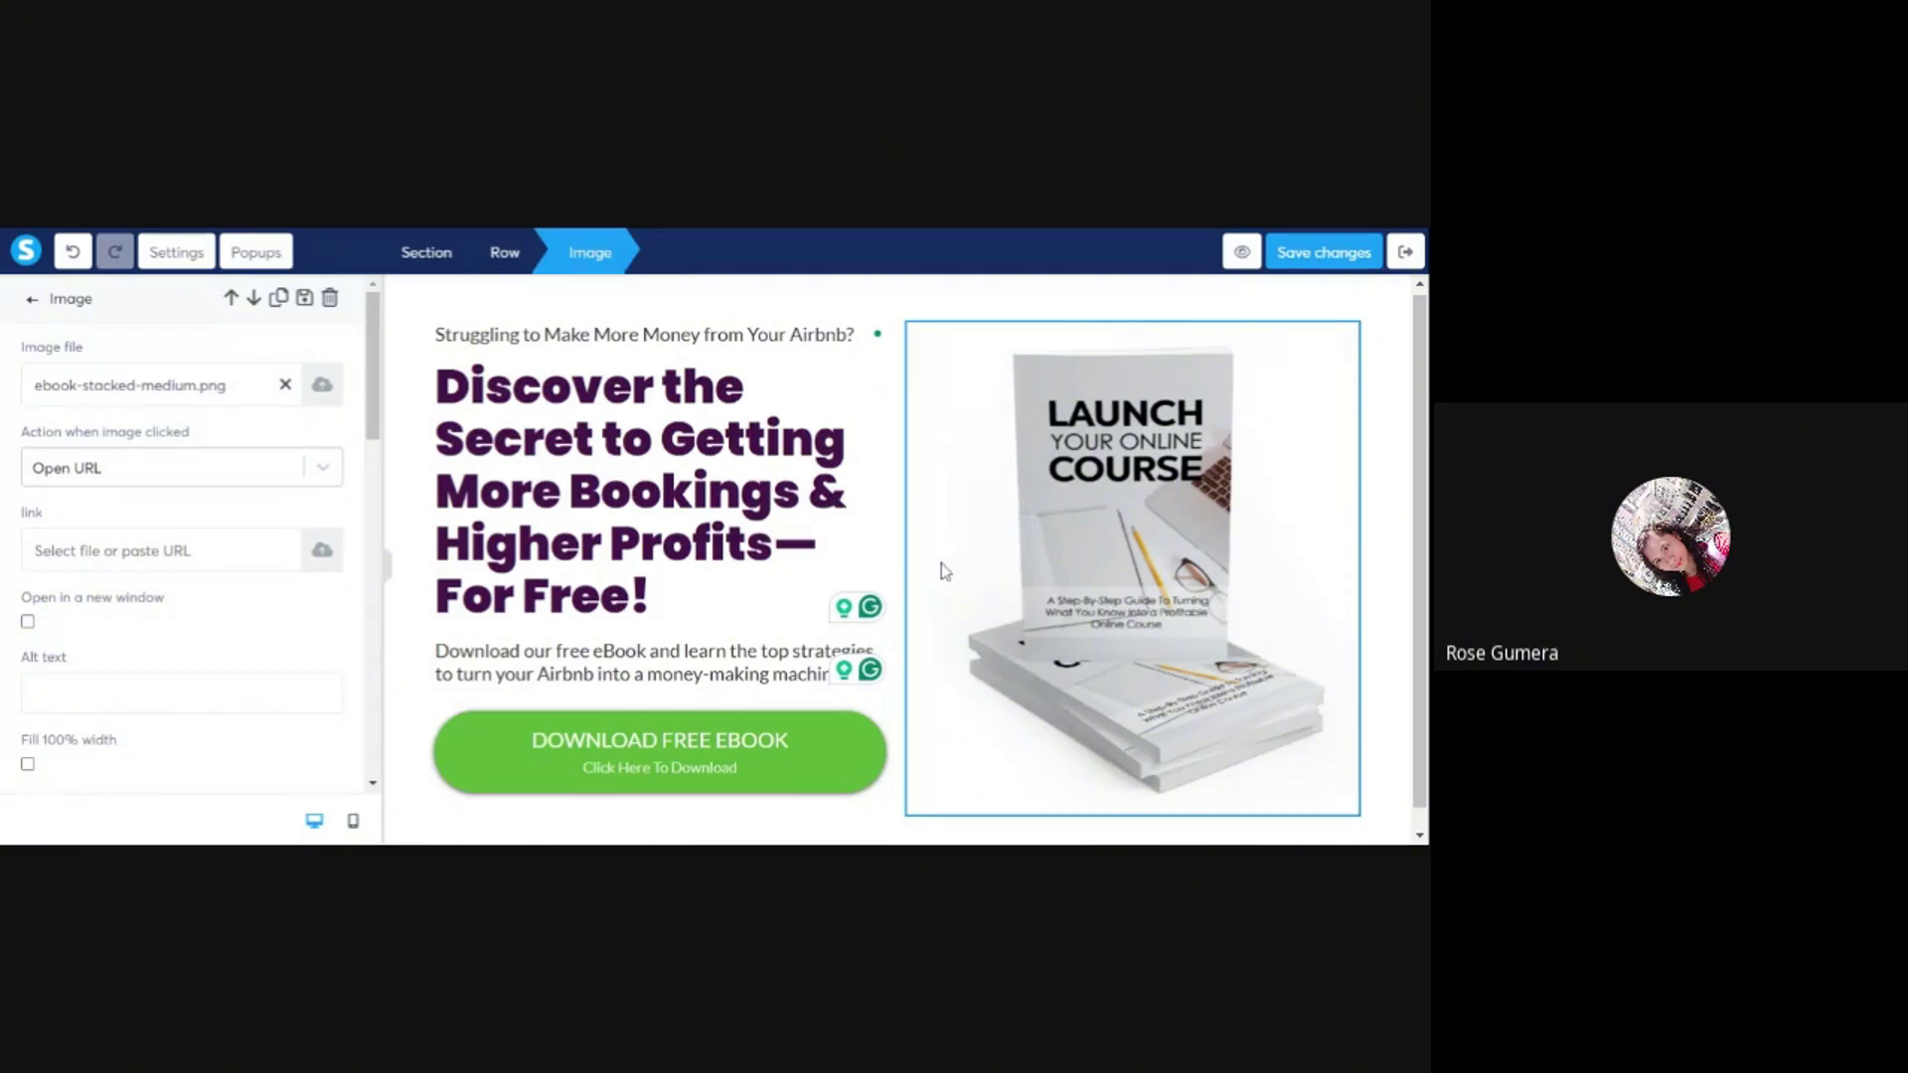
# - Tick Fill 100% width on the ebook mockup so it spans its column
pyautogui.scroll(-1, 944, 564)
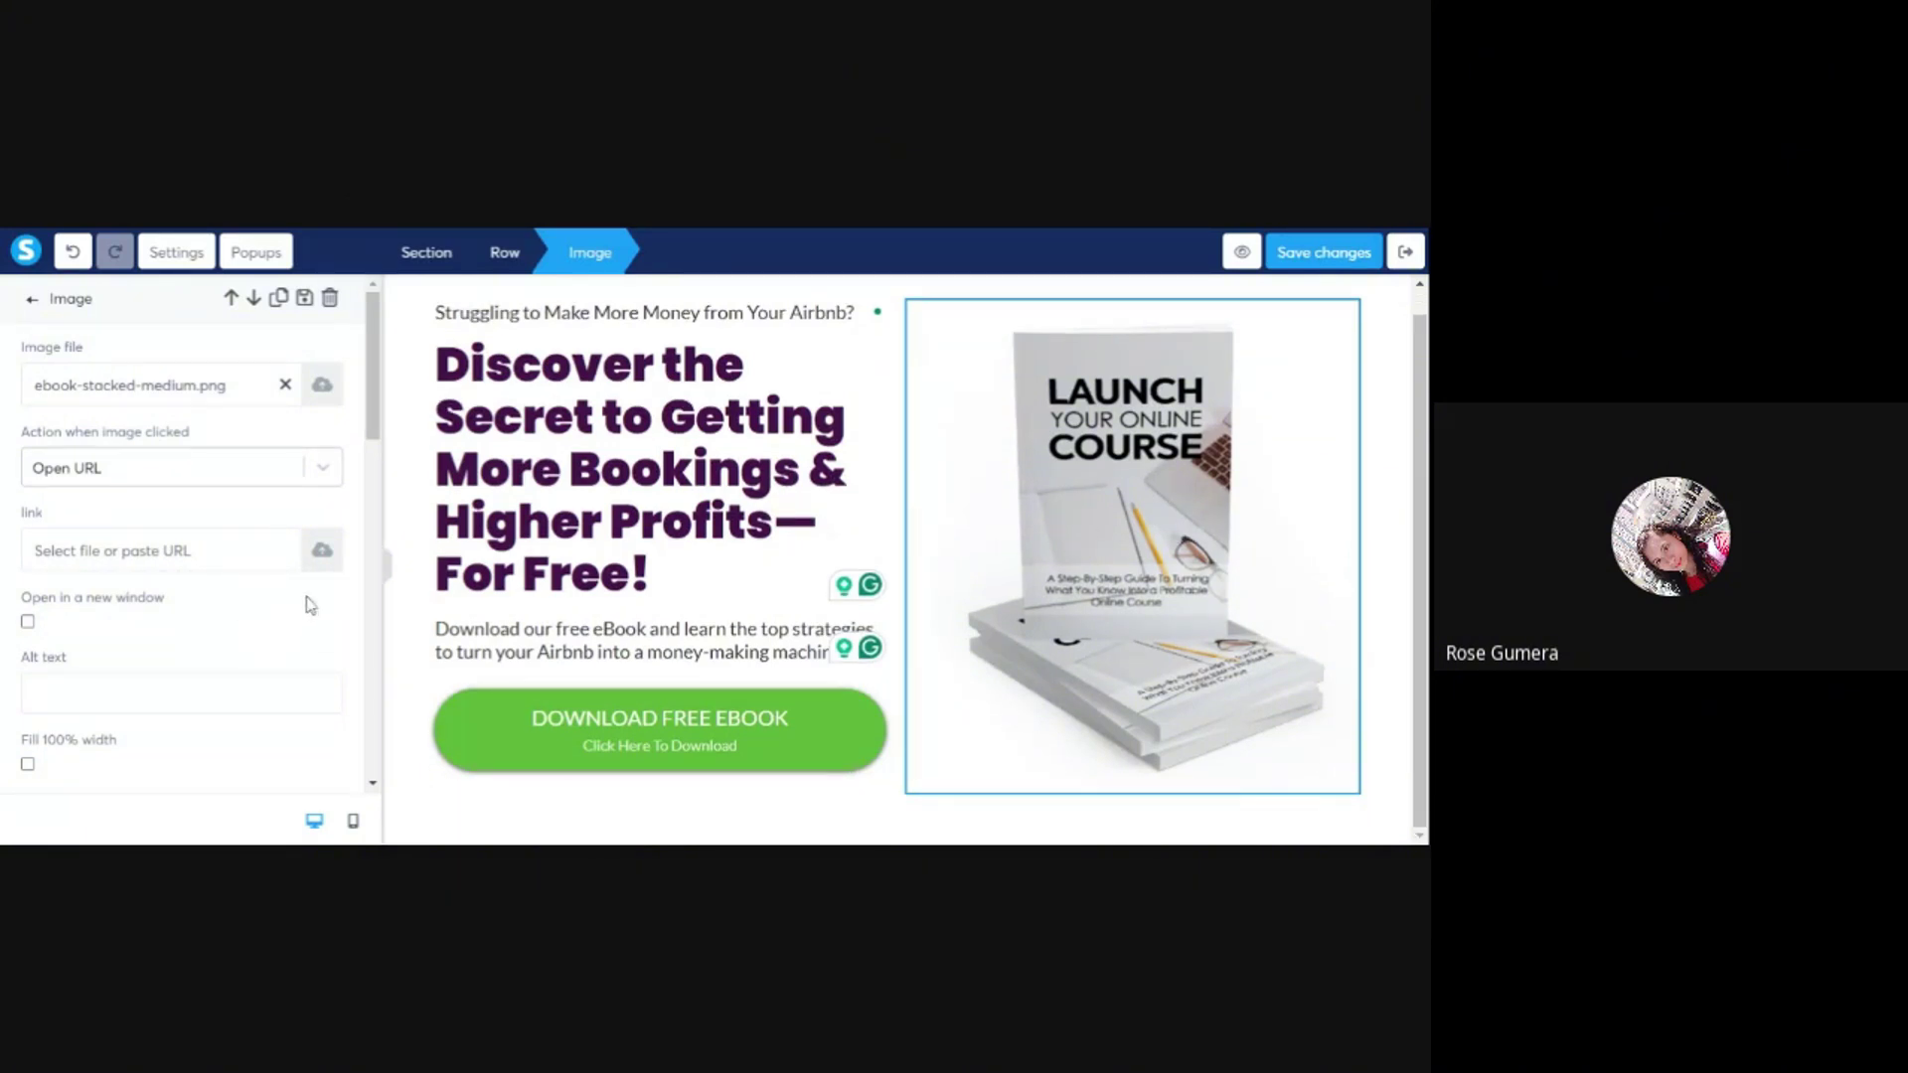
pyautogui.click(388, 565)
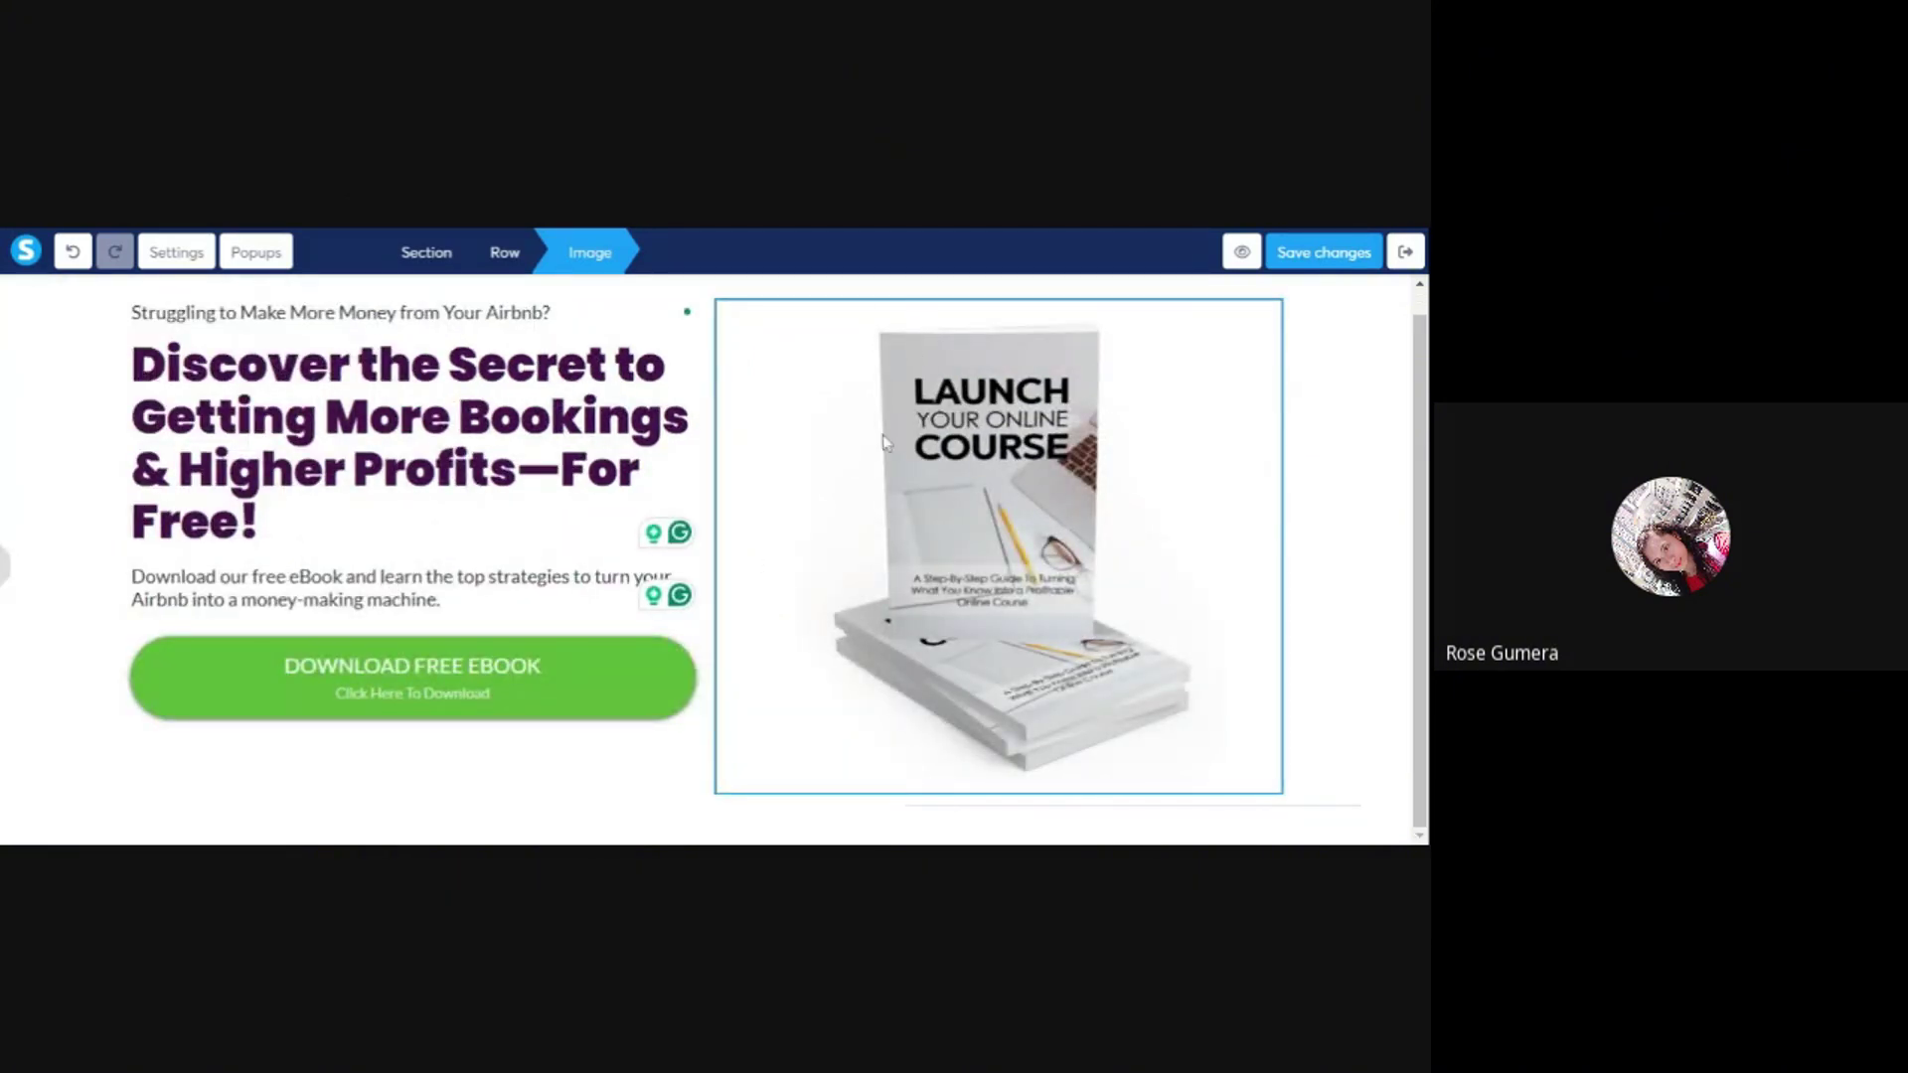
pyautogui.click(512, 310)
pyautogui.click(1034, 457)
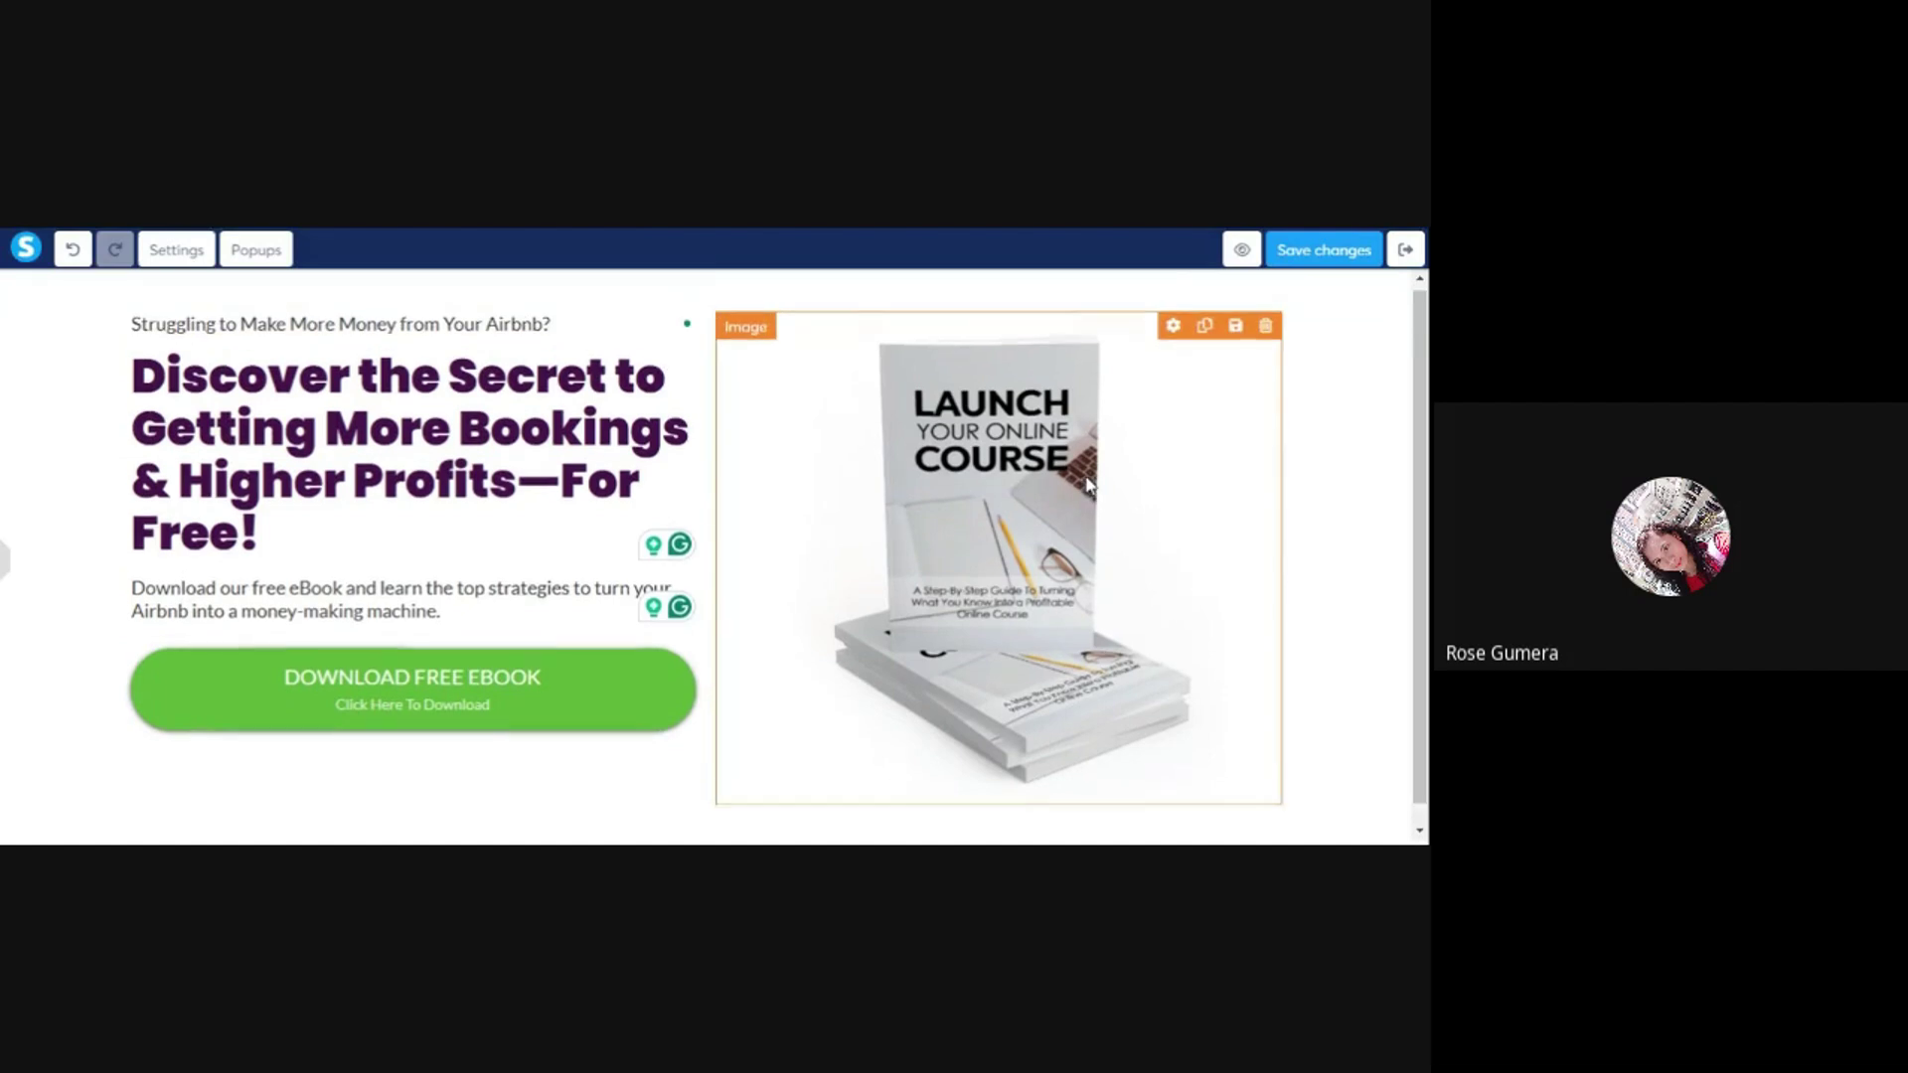
pyautogui.click(1026, 480)
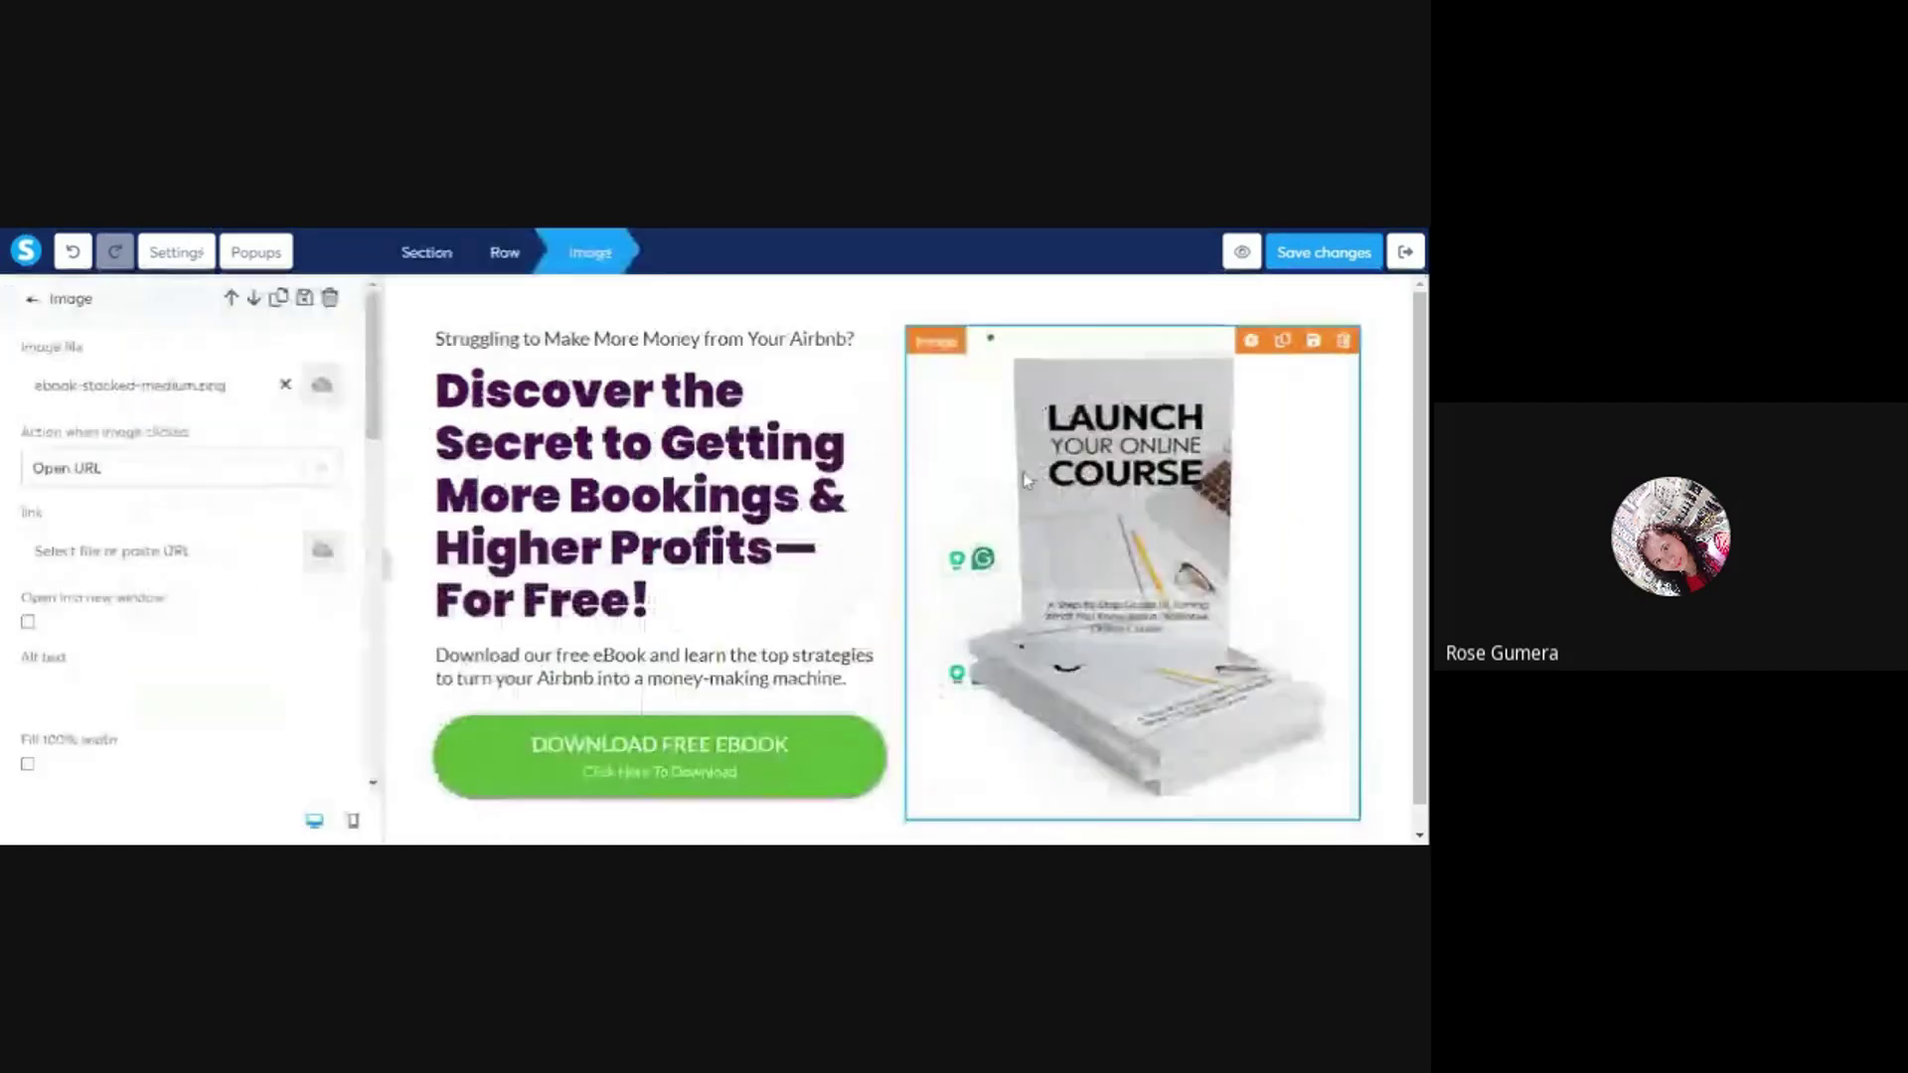
pyautogui.scroll(-5, 244, 584)
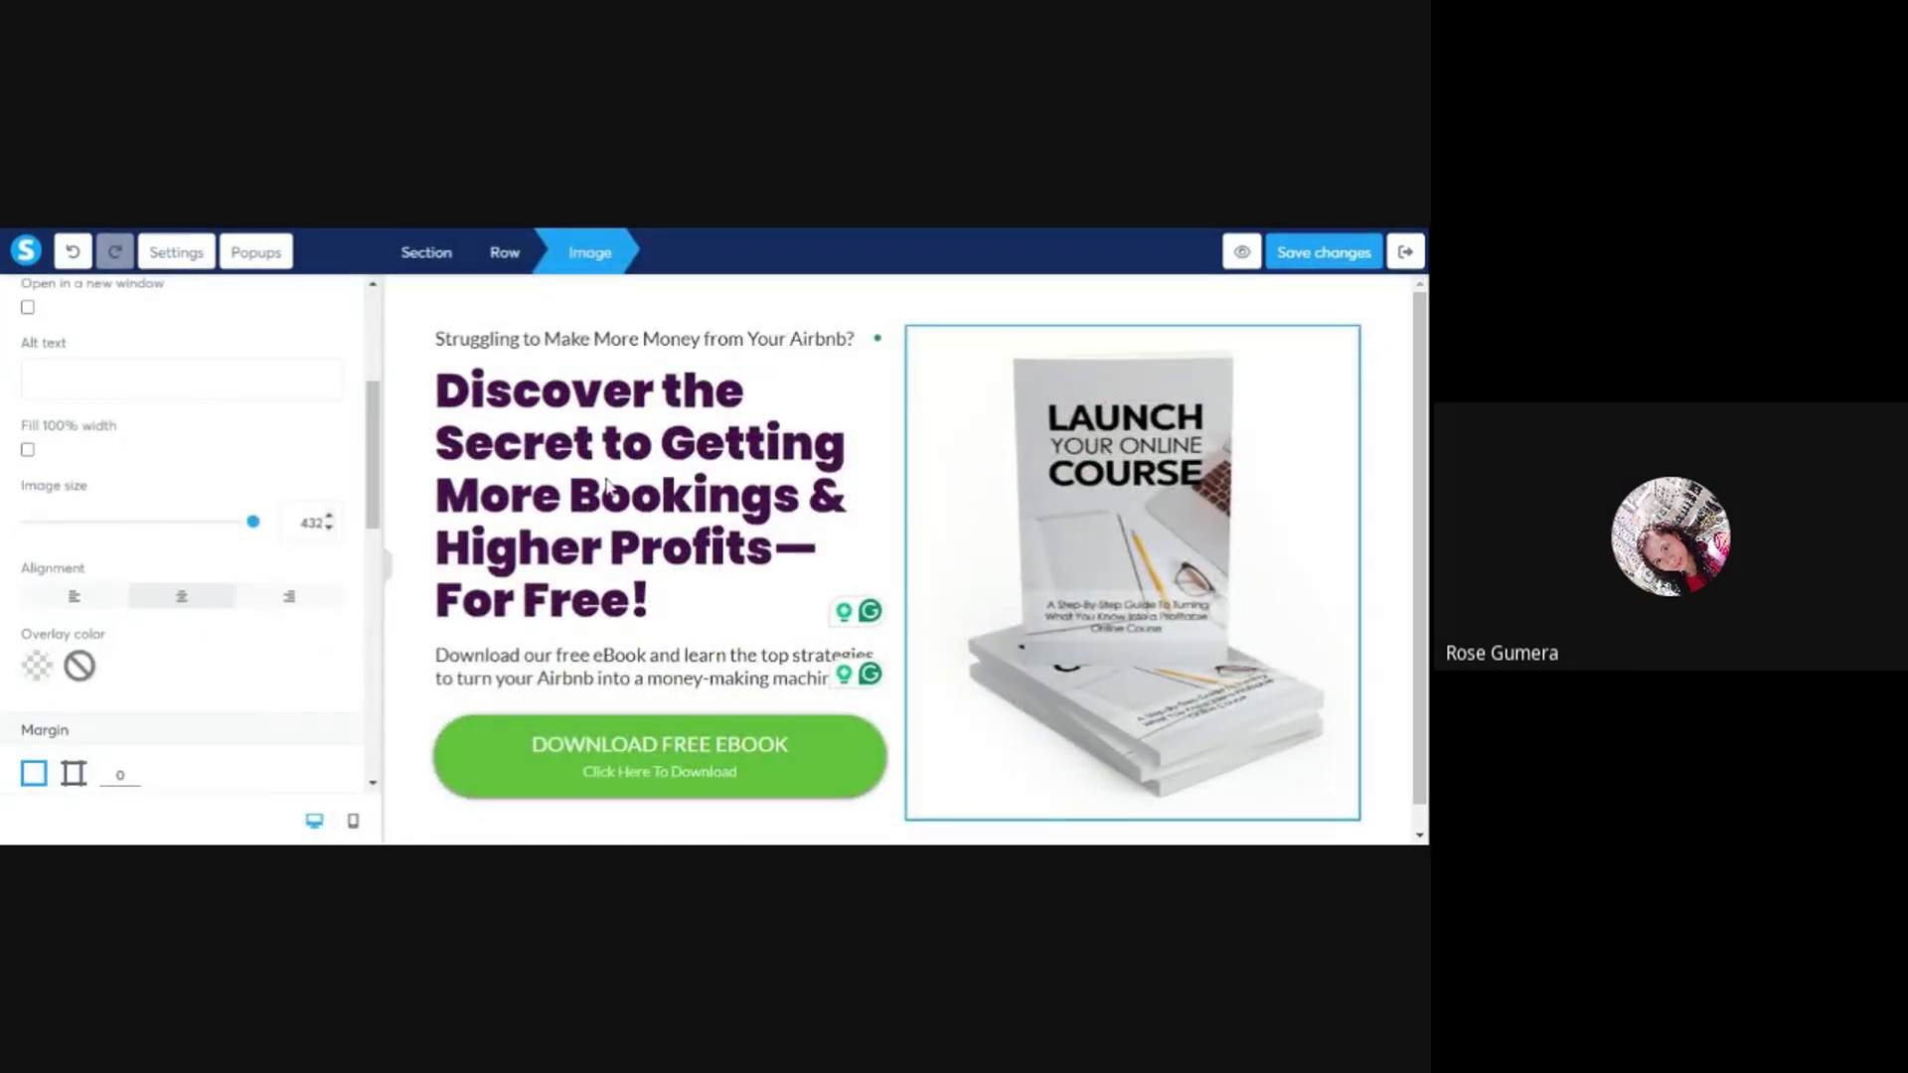
pyautogui.click(28, 450)
pyautogui.click(389, 566)
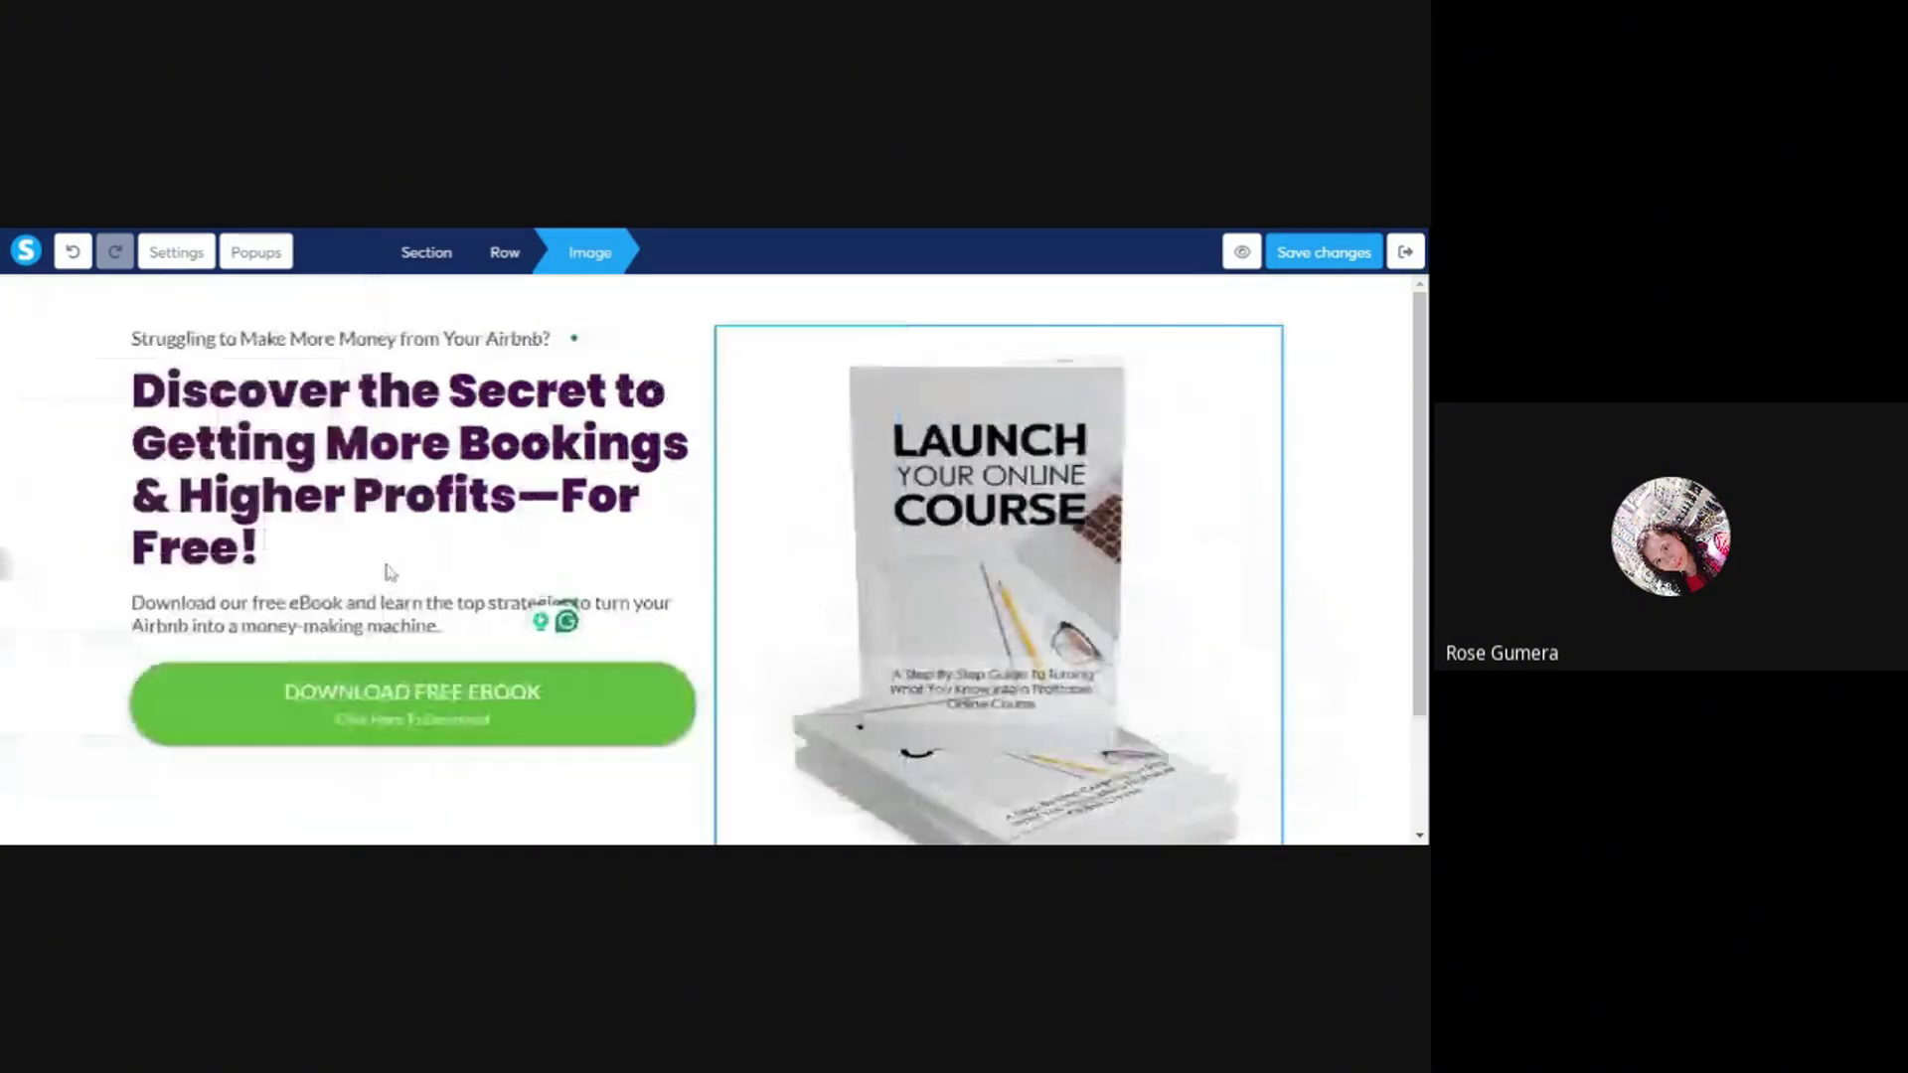
pyautogui.scroll(-3, 1031, 664)
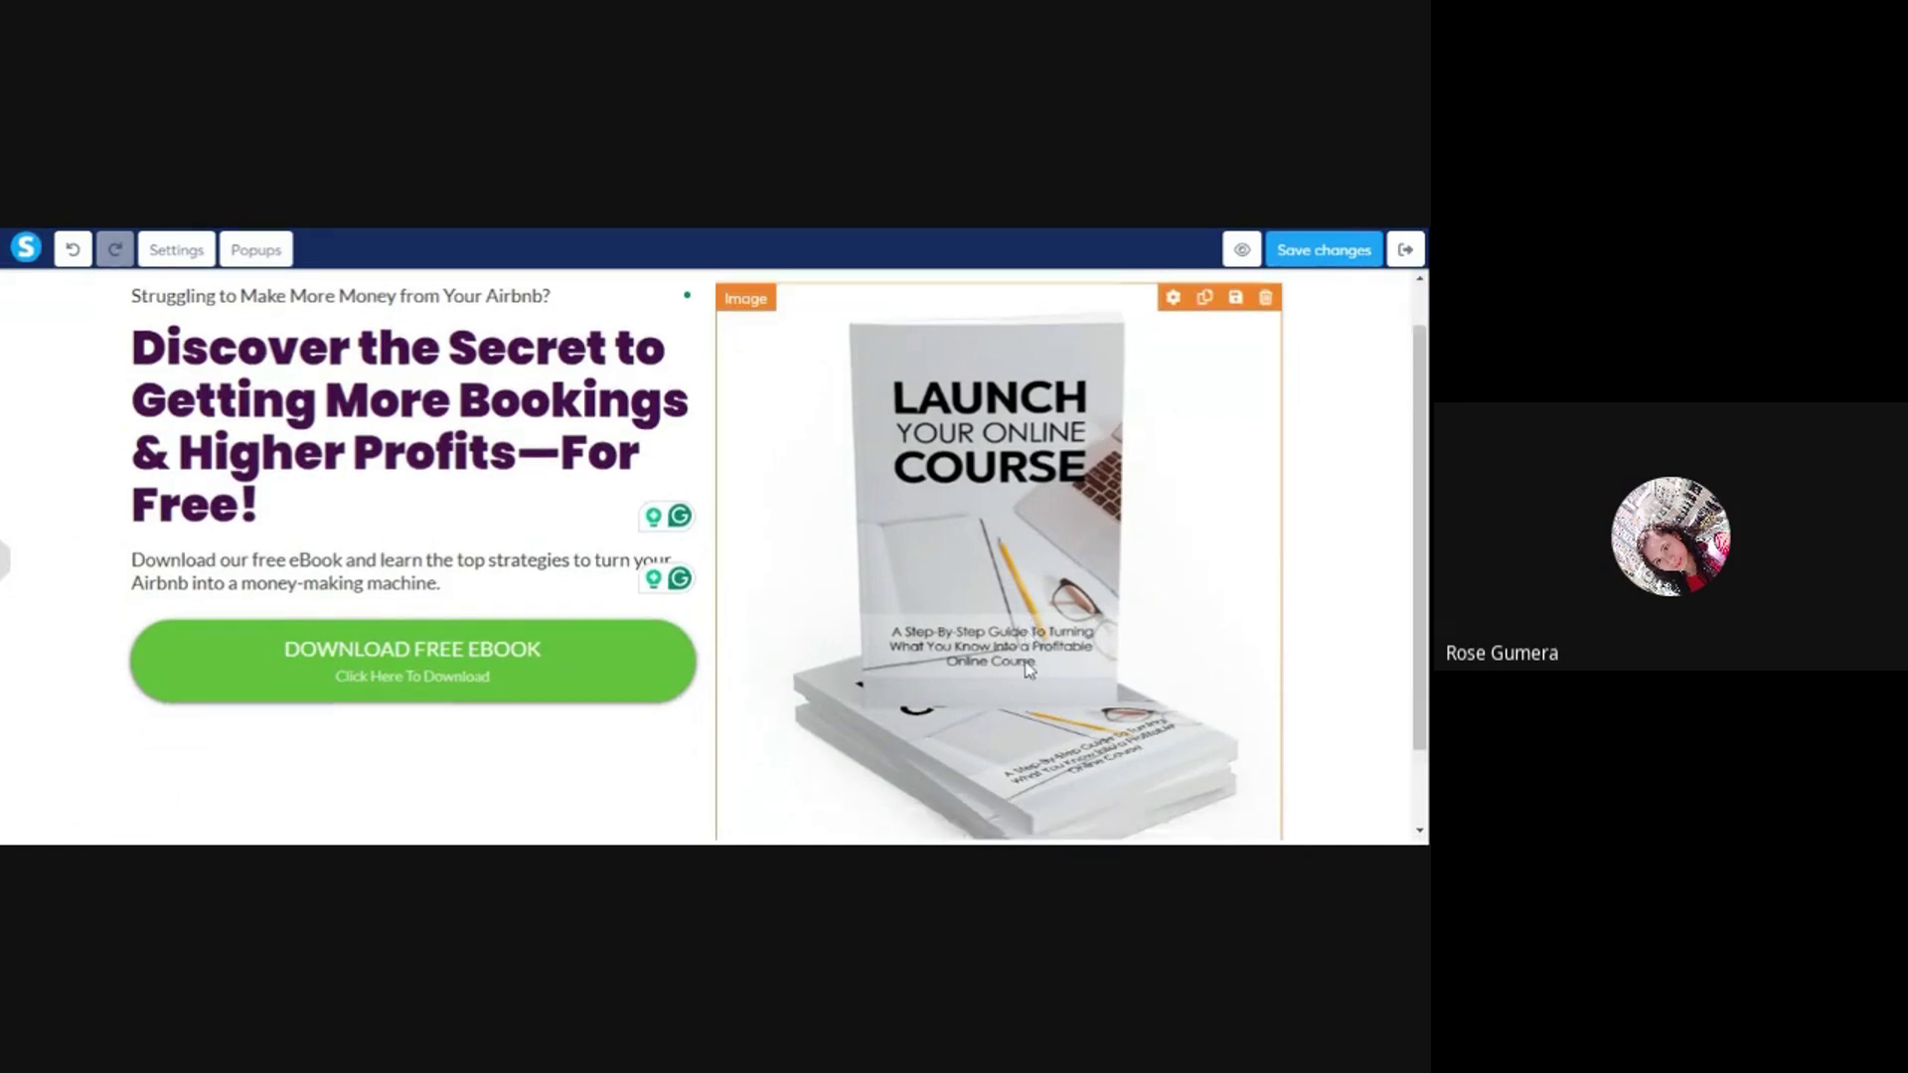
pyautogui.scroll(3, 1032, 664)
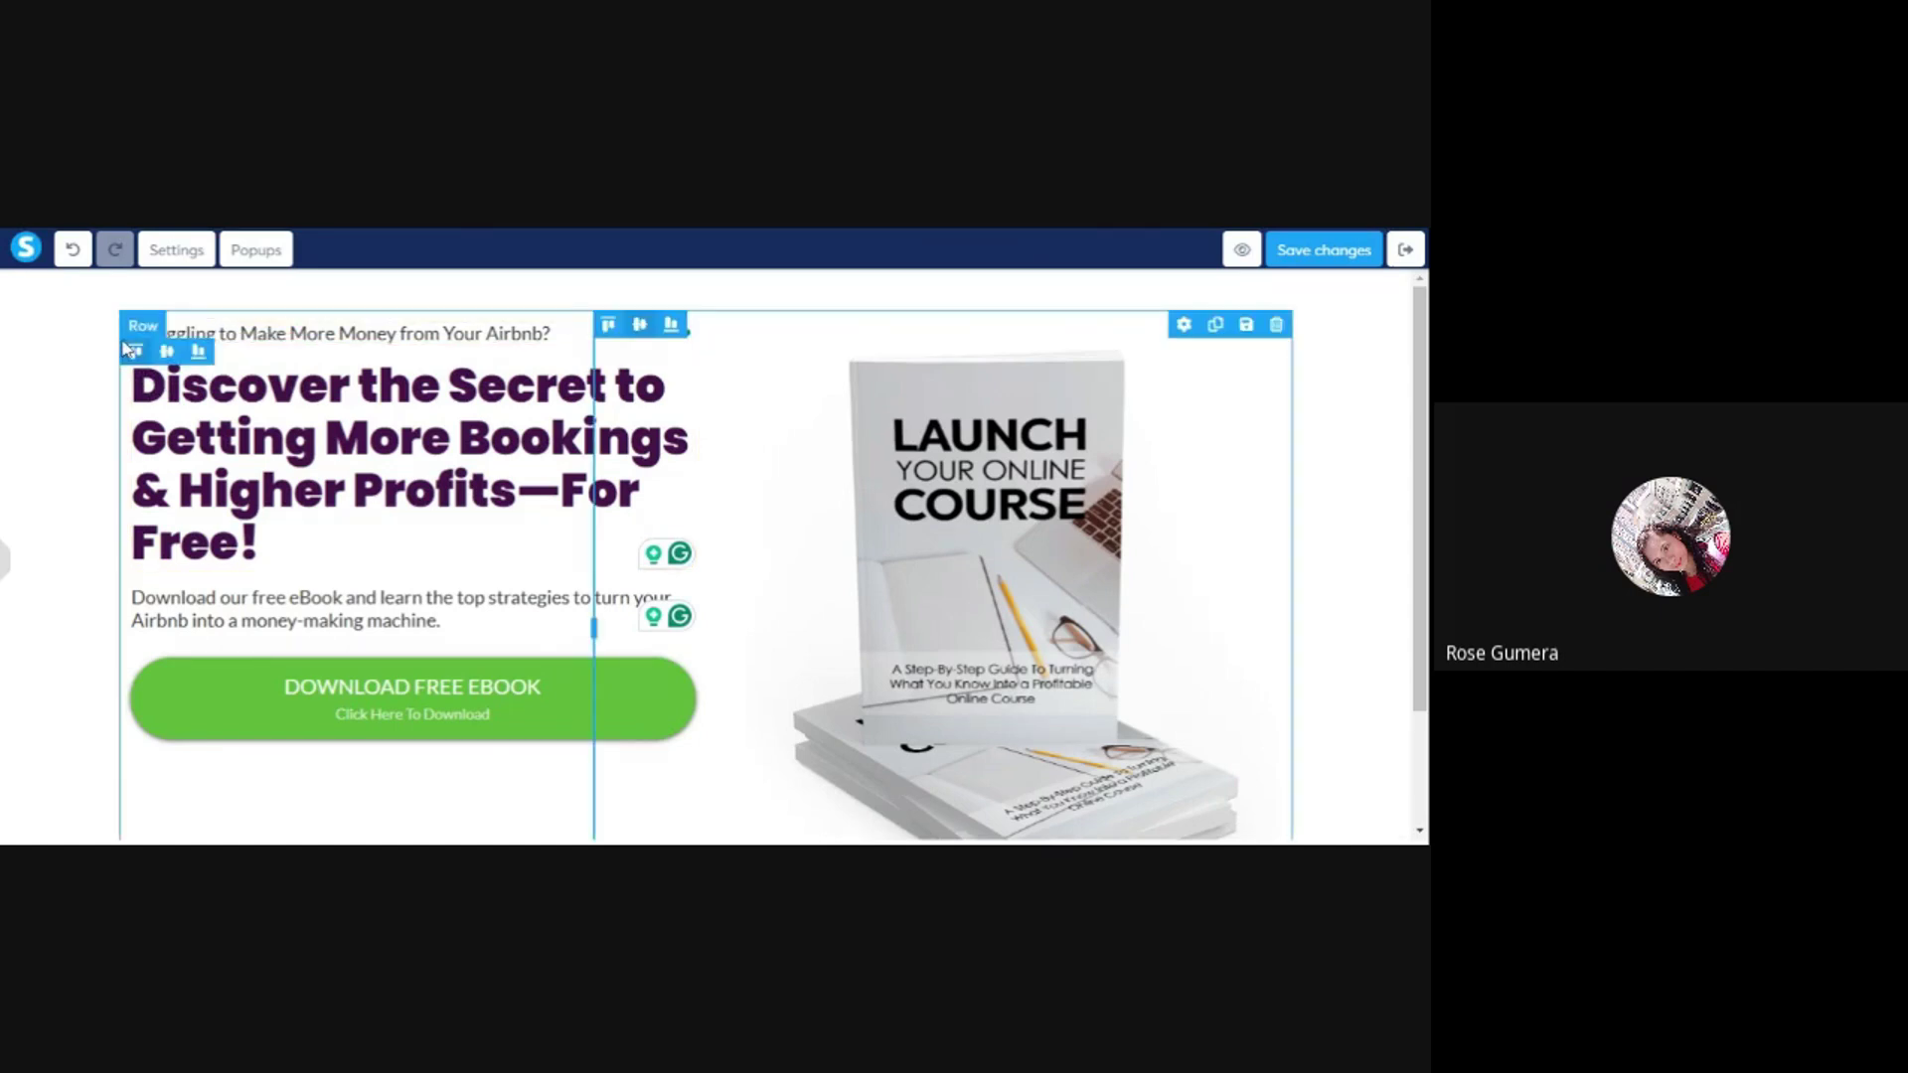
# - Vertically centre the hero text beside the ebook mockup
pyautogui.click(166, 354)
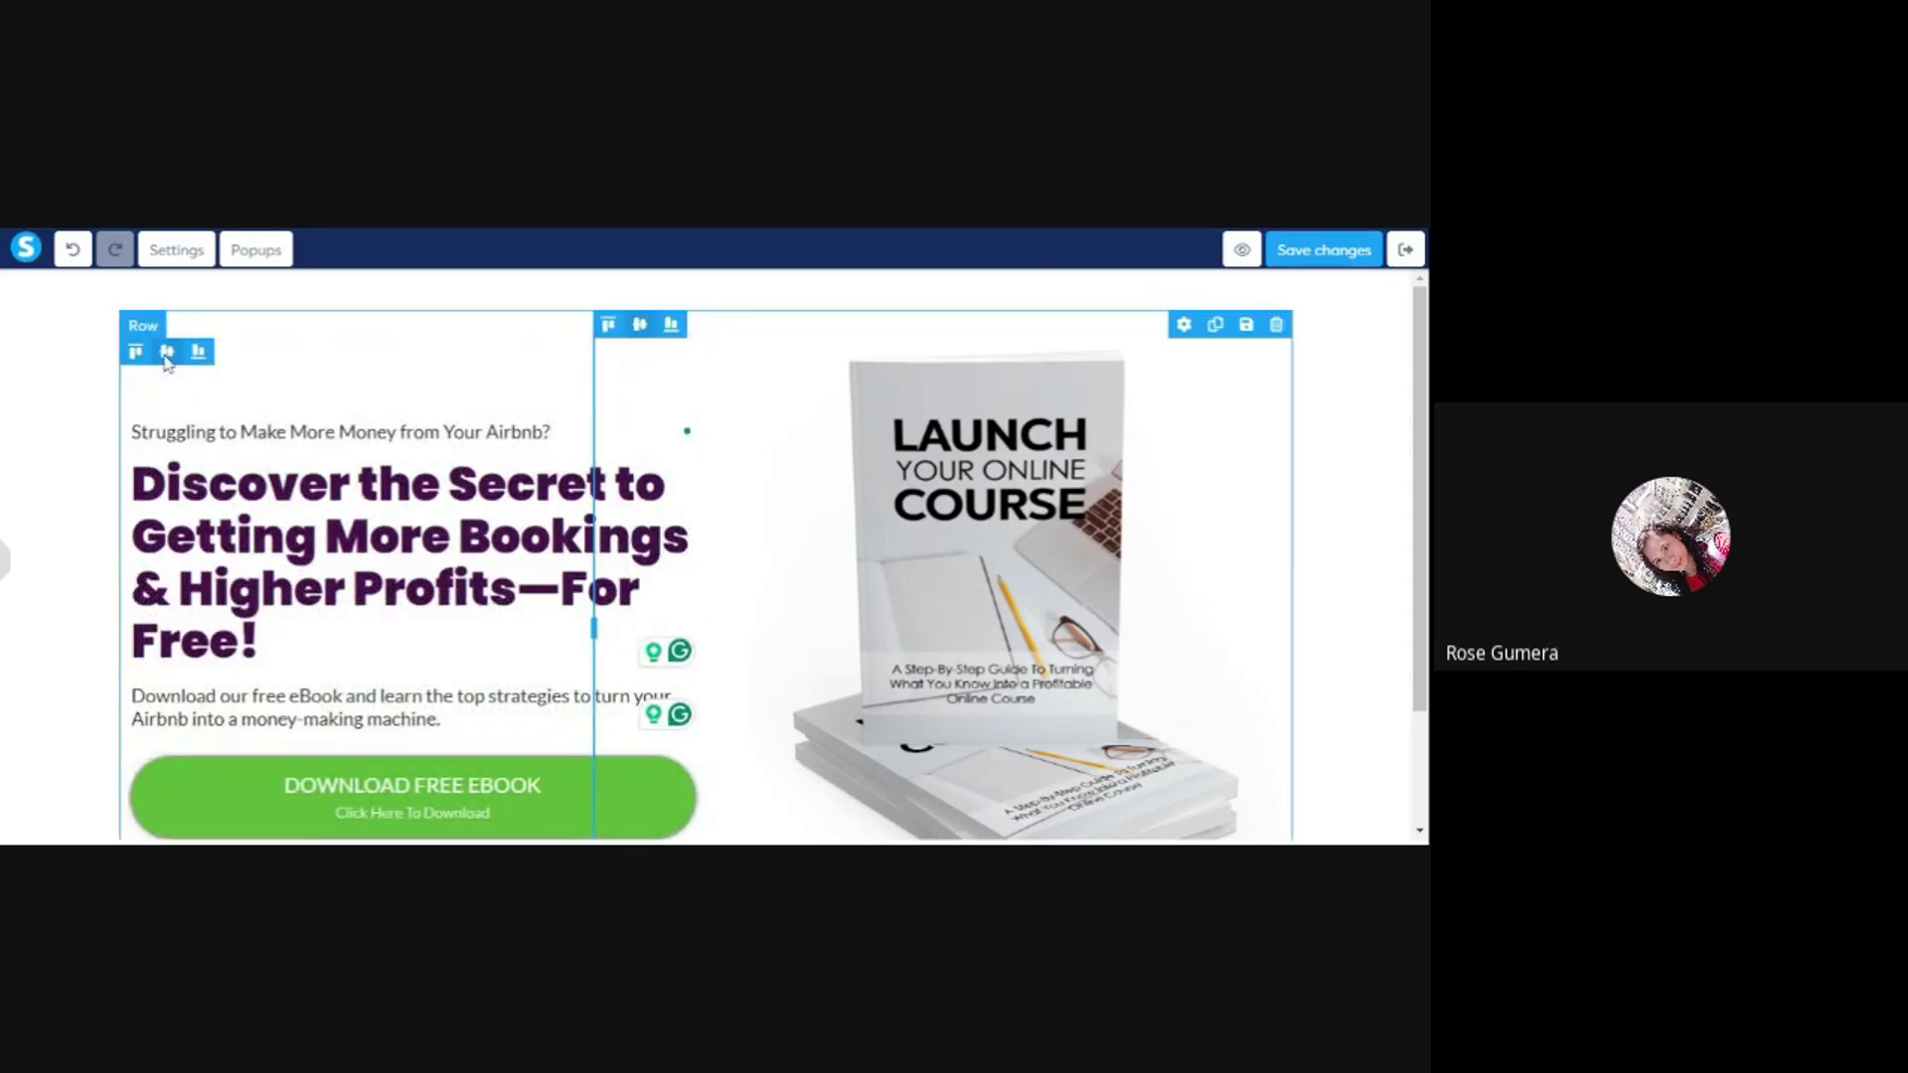
pyautogui.click(43, 371)
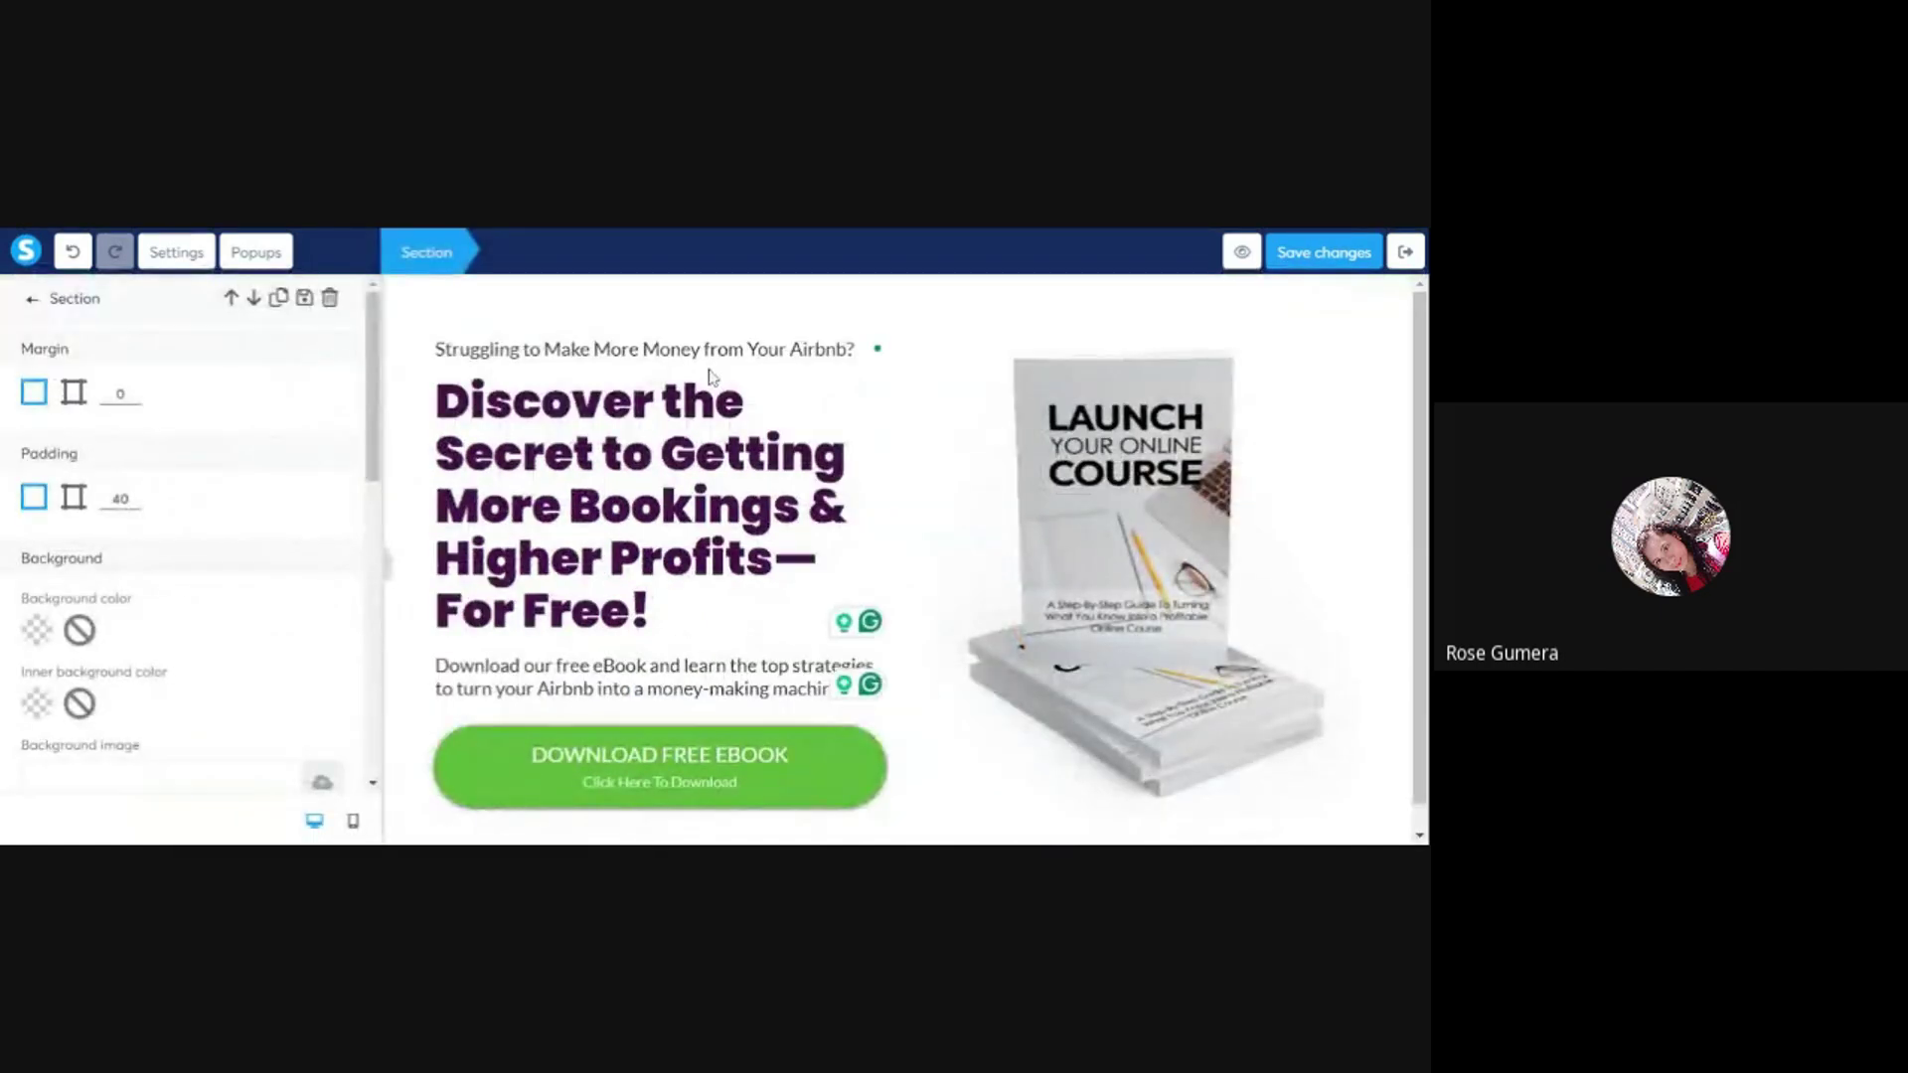
pyautogui.click(390, 569)
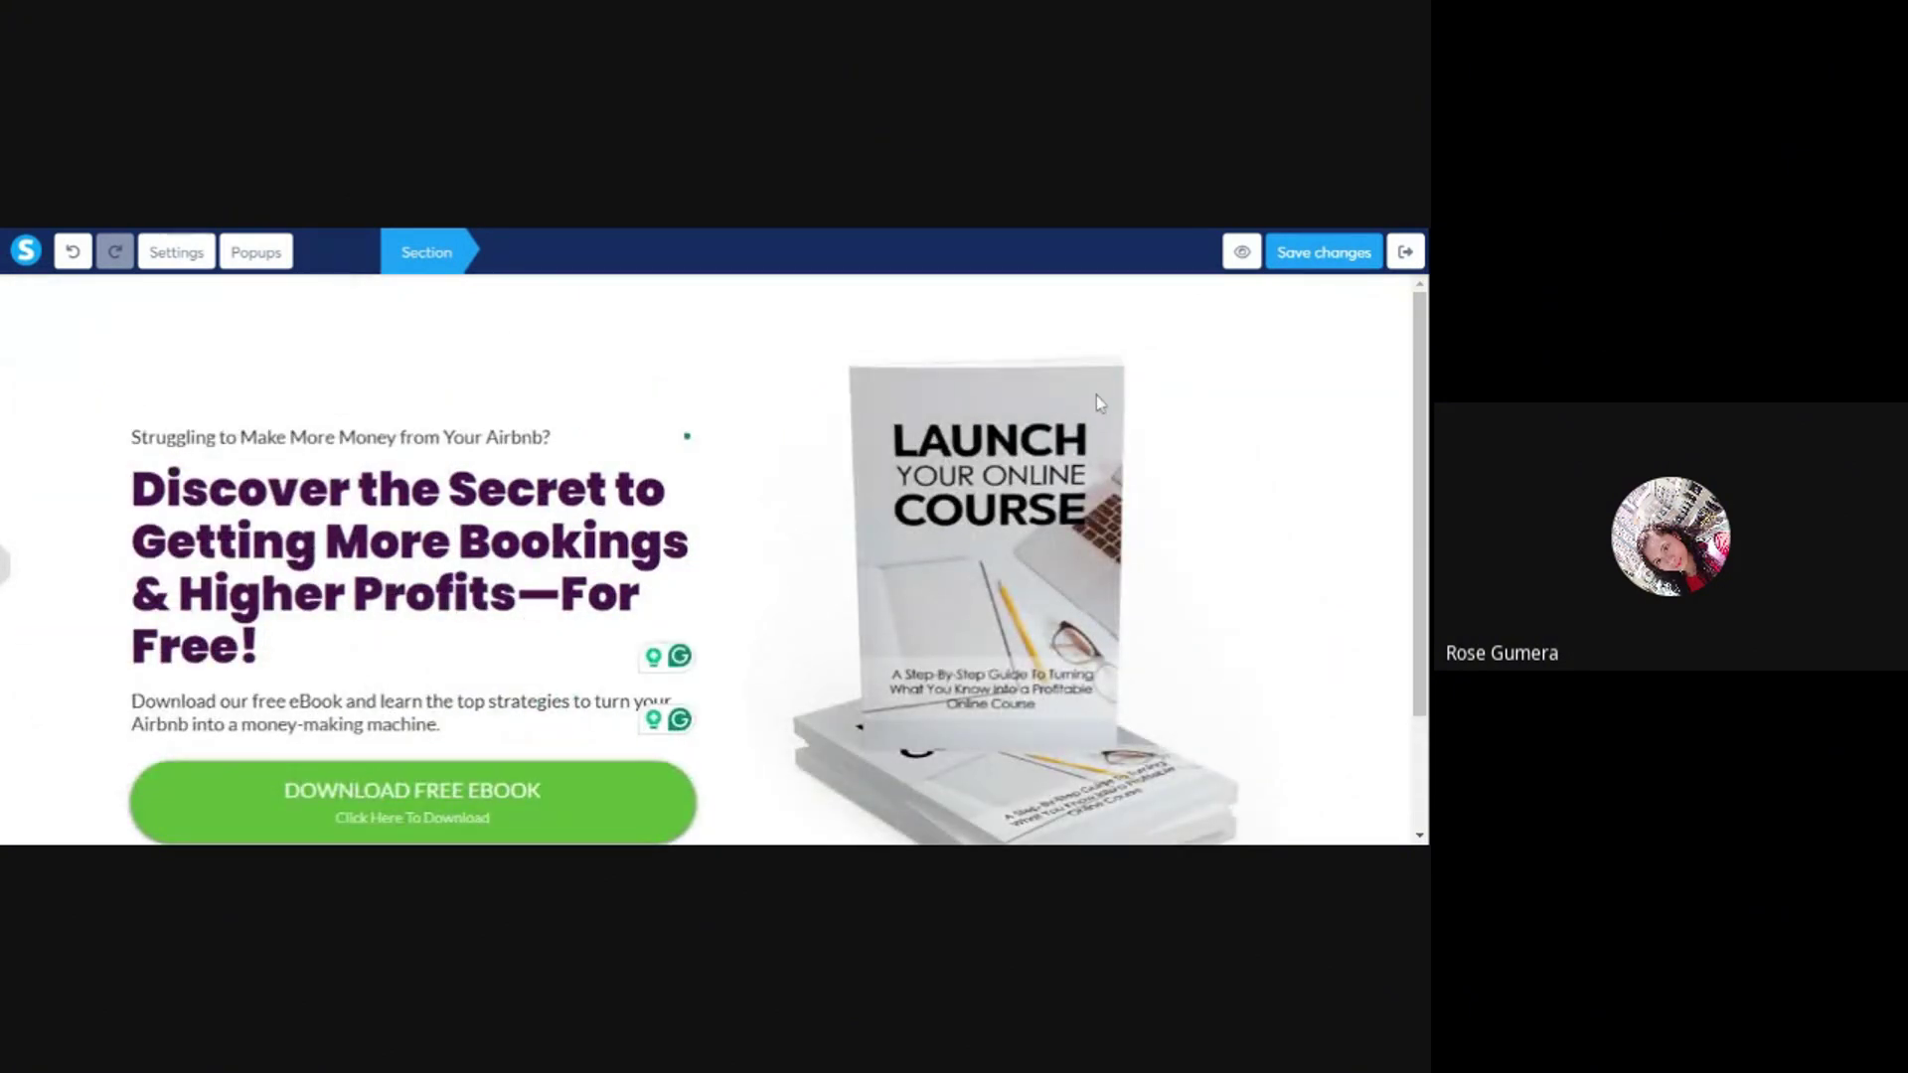
pyautogui.scroll(-2, 1088, 402)
pyautogui.scroll(2, 1073, 418)
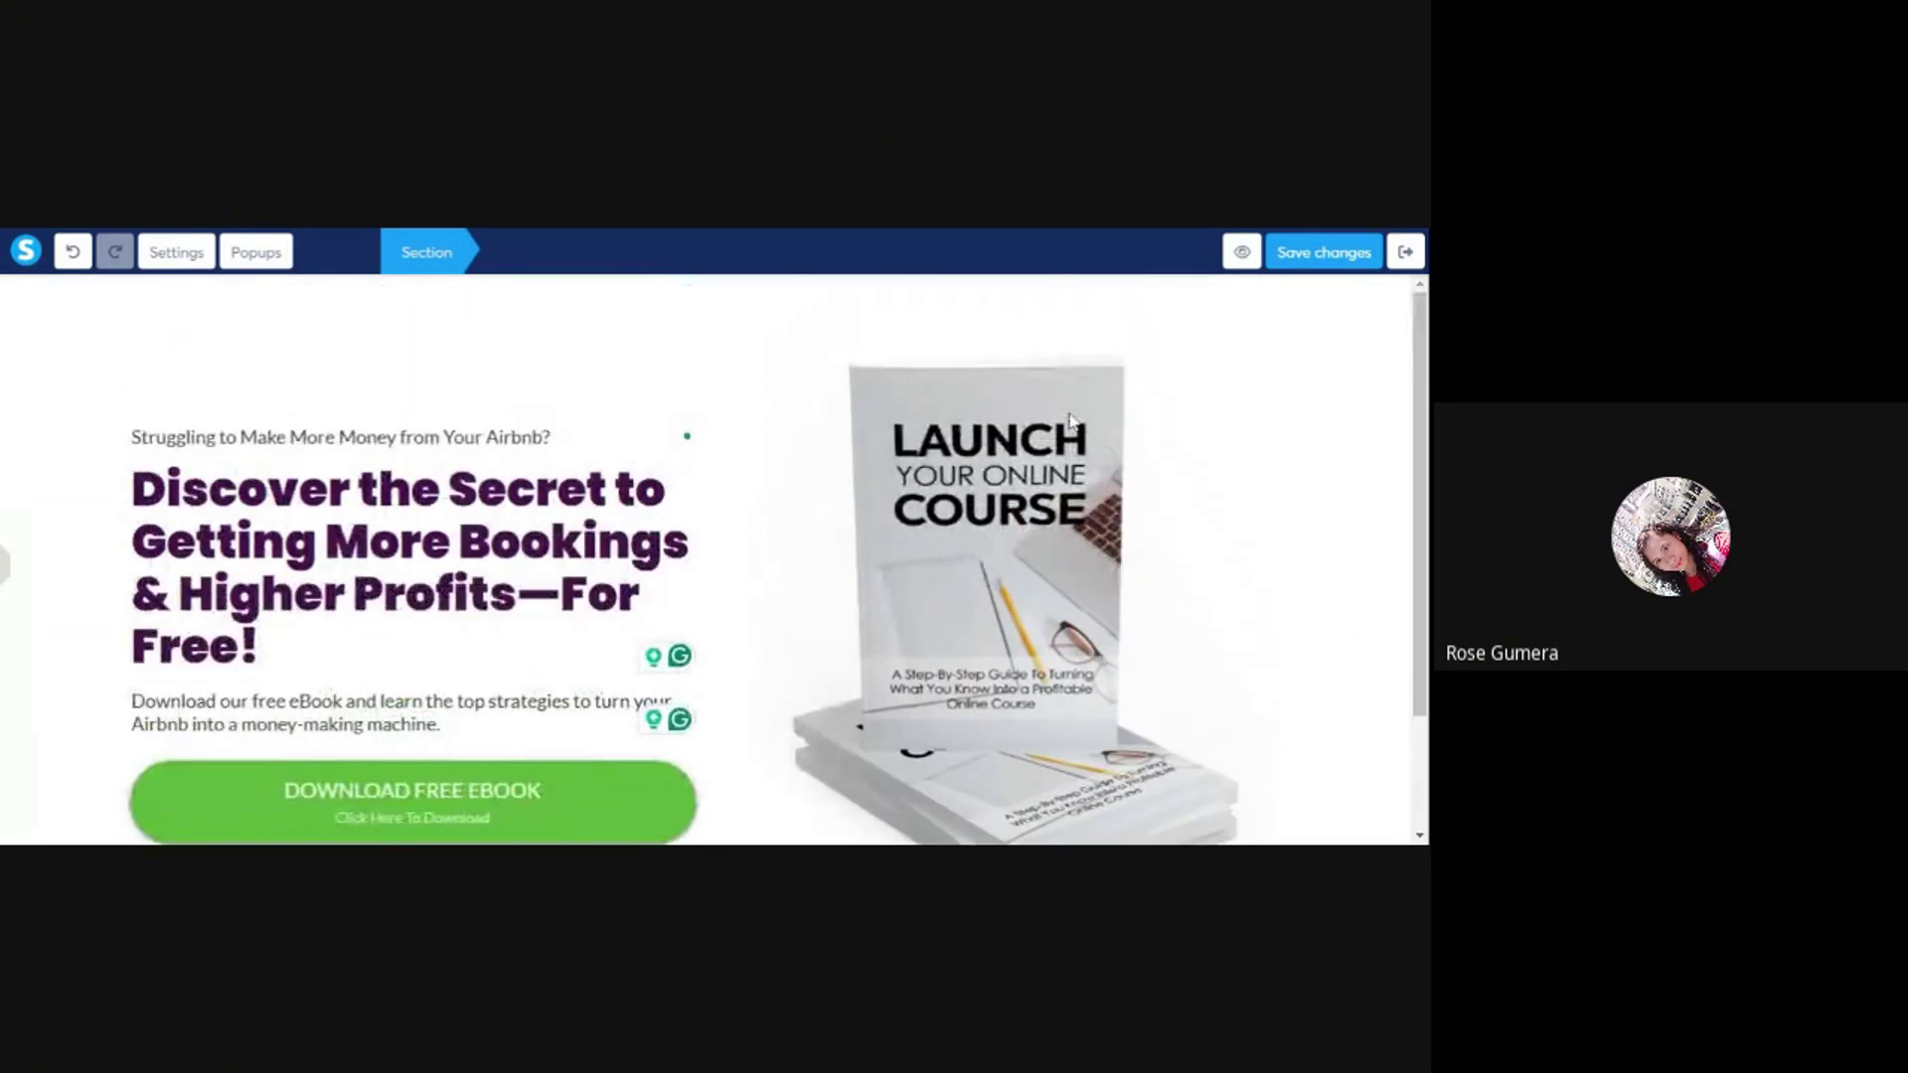
pyautogui.click(136, 359)
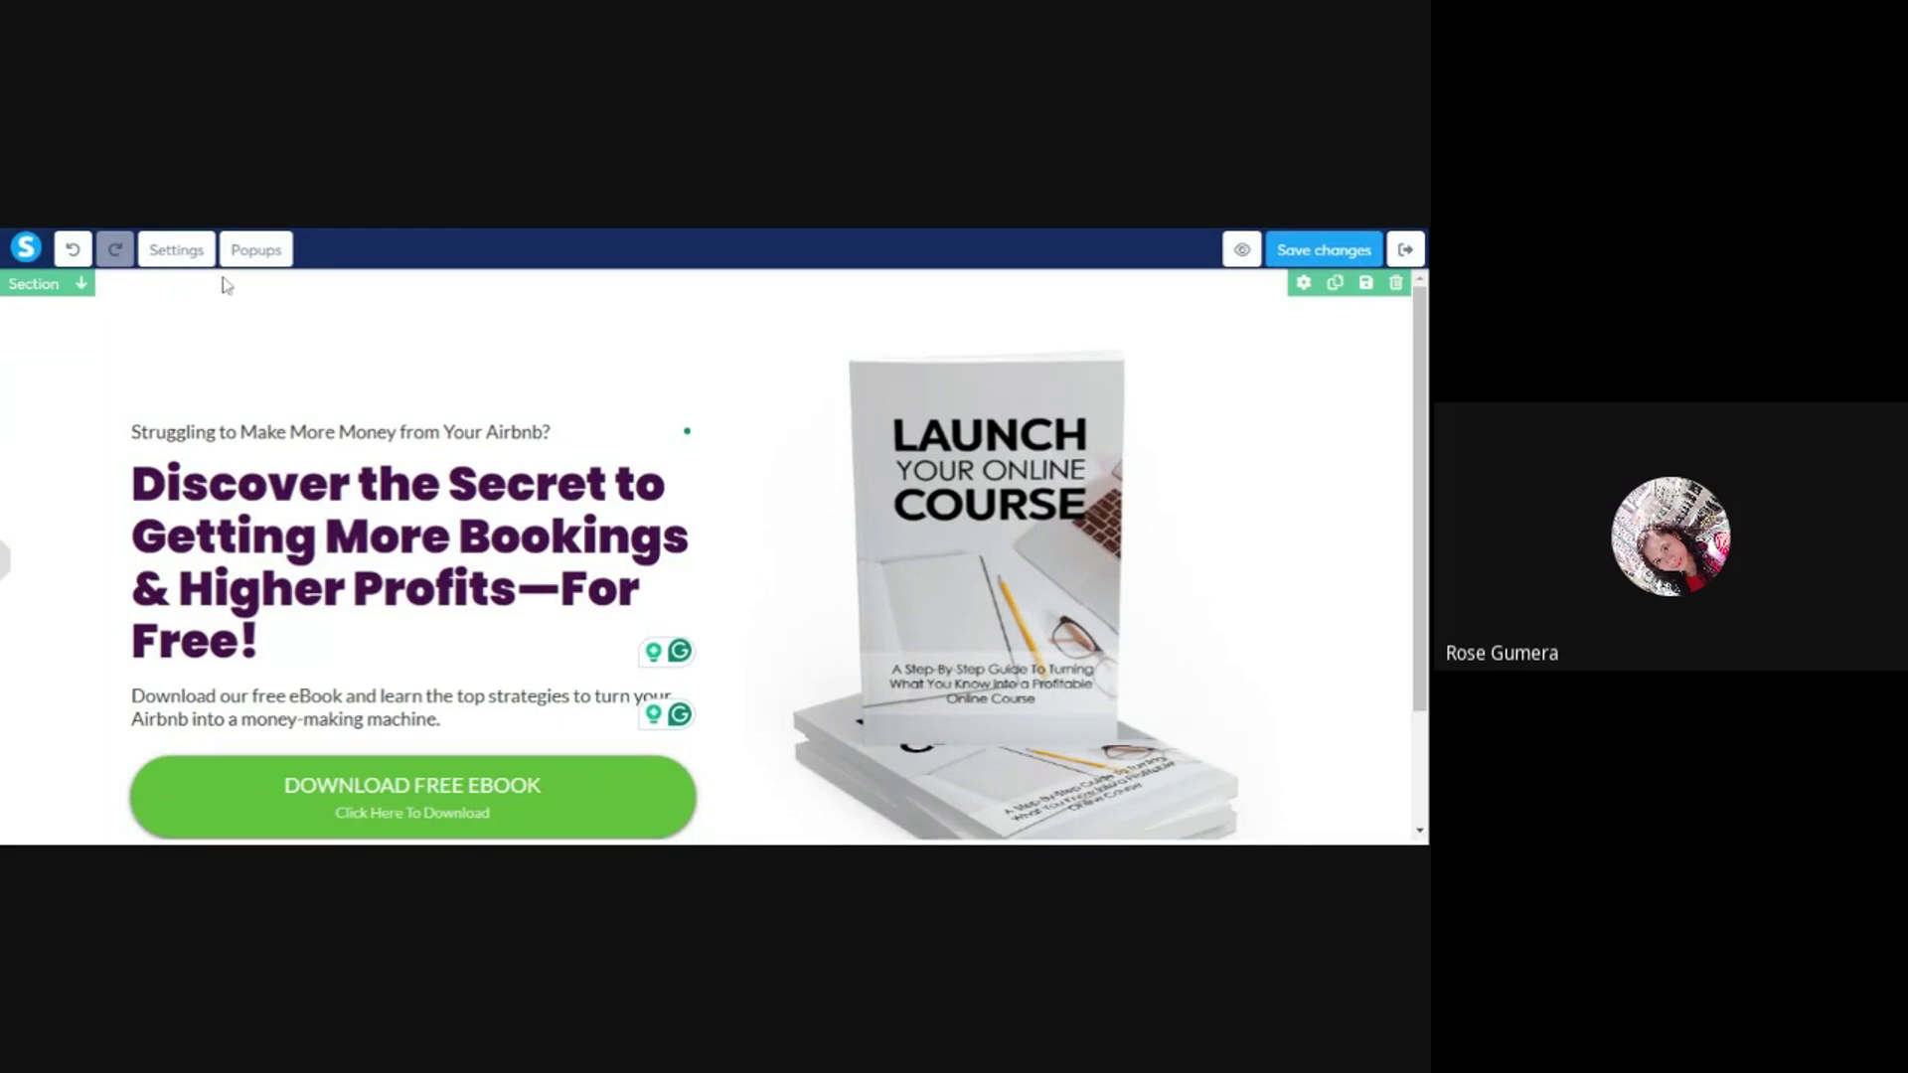
# - Set the hero section background to the saved pale pink F3C6D3, then return to Color Hunt
pyautogui.click(33, 285)
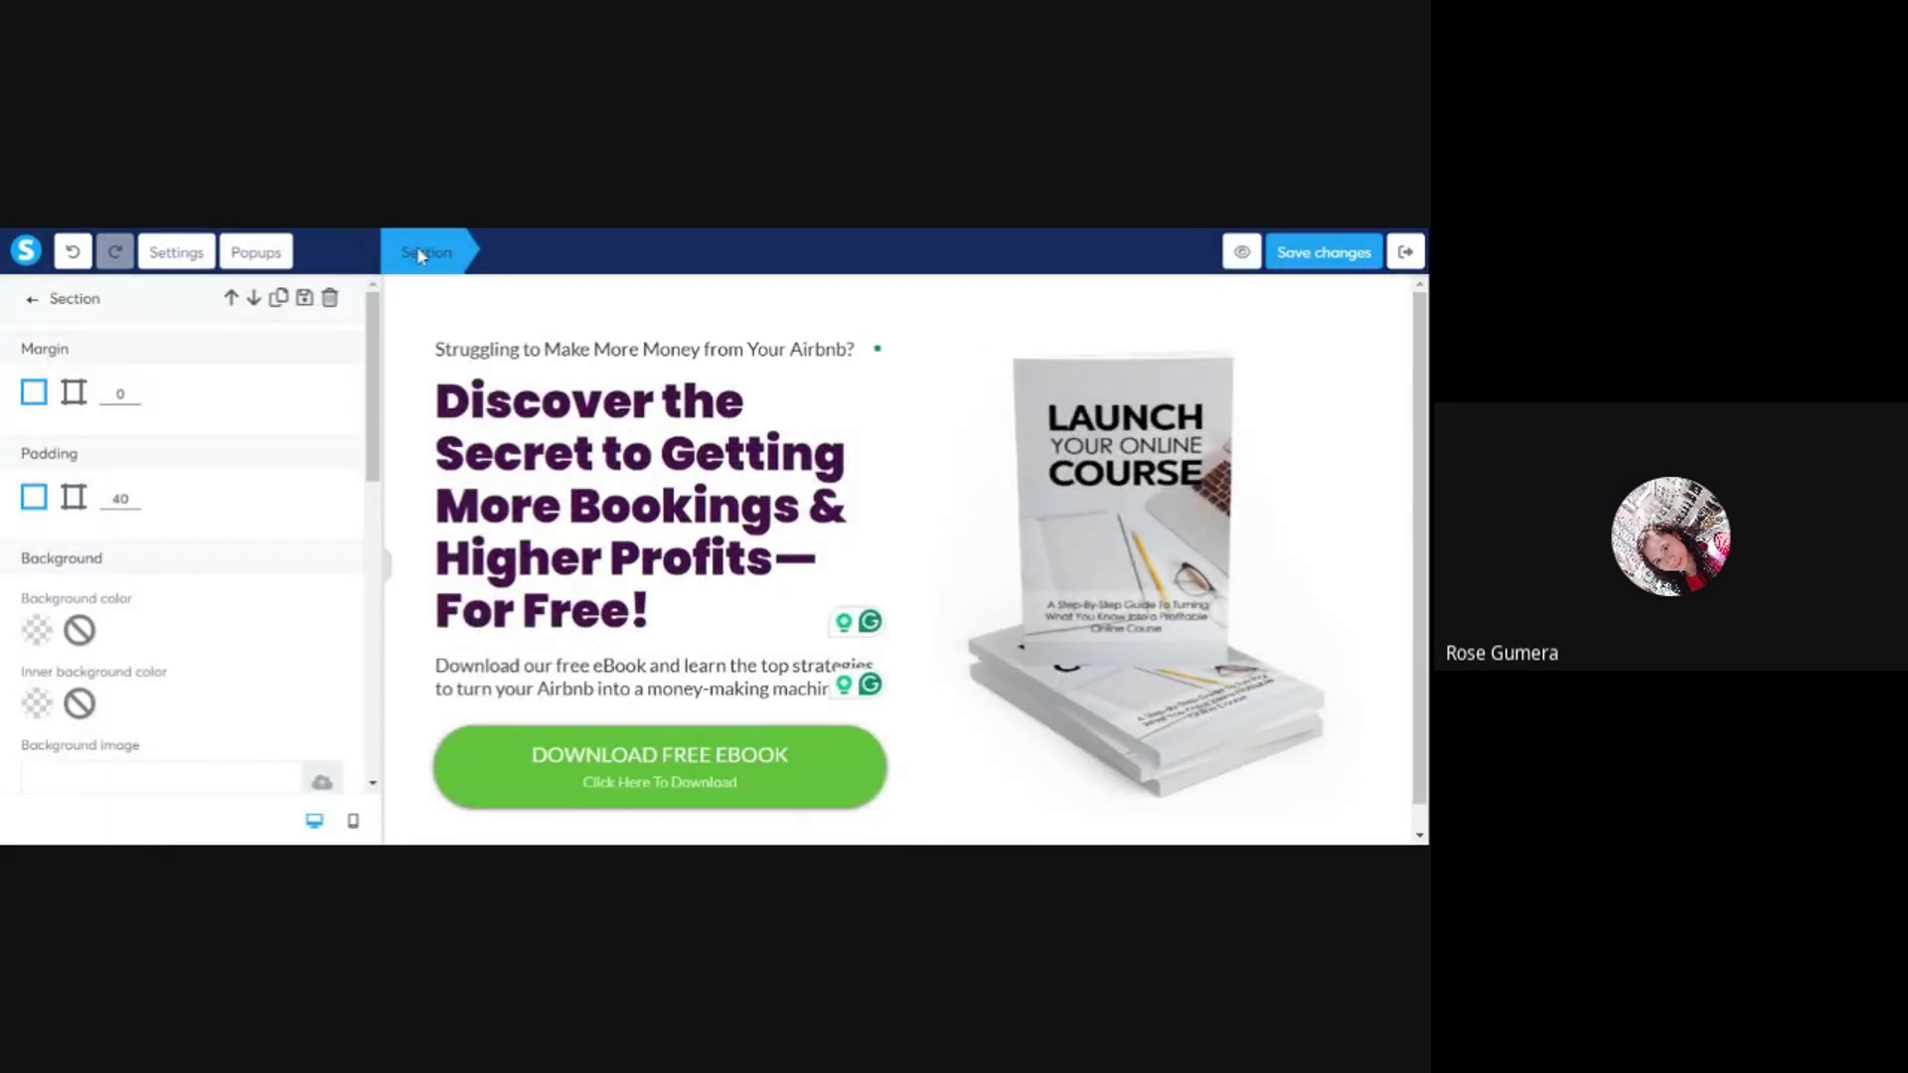
pyautogui.scroll(-2, 192, 528)
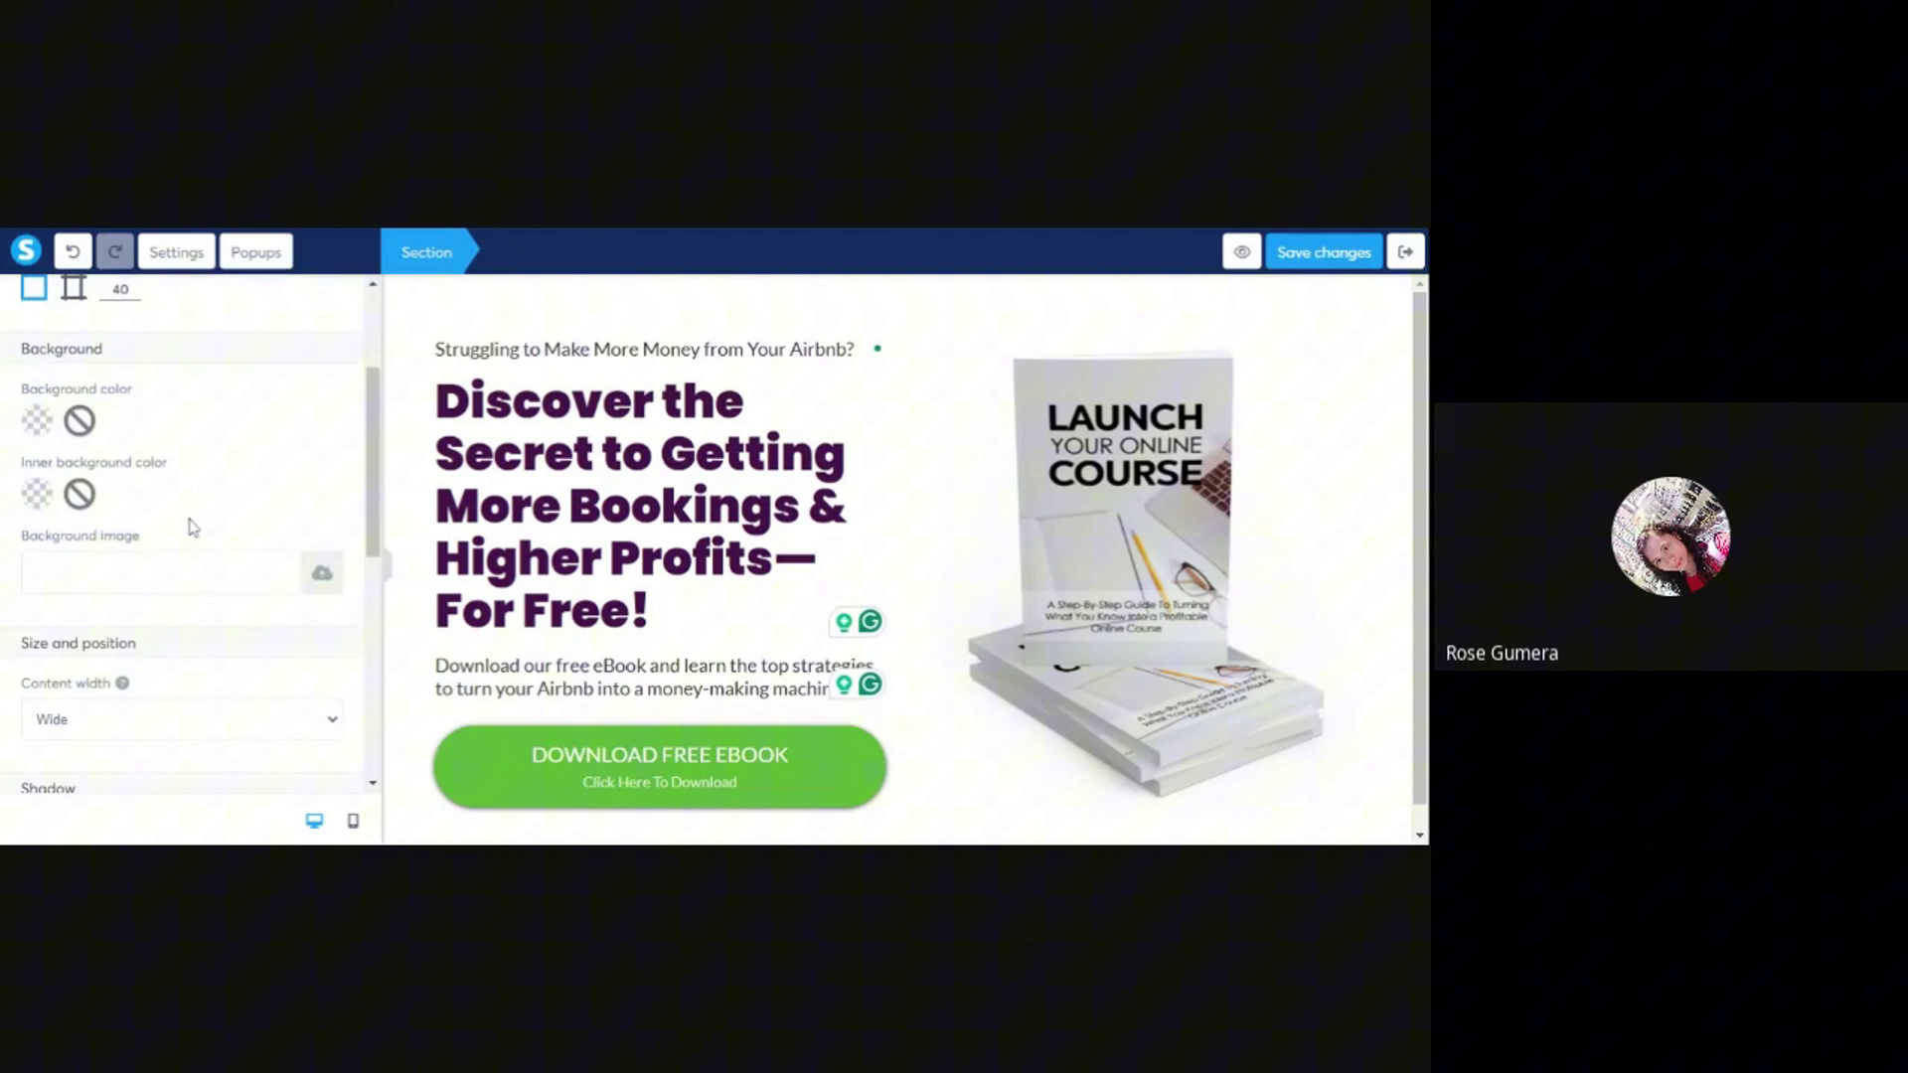
pyautogui.click(35, 423)
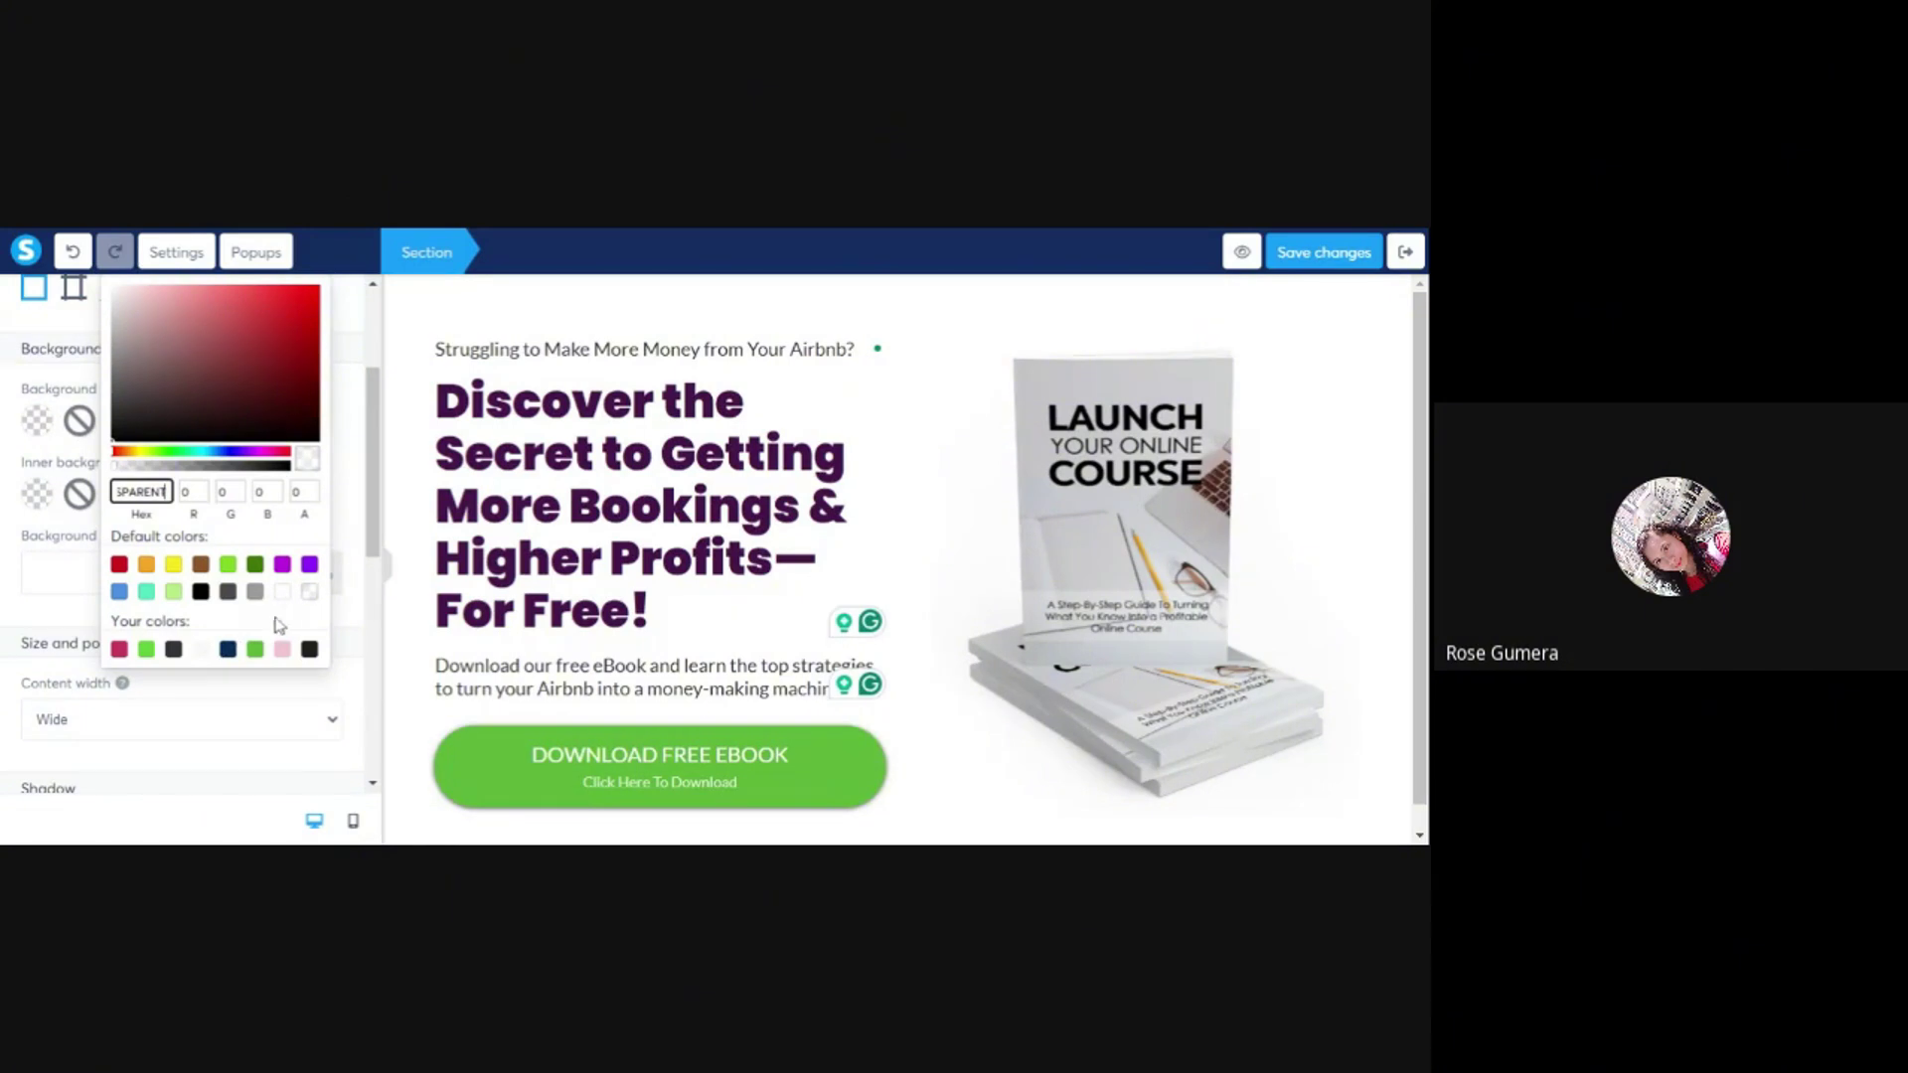
pyautogui.click(282, 650)
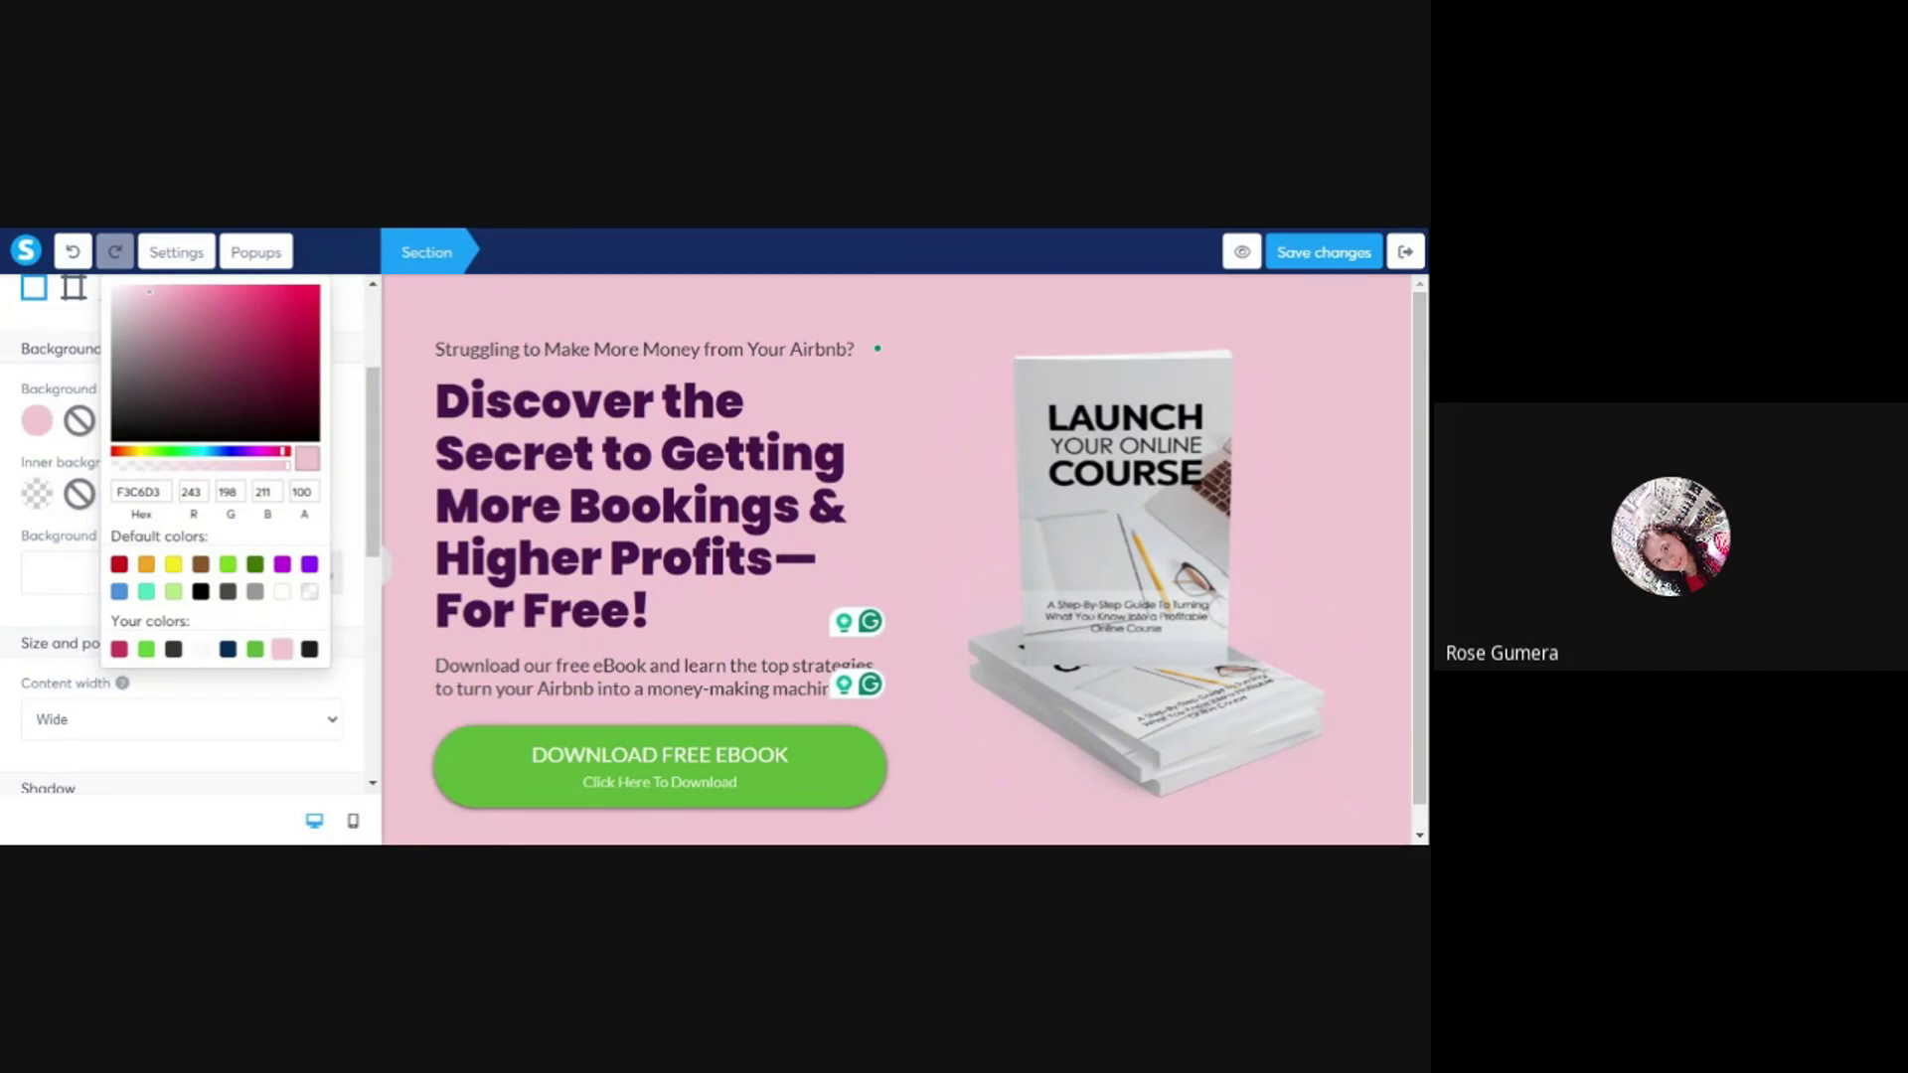
pyautogui.click(671, 230)
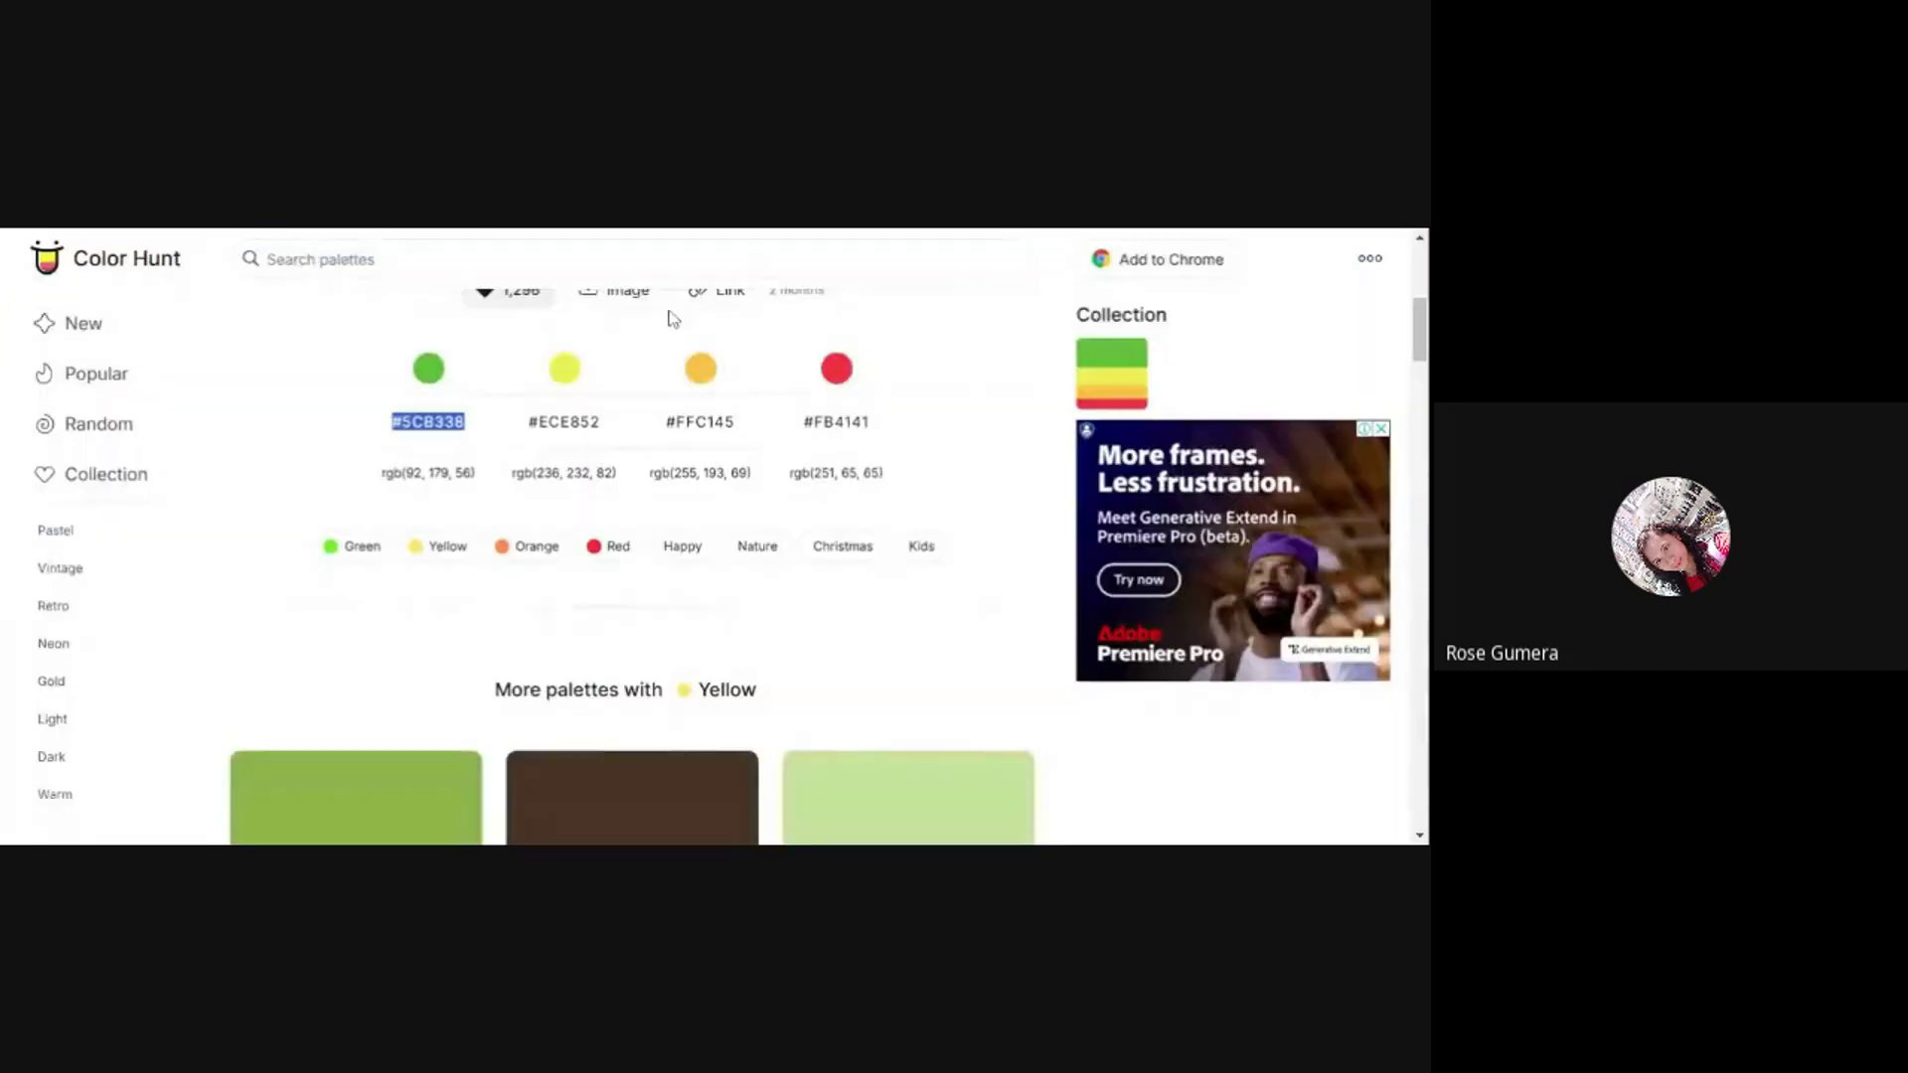
# - Copy the yellow #ECE852 hex code from the Color Hunt palette and return to the editor
pyautogui.click(629, 432)
pyautogui.moveTo(625, 427); pyautogui.dragTo(520, 430)
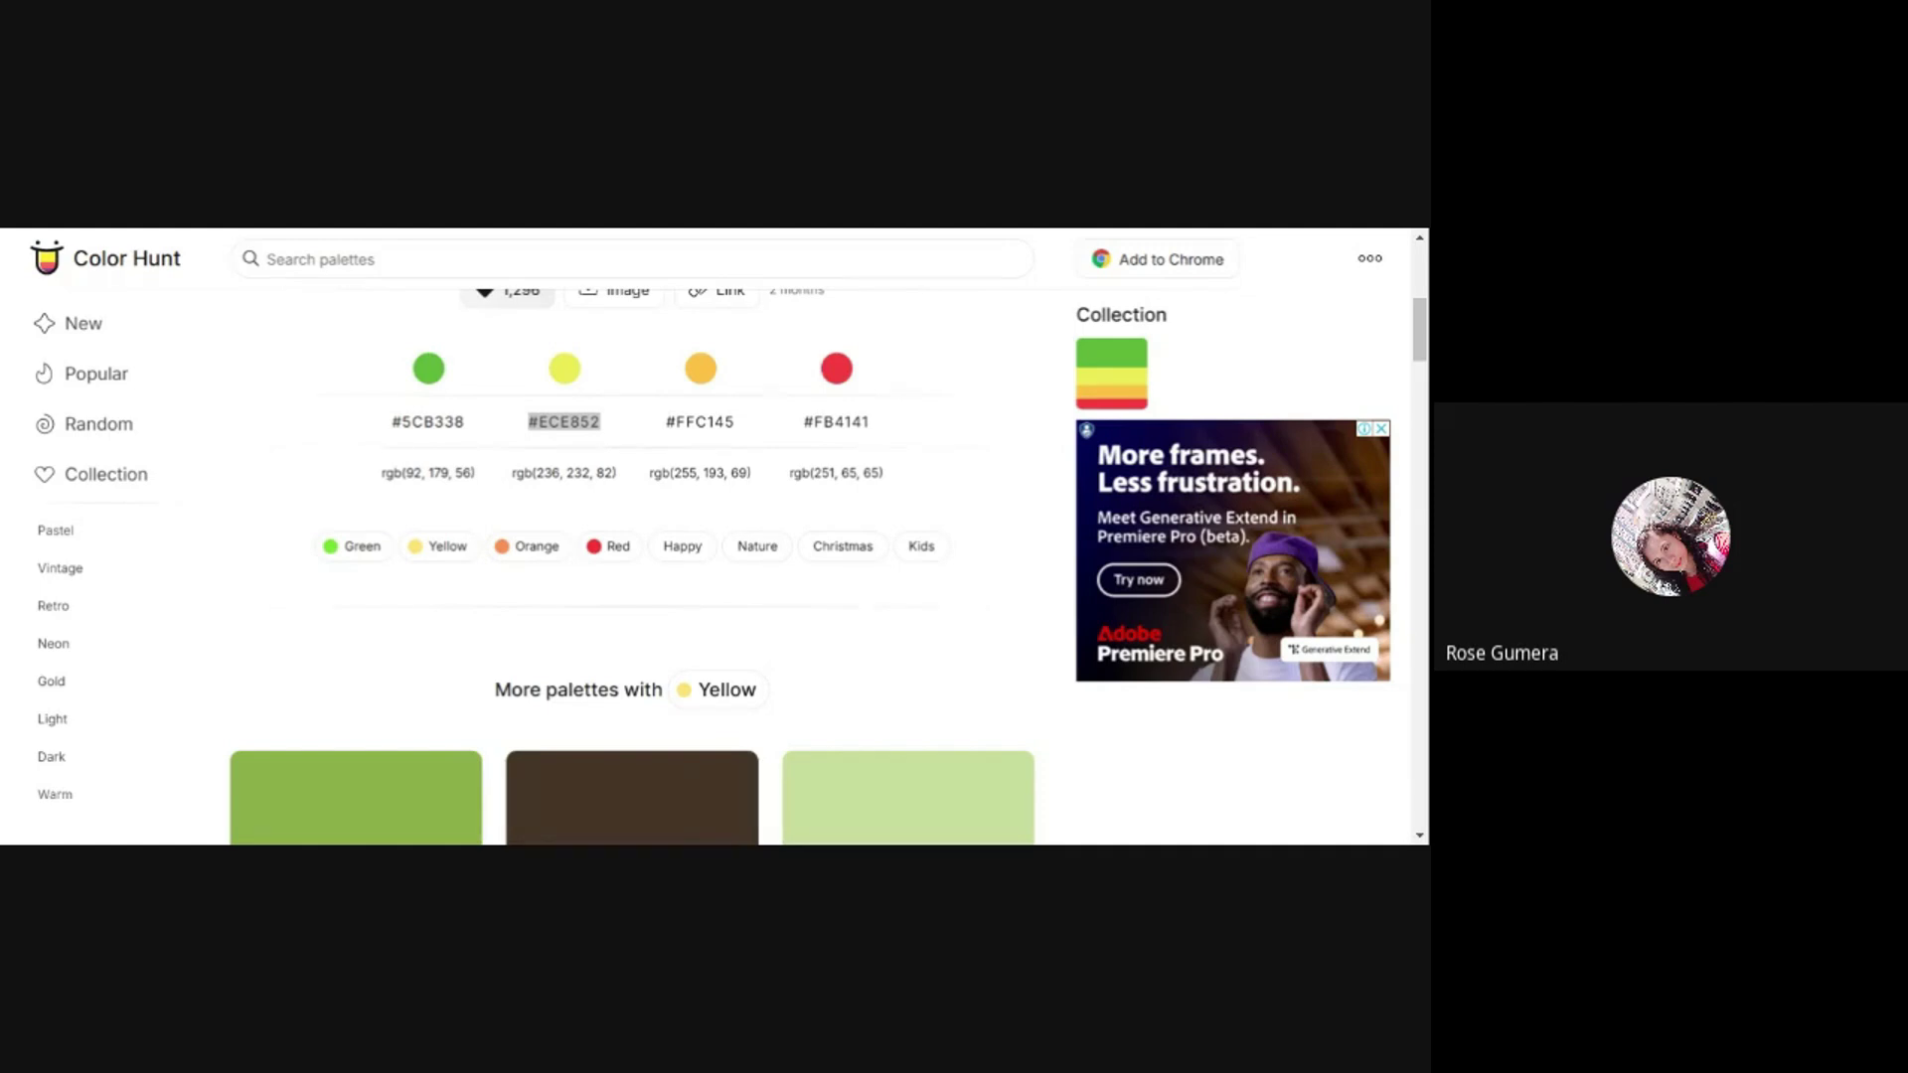
pyautogui.hotkey('ctrl', 'Tab')
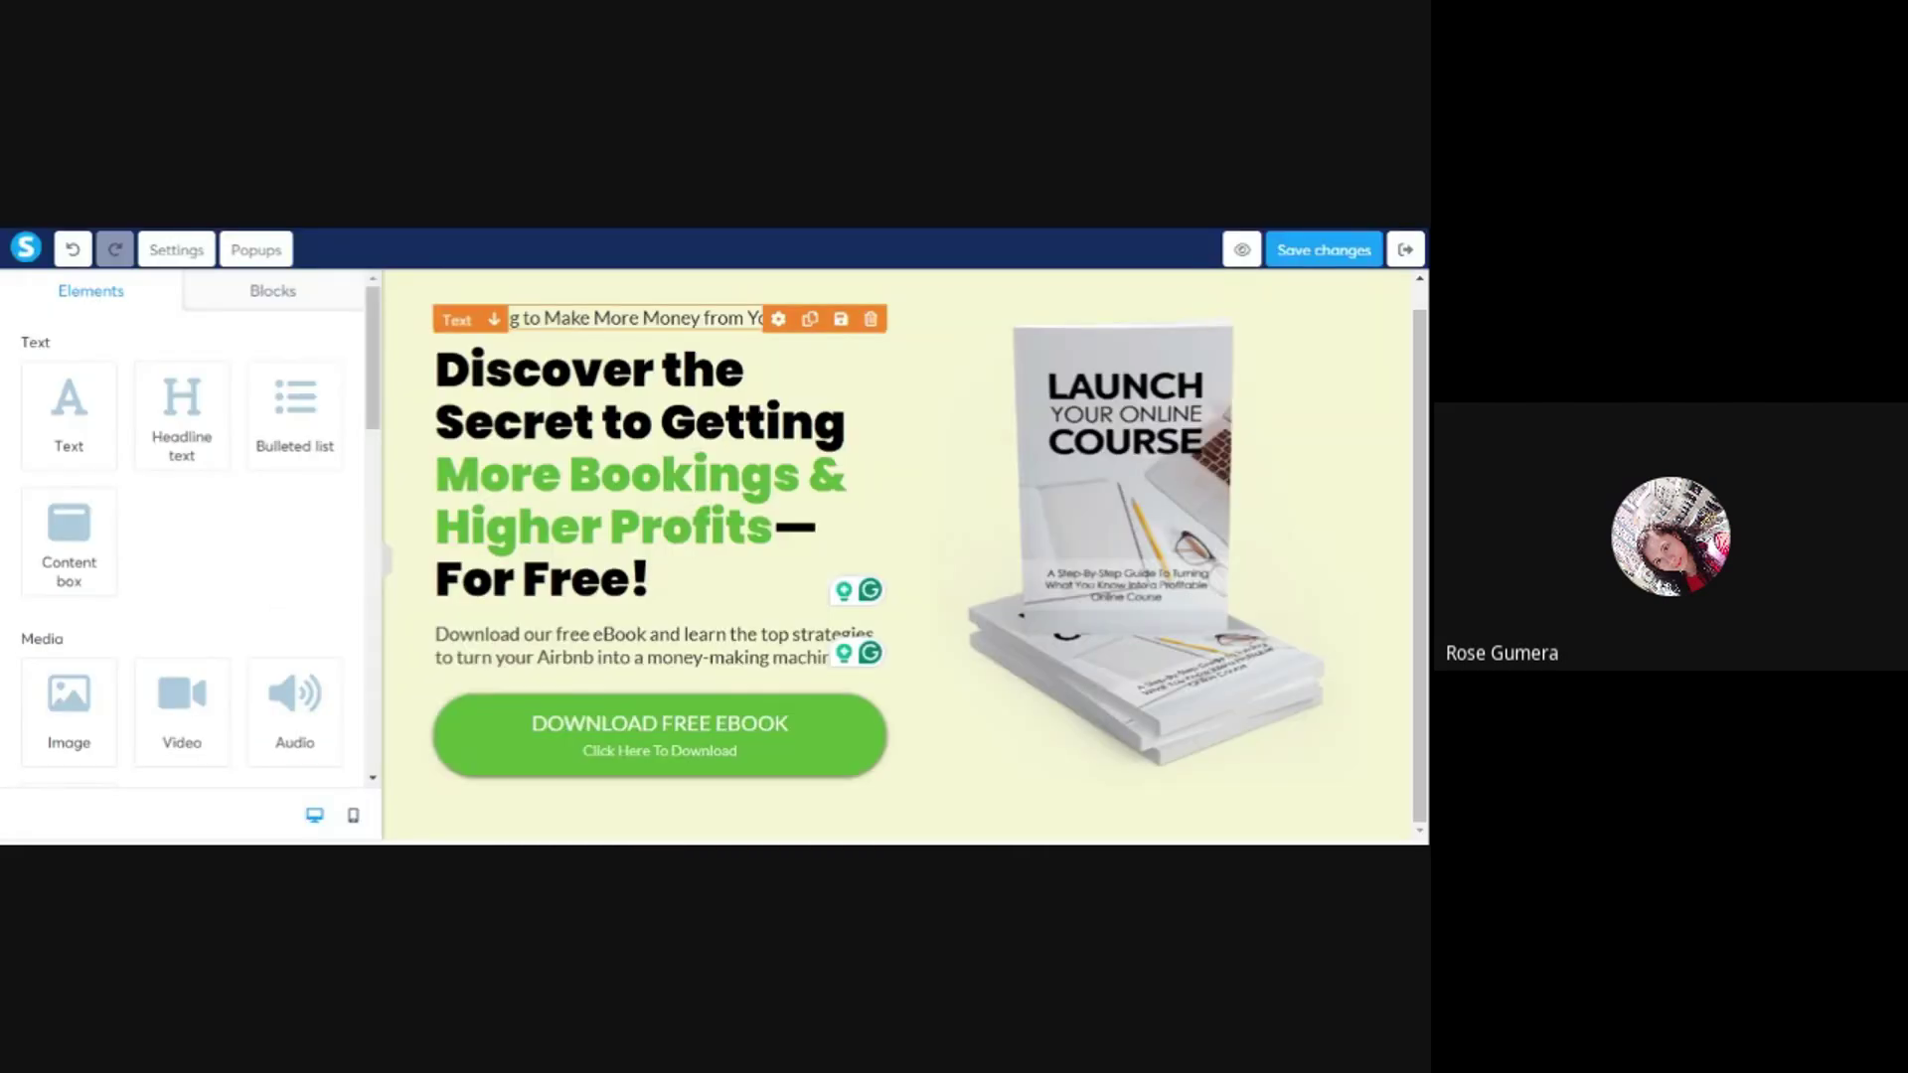
# - Finish the Airbnb tagline edit, widen the canvas, and bring up the Freedompreneur guide page
pyautogui.click(732, 298)
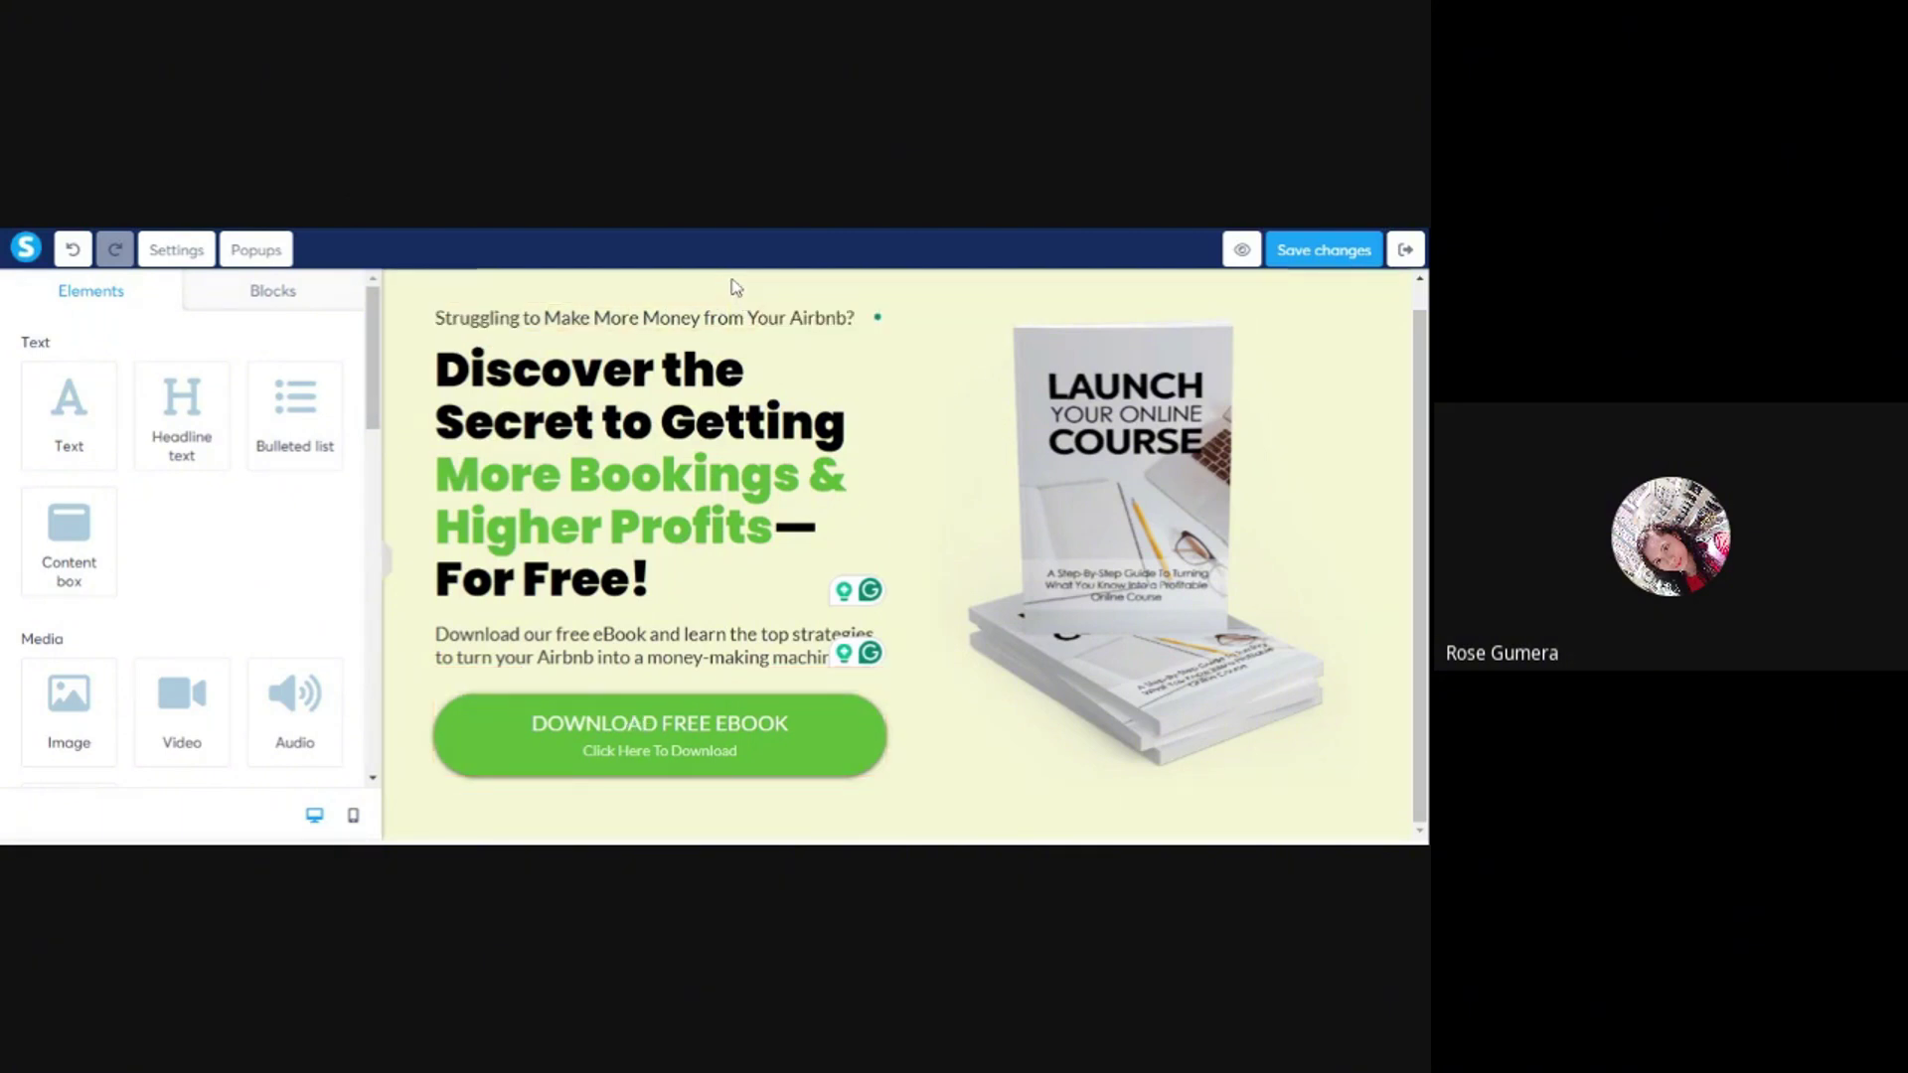
pyautogui.click(387, 561)
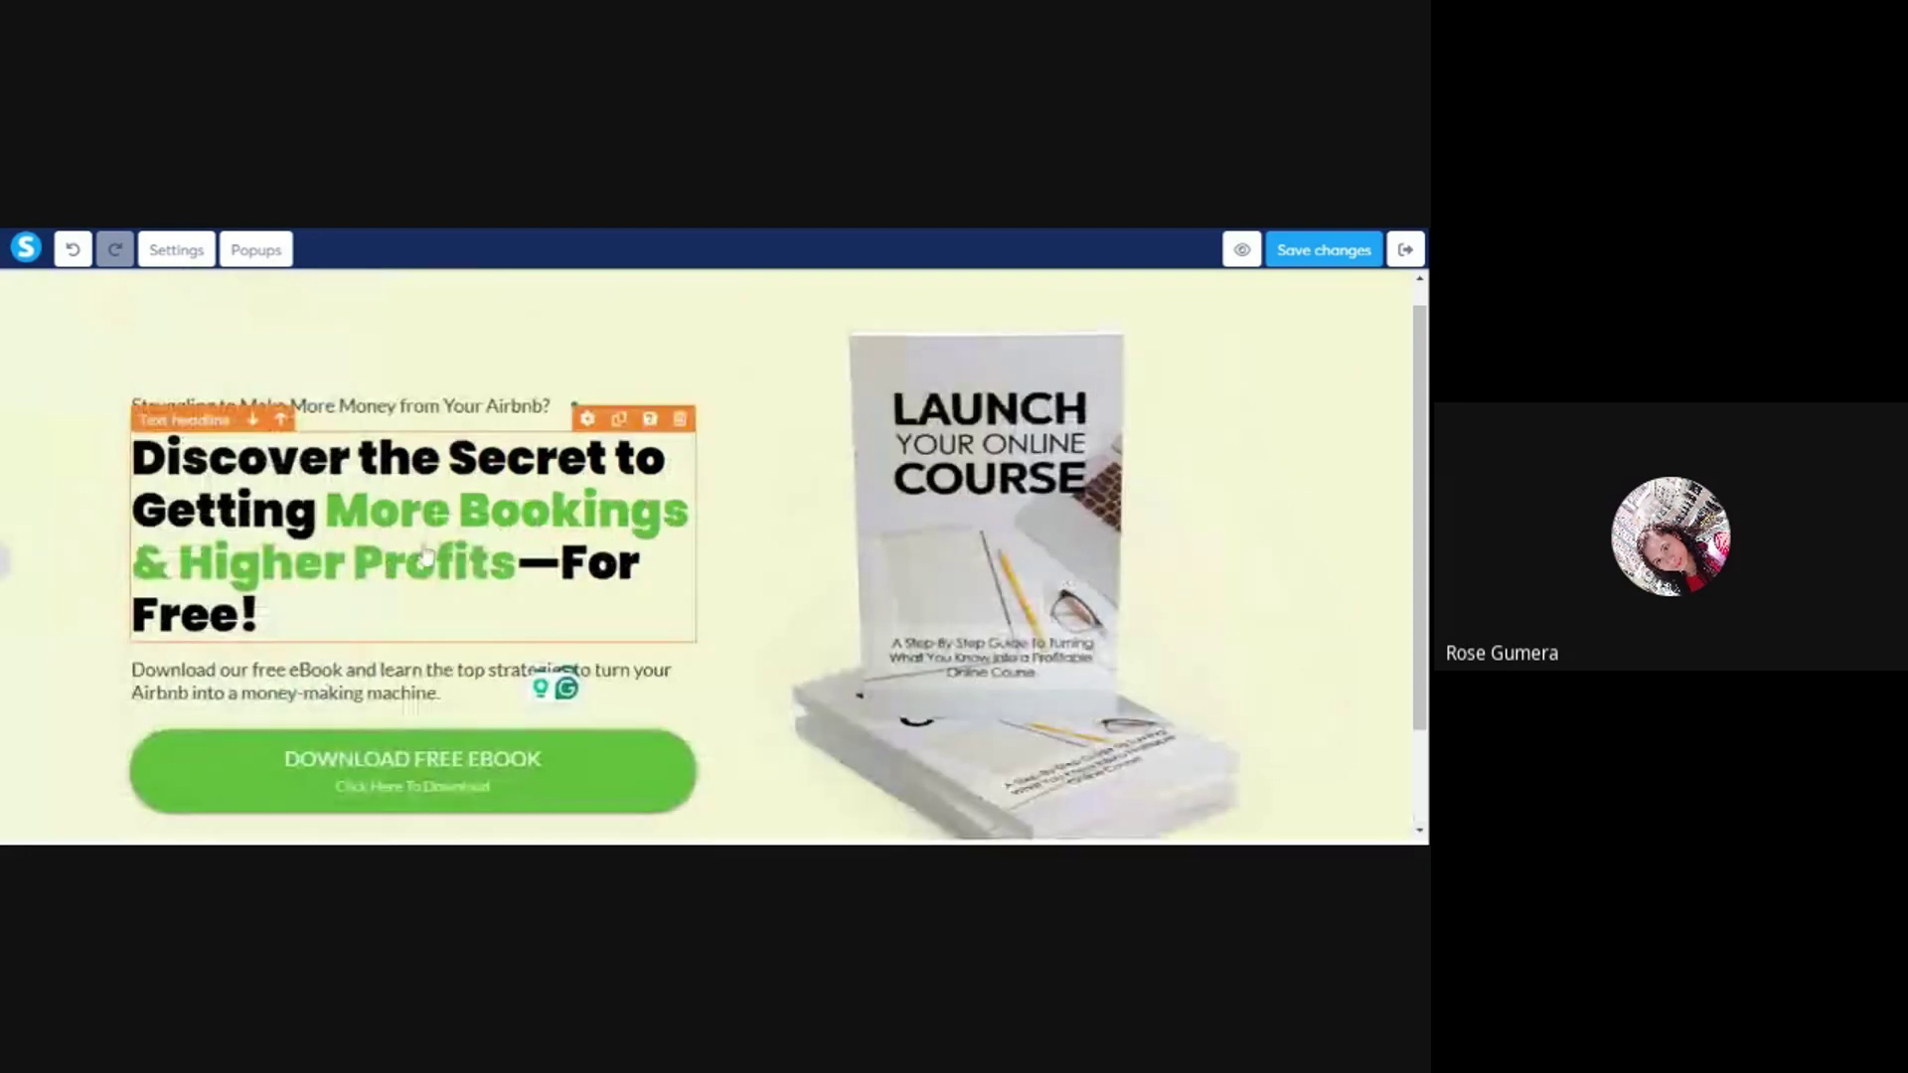
pyautogui.scroll(-2, 1176, 422)
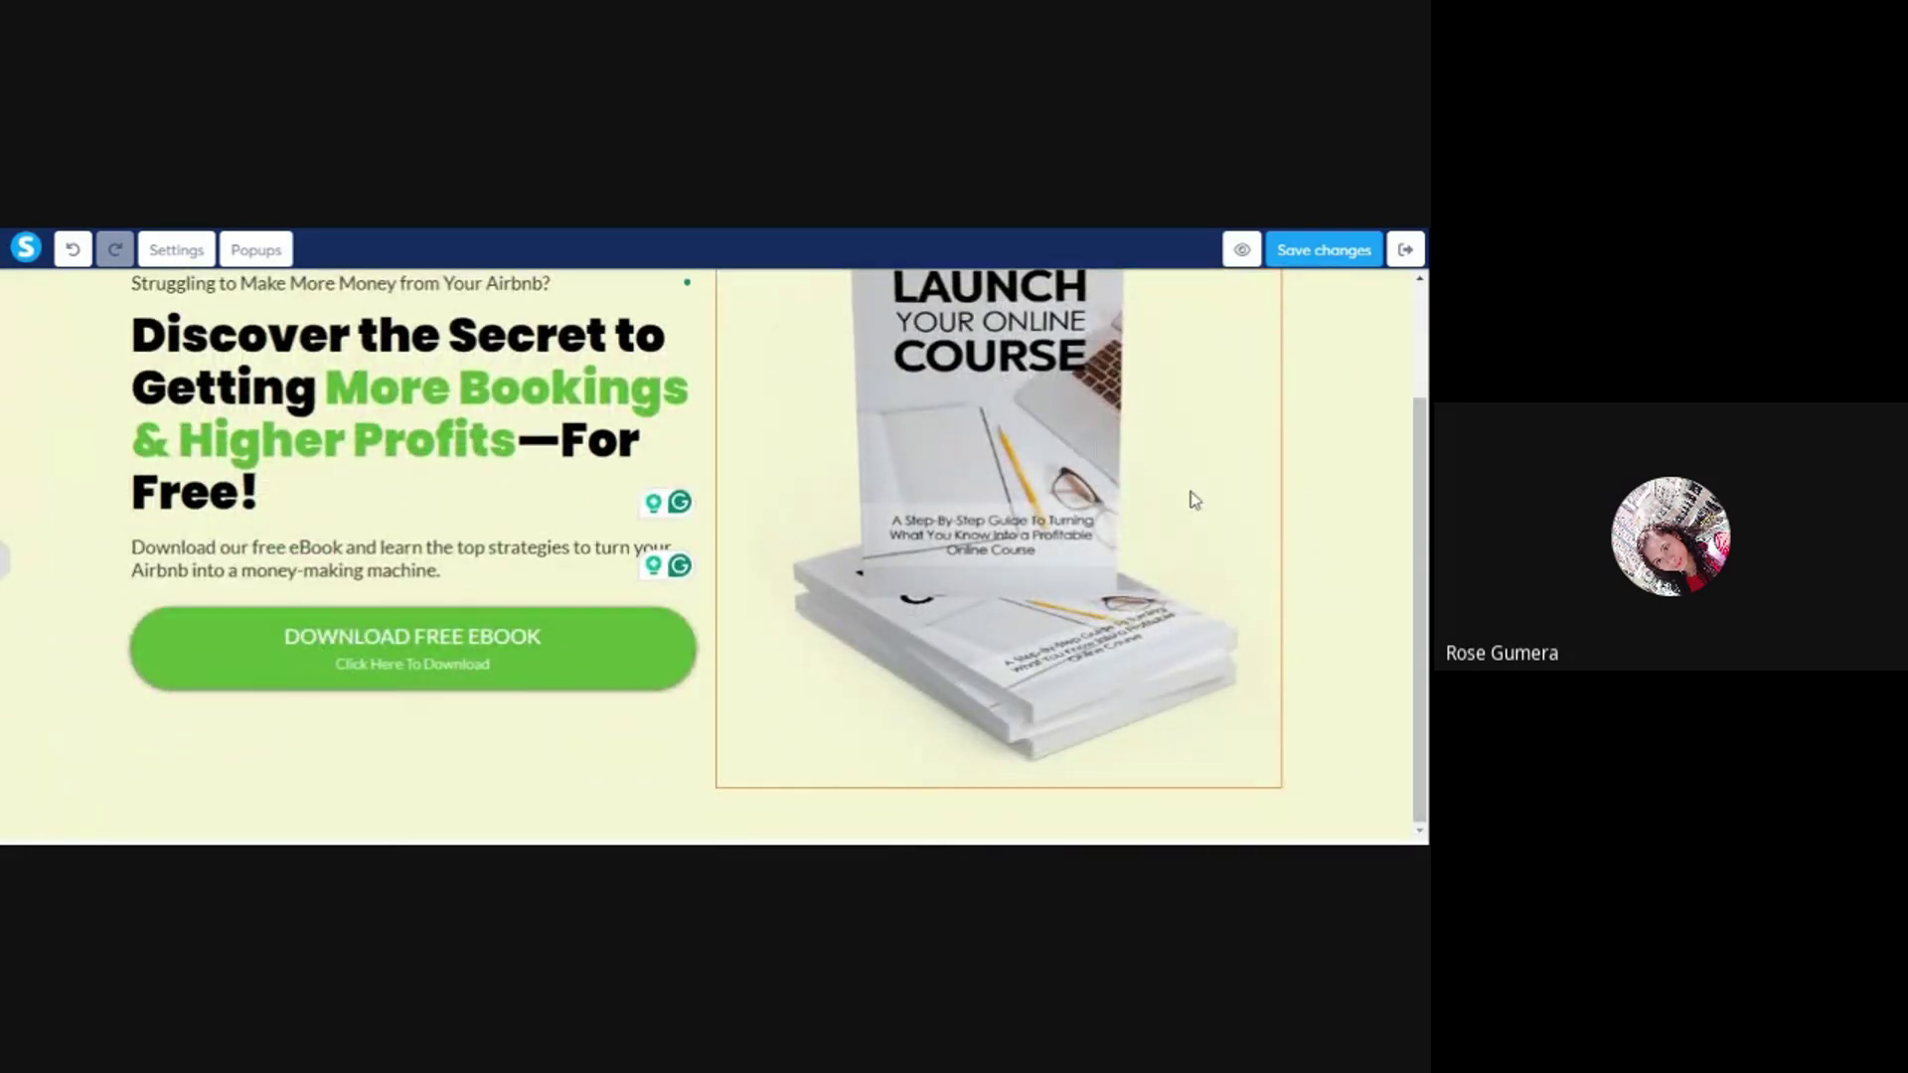
pyautogui.scroll(2, 1242, 508)
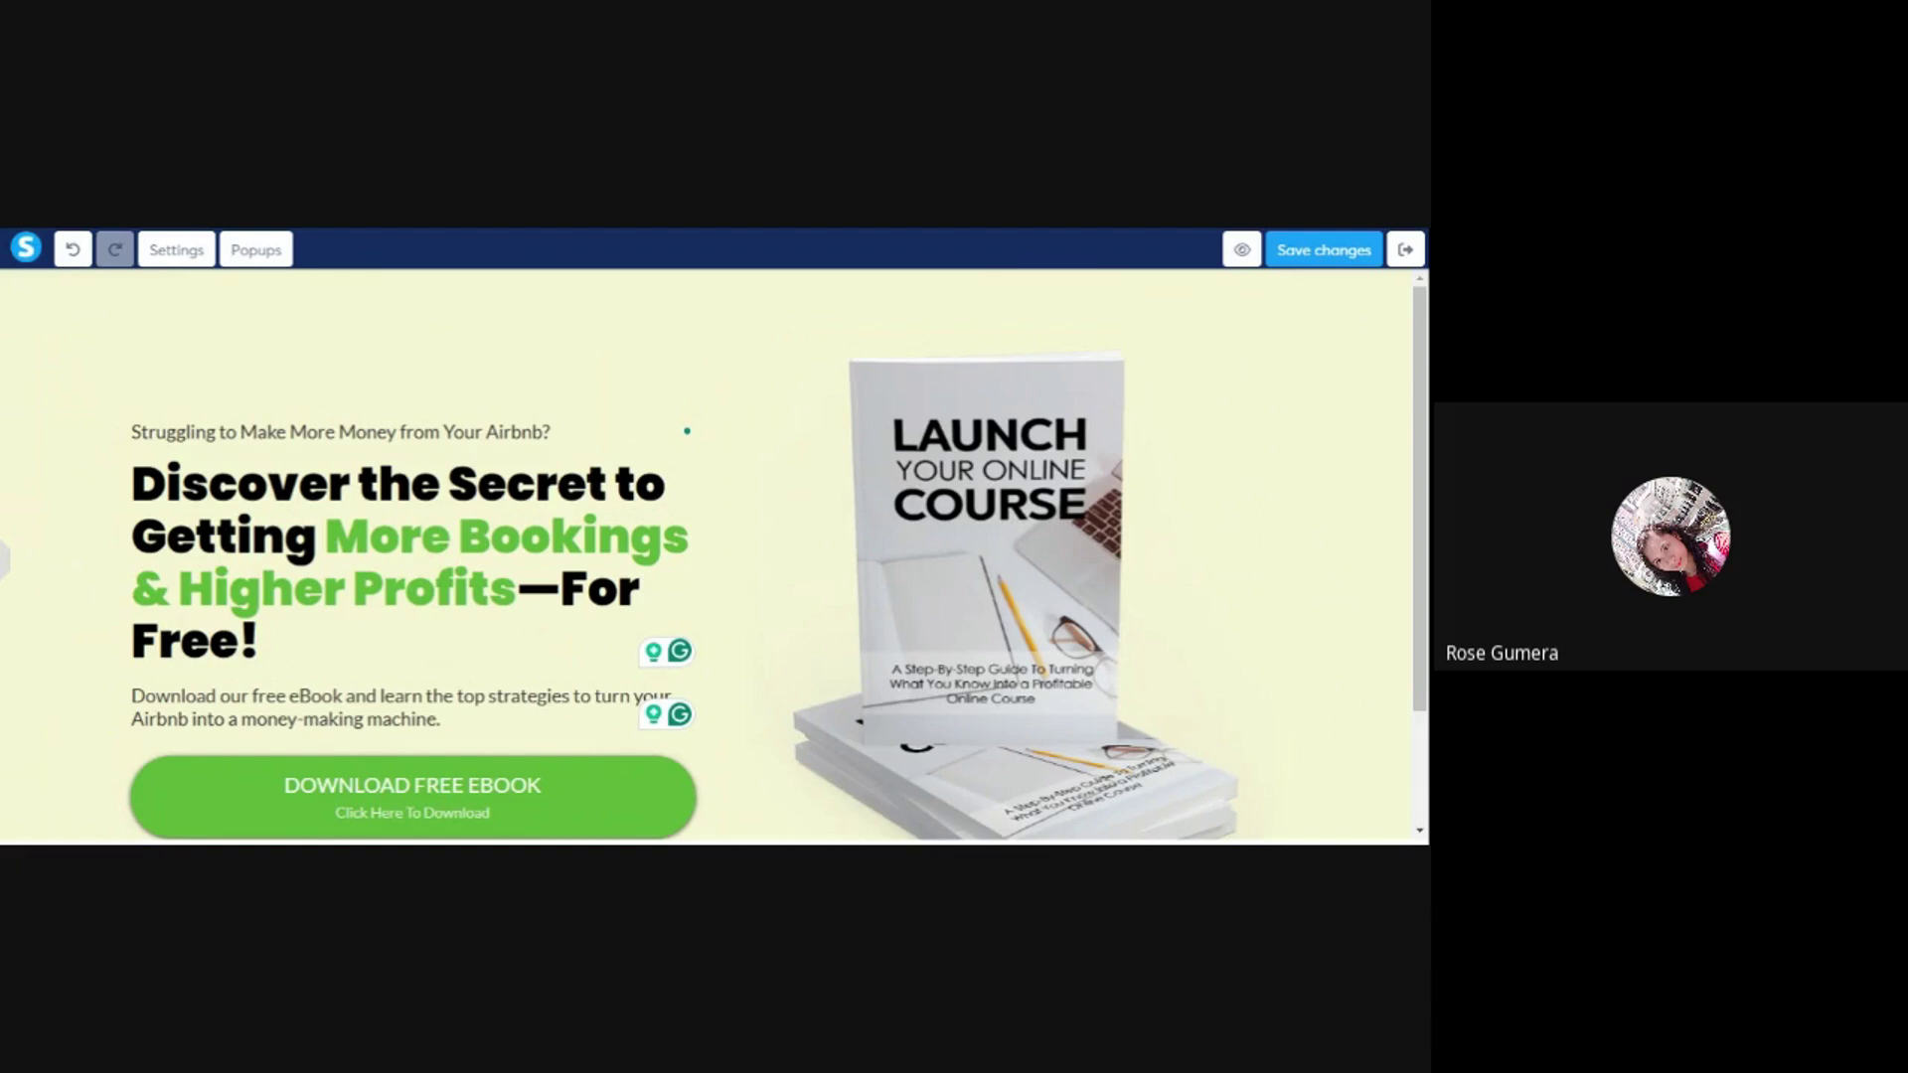
pyautogui.scroll(-1, 807, 347)
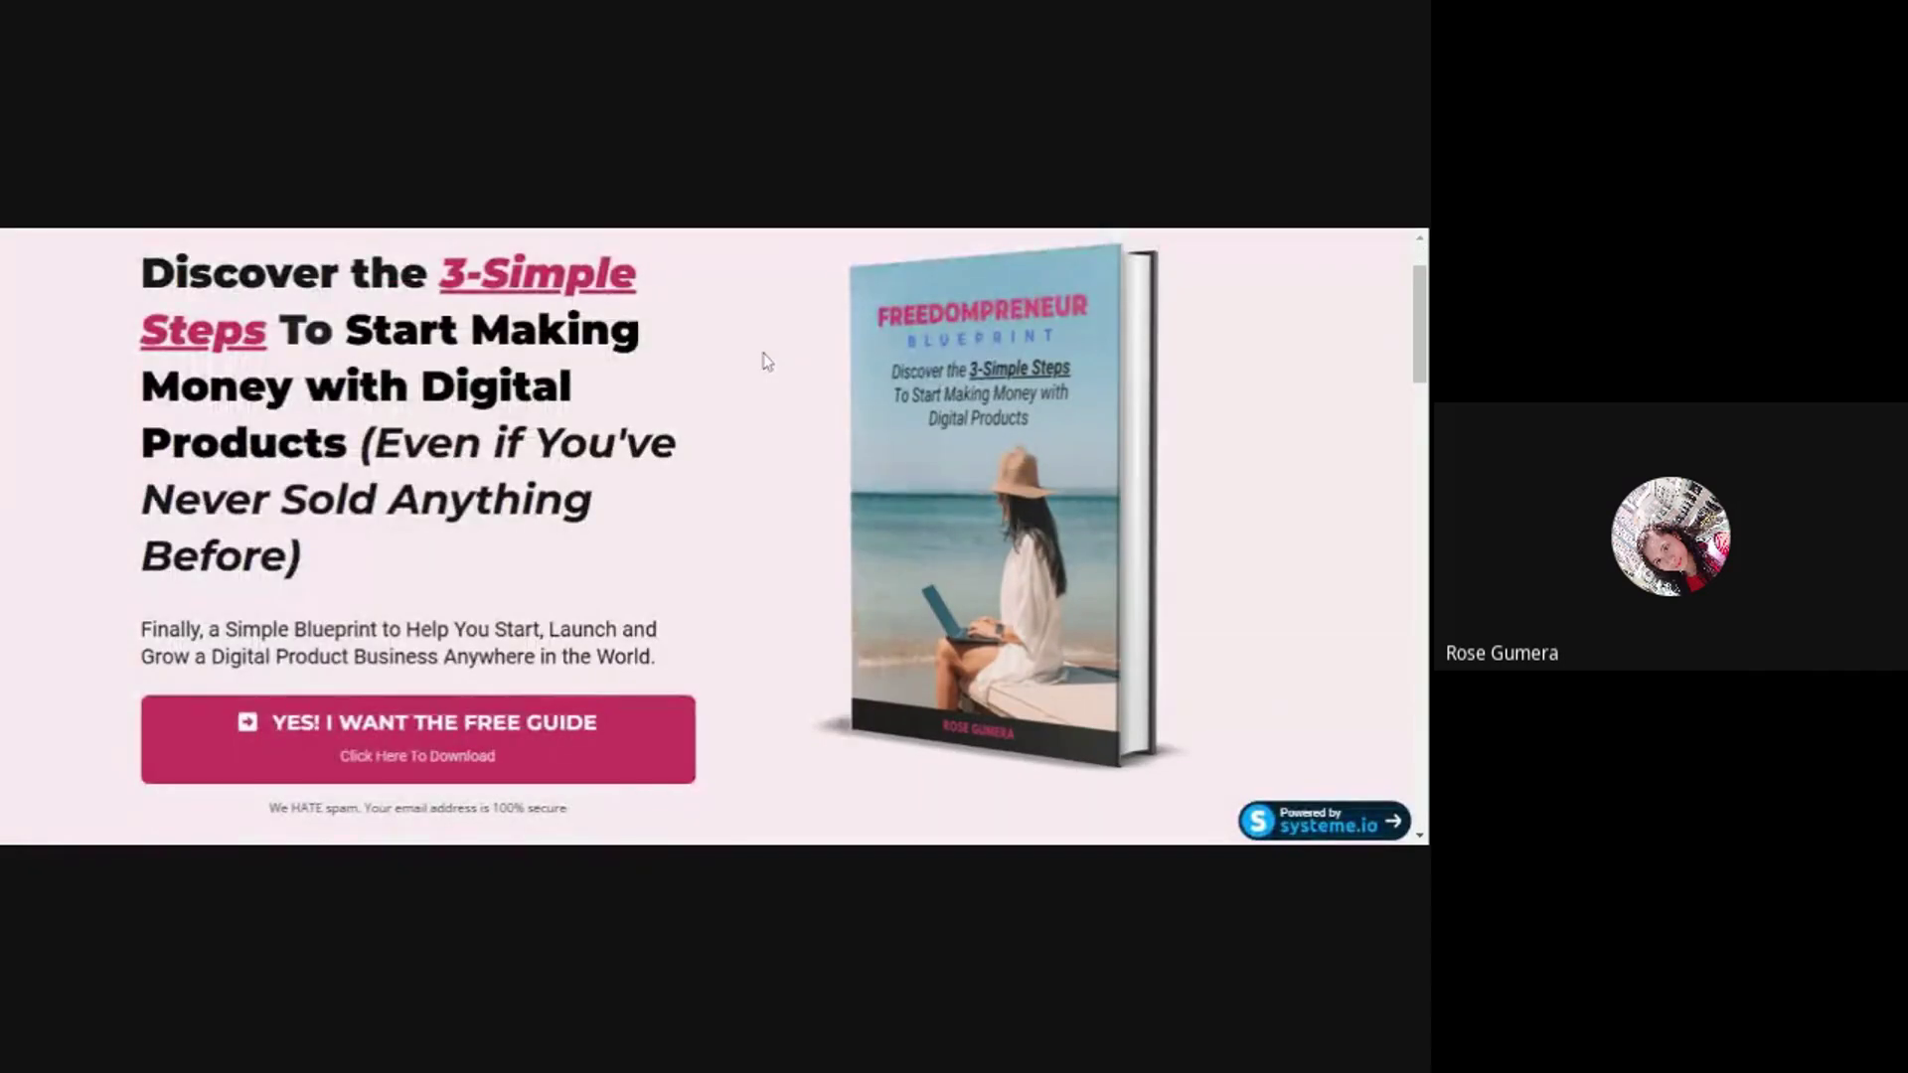
# - Copy the 'We HATE spam. Your email address is 100% secure' line and return to the eBook editor
pyautogui.scroll(-3, 766, 361)
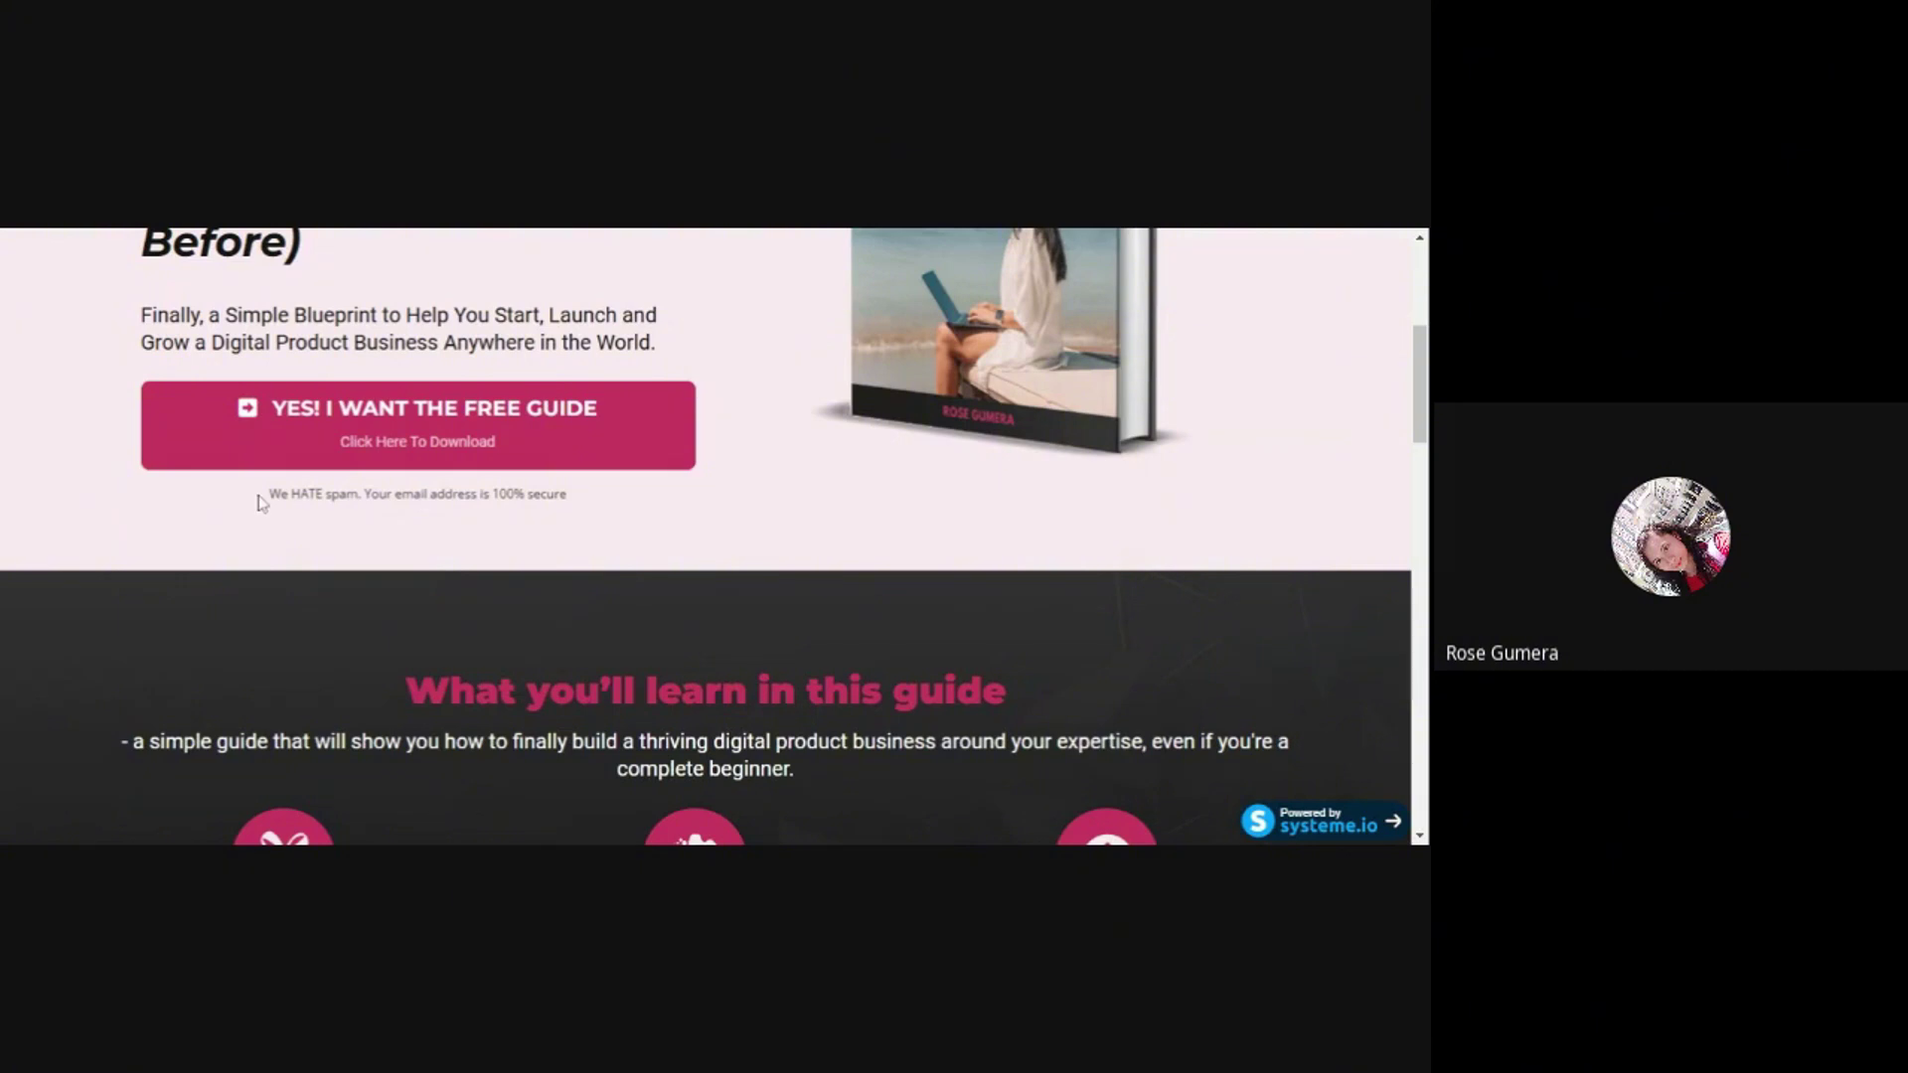
pyautogui.moveTo(268, 493); pyautogui.dragTo(573, 497)
pyautogui.hotkey('ctrl', 'c')
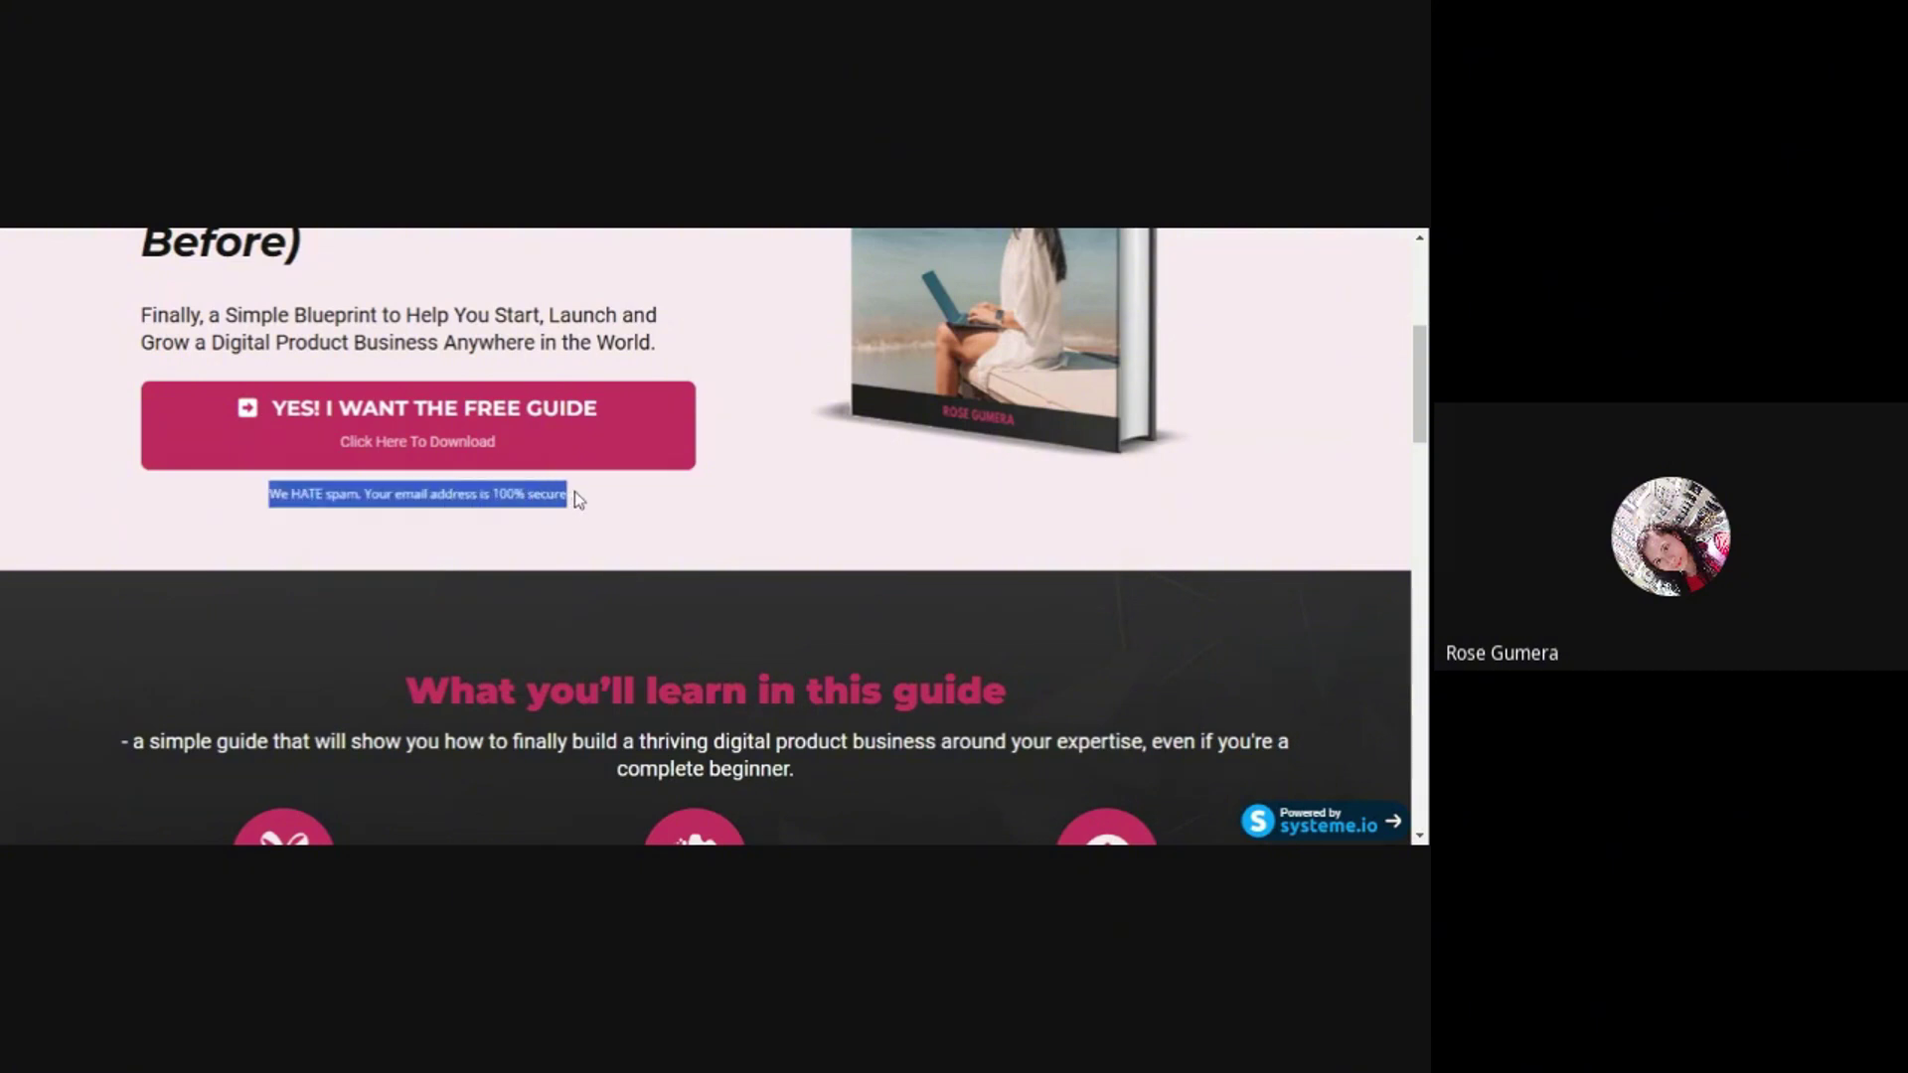
pyautogui.click(532, 230)
pyautogui.scroll(-2, 417, 574)
pyautogui.click(12, 563)
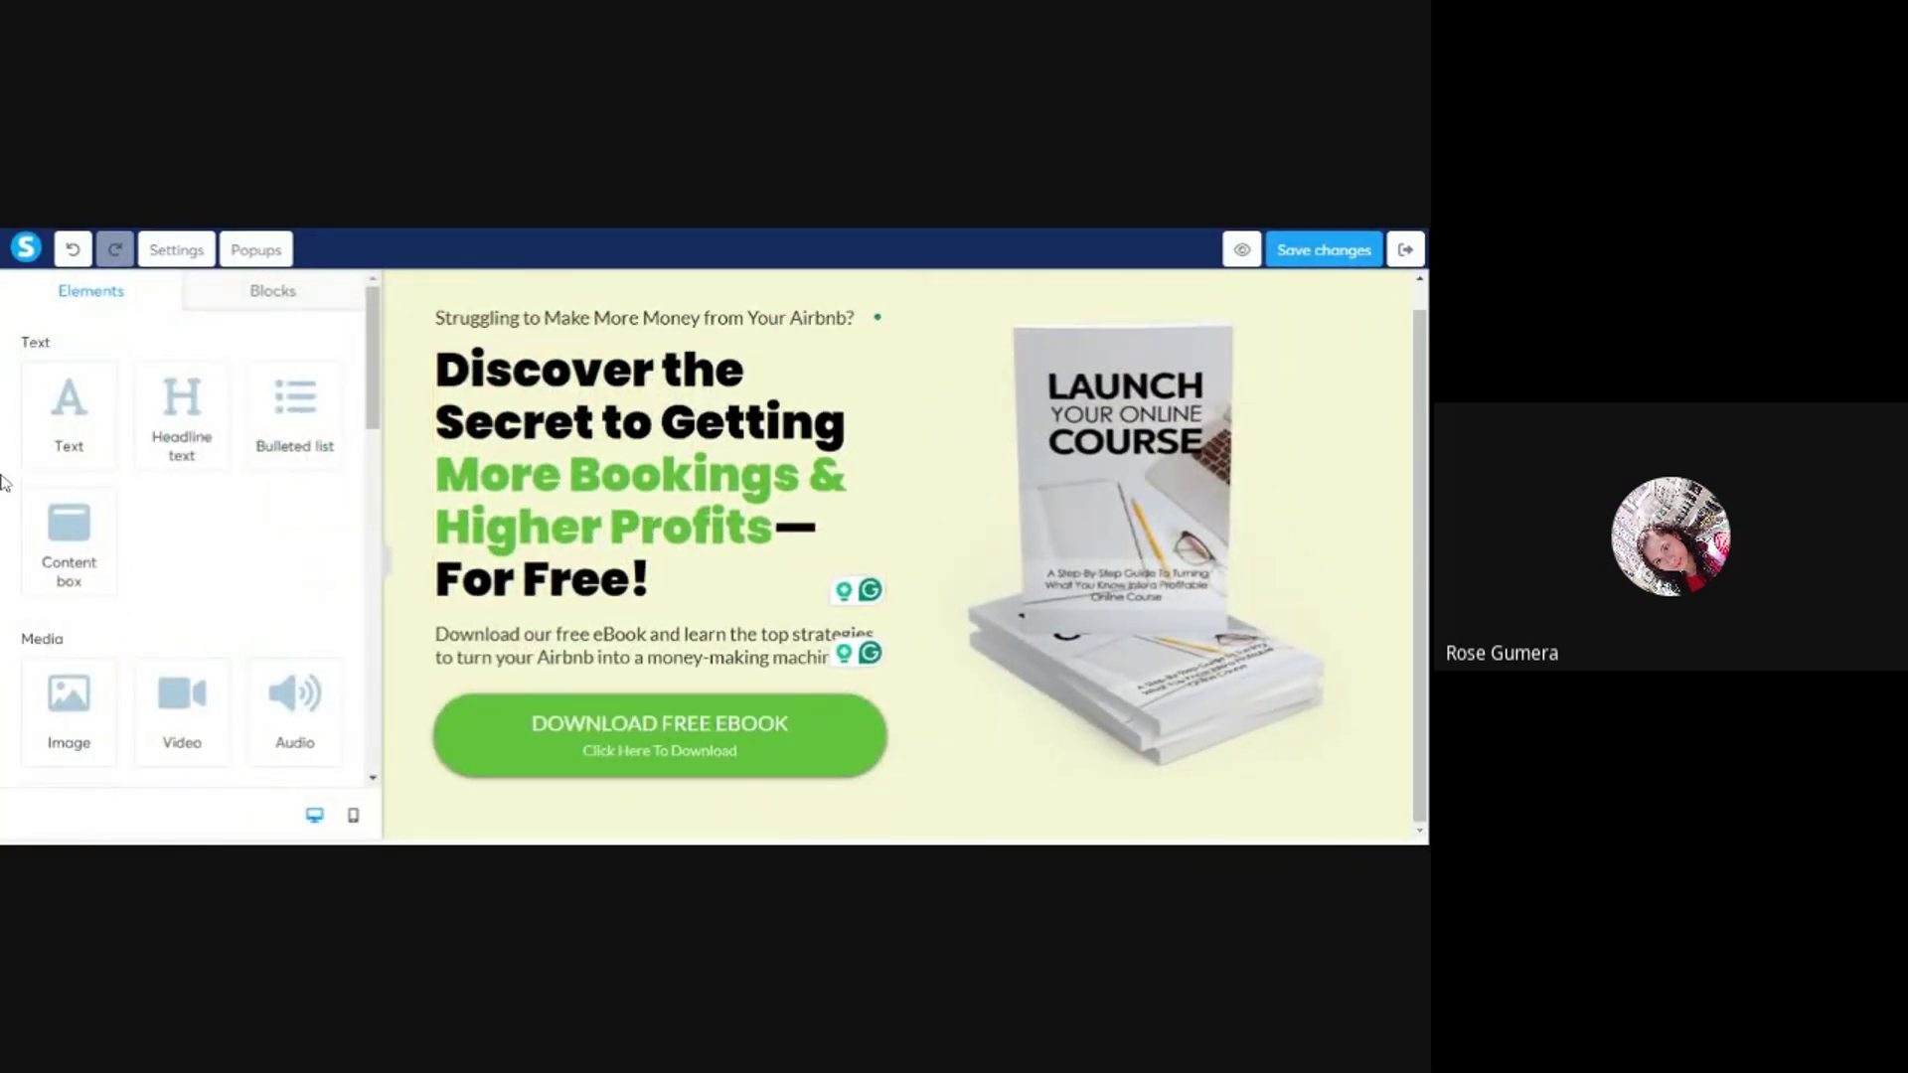
# - Add a Text block under the download button with the pasted spam line at font size 14
pyautogui.moveTo(69, 417); pyautogui.dragTo(644, 783)
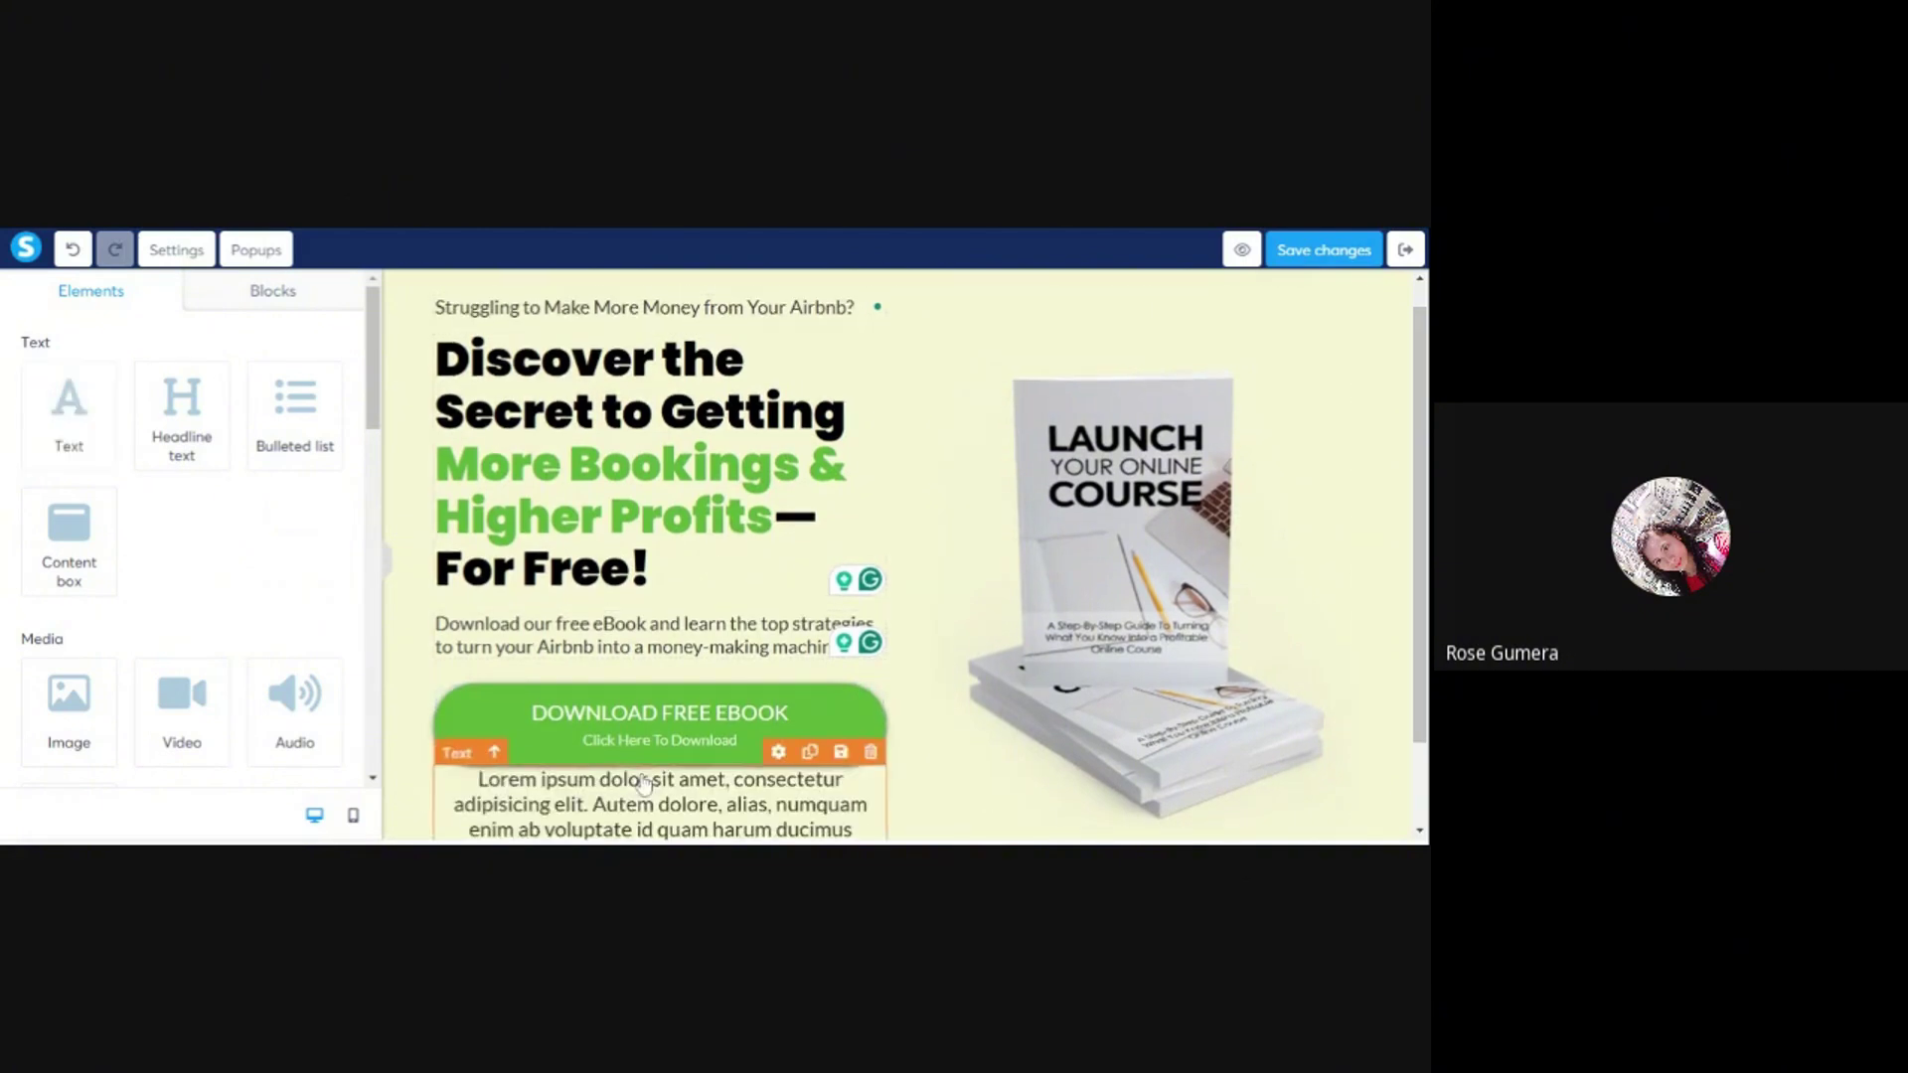
pyautogui.scroll(-1, 644, 784)
pyautogui.doubleClick(644, 732)
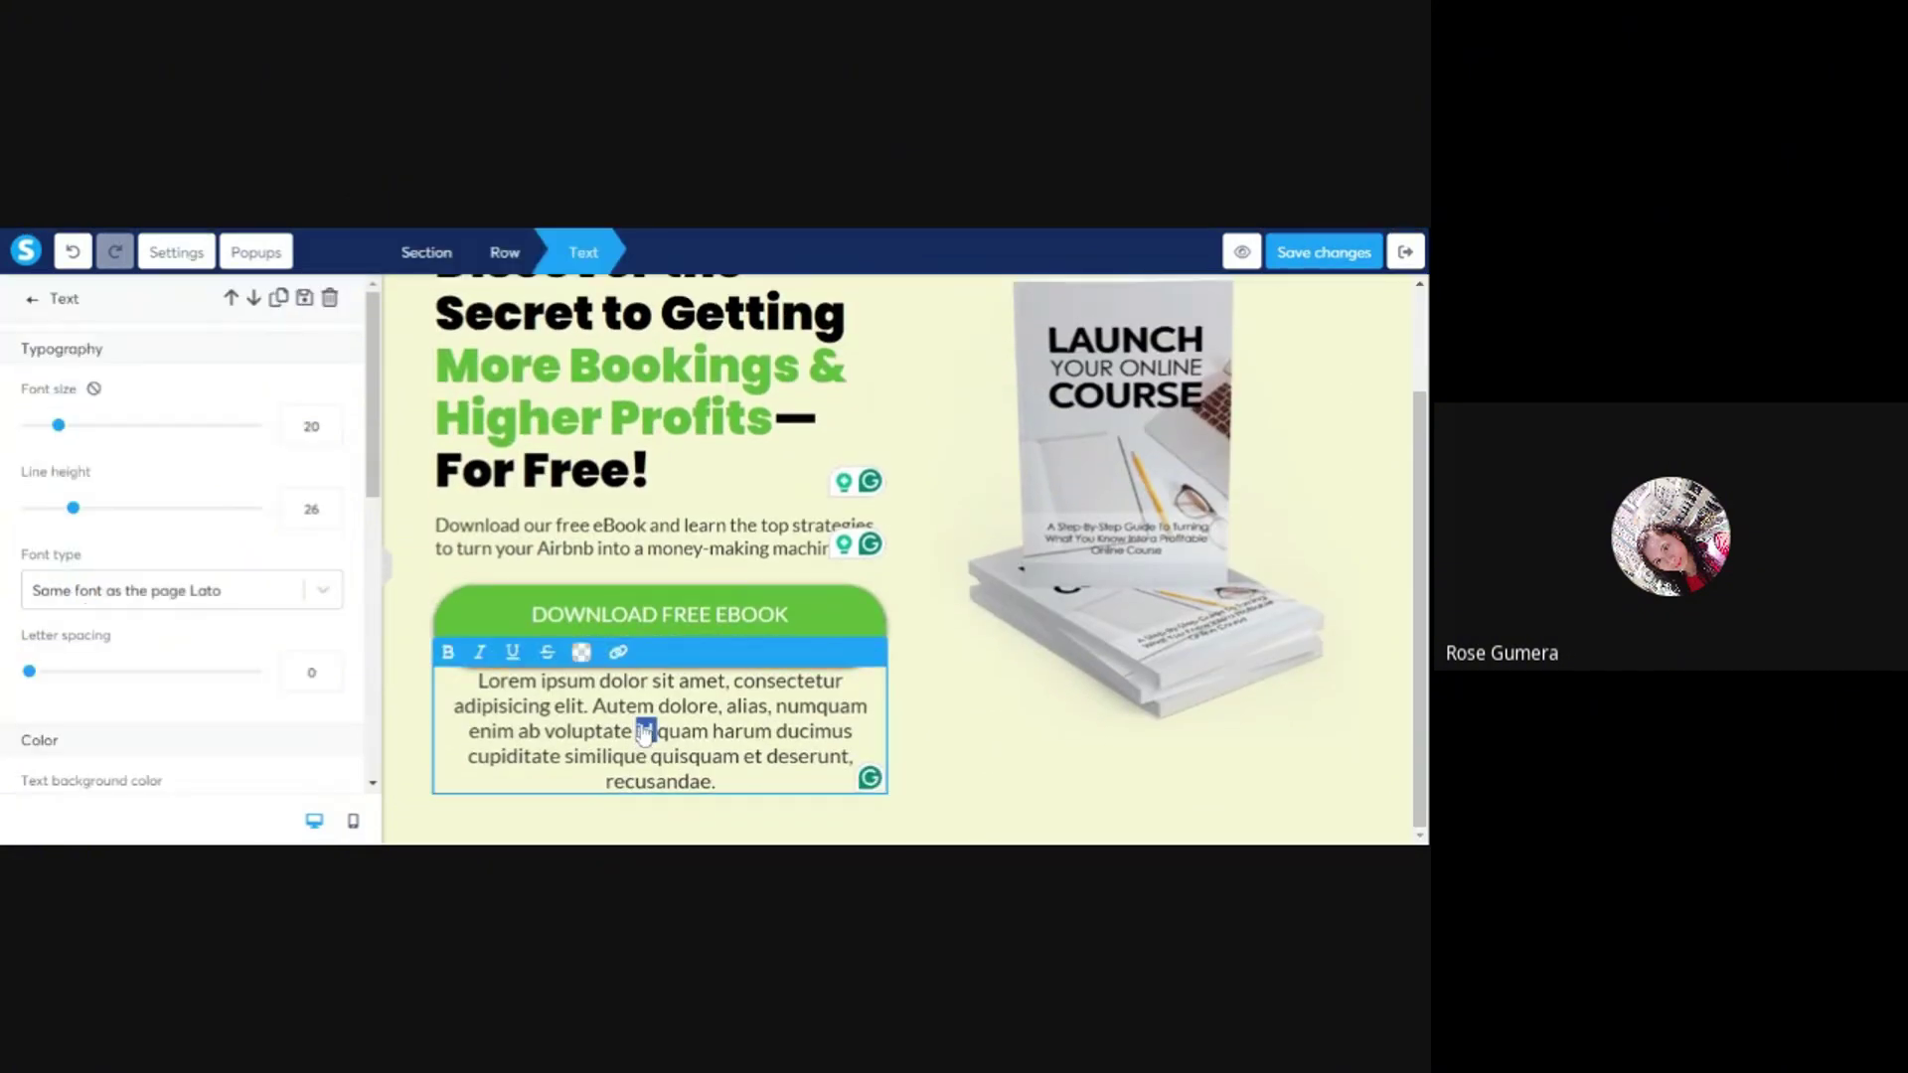
pyautogui.click(644, 732)
pyautogui.hotkey('ctrl', 'a')
pyautogui.hotkey('ctrl', 'v')
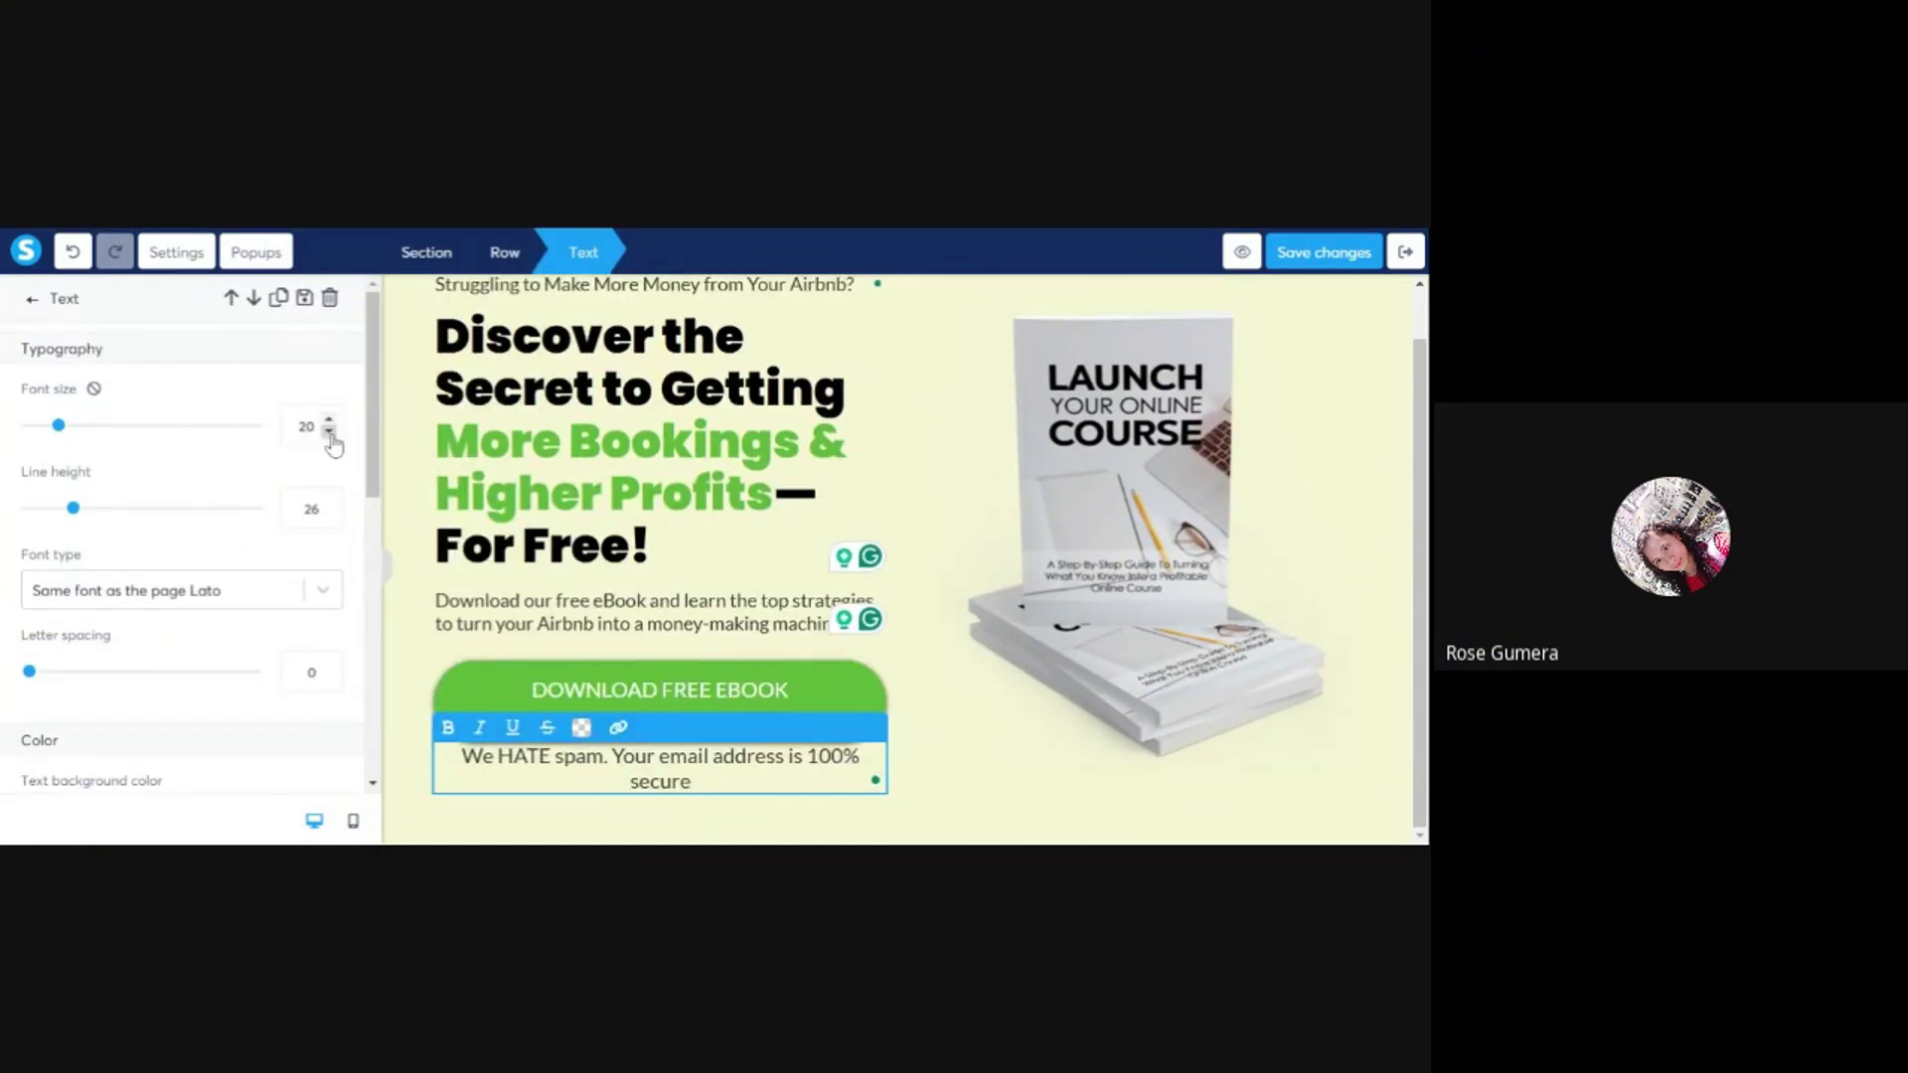
pyautogui.click(329, 433)
pyautogui.click(329, 433)
pyautogui.click(329, 433)
pyautogui.click(329, 433)
pyautogui.click(329, 434)
pyautogui.click(329, 433)
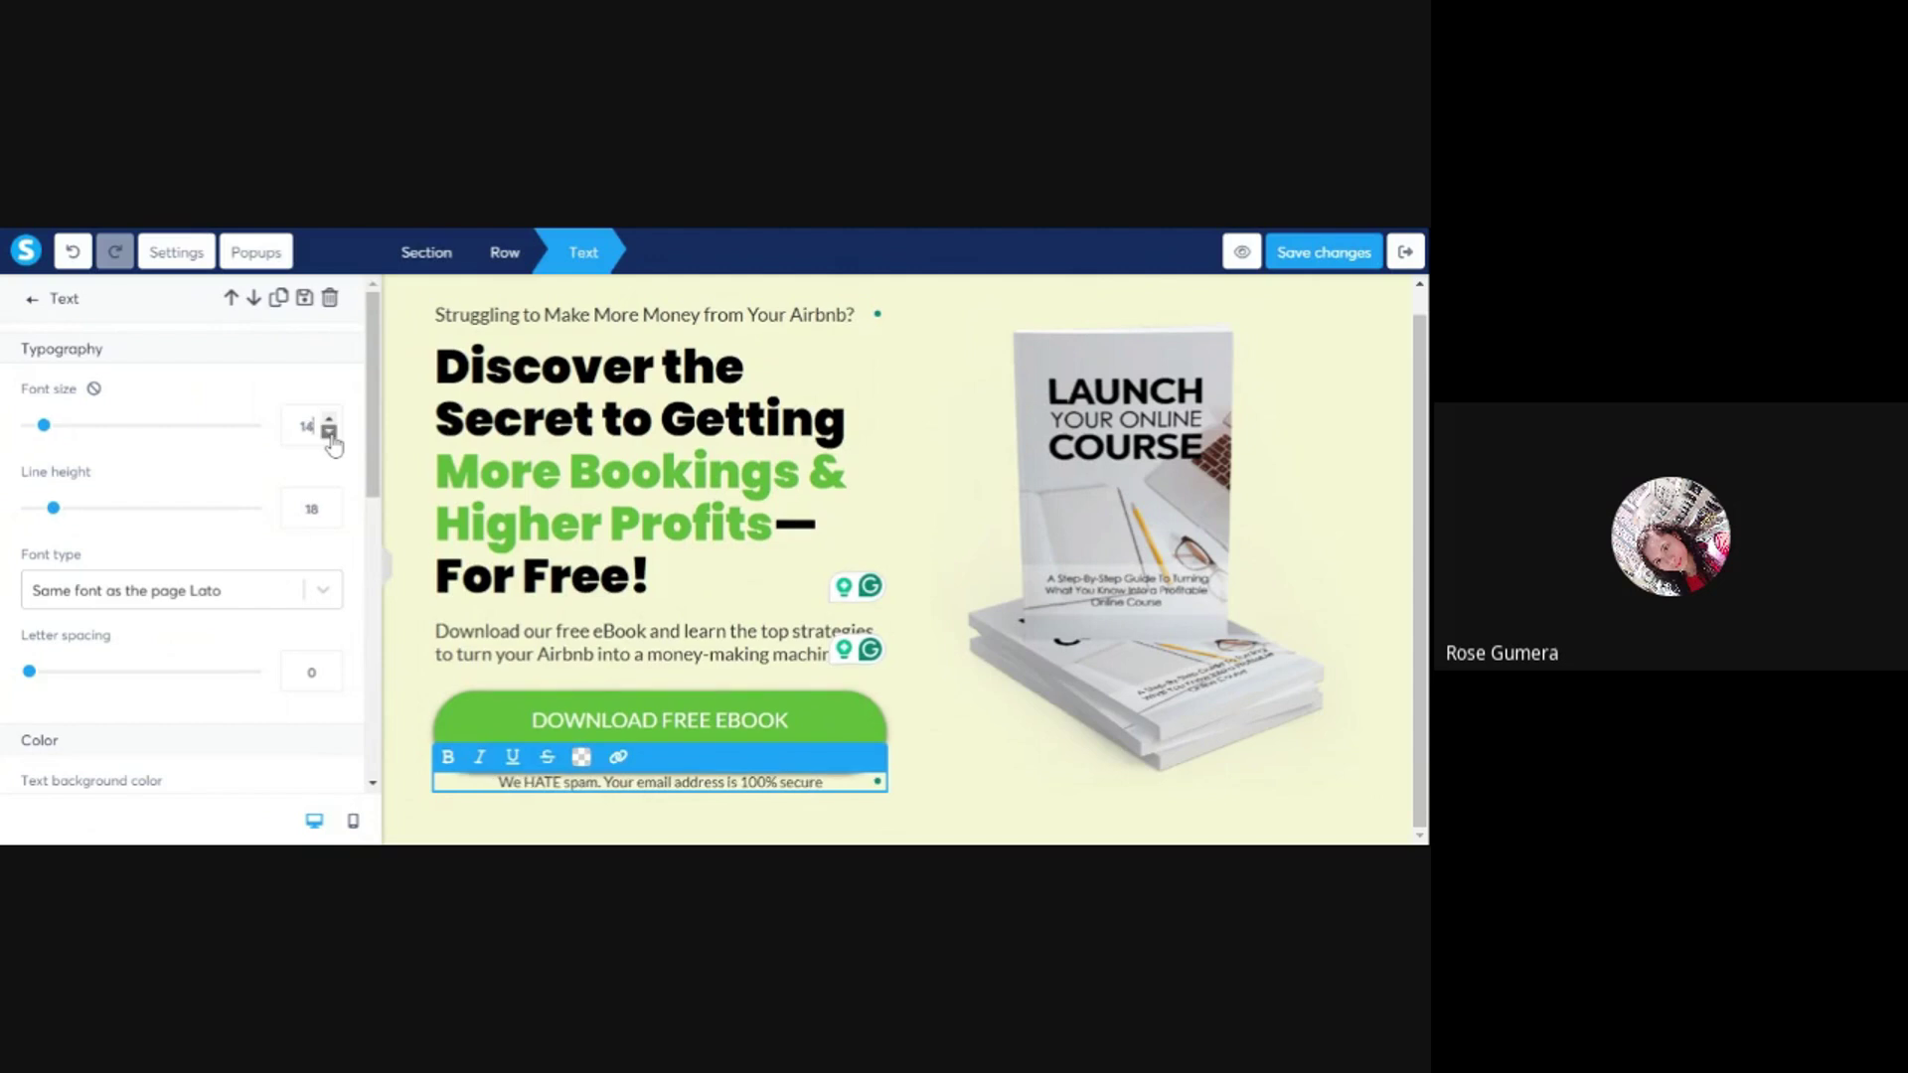
pyautogui.click(937, 669)
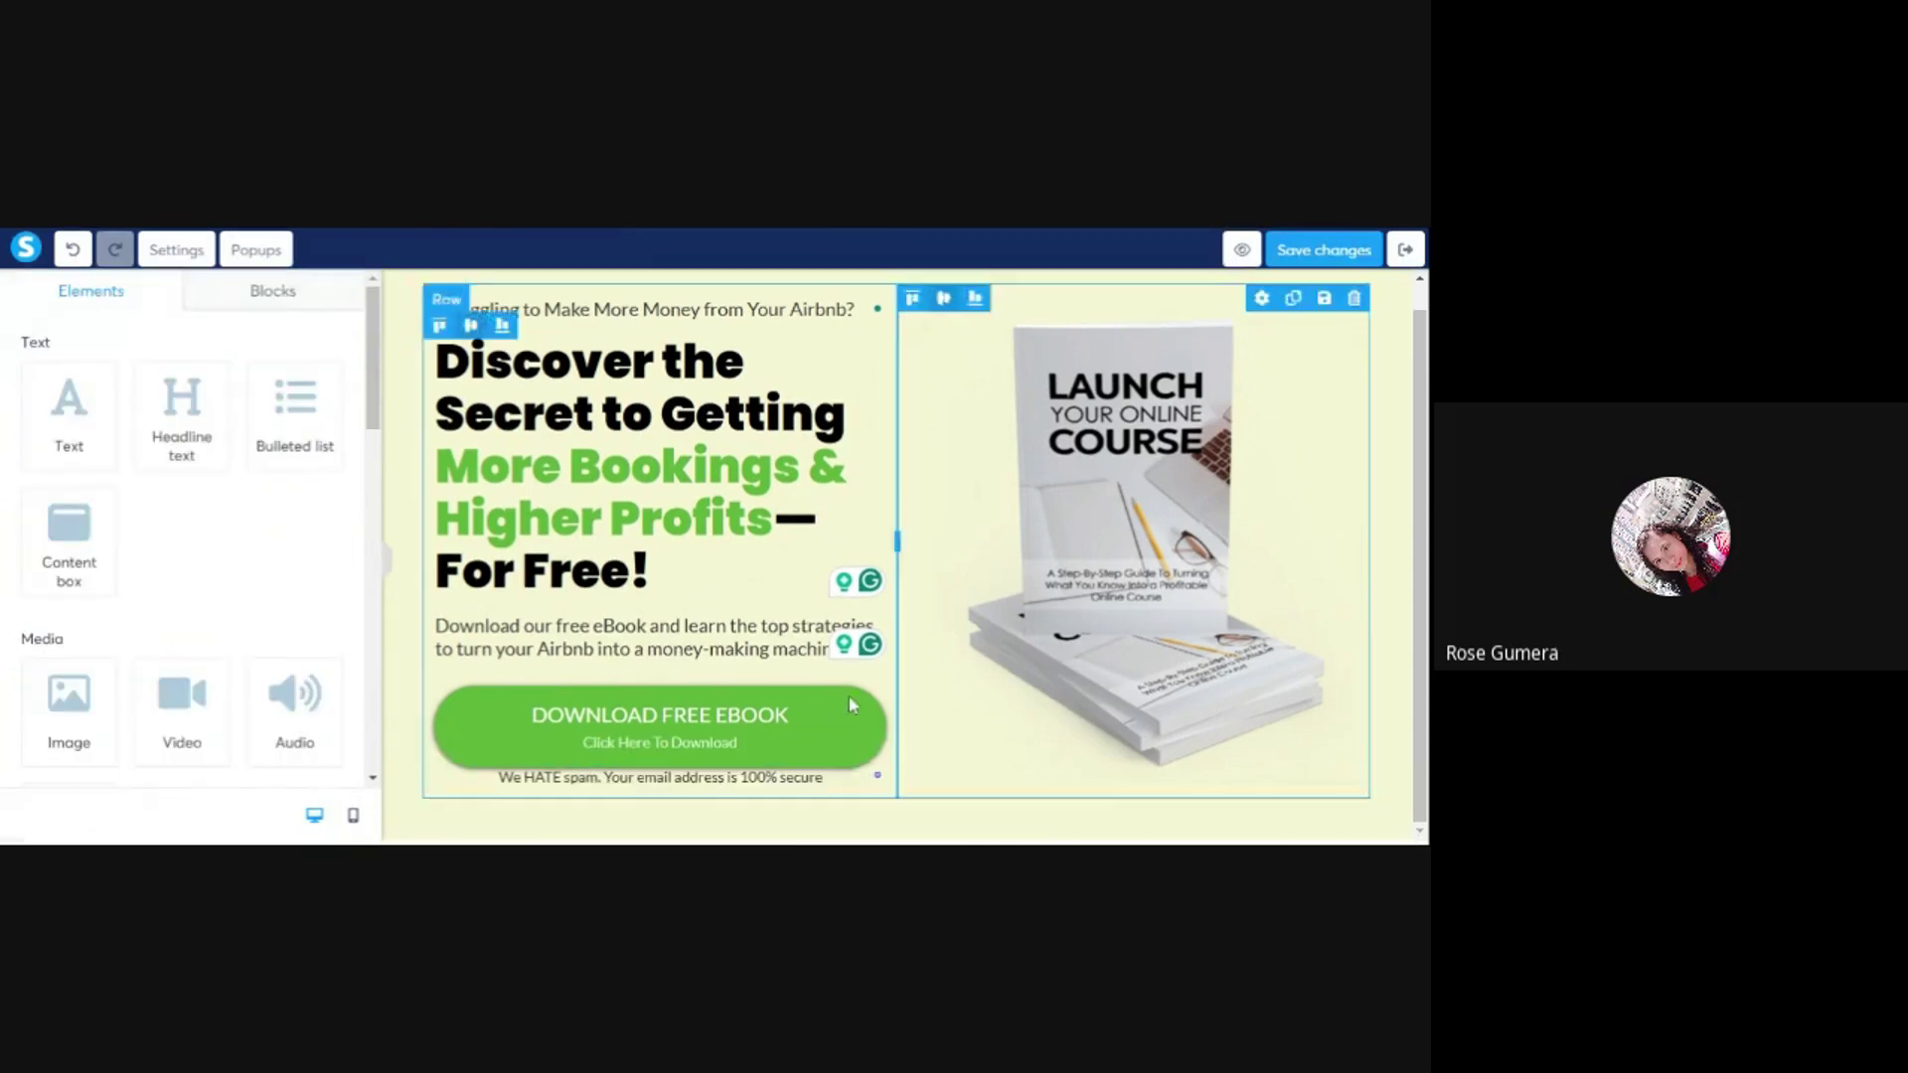
# - Switch the spam line's margin to separate per-side values
pyautogui.click(686, 782)
pyautogui.scroll(-5, 185, 555)
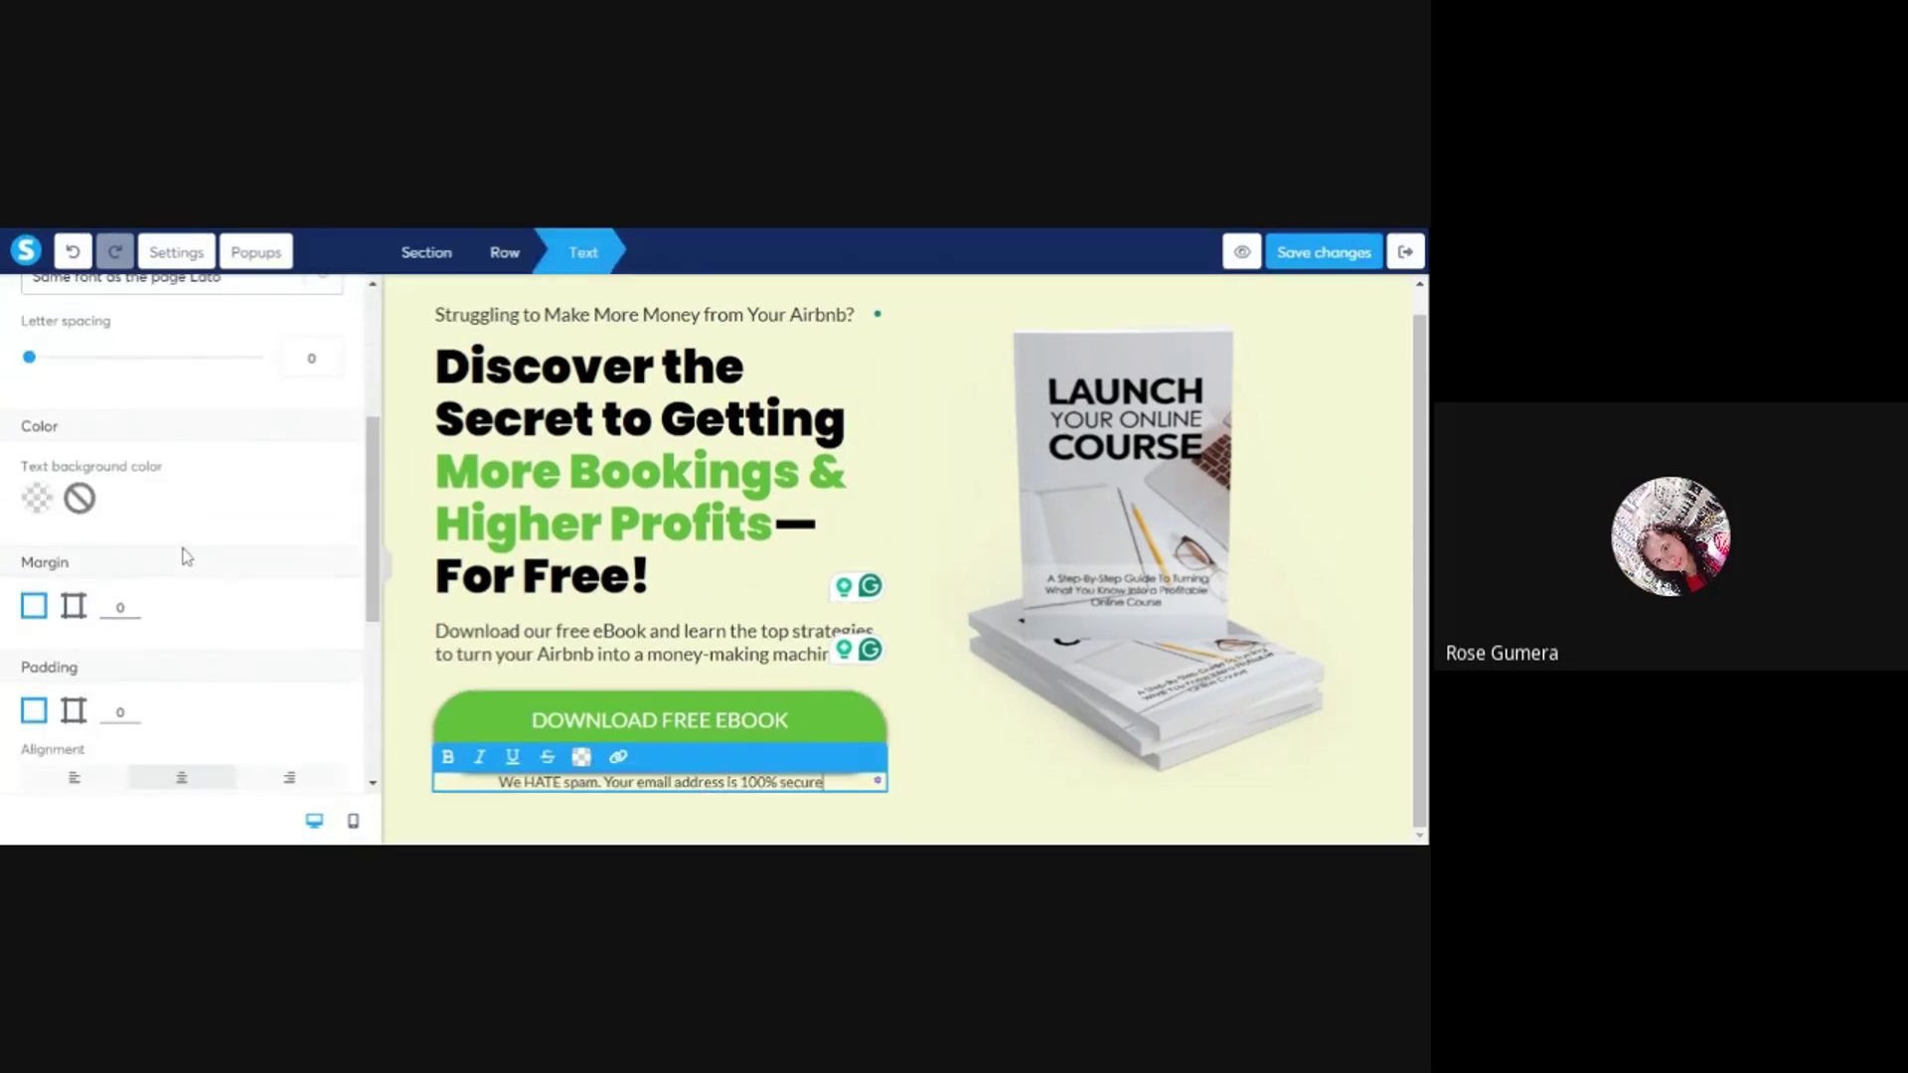
pyautogui.click(74, 605)
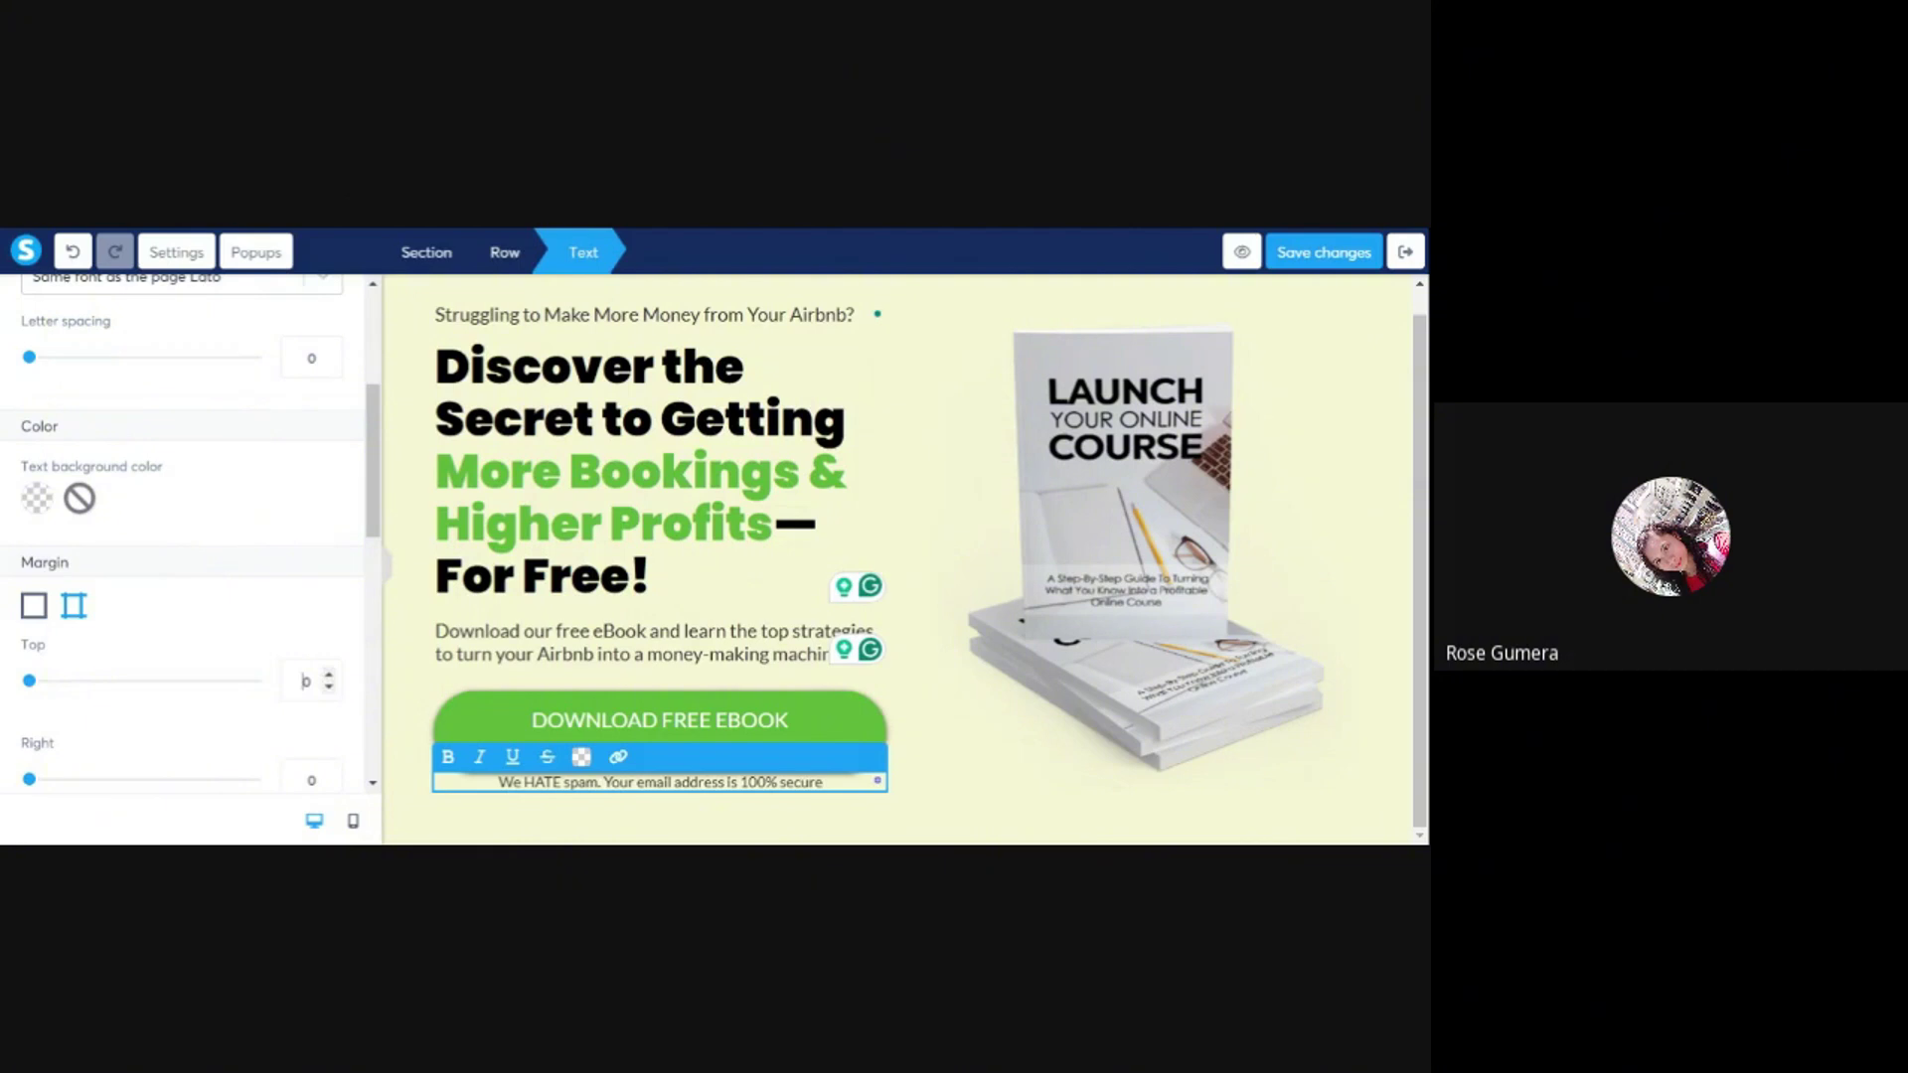
pyautogui.click(897, 527)
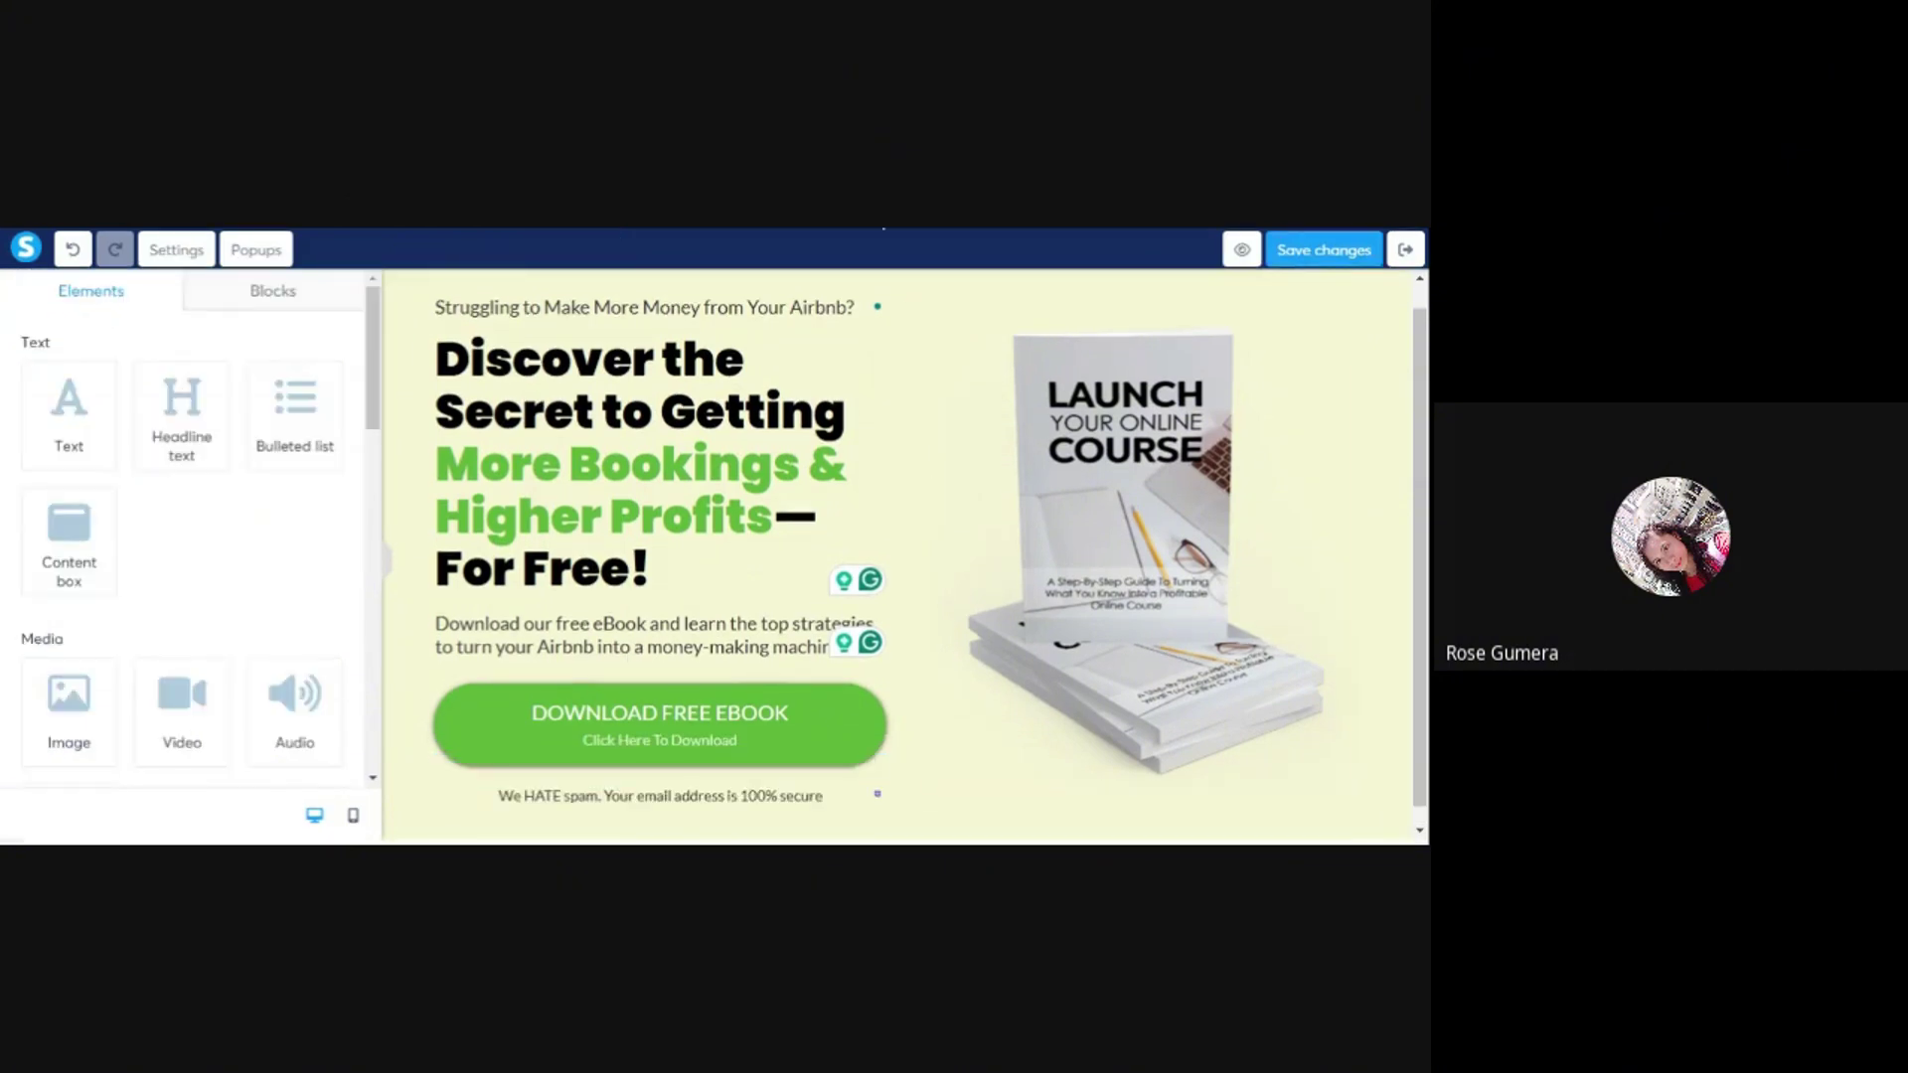
pyautogui.click(387, 558)
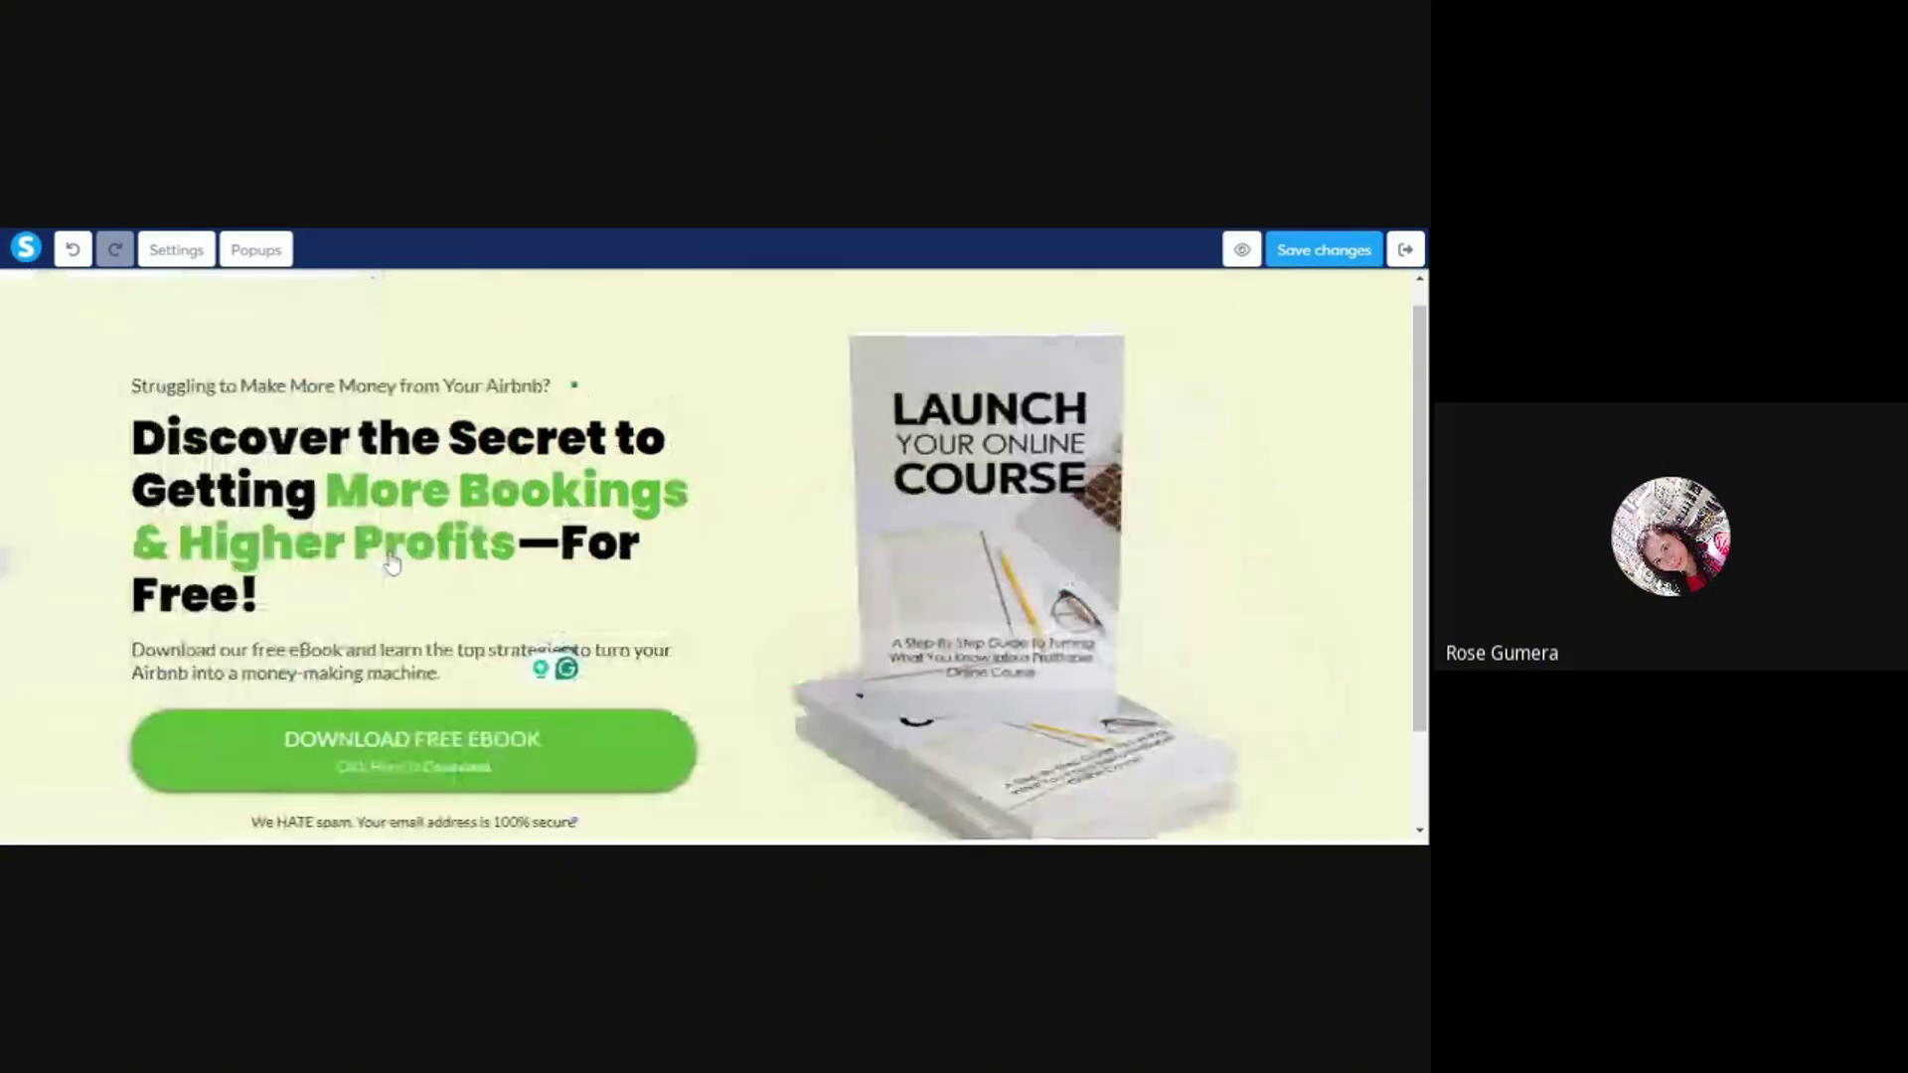
# - Bring back the Elements panel and inspect the main headline's settings
pyautogui.click(9, 567)
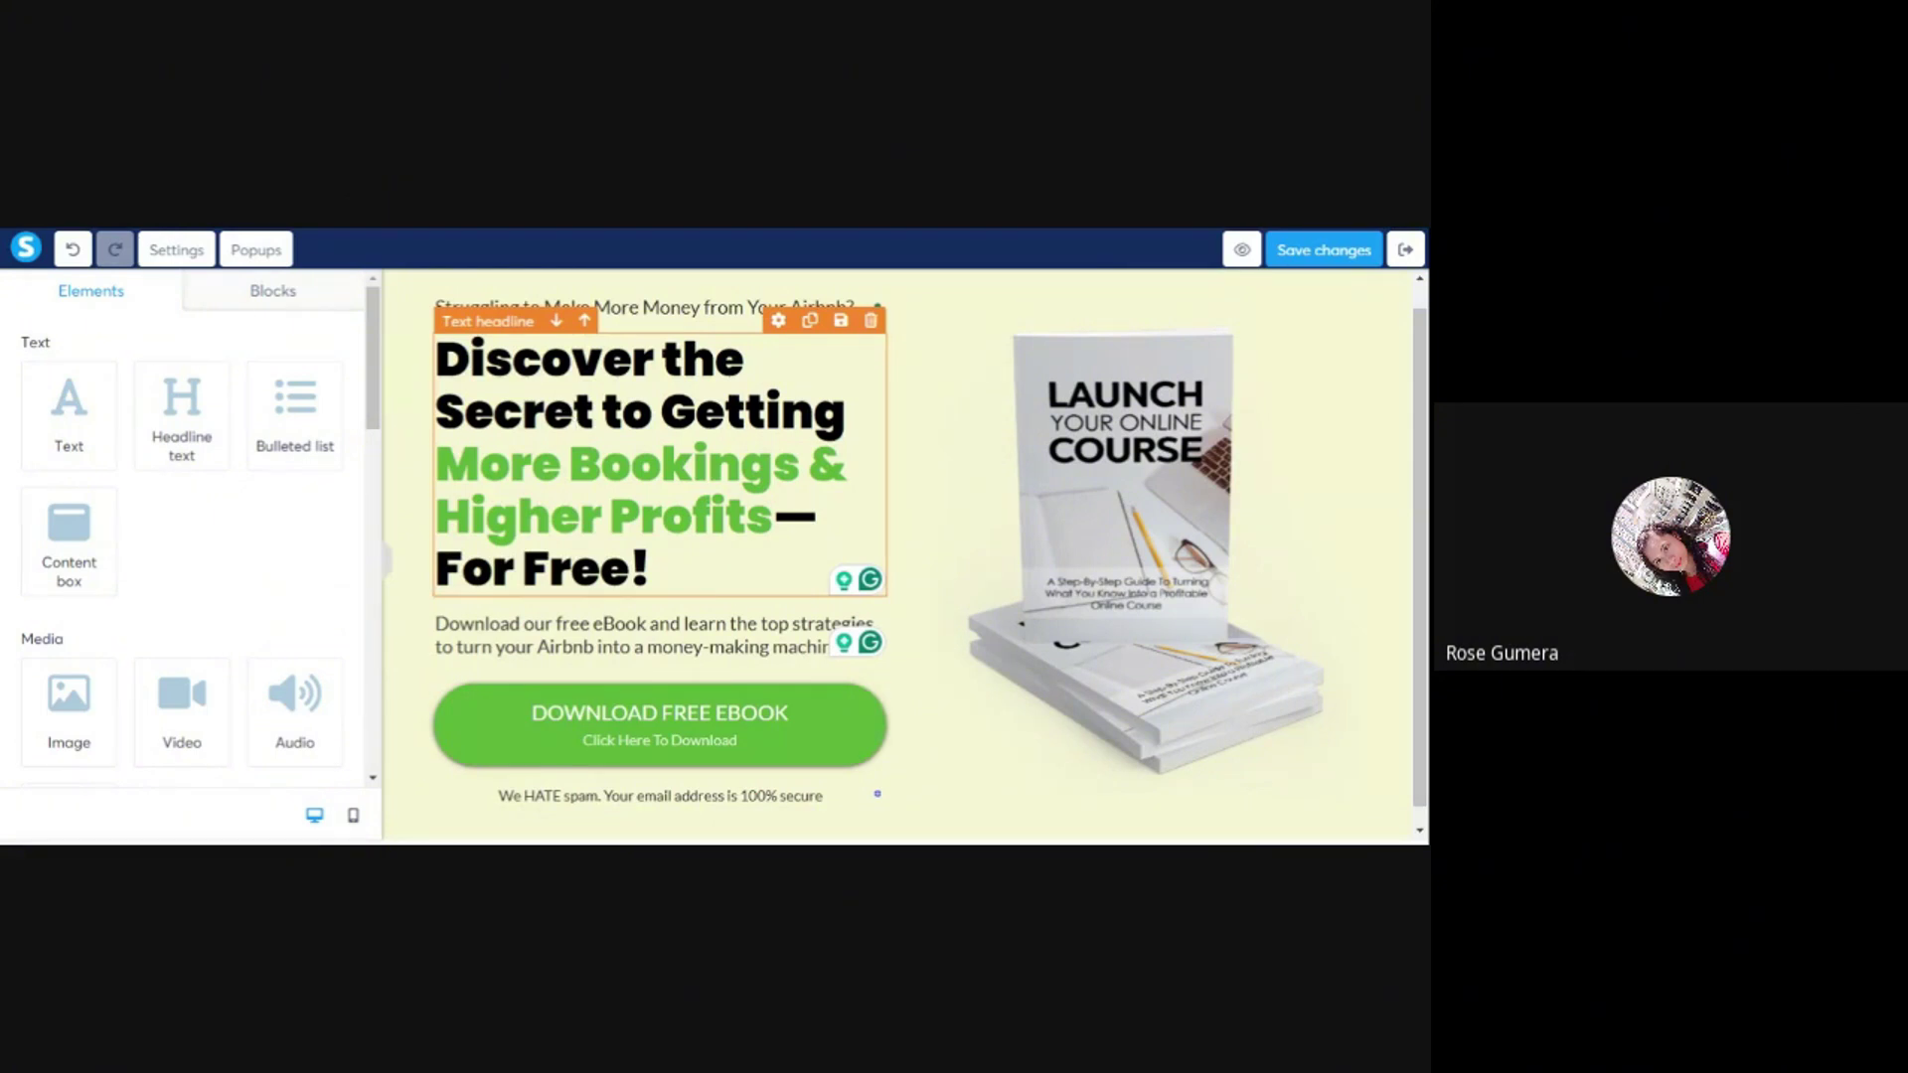
pyautogui.click(560, 414)
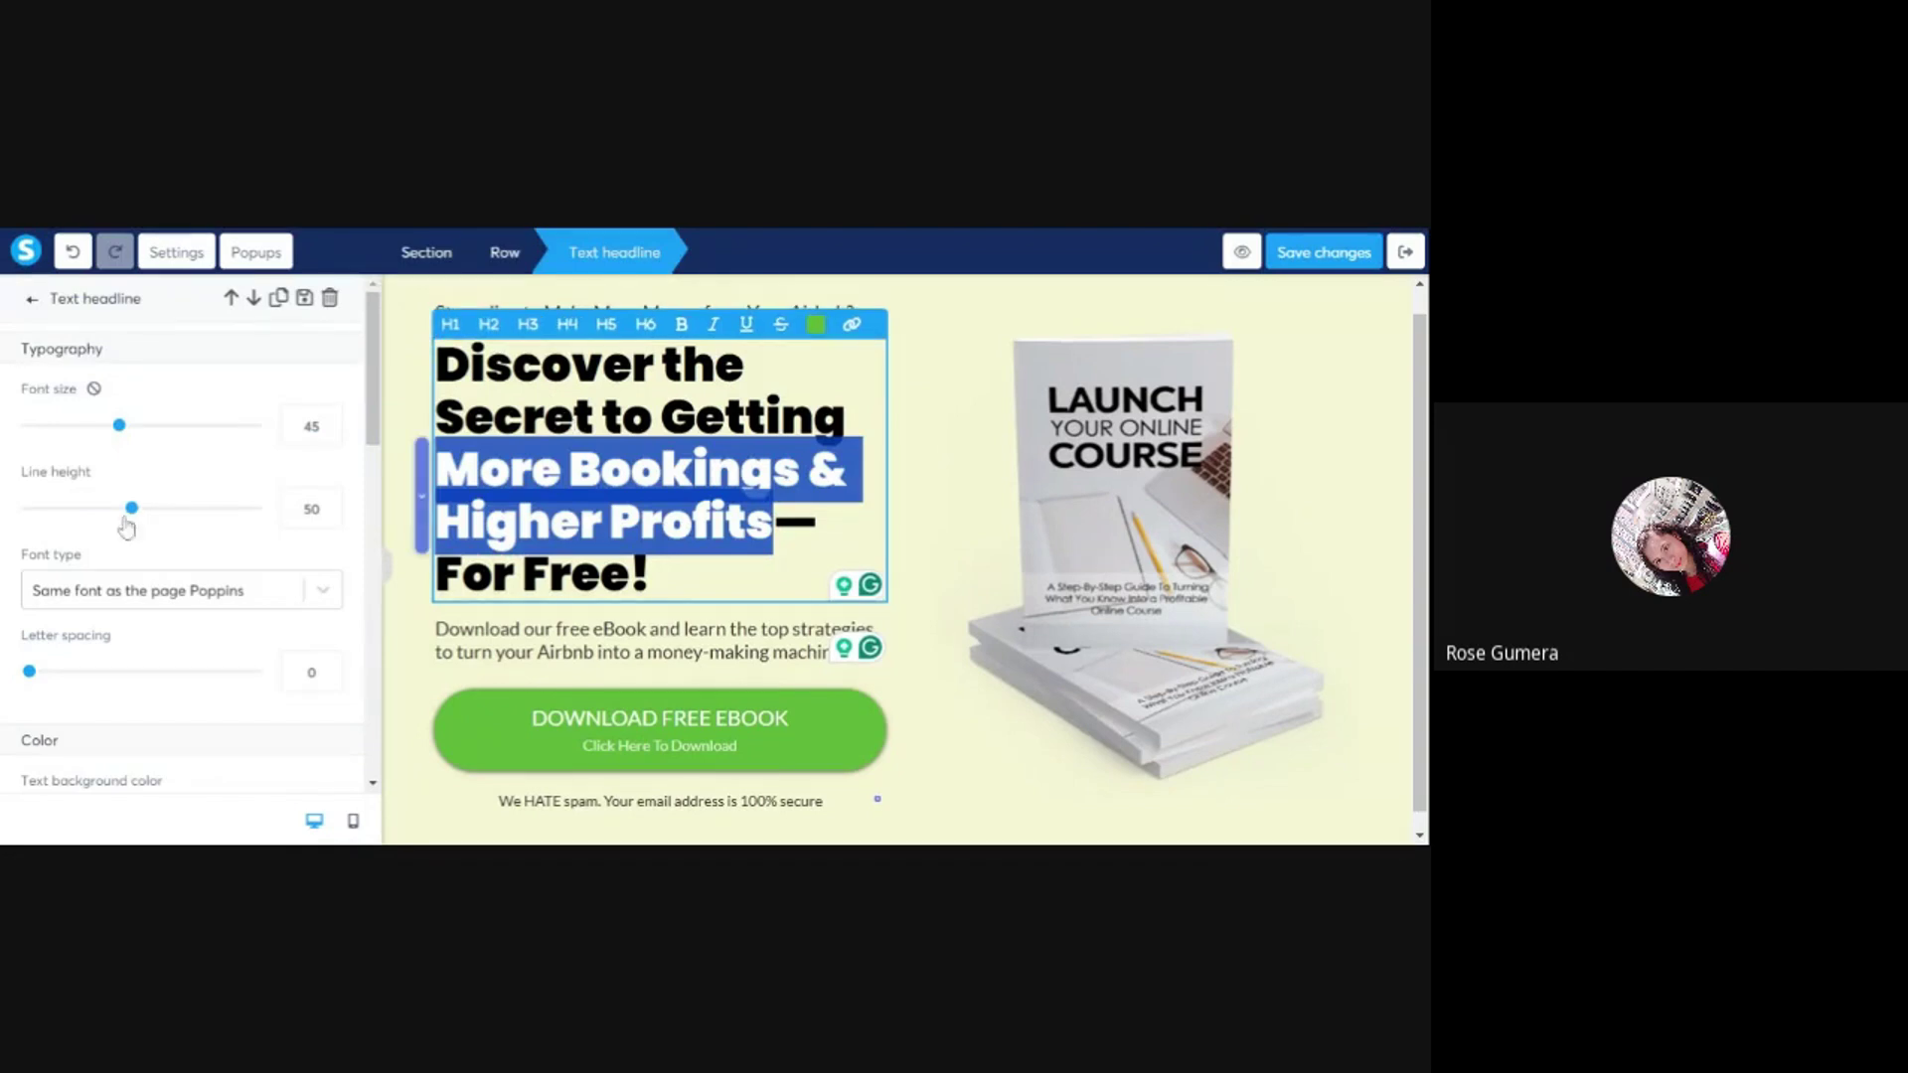
pyautogui.scroll(-5, 157, 556)
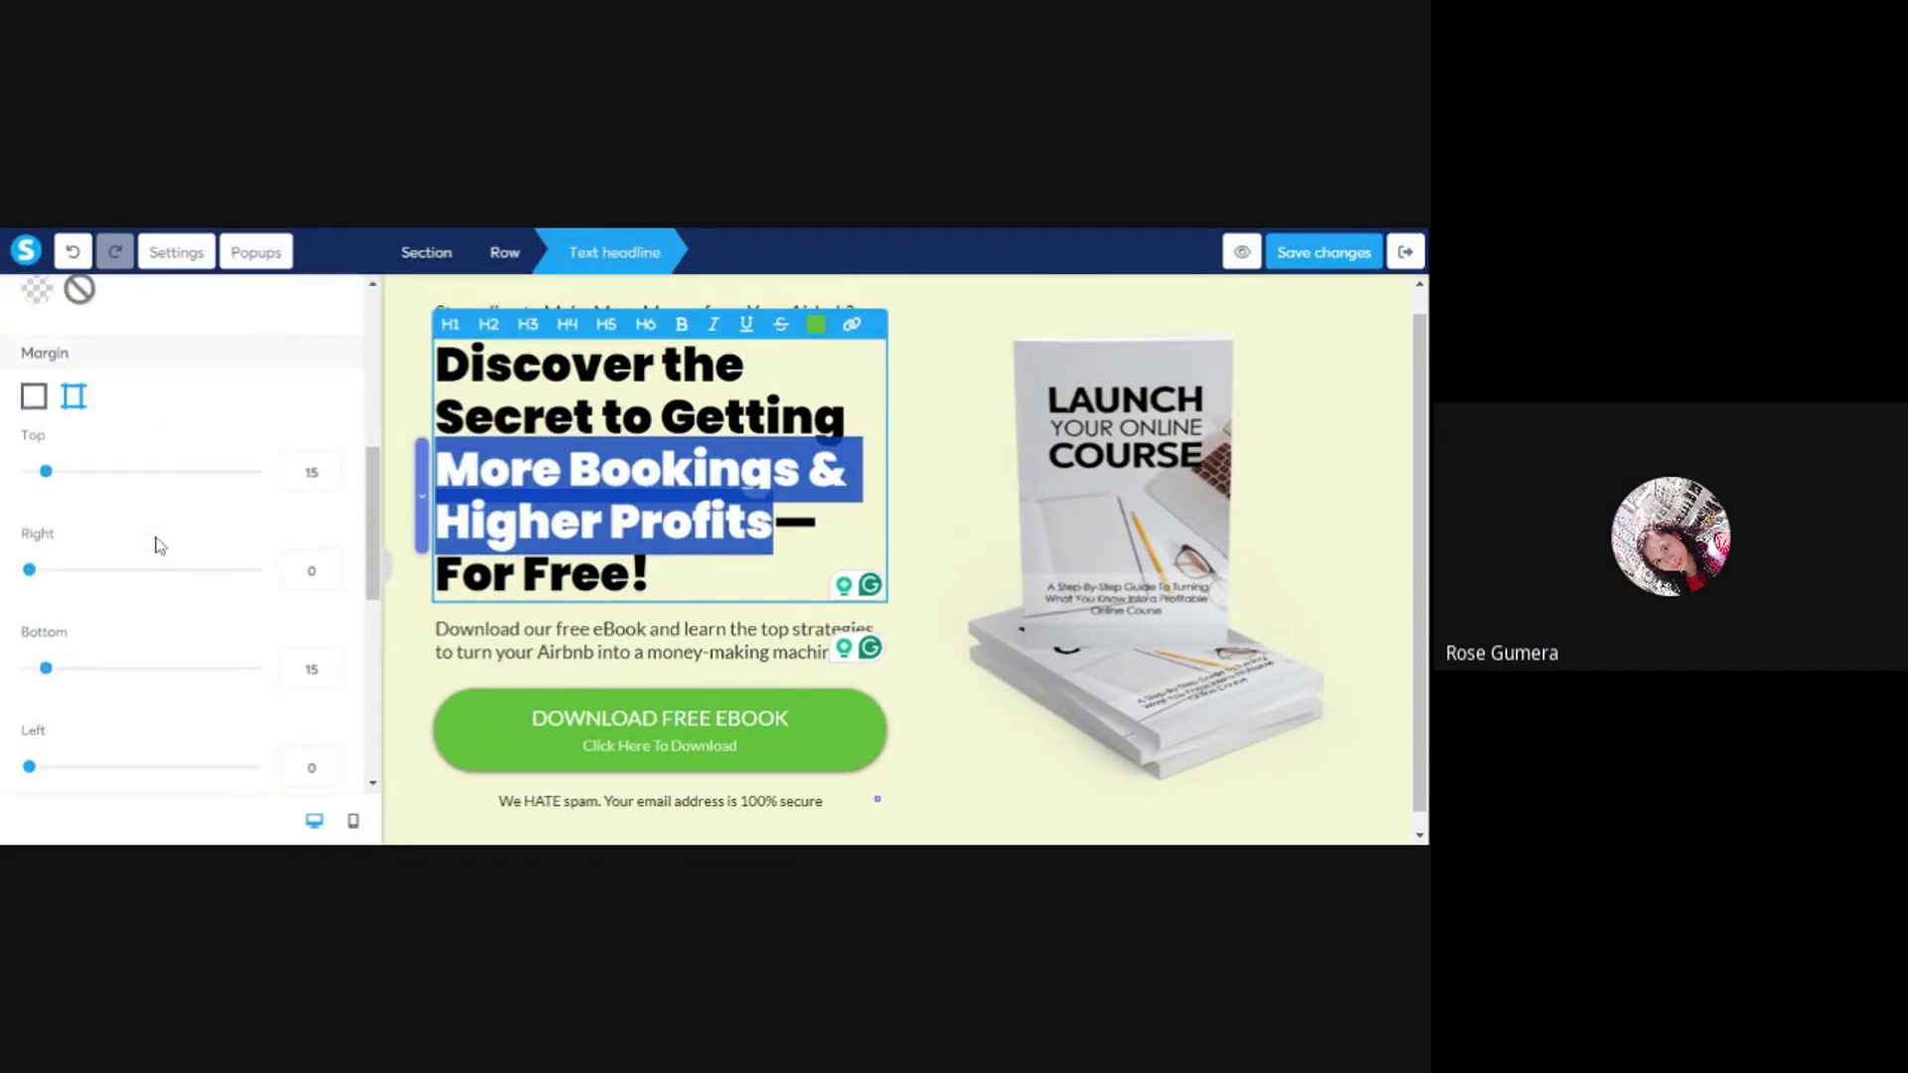
pyautogui.scroll(1, 30, 444)
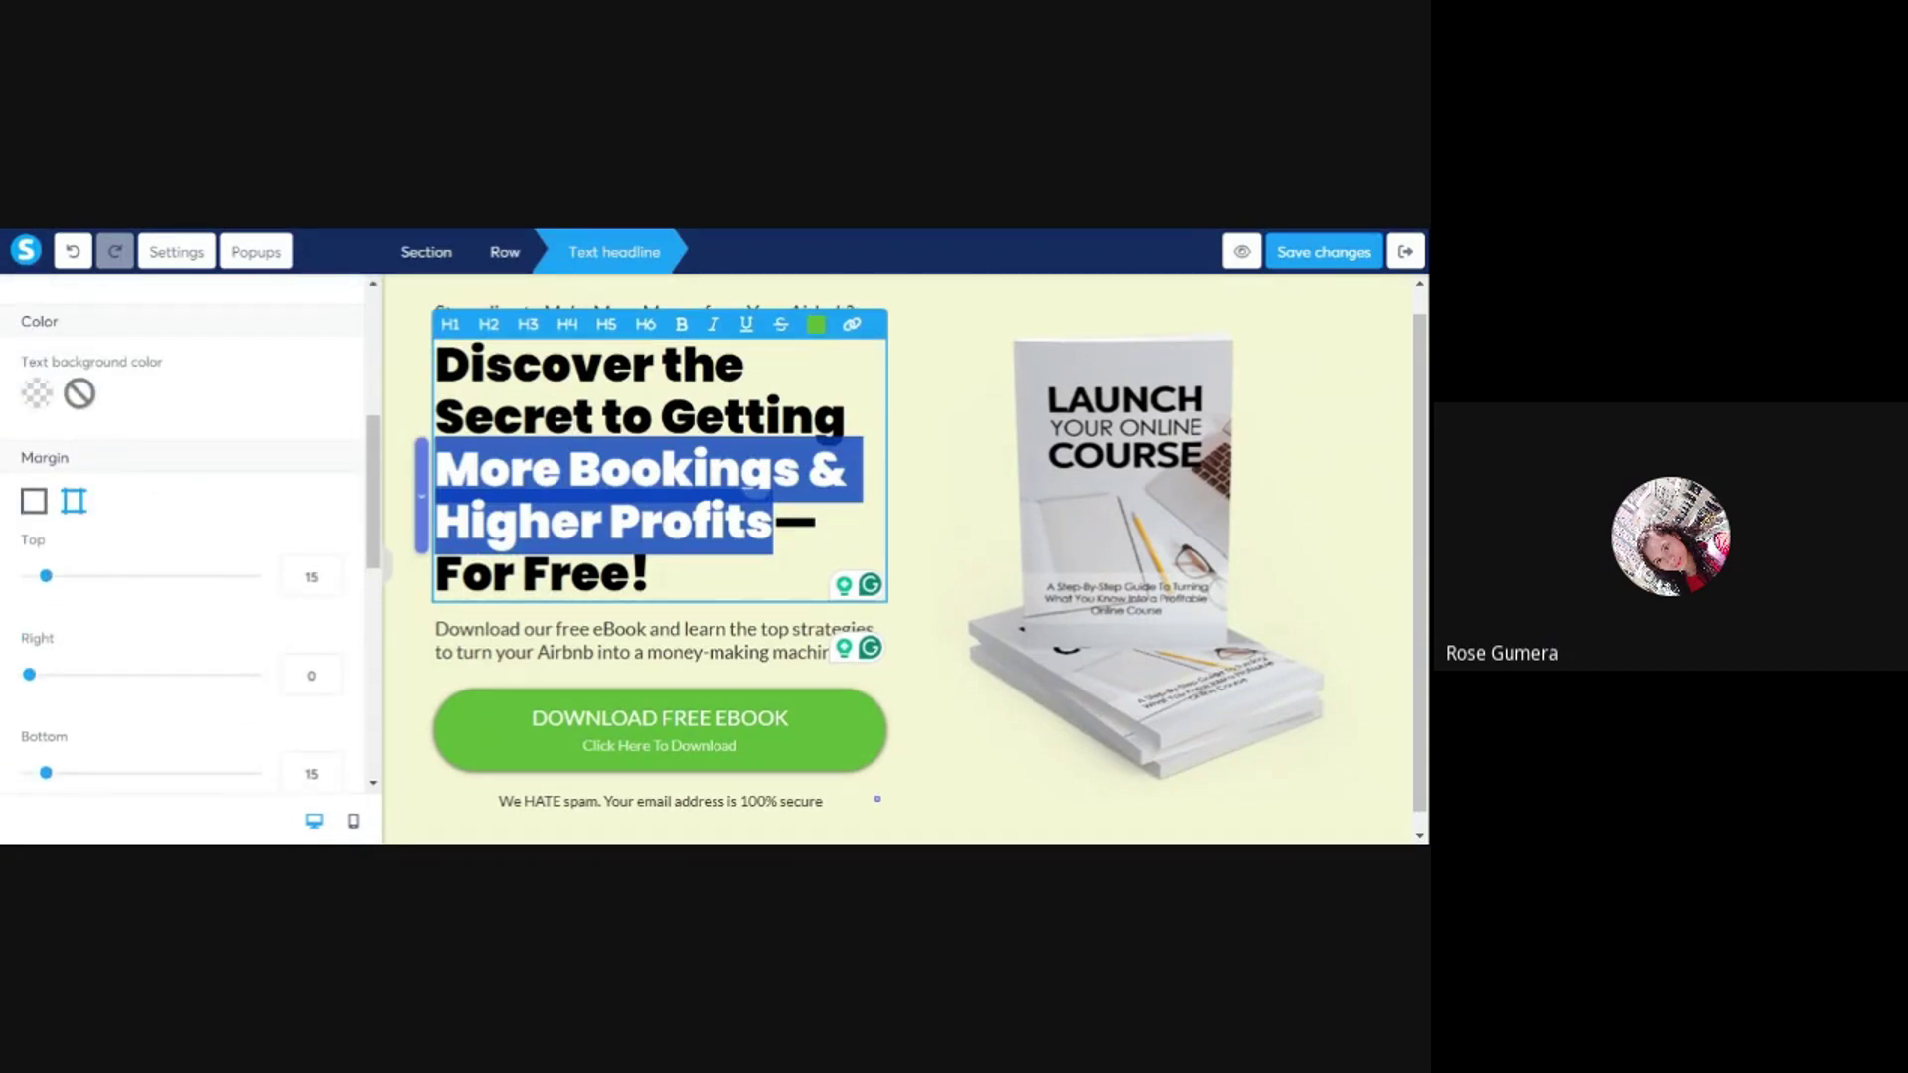
pyautogui.click(407, 370)
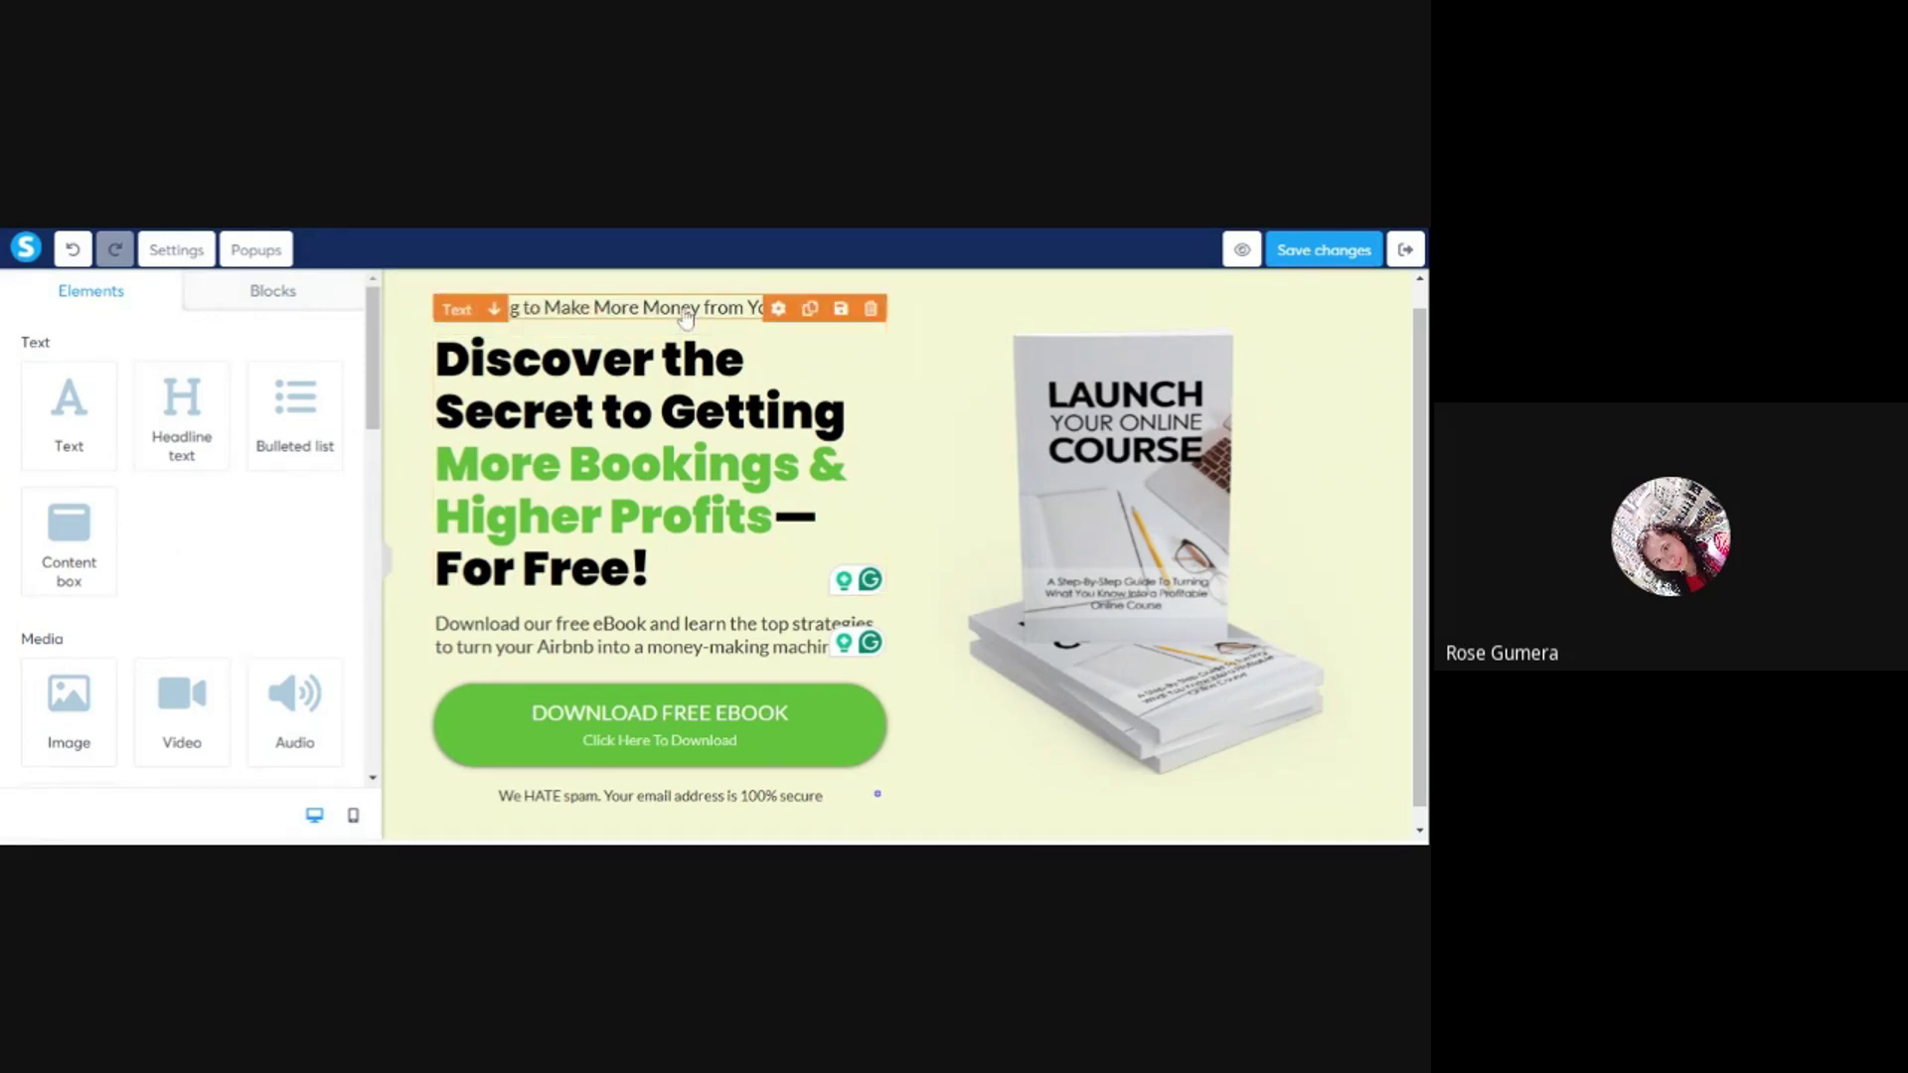
# - Change the hero headline's top margin to 20
pyautogui.click(551, 354)
pyautogui.scroll(-5, 100, 558)
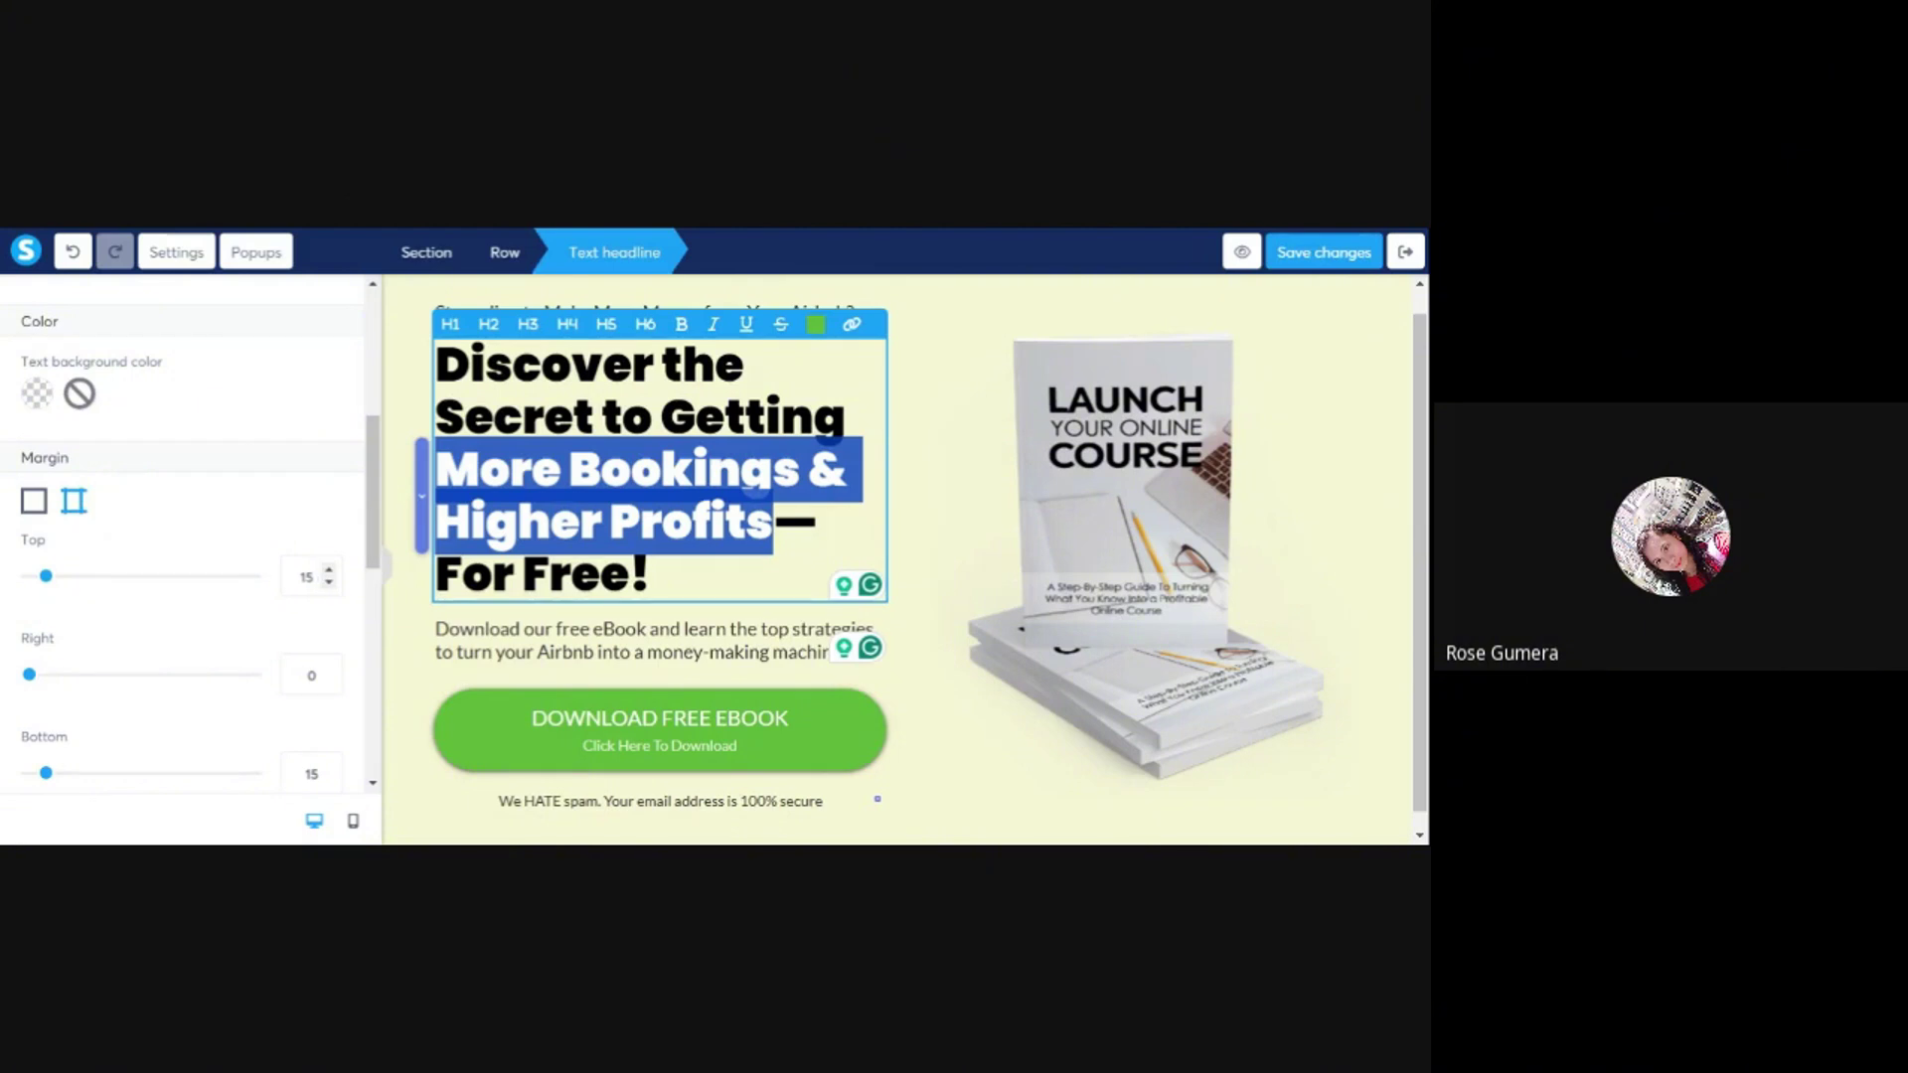
pyautogui.doubleClick(306, 576)
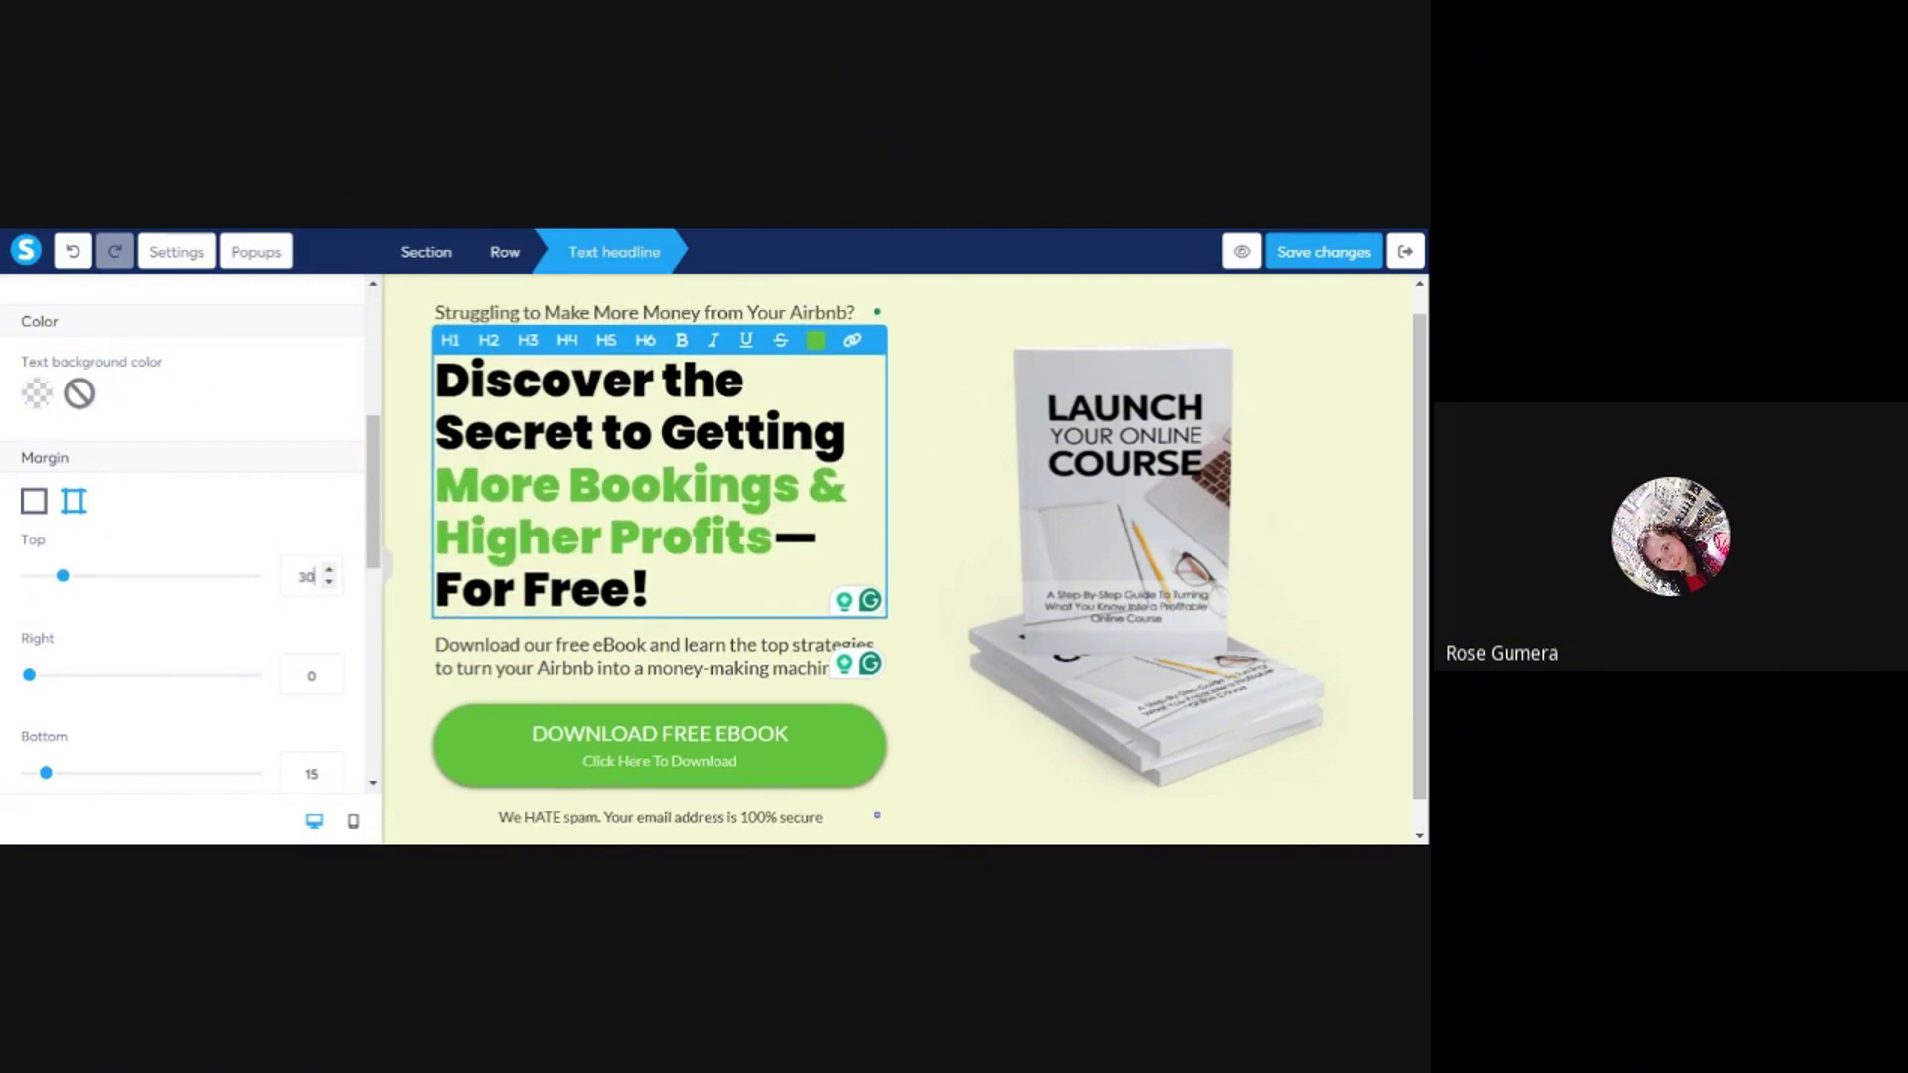
pyautogui.write('05')
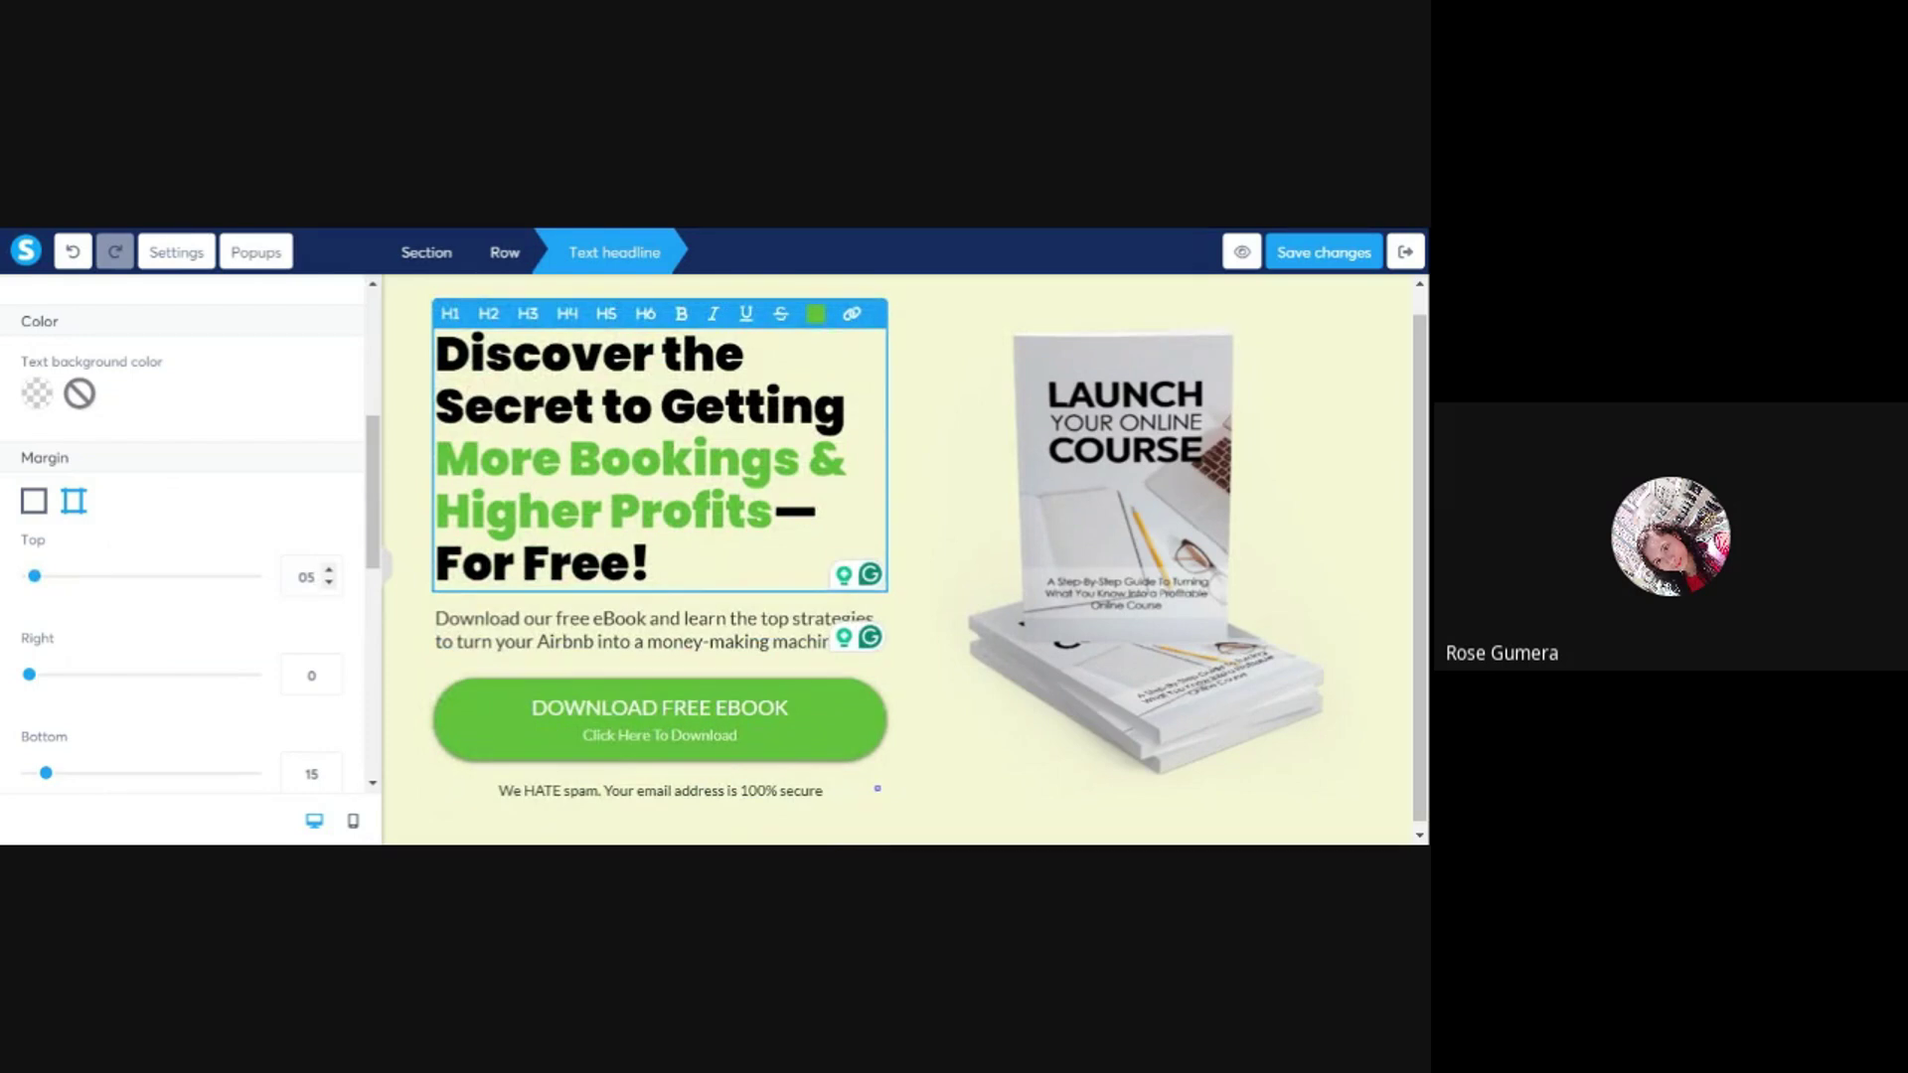
pyautogui.press('BackSpace')
pyautogui.press('BackSpace')
pyautogui.write('20')
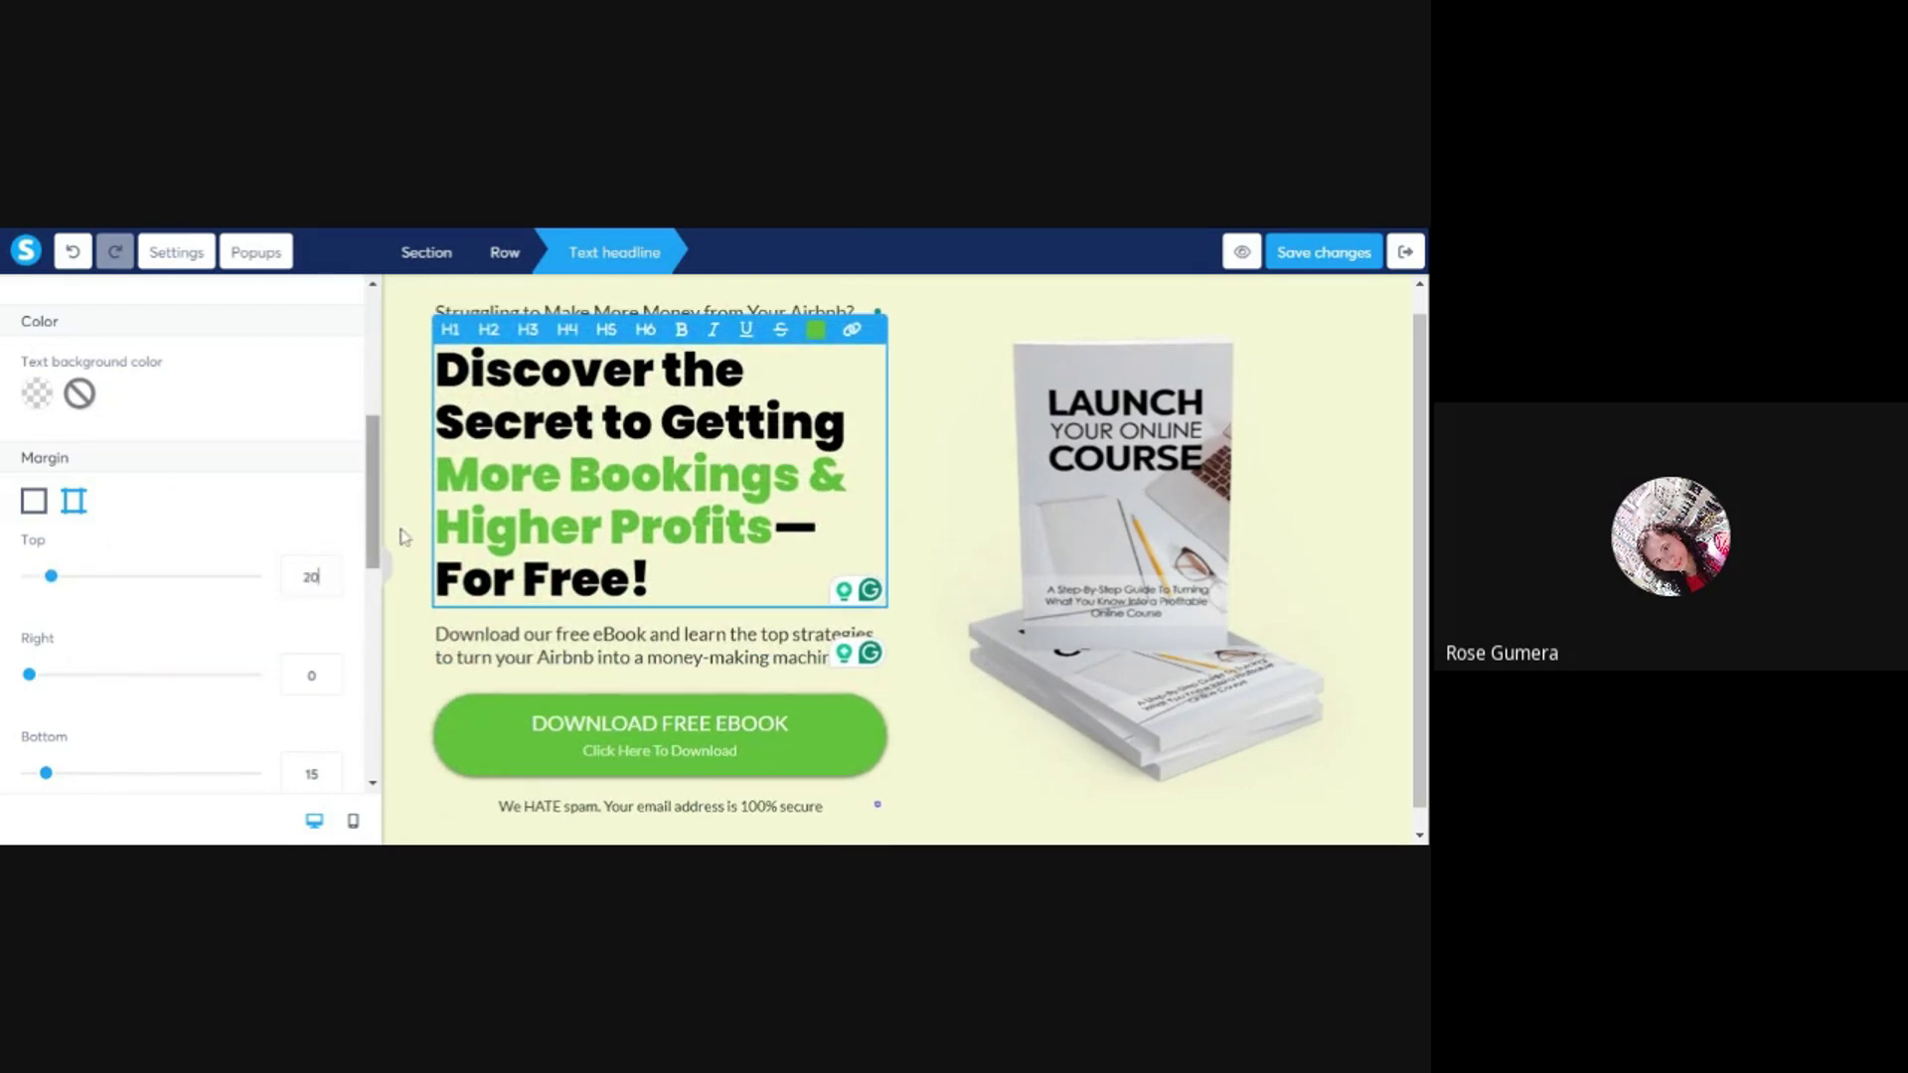
pyautogui.scroll(-1, 323, 668)
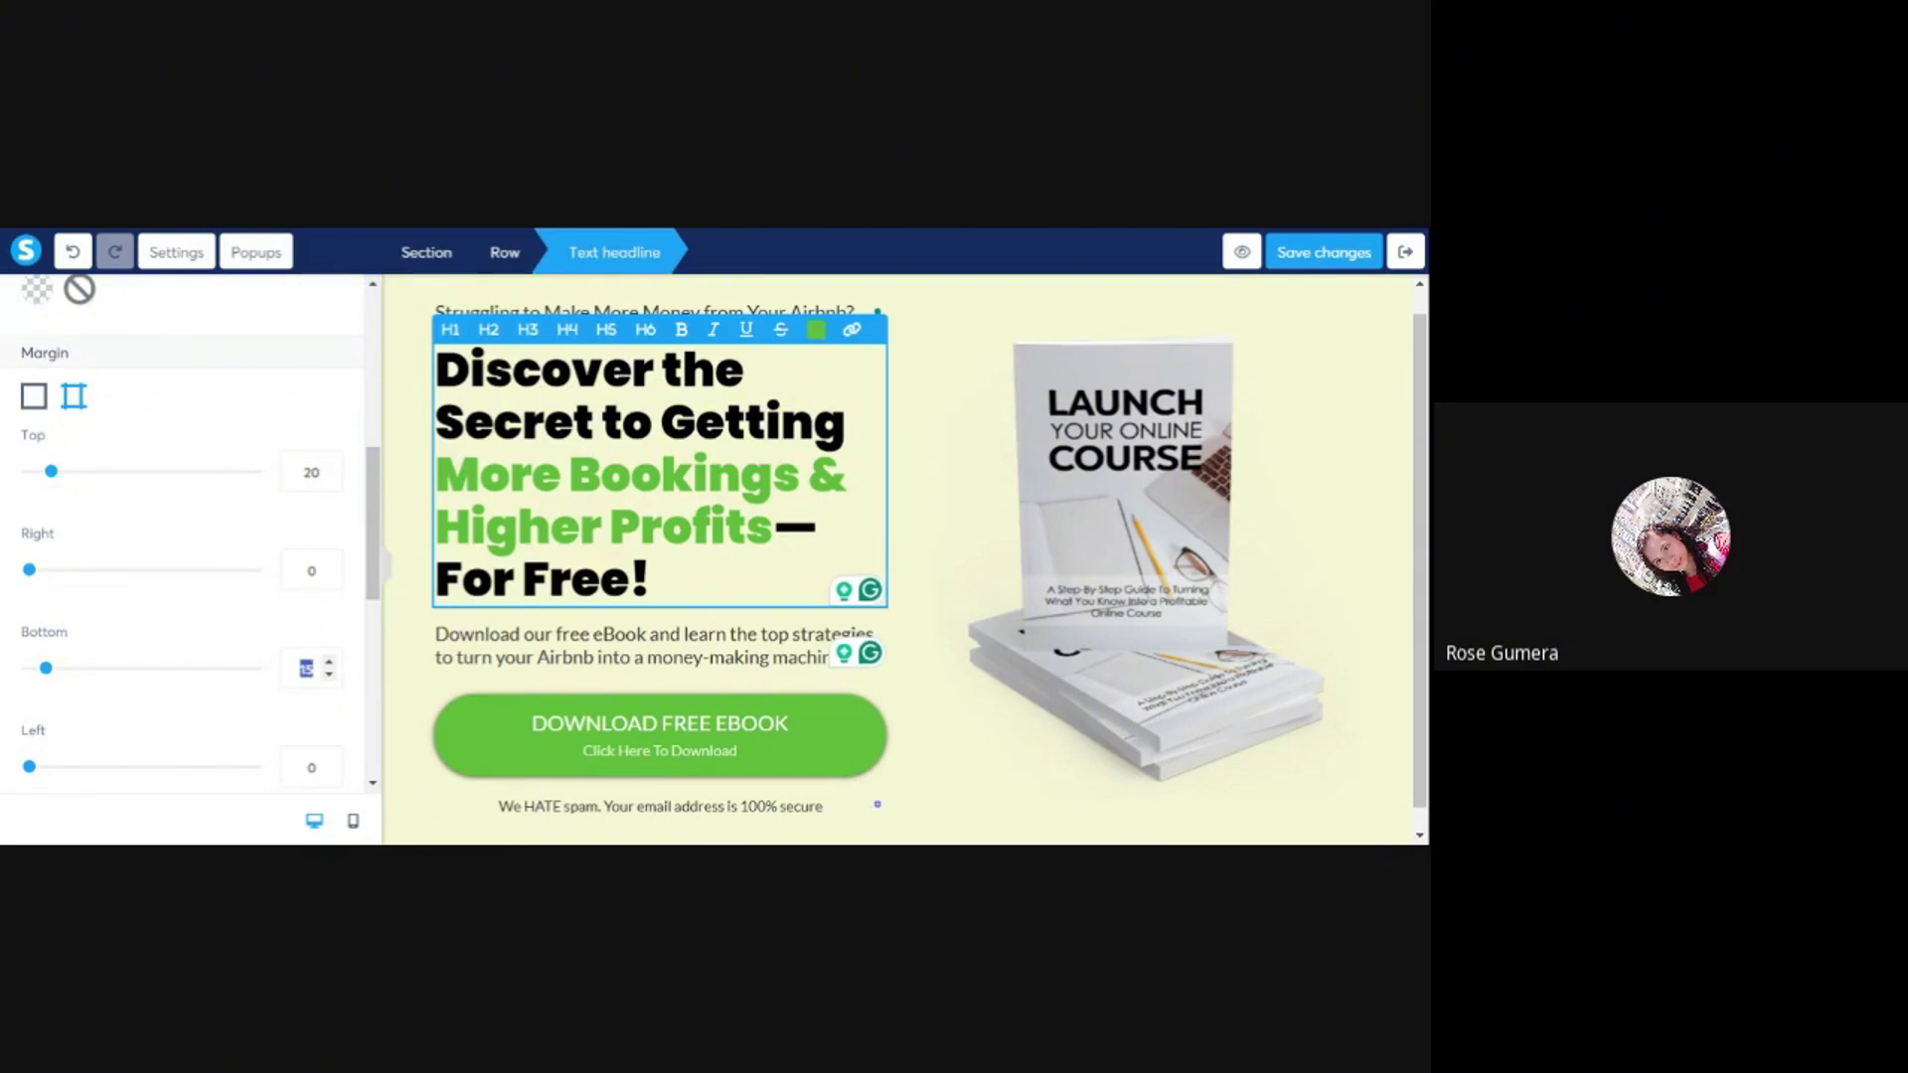
pyautogui.click(434, 306)
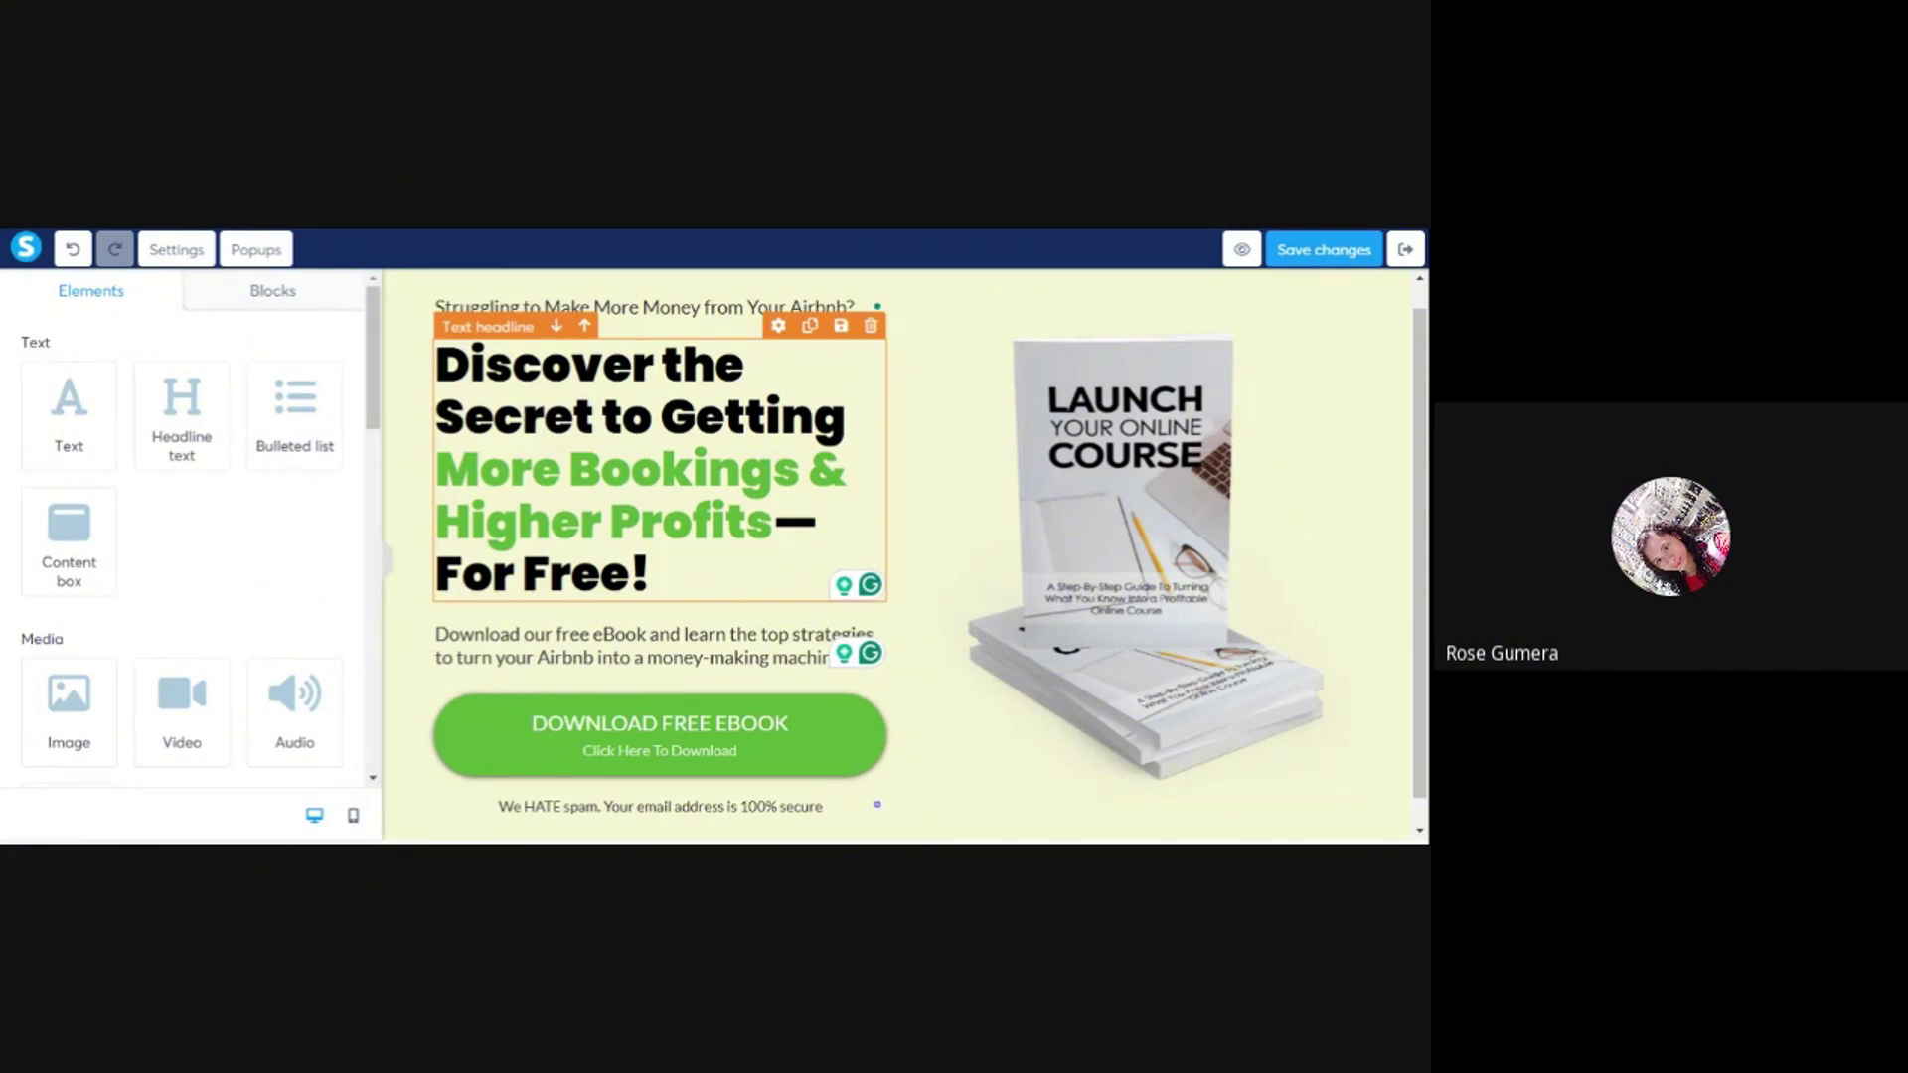
# - Switch the hero headline's padding to per-side values and try a top value of 30
pyautogui.click(535, 407)
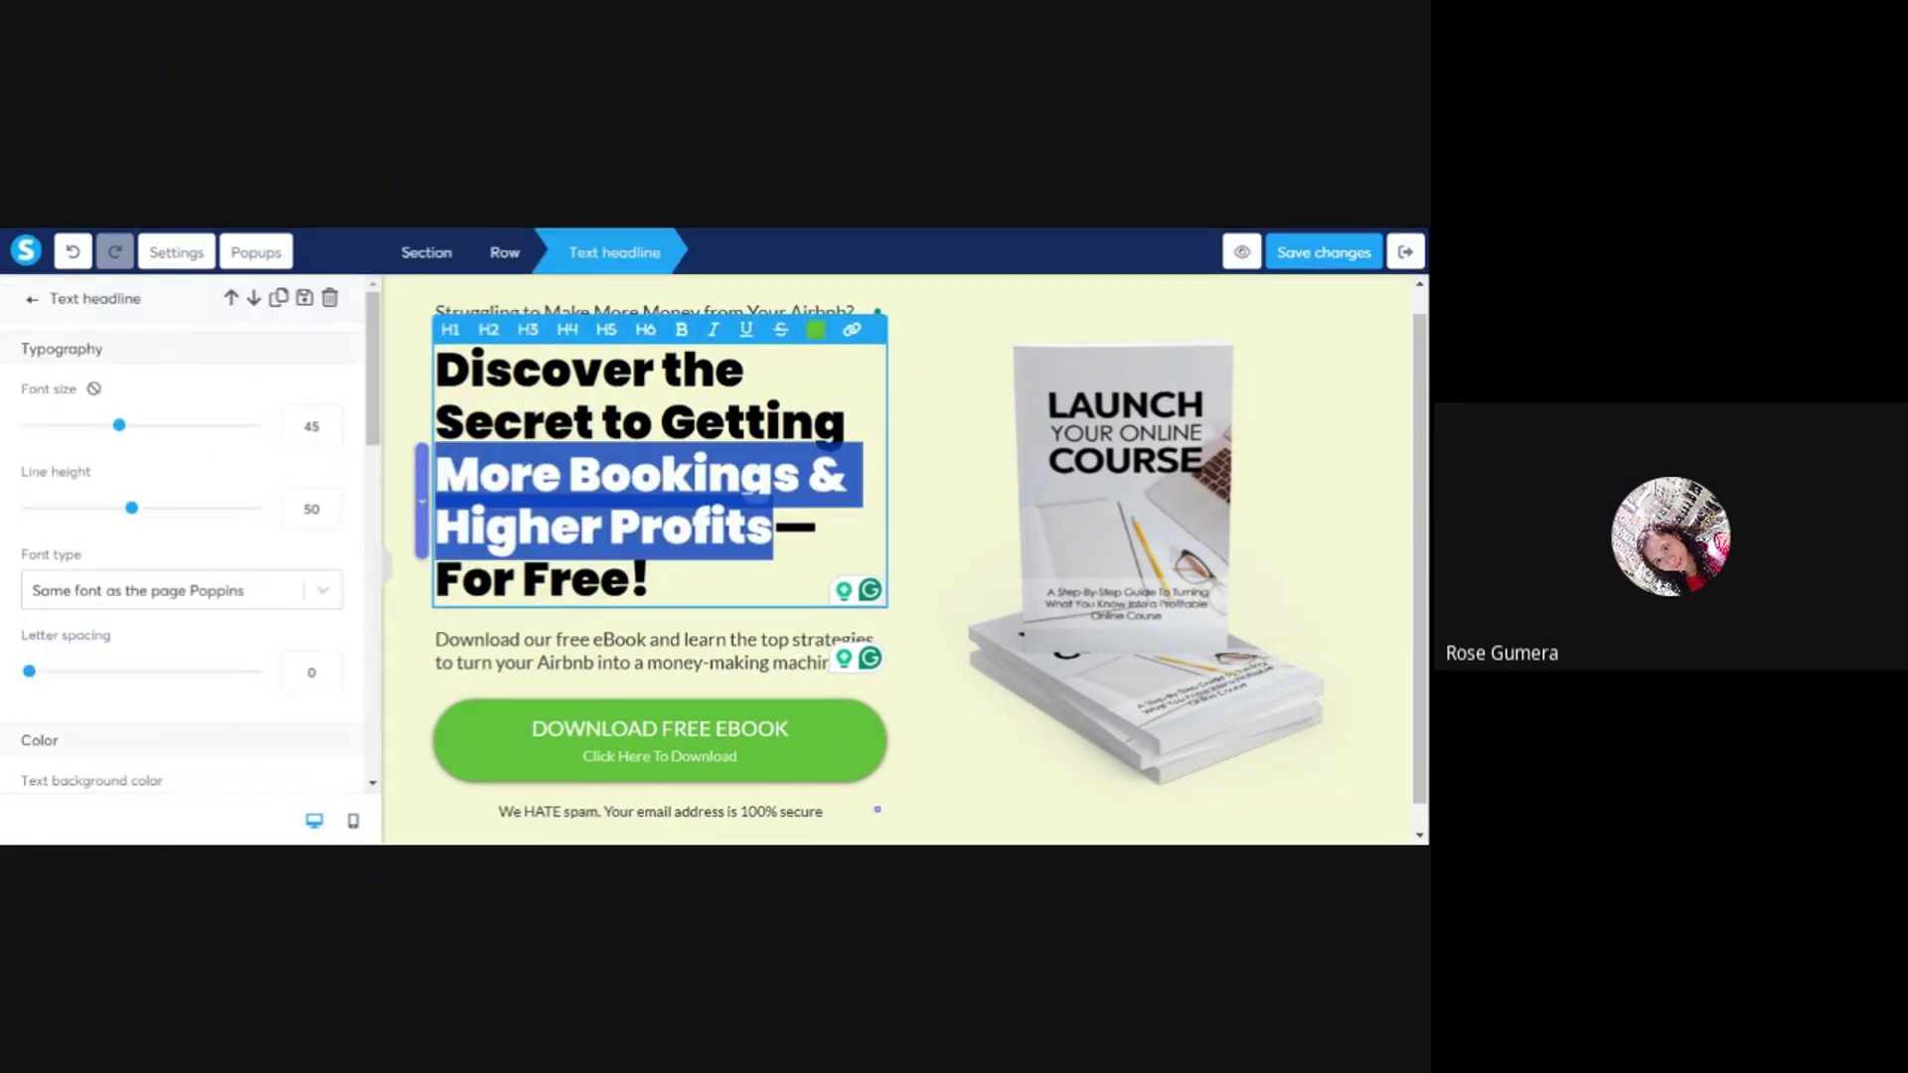
pyautogui.click(435, 380)
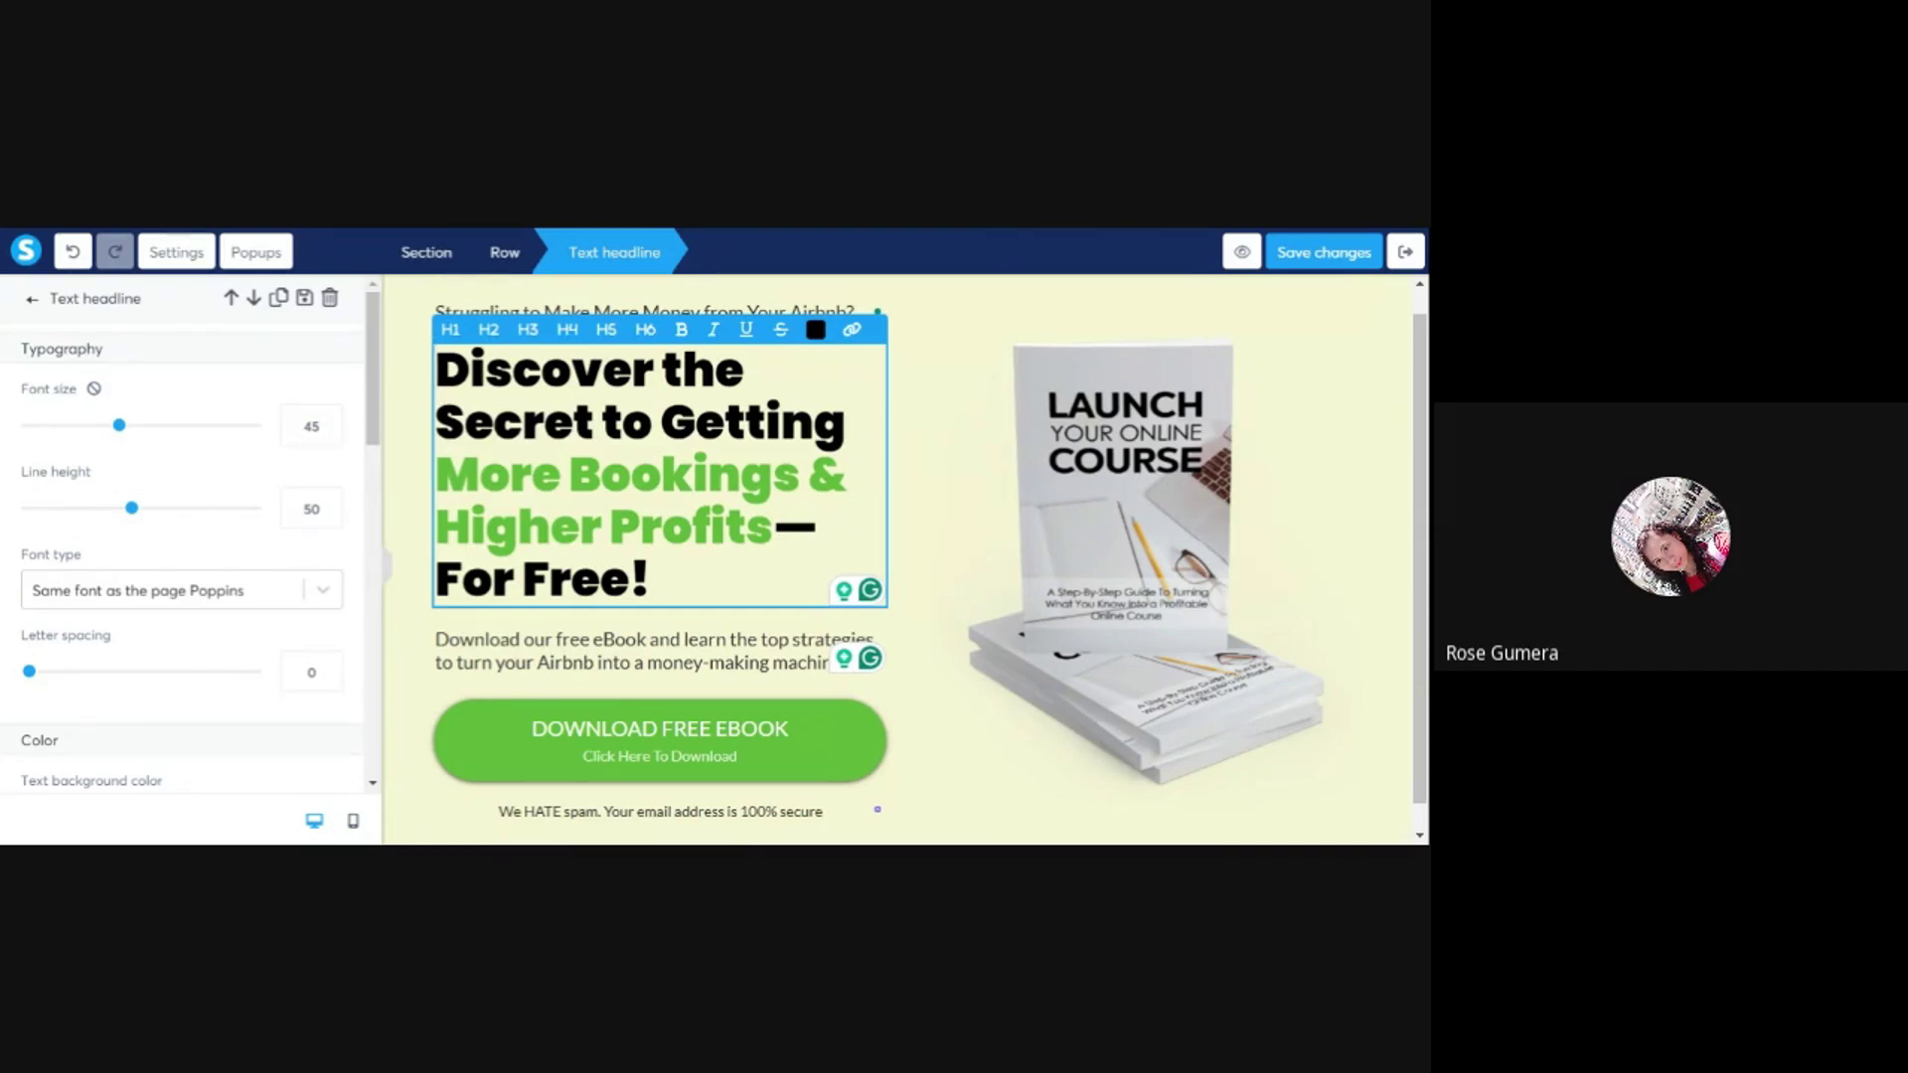
pyautogui.scroll(-10, 189, 636)
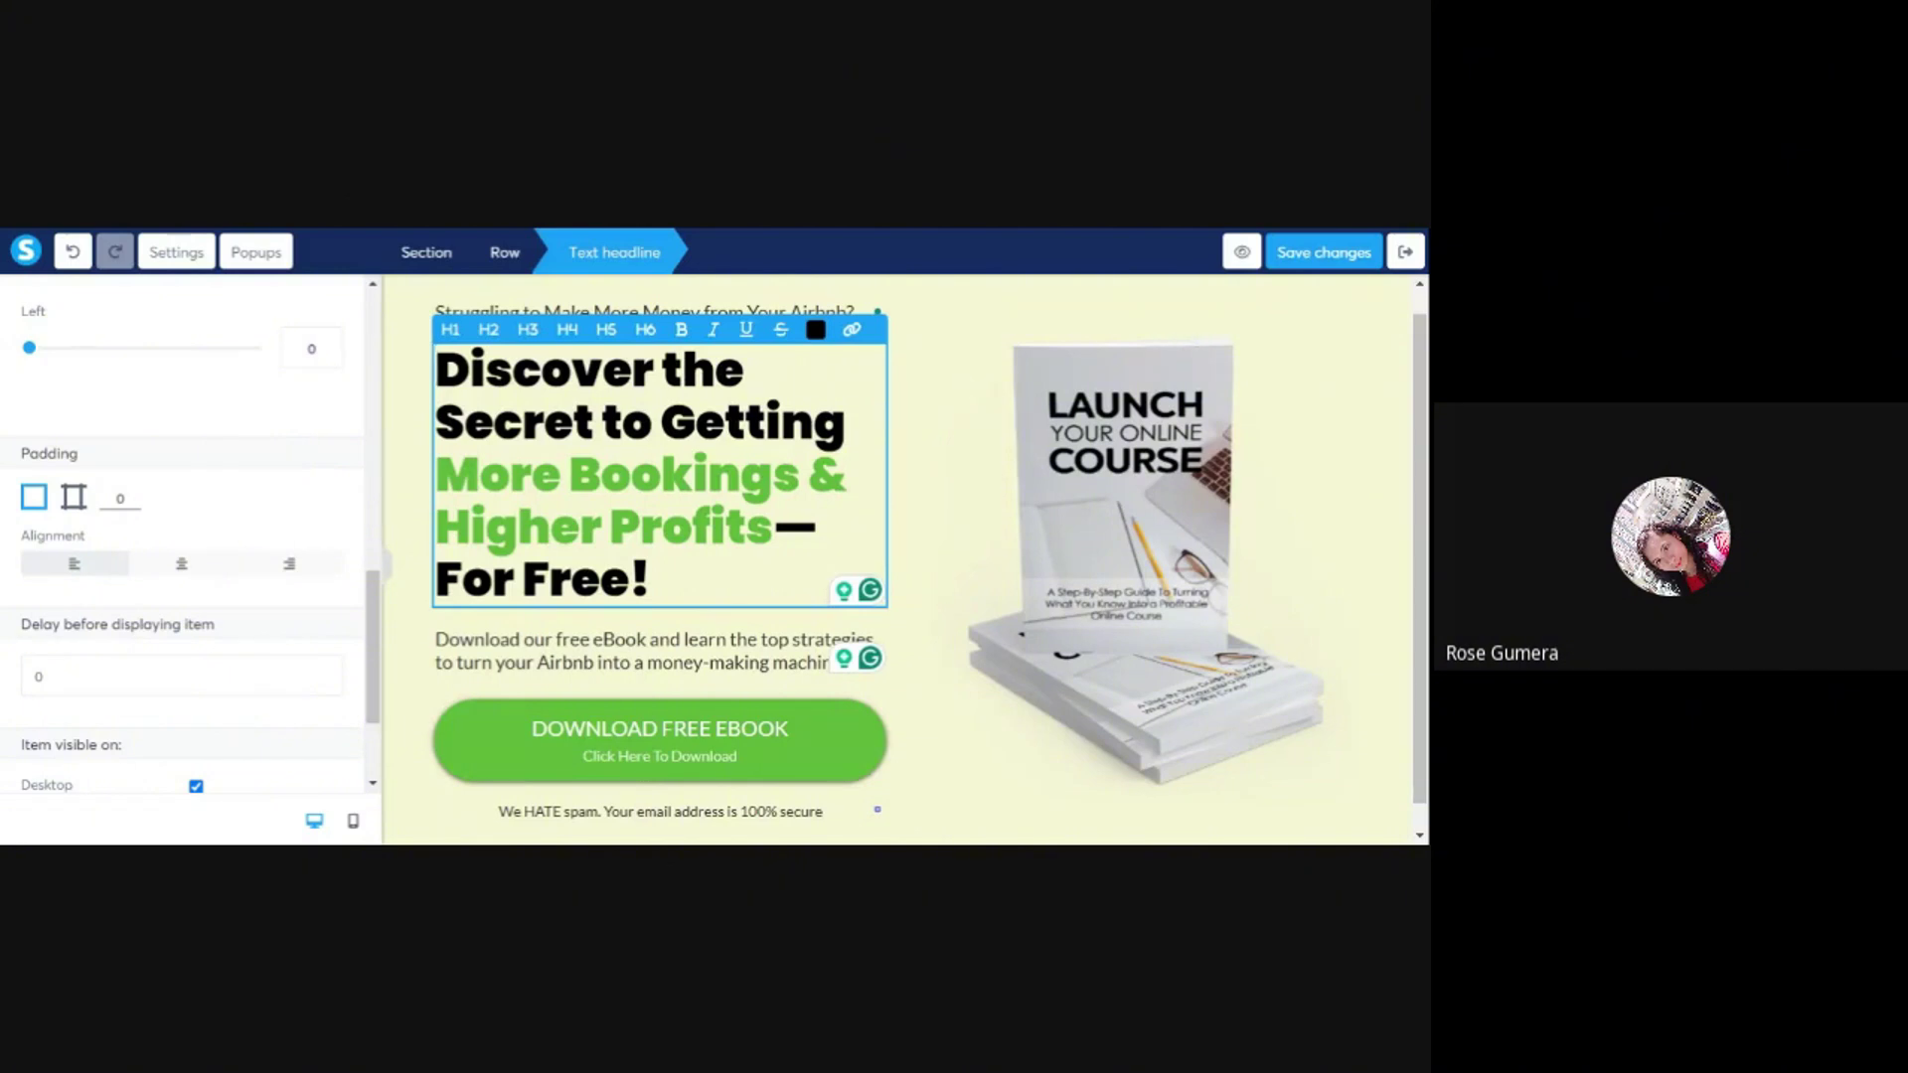
pyautogui.click(74, 497)
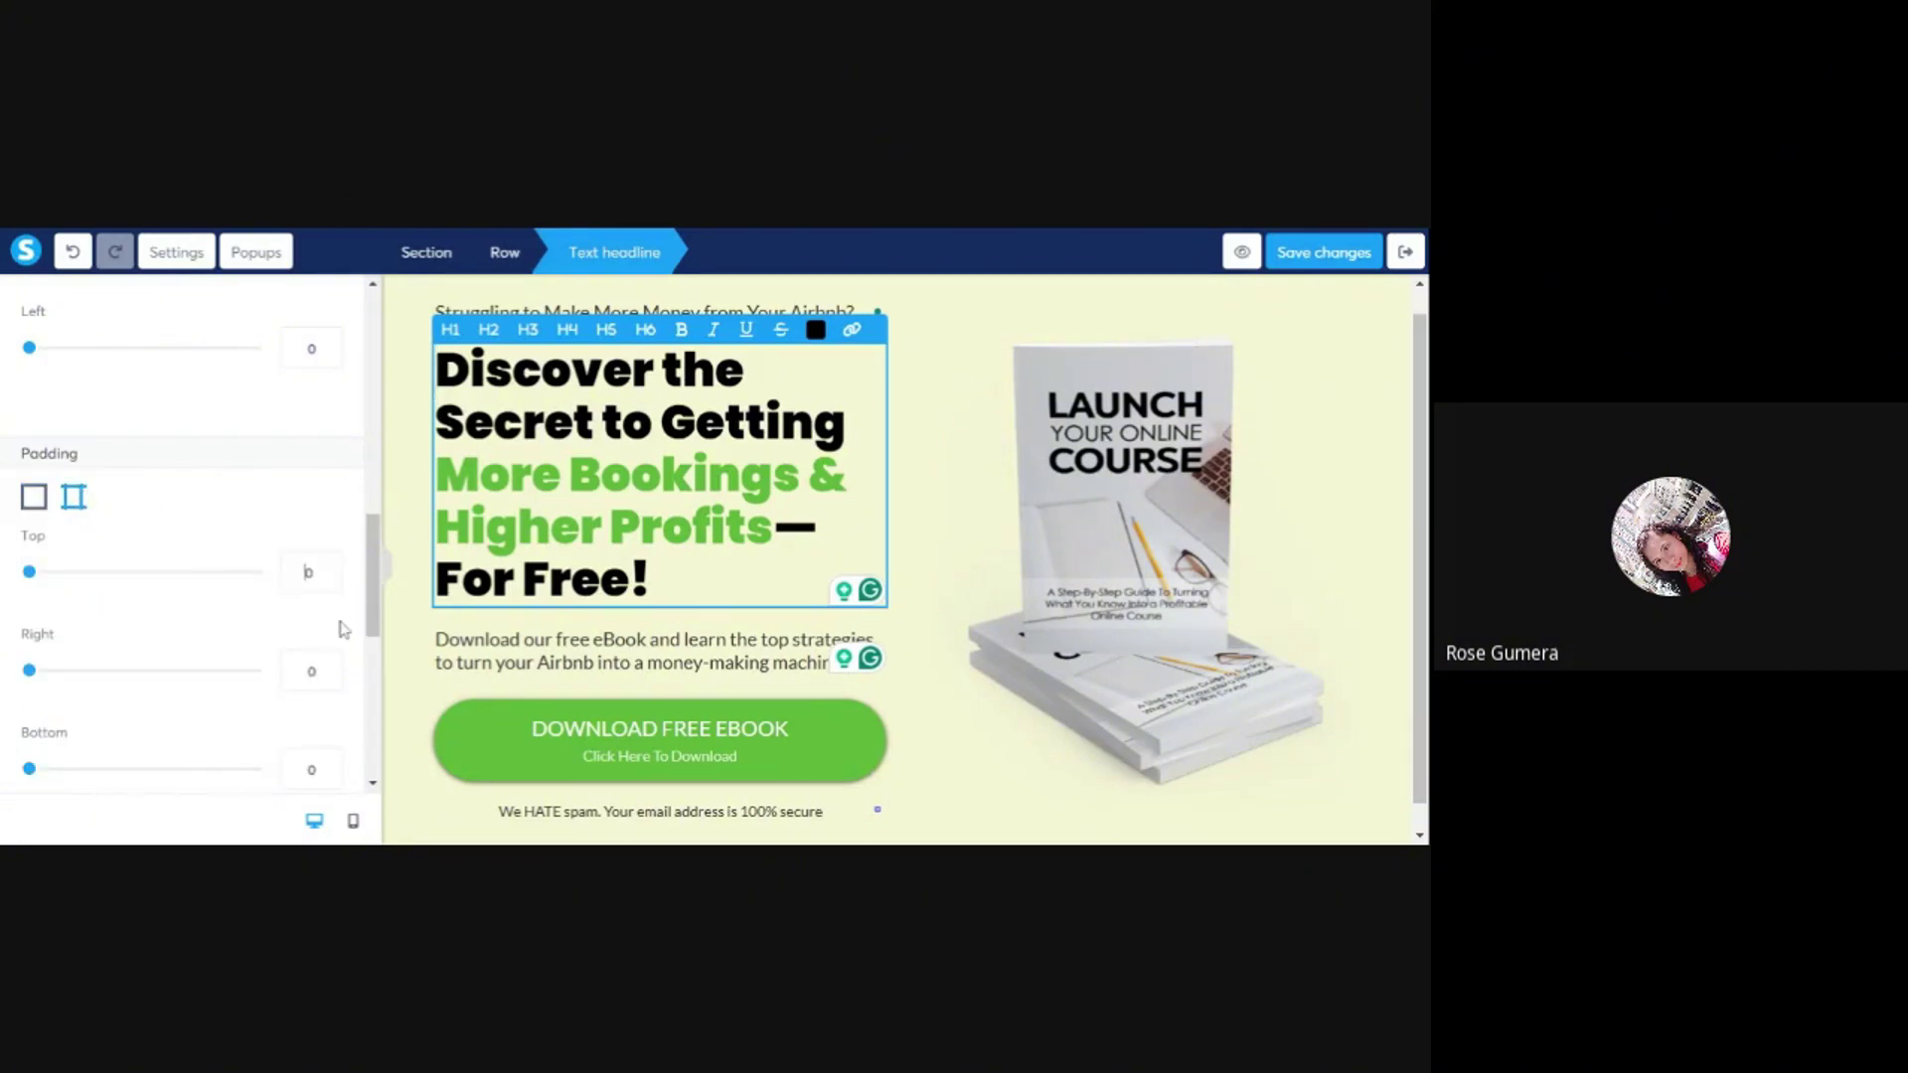
pyautogui.write('300')
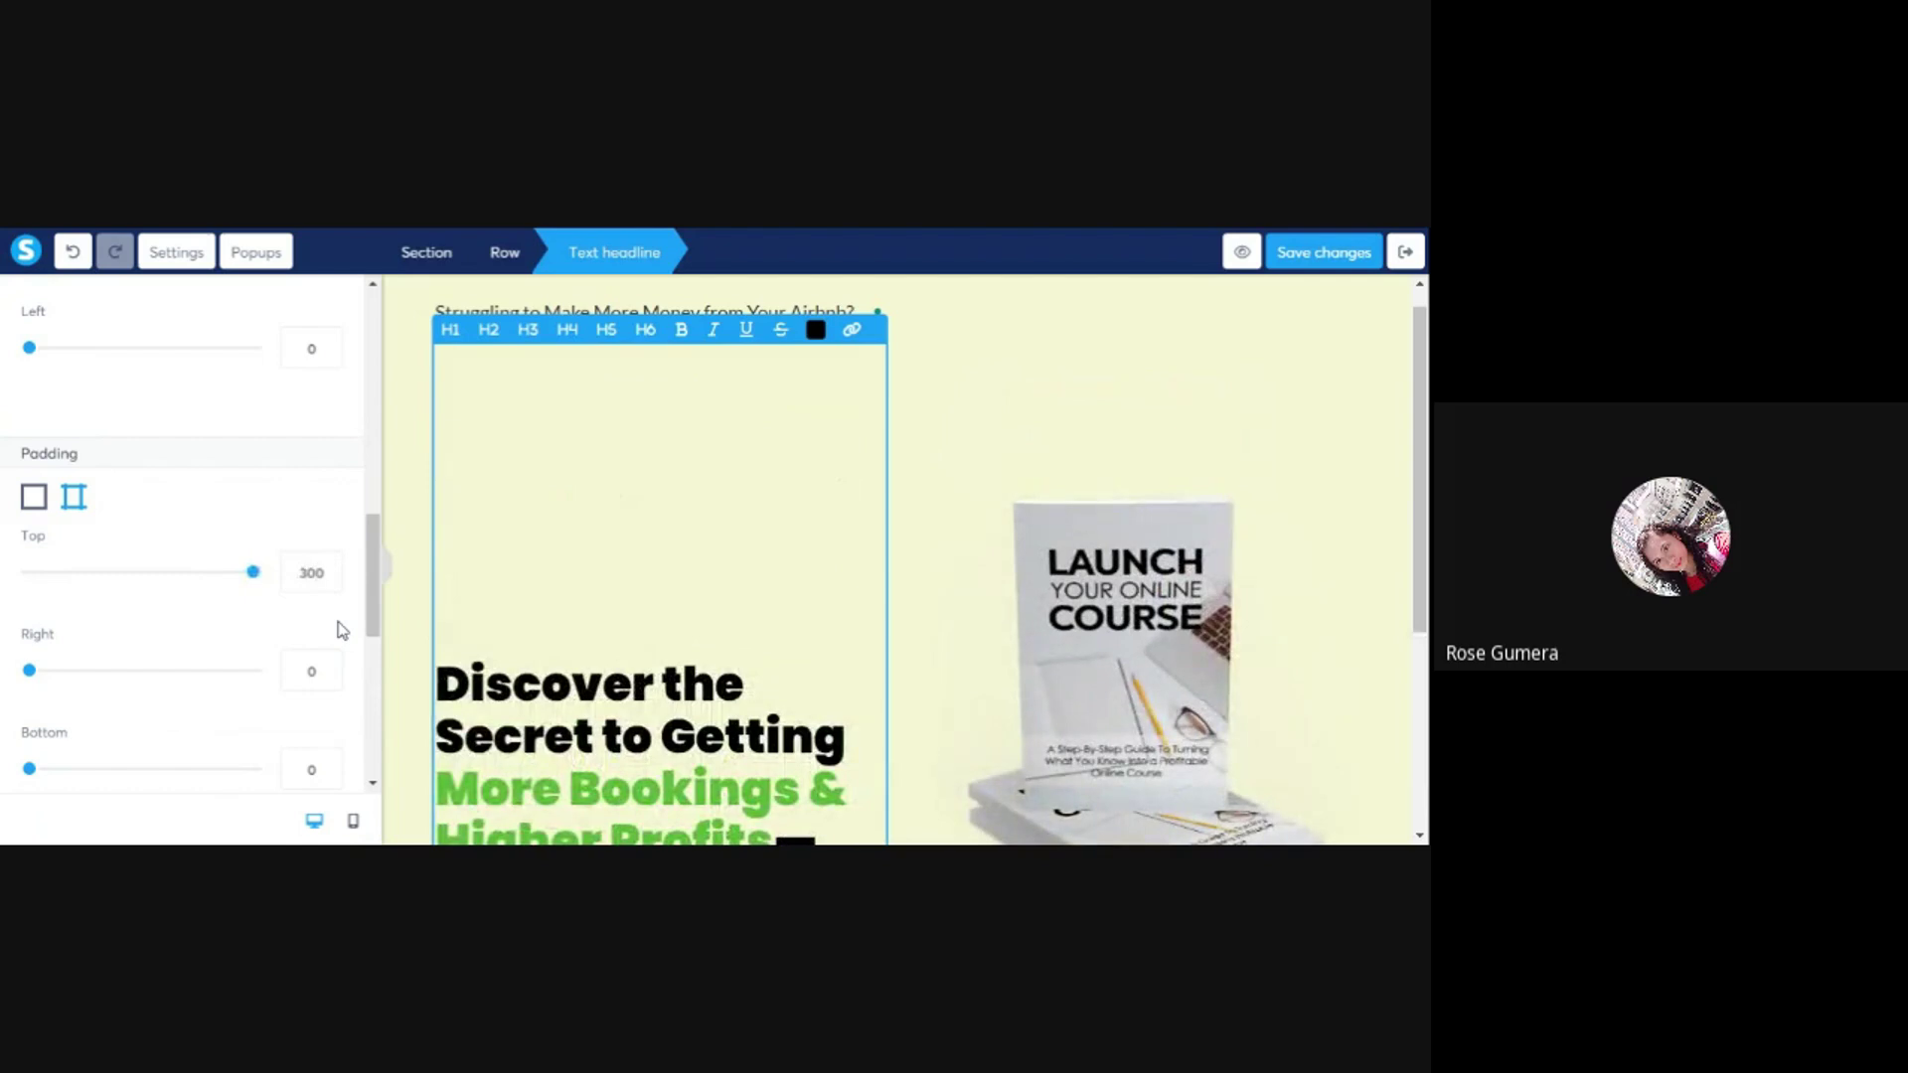
pyautogui.press('BackSpace')
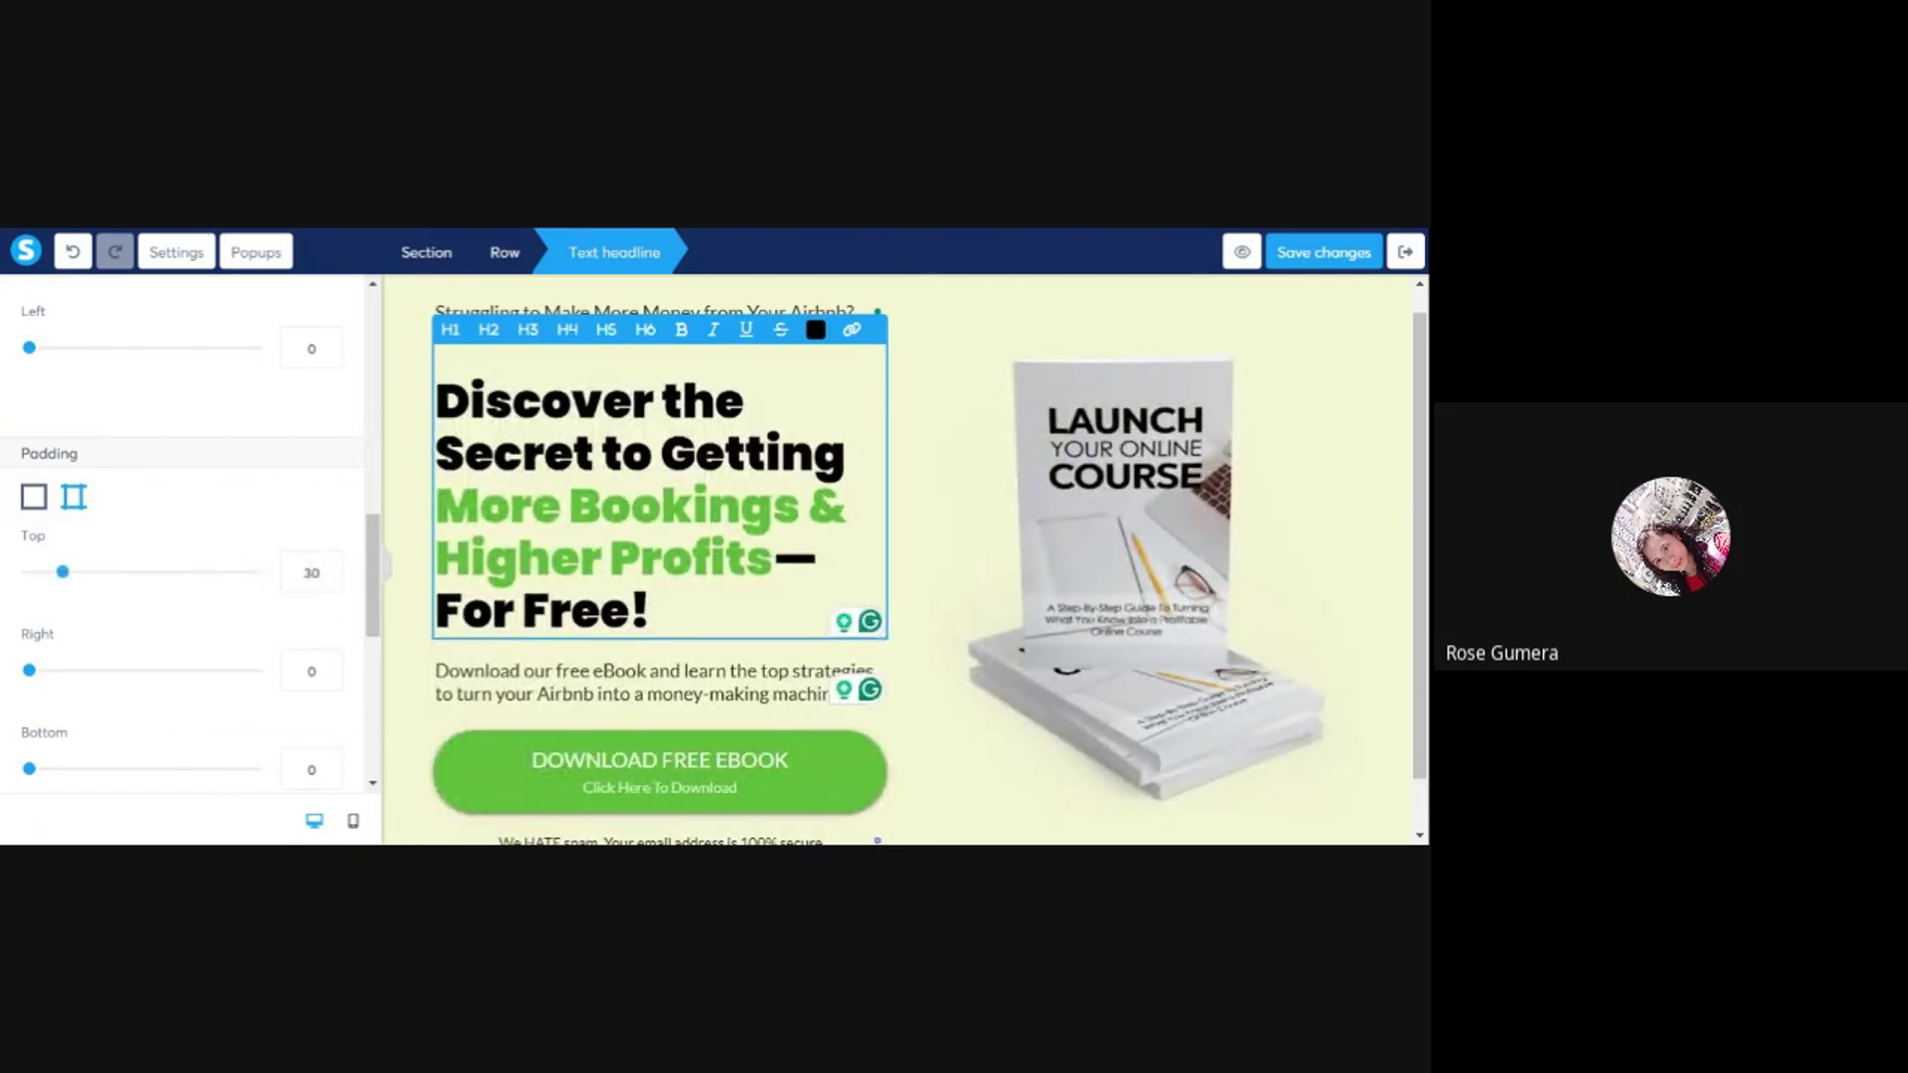
pyautogui.scroll(-1, 289, 749)
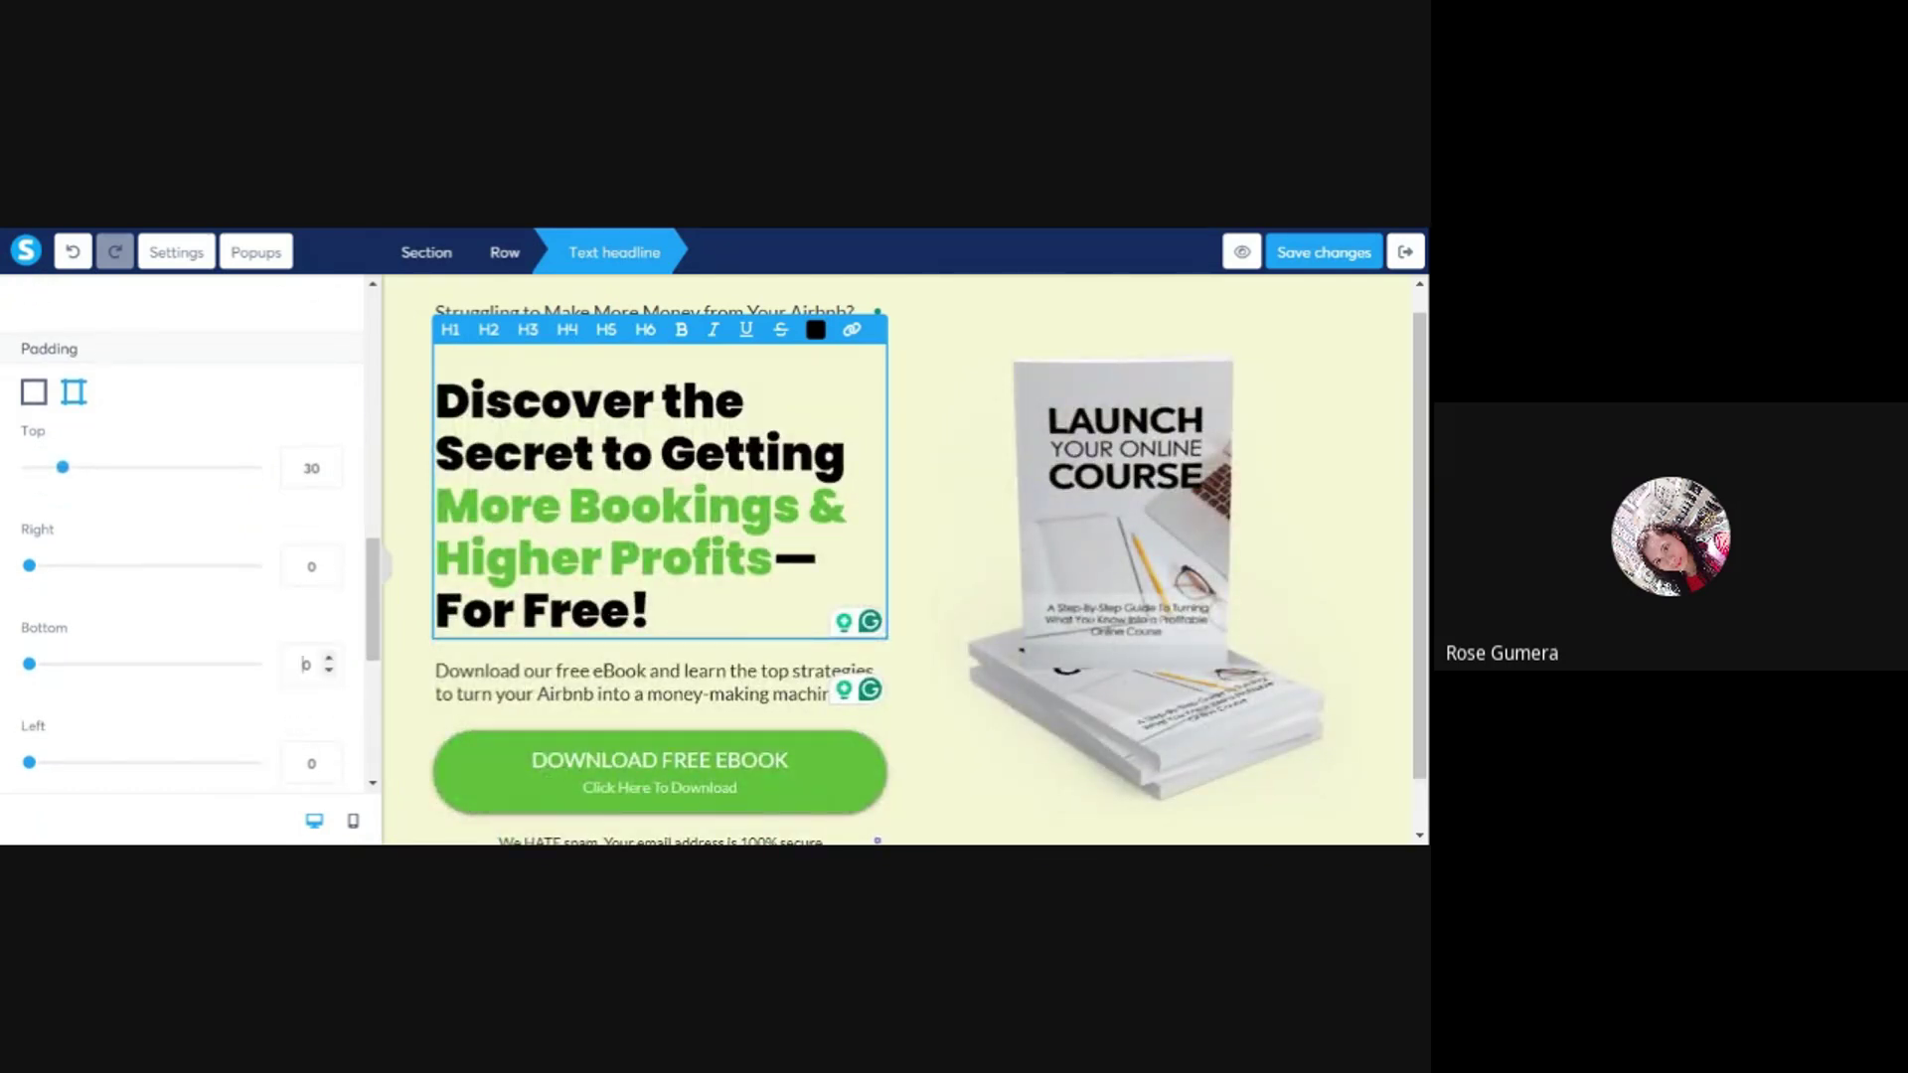
pyautogui.write('3')
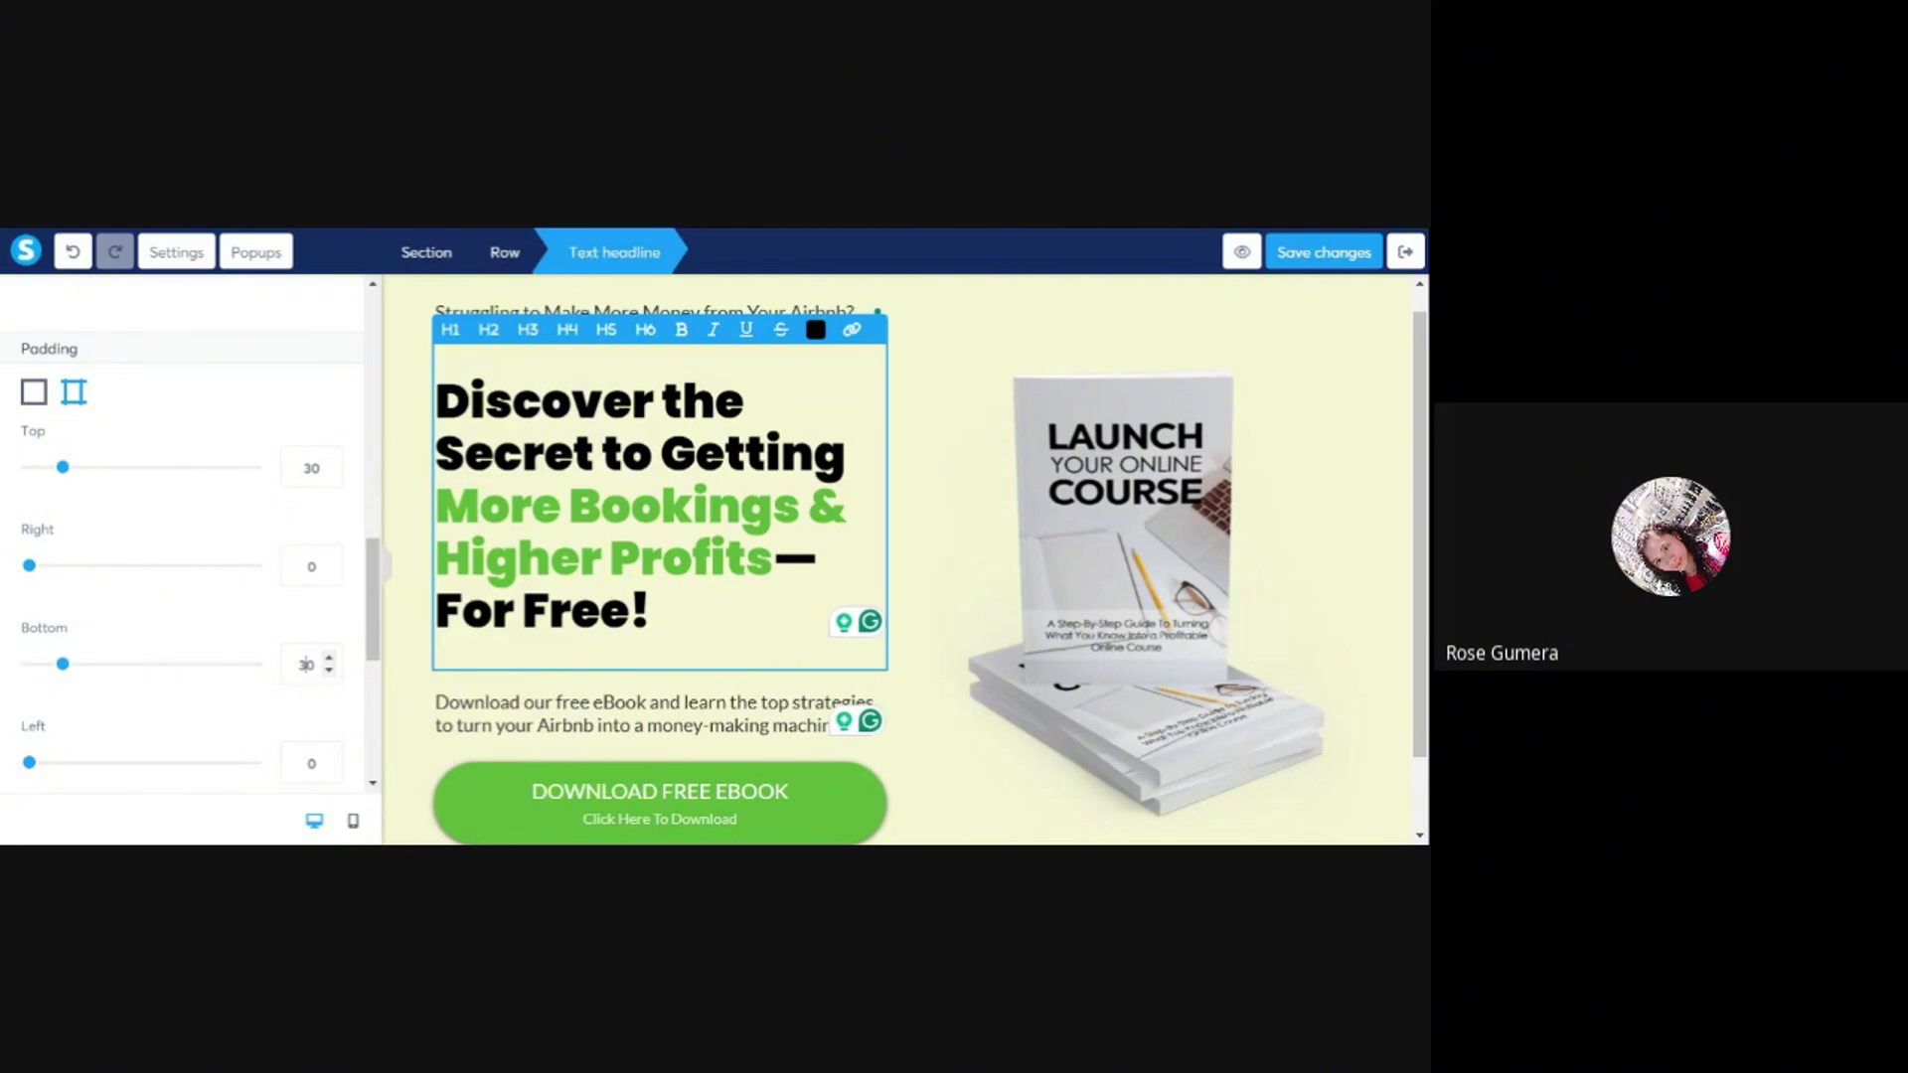
pyautogui.click(413, 413)
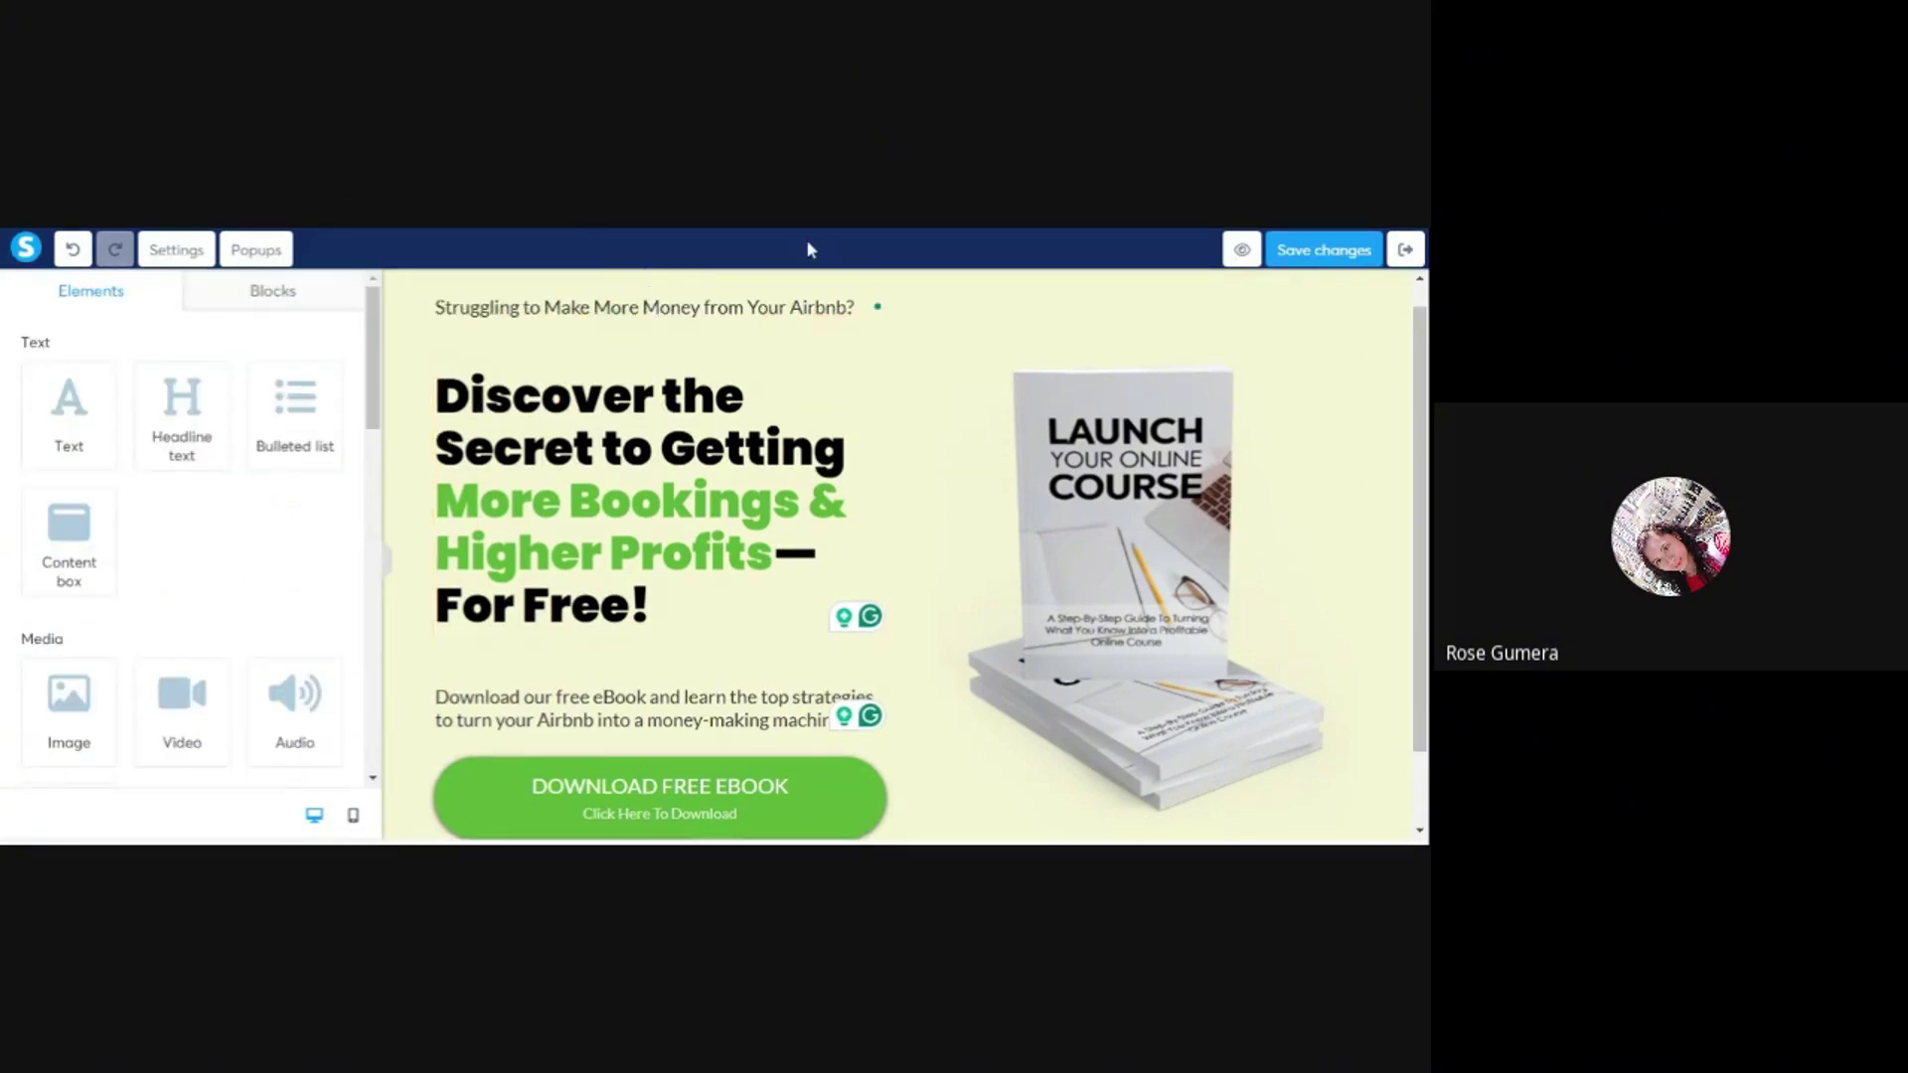
# - Set the headline's top and bottom padding to 20 each
pyautogui.click(584, 505)
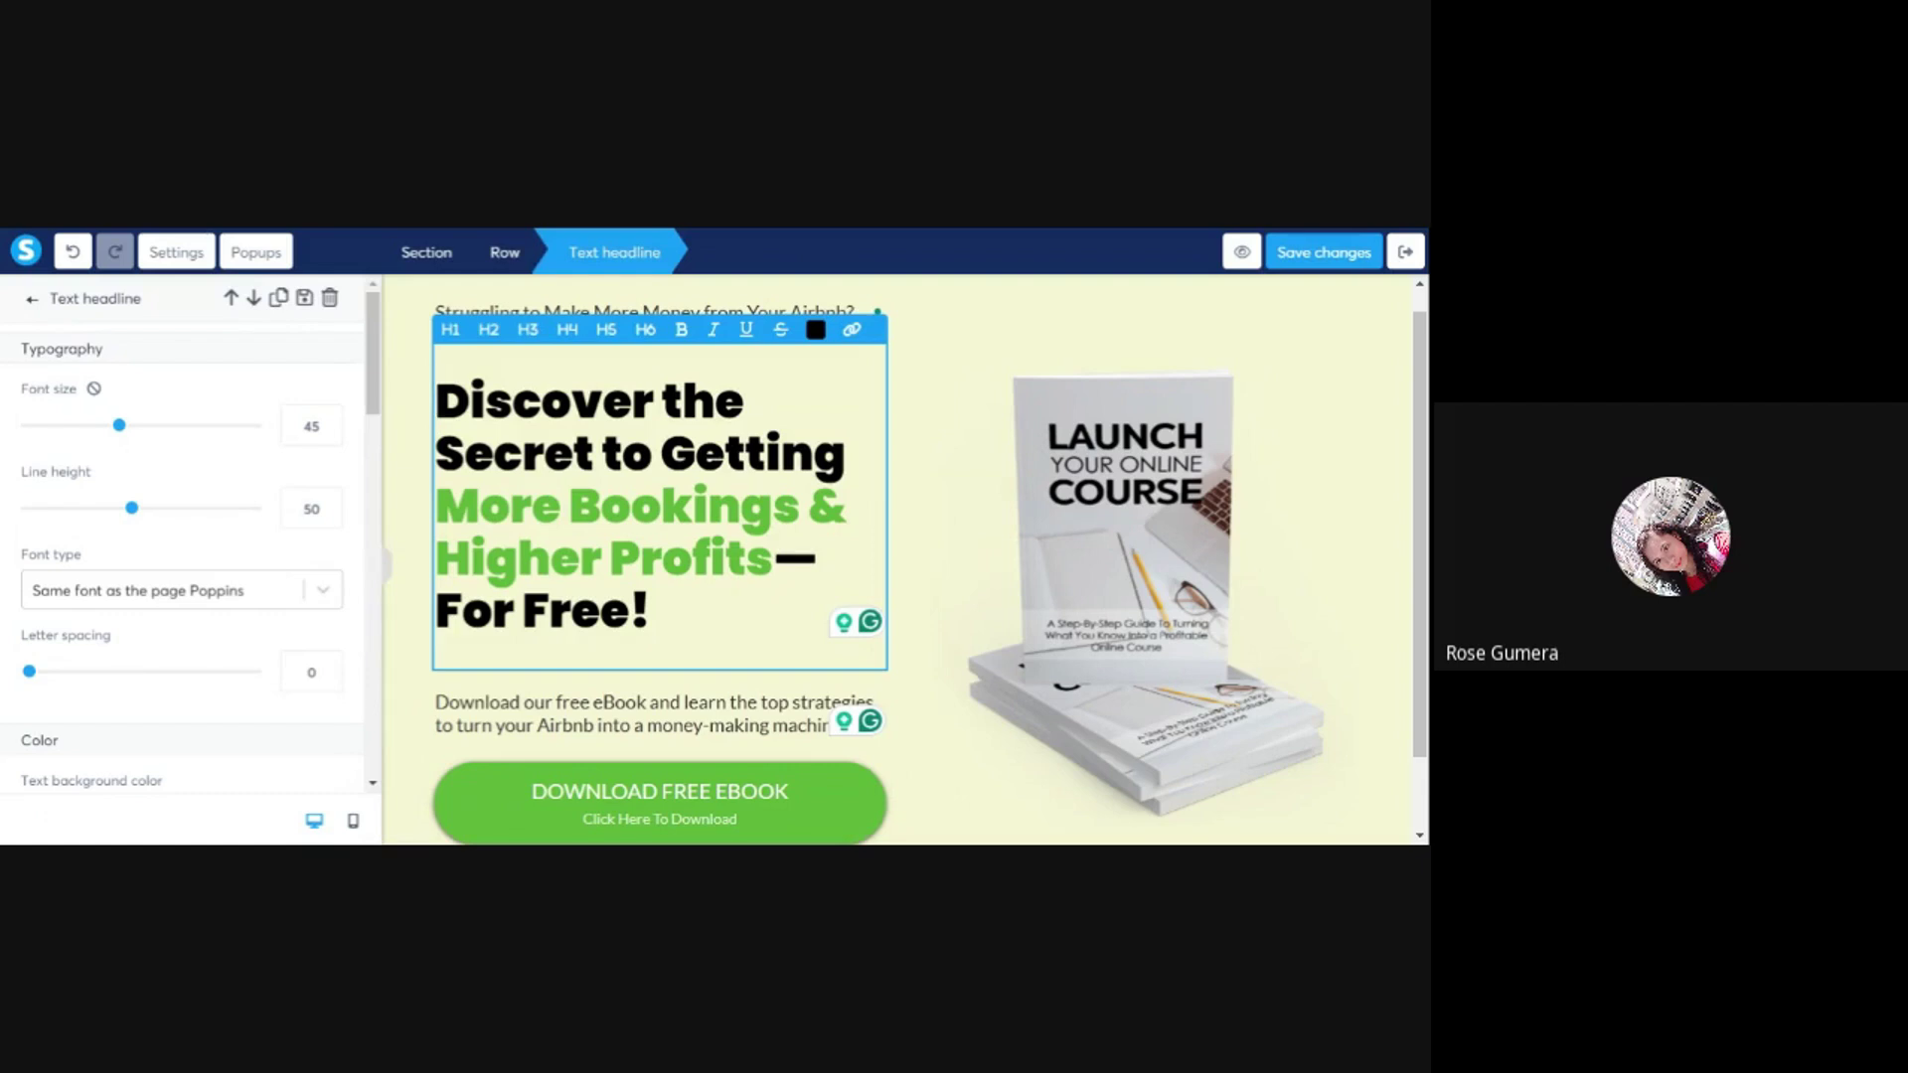
pyautogui.scroll(-1, 437, 507)
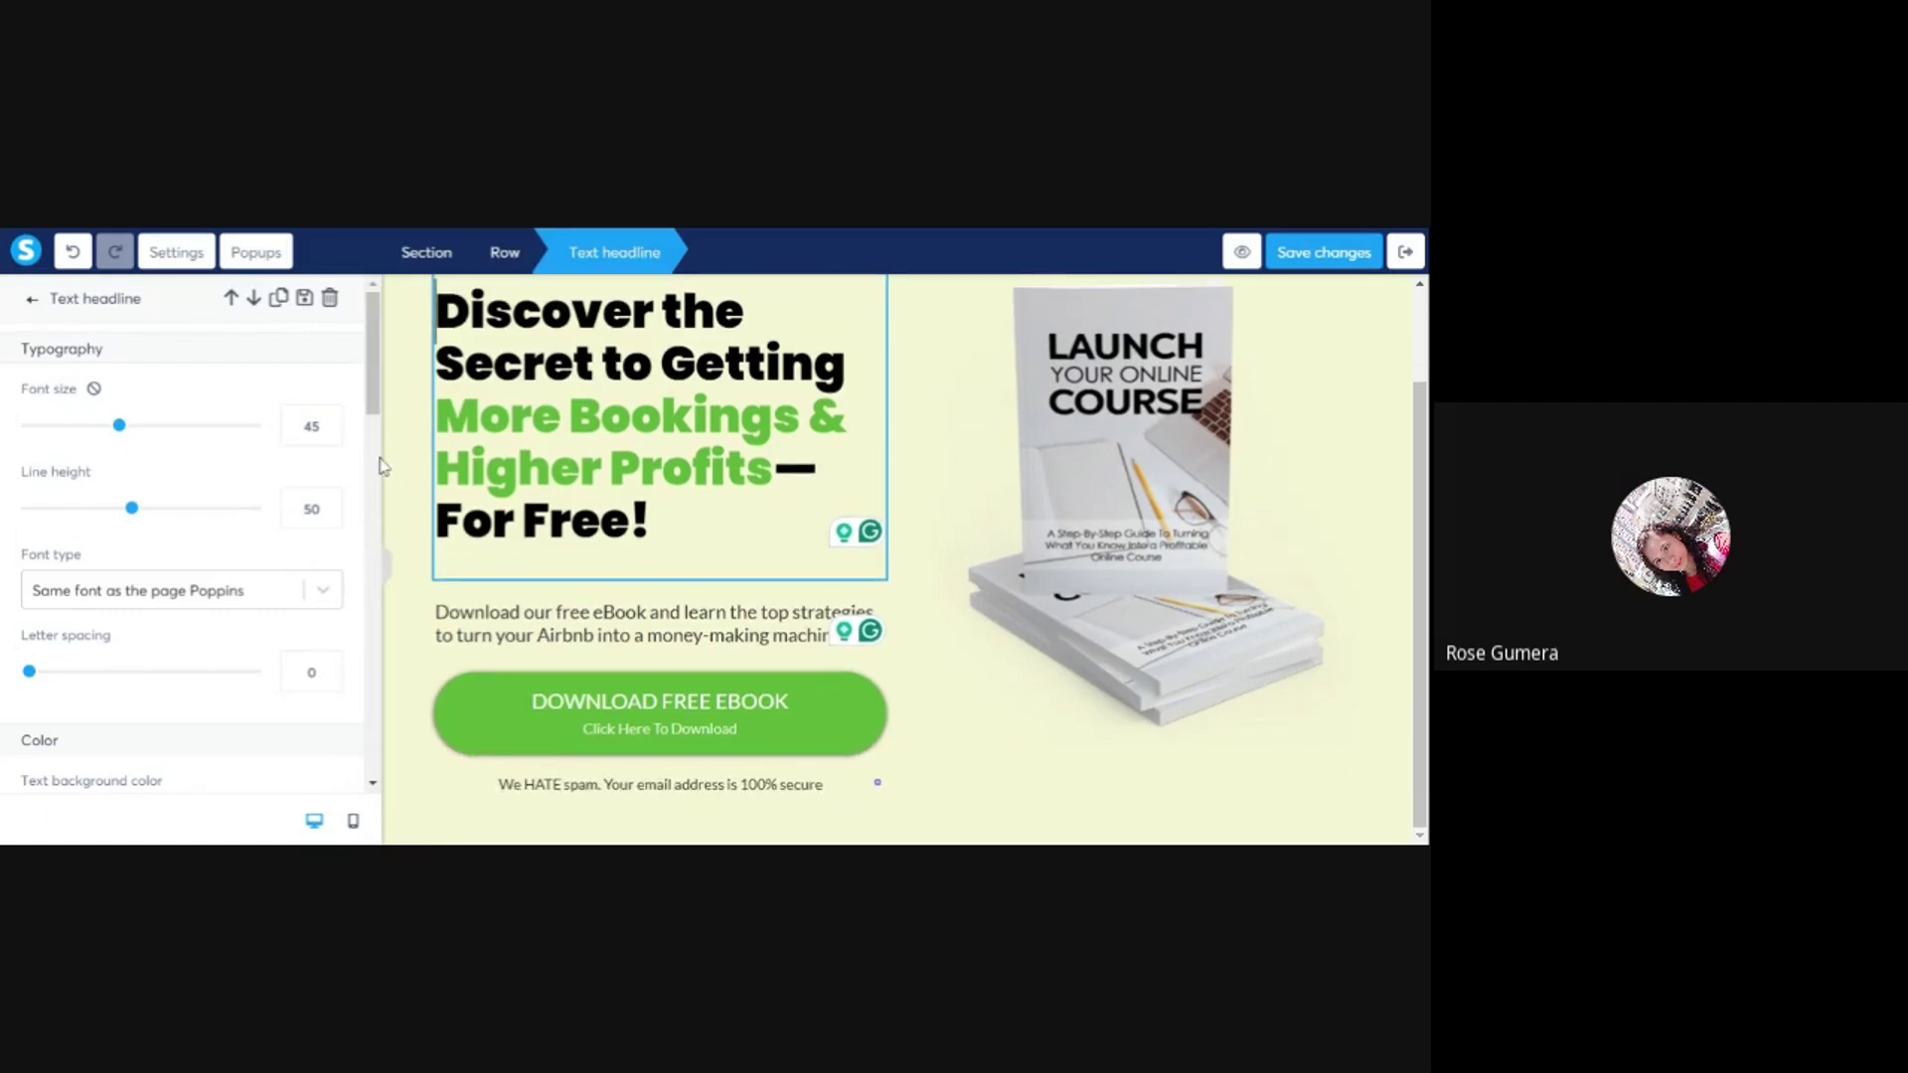
pyautogui.moveTo(372, 388); pyautogui.dragTo(368, 652)
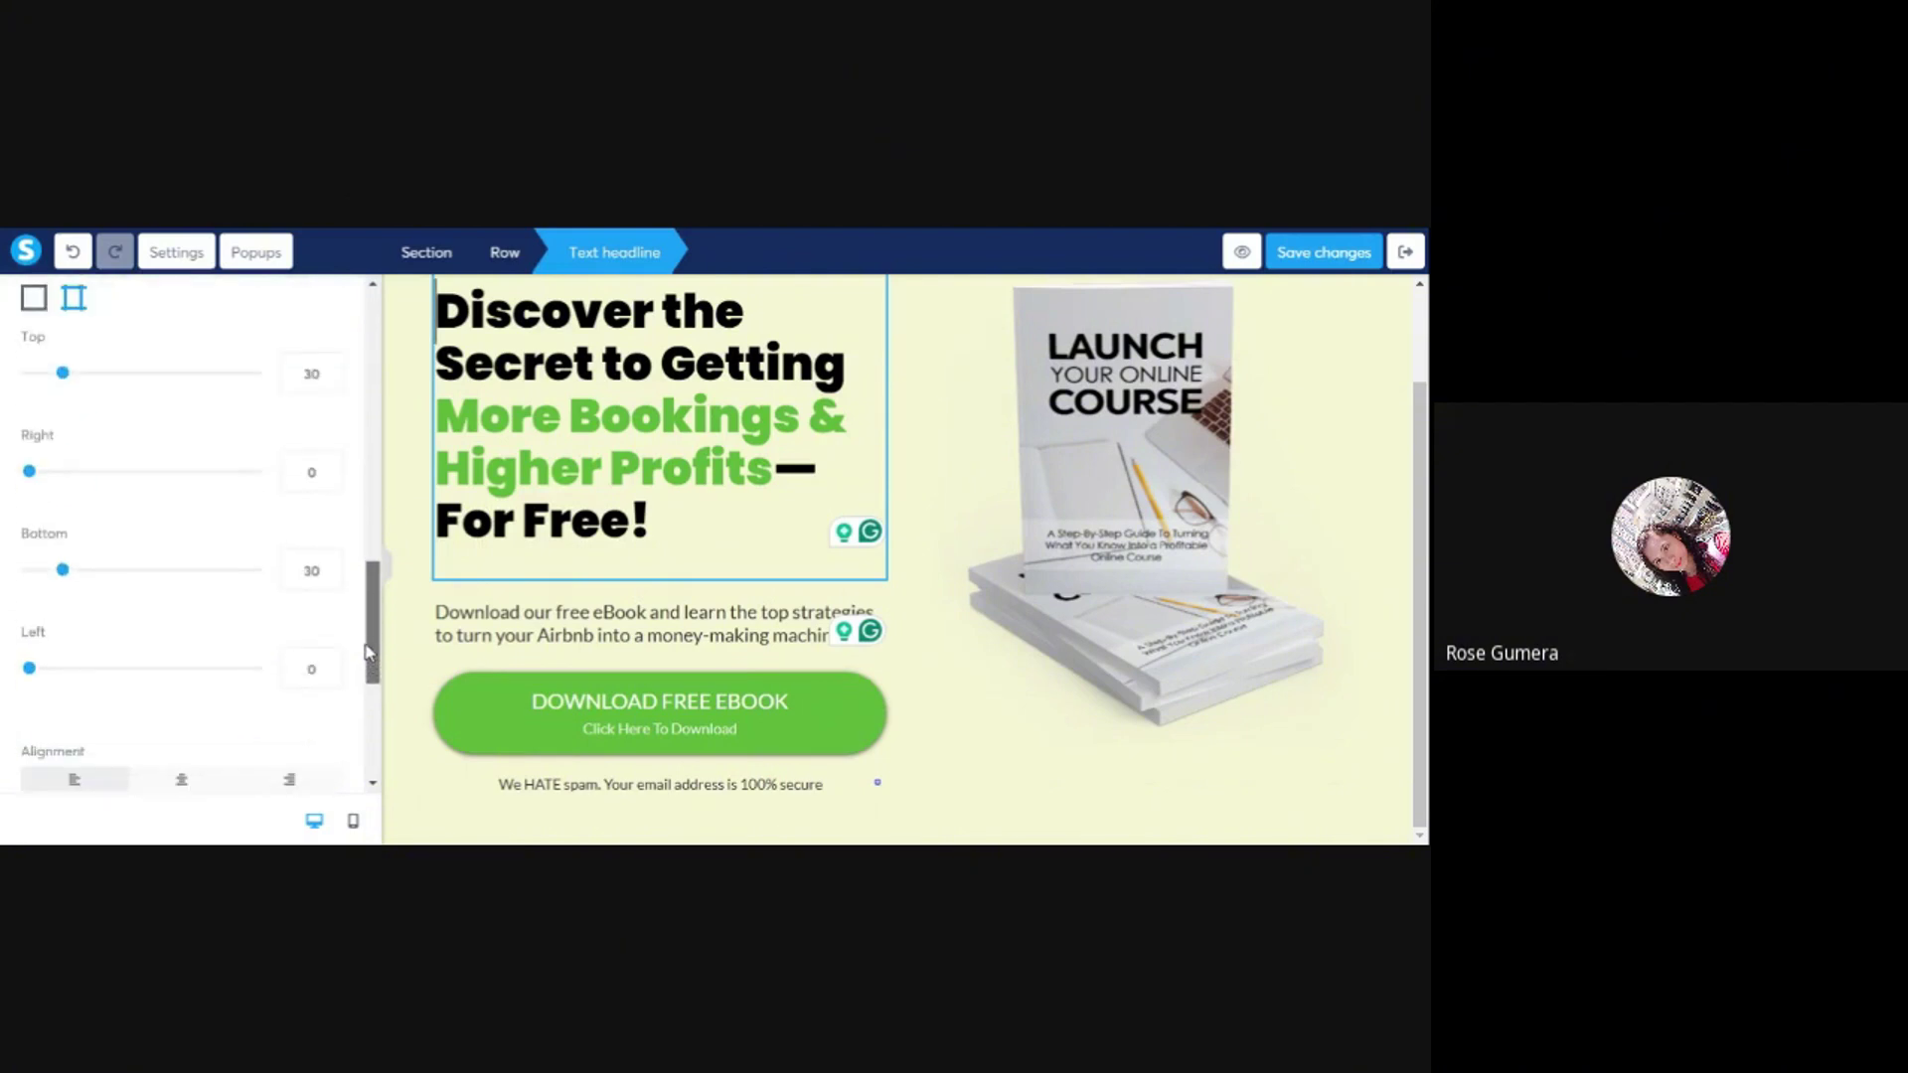
pyautogui.moveTo(298, 374); pyautogui.dragTo(306, 373)
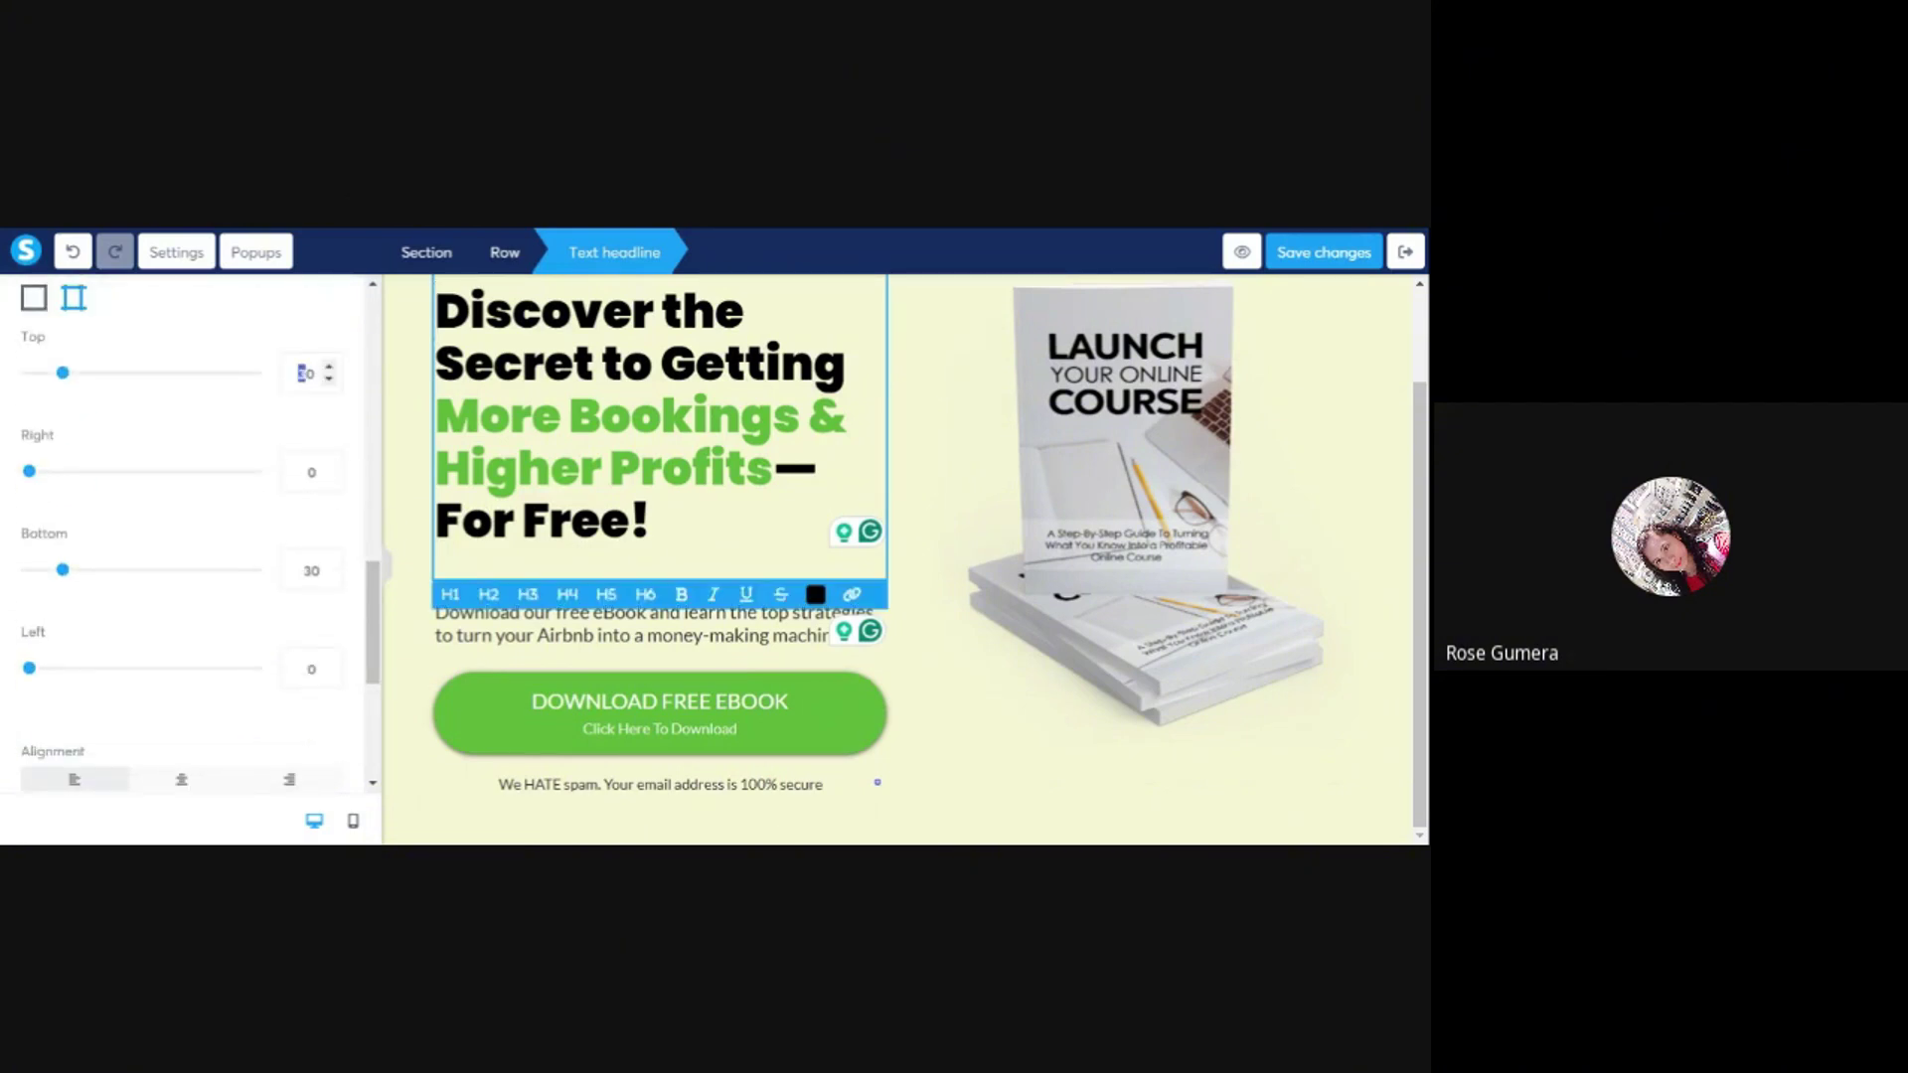
pyautogui.write('2')
pyautogui.moveTo(307, 570); pyautogui.dragTo(278, 570)
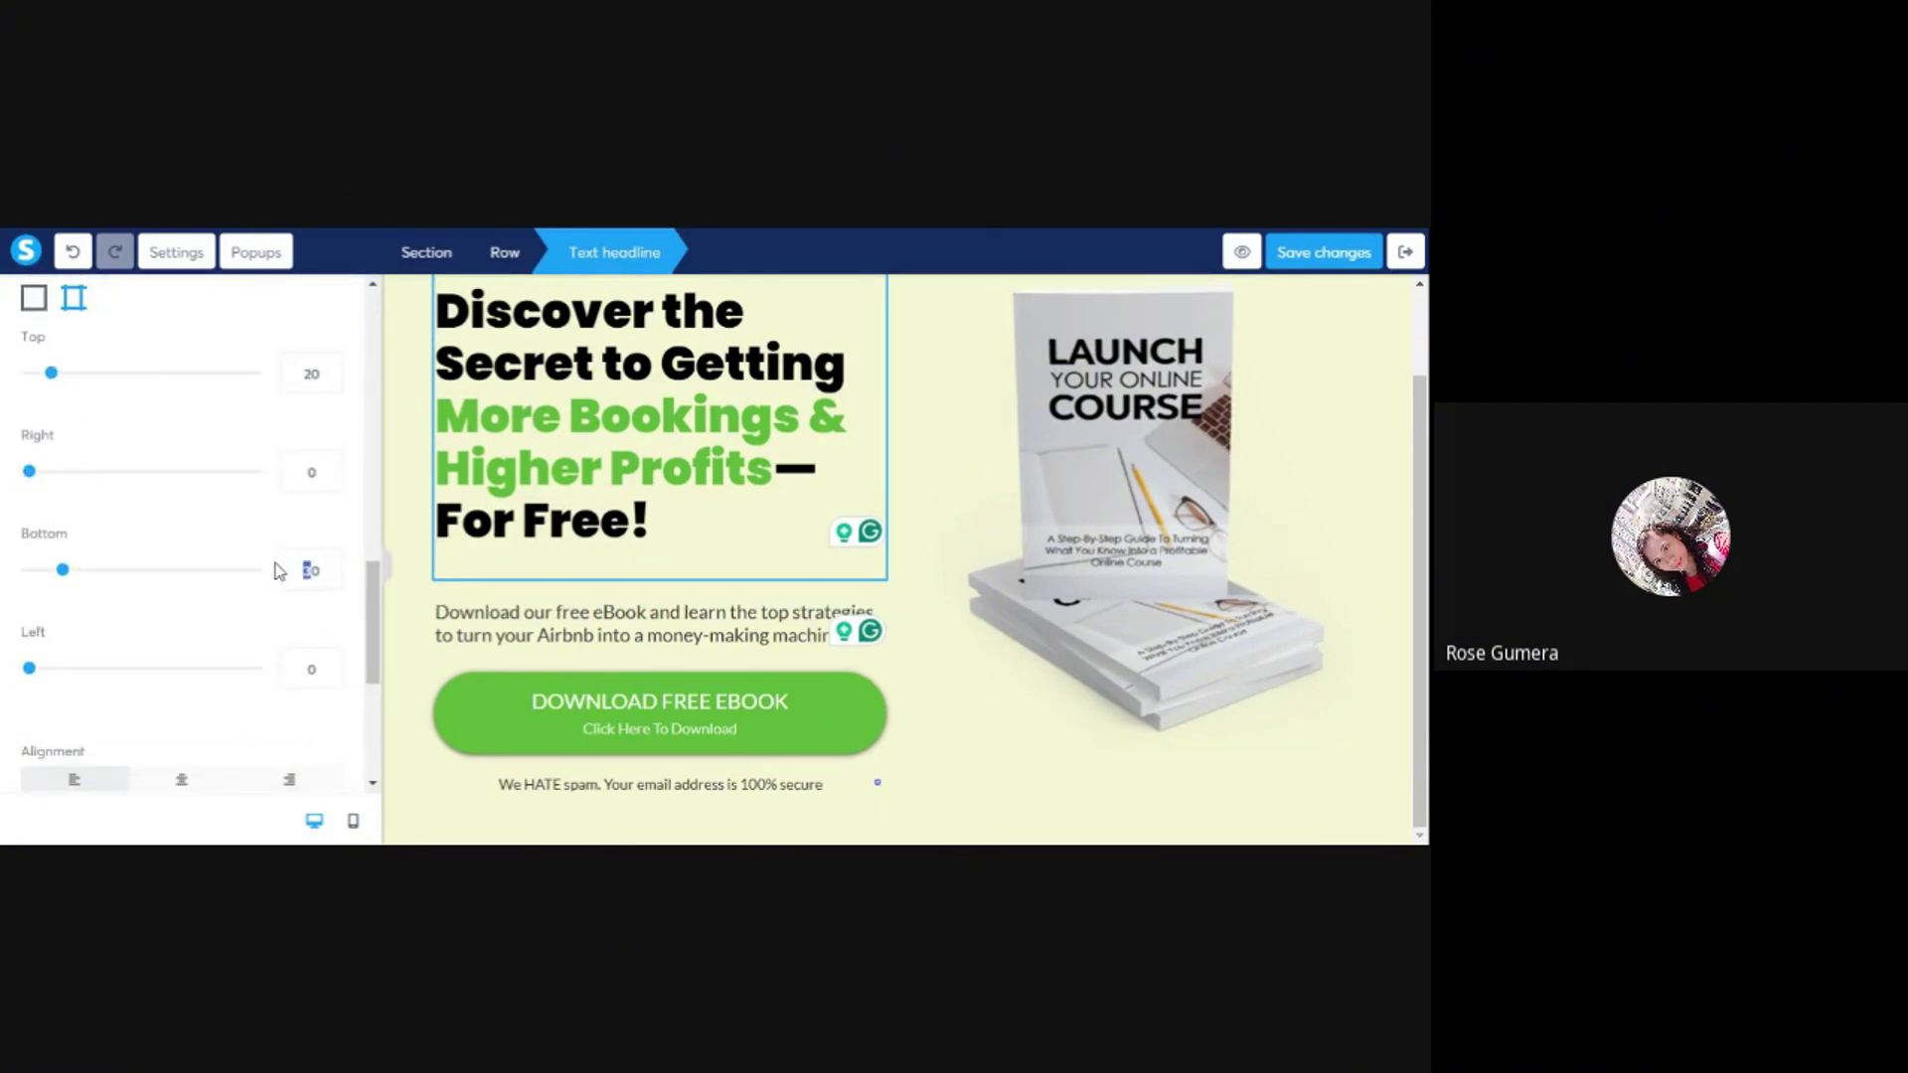
pyautogui.write('2')
pyautogui.click(564, 630)
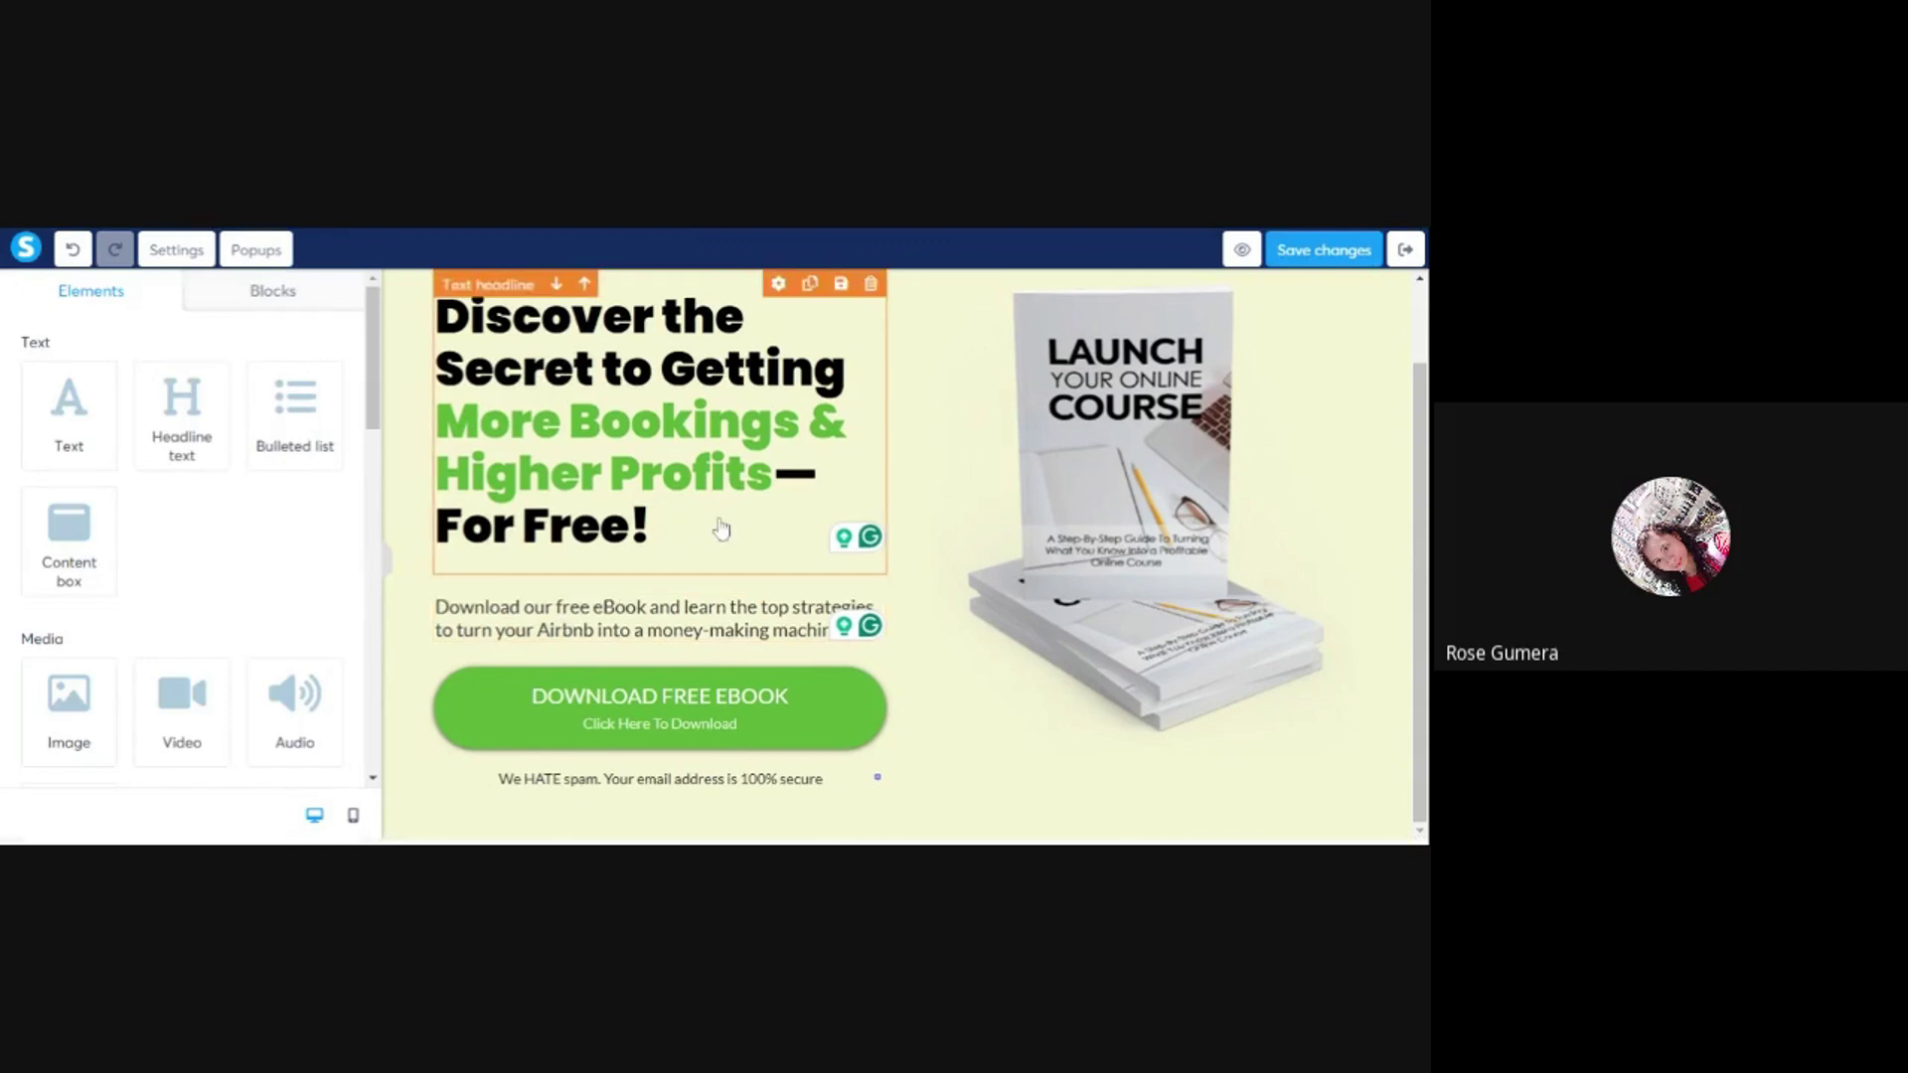
pyautogui.scroll(1, 721, 528)
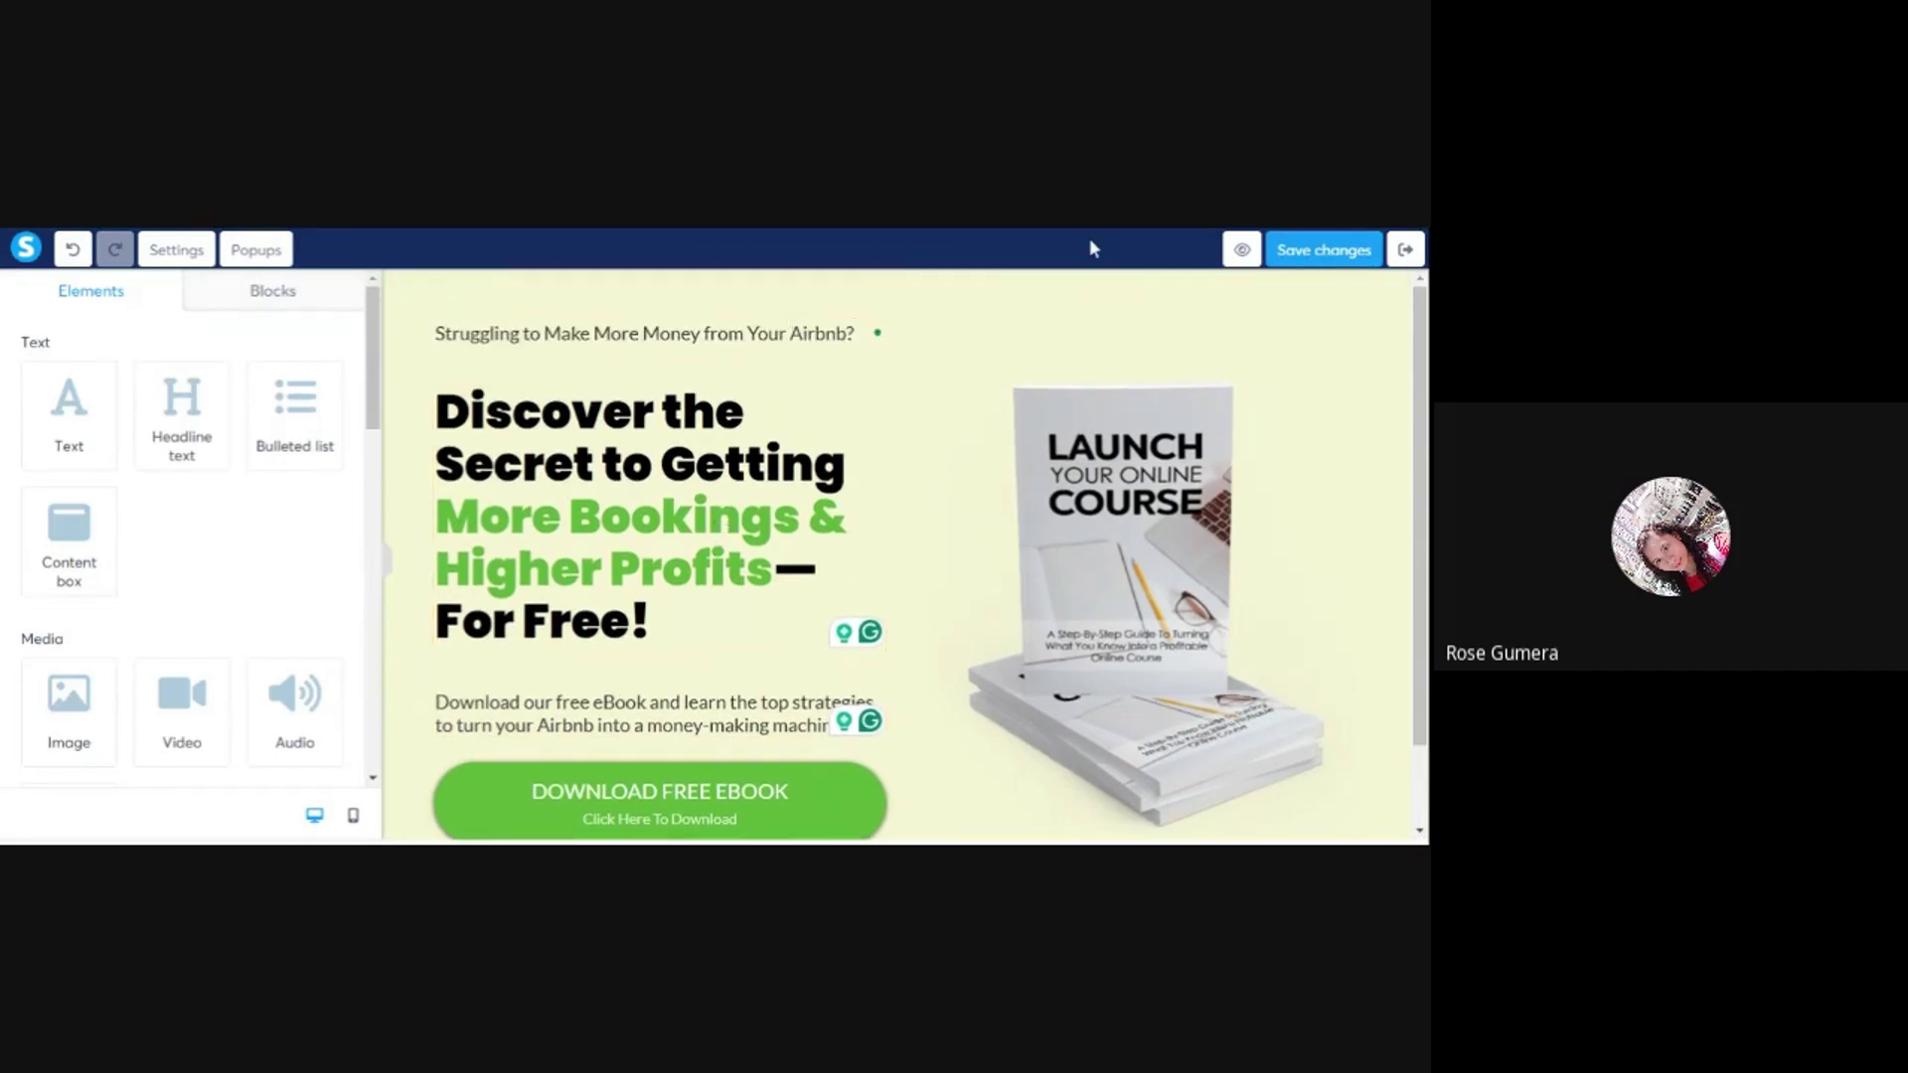
# - Save the squeeze page and review the green 'More Bookings & Higher Profits' hero
pyautogui.scroll(-1, 872, 338)
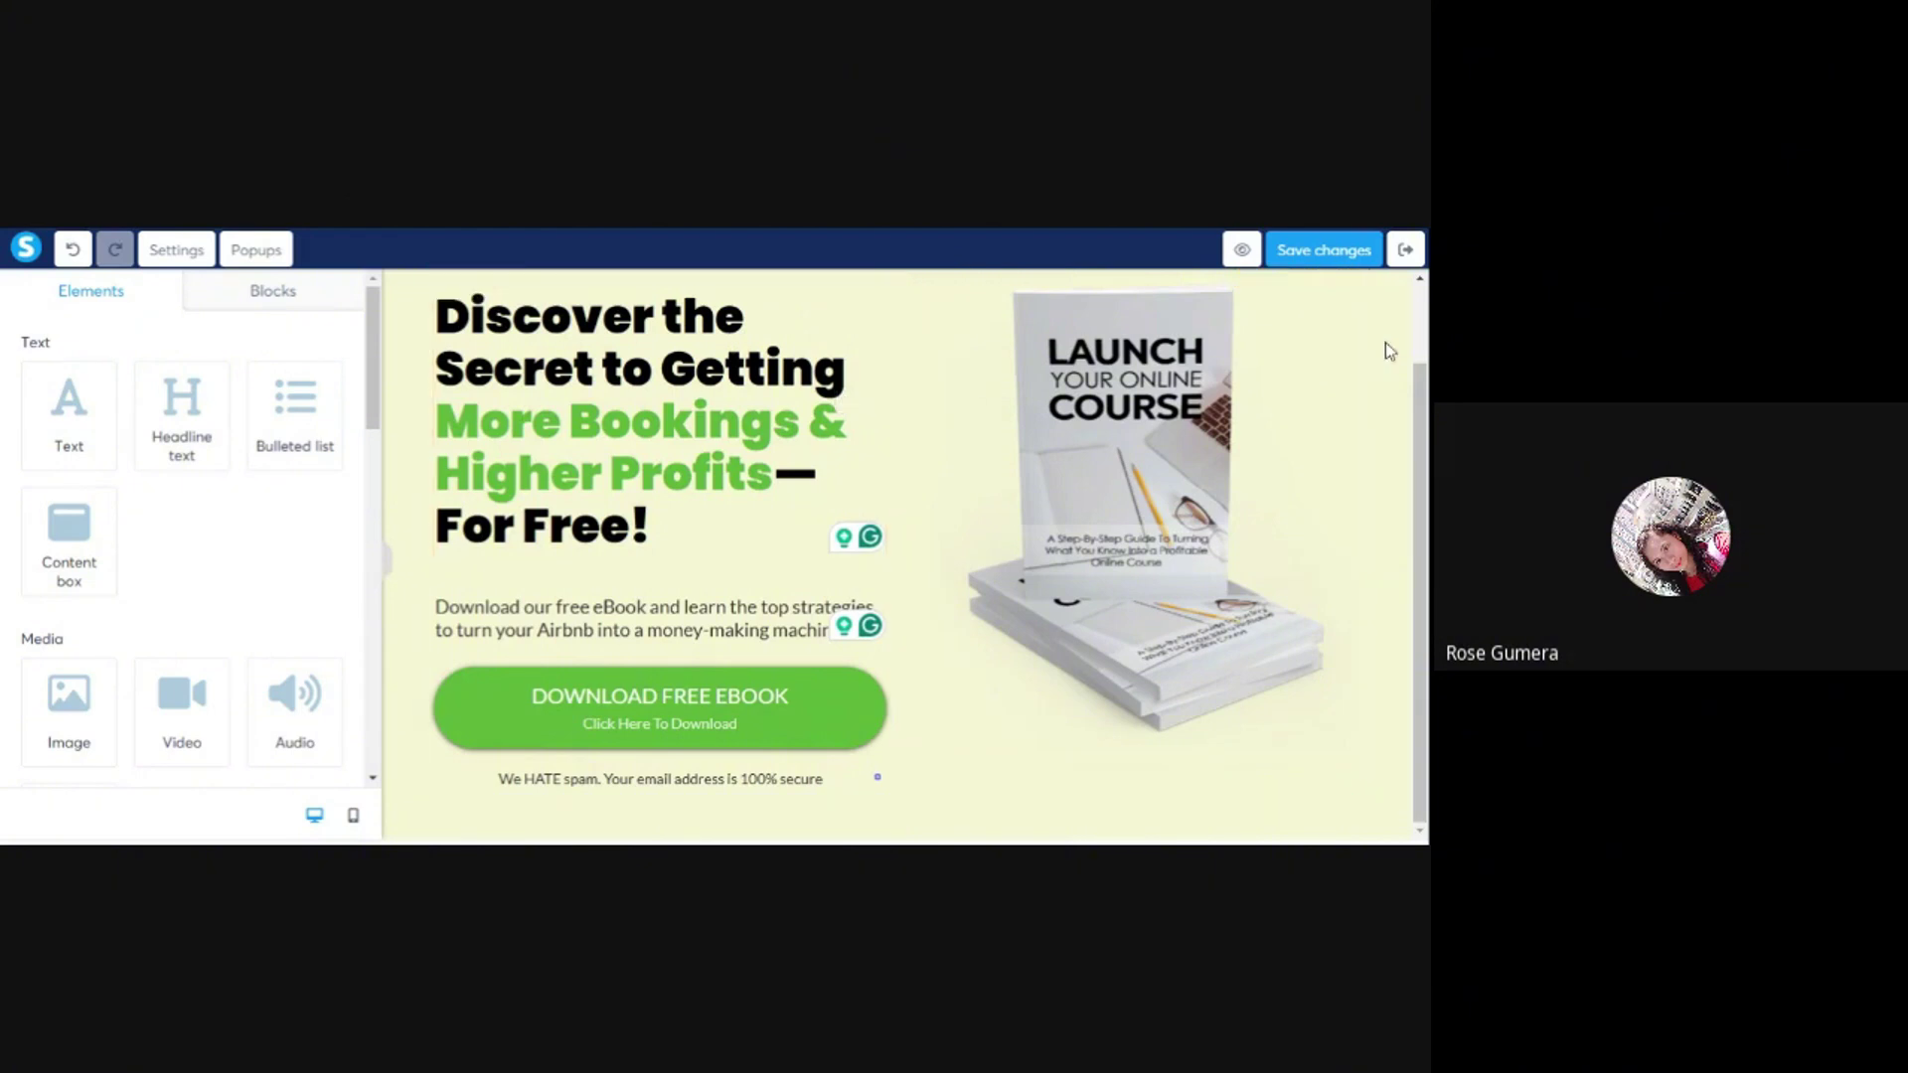
pyautogui.click(1329, 254)
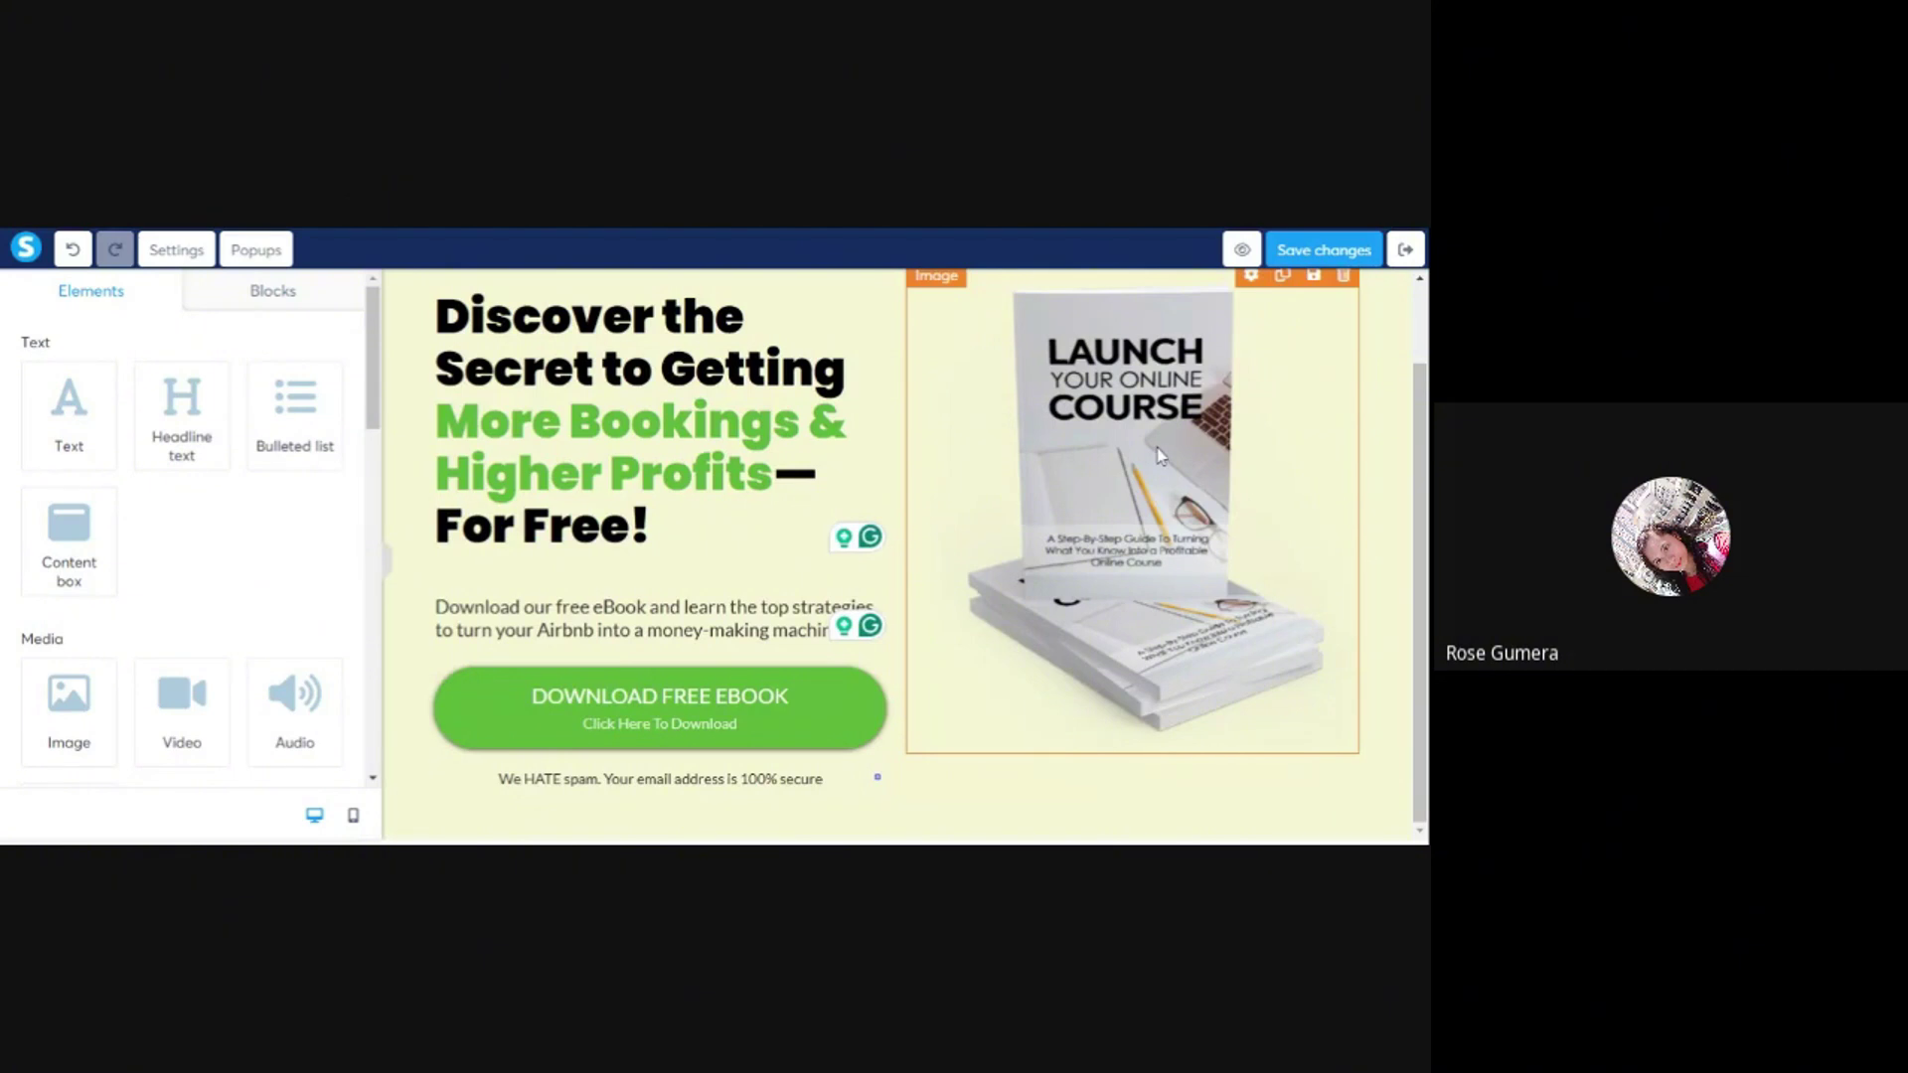
pyautogui.scroll(1, 943, 506)
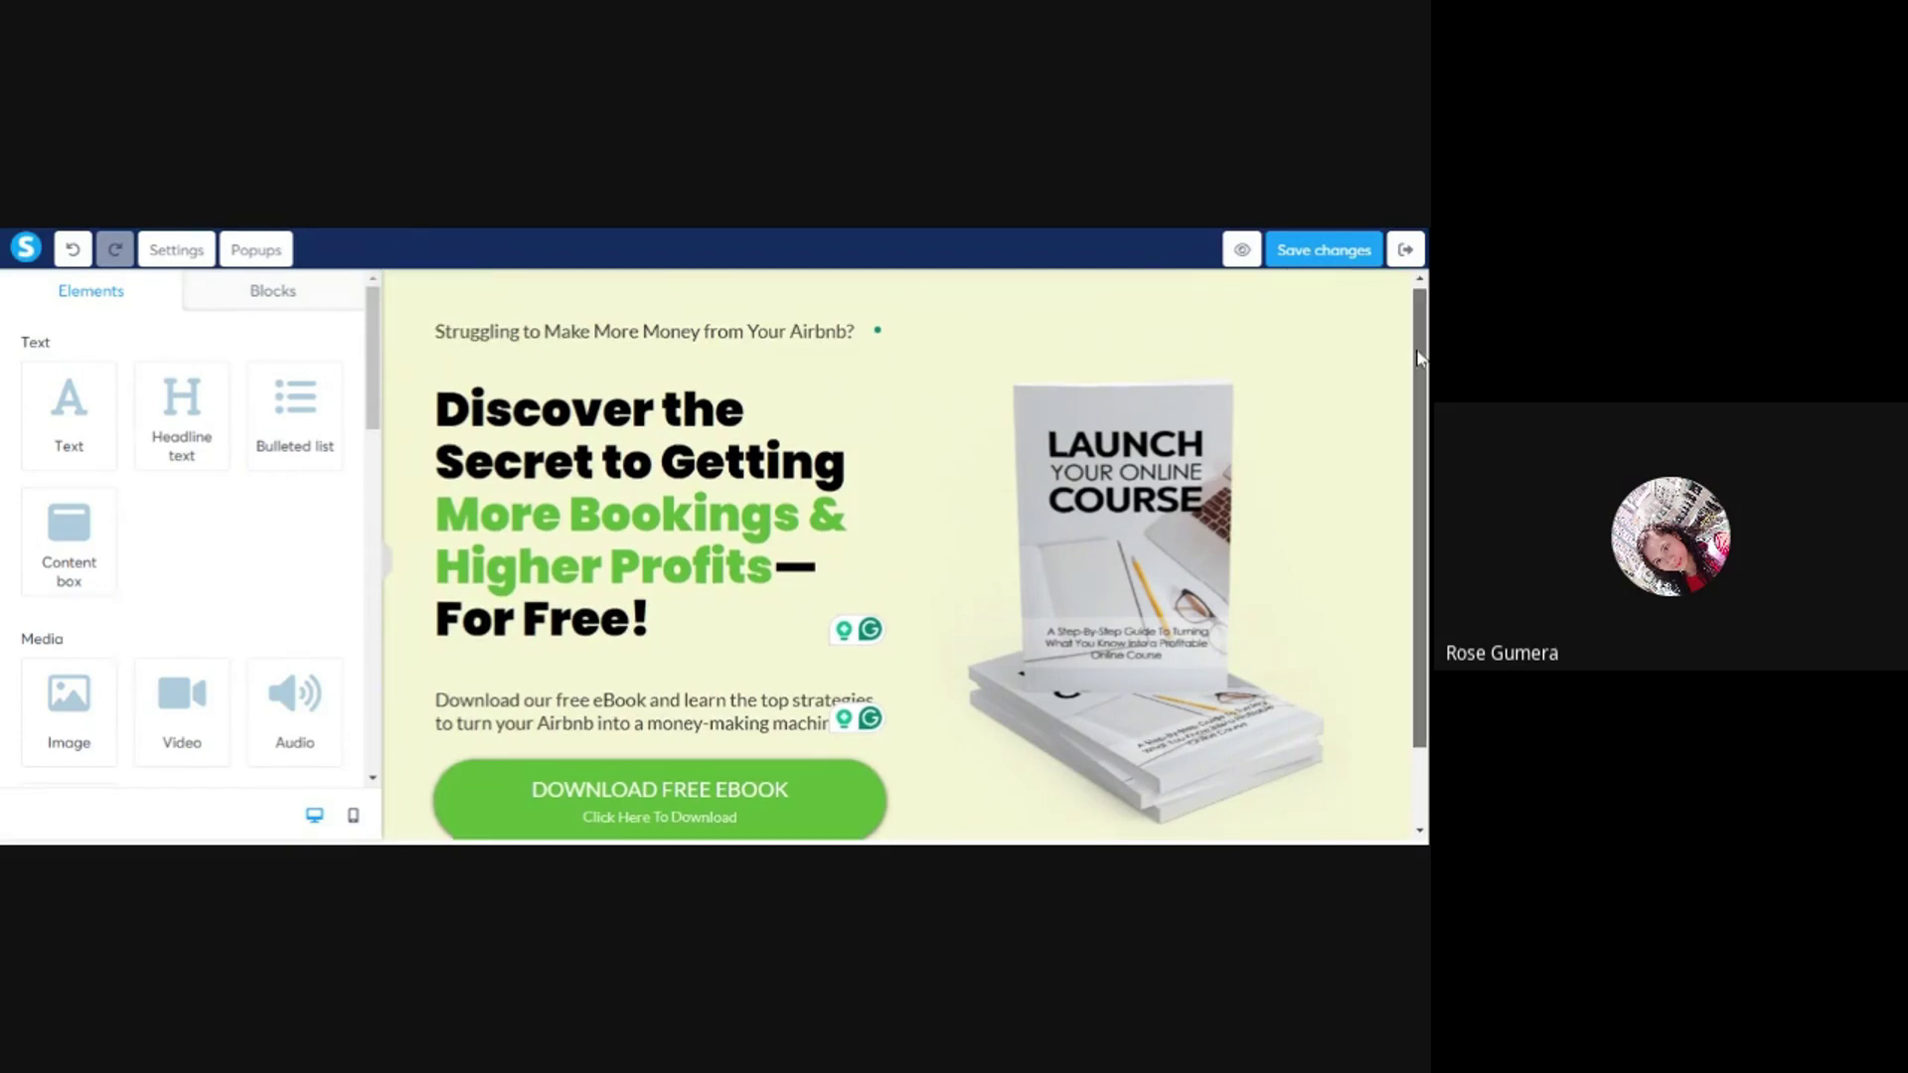
pyautogui.scroll(-1, 1411, 447)
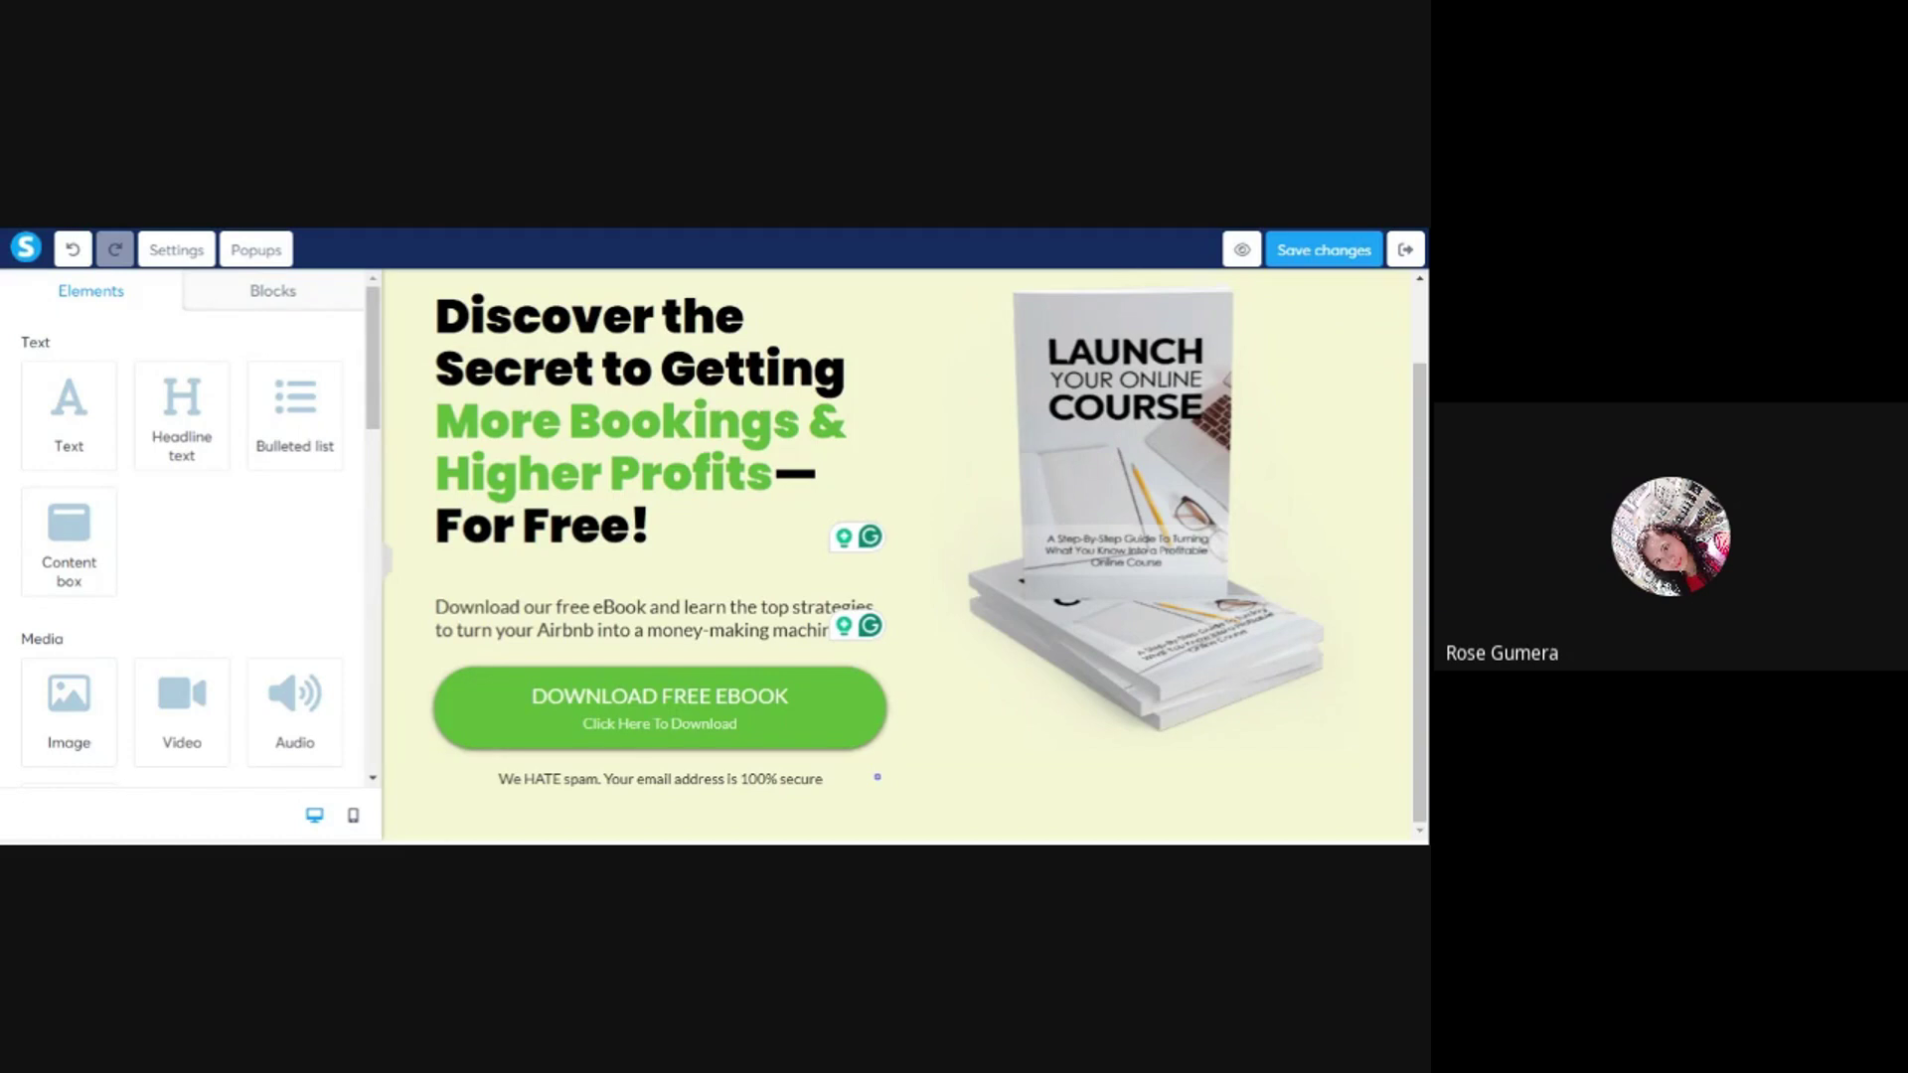
# - Drop a section with a full-width row and three-column row below the hero
pyautogui.scroll(-5, 183, 462)
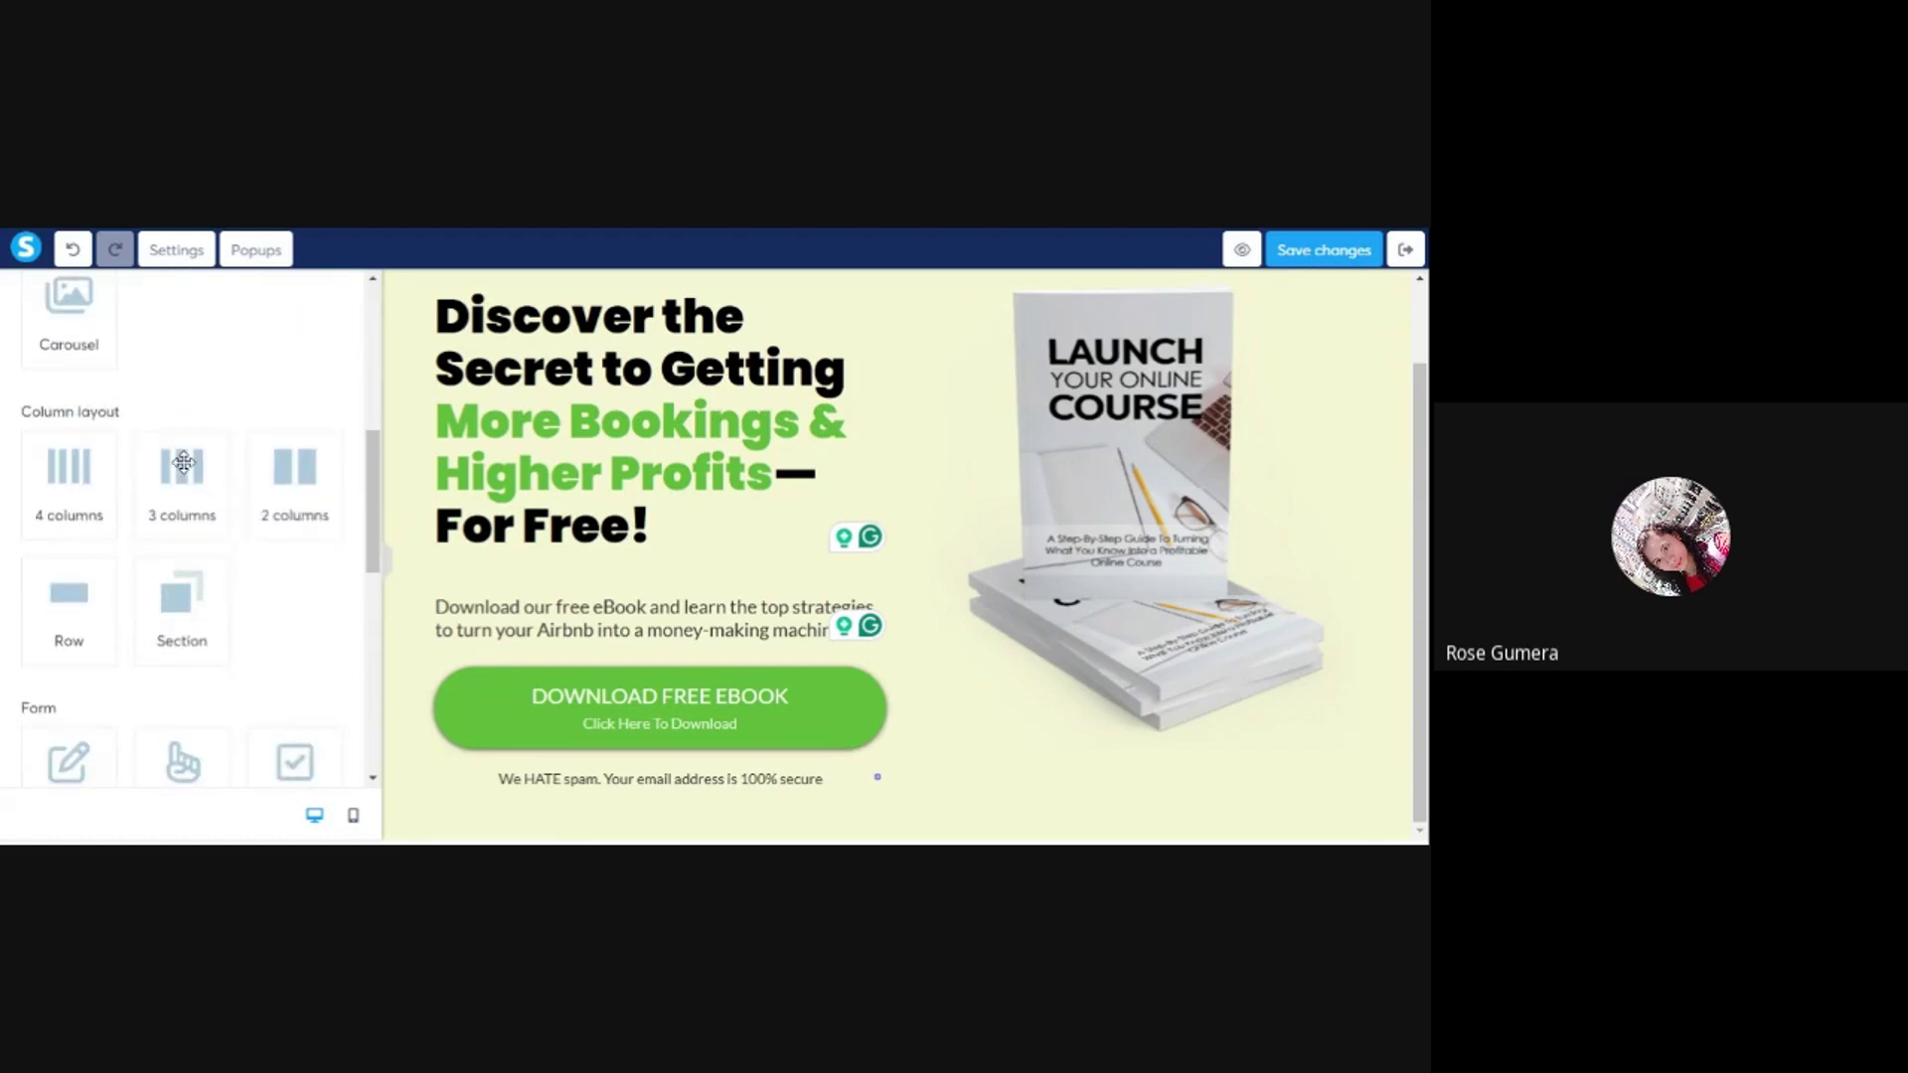
pyautogui.moveTo(181, 601); pyautogui.dragTo(561, 830)
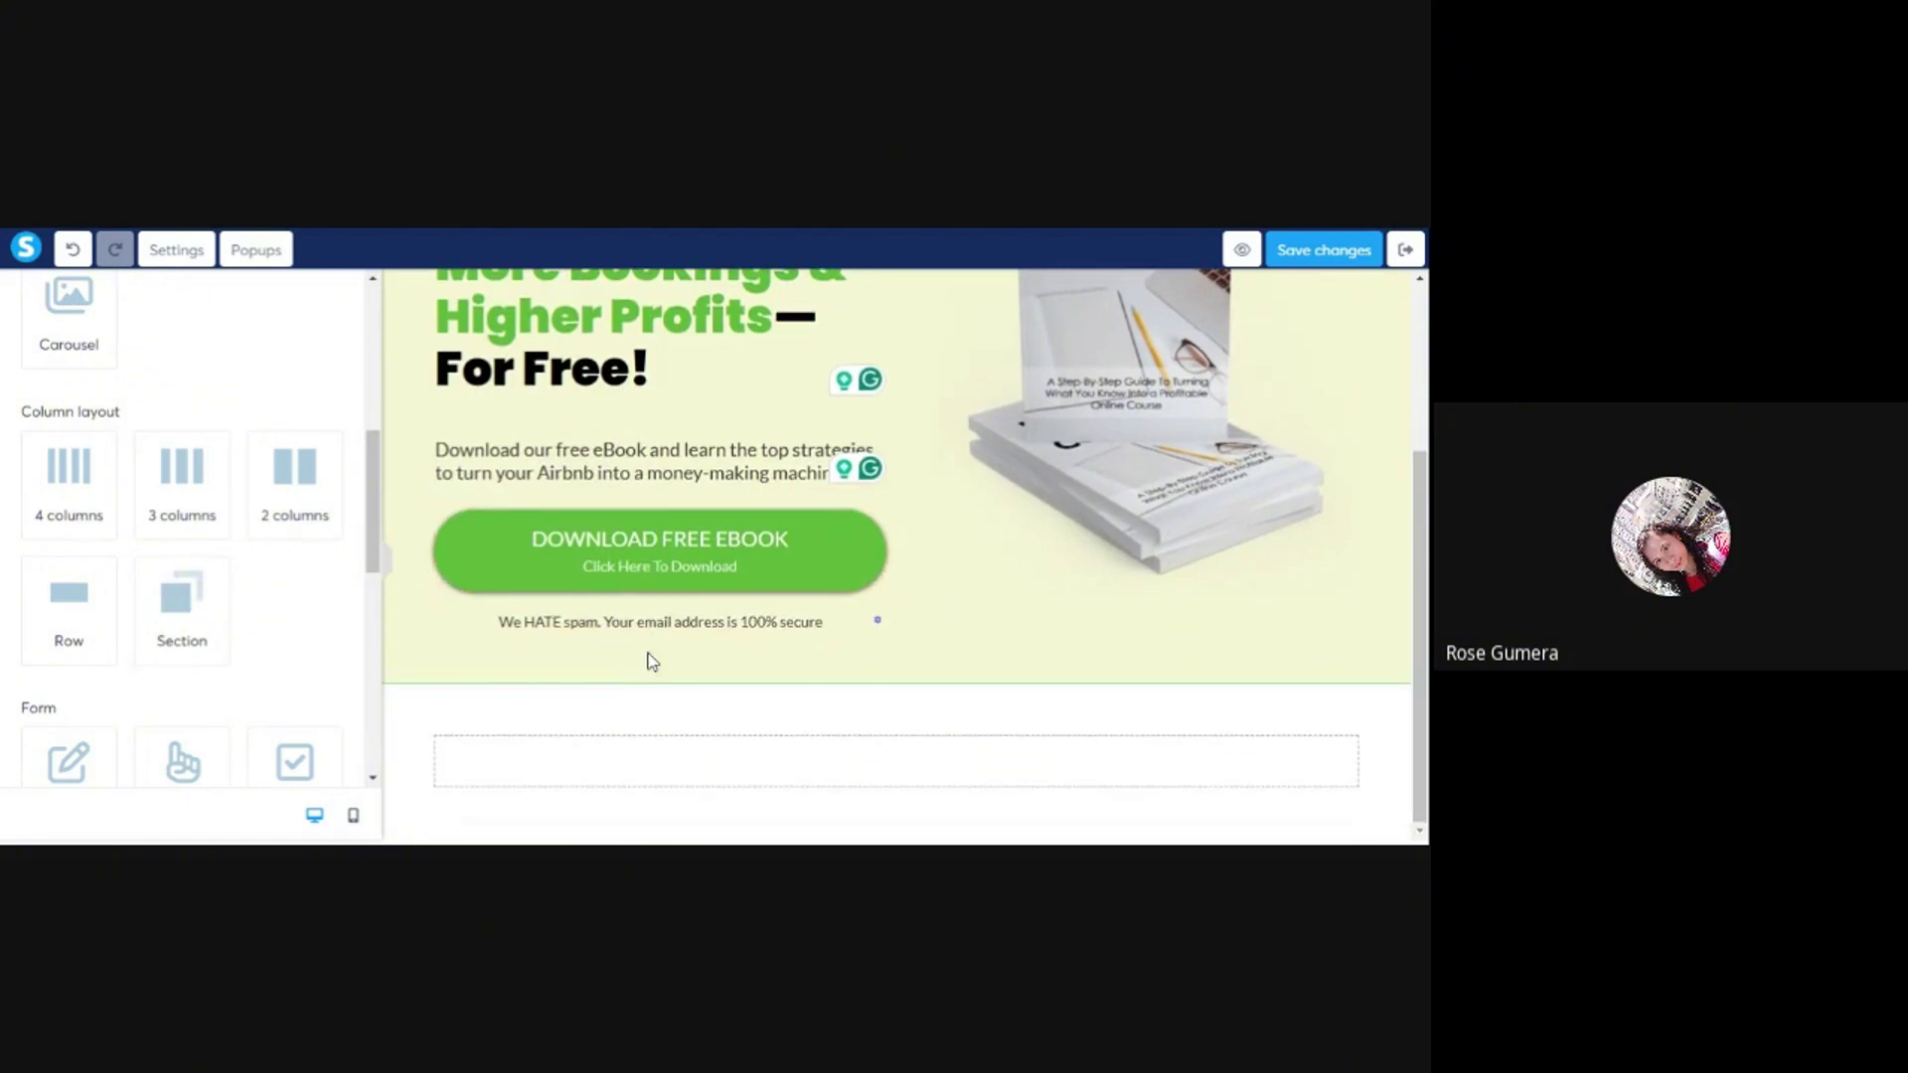
pyautogui.click(669, 234)
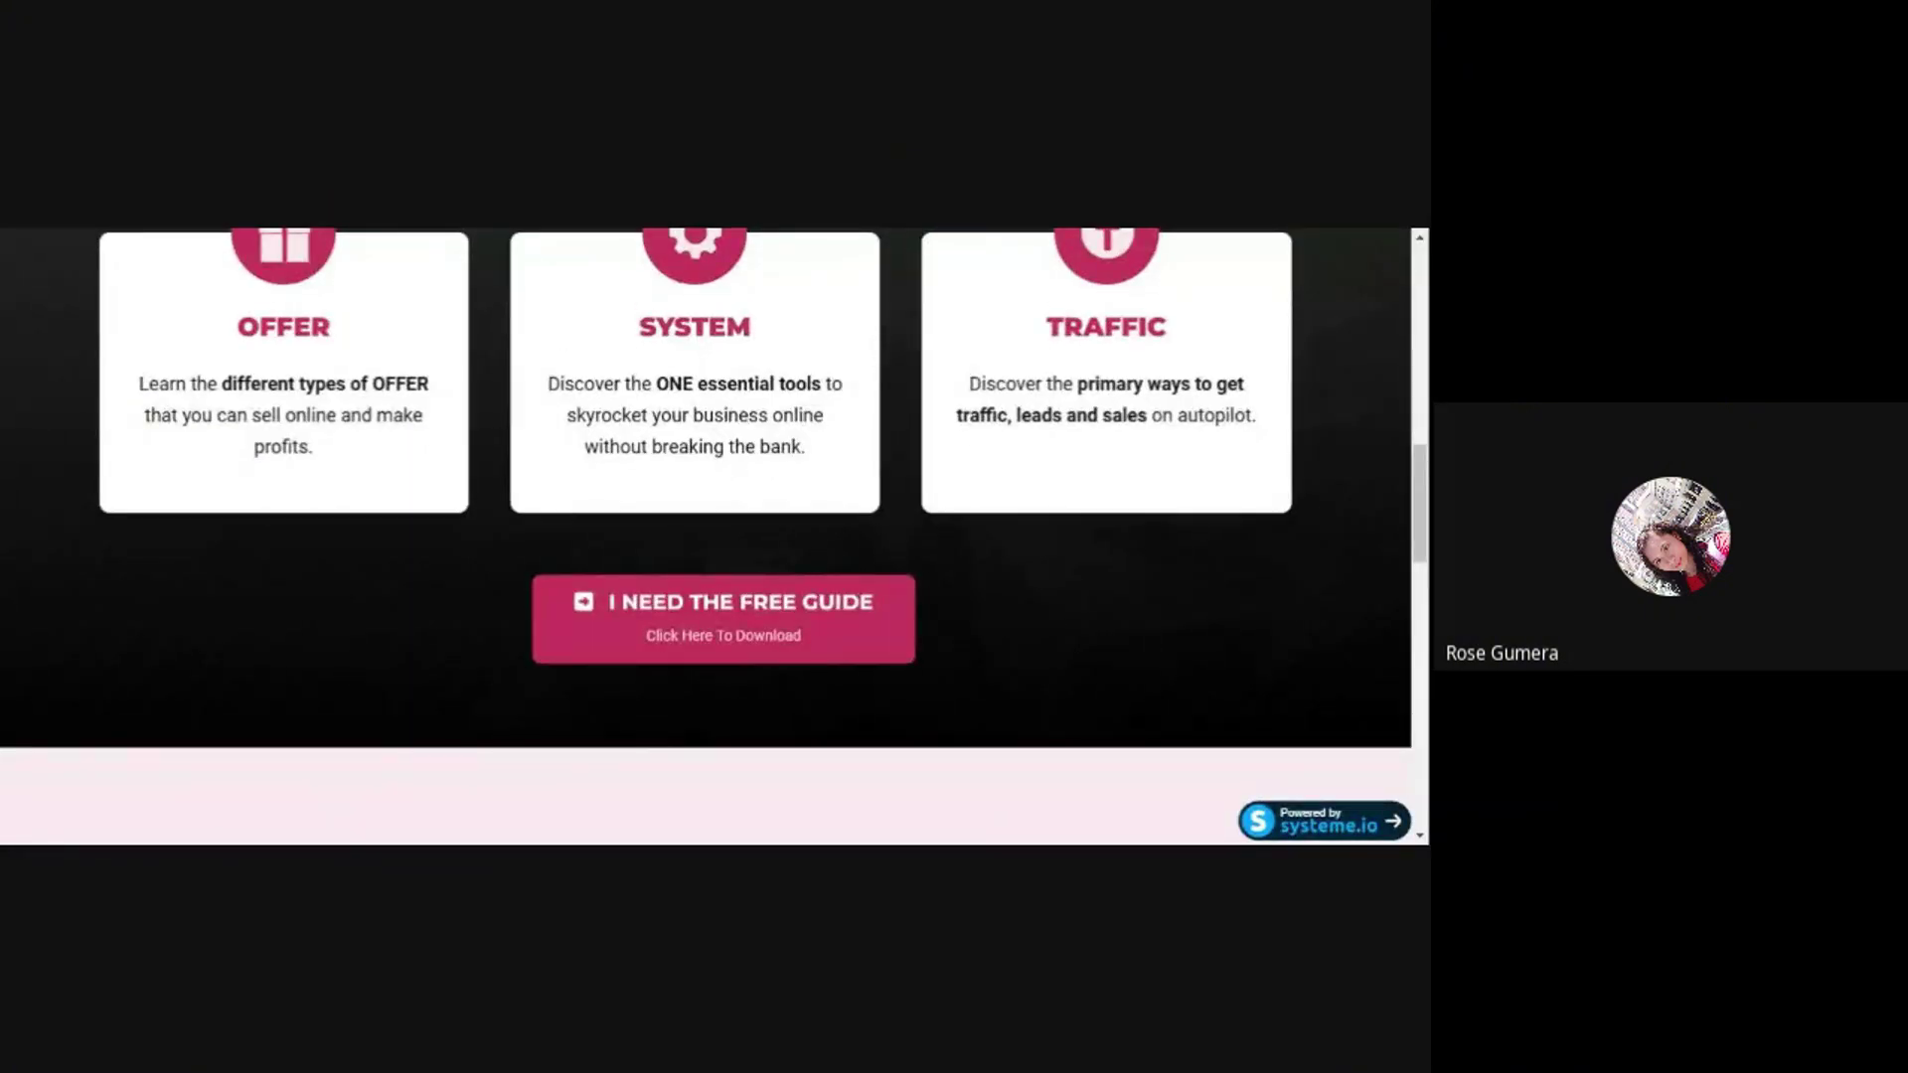
pyautogui.scroll(3, 705, 536)
pyautogui.scroll(1, 646, 445)
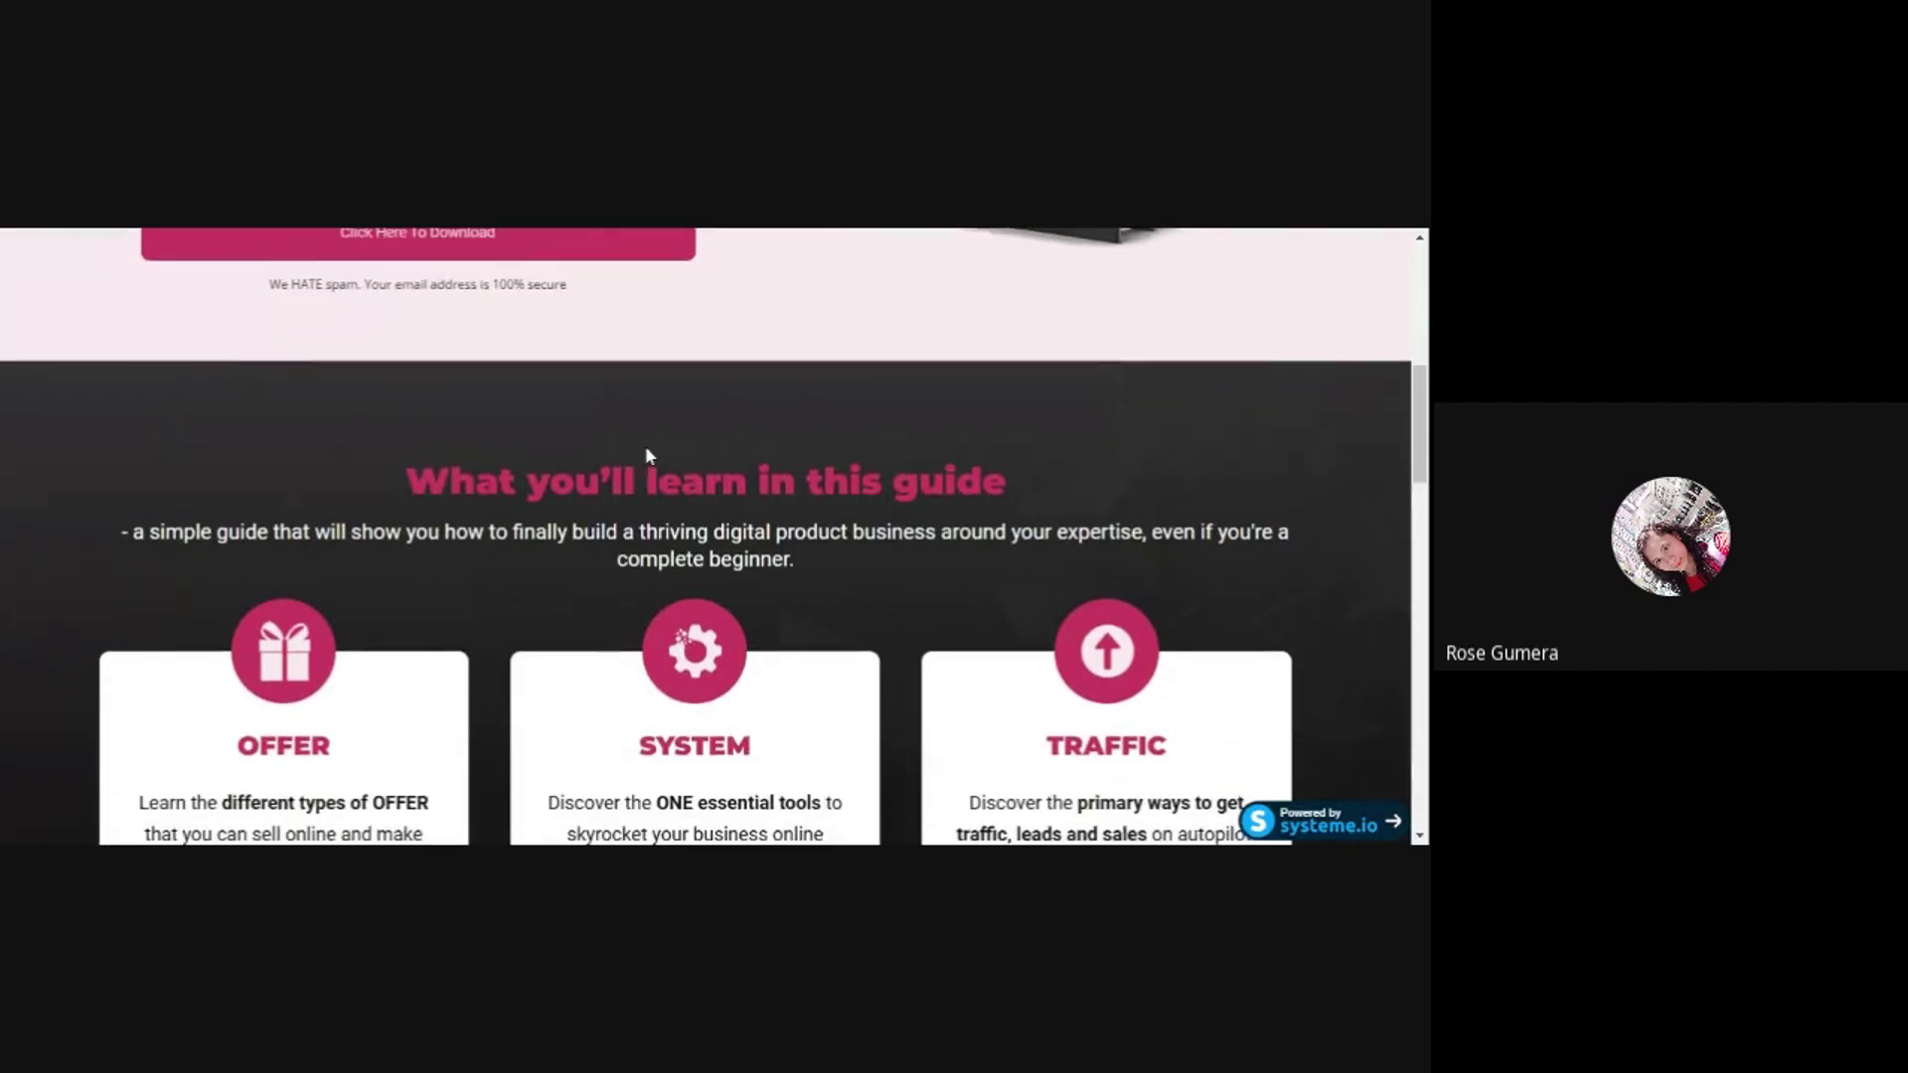
pyautogui.scroll(-1, 646, 445)
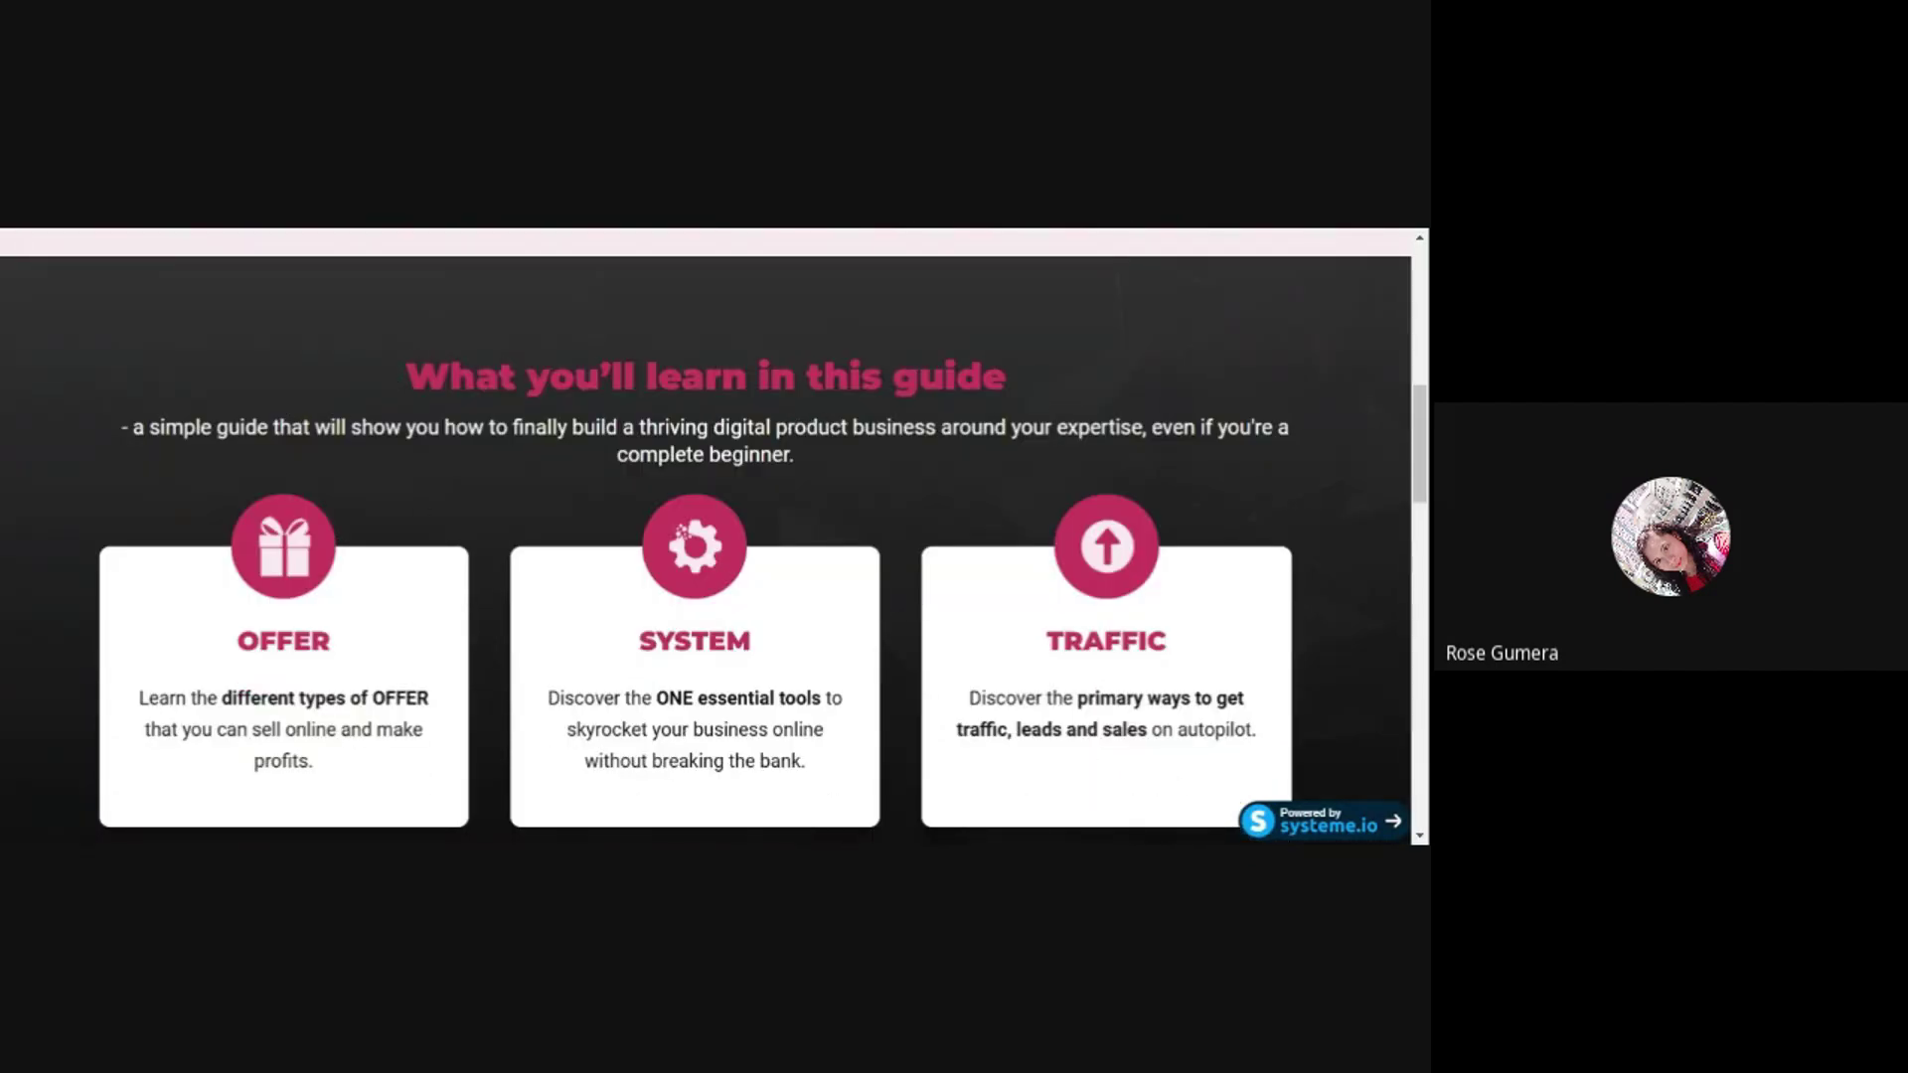
pyautogui.click(586, 233)
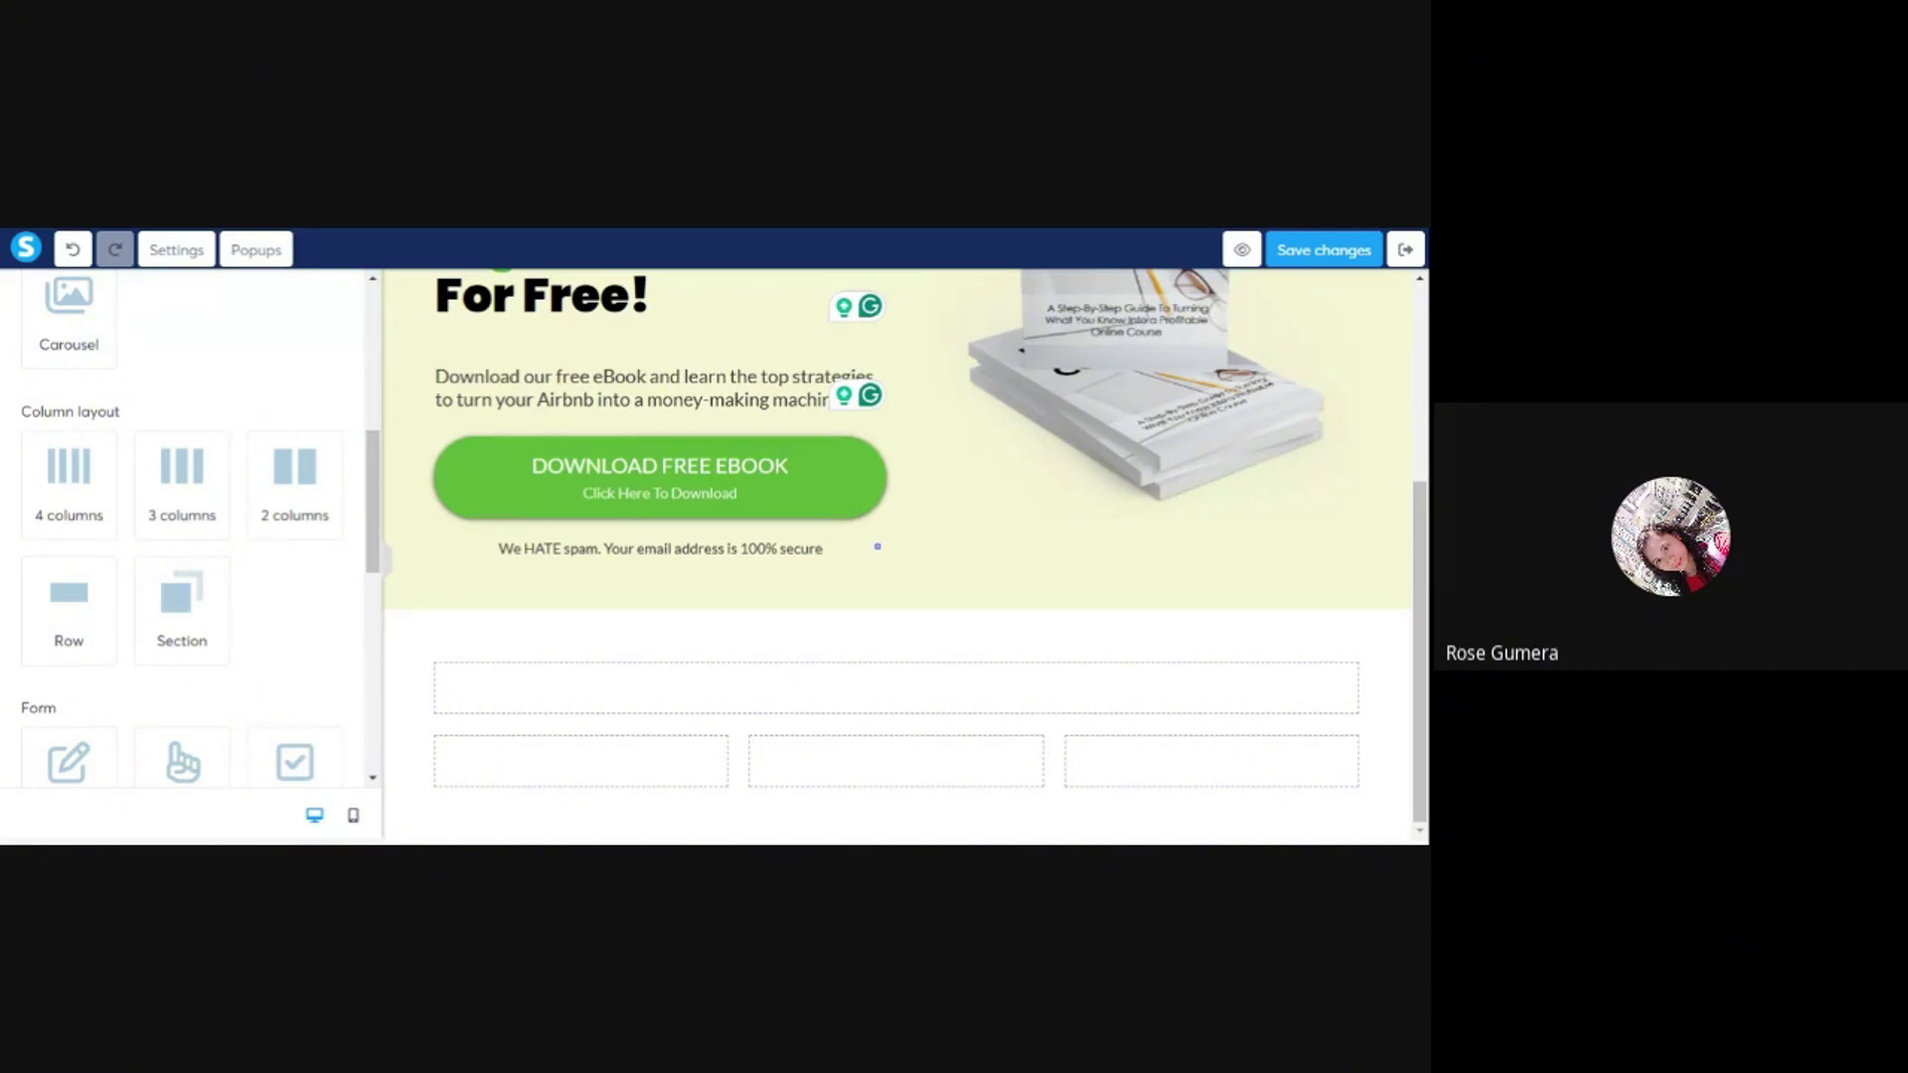
# - Add a headline to the full-width row, paste the heading, and replace 'guide' with 'FREE guide'
pyautogui.scroll(6, 149, 484)
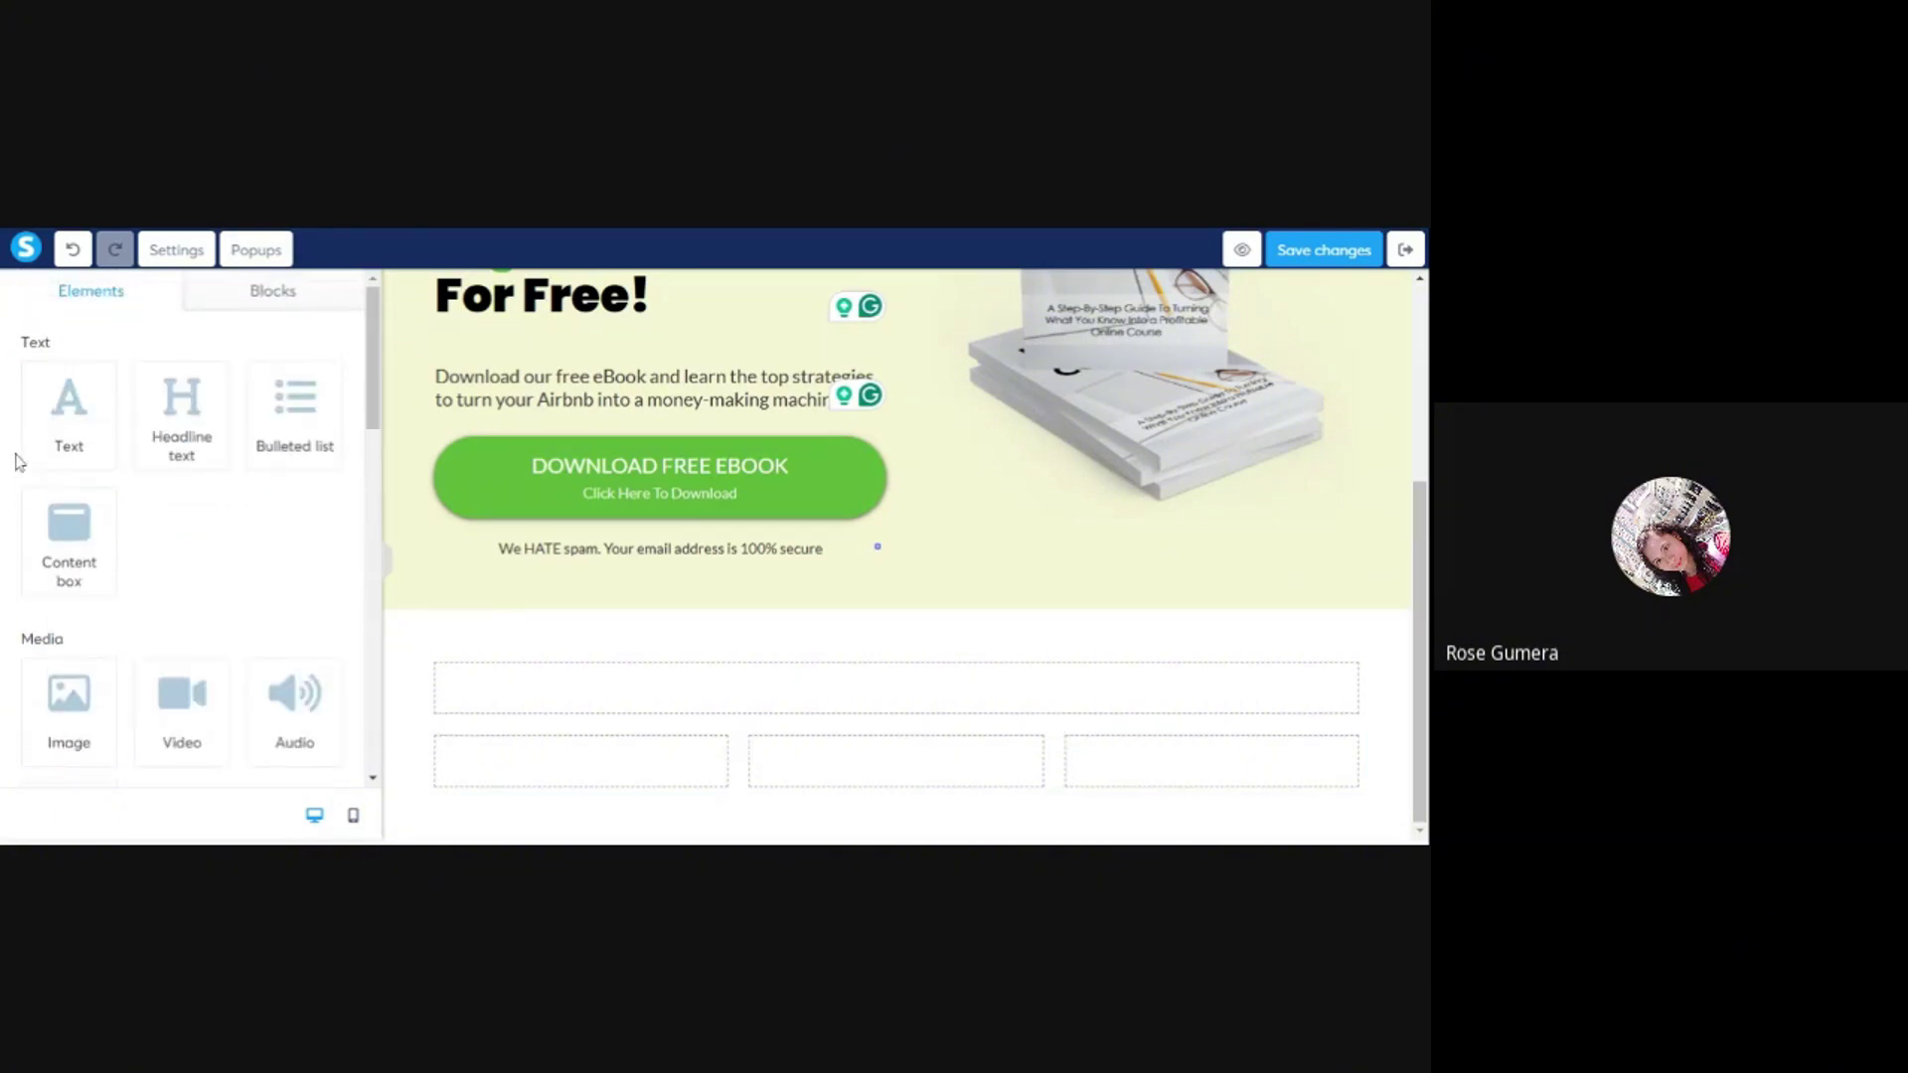
pyautogui.moveTo(183, 416); pyautogui.dragTo(792, 707)
pyautogui.click(792, 707)
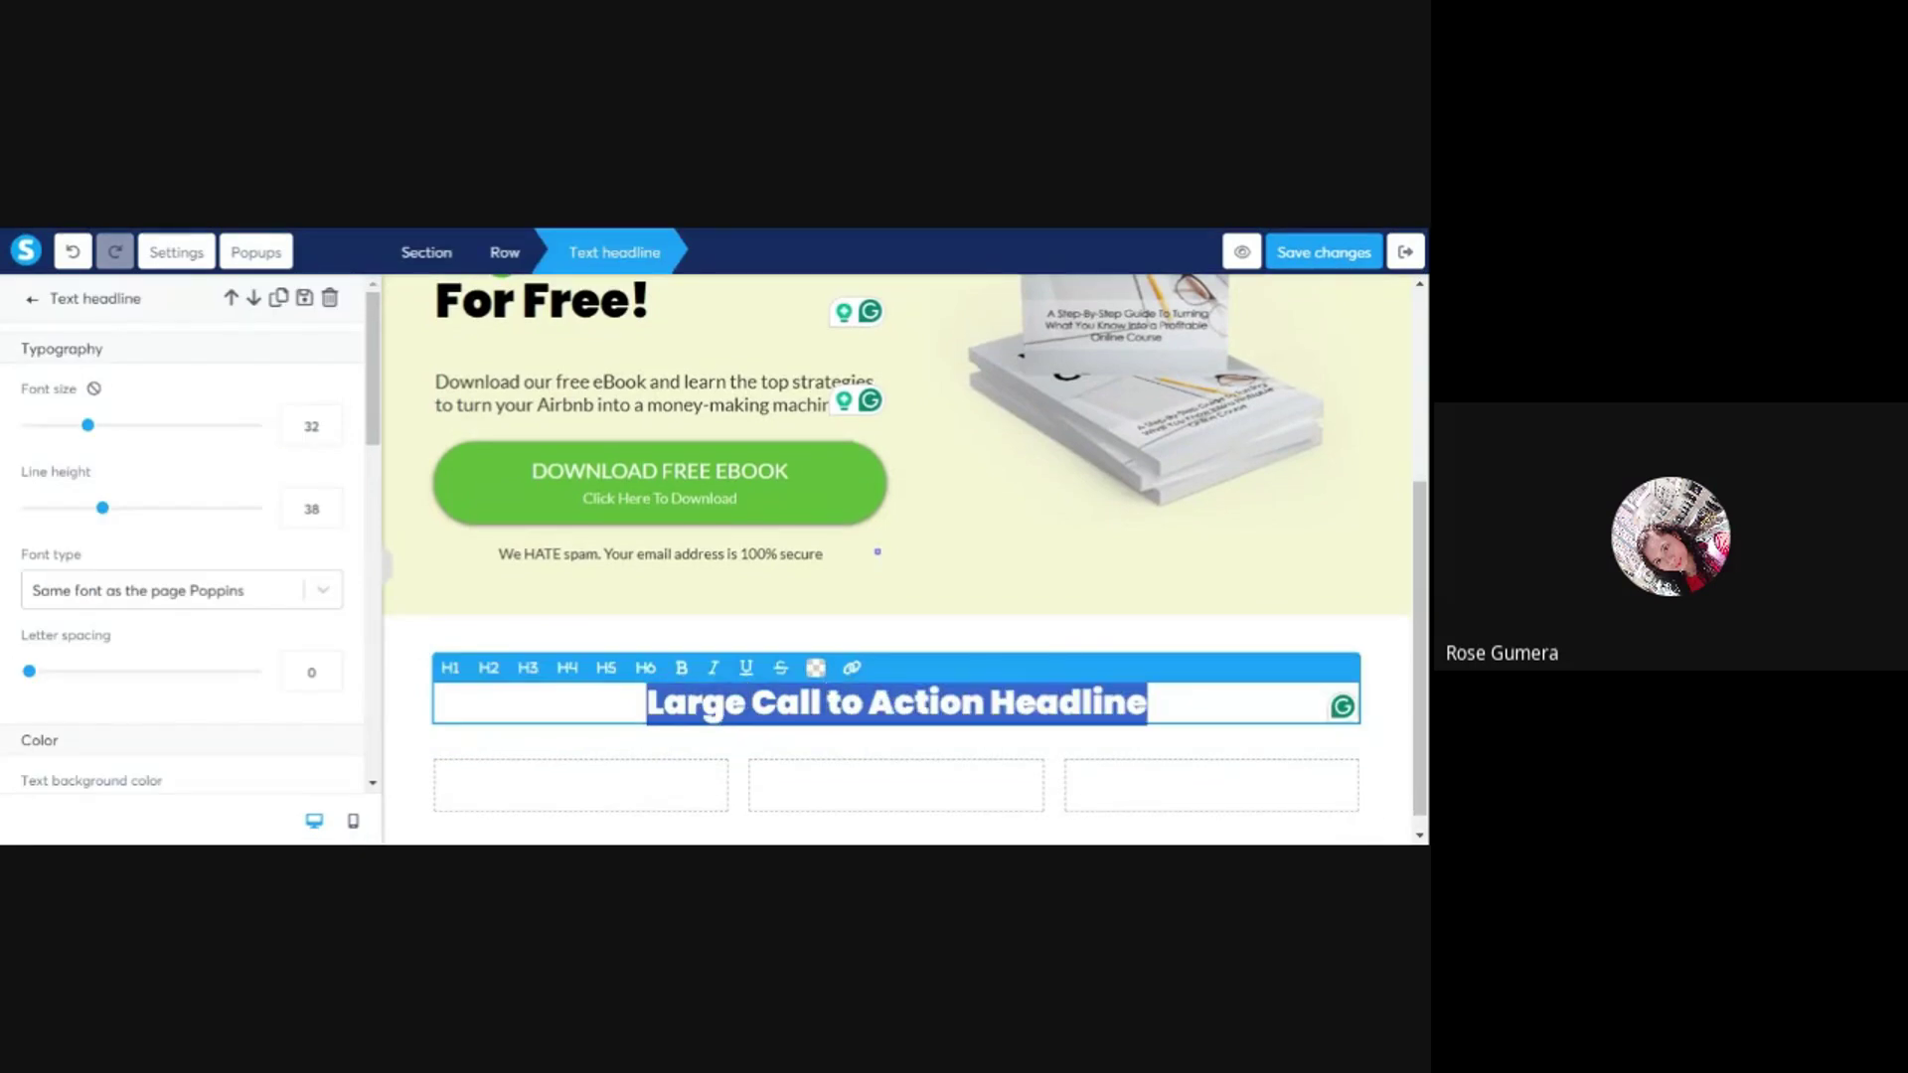
pyautogui.write('What you’ll learn in this guide')
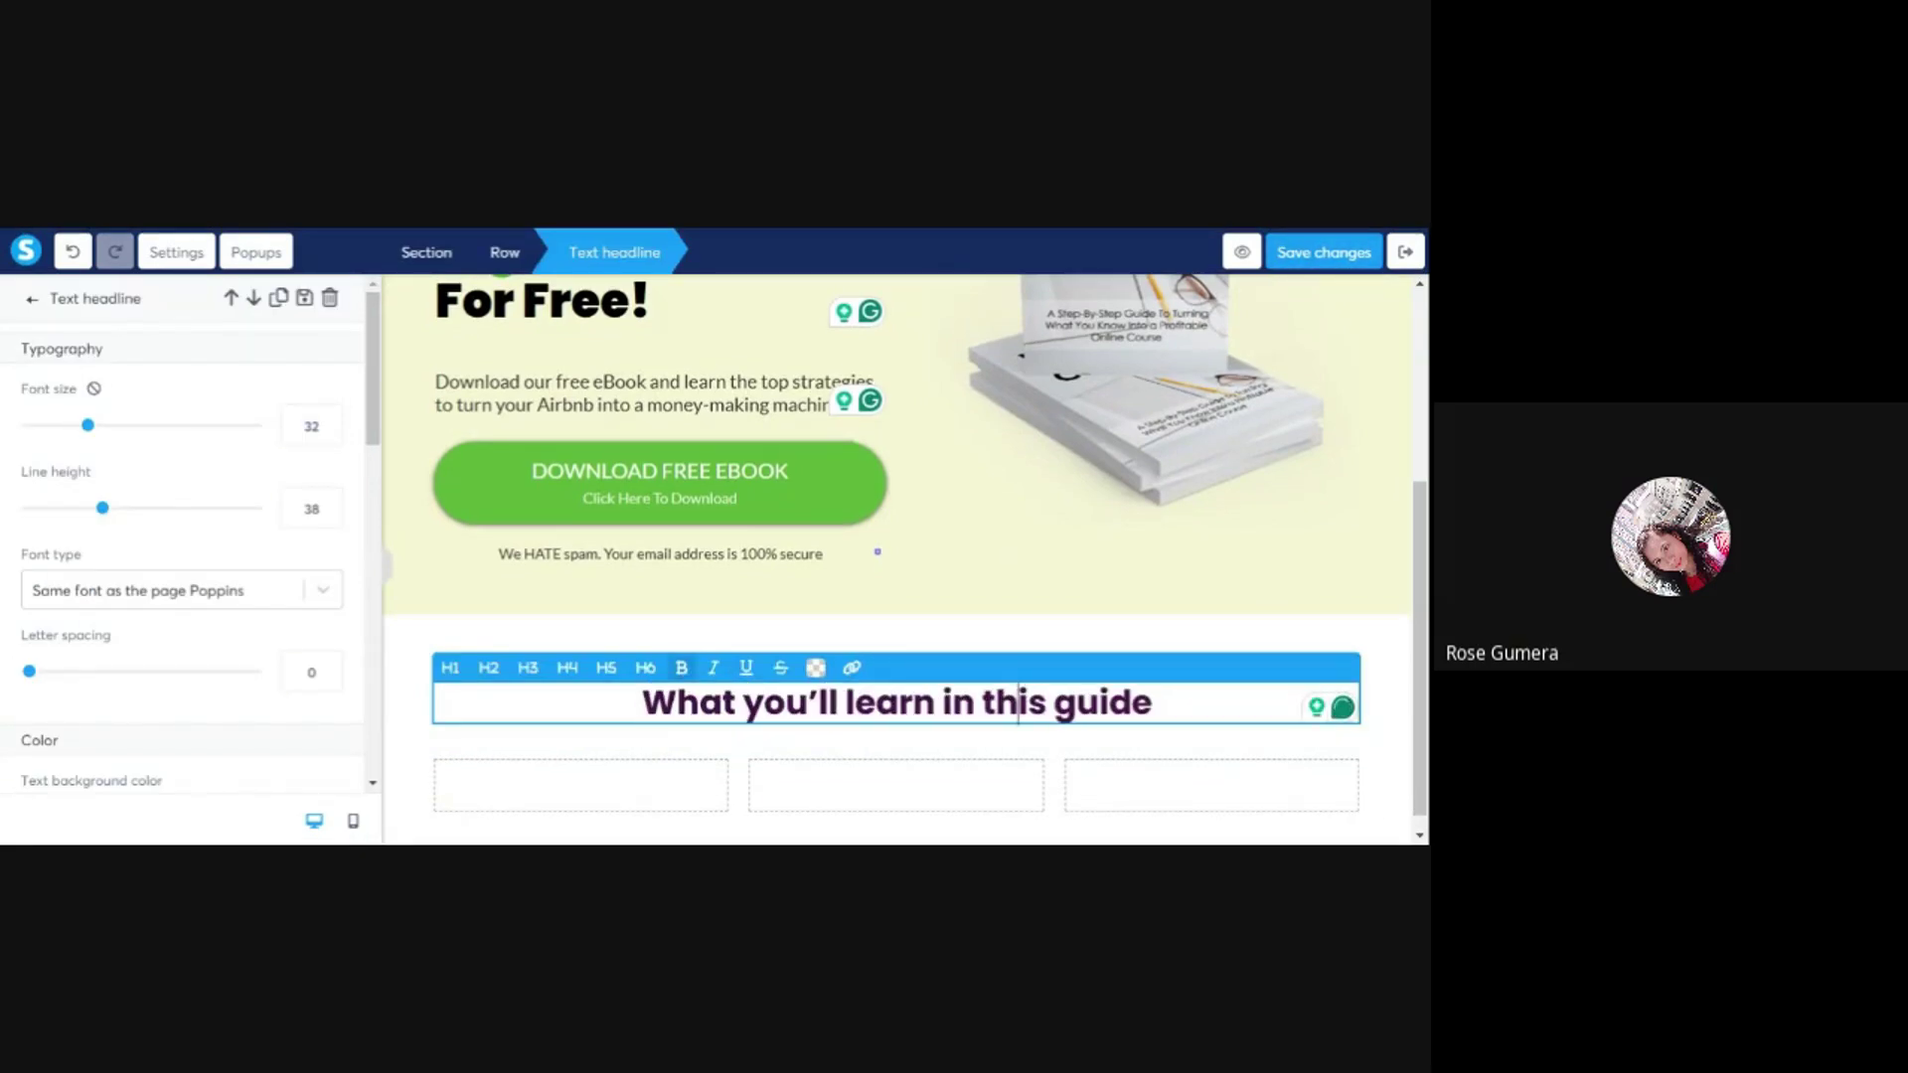
pyautogui.doubleClick(1061, 703)
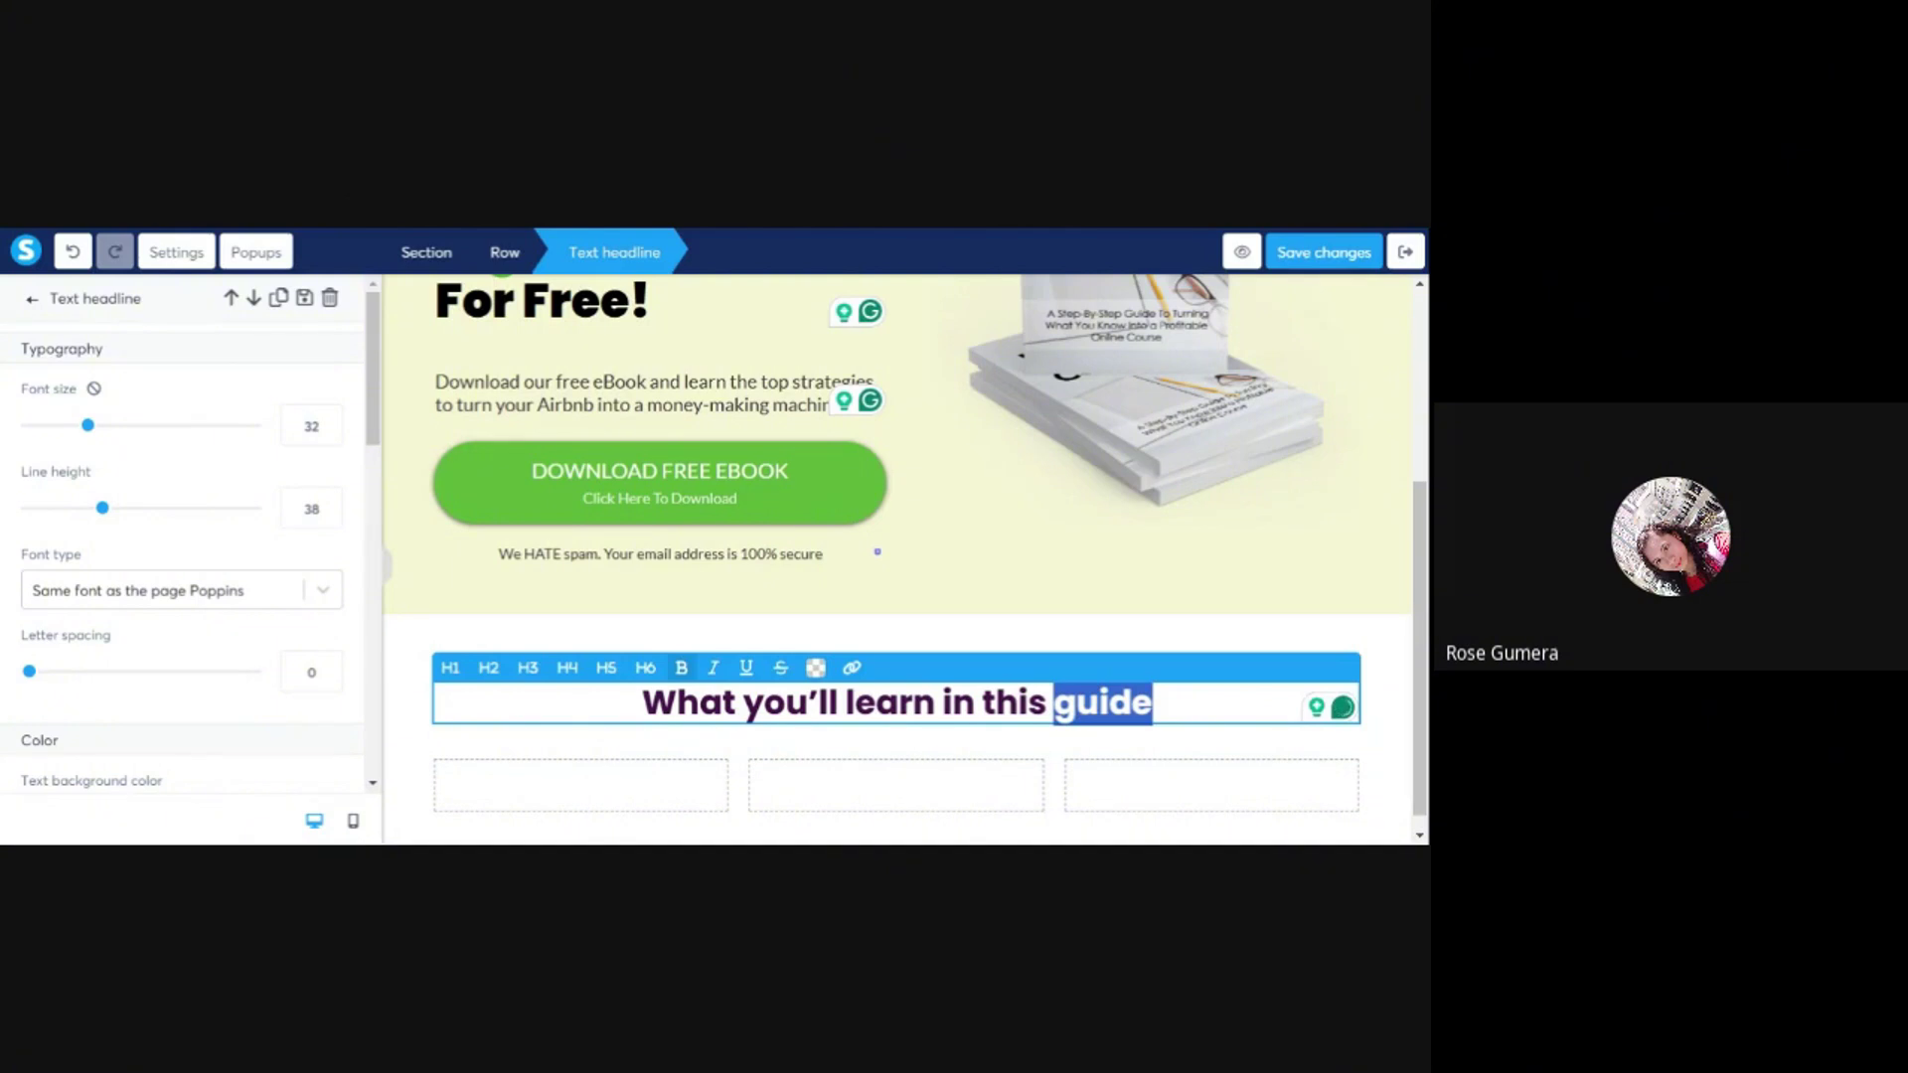
pyautogui.write('FREE')
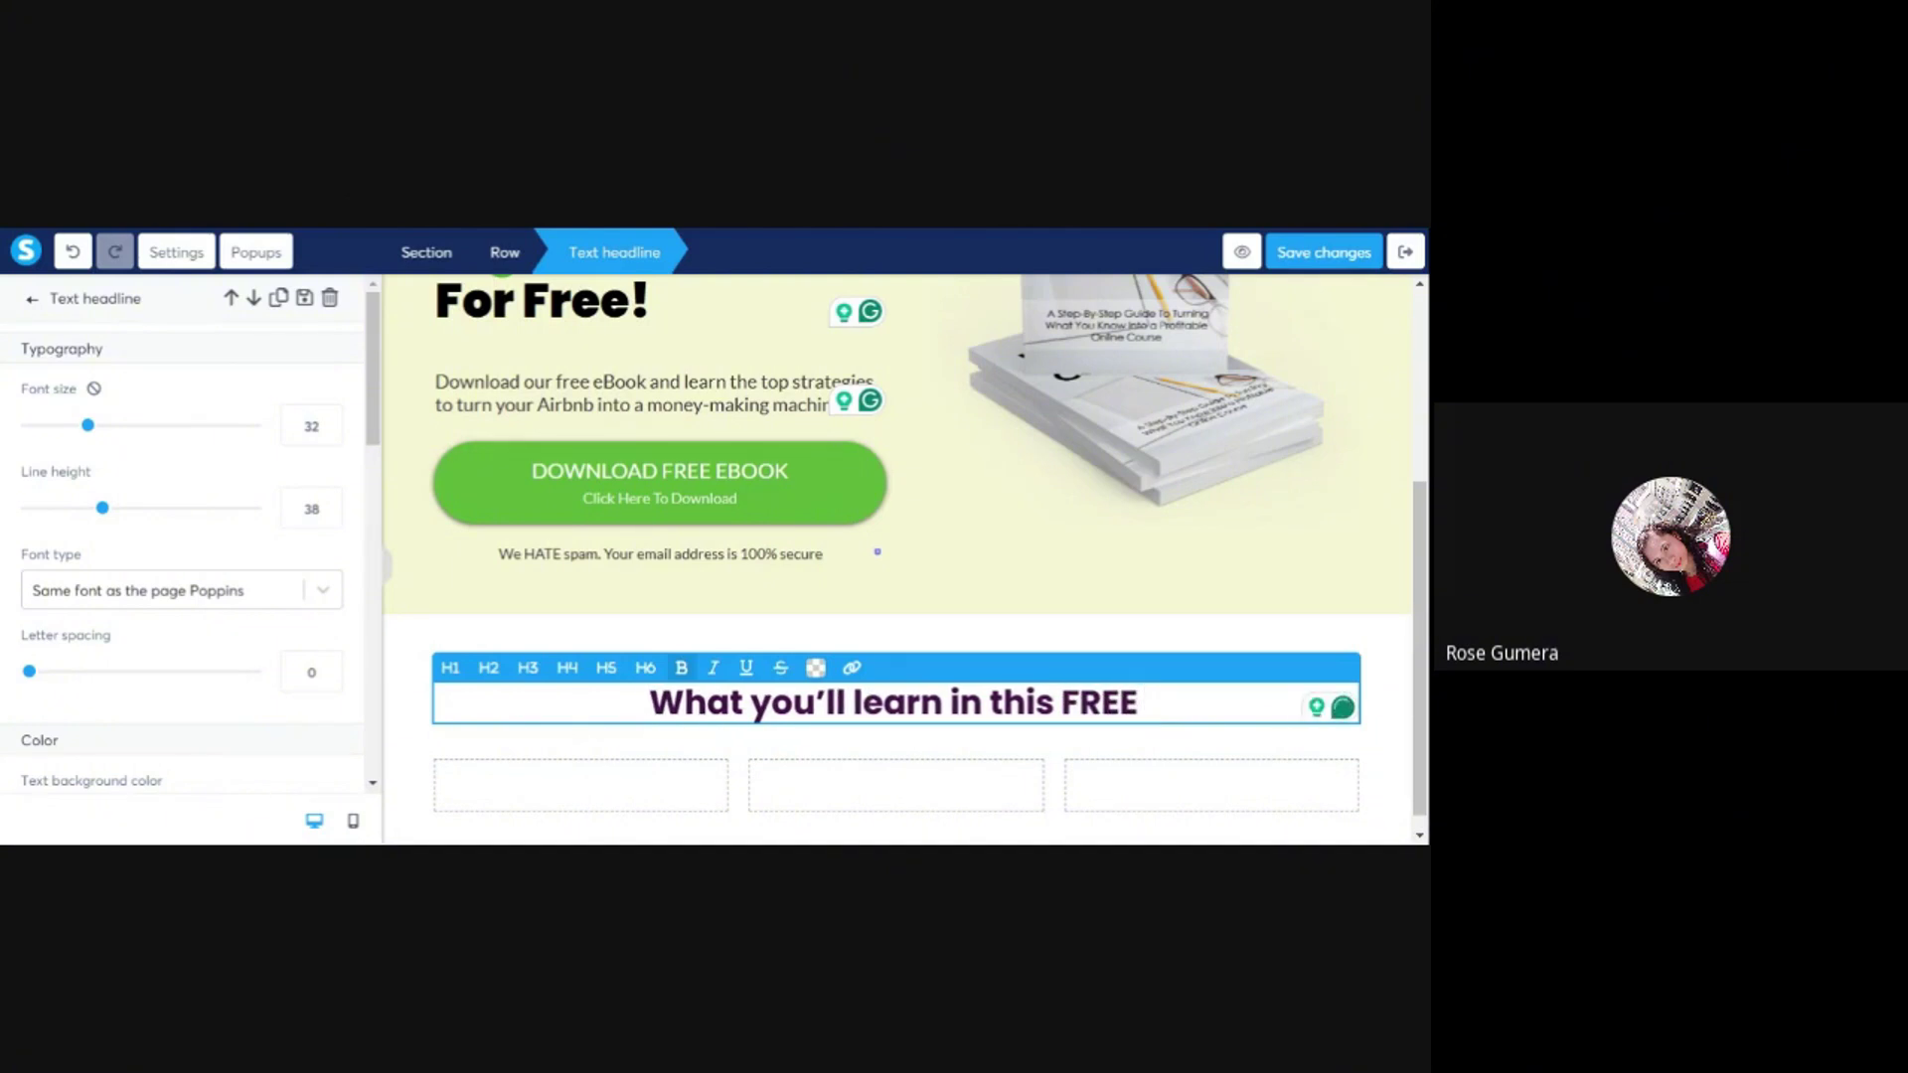
pyautogui.write(' guide')
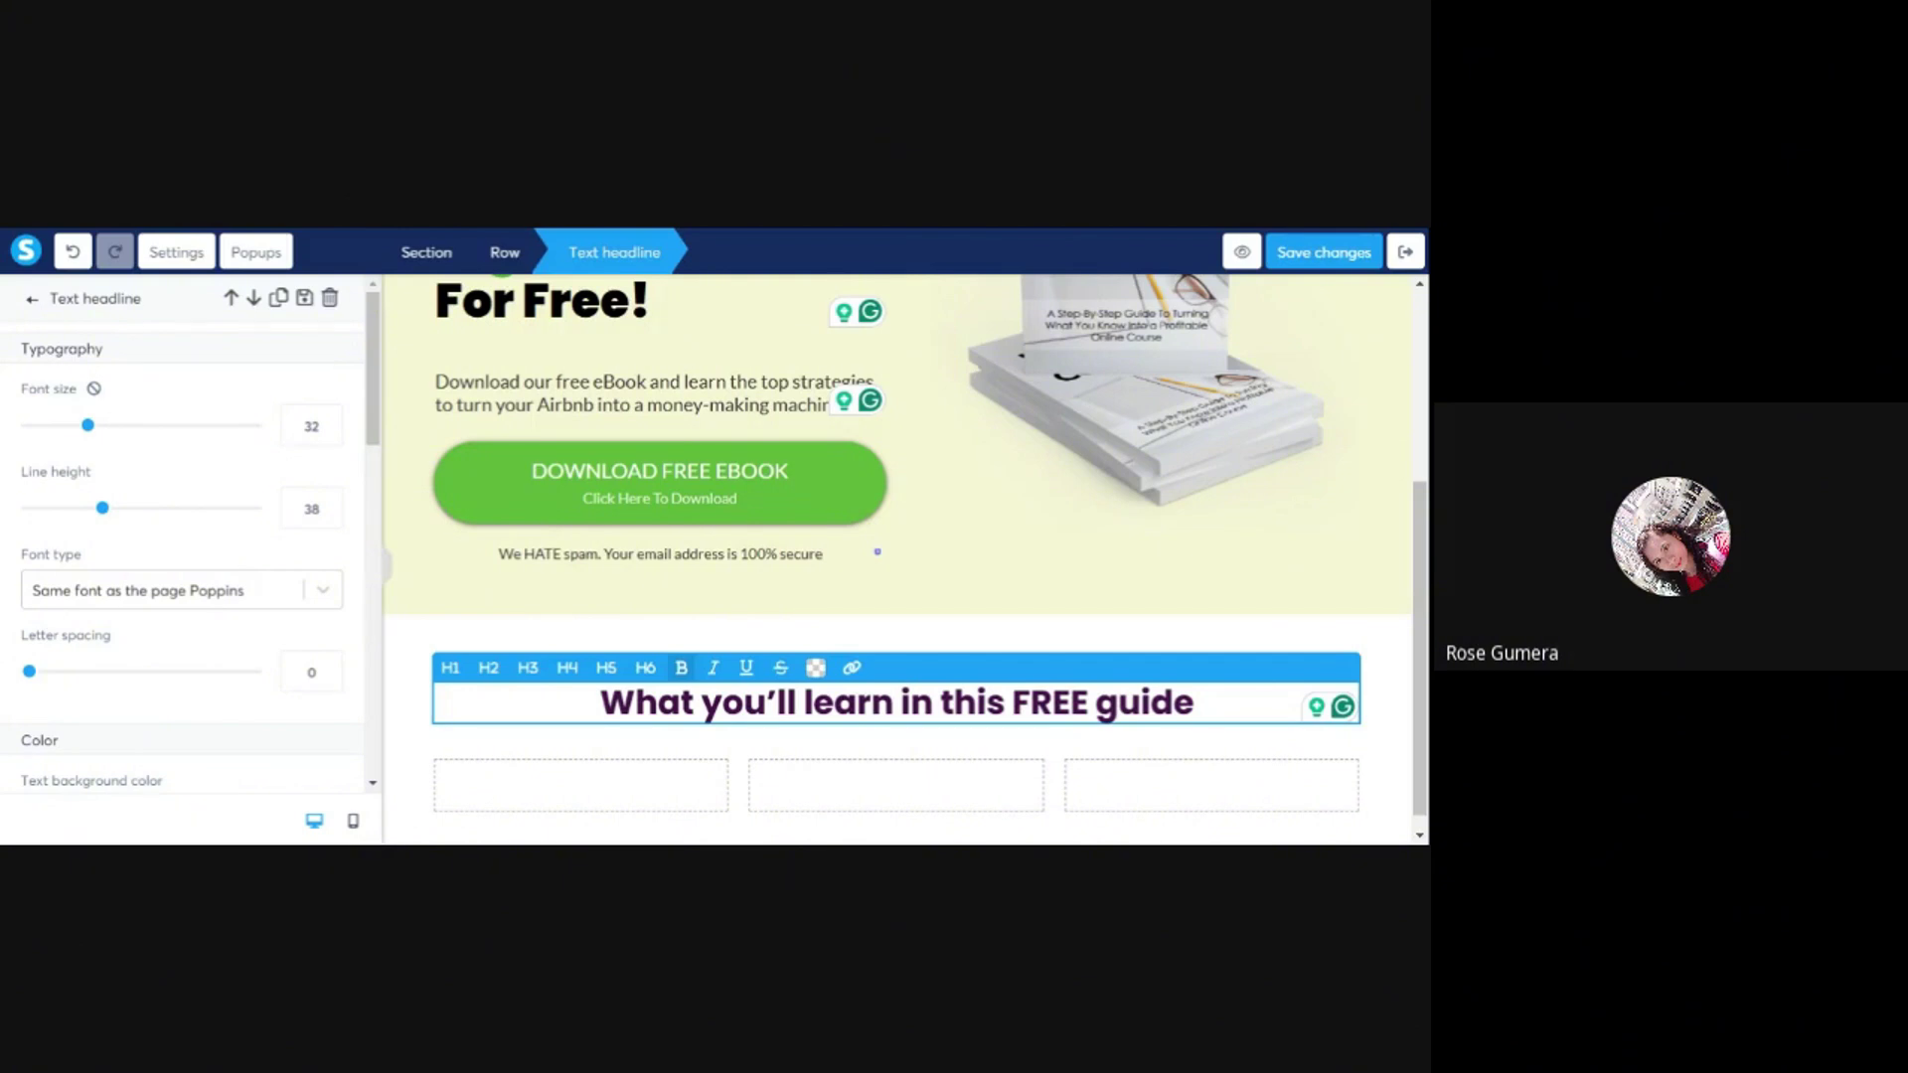
# - Ask ChatGPT for a short 2nd-section description about the 3 benefits and copy its first paragraph
pyautogui.hotkey('ctrl', 'Tab')
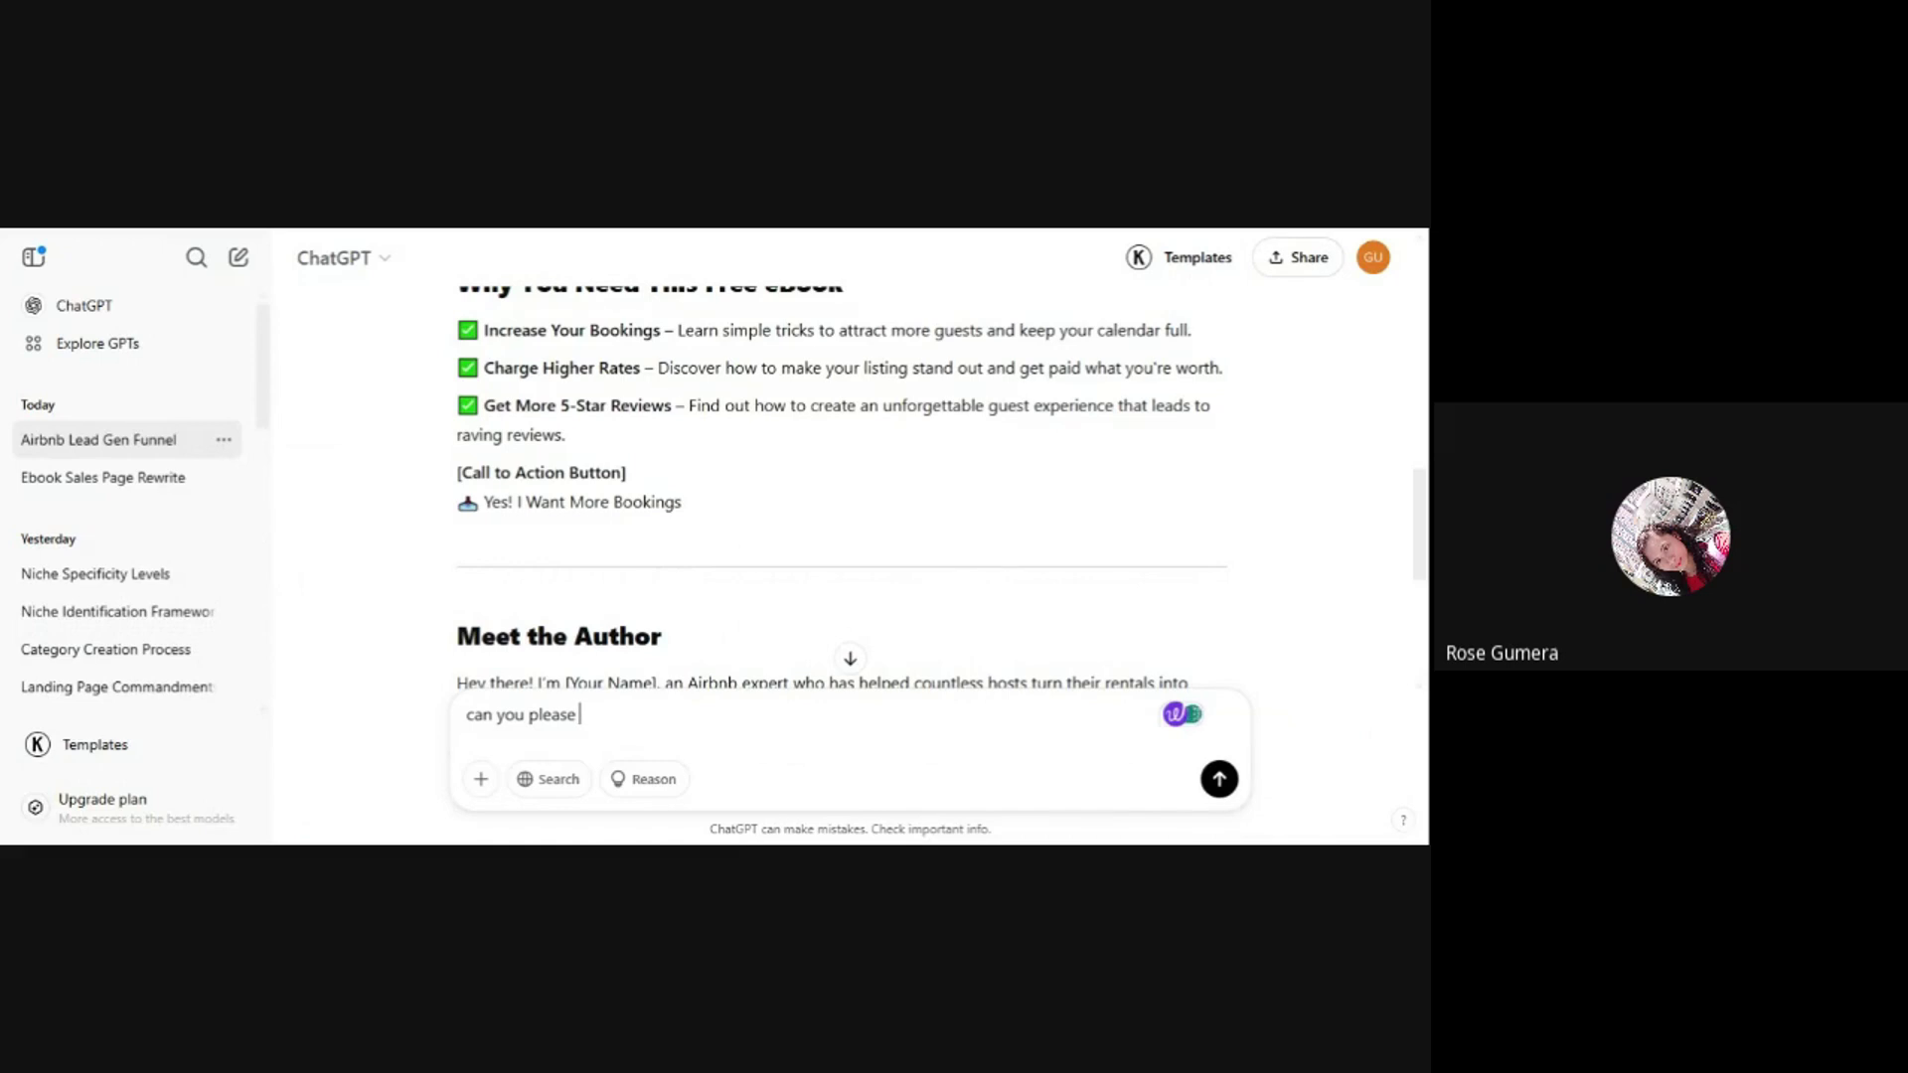
pyautogui.write('create a short descri')
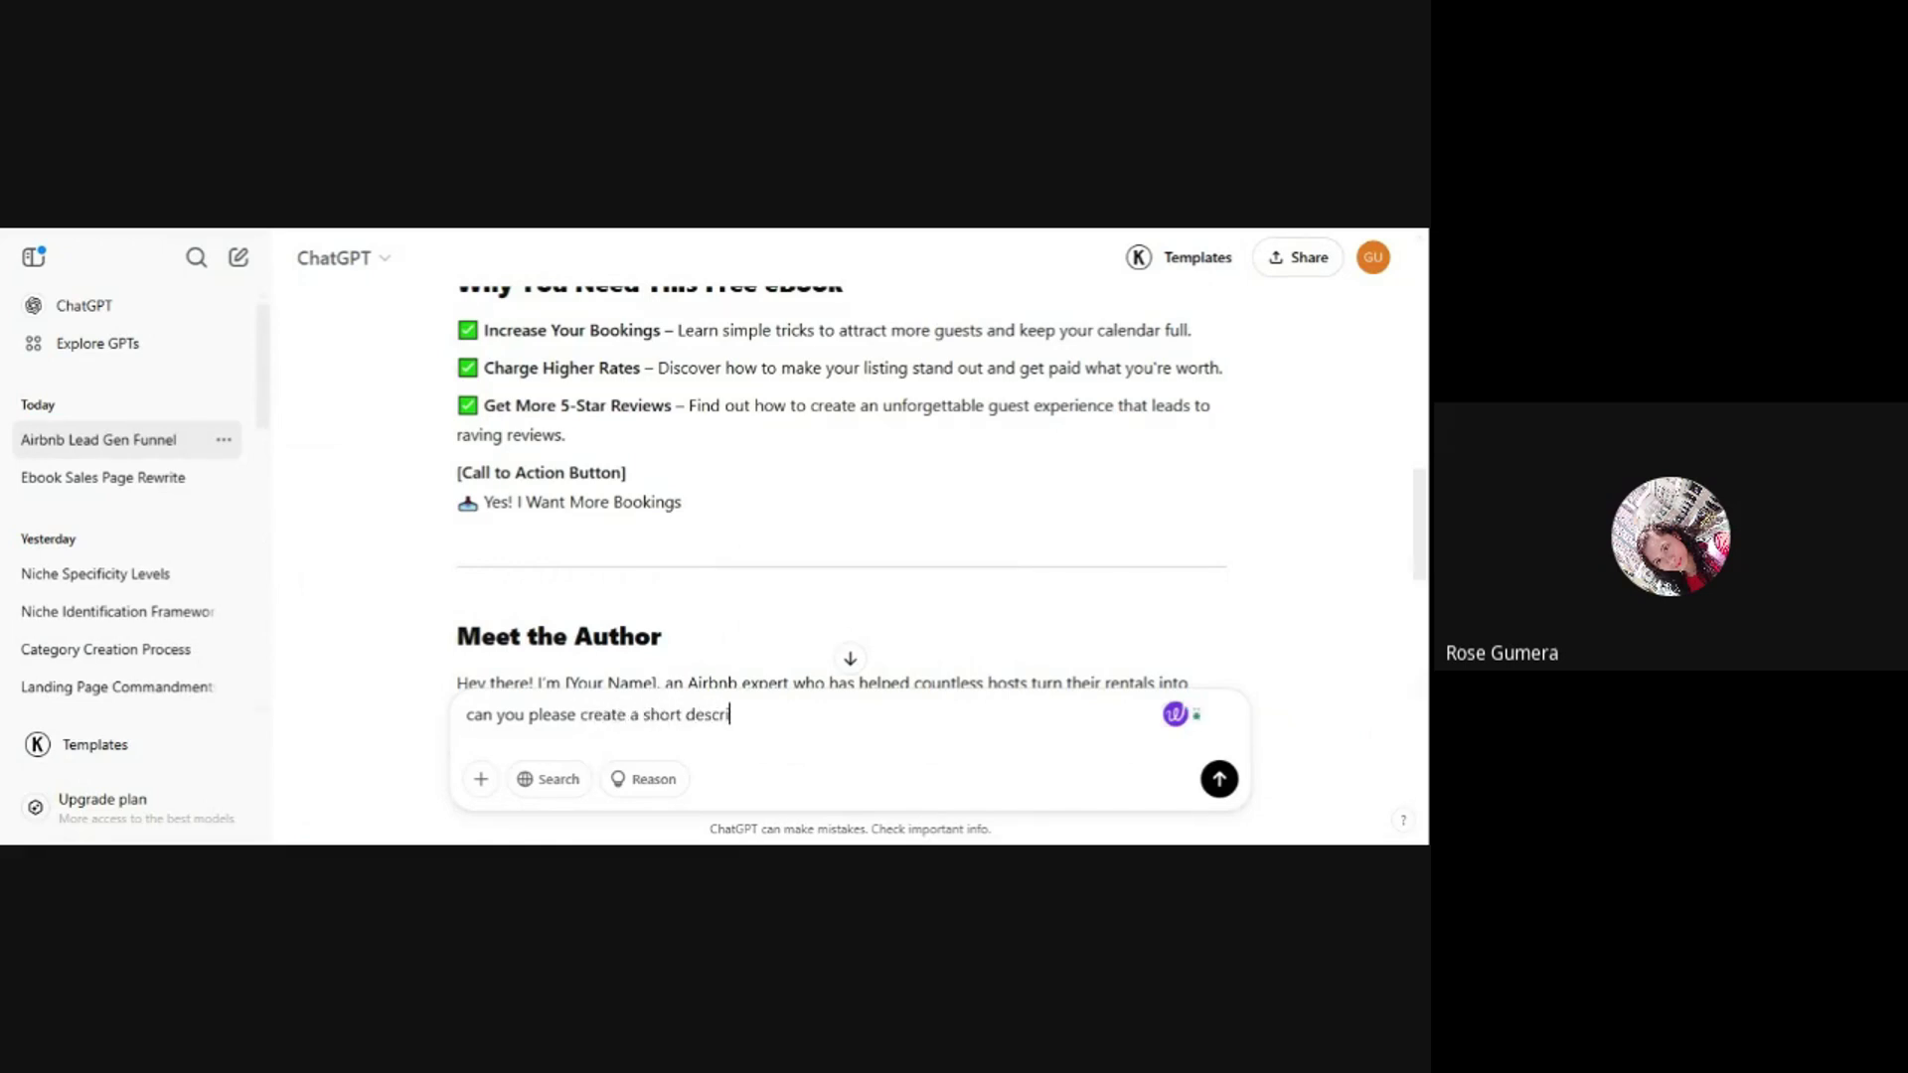
pyautogui.write('ption on the 2nd section ')
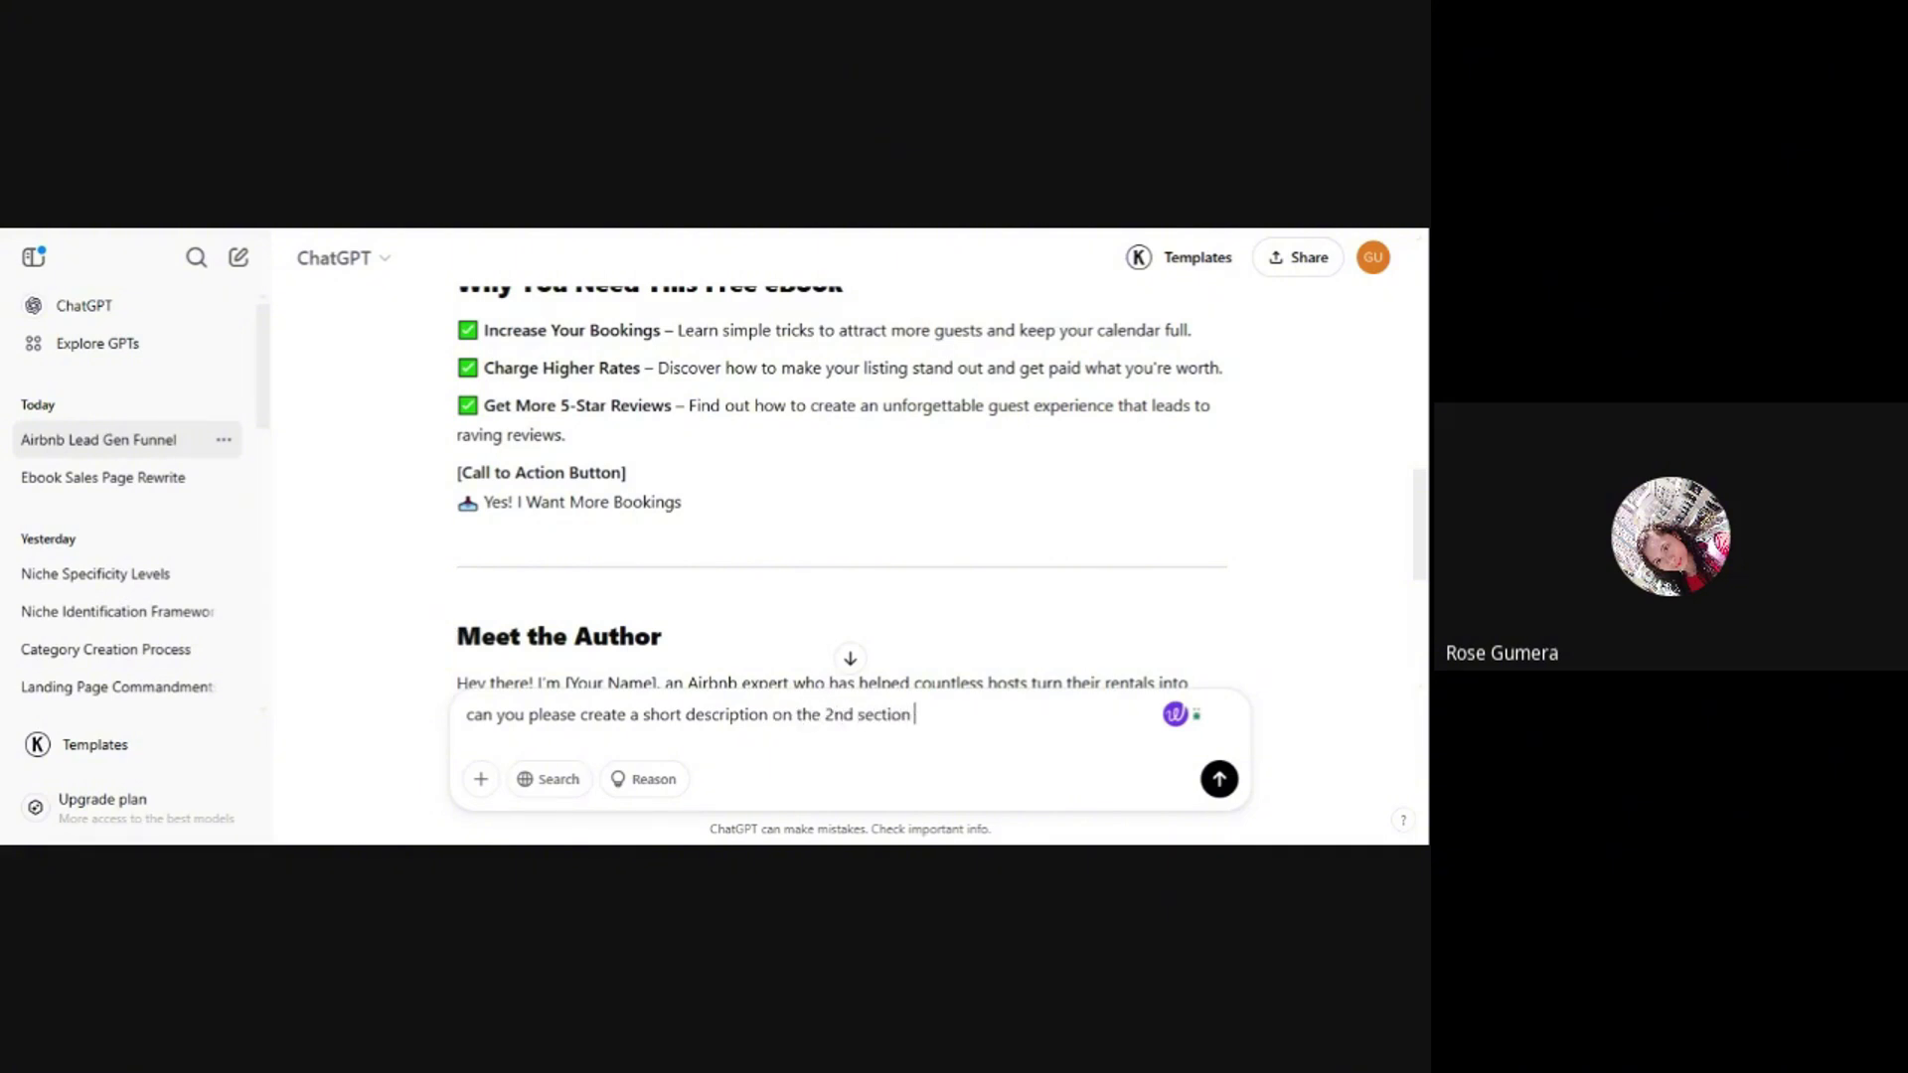
pyautogui.write('about the 3 benefits')
pyautogui.press('Return')
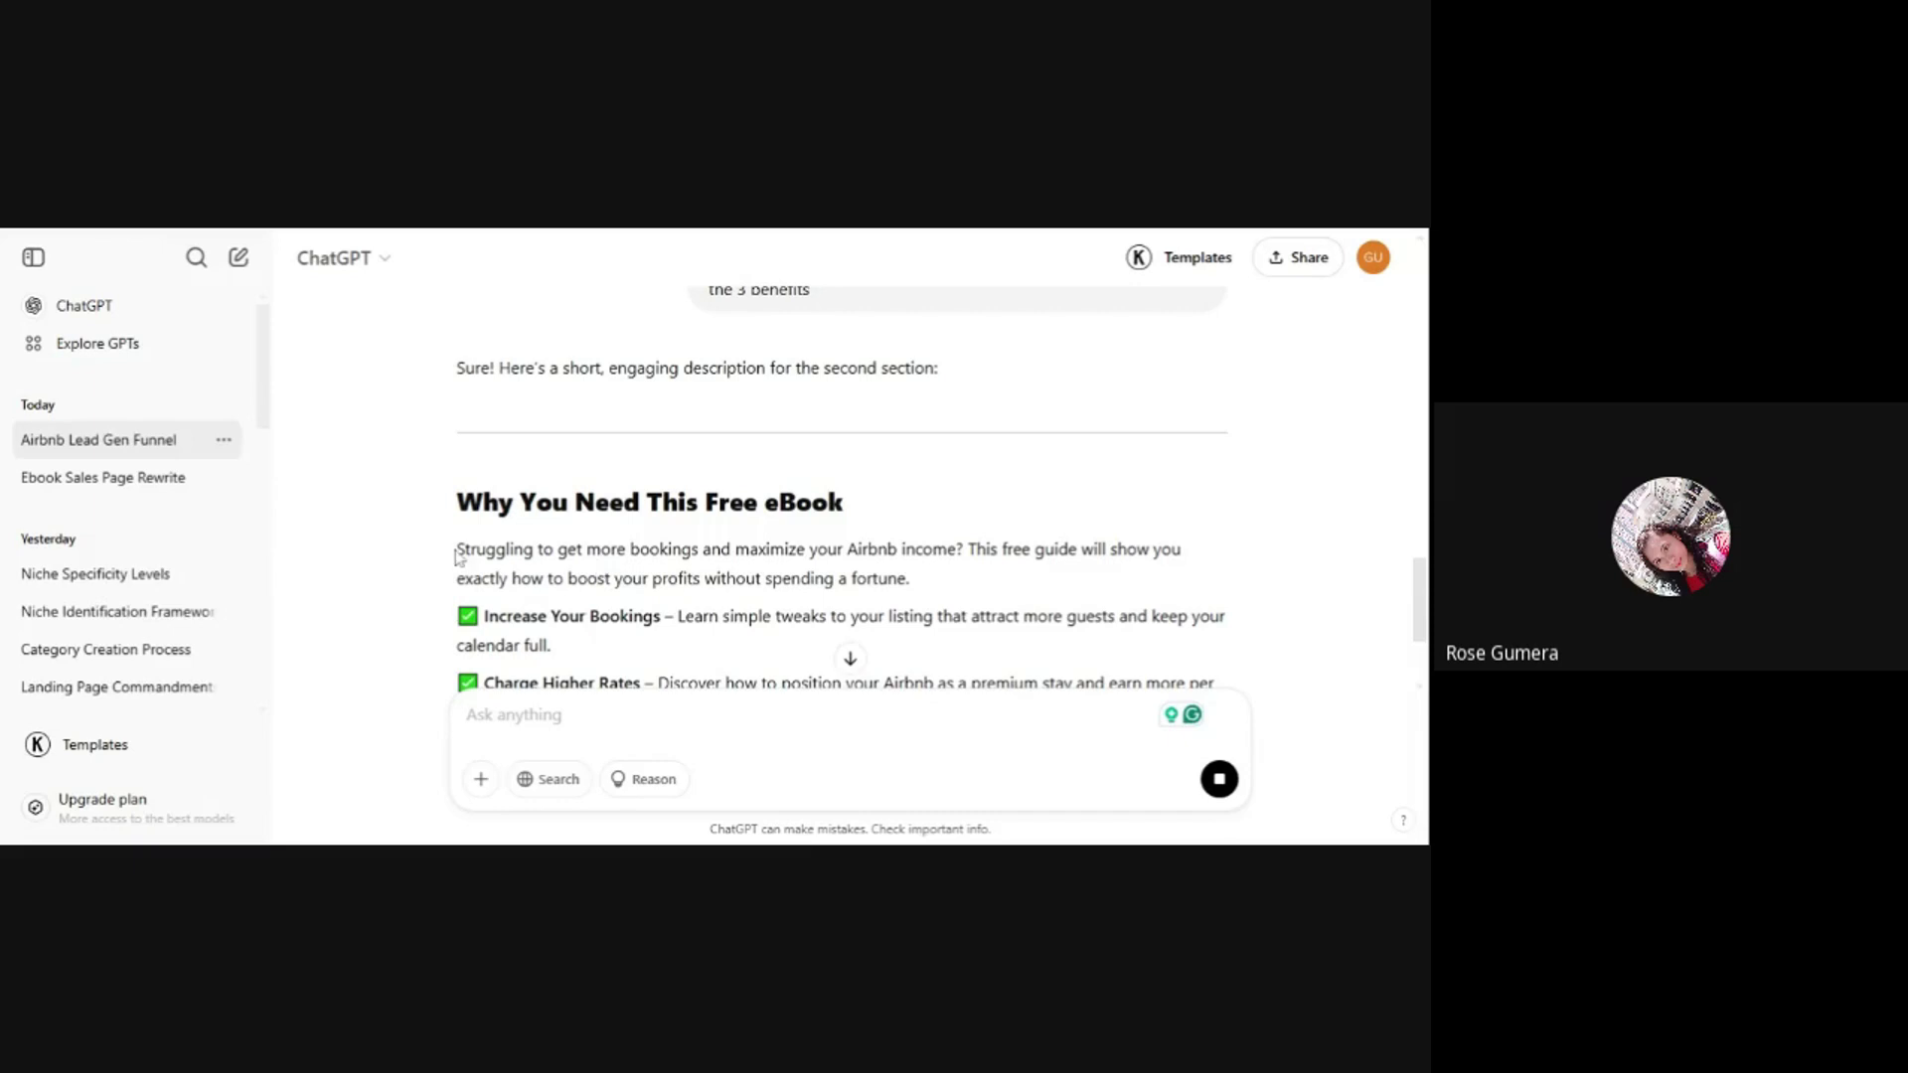
pyautogui.moveTo(459, 552); pyautogui.dragTo(939, 596)
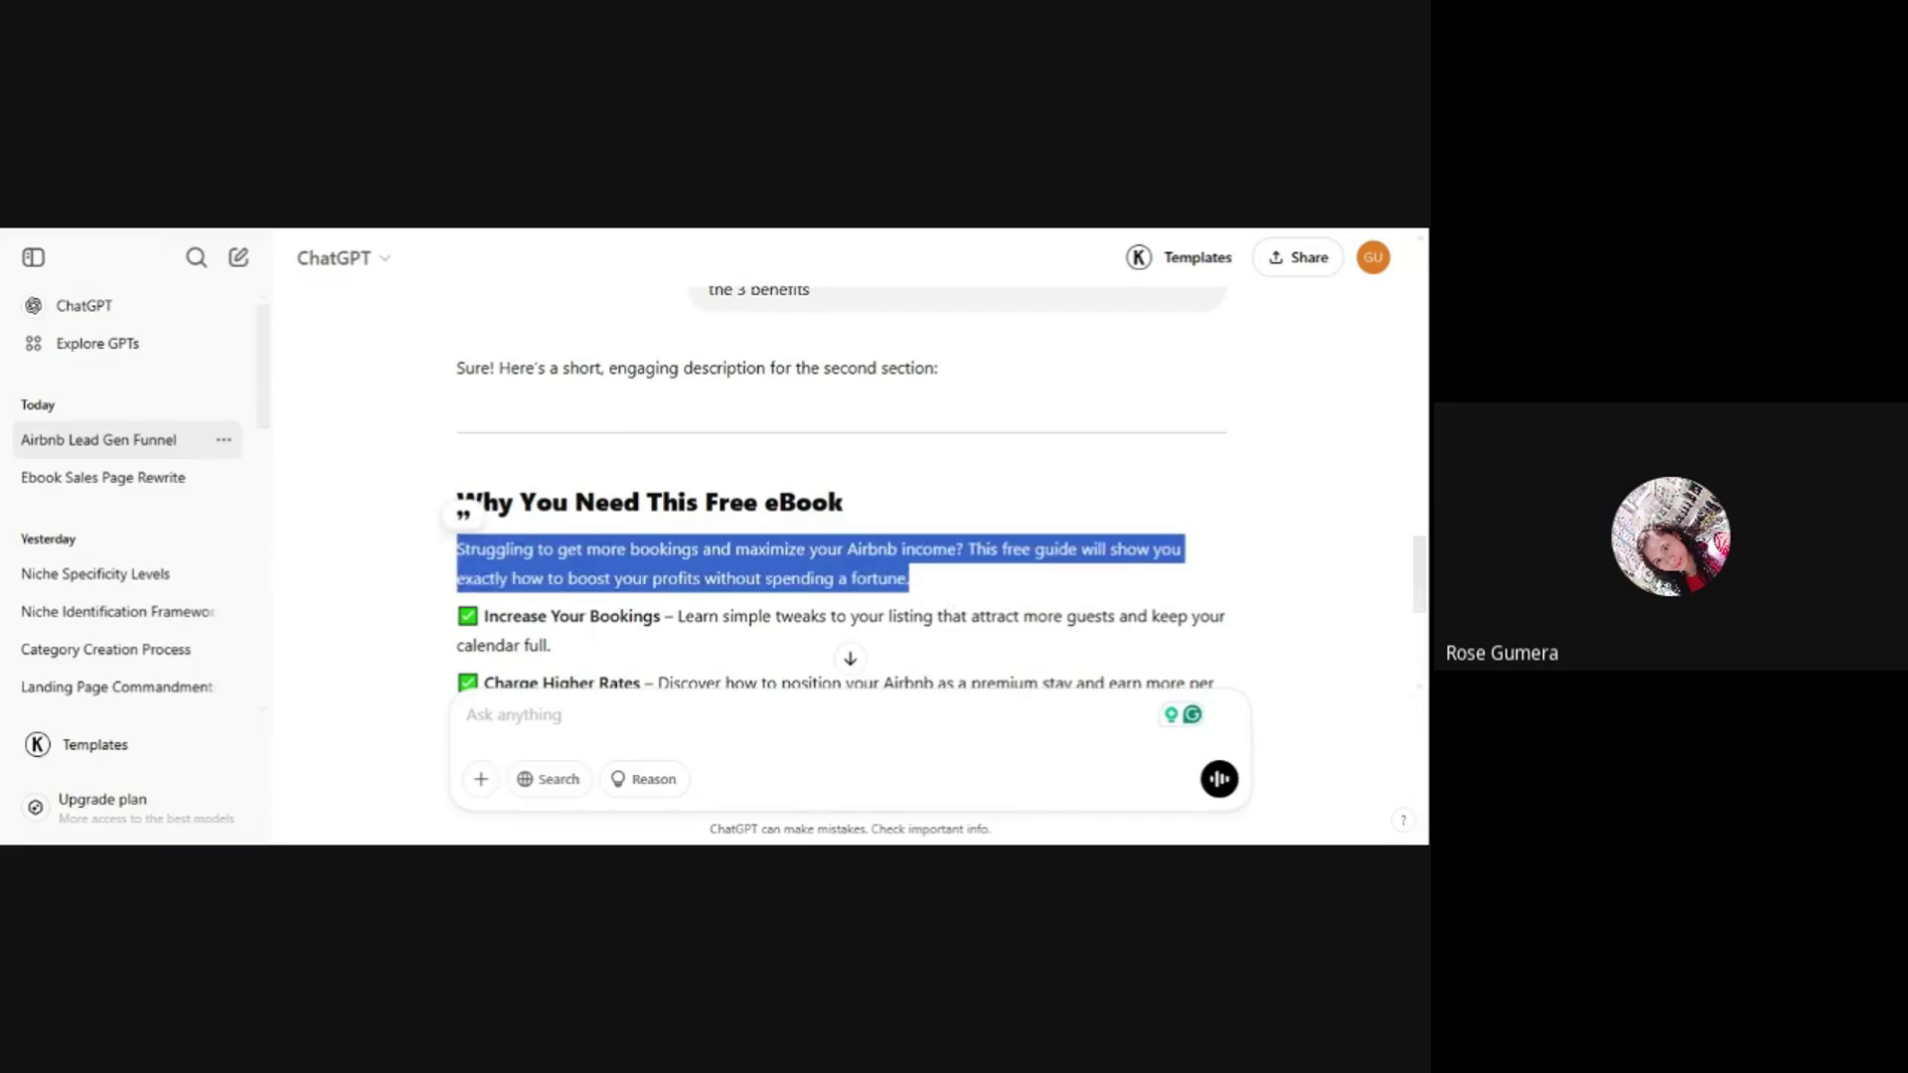
pyautogui.hotkey('alt', 'Tab')
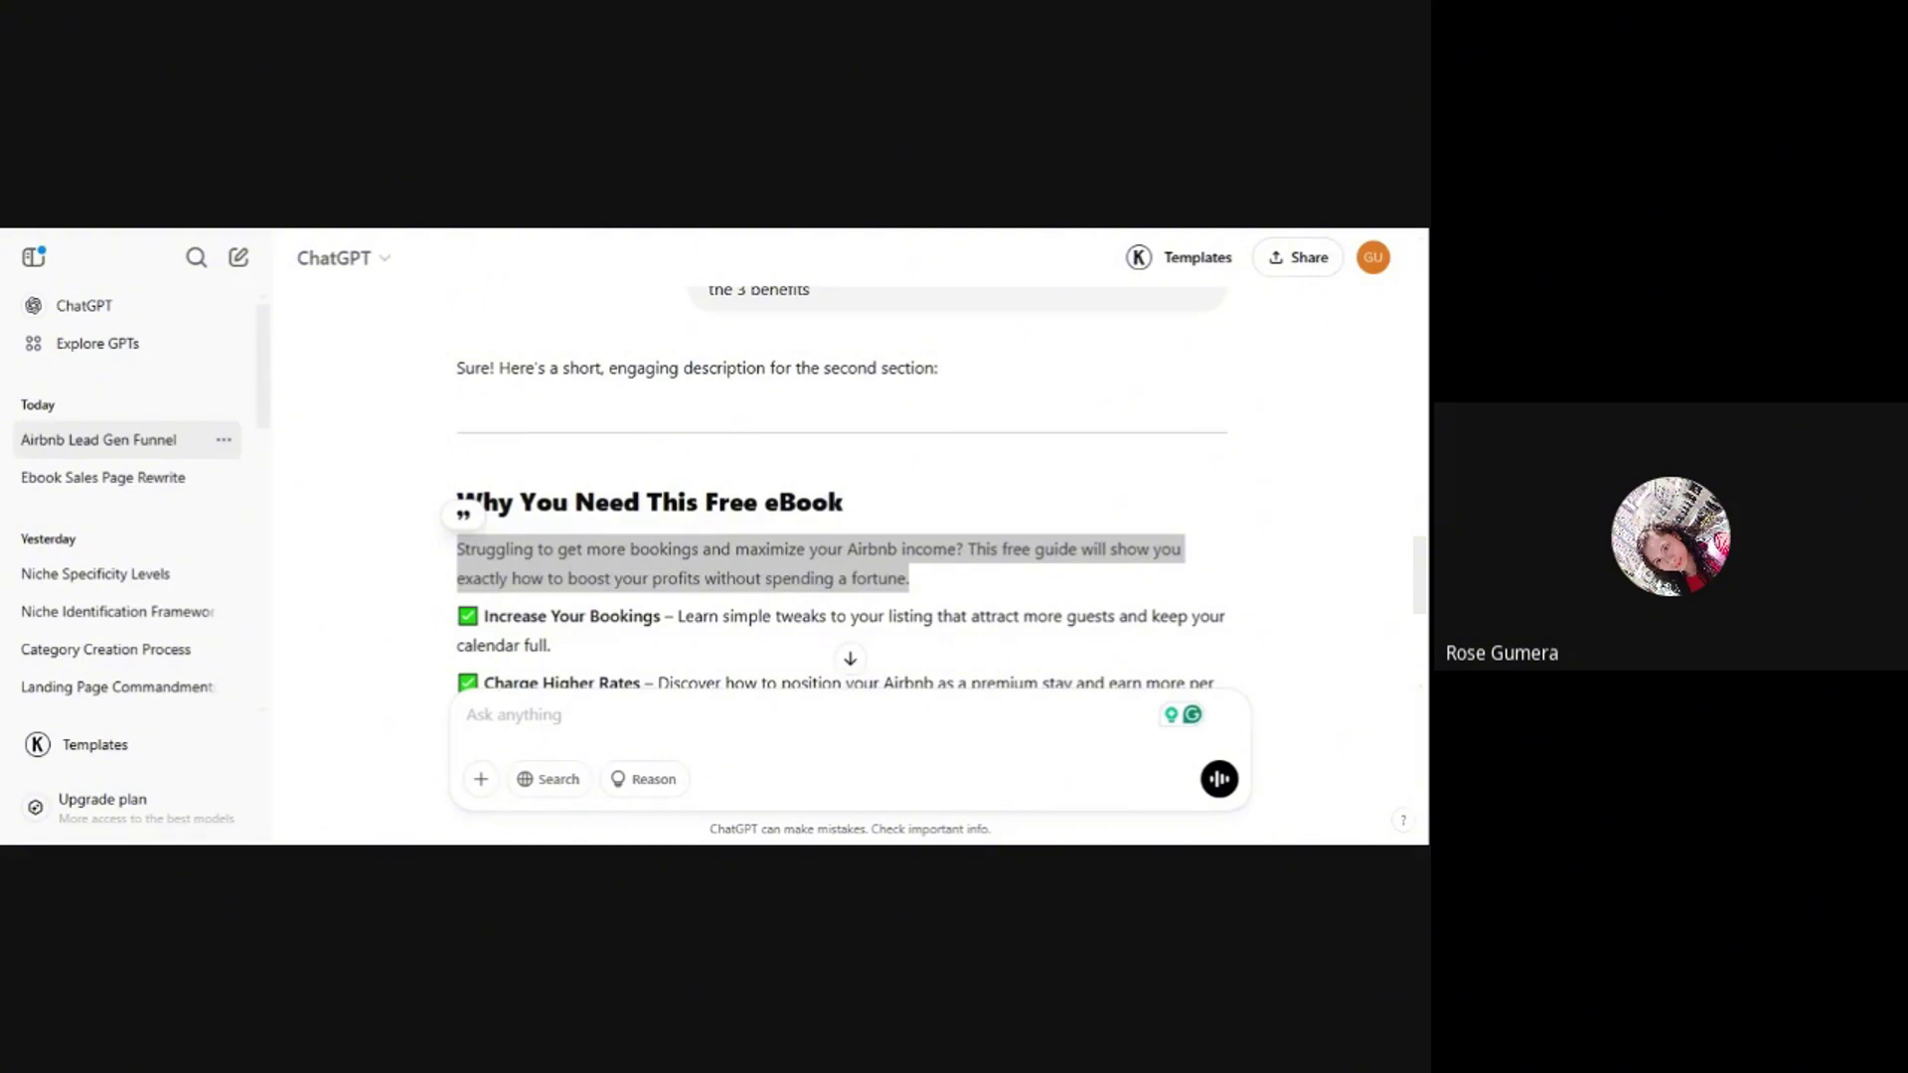
pyautogui.hotkey('ctrl', 'Tab')
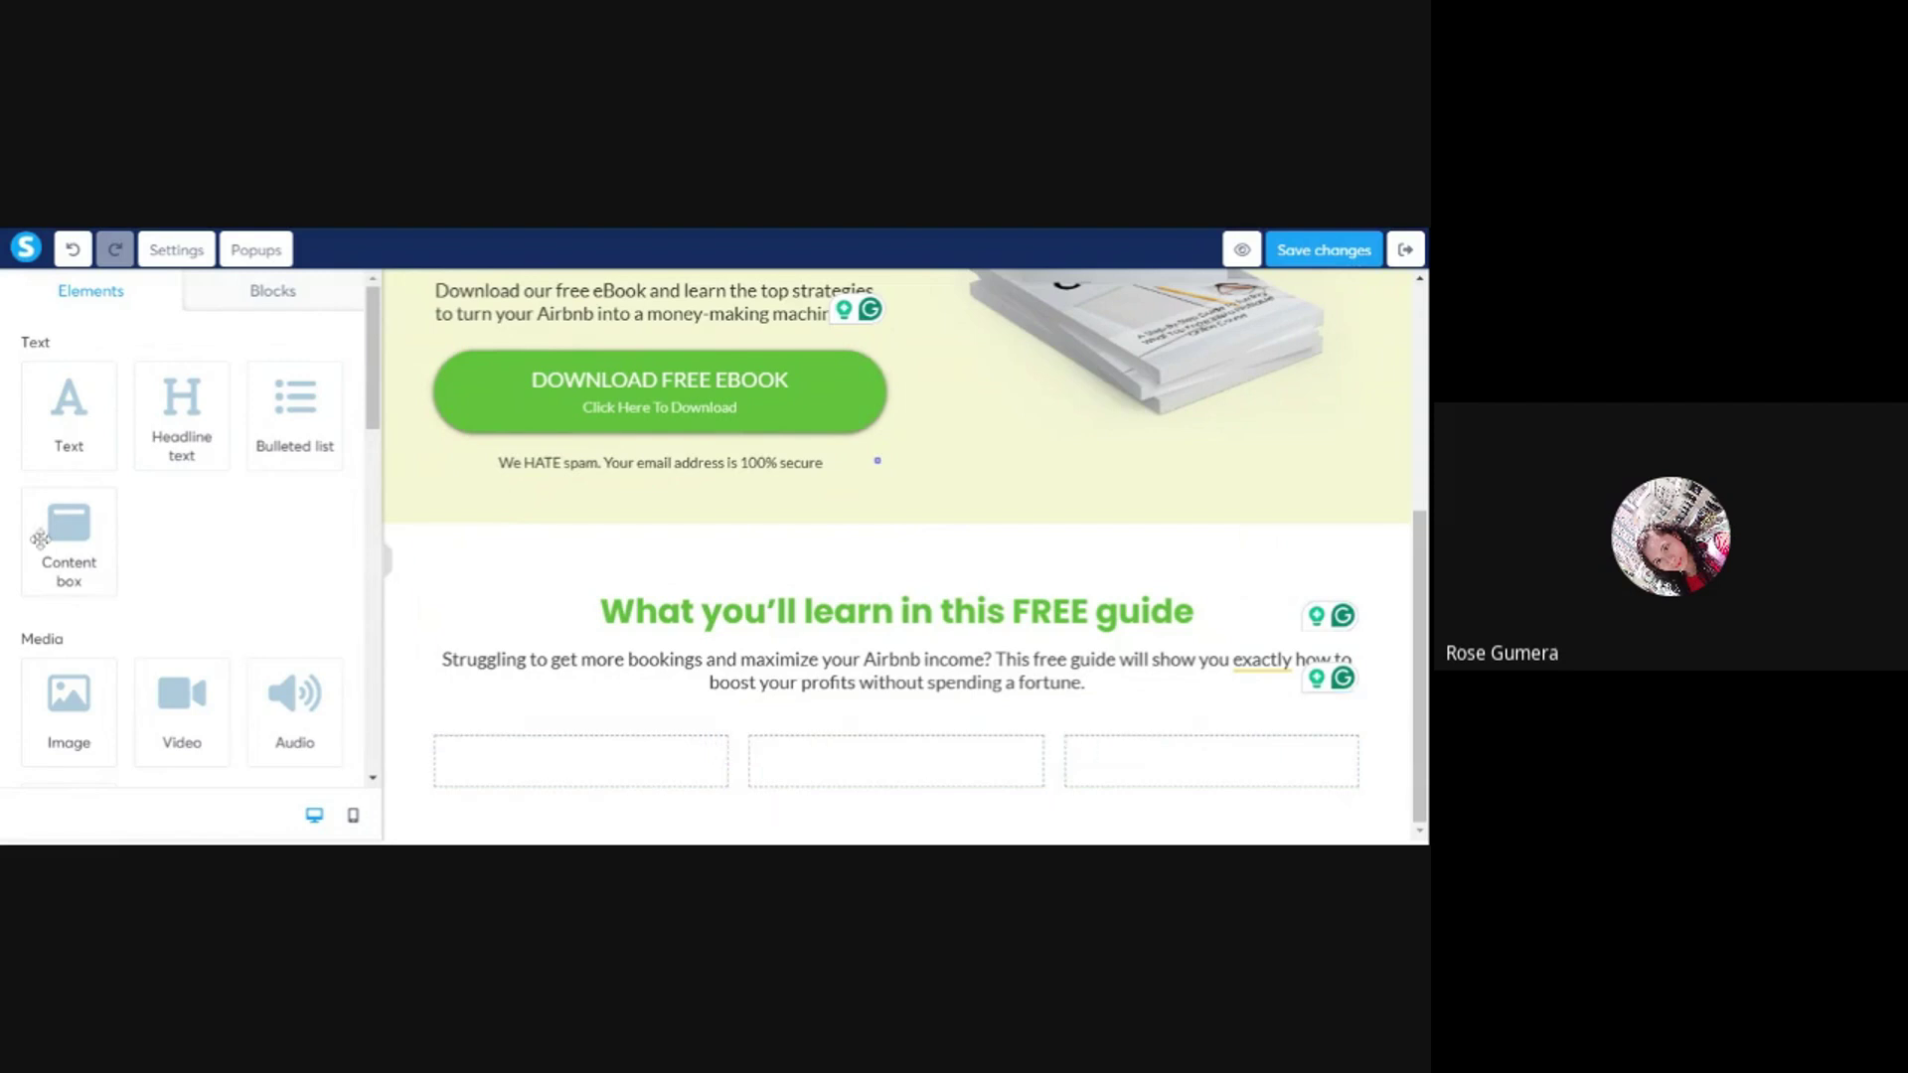
# - Place a new row with a hard shadow into the first card column
pyautogui.scroll(-3, 160, 560)
pyautogui.scroll(-3, 159, 561)
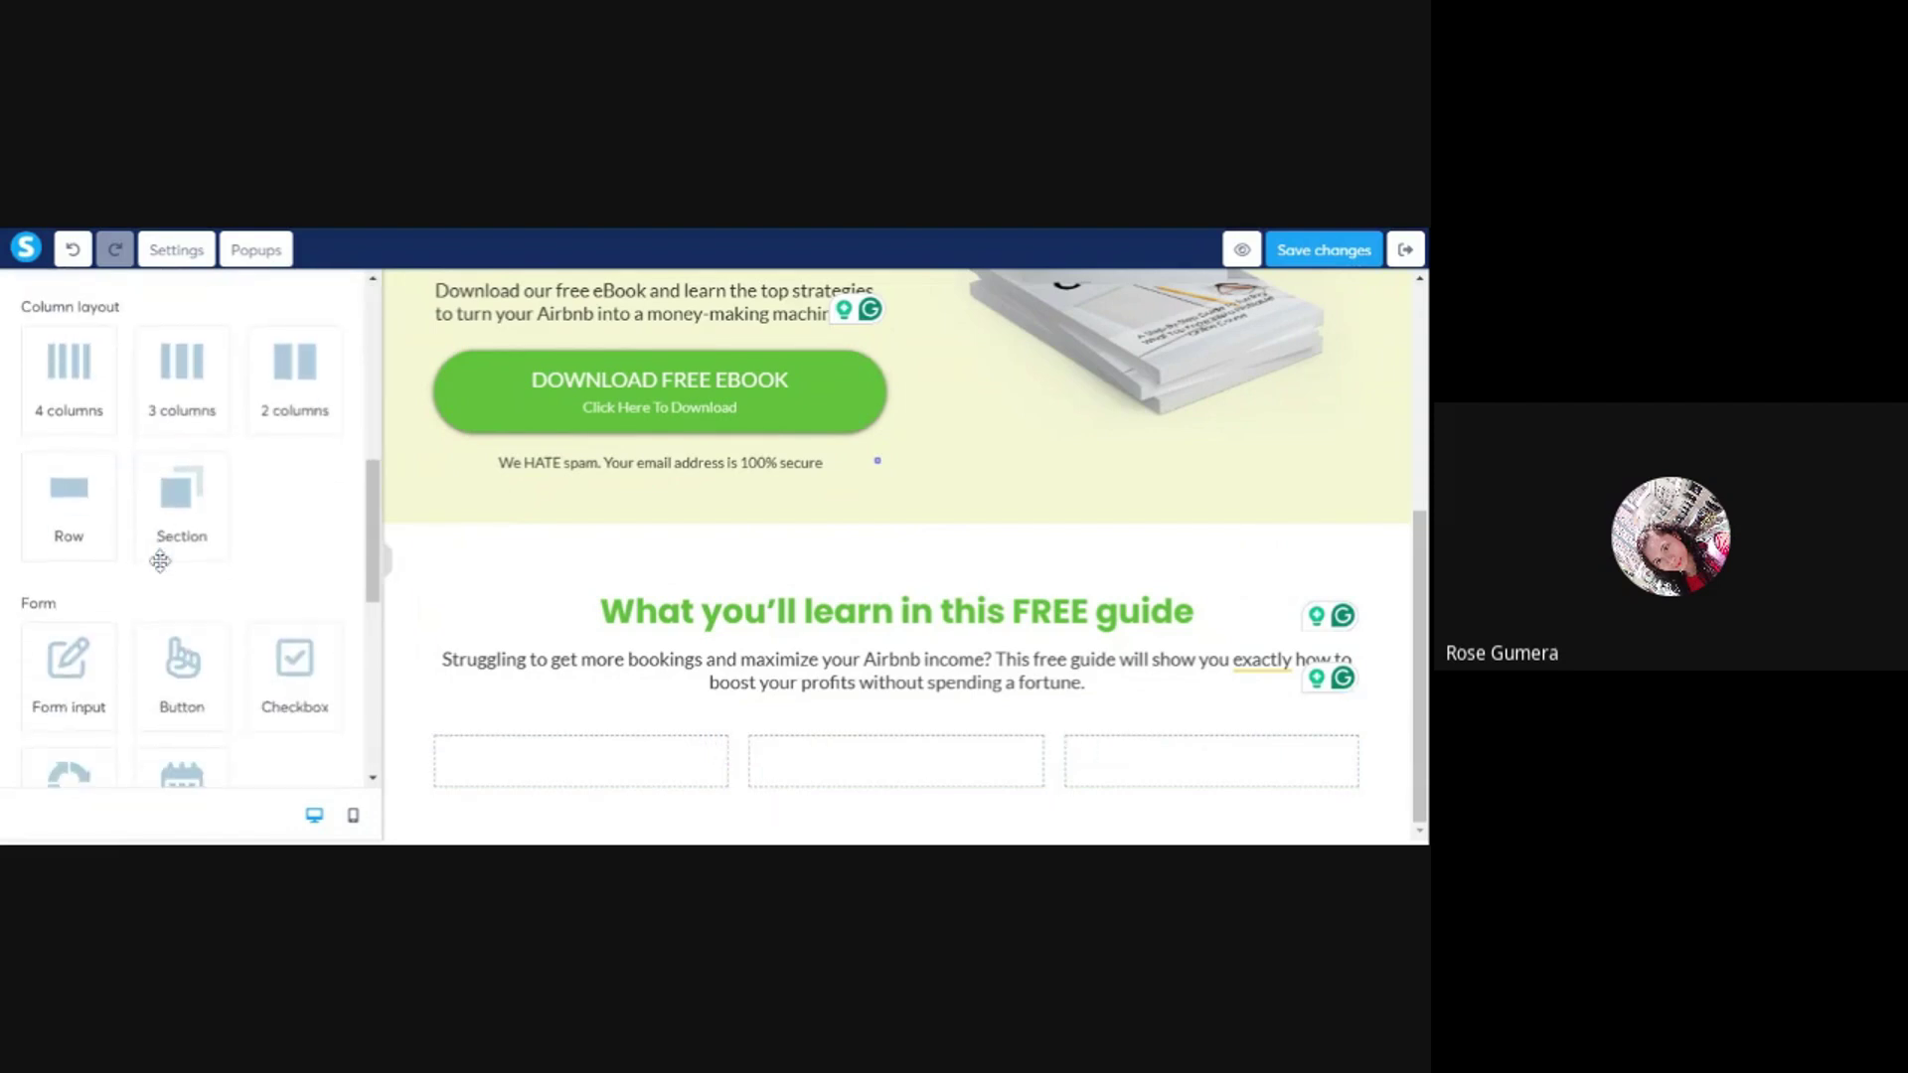
pyautogui.moveTo(60, 496); pyautogui.dragTo(553, 771)
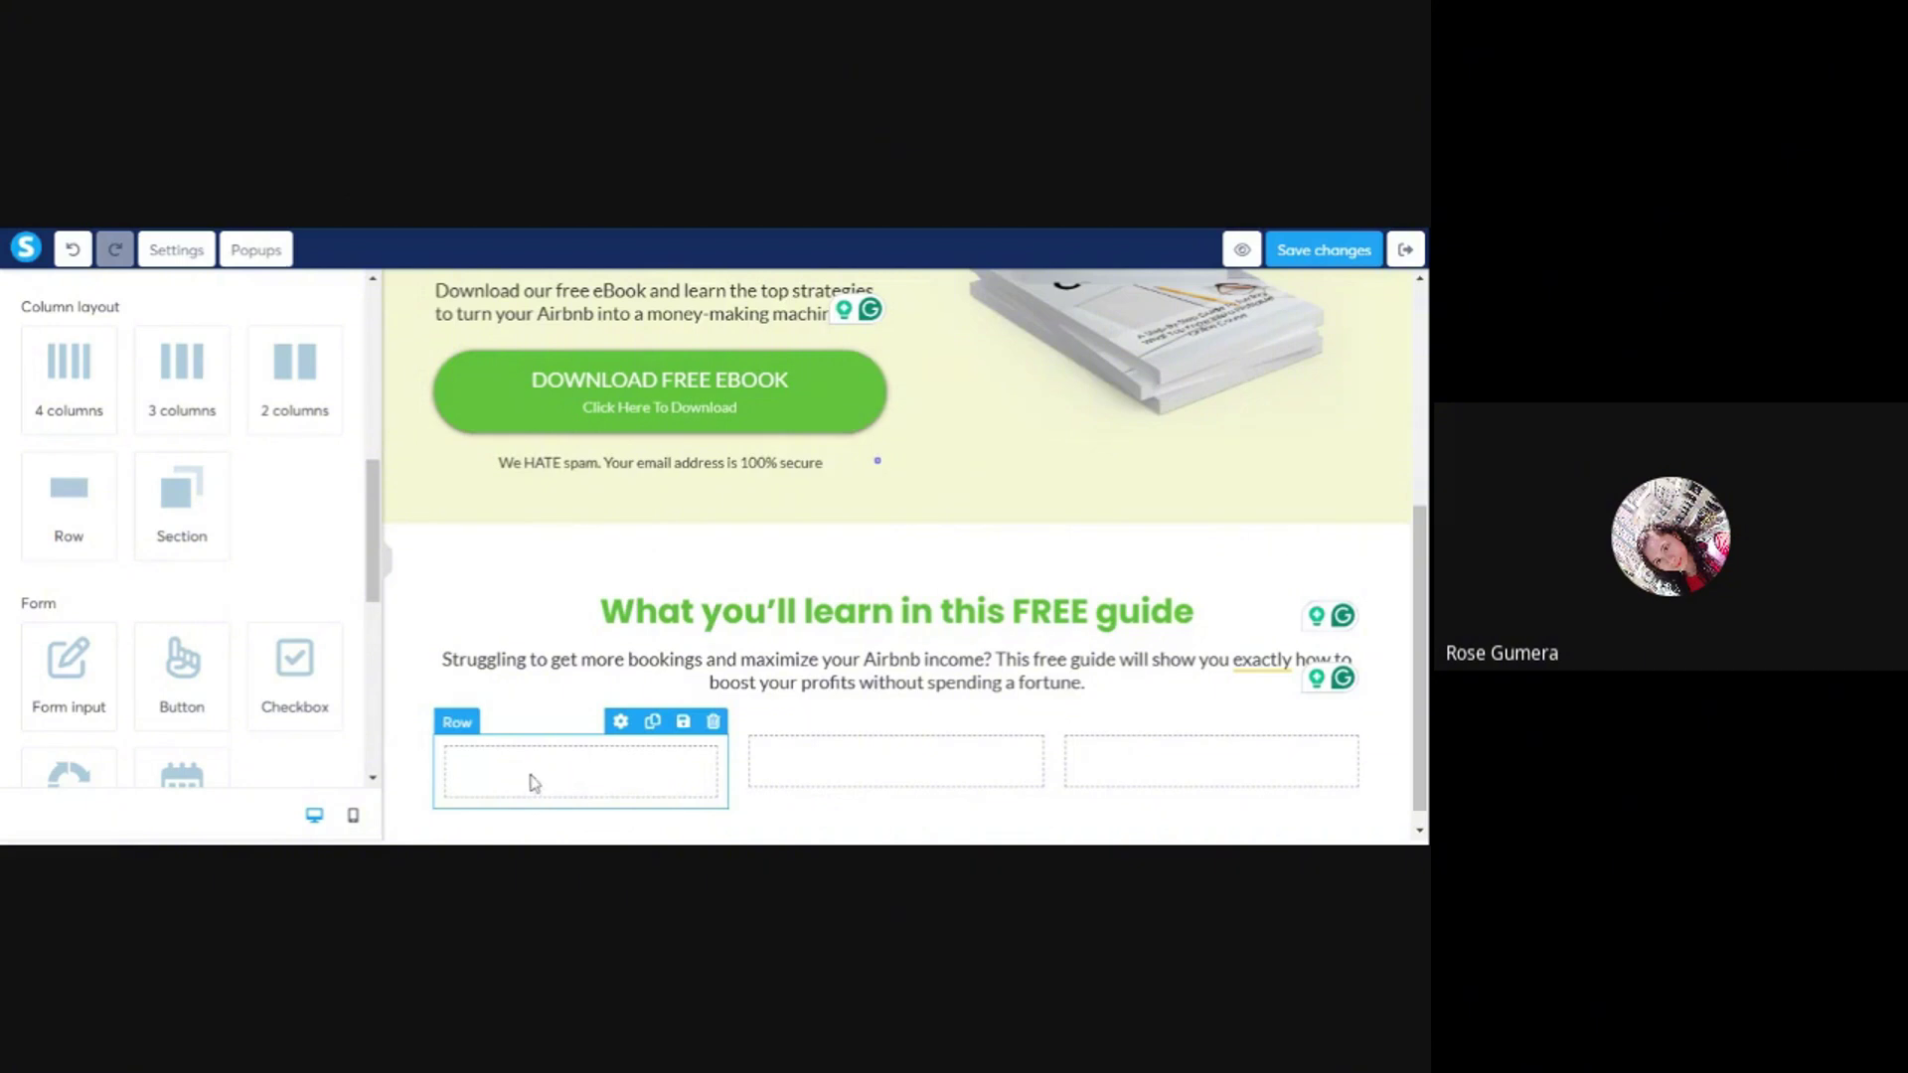
pyautogui.scroll(-1, 590, 656)
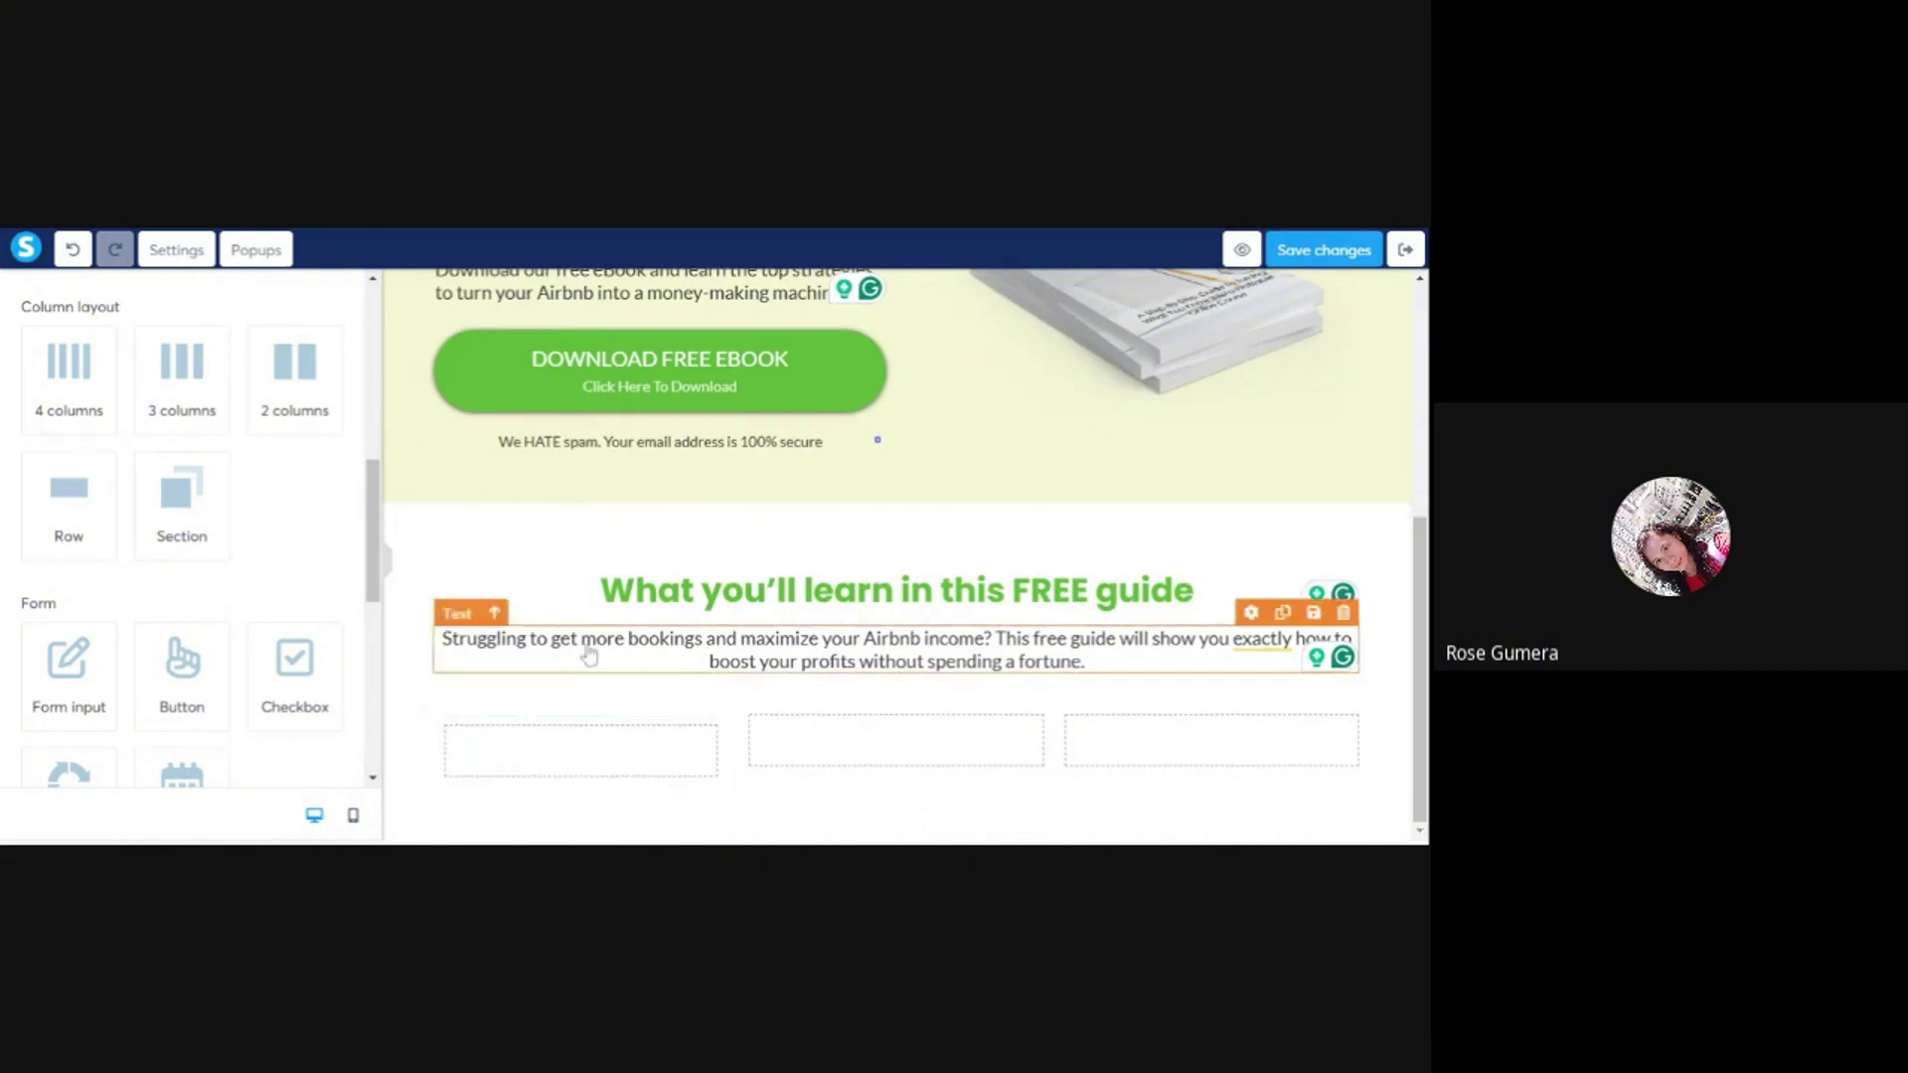
pyautogui.click(567, 743)
pyautogui.scroll(-2, 142, 643)
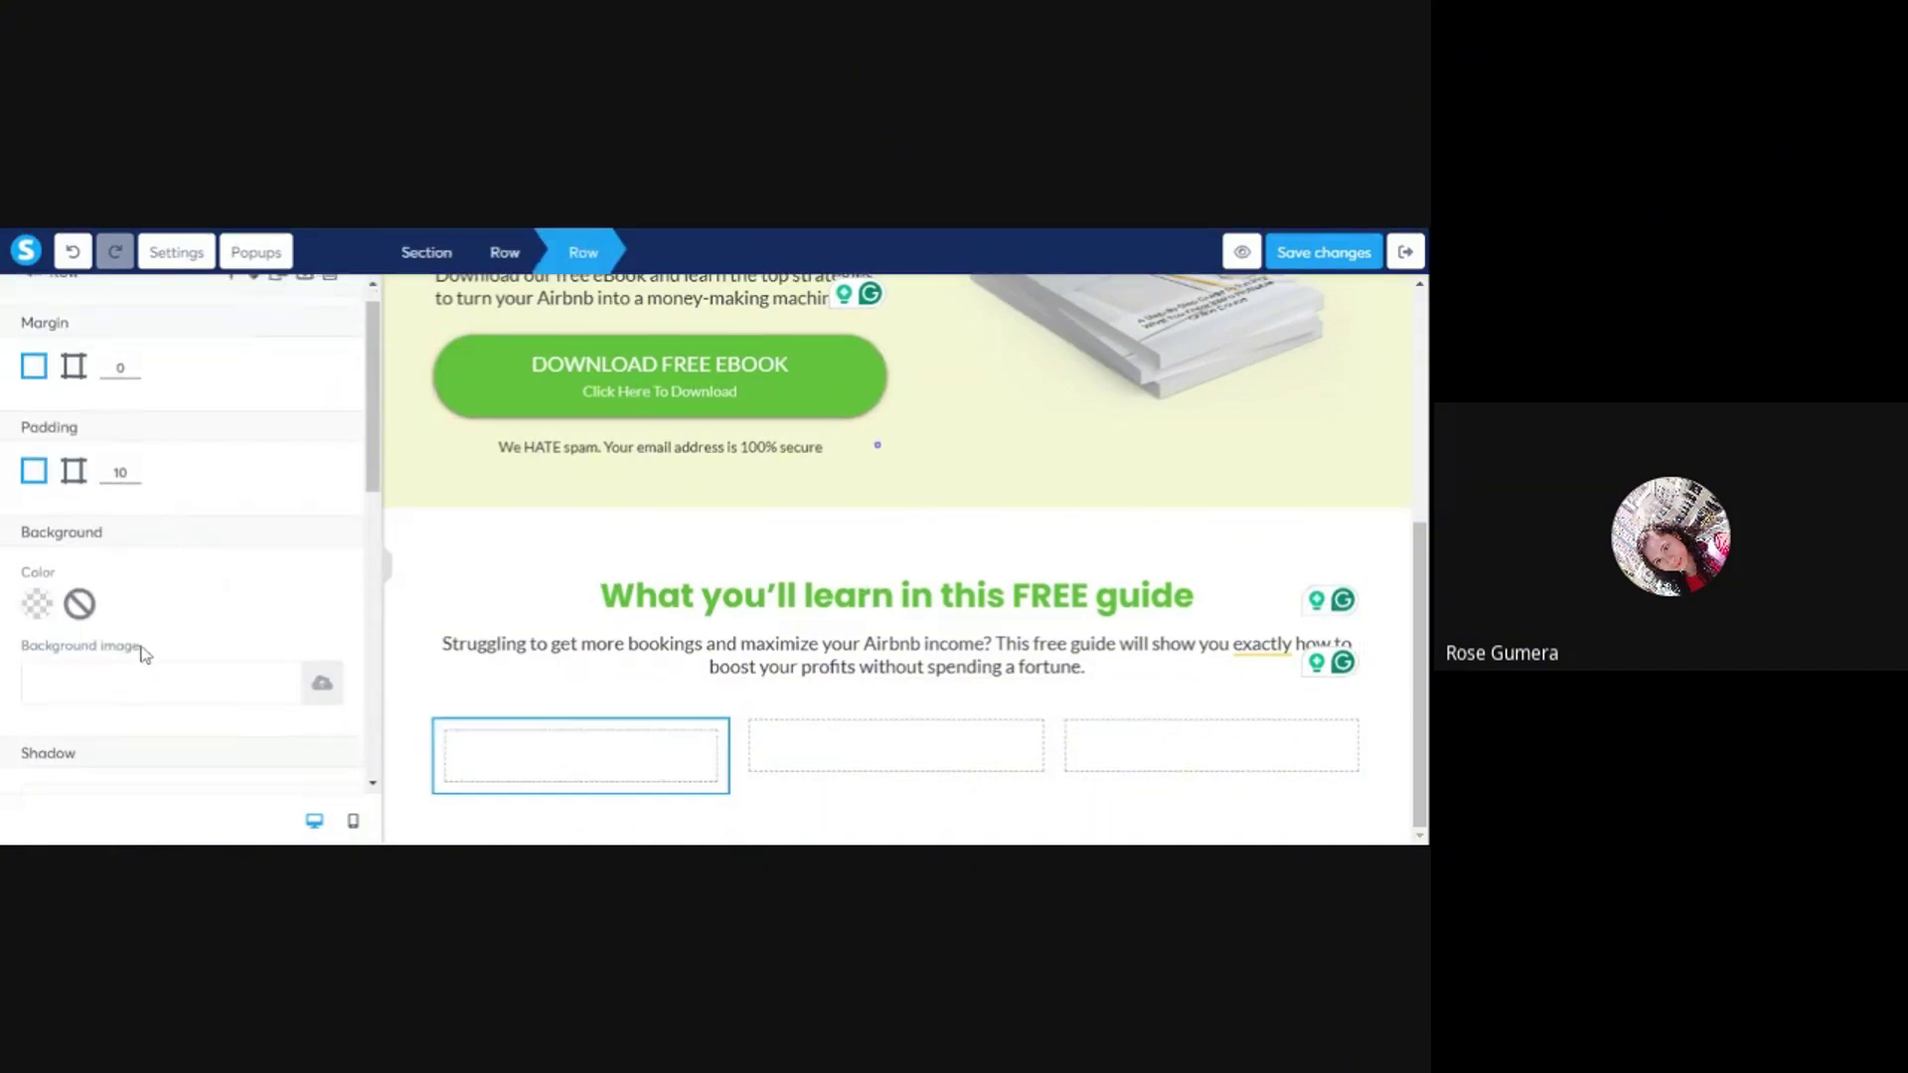
pyautogui.scroll(-2, 146, 650)
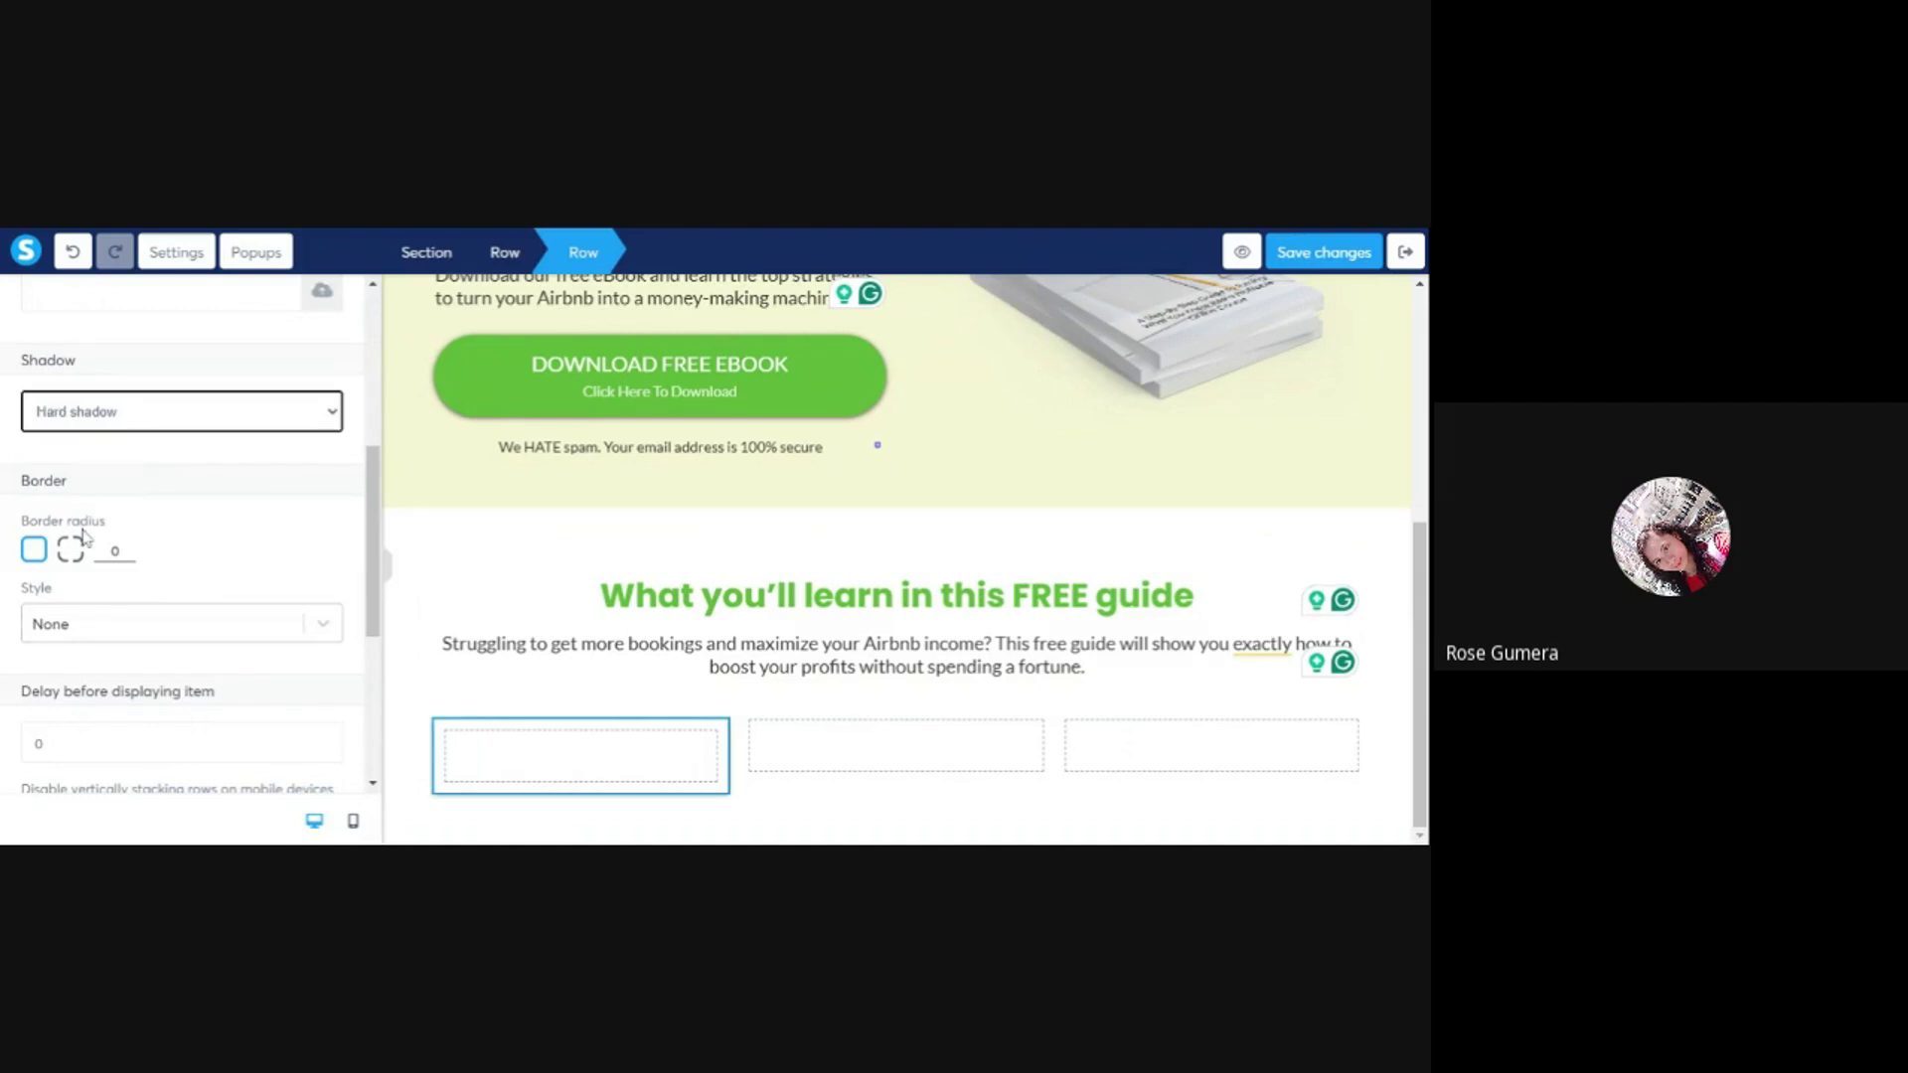
pyautogui.click(506, 709)
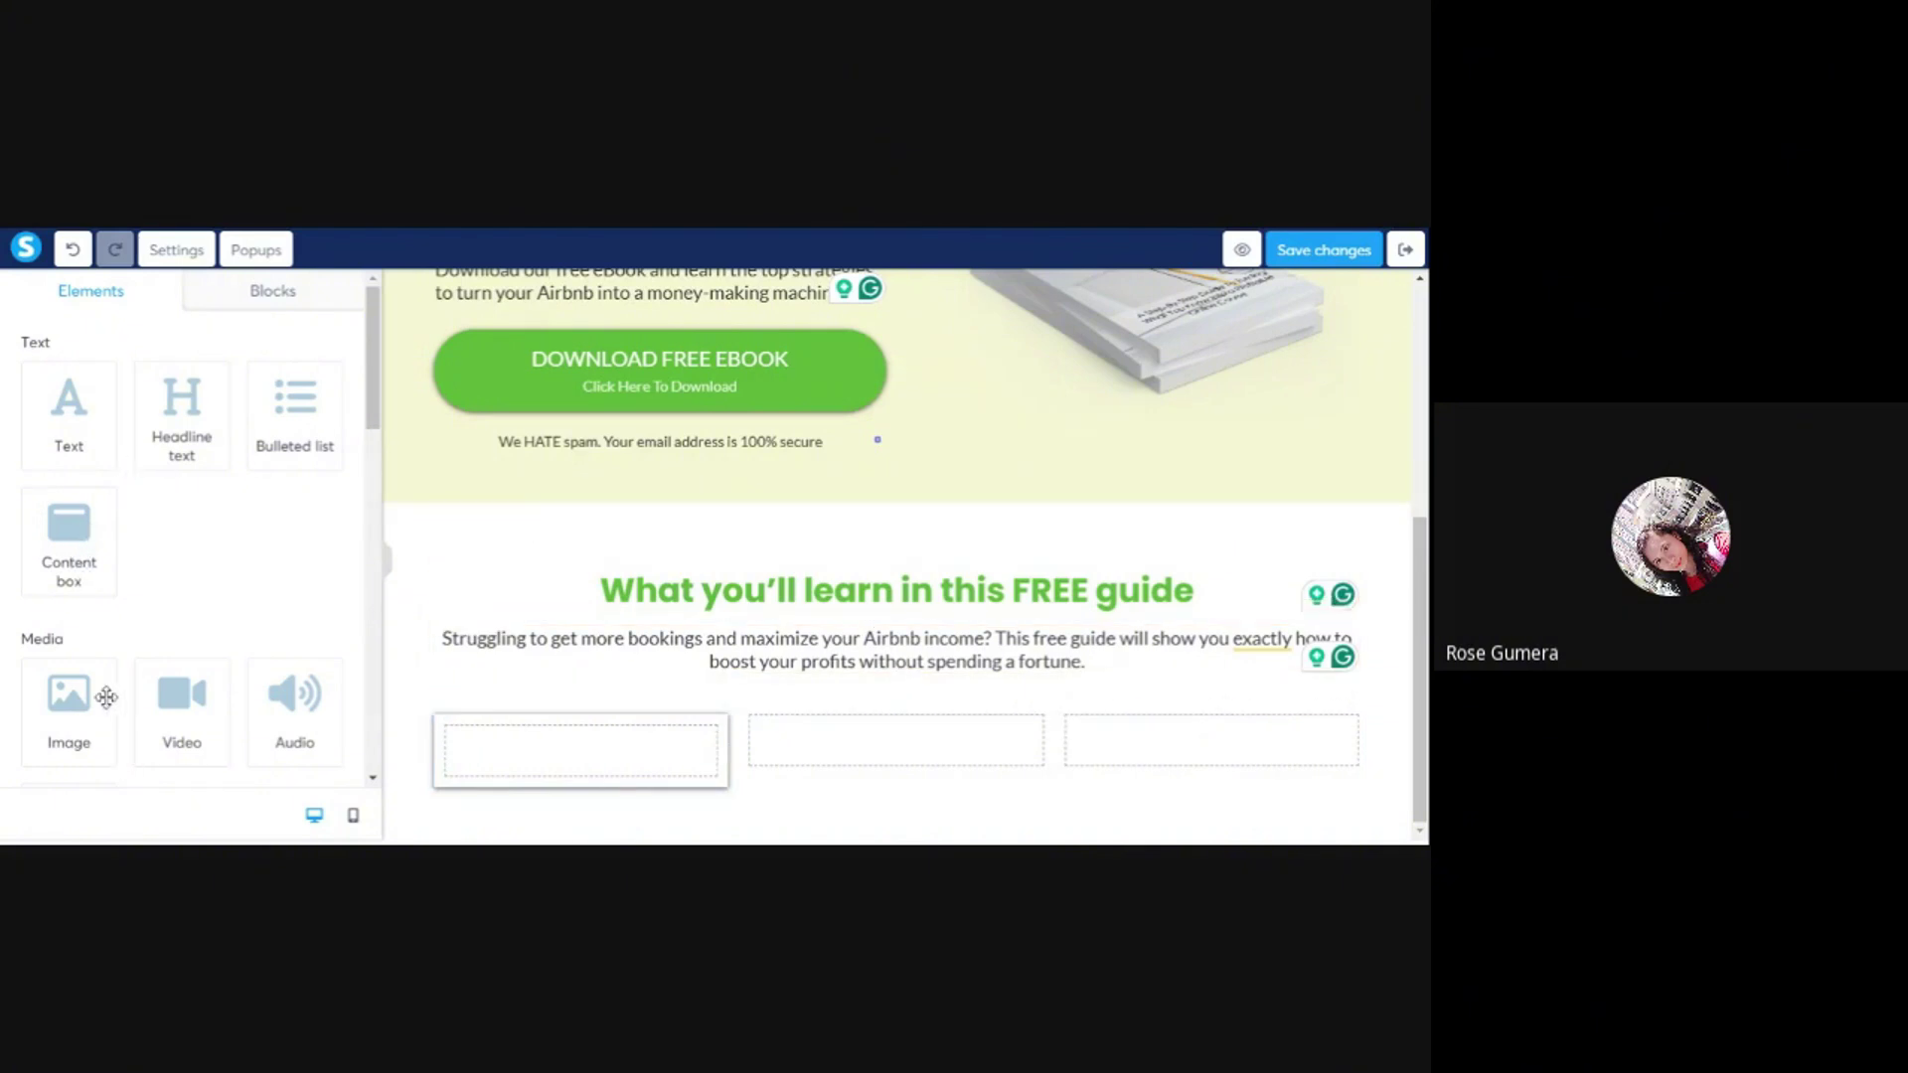
# - Place an image placeholder in the first card column, checking the reference OFFER card
pyautogui.moveTo(85, 698); pyautogui.dragTo(562, 745)
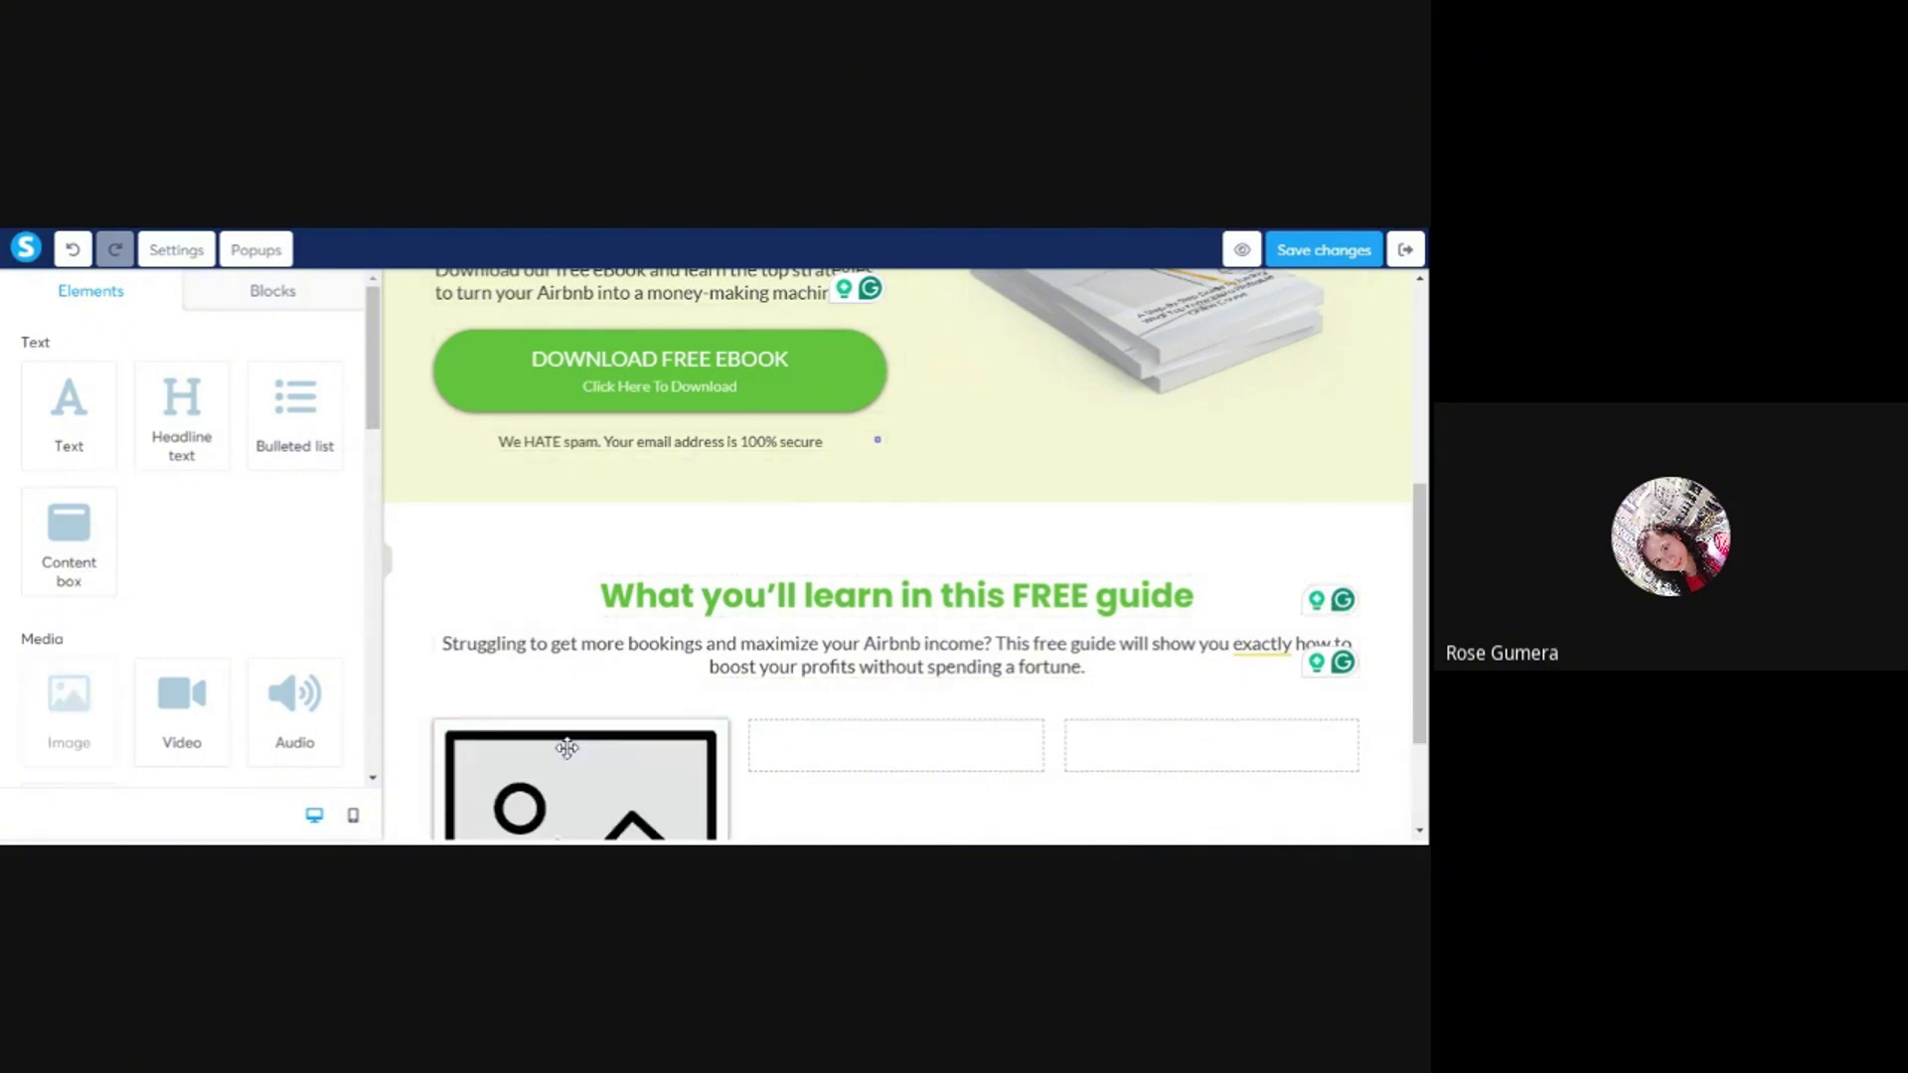
pyautogui.scroll(-2, 556, 735)
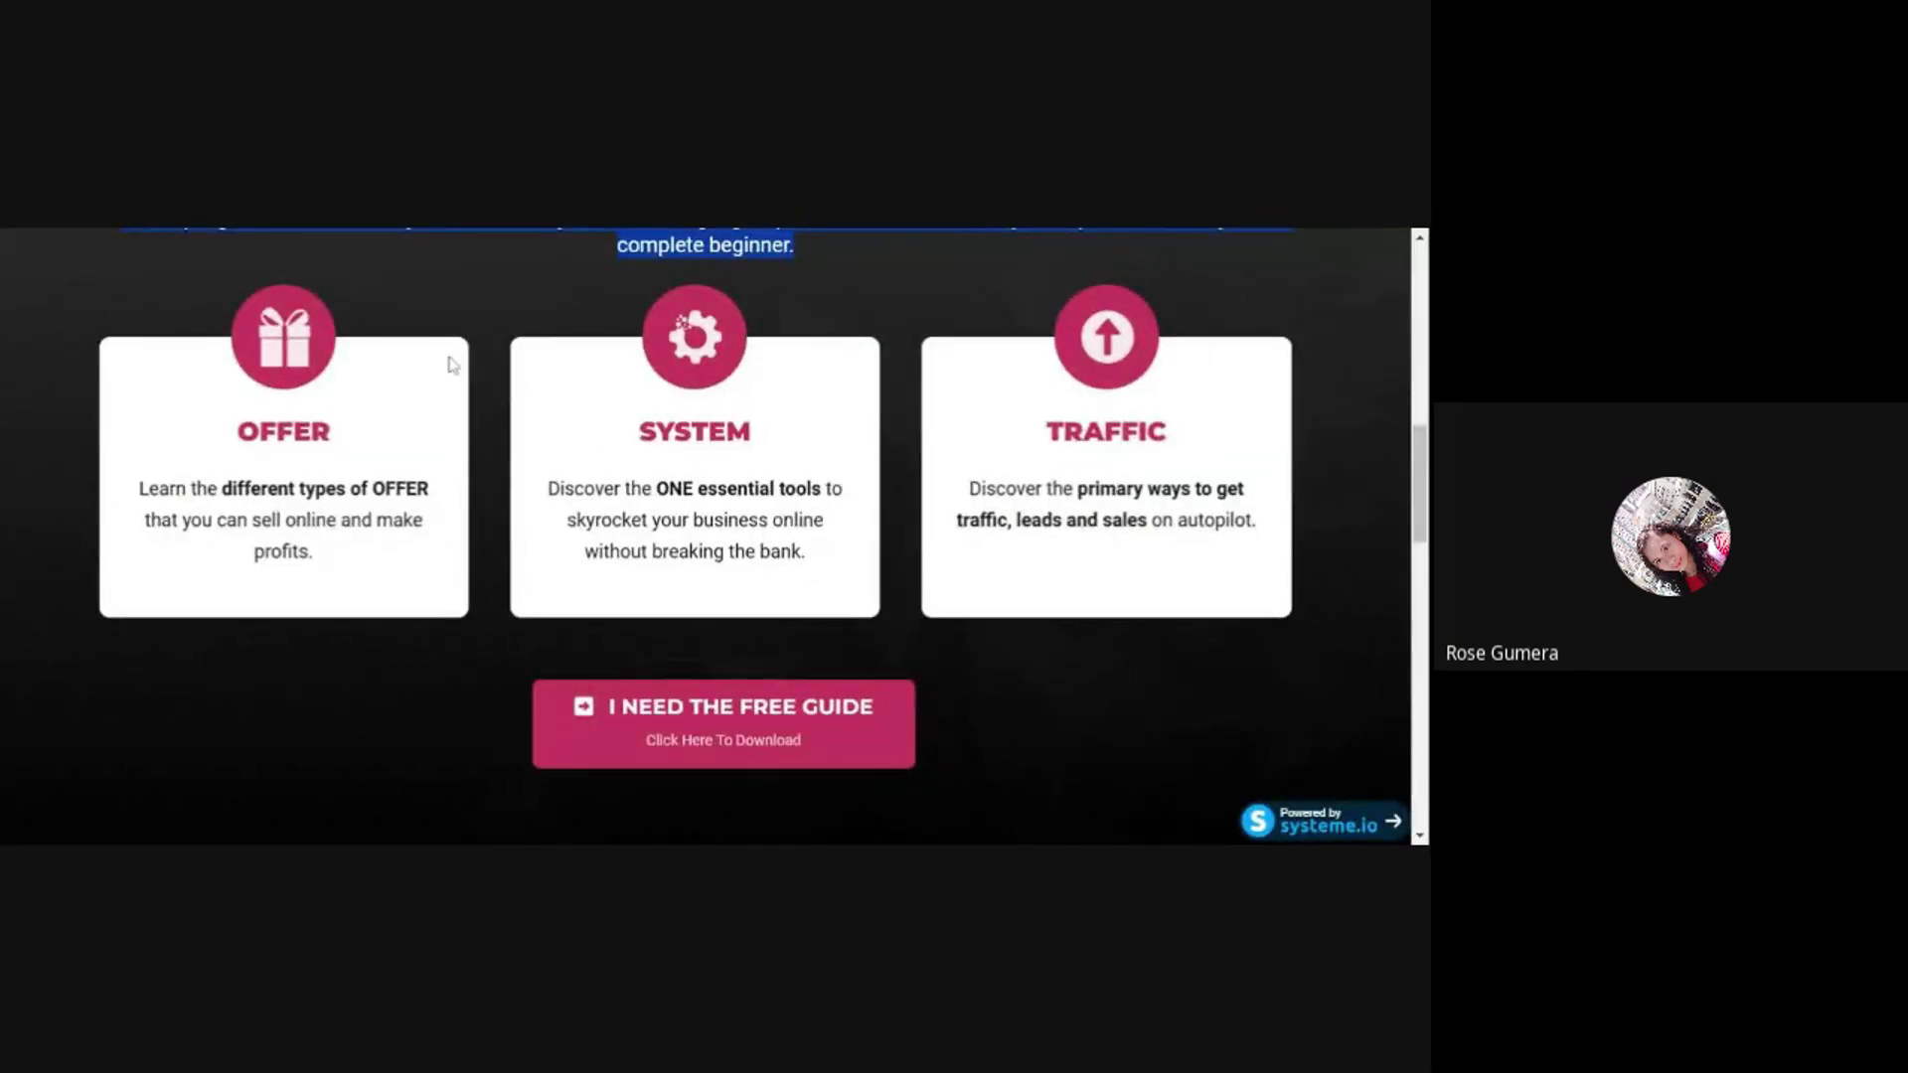
pyautogui.scroll(1, 452, 363)
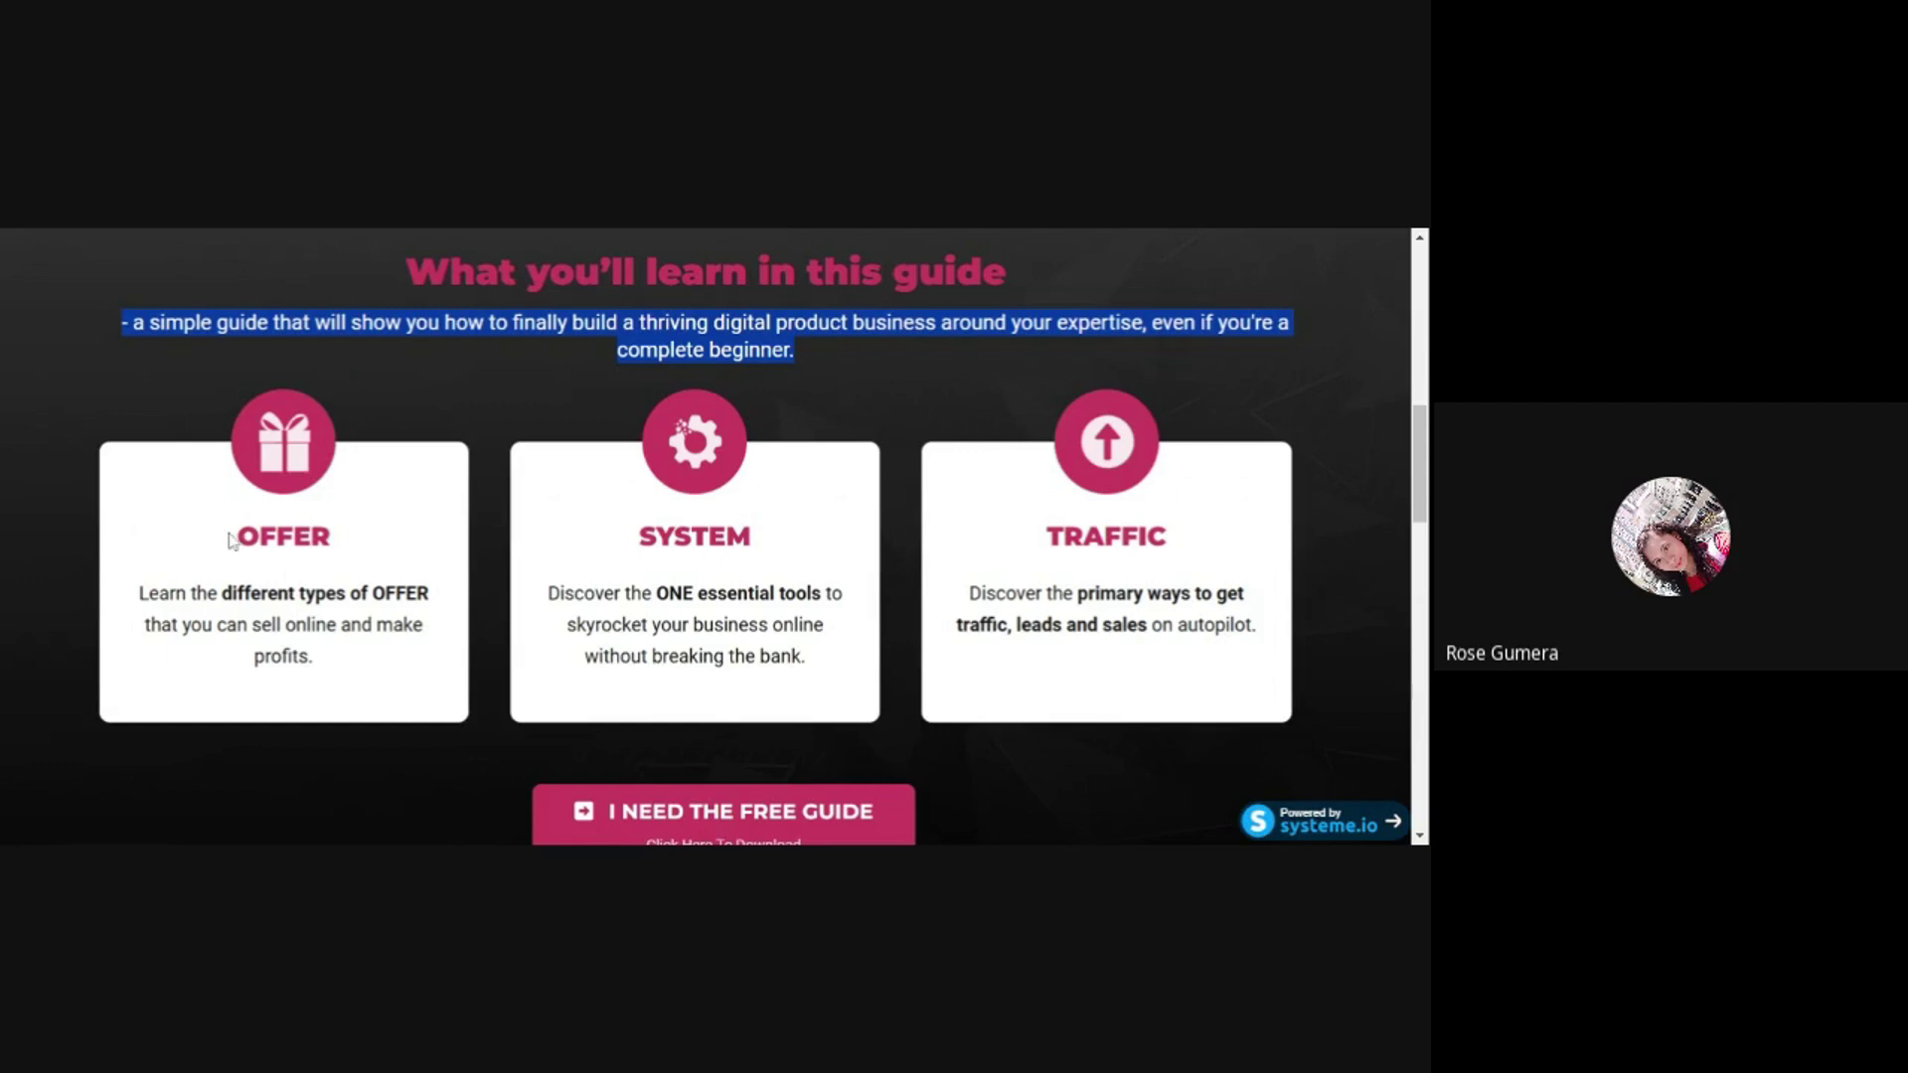
pyautogui.moveTo(228, 539); pyautogui.dragTo(348, 541)
pyautogui.click(260, 576)
pyautogui.moveTo(247, 624); pyautogui.dragTo(341, 626)
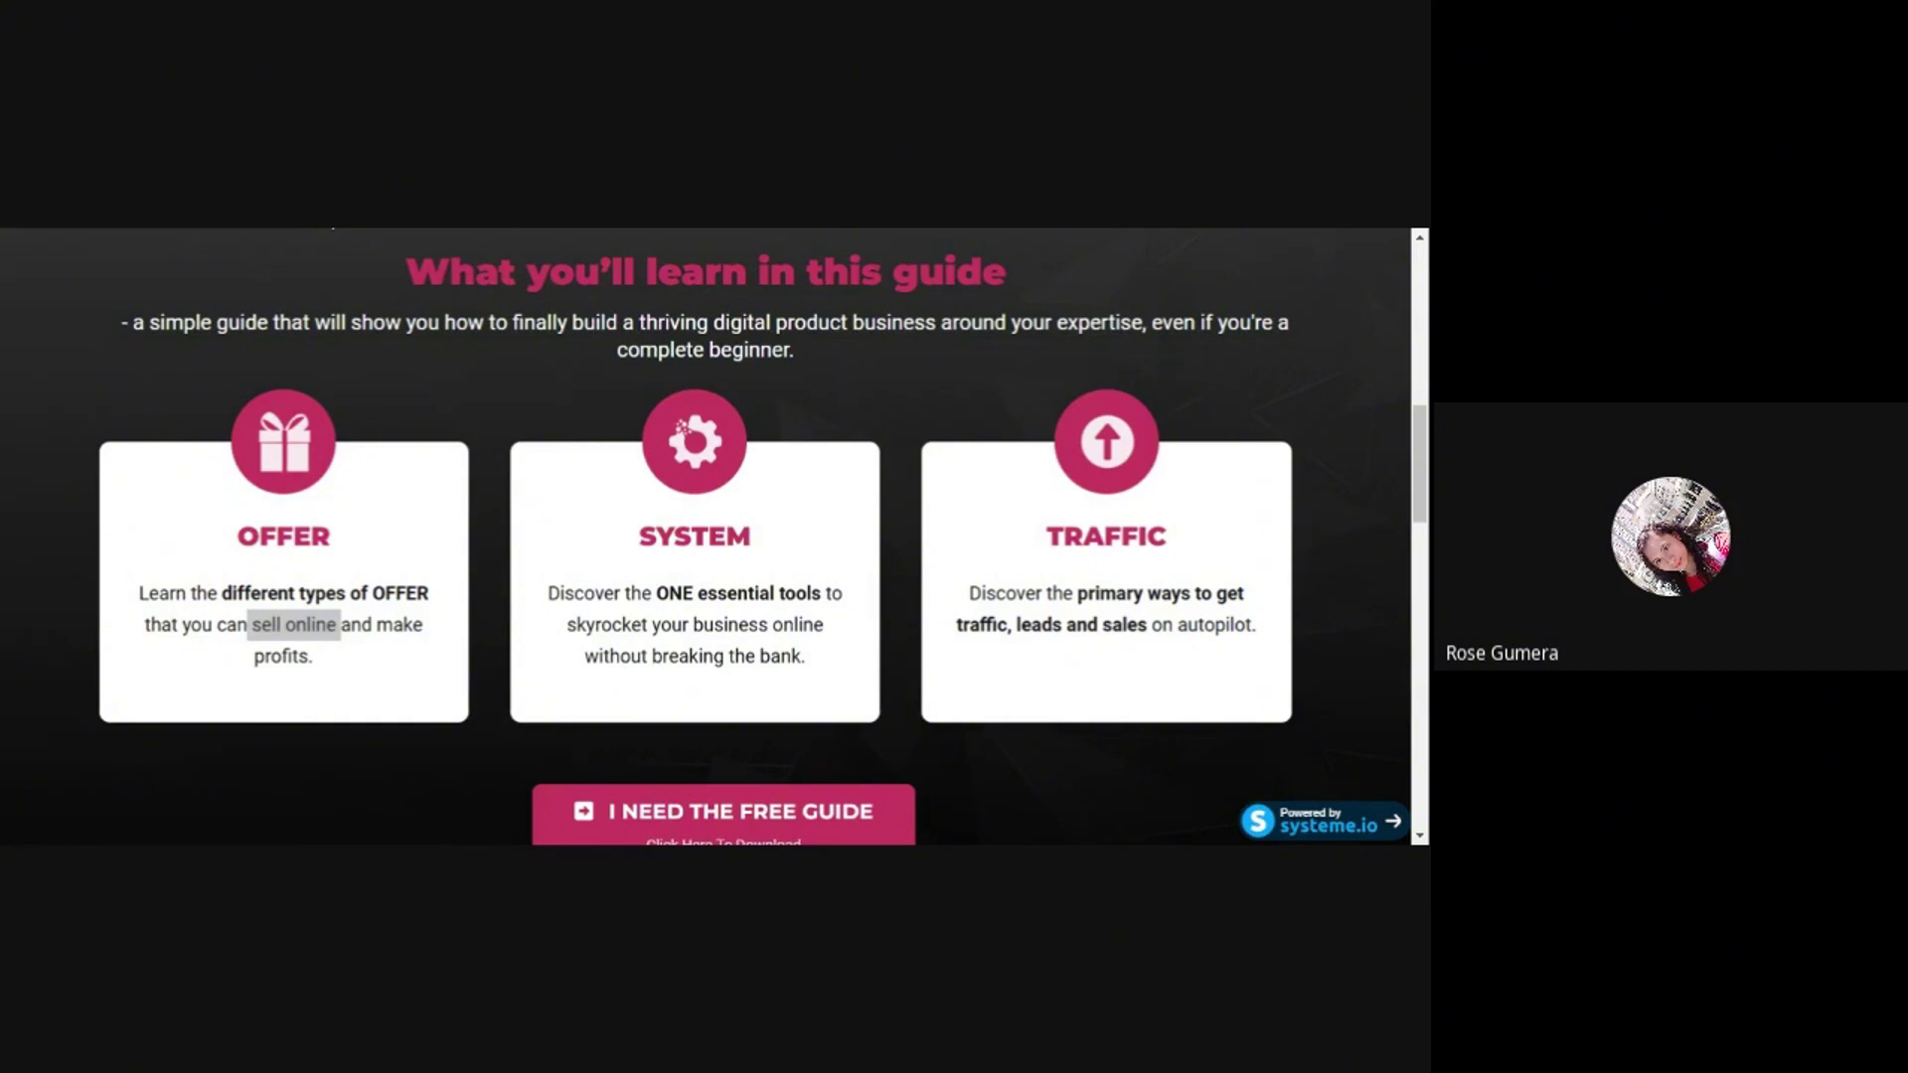
pyautogui.hotkey('ctrl', 'Tab')
# - Add a 'Large Call to Action Headline' and a lorem ipsum paragraph below the image
pyautogui.scroll(-1, 264, 509)
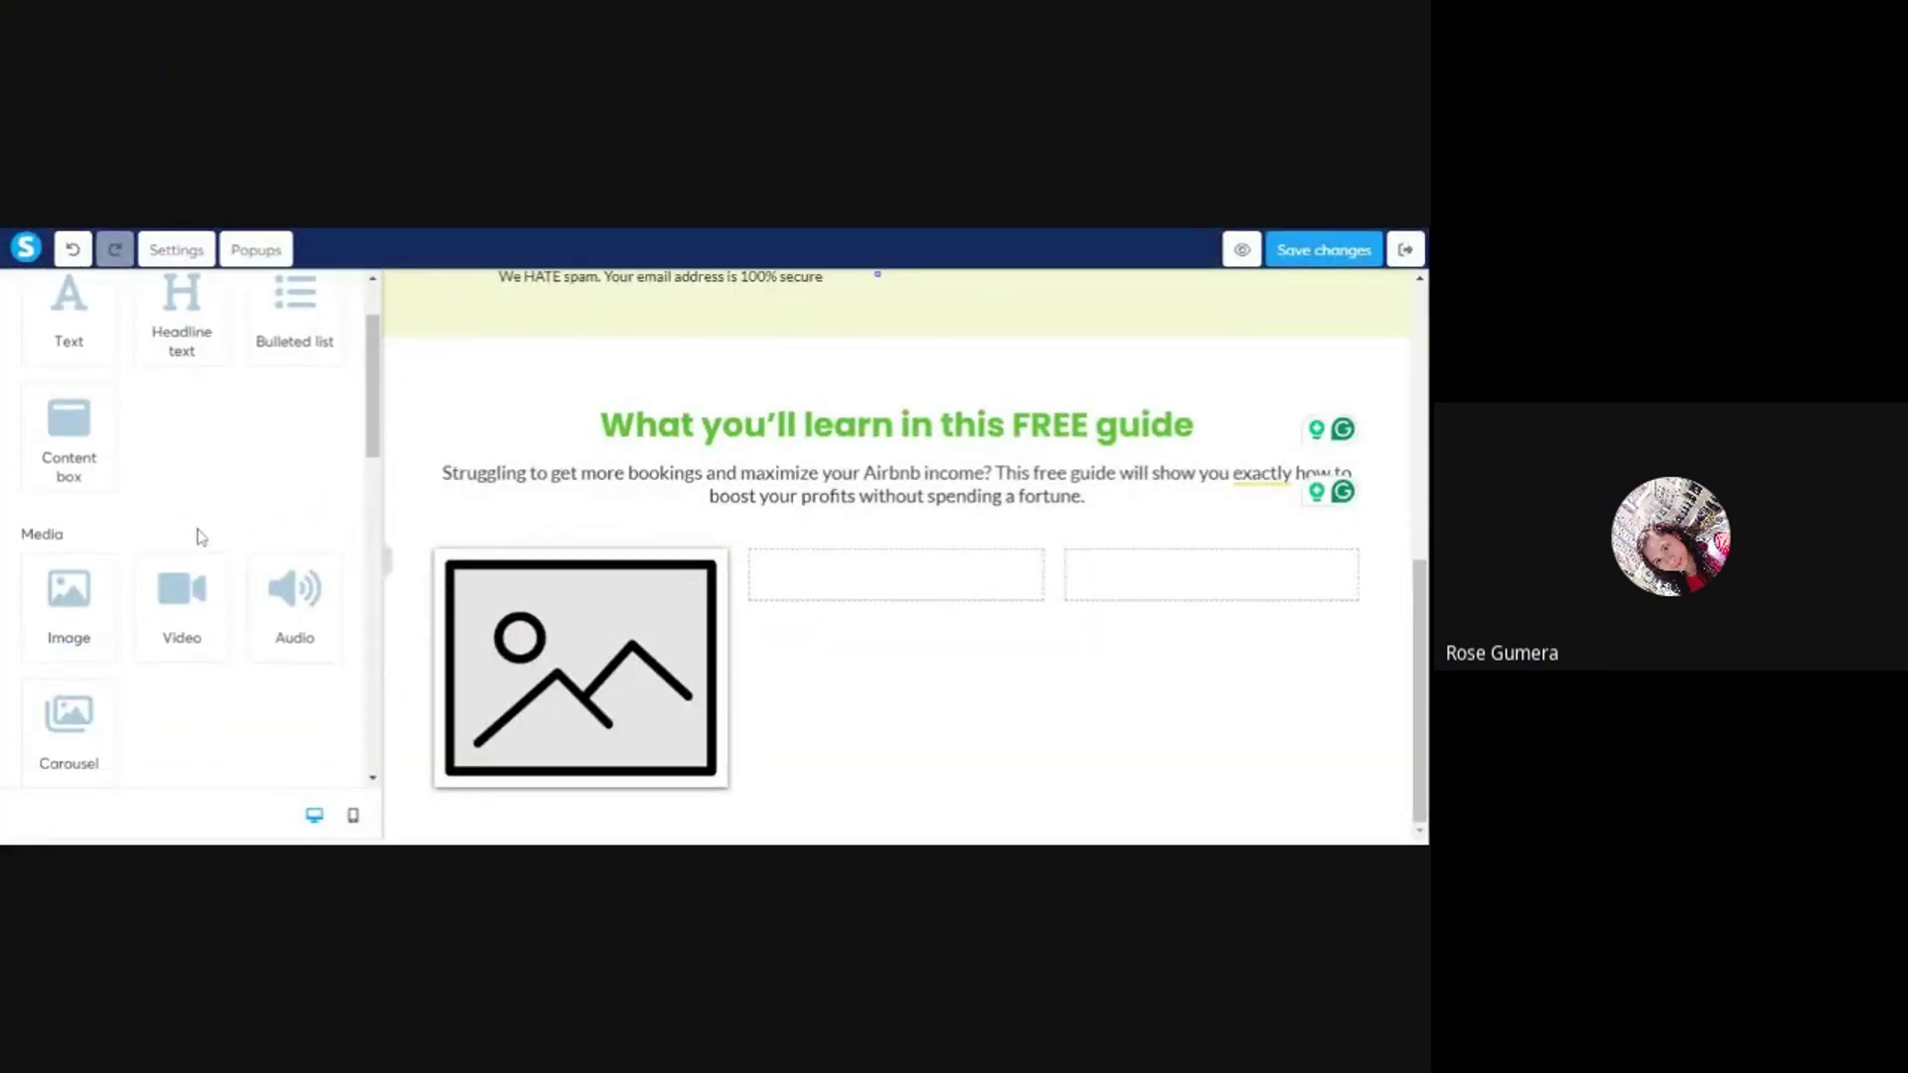
pyautogui.scroll(1, 199, 536)
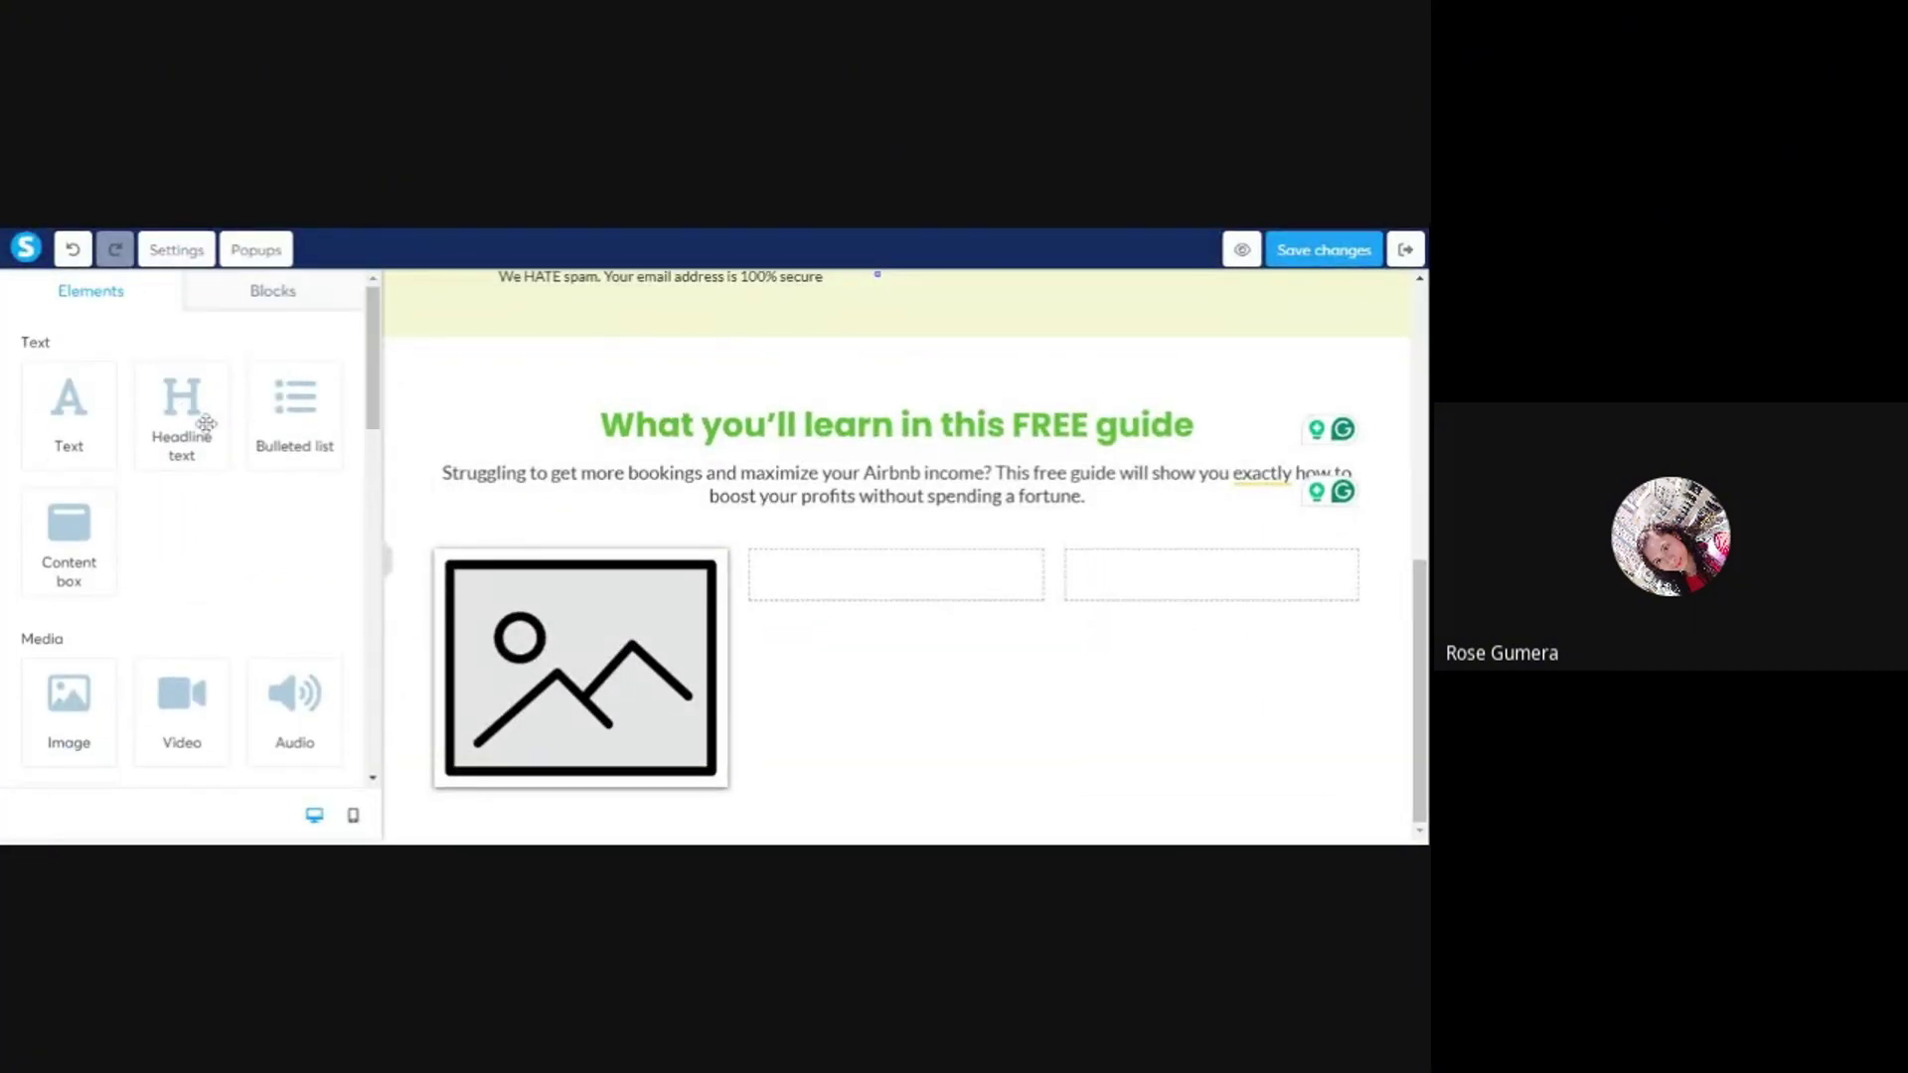
pyautogui.moveTo(205, 423); pyautogui.dragTo(587, 795)
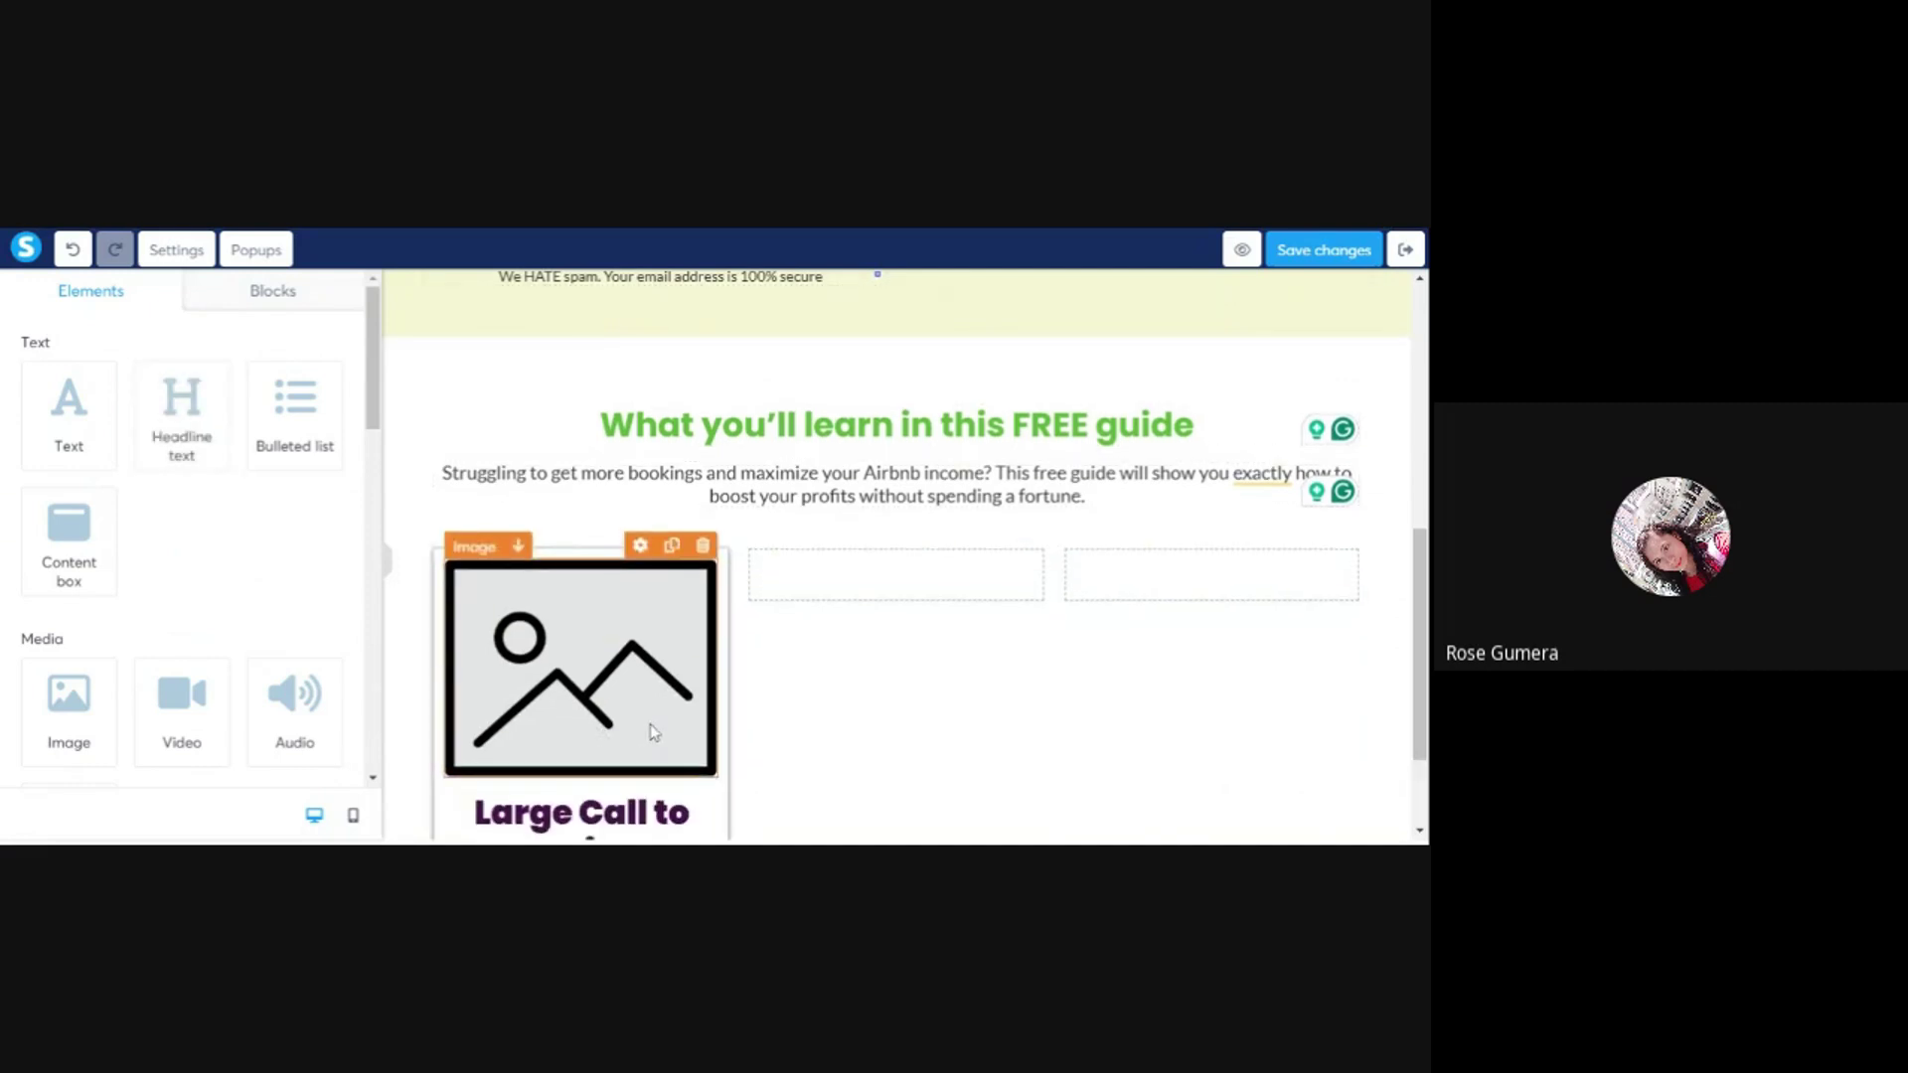
pyautogui.scroll(-2, 596, 775)
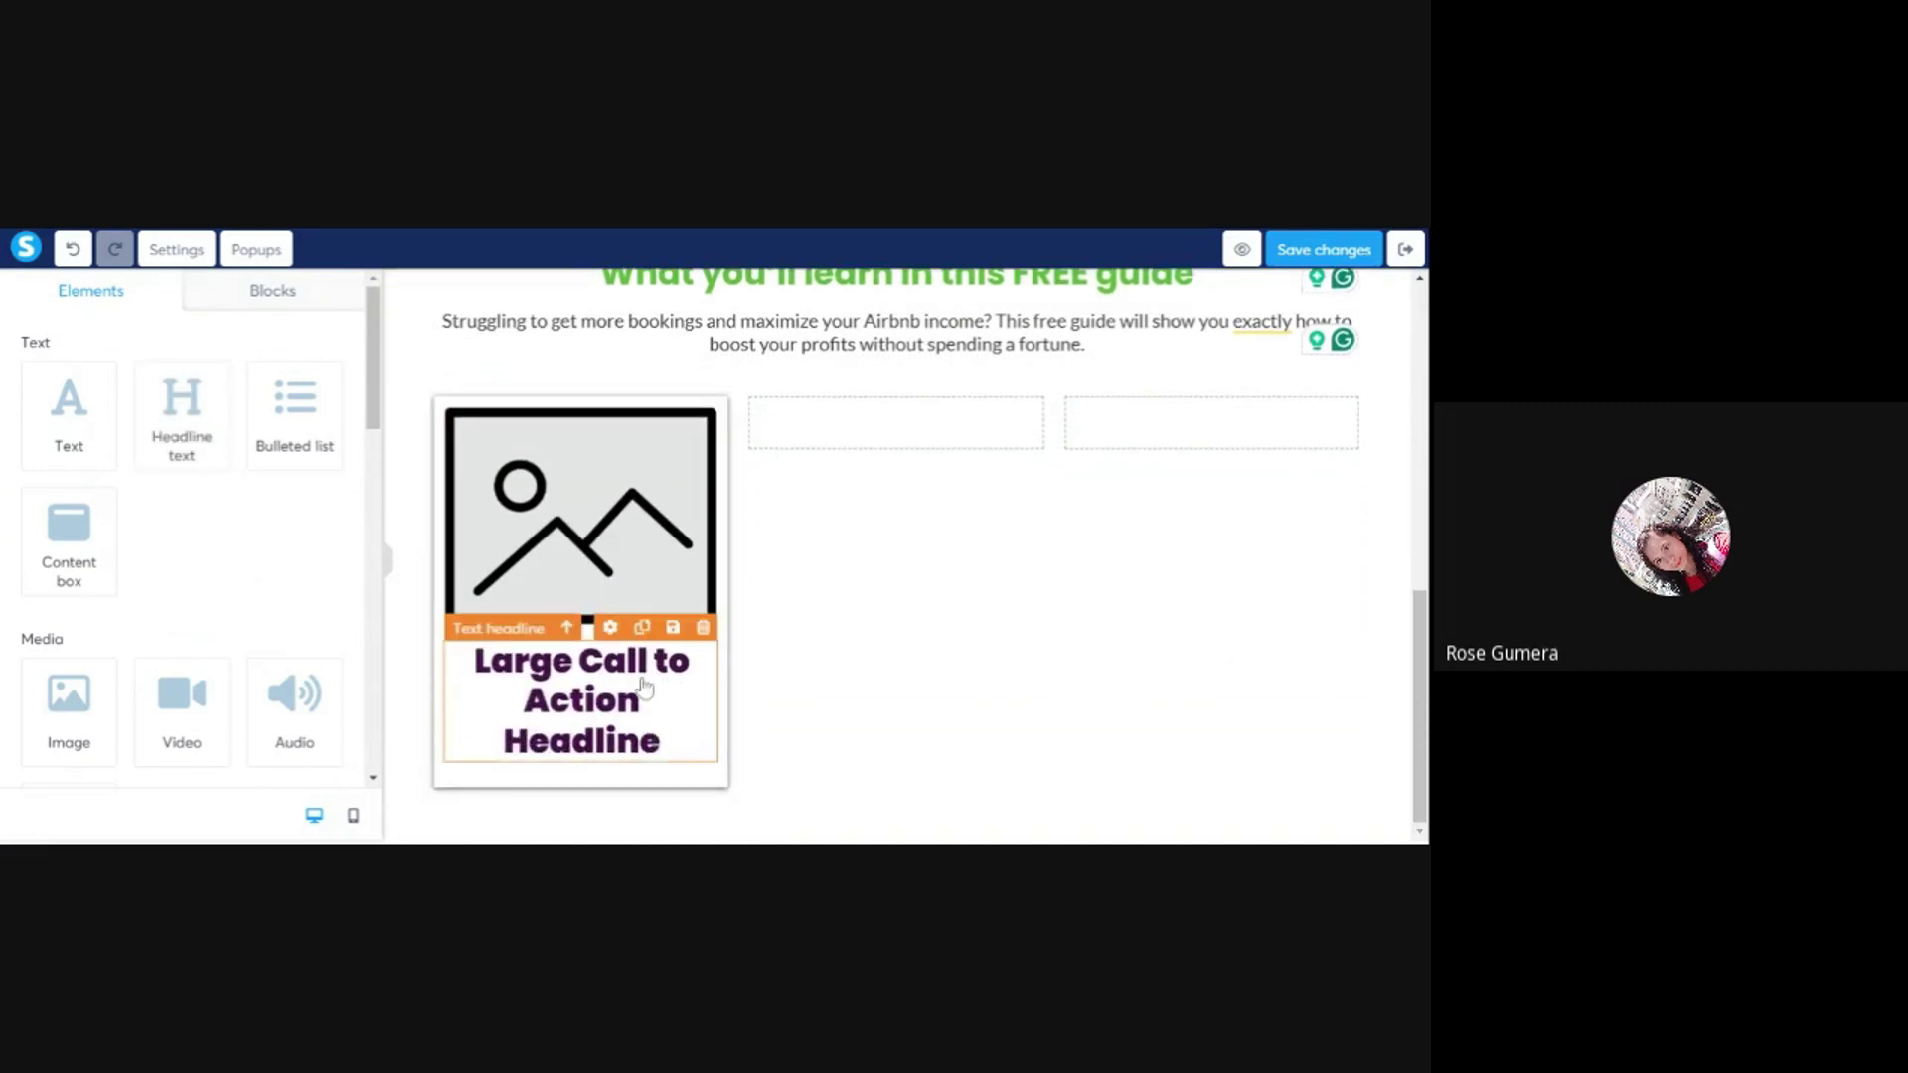
pyautogui.moveTo(60, 399); pyautogui.dragTo(578, 725)
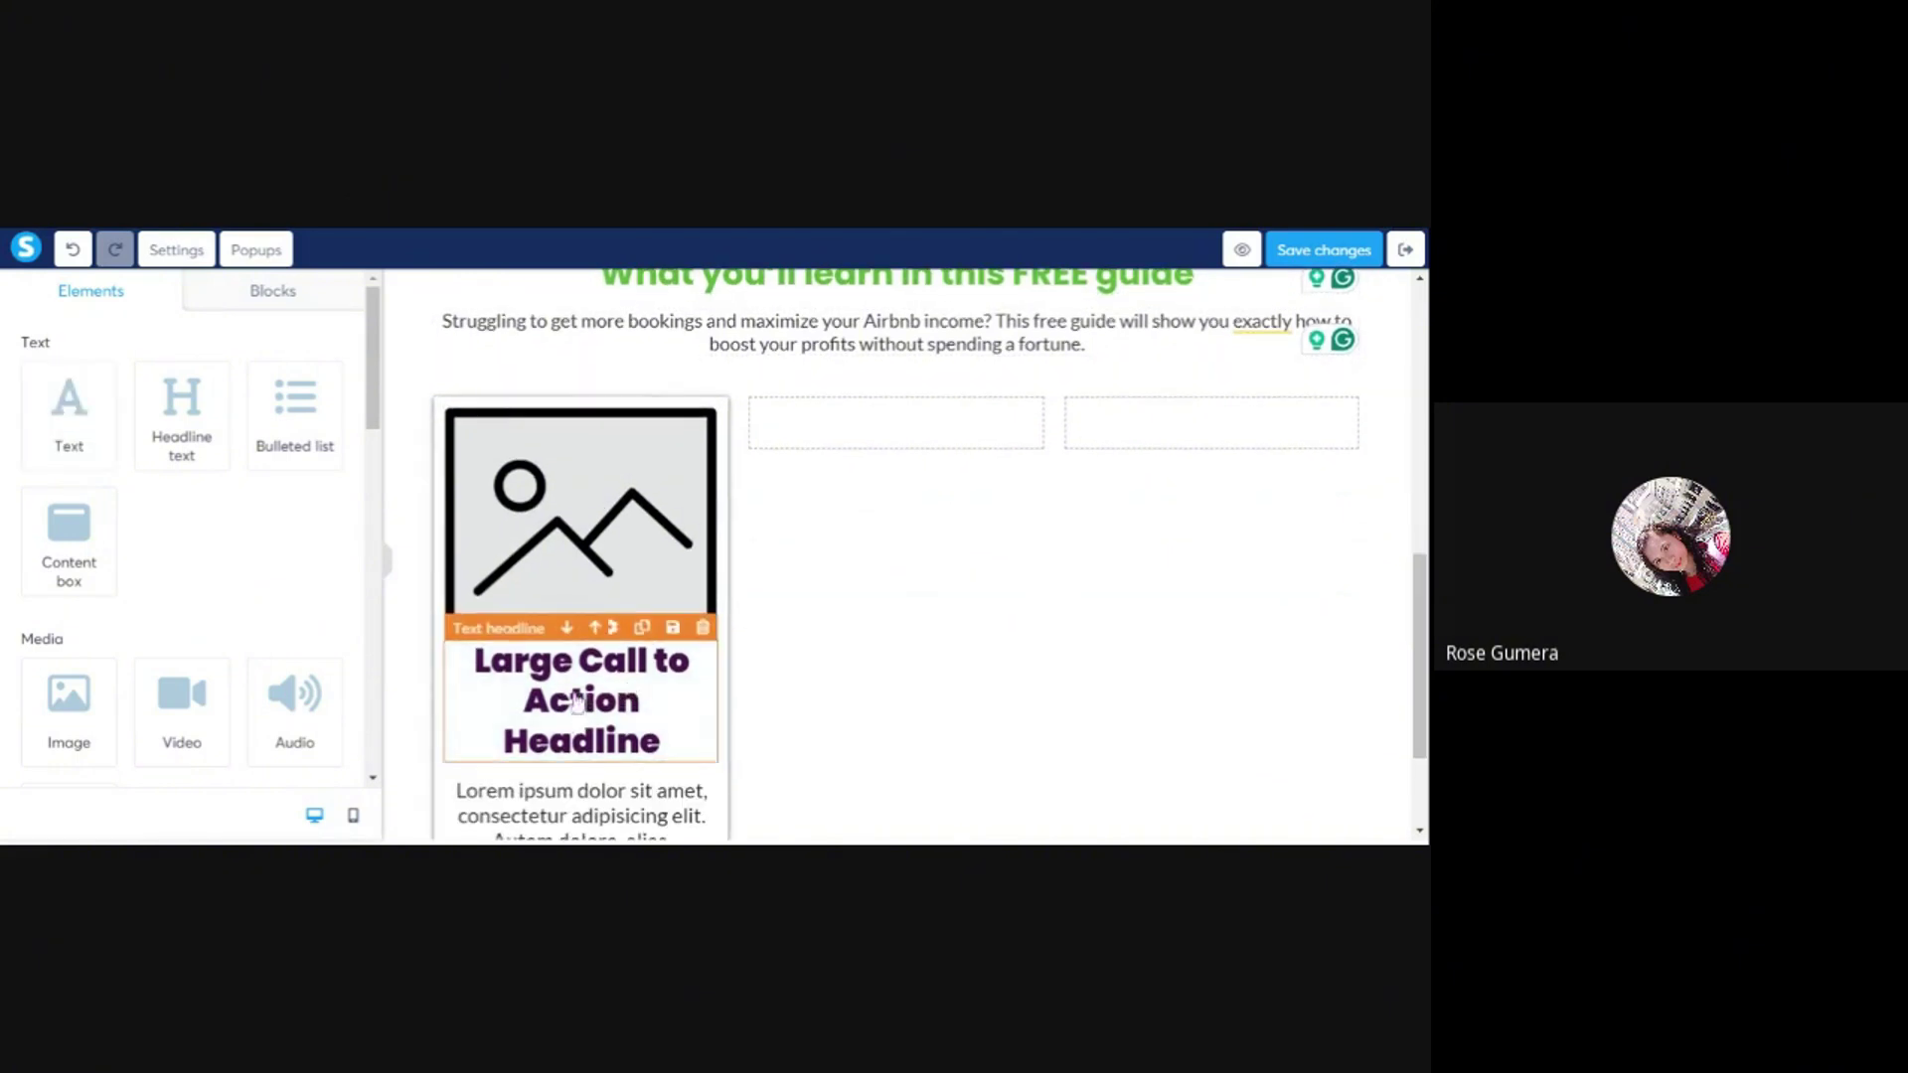
pyautogui.scroll(-2, 537, 576)
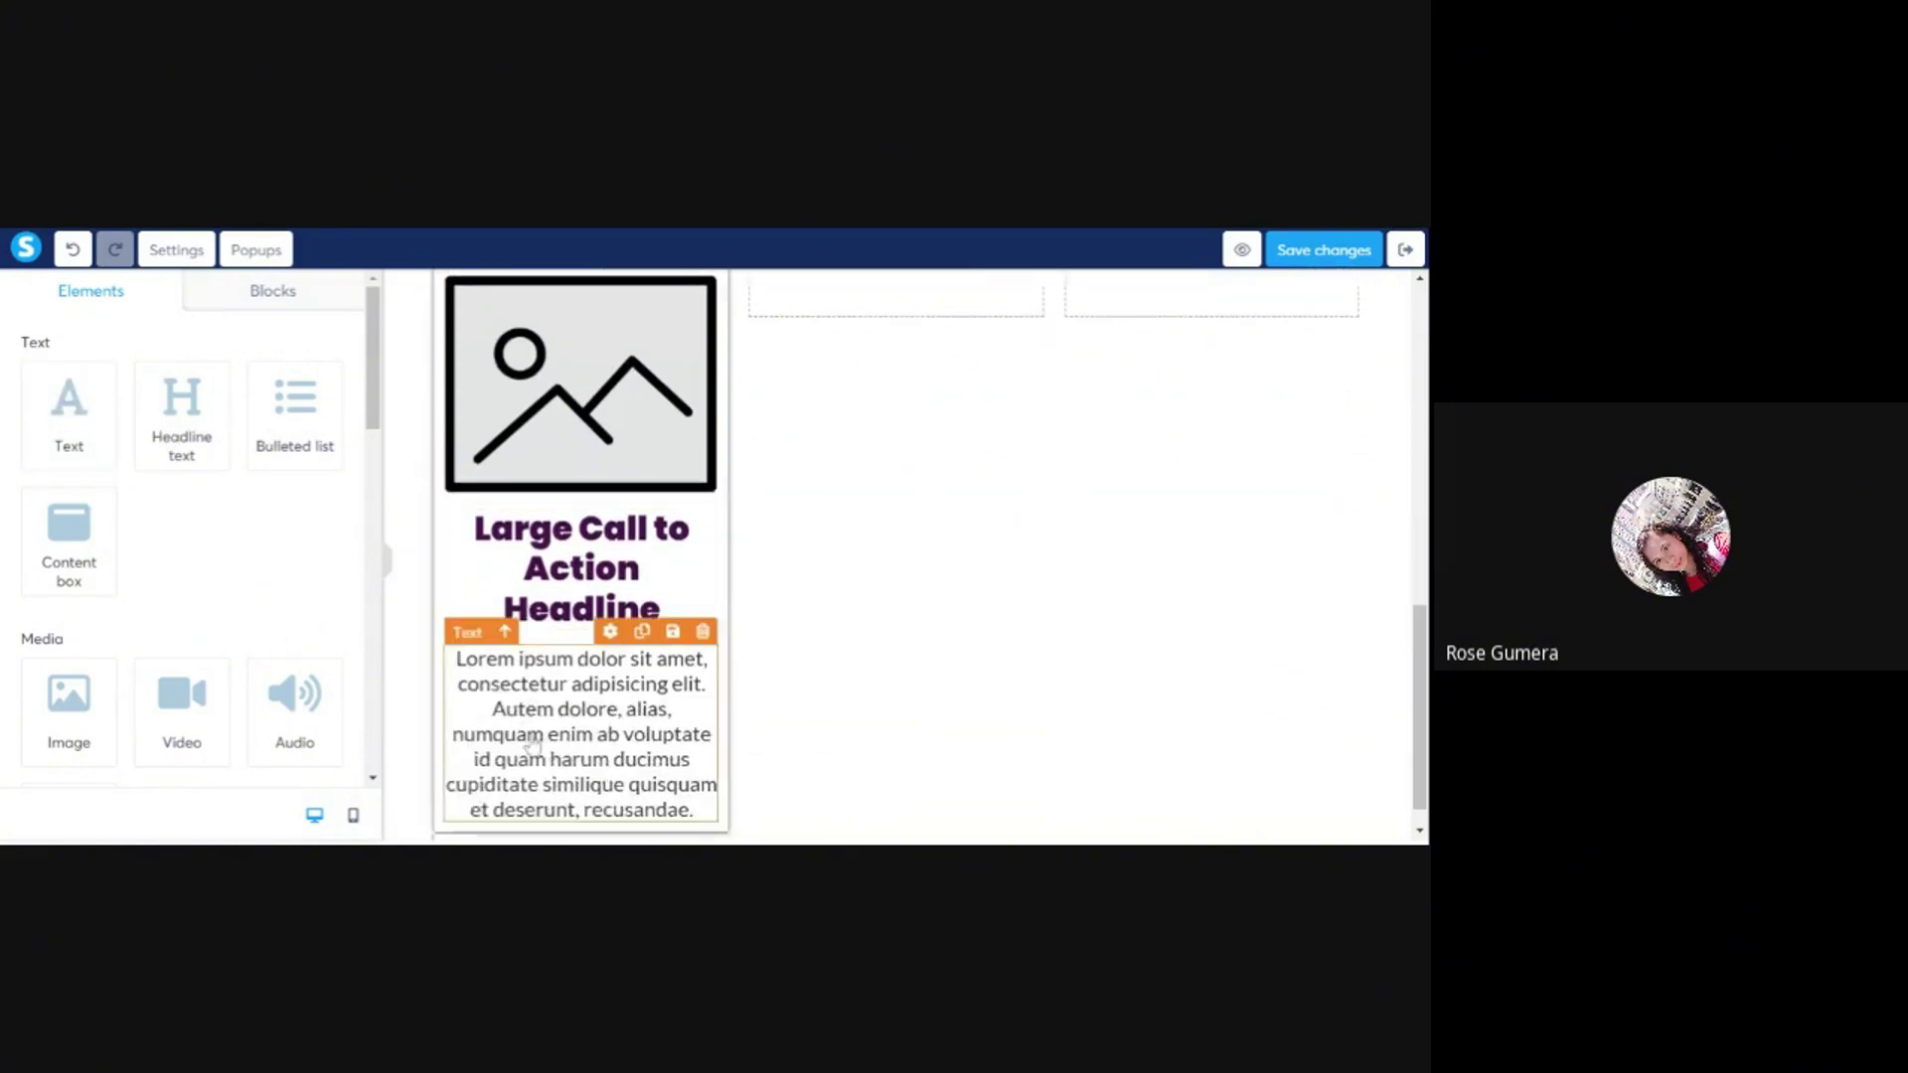
pyautogui.scroll(3, 511, 545)
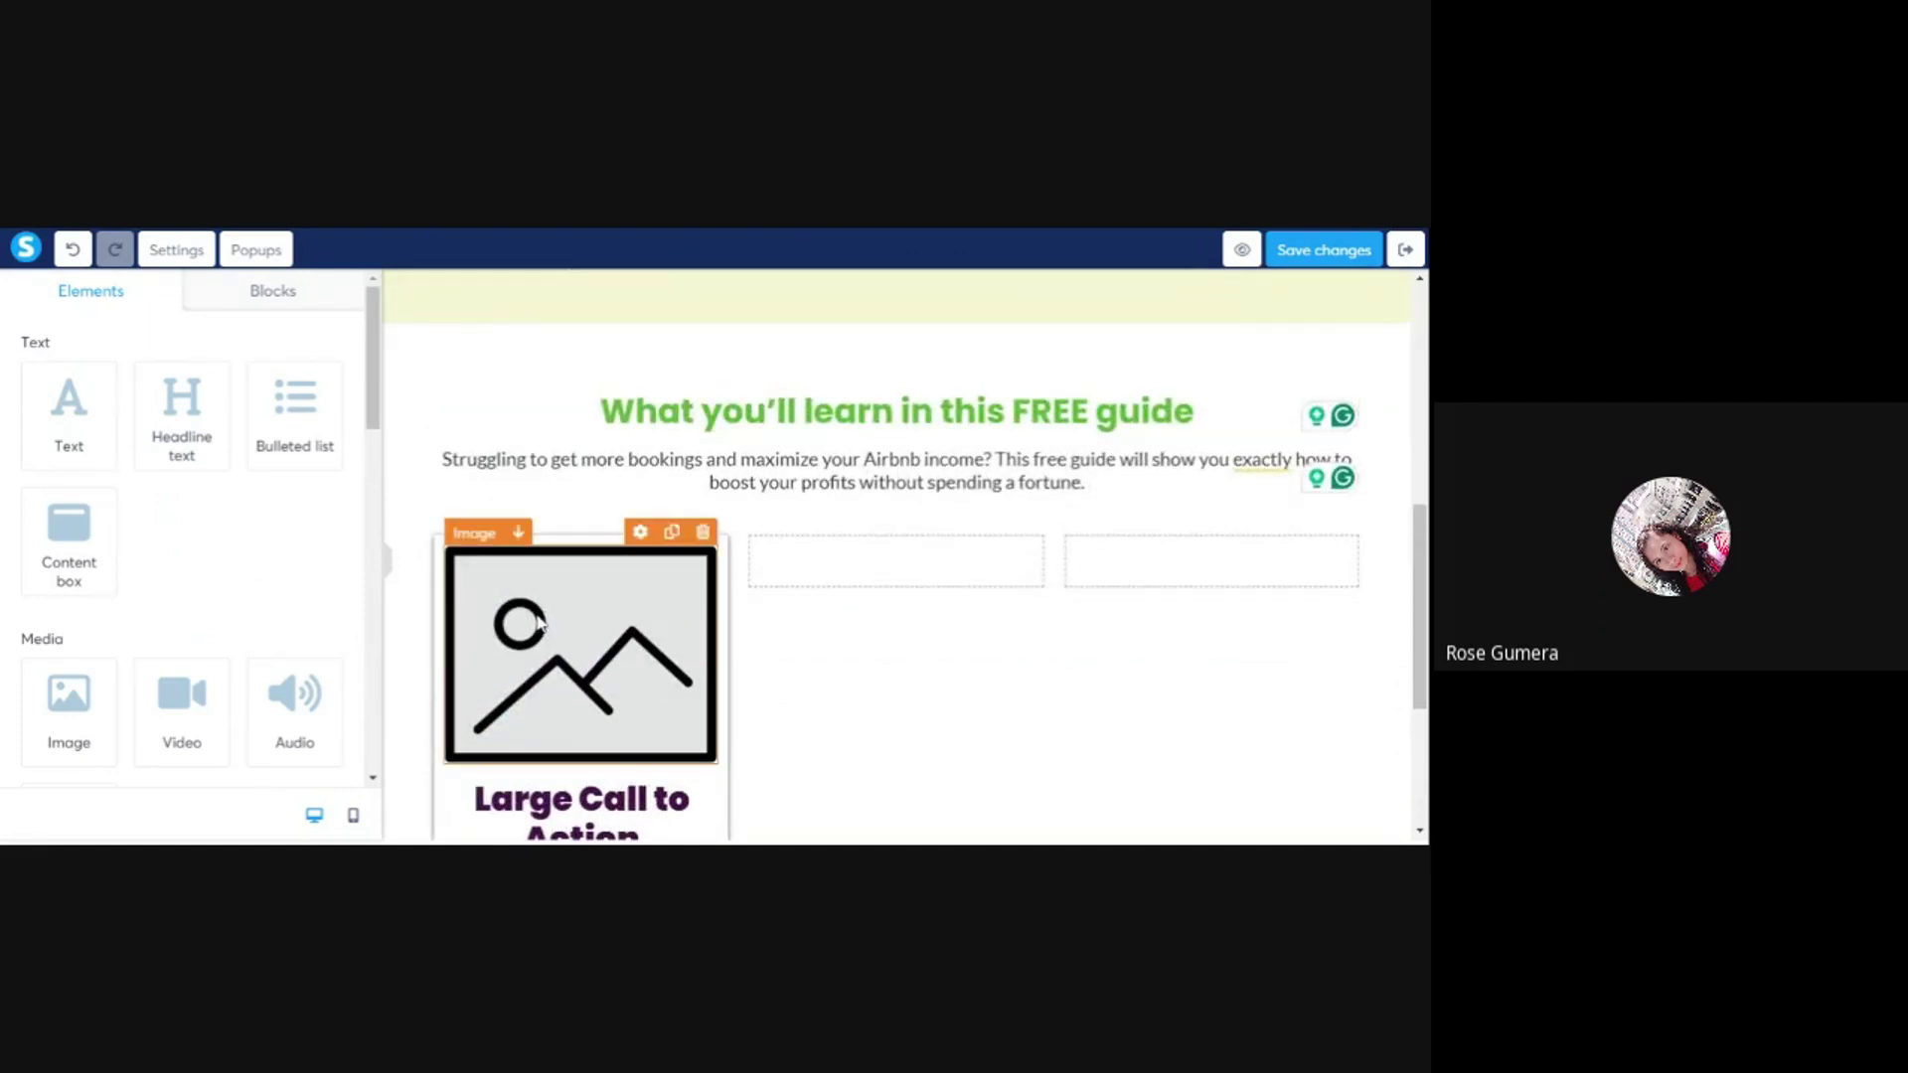
# - Give the first card's image a per-side top margin of -50, comparing with the reference page
pyautogui.click(537, 621)
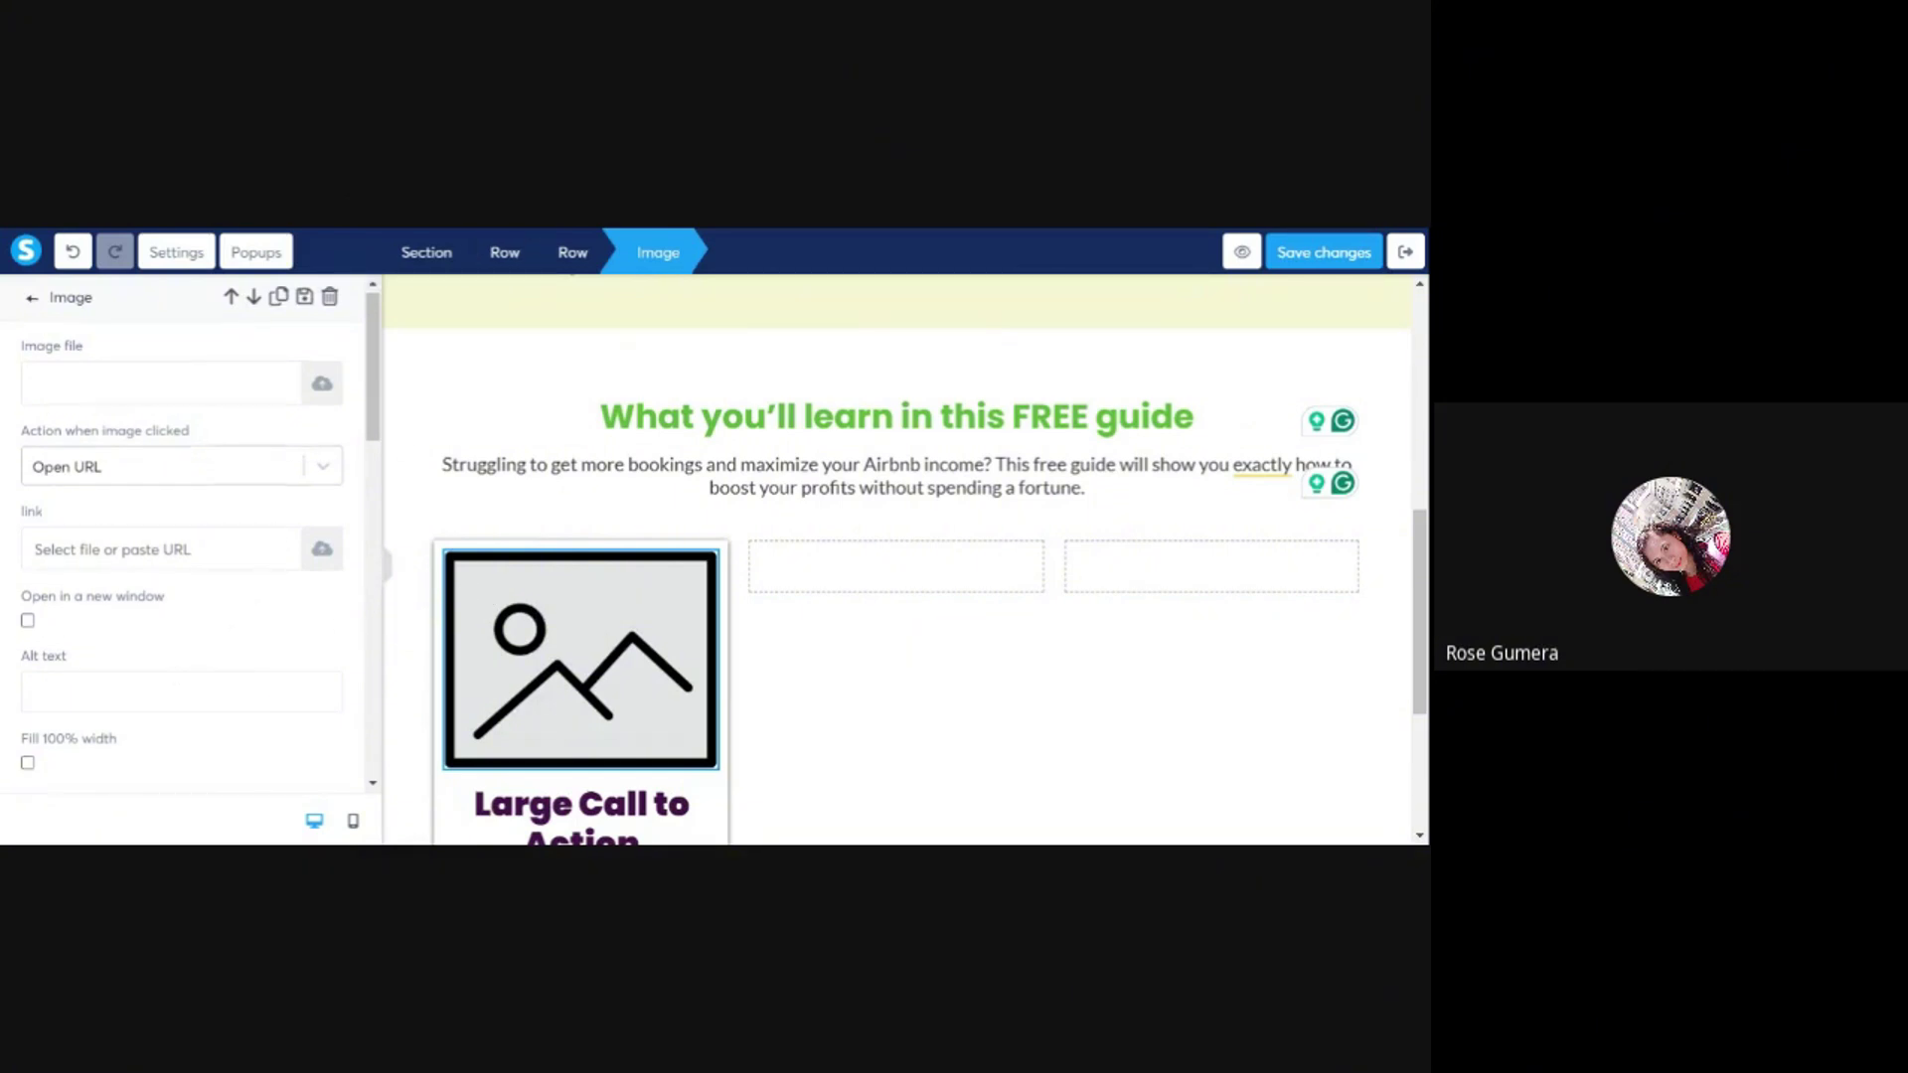
pyautogui.scroll(-5, 170, 675)
pyautogui.scroll(-3, 167, 682)
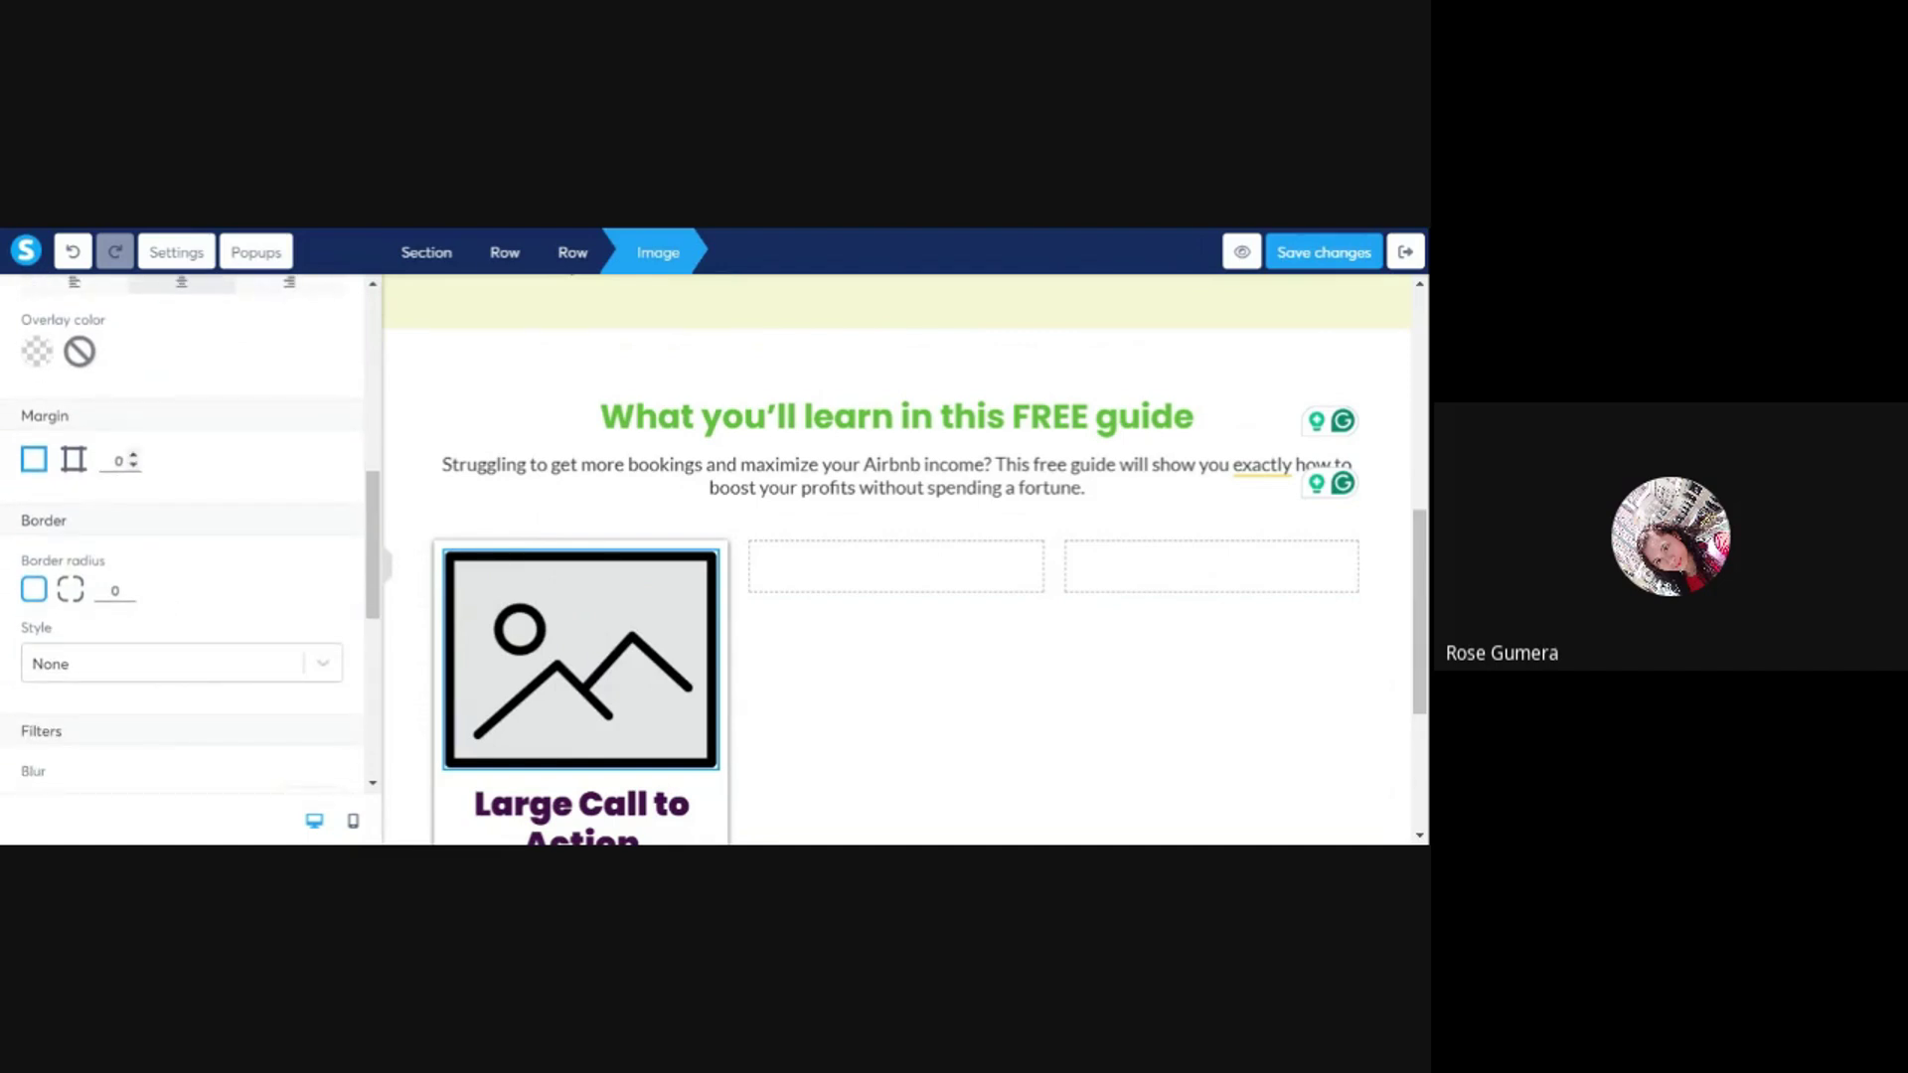
pyautogui.click(74, 459)
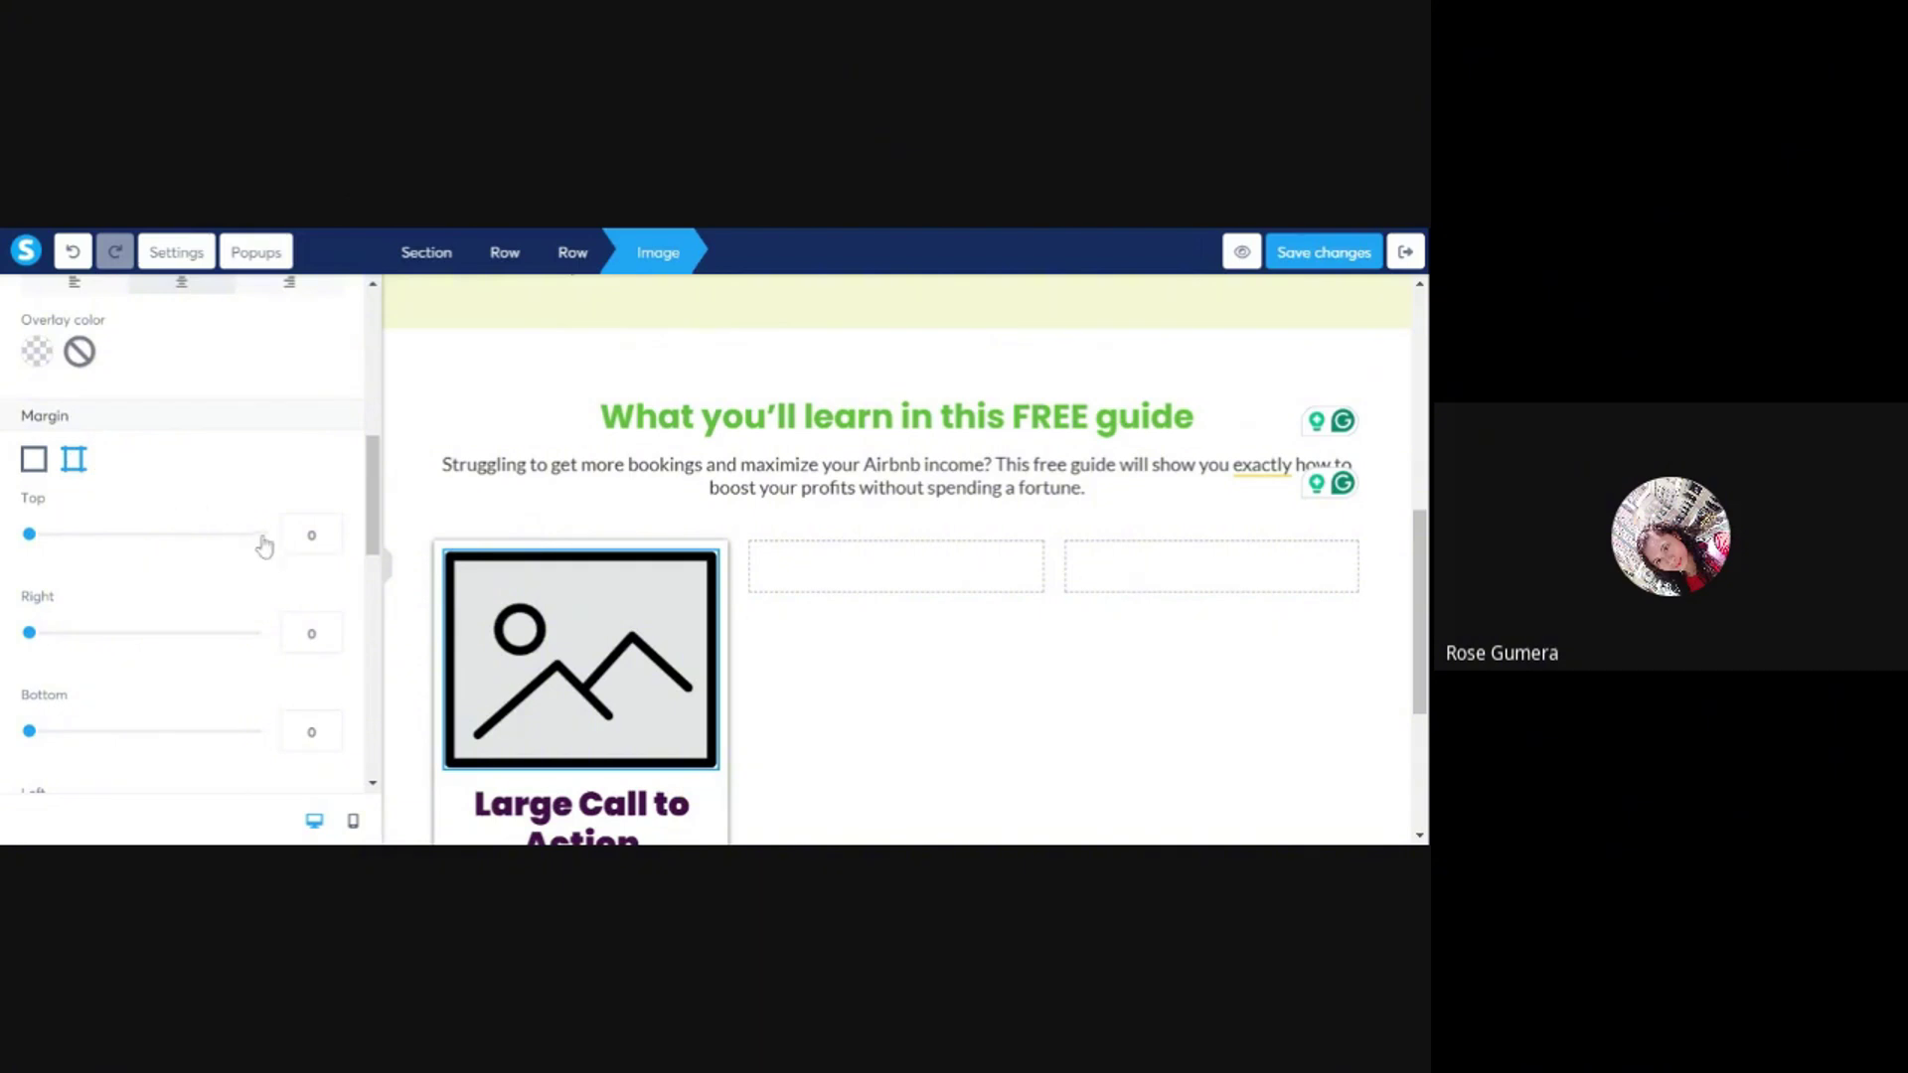
pyautogui.write('5')
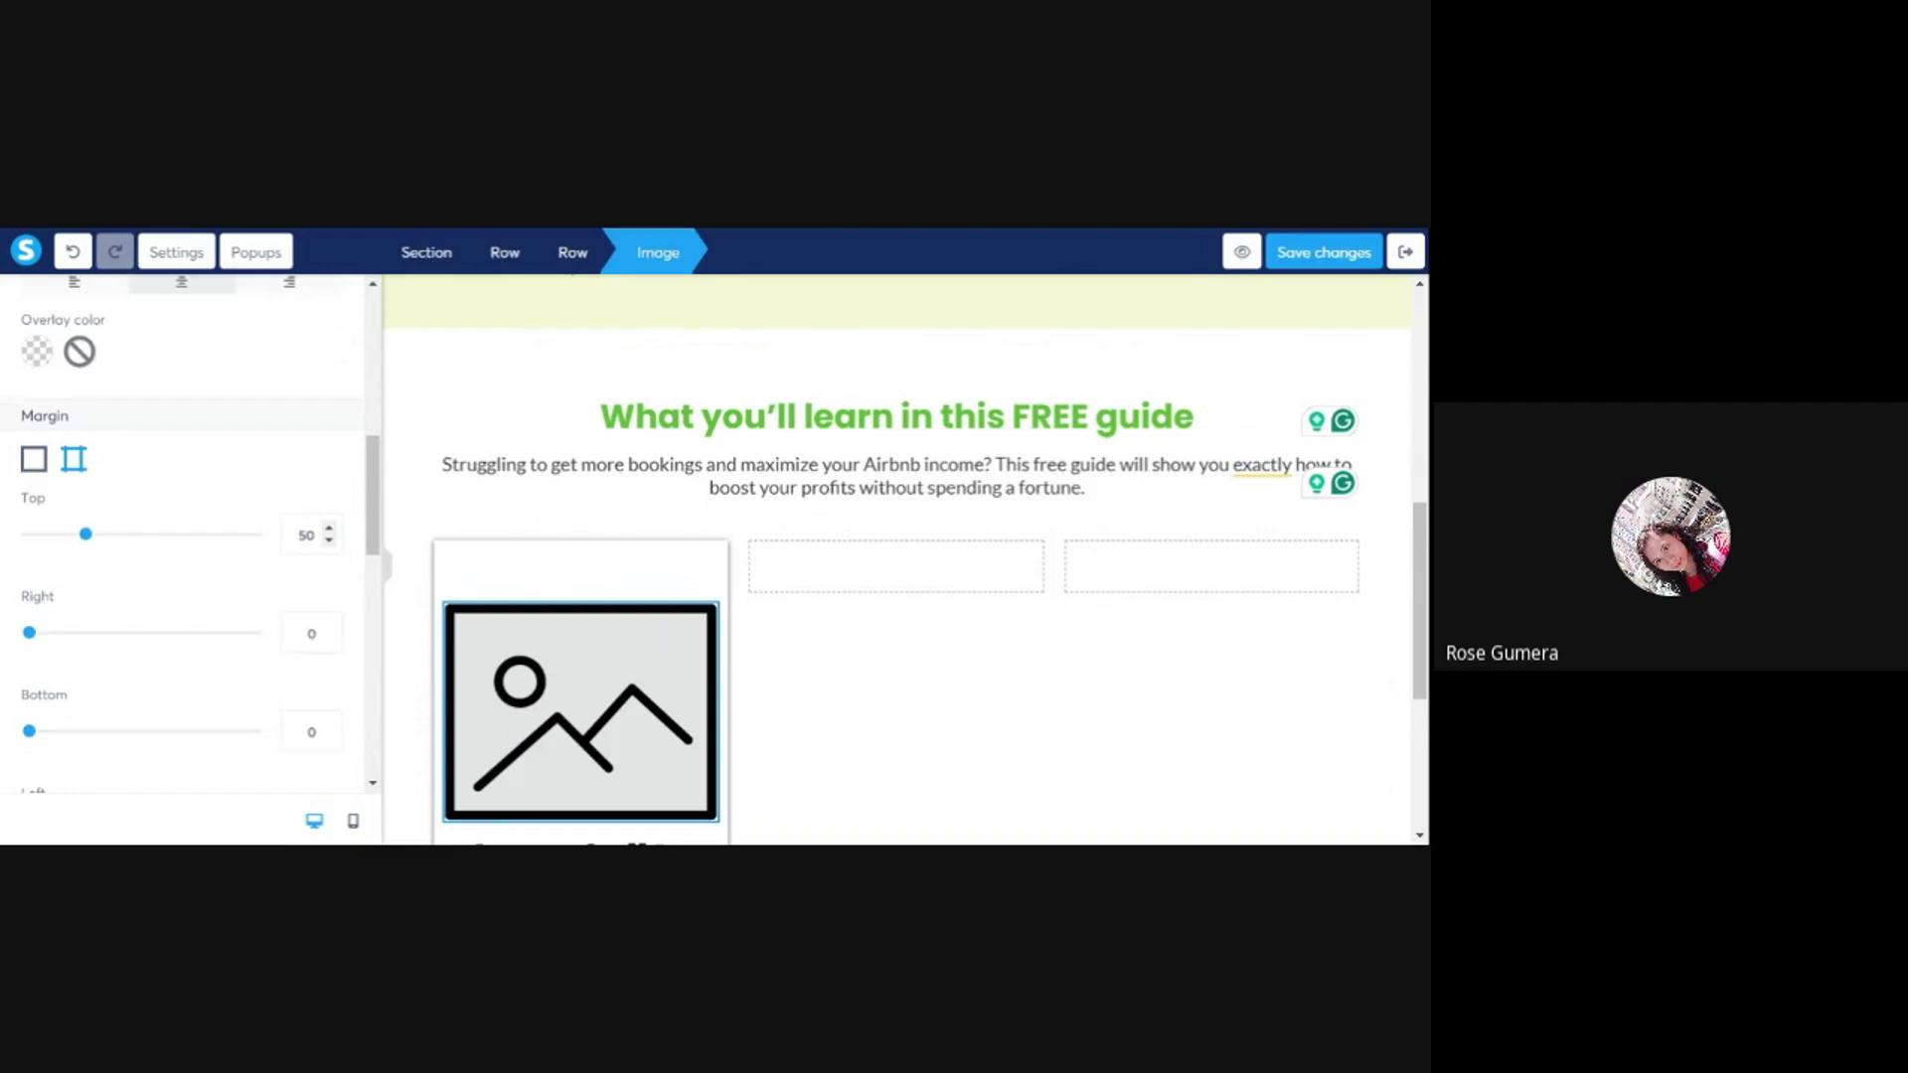
pyautogui.click(298, 535)
pyautogui.write('-')
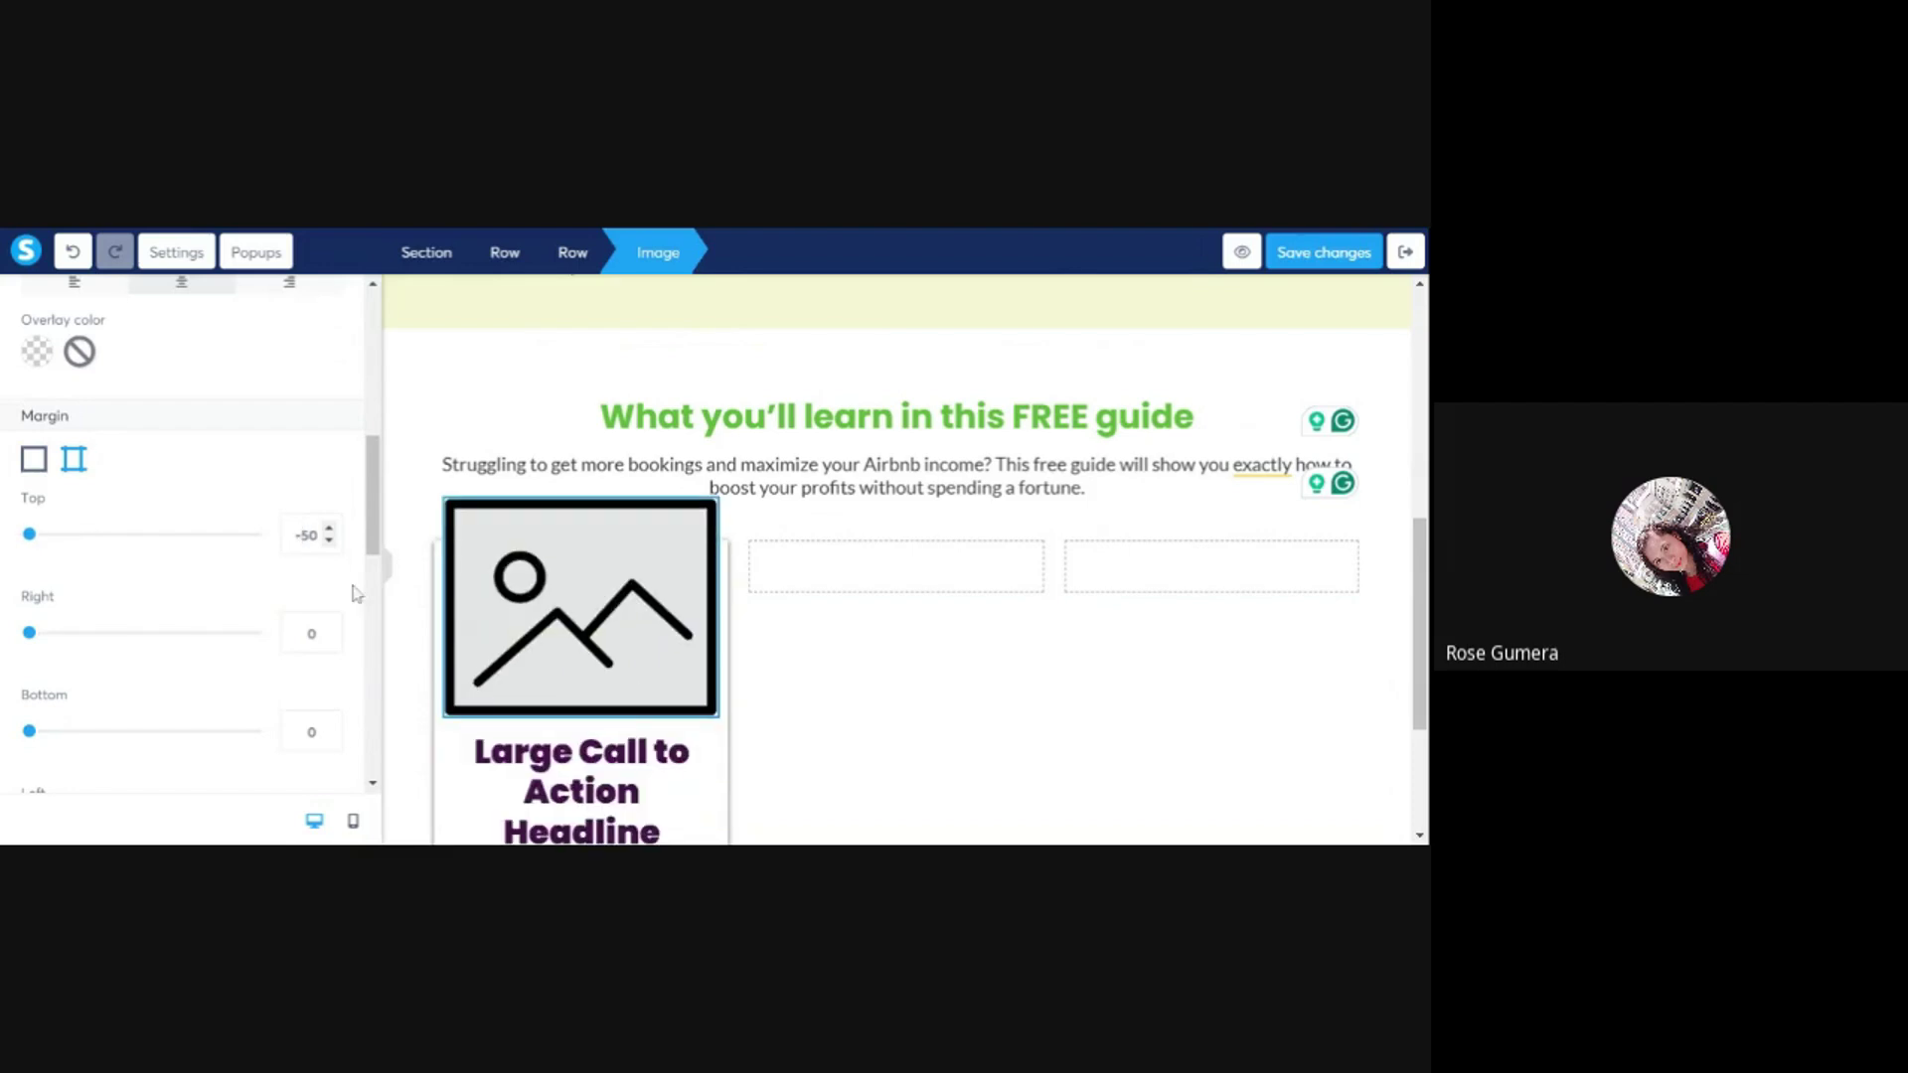
pyautogui.click(477, 229)
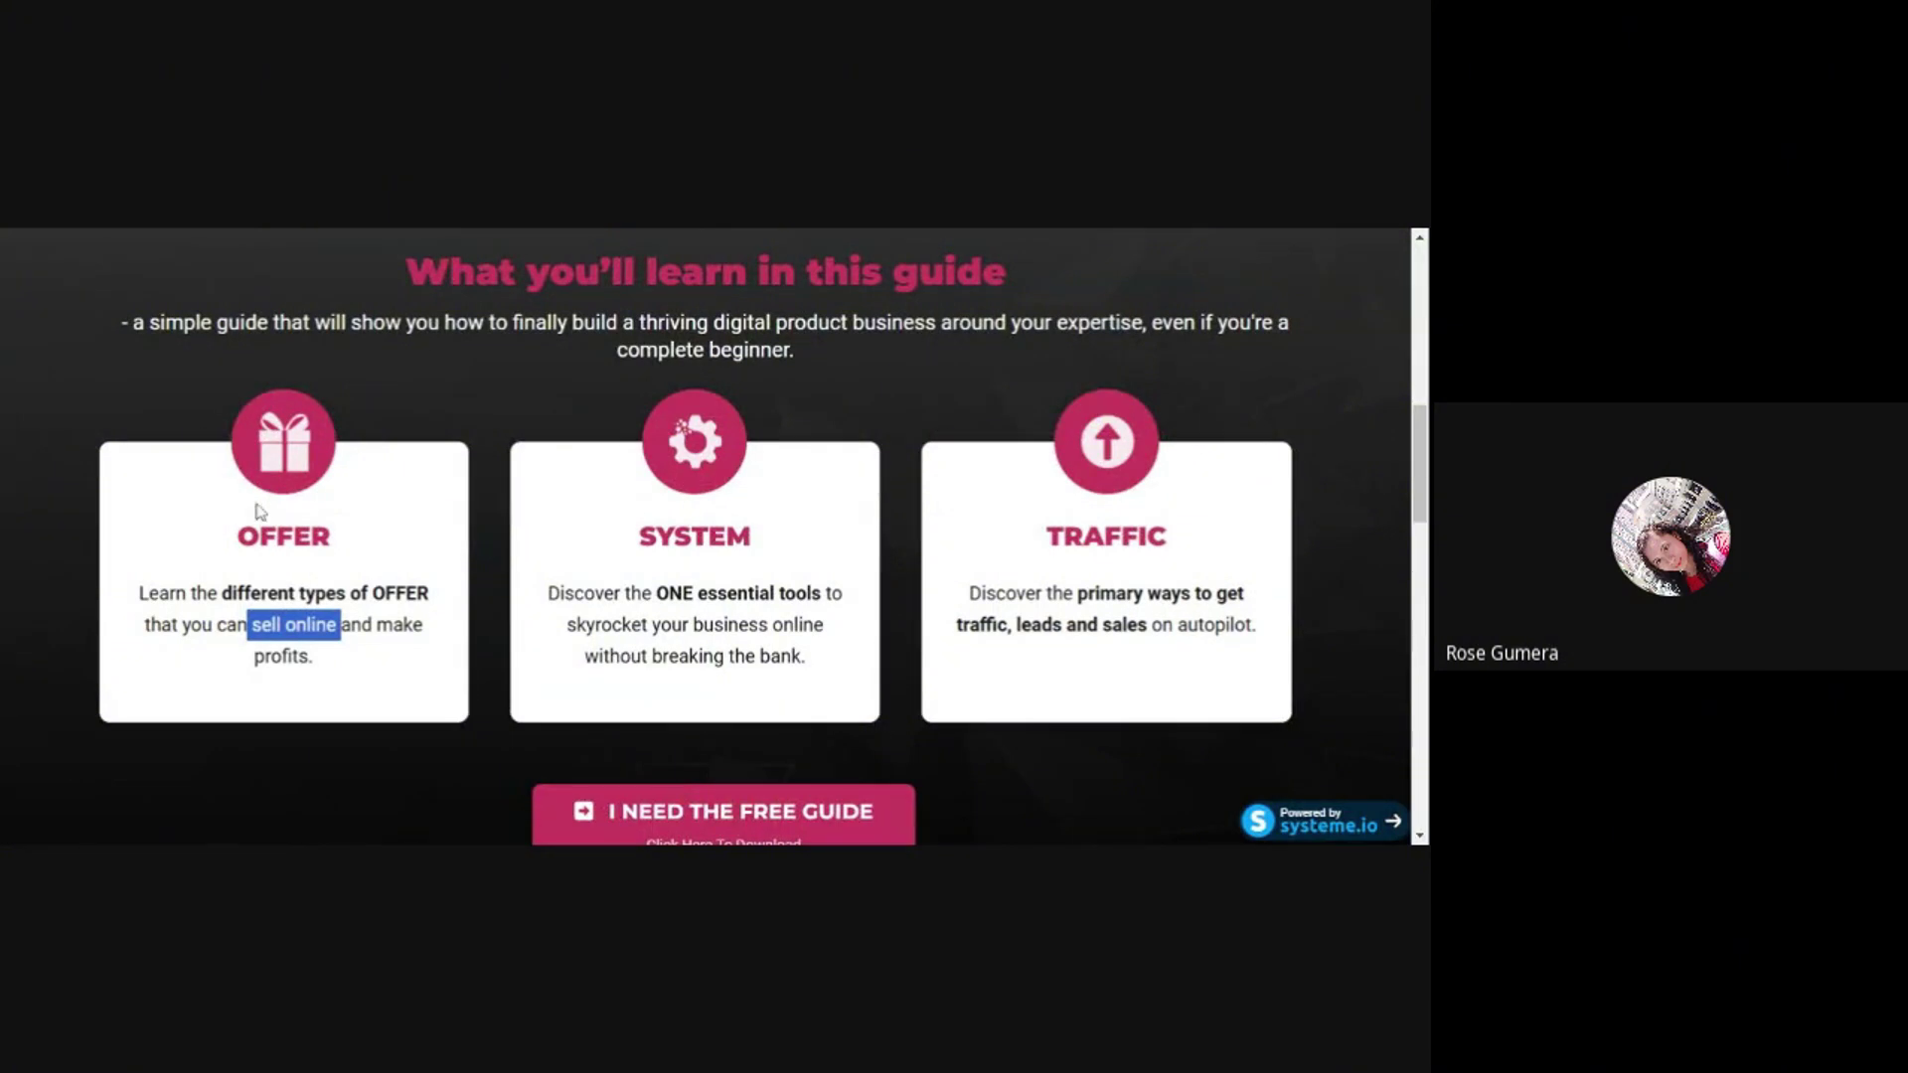
pyautogui.click(347, 229)
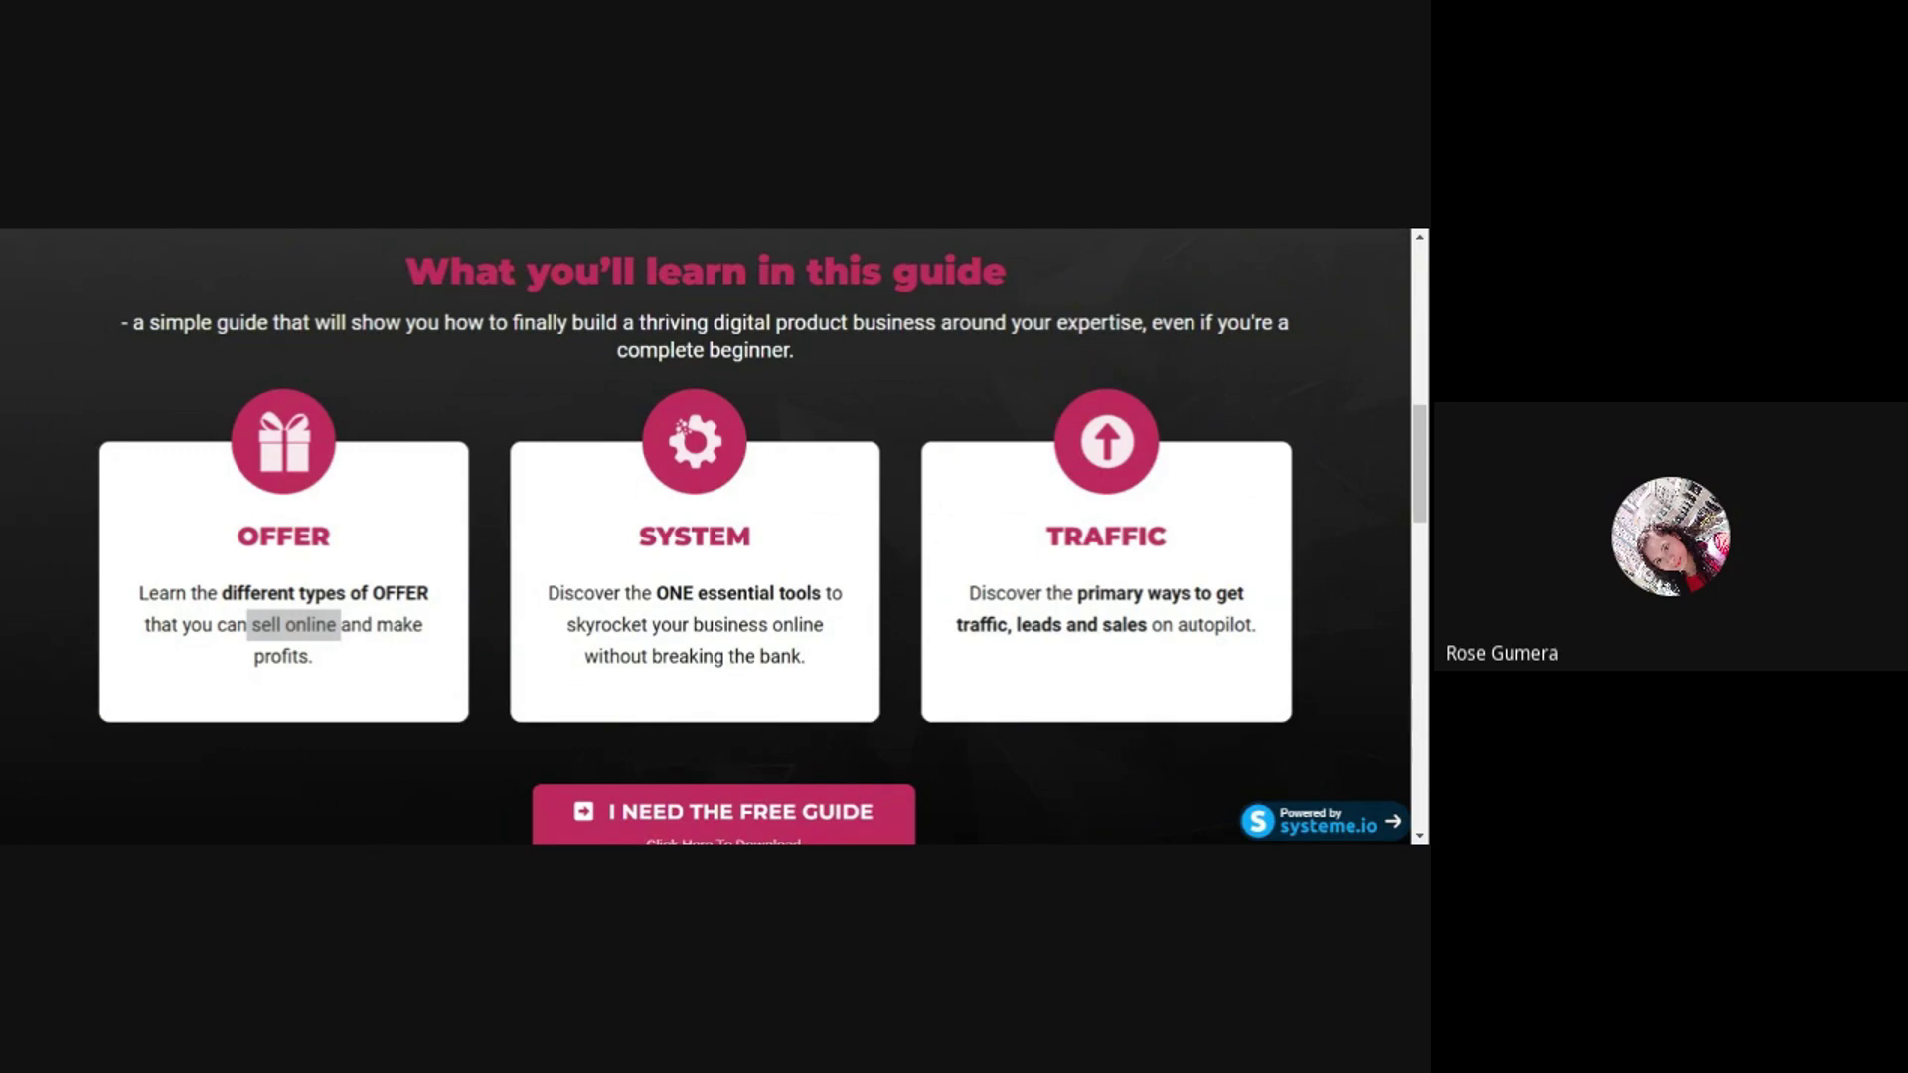
pyautogui.hotkey('ctrl', 'Tab')
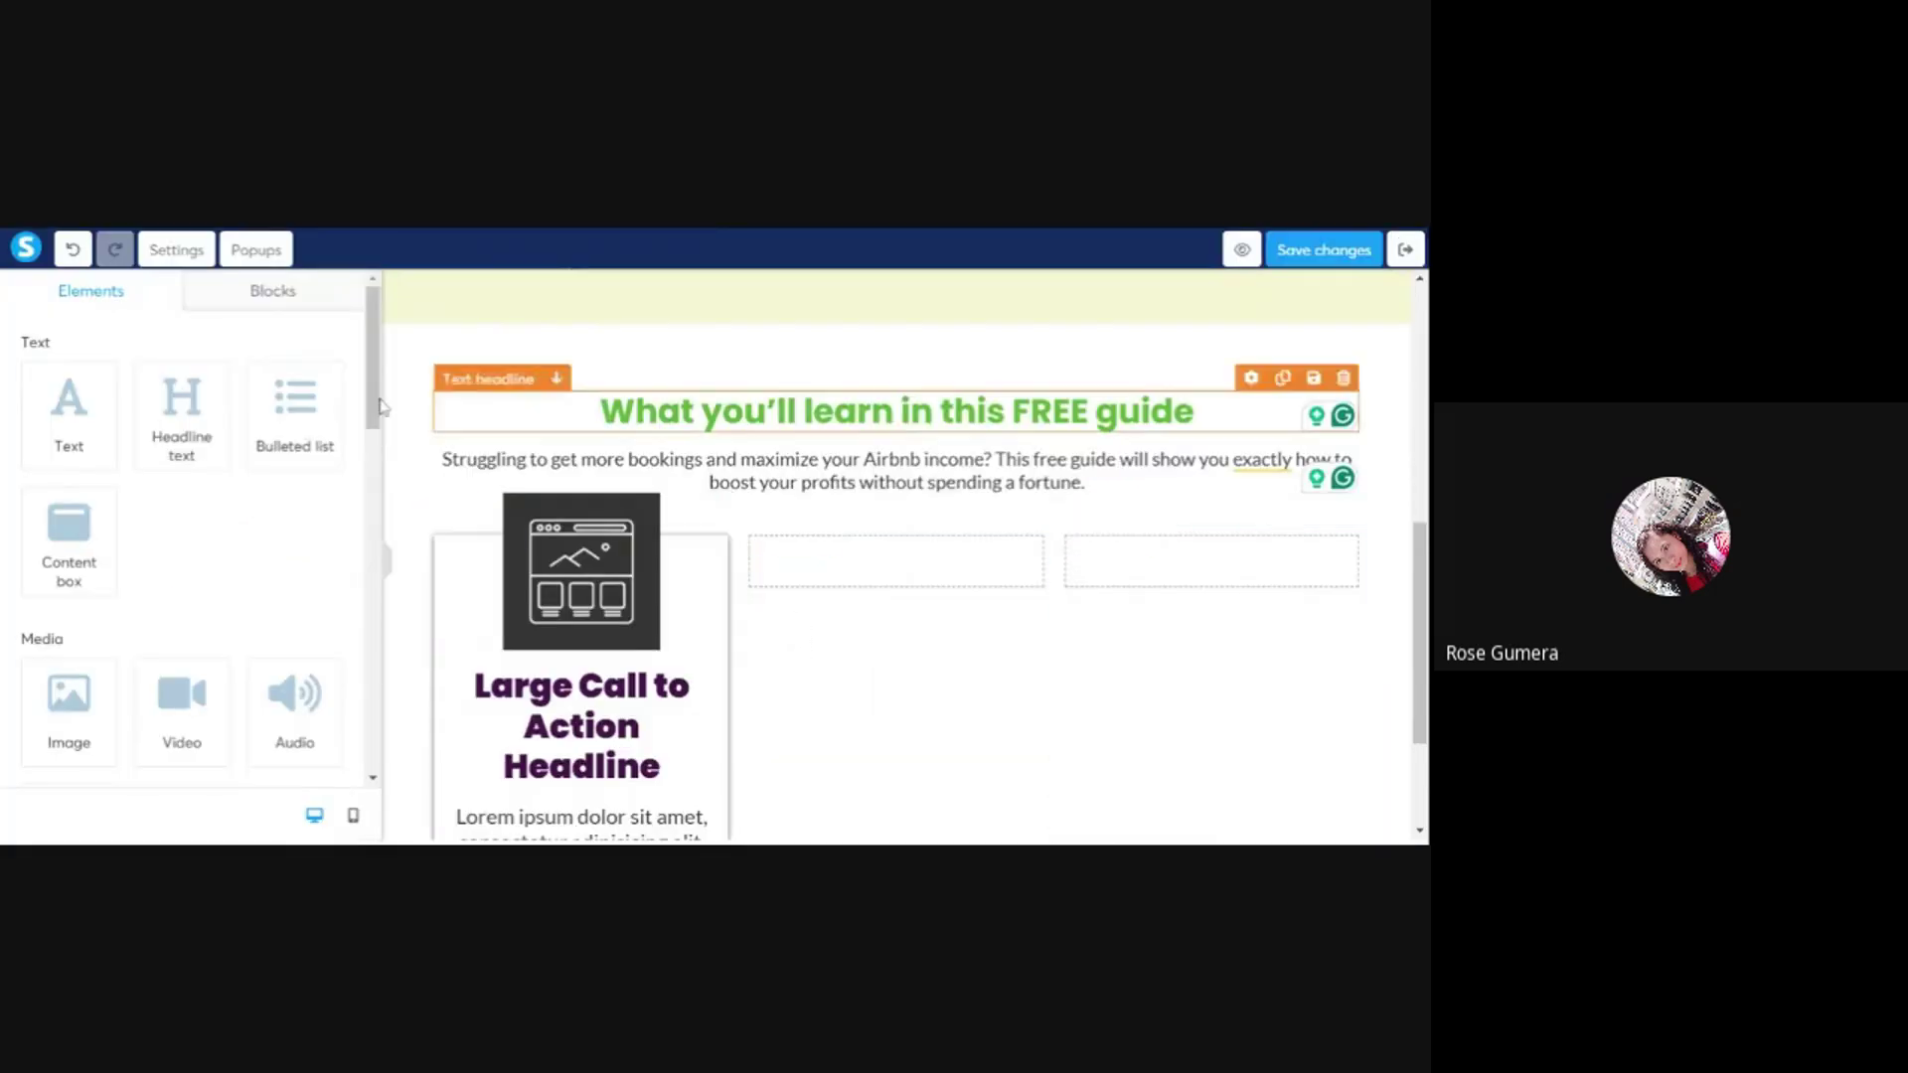
# - Set the first card icon's border radius to 100 to make it a circle
pyautogui.click(575, 605)
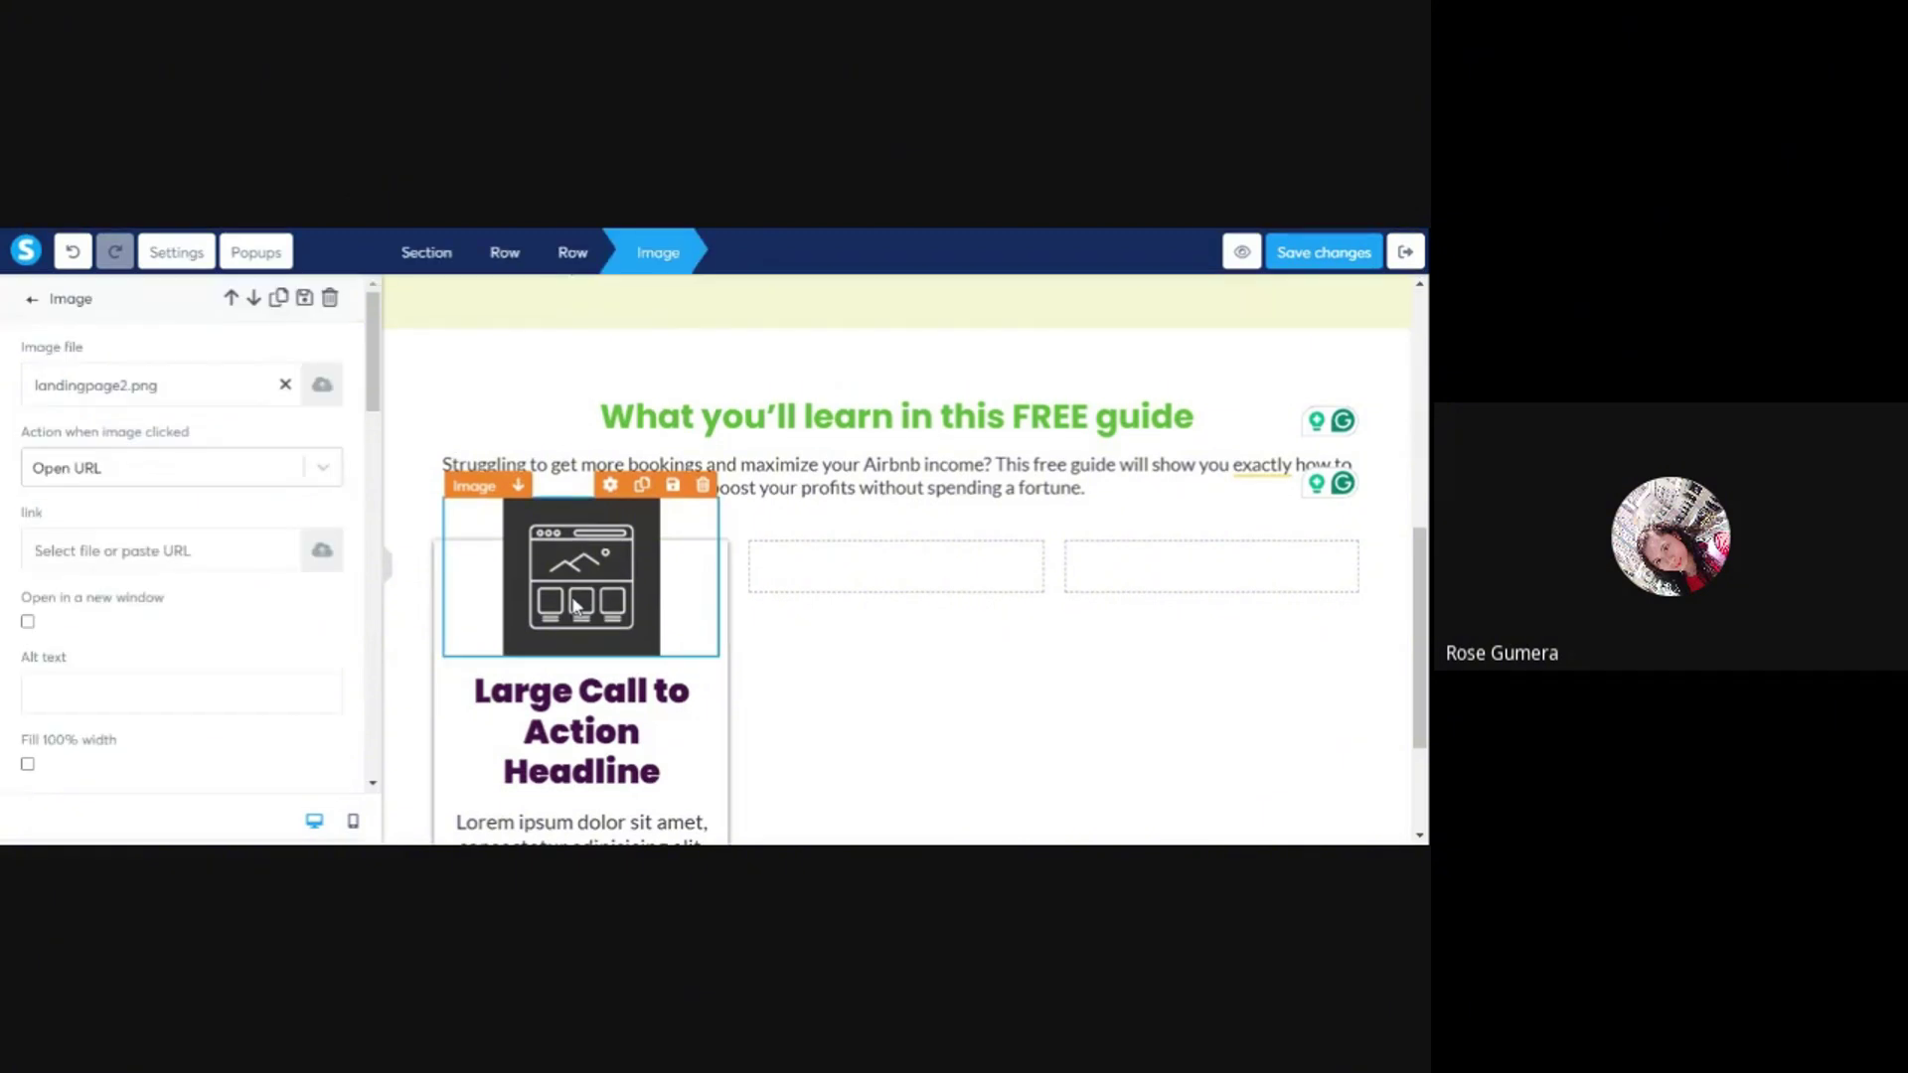
pyautogui.click(326, 397)
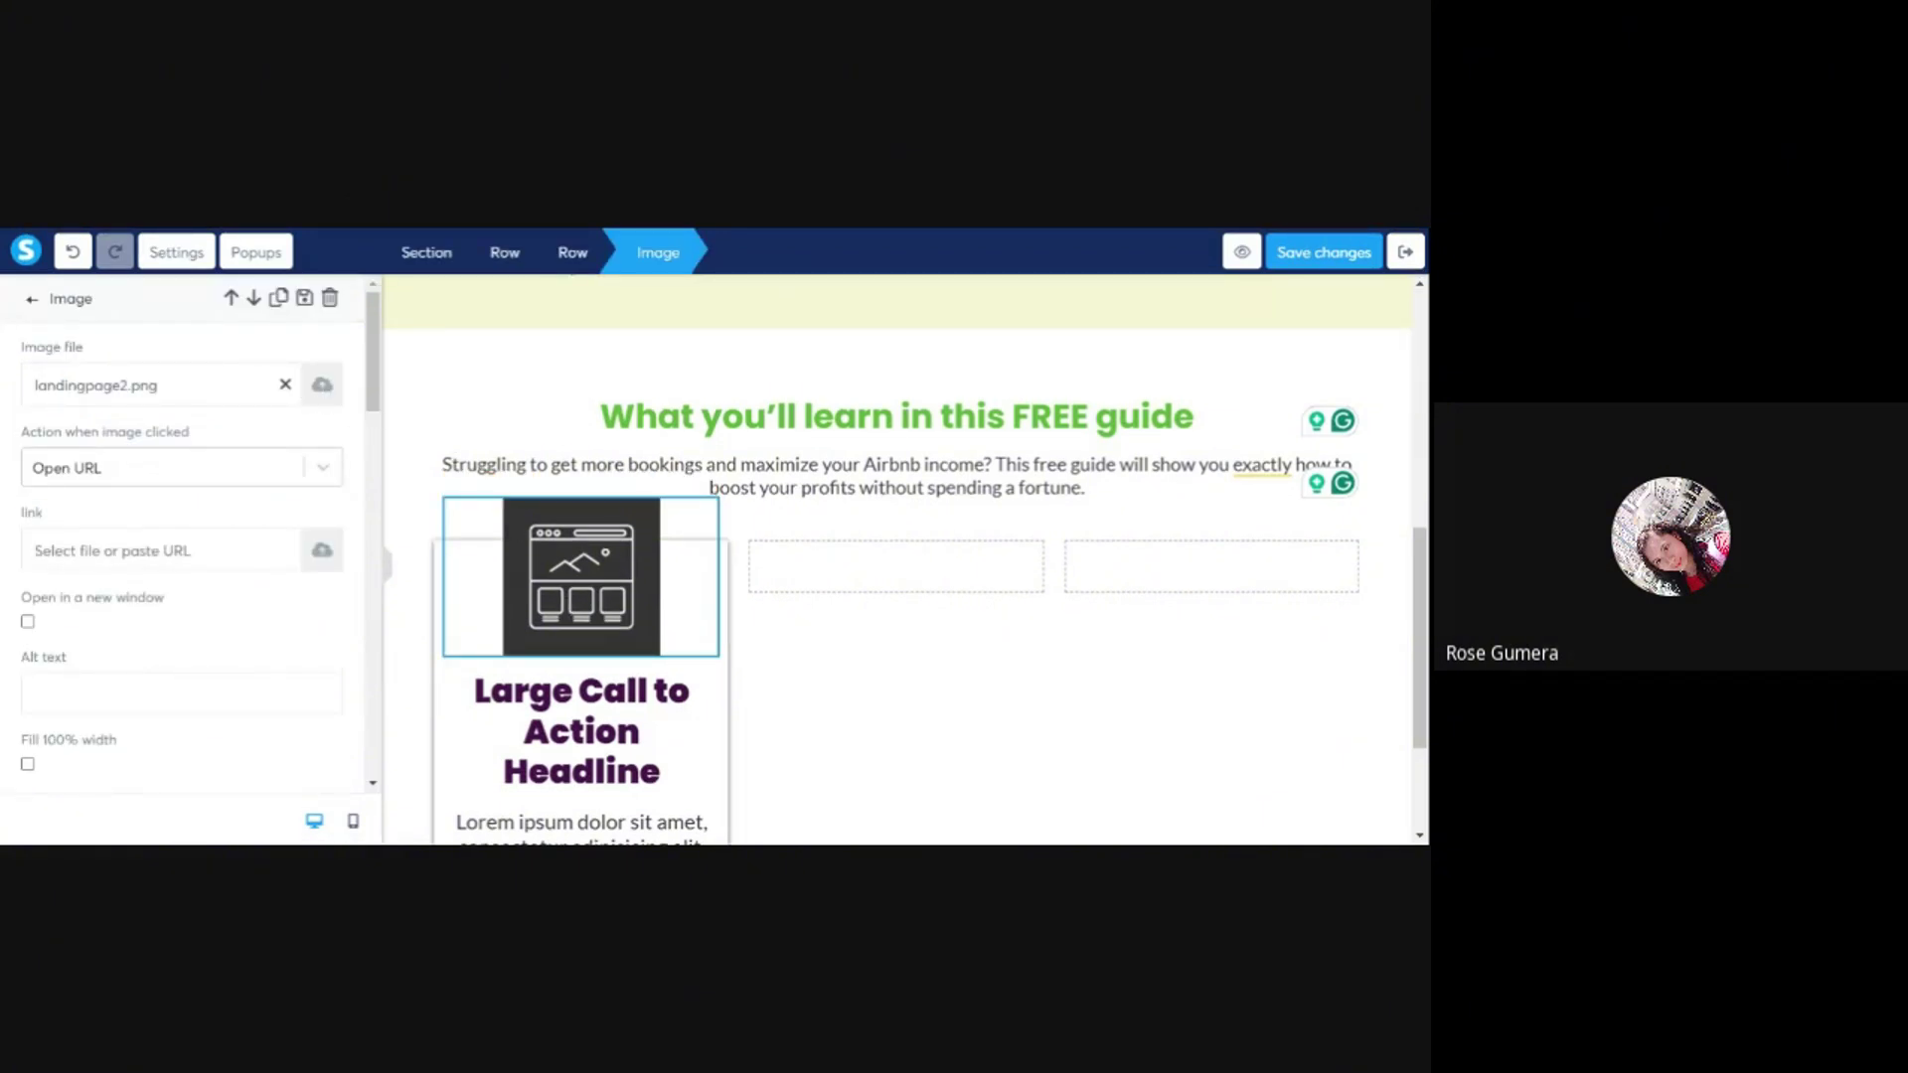
pyautogui.click(587, 596)
pyautogui.click(580, 575)
pyautogui.scroll(-5, 261, 610)
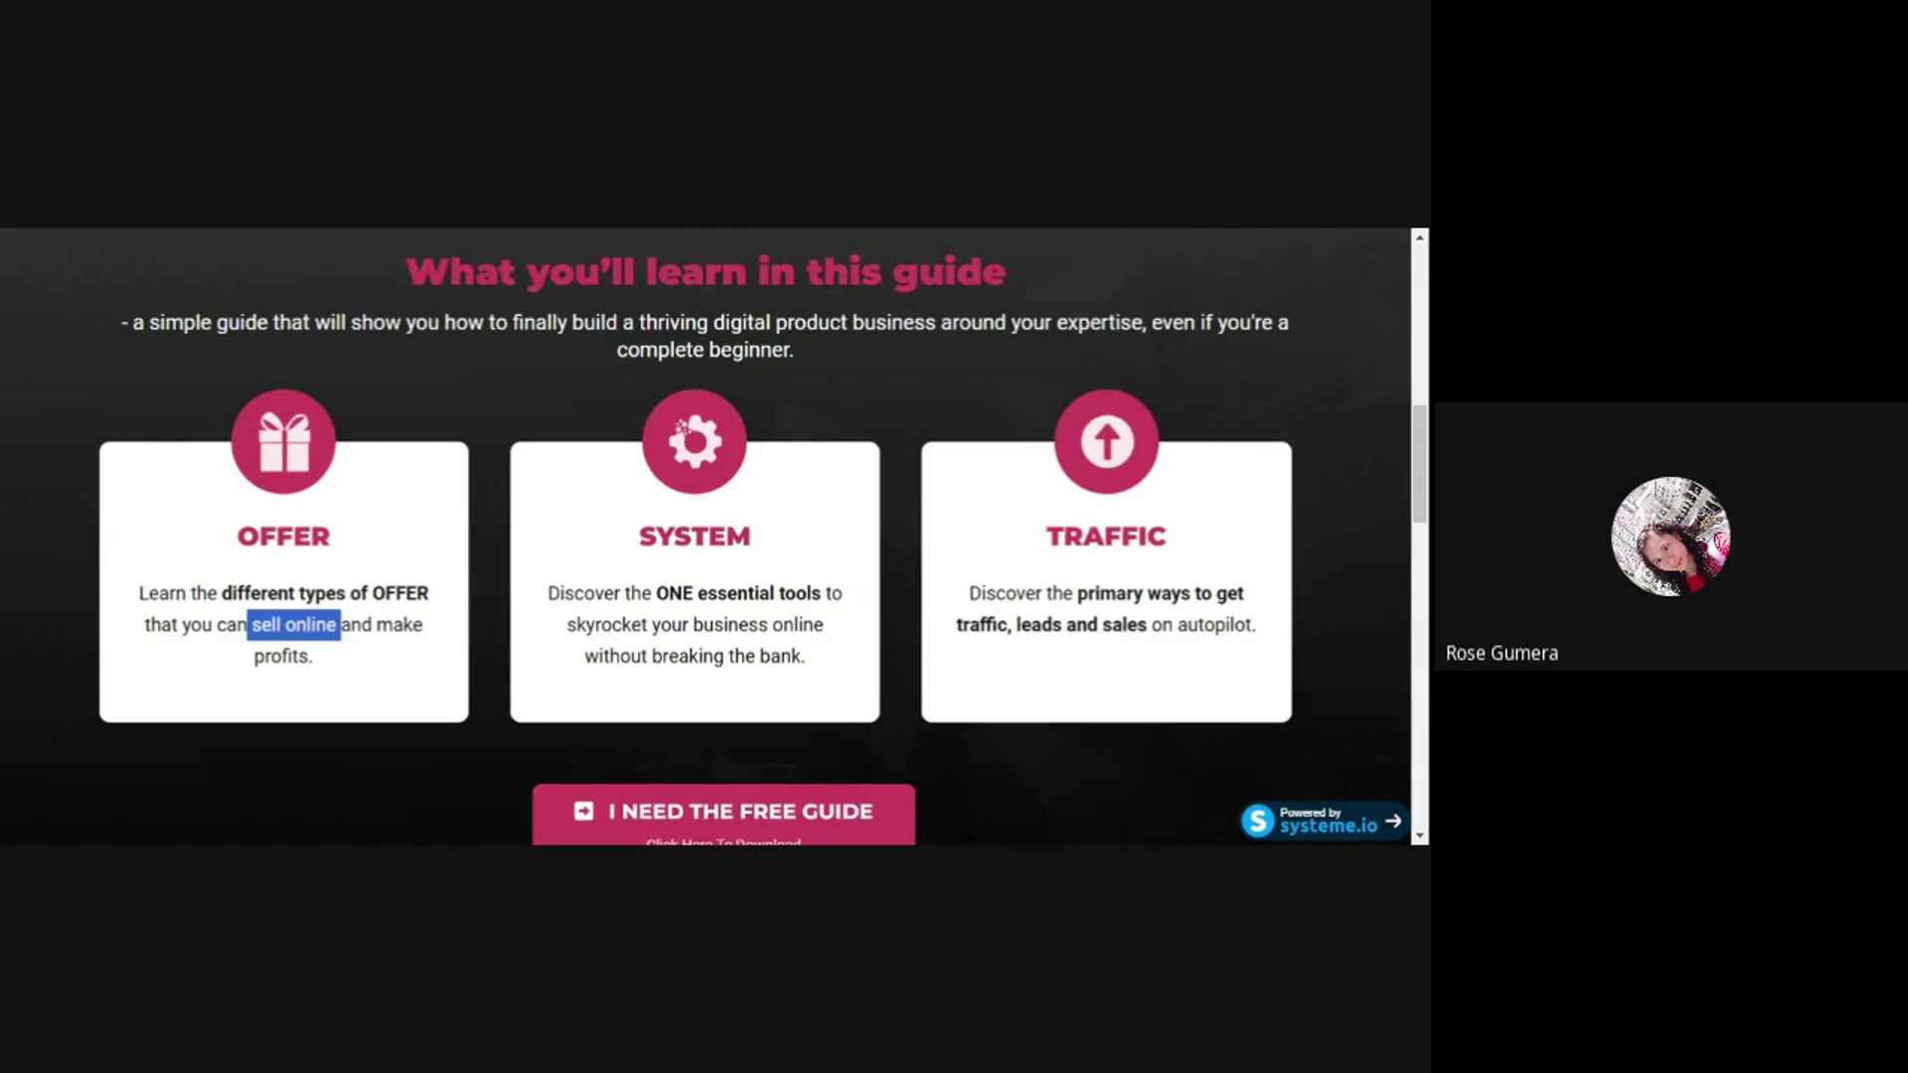
pyautogui.hotkey('ctrl', 'Tab')
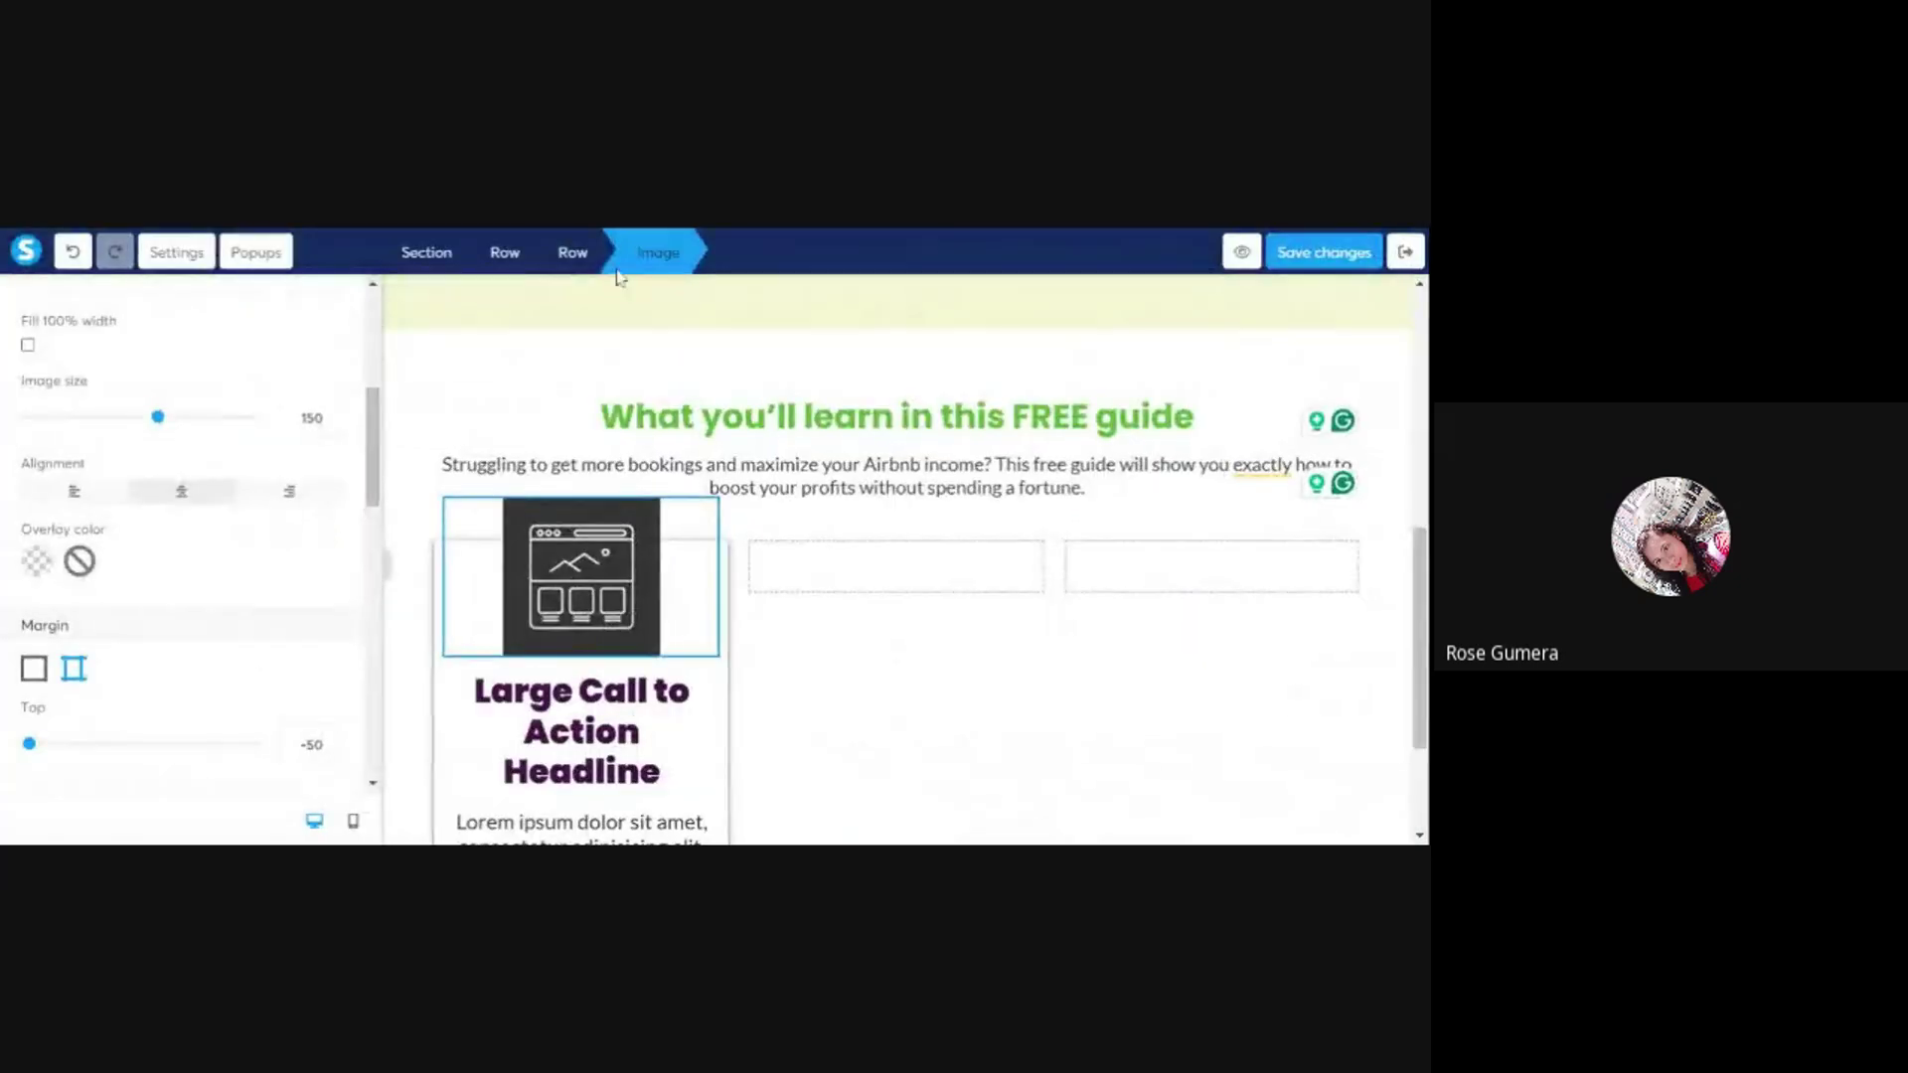
pyautogui.scroll(-6, 225, 530)
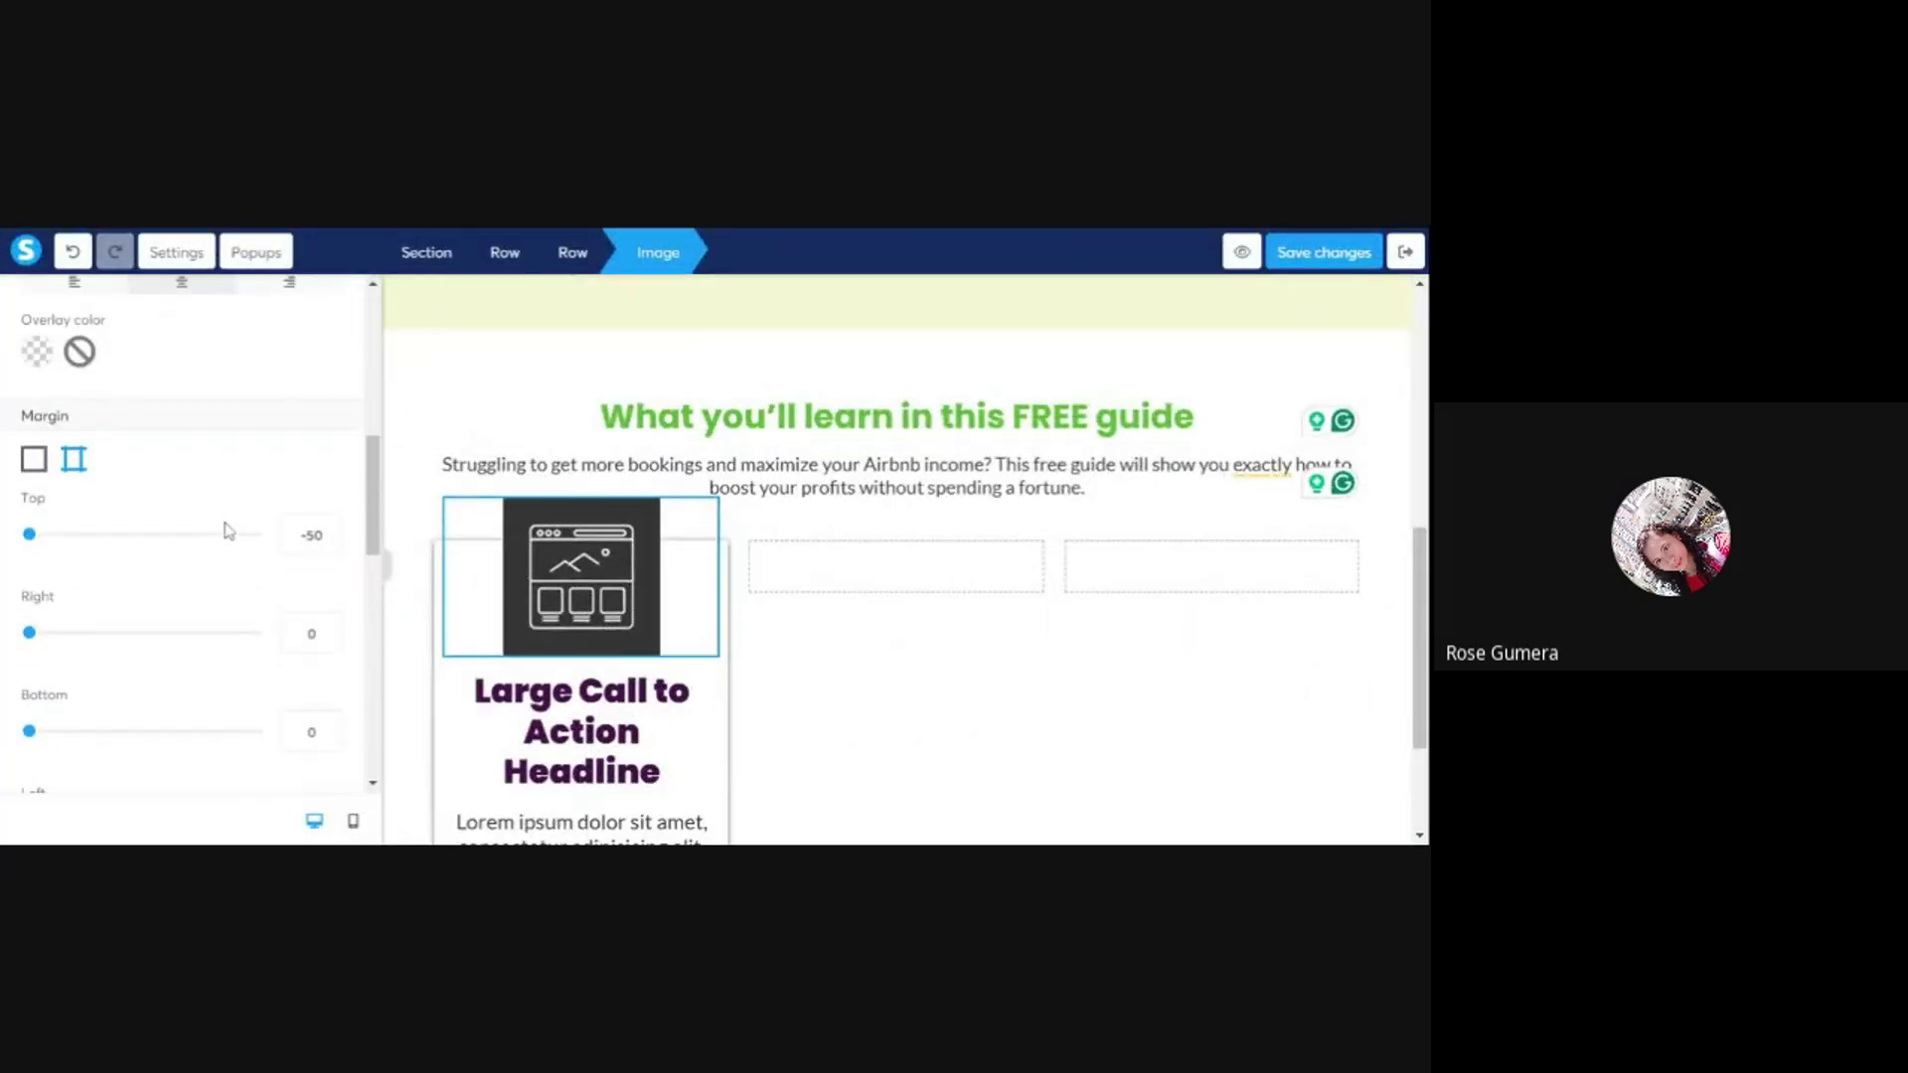
pyautogui.scroll(-3, 226, 531)
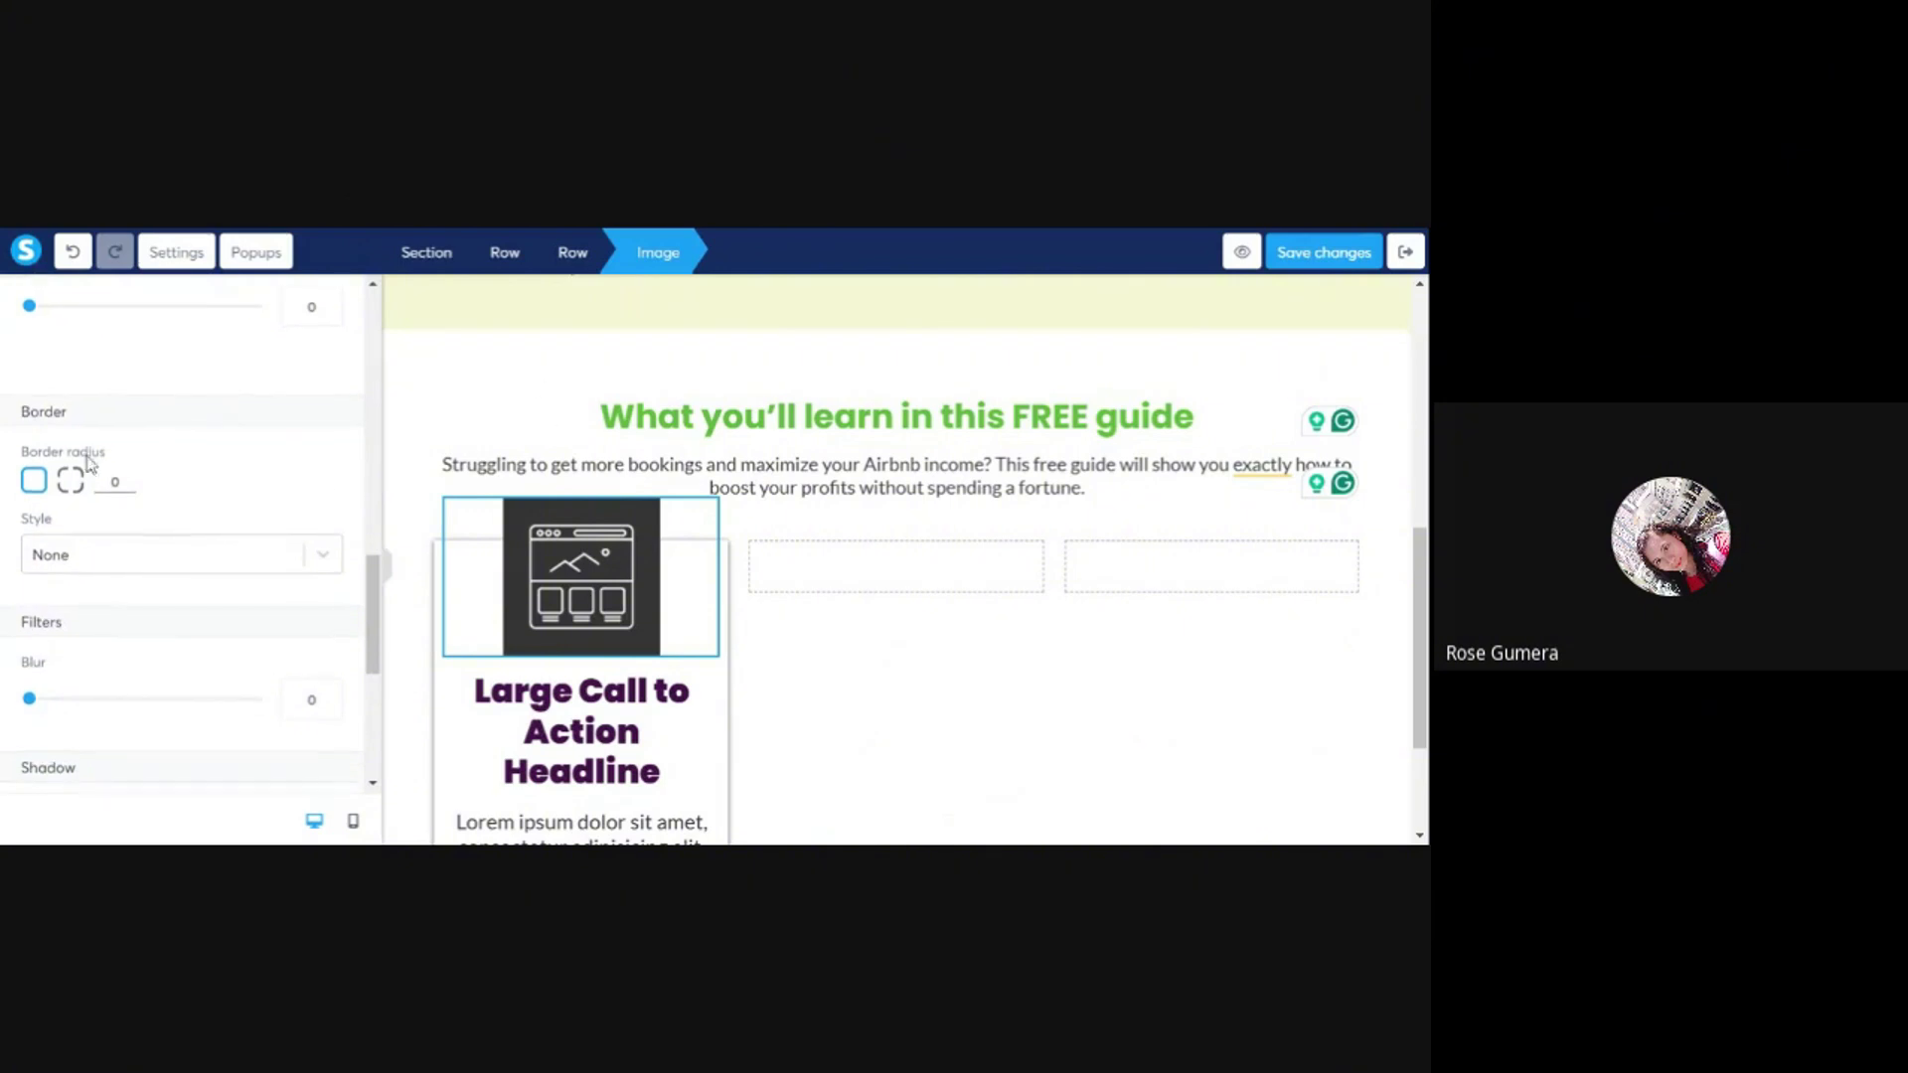
pyautogui.click(604, 573)
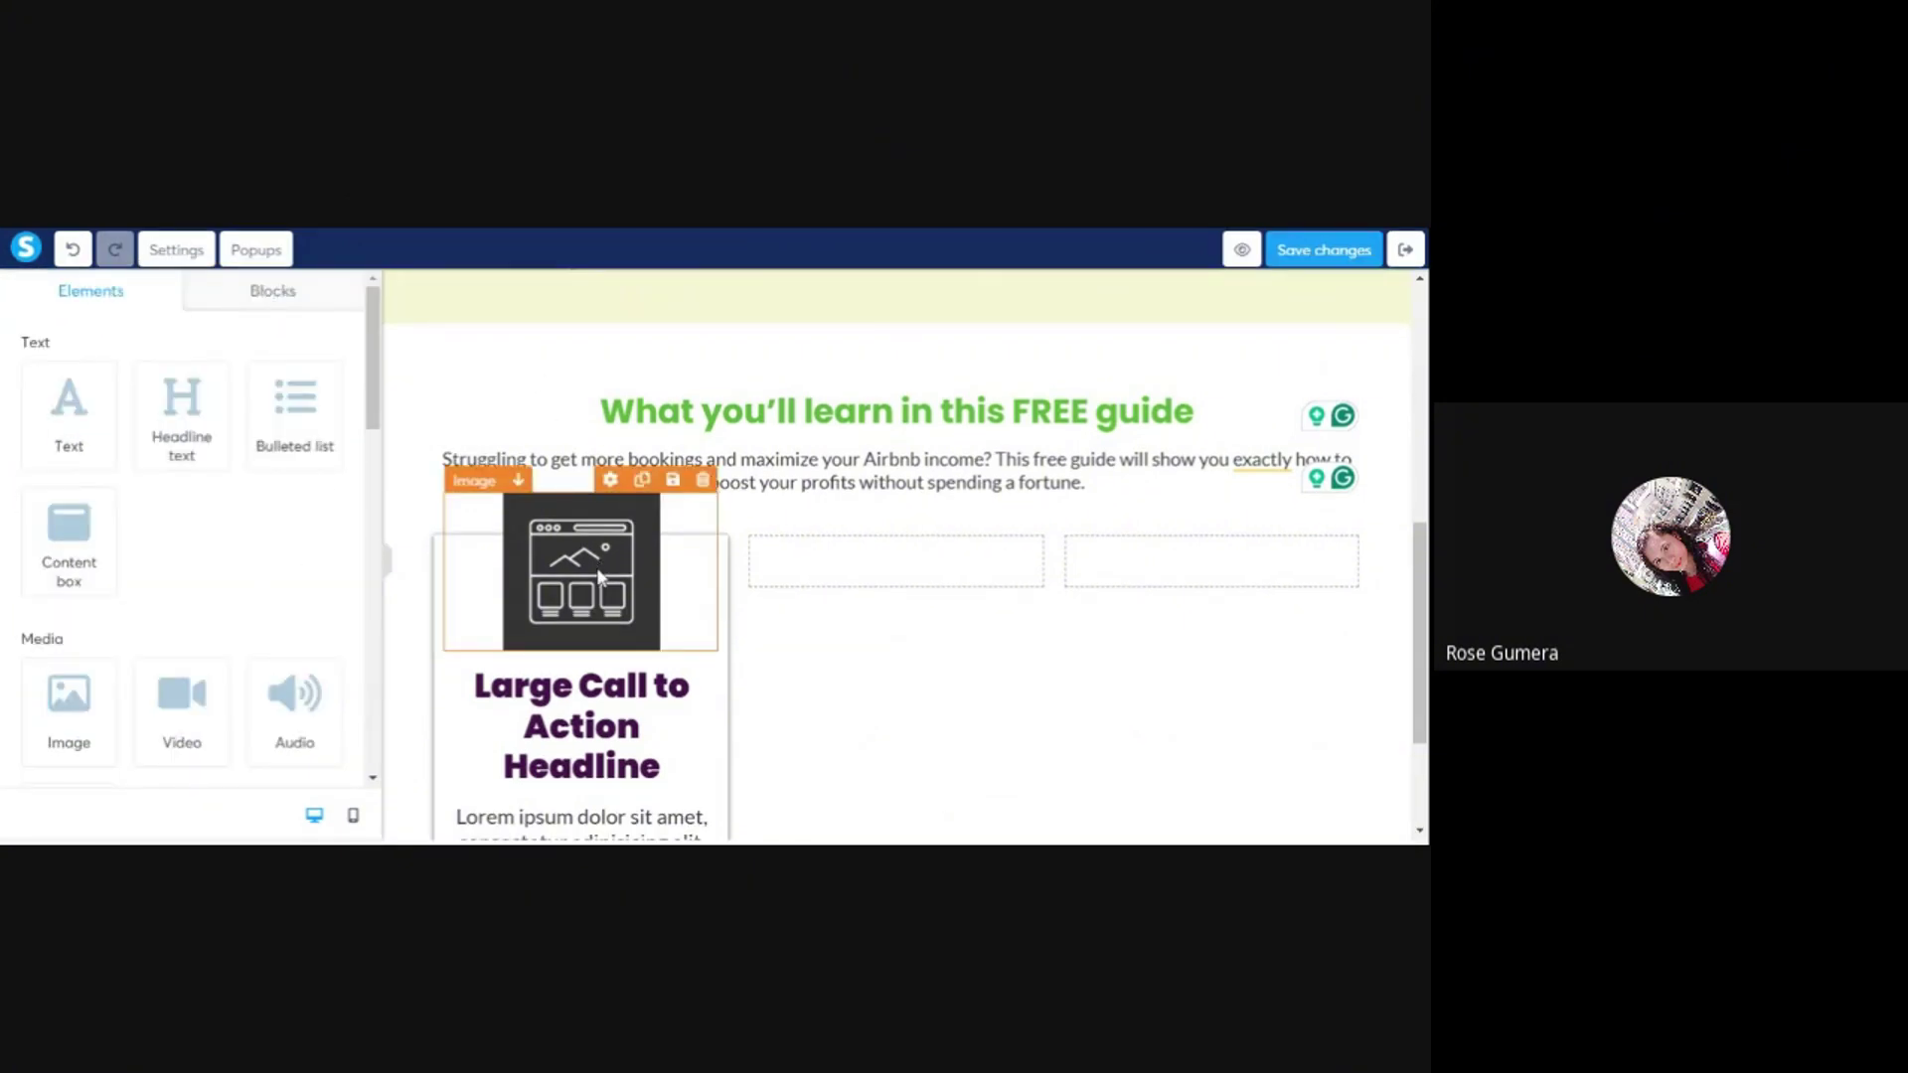
pyautogui.click(601, 576)
pyautogui.click(601, 577)
pyautogui.click(601, 576)
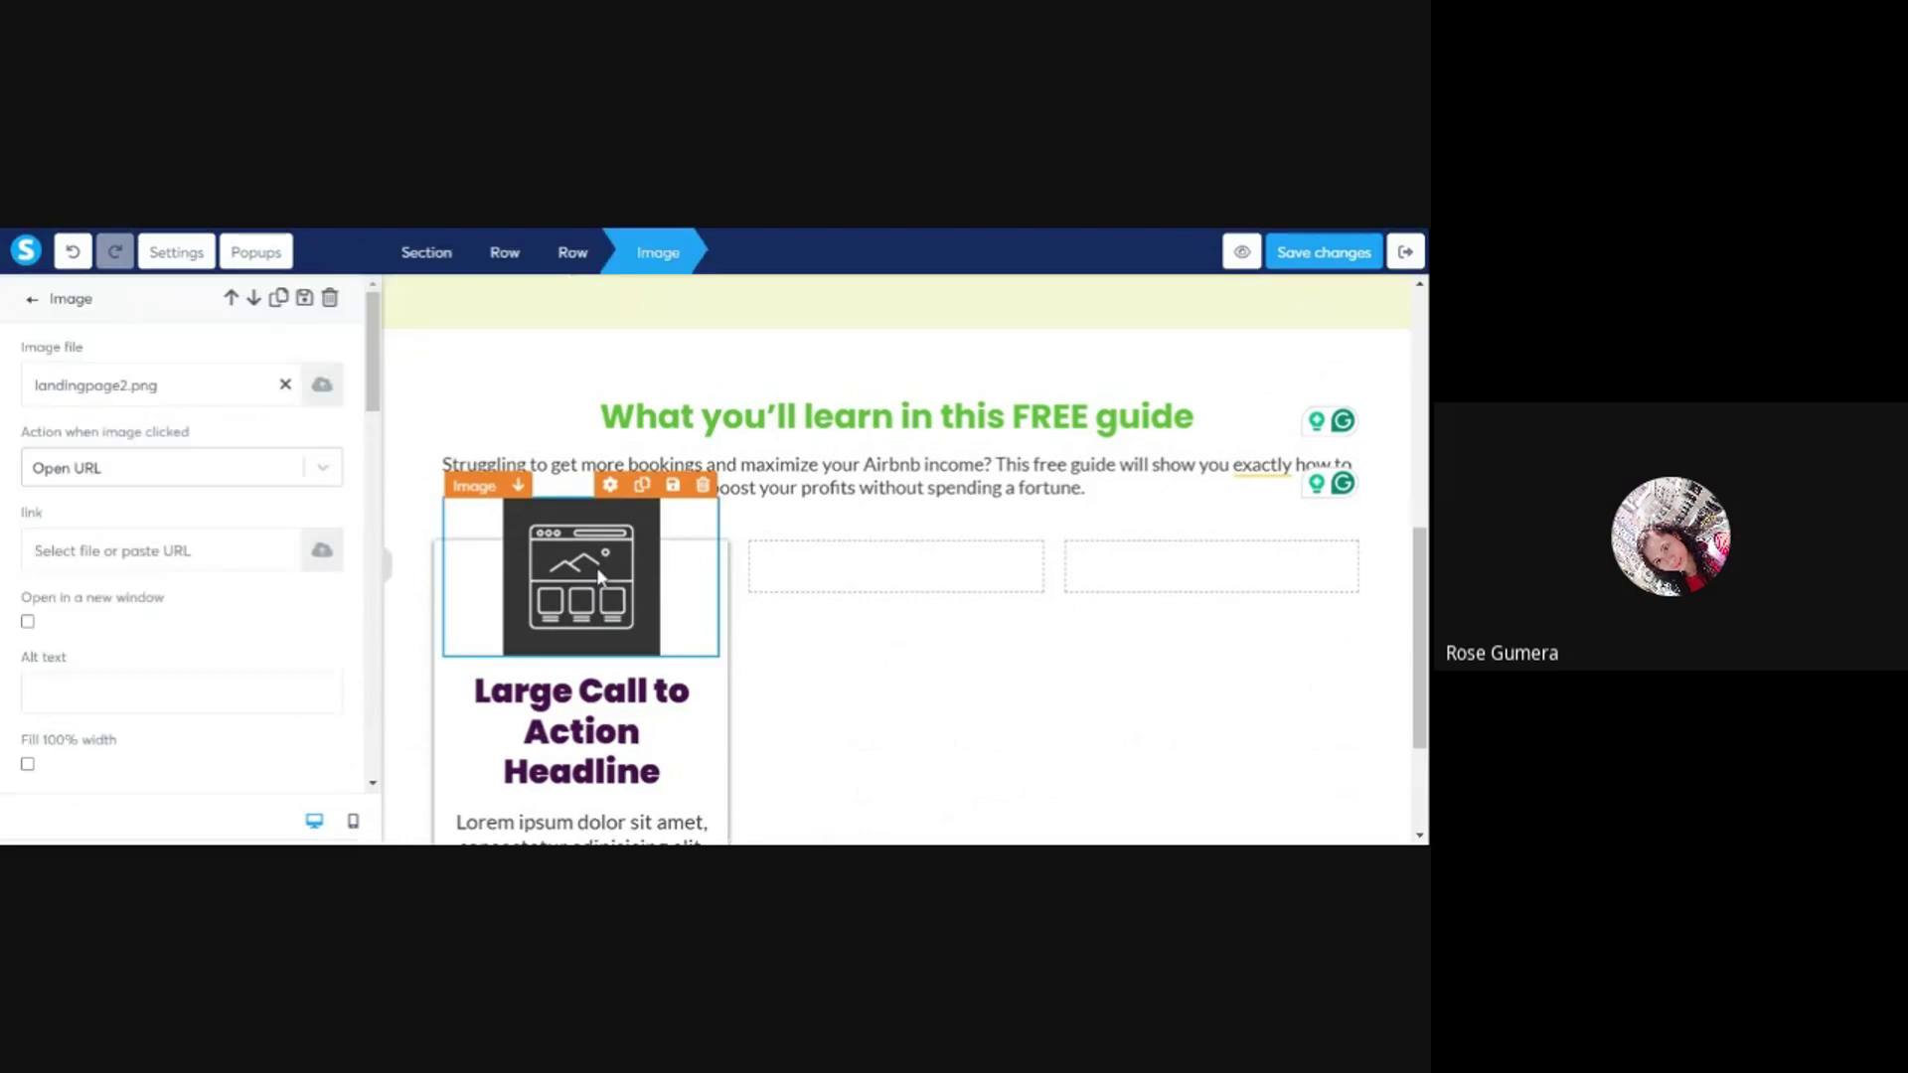
pyautogui.scroll(-3, 144, 520)
pyautogui.scroll(-5, 332, 579)
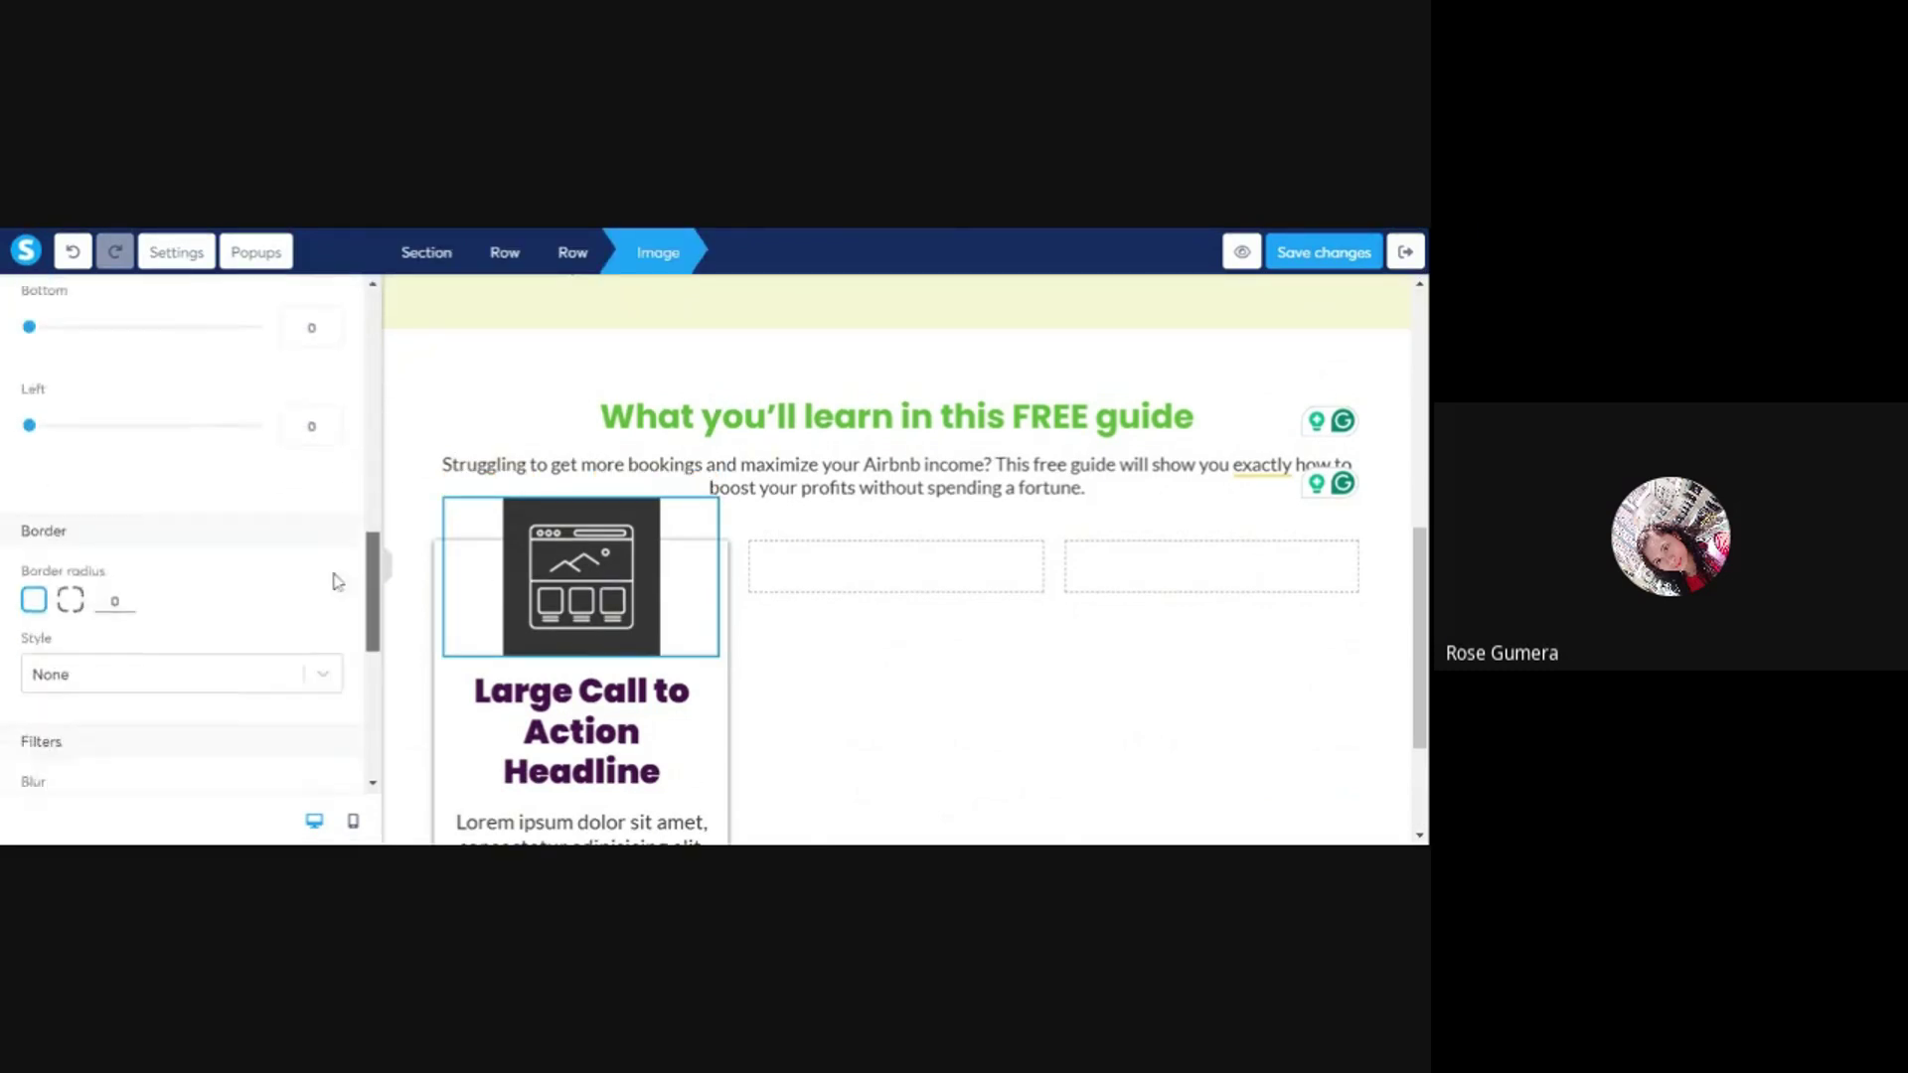
pyautogui.scroll(-1, 338, 621)
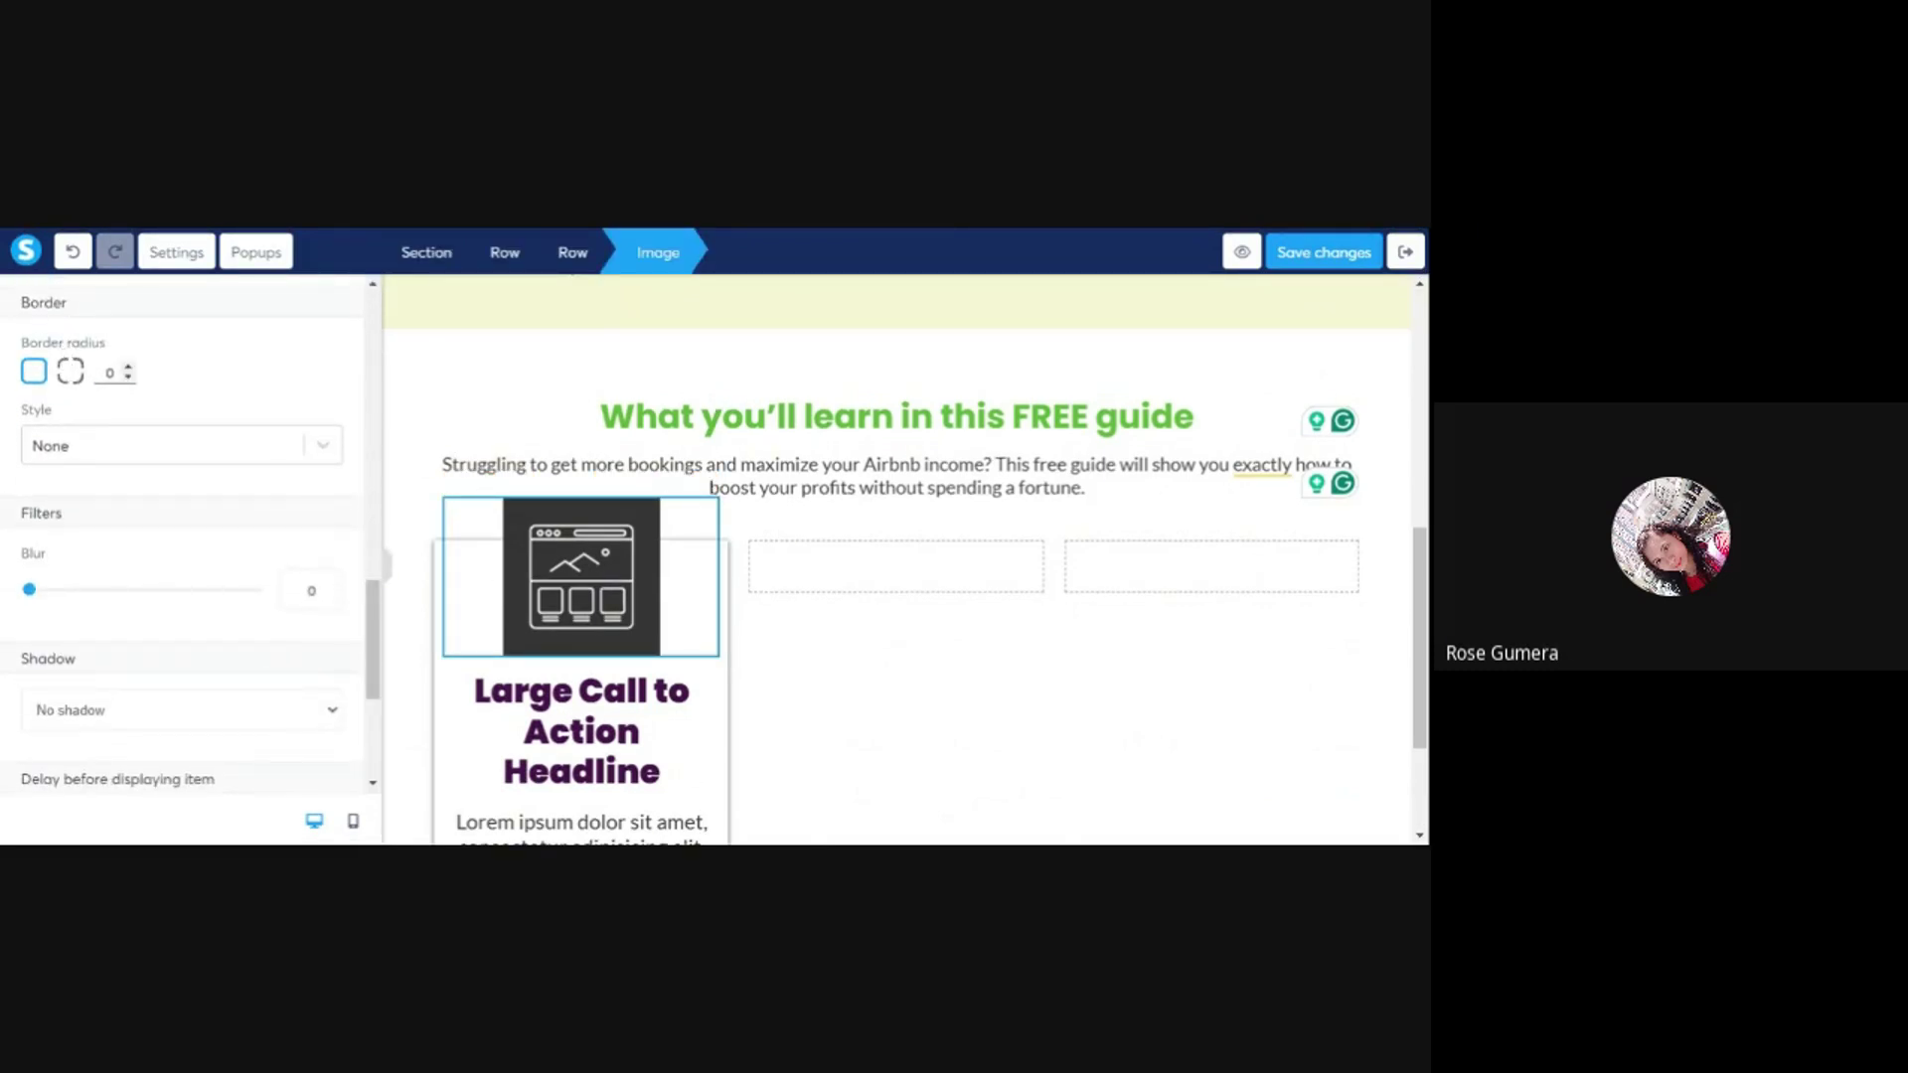
pyautogui.write('00')
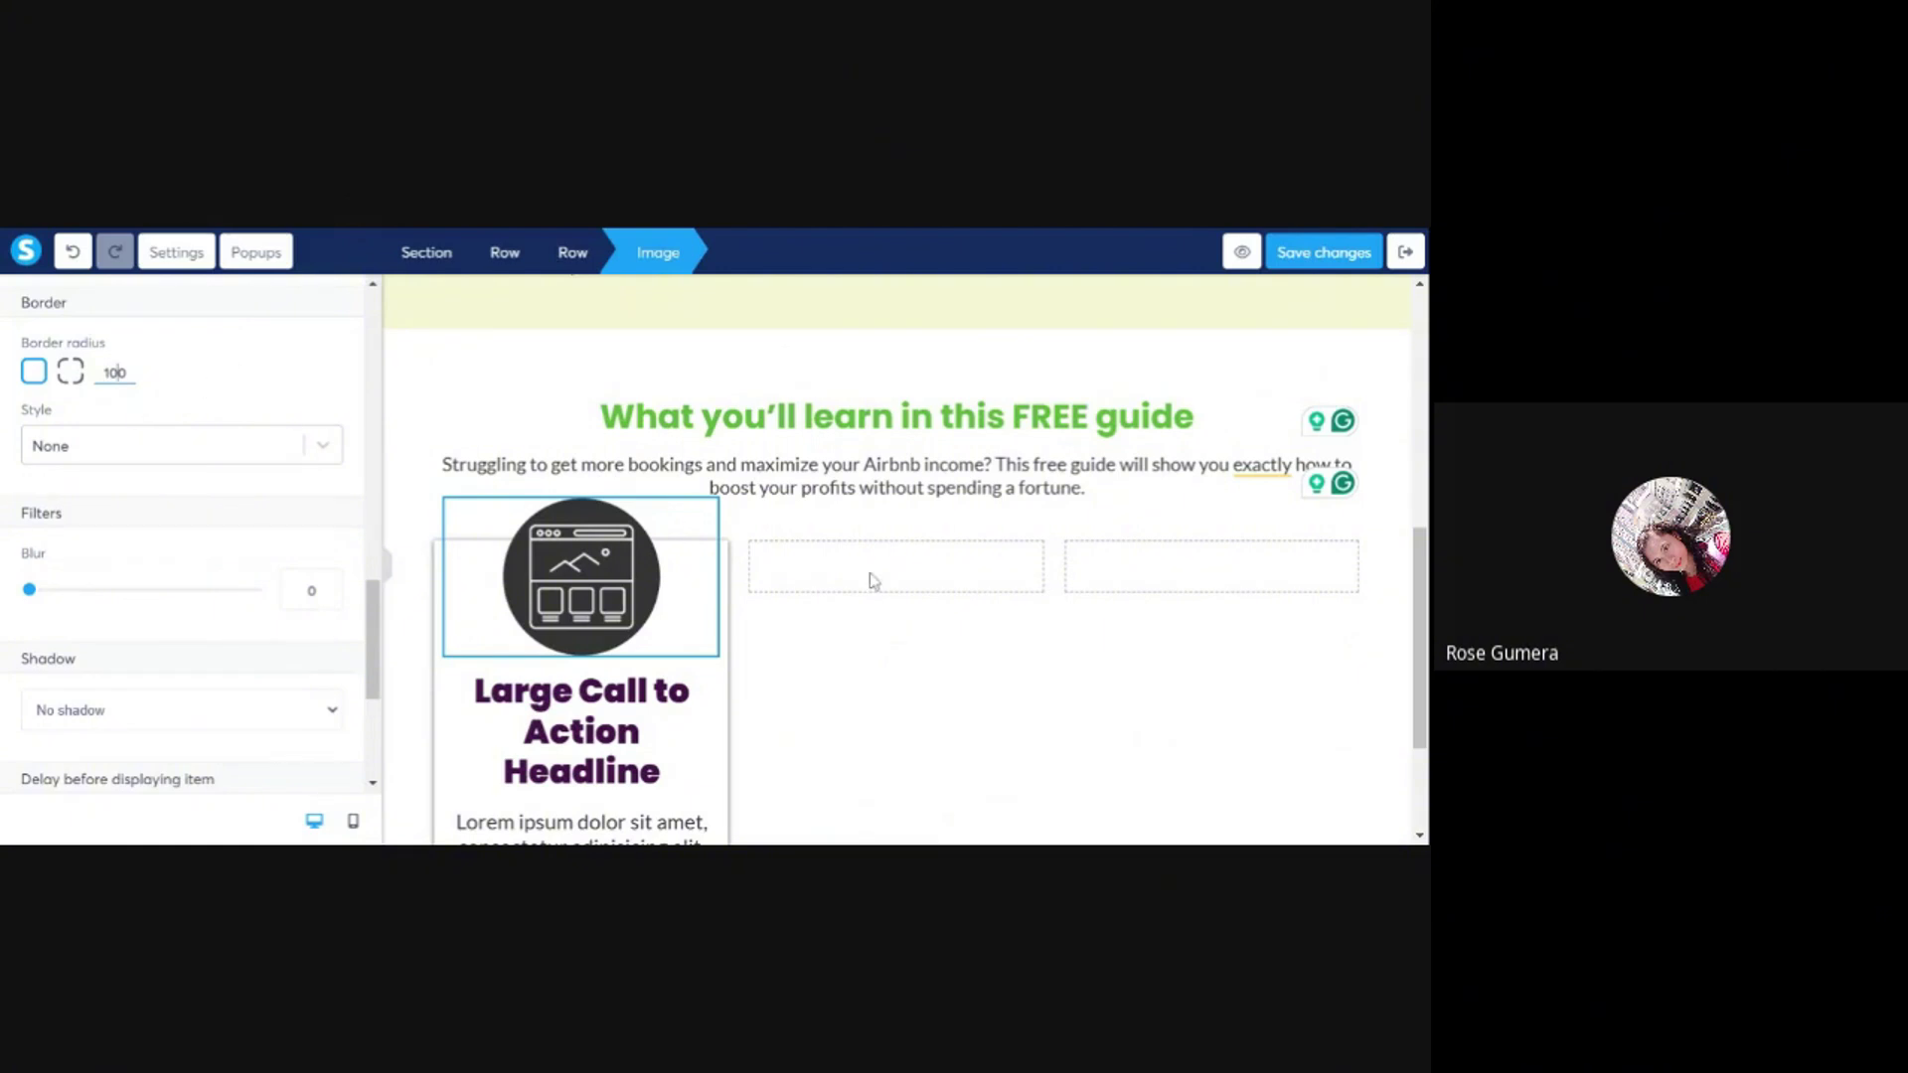
pyautogui.click(807, 522)
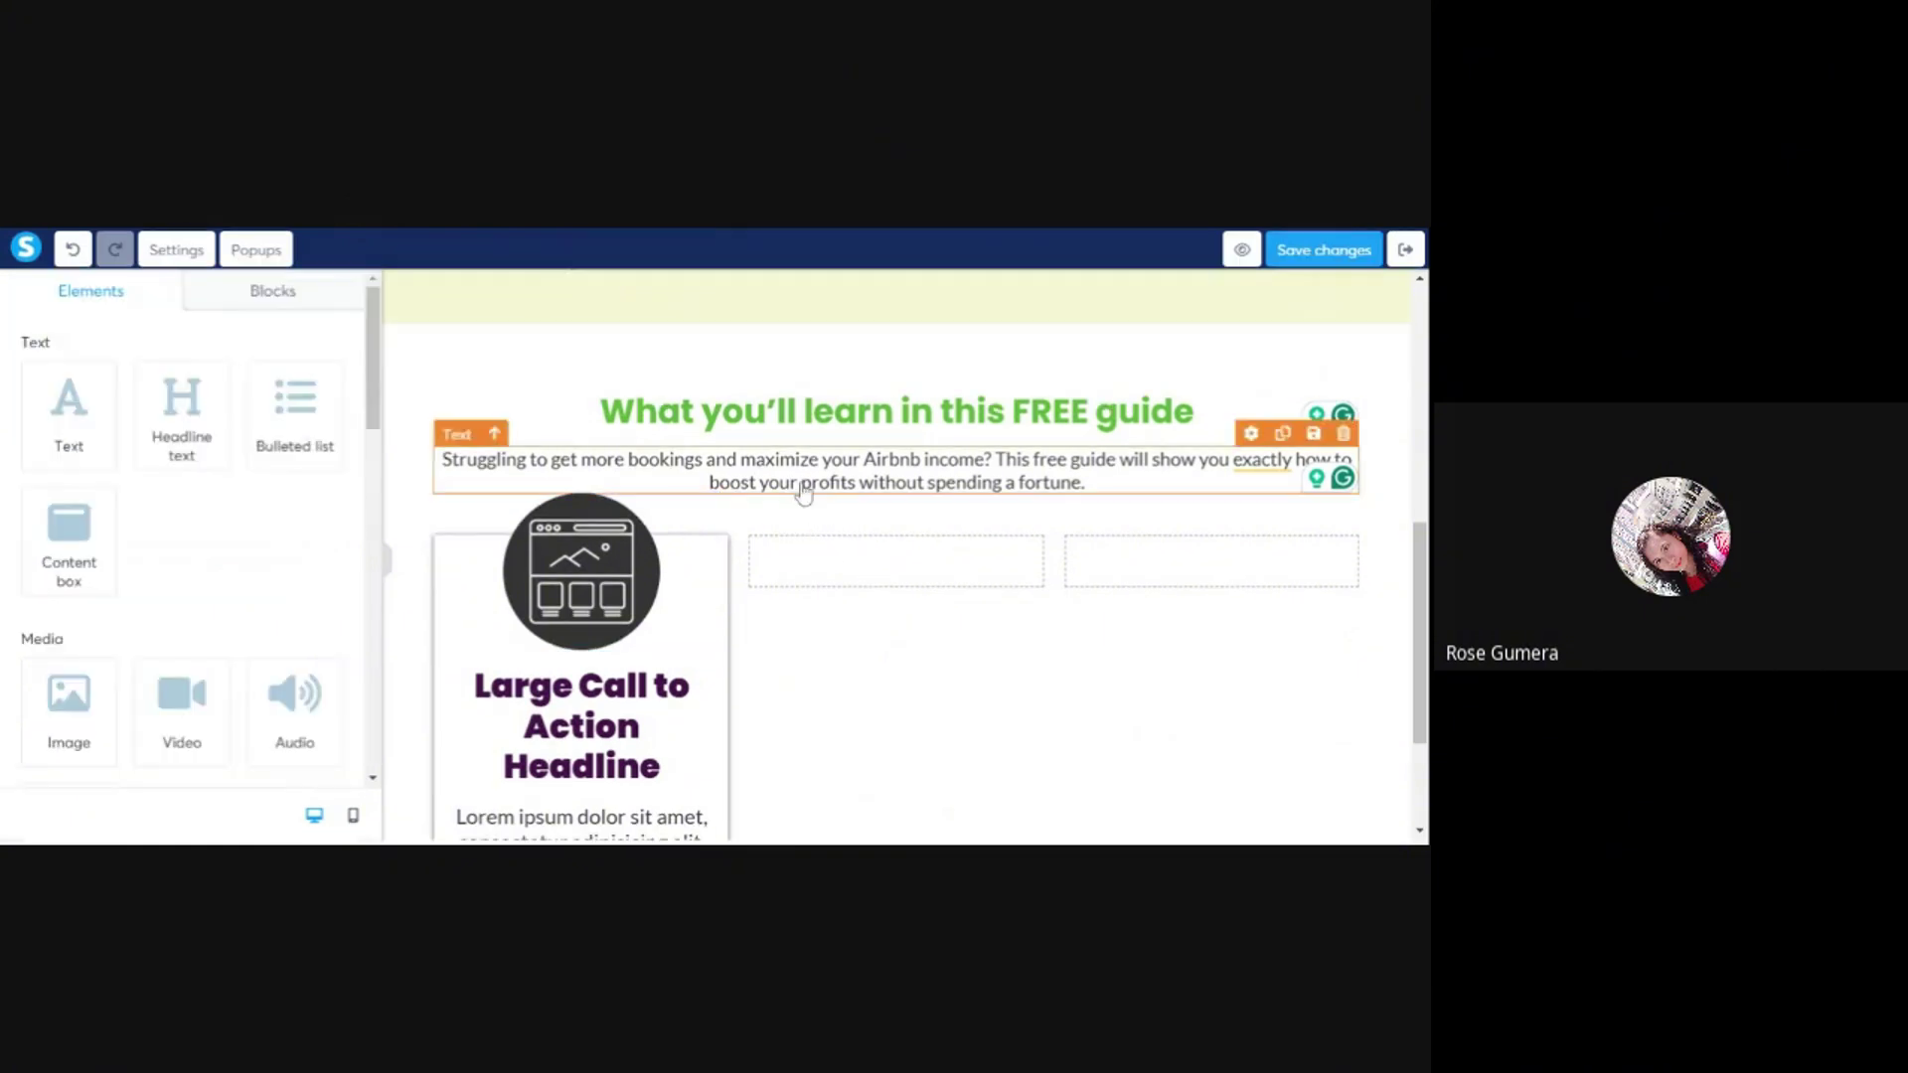
# - Change the icon's top margin from -50 to -80
pyautogui.click(523, 541)
pyautogui.scroll(-3, 264, 636)
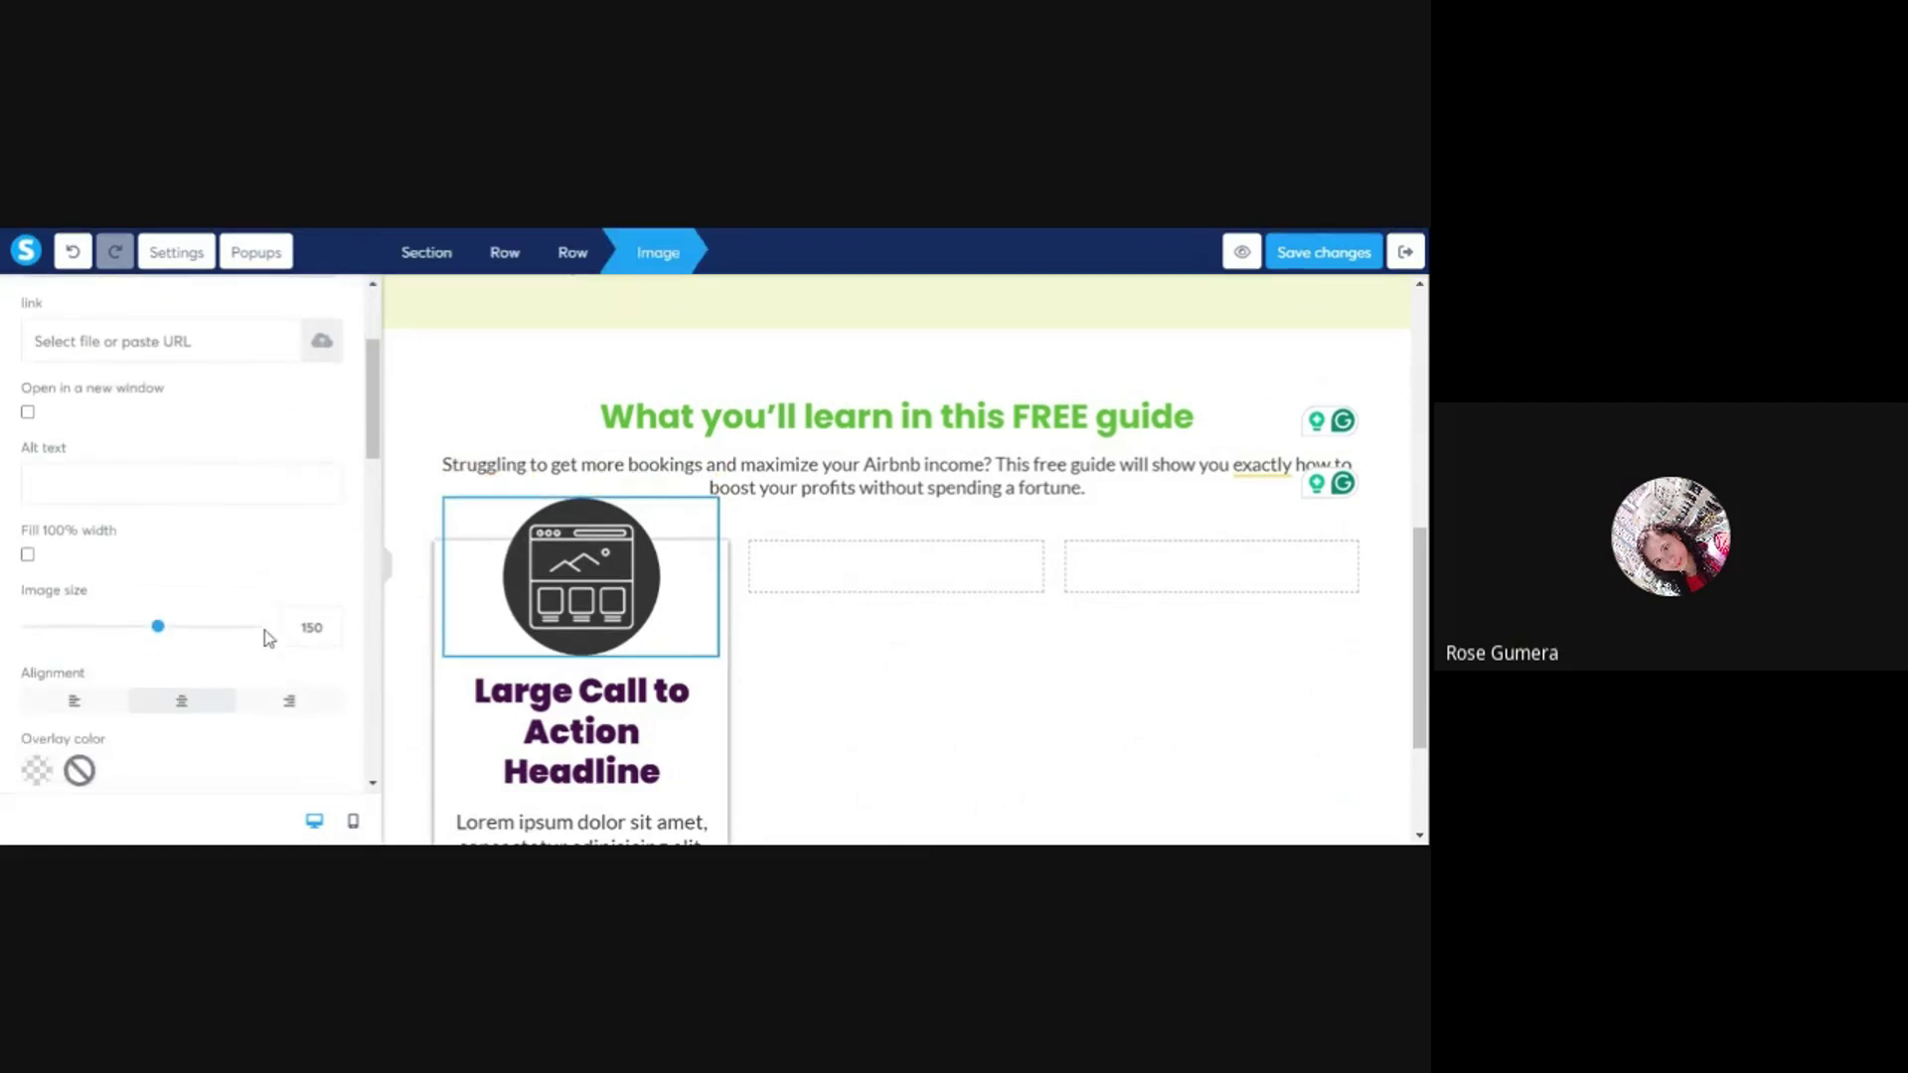
pyautogui.scroll(-8, 264, 630)
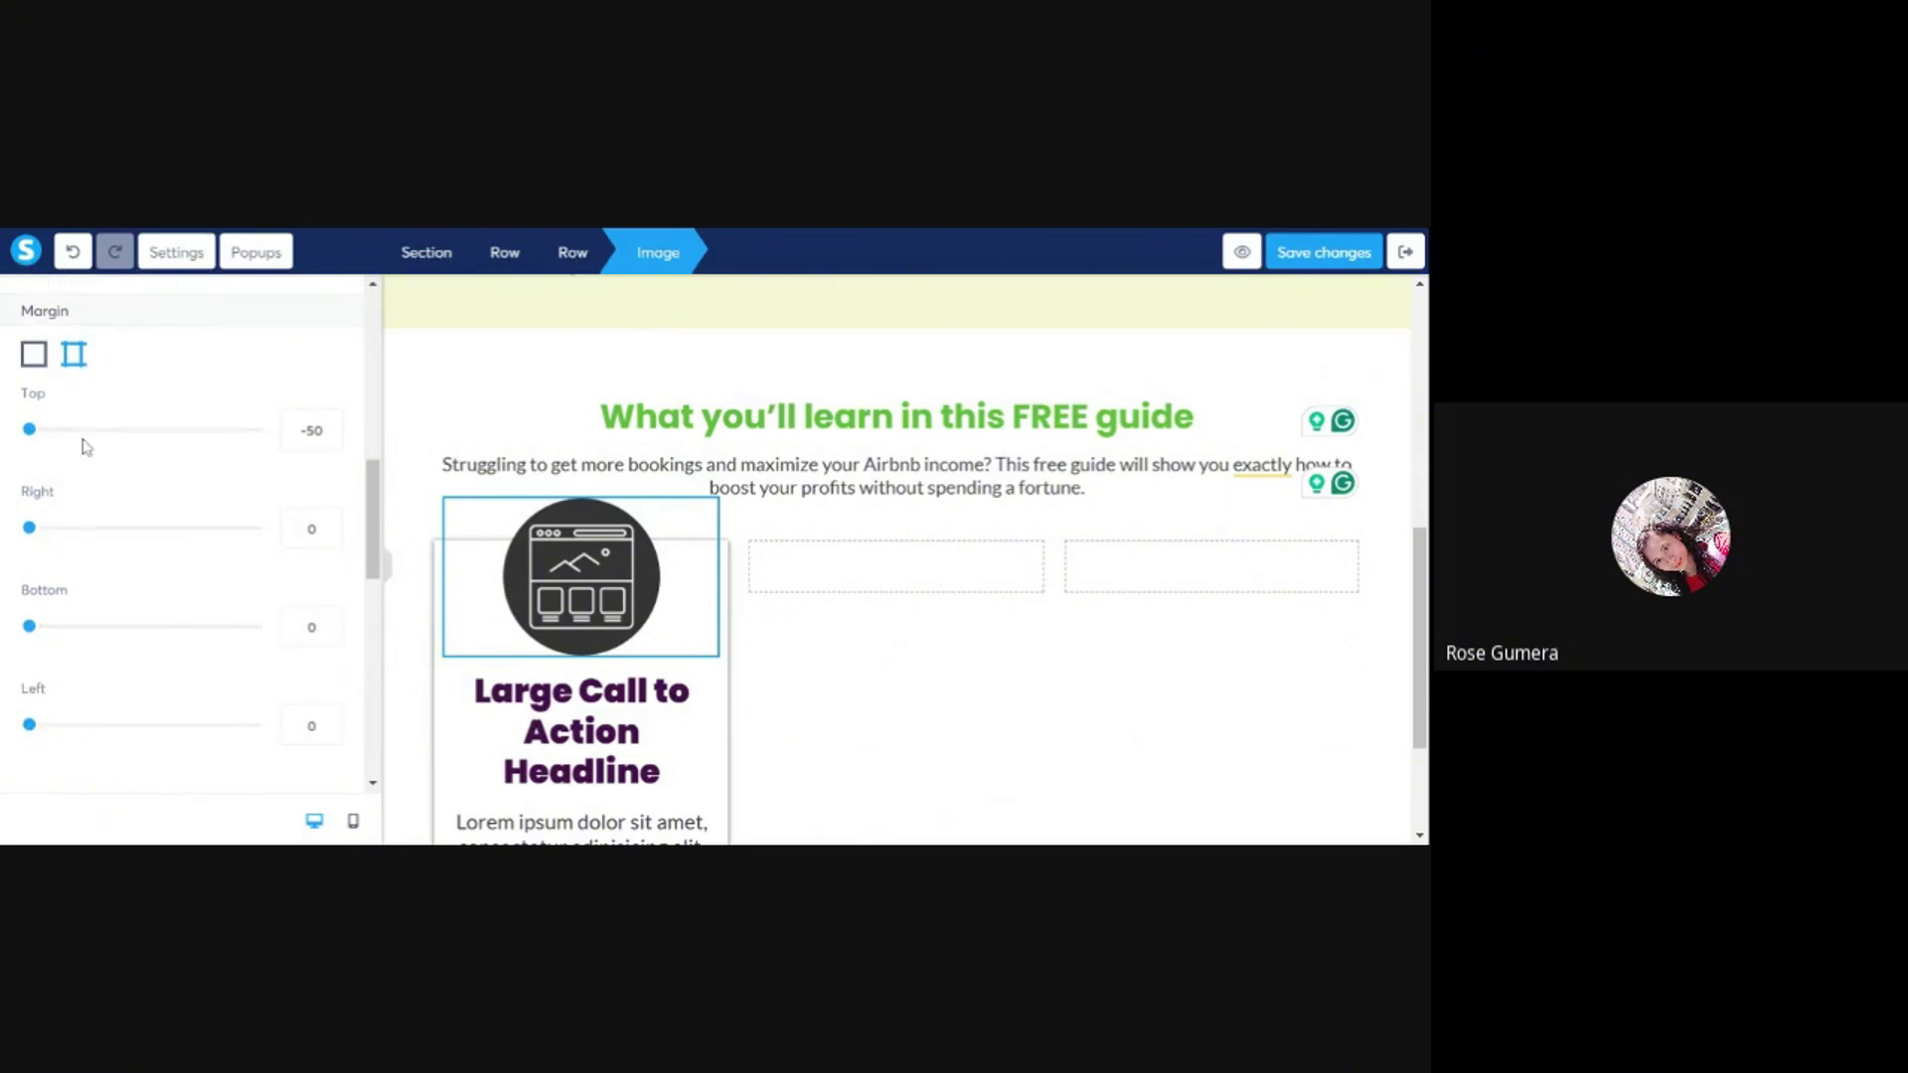
pyautogui.moveTo(18, 309); pyautogui.dragTo(81, 318)
pyautogui.click(308, 429)
pyautogui.write('8')
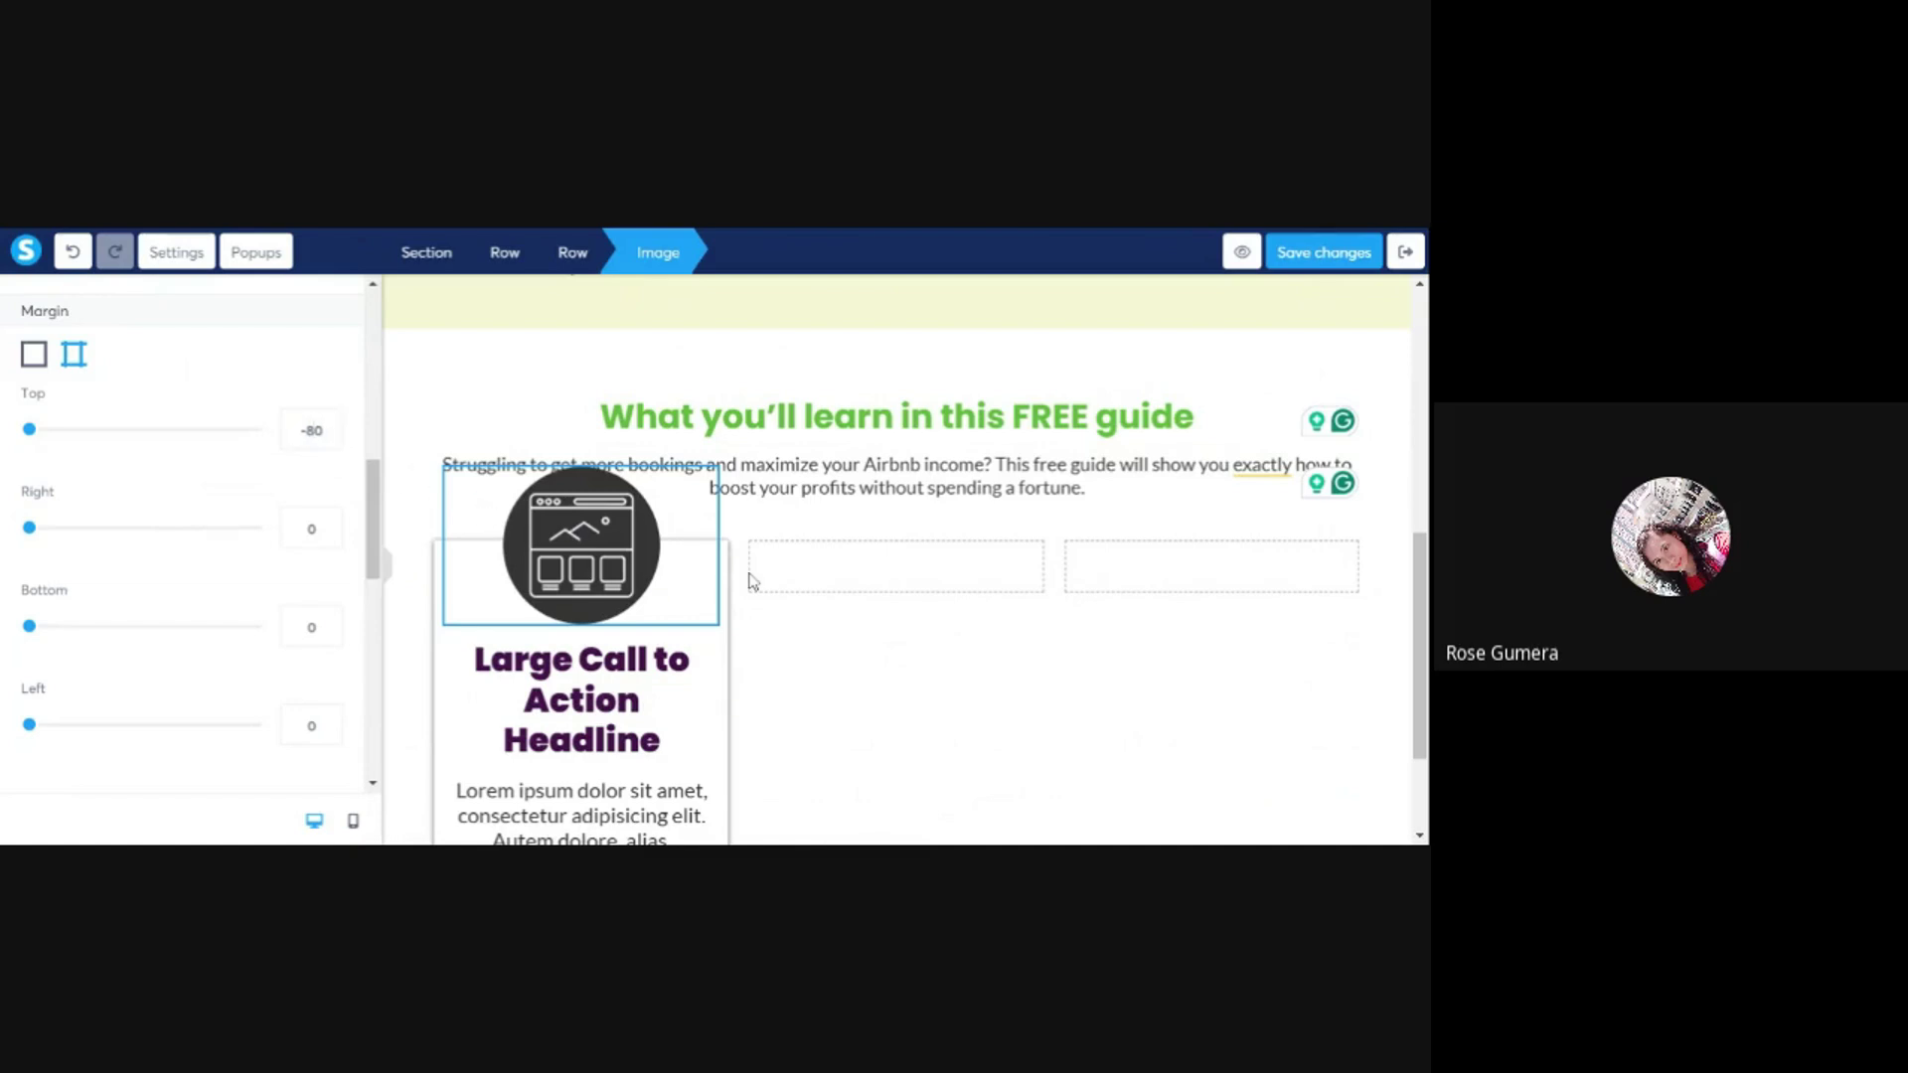
pyautogui.click(777, 608)
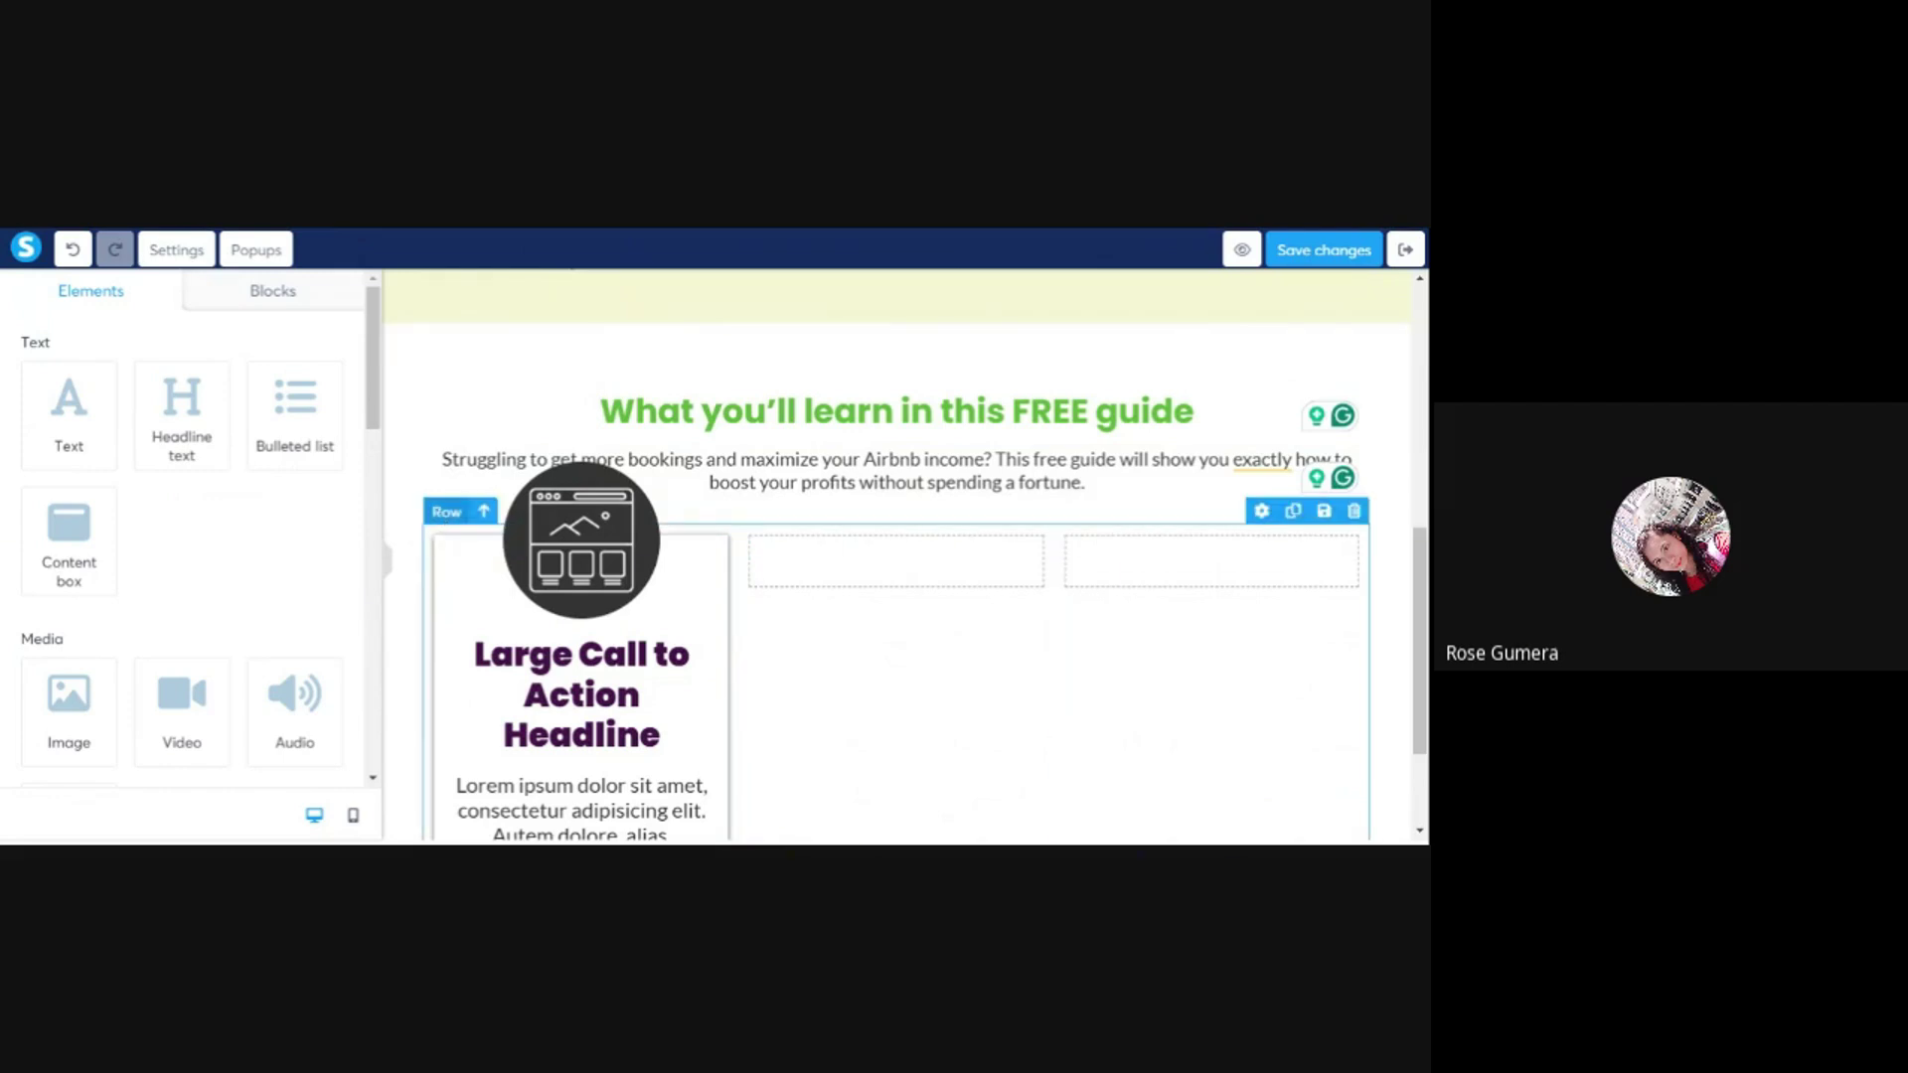
# - Set the three-card row's top margin to 100
pyautogui.click(434, 513)
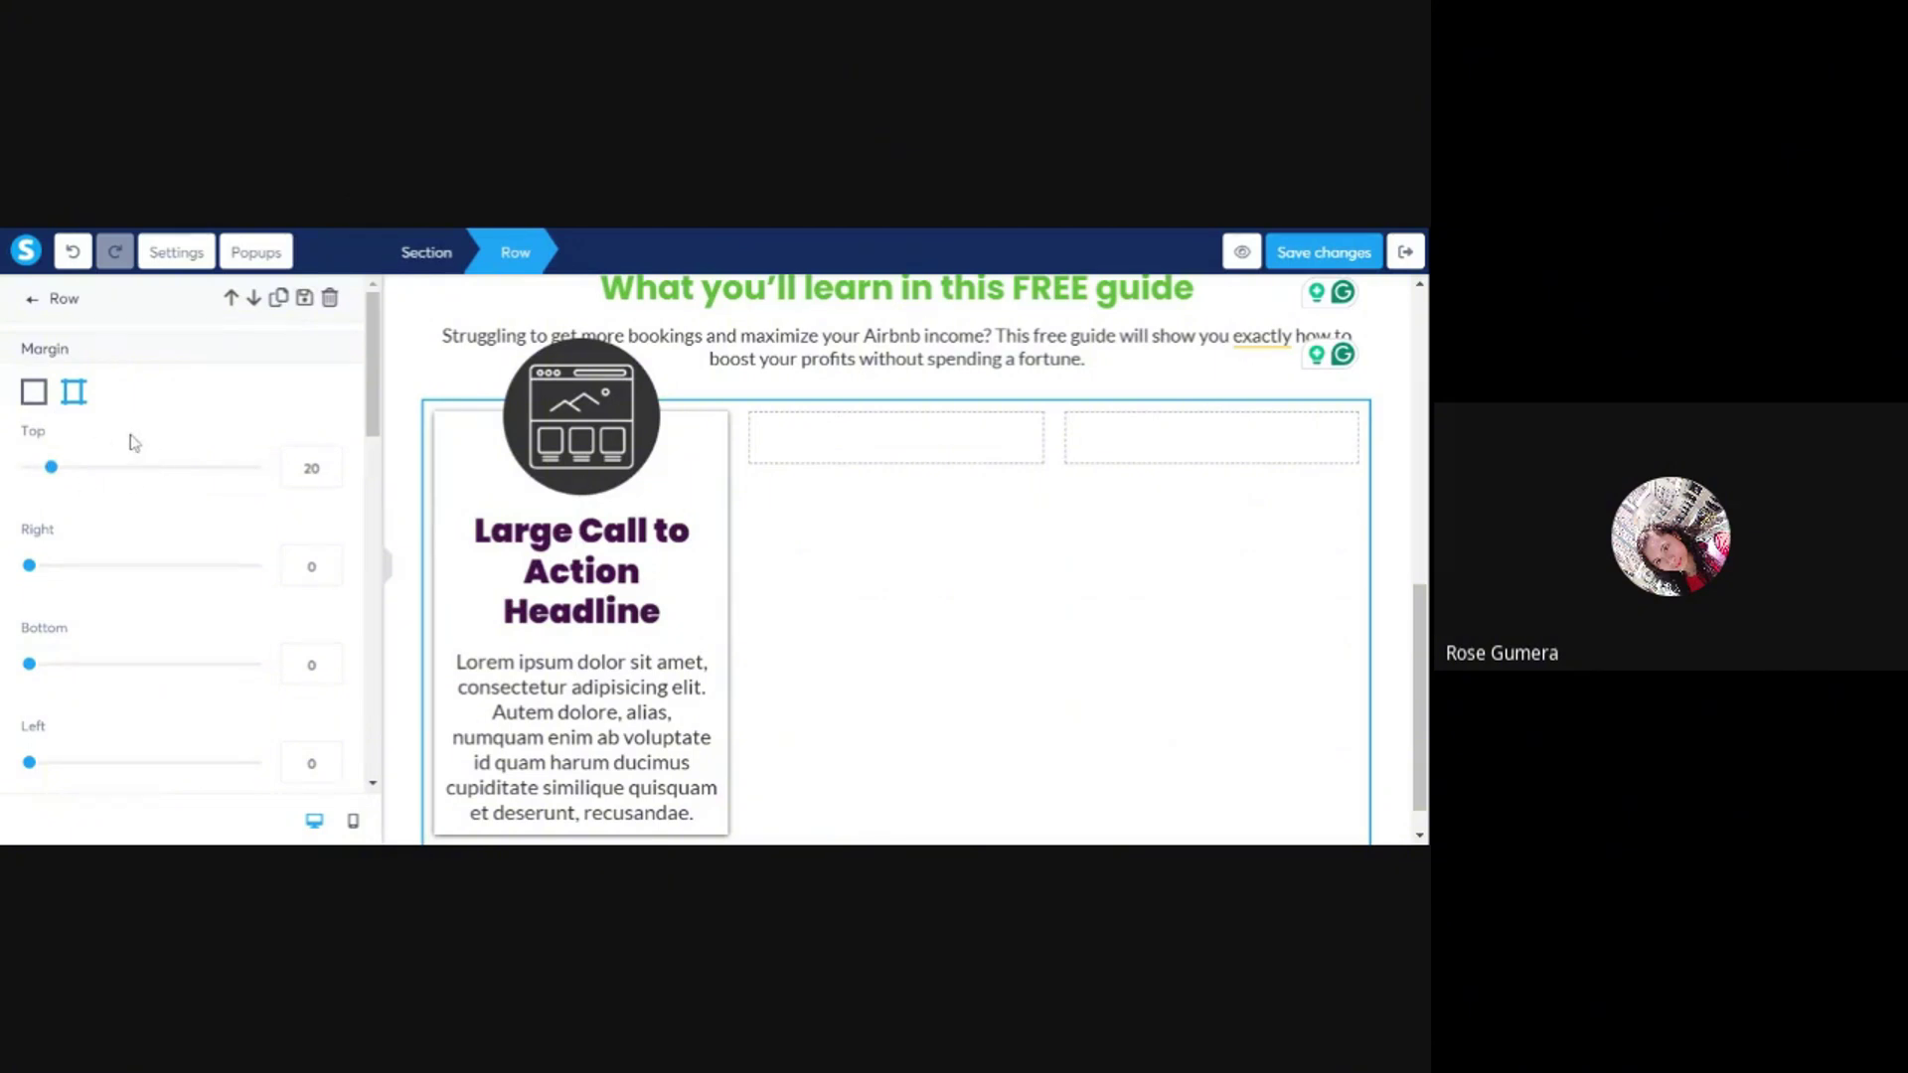
pyautogui.moveTo(10, 355); pyautogui.dragTo(89, 354)
pyautogui.click(301, 467)
pyautogui.write('6')
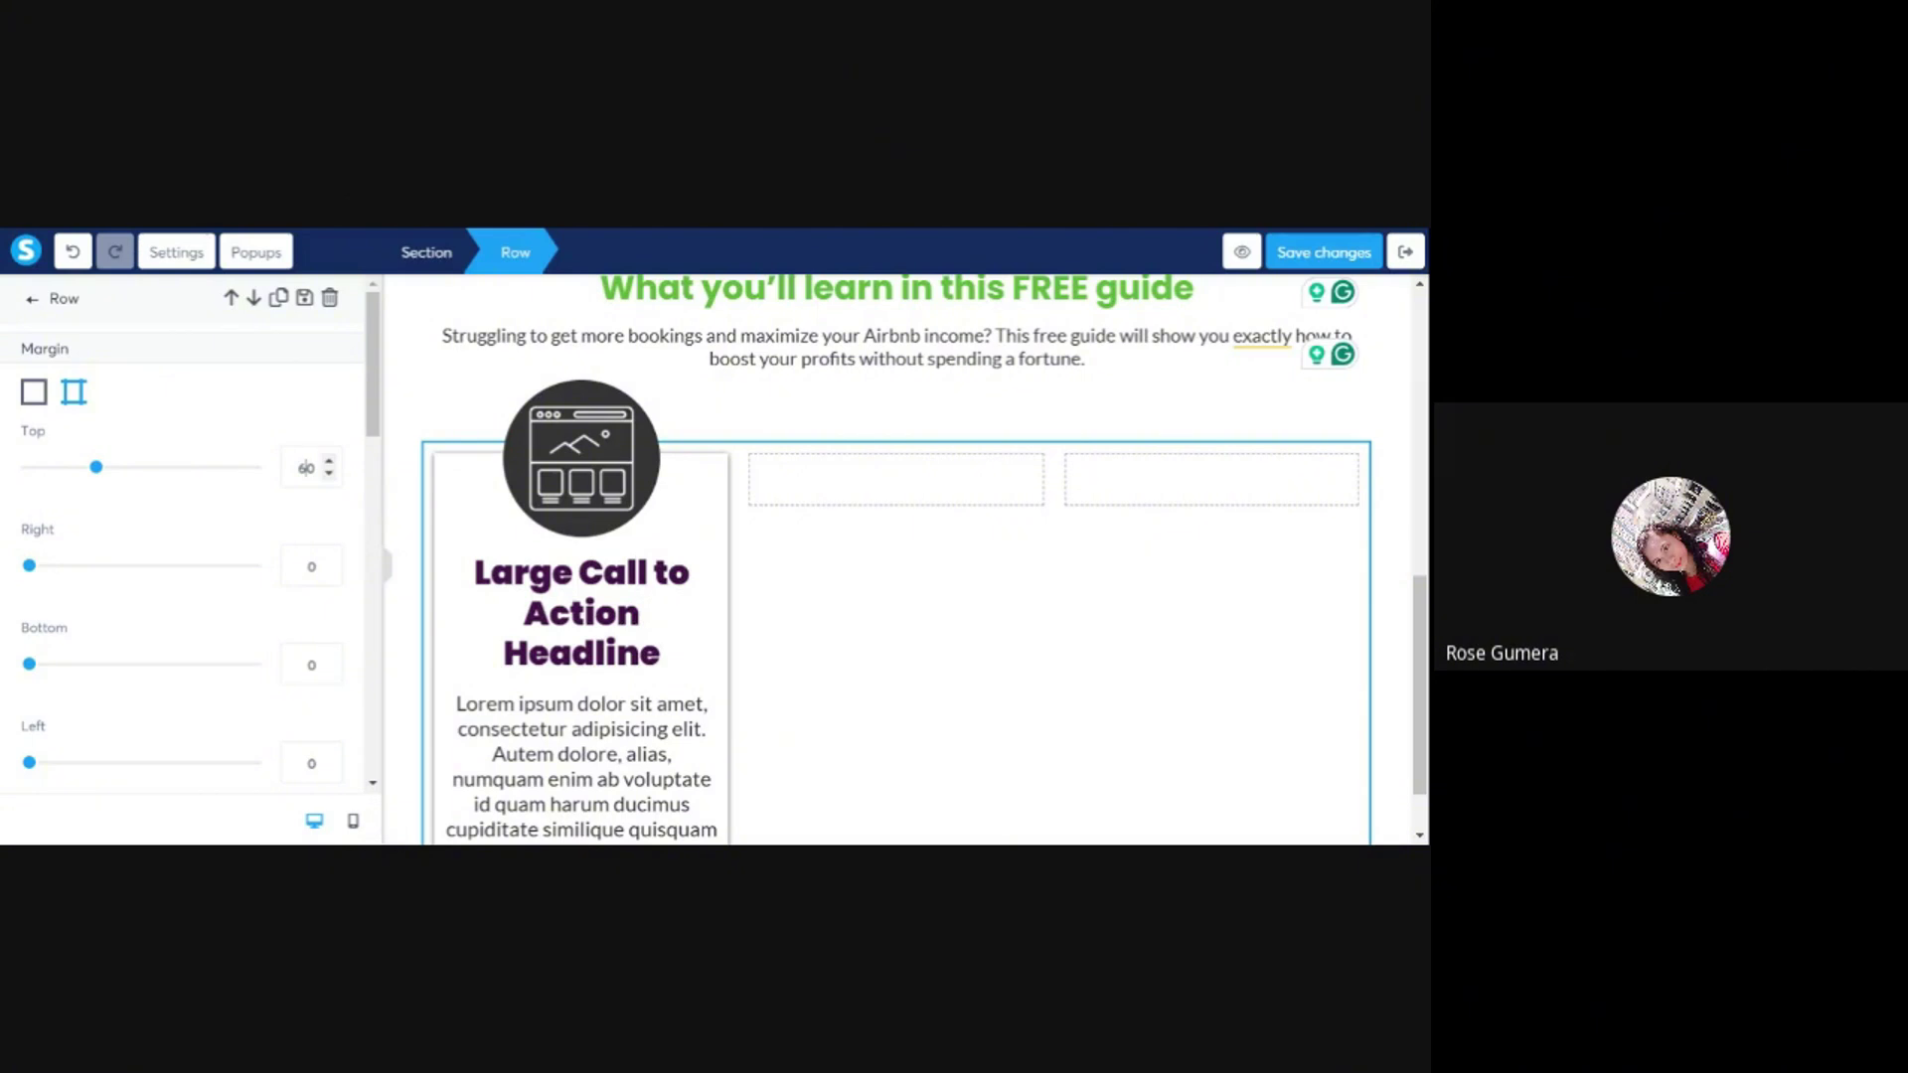
pyautogui.write('8')
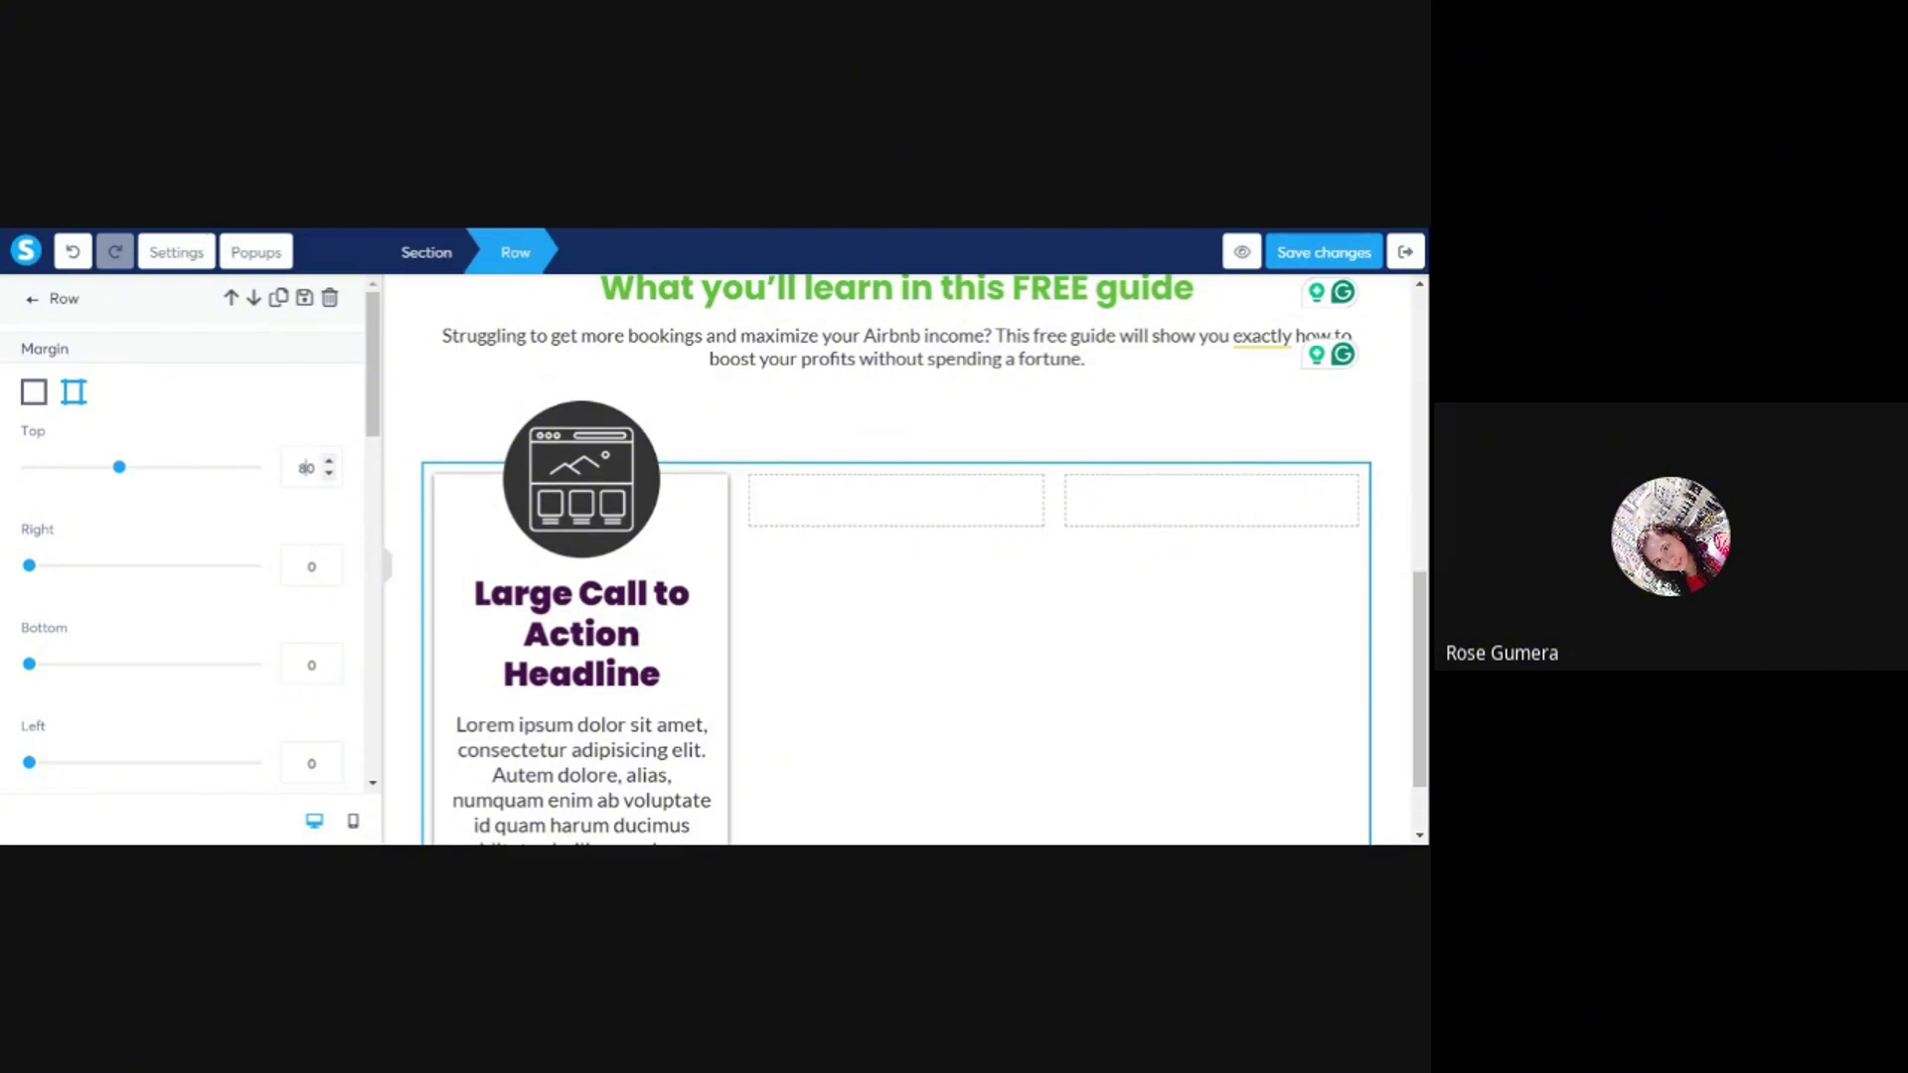
pyautogui.press('BackSpace')
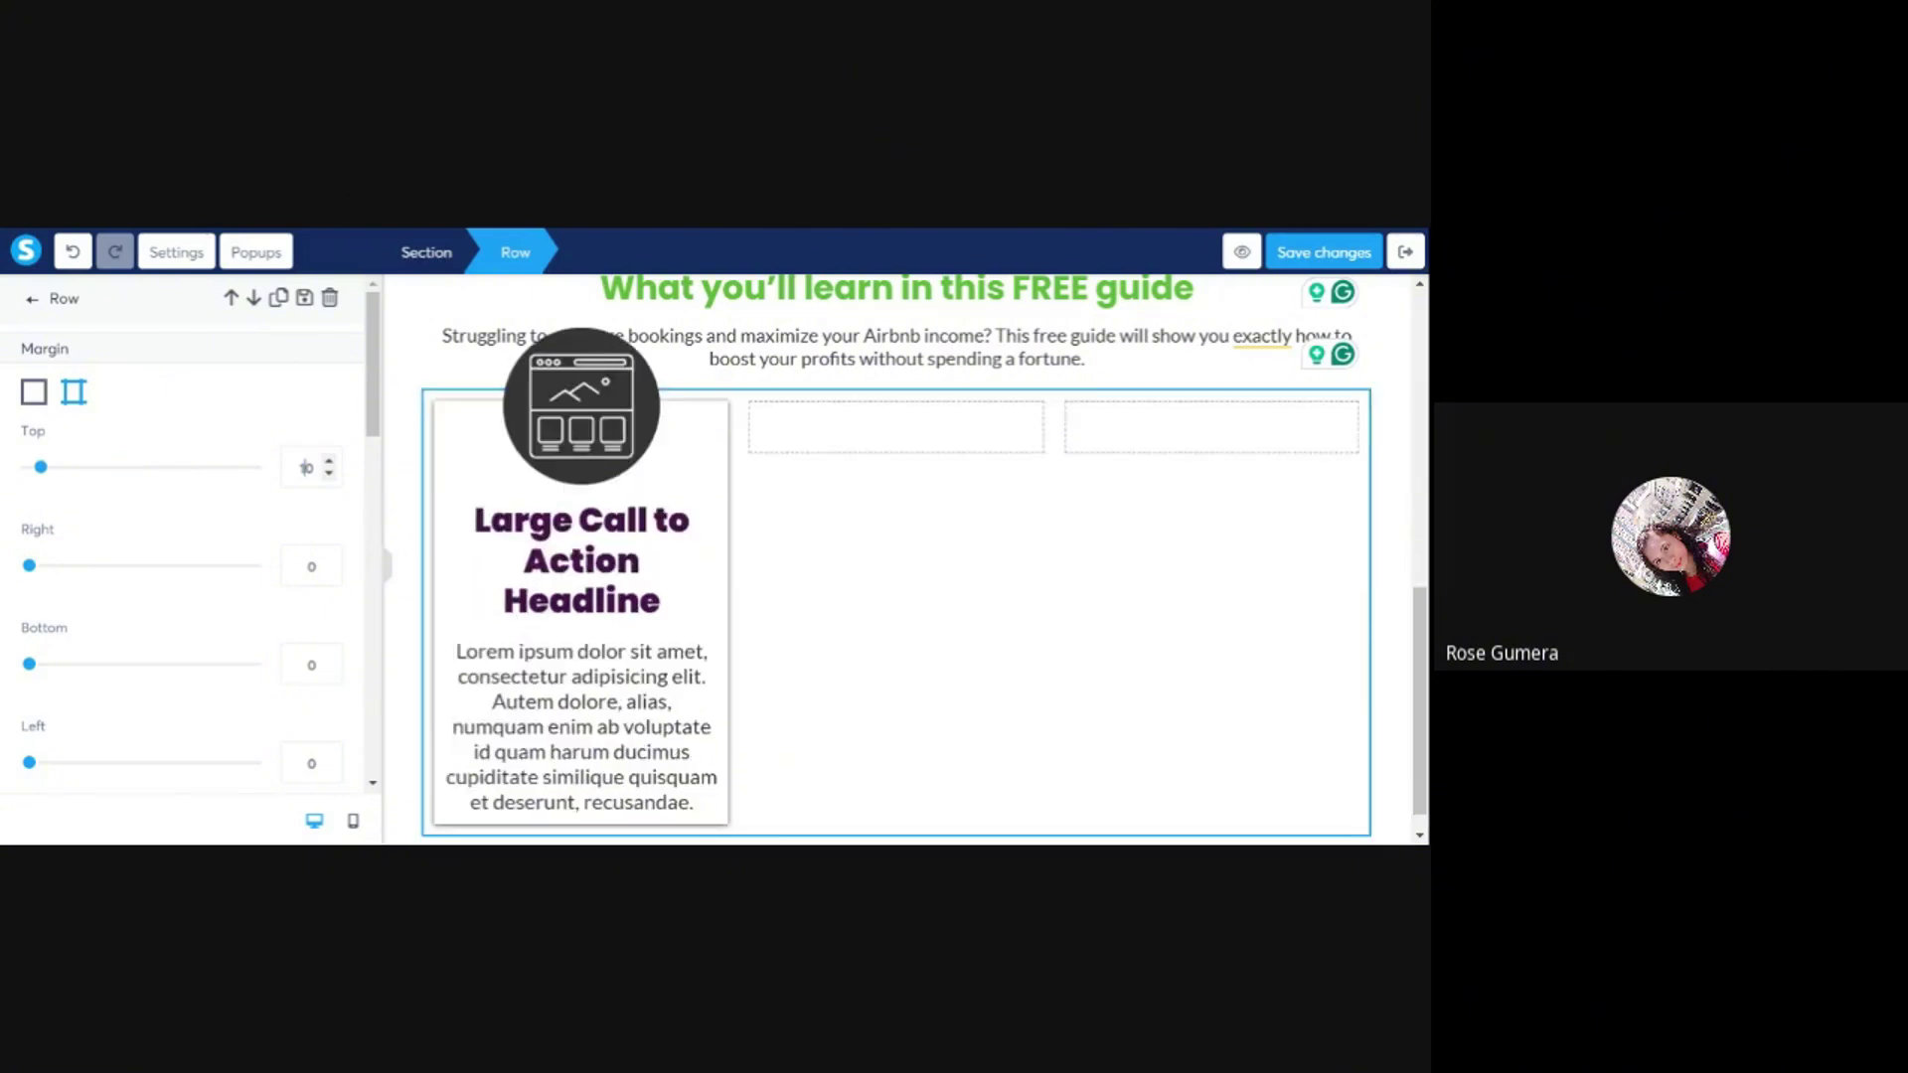
pyautogui.write('10')
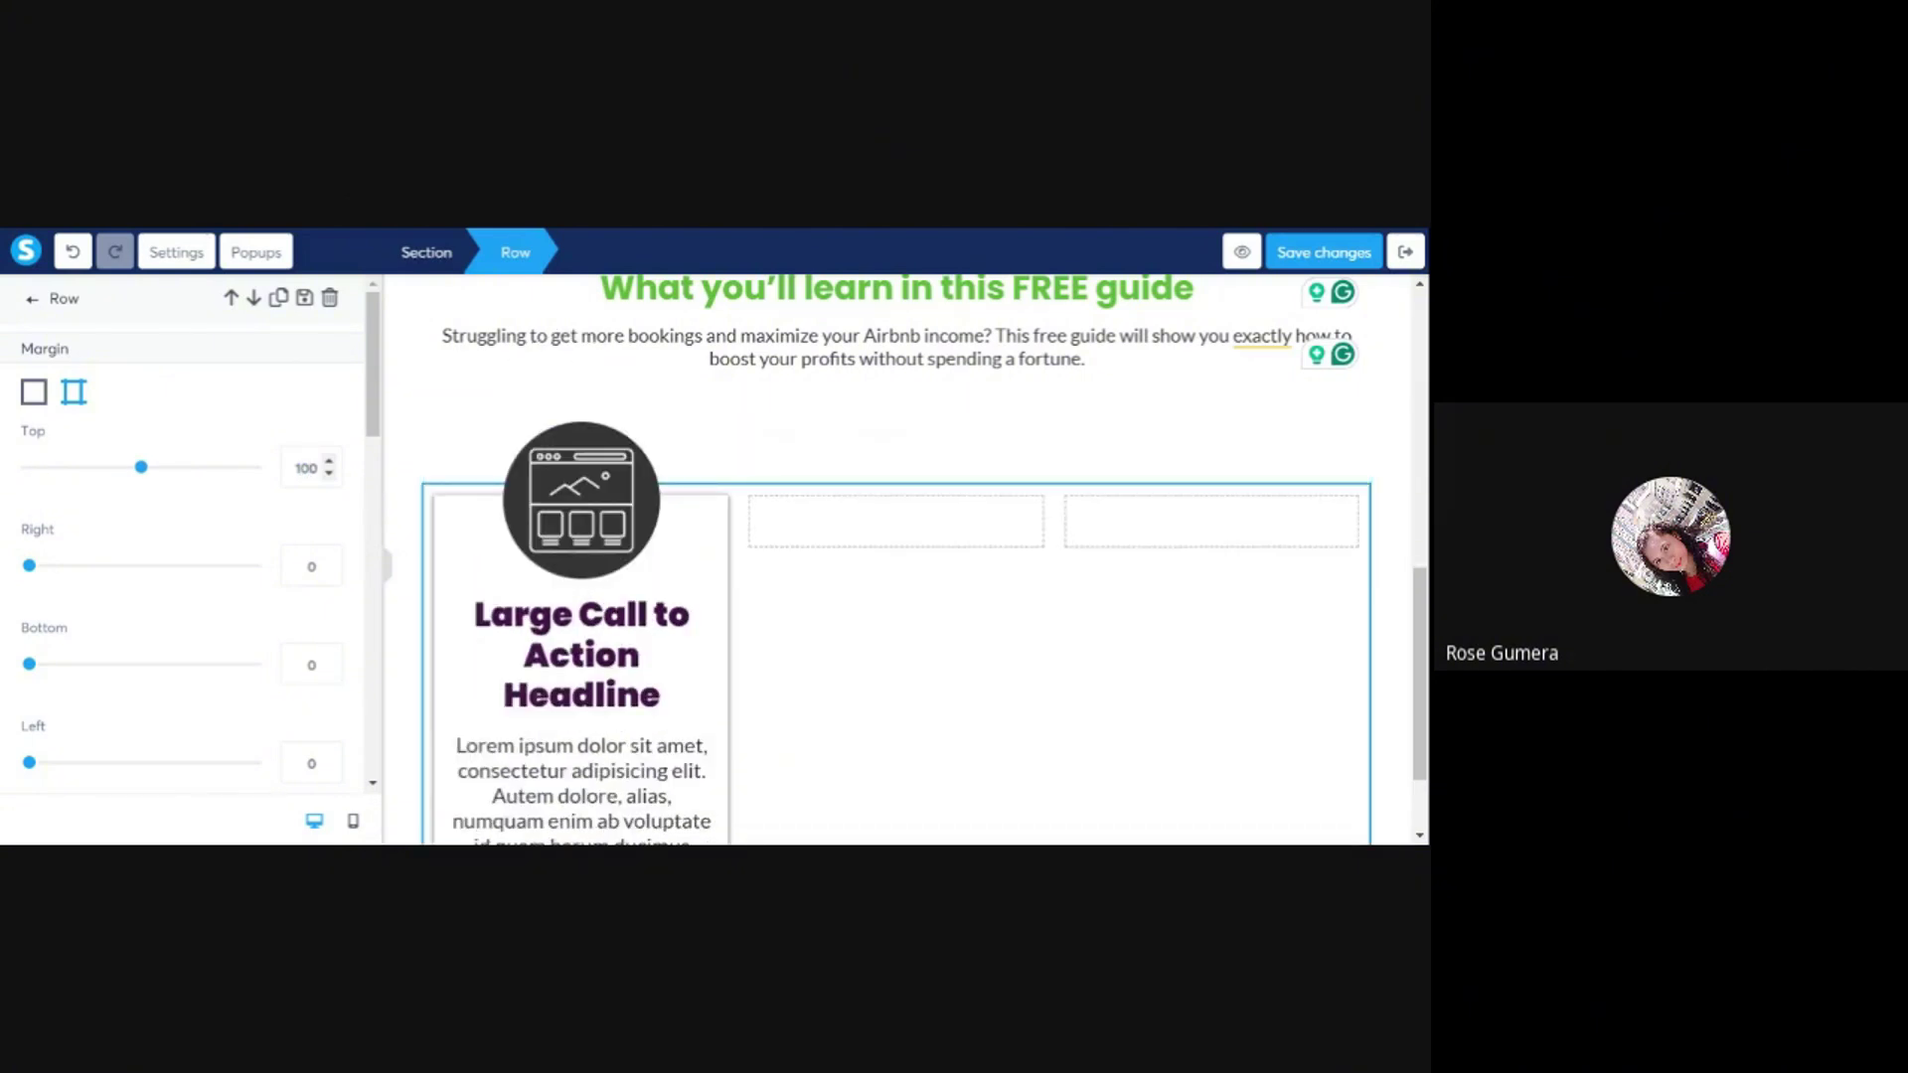
pyautogui.click(743, 465)
pyautogui.scroll(2, 787, 478)
pyautogui.scroll(-3, 776, 482)
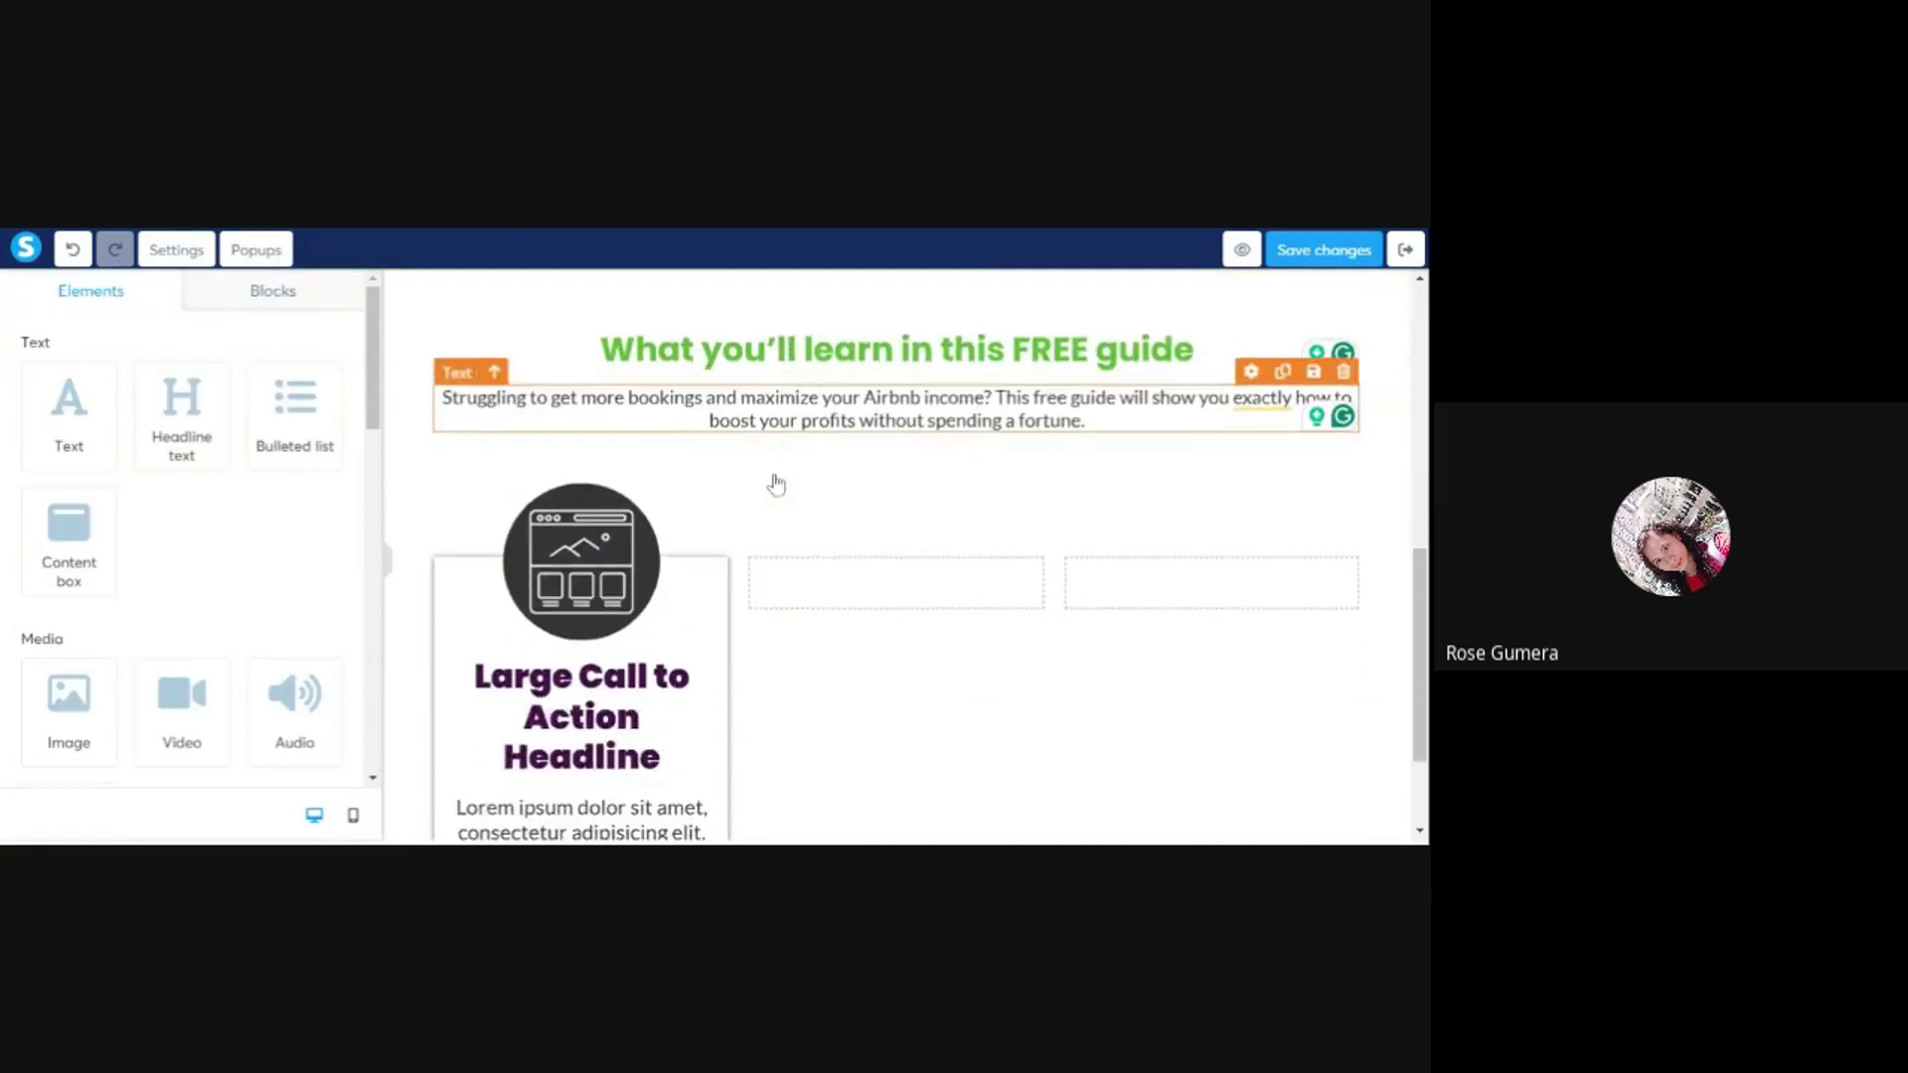
pyautogui.scroll(2, 753, 449)
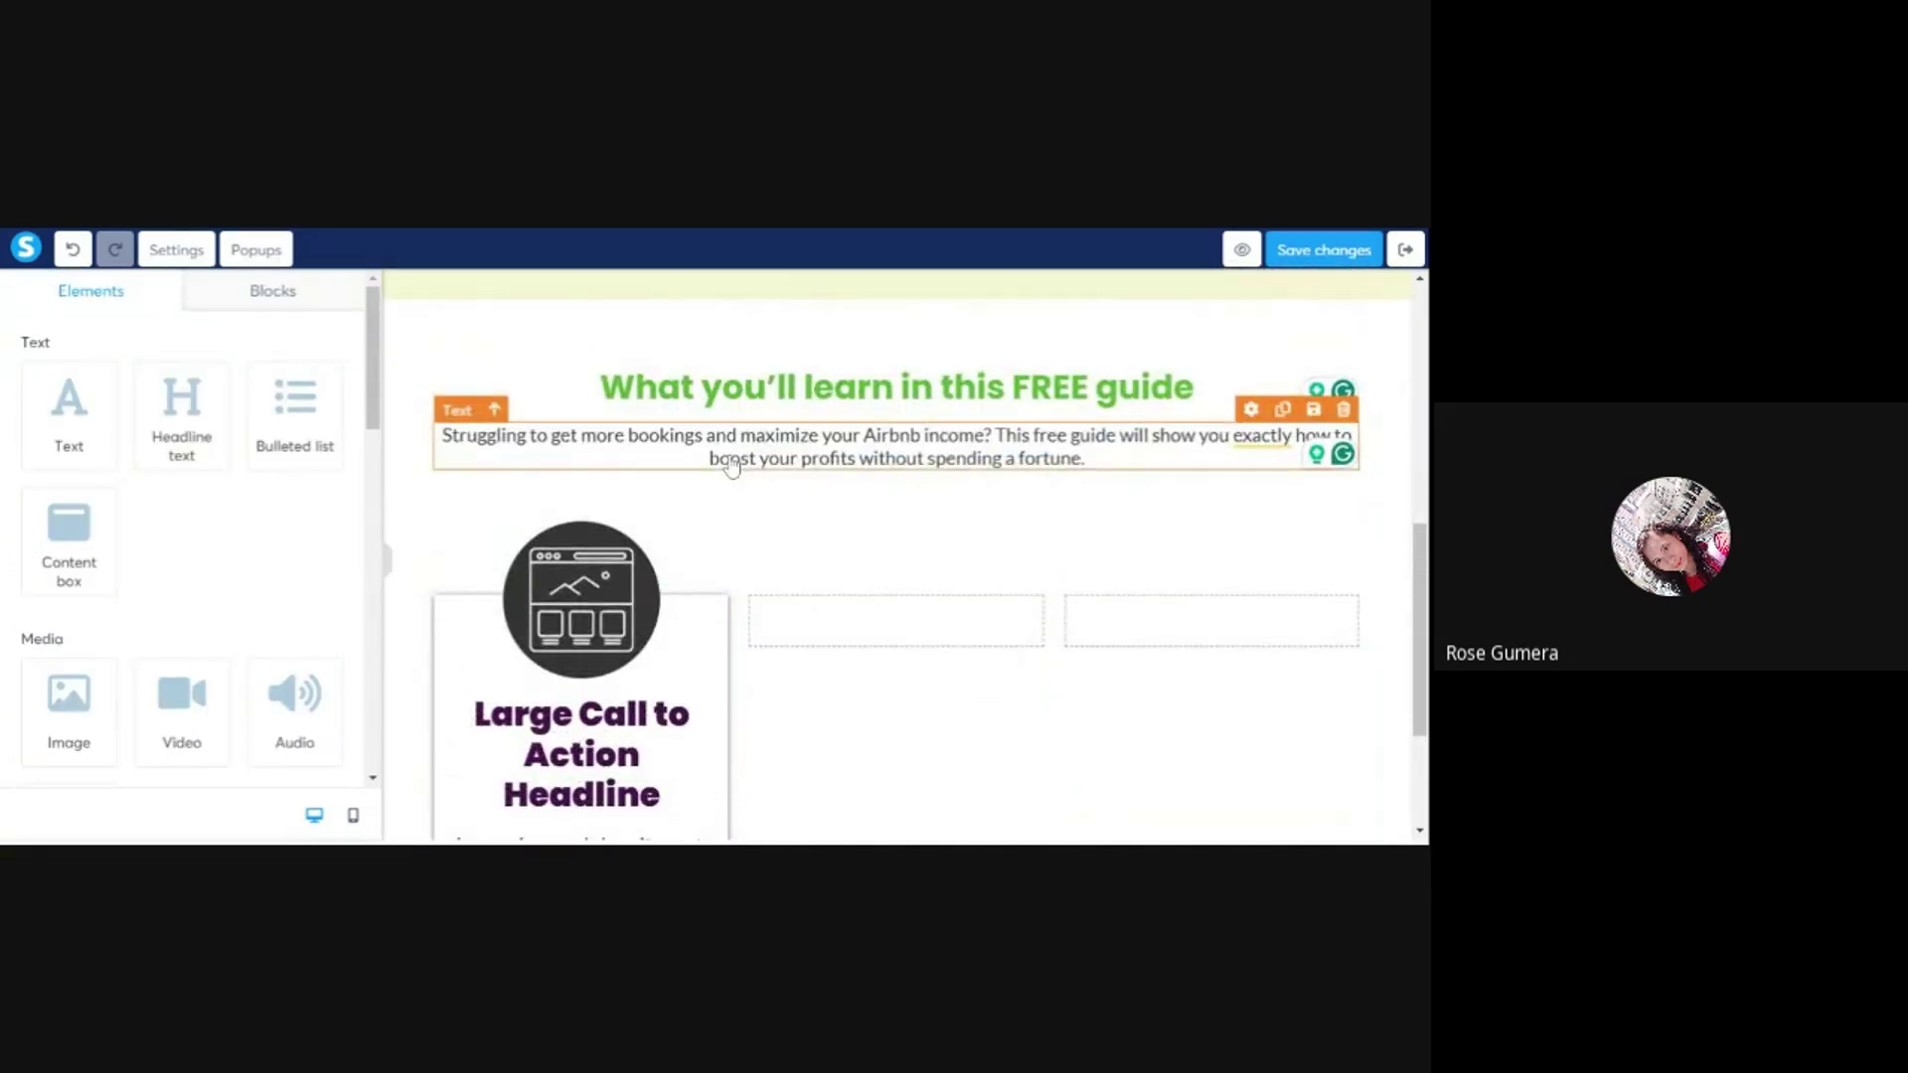
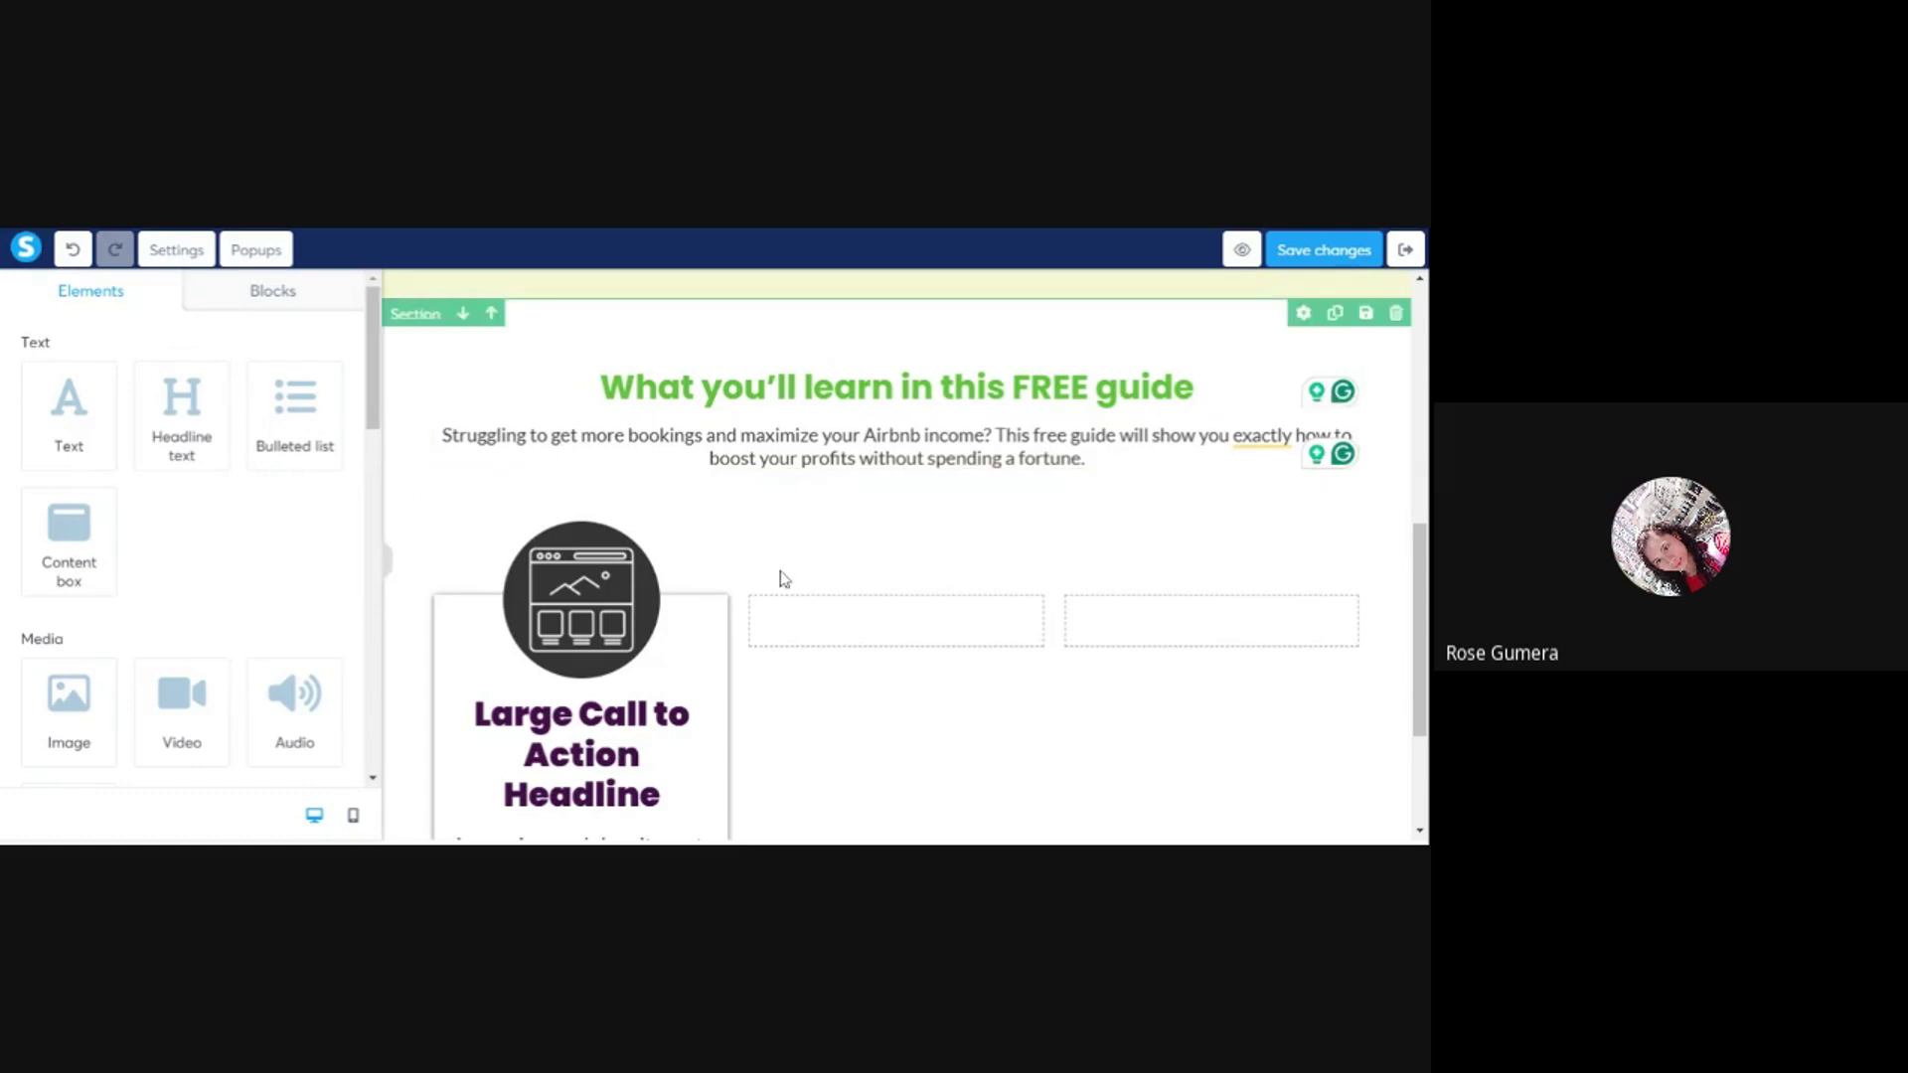
# - Scroll down to the first card and switch to the ChatGPT 'Why You Need This Free eBook' copy
pyautogui.scroll(-3, 771, 588)
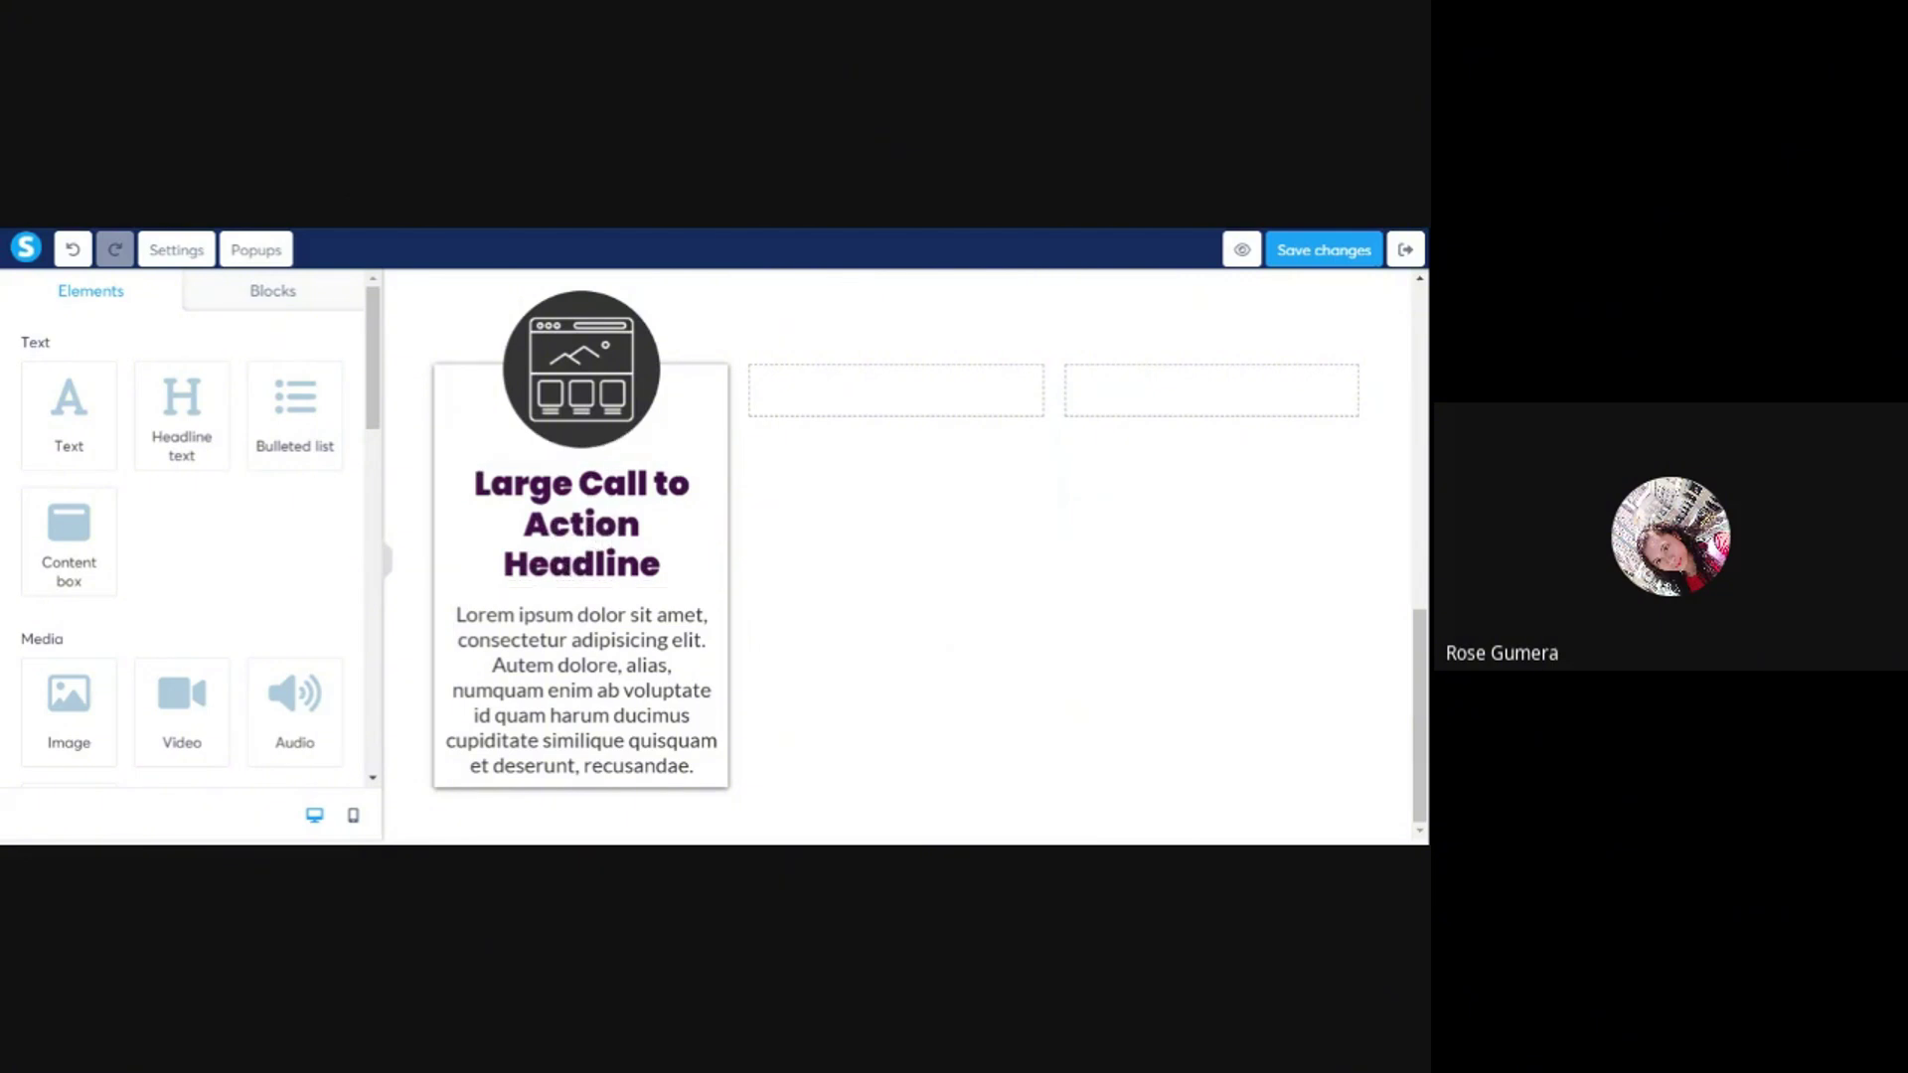
pyautogui.hotkey('ctrl', 'Tab')
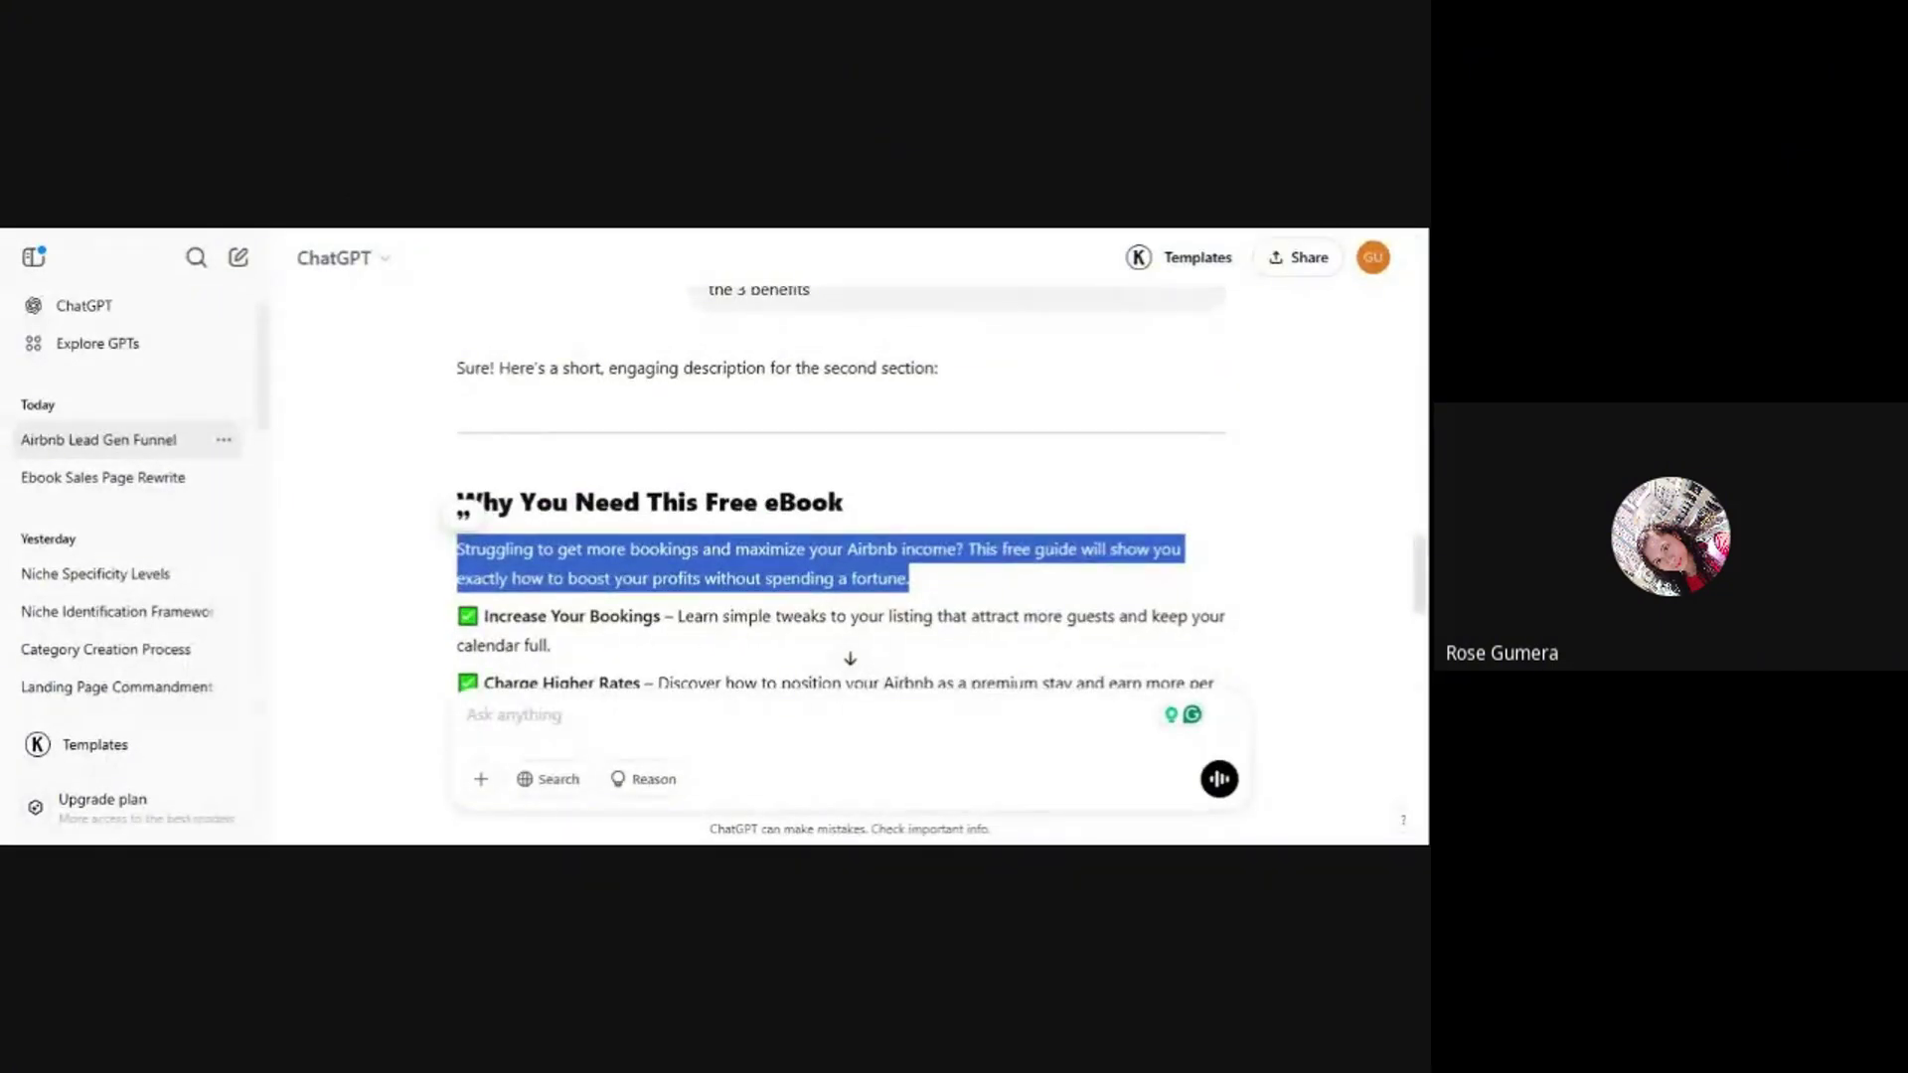
# - Select and copy the 'Increase Your Bookings' benefit title from the ChatGPT reply
pyautogui.scroll(-2, 840, 476)
pyautogui.scroll(1, 768, 457)
pyautogui.click(745, 413)
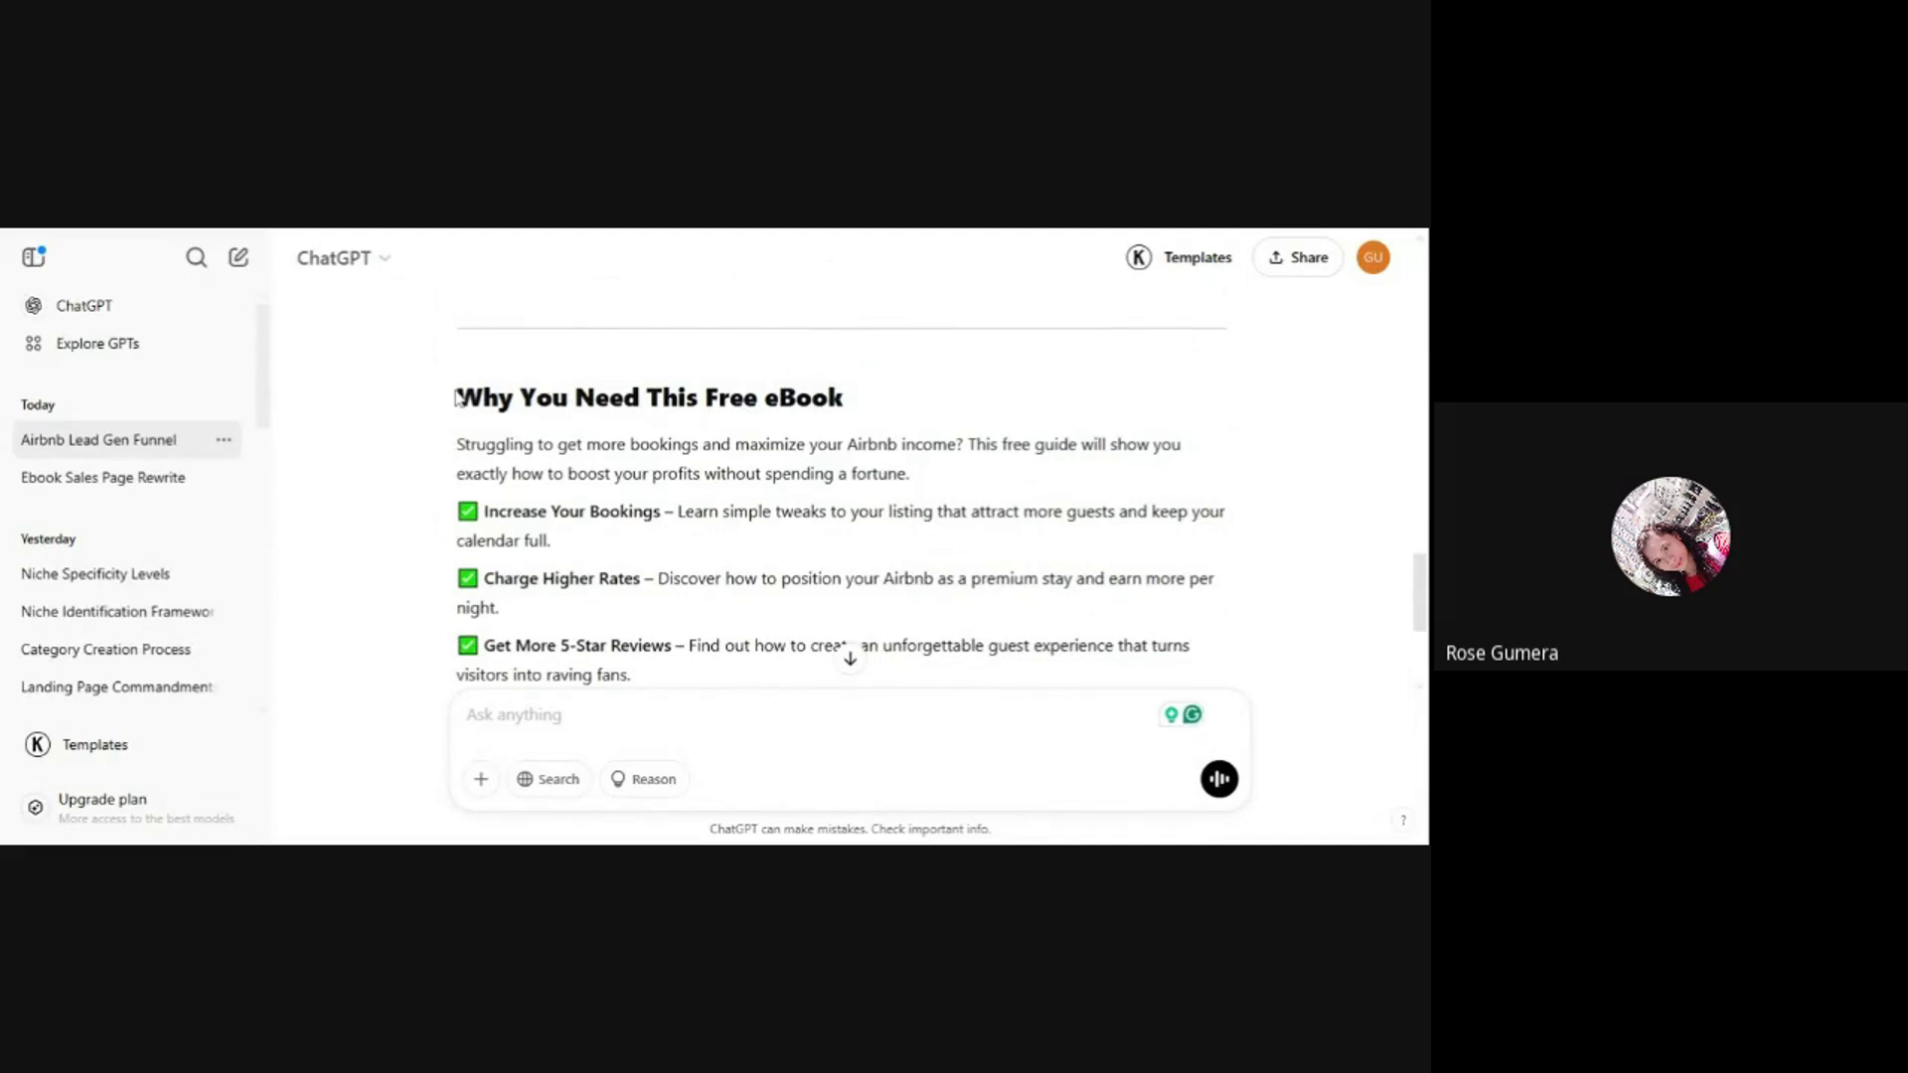
pyautogui.moveTo(459, 397); pyautogui.dragTo(843, 397)
pyautogui.scroll(-1, 844, 398)
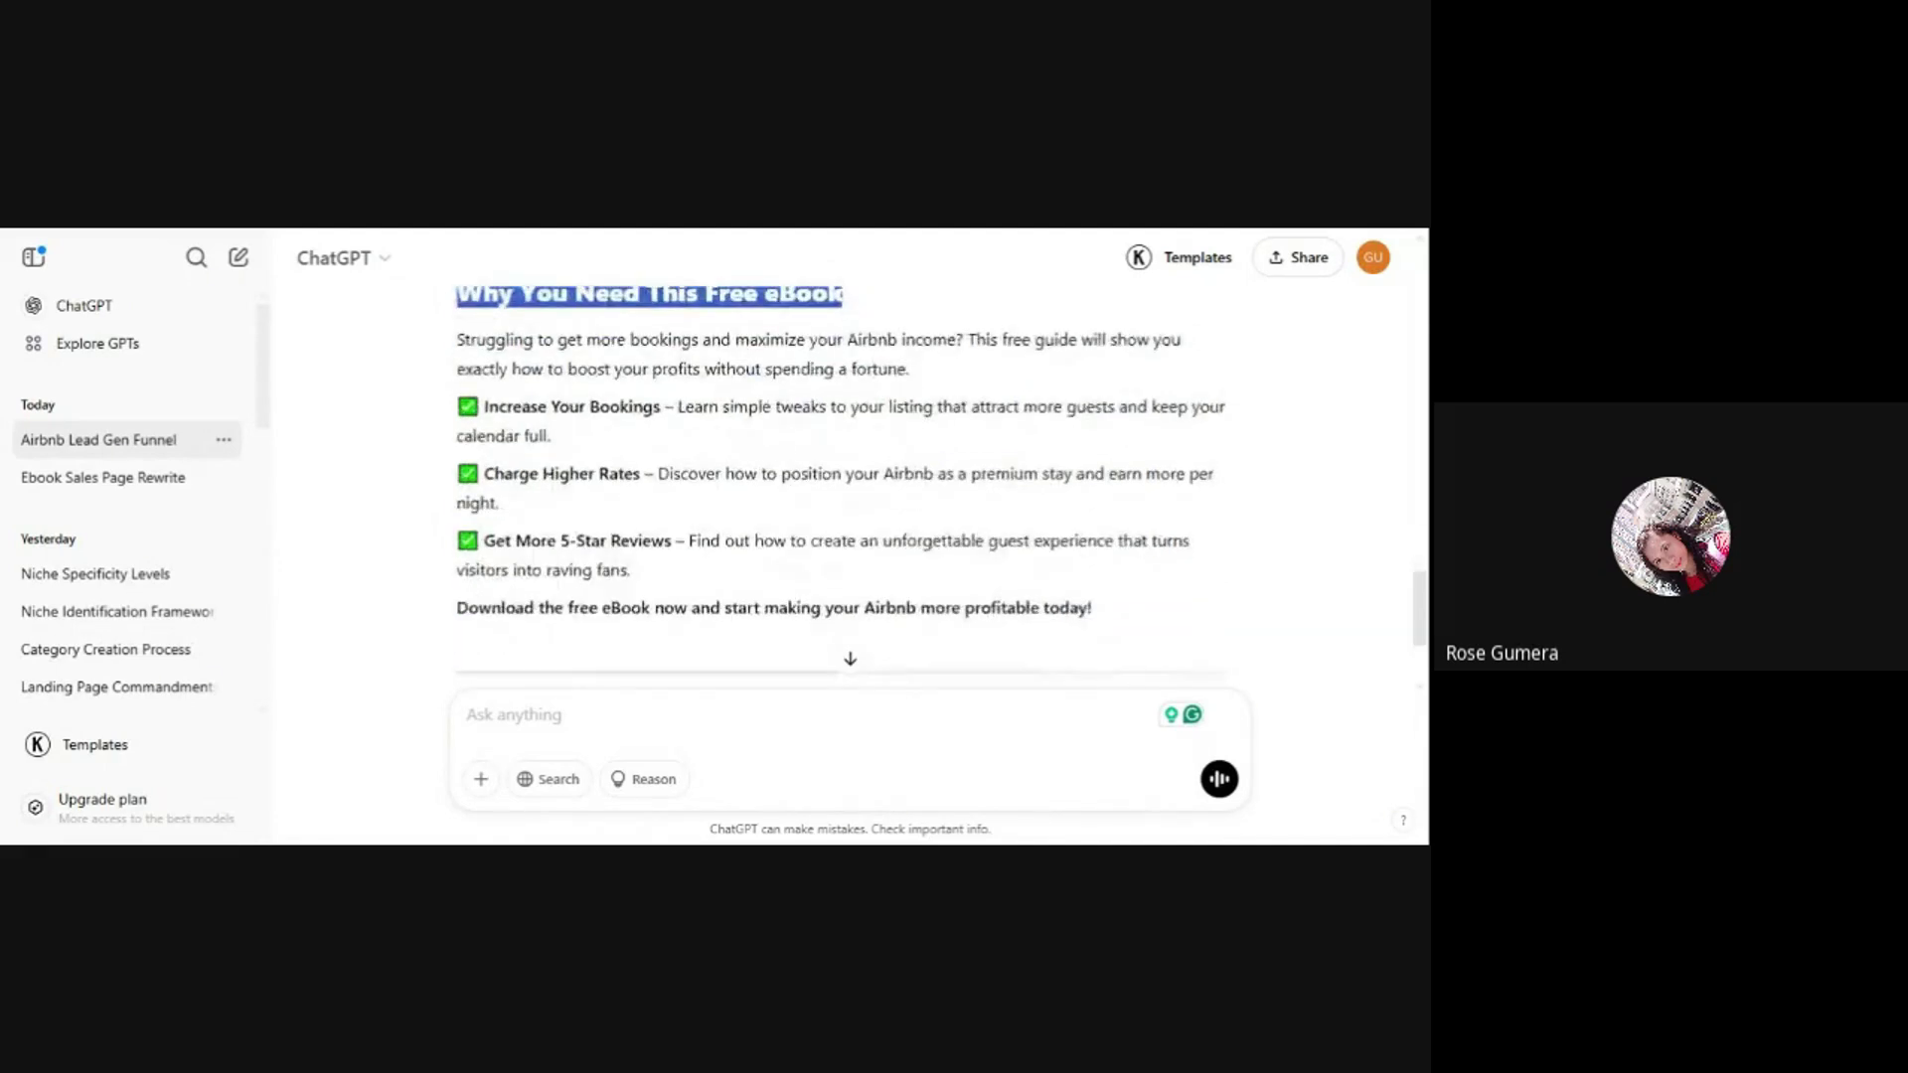
pyautogui.click(844, 390)
pyautogui.moveTo(484, 406); pyautogui.dragTo(660, 407)
pyautogui.hotkey('ctrl', 'c')
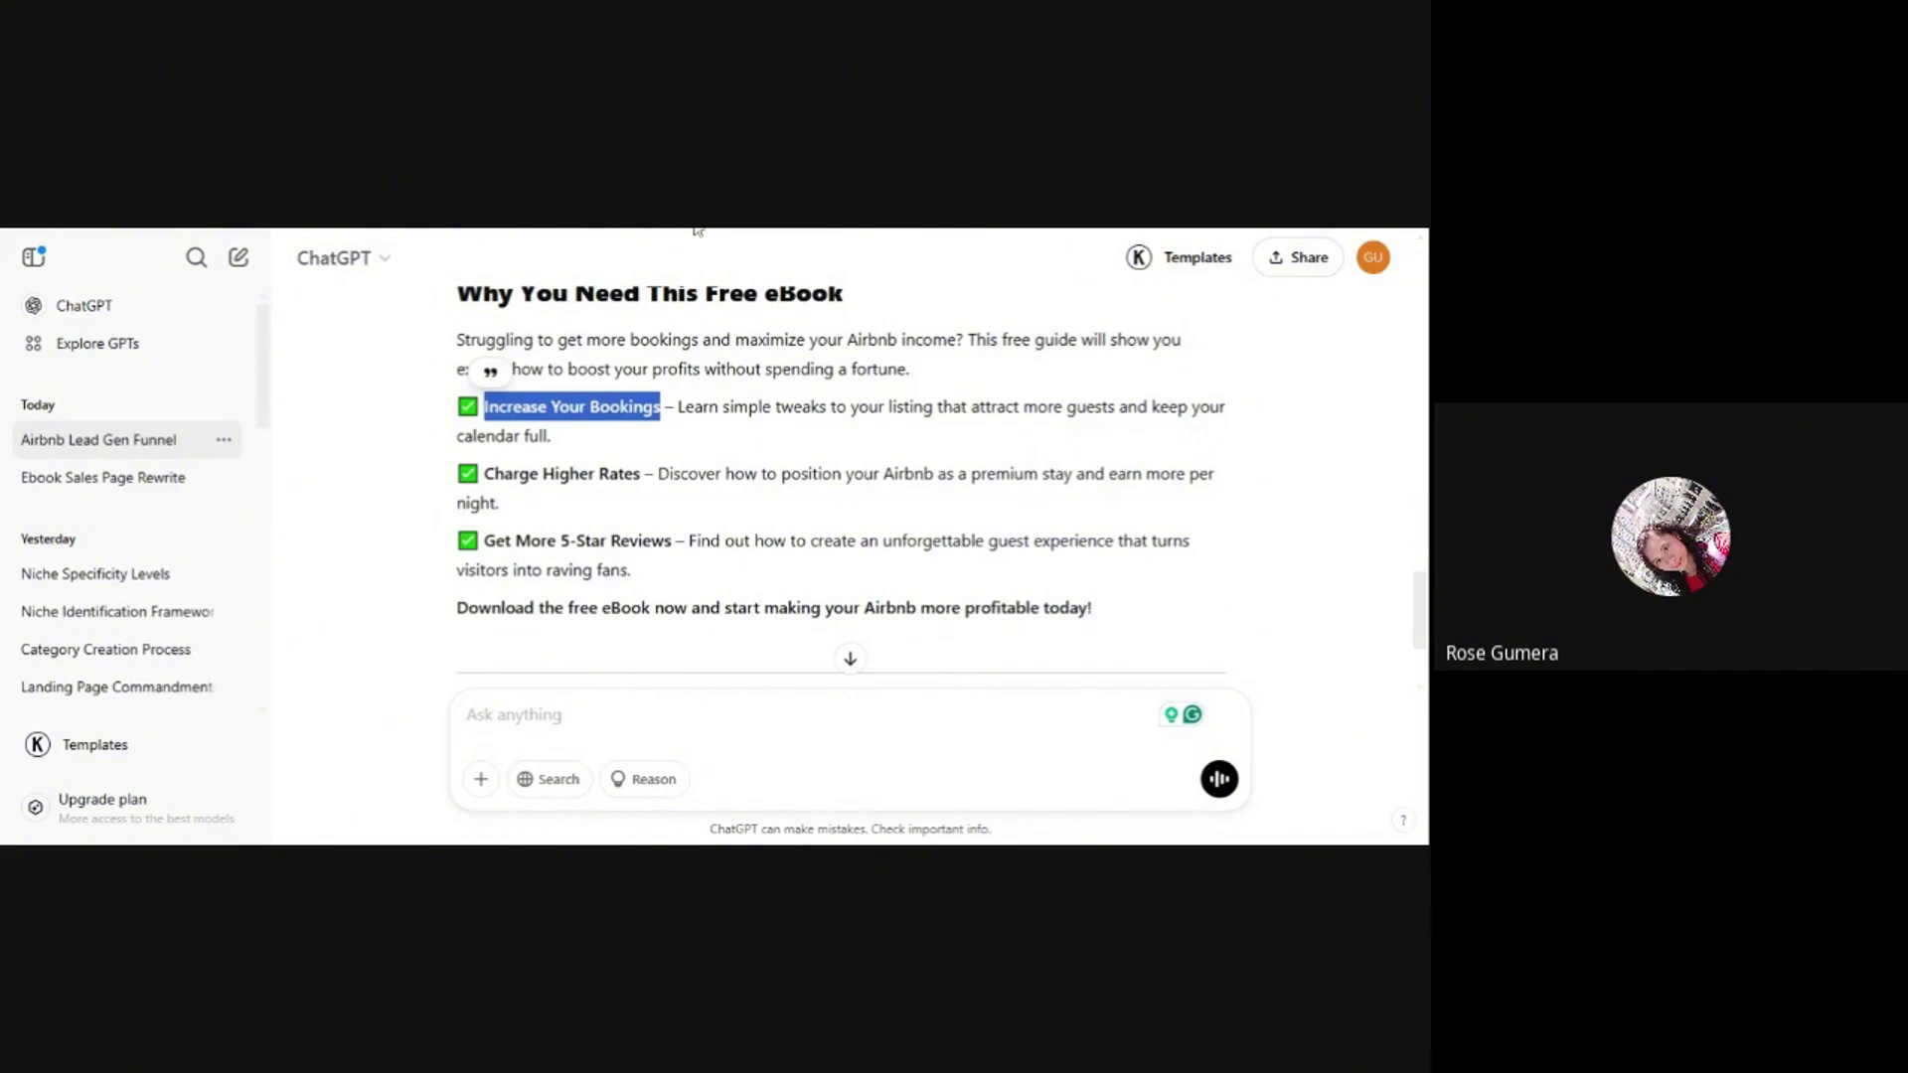
pyautogui.click(698, 231)
# - Replace the first card's placeholder headline with a green 'Increase Your Bookings' title
pyautogui.click(697, 231)
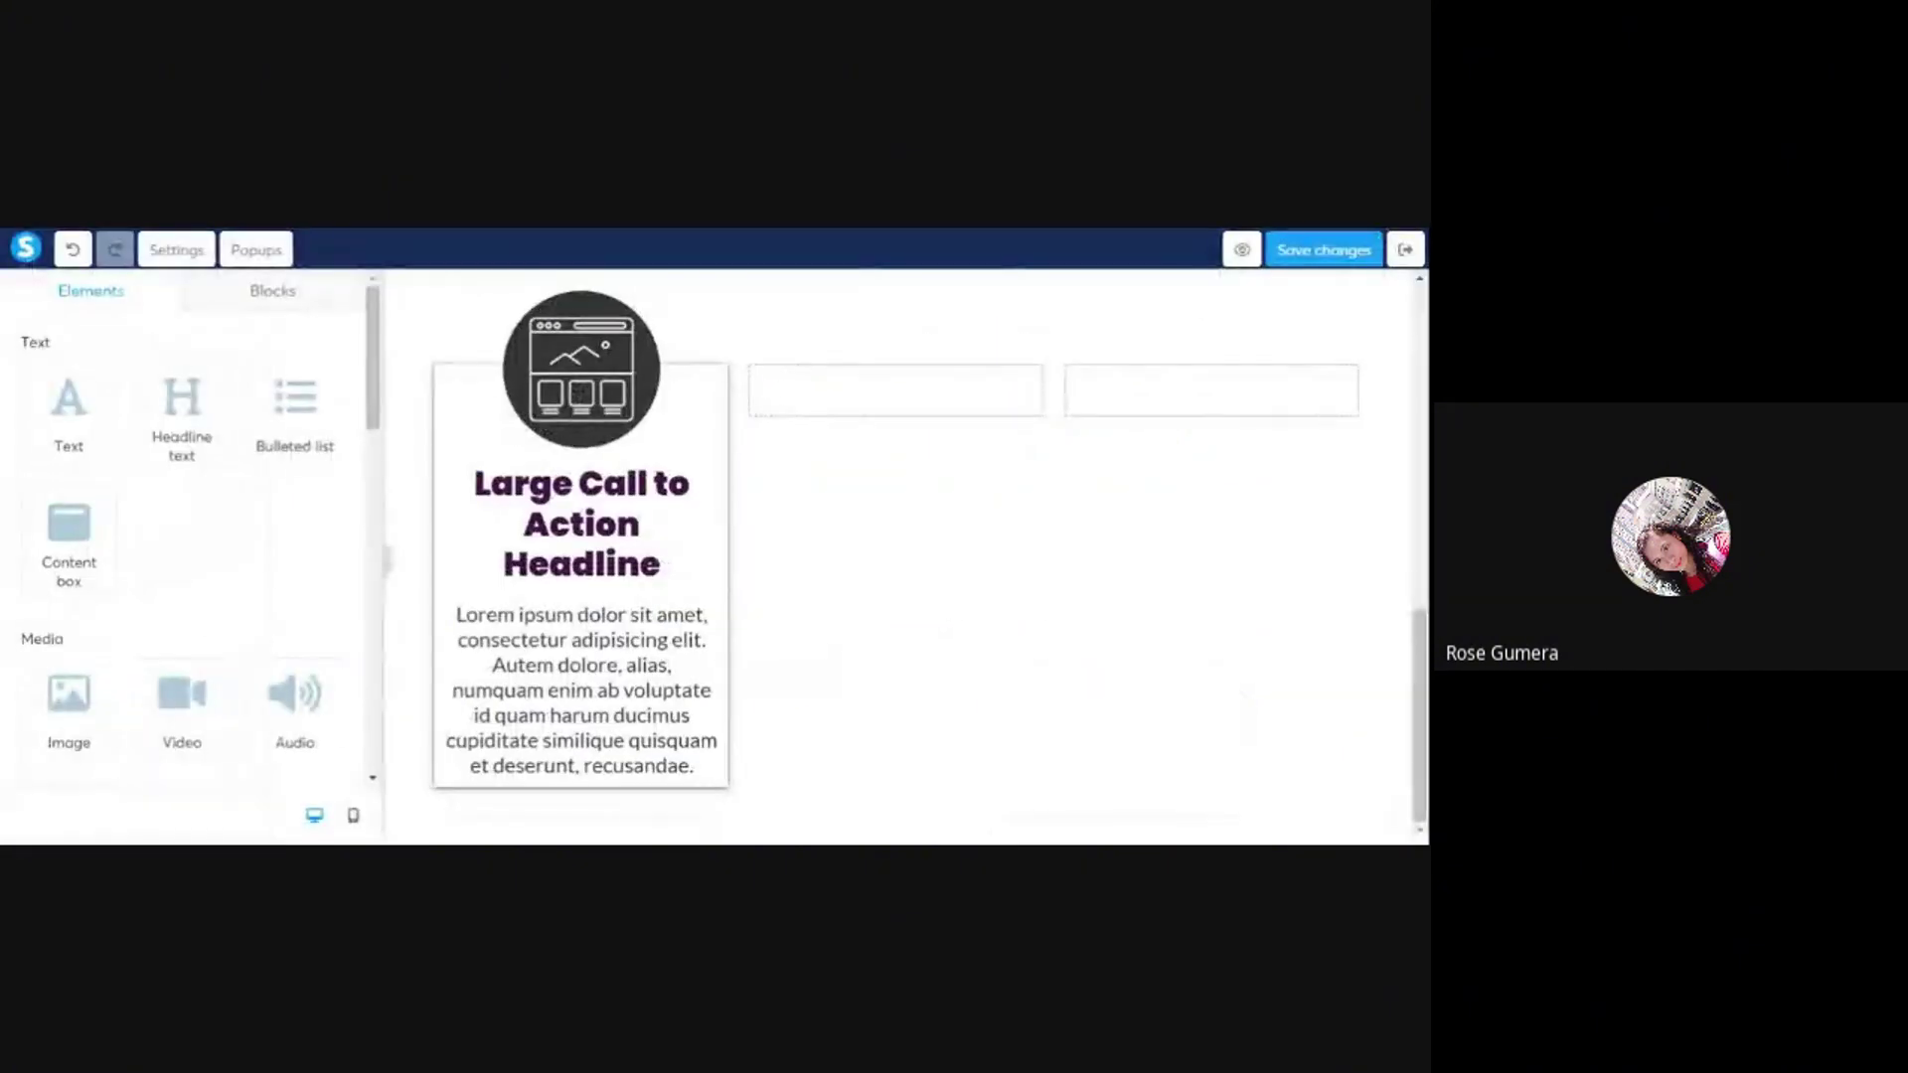
pyautogui.doubleClick(582, 527)
pyautogui.hotkey('ctrl', 'a')
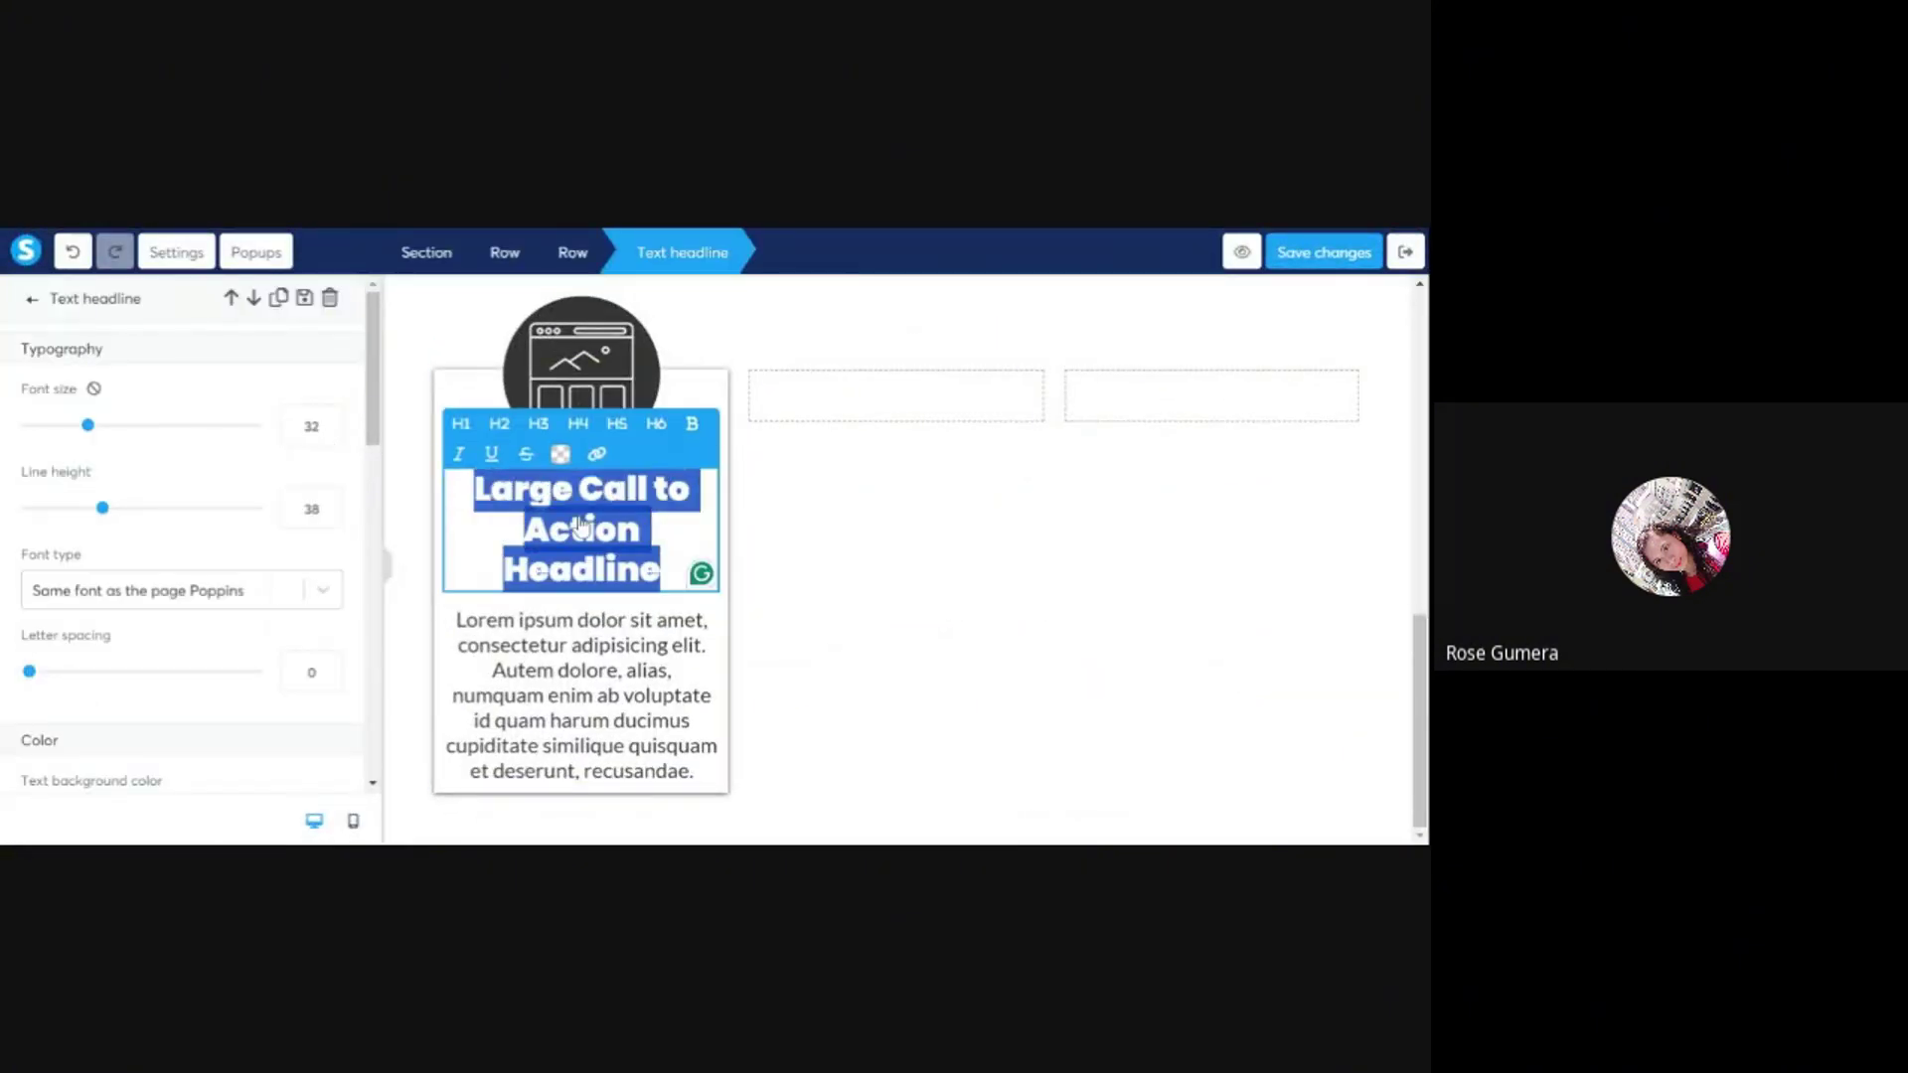
pyautogui.hotkey('ctrl', 'v')
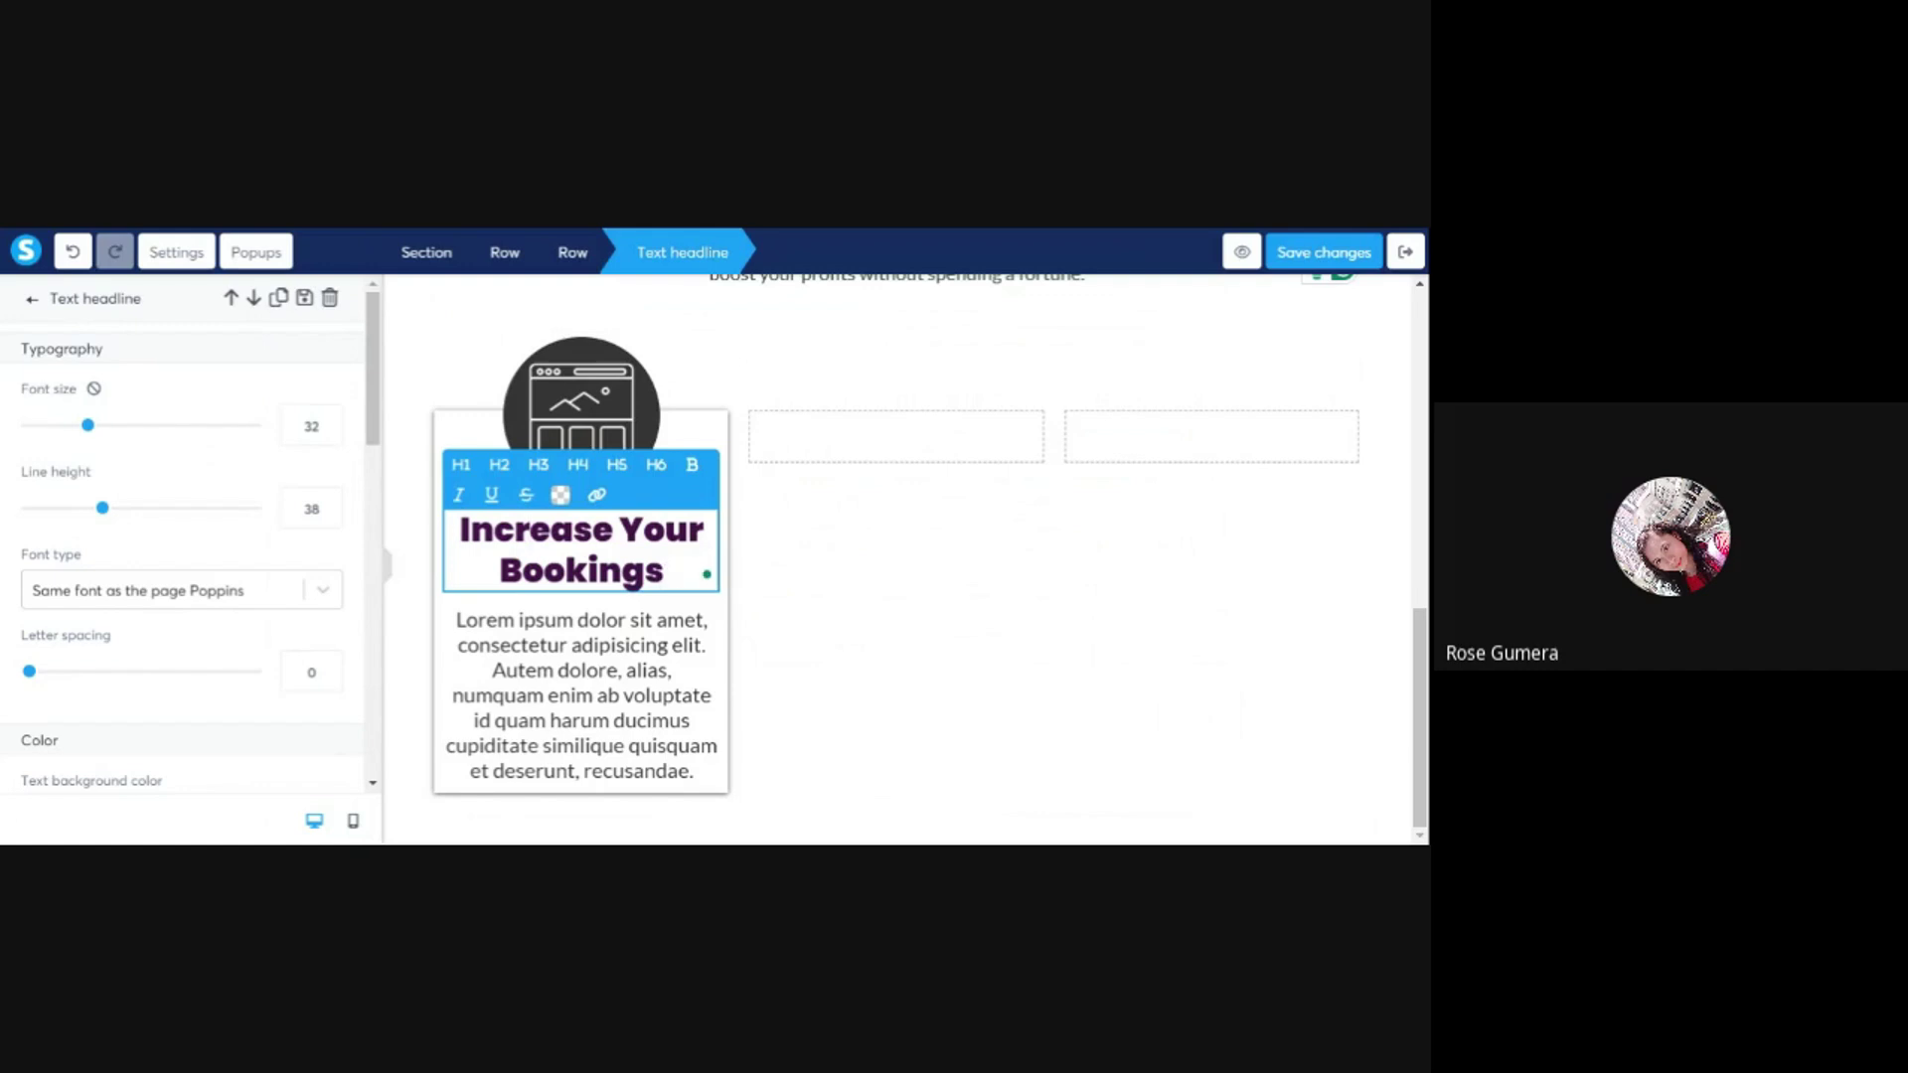
pyautogui.hotkey('ctrl', 'a')
pyautogui.click(561, 494)
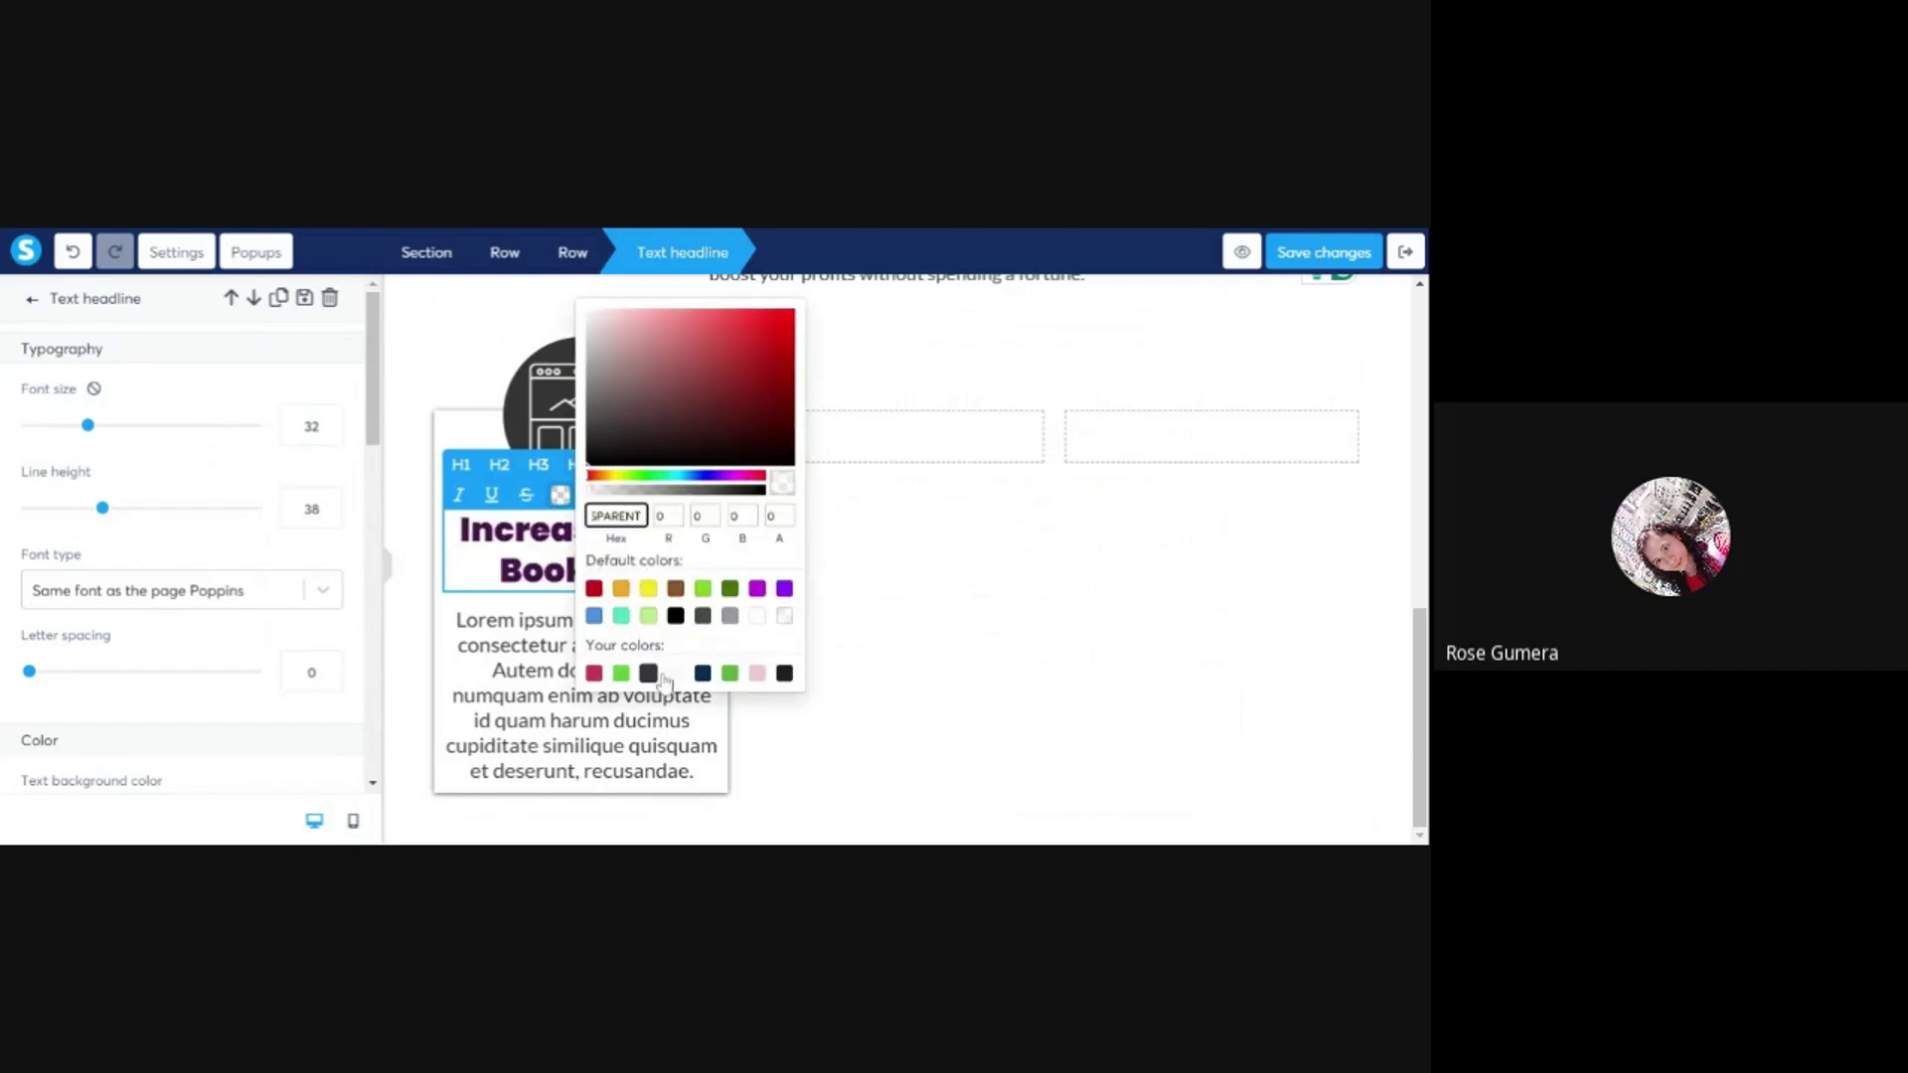
pyautogui.click(731, 672)
pyautogui.click(915, 621)
pyautogui.scroll(5, 894, 626)
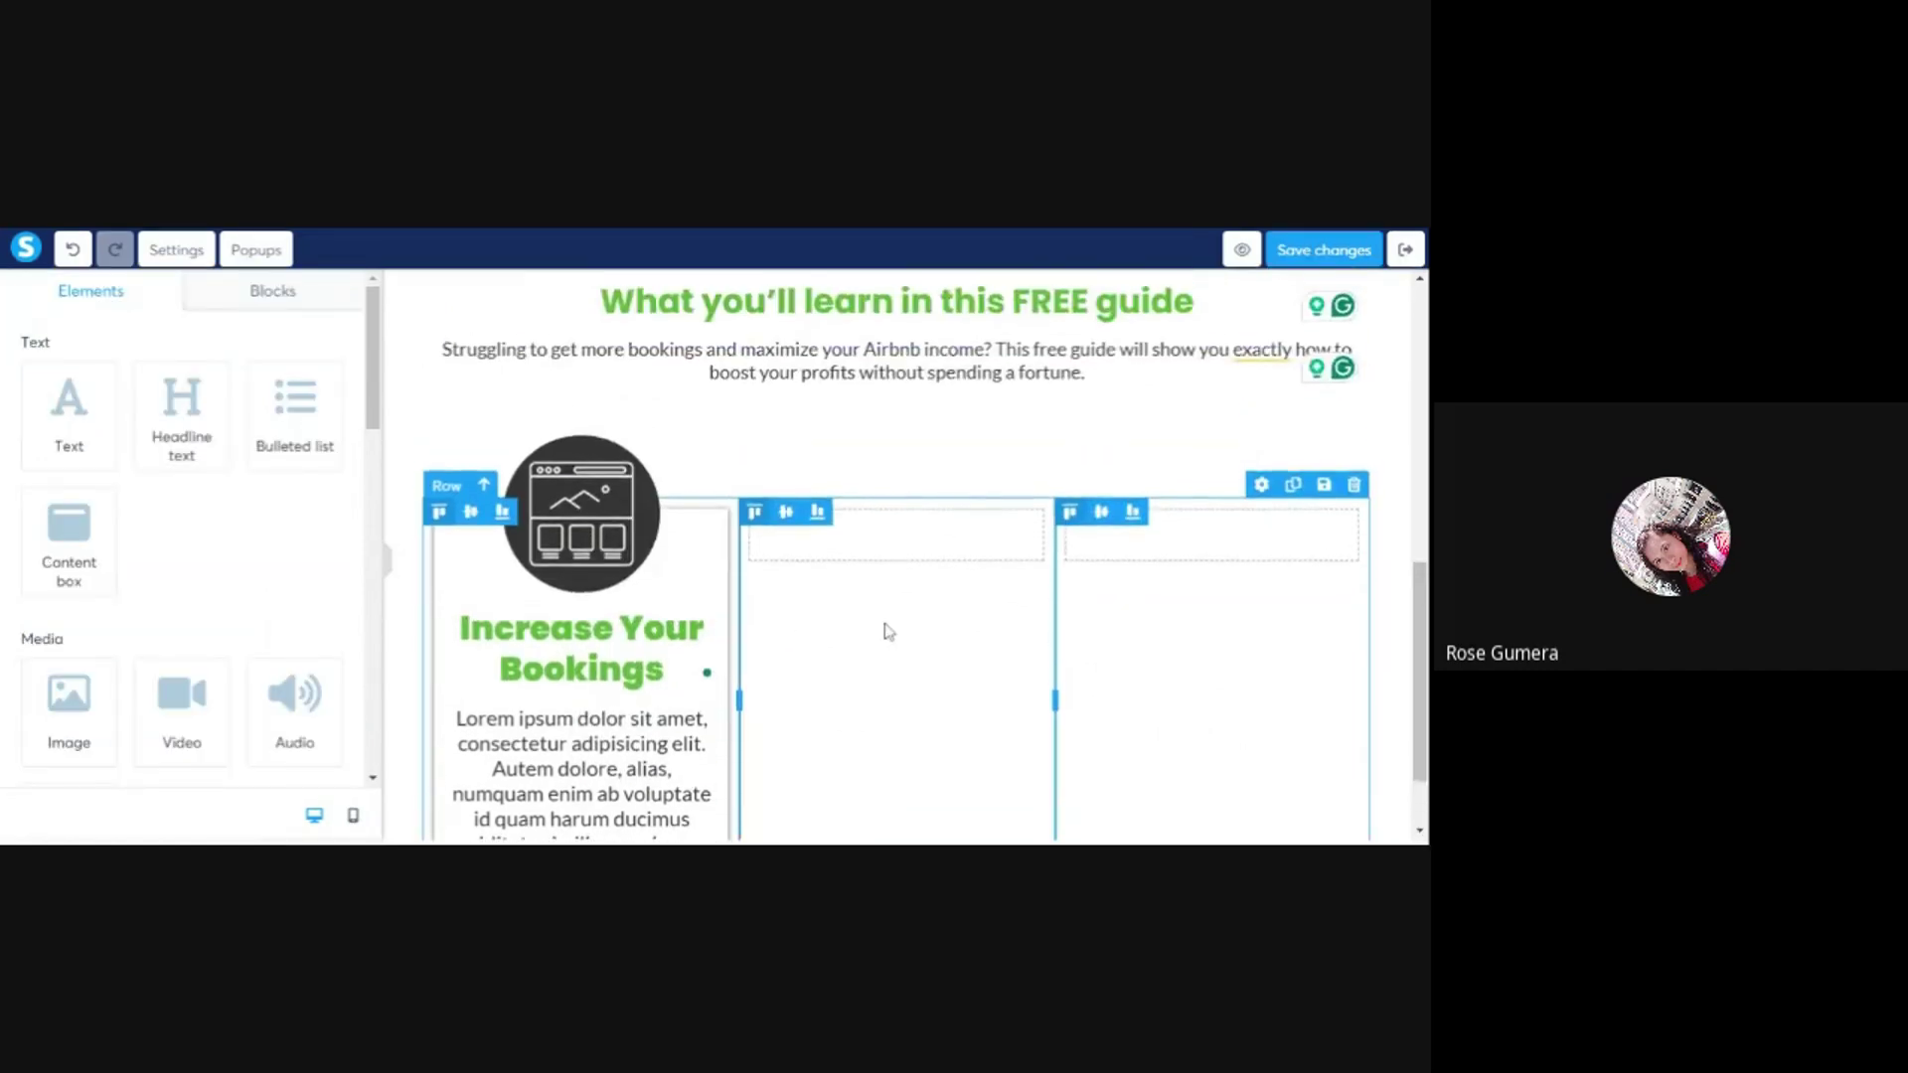
pyautogui.scroll(-4, 822, 561)
pyautogui.scroll(-1, 820, 575)
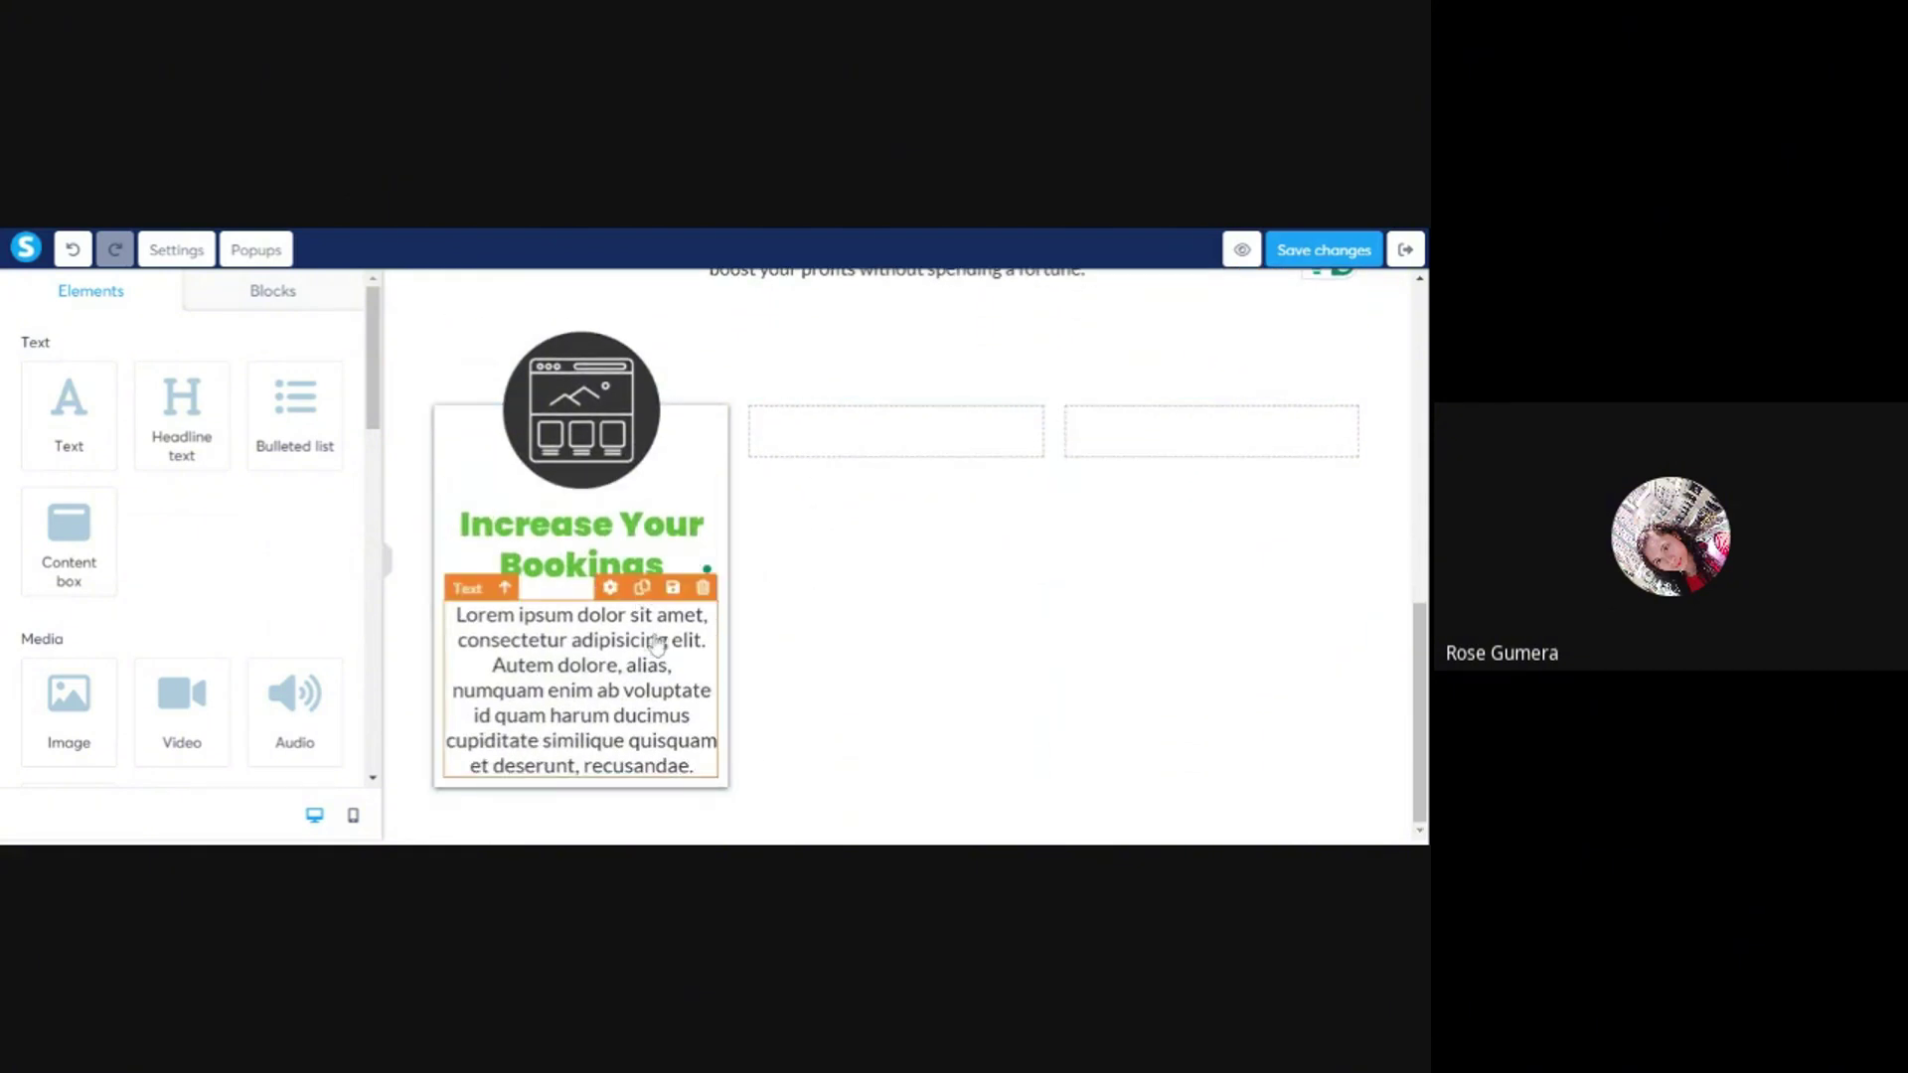
# - Replace the card's lorem ipsum with the ChatGPT benefit description at font size 19
pyautogui.click(1131, 227)
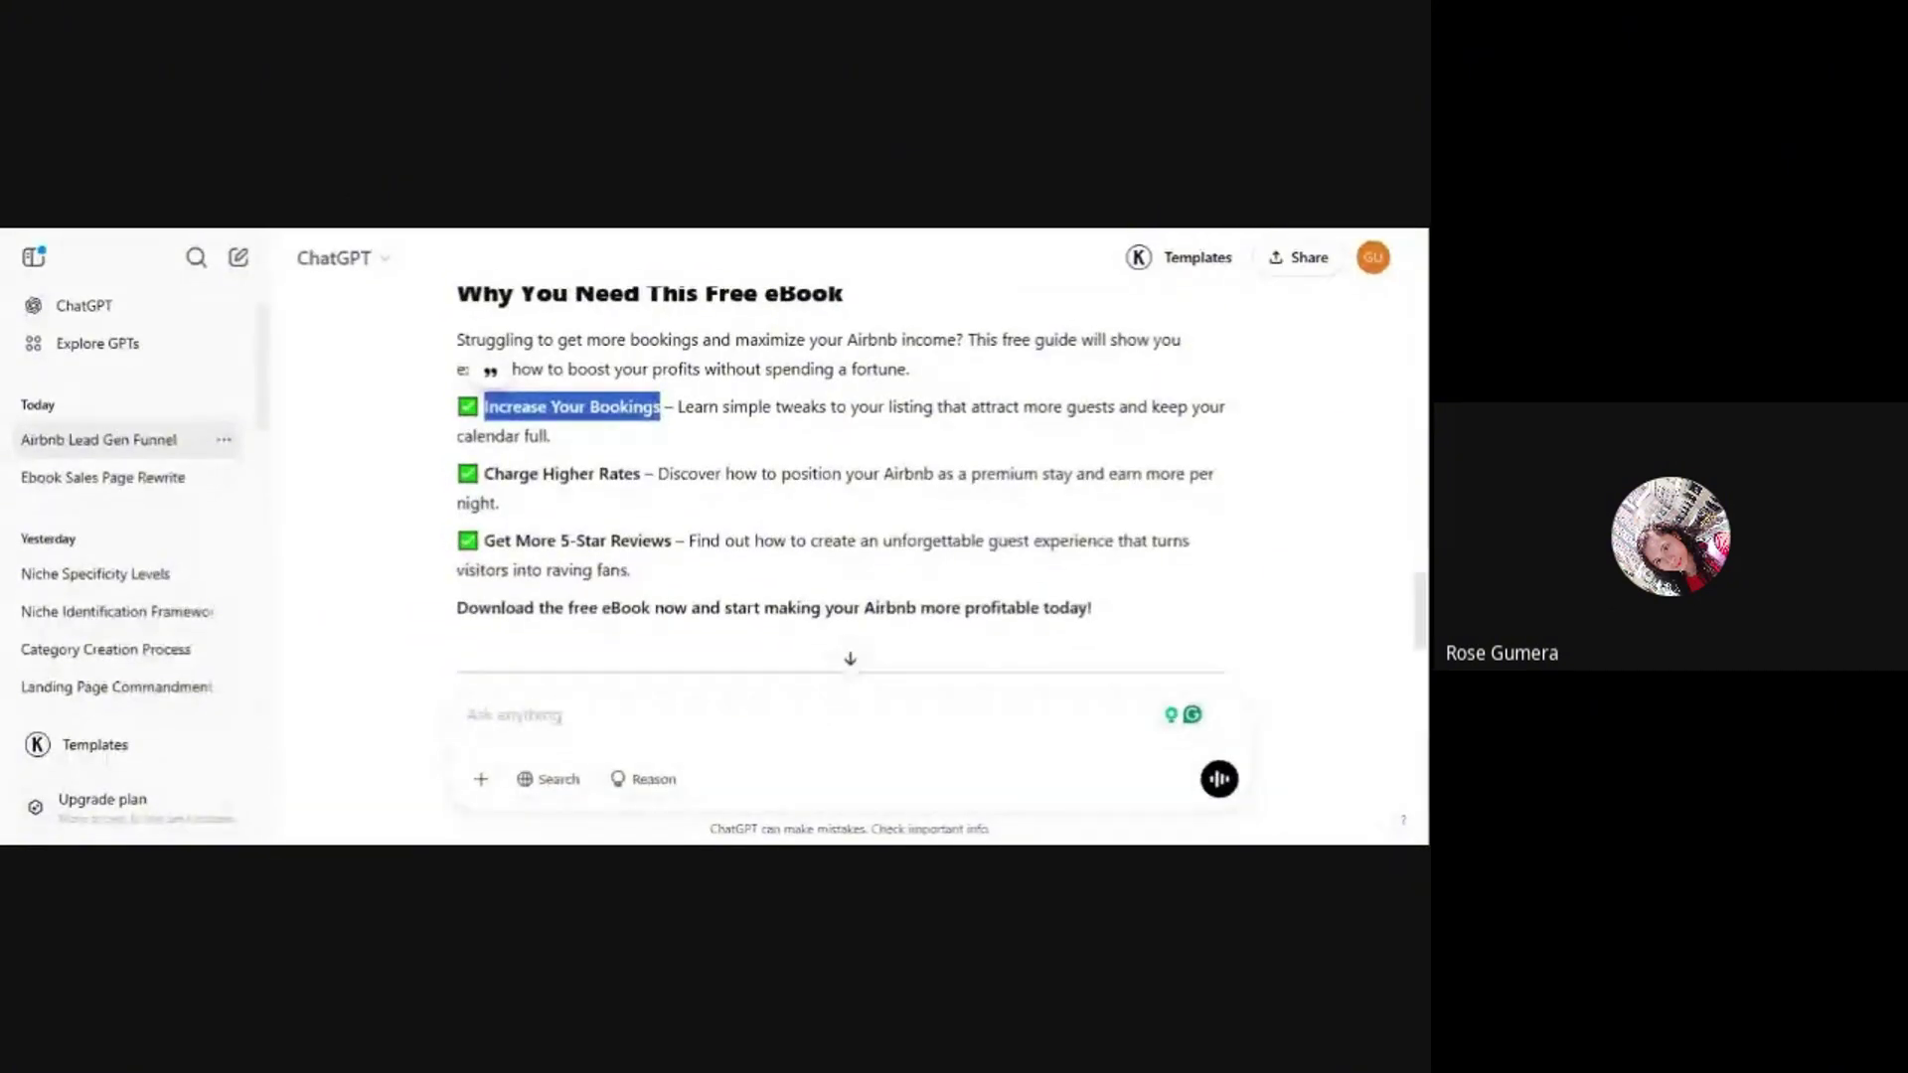
pyautogui.moveTo(678, 397); pyautogui.dragTo(682, 431)
pyautogui.hotkey('ctrl', 'c')
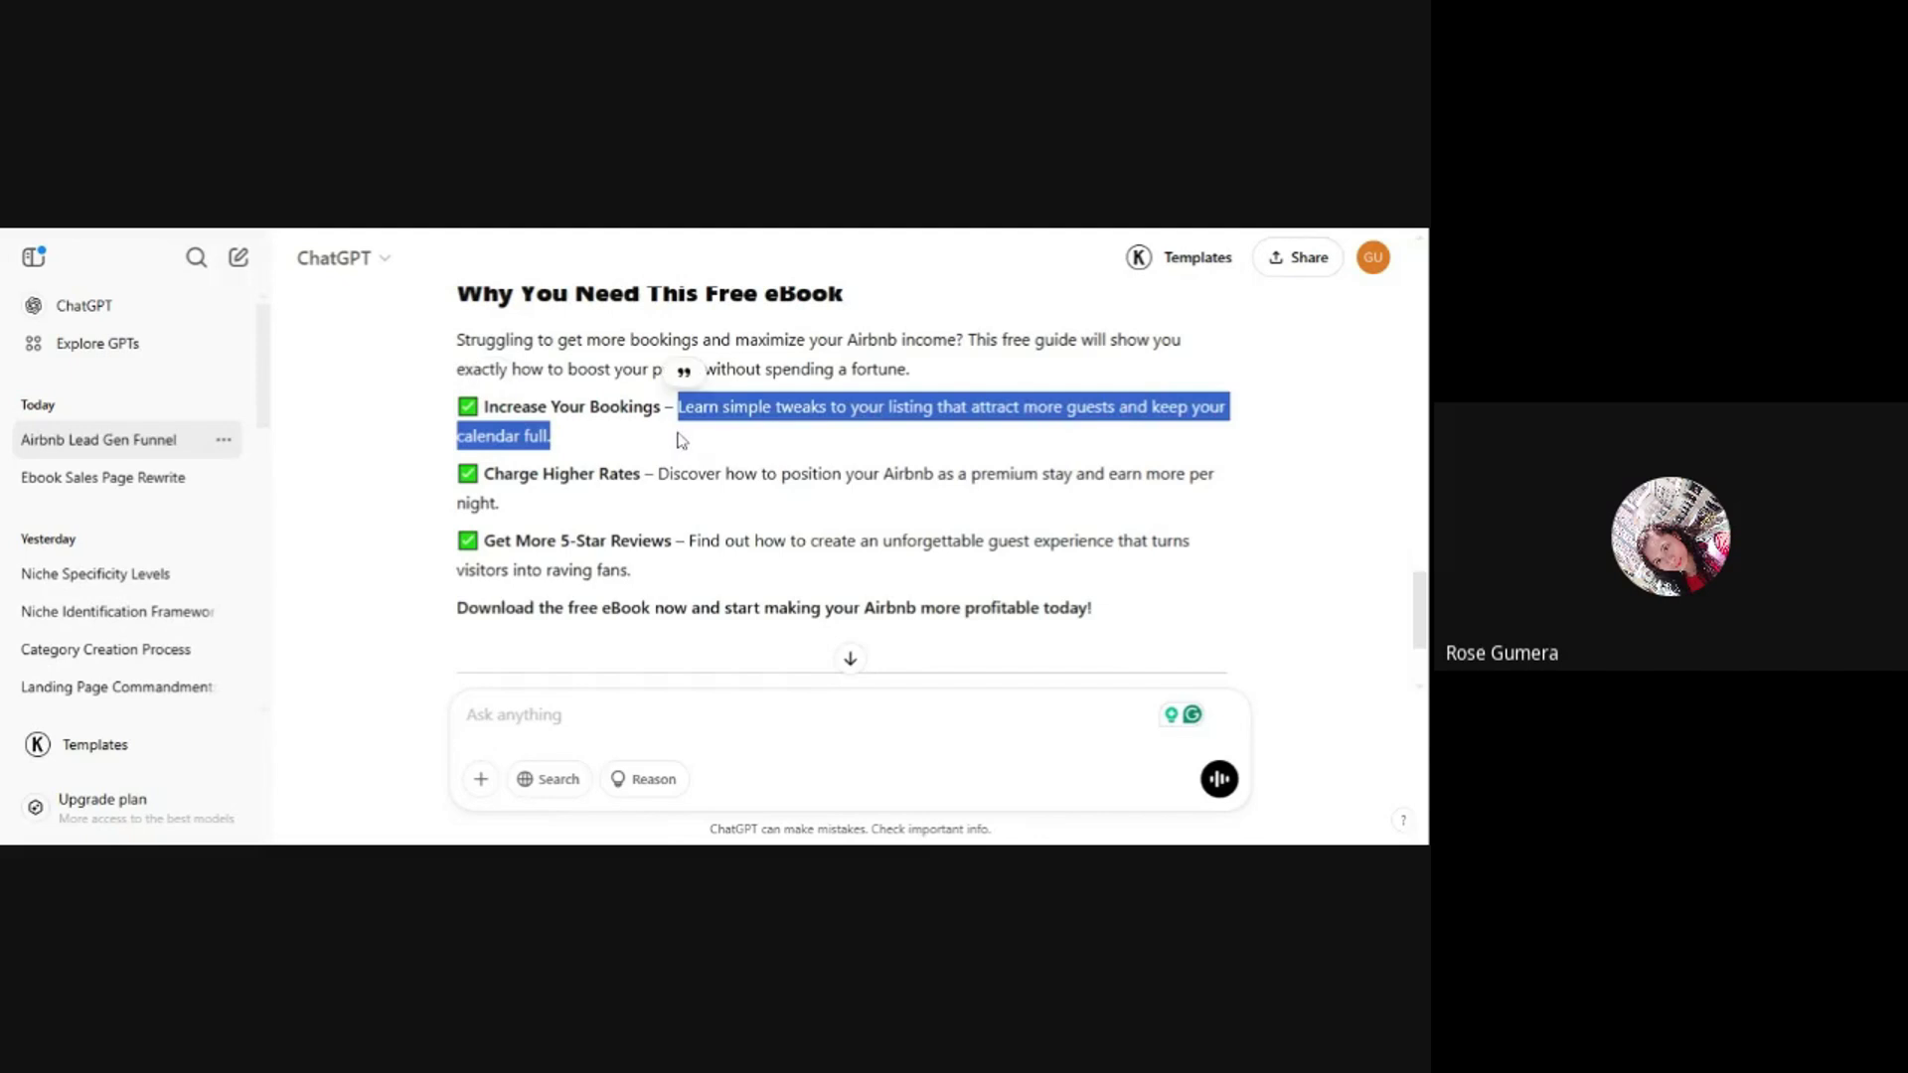
pyautogui.click(792, 235)
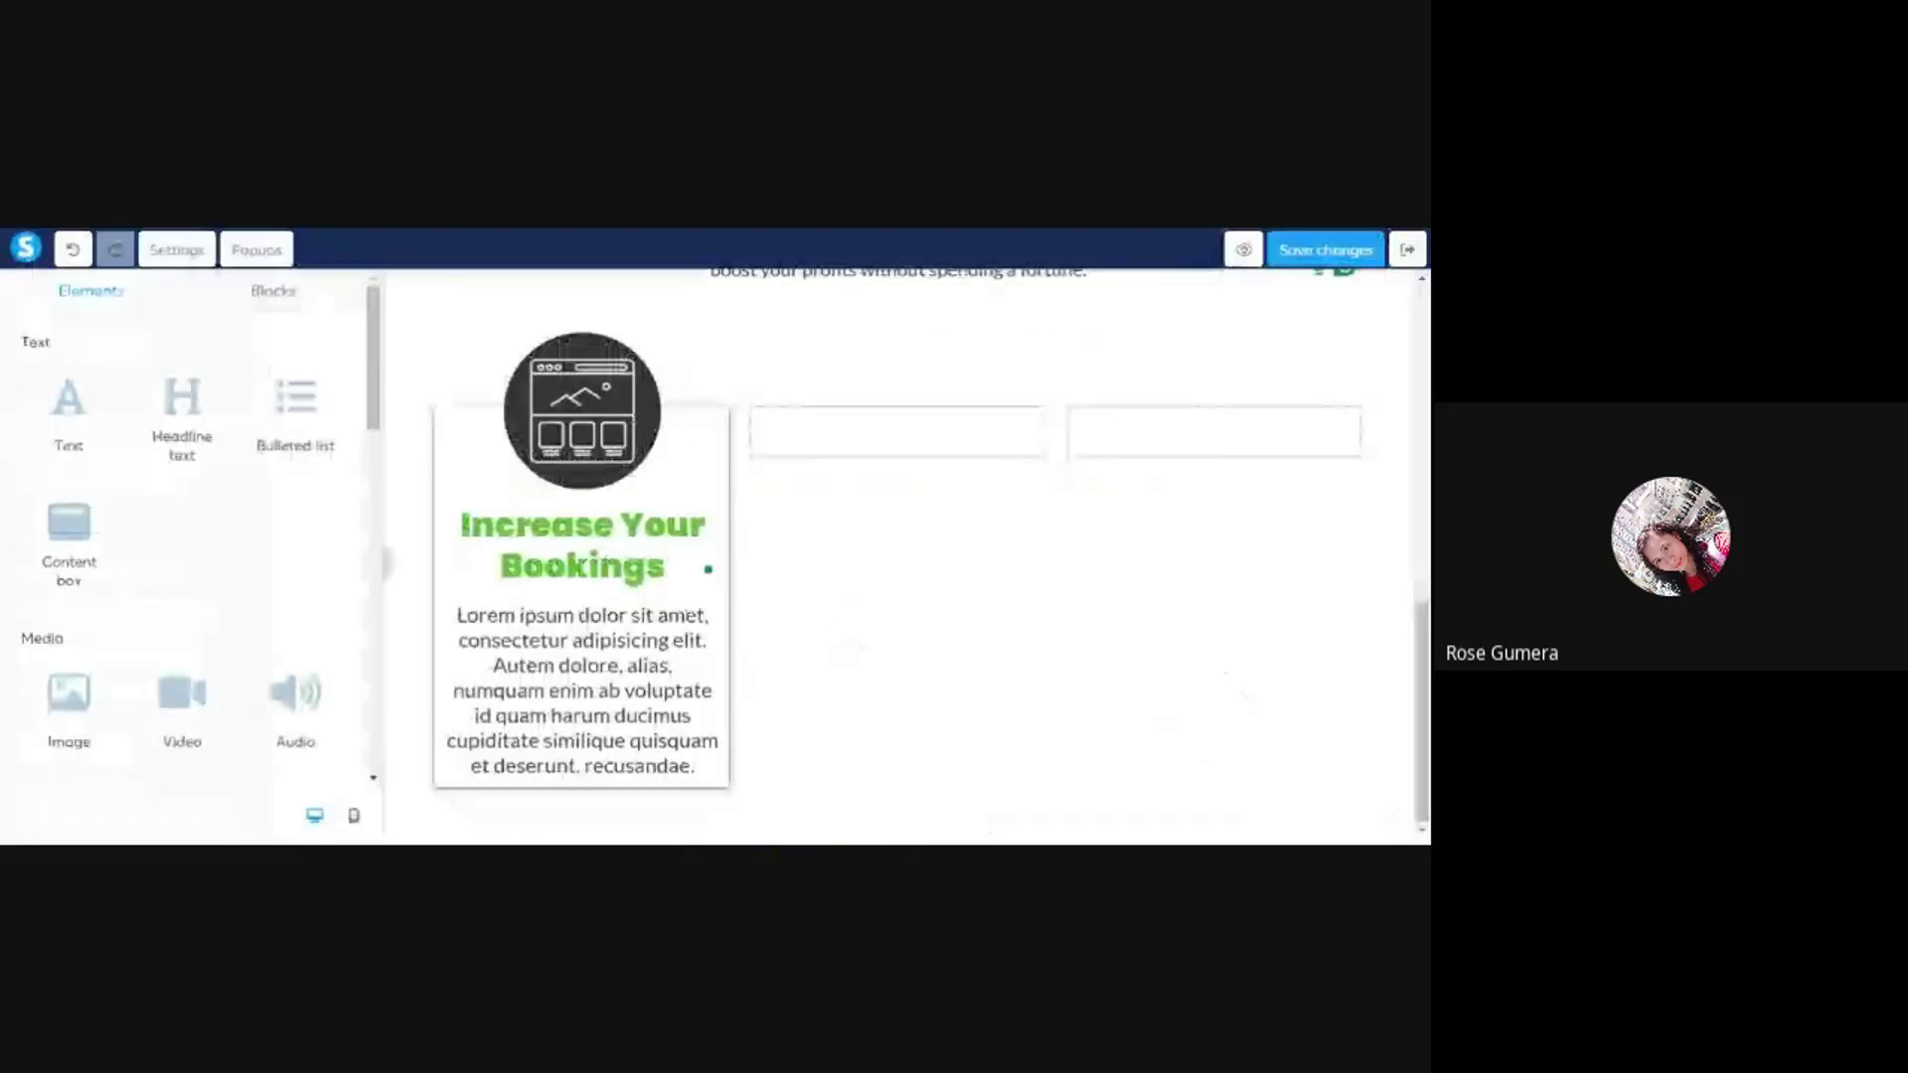
pyautogui.tripleClick(521, 677)
pyautogui.hotkey('ctrl', 'v')
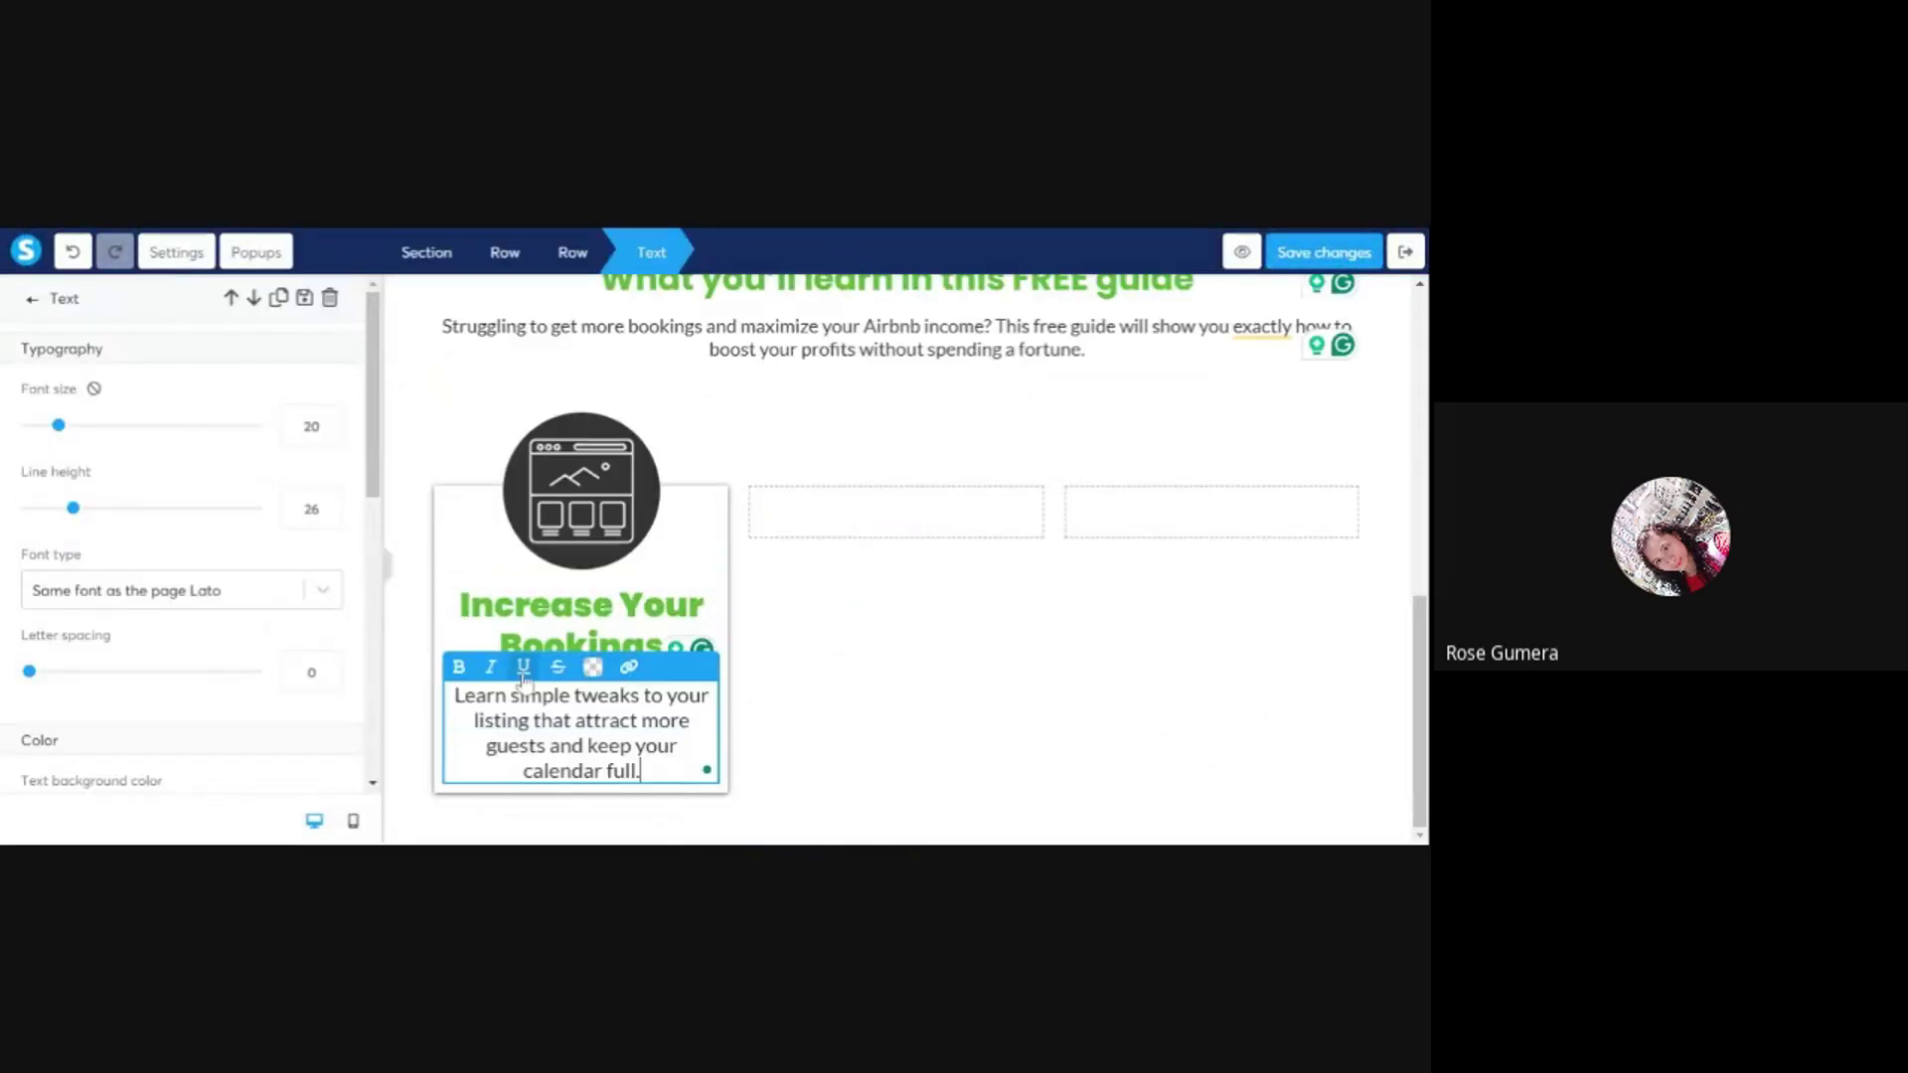
pyautogui.click(851, 716)
pyautogui.click(476, 731)
pyautogui.click(329, 431)
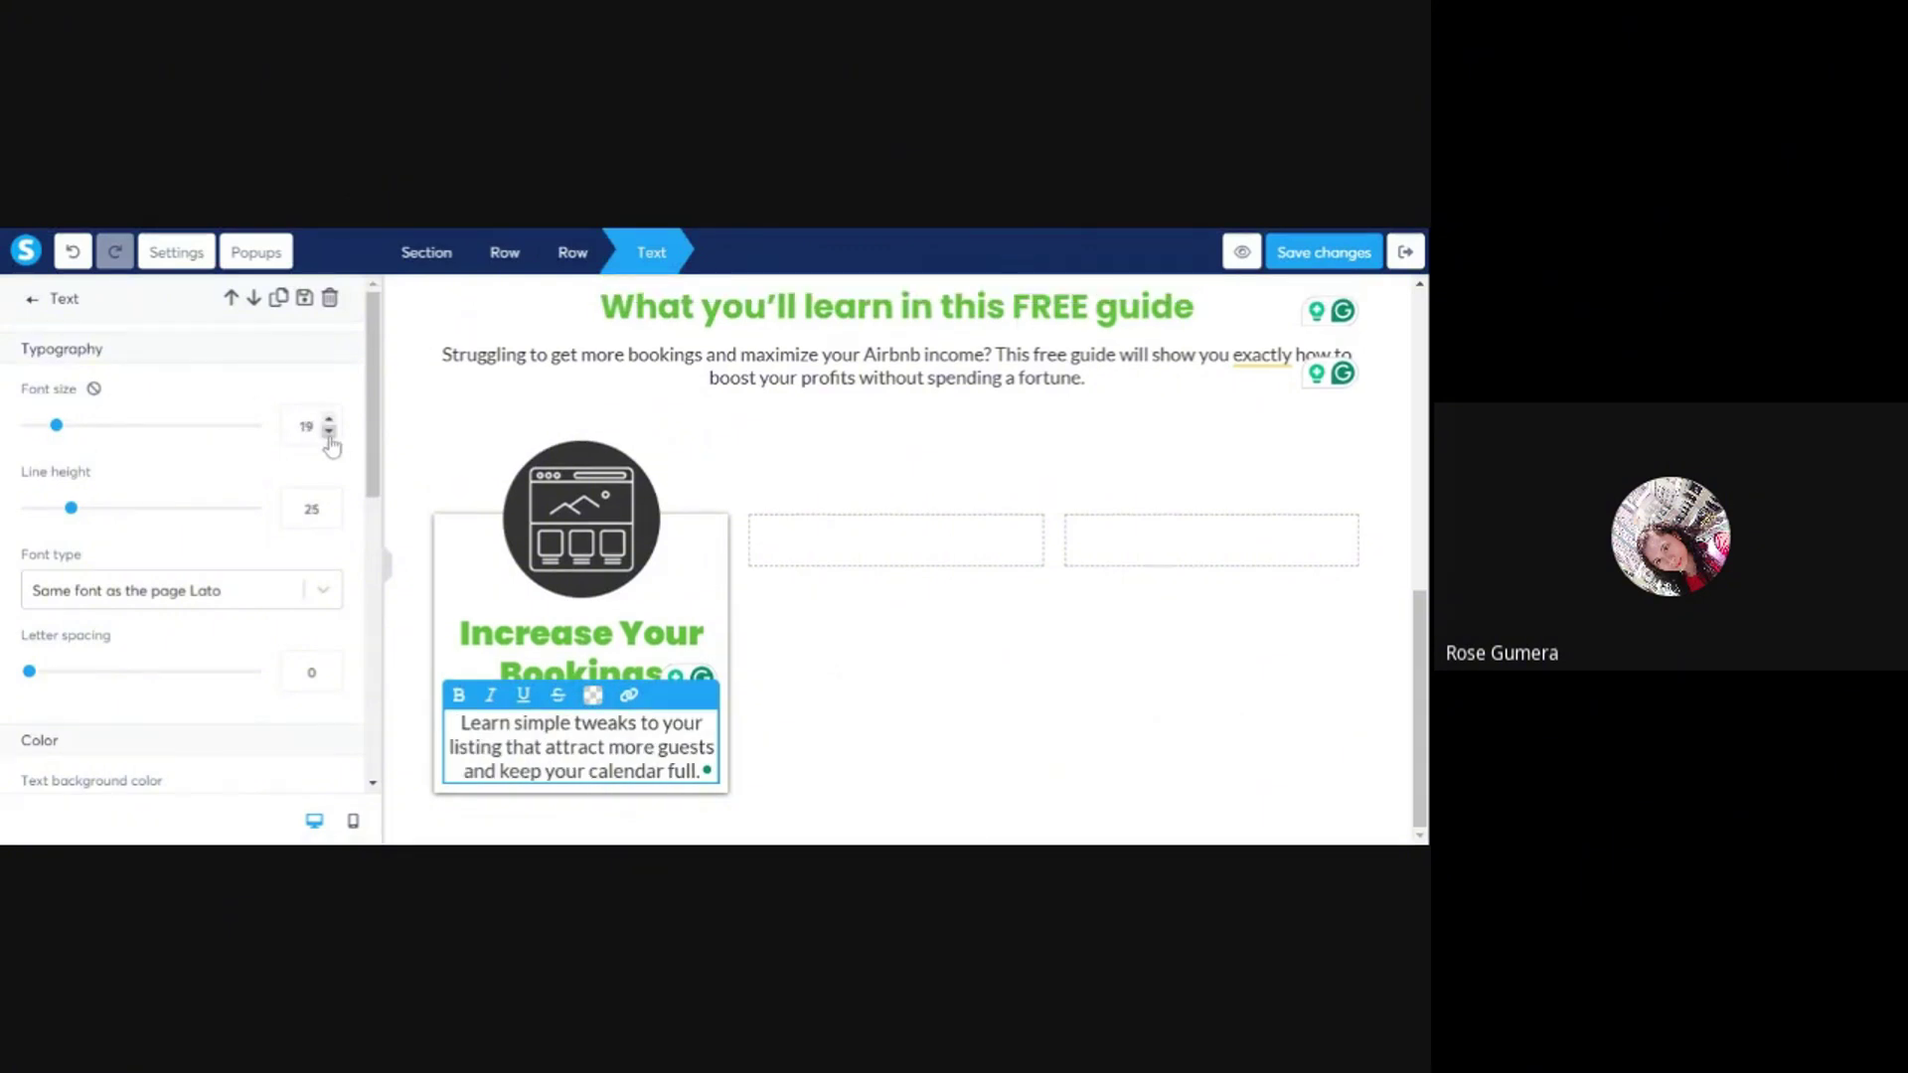
pyautogui.click(829, 454)
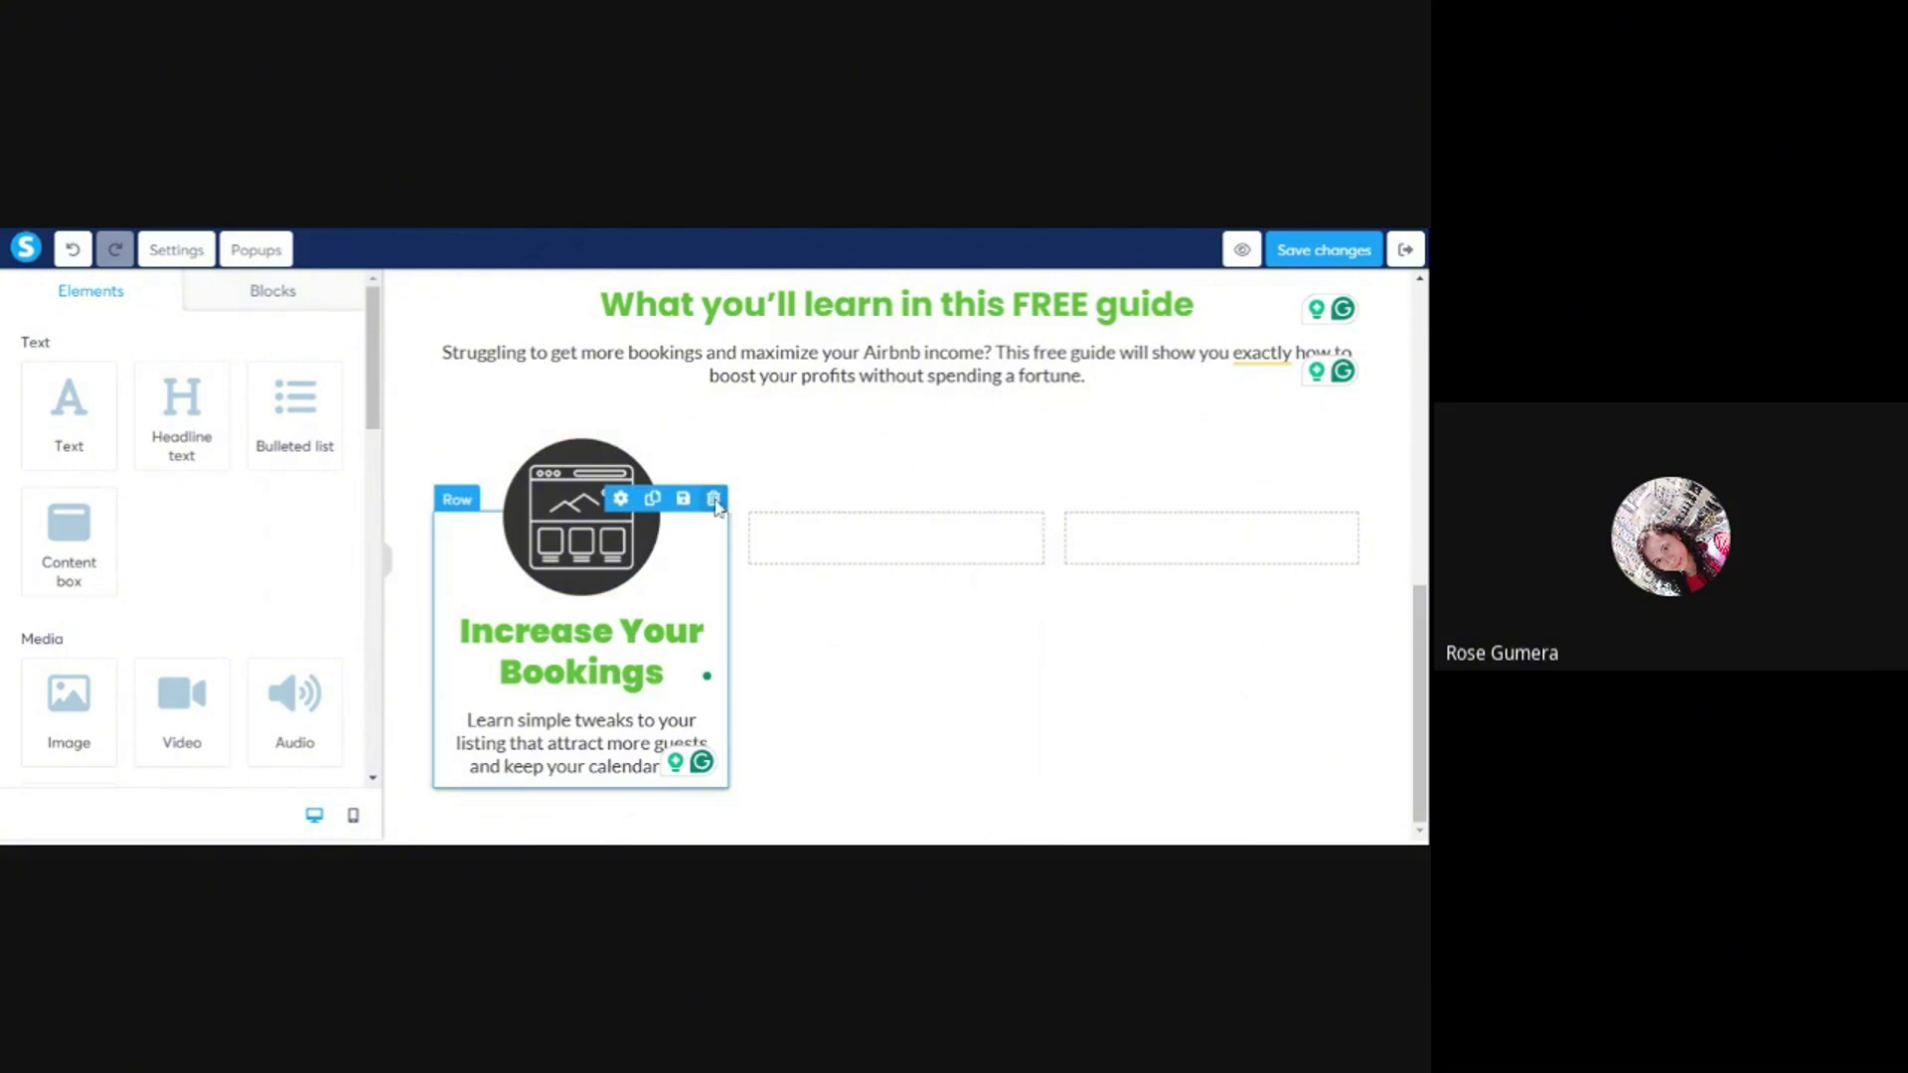
# - Duplicate the finished card twice, dragging the copies into columns two and three
pyautogui.click(653, 500)
pyautogui.scroll(-2, 603, 578)
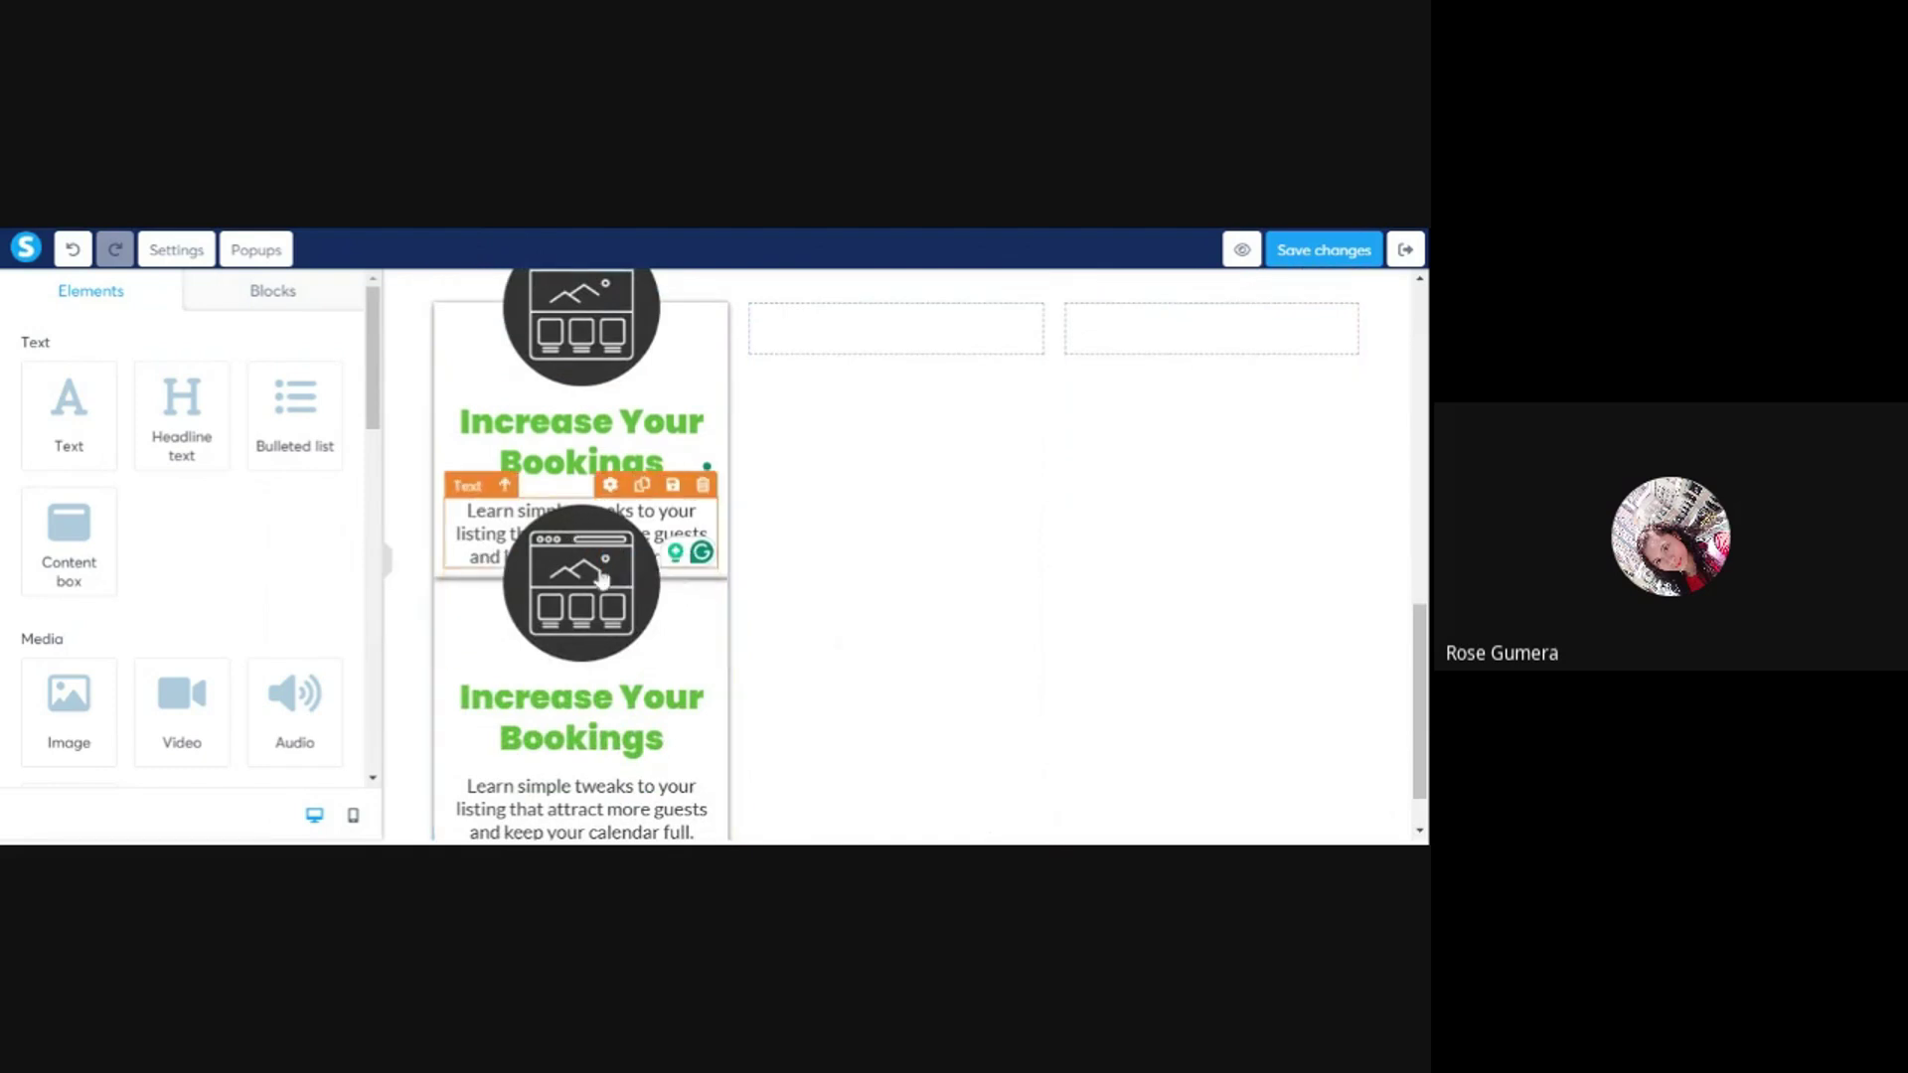
pyautogui.scroll(1, 601, 579)
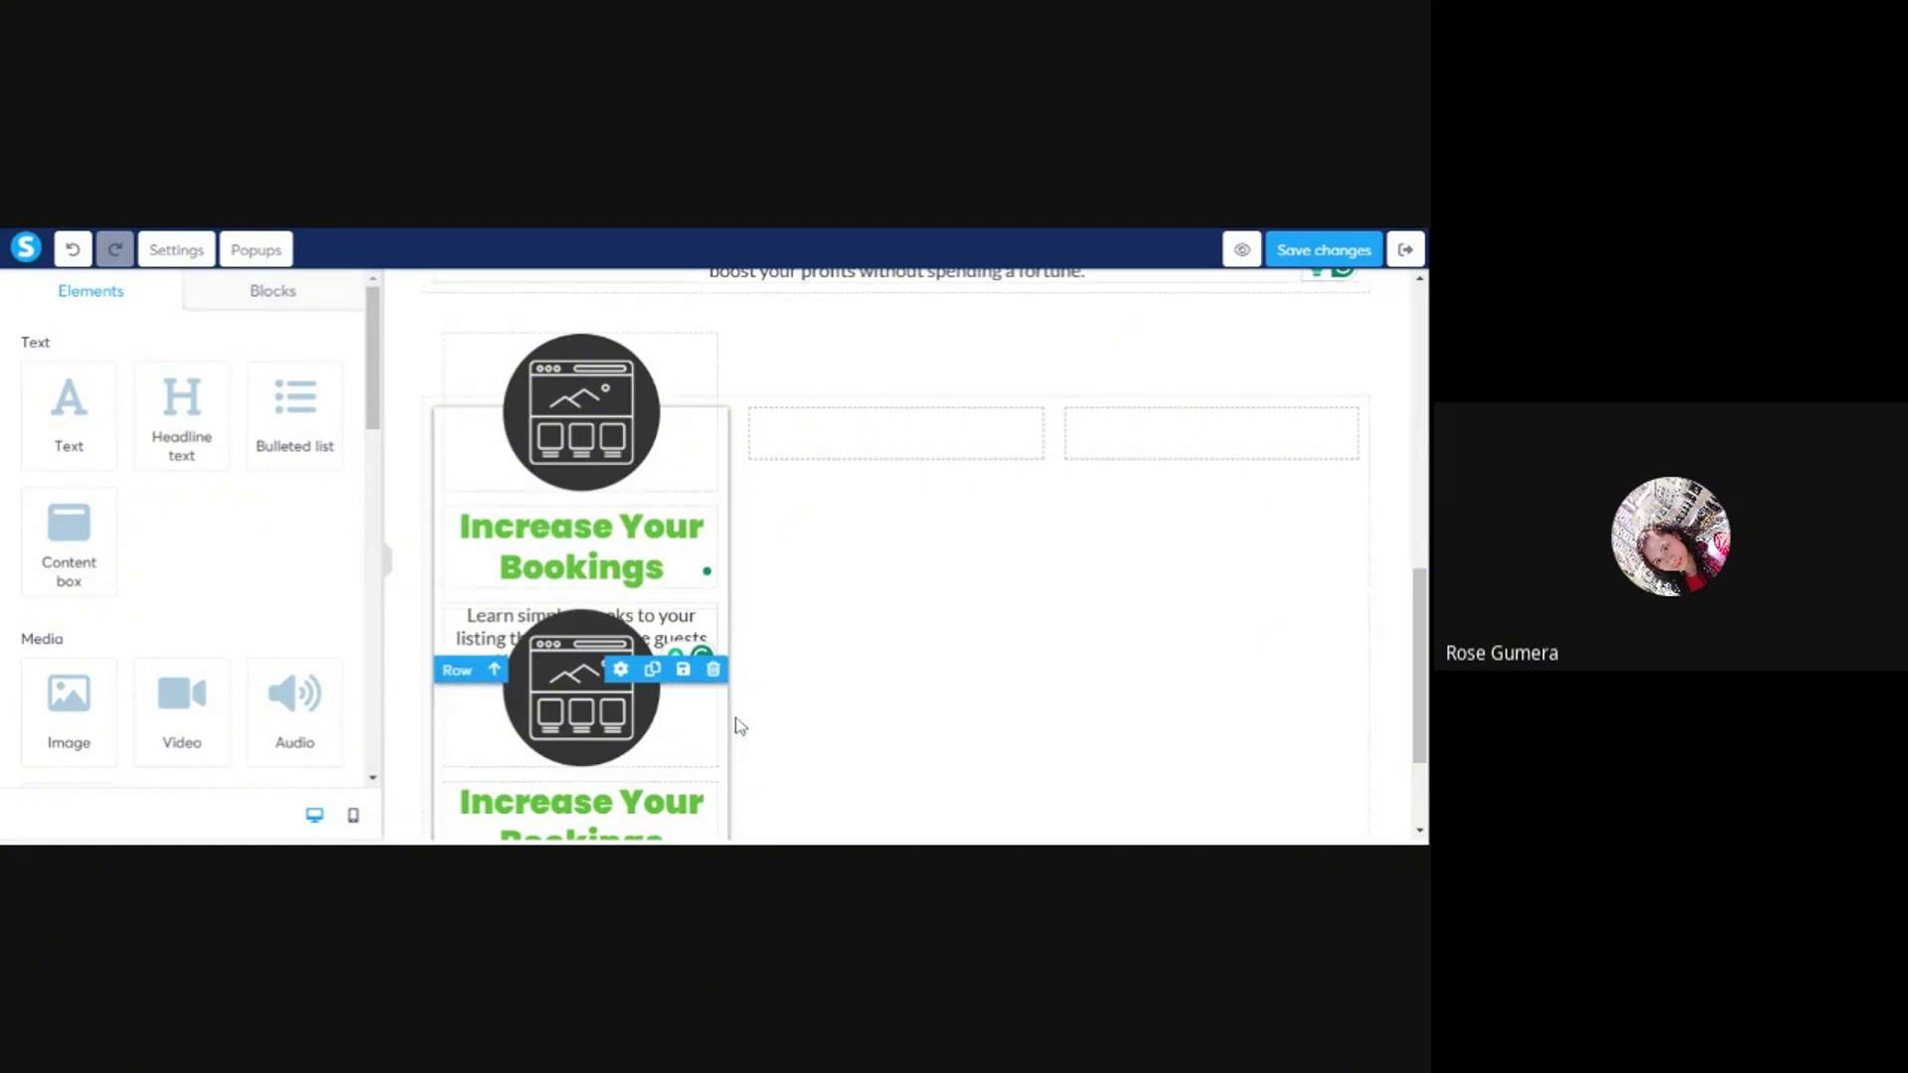
pyautogui.moveTo(740, 726); pyautogui.dragTo(895, 433)
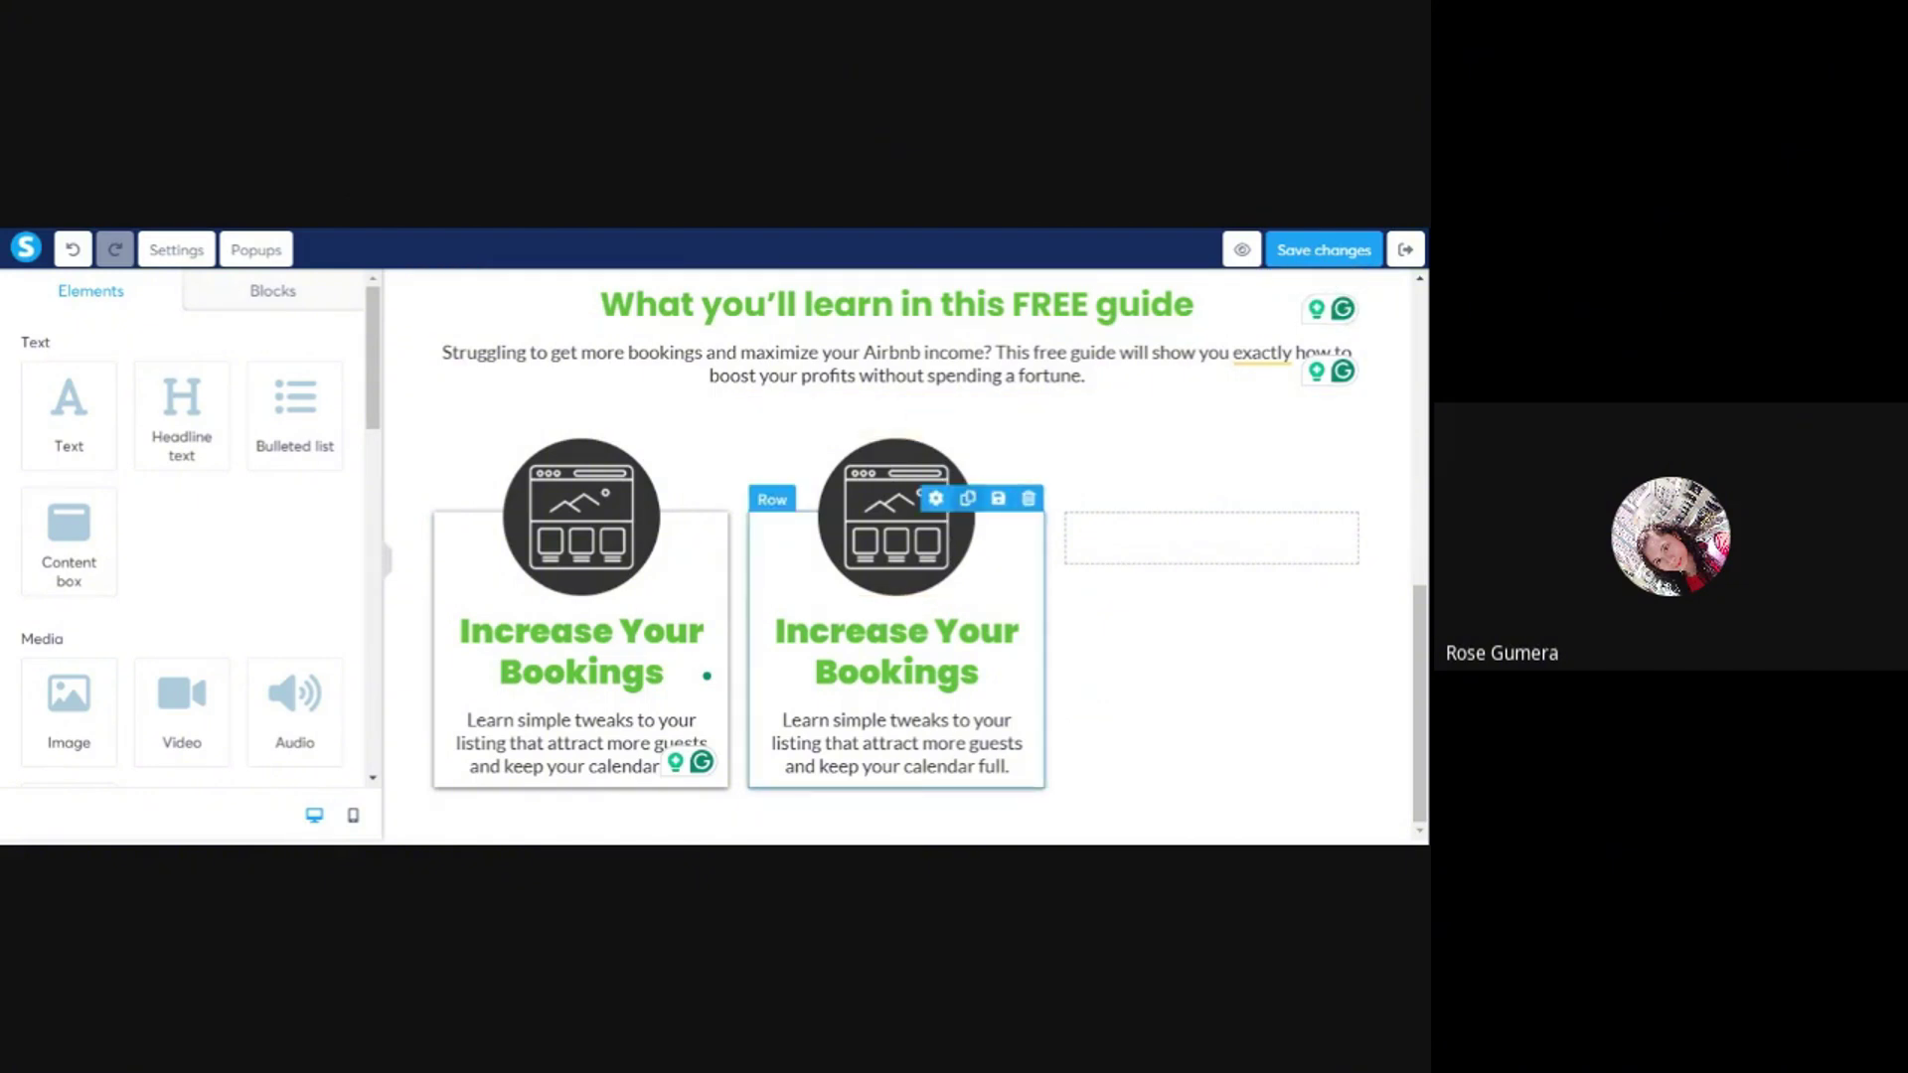
pyautogui.click(966, 498)
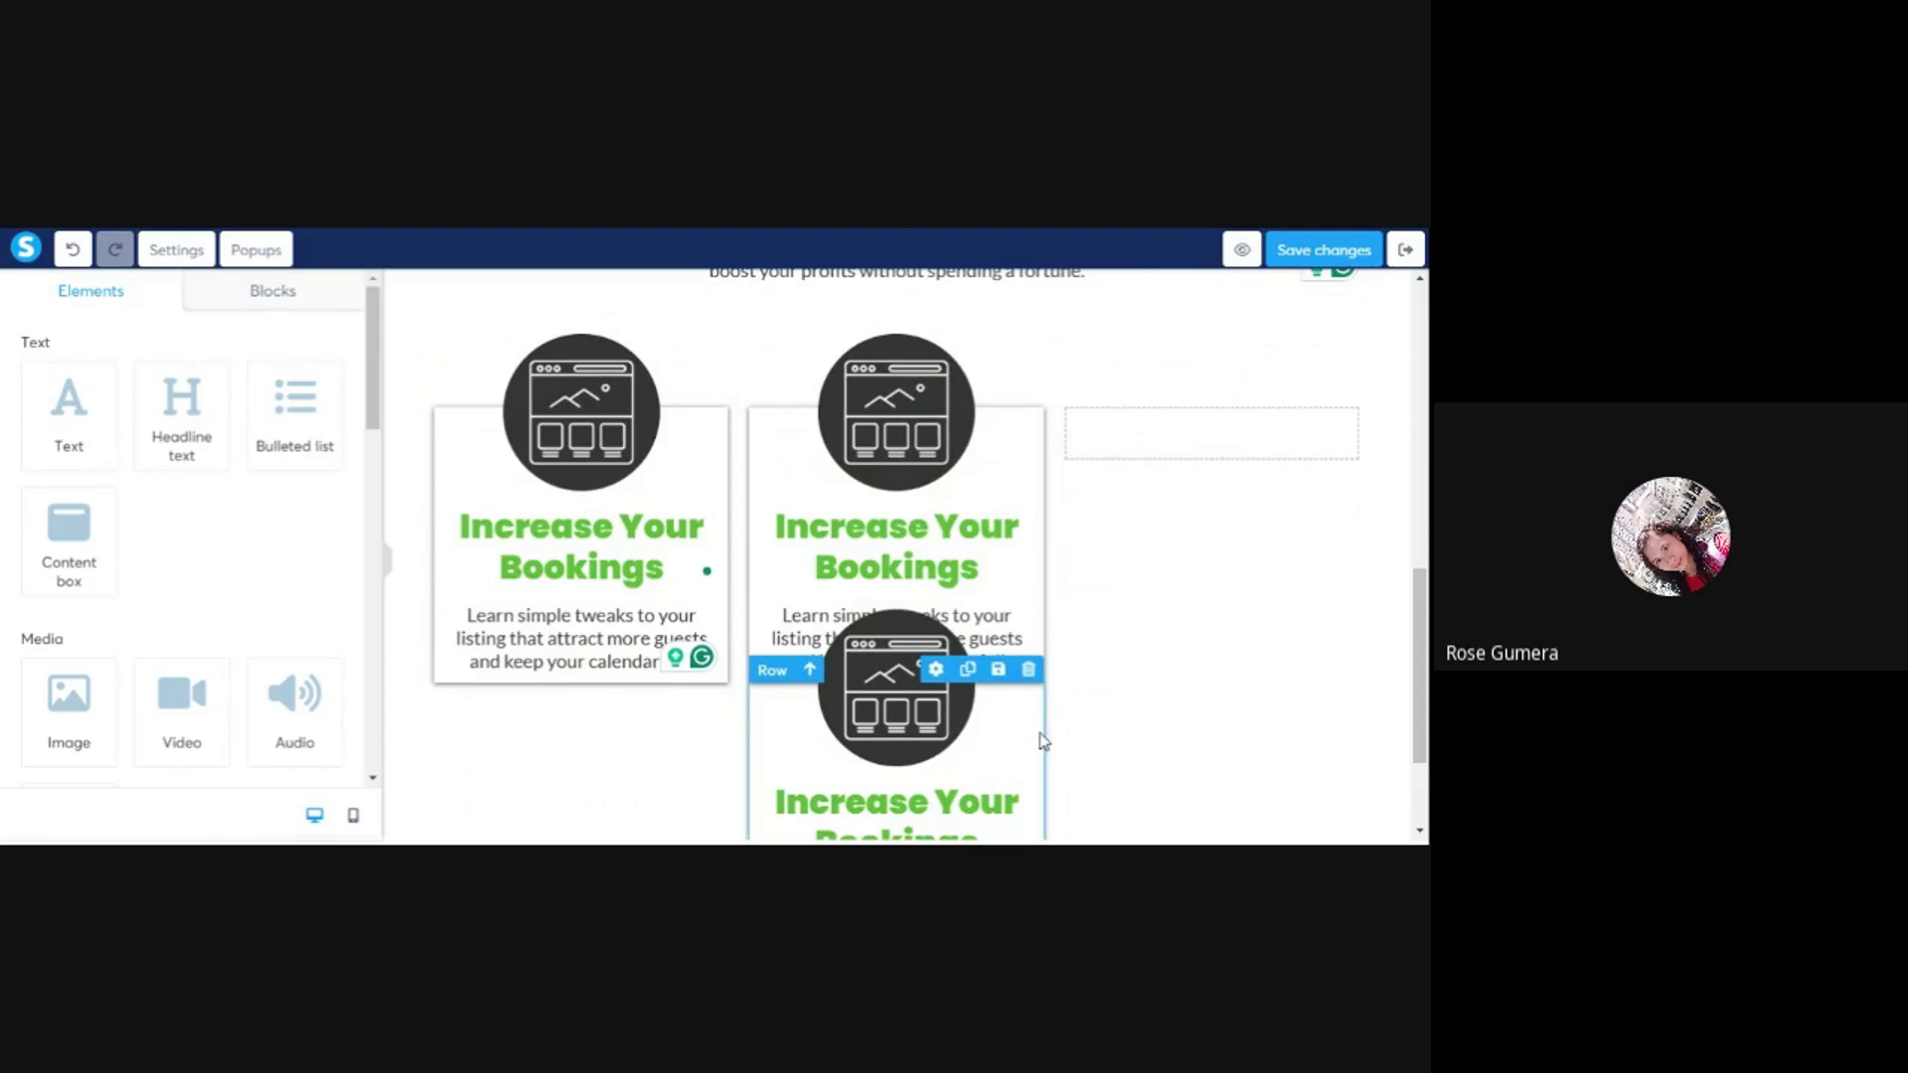
pyautogui.moveTo(1063, 734); pyautogui.dragTo(1063, 731)
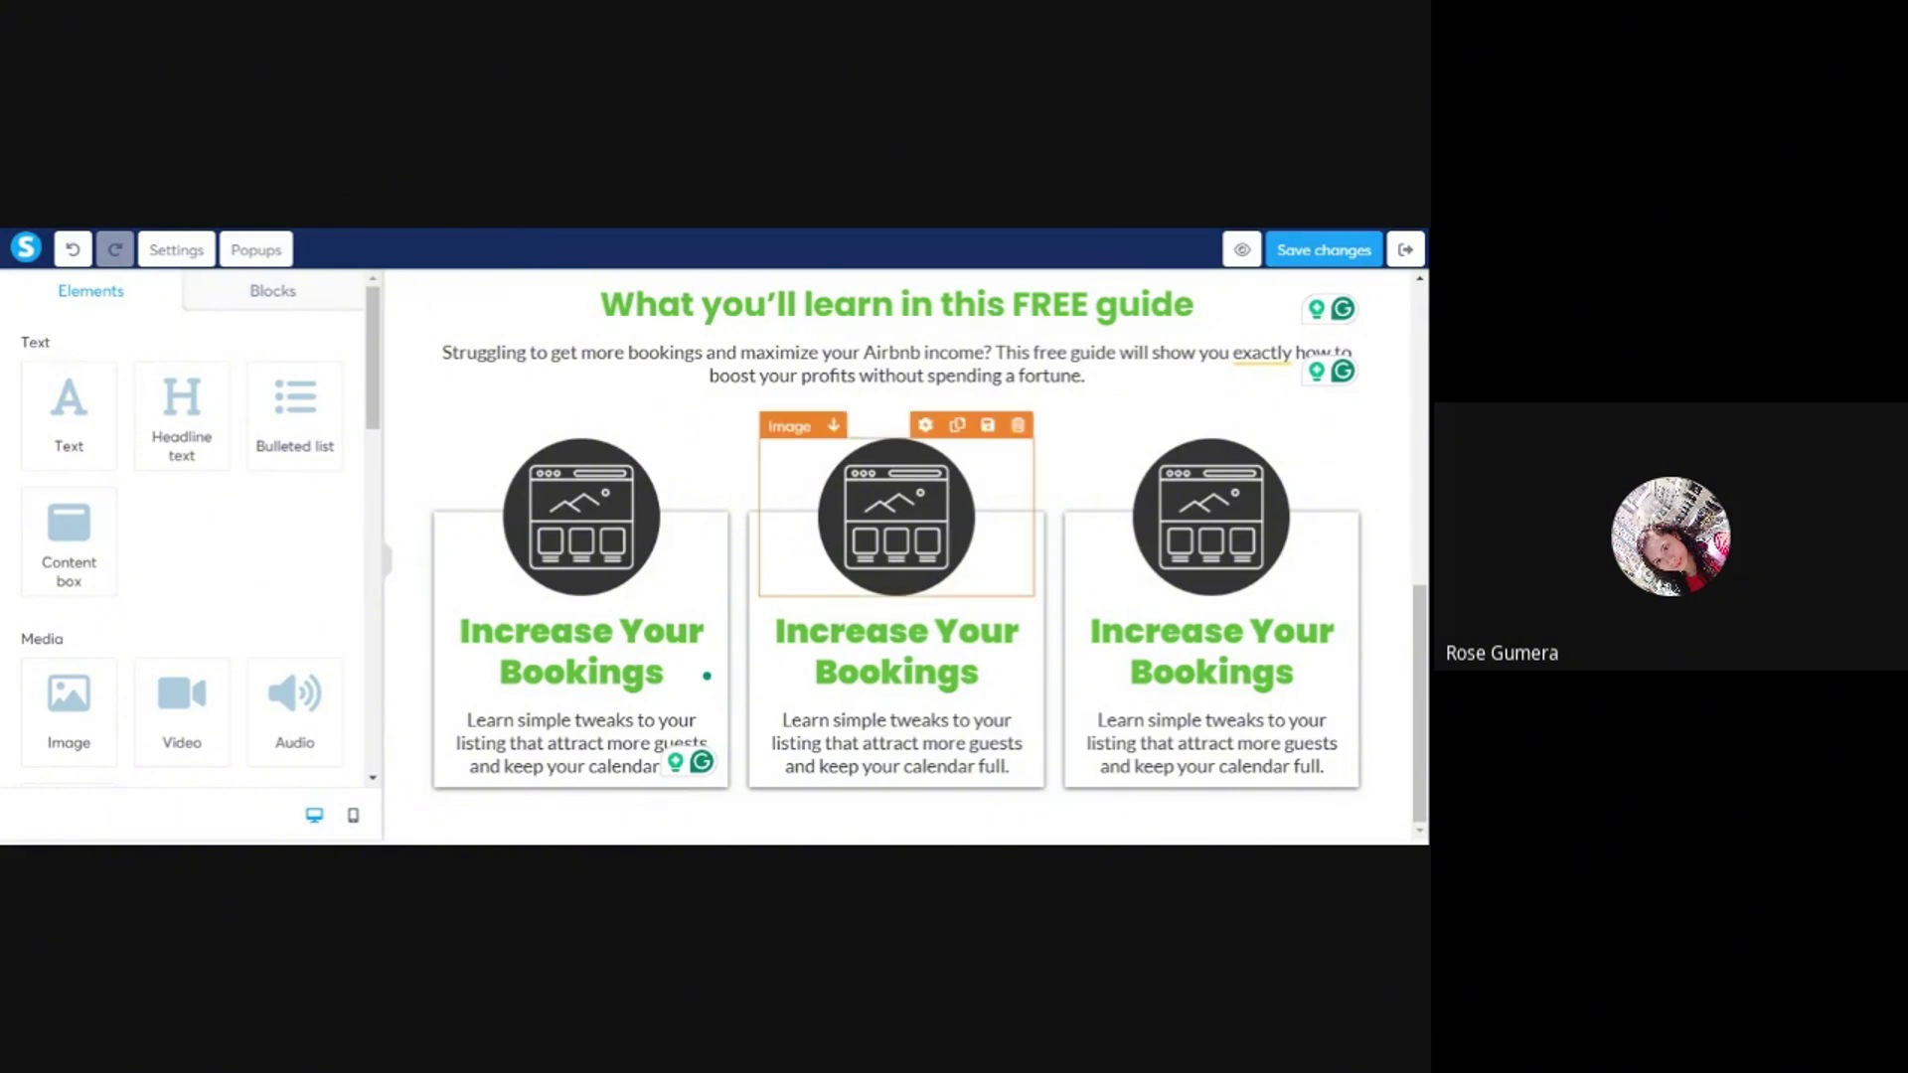
# - Paste 'Charge Higher Rates' as the middle card's headline and make it green
pyautogui.click(875, 682)
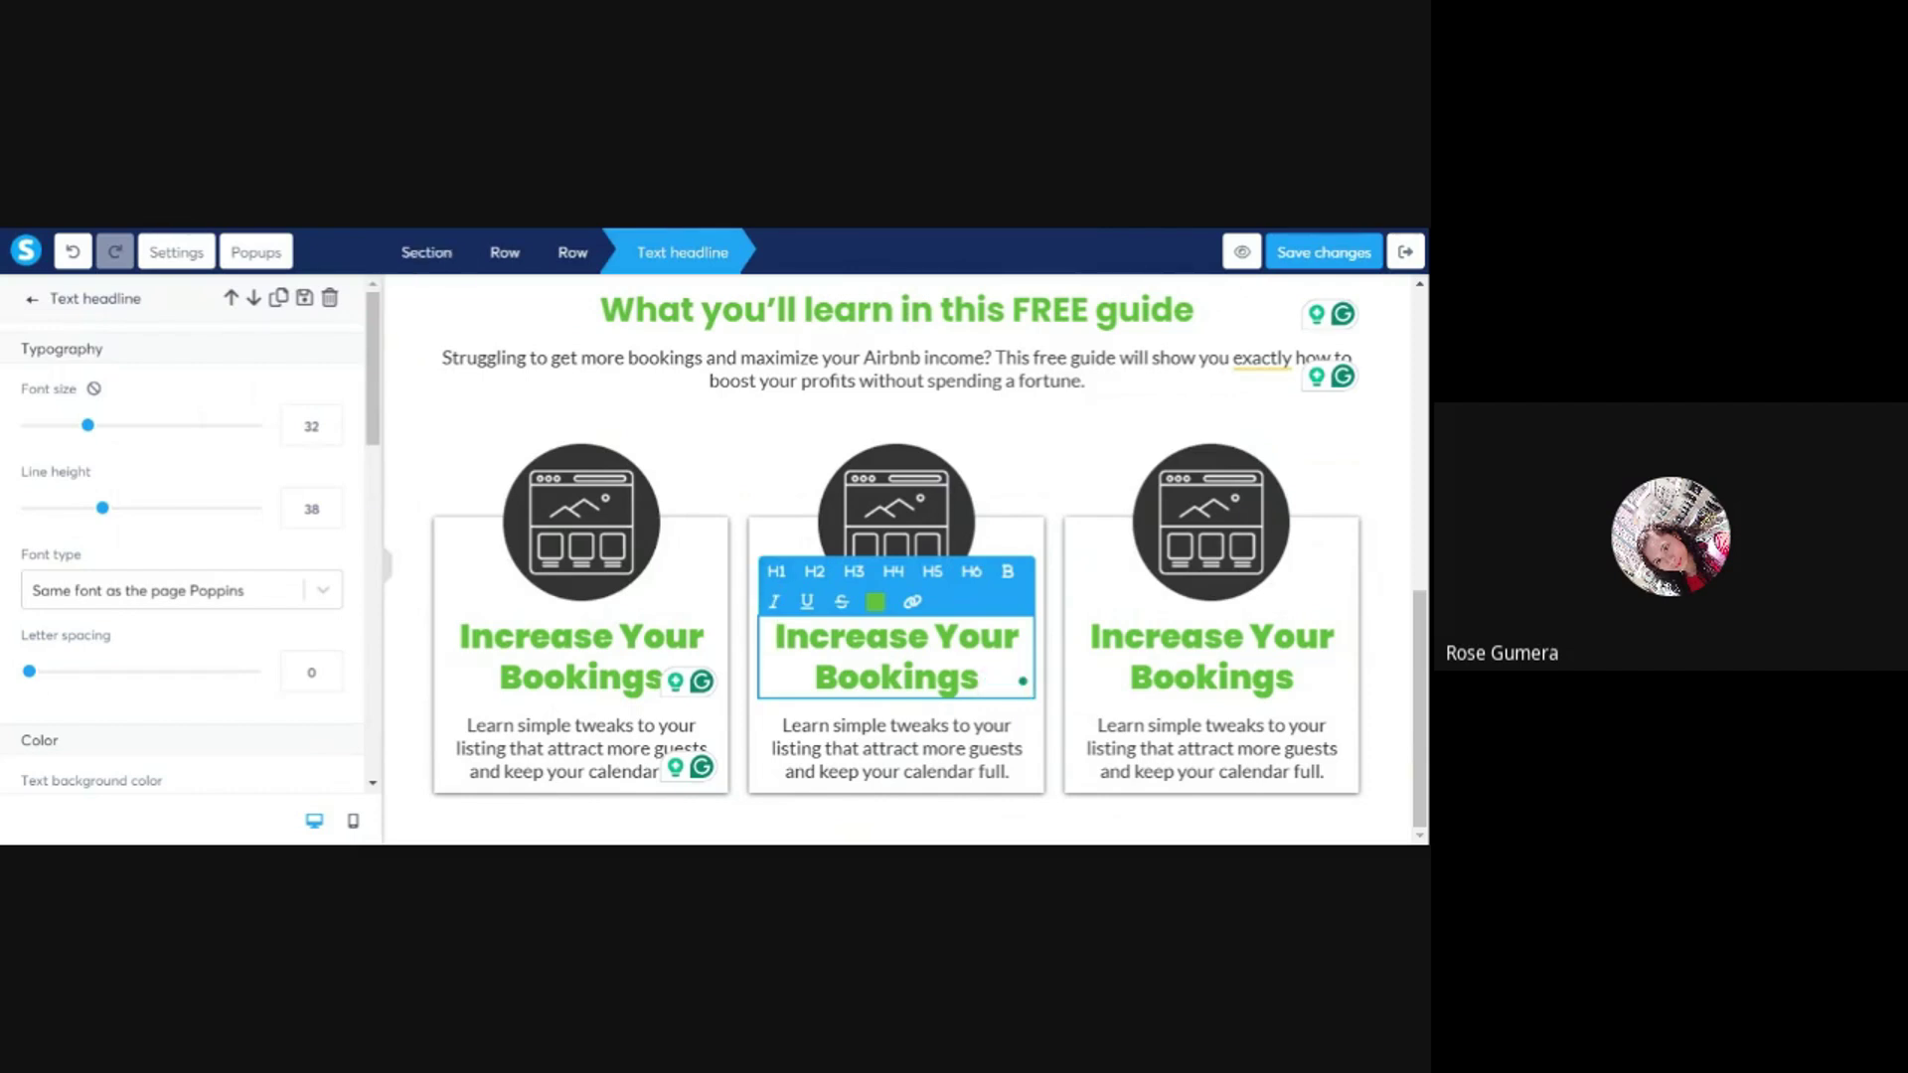
pyautogui.tripleClick(823, 678)
pyautogui.write('Charge Higher Rates')
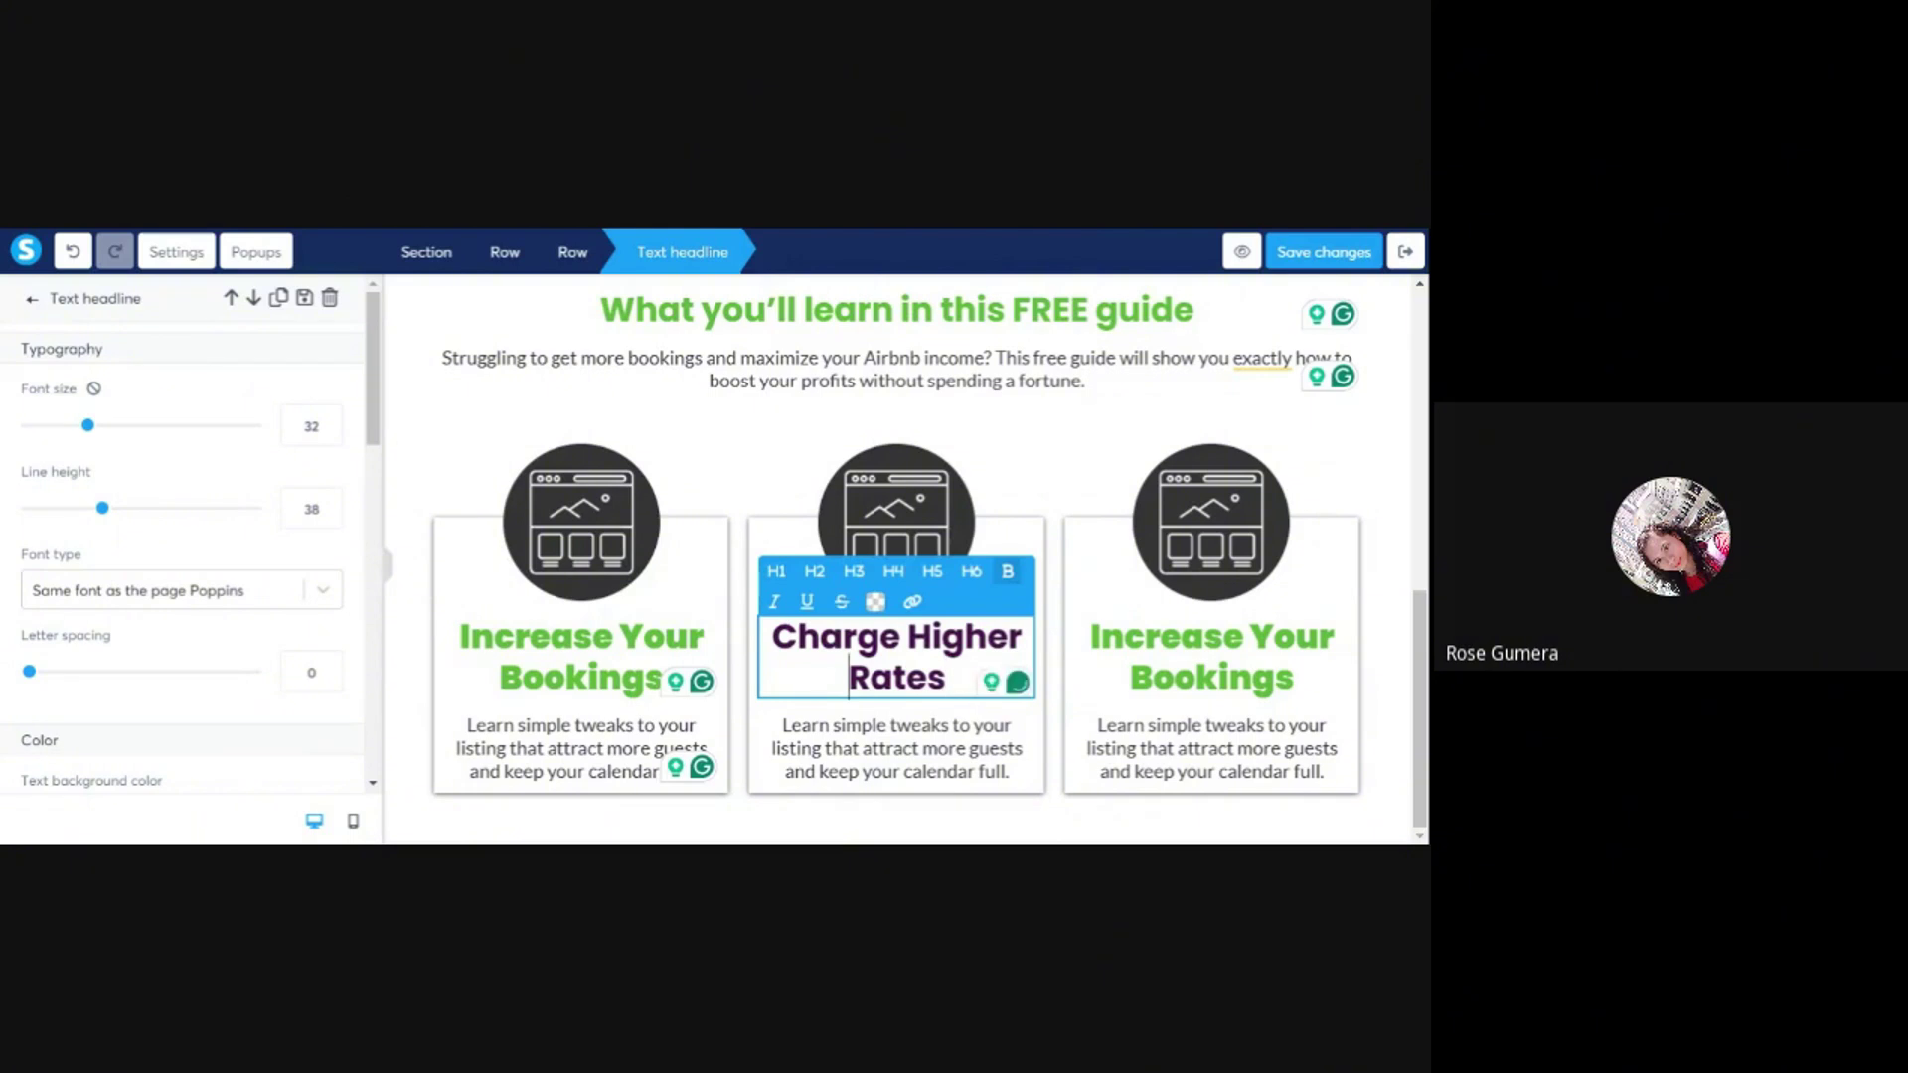
pyautogui.hotkey('ctrl', 'a')
pyautogui.click(875, 601)
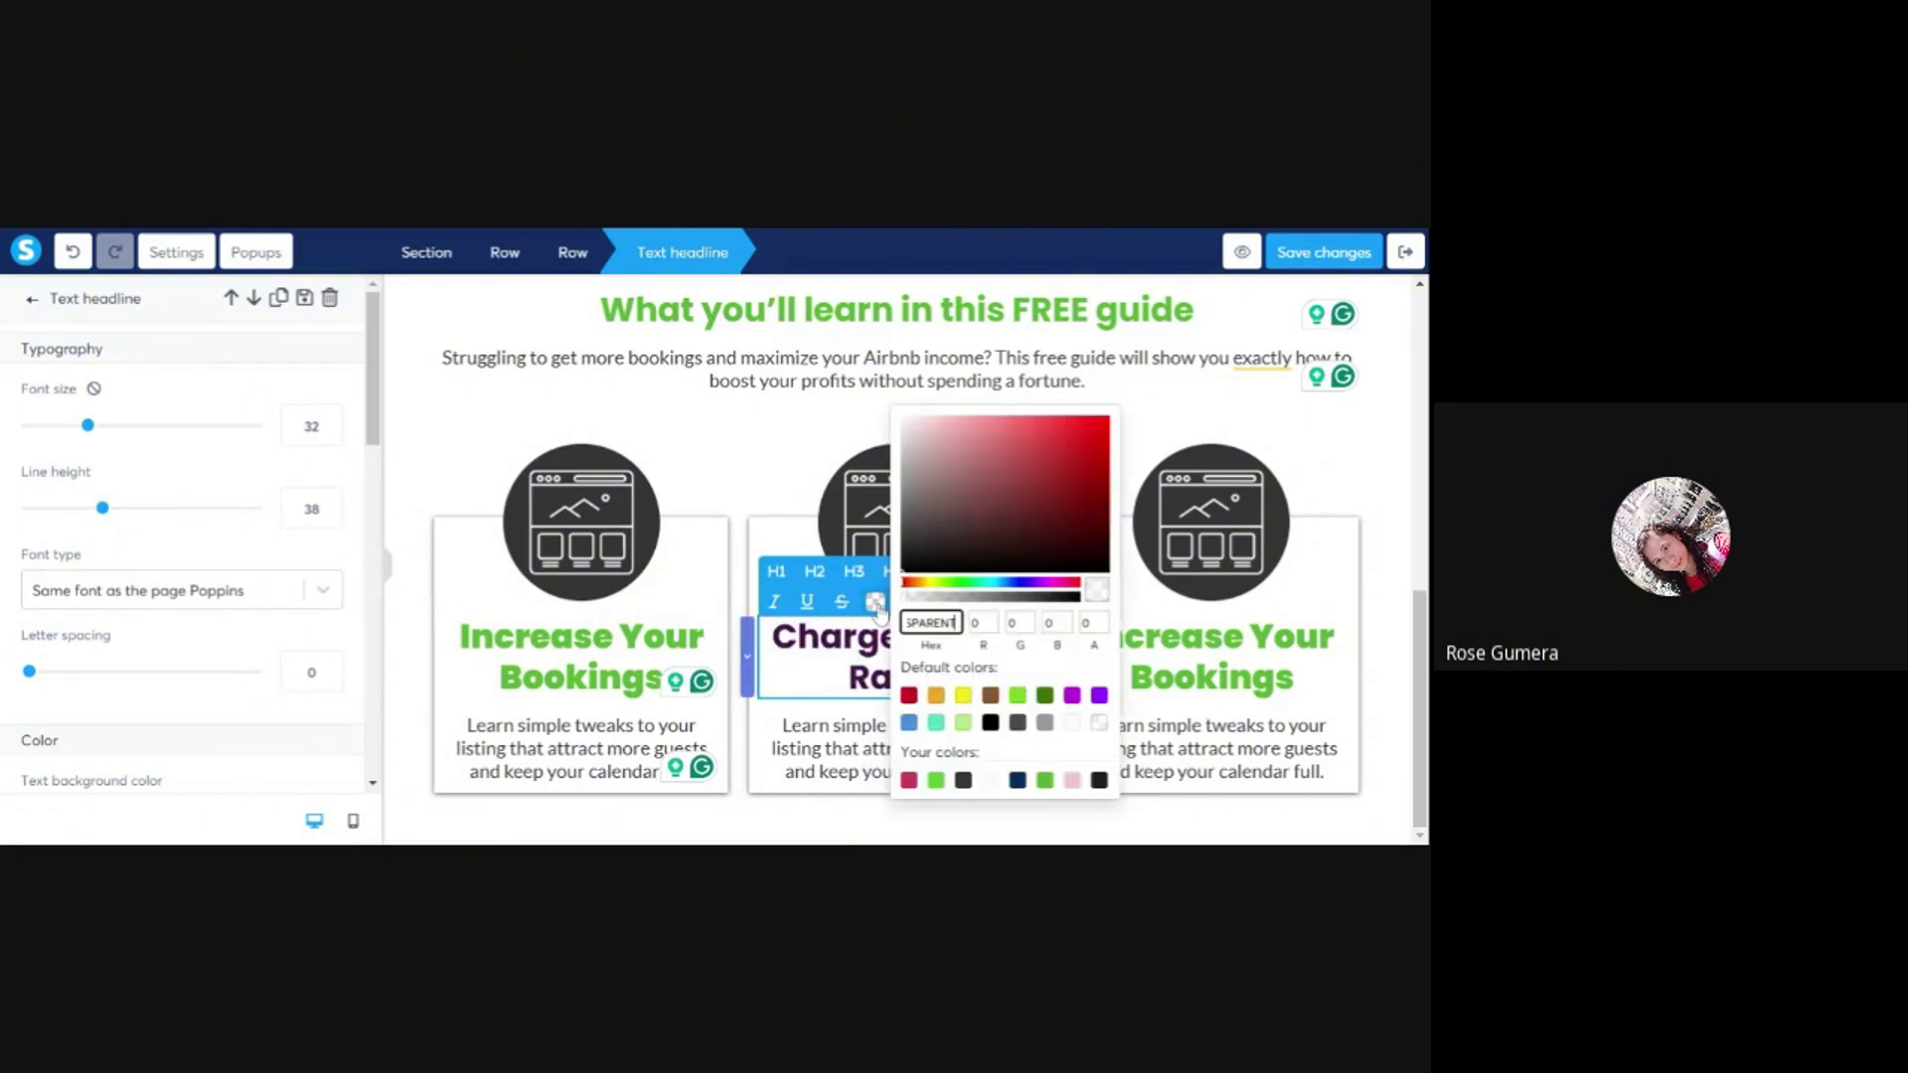
pyautogui.click(1045, 780)
pyautogui.click(1151, 266)
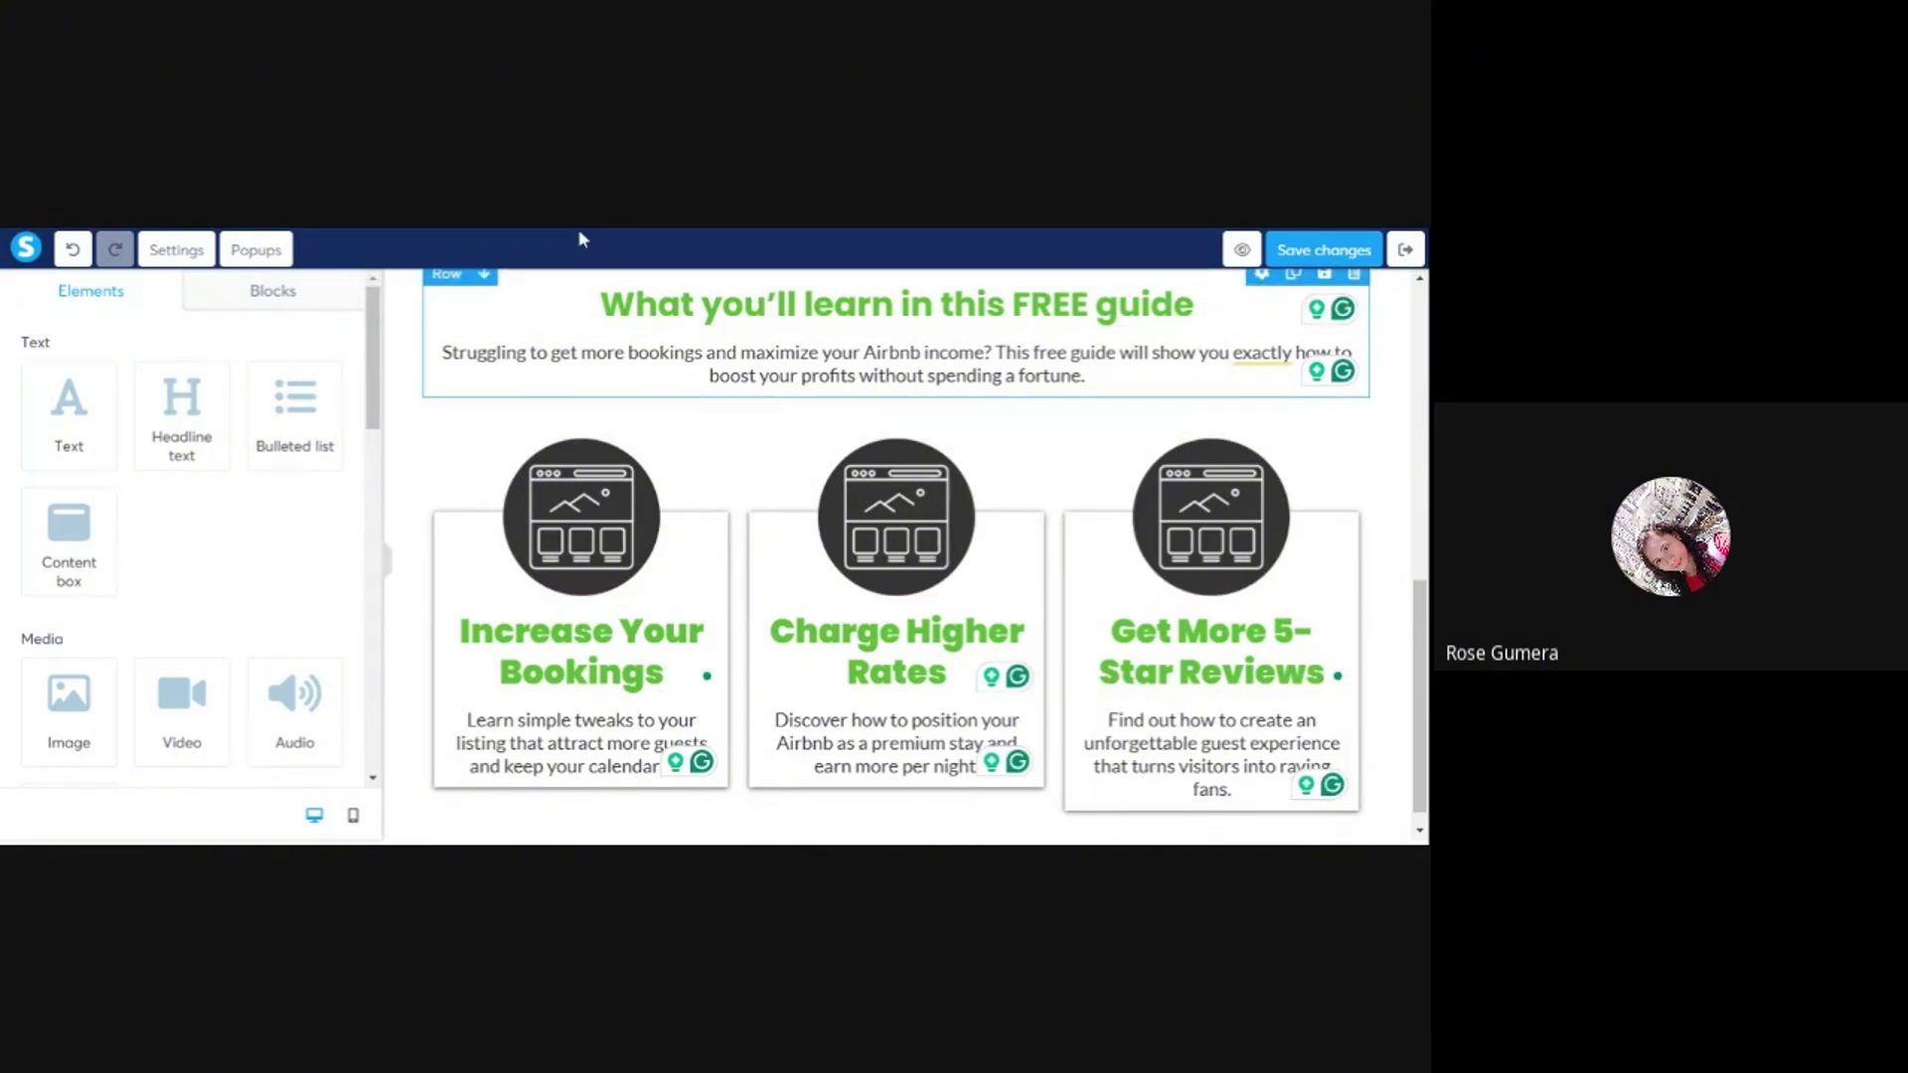
# - Add a period and a line break to the middle card's description
pyautogui.scroll(-5, 388, 576)
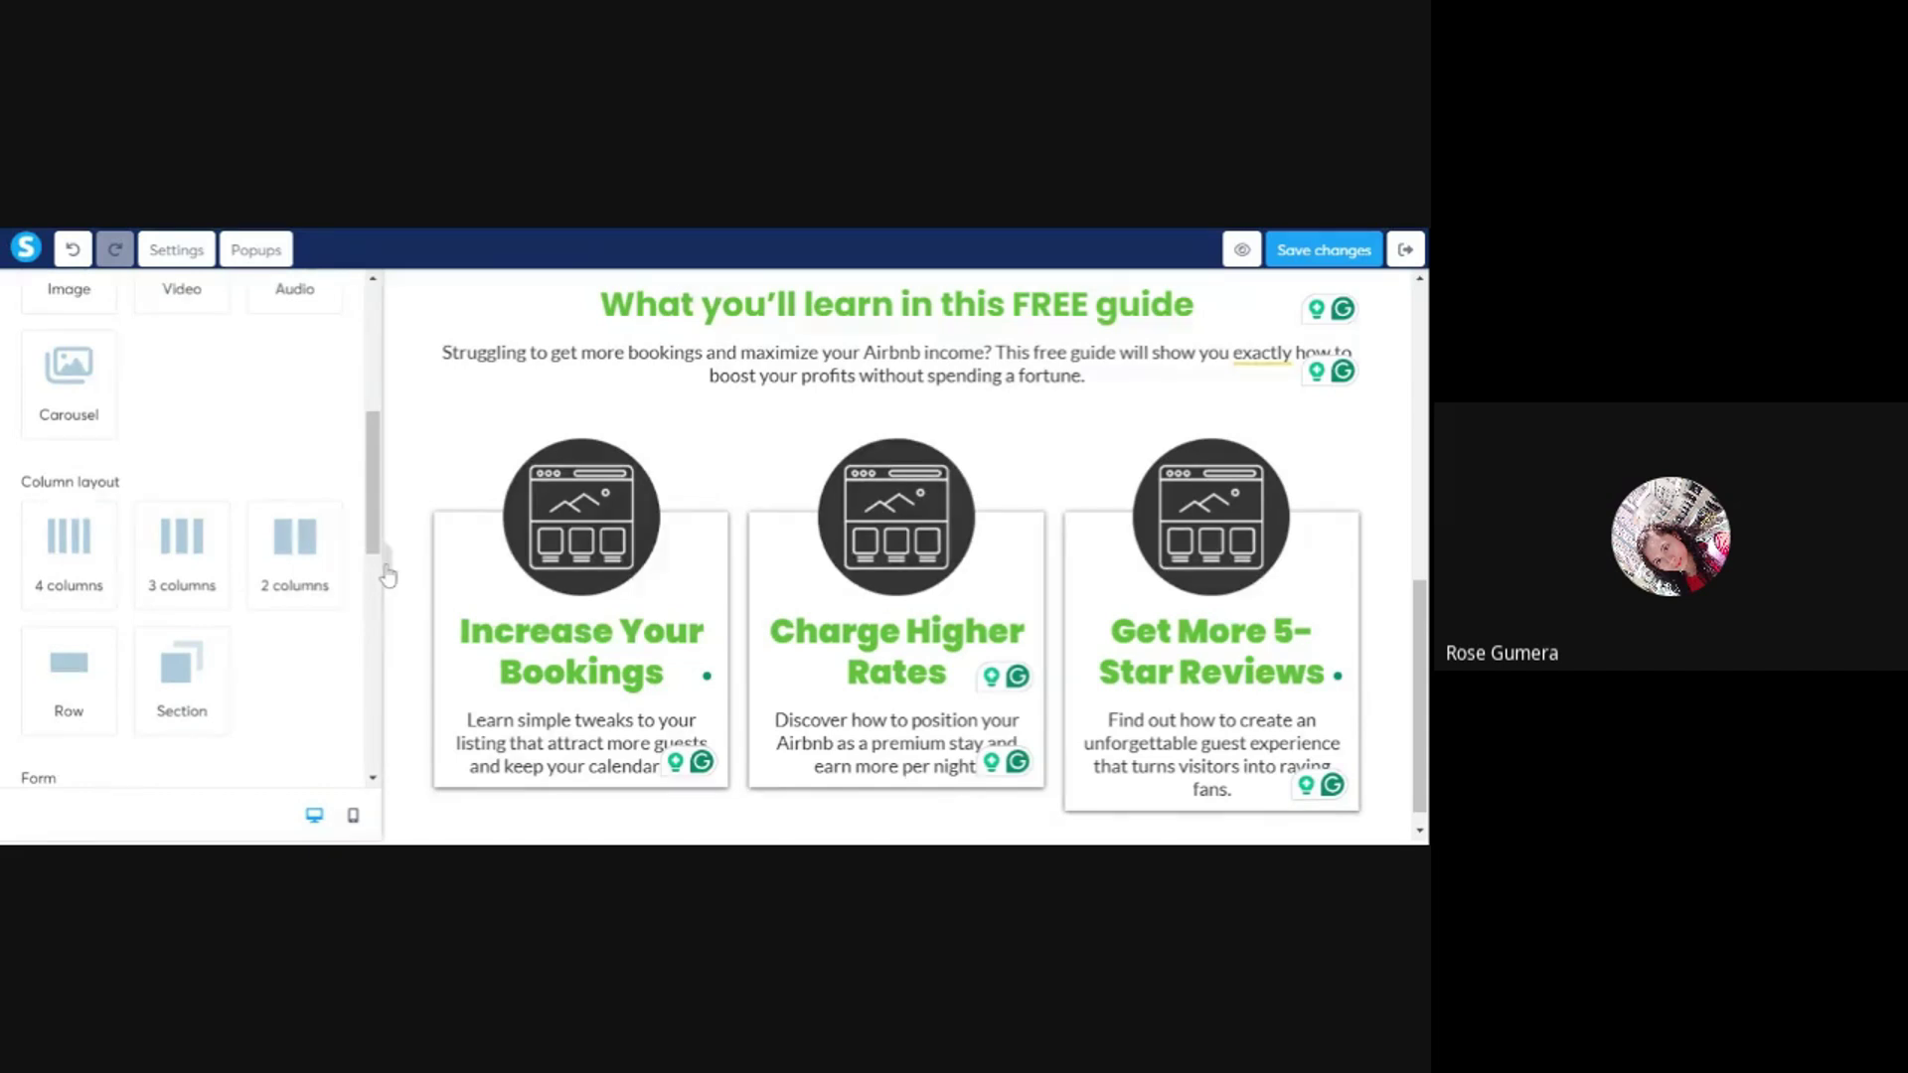
pyautogui.click(386, 559)
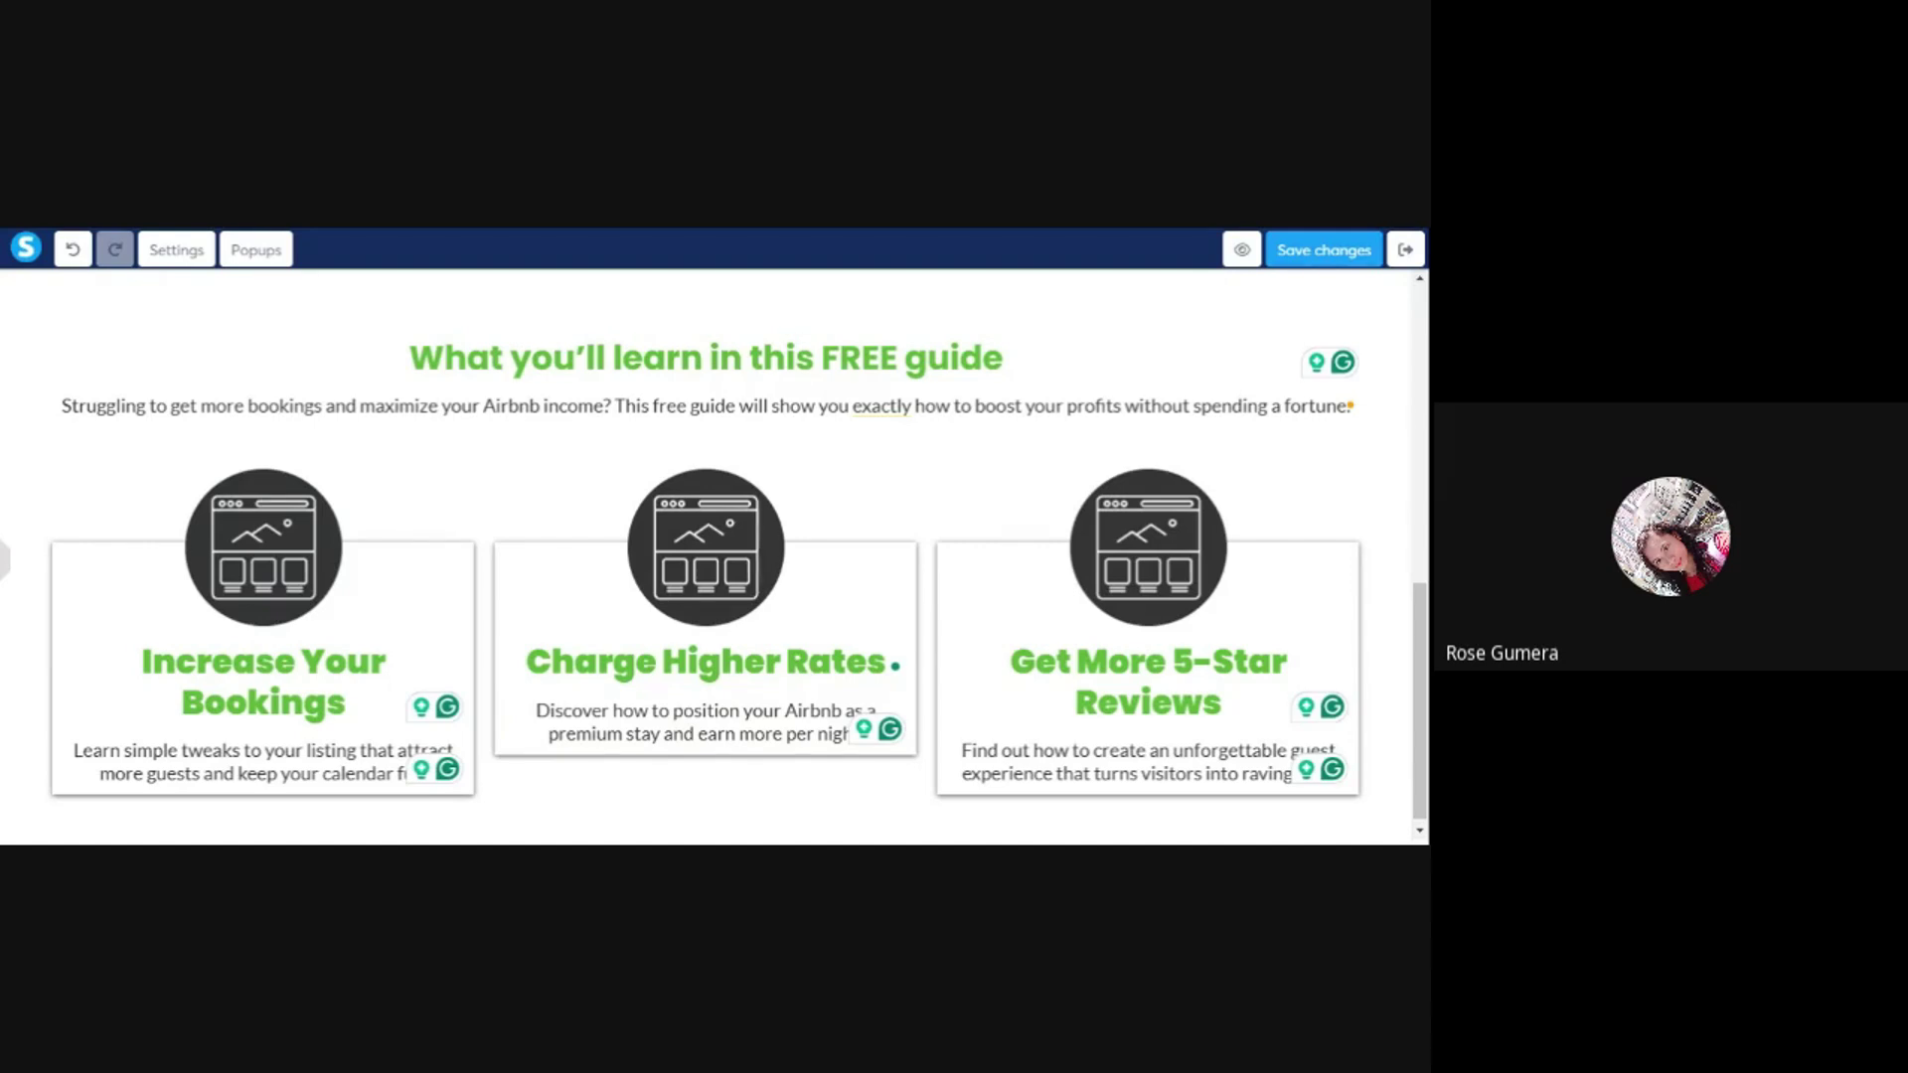
pyautogui.click(821, 752)
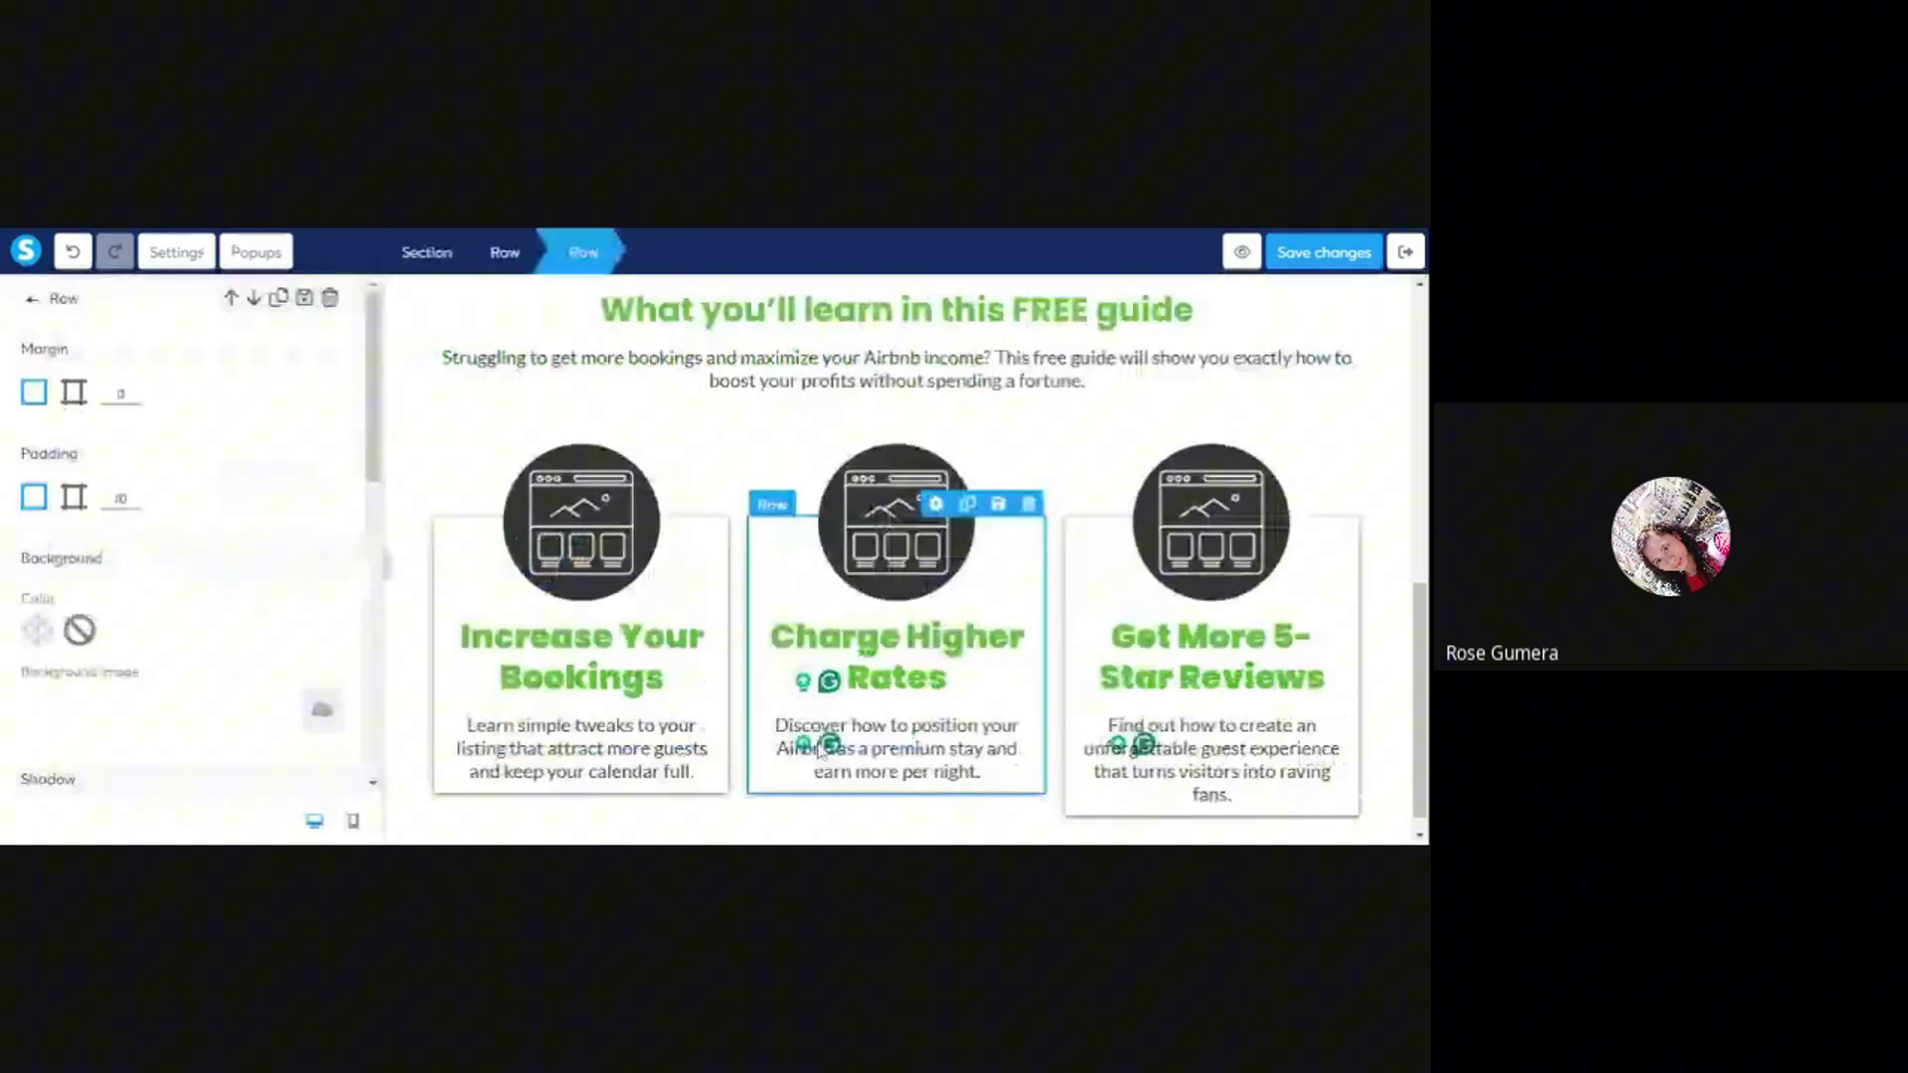
pyautogui.click(930, 783)
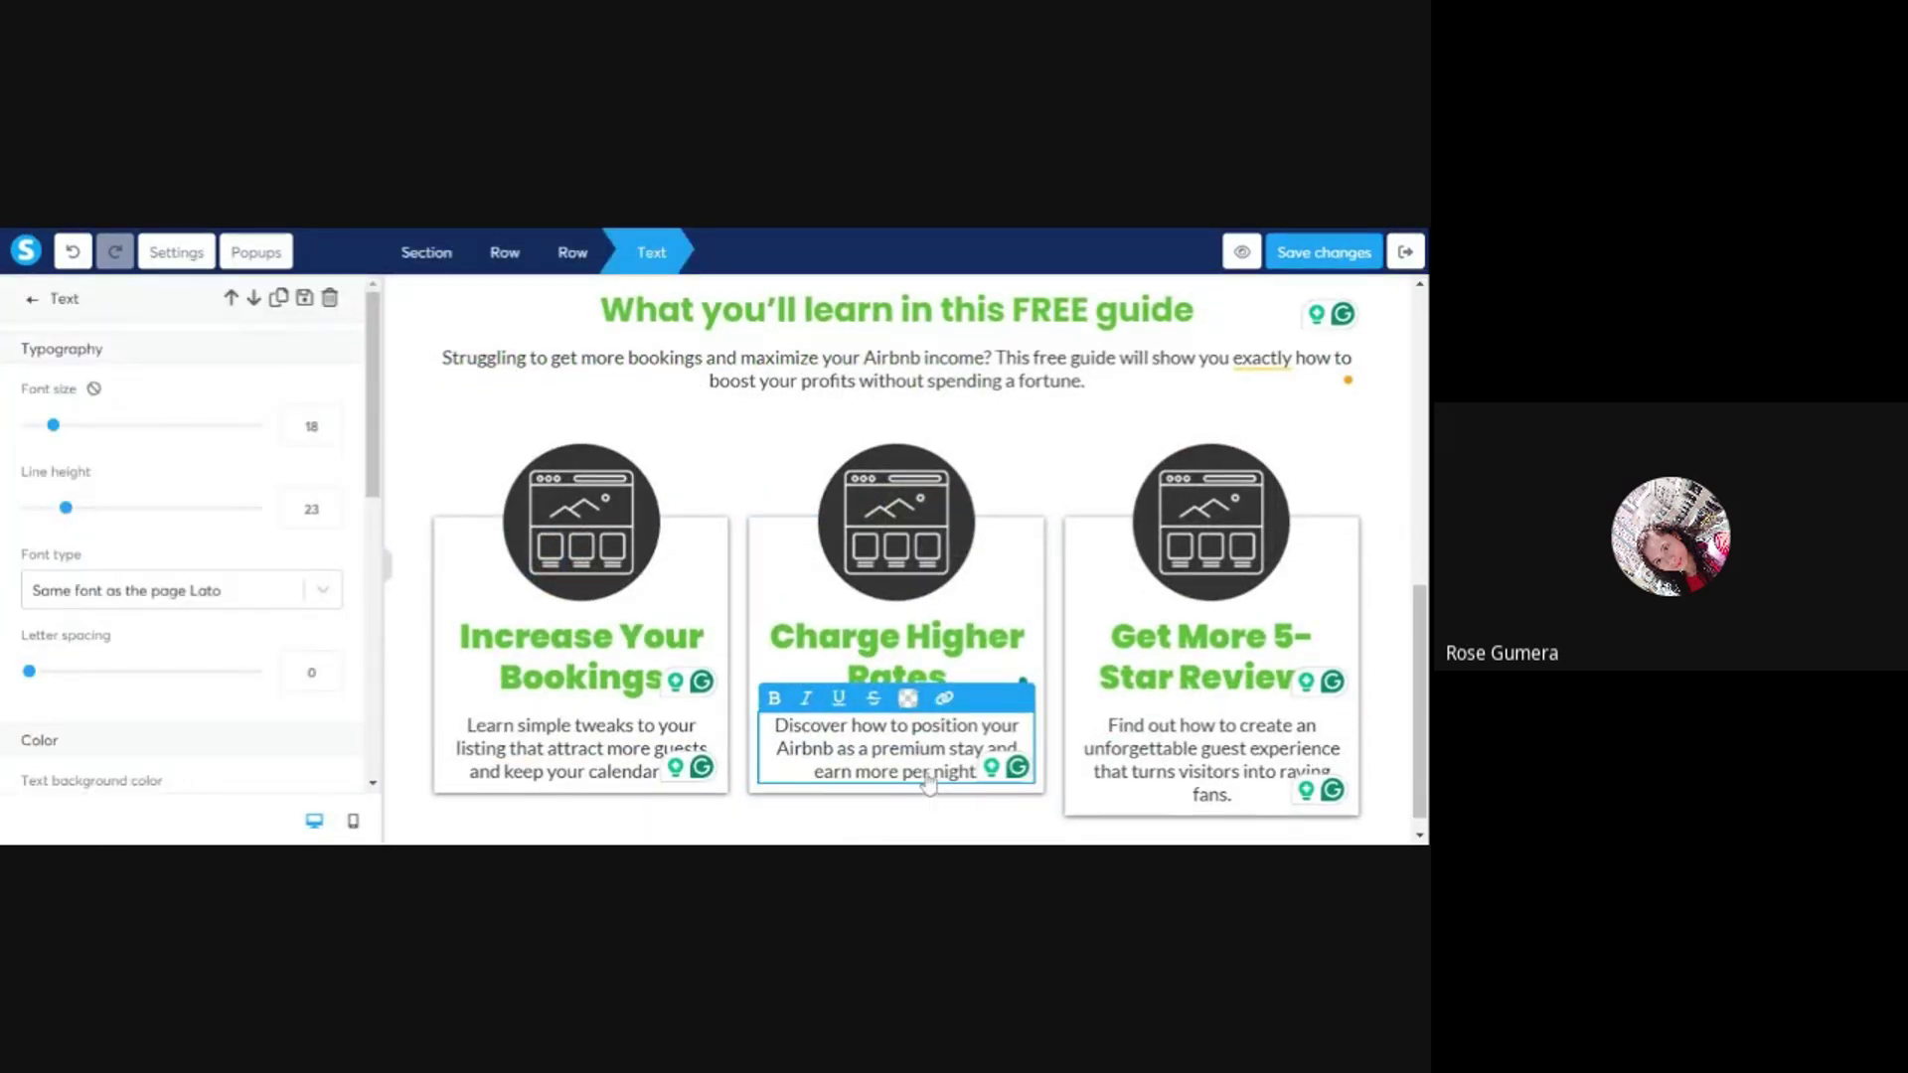
pyautogui.write('.')
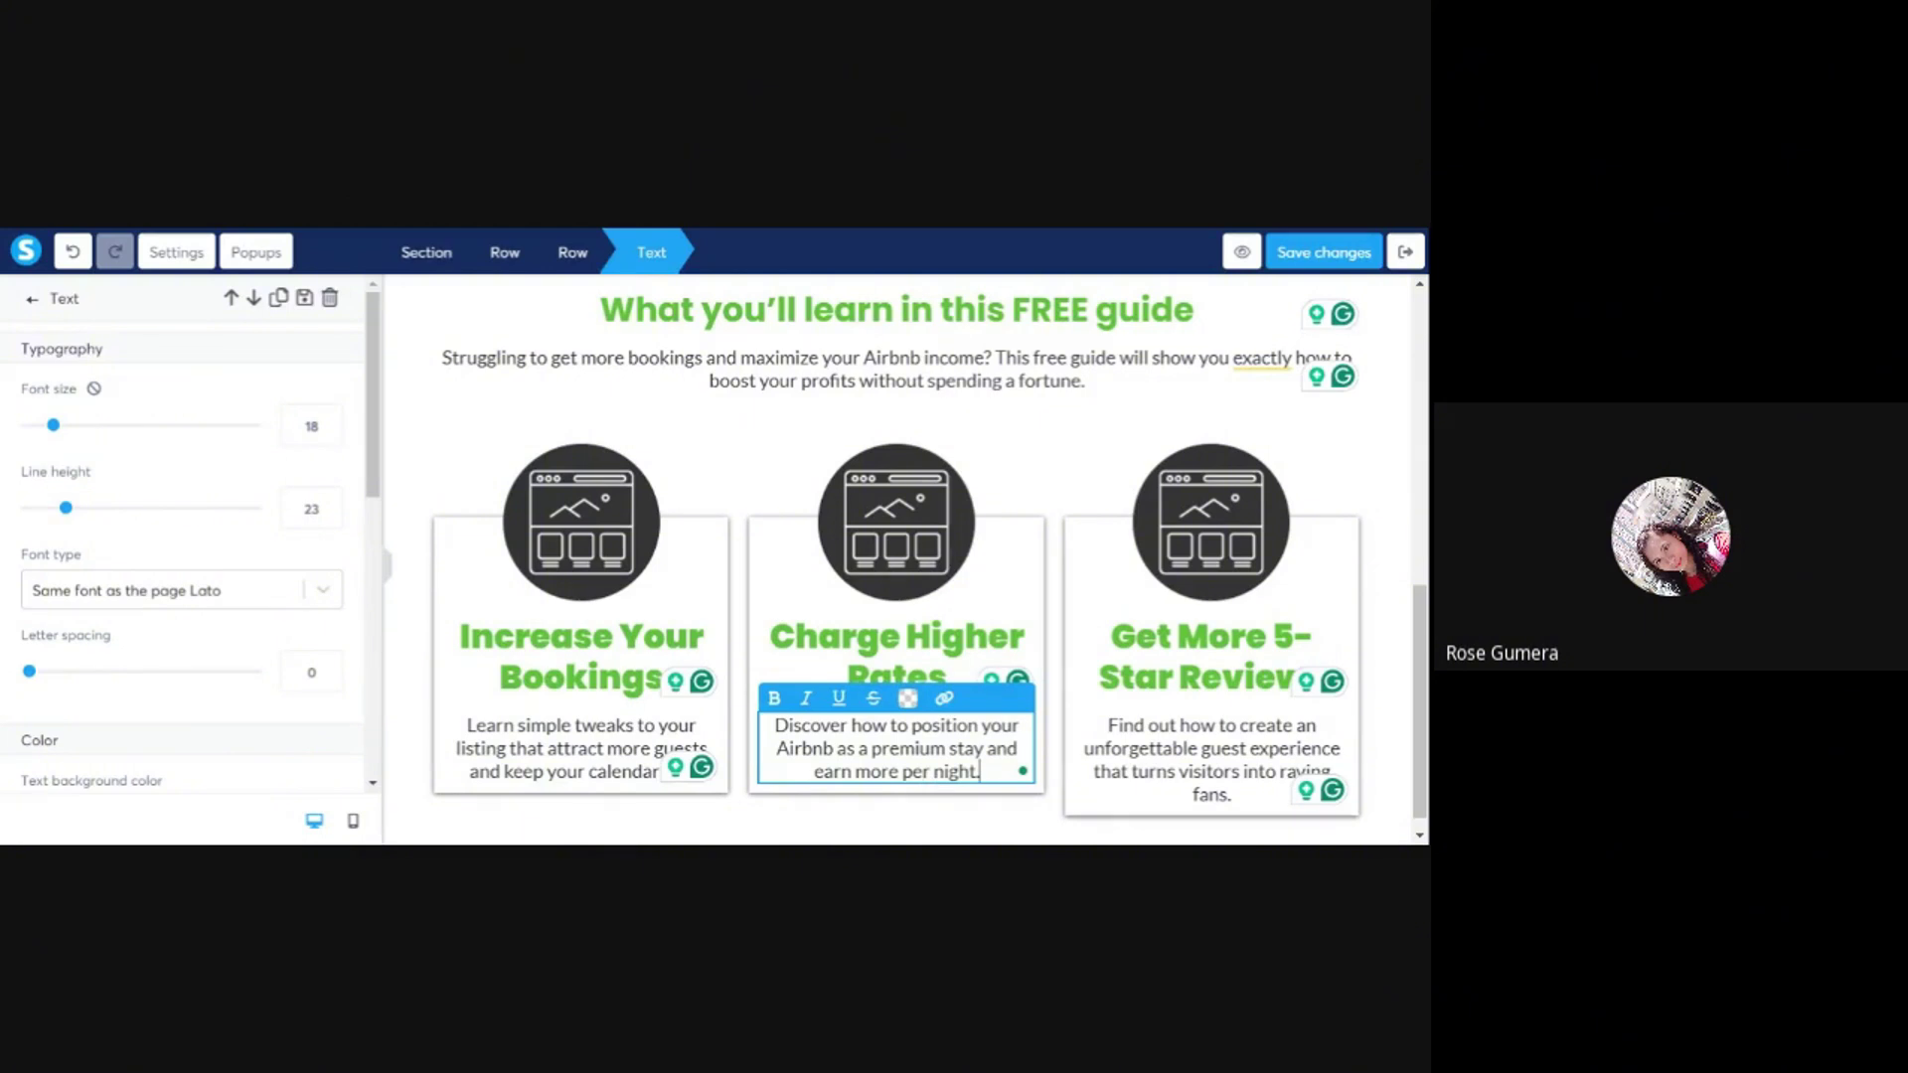
pyautogui.press('Return')
pyautogui.press('Return')
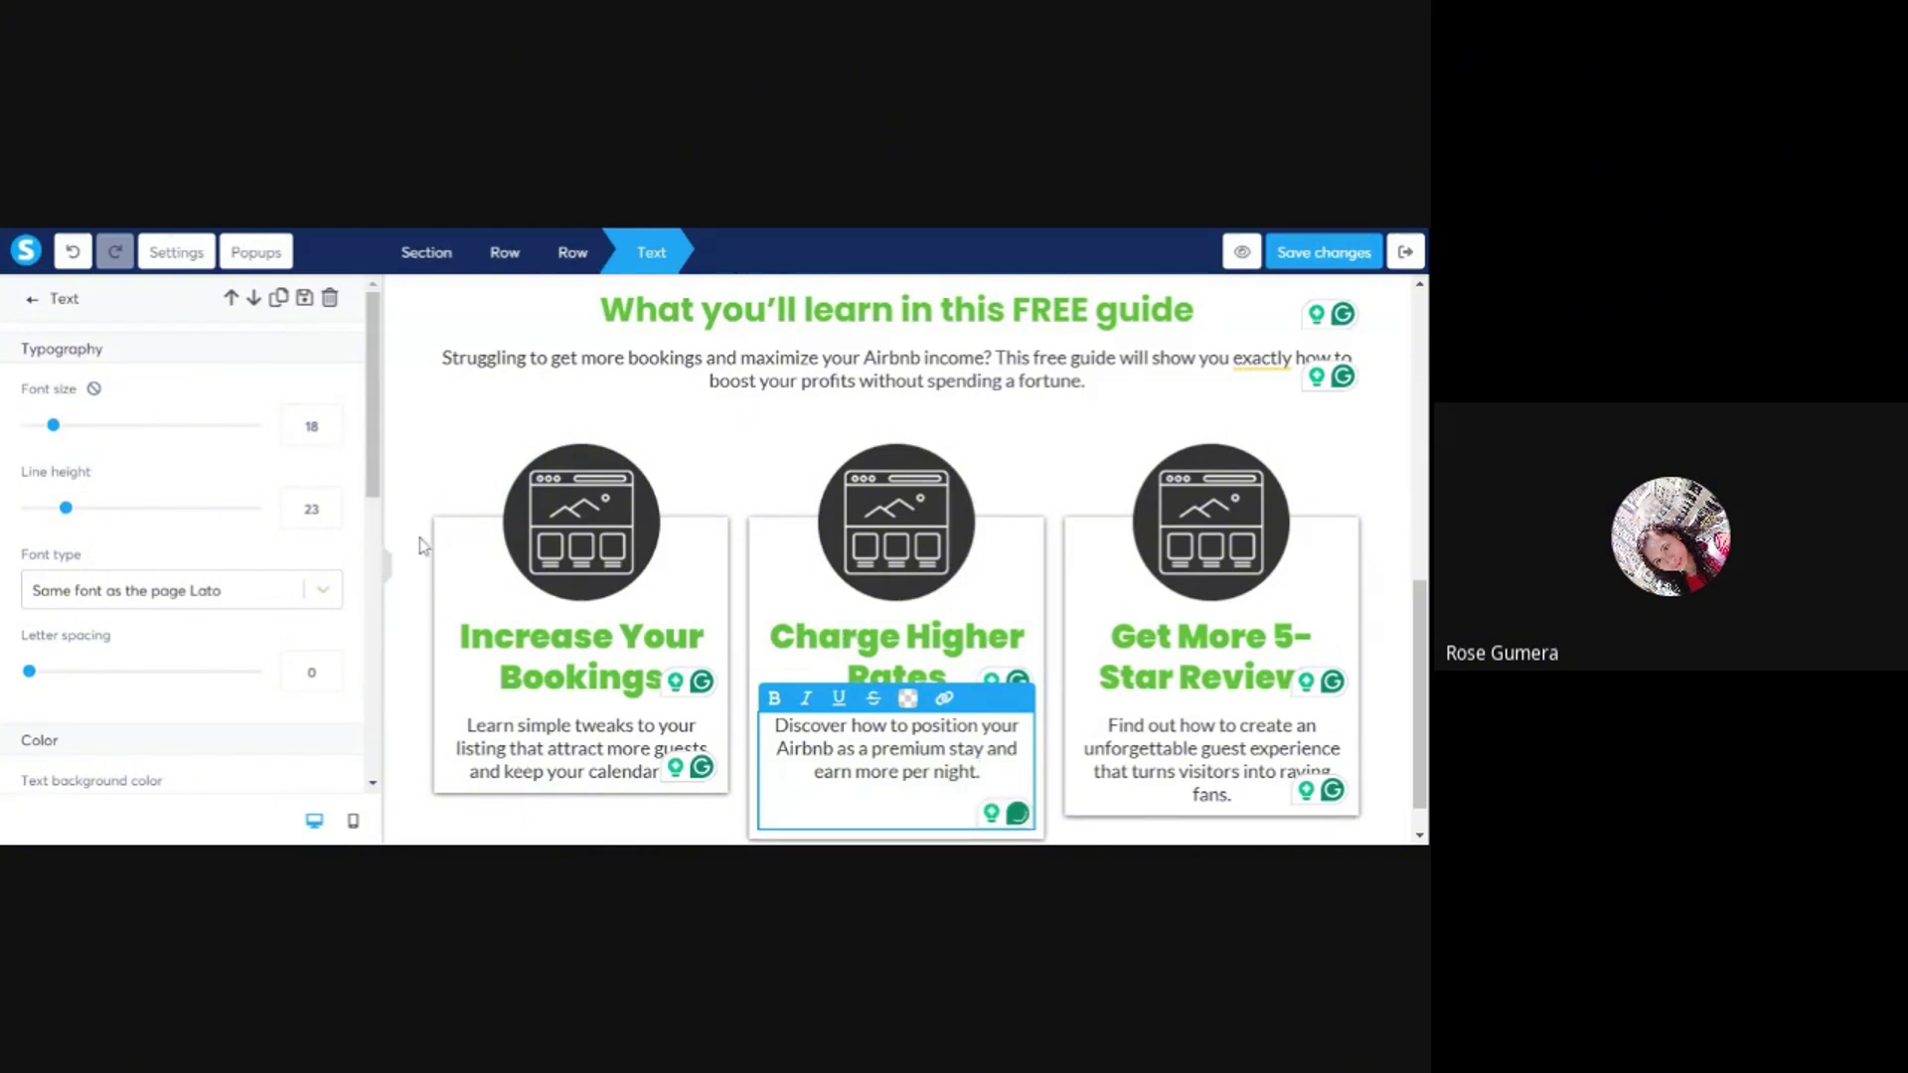
pyautogui.click(387, 566)
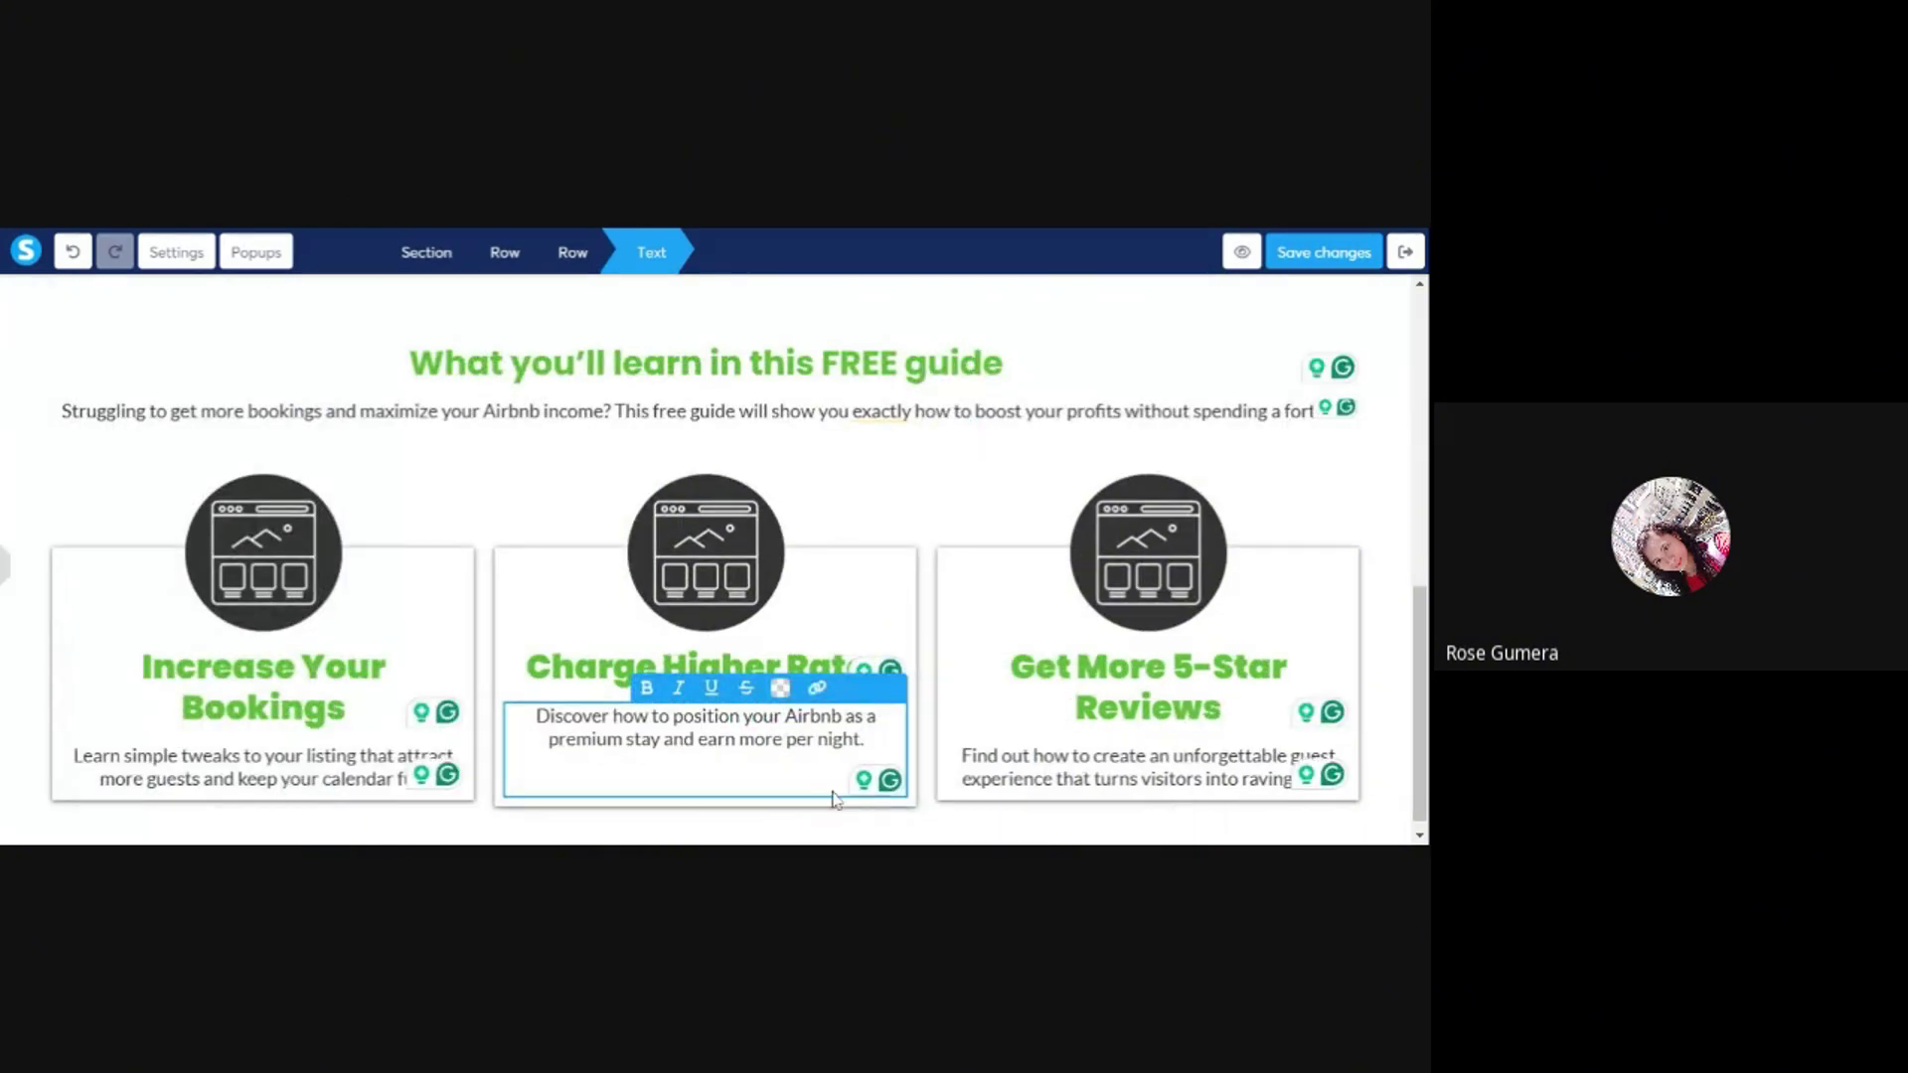
pyautogui.click(616, 487)
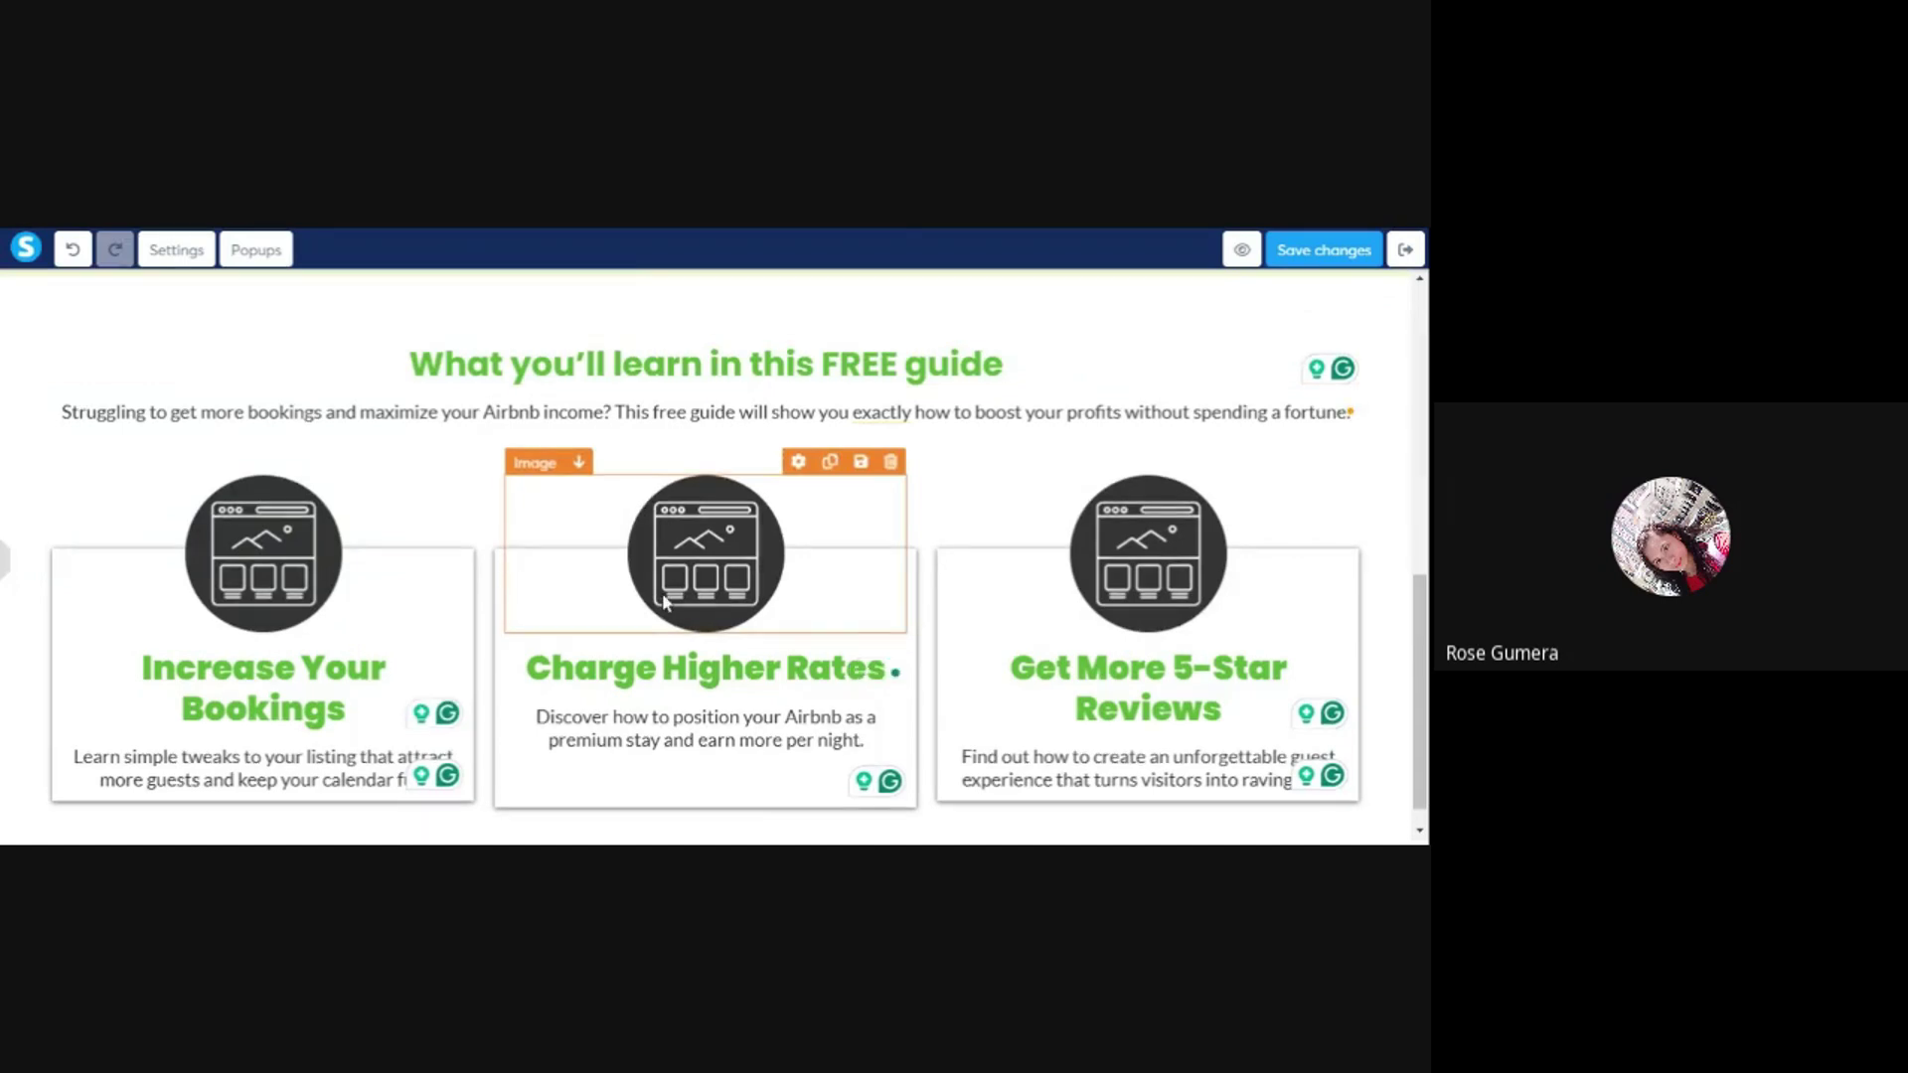
# - Change the 'What you'll learn' section's content width from Full page to Wide
pyautogui.scroll(2, 926, 541)
pyautogui.scroll(-2, 926, 541)
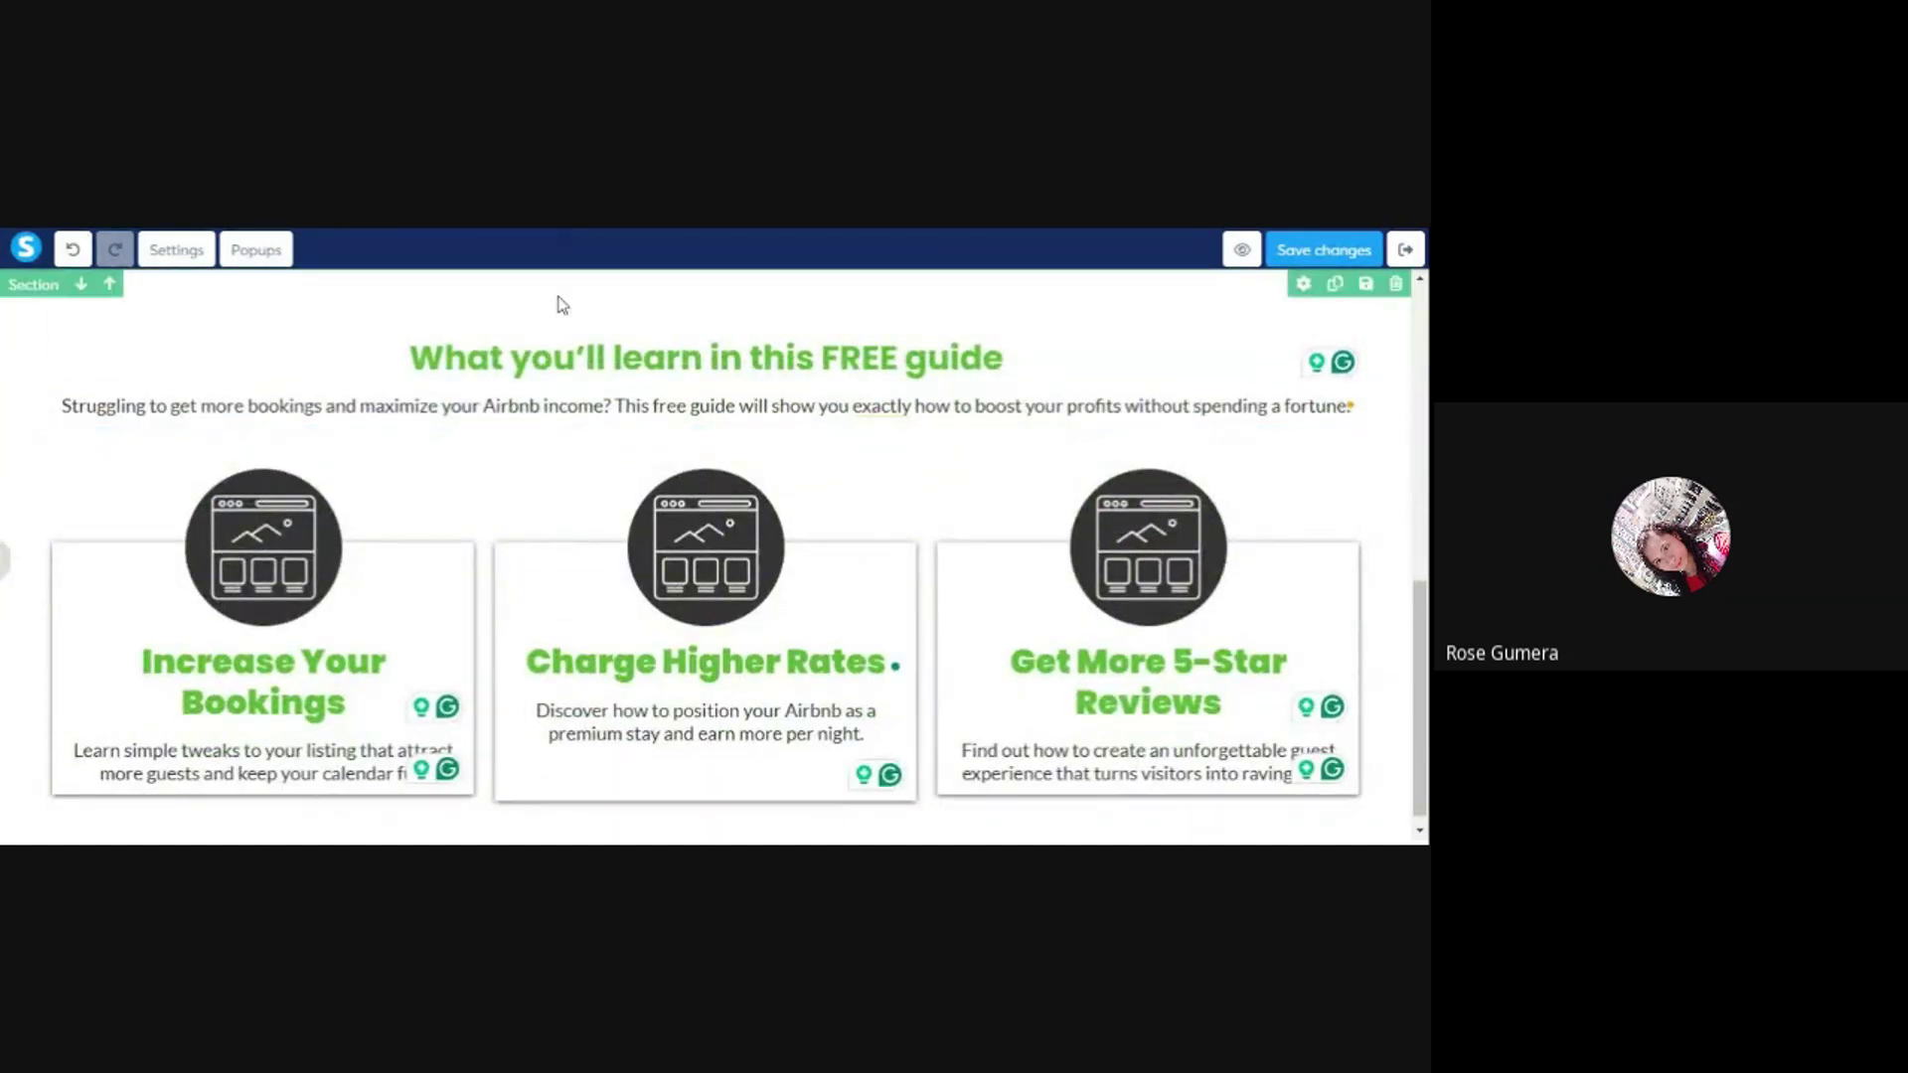
pyautogui.click(561, 293)
pyautogui.scroll(-4, 209, 606)
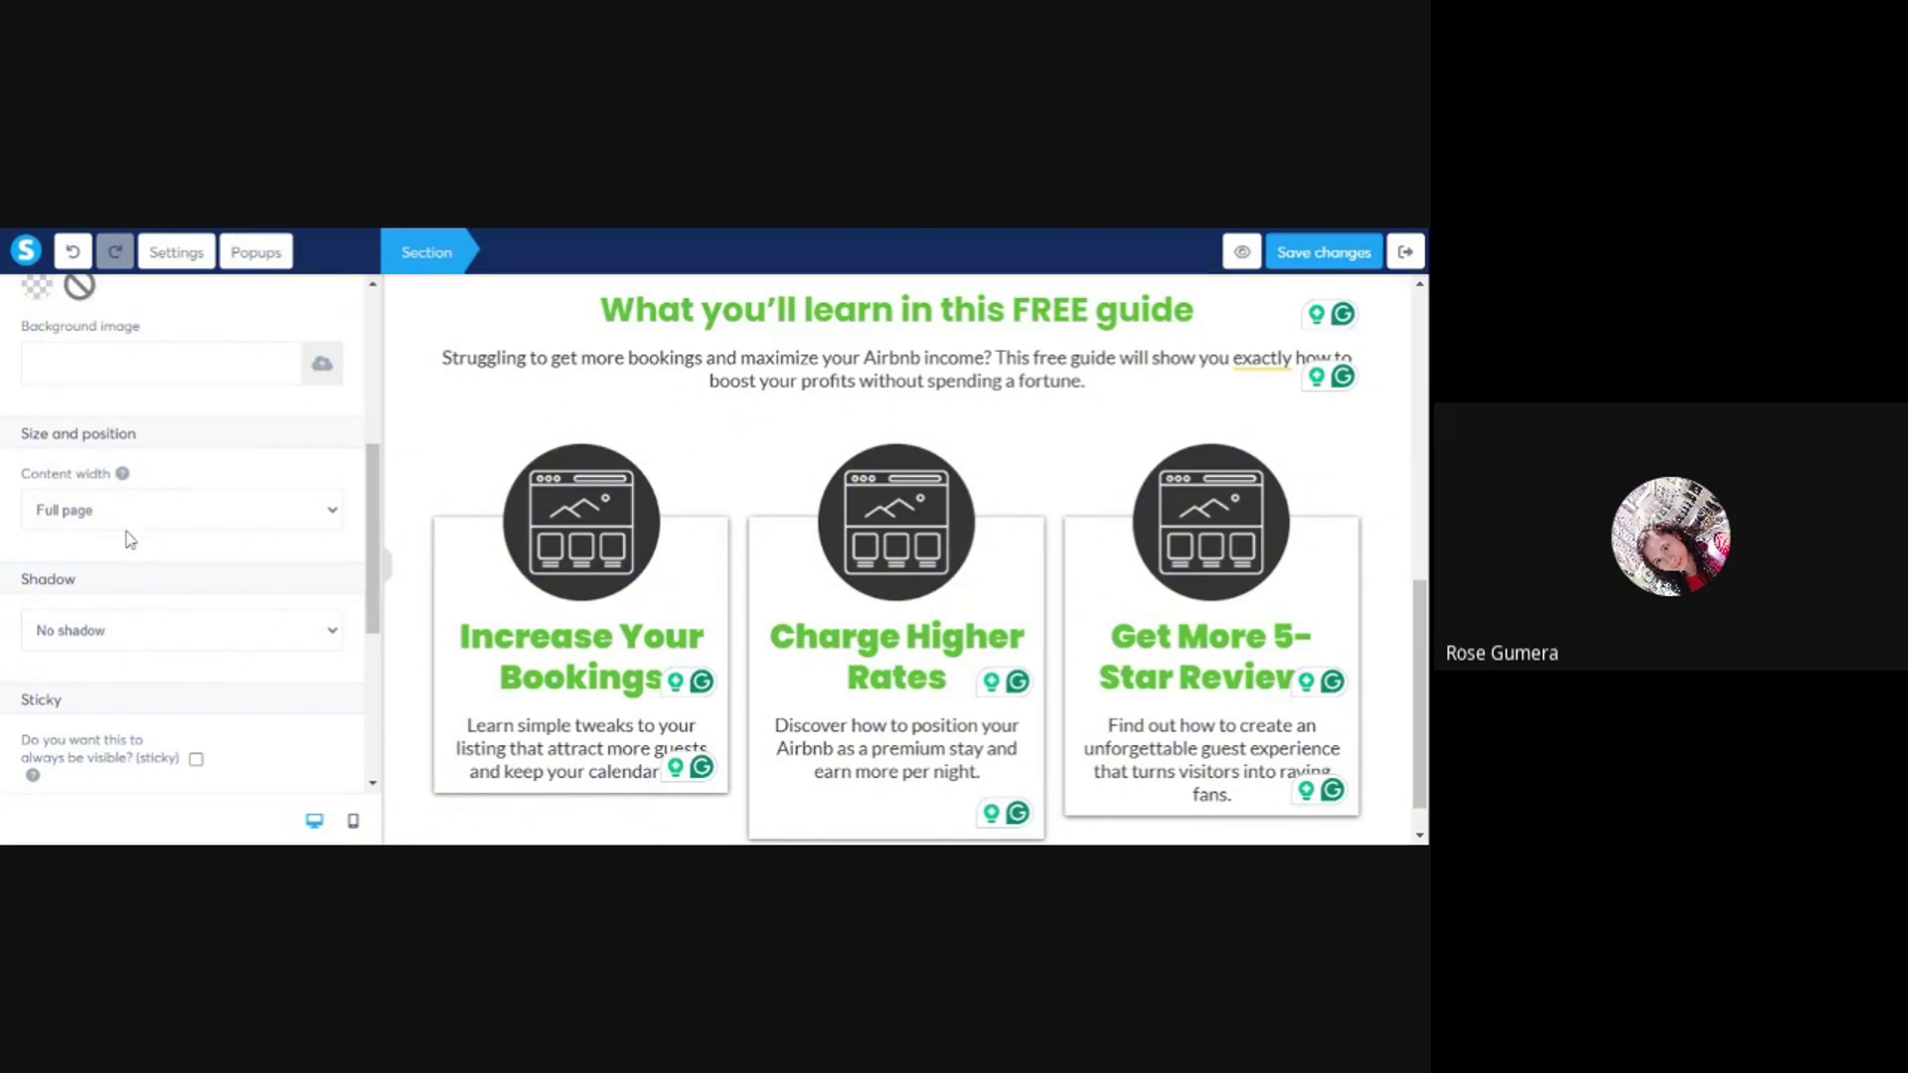
pyautogui.click(100, 571)
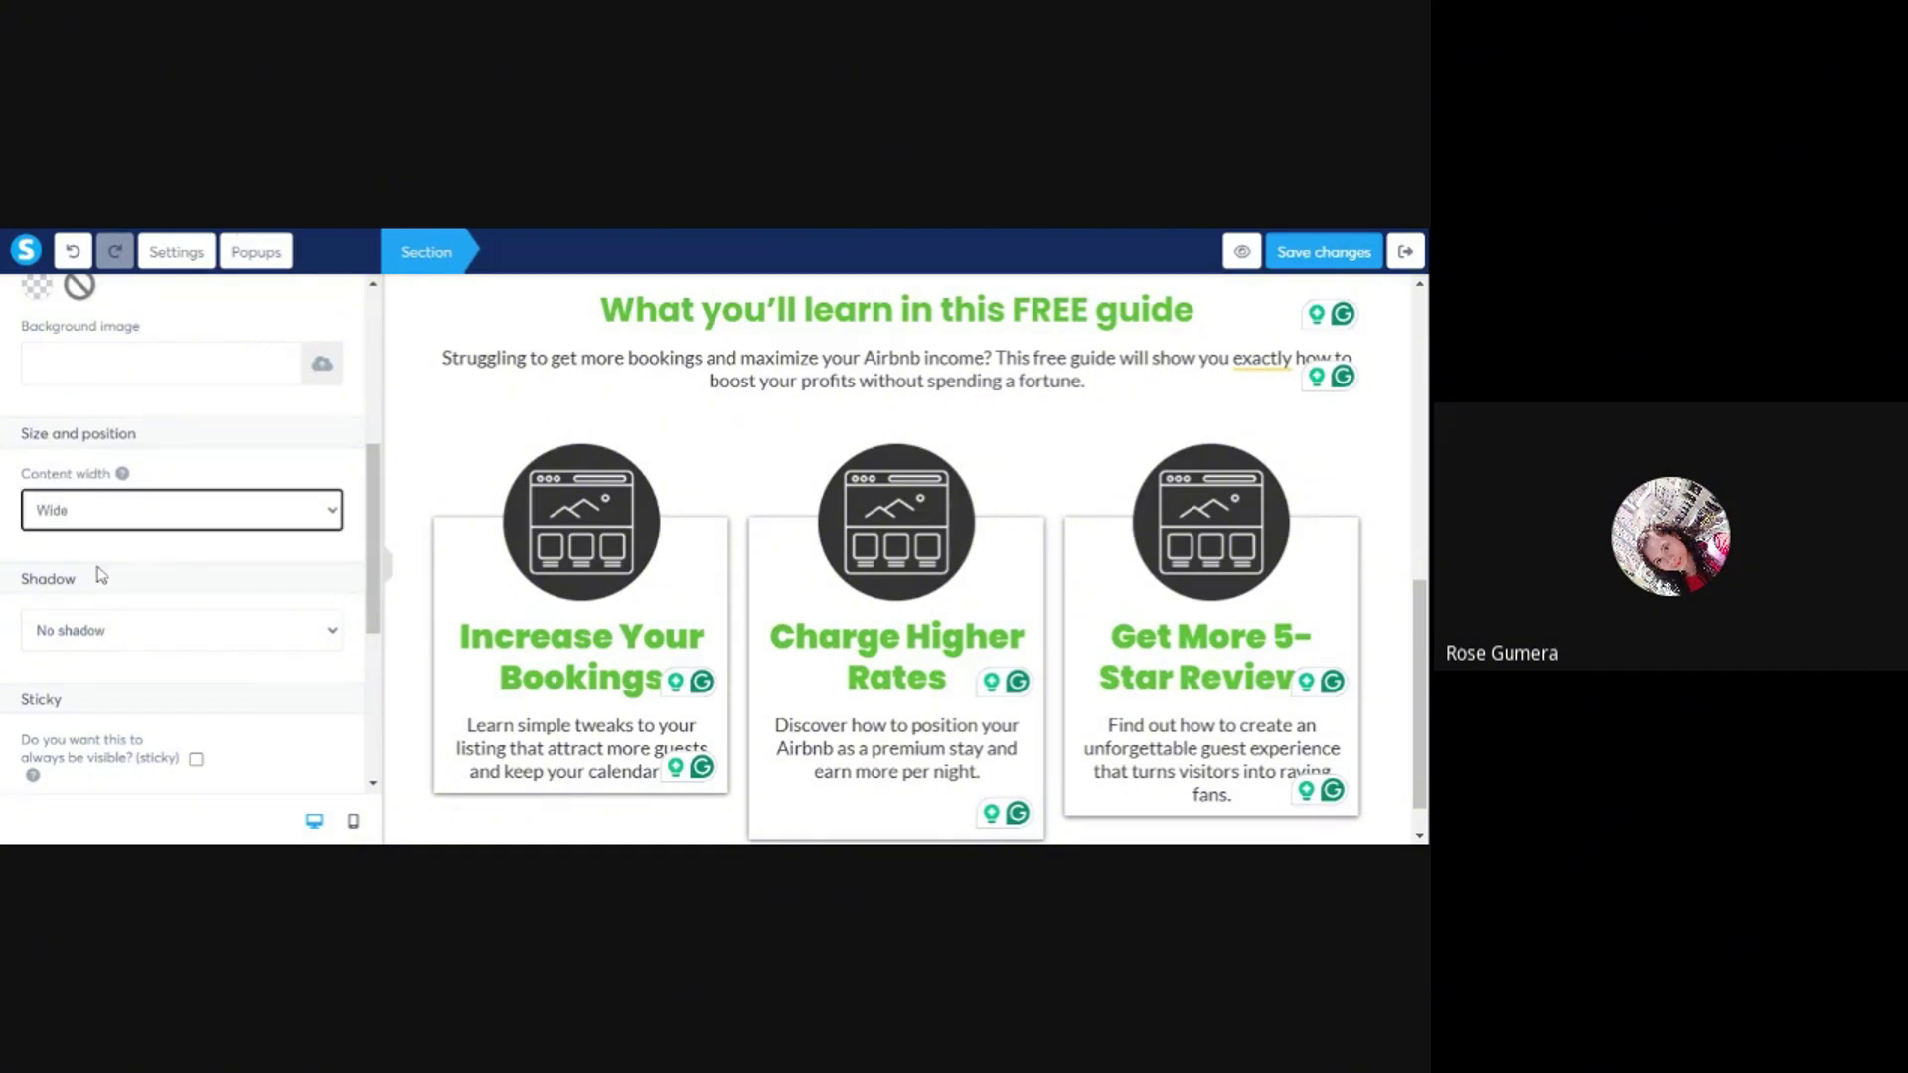
pyautogui.click(389, 567)
pyautogui.scroll(-1, 348, 537)
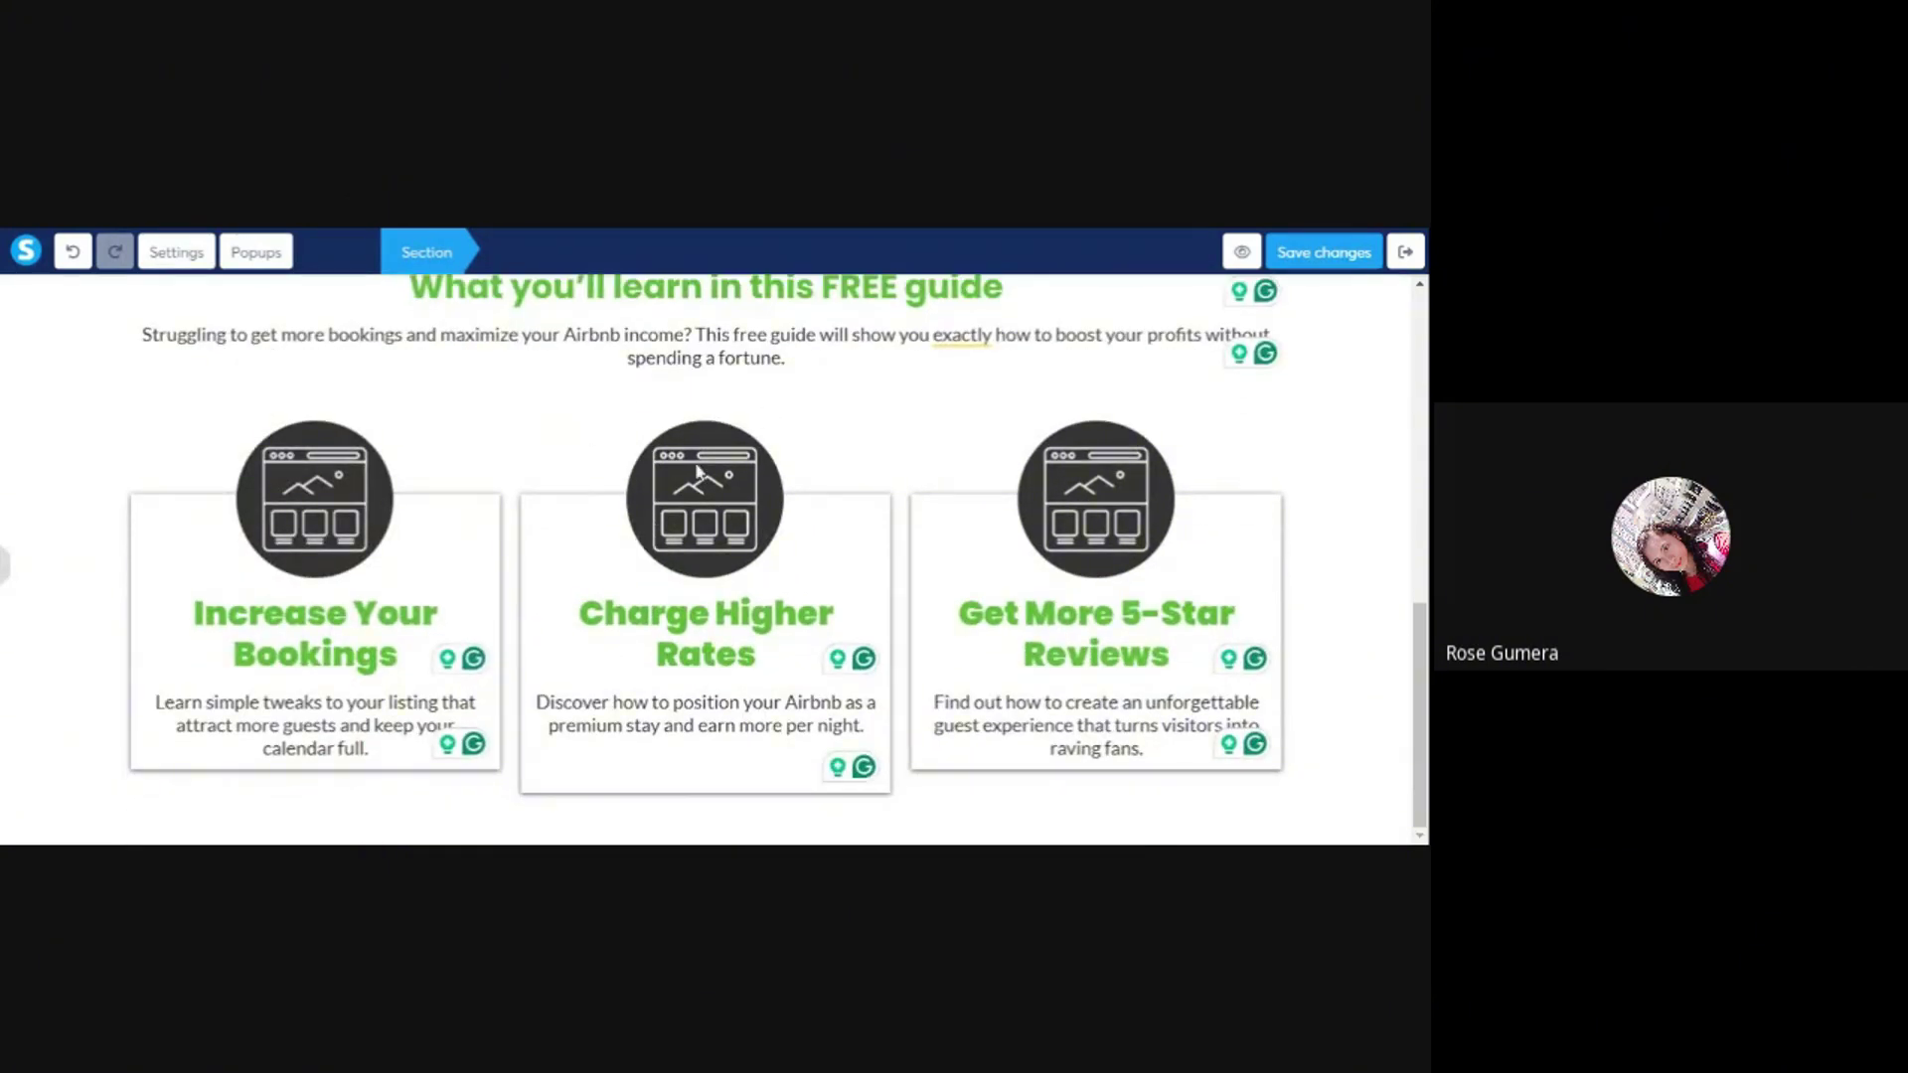
pyautogui.scroll(3, 512, 572)
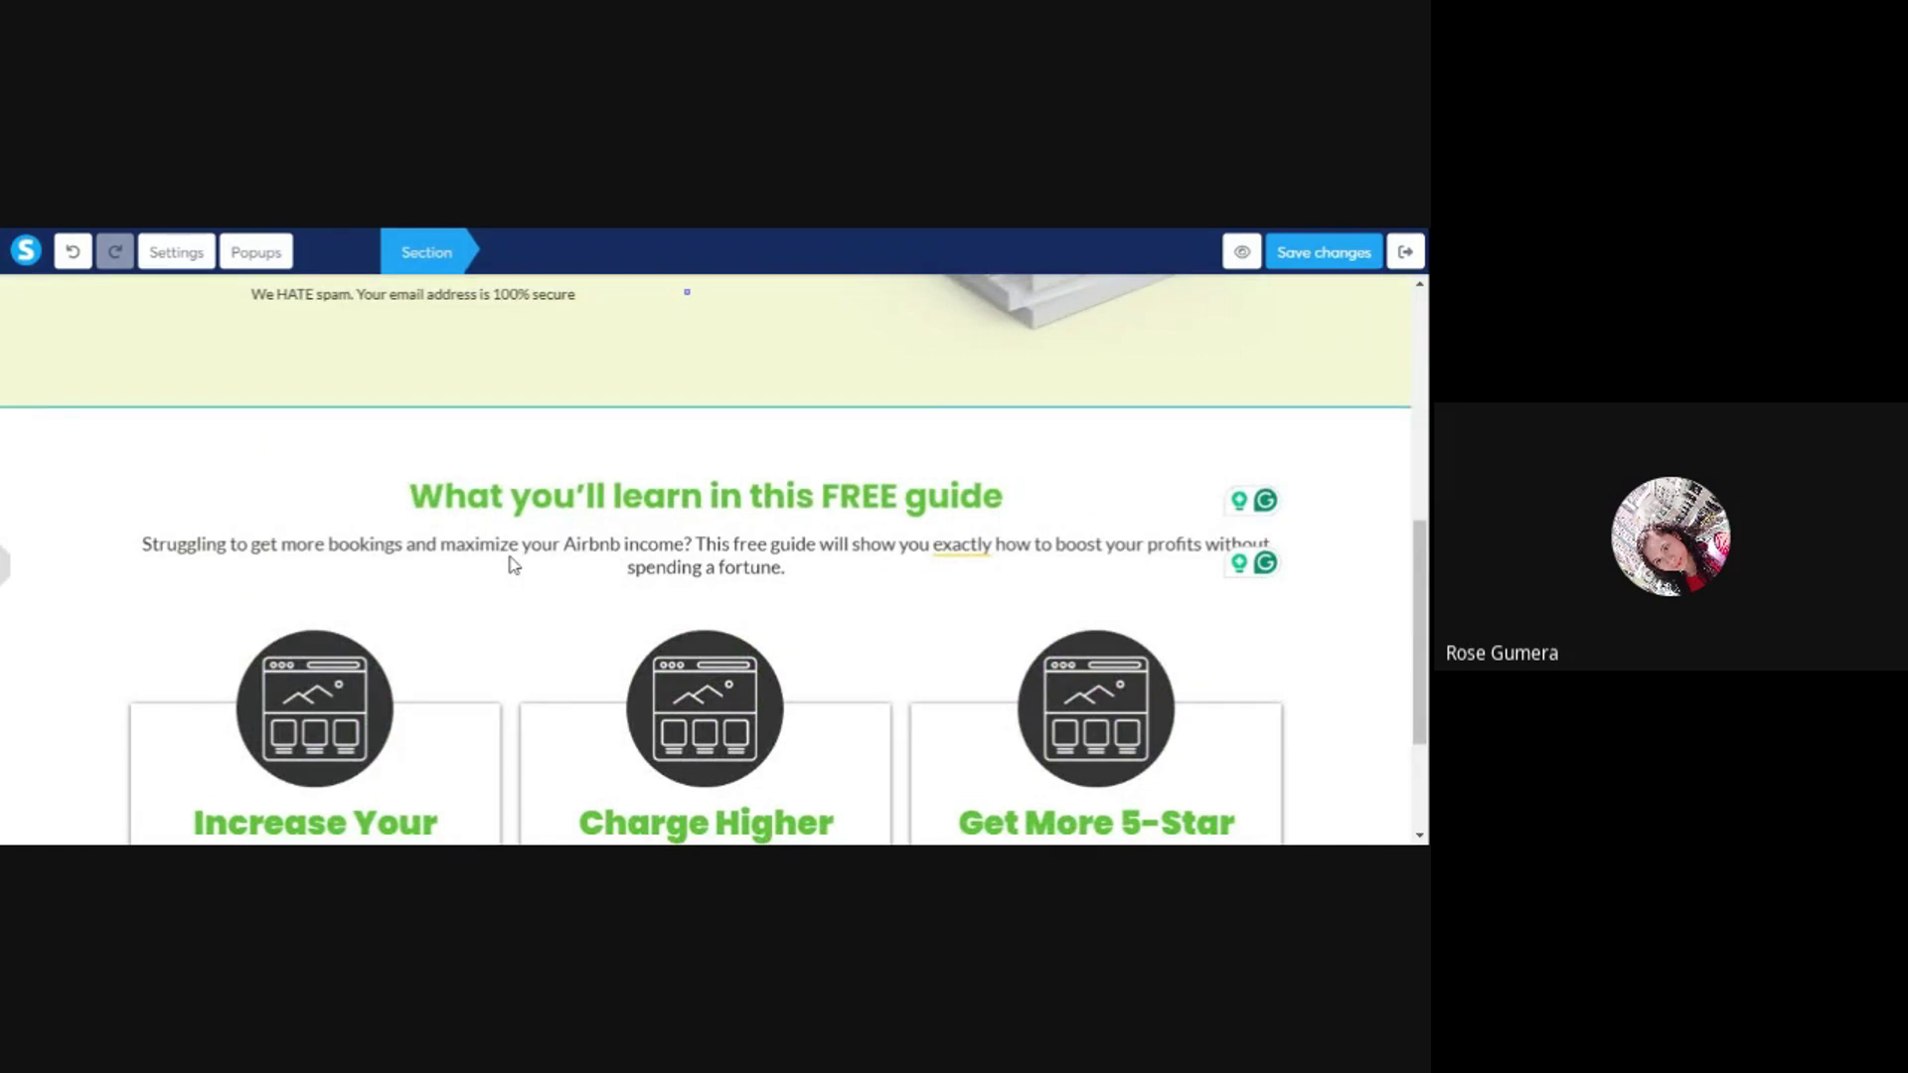
pyautogui.scroll(-3, 526, 568)
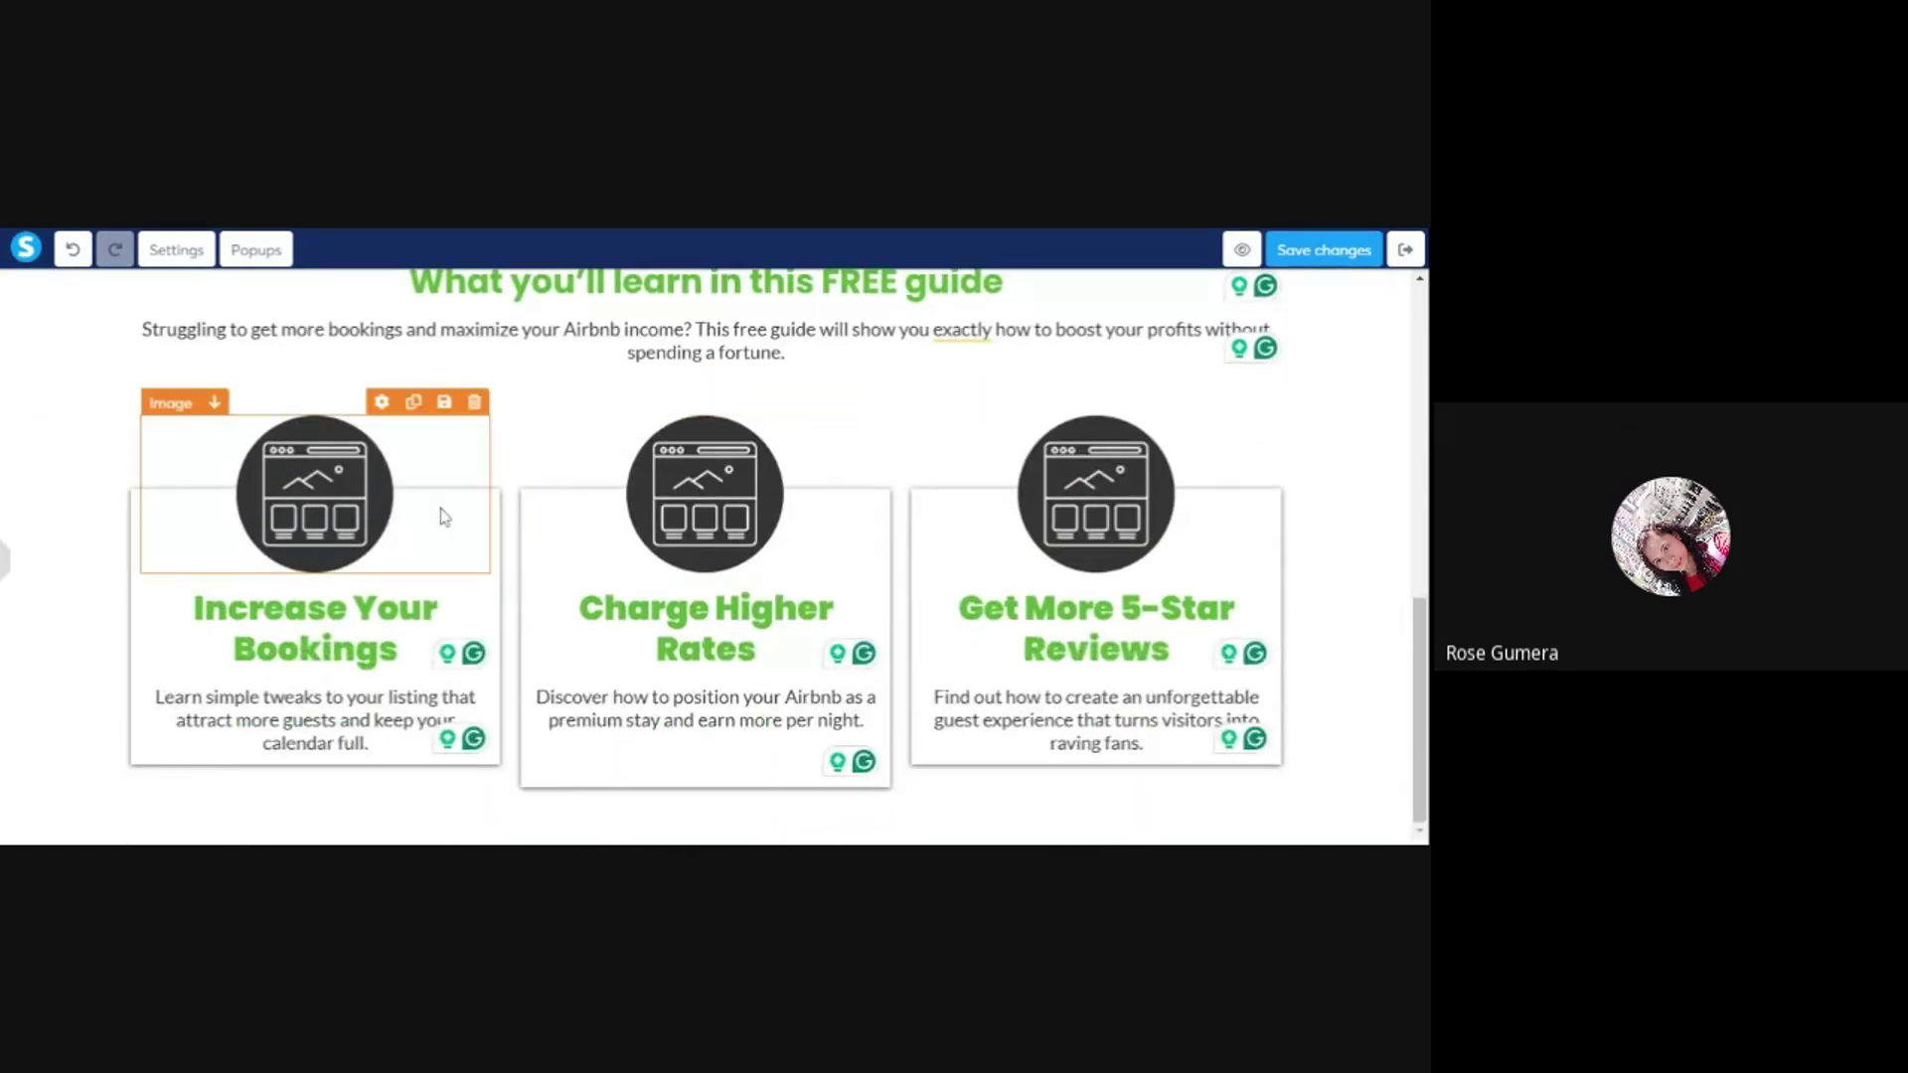
pyautogui.click(494, 566)
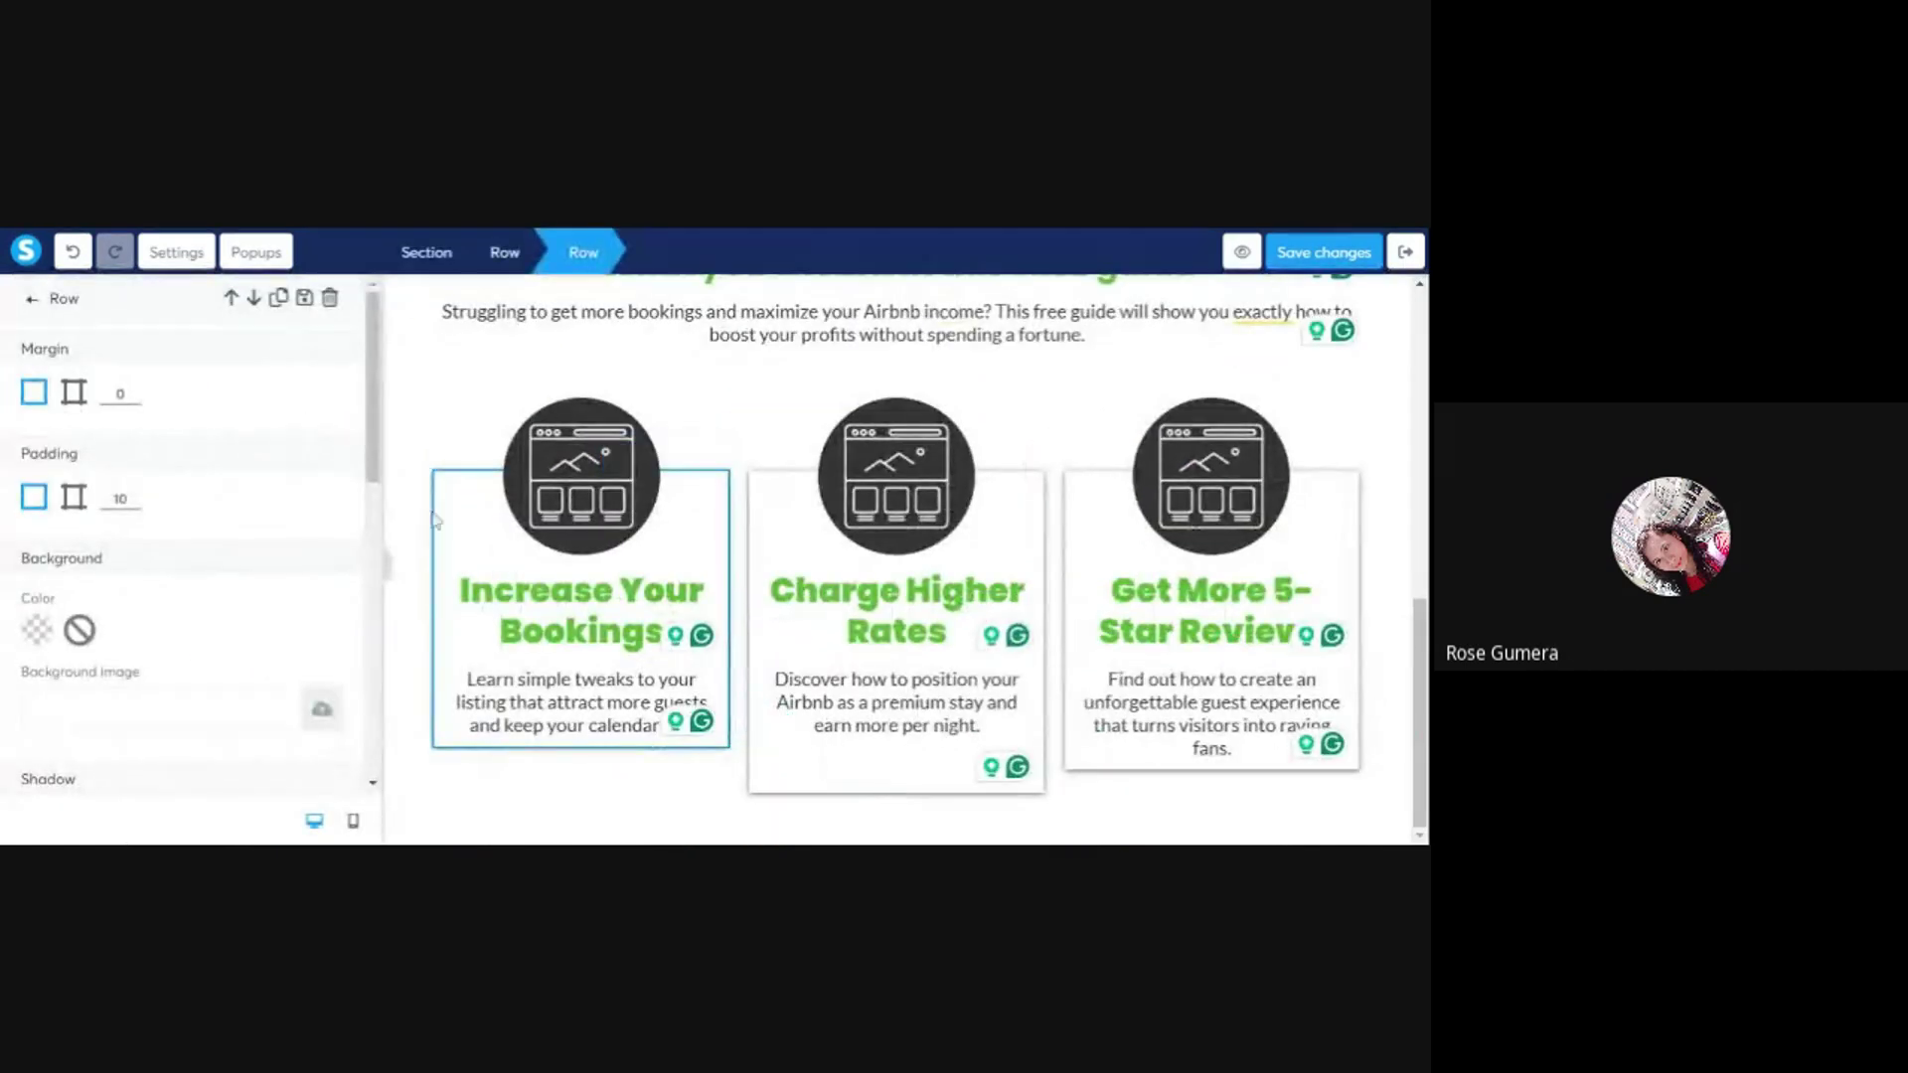
# - Set the Increase Your Bookings card's row background colour to yellow #ECE852
pyautogui.click(36, 630)
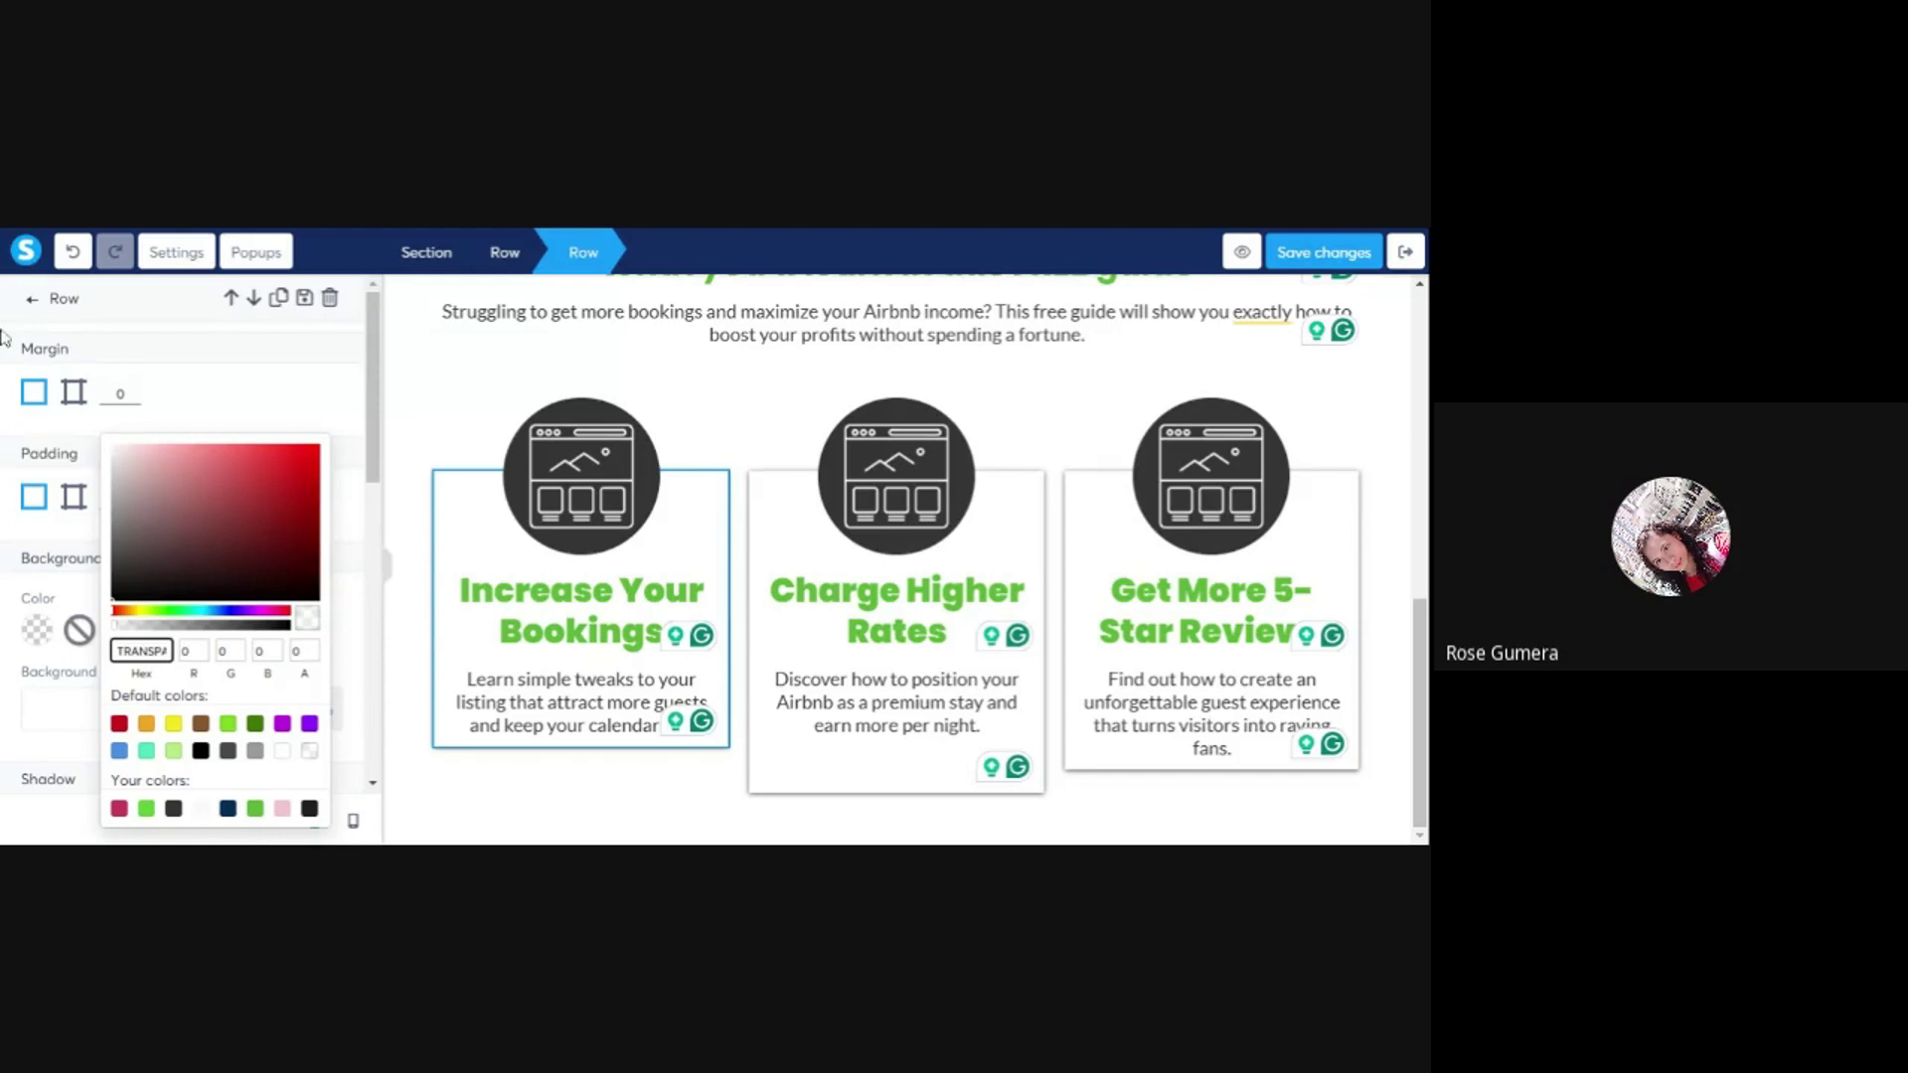
pyautogui.doubleClick(147, 651)
pyautogui.write('#ECE852')
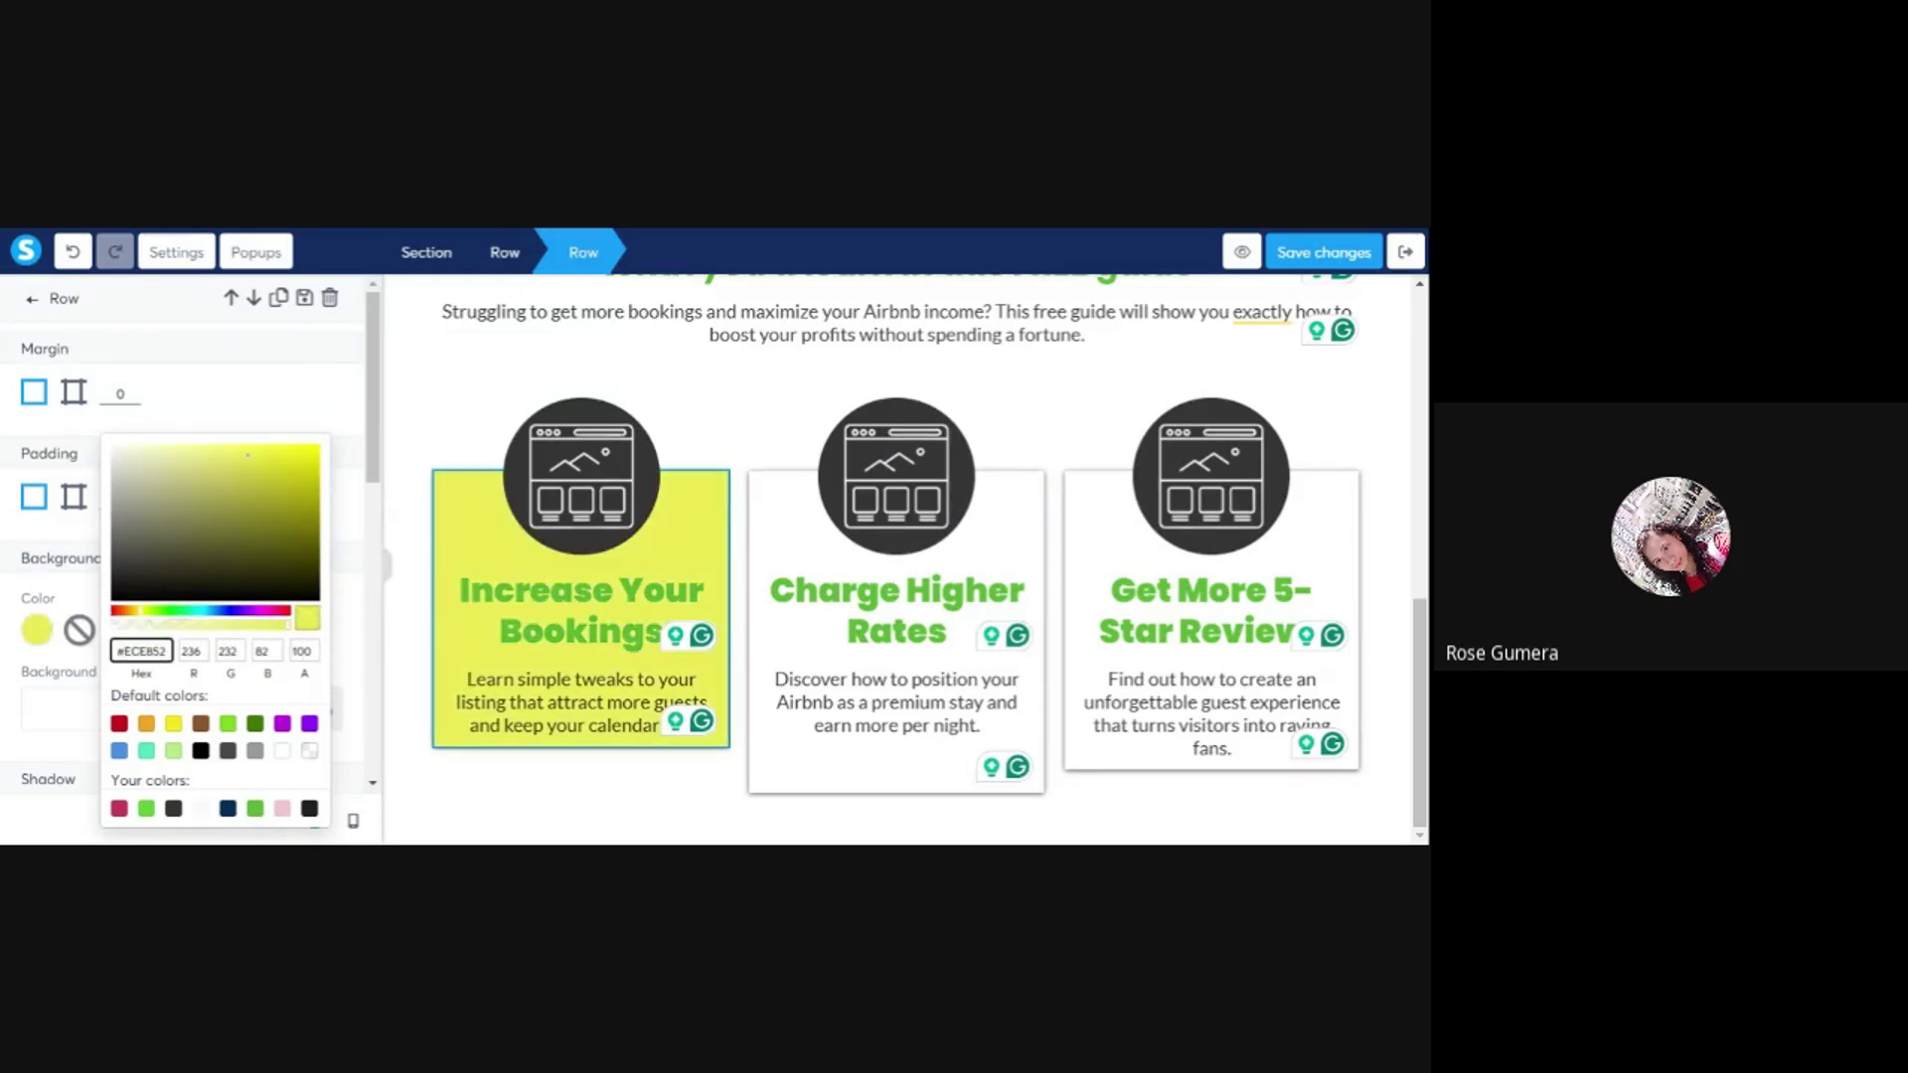
pyautogui.click(434, 446)
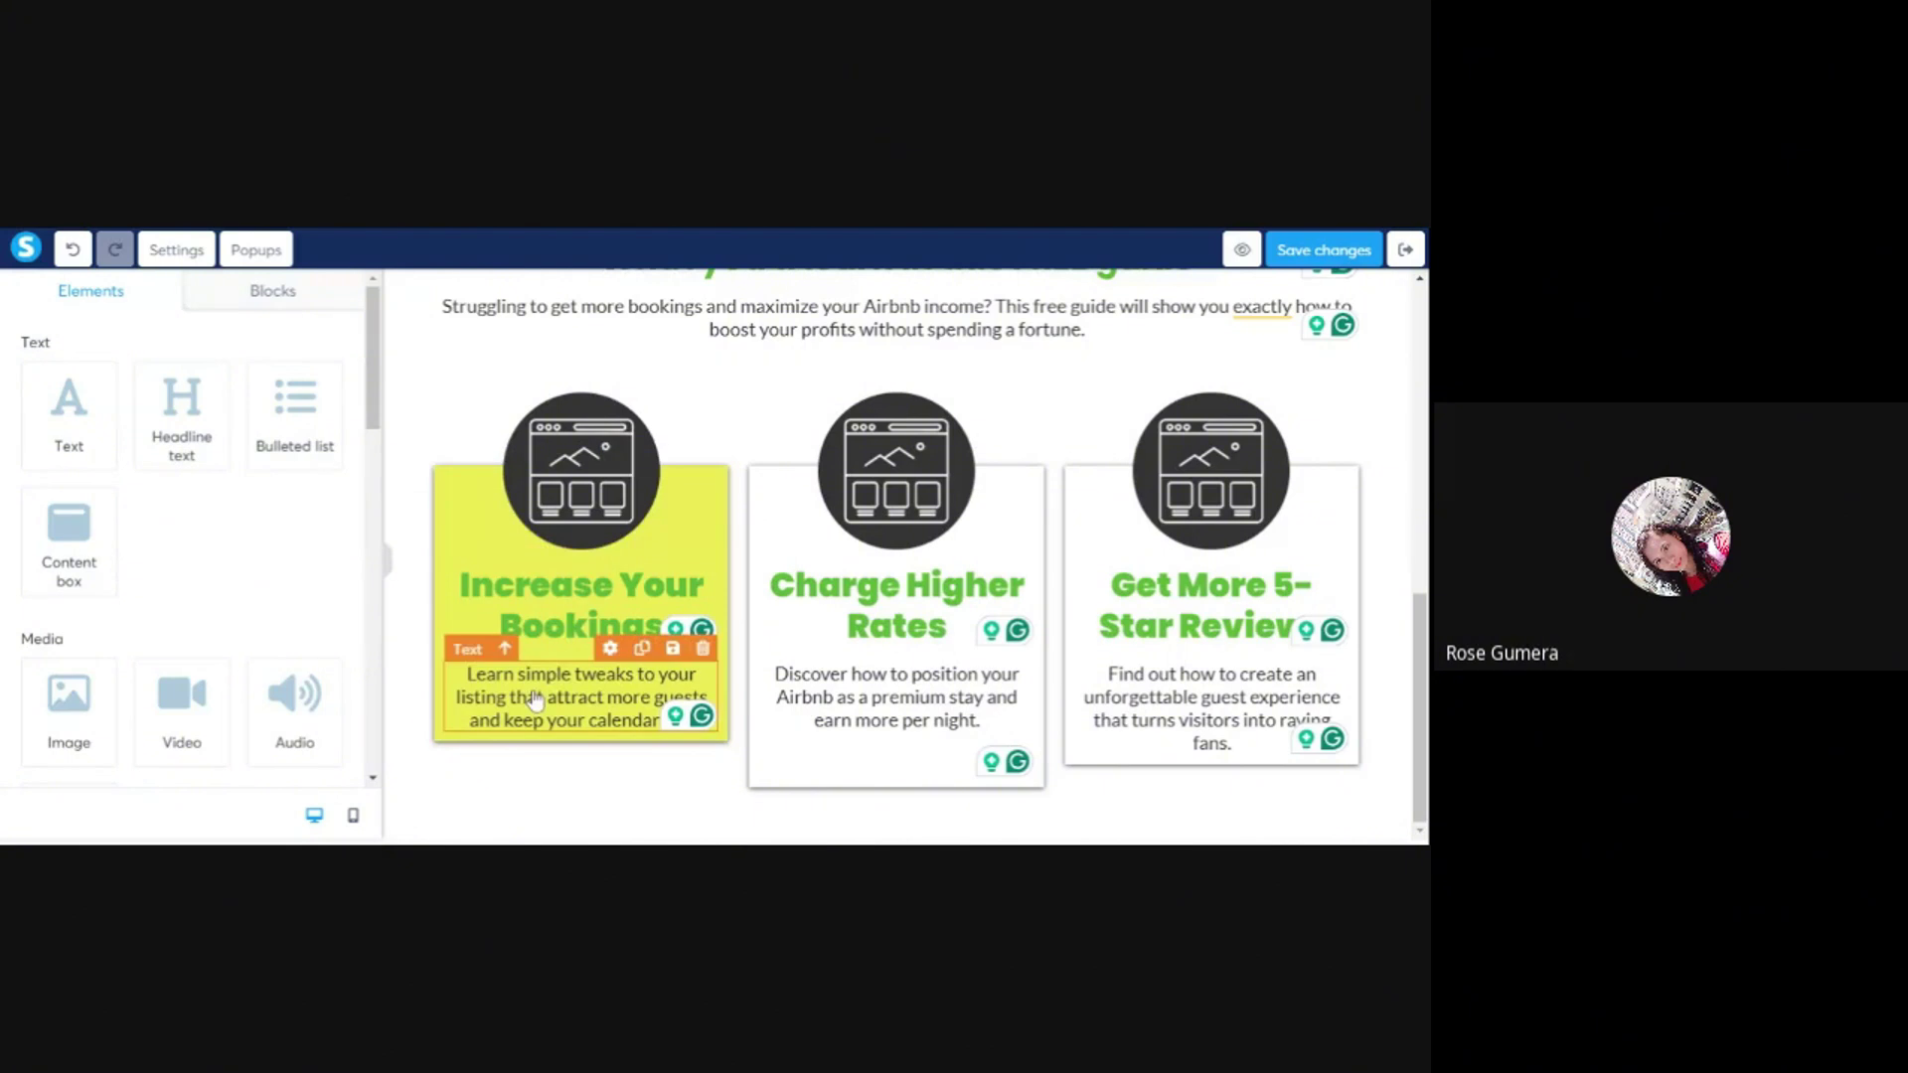
# - Change the first card's 'Increase Your Bookings' headline colour to black
pyautogui.tripleClick(552, 636)
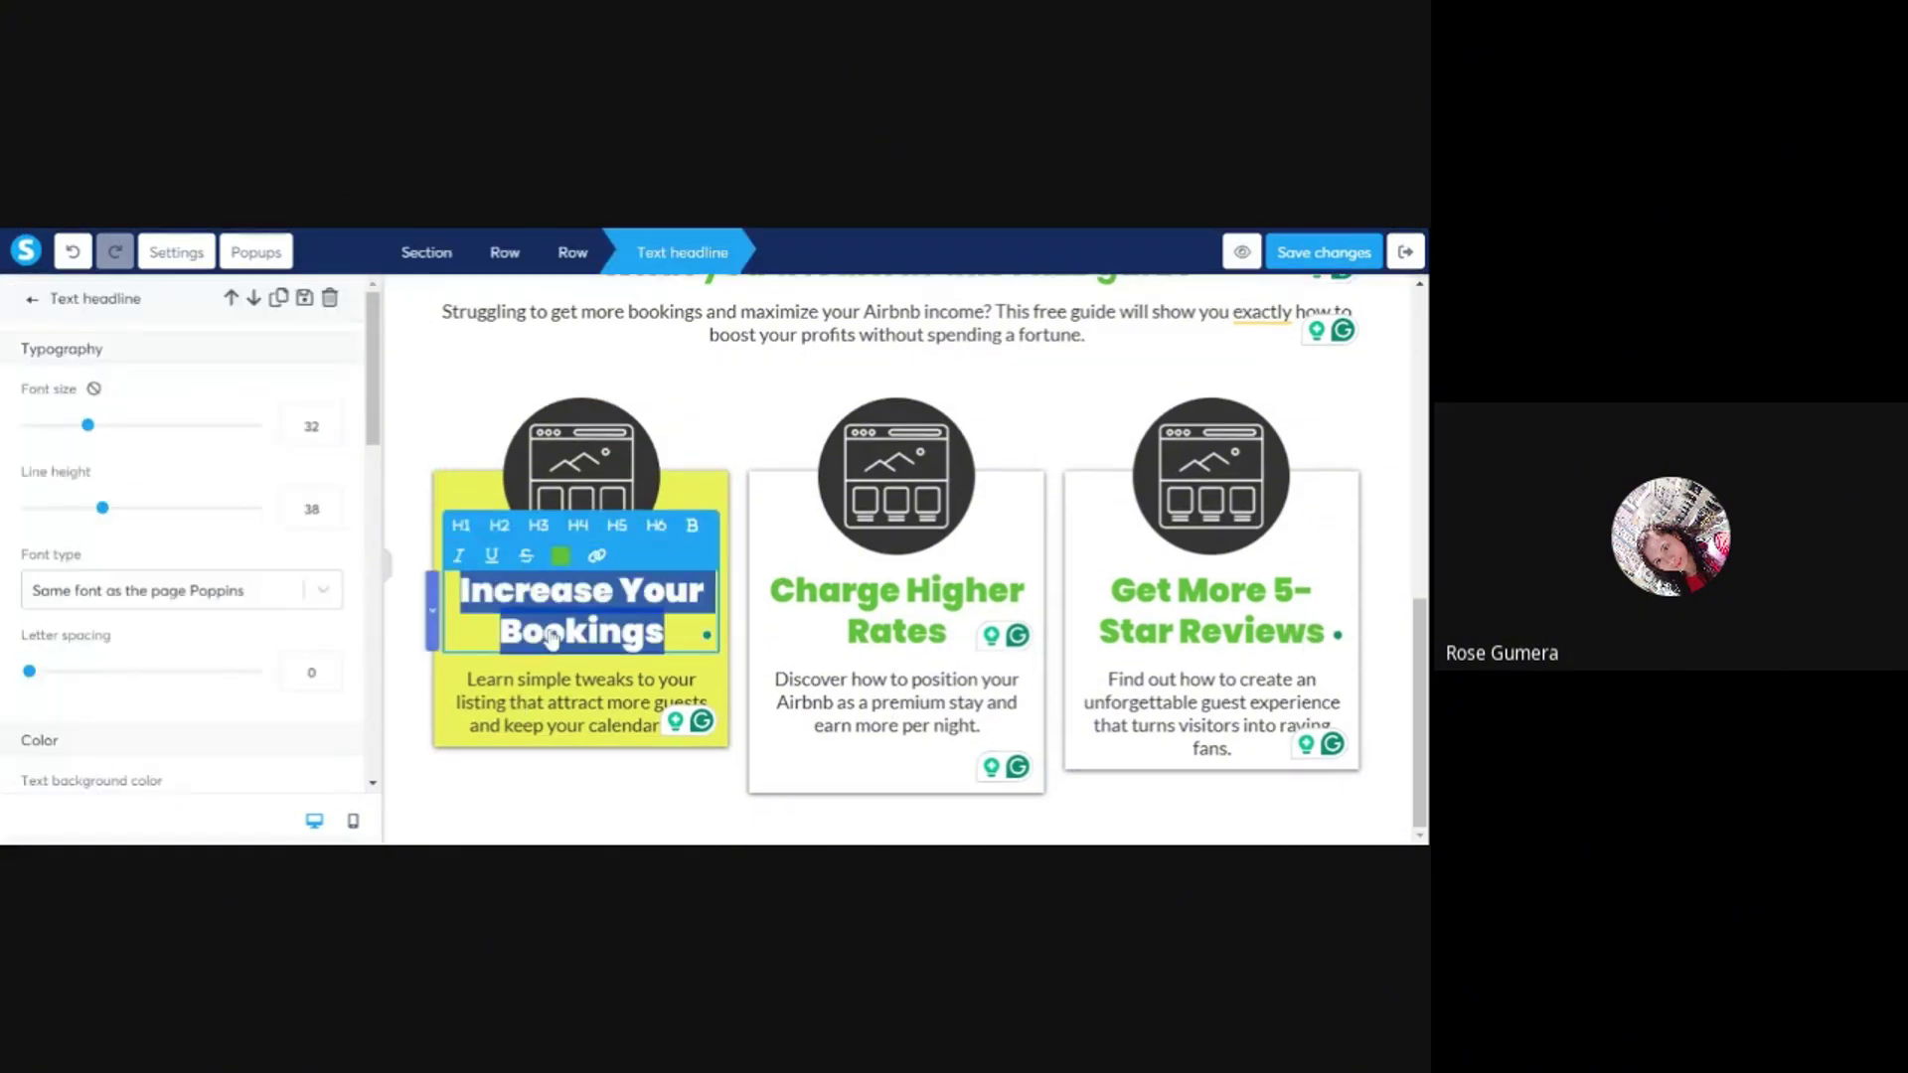
pyautogui.click(567, 563)
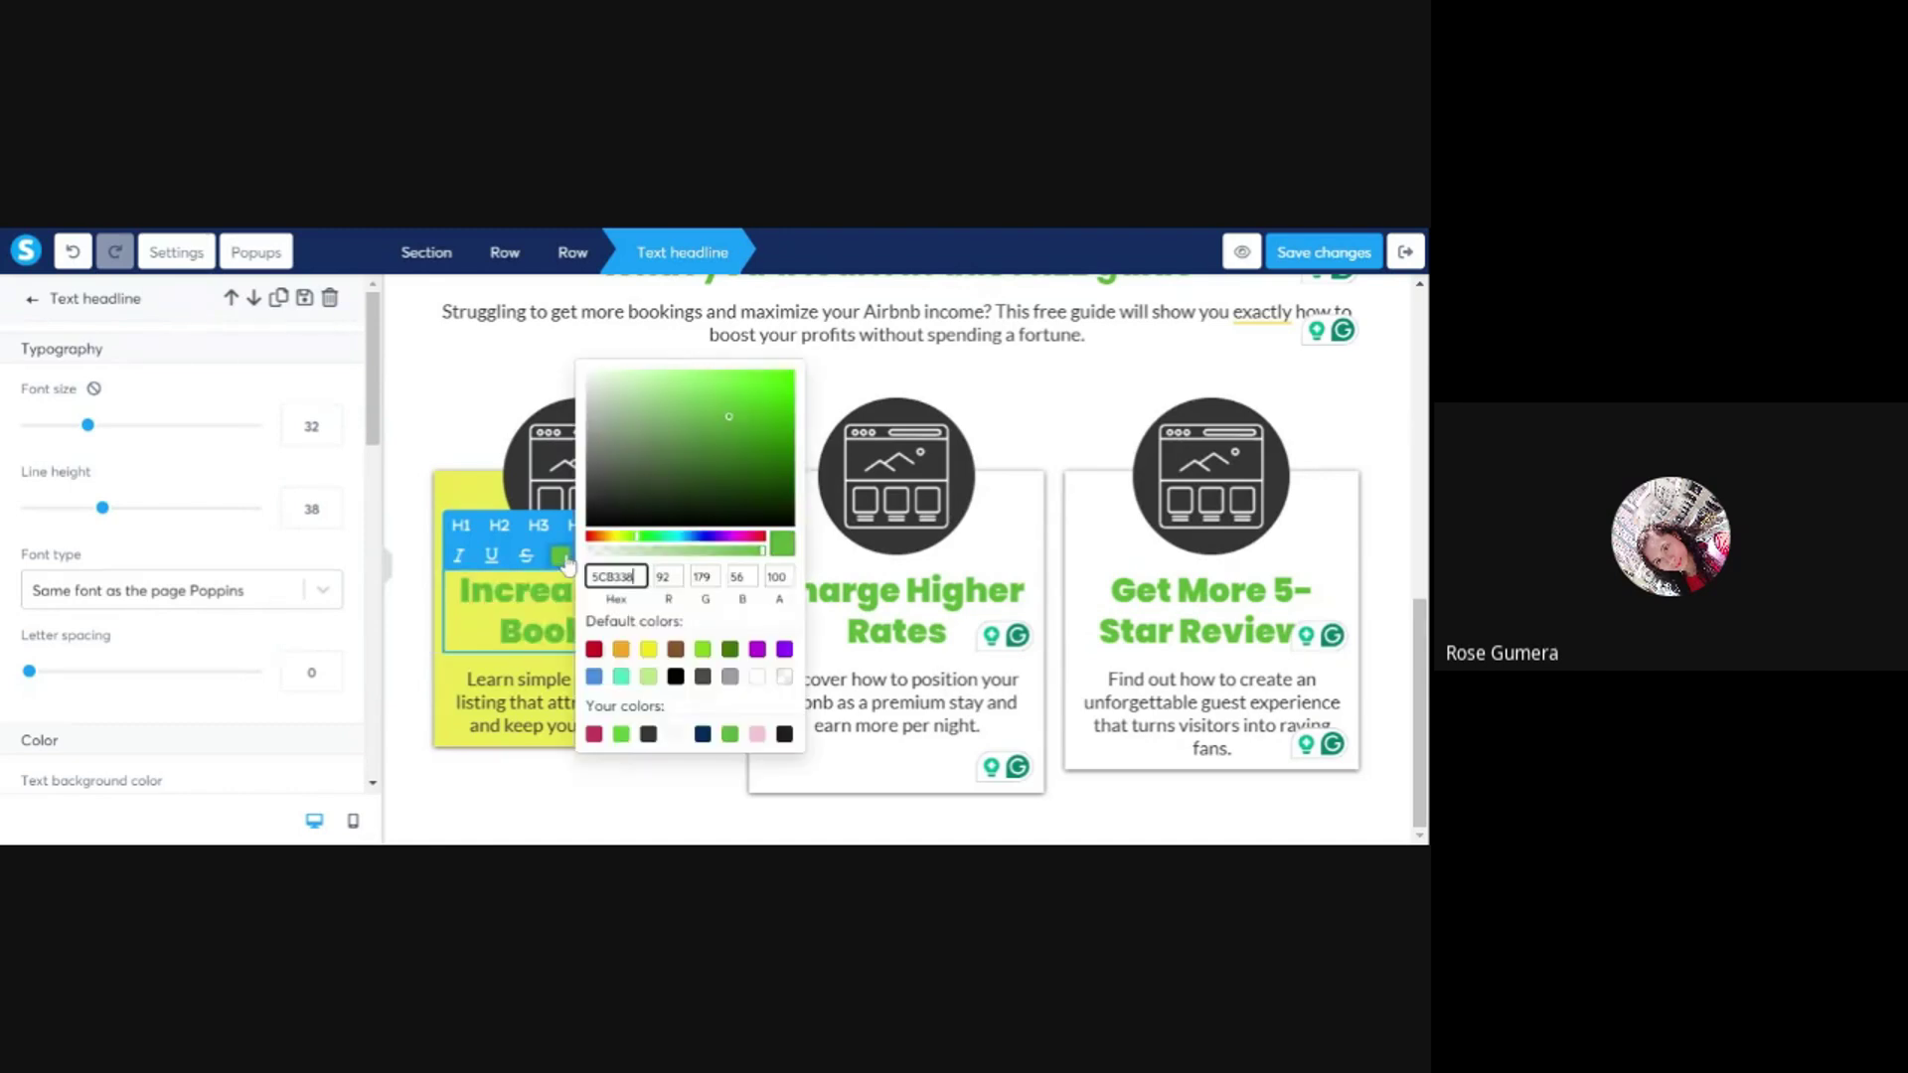
pyautogui.click(676, 676)
pyautogui.click(436, 417)
pyautogui.click(436, 417)
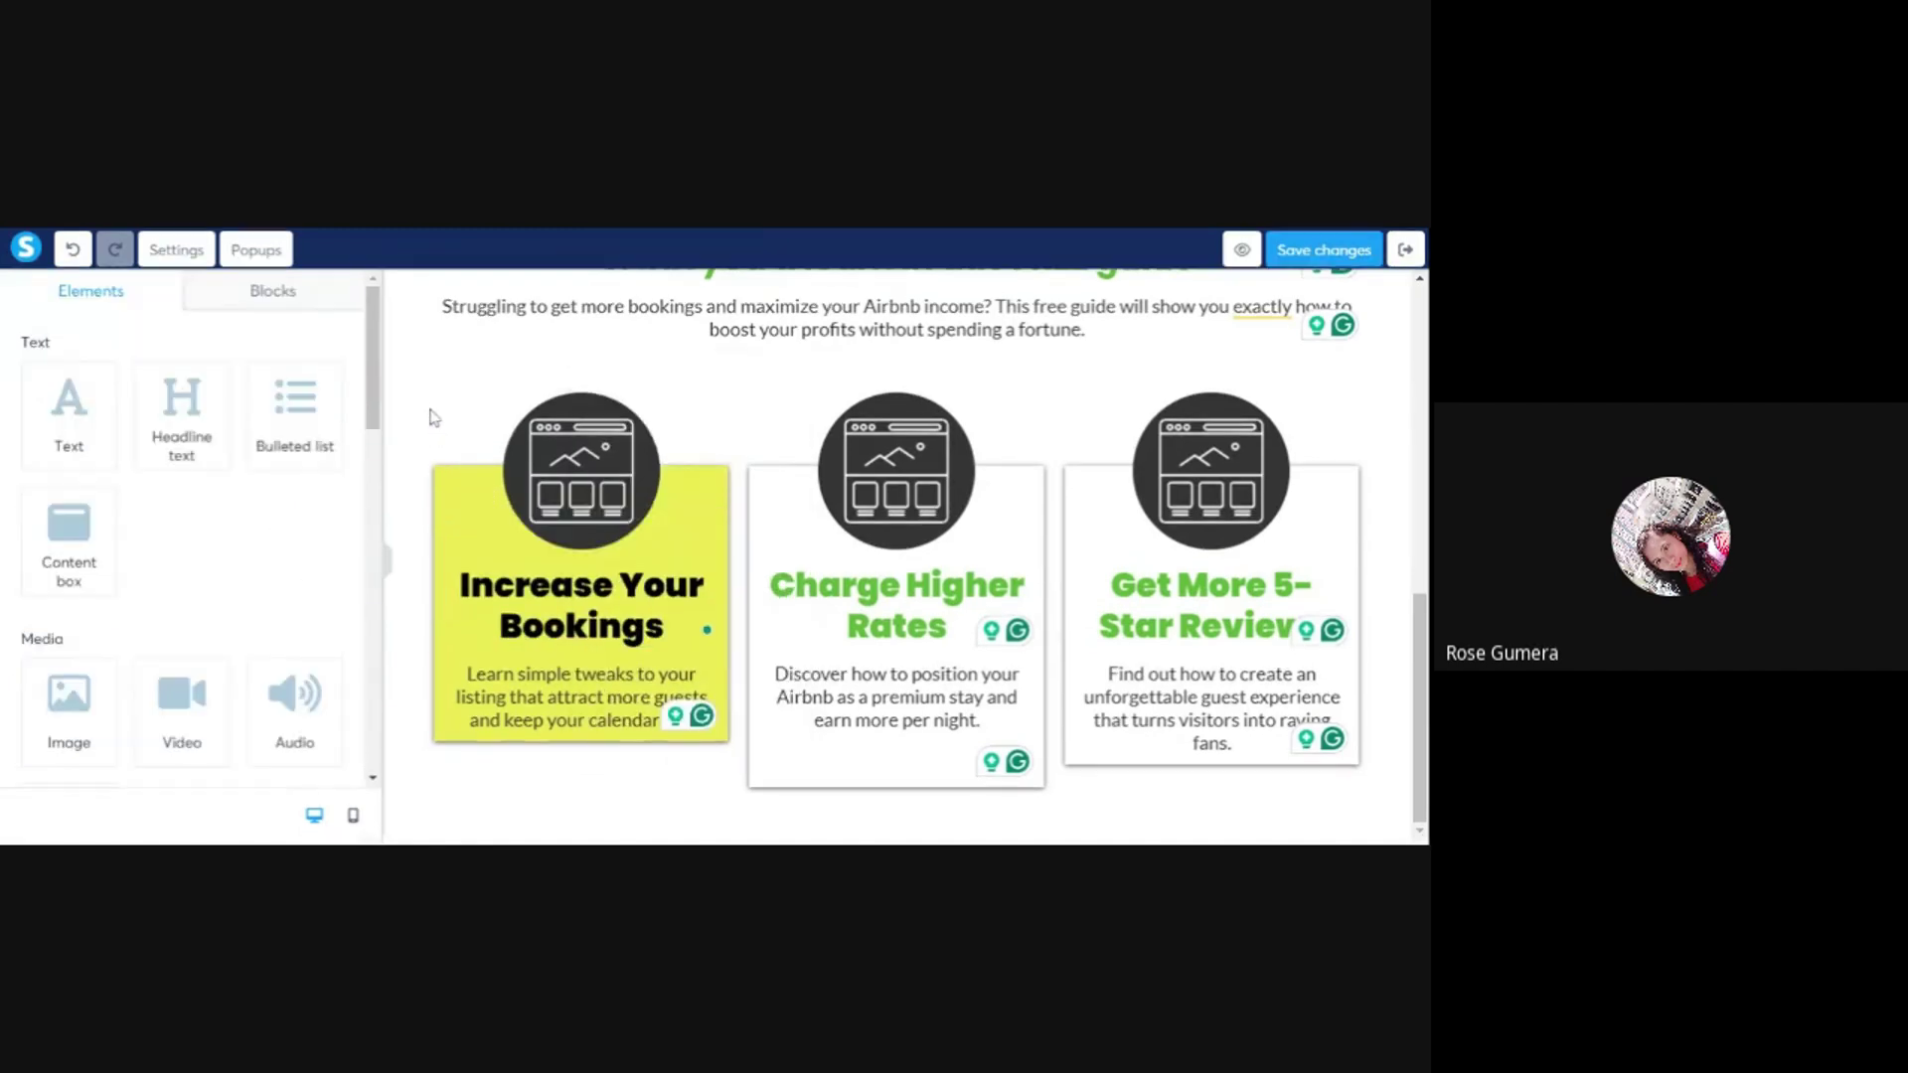
pyautogui.click(387, 574)
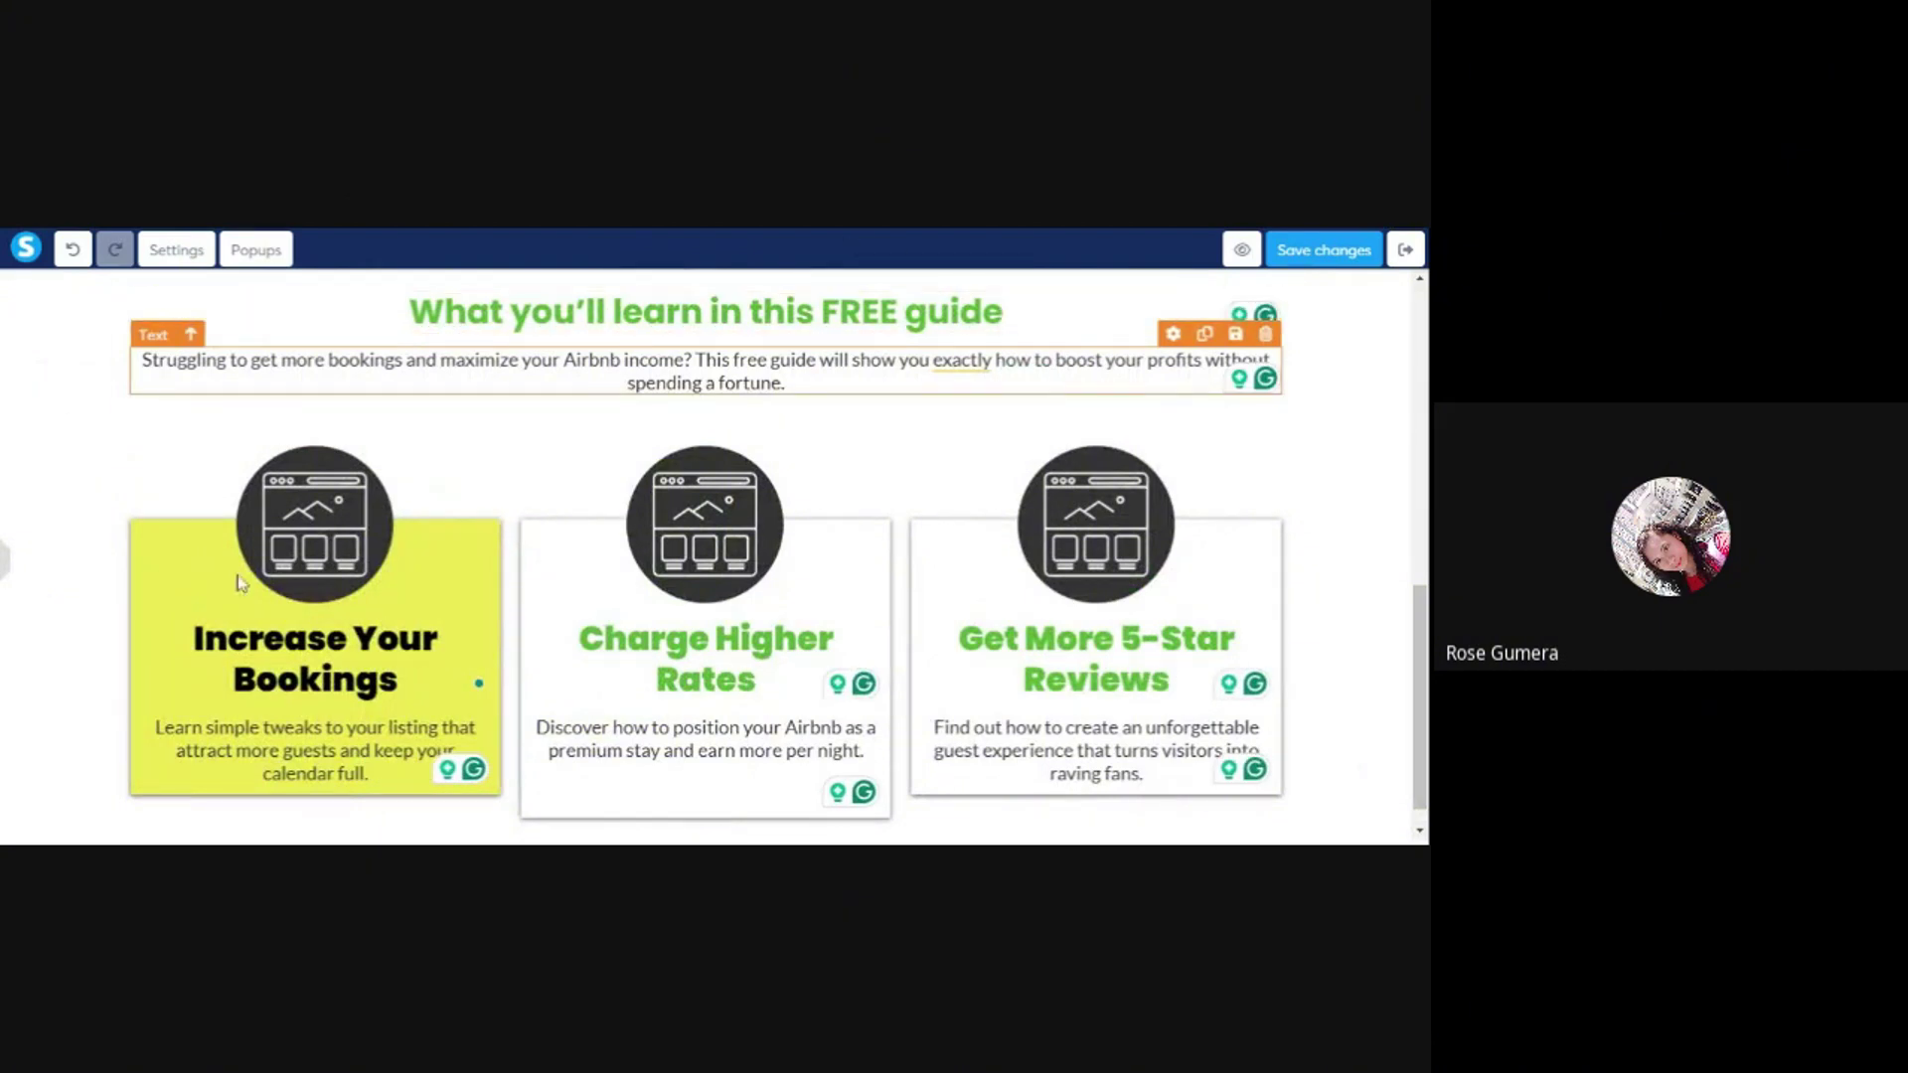
pyautogui.scroll(-1, 395, 638)
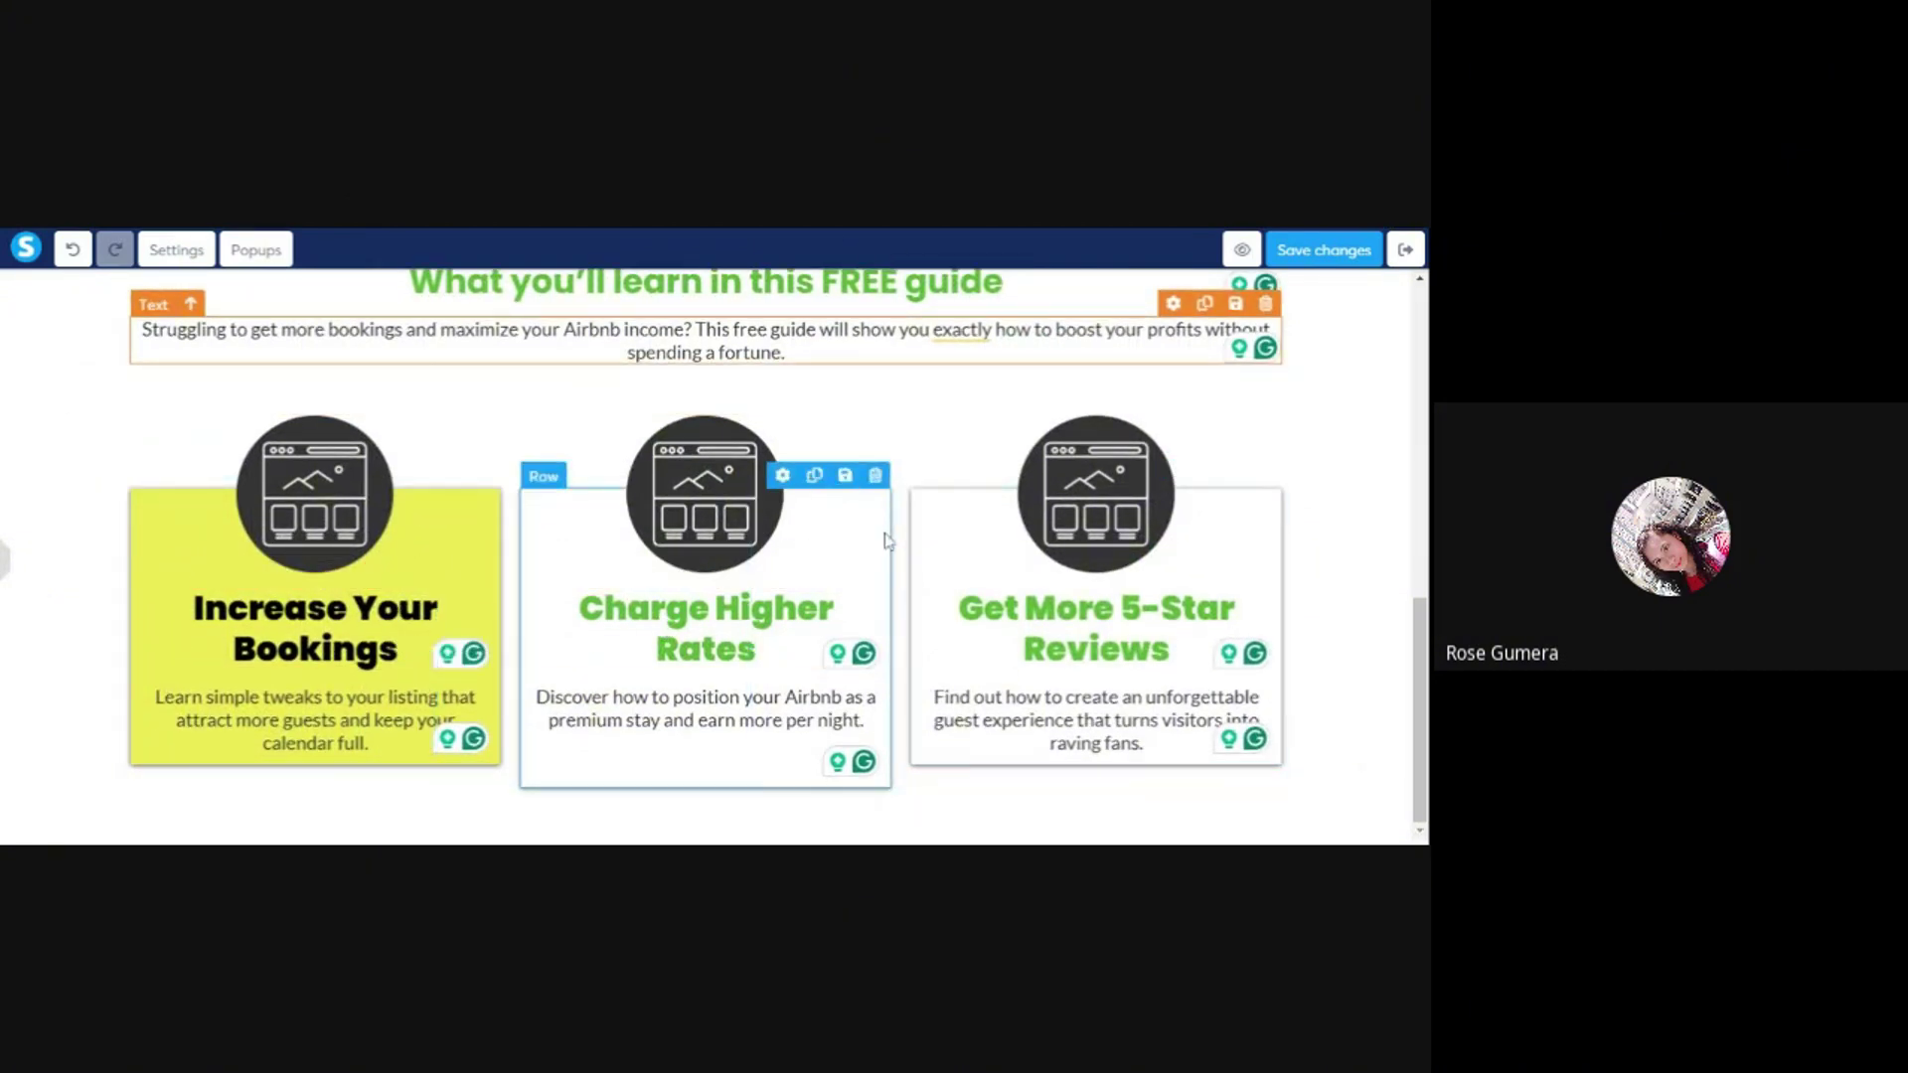
# - Undo three times to restore the white card background and green headline
pyautogui.click(74, 257)
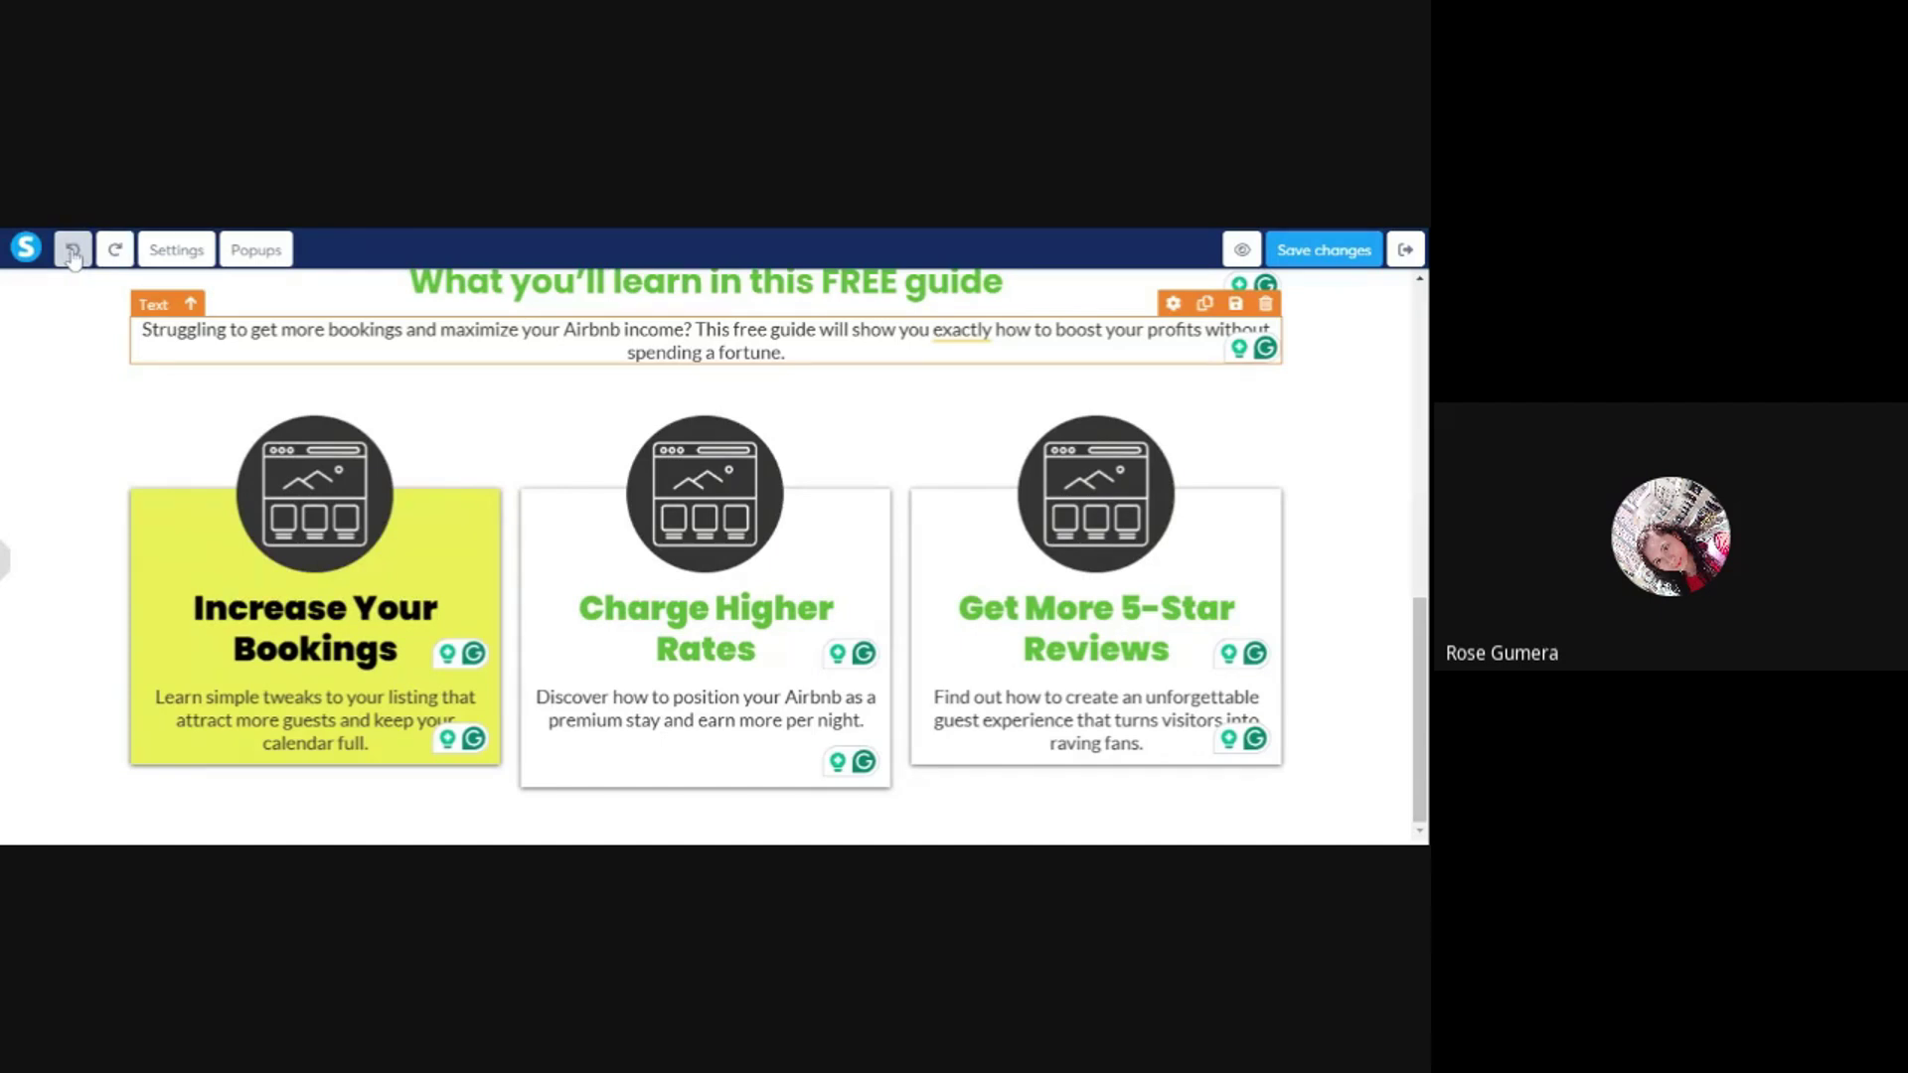
pyautogui.click(74, 257)
pyautogui.click(73, 258)
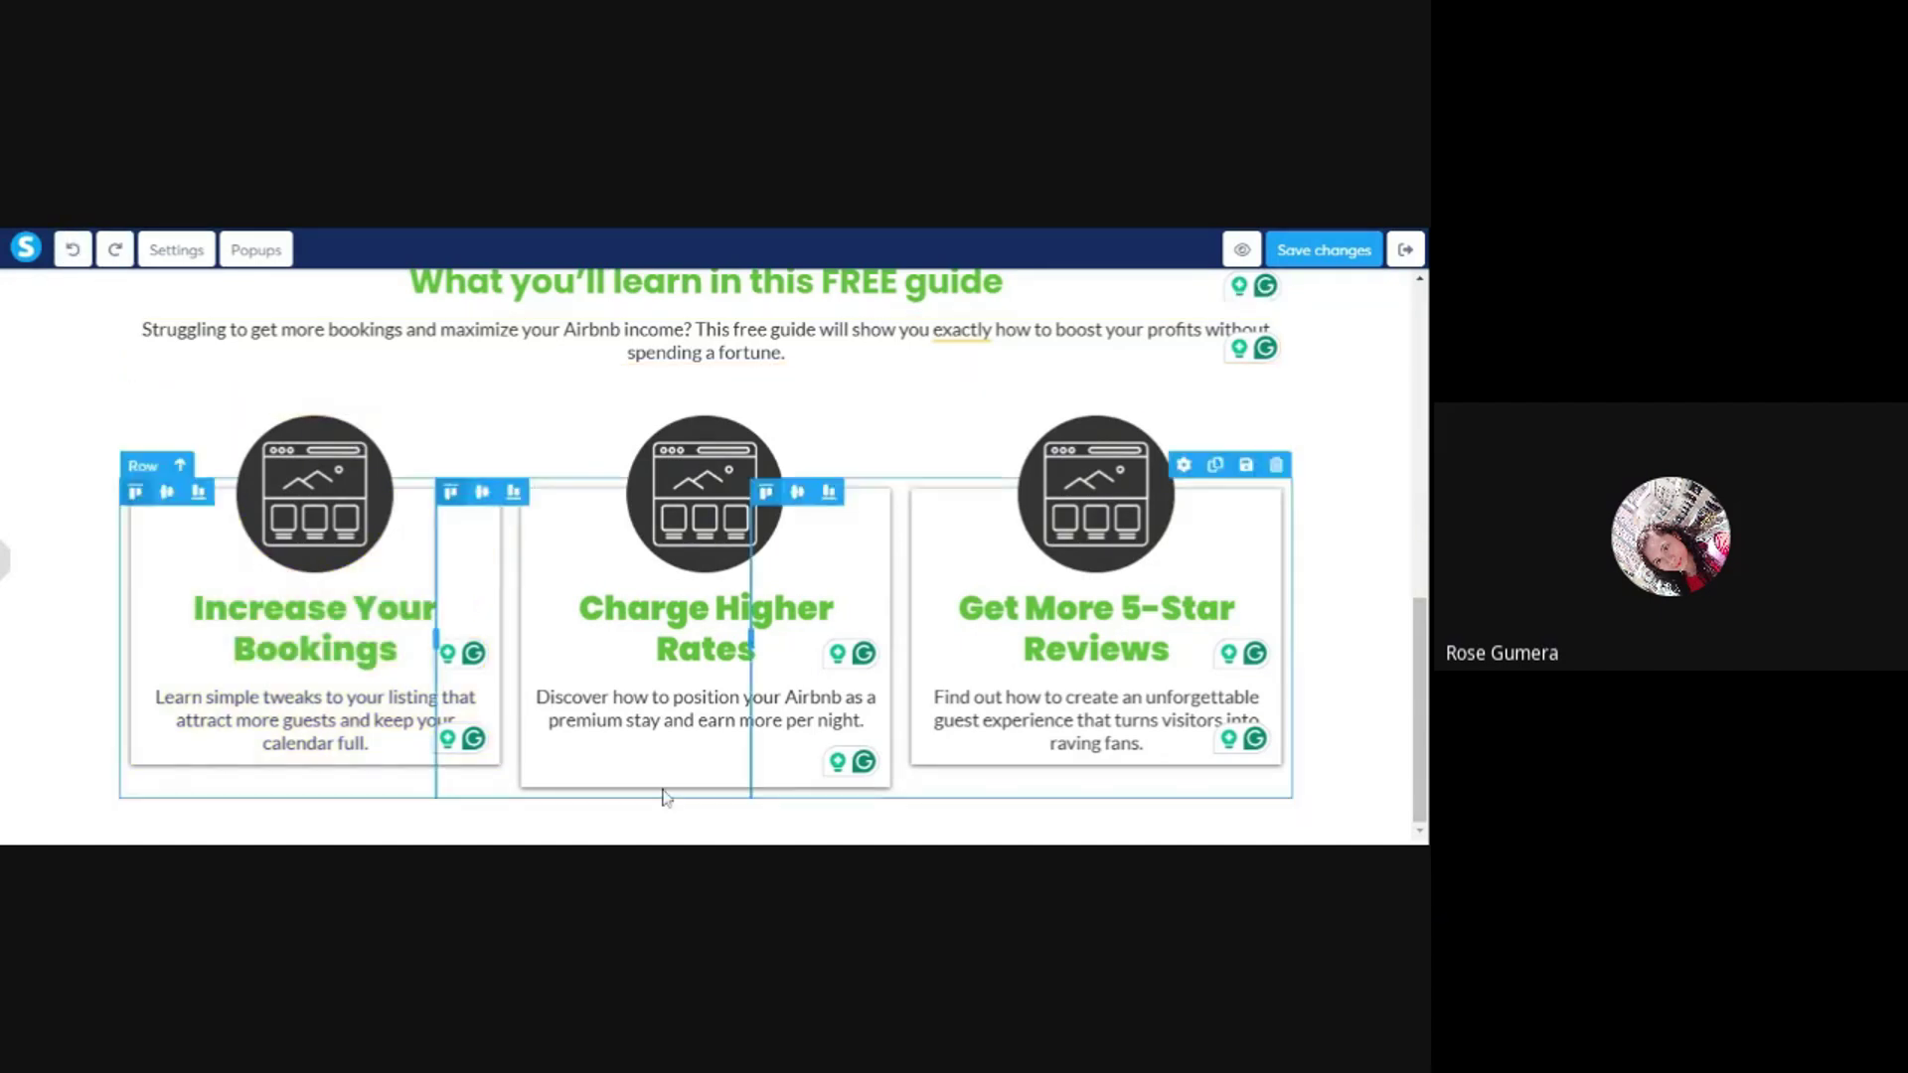
# - Duplicate the DOWNLOAD FREE EBOOK button so a copy sits below the three cards
pyautogui.click(5, 560)
pyautogui.scroll(2, 703, 427)
pyautogui.scroll(1, 704, 424)
pyautogui.scroll(-1, 703, 422)
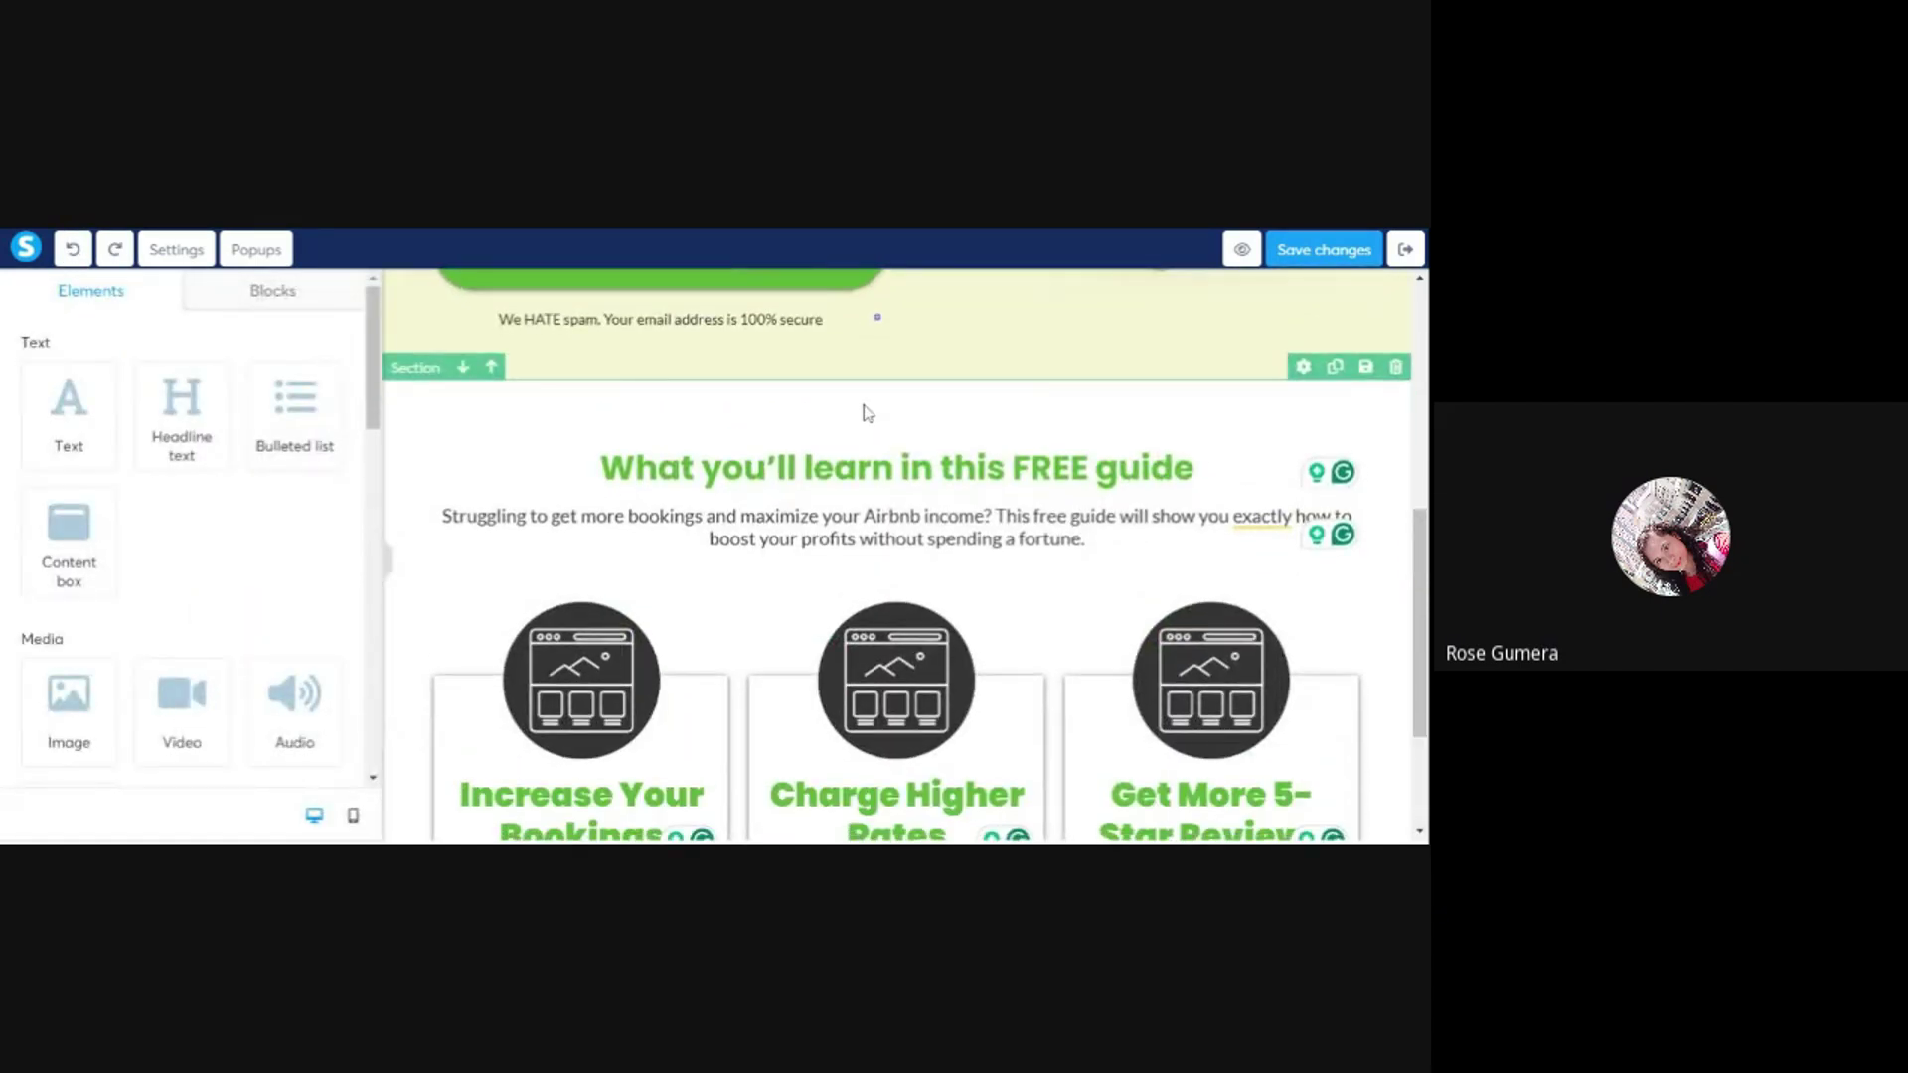
pyautogui.scroll(3, 698, 379)
pyautogui.scroll(3, 700, 382)
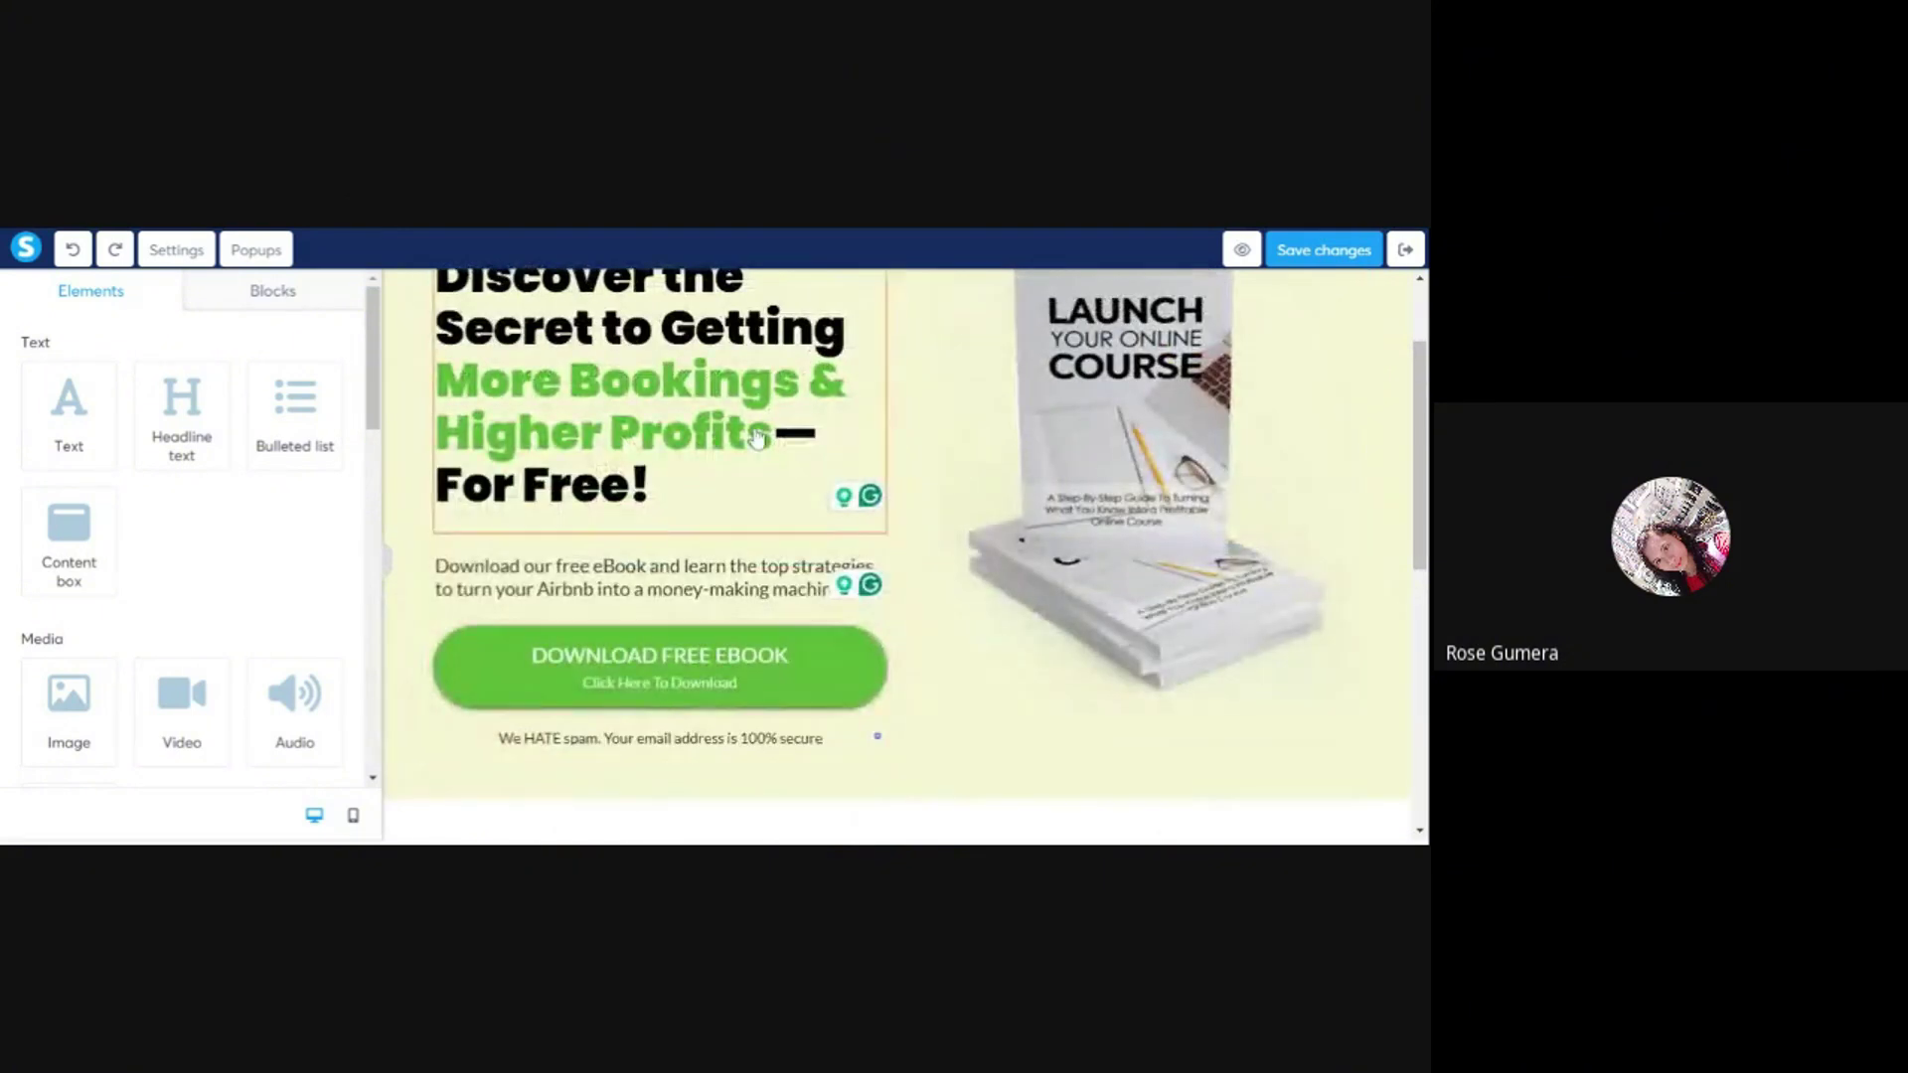
pyautogui.scroll(-1, 852, 591)
pyautogui.scroll(-1, 852, 591)
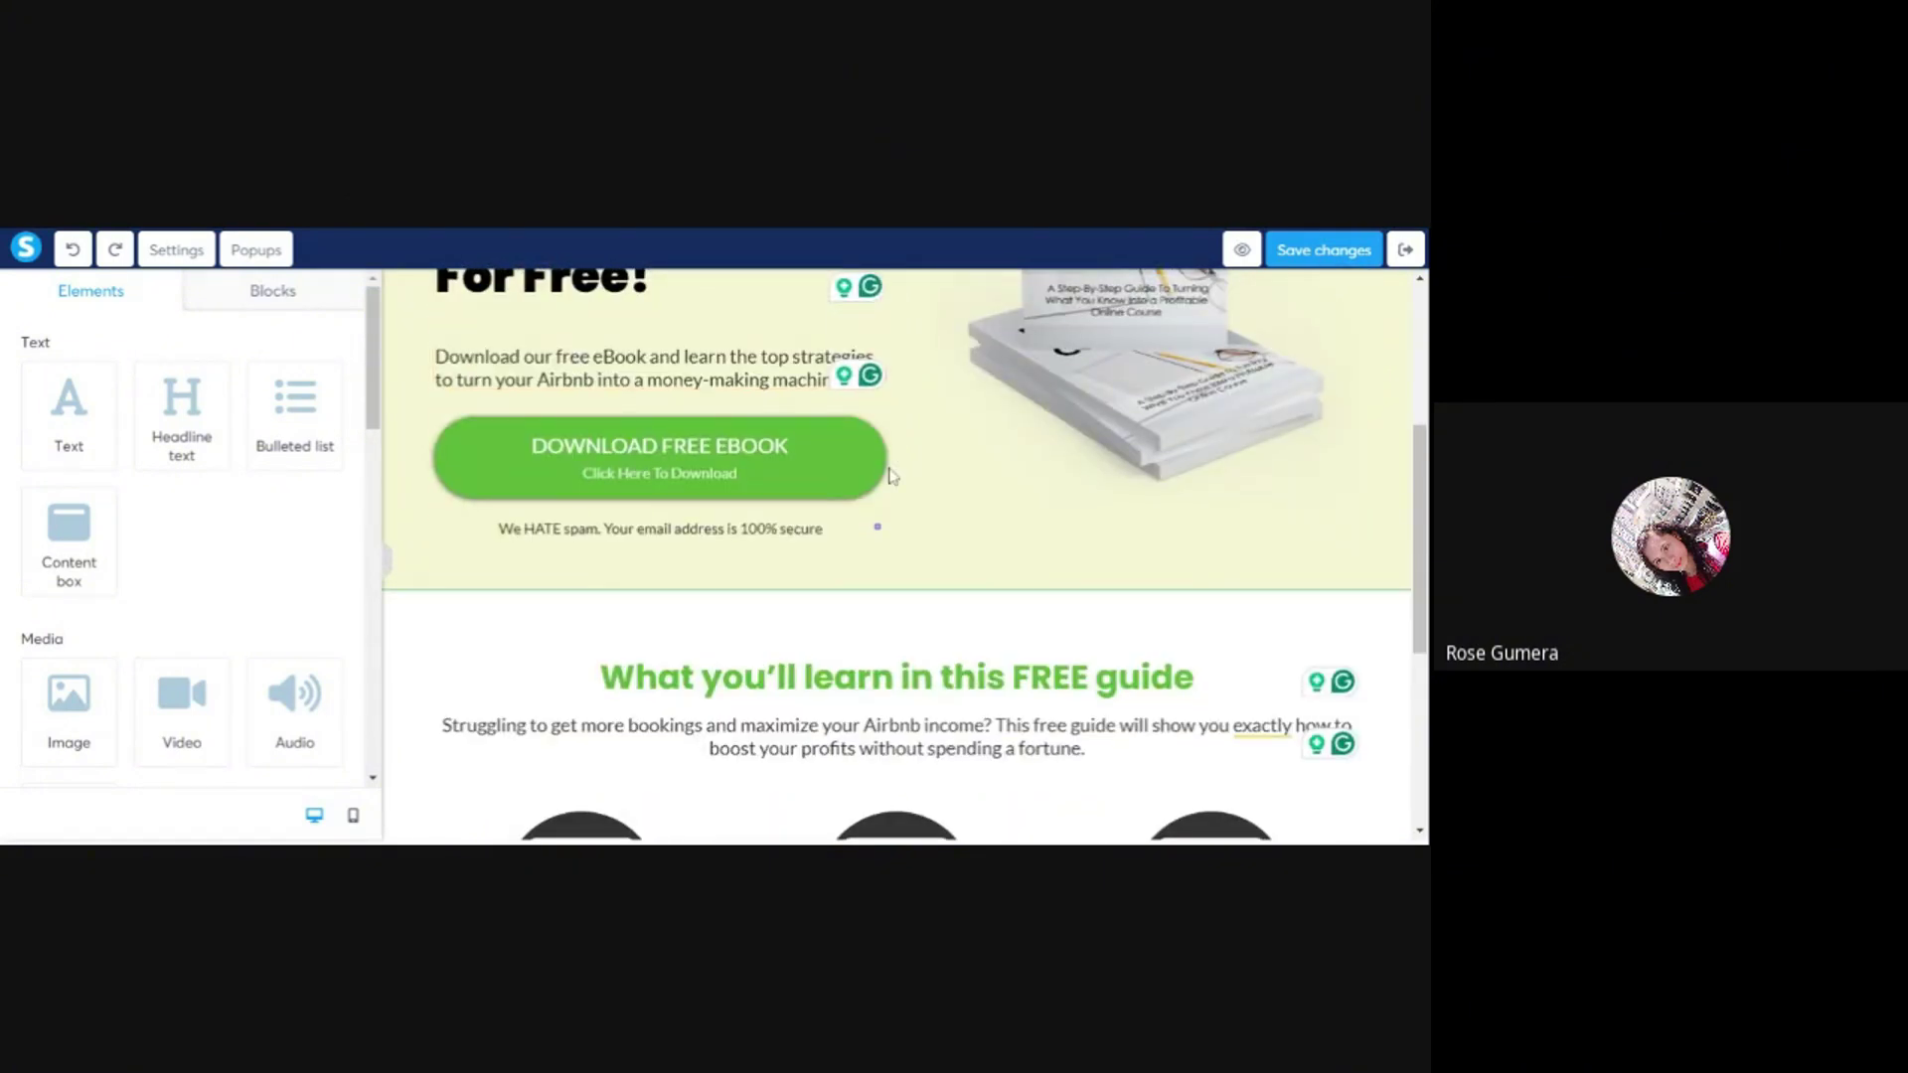
pyautogui.moveTo(882, 472)
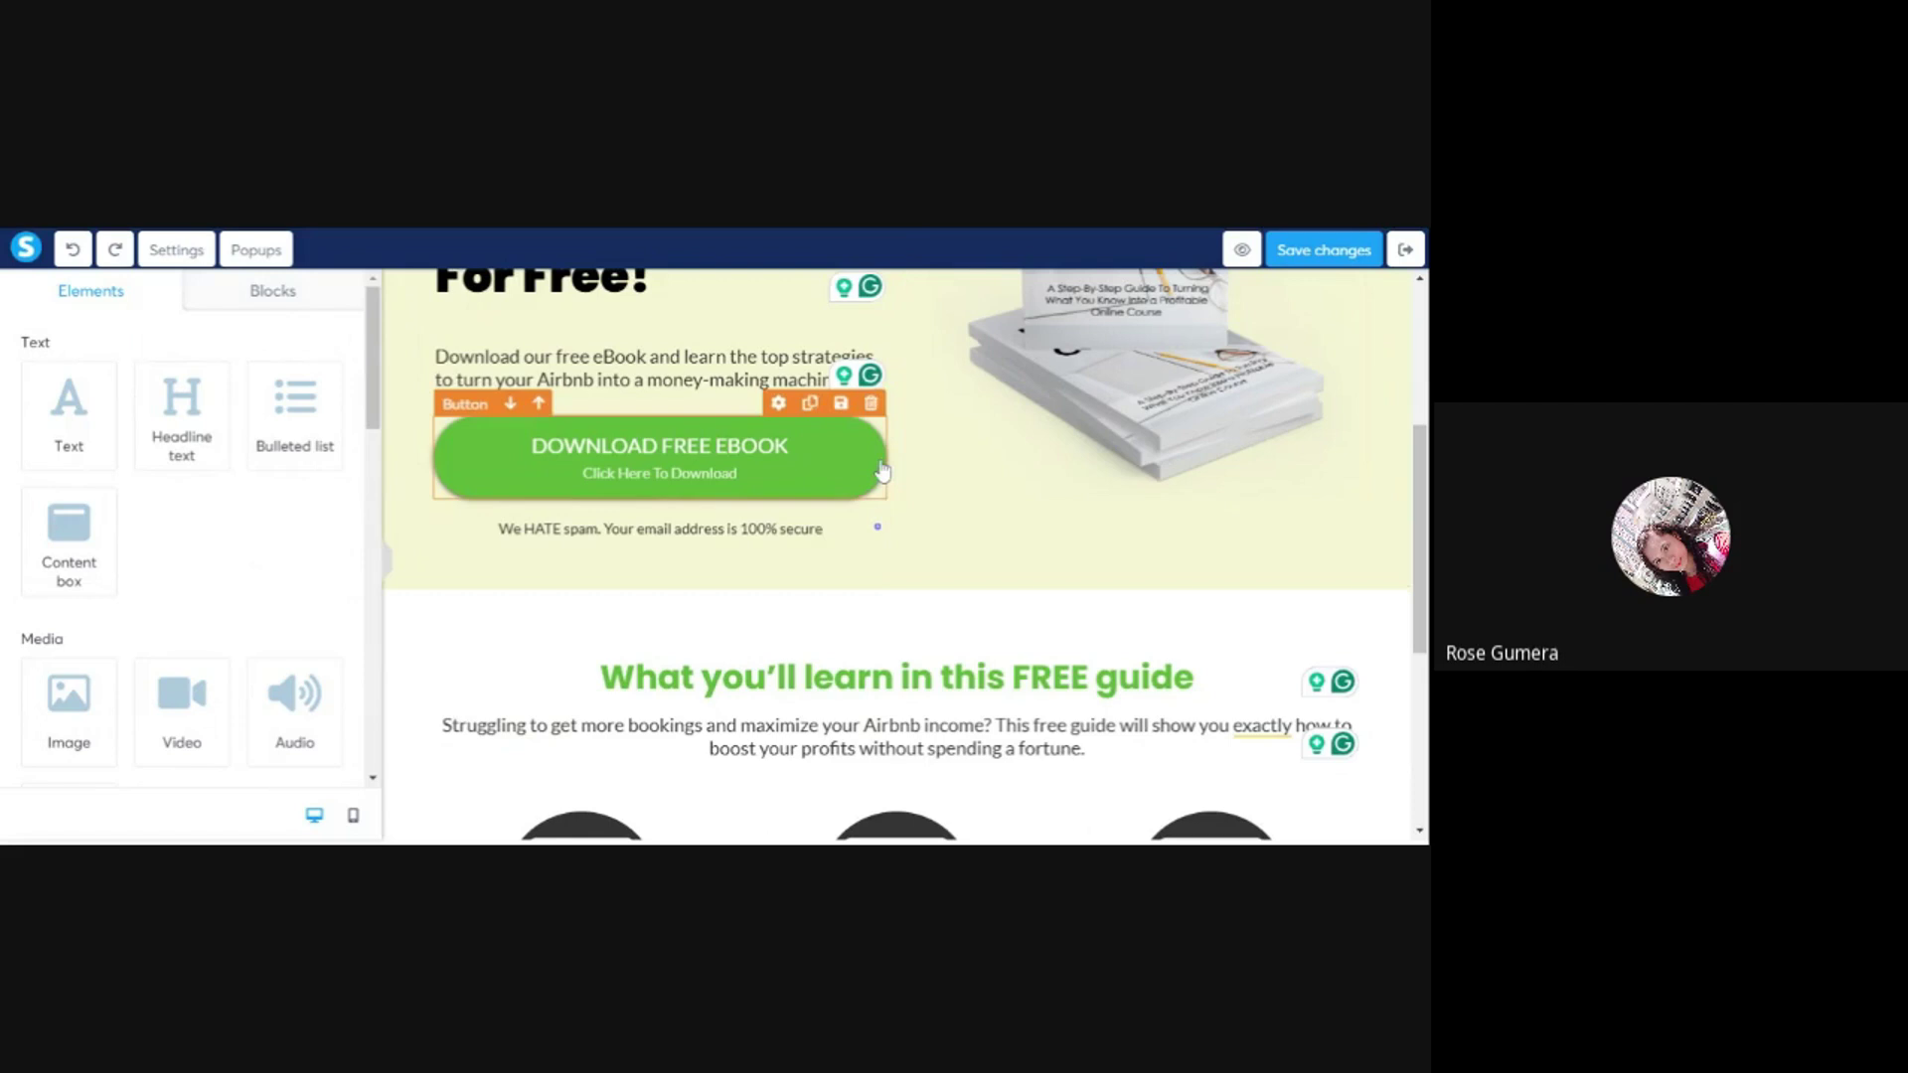
pyautogui.click(809, 404)
pyautogui.scroll(-1, 815, 536)
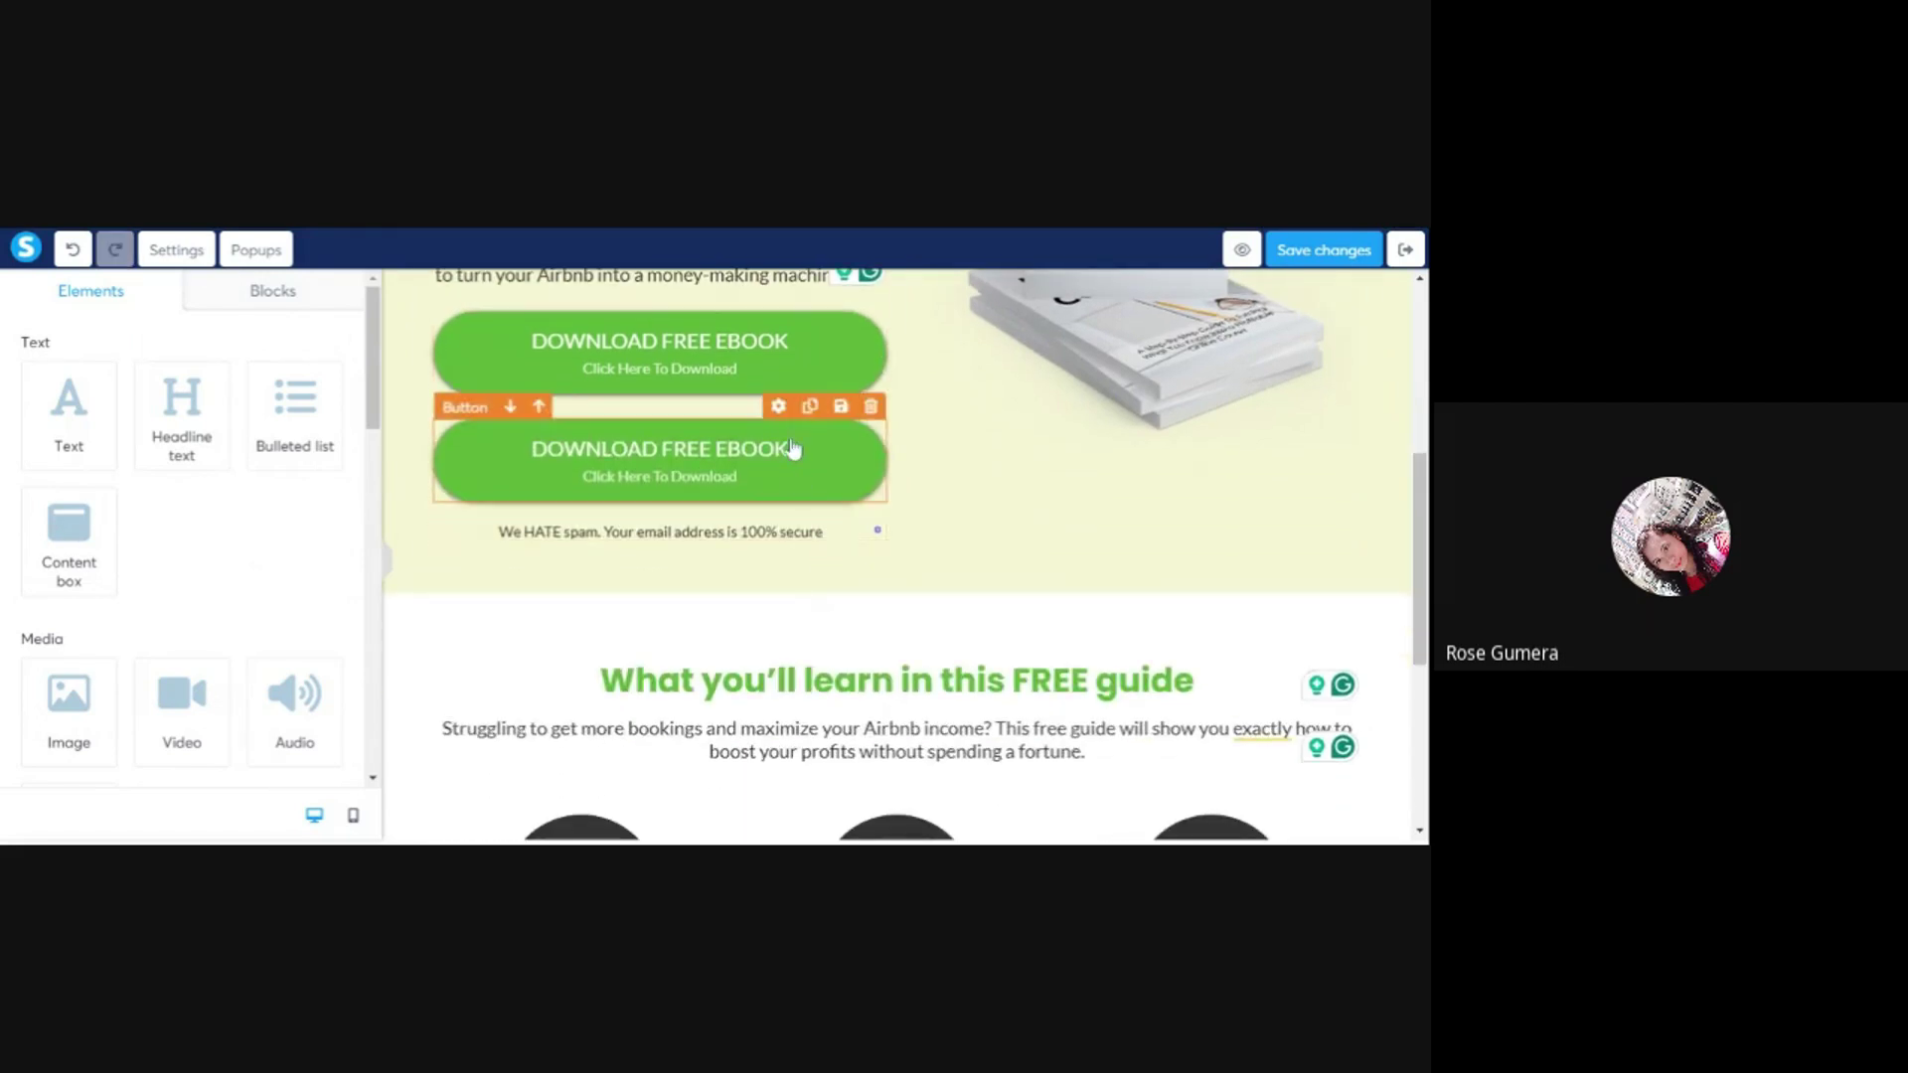
pyautogui.scroll(-4, 792, 515)
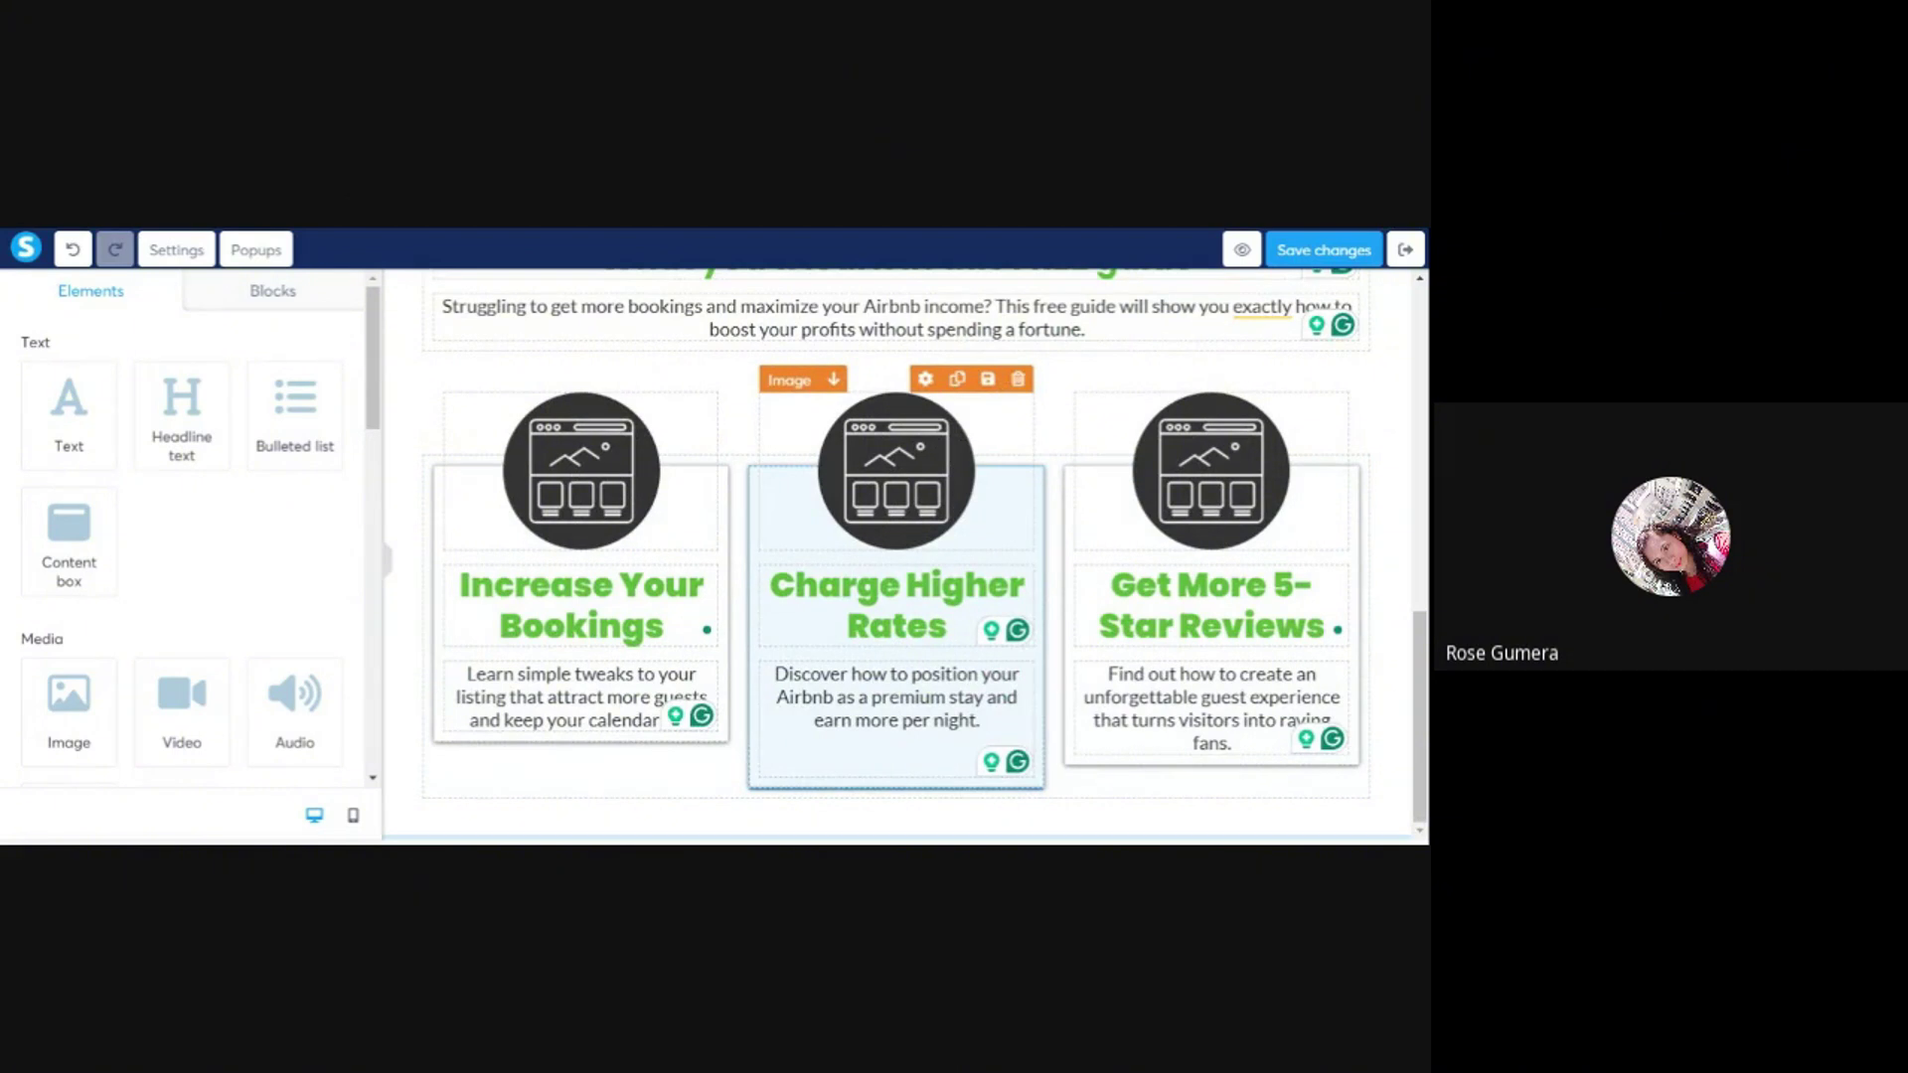
pyautogui.scroll(-1, 765, 719)
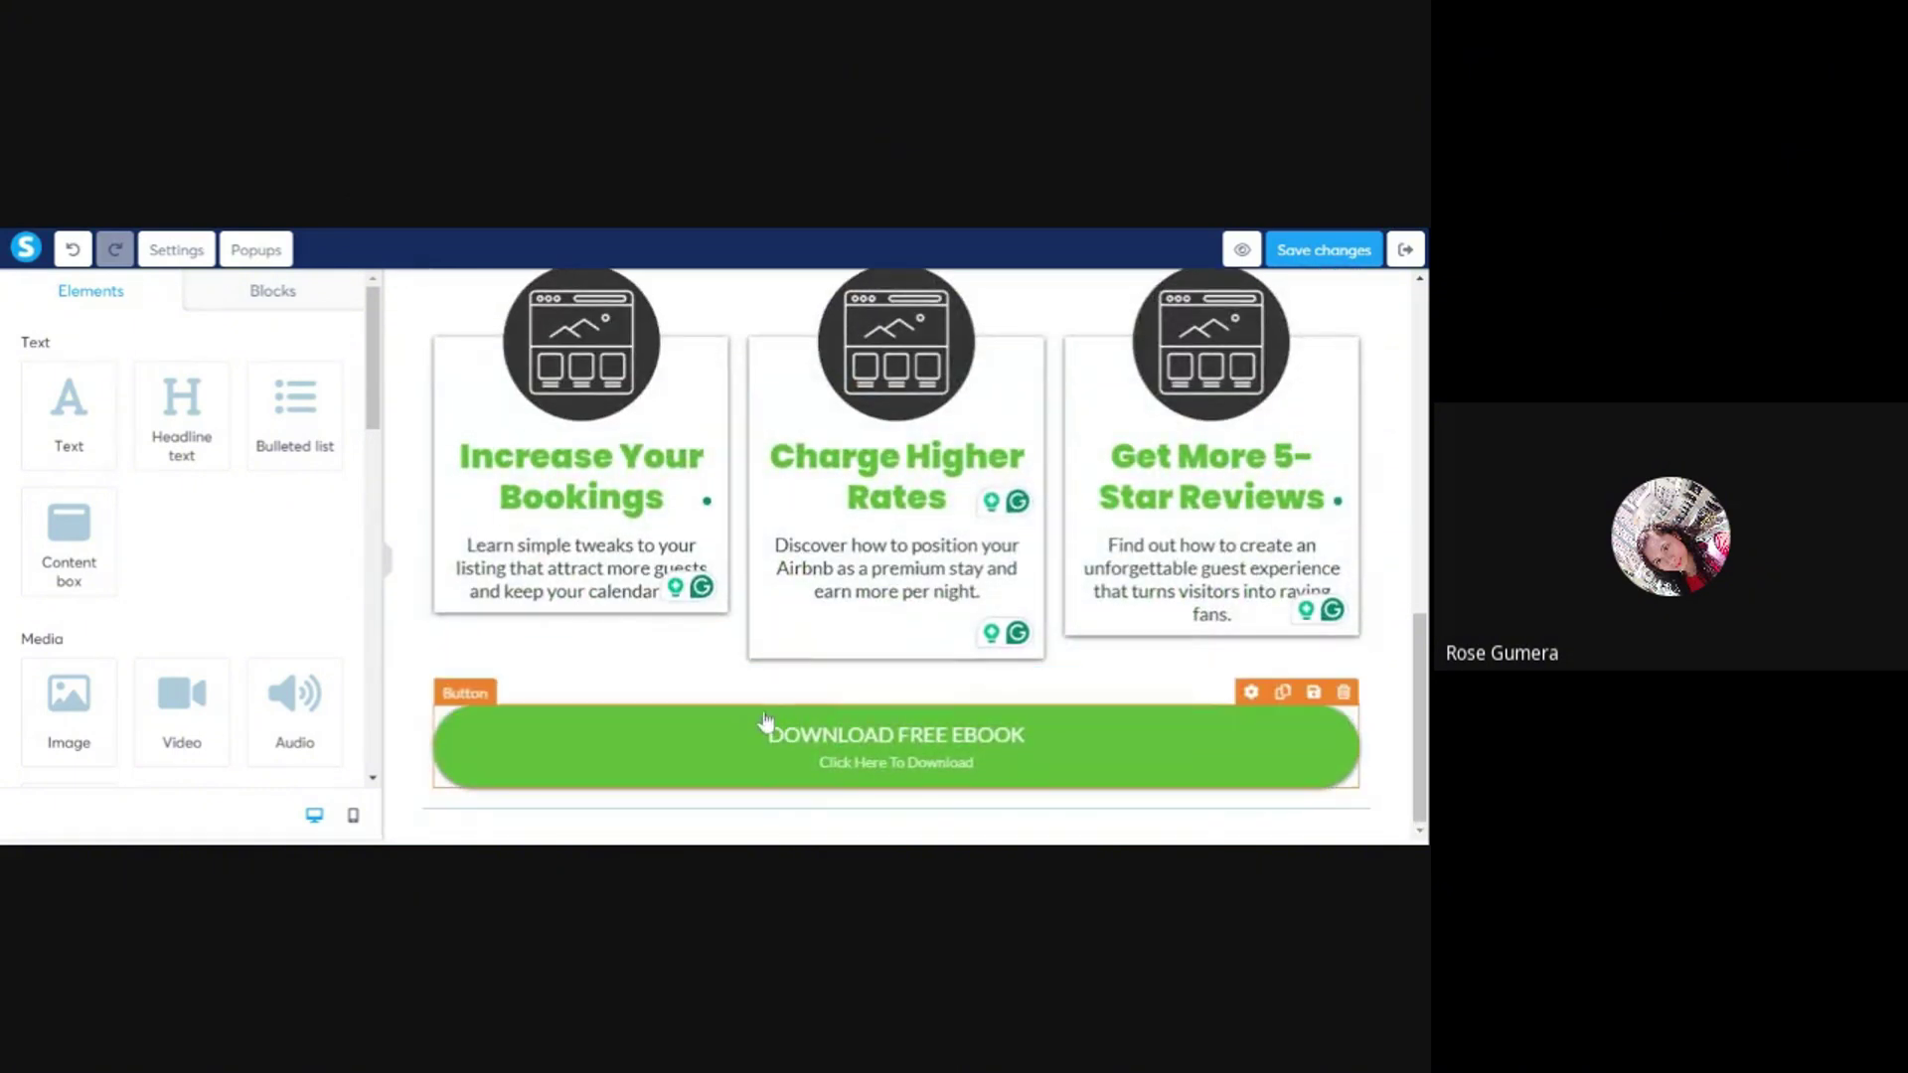
# - Set the copied button's width to Fluid and its alignment to center
pyautogui.click(753, 753)
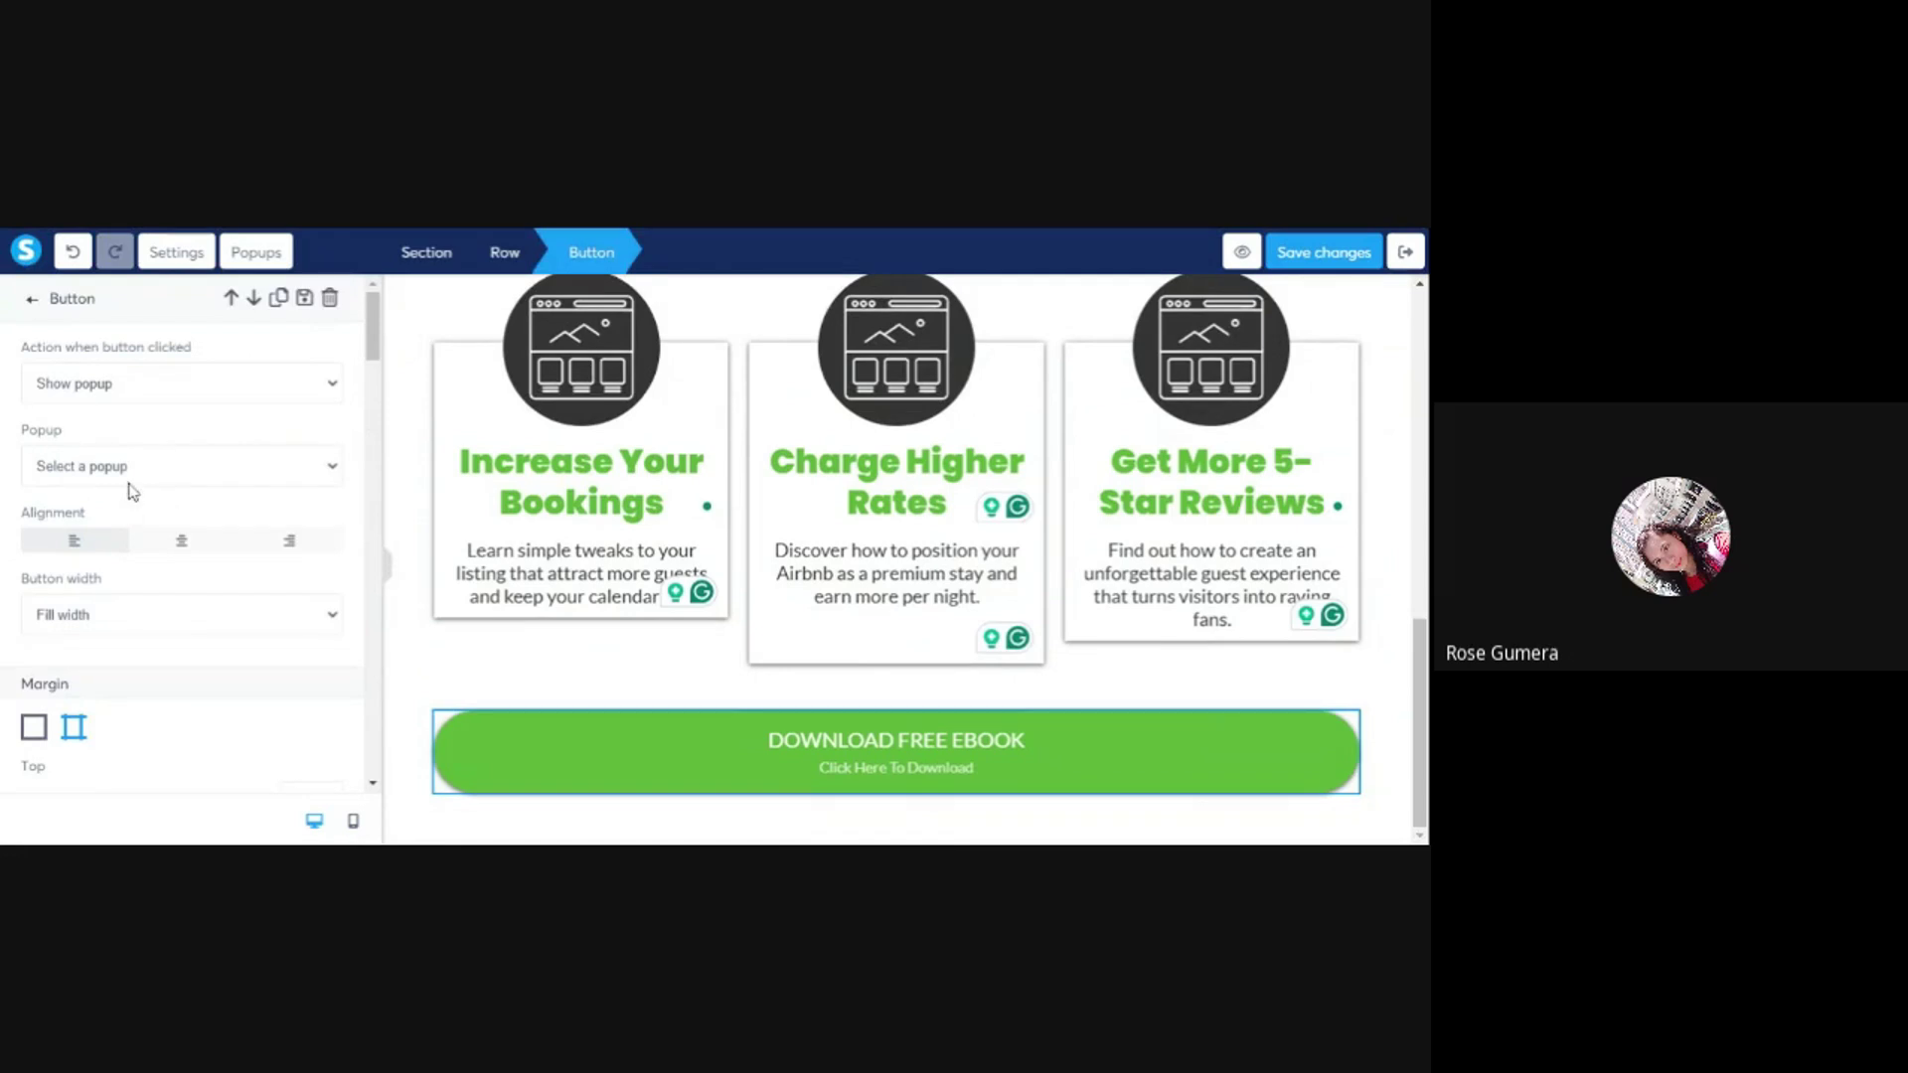
pyautogui.scroll(-3, 136, 494)
pyautogui.scroll(2, 132, 503)
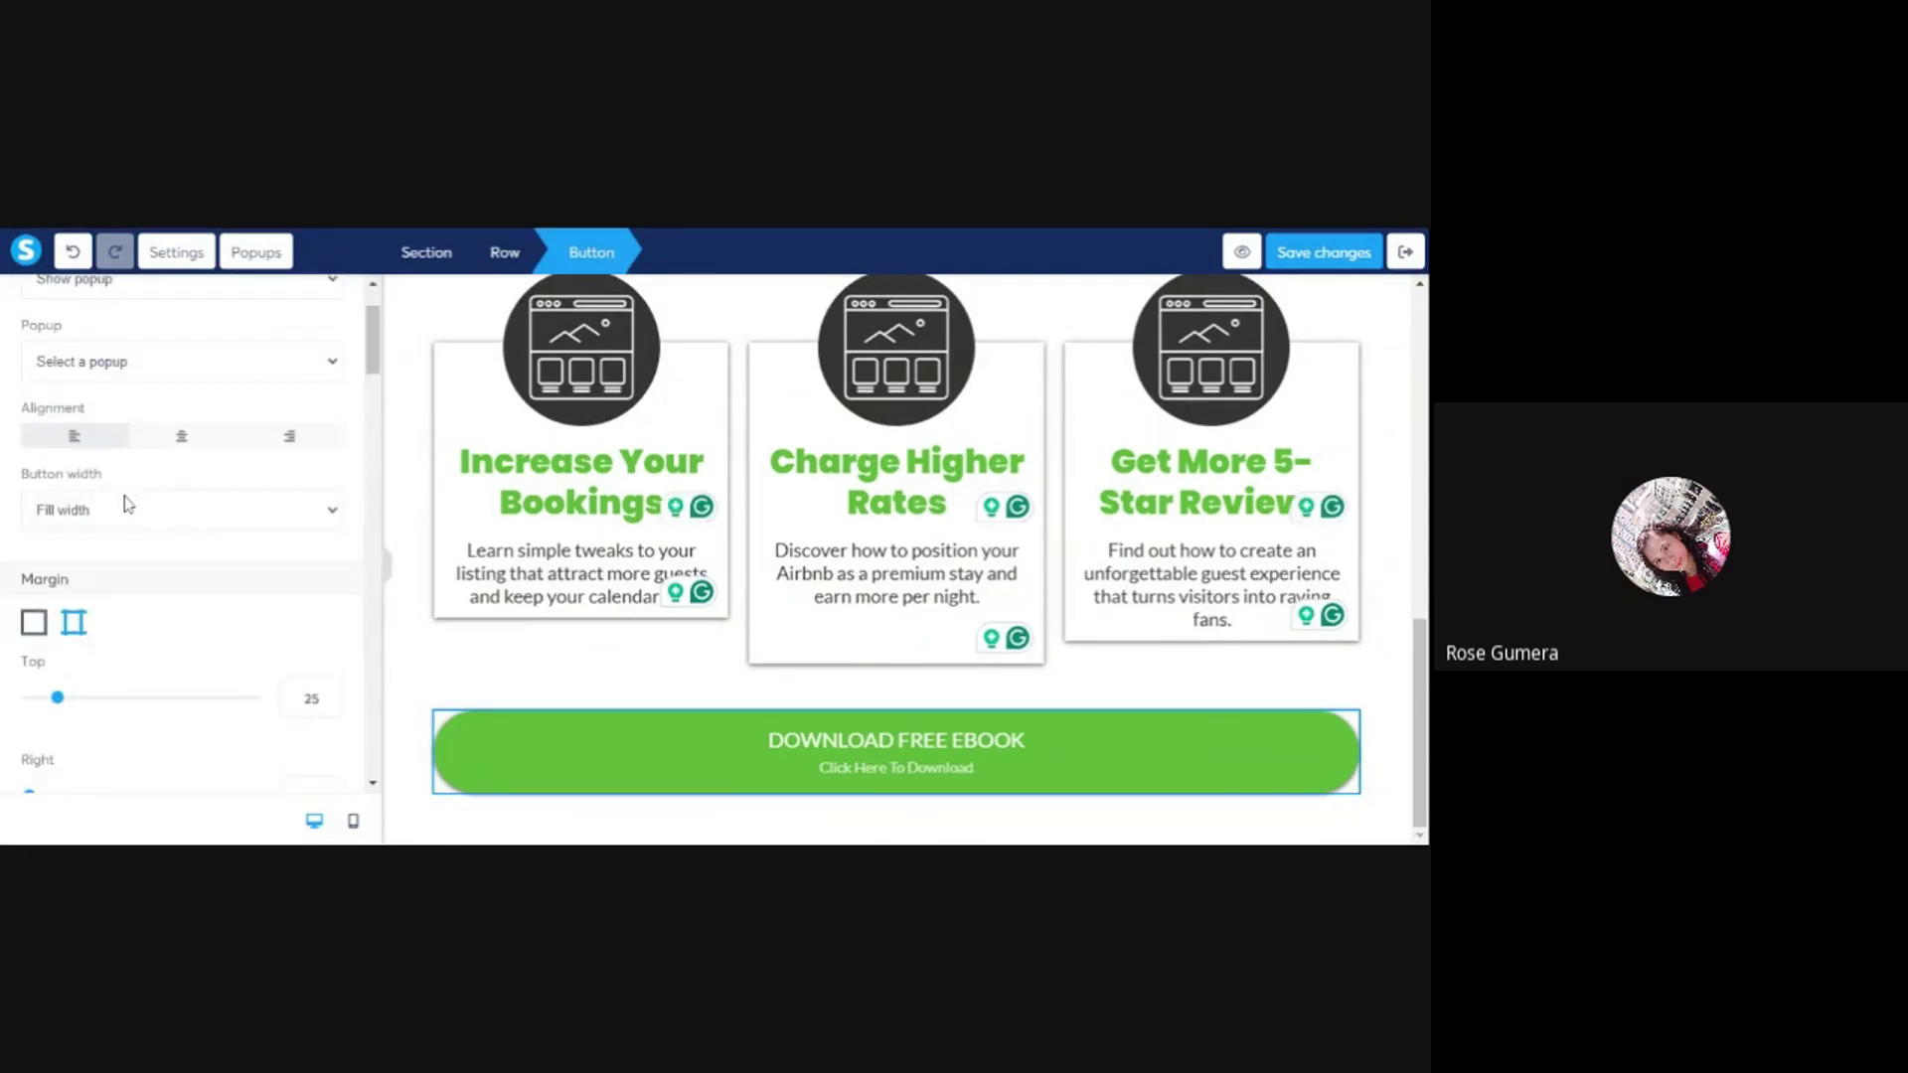
pyautogui.click(126, 504)
pyautogui.click(97, 542)
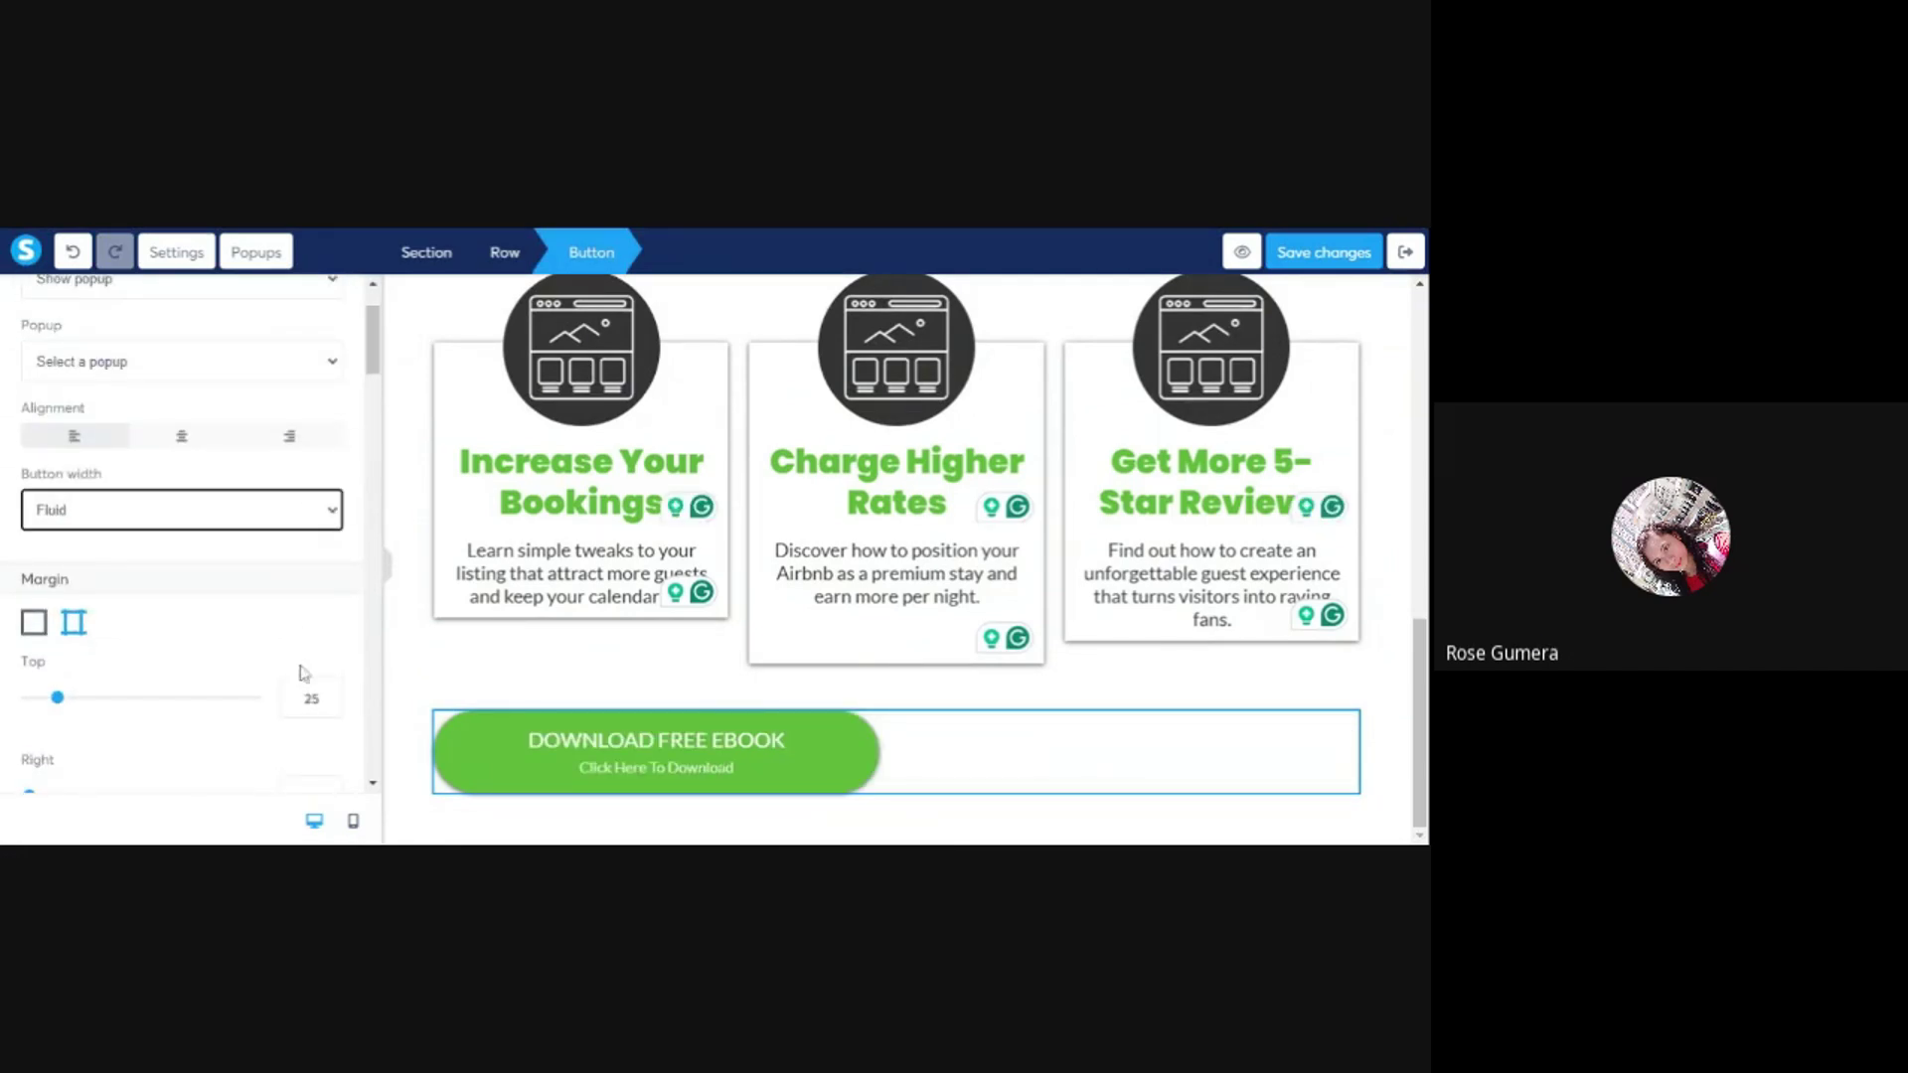
pyautogui.scroll(-2, 159, 626)
pyautogui.scroll(2, 195, 457)
pyautogui.click(179, 439)
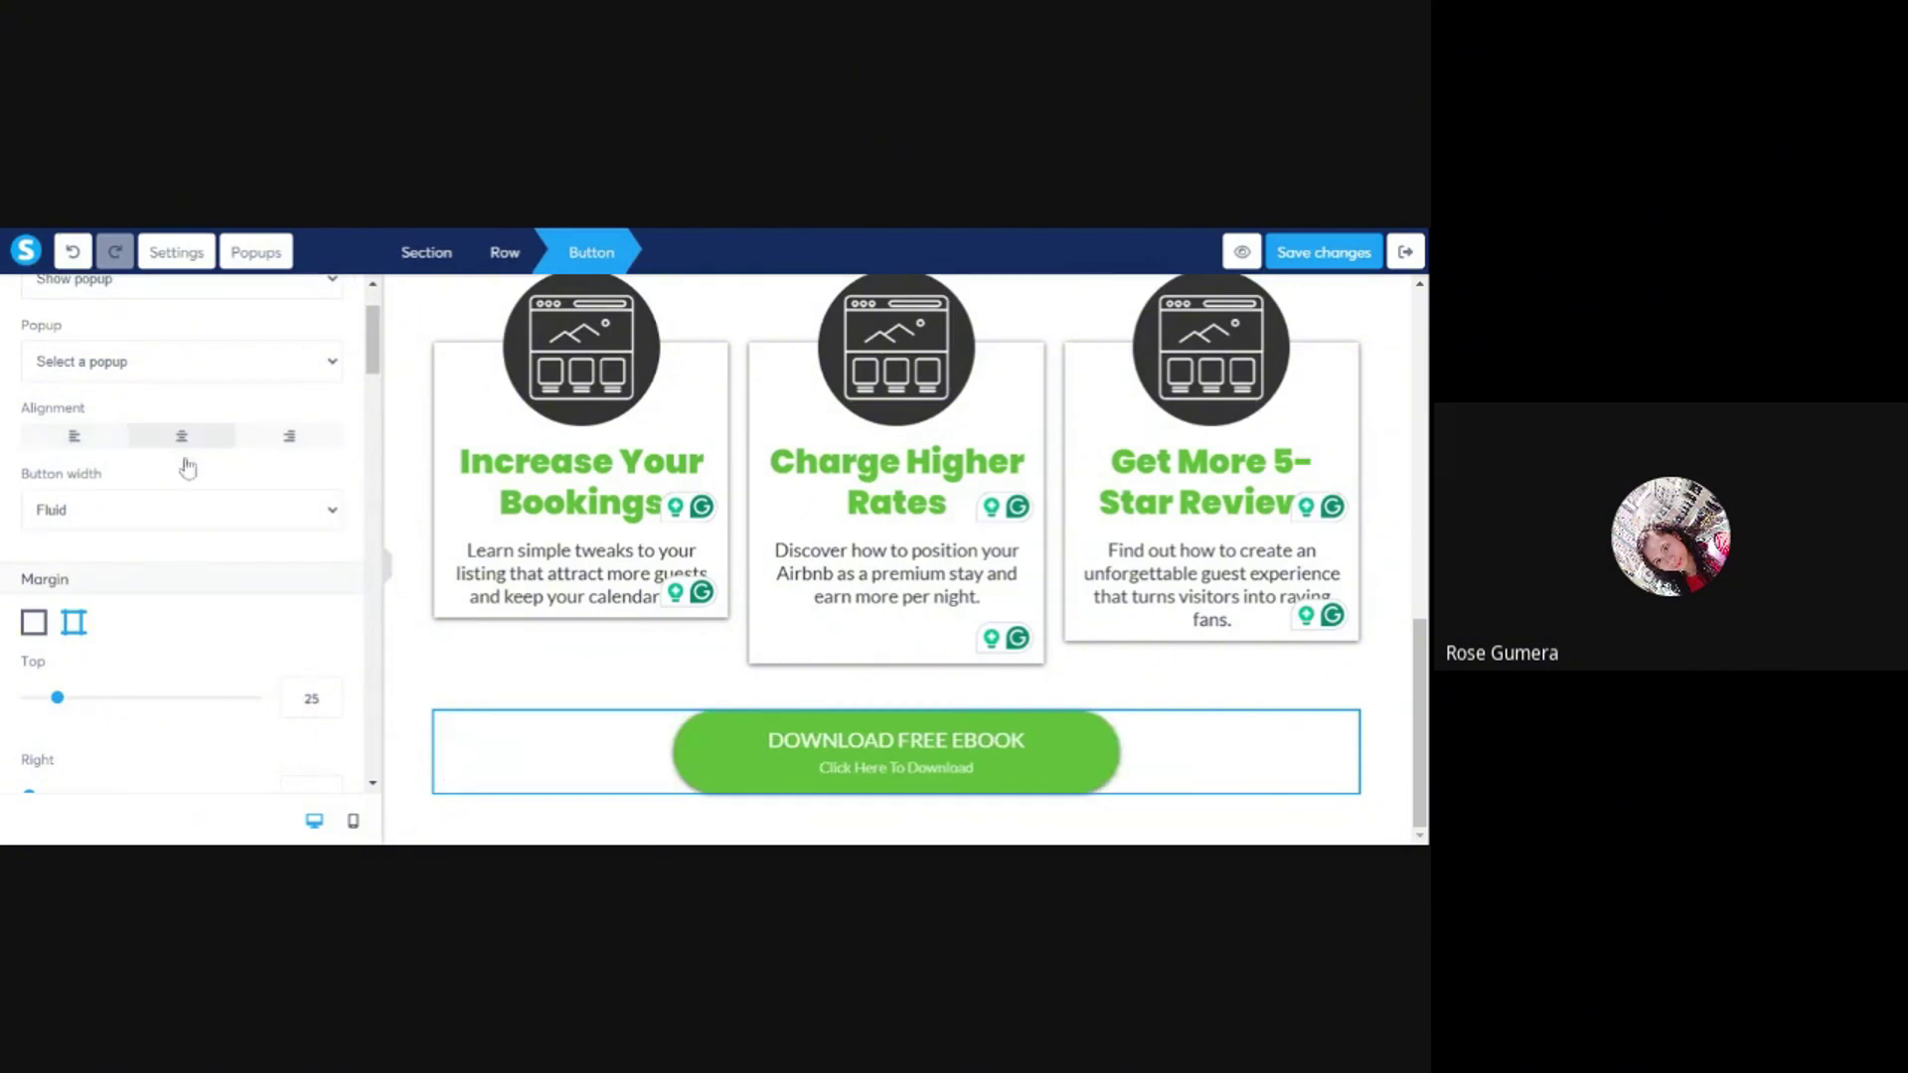
pyautogui.click(618, 646)
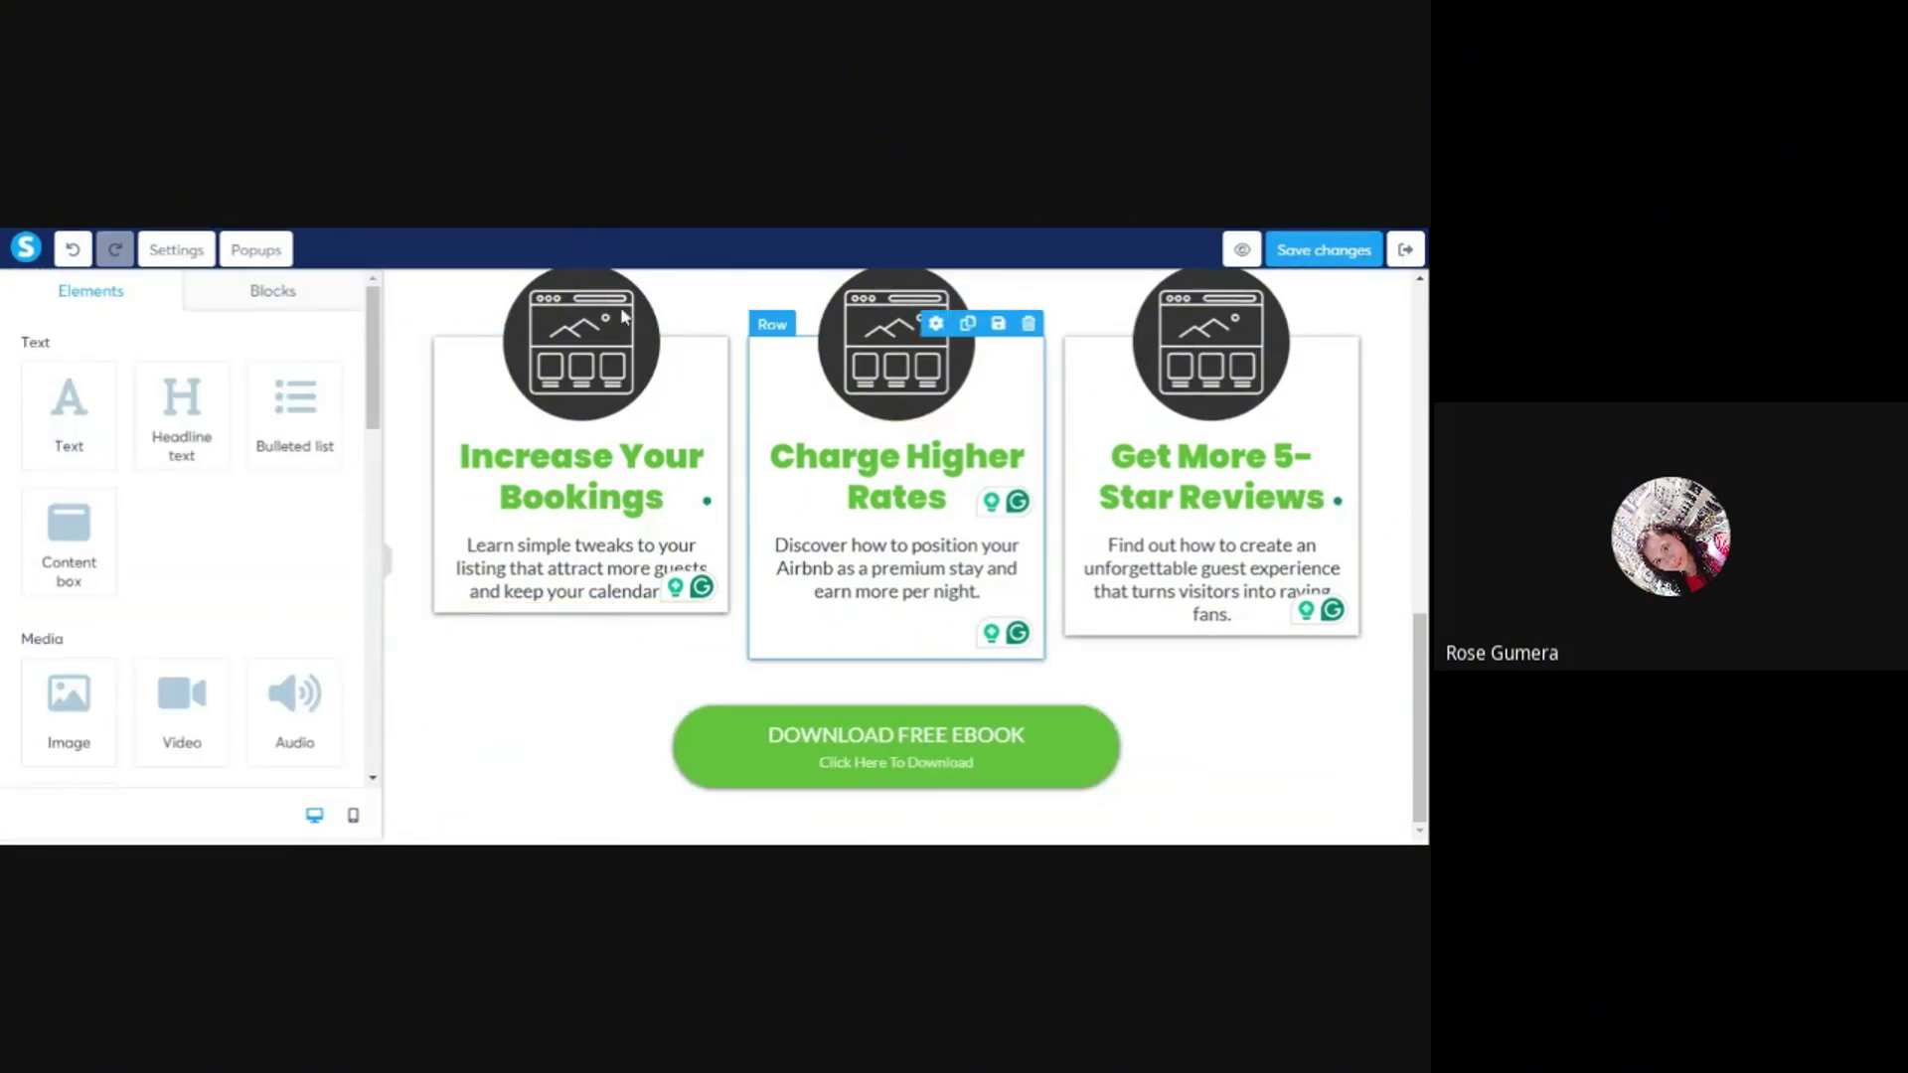
pyautogui.scroll(1, 586, 454)
pyautogui.scroll(2, 586, 454)
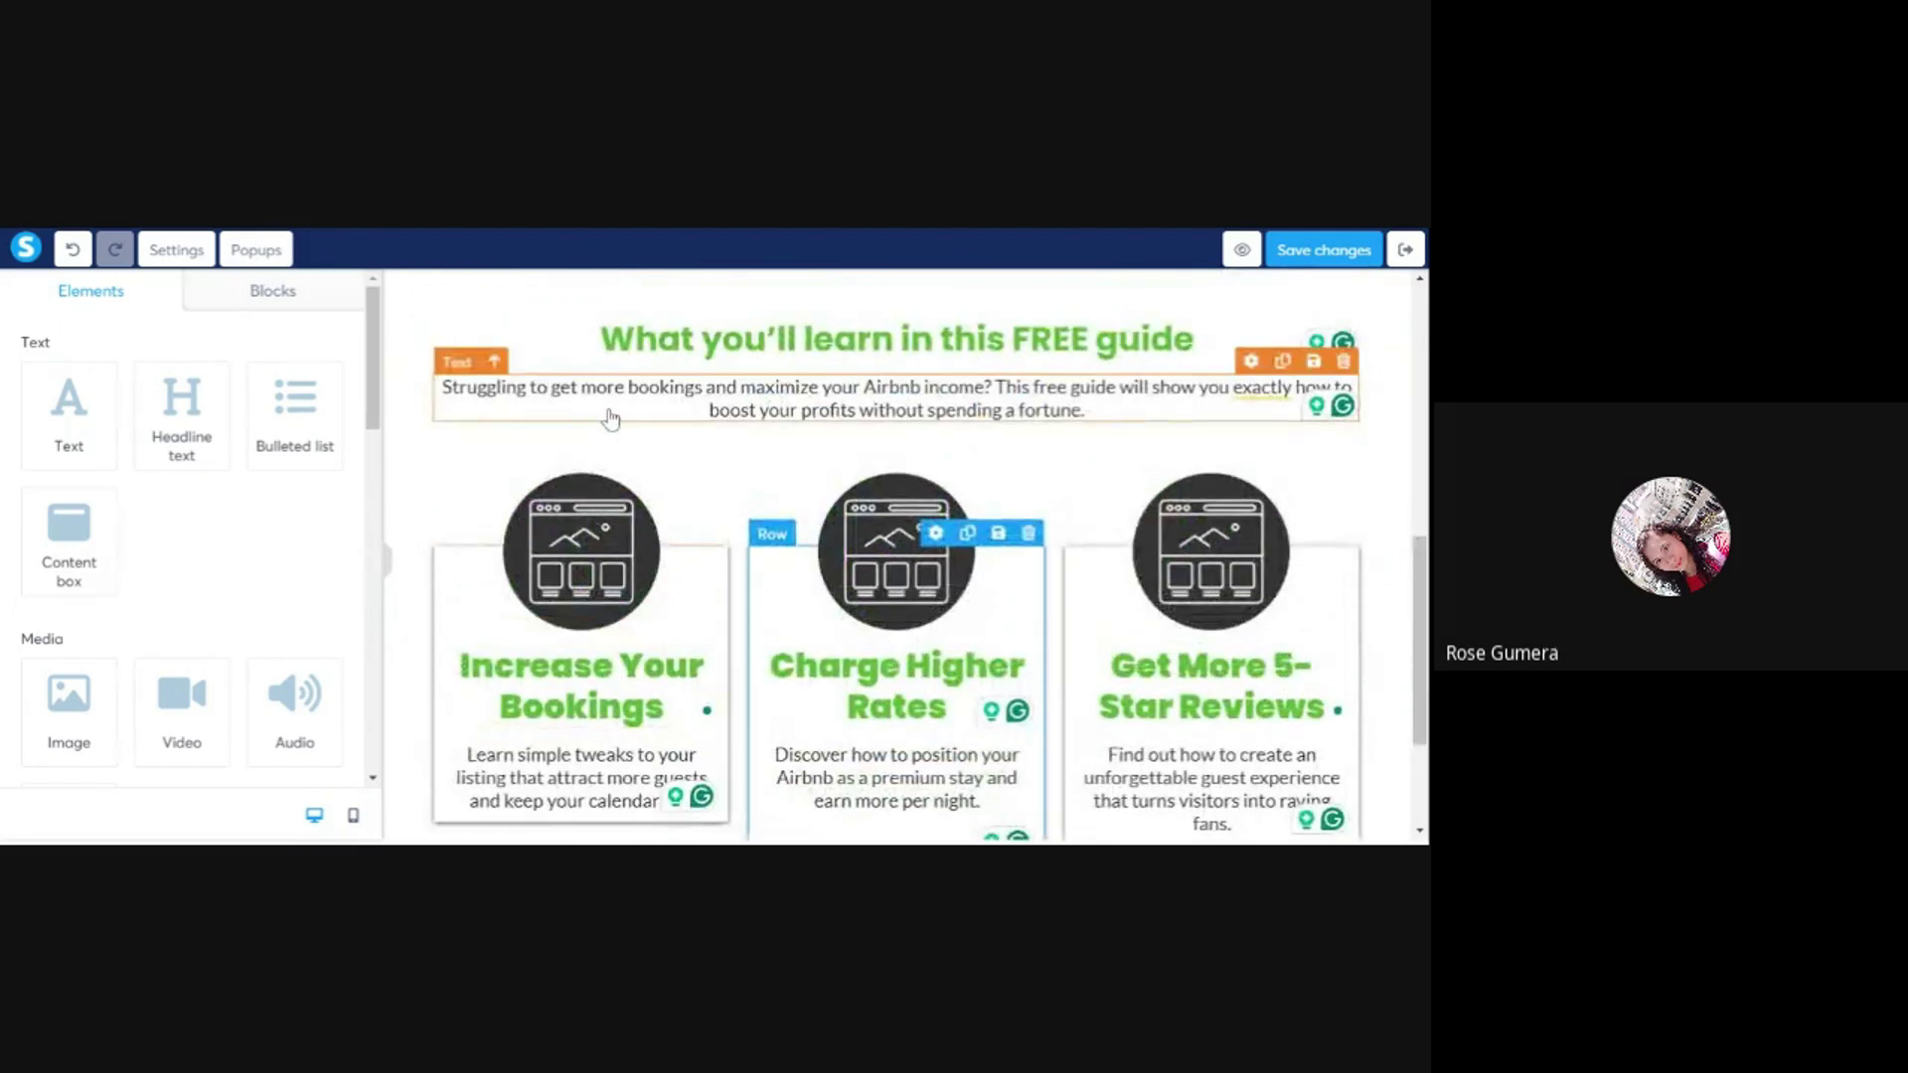
pyautogui.scroll(-2, 609, 417)
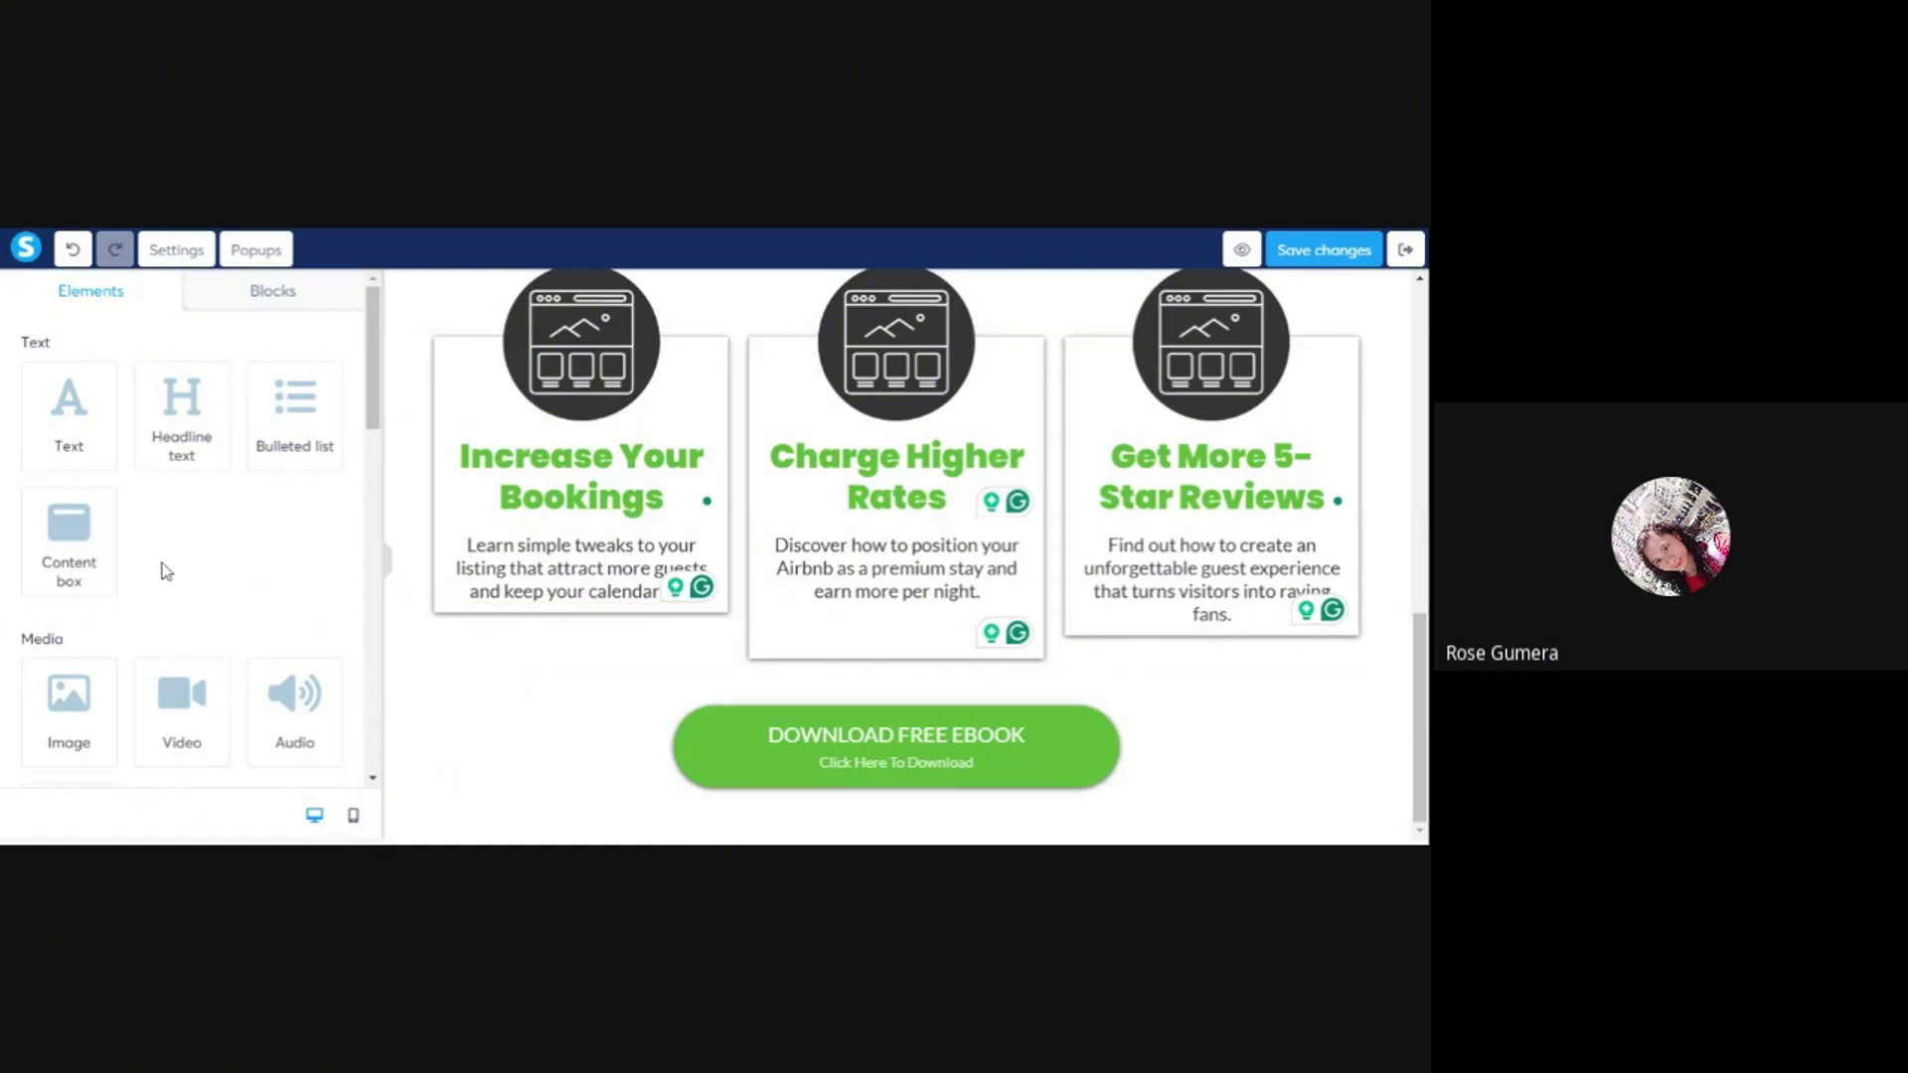
pyautogui.scroll(-1, 173, 581)
pyautogui.scroll(-4, 180, 576)
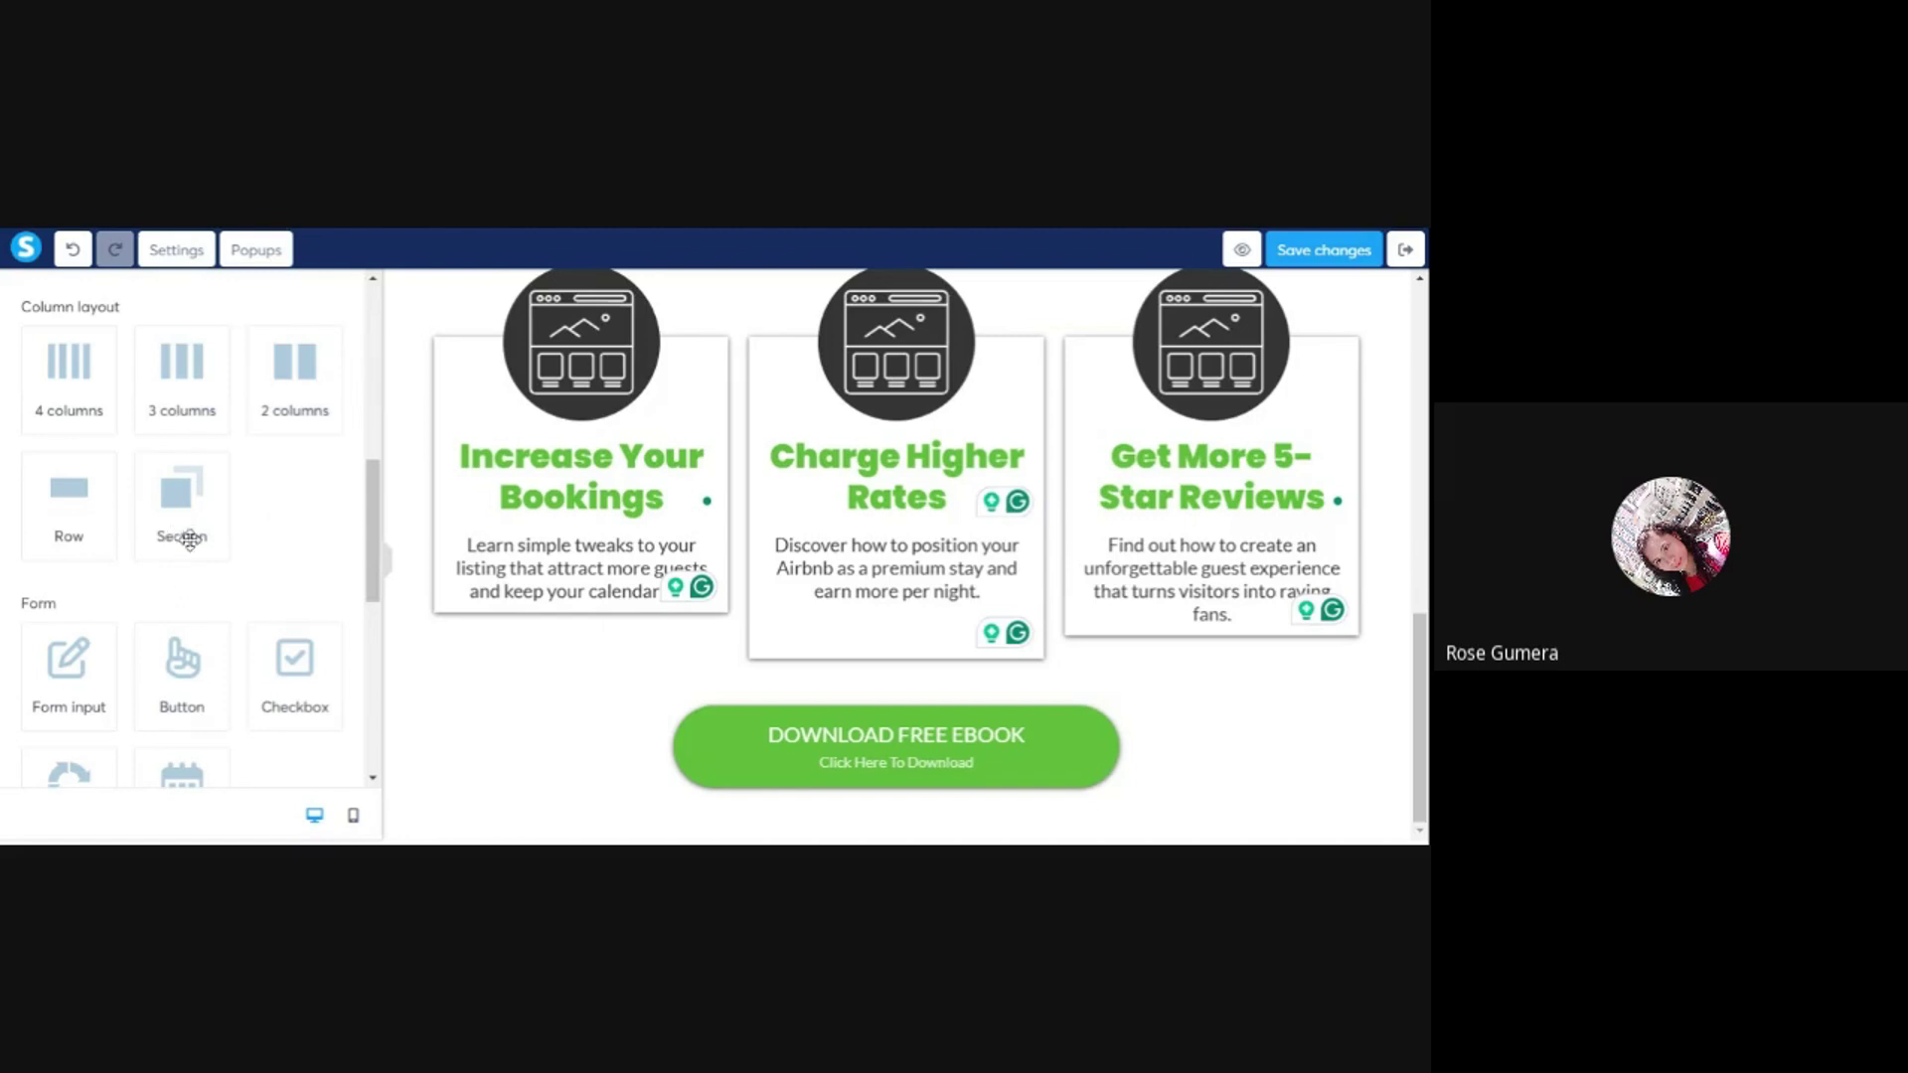
# - Drag a Section element below the Download Free Ebook button, checking the About the Author reference
pyautogui.moveTo(187, 535); pyautogui.dragTo(540, 771)
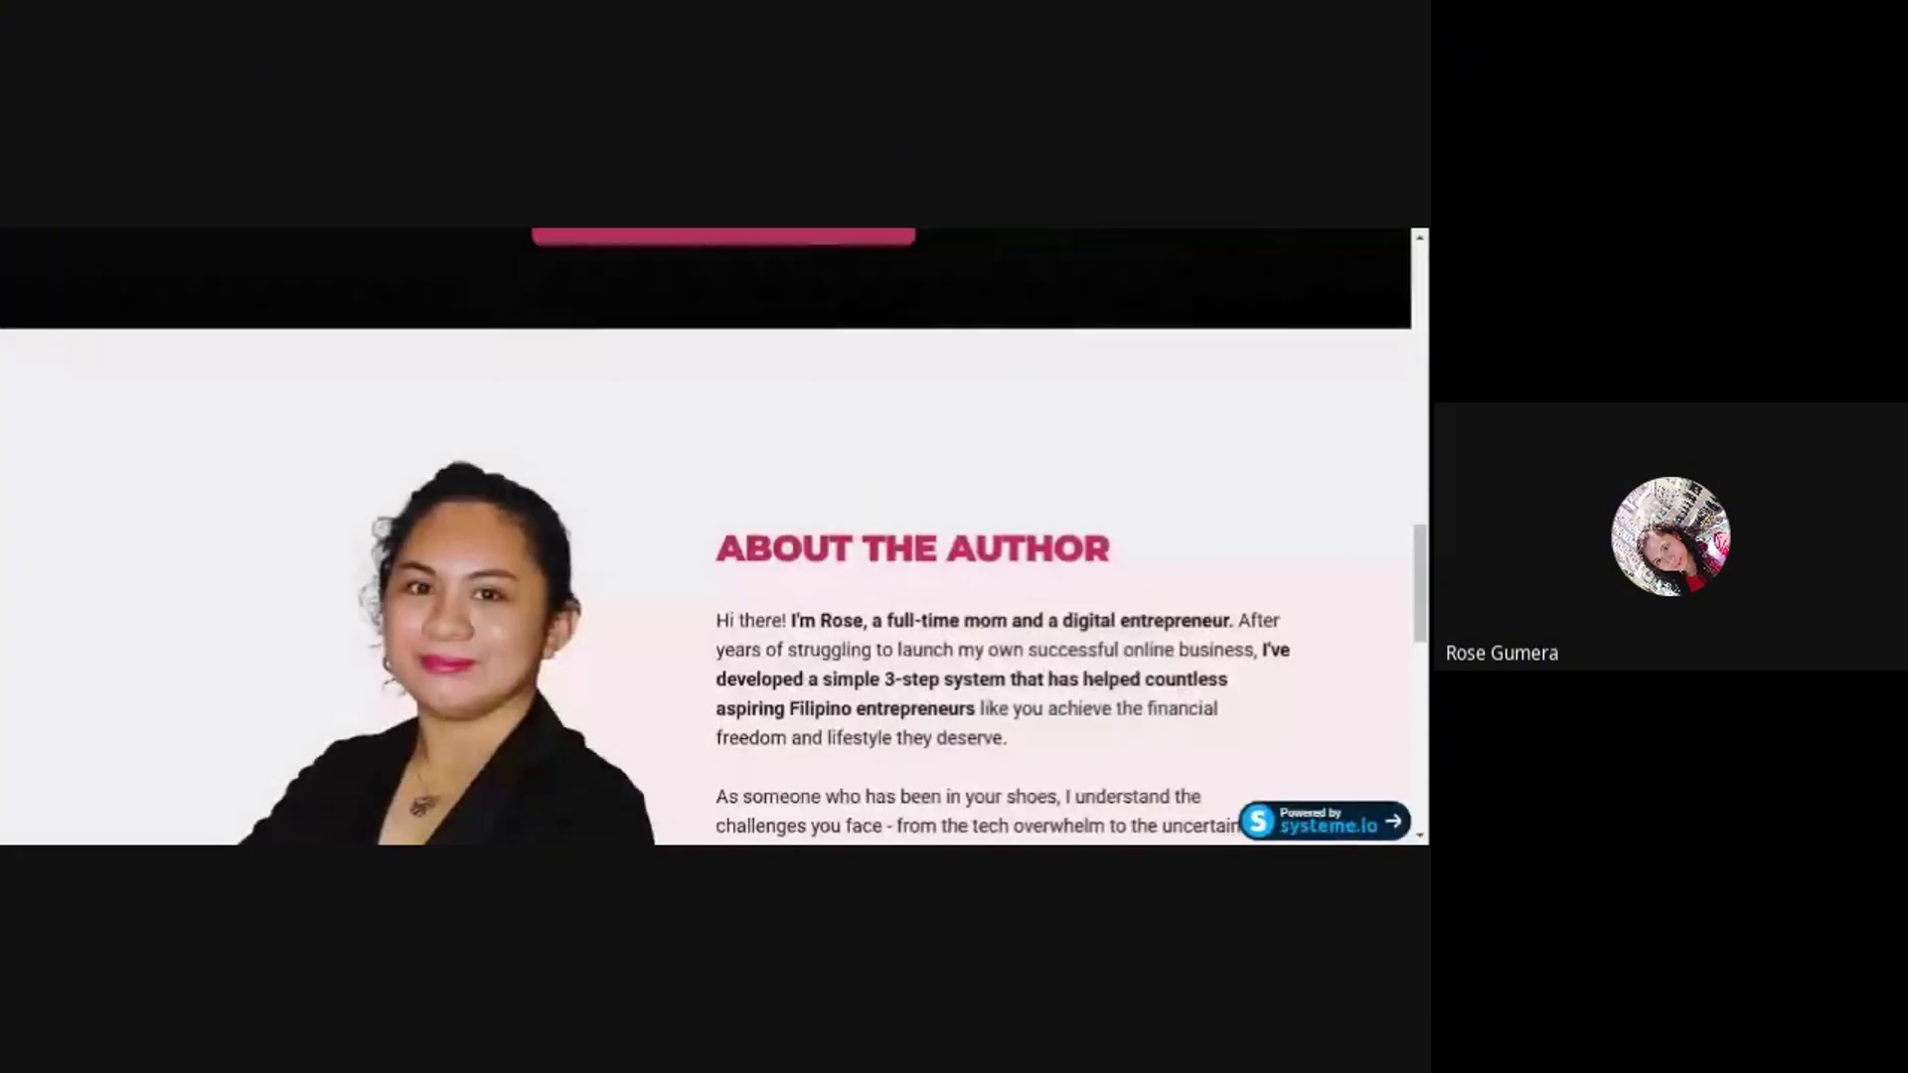
pyautogui.scroll(-3, 723, 518)
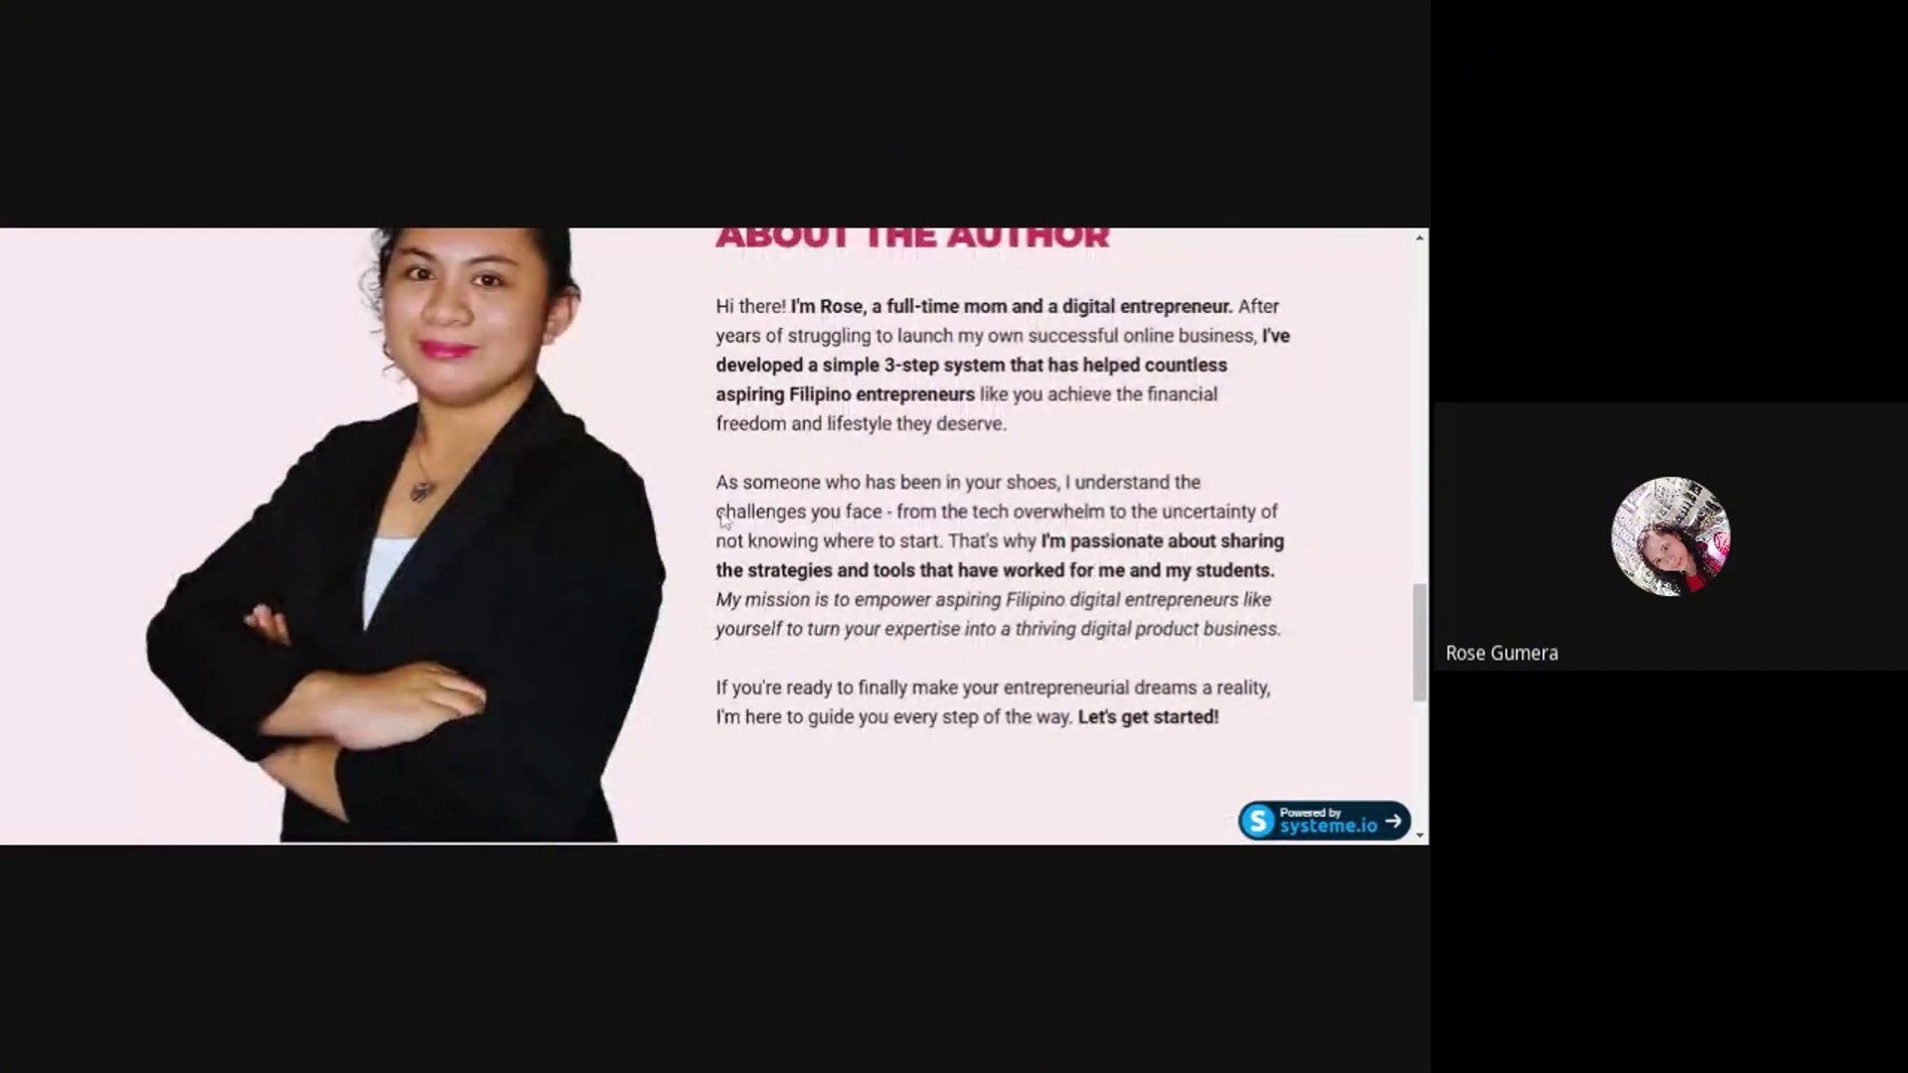
pyautogui.scroll(3, 723, 518)
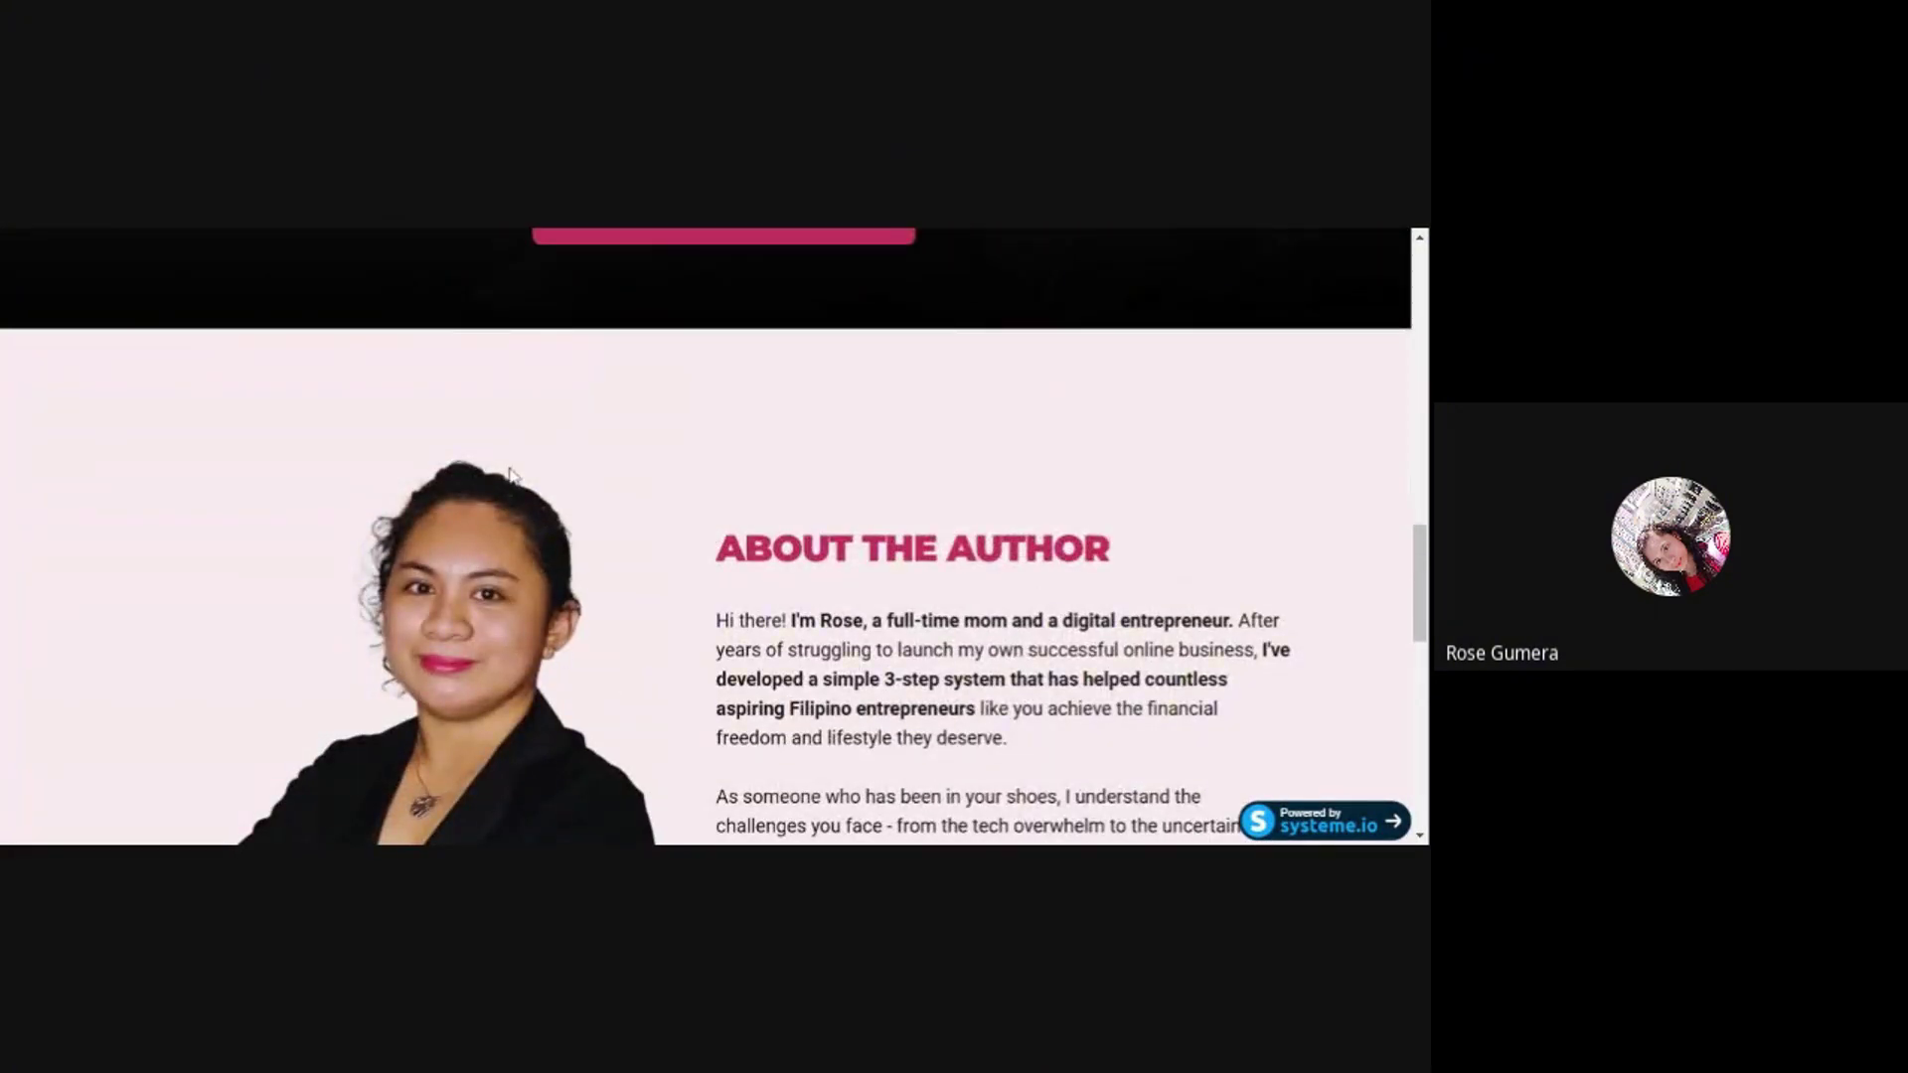
pyautogui.click(491, 231)
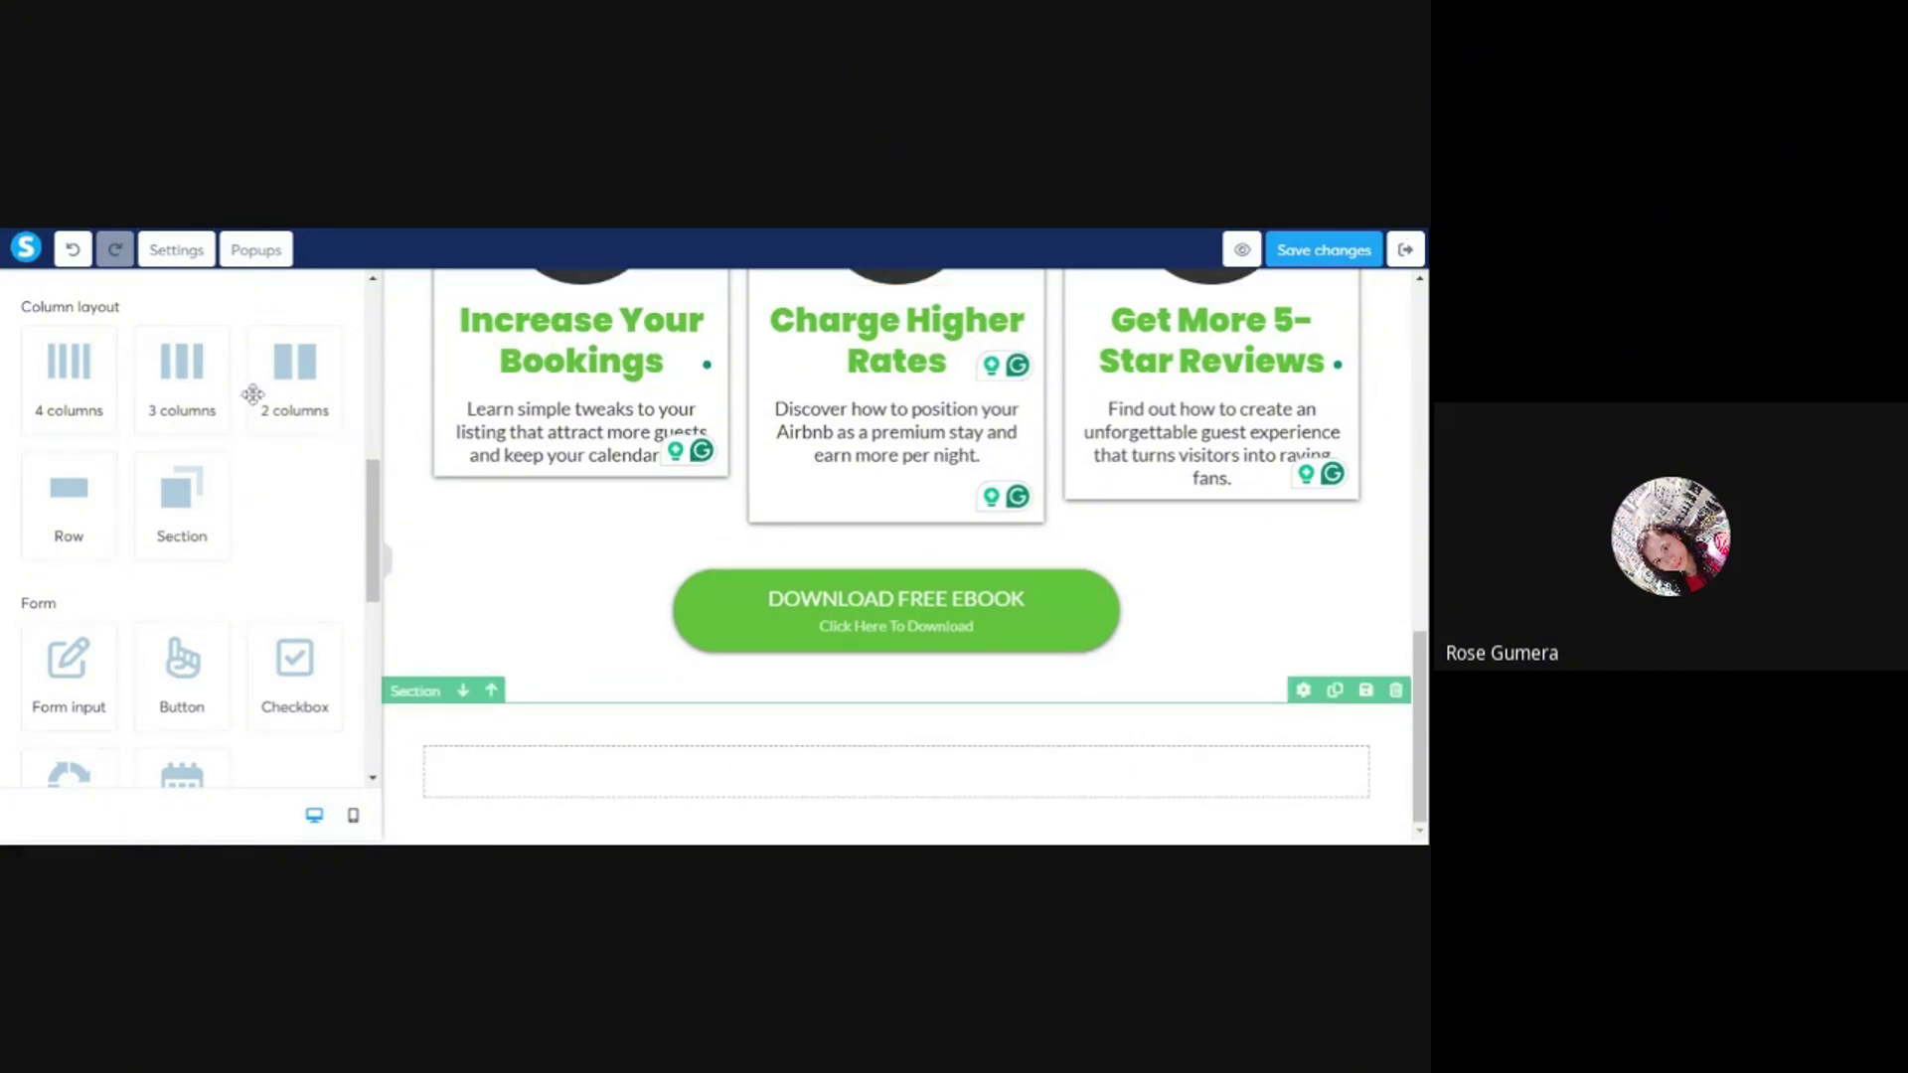
# - Split the new empty section below the Download button into two columns
pyautogui.scroll(3, 184, 427)
pyautogui.scroll(-3, 179, 447)
pyautogui.moveTo(321, 442); pyautogui.dragTo(685, 765)
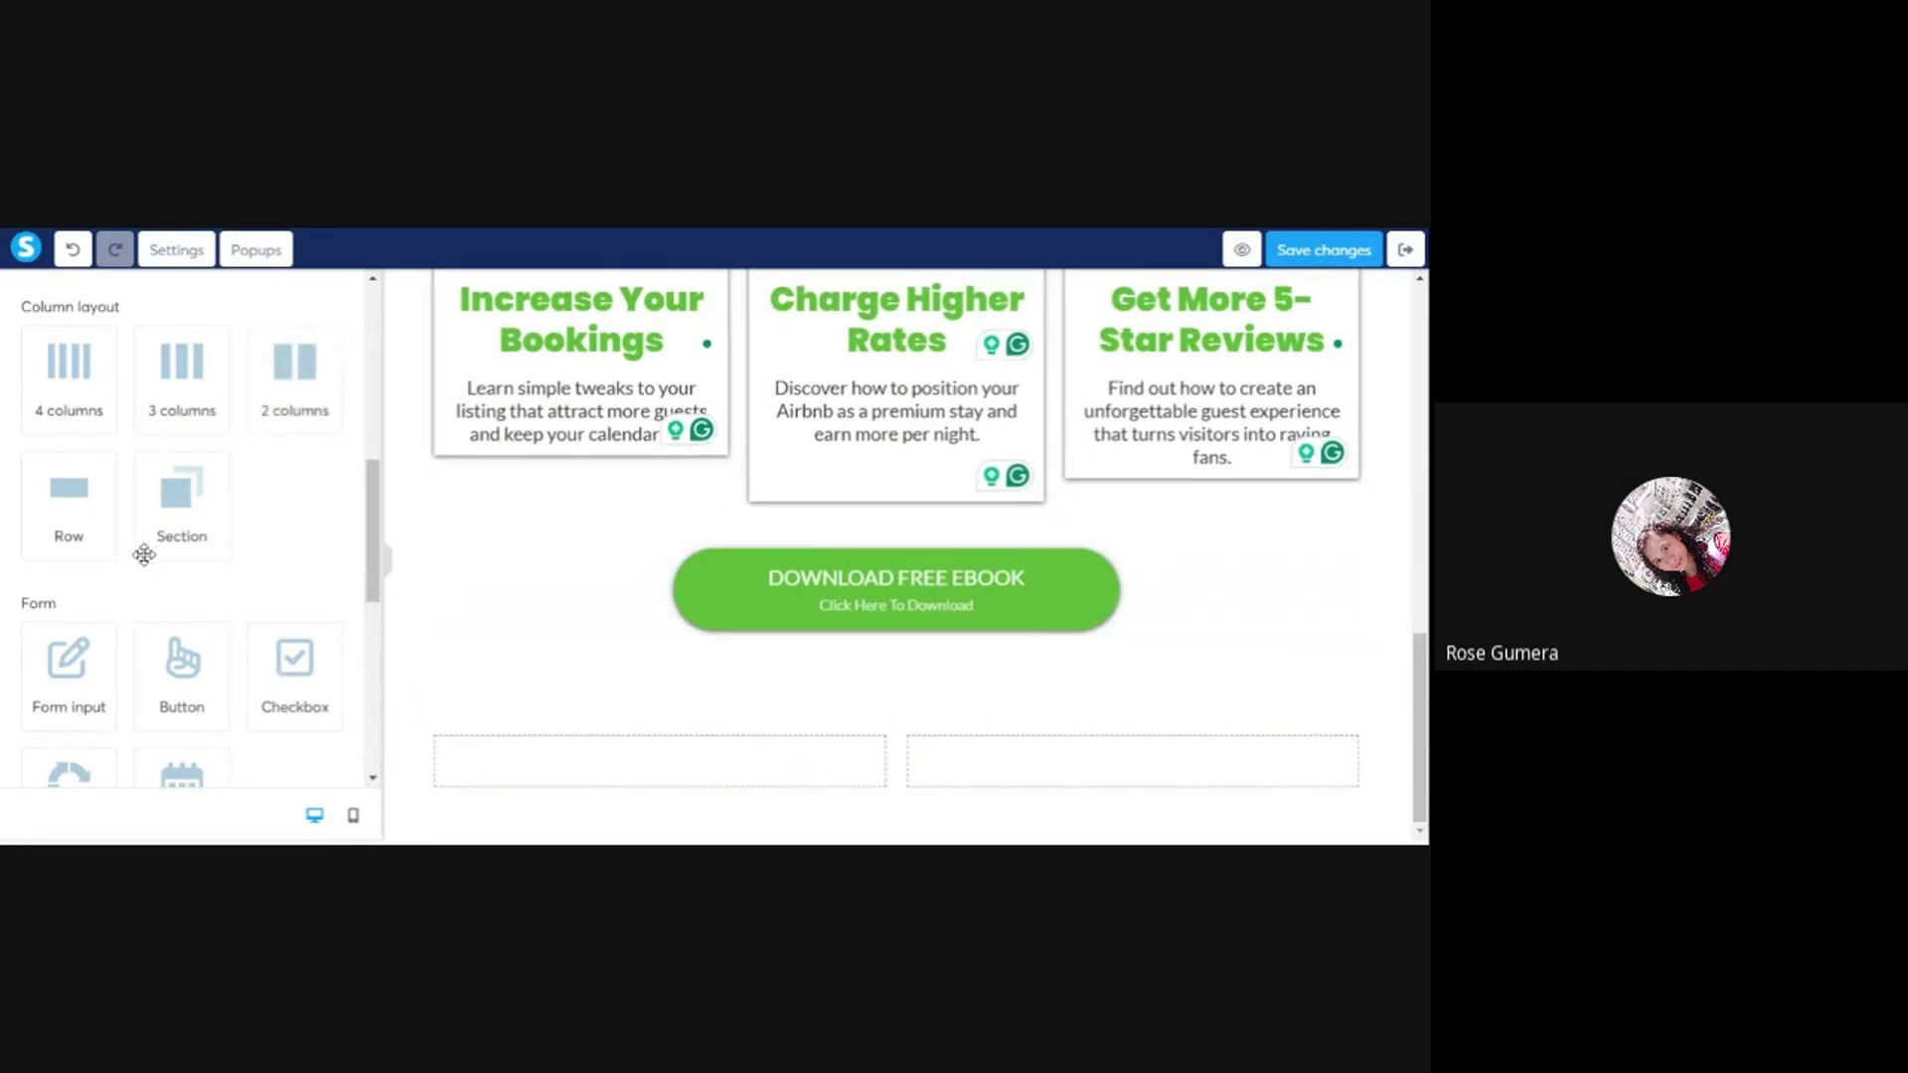
# - Place an Image placeholder in the left column
pyautogui.scroll(-3, 144, 551)
pyautogui.scroll(5, 147, 553)
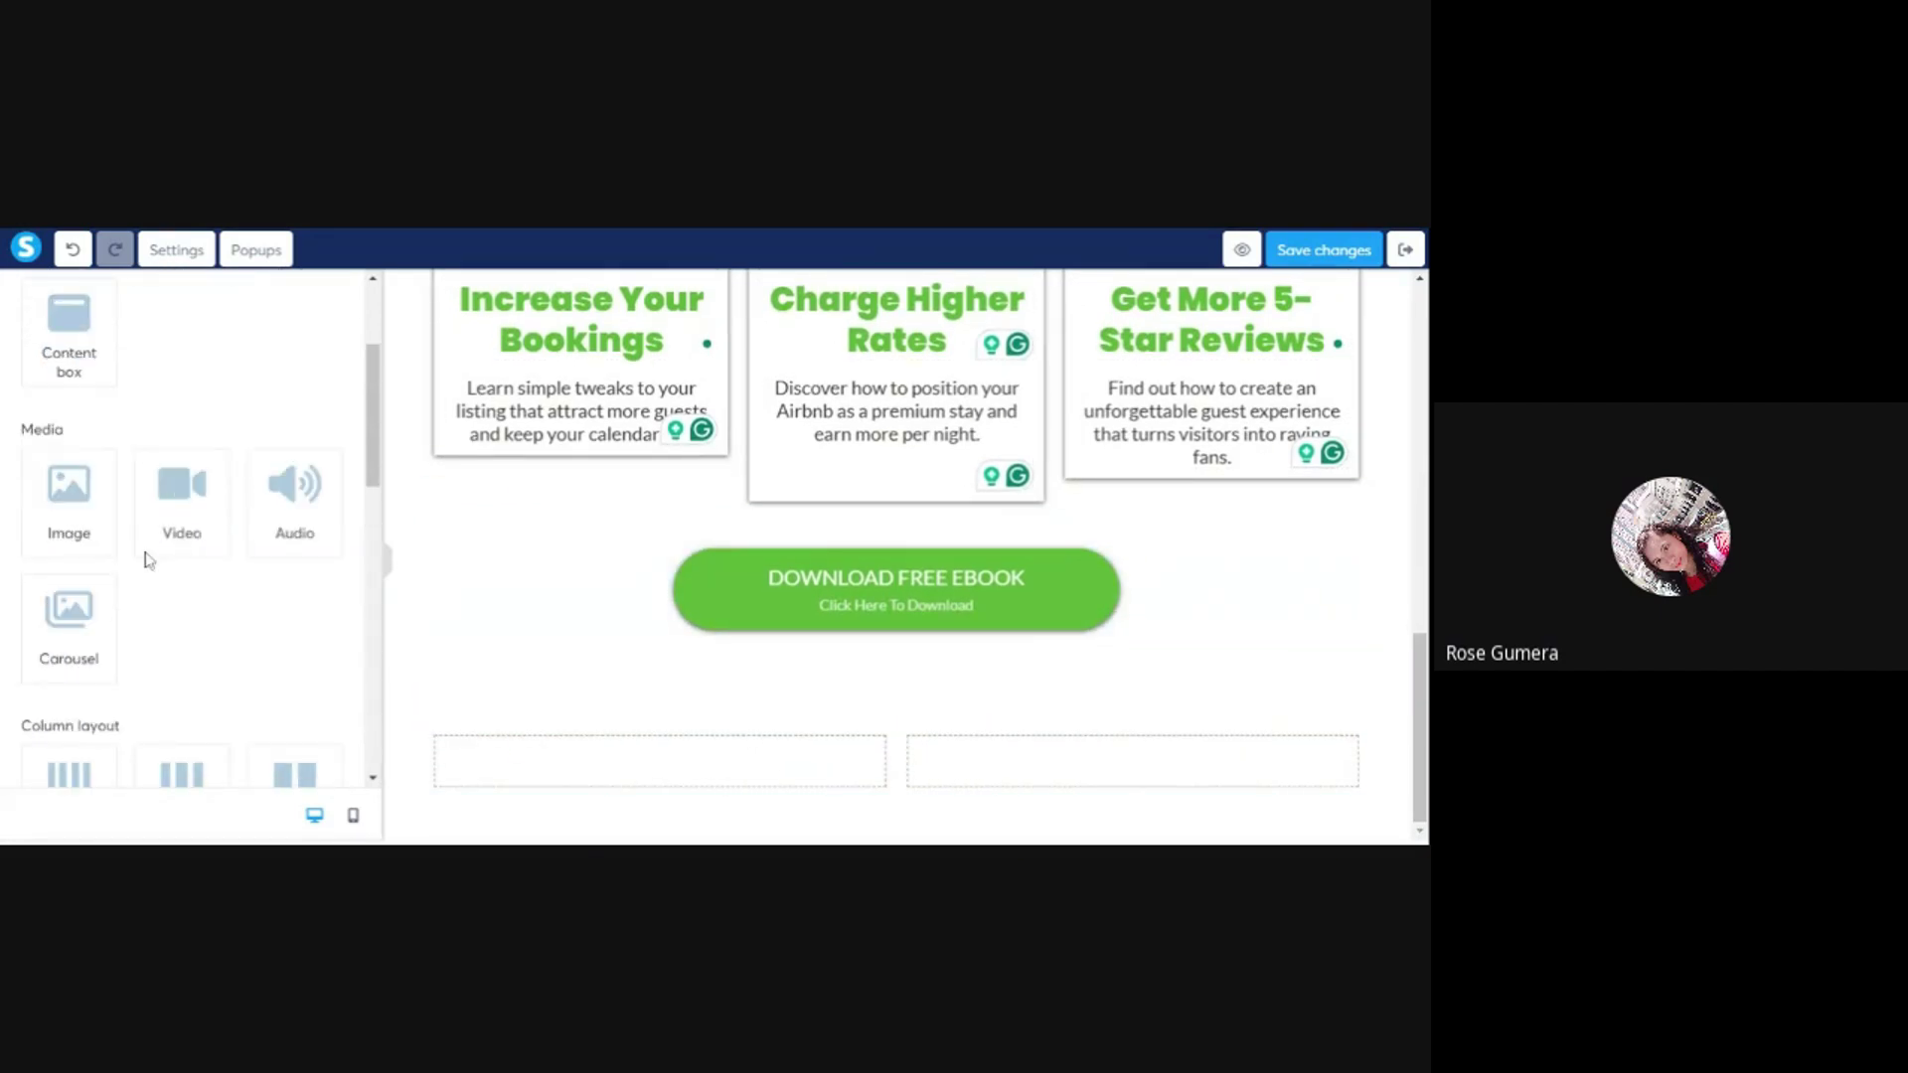
pyautogui.moveTo(71, 492); pyautogui.dragTo(563, 773)
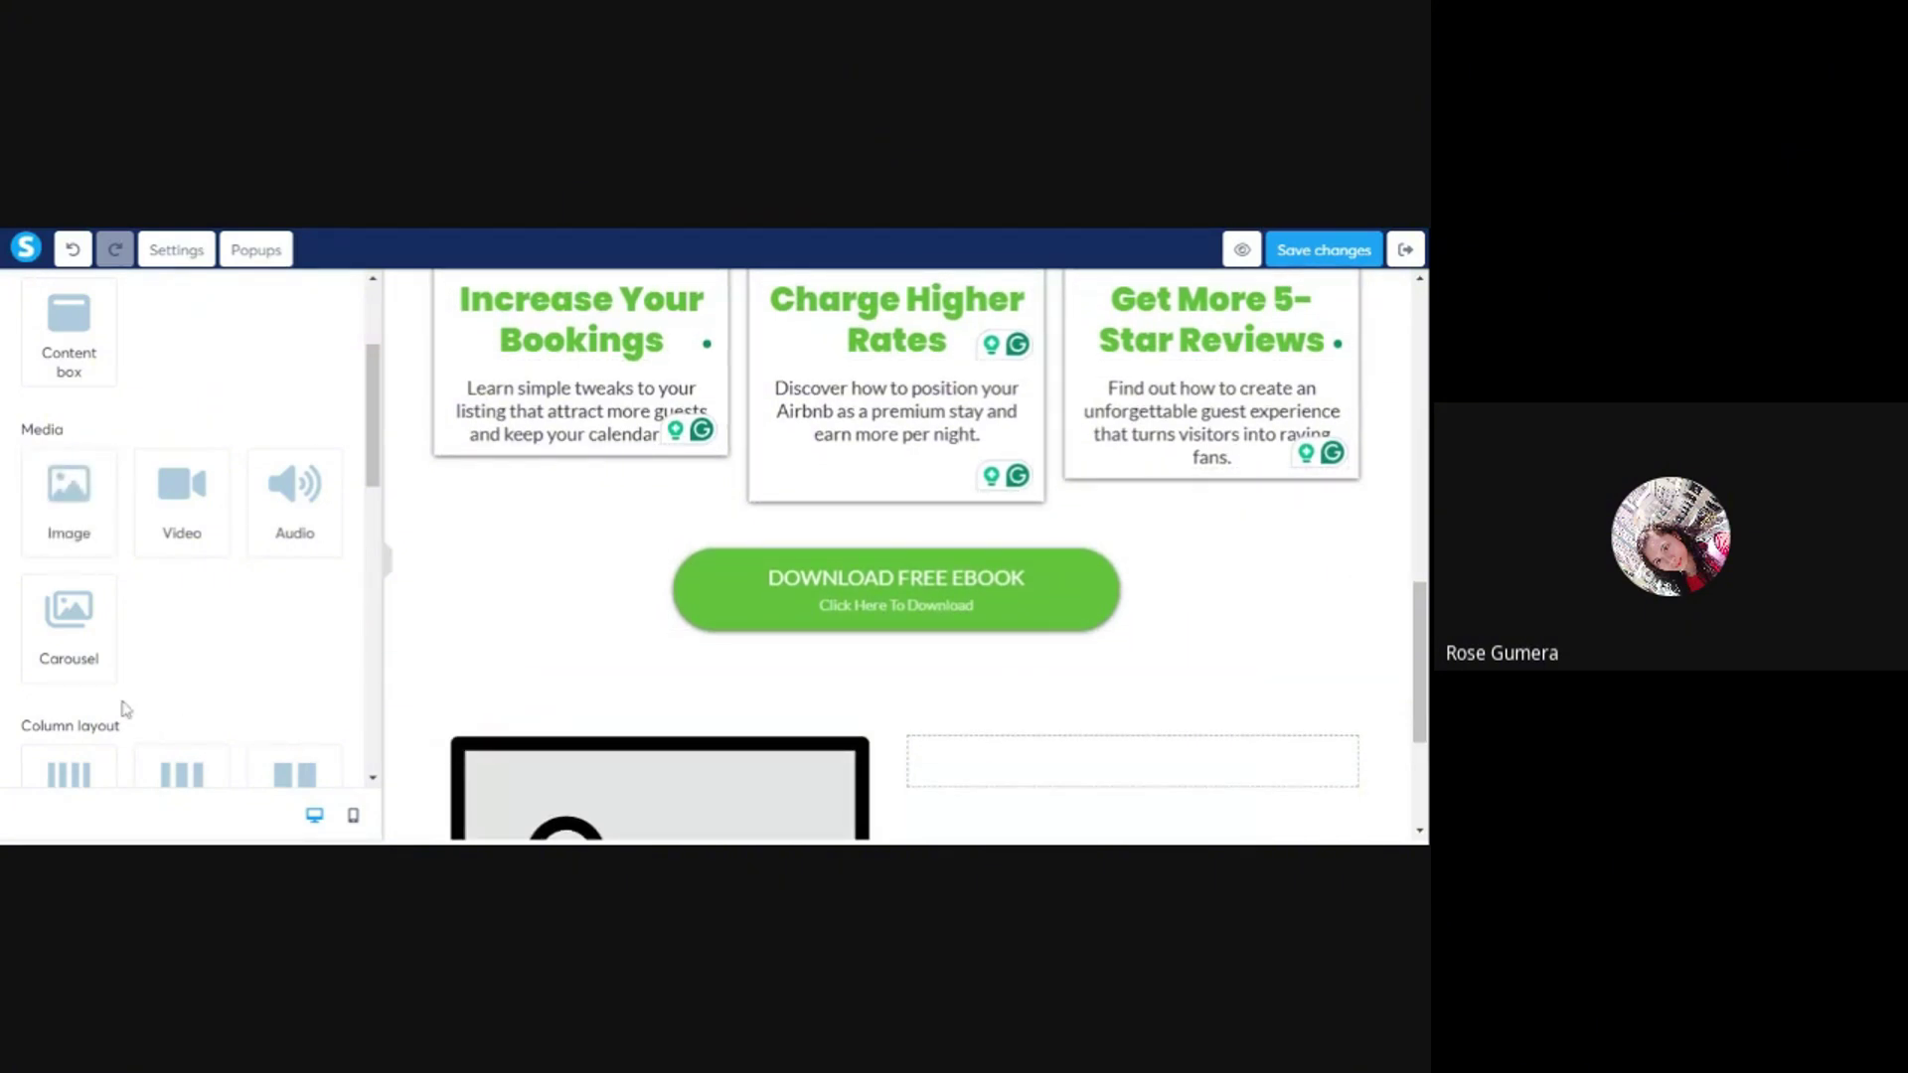
pyautogui.scroll(-1, 402, 719)
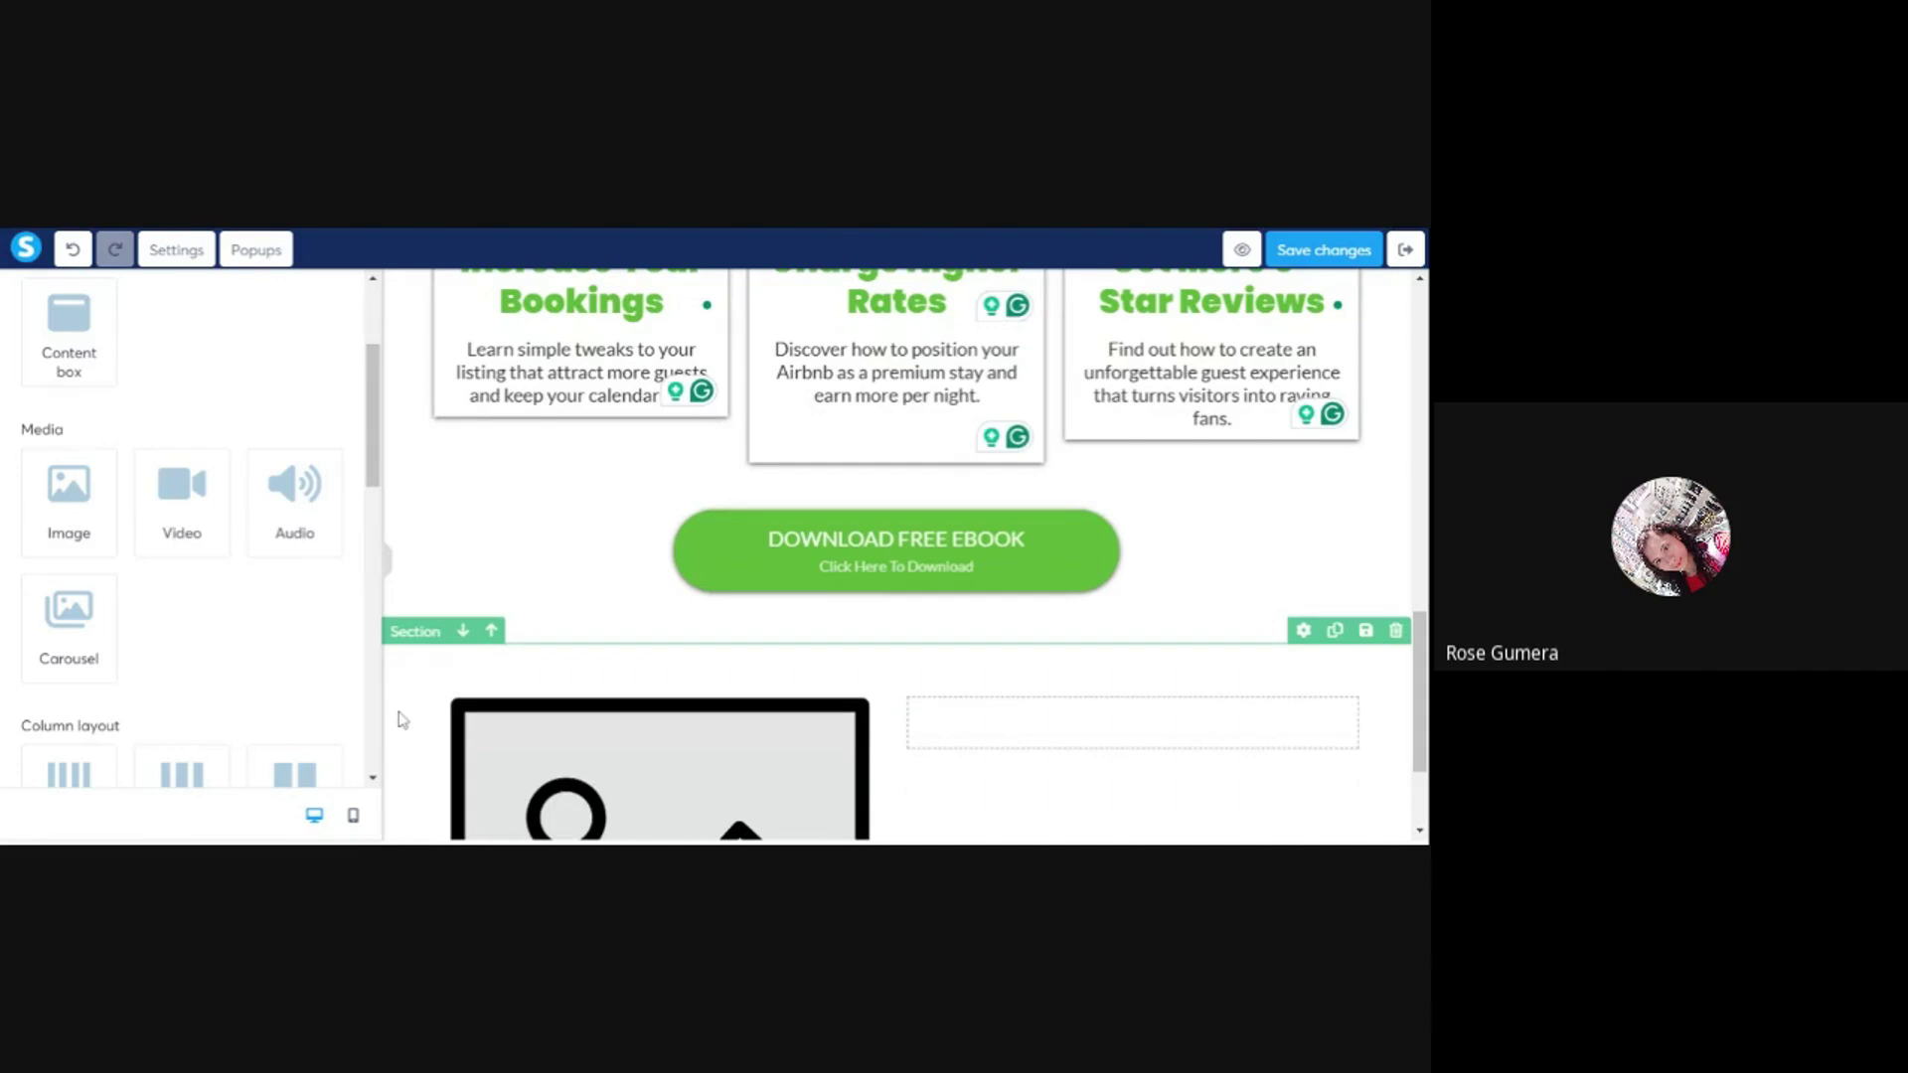
pyautogui.scroll(-1, 402, 719)
pyautogui.scroll(-2, 105, 575)
pyautogui.scroll(5, 119, 593)
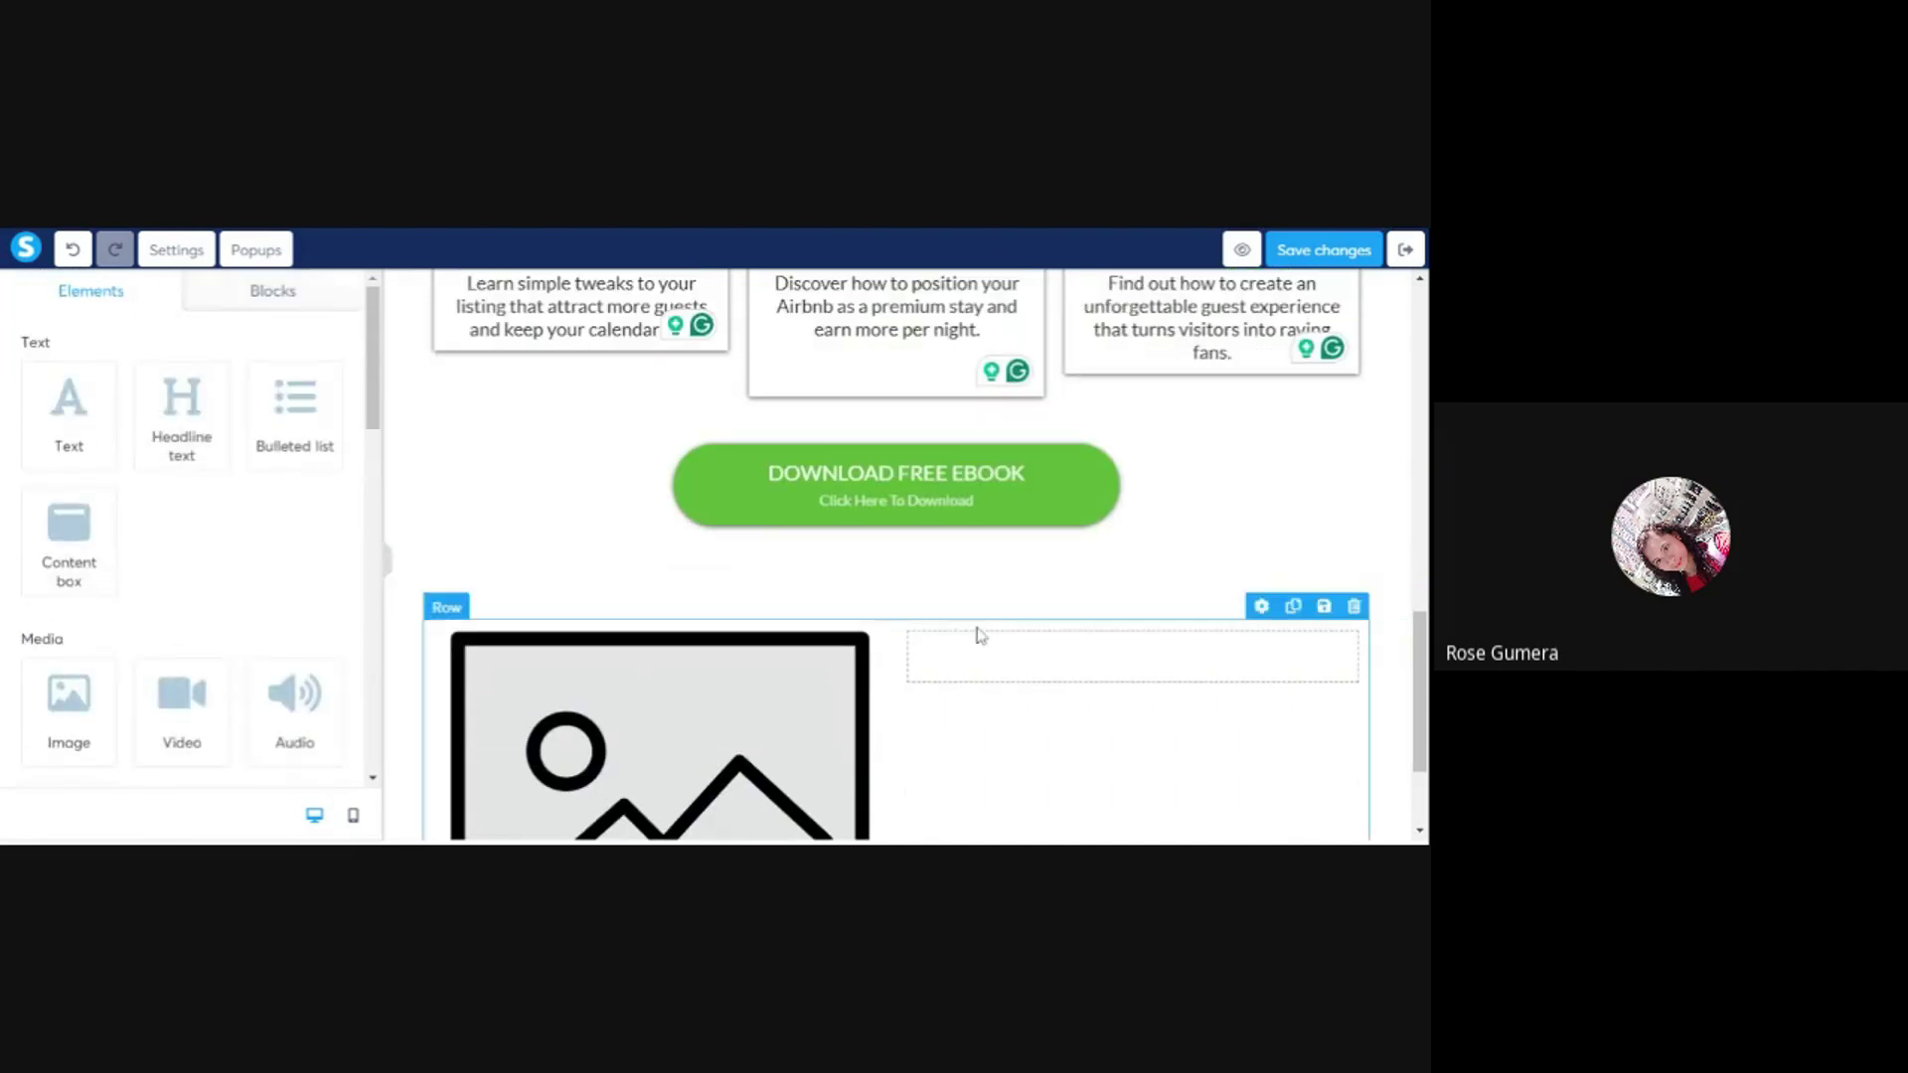
pyautogui.scroll(10, 758, 549)
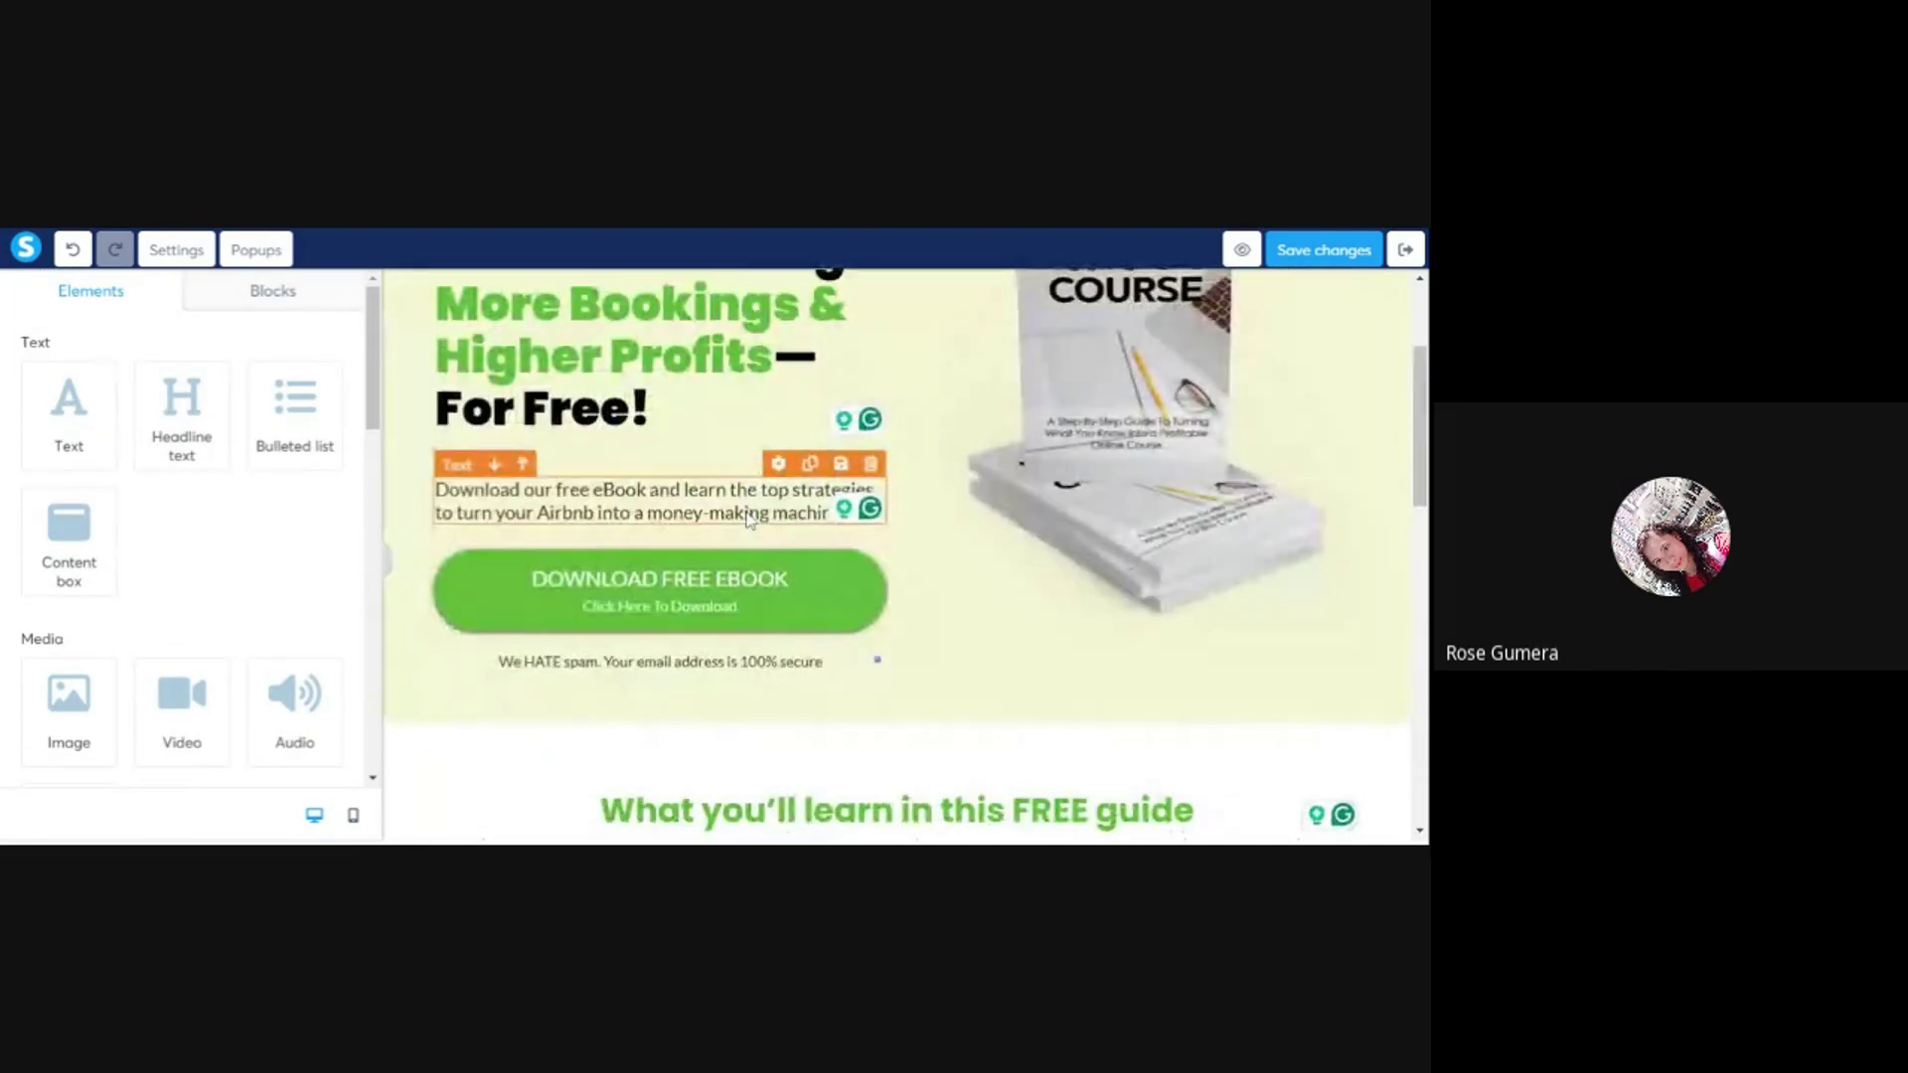
pyautogui.scroll(2, 747, 518)
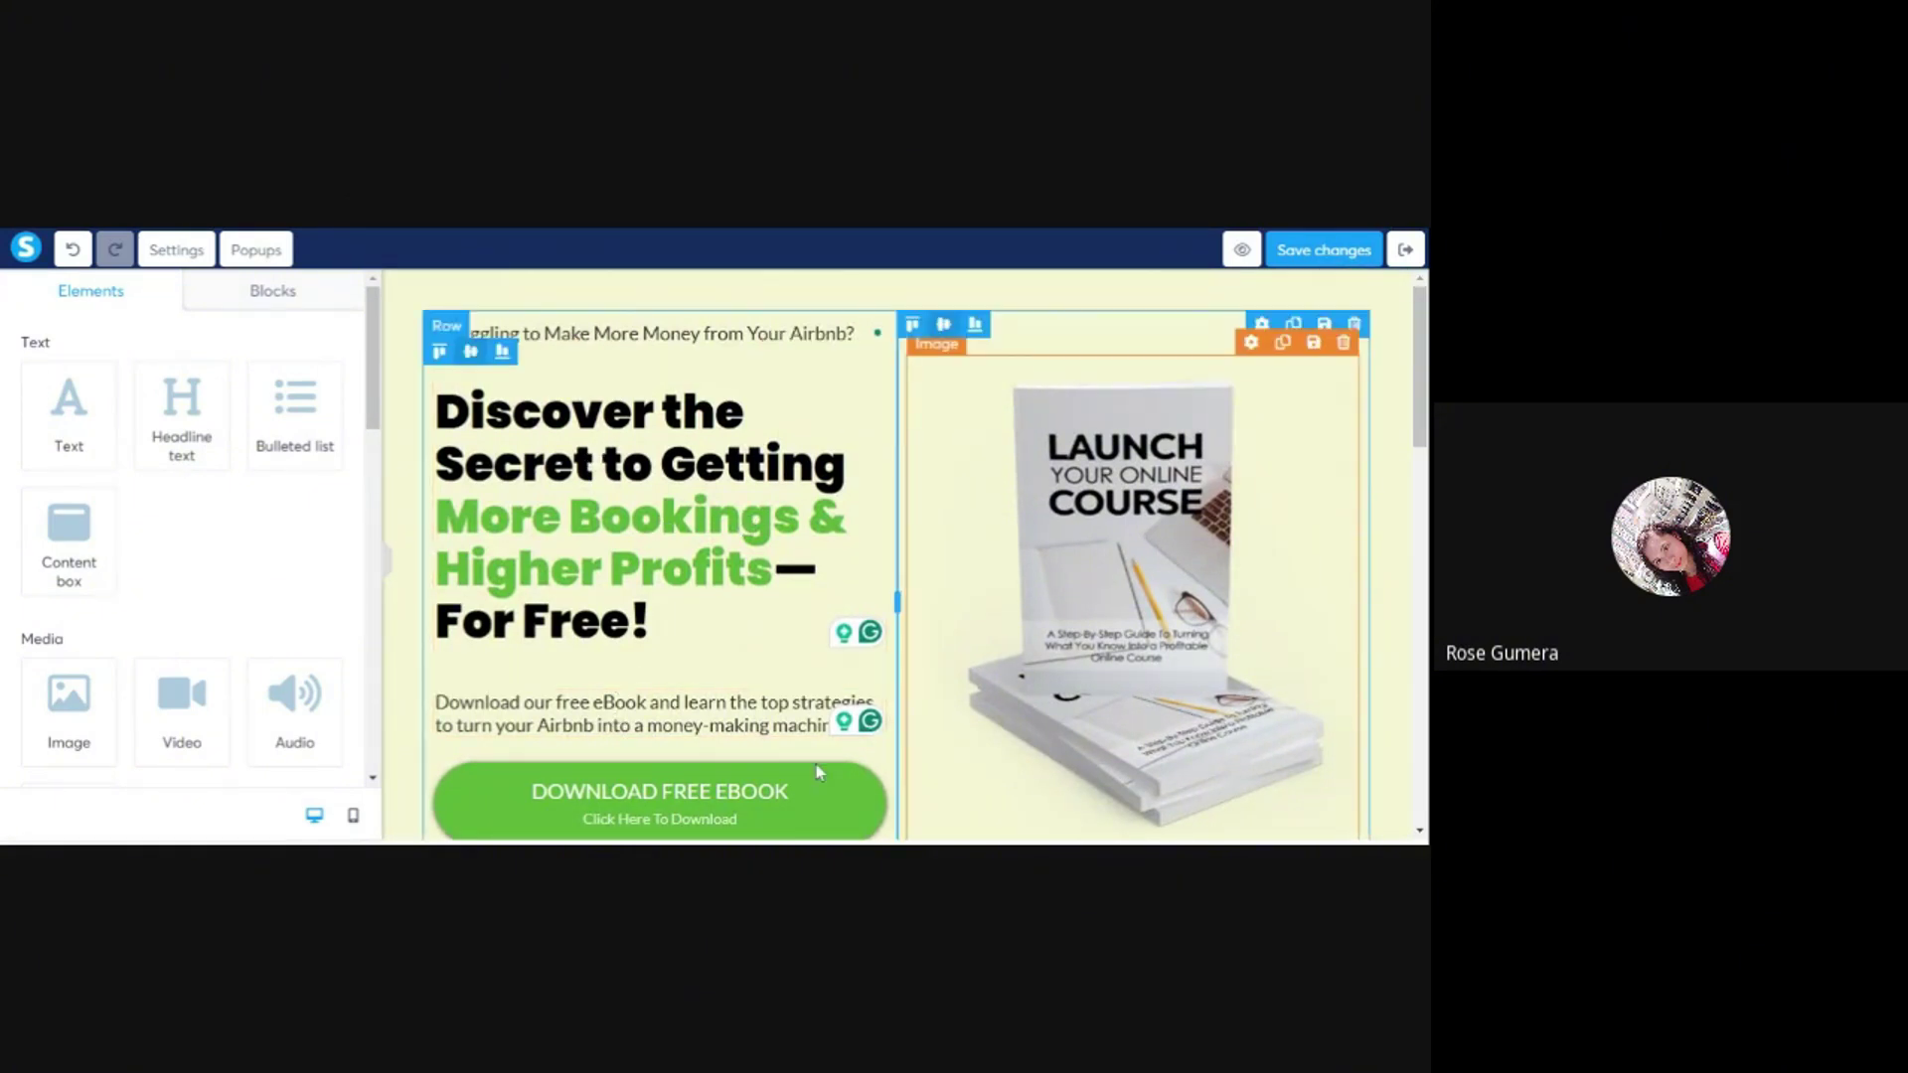
pyautogui.scroll(-4, 820, 711)
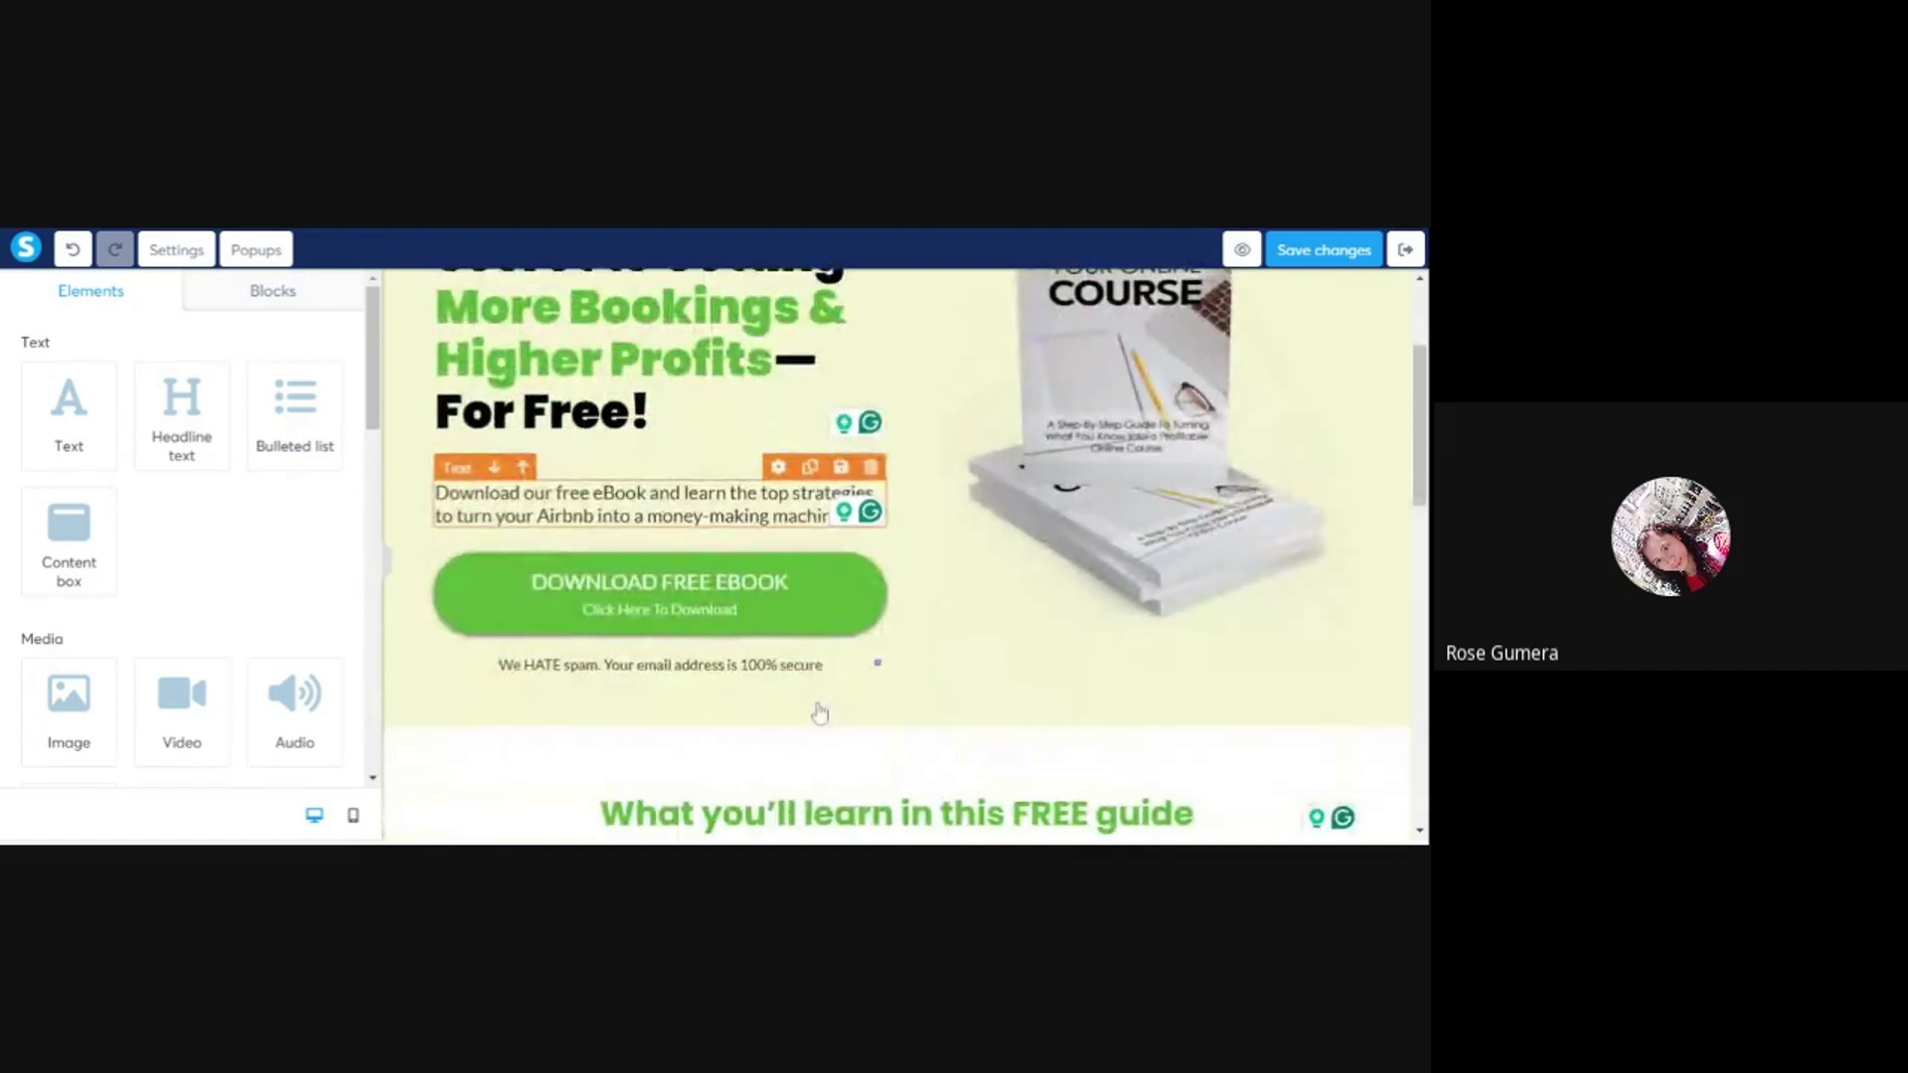
pyautogui.scroll(-9, 820, 711)
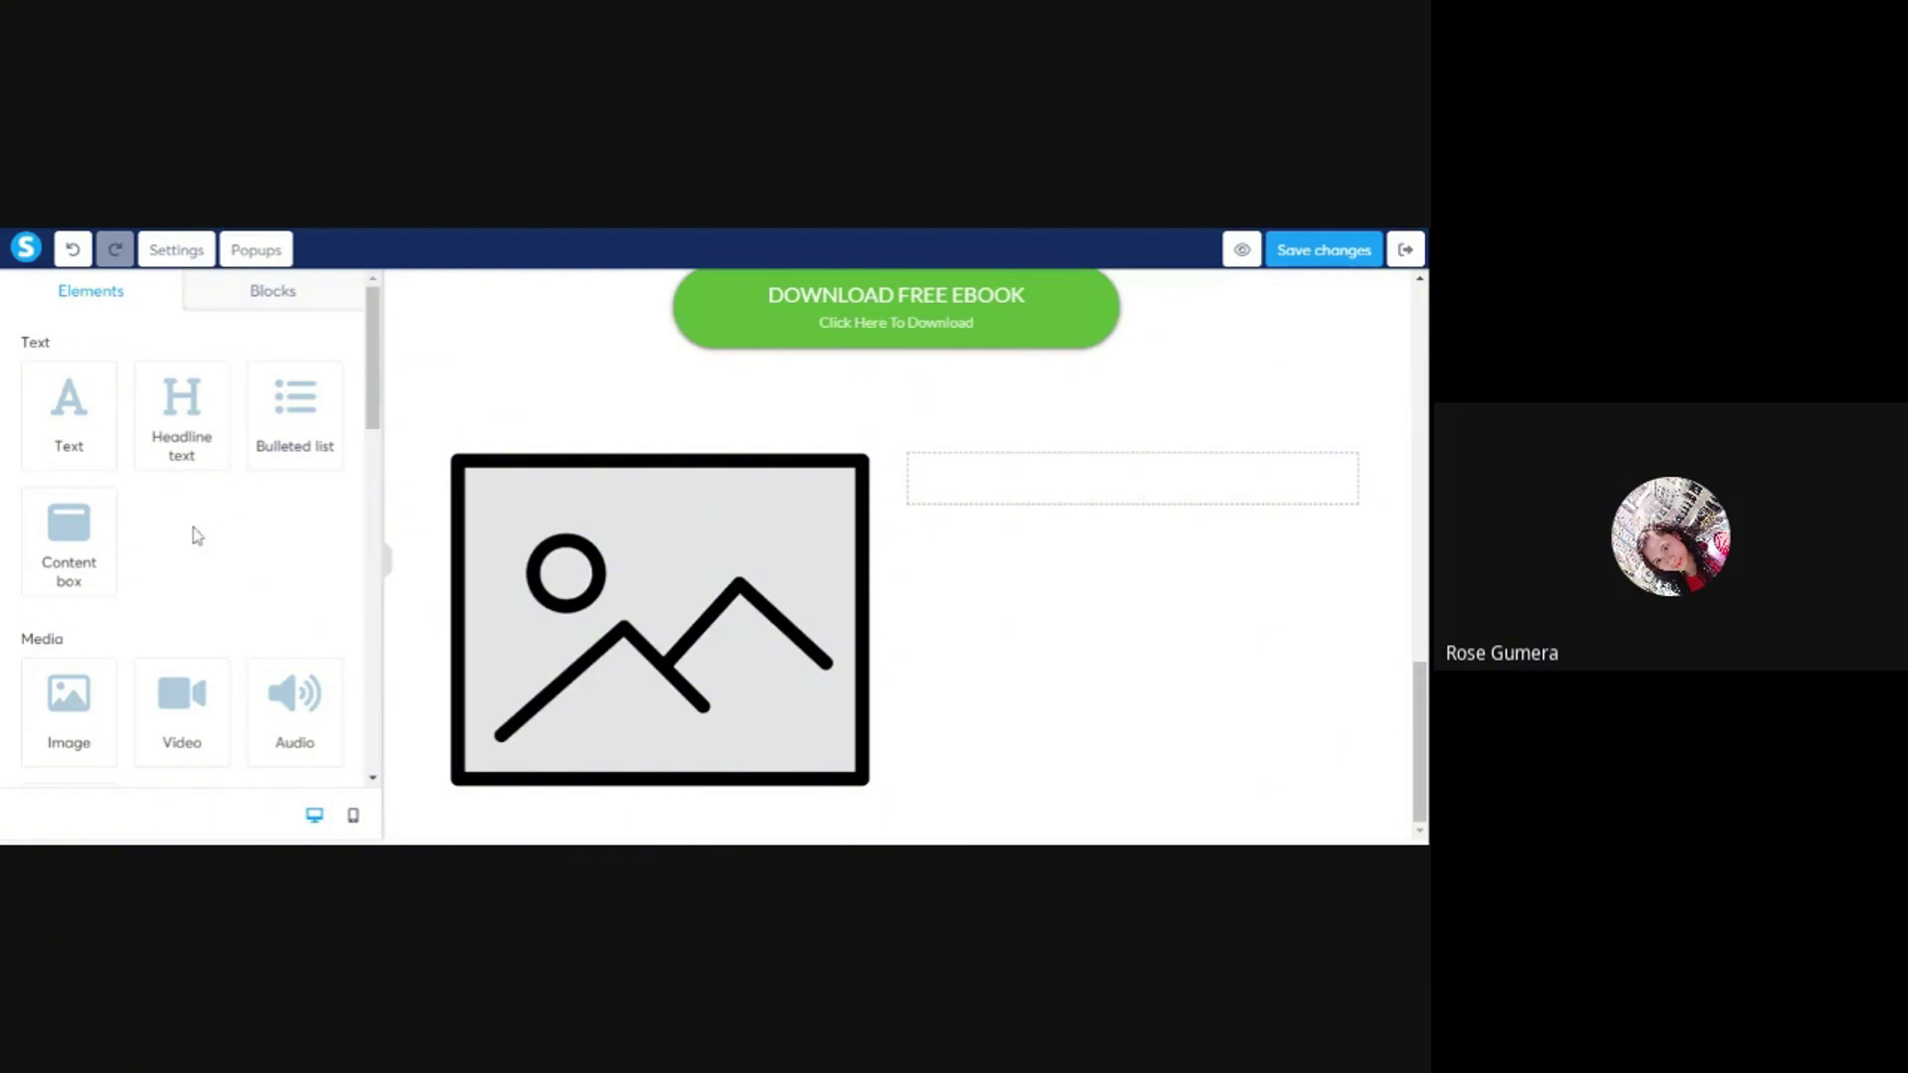
# - Add a placeholder text paragraph to the right column
pyautogui.scroll(-2, 85, 609)
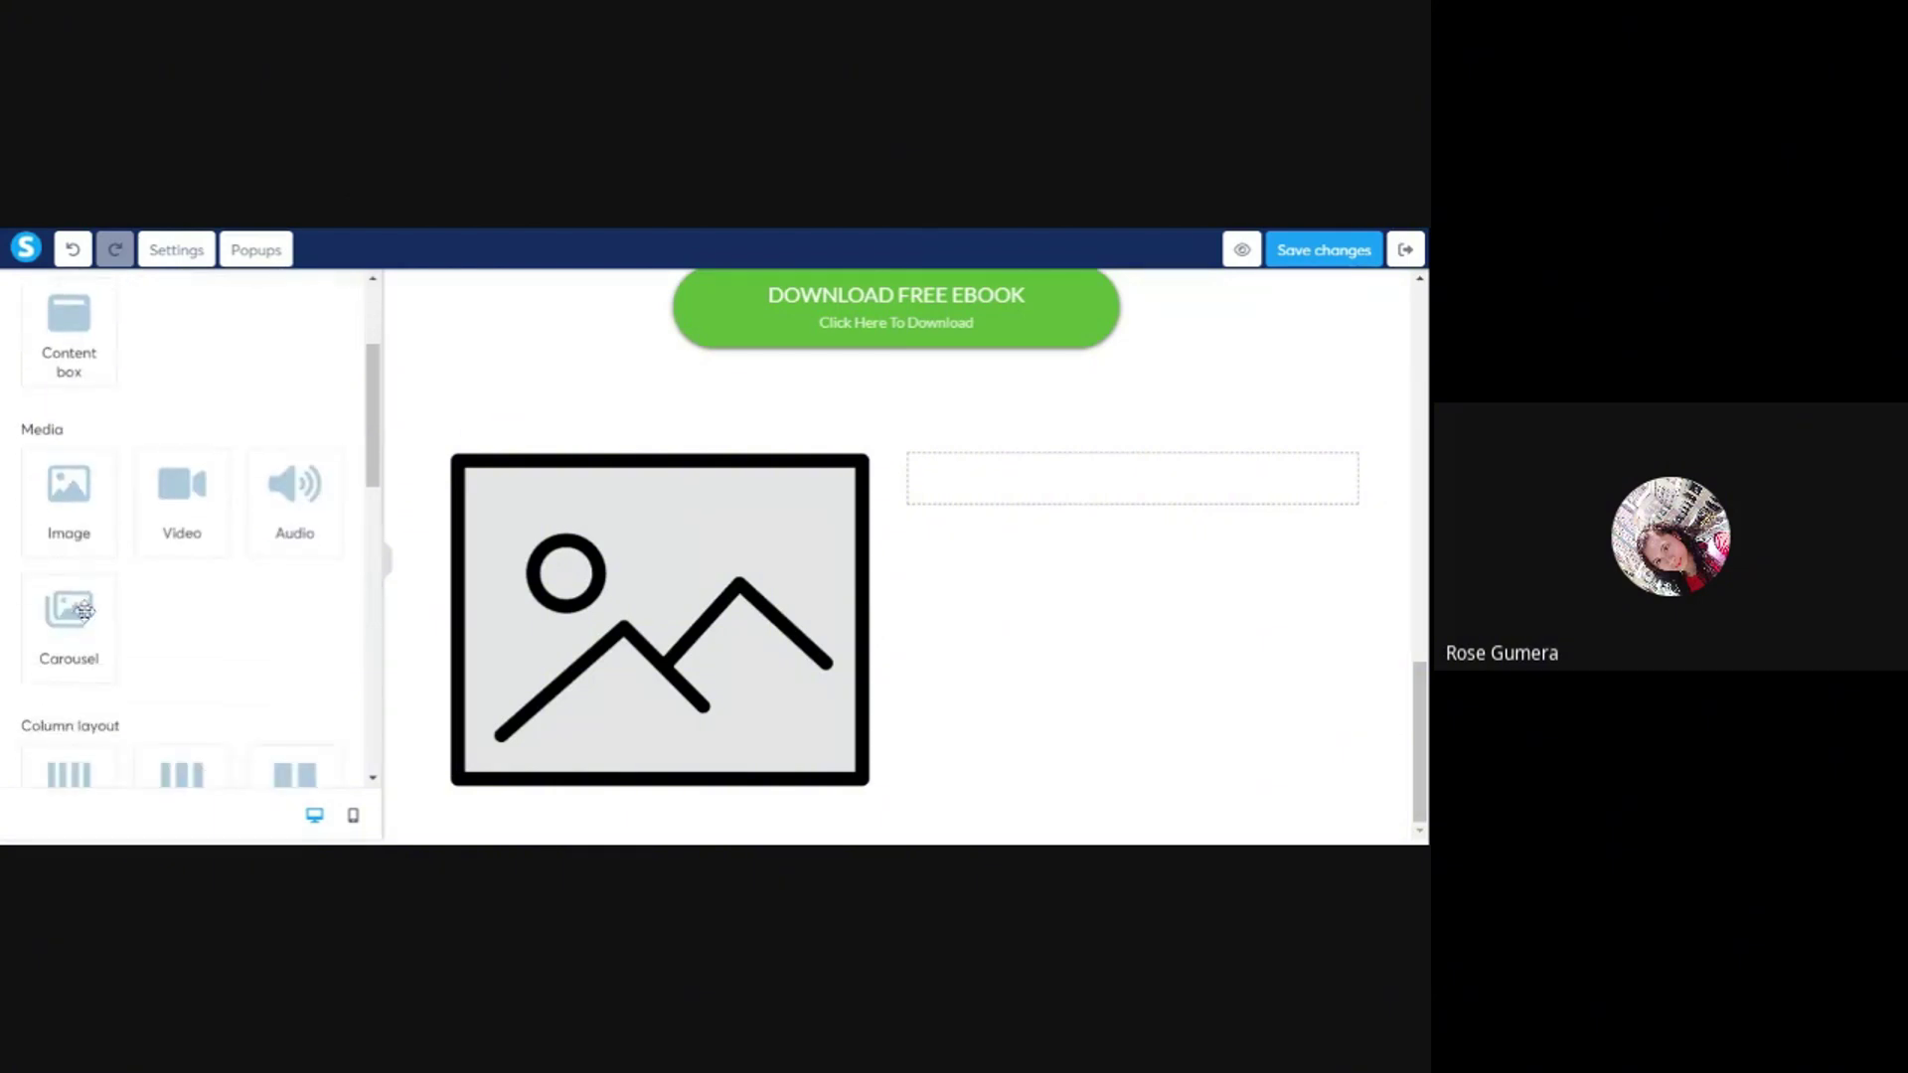
pyautogui.scroll(2, 149, 609)
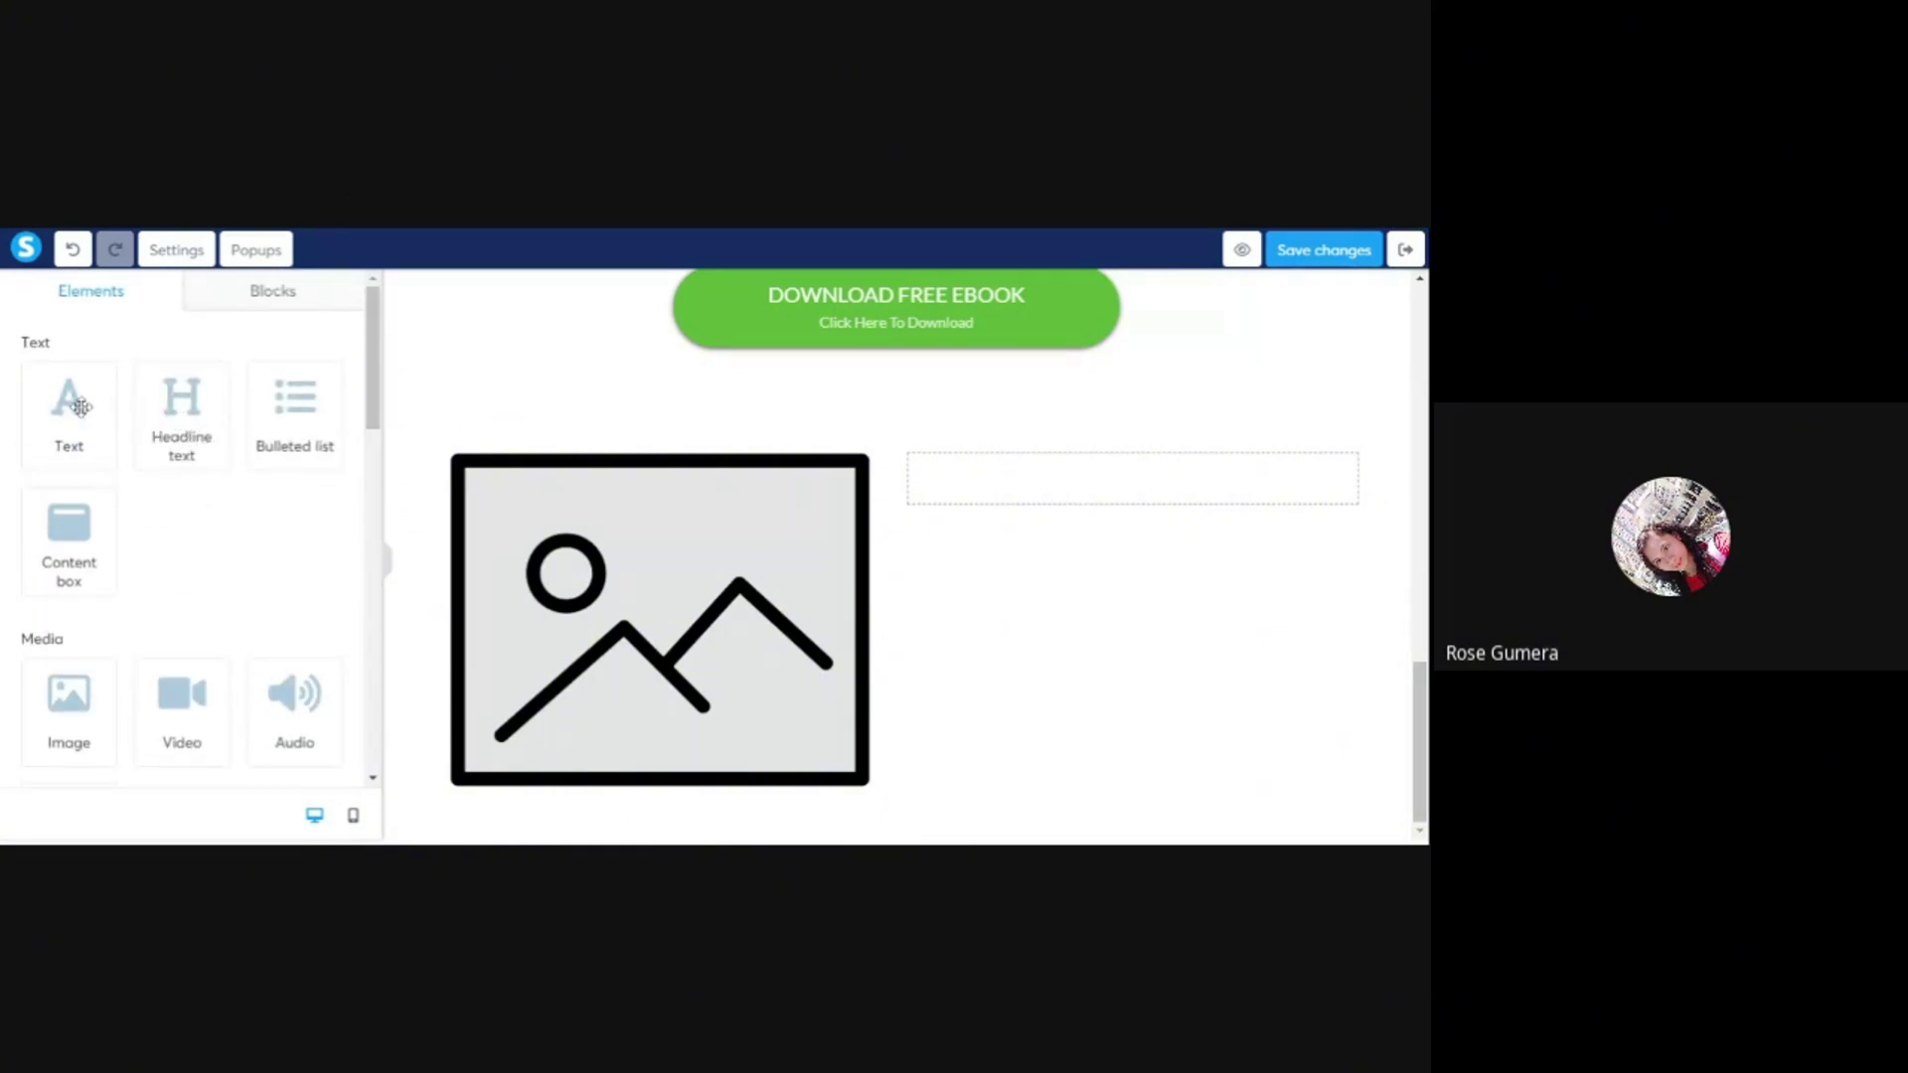
pyautogui.moveTo(79, 406); pyautogui.dragTo(937, 495)
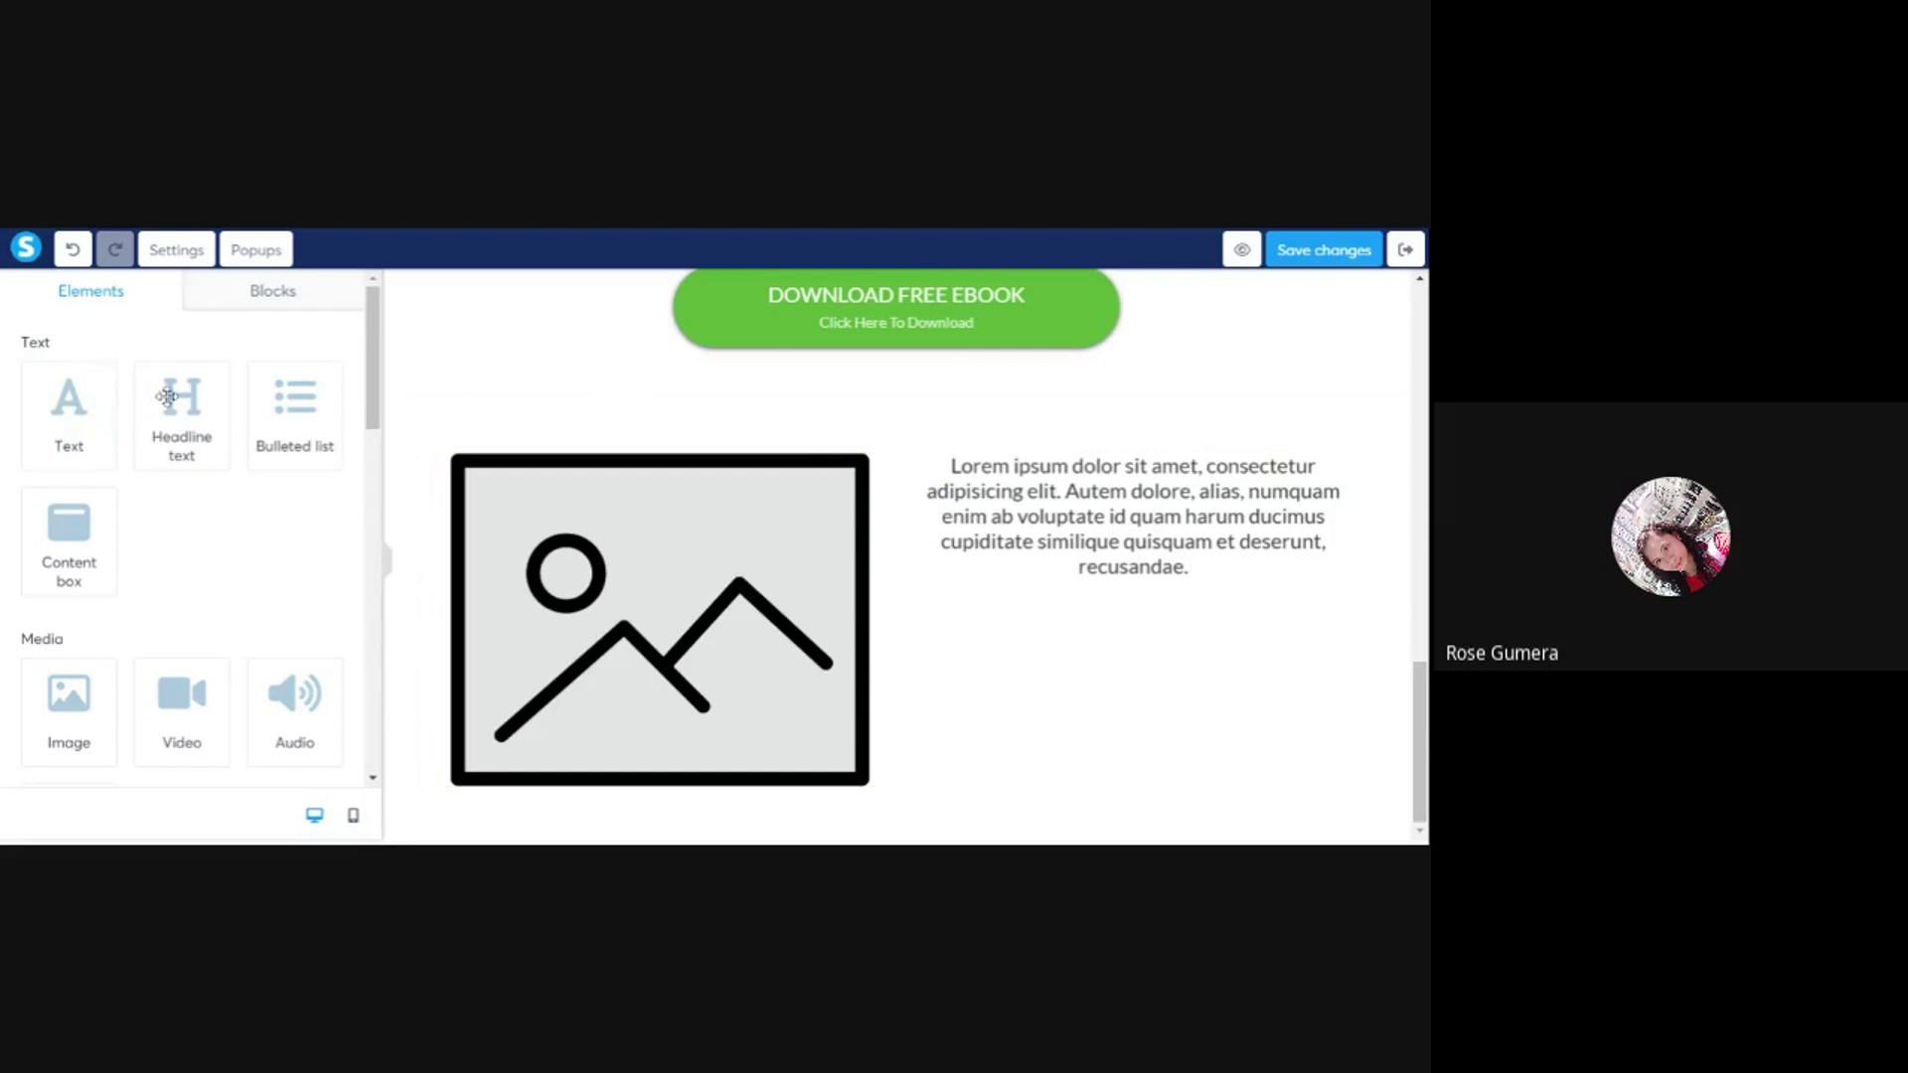
# - Add an 'About The Author' headline above the paragraph and left-align it
pyautogui.moveTo(182, 403); pyautogui.dragTo(949, 473)
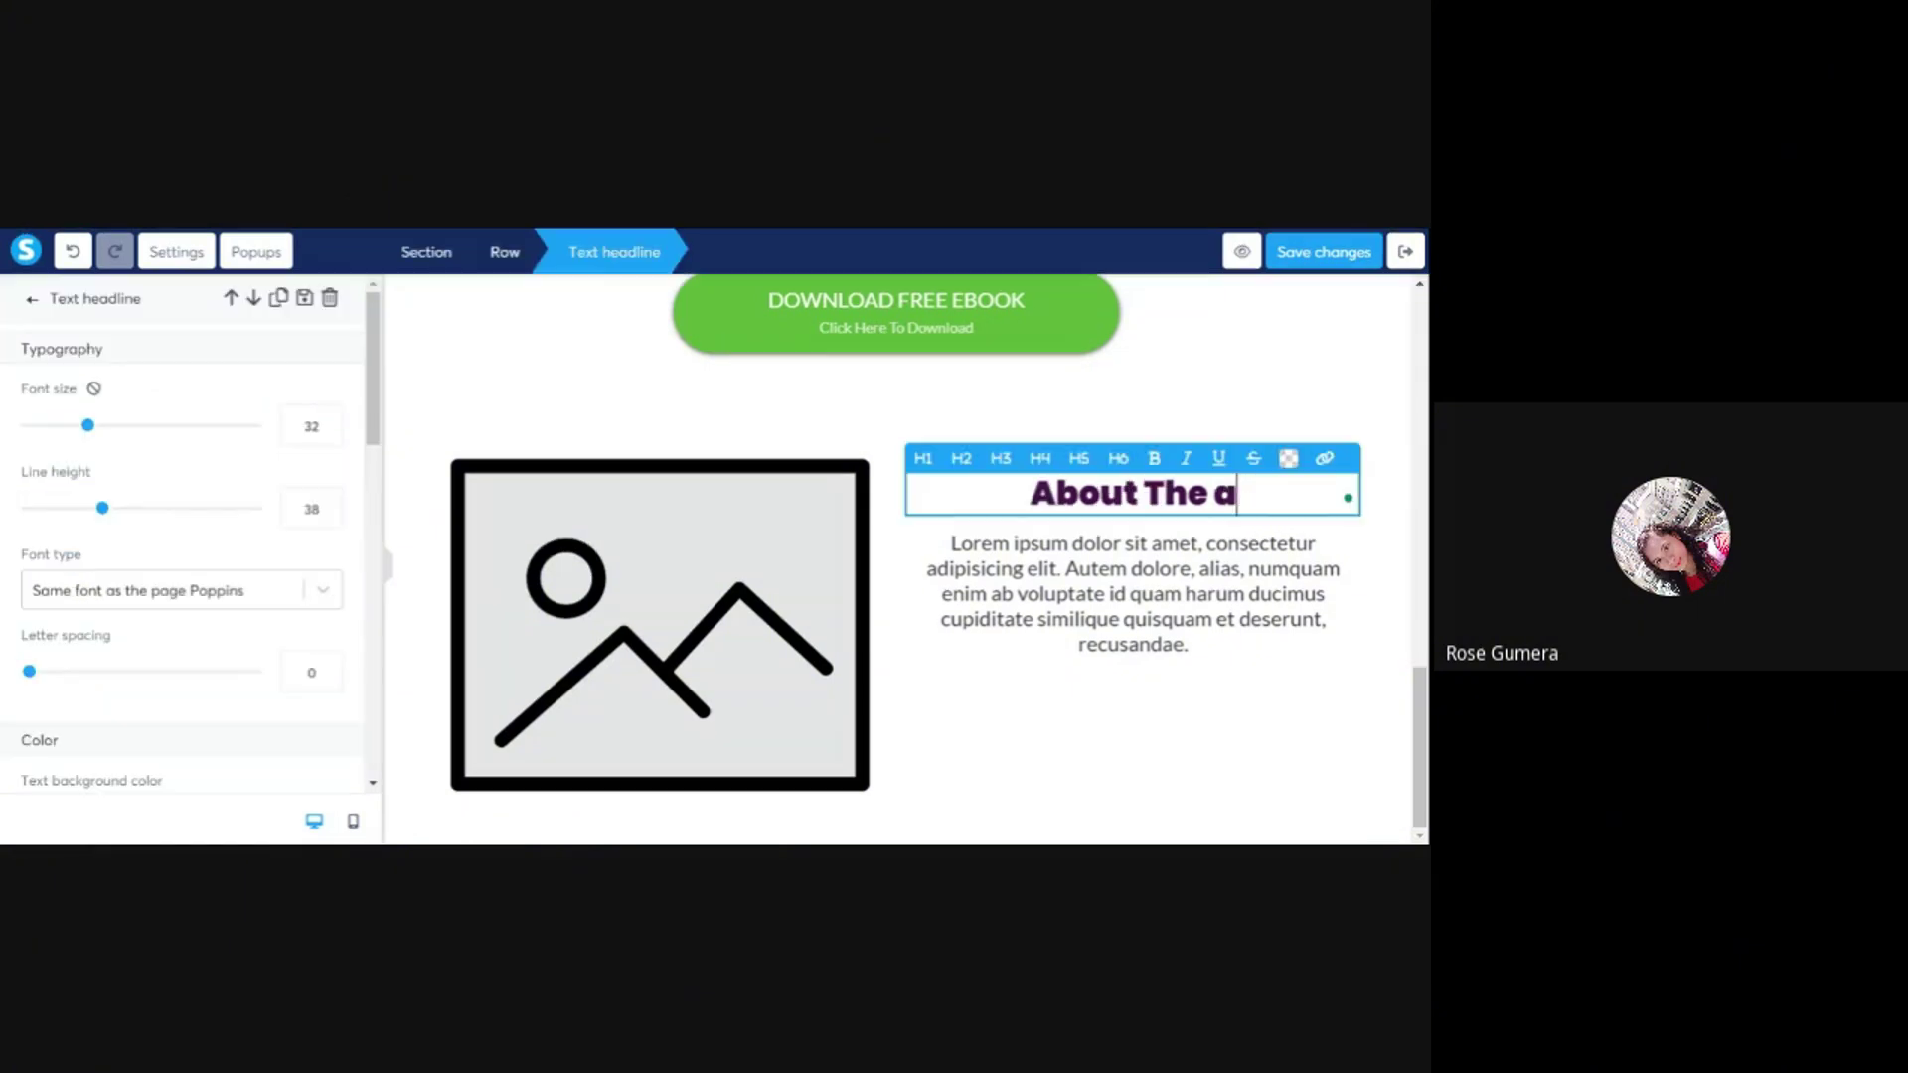
pyautogui.press('BackSpace')
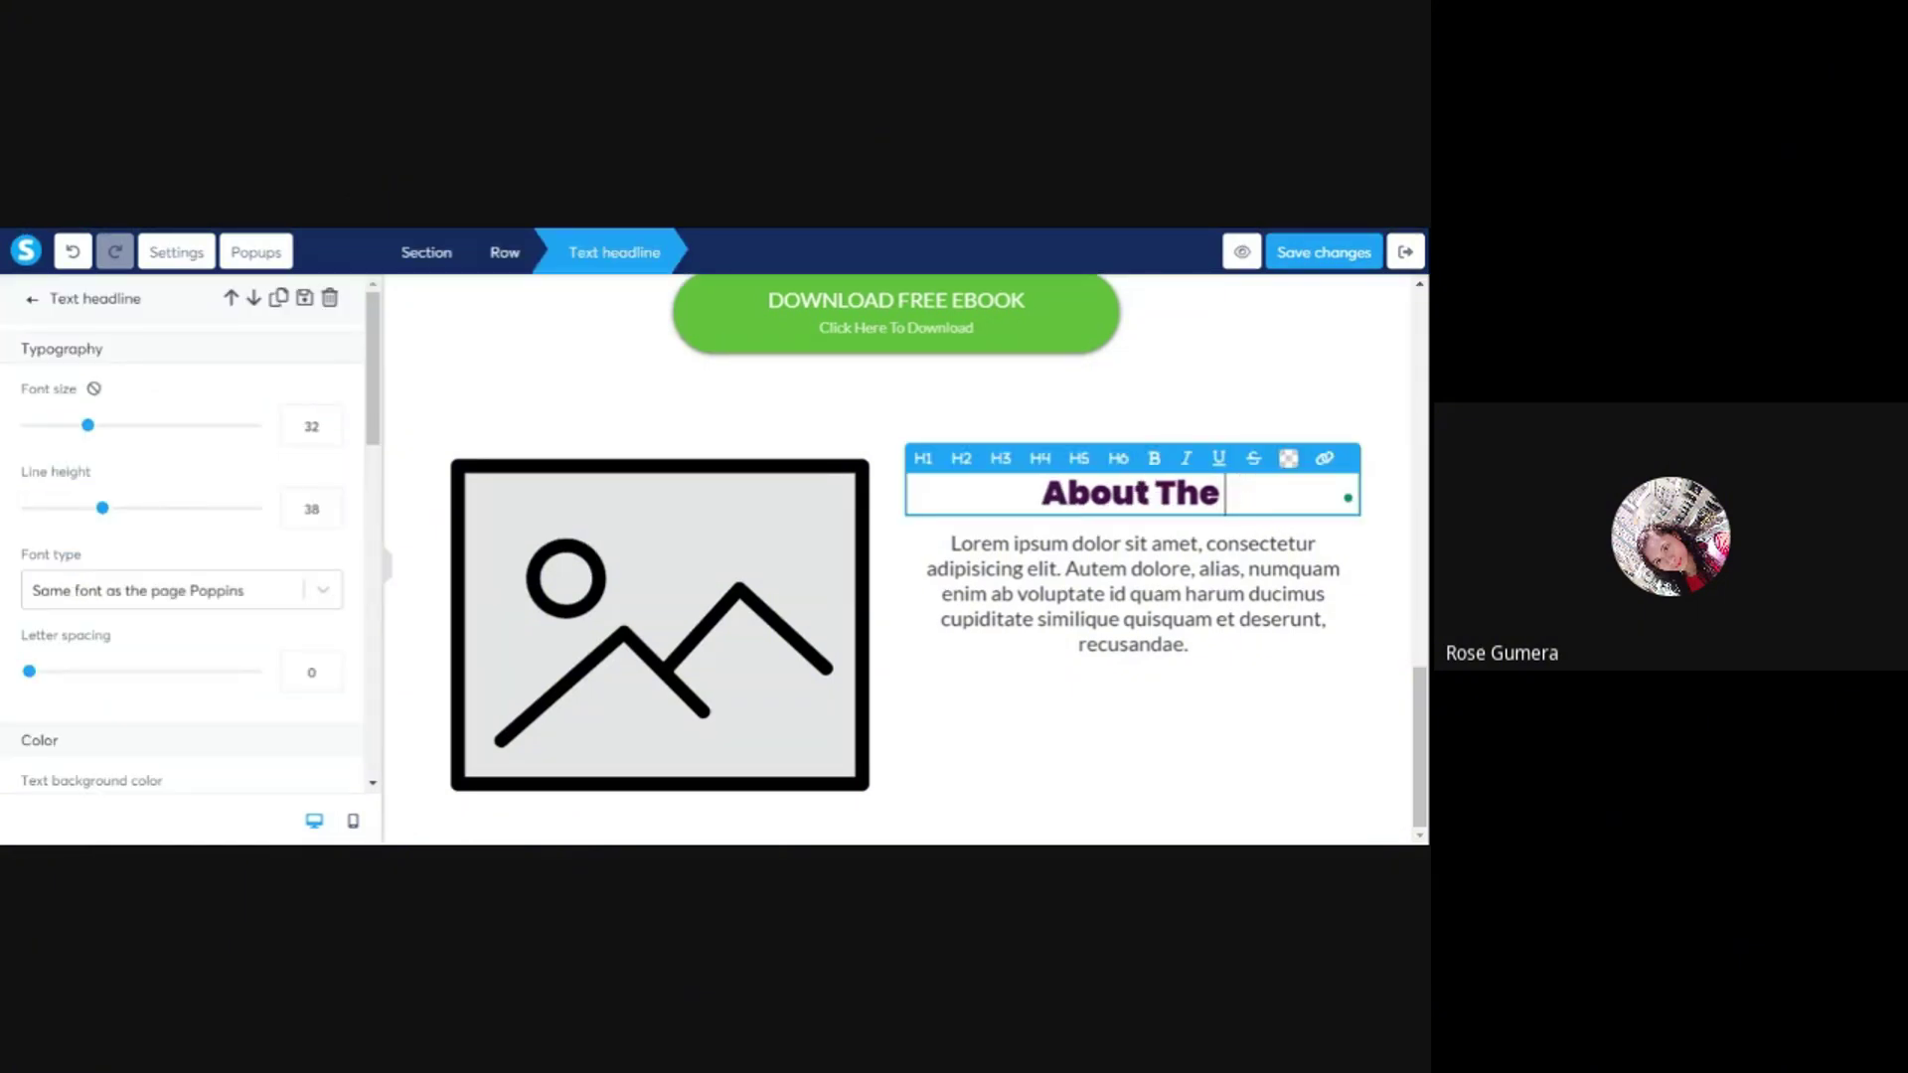
pyautogui.write('Author')
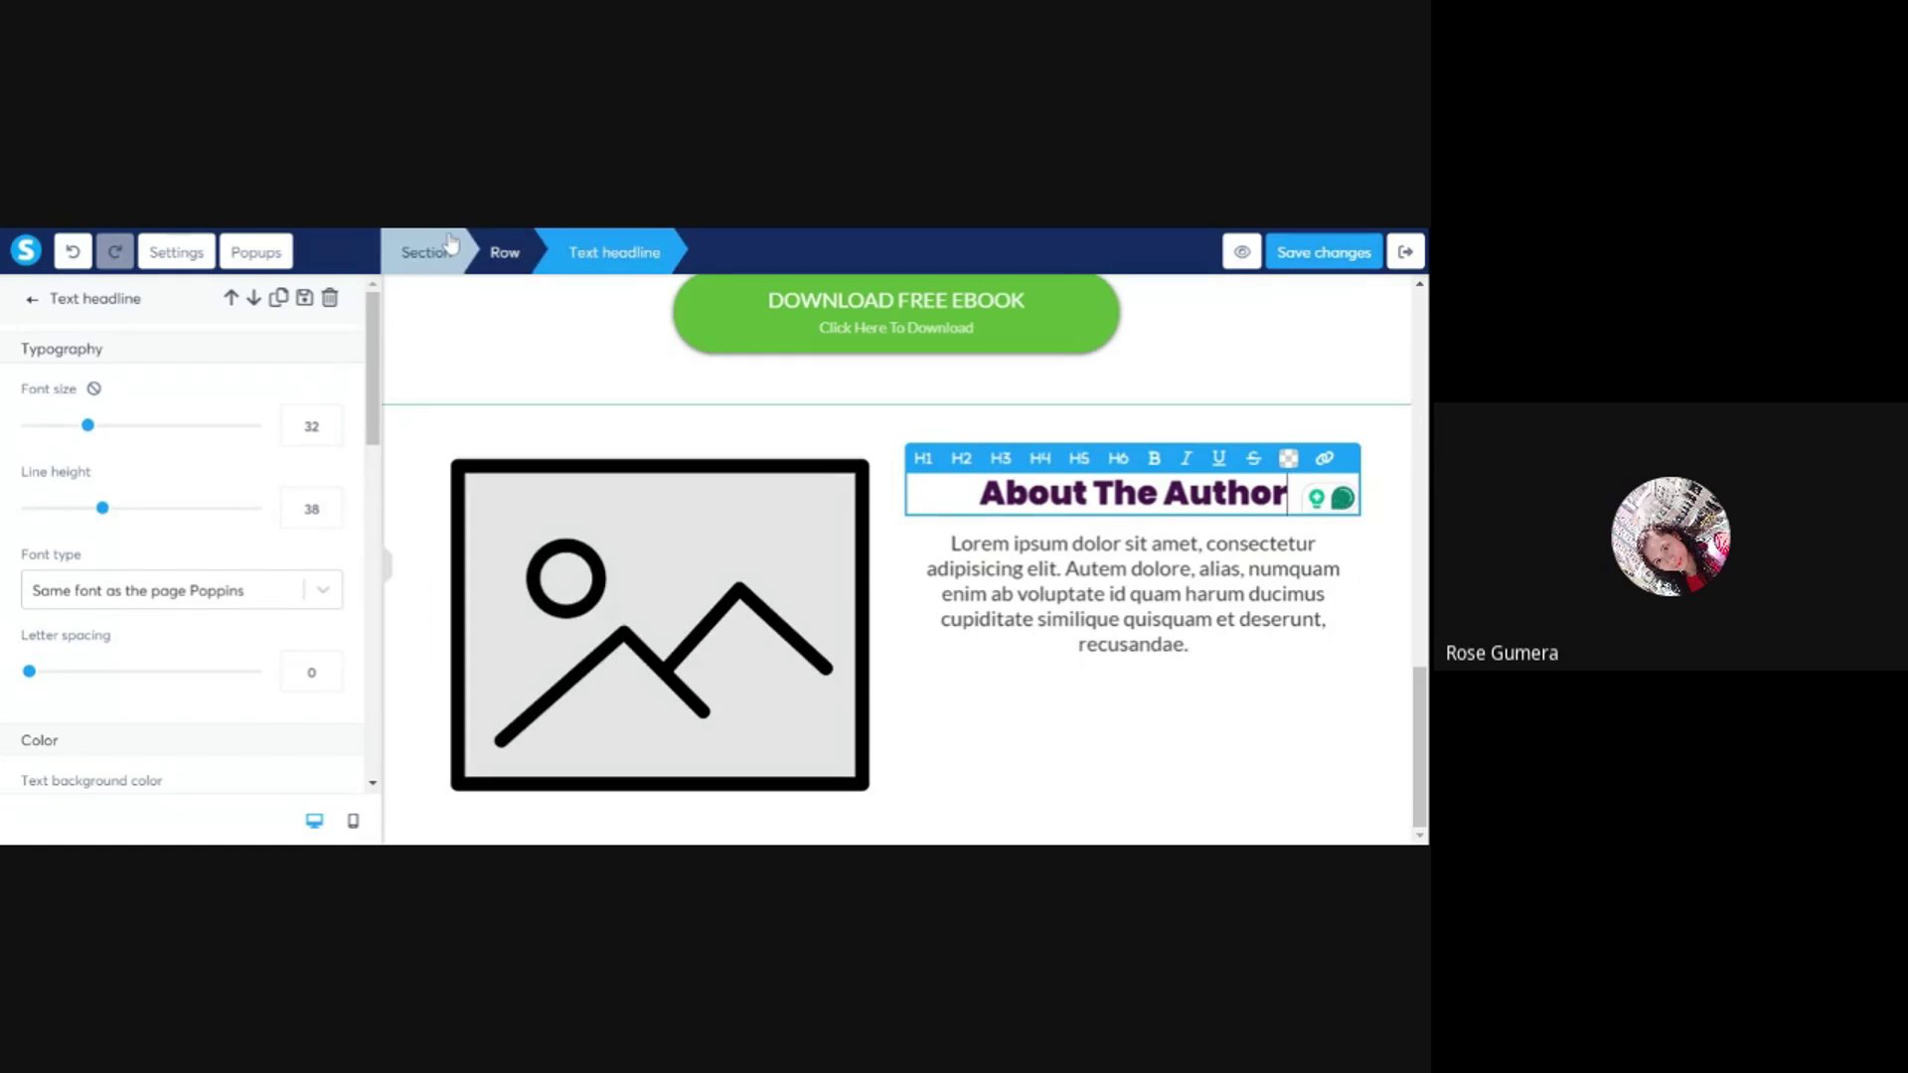
pyautogui.click(1088, 653)
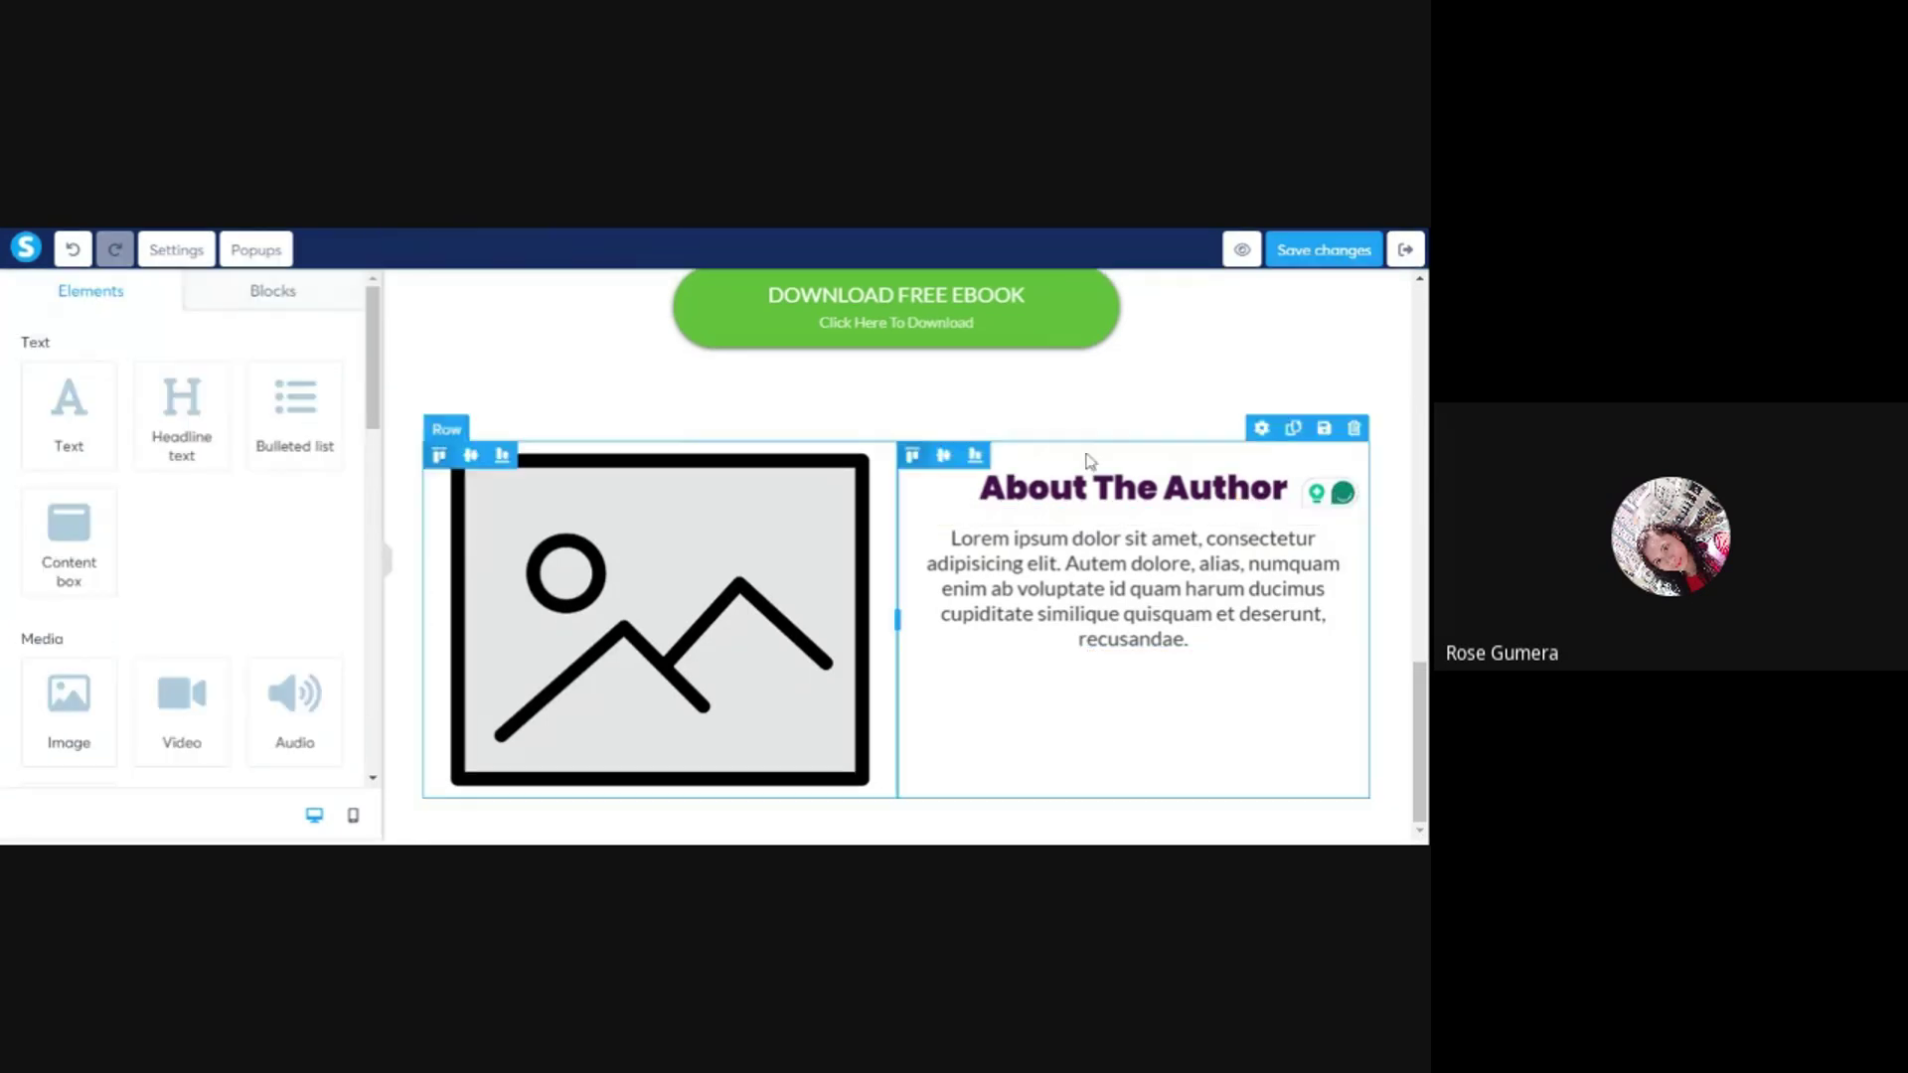
pyautogui.click(1058, 507)
pyautogui.scroll(-6, 71, 536)
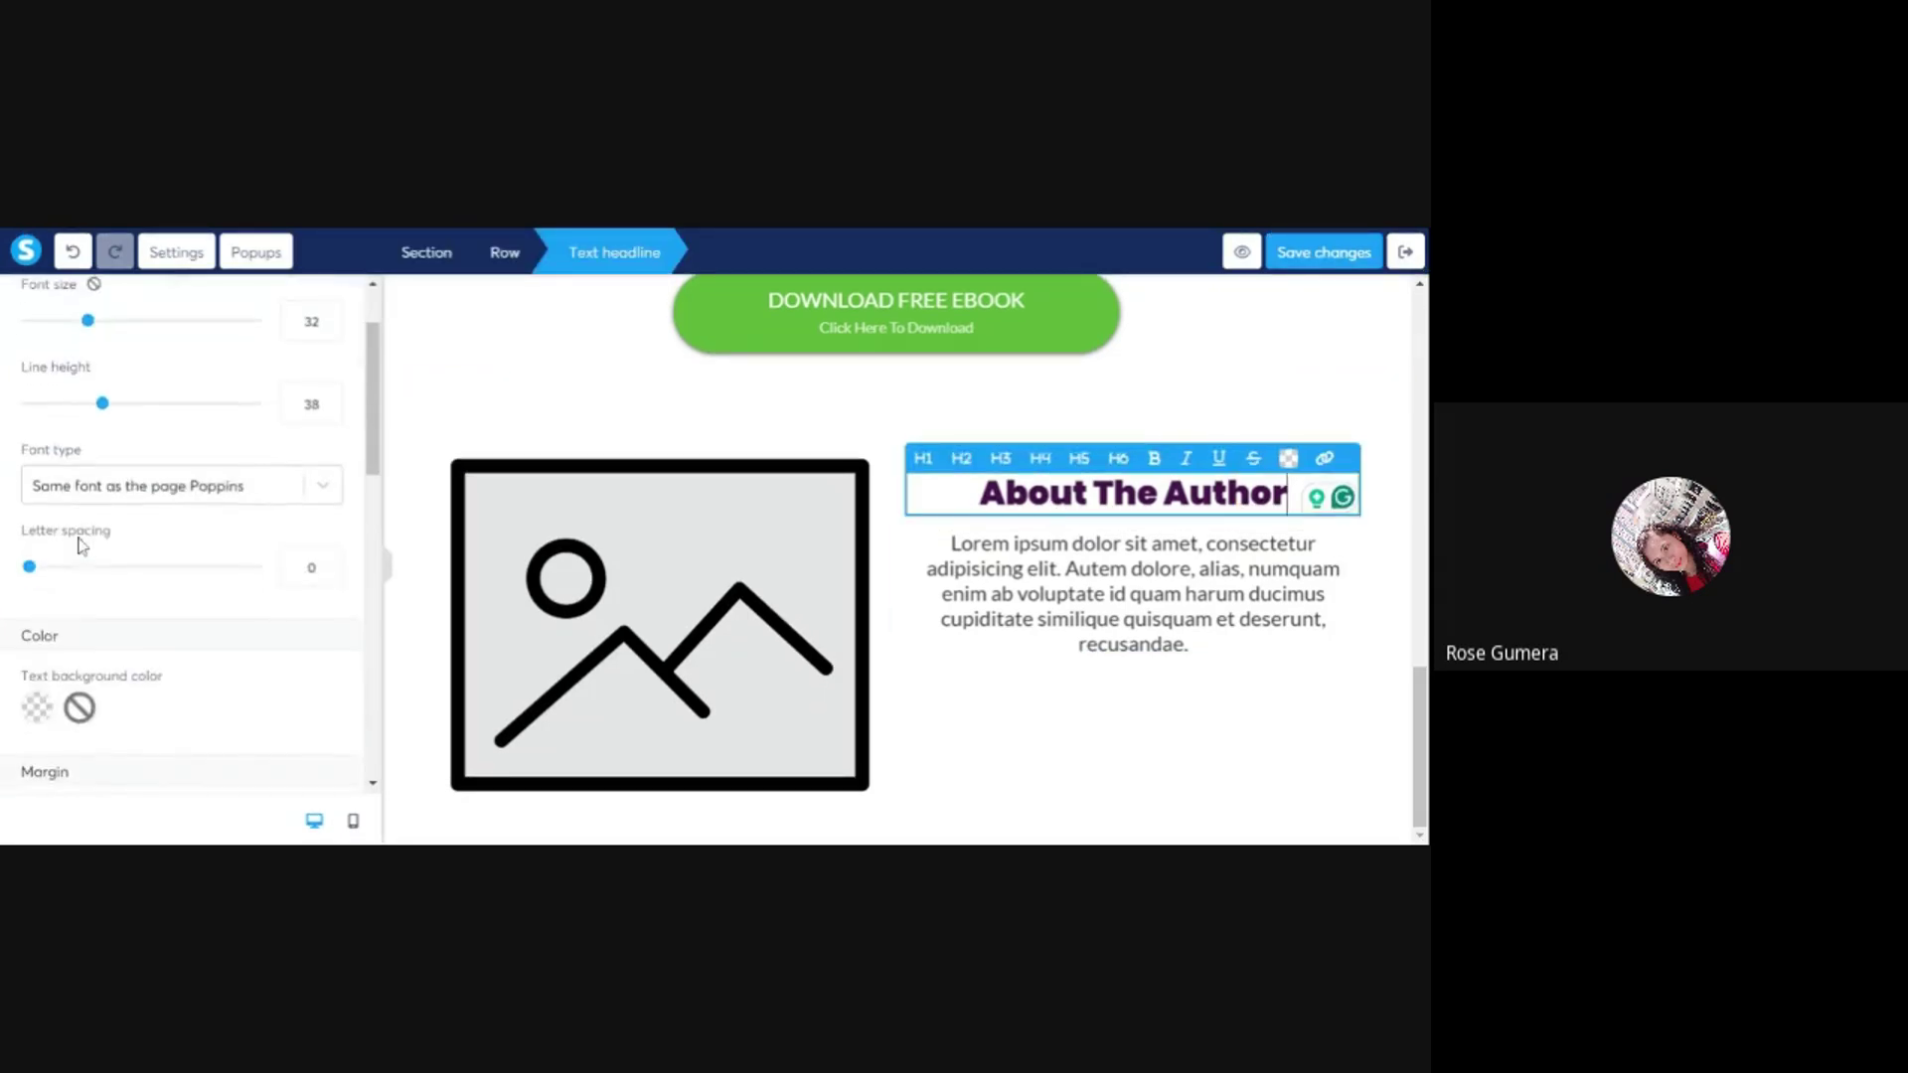
pyautogui.scroll(-3, 72, 566)
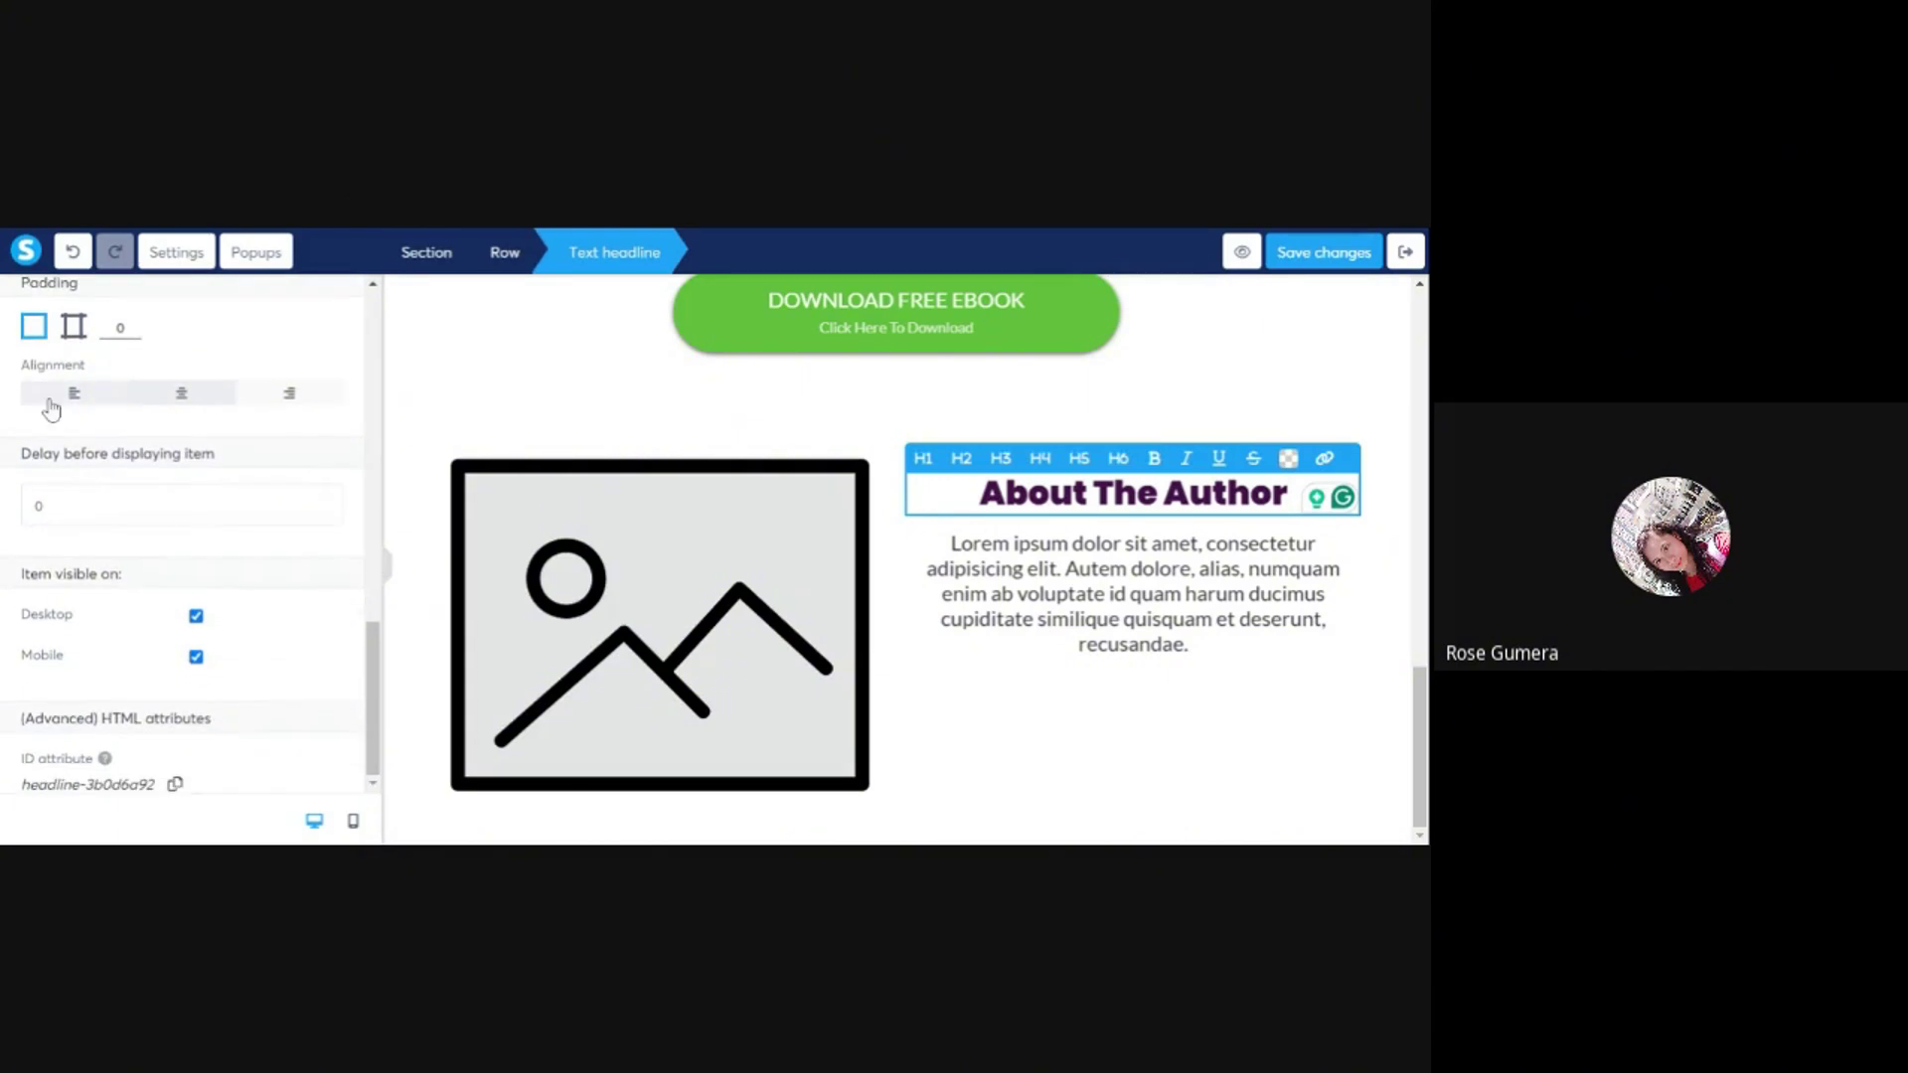
pyautogui.click(52, 399)
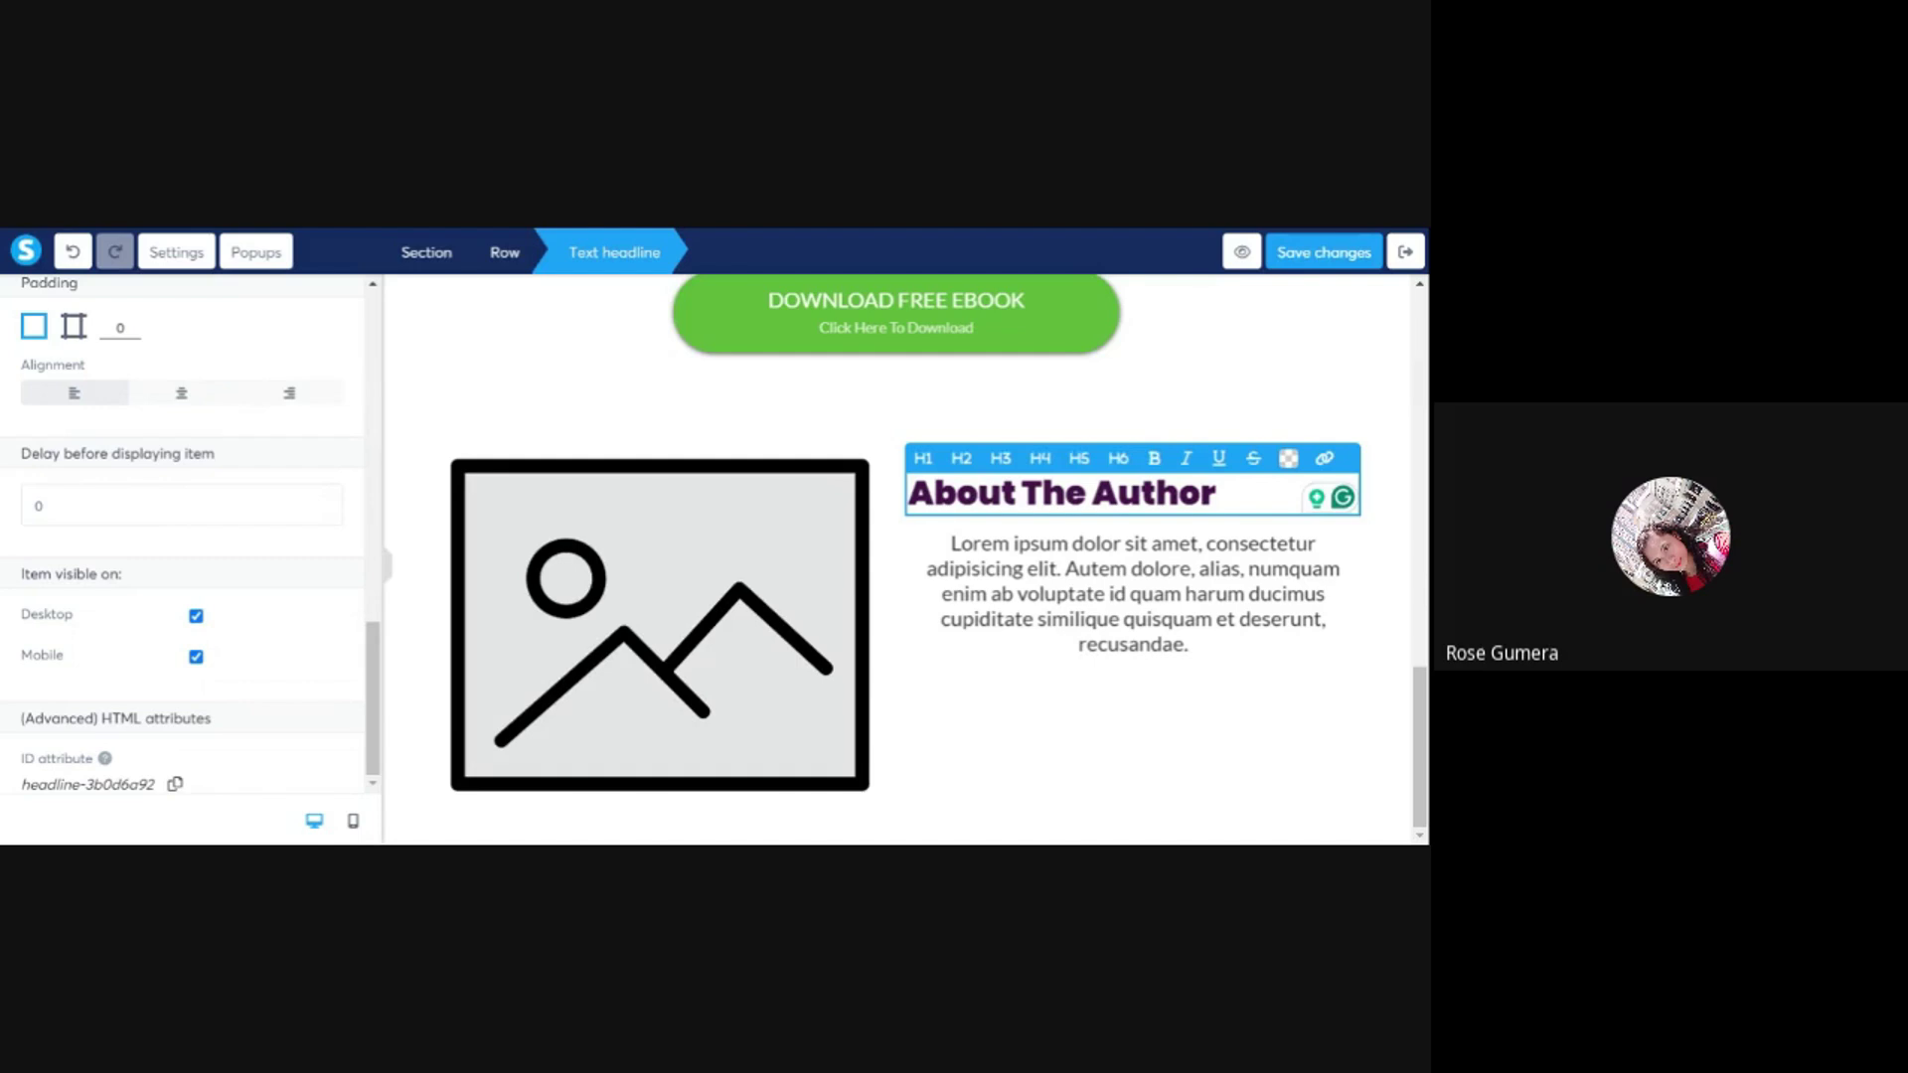
# - Left-align the placeholder paragraph under the About The Author headline
pyautogui.click(1038, 577)
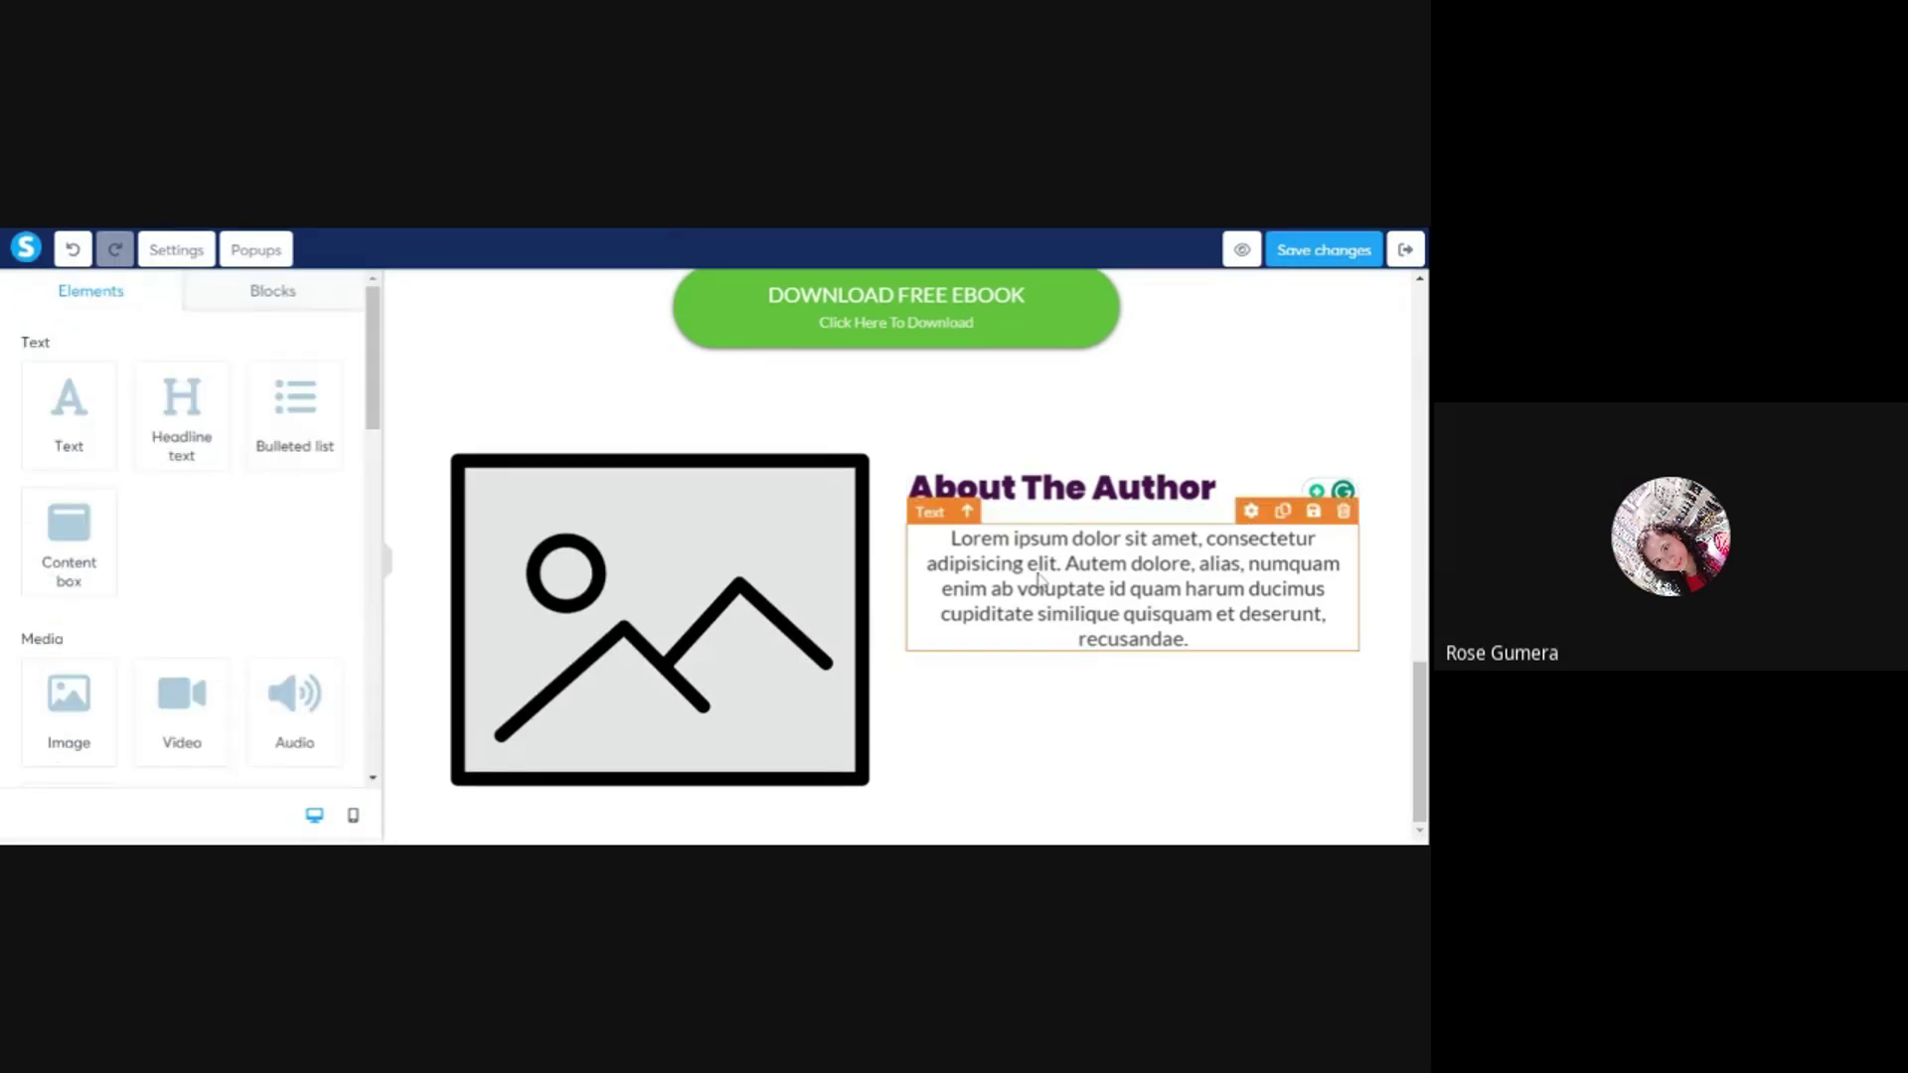
pyautogui.click(1038, 577)
pyautogui.scroll(-3, 71, 646)
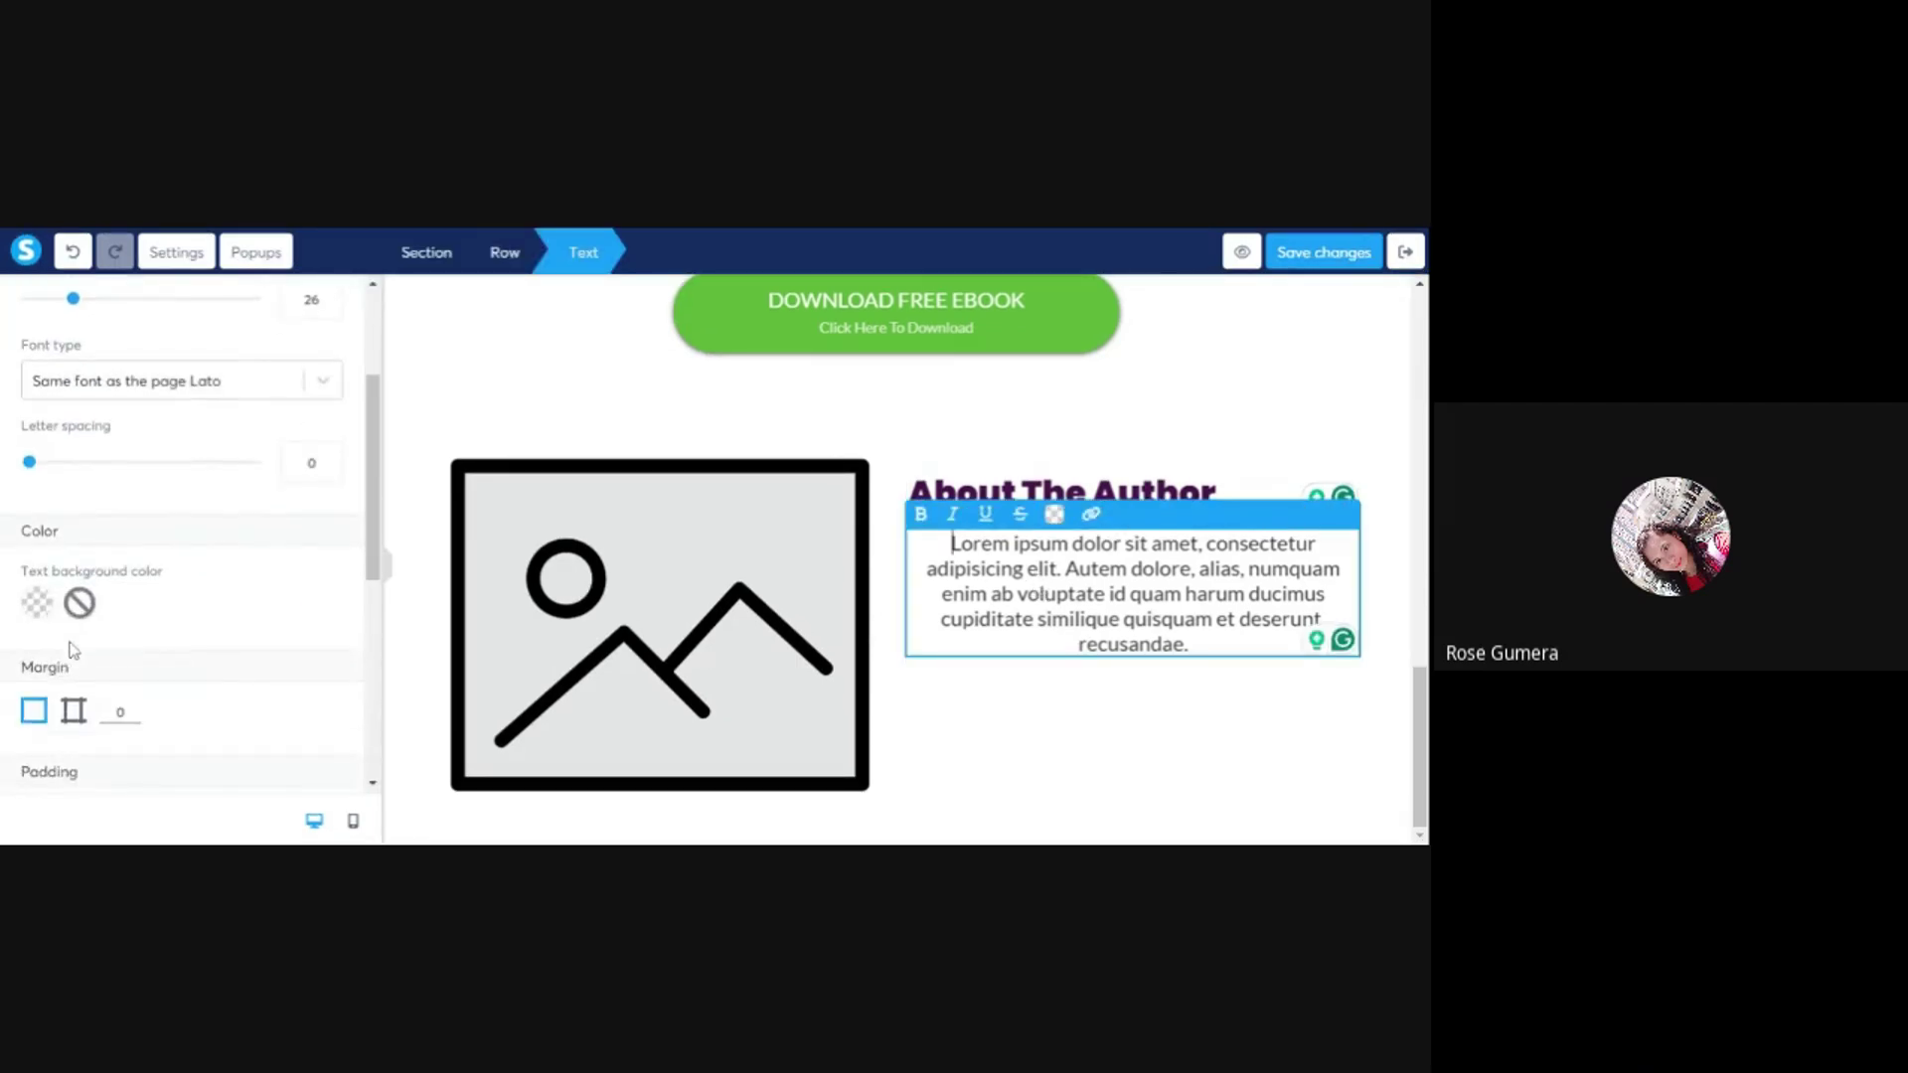
pyautogui.scroll(-3, 72, 645)
pyautogui.click(74, 568)
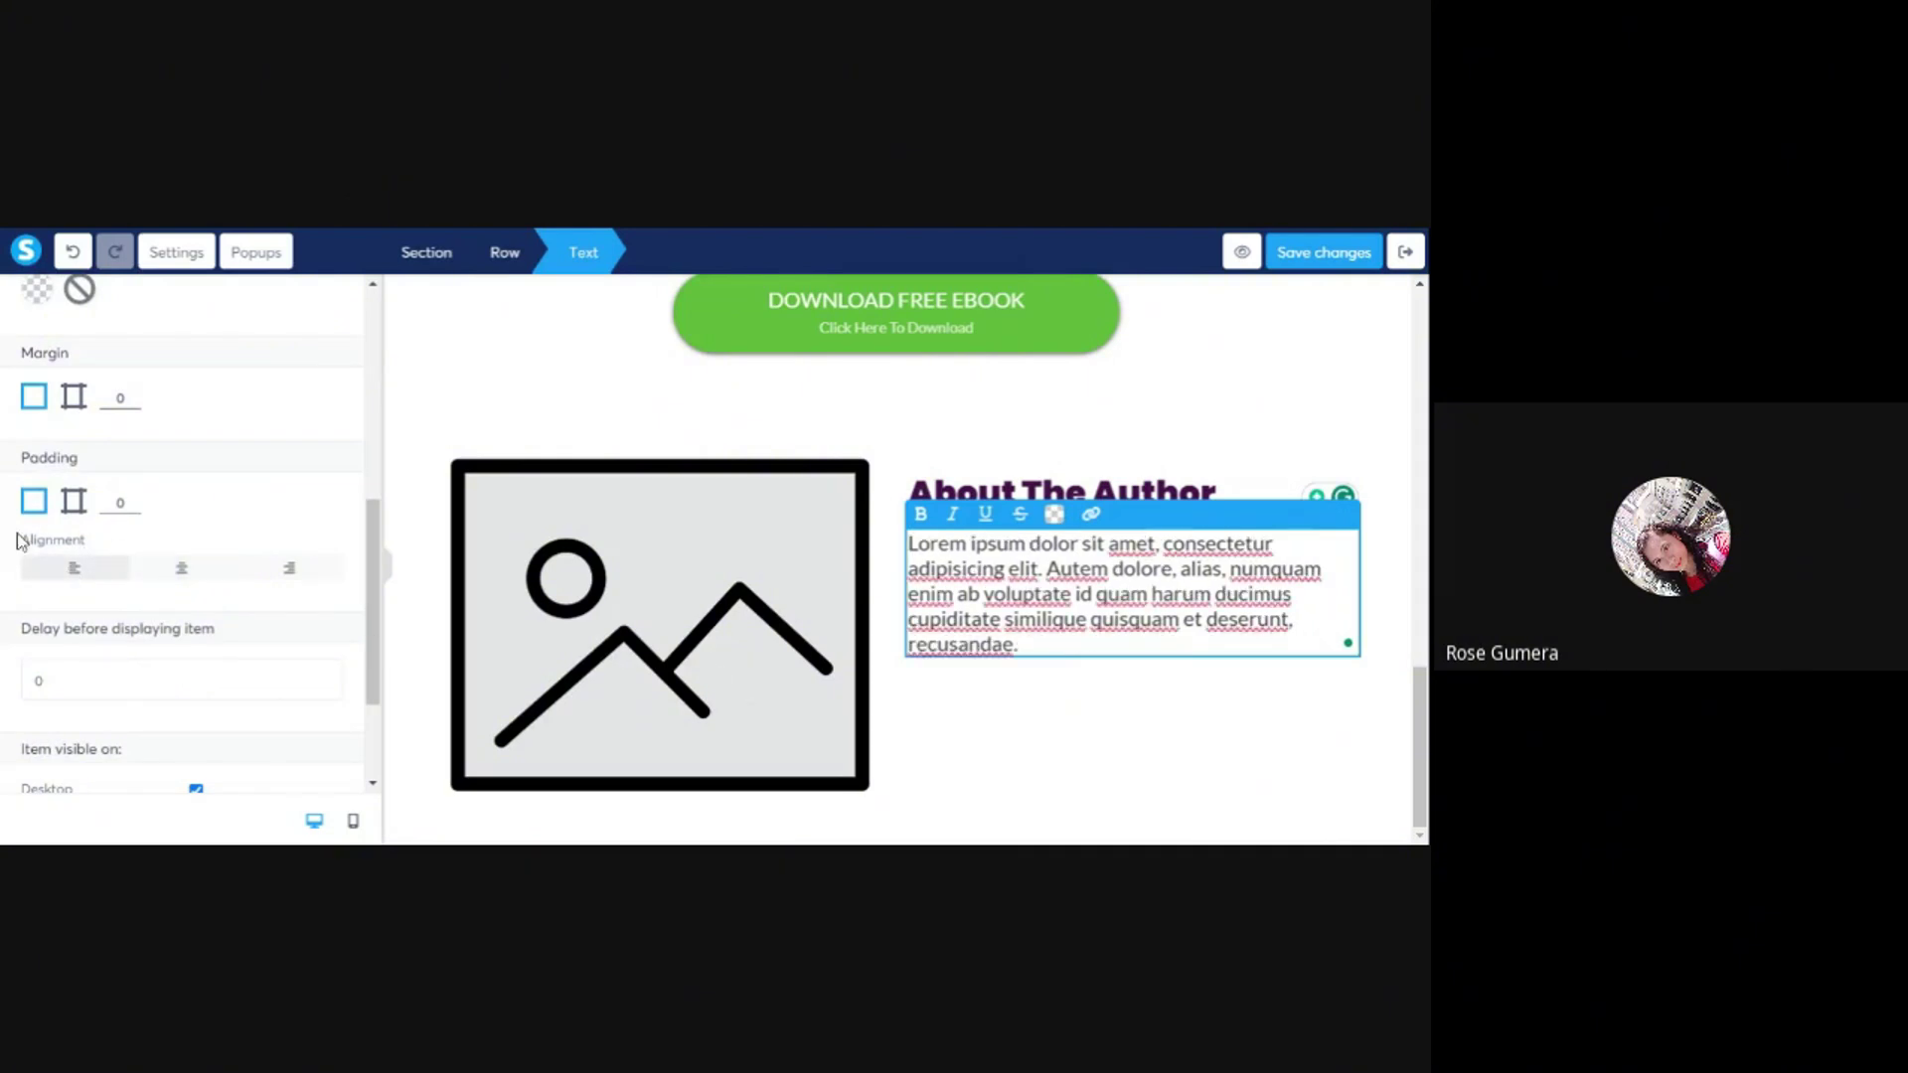
pyautogui.click(924, 427)
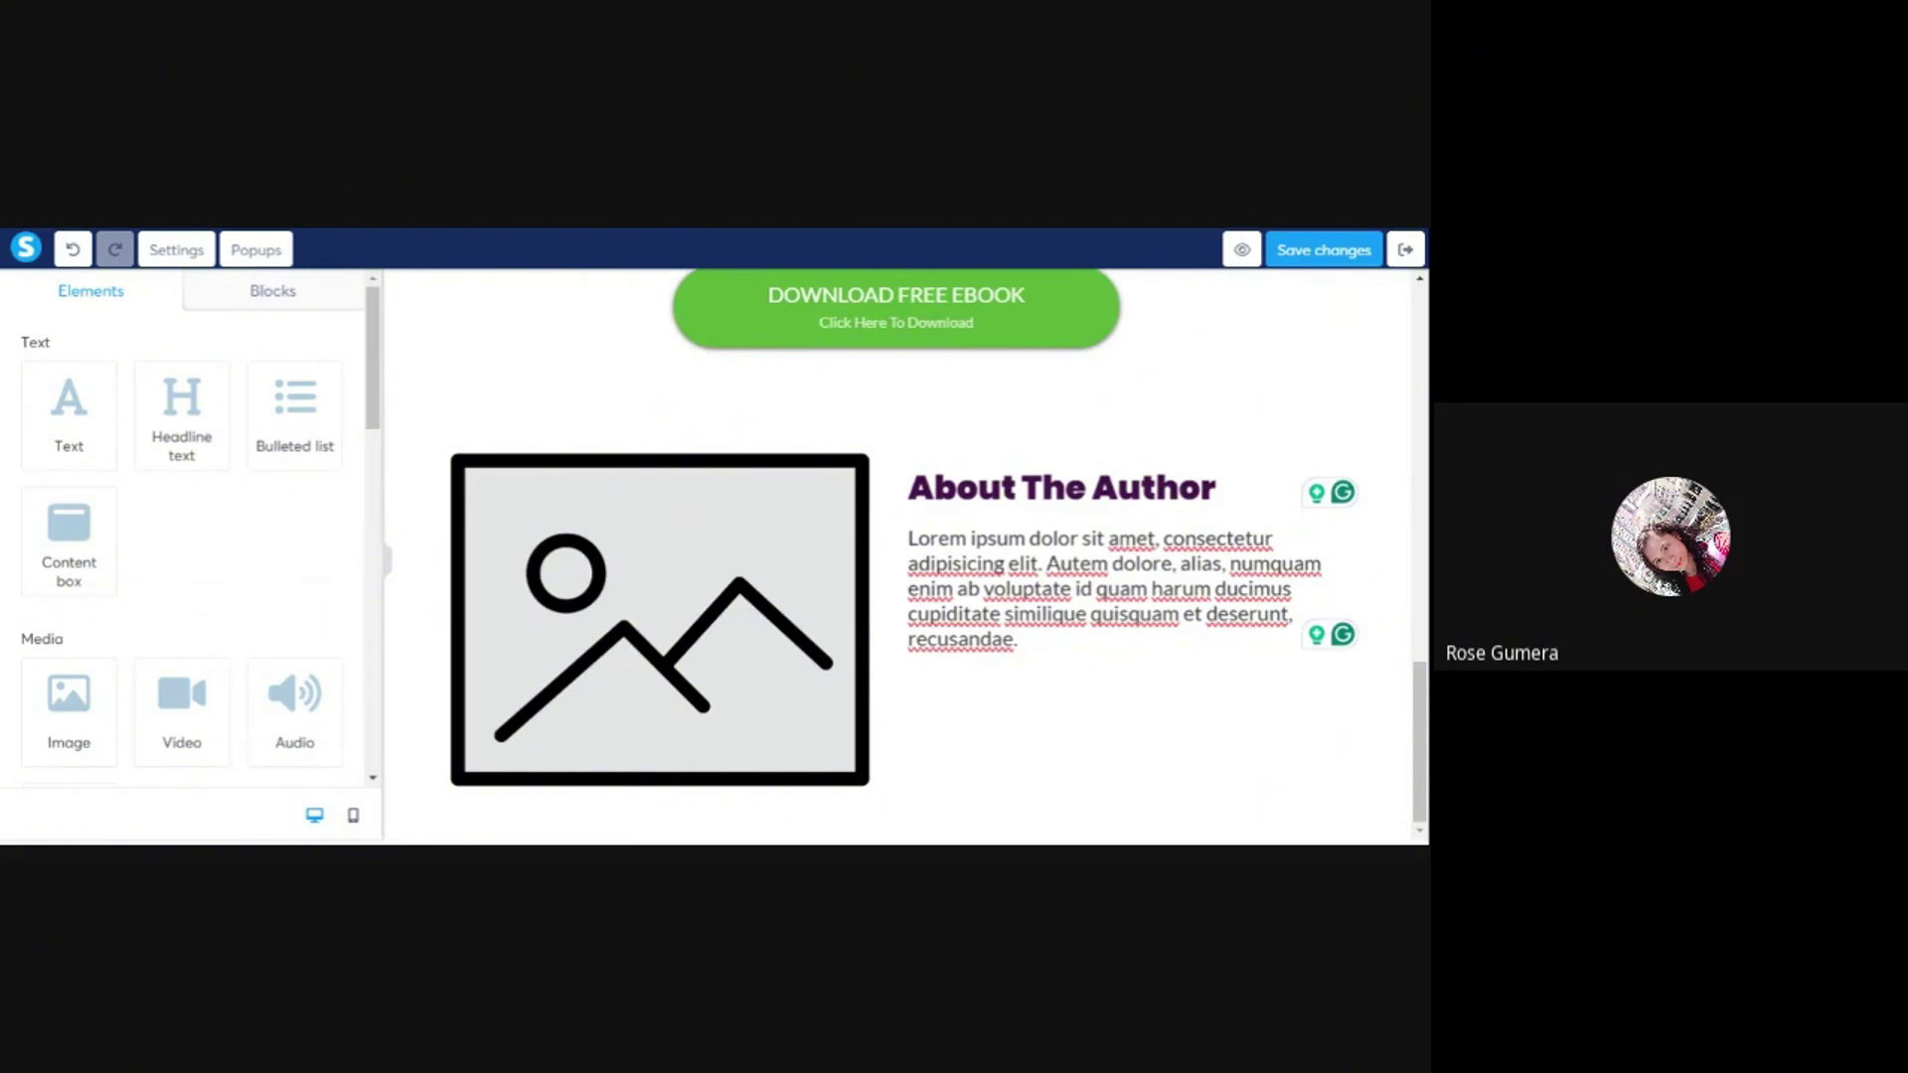
# - Replace the placeholder with the pasted Airbnb author bio at font size 20, line height 30
pyautogui.doubleClick(959, 565)
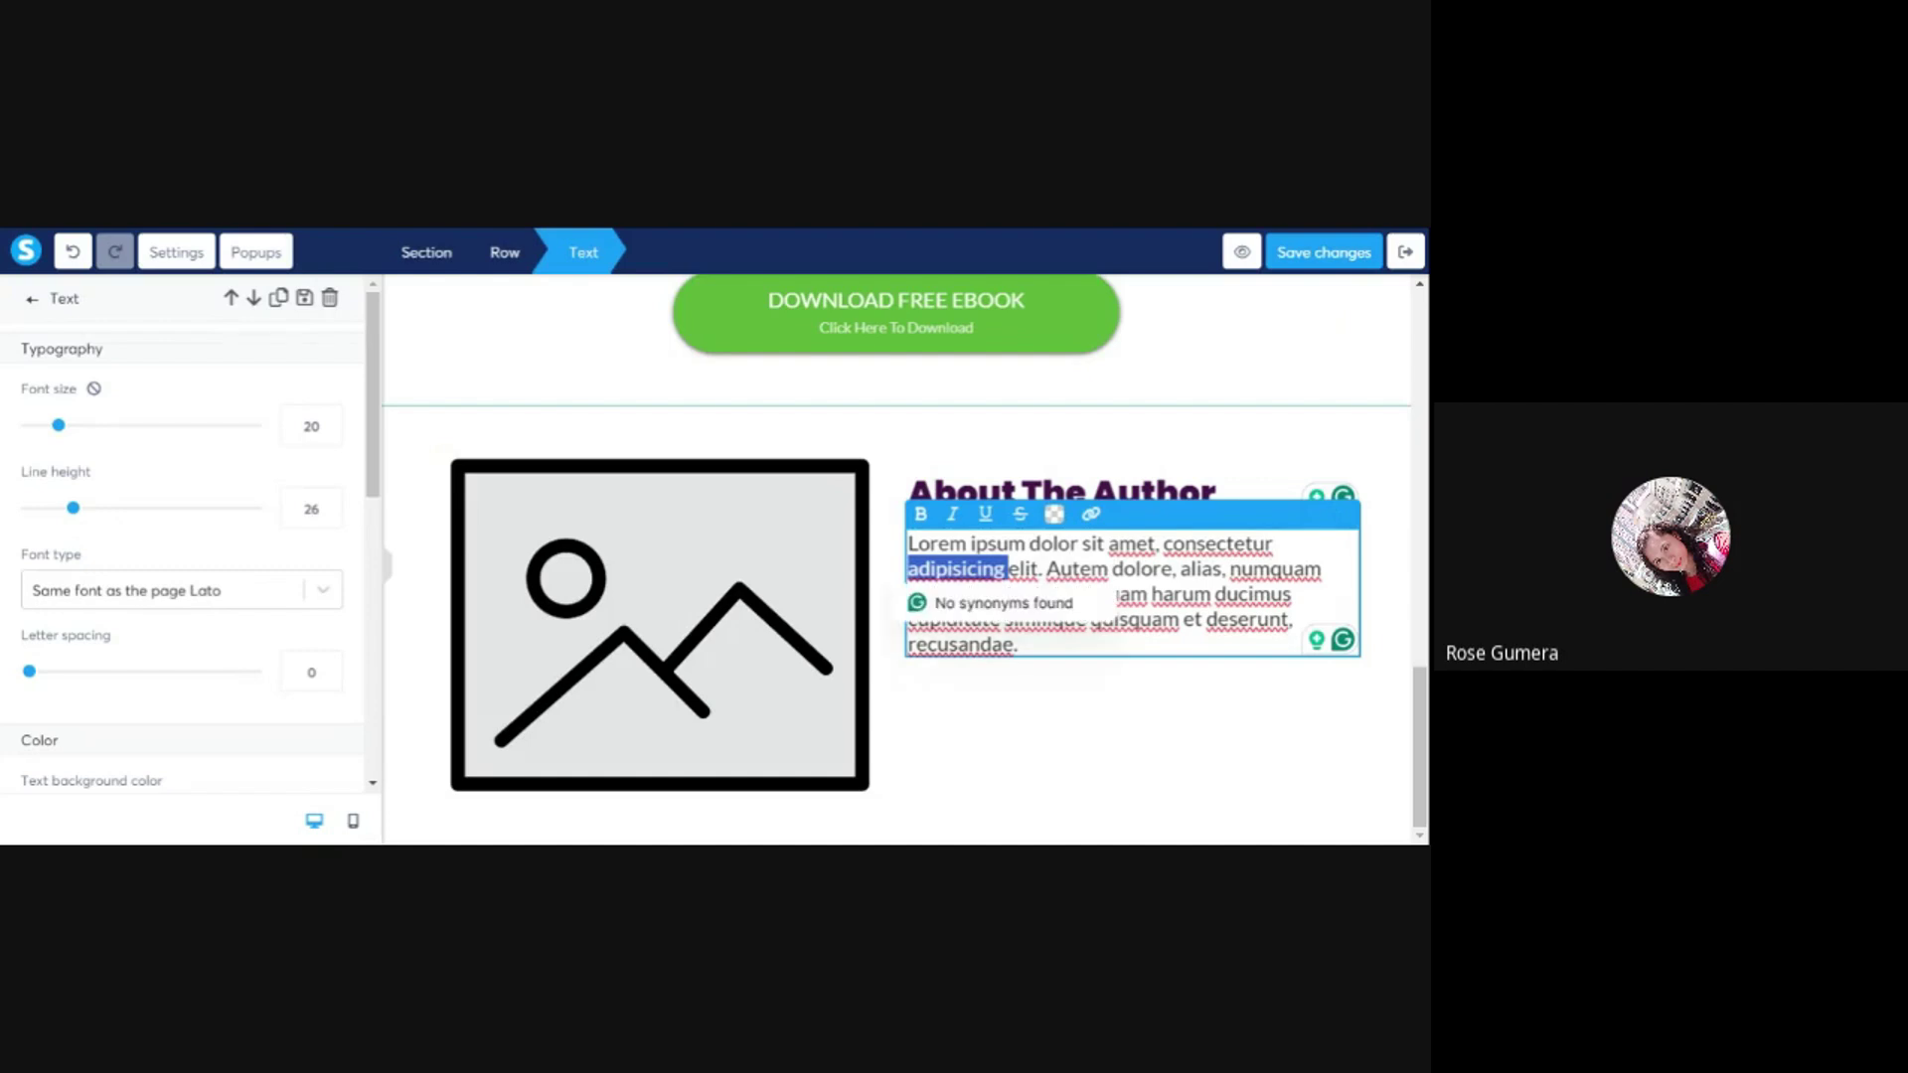
pyautogui.hotkey('ctrl', 'a')
pyautogui.write('Hey there! I’m [Your Name], an Airbnb expert who has helped countless hosts turn their rentals into profitable businesses. I’ve been in the short-term rental game for [X] years, testing and perfecting what works. Now, I’m sharing my best strategies with you—for free! Download the eBook and start making more money from your Airbnb today!')
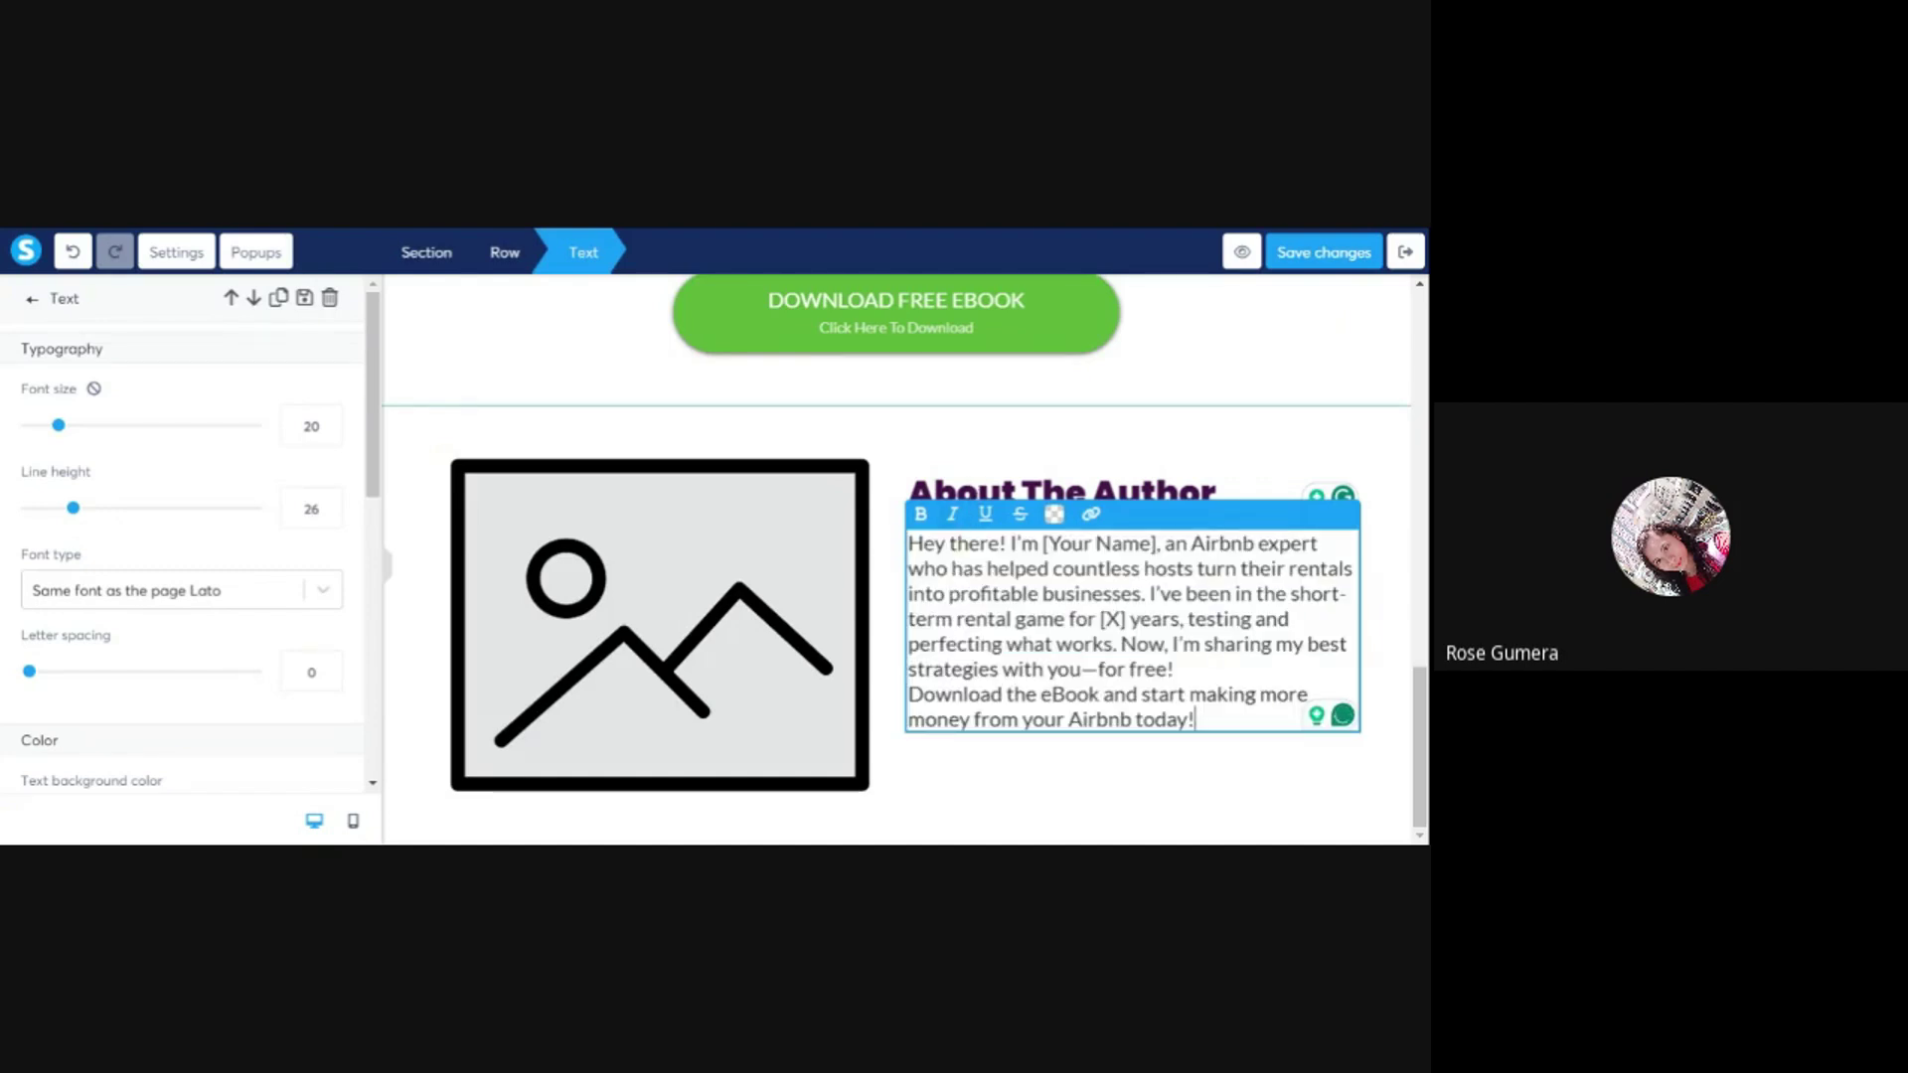
pyautogui.click(948, 593)
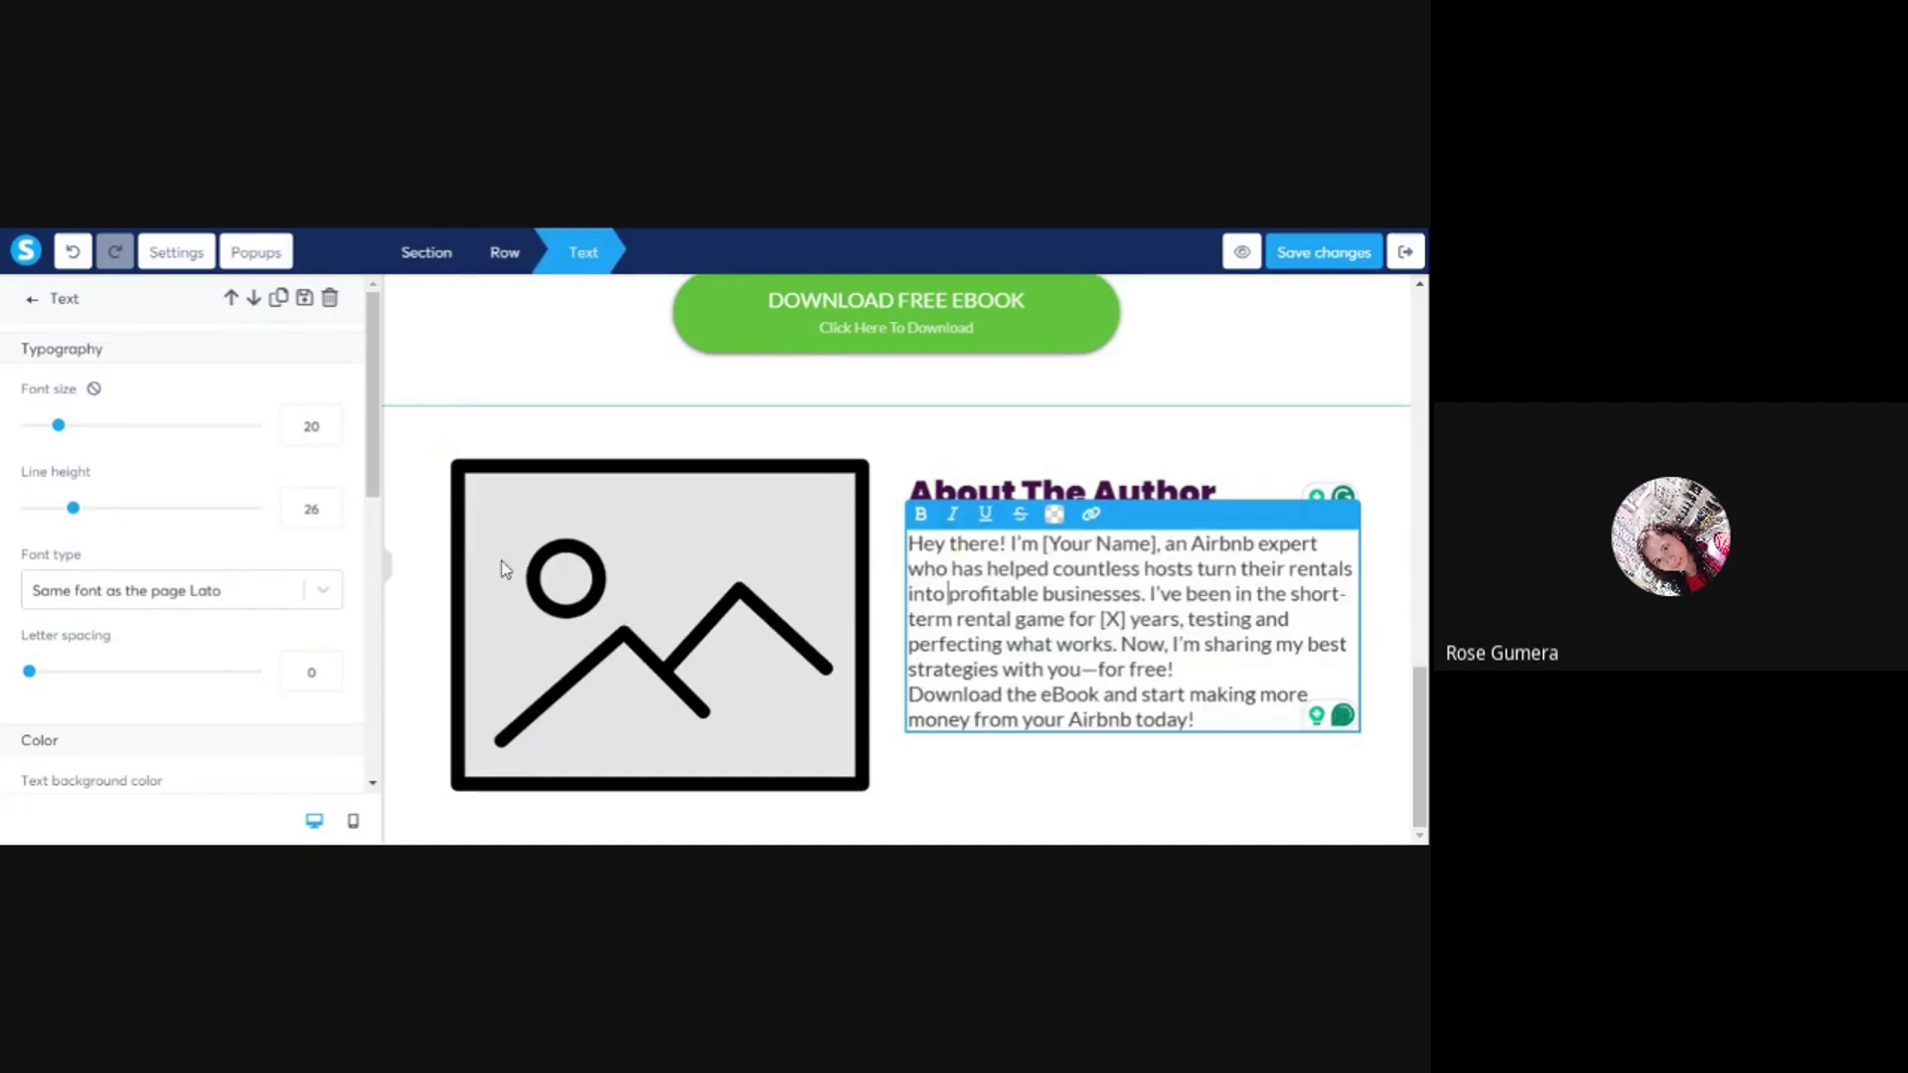
pyautogui.click(330, 503)
pyautogui.click(330, 503)
pyautogui.click(330, 503)
pyautogui.click(330, 503)
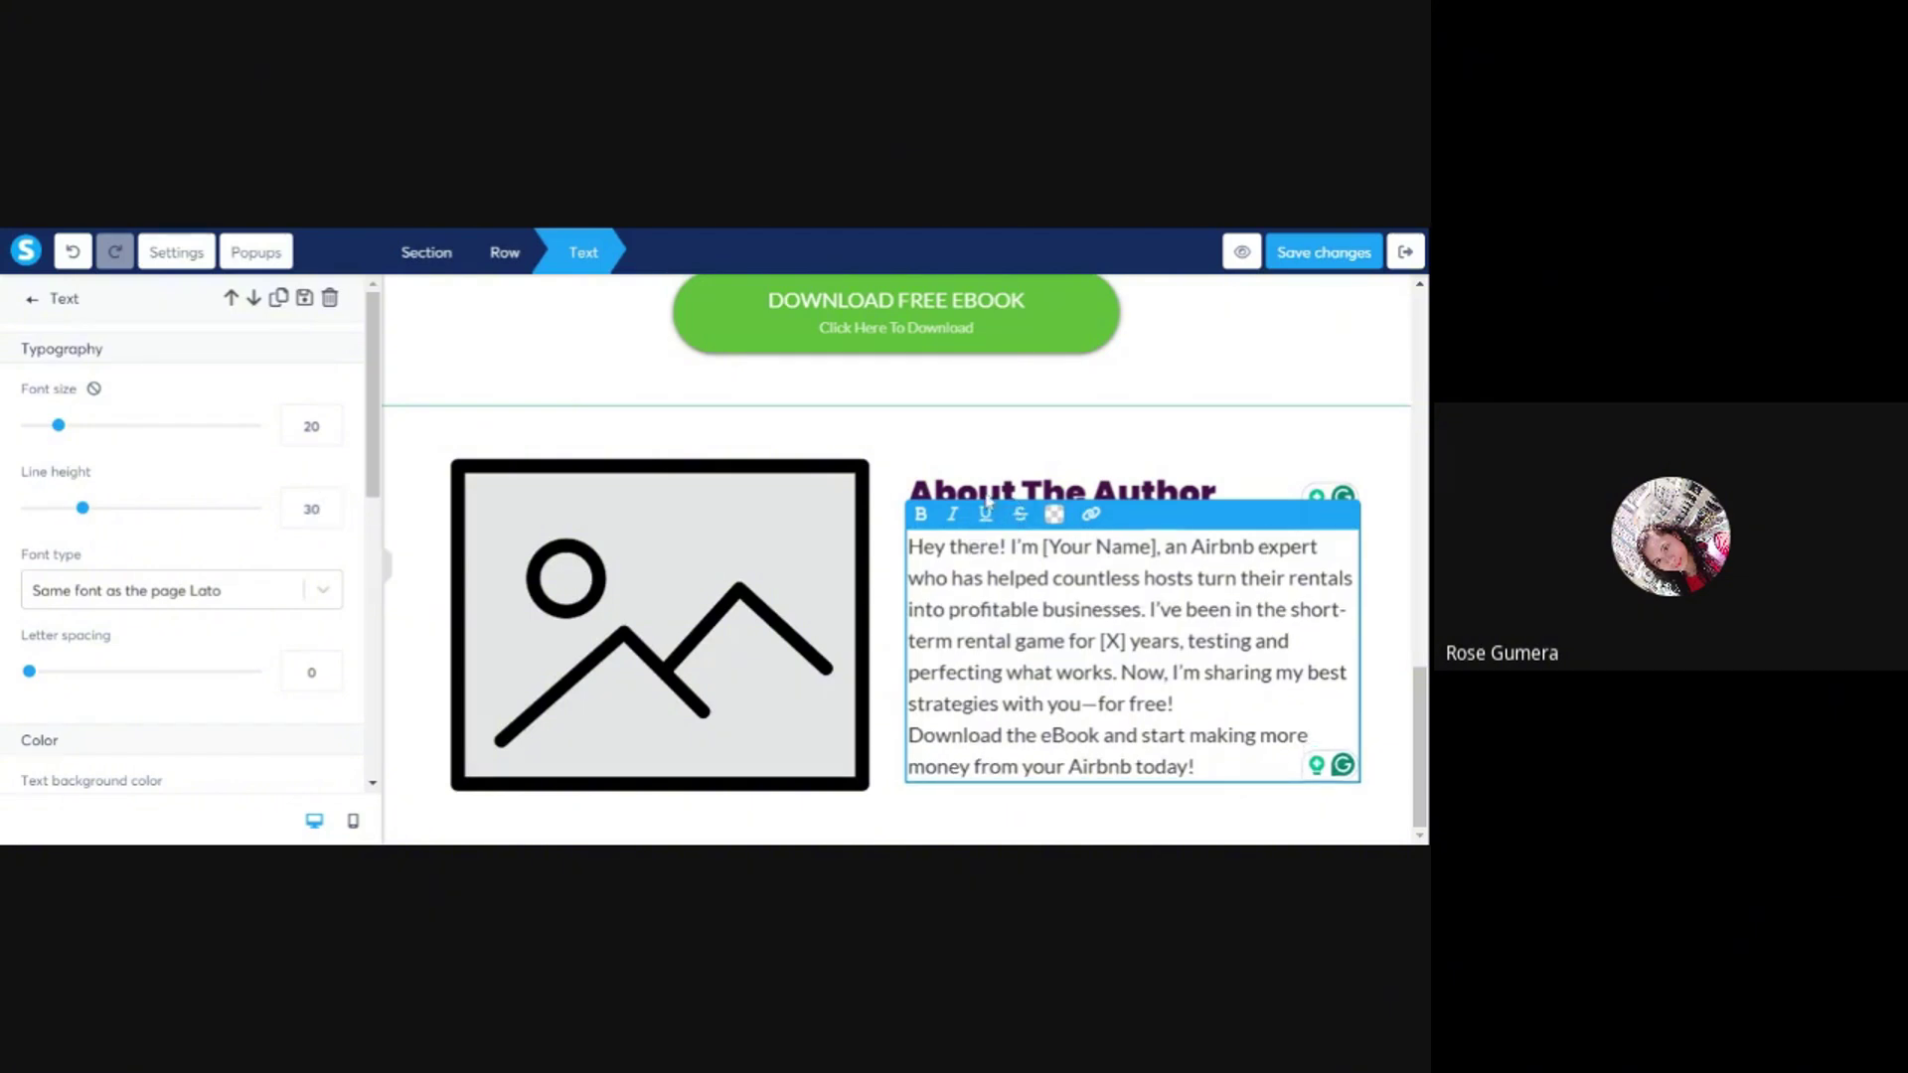
pyautogui.click(1094, 518)
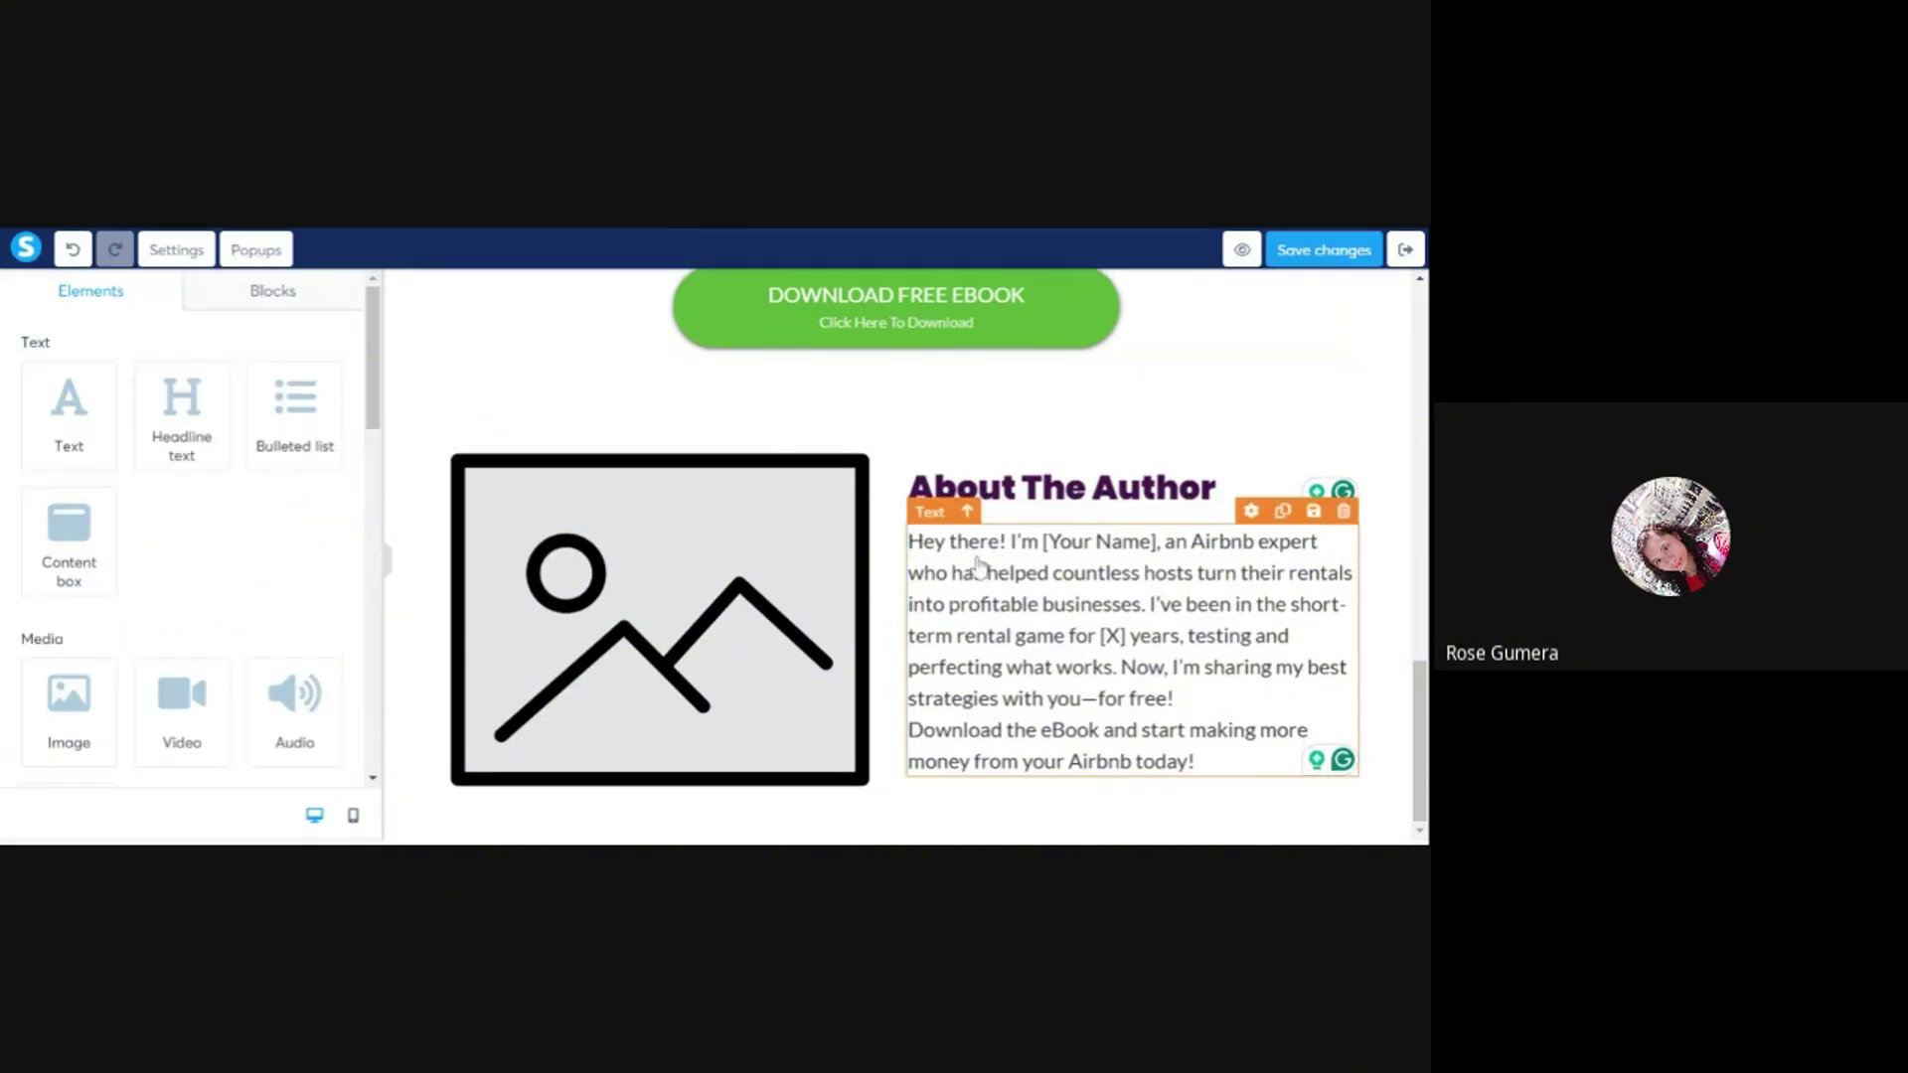
pyautogui.scroll(4, 981, 566)
pyautogui.scroll(-4, 979, 562)
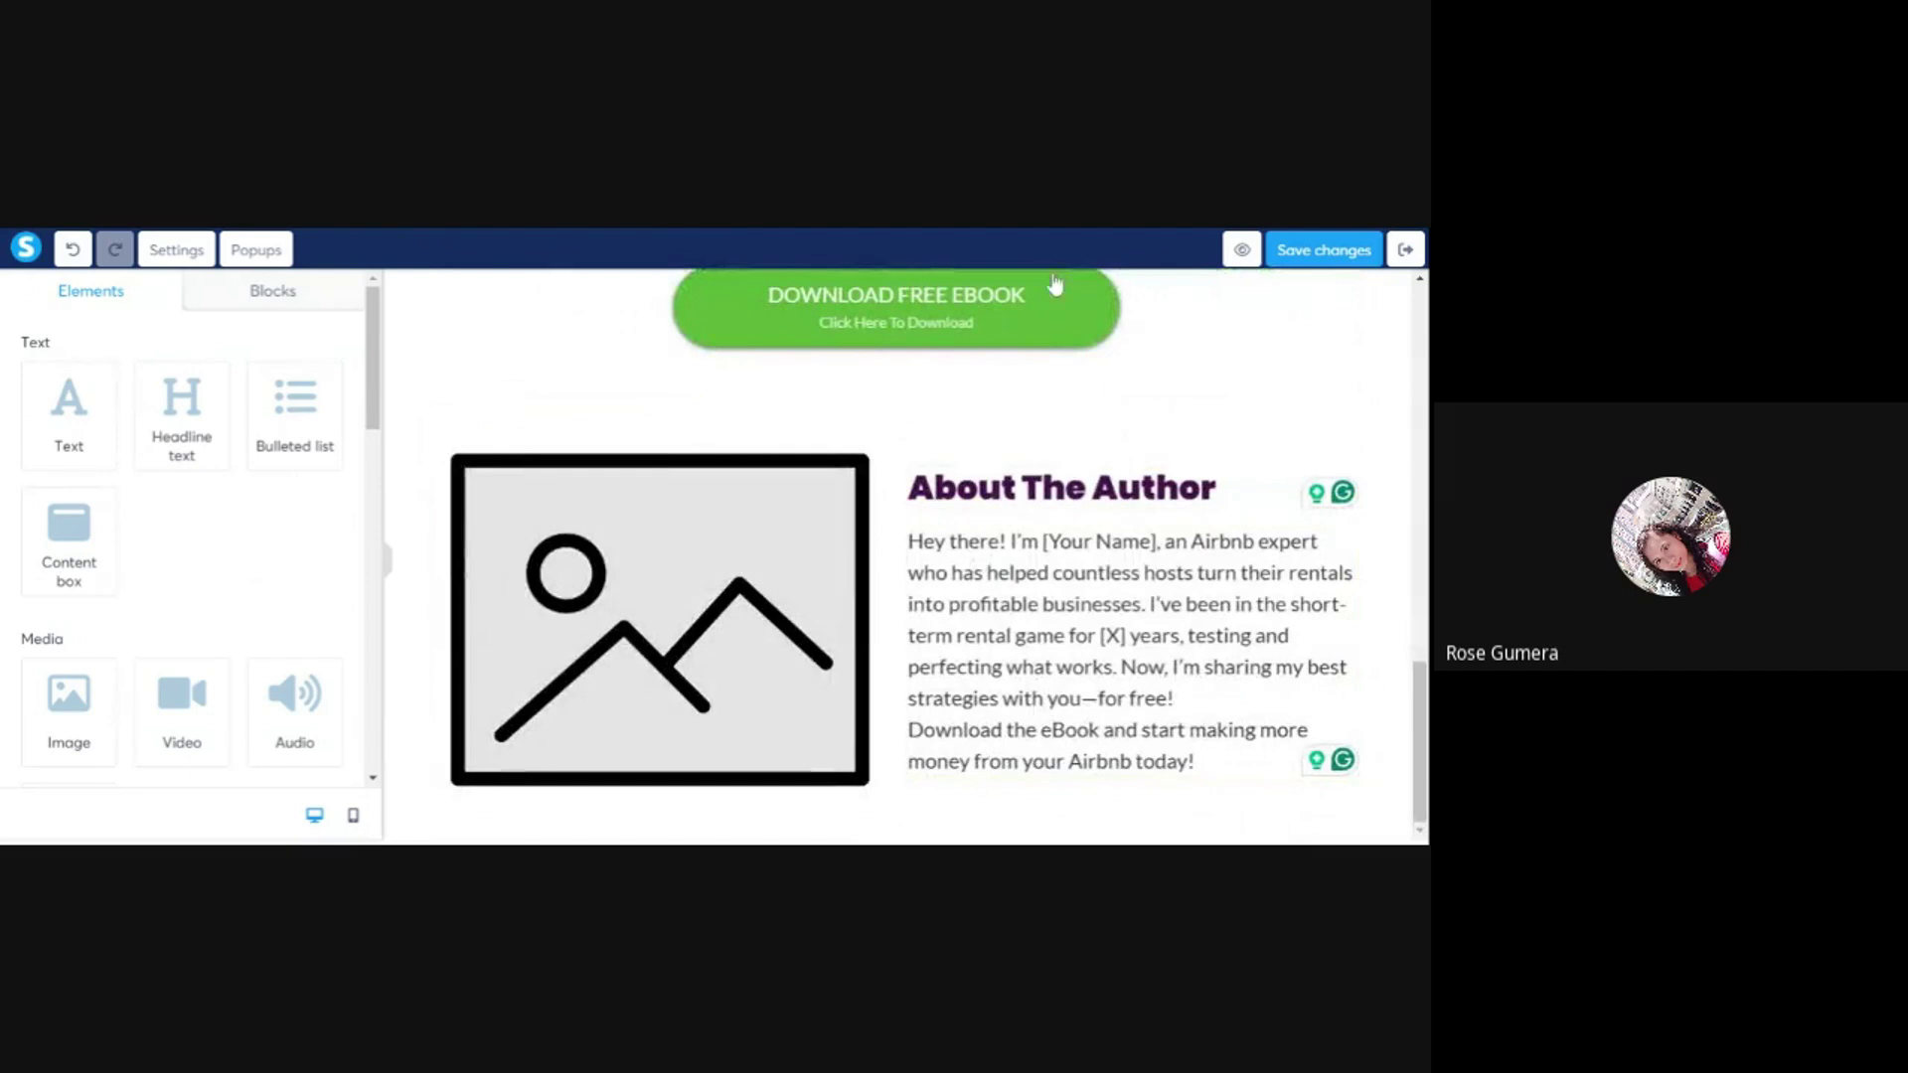
pyautogui.scroll(3, 994, 358)
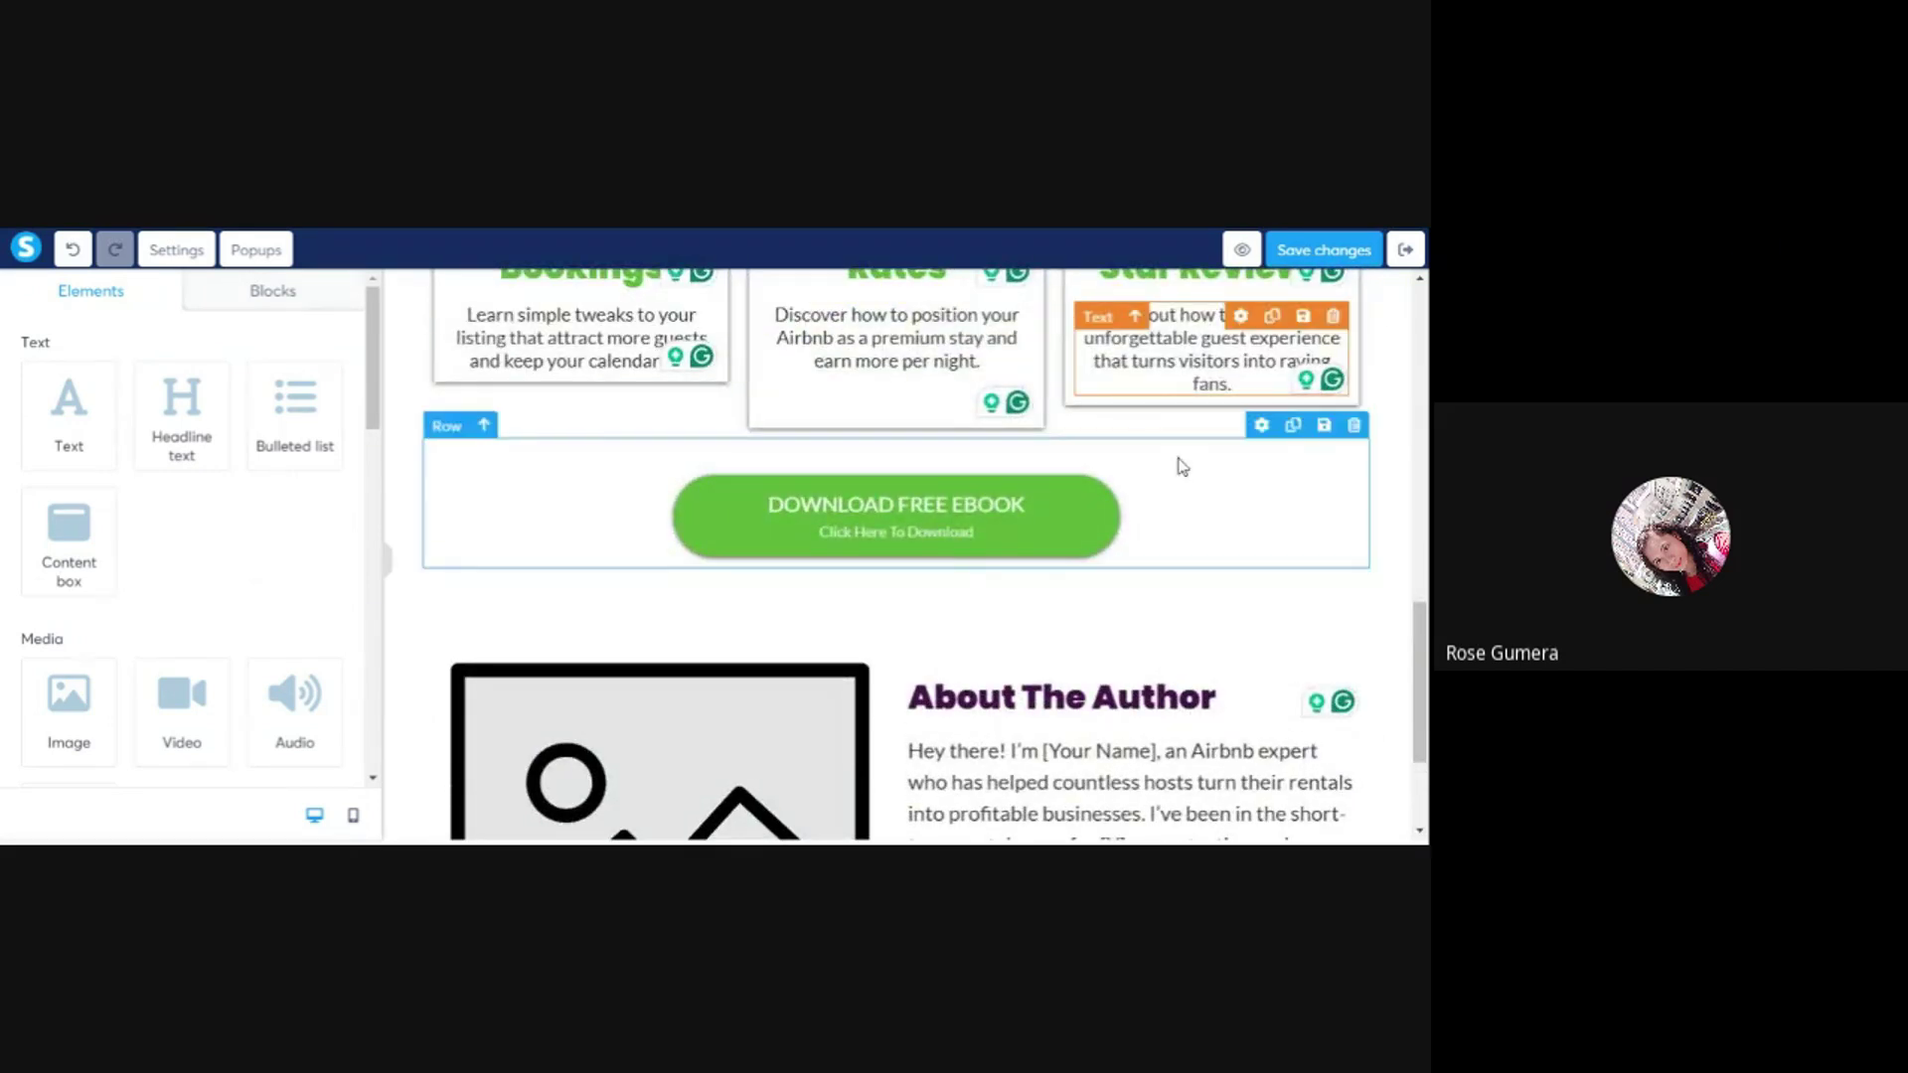
# - Duplicate the Download Free Ebook button and move the copy below the author bio
pyautogui.click(1230, 510)
pyautogui.click(1155, 492)
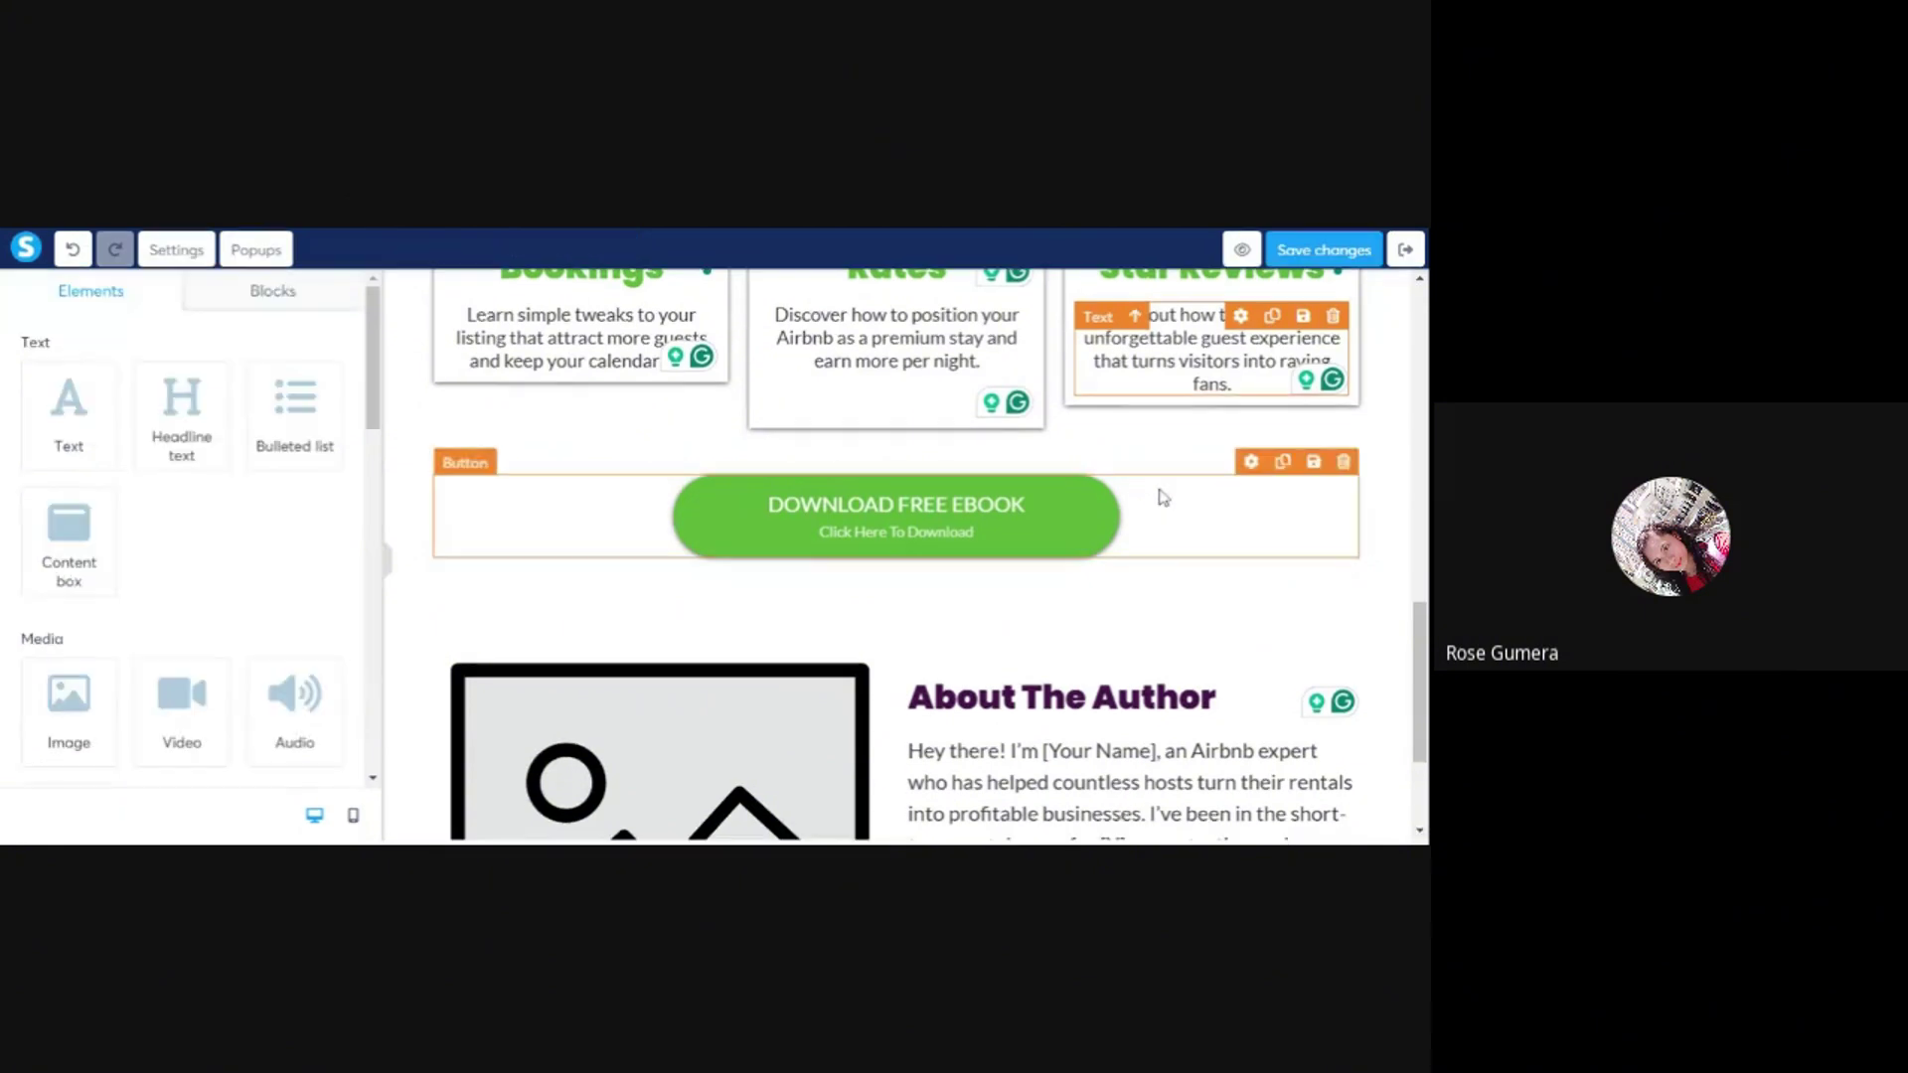
pyautogui.click(1283, 462)
pyautogui.scroll(-4, 1093, 398)
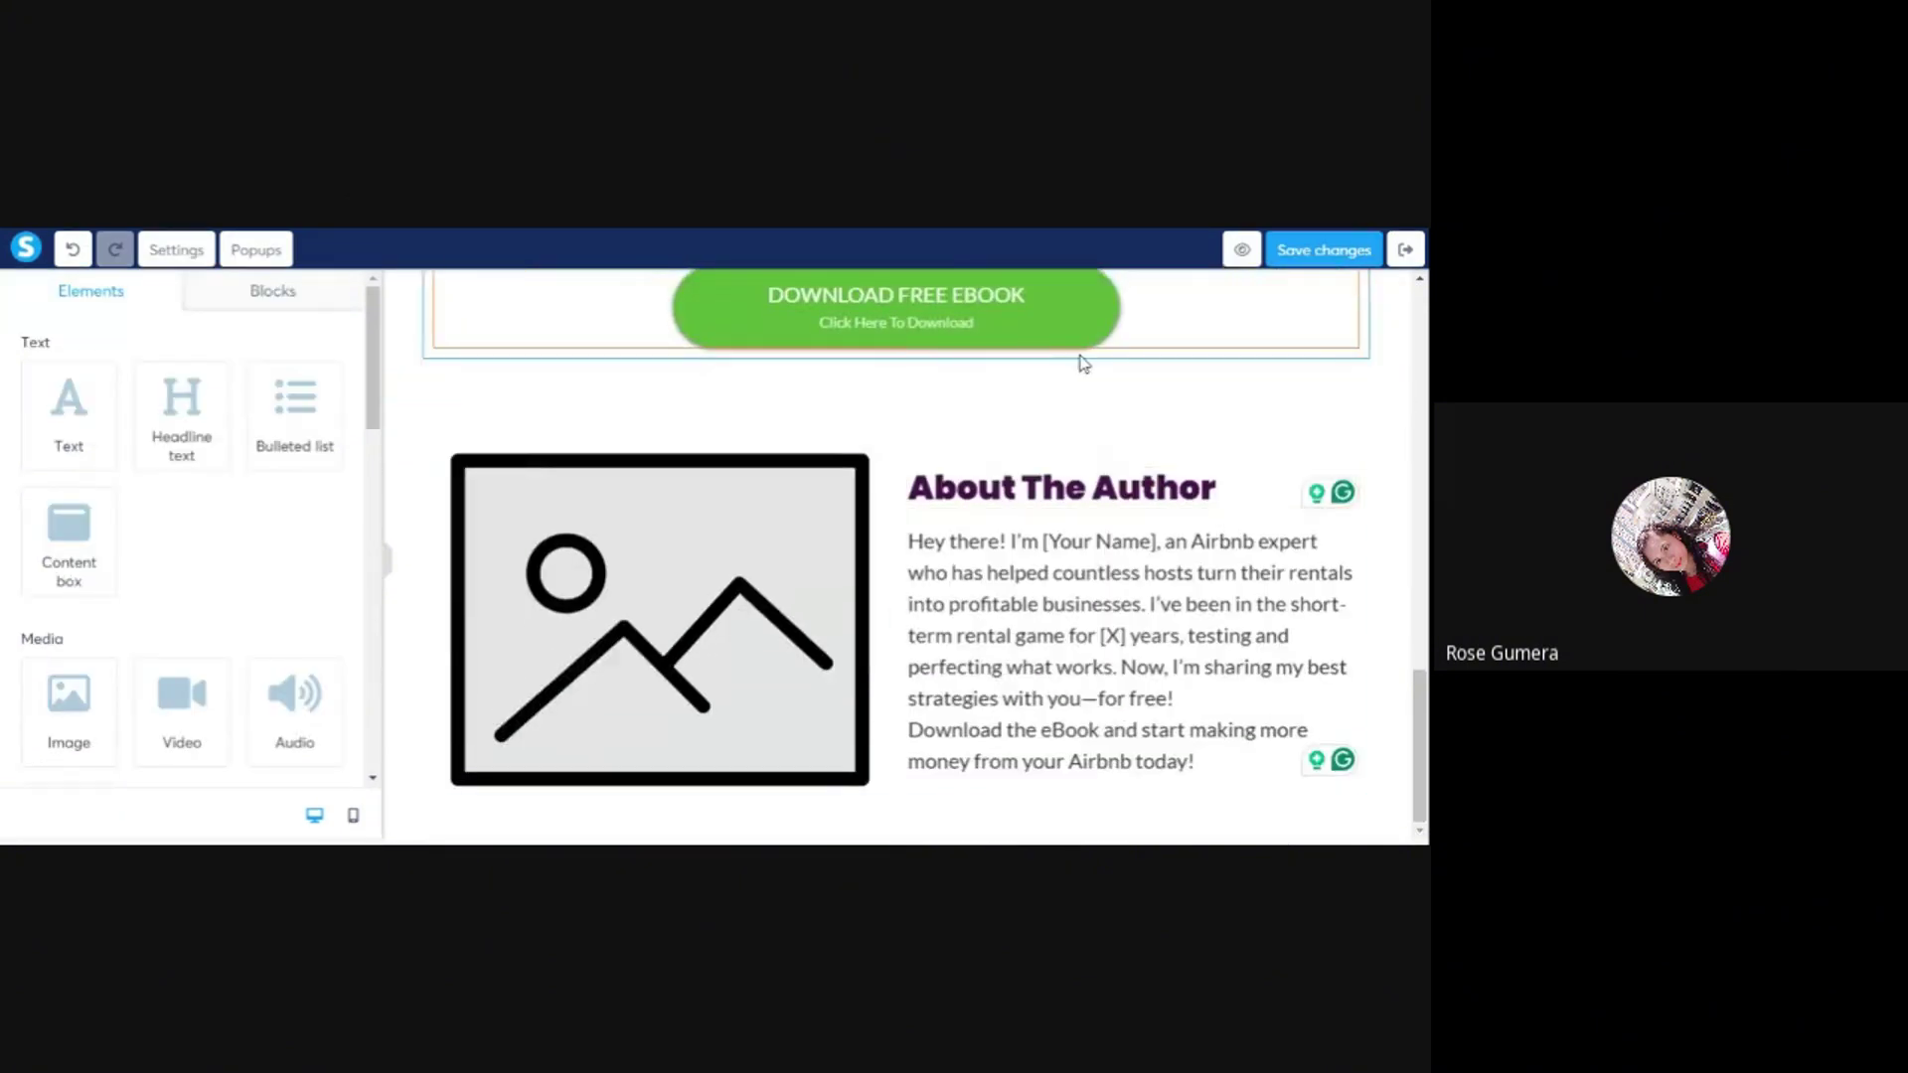
pyautogui.moveTo(1165, 501); pyautogui.dragTo(1255, 762)
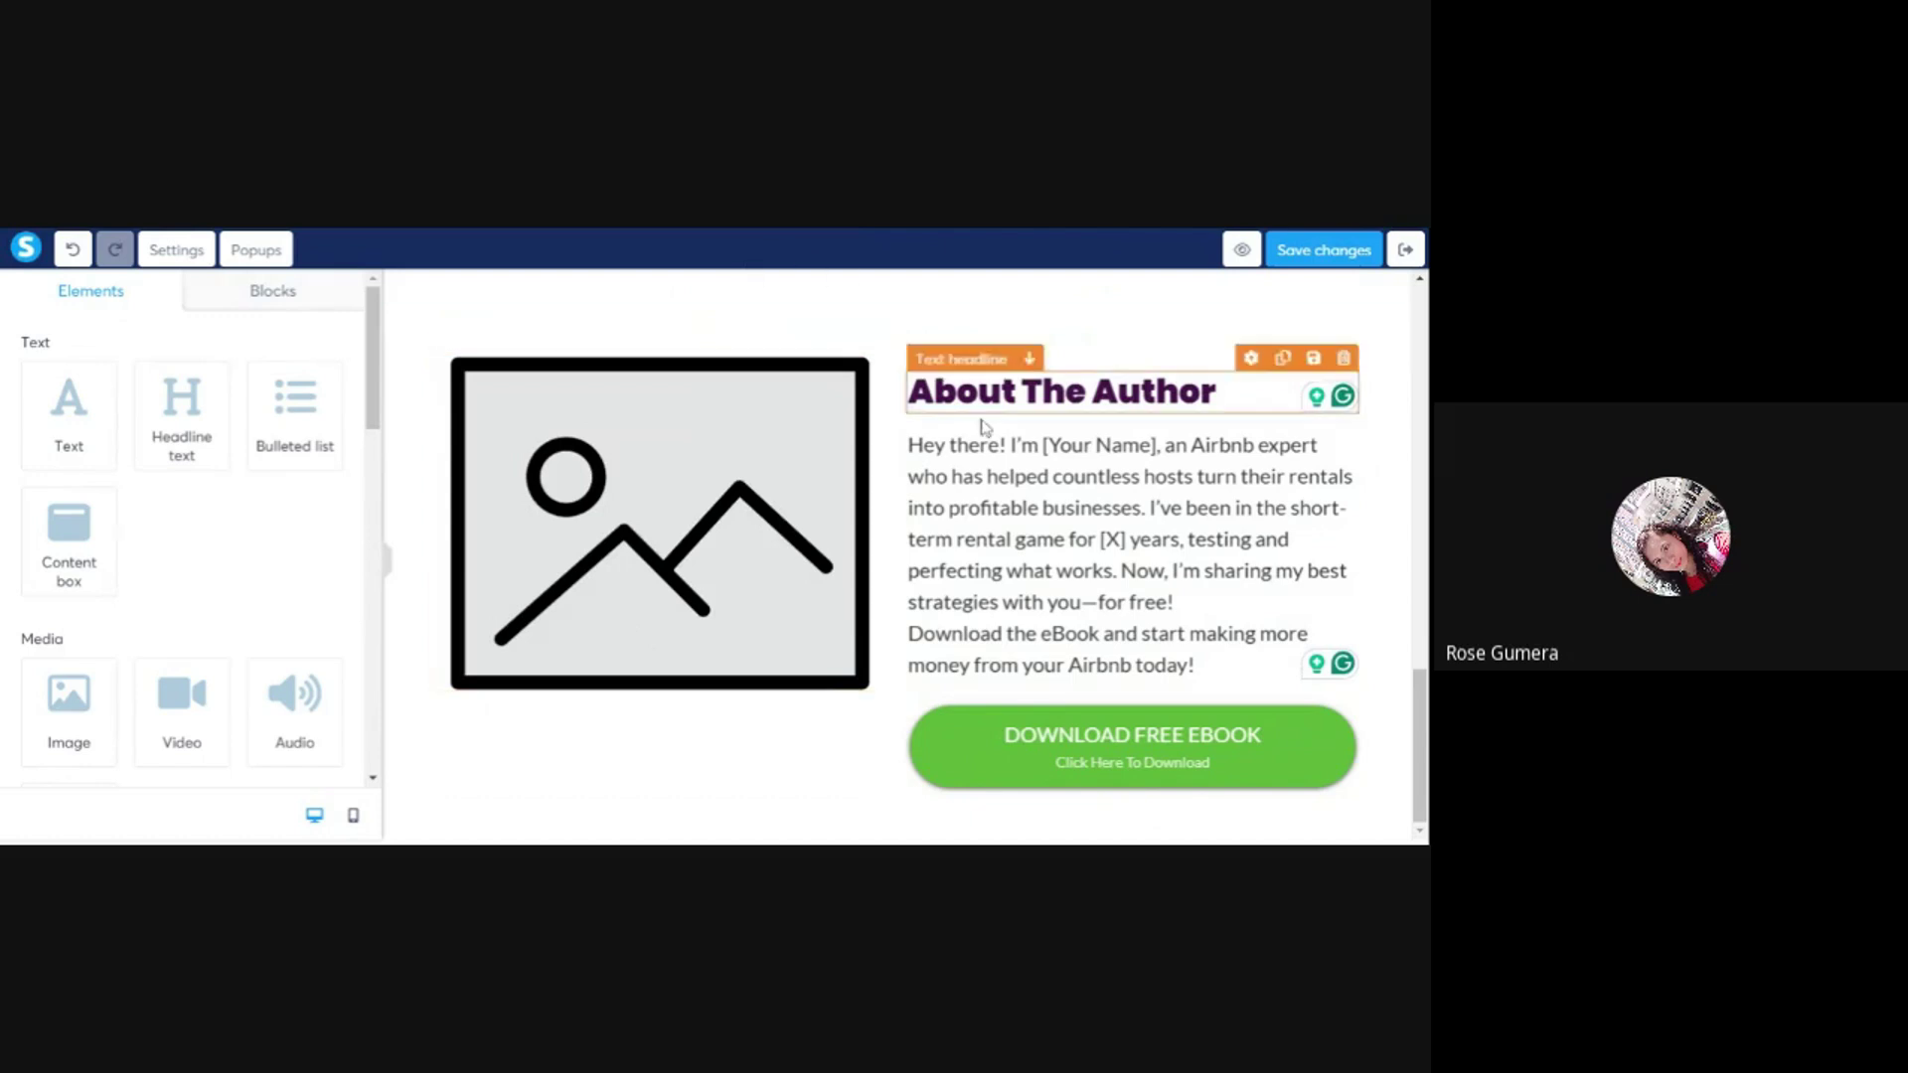
pyautogui.scroll(2, 980, 427)
# - Give the author section a light grey #E6E3E3 background
pyautogui.click(1150, 529)
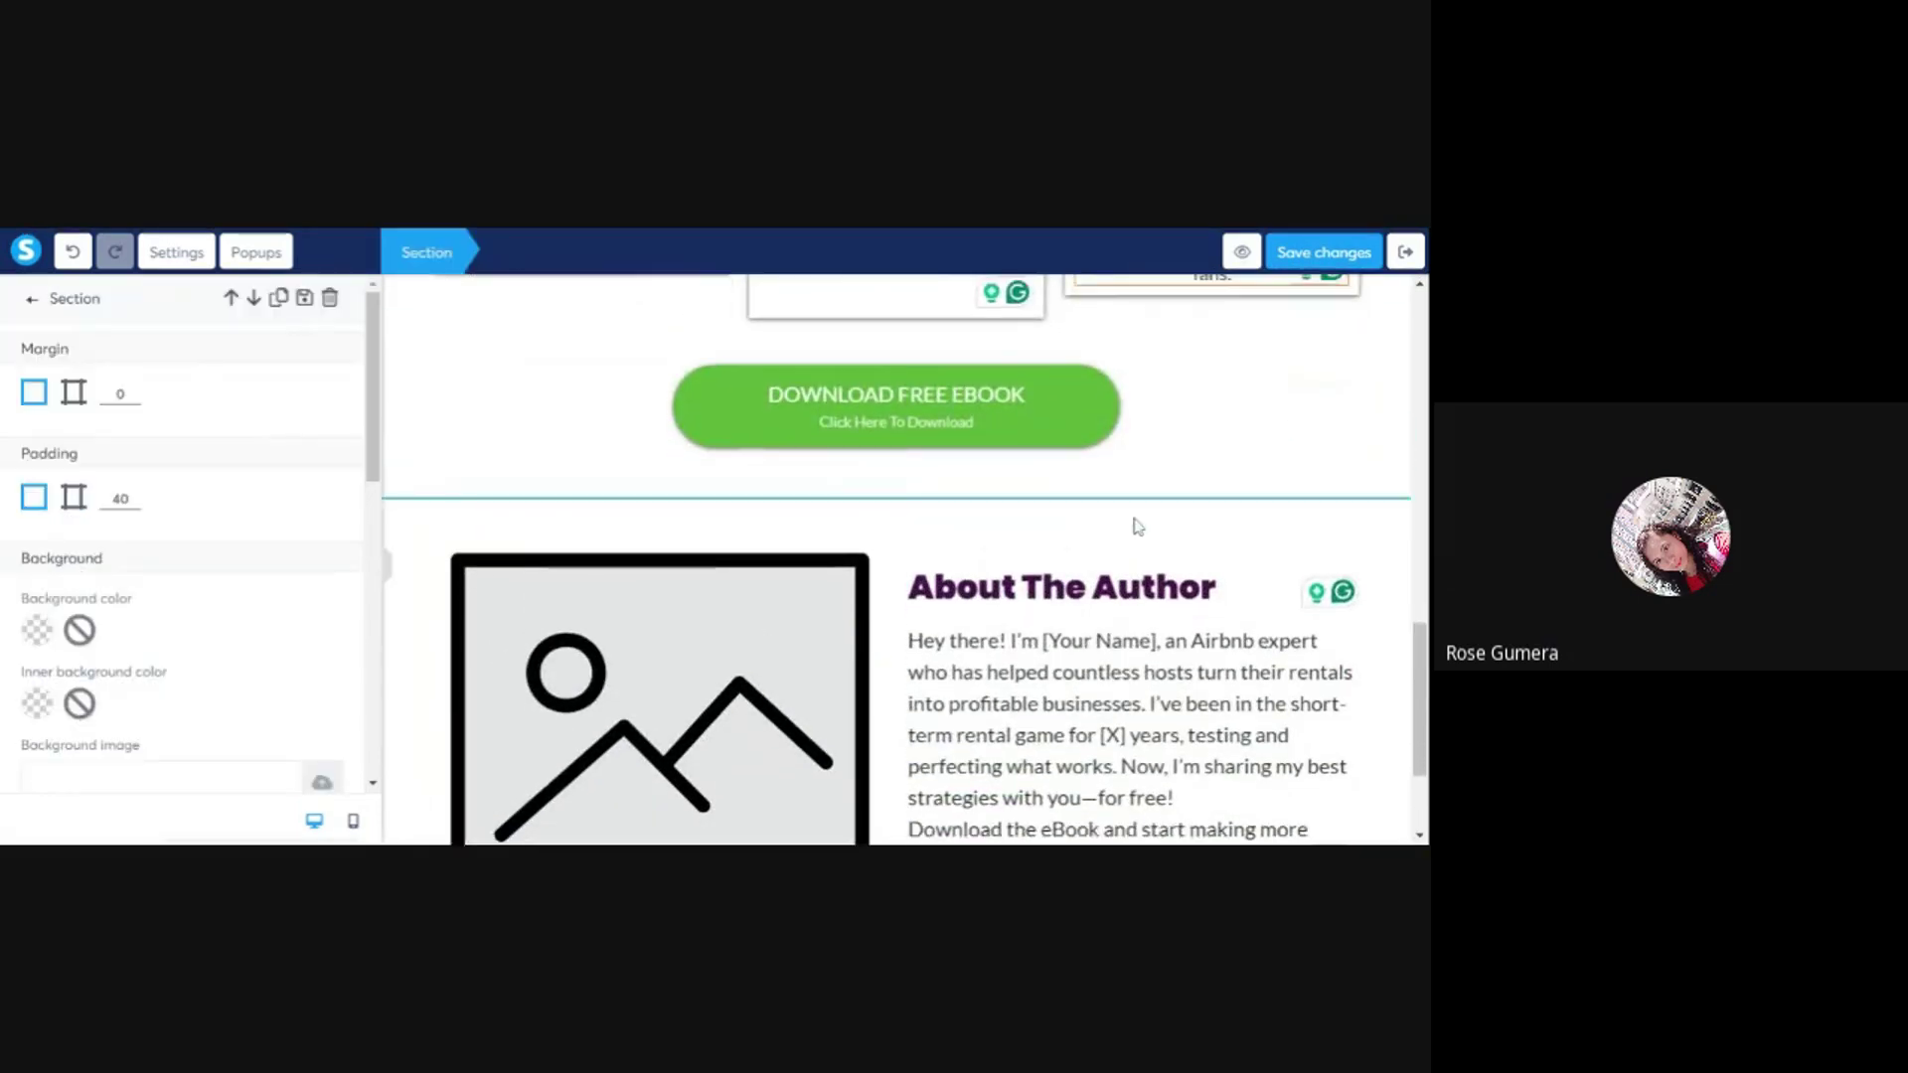
pyautogui.click(35, 630)
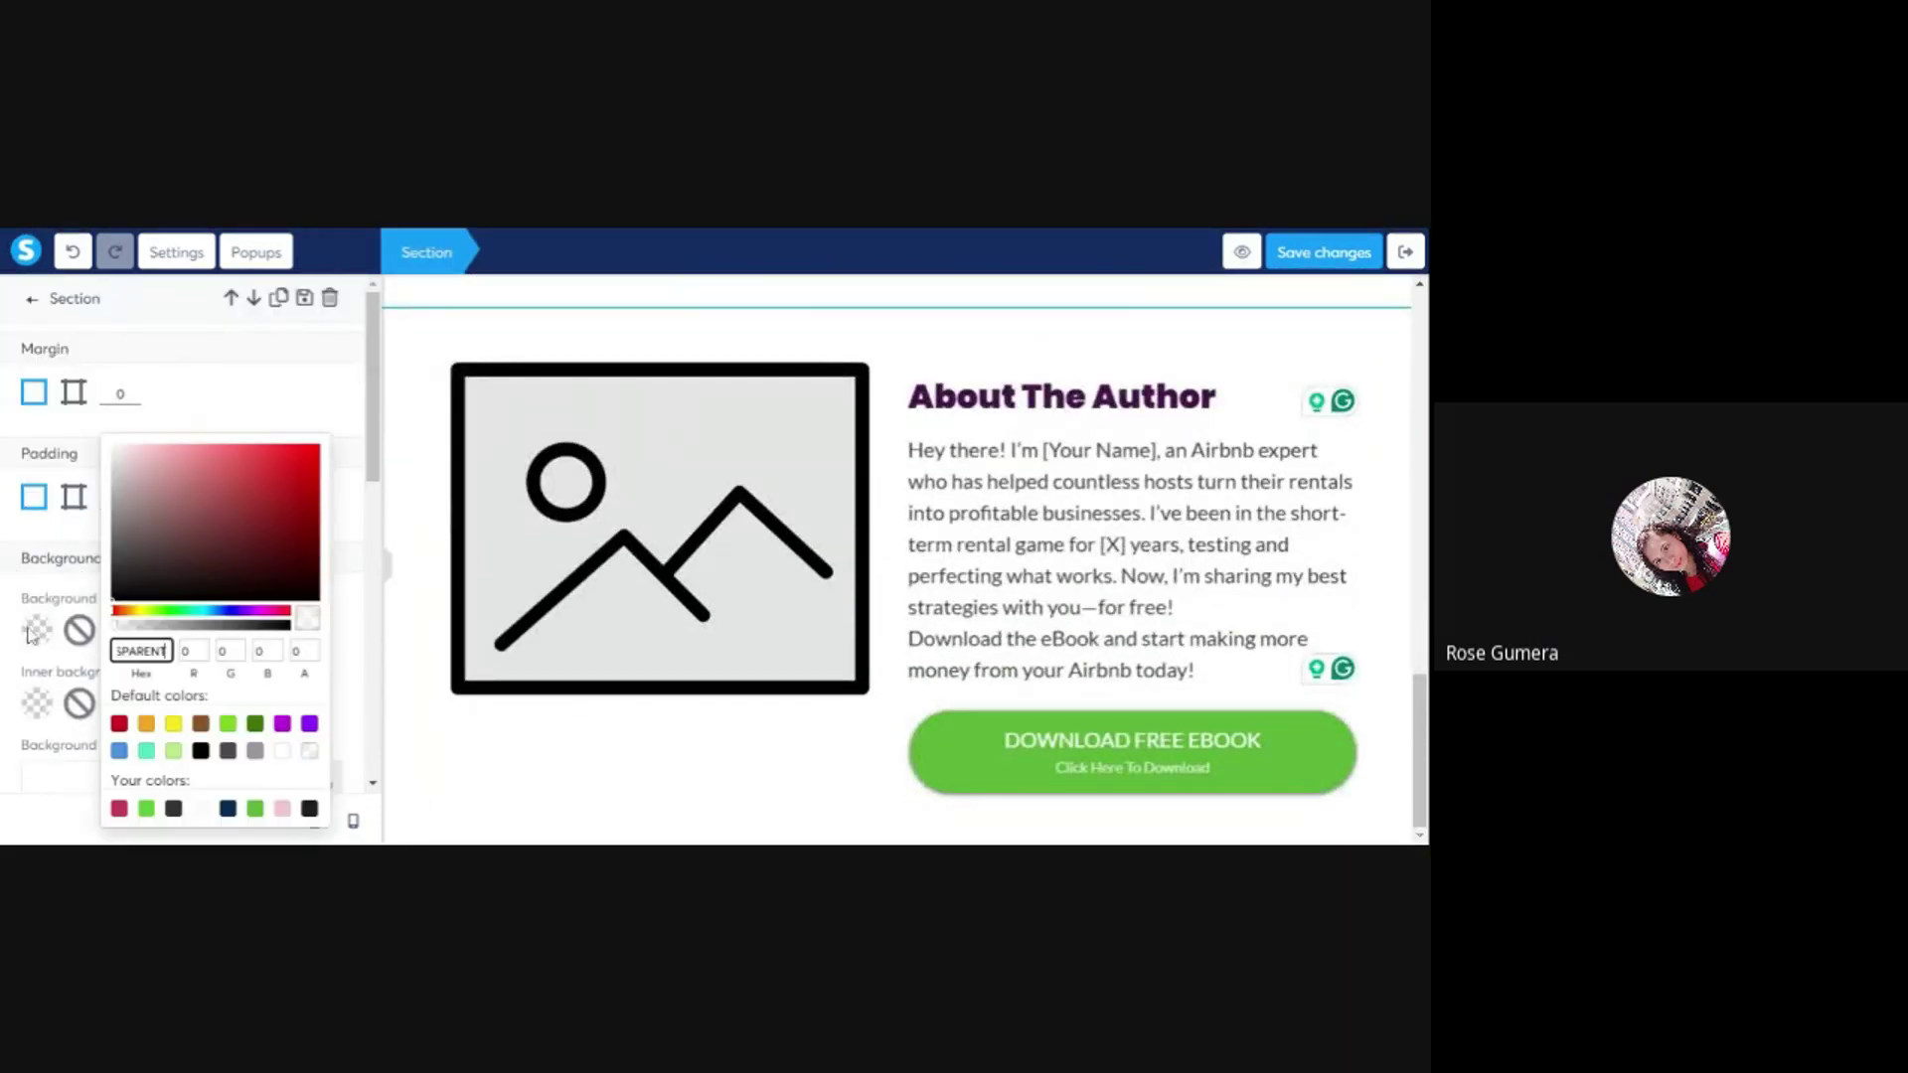
pyautogui.scroll(-1, 253, 731)
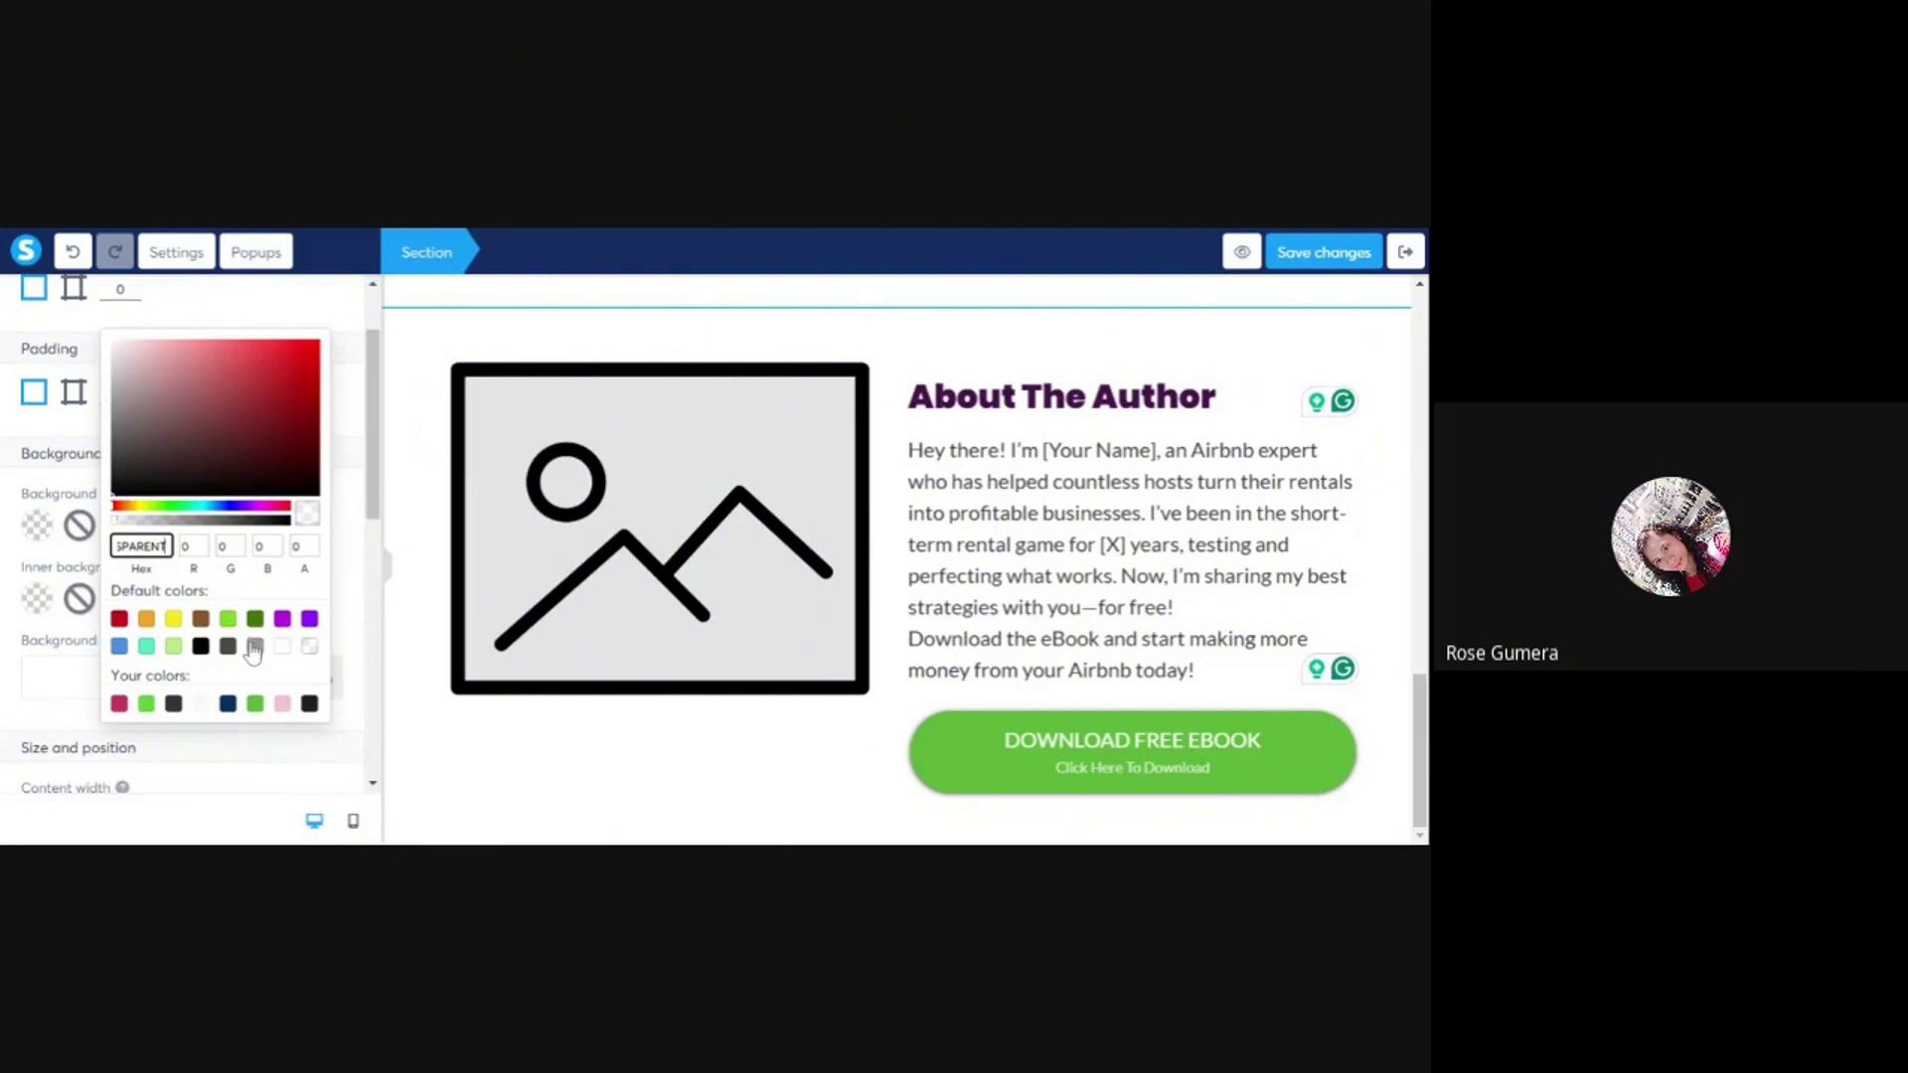
pyautogui.click(254, 648)
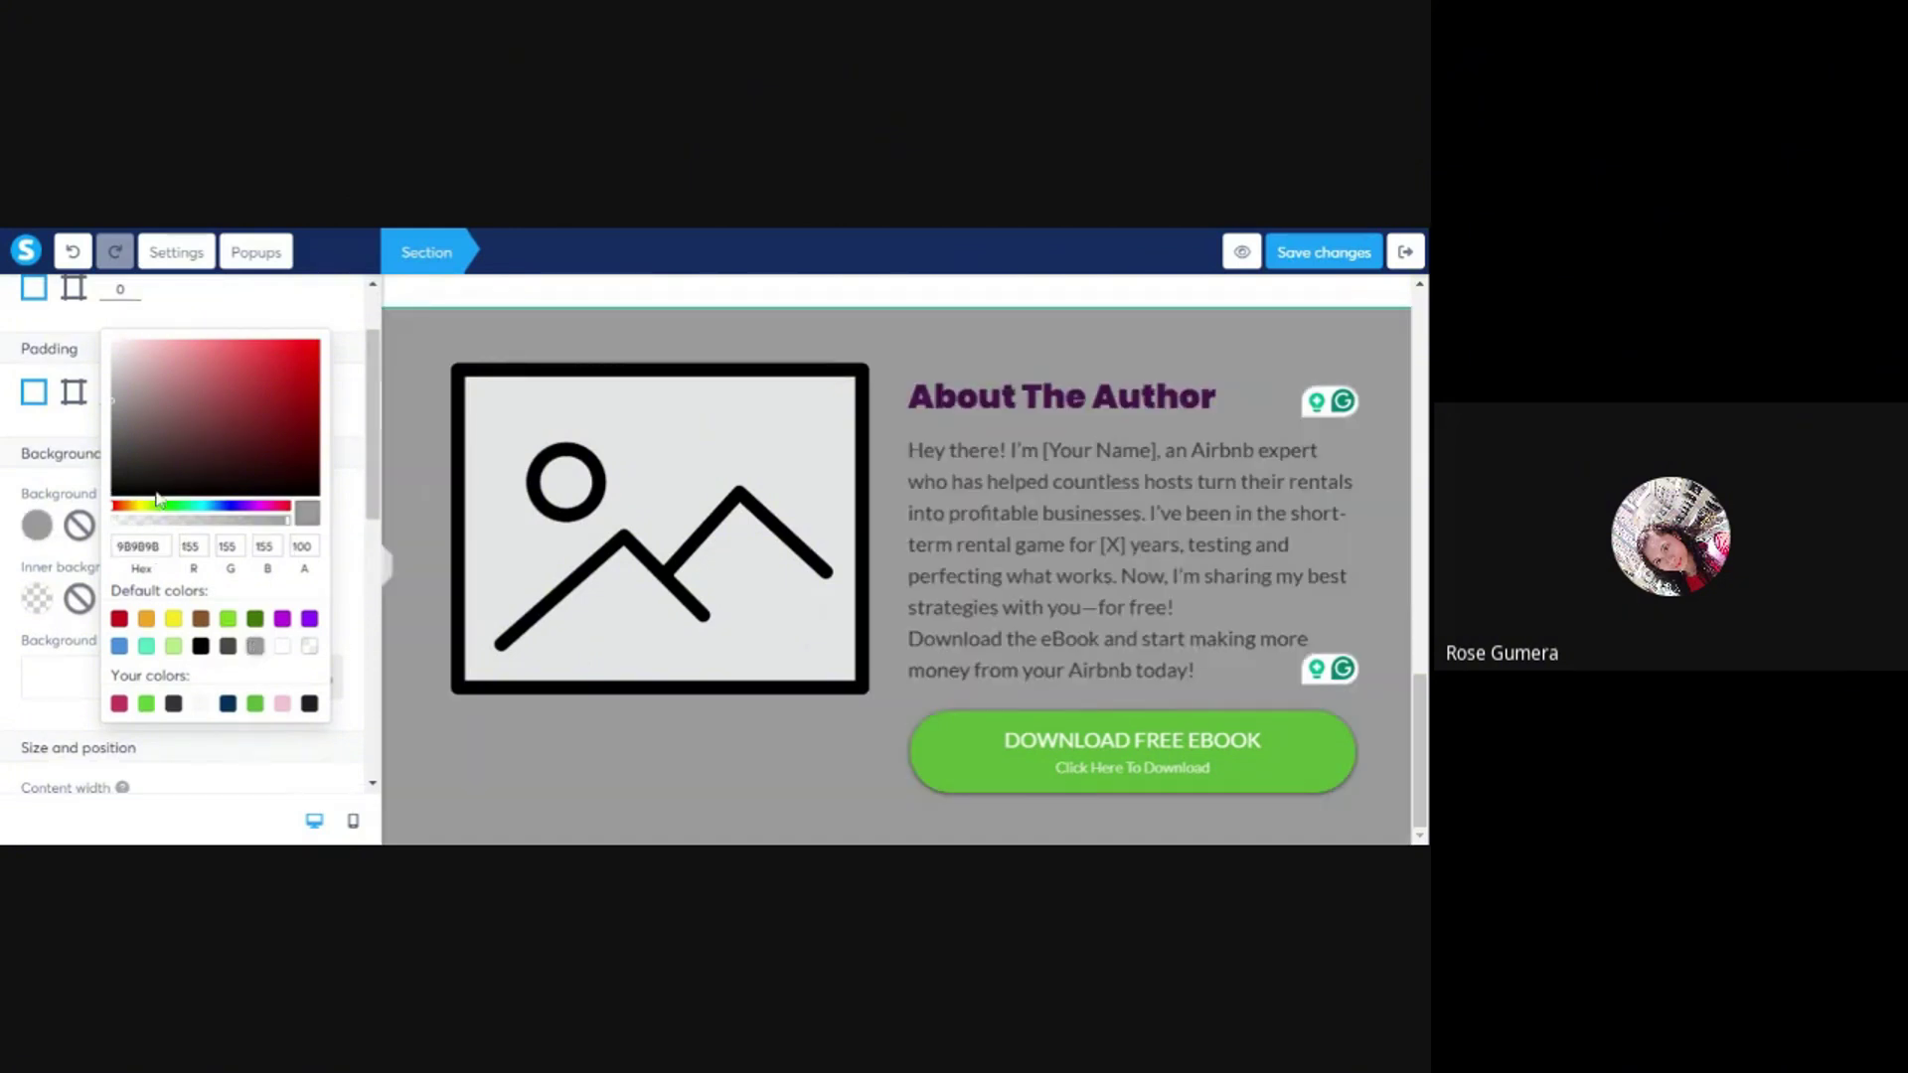
pyautogui.click(115, 365)
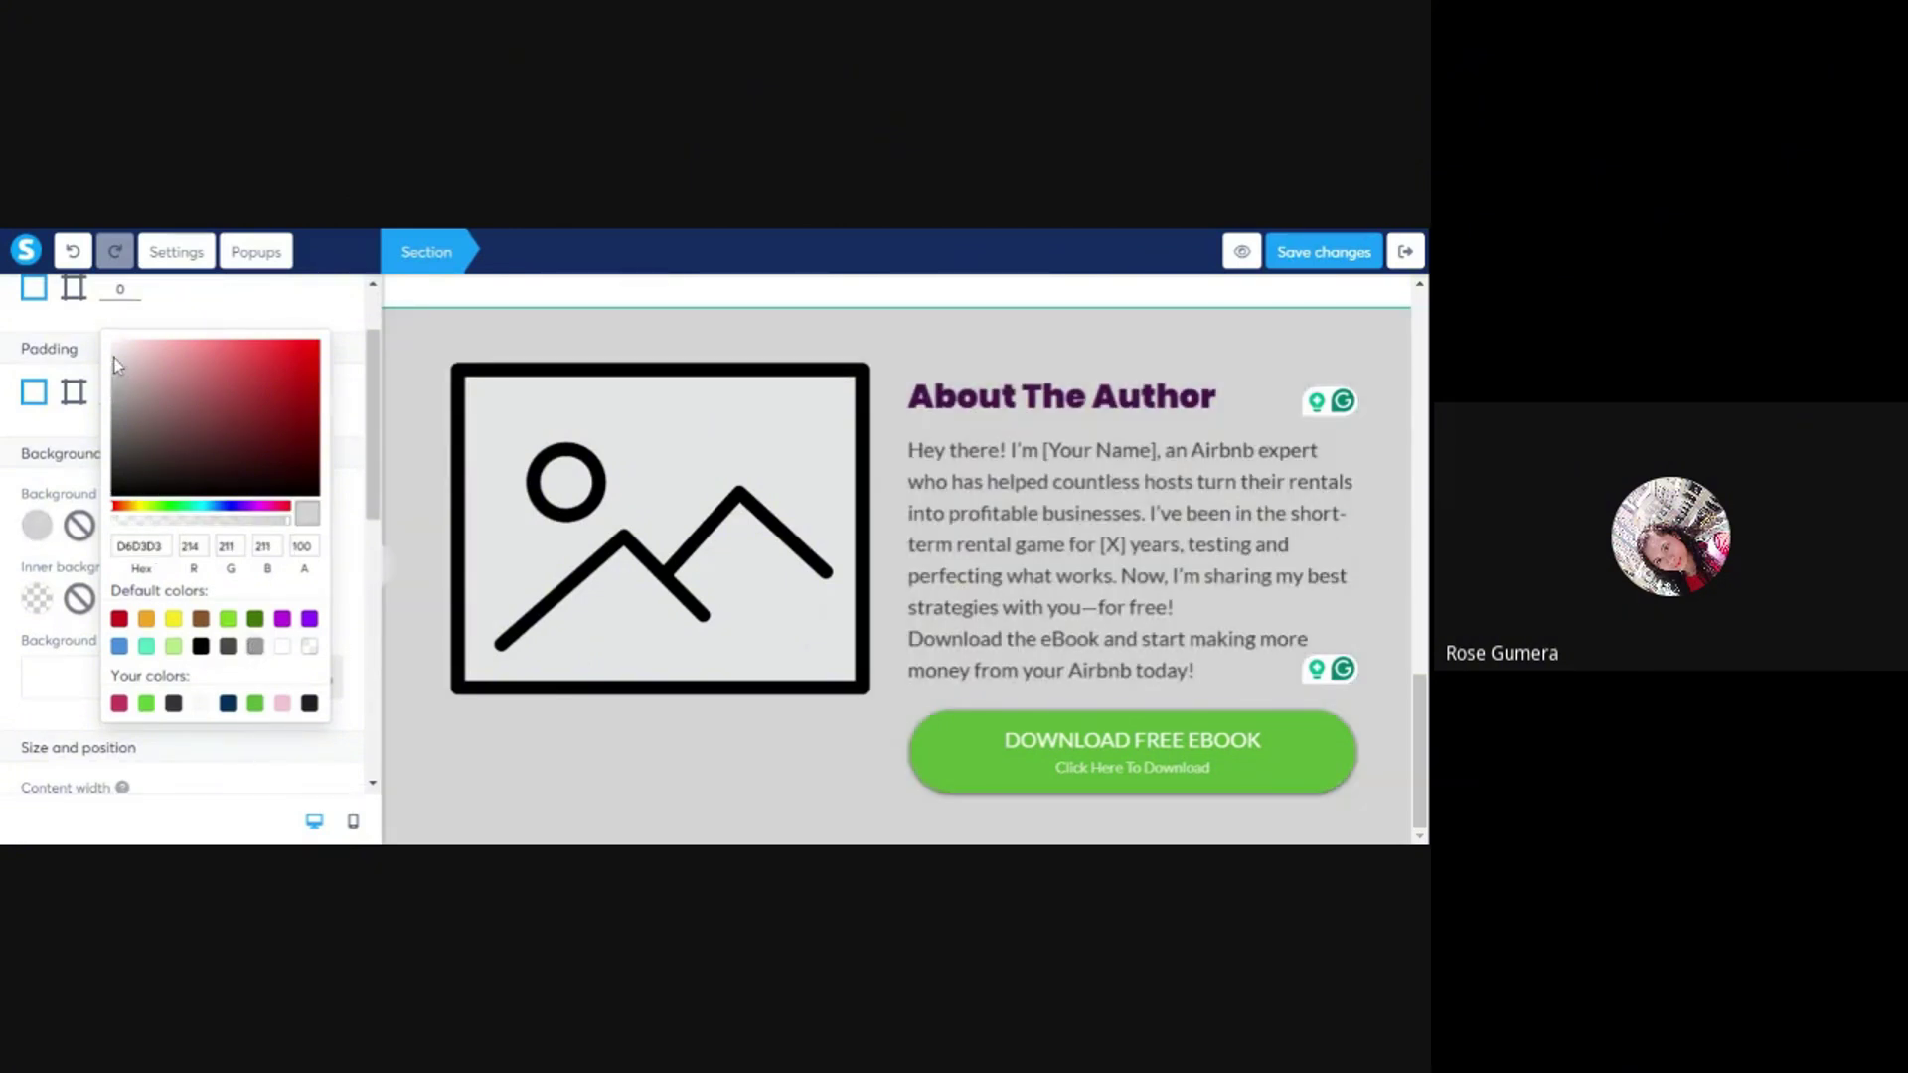
pyautogui.click(116, 356)
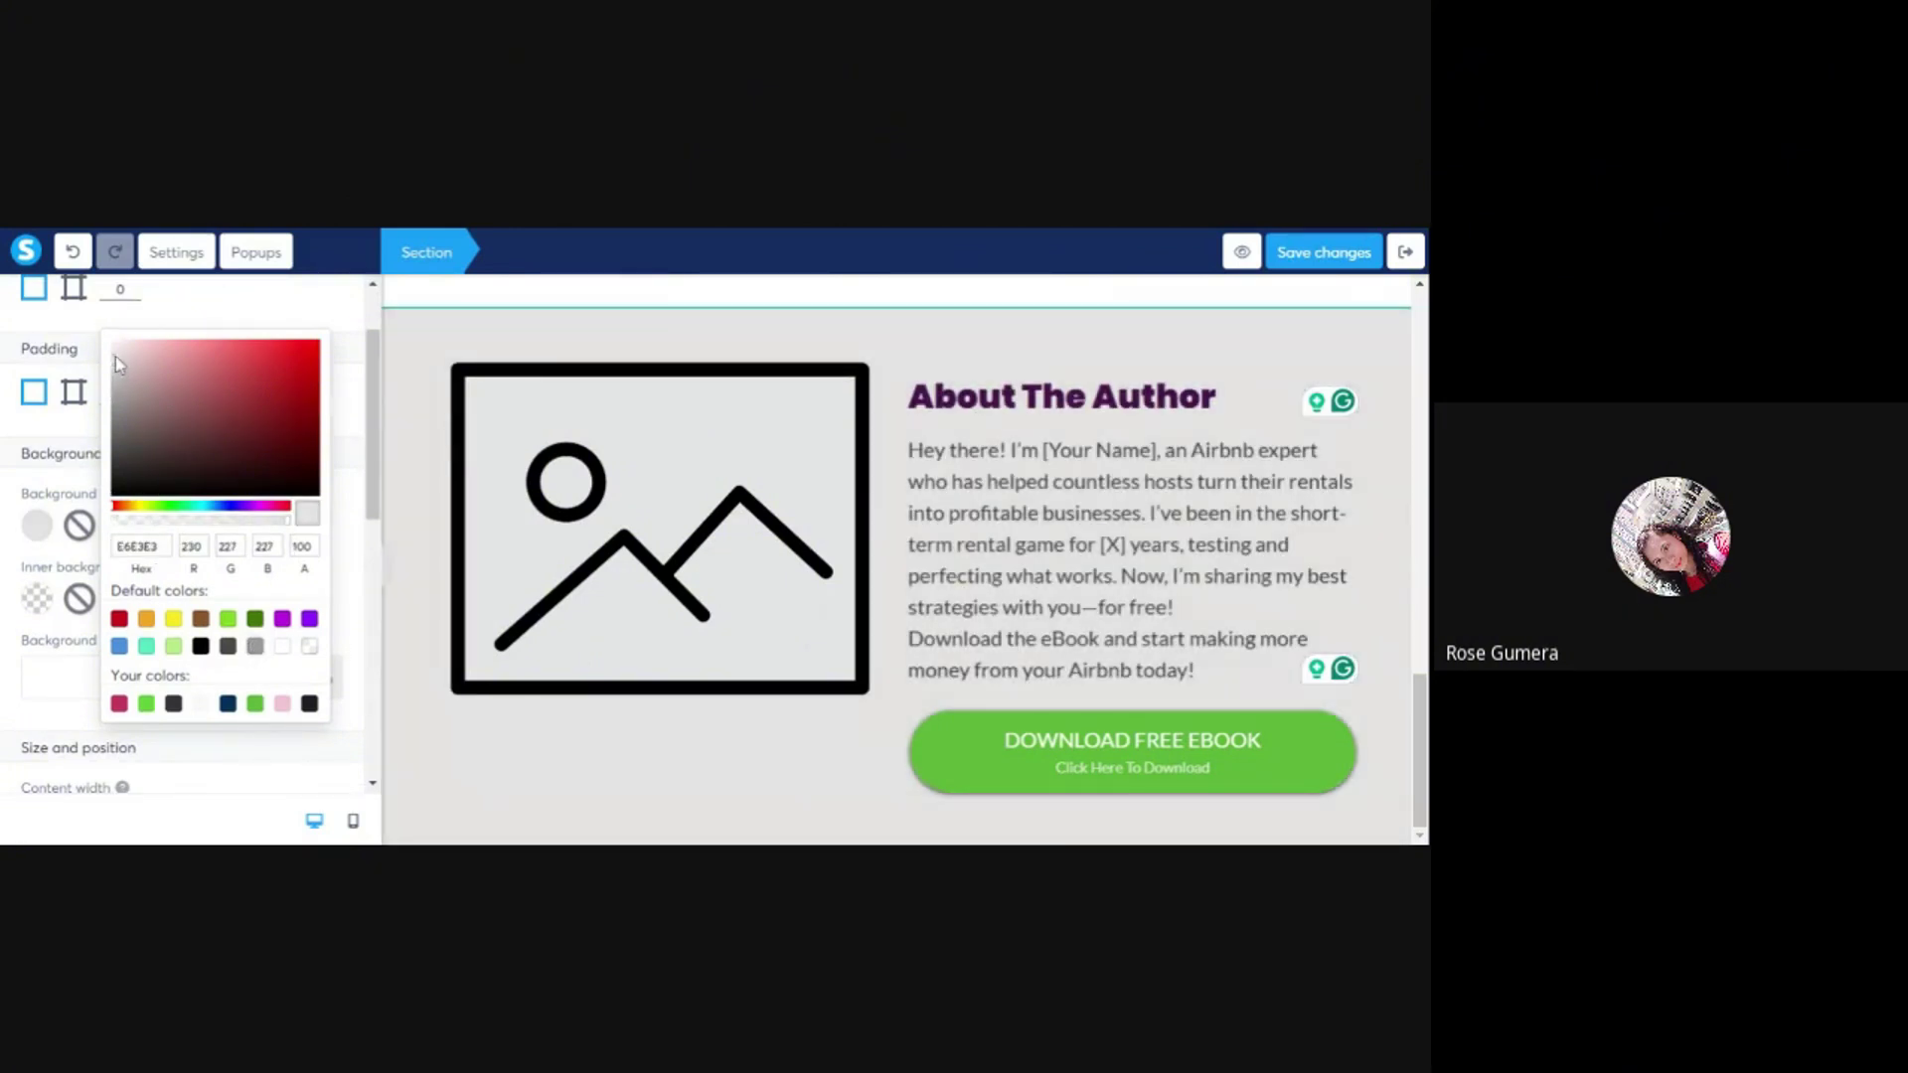
pyautogui.click(974, 345)
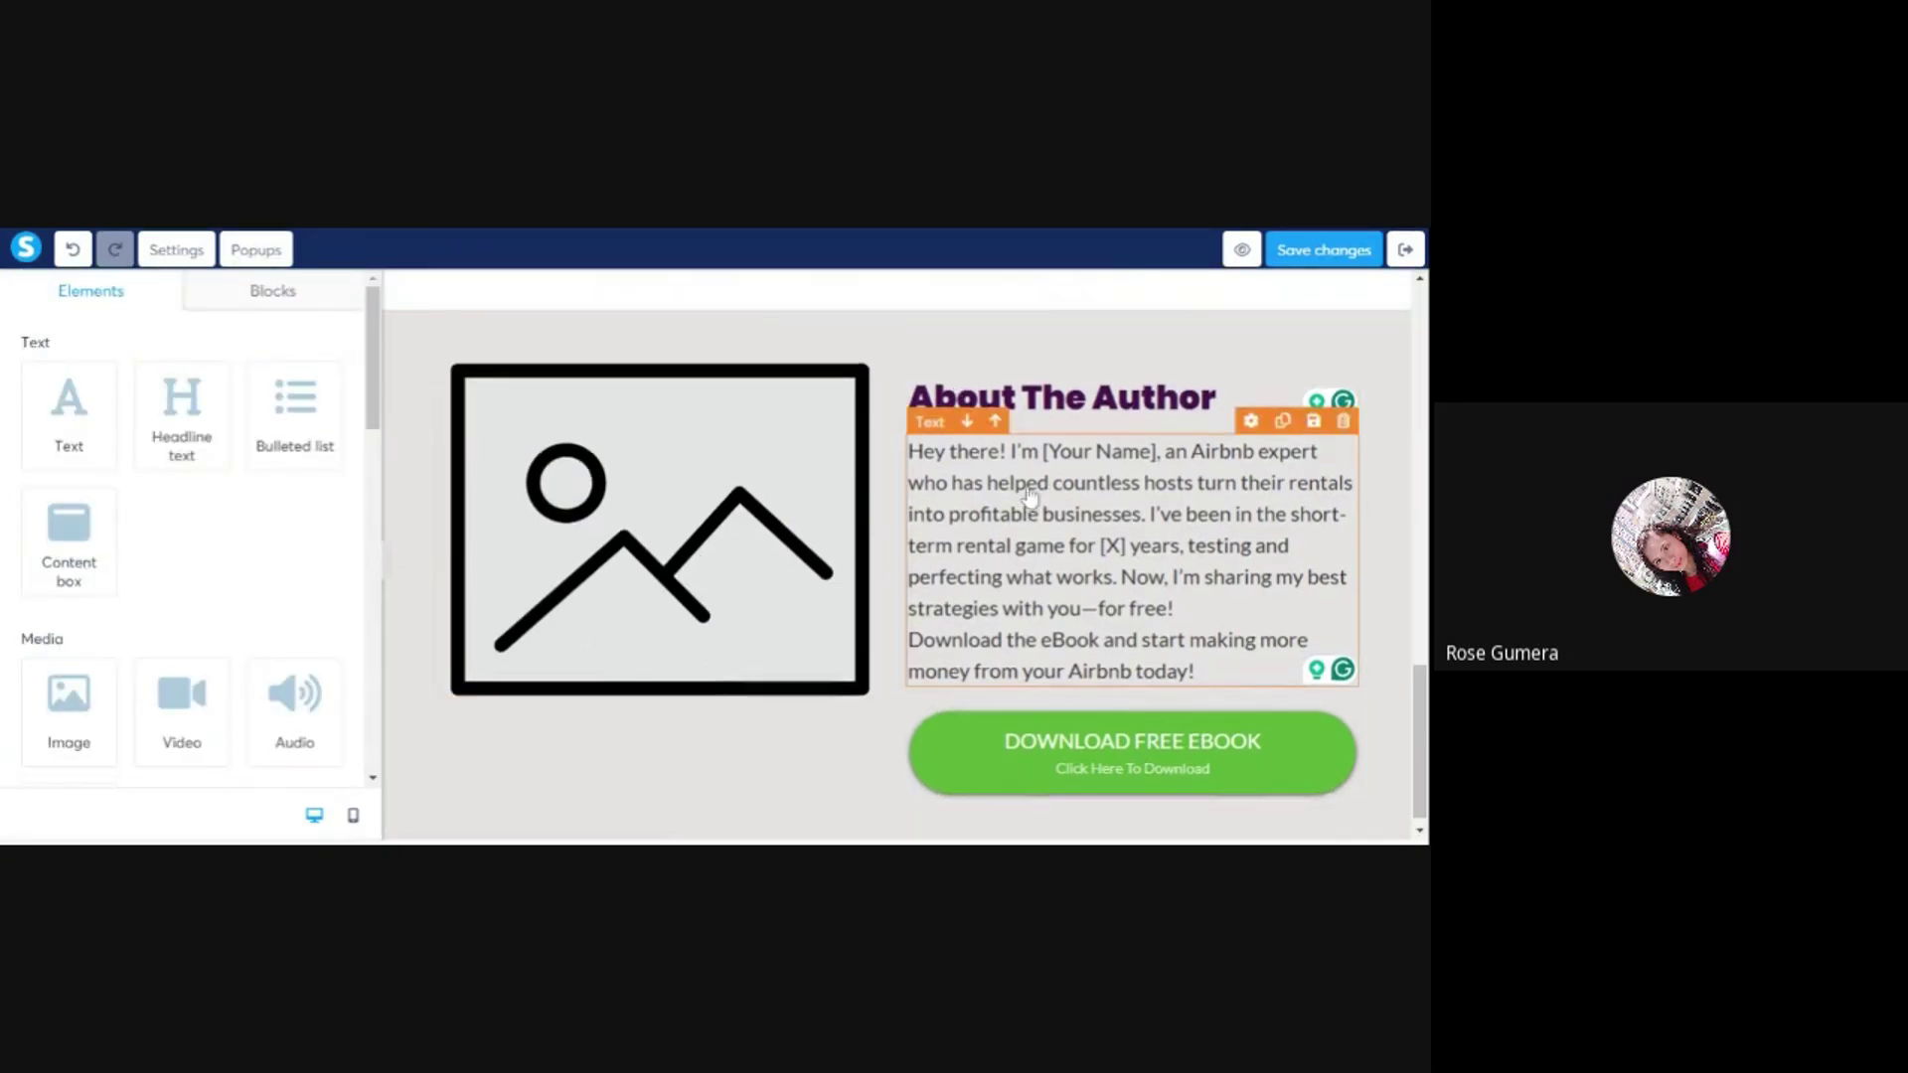
pyautogui.scroll(3, 1024, 477)
pyautogui.scroll(-3, 1030, 499)
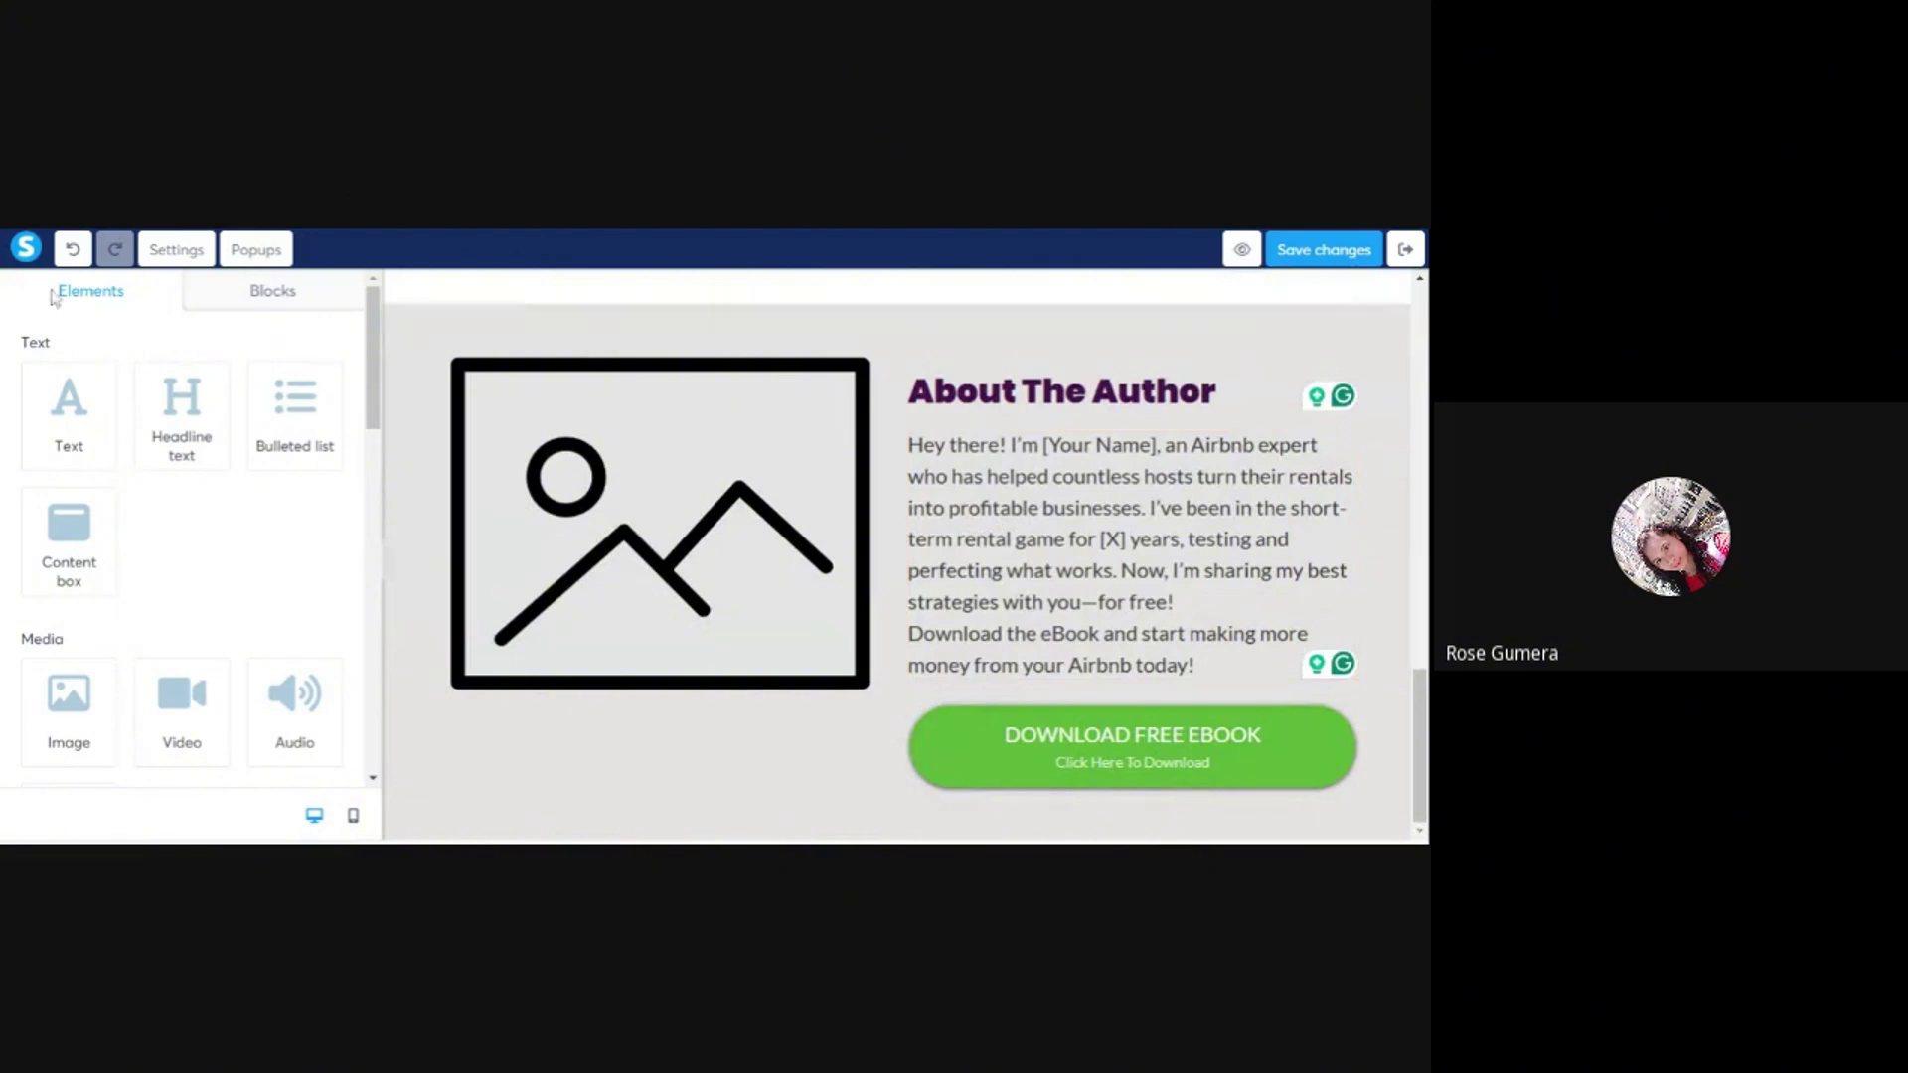
# - Insert a logo-and-menu footer from Blocks > Page footers with a black background
pyautogui.moveTo(8, 343); pyautogui.dragTo(118, 344)
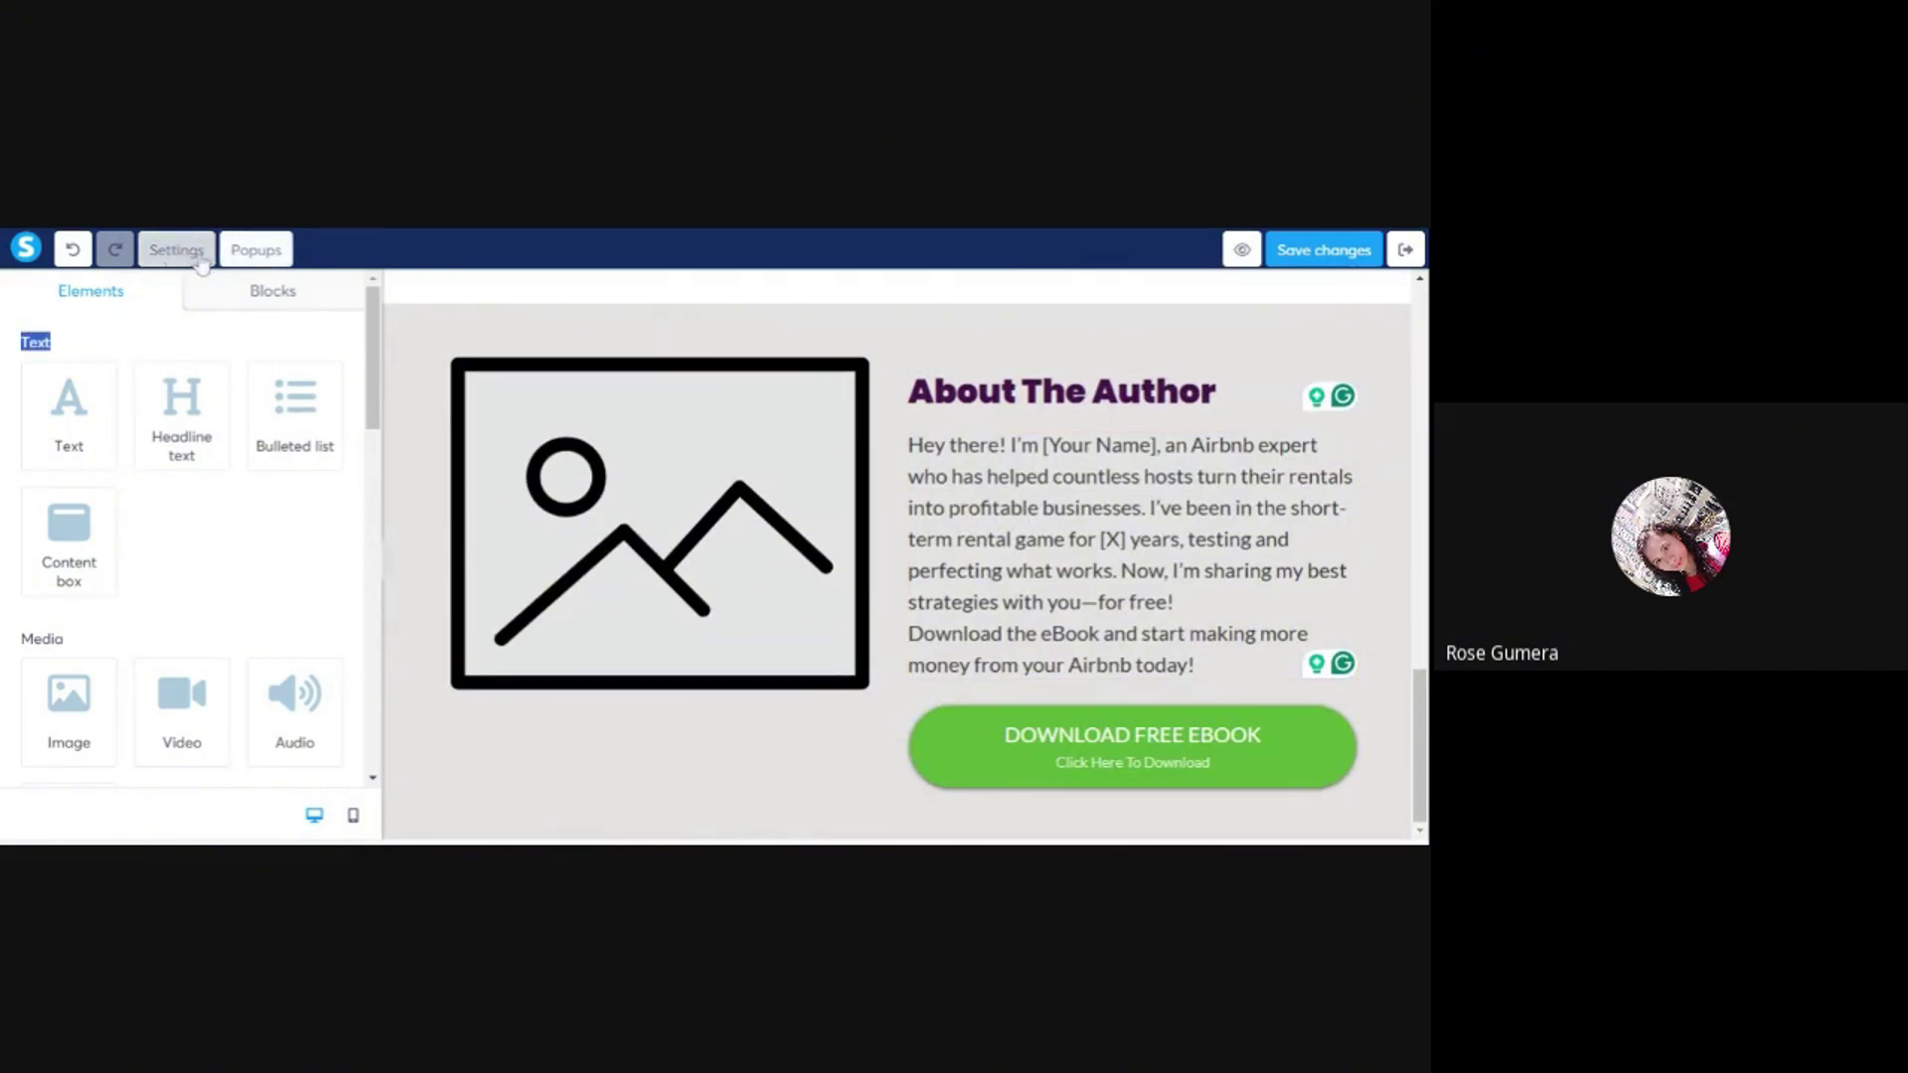
pyautogui.click(271, 306)
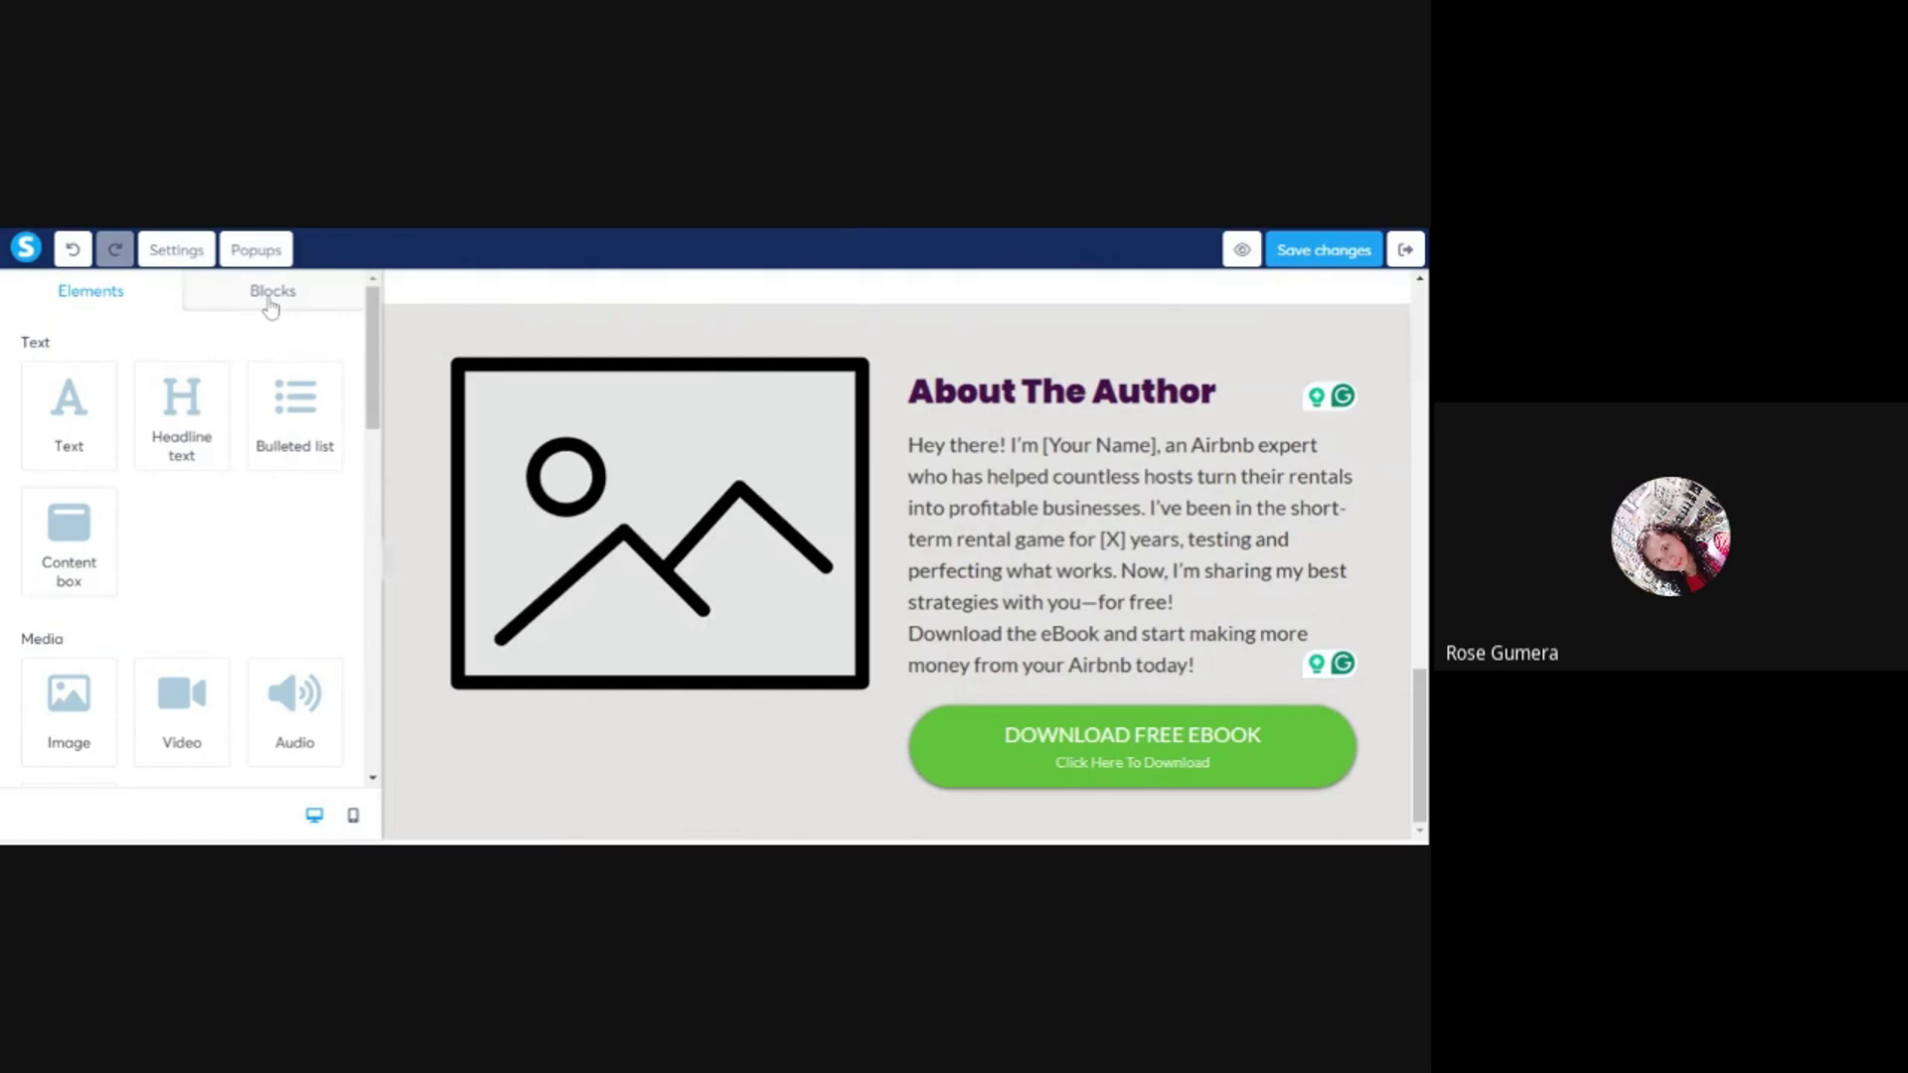
pyautogui.click(270, 307)
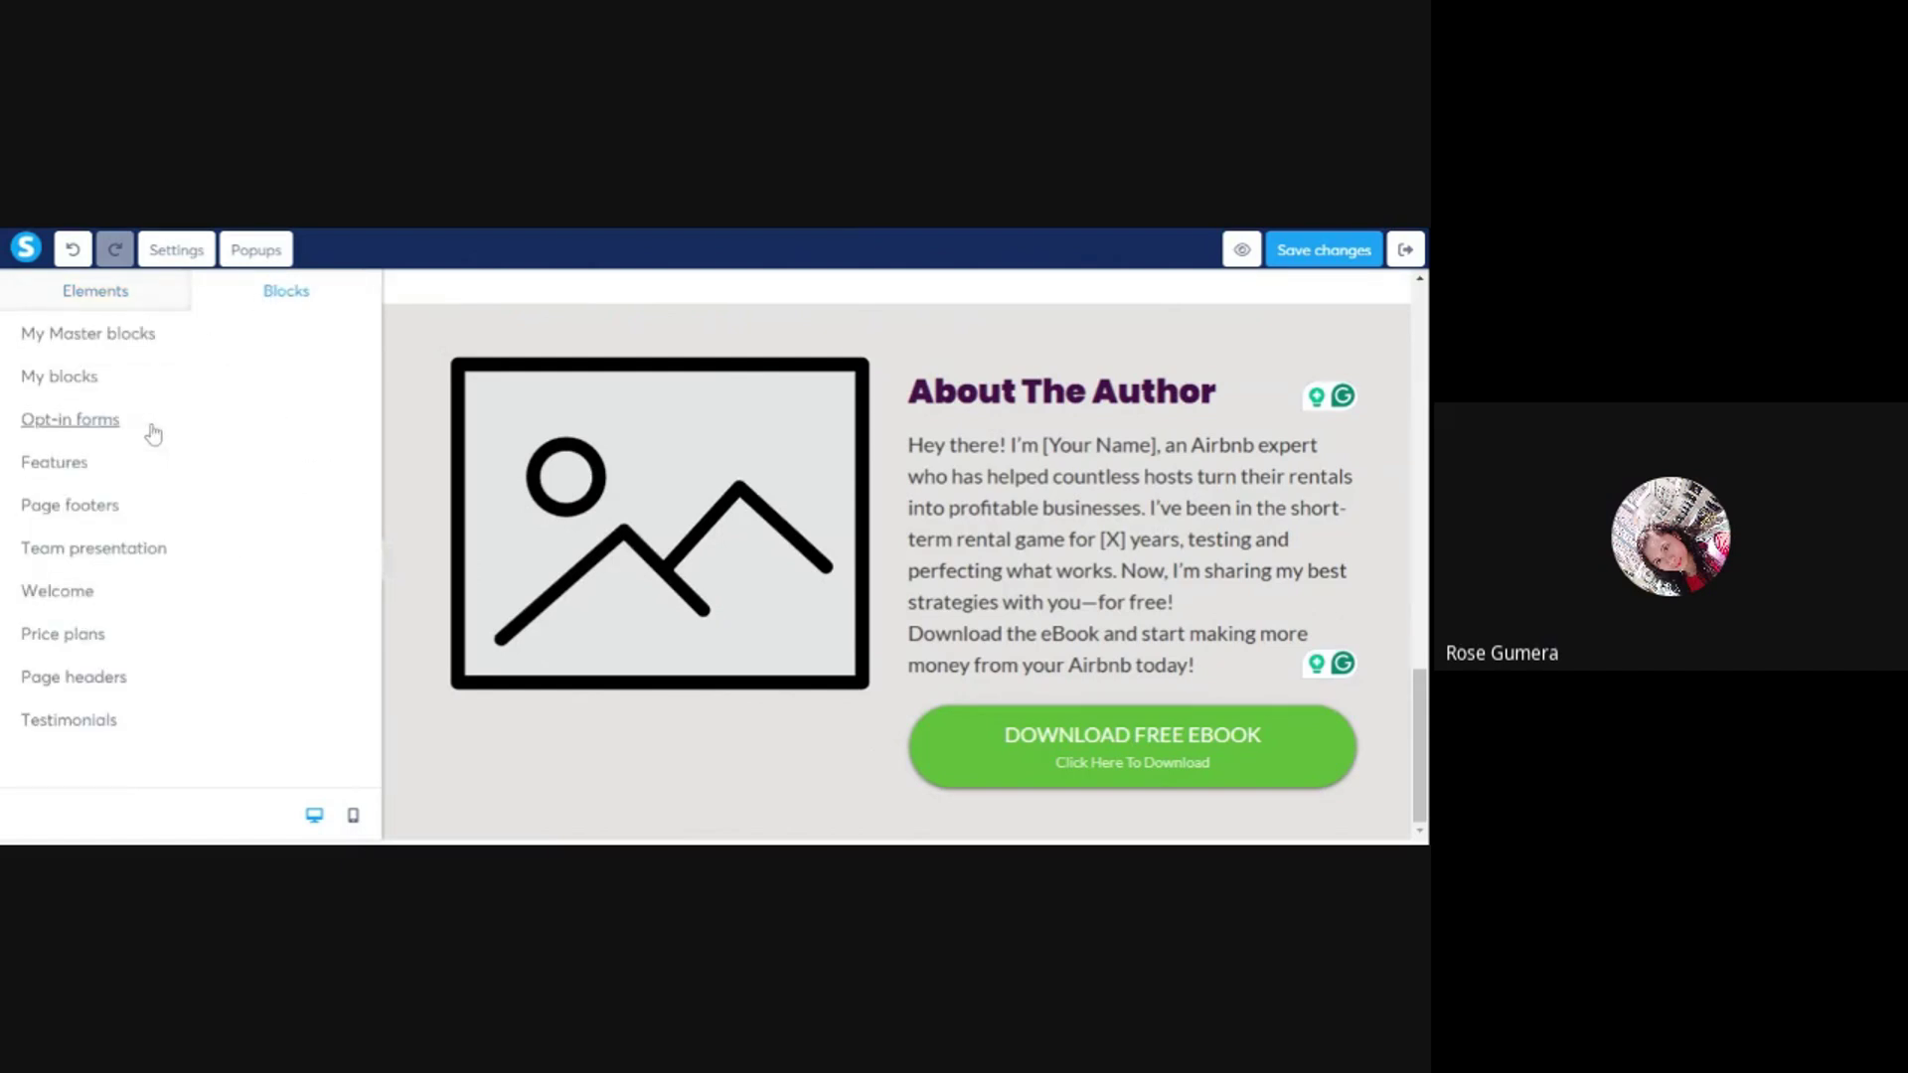
pyautogui.click(64, 506)
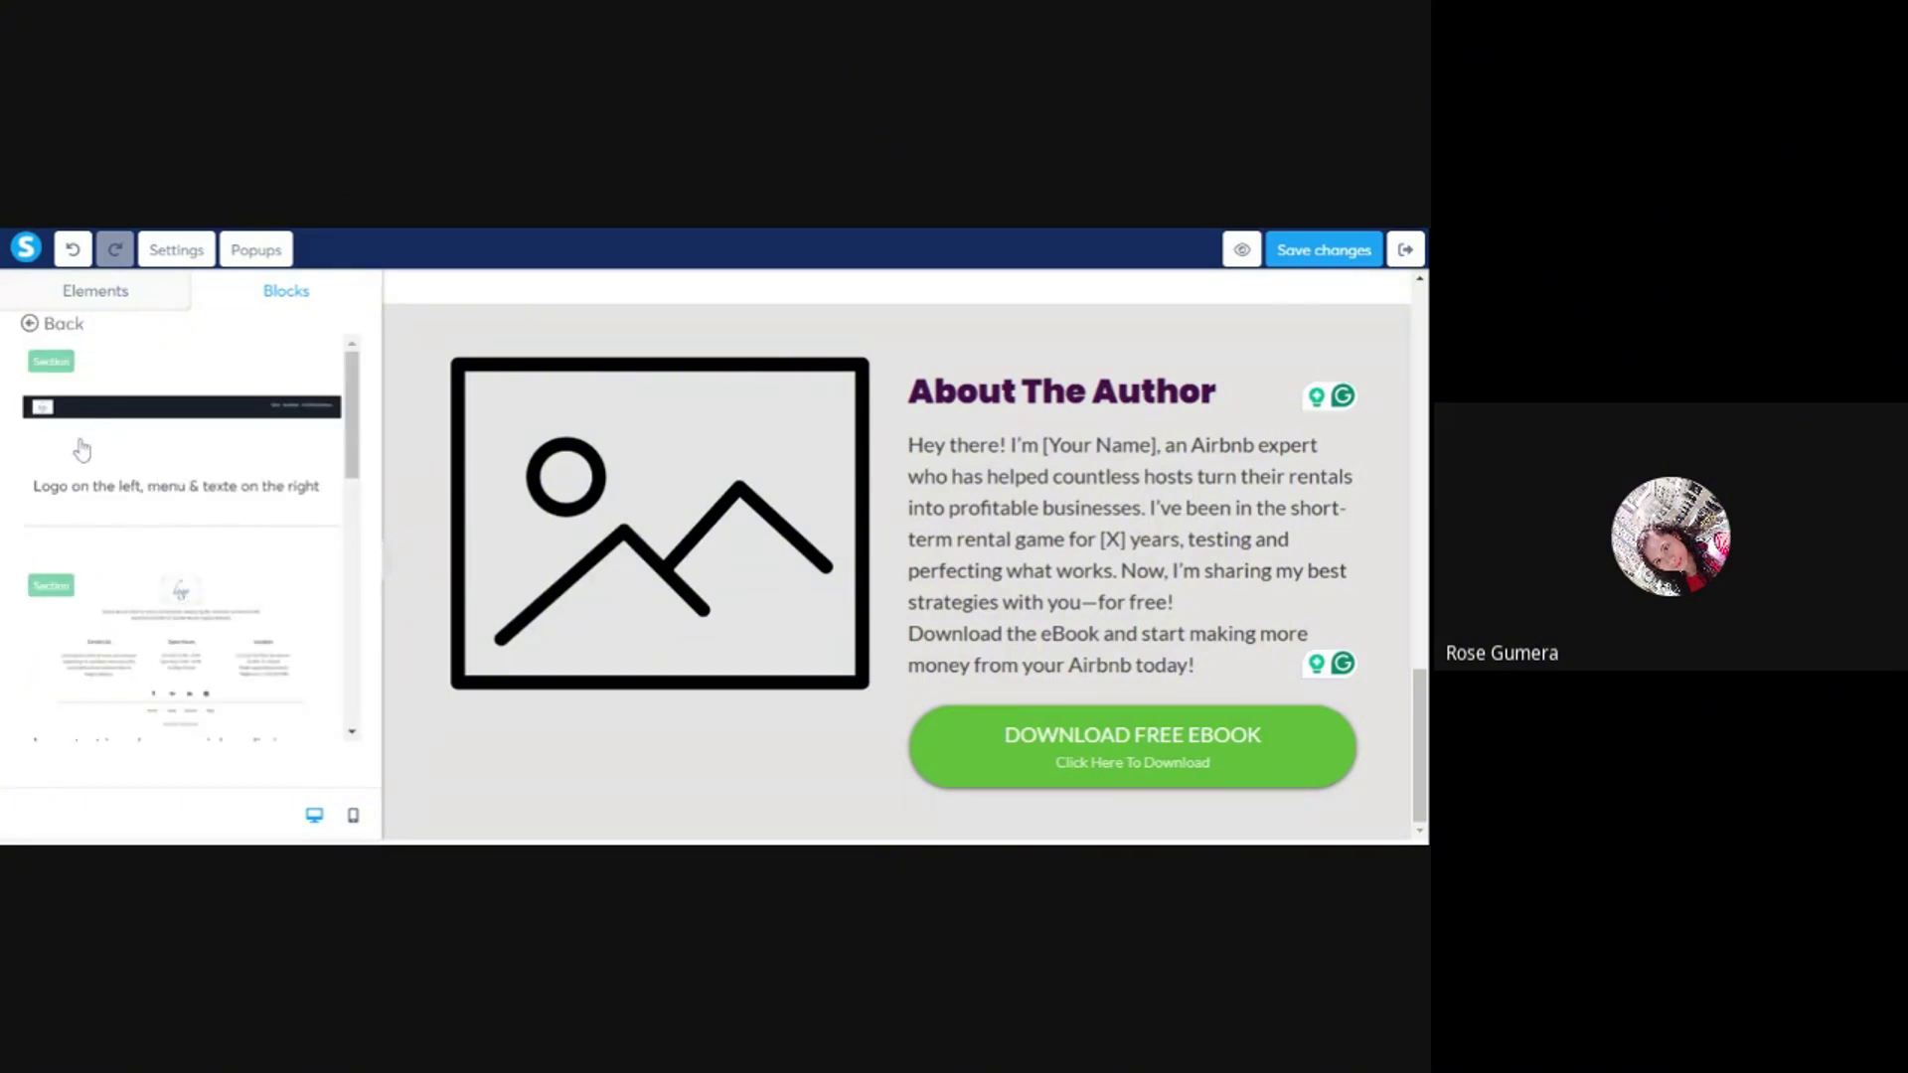
pyautogui.click(269, 524)
pyautogui.scroll(-1, 842, 780)
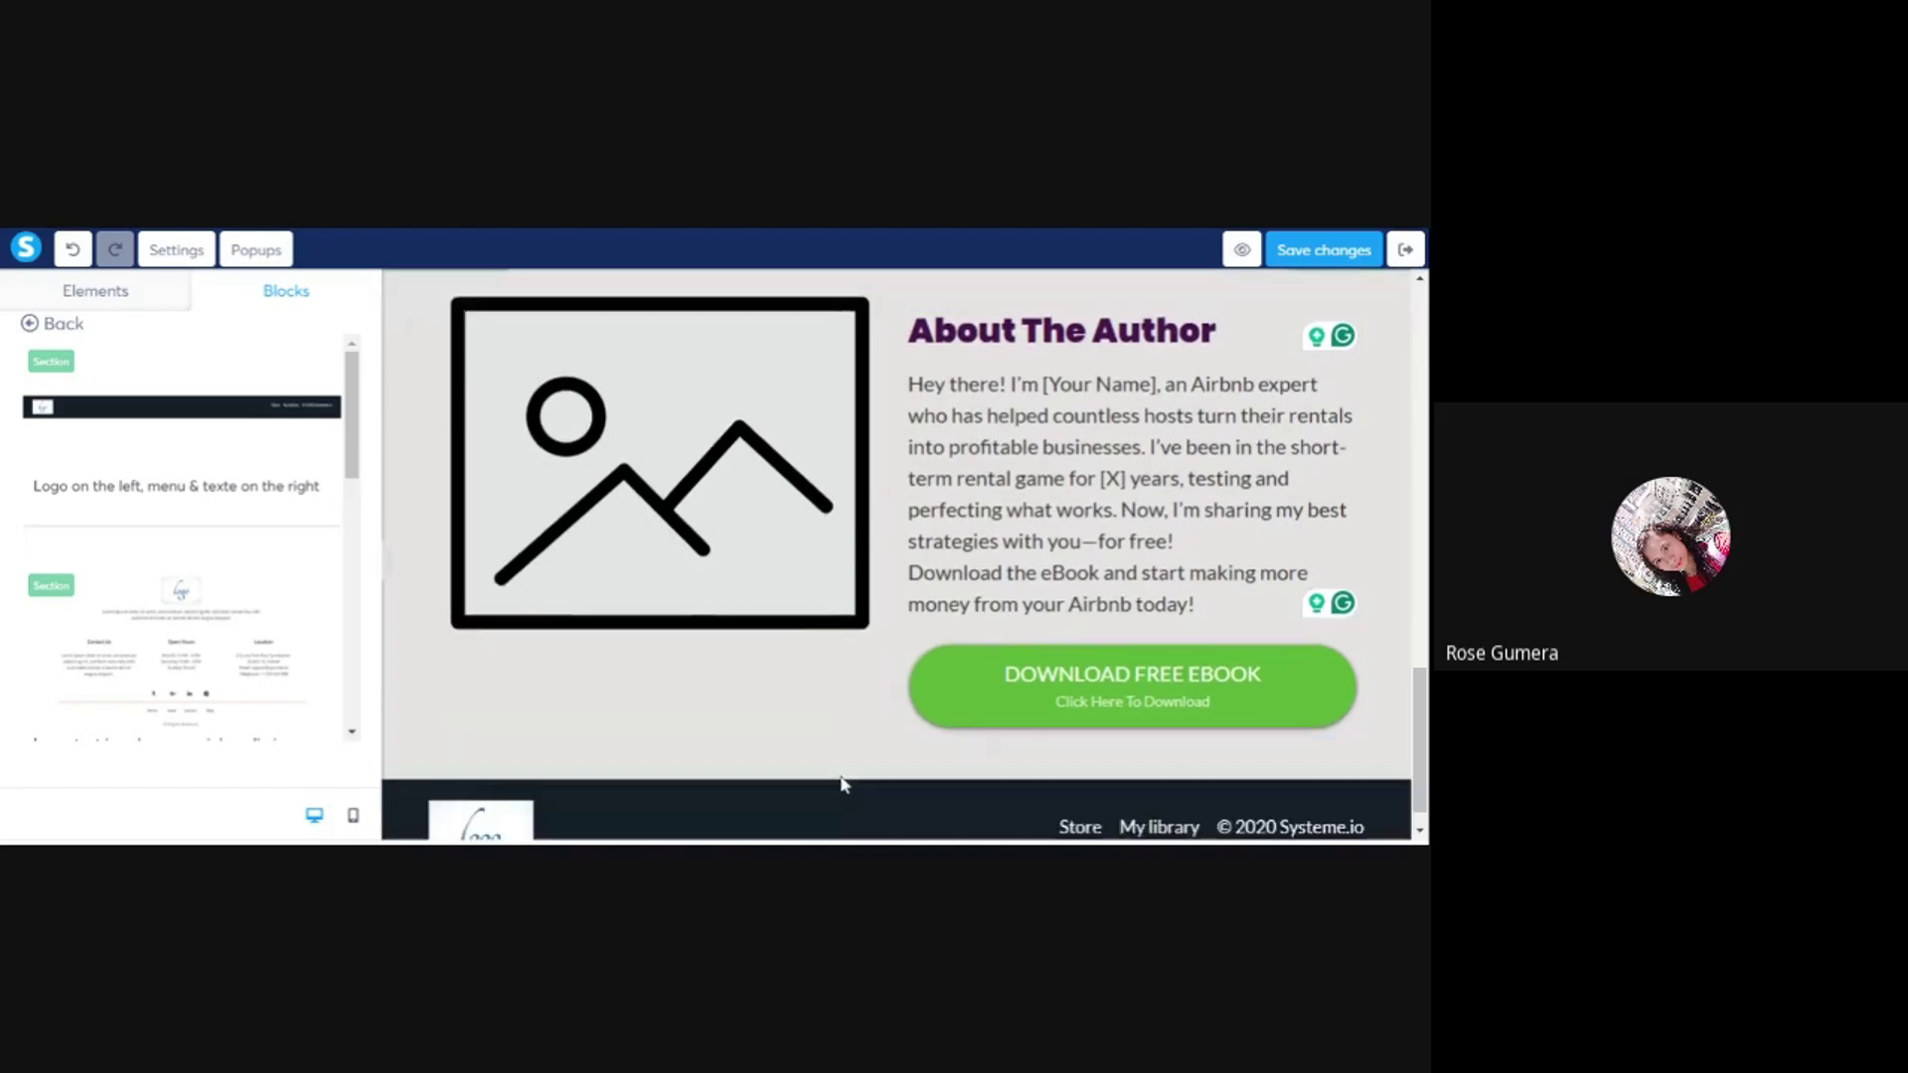
pyautogui.scroll(-1, 843, 782)
pyautogui.click(997, 750)
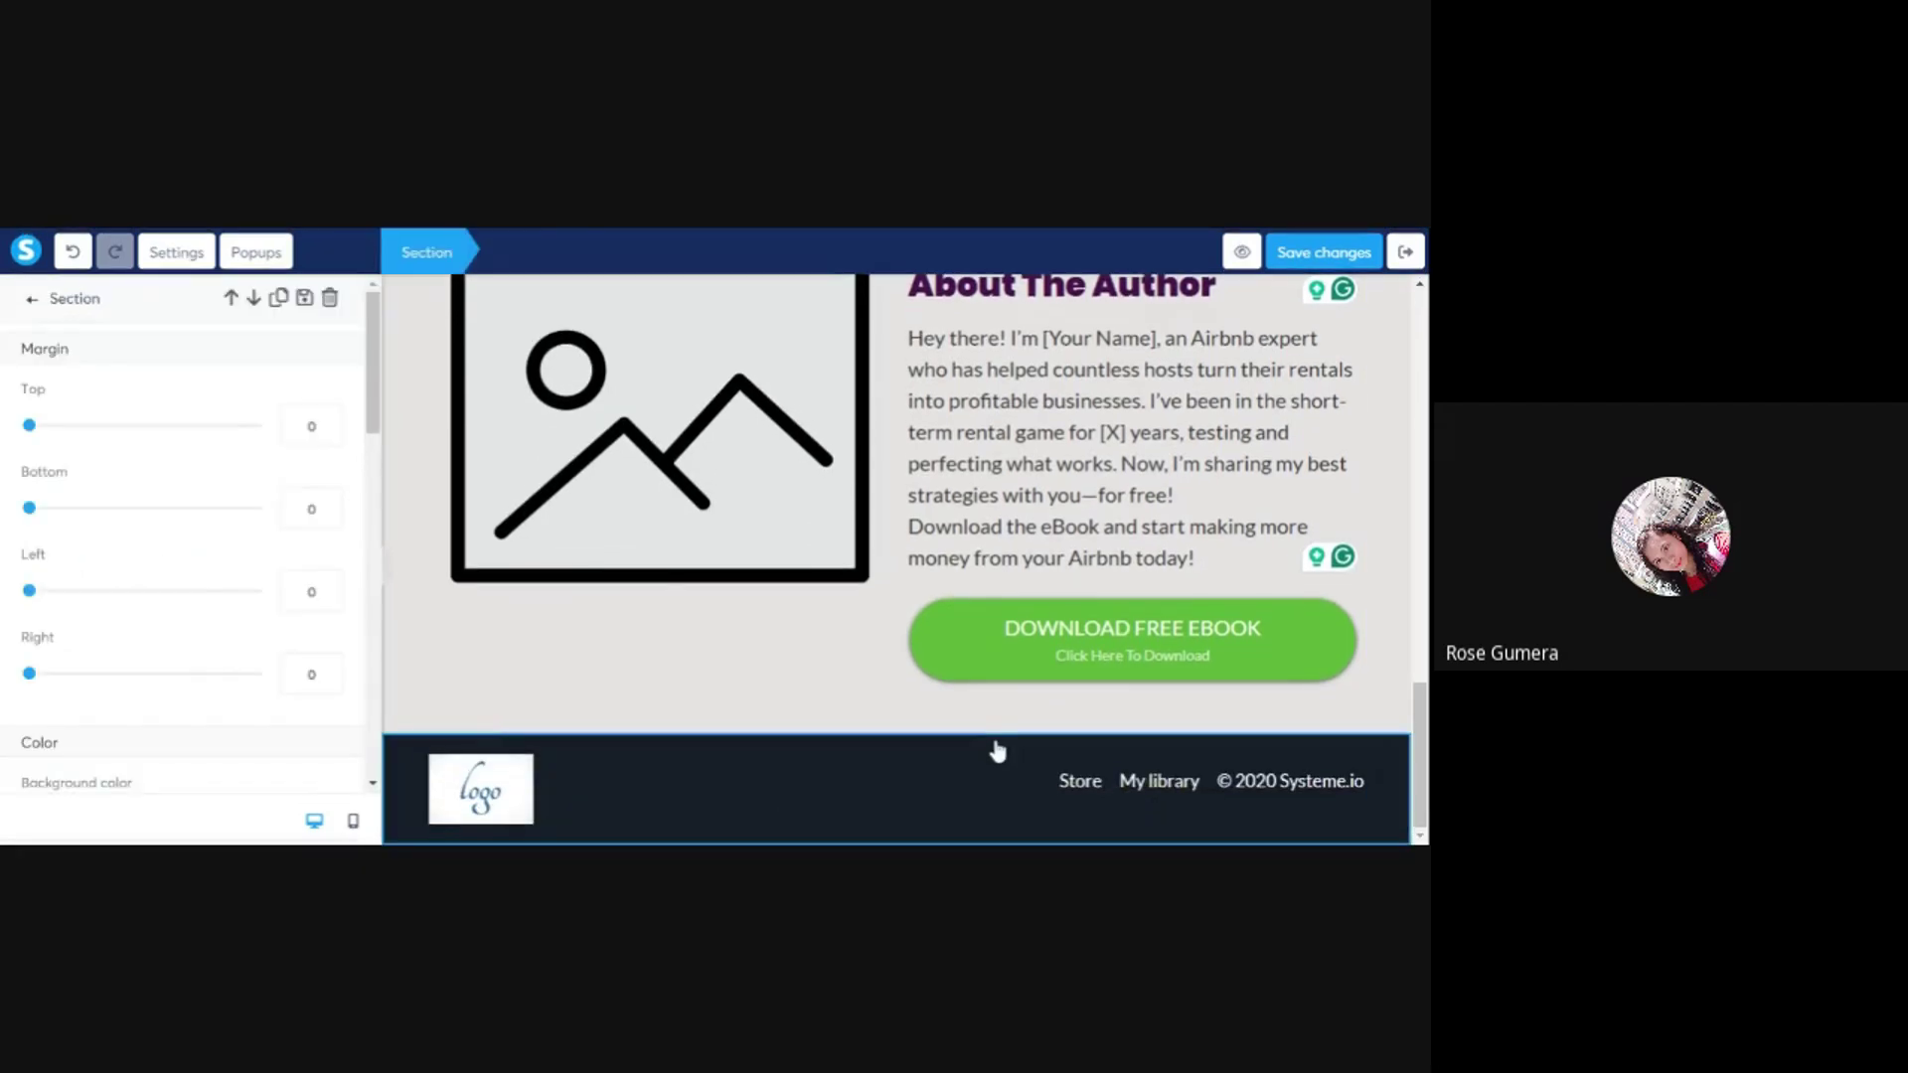
pyautogui.scroll(-4, 63, 587)
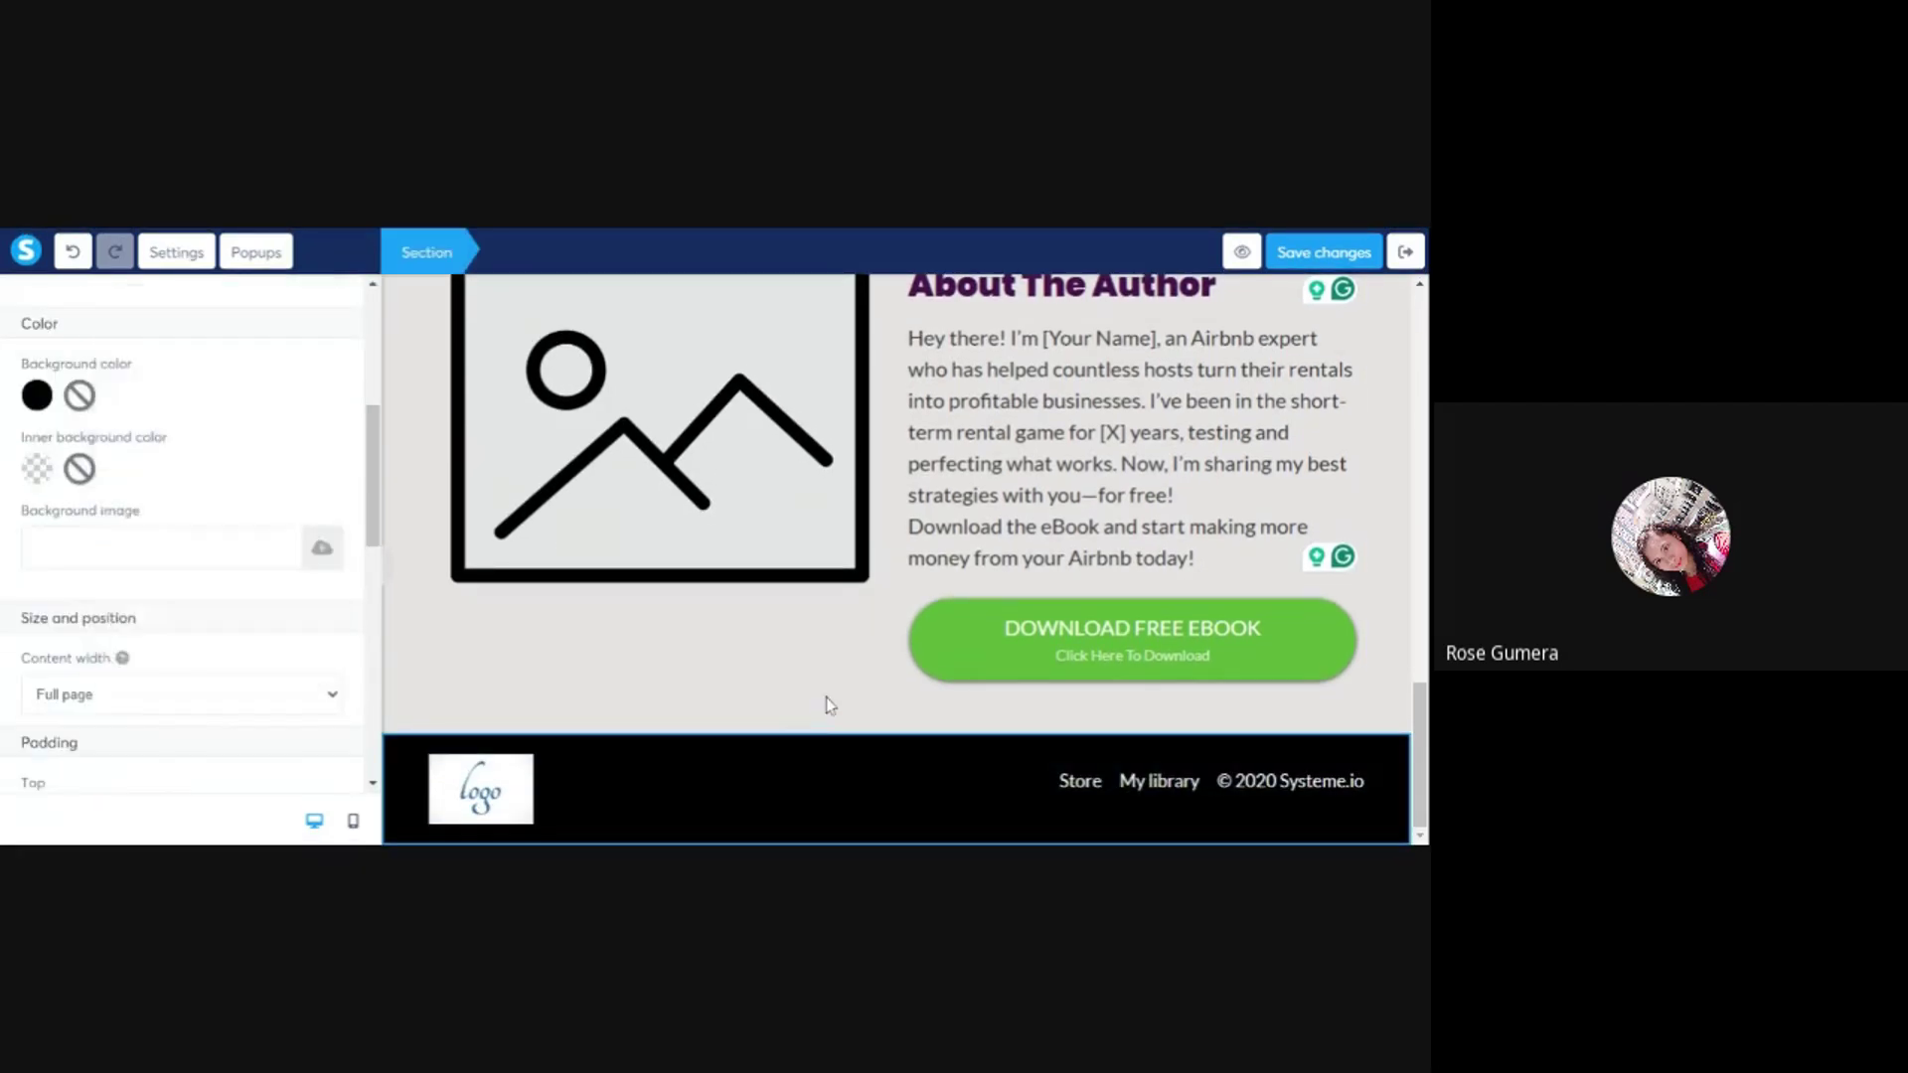
pyautogui.click(829, 704)
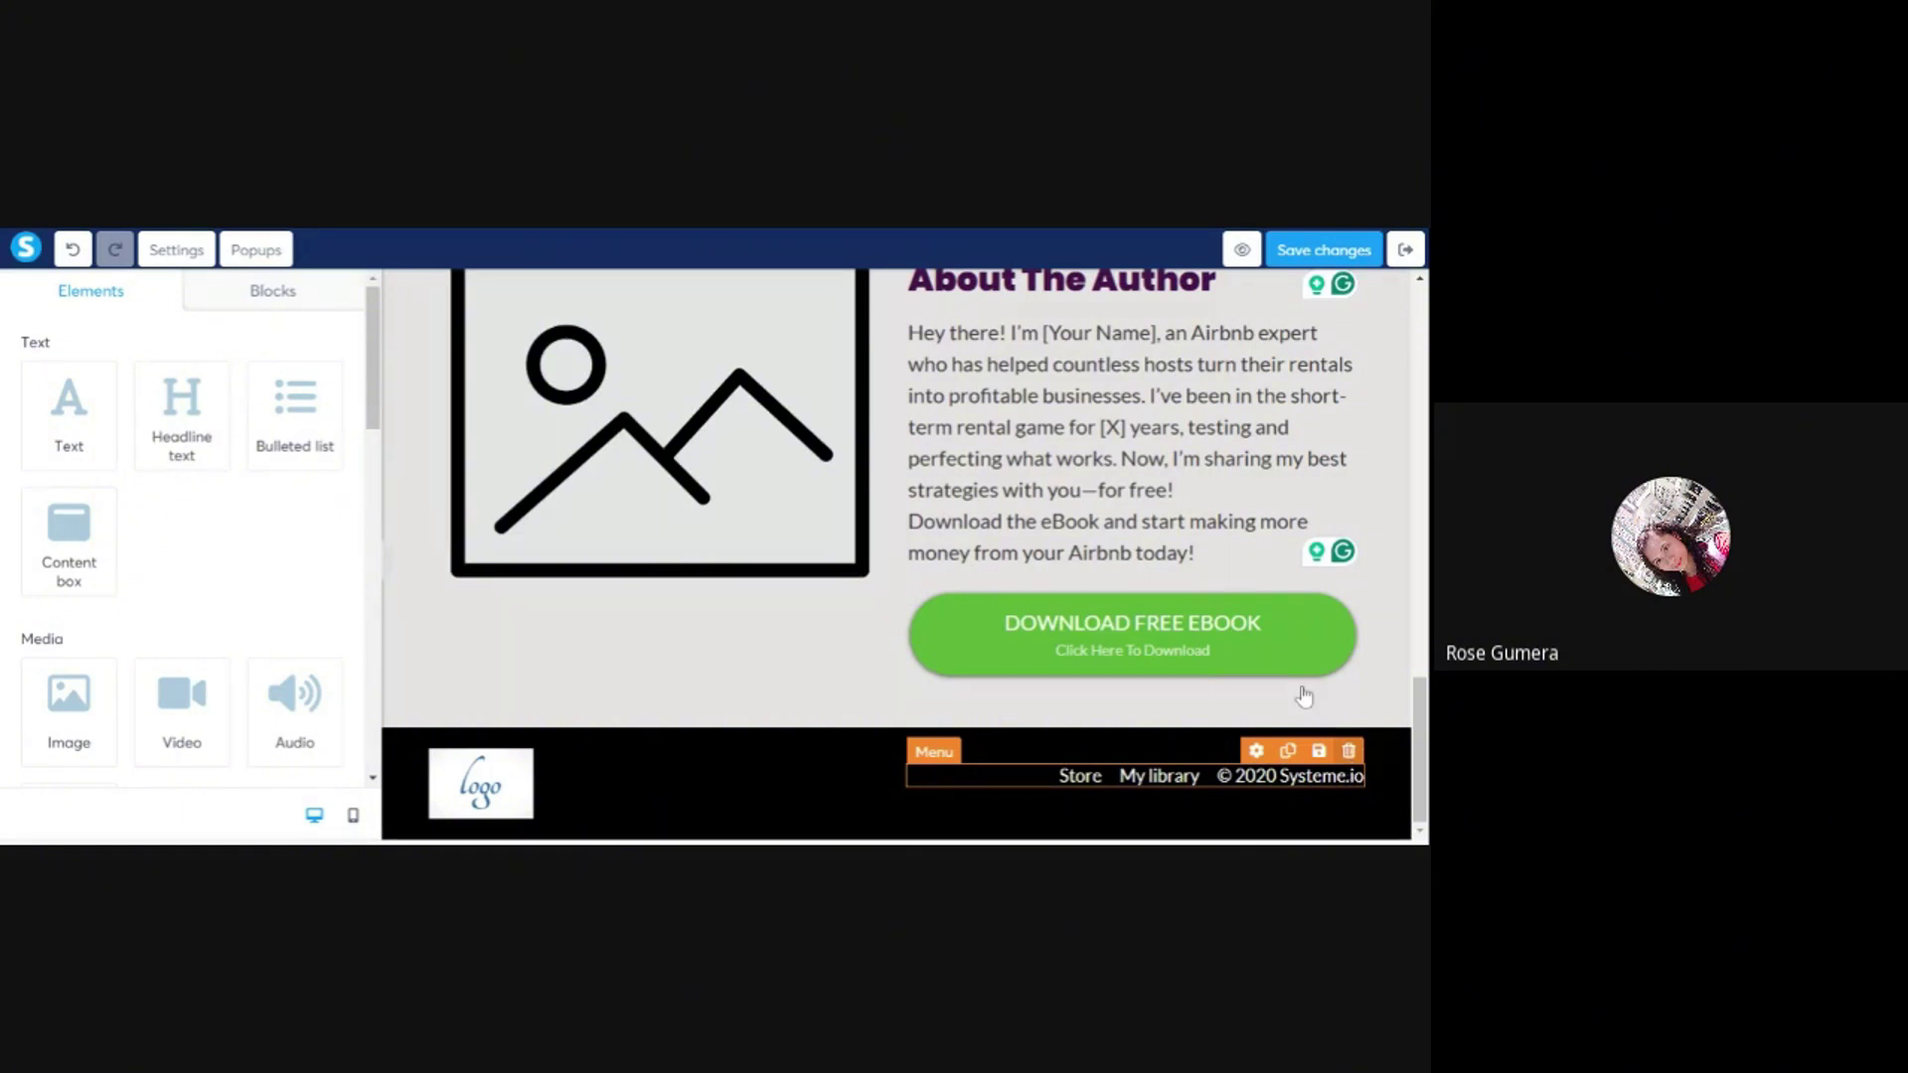
# - Replace the footer's menu links with a 'Privacy Policy' text element
pyautogui.click(1348, 751)
pyautogui.click(808, 447)
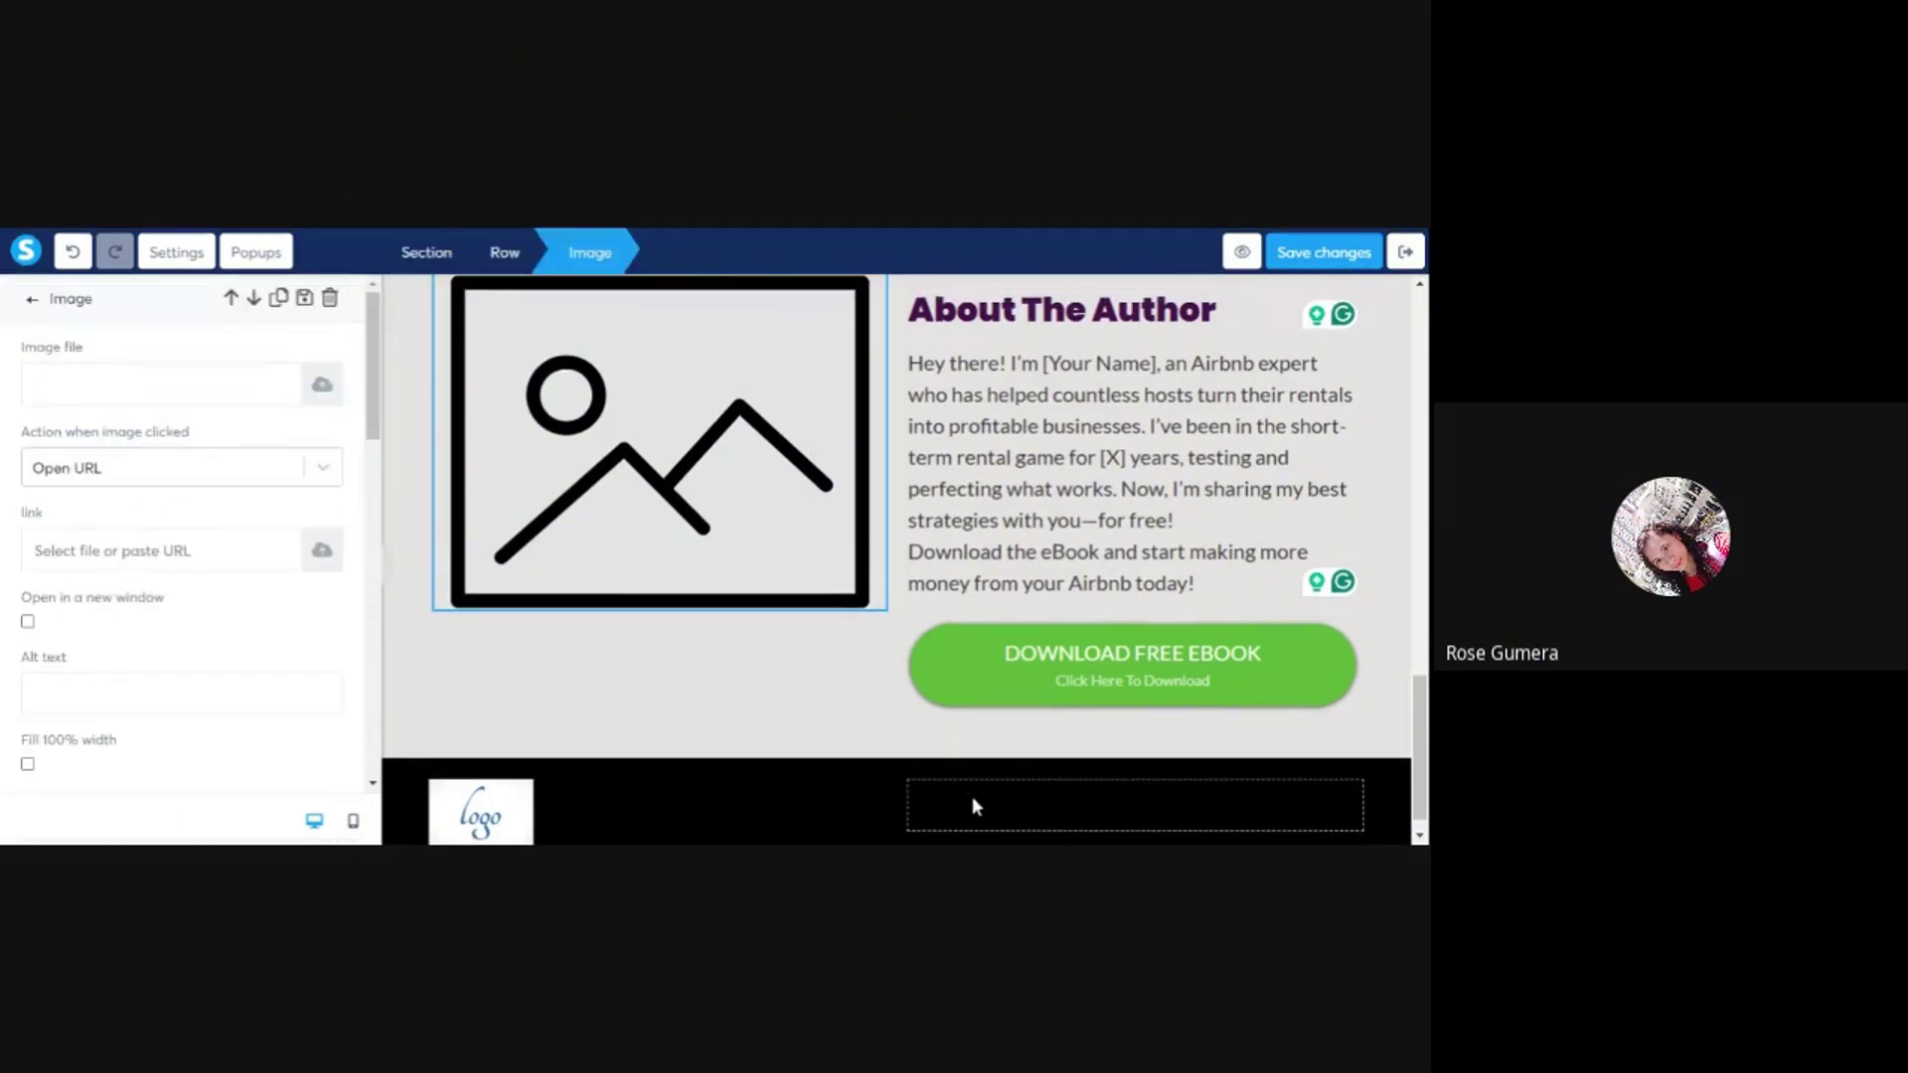
pyautogui.click(836, 705)
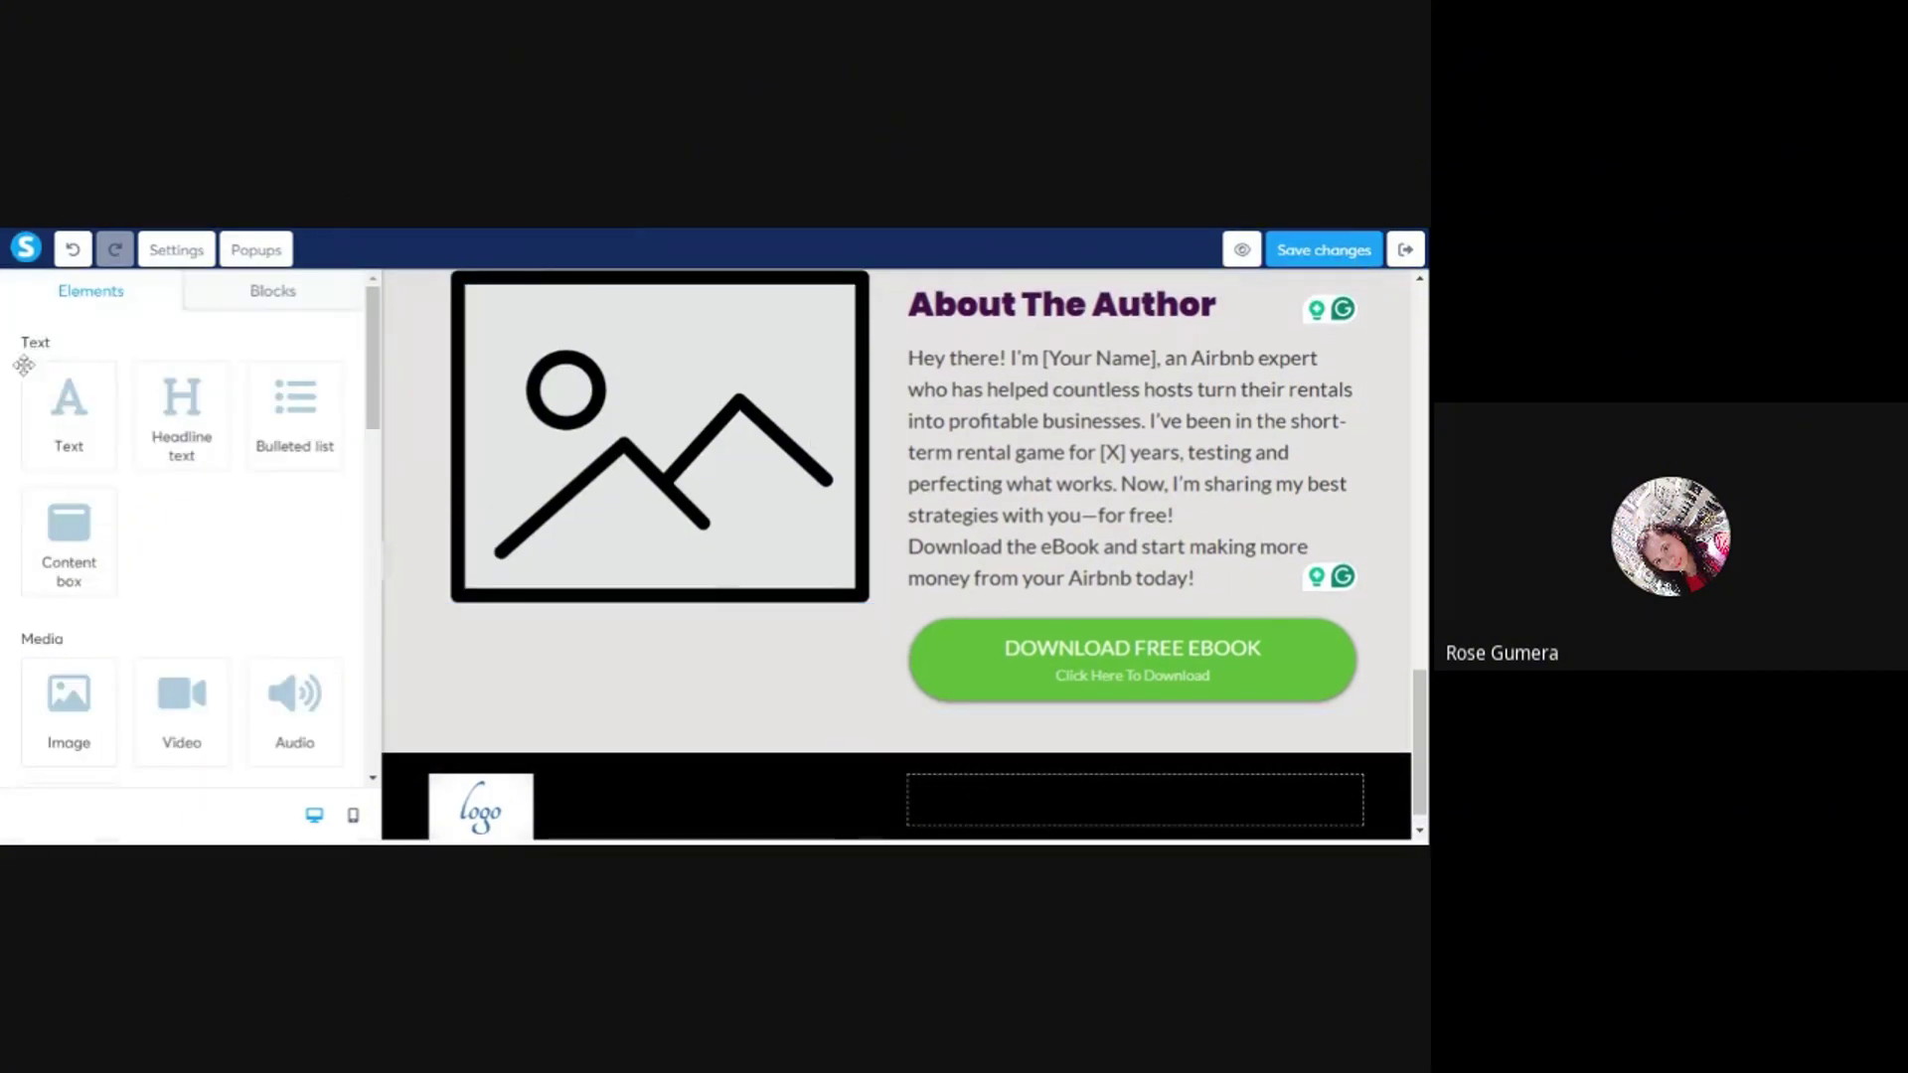
pyautogui.moveTo(23, 365); pyautogui.dragTo(1076, 784)
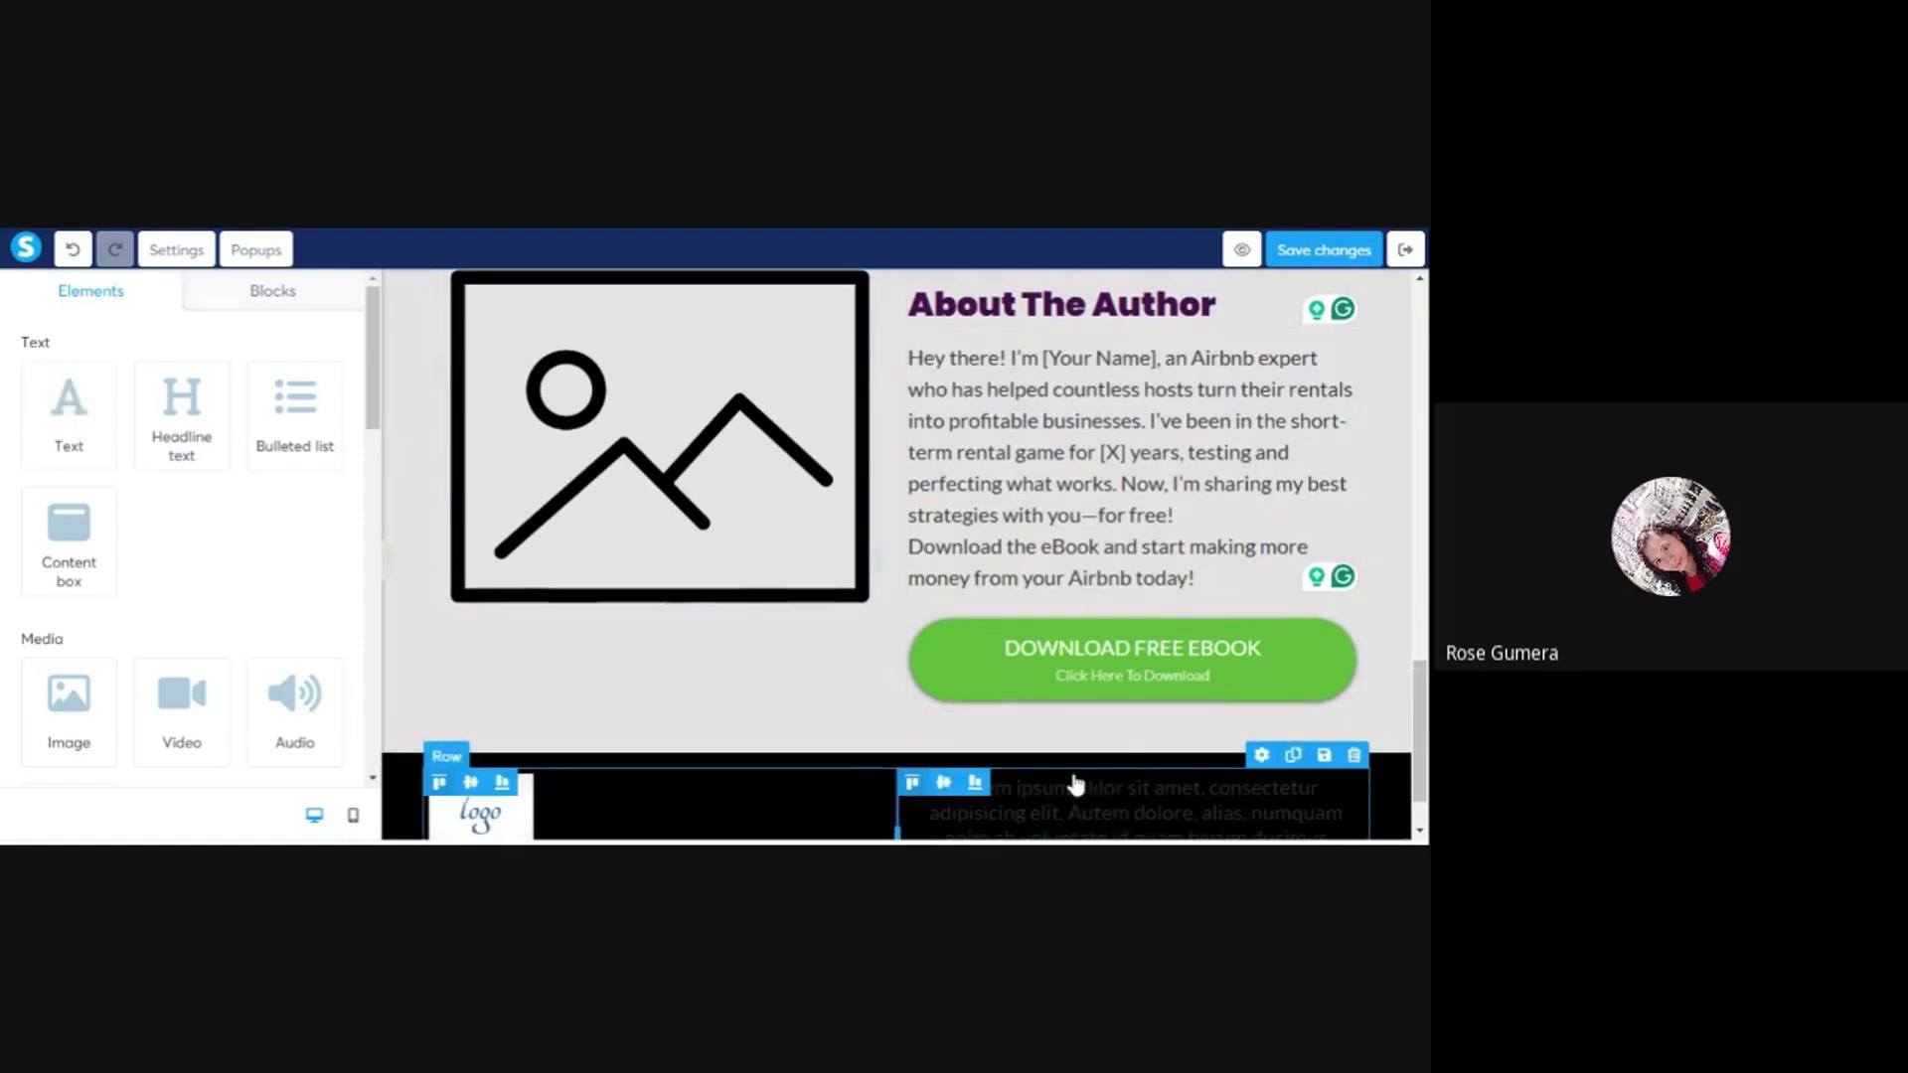
pyautogui.scroll(-1, 1103, 800)
pyautogui.doubleClick(1098, 737)
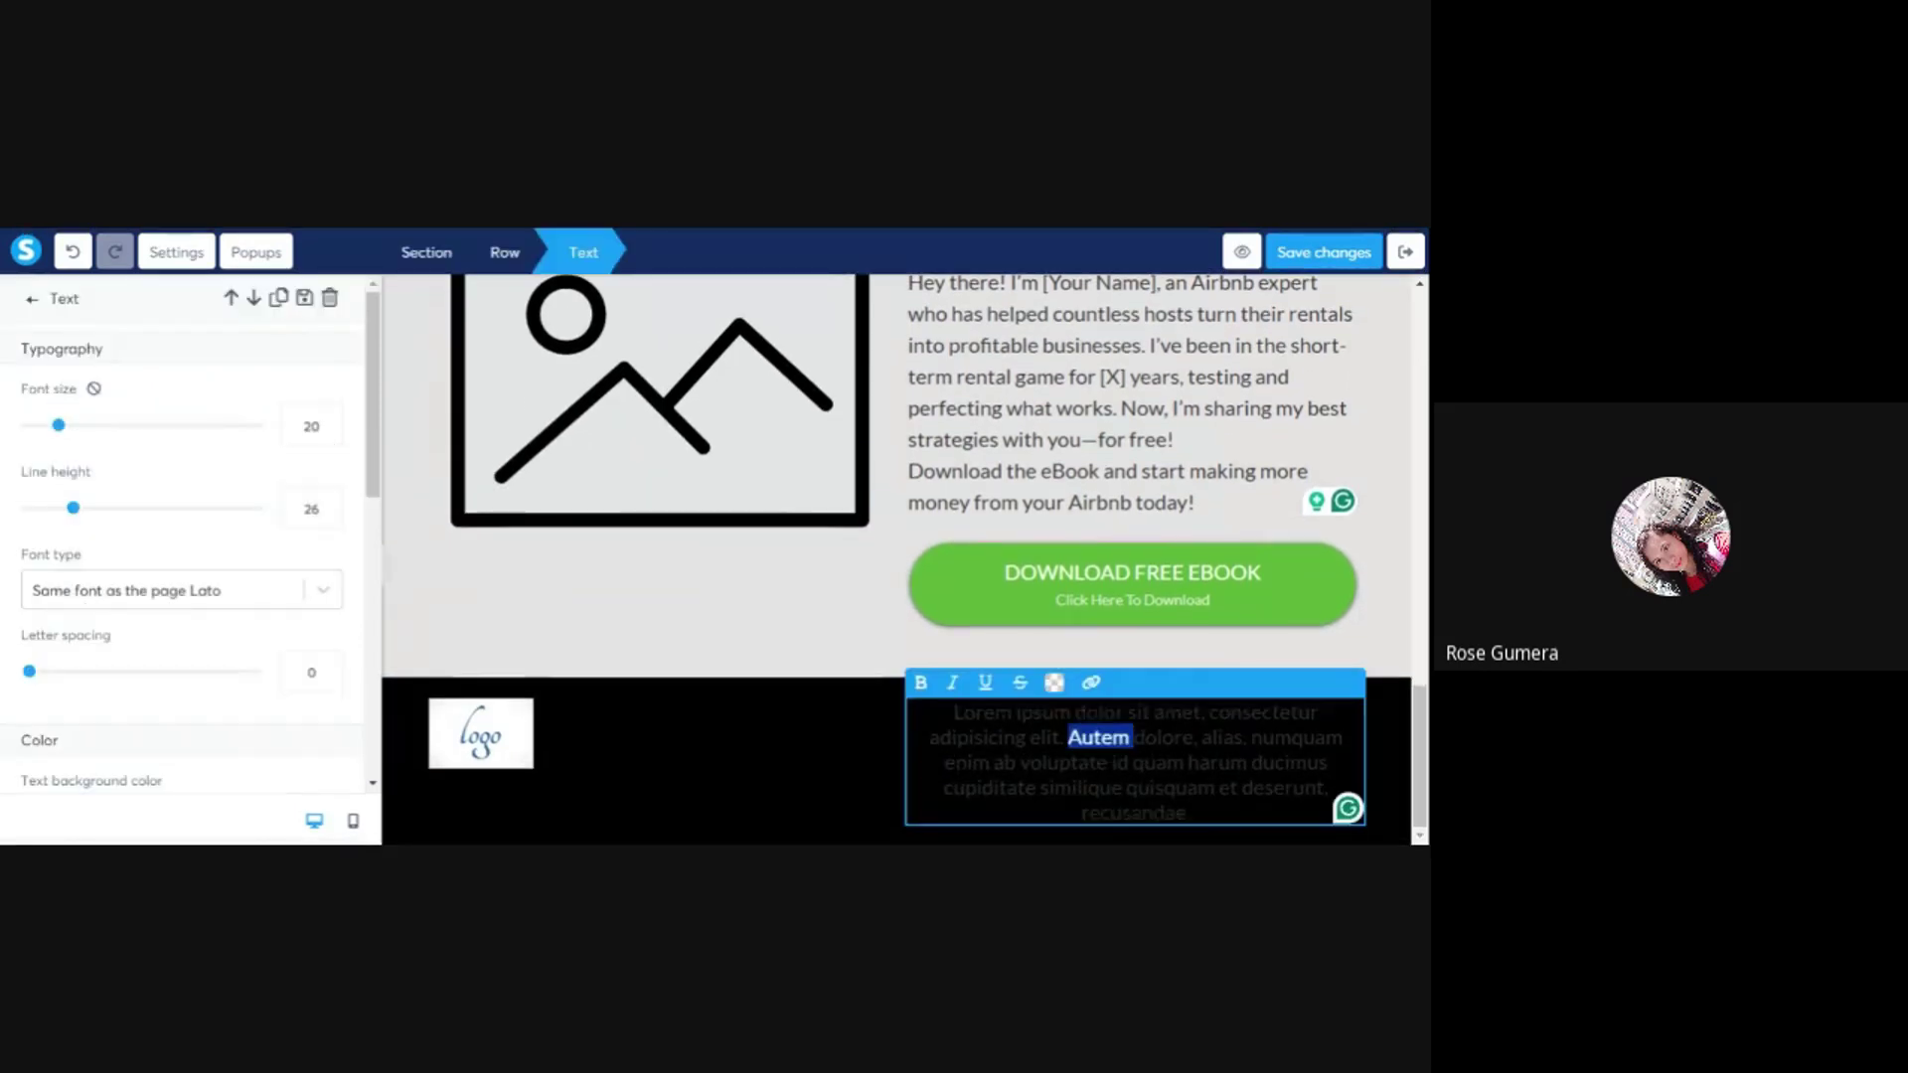
pyautogui.hotkey('ctrl', 'a')
pyautogui.write('Priva')
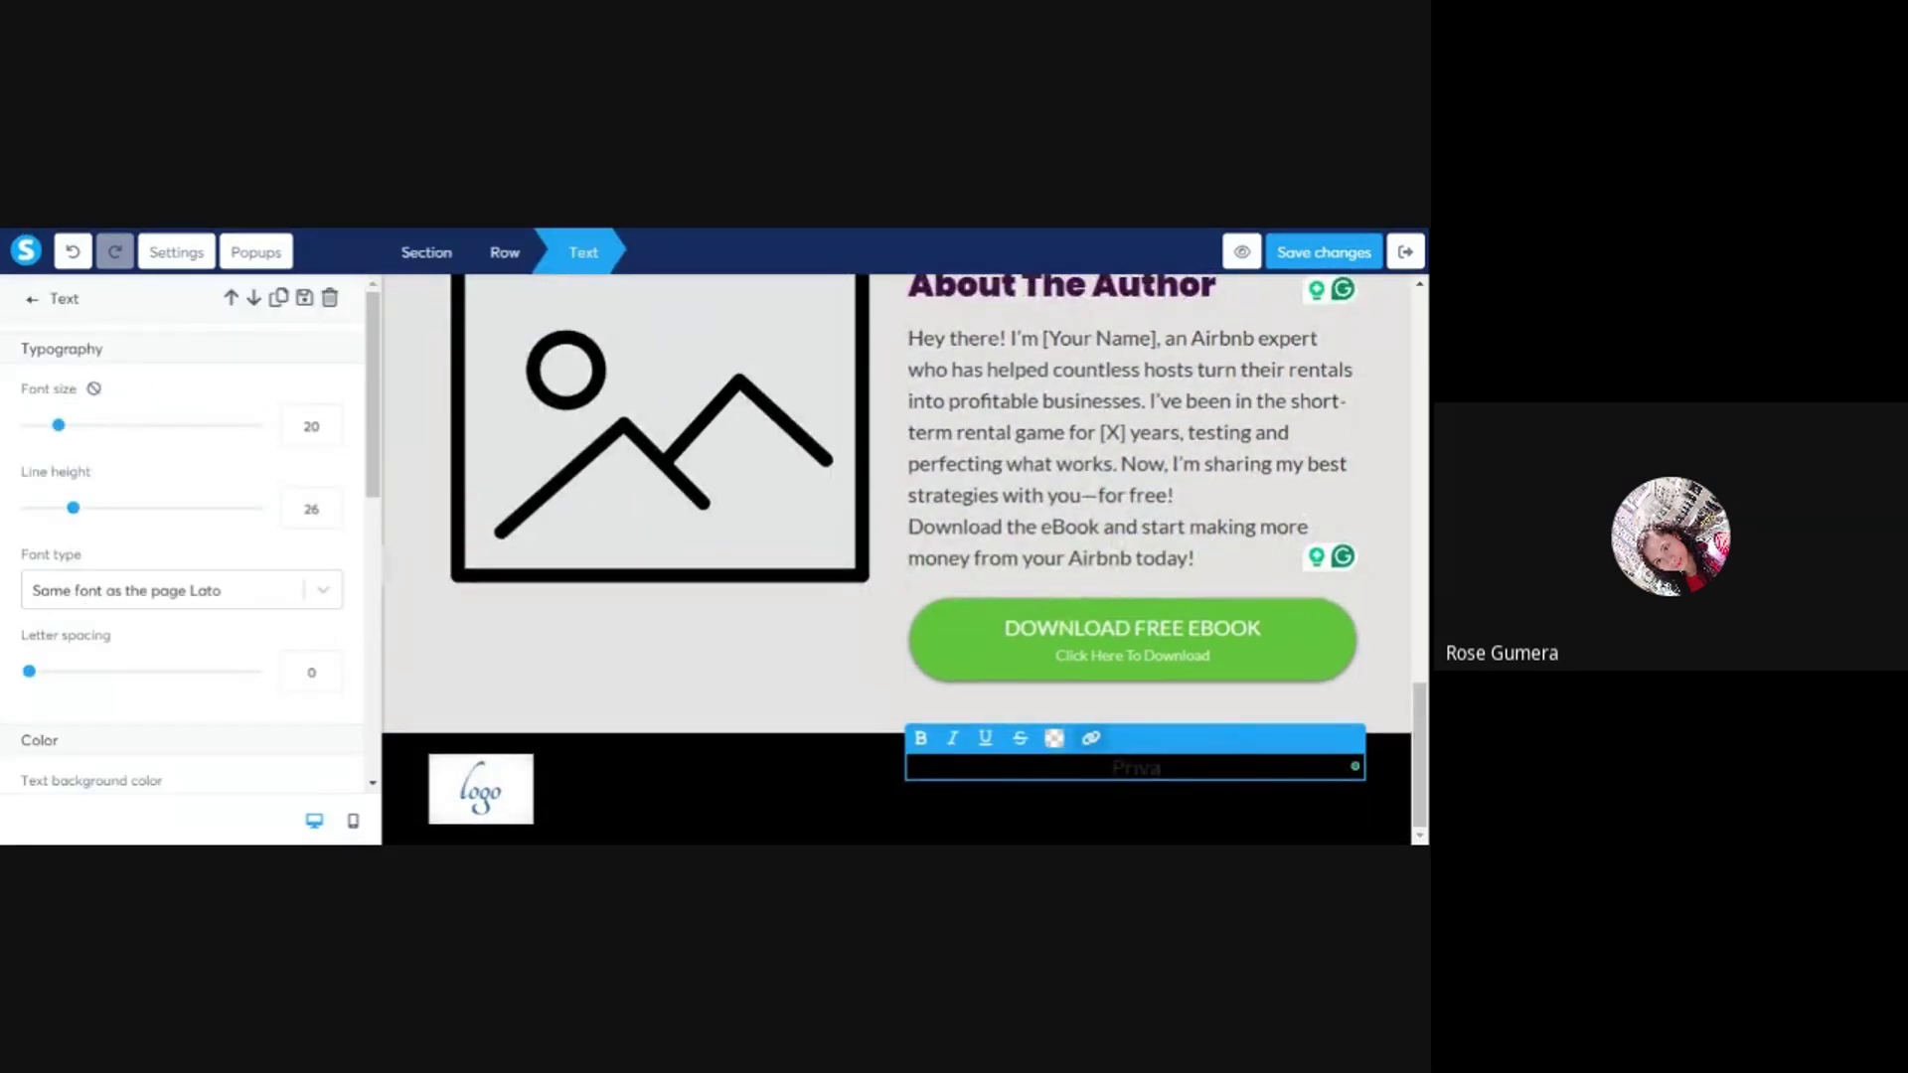
pyautogui.write('cy Policy')
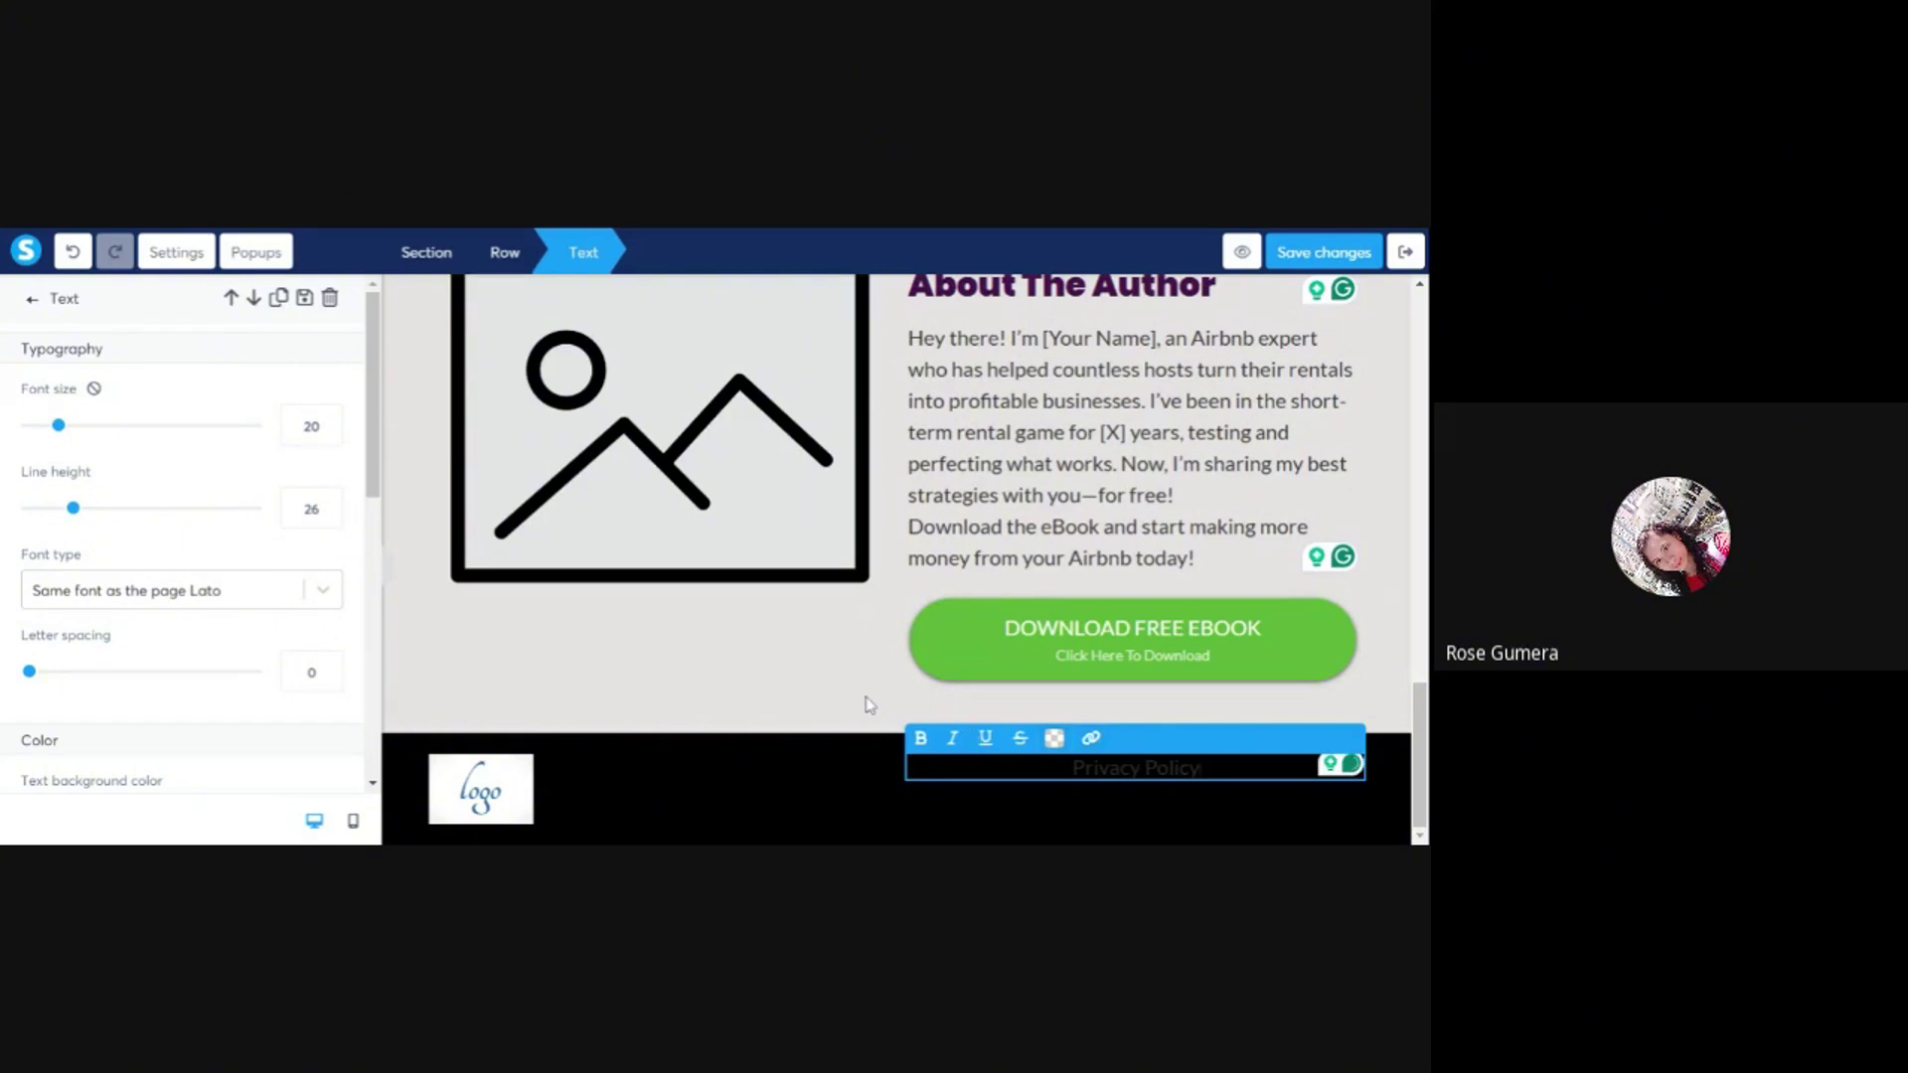
pyautogui.click(840, 695)
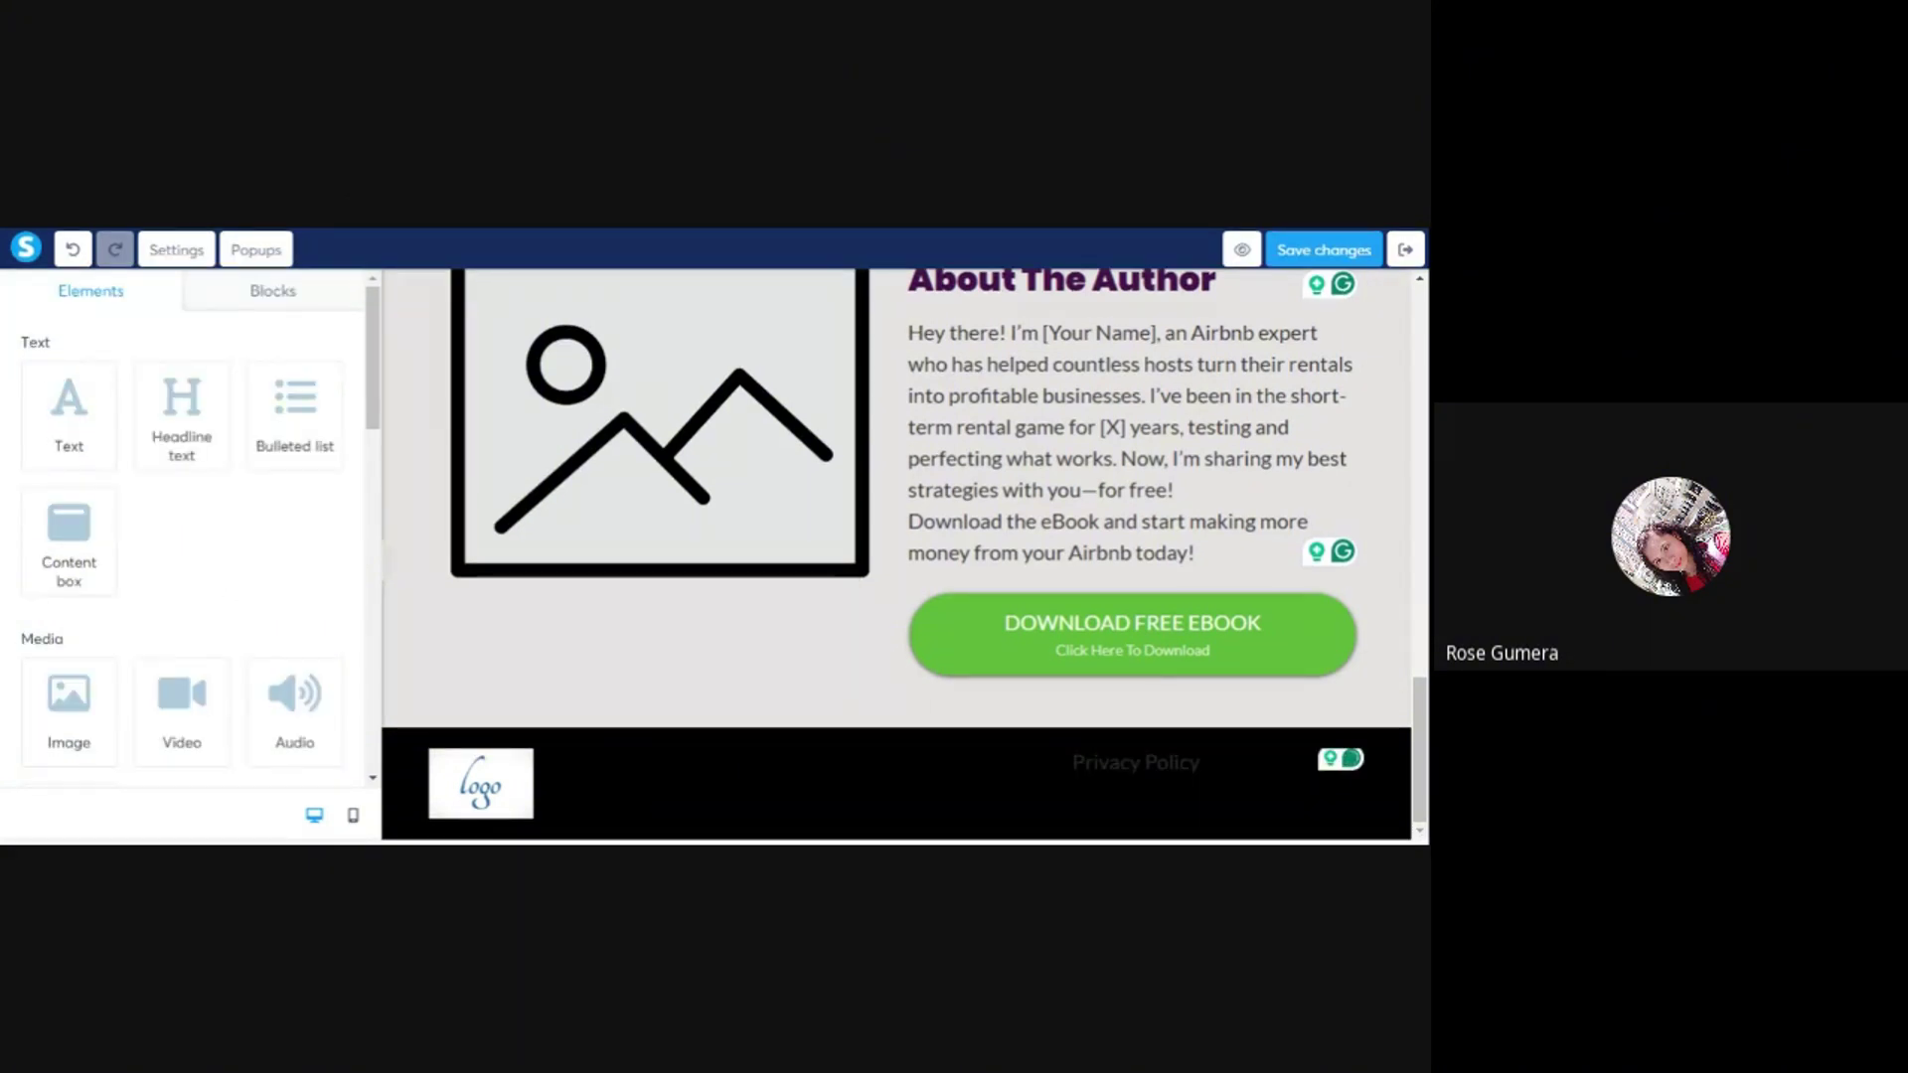
# - On the published example page, study the DISCLAIMER paragraph and the Facebook and cookies notices
pyautogui.hotkey('ctrl', 'Tab')
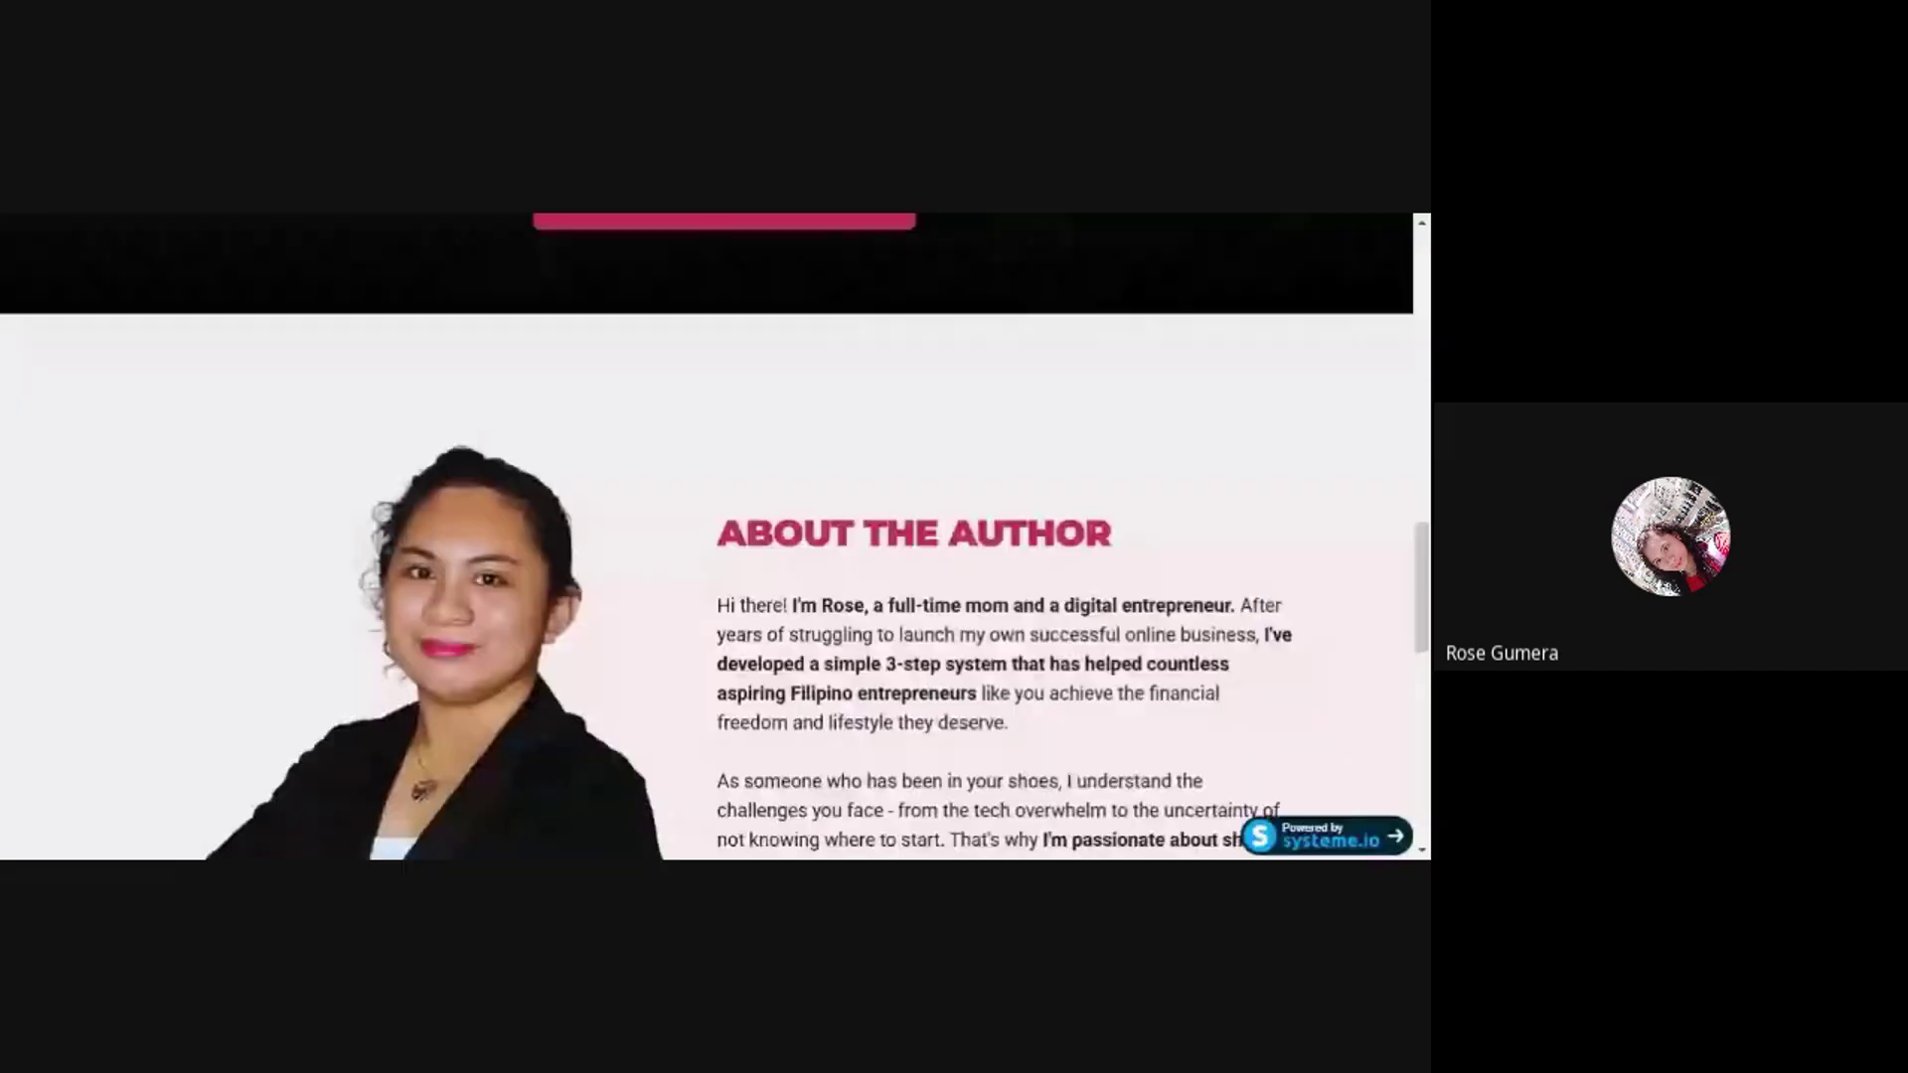
pyautogui.scroll(-5, 652, 392)
pyautogui.scroll(-4, 639, 399)
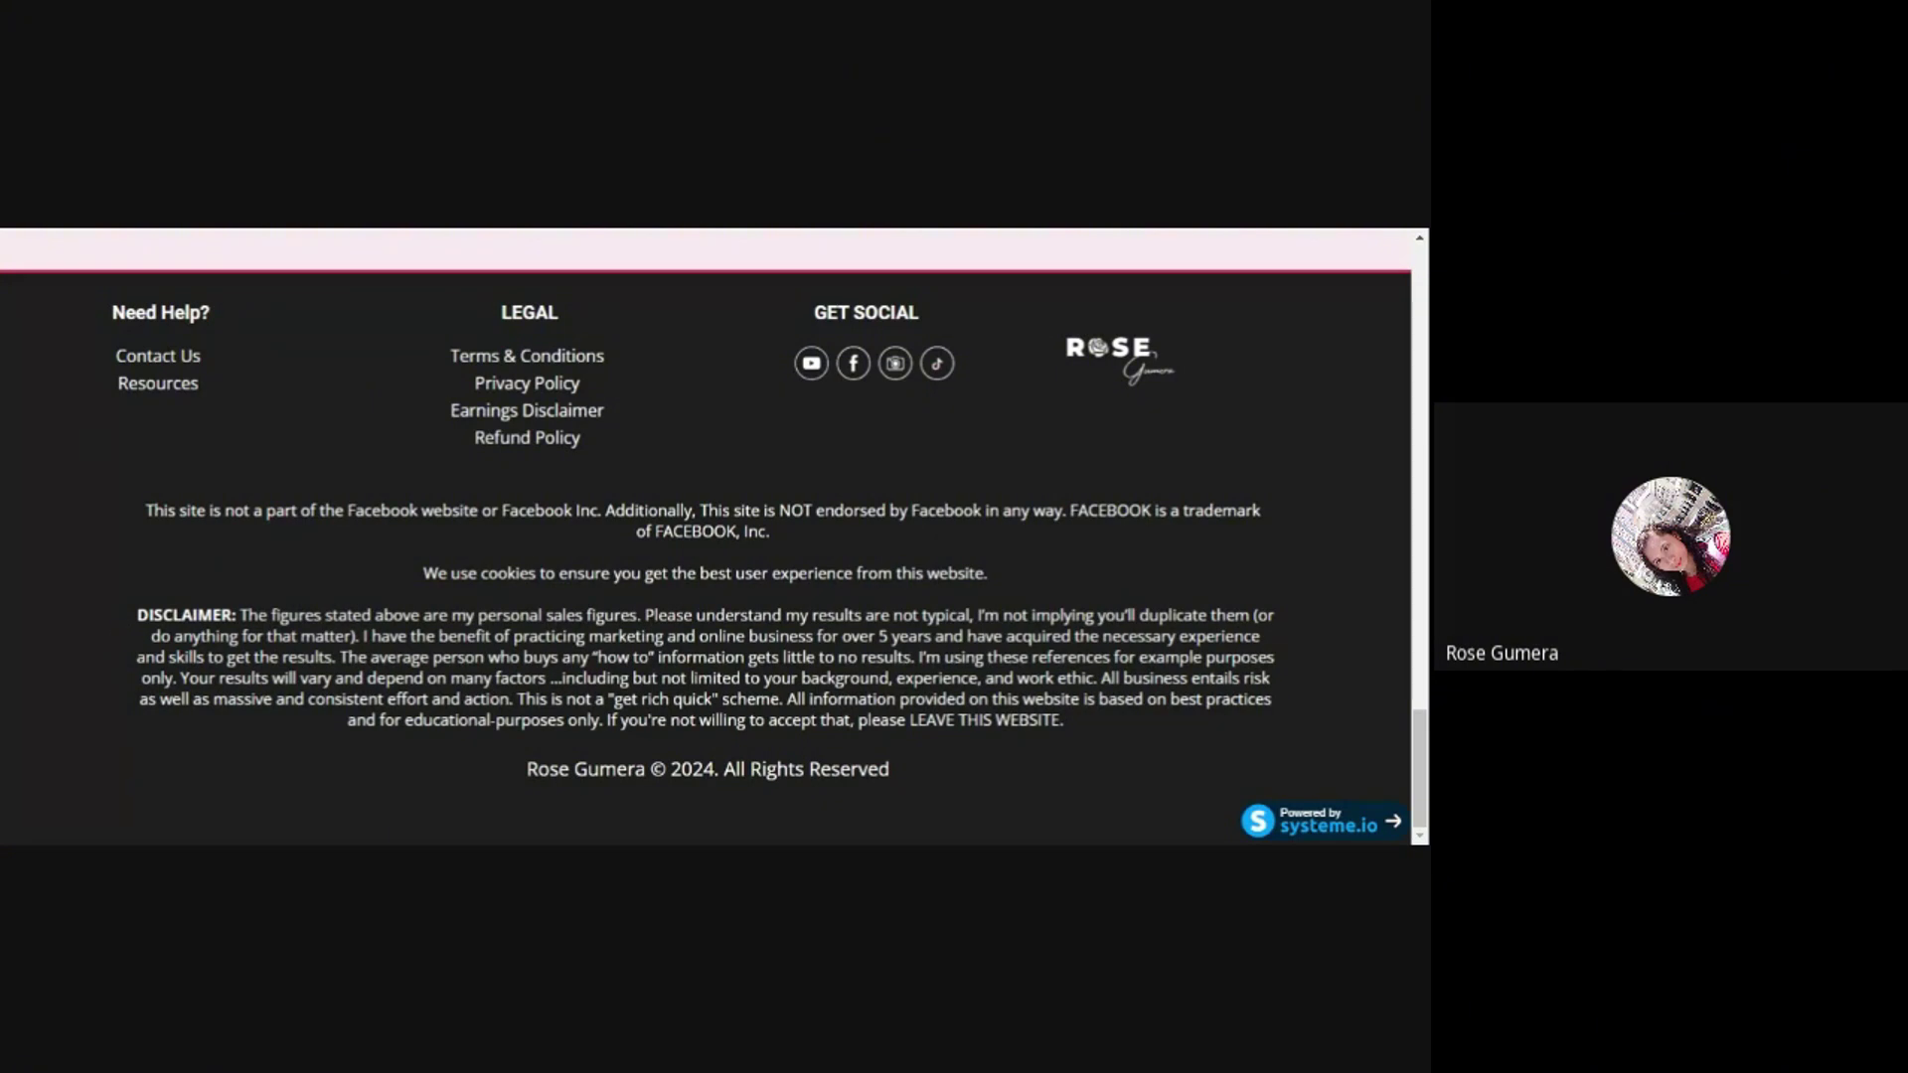
pyautogui.moveTo(137, 615); pyautogui.dragTo(803, 733)
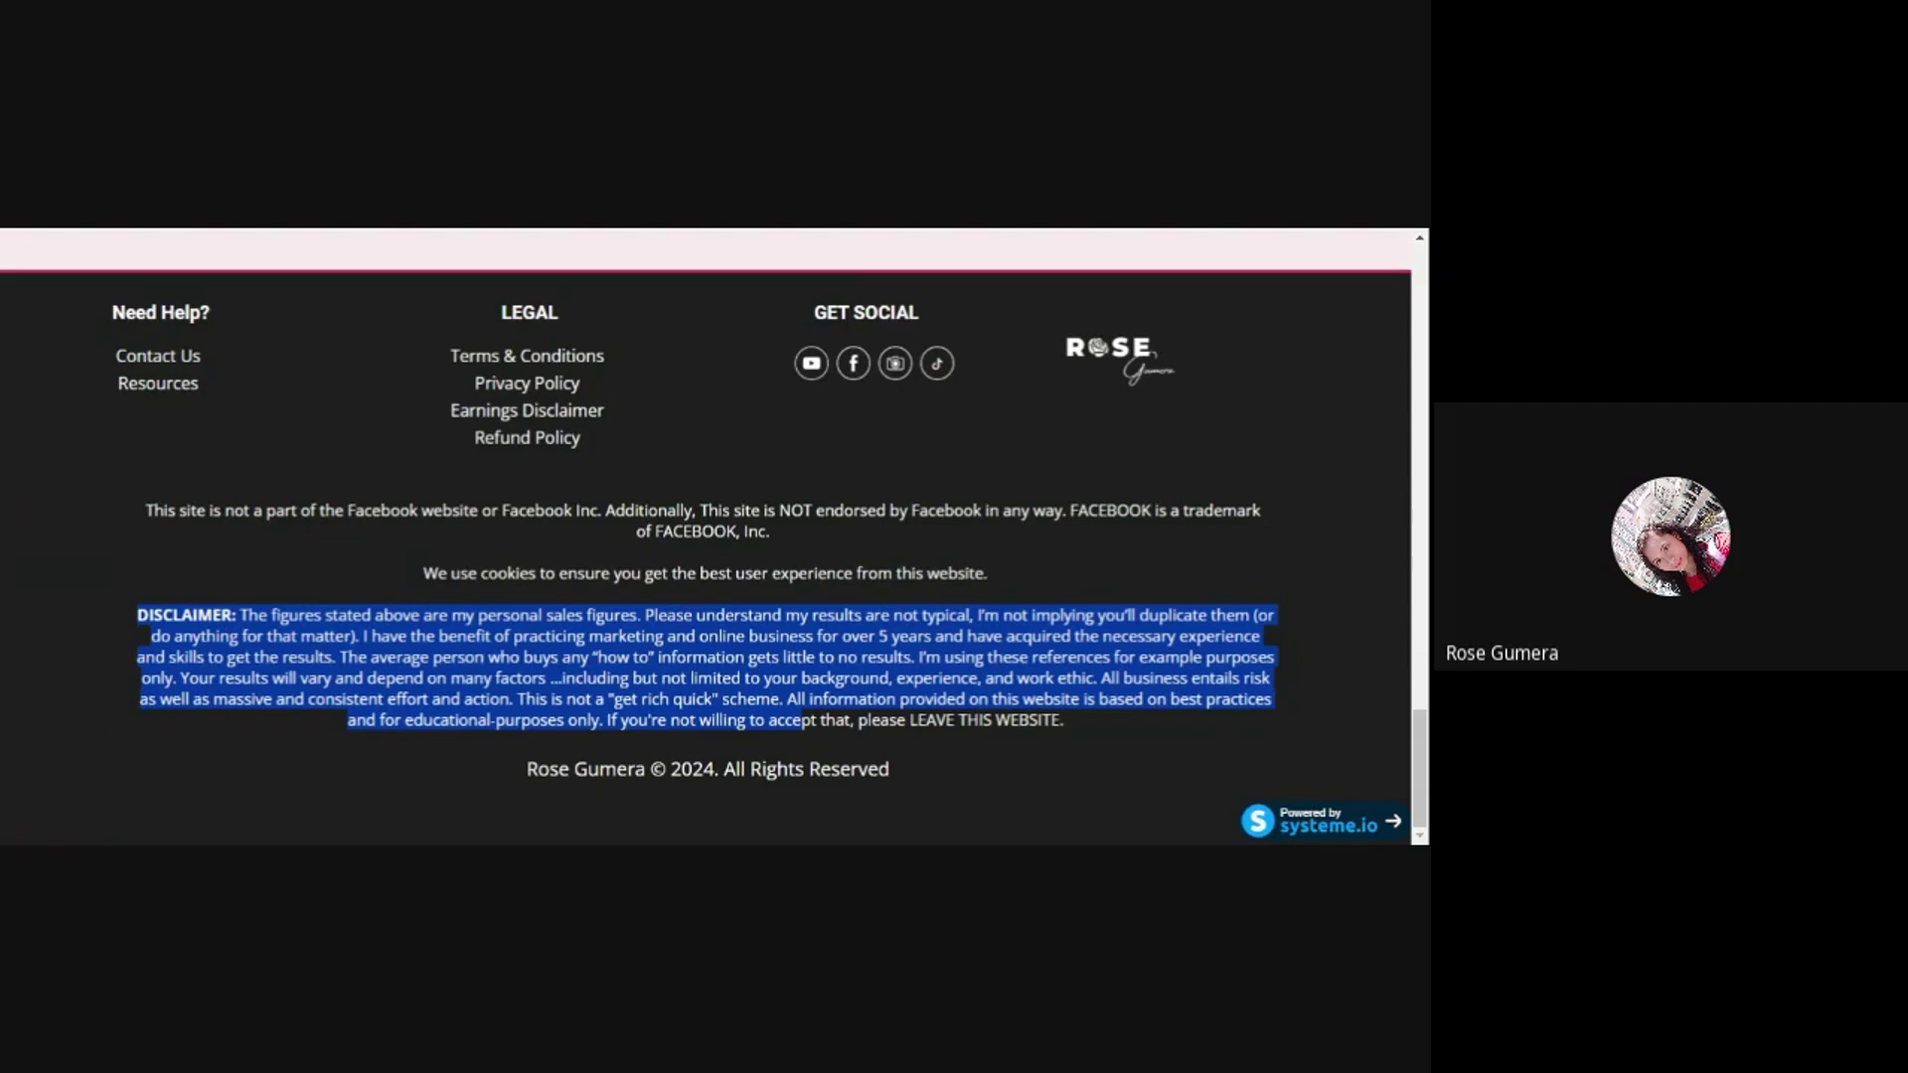
pyautogui.click(155, 511)
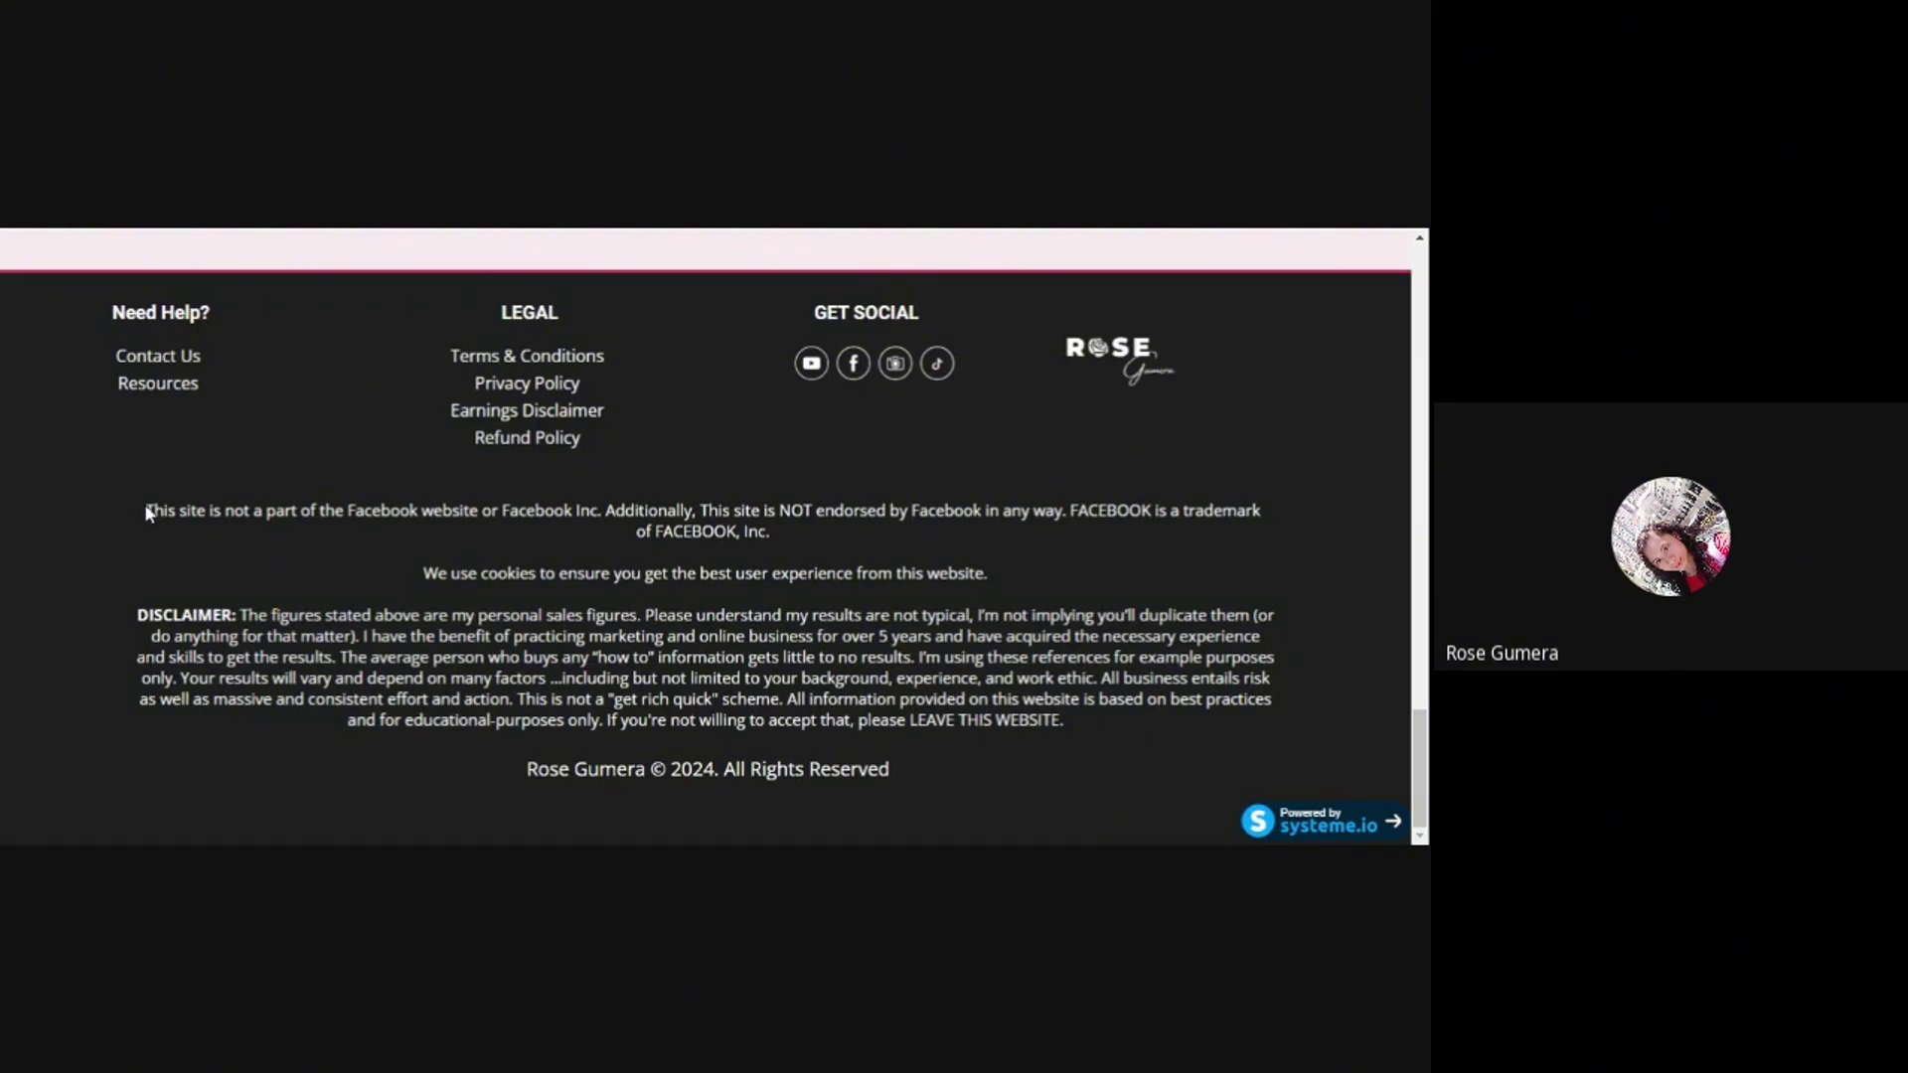
pyautogui.moveTo(144, 510); pyautogui.dragTo(986, 573)
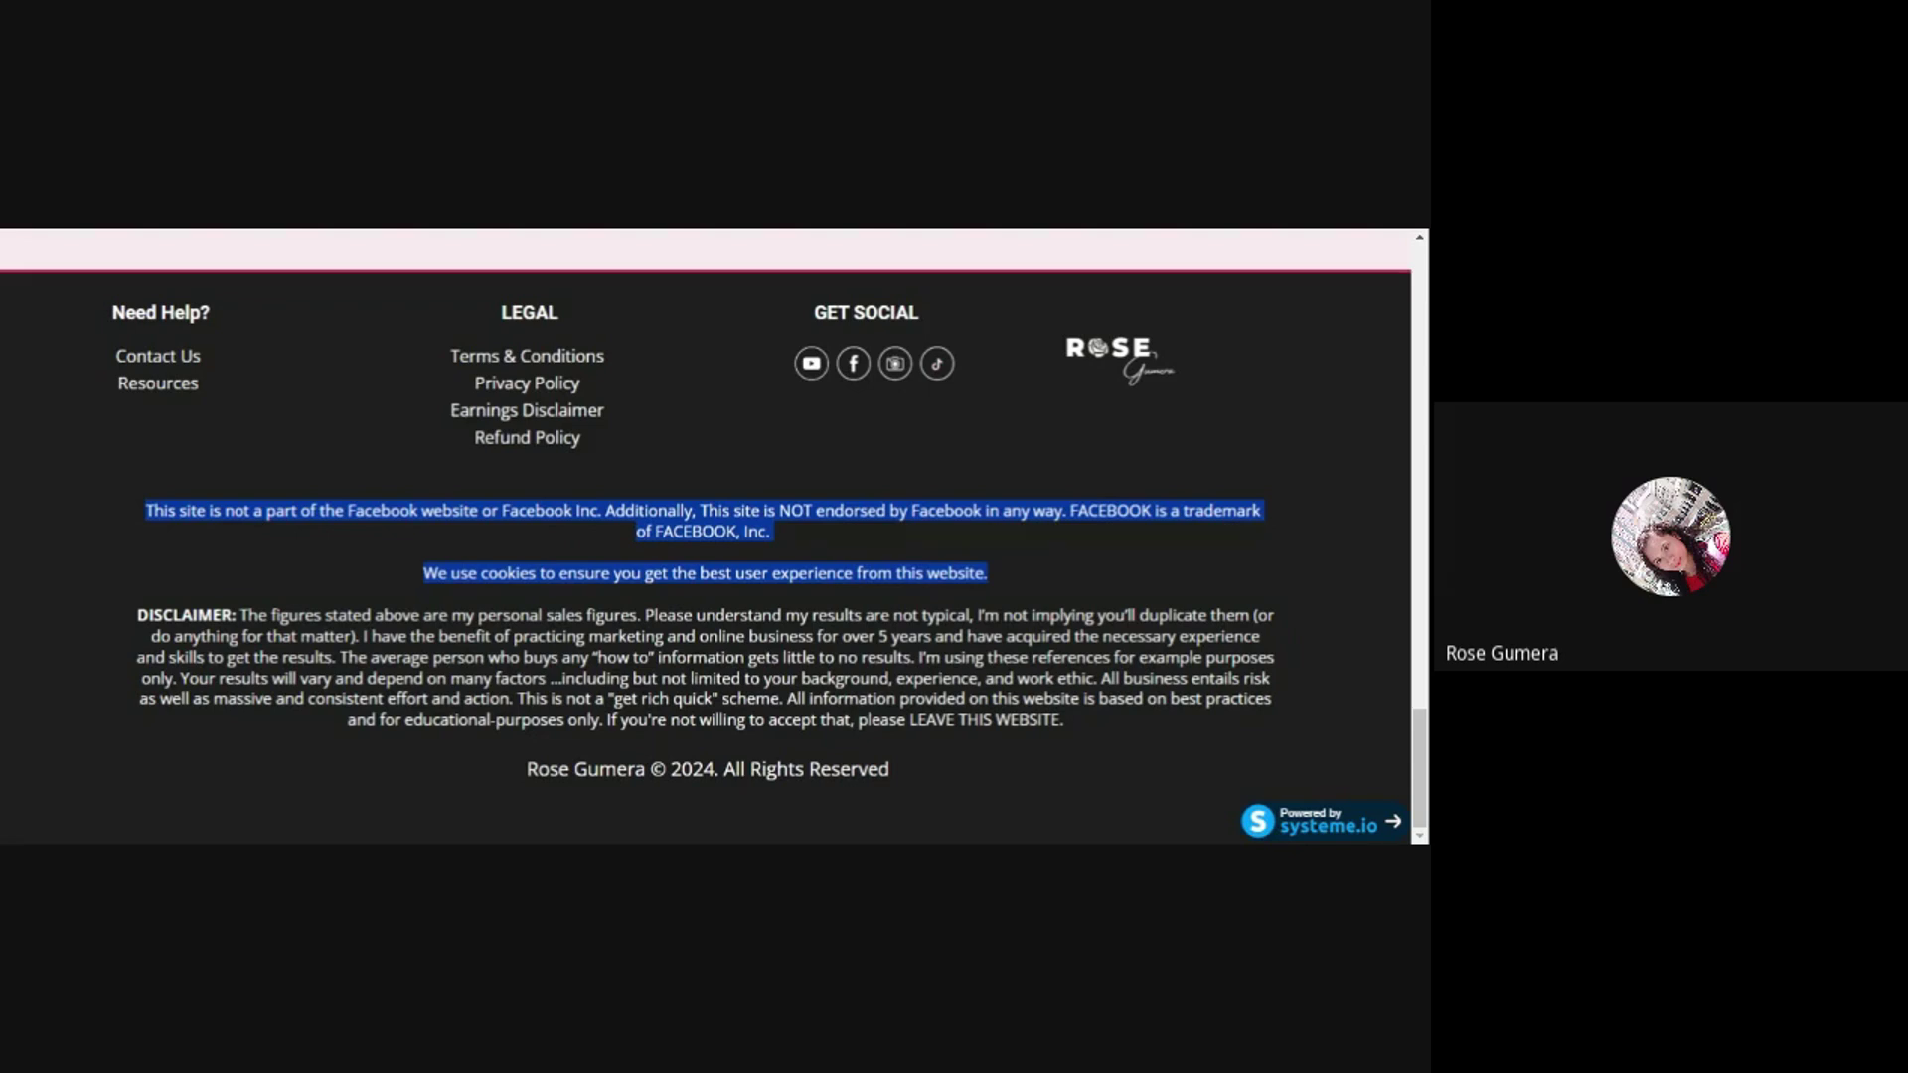
pyautogui.click(547, 535)
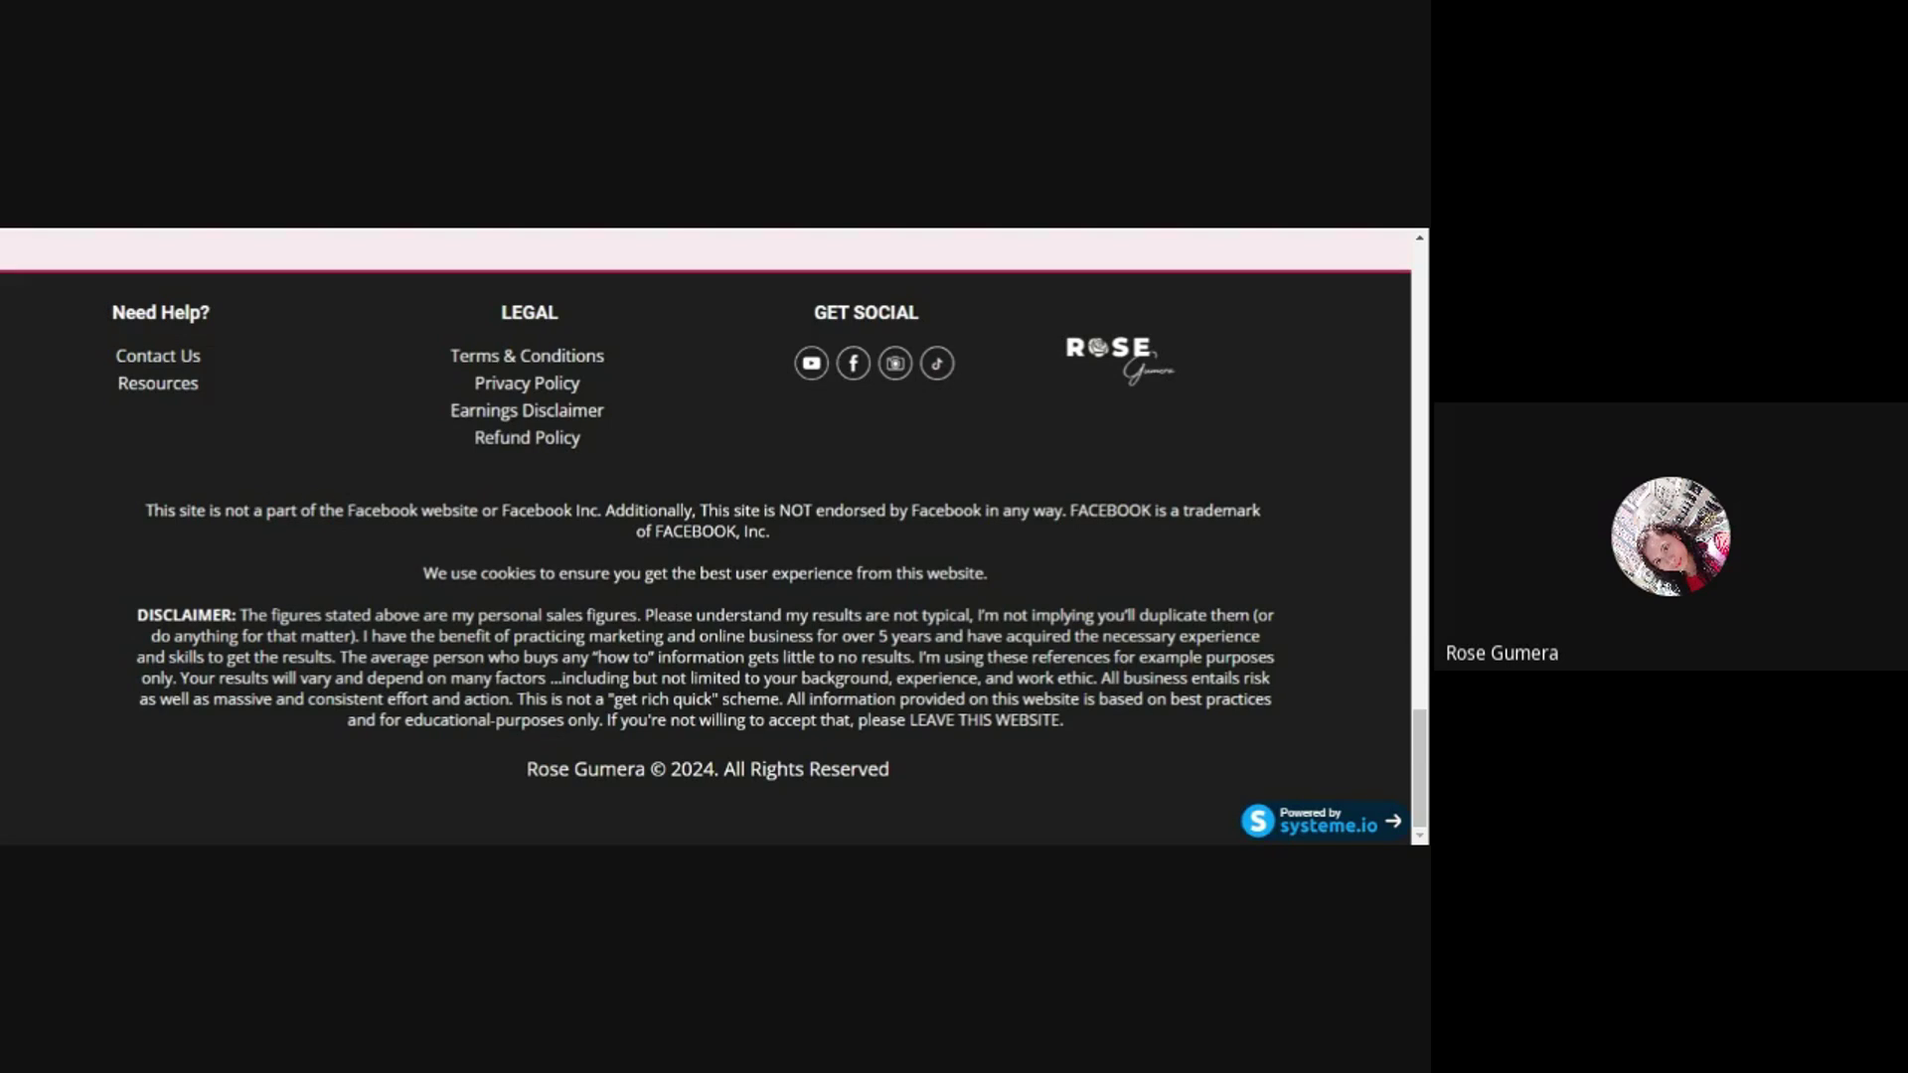
pyautogui.moveTo(140, 509); pyautogui.dragTo(994, 575)
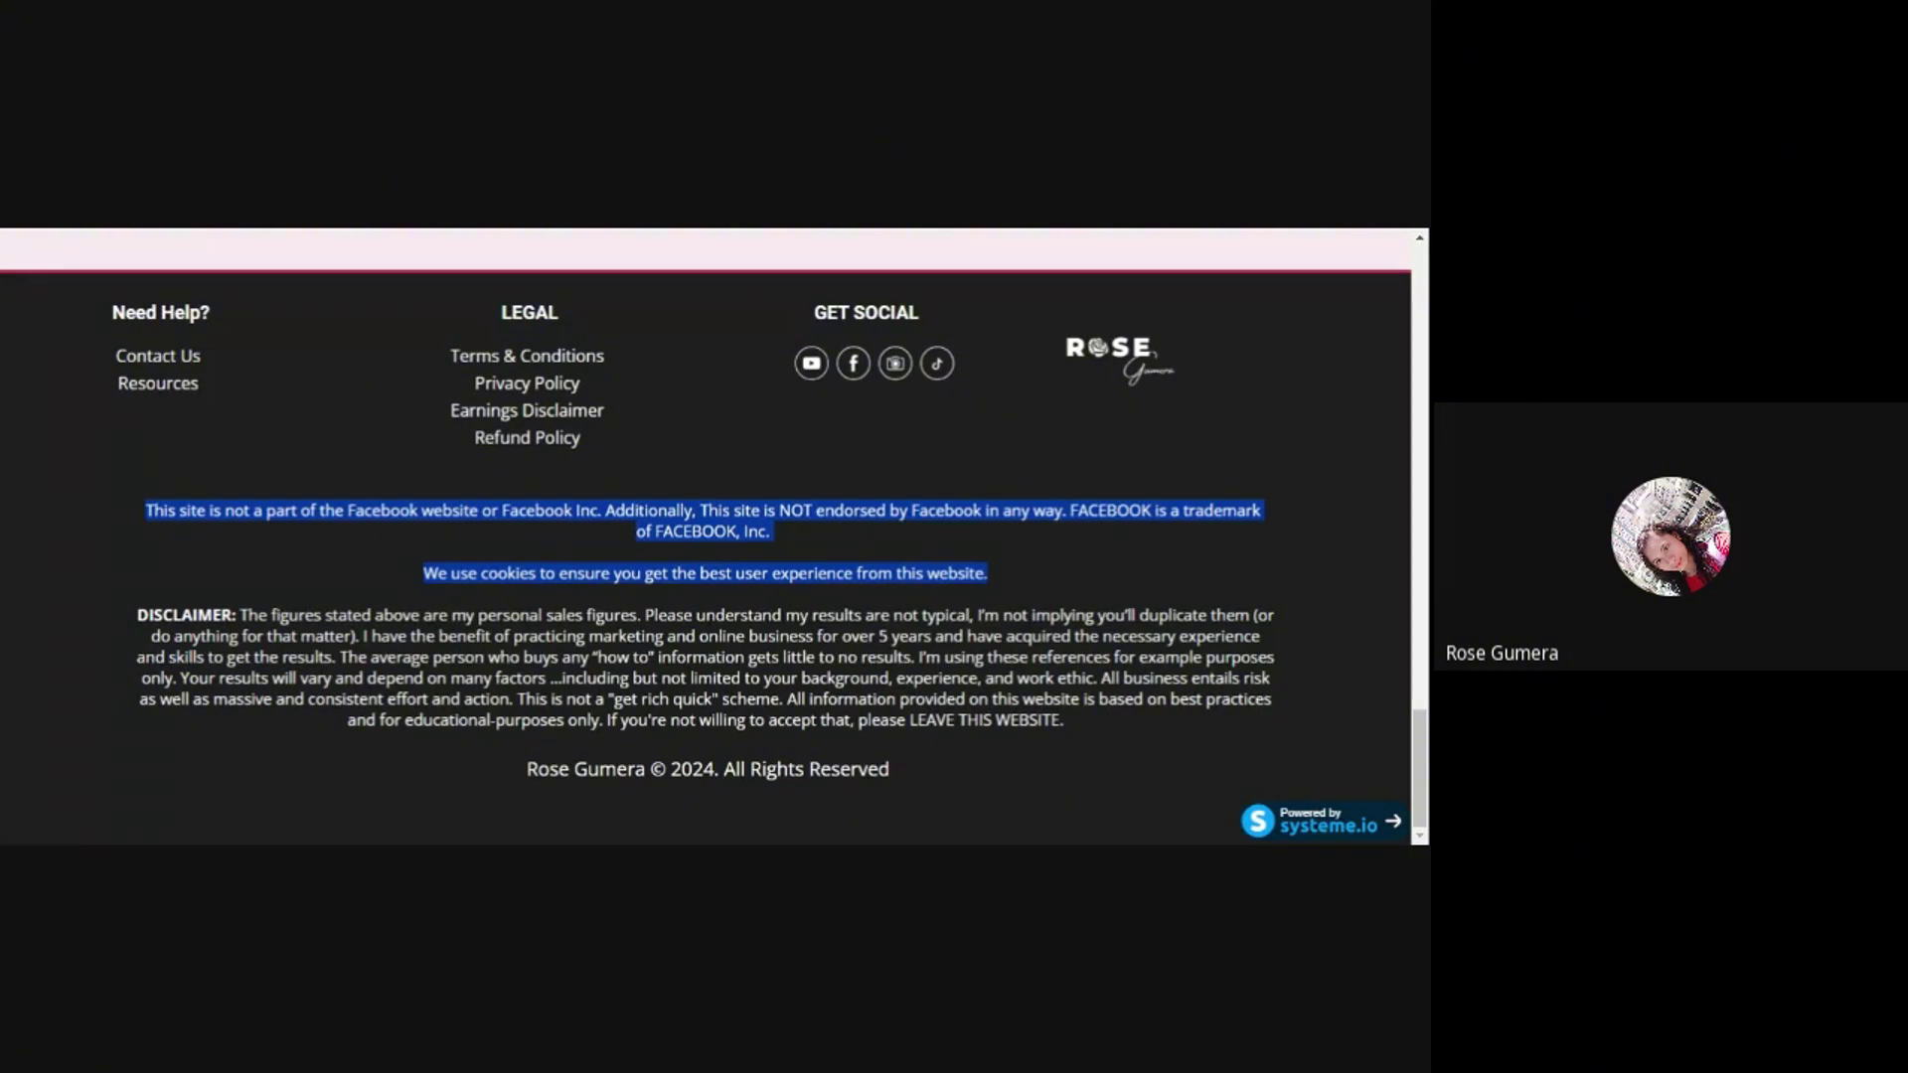
pyautogui.click(282, 523)
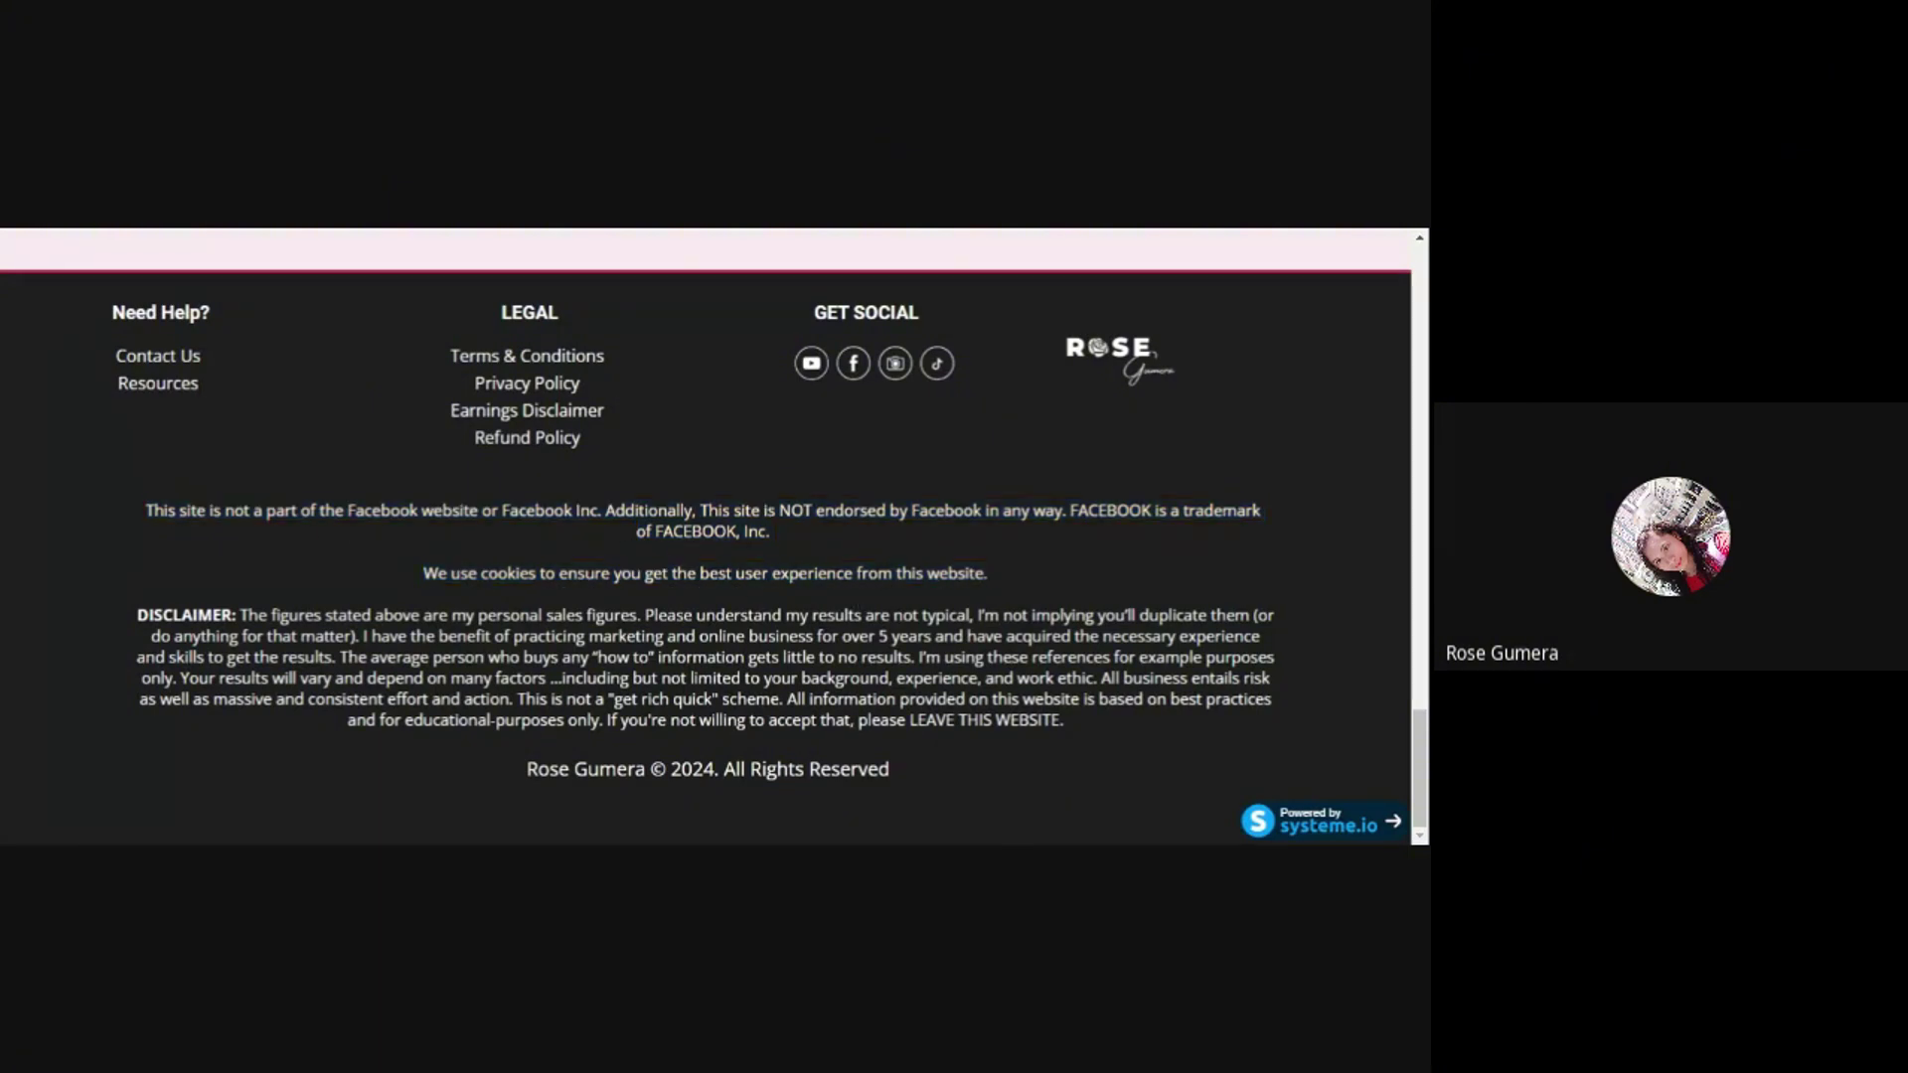
pyautogui.moveTo(146, 511); pyautogui.dragTo(987, 576)
pyautogui.click(989, 577)
pyautogui.moveTo(137, 510); pyautogui.dragTo(1019, 570)
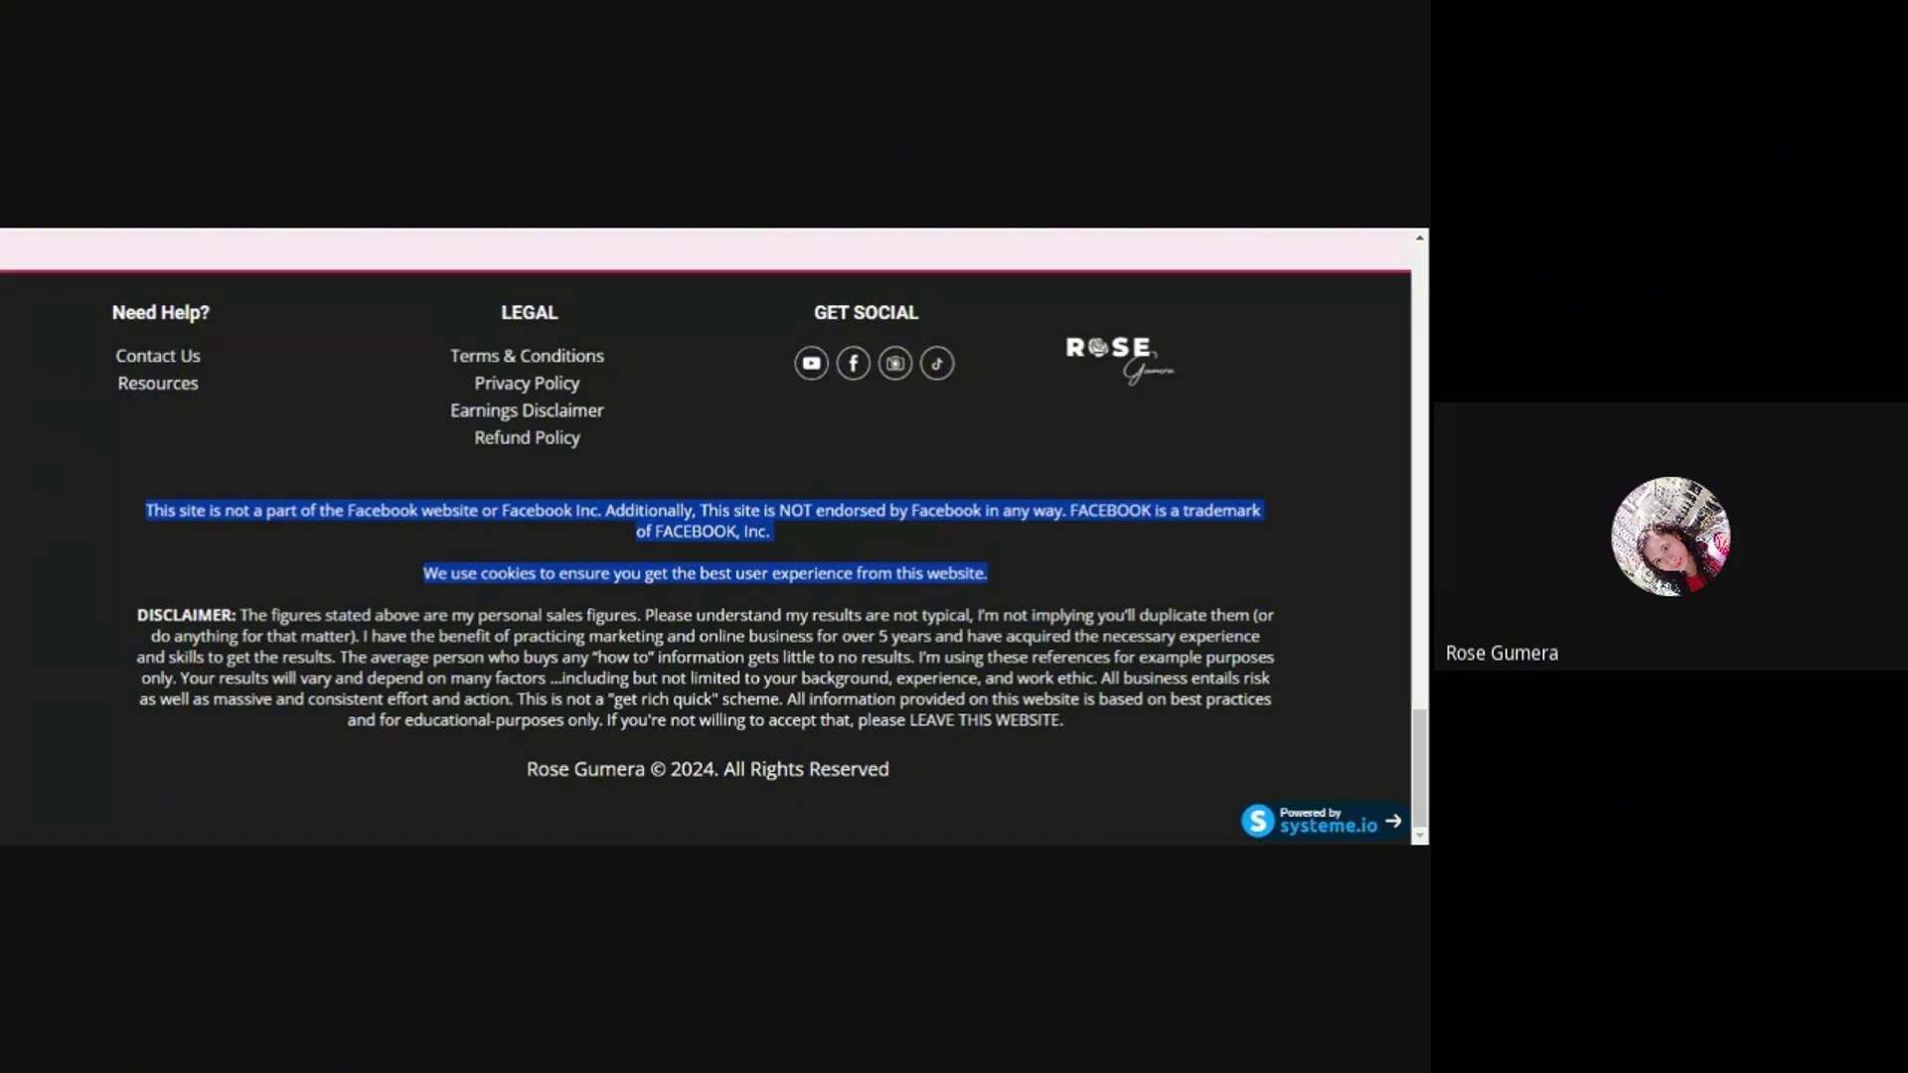
# - Review the example footer's LEGAL links and Facebook disclaimer, then return to the page editor
pyautogui.moveTo(413, 334); pyautogui.dragTo(617, 437)
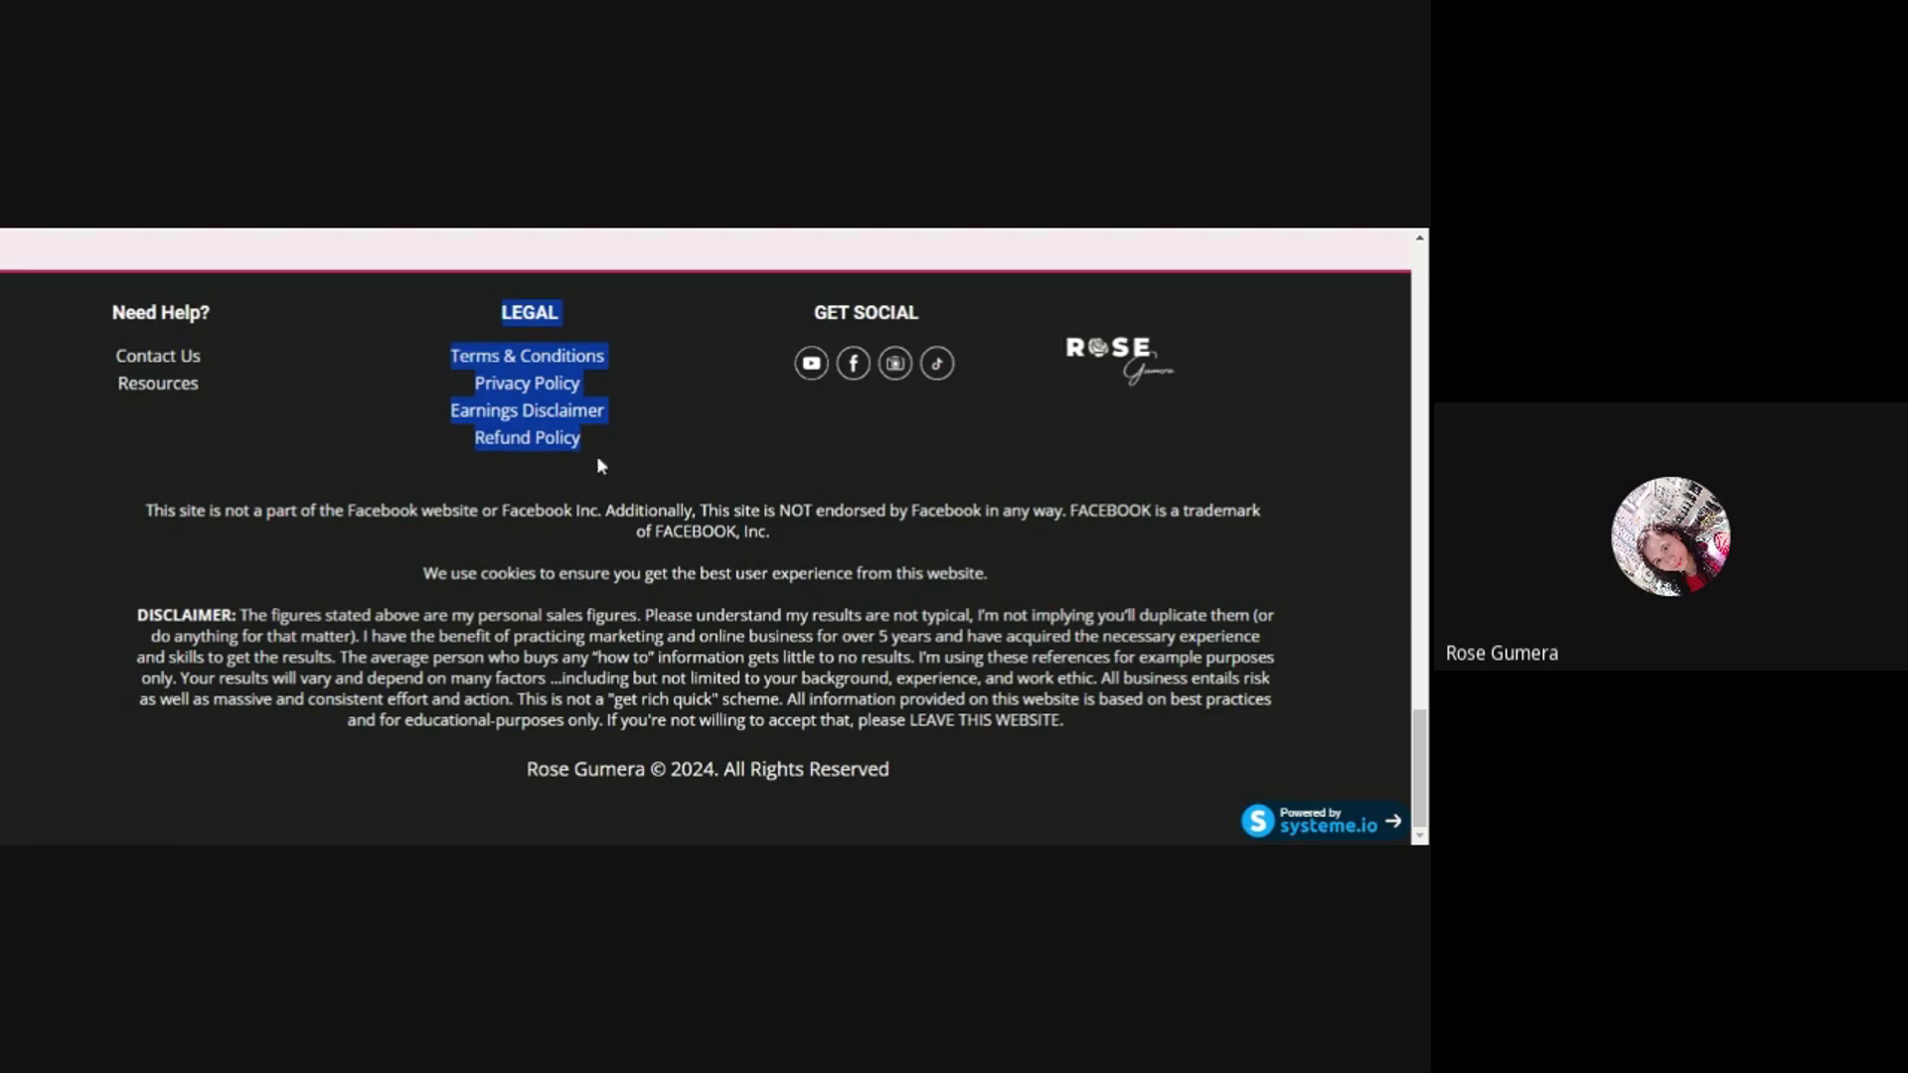
pyautogui.click(372, 533)
pyautogui.moveTo(145, 510); pyautogui.dragTo(904, 752)
pyautogui.click(413, 481)
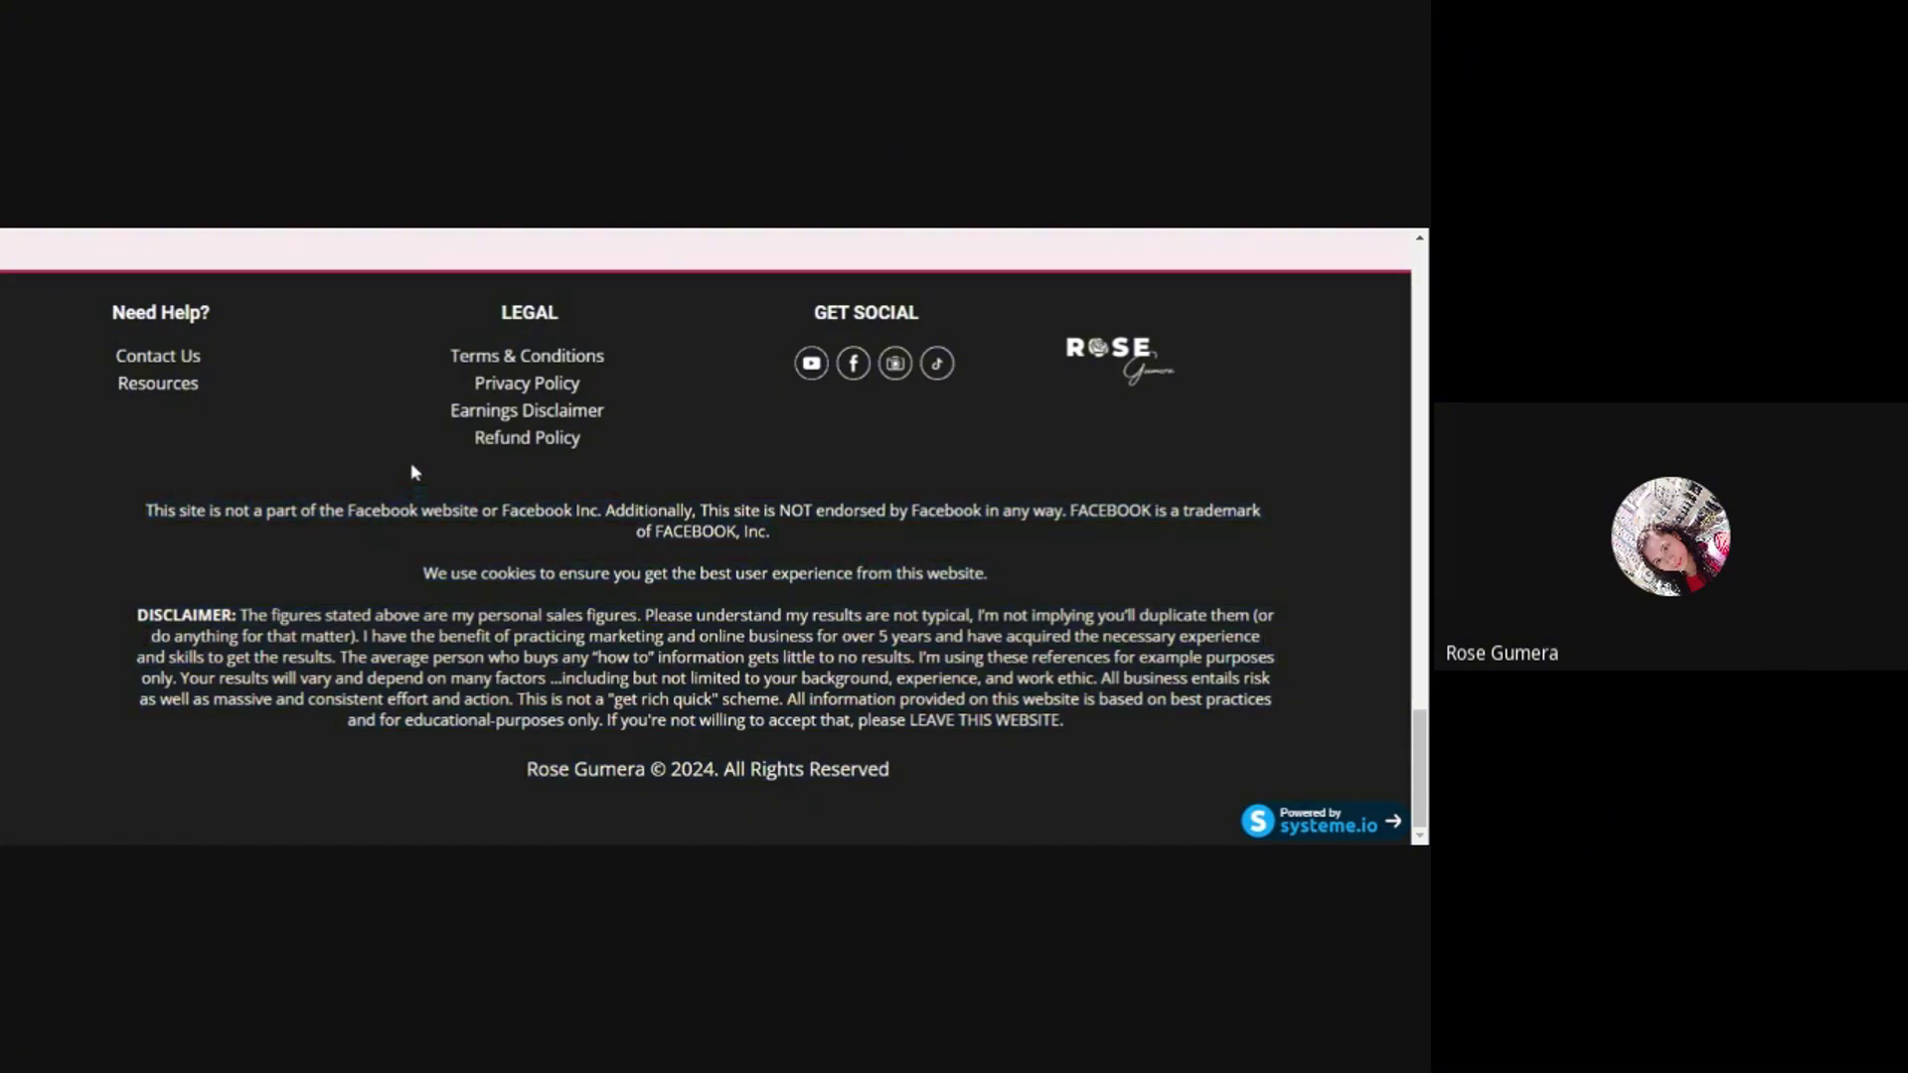
pyautogui.hotkey('ctrl', 'Tab')
pyautogui.scroll(5, 734, 634)
# - Save the page and set the About The Author section's content width to Wide
pyautogui.scroll(10, 733, 634)
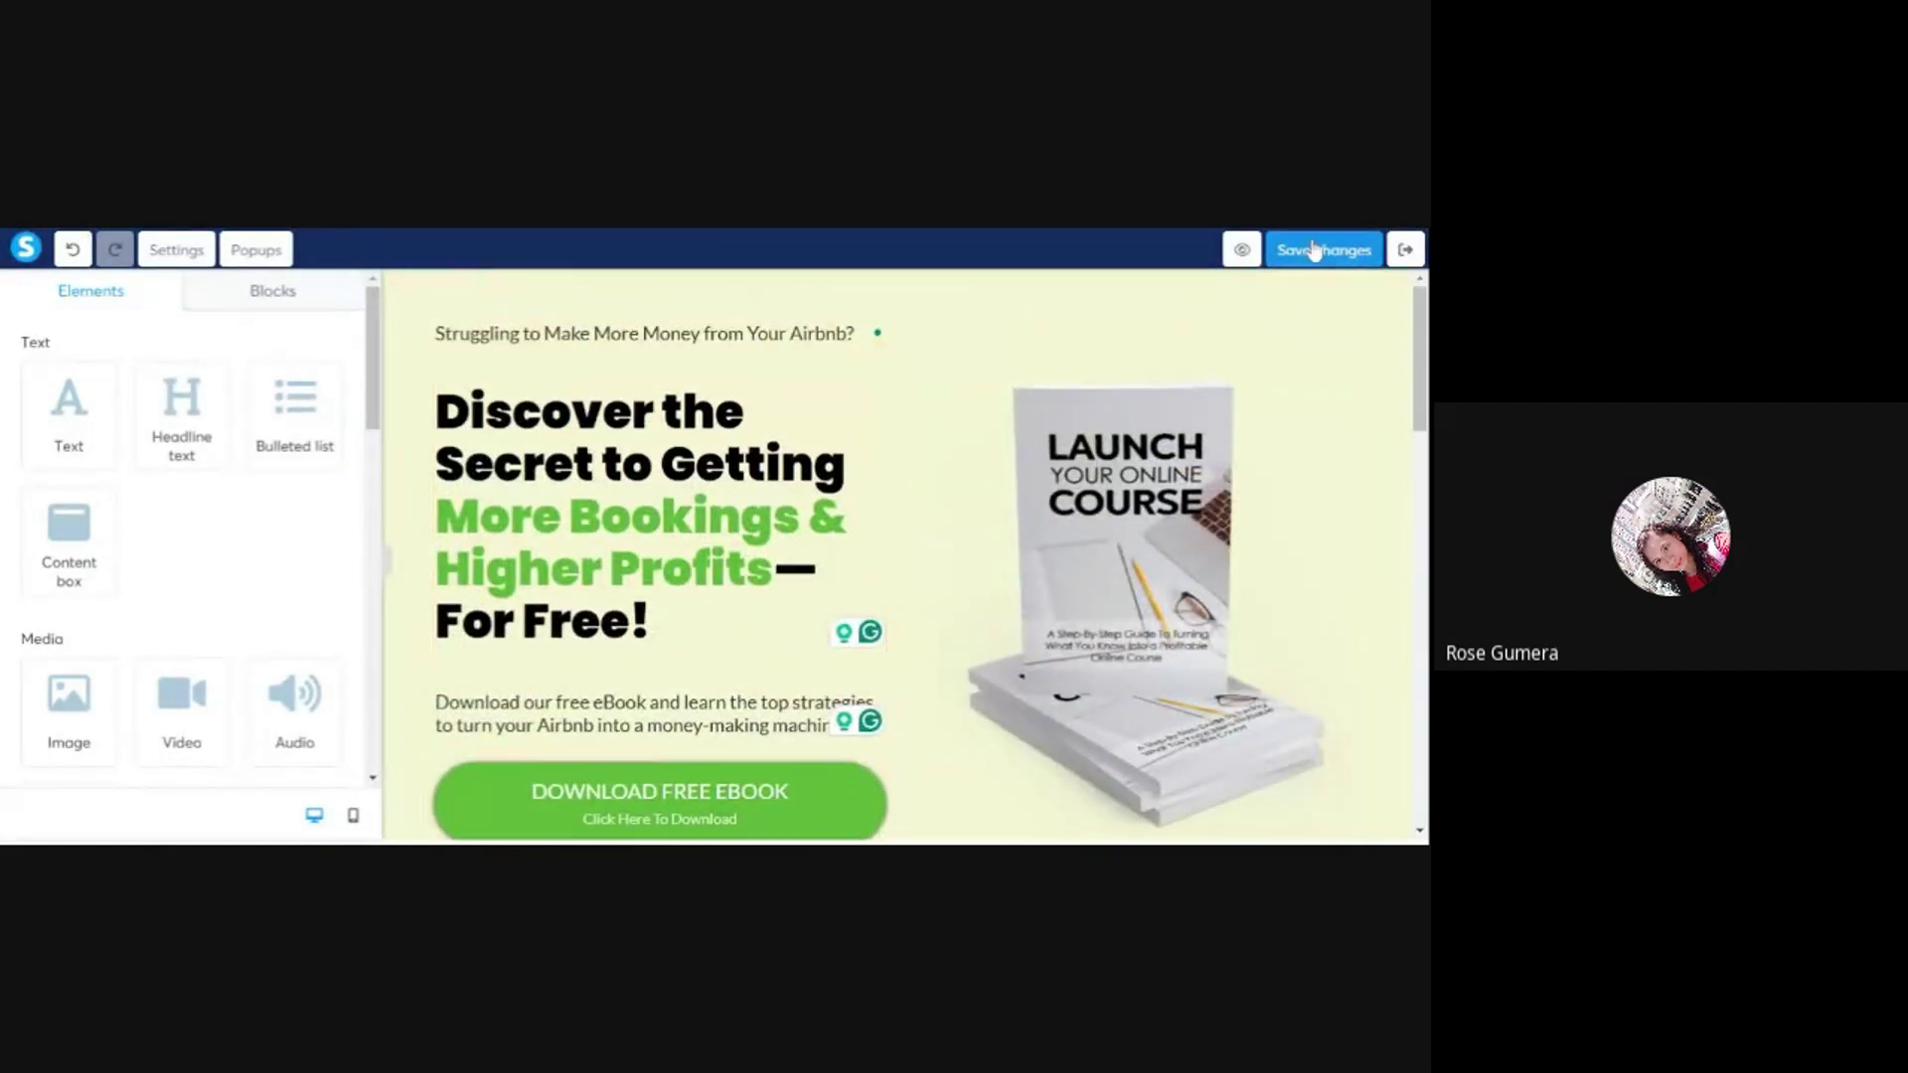
pyautogui.hotkey('ctrl', 's')
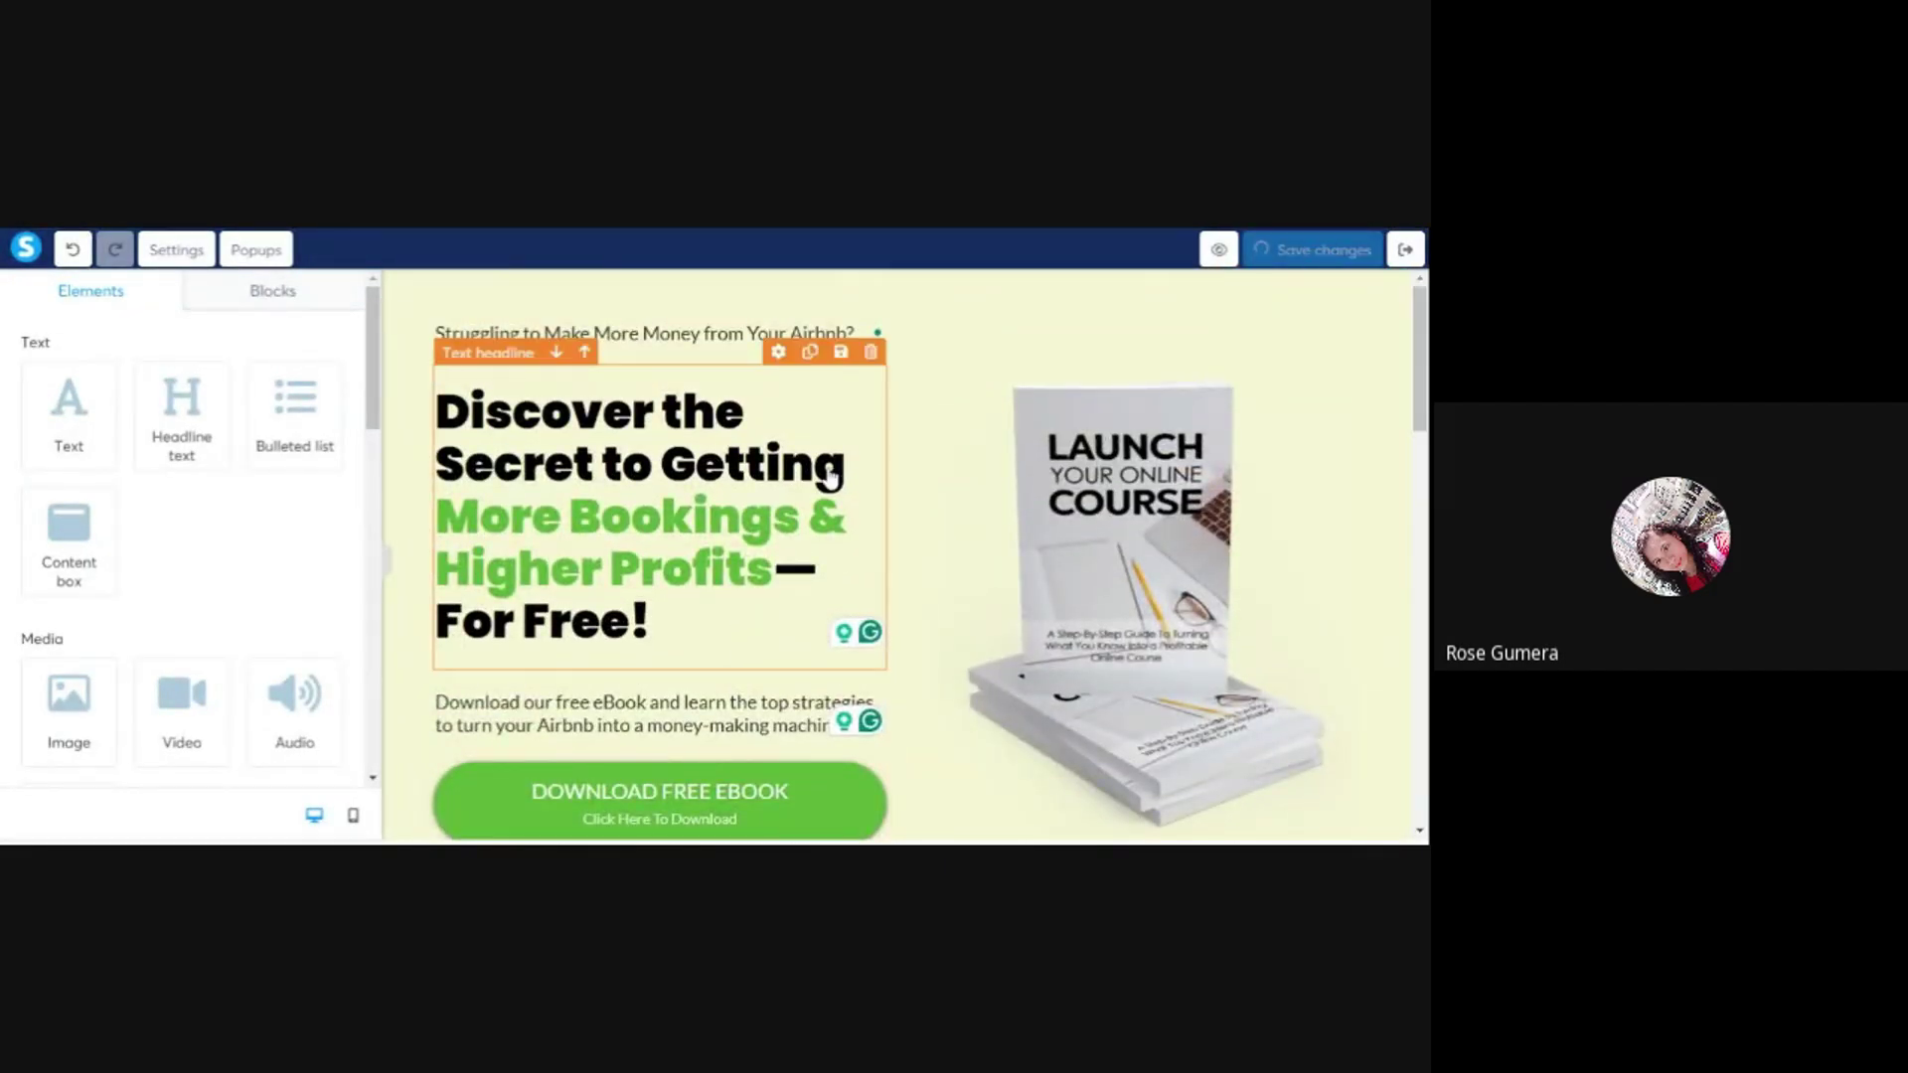
pyautogui.scroll(-15, 831, 479)
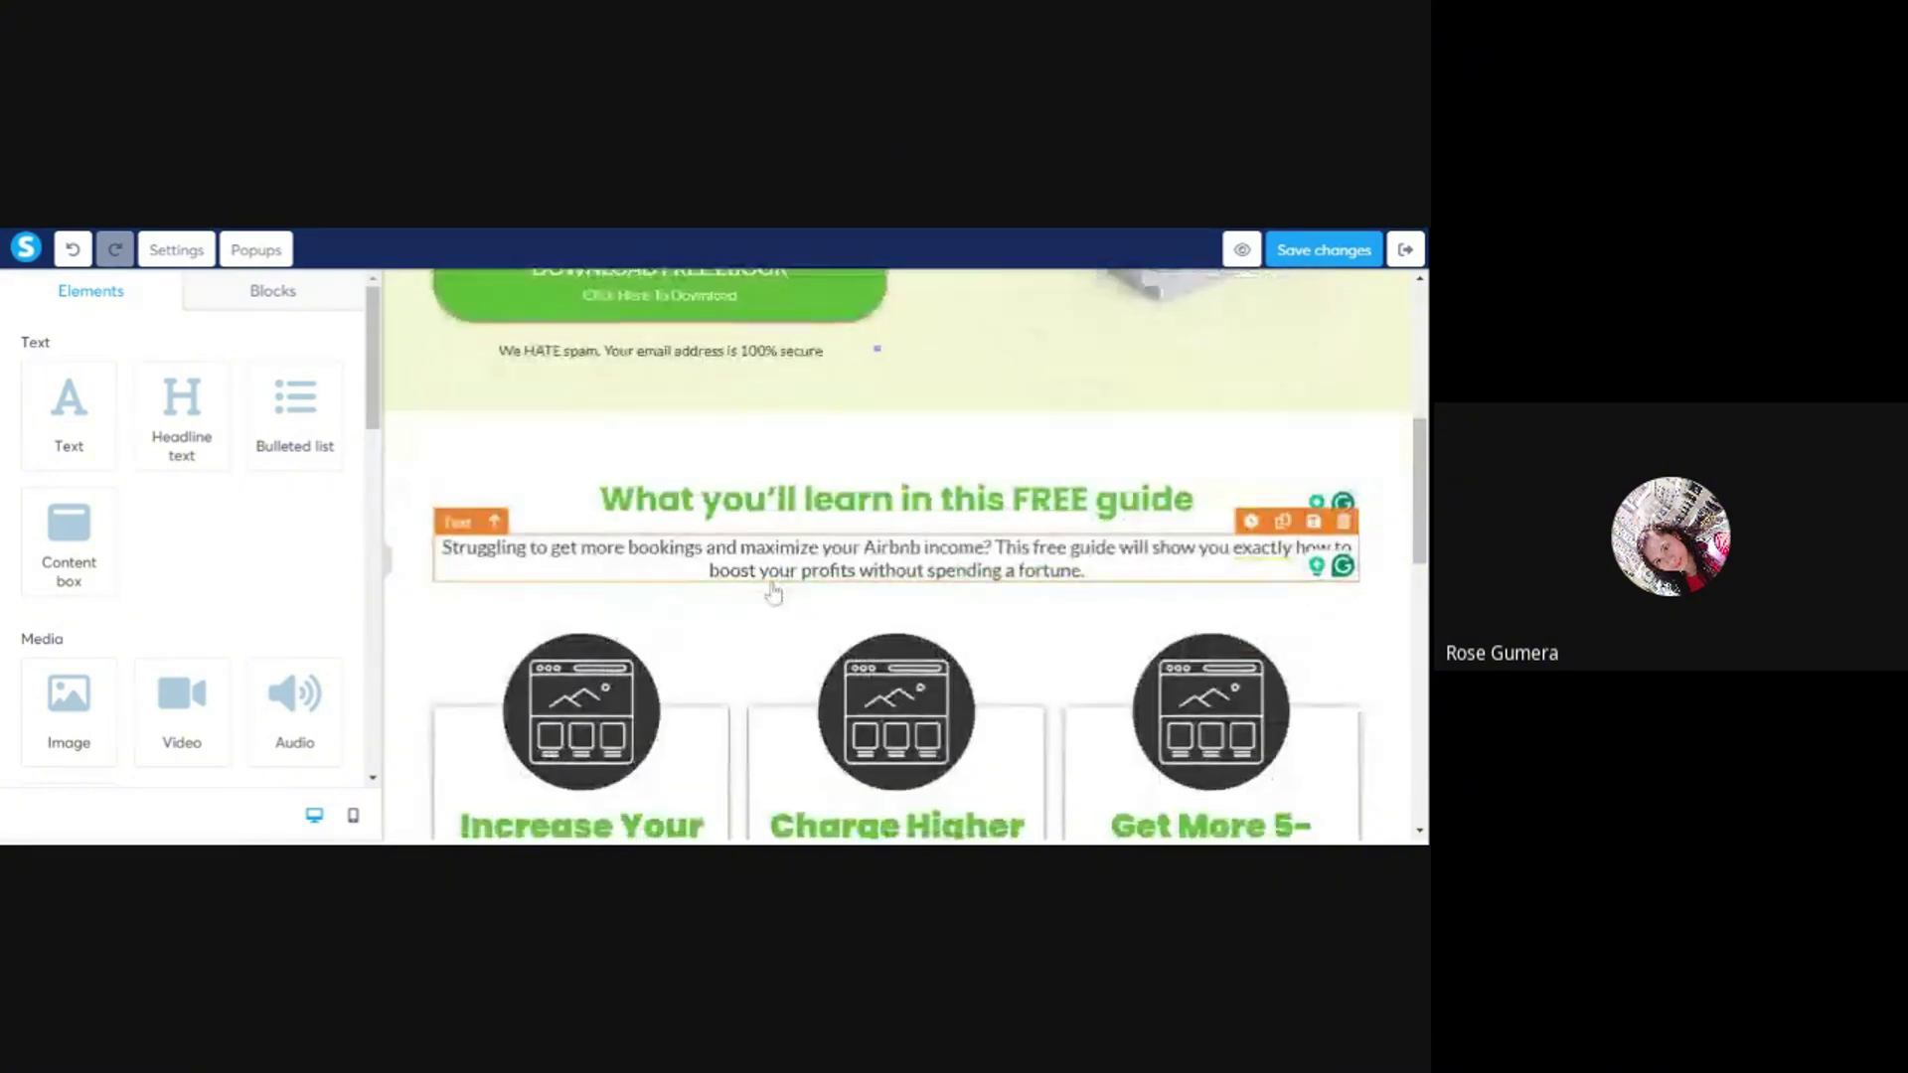
pyautogui.scroll(-4, 767, 598)
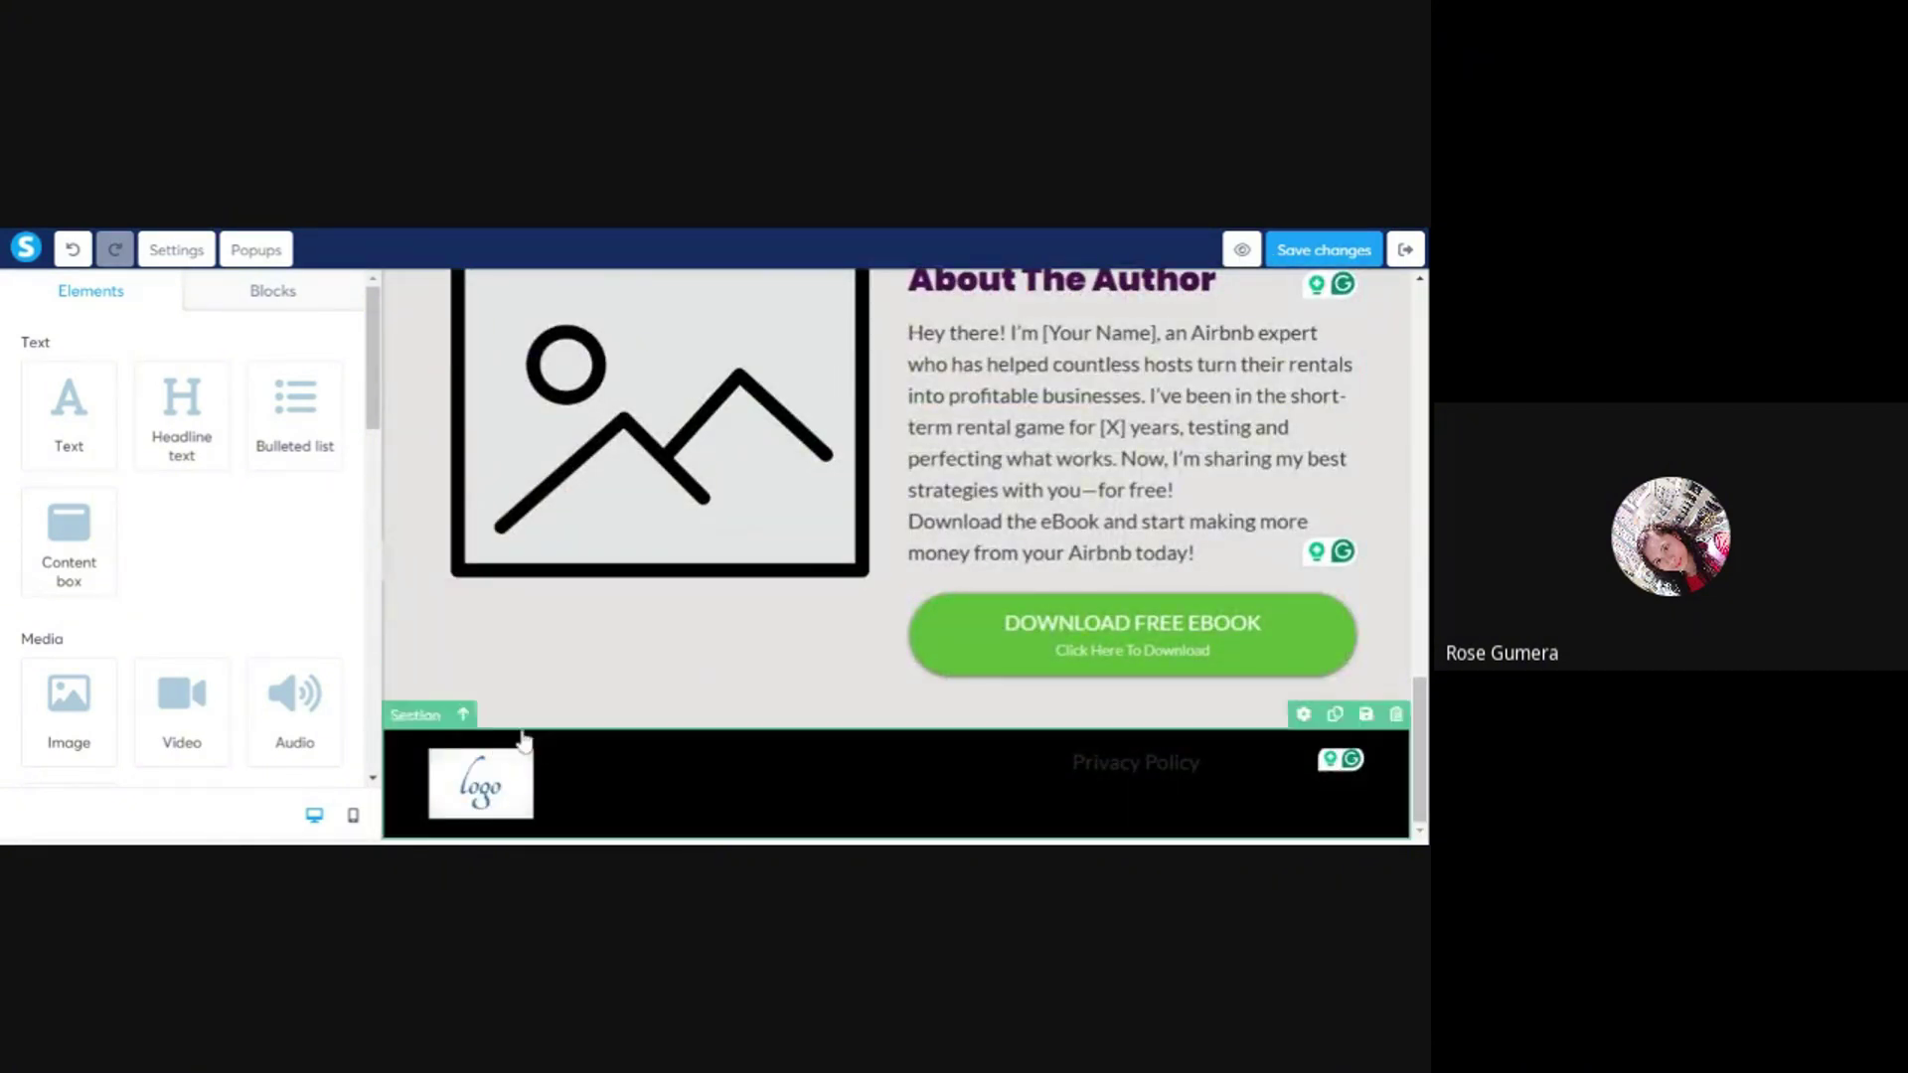
pyautogui.scroll(3, 487, 646)
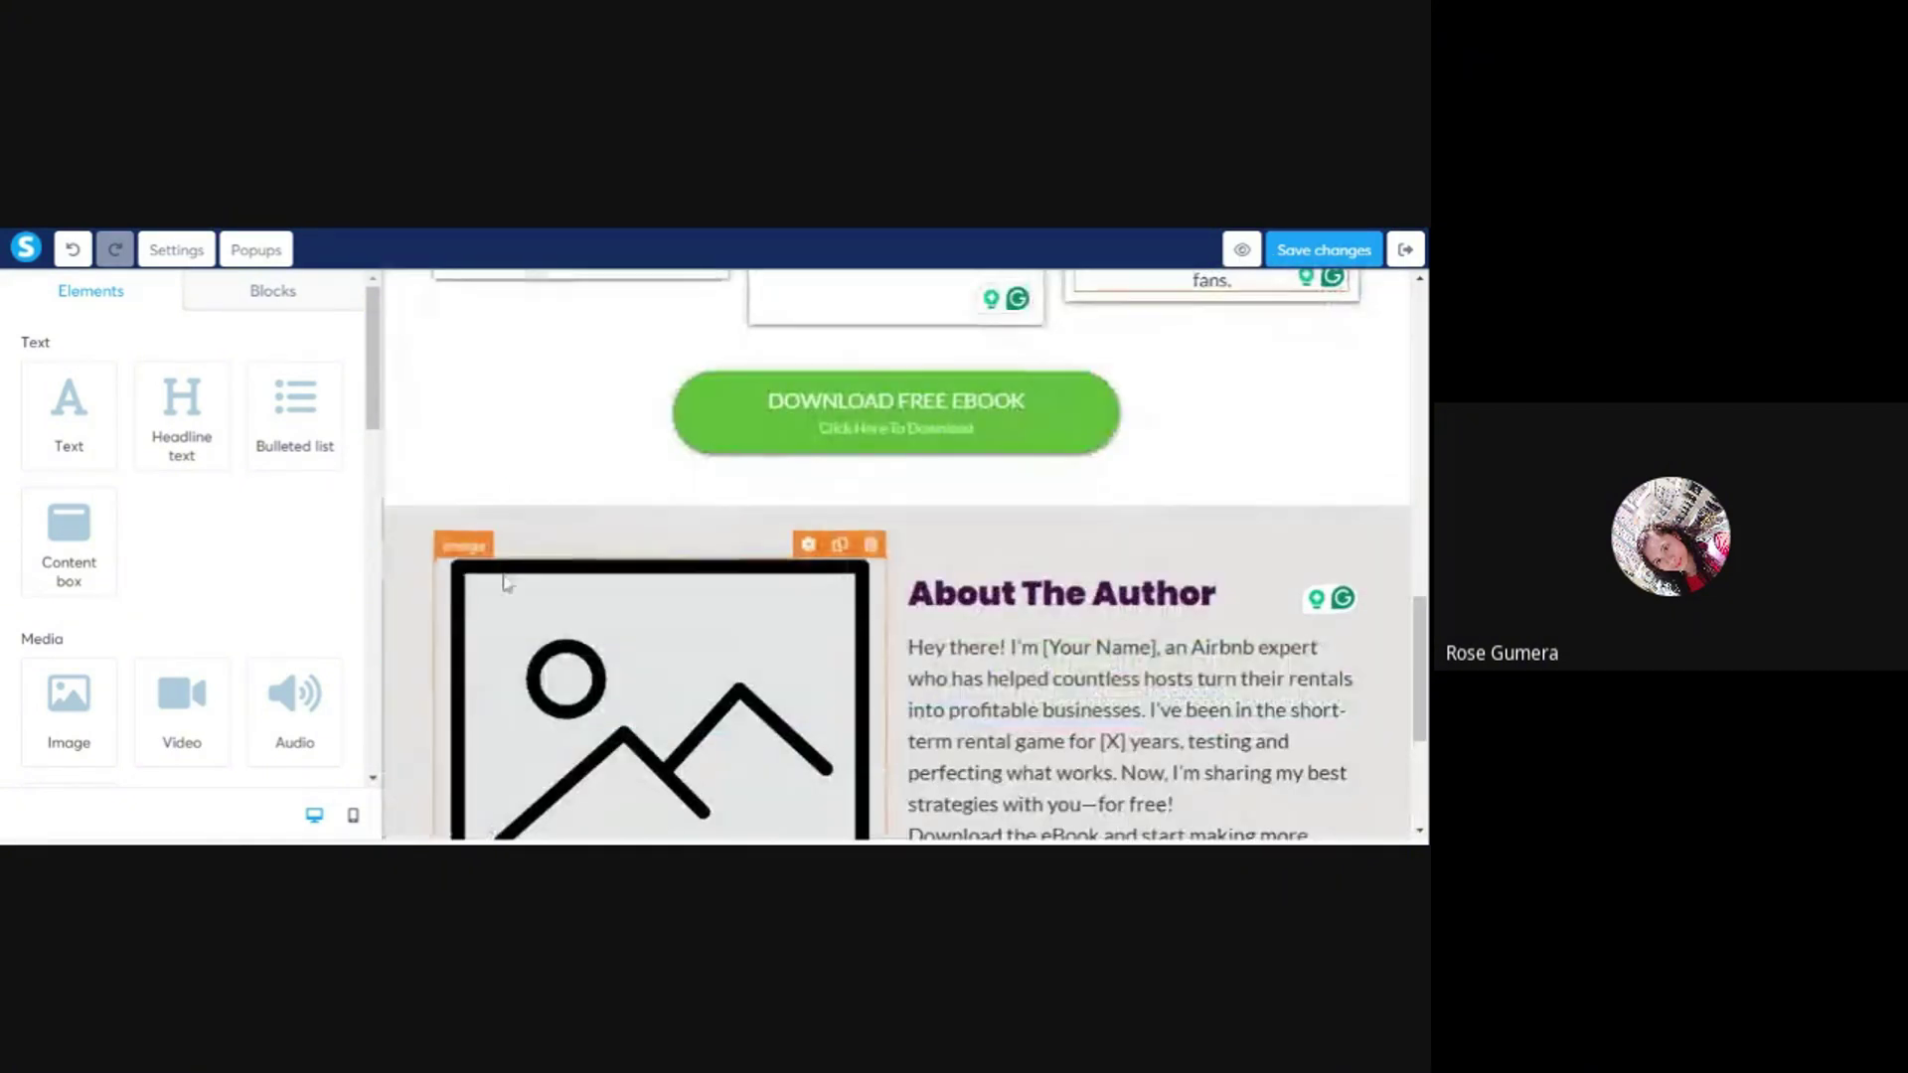
pyautogui.click(522, 519)
pyautogui.scroll(-3, 221, 549)
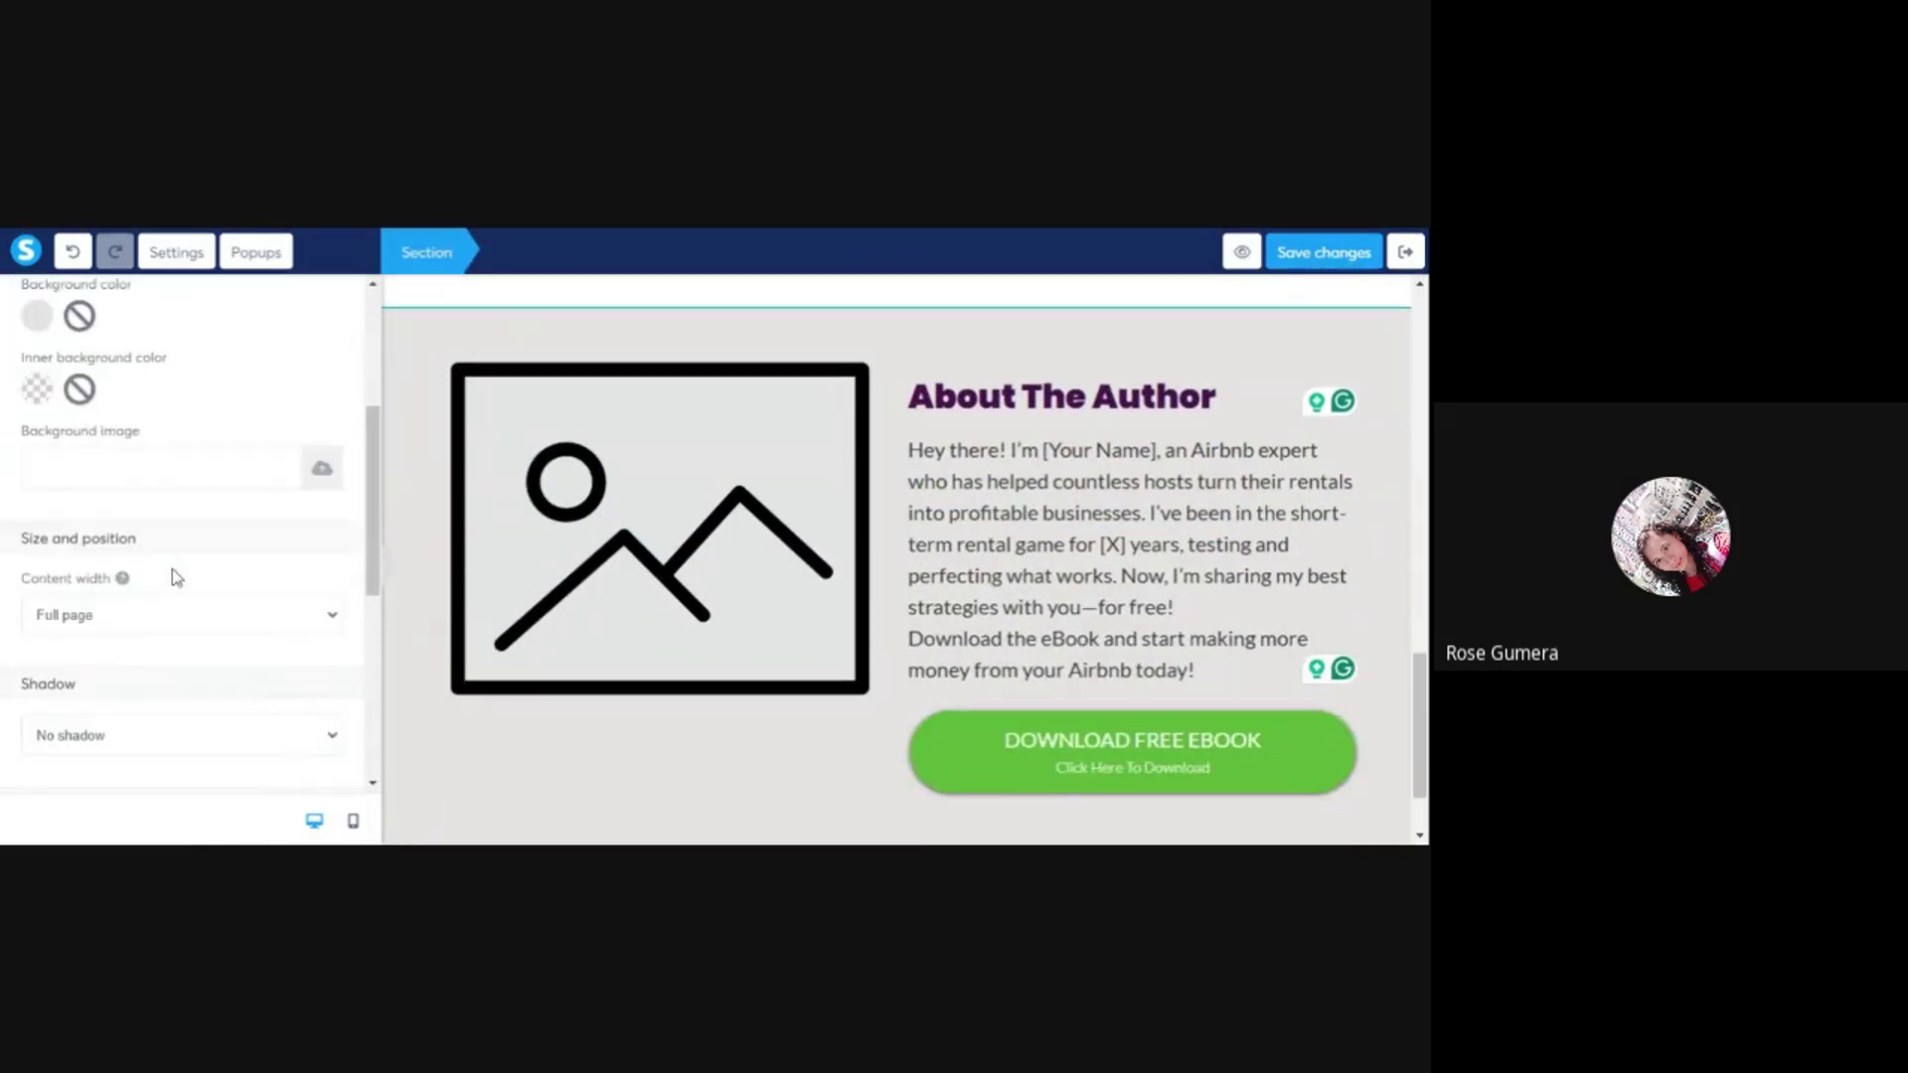
pyautogui.click(79, 646)
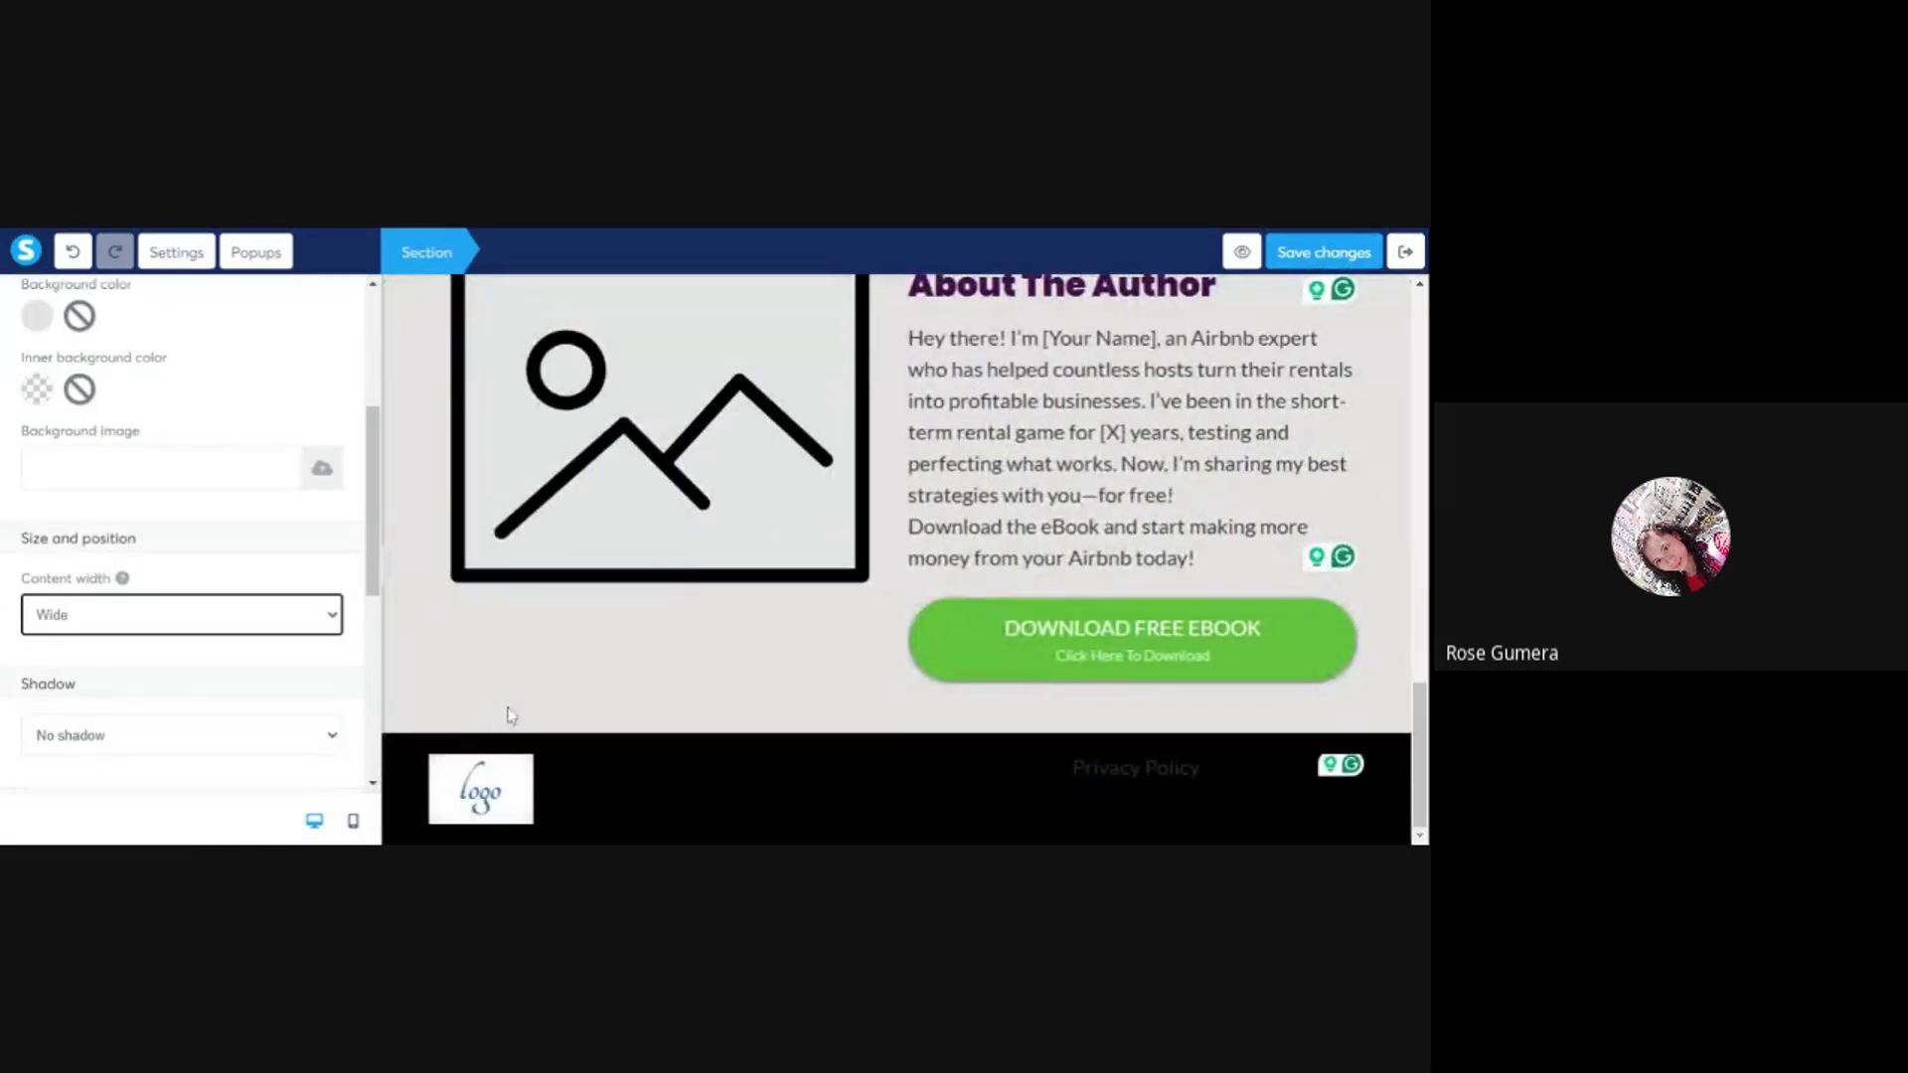
# - Change the footer section's content width setting
pyautogui.click(574, 751)
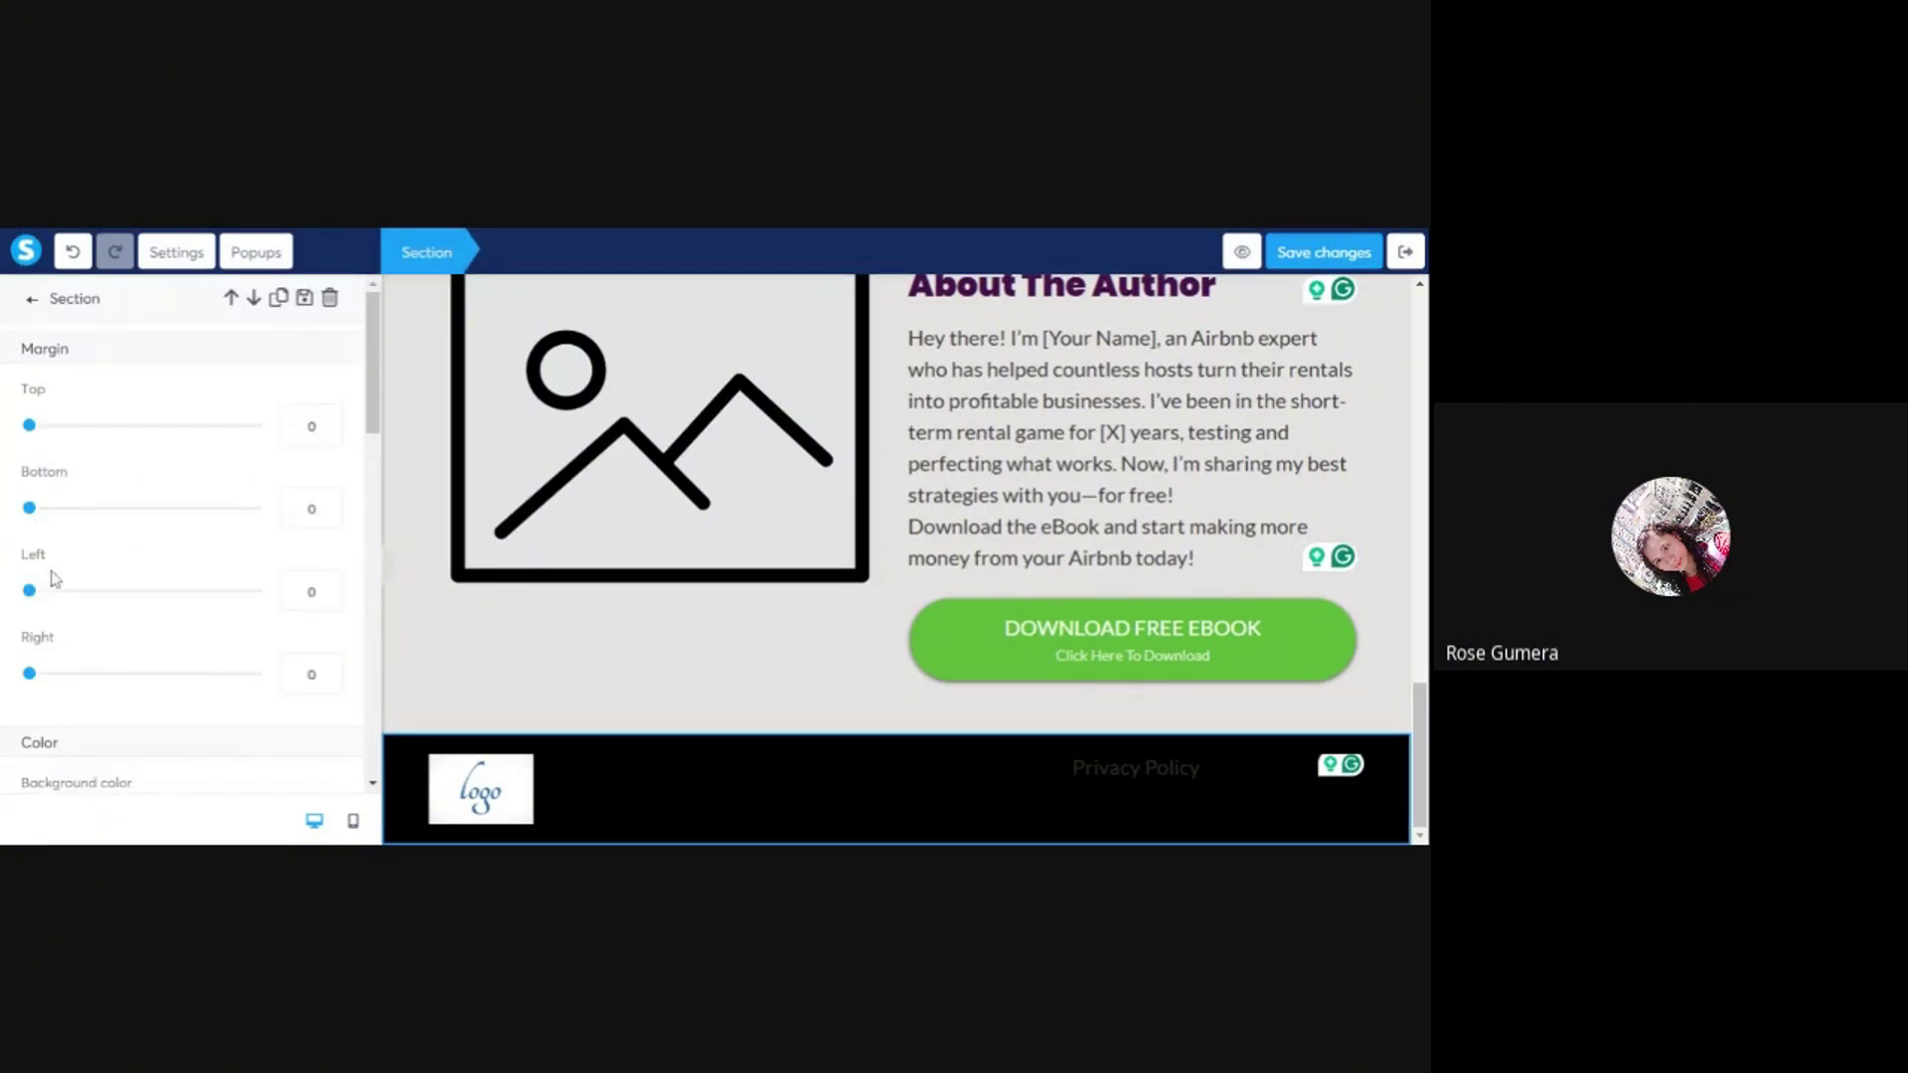
pyautogui.scroll(-3, 55, 580)
pyautogui.scroll(-5, 54, 579)
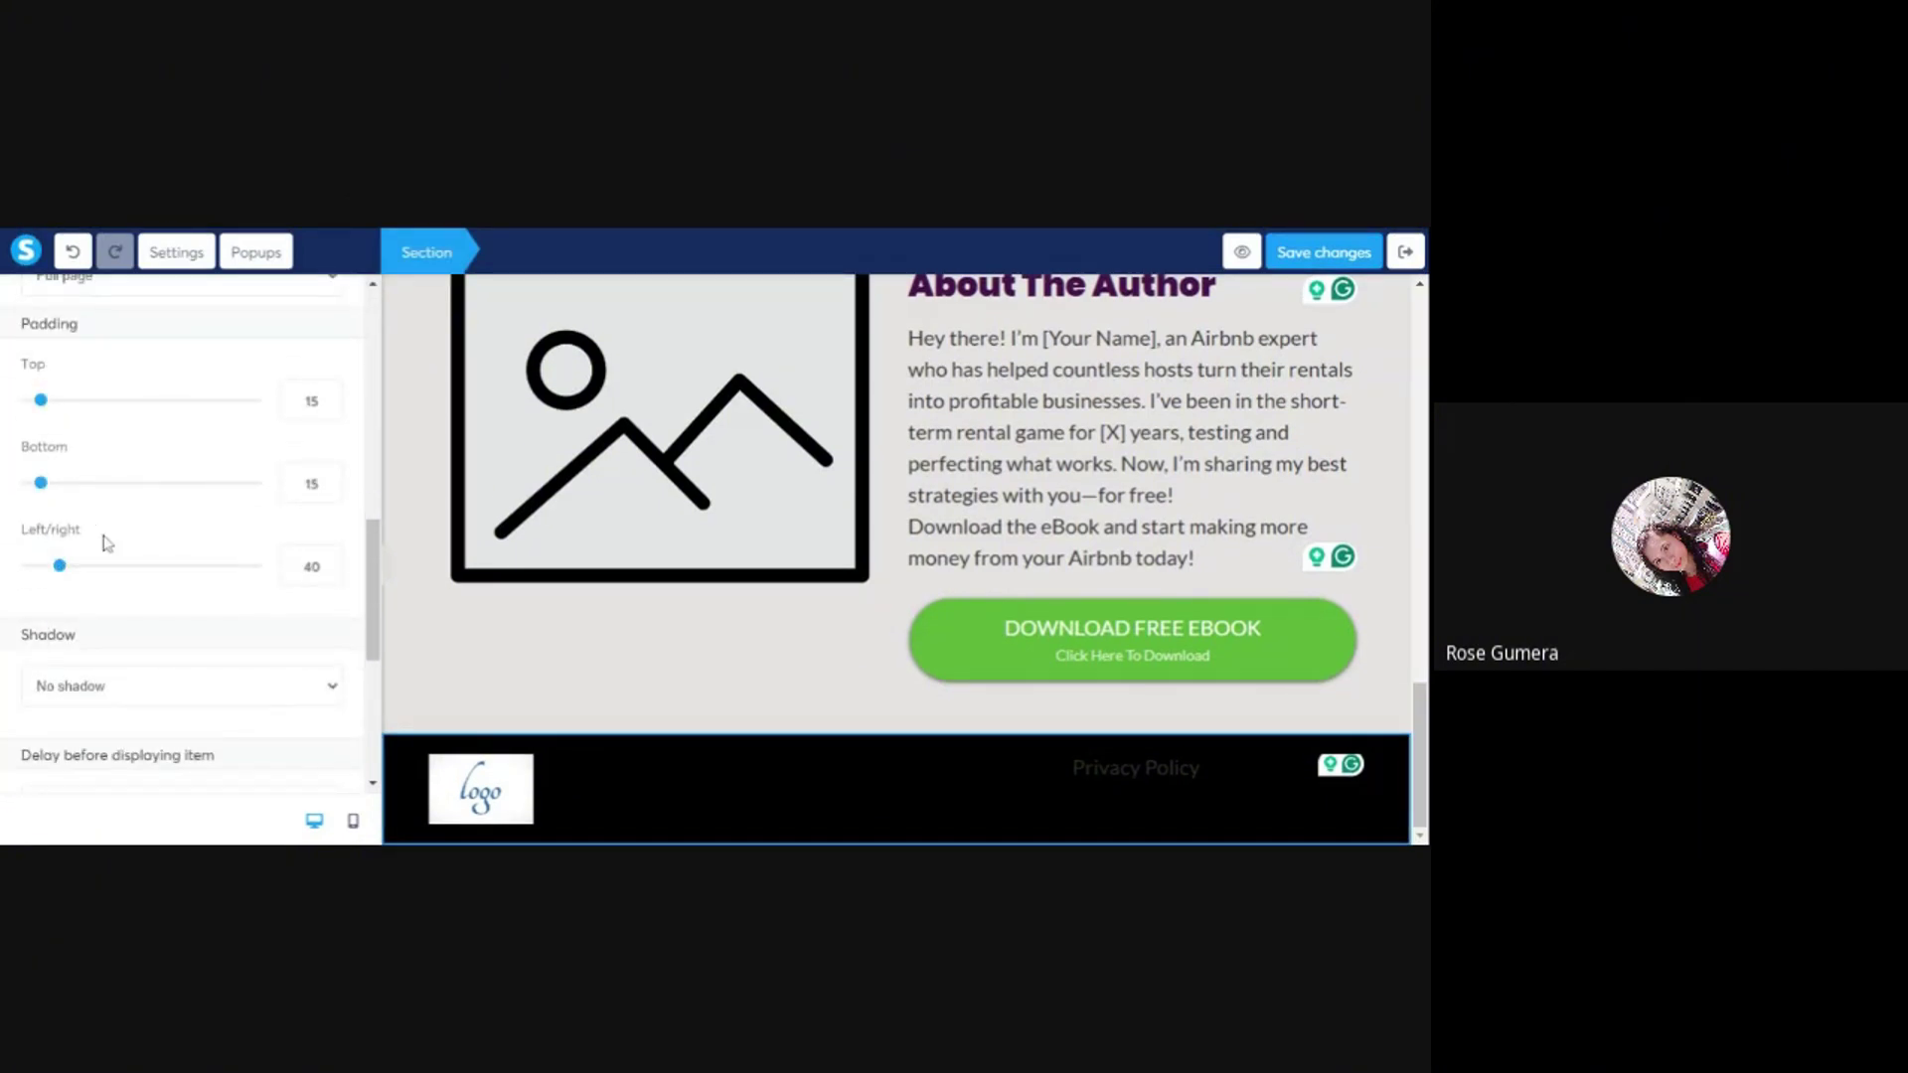
pyautogui.scroll(3, 109, 541)
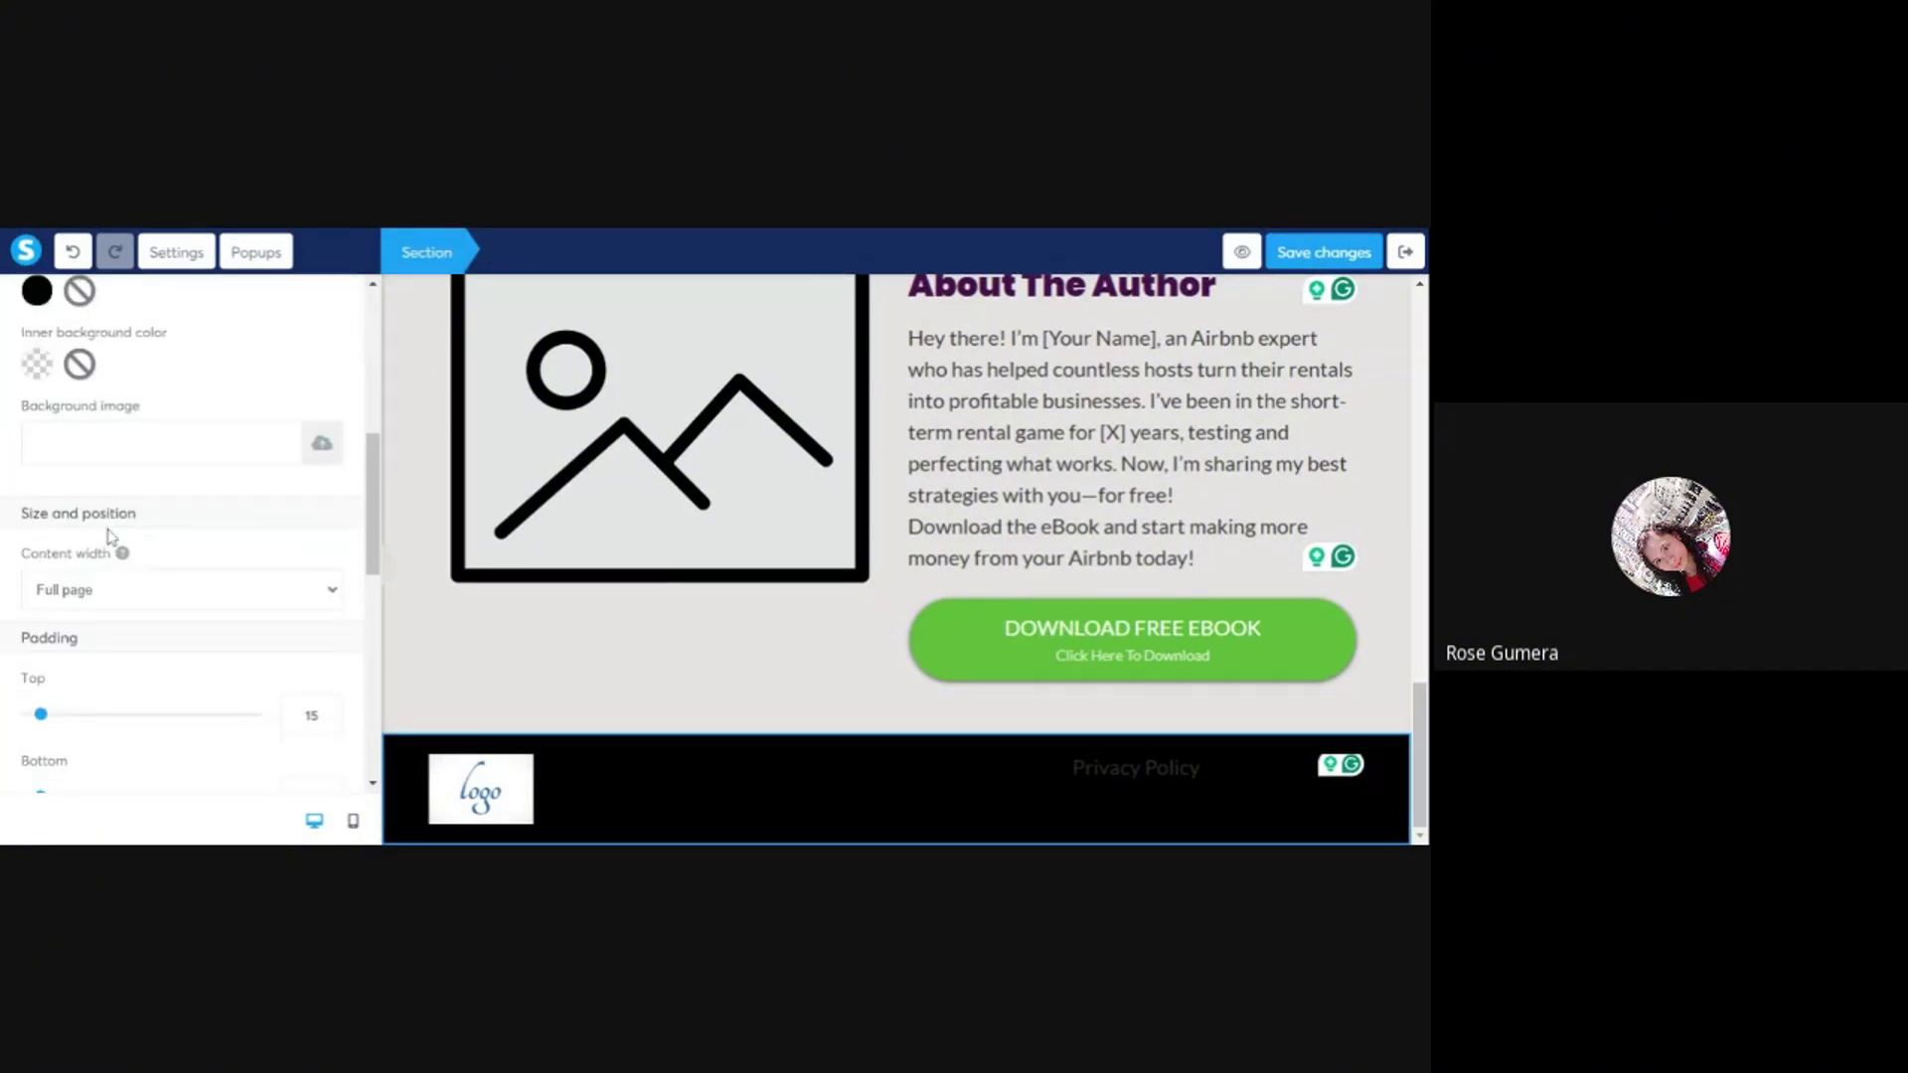
pyautogui.click(64, 602)
pyautogui.click(311, 642)
pyautogui.click(514, 641)
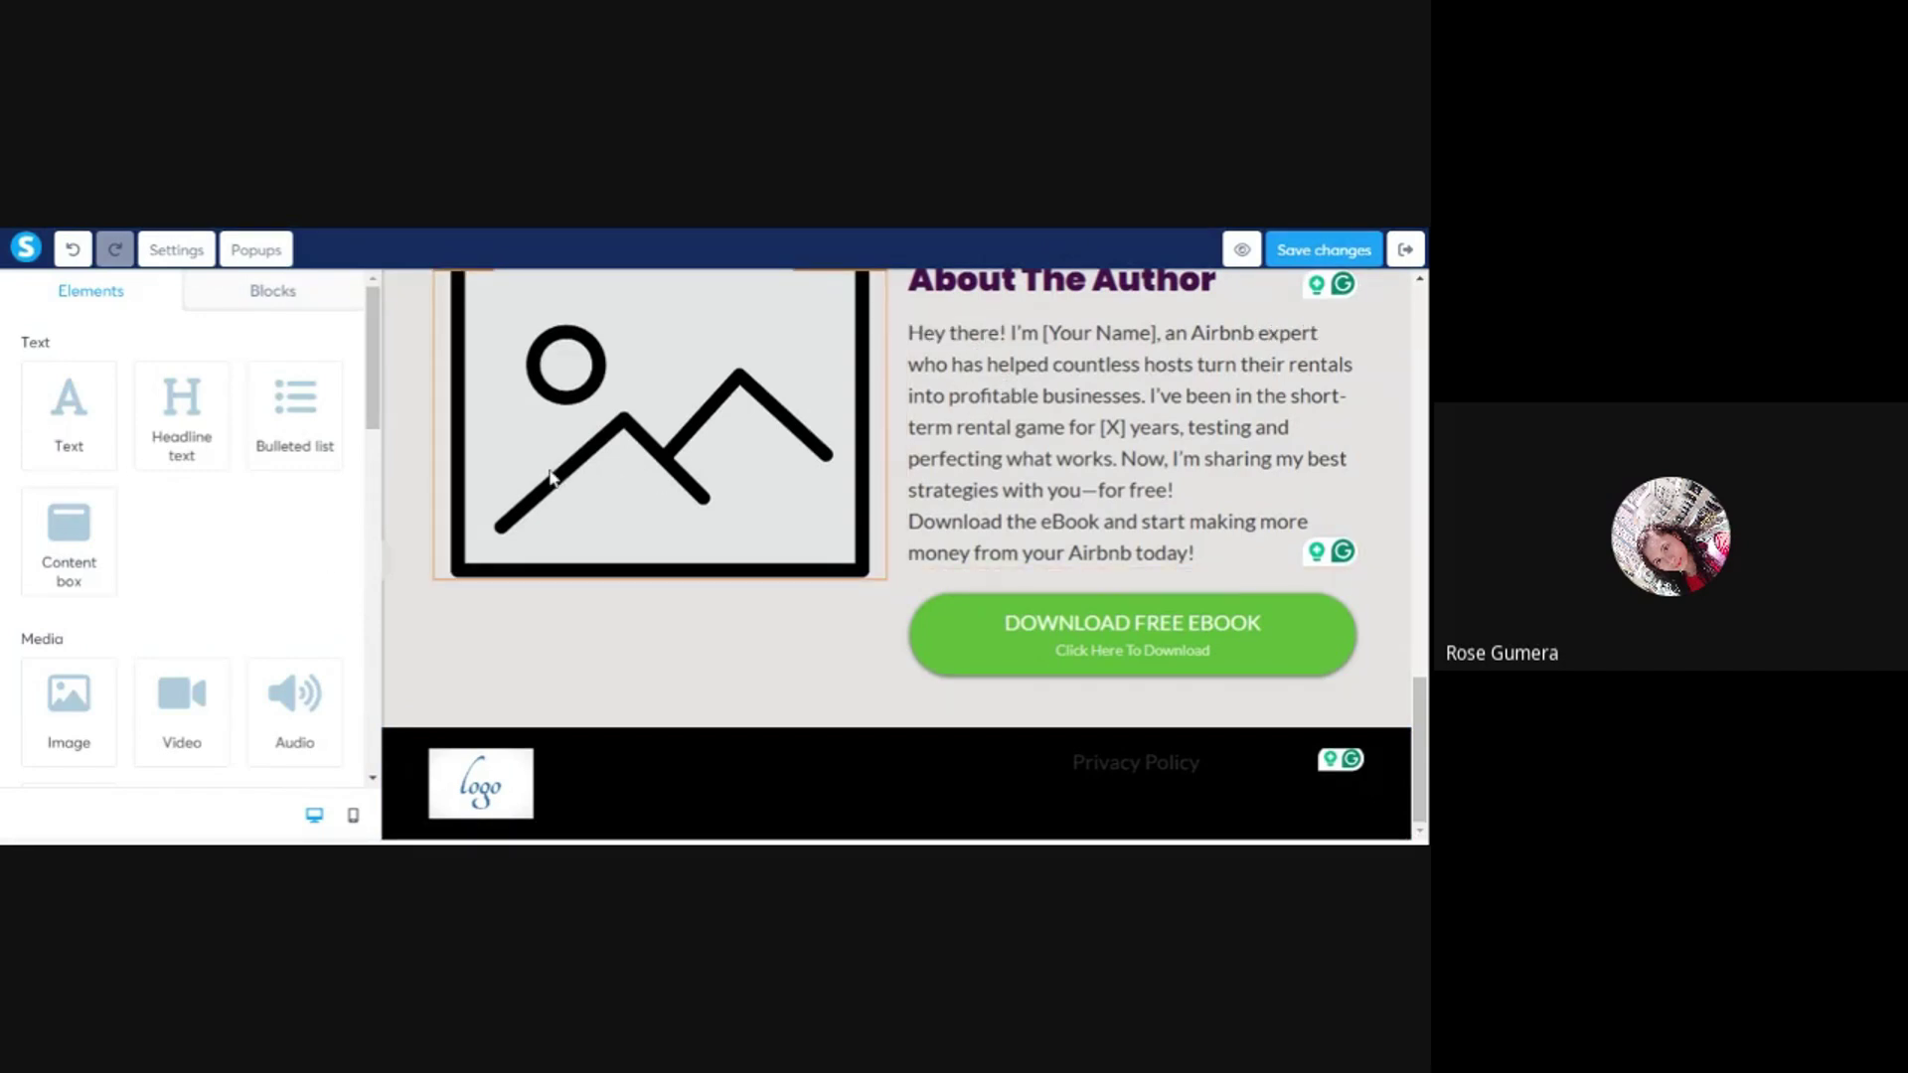
# - Switch the editor to mobile view and scroll back up to the hero section
pyautogui.click(353, 816)
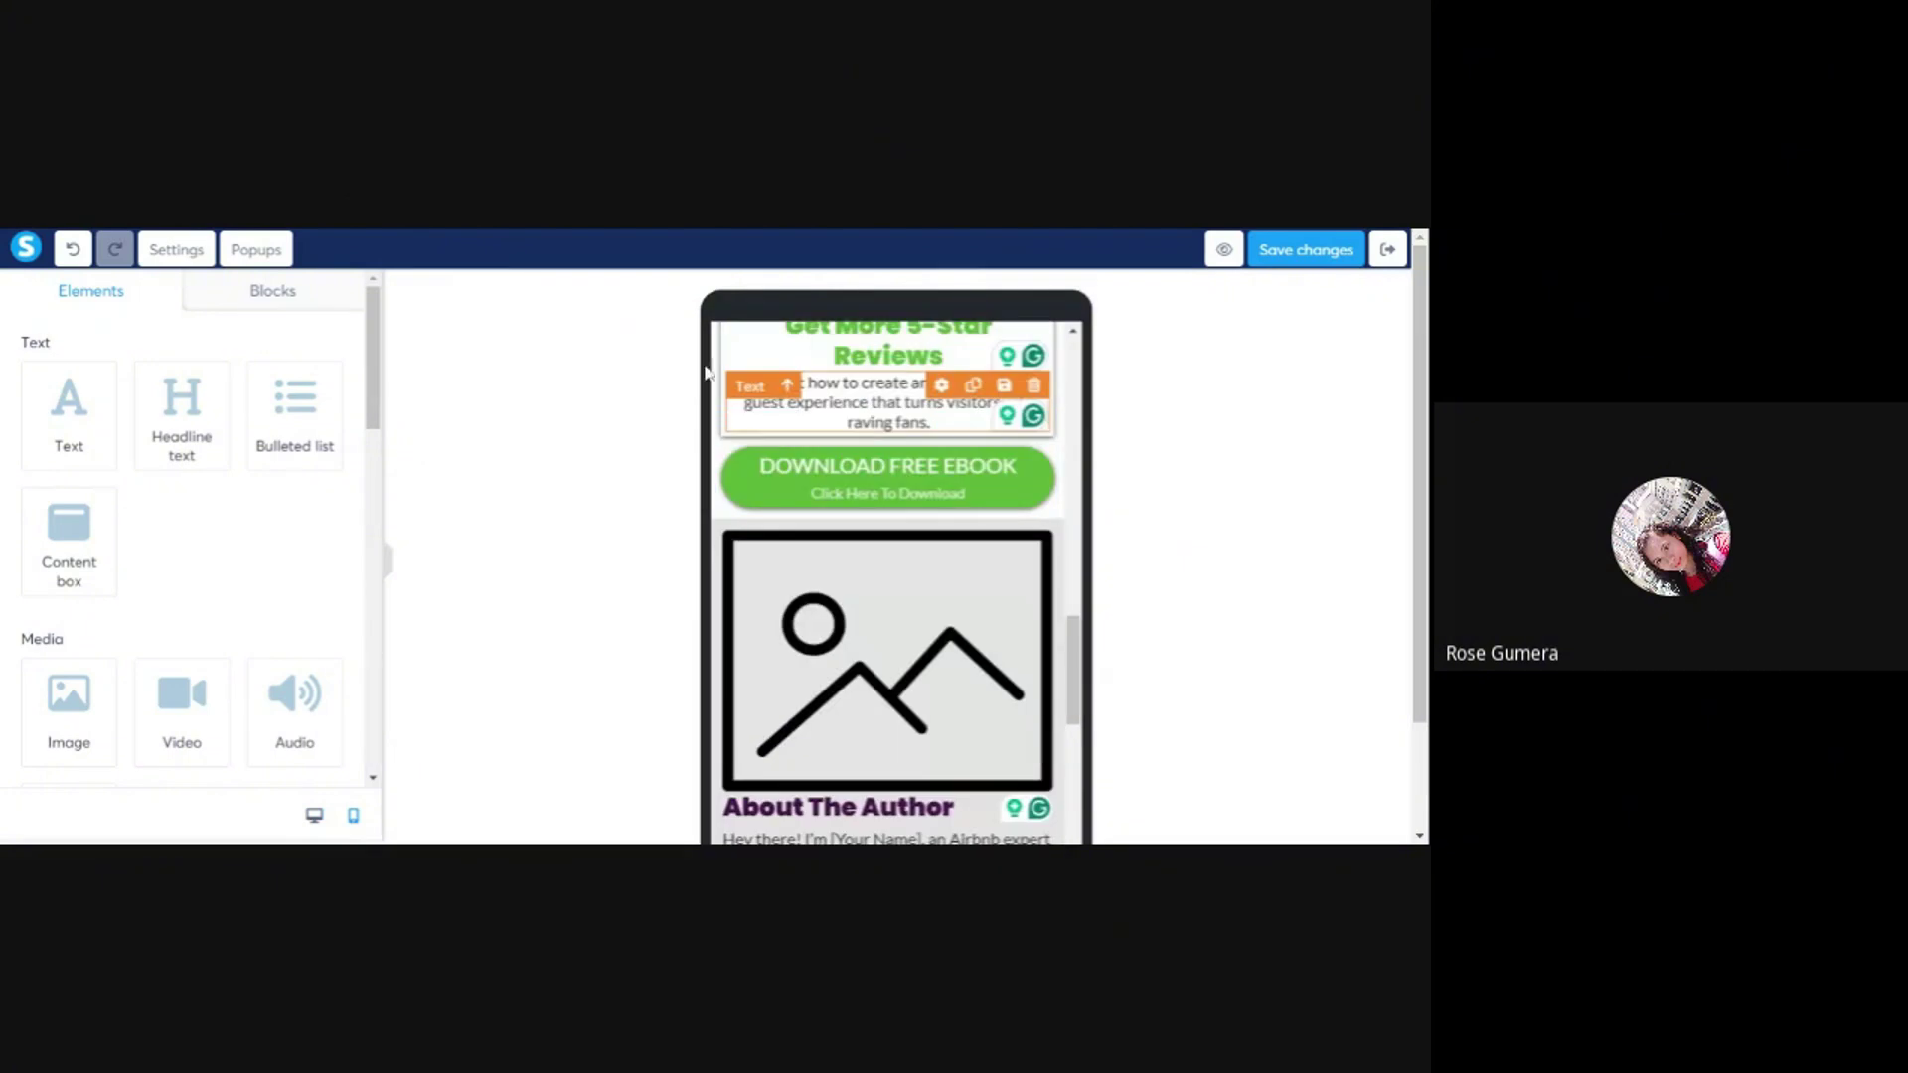
pyautogui.scroll(5, 966, 356)
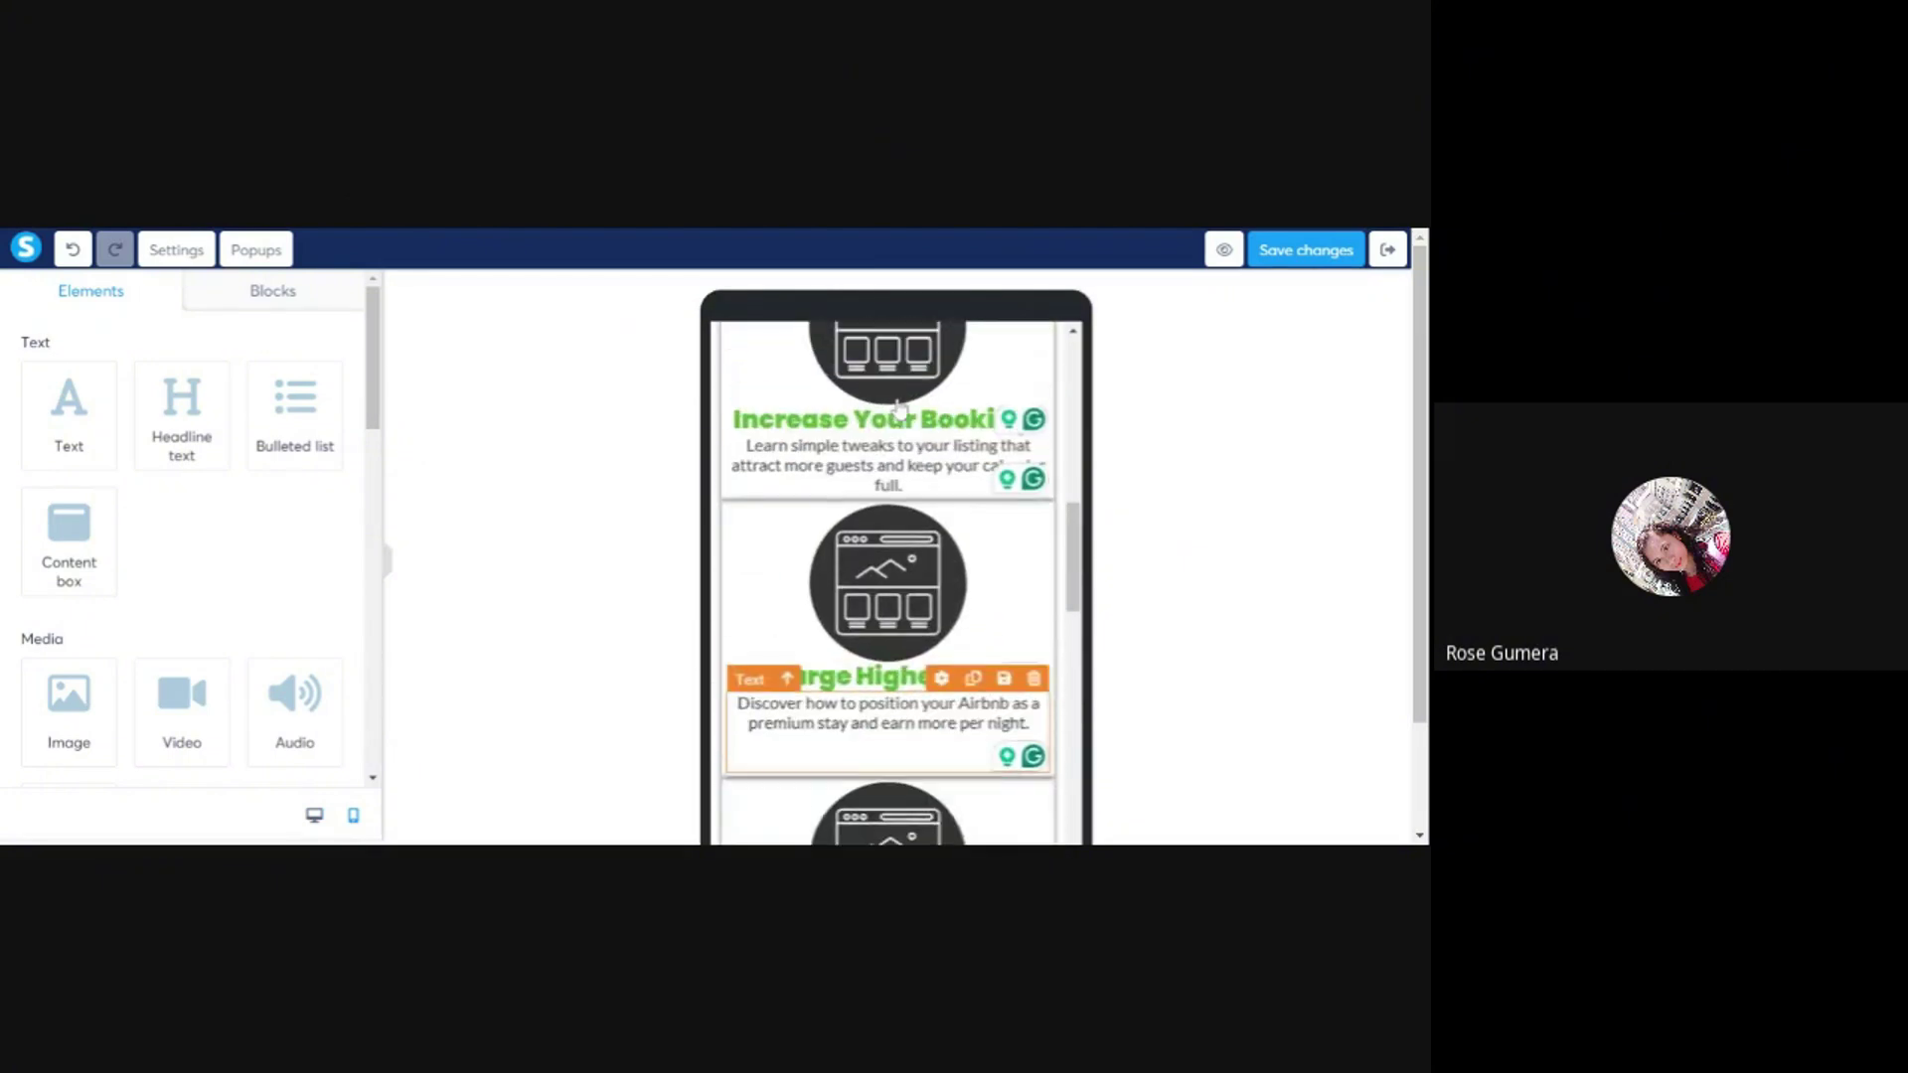
pyautogui.scroll(2, 964, 387)
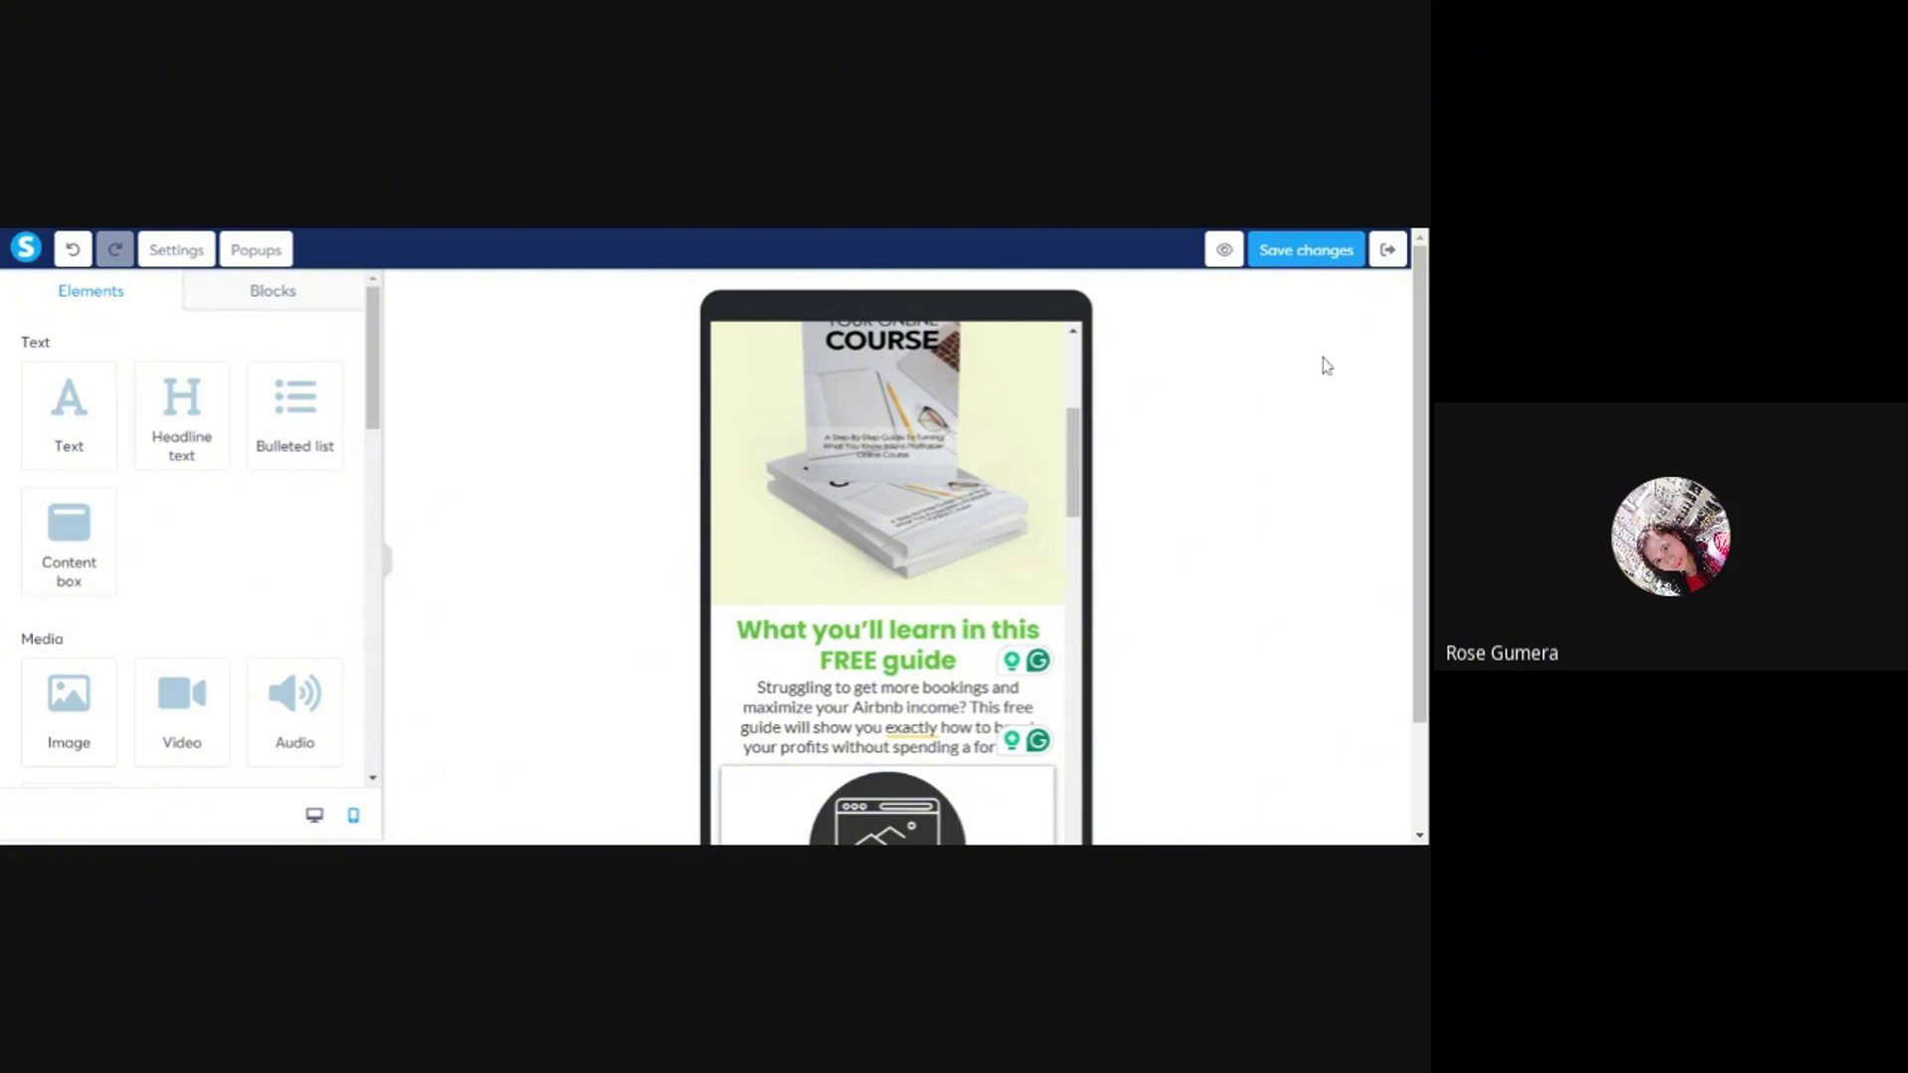
pyautogui.scroll(5, 880, 434)
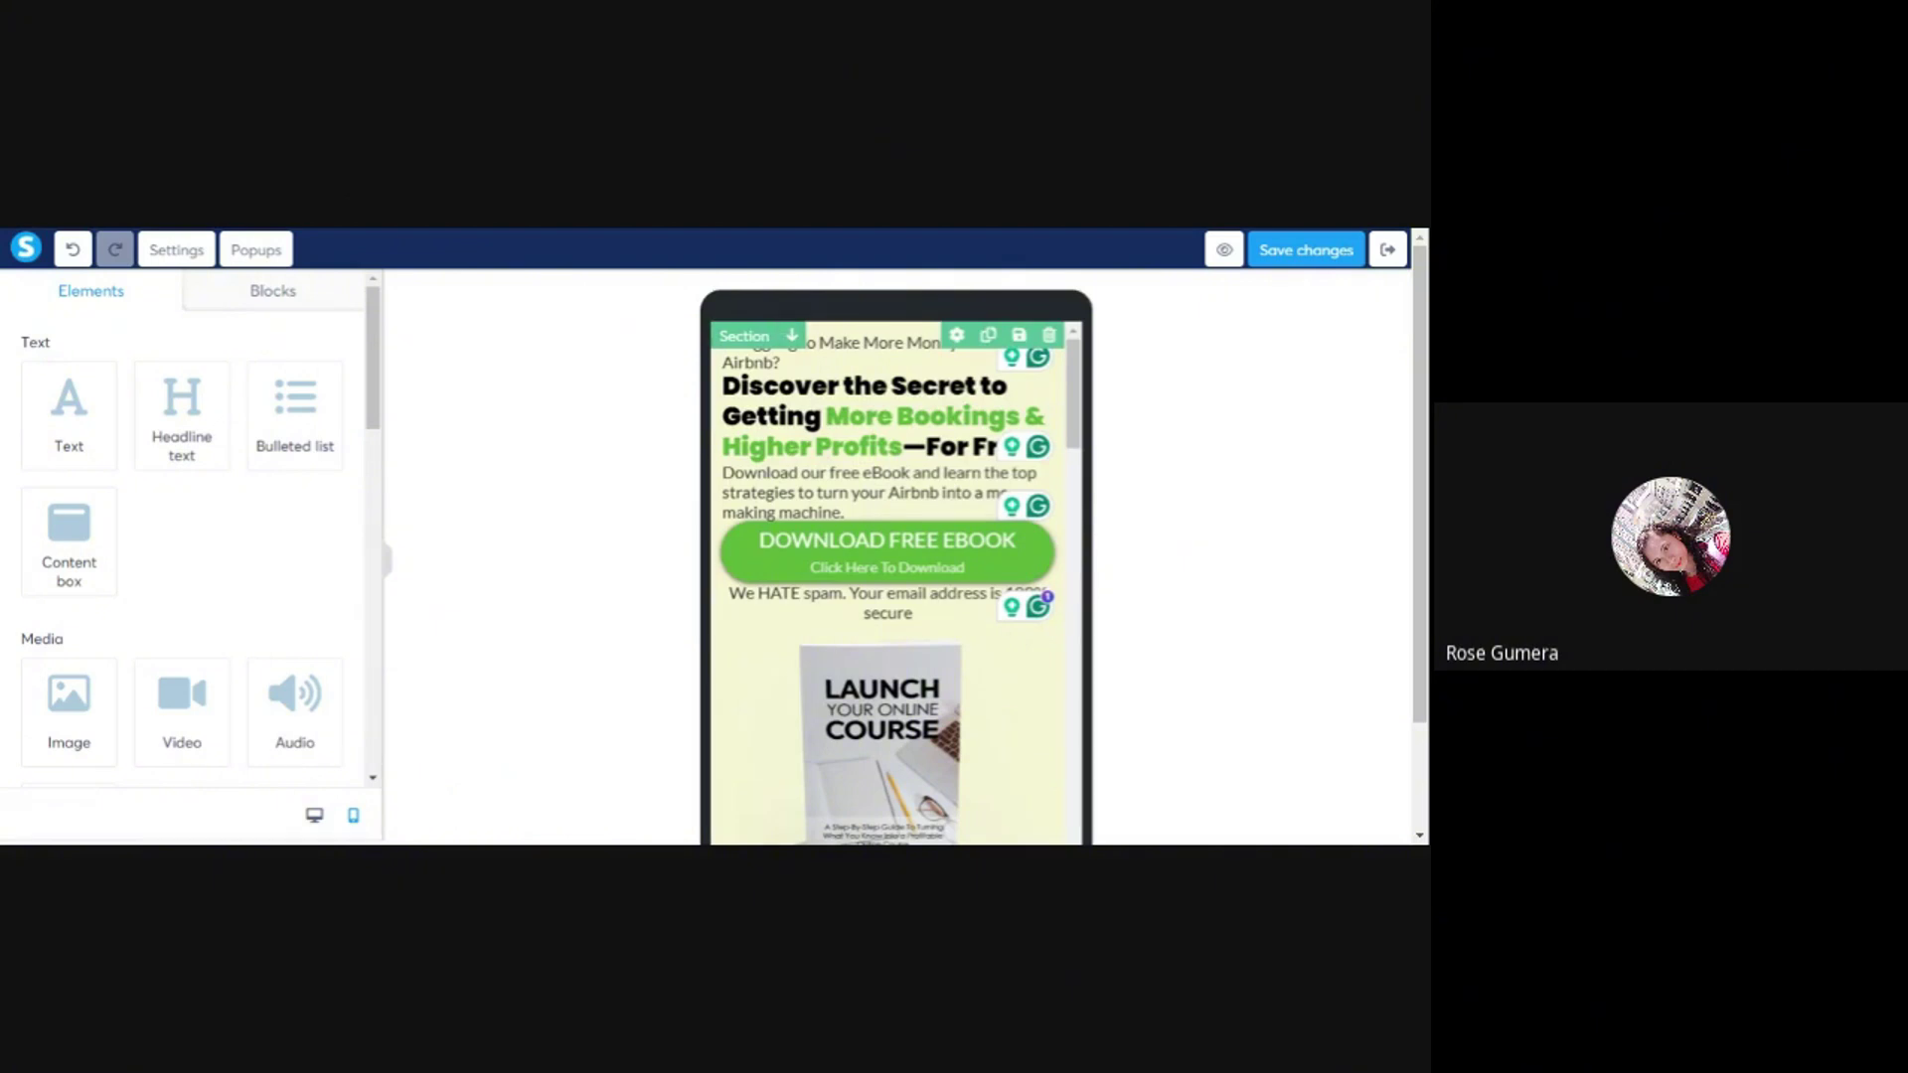
# - Set the hero section's per-side mobile padding: Top 30, Right 15, Bottom 30, Left 15
pyautogui.click(899, 332)
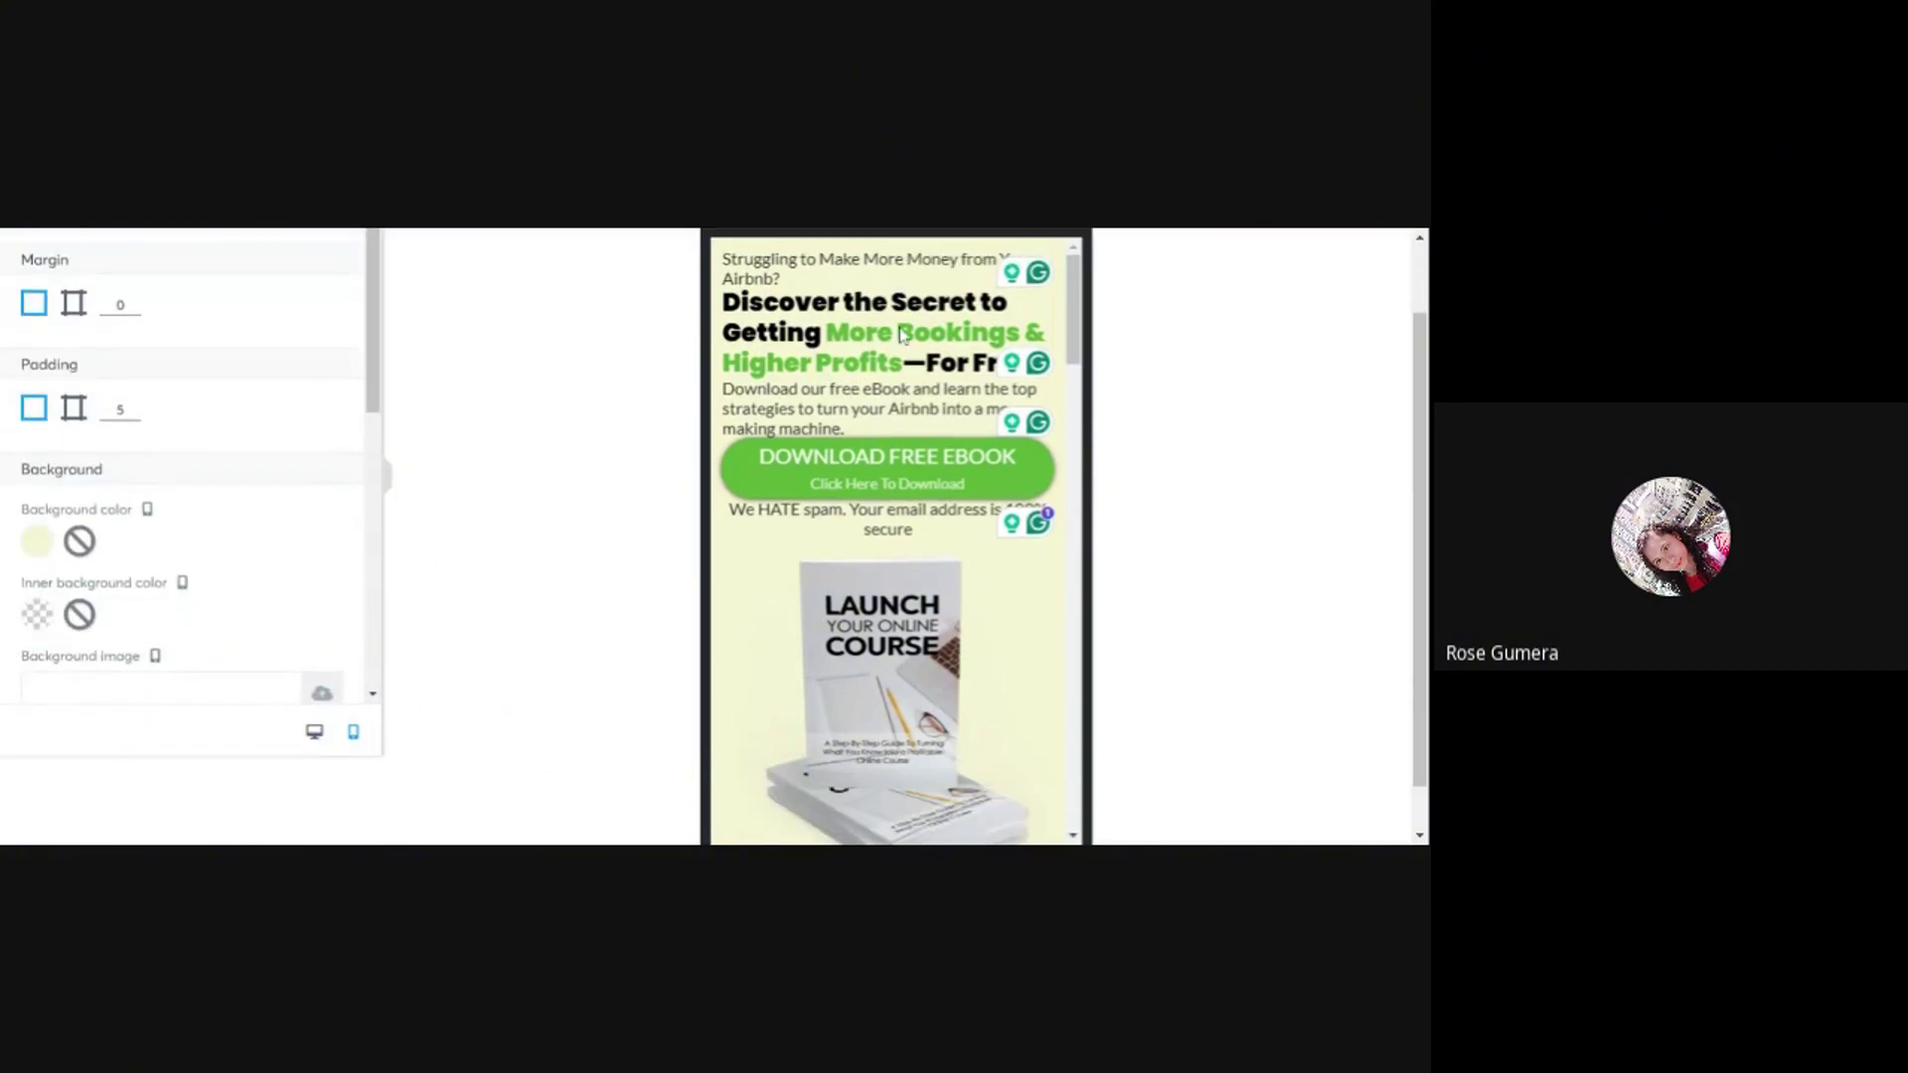
pyautogui.click(547, 353)
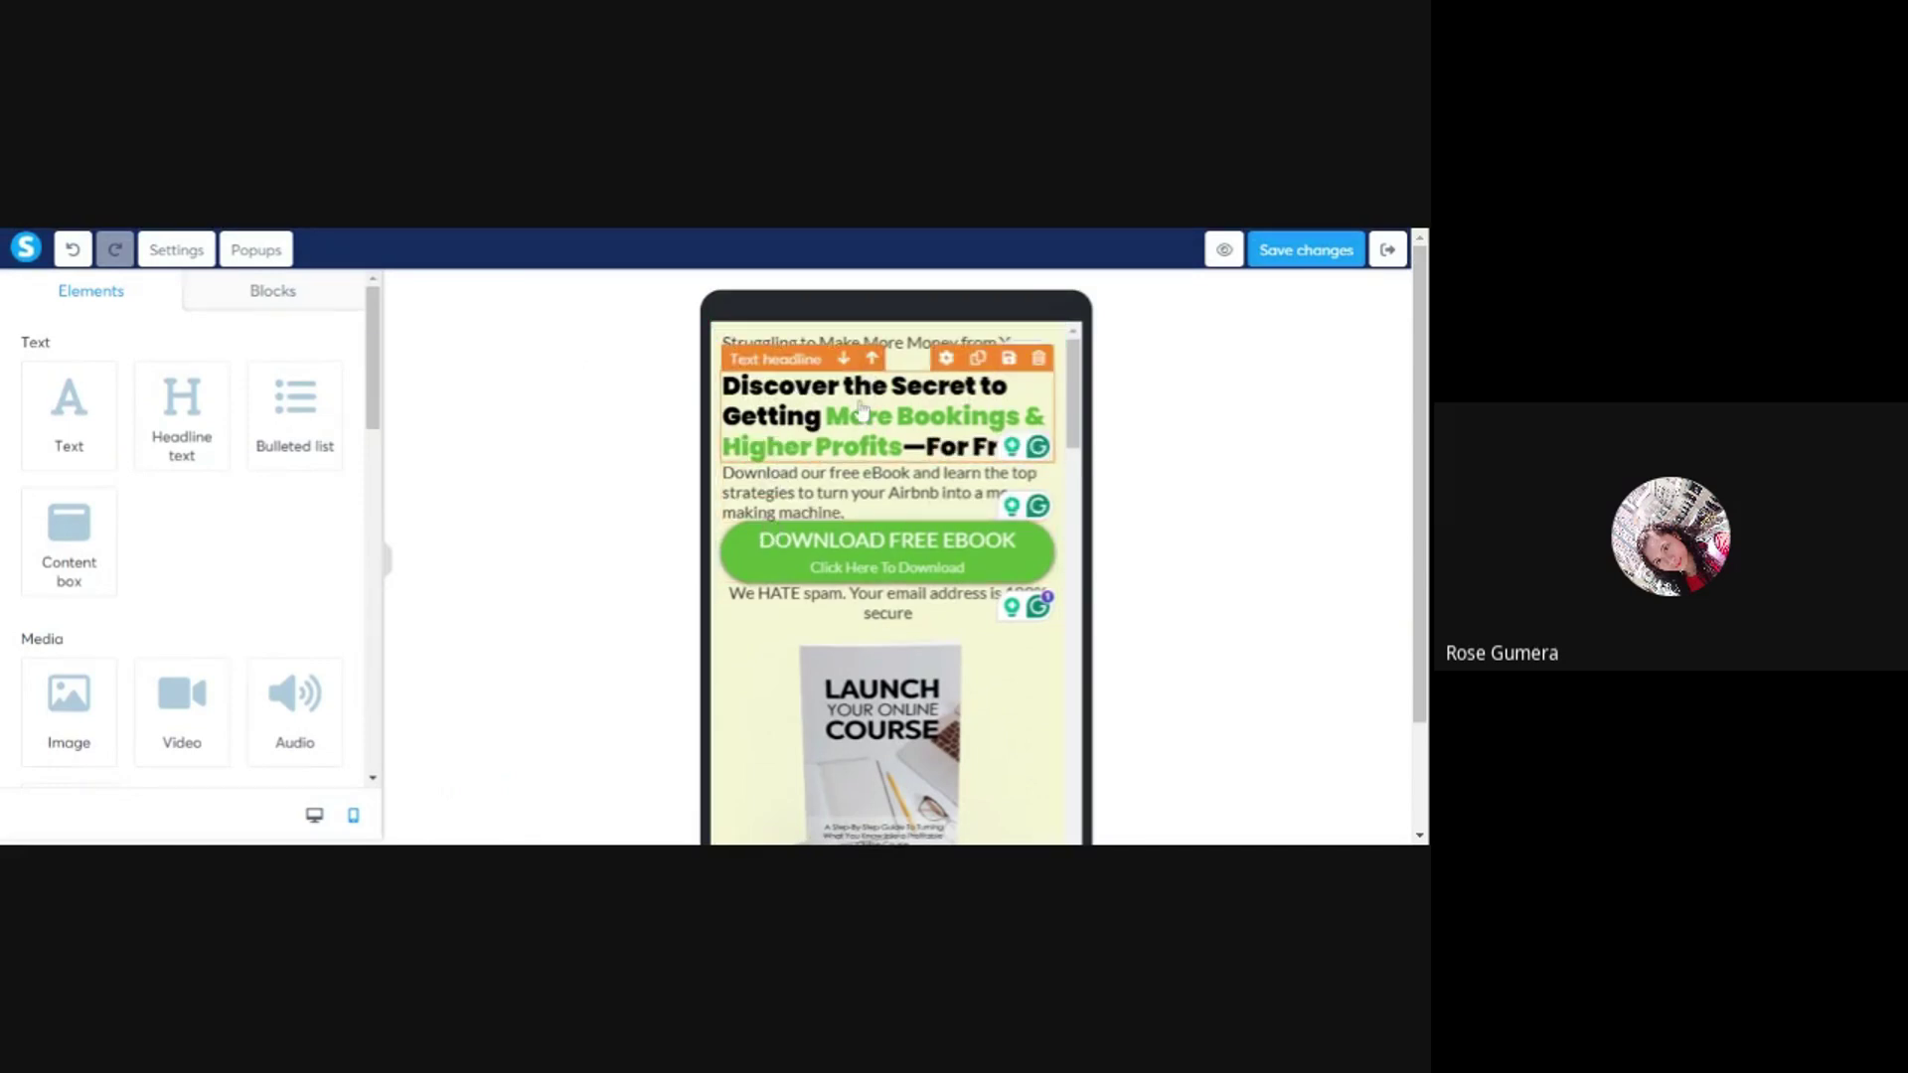
pyautogui.click(887, 331)
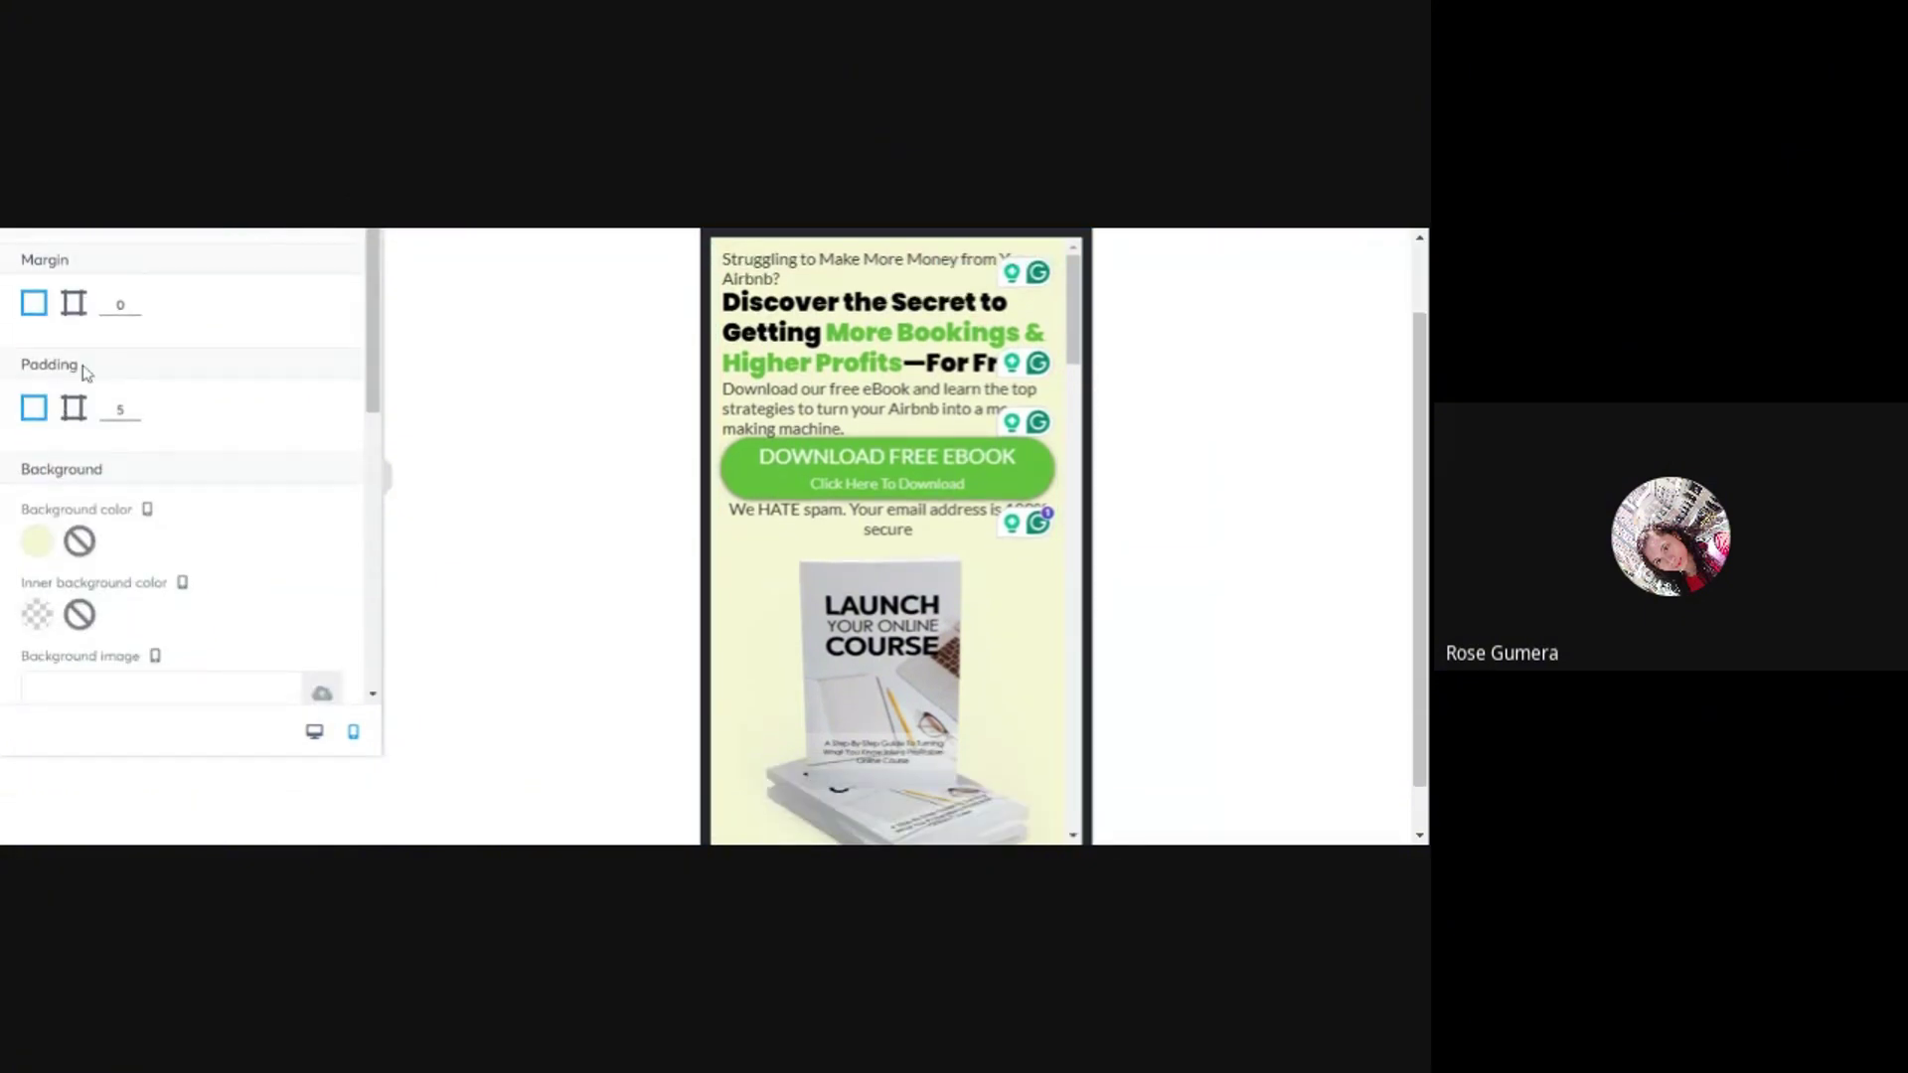
pyautogui.click(74, 407)
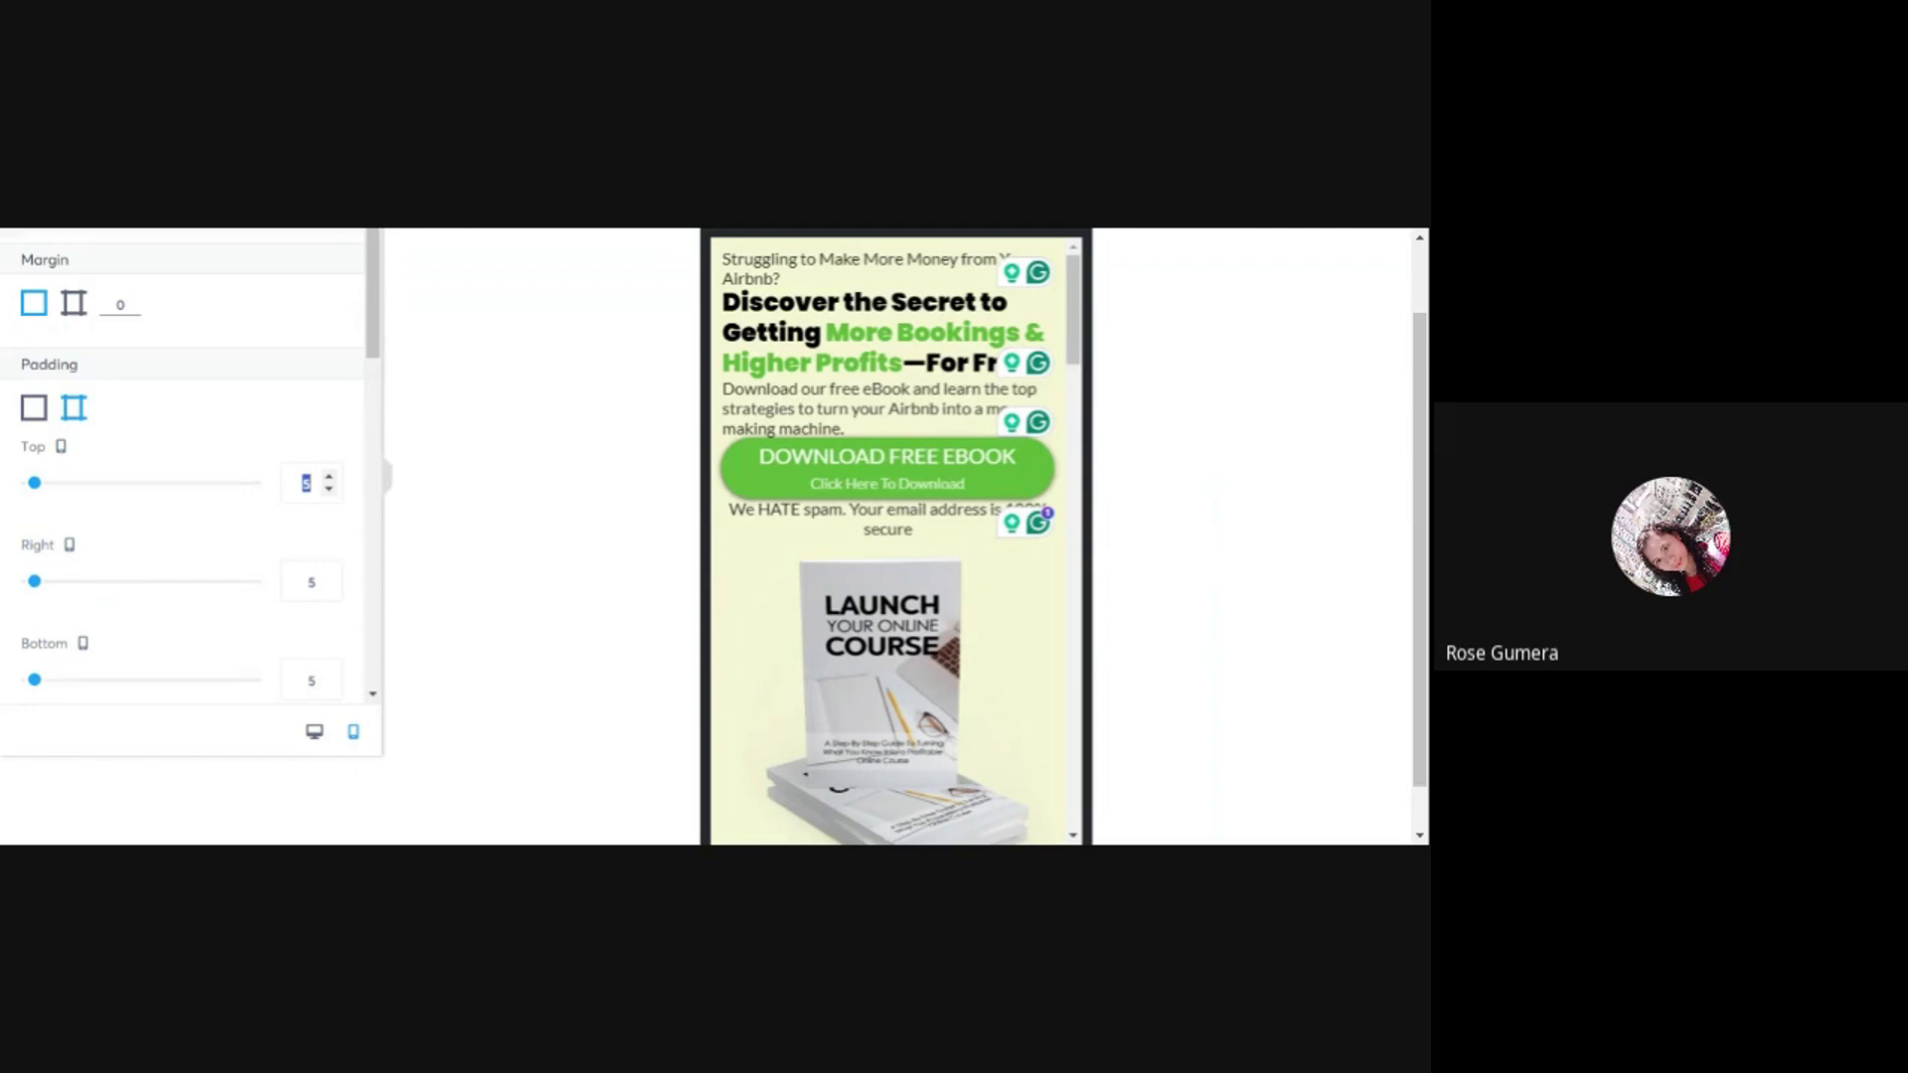
pyautogui.write('30')
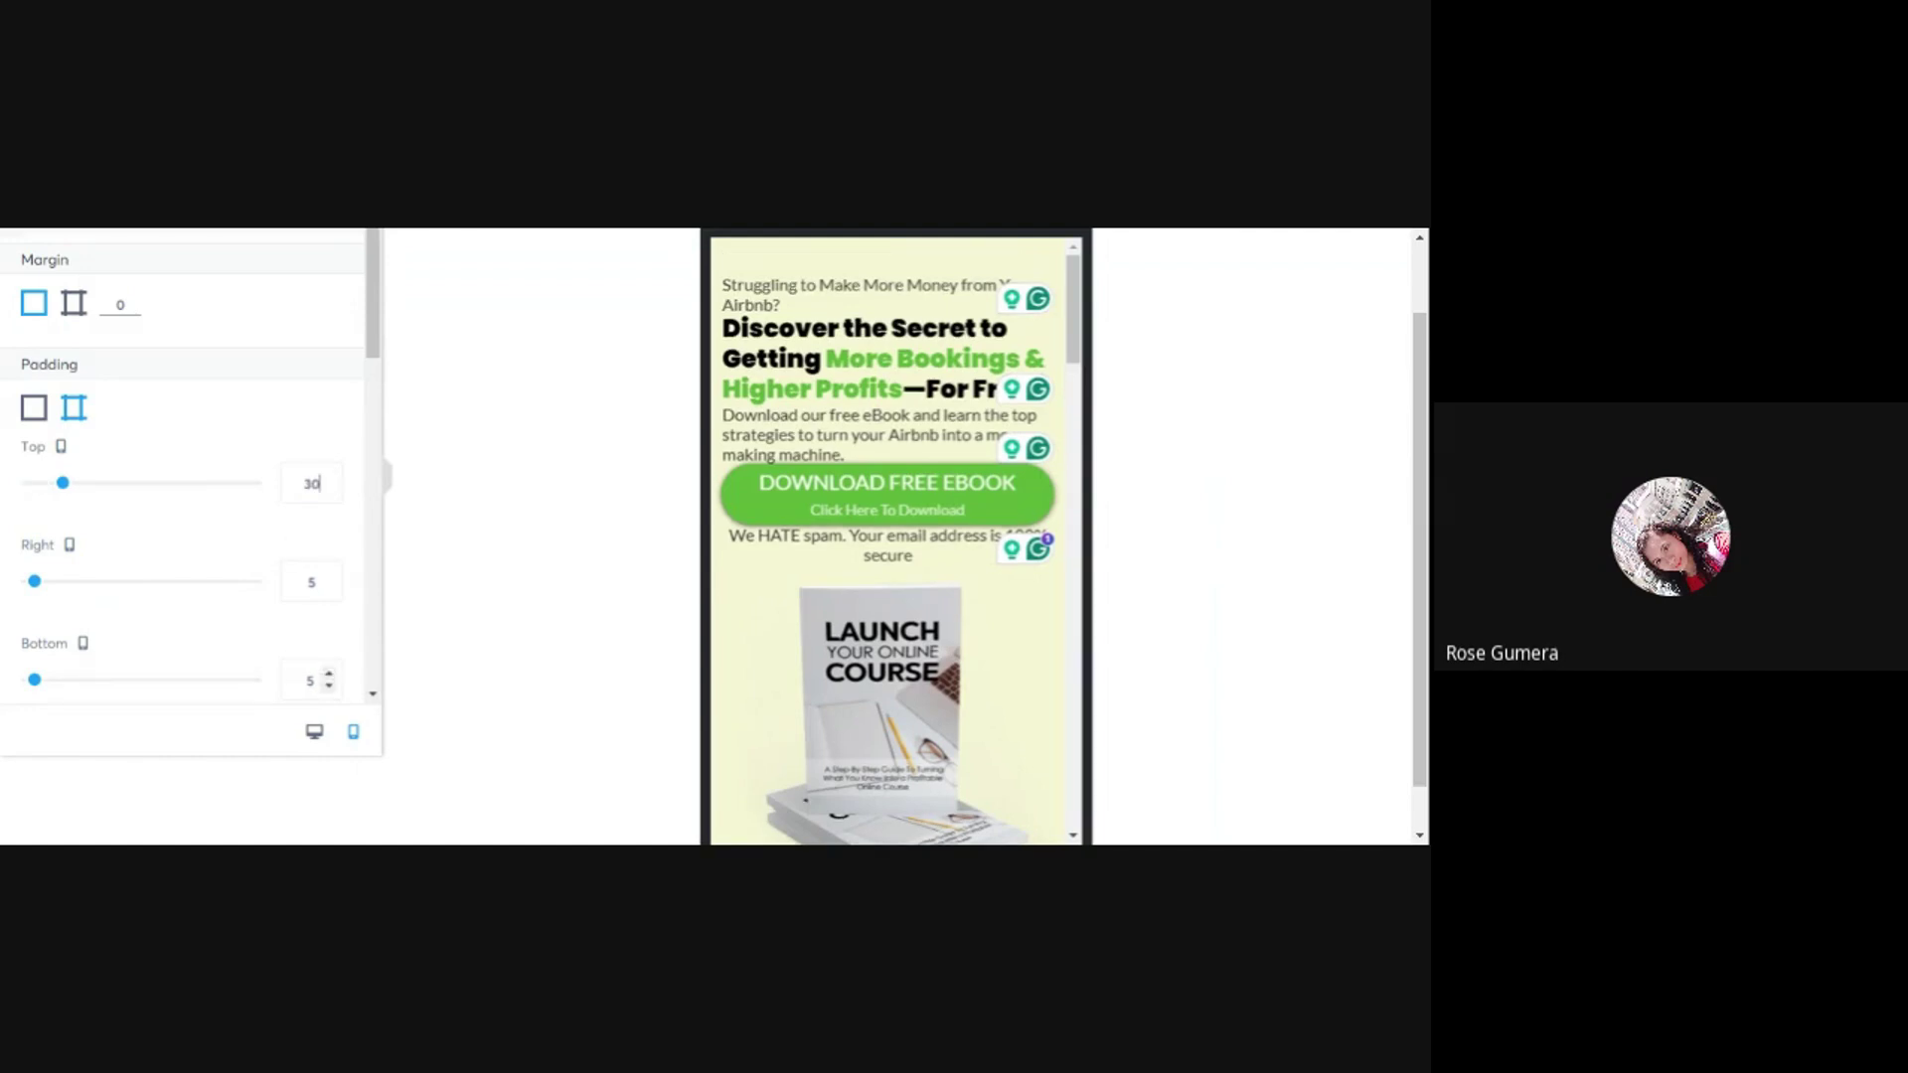
pyautogui.scroll(-2, 251, 603)
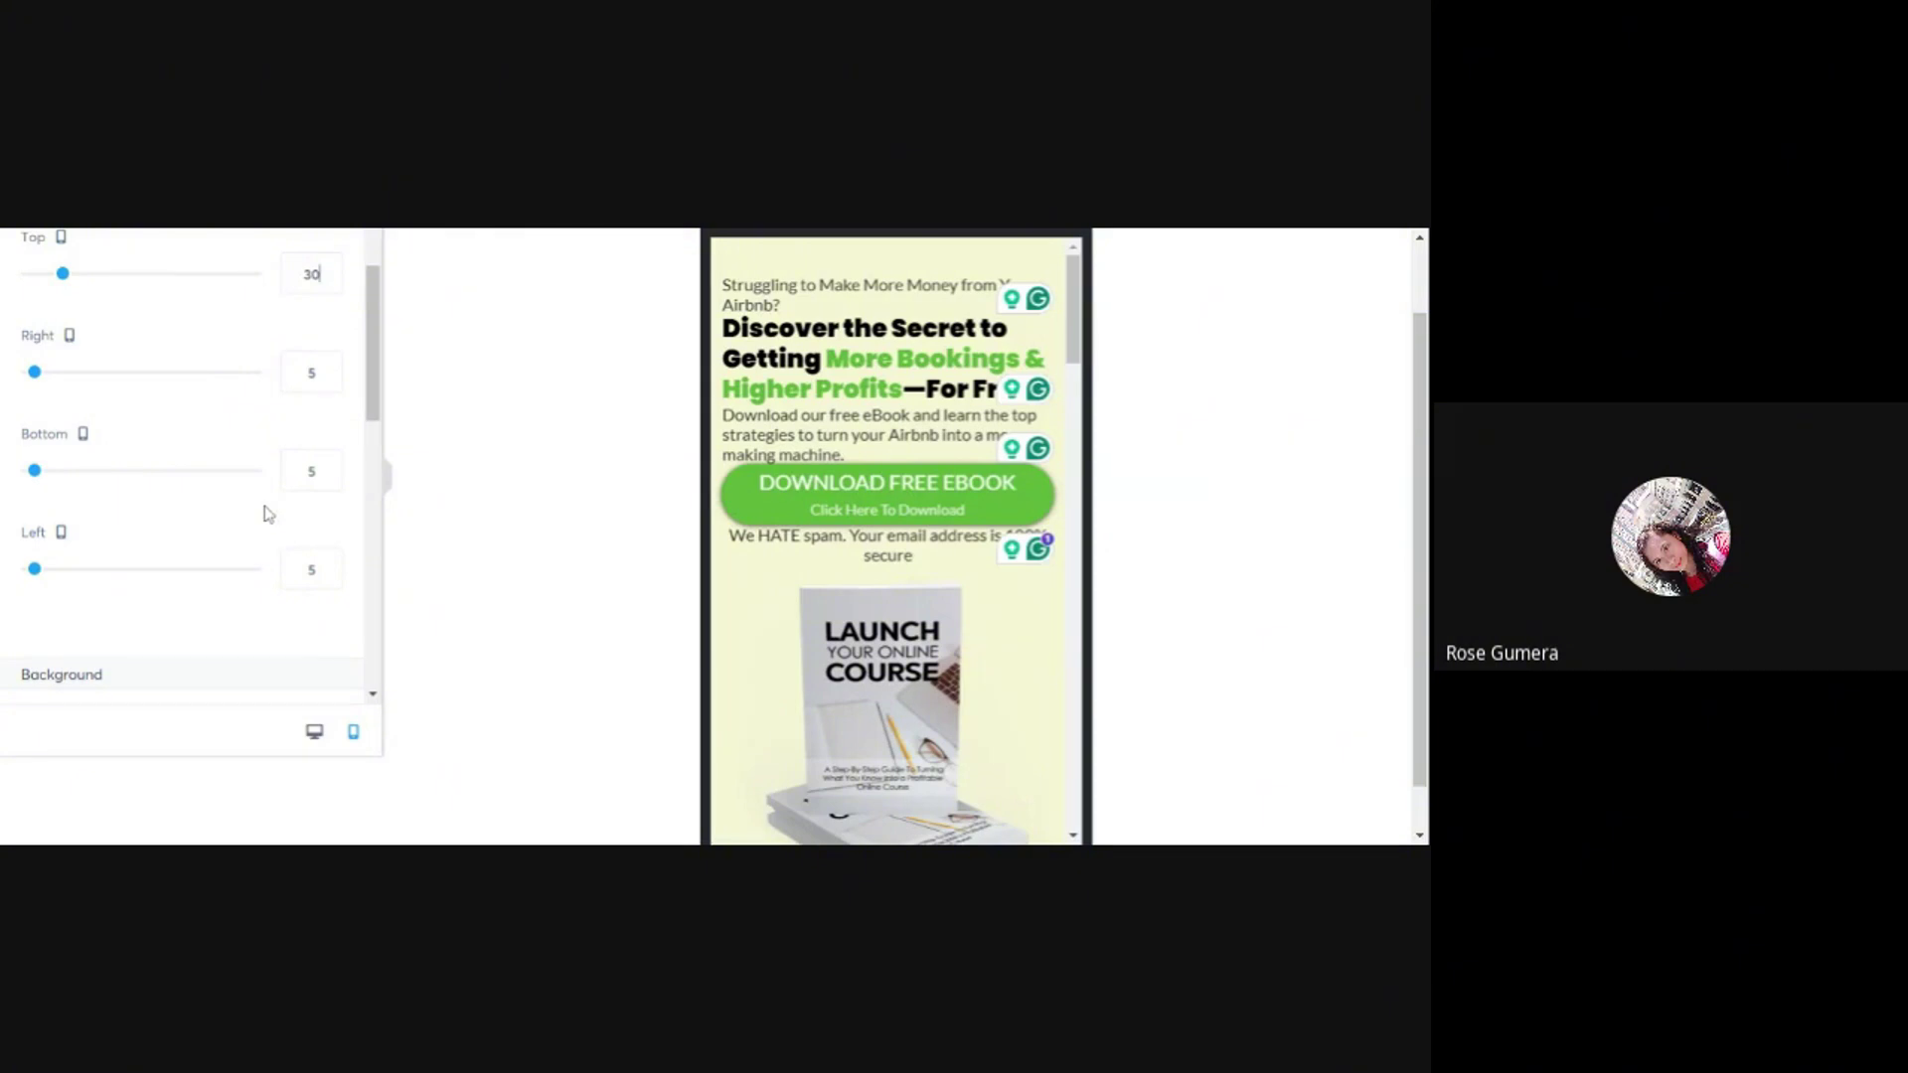
pyautogui.scroll(1, 263, 539)
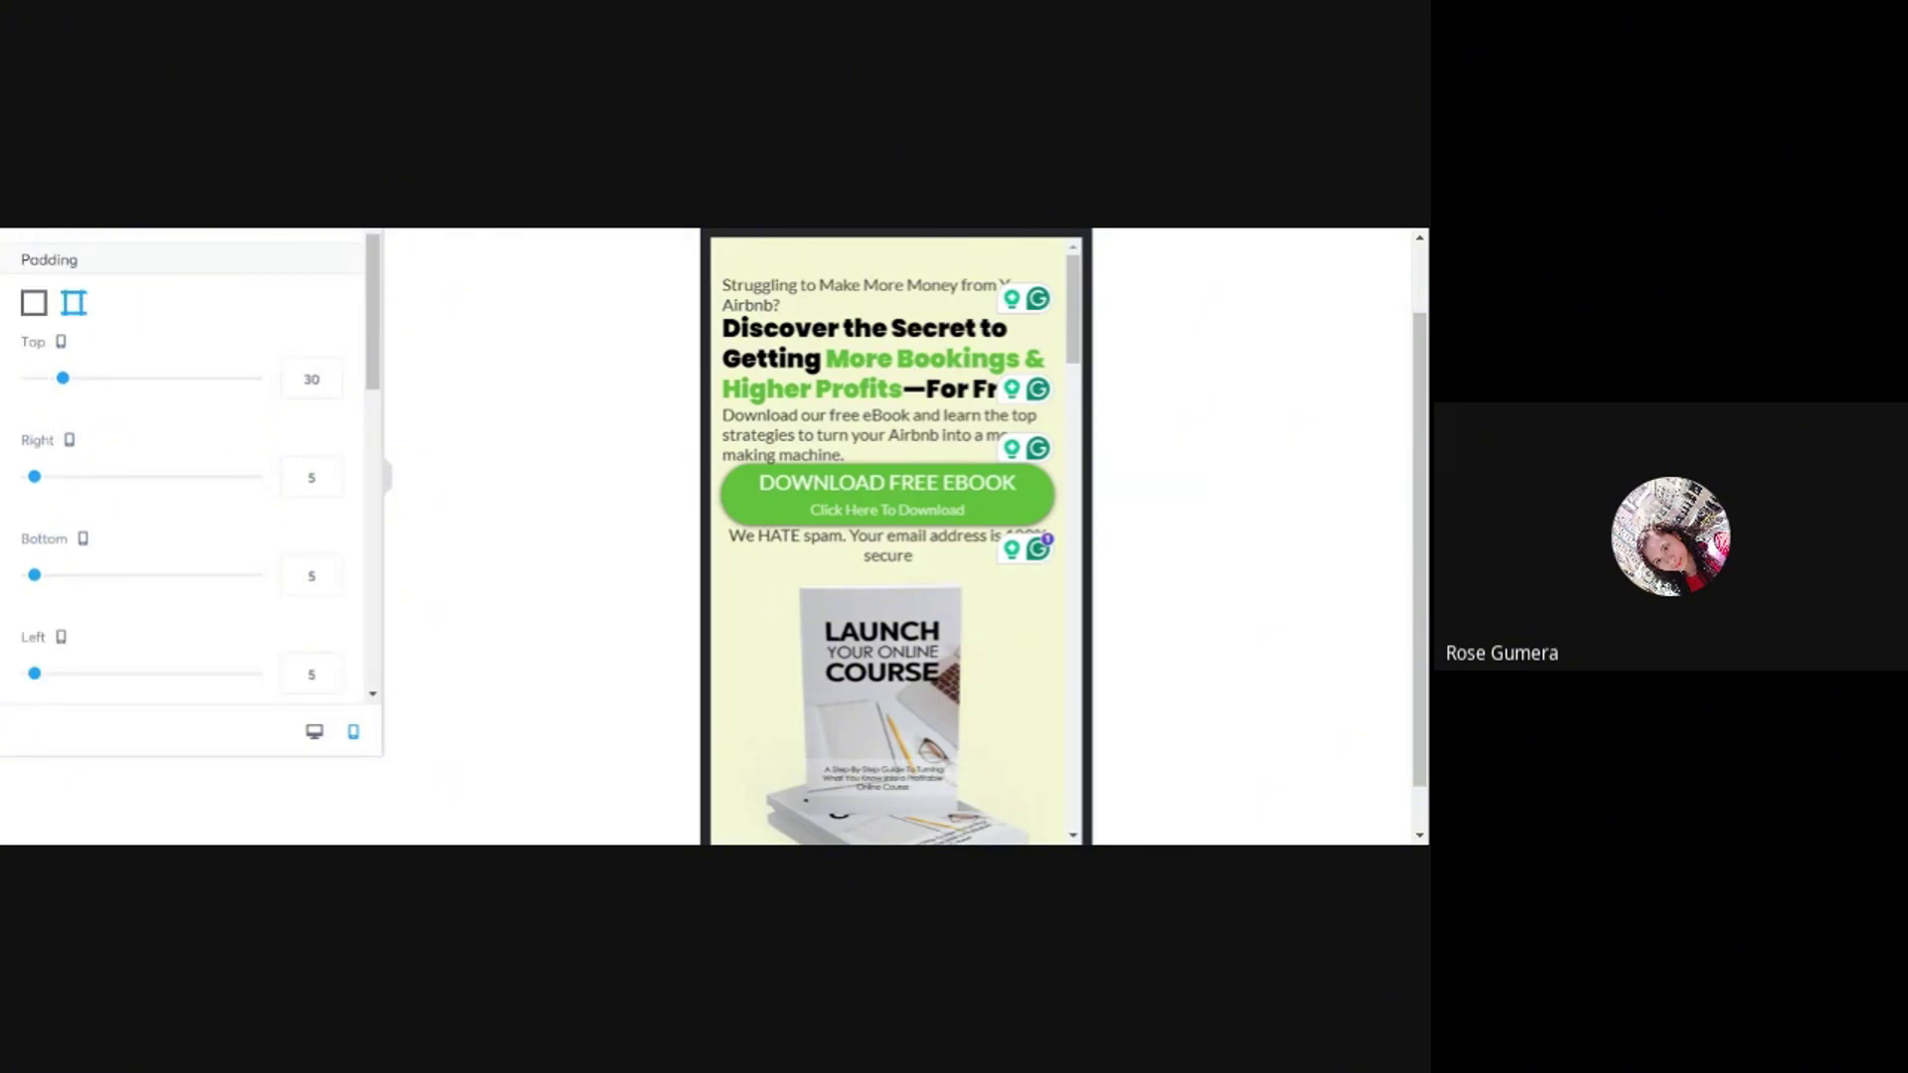
pyautogui.scroll(-1, 229, 554)
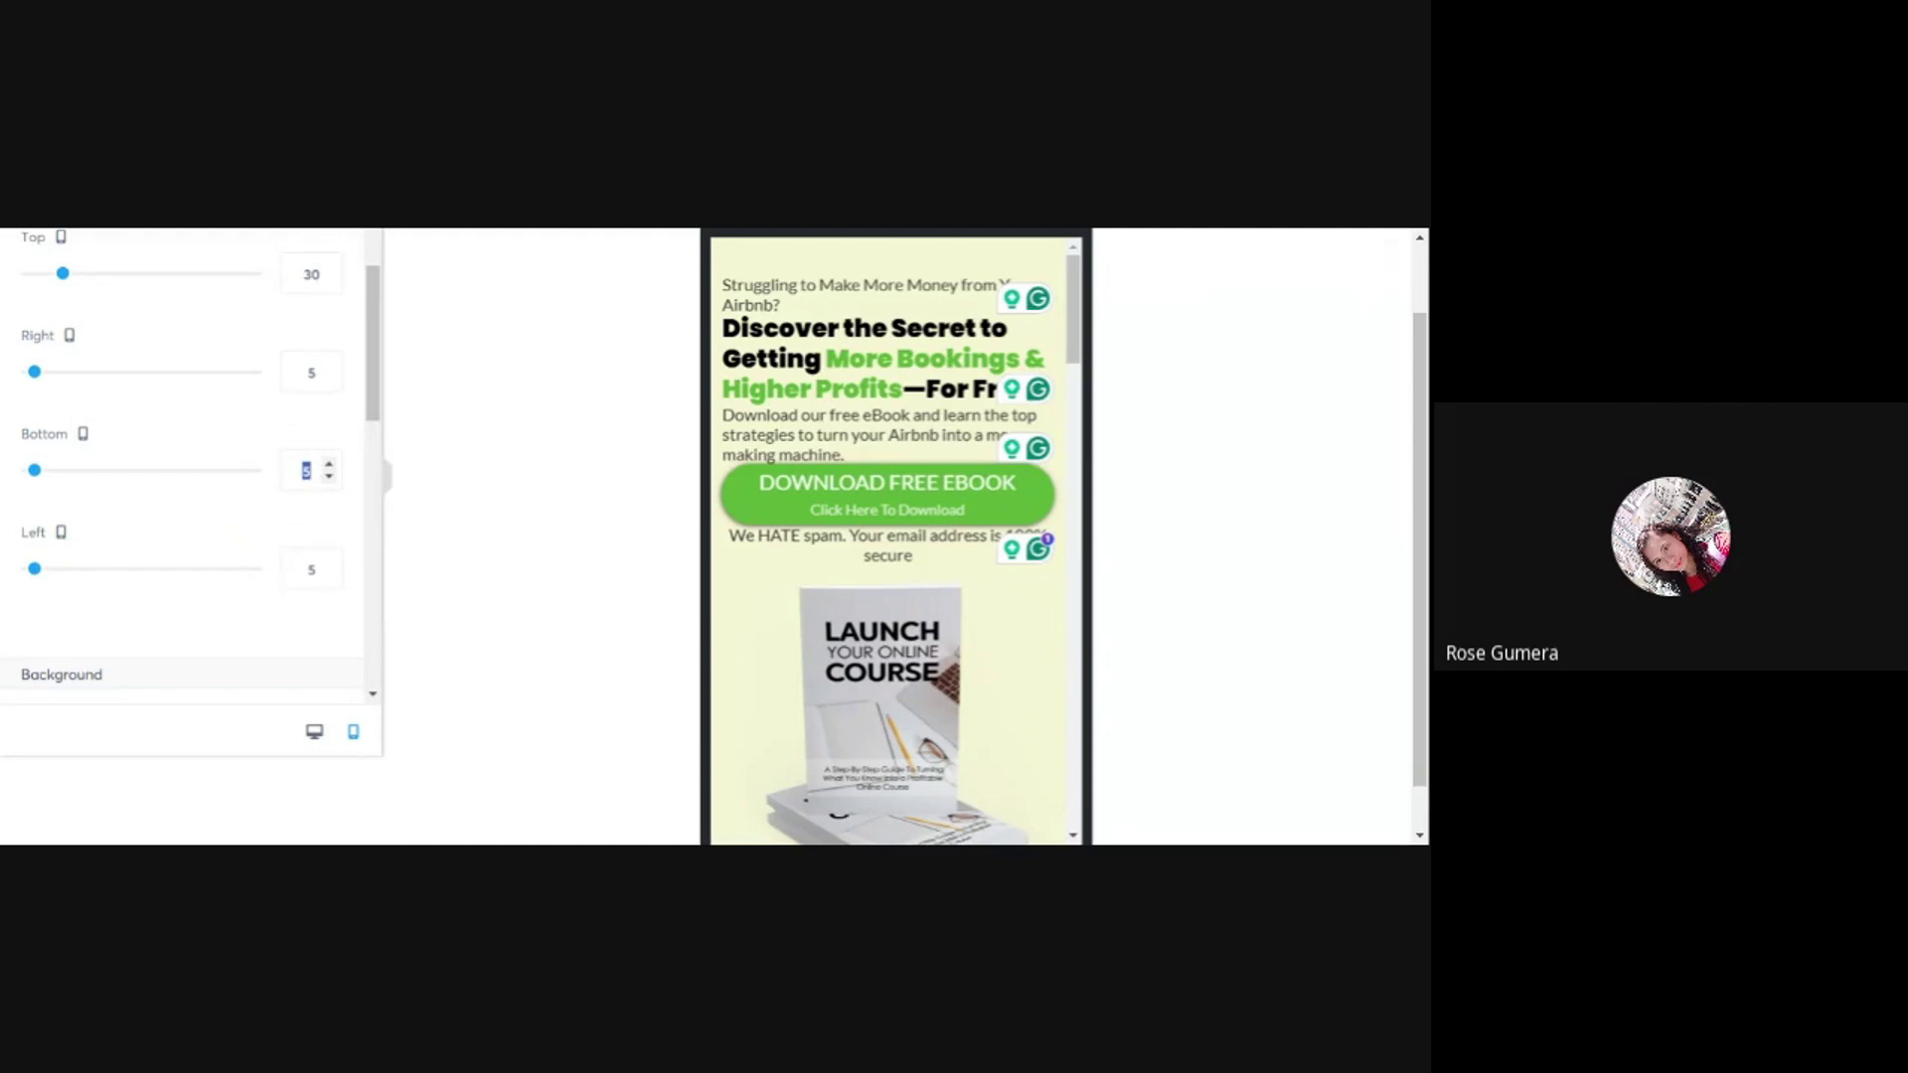
pyautogui.write('0')
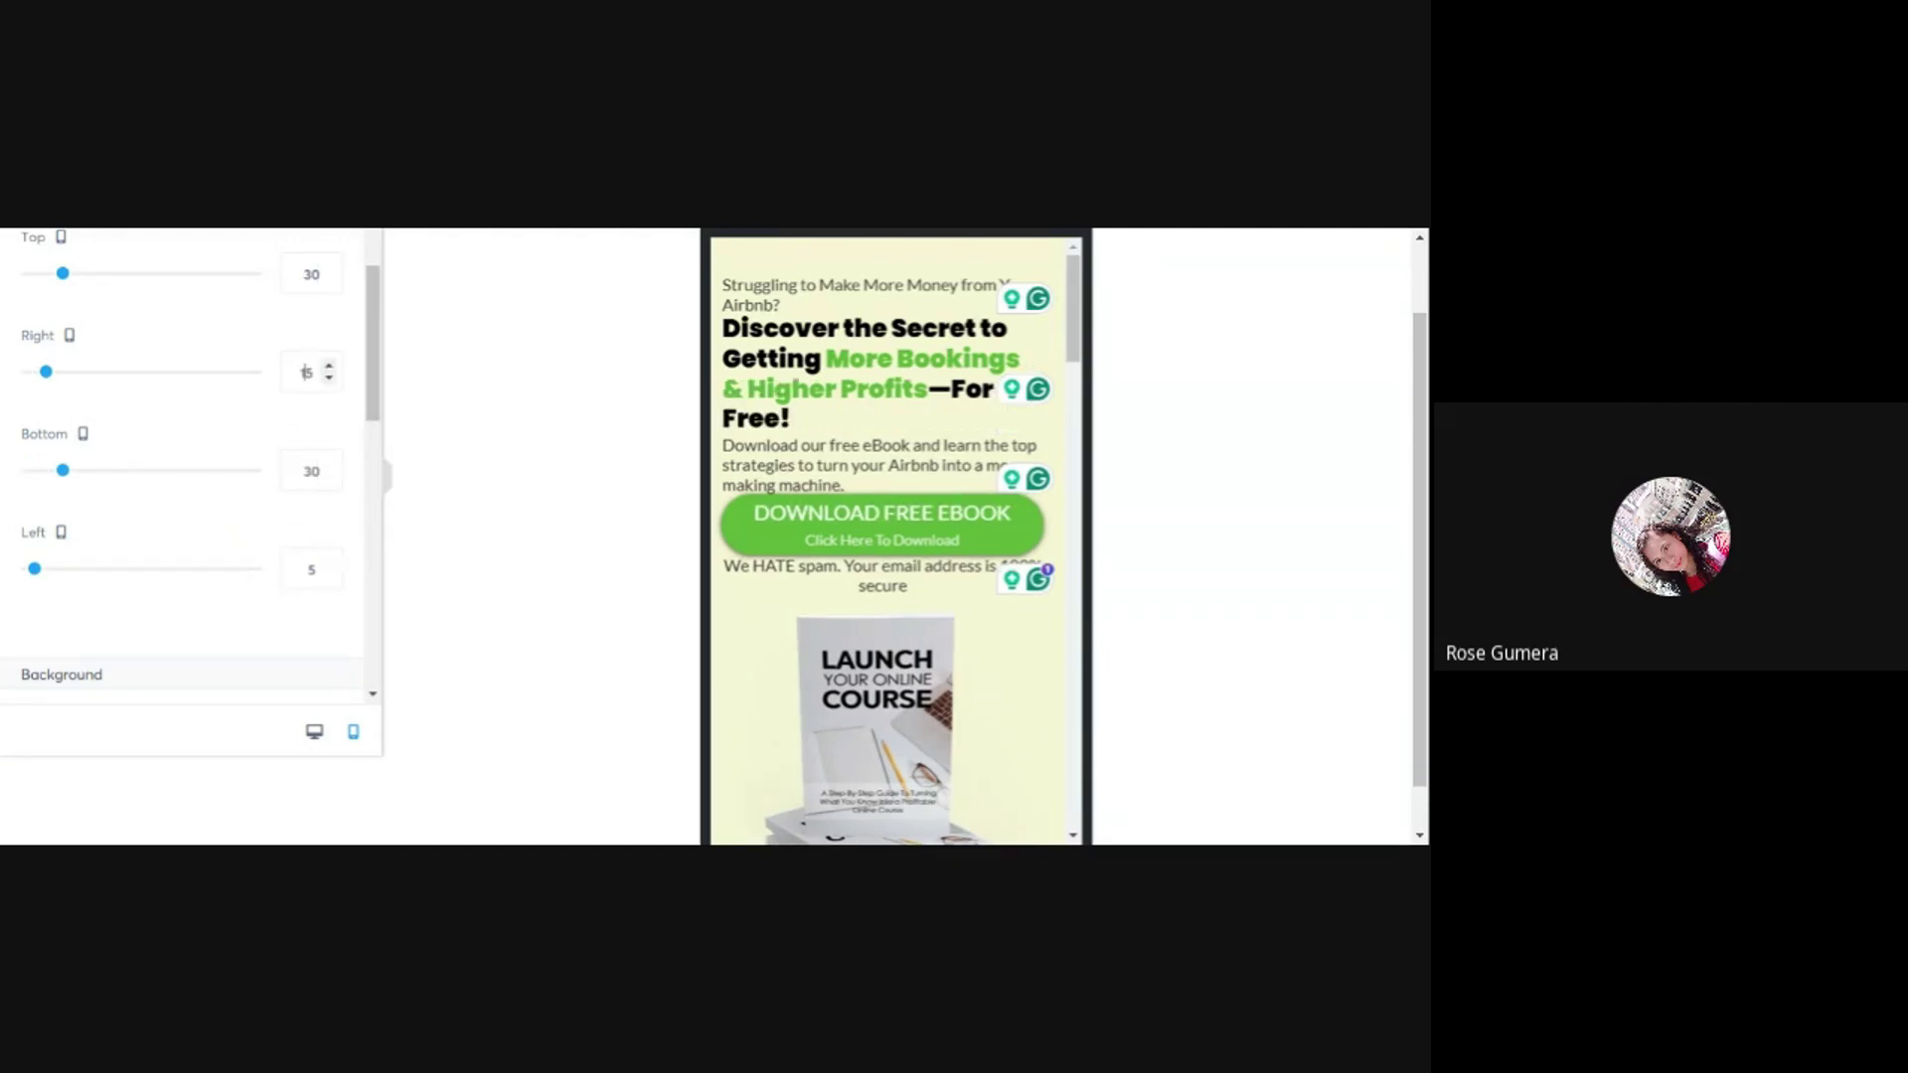
pyautogui.click(305, 570)
pyautogui.write('1')
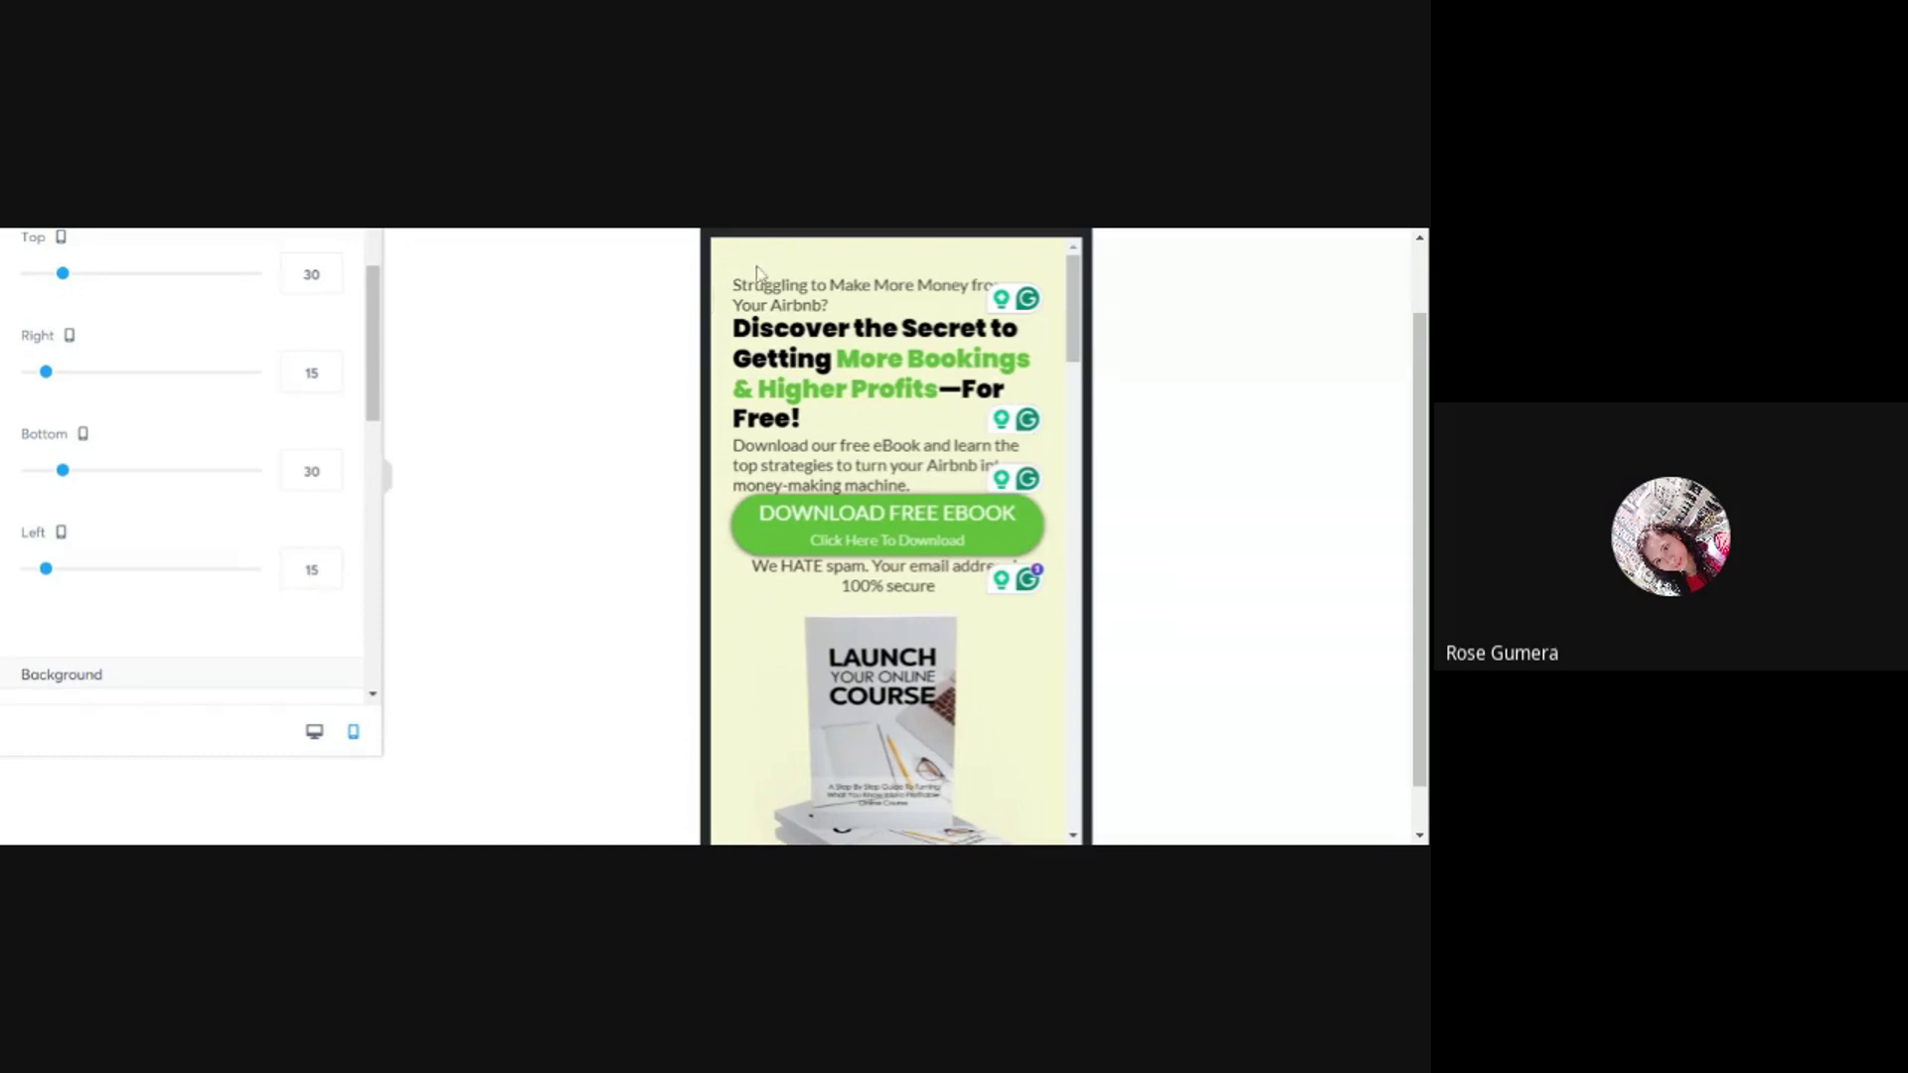
# - Give the main hero headline top and bottom margins of 15
pyautogui.click(821, 360)
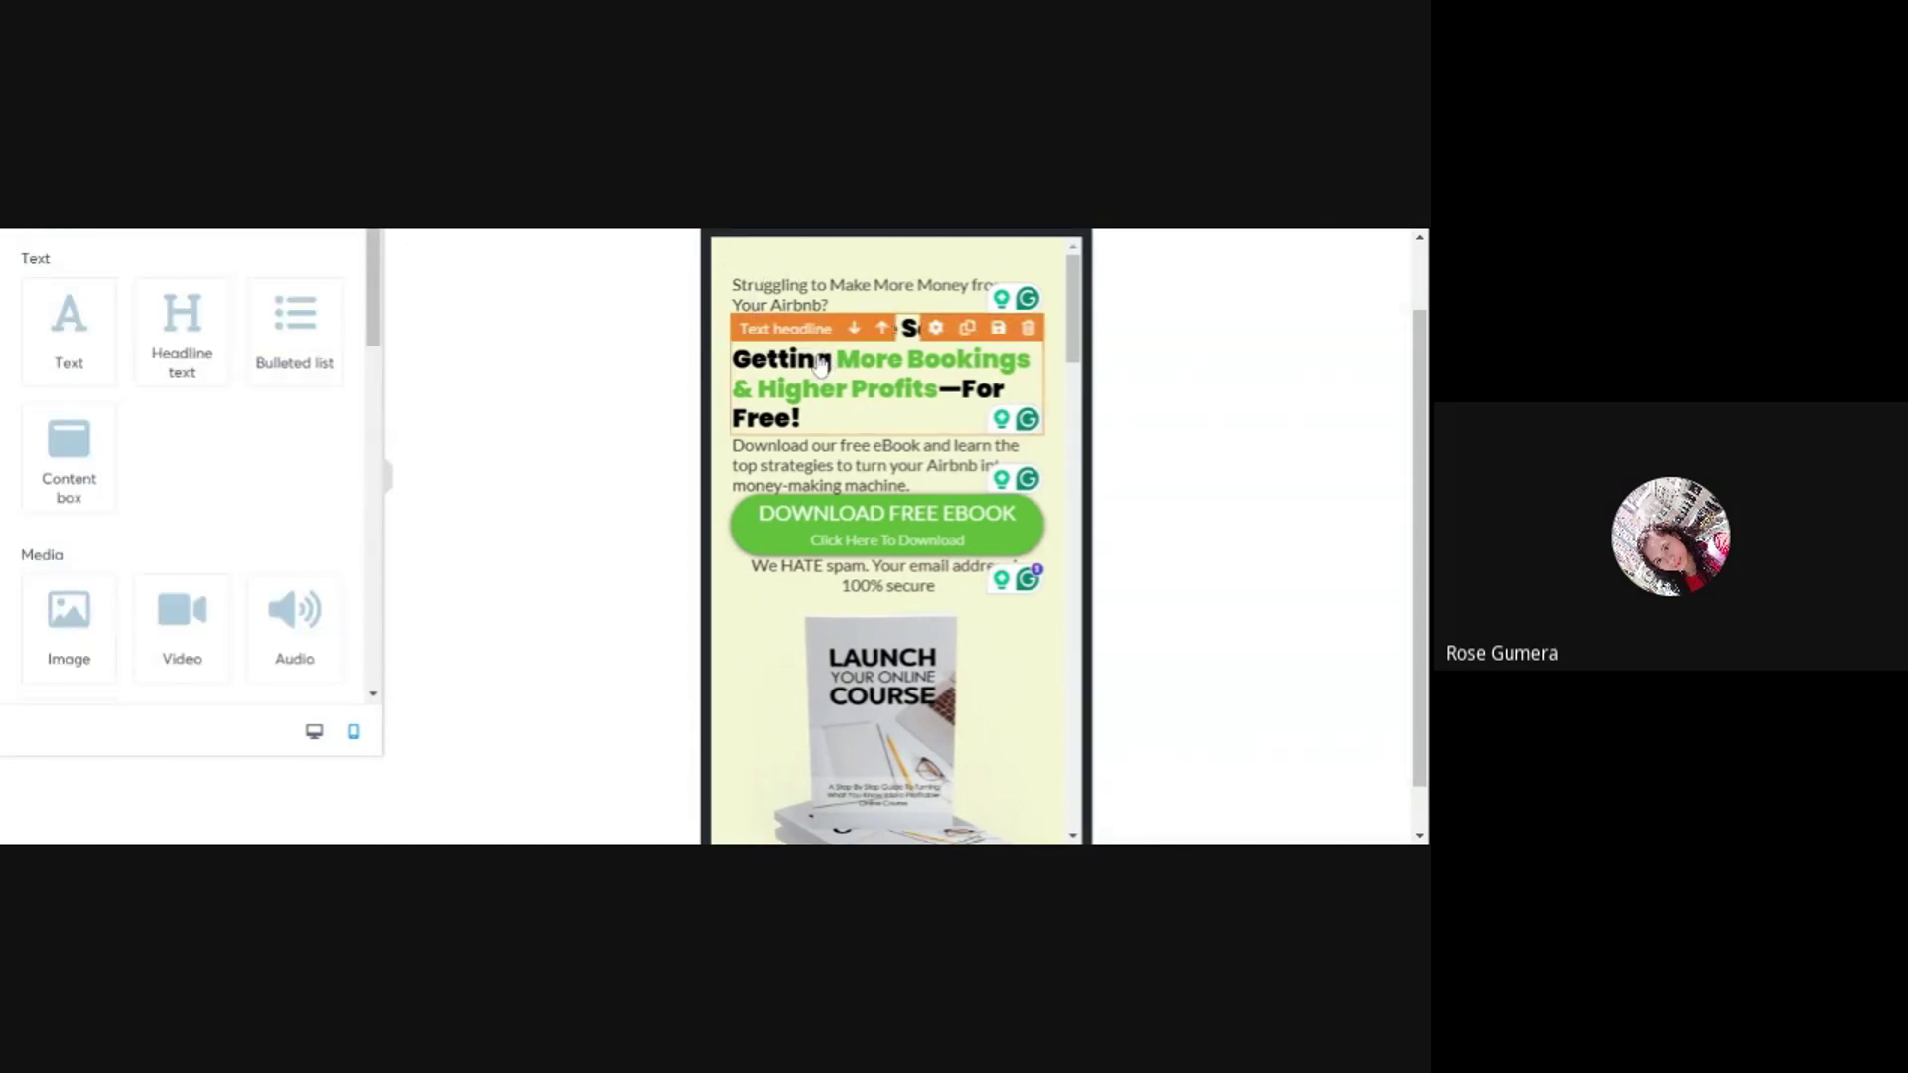
pyautogui.click(935, 328)
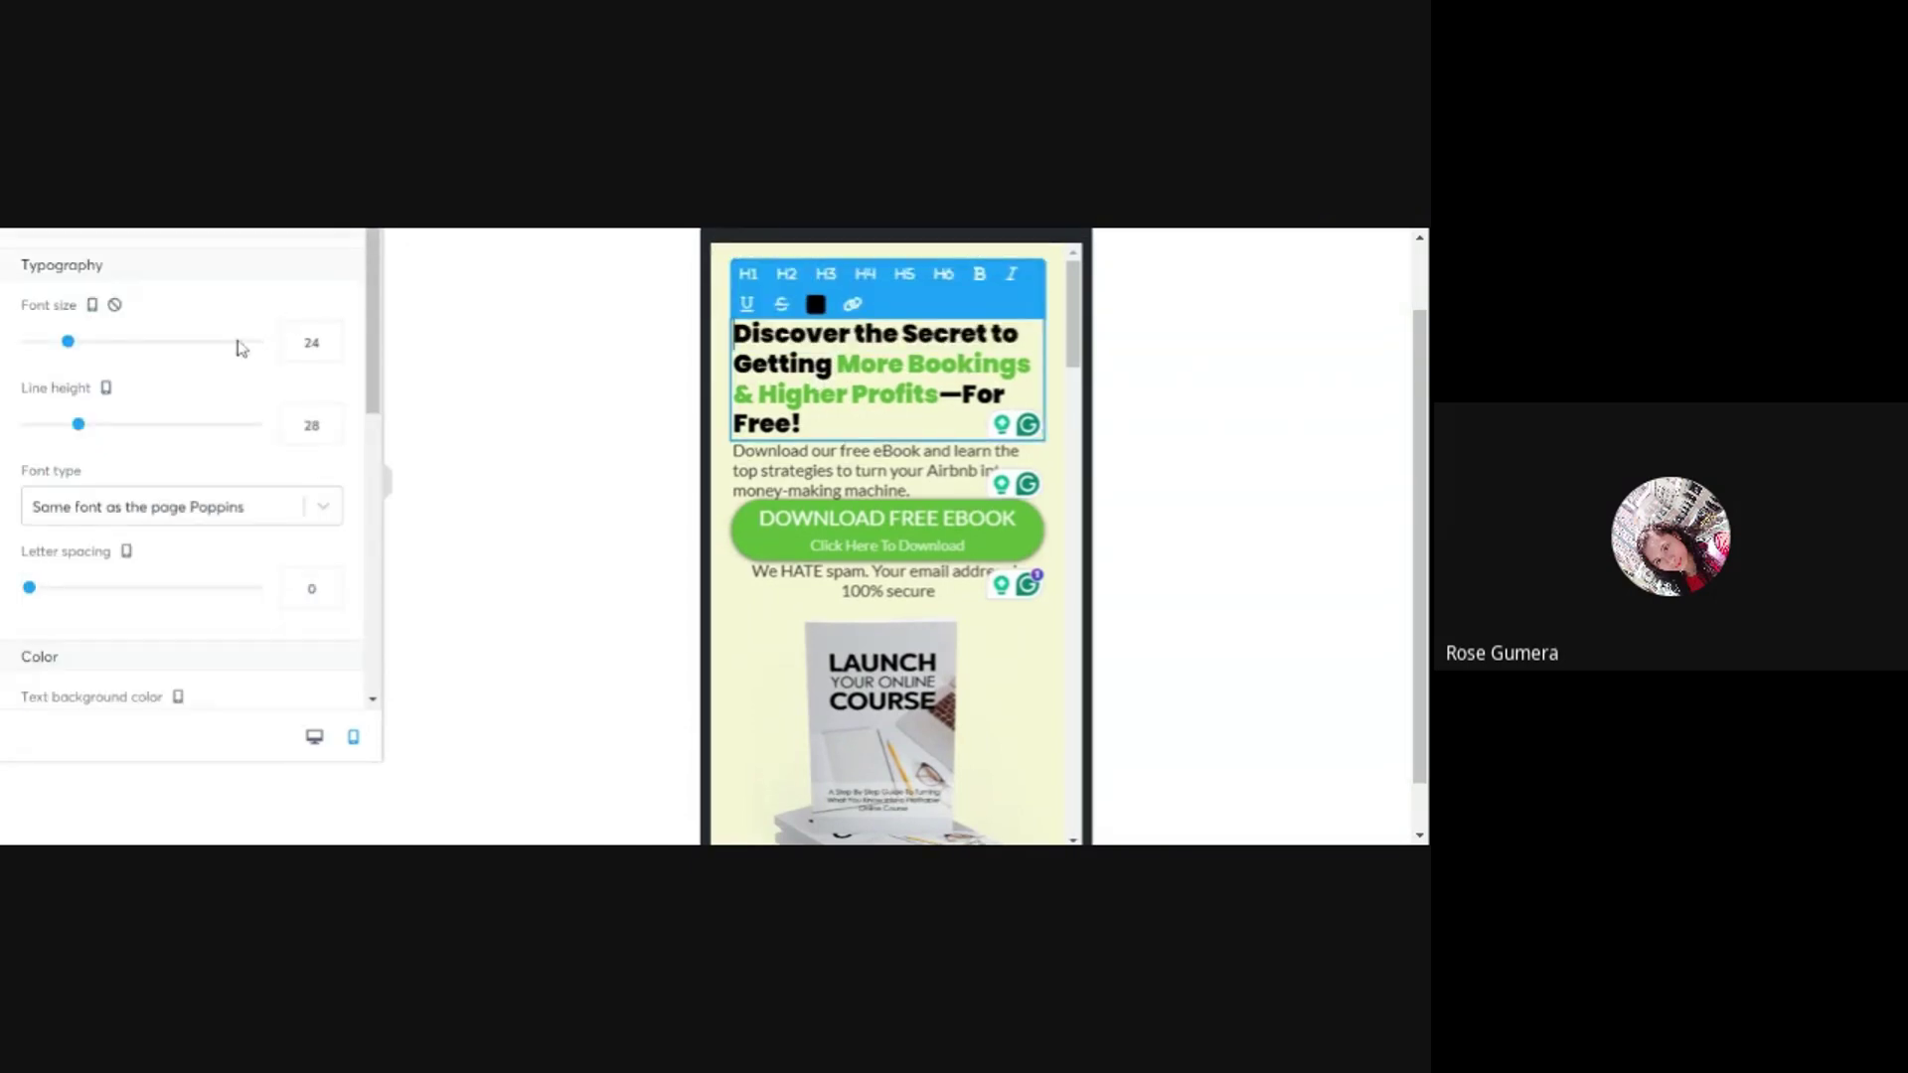
pyautogui.scroll(-2, 159, 442)
pyautogui.scroll(-2, 156, 446)
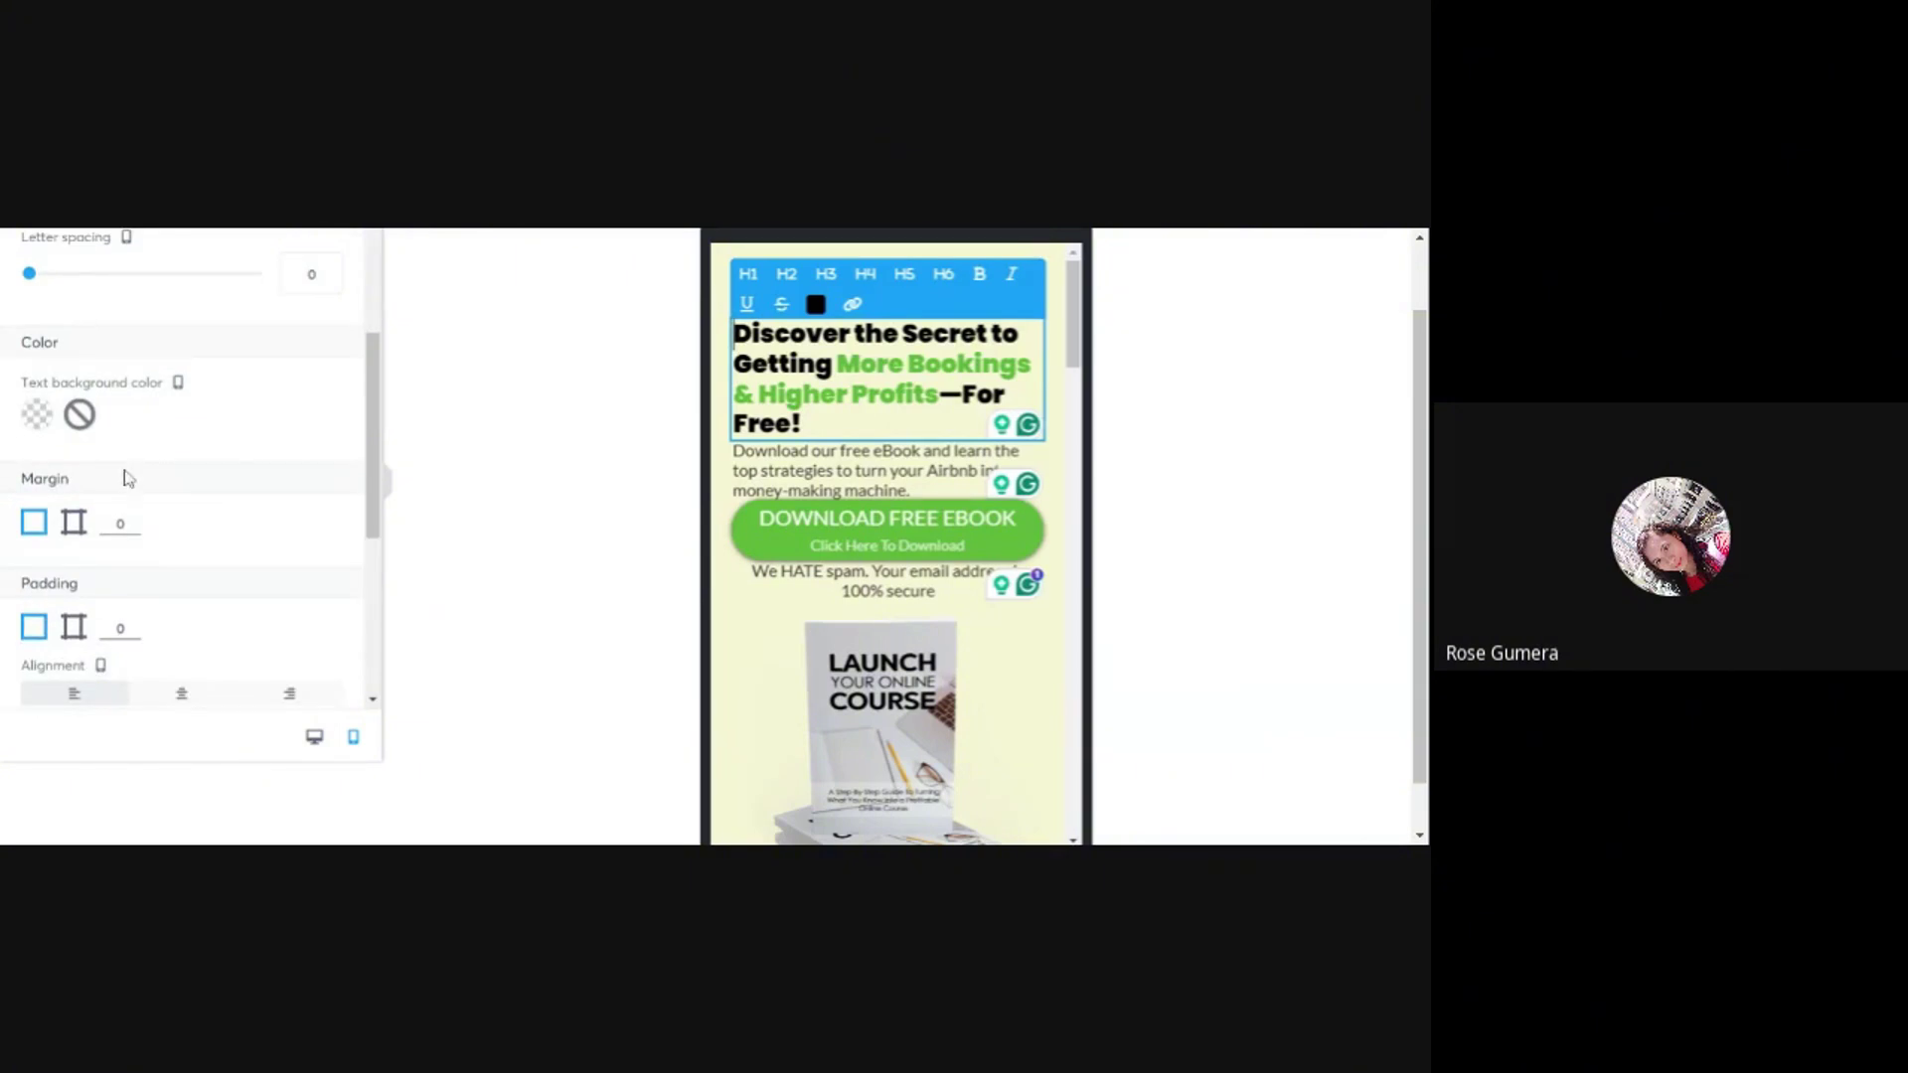
pyautogui.click(76, 522)
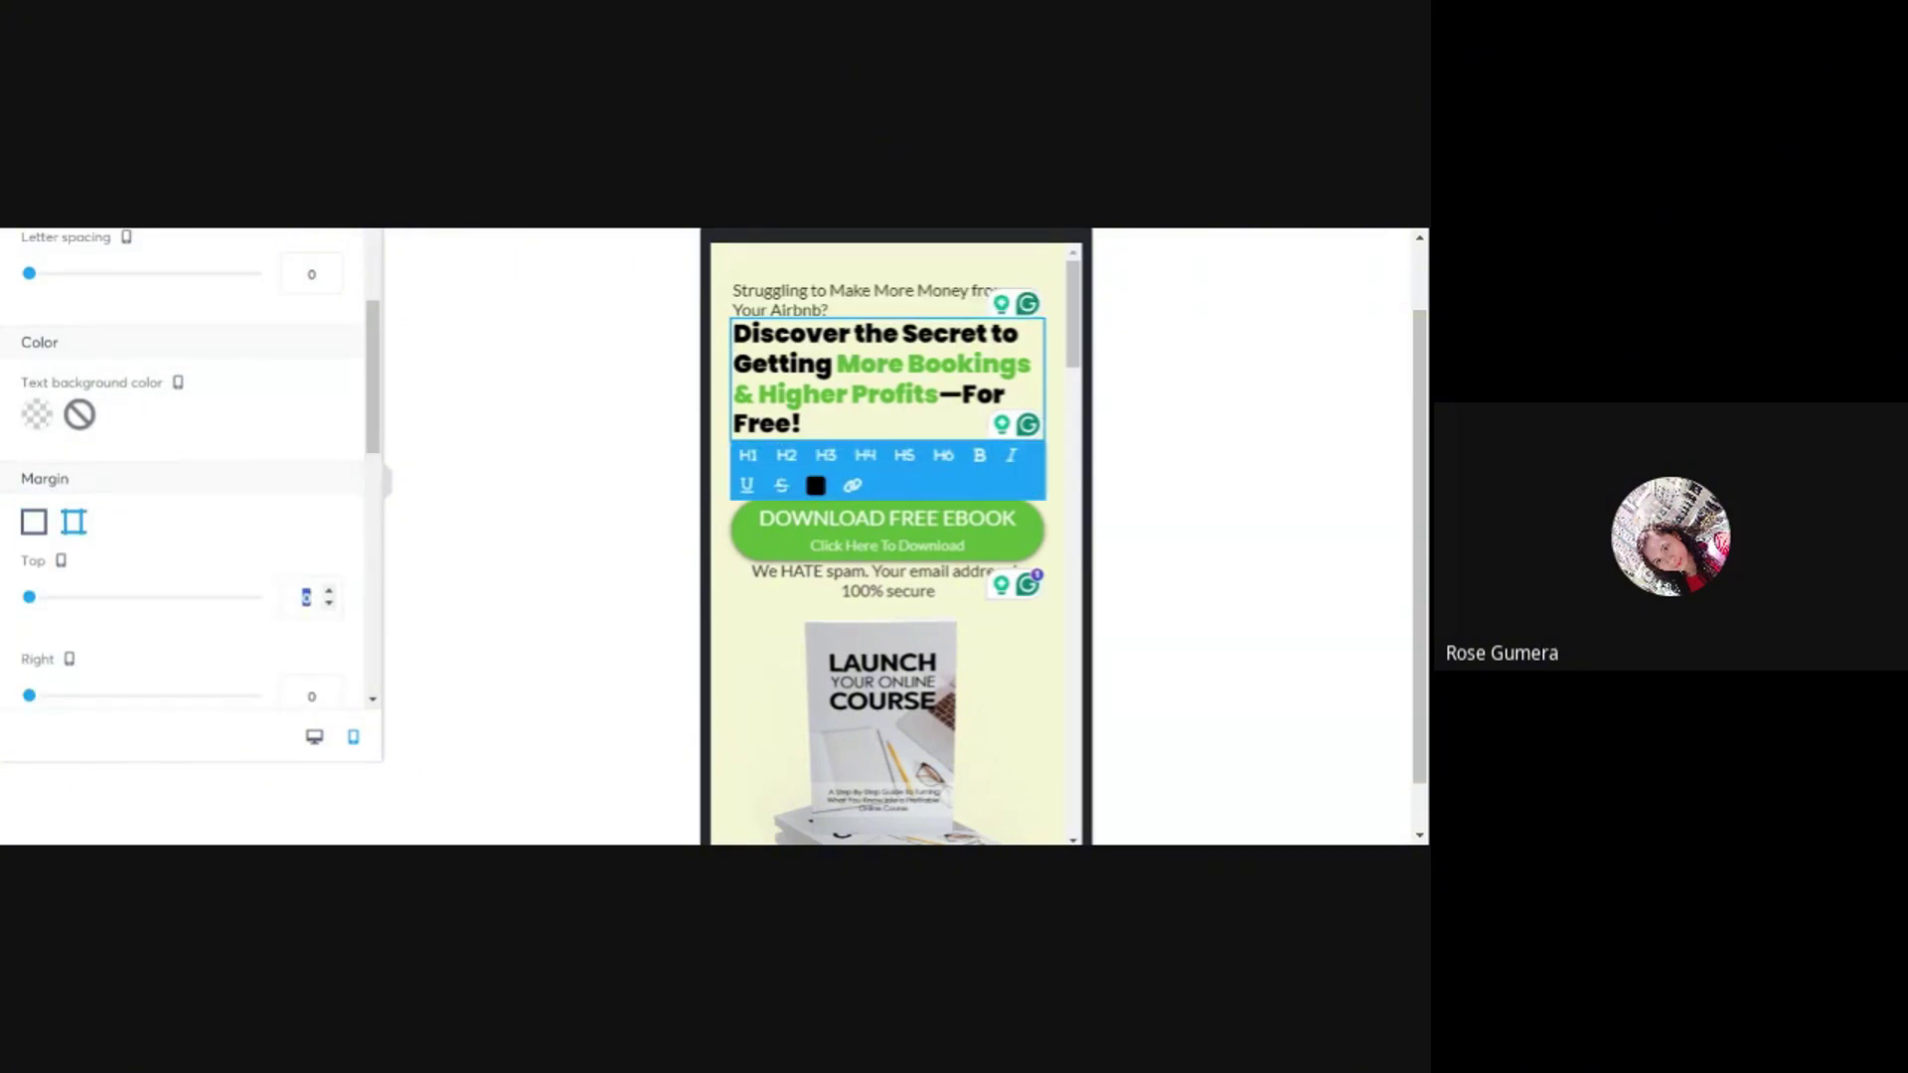
pyautogui.scroll(-2, 285, 630)
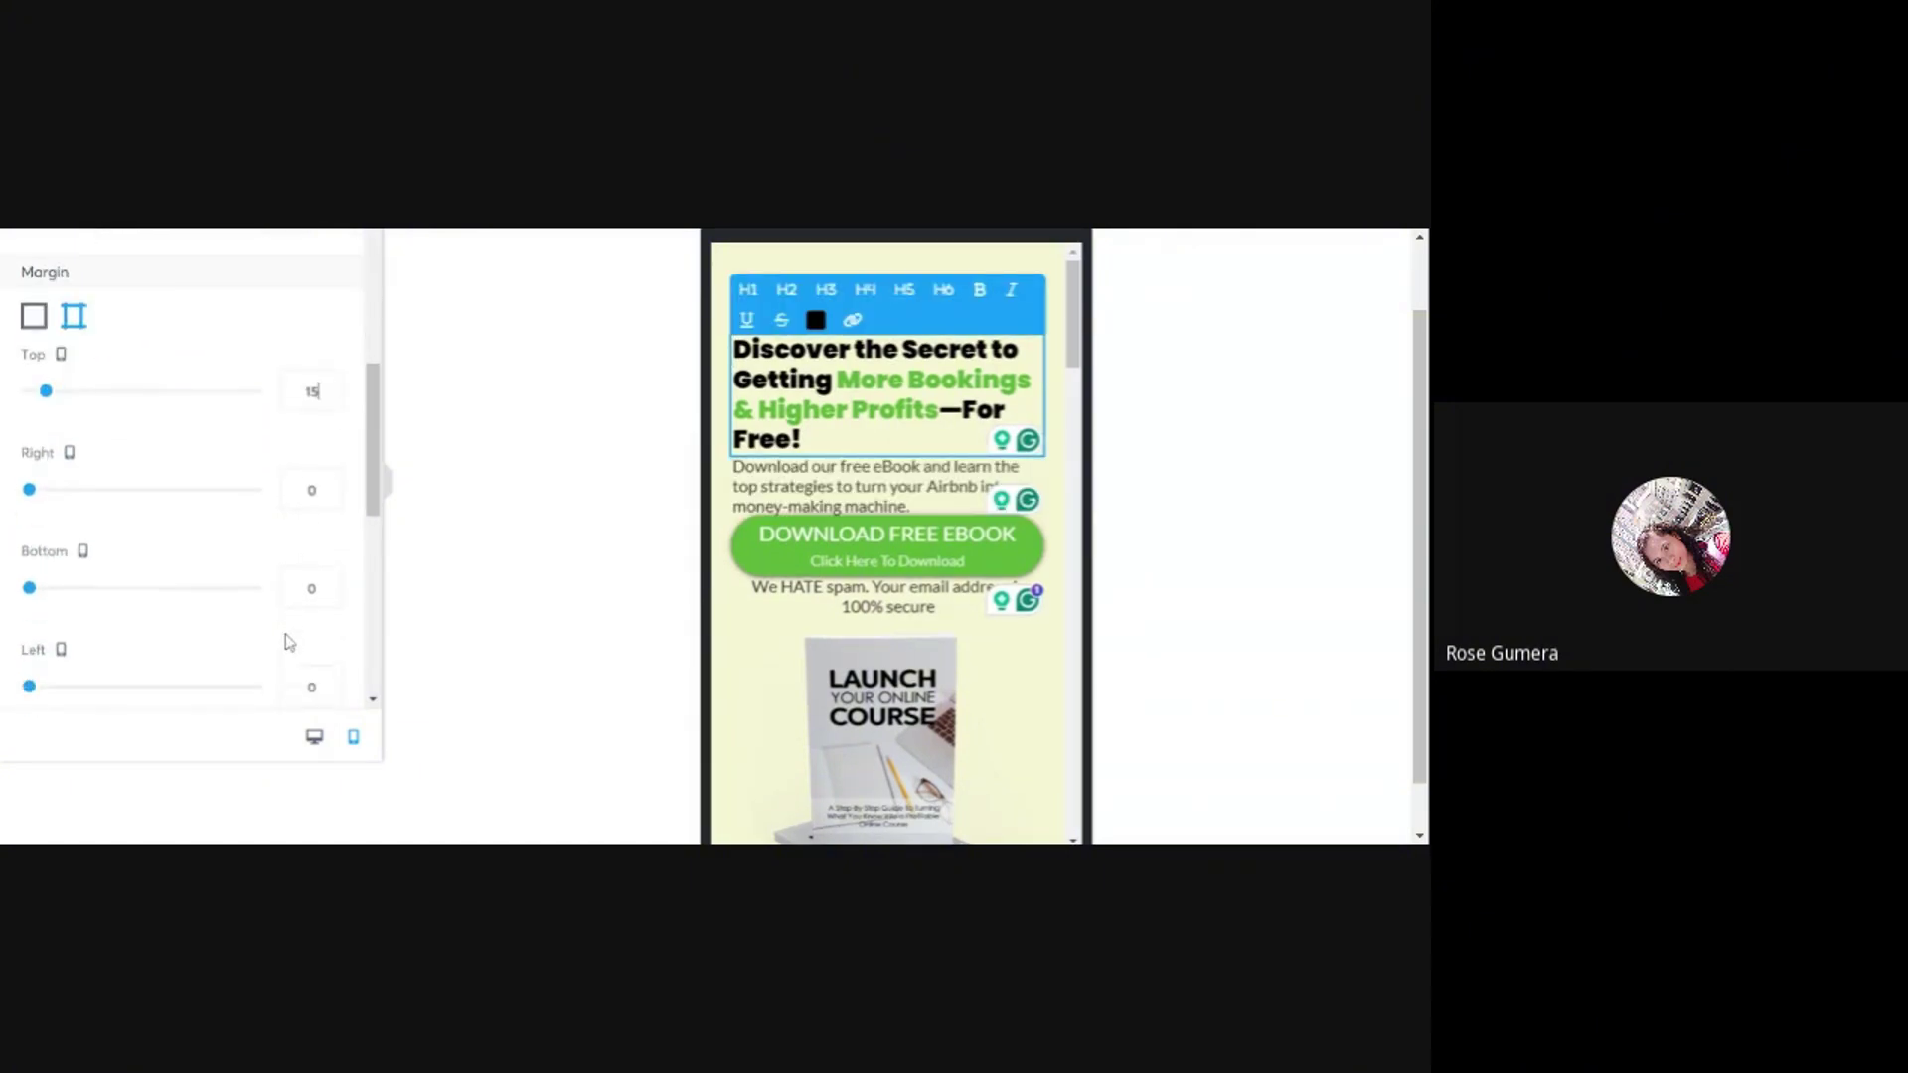
pyautogui.click(304, 586)
pyautogui.write('15')
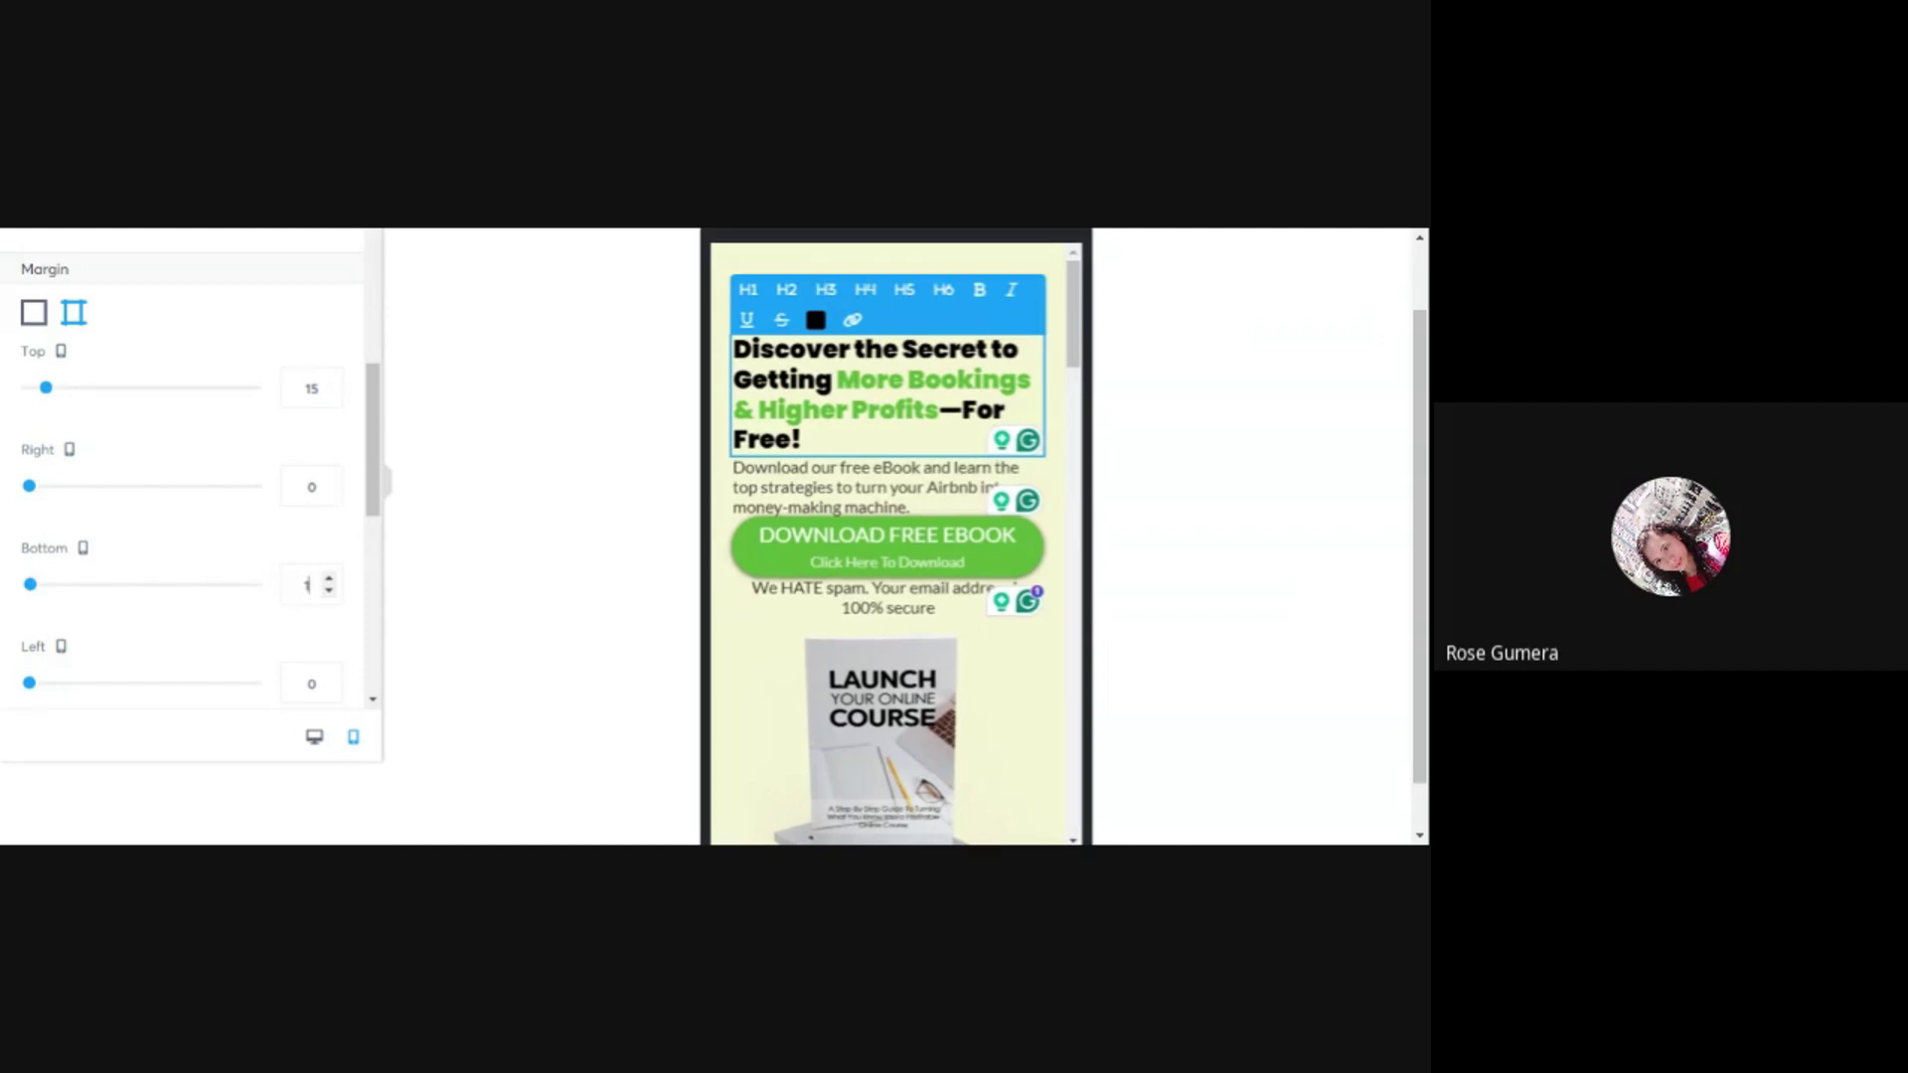
pyautogui.click(496, 474)
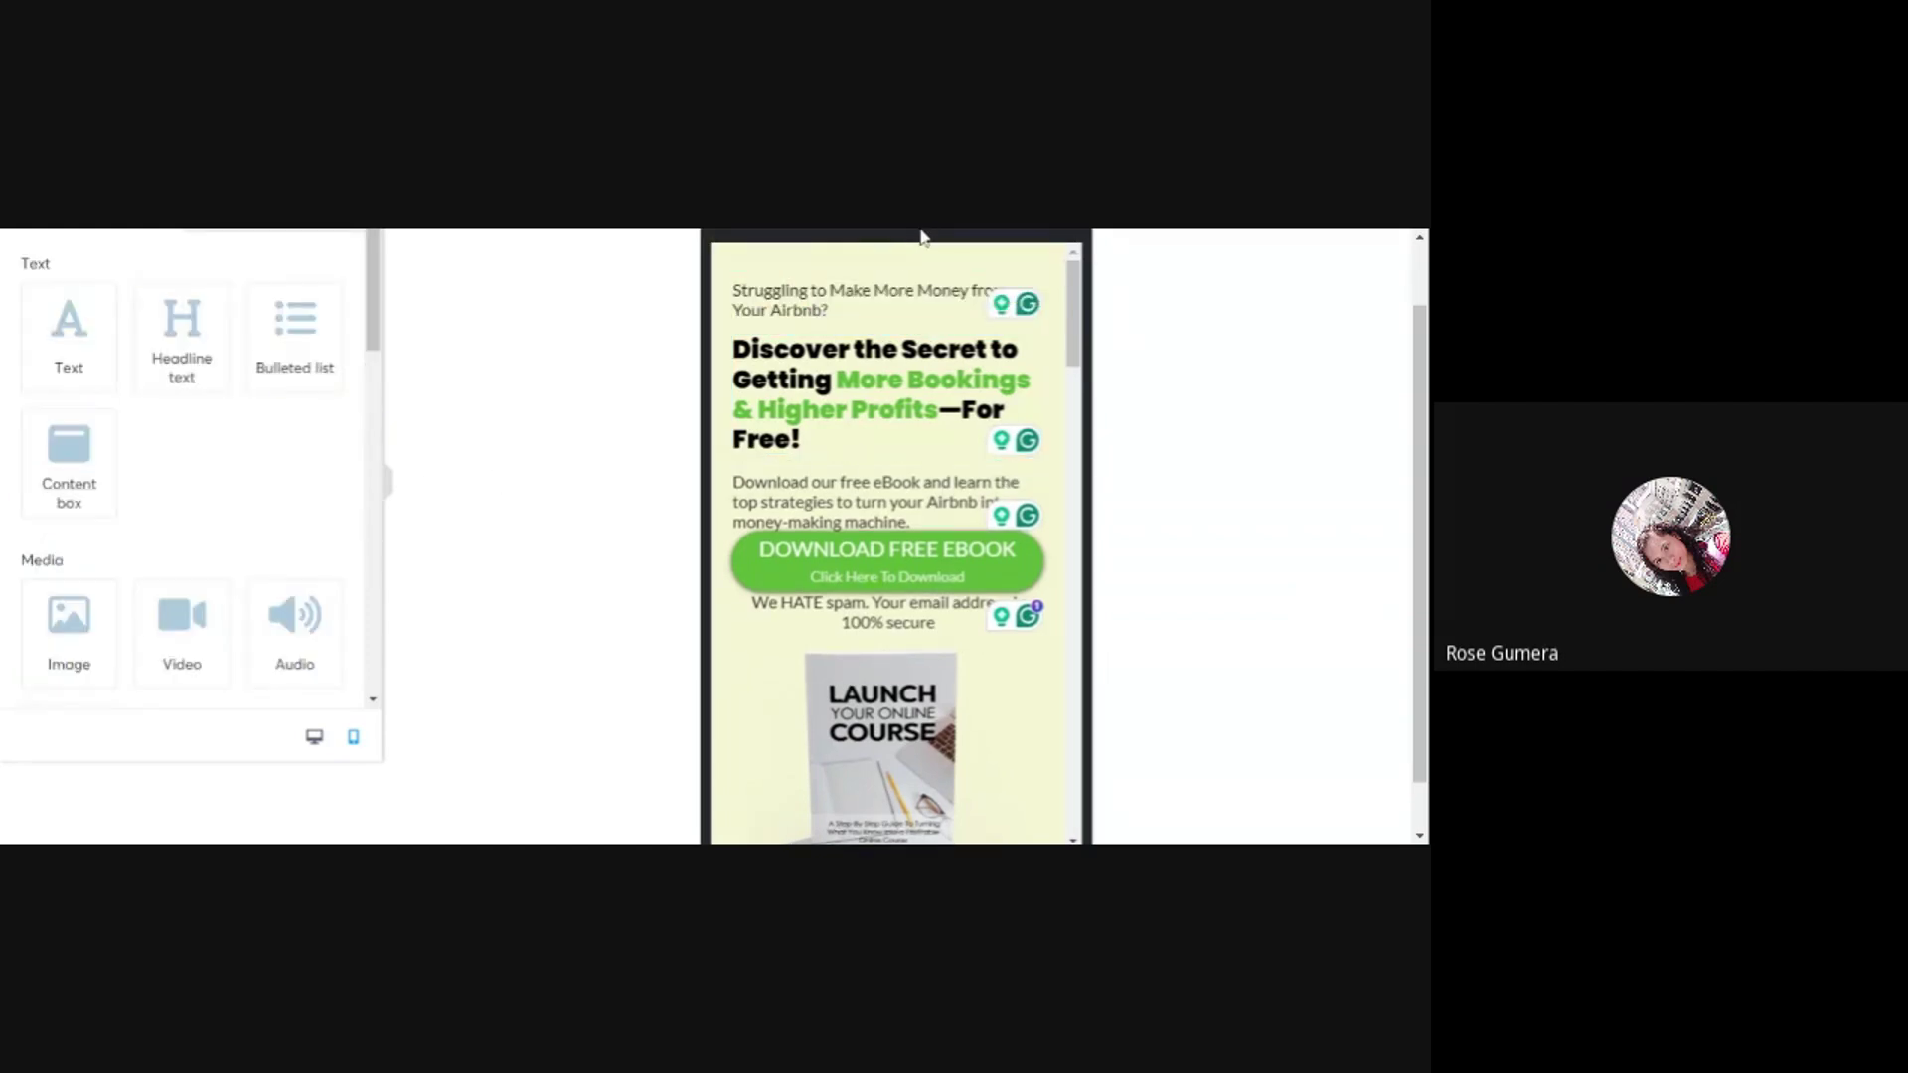
# - Centre-align the Struggling to Make More Money line, Discover the Secret headline and Download paragraph
pyautogui.click(815, 303)
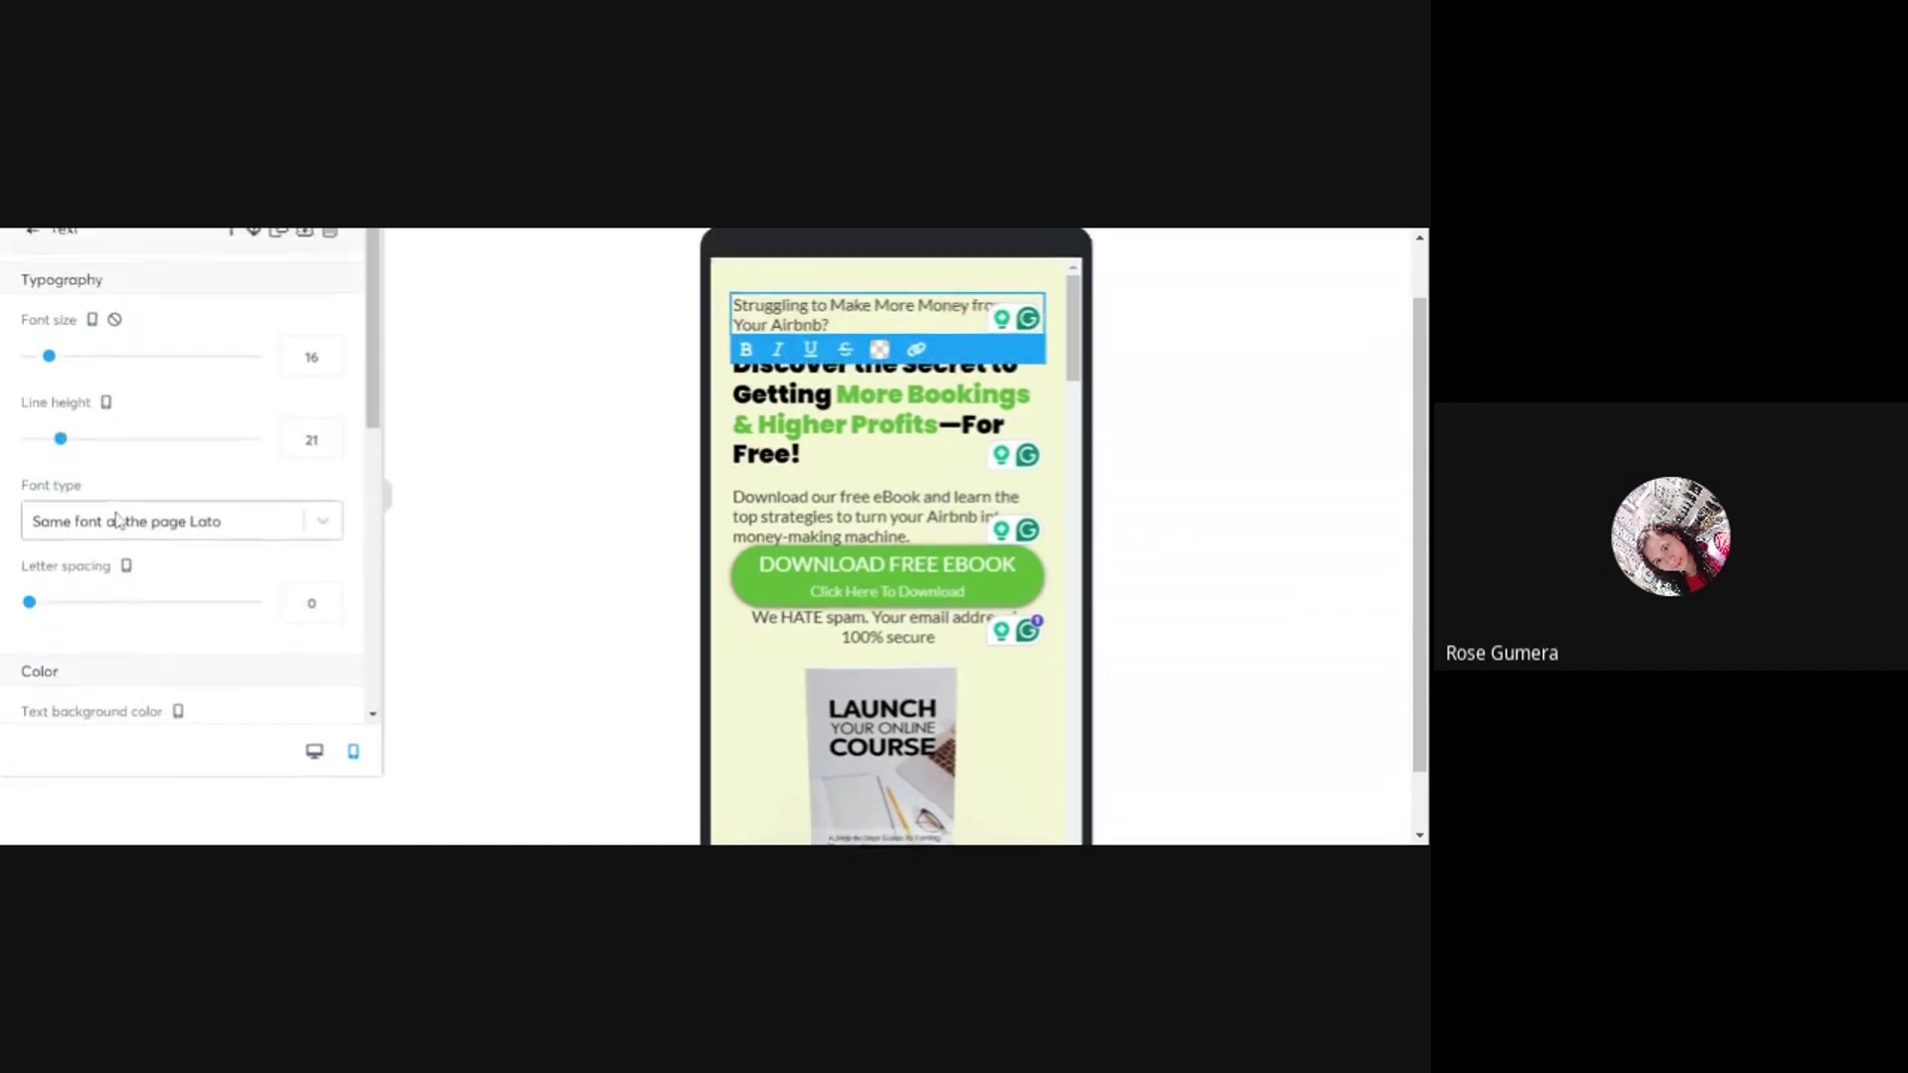
pyautogui.moveTo(362, 290); pyautogui.dragTo(366, 491)
pyautogui.click(184, 466)
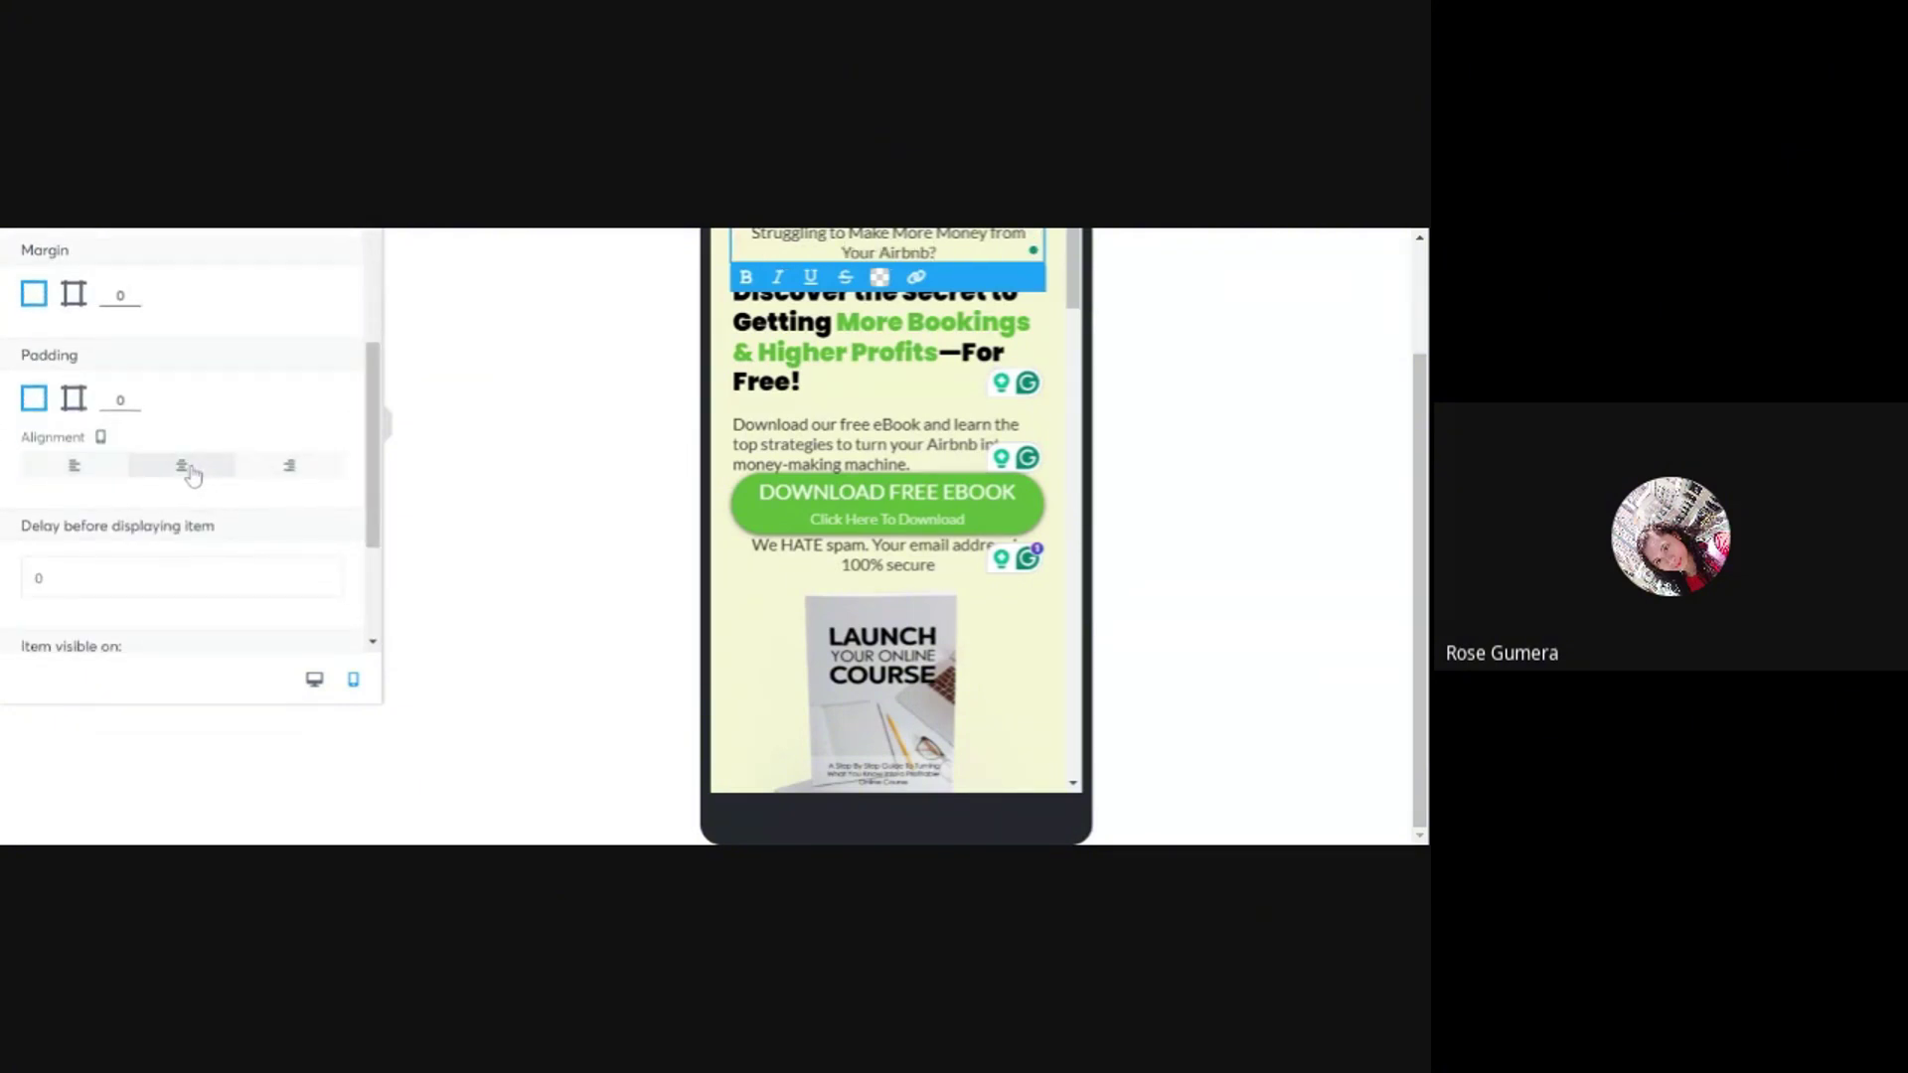
pyautogui.click(812, 328)
pyautogui.scroll(-5, 214, 511)
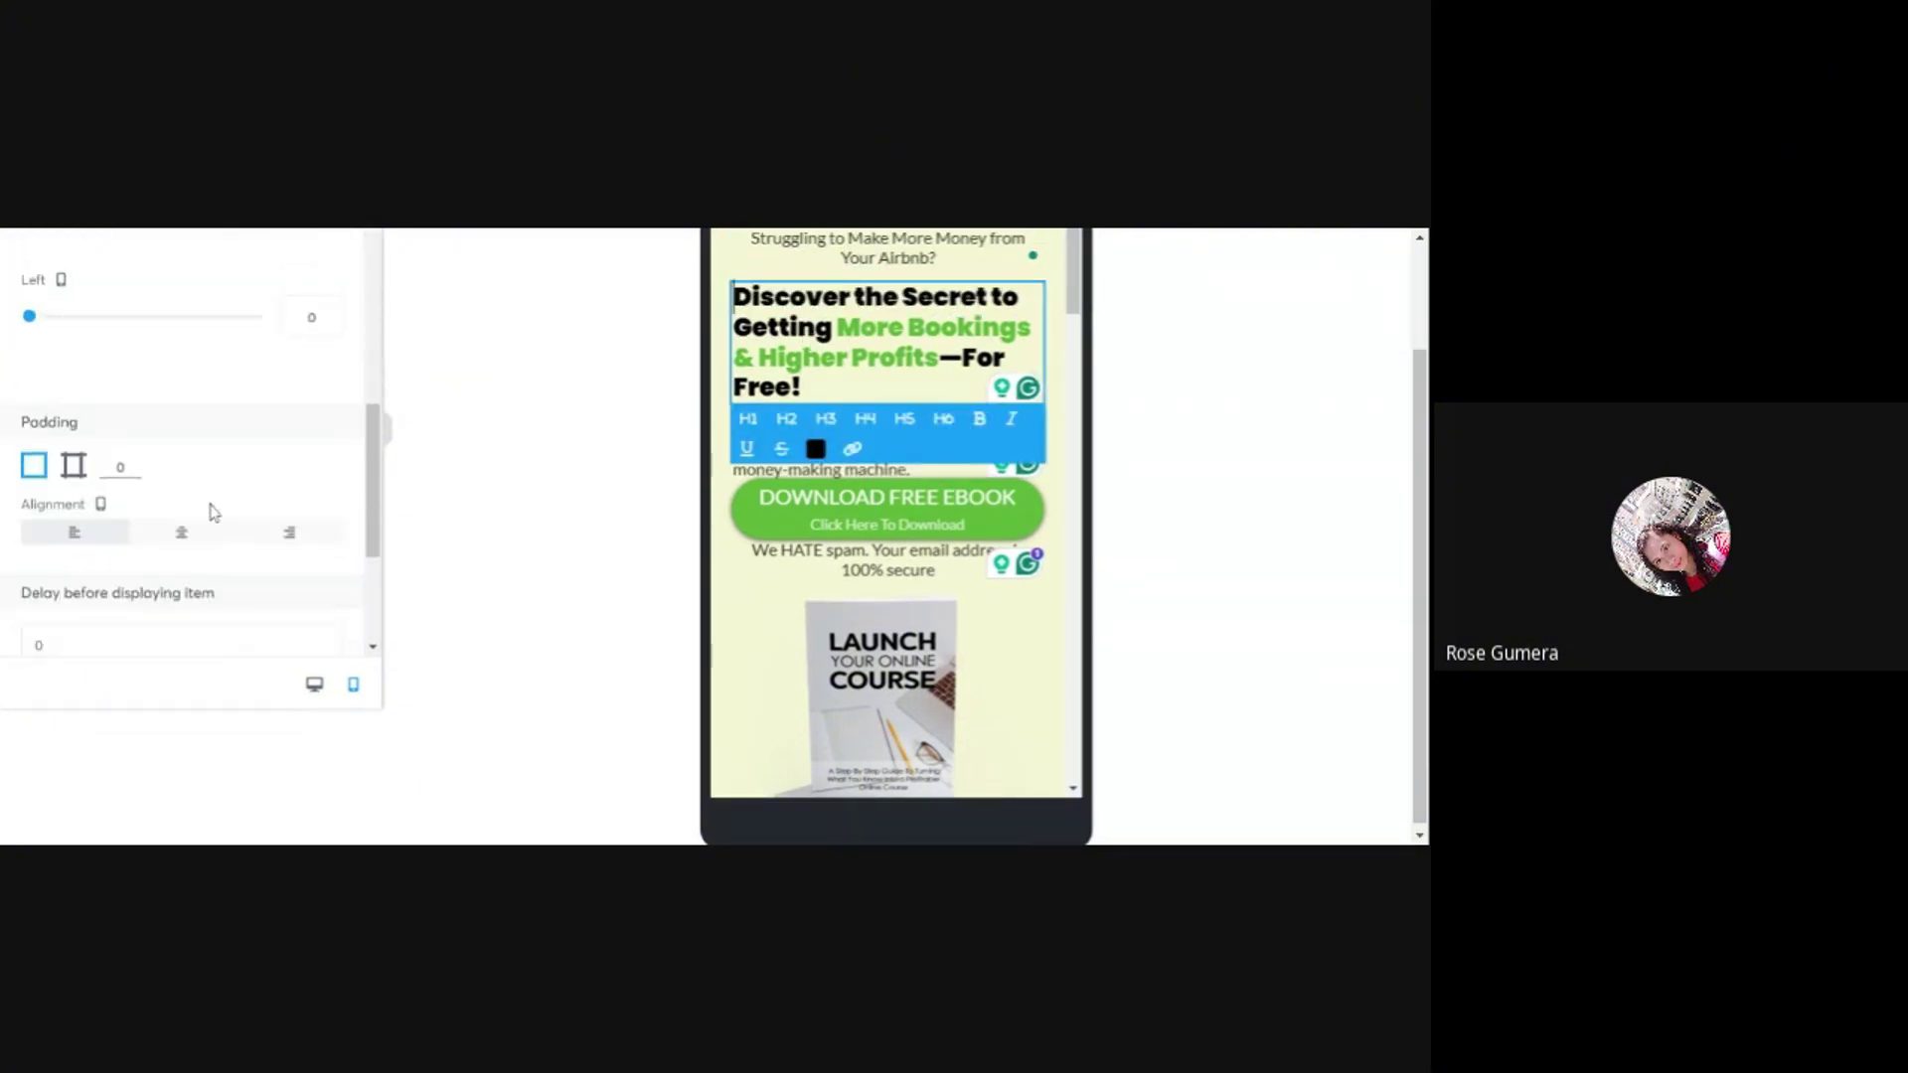
pyautogui.scroll(-3, 213, 512)
pyautogui.click(184, 326)
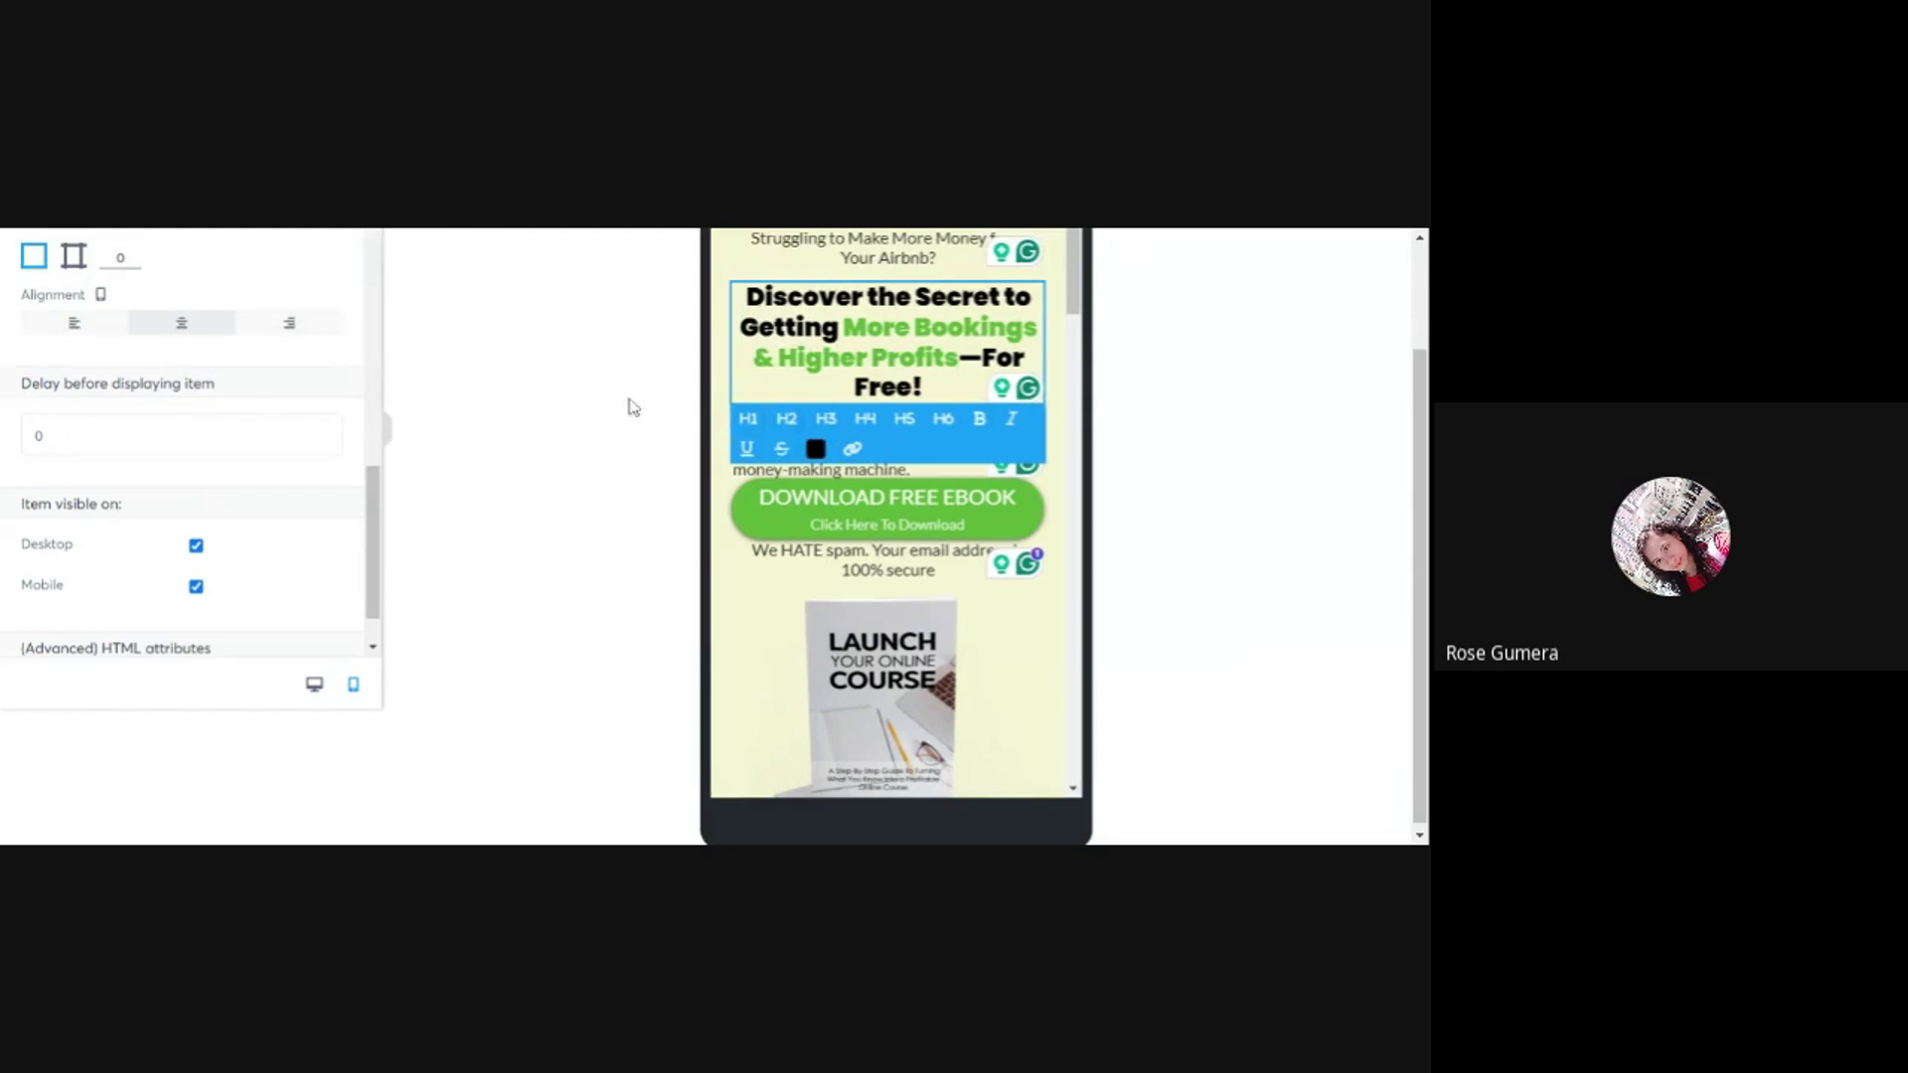
pyautogui.click(632, 407)
pyautogui.click(810, 447)
pyautogui.scroll(-3, 243, 501)
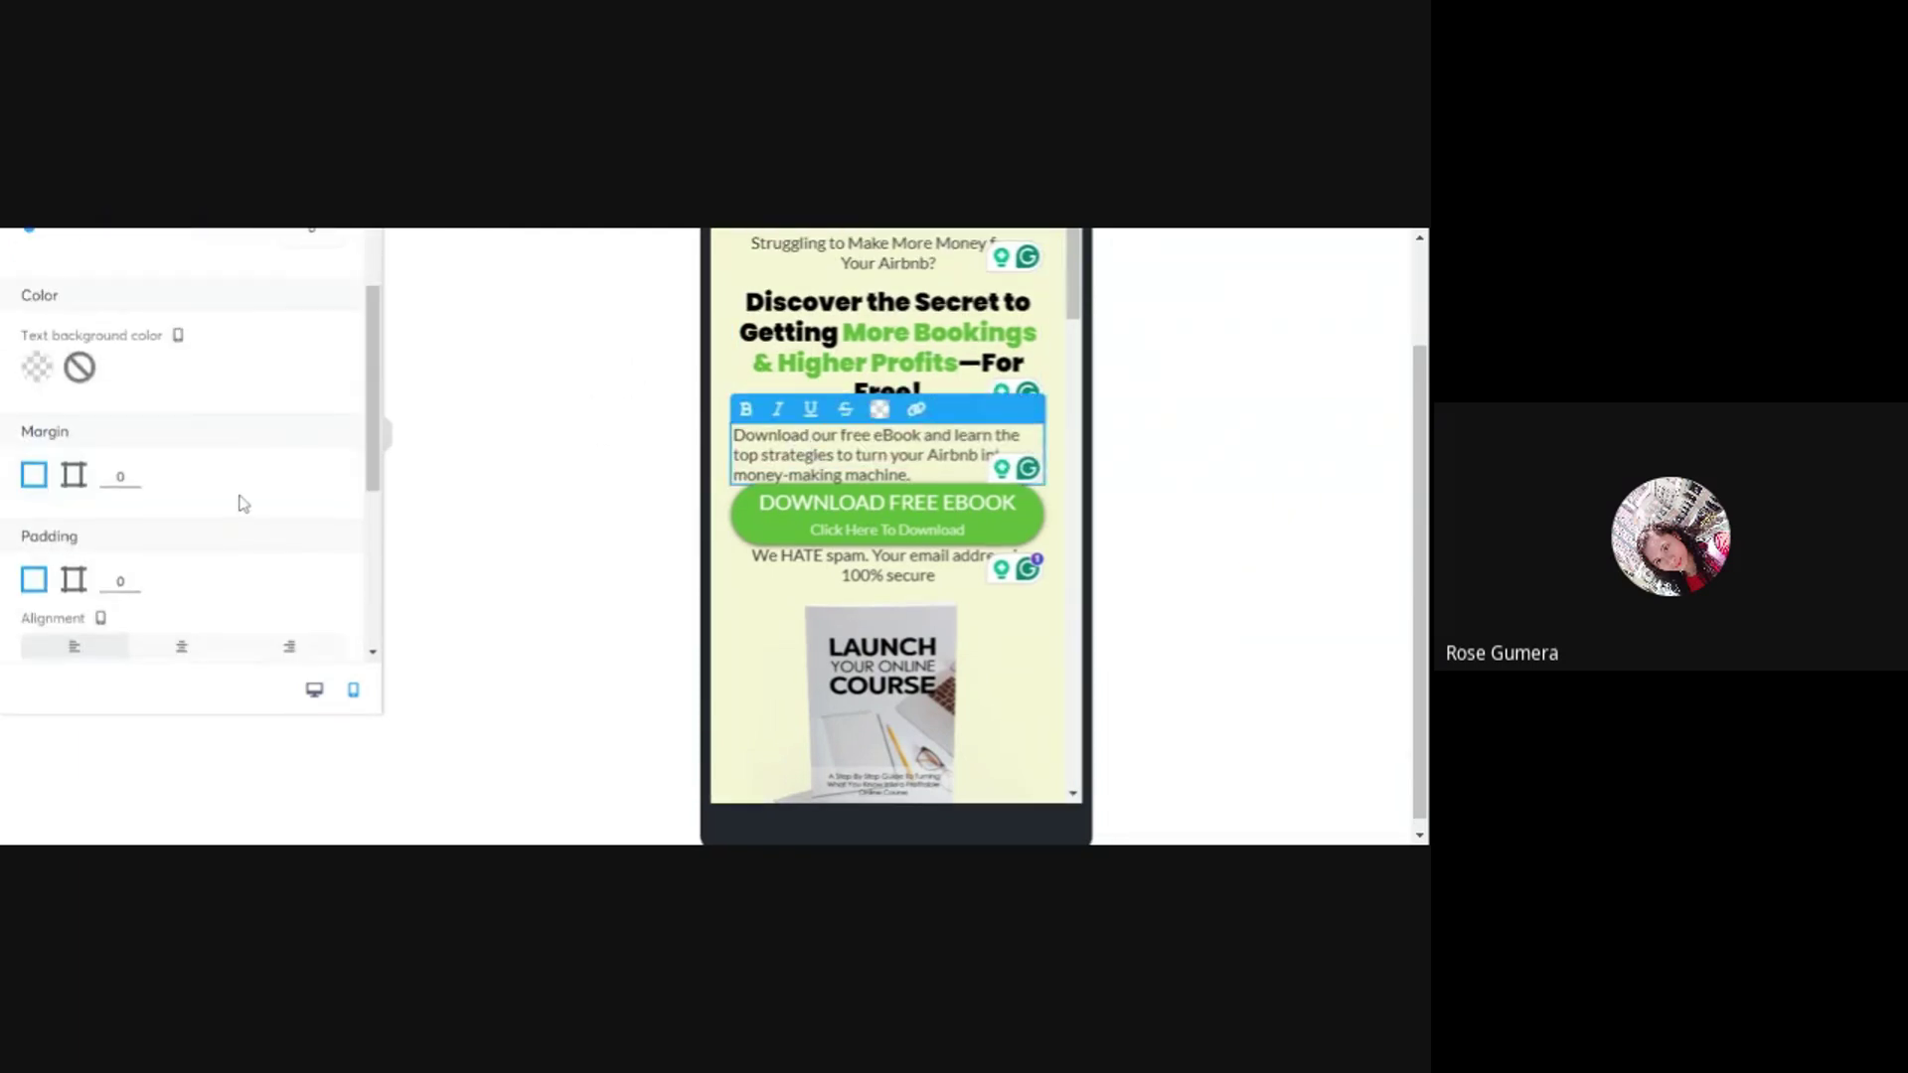
pyautogui.scroll(-3, 244, 502)
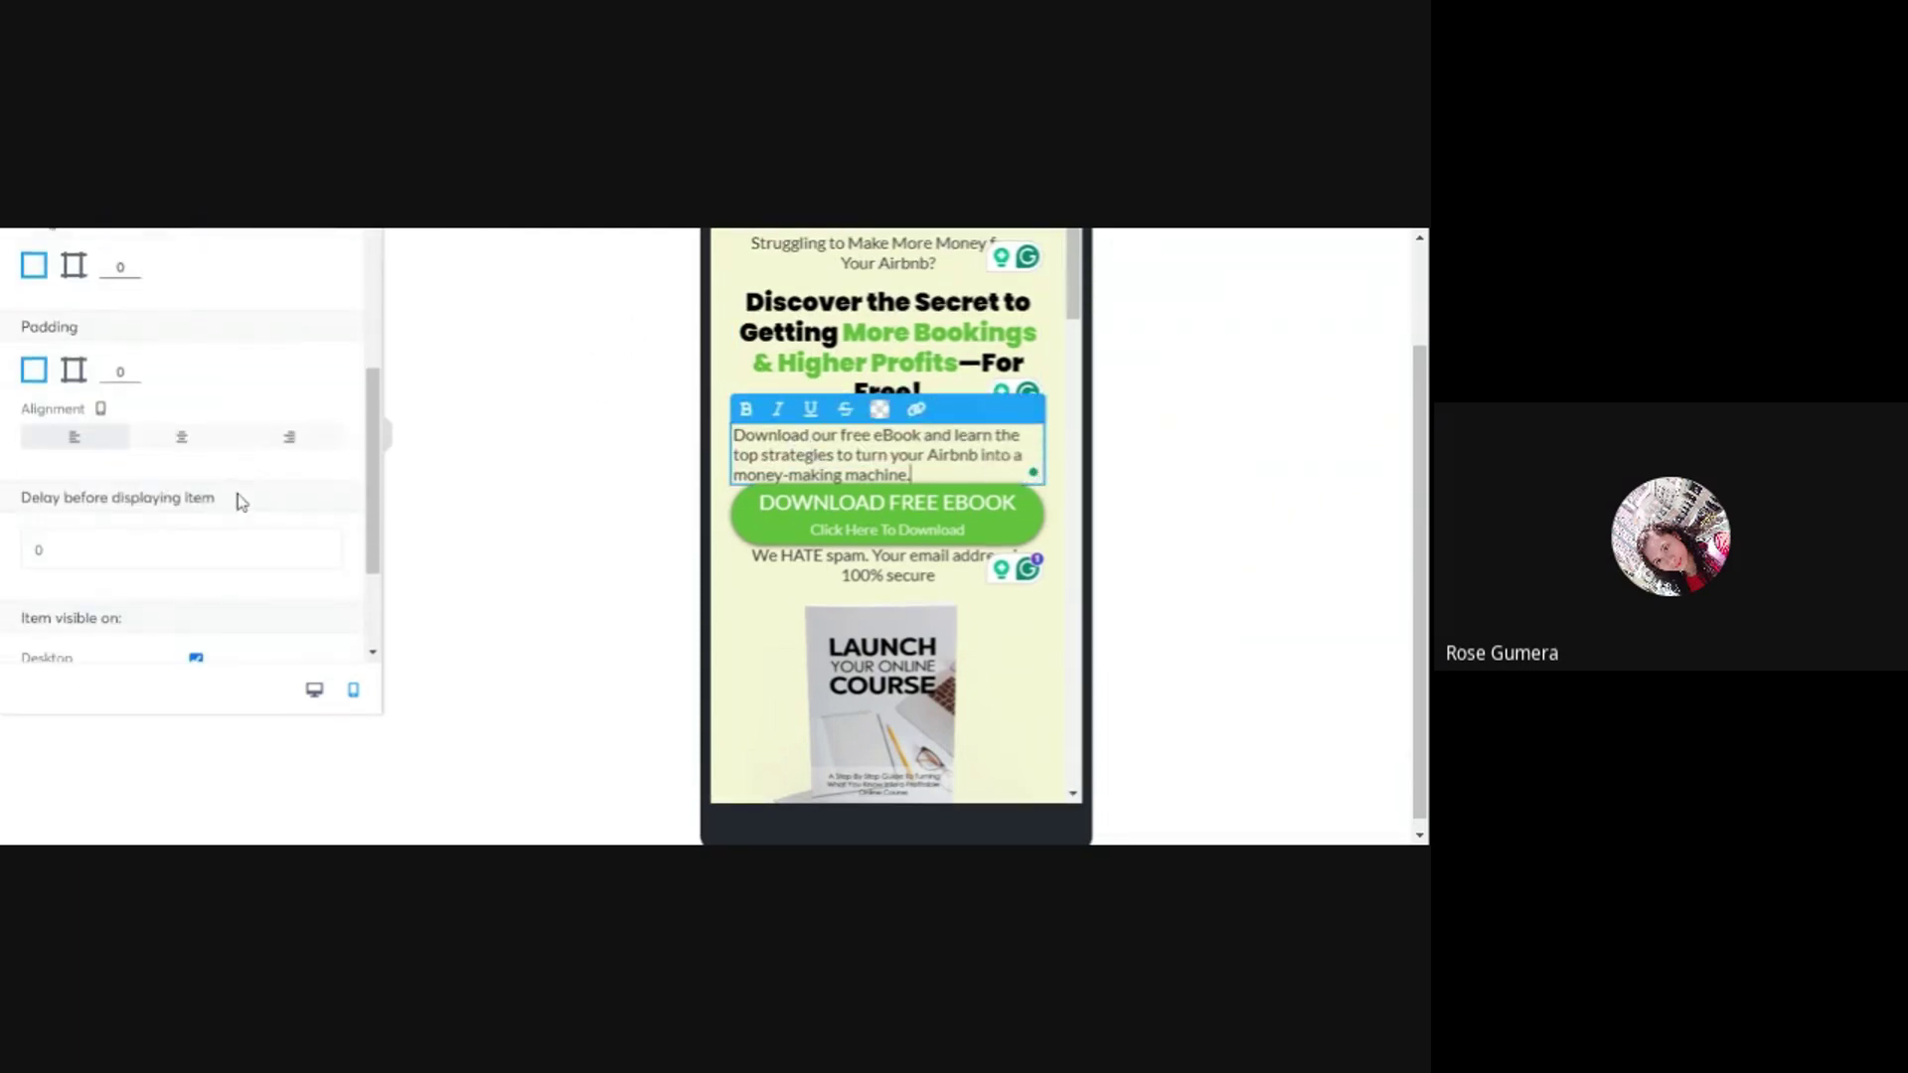
pyautogui.click(197, 450)
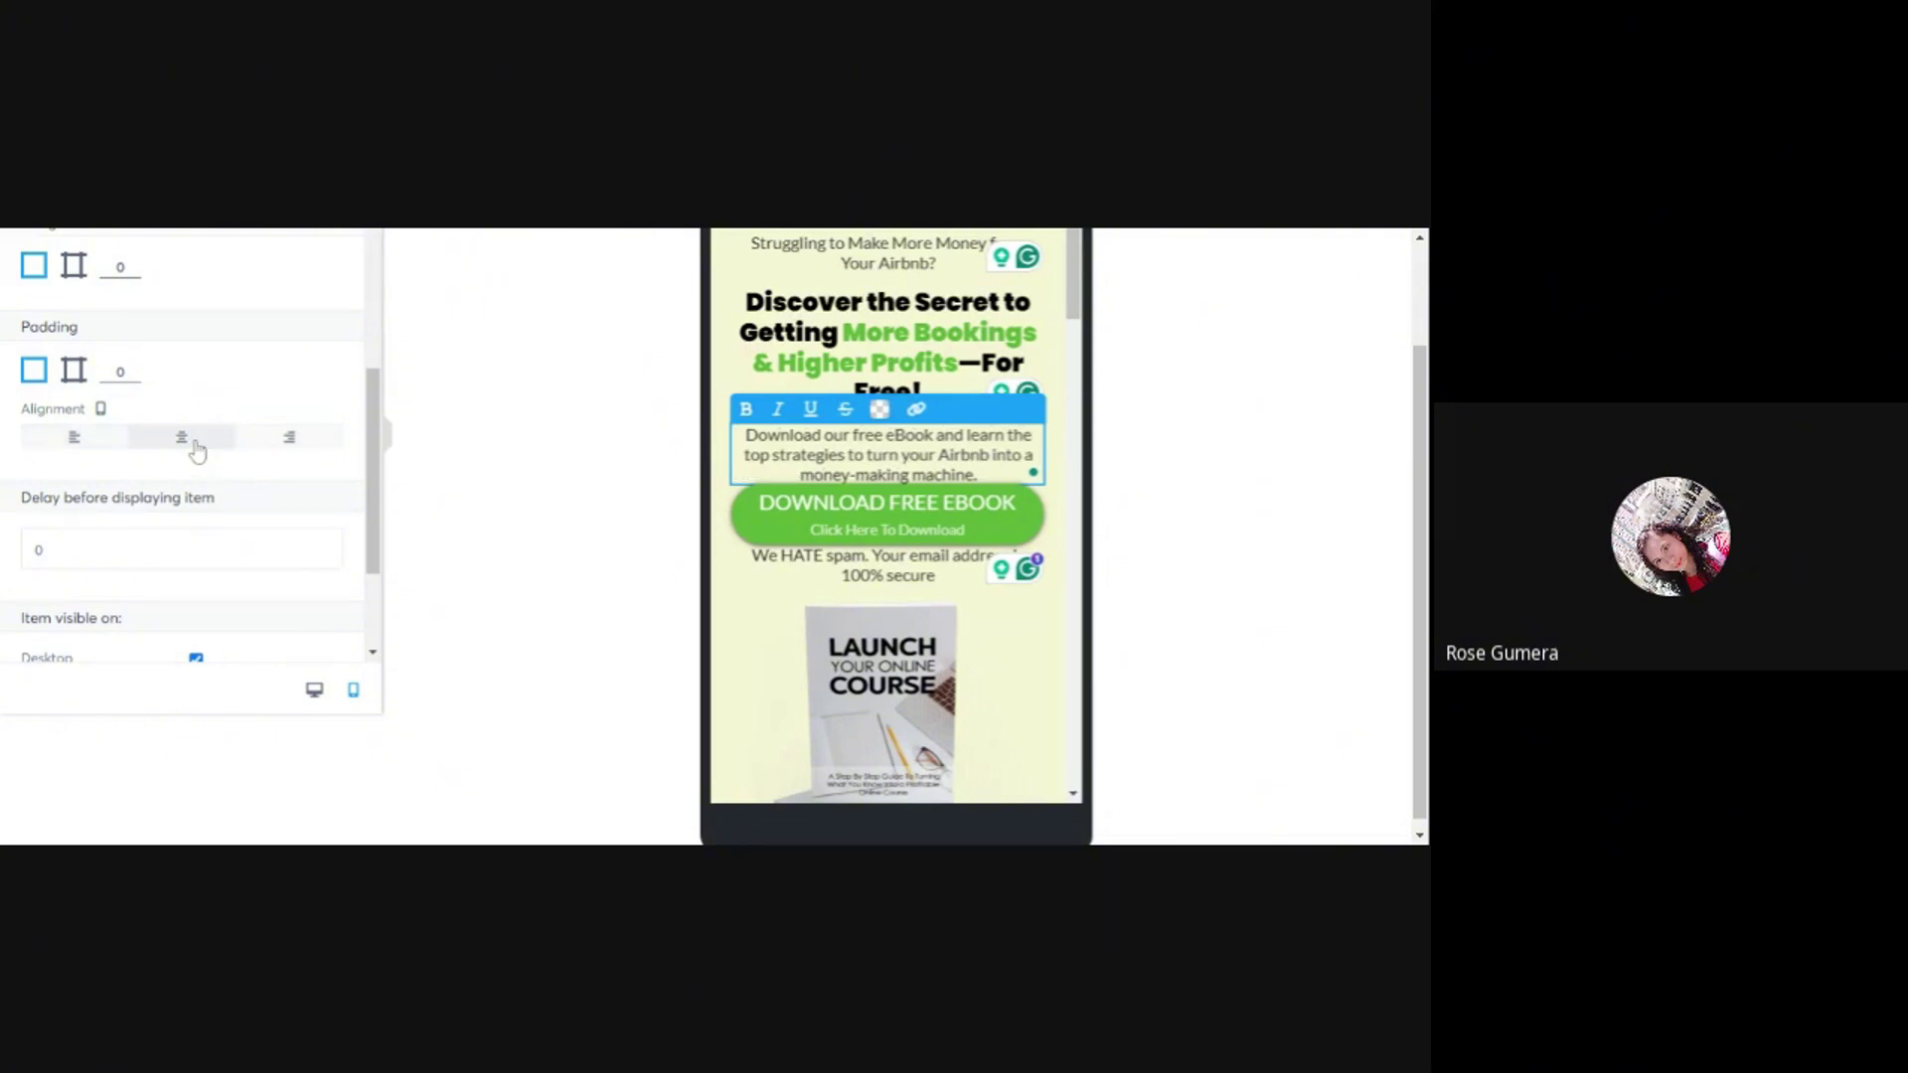
pyautogui.click(596, 468)
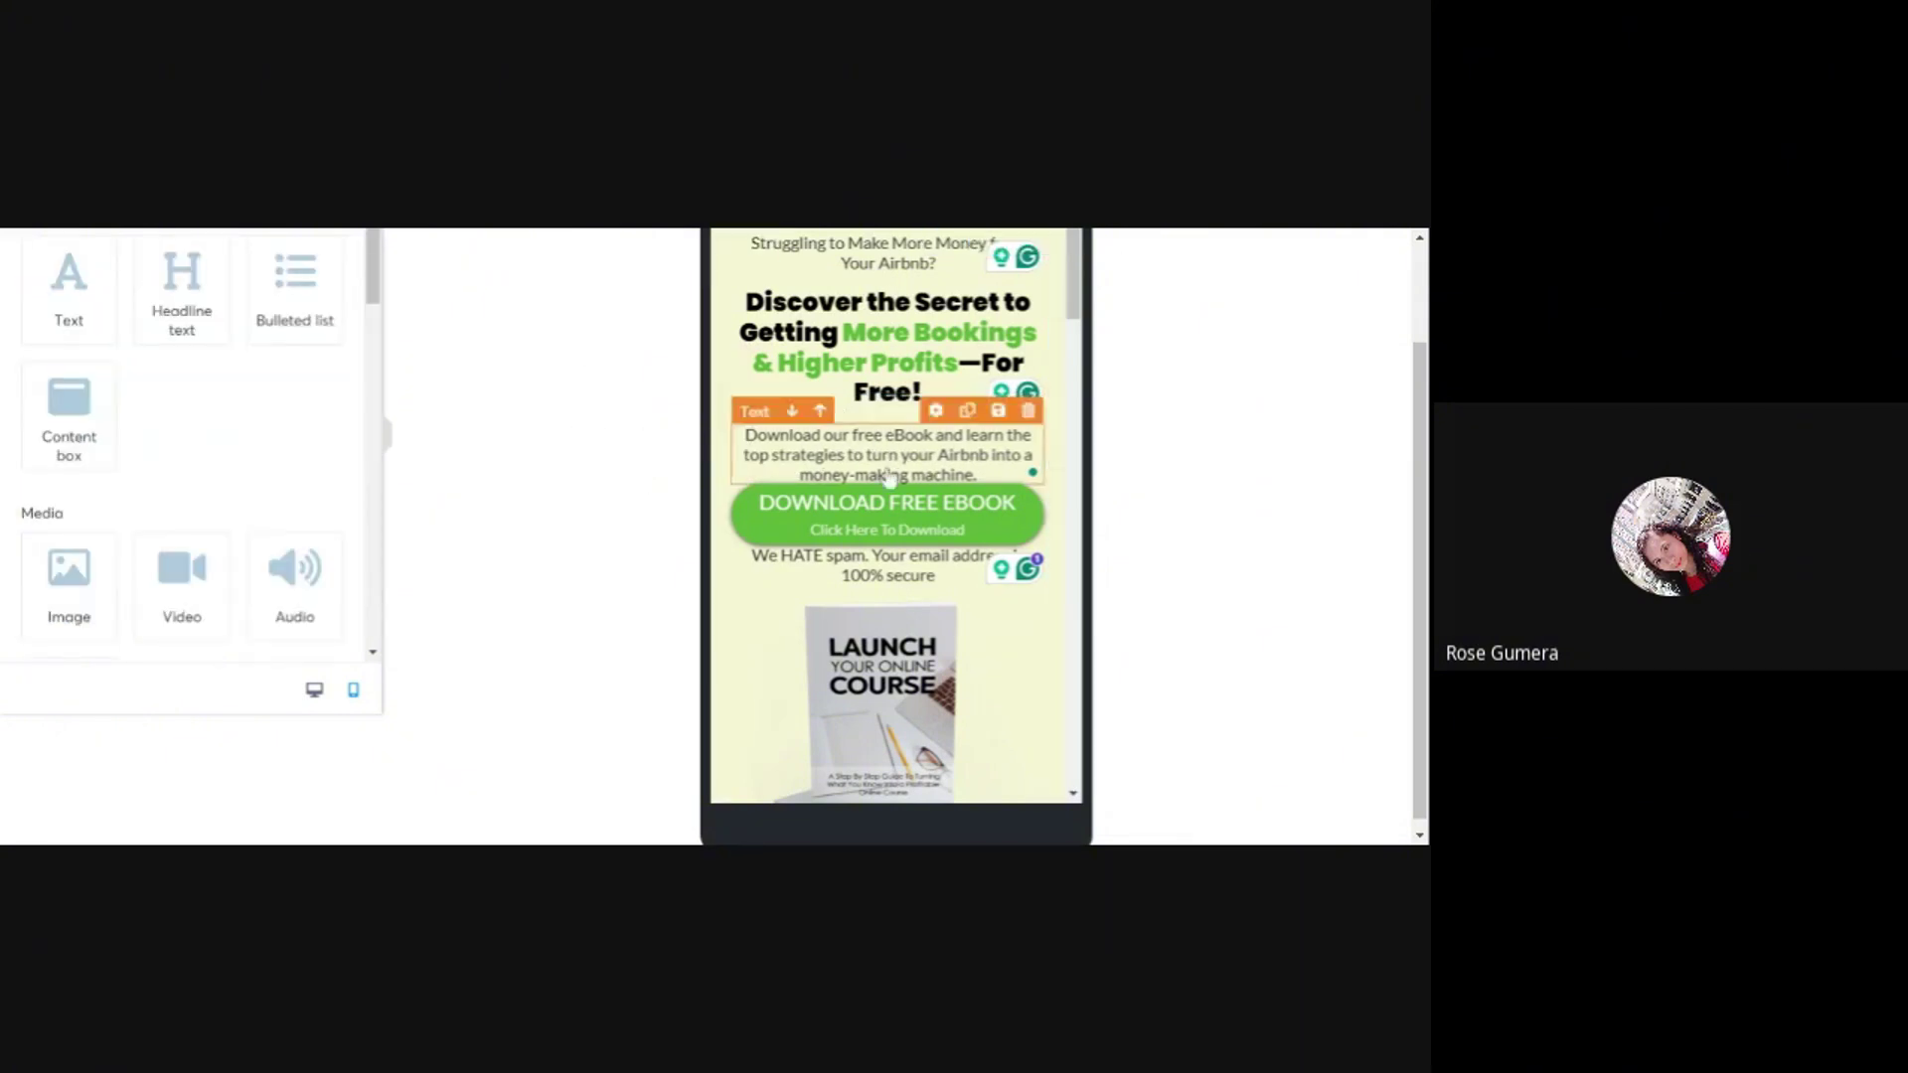
# - Set the DOWNLOAD FREE EBOOK button's top and bottom margins to 20
pyautogui.click(1013, 527)
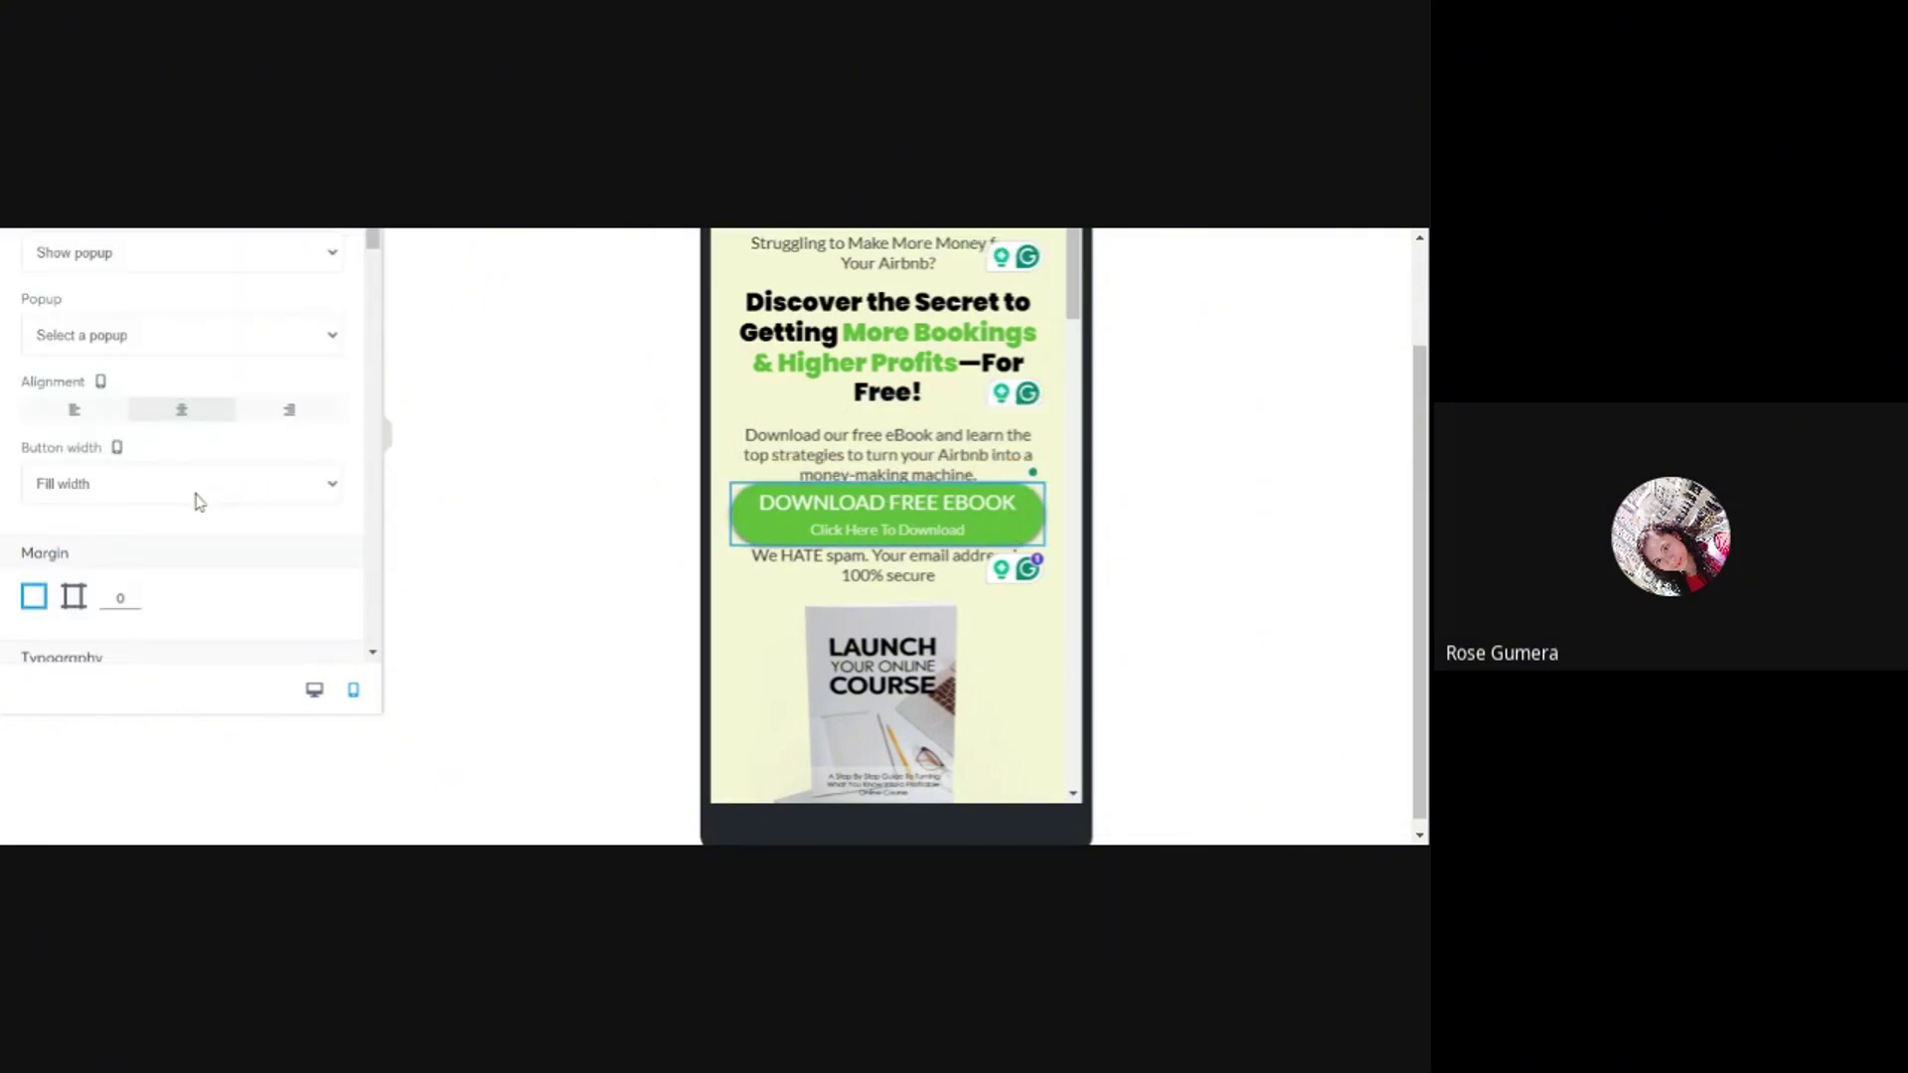
pyautogui.scroll(-3, 197, 492)
pyautogui.click(73, 387)
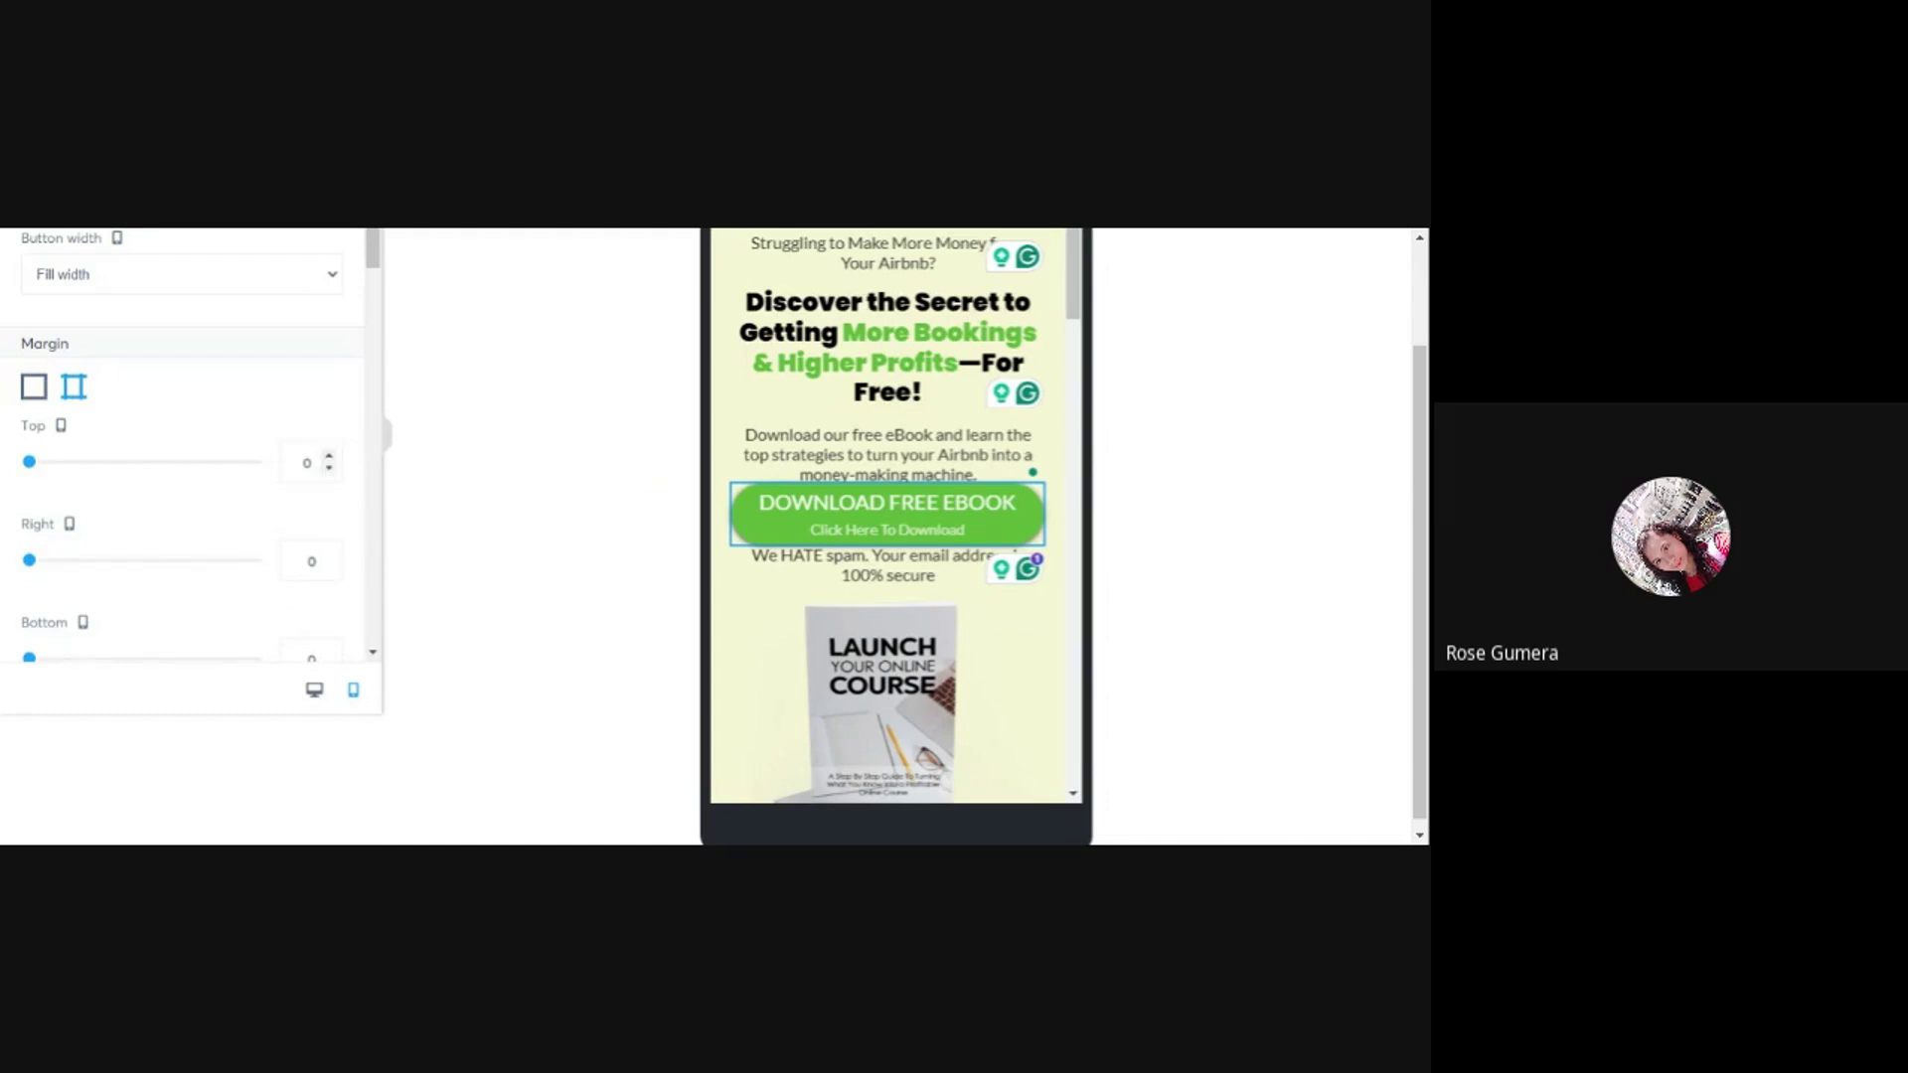
pyautogui.write('2')
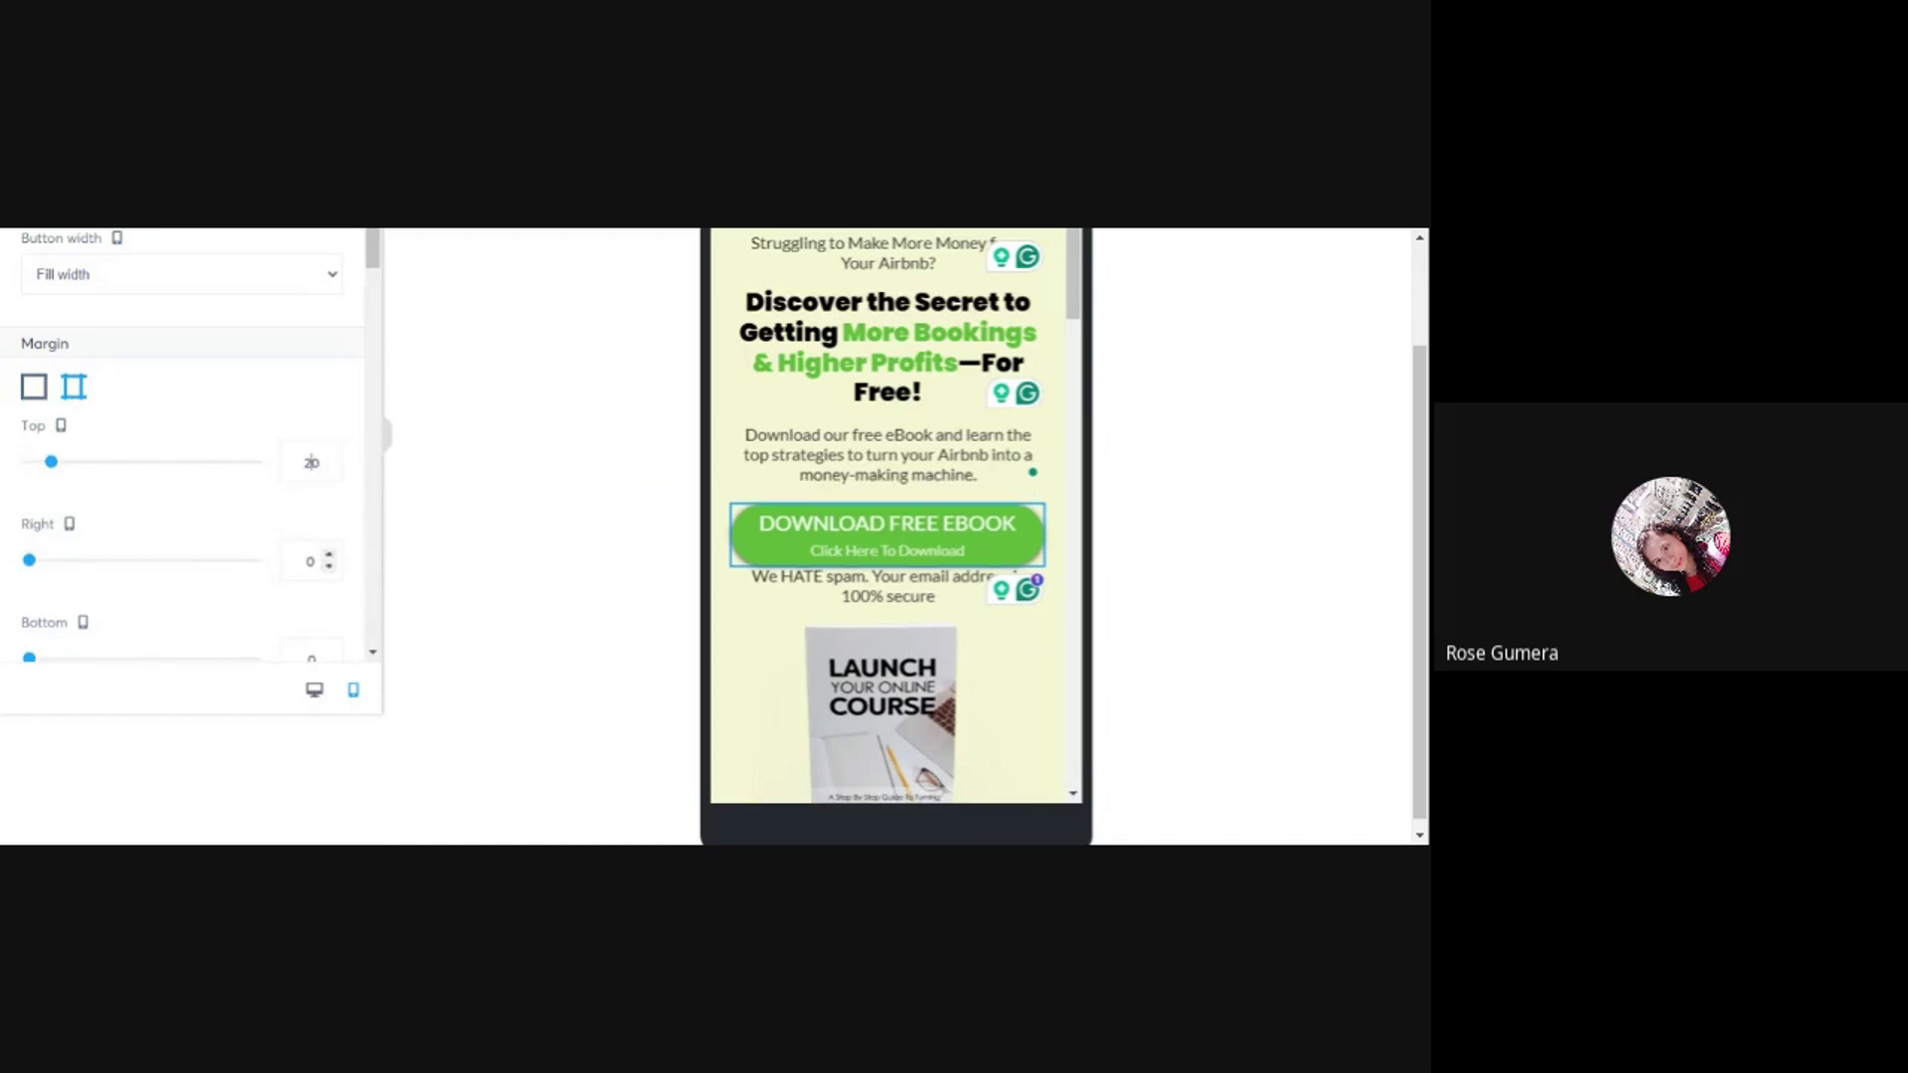
pyautogui.scroll(-1, 238, 538)
pyautogui.scroll(-2, 239, 538)
pyautogui.click(304, 449)
pyautogui.write('2')
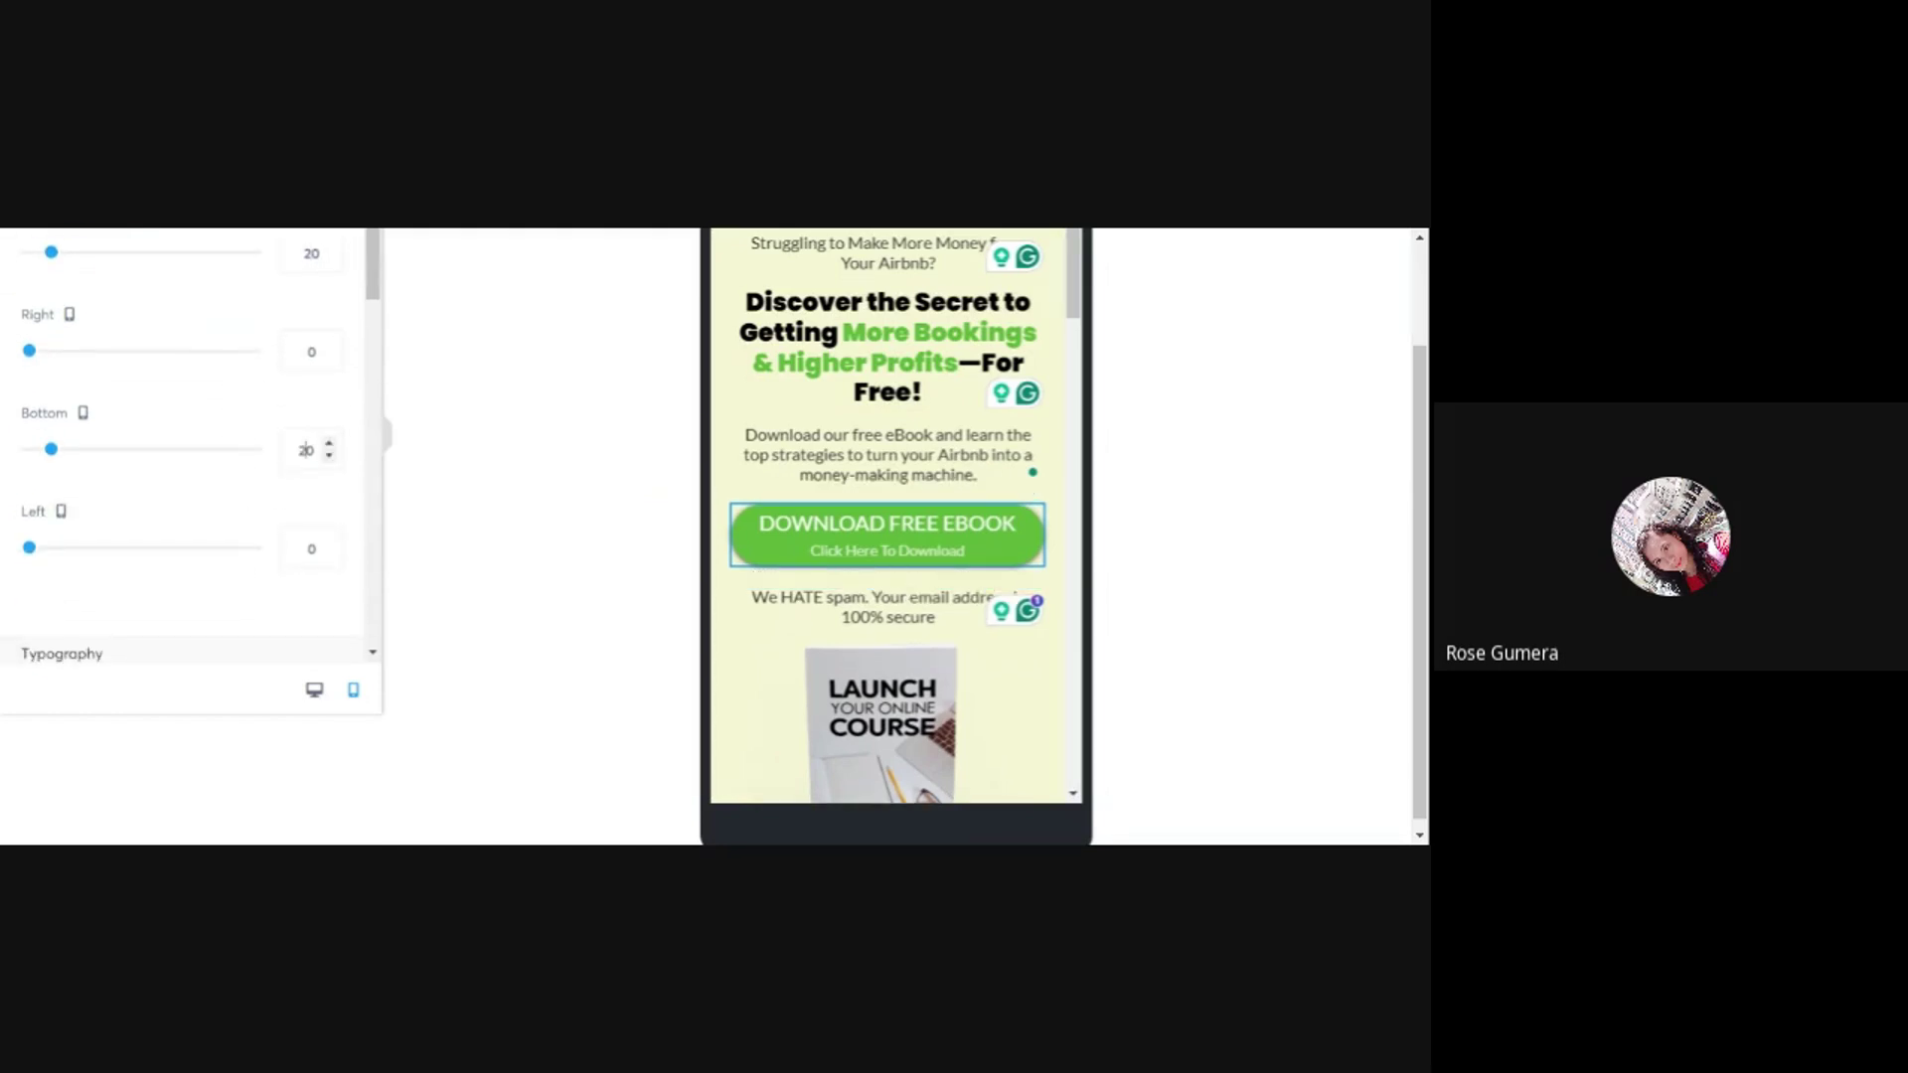
pyautogui.click(583, 506)
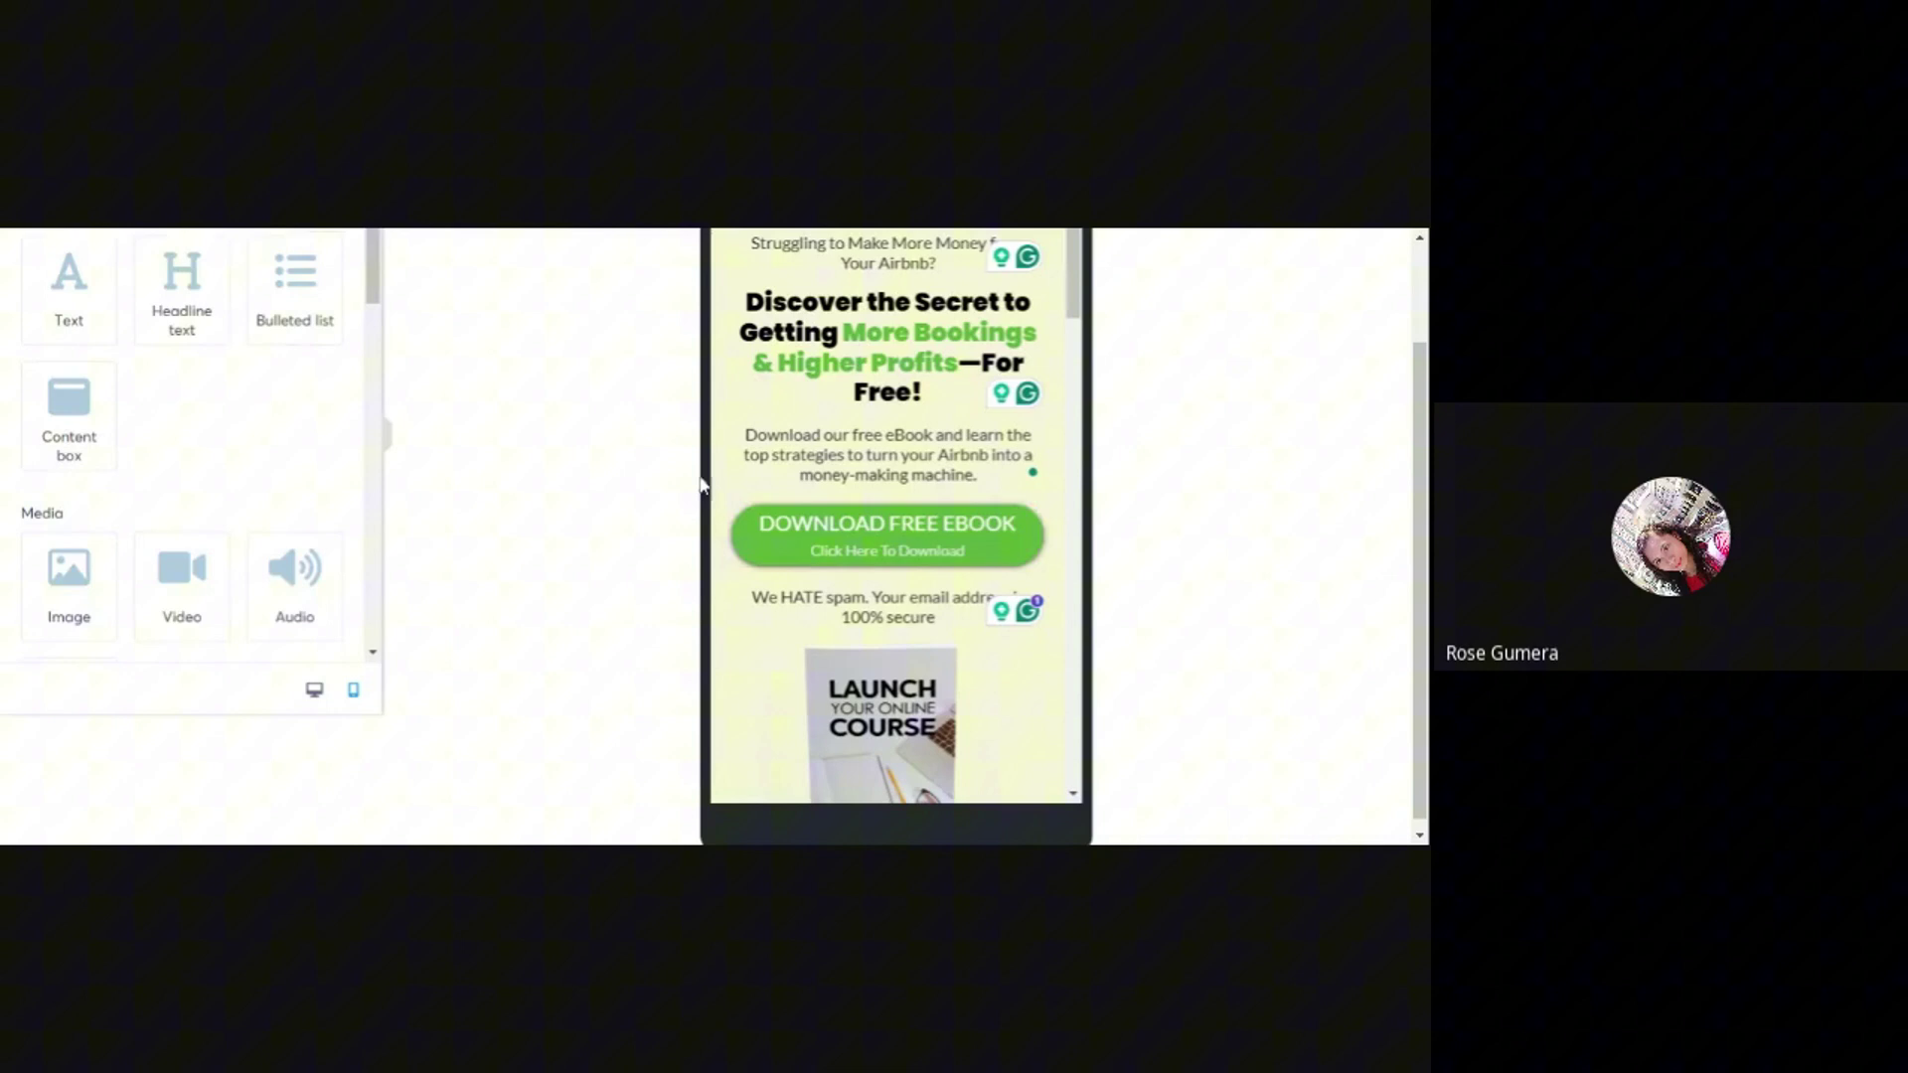
# - Reduce the spam reassurance text's font size so it fits on one line
pyautogui.click(844, 623)
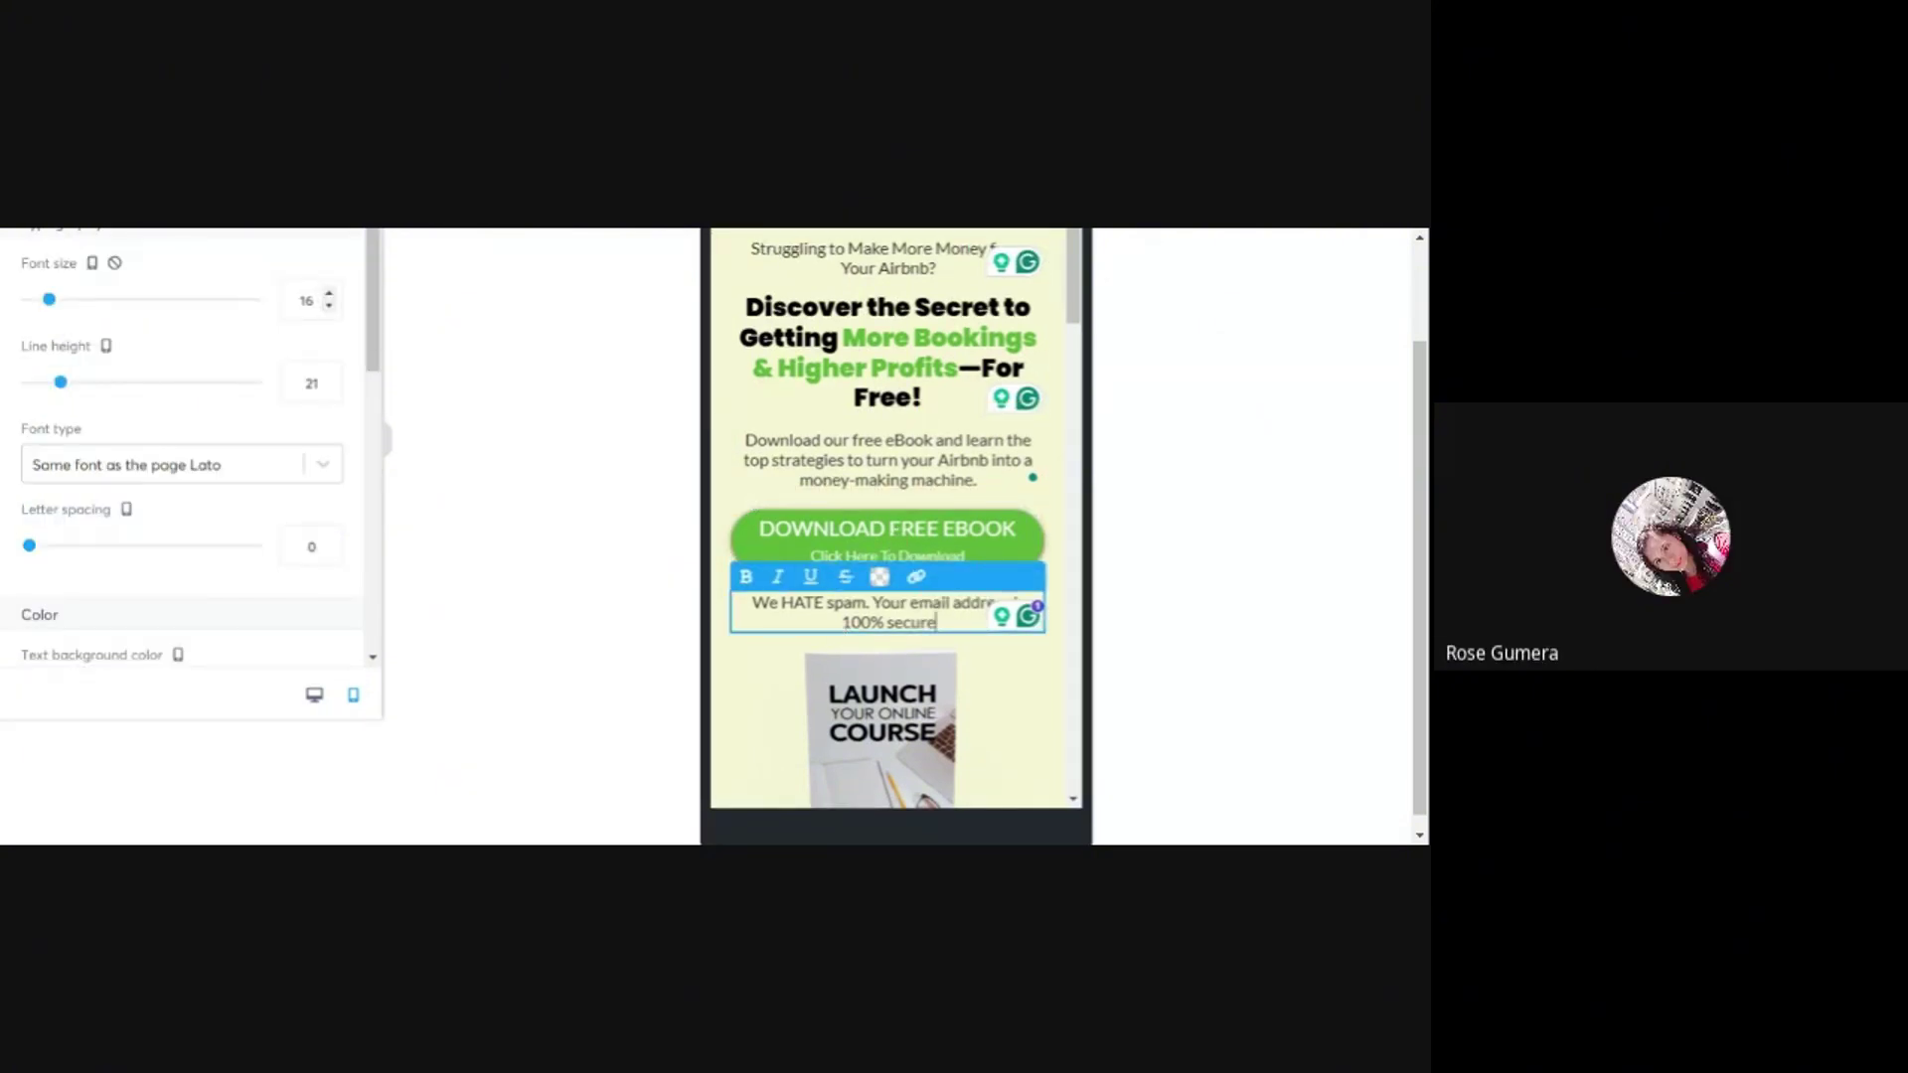
pyautogui.click(330, 307)
pyautogui.click(330, 307)
pyautogui.click(330, 307)
pyautogui.click(599, 449)
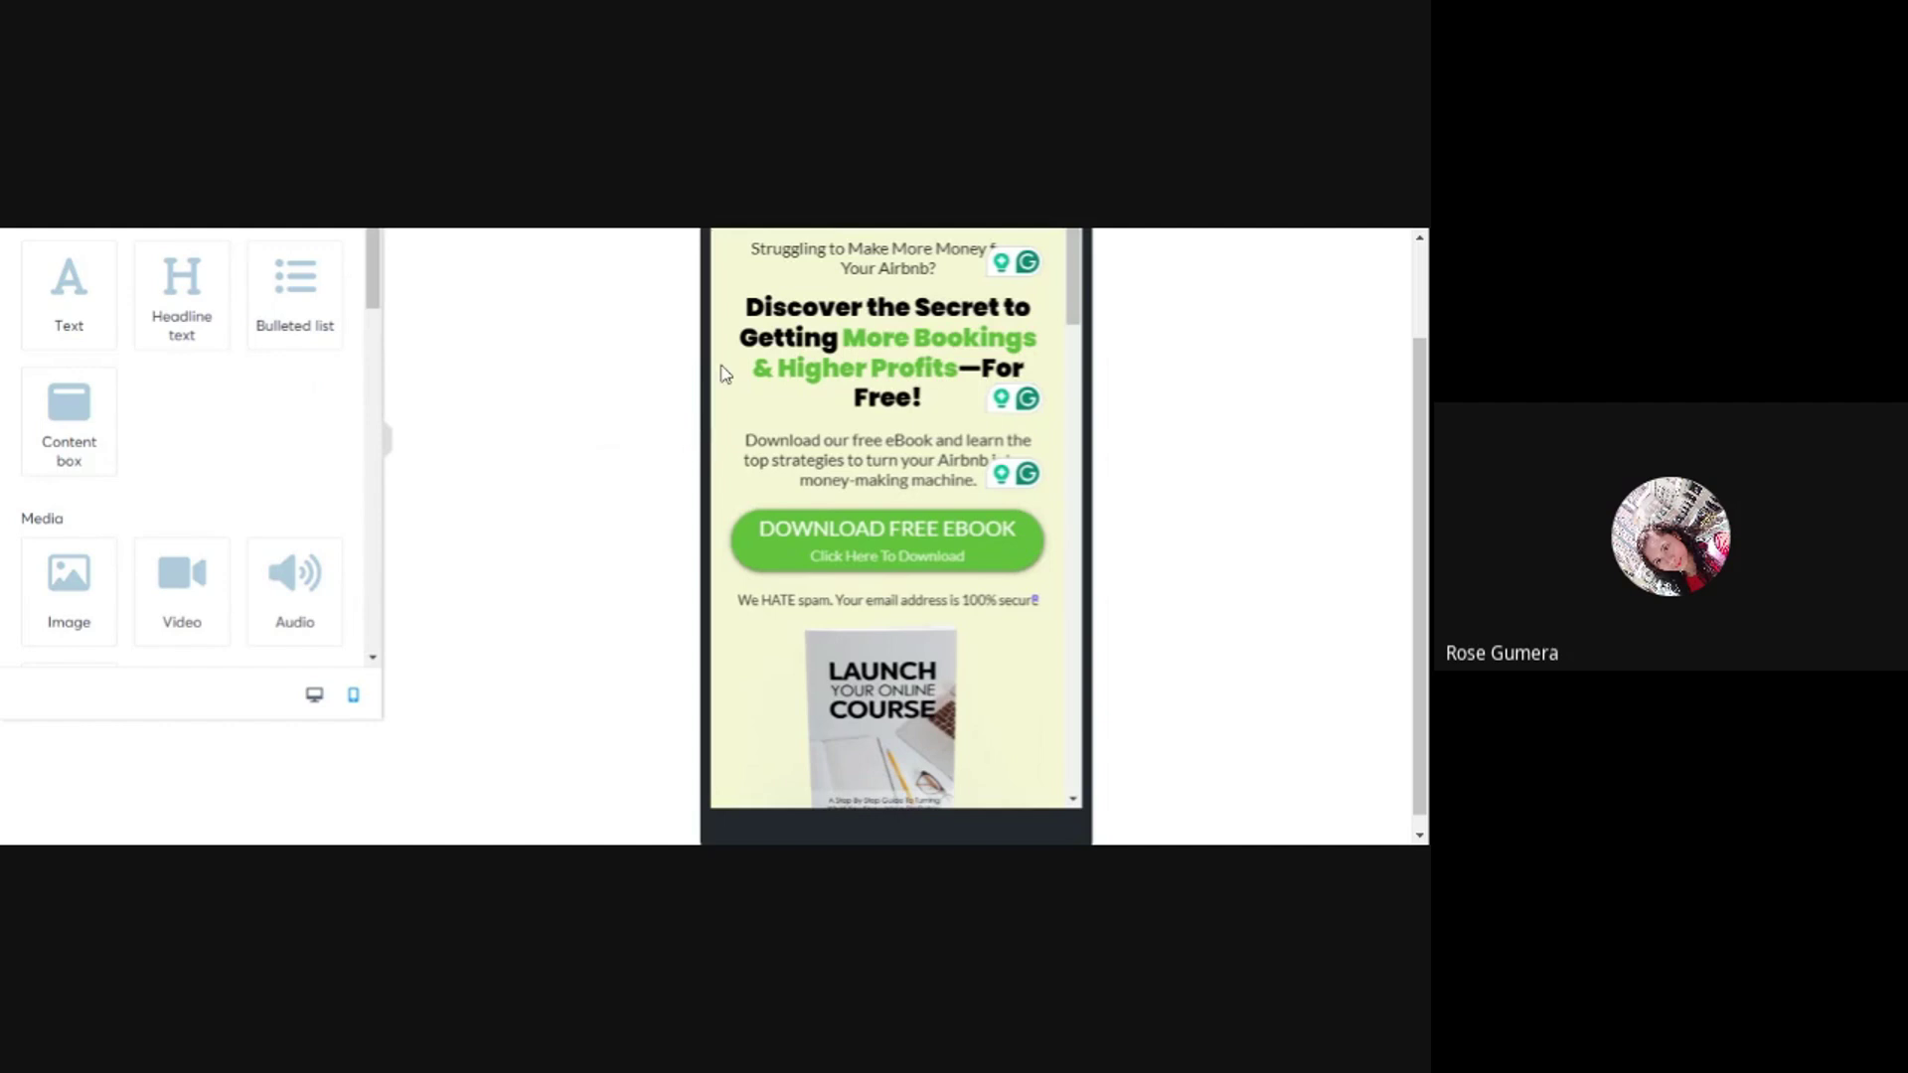
pyautogui.scroll(1, 1004, 387)
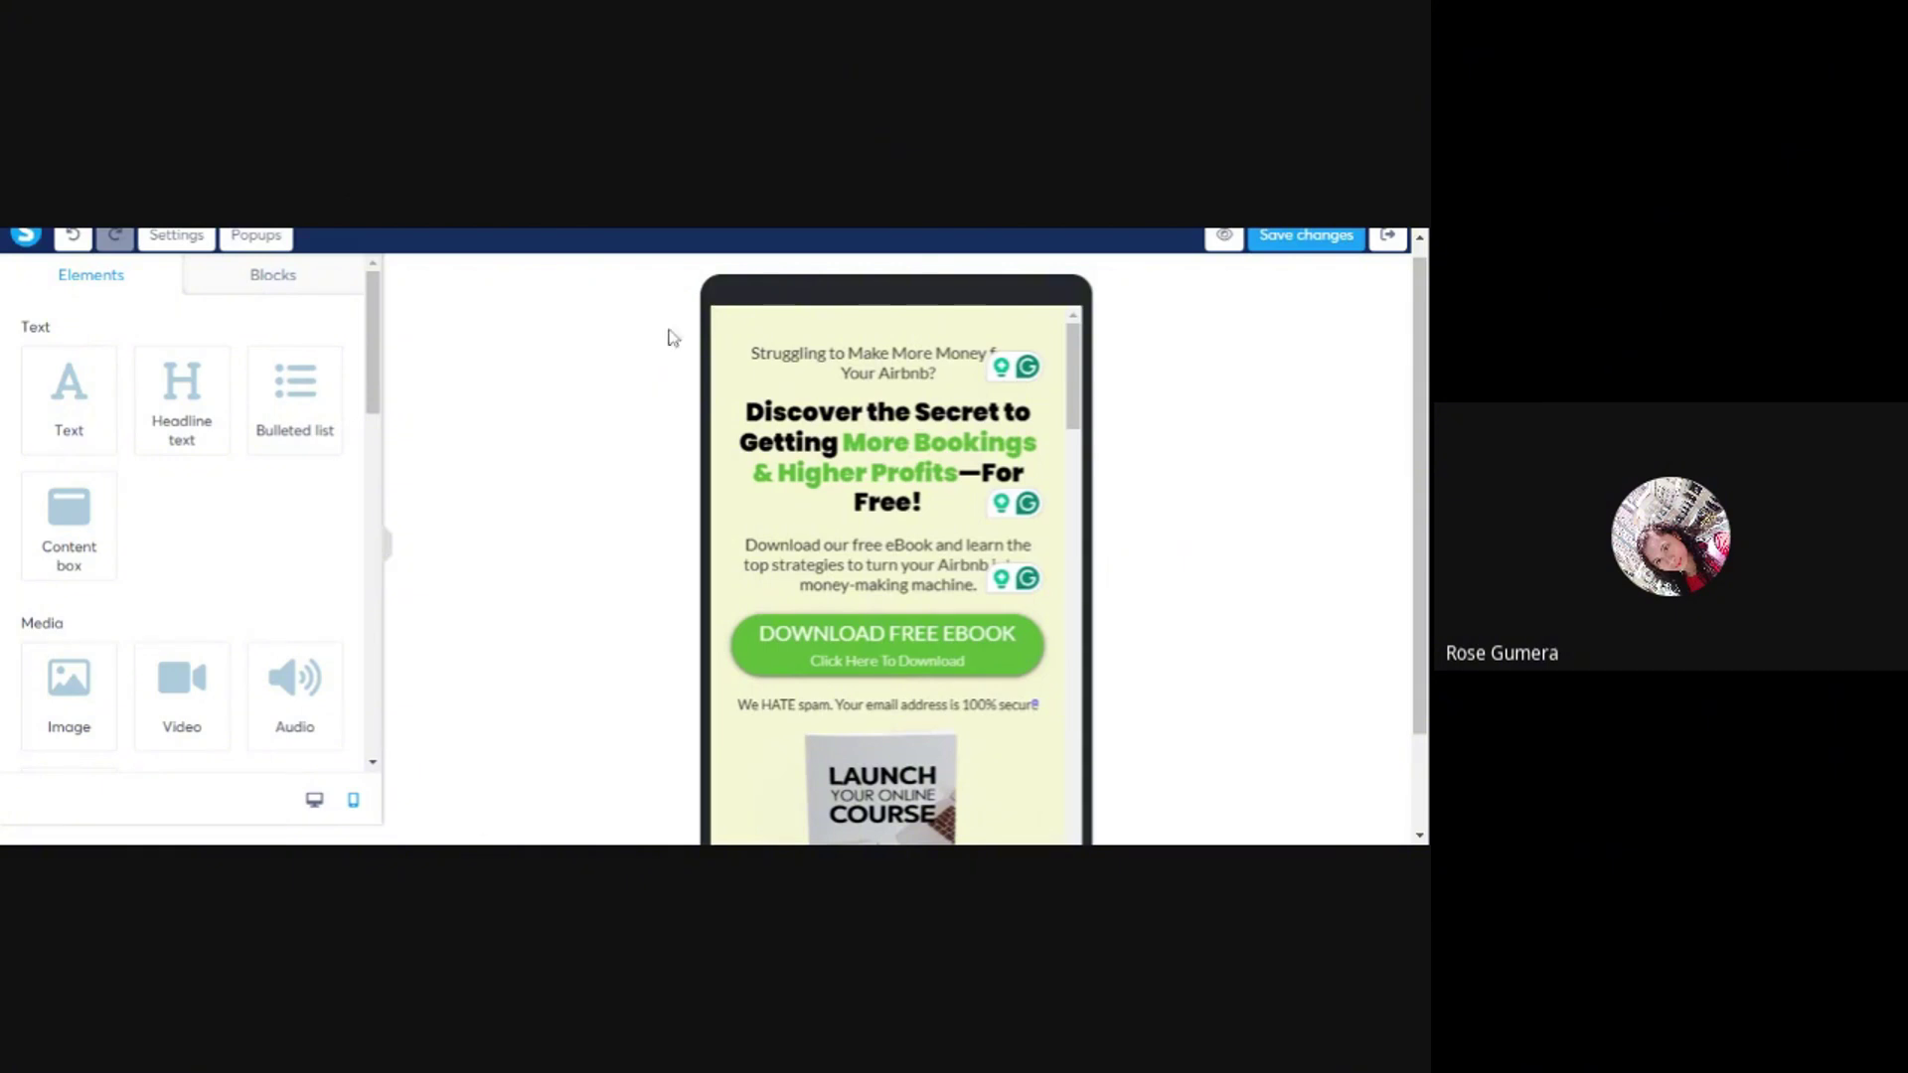
# - Give the What you'll learn intro paragraph top and bottom margins of 15
pyautogui.scroll(-5, 1065, 438)
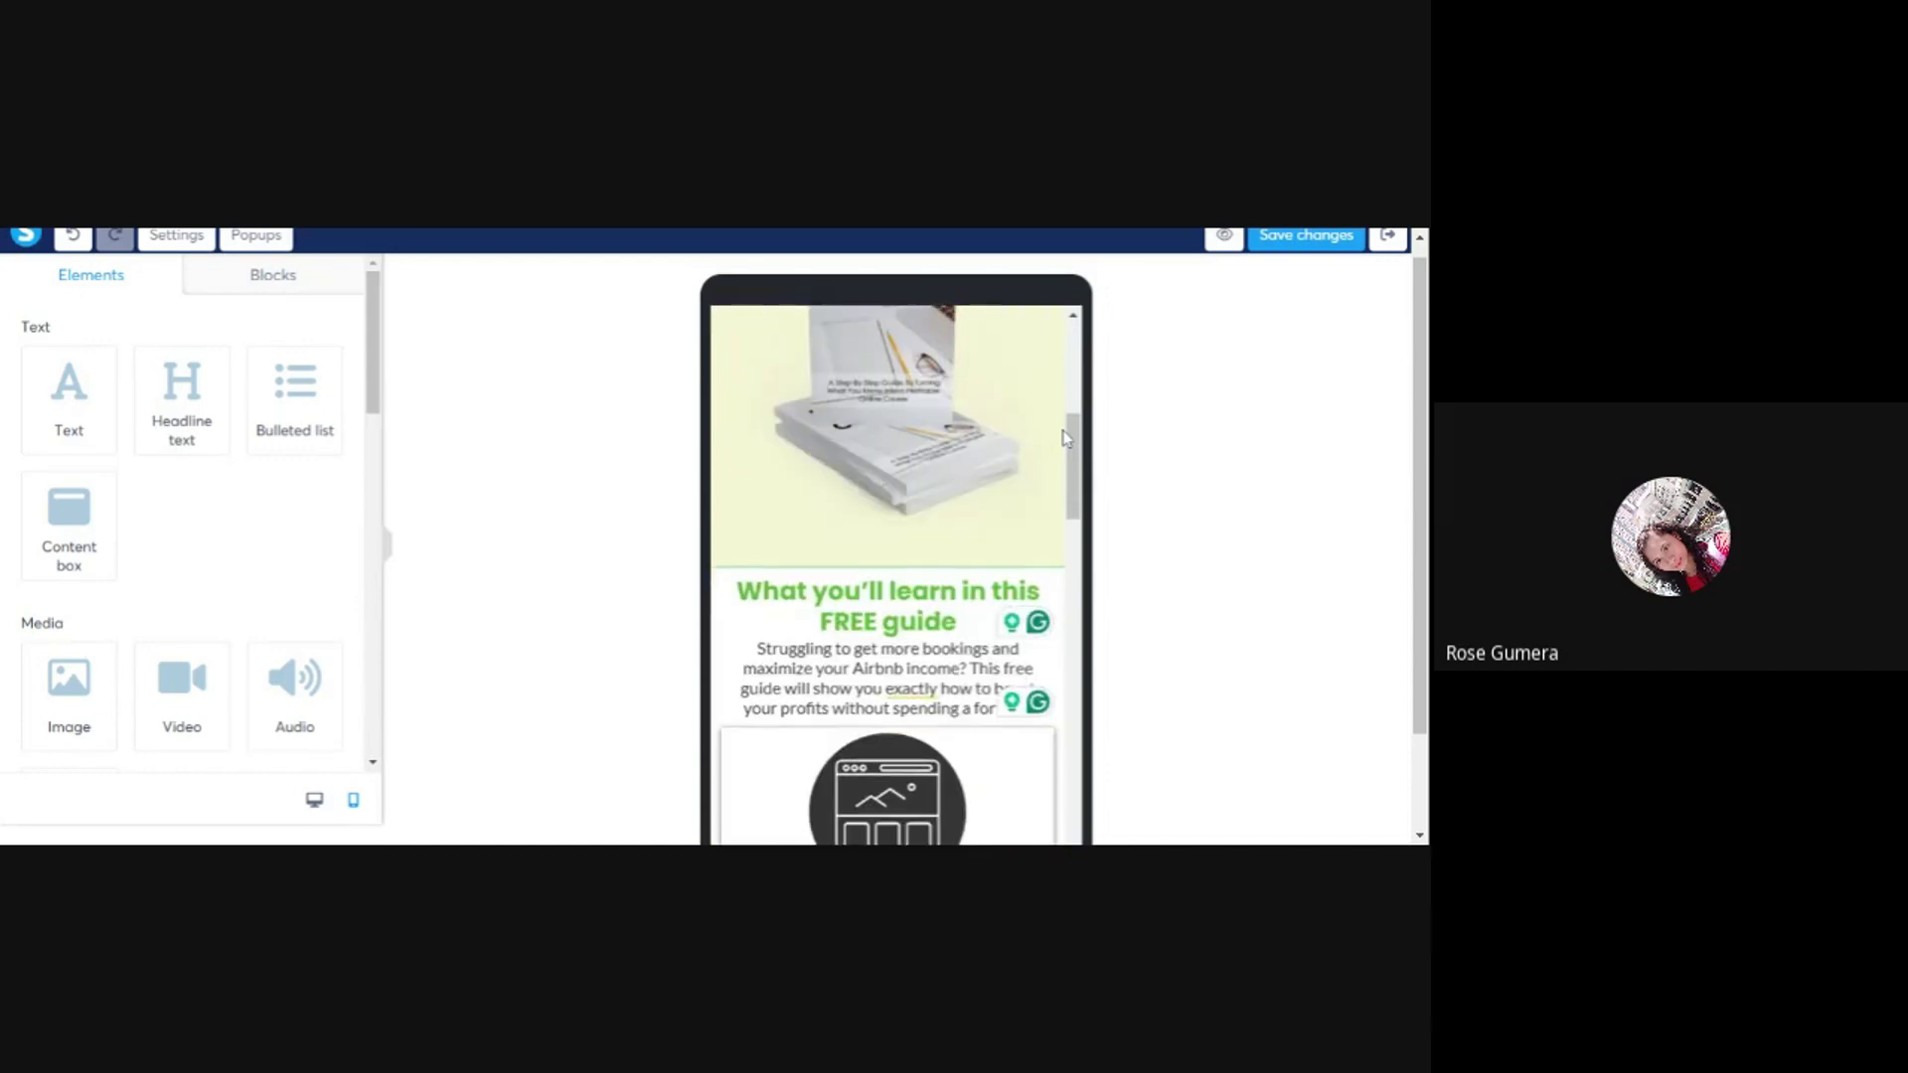
pyautogui.scroll(-3, 1063, 434)
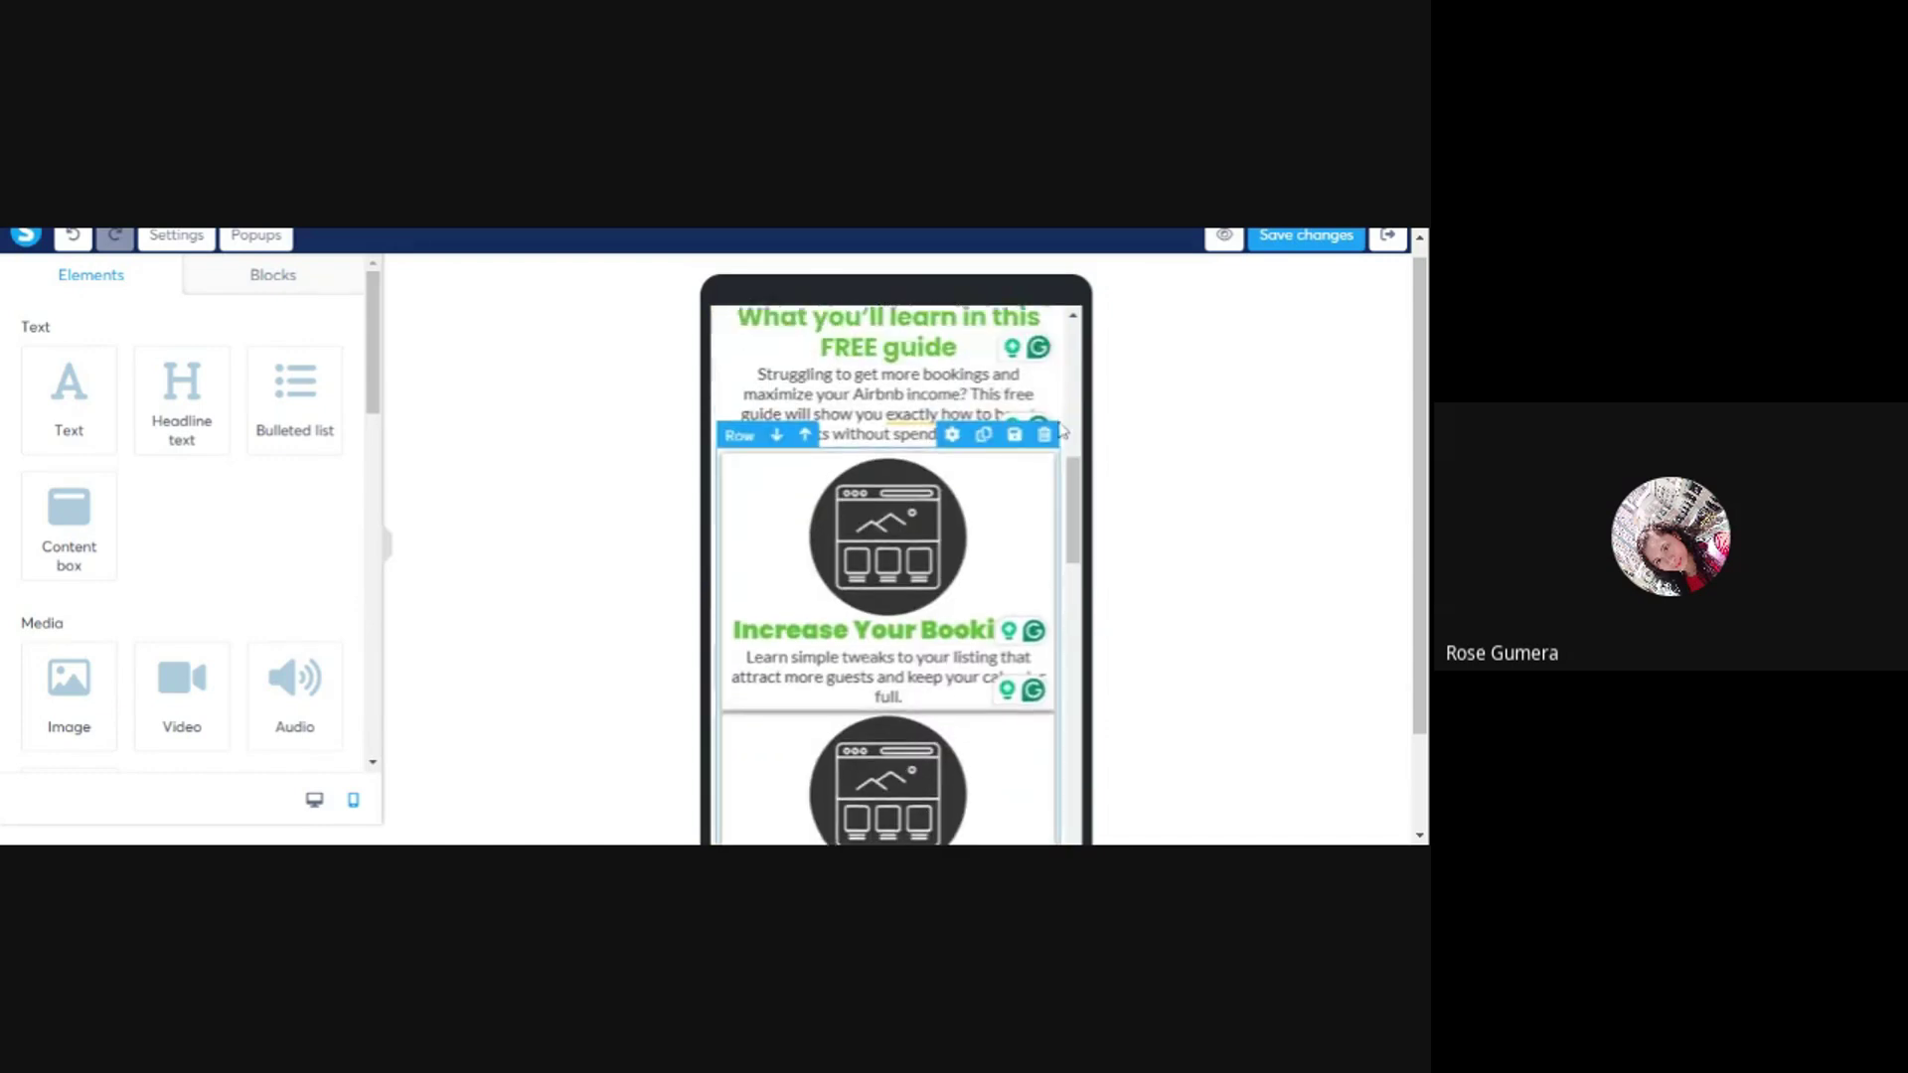
pyautogui.scroll(1, 1062, 429)
pyautogui.click(924, 452)
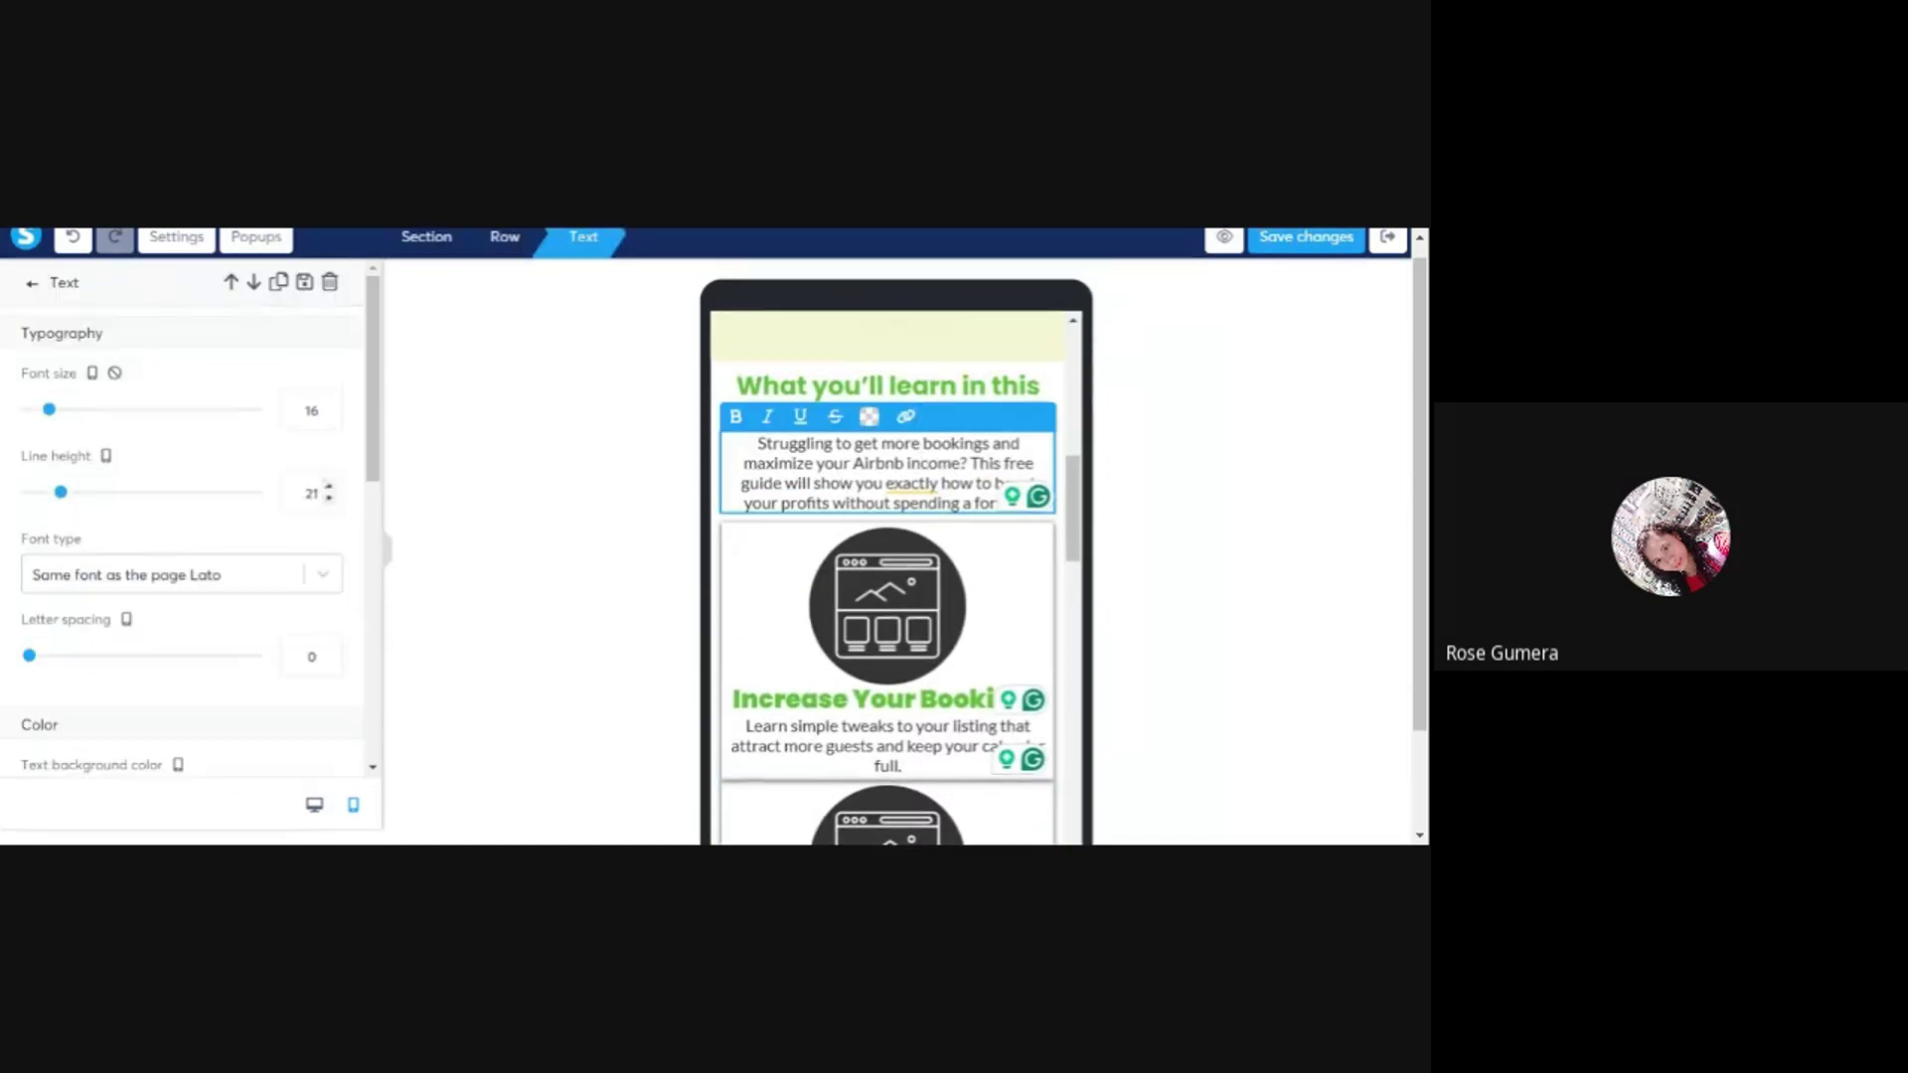
pyautogui.scroll(-6, 157, 541)
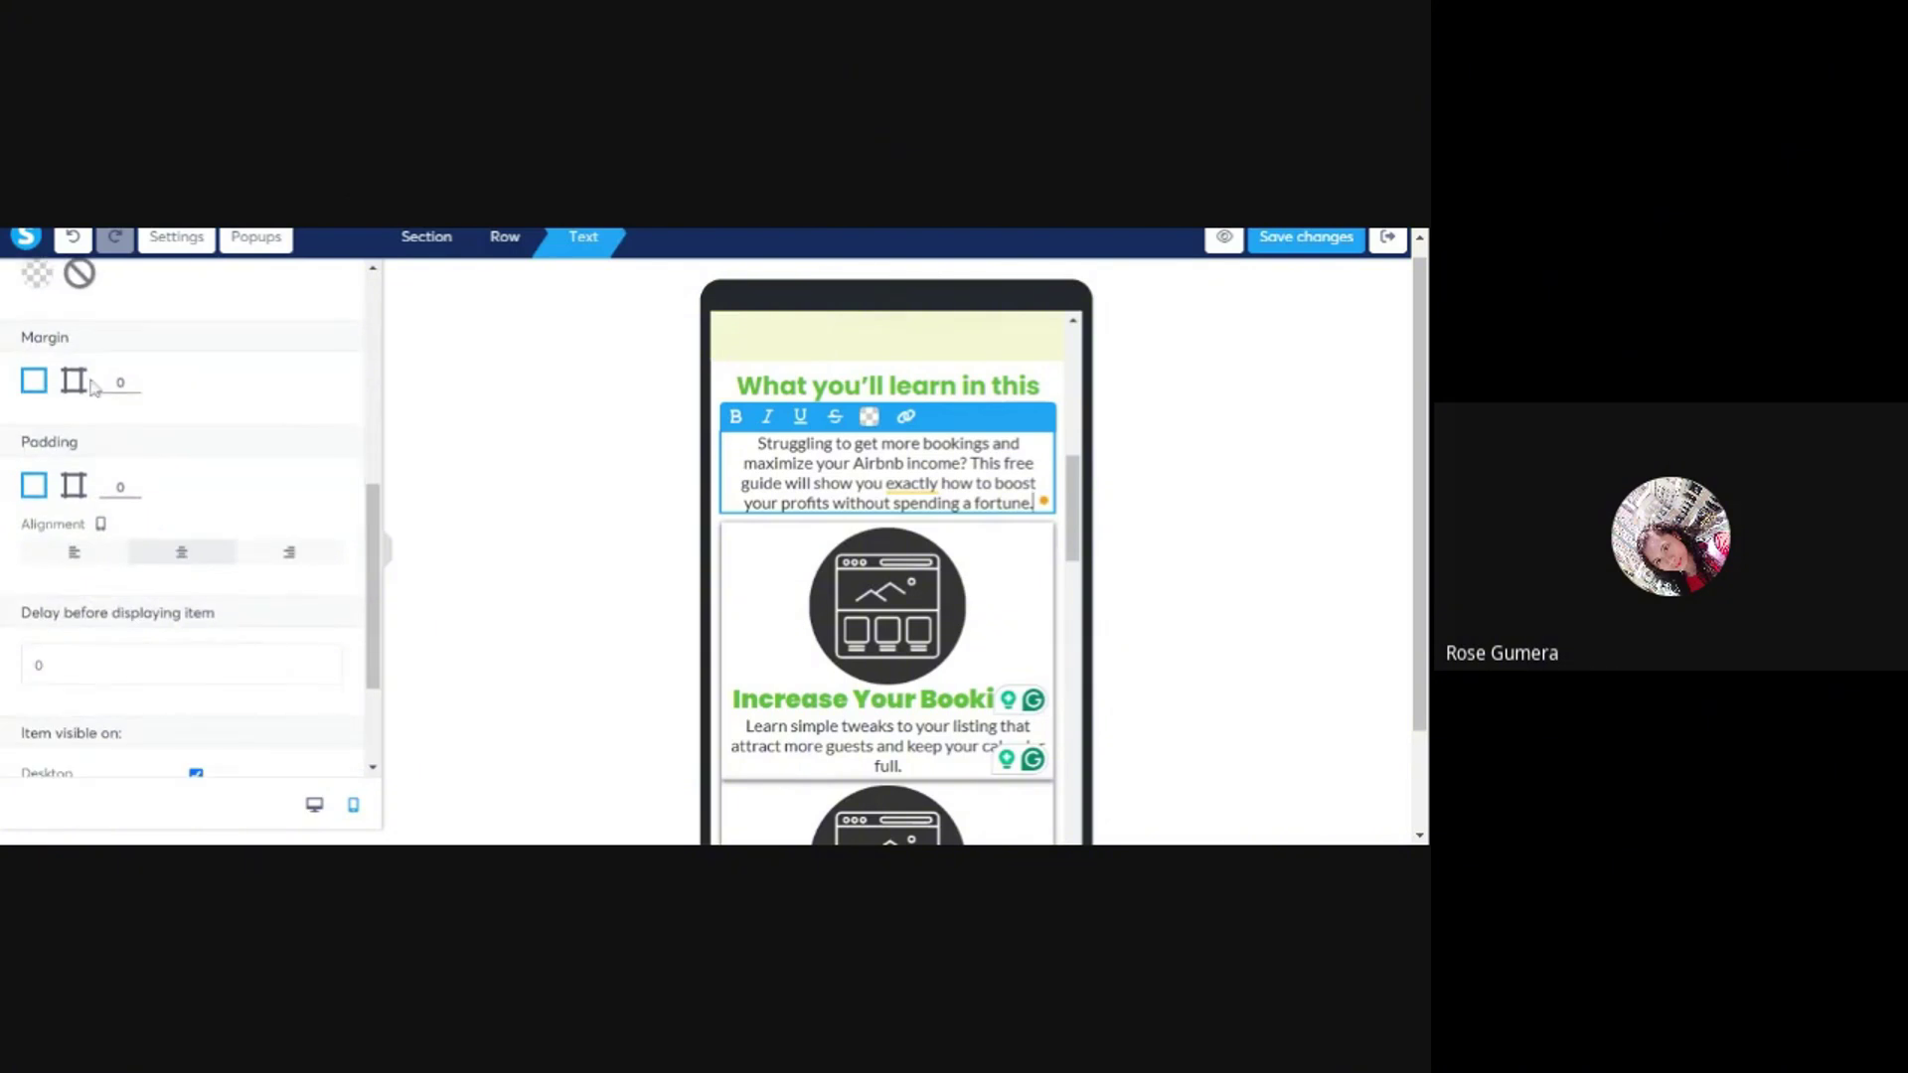
pyautogui.click(74, 381)
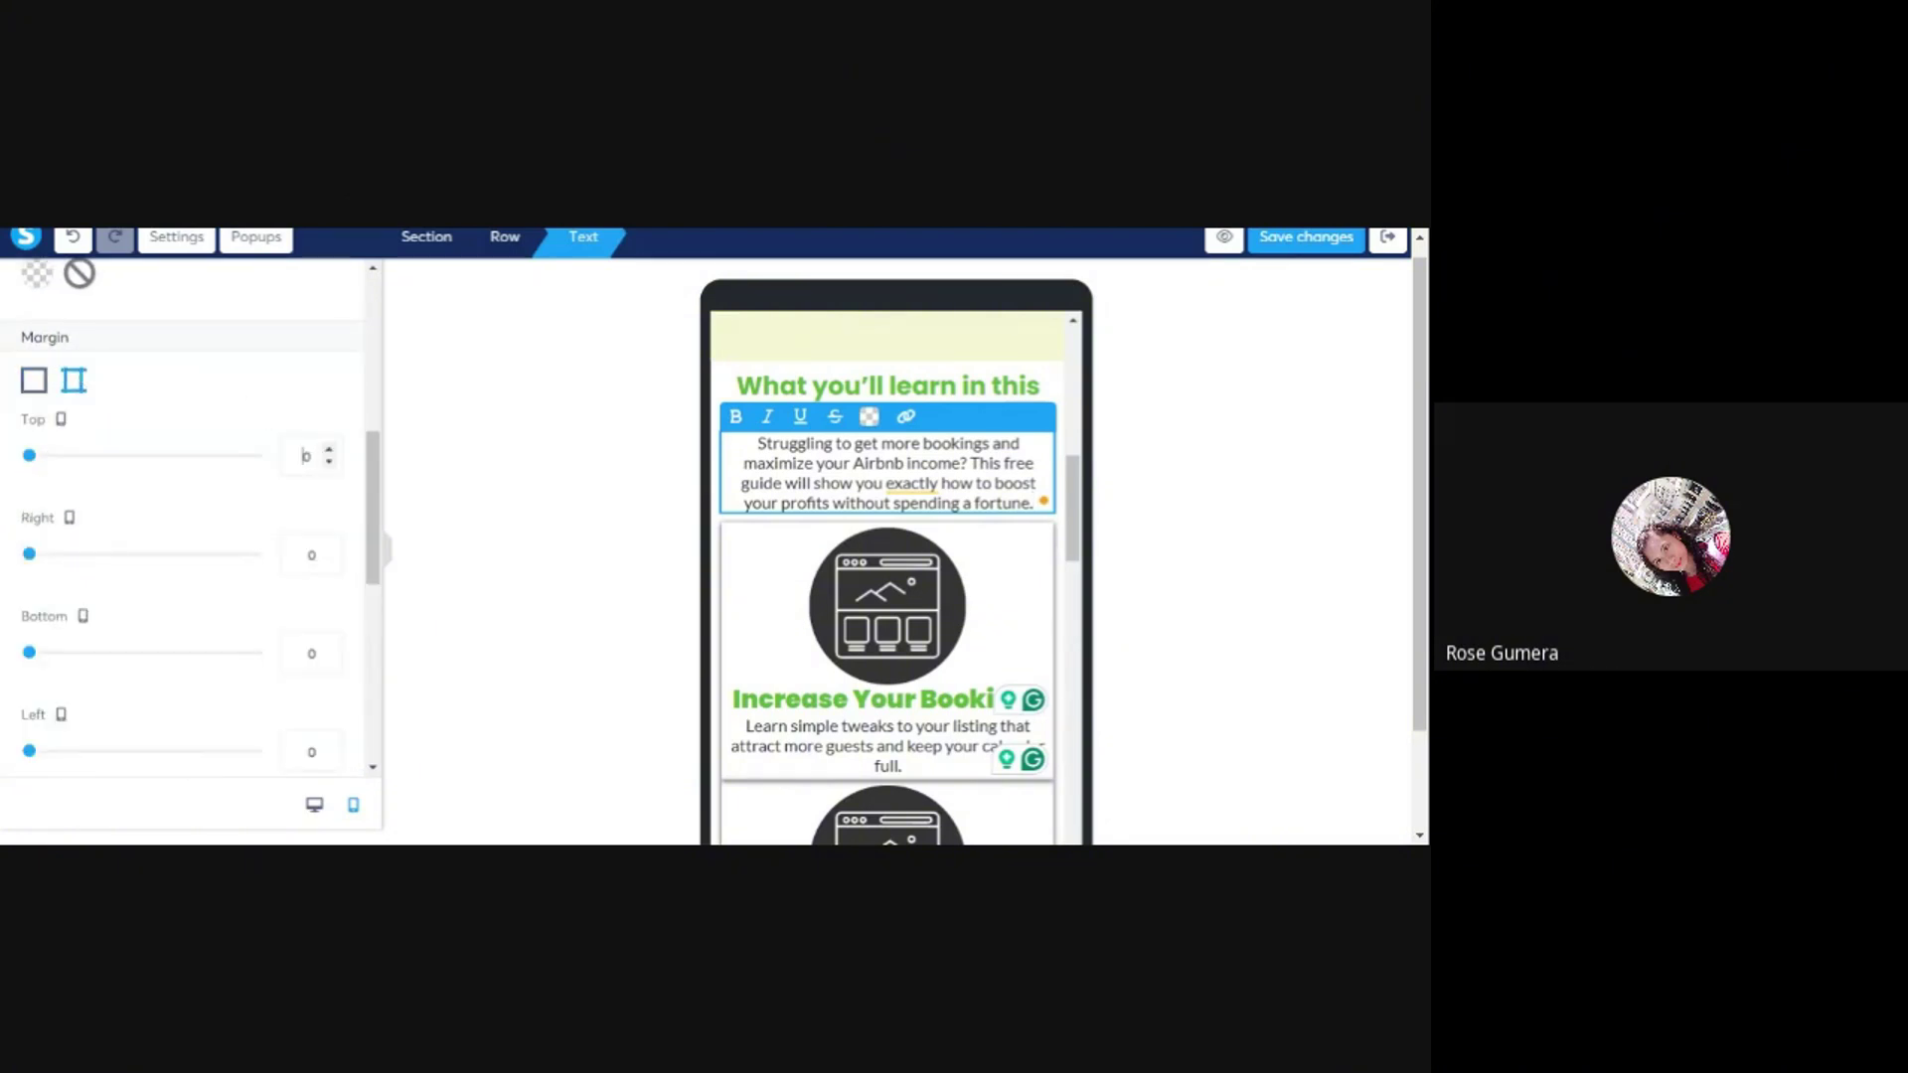
pyautogui.click(304, 456)
pyautogui.write('20')
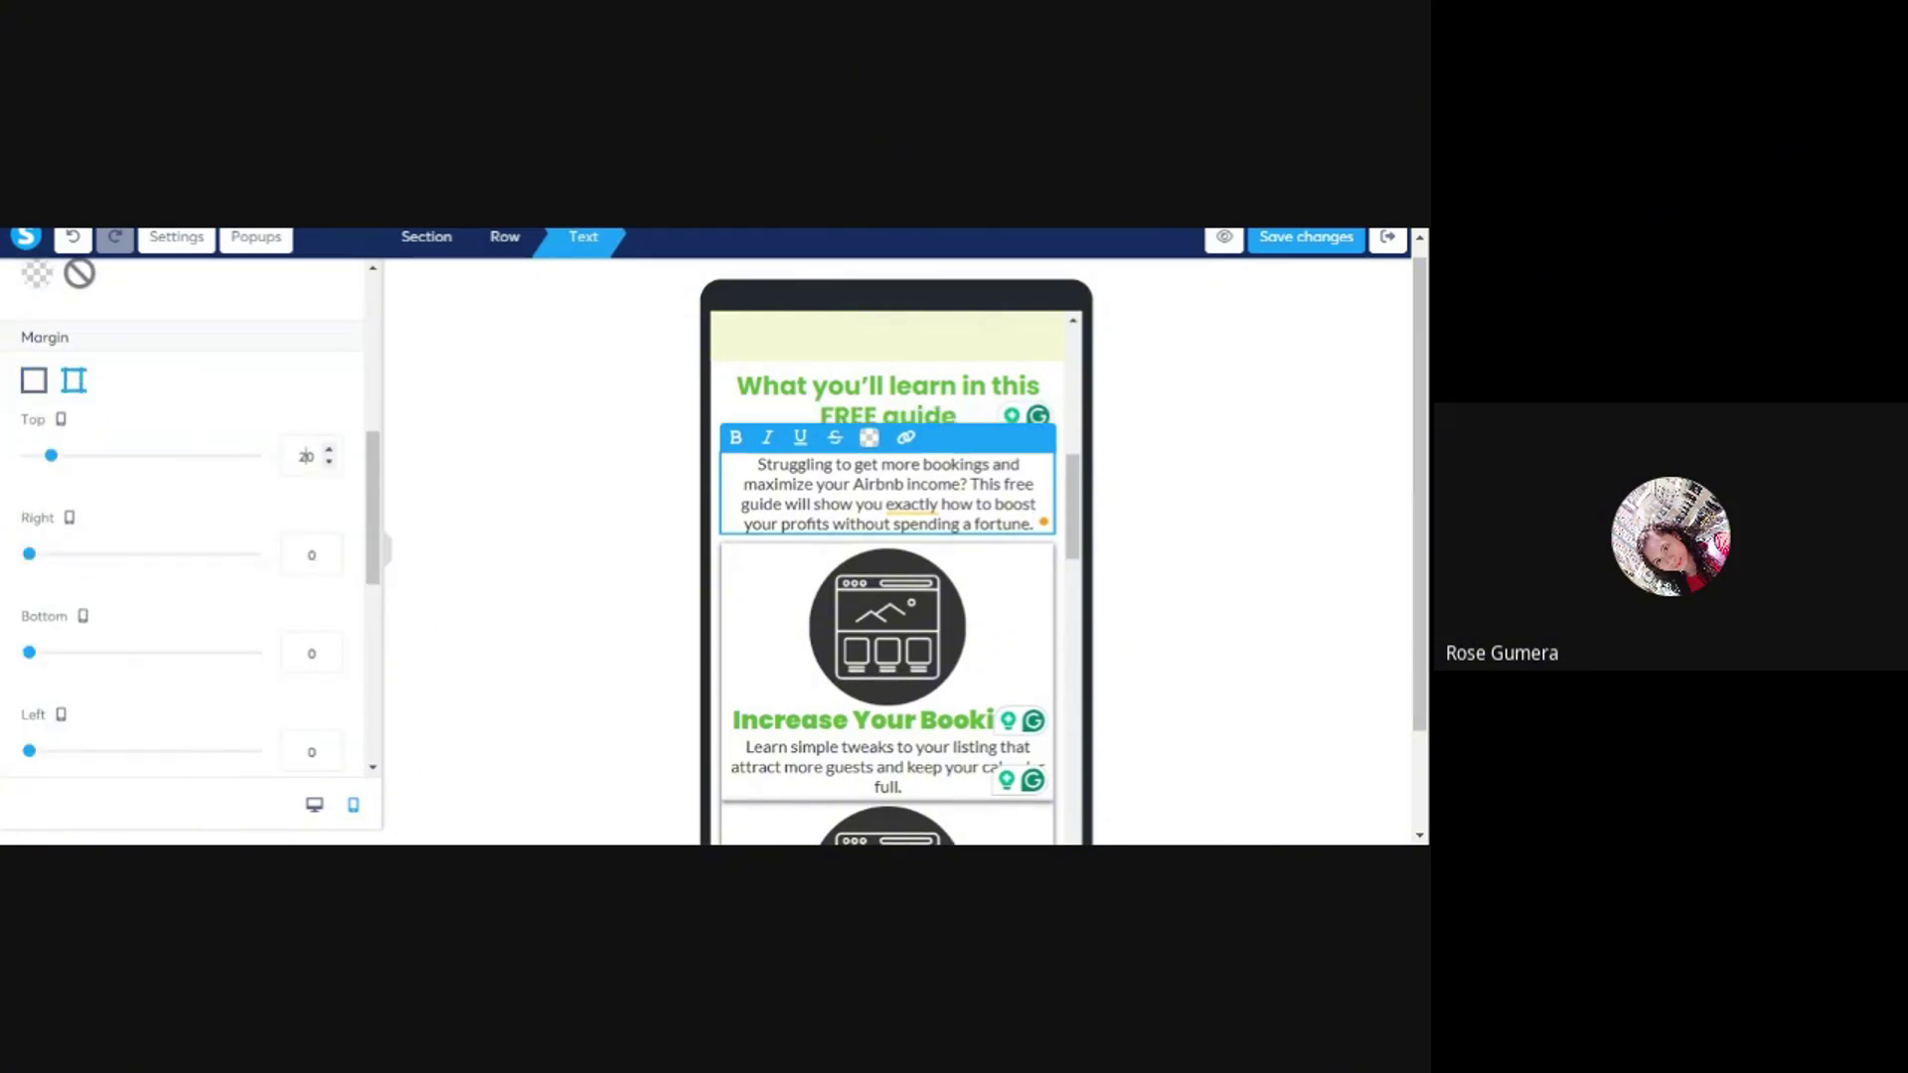
pyautogui.doubleClick(304, 456)
pyautogui.write('15')
pyautogui.scroll(-1, 248, 567)
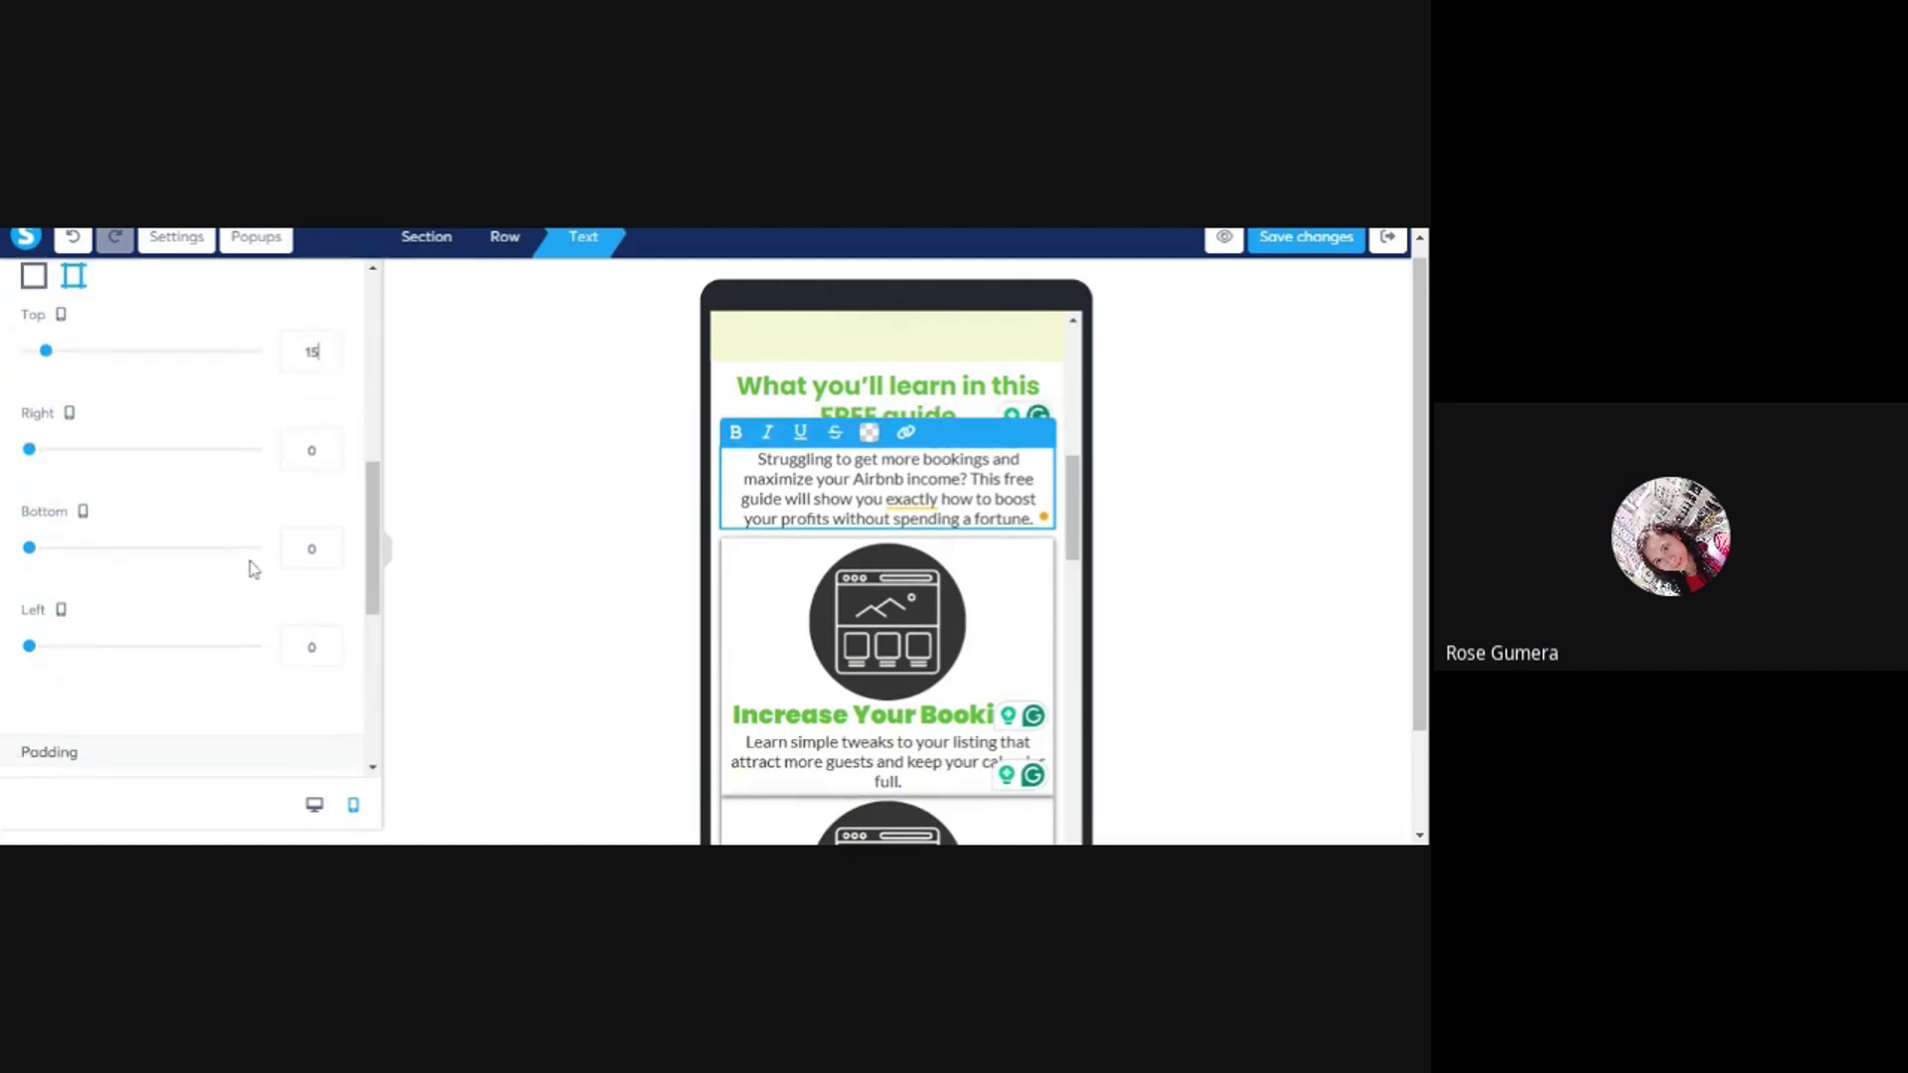
pyautogui.write('15')
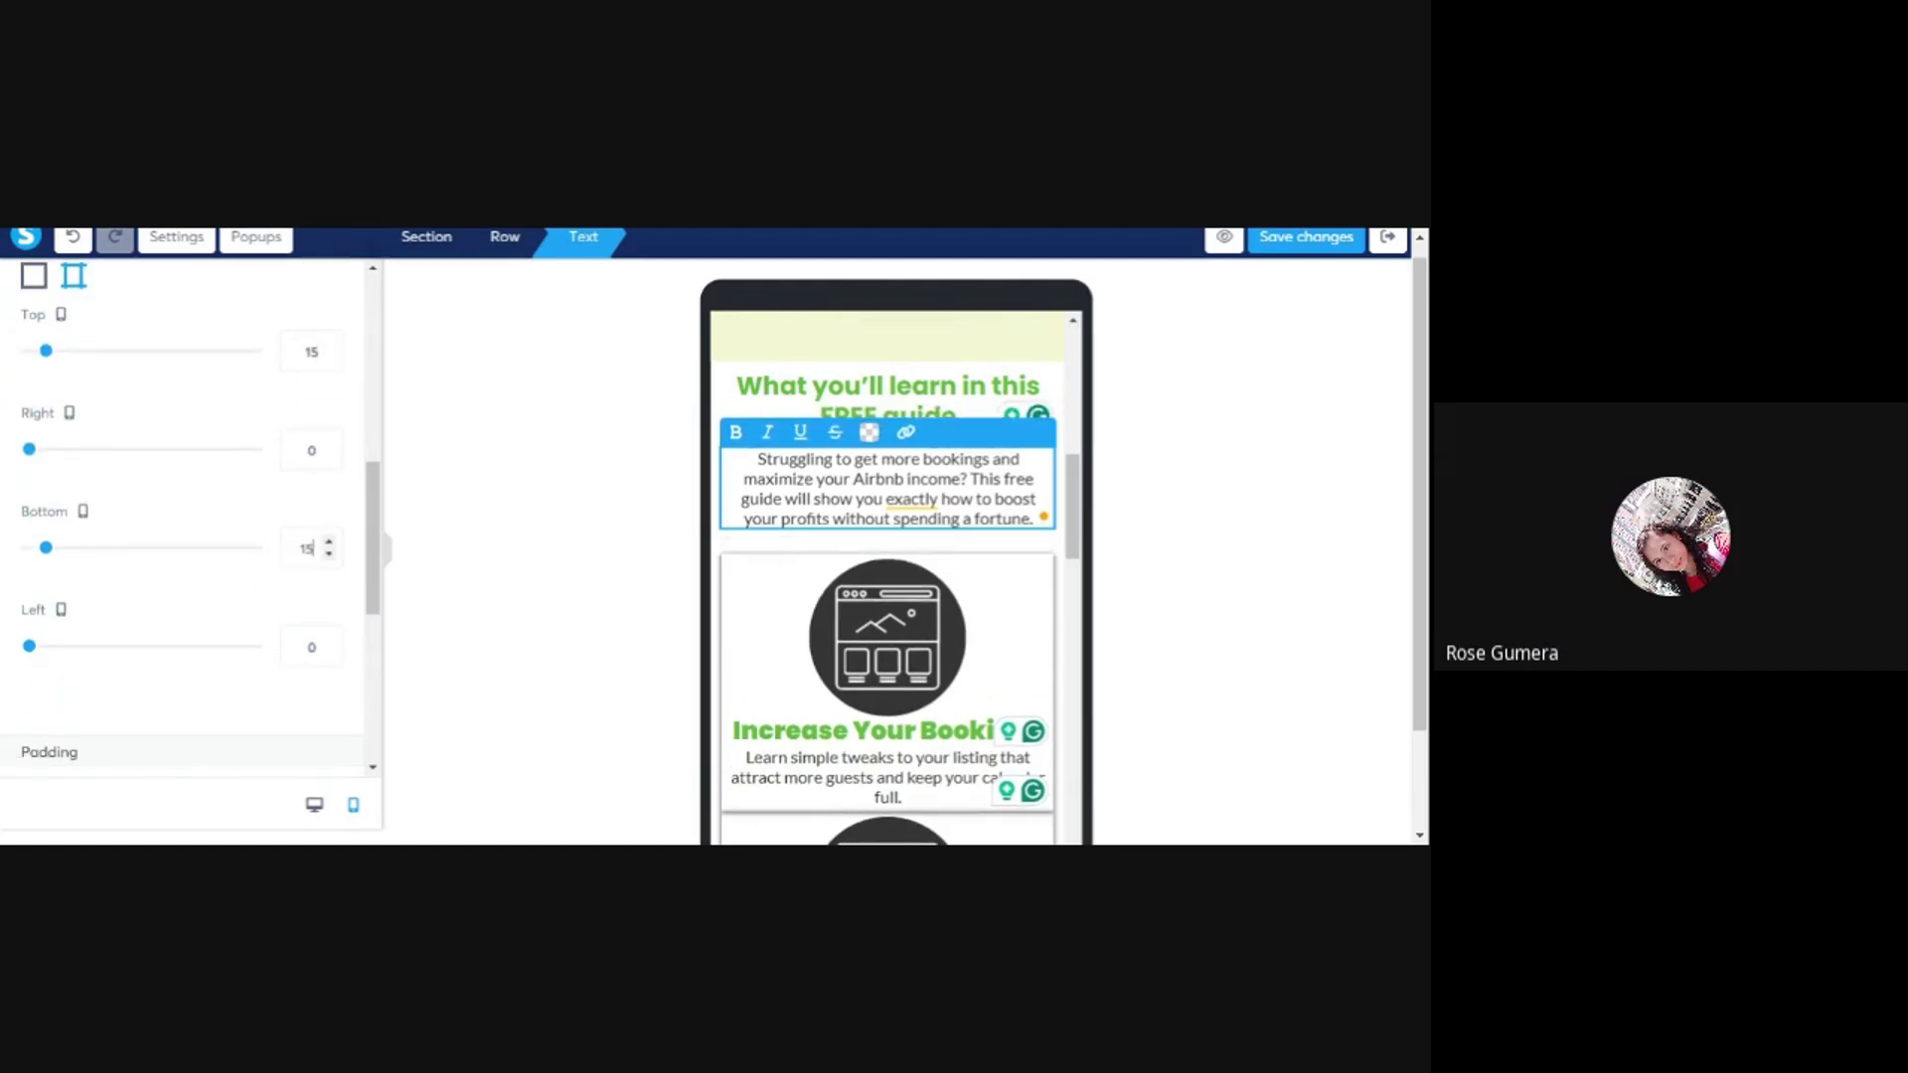
pyautogui.click(626, 545)
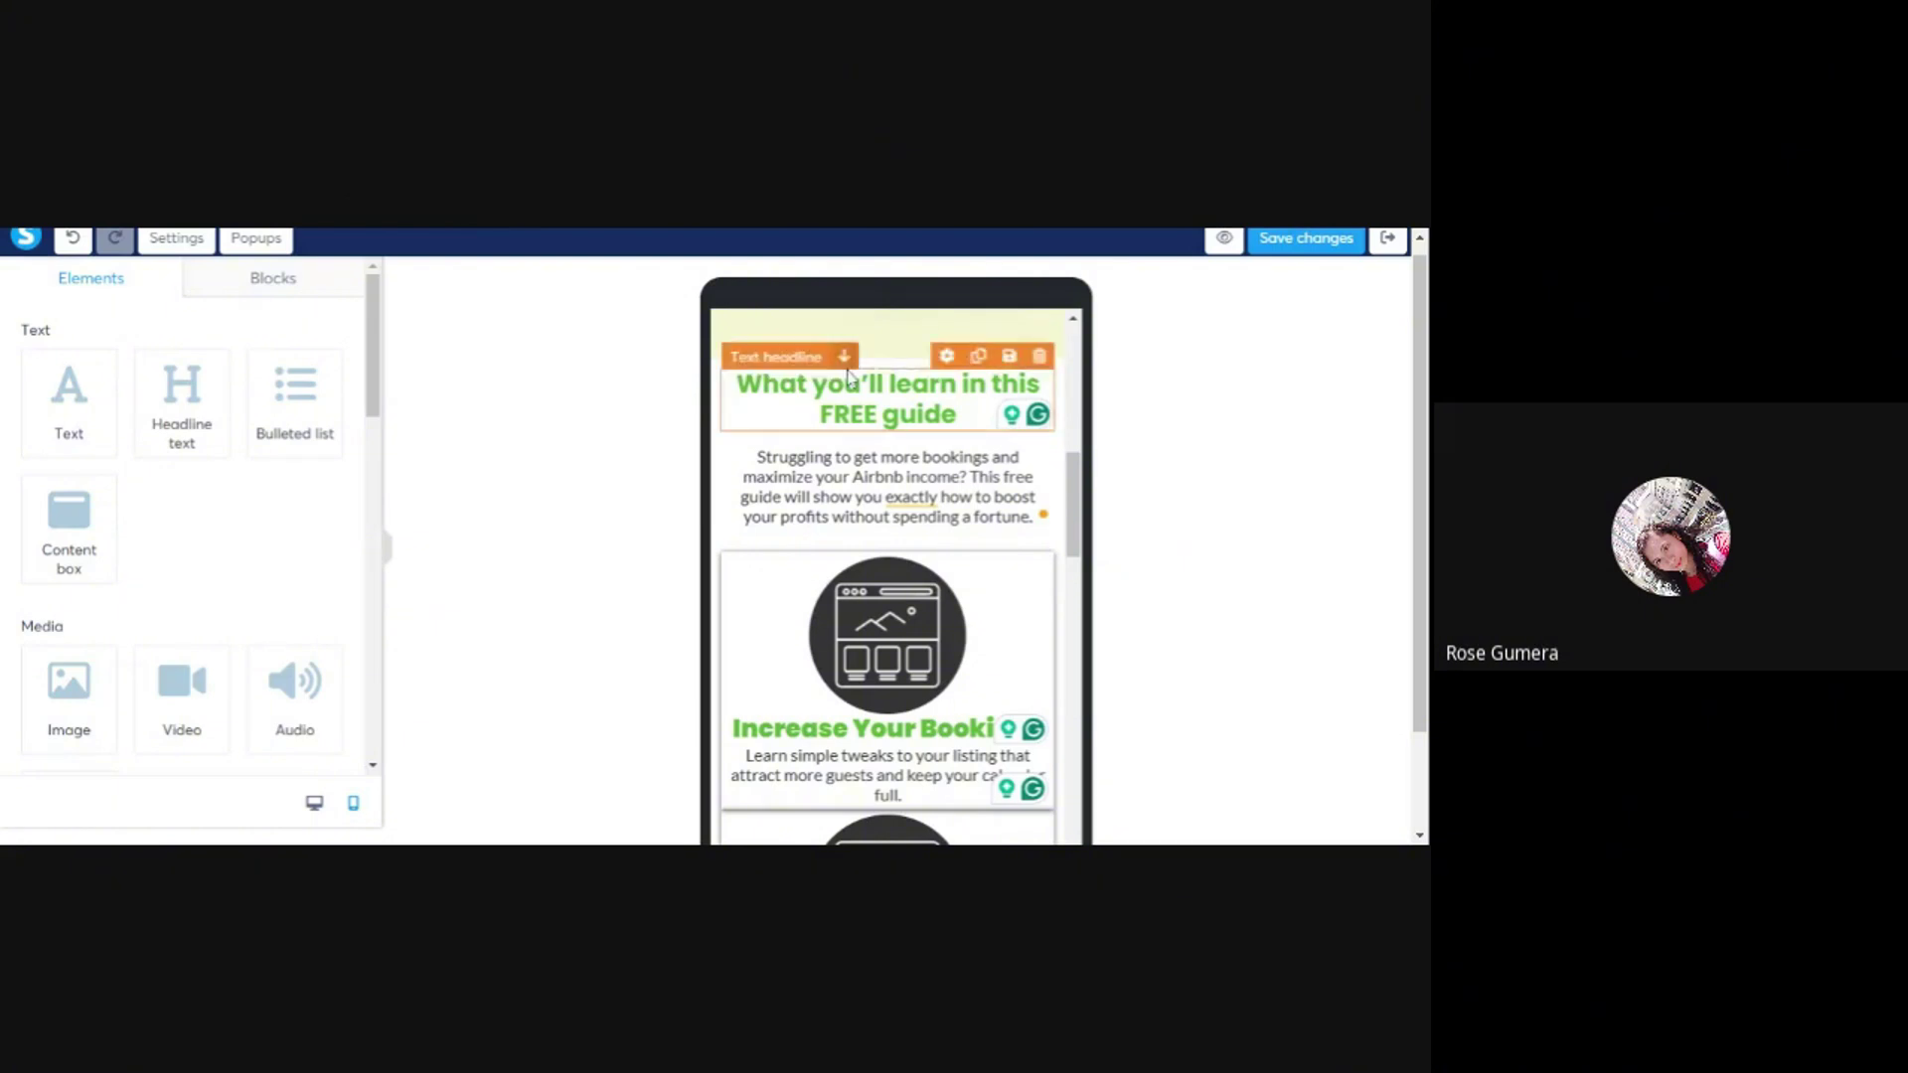
# - Set the section's per-side padding to 30 top and bottom, 15 left and right
pyautogui.click(878, 368)
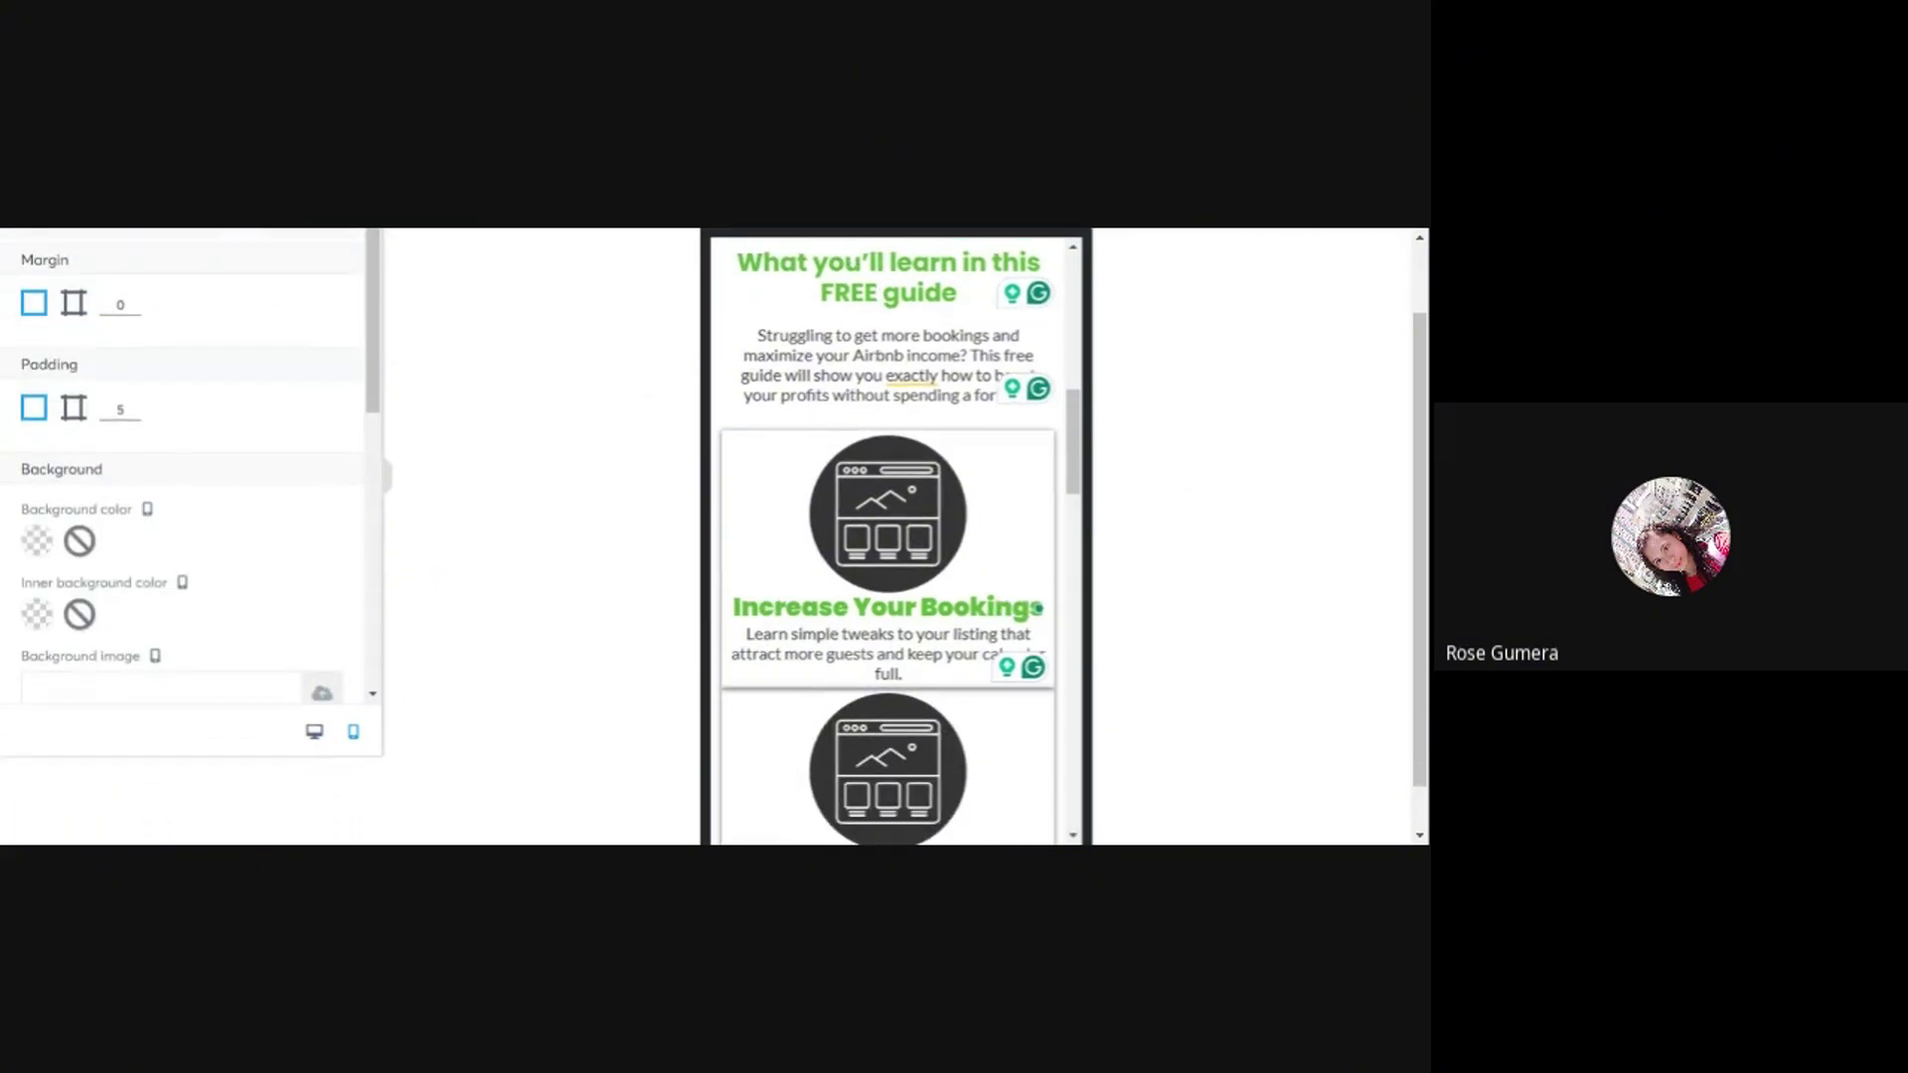
pyautogui.click(75, 408)
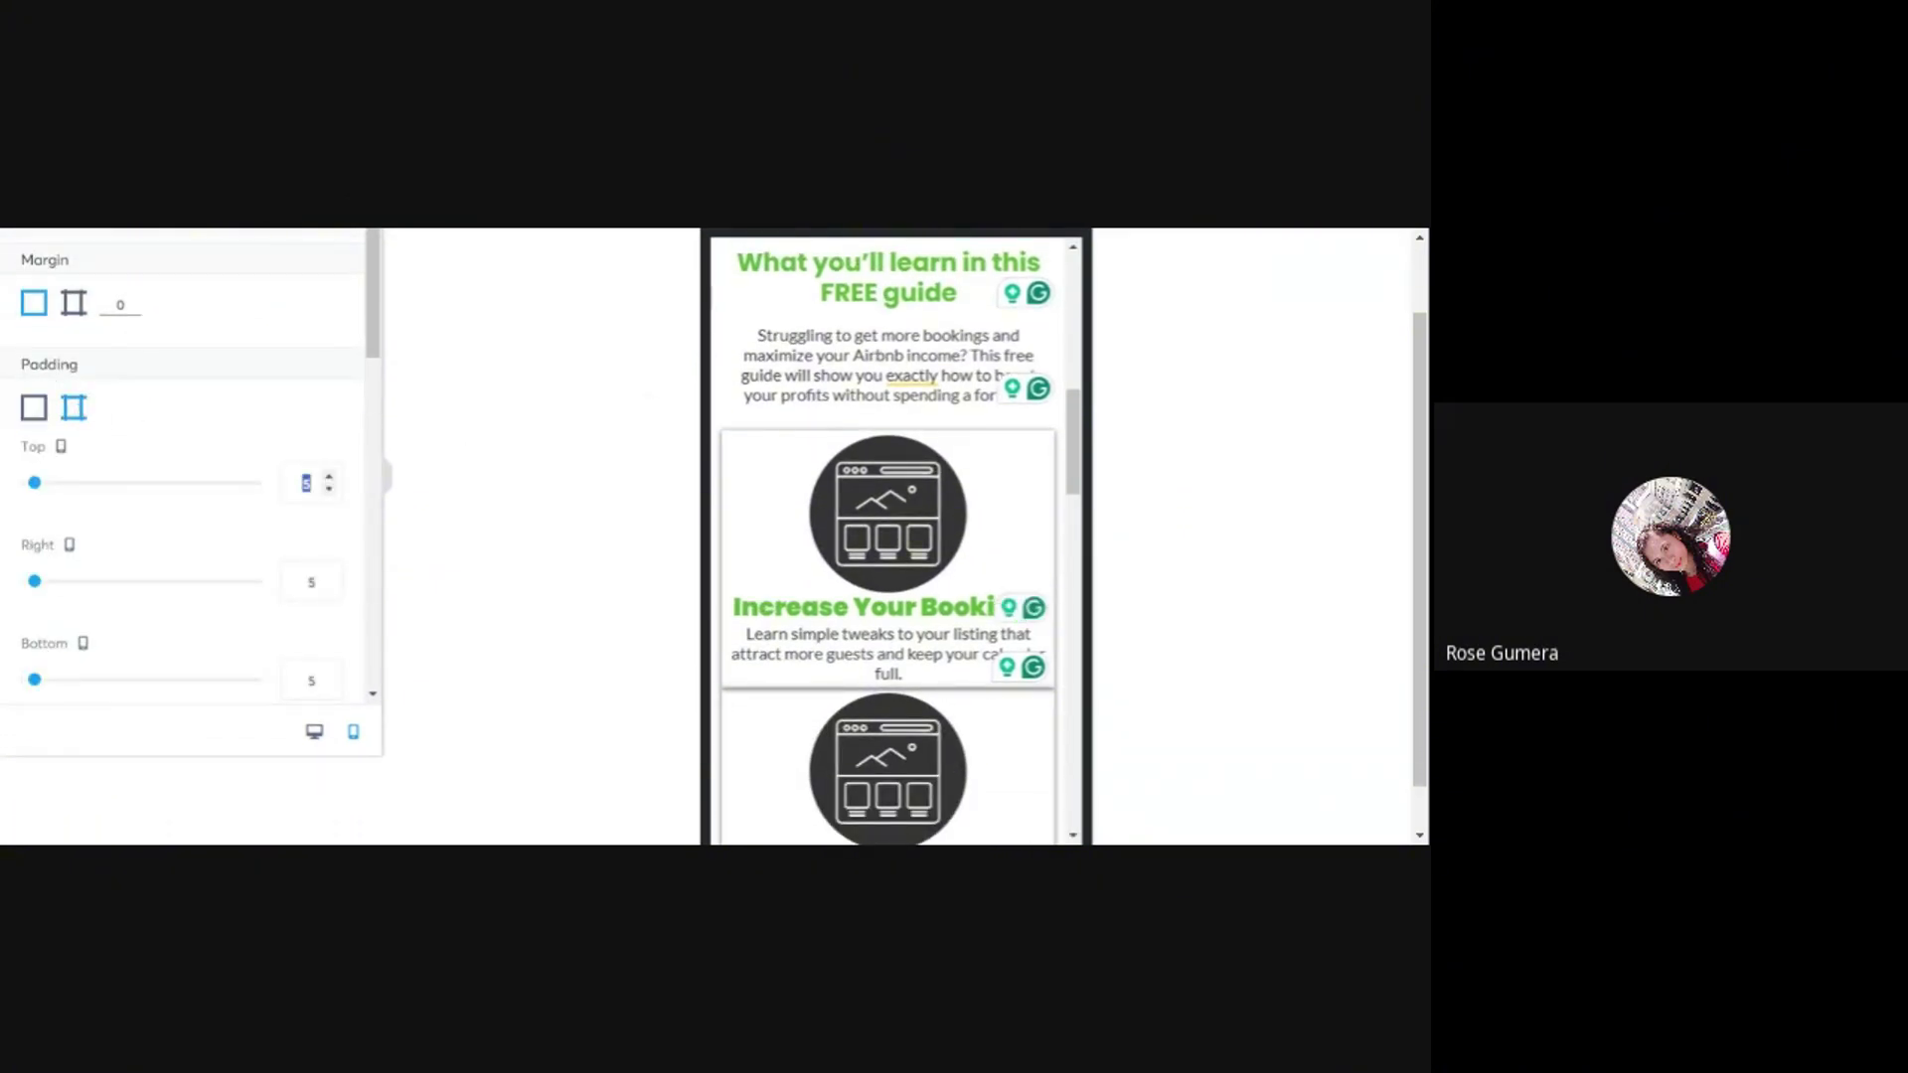
pyautogui.write('30')
pyautogui.doubleClick(310, 680)
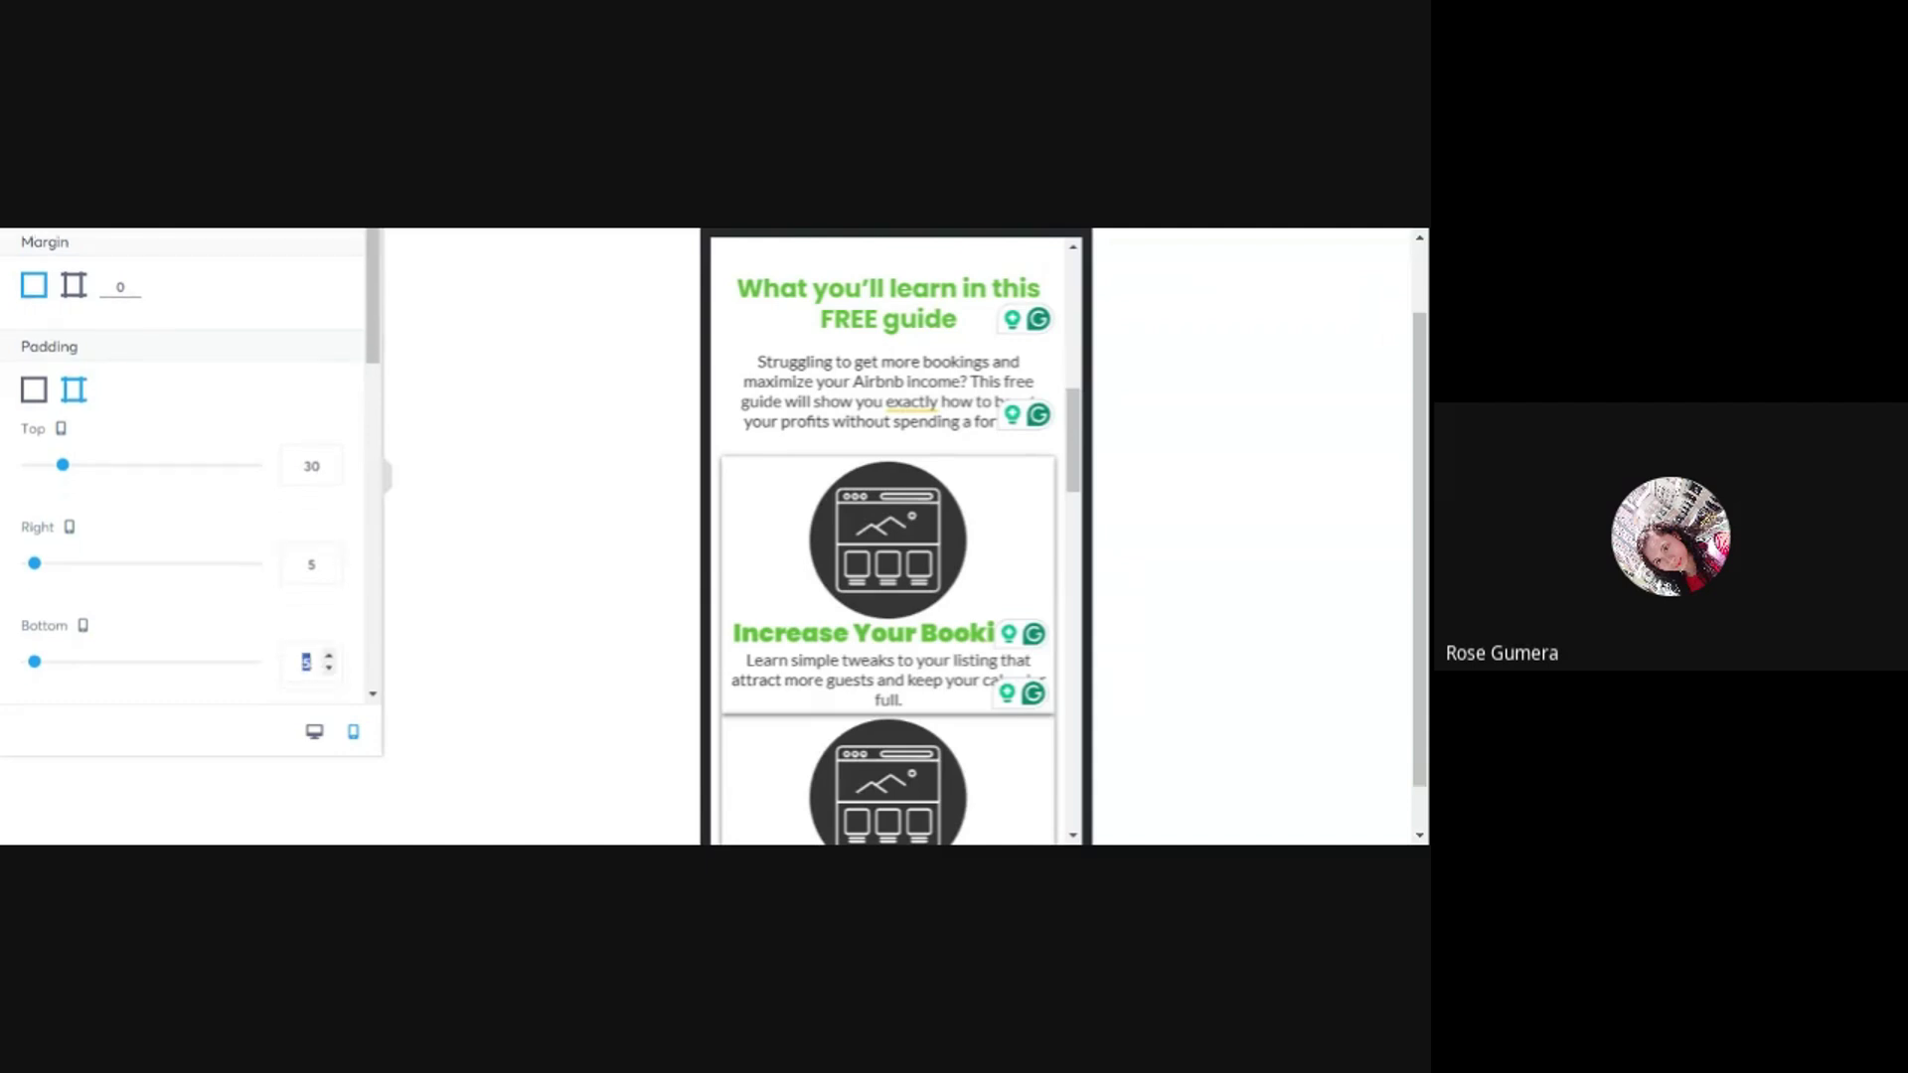
pyautogui.write('30')
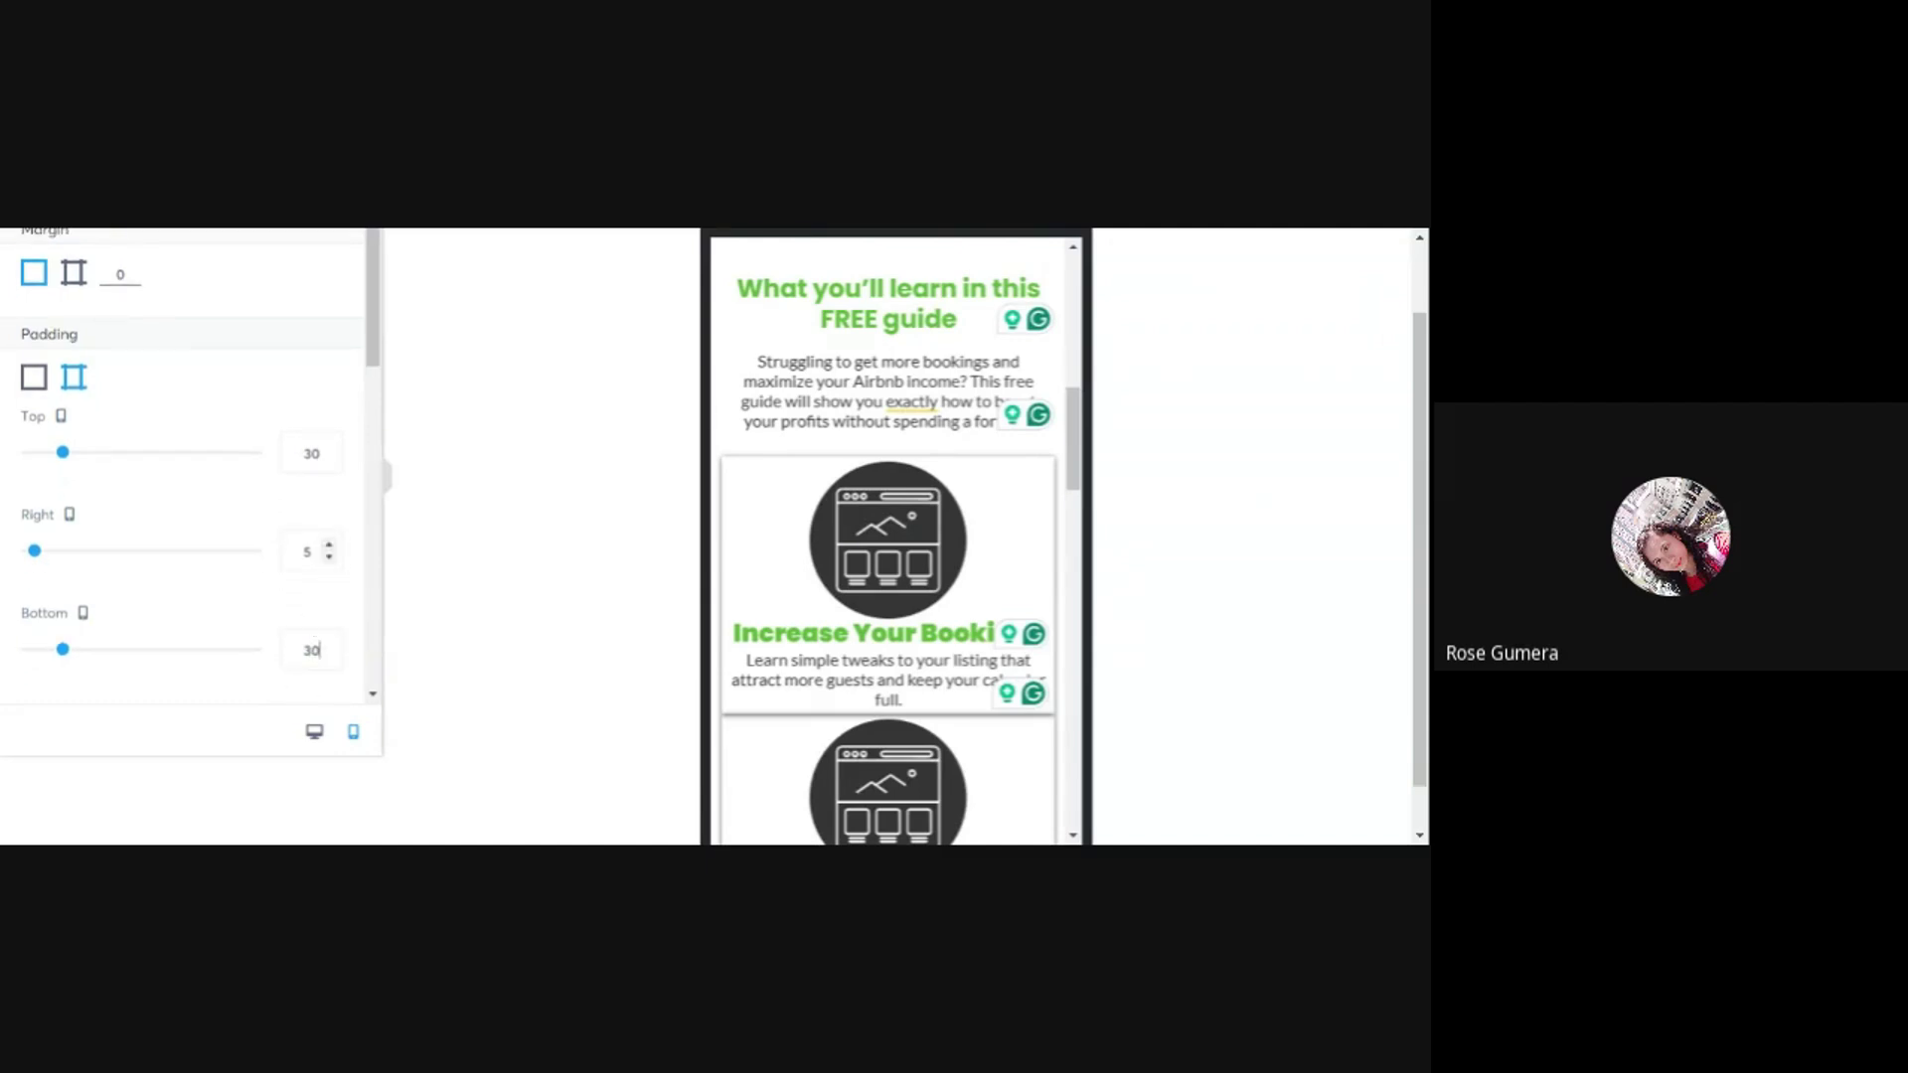
pyautogui.write('1')
pyautogui.scroll(-1, 188, 497)
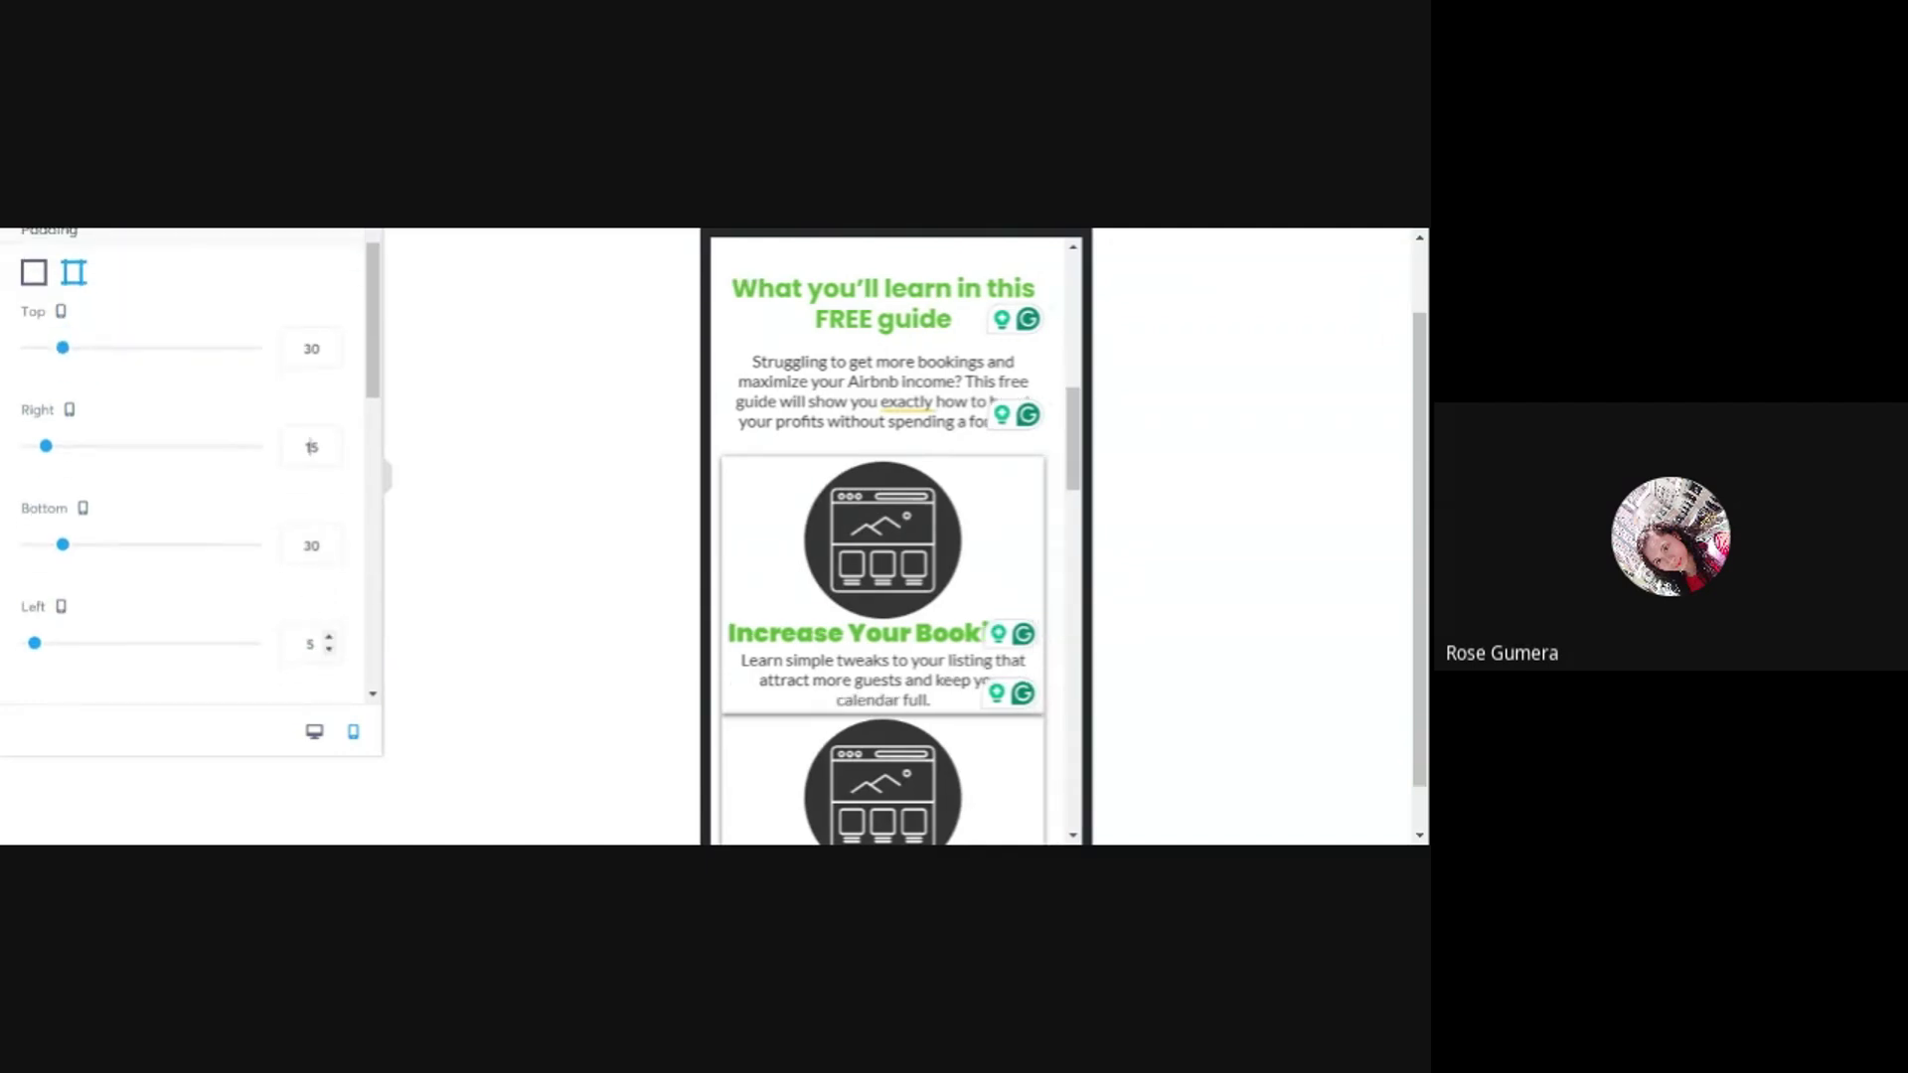
pyautogui.write('1')
pyautogui.click(732, 587)
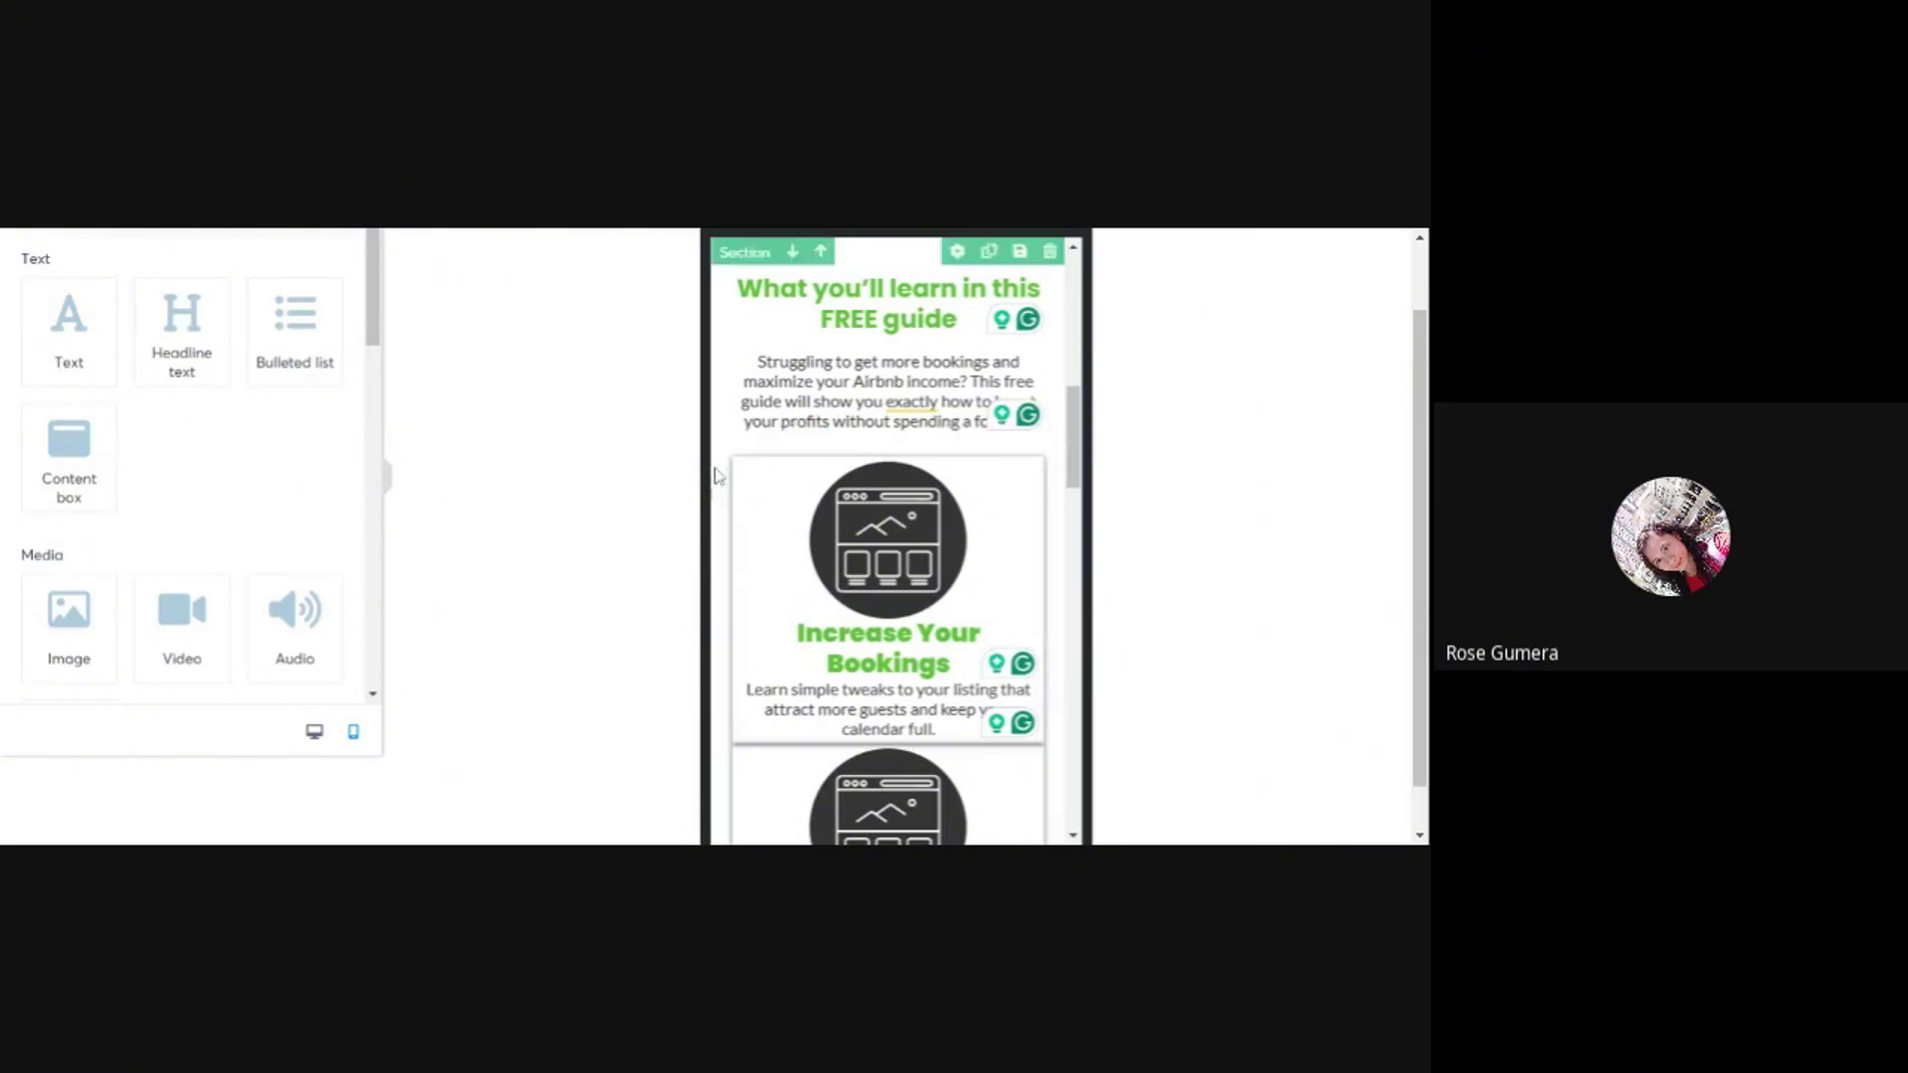
# - Set the Charge Higher Rates card's per-side margin to 15 top and 15 bottom
pyautogui.scroll(-3, 758, 440)
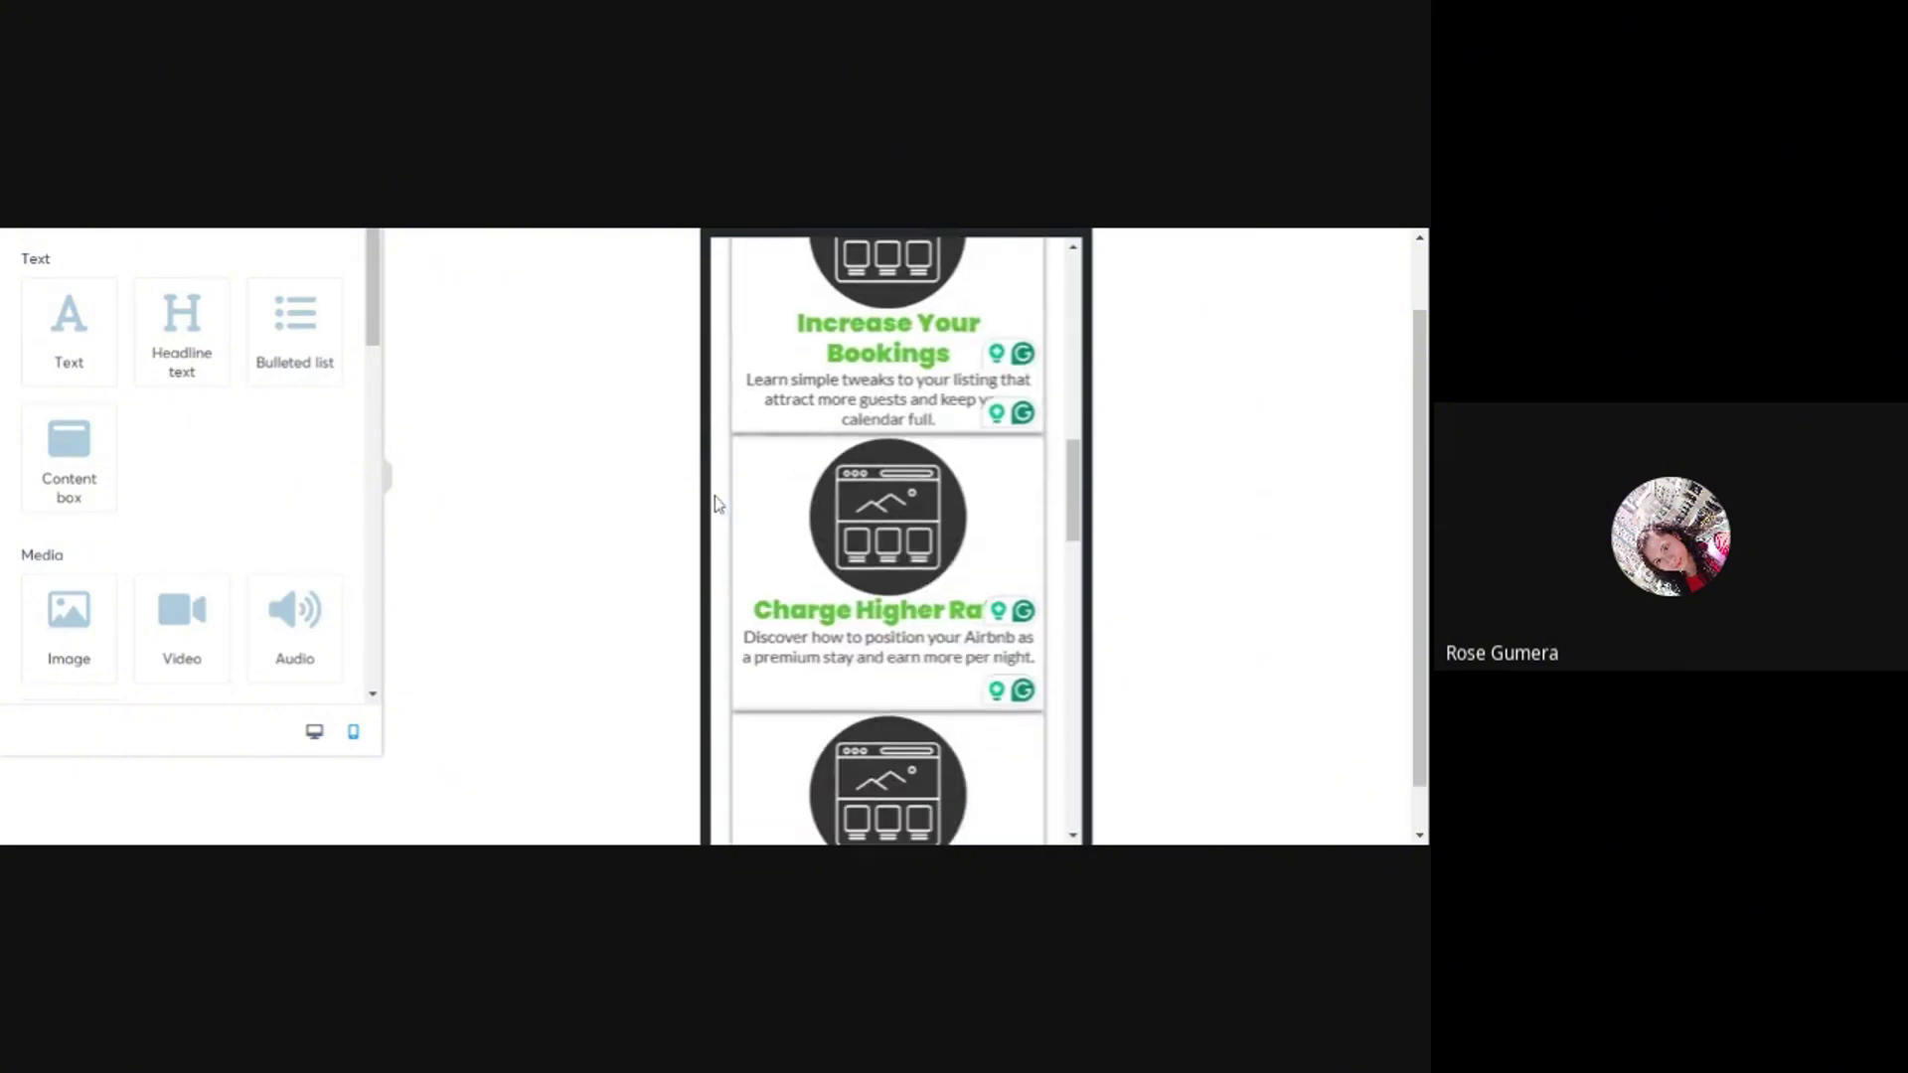
pyautogui.click(738, 448)
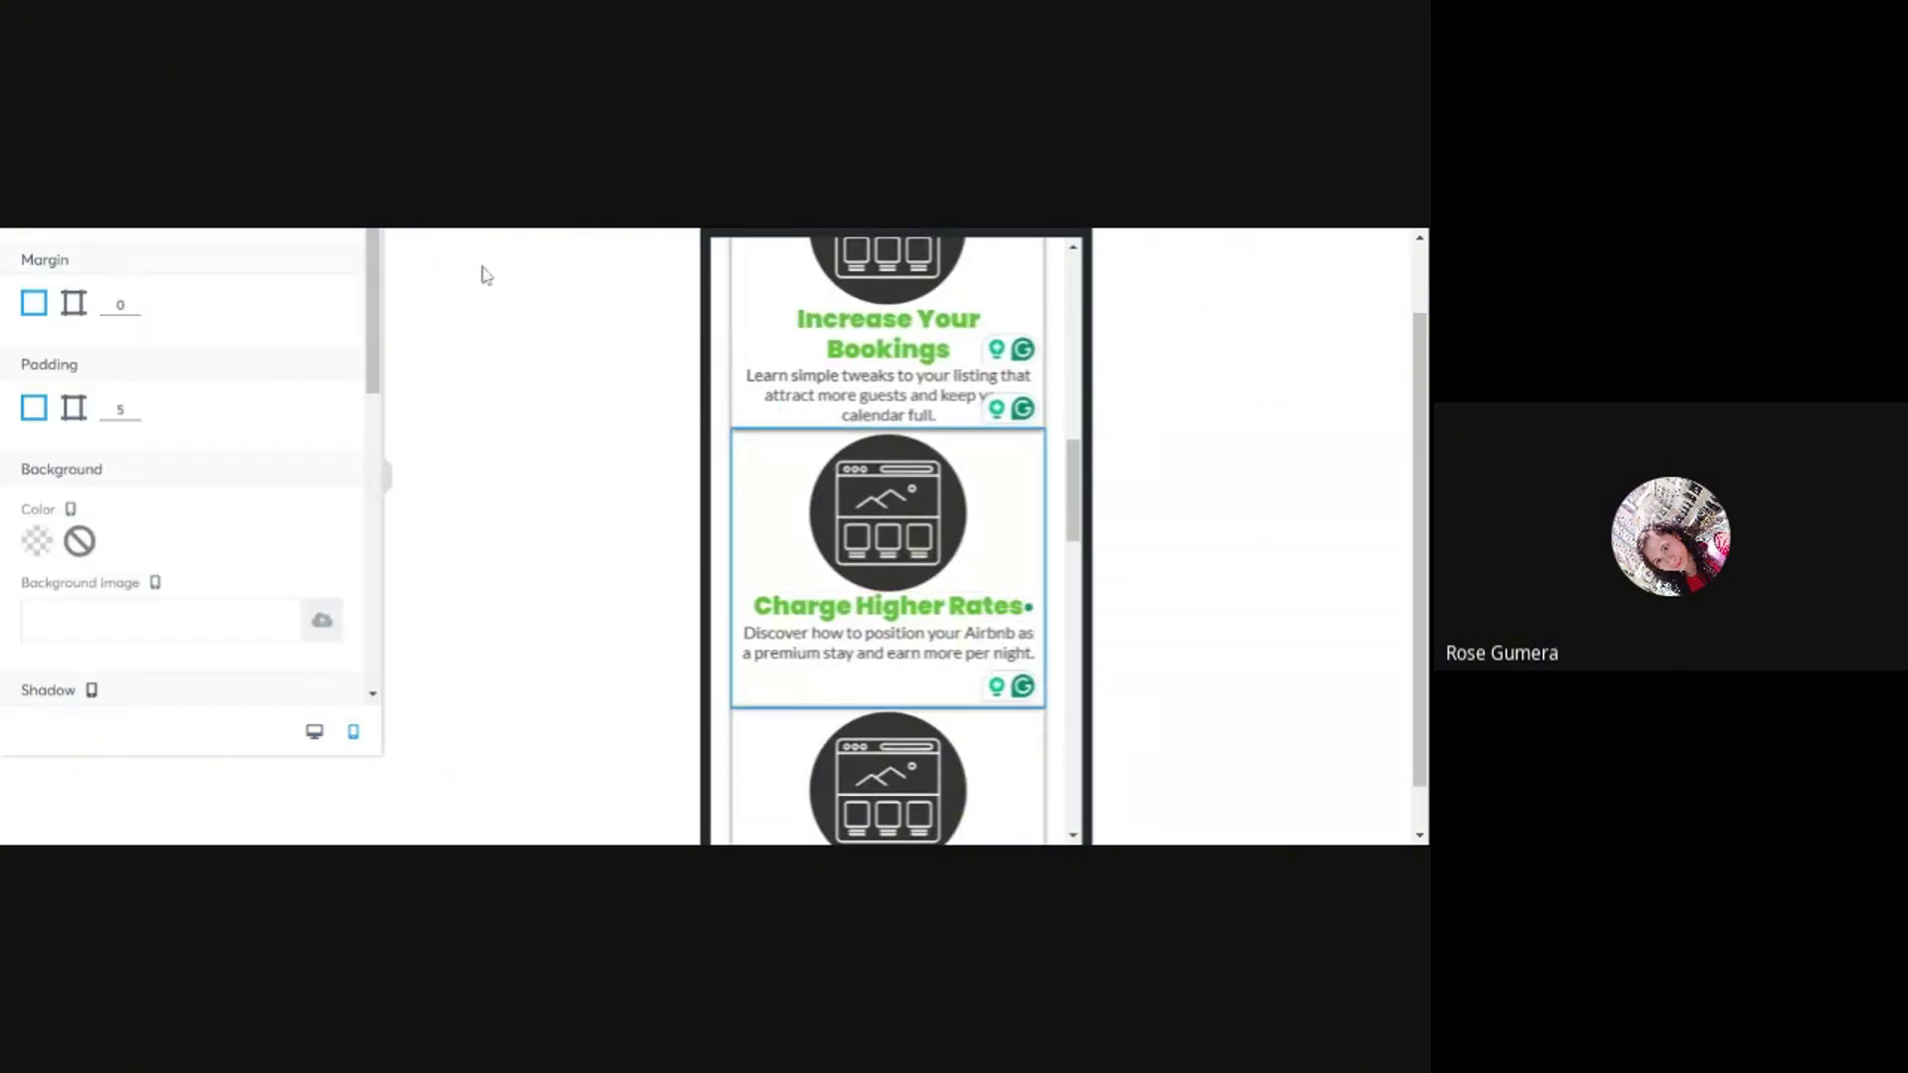
pyautogui.click(73, 302)
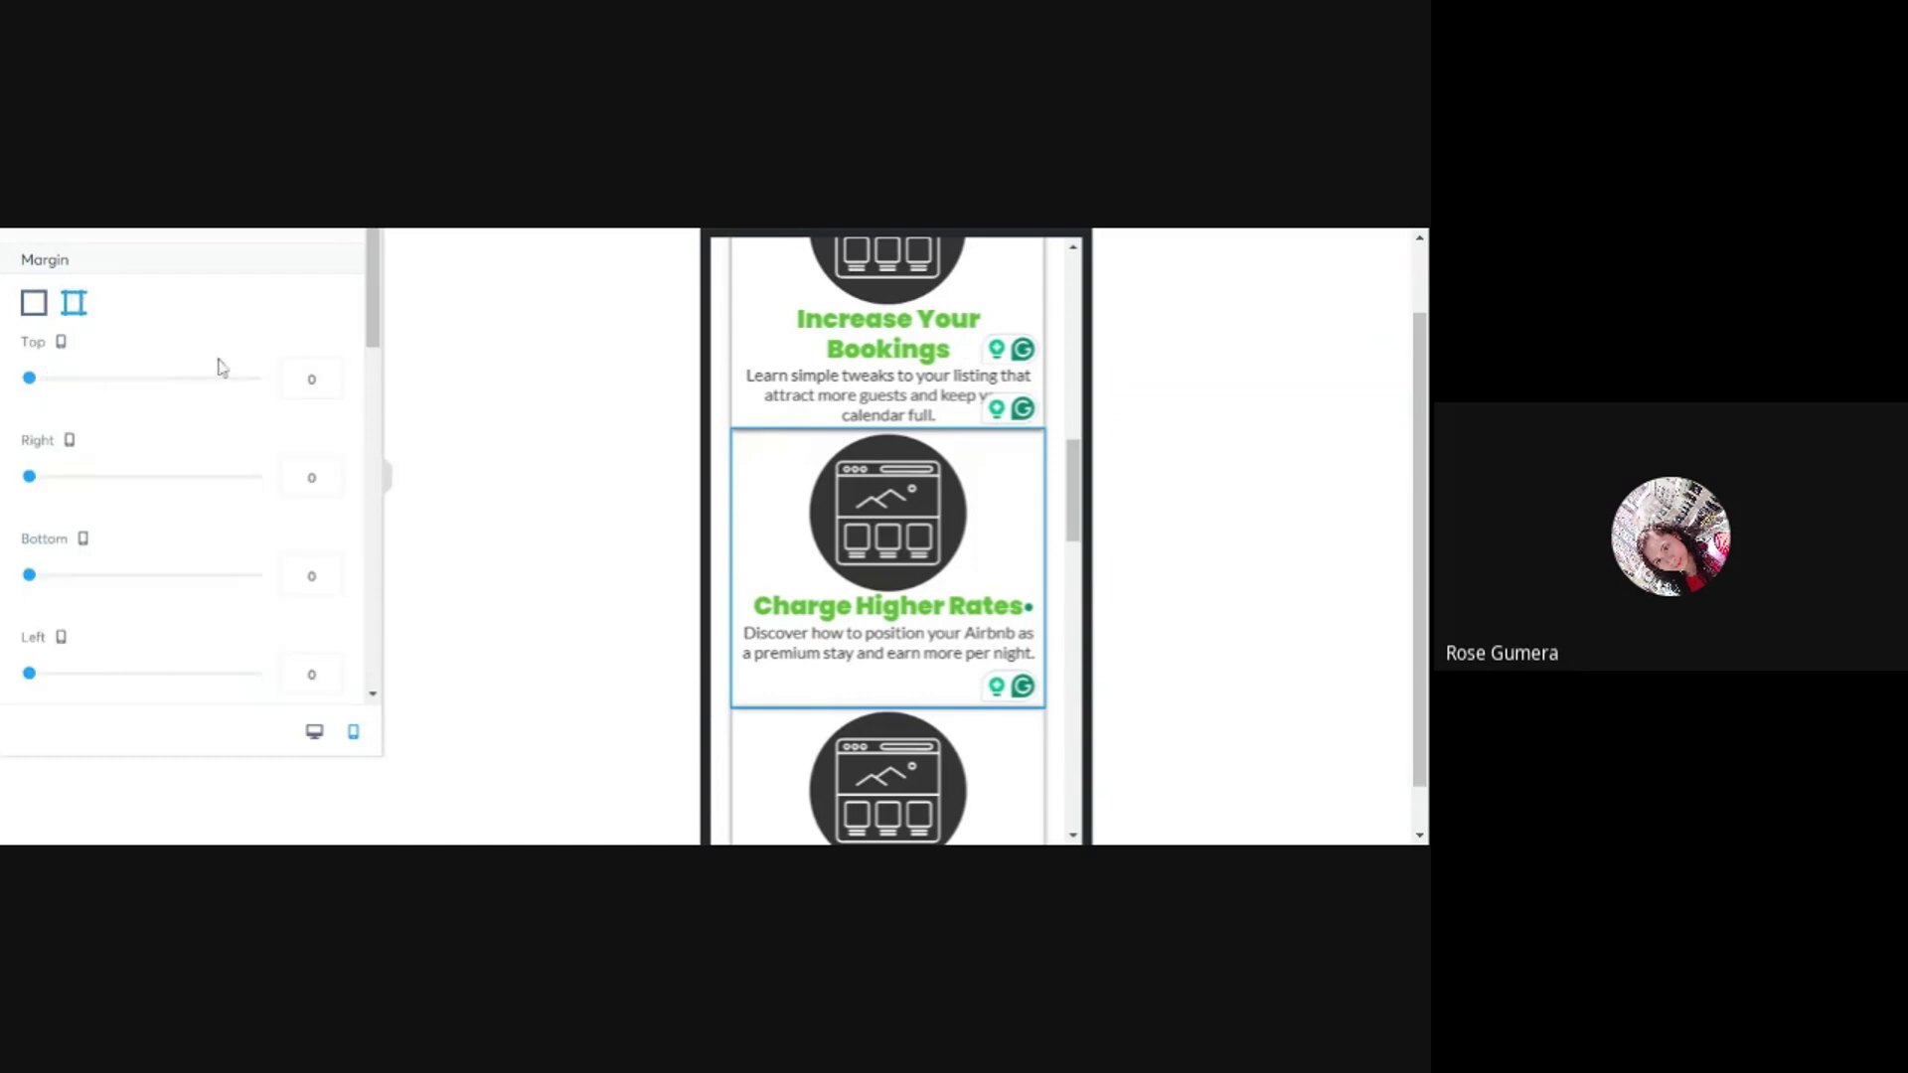
pyautogui.write('15')
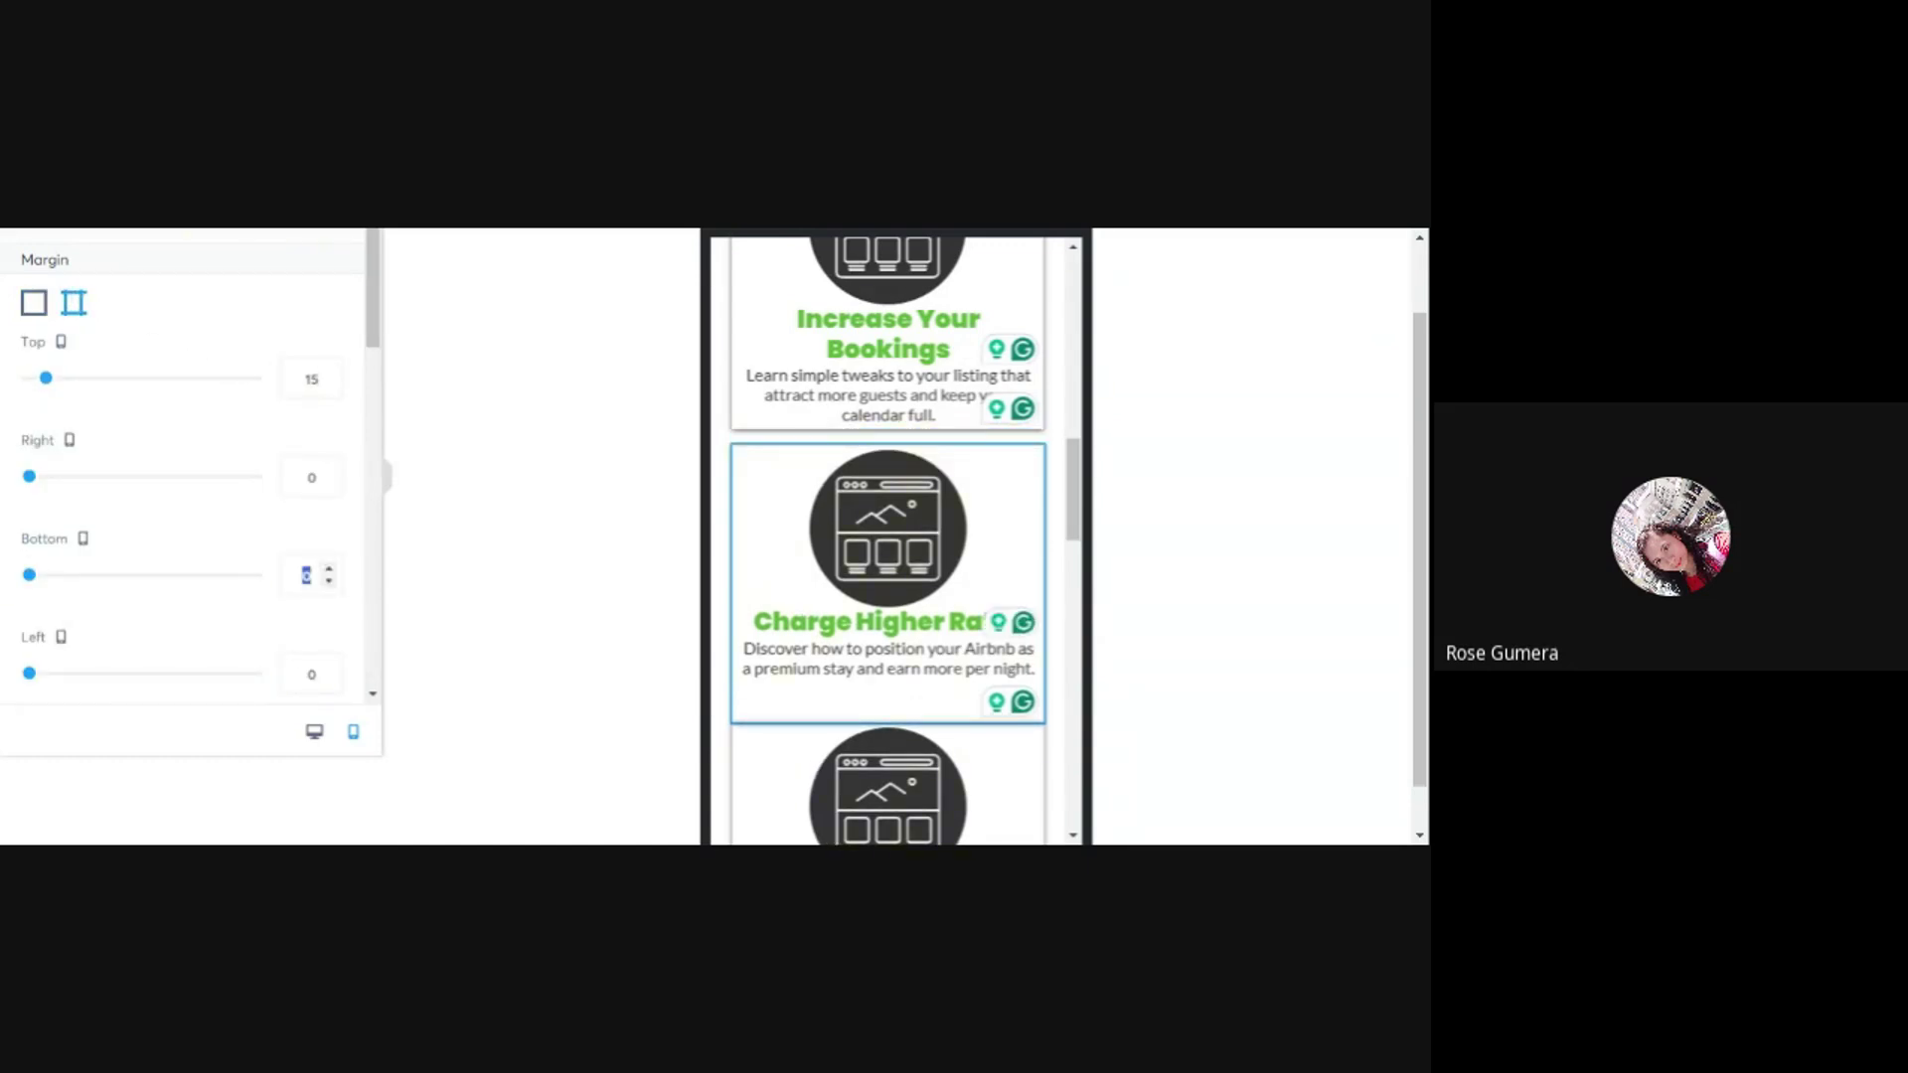
pyautogui.write('15')
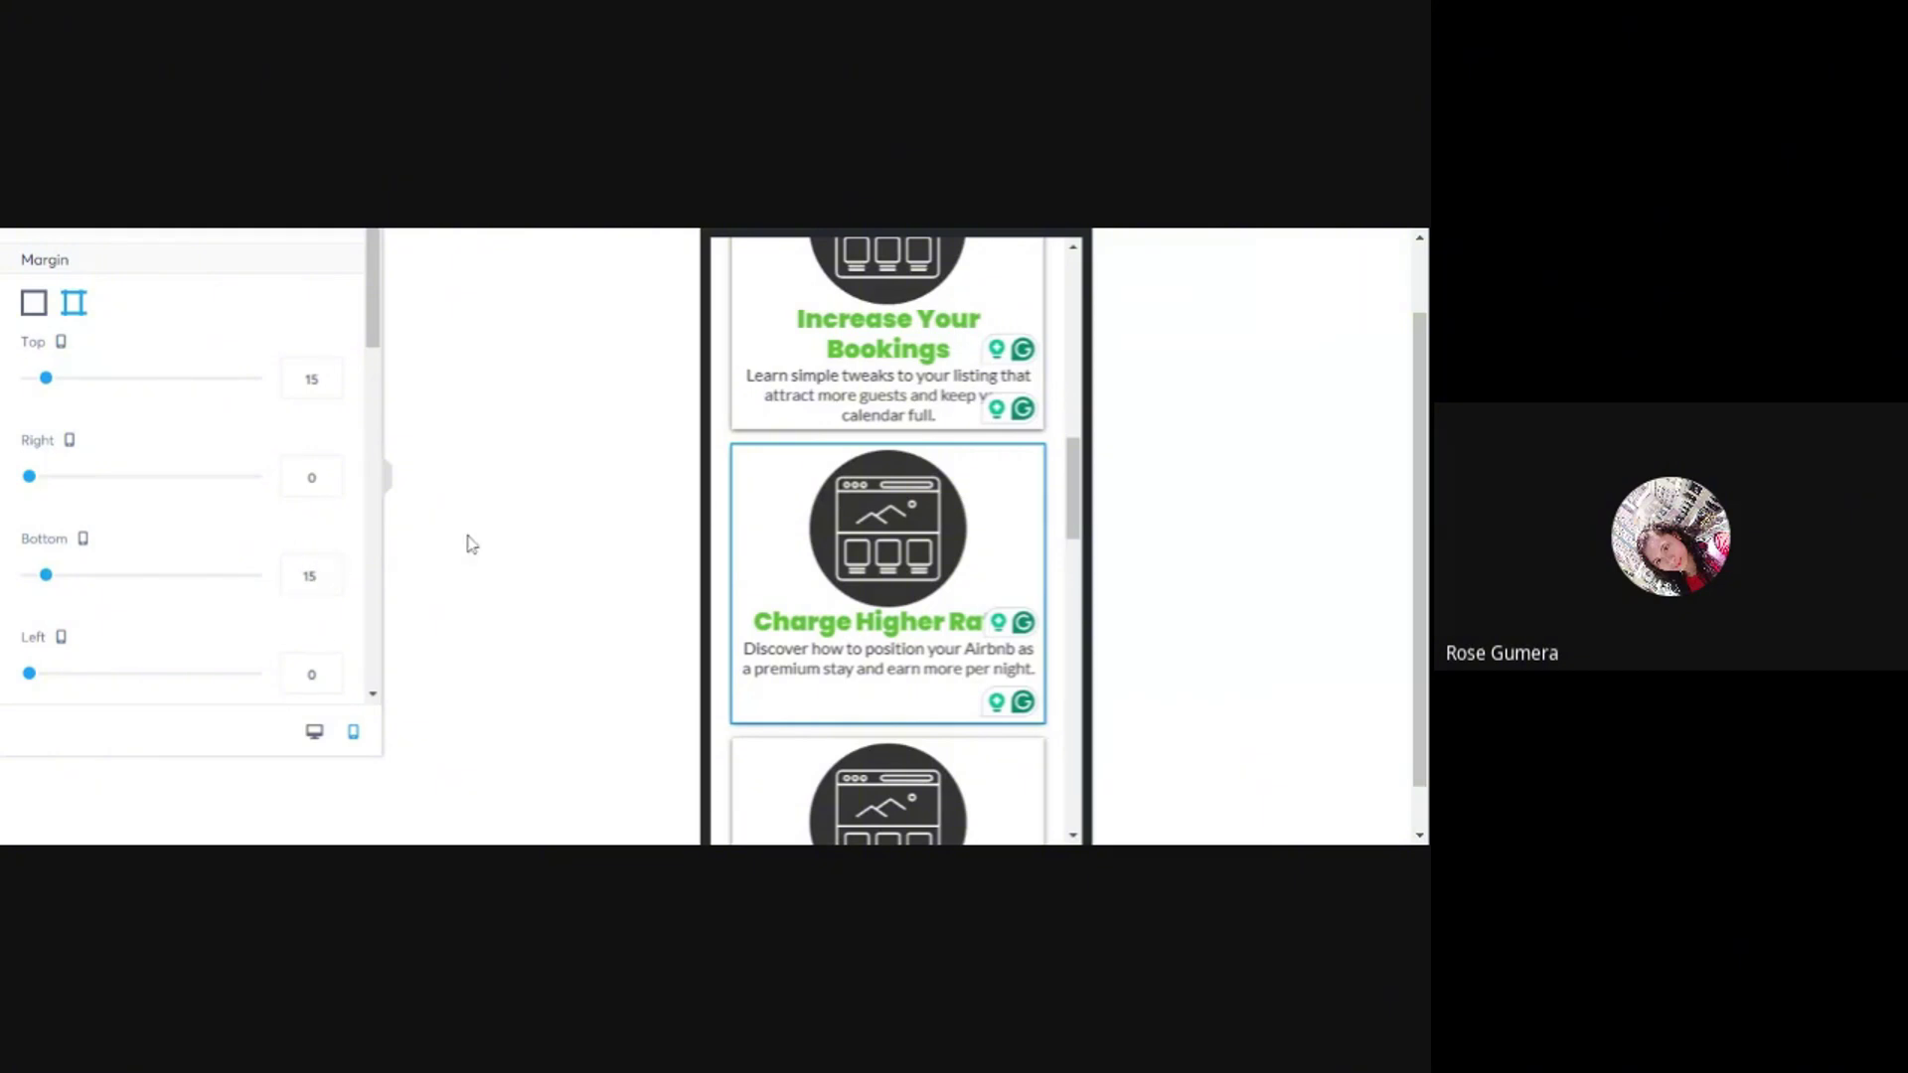
pyautogui.click(665, 444)
pyautogui.scroll(2, 912, 510)
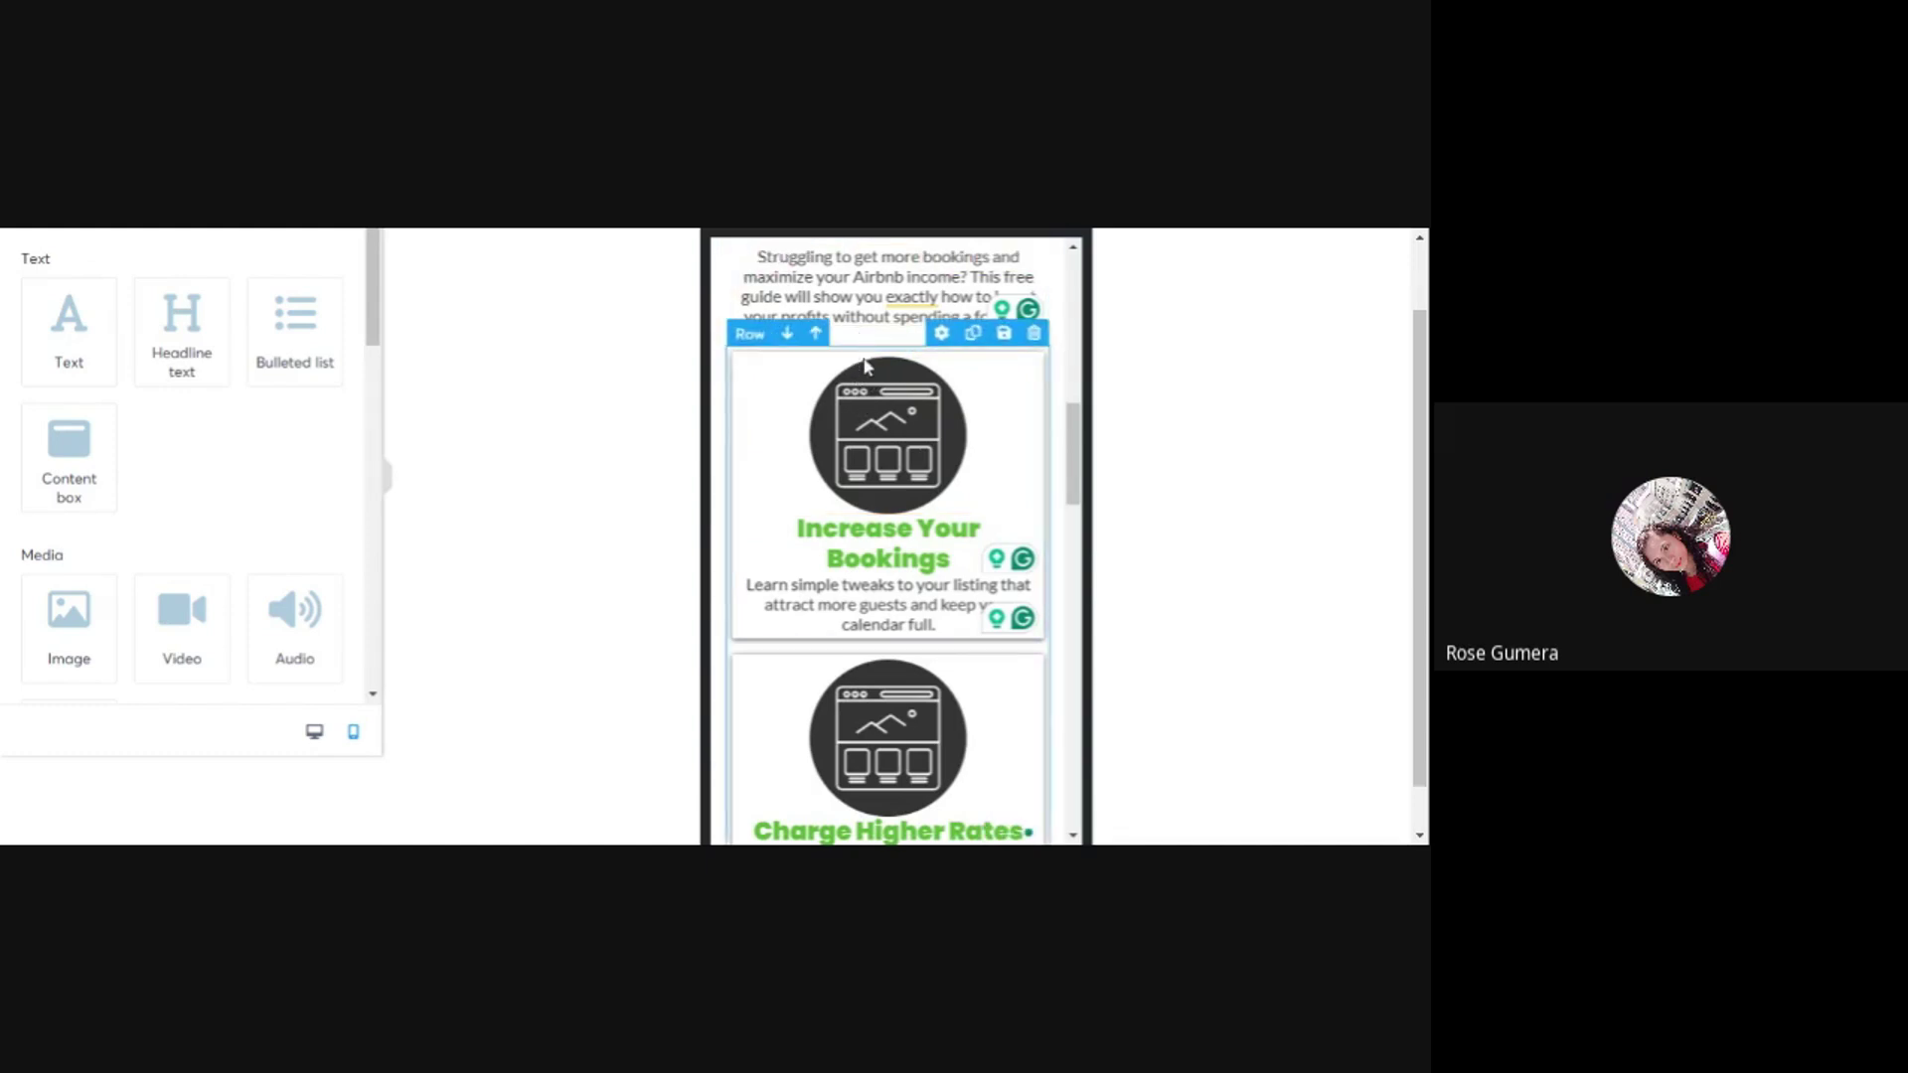
# - Set the Increase Your Bookings icon's top margin to -80
pyautogui.click(866, 402)
pyautogui.scroll(-3, 112, 531)
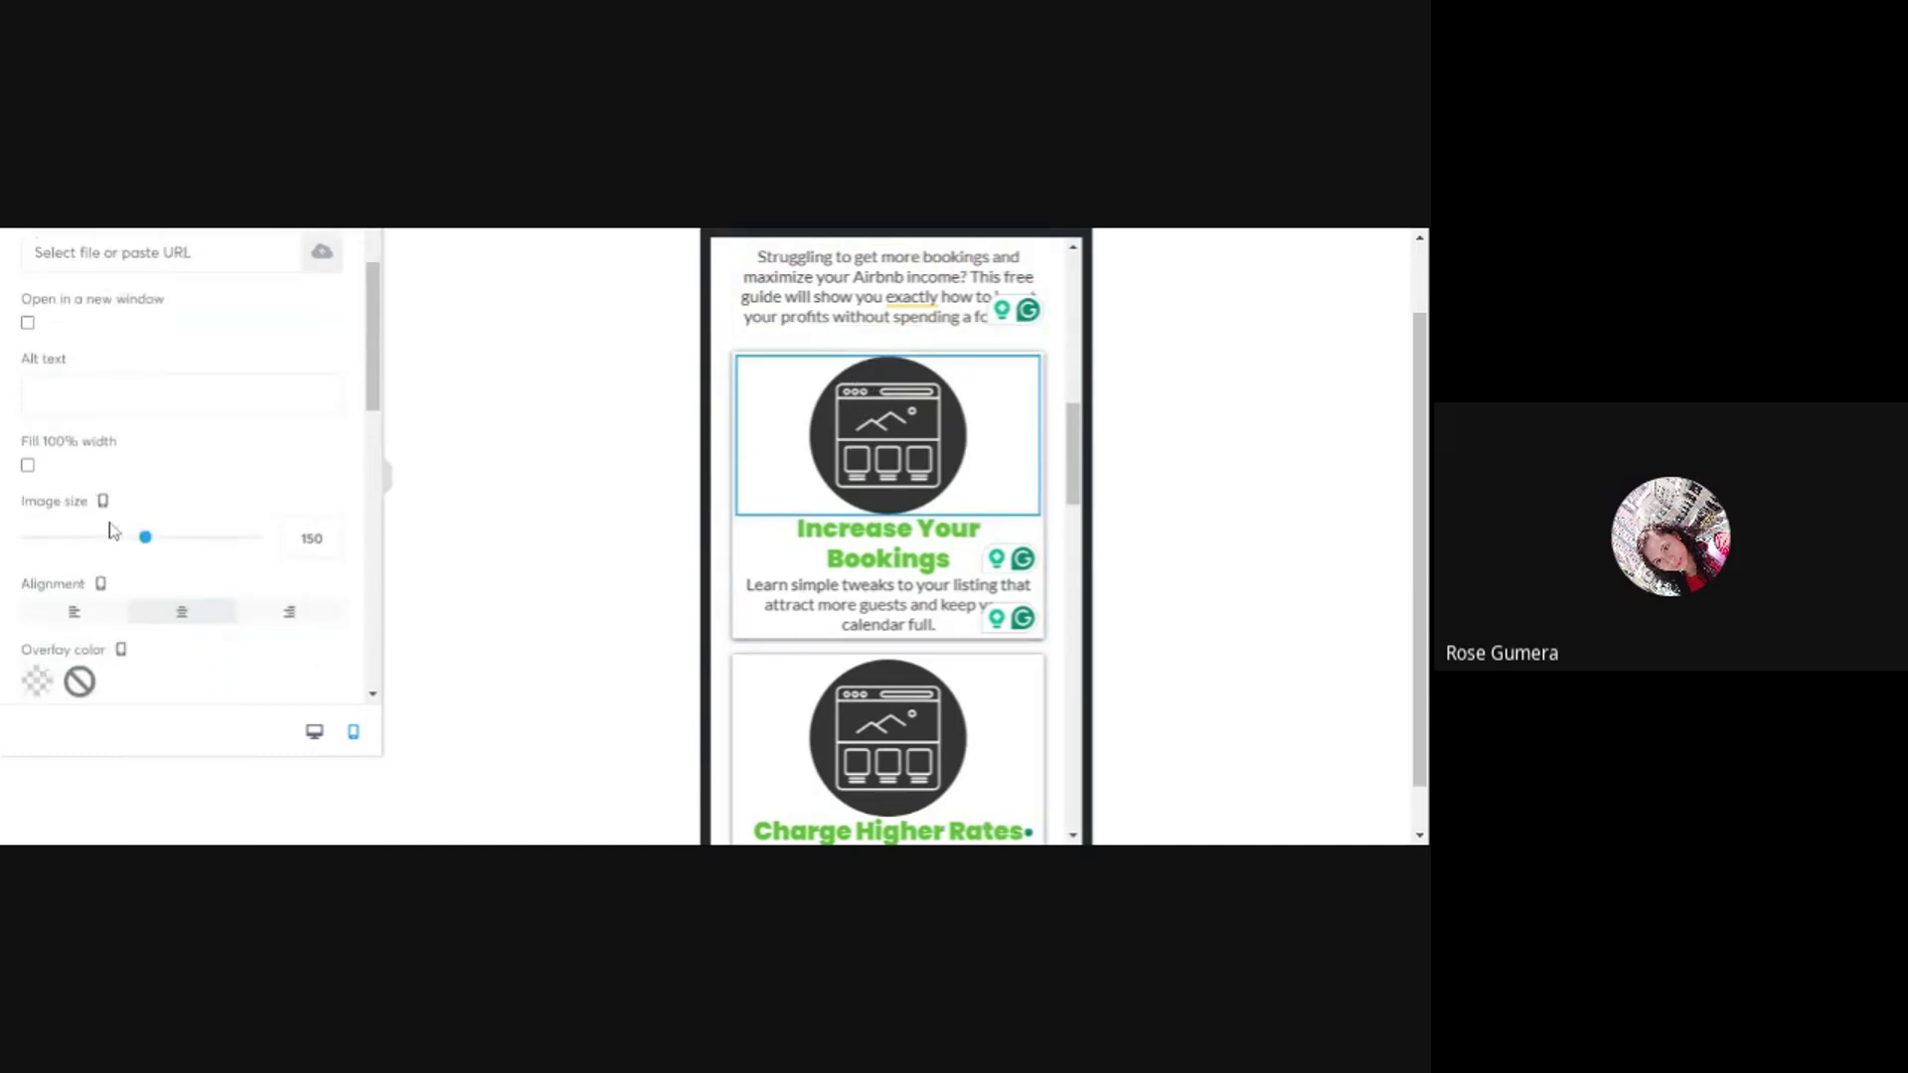
pyautogui.scroll(-3, 112, 531)
pyautogui.scroll(2, 114, 528)
pyautogui.scroll(-1, 116, 526)
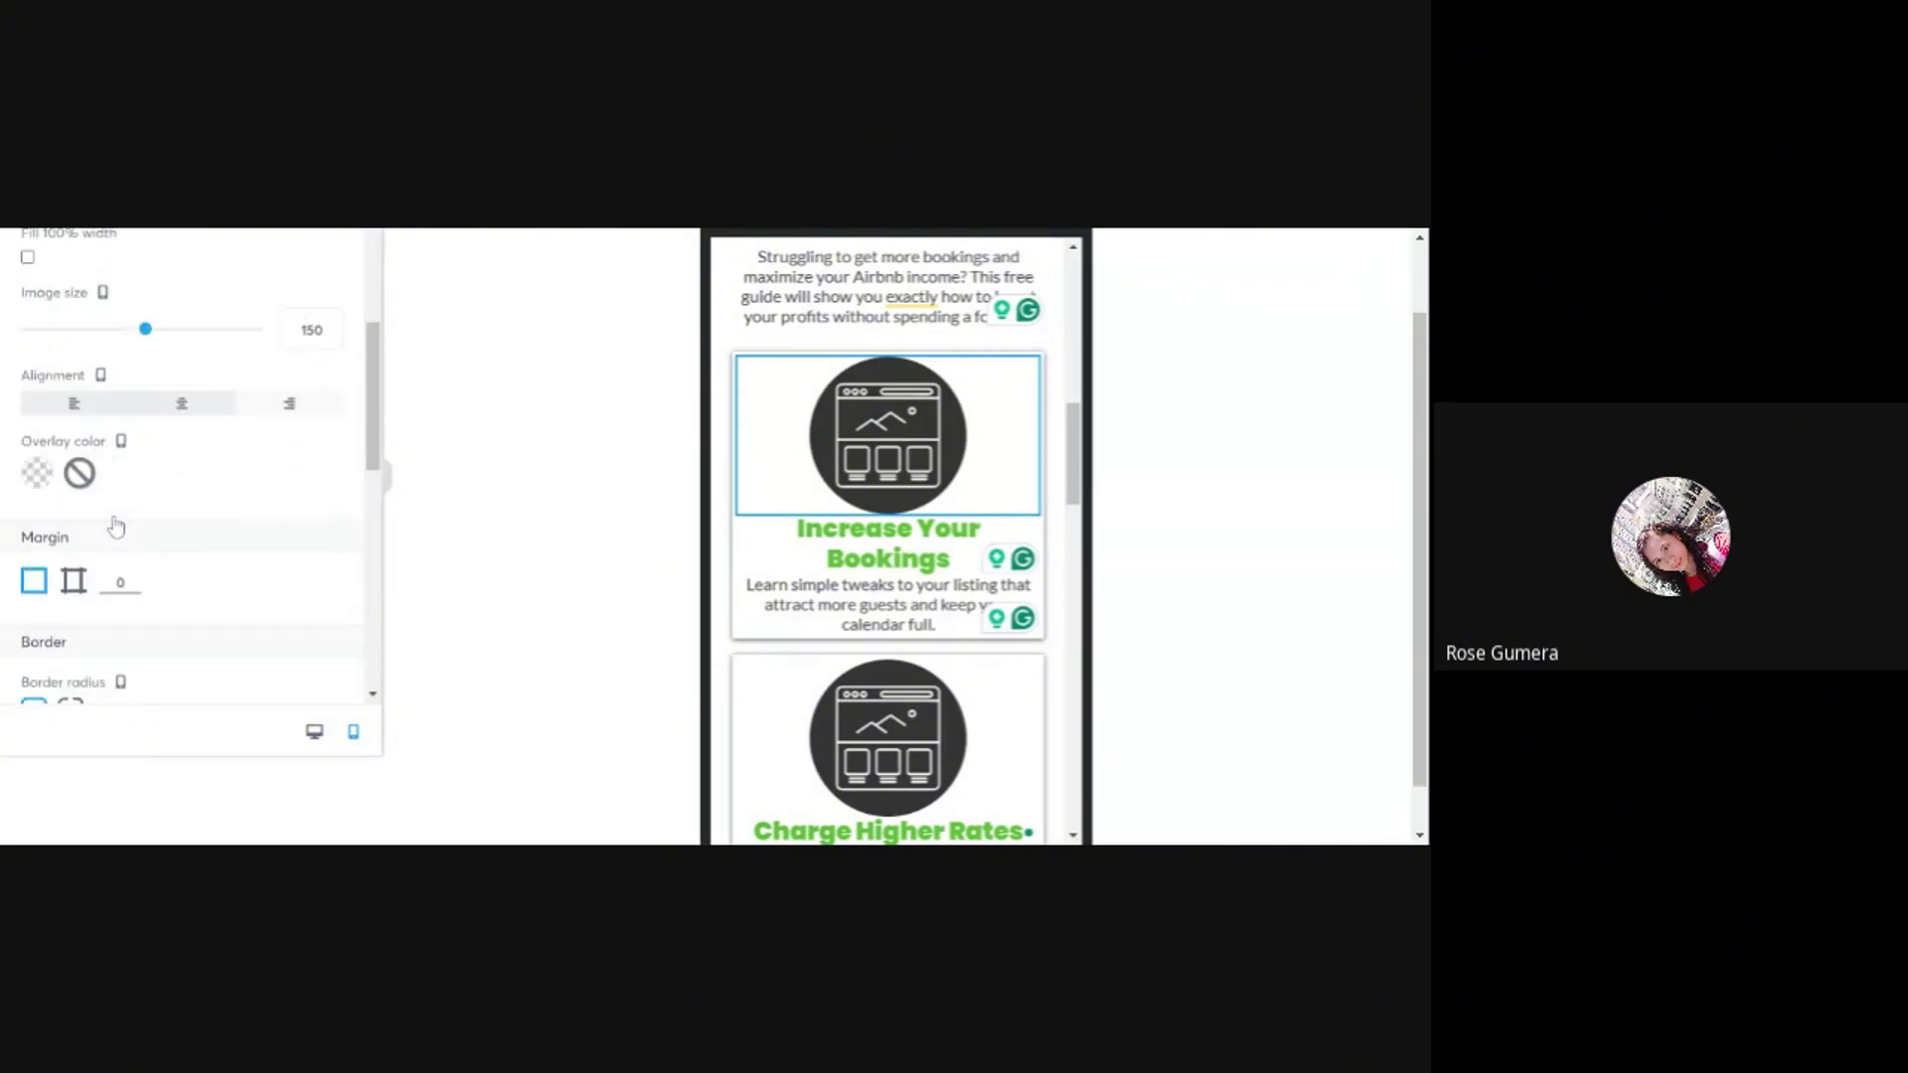
pyautogui.click(74, 579)
pyautogui.scroll(-2, 287, 536)
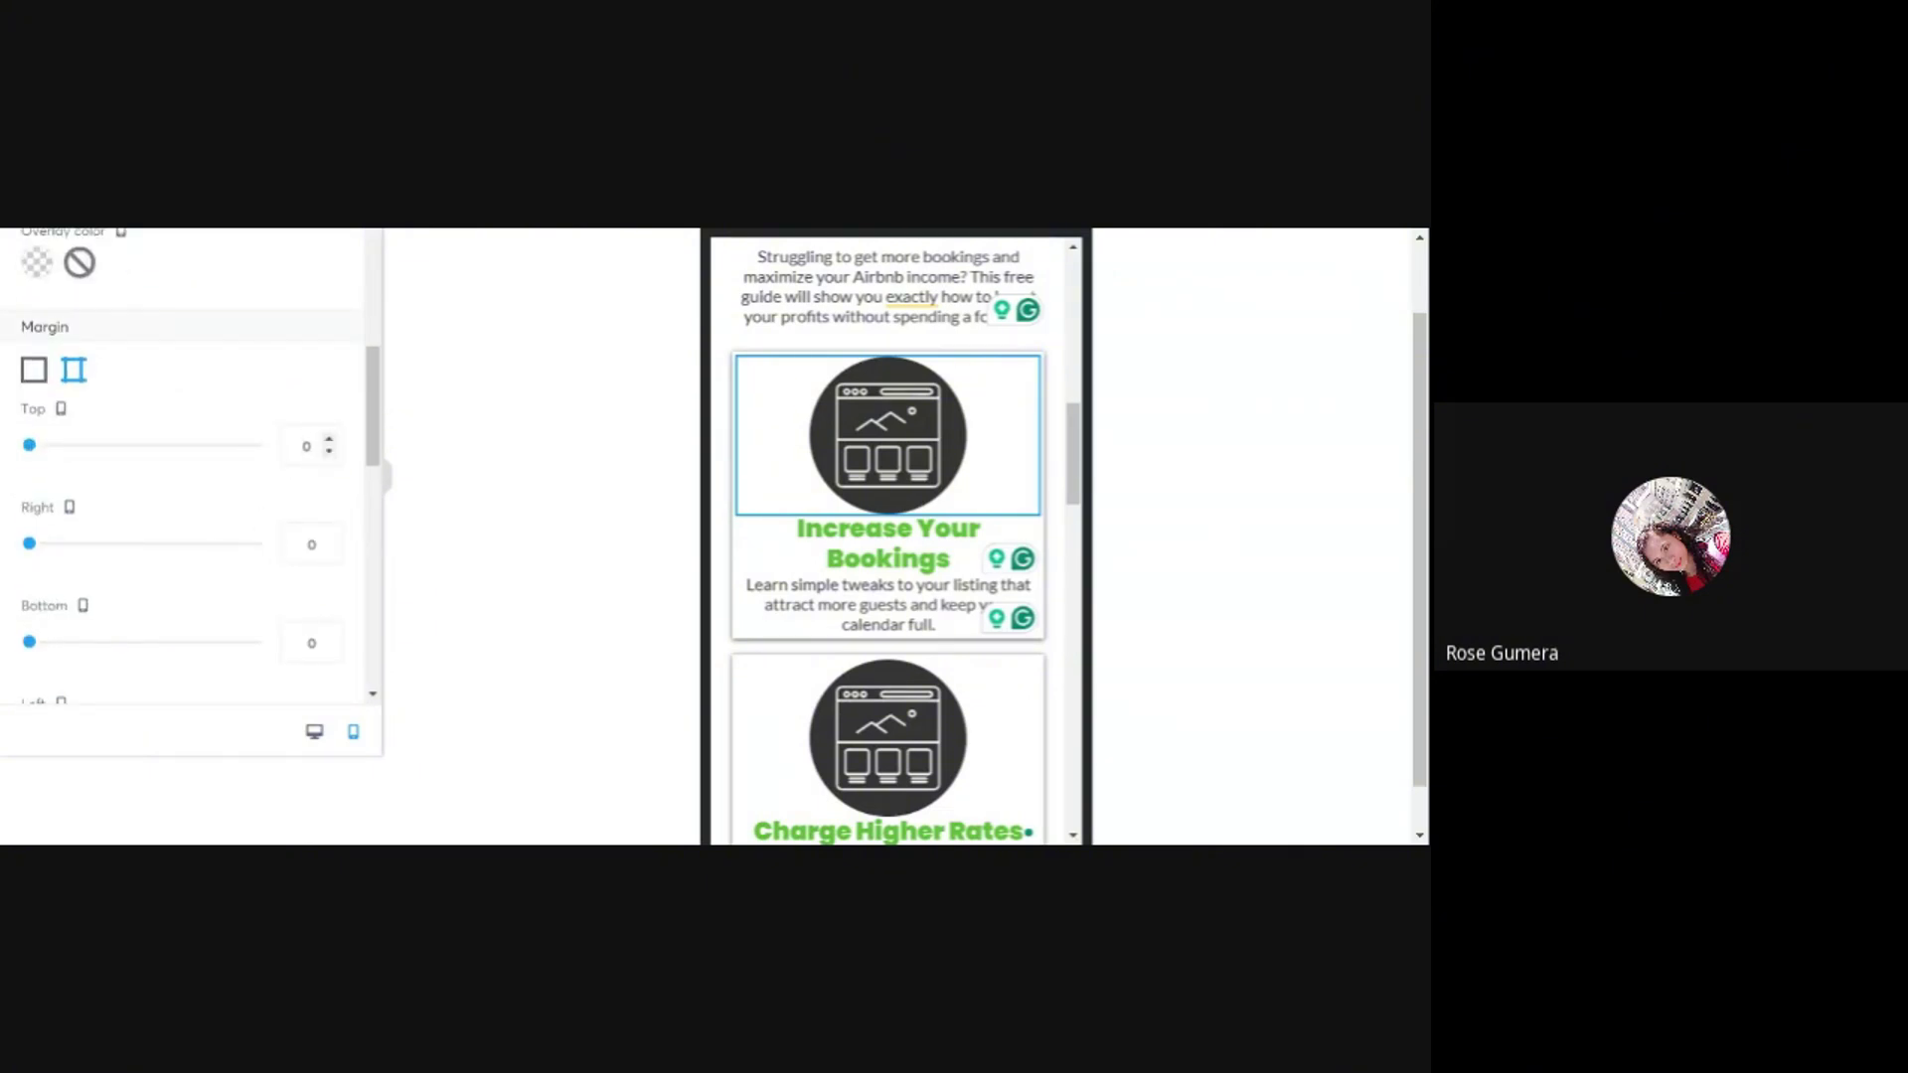
pyautogui.click(302, 446)
pyautogui.write('8')
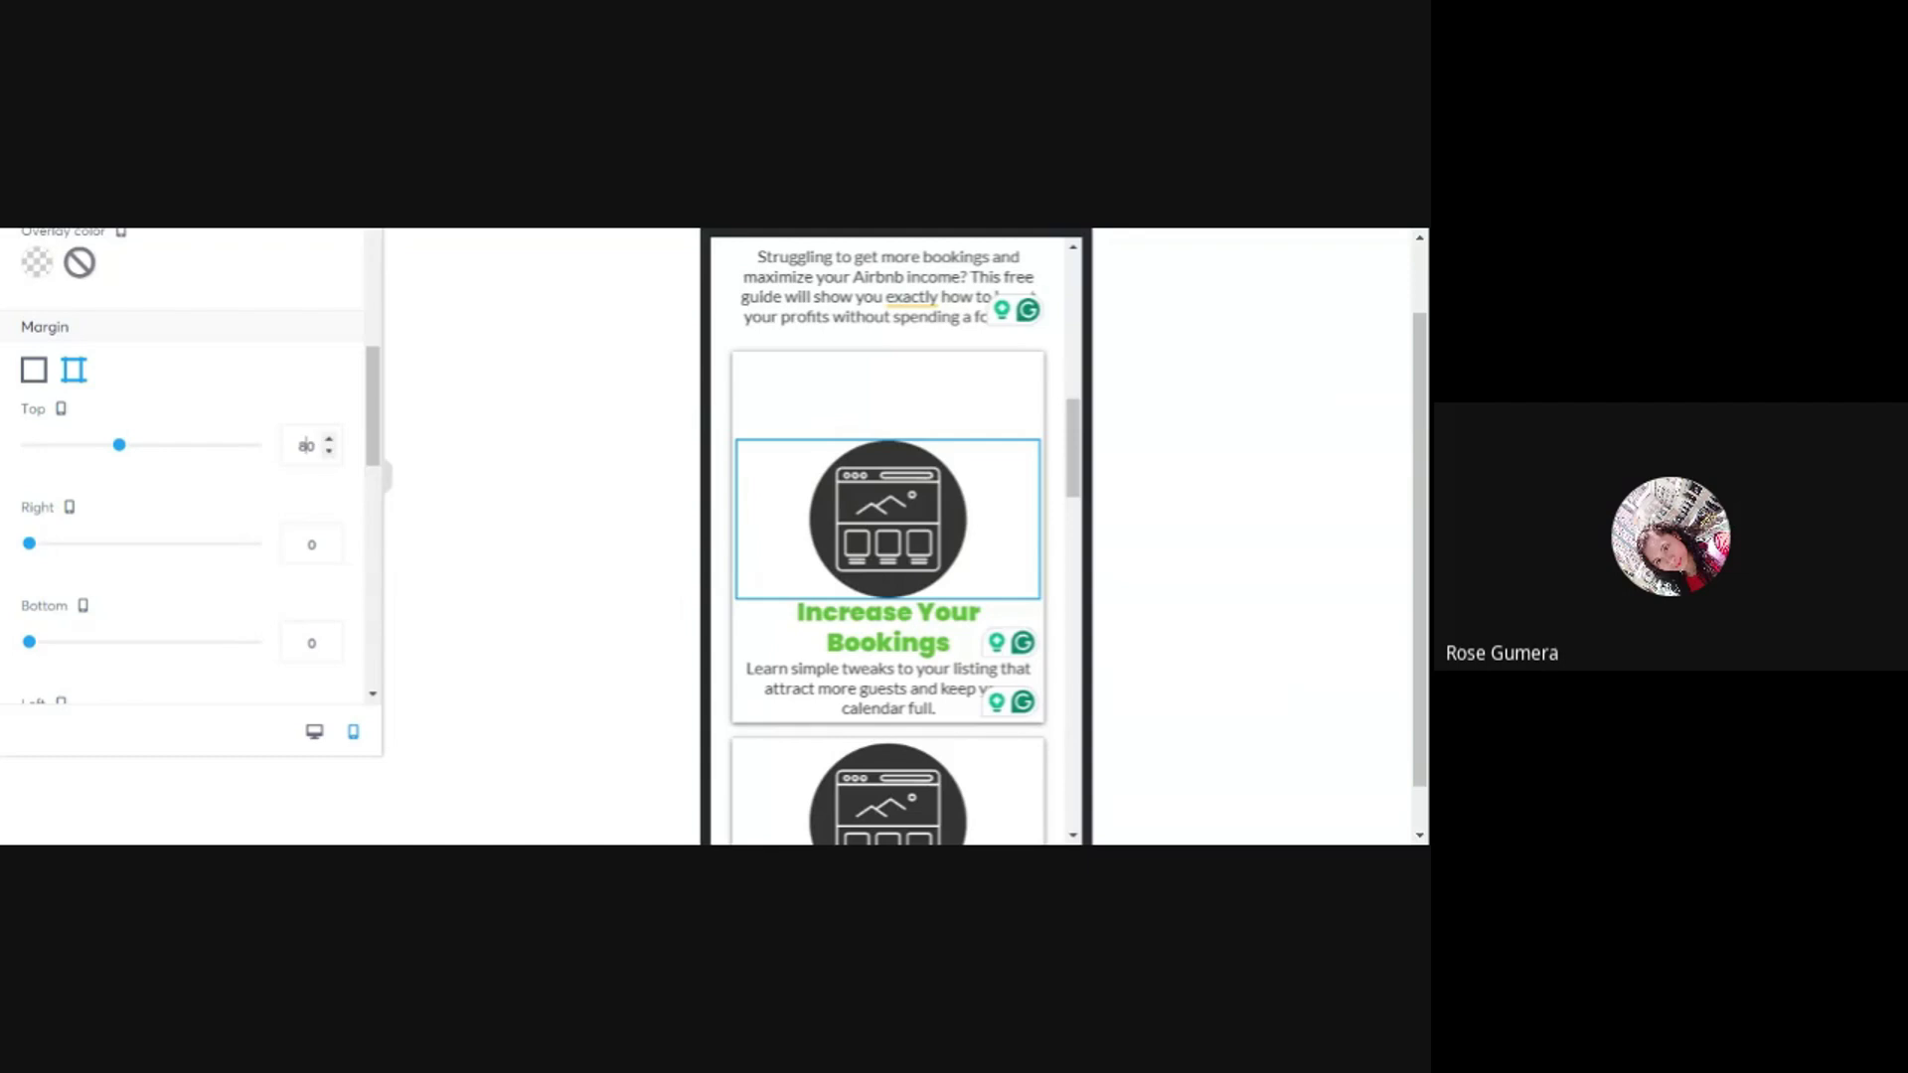
pyautogui.write('-')
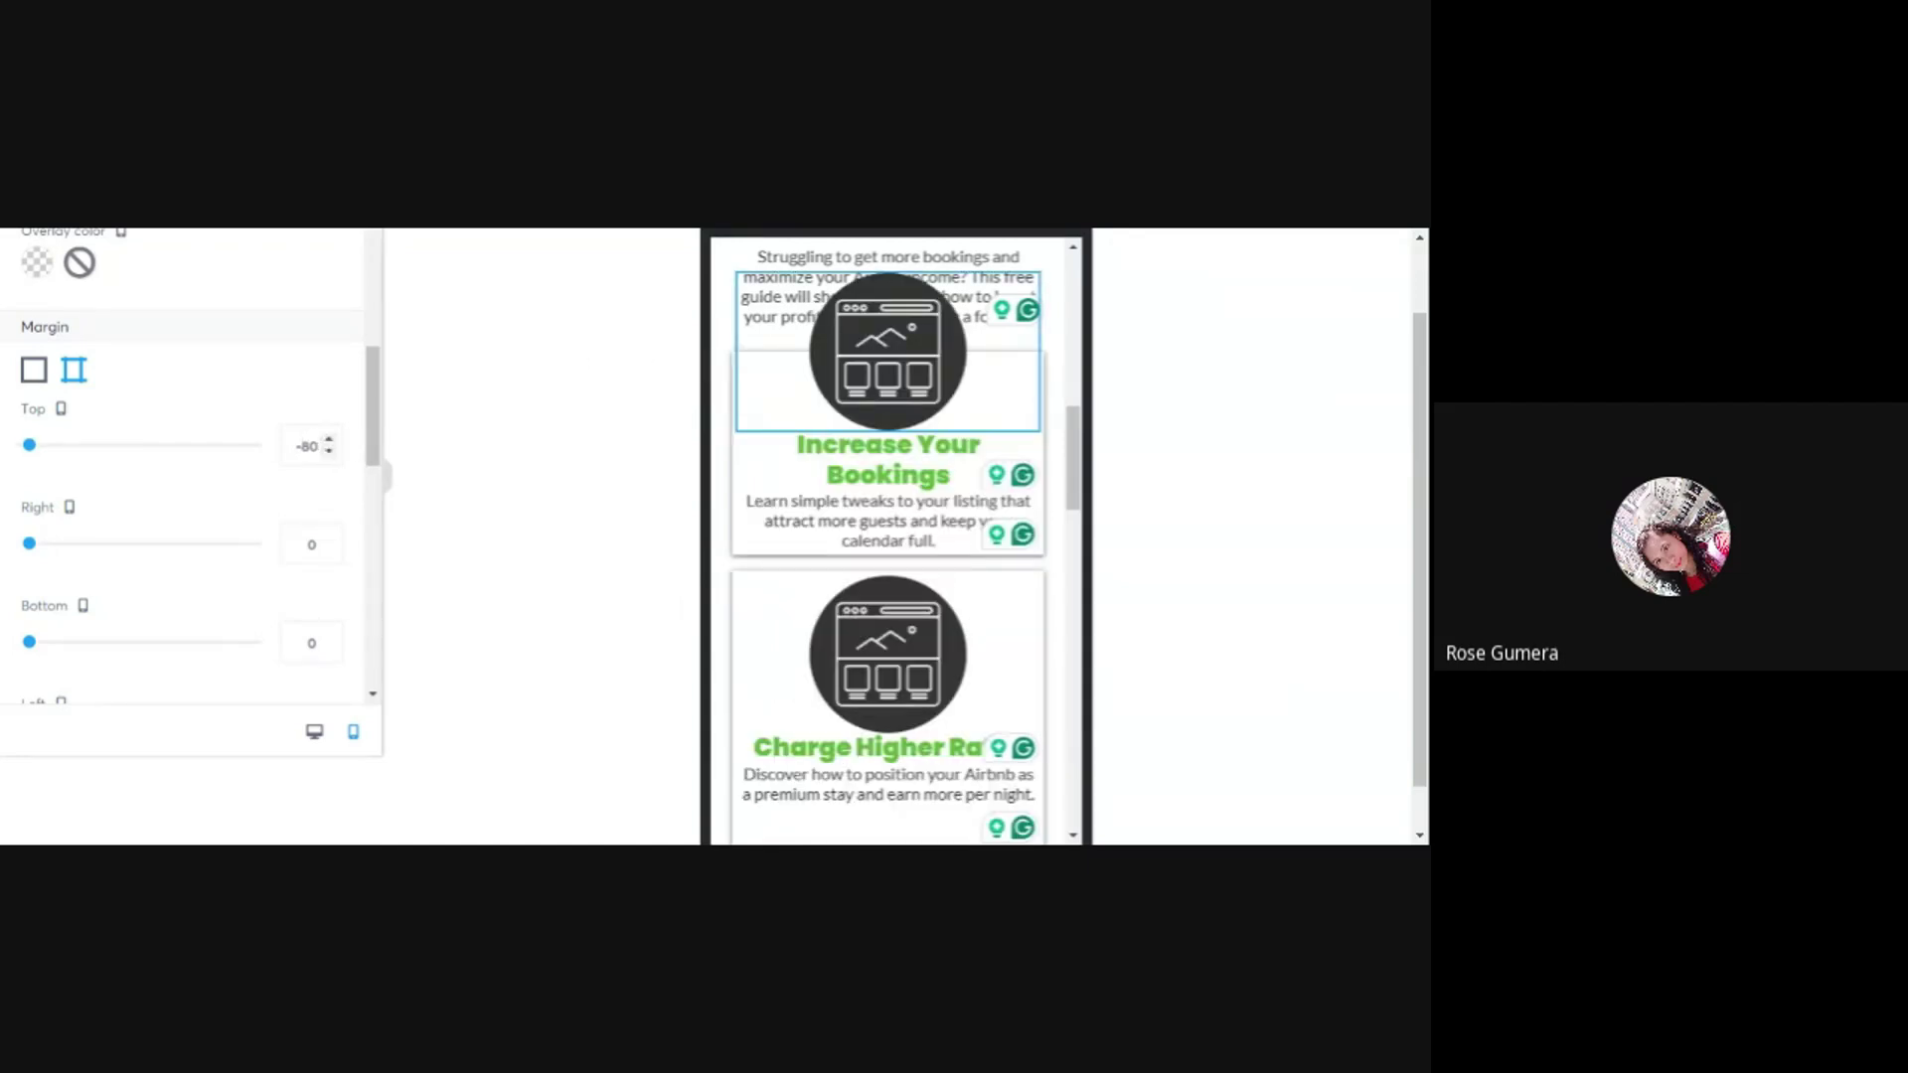
pyautogui.click(723, 368)
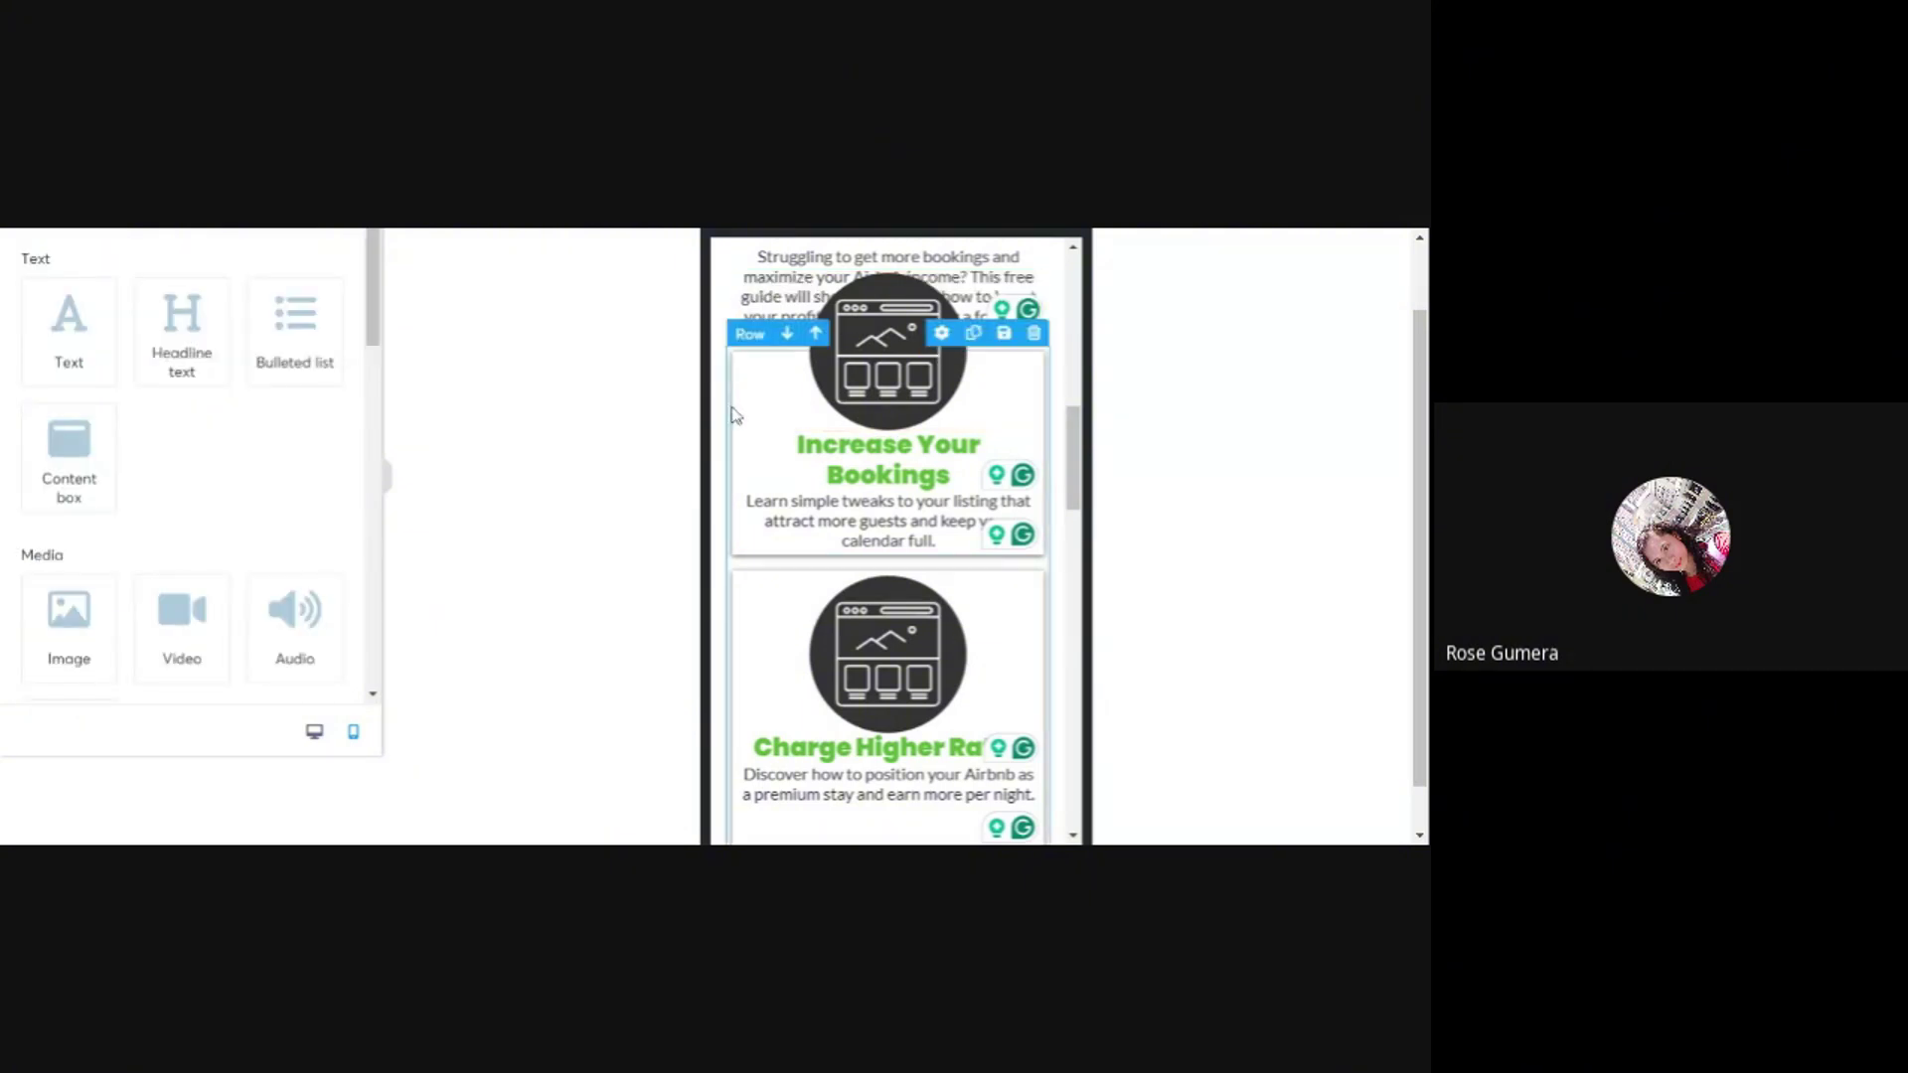
# - Give the Increase Your Bookings card a top margin of 80
pyautogui.click(738, 415)
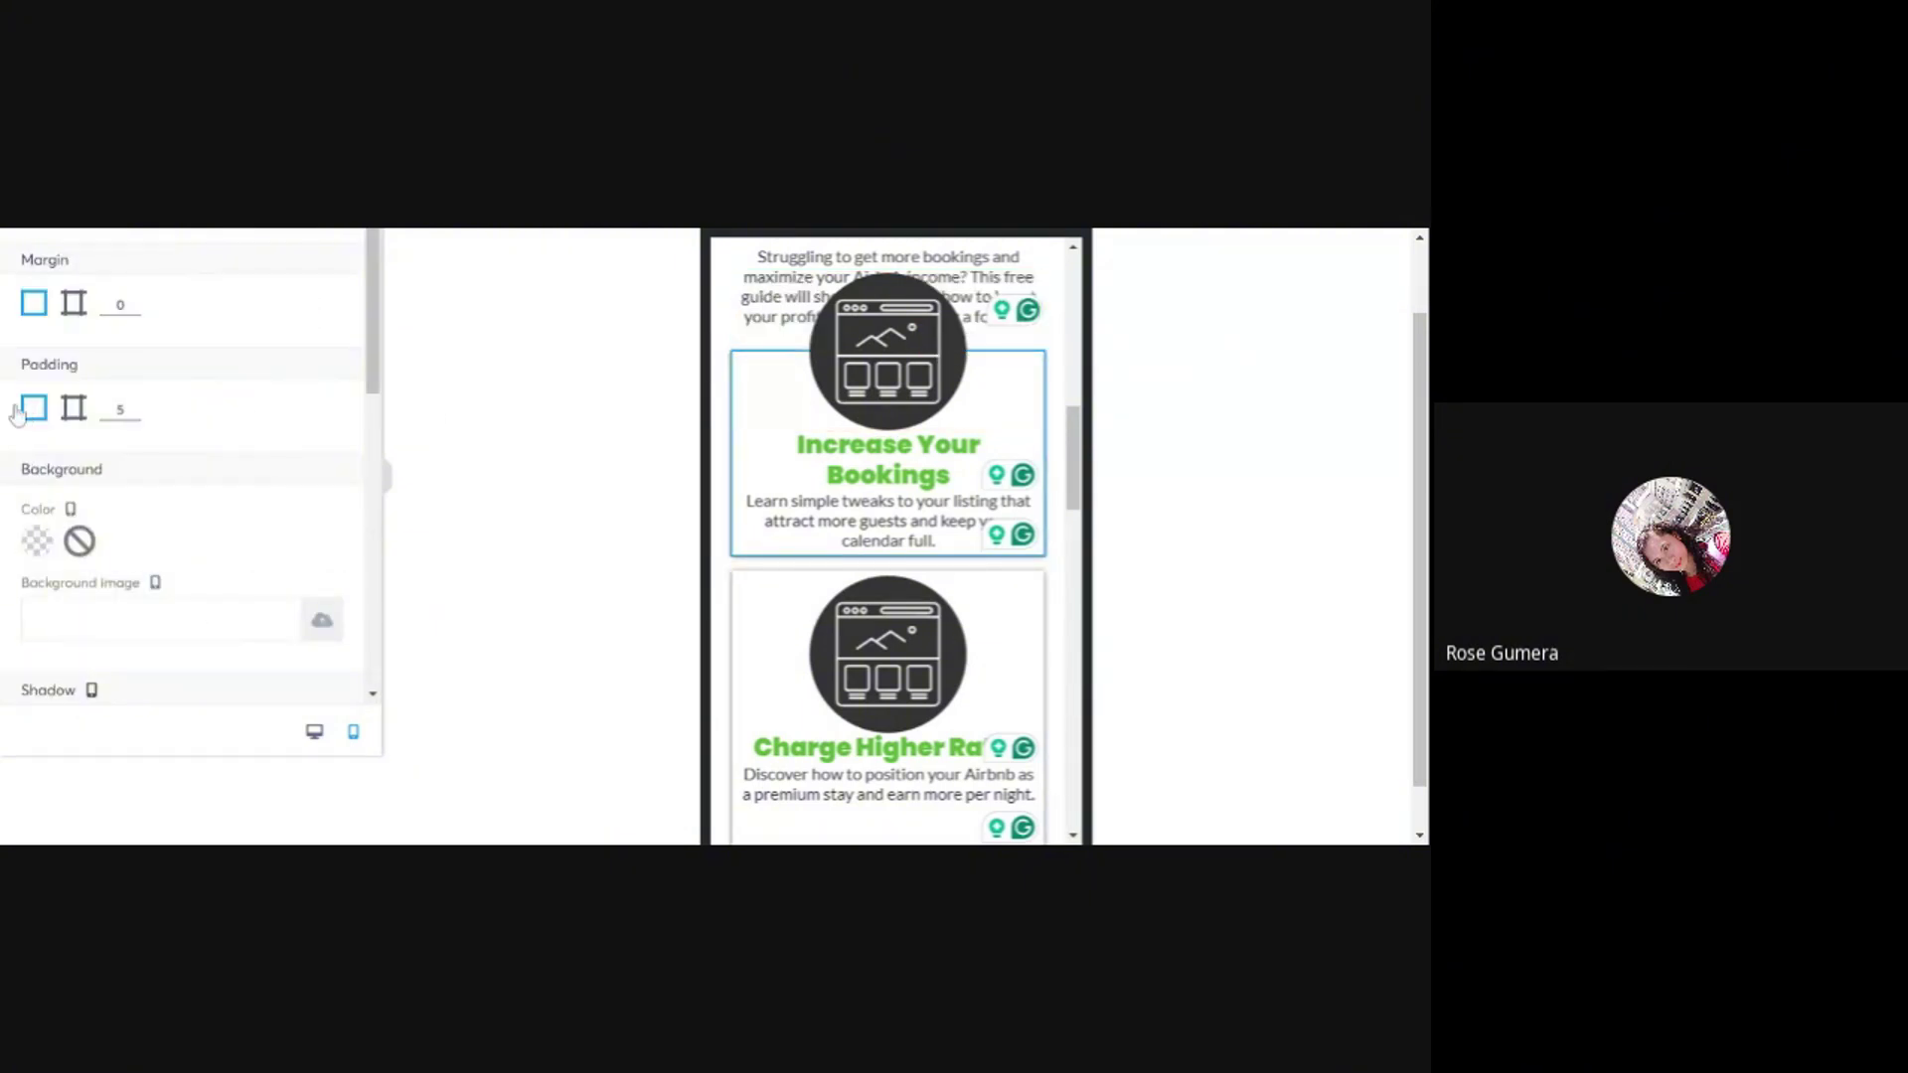
pyautogui.click(74, 301)
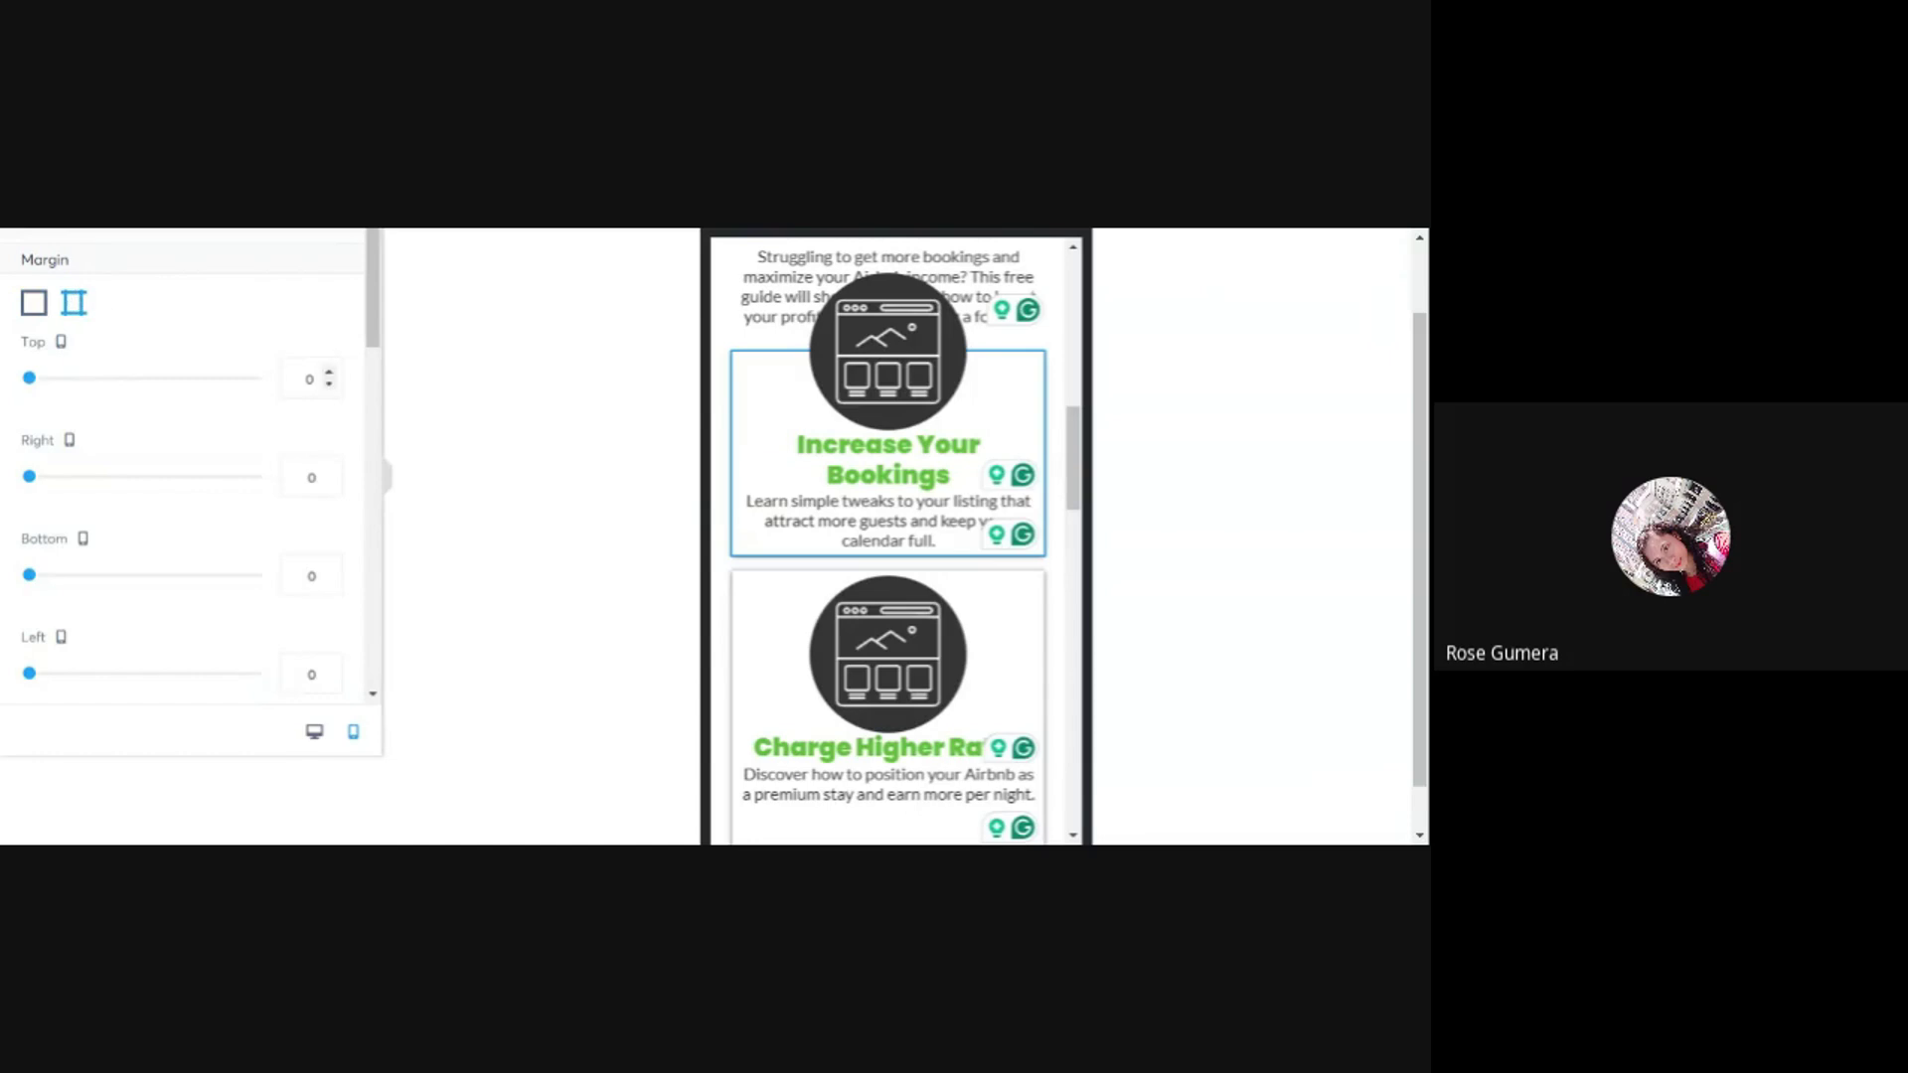
pyautogui.write('8')
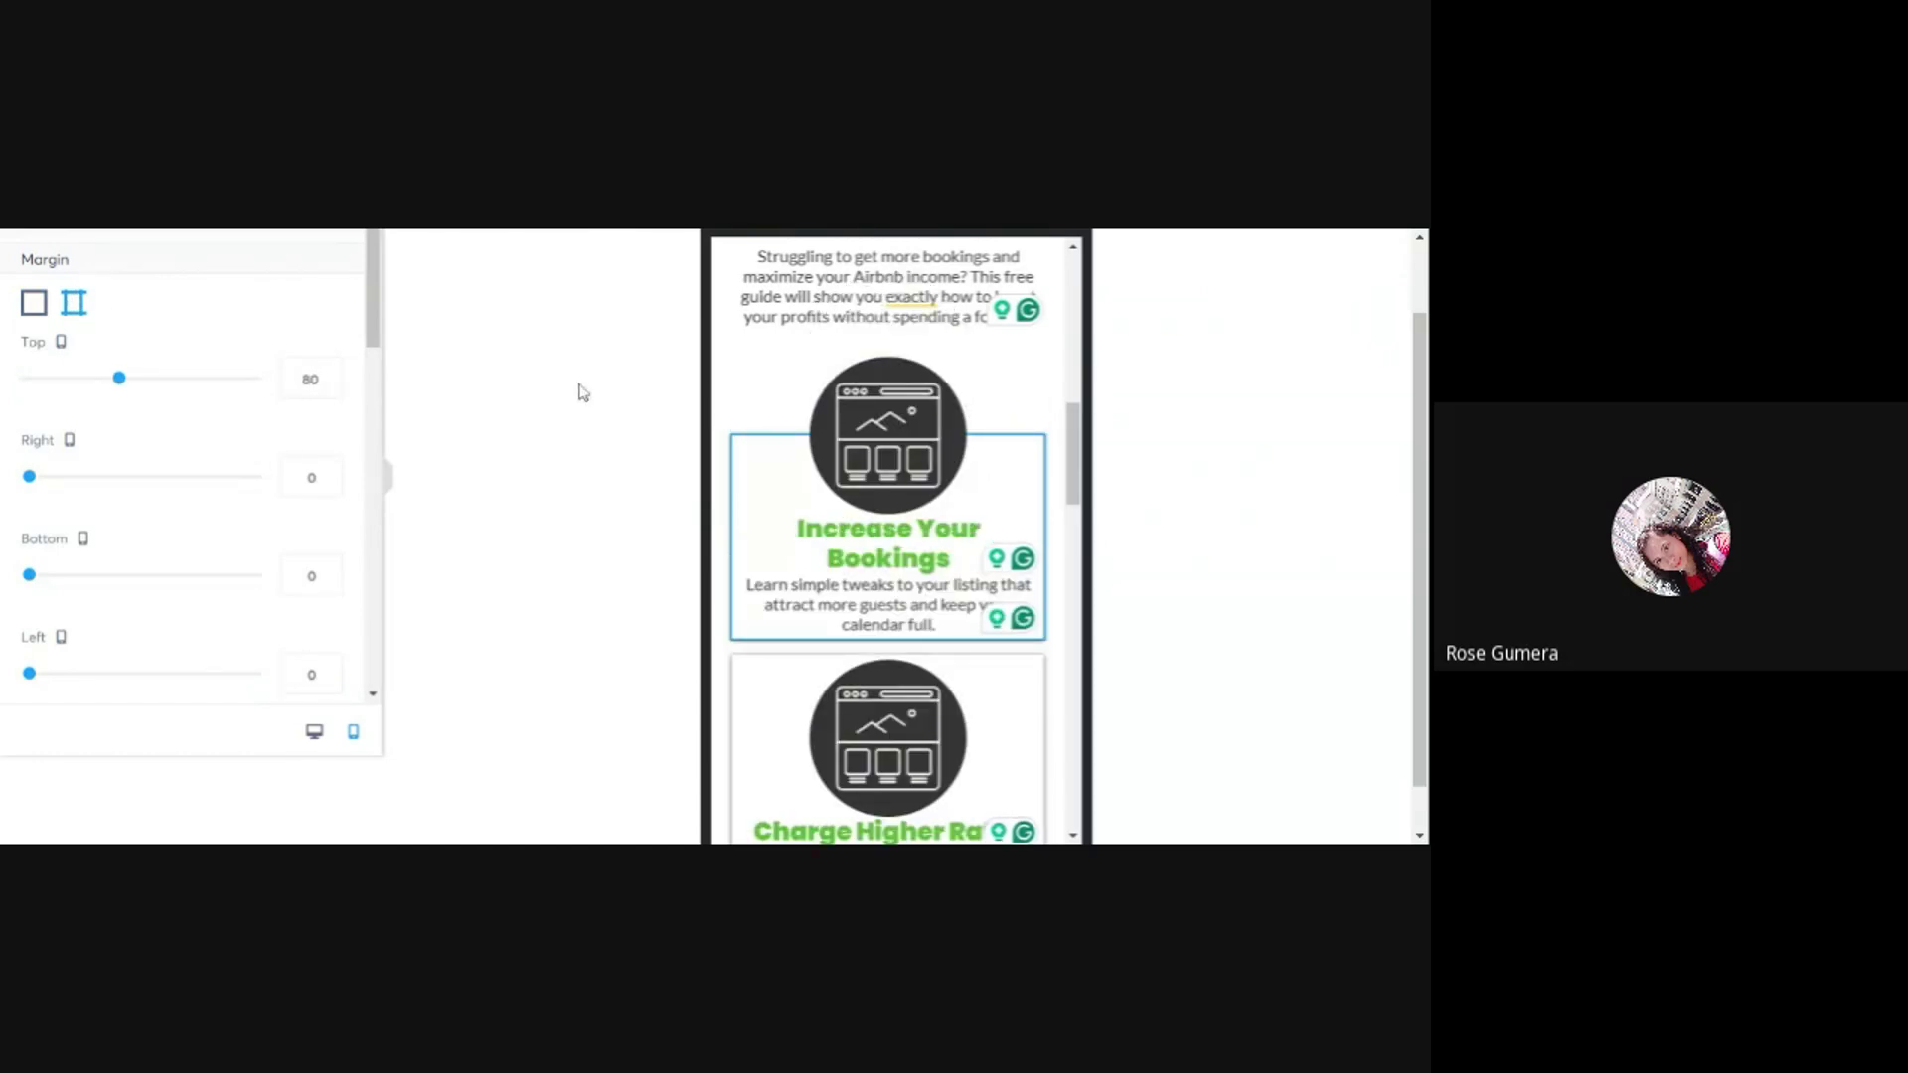
pyautogui.click(668, 410)
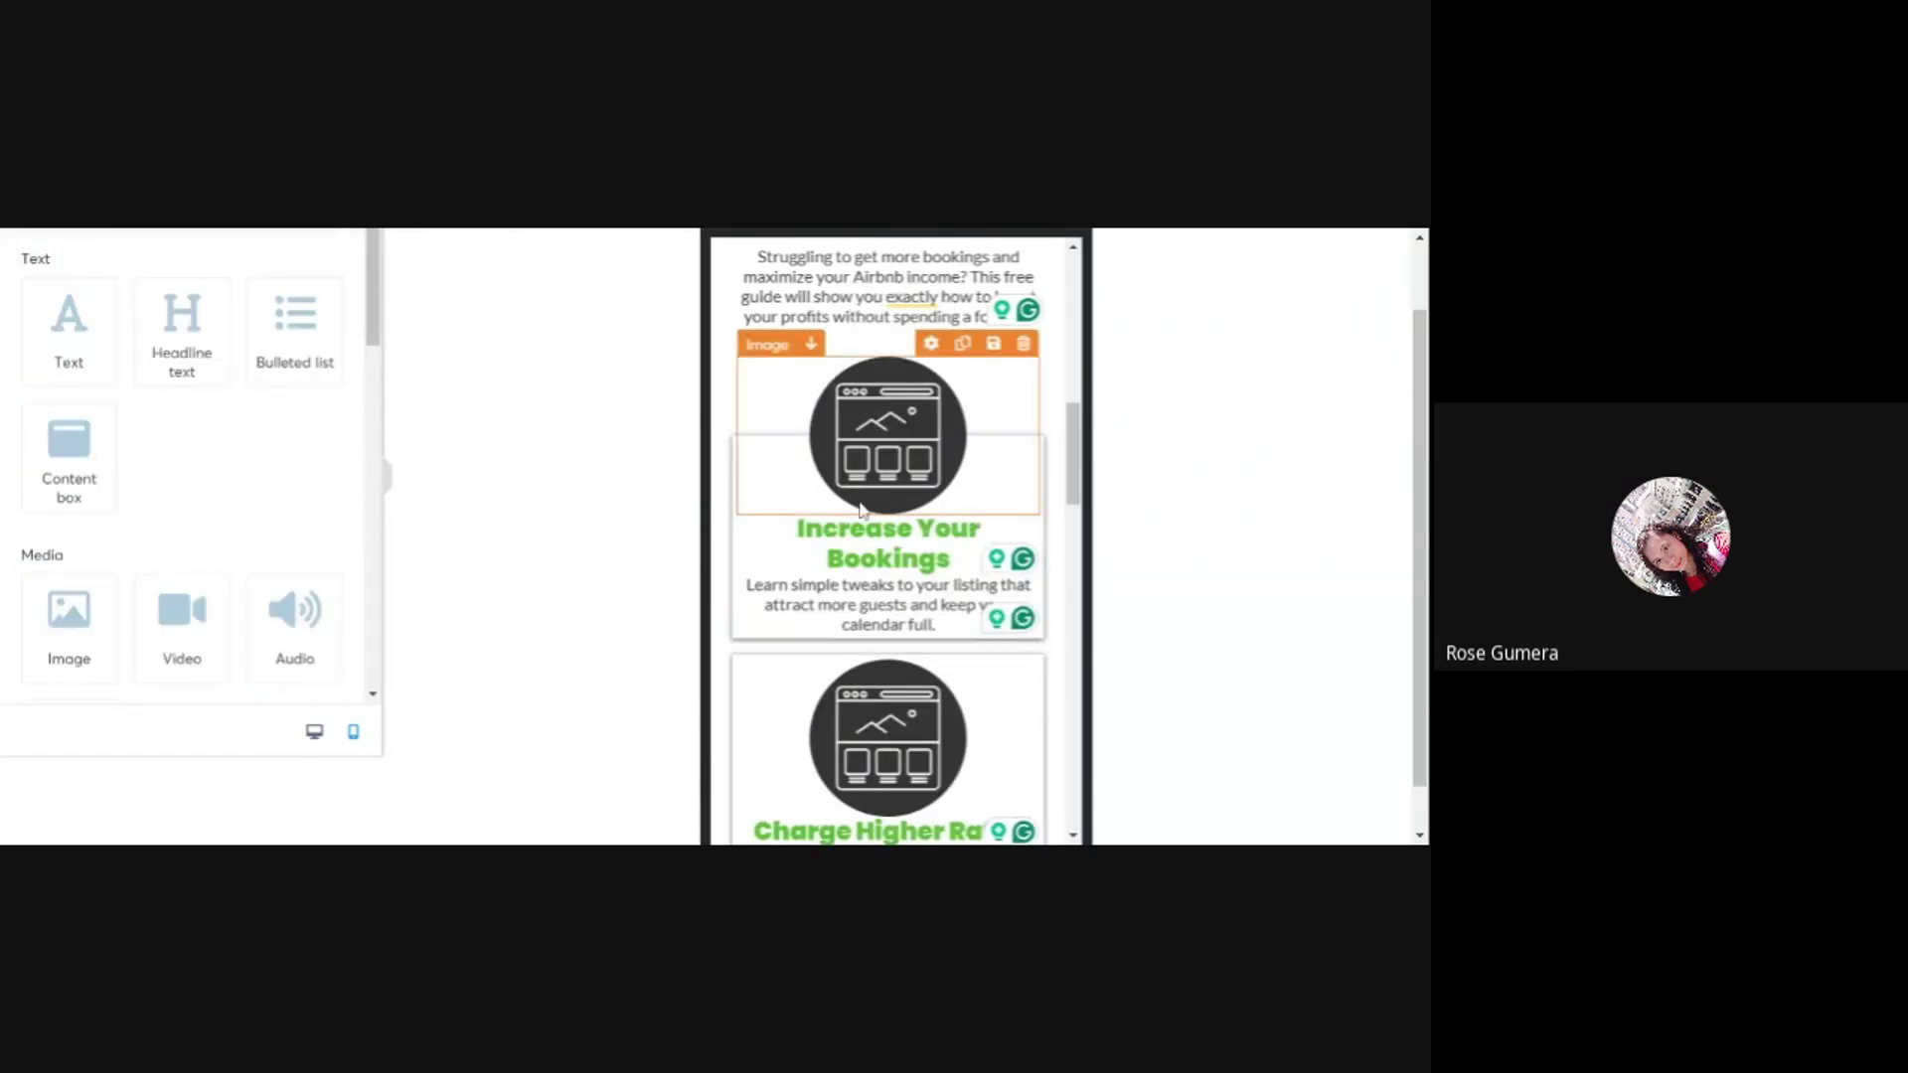
# - Set the Increase Your Bookings headline's top and bottom margins to 15
pyautogui.scroll(-2, 829, 497)
pyautogui.tripleClick(889, 336)
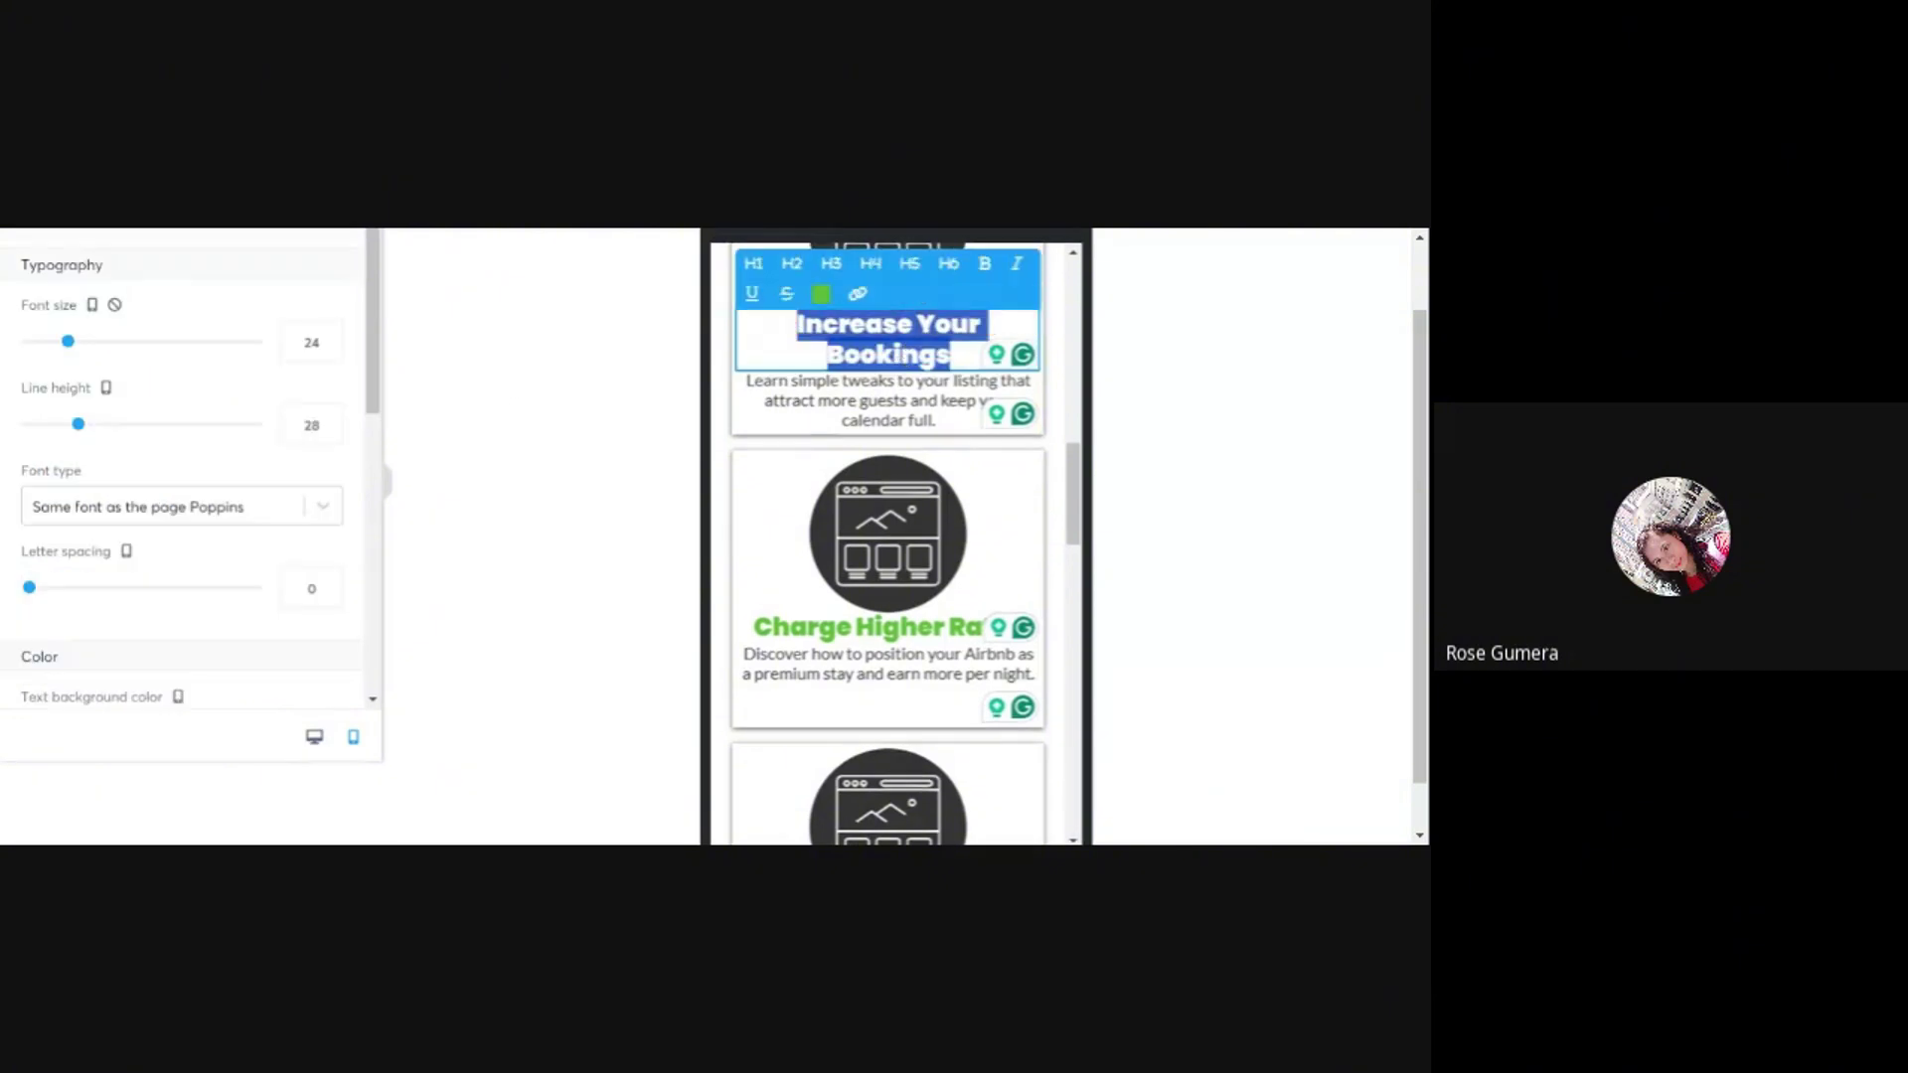
pyautogui.scroll(-2, 112, 576)
pyautogui.scroll(-3, 112, 577)
pyautogui.click(73, 417)
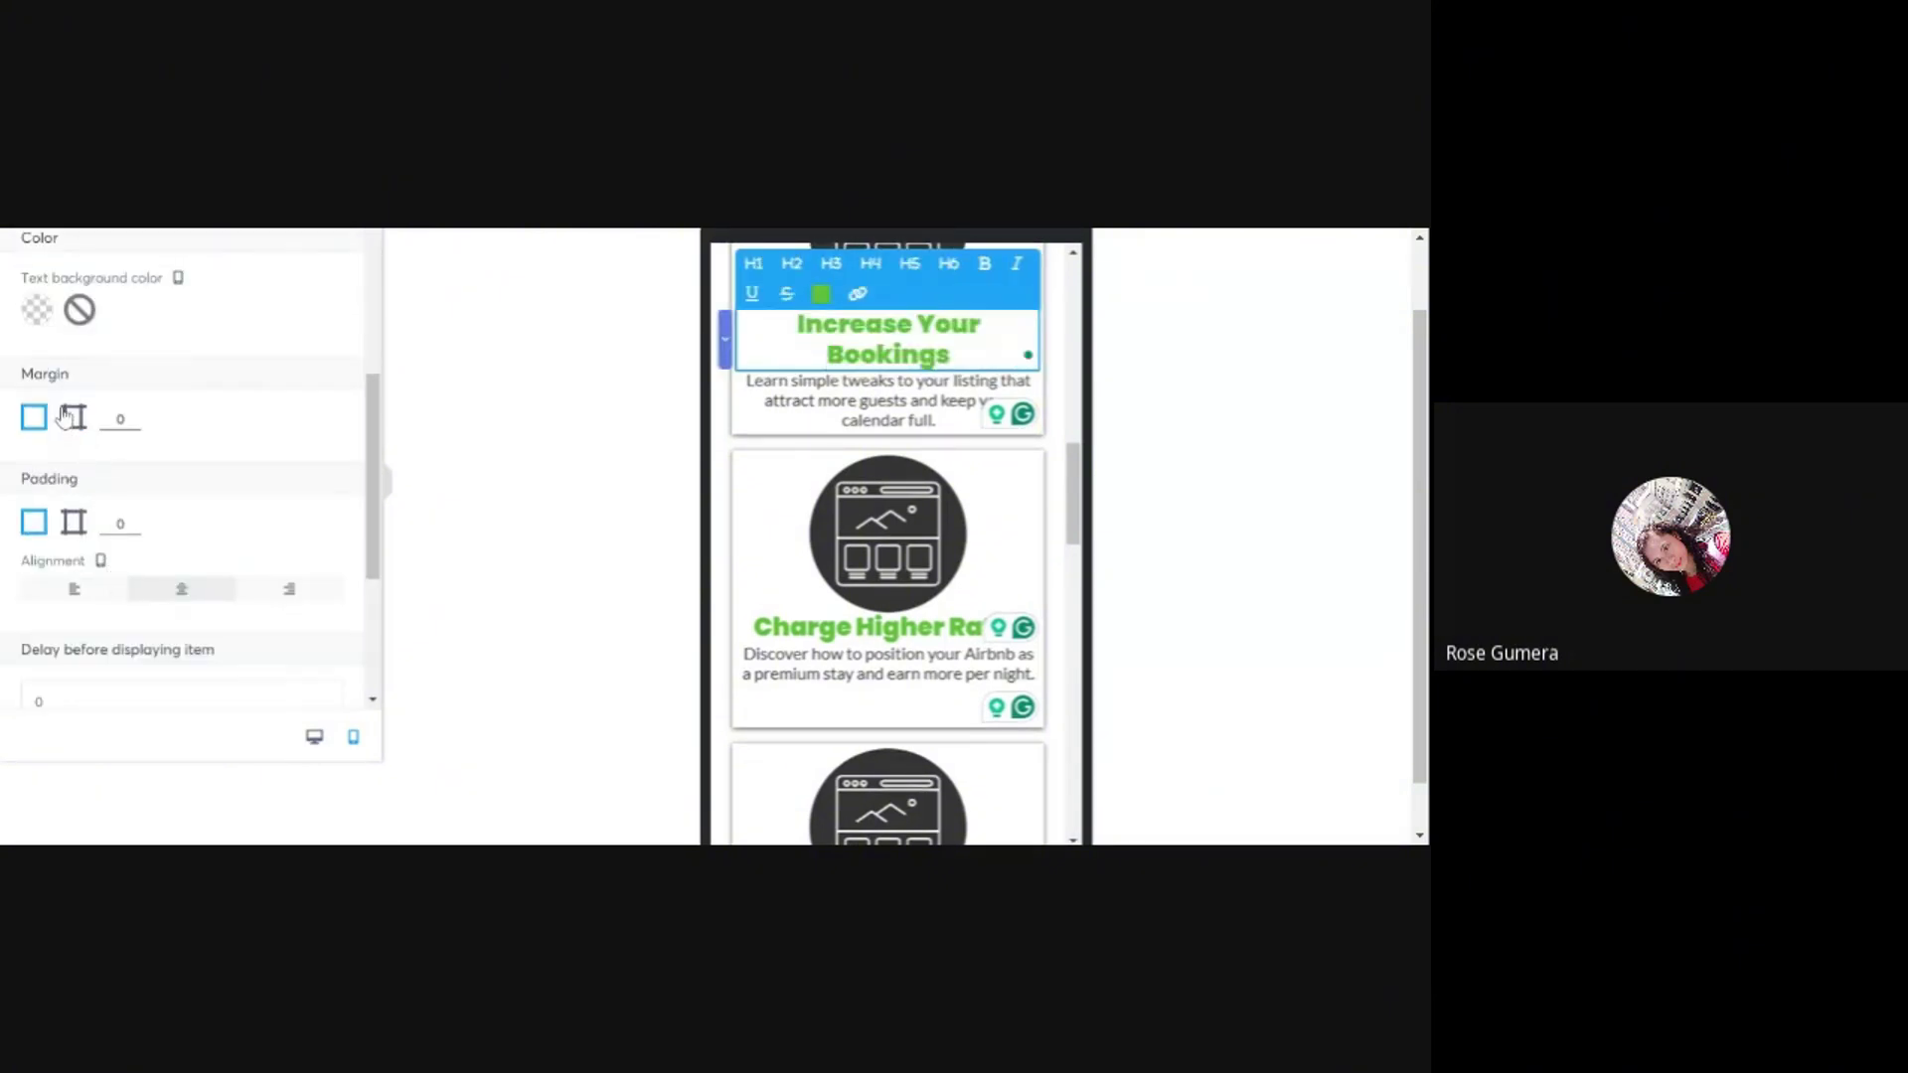
pyautogui.write('15')
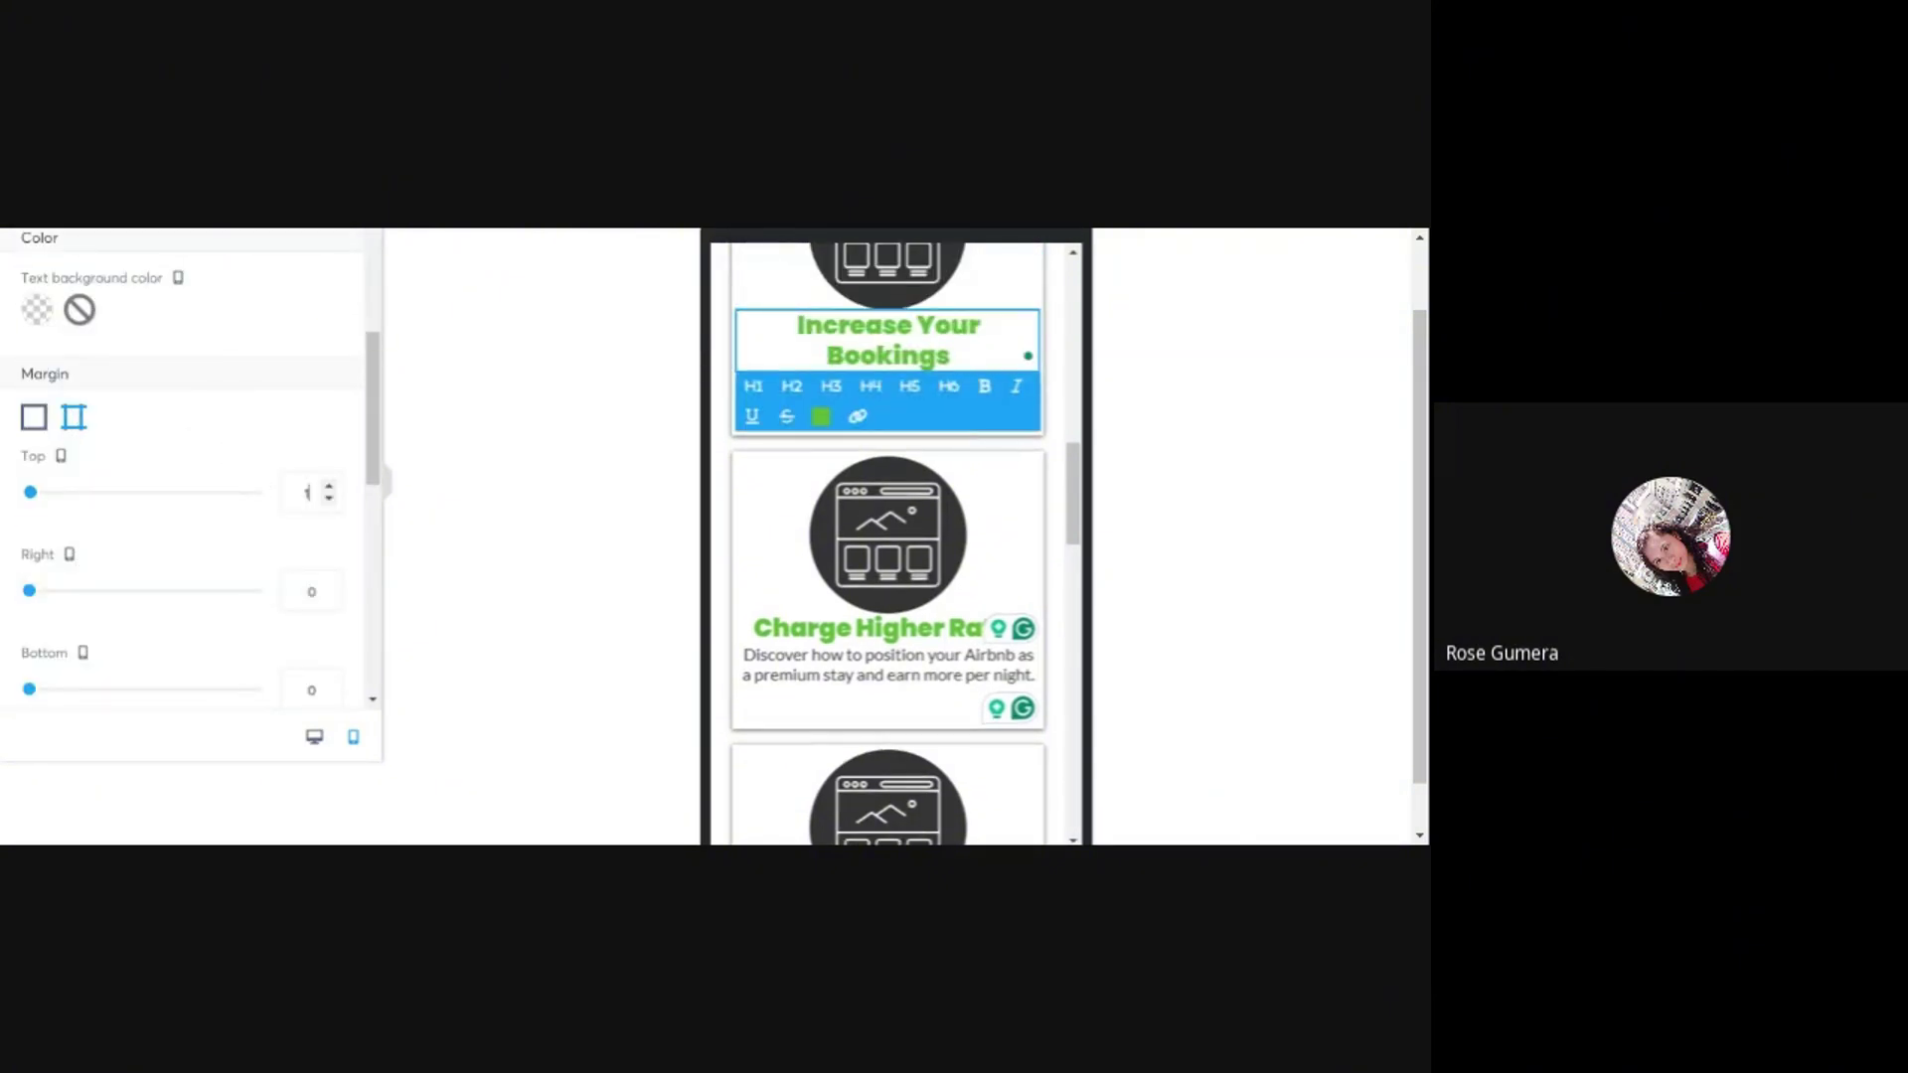
pyautogui.click(311, 690)
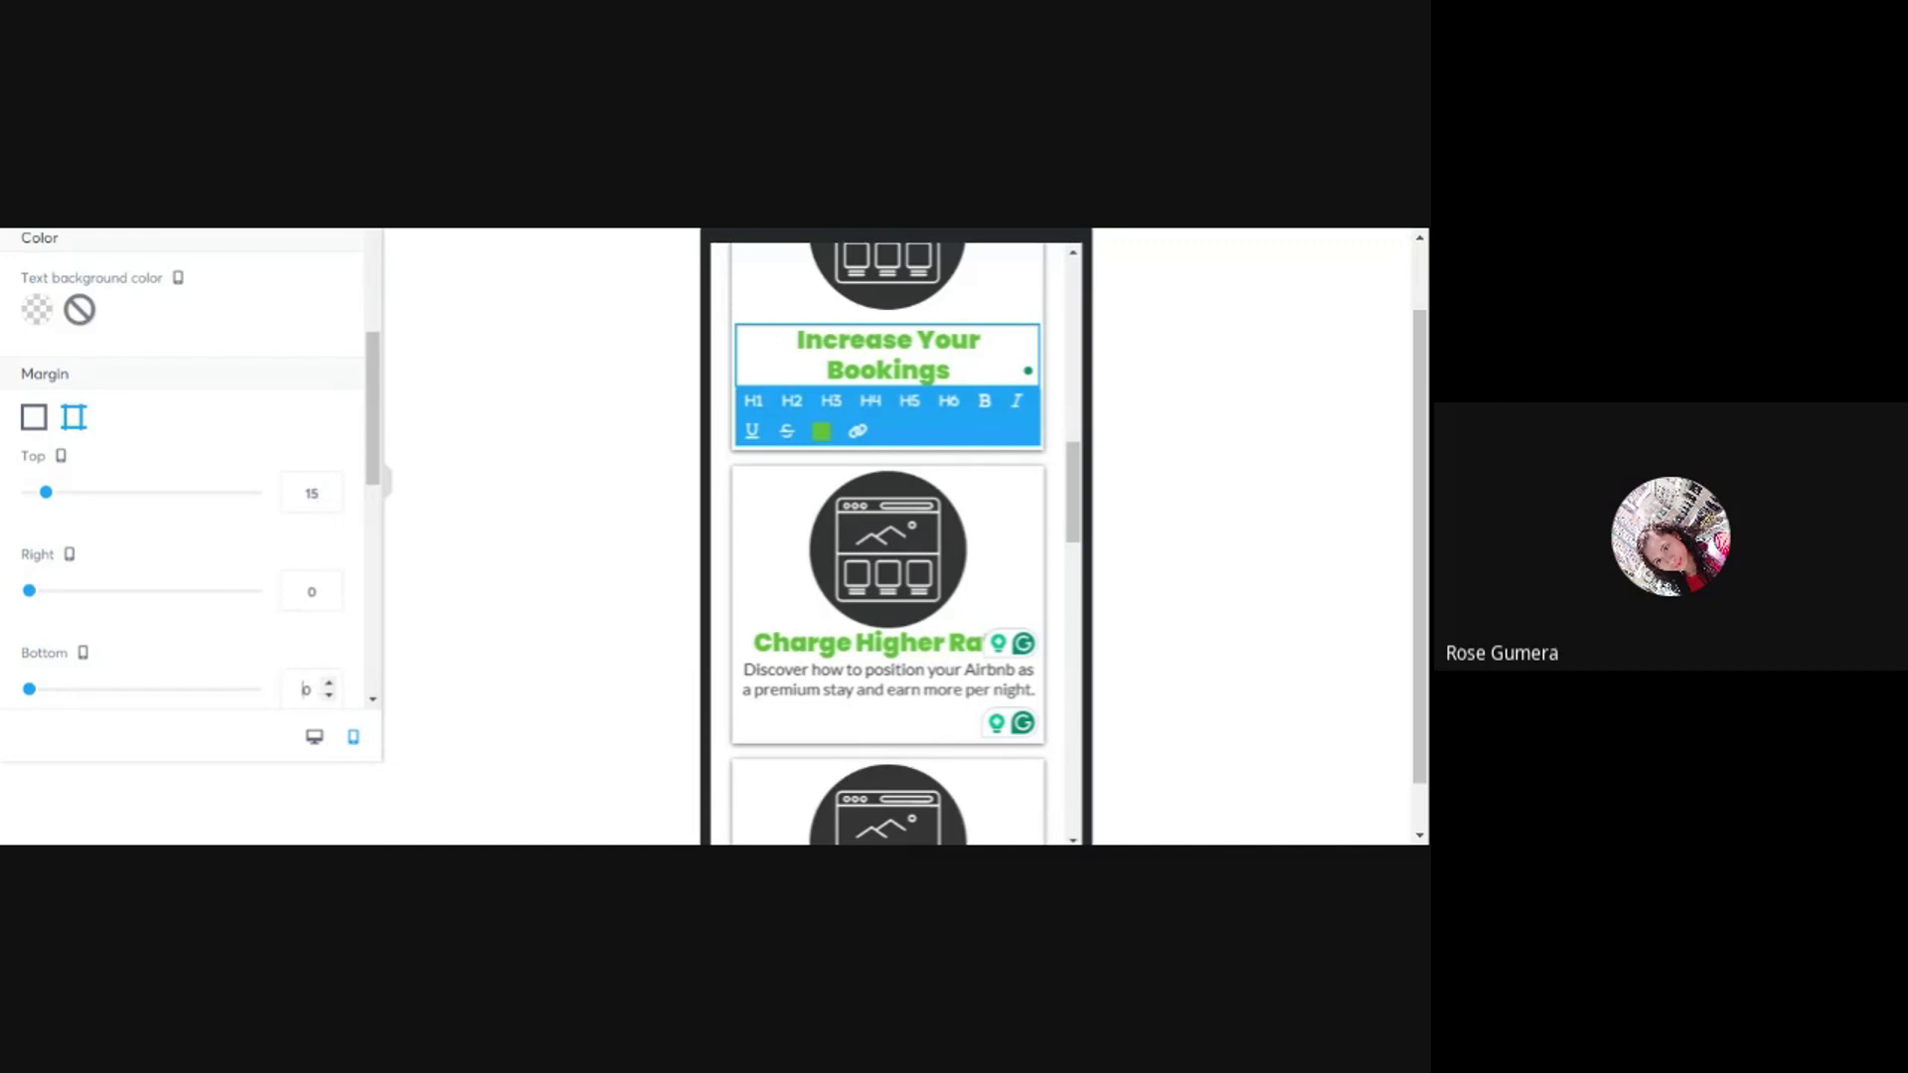
pyautogui.scroll(-2, 316, 708)
pyautogui.write('15')
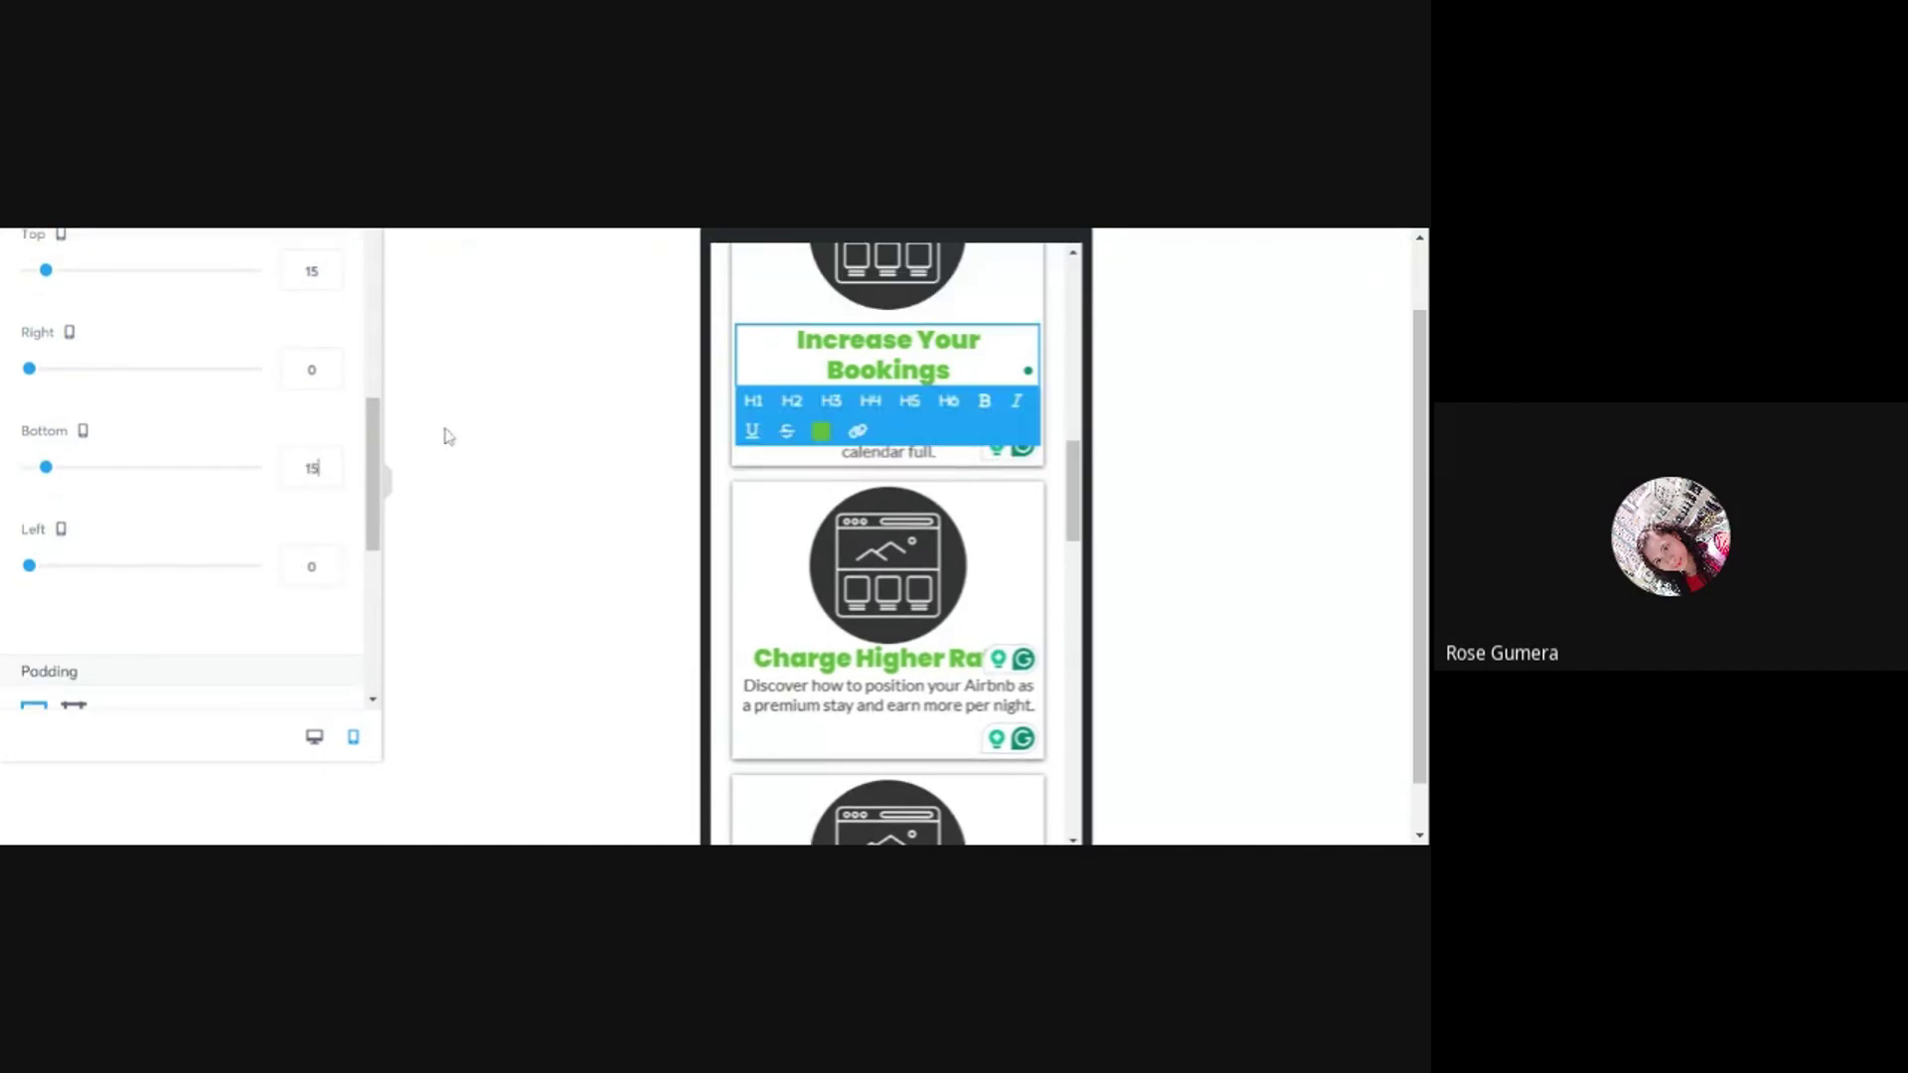
pyautogui.click(529, 434)
pyautogui.scroll(1, 532, 442)
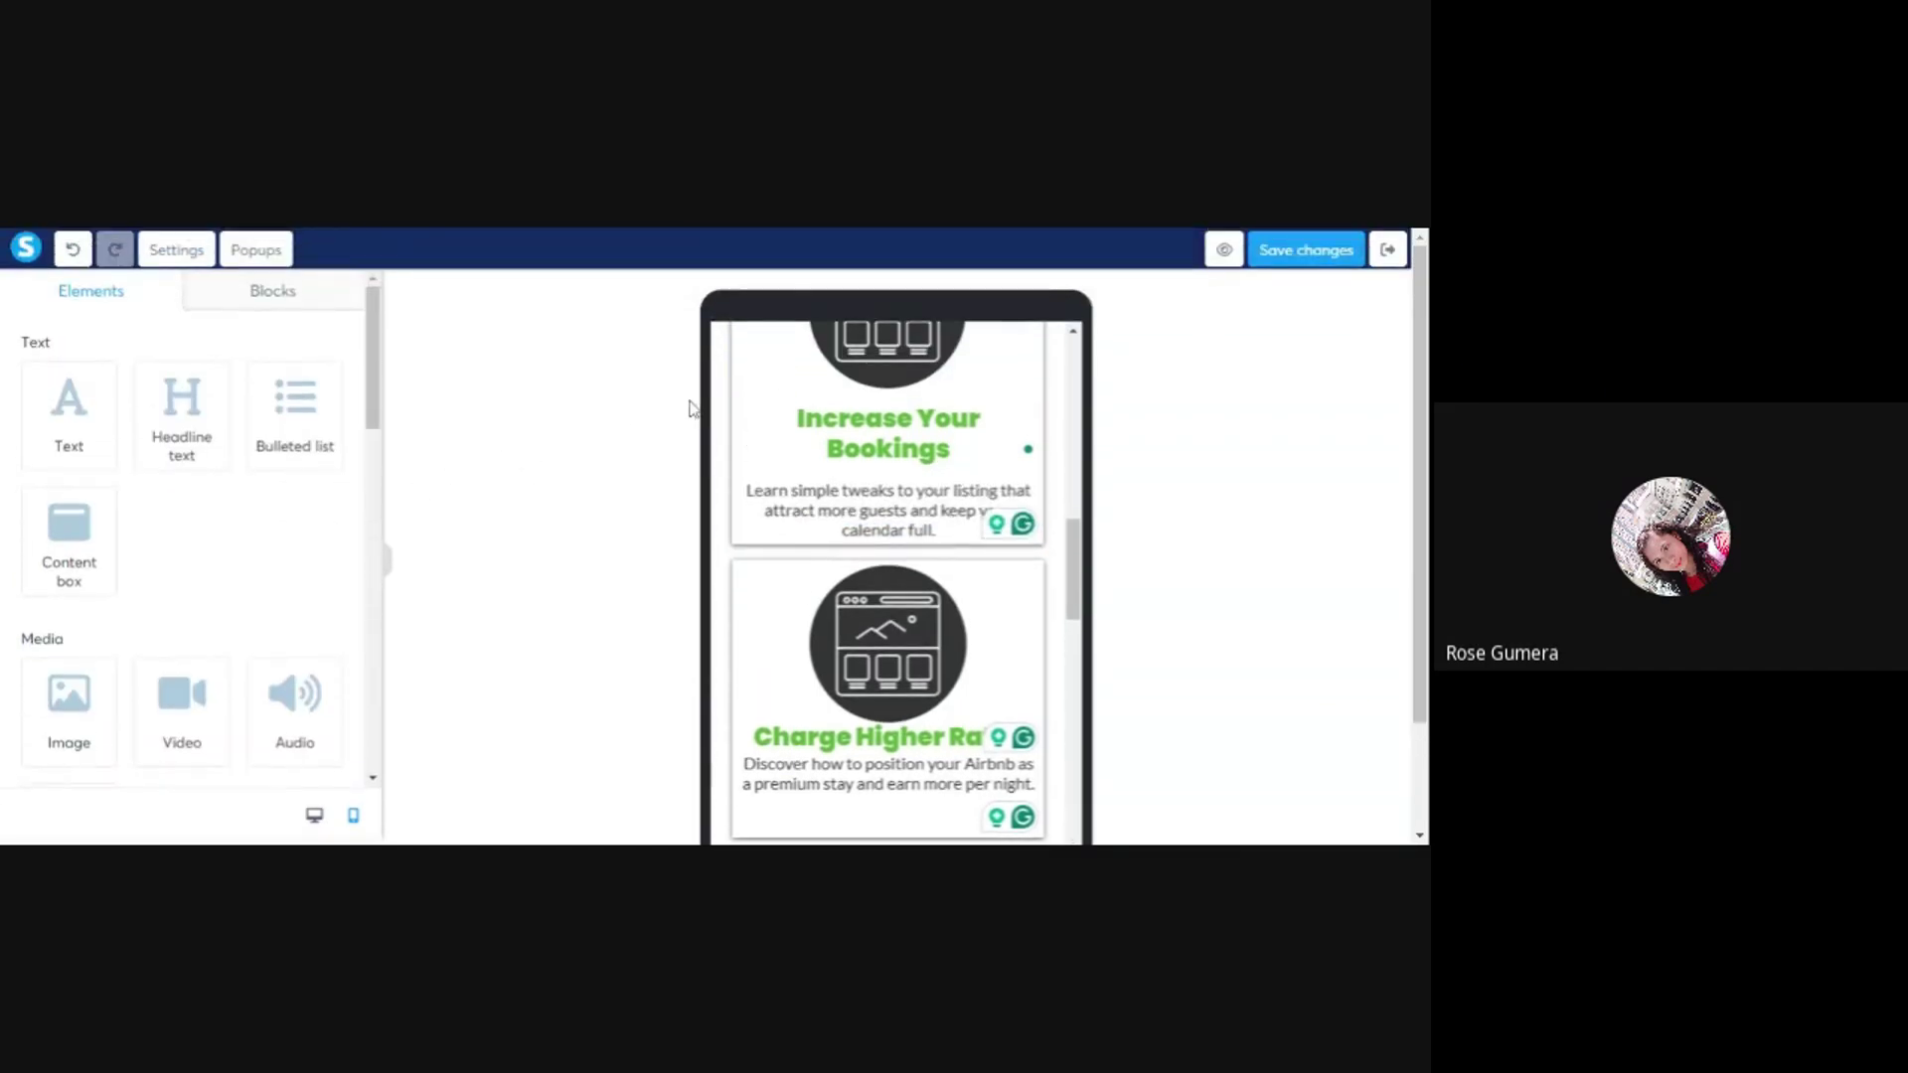
# - Check the headline's new spacing, then select the Charge Higher Rates card
pyautogui.click(794, 439)
pyautogui.scroll(2, 801, 487)
pyautogui.scroll(-4, 803, 500)
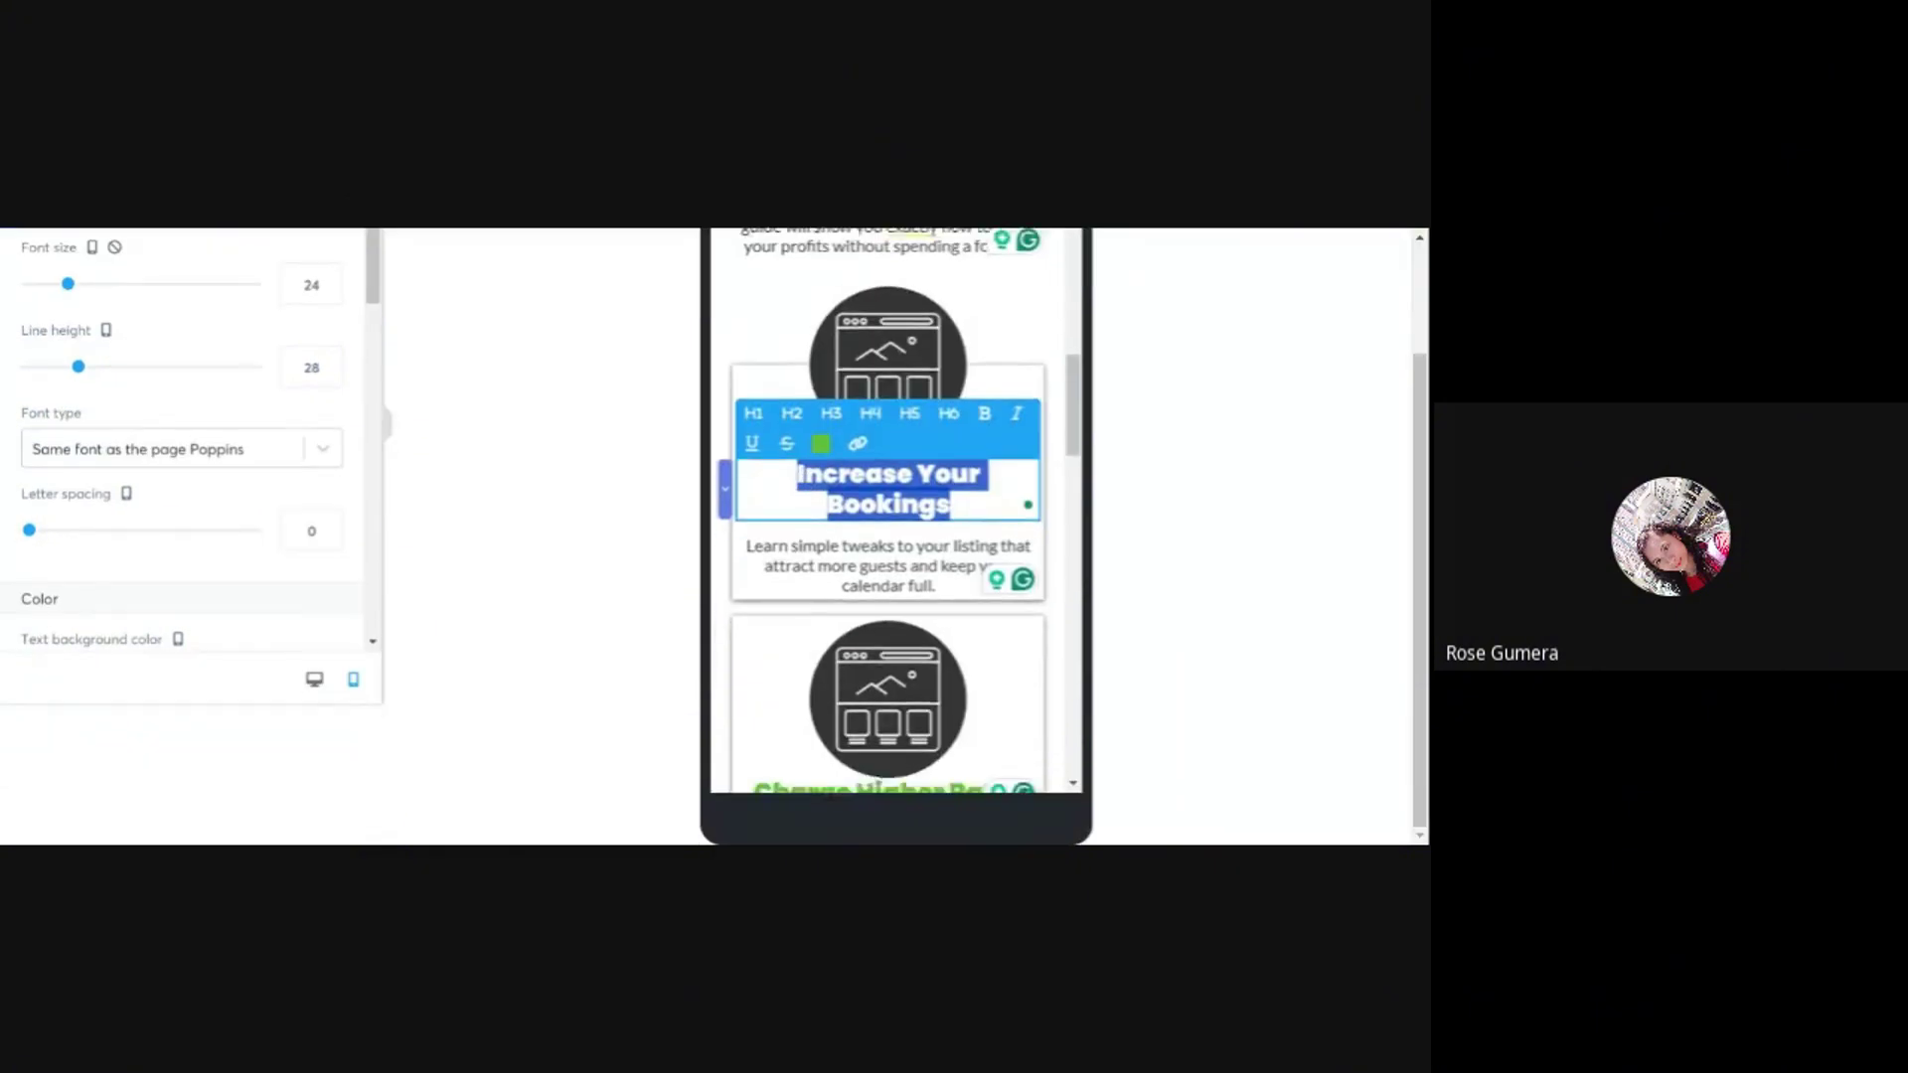
pyautogui.click(794, 440)
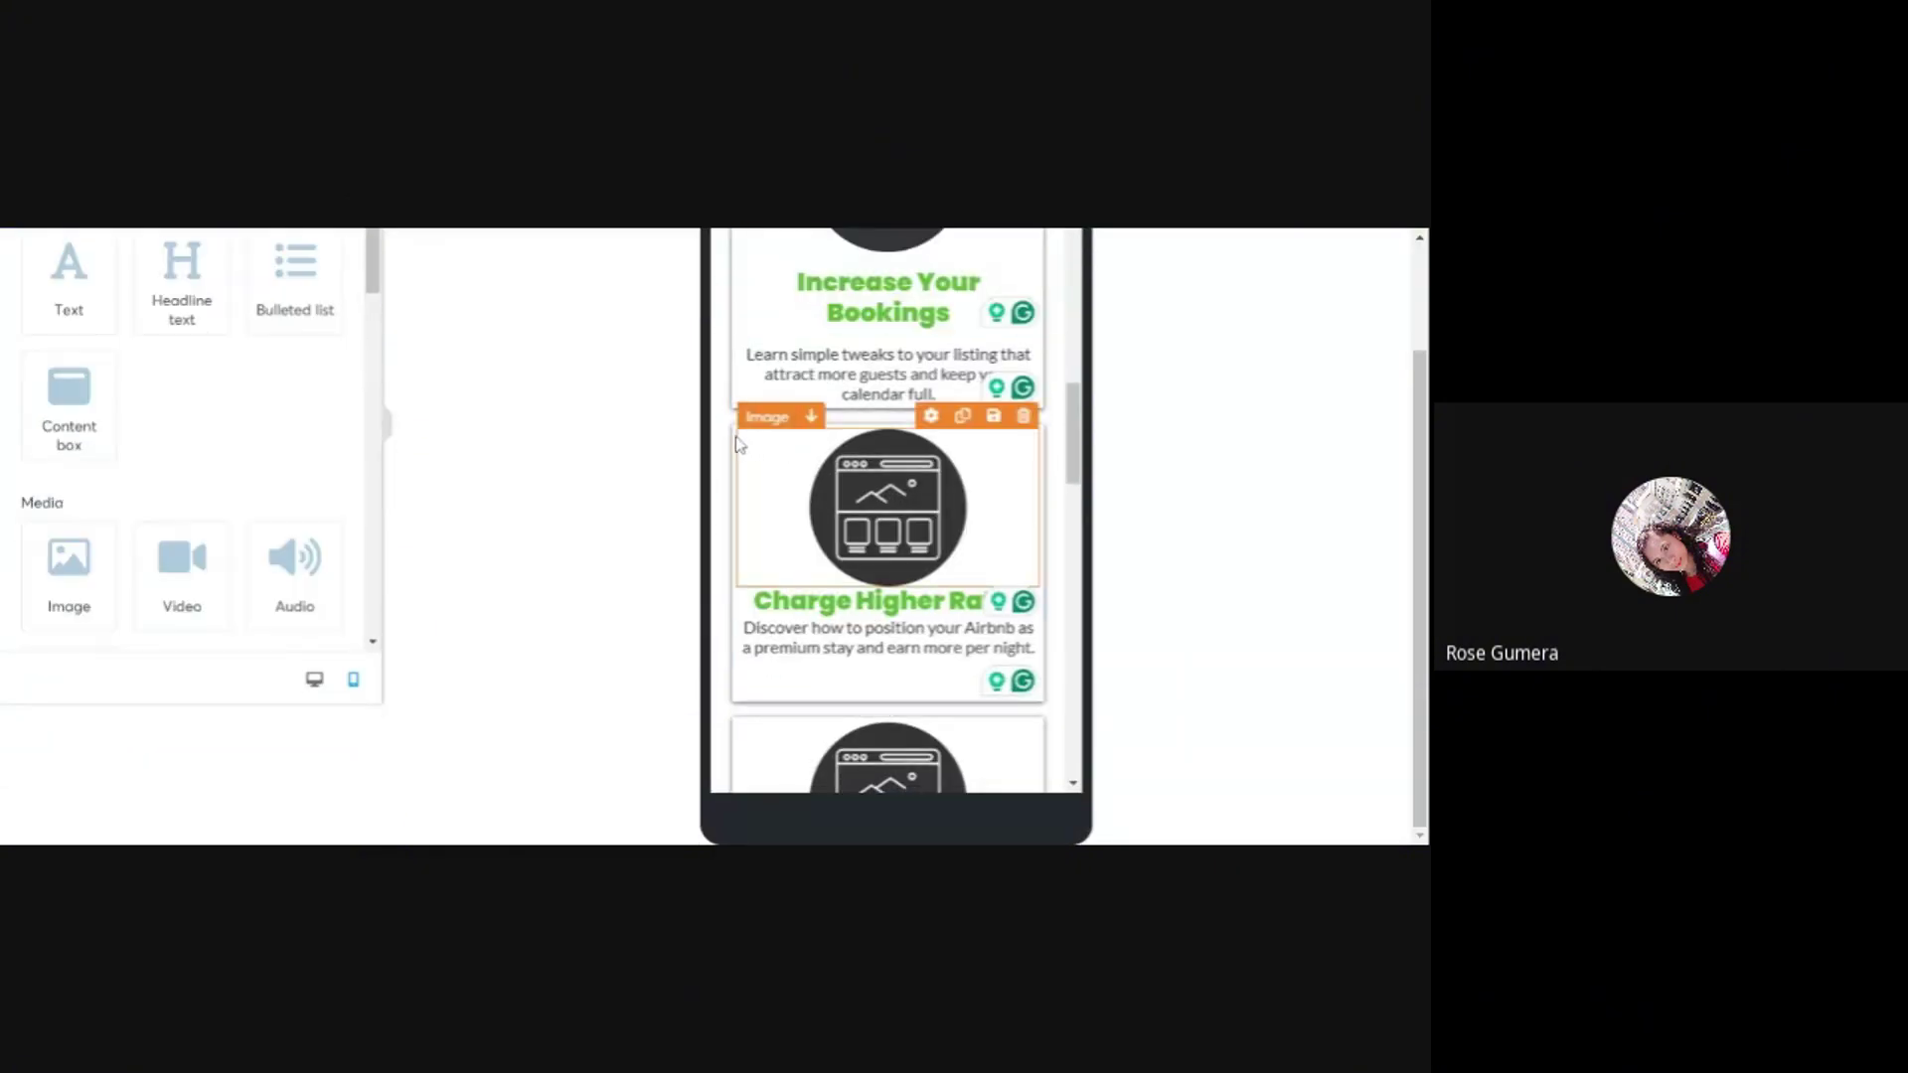
pyautogui.click(735, 444)
pyautogui.scroll(2, 249, 354)
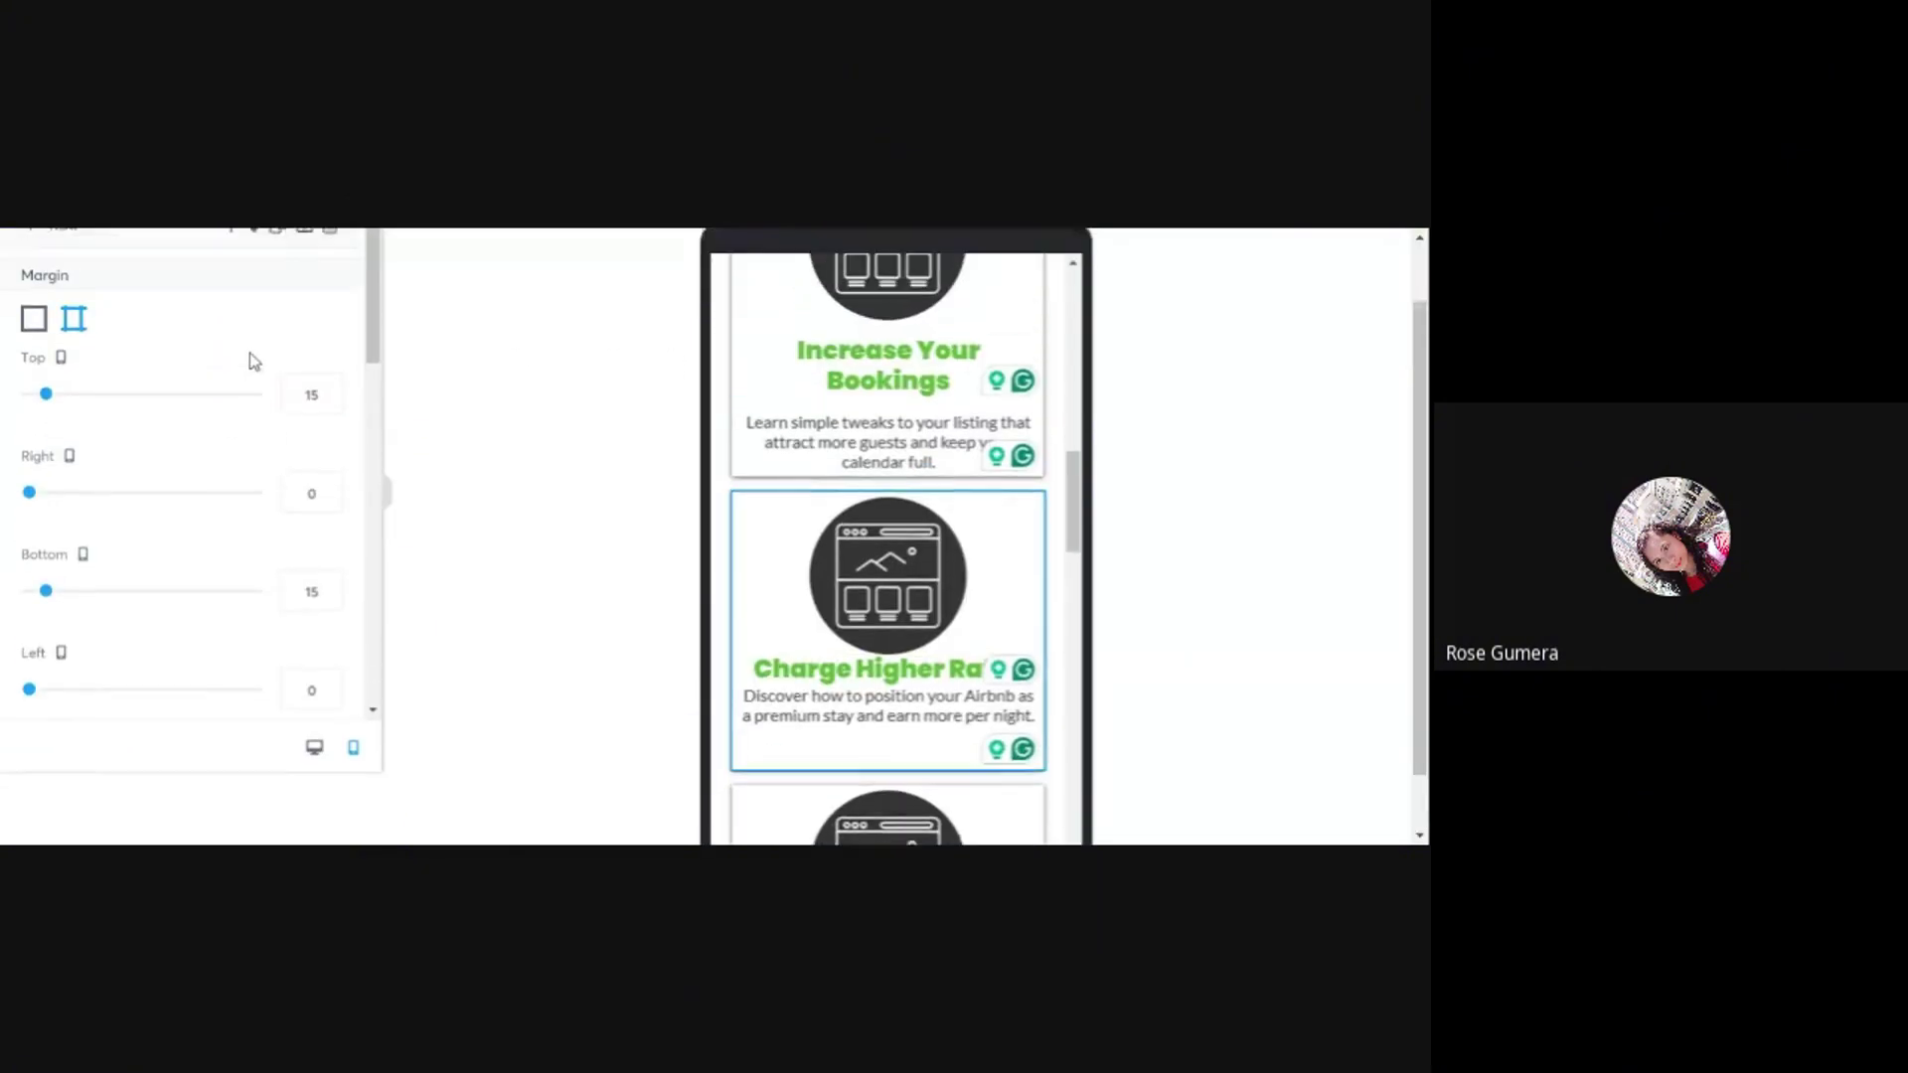
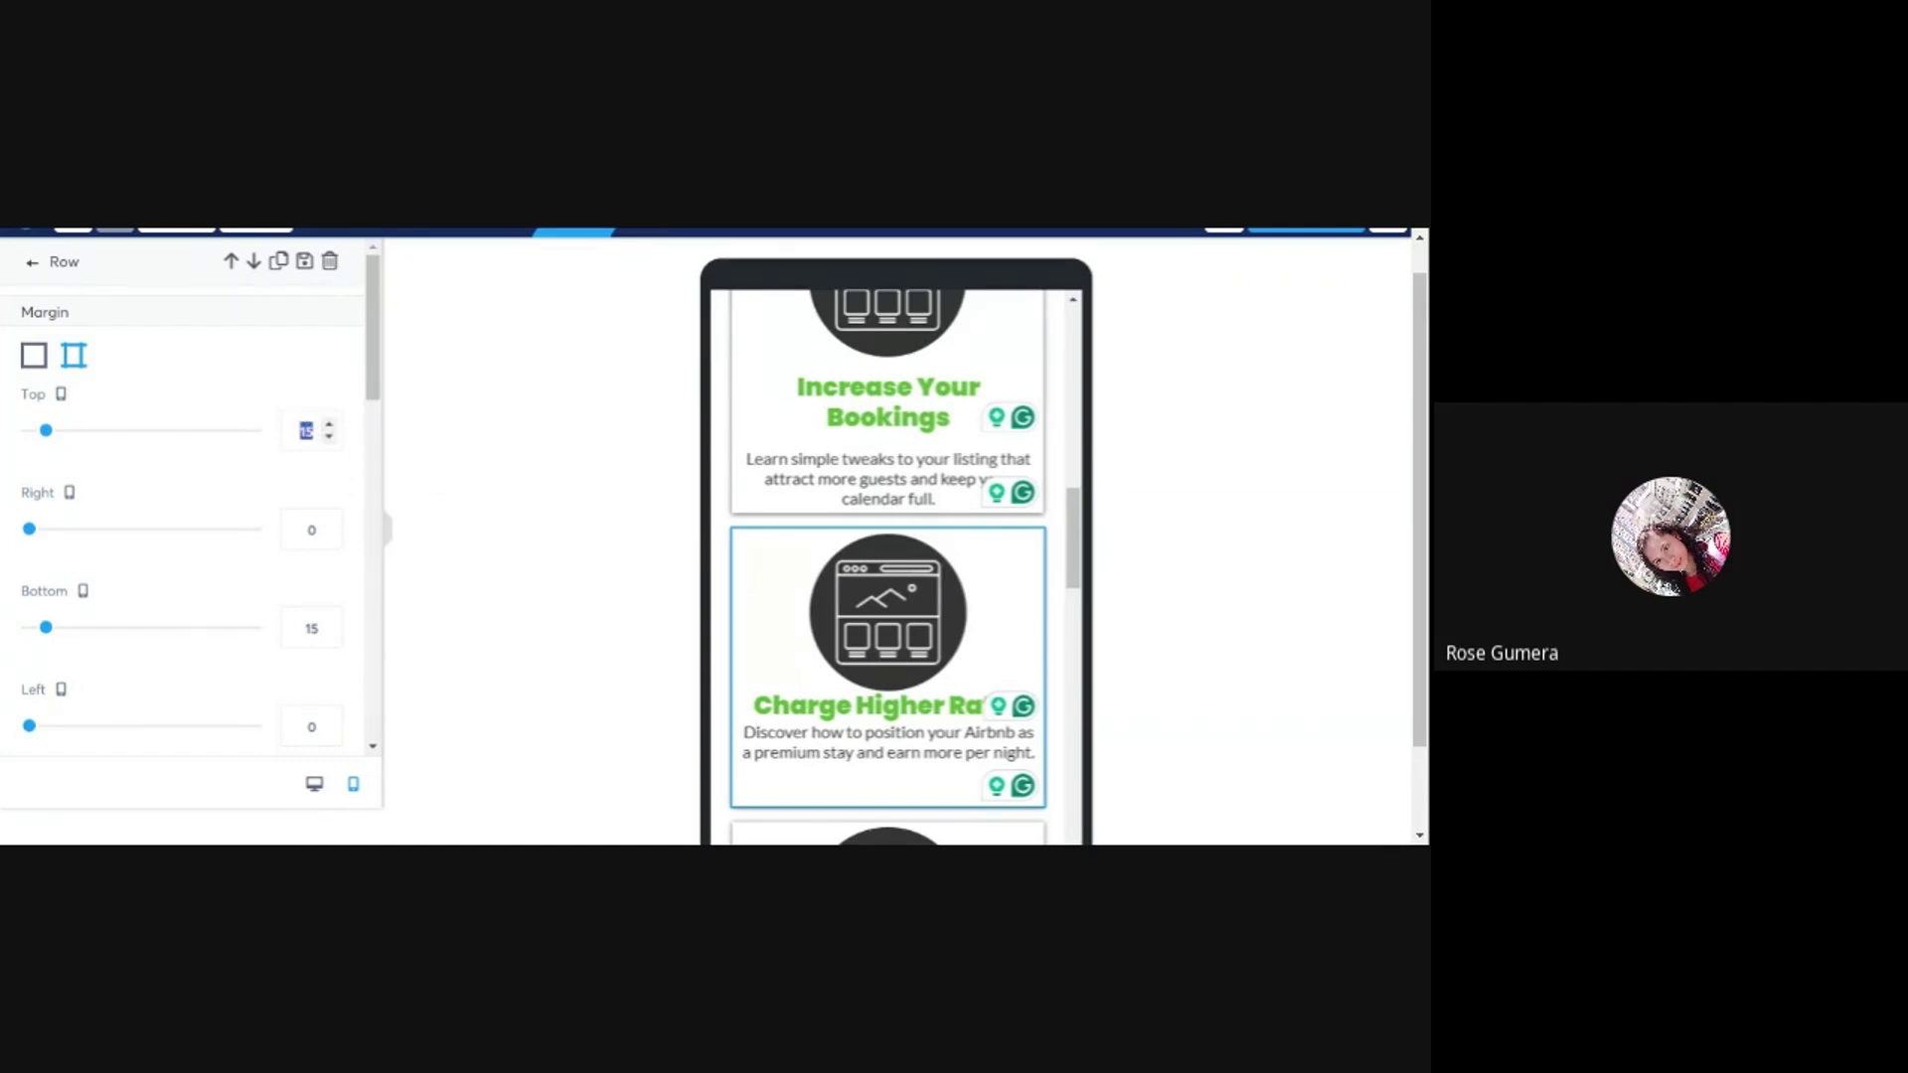
# - Give the Charge Higher Rates card a top margin of 80 and its icon image a top margin of -80
pyautogui.write('80')
pyautogui.click(924, 669)
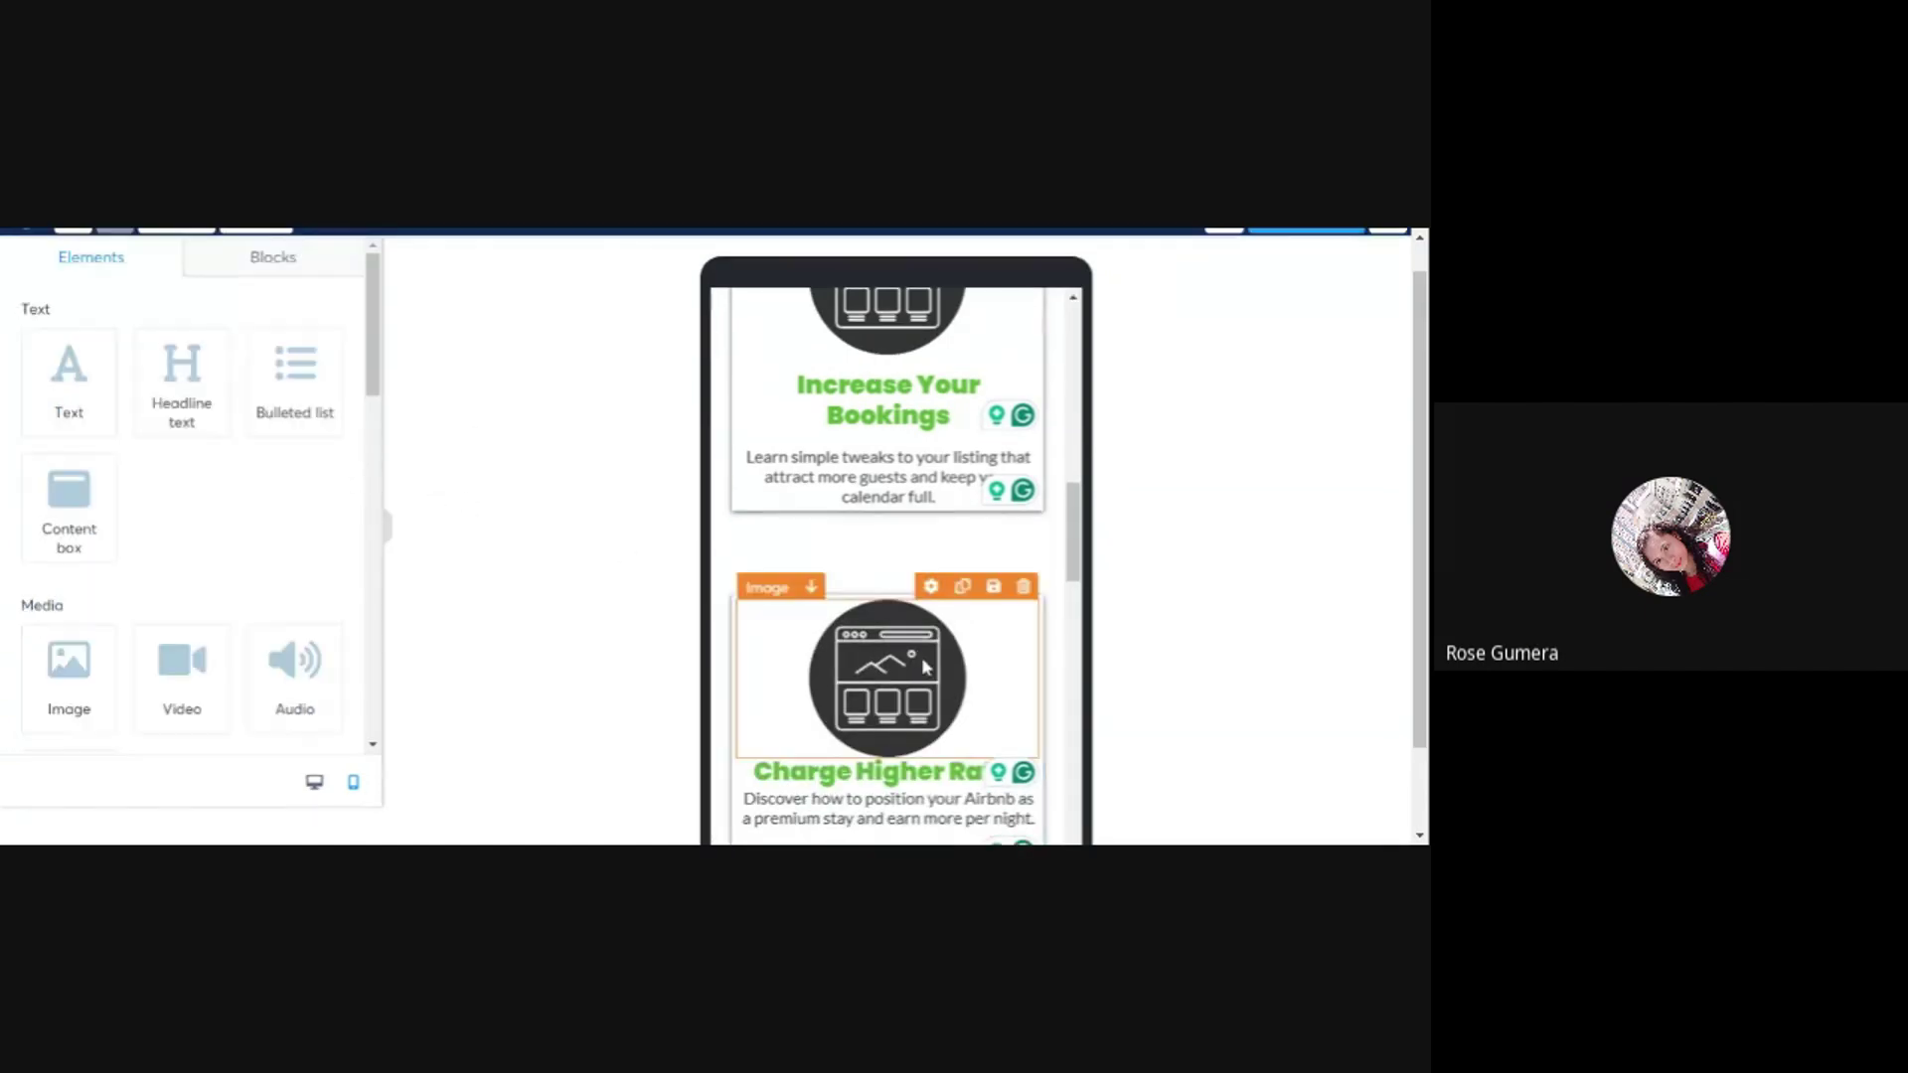
pyautogui.click(883, 644)
pyautogui.scroll(-5, 178, 541)
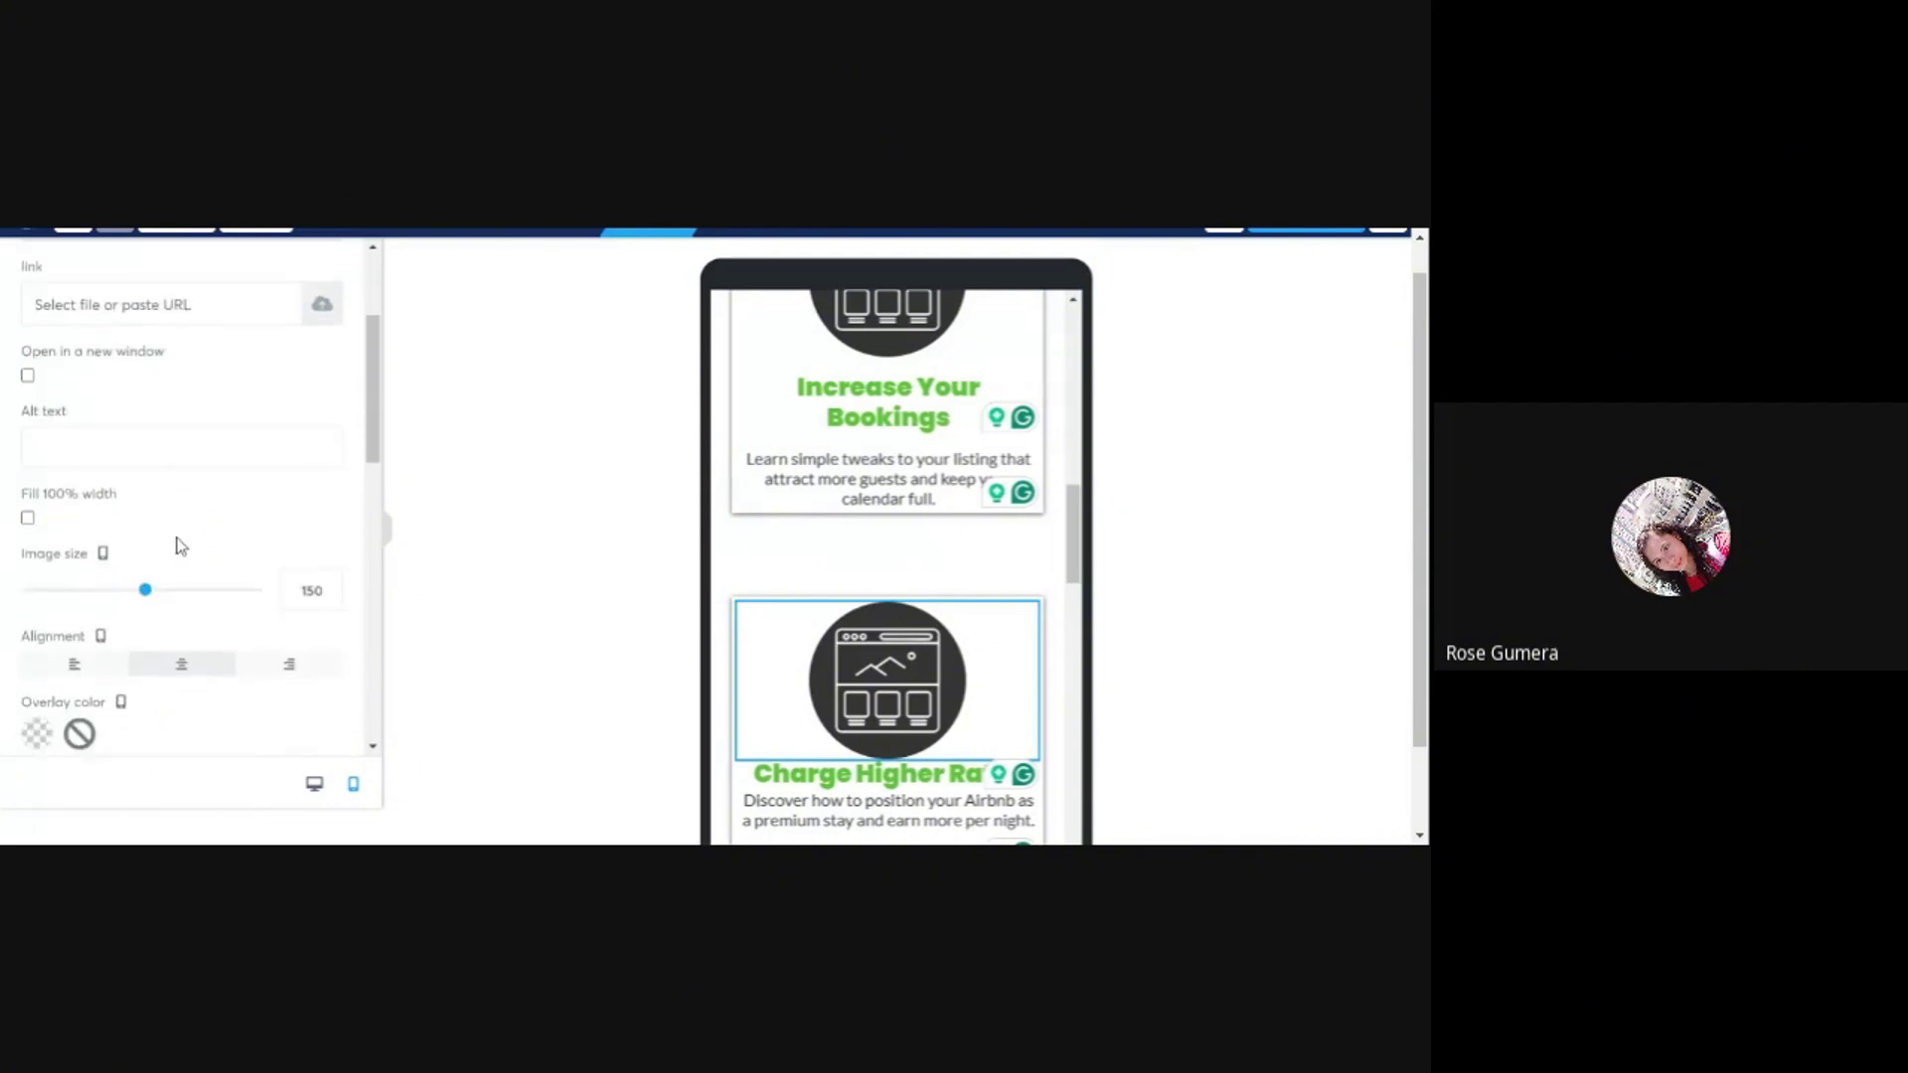
pyautogui.click(74, 528)
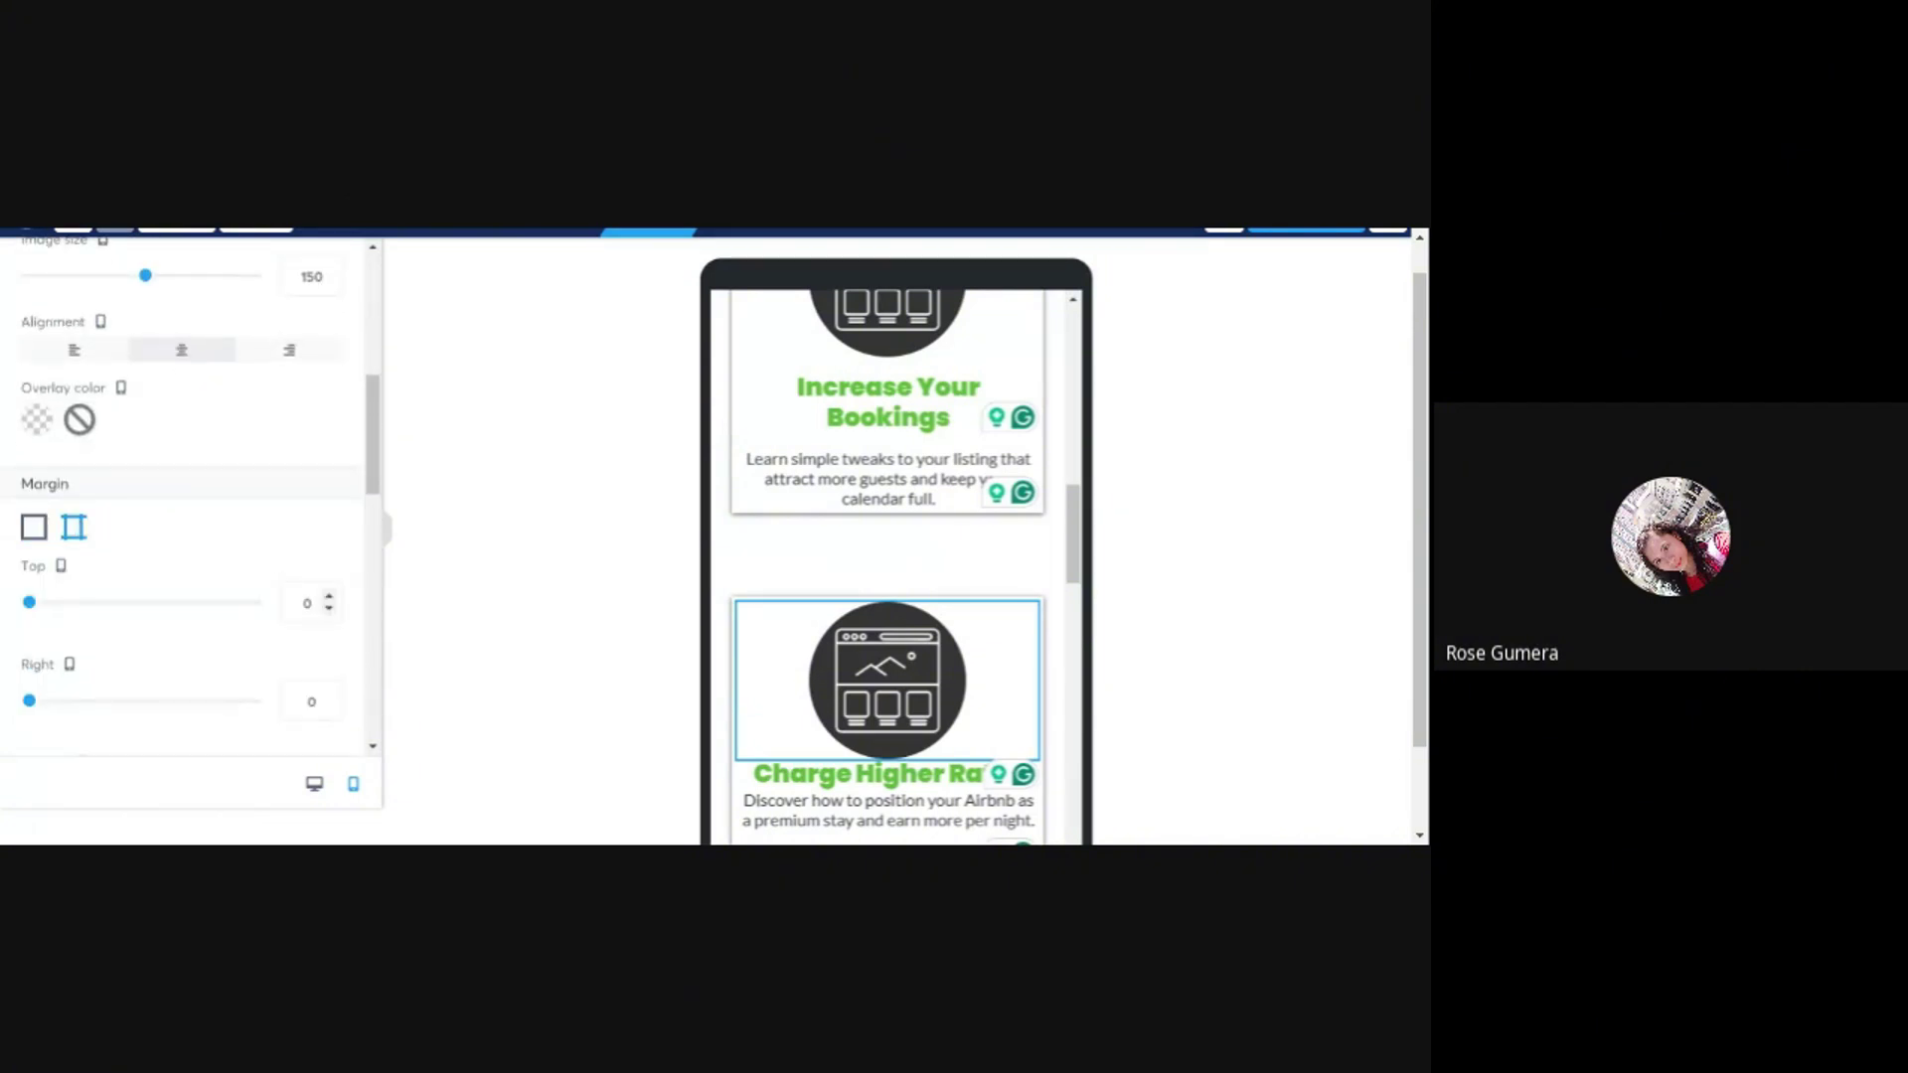
pyautogui.write('8')
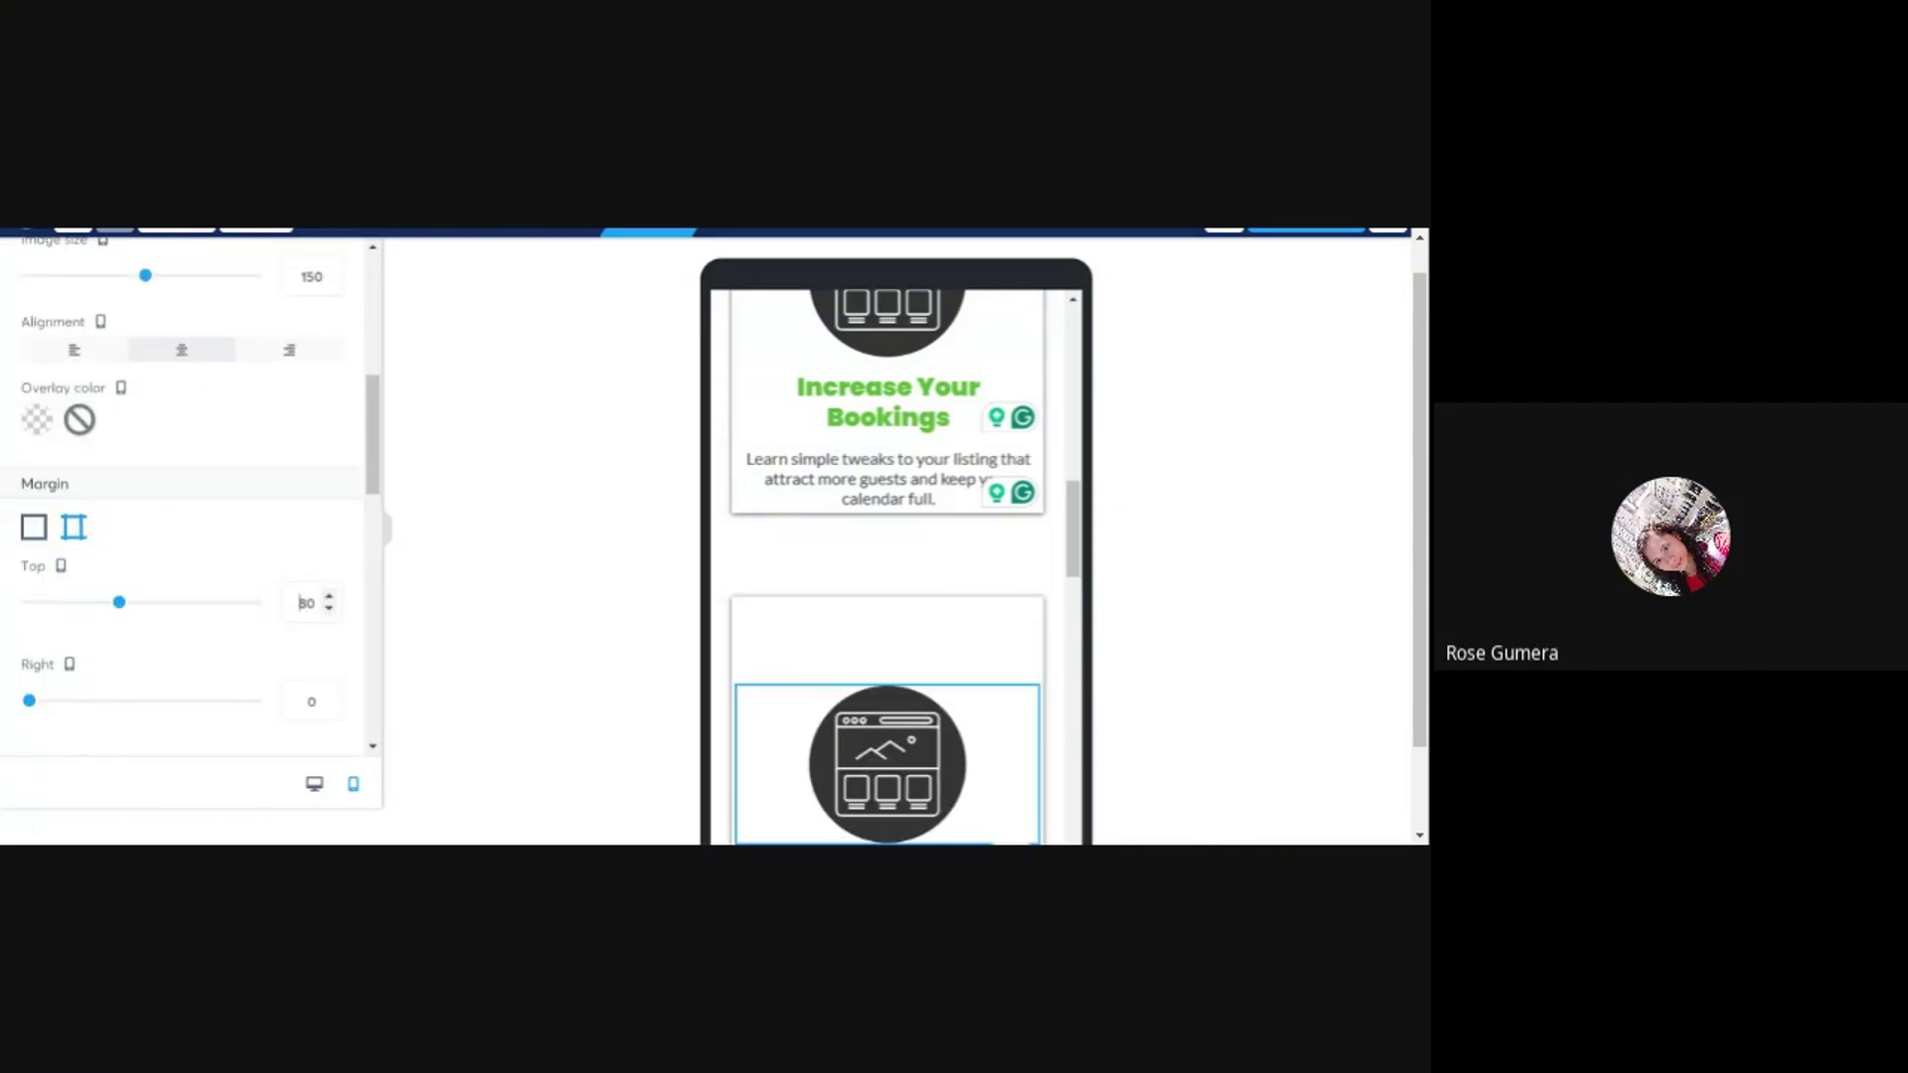
pyautogui.write('-')
pyautogui.click(587, 524)
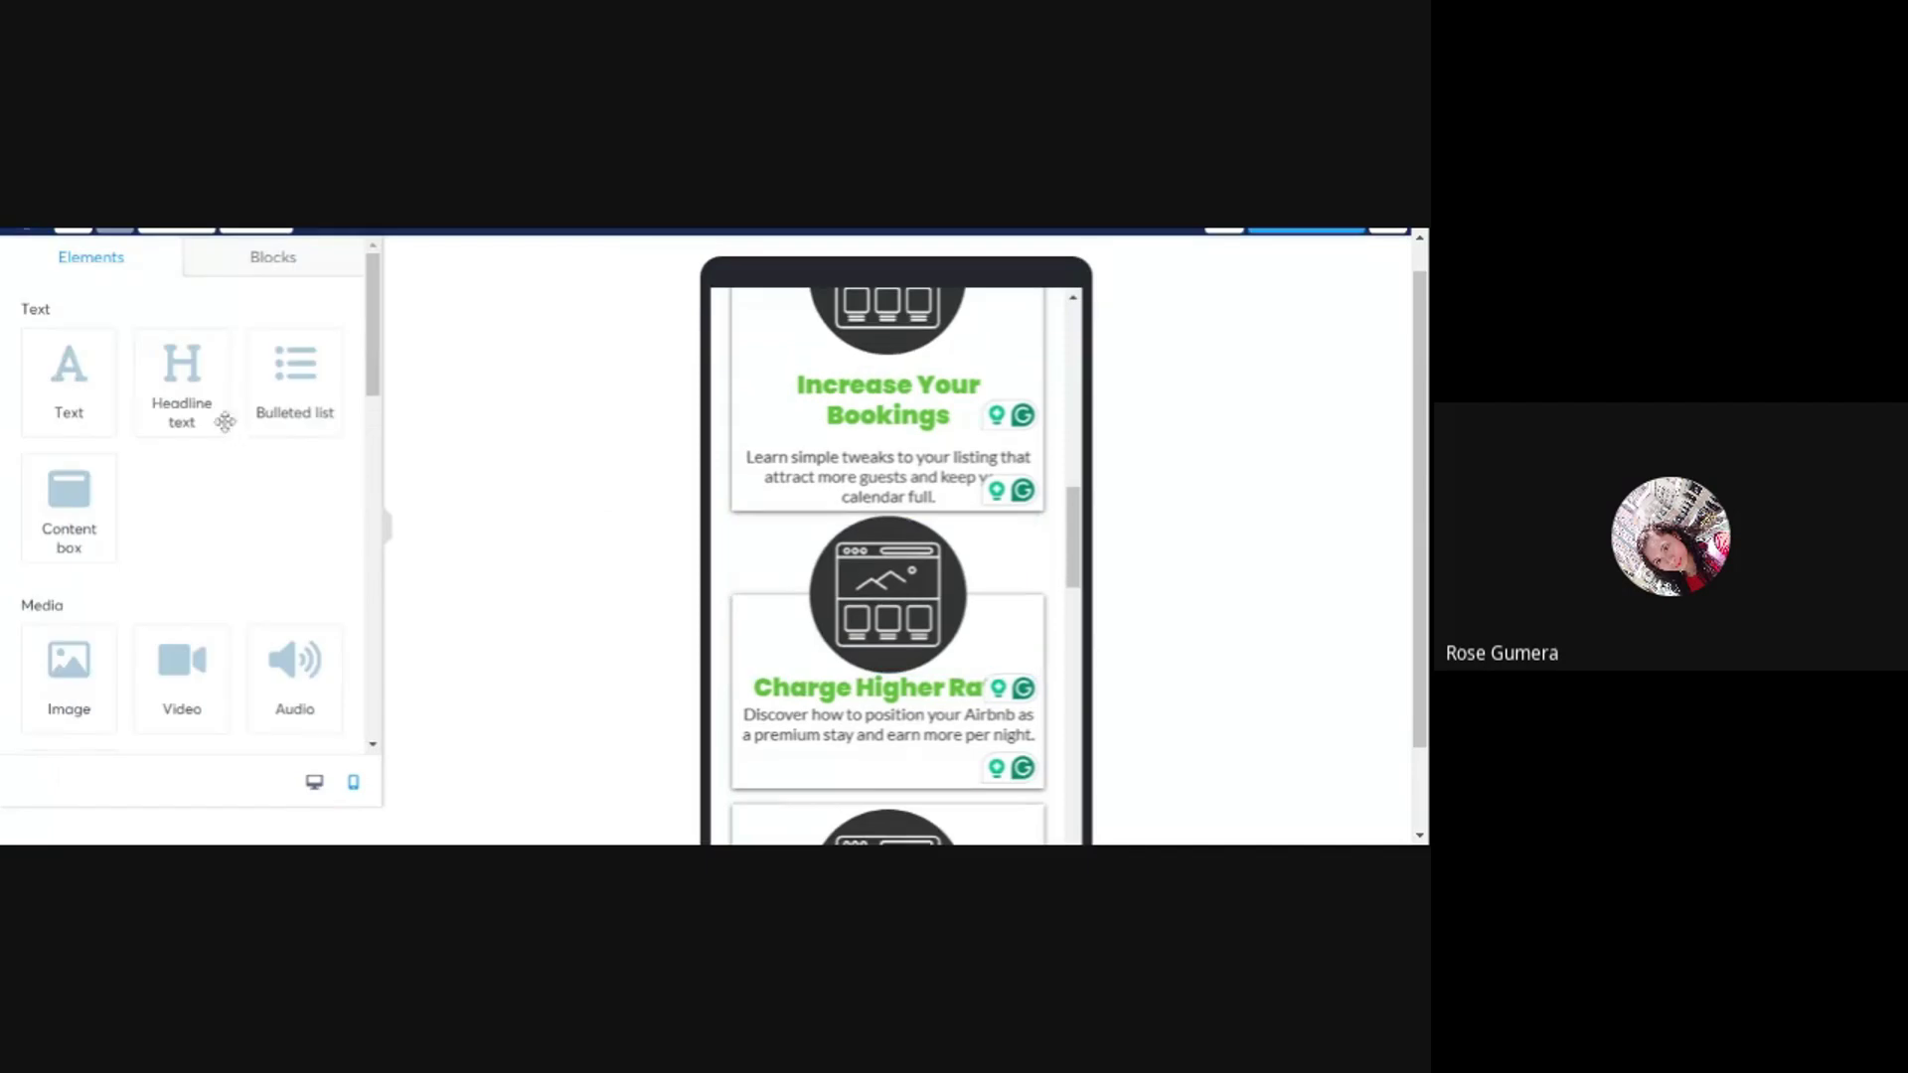
# - Raise the Charge Higher Rates card row's top margin to 100
pyautogui.click(1037, 643)
pyautogui.scroll(-1, 268, 511)
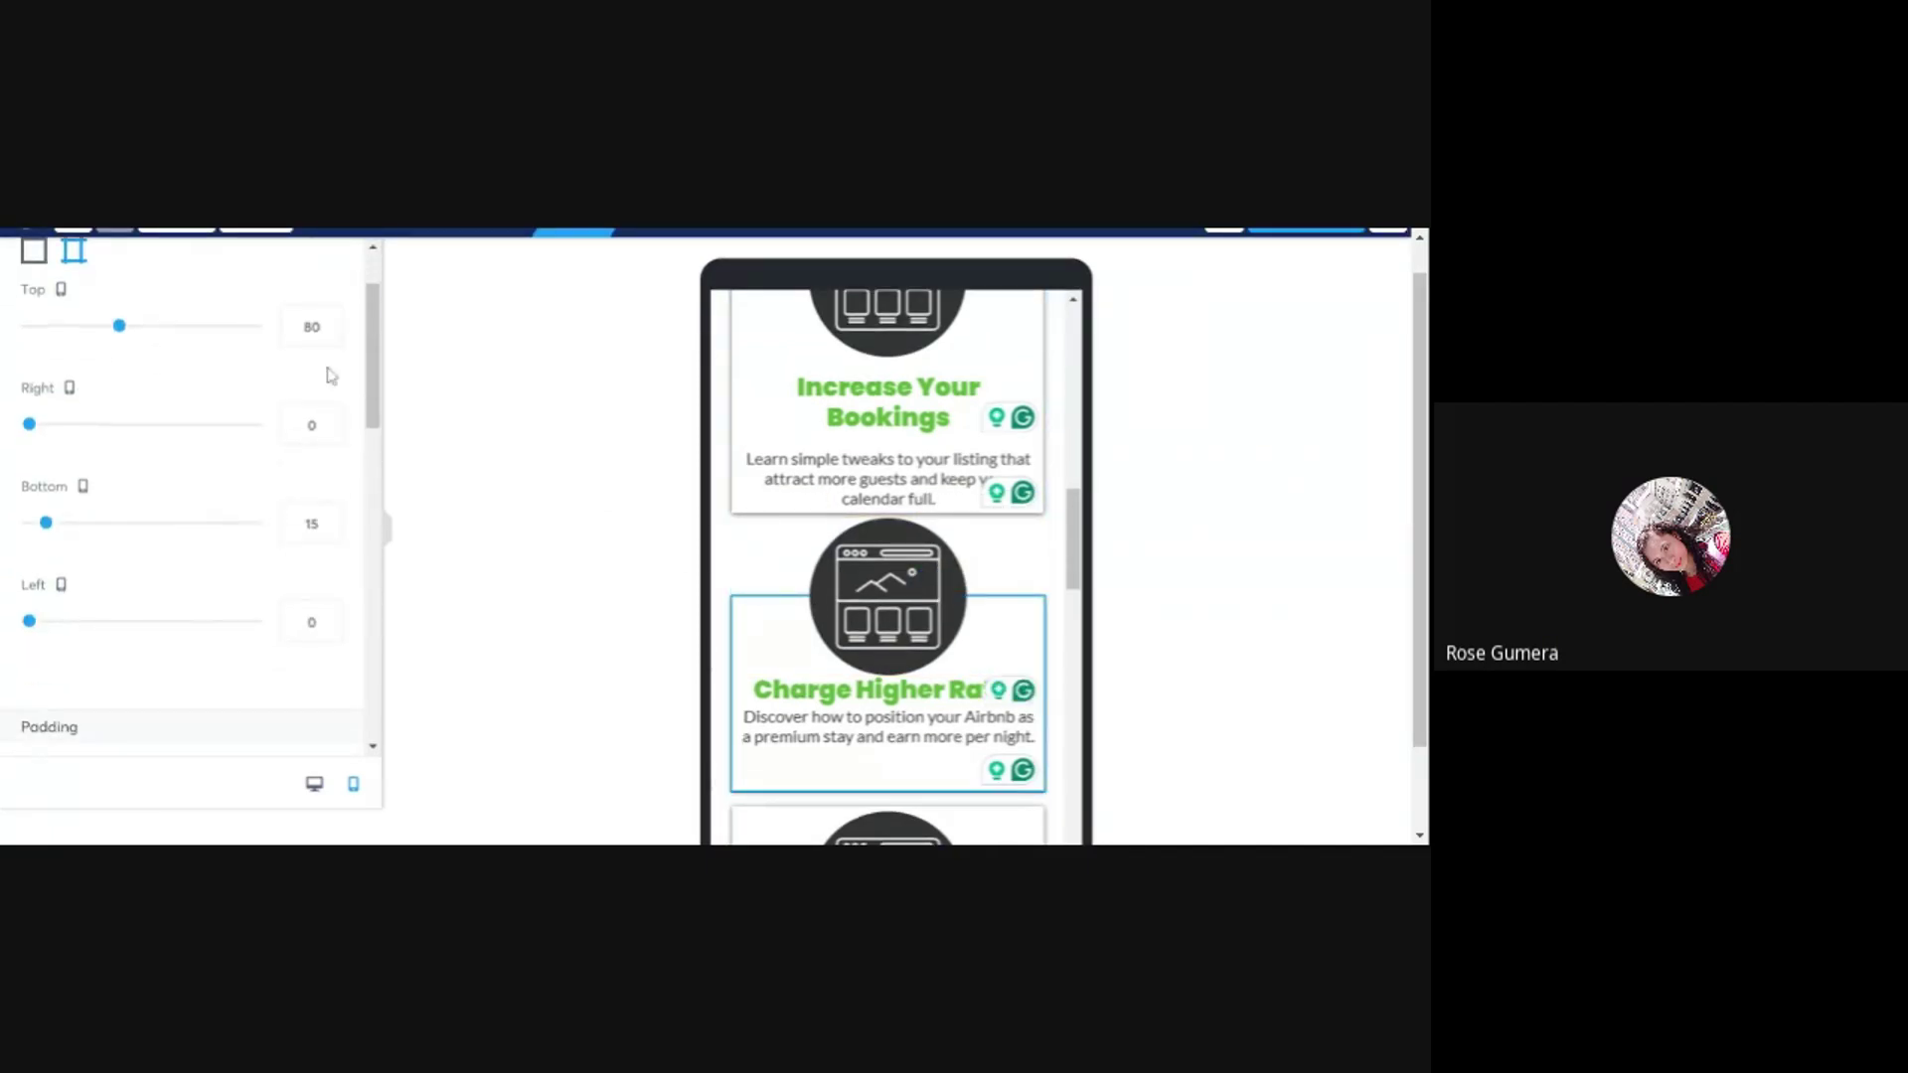
pyautogui.write('100')
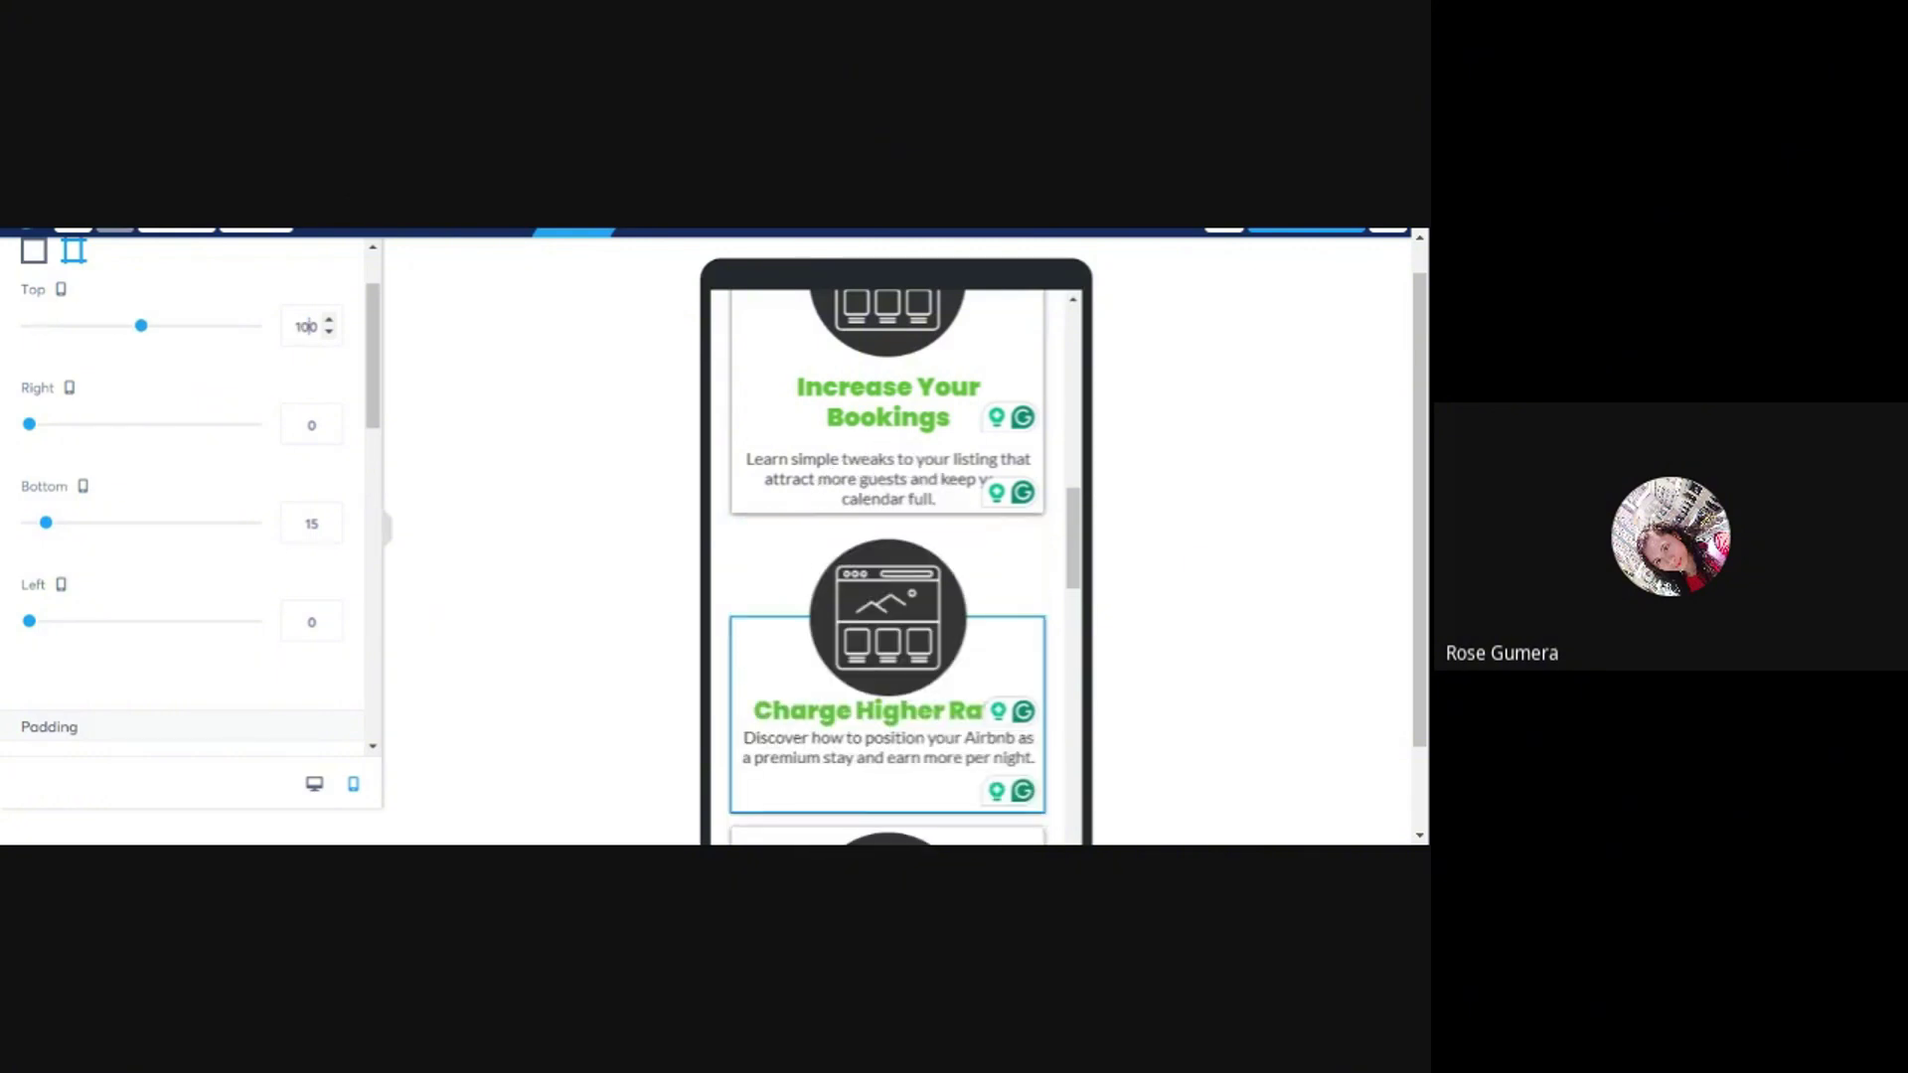
pyautogui.click(681, 587)
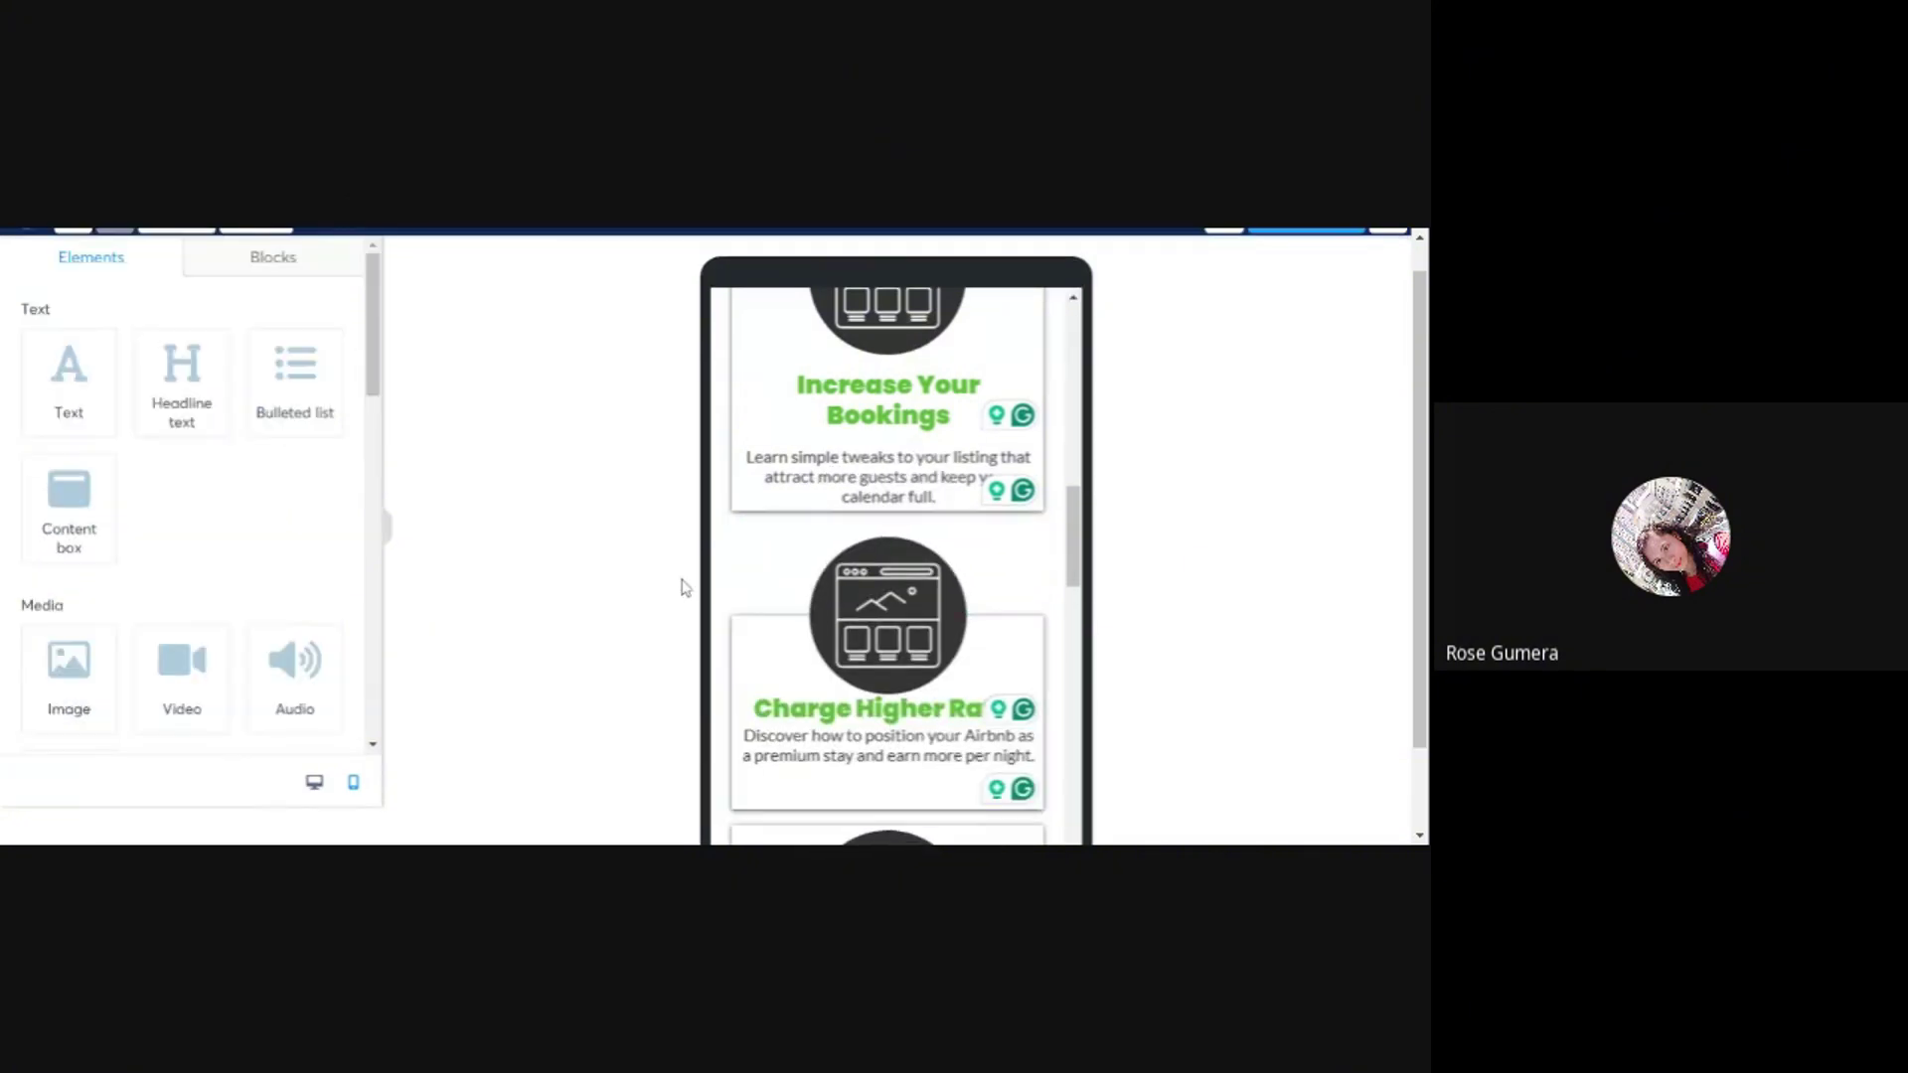
# - Set the Charge Higher Rates heading's top and bottom margins to 15
pyautogui.scroll(-1, 766, 587)
pyautogui.tripleClick(866, 618)
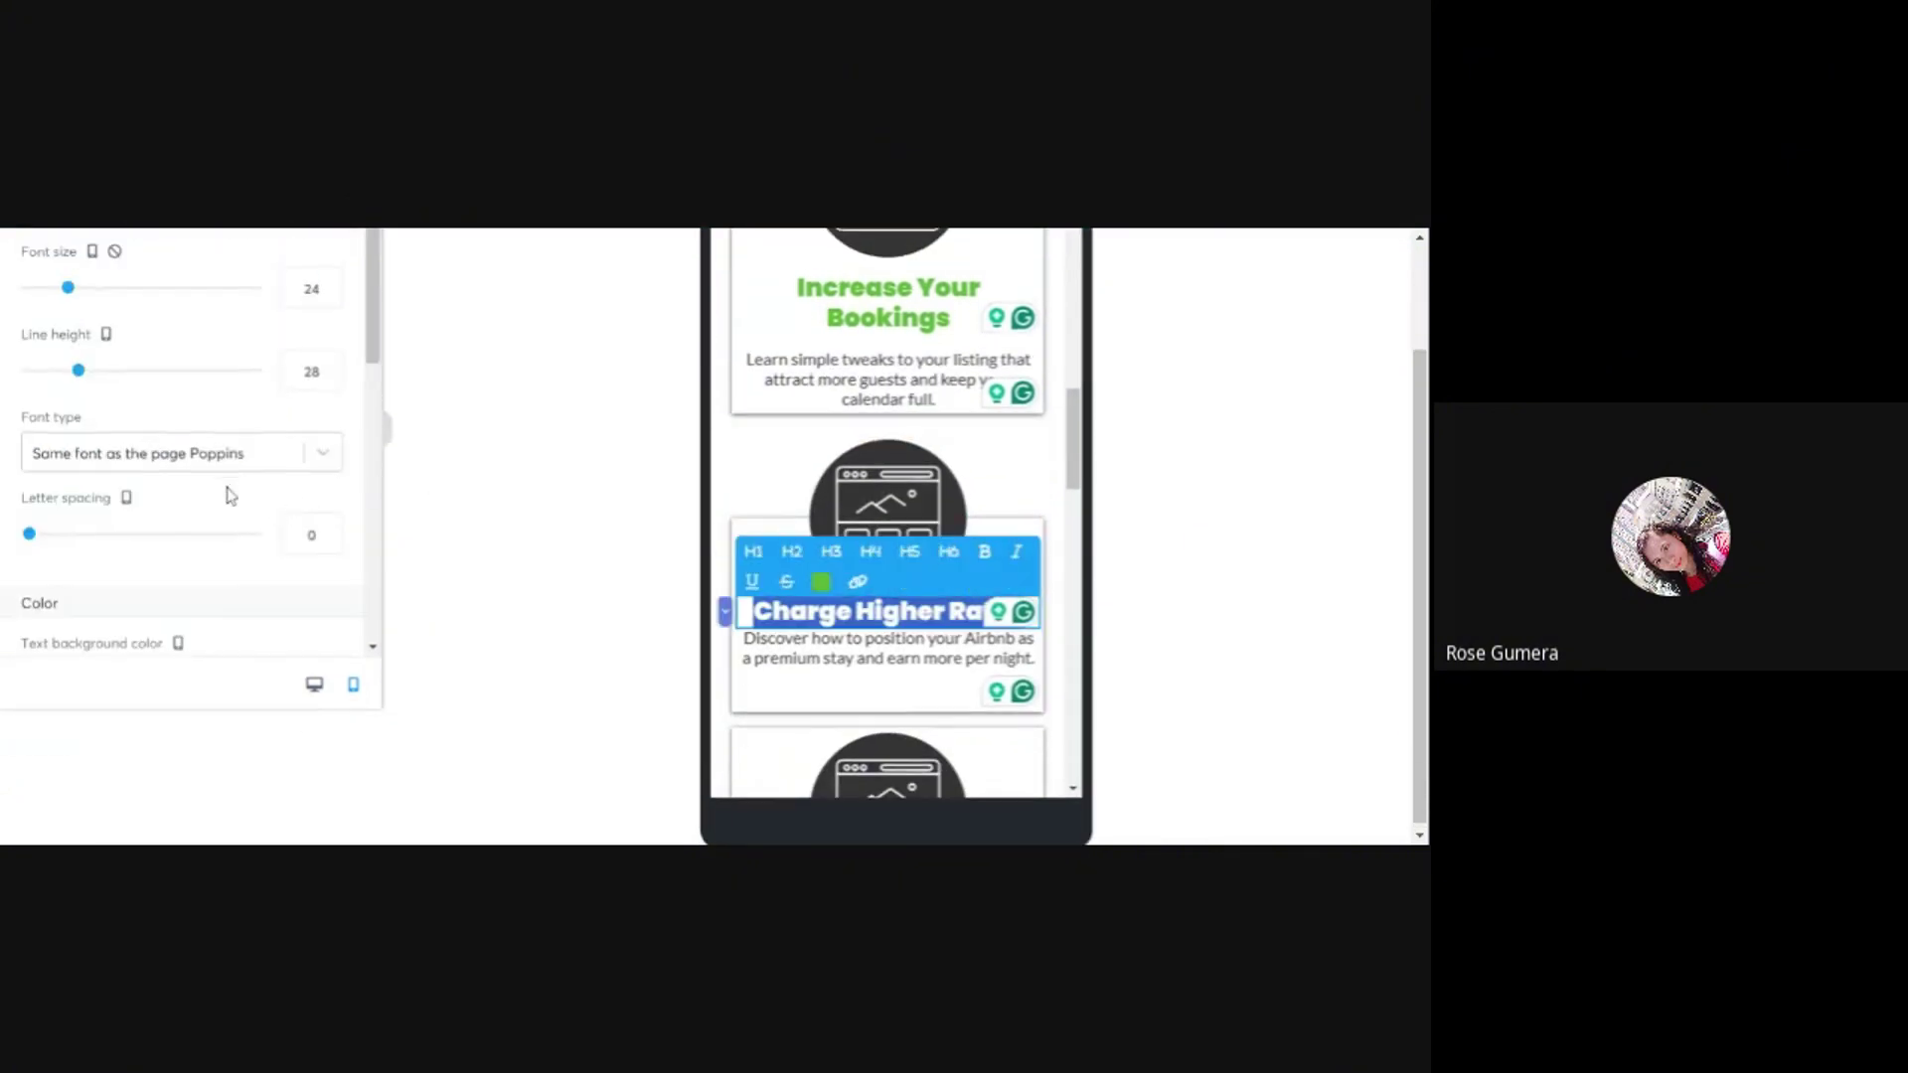
pyautogui.scroll(-3, 213, 507)
pyautogui.click(83, 365)
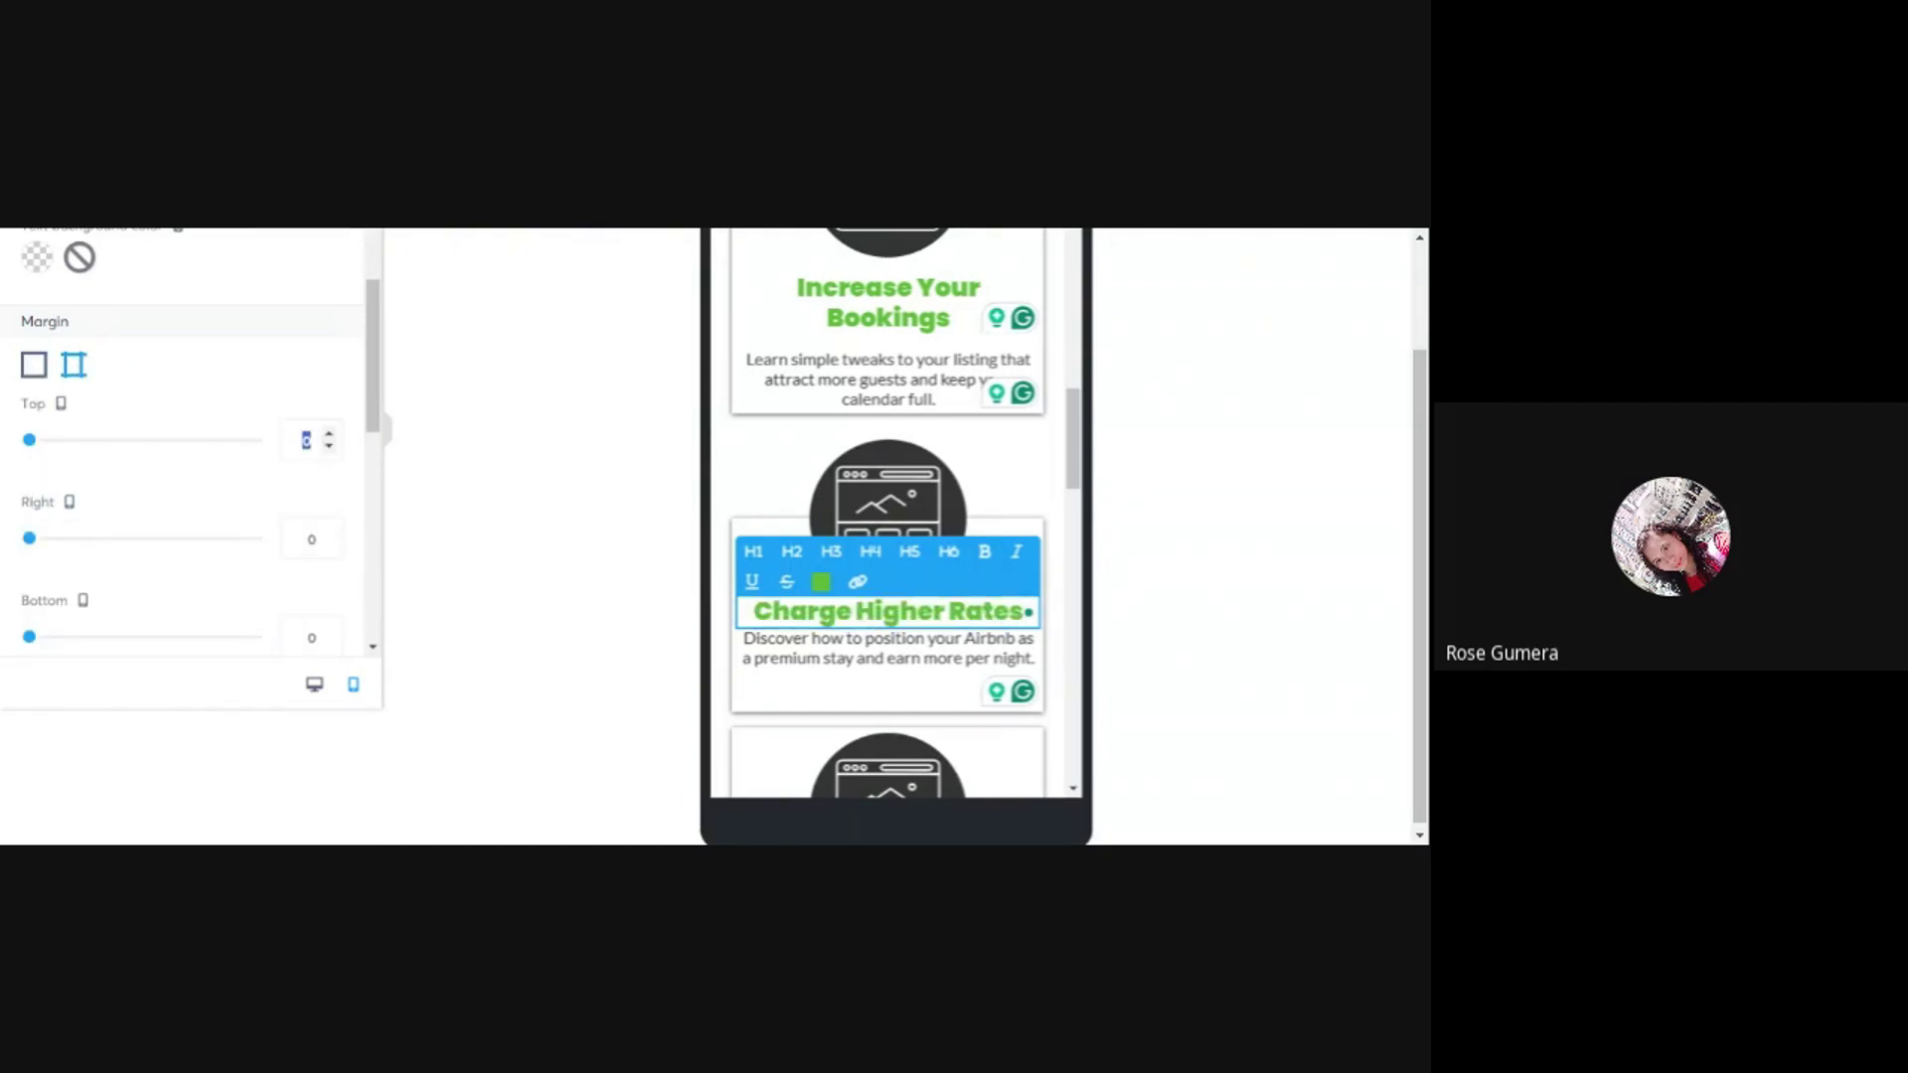
pyautogui.write('1')
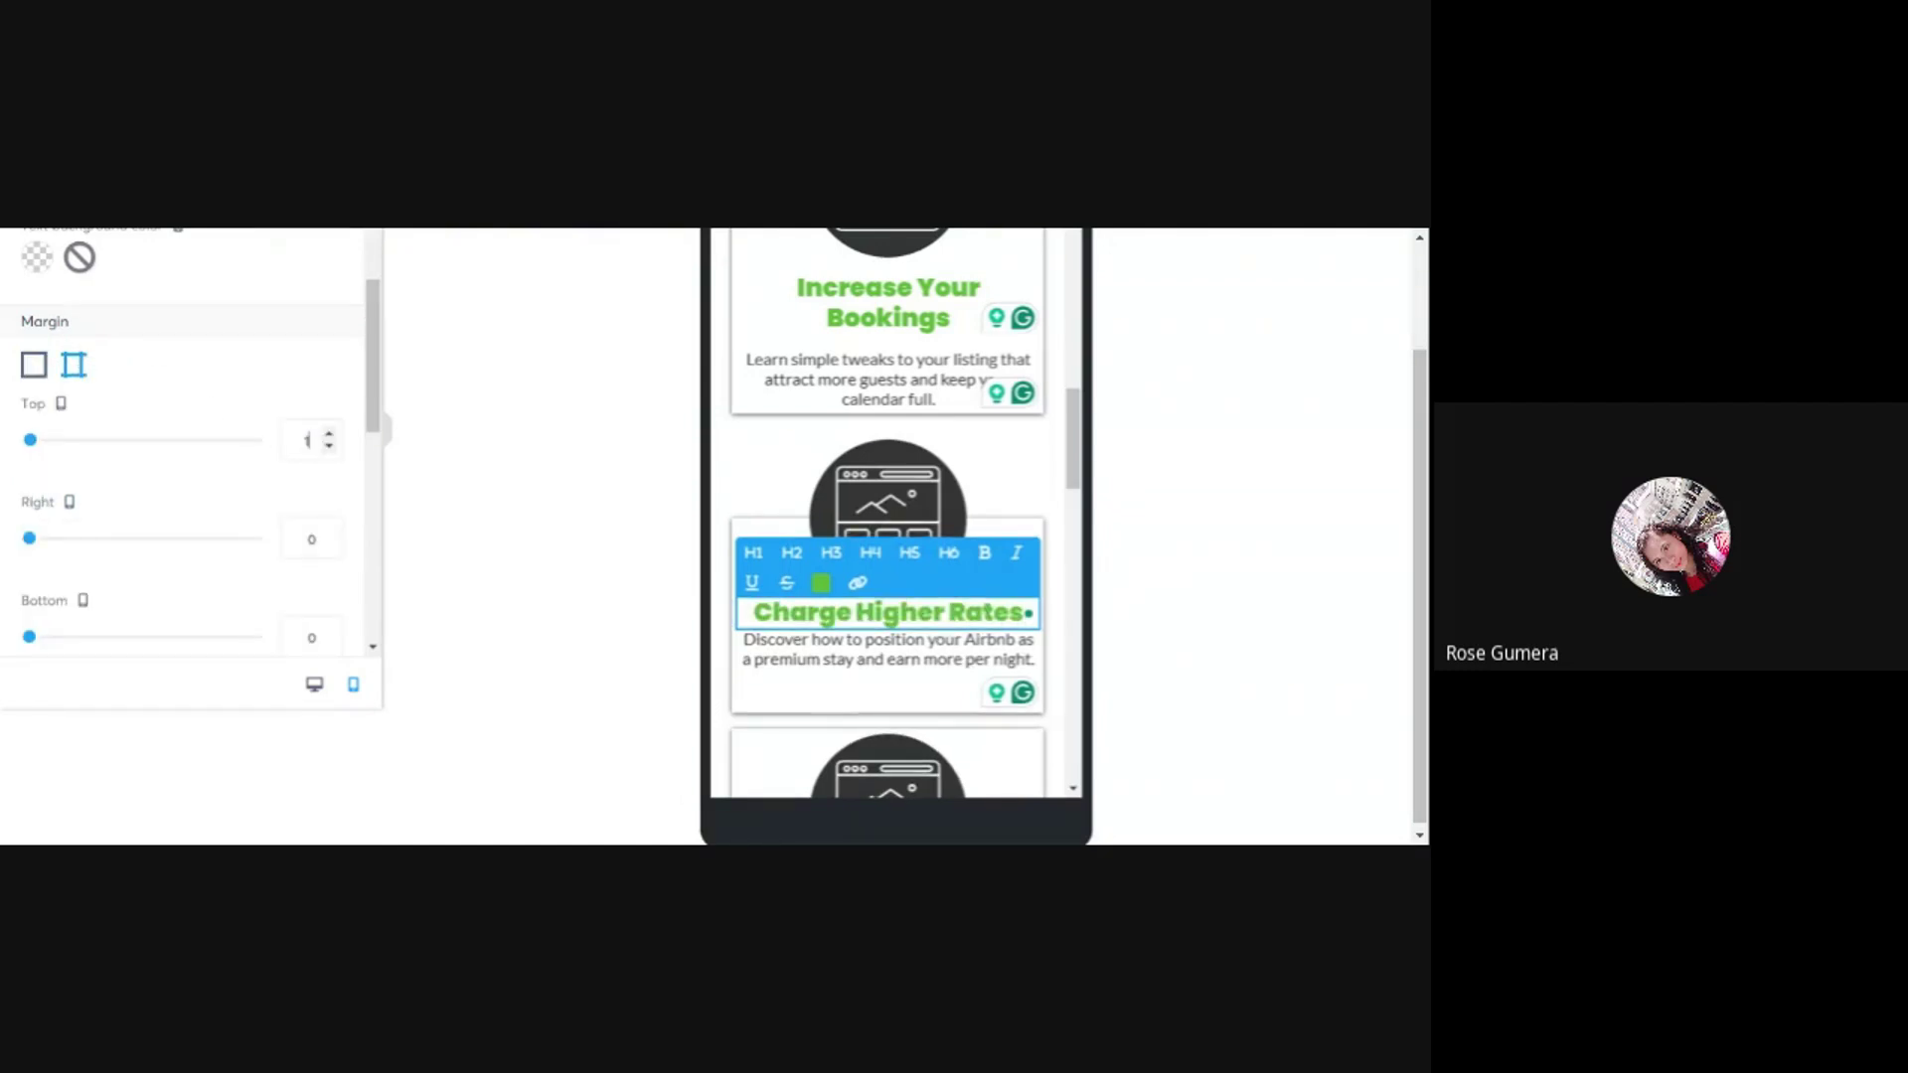
pyautogui.write('5')
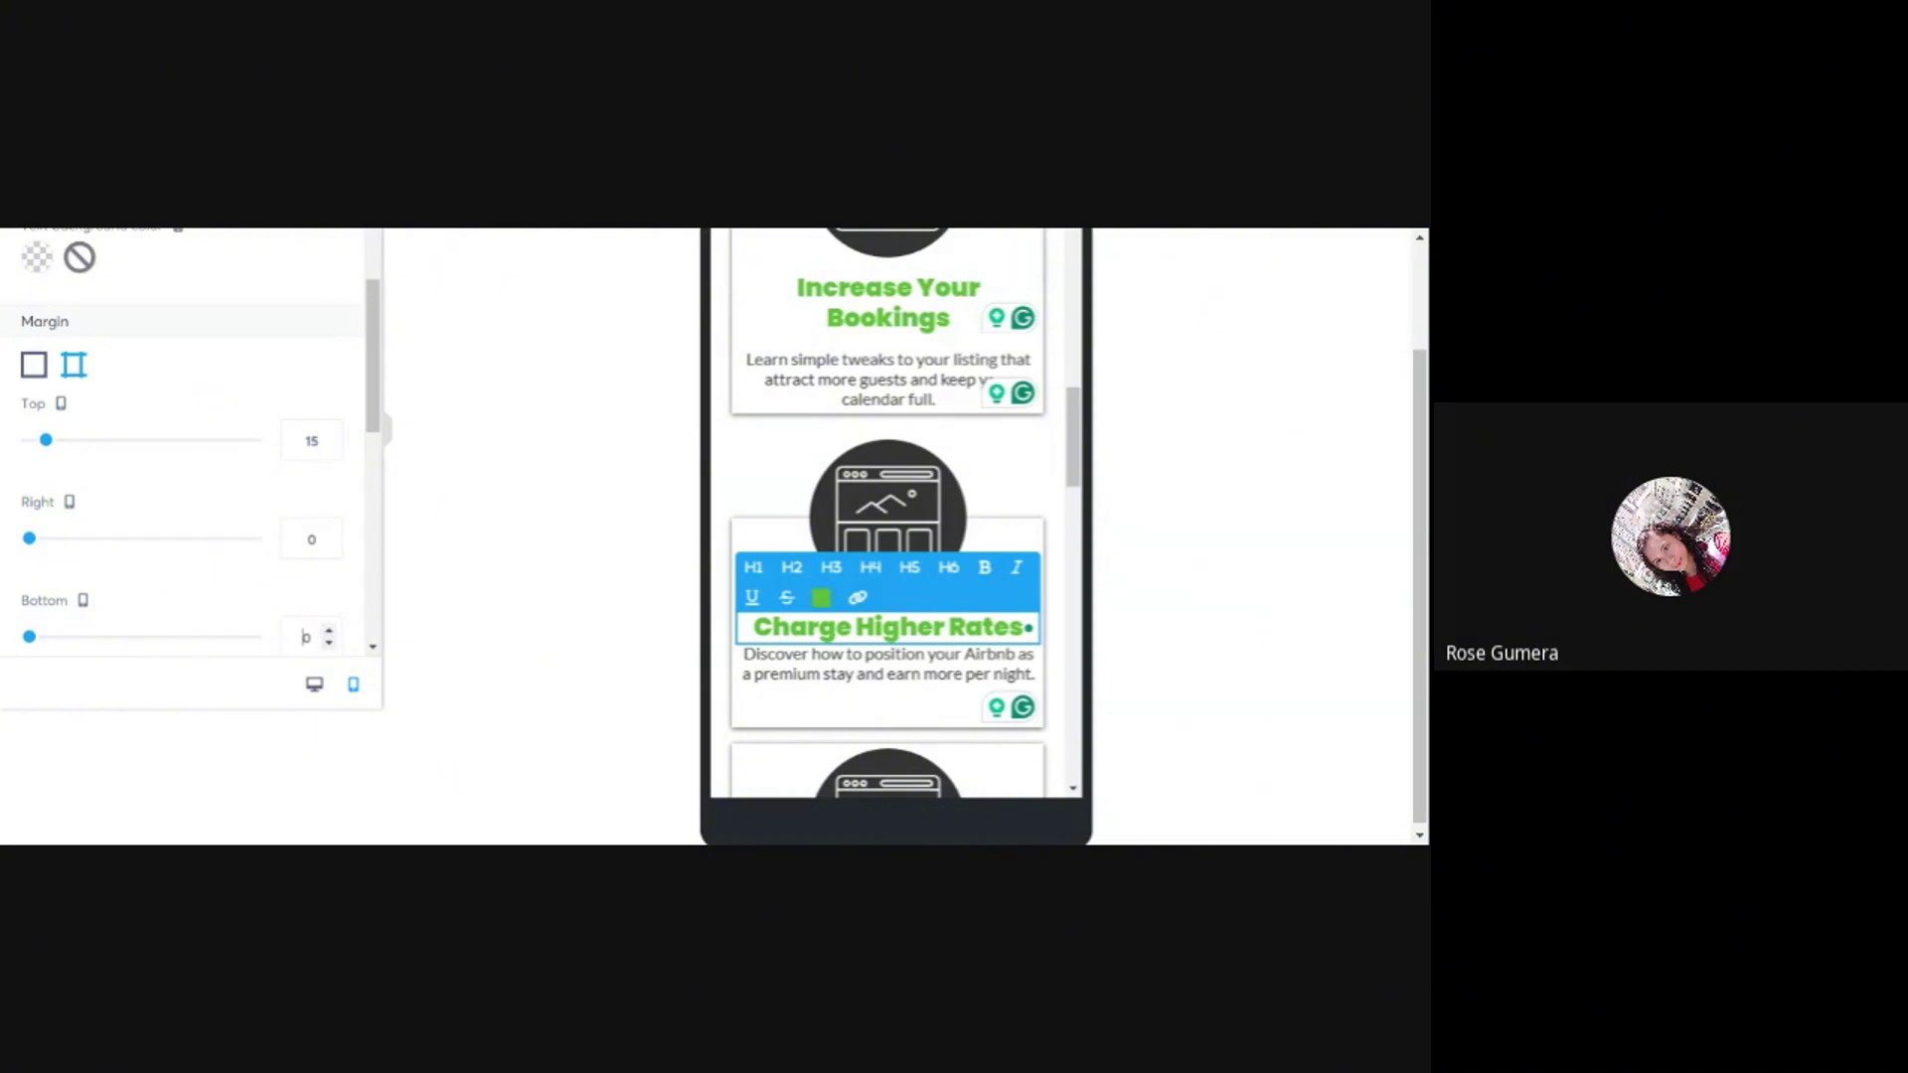
pyautogui.scroll(-1, 305, 636)
pyautogui.write('15')
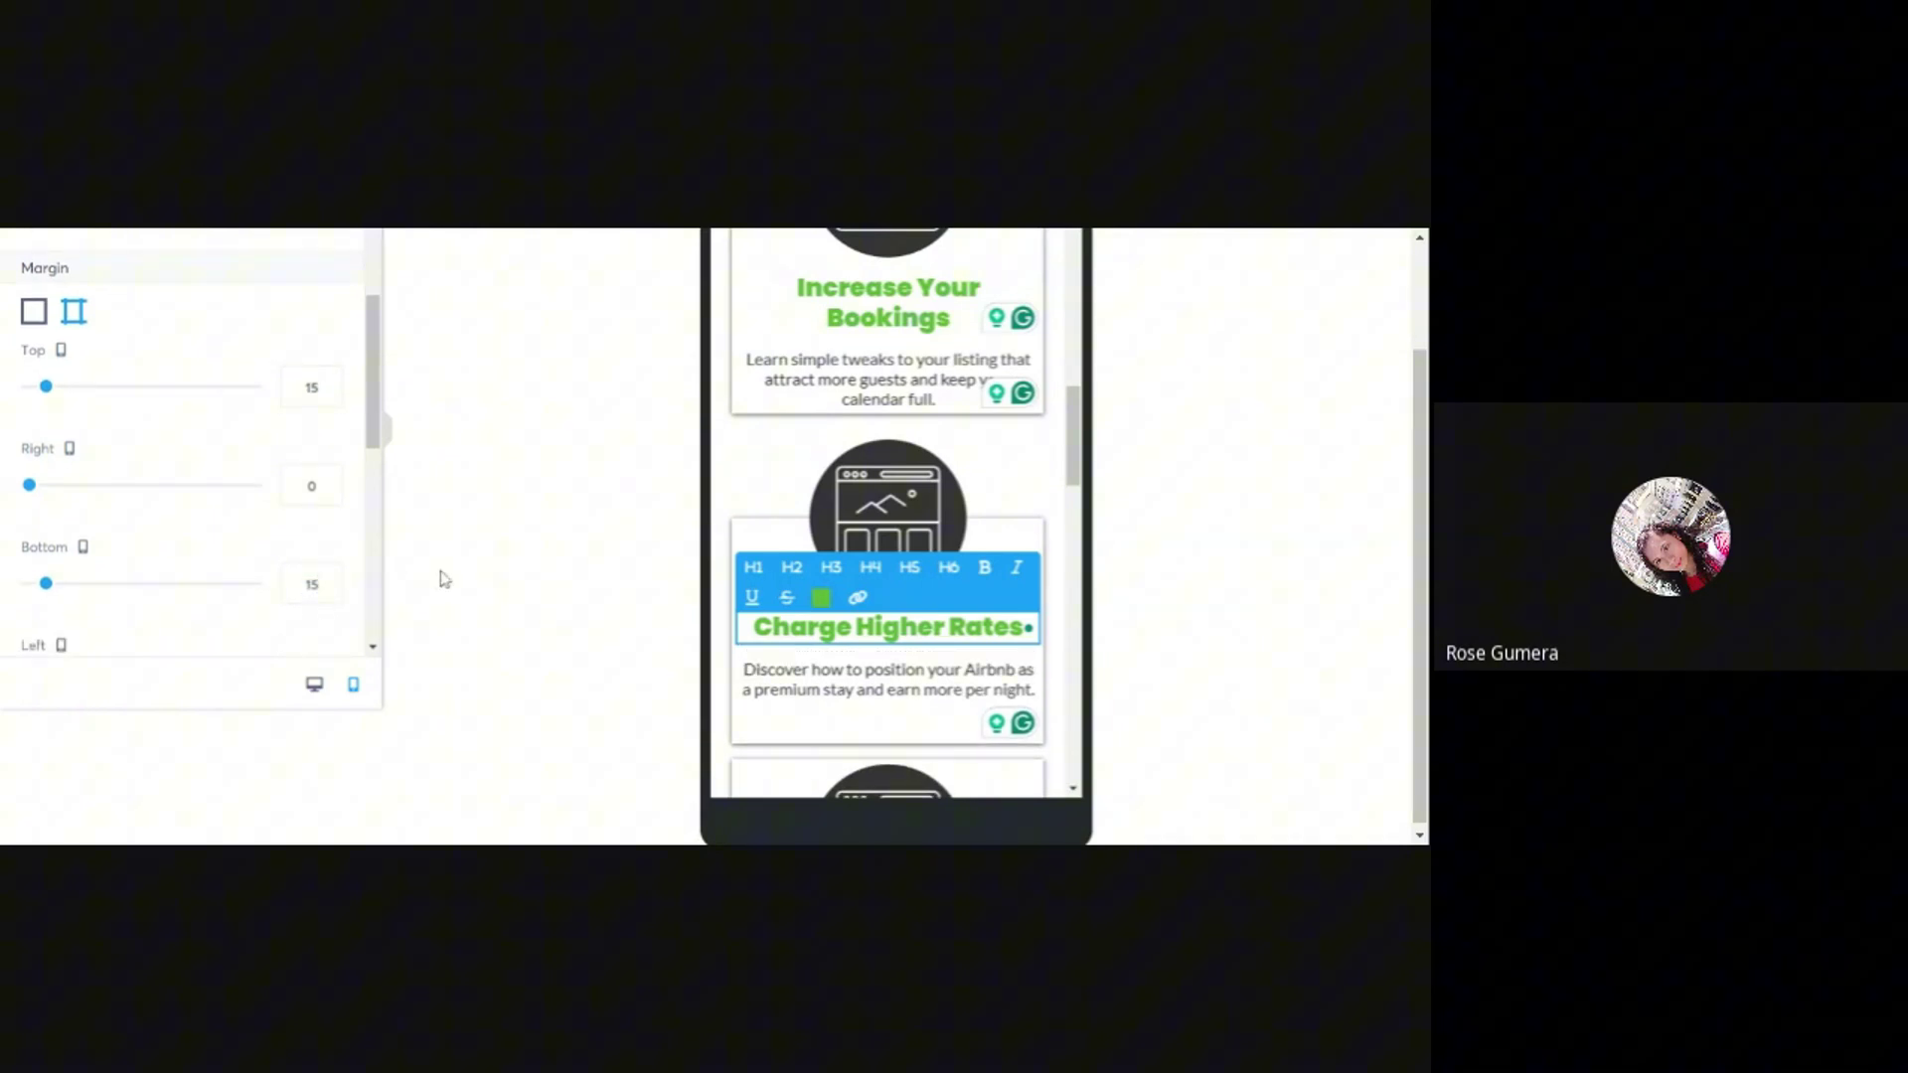
# - Give the Get More 5-Star Reviews card a 100 top margin and its icon a -80 top margin
pyautogui.click(549, 569)
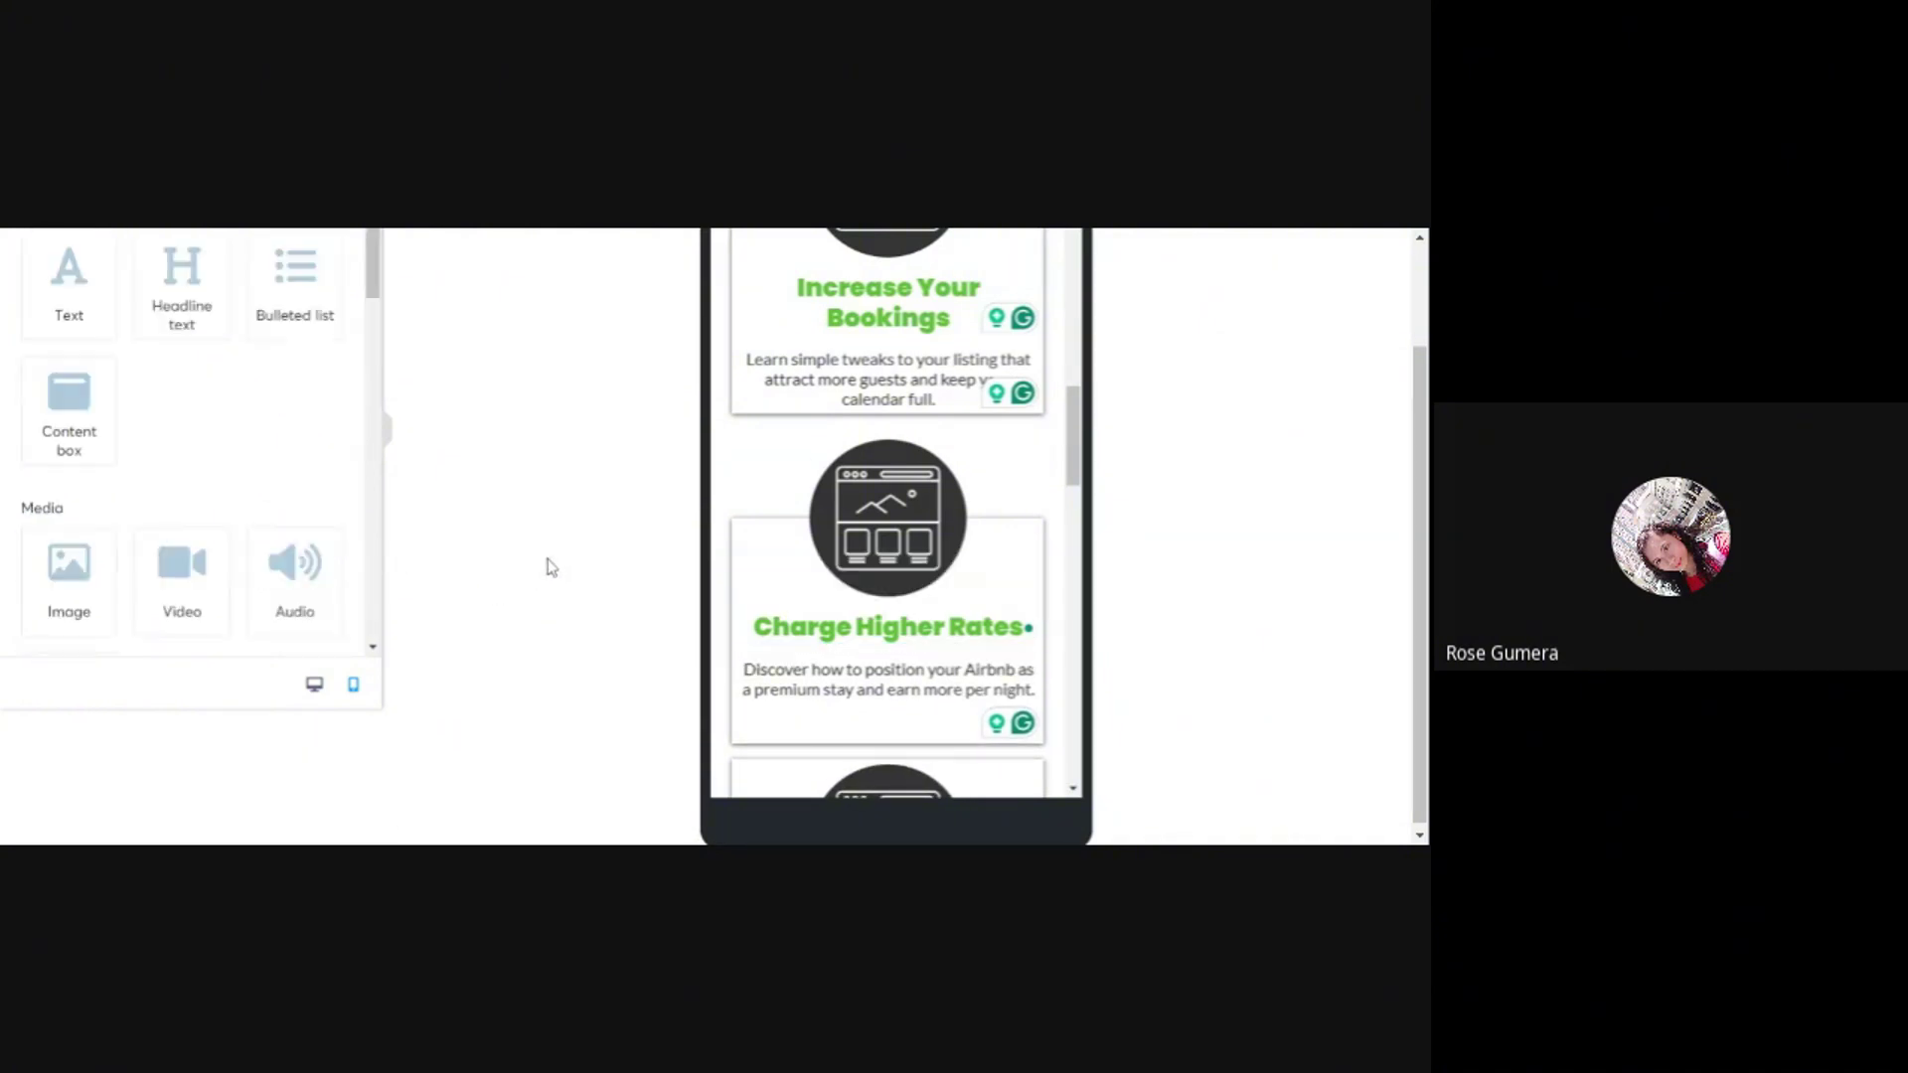
pyautogui.scroll(-3, 854, 616)
pyautogui.scroll(-1, 854, 615)
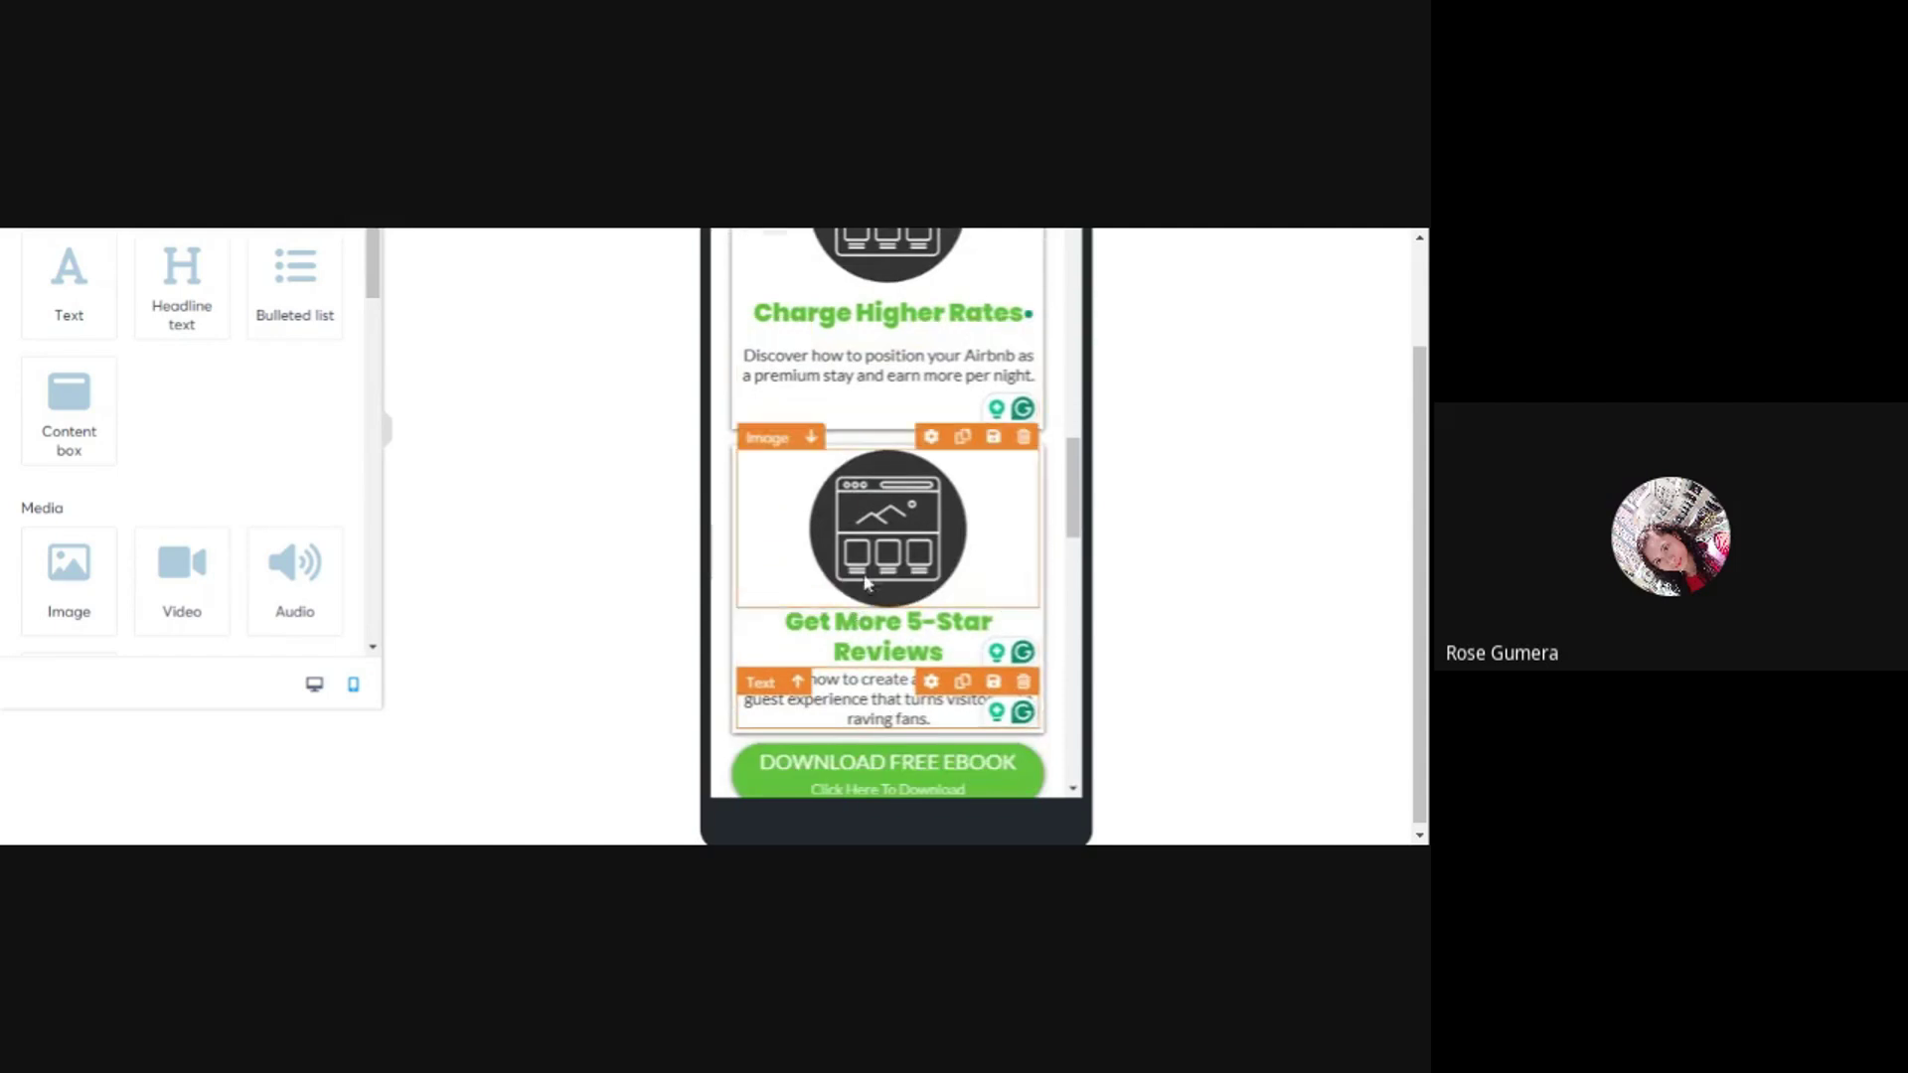
pyautogui.click(735, 467)
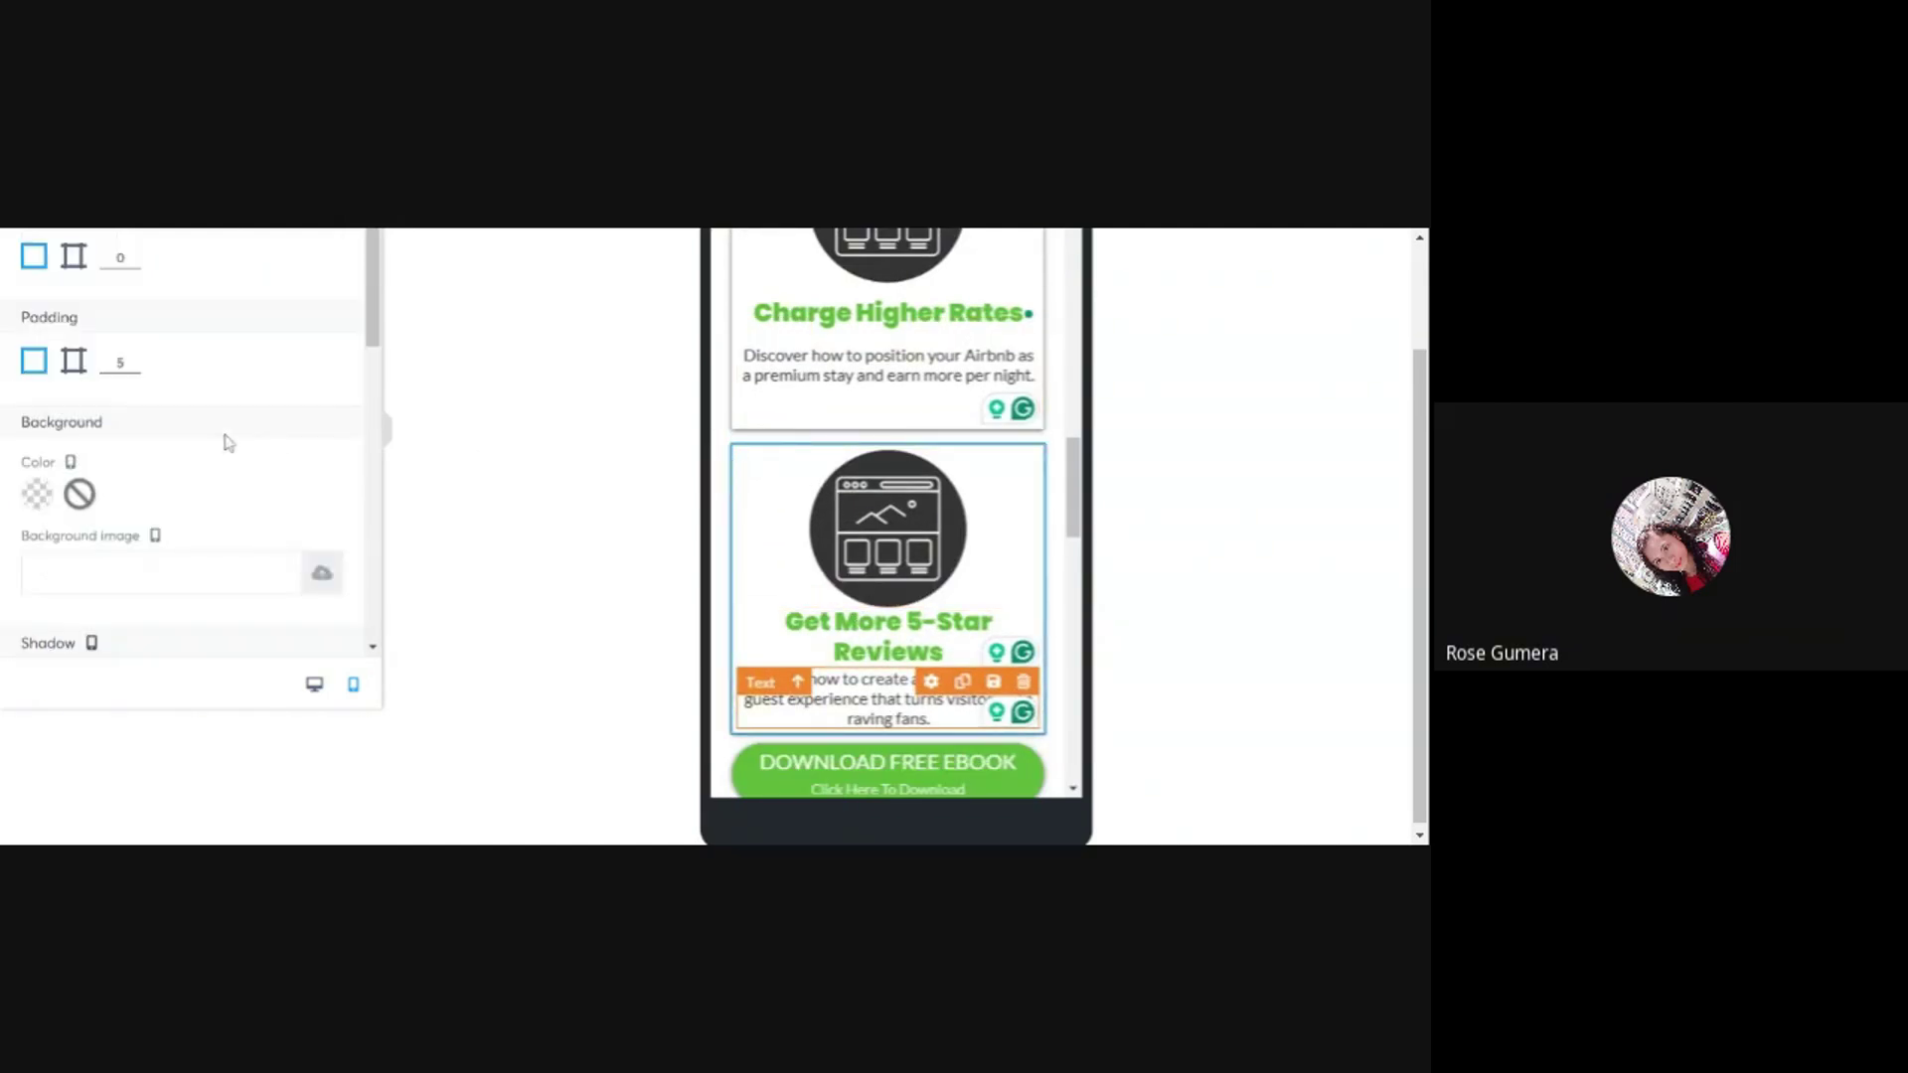
pyautogui.click(73, 257)
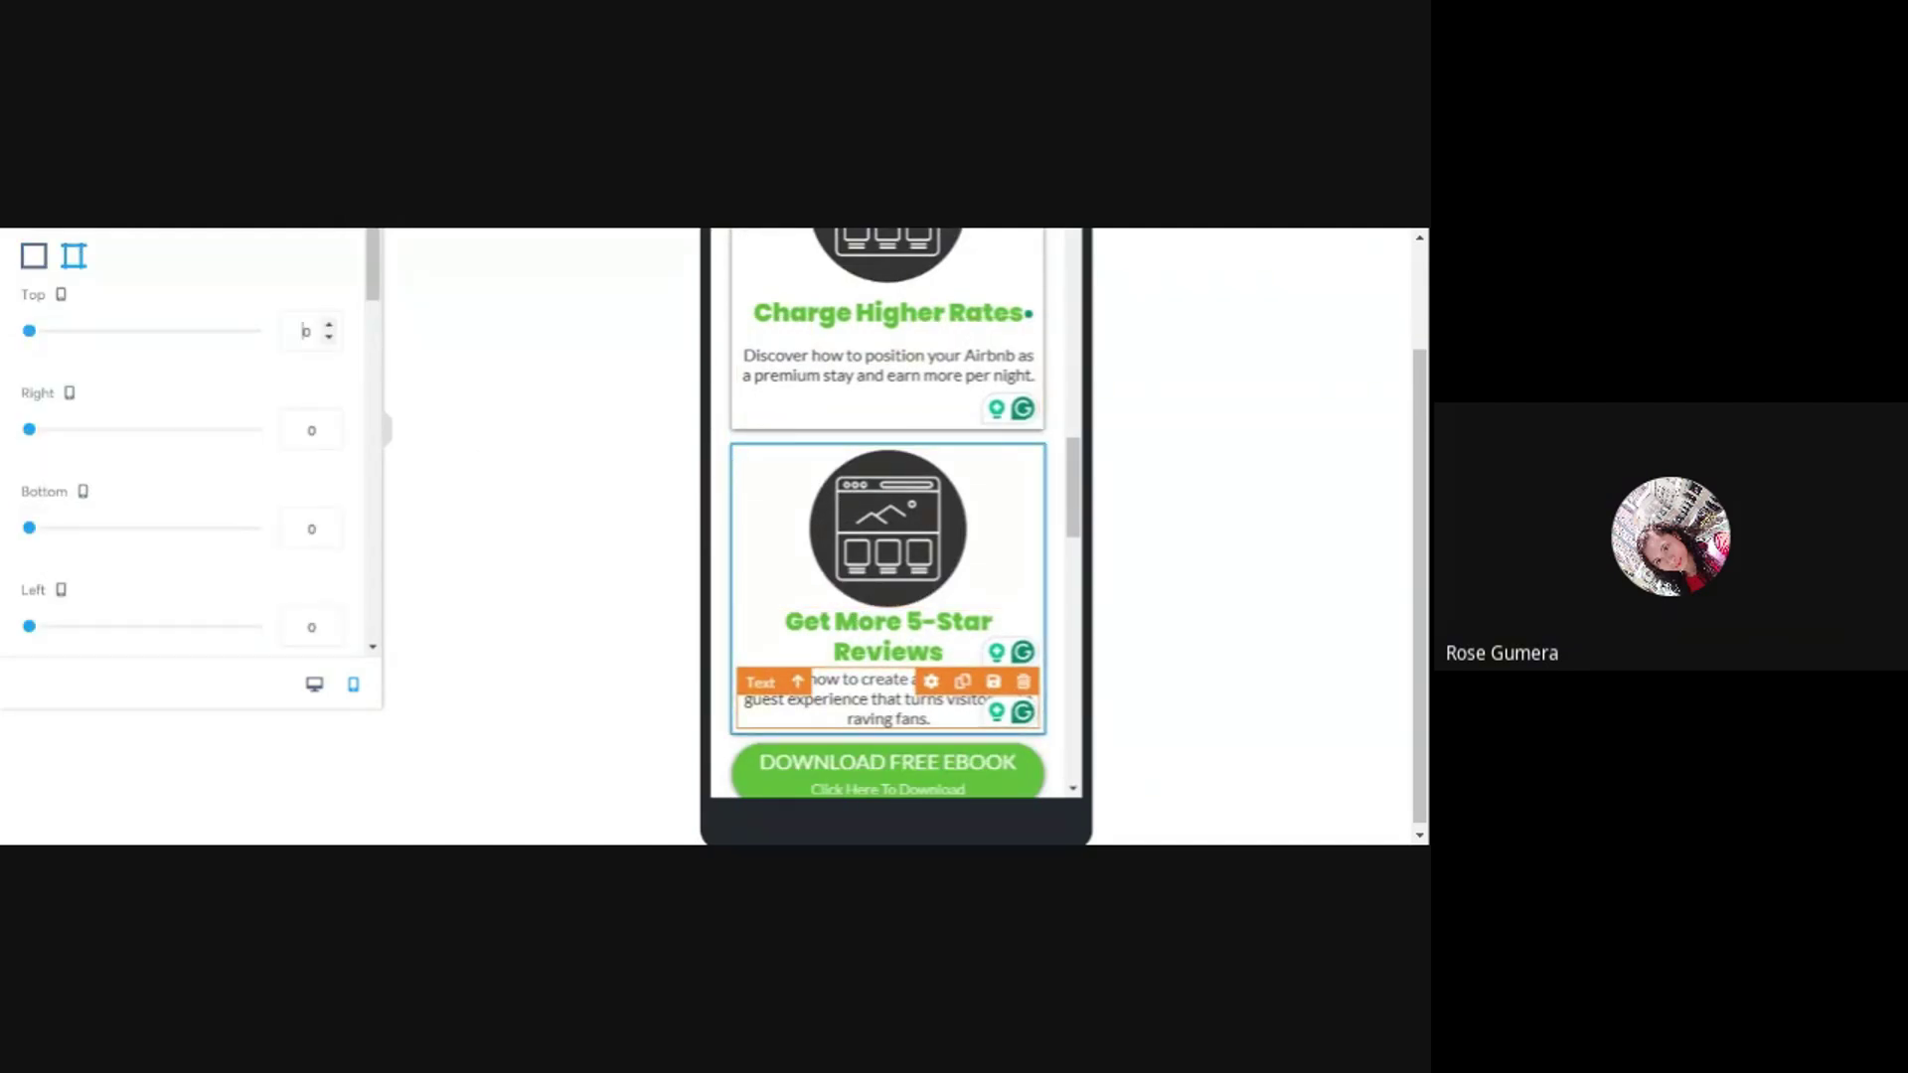
pyautogui.write('100')
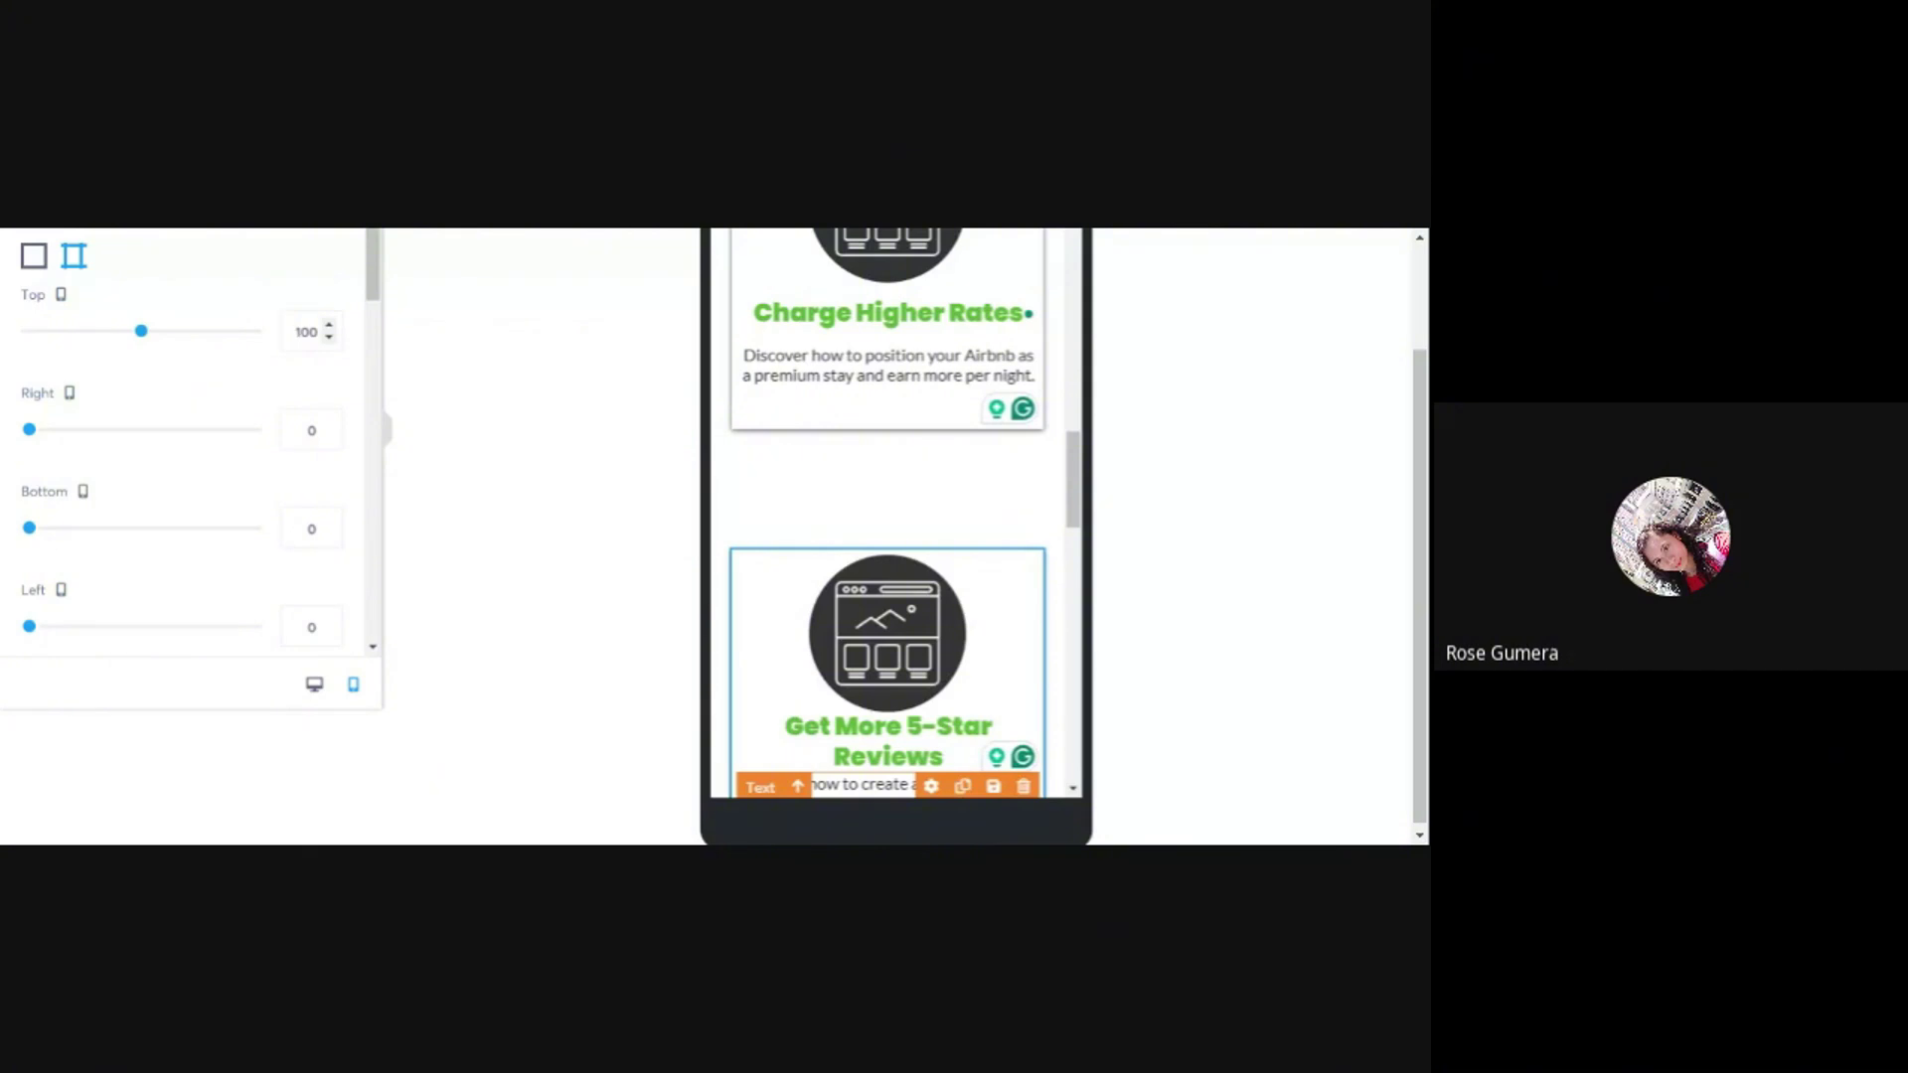
pyautogui.click(887, 633)
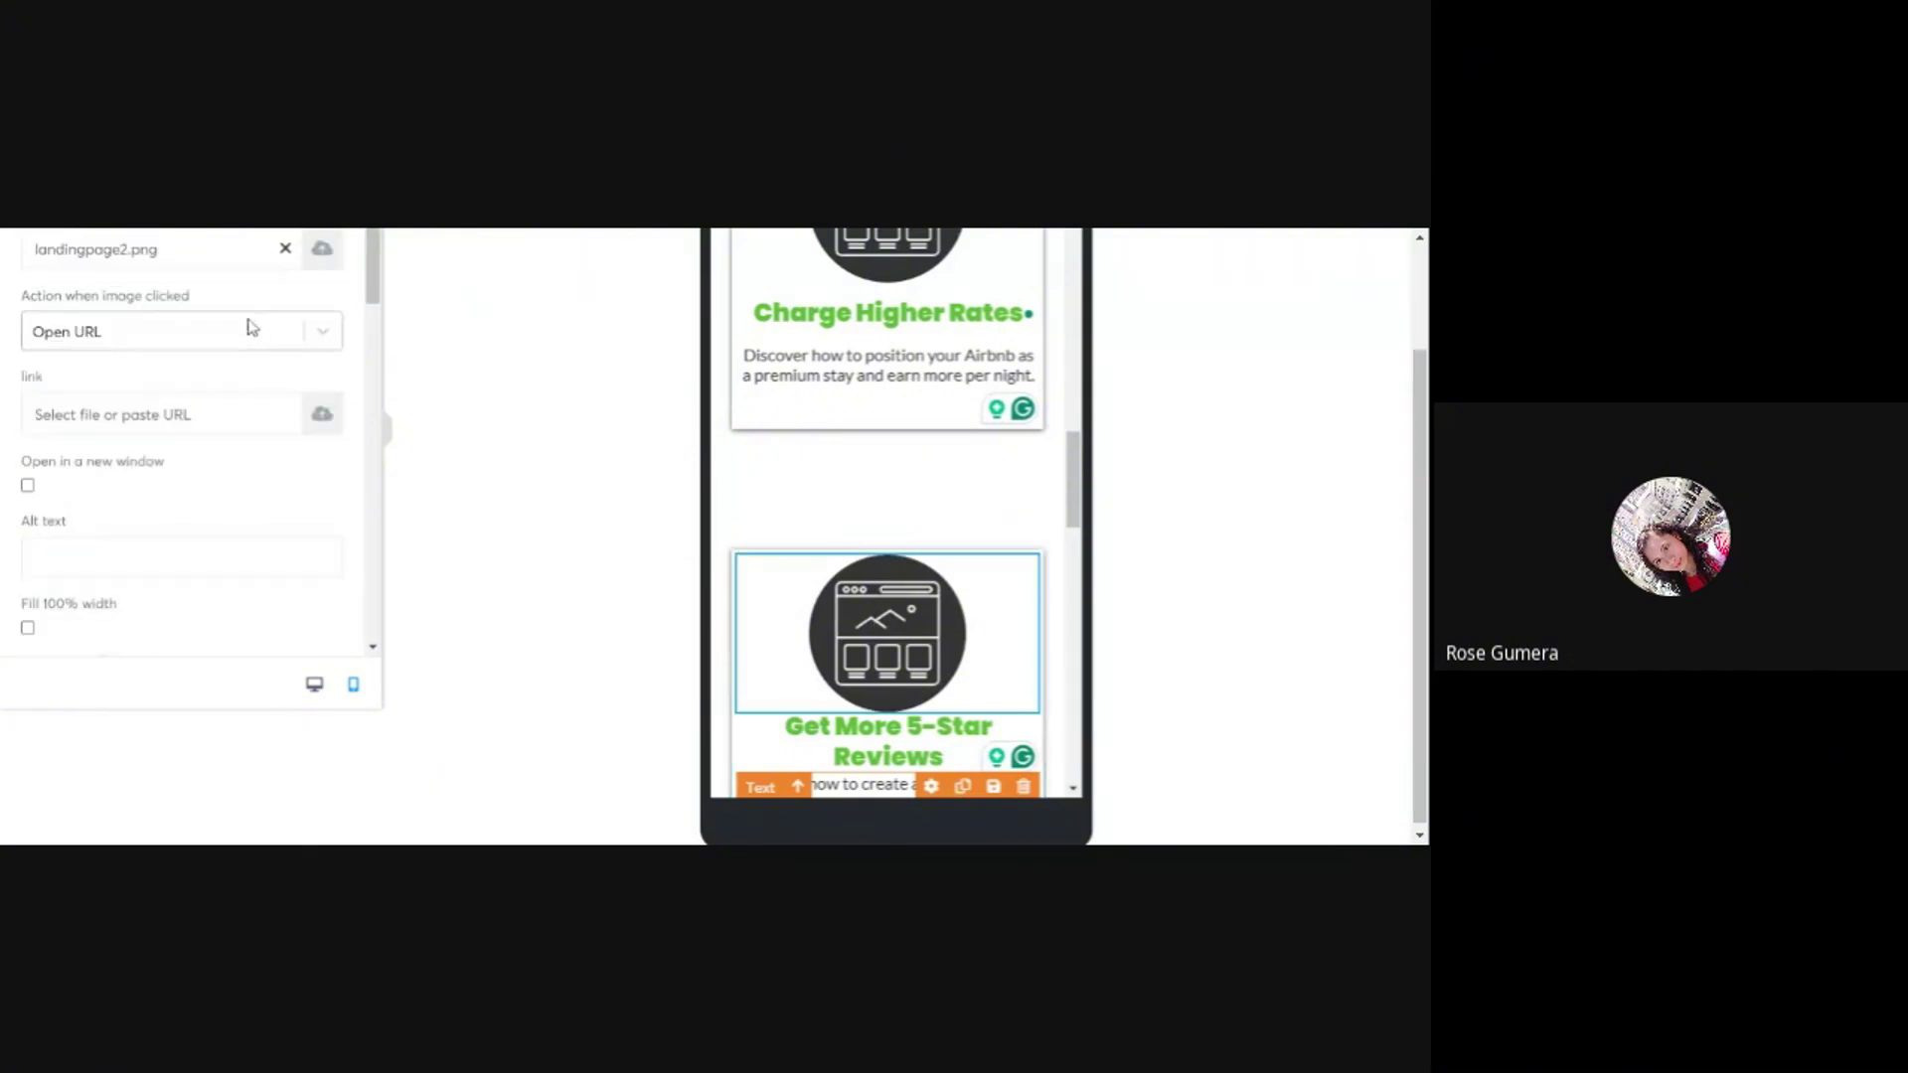
pyautogui.scroll(-3, 308, 616)
pyautogui.scroll(-3, 290, 596)
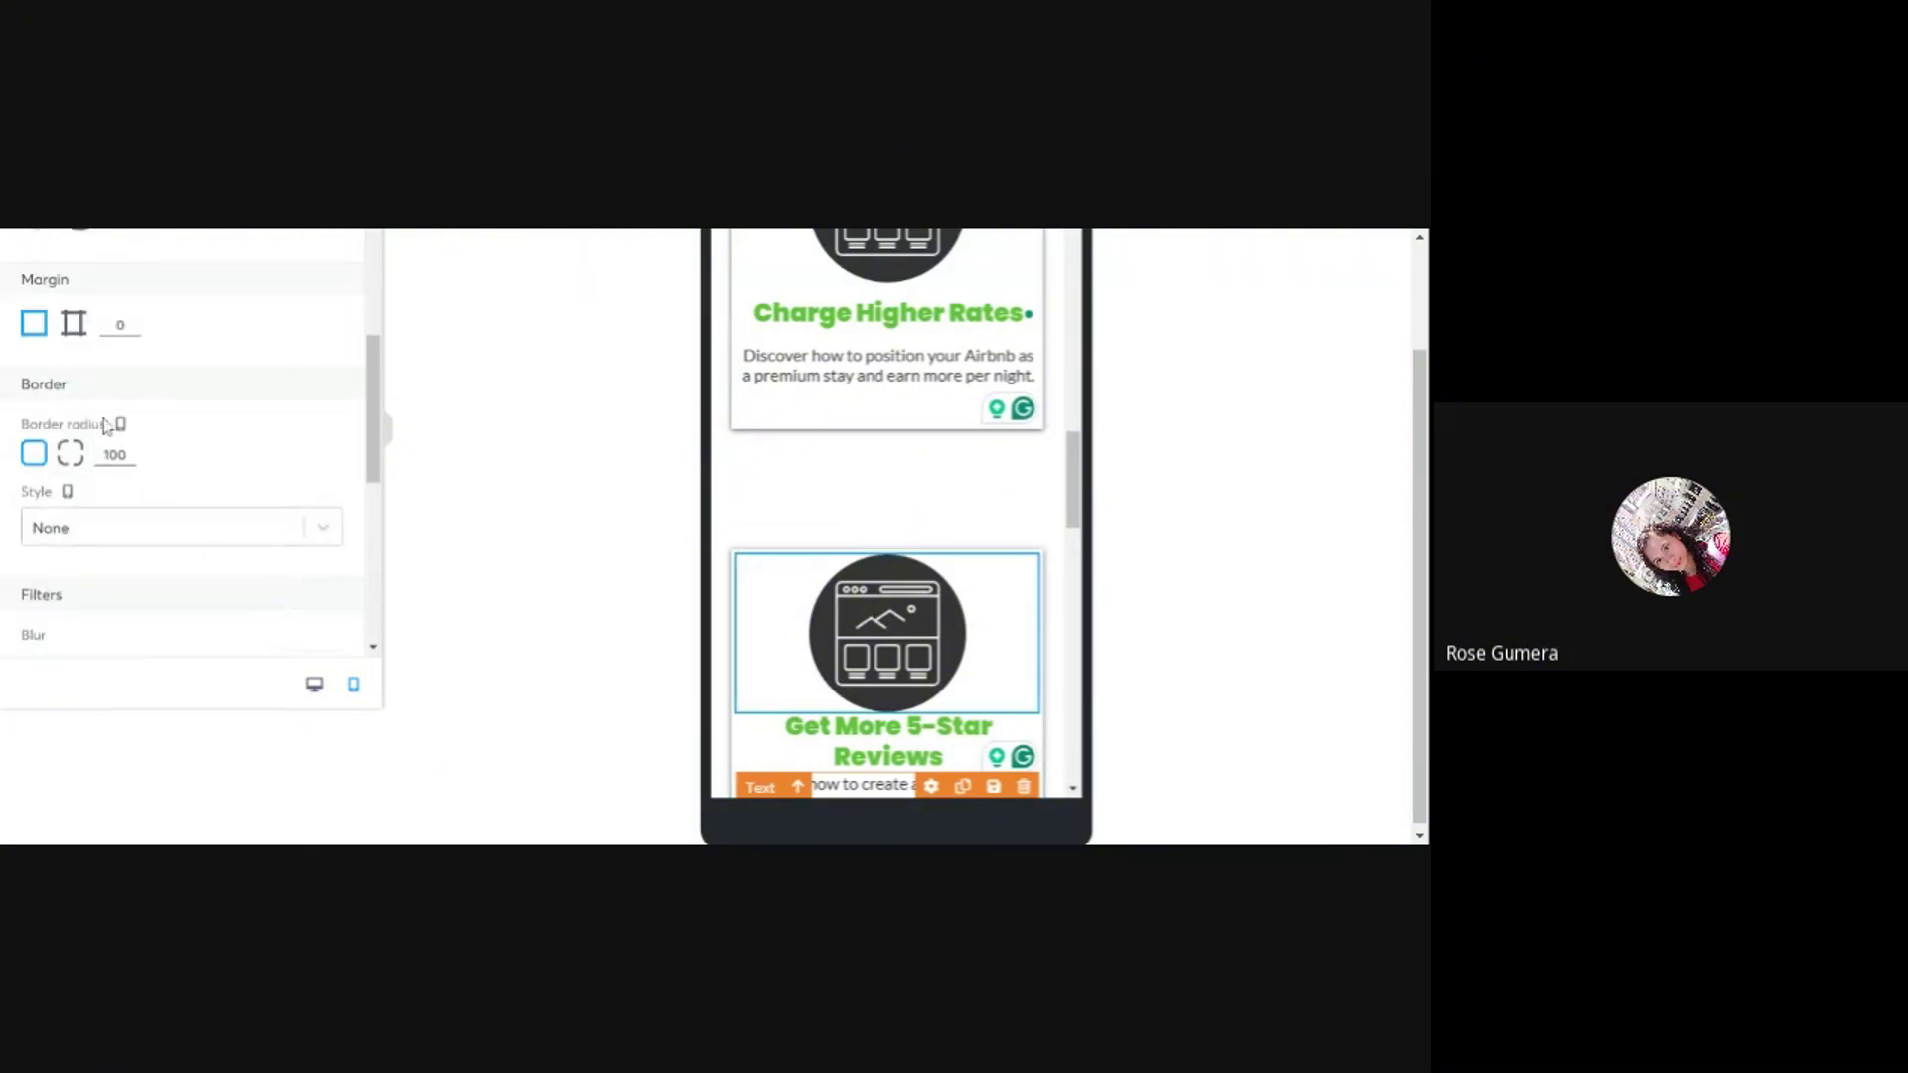
pyautogui.click(68, 322)
pyautogui.write('80')
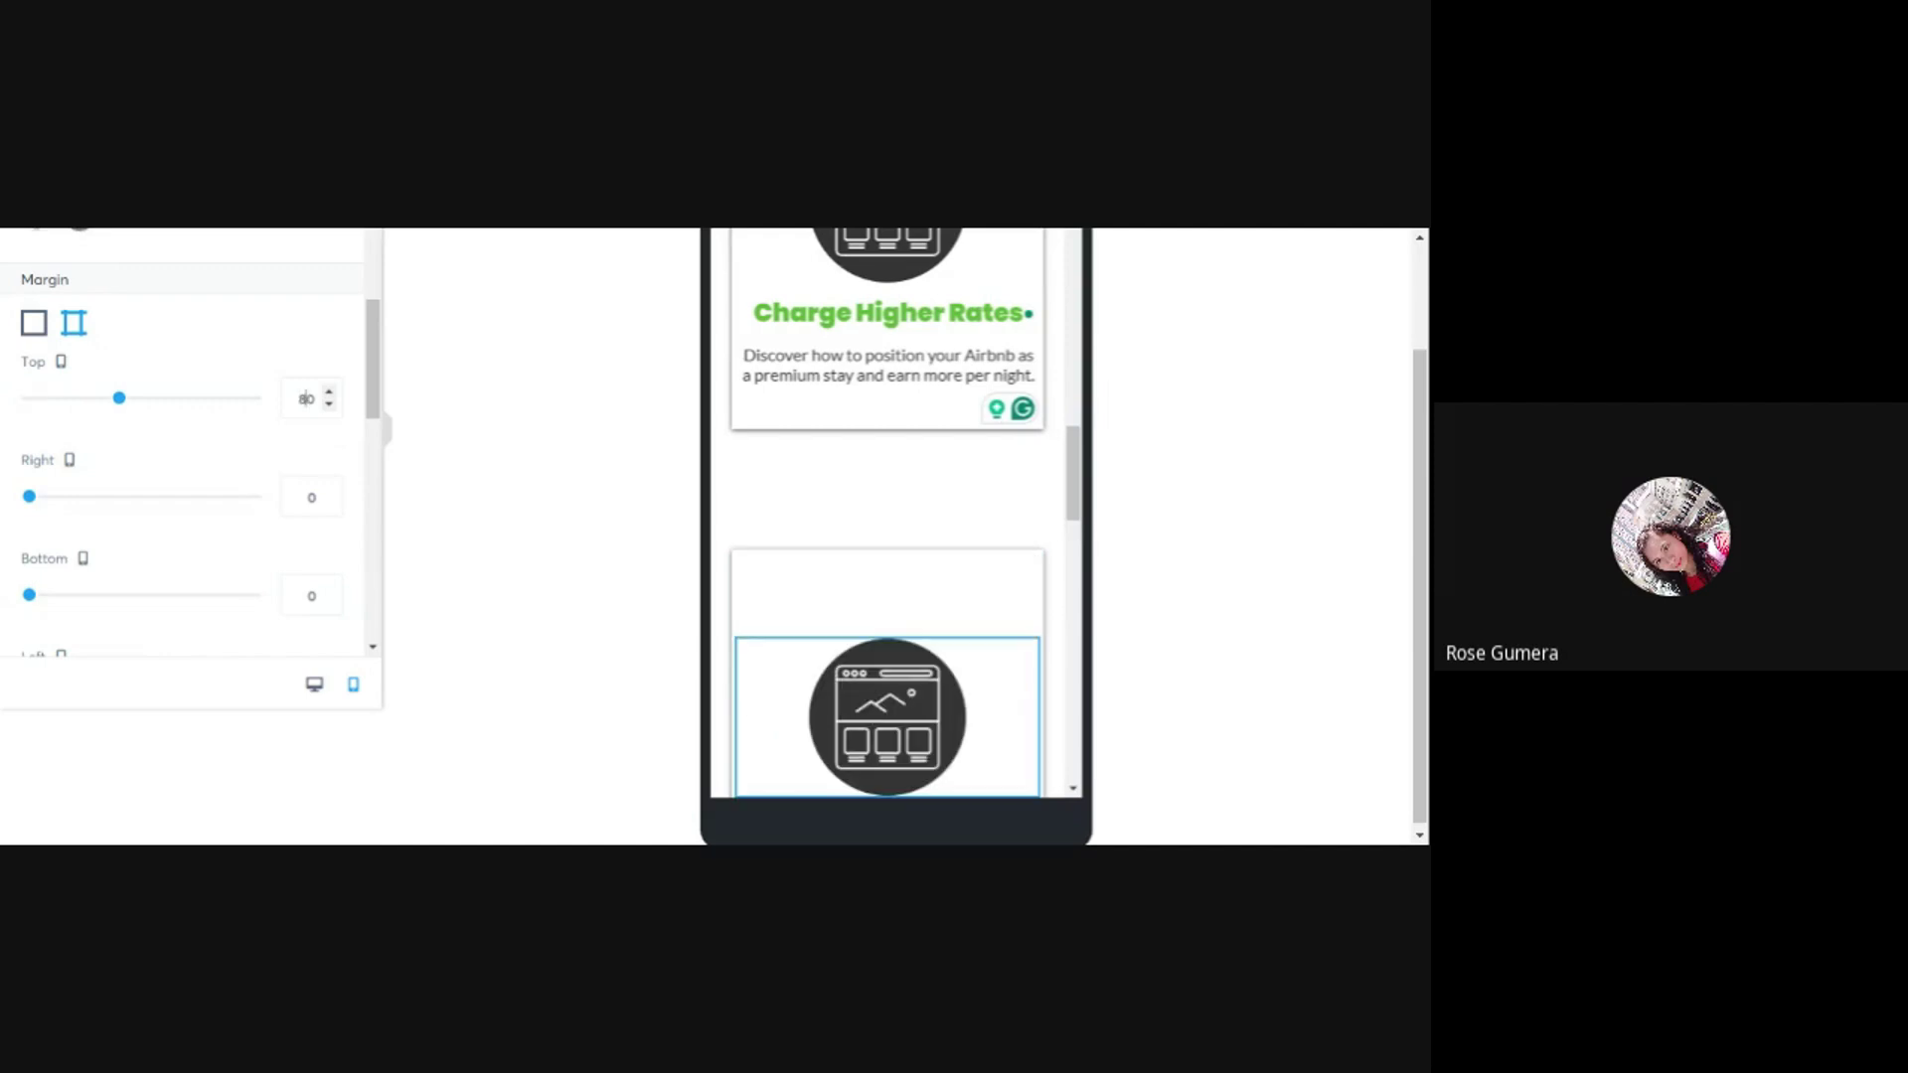
pyautogui.write('-')
pyautogui.click(641, 443)
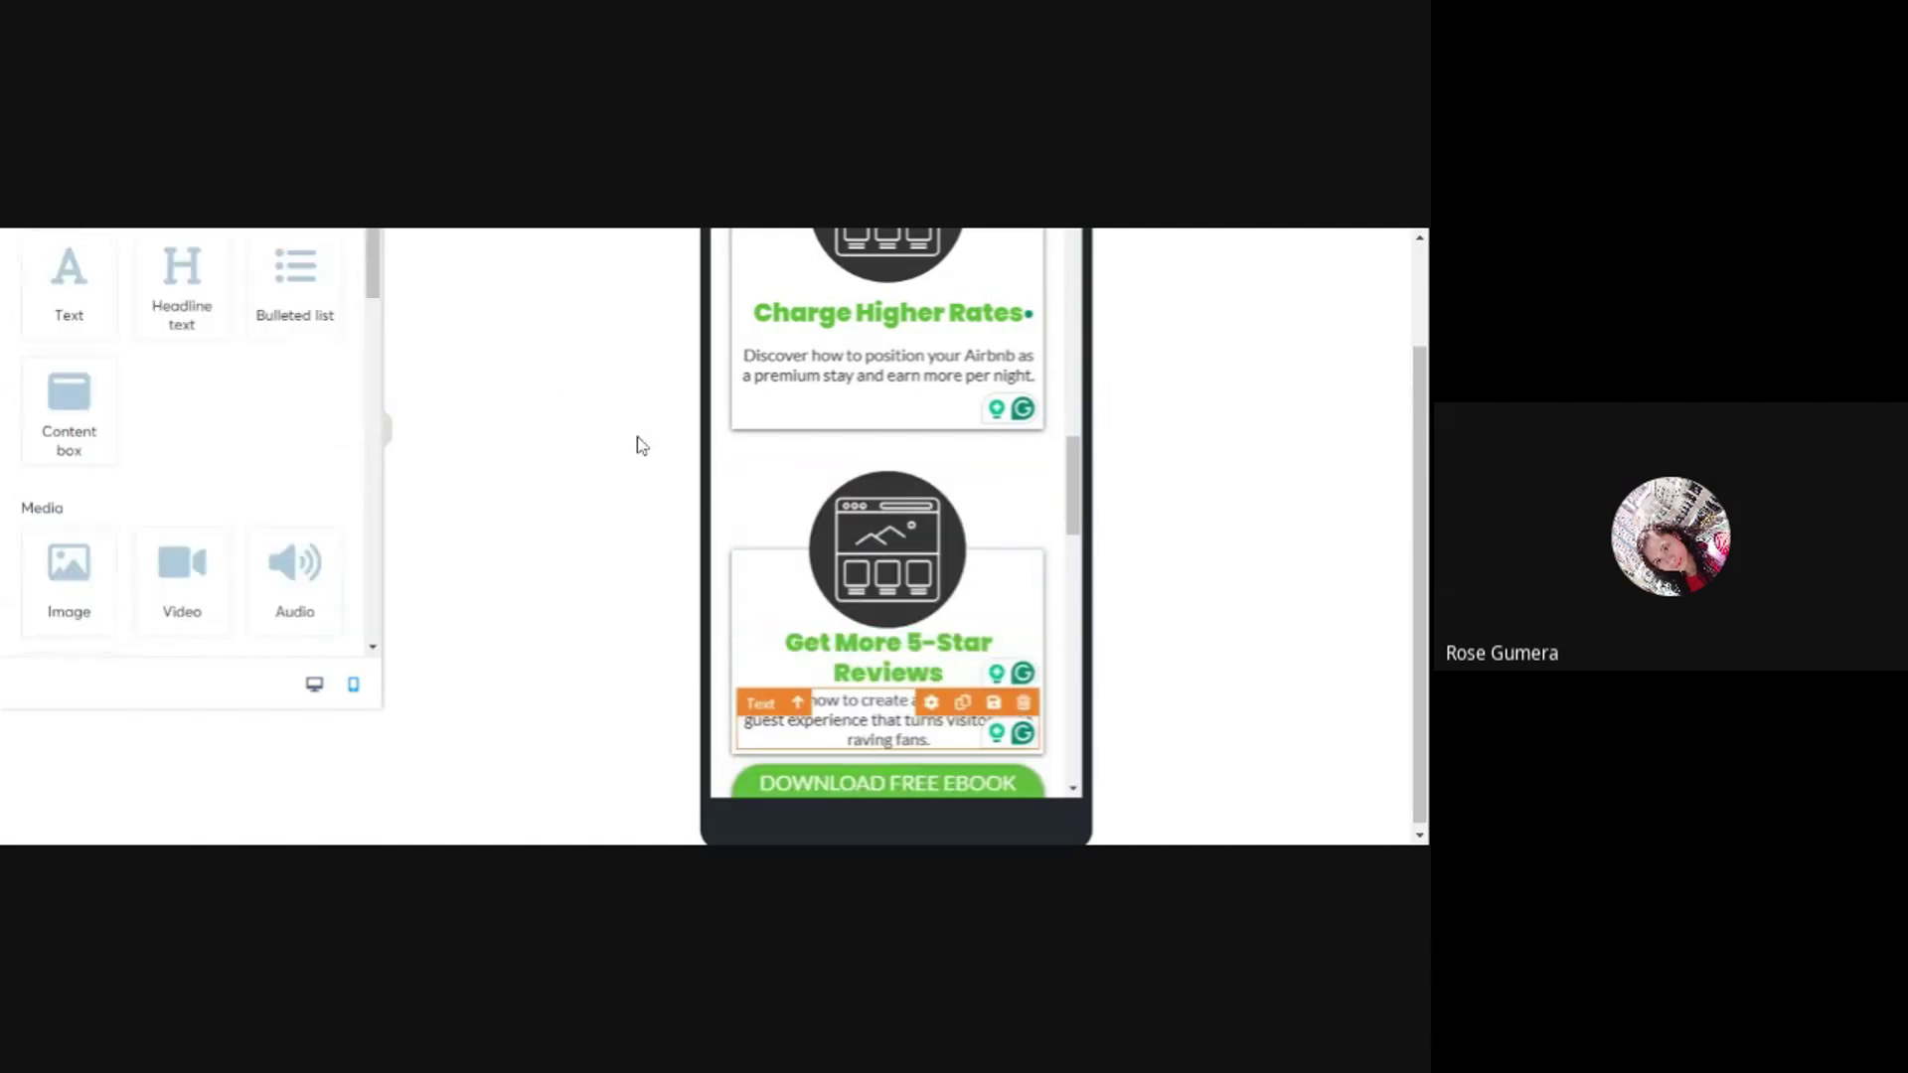
# - Set the Get More 5-Star Reviews heading's top and bottom margins to 15
pyautogui.click(898, 679)
pyautogui.scroll(-1, 195, 534)
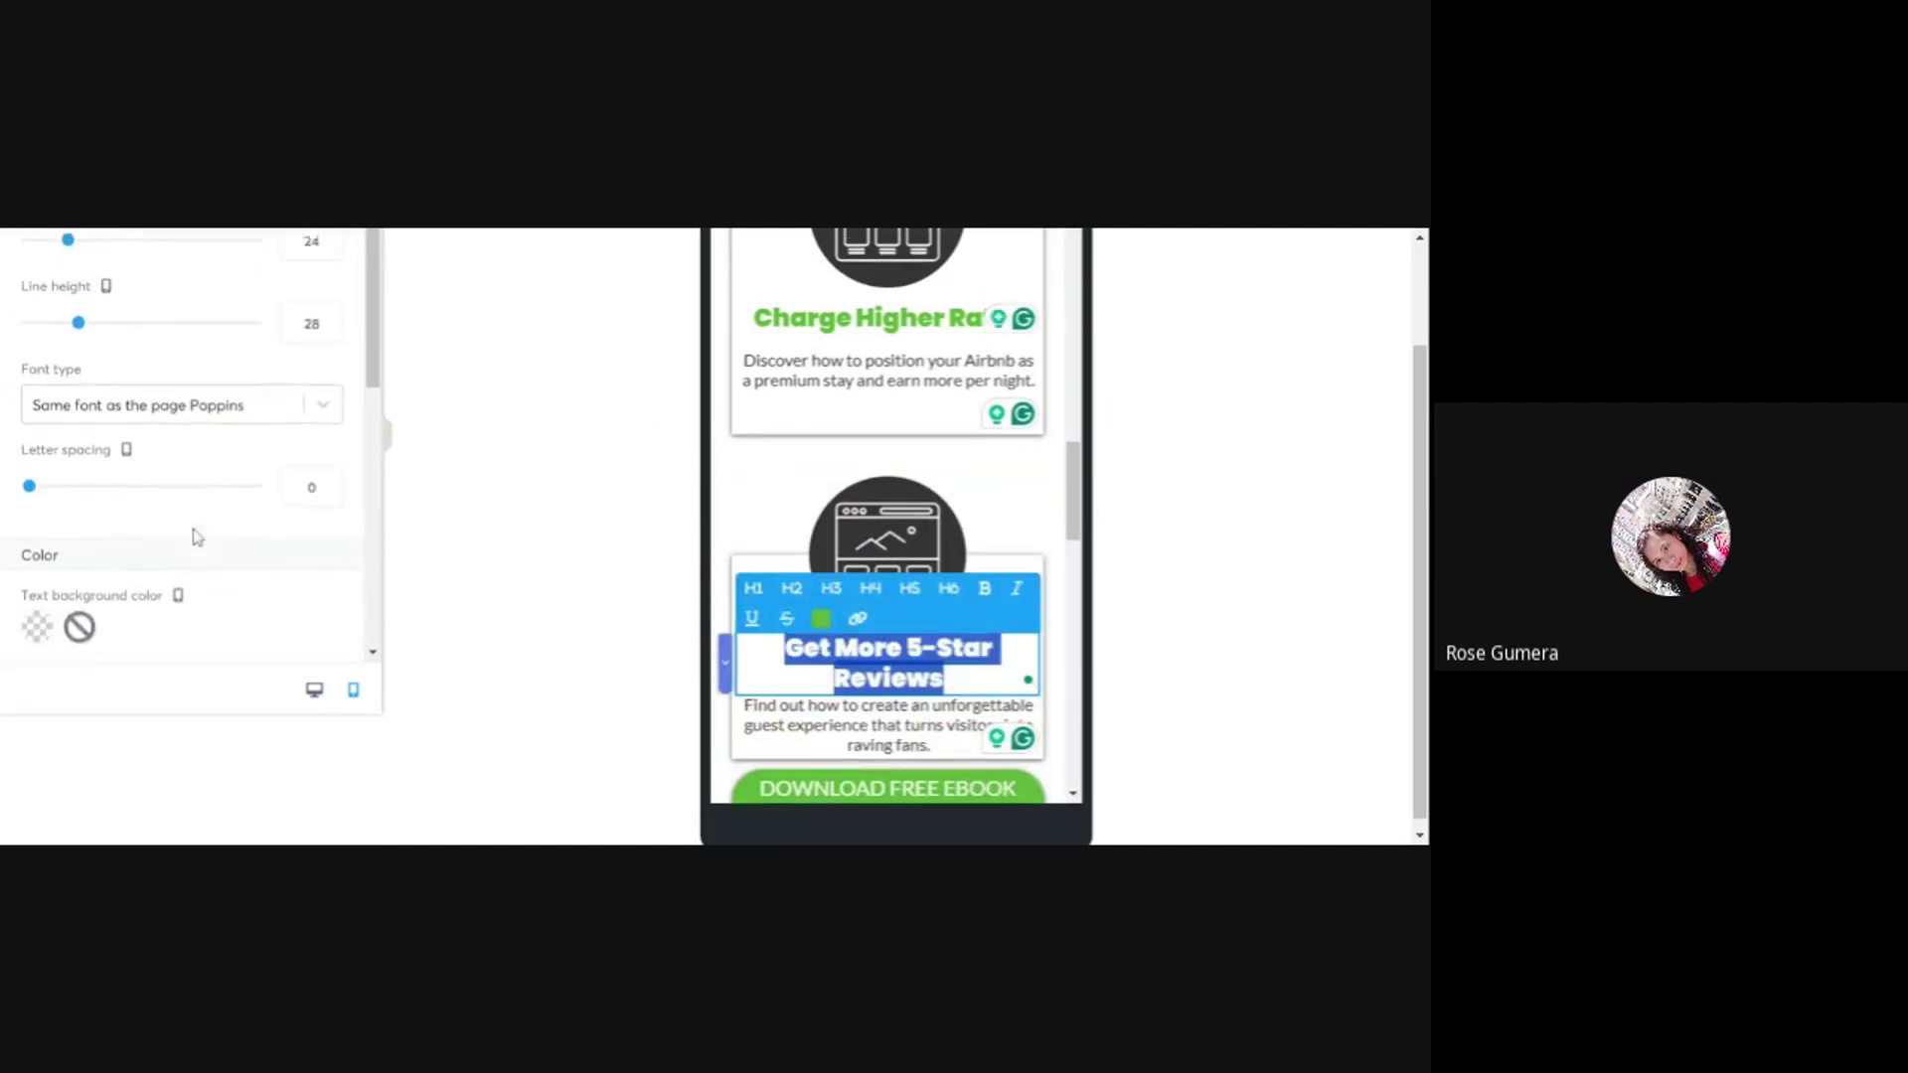
pyautogui.scroll(1, 193, 533)
pyautogui.scroll(-5, 189, 523)
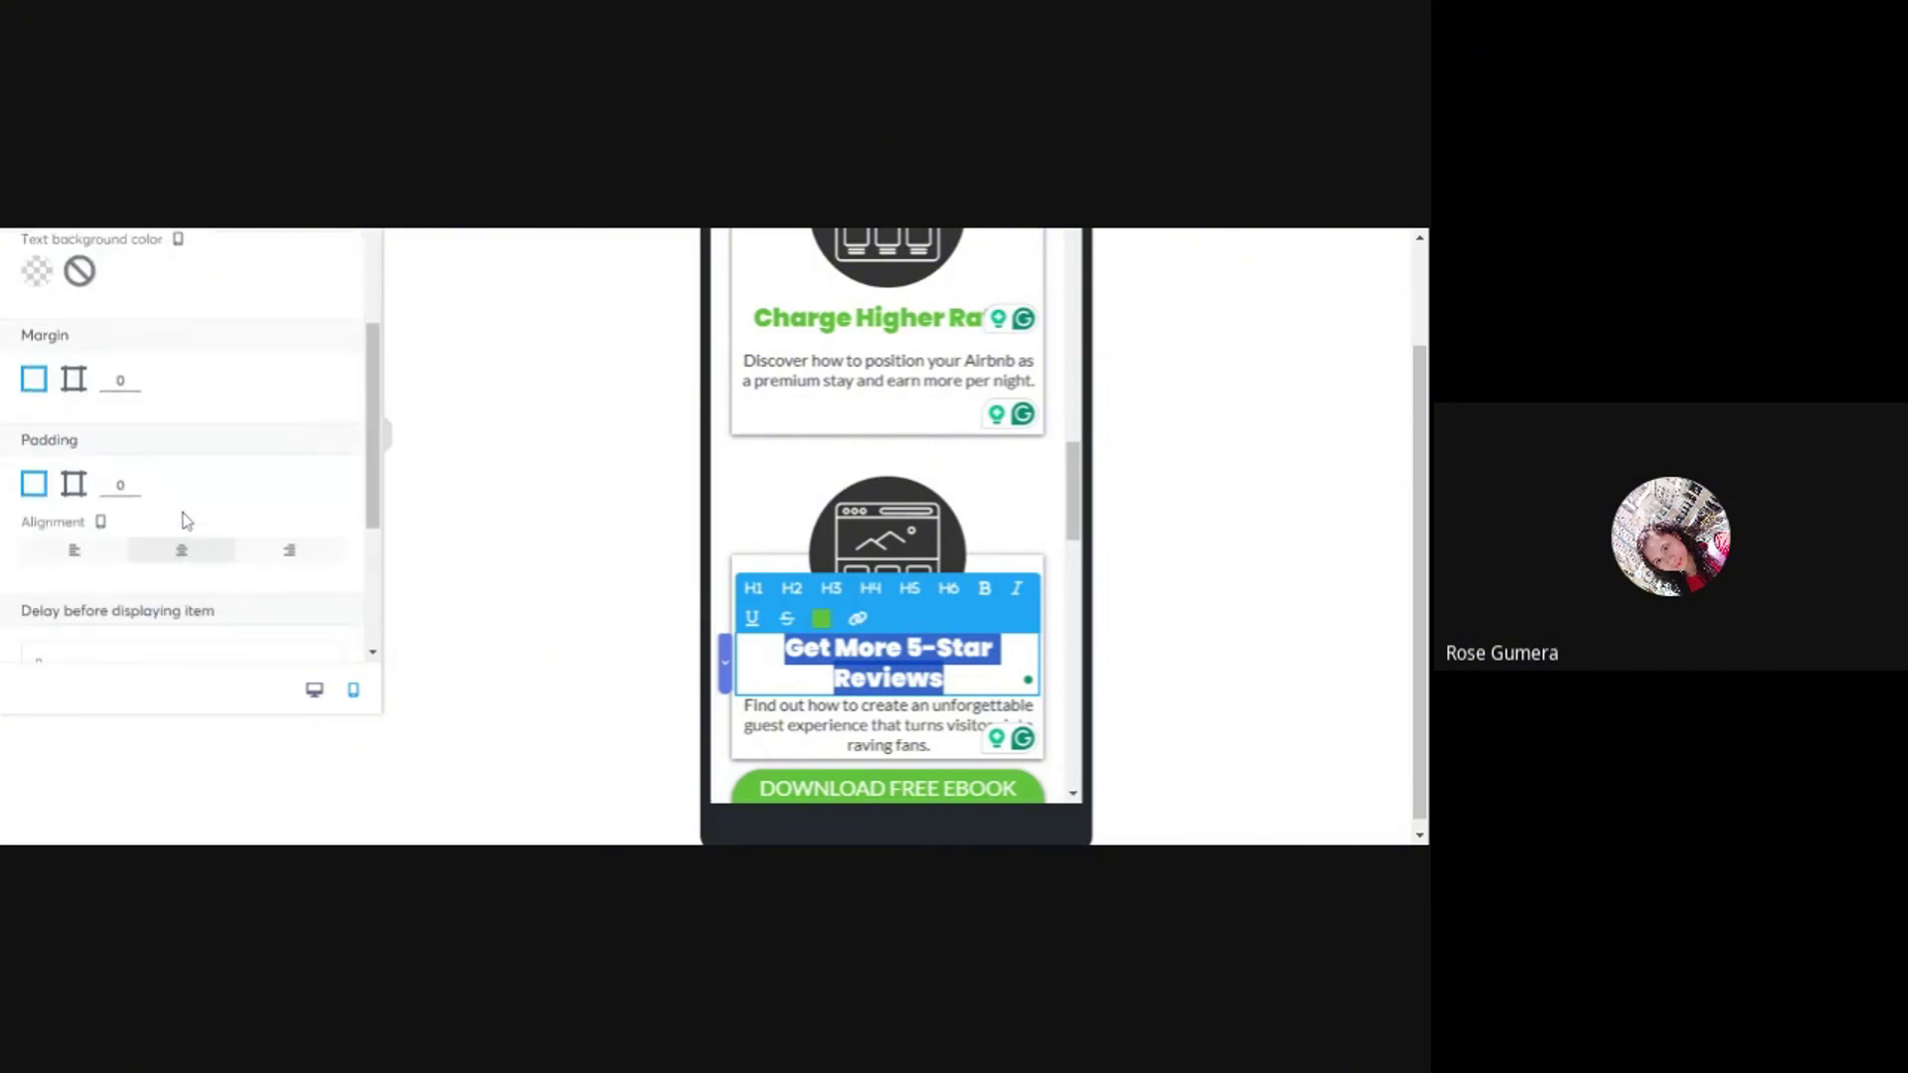
pyautogui.click(77, 370)
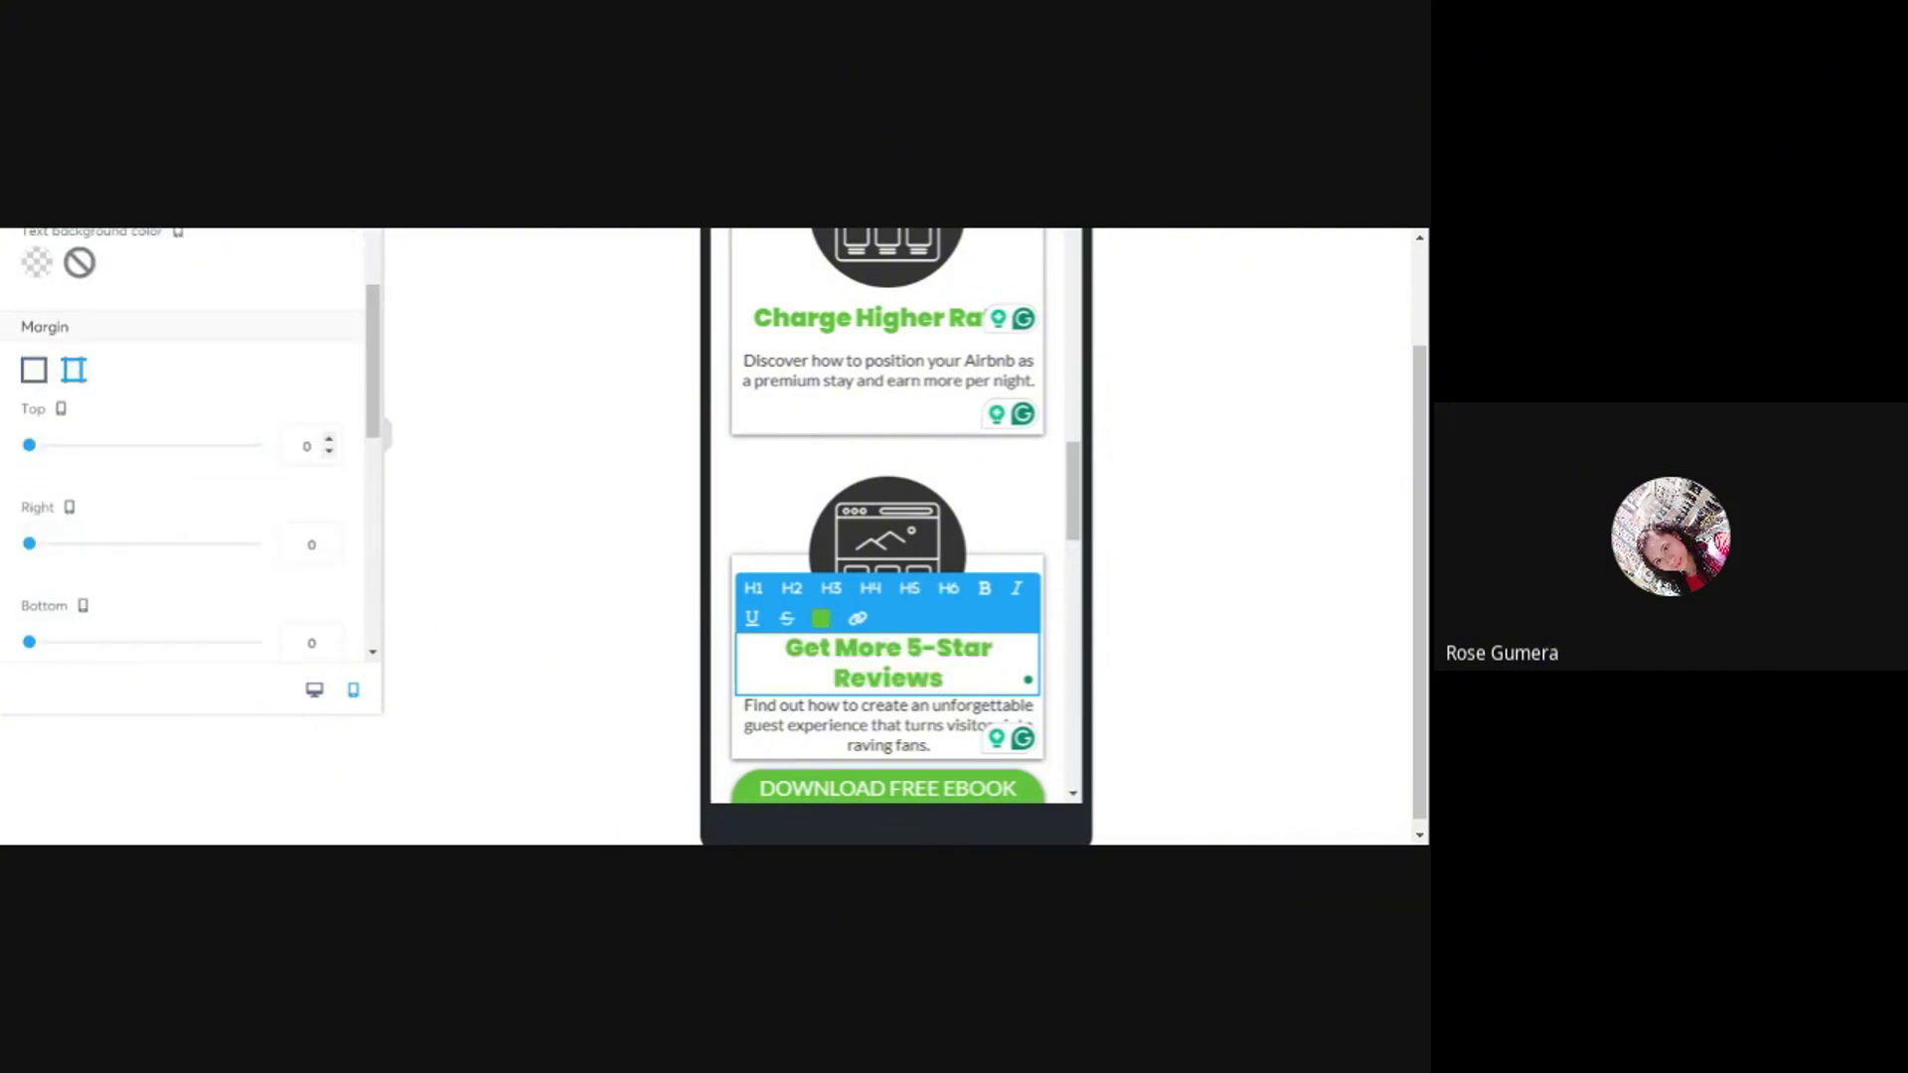
pyautogui.write('15')
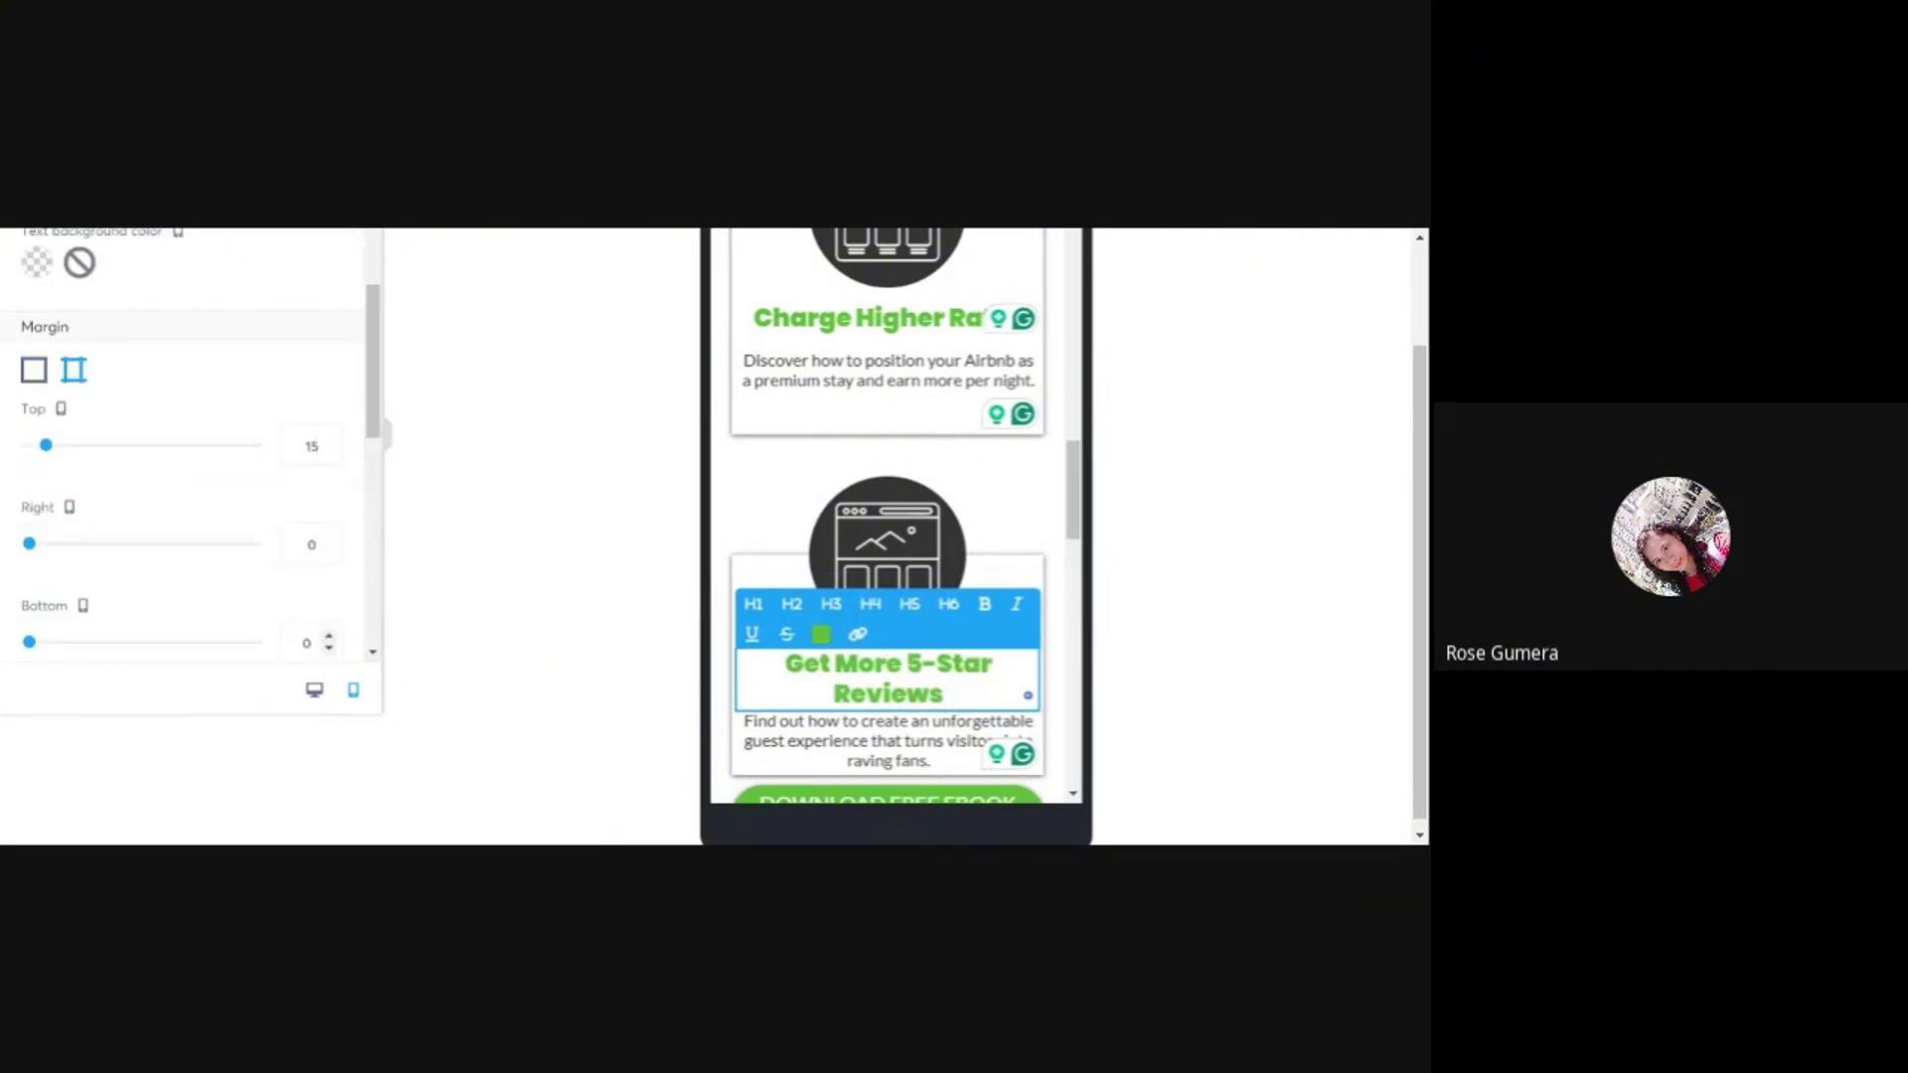
pyautogui.doubleClick(307, 643)
pyautogui.scroll(-1, 307, 643)
pyautogui.write('15')
pyautogui.click(558, 552)
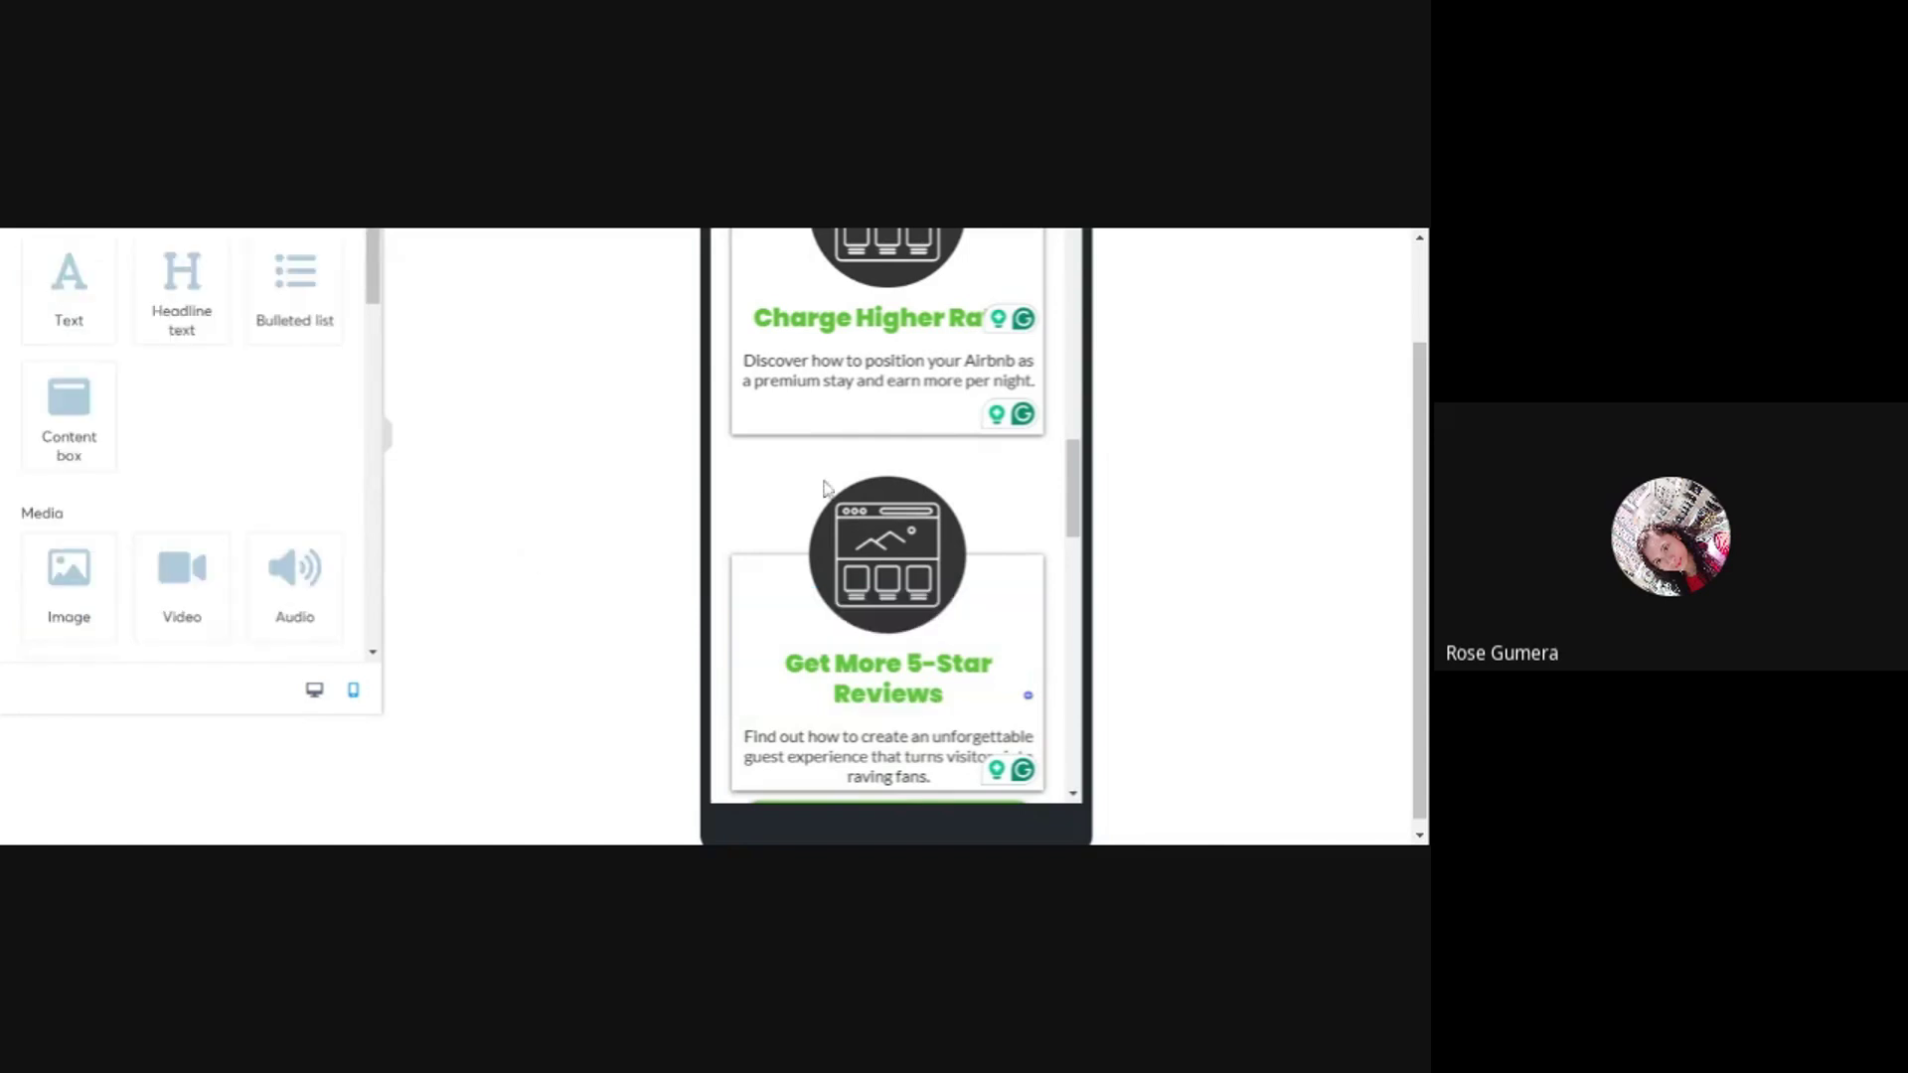
# - Give the DOWNLOAD FREE EBOOK button a top margin of 20
pyautogui.scroll(-2, 894, 477)
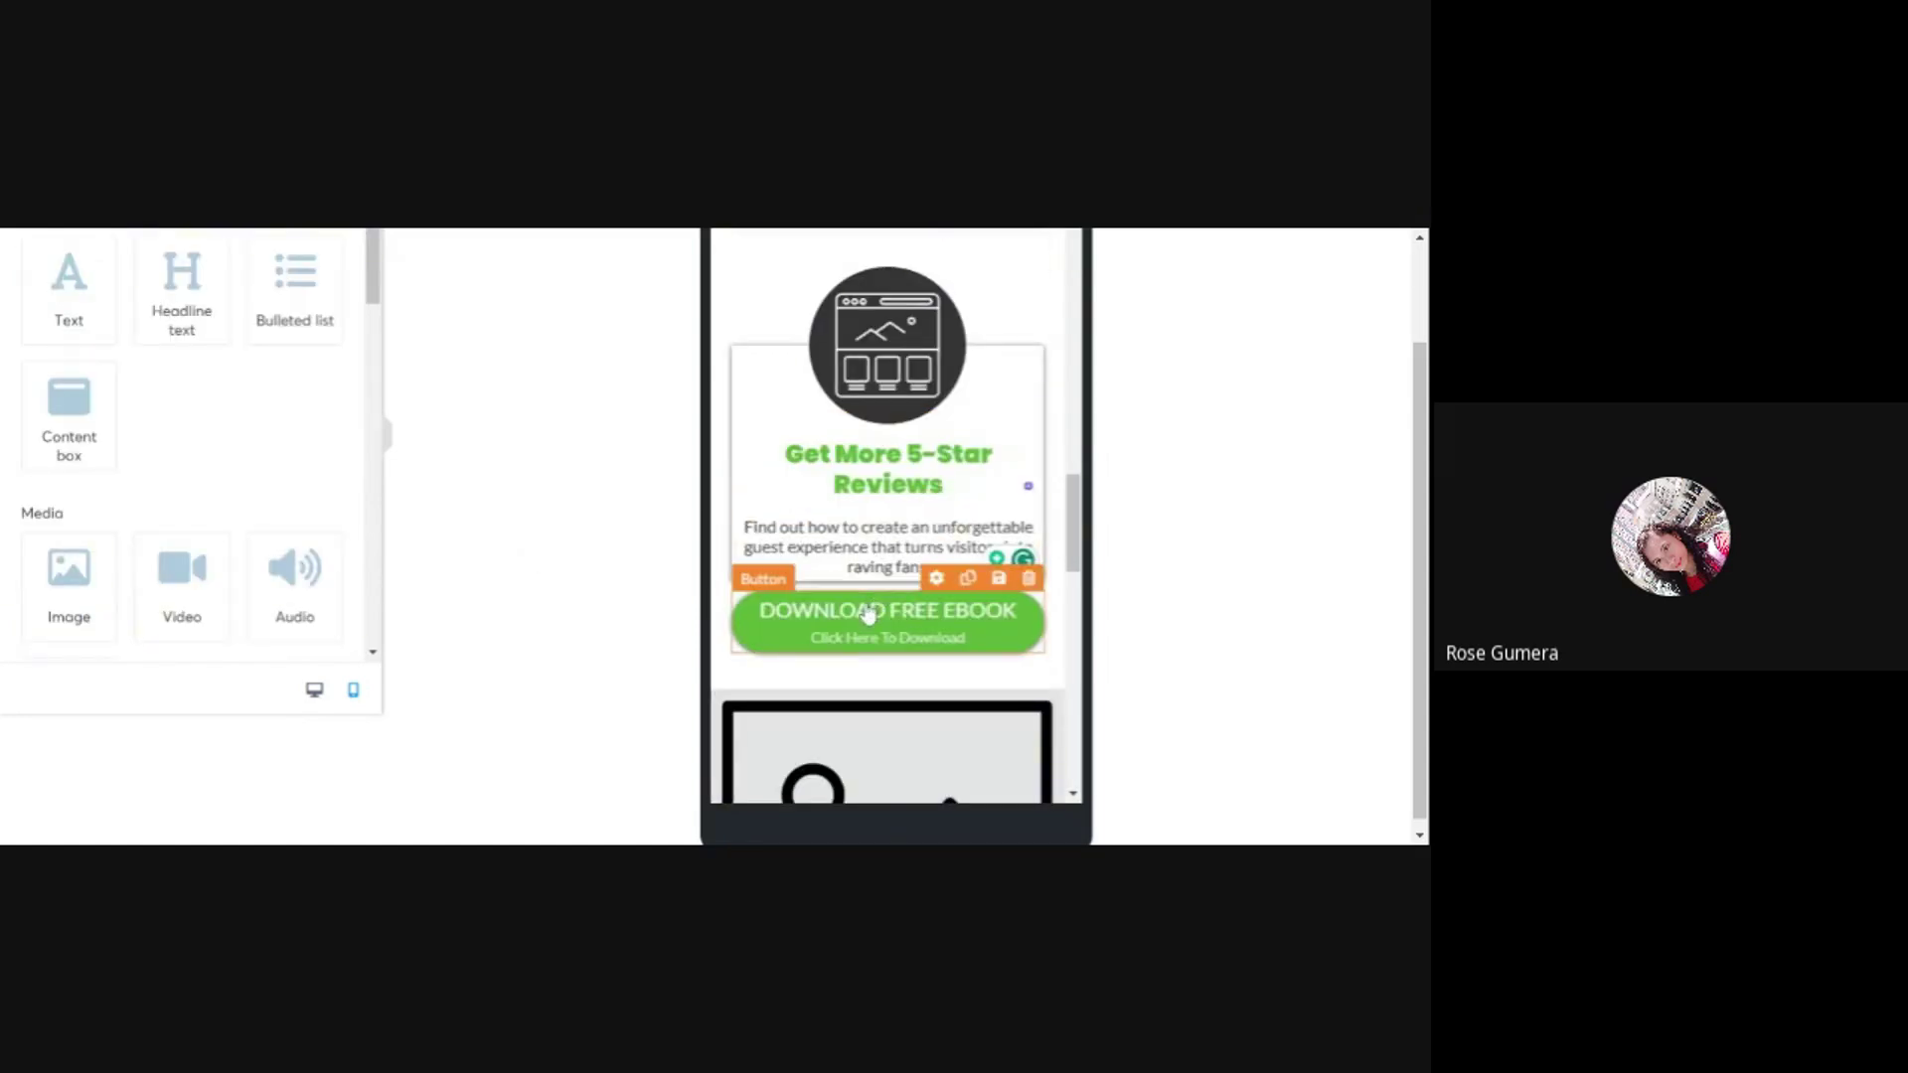
pyautogui.click(868, 613)
pyautogui.scroll(-2, 67, 493)
pyautogui.click(74, 389)
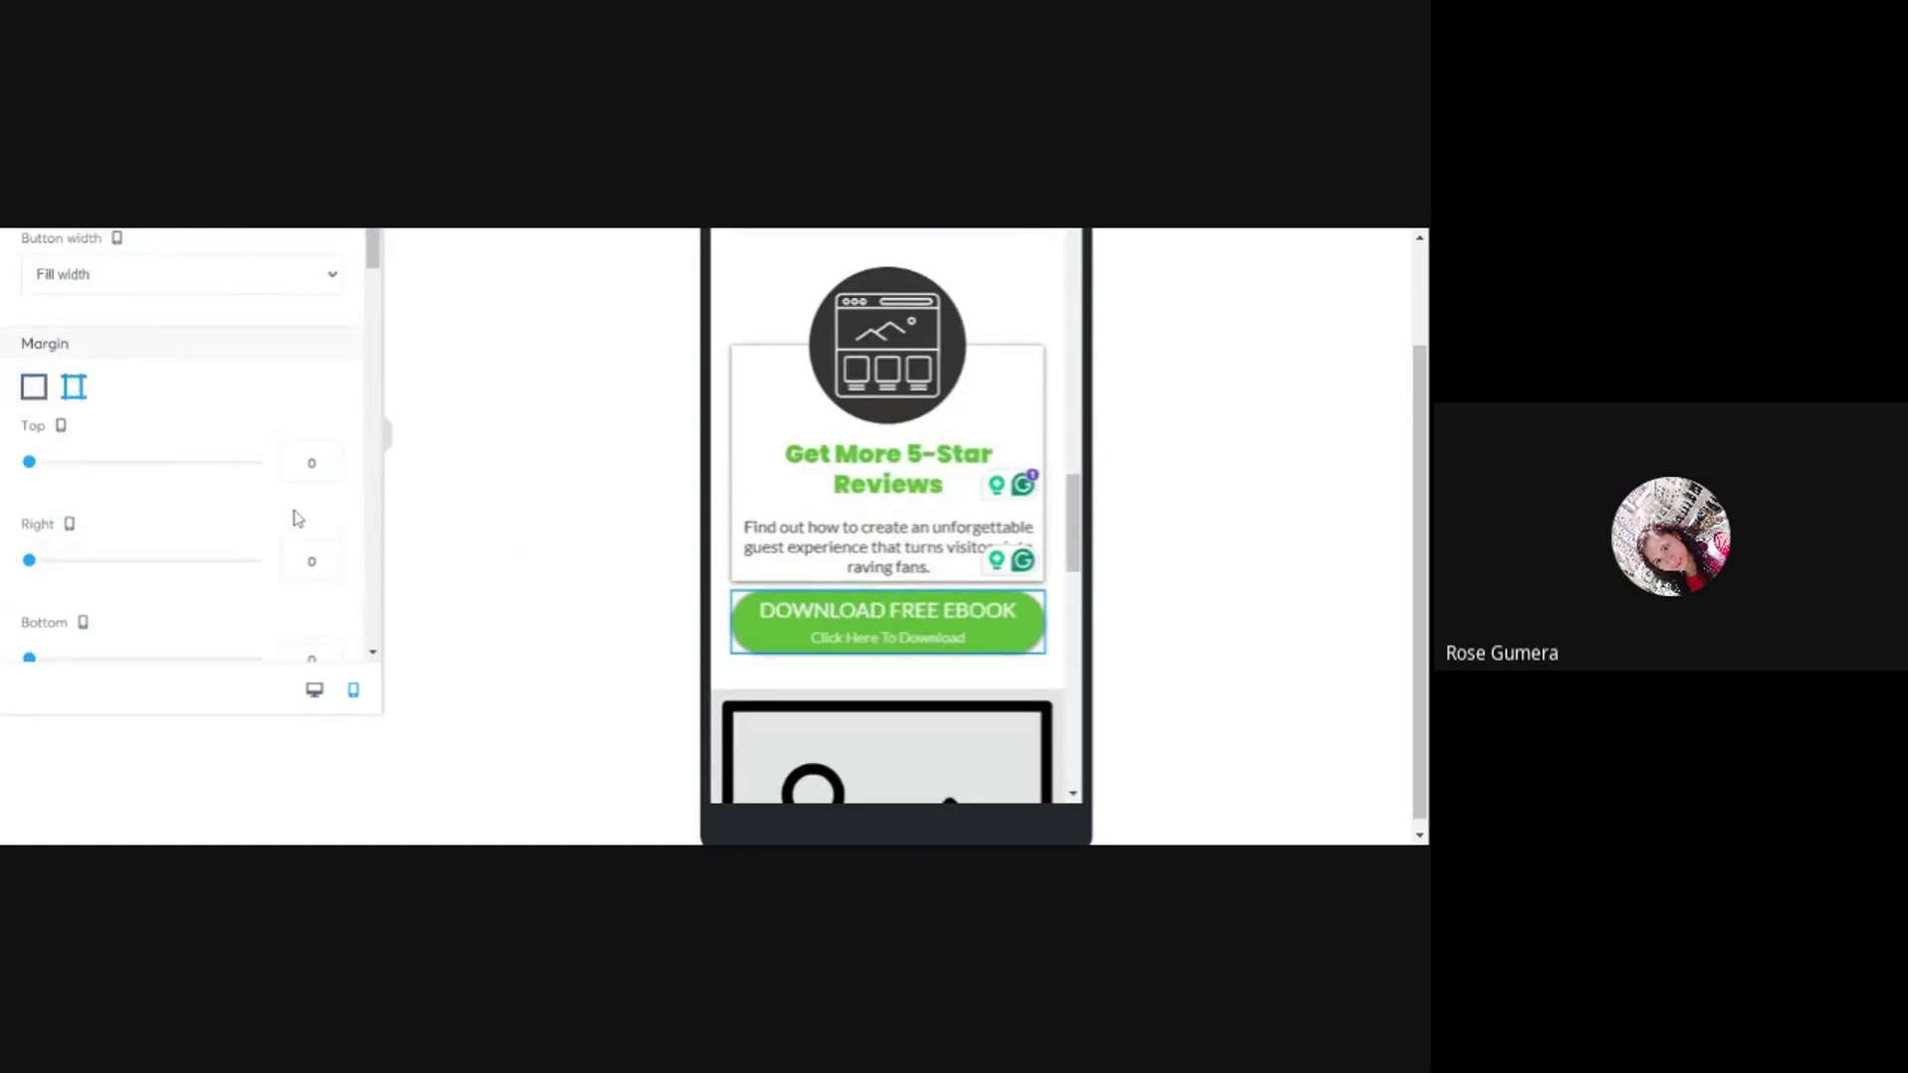
pyautogui.write('2')
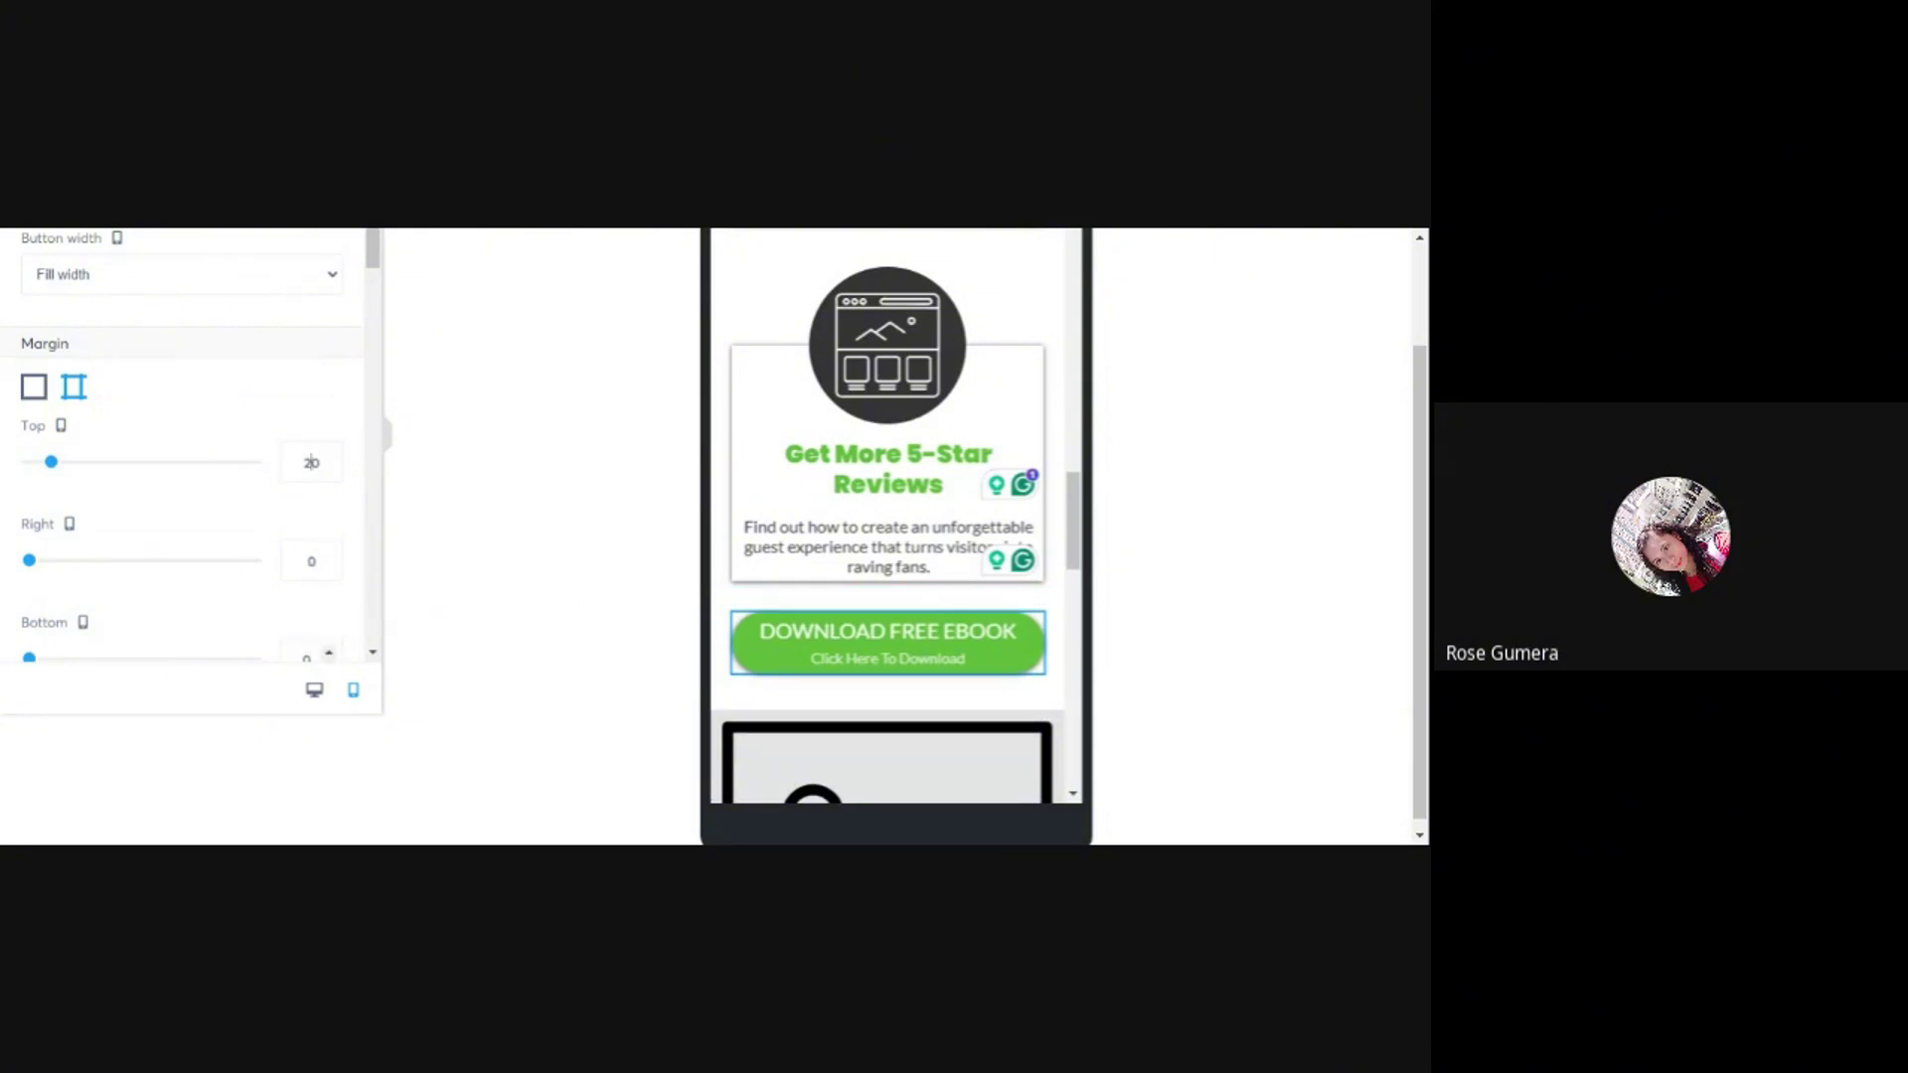
pyautogui.click(460, 513)
pyautogui.scroll(-3, 825, 516)
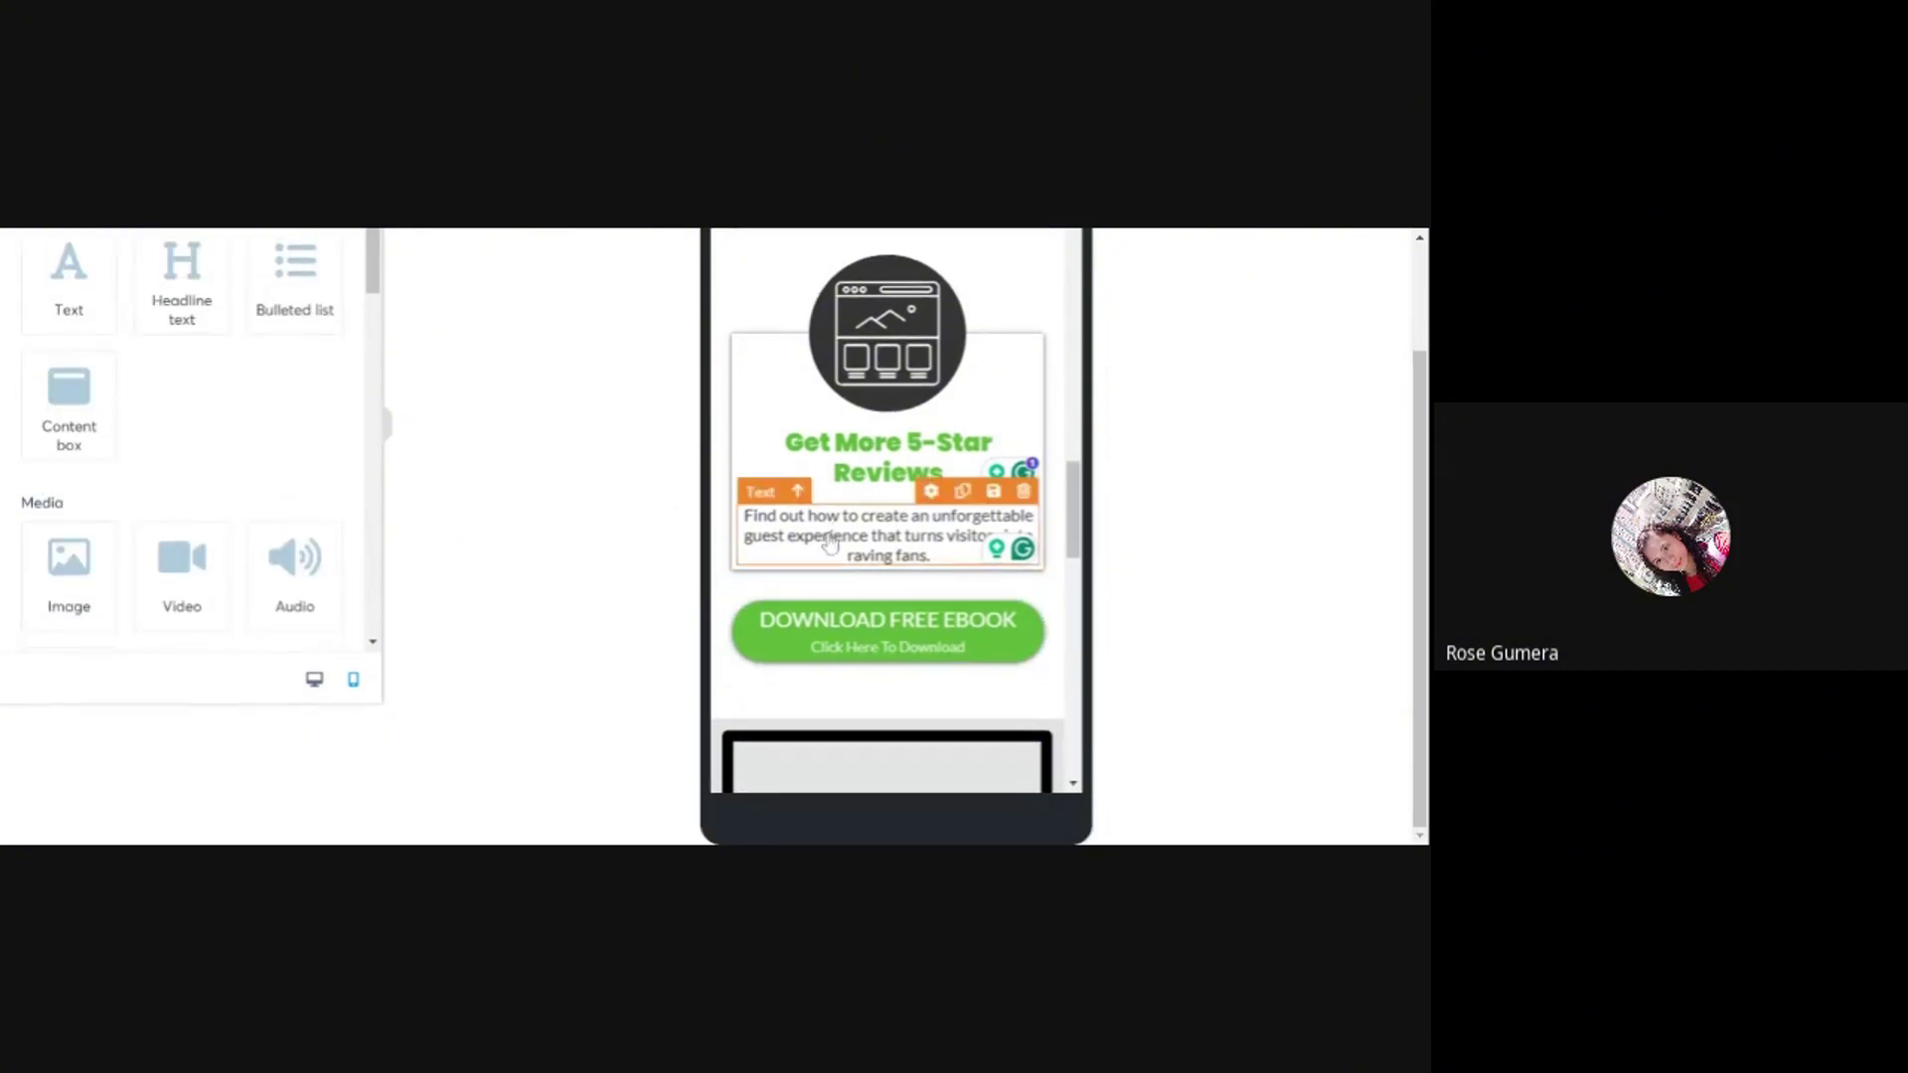
pyautogui.scroll(-4, 835, 516)
pyautogui.scroll(3, 845, 467)
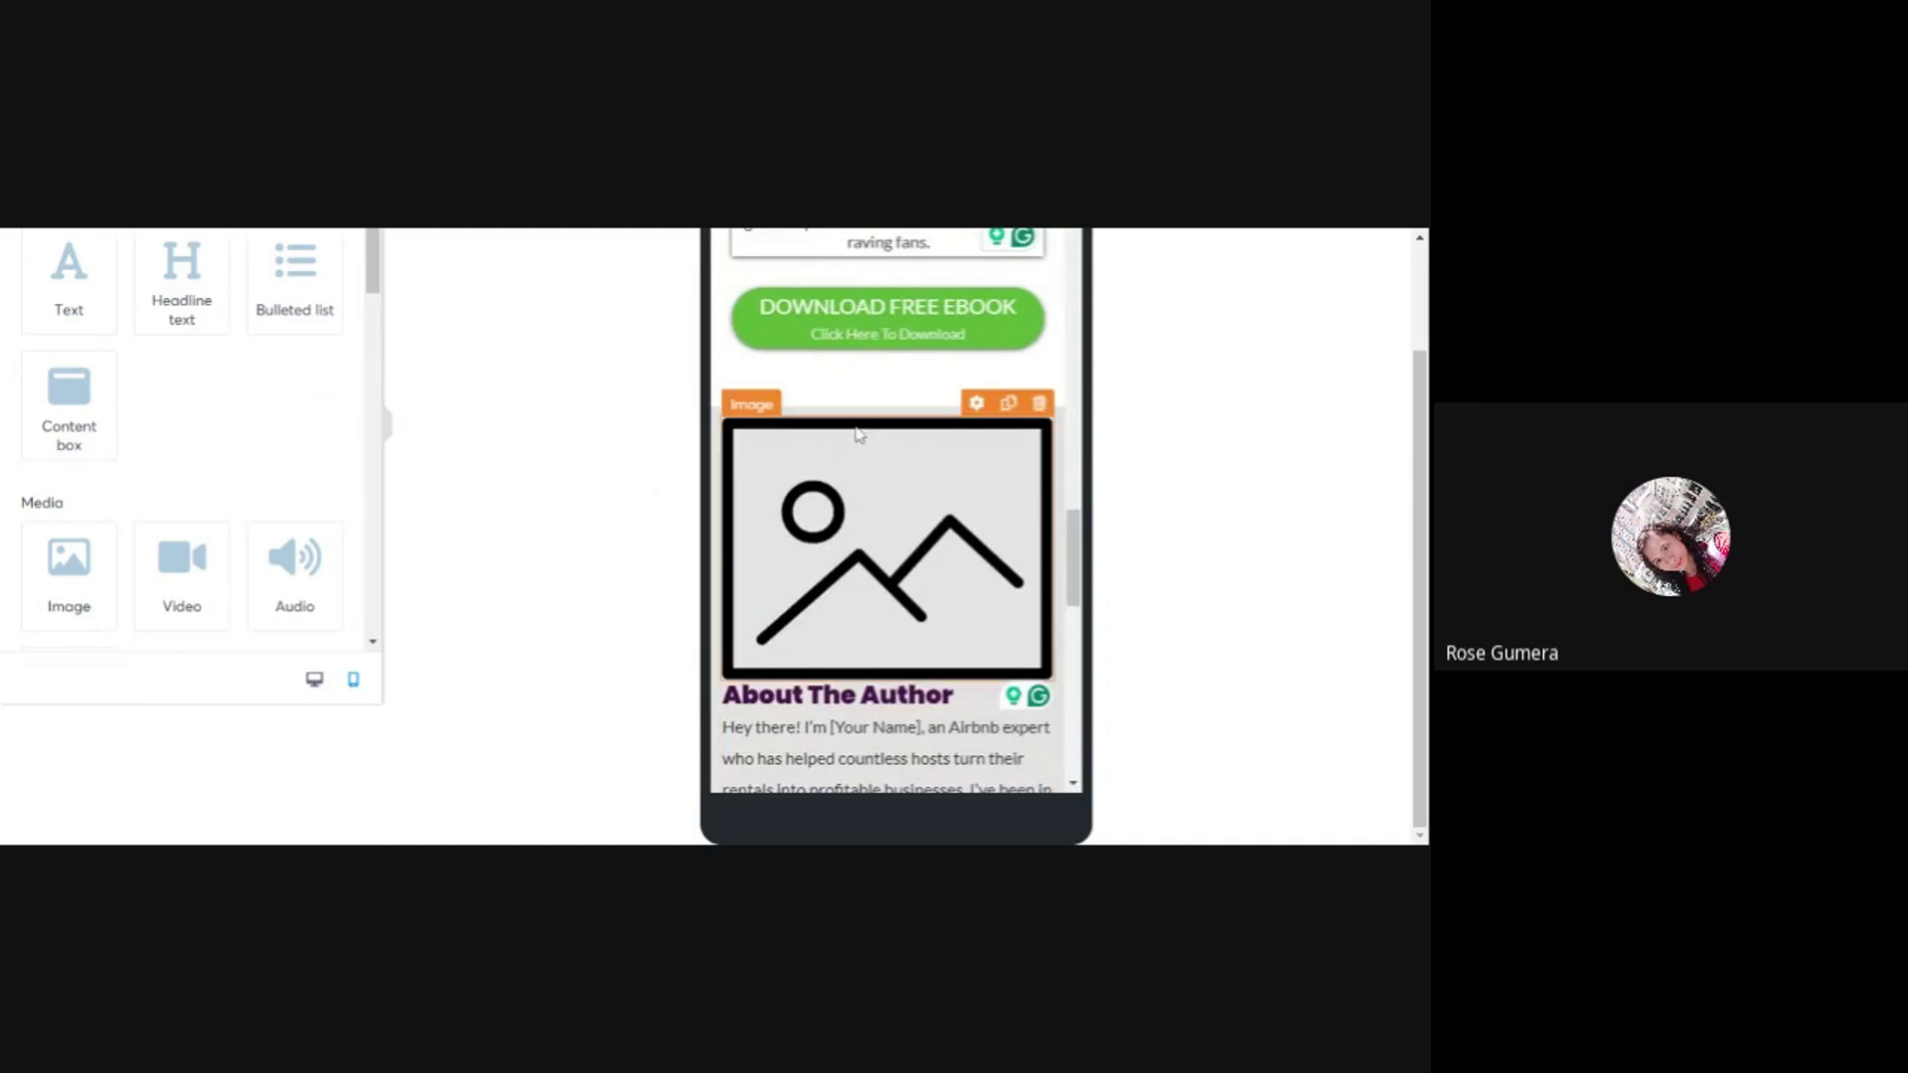
# - Set the About The Author section's margins to 30 top and bottom, 15 right and left
pyautogui.click(820, 392)
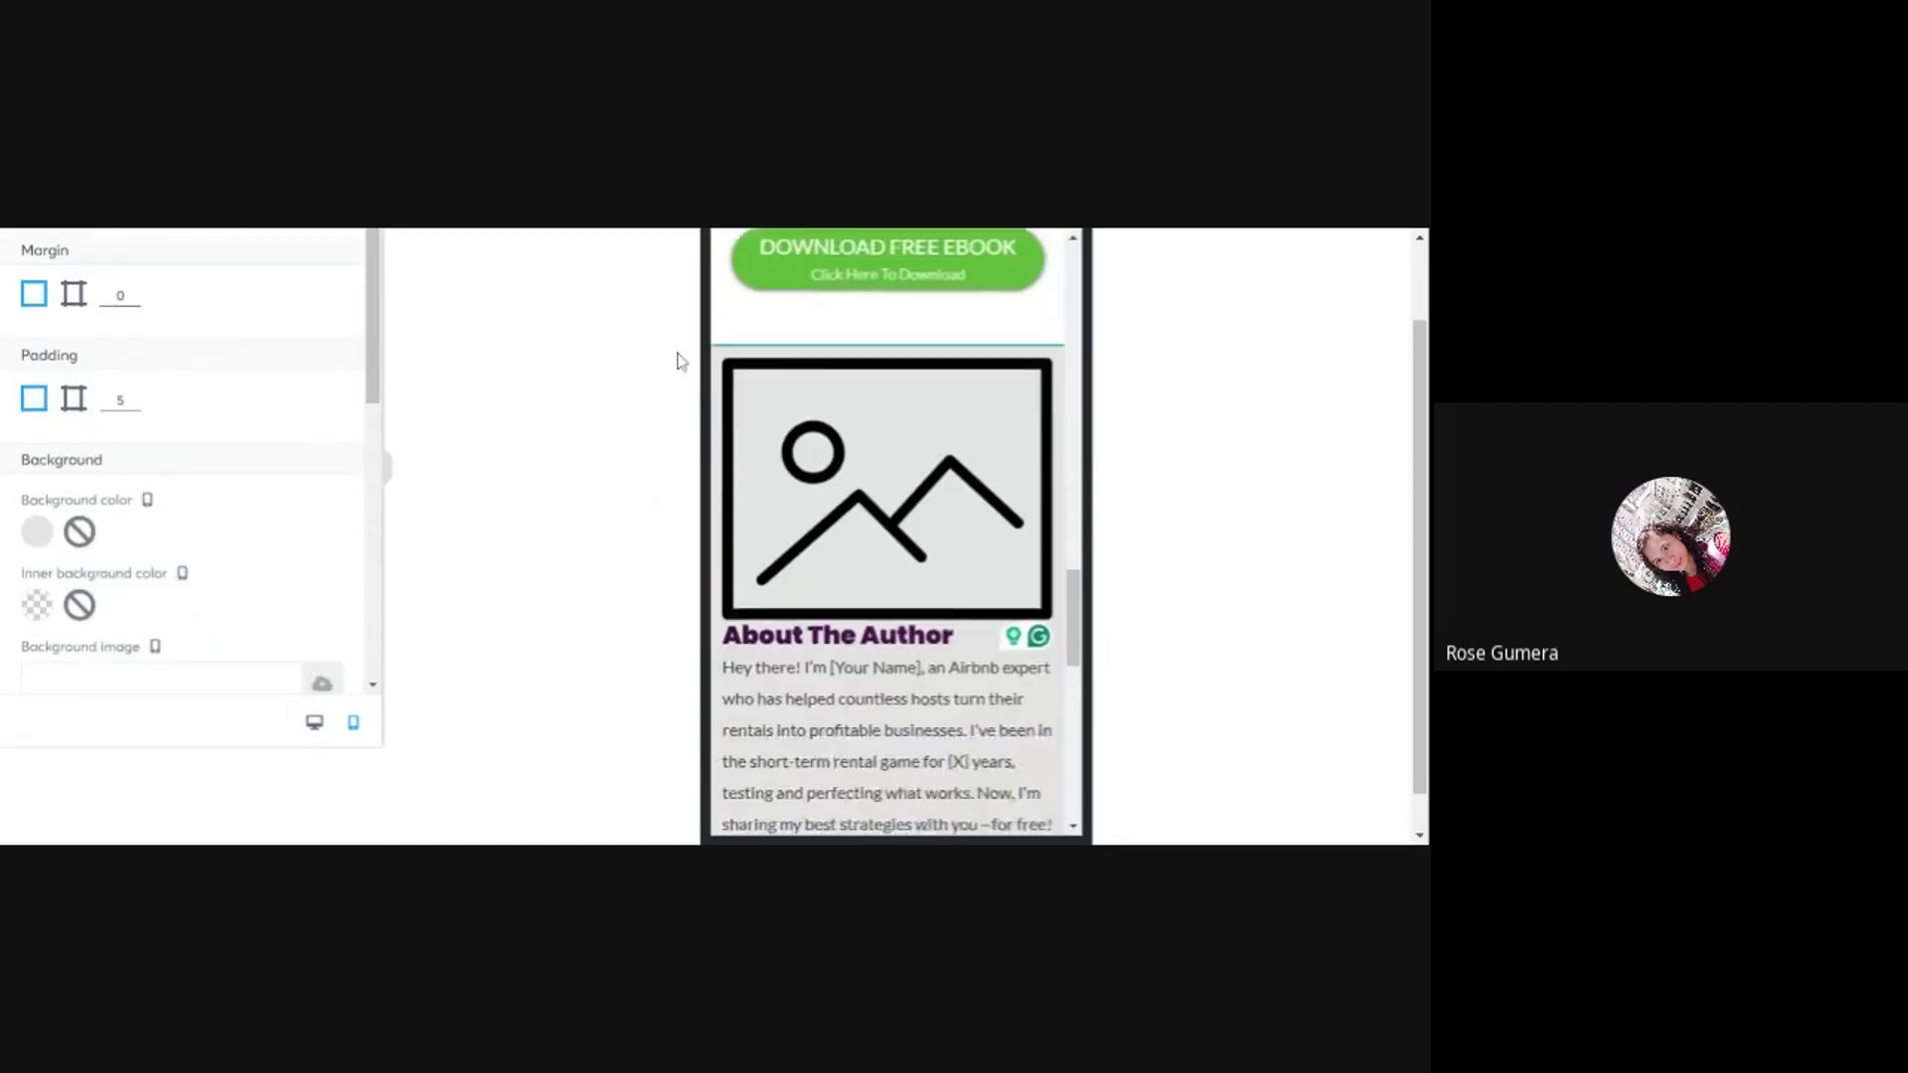
pyautogui.click(78, 292)
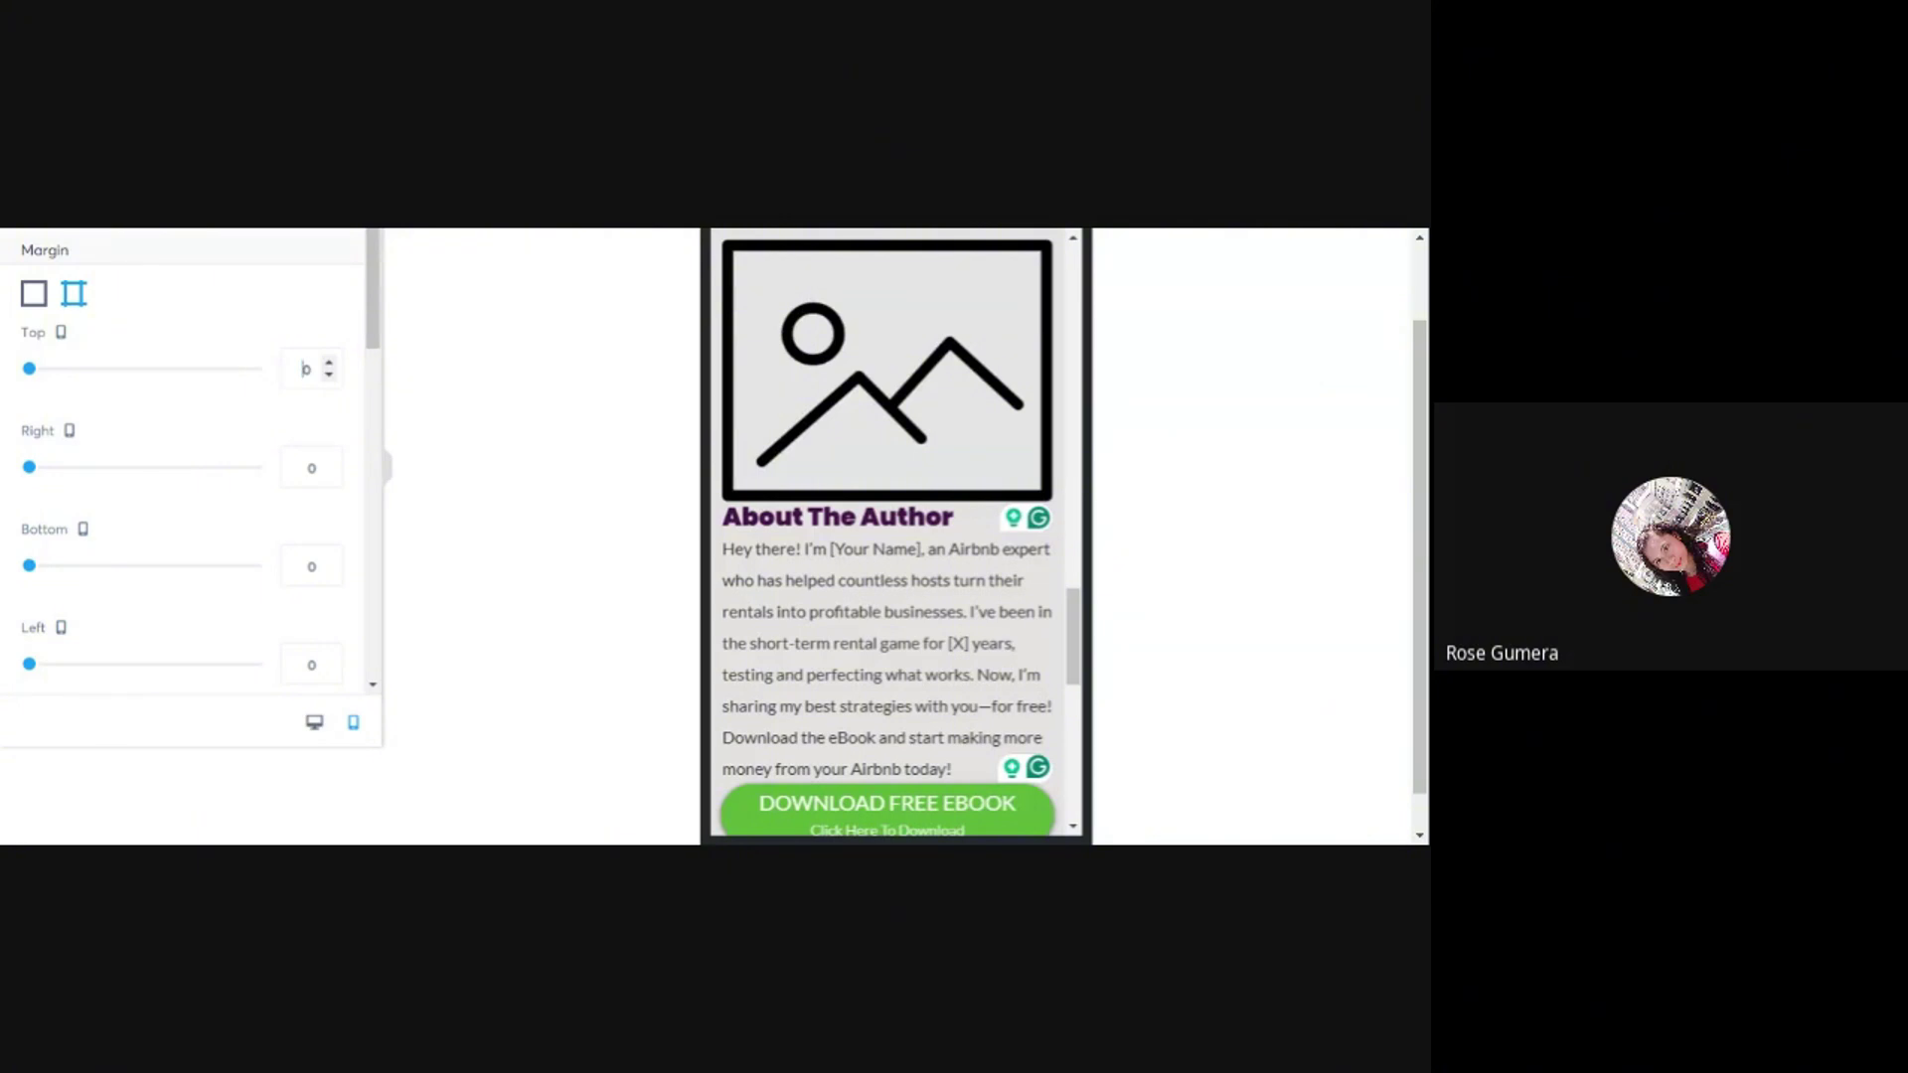
pyautogui.write('3')
pyautogui.click(305, 565)
pyautogui.write('3')
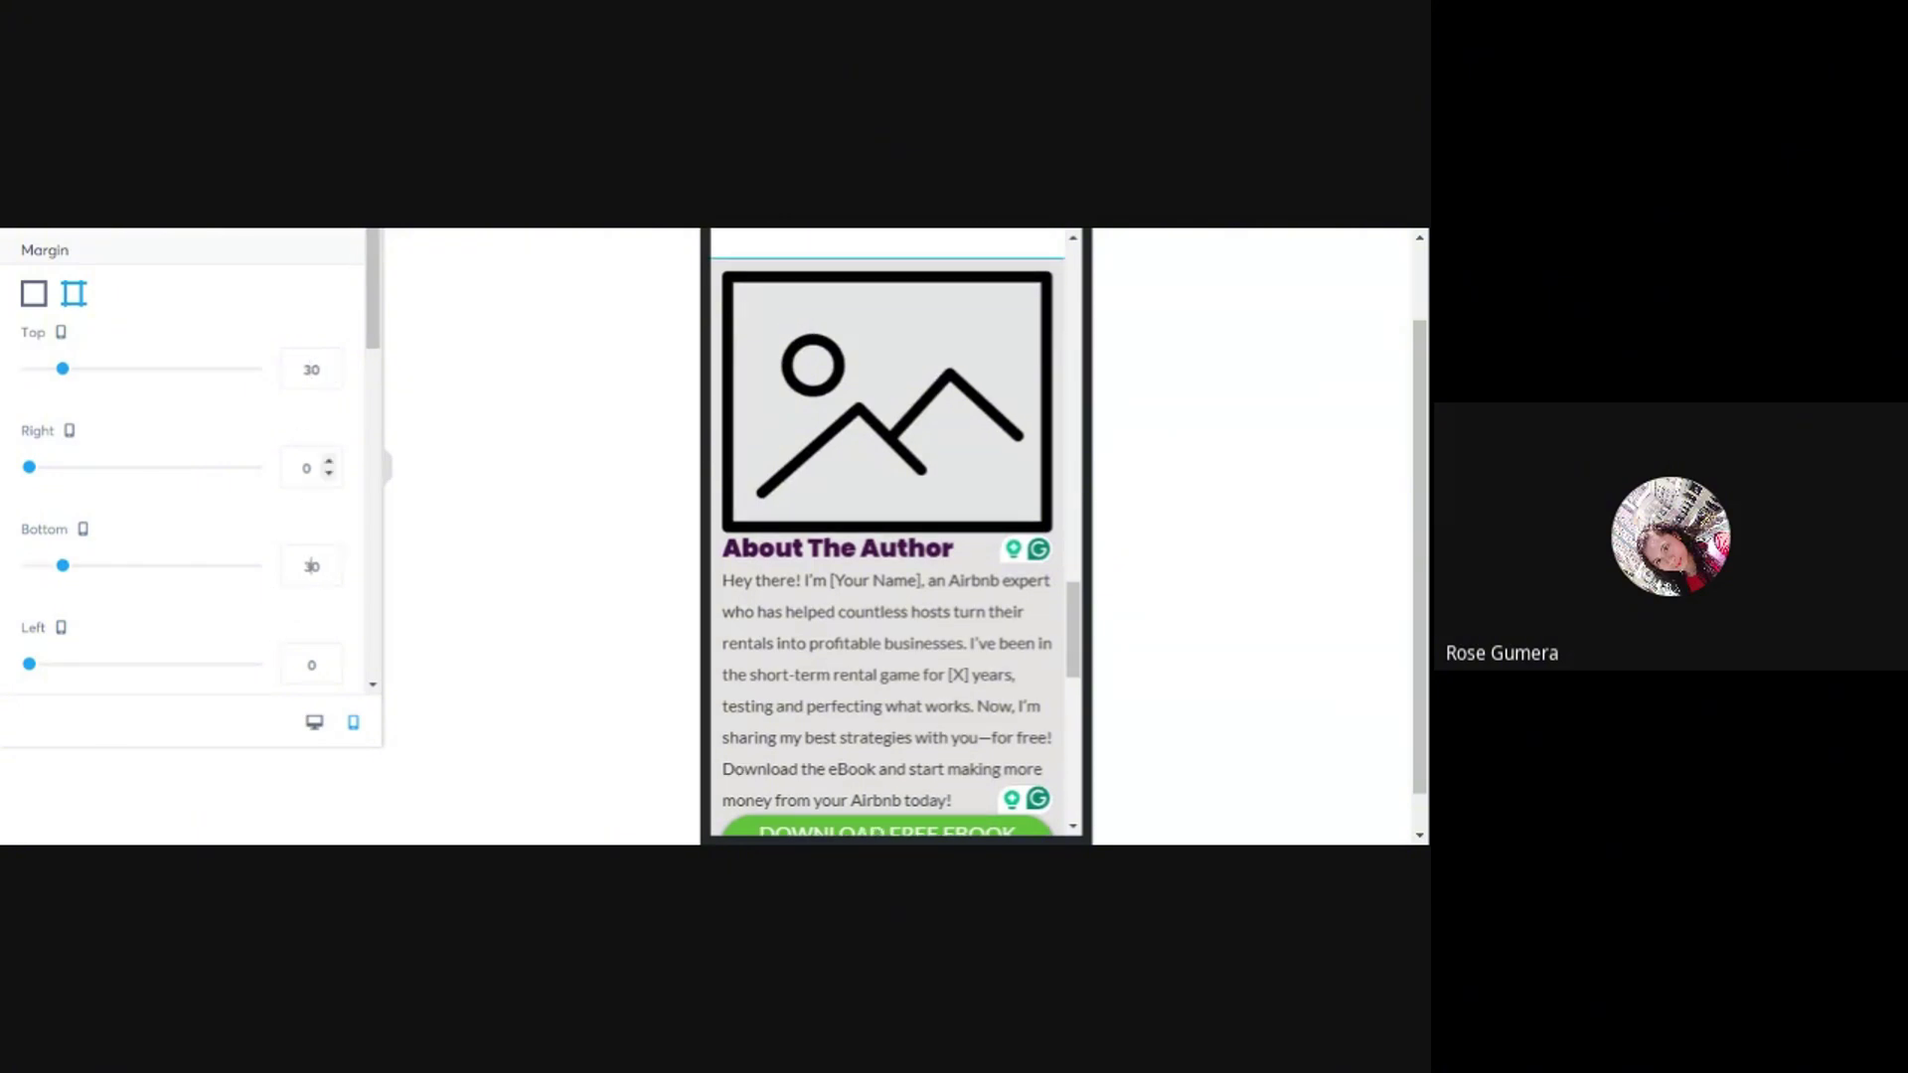
pyautogui.click(305, 467)
pyautogui.write('15')
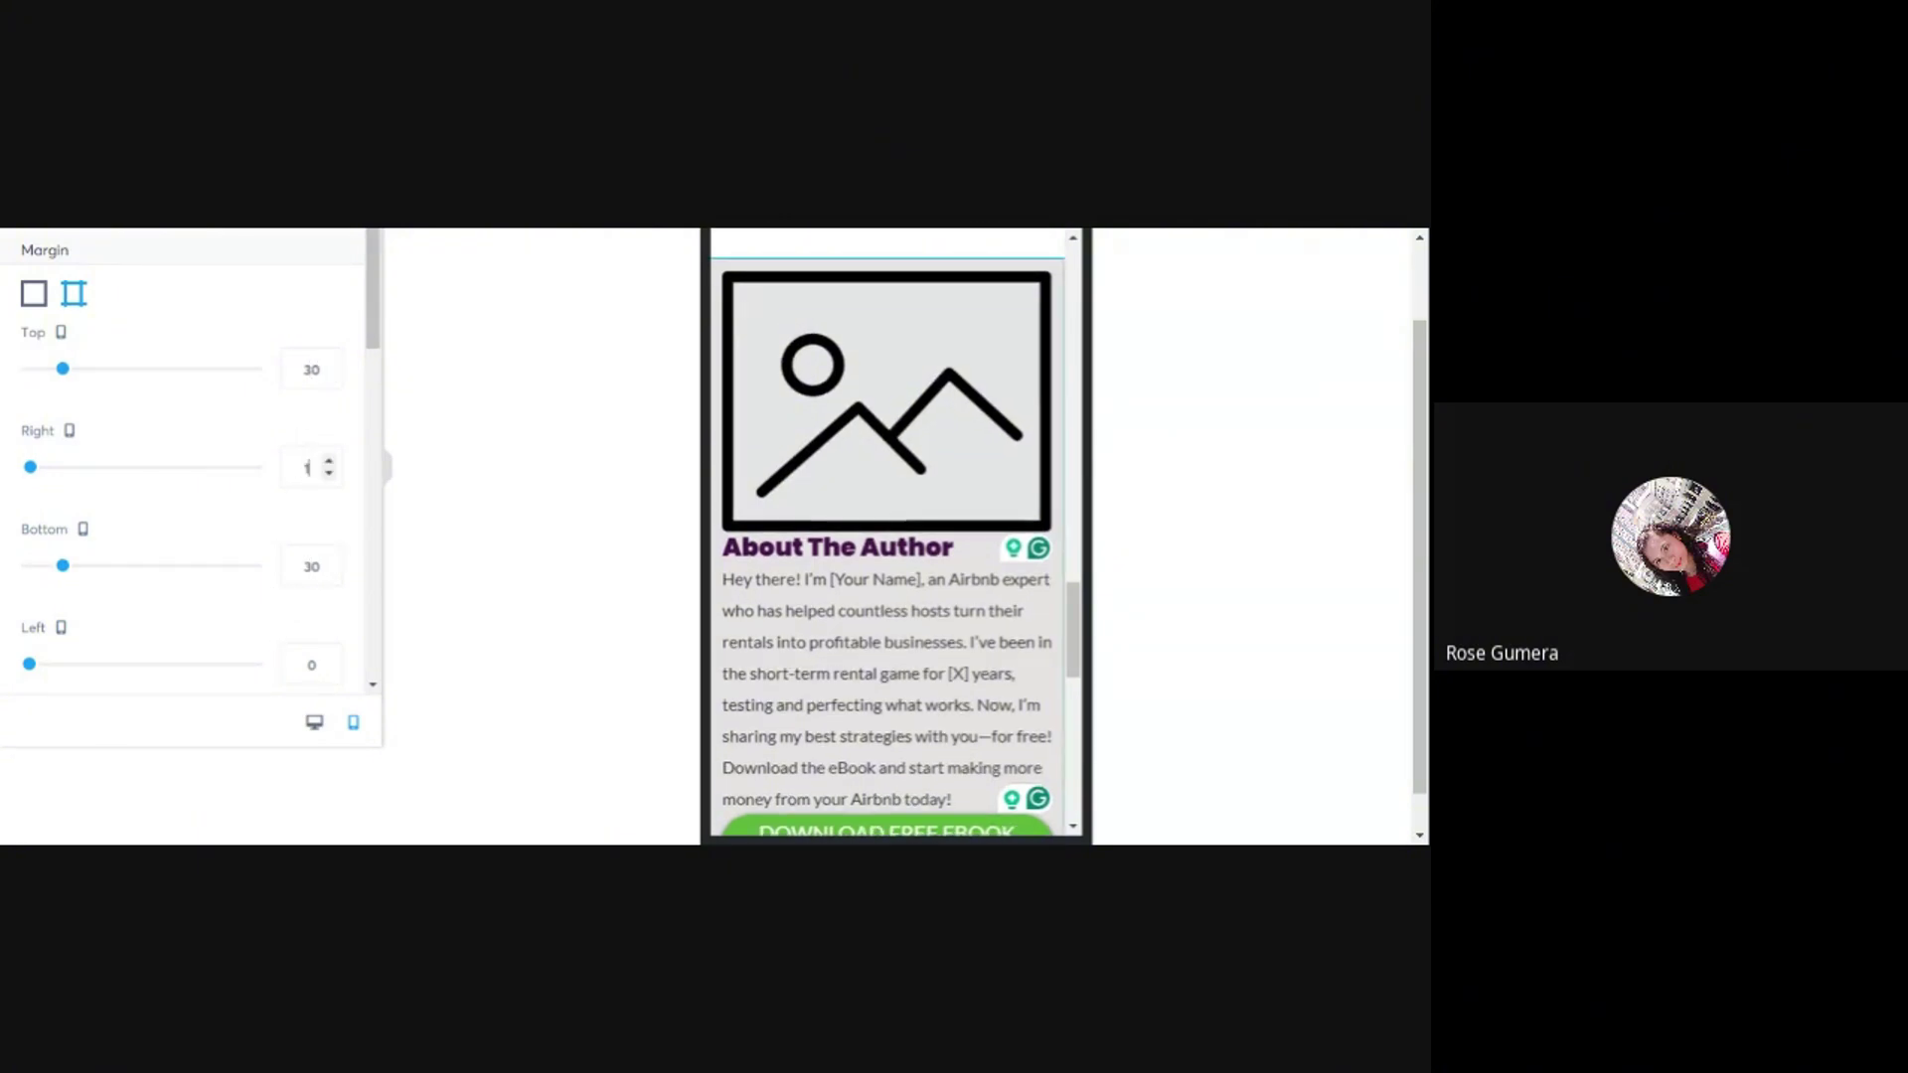
pyautogui.write('15')
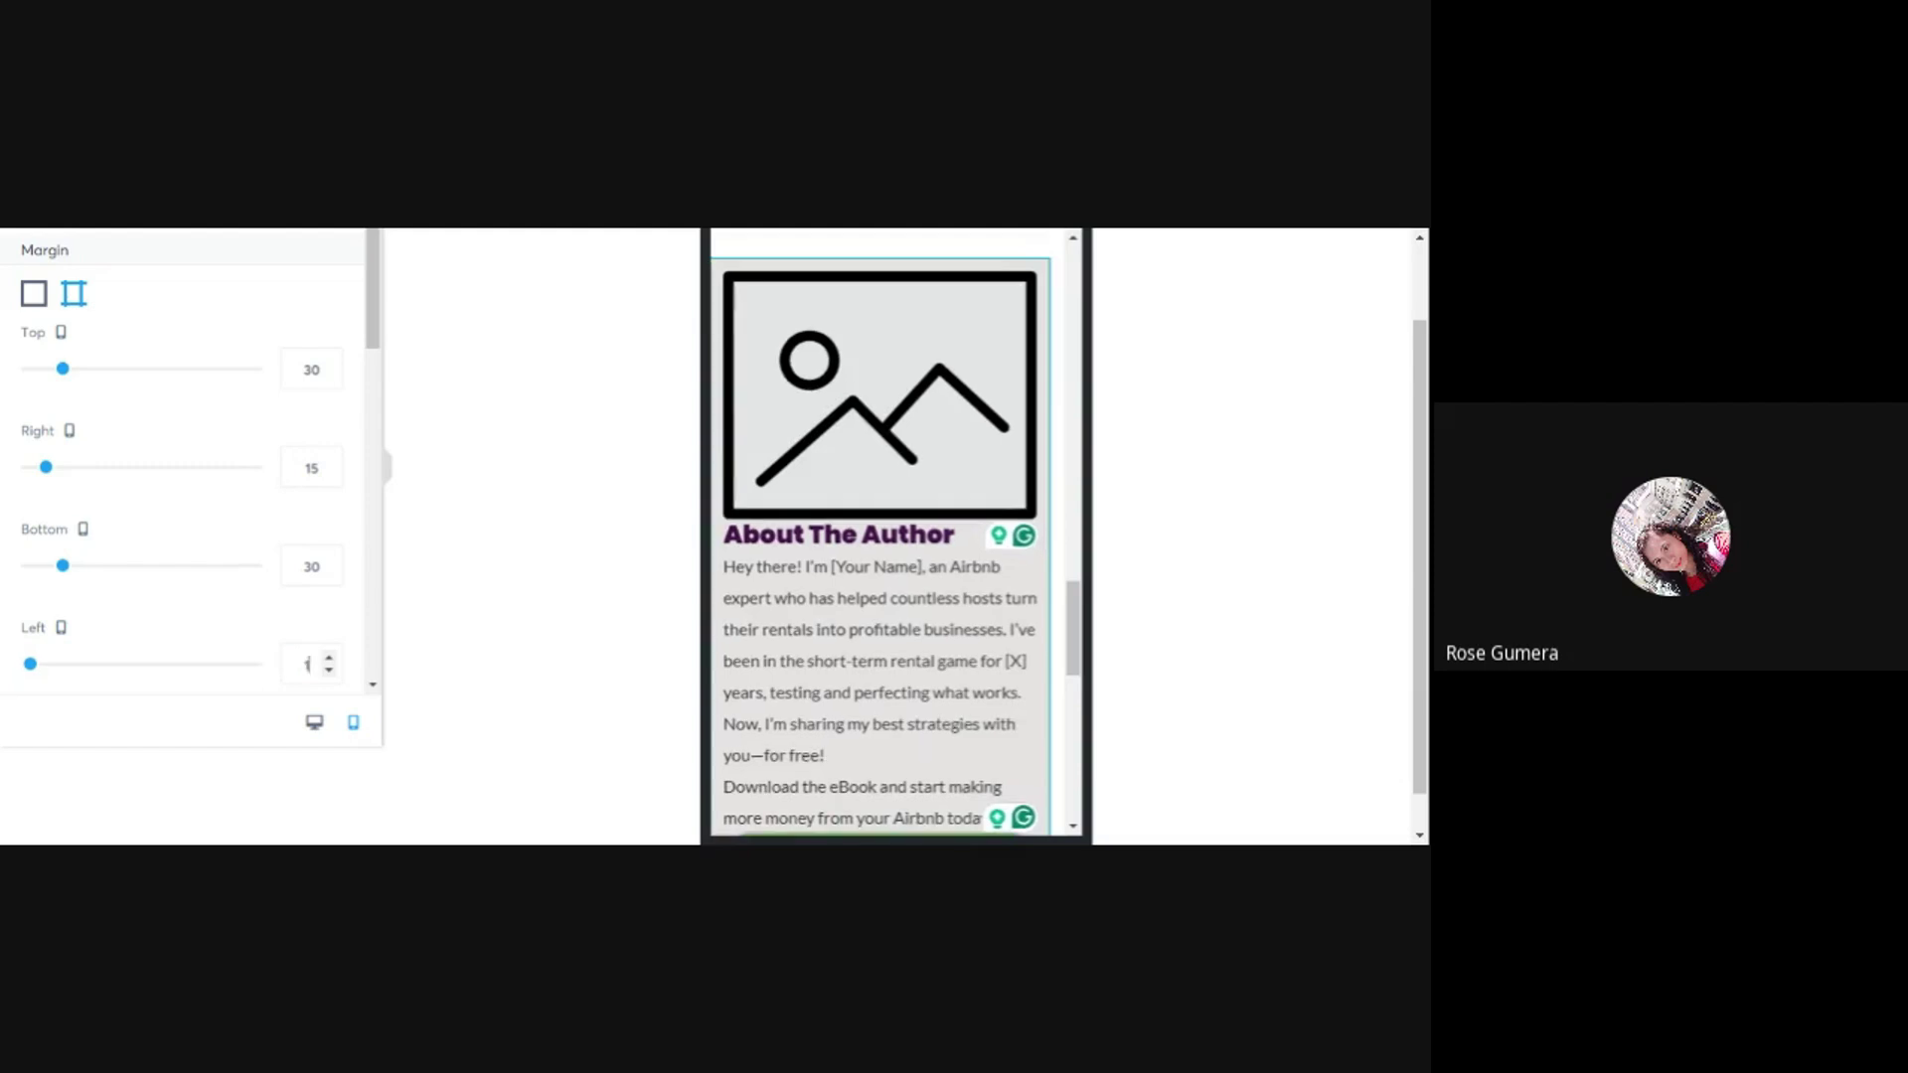
# - Inspect the author bio paragraph and author block settings without changing them
pyautogui.click(852, 605)
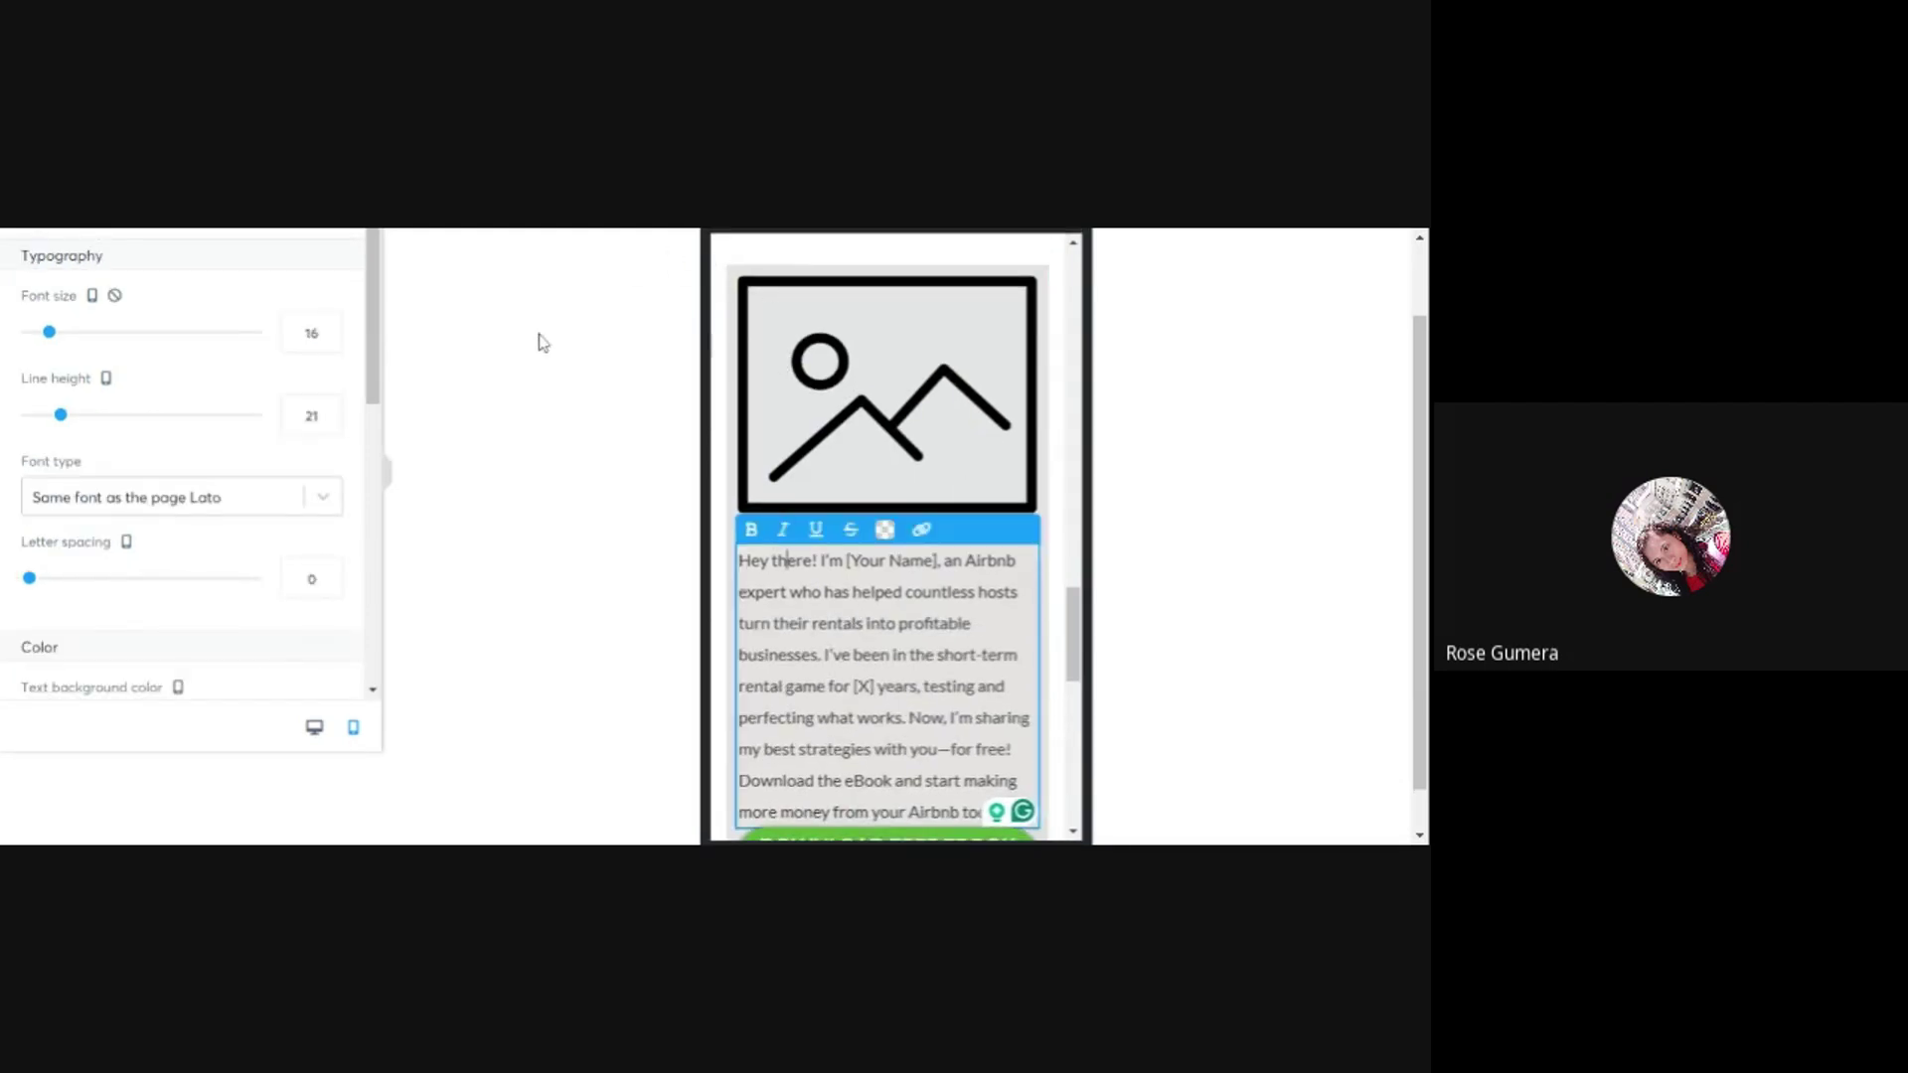
pyautogui.click(840, 271)
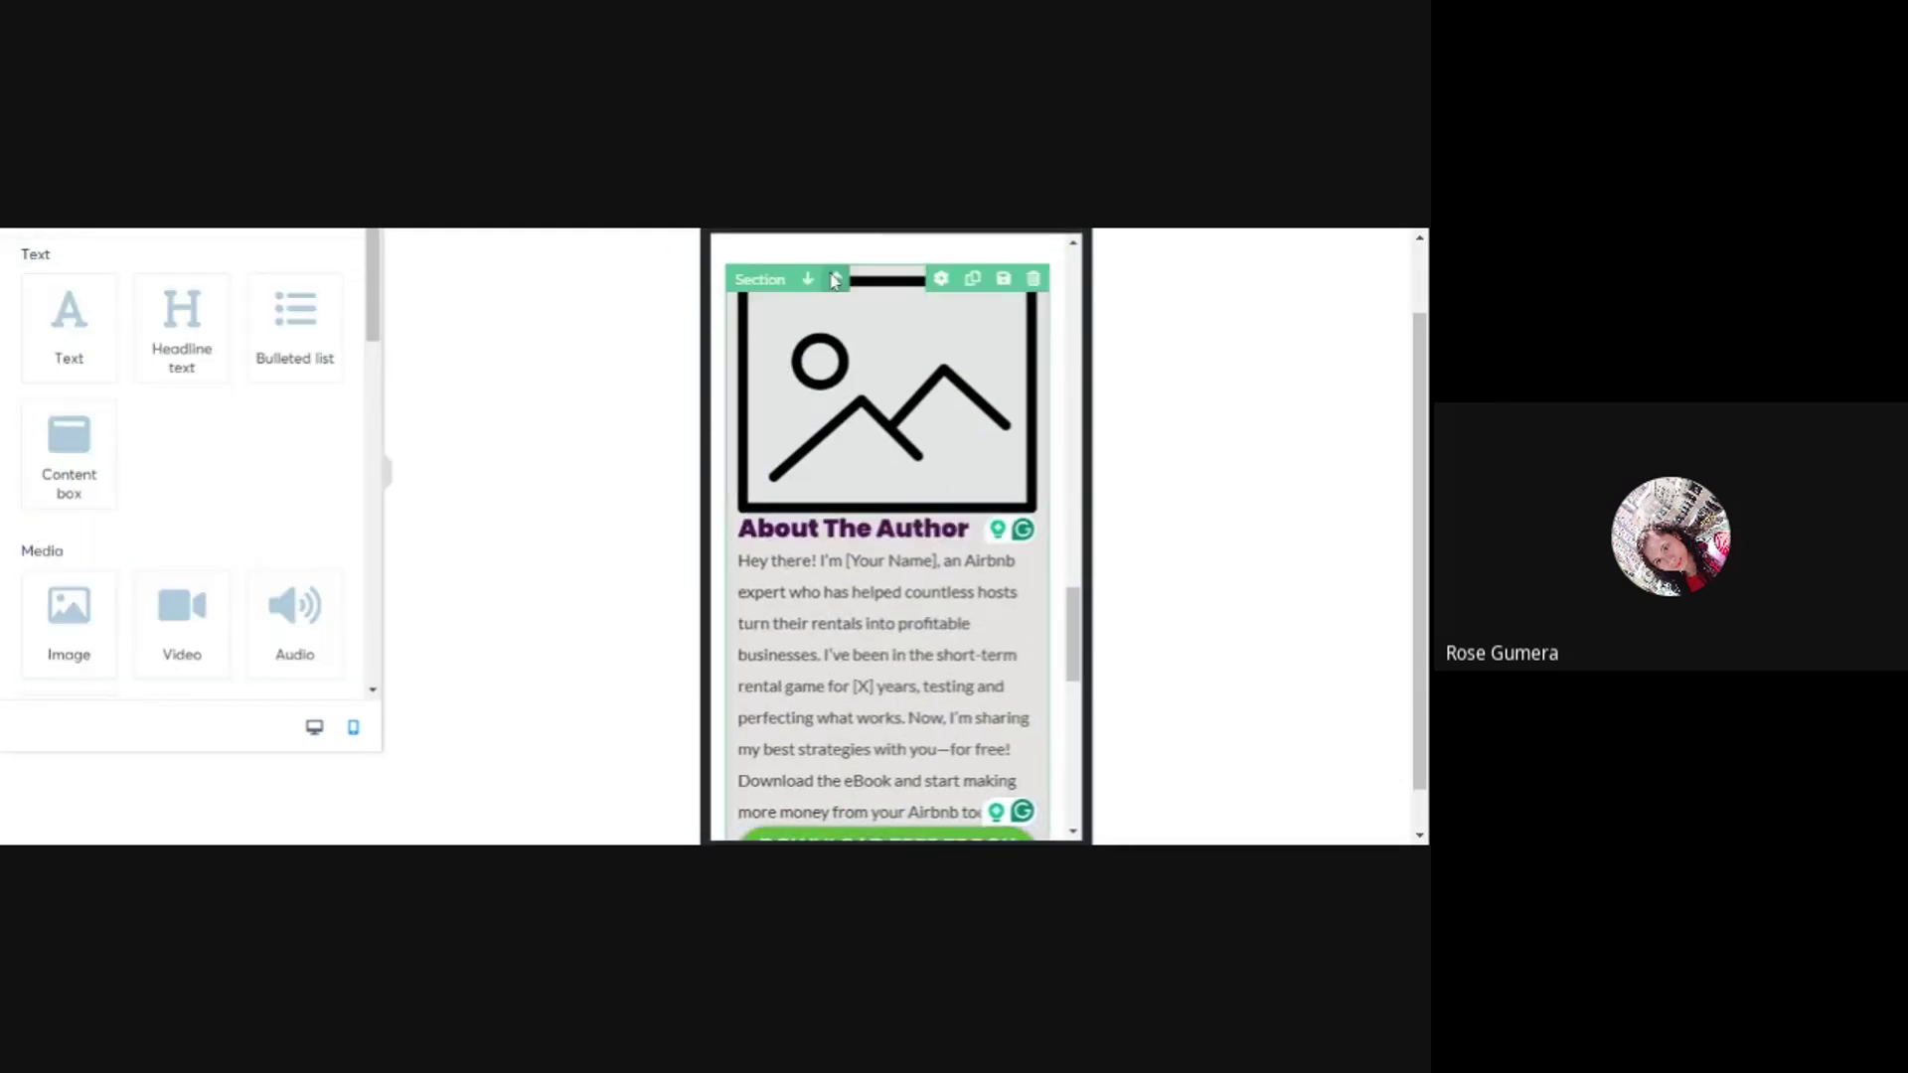
pyautogui.click(894, 279)
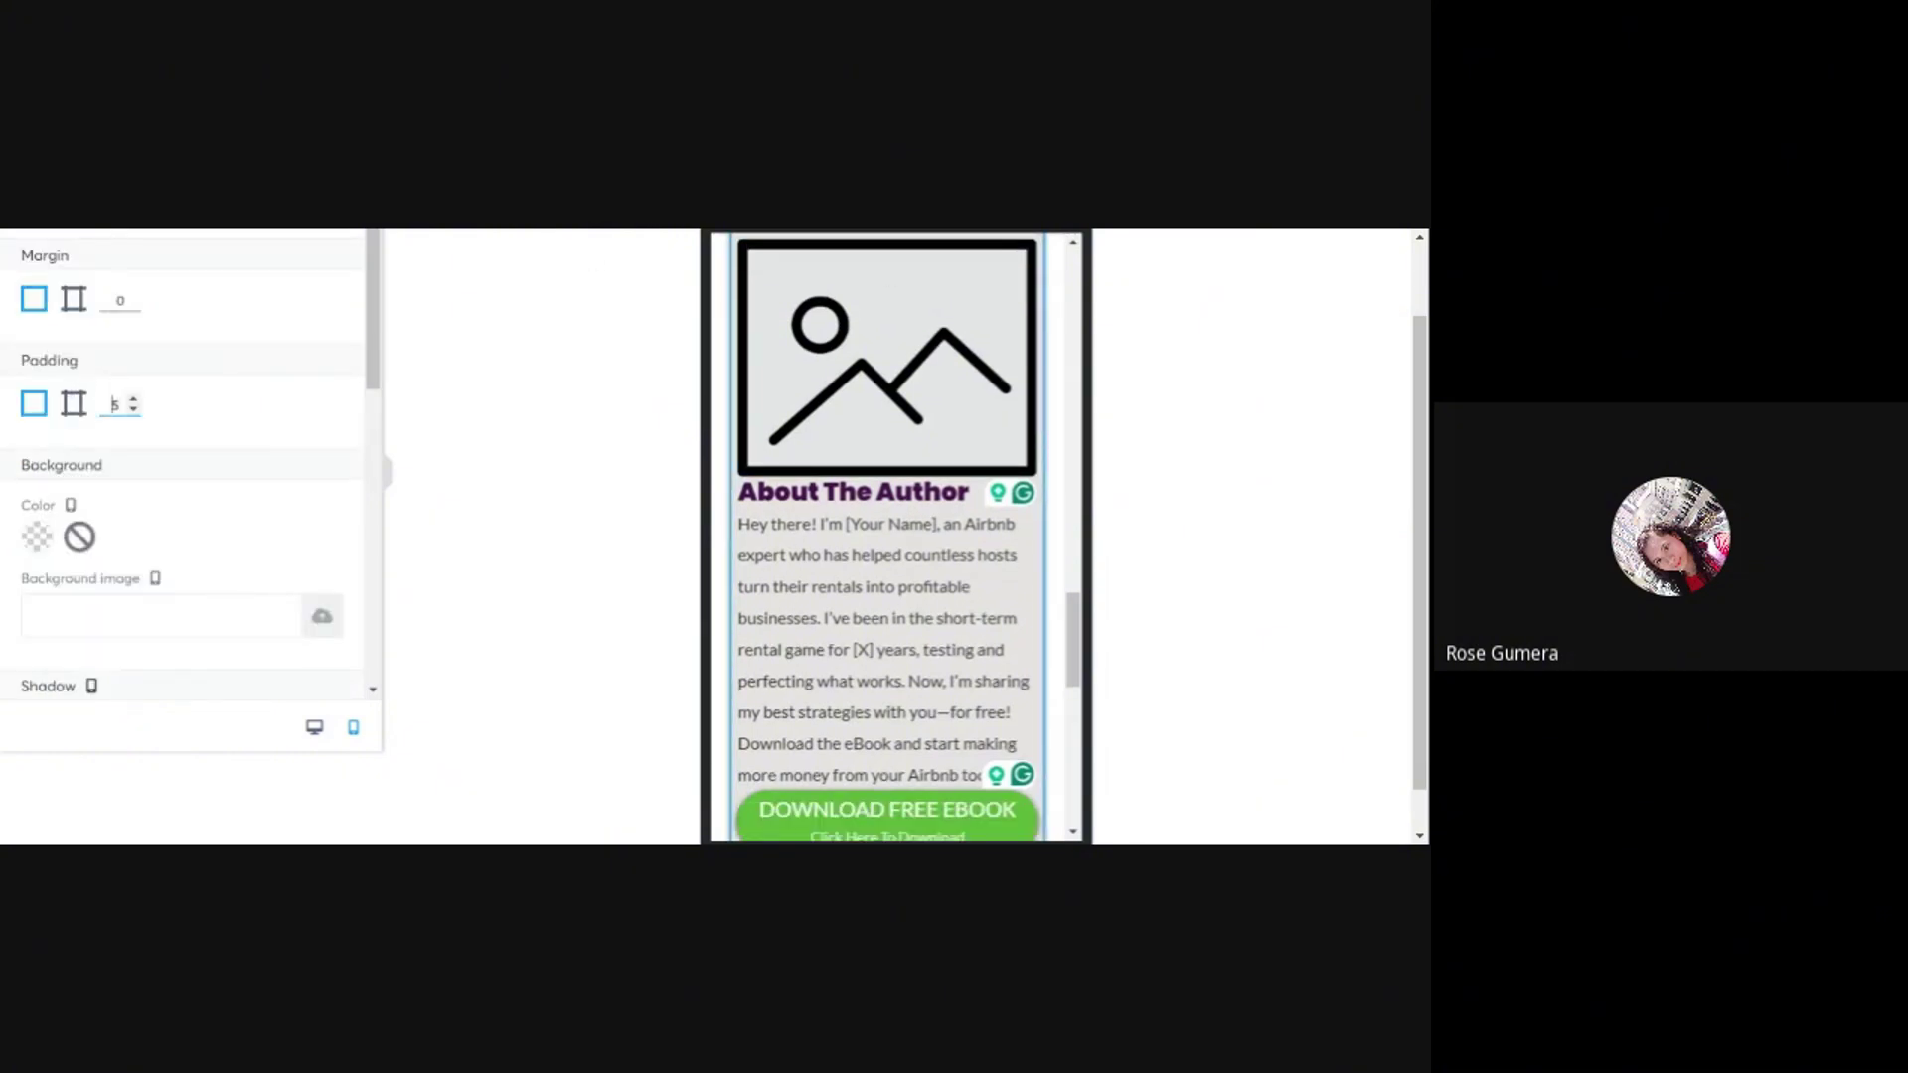
pyautogui.click(527, 471)
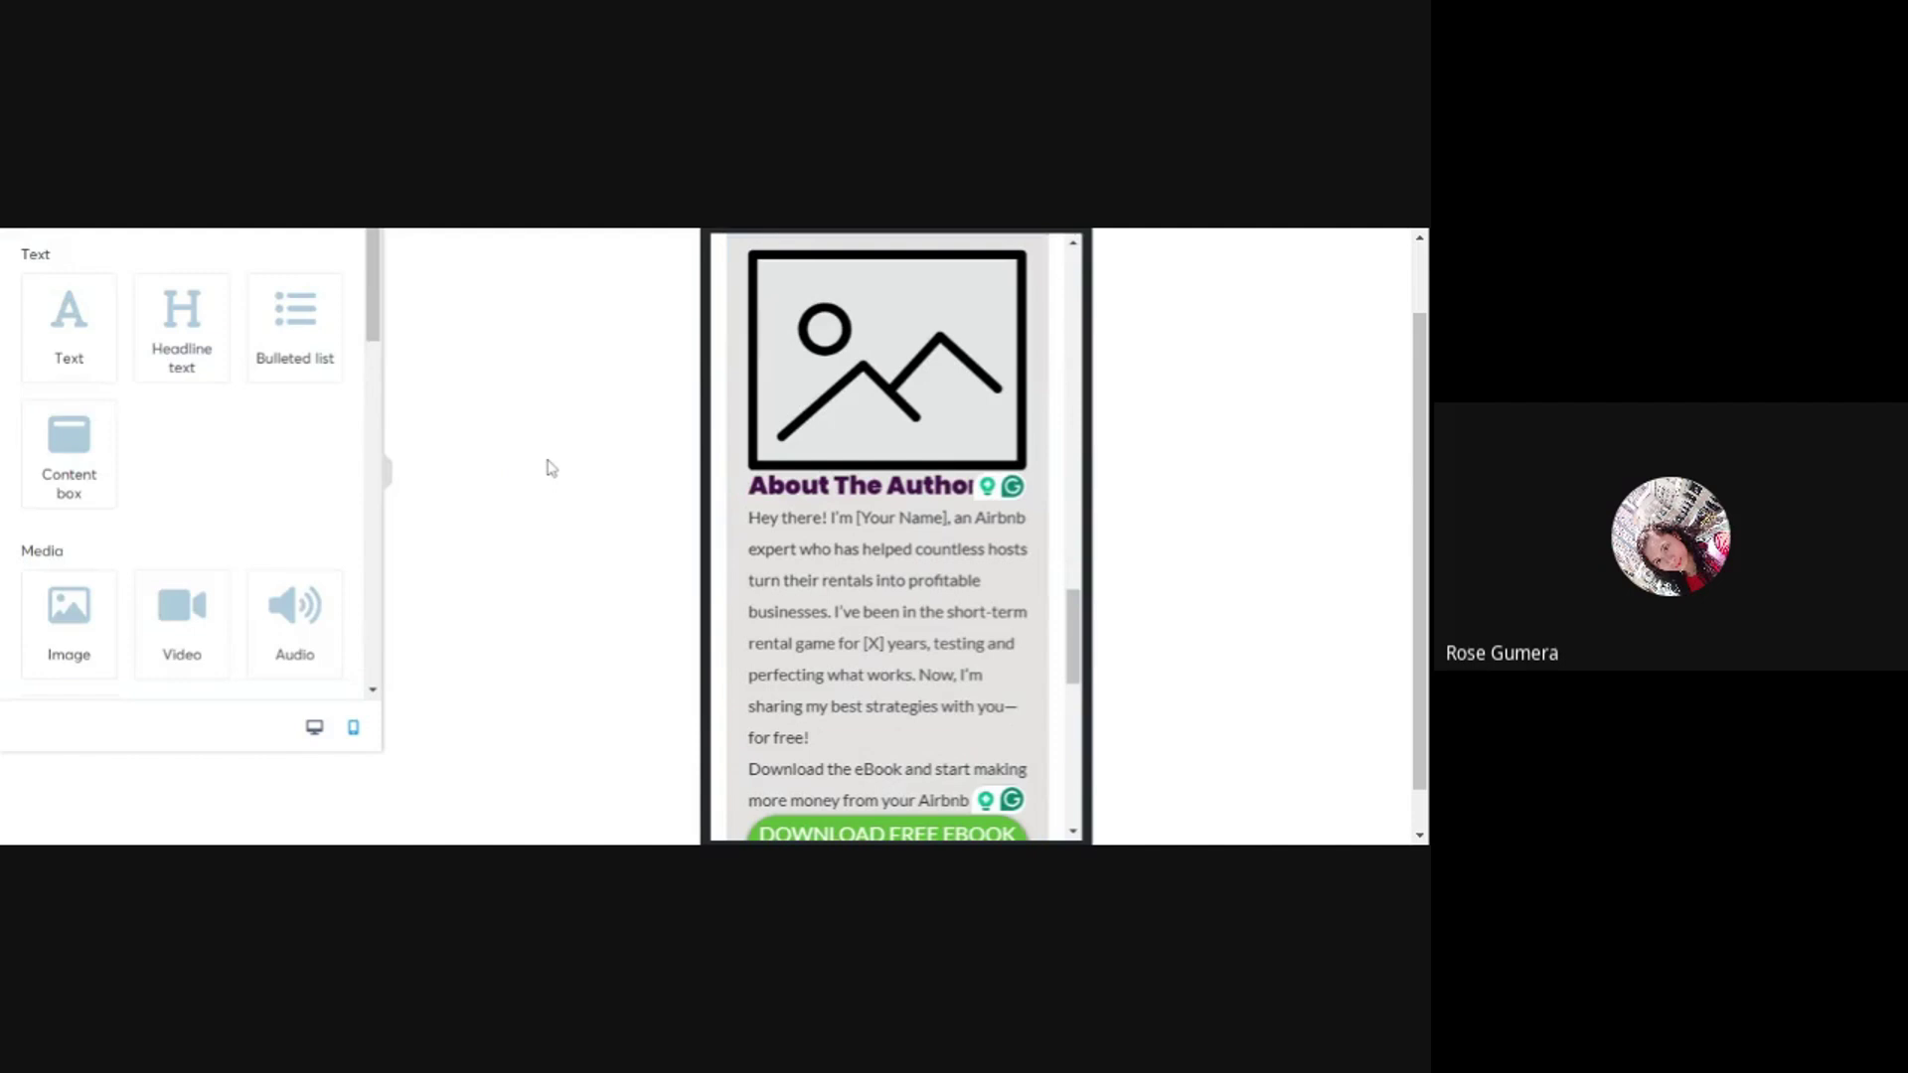
# - Set the About The Author headline's top and bottom margins to 15
pyautogui.click(866, 502)
pyautogui.scroll(-3, 169, 576)
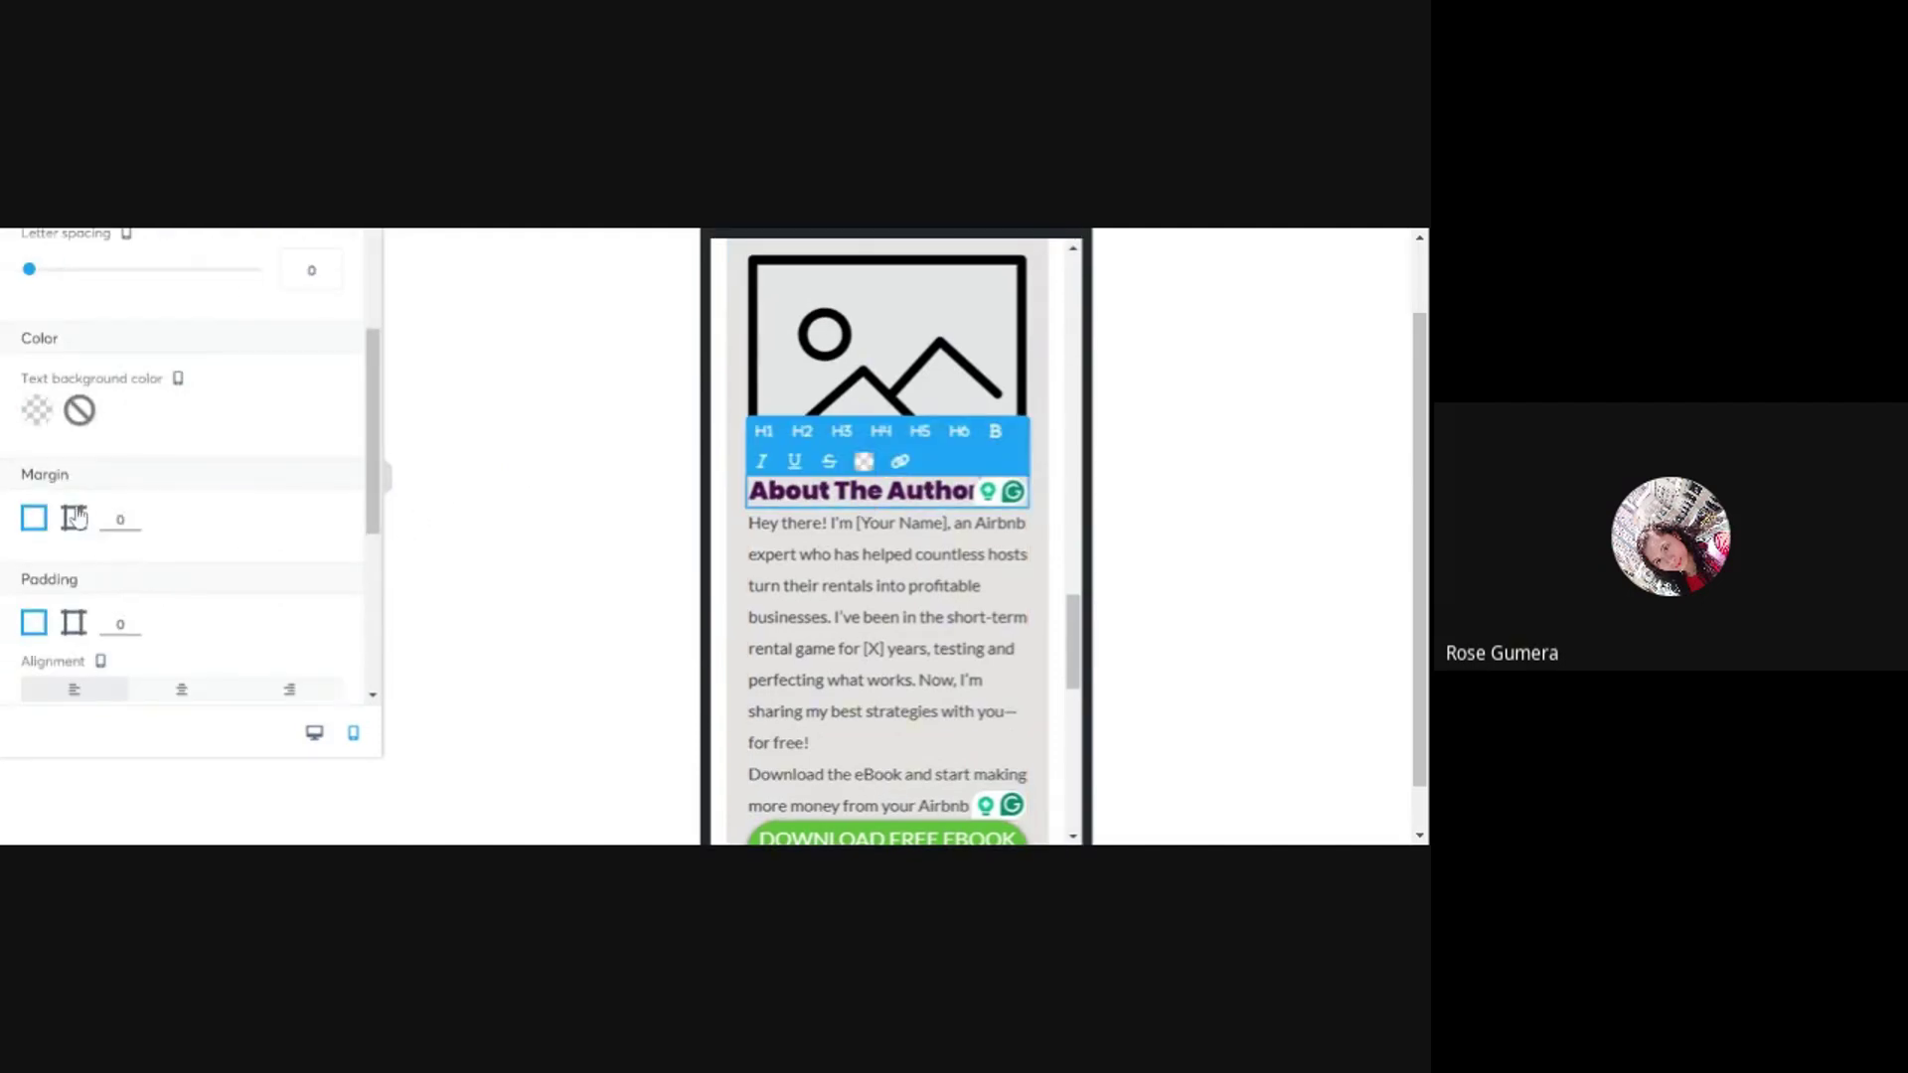
pyautogui.click(76, 518)
pyautogui.write('15')
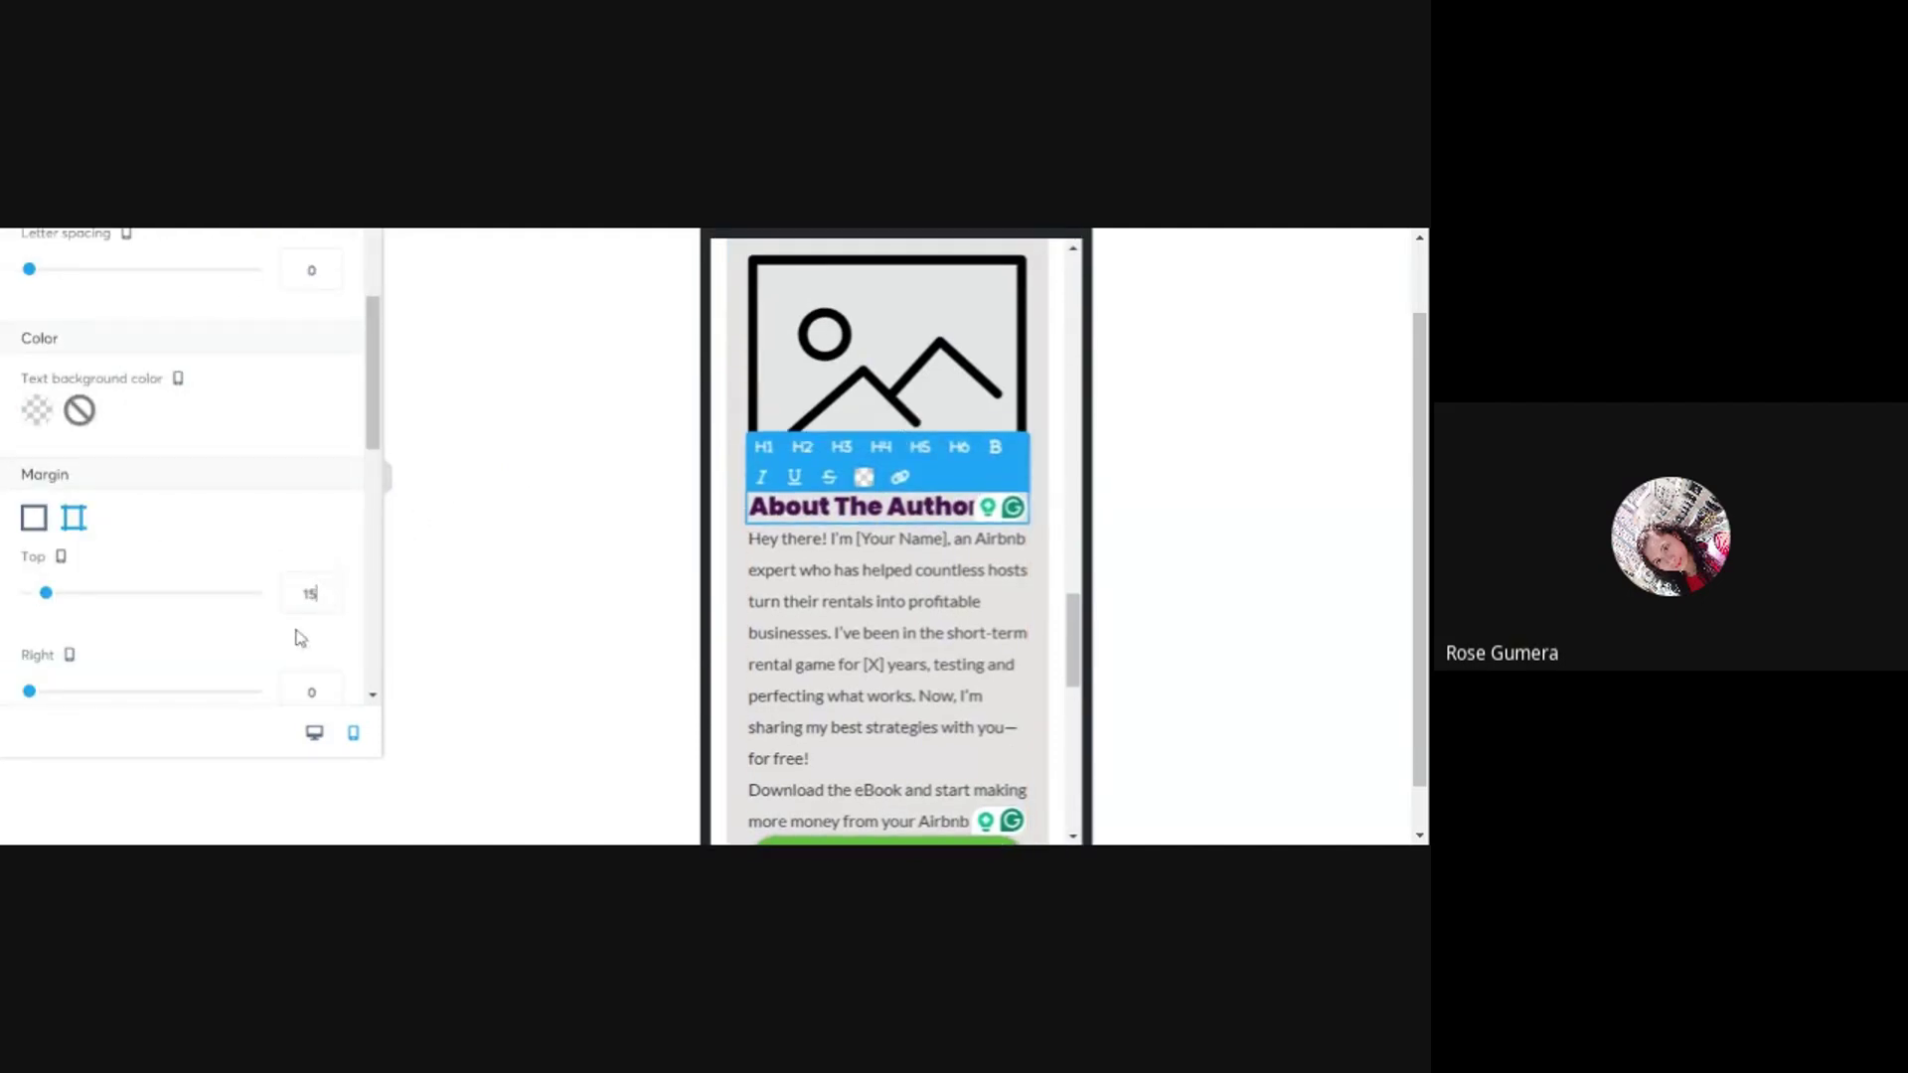
pyautogui.scroll(-1, 294, 644)
pyautogui.scroll(-2, 206, 622)
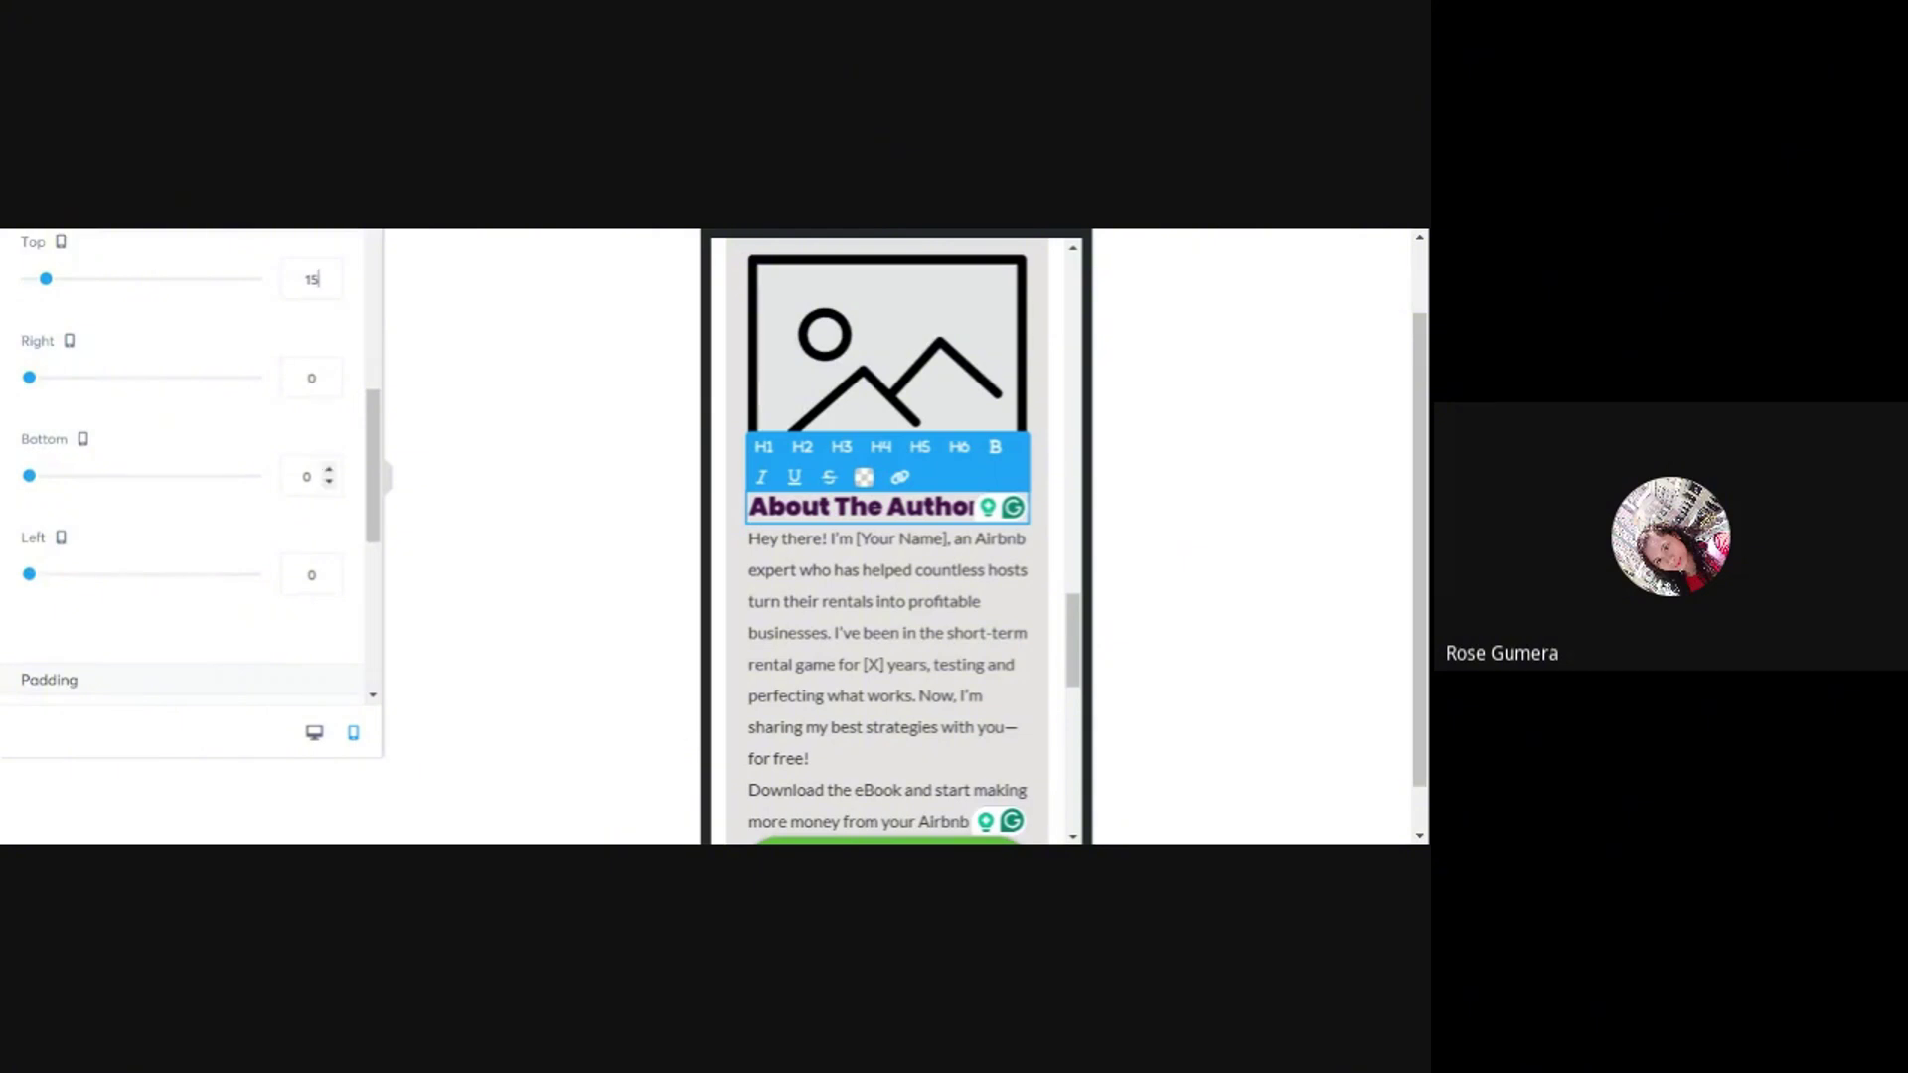
pyautogui.write('15')
pyautogui.click(609, 524)
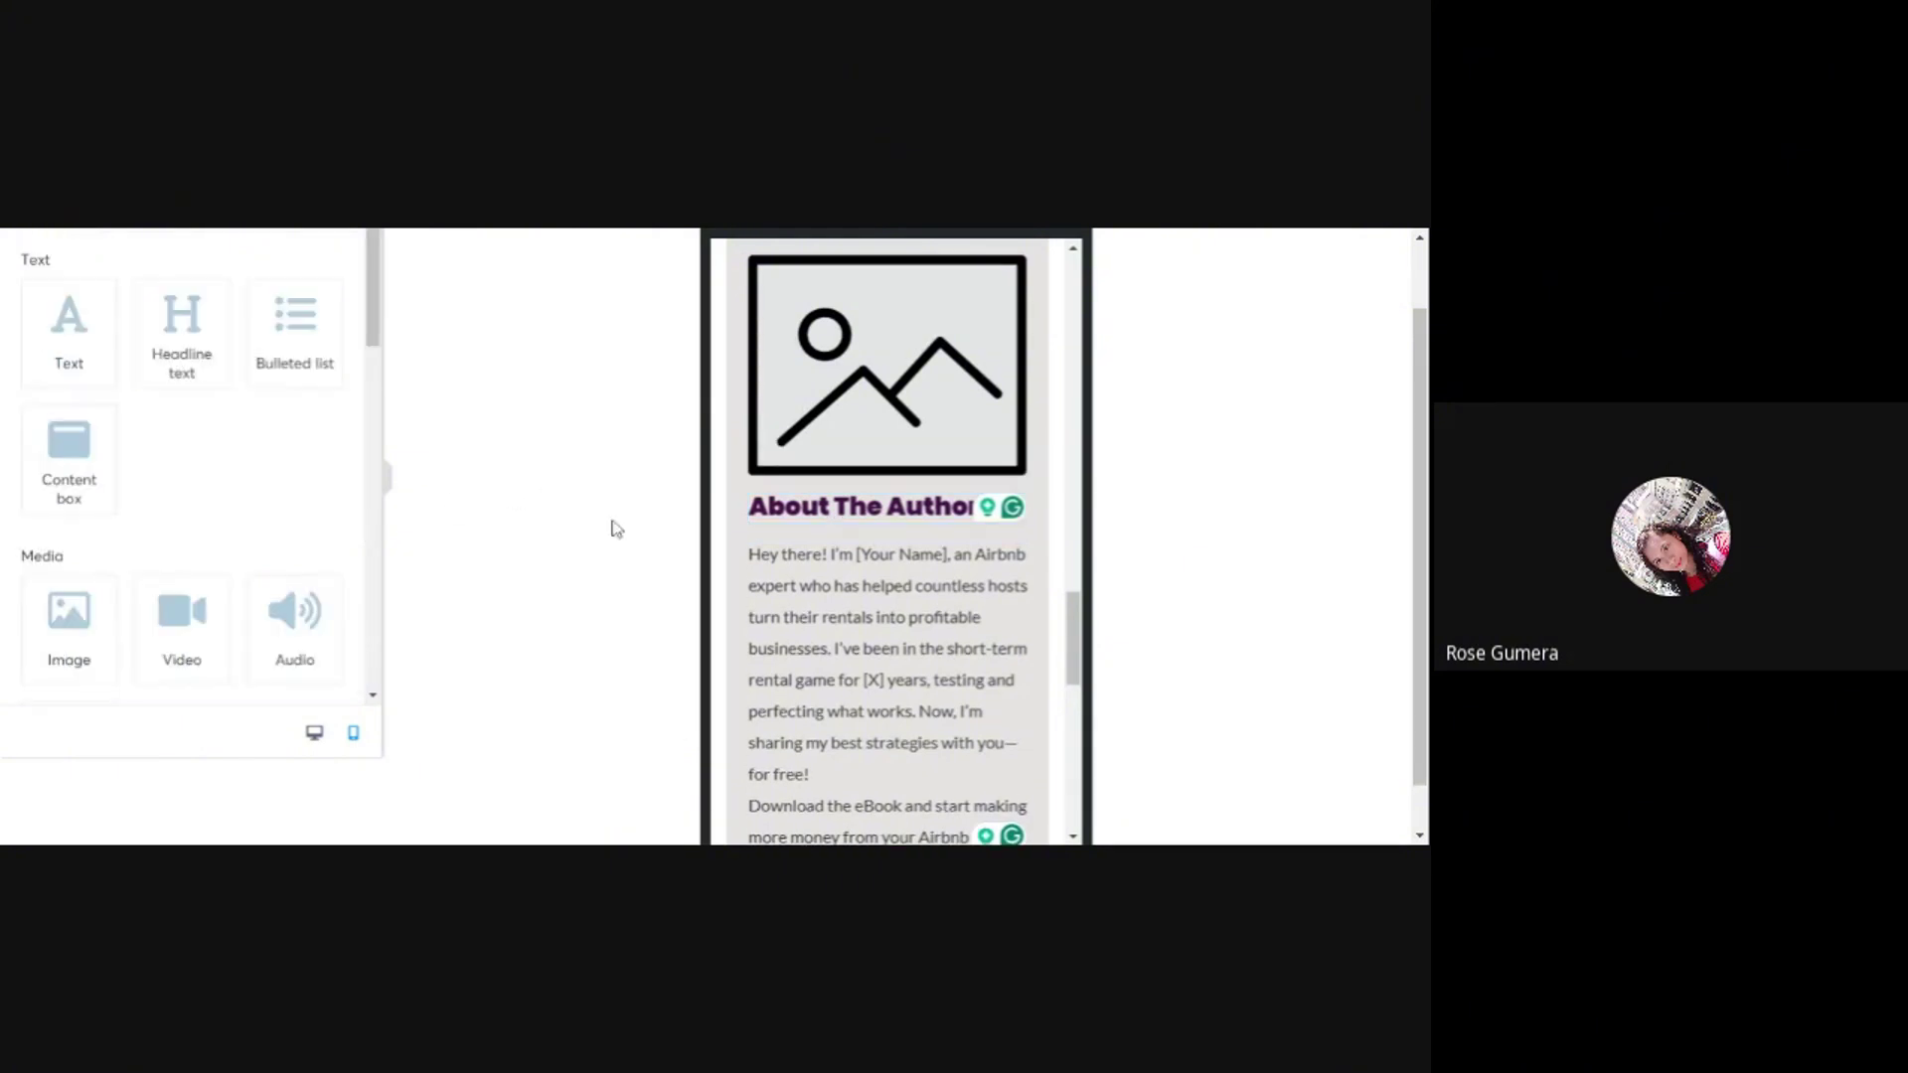
# - Give the author section's DOWNLOAD FREE EBOOK button a top margin of 20
pyautogui.click(823, 648)
pyautogui.scroll(-4, 822, 648)
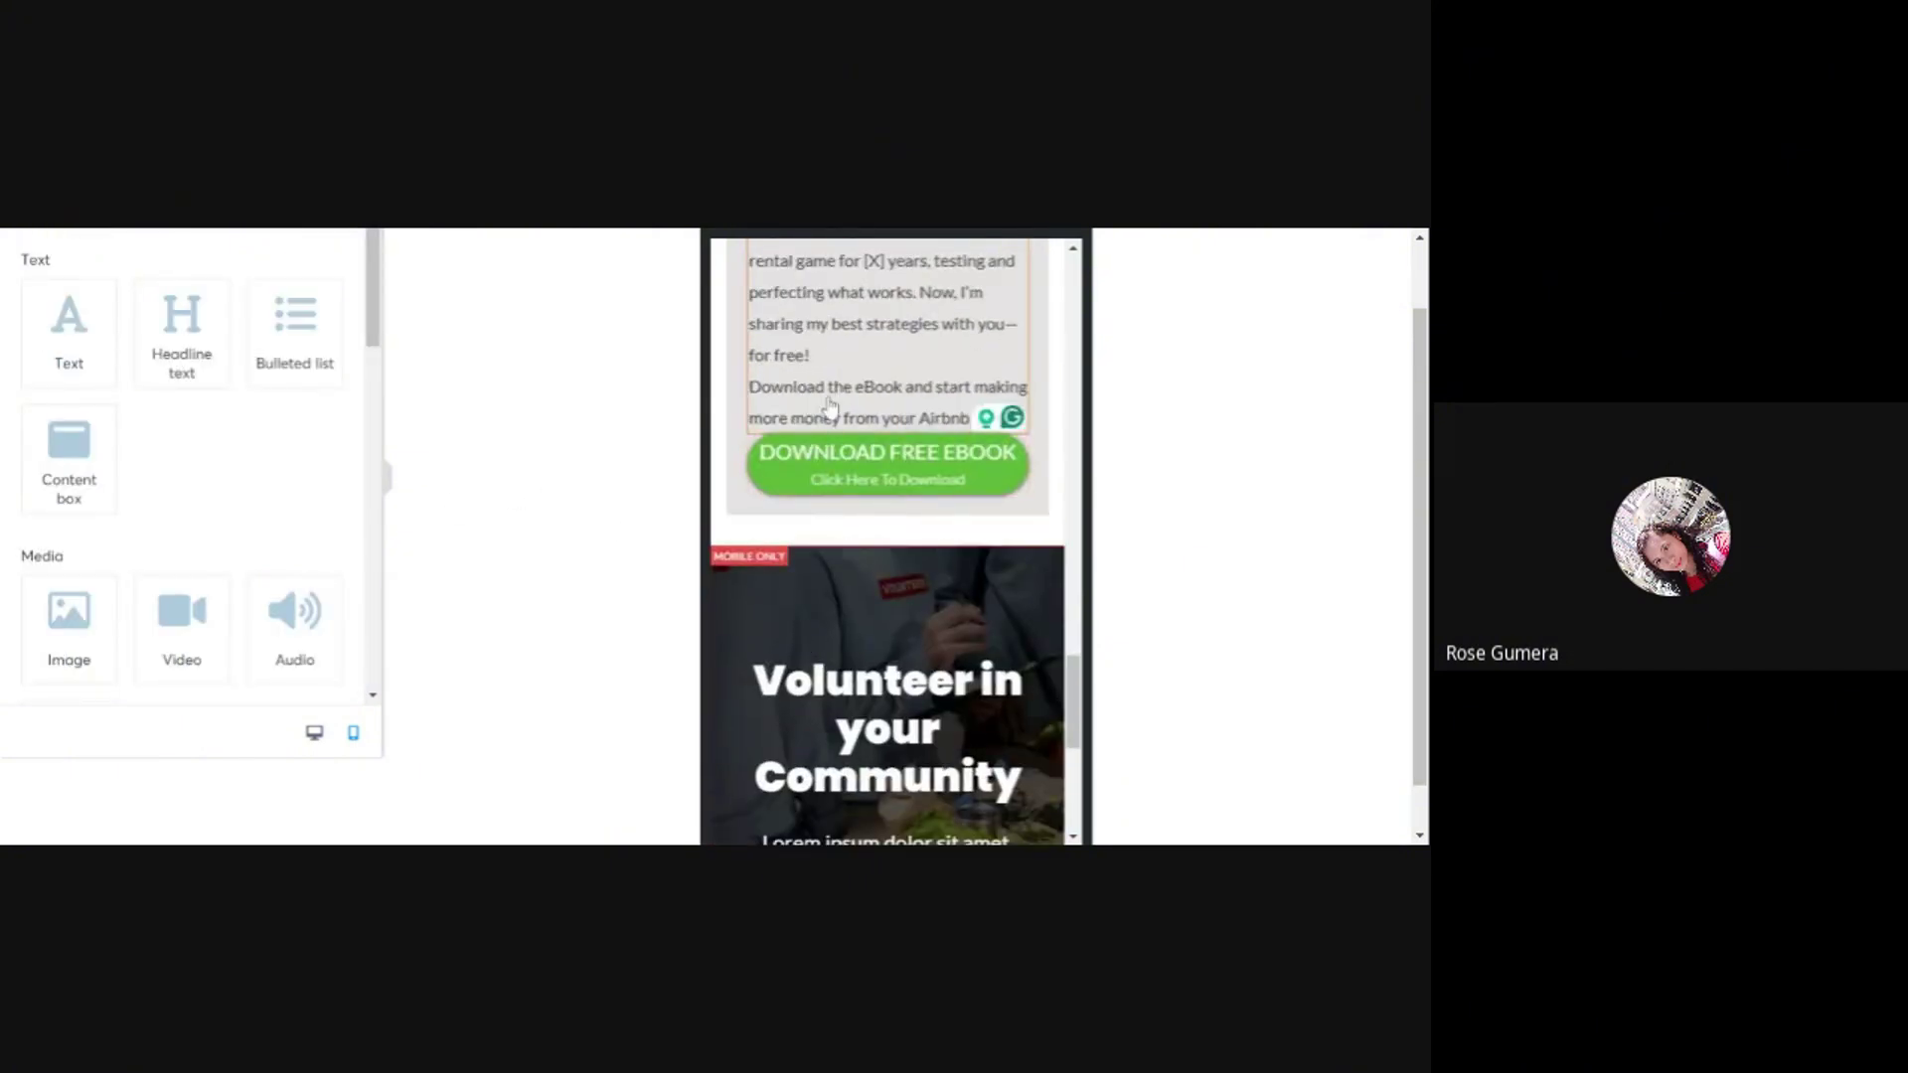
pyautogui.click(830, 457)
pyautogui.scroll(-2, 199, 497)
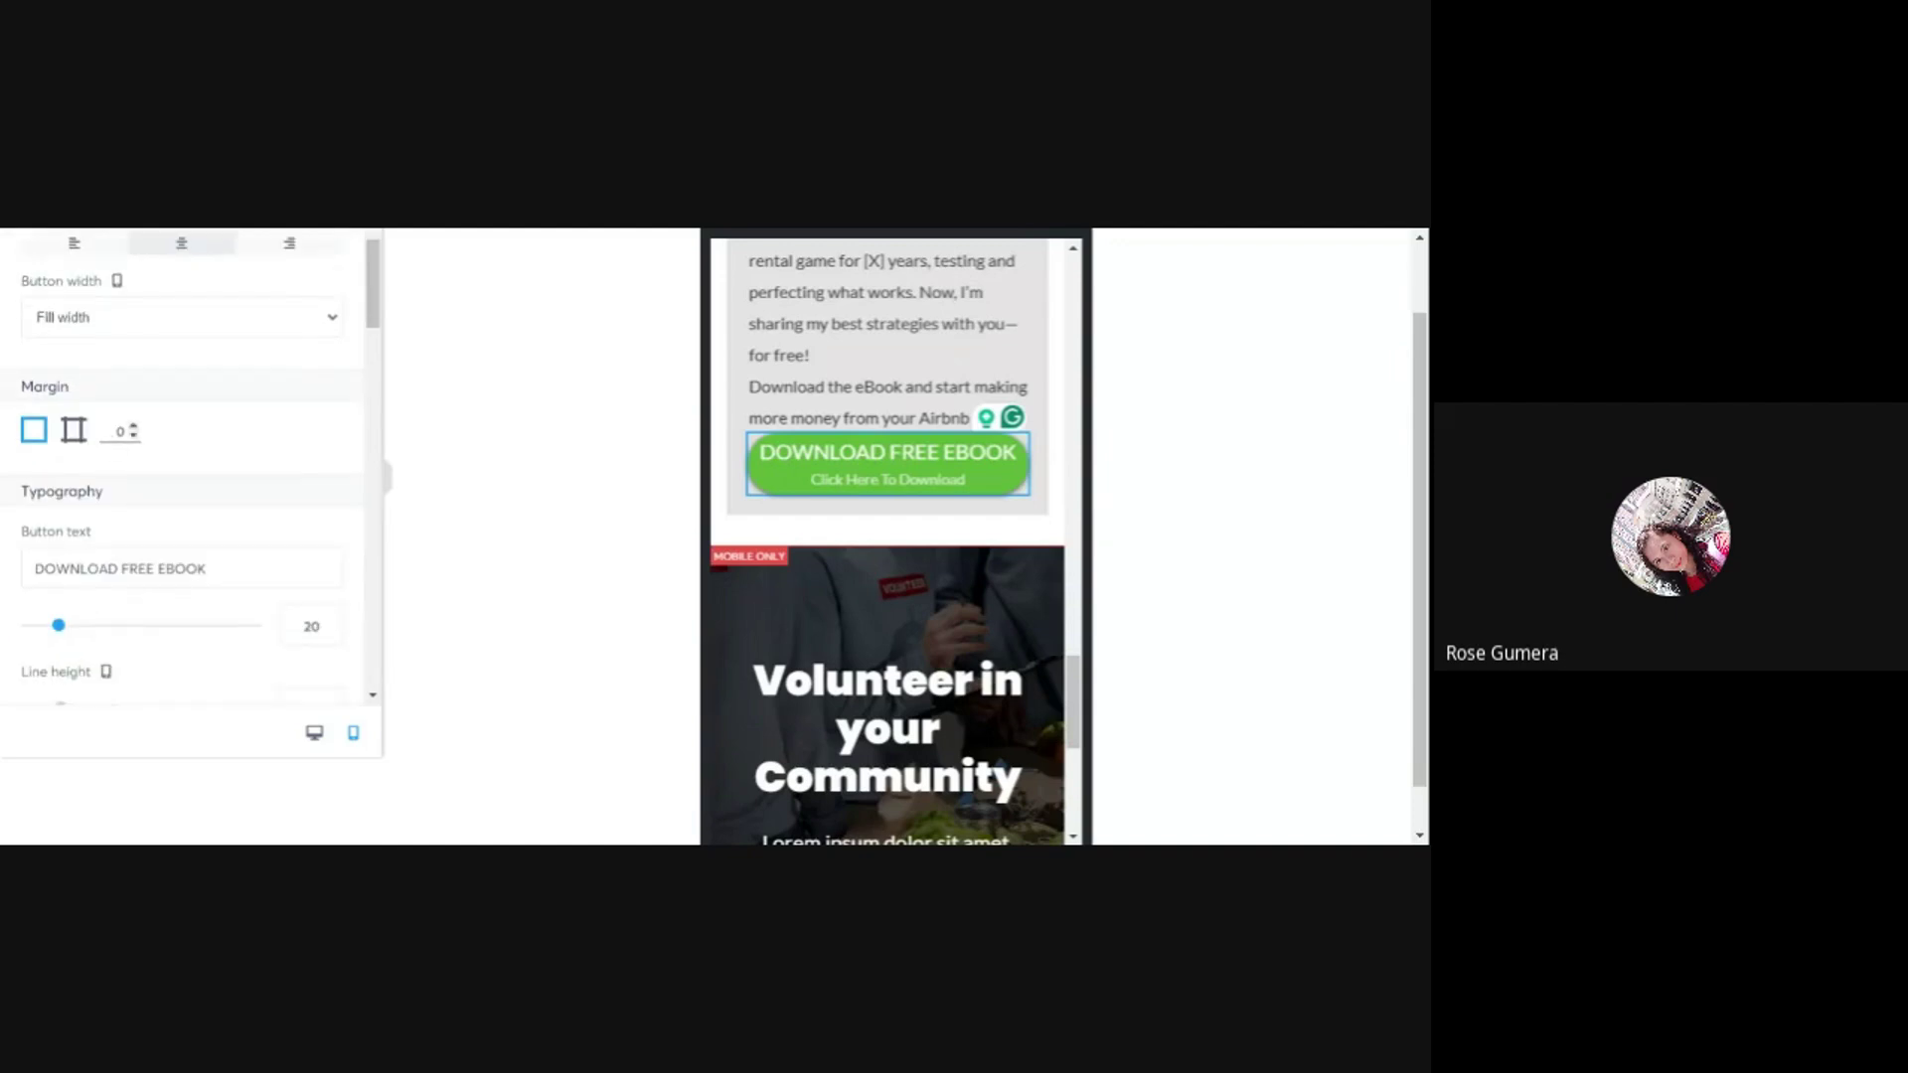
pyautogui.click(72, 430)
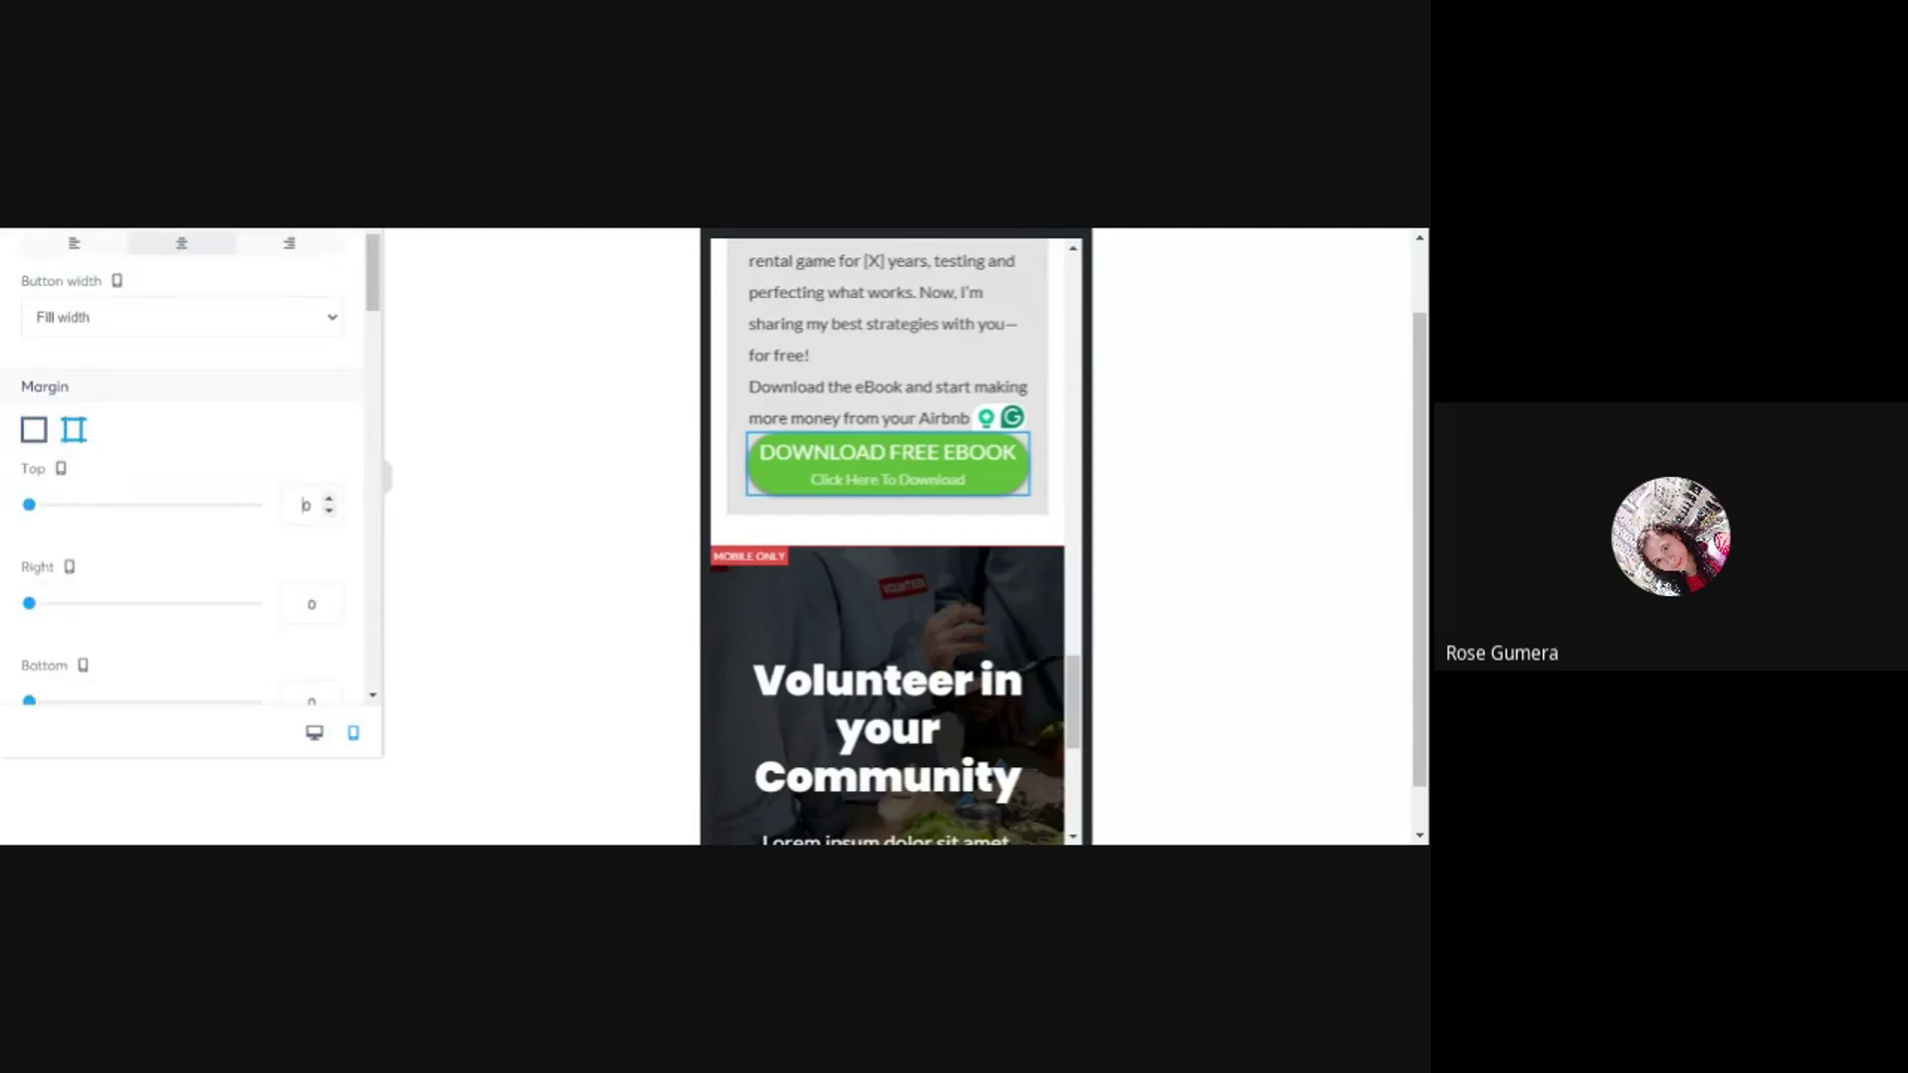
pyautogui.click(545, 558)
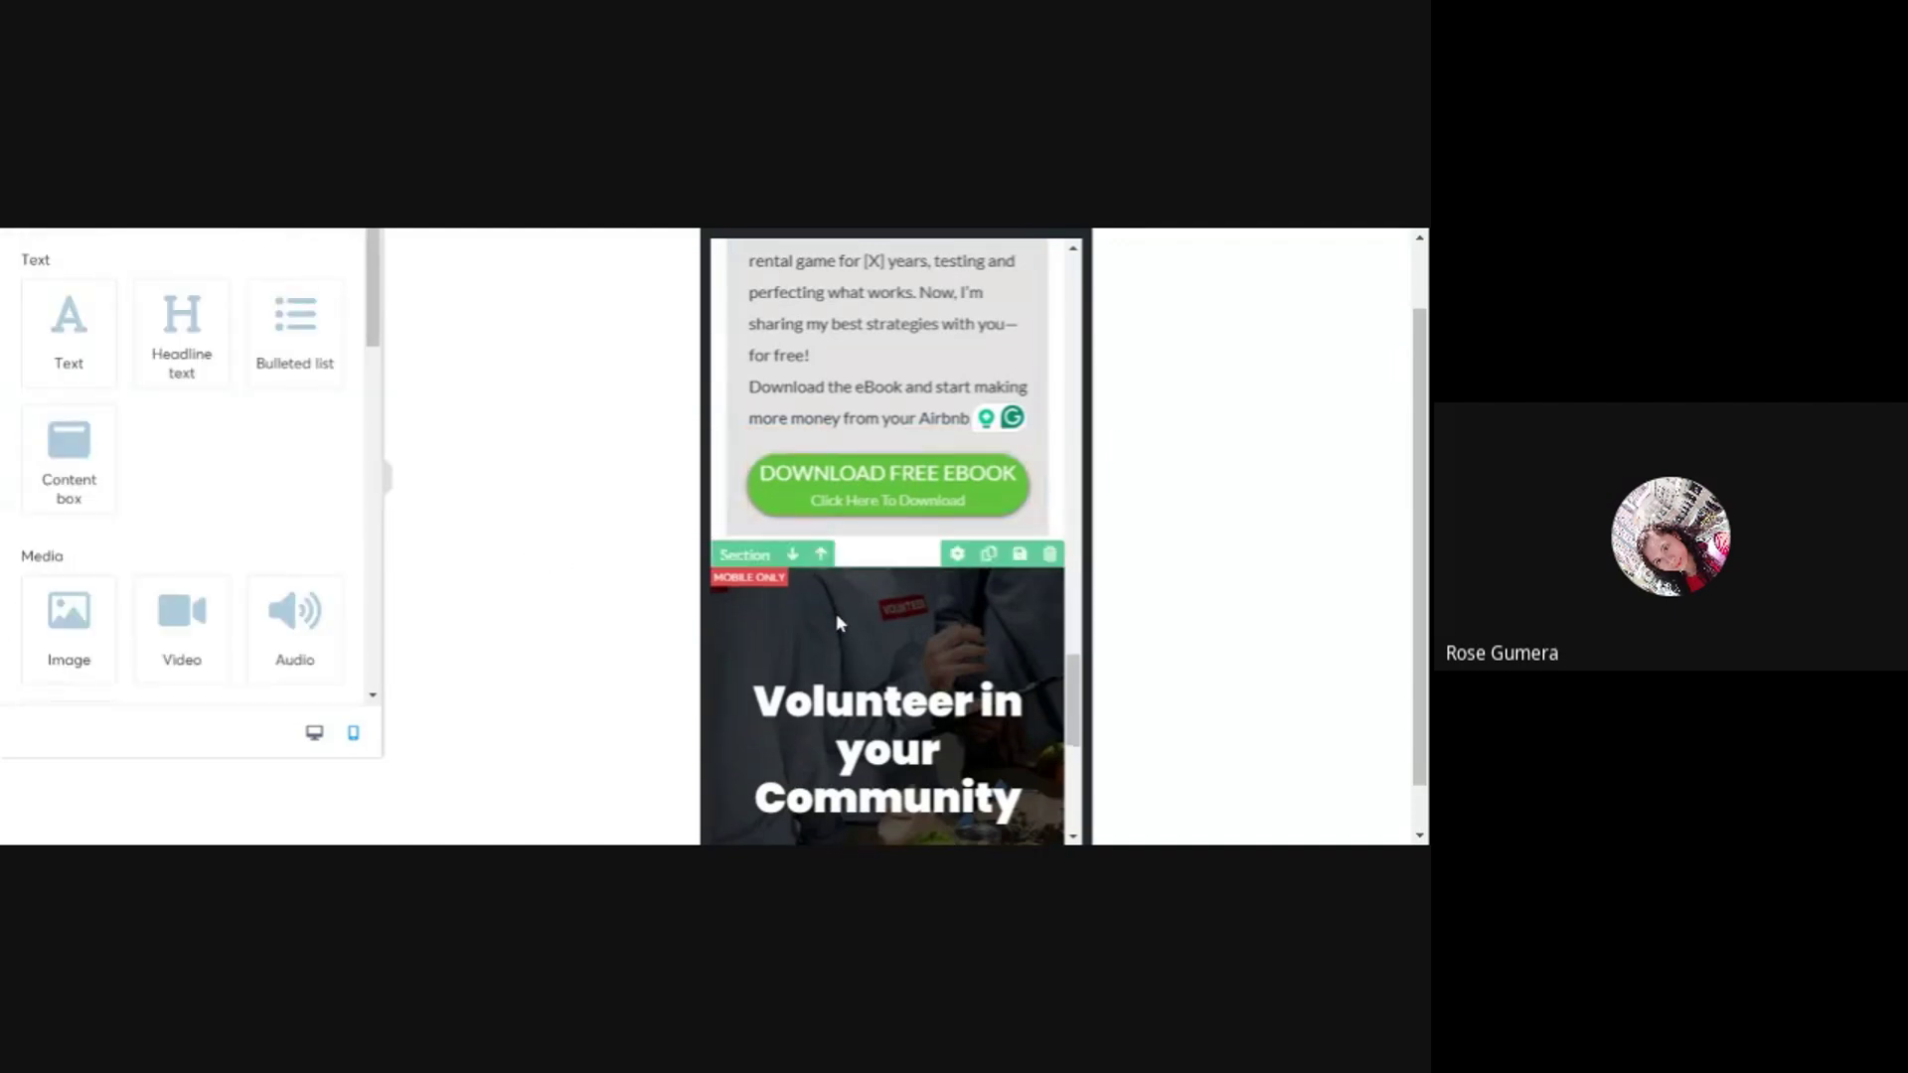
# - Review the Increase Your Bookings card row's padding settings
pyautogui.scroll(-5, 837, 623)
pyautogui.scroll(2, 905, 556)
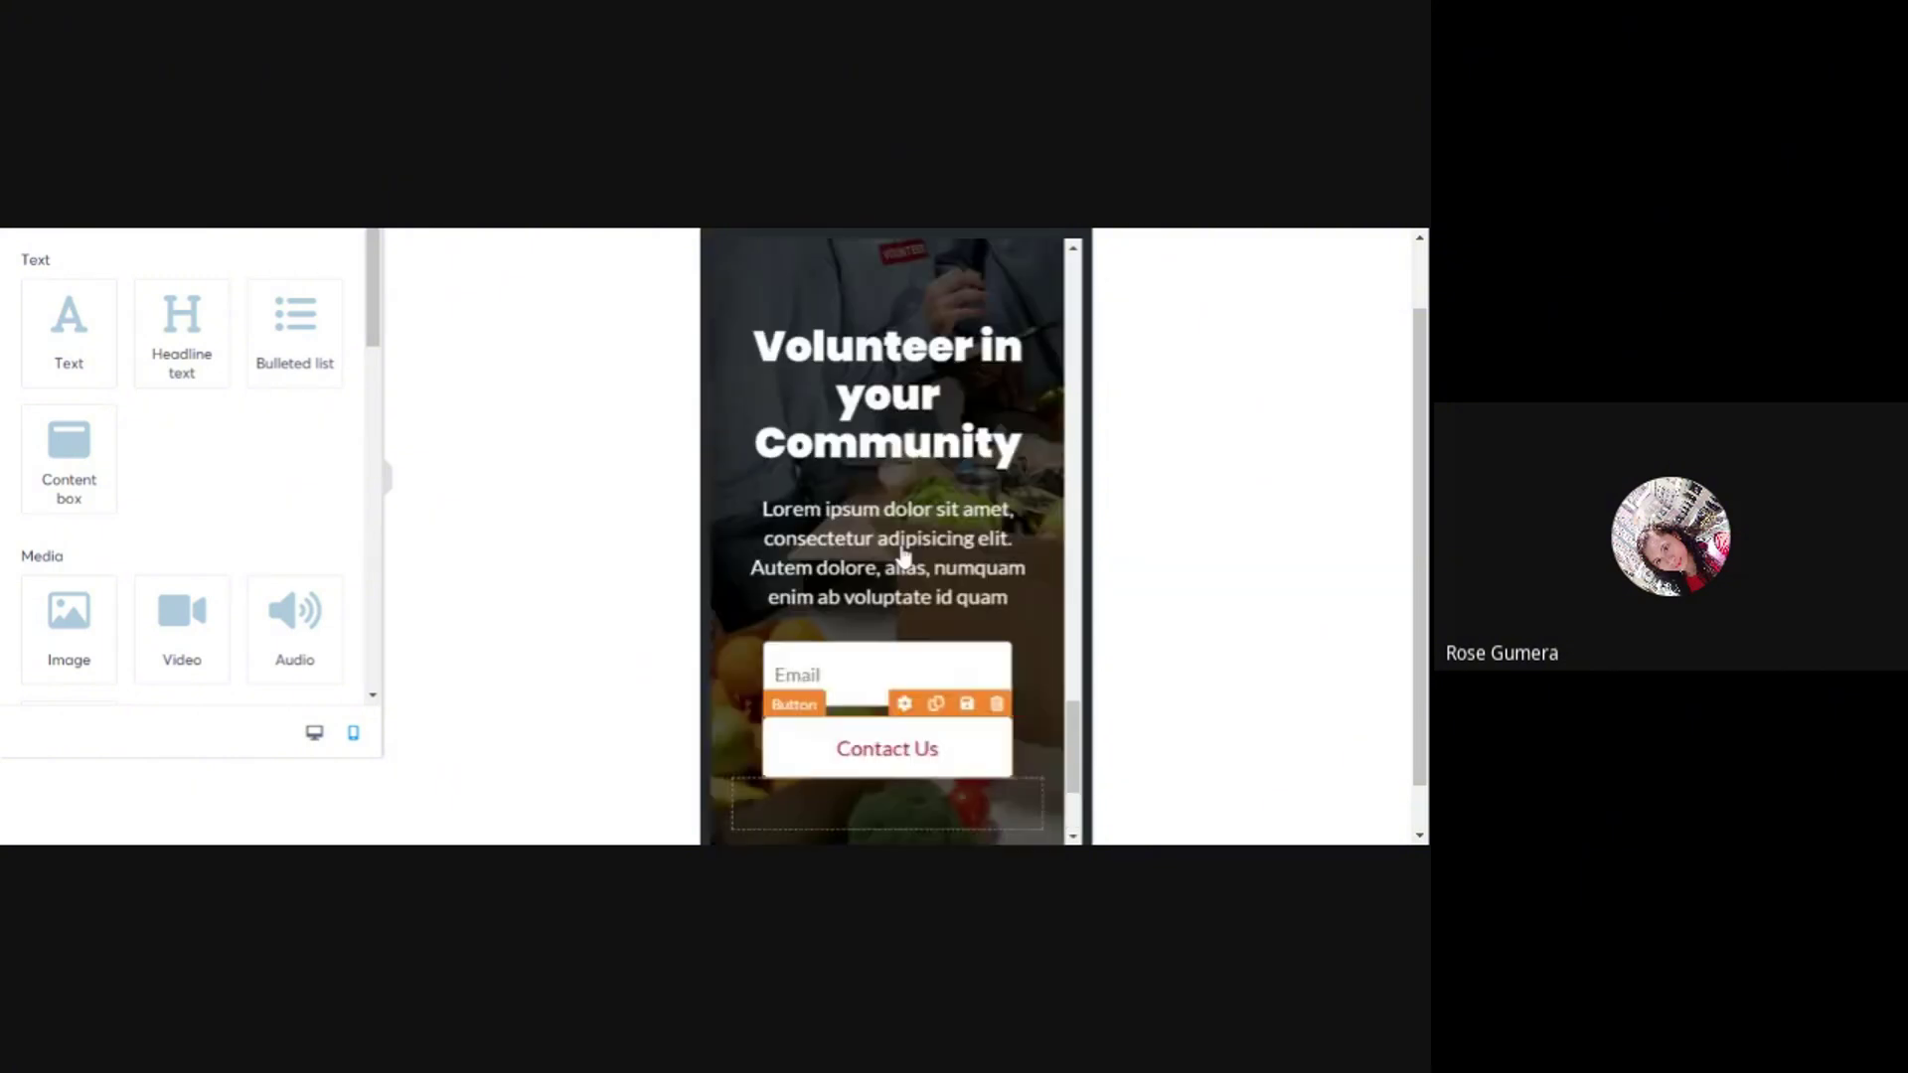
pyautogui.scroll(3, 904, 556)
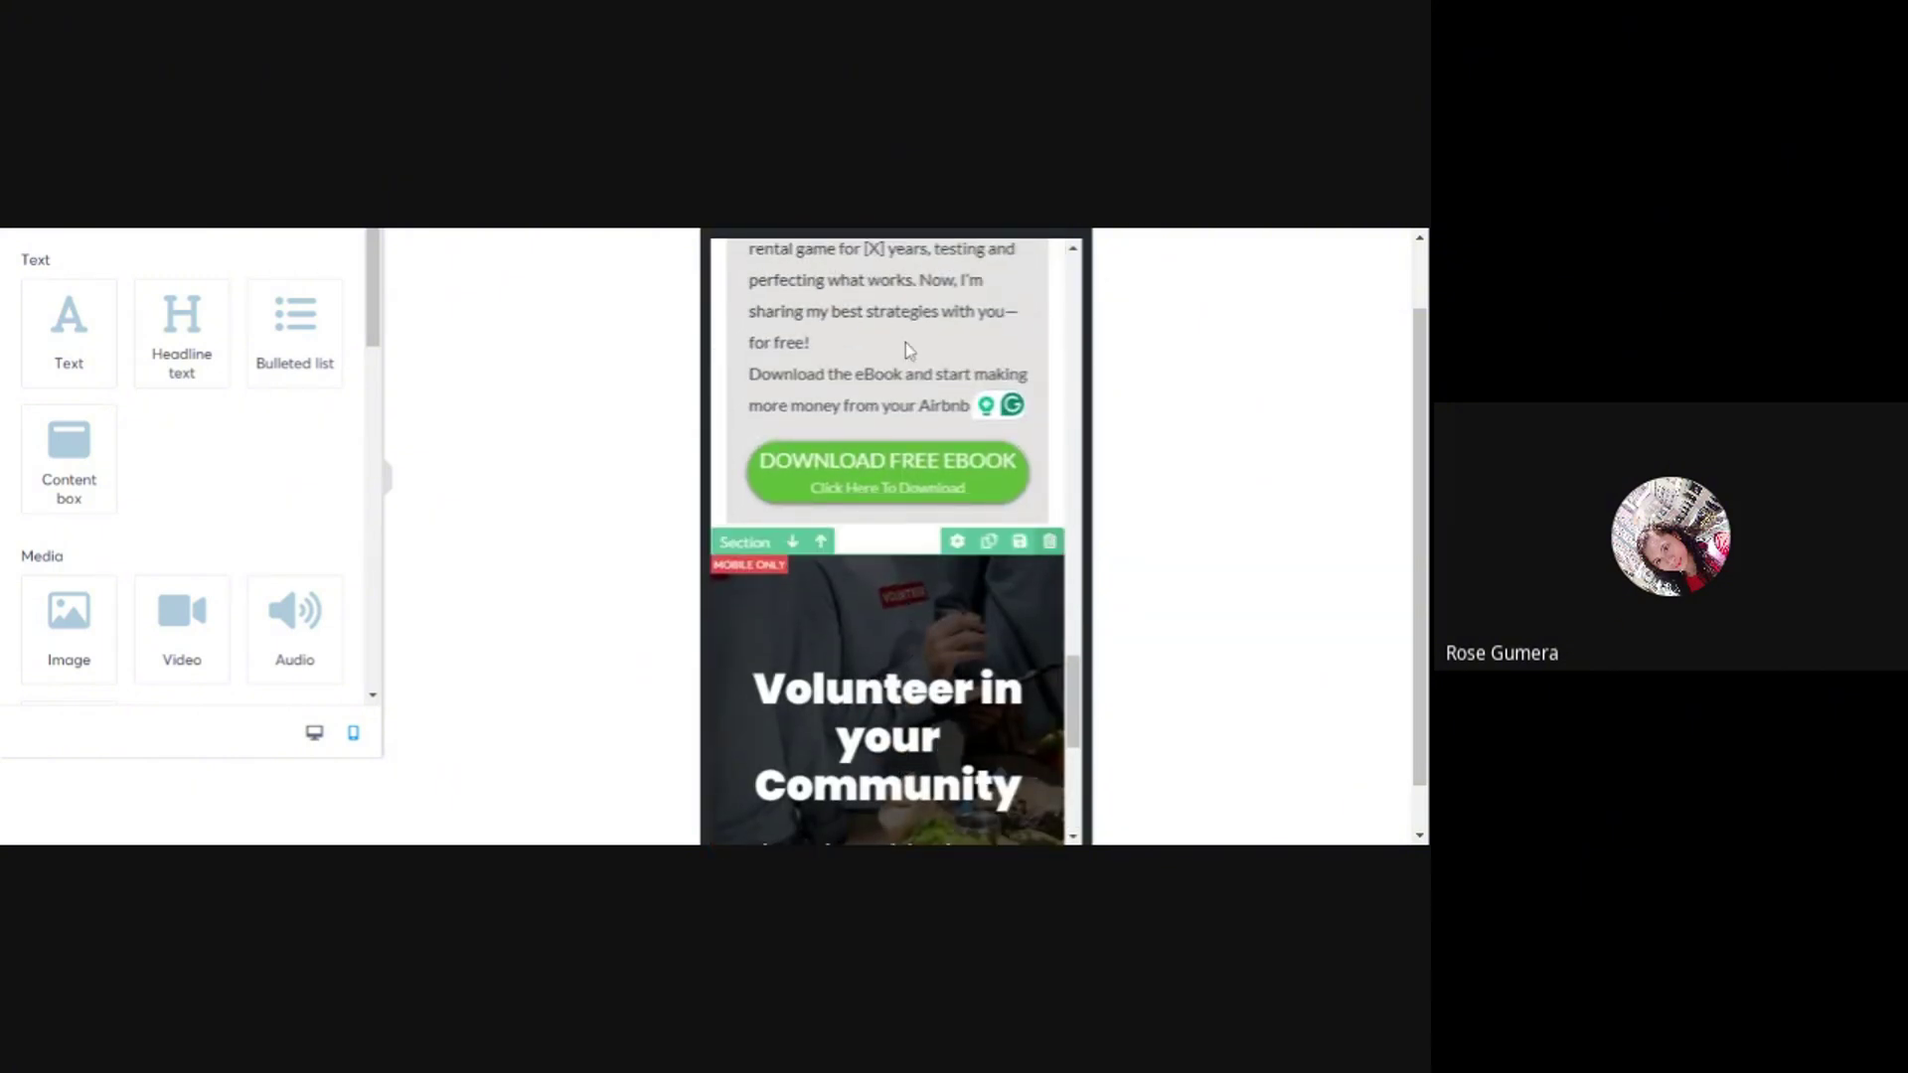
pyautogui.scroll(2, 906, 350)
pyautogui.scroll(3, 960, 590)
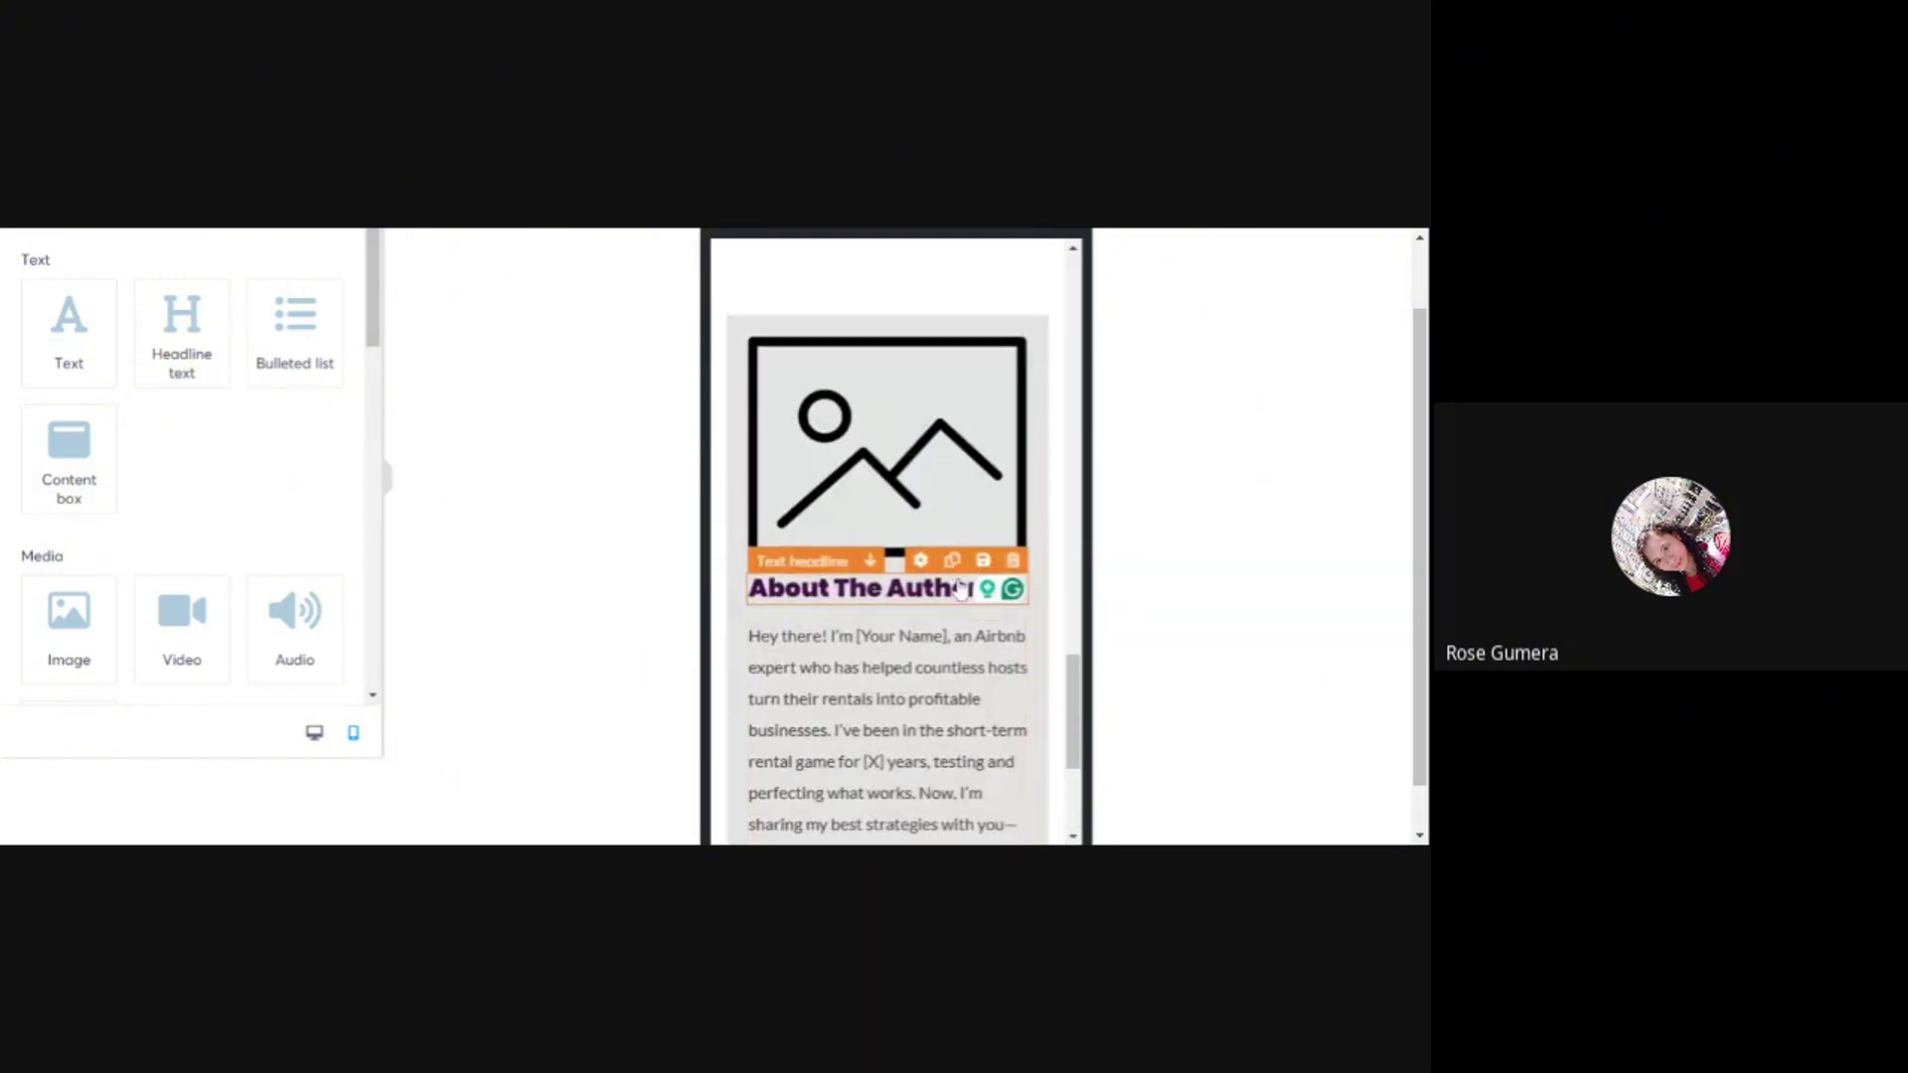
pyautogui.scroll(10, 960, 590)
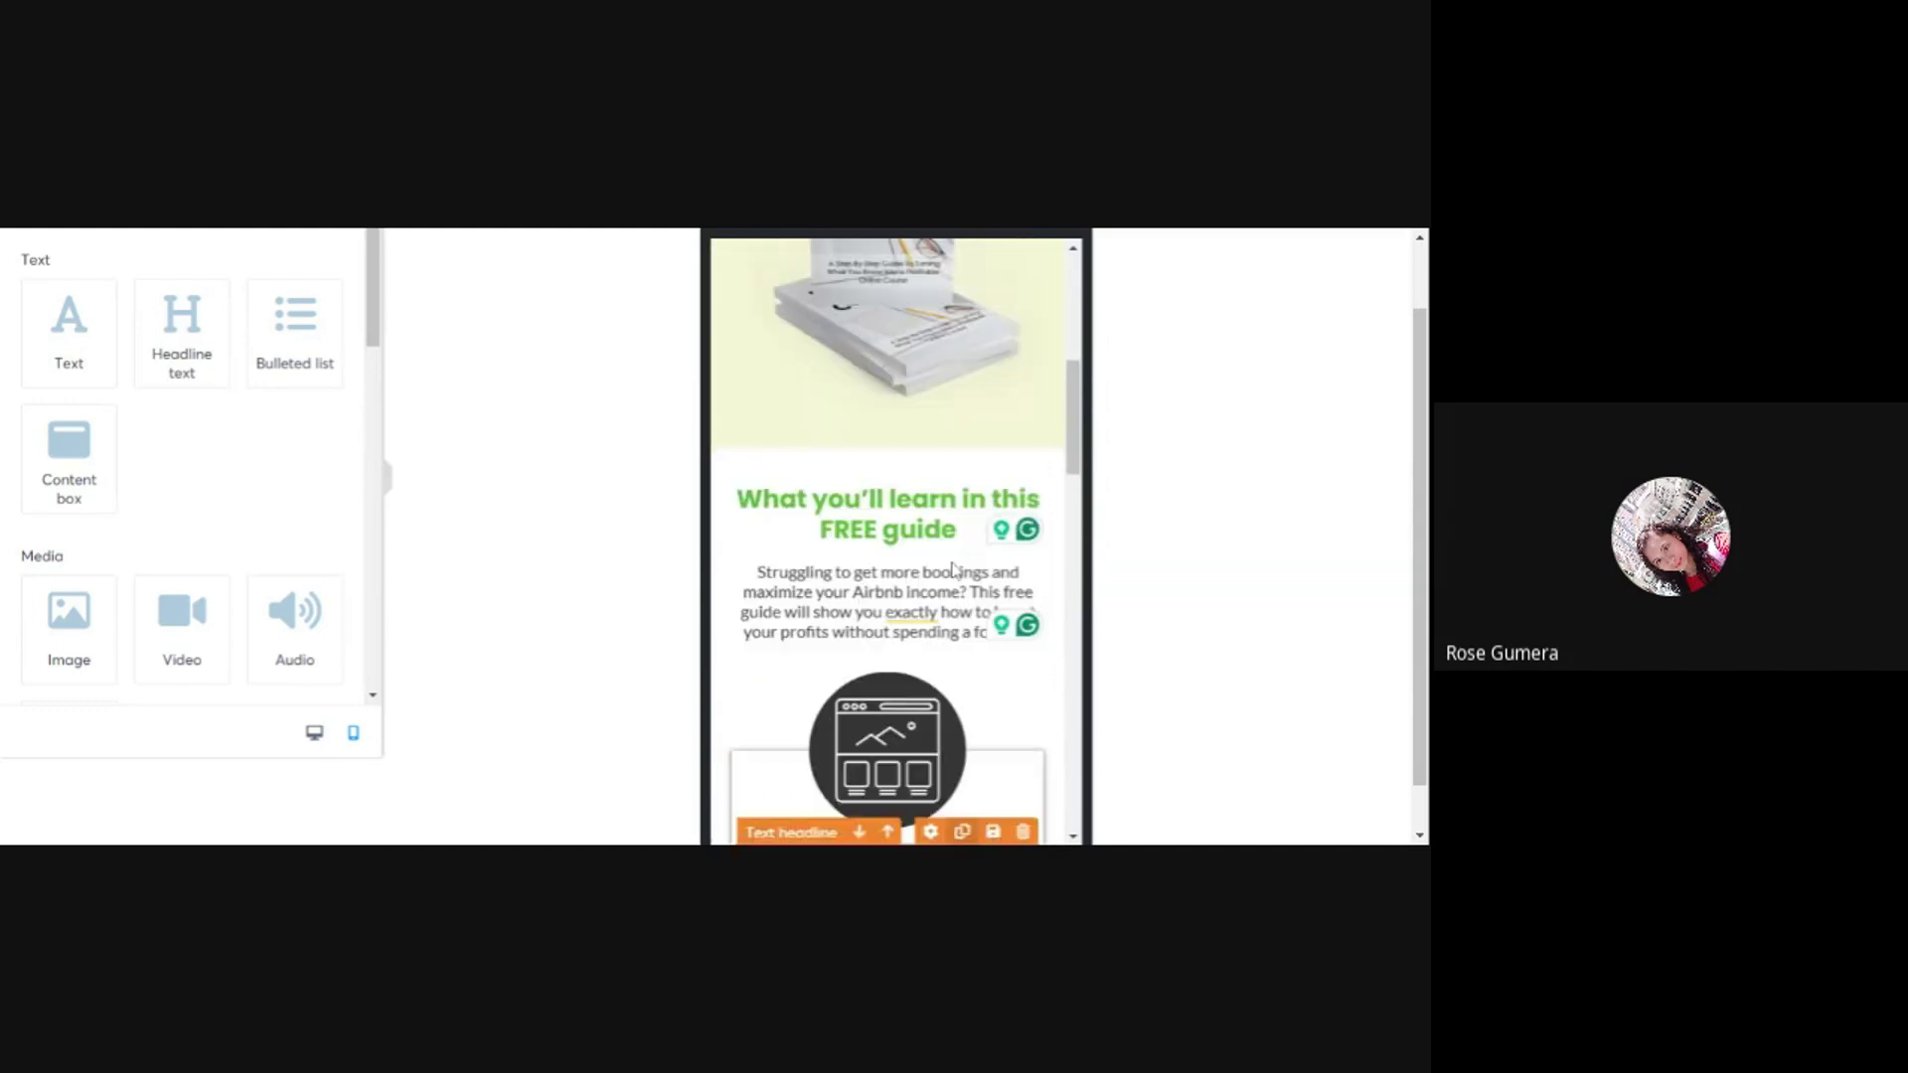
pyautogui.scroll(1, 952, 568)
pyautogui.scroll(-4, 890, 646)
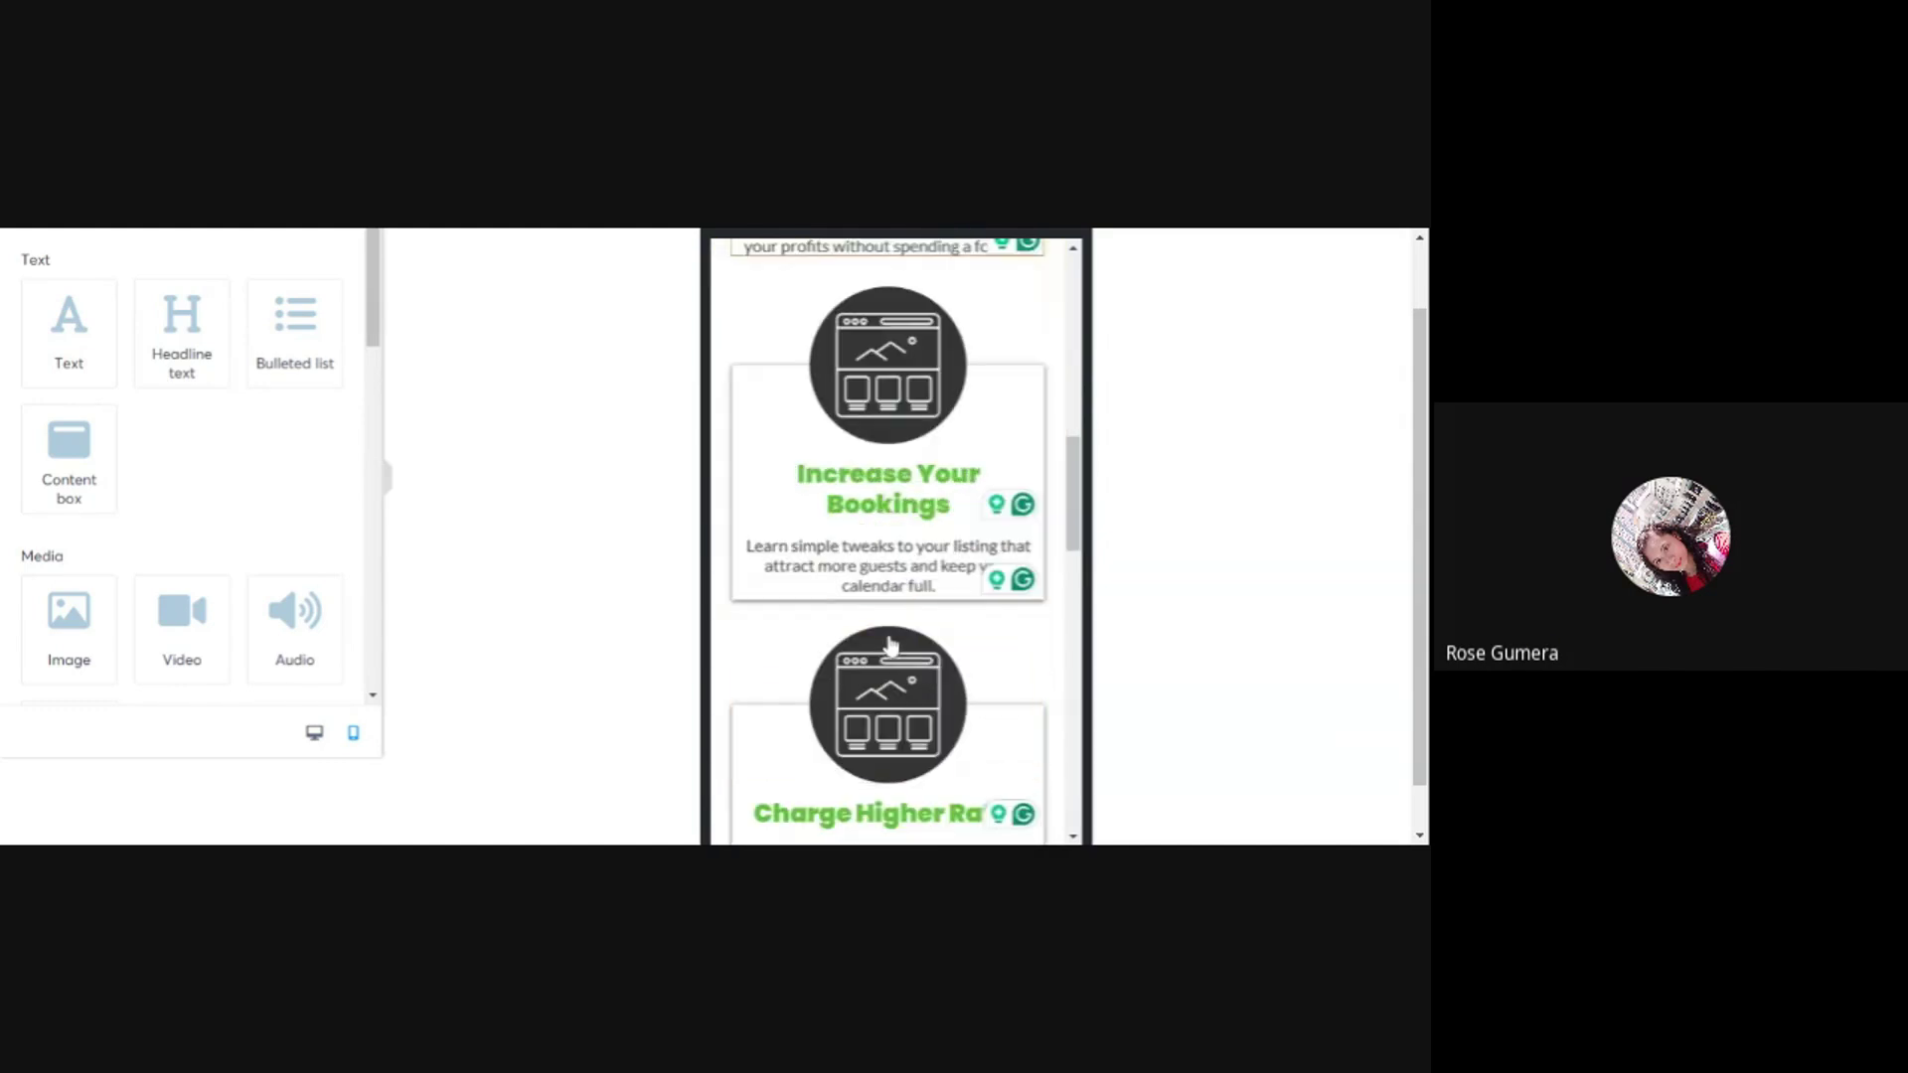
pyautogui.scroll(-1, 890, 646)
pyautogui.scroll(3, 861, 610)
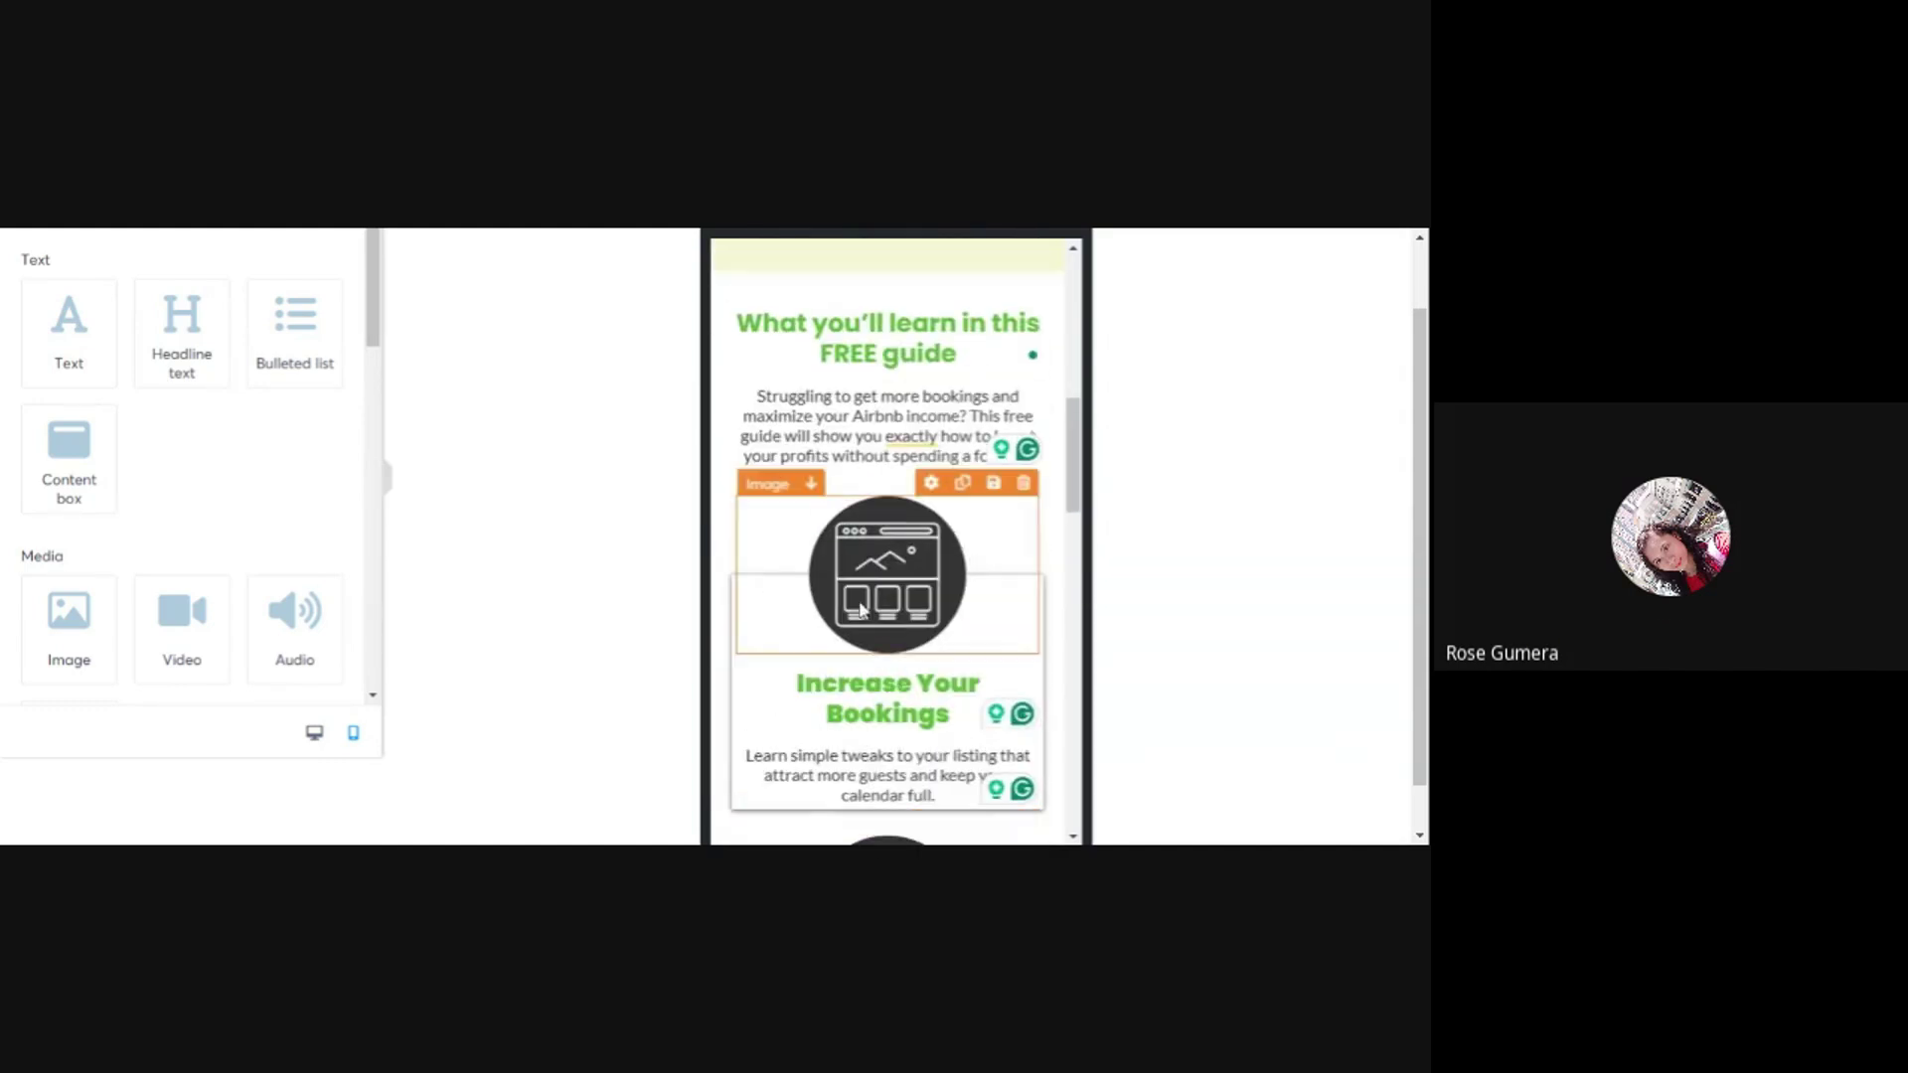
pyautogui.click(735, 643)
pyautogui.scroll(-5, 50, 503)
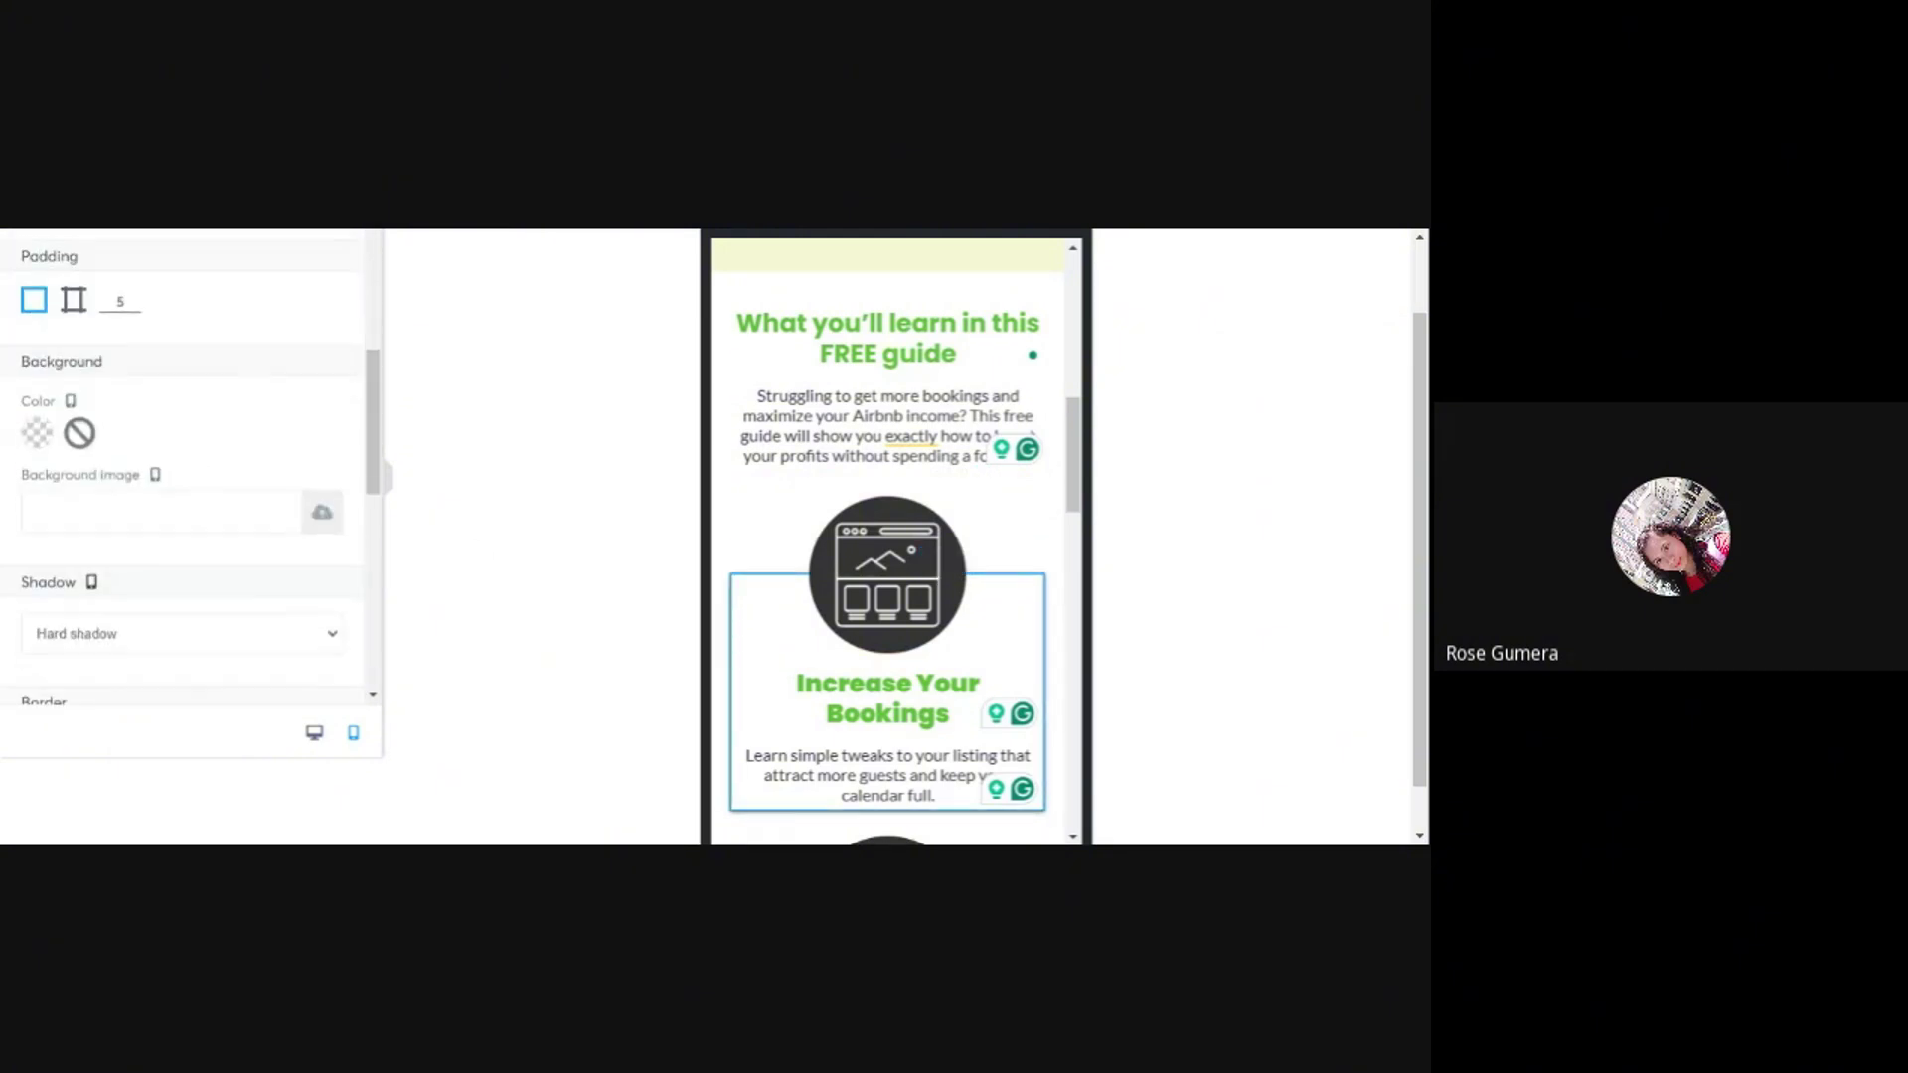
pyautogui.click(639, 609)
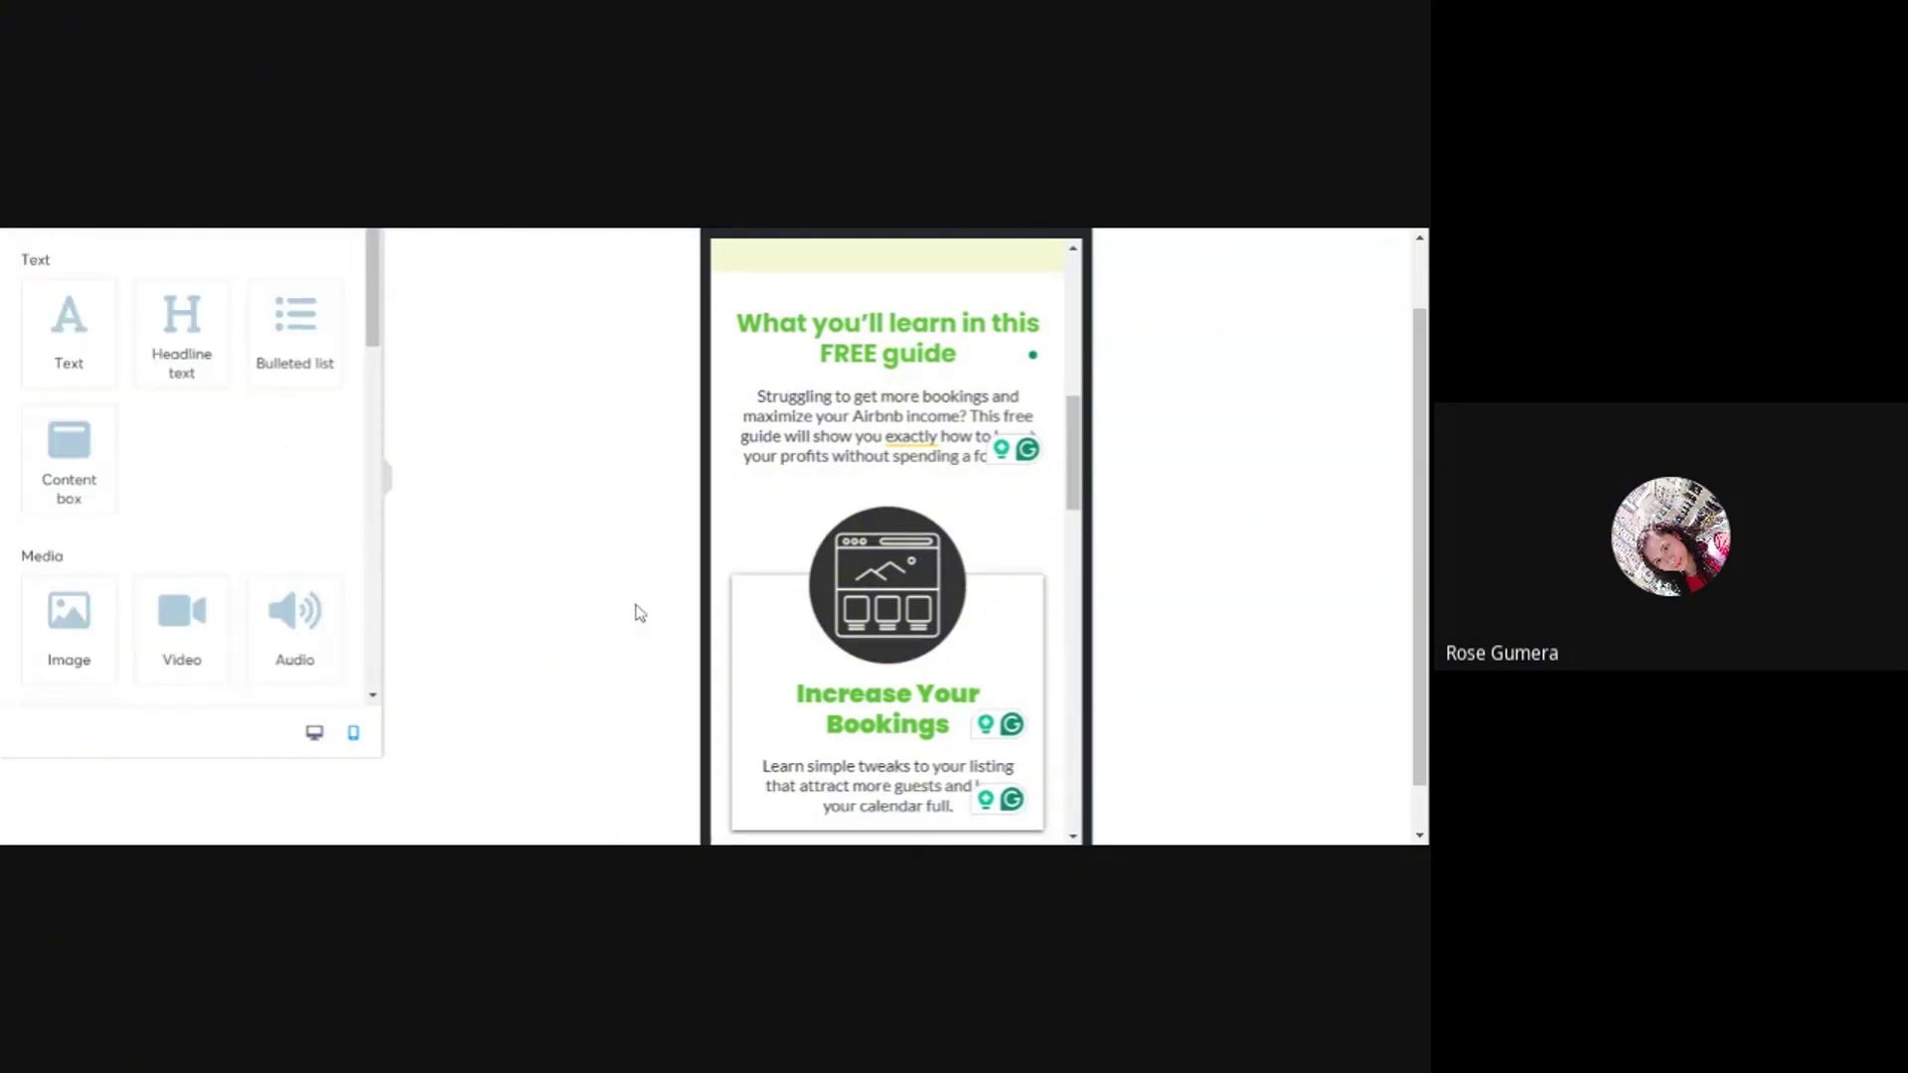
# - Raise the inner padding of the Charge Higher Rates and Get More 5-Star Reviews cards to 15
pyautogui.scroll(-3, 822, 617)
pyautogui.scroll(-1, 892, 606)
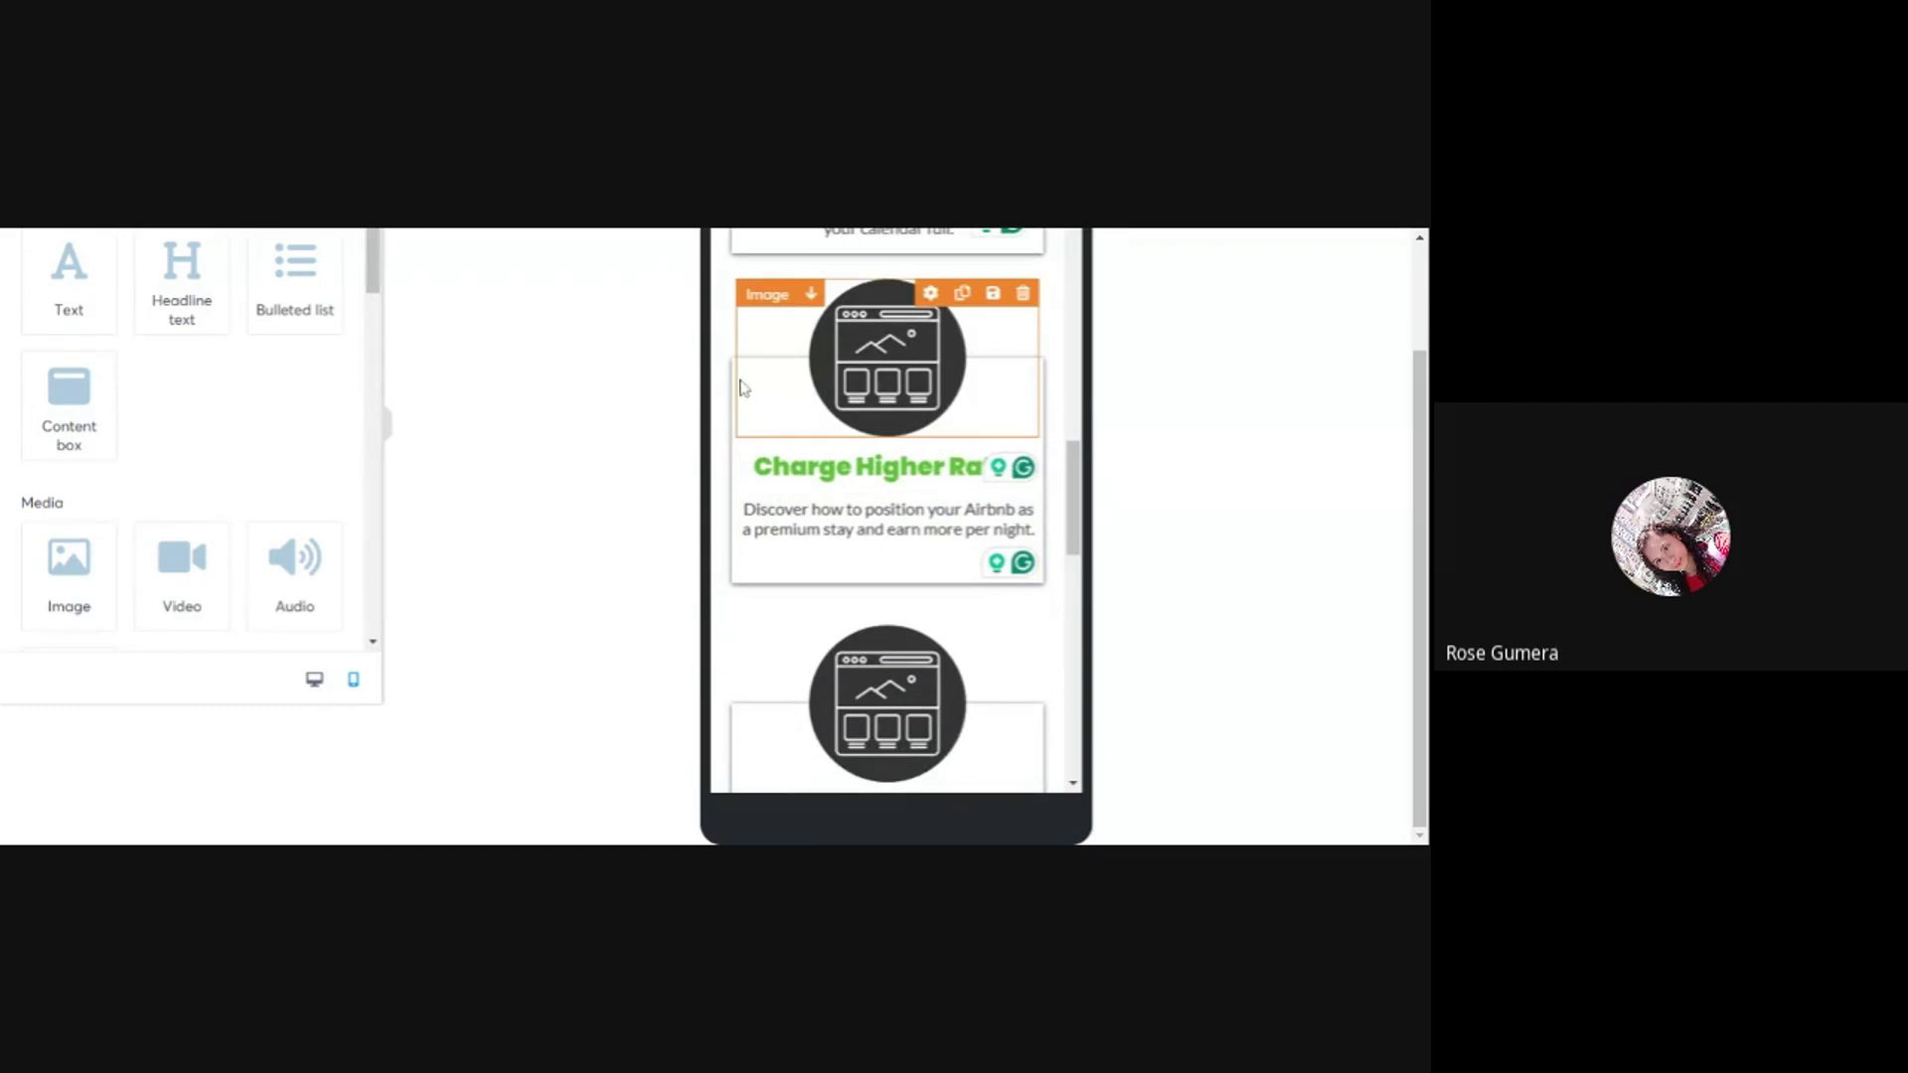
pyautogui.click(734, 382)
pyautogui.scroll(-5, 72, 536)
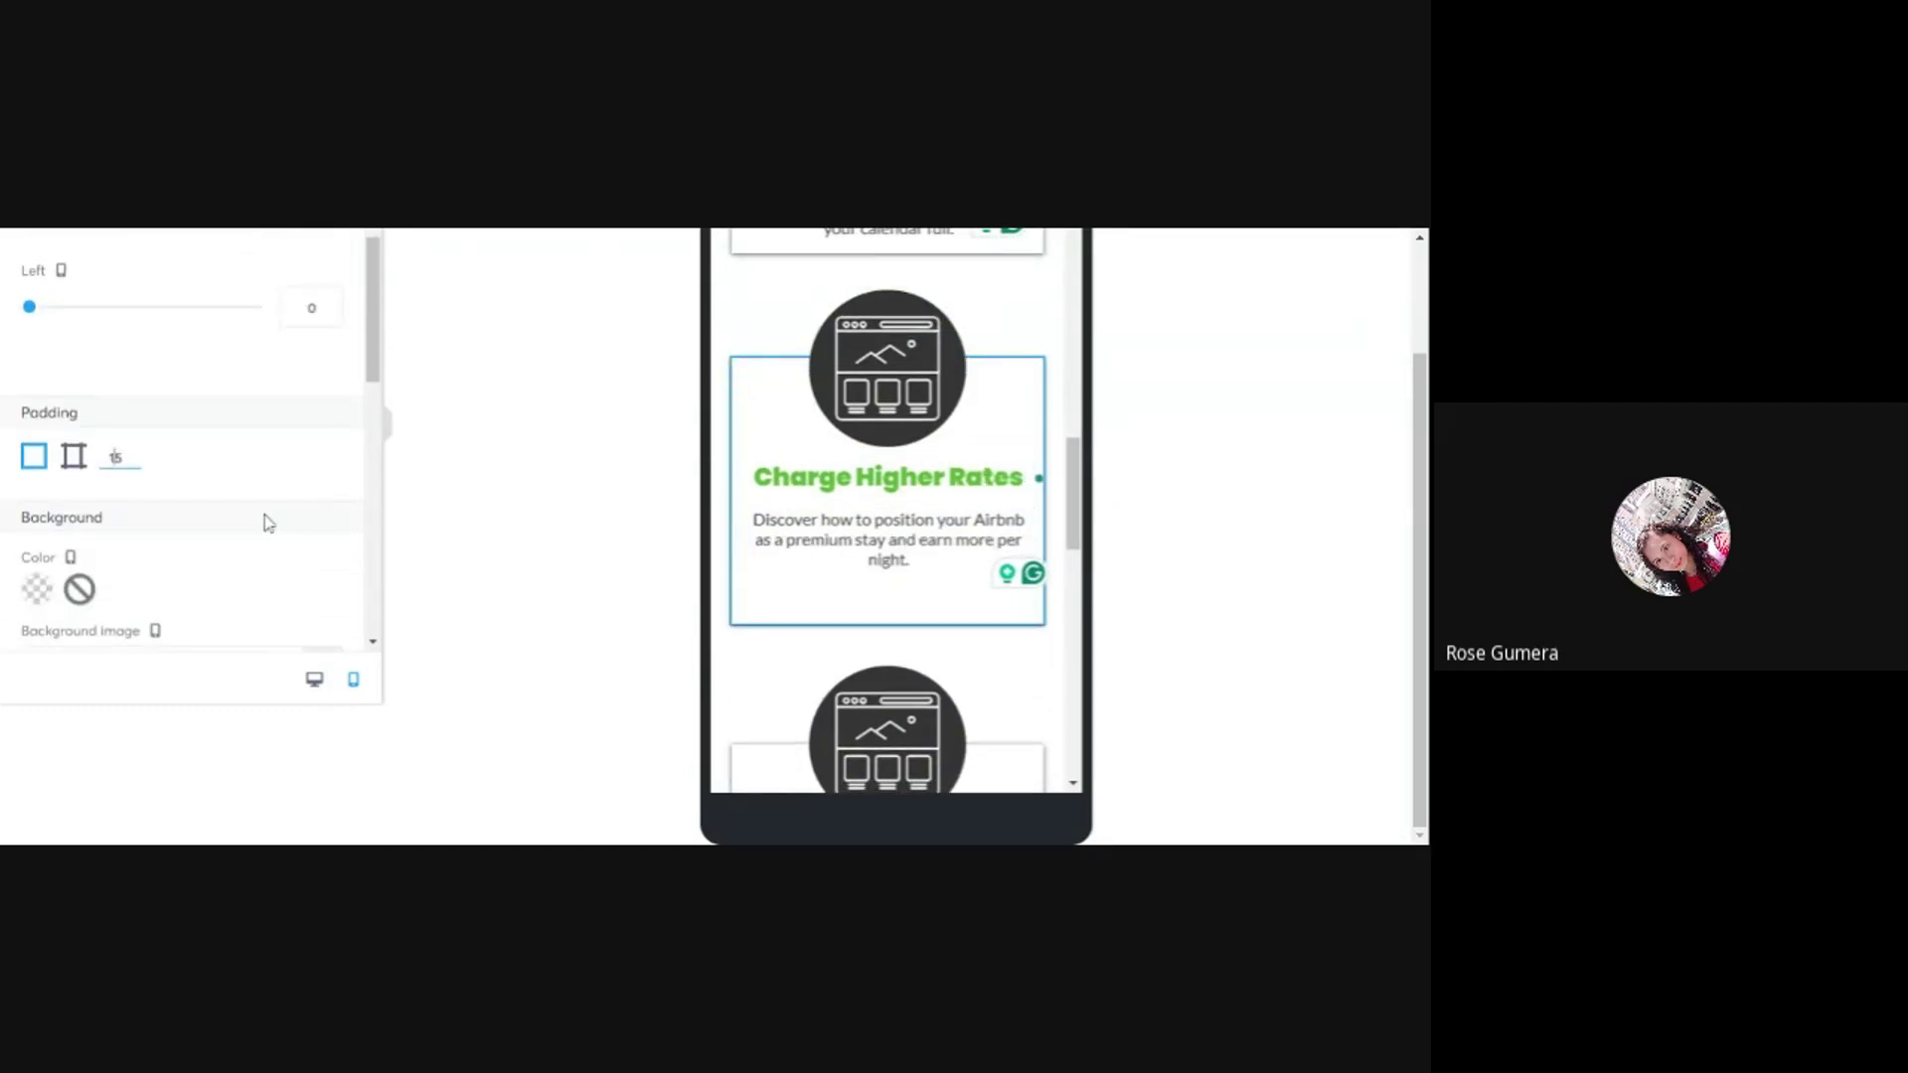
pyautogui.click(715, 681)
pyautogui.scroll(-3, 779, 669)
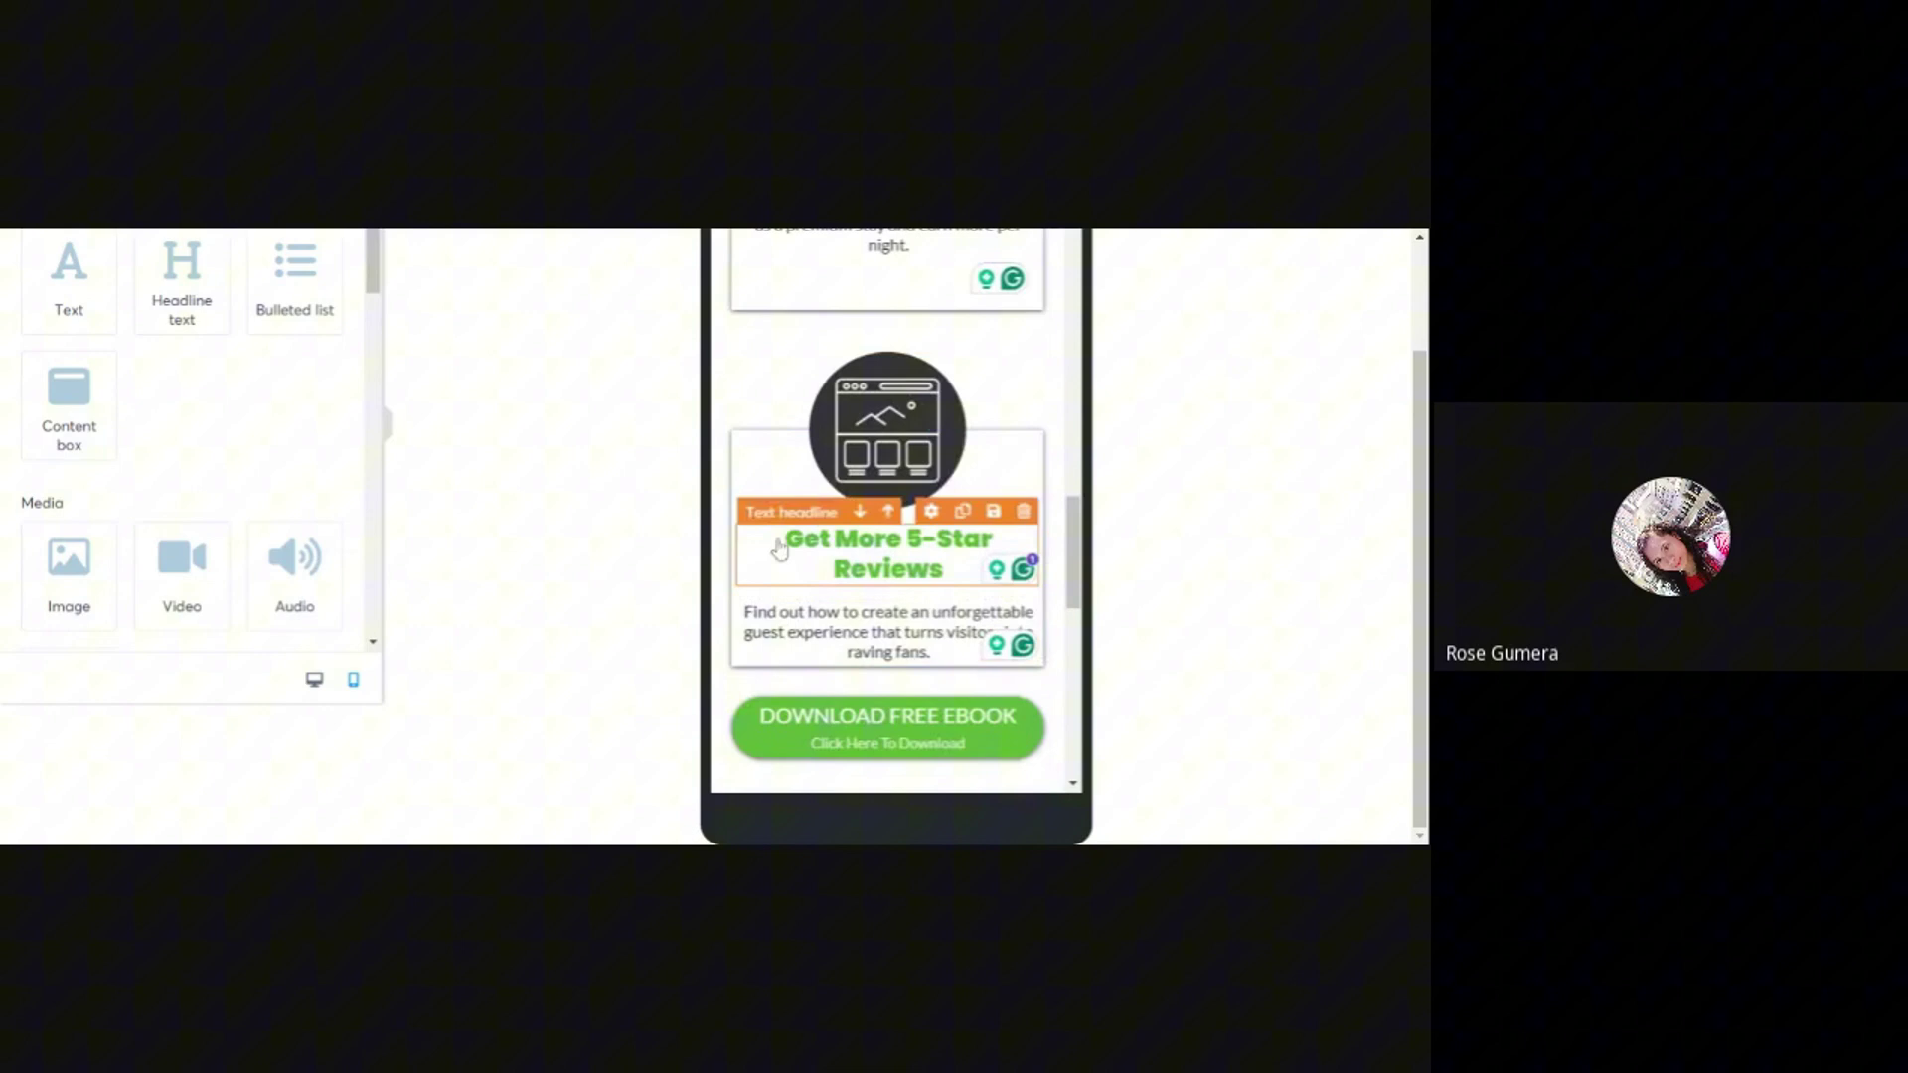
pyautogui.click(737, 438)
pyautogui.scroll(-3, 90, 557)
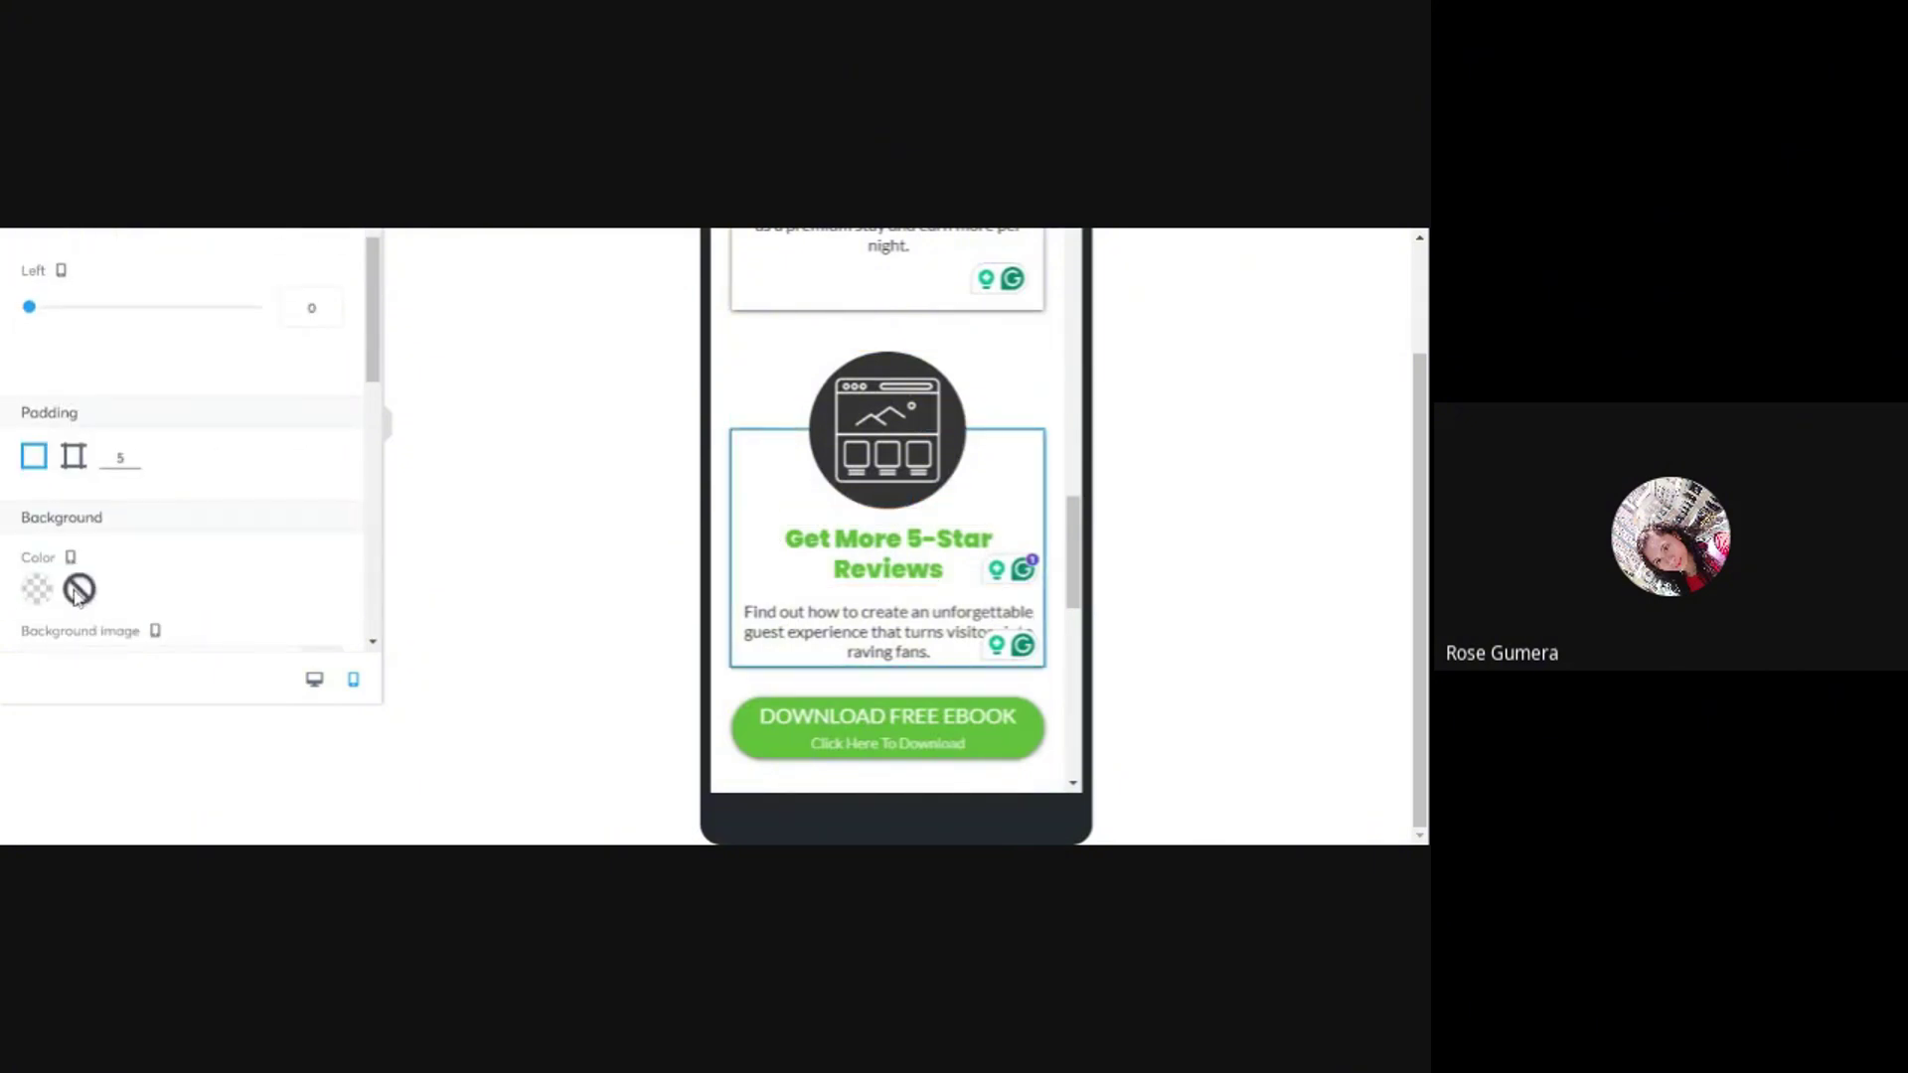
pyautogui.click(546, 587)
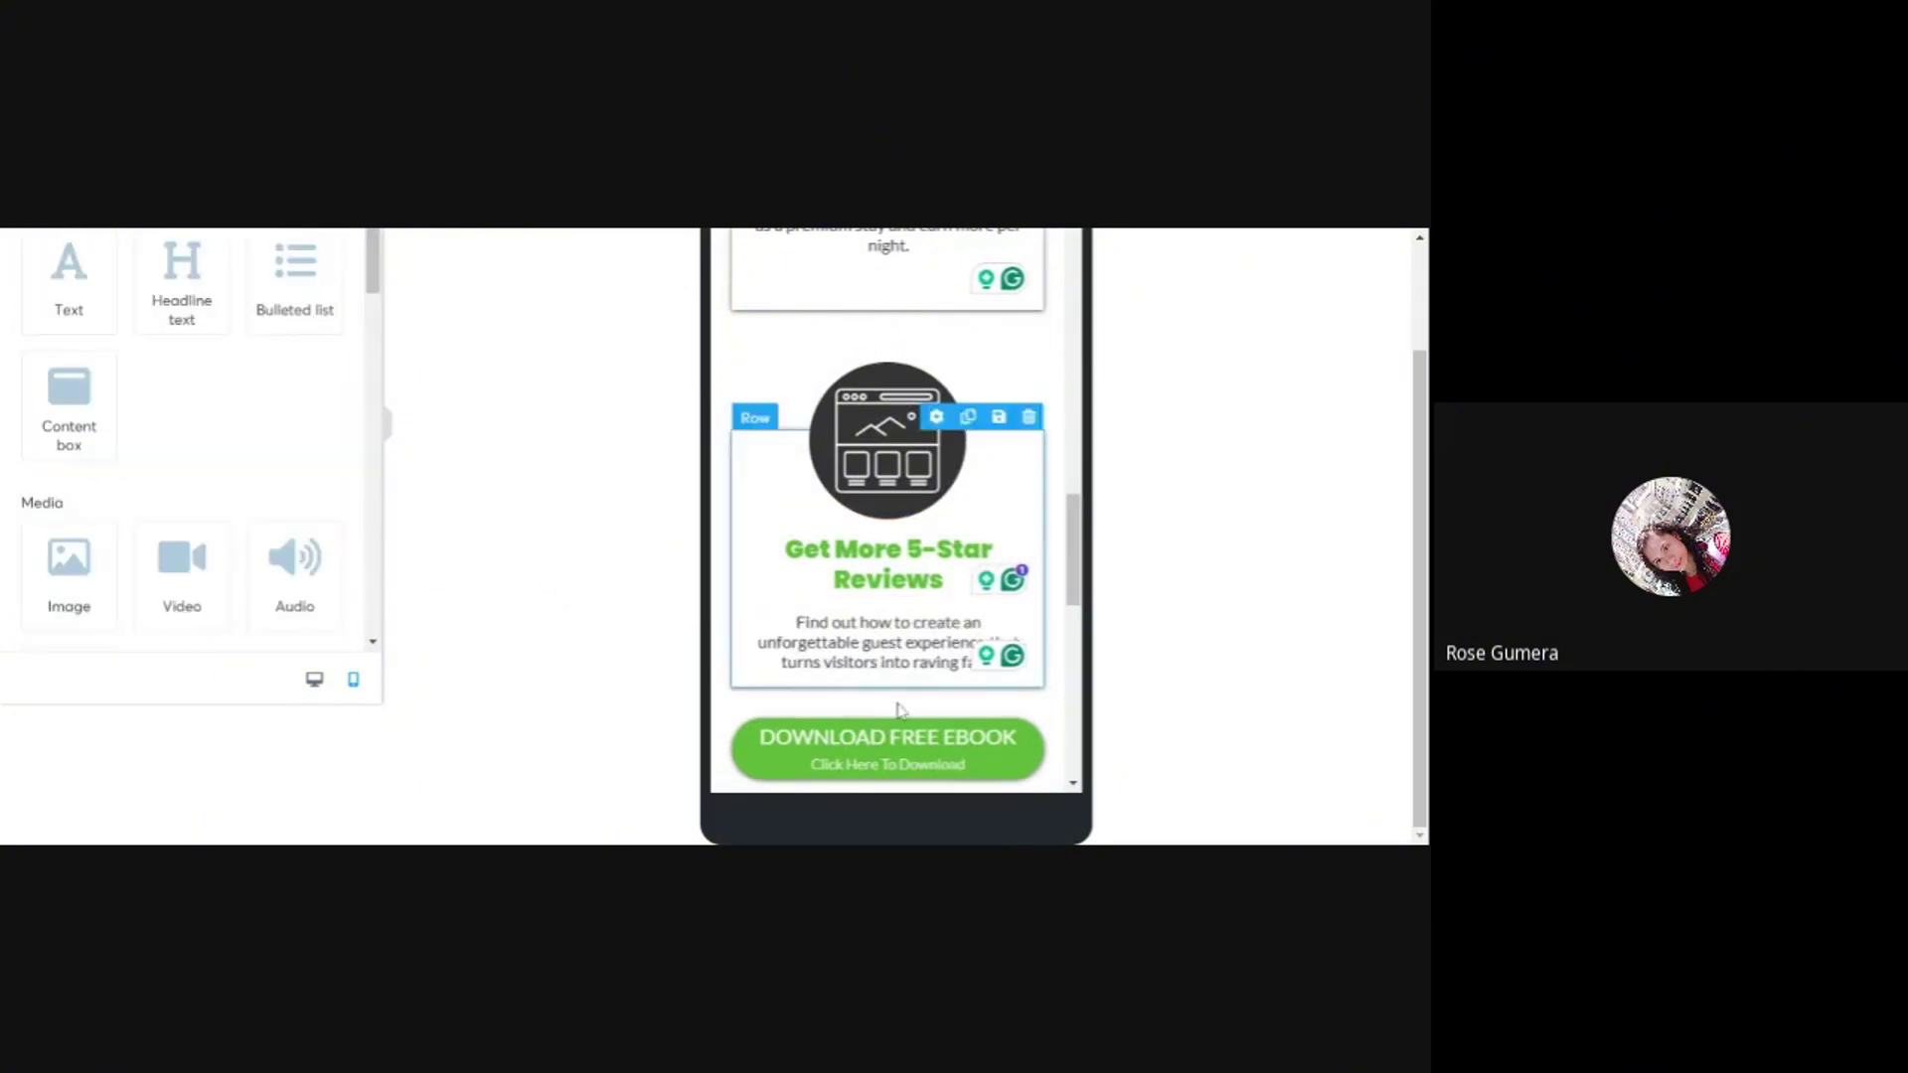
pyautogui.scroll(-2, 1077, 626)
pyautogui.scroll(-4, 1081, 621)
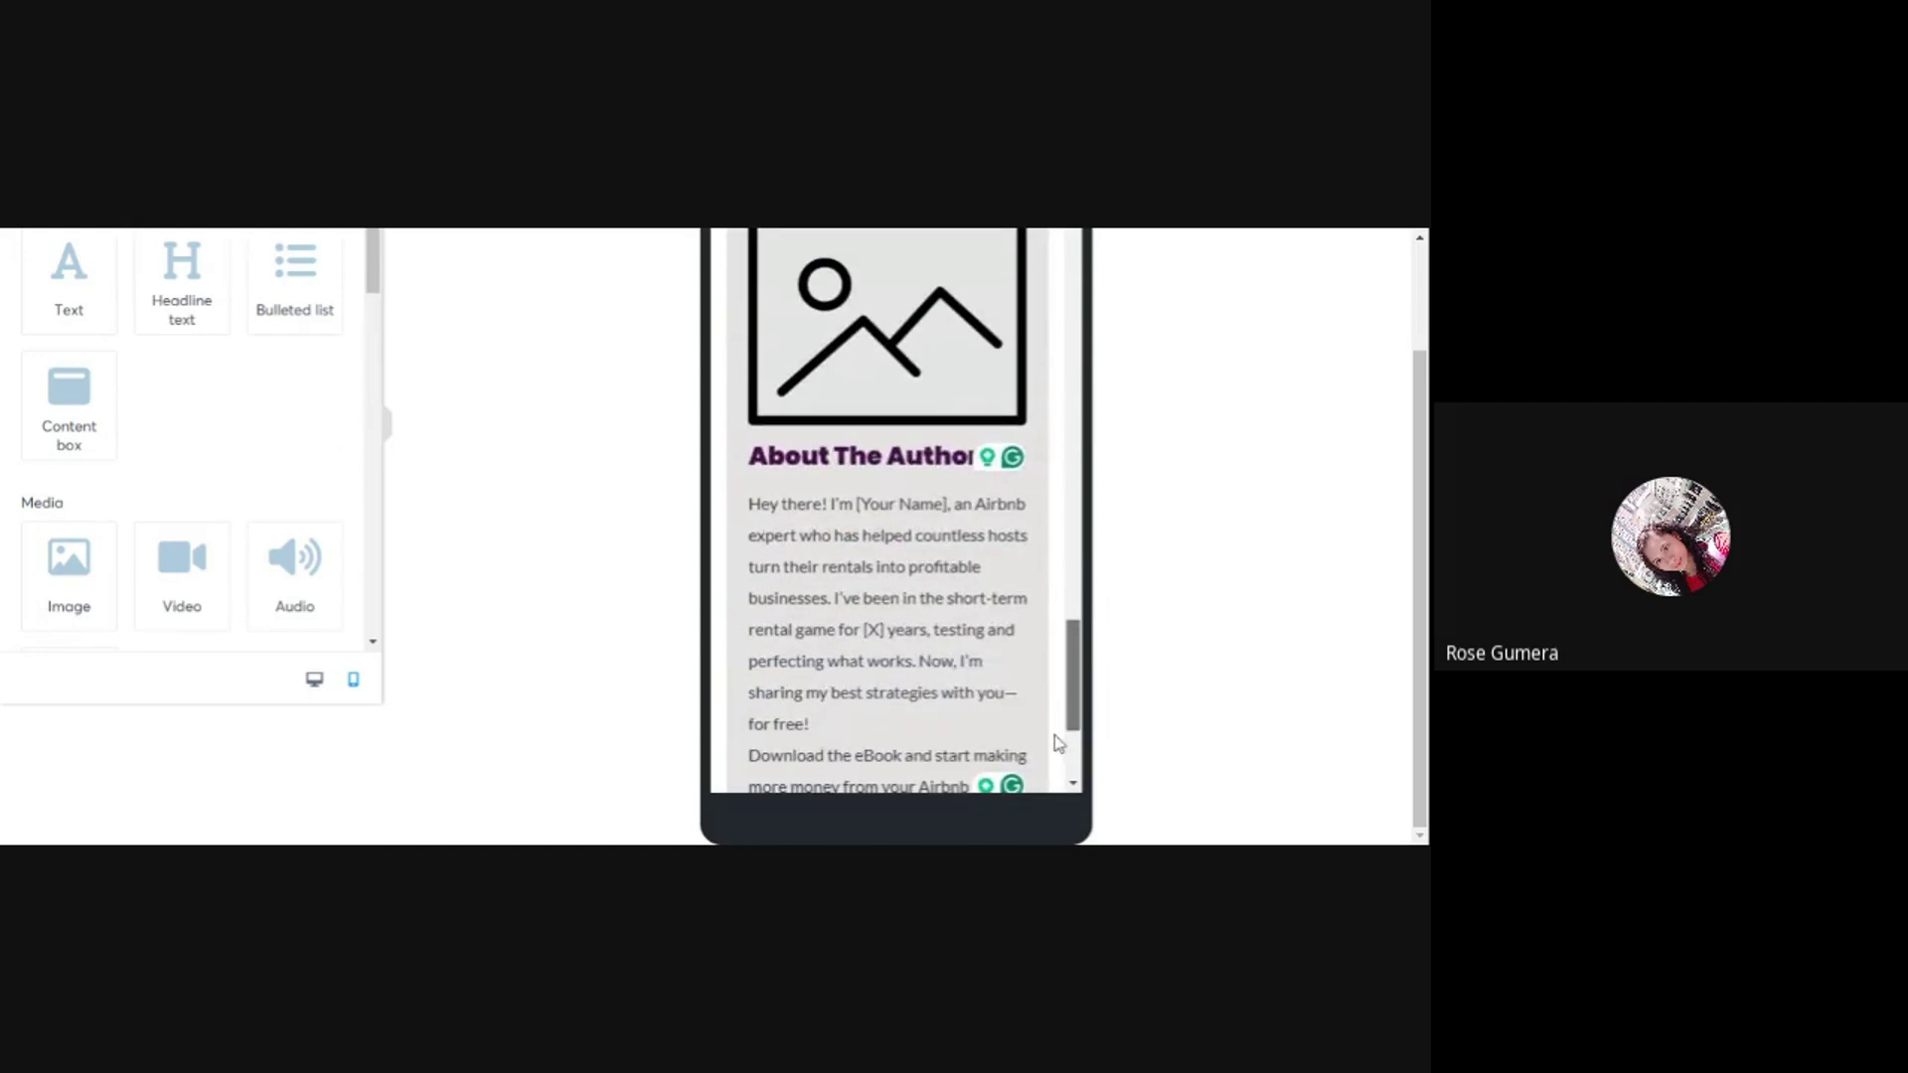
# - Center-align both the About The Author heading and the author bio paragraph beneath it
pyautogui.click(860, 459)
pyautogui.scroll(-10, 121, 574)
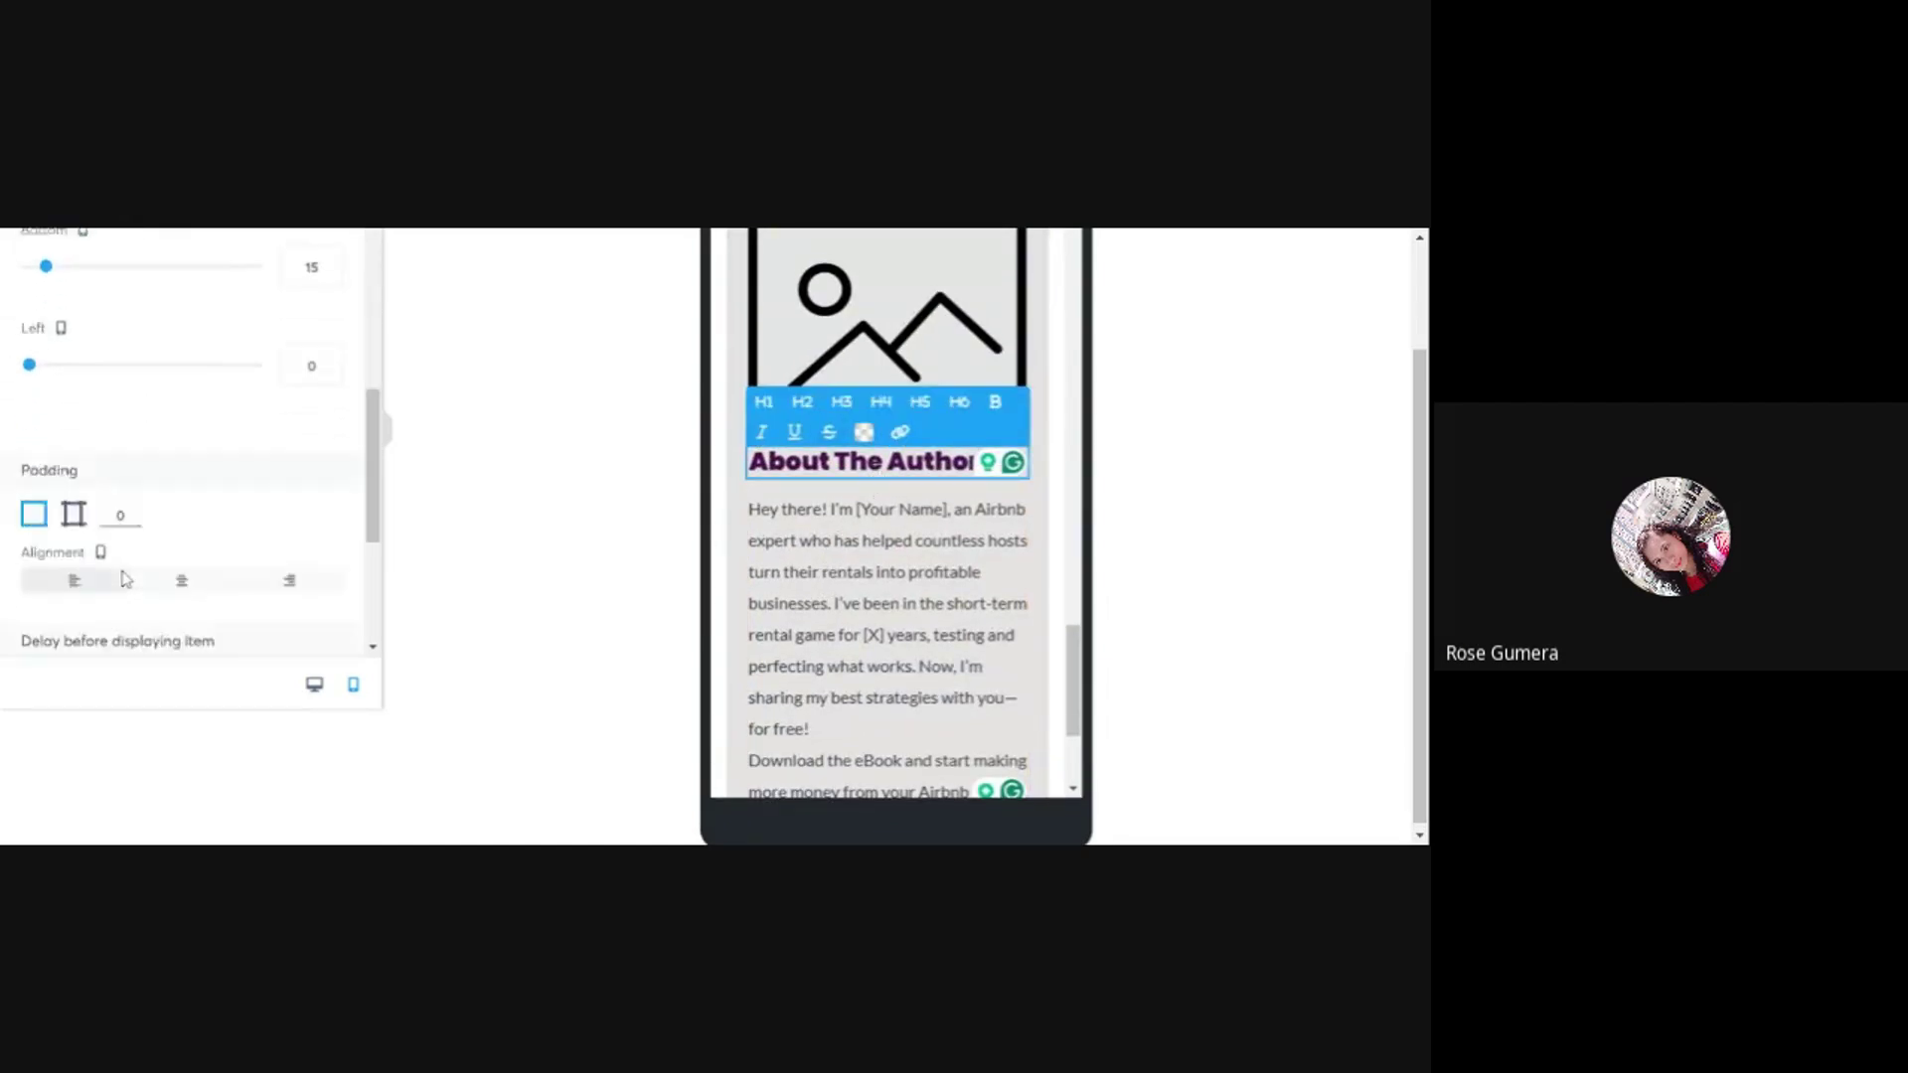
pyautogui.click(186, 429)
pyautogui.click(772, 604)
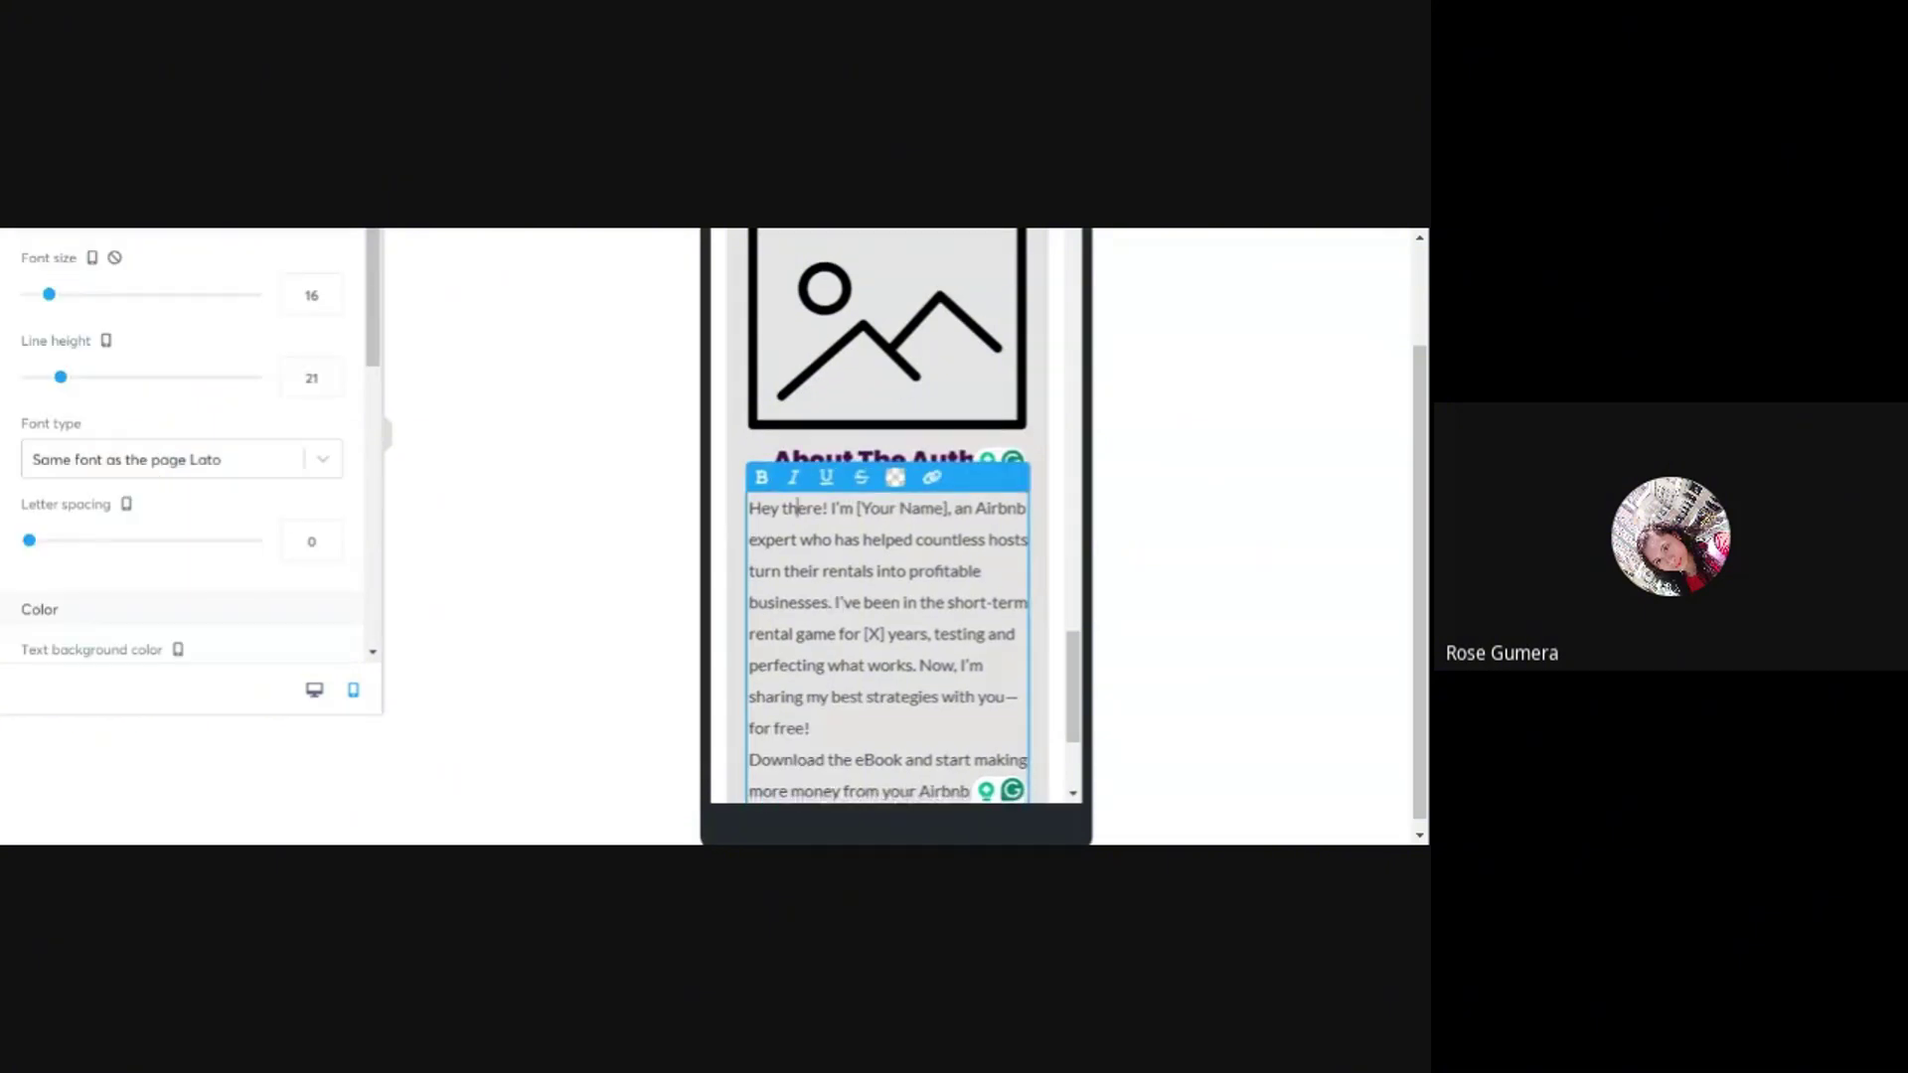
pyautogui.scroll(-1, 180, 542)
pyautogui.scroll(-3, 179, 541)
pyautogui.click(541, 571)
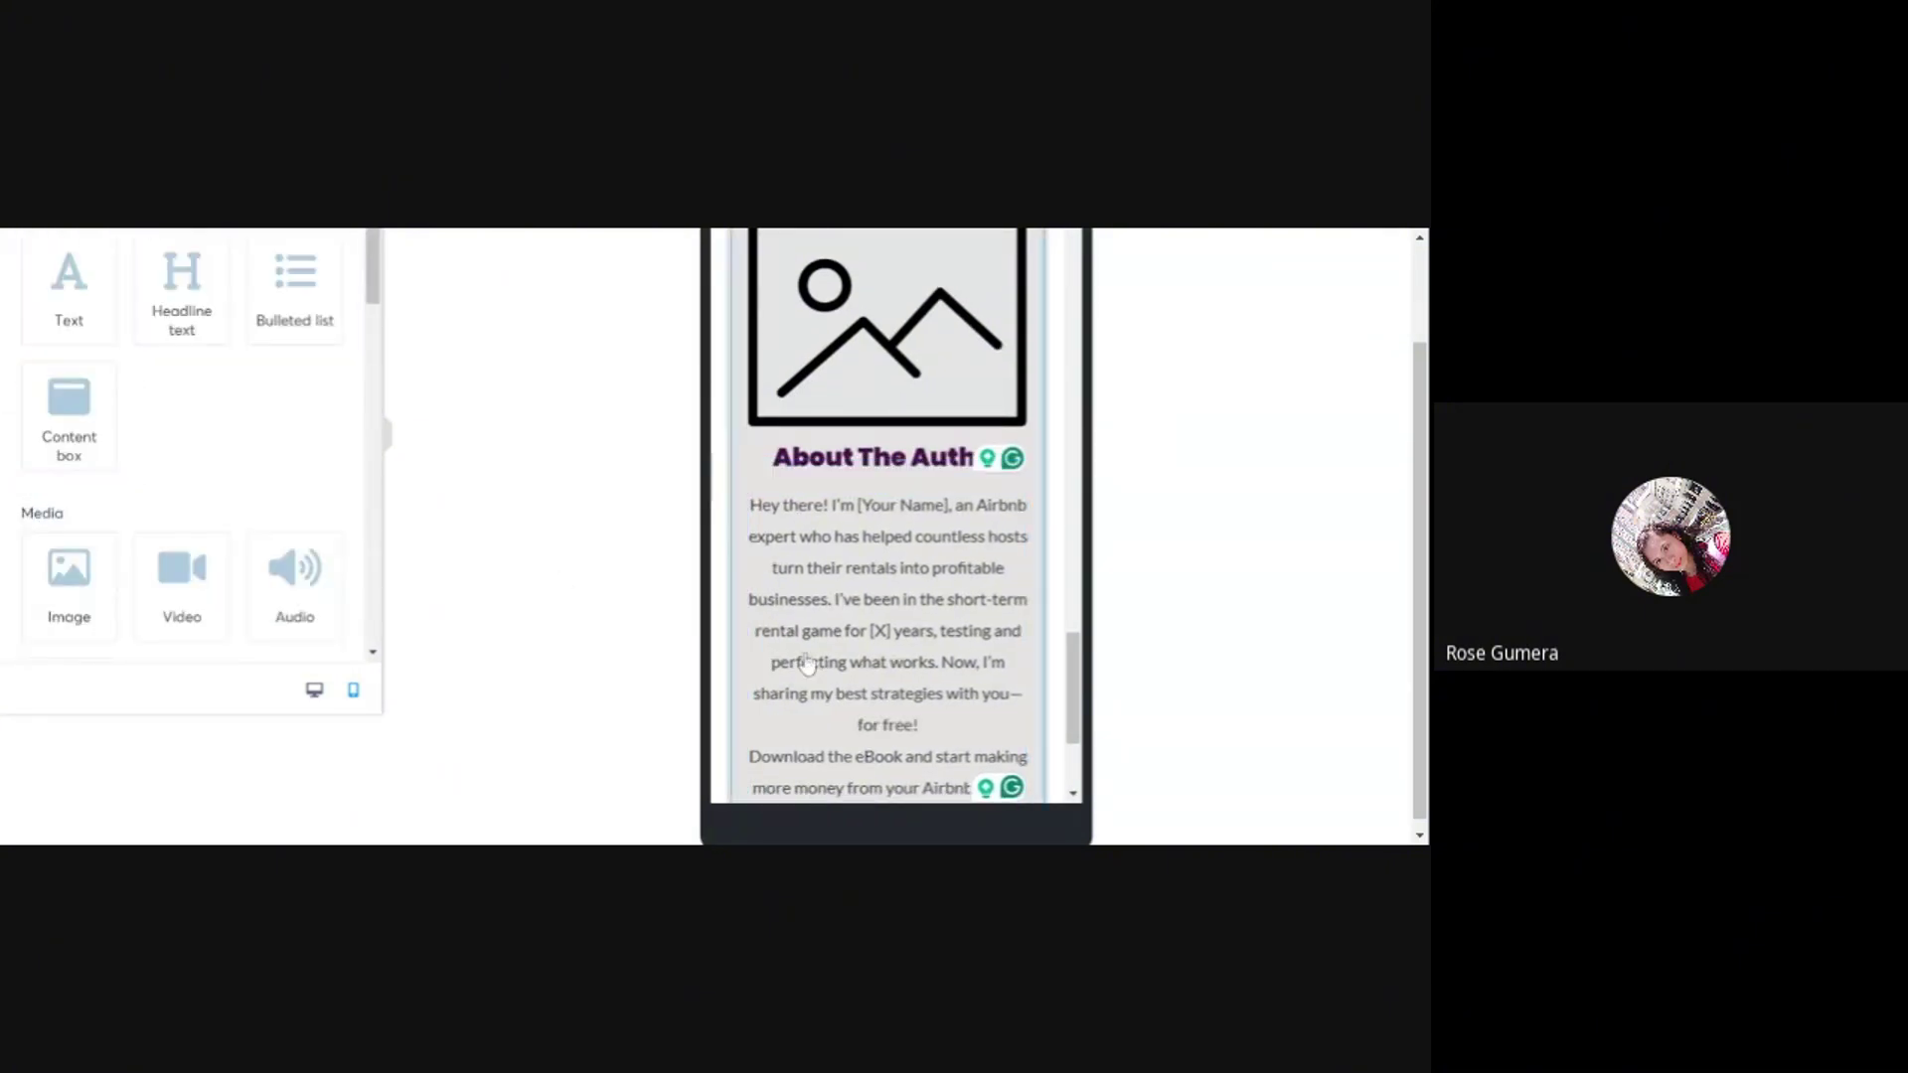
pyautogui.scroll(-3, 795, 676)
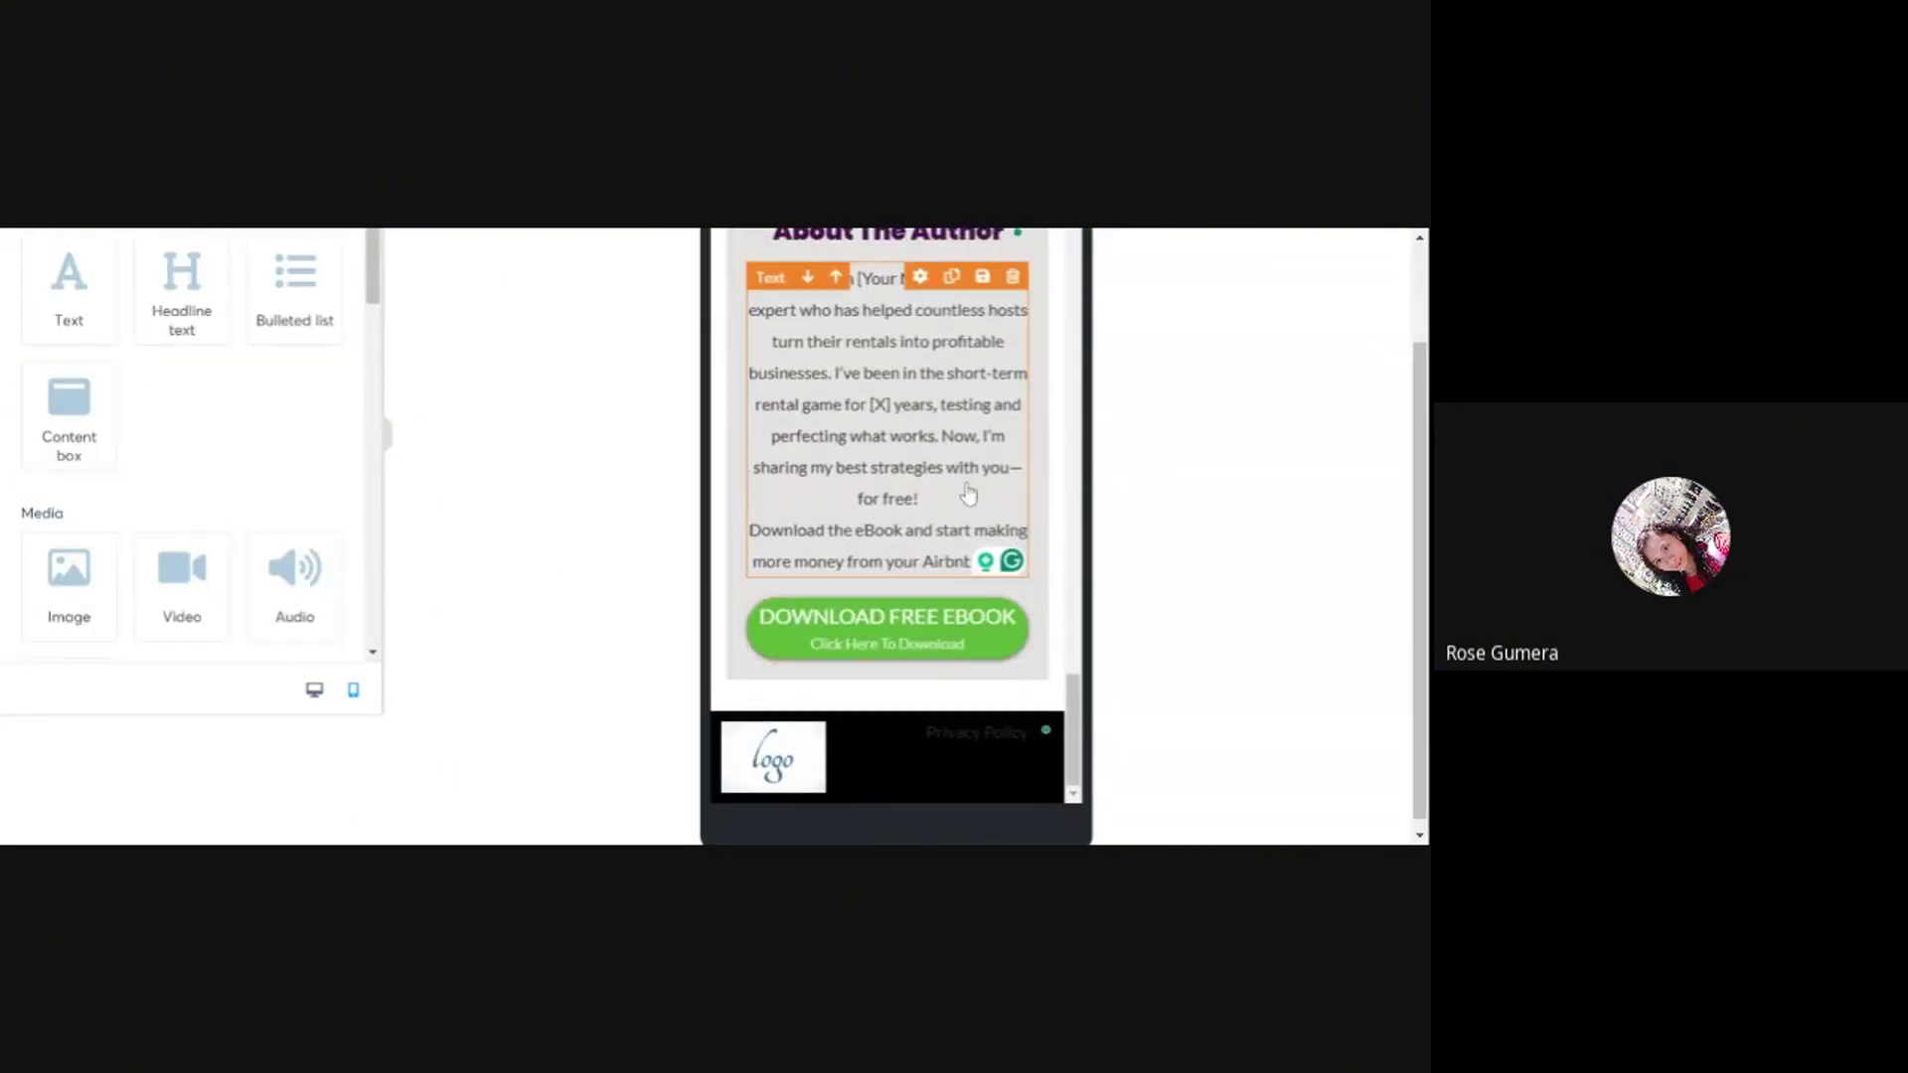
pyautogui.scroll(3, 971, 502)
pyautogui.scroll(10, 1073, 316)
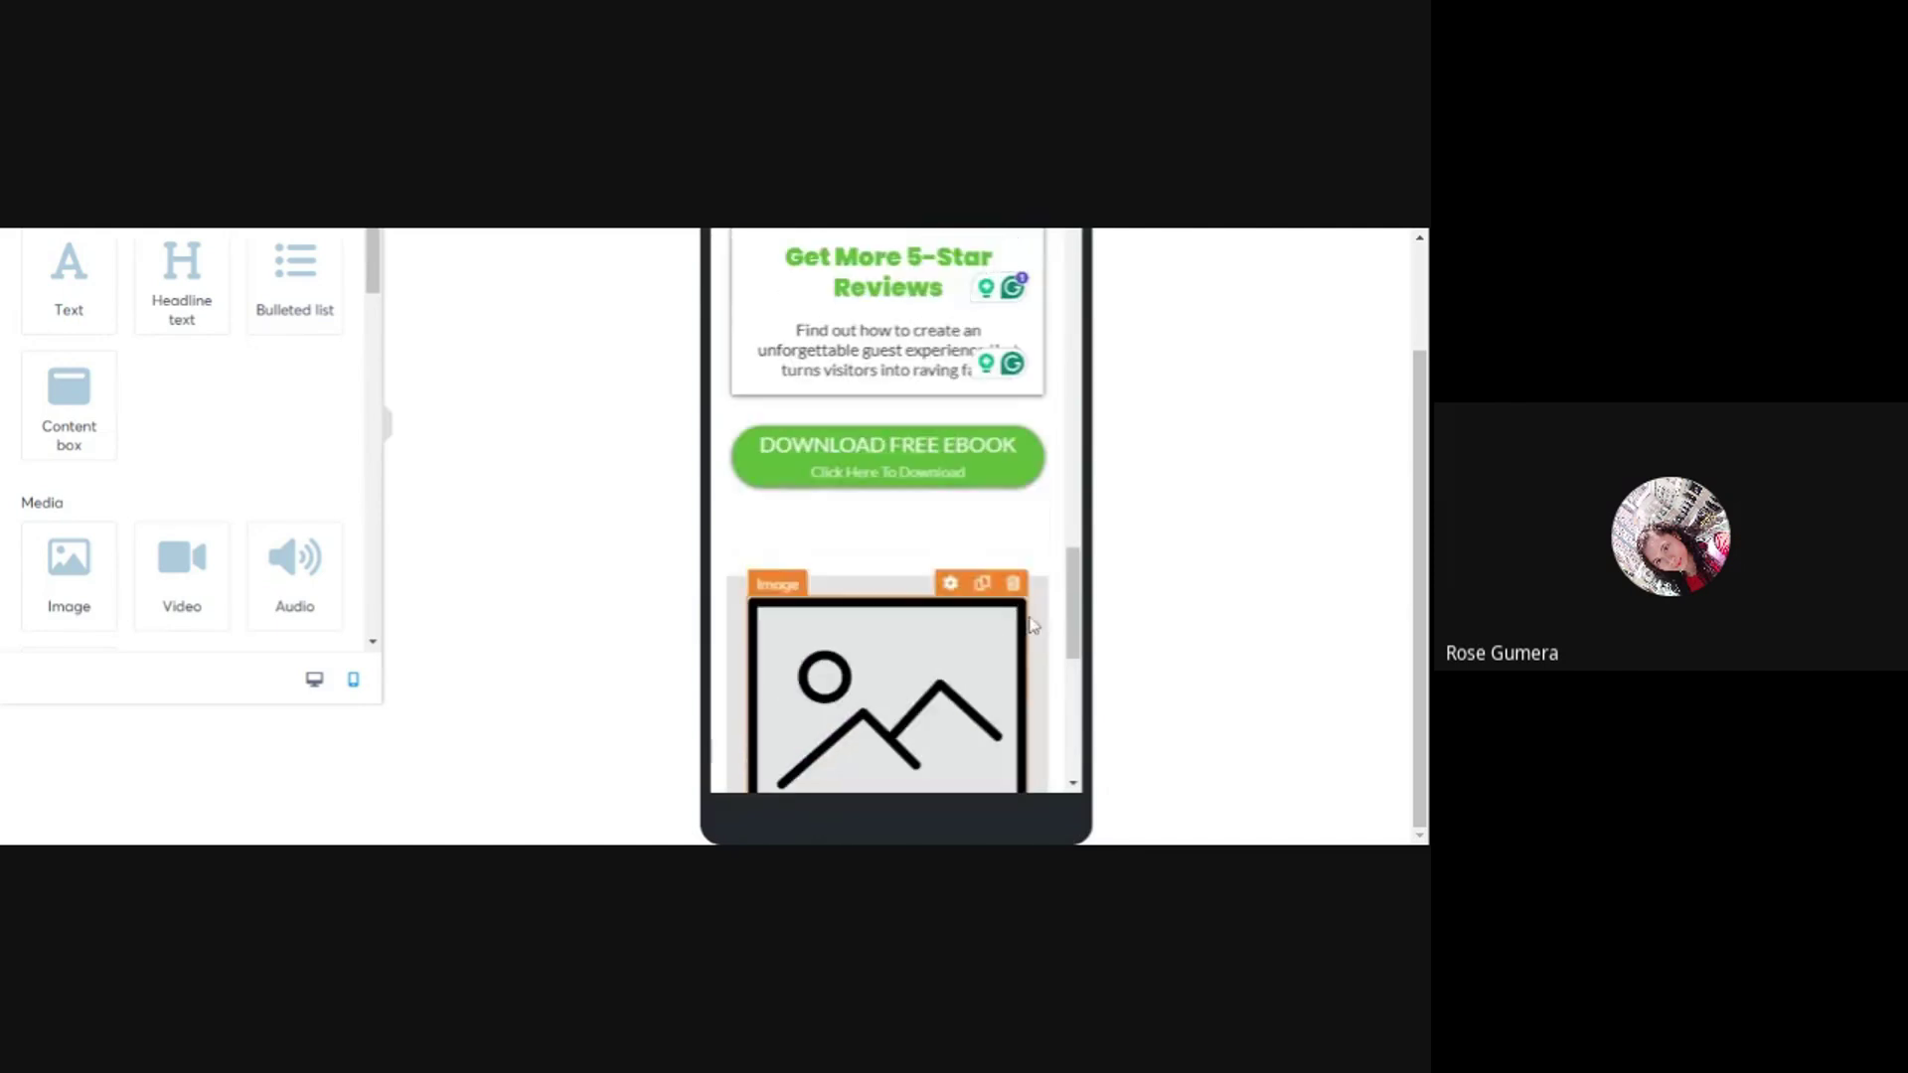
pyautogui.scroll(3, 1073, 316)
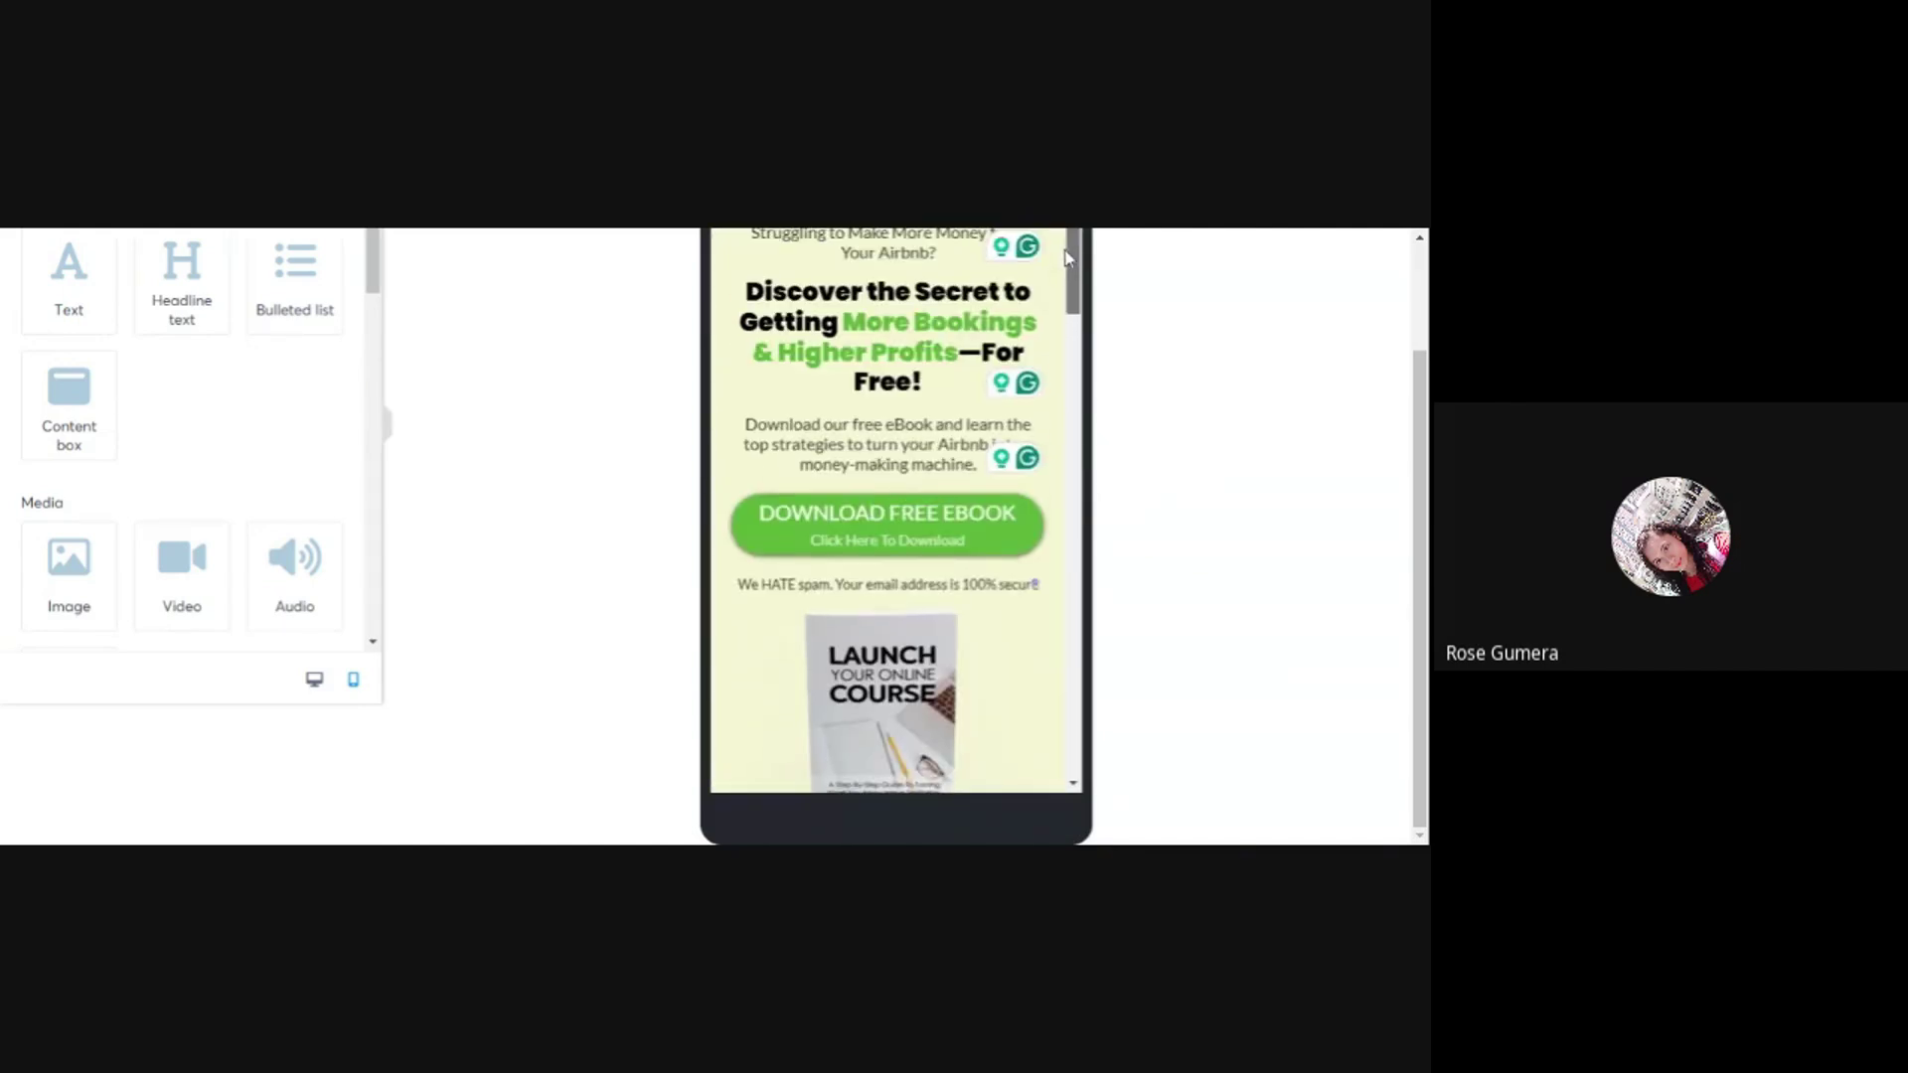
pyautogui.scroll(2, 891, 475)
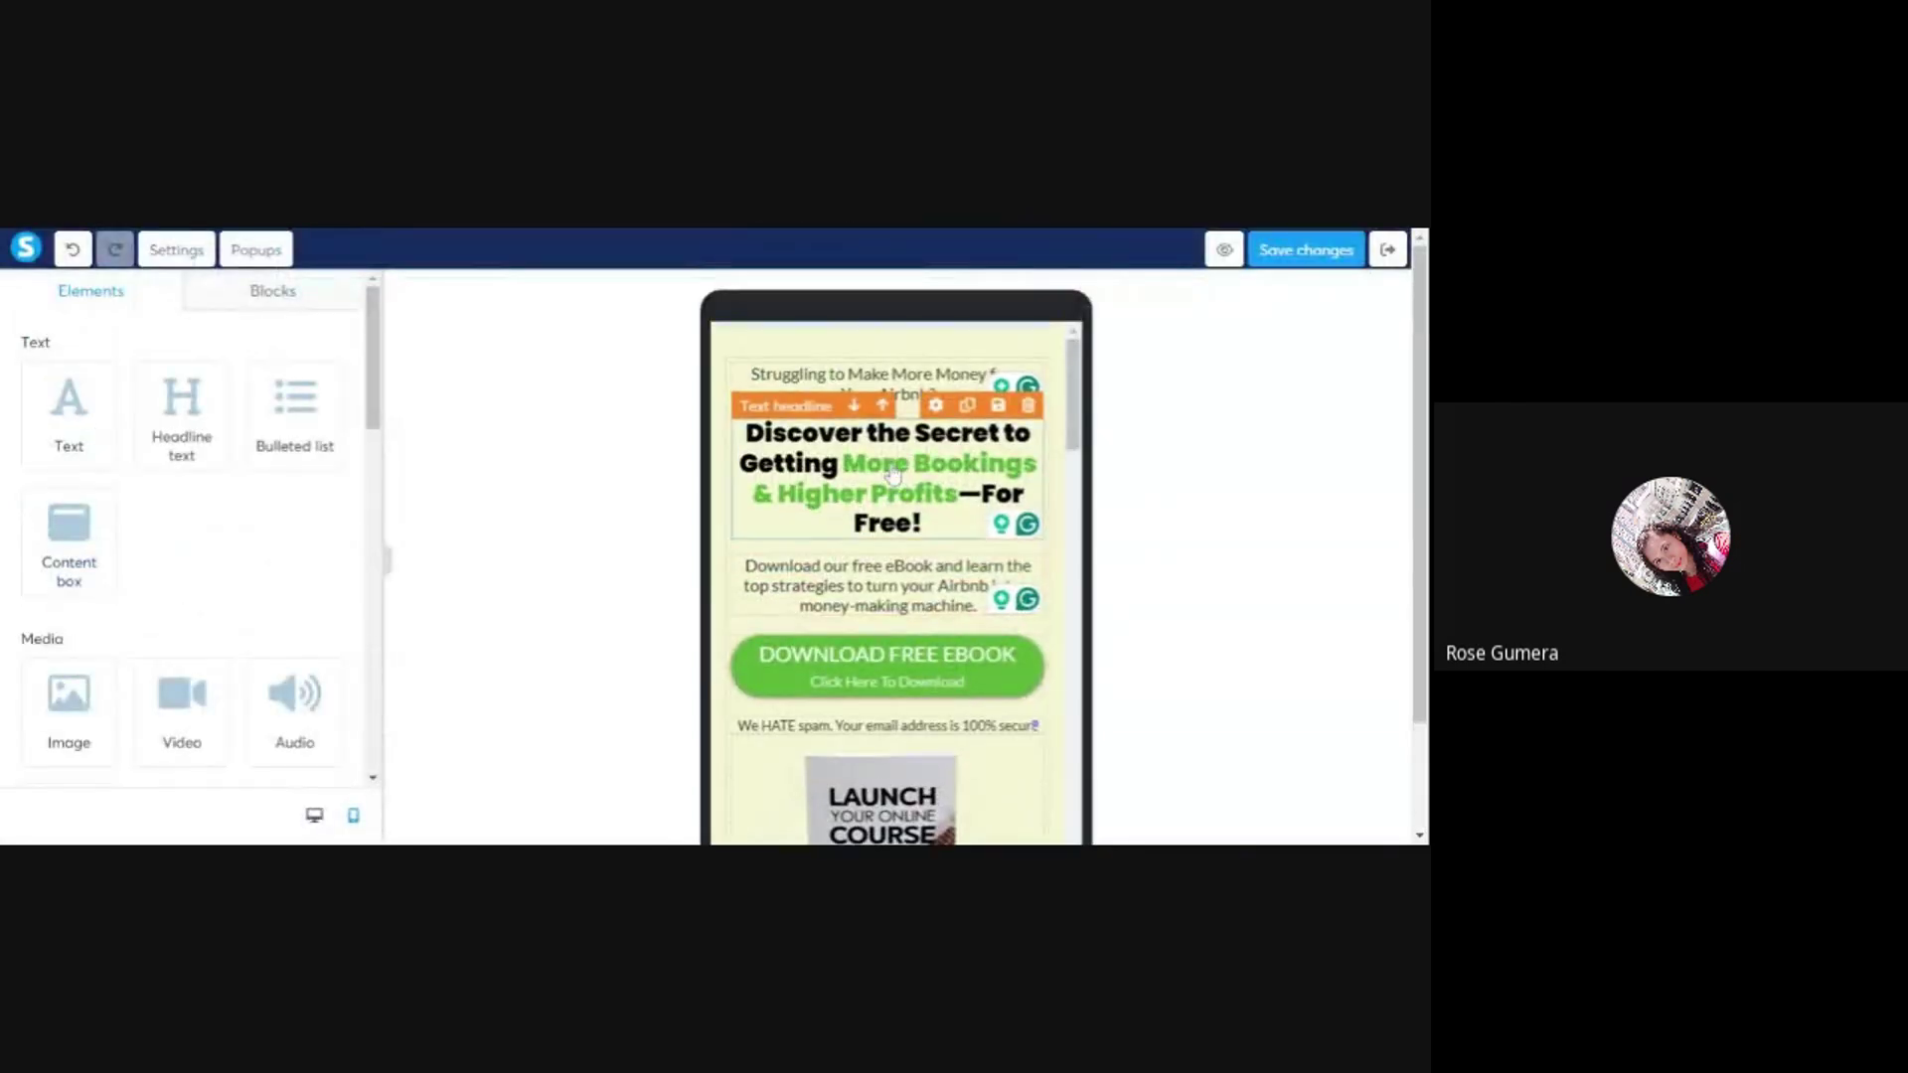
# - Raise the Discover the Secret headline's font size from 24 to 28
pyautogui.click(892, 505)
pyautogui.click(329, 420)
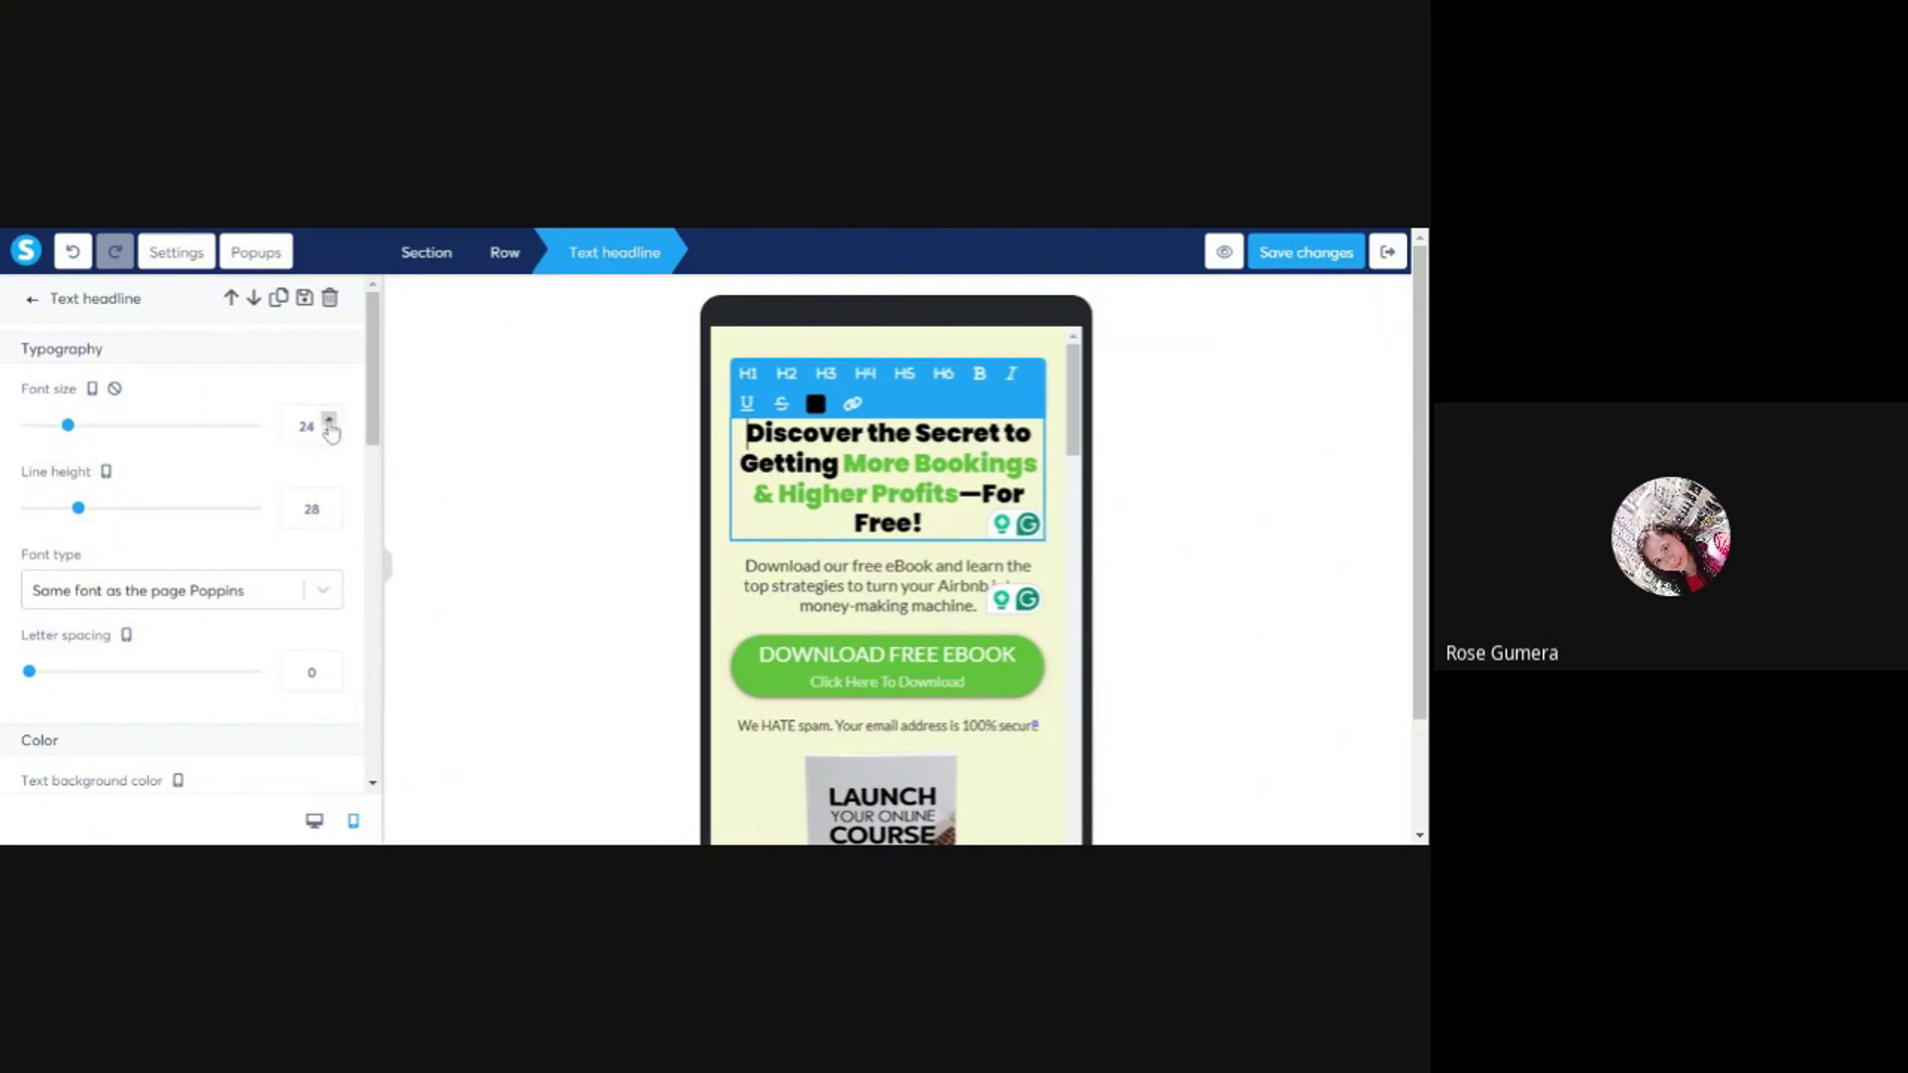
pyautogui.click(329, 419)
pyautogui.click(329, 420)
pyautogui.click(329, 419)
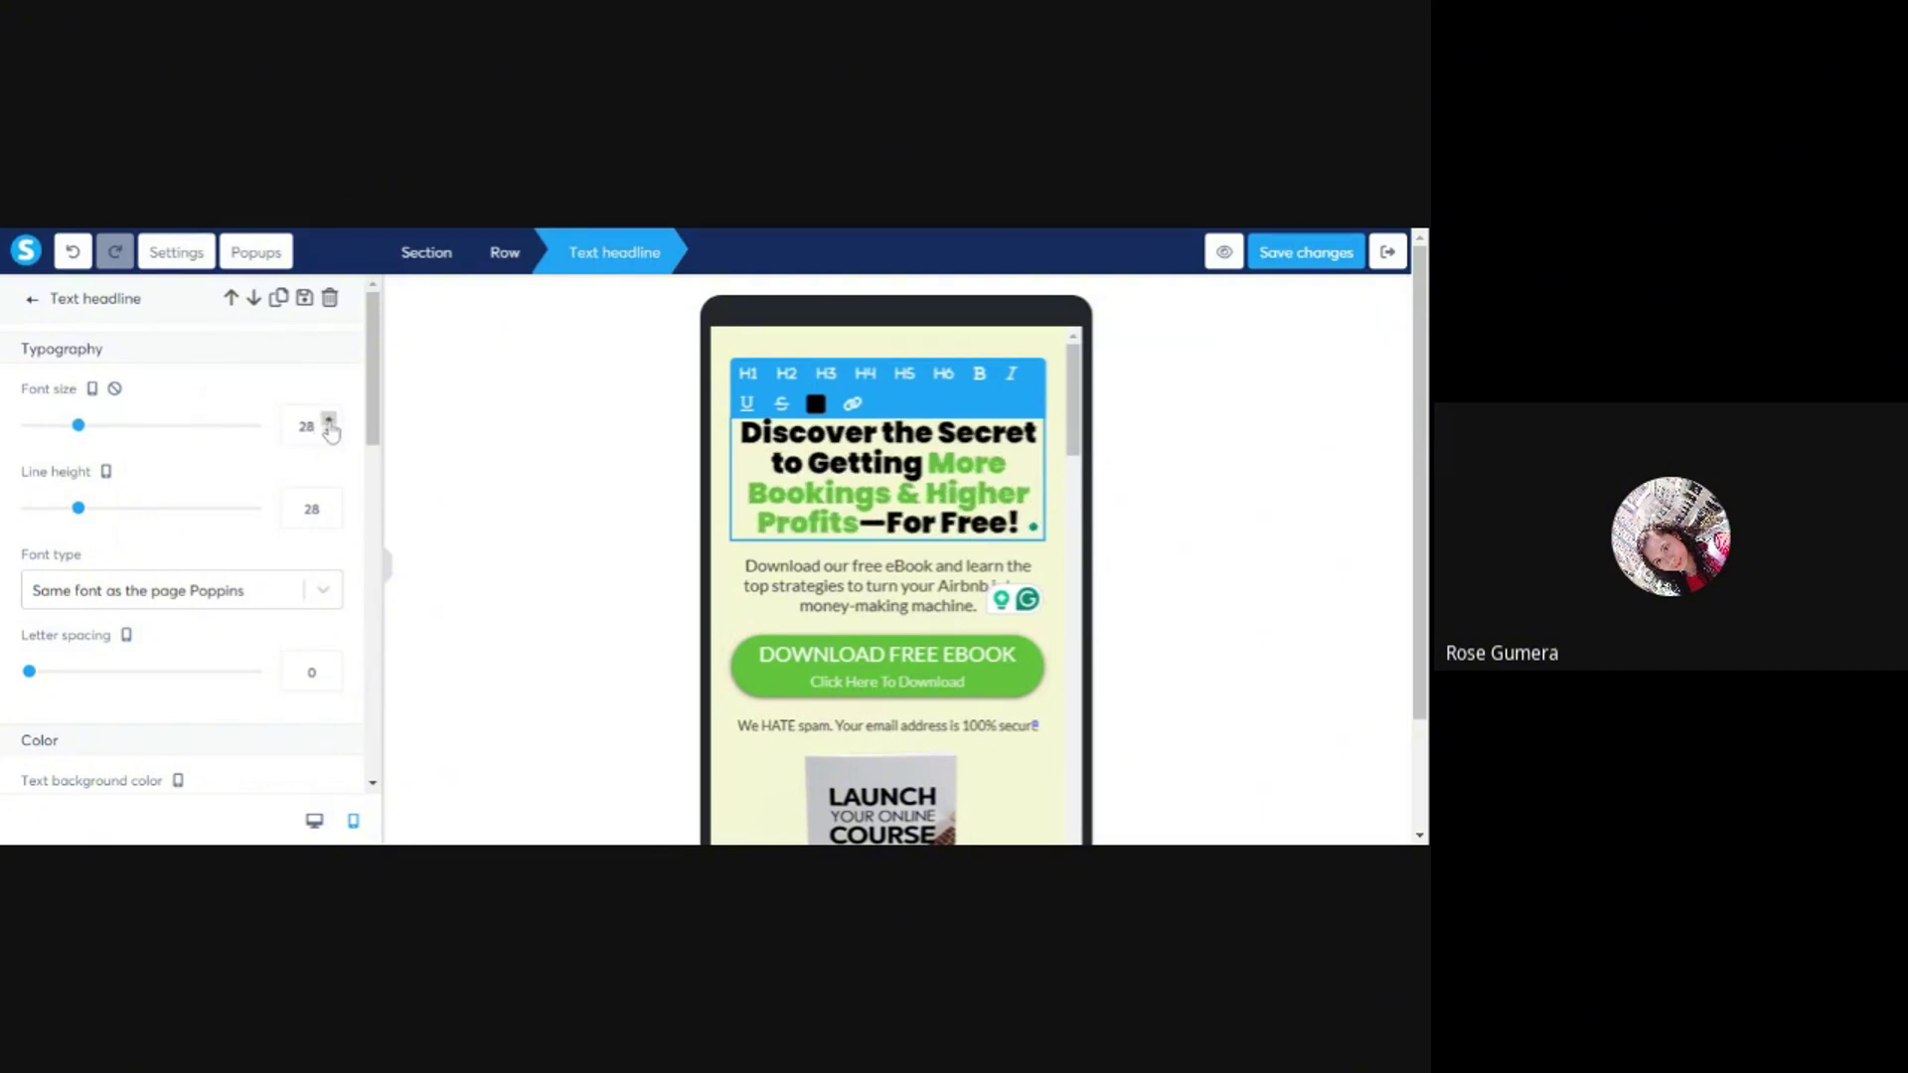
# - Increase the headline's line height to about 41
pyautogui.click(329, 503)
pyautogui.click(329, 503)
pyautogui.click(328, 503)
pyautogui.doubleClick(329, 503)
pyautogui.click(329, 503)
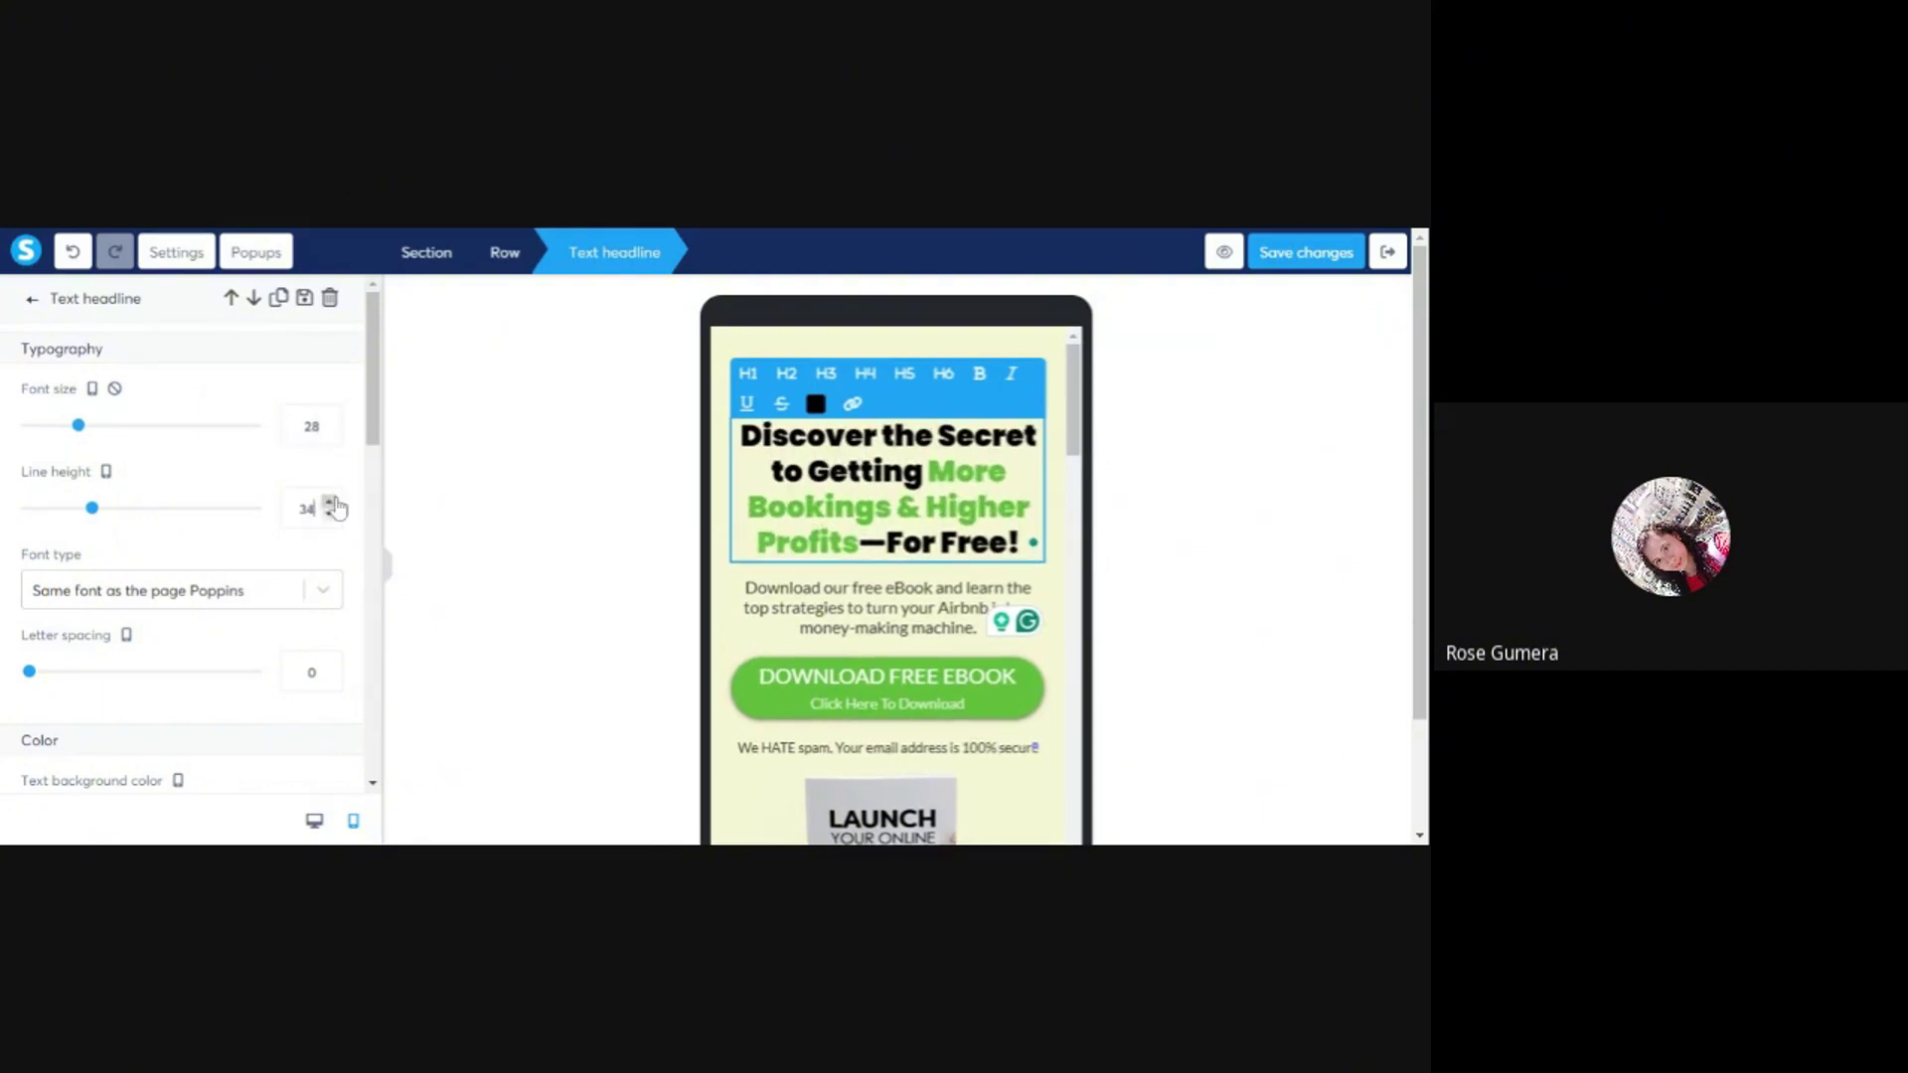
pyautogui.doubleClick(329, 503)
pyautogui.doubleClick(329, 503)
pyautogui.doubleClick(329, 503)
pyautogui.click(329, 503)
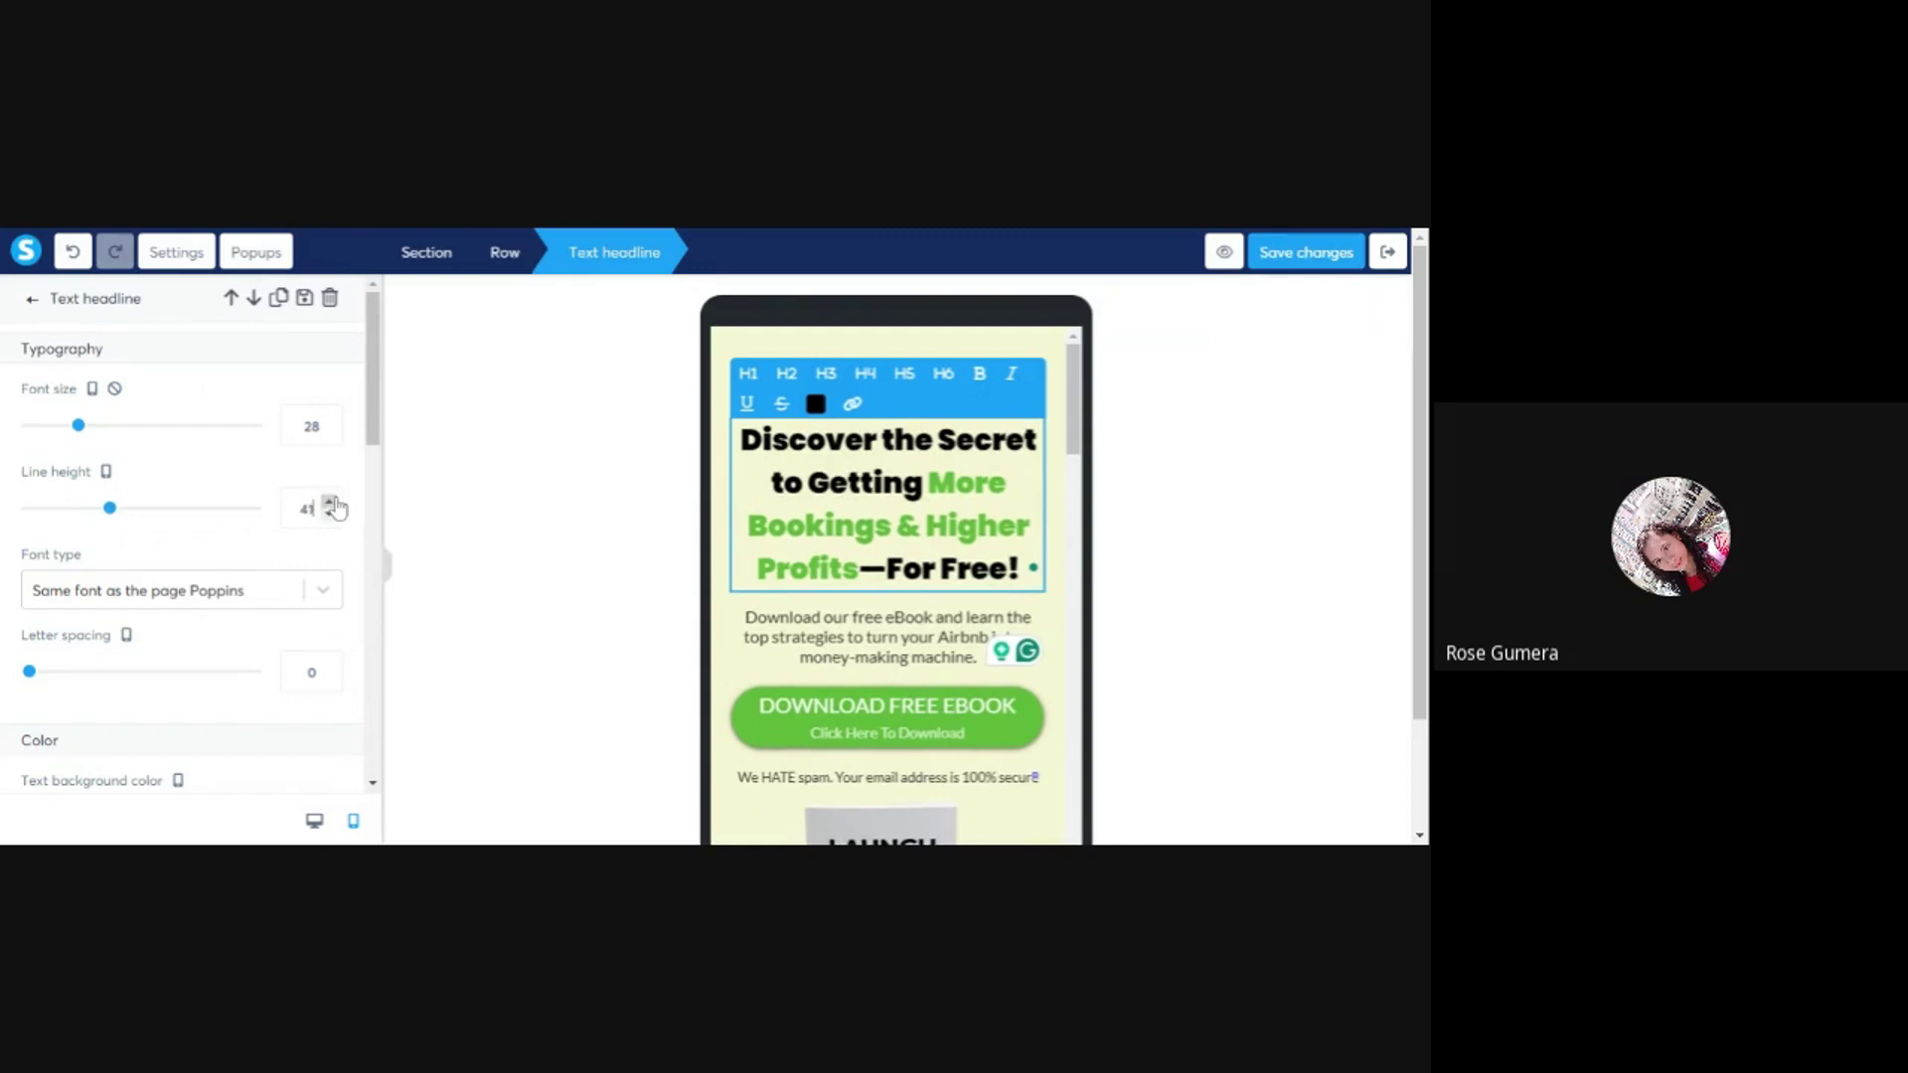
pyautogui.click(659, 492)
pyautogui.scroll(-10, 1008, 641)
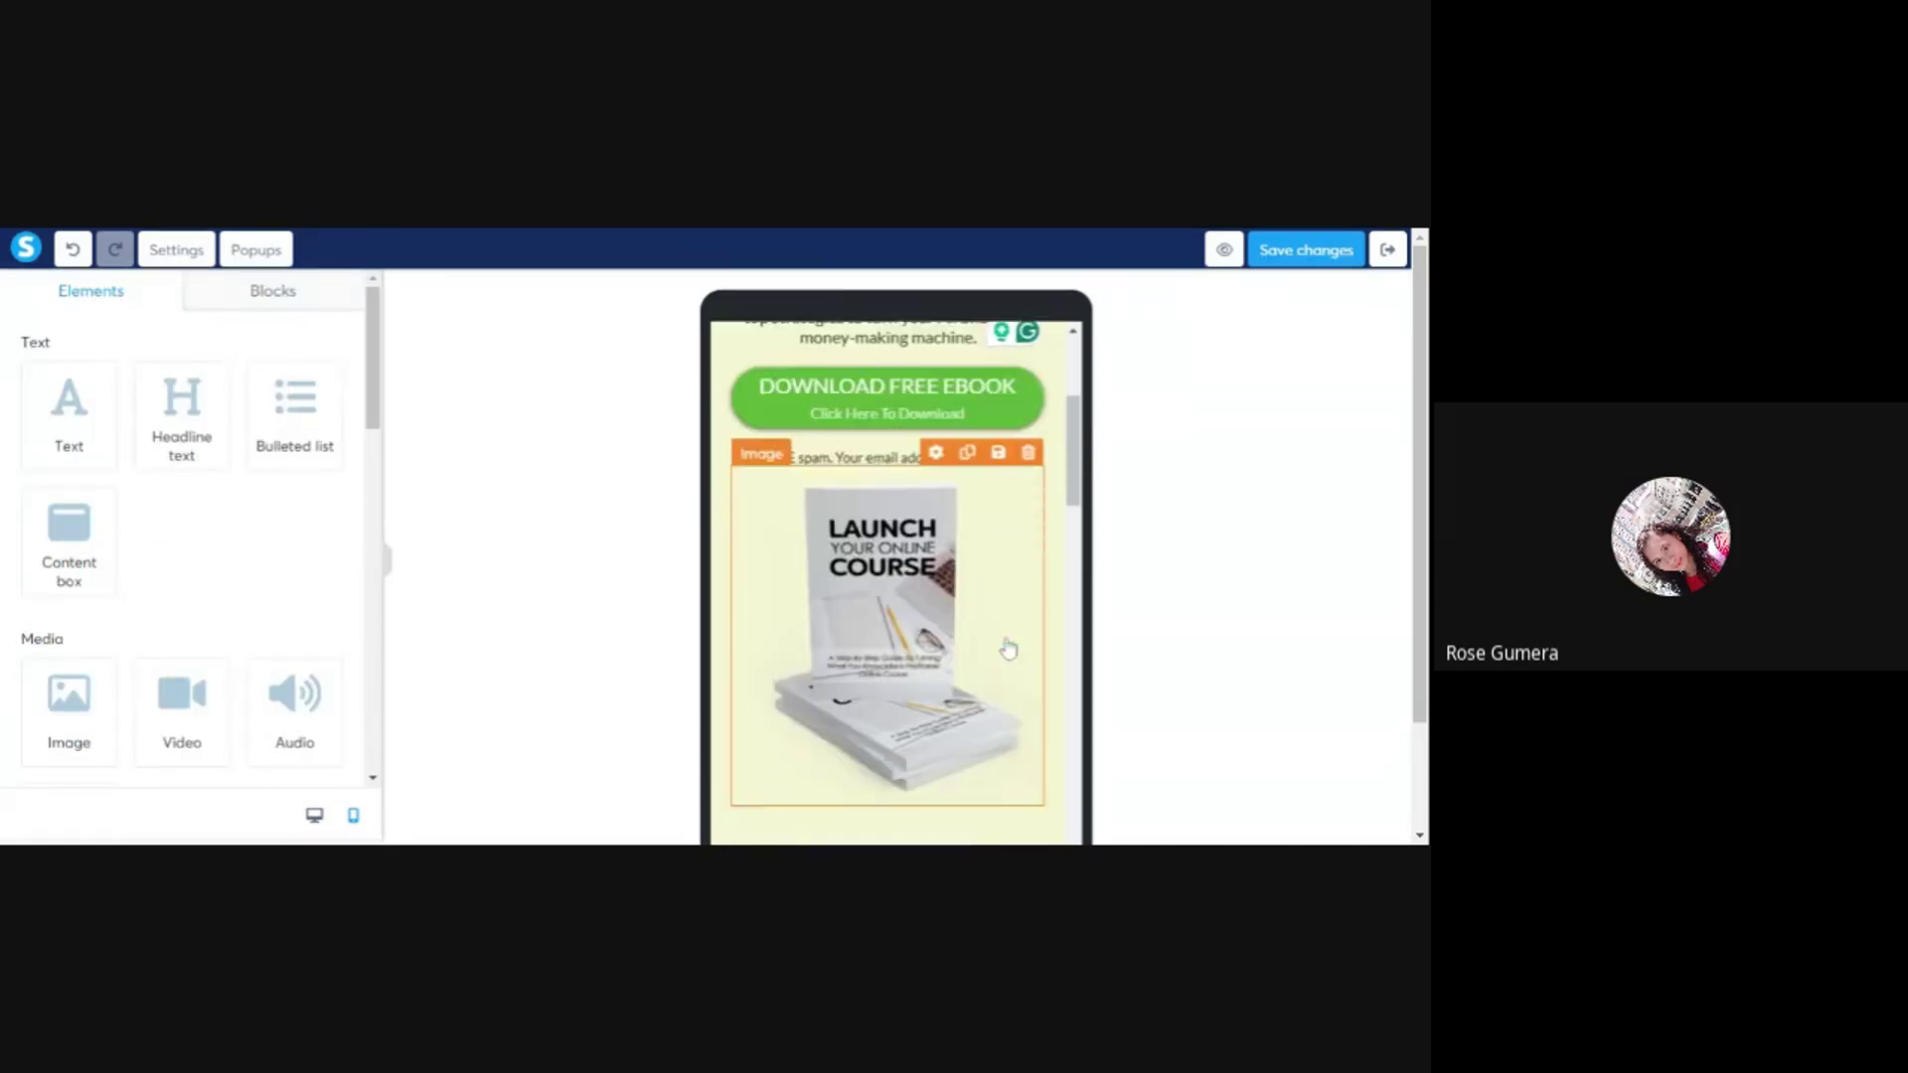
# - Save the page, switch to desktop view, check the SEO settings, and open the preview
pyautogui.click(1296, 255)
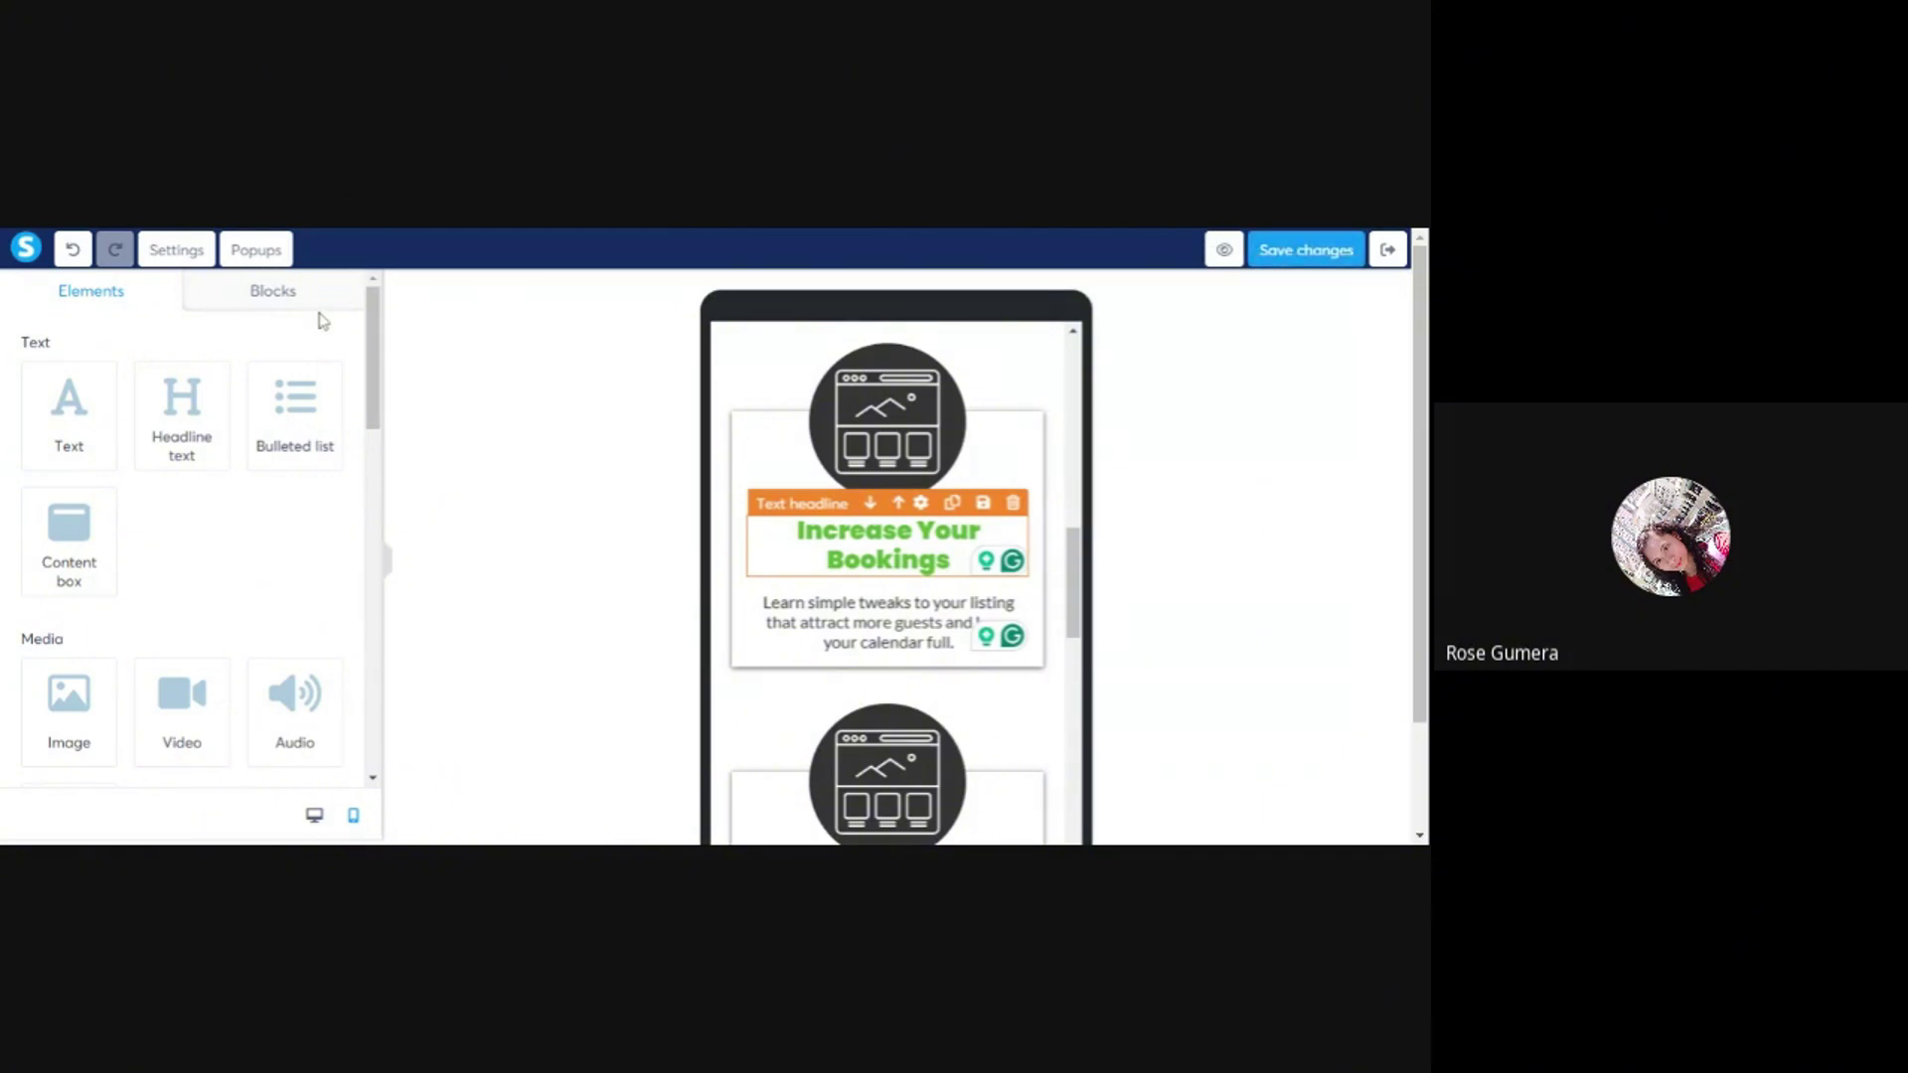
pyautogui.click(314, 815)
pyautogui.click(182, 254)
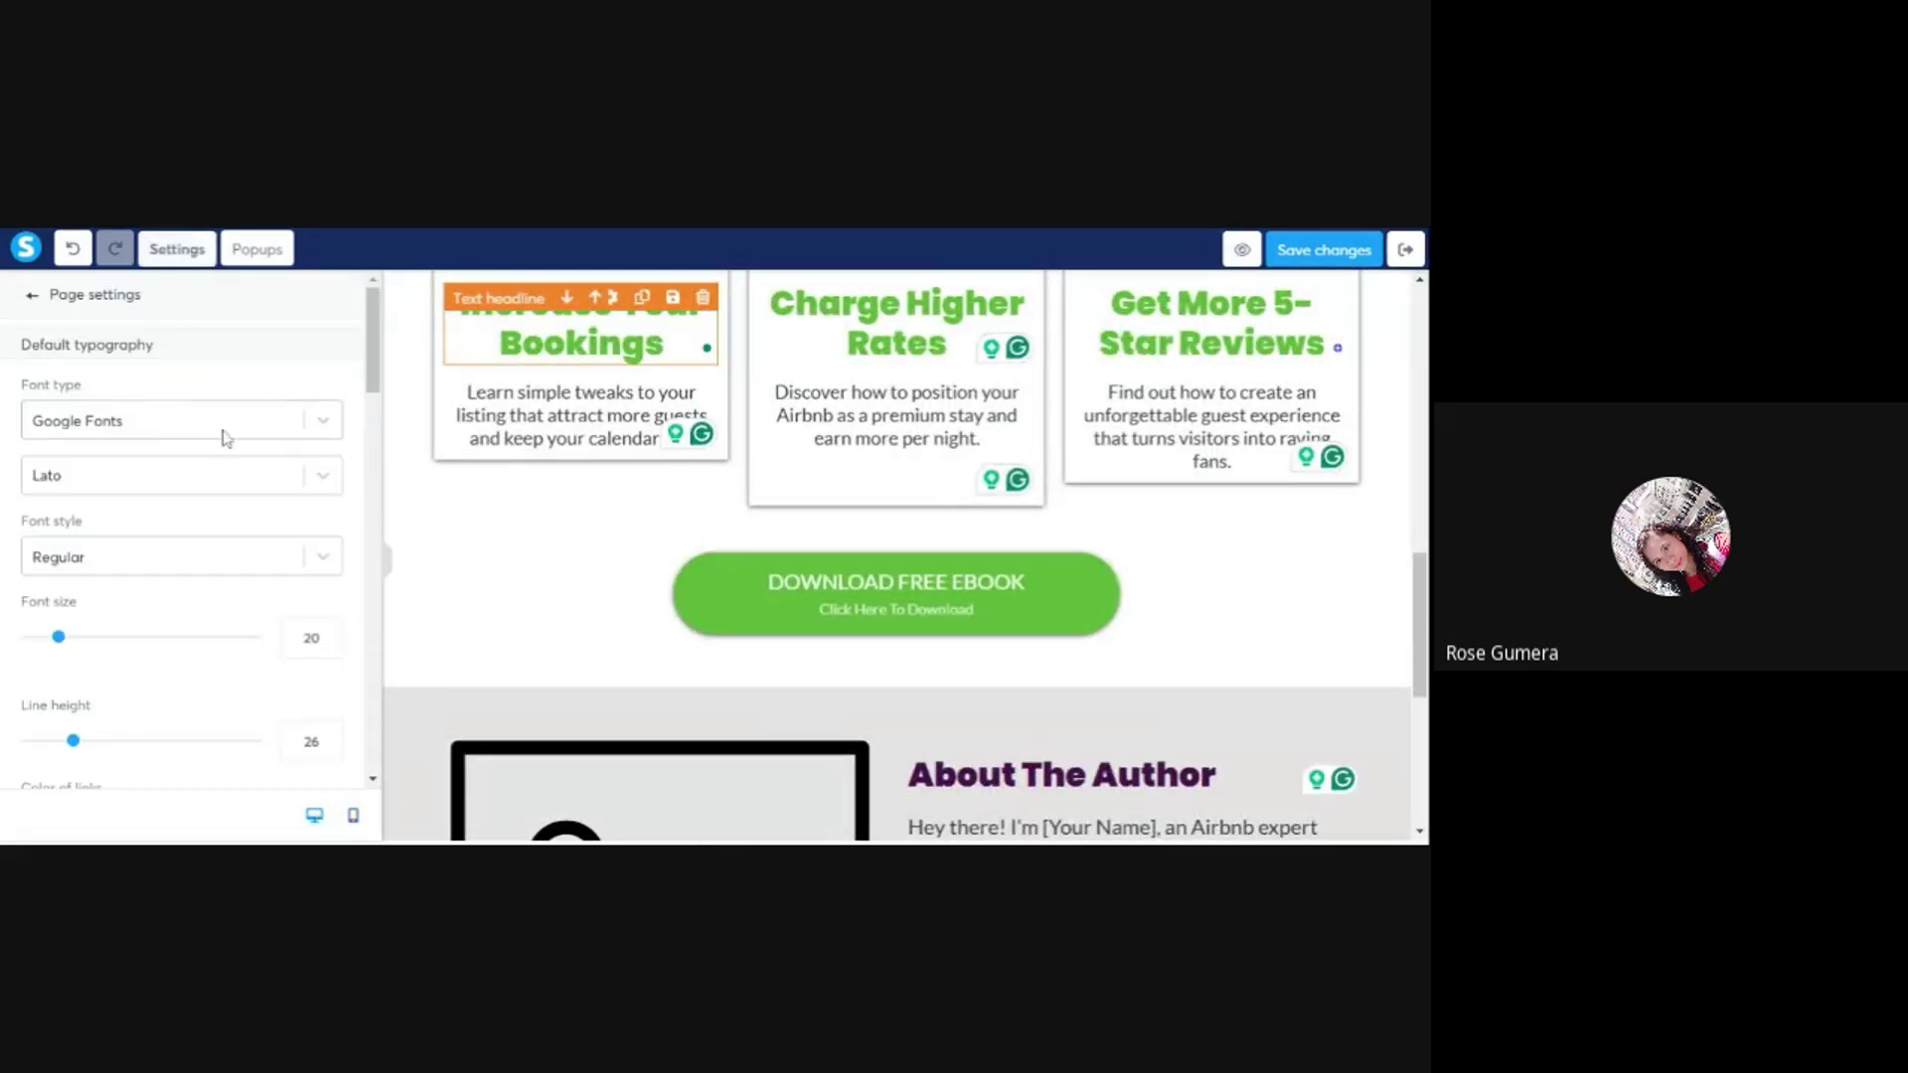
pyautogui.scroll(-5, 223, 437)
pyautogui.scroll(-7, 226, 442)
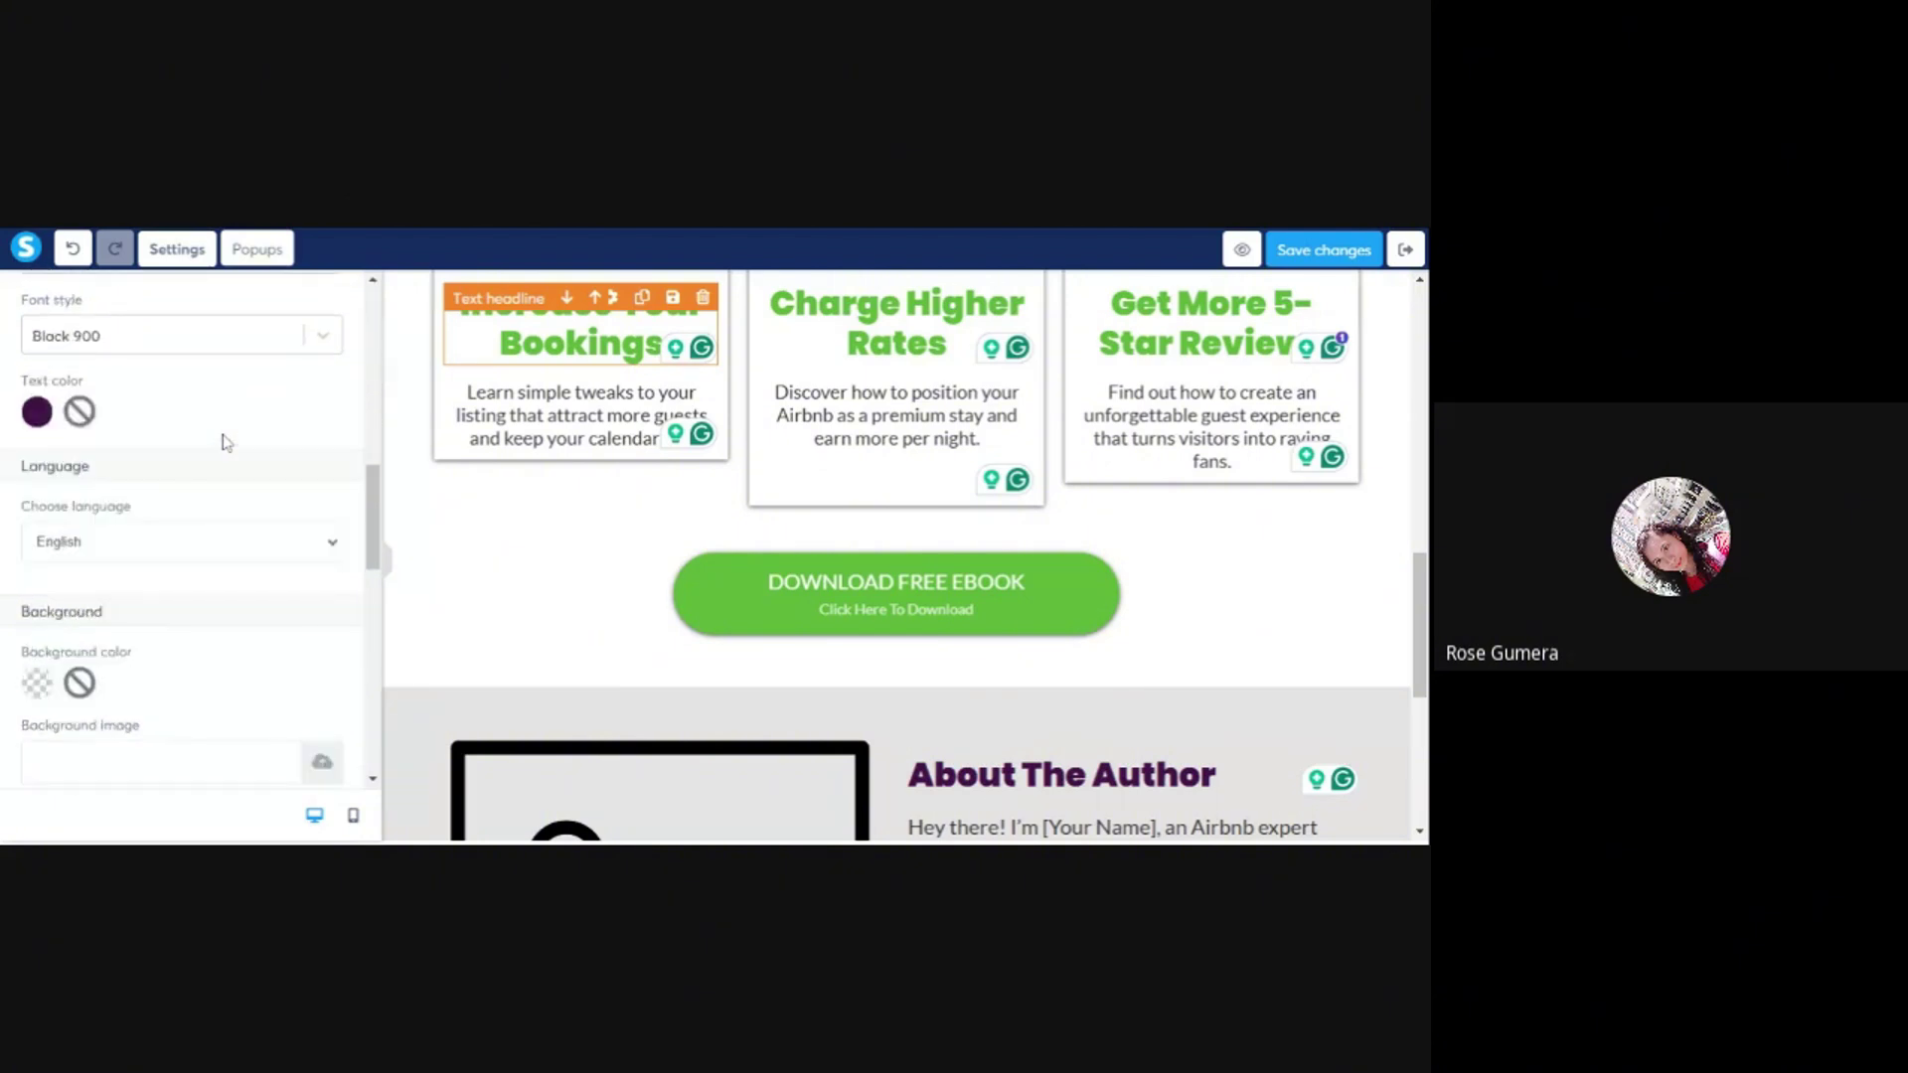
pyautogui.scroll(-1, 227, 441)
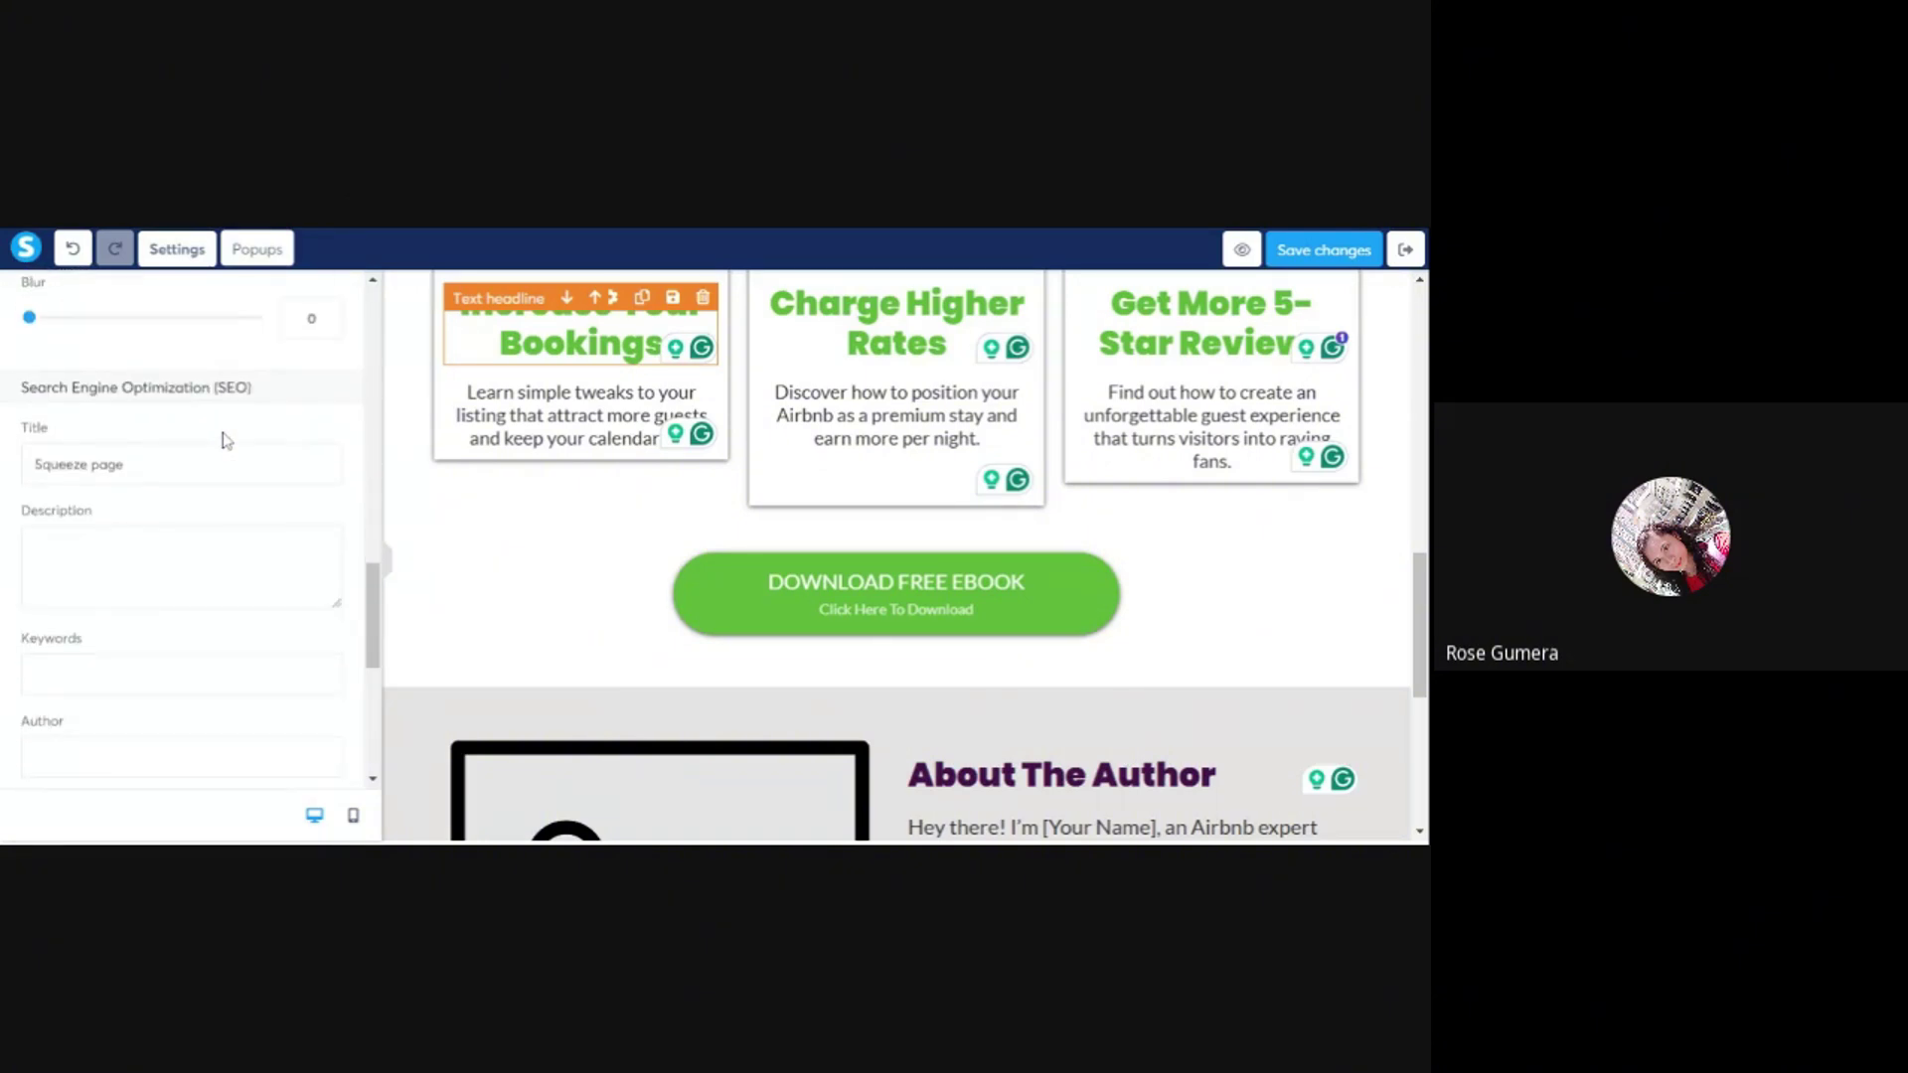
pyautogui.scroll(-1, 226, 441)
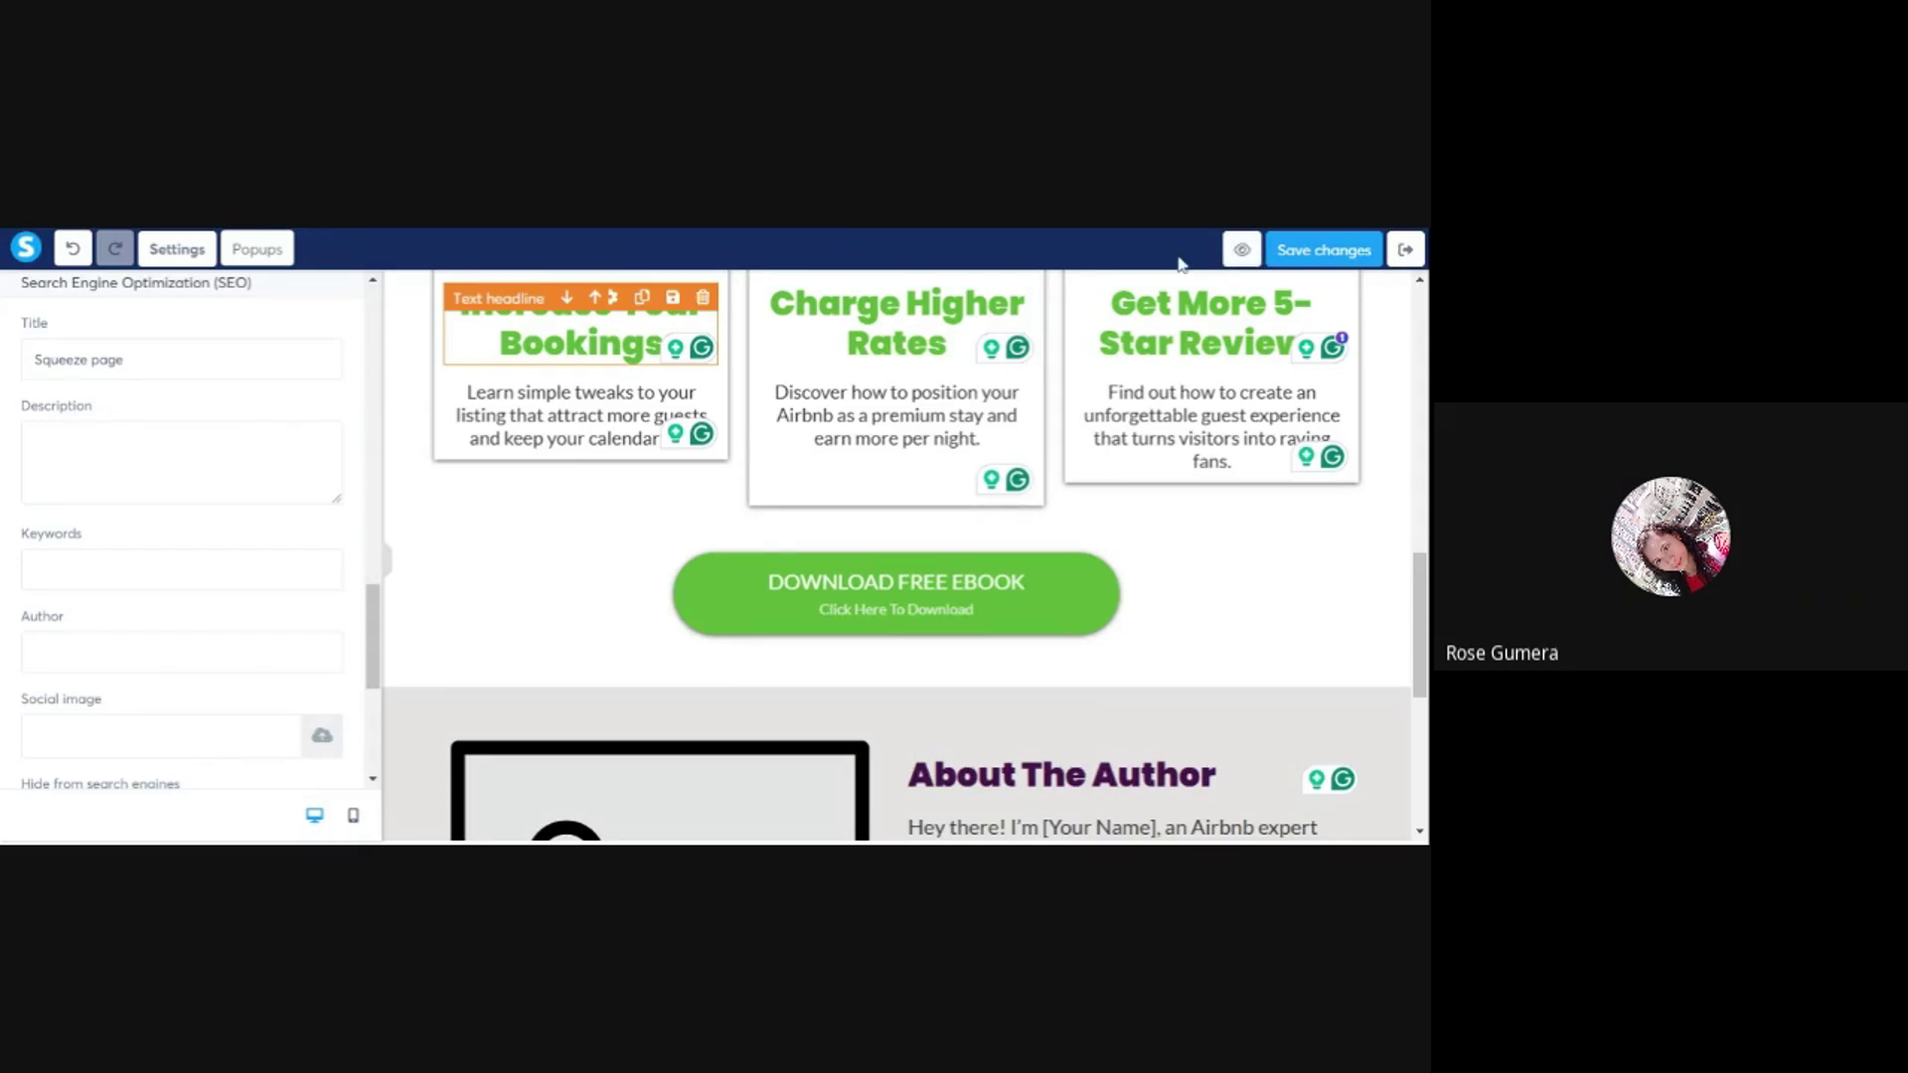
pyautogui.click(1242, 253)
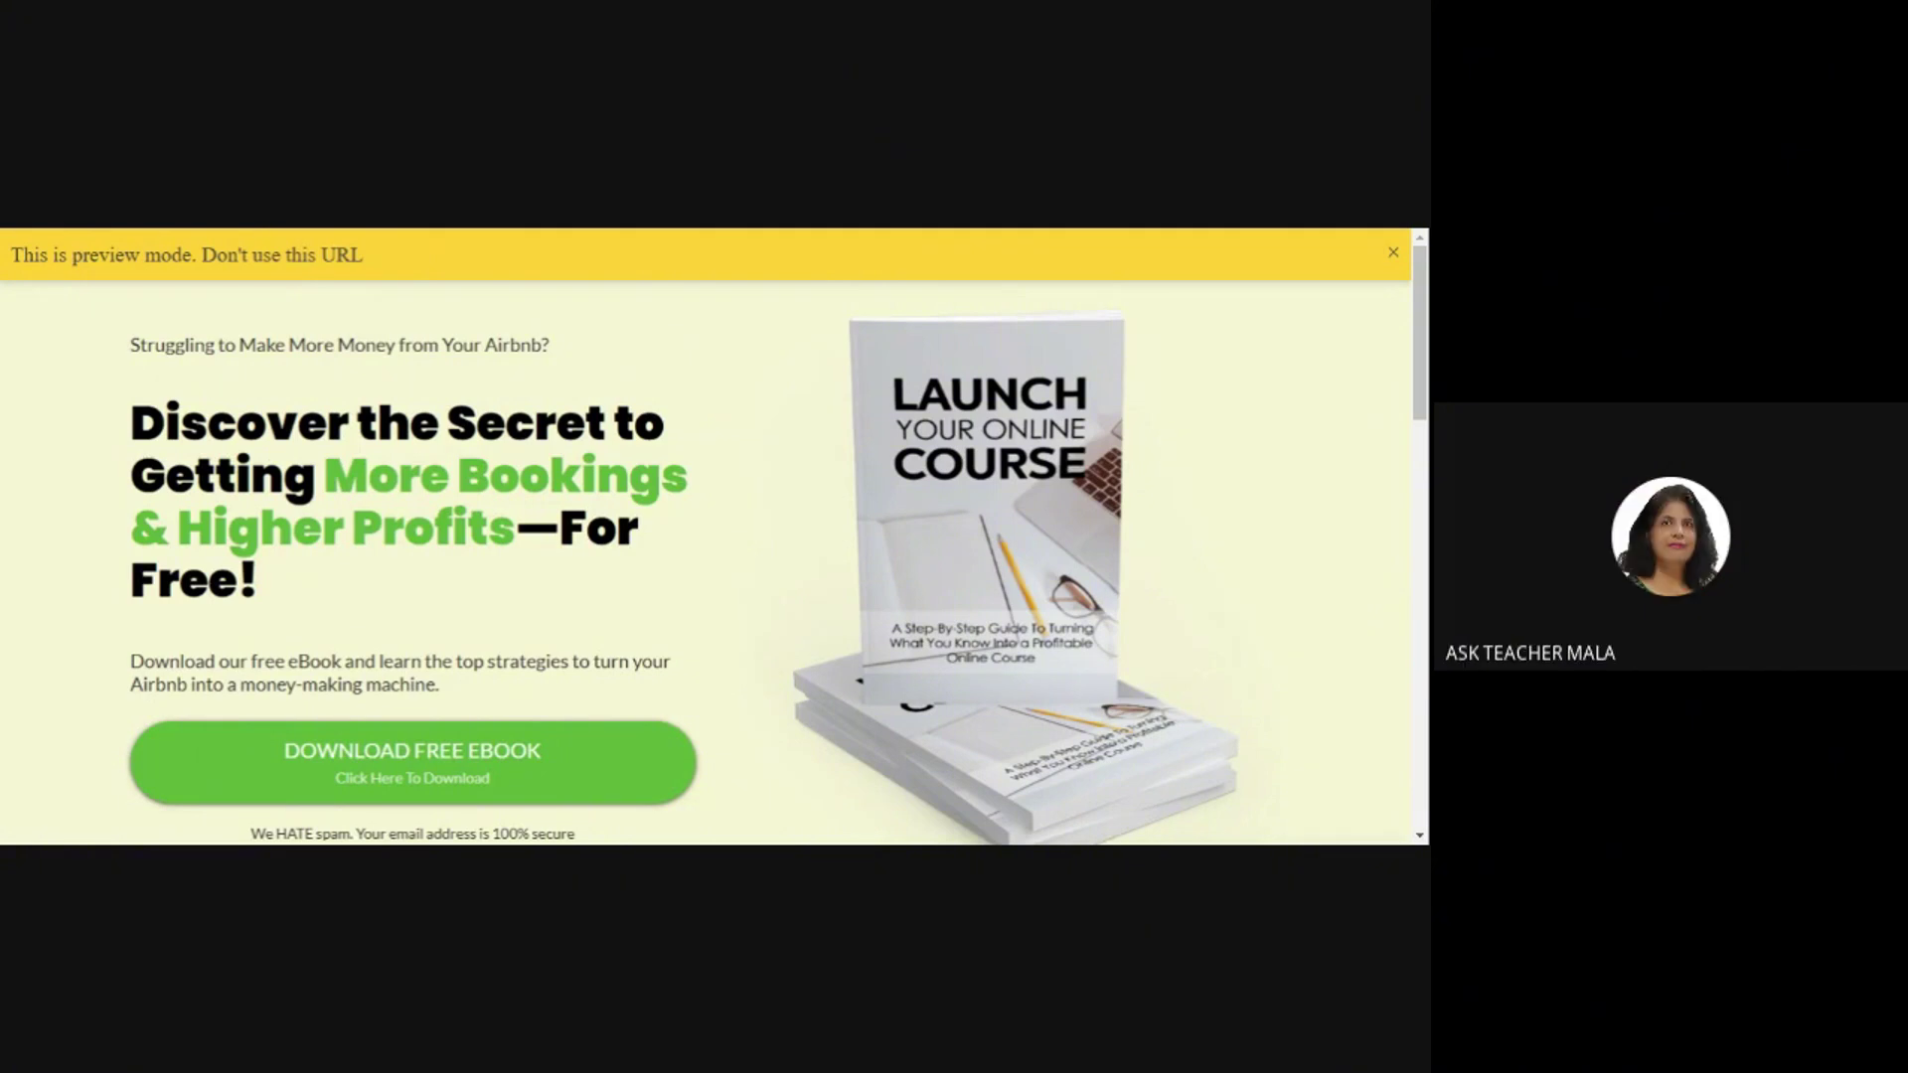
pyautogui.hotkey('ctrl', 'Tab')
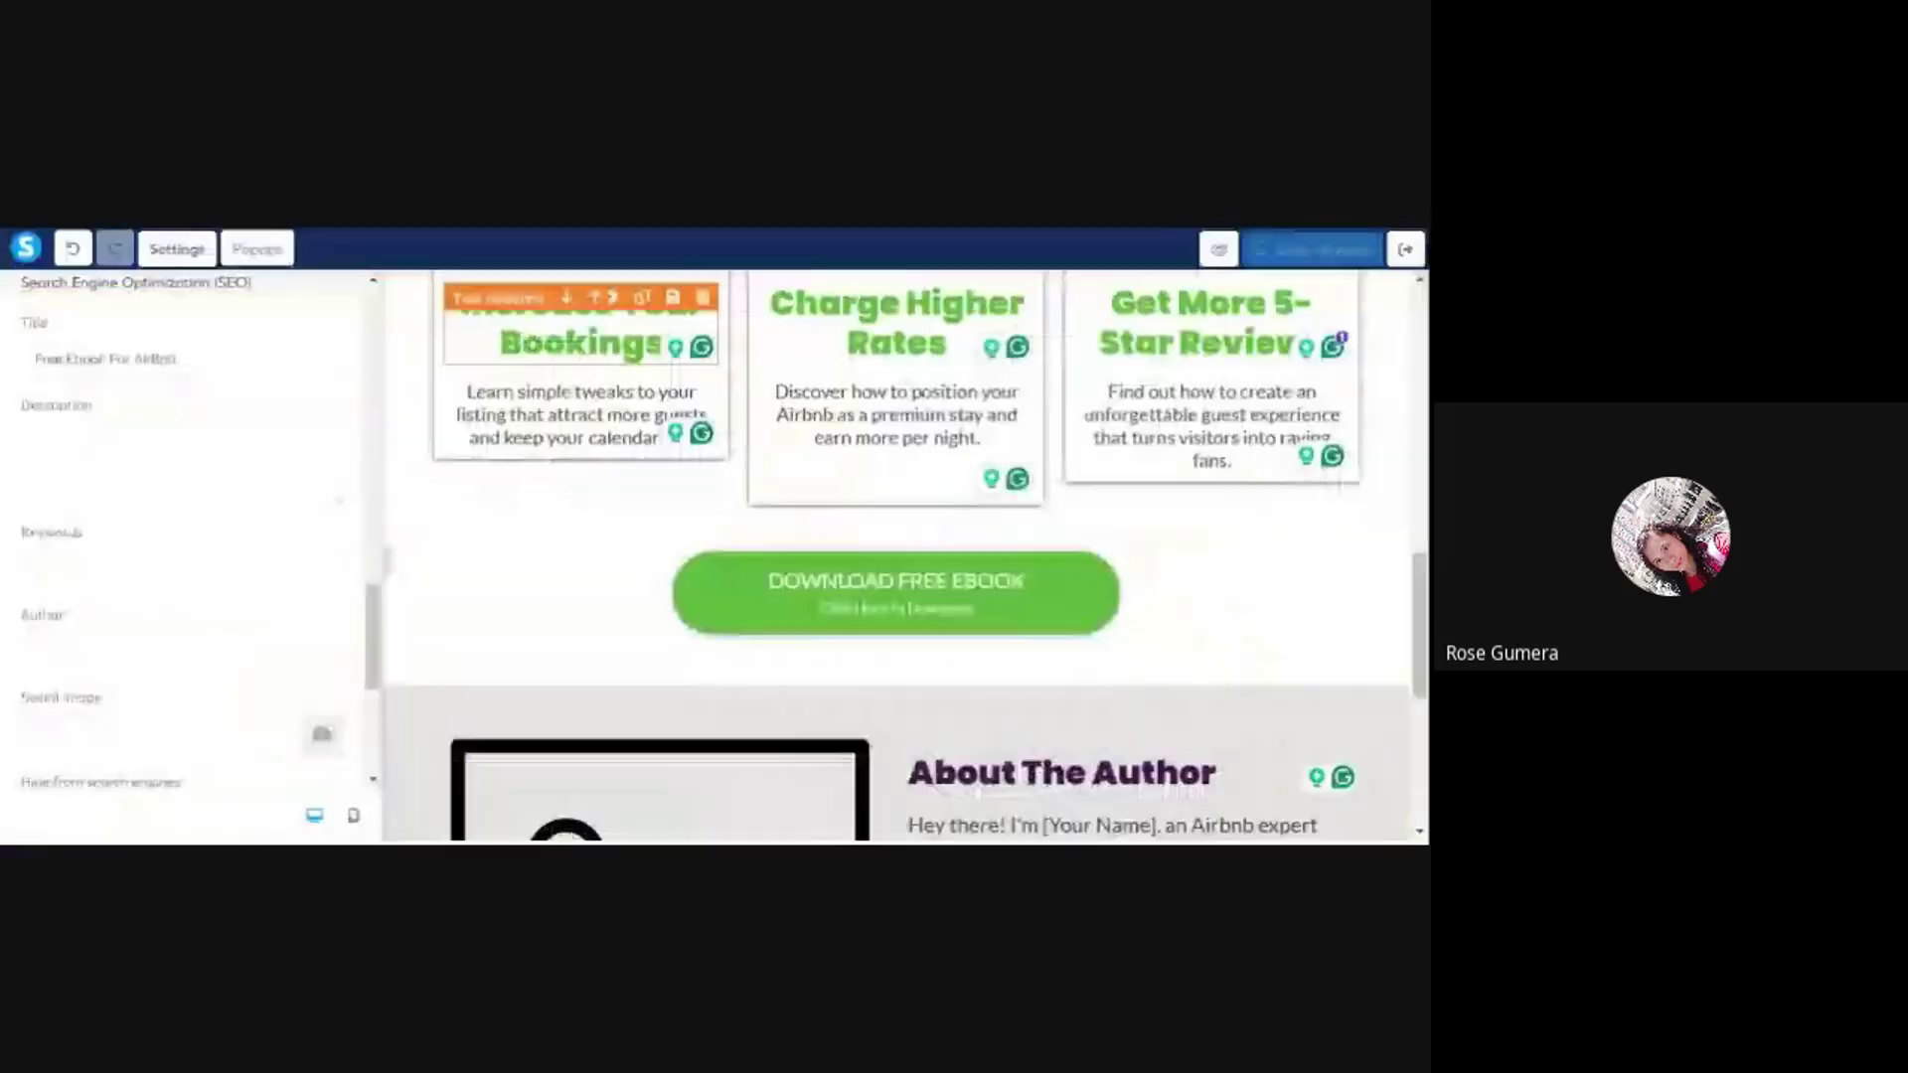
pyautogui.scroll(2, 142, 415)
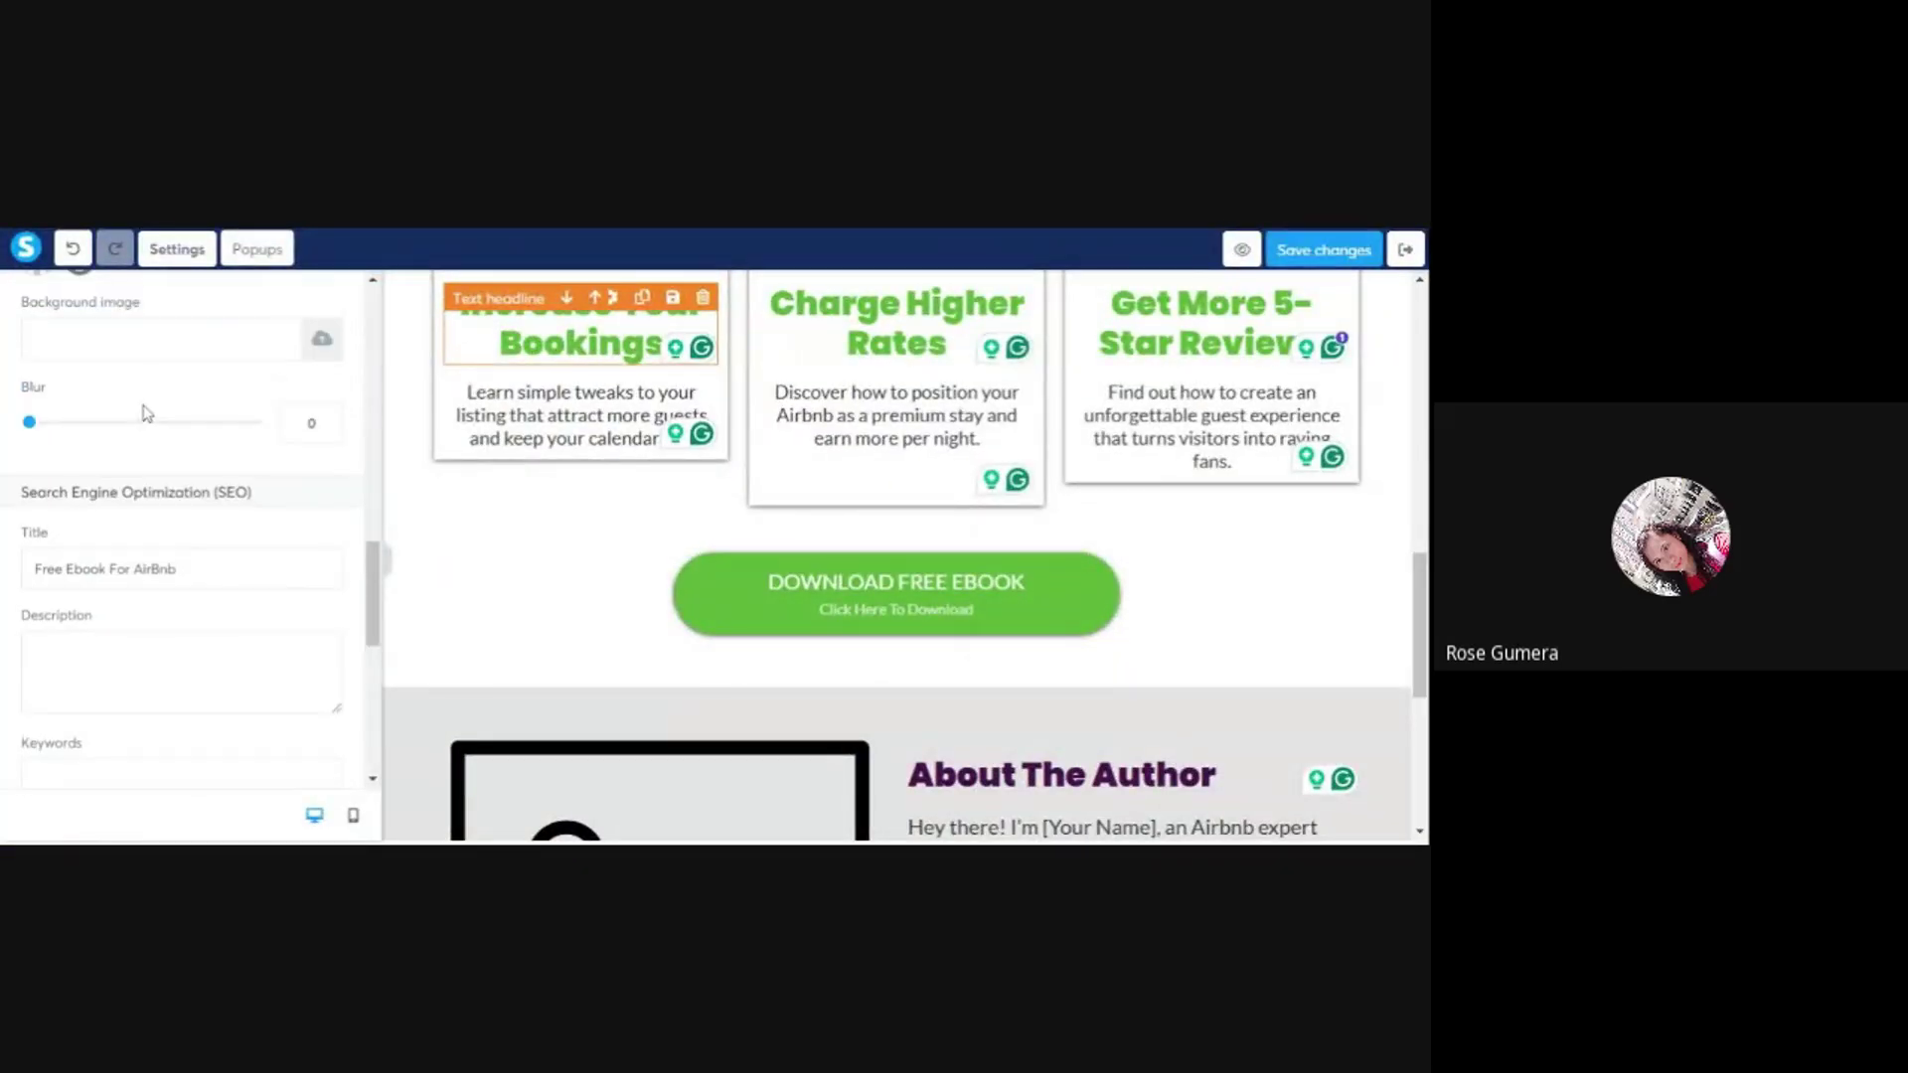
pyautogui.scroll(-2, 122, 520)
pyautogui.scroll(1, 126, 521)
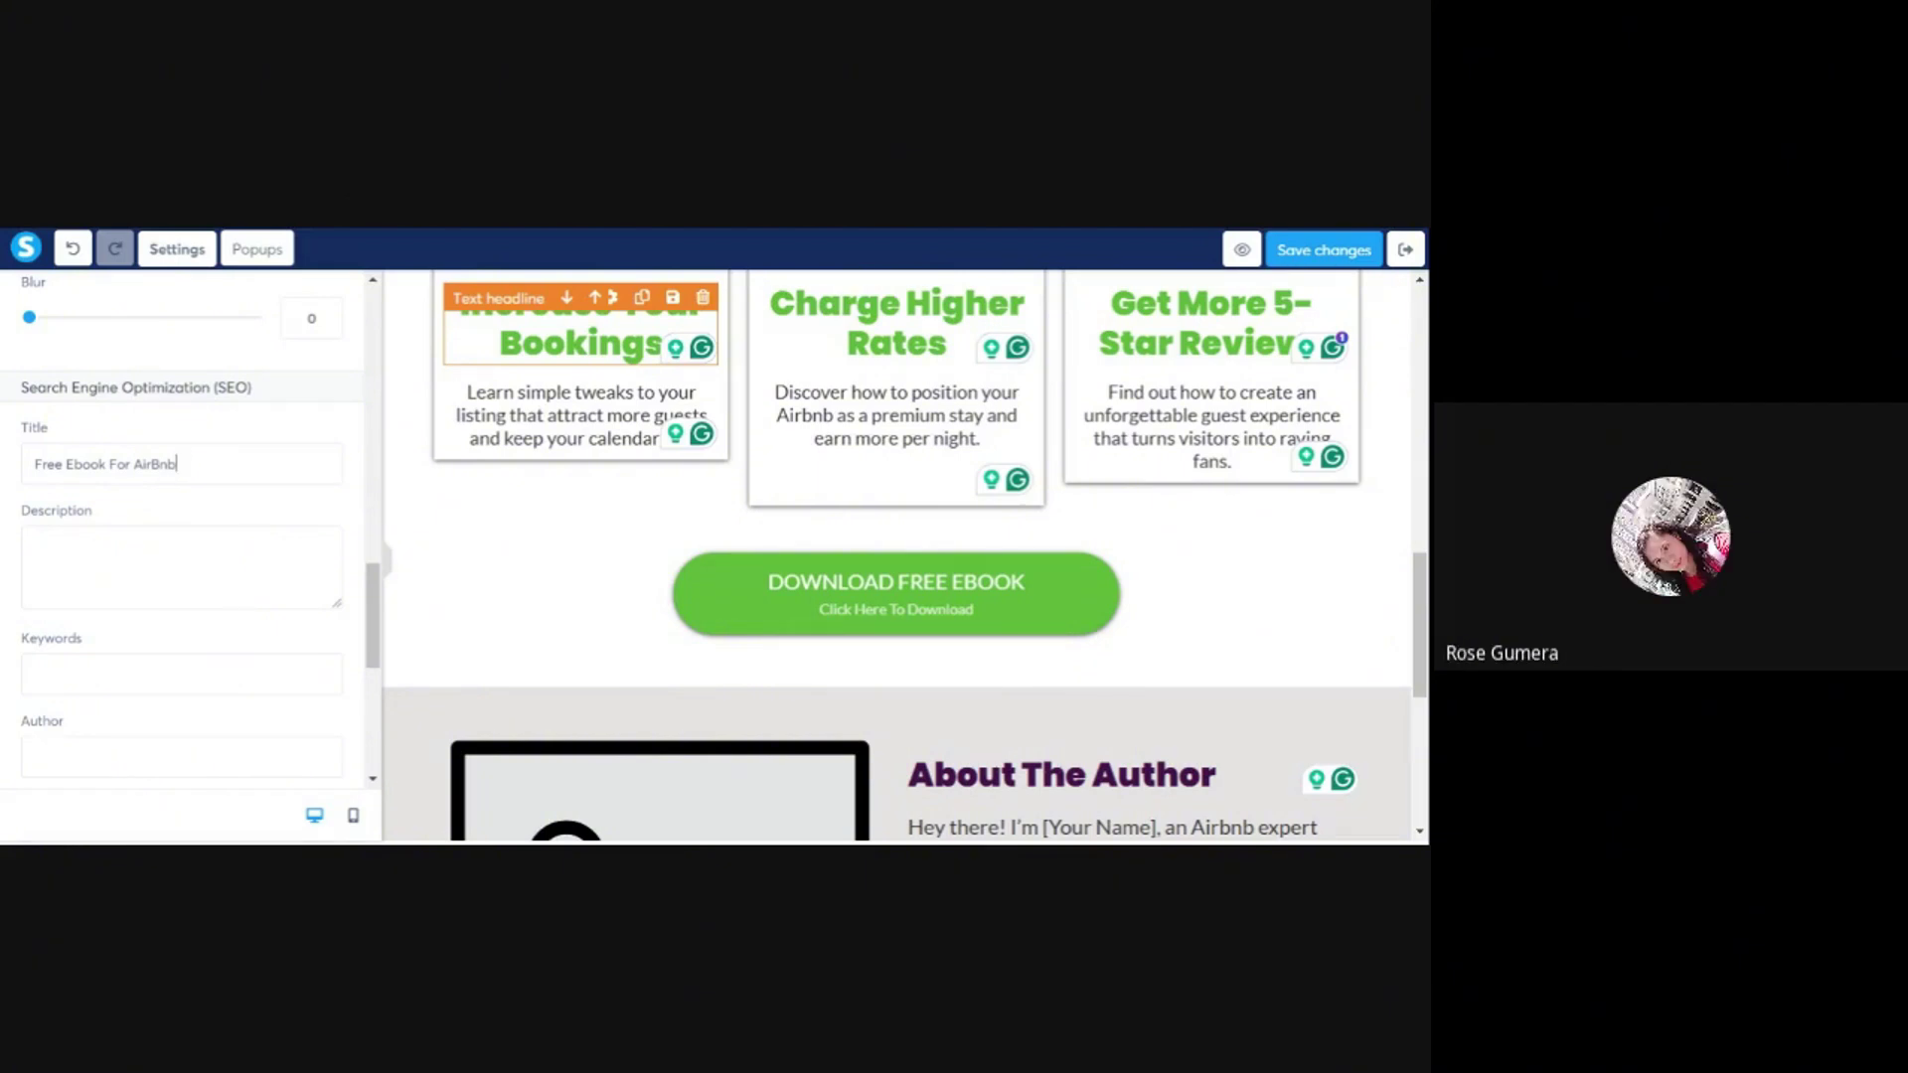
pyautogui.scroll(3, 174, 311)
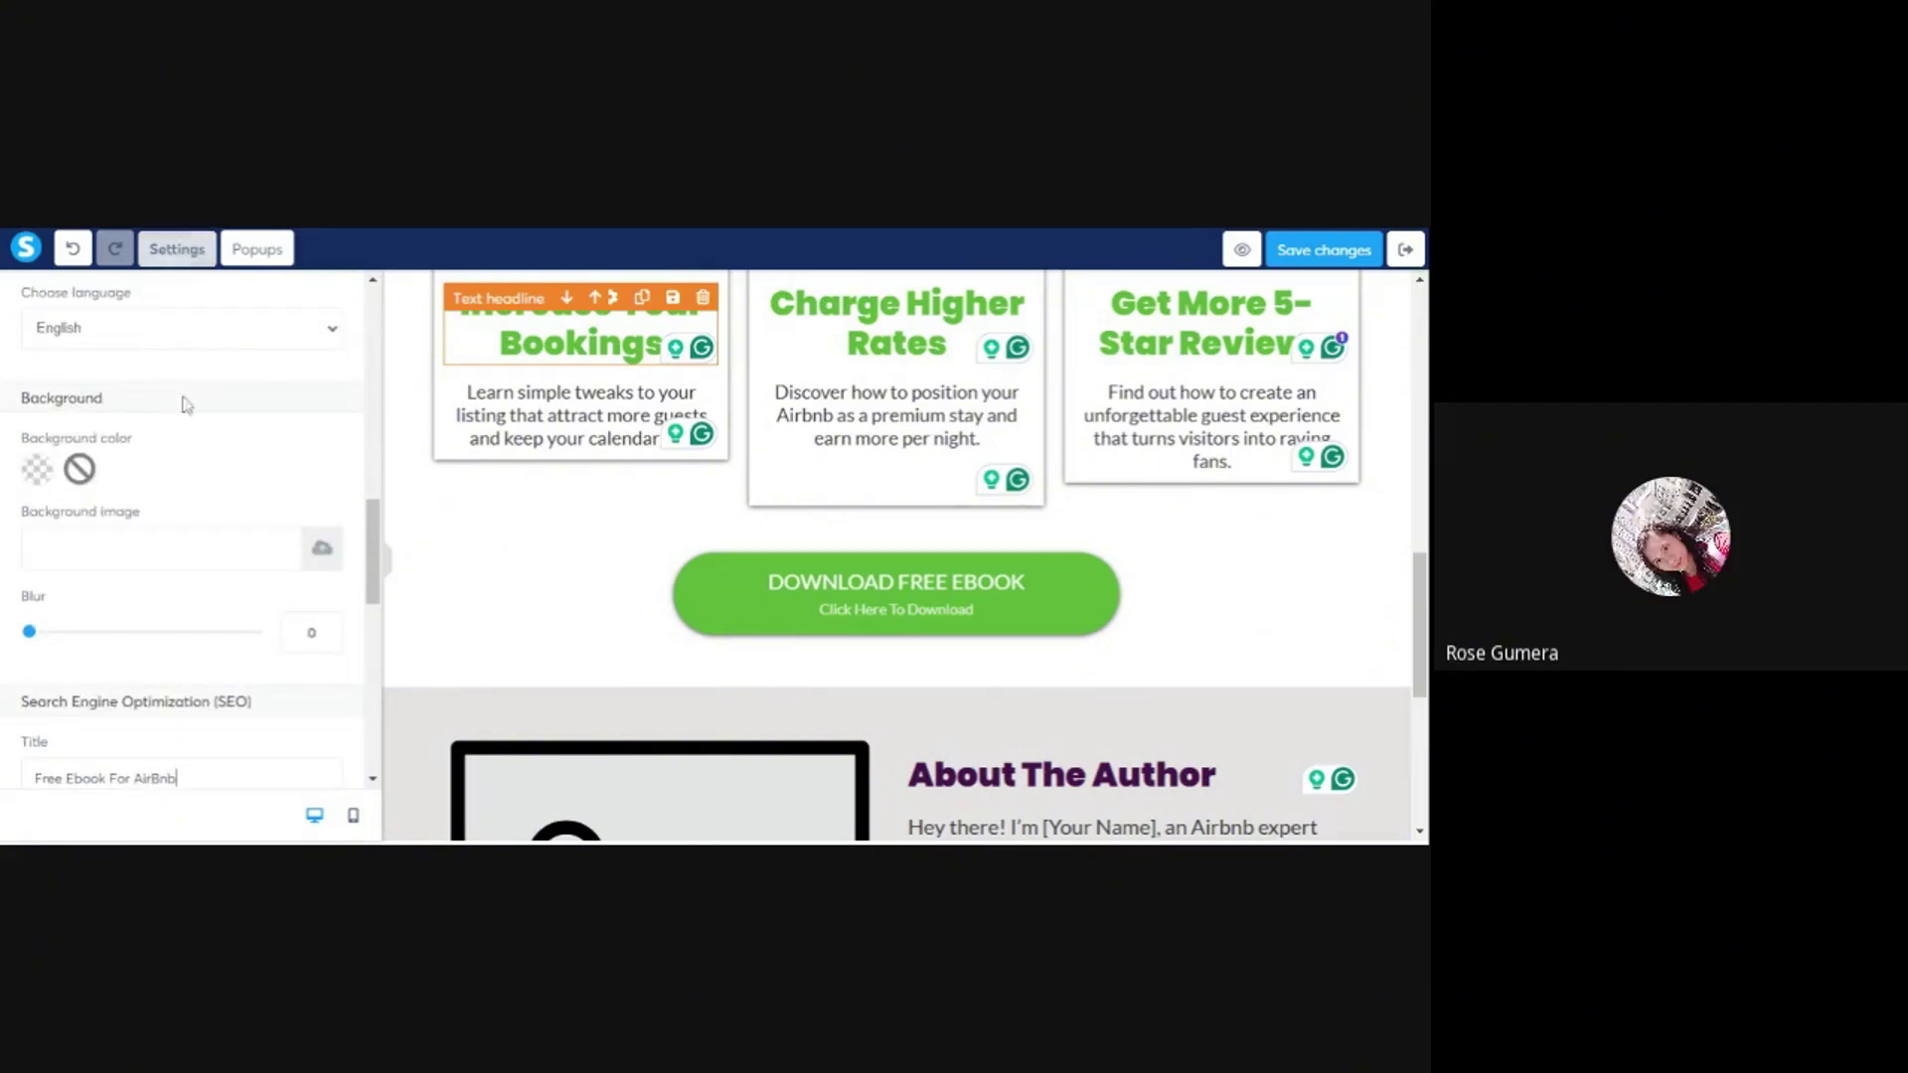
pyautogui.scroll(-3, 186, 403)
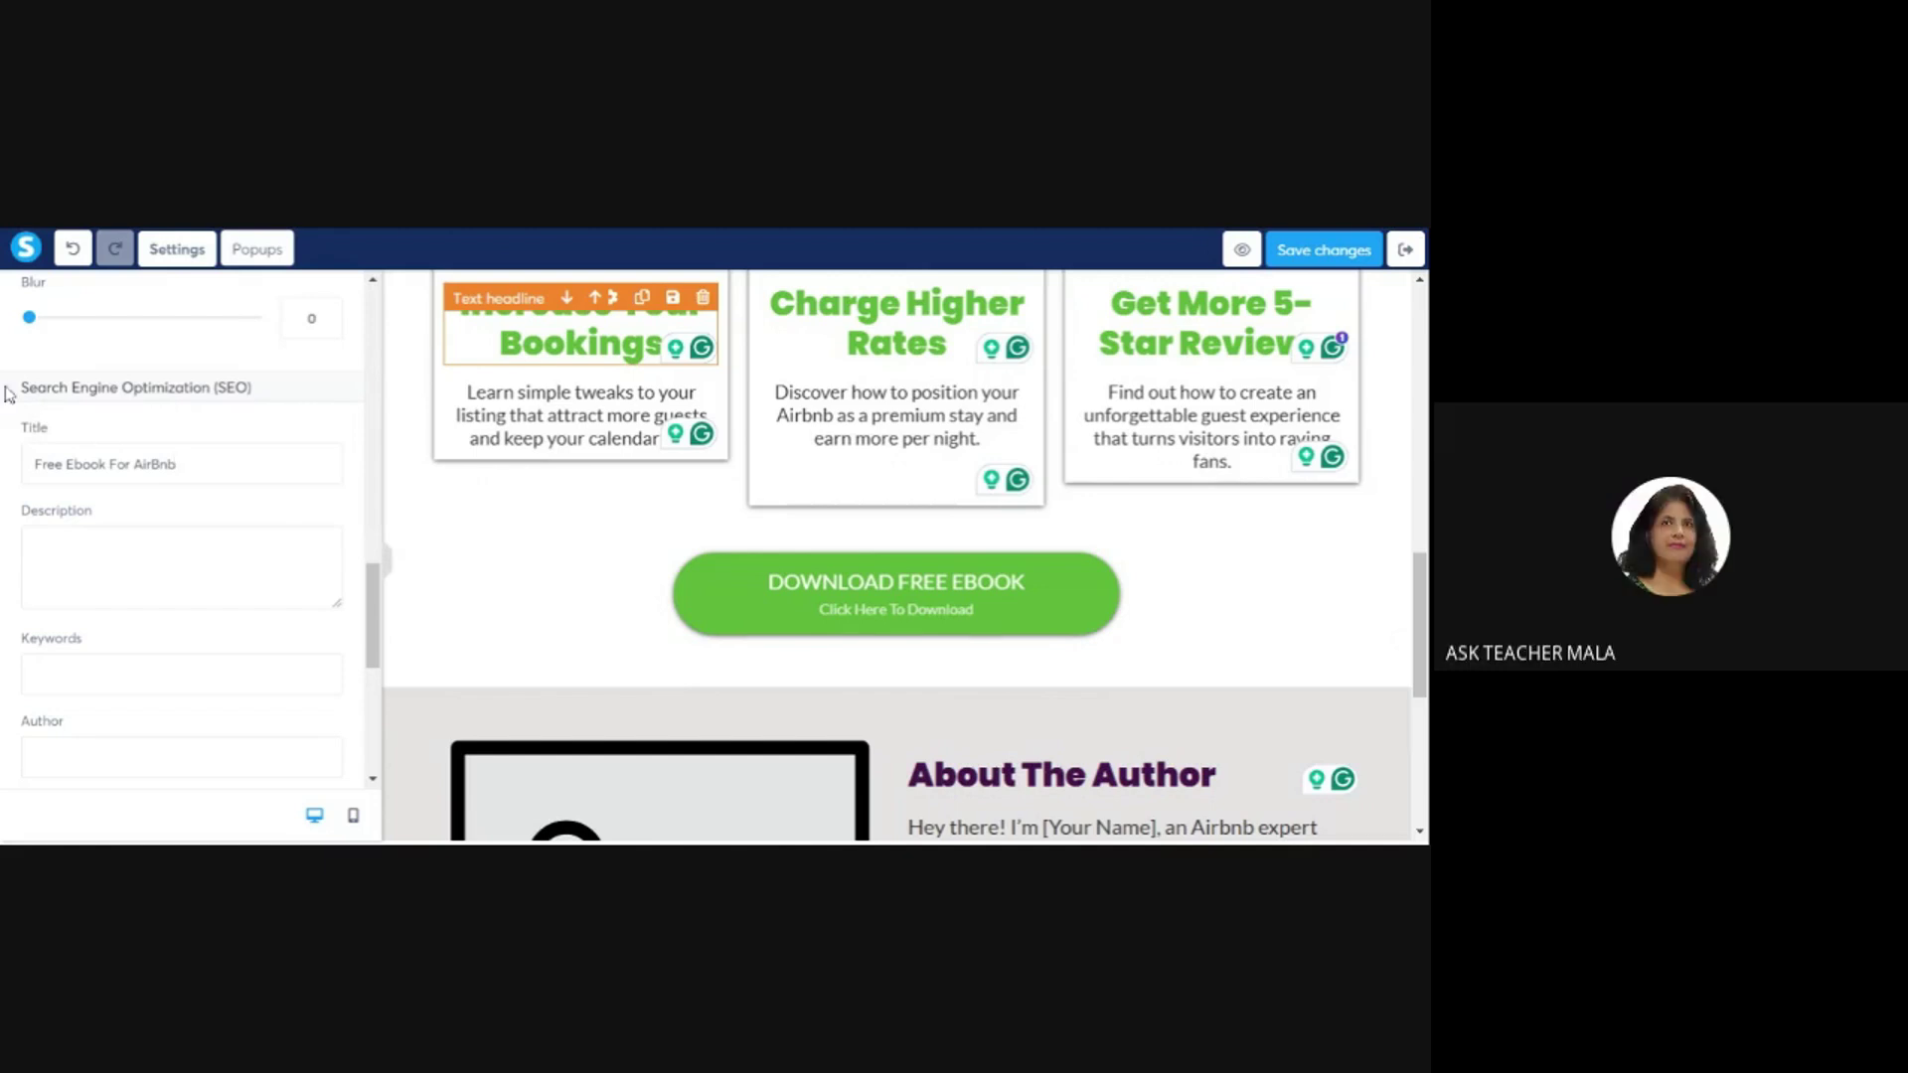
pyautogui.moveTo(8, 394); pyautogui.dragTo(290, 392)
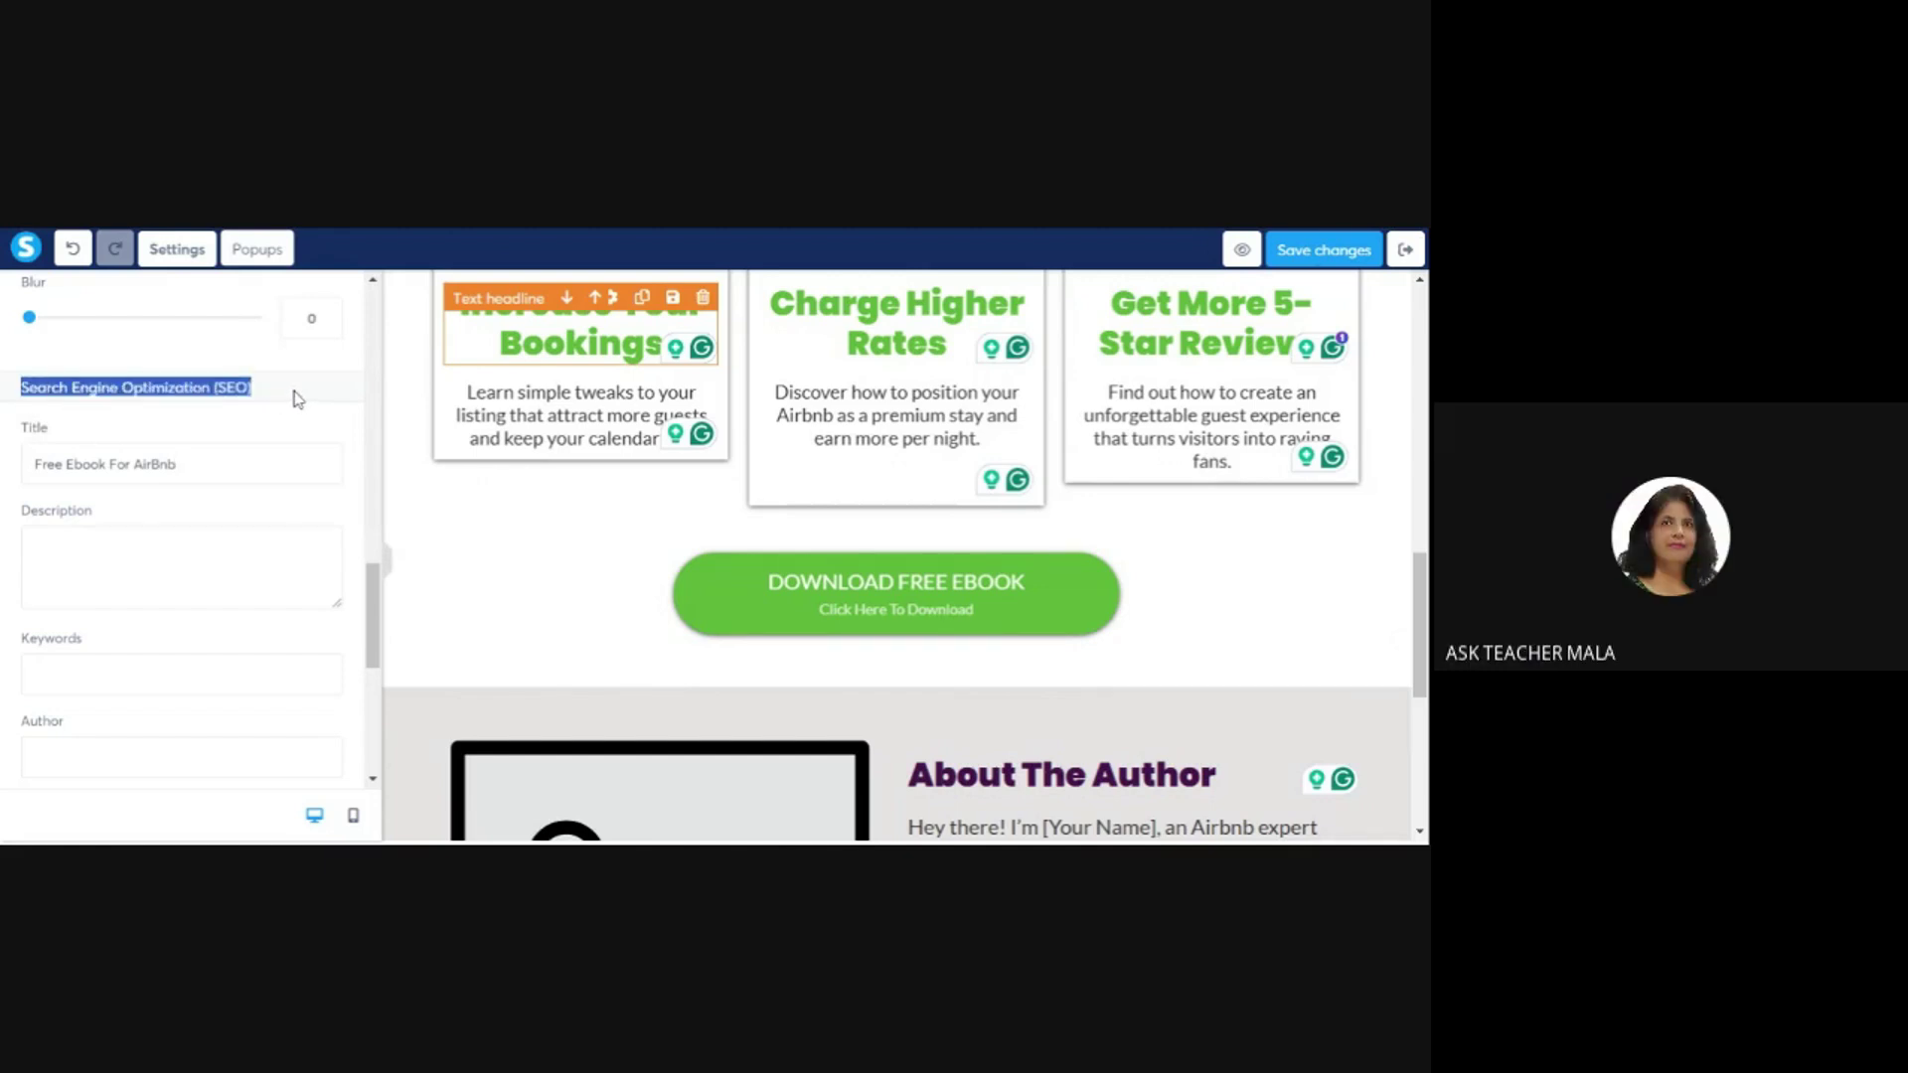
pyautogui.scroll(-1, 239, 437)
# - Start the SEO description with the title 'Free Ebook For AirBnb' followed by a dash
pyautogui.click(35, 360)
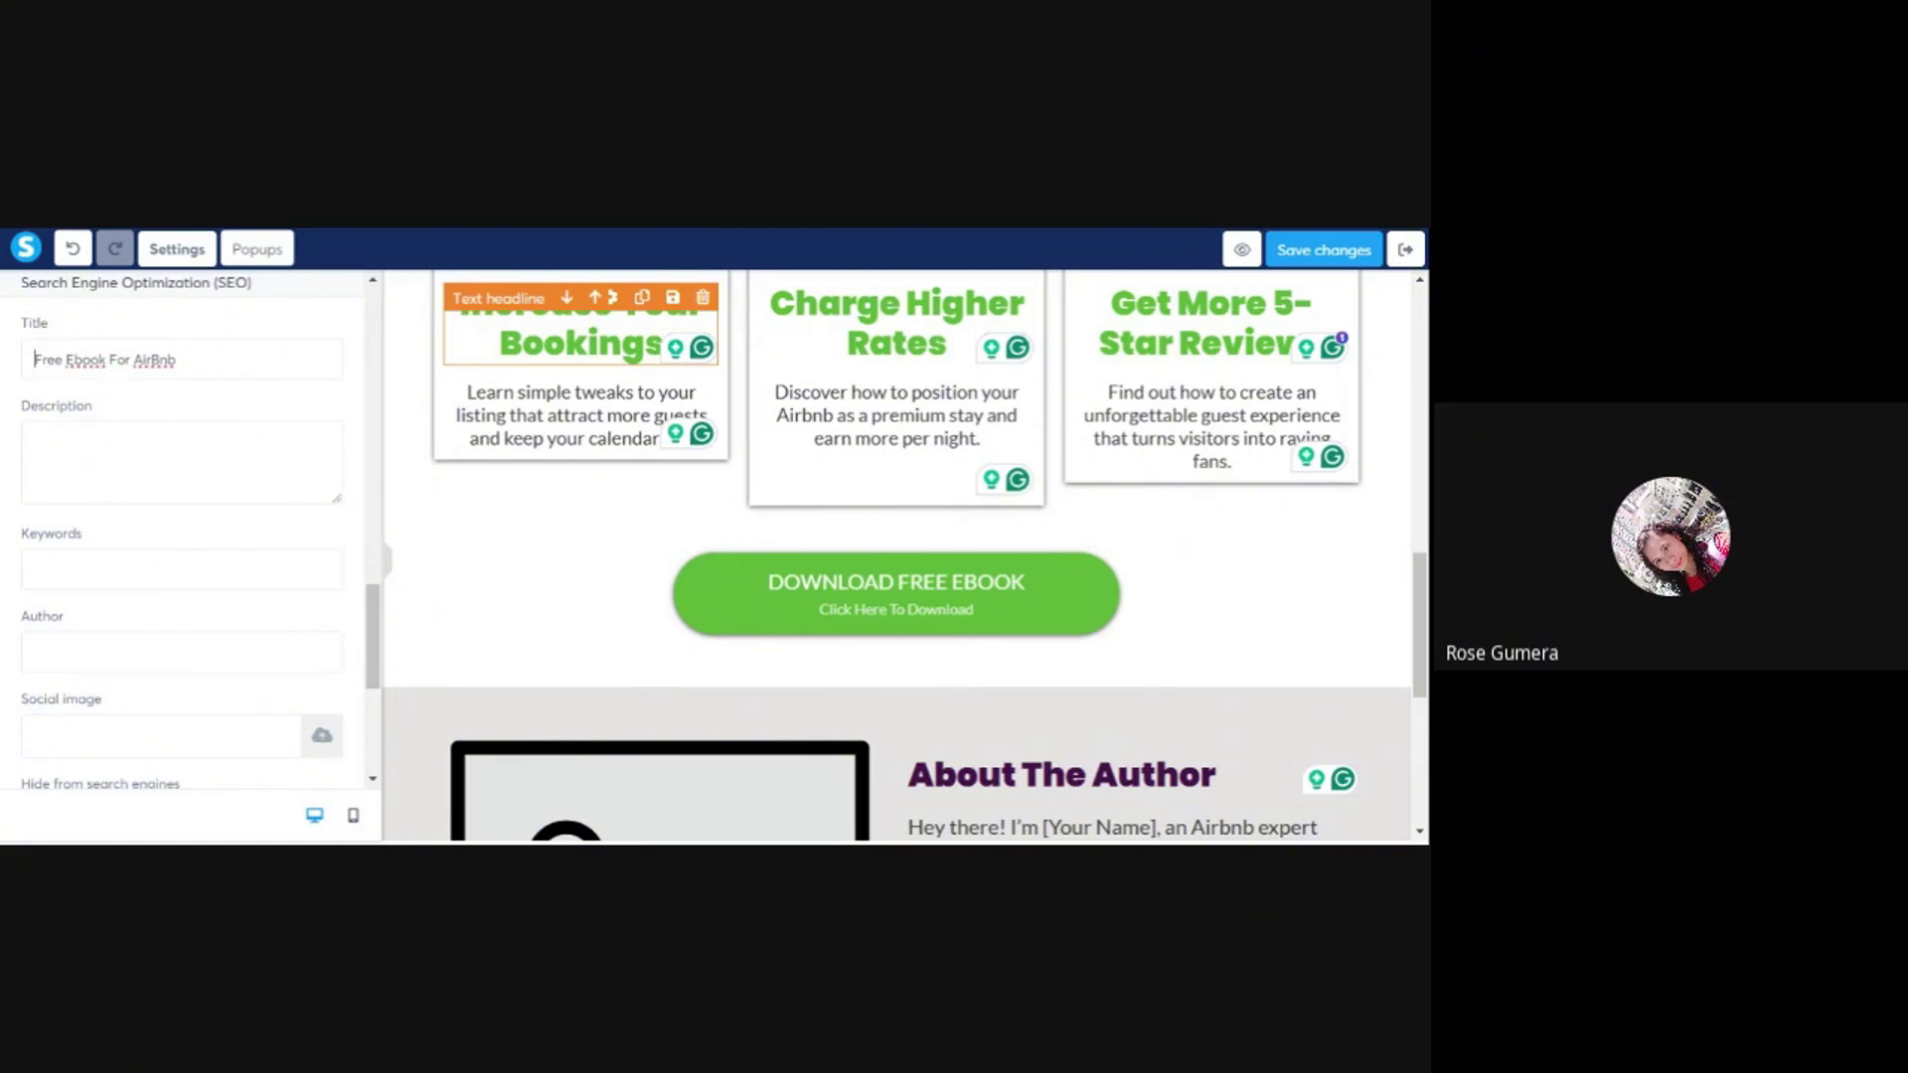
pyautogui.hotkey('ctrl', 'a')
pyautogui.press('Right')
pyautogui.scroll(-1, 182, 536)
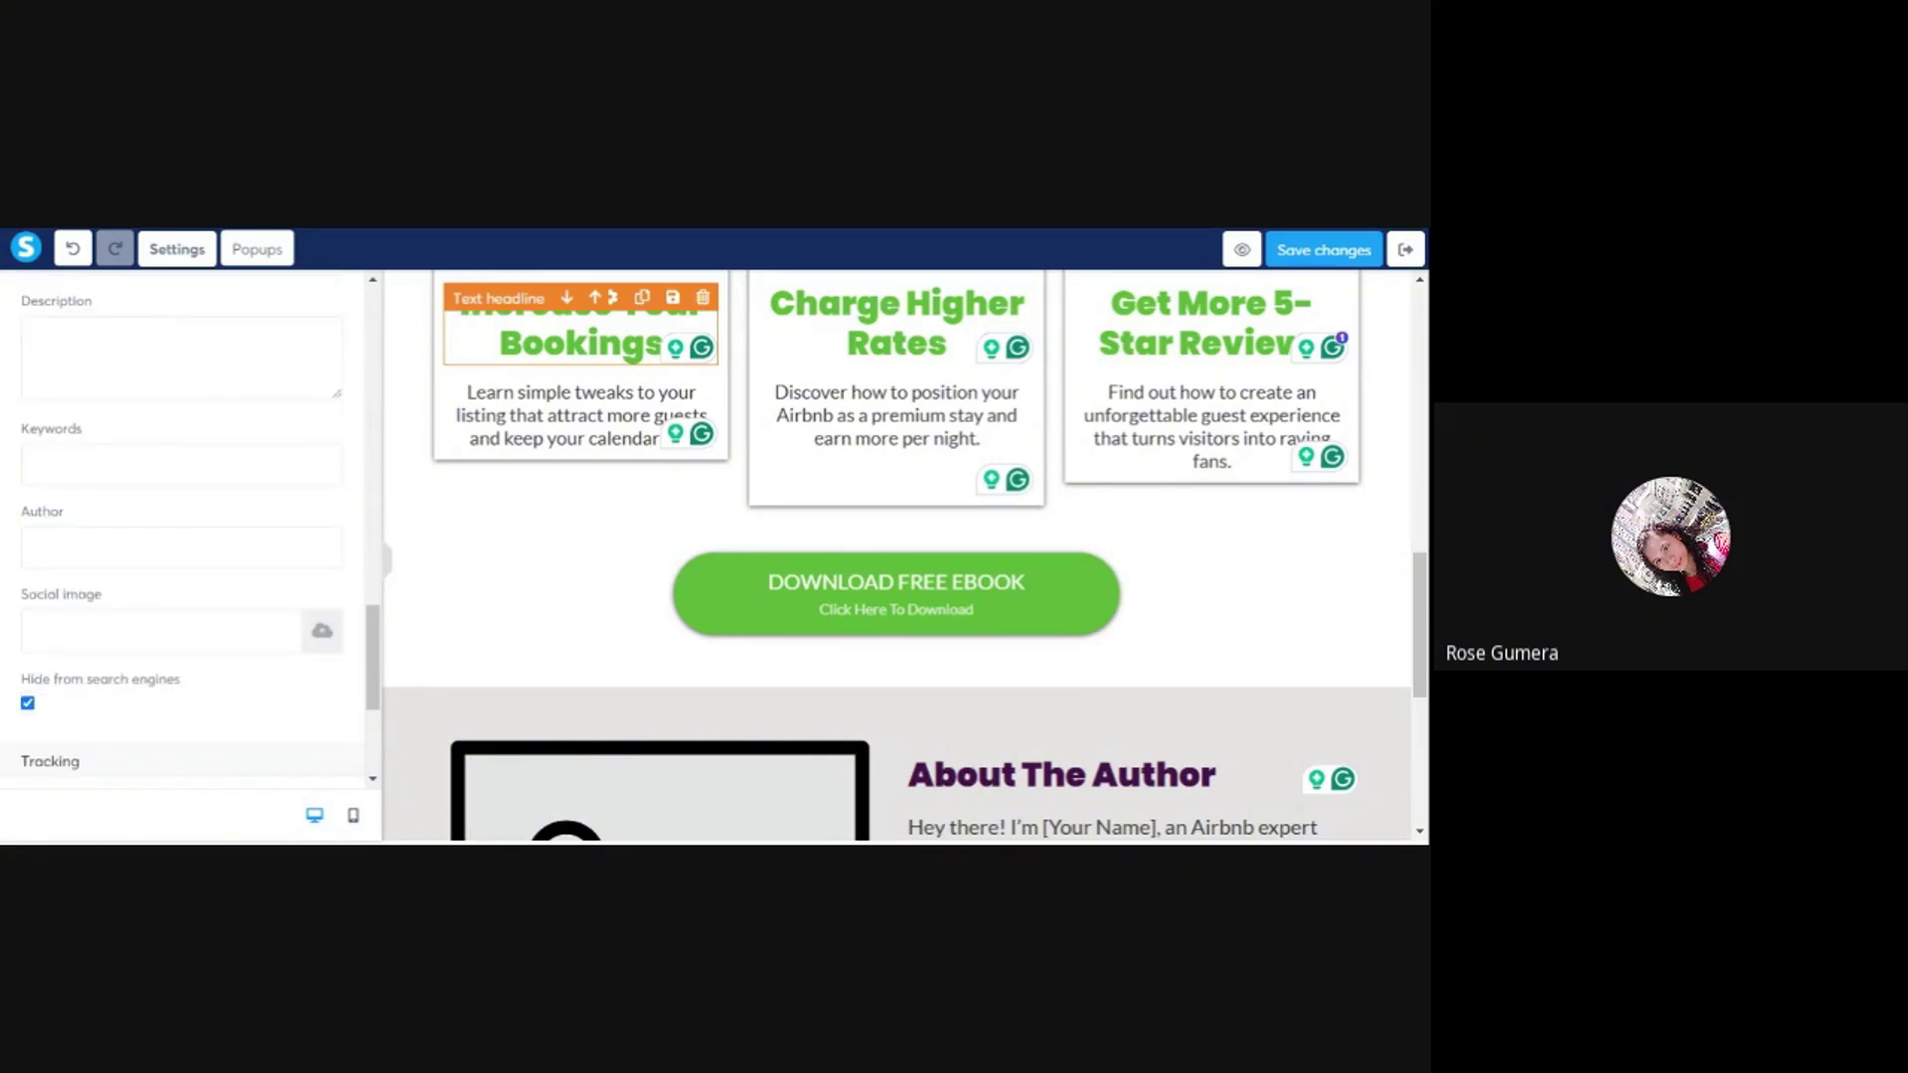
pyautogui.scroll(2, 182, 537)
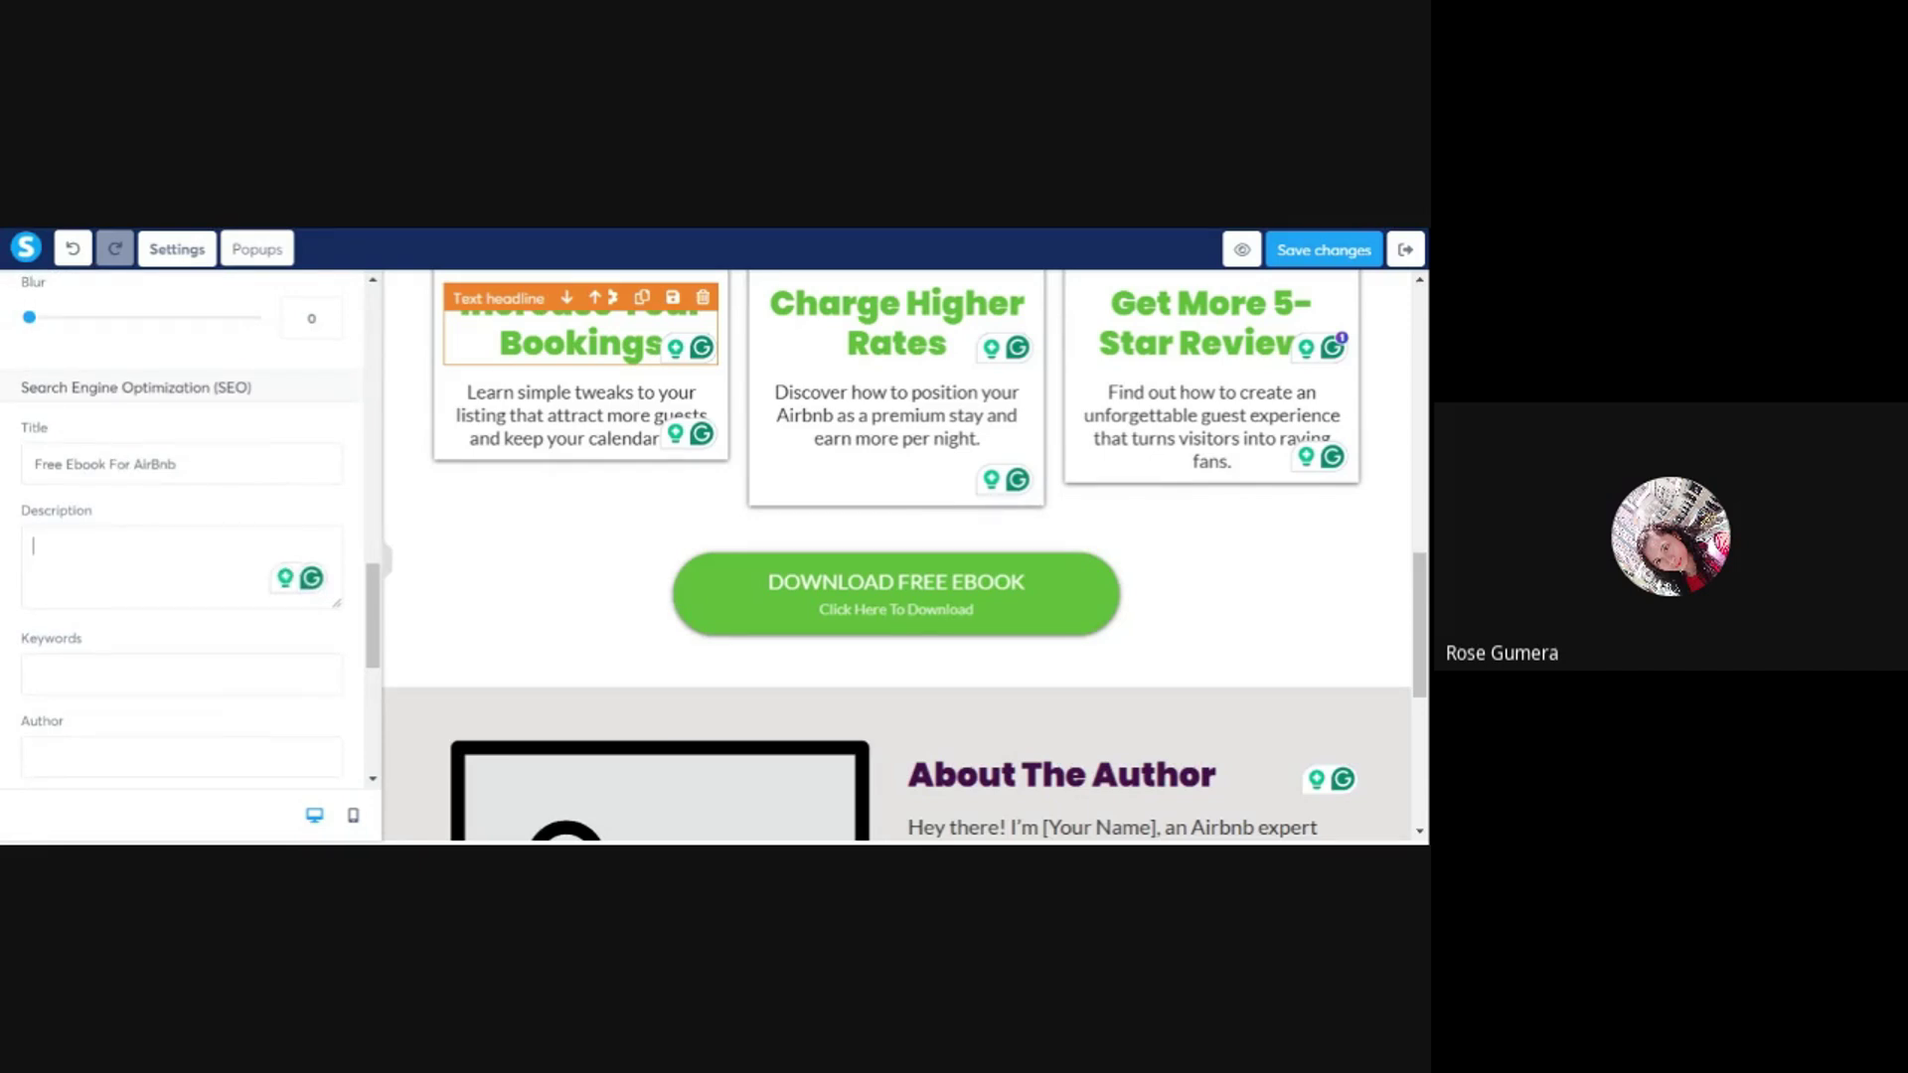
pyautogui.hotkey('ctrl', 'a')
pyautogui.hotkey('ctrl', 'c')
pyautogui.click(33, 546)
pyautogui.hotkey('ctrl', 'v')
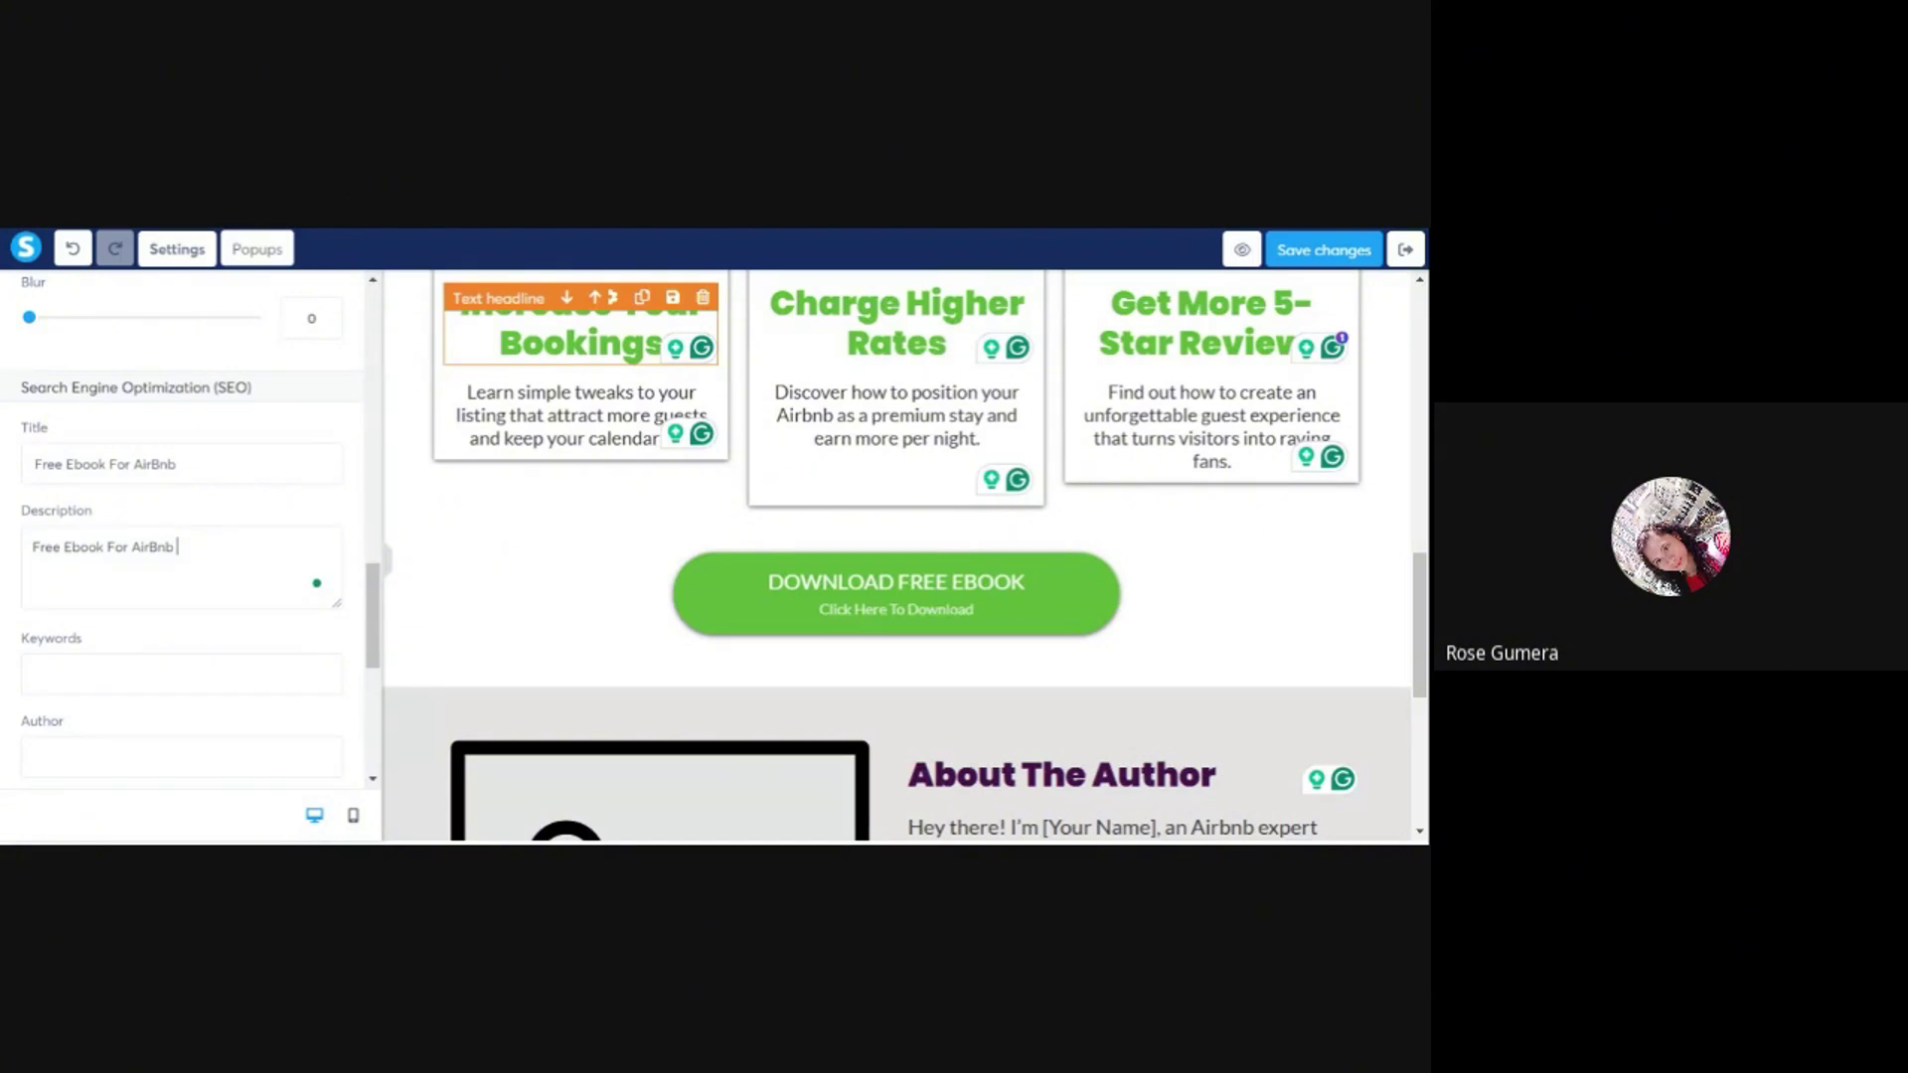
pyautogui.write('-')
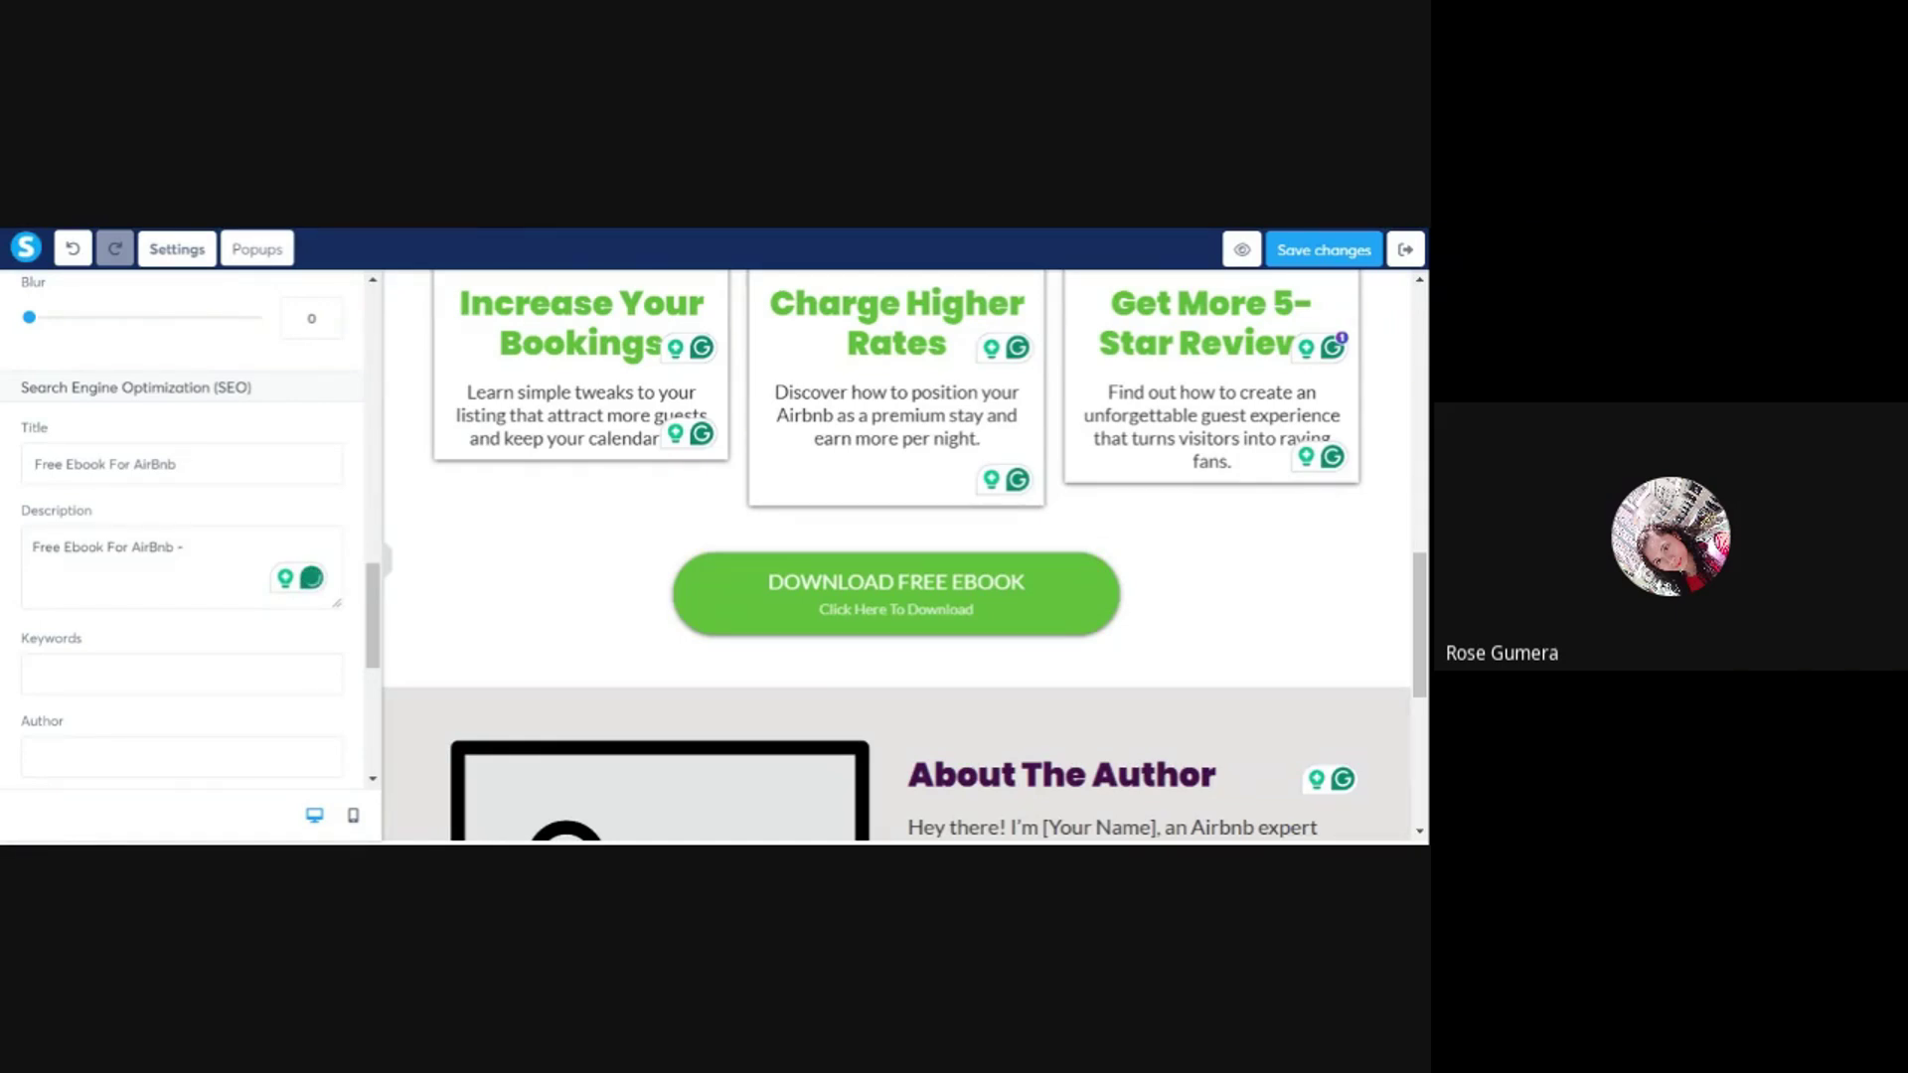
pyautogui.hotkey('alt', 'Tab')
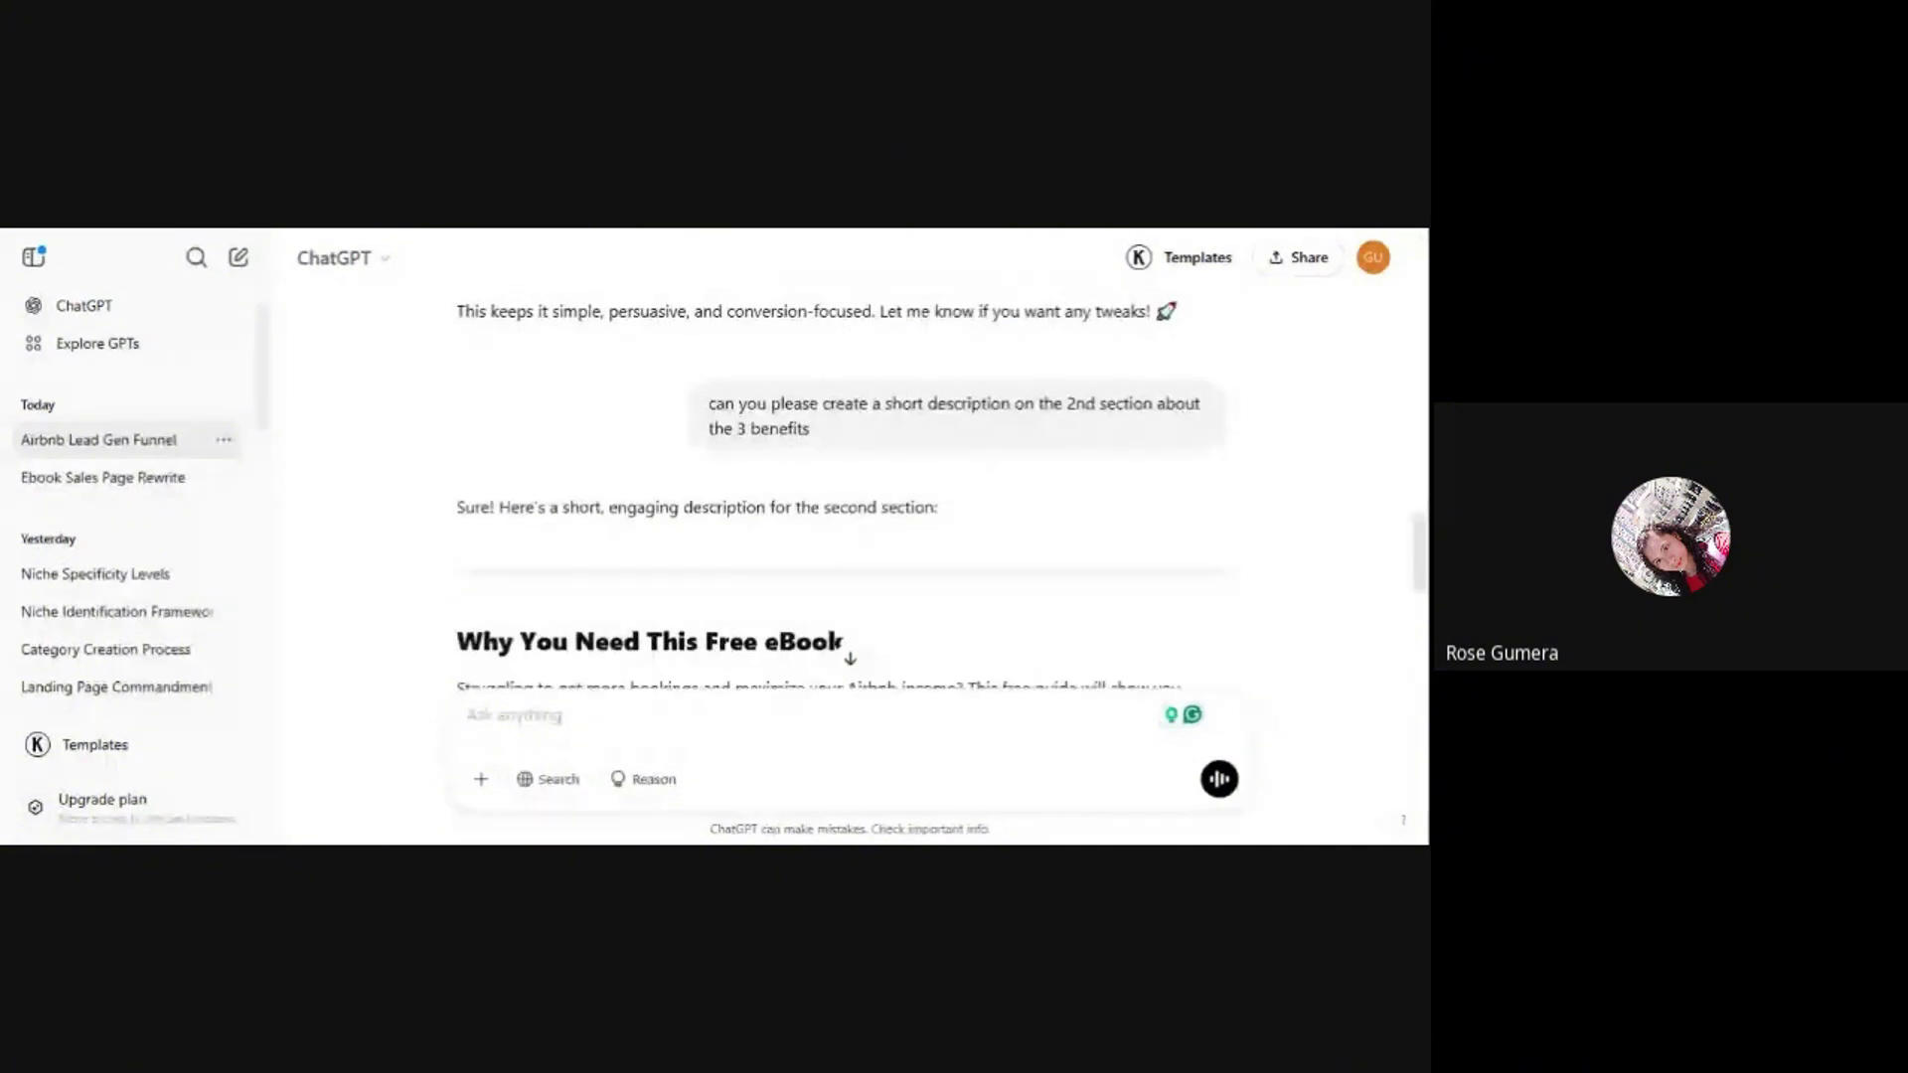
# - Ask ChatGPT for a landing-page title and short SEO description that ranks on Google and YouTube
pyautogui.scroll(-4, 524, 699)
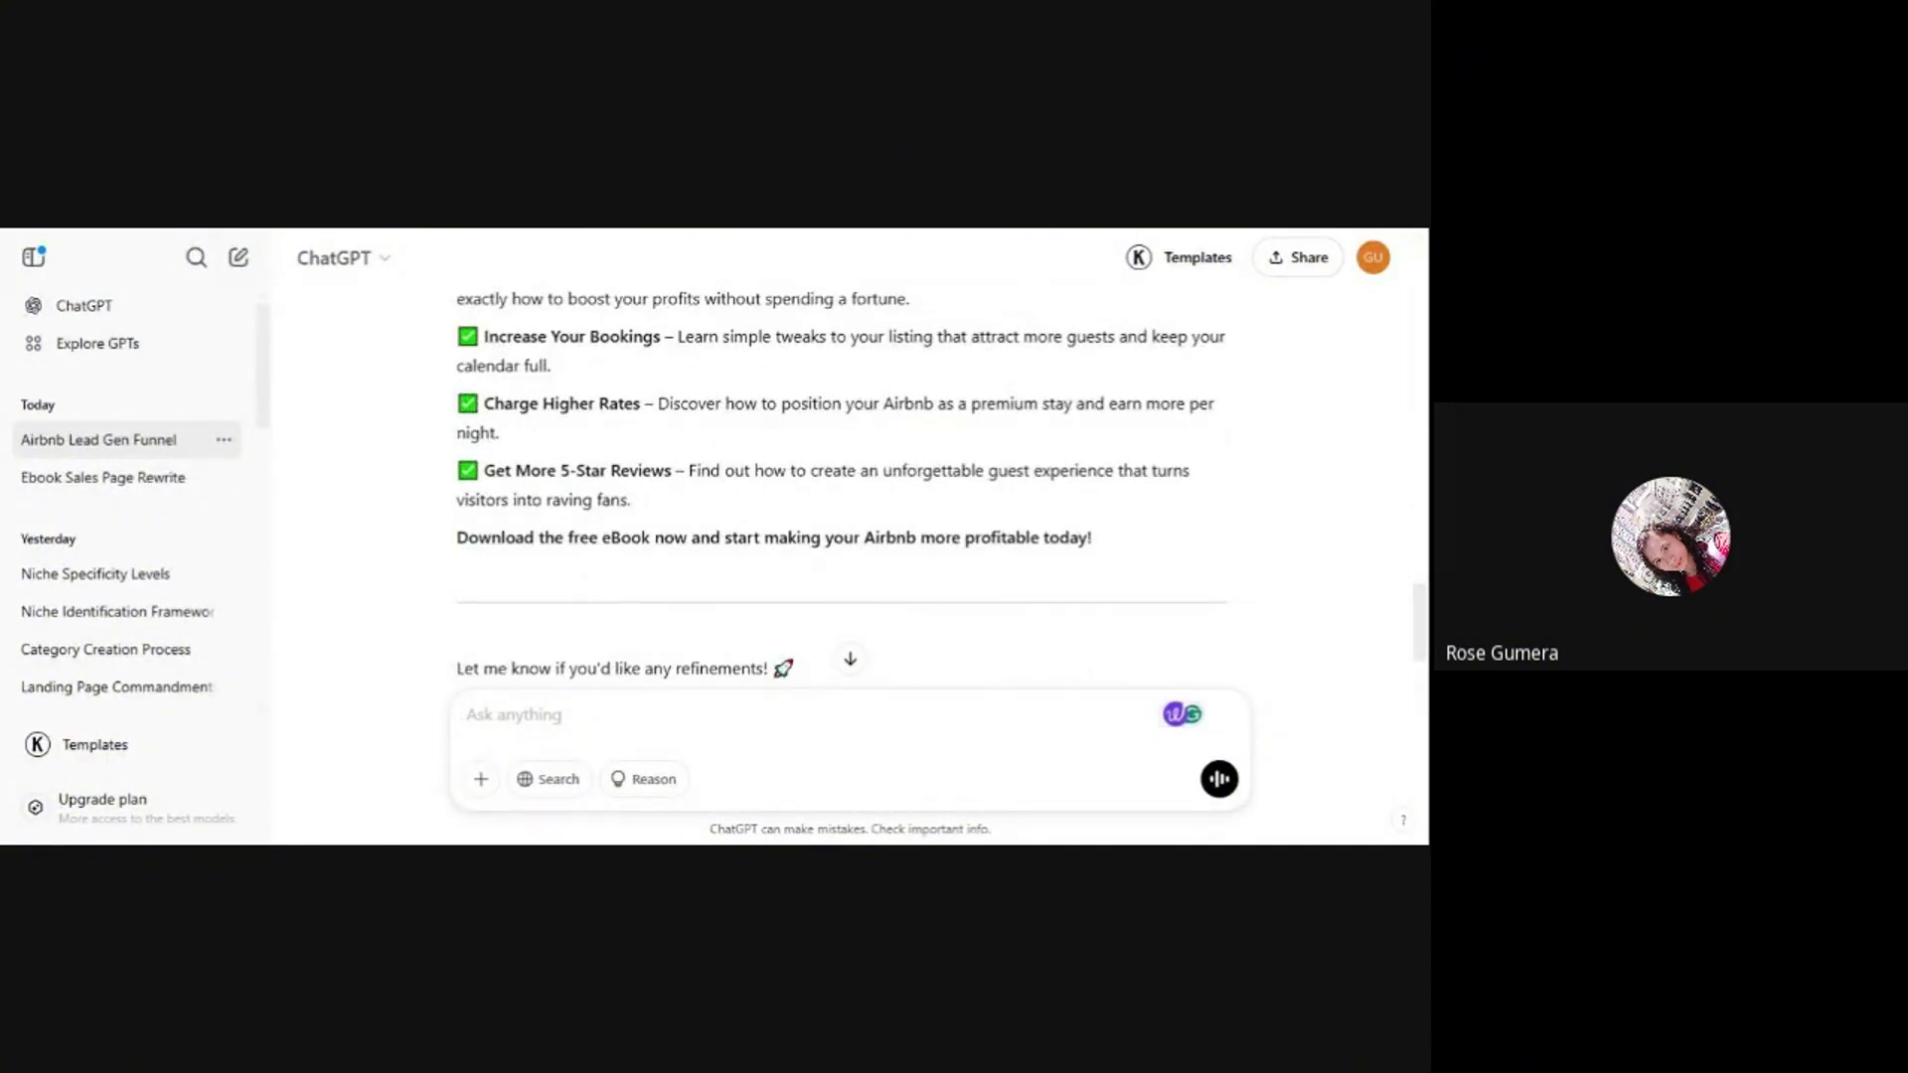
pyautogui.write('Great ChatGpt,')
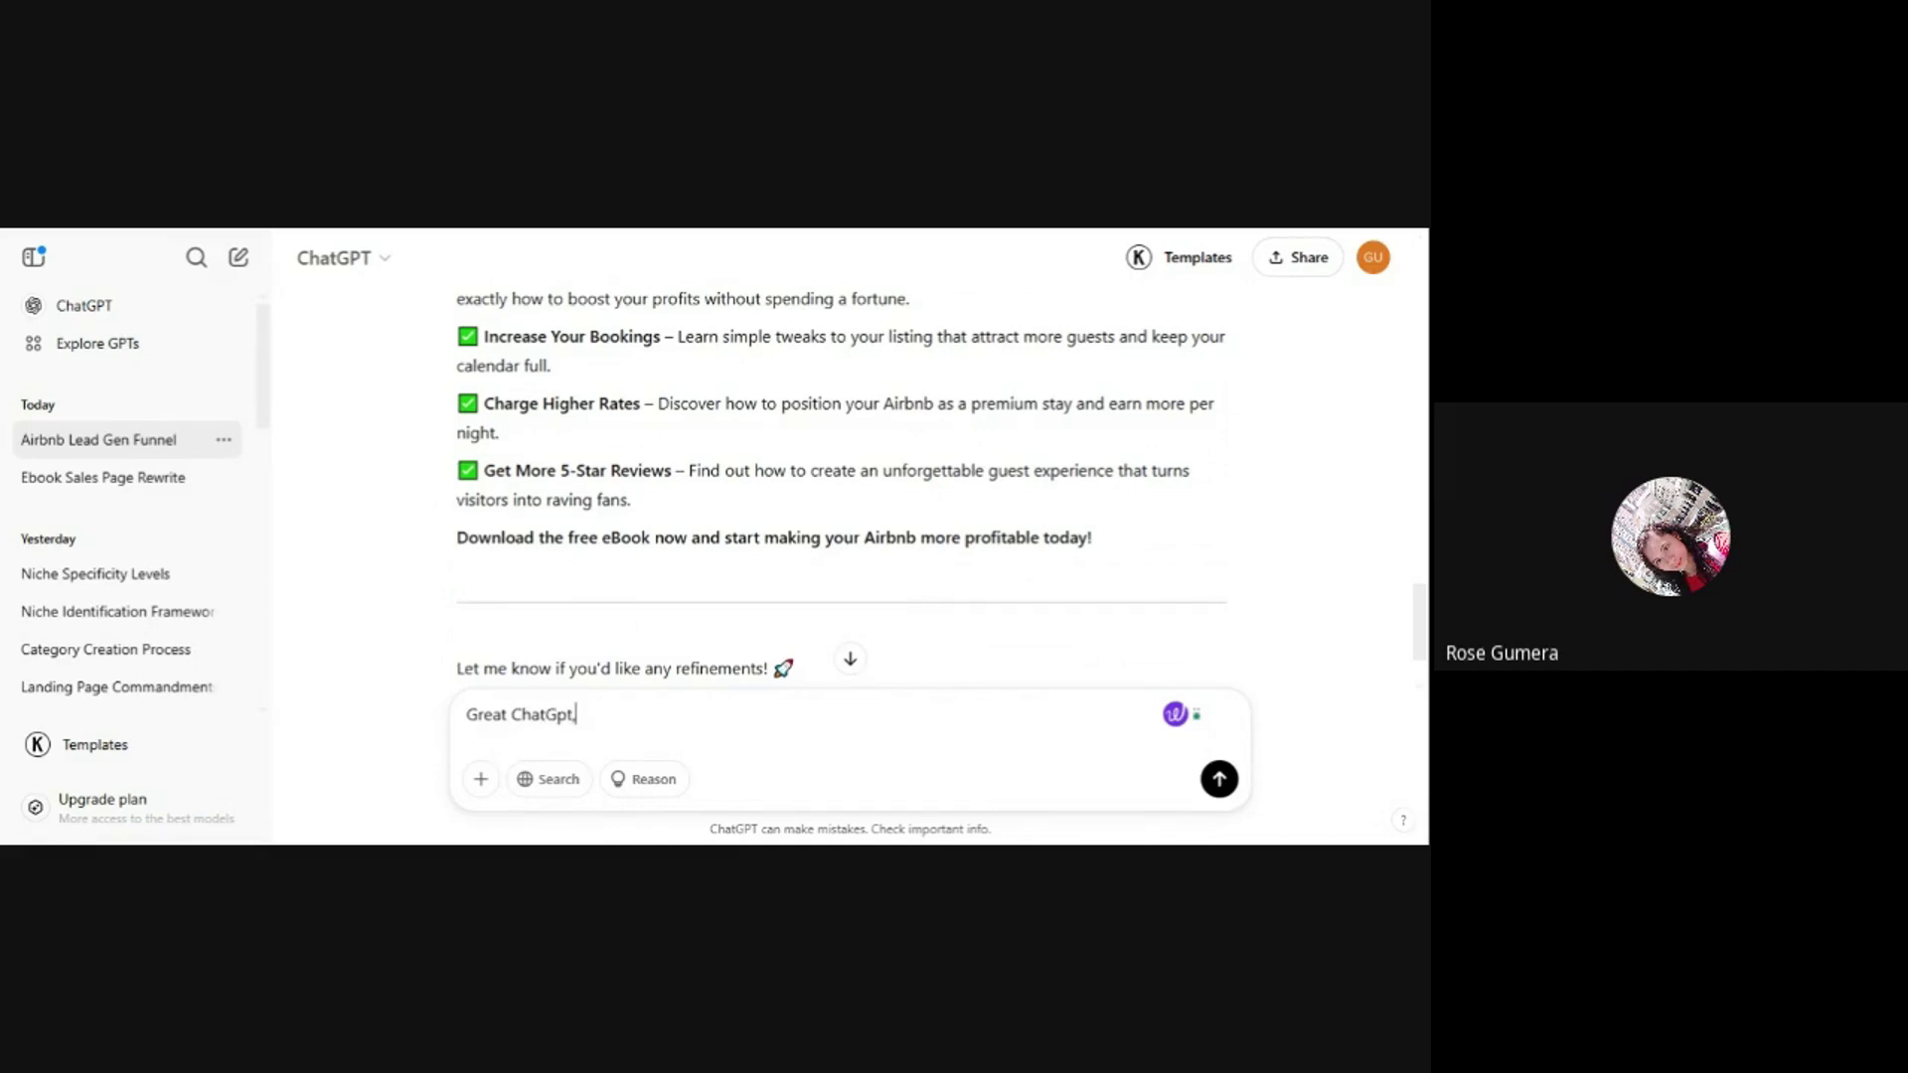
pyautogui.write(" now I'm on the seo or search e")
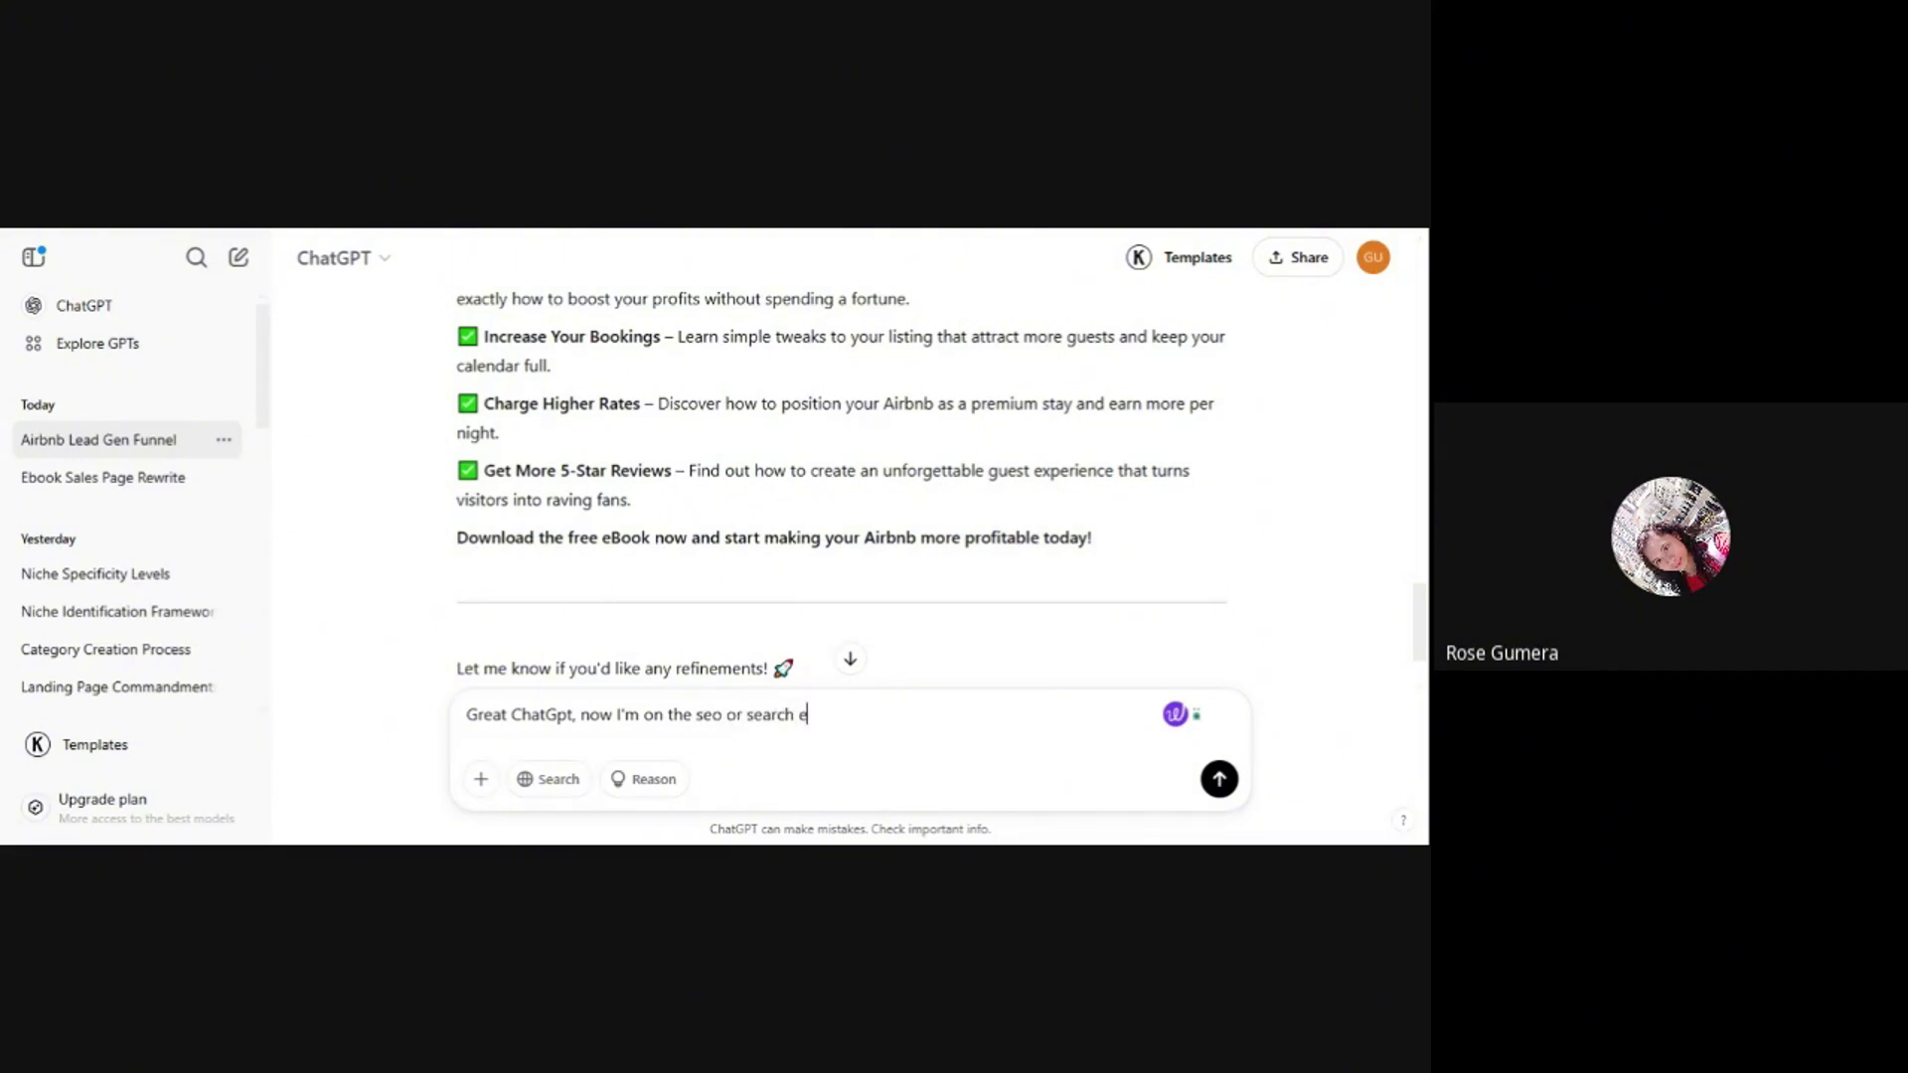
pyautogui.write('ngine optimization part')
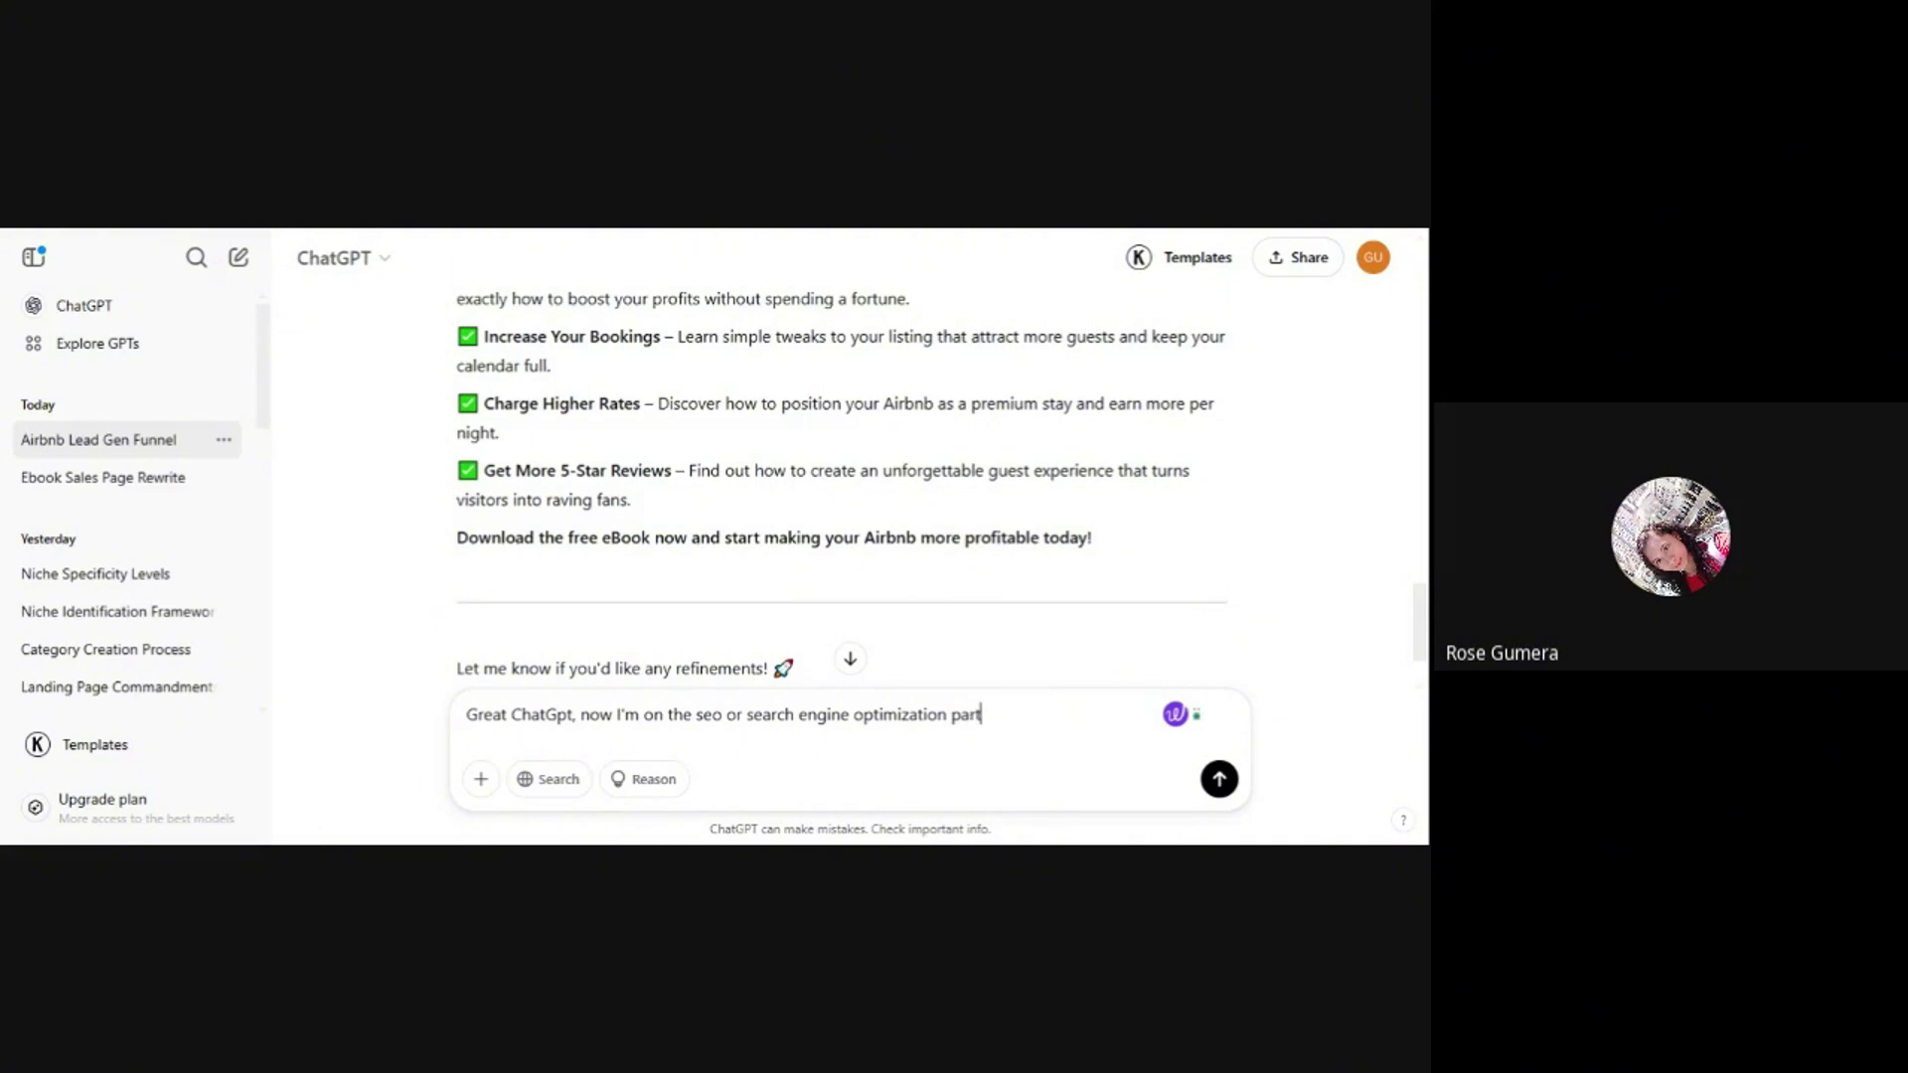
pyautogui.write(', ple')
pyautogui.press('BackSpace')
pyautogui.press('BackSpace')
pyautogui.press('BackSpace')
pyautogui.write('create a good title for the landi')
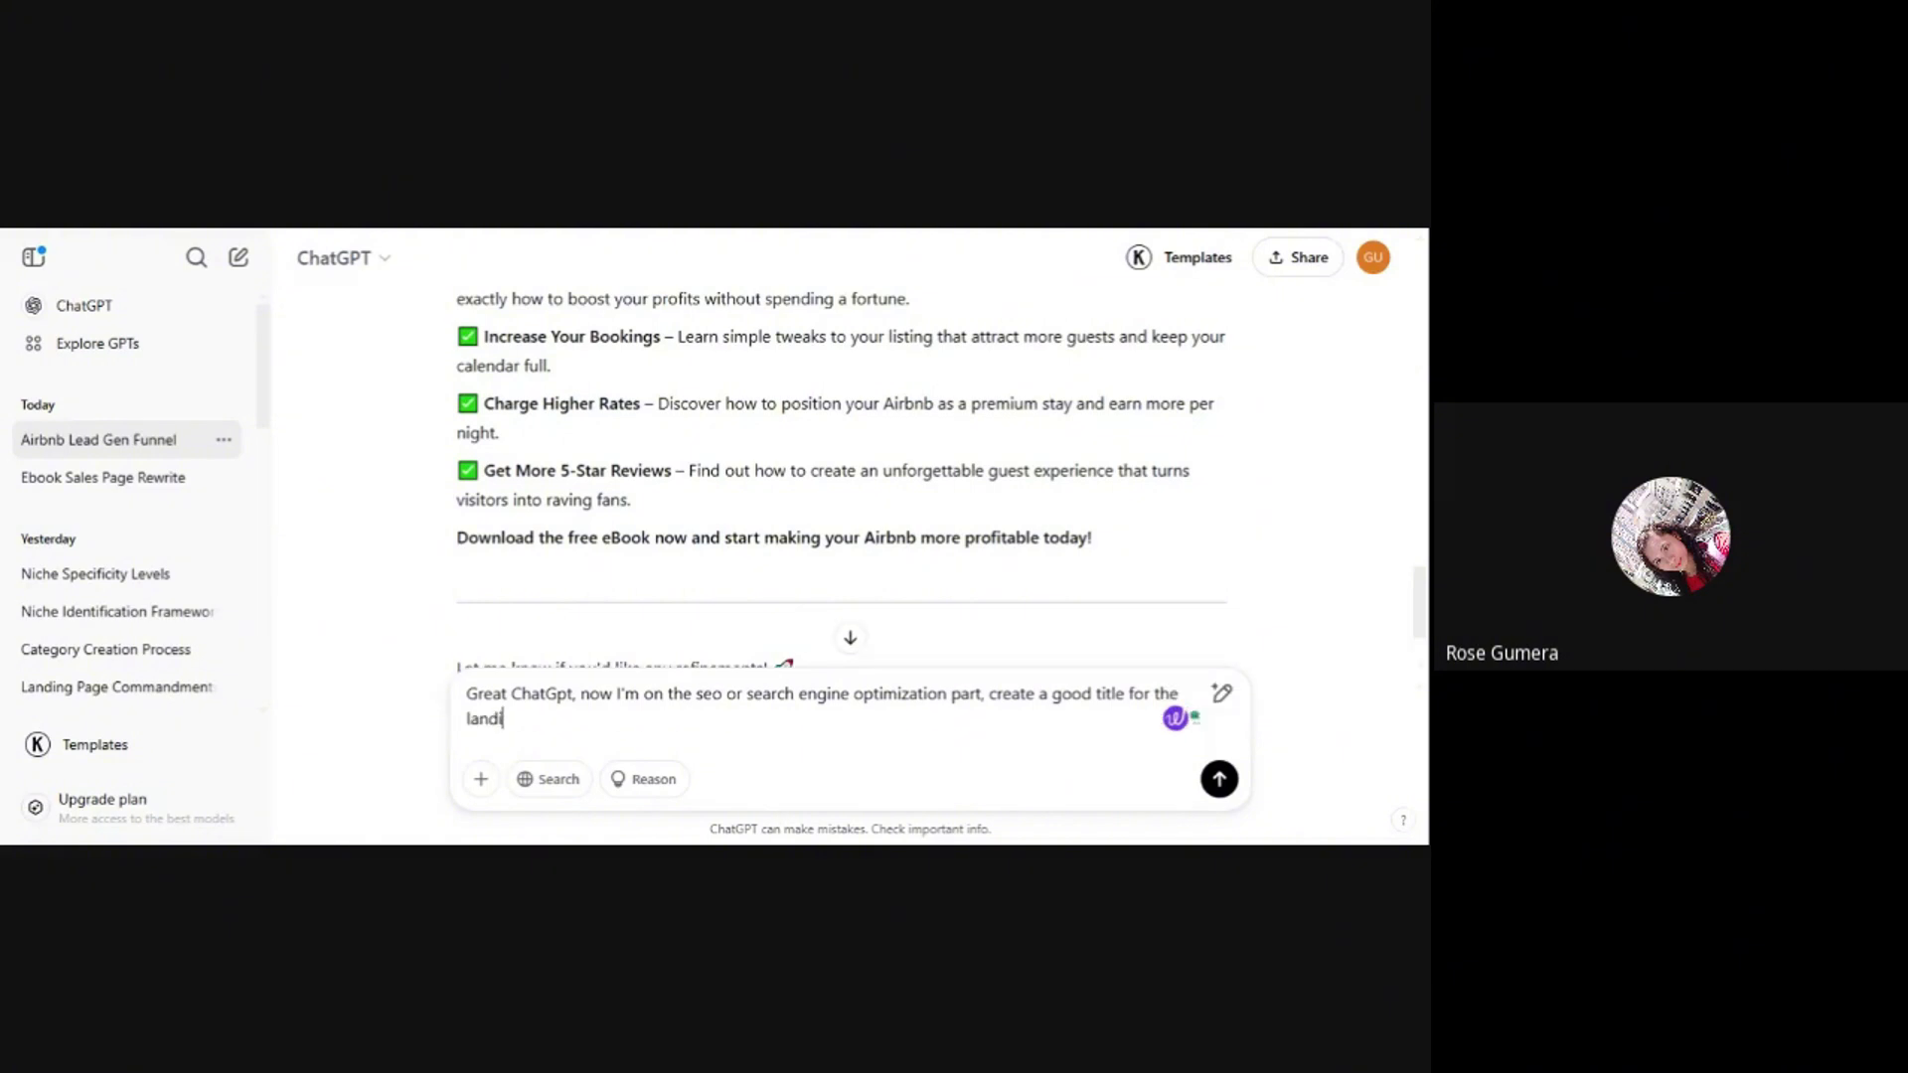
pyautogui.write('ng page that will rank on ')
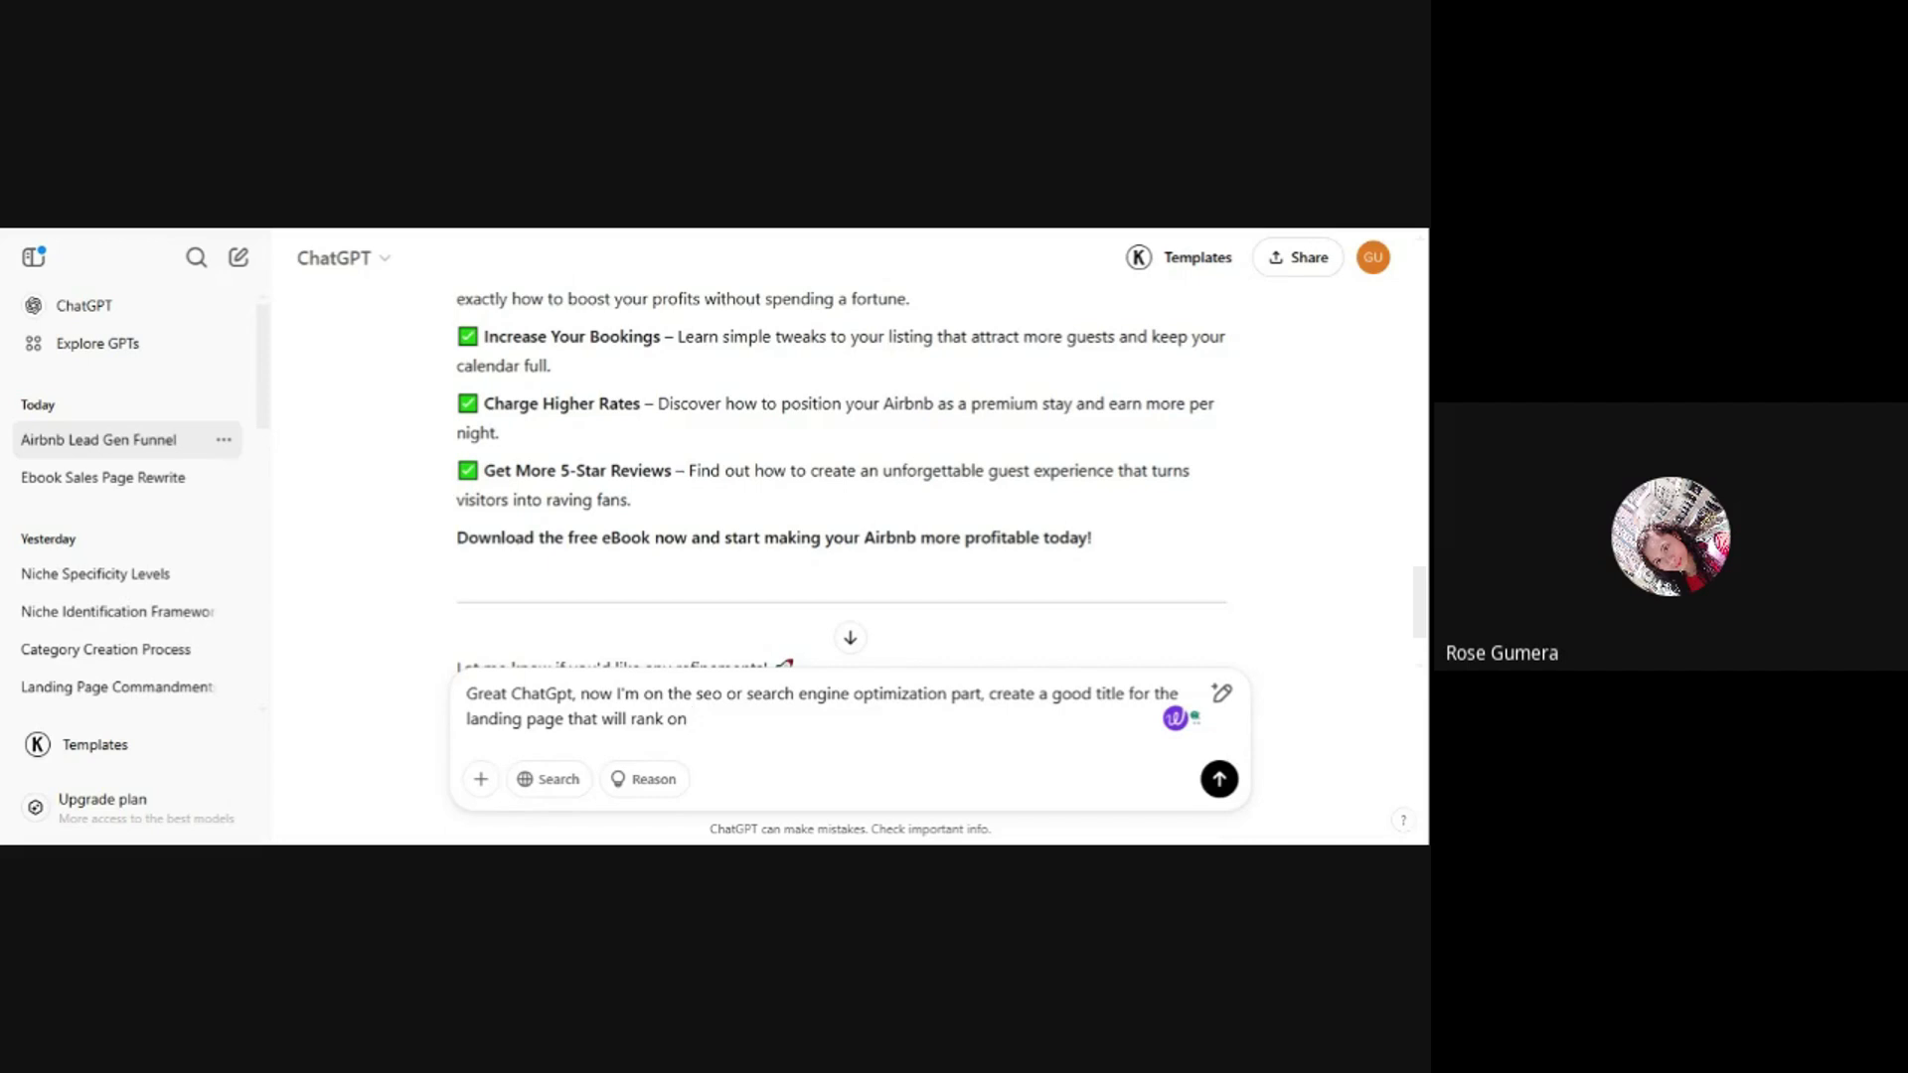
pyautogui.write('Google and YouTube searc')
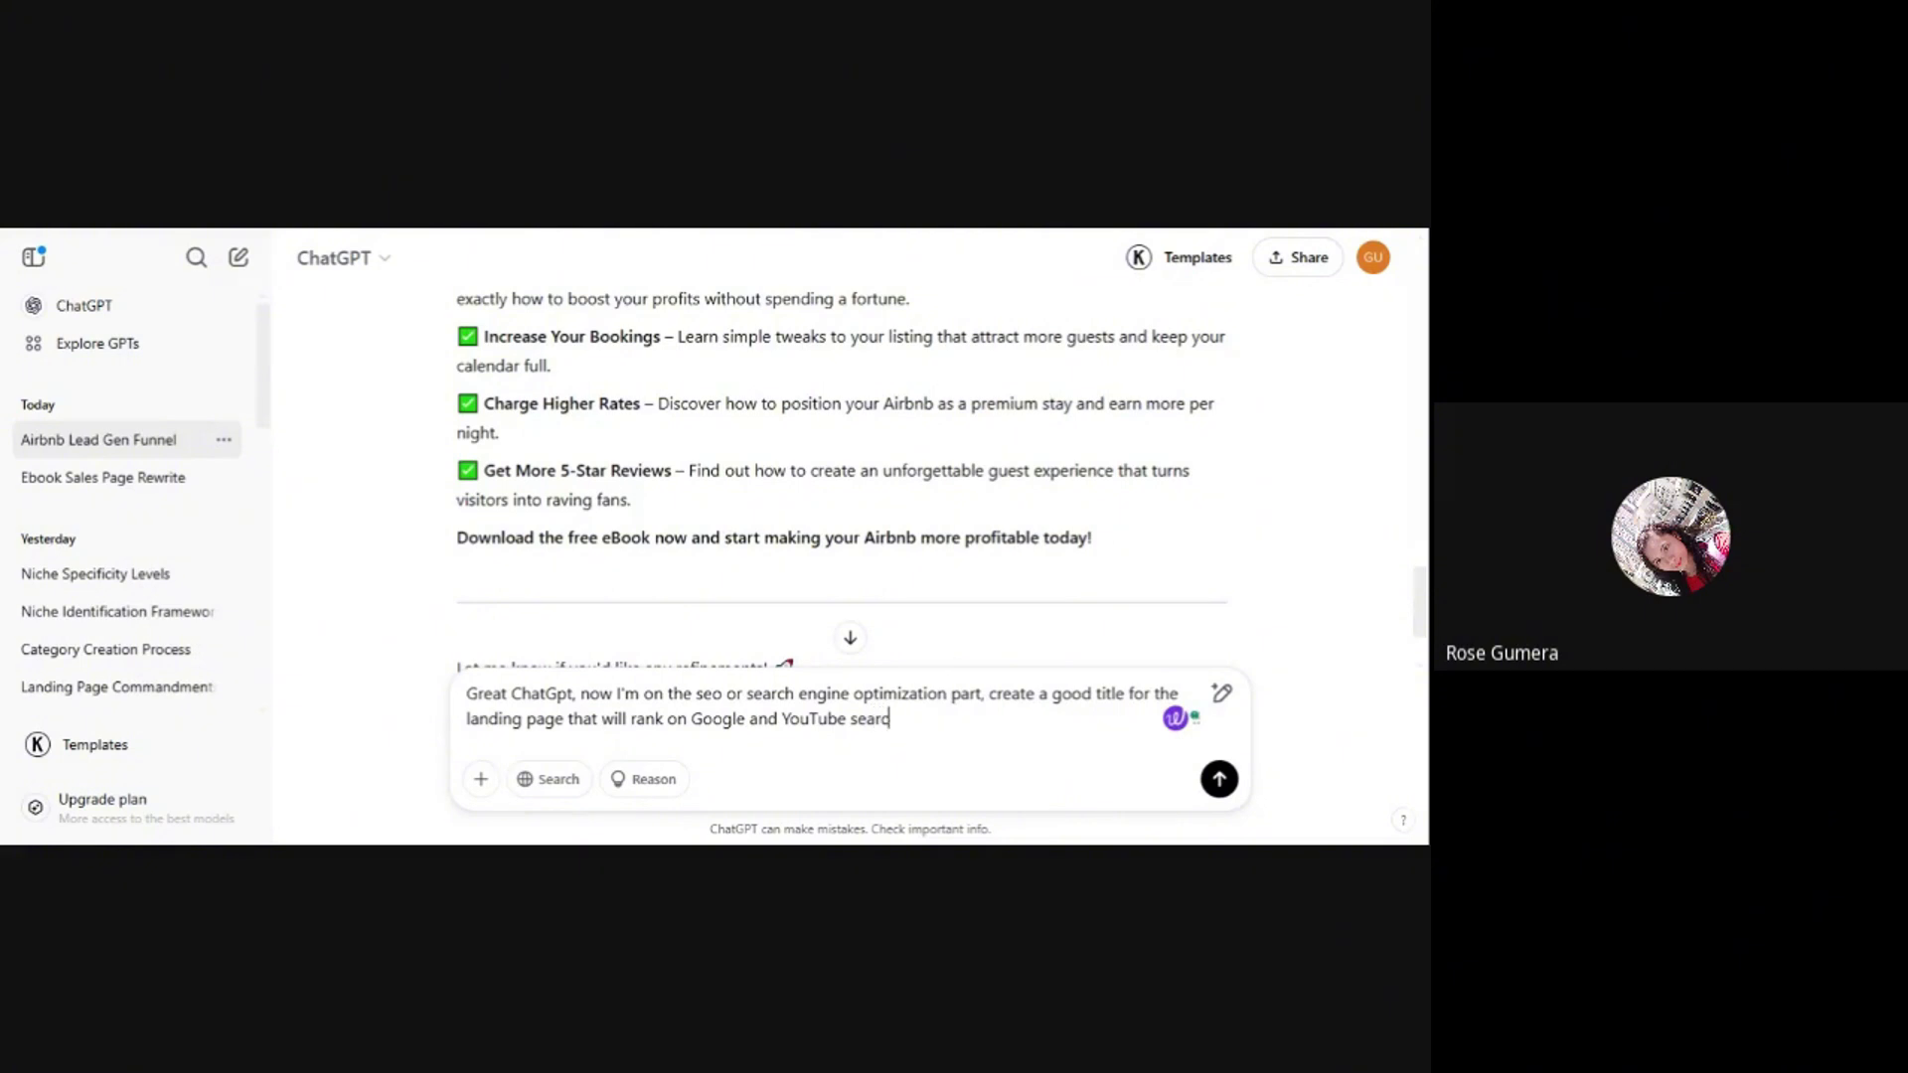
pyautogui.write('h result , also add a sho')
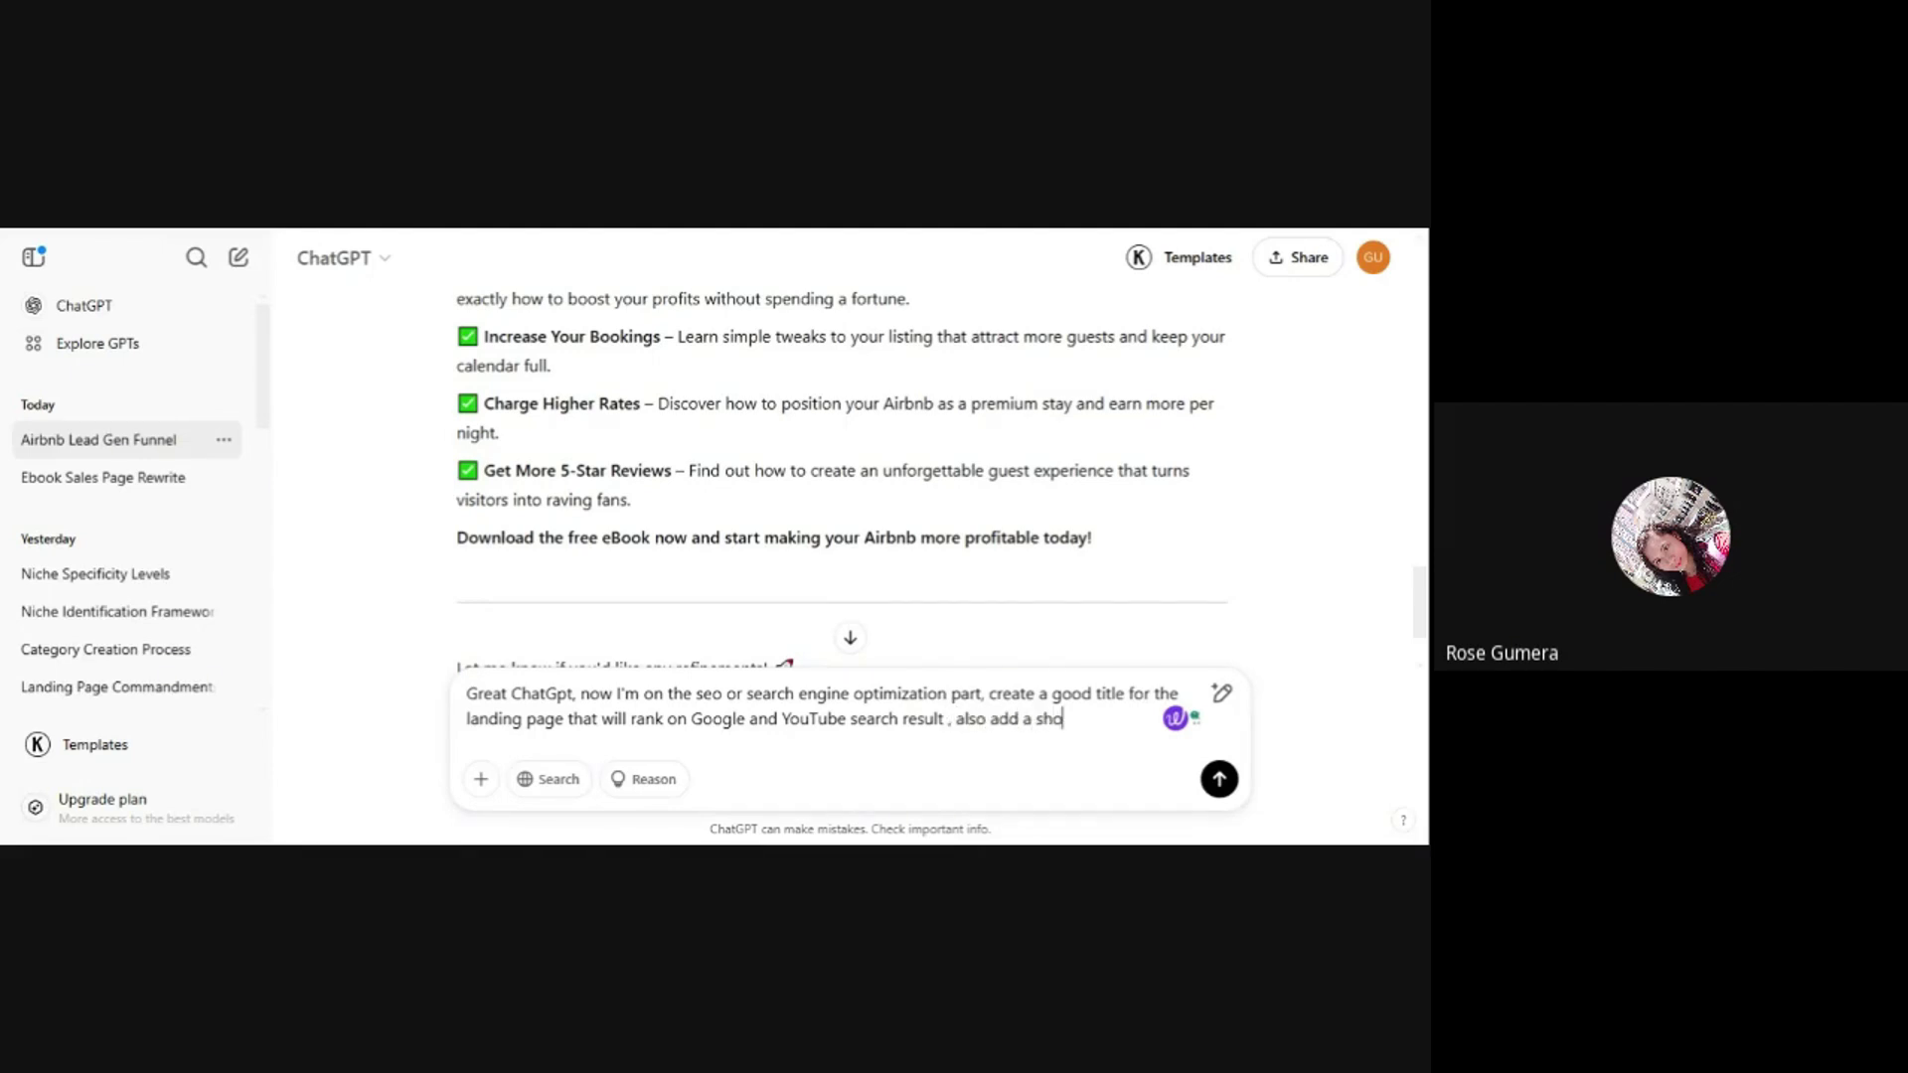
pyautogui.write('rt description about it ')
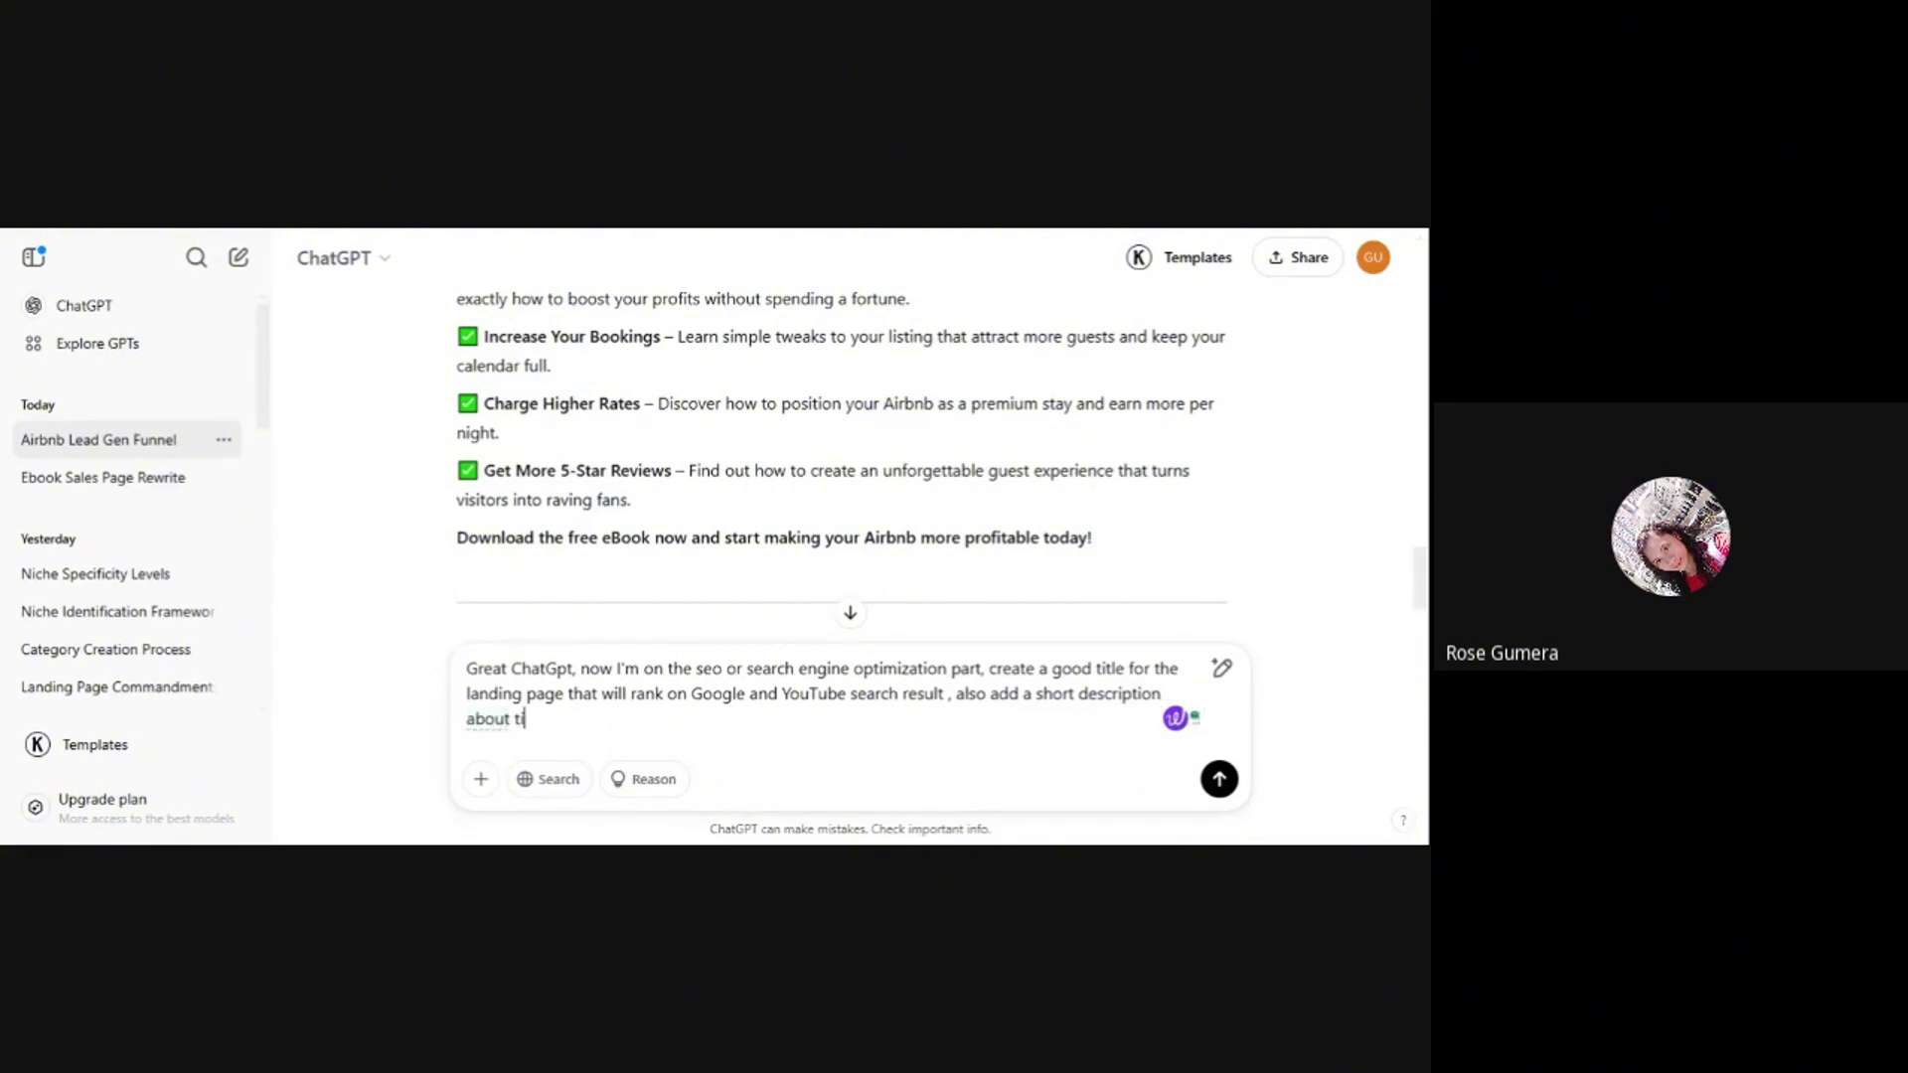
pyautogui.write('with seo')
pyautogui.press('Return')
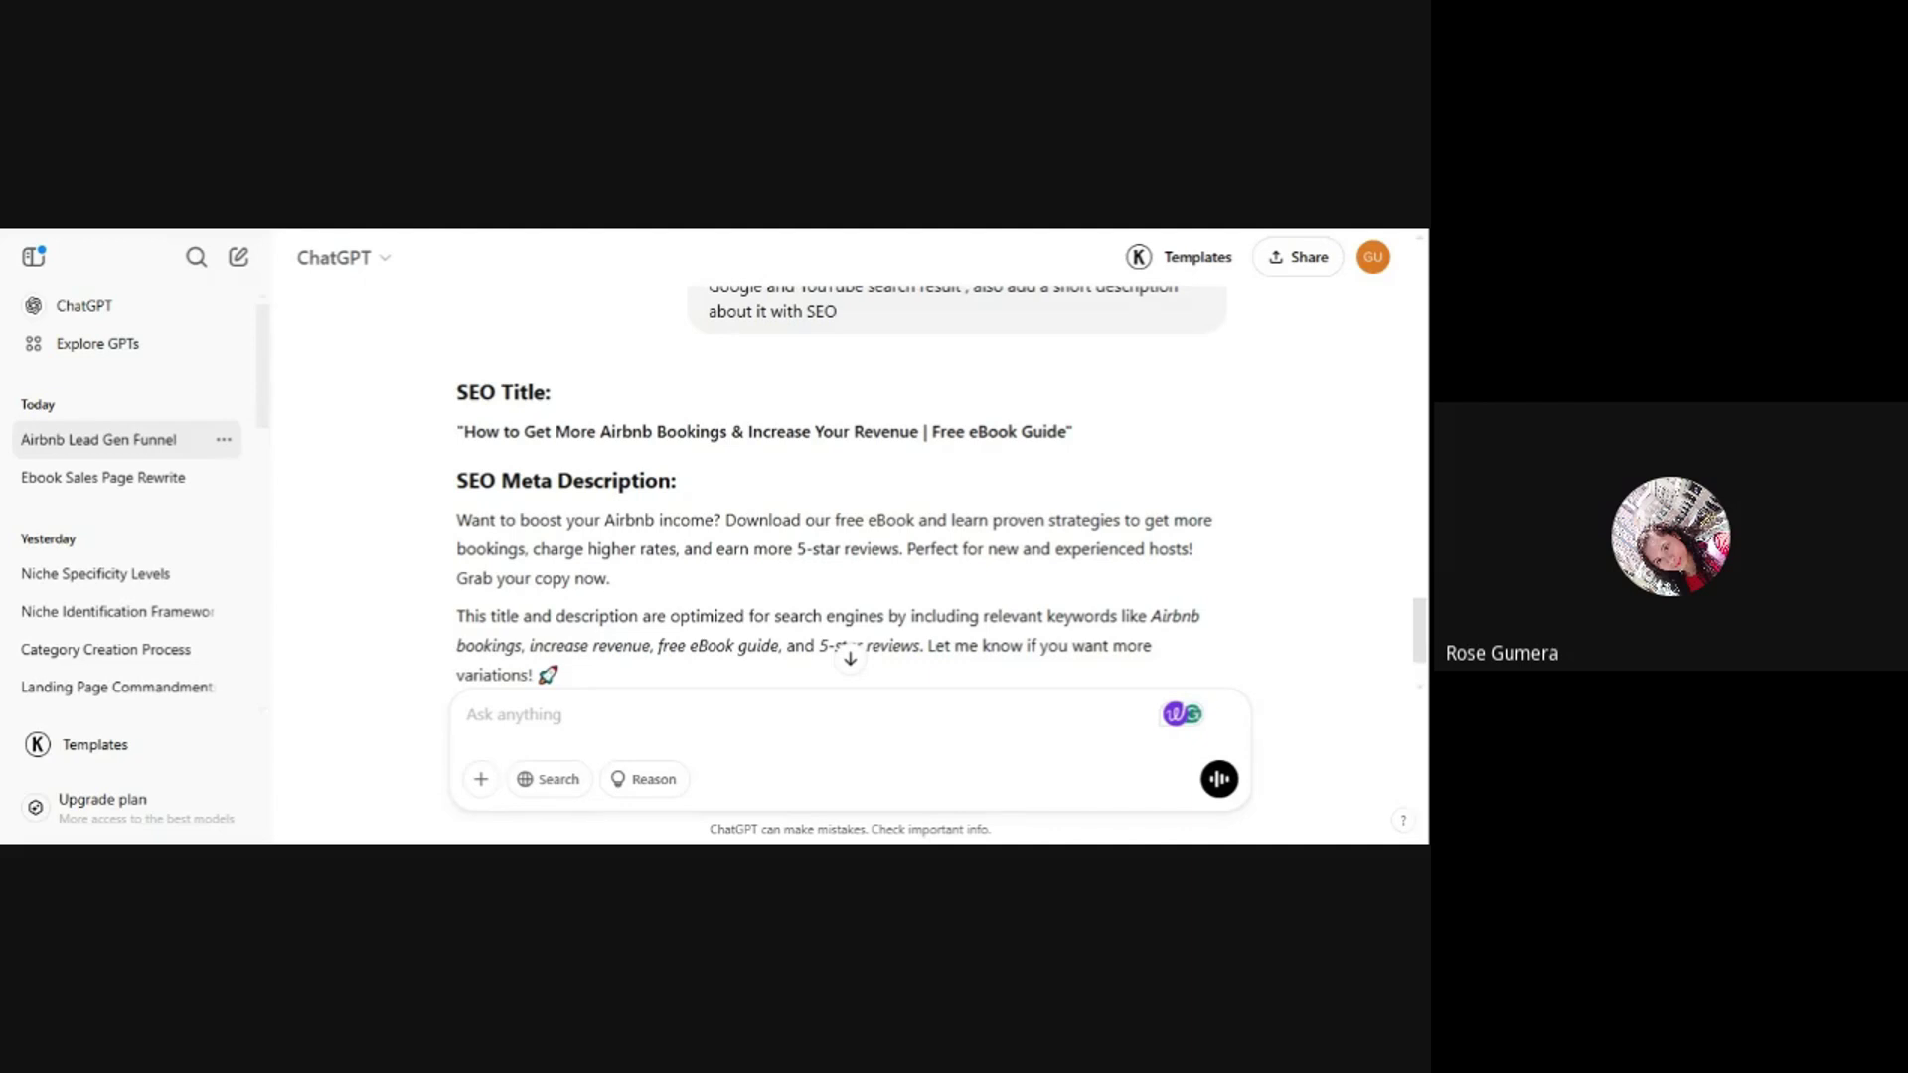
pyautogui.moveTo(932, 431); pyautogui.dragTo(1064, 431)
pyautogui.hotkey('ctrl', 'c')
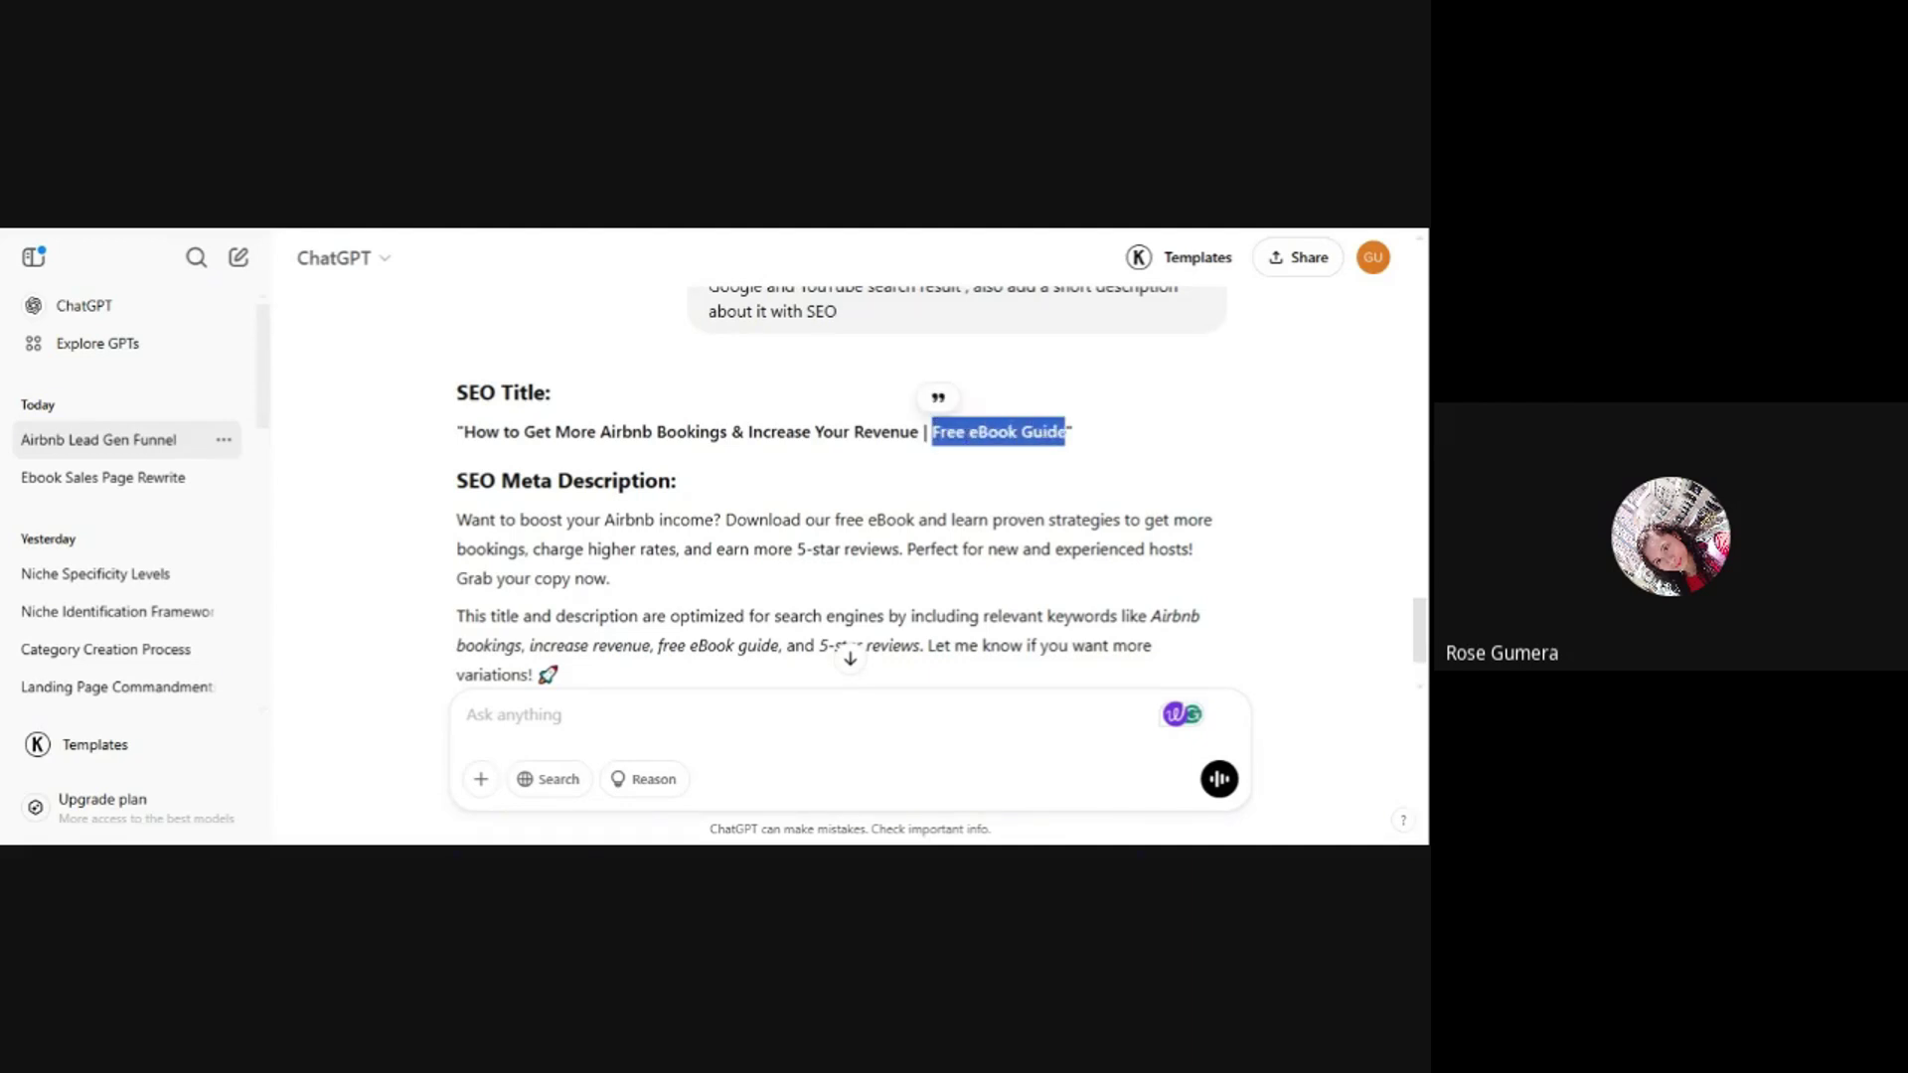
pyautogui.click(487, 230)
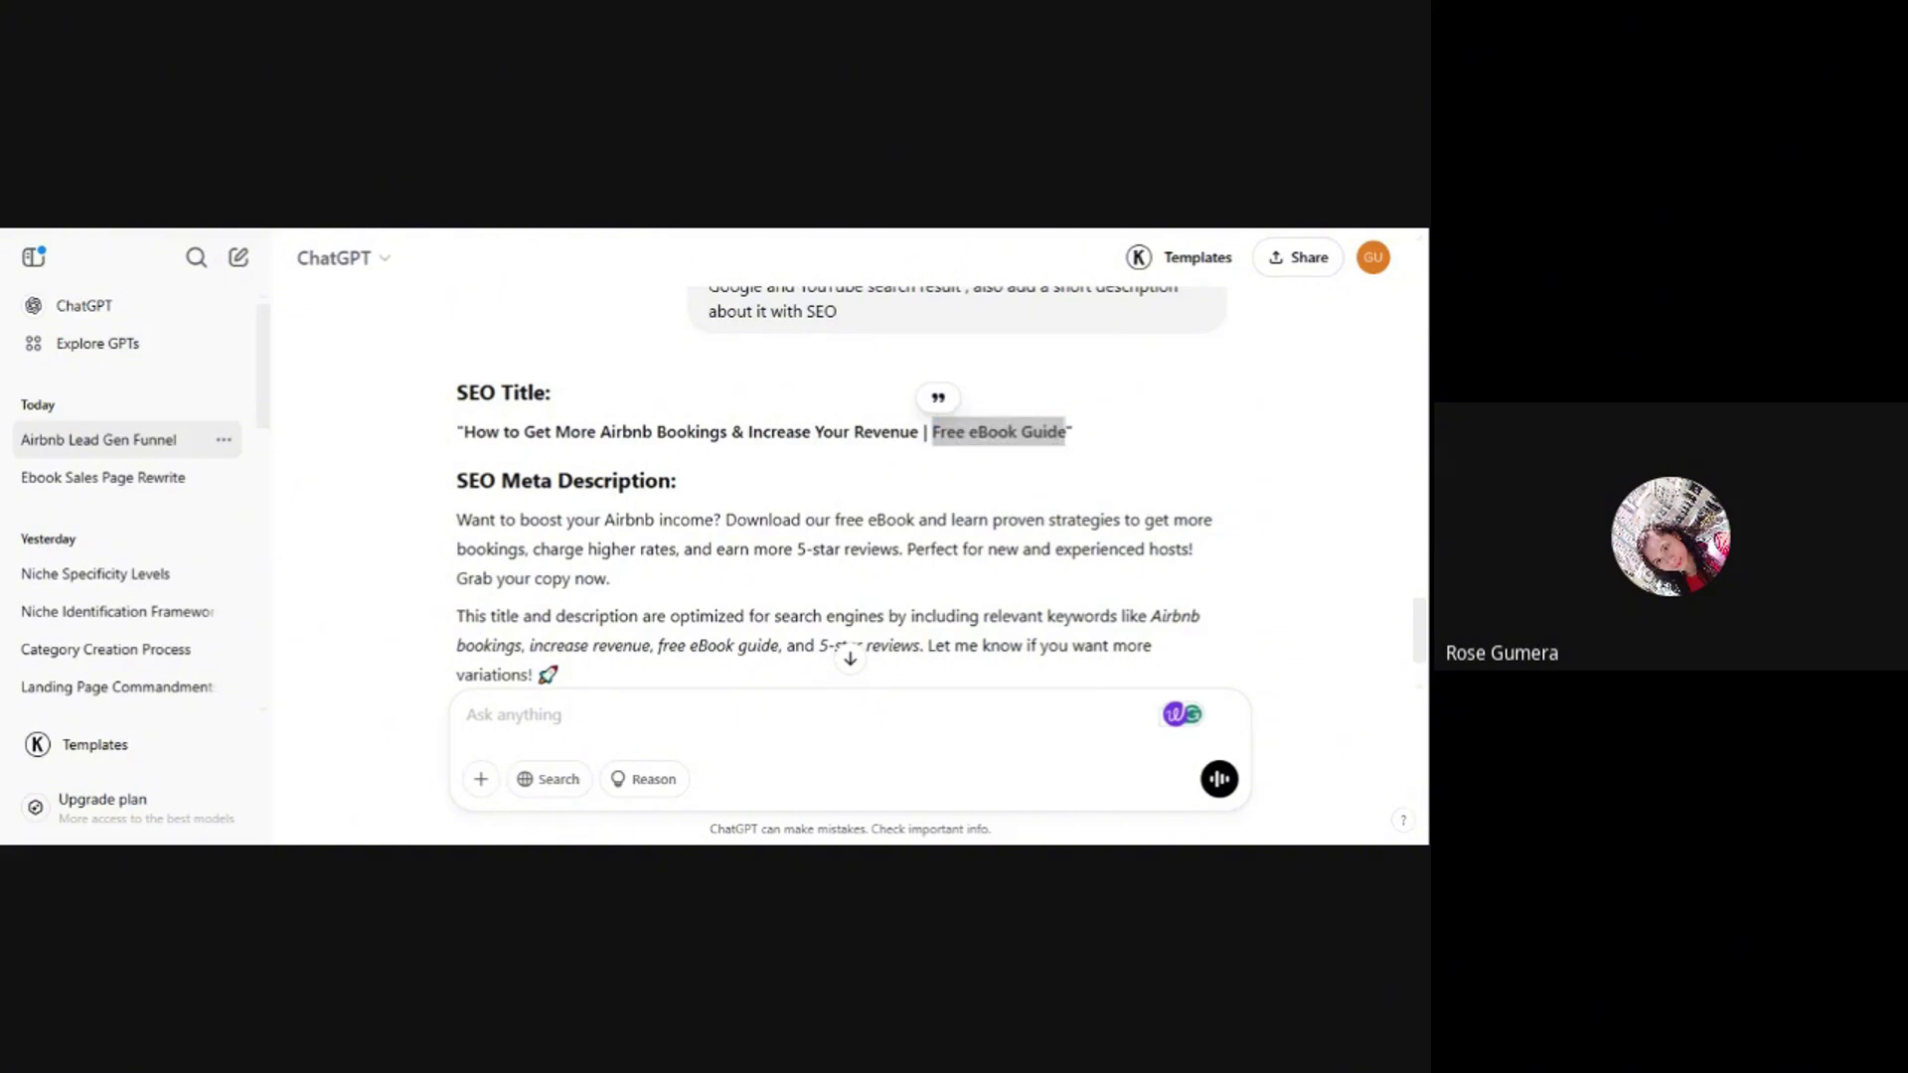
pyautogui.hotkey('ctrl', 'Tab')
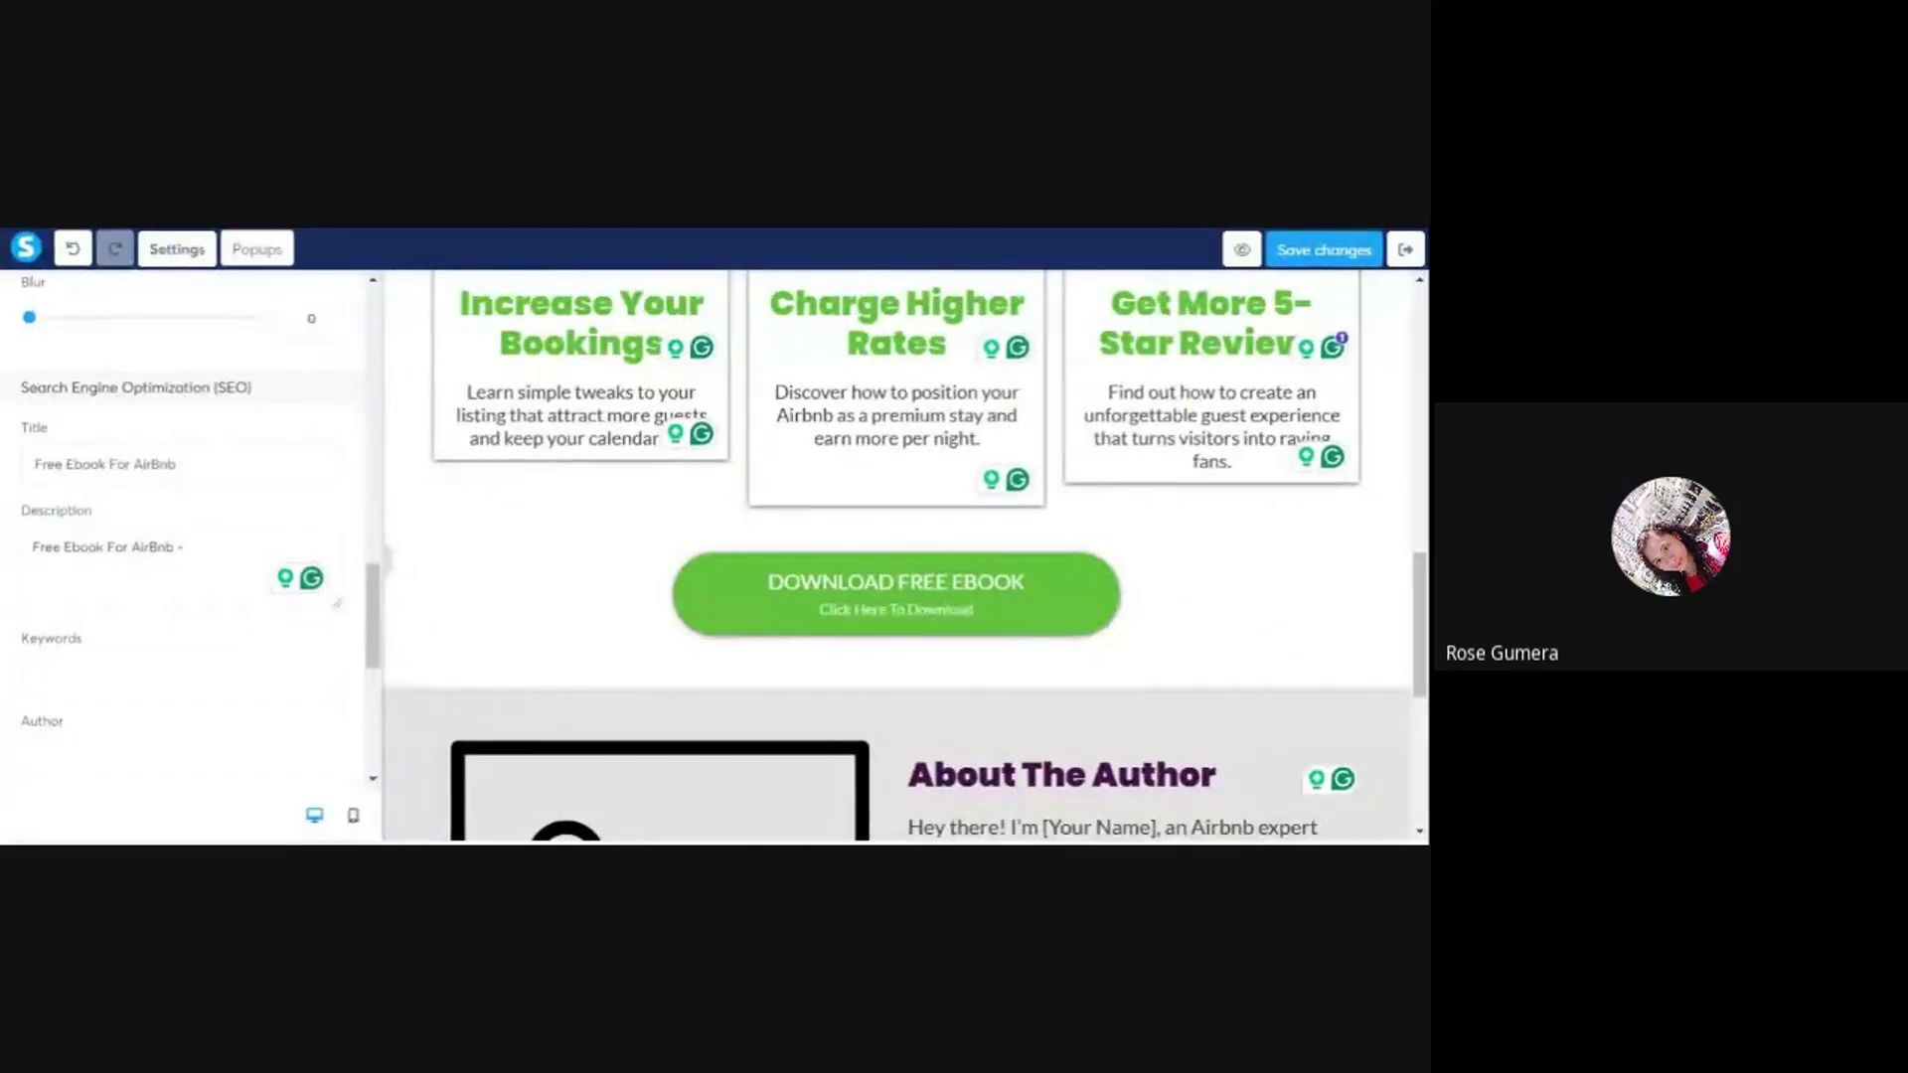
pyautogui.moveTo(178, 464); pyautogui.dragTo(4, 471)
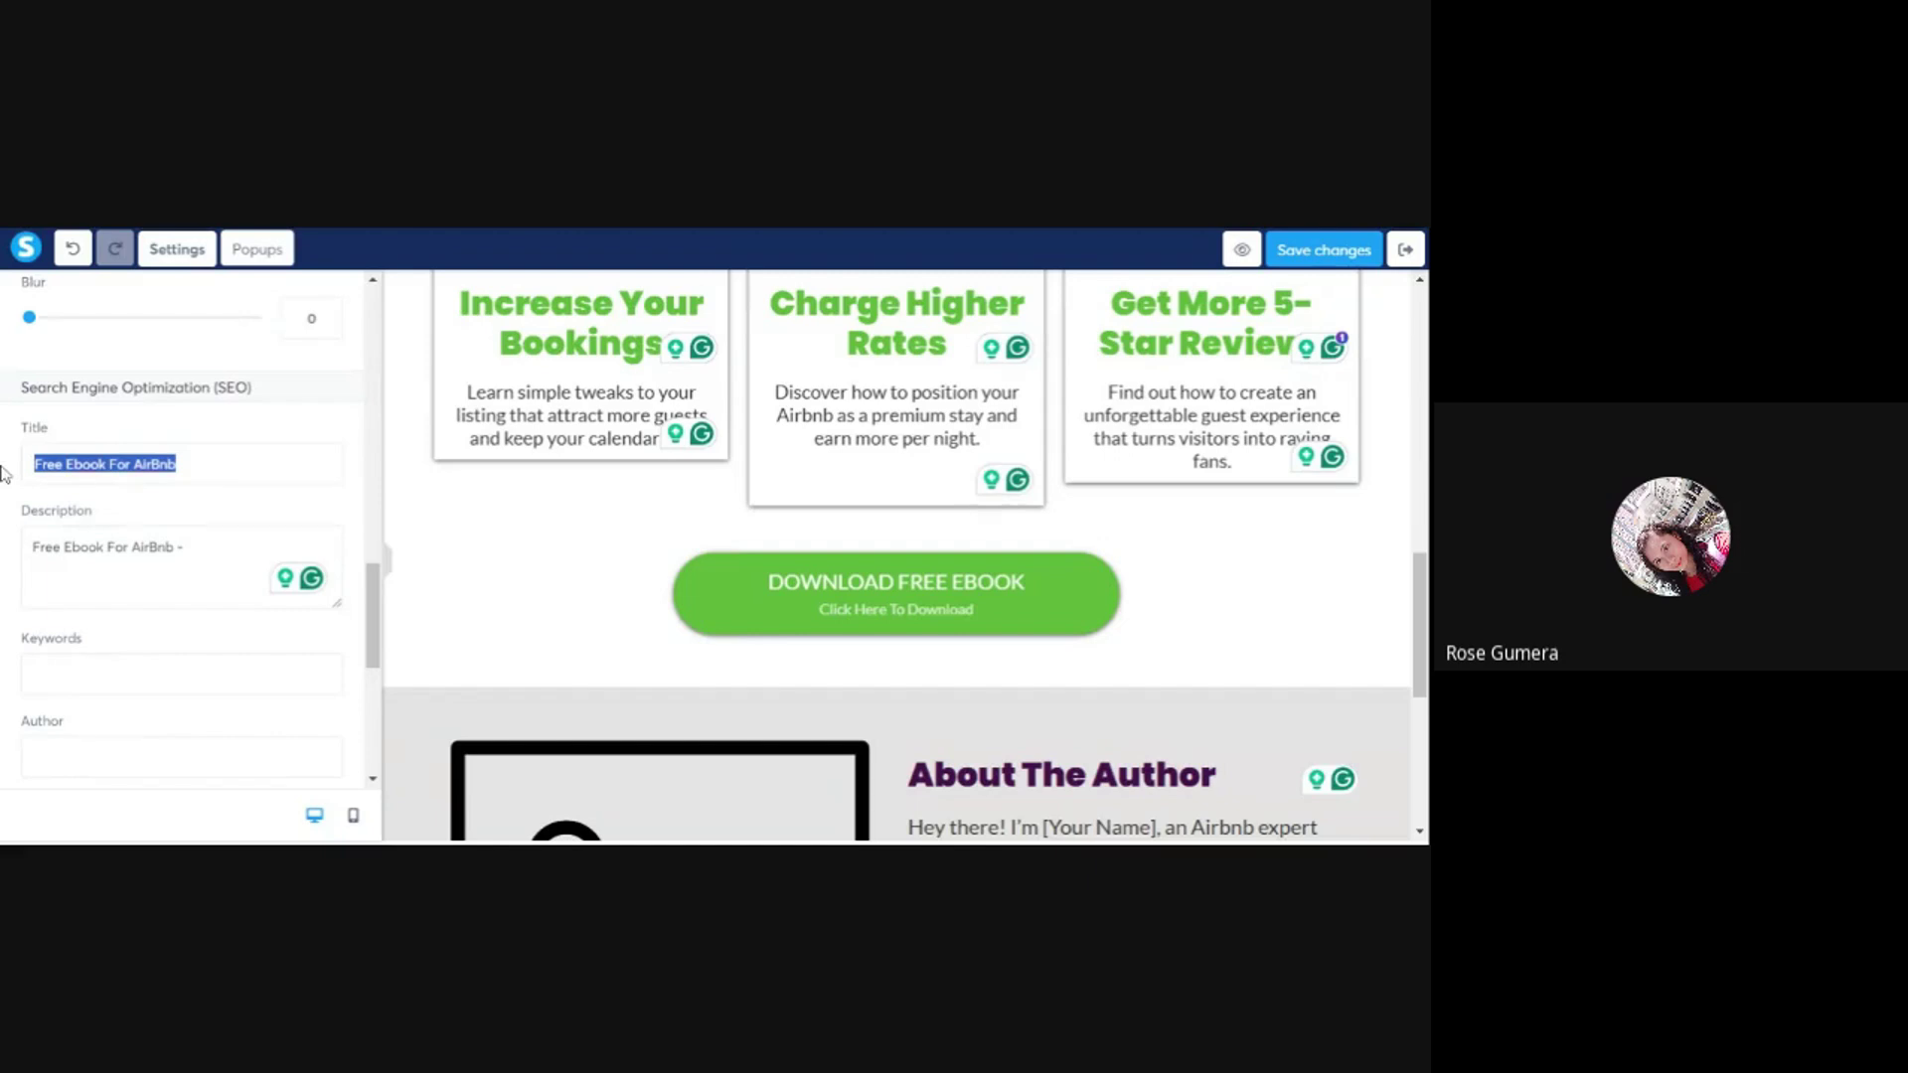
pyautogui.hotkey('ctrl', 'v')
pyautogui.write('-')
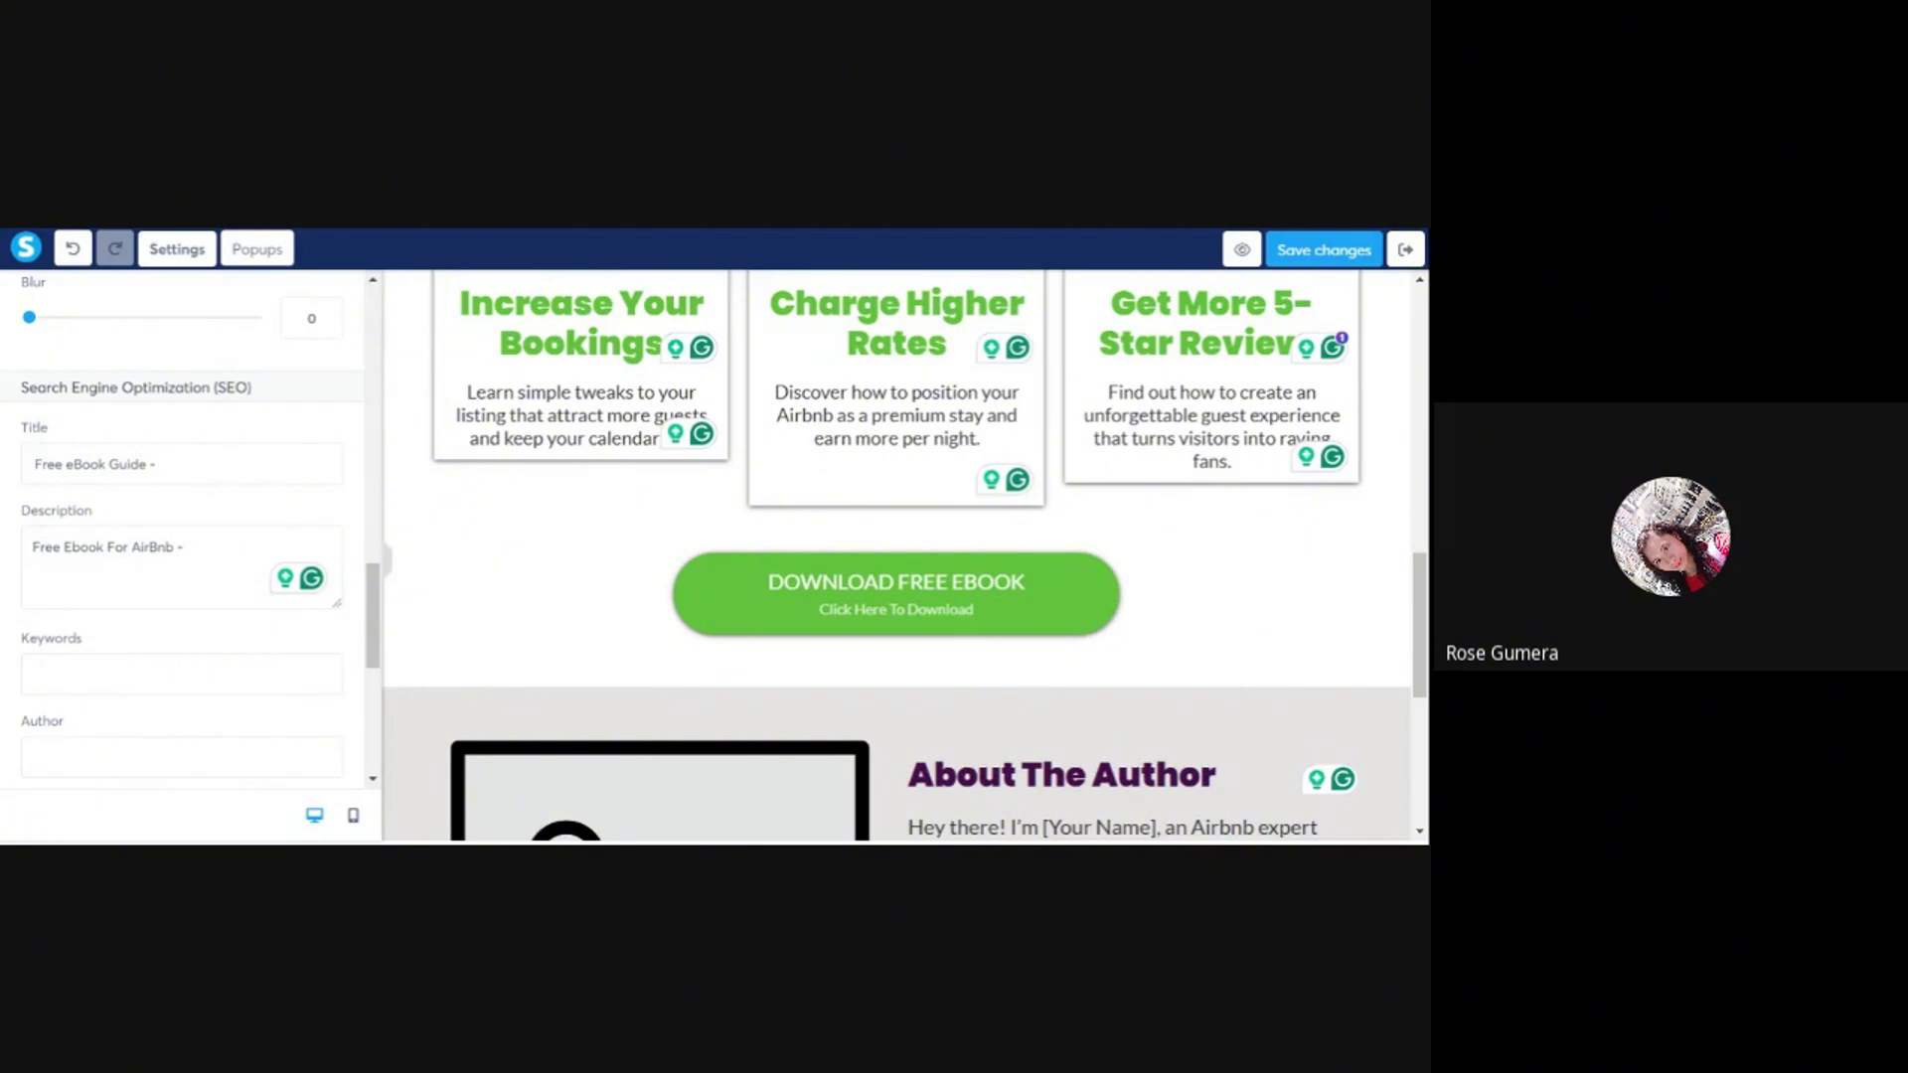
pyautogui.click(576, 228)
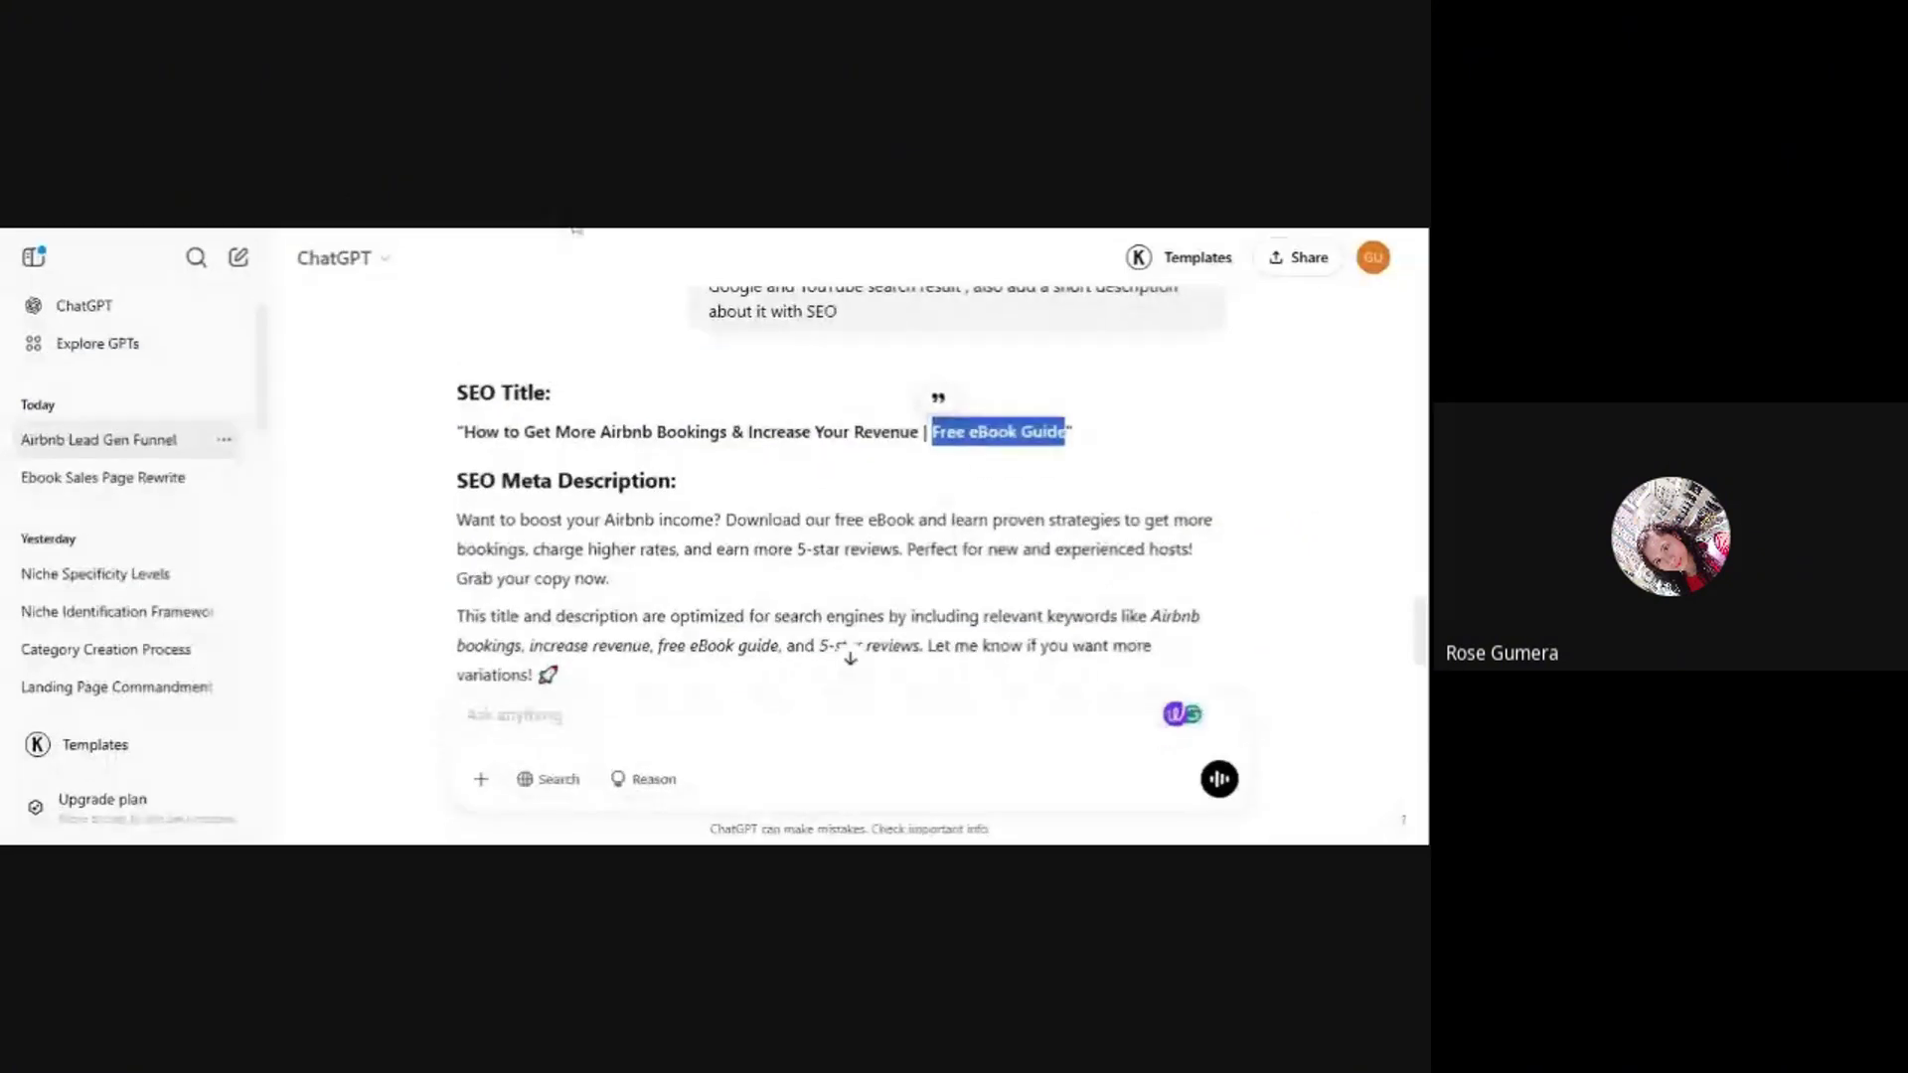
pyautogui.click(463, 437)
pyautogui.moveTo(463, 431); pyautogui.dragTo(922, 431)
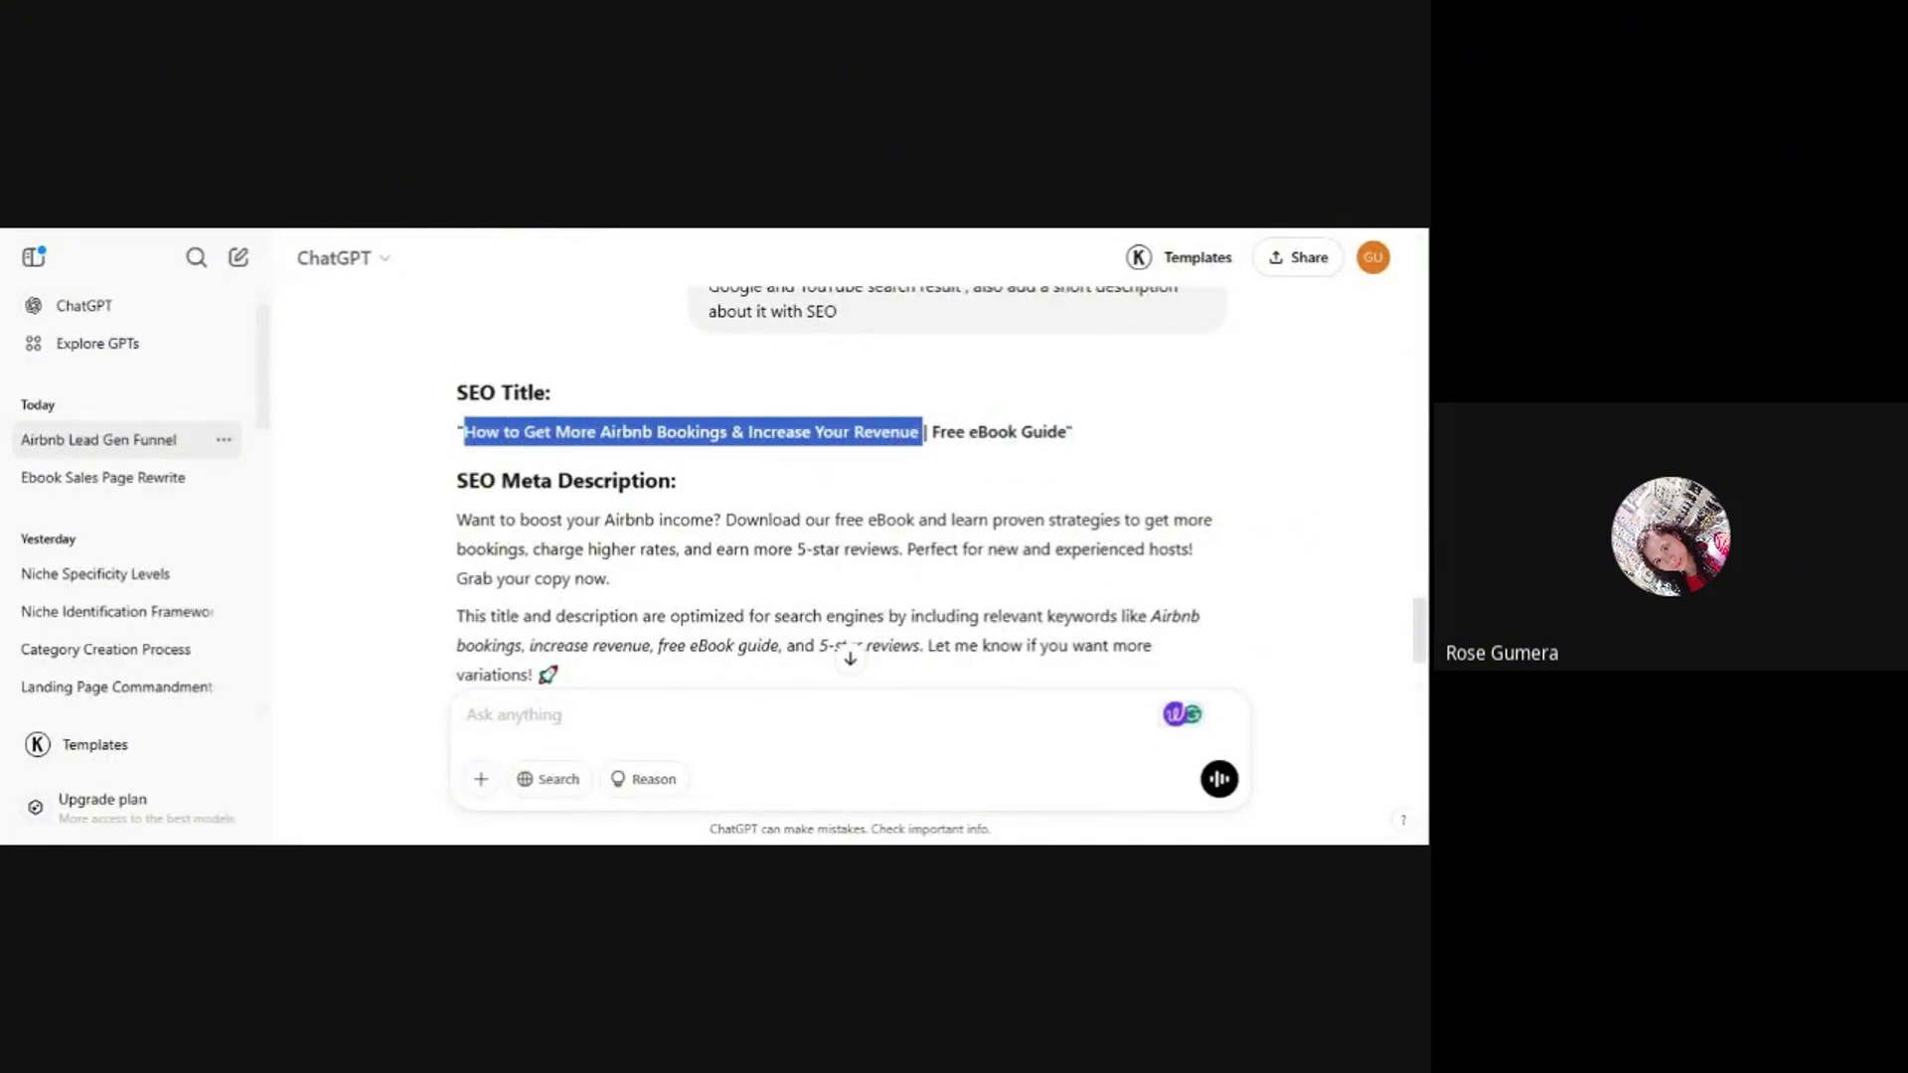
pyautogui.click(637, 229)
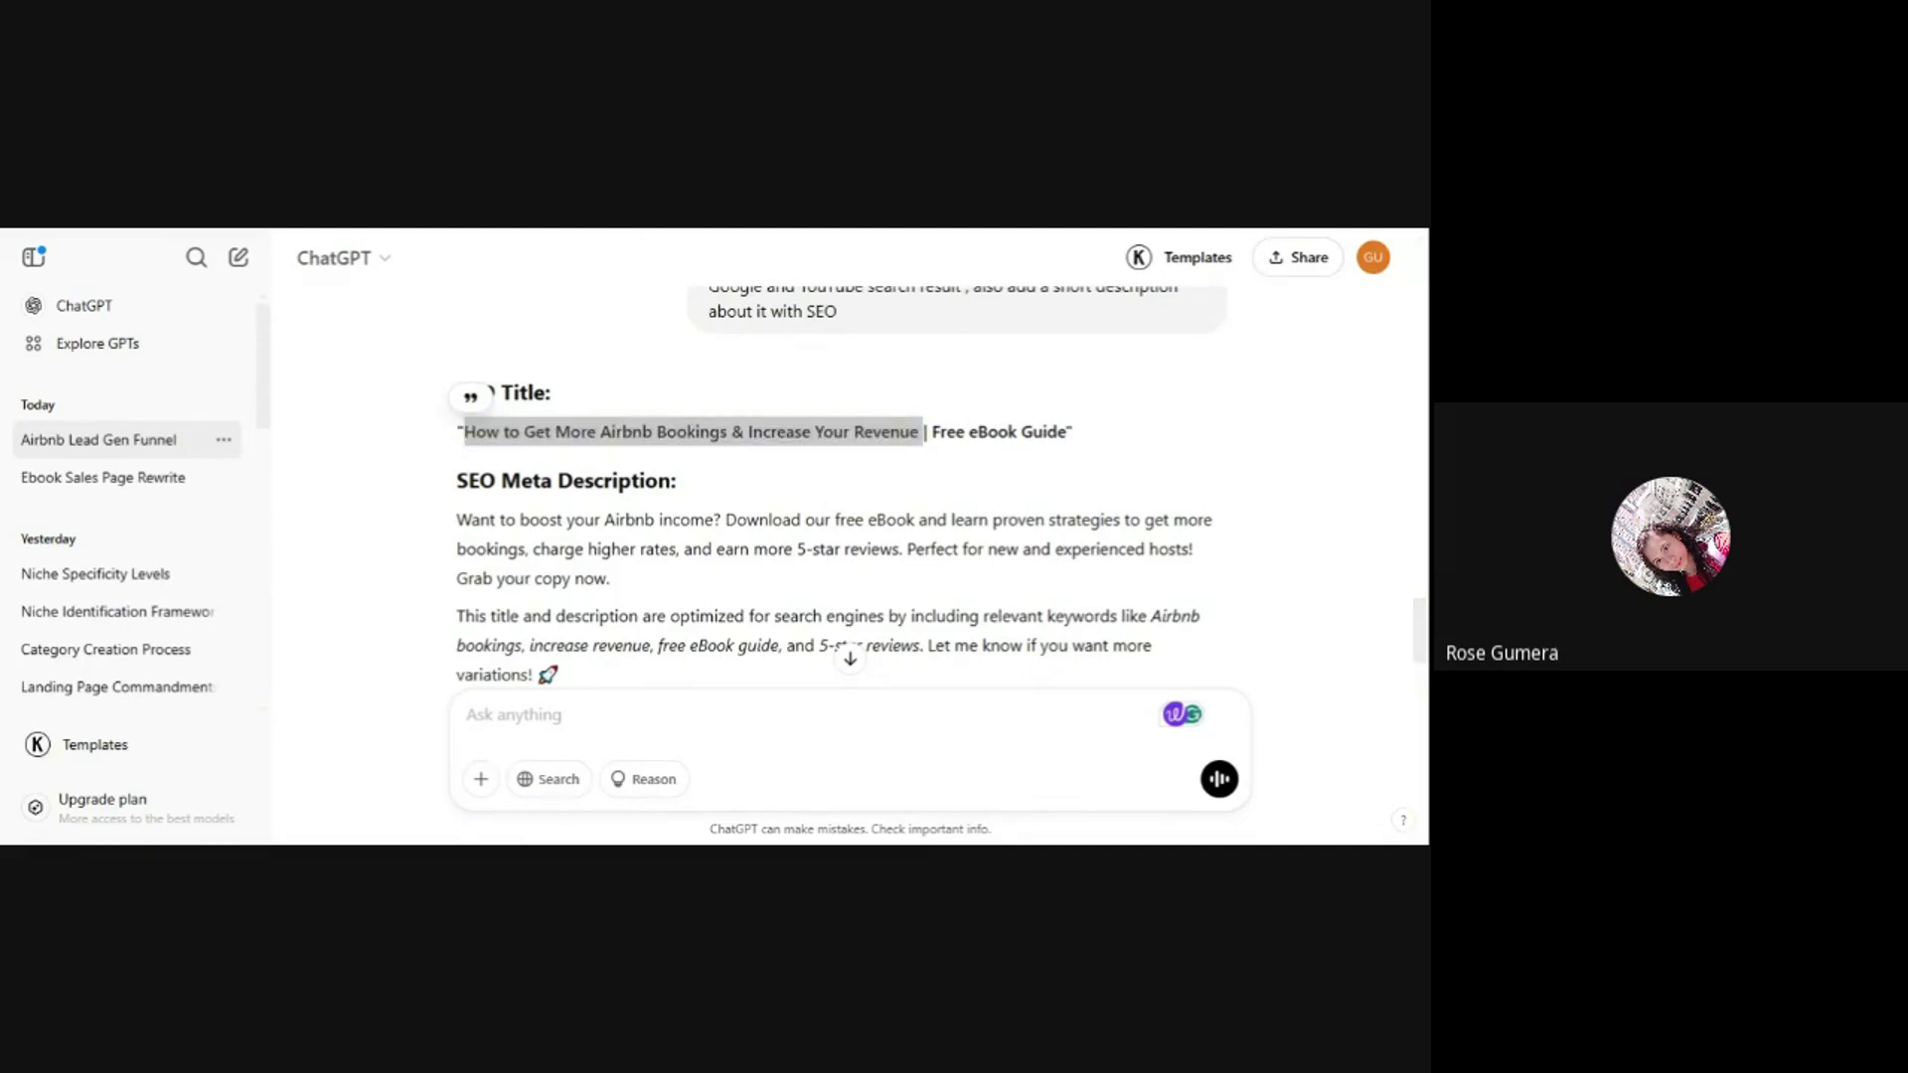
pyautogui.moveTo(39, 464); pyautogui.dragTo(280, 464)
pyautogui.click(100, 464)
pyautogui.moveTo(100, 464); pyautogui.dragTo(6, 472)
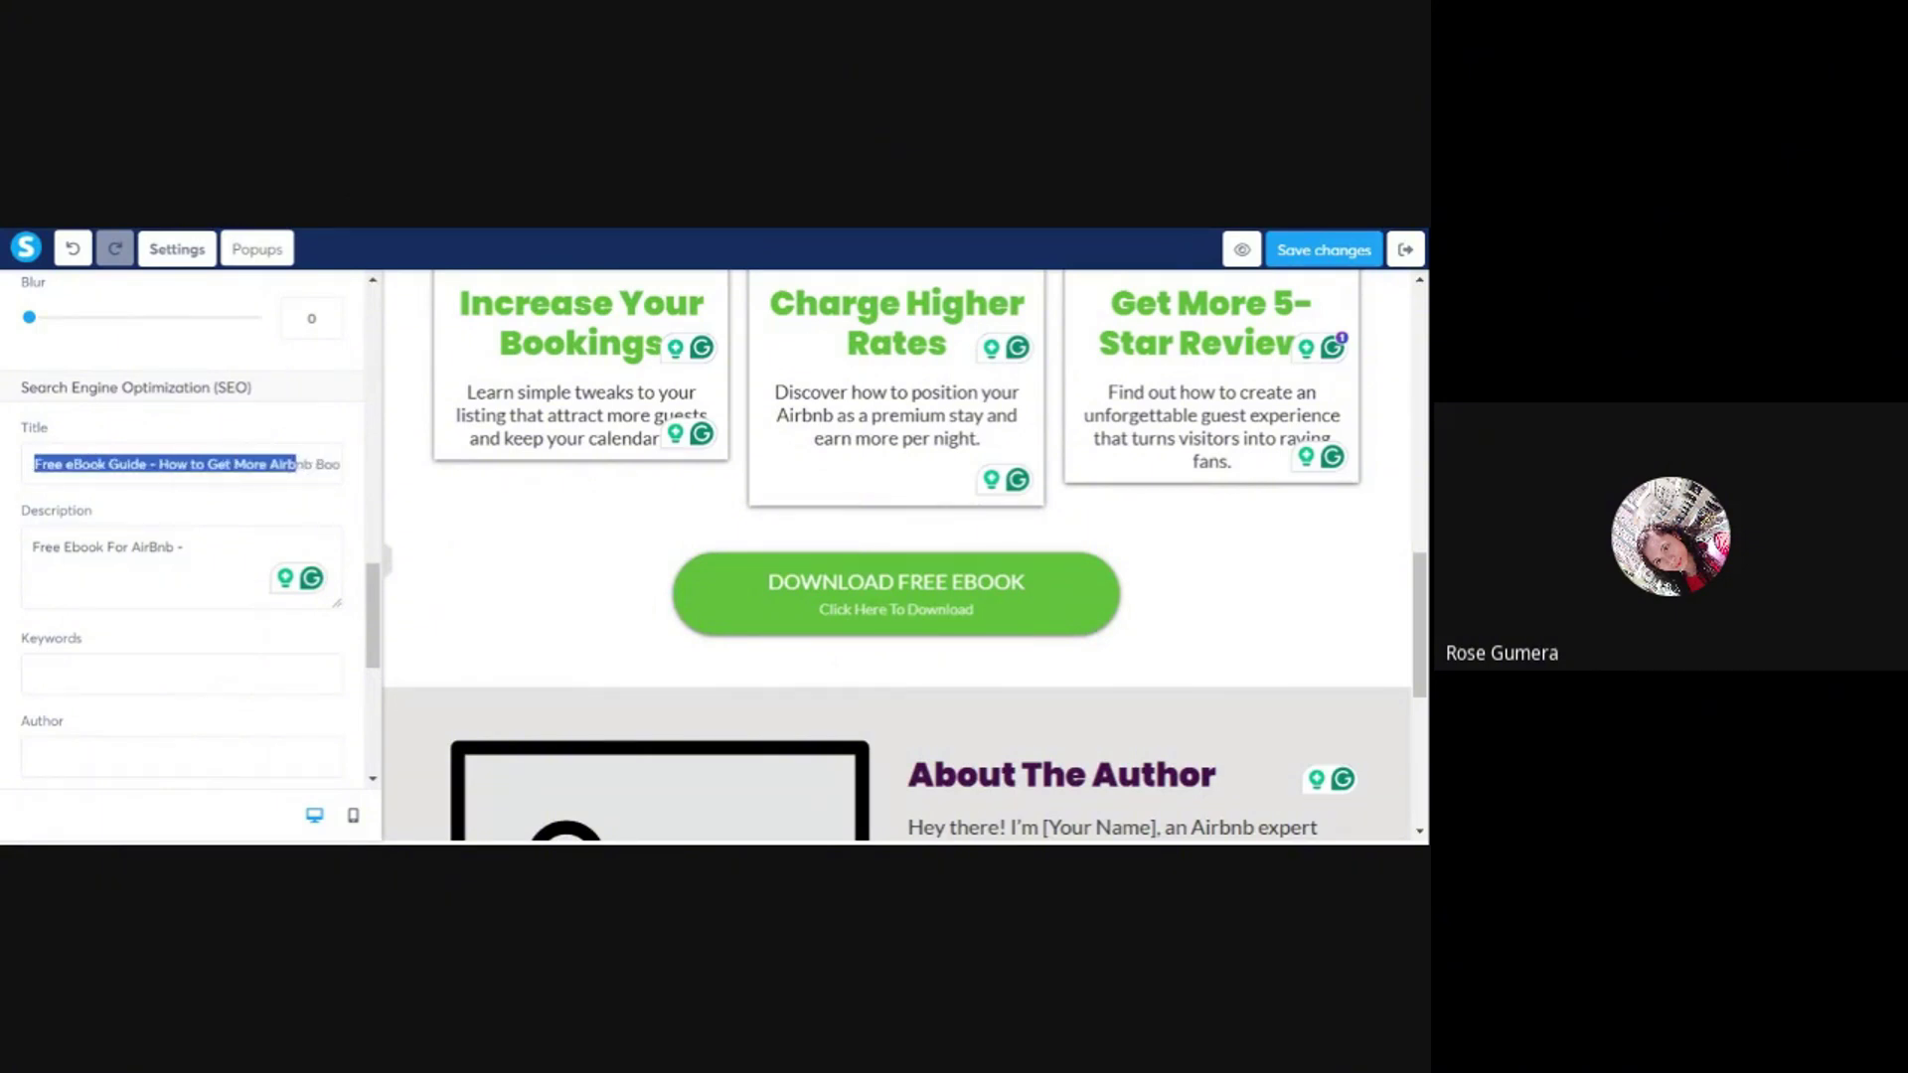
pyautogui.click(70, 464)
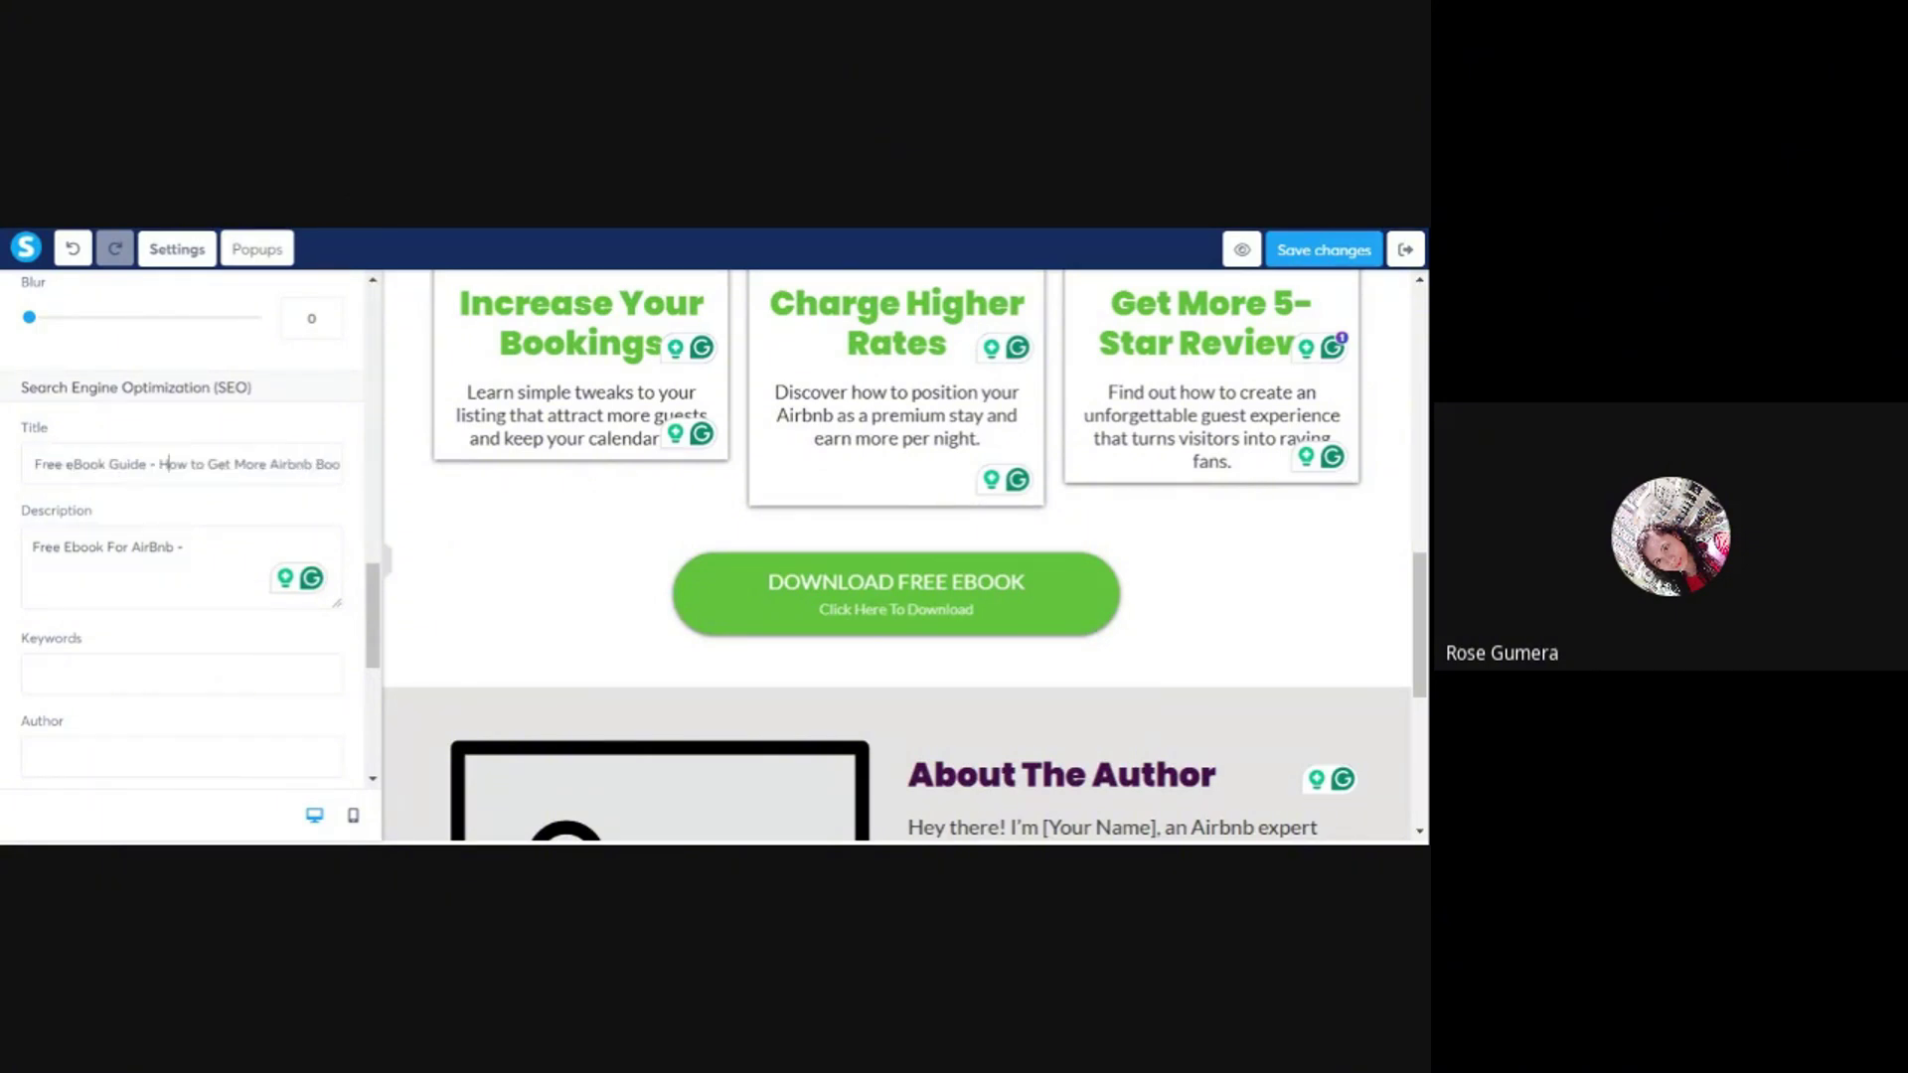
pyautogui.moveTo(169, 464); pyautogui.dragTo(247, 464)
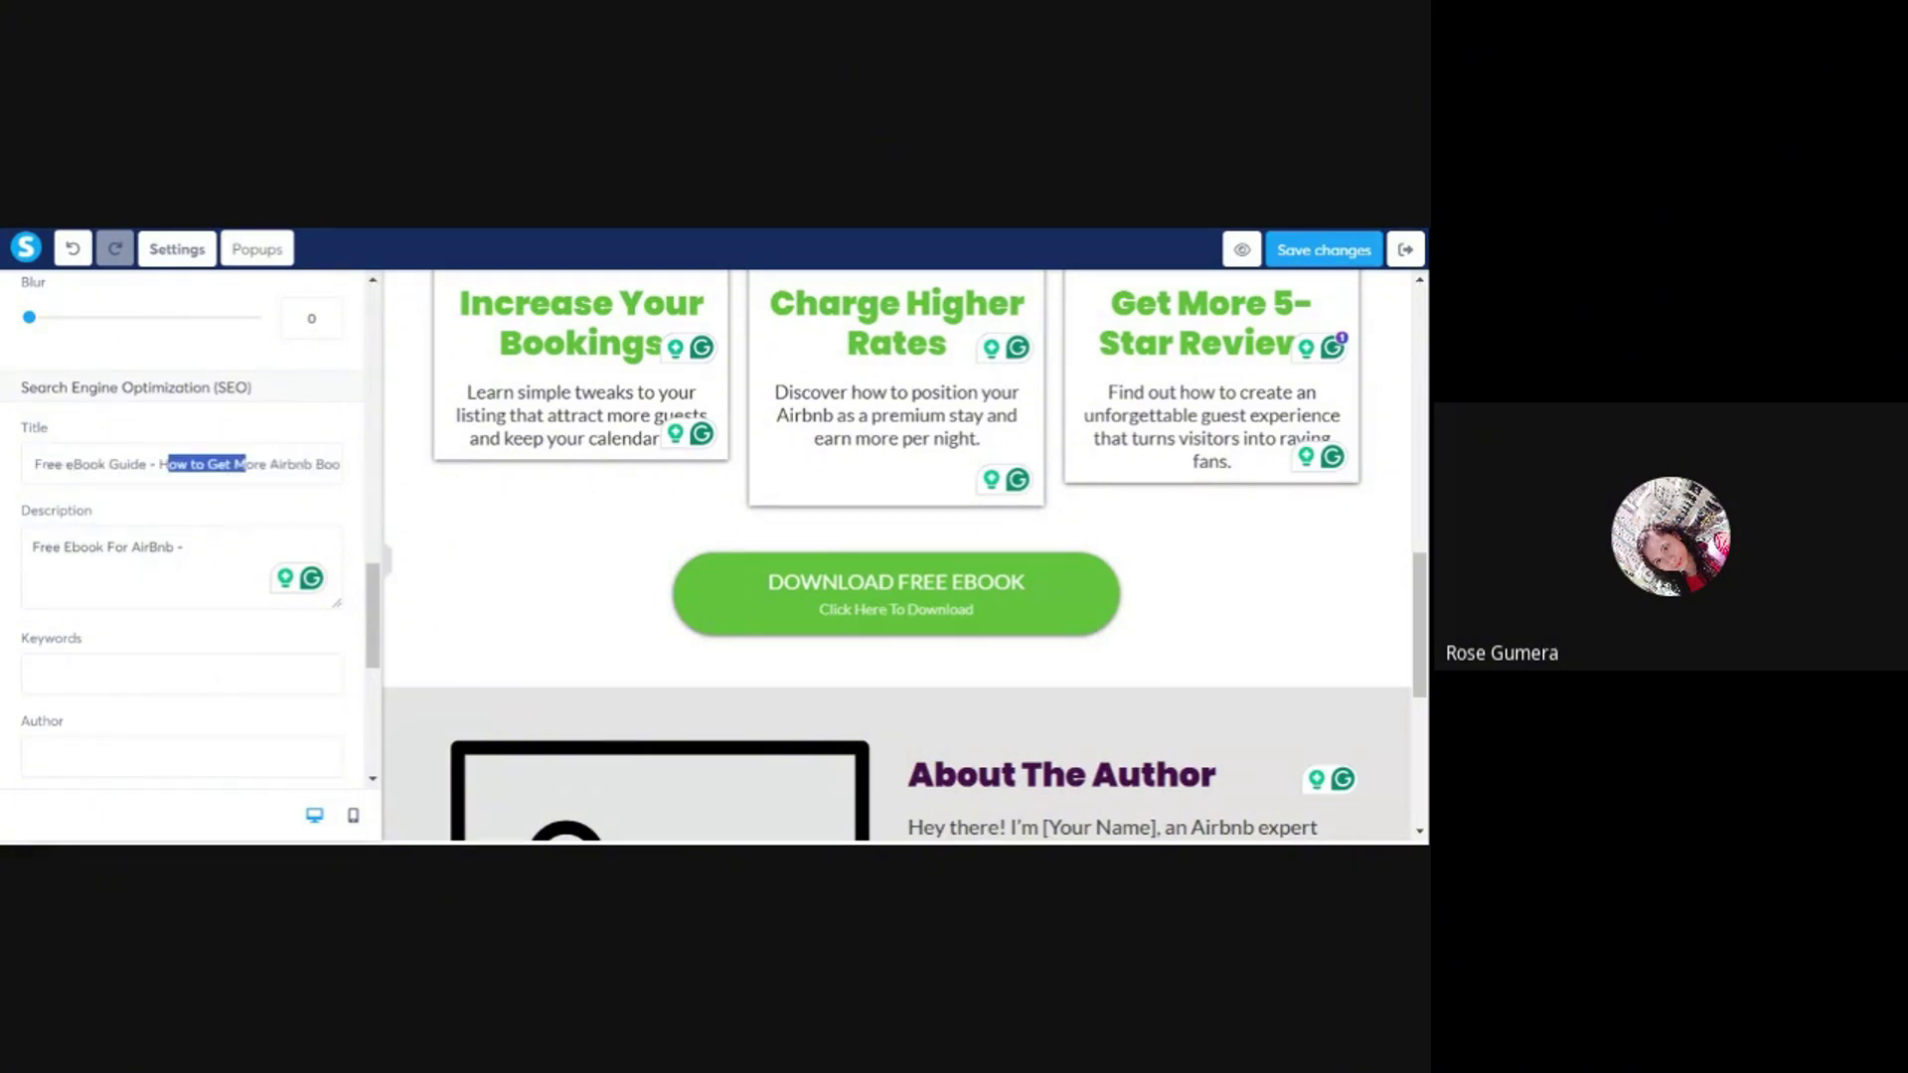
pyautogui.click(339, 230)
# - Copy ChatGPT's suggested meta description paragraph
pyautogui.click(604, 379)
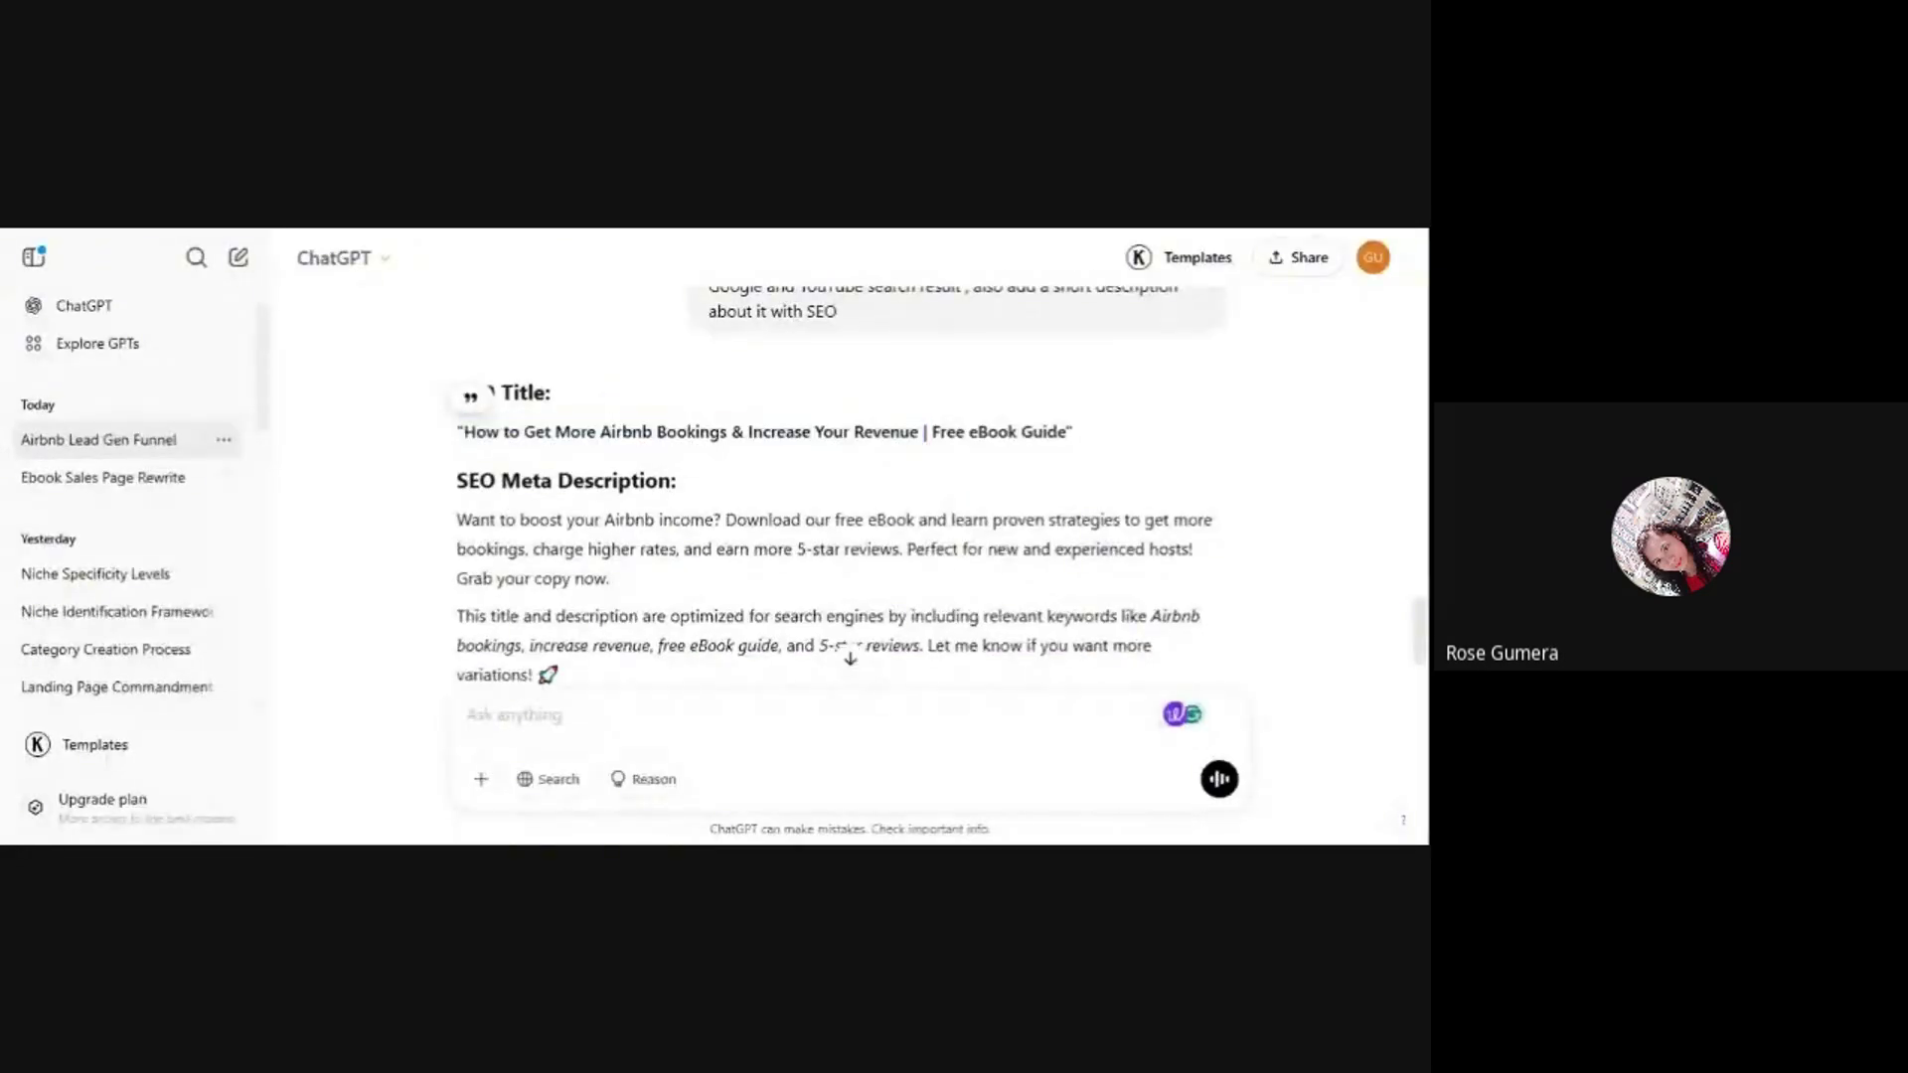
pyautogui.scroll(-2, 542, 541)
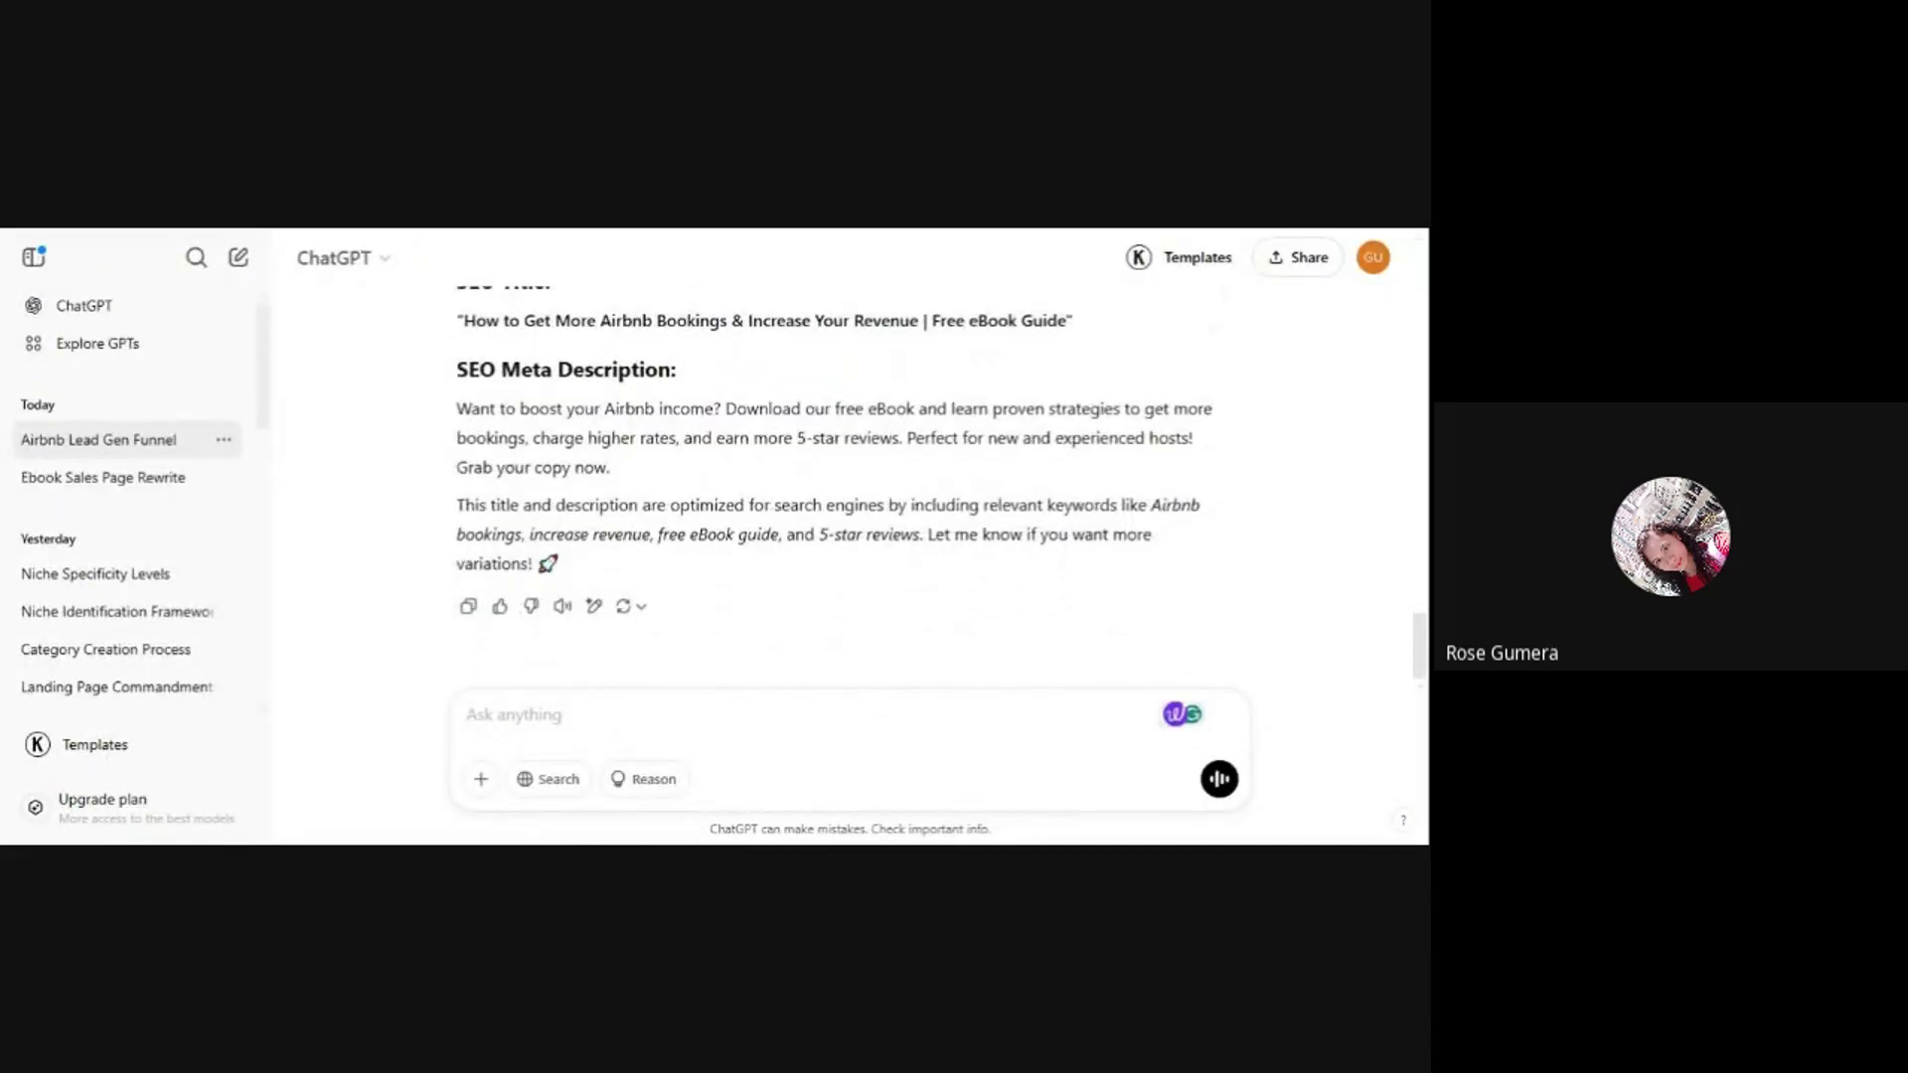
pyautogui.moveTo(457, 408); pyautogui.dragTo(637, 471)
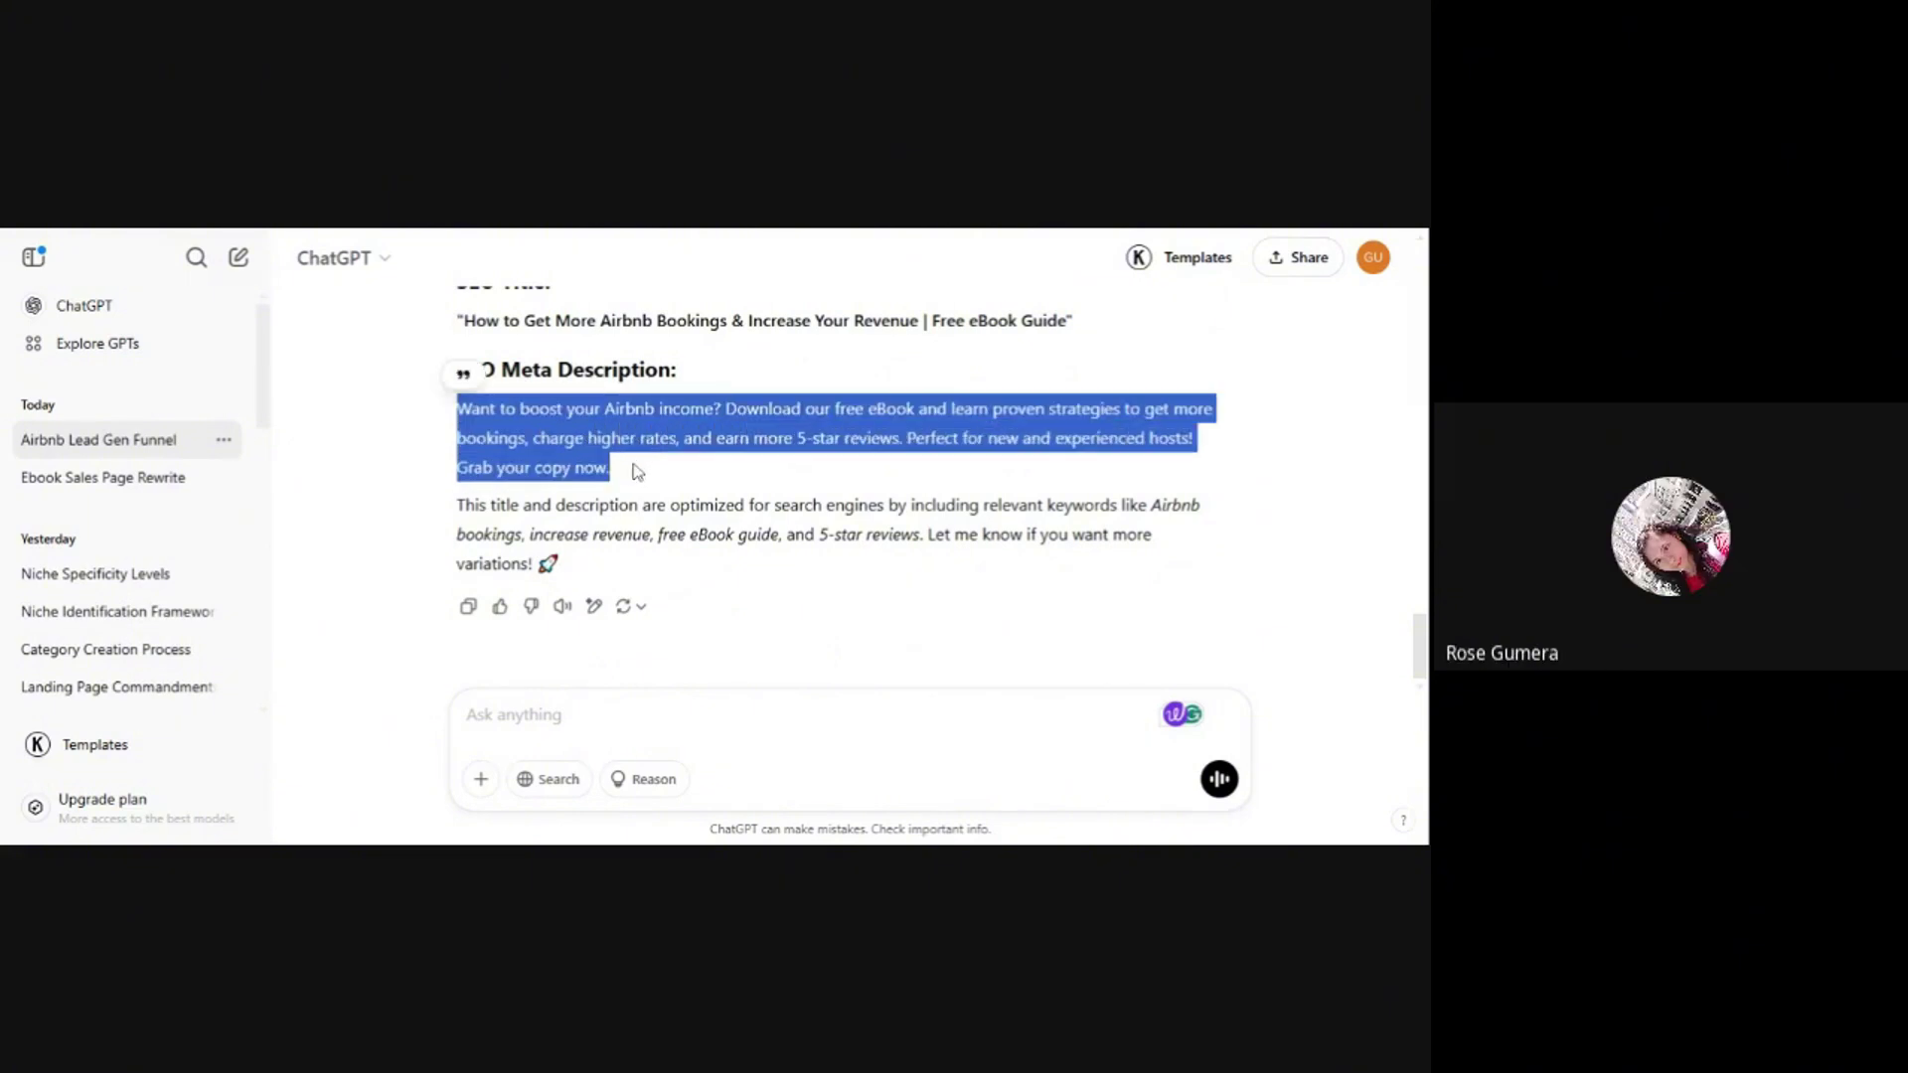
pyautogui.click(434, 232)
pyautogui.click(434, 232)
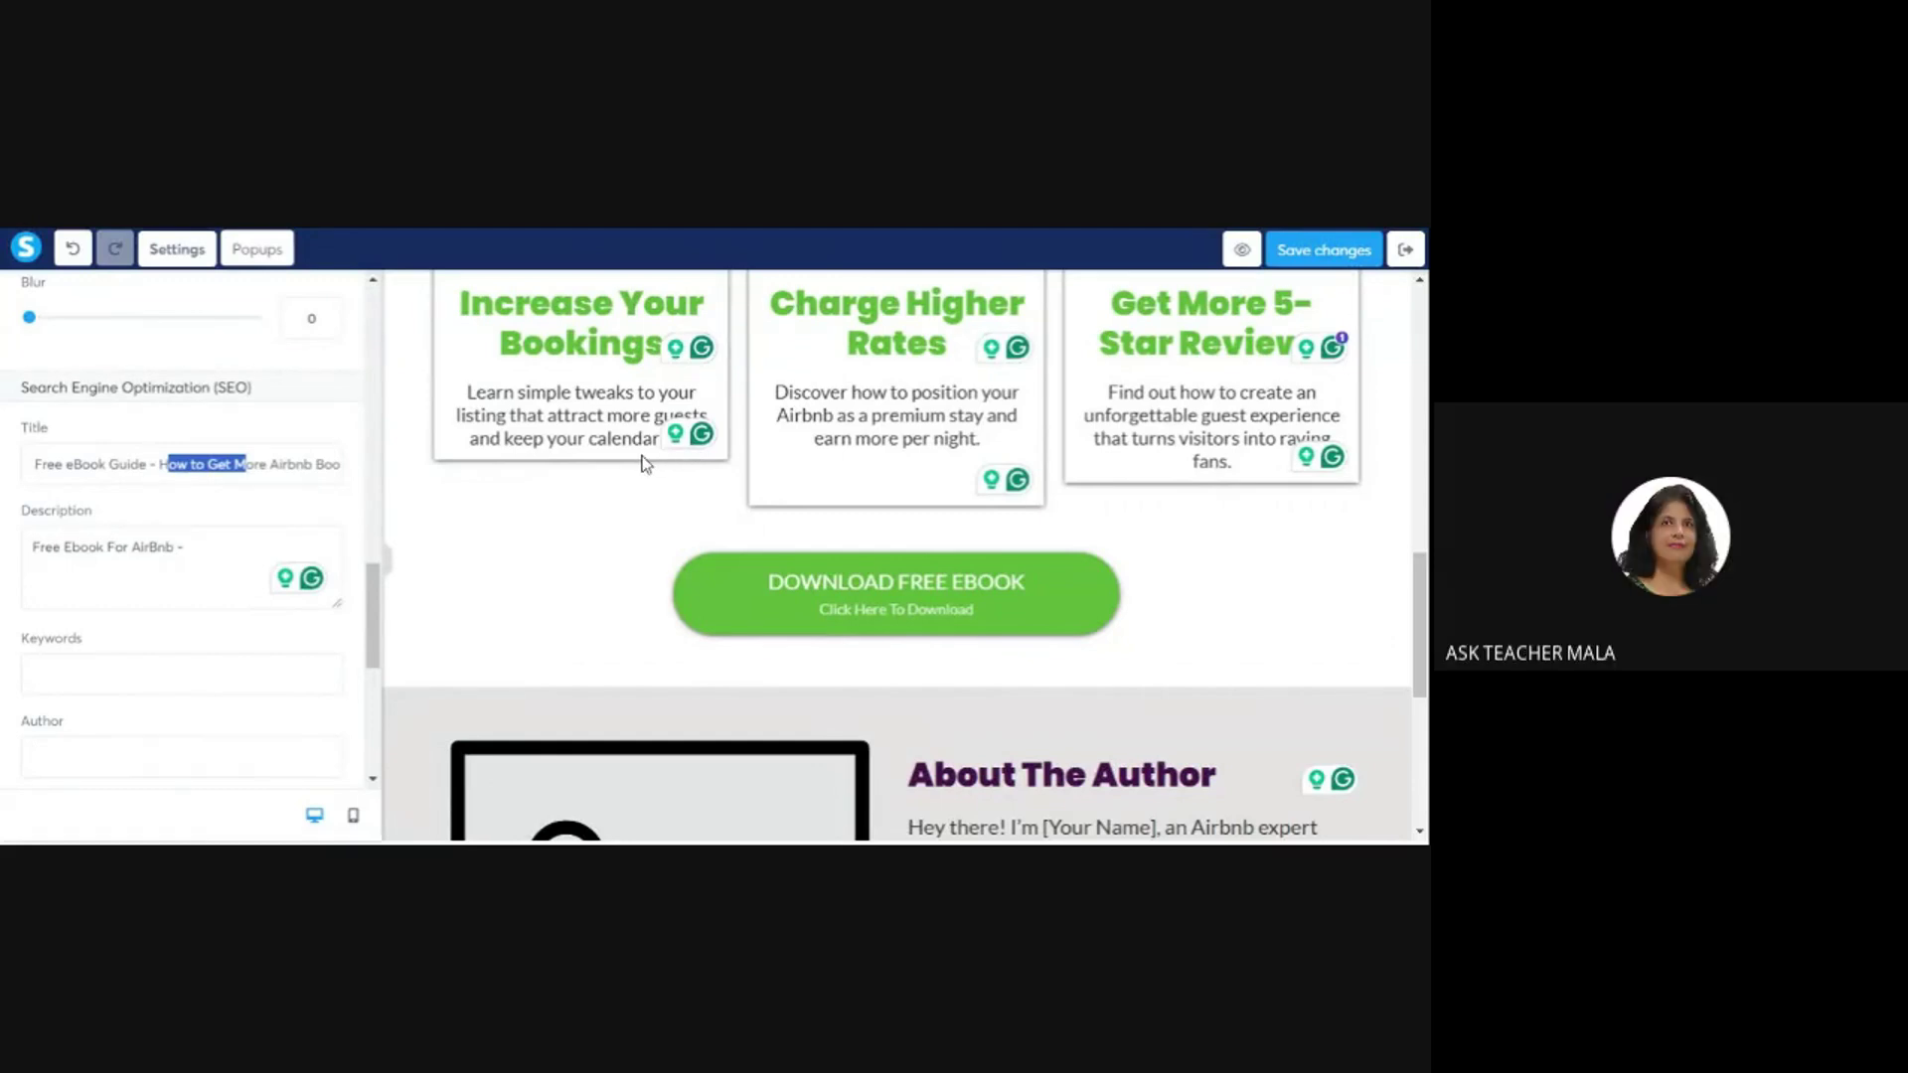
# - Replace the old SEO description with the pasted 'Want to boost your Airbnb income?…' text
pyautogui.click(209, 464)
pyautogui.moveTo(186, 547); pyautogui.dragTo(33, 546)
pyautogui.write('Download our free ebook and learn proven strategies to get more bookings, charge higher rates, and earn more 5-star reviews. Perfect for new and experienced hosts! Grab your copy now.')
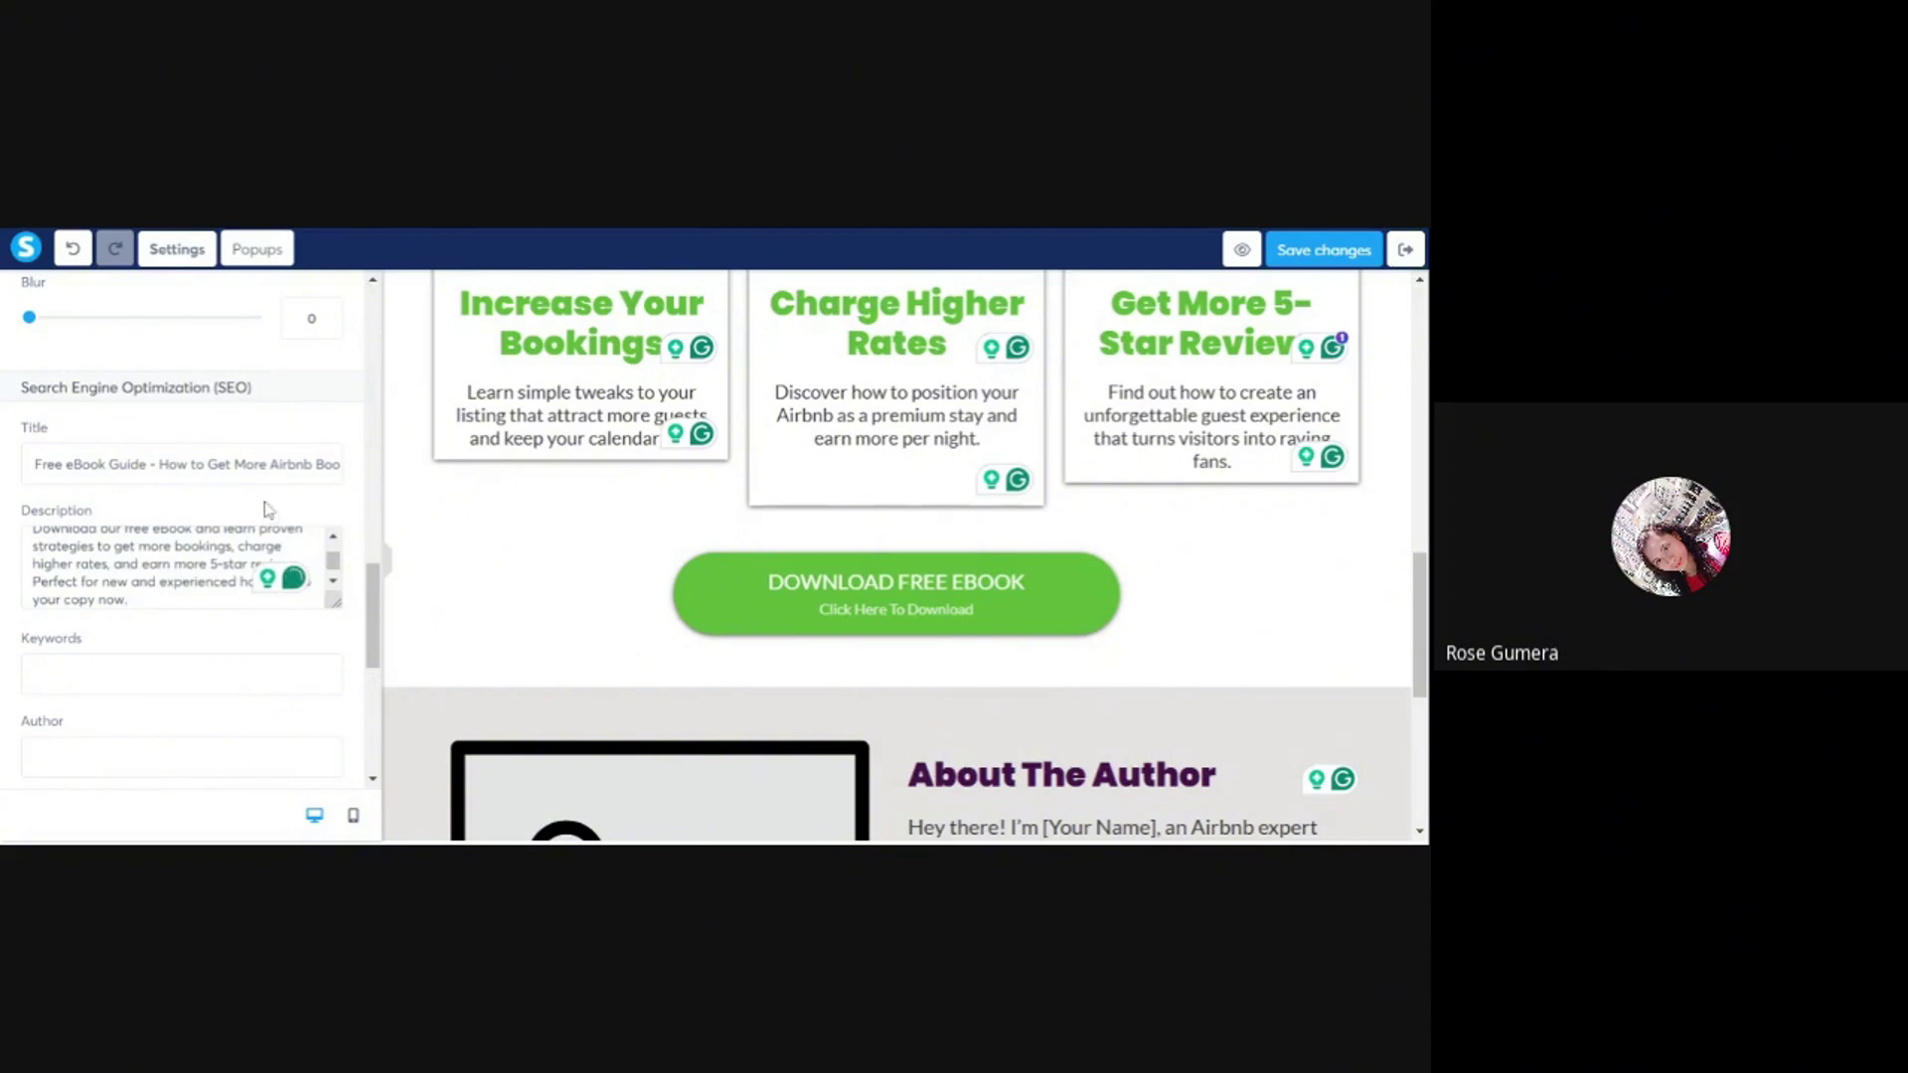
pyautogui.scroll(-3, 300, 510)
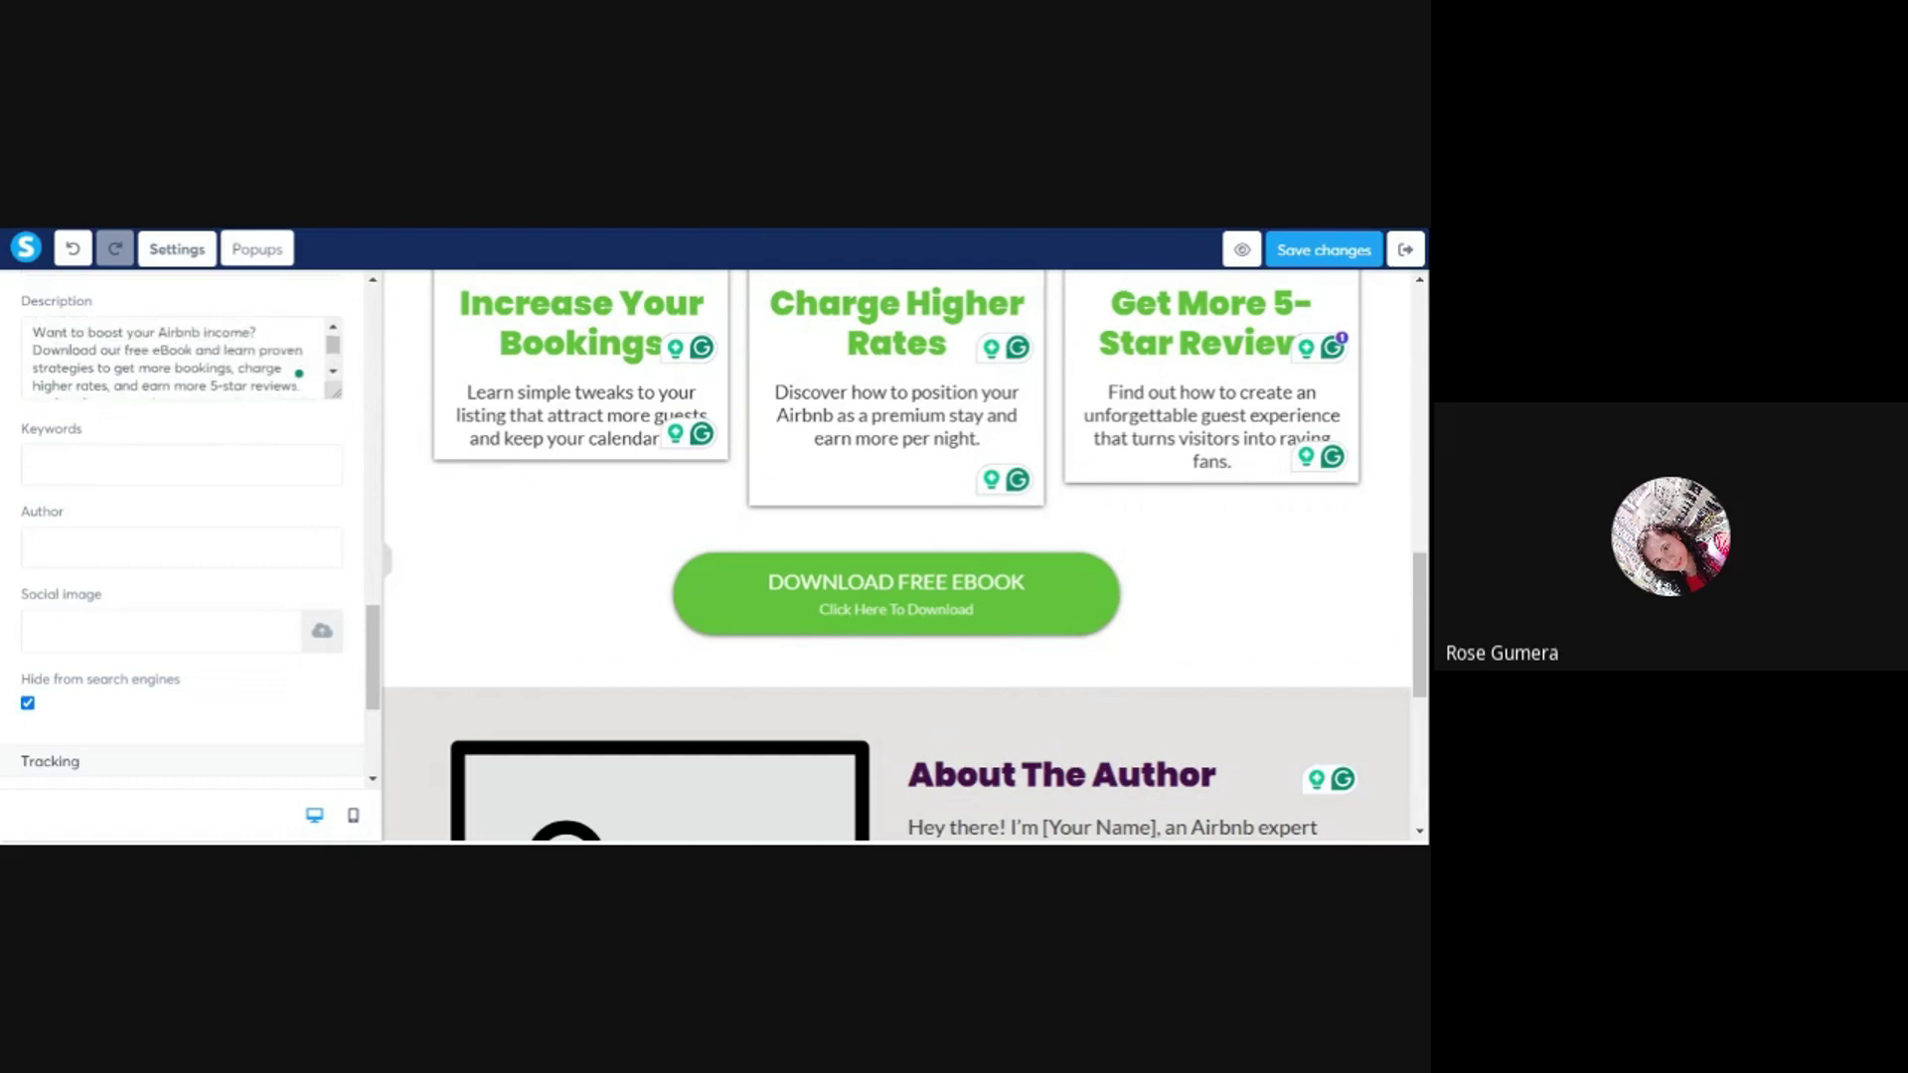
pyautogui.scroll(-4, 221, 437)
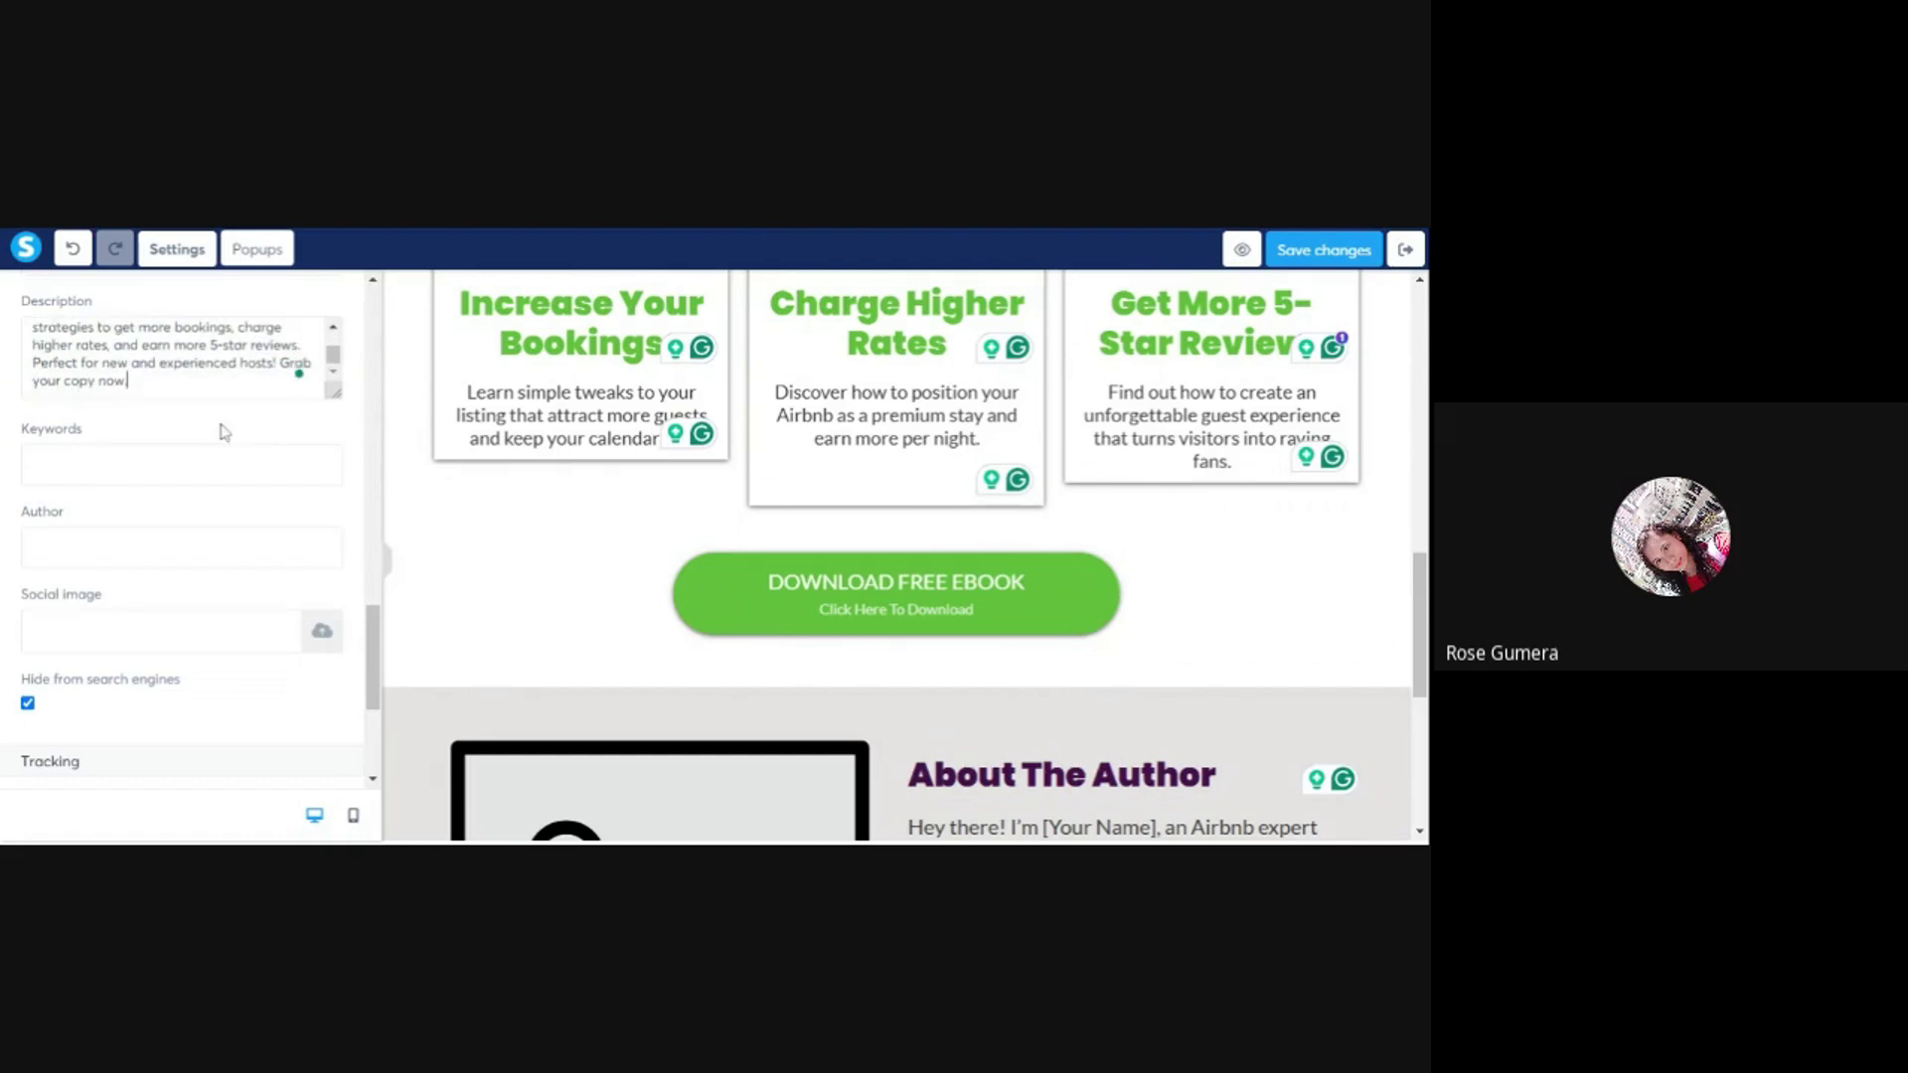
pyautogui.click(687, 231)
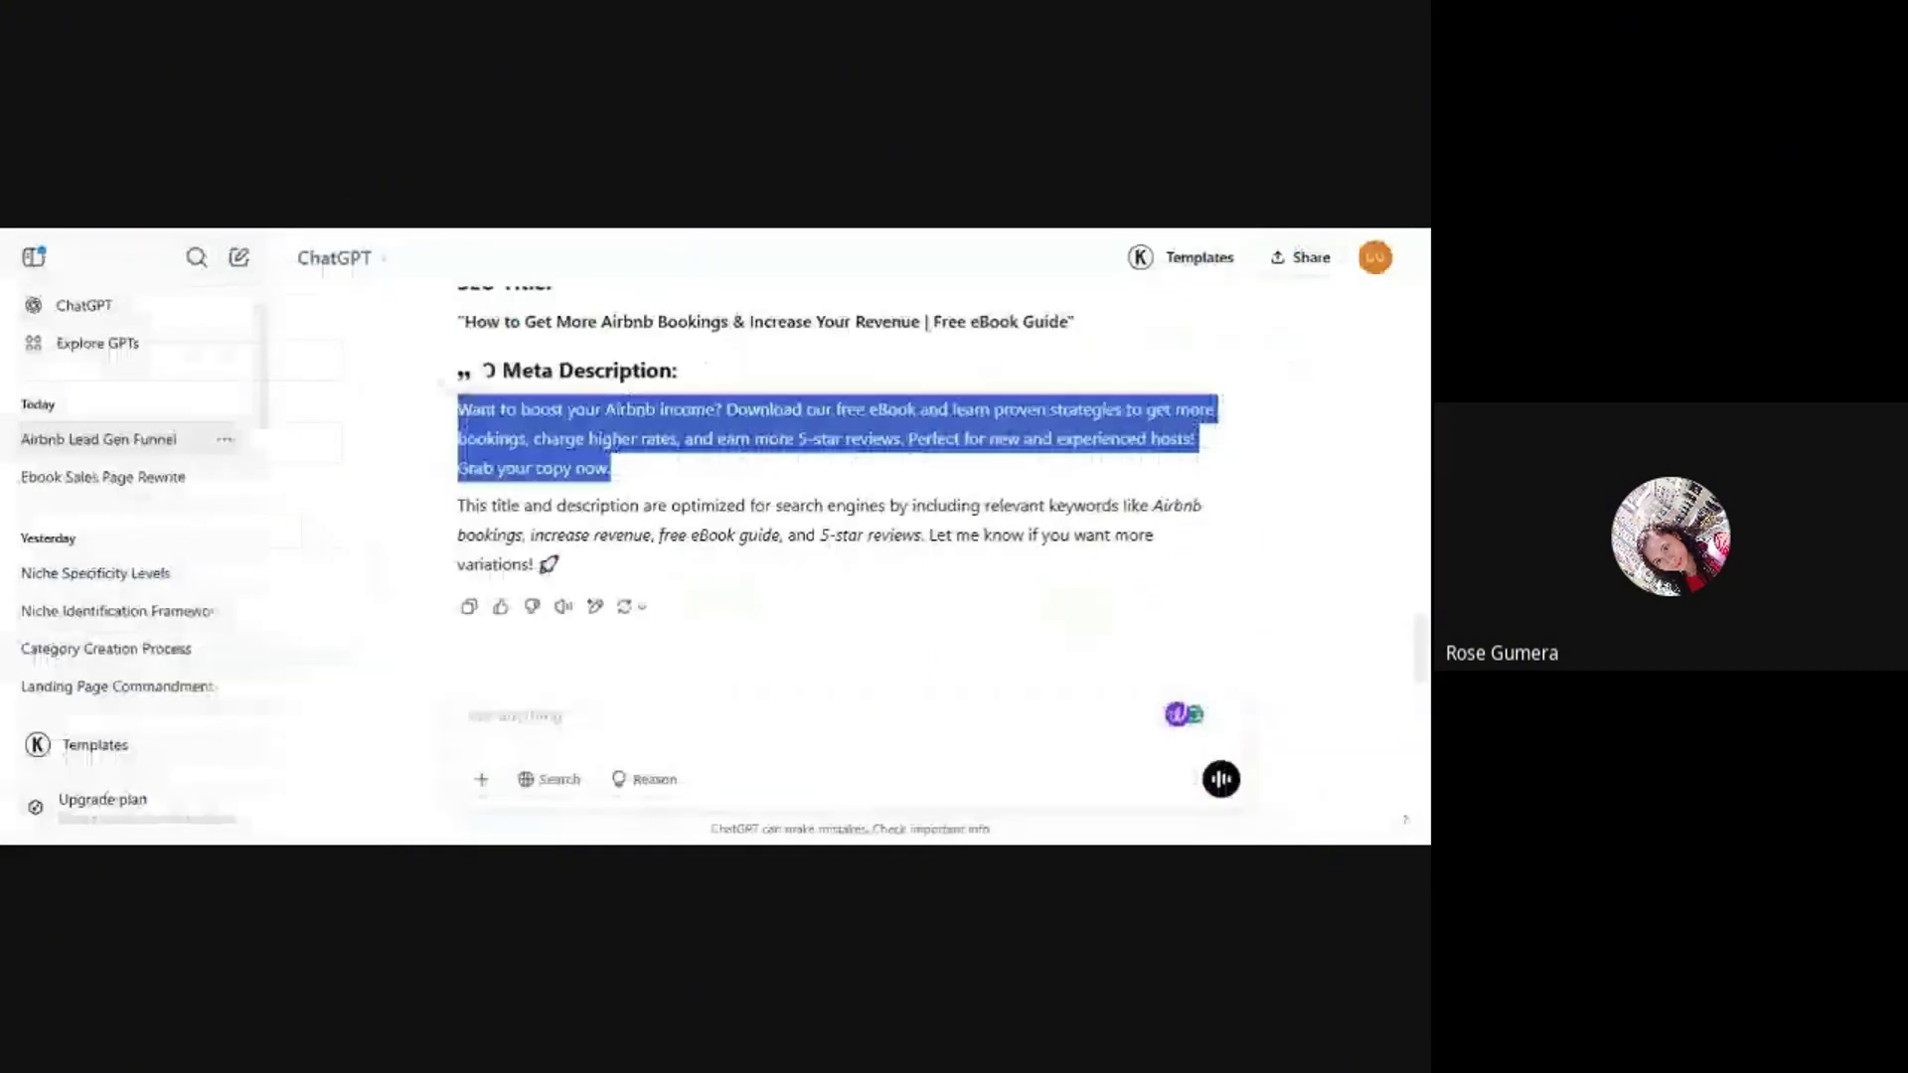
pyautogui.click(514, 714)
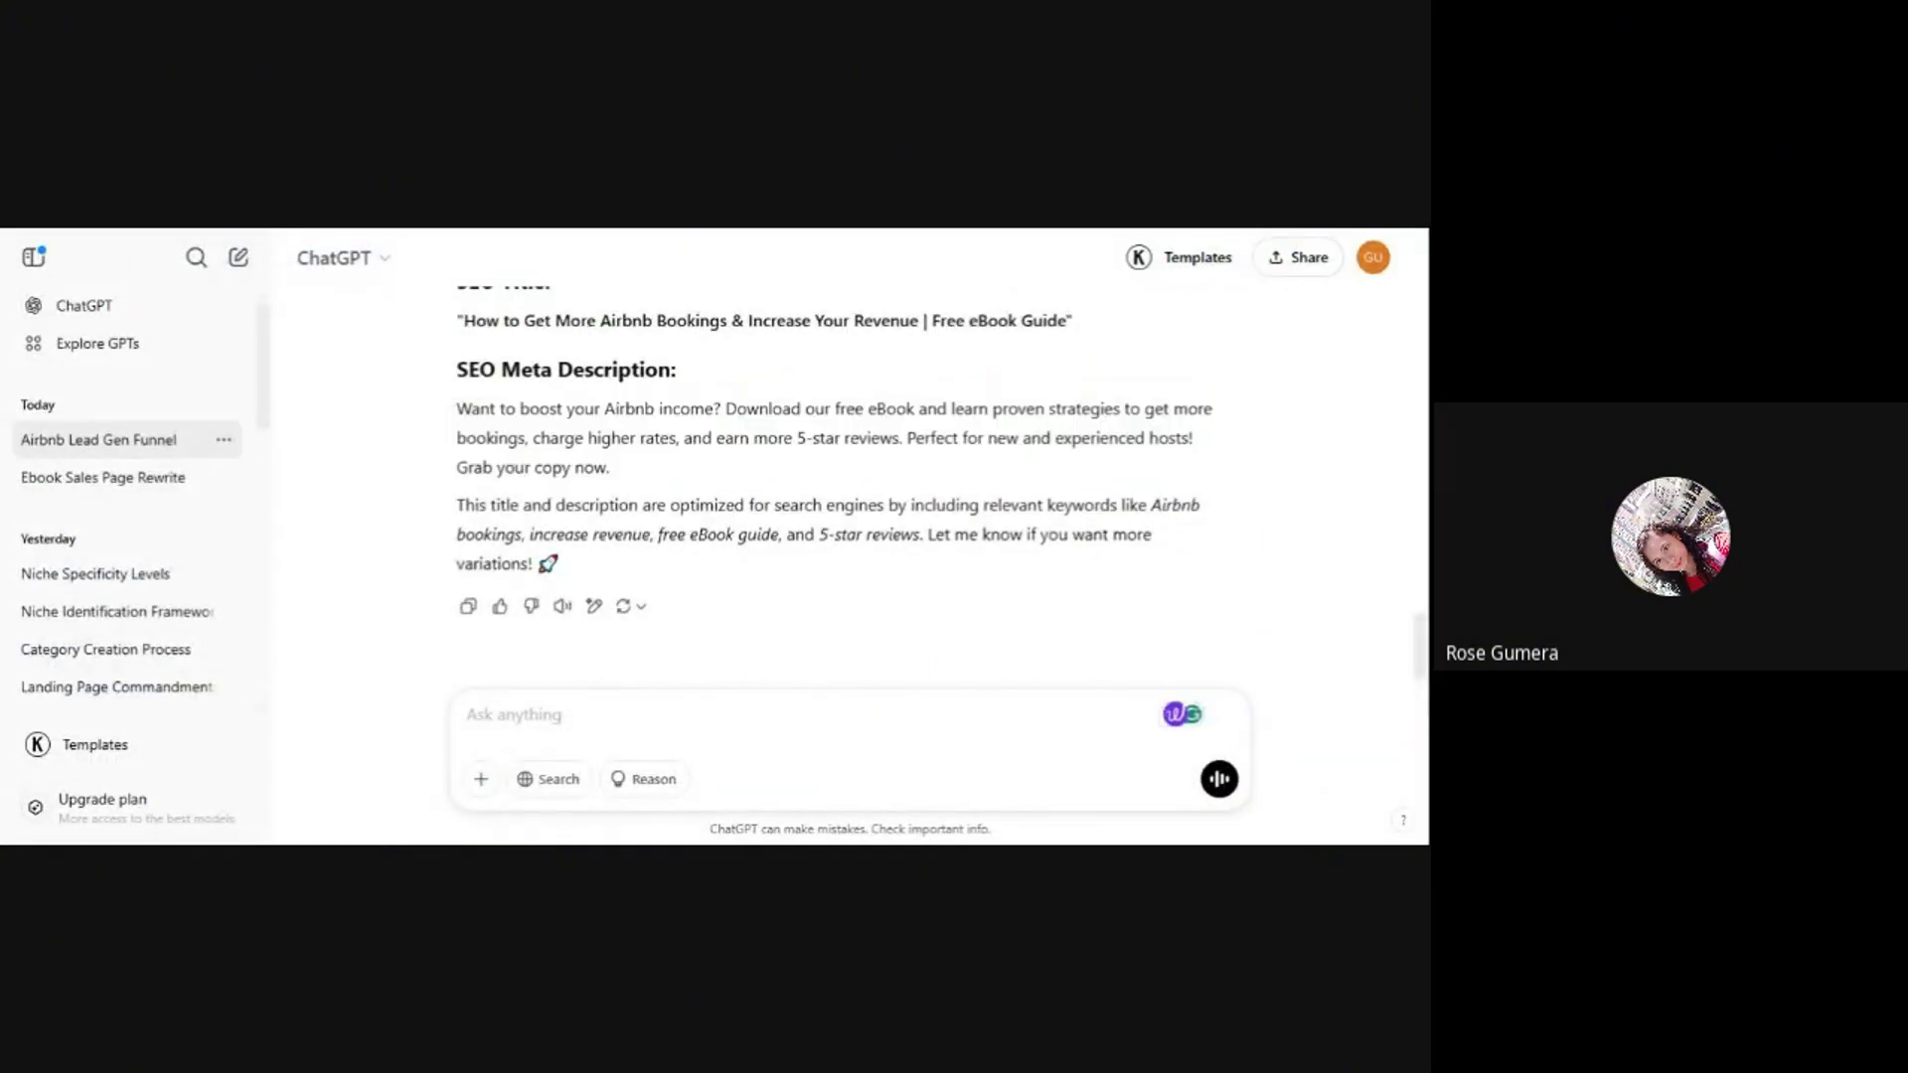
# - Ask ChatGPT to create long tail and short tail keywords
pyautogui.write('please create long tail ')
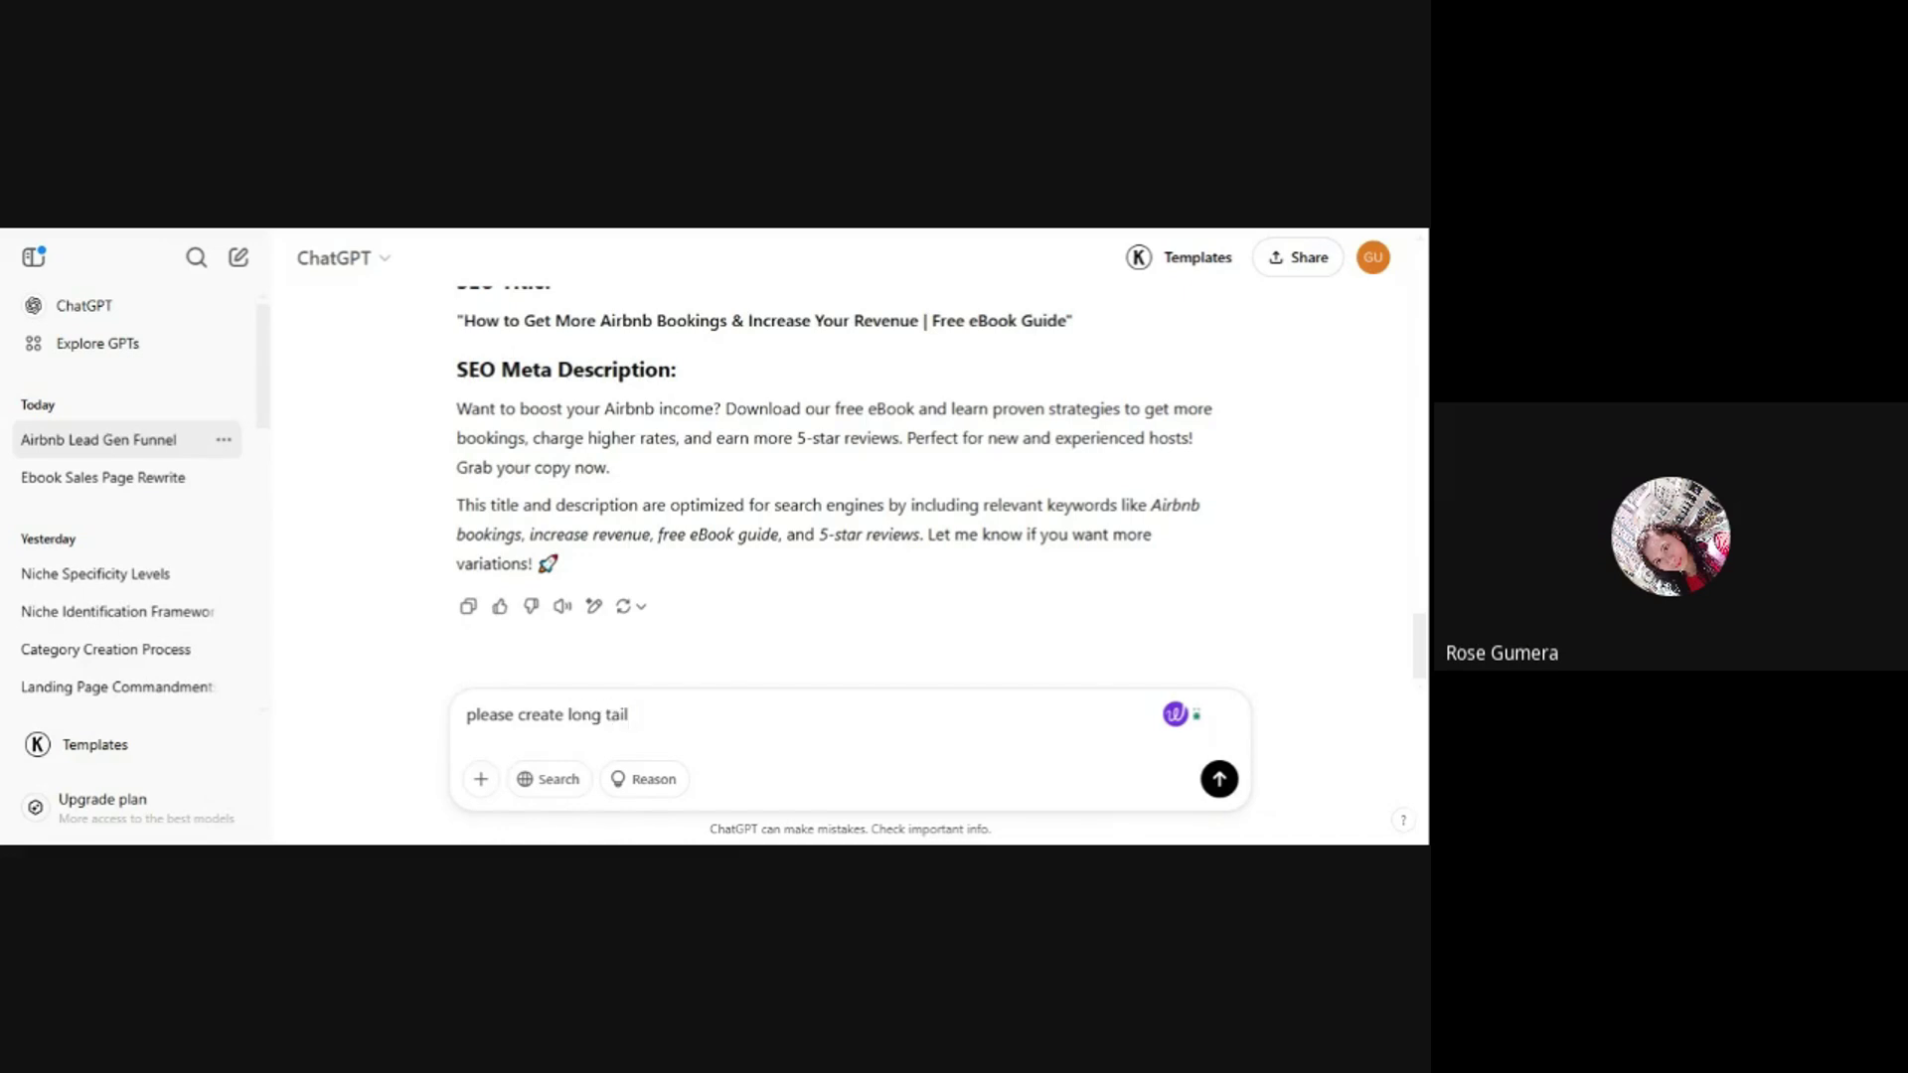
pyautogui.write('keywords and short tail k')
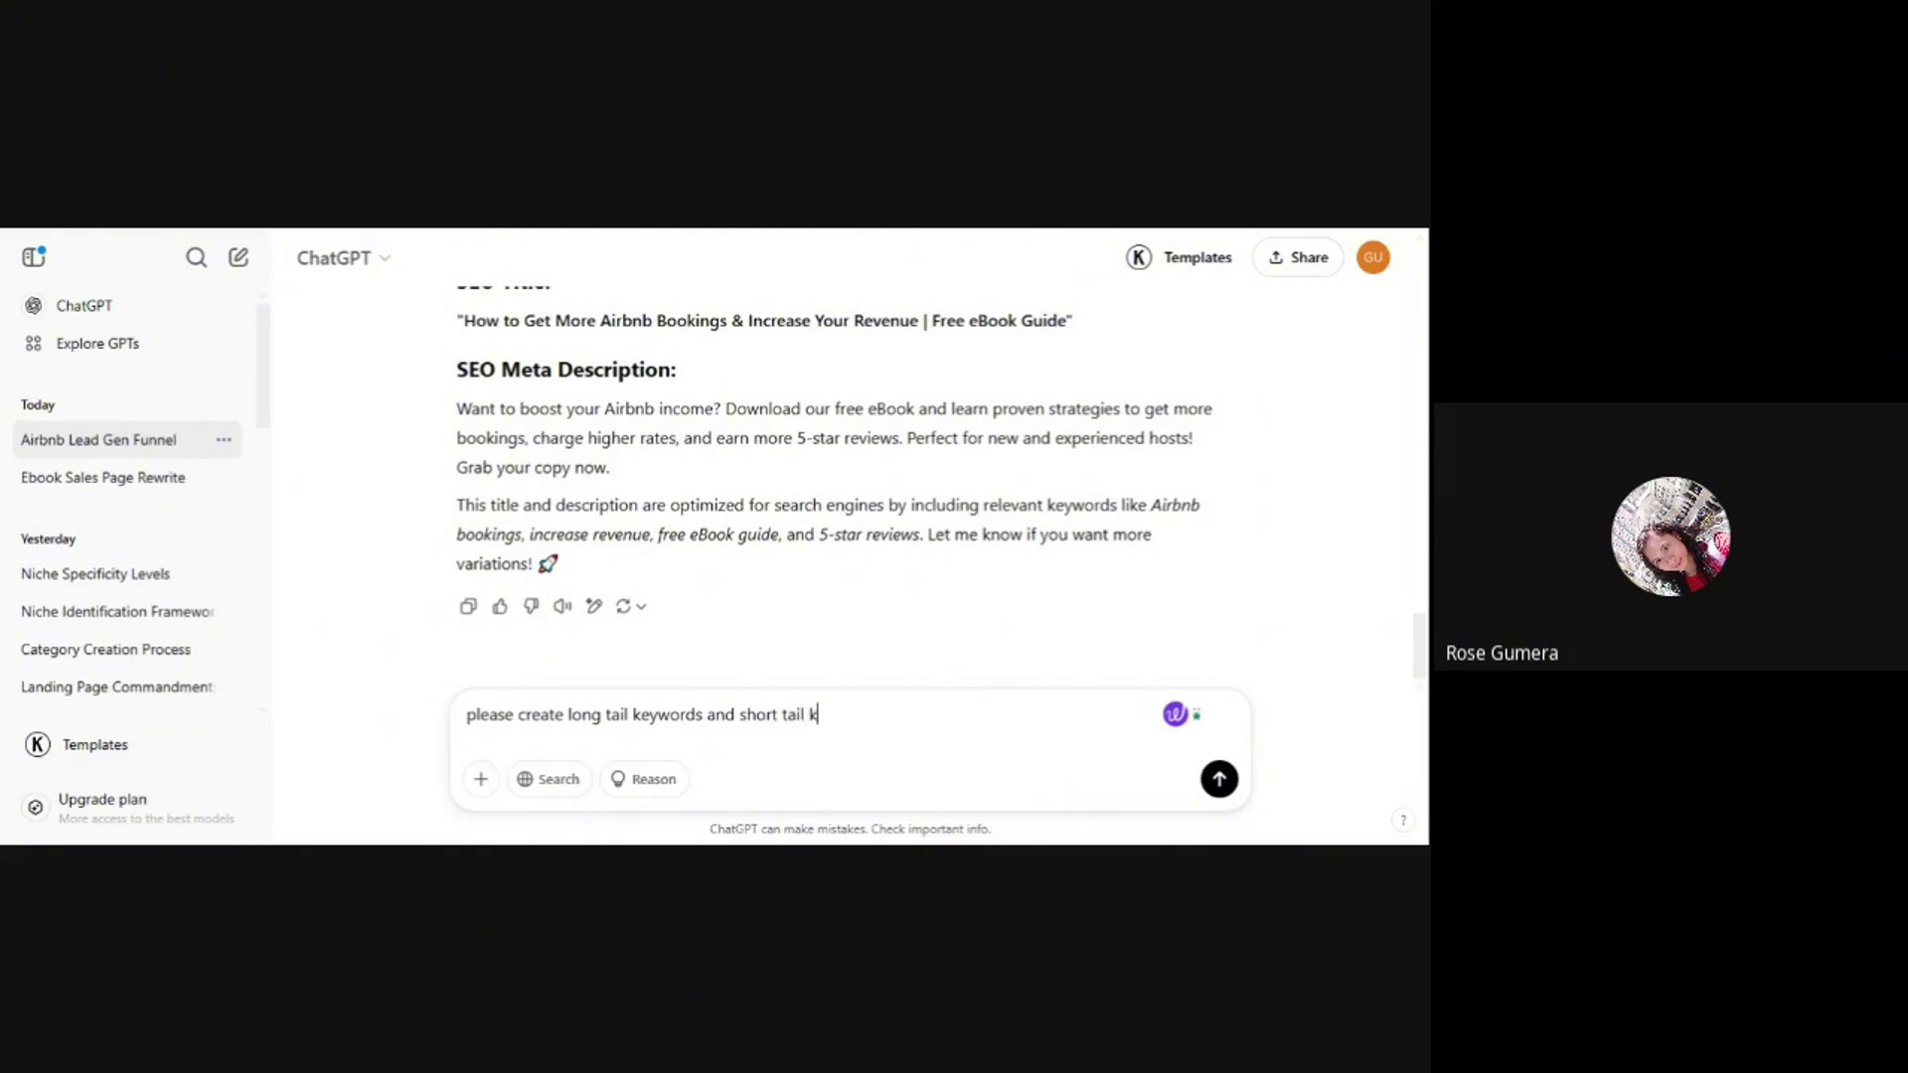
pyautogui.write('eywords')
pyautogui.press('Return')
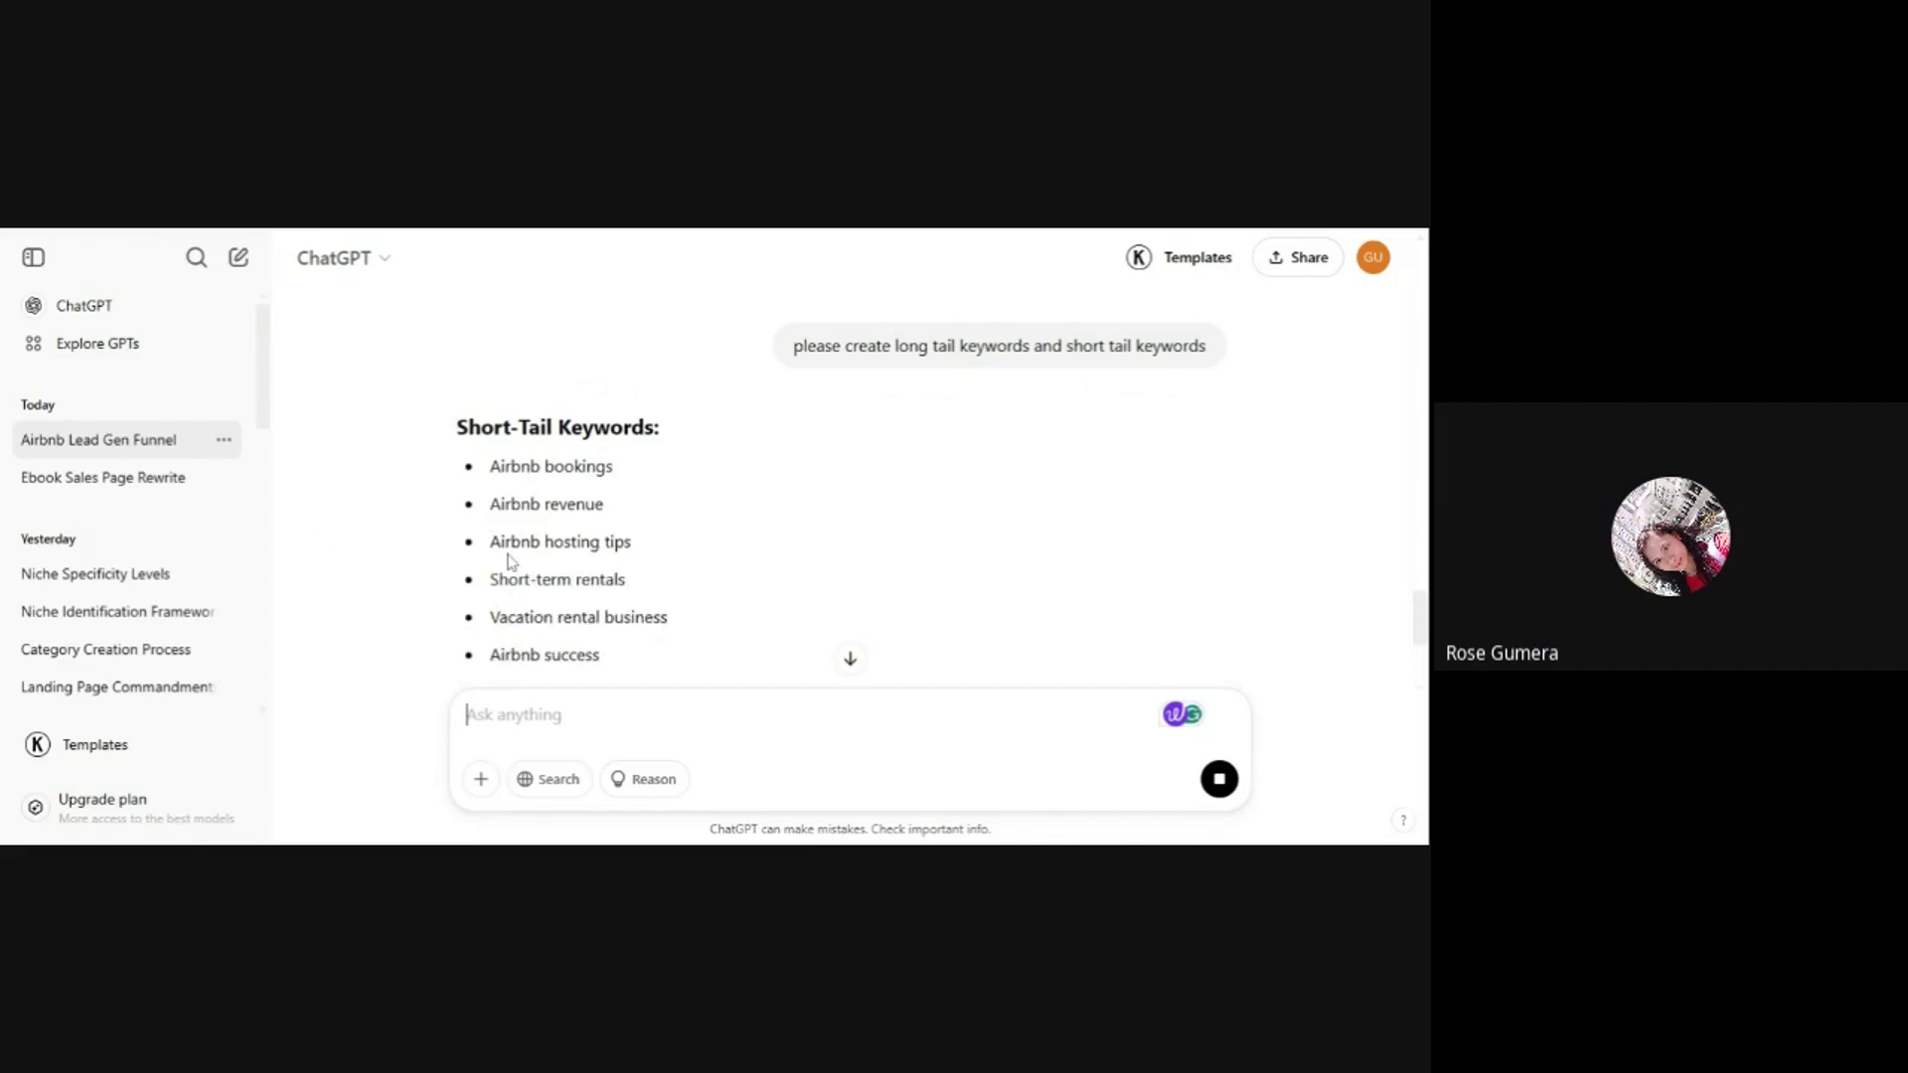
# - Copy the short-tail keyword 'Airbnb bookings' from ChatGPT's keyword list
pyautogui.scroll(-1, 536, 526)
pyautogui.scroll(-1, 616, 508)
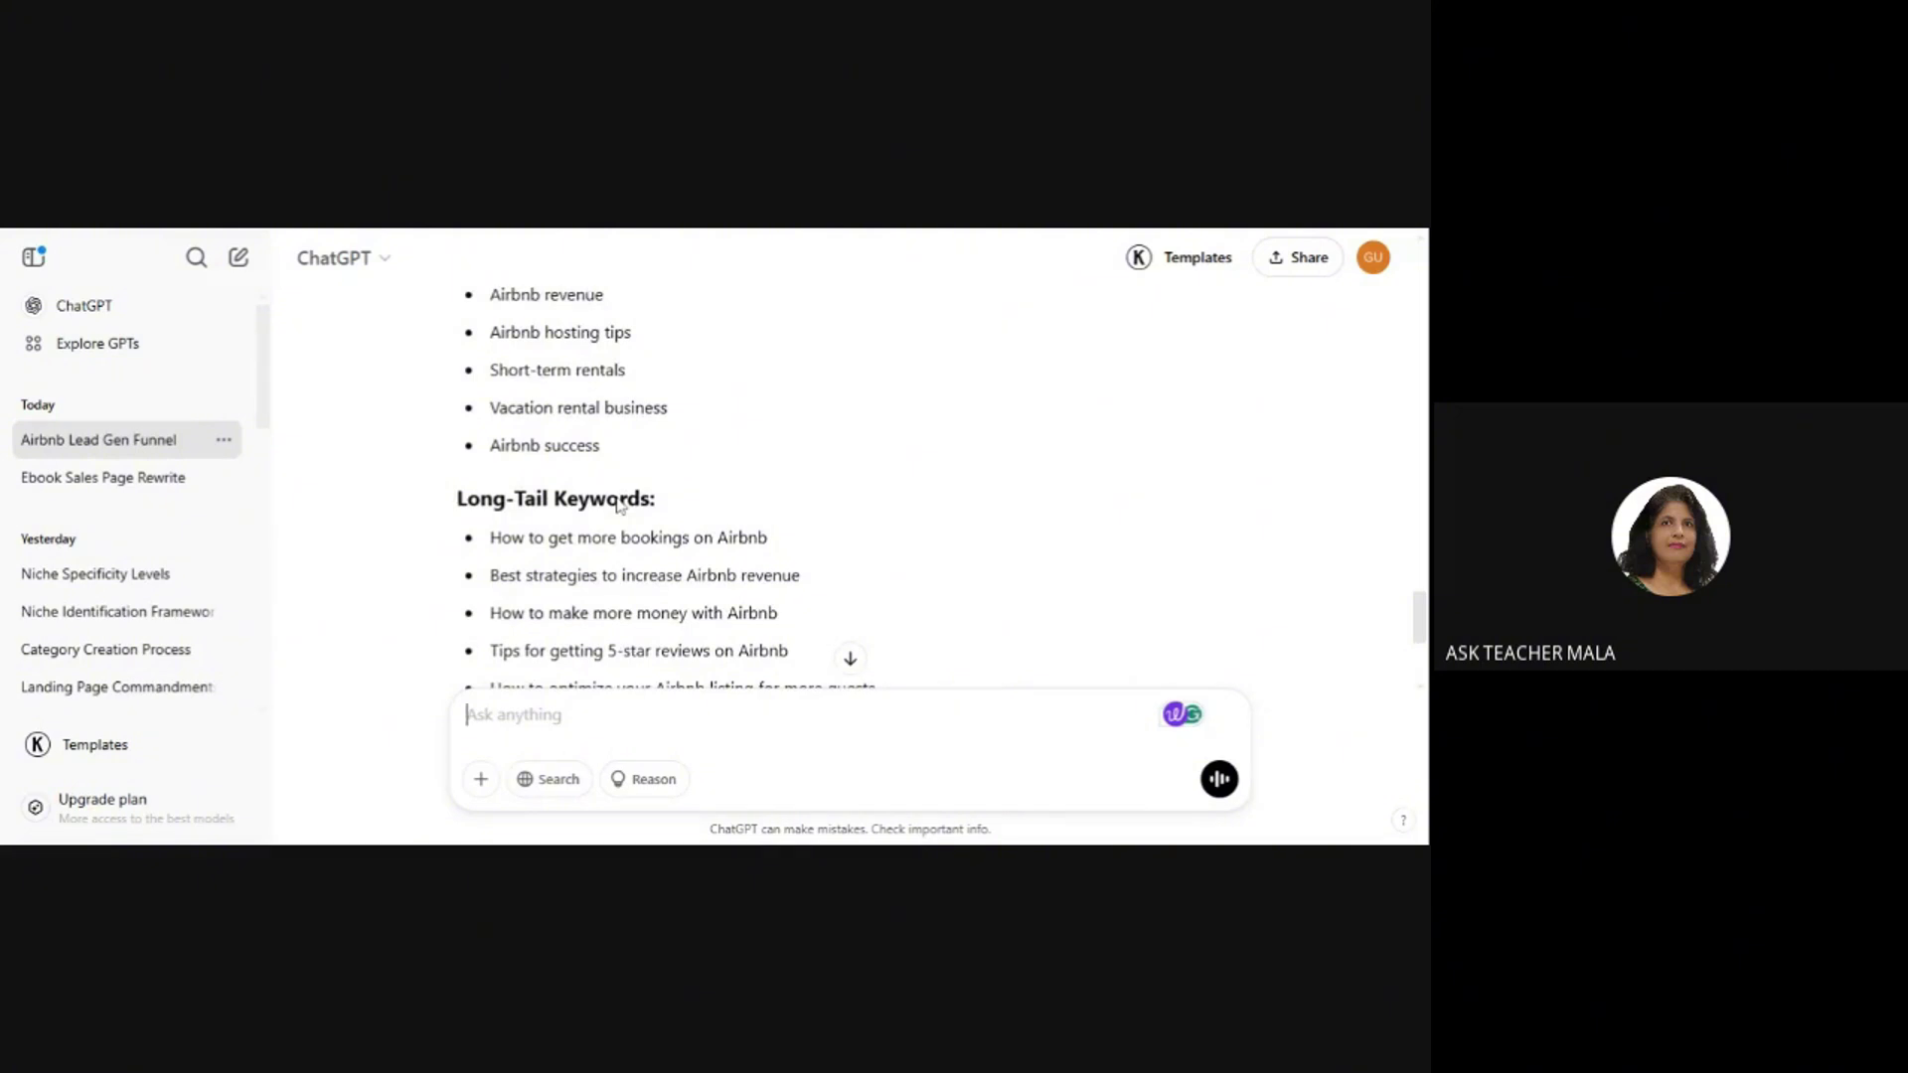
pyautogui.scroll(-2, 617, 507)
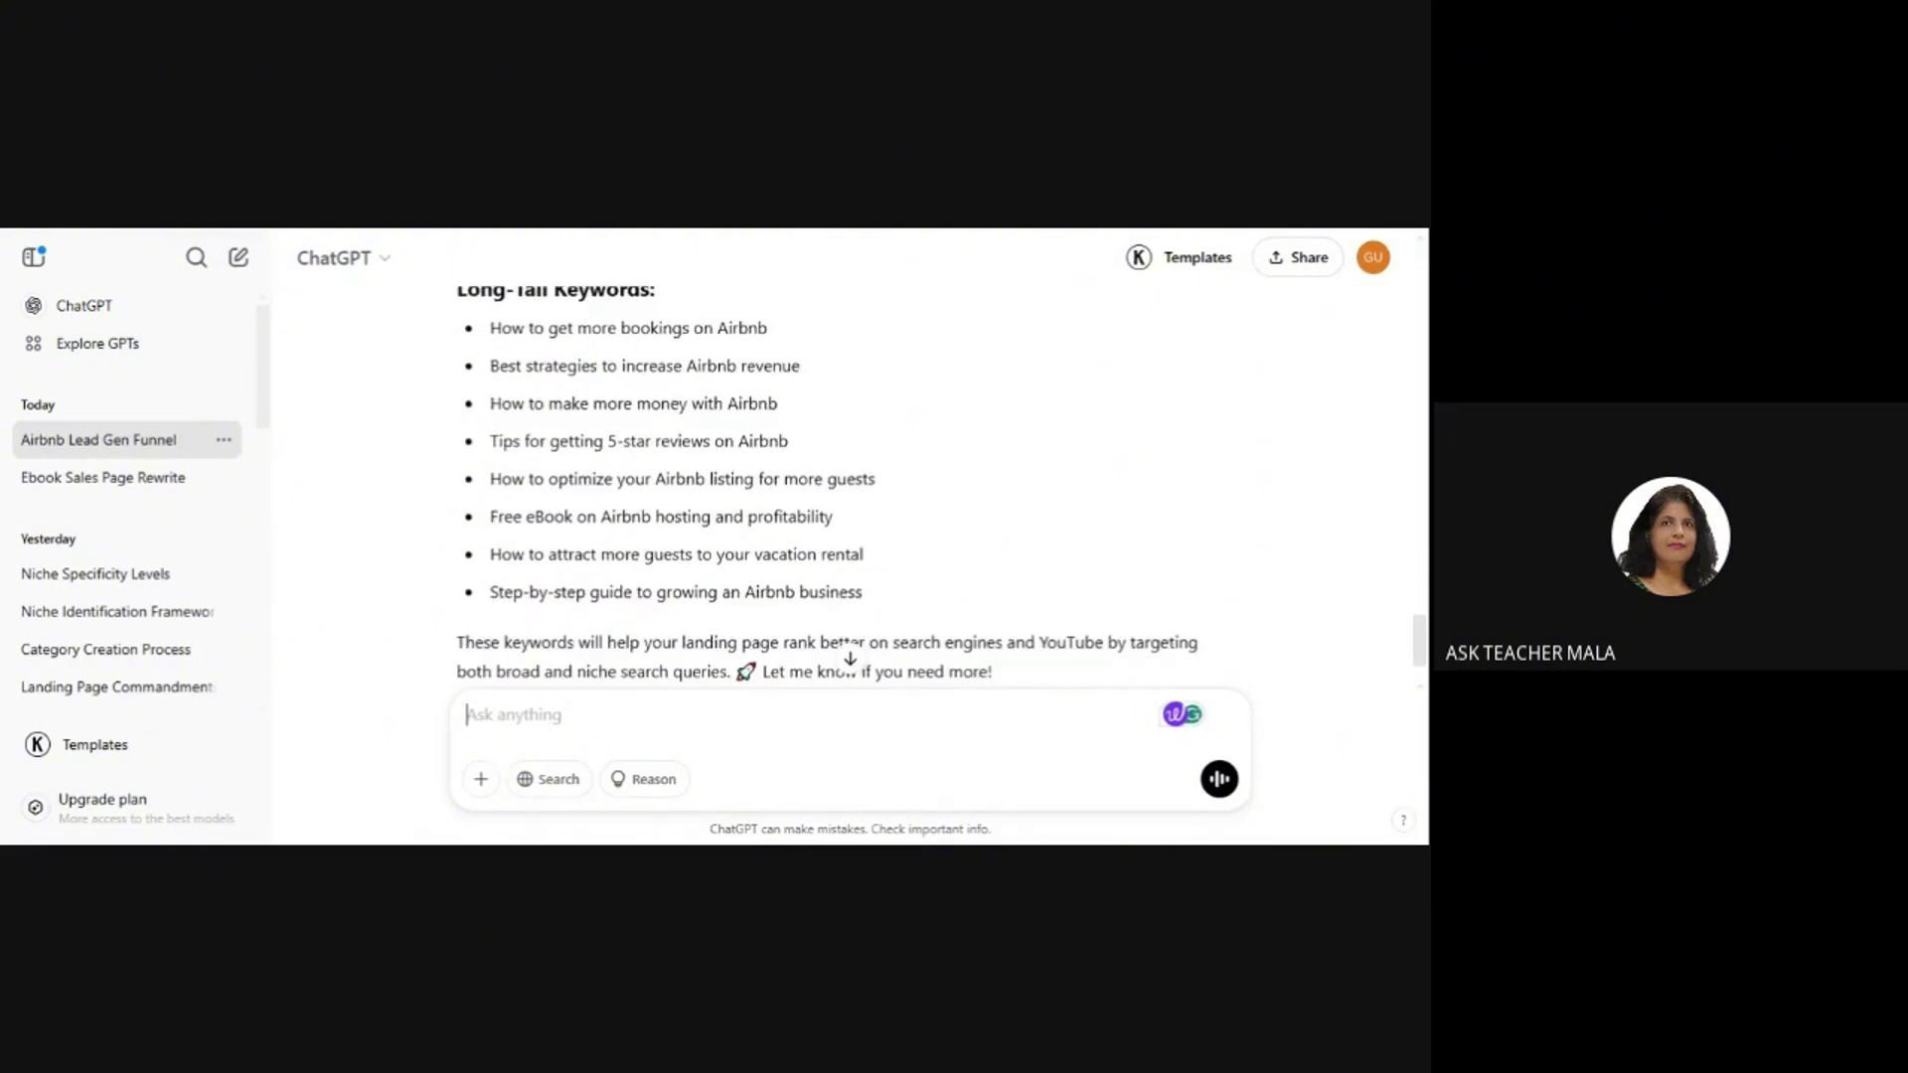
pyautogui.scroll(3, 666, 487)
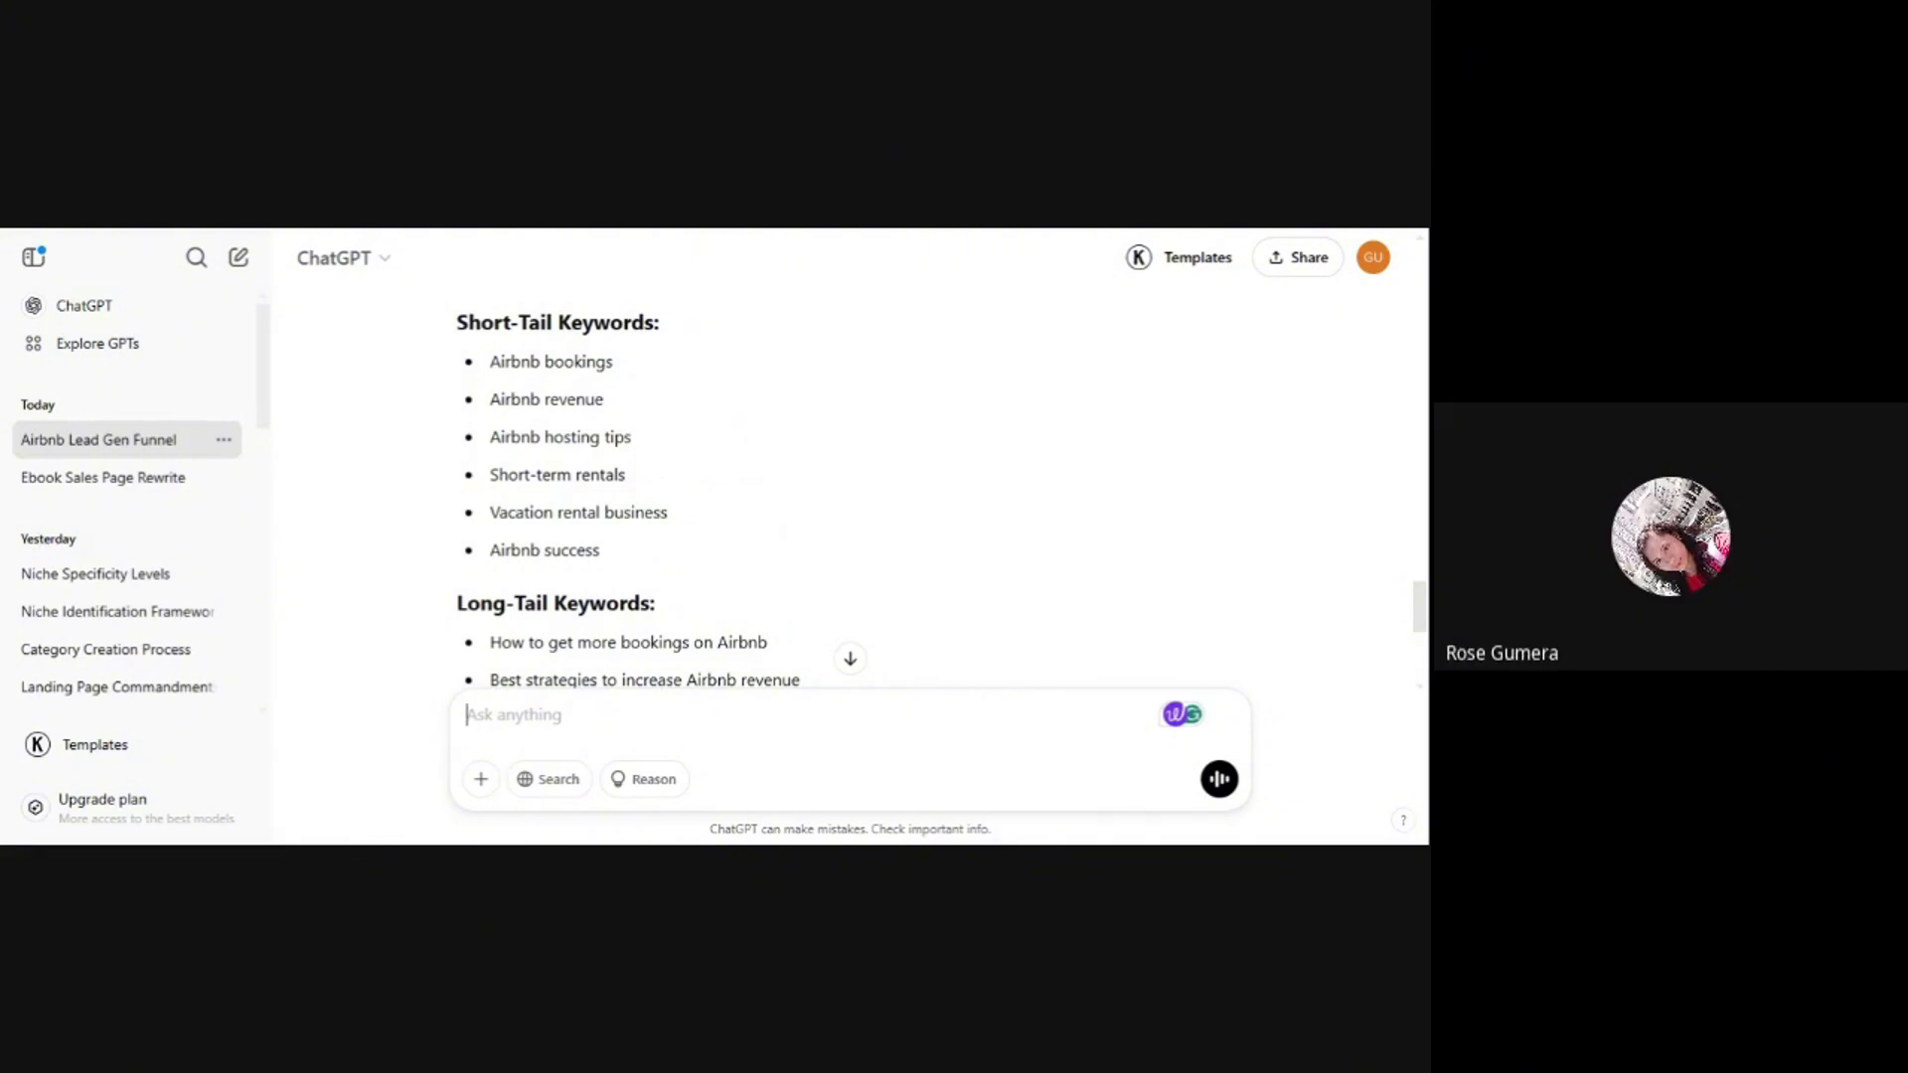
pyautogui.scroll(-1, 527, 428)
pyautogui.scroll(2, 528, 428)
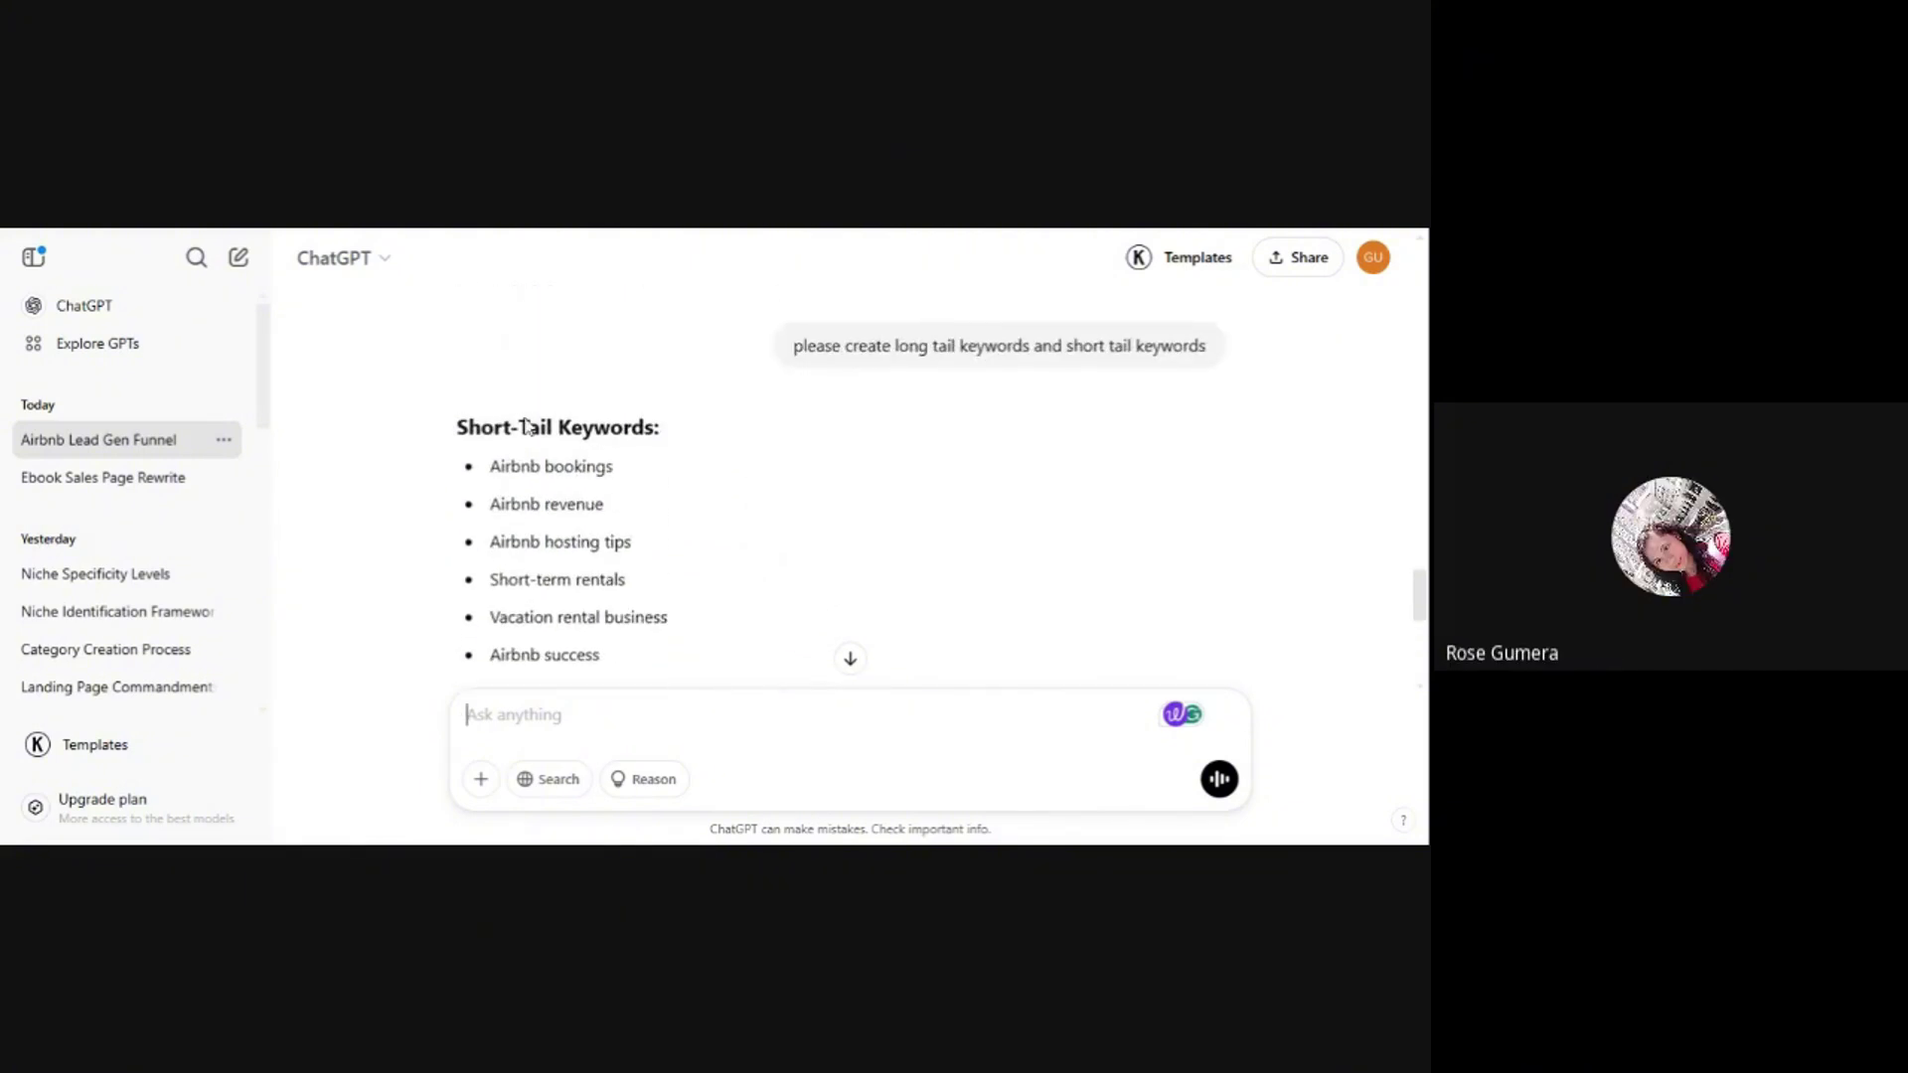
pyautogui.scroll(-1, 528, 427)
pyautogui.moveTo(493, 363); pyautogui.dragTo(628, 373)
pyautogui.hotkey('ctrl', 'c')
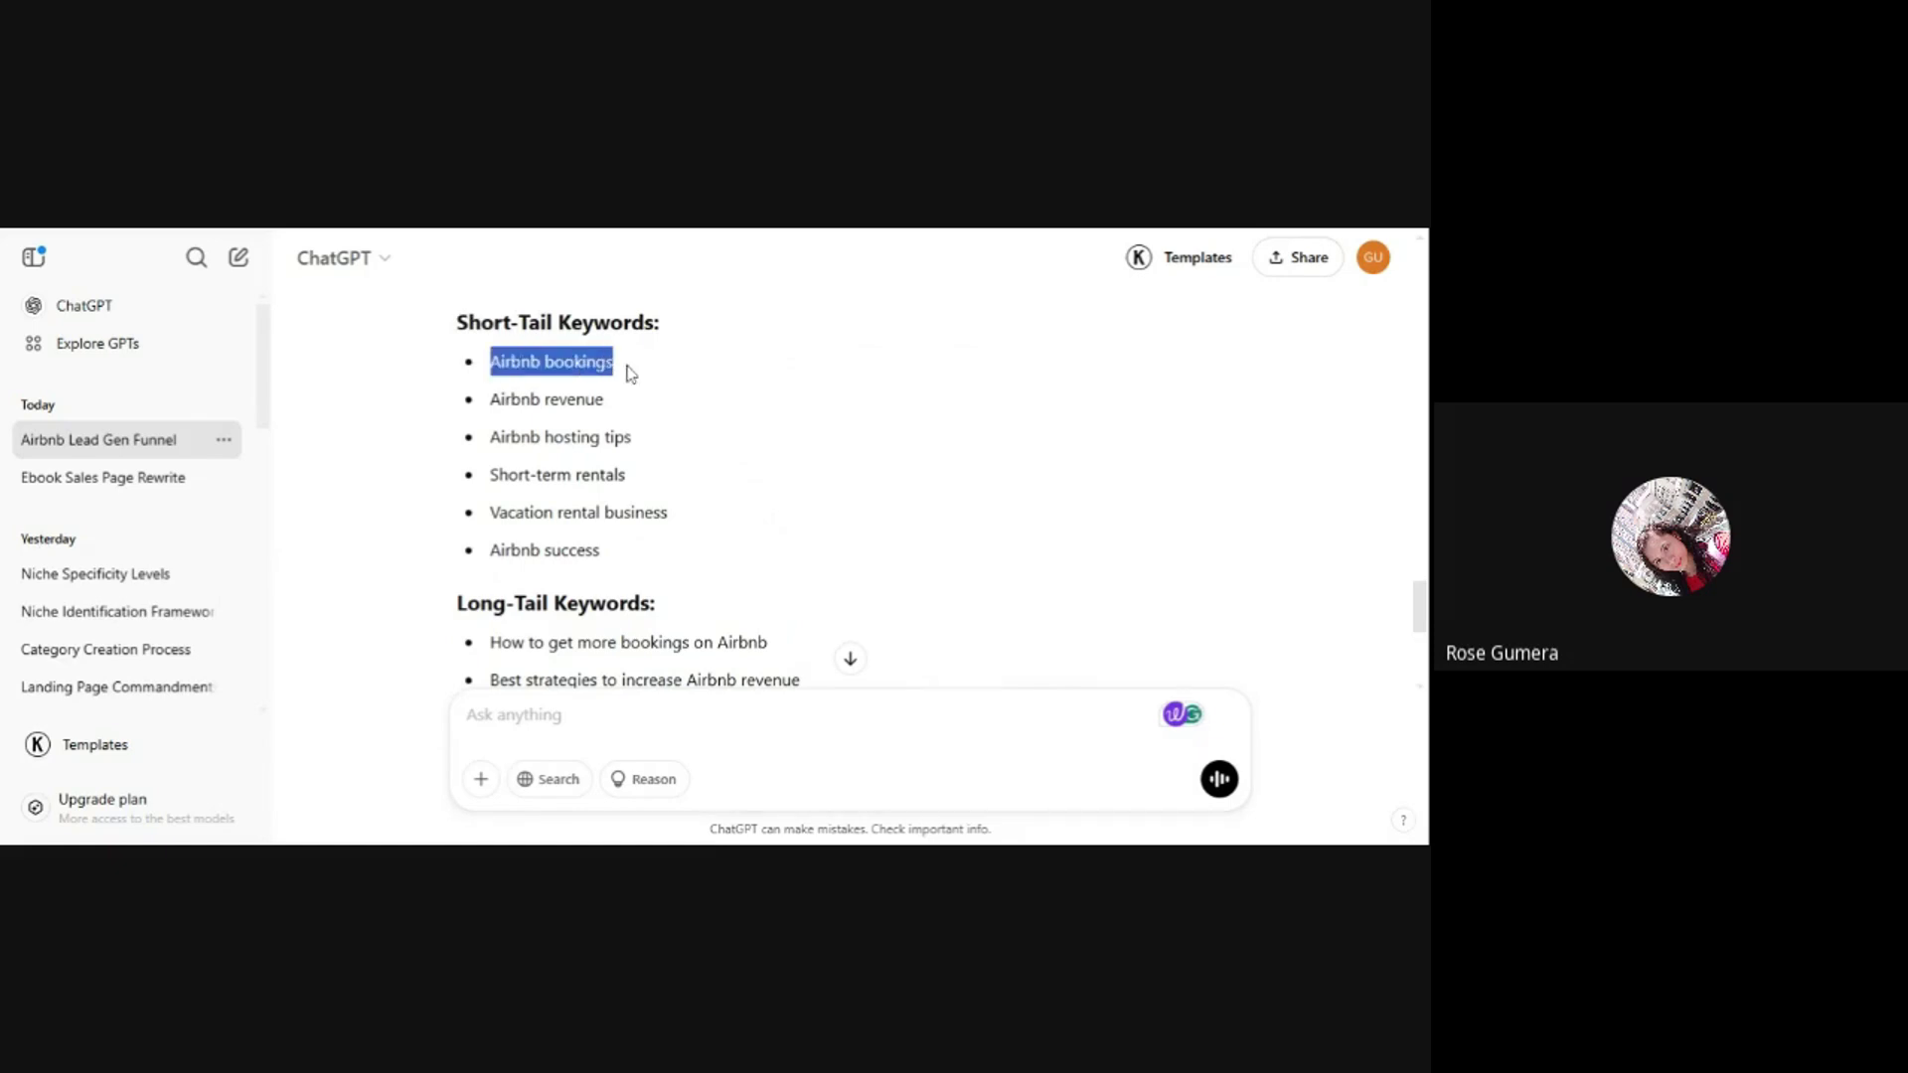
pyautogui.click(530, 229)
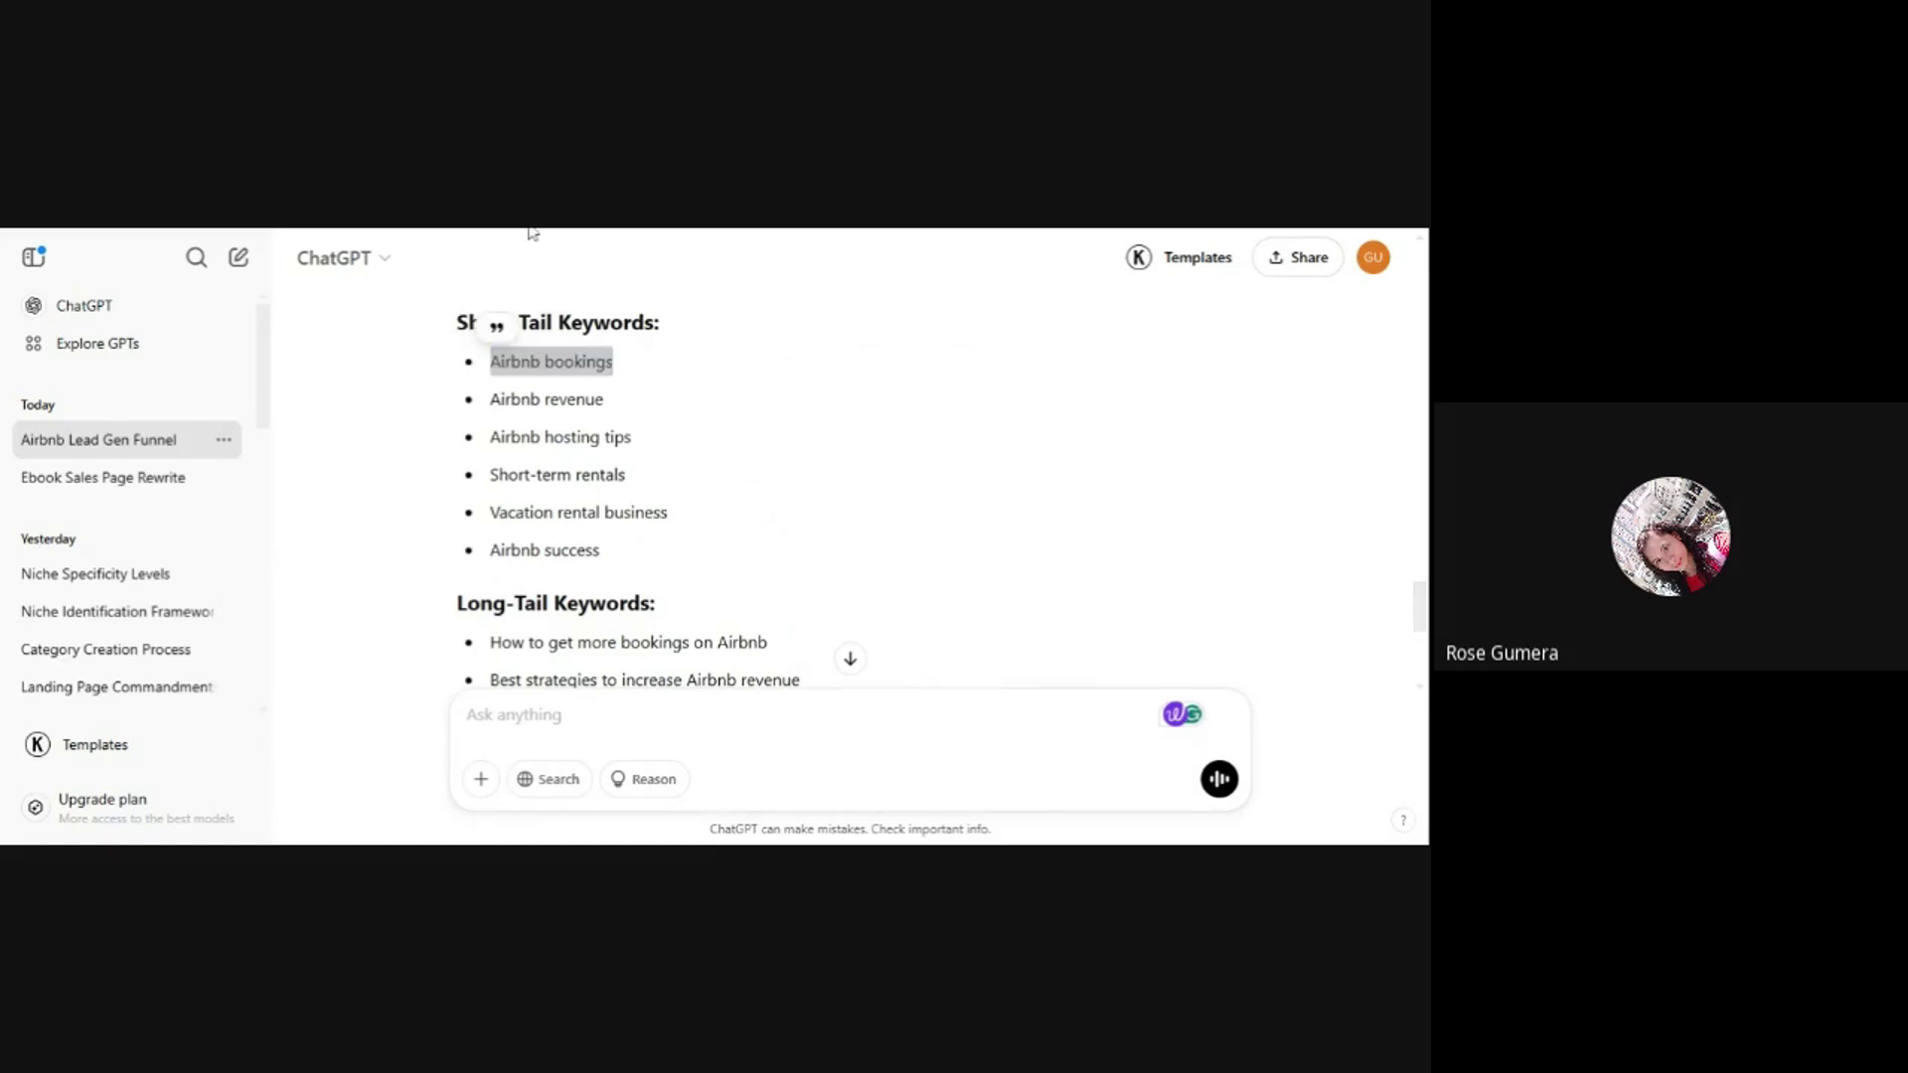
pyautogui.click(533, 230)
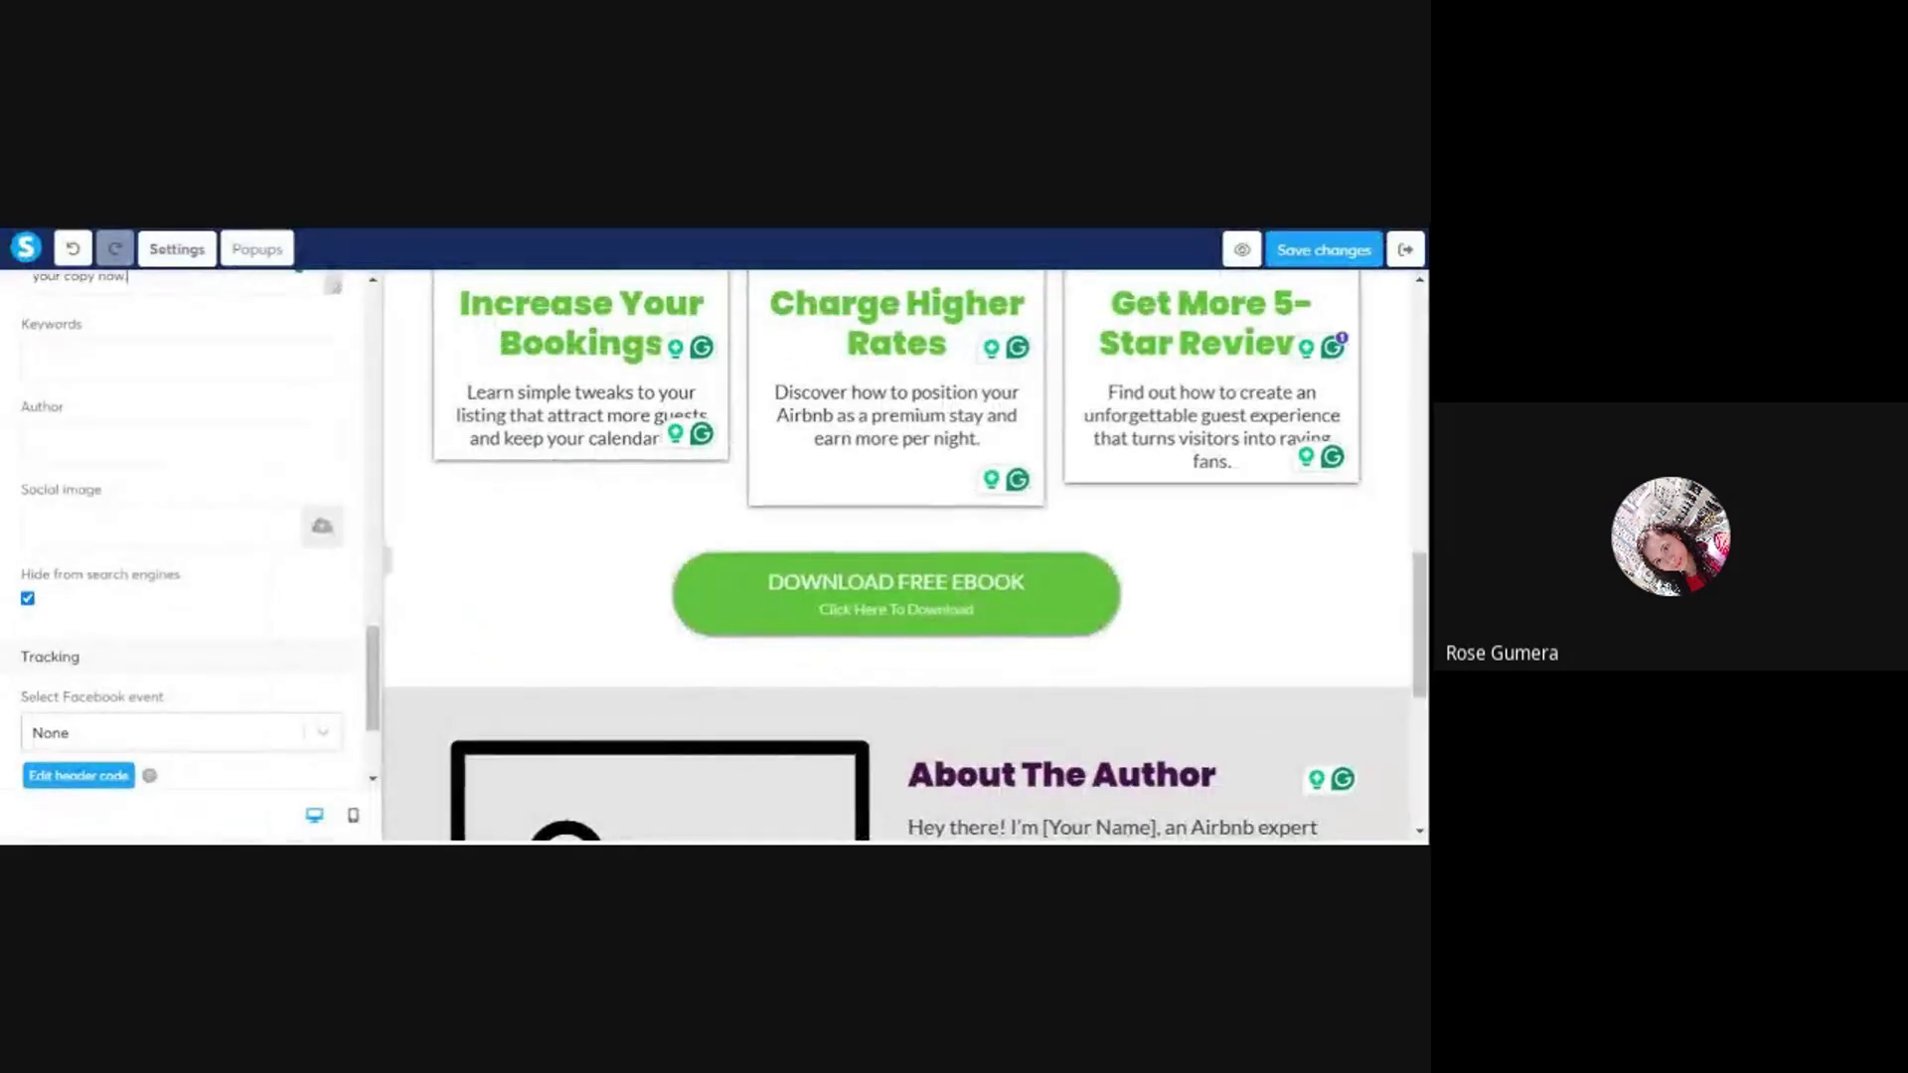
# - Enter SEO keywords 'Airbnb bookings', 'Airbnb revenue,' and 'Airbnb hosting tips,'
pyautogui.hotkey('ctrl', 'v')
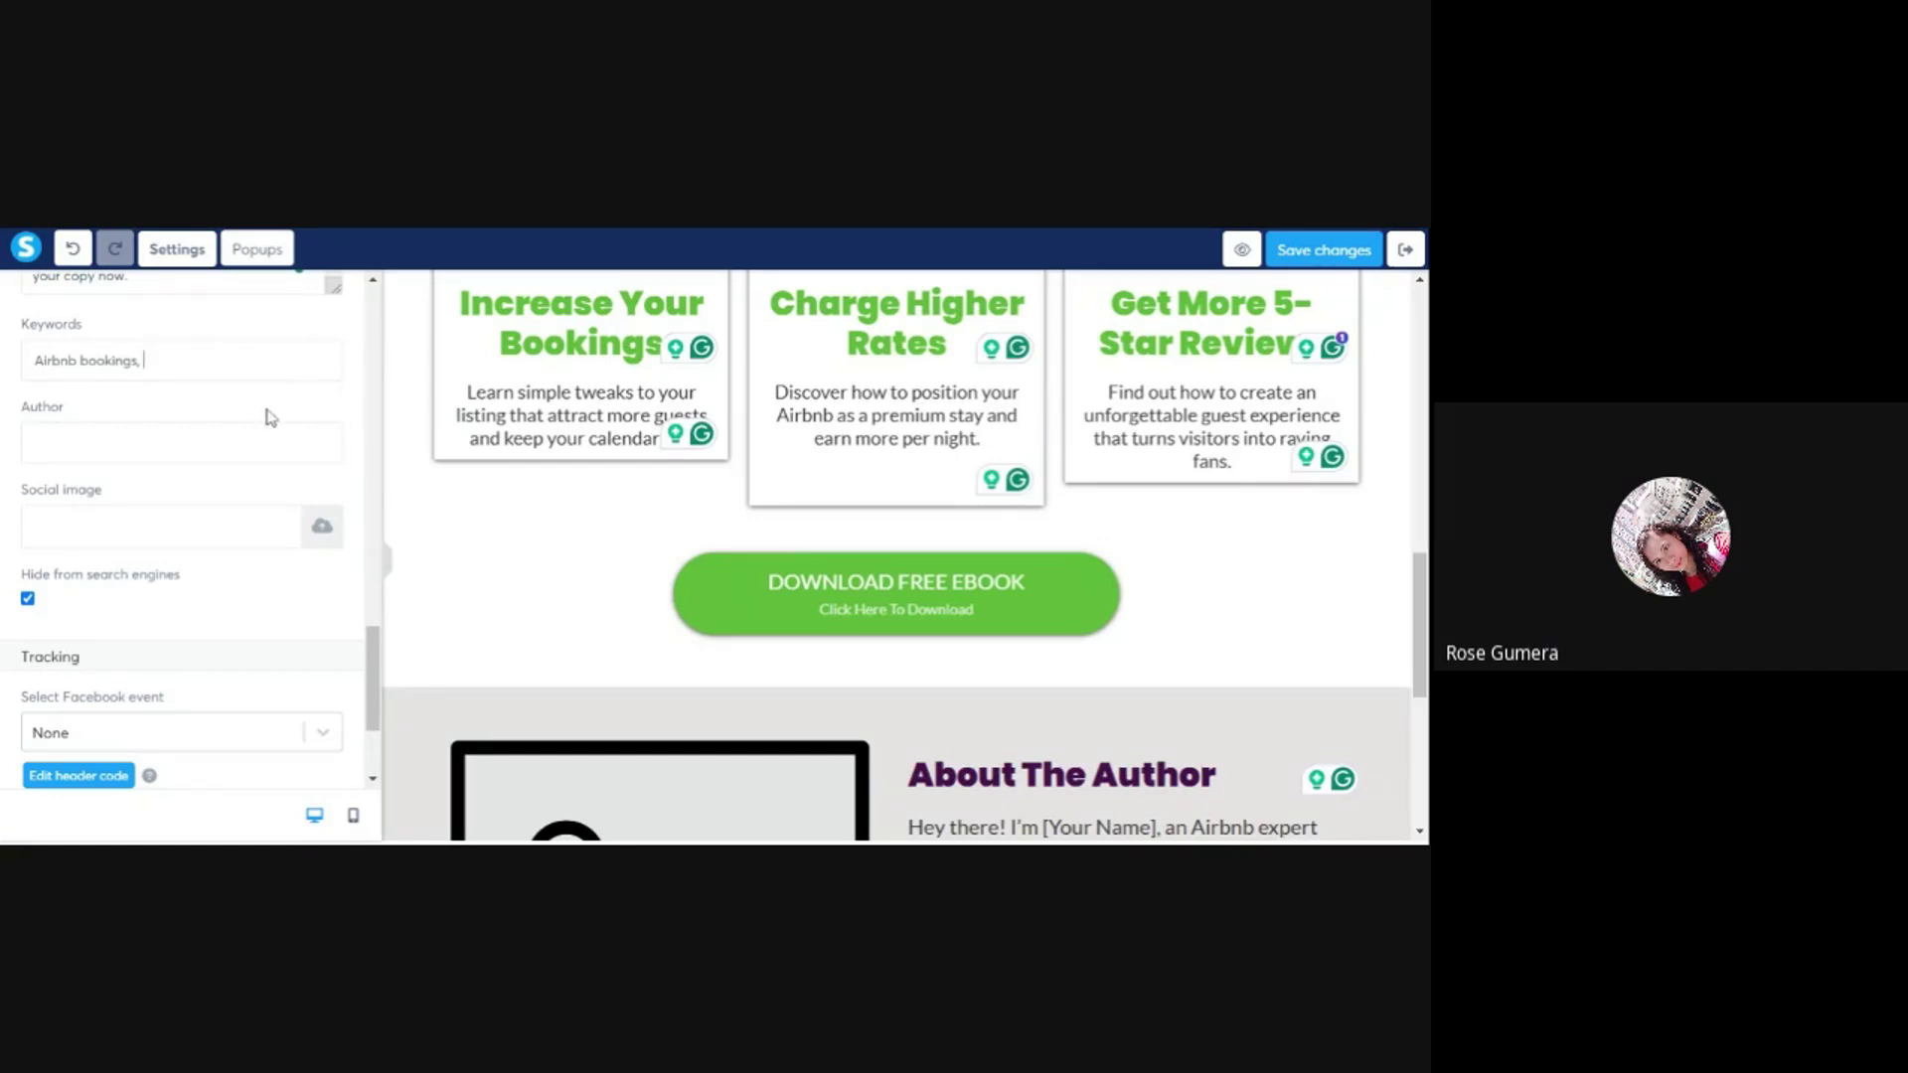
pyautogui.write('Airbnb revenue,')
pyautogui.write('Airbnb hosting tips,')
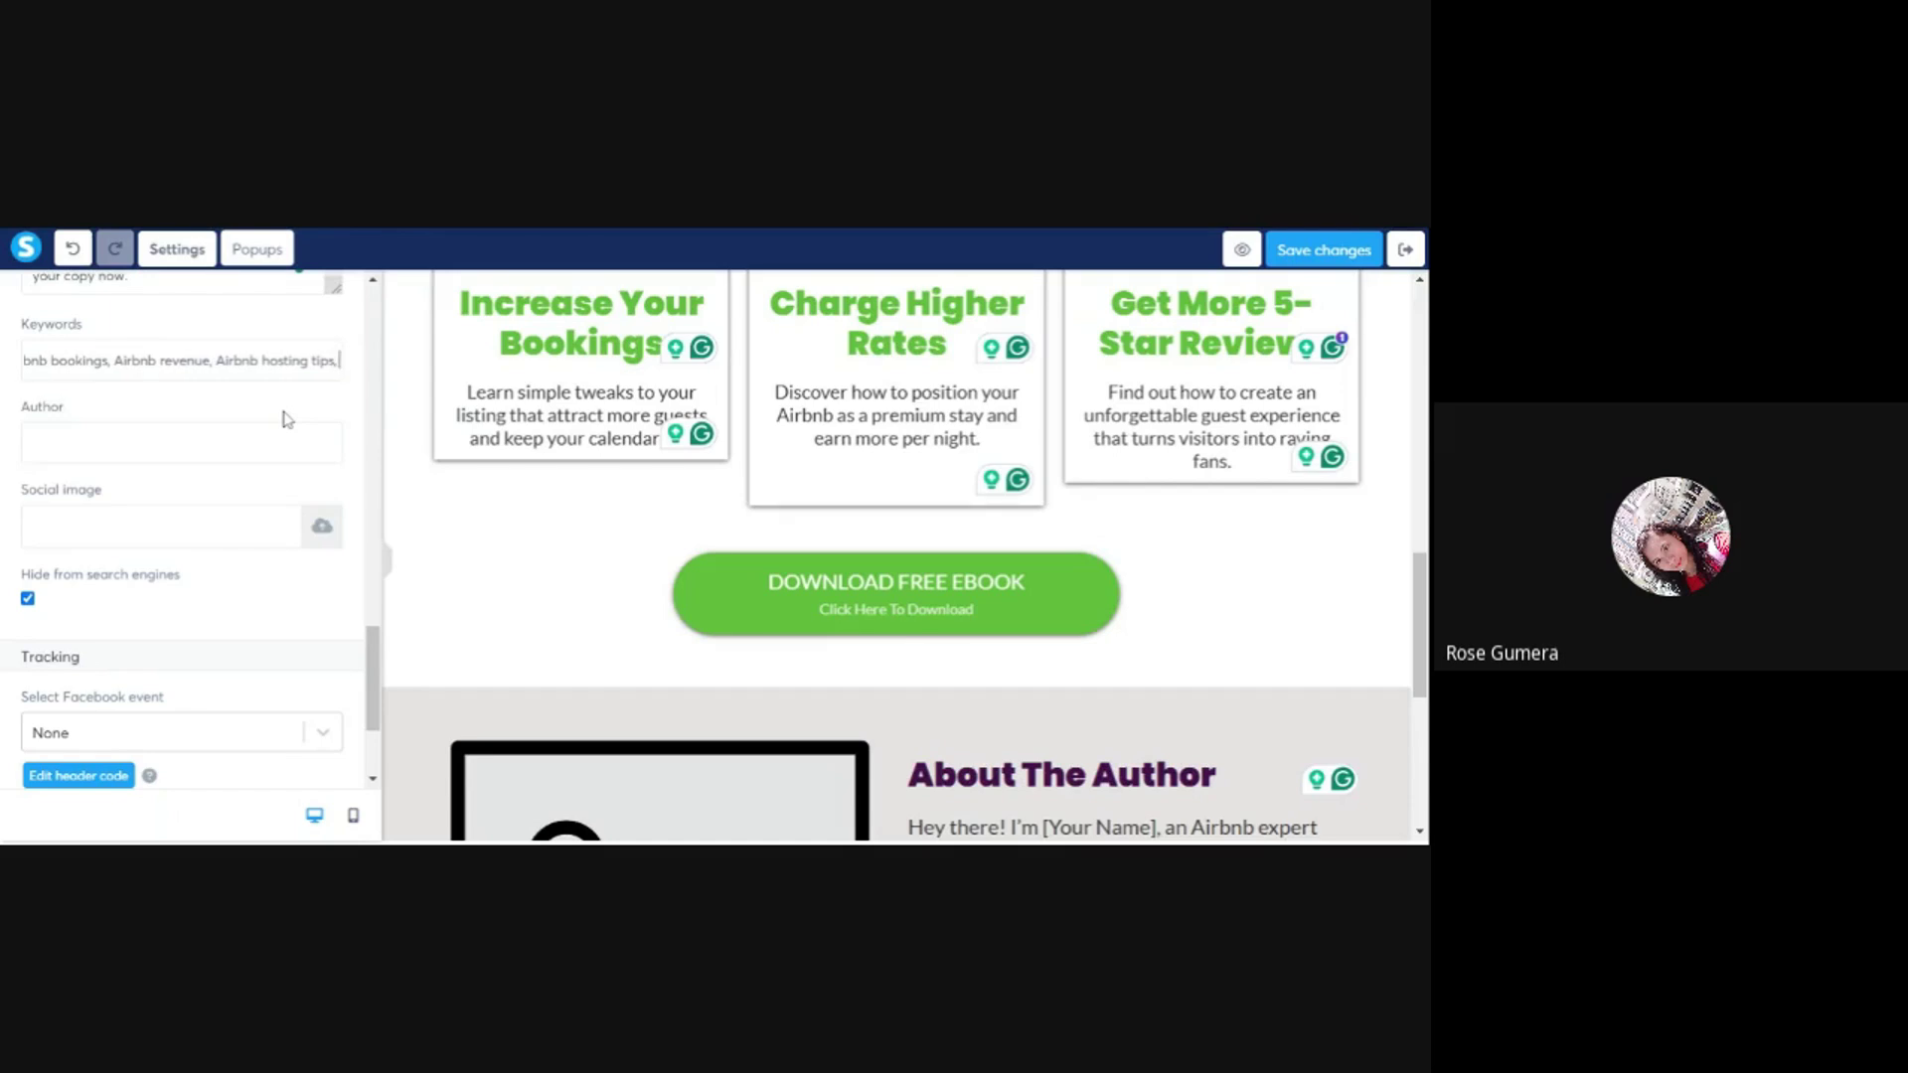
pyautogui.click(594, 228)
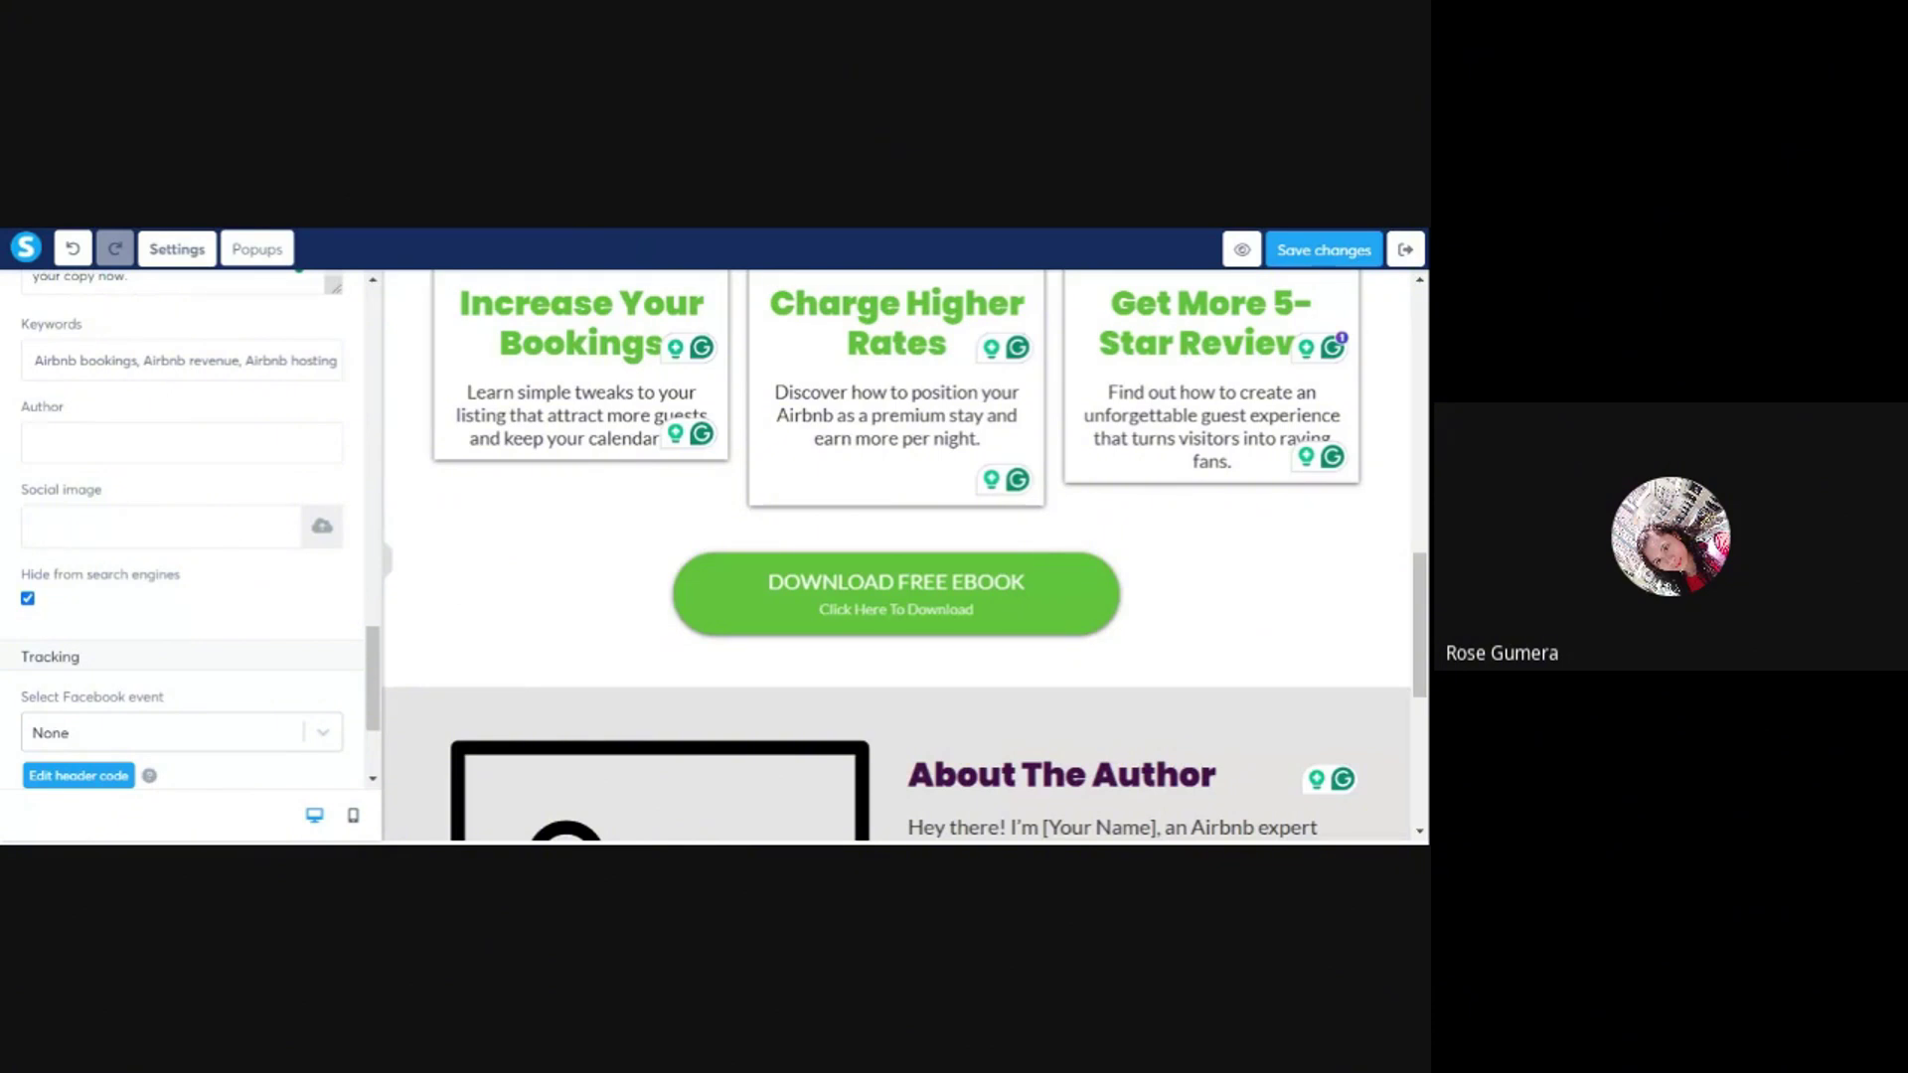
pyautogui.click(241, 362)
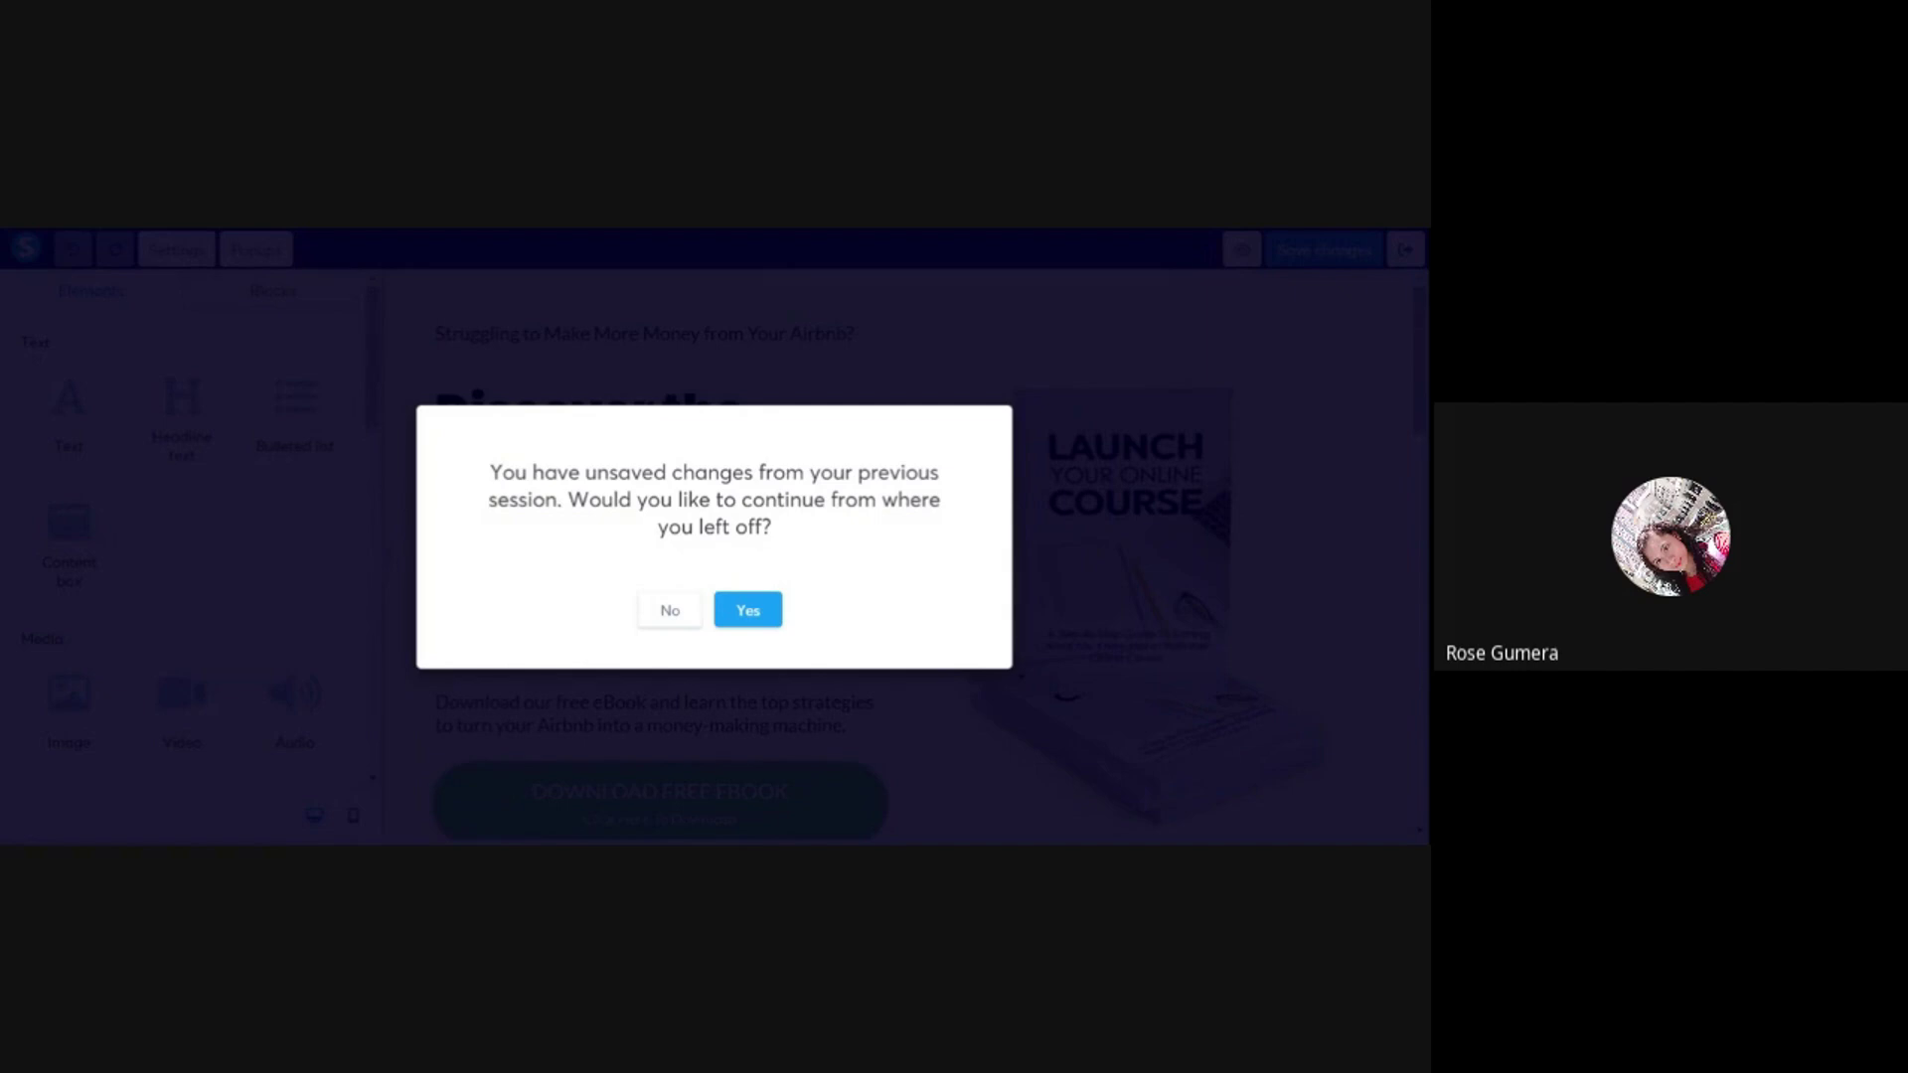
# - Restore the unsaved session and add a comma after 'Airbnb hosting' in the SEO keywords
pyautogui.click(747, 611)
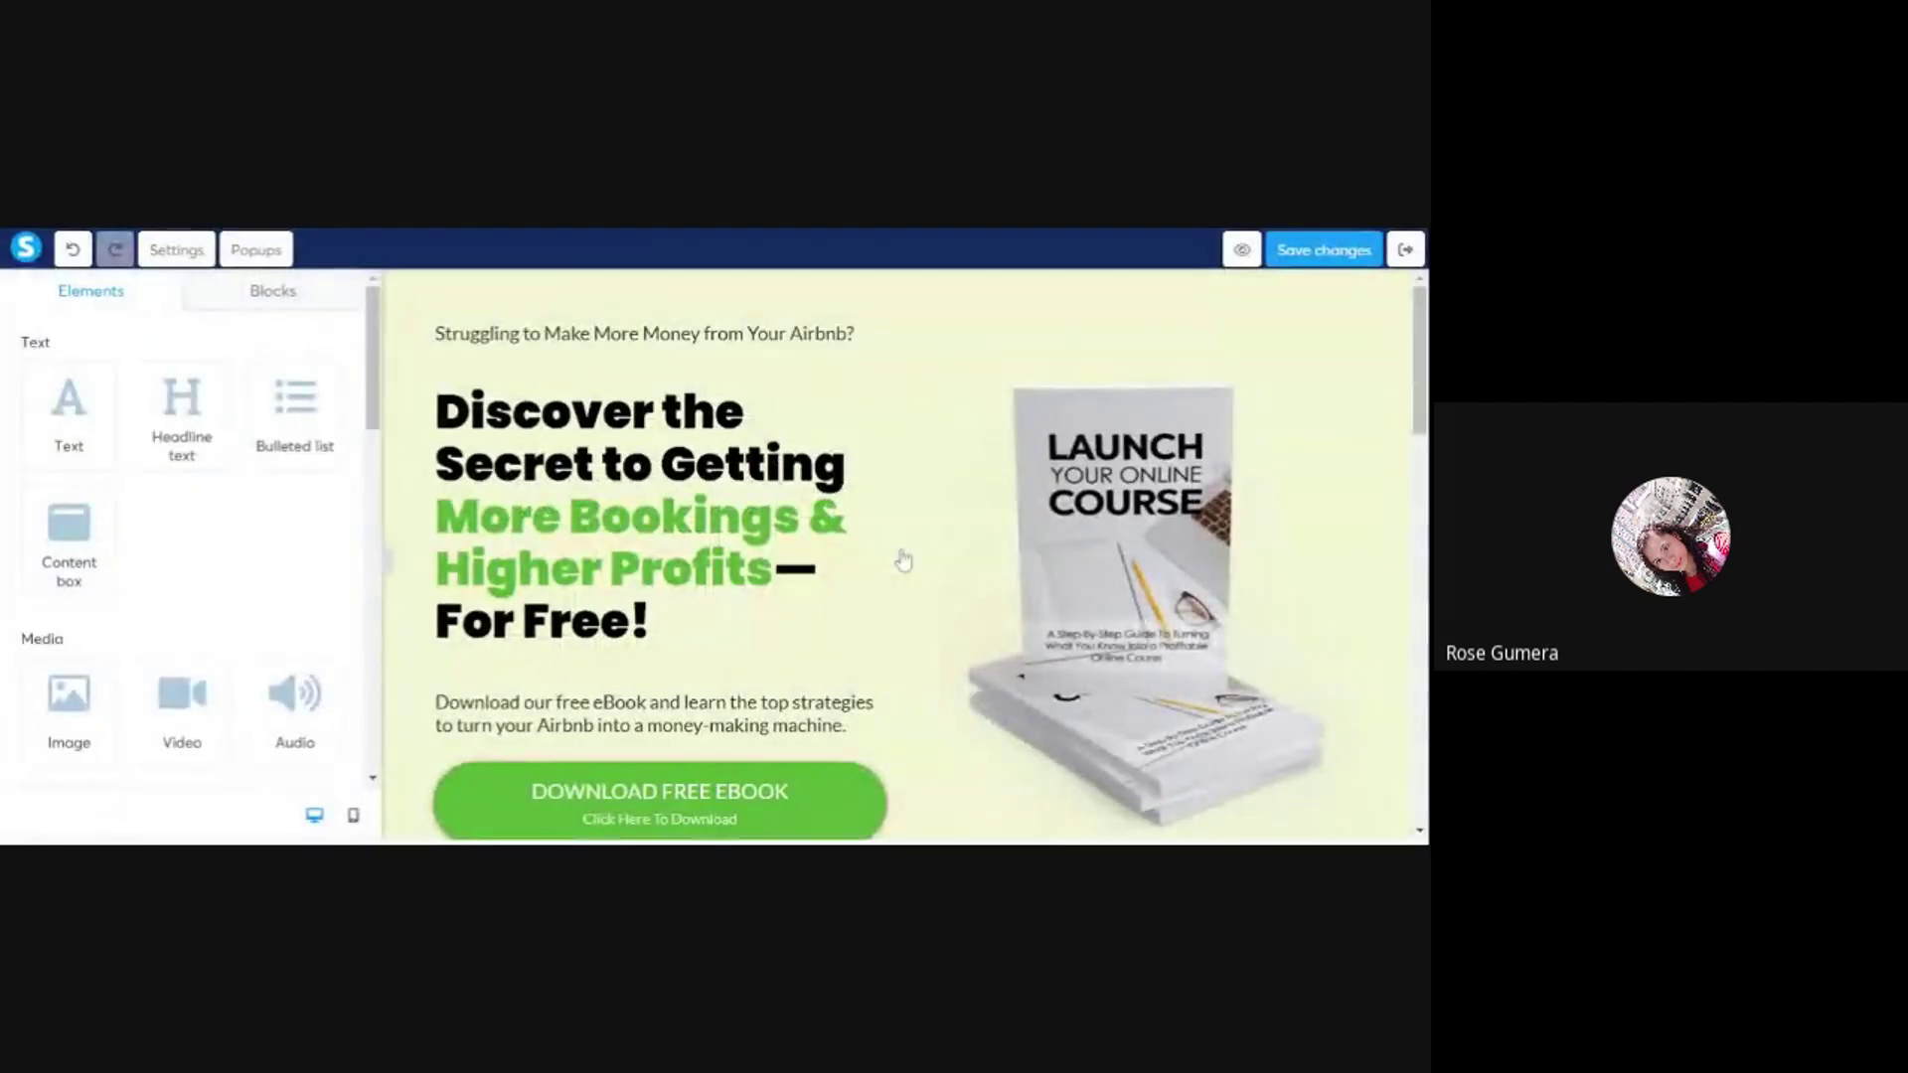
pyautogui.click(176, 249)
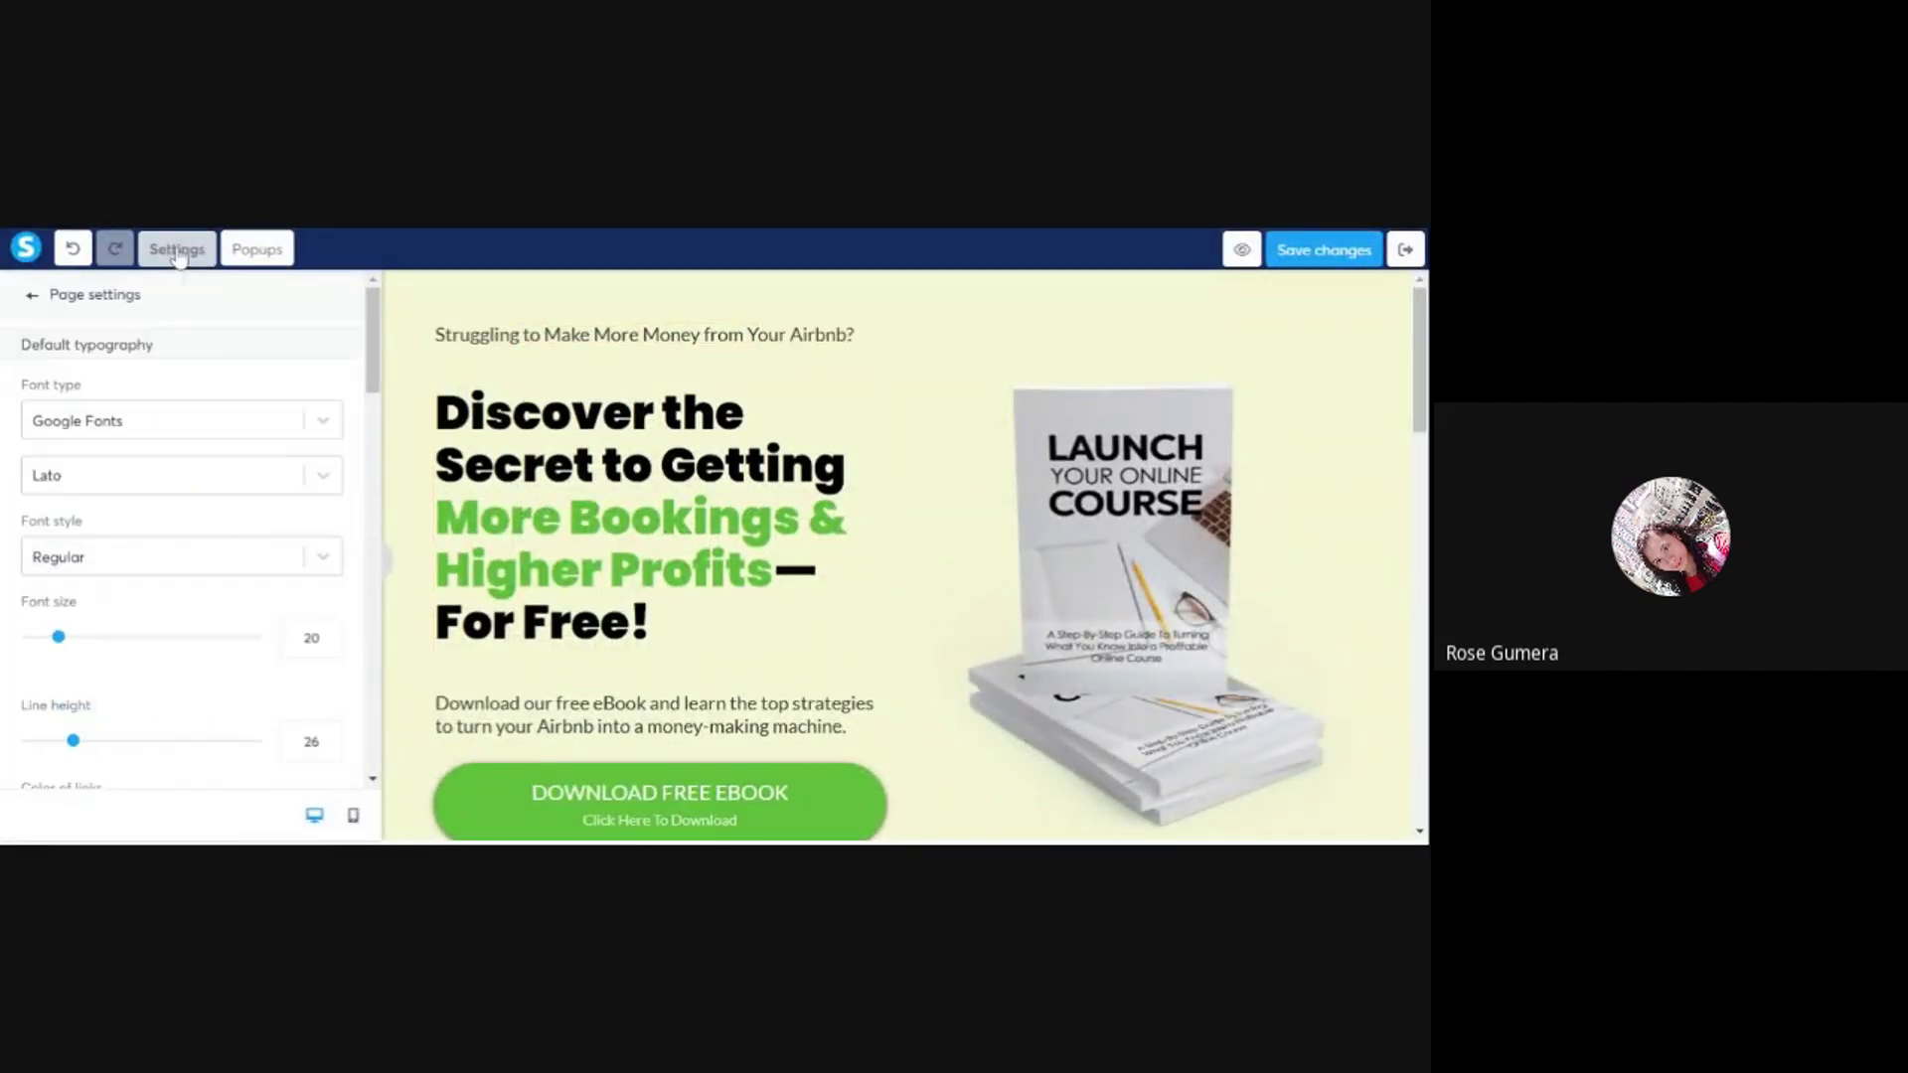
pyautogui.scroll(-4, 154, 502)
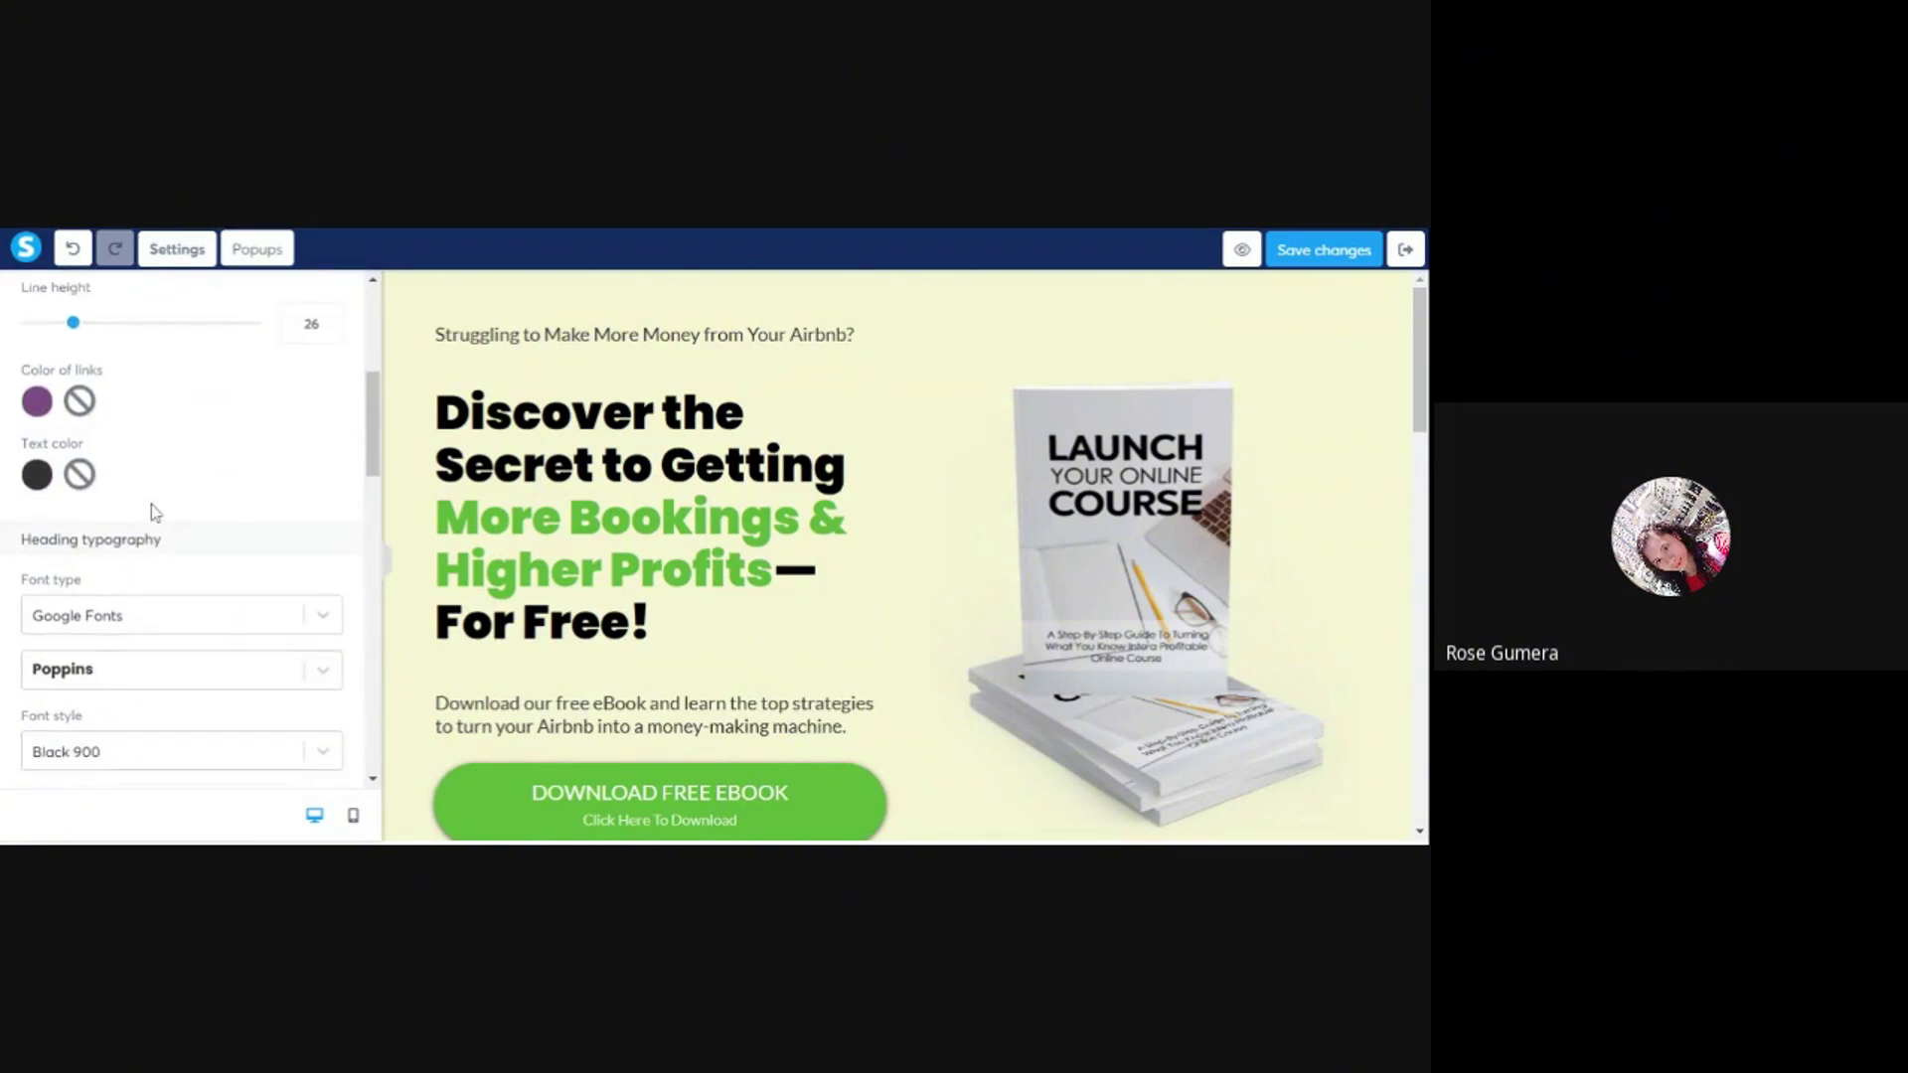
pyautogui.scroll(-15, 152, 502)
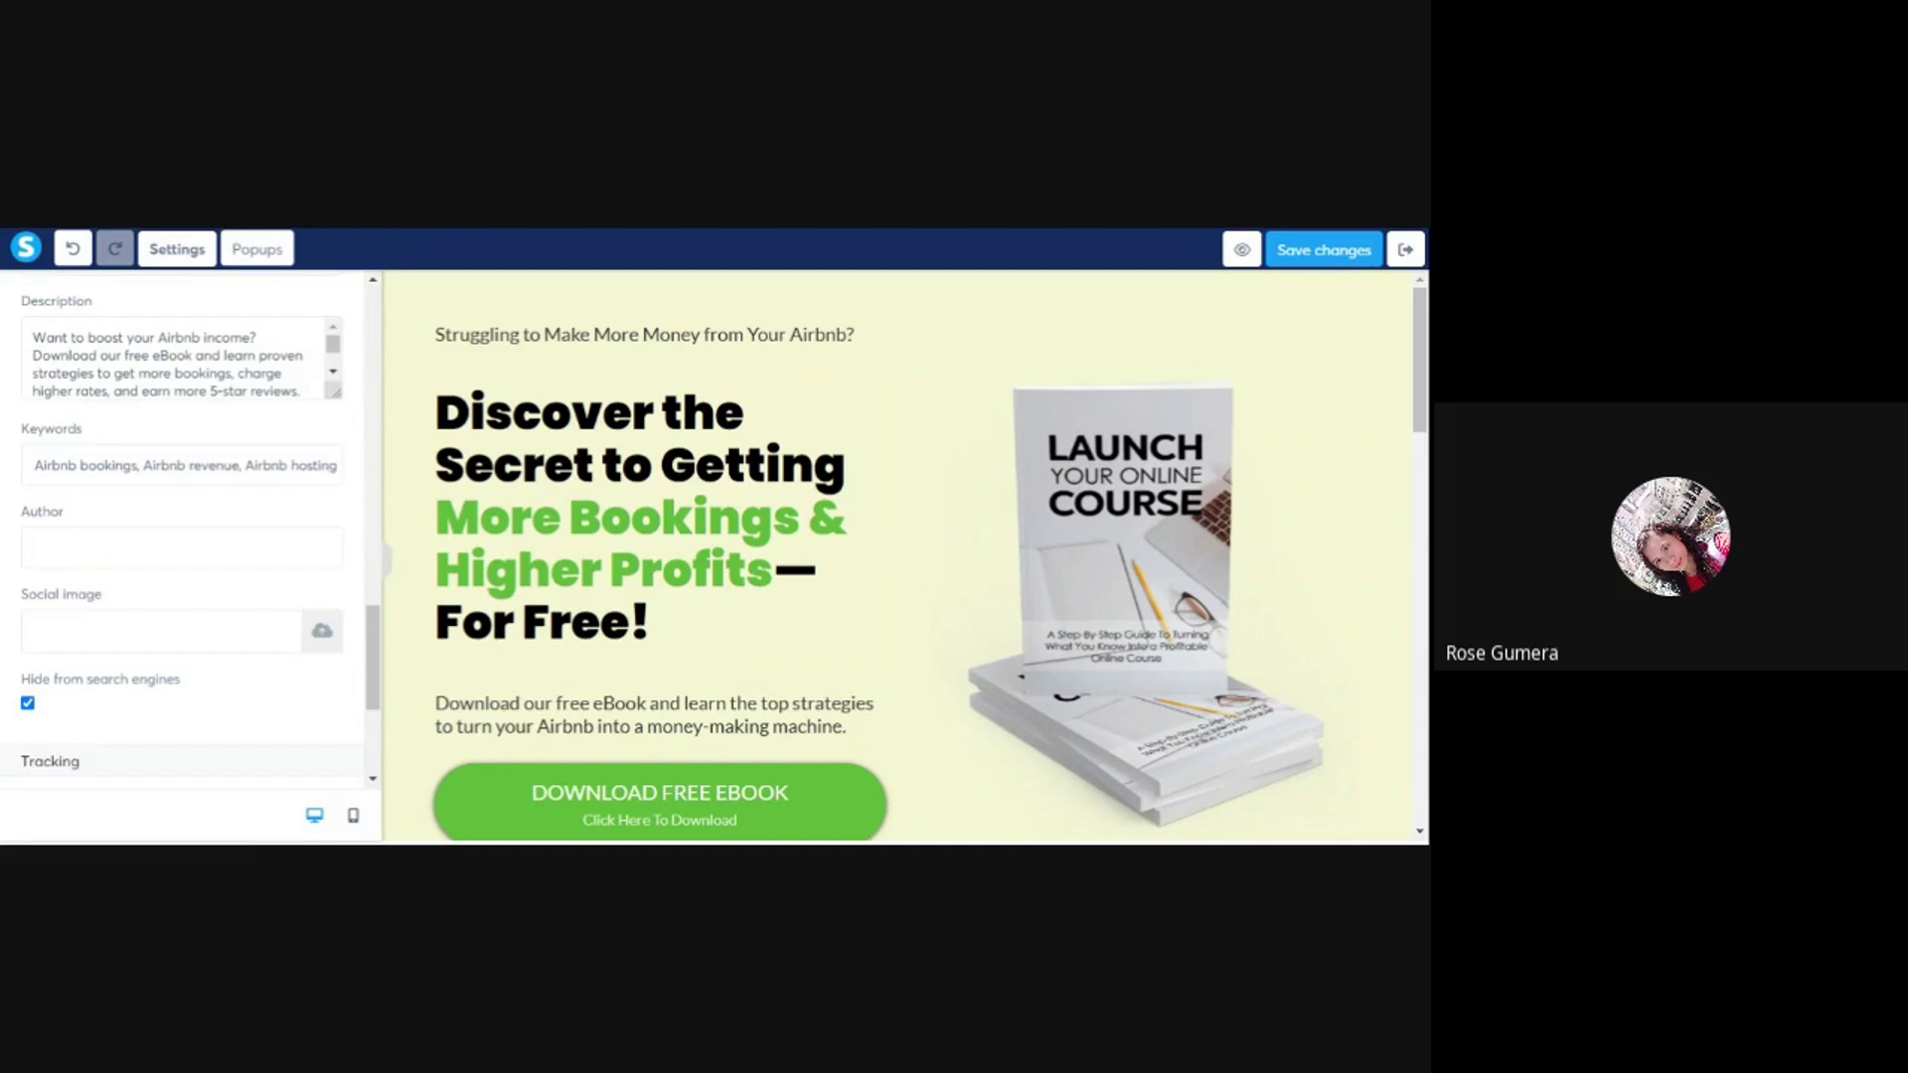
pyautogui.click(339, 465)
pyautogui.write(',')
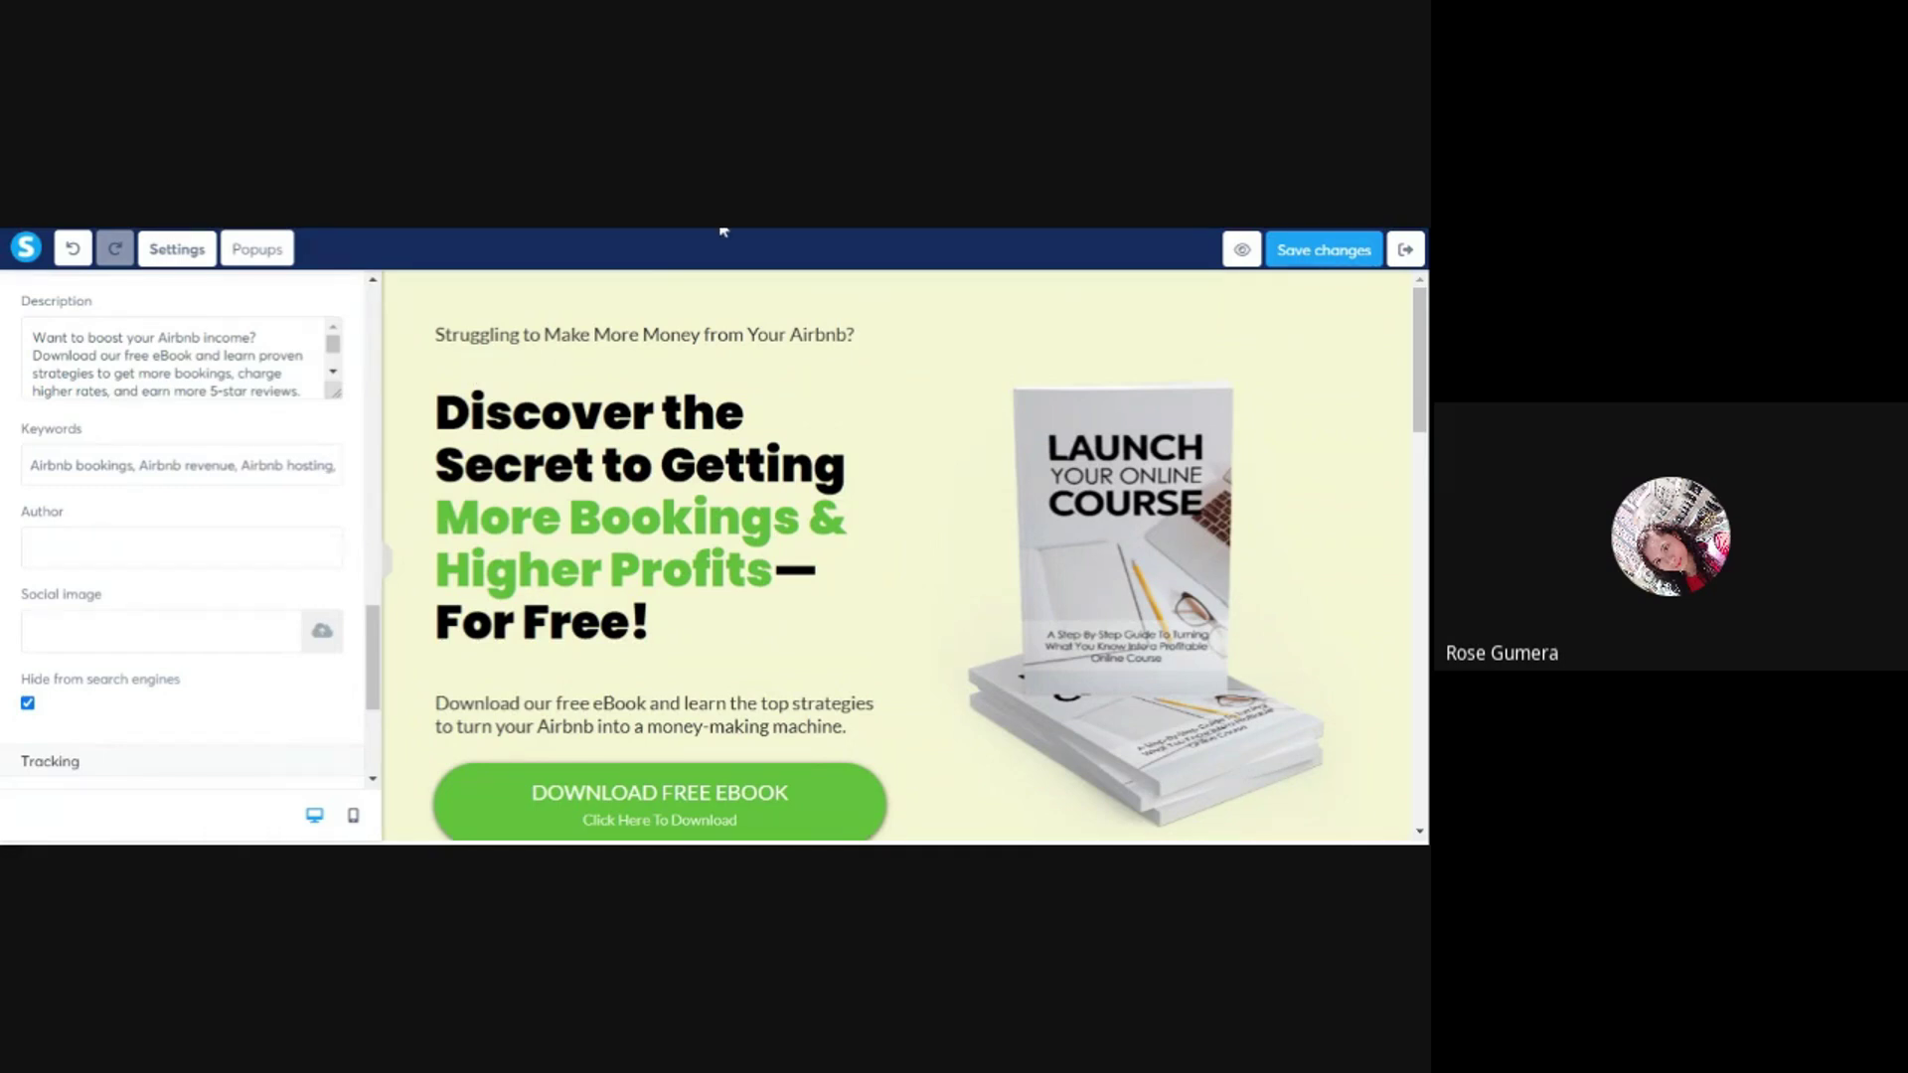
pyautogui.click(723, 230)
pyautogui.click(723, 230)
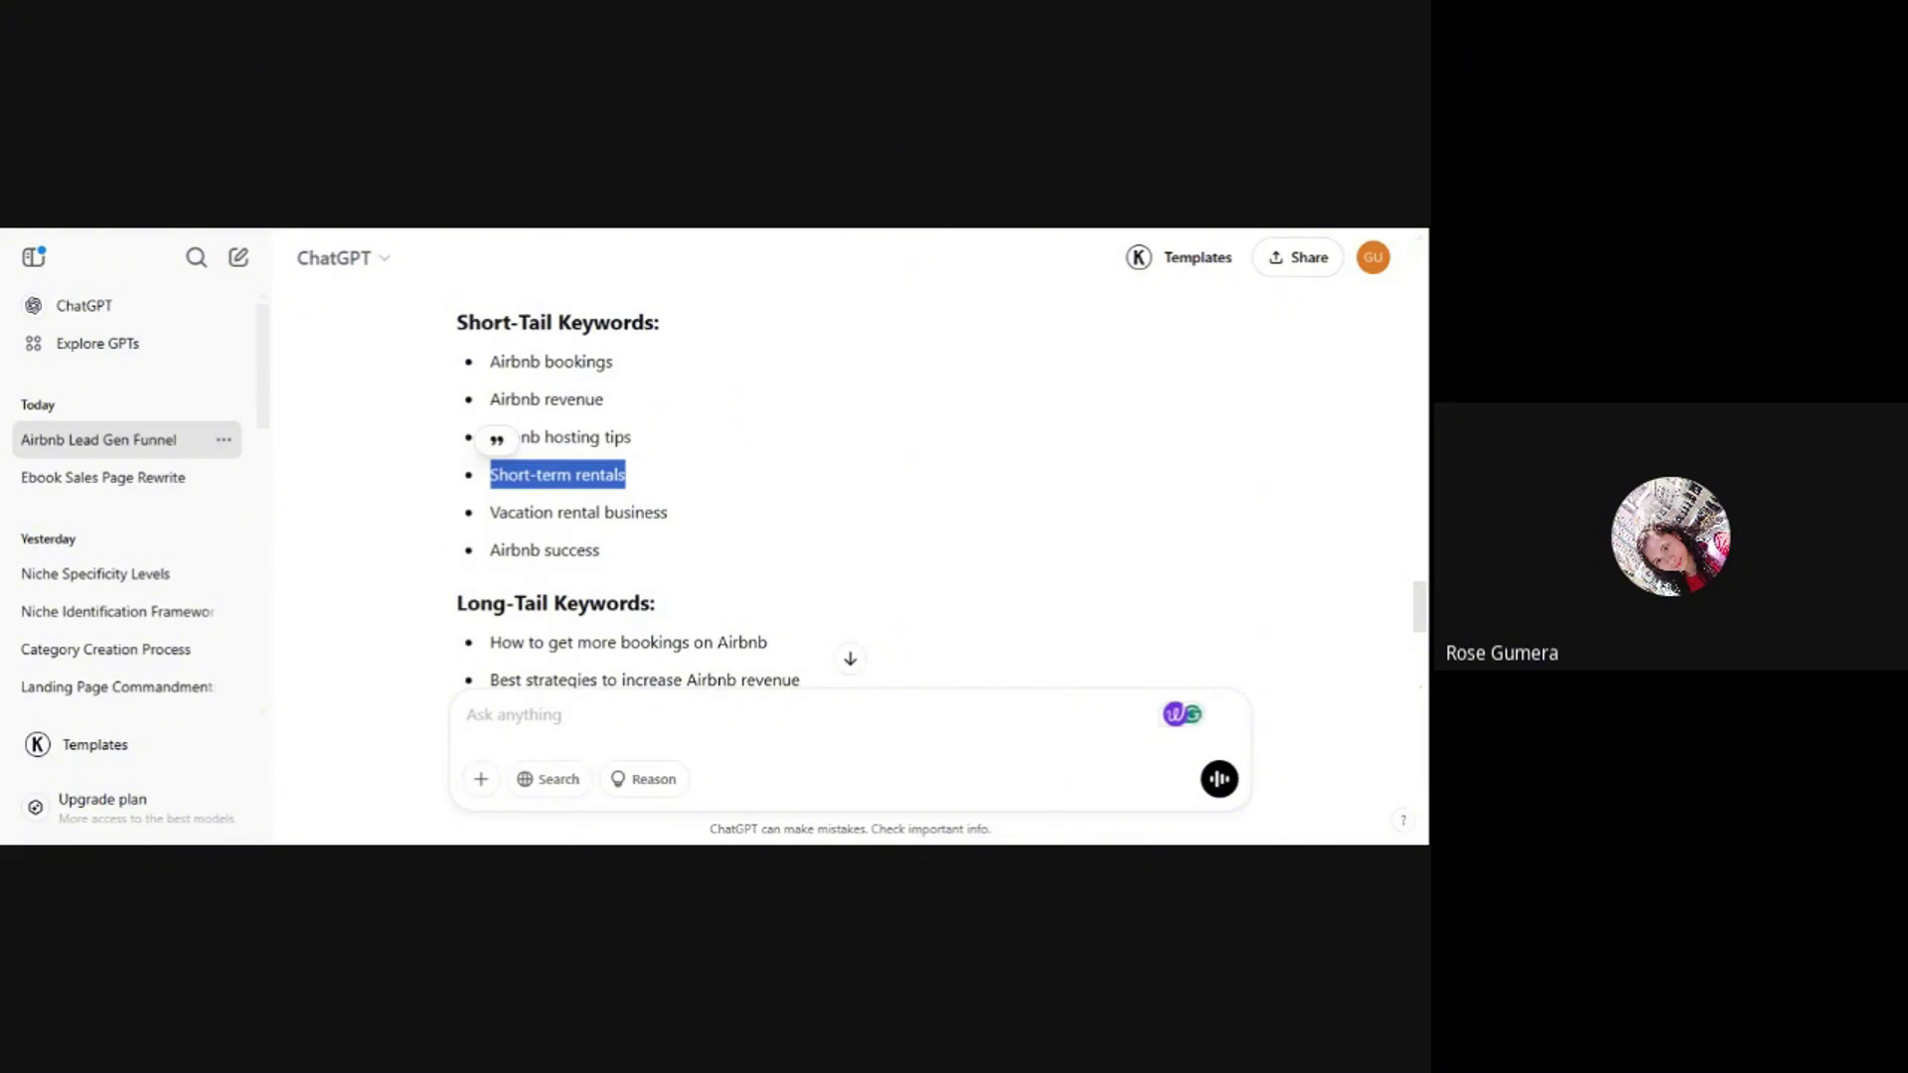
# - Copy the long-tail keyword 'How to get more bookings on Airbnb' from ChatGPT
pyautogui.moveTo(456, 322); pyautogui.dragTo(660, 553)
pyautogui.scroll(-2, 667, 516)
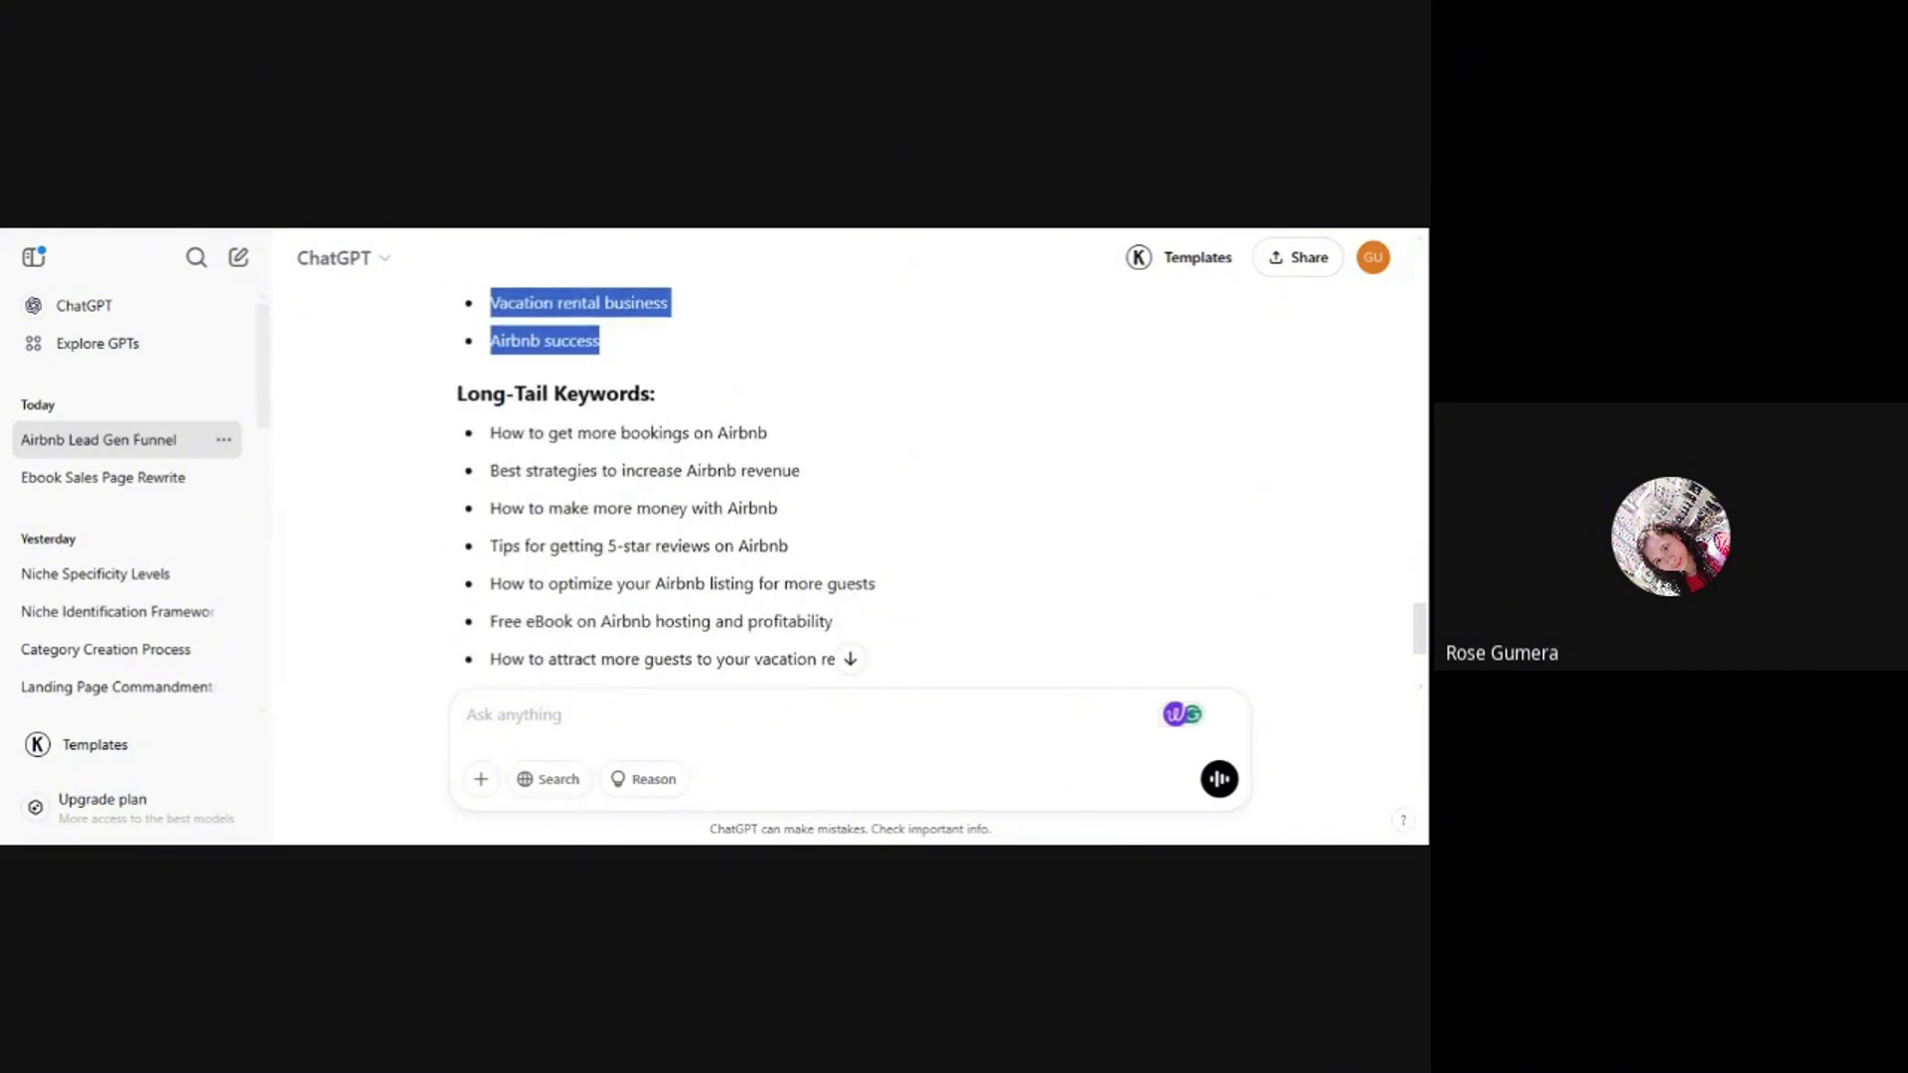
pyautogui.scroll(-1, 555, 320)
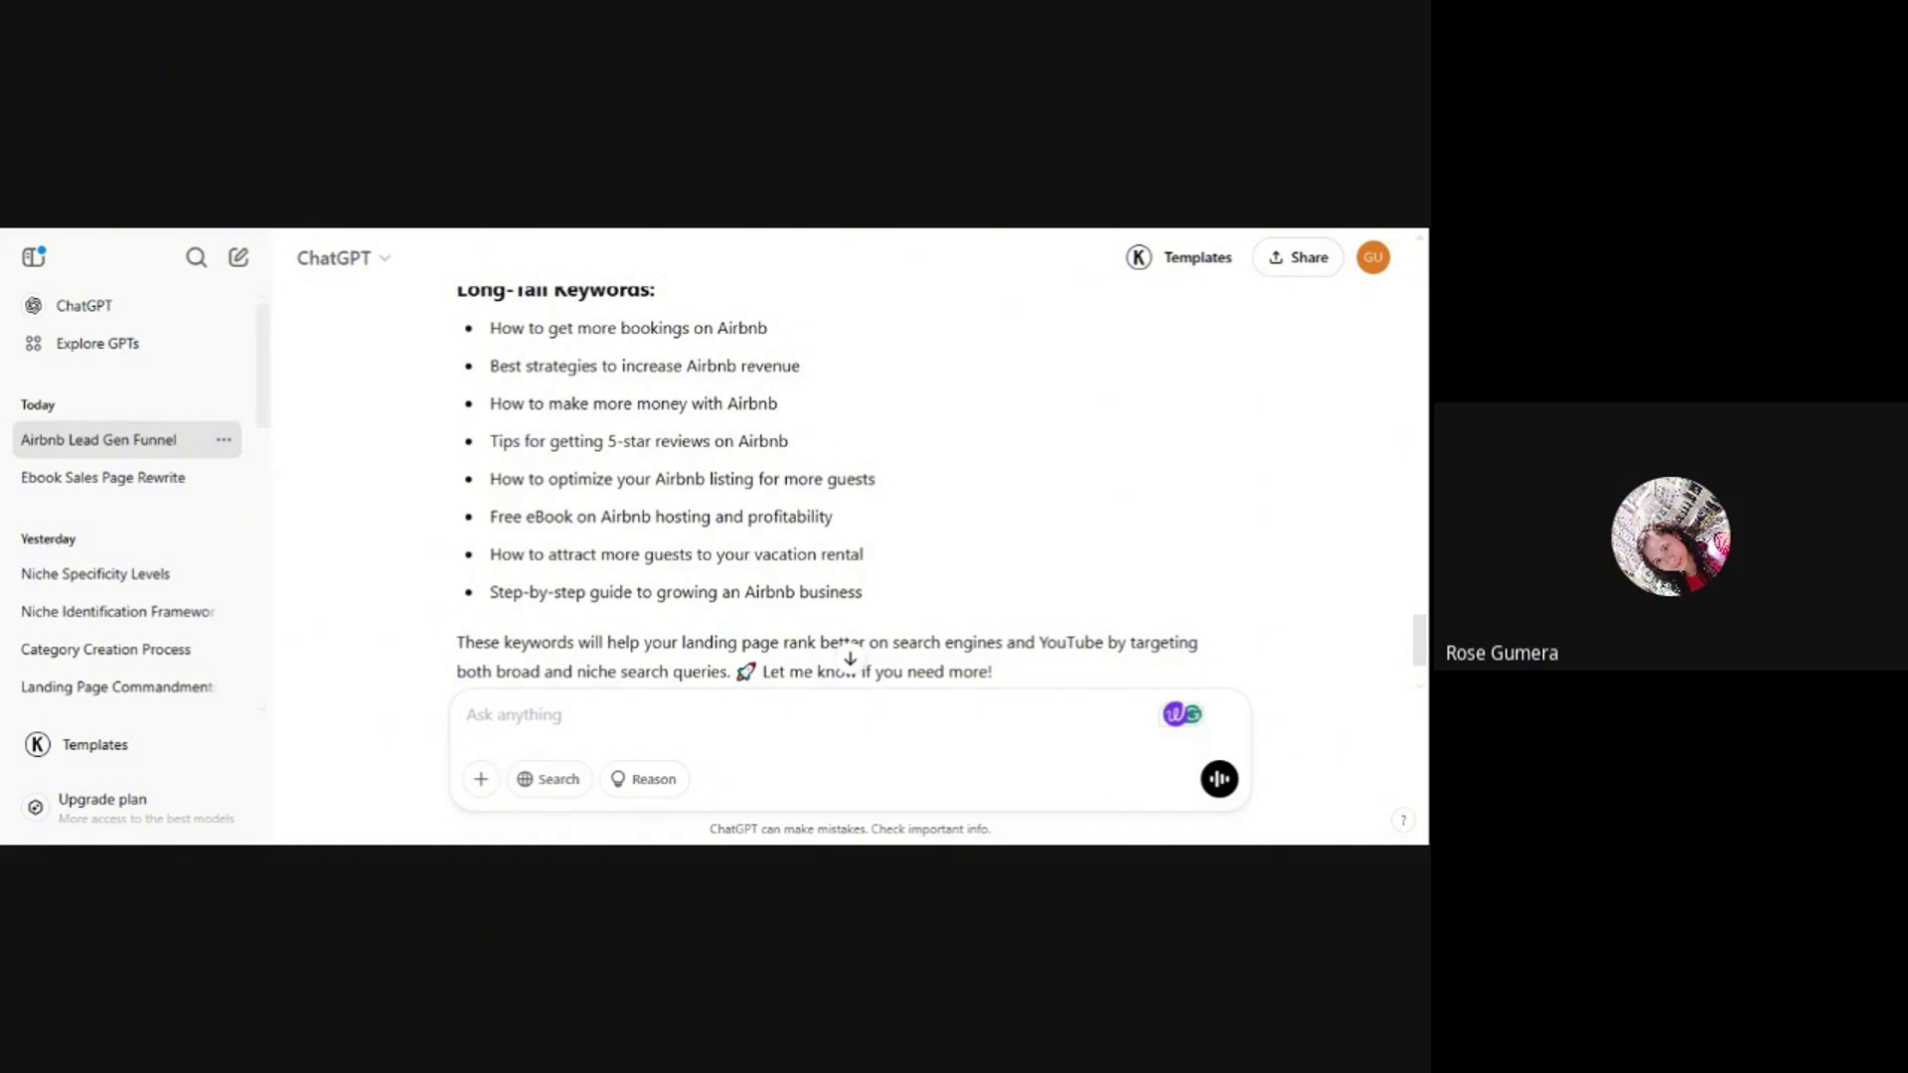
pyautogui.moveTo(491, 328); pyautogui.dragTo(778, 332)
pyautogui.hotkey('ctrl', 'c')
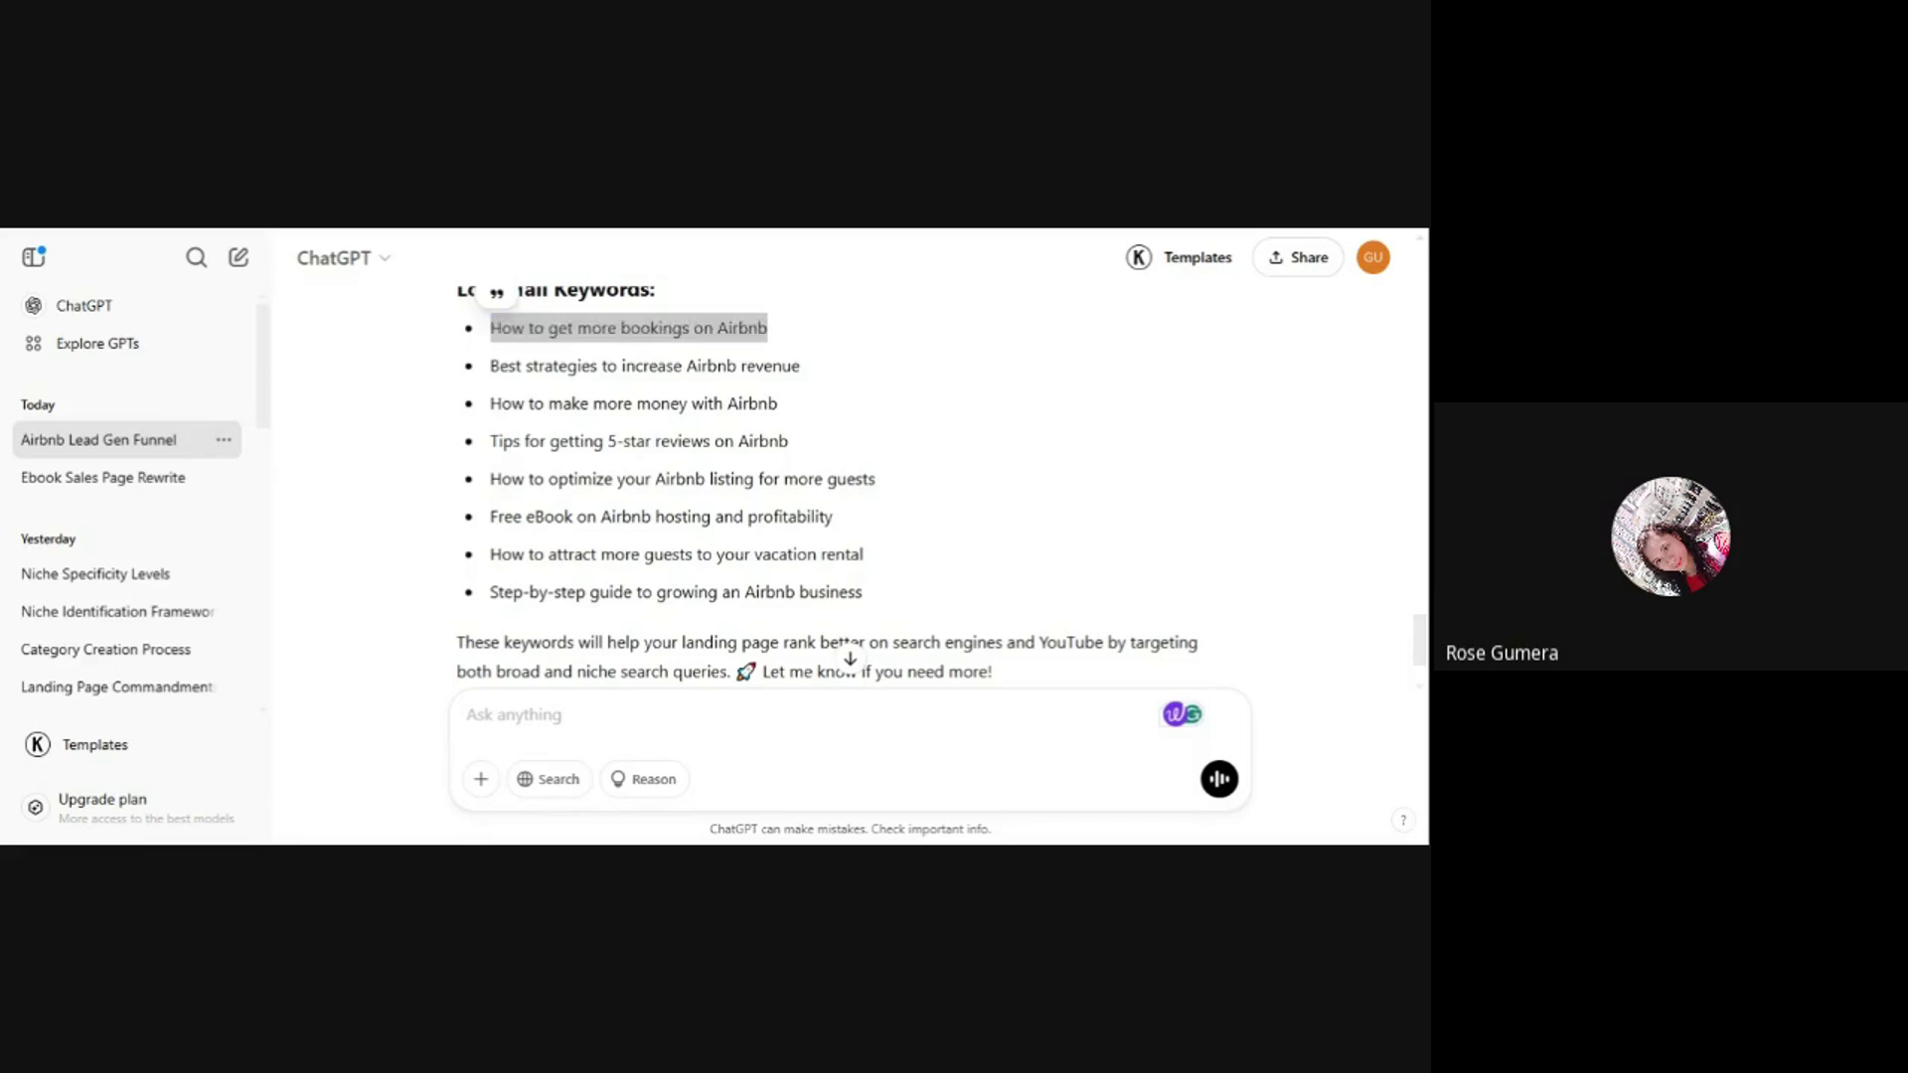
pyautogui.hotkey('ctrl', 'Tab')
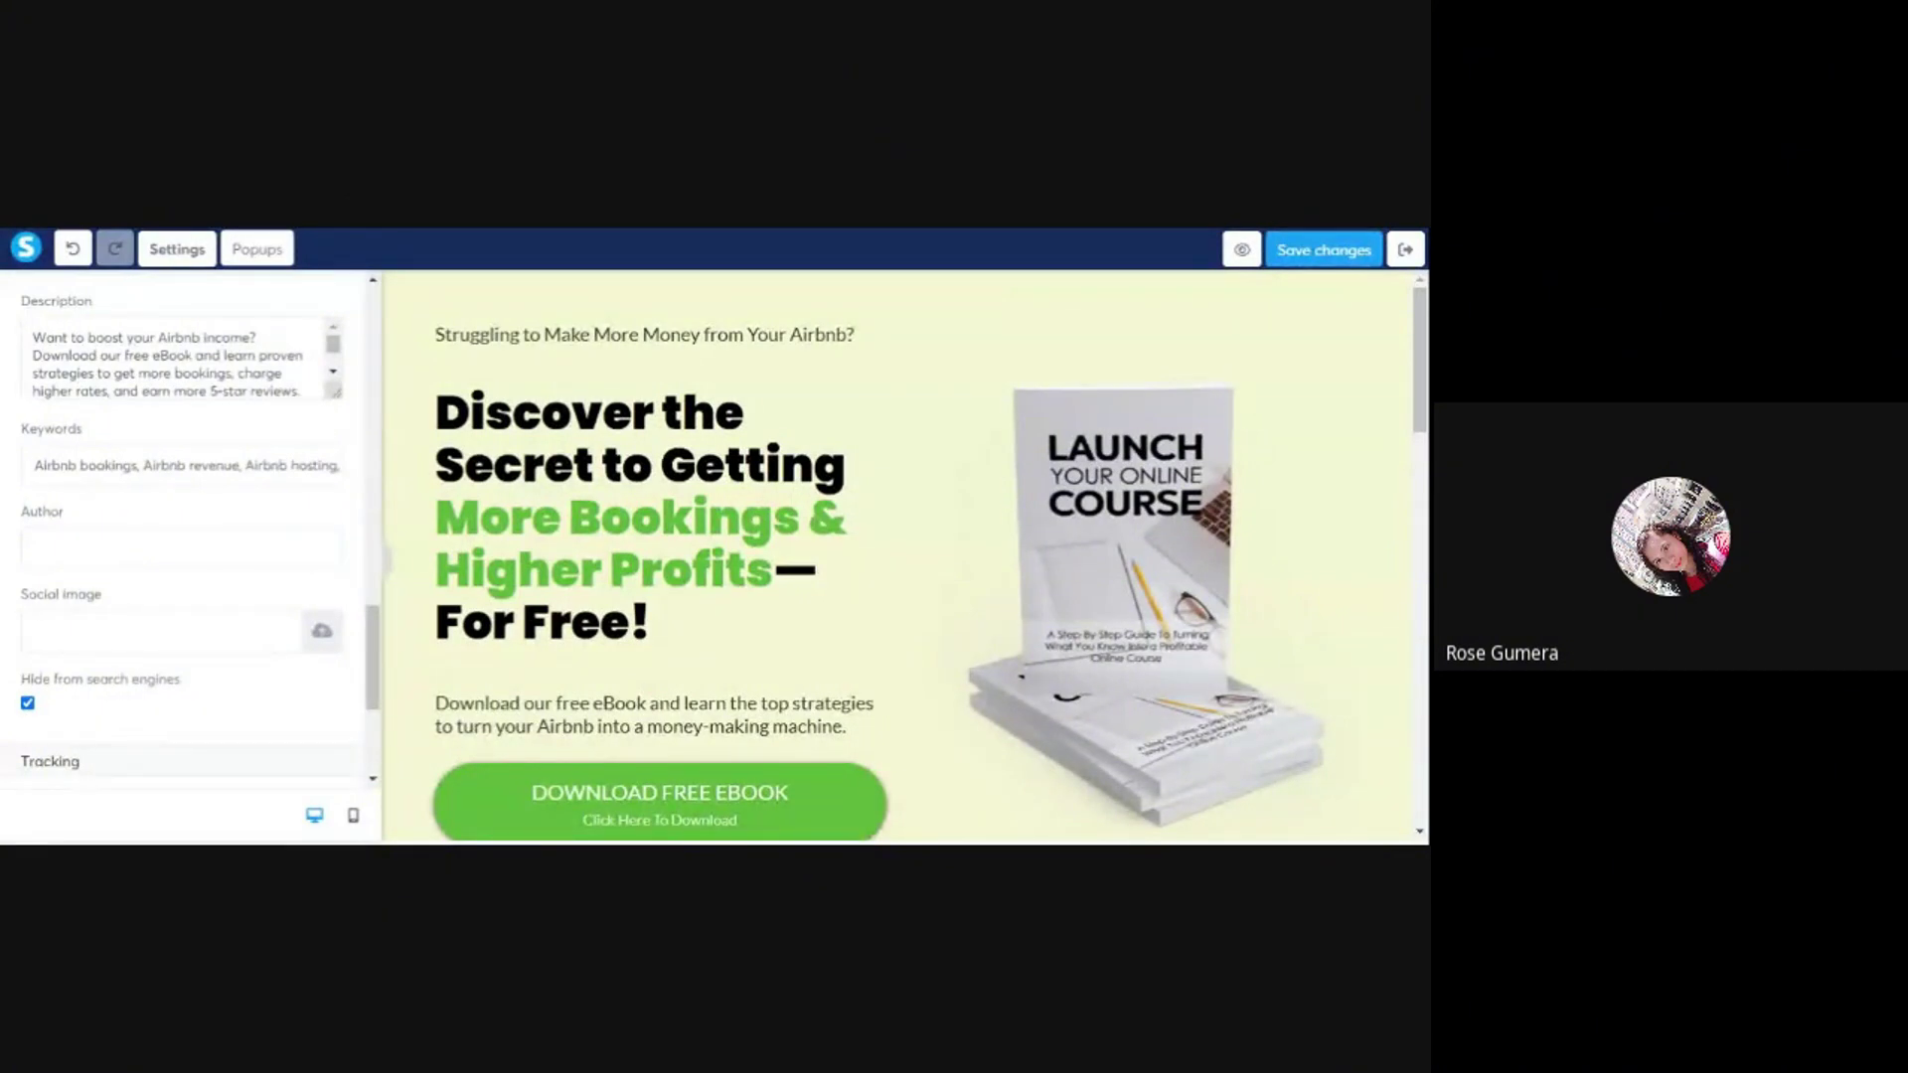
# - Append 'How to get more bookings on Airbnb' to the SEO keywords
pyautogui.click(338, 465)
pyautogui.write(',')
pyautogui.hotkey('ctrl', 'v')
# - Fill the Author field with the page author's name
pyautogui.scroll(-1, 174, 522)
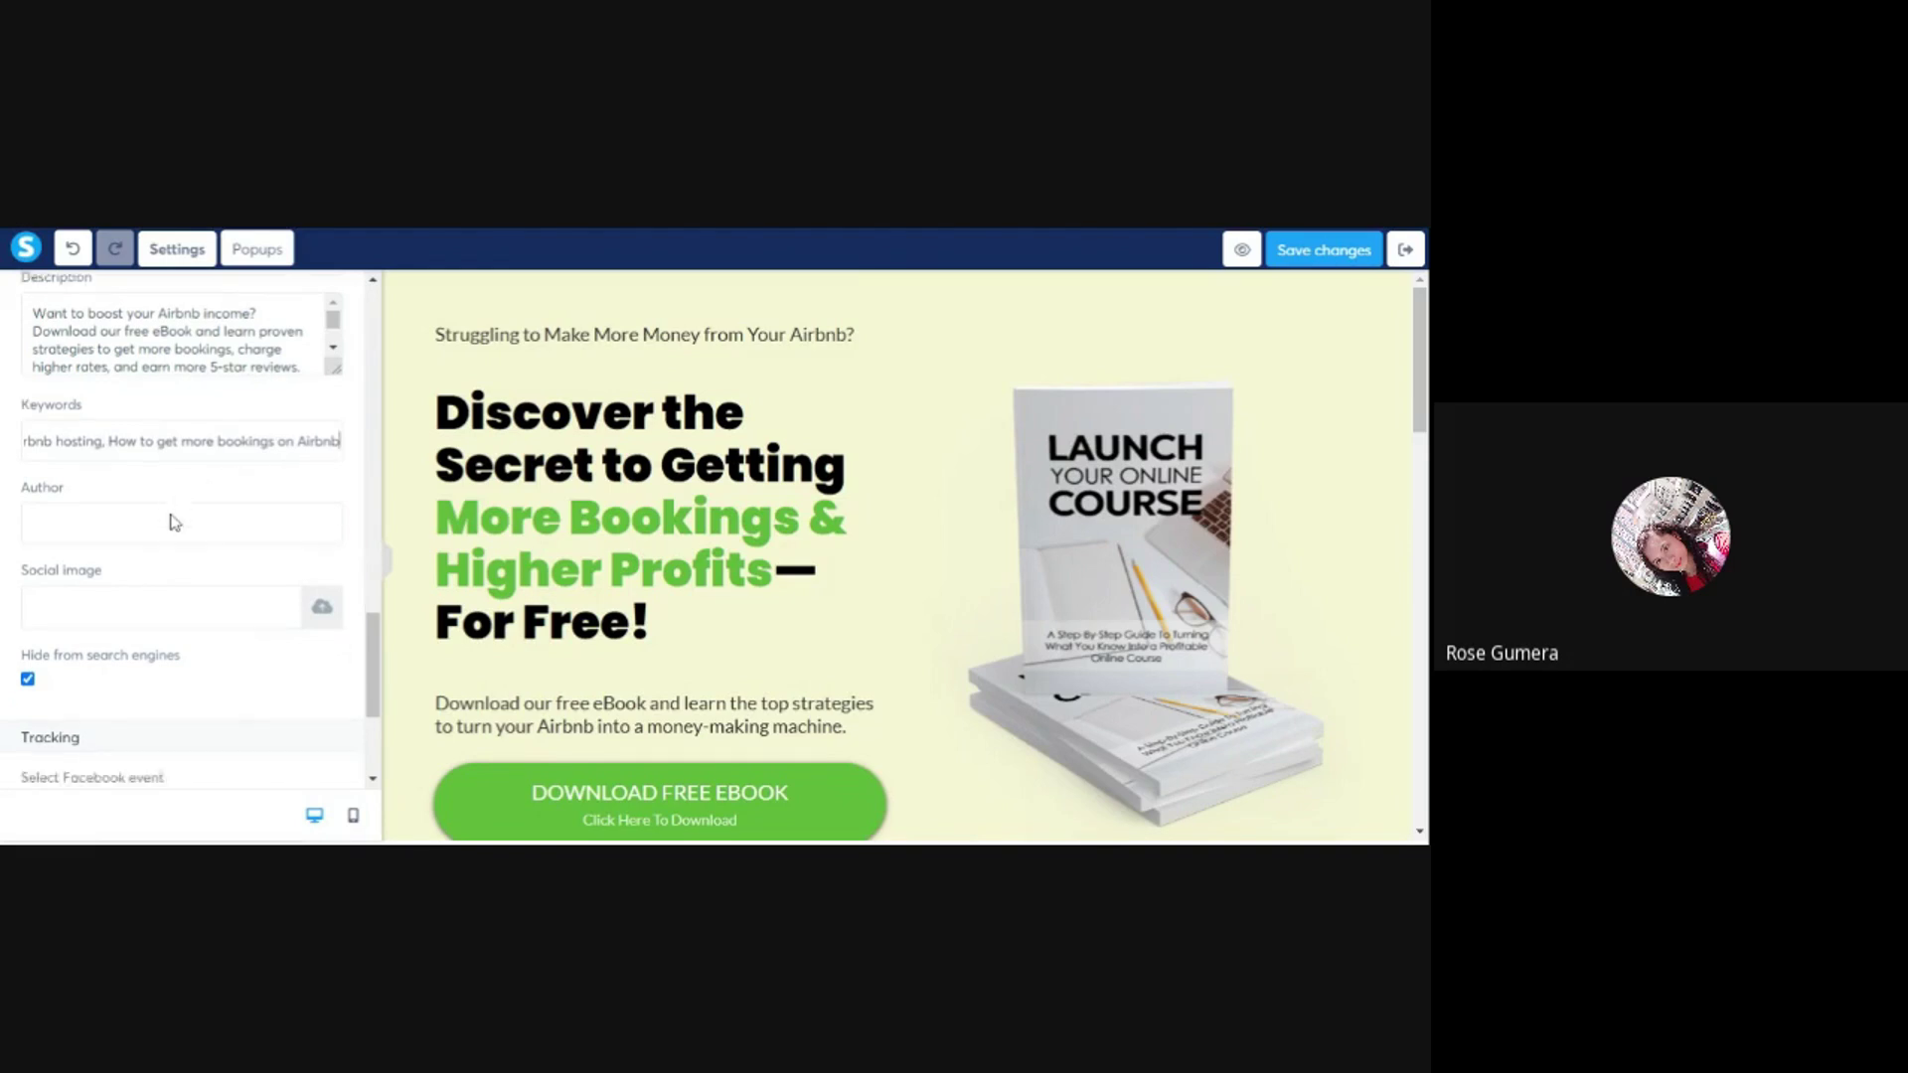
pyautogui.scroll(-2, 173, 522)
pyautogui.write('Rose Gumera')
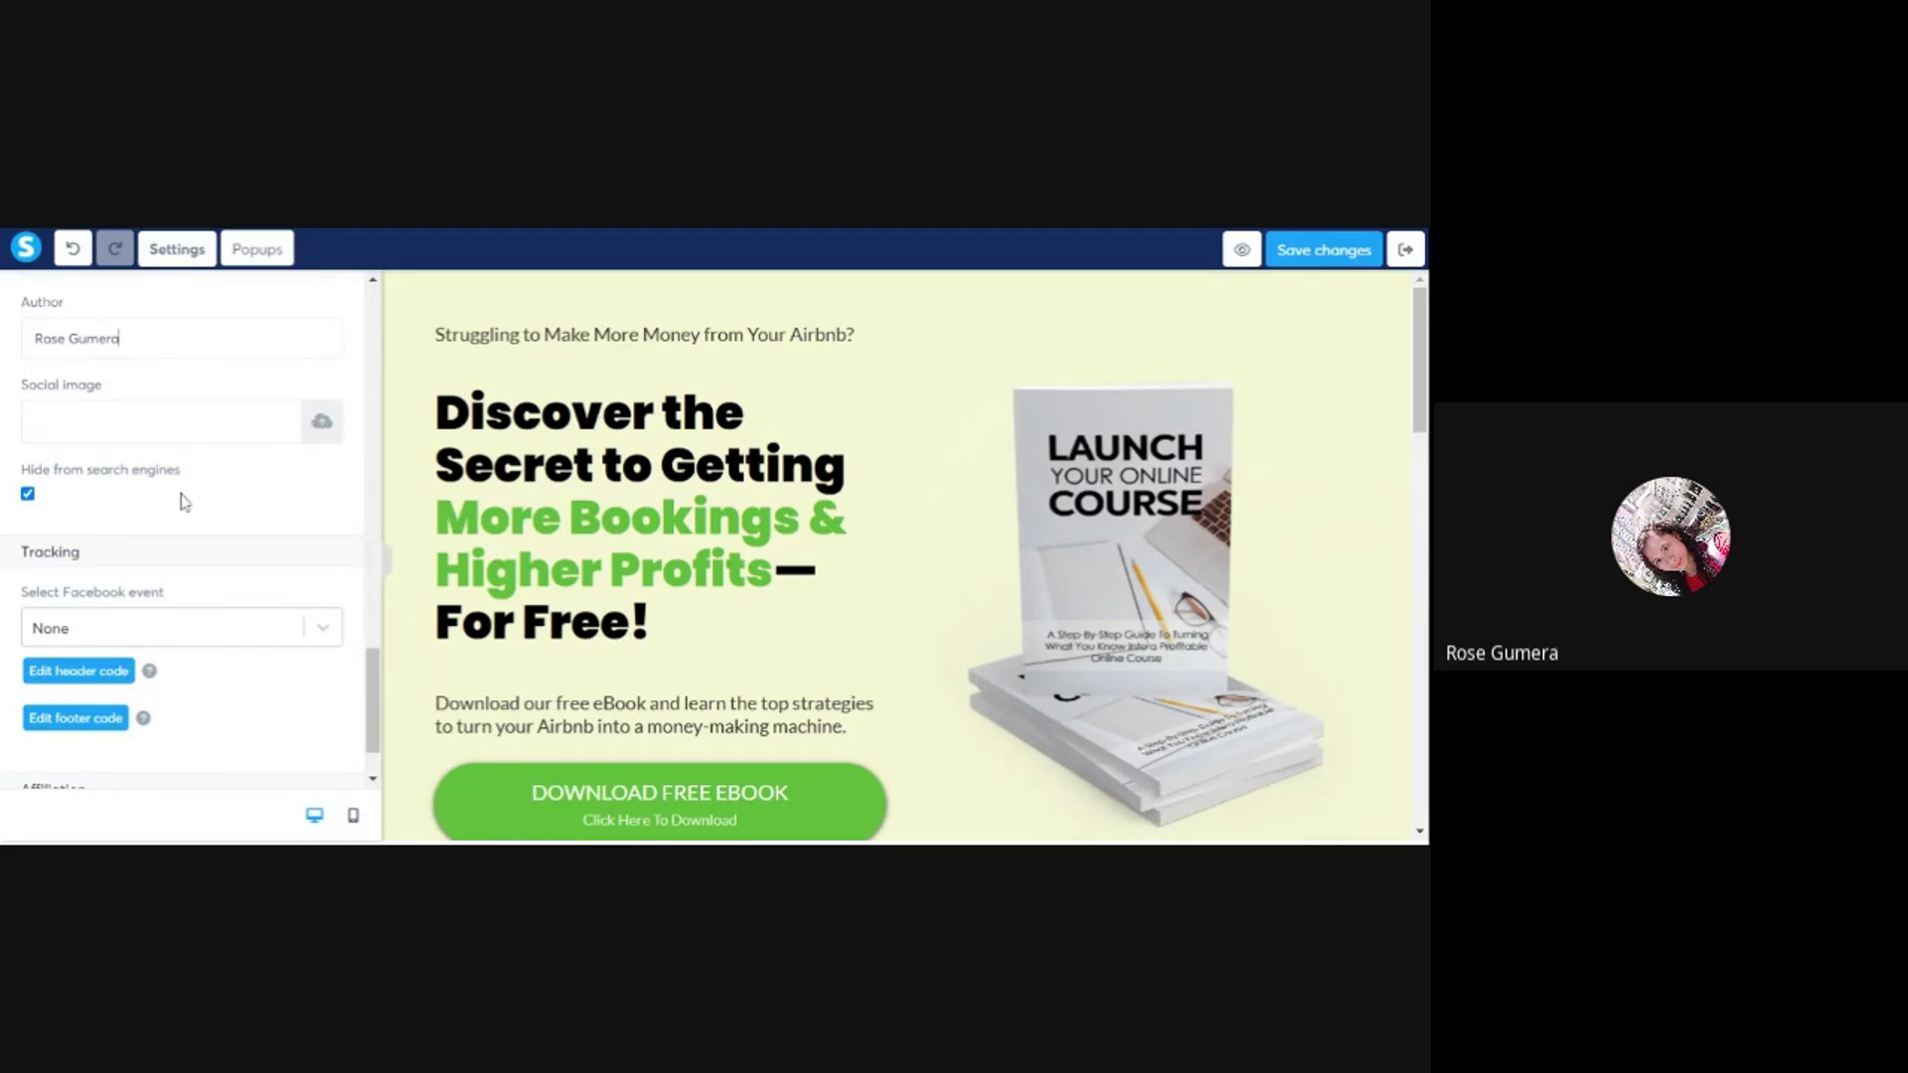
# - Toggle the 'Hide from search engines' checkbox and check its label
pyautogui.scroll(-1, 184, 501)
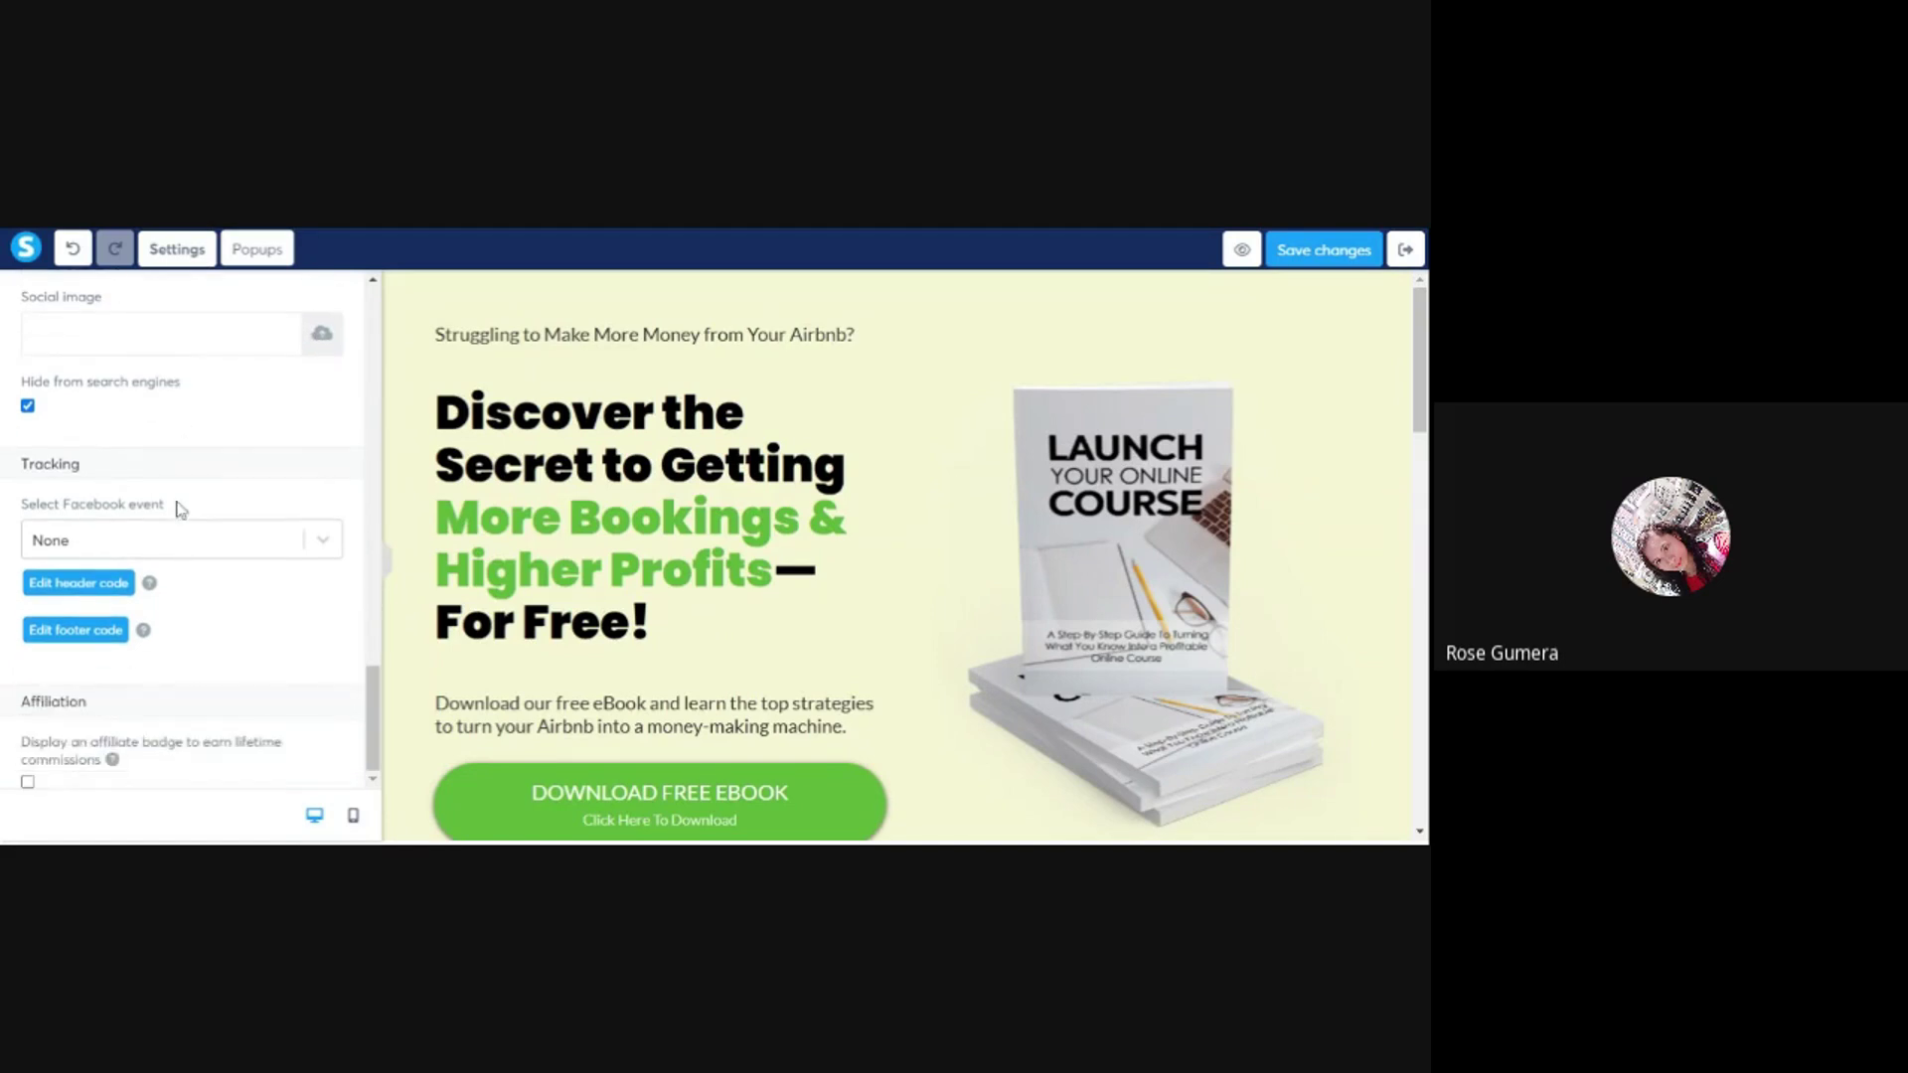
pyautogui.click(27, 406)
pyautogui.click(28, 405)
pyautogui.moveTo(22, 382); pyautogui.dragTo(211, 389)
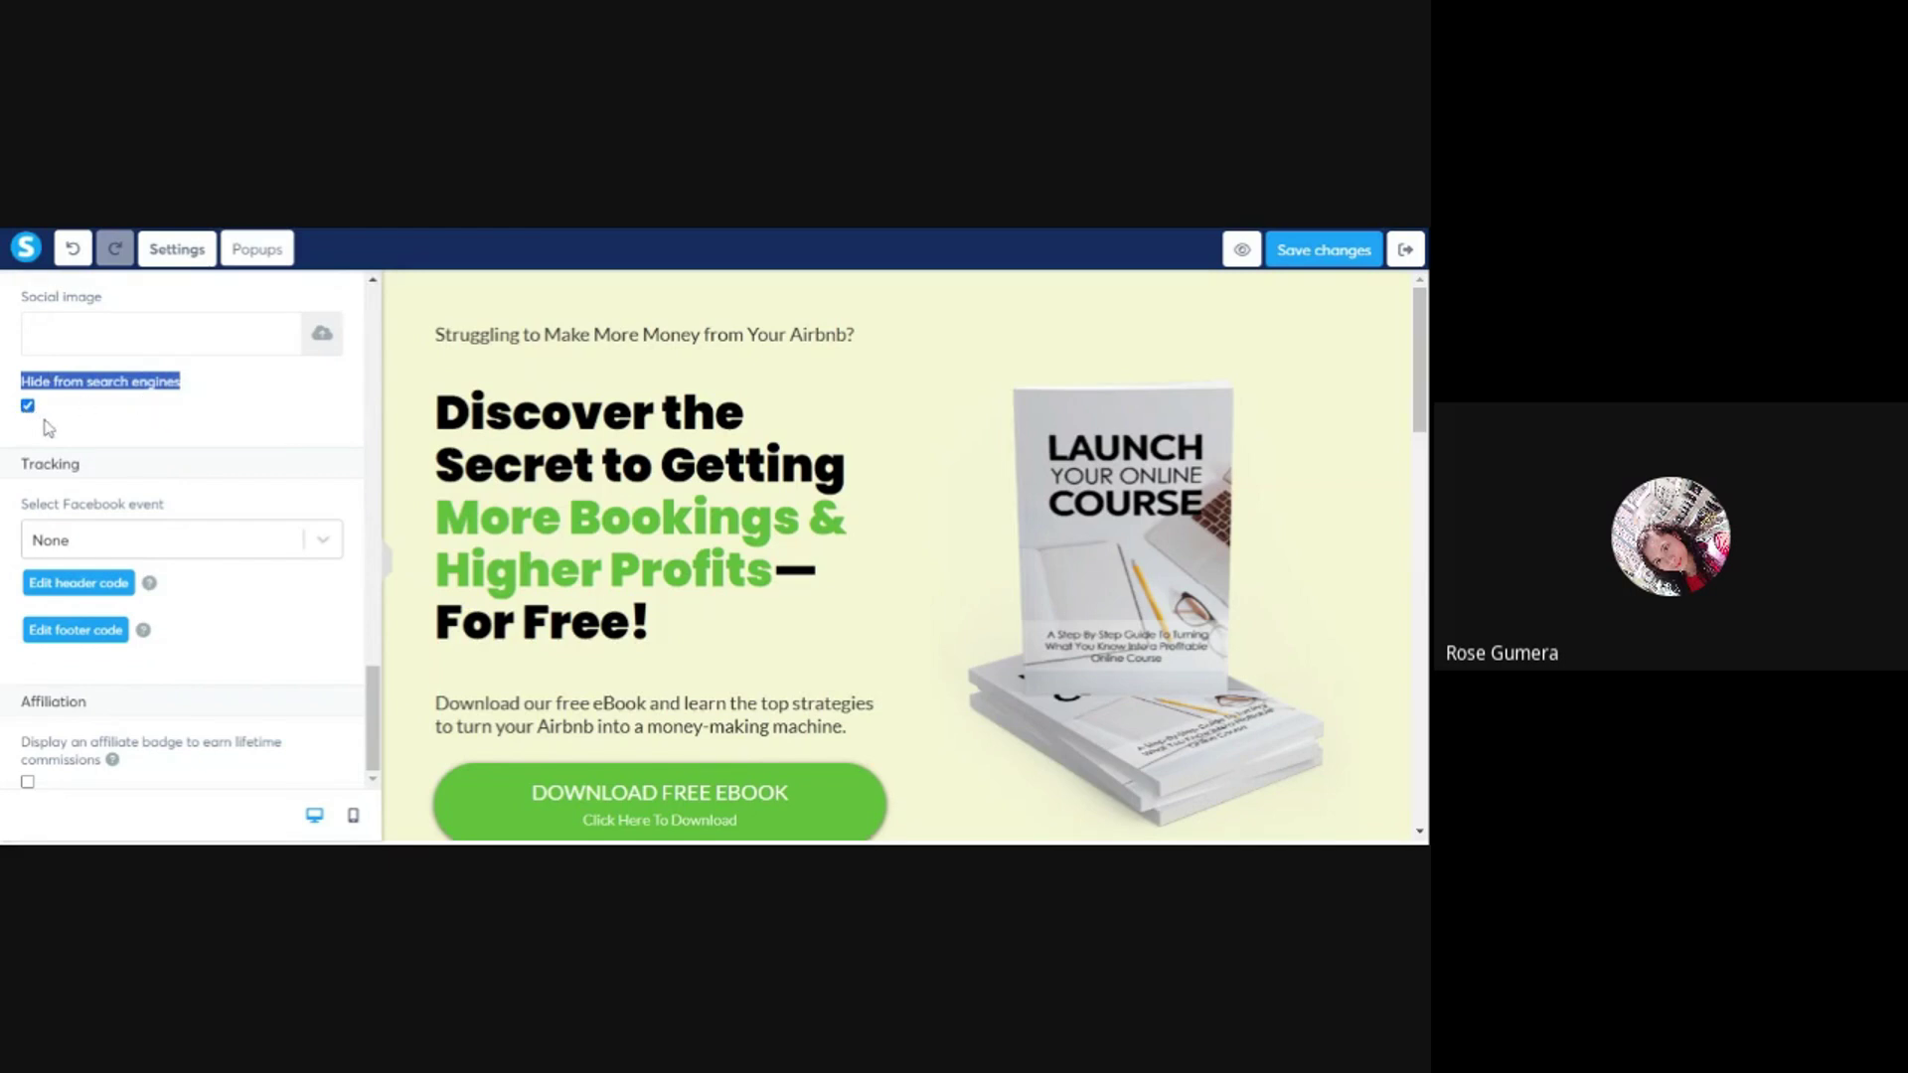
pyautogui.scroll(4, 272, 425)
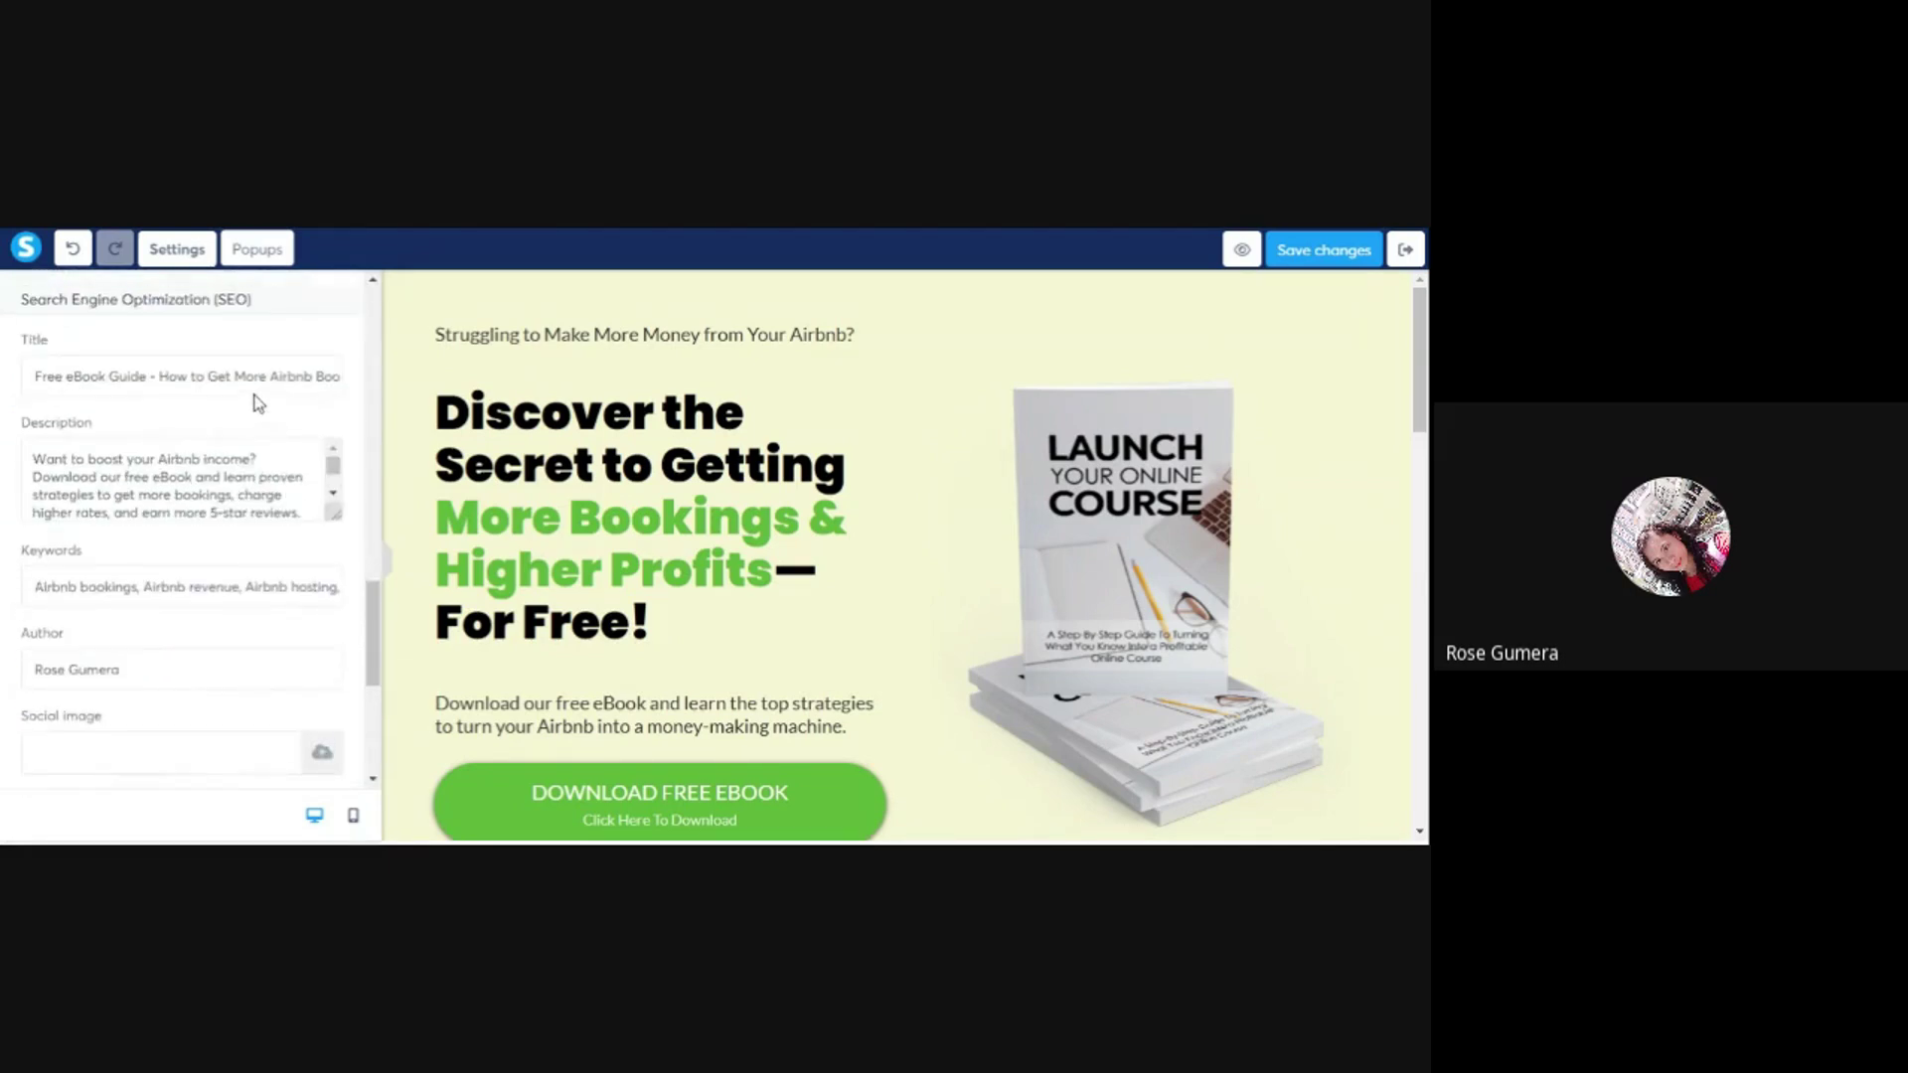
pyautogui.scroll(-1, 173, 480)
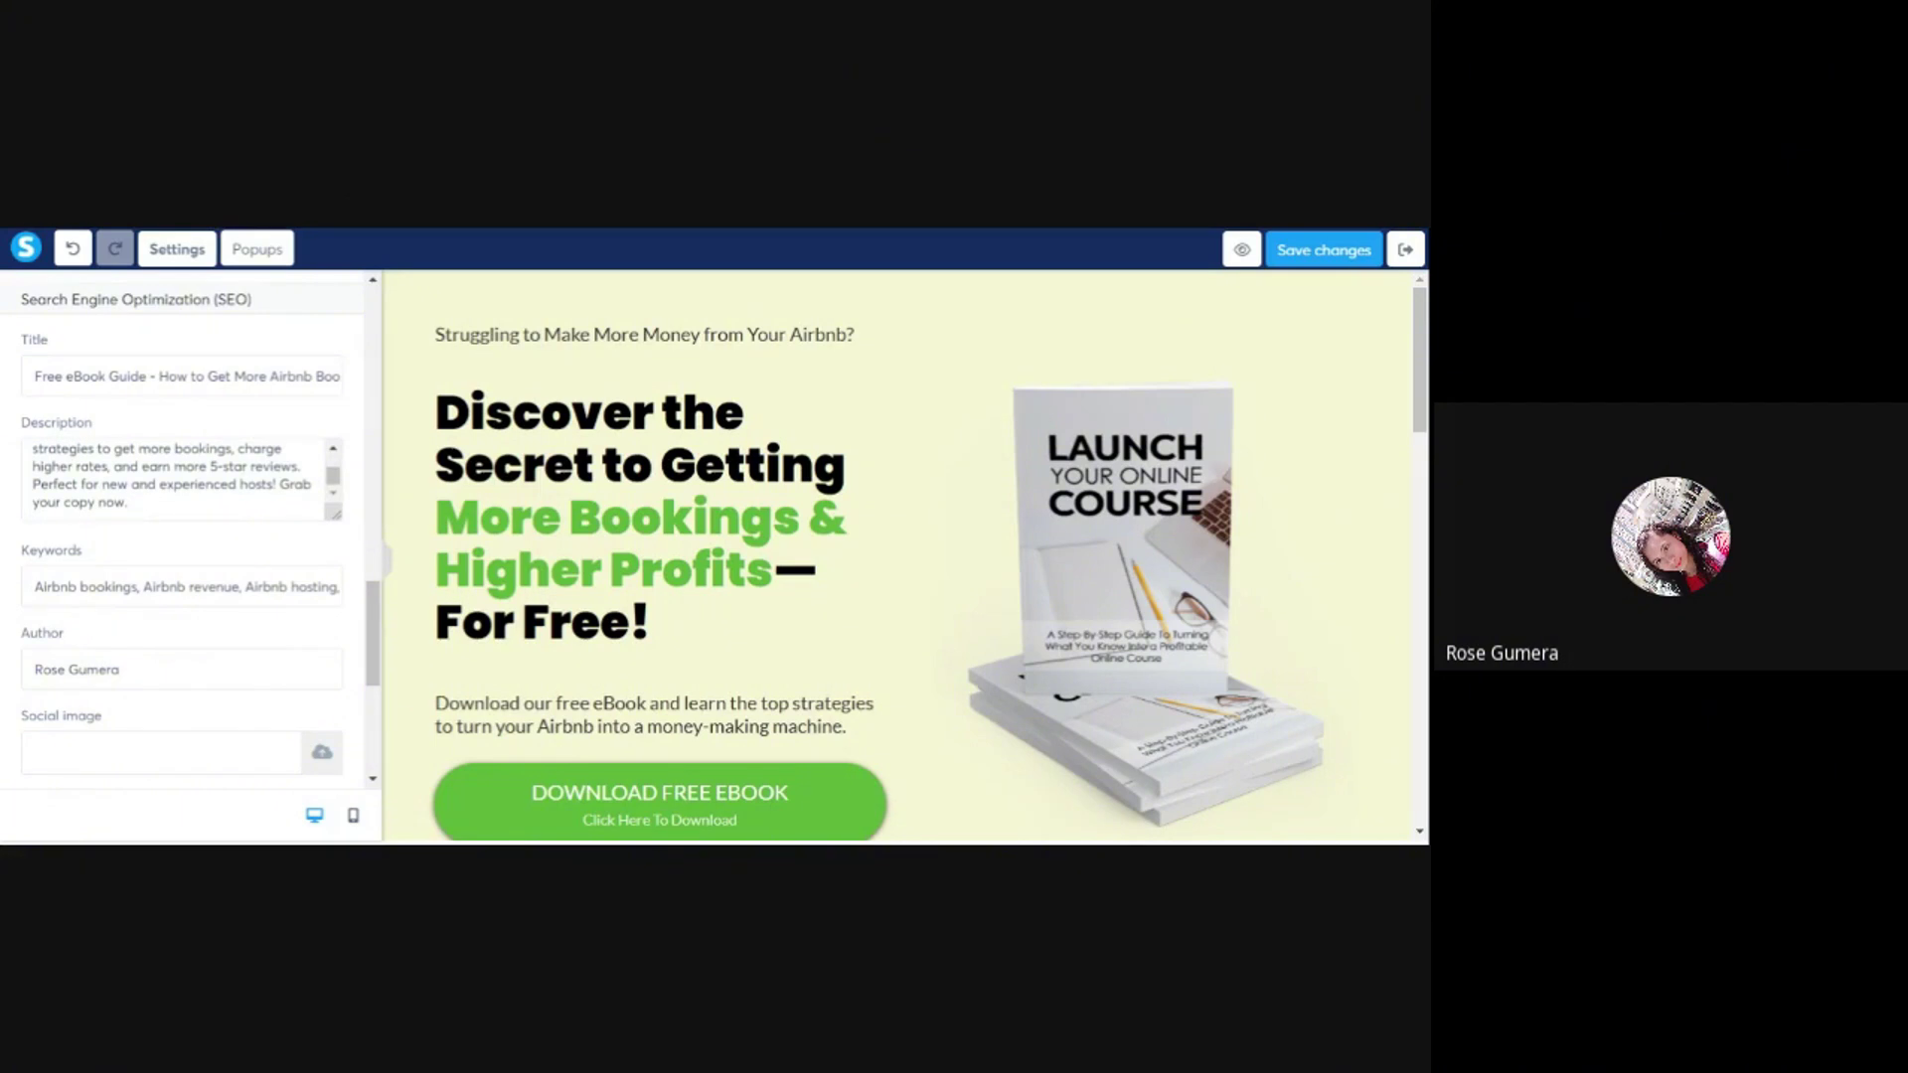
pyautogui.scroll(-4, 157, 502)
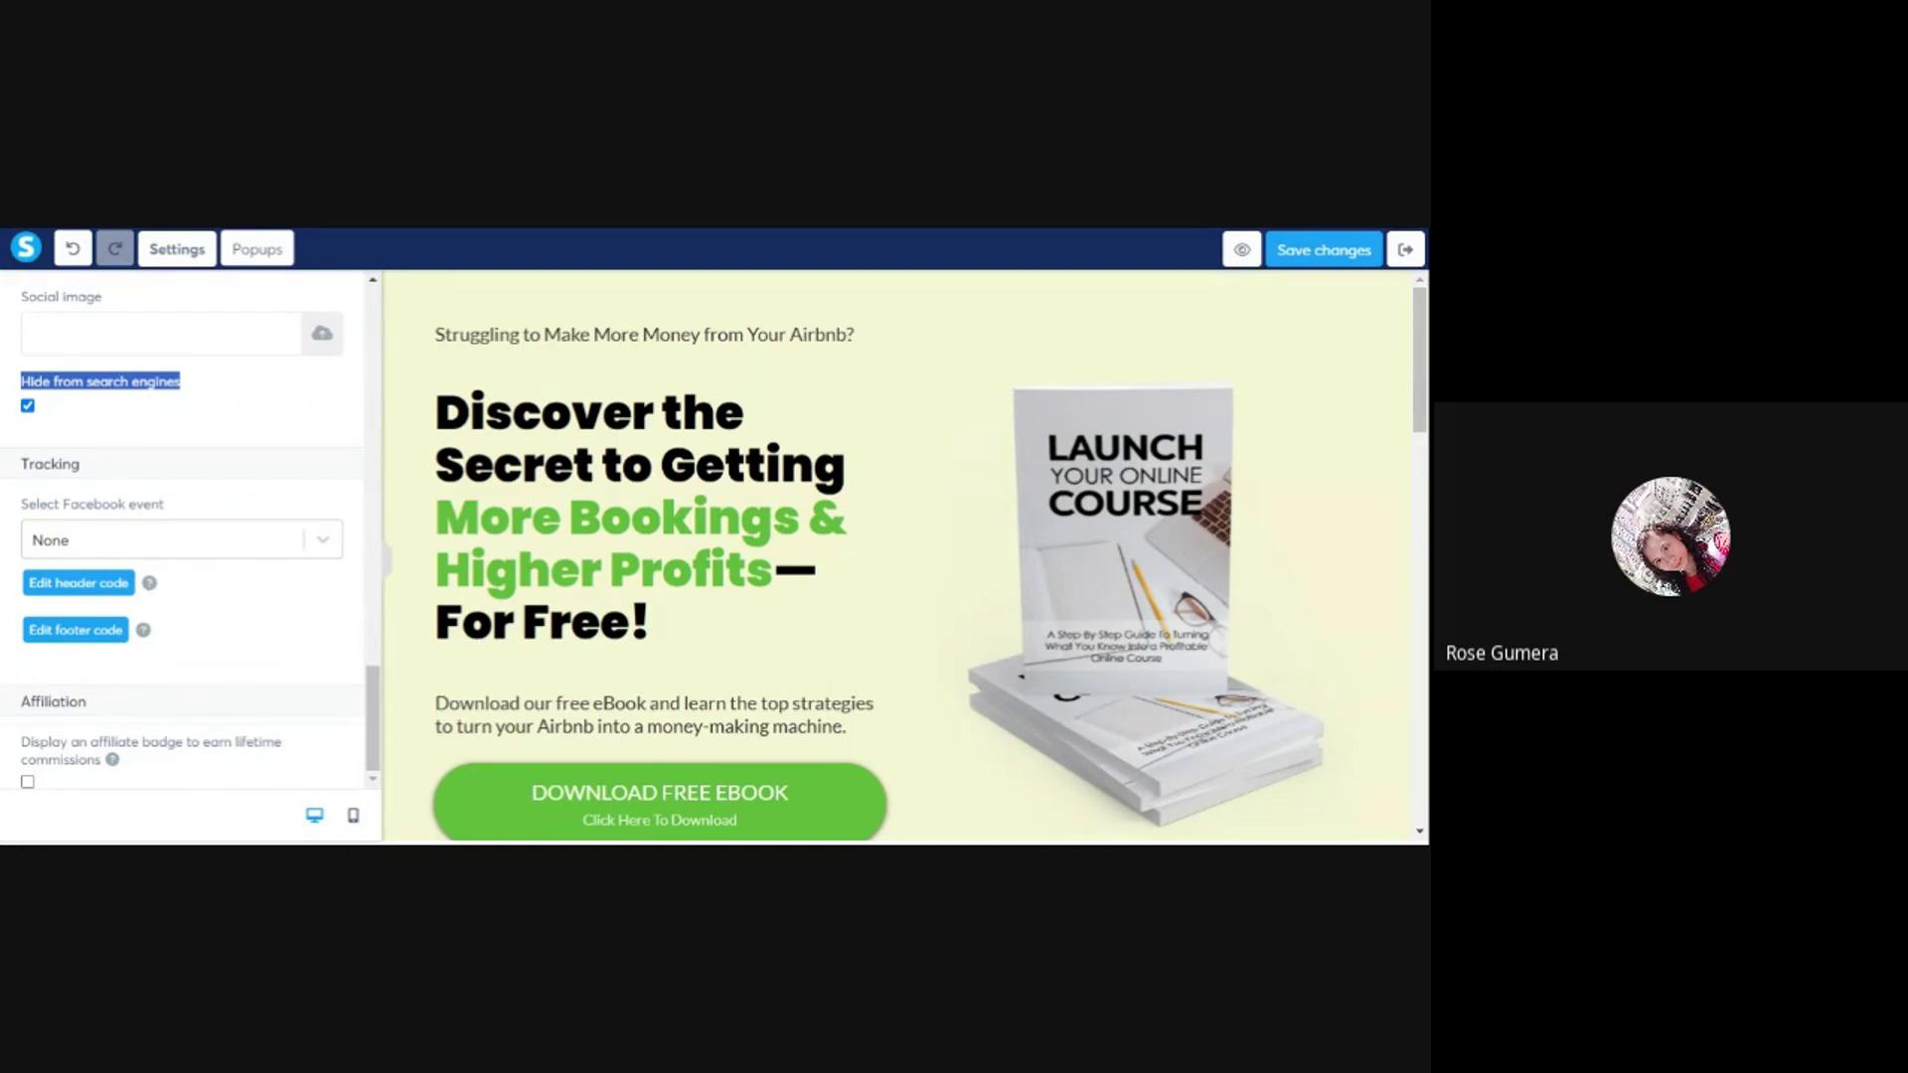
# - Leave 'Hide from search engines' unticked so the page stays indexable
pyautogui.click(50, 407)
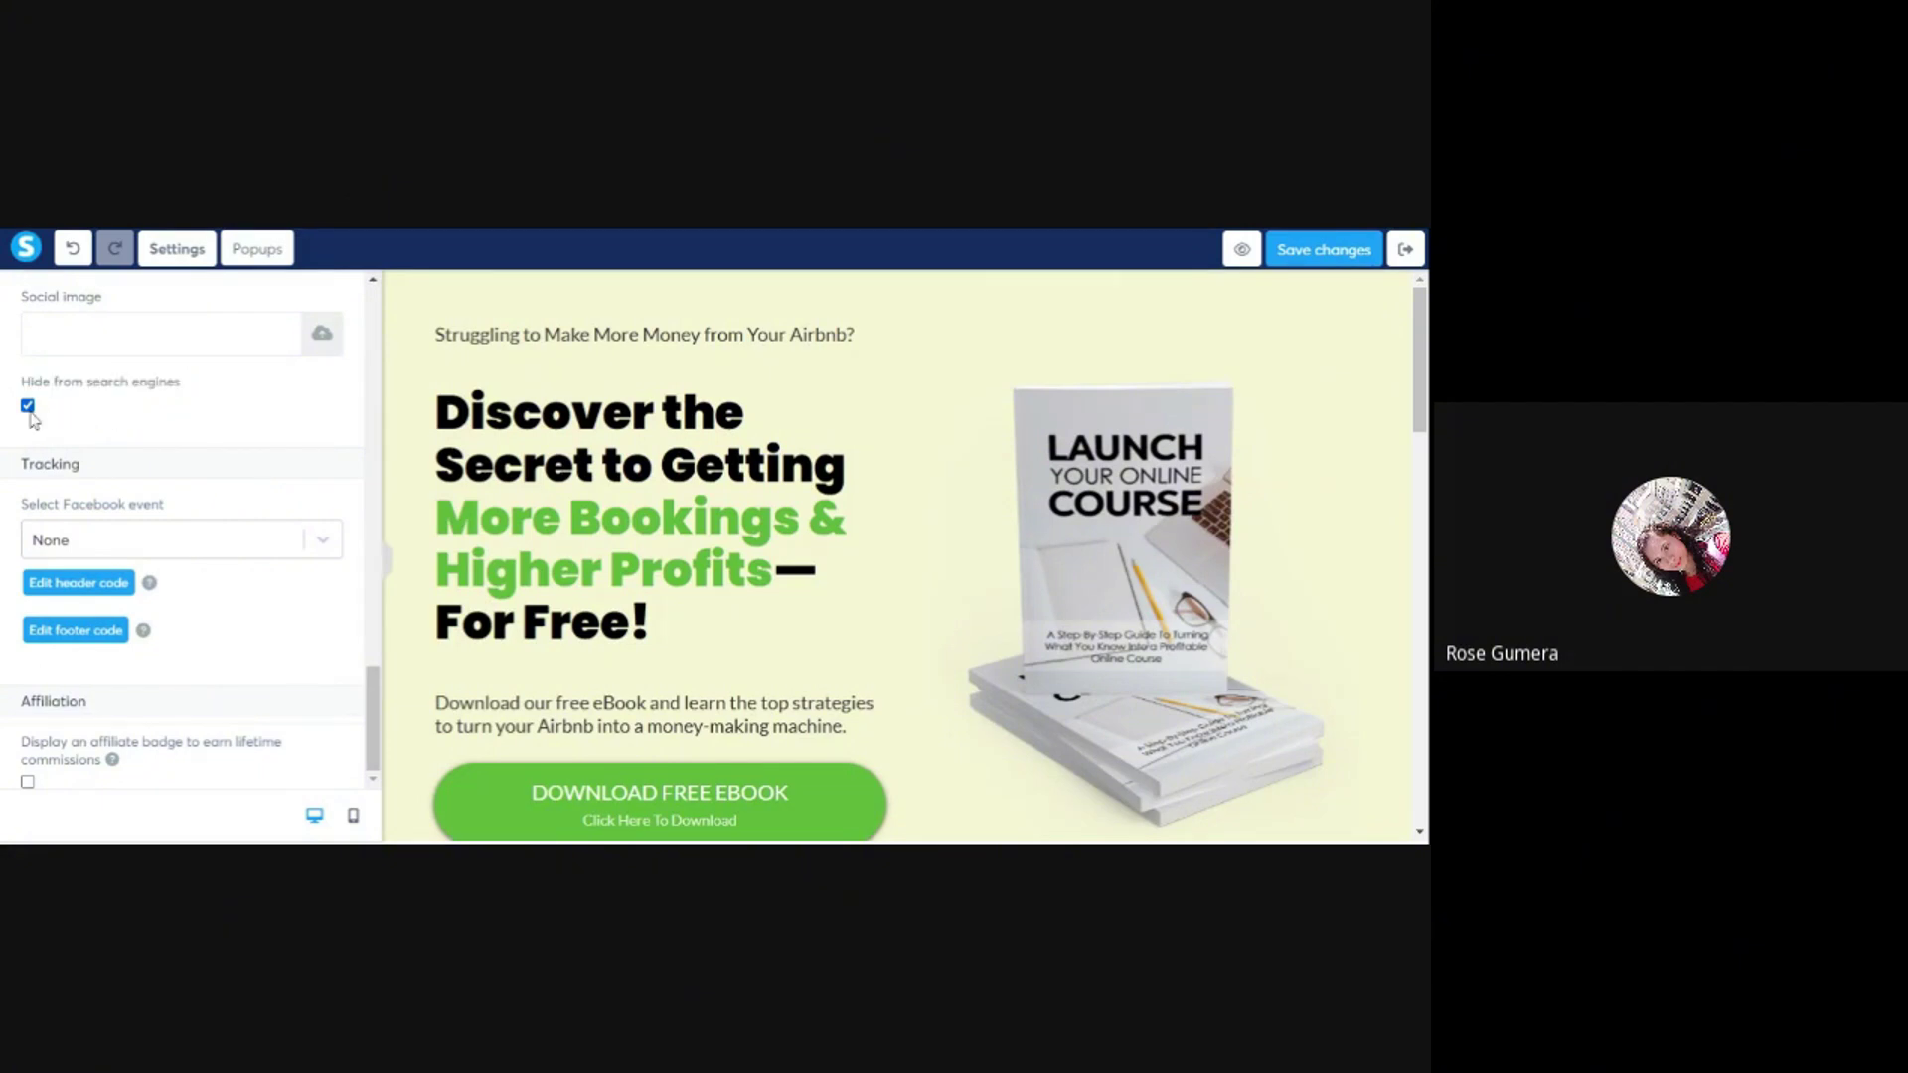
pyautogui.click(28, 407)
pyautogui.click(30, 407)
pyautogui.click(30, 408)
pyautogui.scroll(5, 30, 407)
pyautogui.scroll(3, 264, 427)
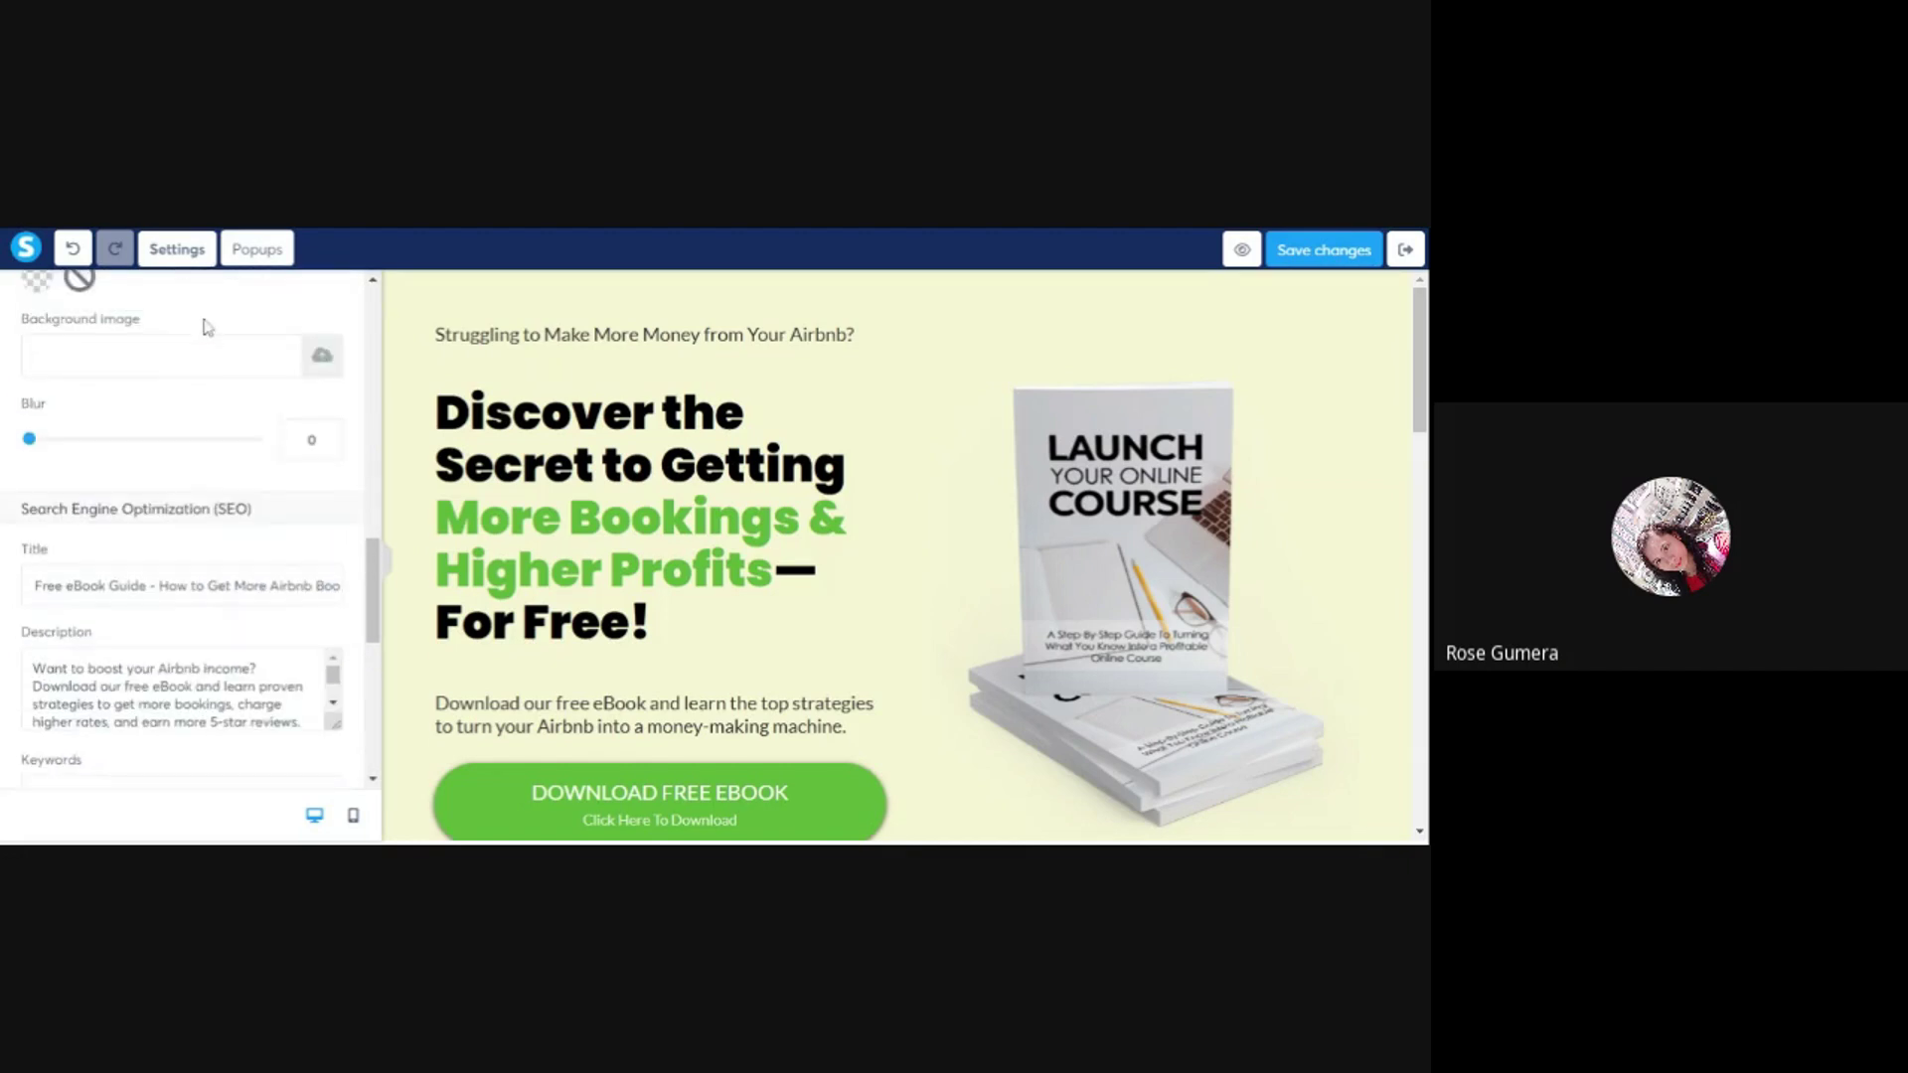
pyautogui.scroll(-3, 244, 445)
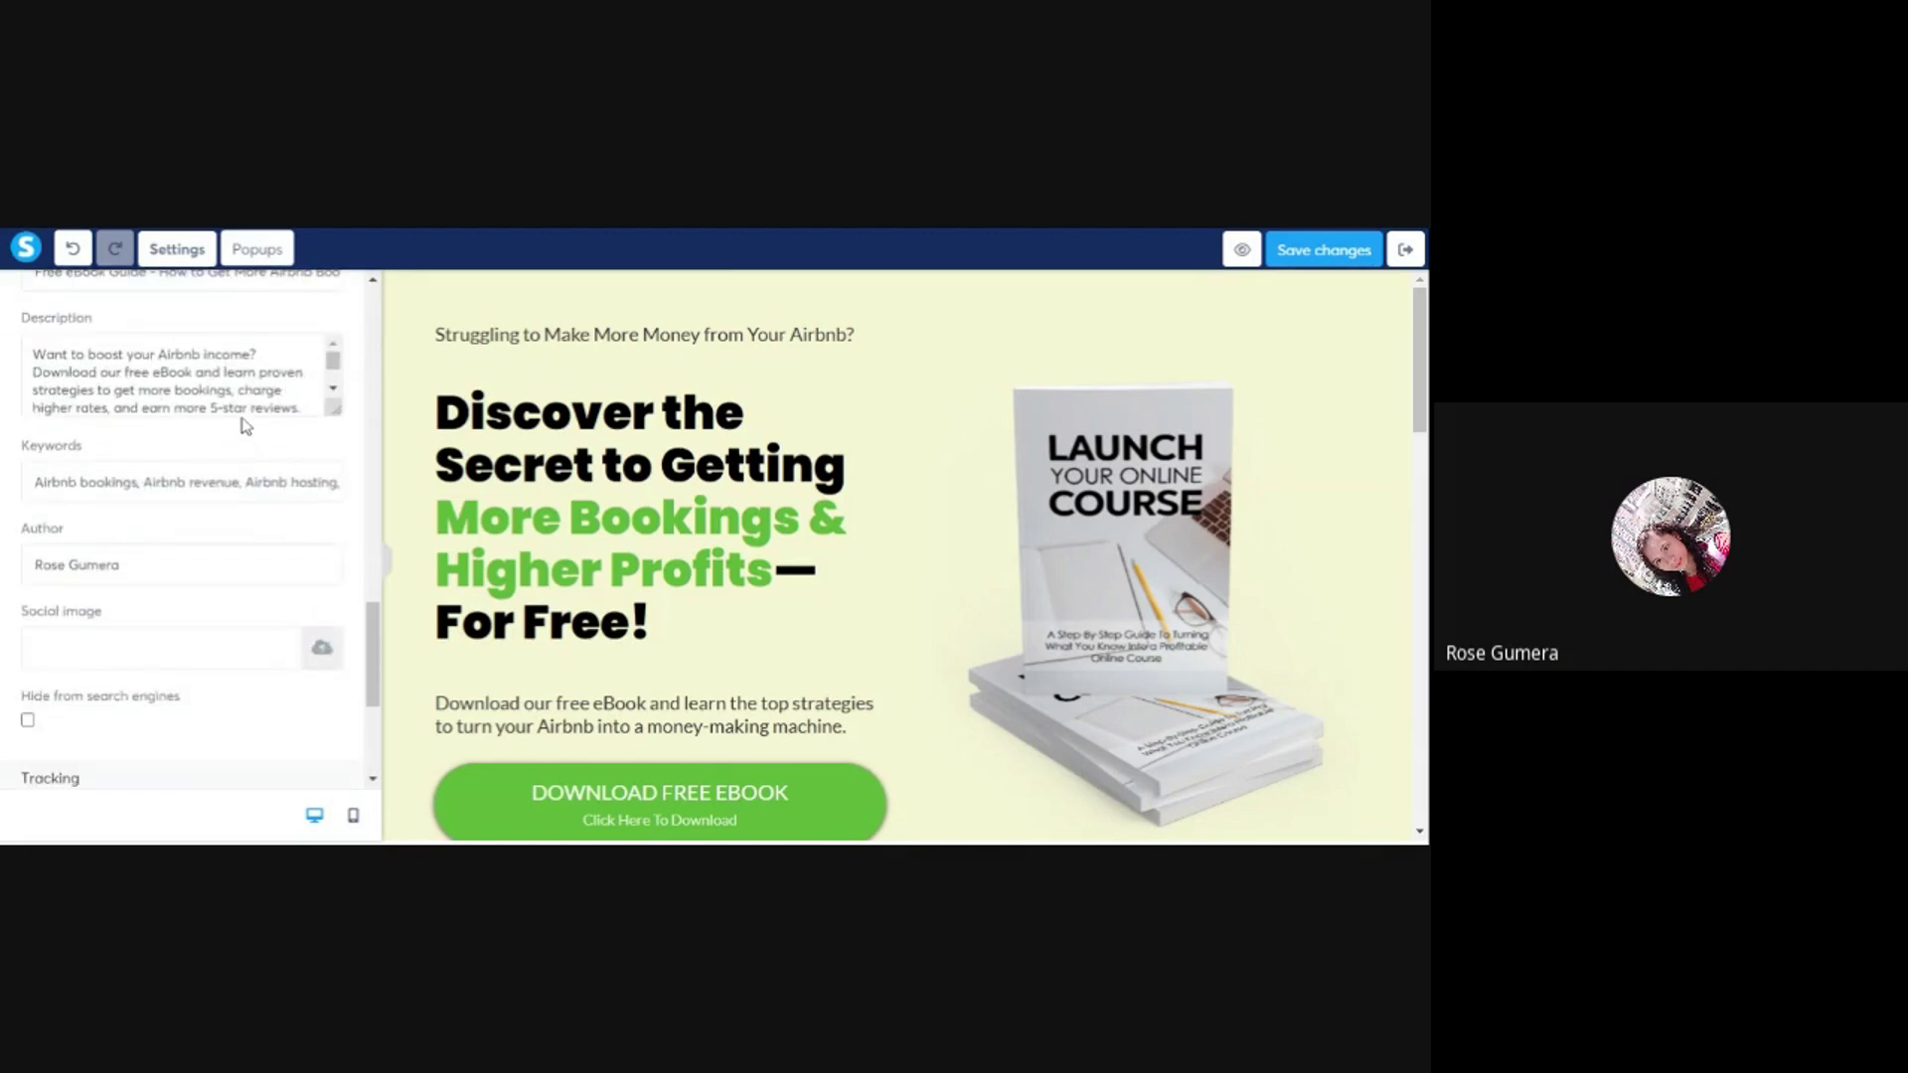
pyautogui.scroll(-5, 178, 378)
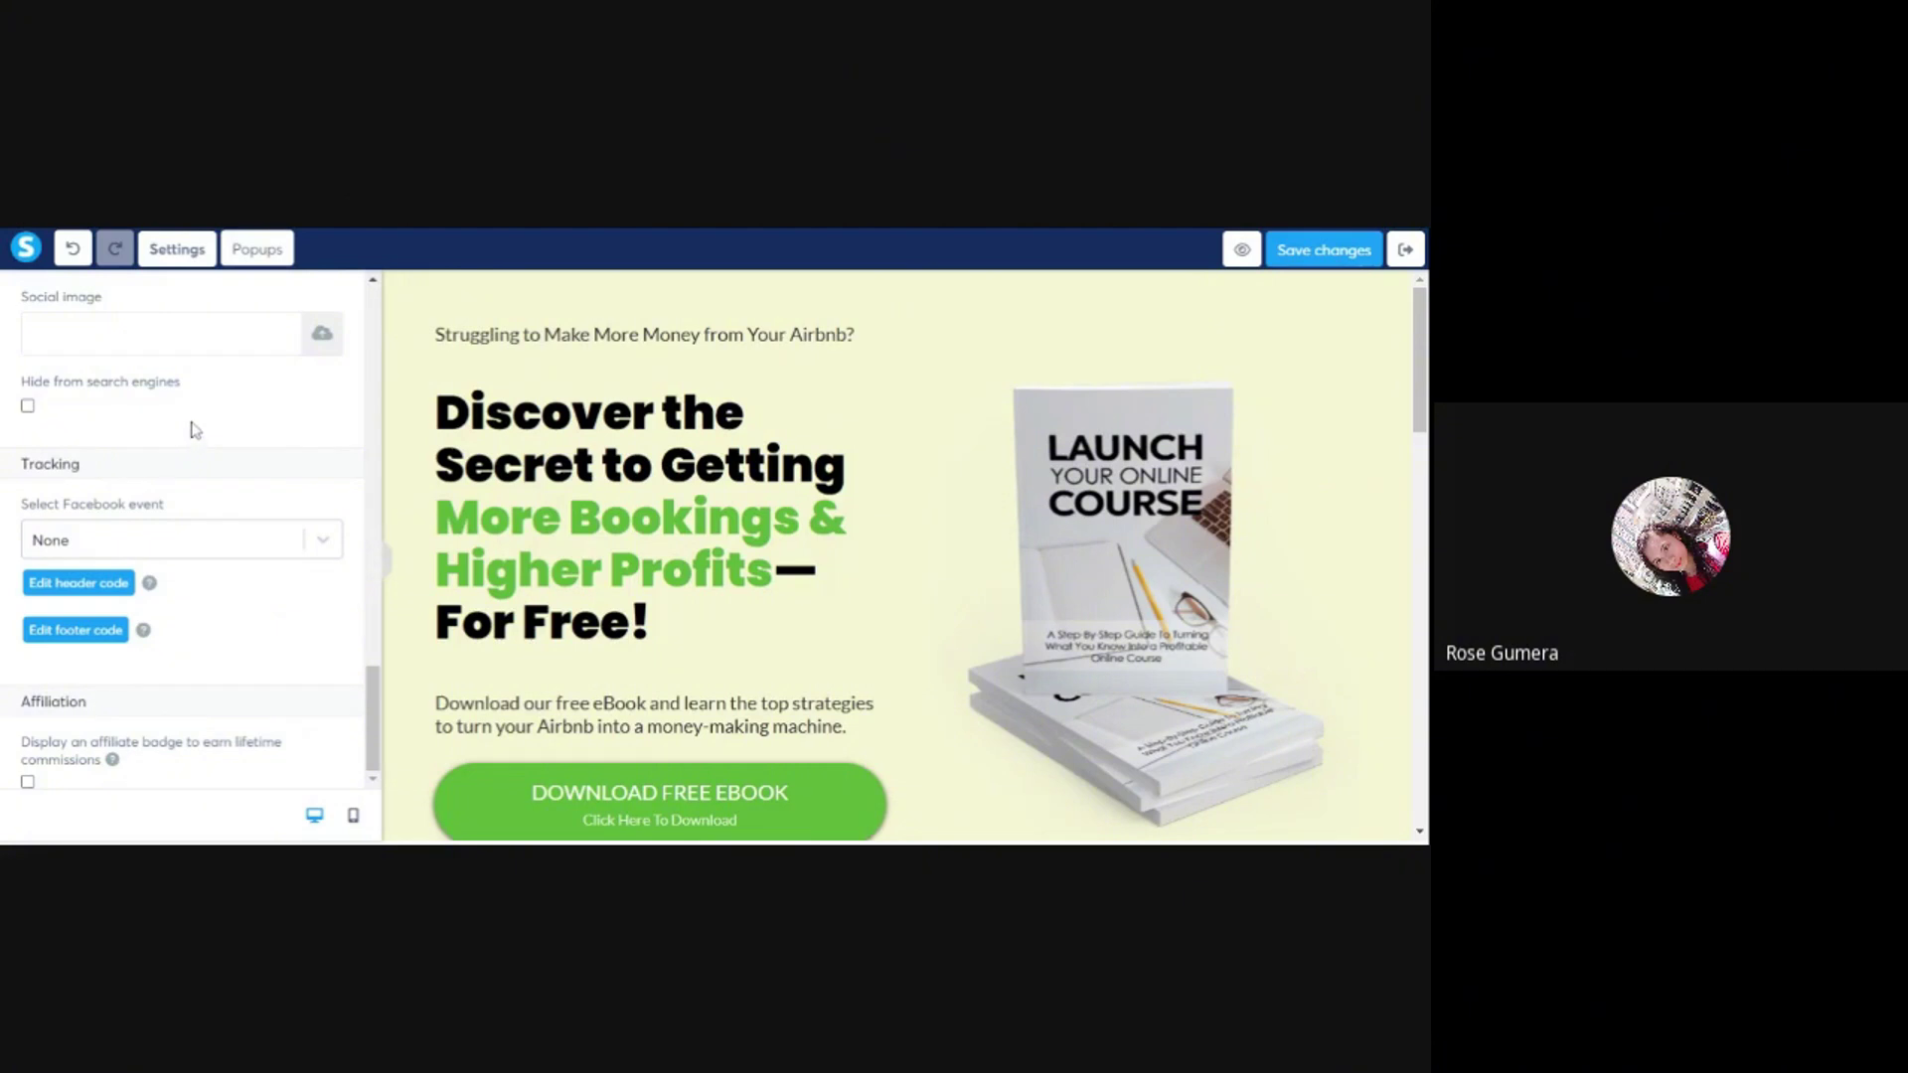
# - Choose View content as the page's Facebook event, save, and close the settings sidebar
pyautogui.click(169, 537)
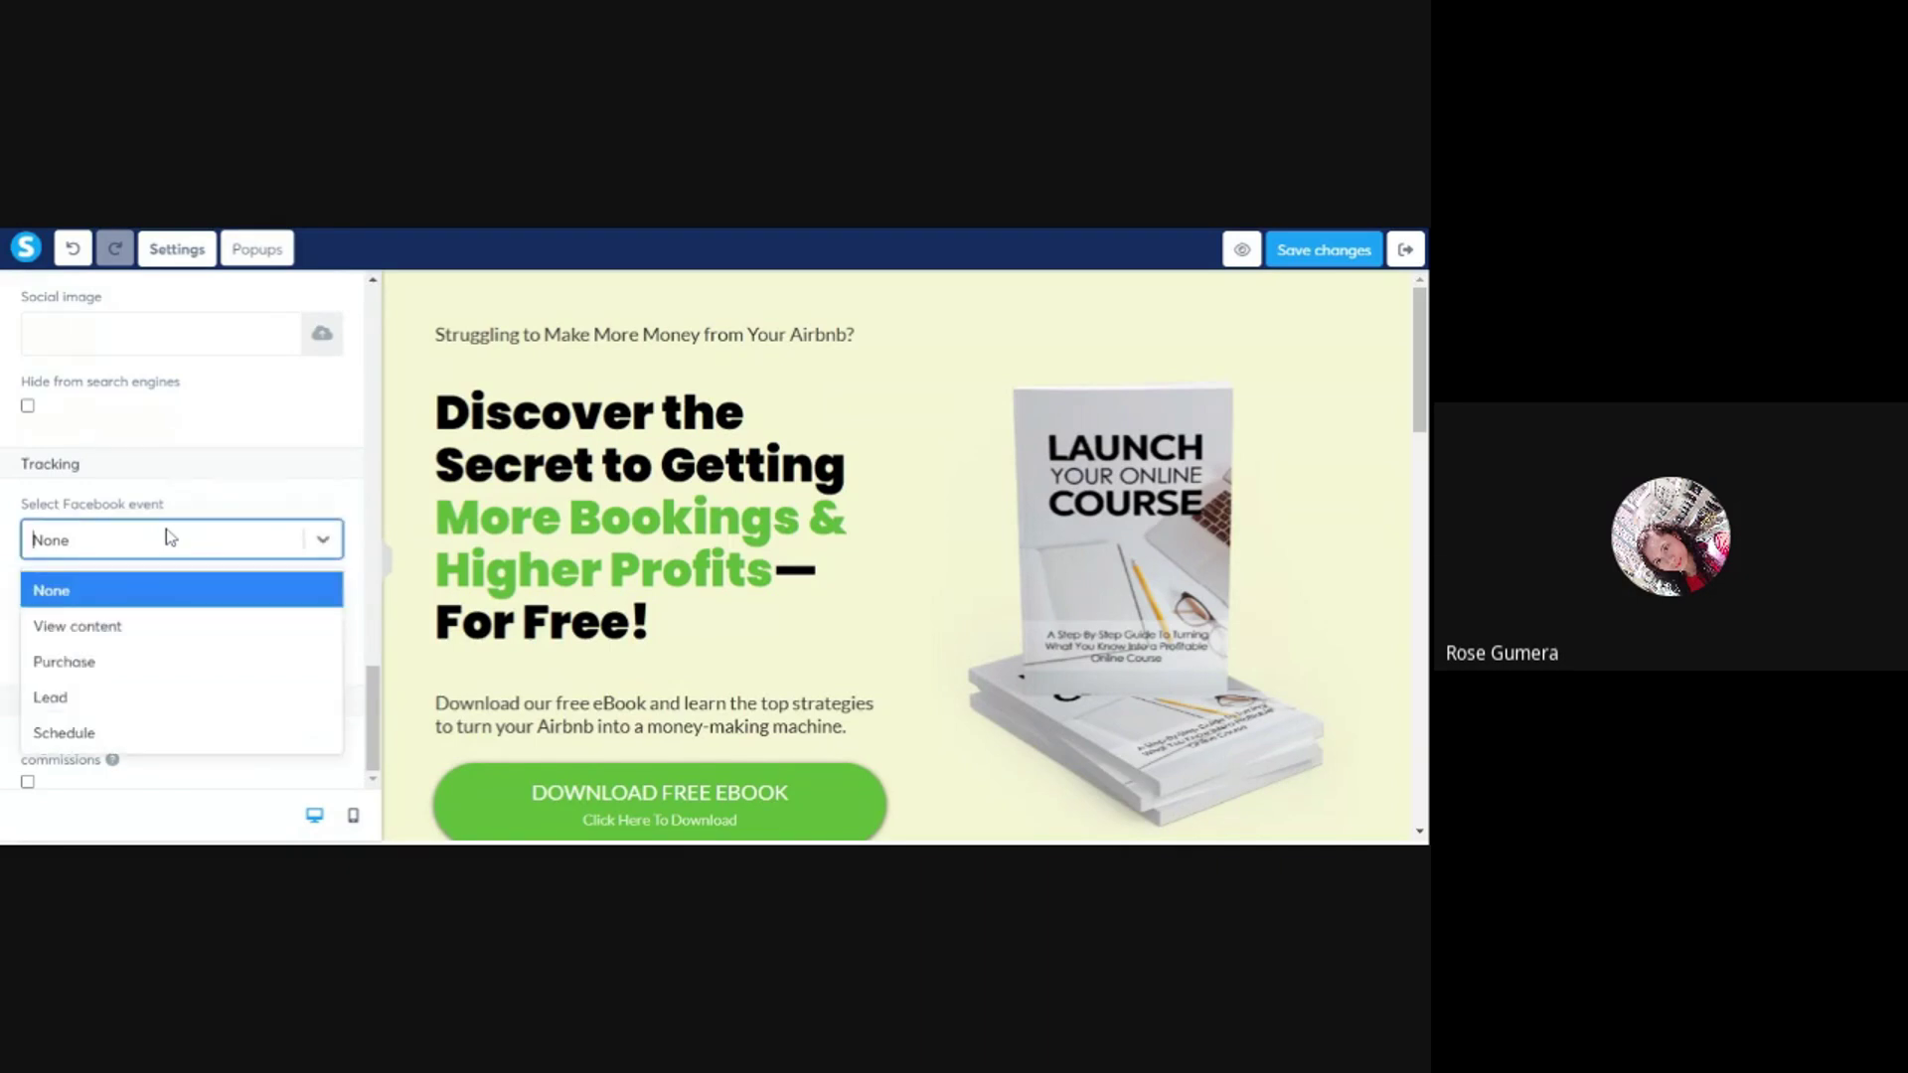
pyautogui.click(75, 628)
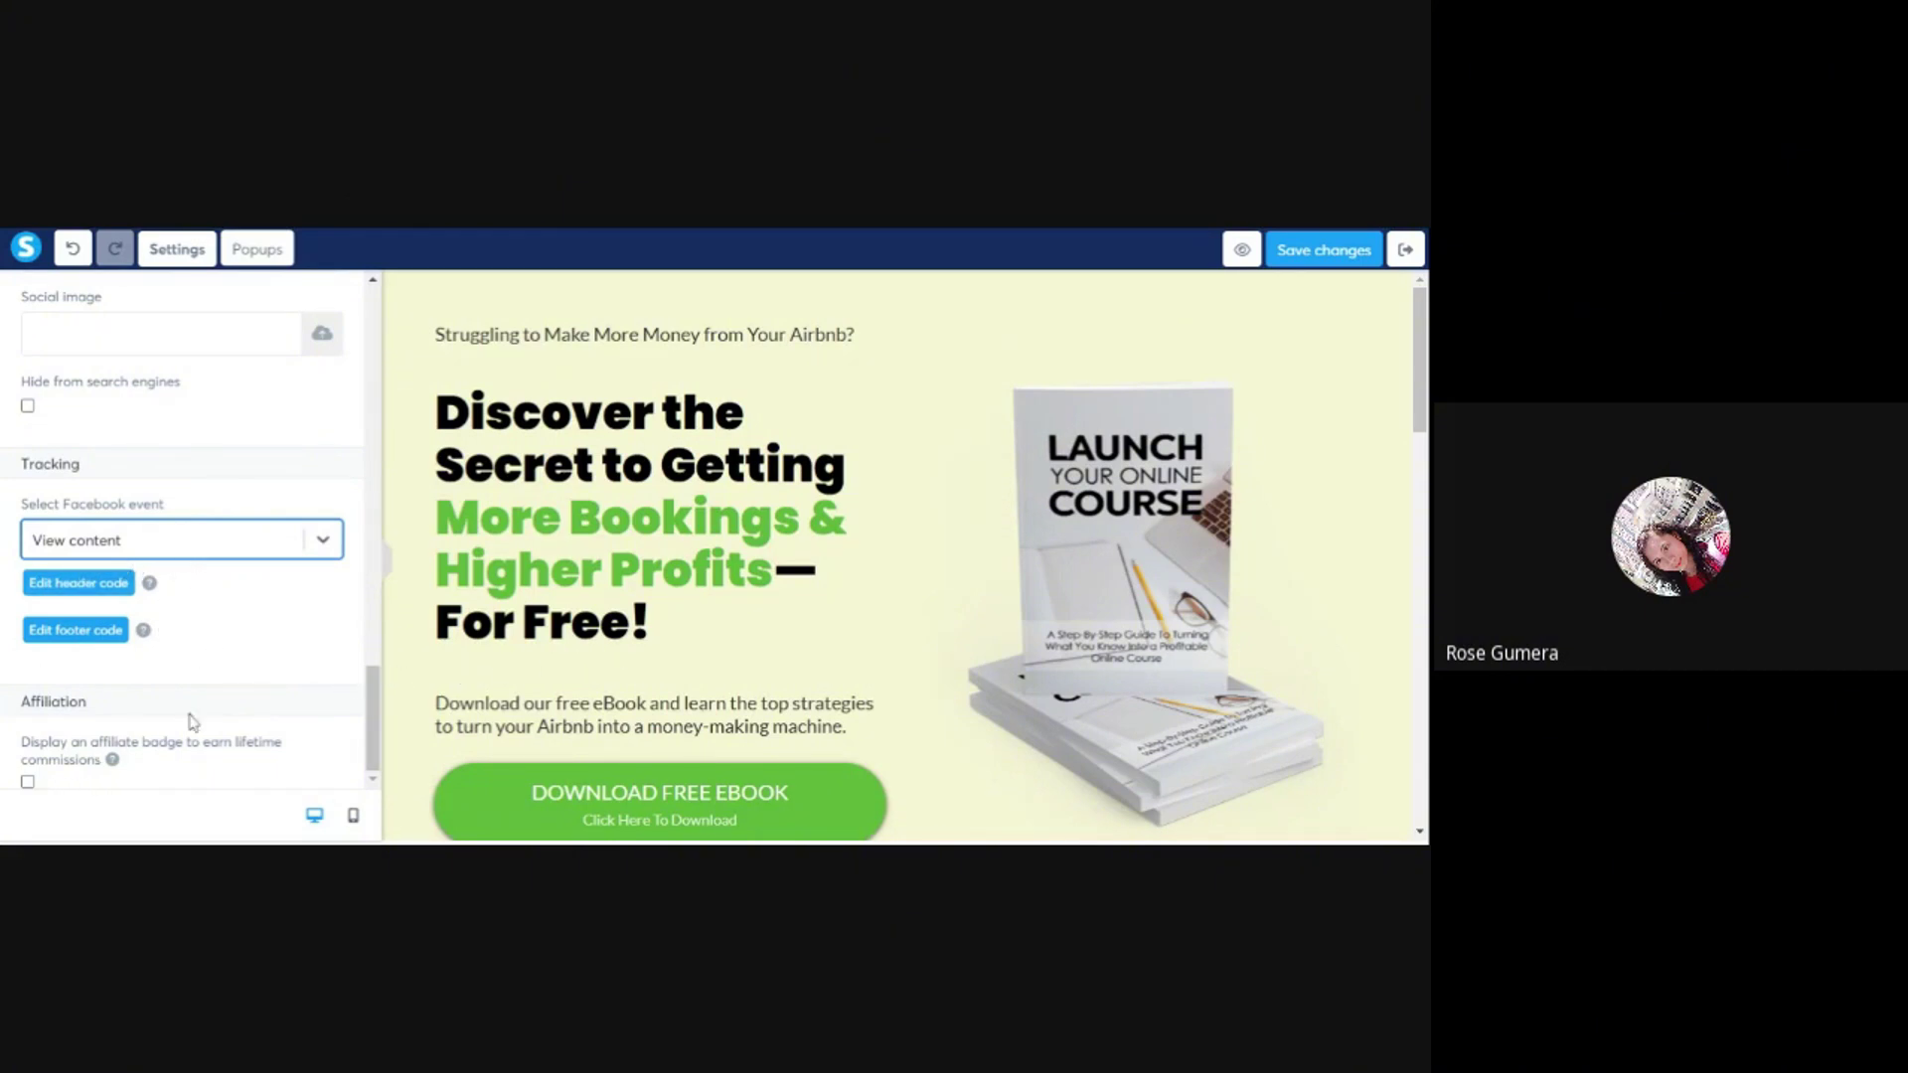
pyautogui.click(1290, 254)
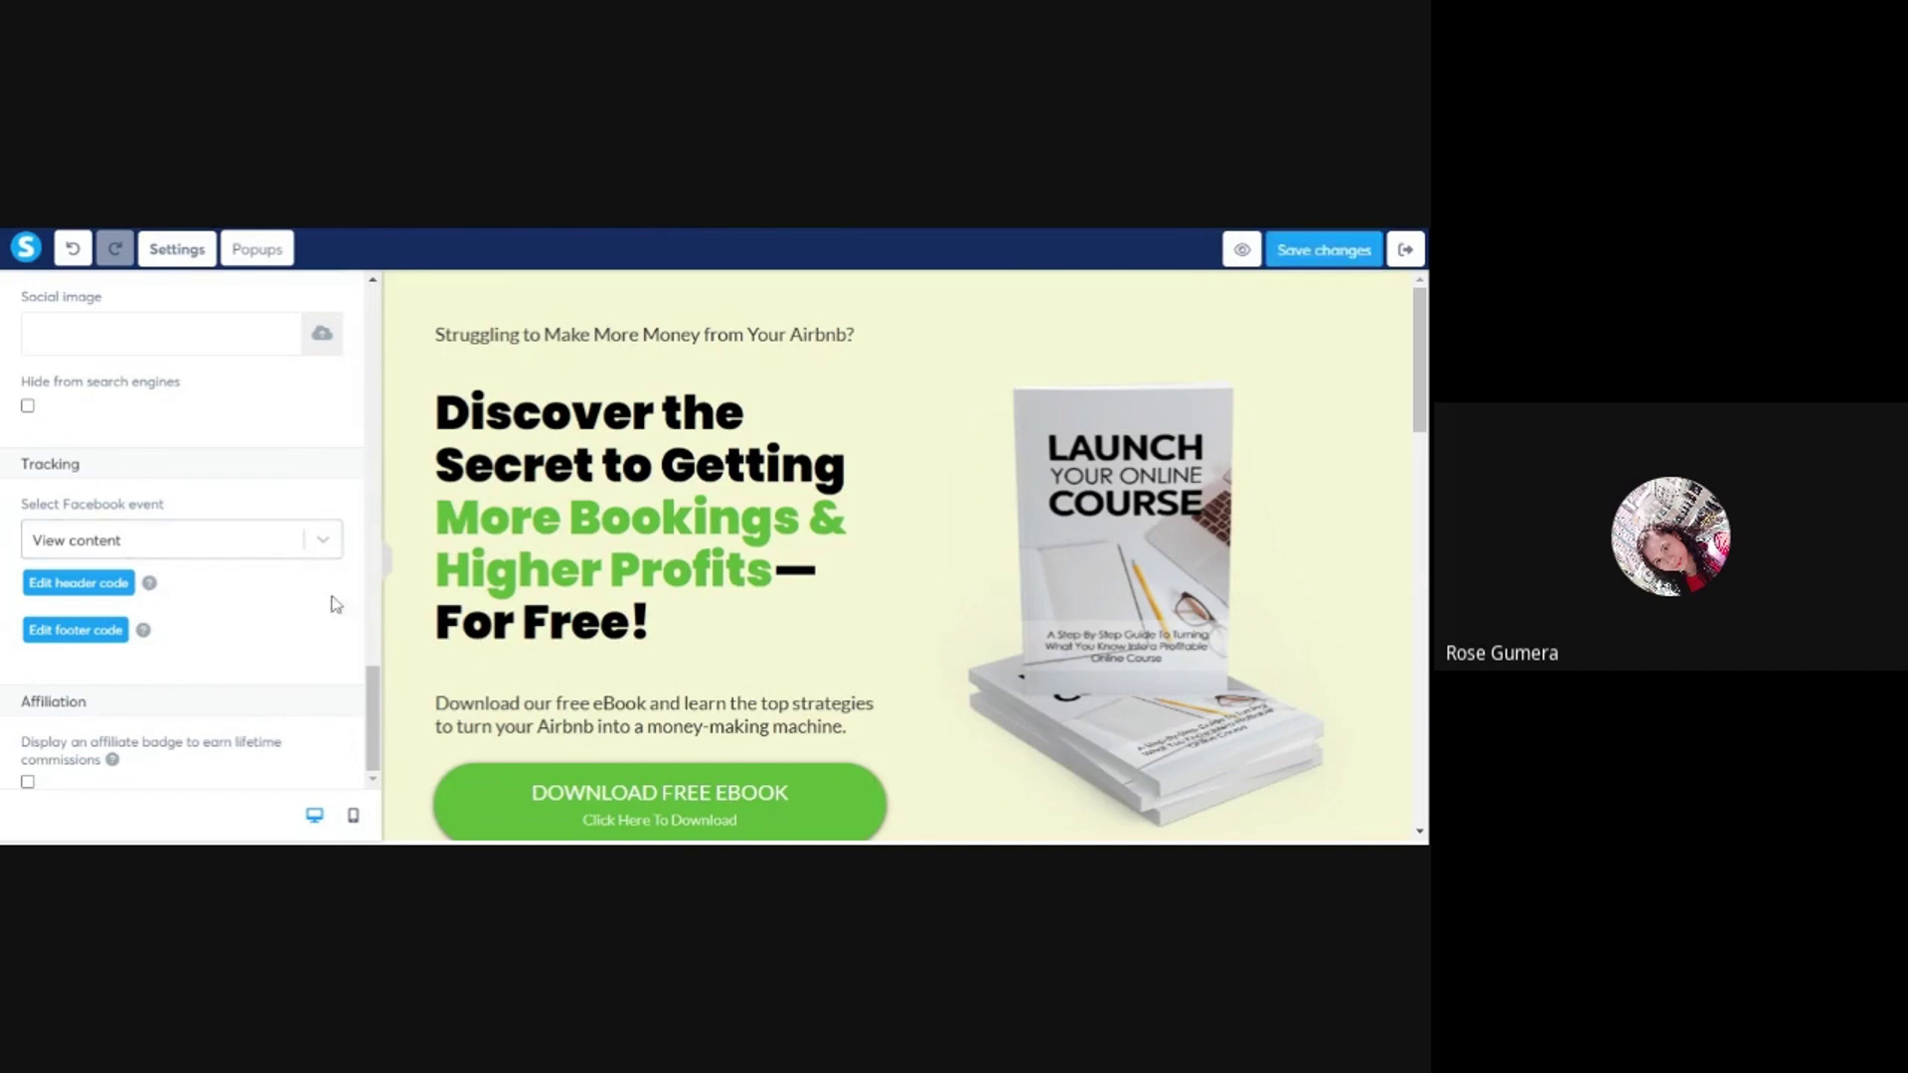
pyautogui.click(749, 404)
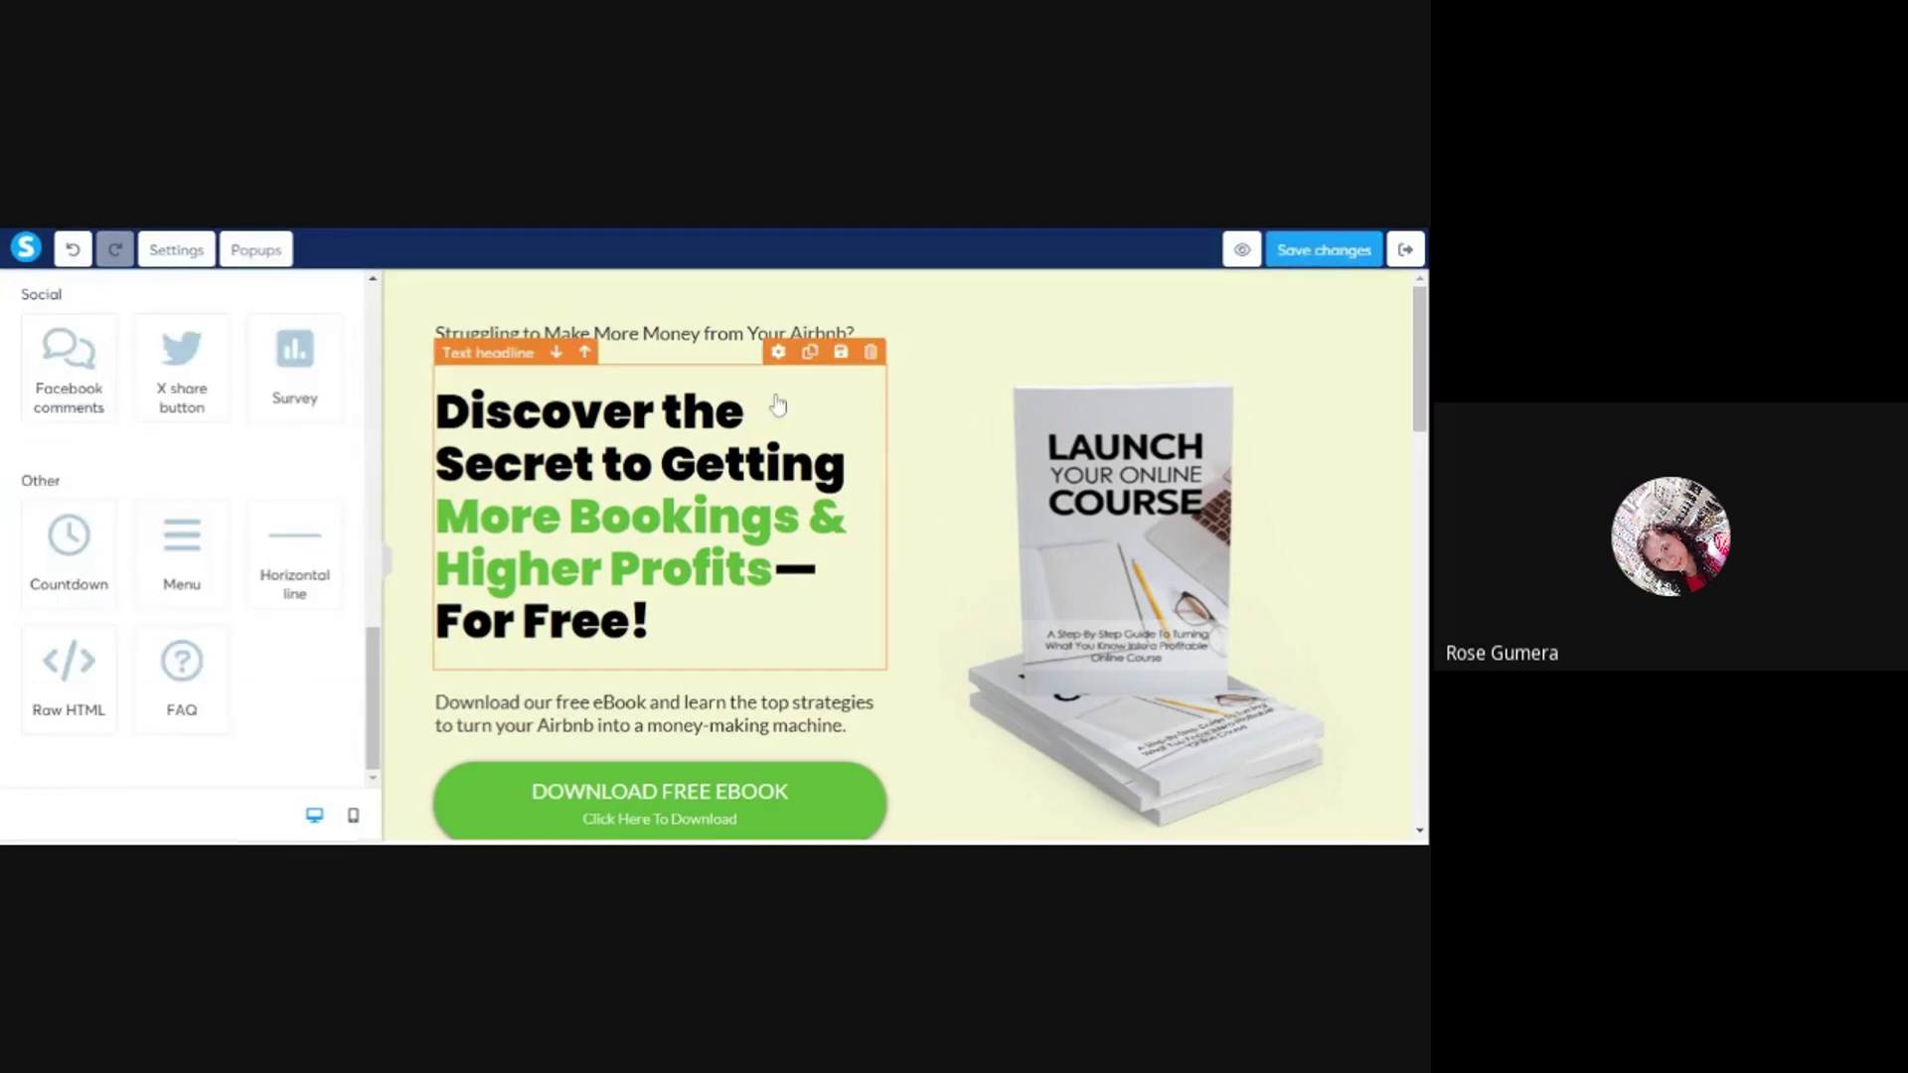